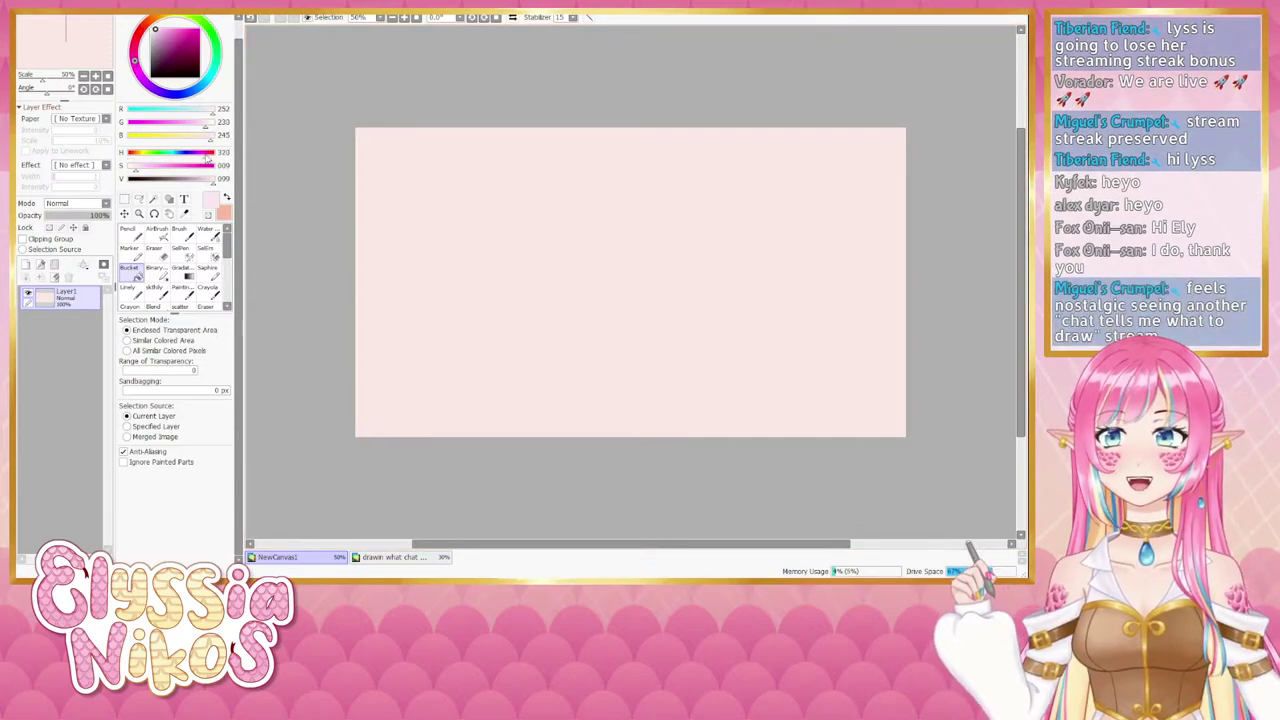
Set the drawing colour to deep crimson (H 342, S 89, V 75) and select the Linely brush.
{"action": "left_click_drag", "start_coordinate": [205, 157], "coordinate": [211, 157]}
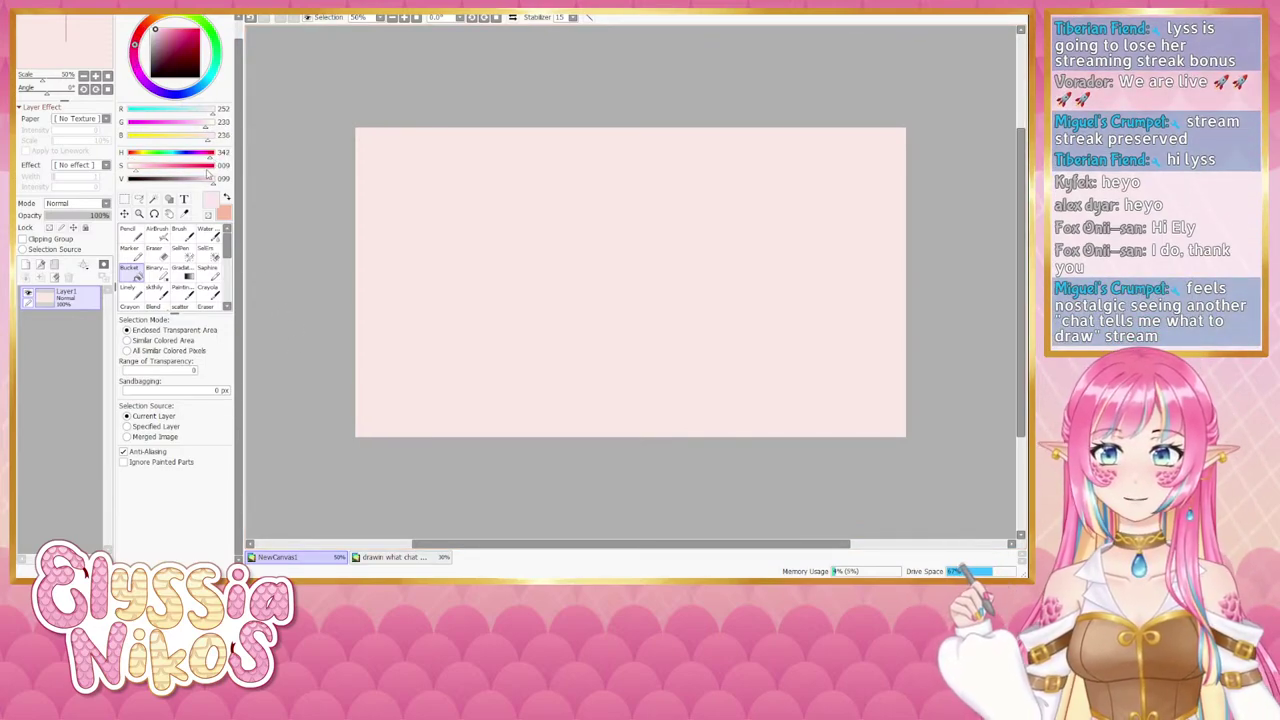
{"action": "left_click", "coordinate": [194, 168]}
{"action": "left_click", "coordinate": [198, 180]}
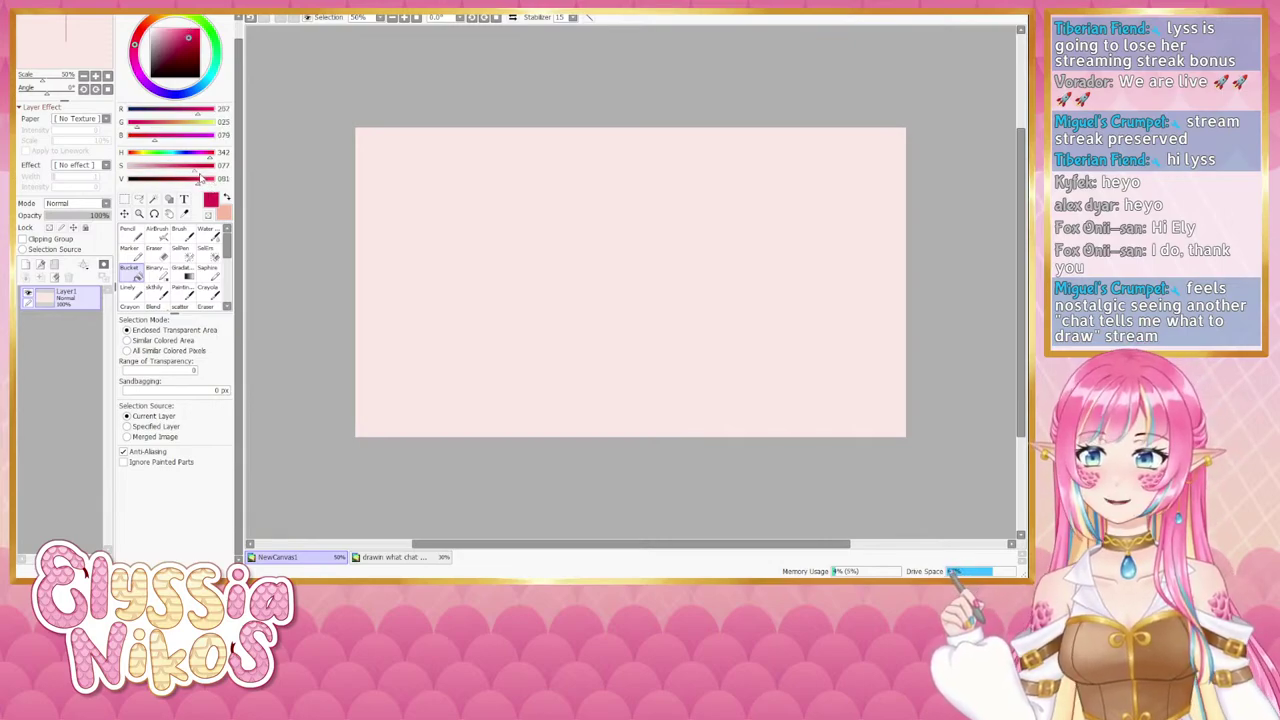
{"action": "left_click", "coordinate": [199, 168]}
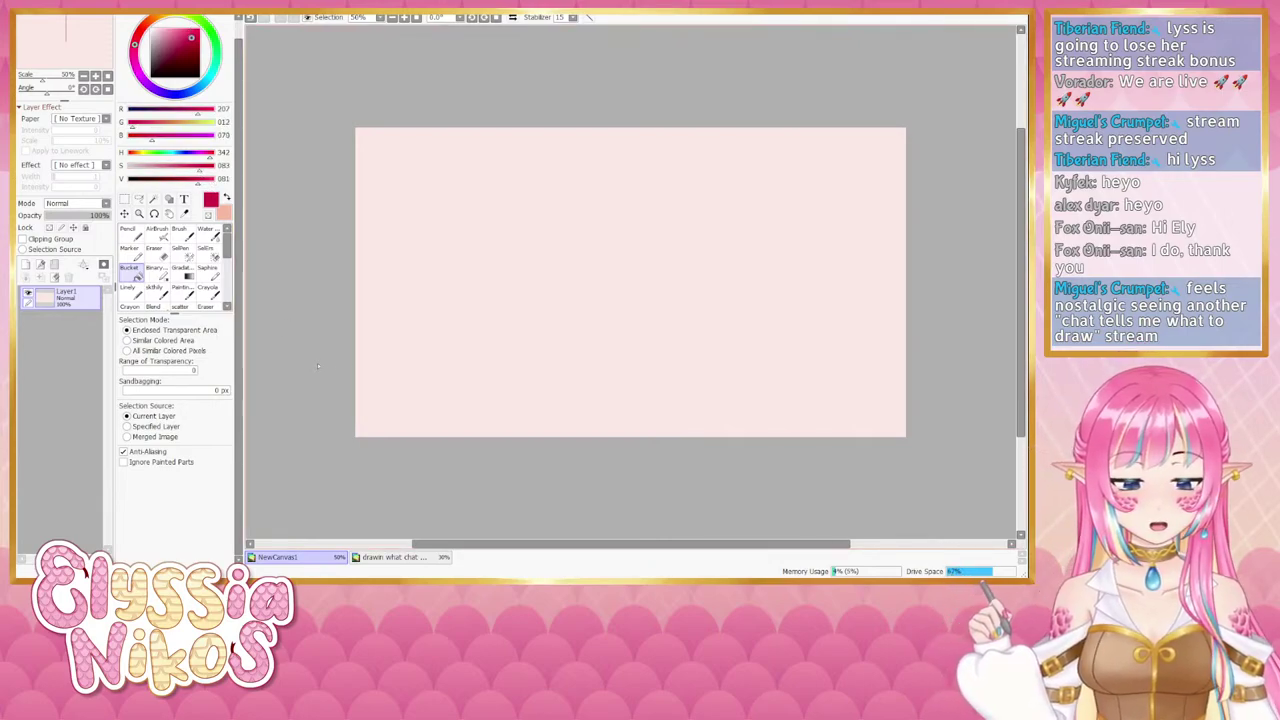
{"action": "left_click", "coordinate": [201, 169]}
{"action": "left_click", "coordinate": [201, 182]}
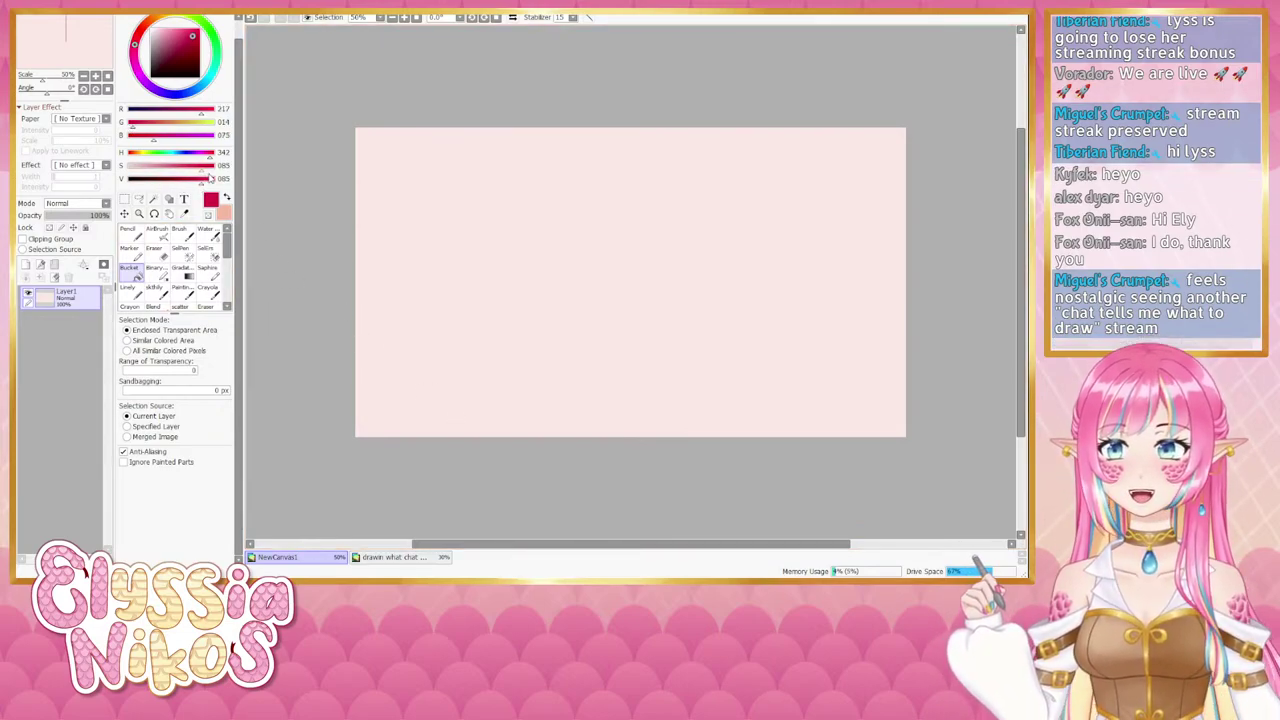
{"action": "left_click", "coordinate": [192, 178]}
{"action": "left_click", "coordinate": [205, 171]}
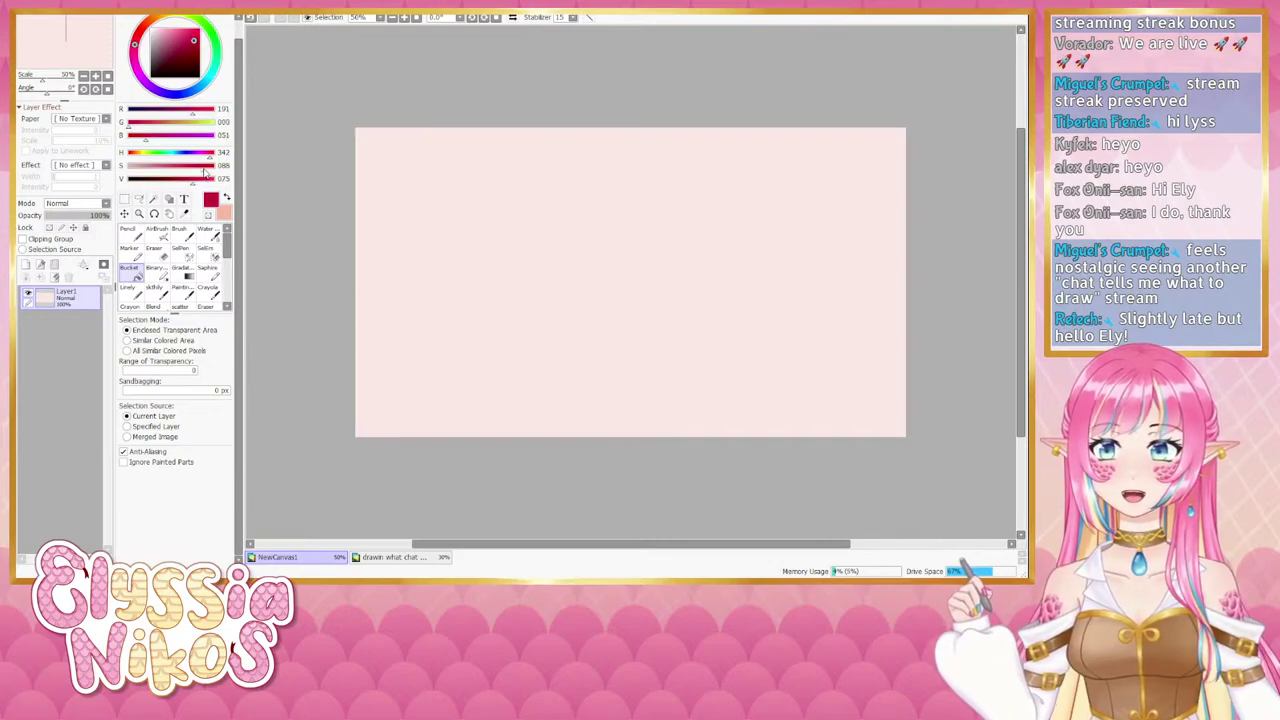
{"action": "left_click_drag", "start_coordinate": [427, 397], "coordinate": [414, 420]}
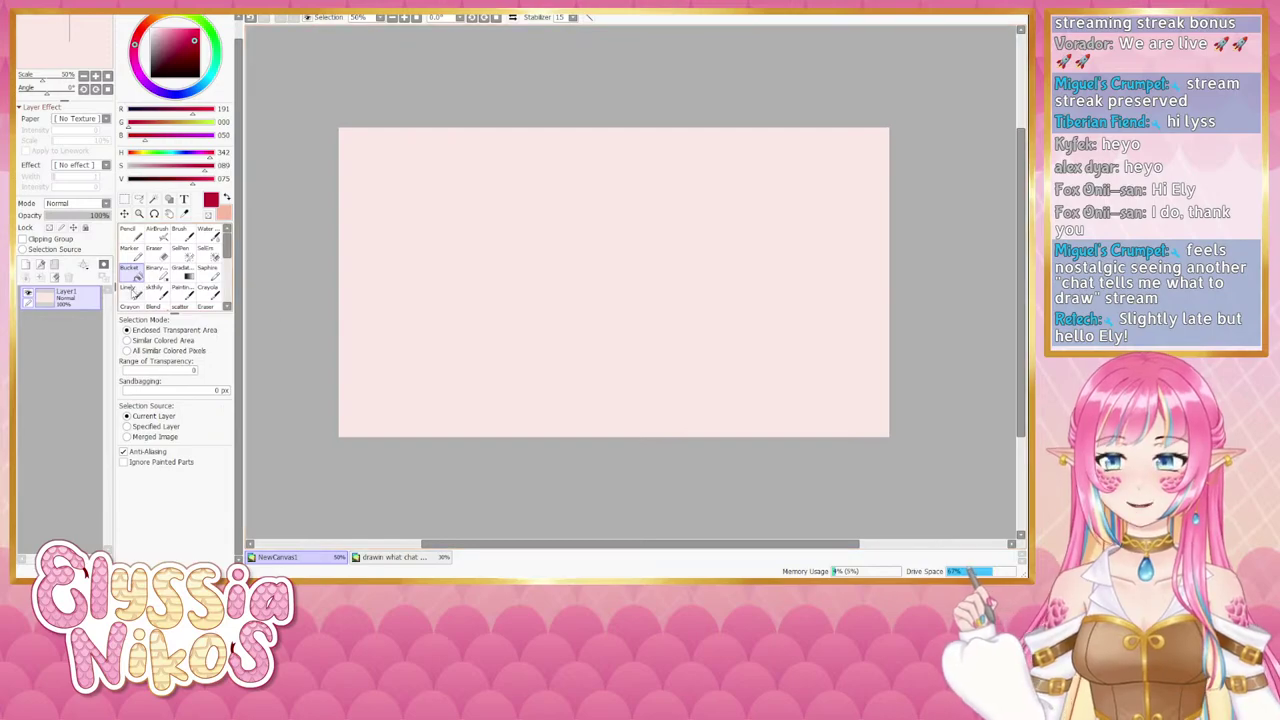
{"action": "left_click", "coordinate": [131, 290]}
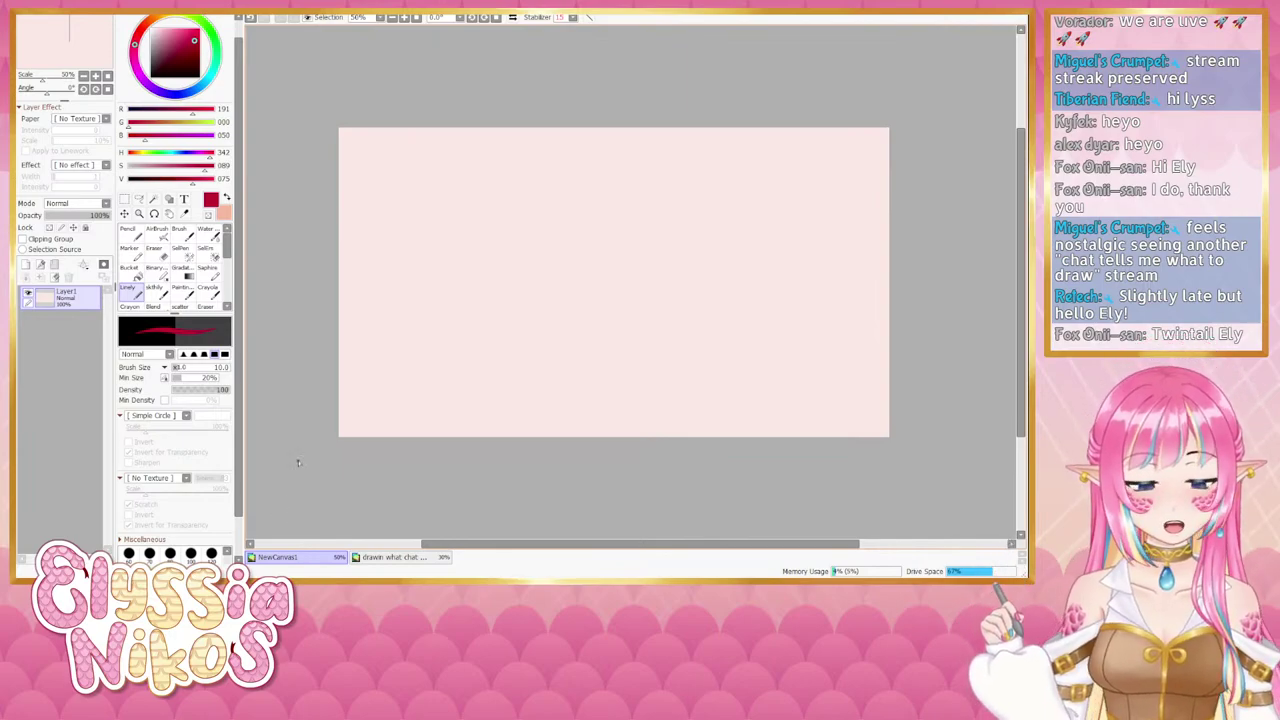
View the sketches on the other open canvas and return to the blank NewCanvas1.
{"action": "left_click", "coordinate": [396, 557]}
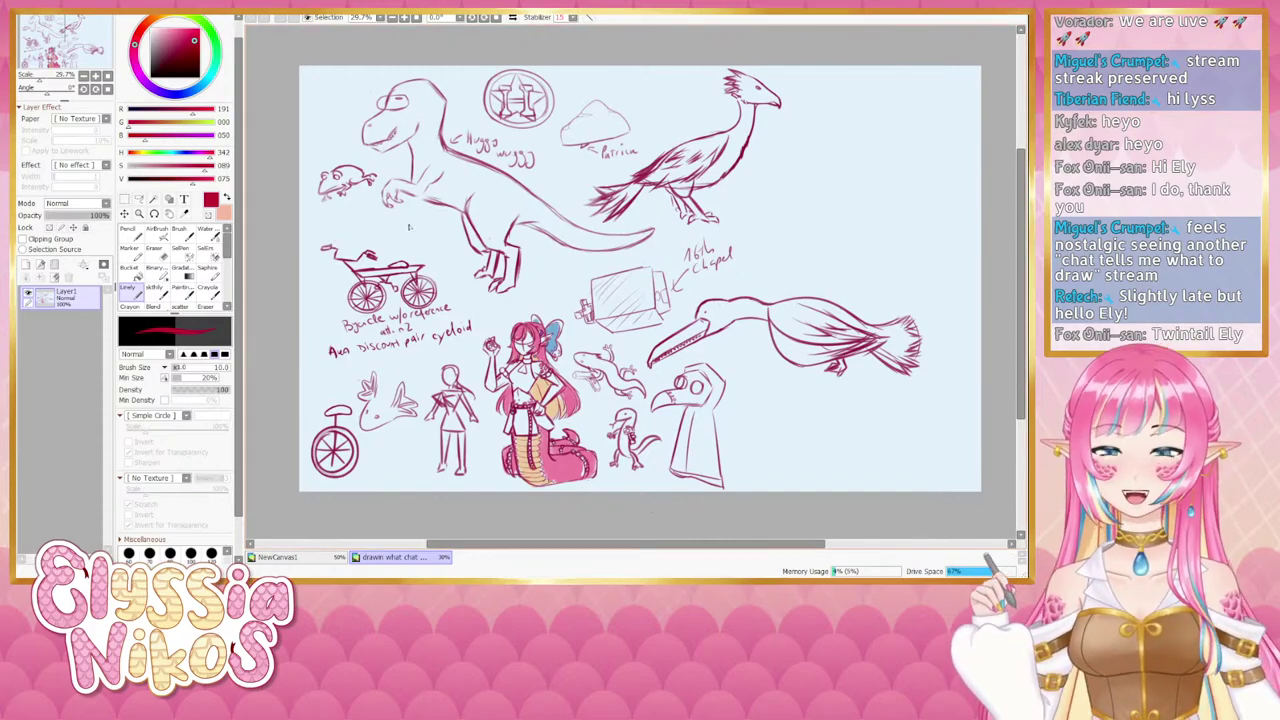
{"action": "left_click", "coordinate": [305, 561]}
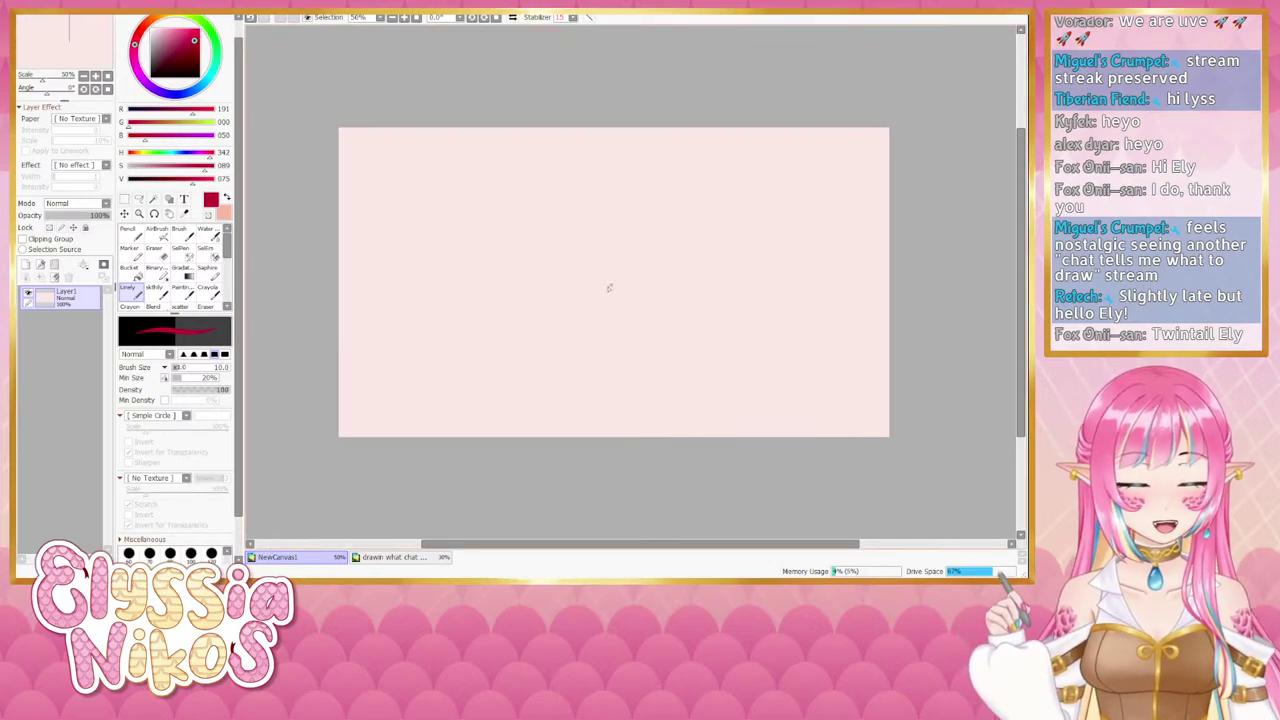
{"action": "mouse_move", "coordinate": [537, 355]}
{"action": "left_mouse_down"}
{"action": "mouse_move", "coordinate": [522, 378]}
{"action": "mouse_move", "coordinate": [540, 360]}
{"action": "left_mouse_up"}
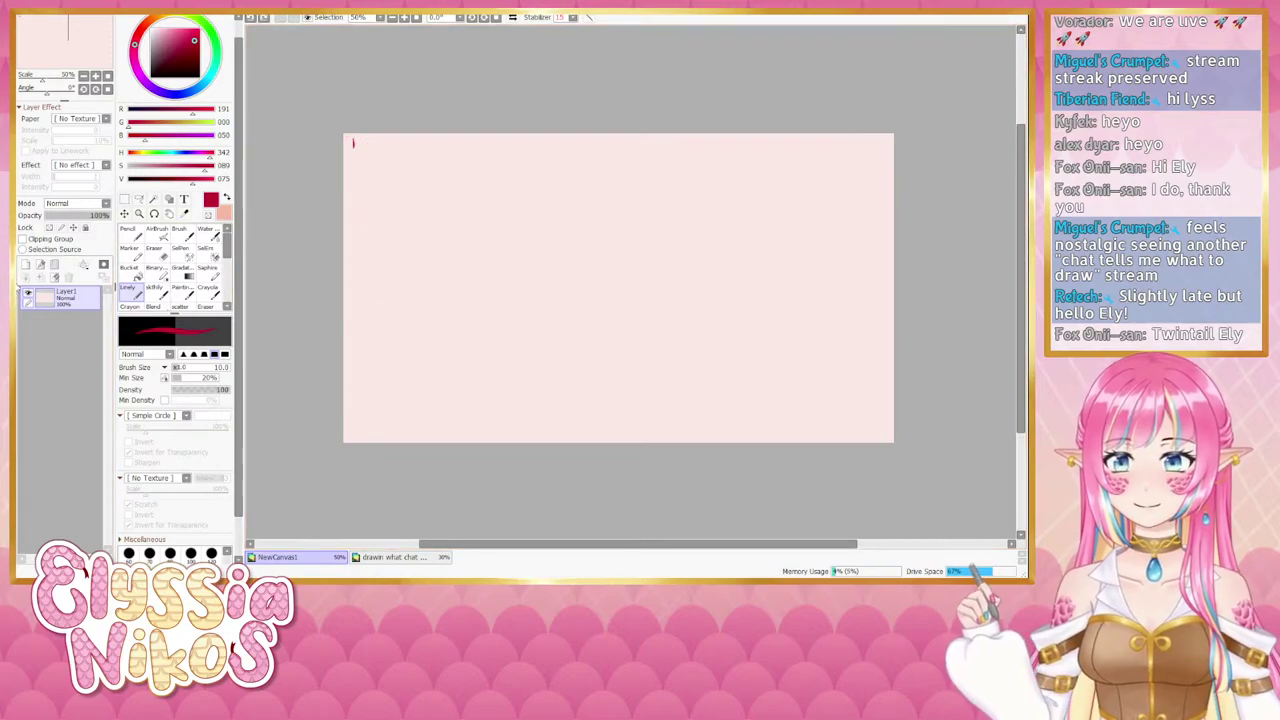
Add a new layer and handwrite "Twintail Ely," in the canvas's upper-left corner at brush size 8.
{"action": "left_click", "coordinate": [40, 265]}
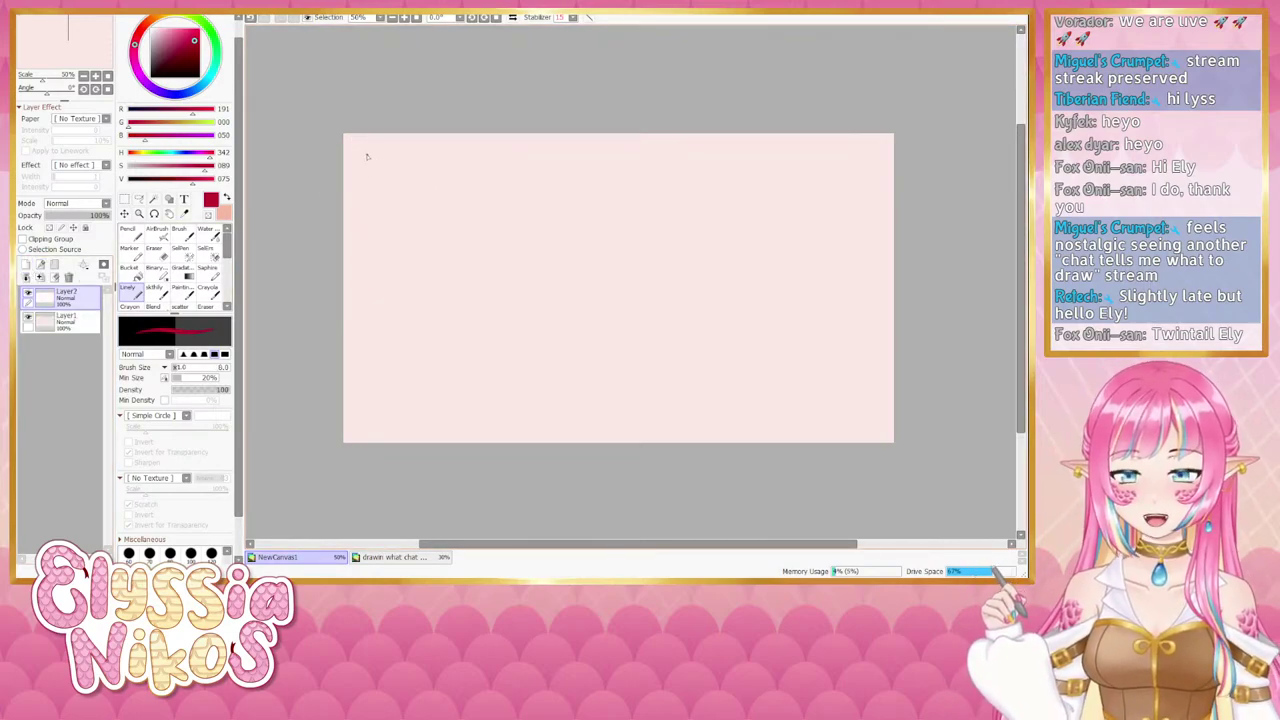
{"action": "mouse_move", "coordinate": [356, 141]}
{"action": "left_mouse_down"}
{"action": "mouse_move", "coordinate": [364, 155]}
{"action": "mouse_move", "coordinate": [428, 153]}
{"action": "left_mouse_up"}
{"action": "left_click_drag", "start_coordinate": [431, 139], "coordinate": [435, 163]}
{"action": "left_click_drag", "start_coordinate": [446, 150], "coordinate": [445, 154]}
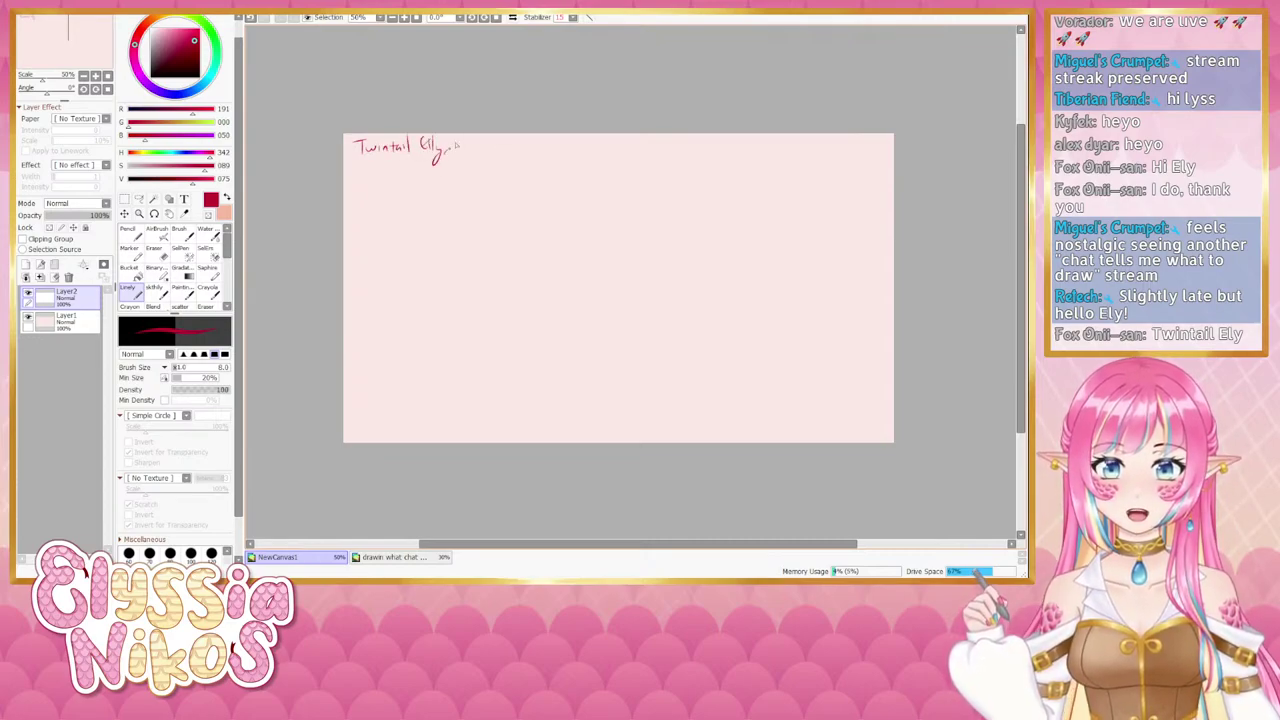
Add another layer and sketch an oval head below the handwritten title, using the sketching brush at size 29.
{"action": "left_click_drag", "start_coordinate": [542, 314], "coordinate": [517, 286]}
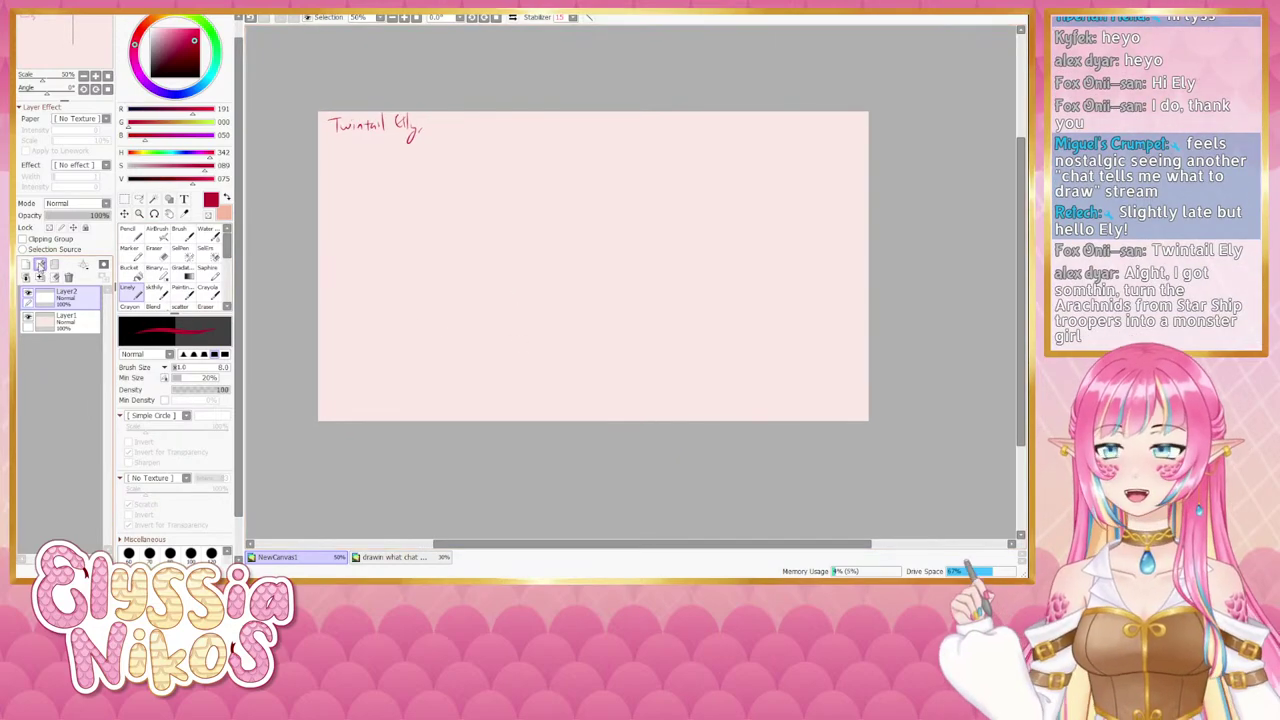
{"action": "left_click", "coordinate": [25, 265]}
{"action": "left_click_drag", "start_coordinate": [444, 321], "coordinate": [459, 314]}
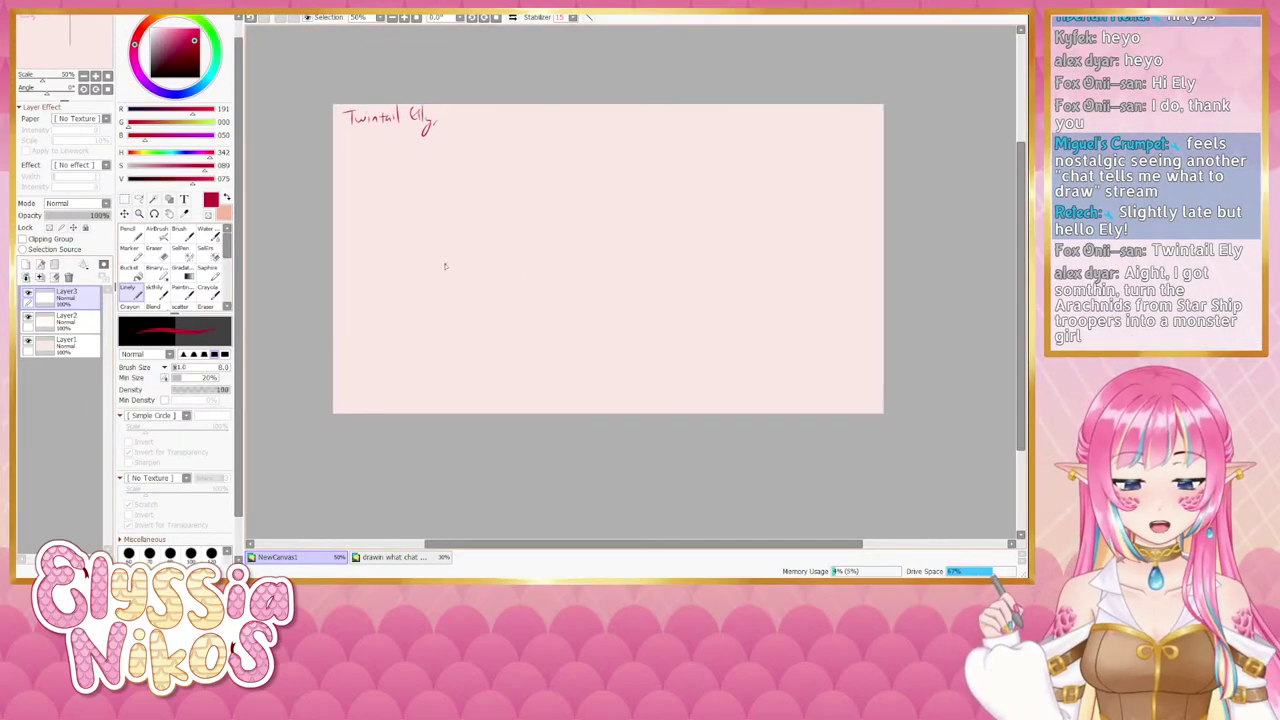
{"action": "key", "text": "bracketleft"}
{"action": "key", "text": "bracketleft"}
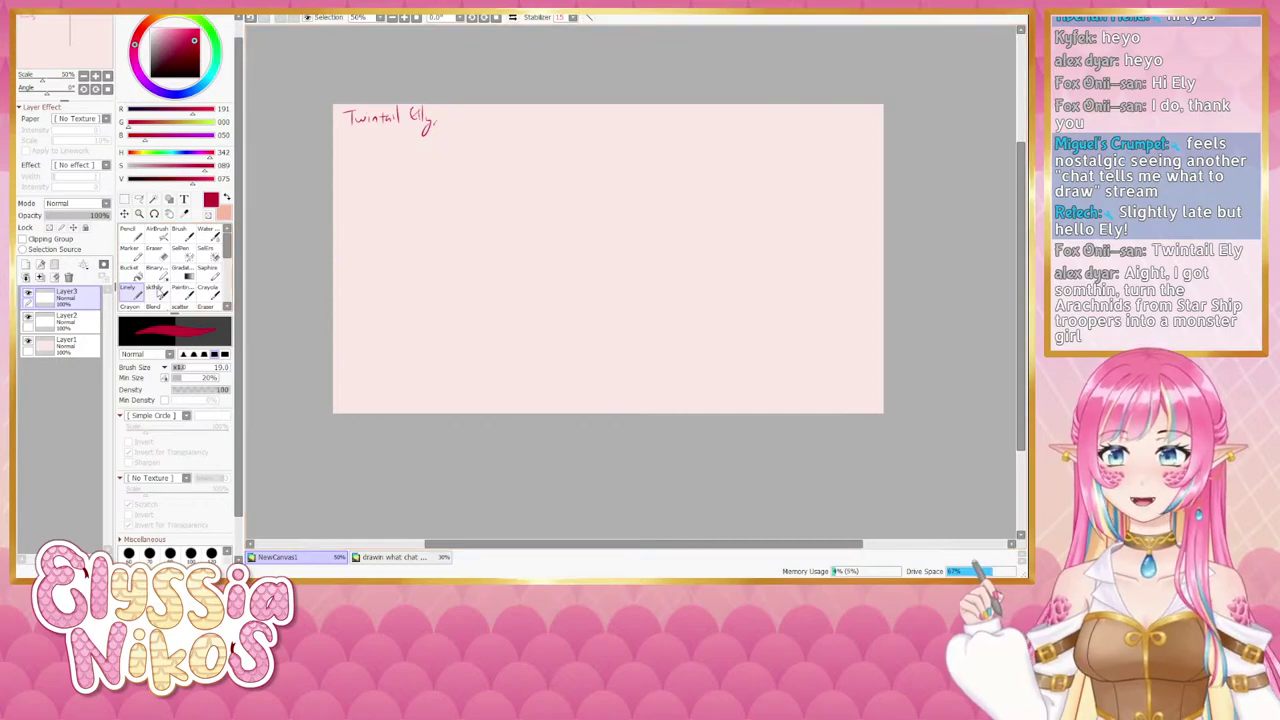
{"action": "left_click", "coordinate": [157, 291]}
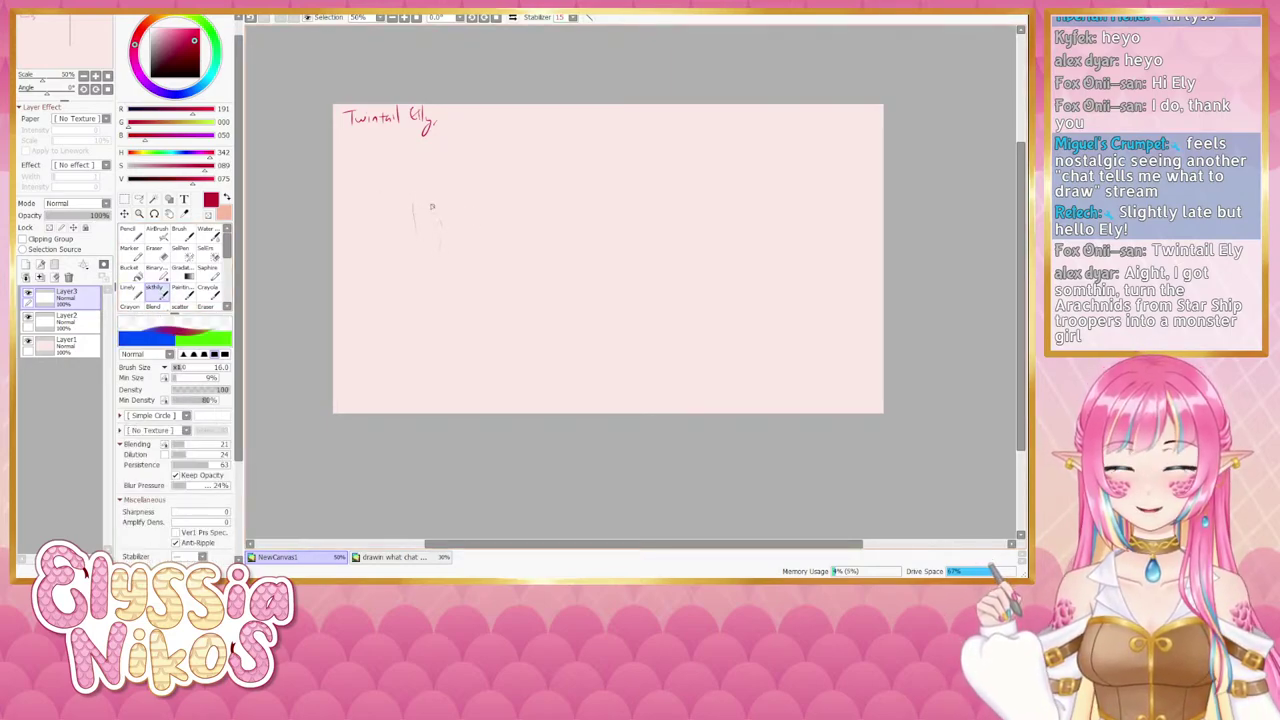
{"action": "mouse_move", "coordinate": [414, 228]}
{"action": "left_mouse_down"}
{"action": "mouse_move", "coordinate": [440, 218]}
{"action": "mouse_move", "coordinate": [432, 204]}
{"action": "mouse_move", "coordinate": [477, 249]}
{"action": "left_mouse_up"}
{"action": "key", "text": "ctrl+z"}
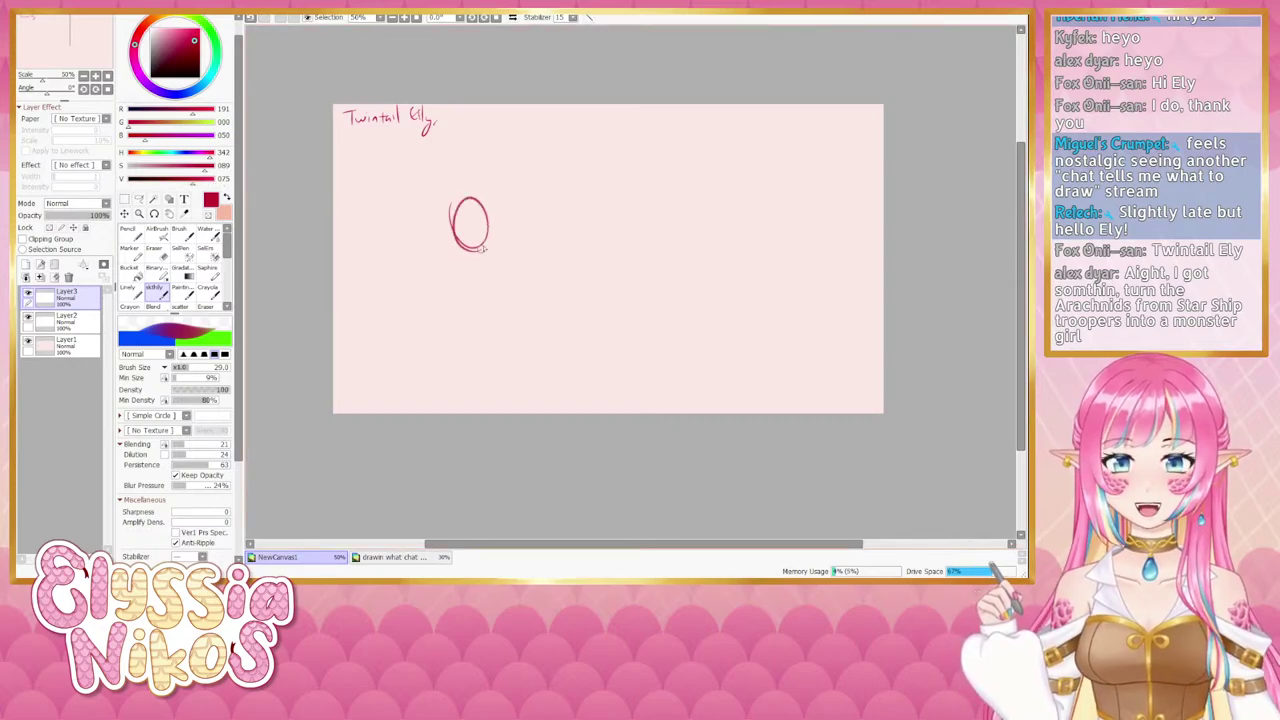
{"action": "key", "text": "ctrl+z"}
{"action": "mouse_move", "coordinate": [454, 192]}
{"action": "left_mouse_down"}
{"action": "mouse_move", "coordinate": [497, 169]}
{"action": "mouse_move", "coordinate": [490, 252]}
{"action": "left_mouse_up"}
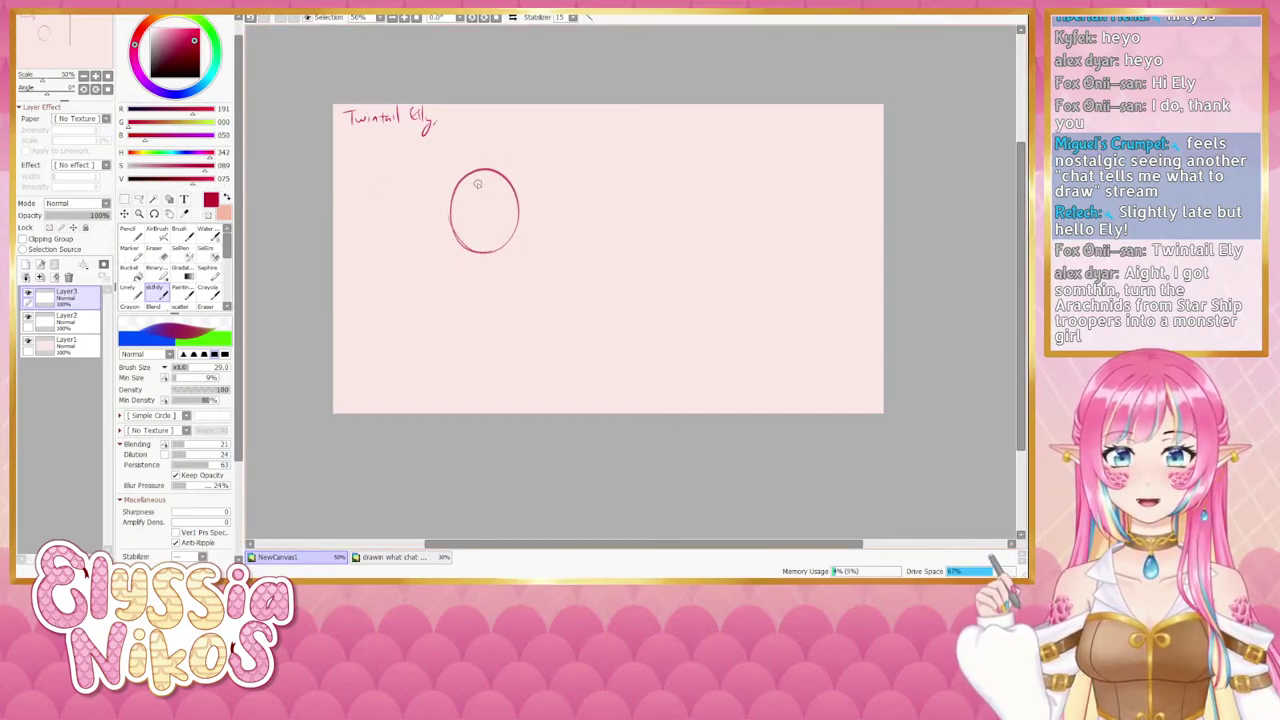
Sketch the face guidelines inside the head oval: a vertical centre line and a curved horizontal line.
{"action": "left_click_drag", "start_coordinate": [474, 175], "coordinate": [482, 248]}
{"action": "key", "text": "ctrl+z"}
{"action": "mouse_move", "coordinate": [474, 174]}
{"action": "left_mouse_down"}
{"action": "mouse_move", "coordinate": [481, 243]}
{"action": "mouse_move", "coordinate": [460, 220]}
{"action": "mouse_move", "coordinate": [518, 200]}
{"action": "left_mouse_up"}
{"action": "key", "text": "ctrl+z"}
{"action": "key", "text": "ctrl+z"}
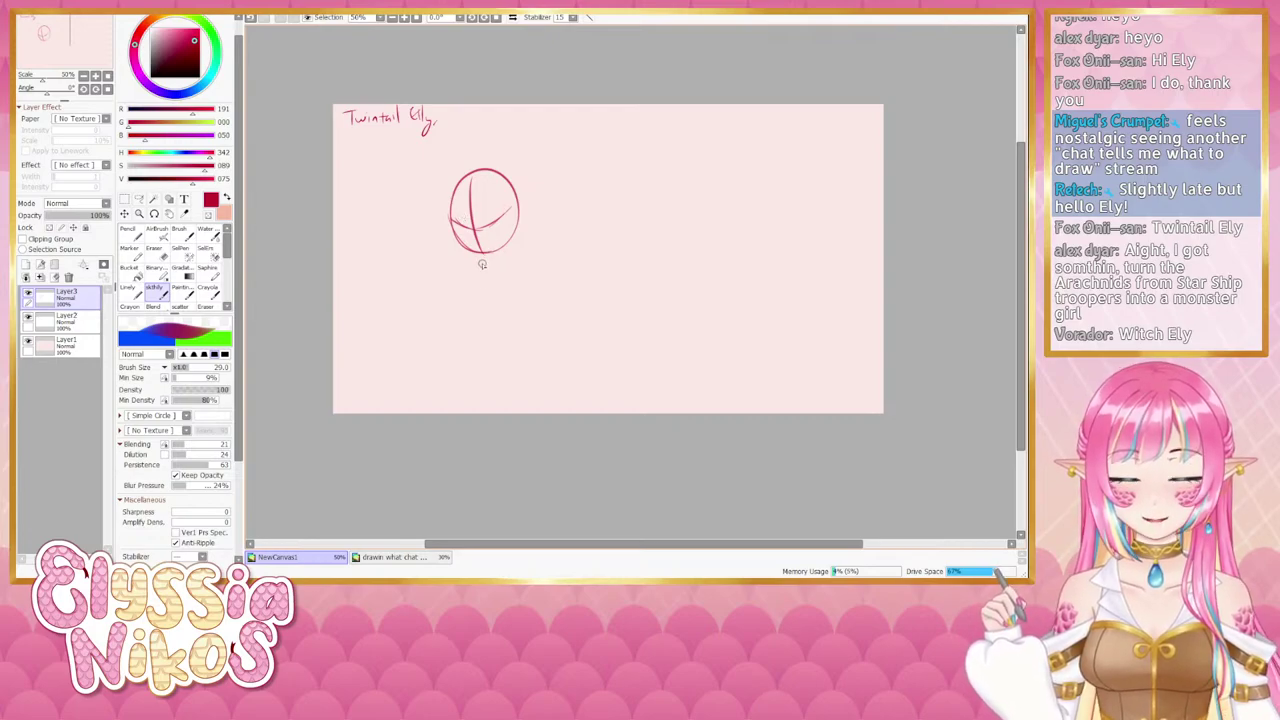
Sketch the curved spine line and both sides of the neck below the head.
{"action": "mouse_move", "coordinate": [484, 259]}
{"action": "left_mouse_down"}
{"action": "mouse_move", "coordinate": [492, 290]}
{"action": "mouse_move", "coordinate": [497, 265]}
{"action": "mouse_move", "coordinate": [474, 335]}
{"action": "left_mouse_up"}
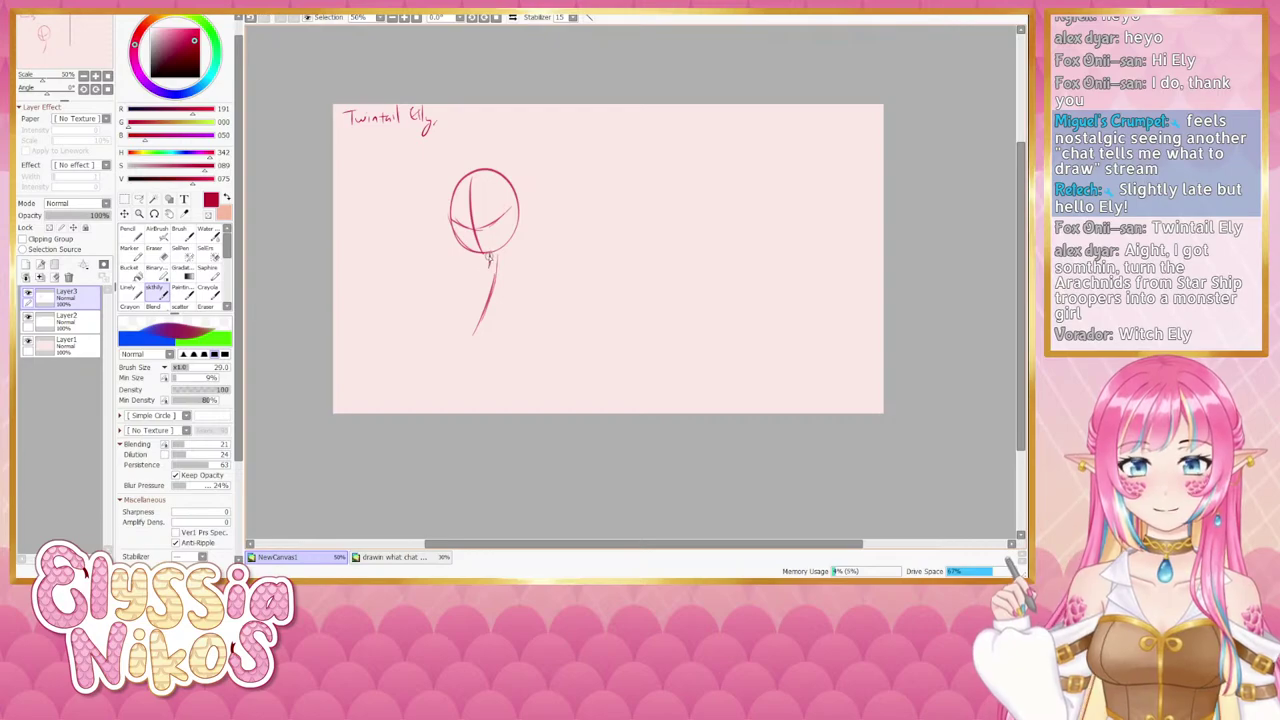
{"action": "key", "text": "ctrl+z"}
{"action": "left_click_drag", "start_coordinate": [511, 239], "coordinate": [509, 271]}
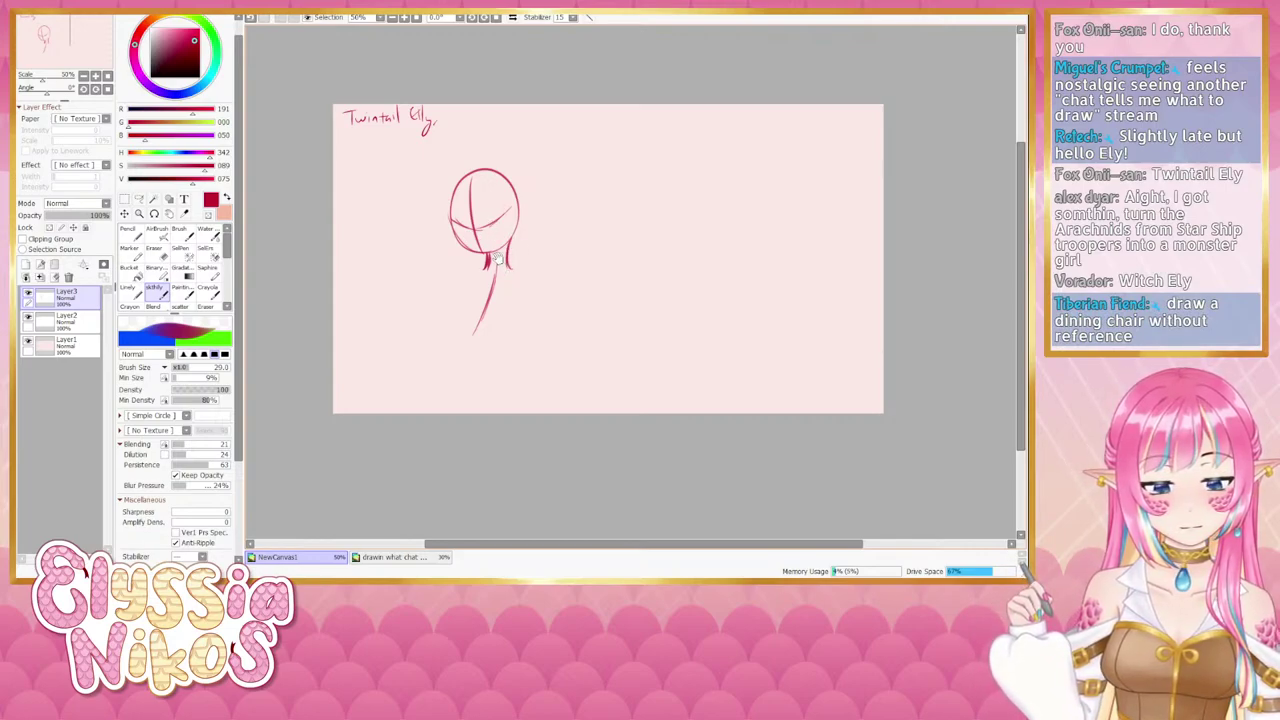
On Layer2, handwrite "Starship troopers spider-girl" under the first line with the Linely brush at size 14.
{"action": "left_click_drag", "start_coordinate": [497, 258], "coordinate": [513, 259]}
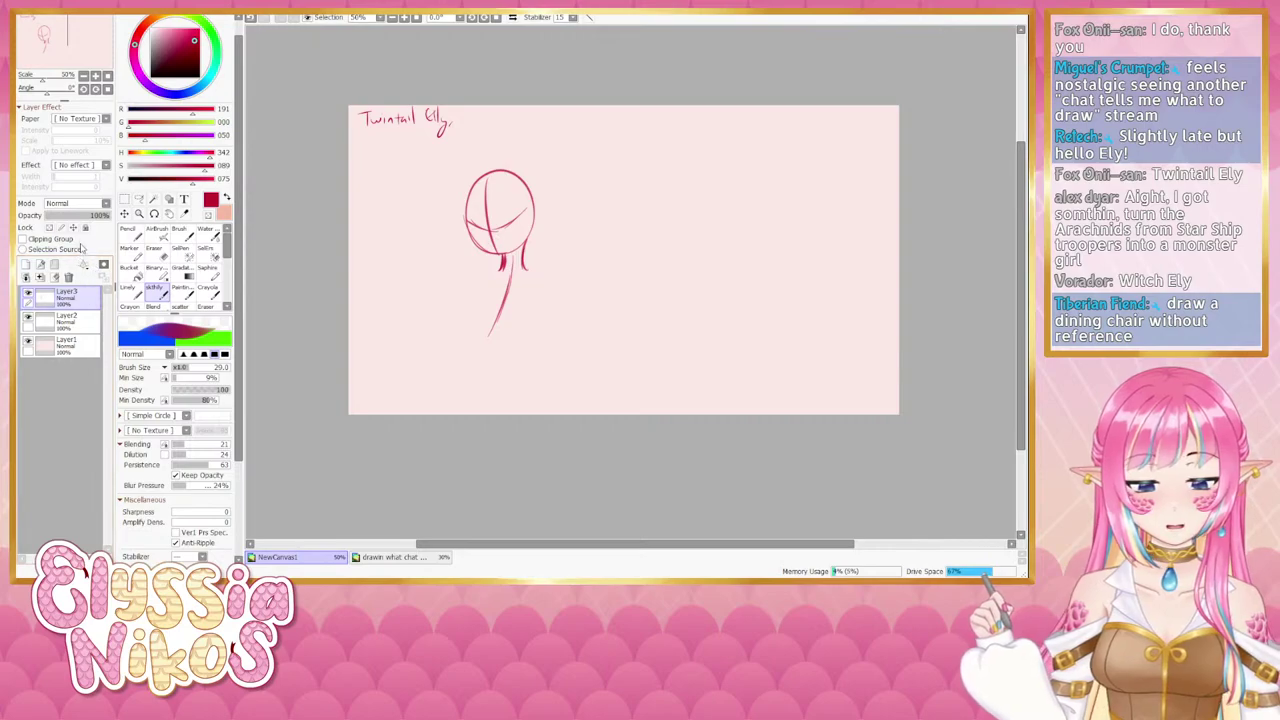
{"action": "left_click", "coordinate": [66, 322]}
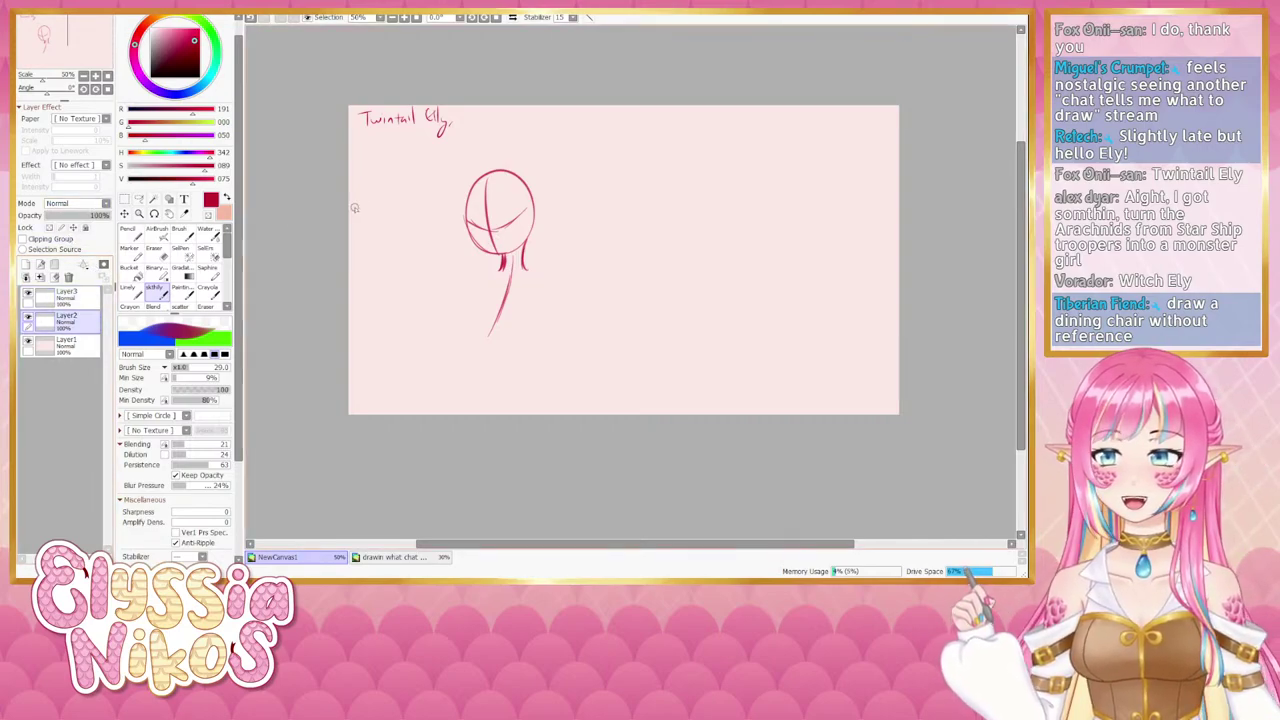
{"action": "left_click", "coordinate": [131, 292]}
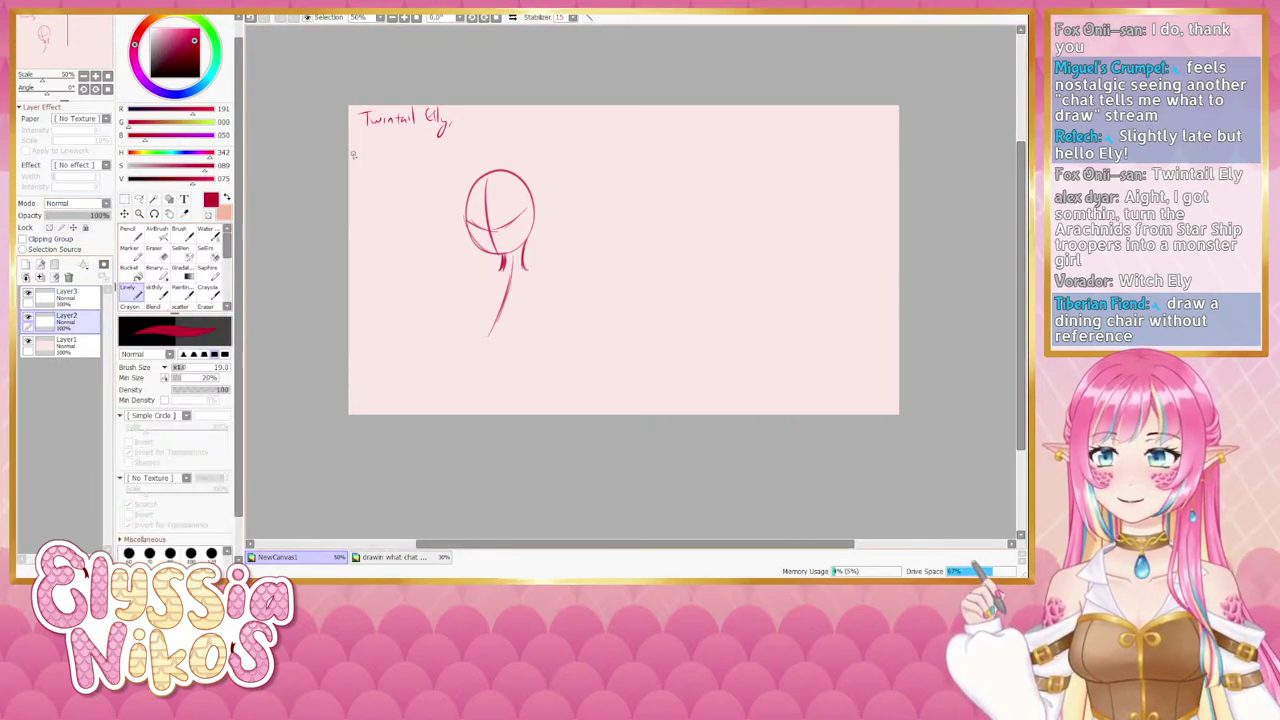
{"action": "mouse_move", "coordinate": [371, 136]}
{"action": "left_mouse_down"}
{"action": "mouse_move", "coordinate": [364, 146]}
{"action": "mouse_move", "coordinate": [452, 144]}
{"action": "mouse_move", "coordinate": [464, 126]}
{"action": "mouse_move", "coordinate": [493, 138]}
{"action": "left_mouse_up"}
{"action": "left_click_drag", "start_coordinate": [488, 126], "coordinate": [506, 130]}
{"action": "mouse_move", "coordinate": [511, 122]}
{"action": "left_mouse_down"}
{"action": "mouse_move", "coordinate": [529, 122]}
{"action": "mouse_move", "coordinate": [534, 140]}
{"action": "mouse_move", "coordinate": [554, 126]}
{"action": "left_mouse_up"}
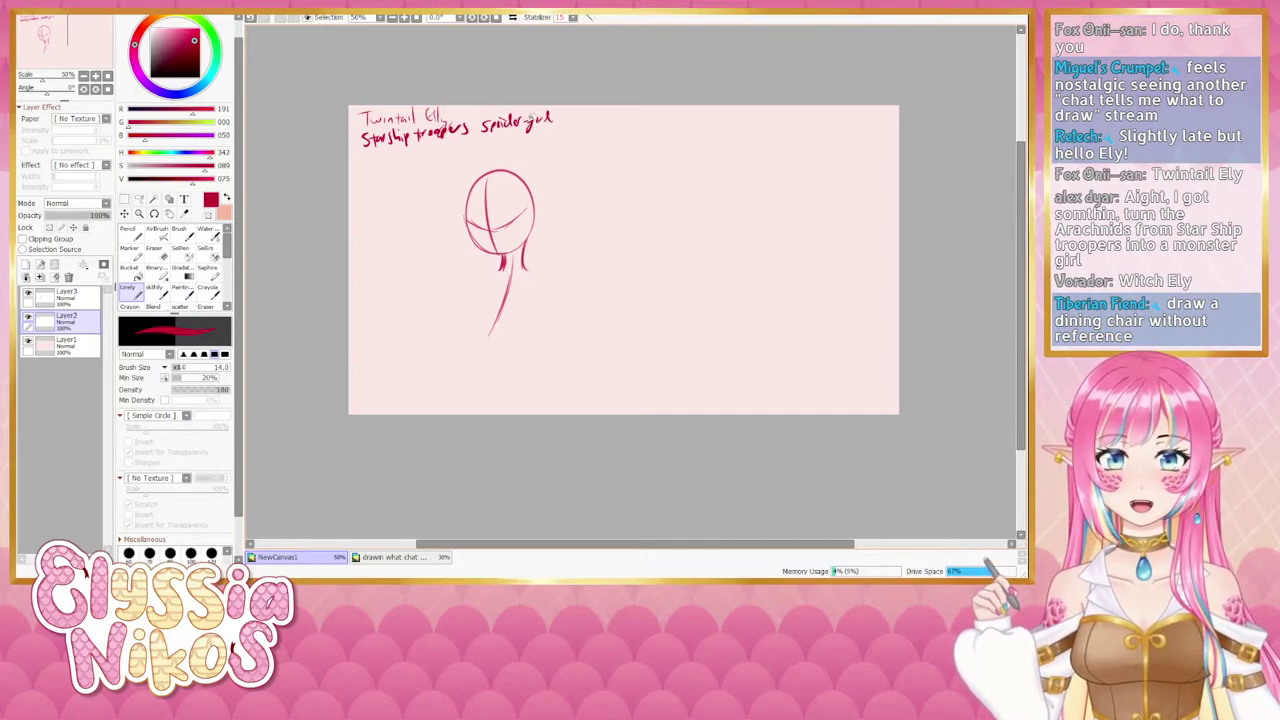
Mark the start of a third list line with a dash and append "/witch" to the first entry.
{"action": "left_click_drag", "start_coordinate": [362, 159], "coordinate": [358, 161]}
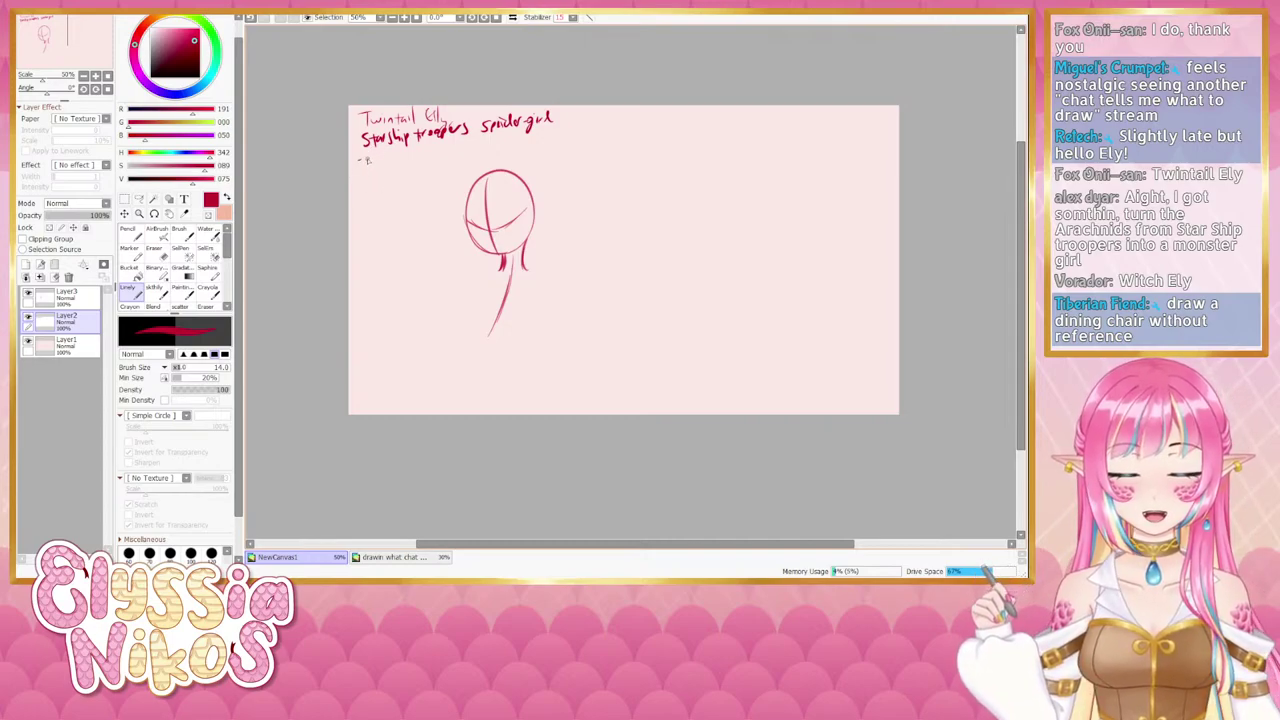
{"action": "left_click_drag", "start_coordinate": [446, 118], "coordinate": [490, 115]}
{"action": "left_click_drag", "start_coordinate": [494, 106], "coordinate": [501, 114]}
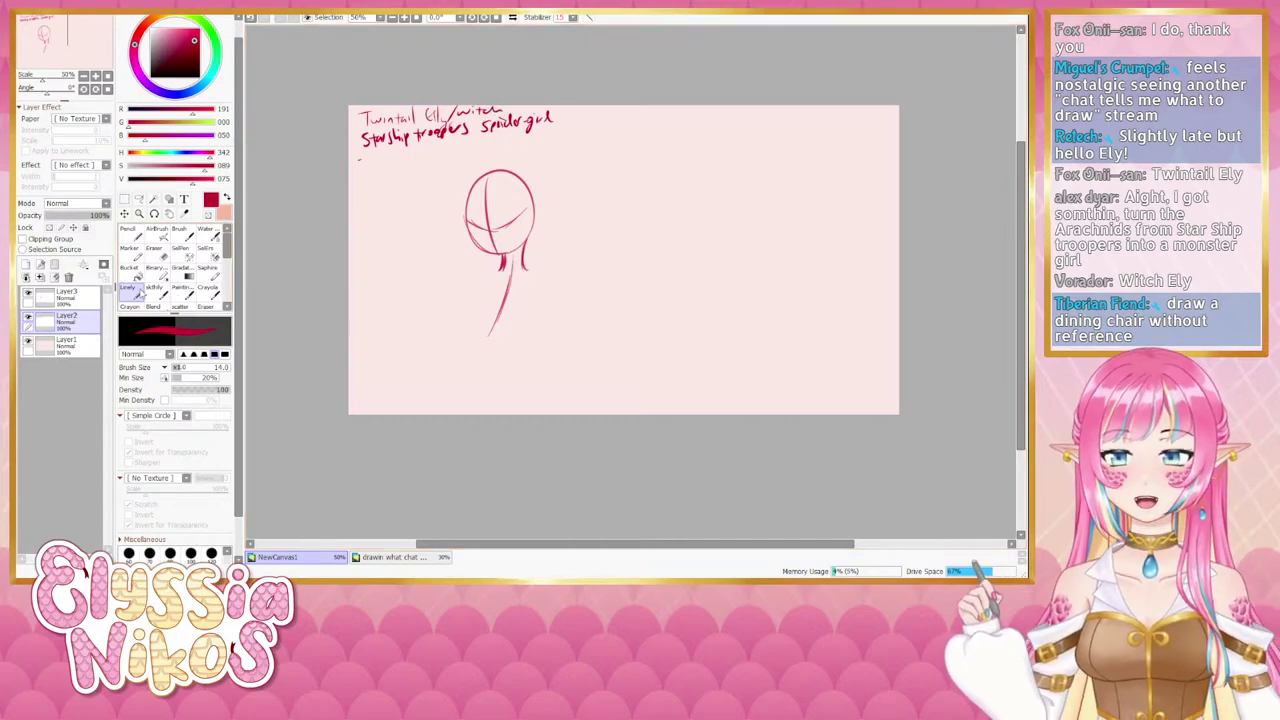
On Layer3, sketch the dining chair's seat and two front legs at the canvas's right side with brush size 15.
{"action": "left_click", "coordinate": [72, 296]}
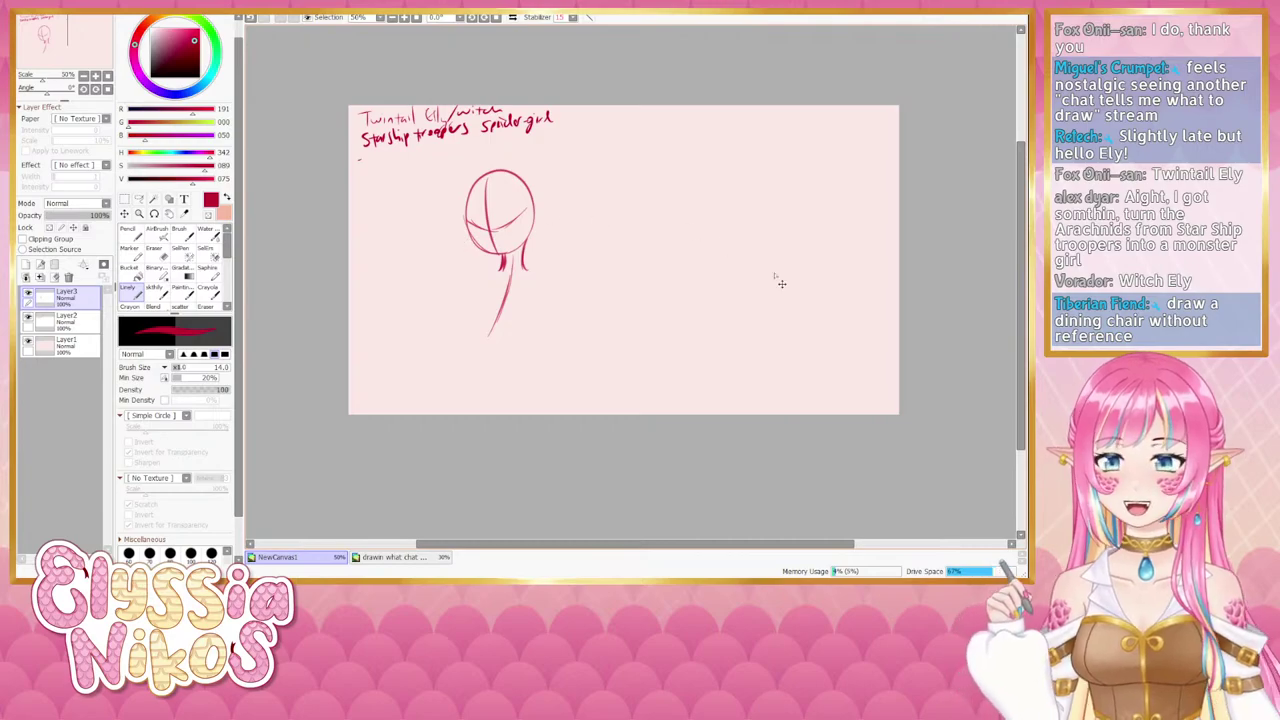
{"action": "key", "text": "]"}
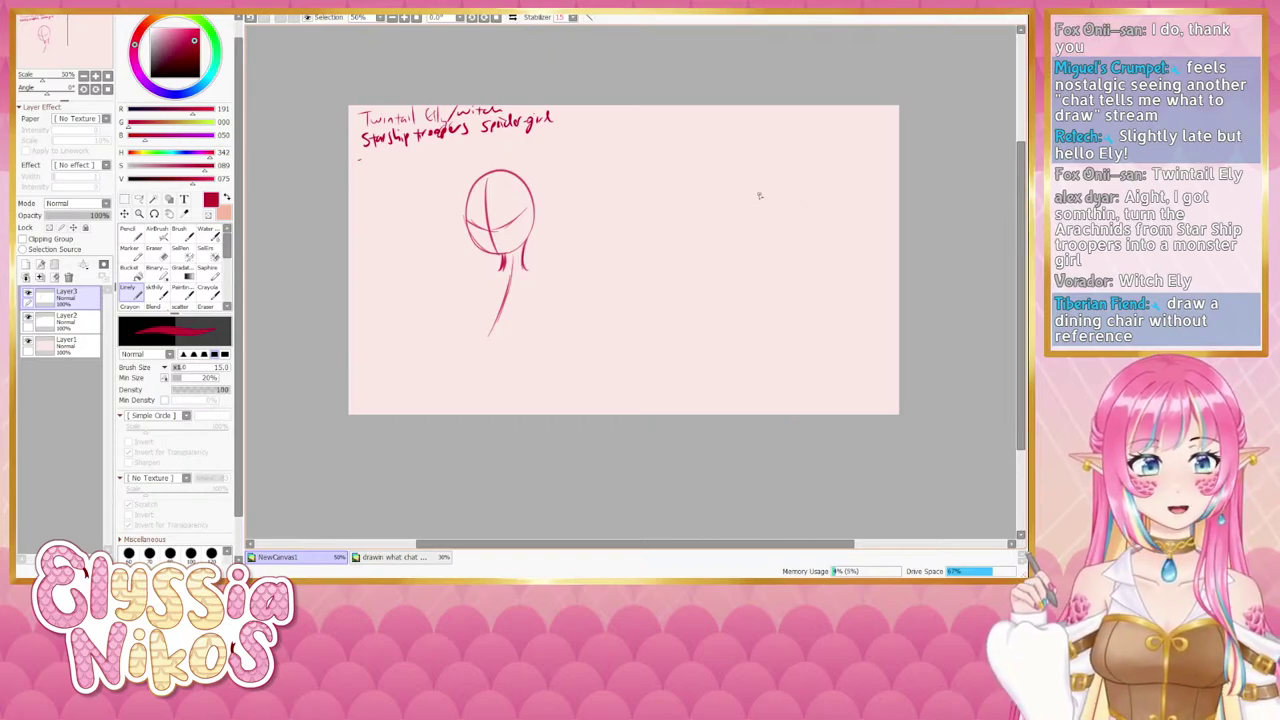
{"action": "mouse_move", "coordinate": [750, 201]}
{"action": "left_mouse_down"}
{"action": "mouse_move", "coordinate": [810, 201]}
{"action": "mouse_move", "coordinate": [756, 200]}
{"action": "mouse_move", "coordinate": [774, 190]}
{"action": "mouse_move", "coordinate": [760, 209]}
{"action": "mouse_move", "coordinate": [790, 188]}
{"action": "mouse_move", "coordinate": [818, 204]}
{"action": "mouse_move", "coordinate": [811, 194]}
{"action": "mouse_move", "coordinate": [800, 212]}
{"action": "mouse_move", "coordinate": [754, 221]}
{"action": "mouse_move", "coordinate": [790, 244]}
{"action": "left_mouse_up"}
{"action": "key", "text": "ctrl+z"}
{"action": "key", "text": "ctrl+z"}
{"action": "key", "text": "ctrl+z"}
{"action": "key", "text": "ctrl+z"}
{"action": "key", "text": "ctrl+z"}
{"action": "key", "text": "ctrl+z"}
{"action": "key", "text": "ctrl+z"}
{"action": "key", "text": "ctrl+z"}
{"action": "key", "text": "ctrl+z"}
{"action": "key", "text": "ctrl+z"}
{"action": "key", "text": "ctrl+z"}
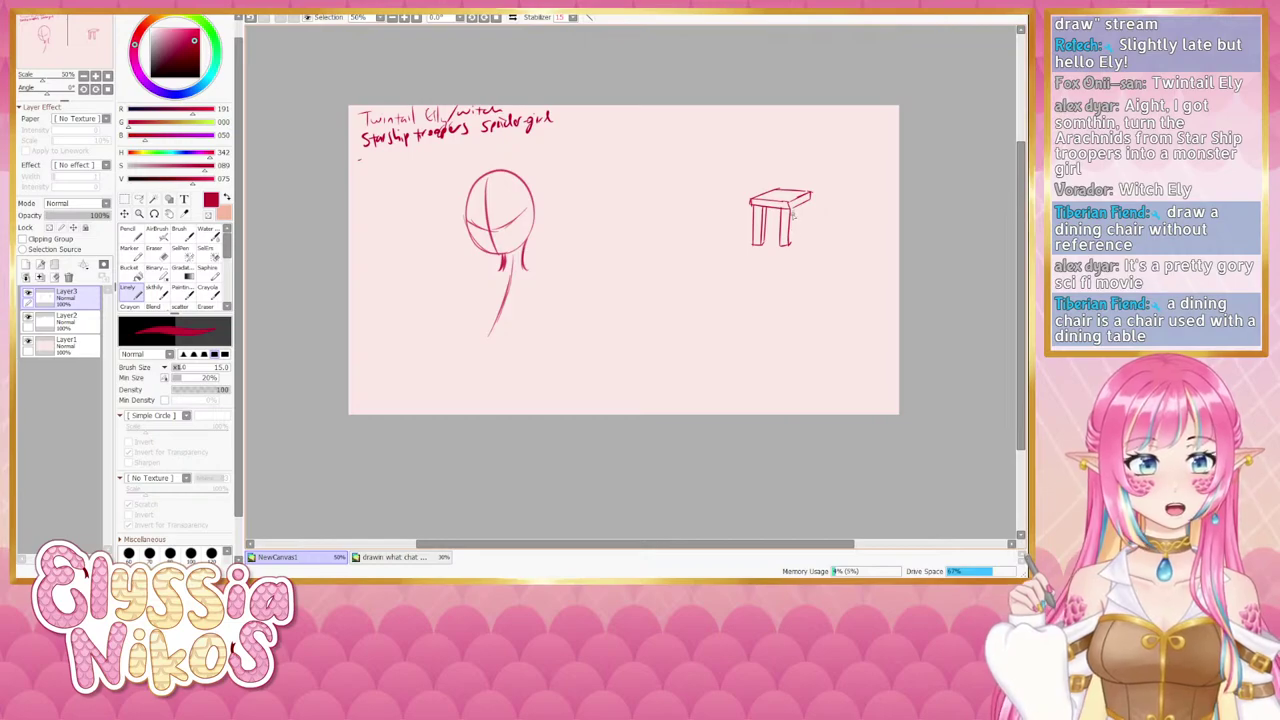
Sketch the chair's two rear legs beneath the seat.
{"action": "left_click_drag", "start_coordinate": [806, 201], "coordinate": [802, 242]}
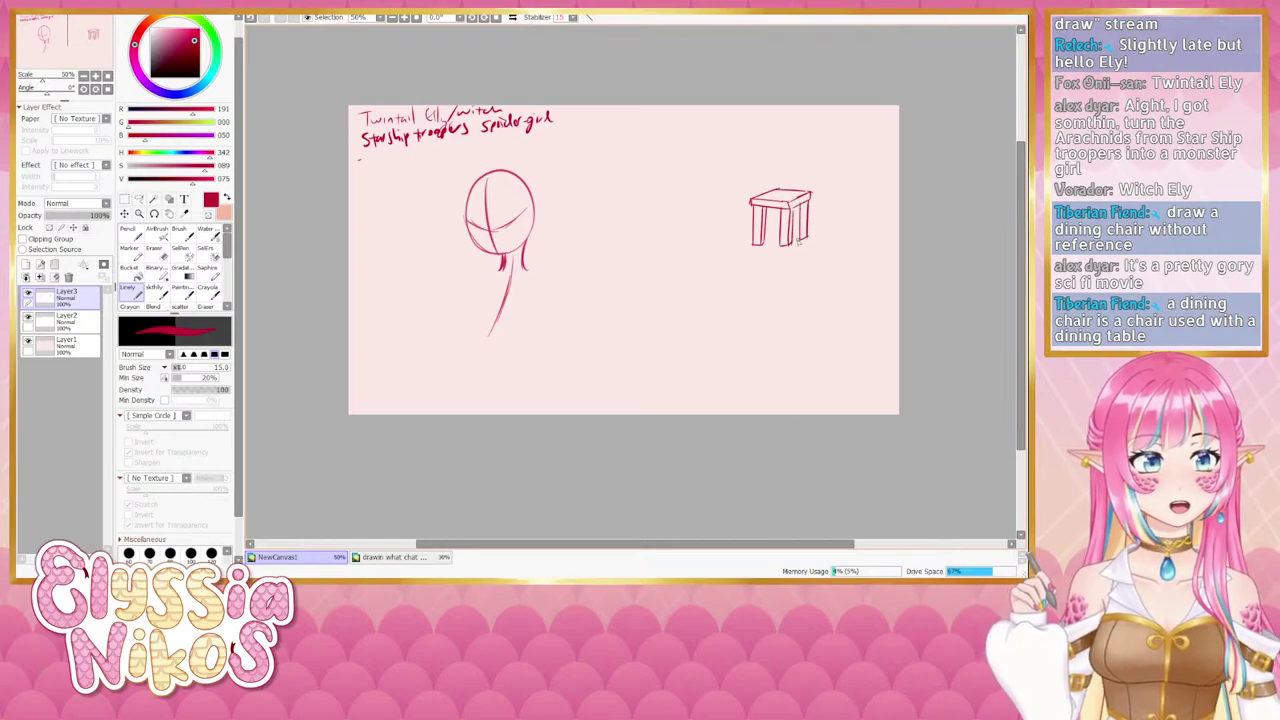
{"action": "key", "text": "ctrl+z"}
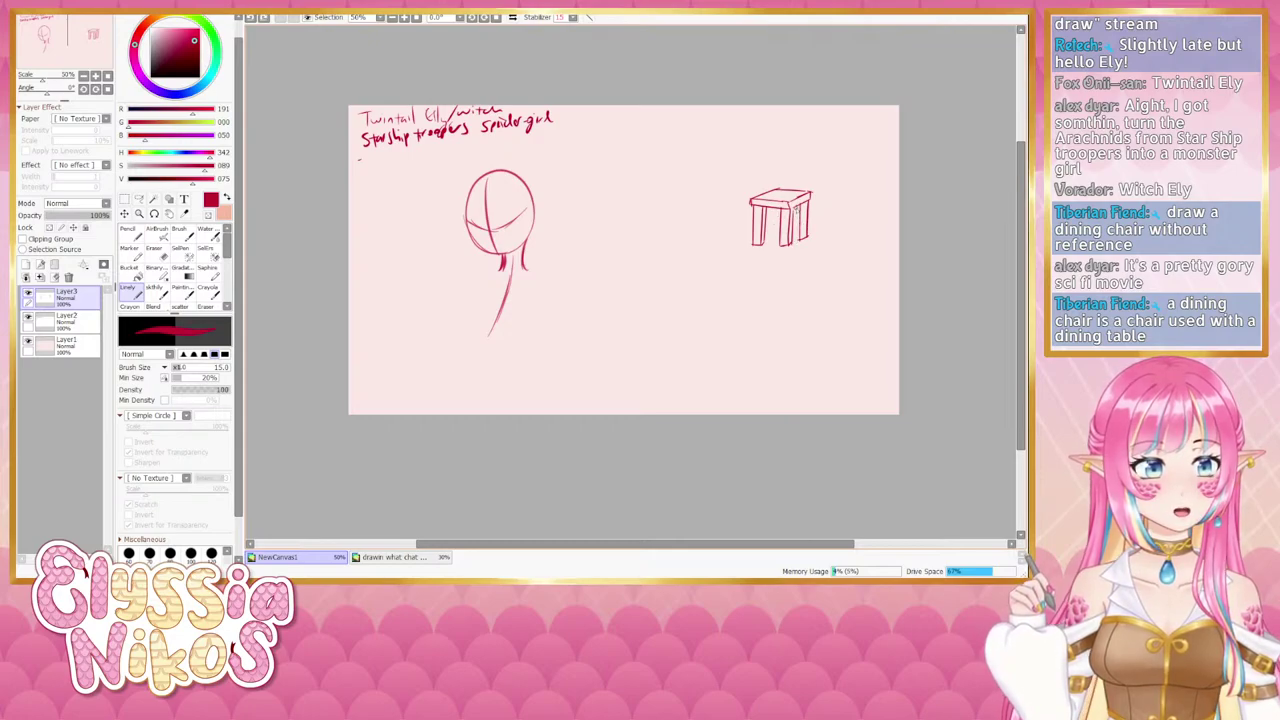
{"action": "left_click_drag", "start_coordinate": [796, 205], "coordinate": [796, 222]}
{"action": "key", "text": "ctrl+z"}
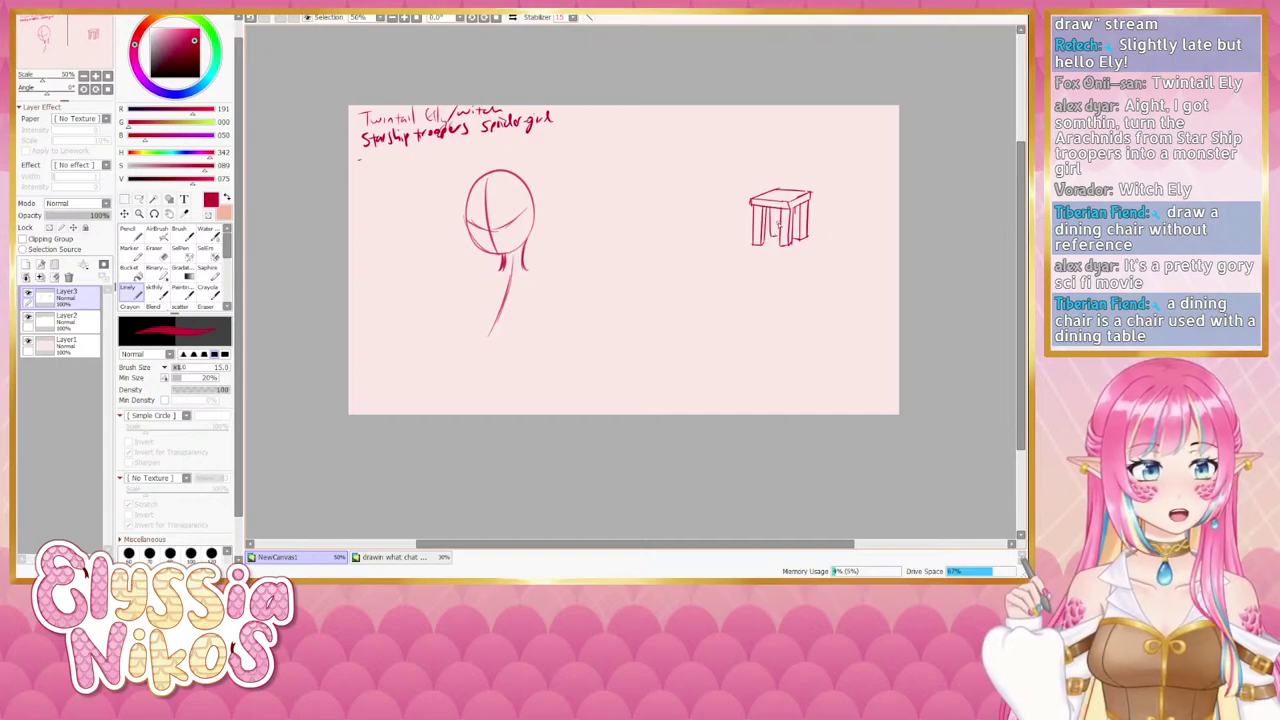
{"action": "left_click_drag", "start_coordinate": [778, 206], "coordinate": [778, 241]}
{"action": "key", "text": "ctrl+z"}
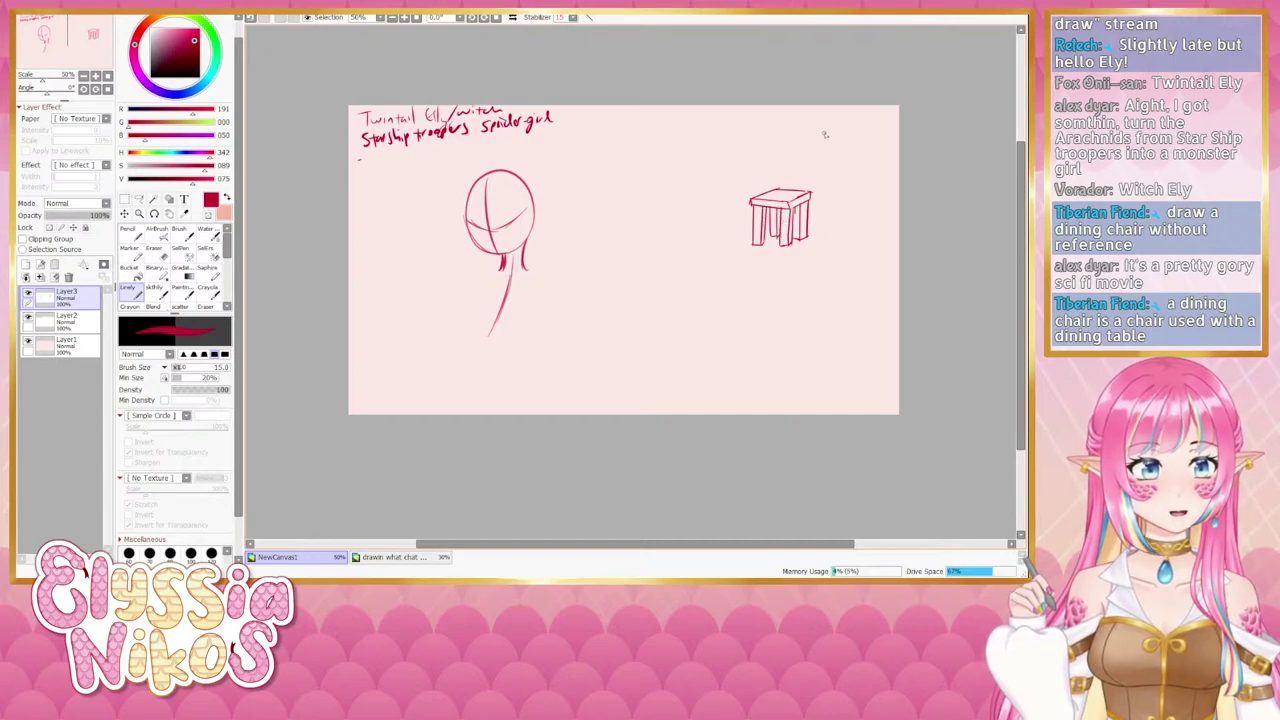
Sketch the chair's two backrest uprights and a cushion outline on top of the seat.
{"action": "mouse_move", "coordinate": [812, 188]}
{"action": "left_mouse_down"}
{"action": "mouse_move", "coordinate": [812, 155]}
{"action": "mouse_move", "coordinate": [777, 190]}
{"action": "left_mouse_up"}
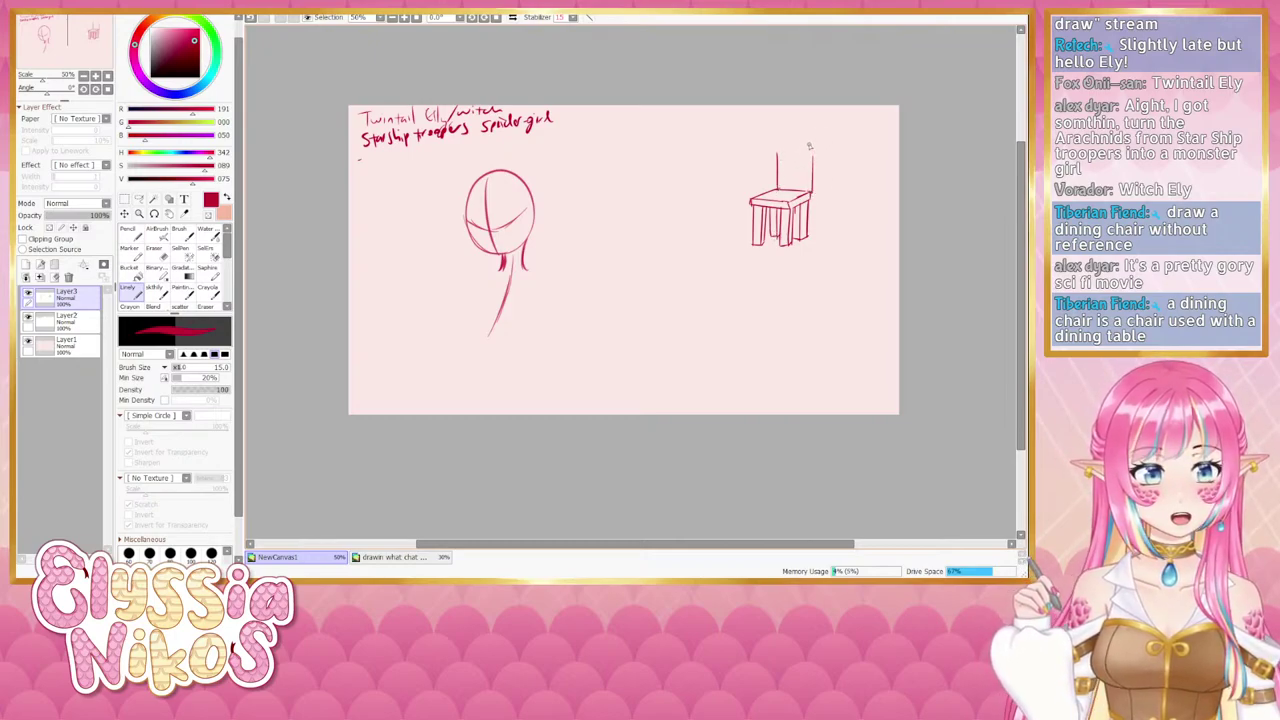
{"action": "left_click_drag", "start_coordinate": [750, 197], "coordinate": [774, 186]}
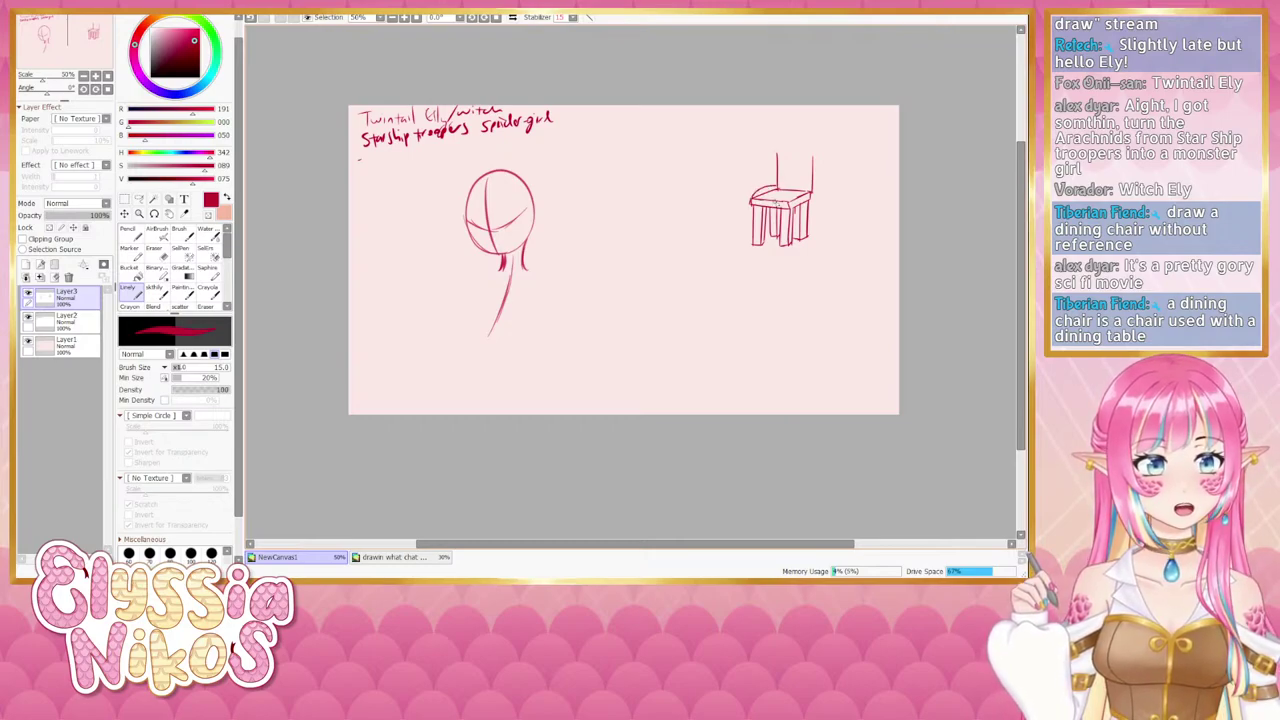
{"action": "mouse_move", "coordinate": [771, 192]}
{"action": "left_mouse_down"}
{"action": "mouse_move", "coordinate": [787, 191]}
{"action": "mouse_move", "coordinate": [790, 206]}
{"action": "left_mouse_up"}
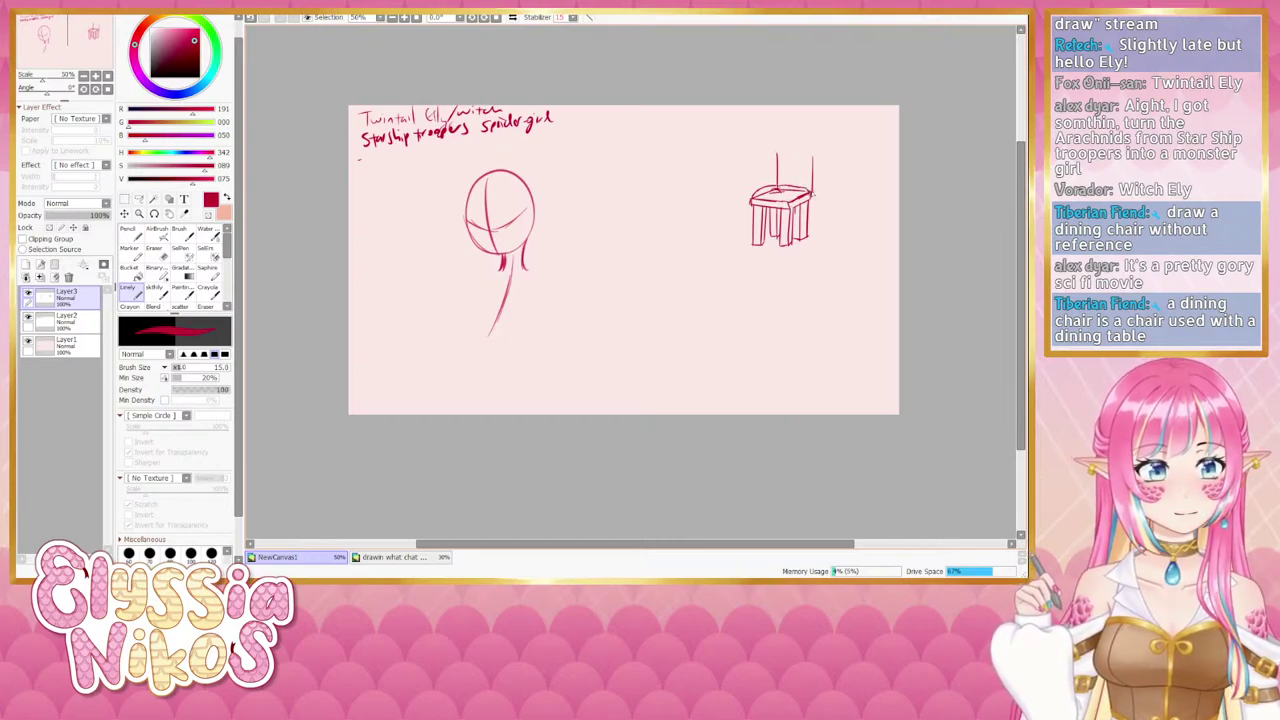
{"action": "left_click_drag", "start_coordinate": [809, 188], "coordinate": [815, 191]}
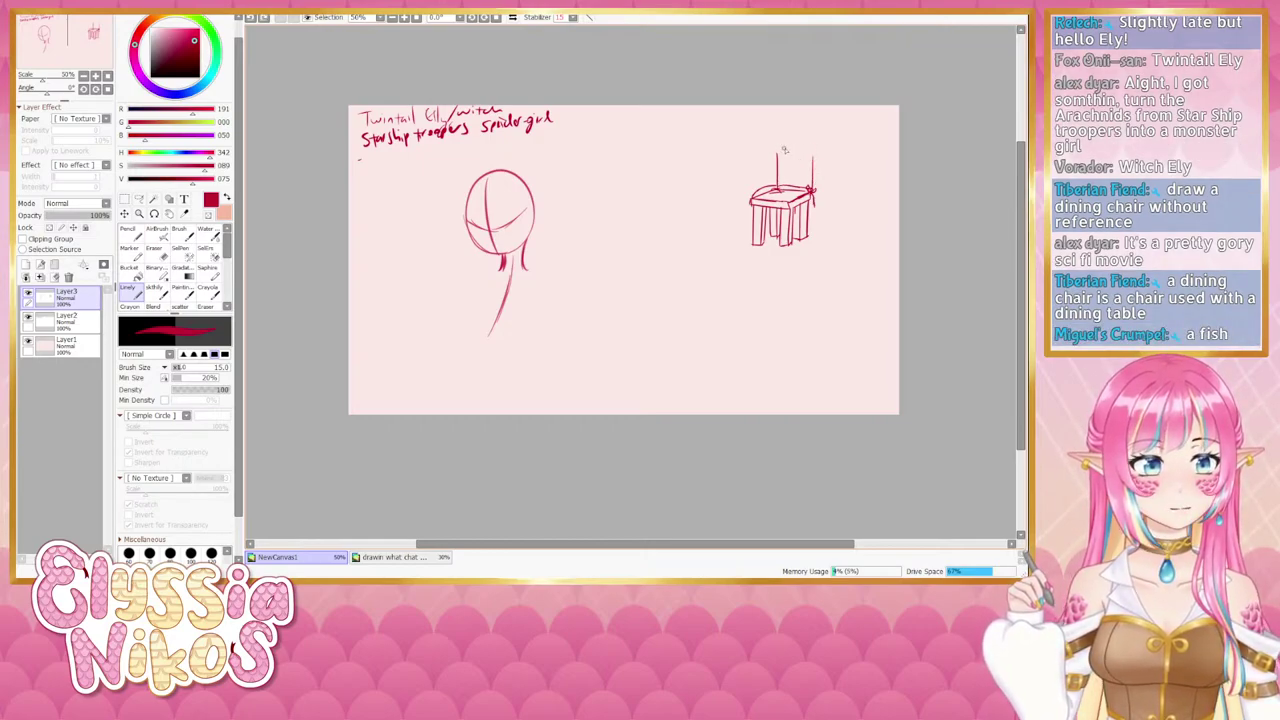
Draw a curved headrest across the tops of the chair's two uprights, undoing strokes that miss.
{"action": "mouse_move", "coordinate": [768, 149]}
{"action": "left_mouse_down"}
{"action": "mouse_move", "coordinate": [818, 152]}
{"action": "mouse_move", "coordinate": [768, 152]}
{"action": "mouse_move", "coordinate": [824, 131]}
{"action": "mouse_move", "coordinate": [821, 156]}
{"action": "left_mouse_up"}
{"action": "key", "text": "ctrl+z"}
{"action": "key", "text": "ctrl+z"}
{"action": "key", "text": "ctrl+z"}
{"action": "key", "text": "ctrl+z"}
{"action": "key", "text": "ctrl+z"}
{"action": "key", "text": "ctrl+z"}
{"action": "left_click_drag", "start_coordinate": [818, 154], "coordinate": [823, 156]}
{"action": "key", "text": "ctrl+z"}
{"action": "key", "text": "ctrl+z"}
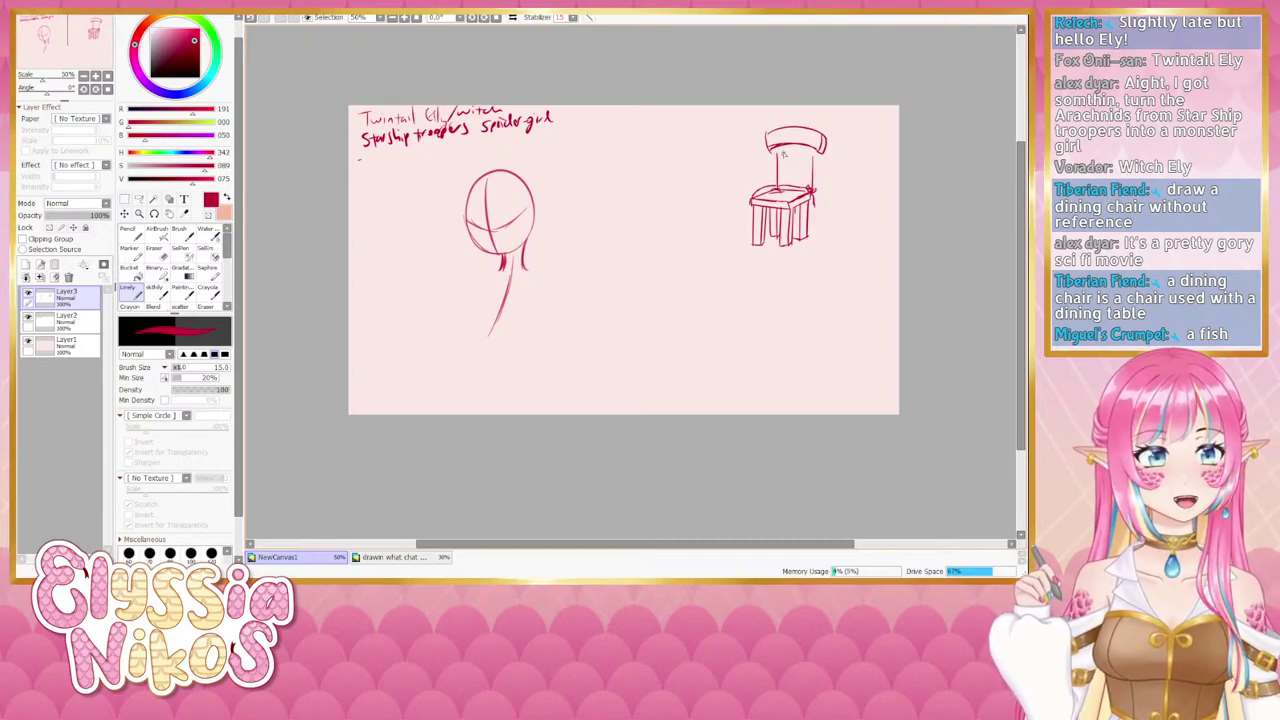
Thicken both backrest uprights with a second line and draw a crossbar between them.
{"action": "left_click_drag", "start_coordinate": [783, 152], "coordinate": [784, 180]}
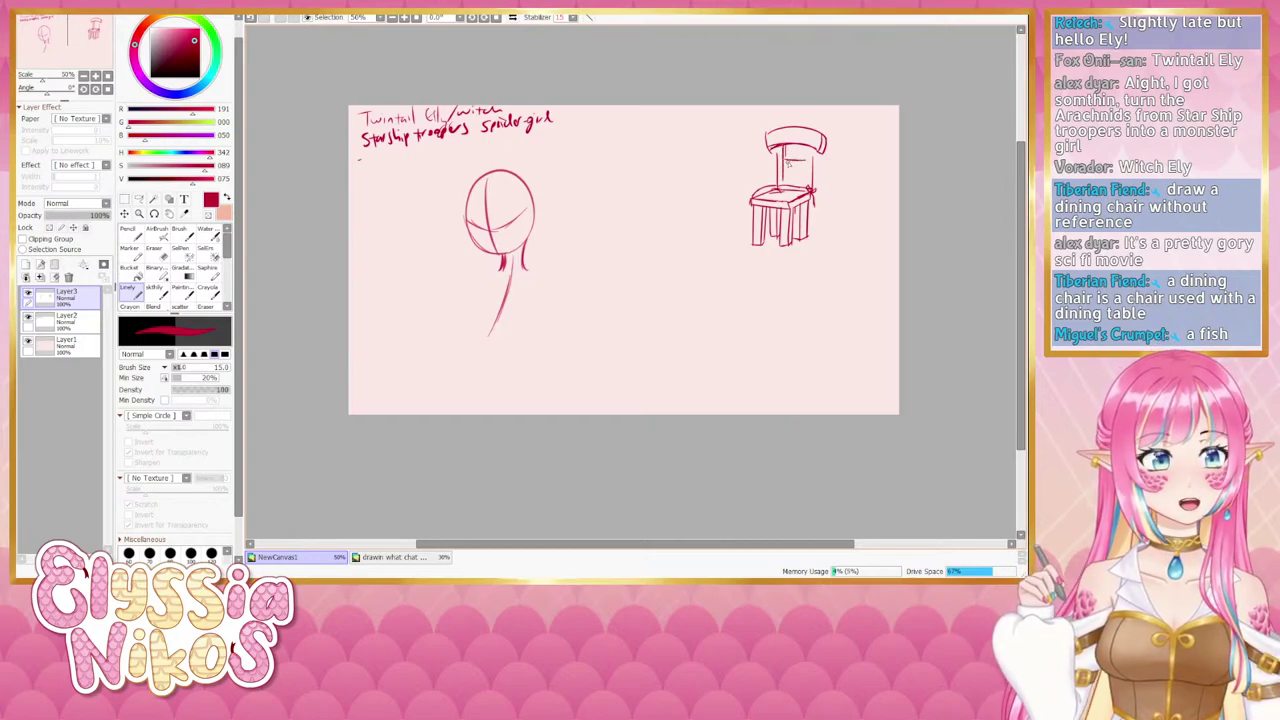
{"action": "mouse_move", "coordinate": [786, 168]}
{"action": "left_mouse_down"}
{"action": "mouse_move", "coordinate": [810, 172]}
{"action": "mouse_move", "coordinate": [809, 157]}
{"action": "left_mouse_up"}
{"action": "key", "text": "ctrl+z"}
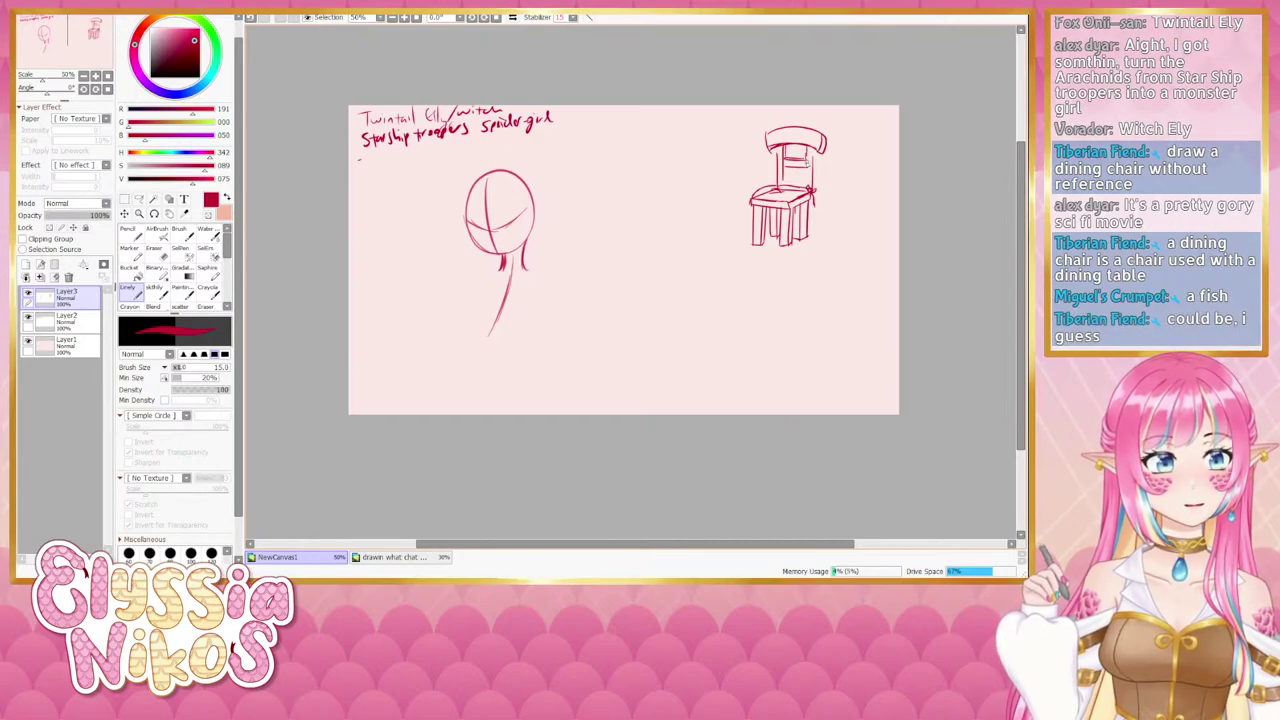
{"action": "left_click_drag", "start_coordinate": [812, 151], "coordinate": [814, 190]}
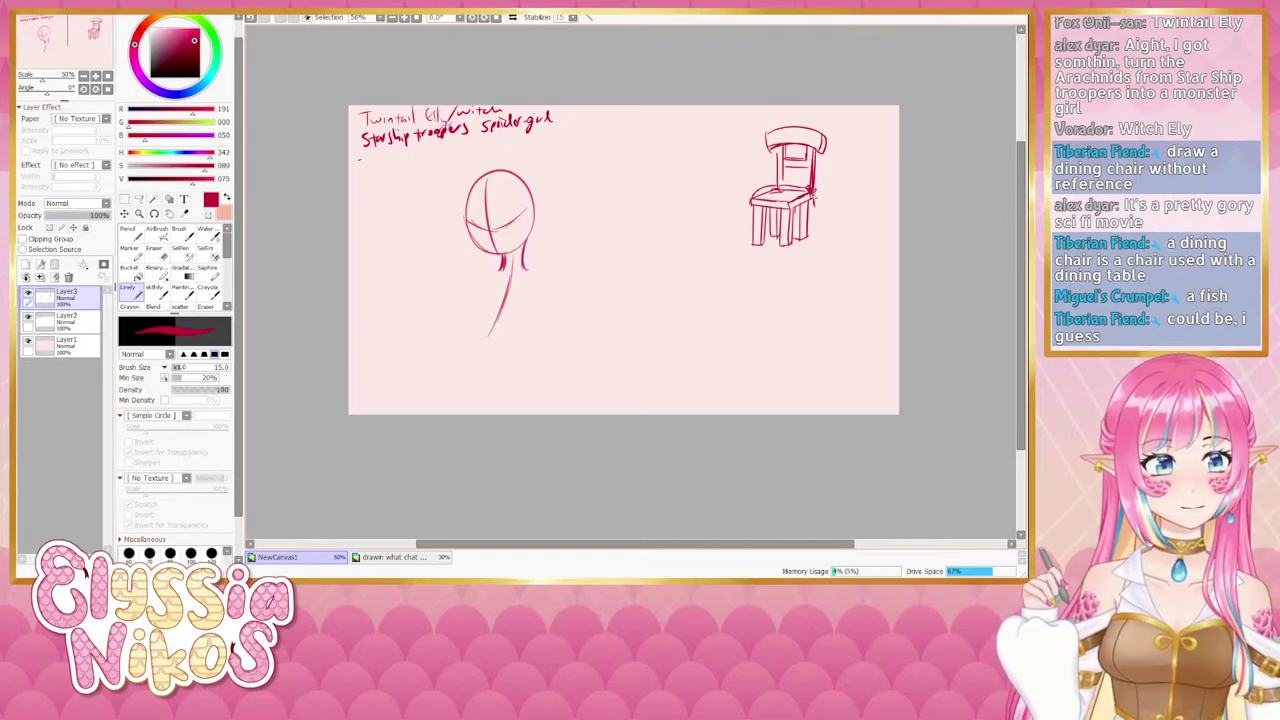
Clean up the lines inside the backrest with the Eraser at size 8 and draw a short rightward arrow beside the chair.
{"action": "key", "text": "e"}
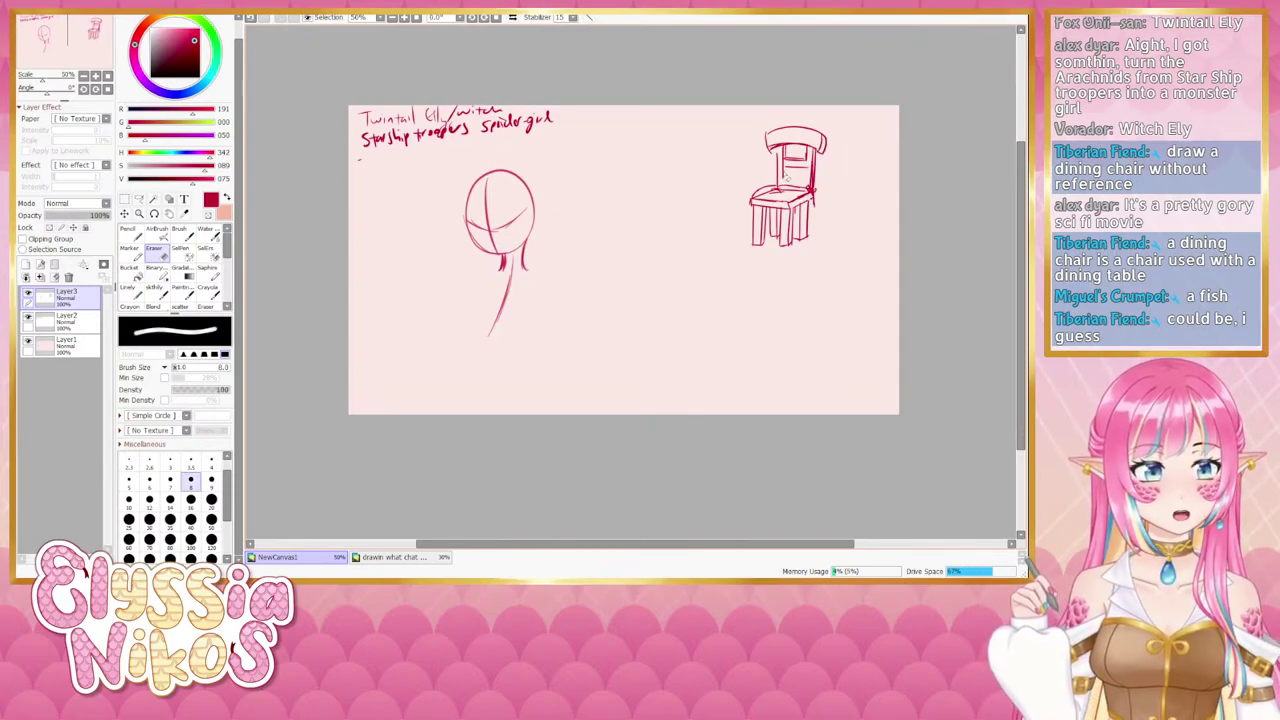
{"action": "left_click_drag", "start_coordinate": [786, 181], "coordinate": [784, 173]}
{"action": "left_click", "coordinate": [130, 294]}
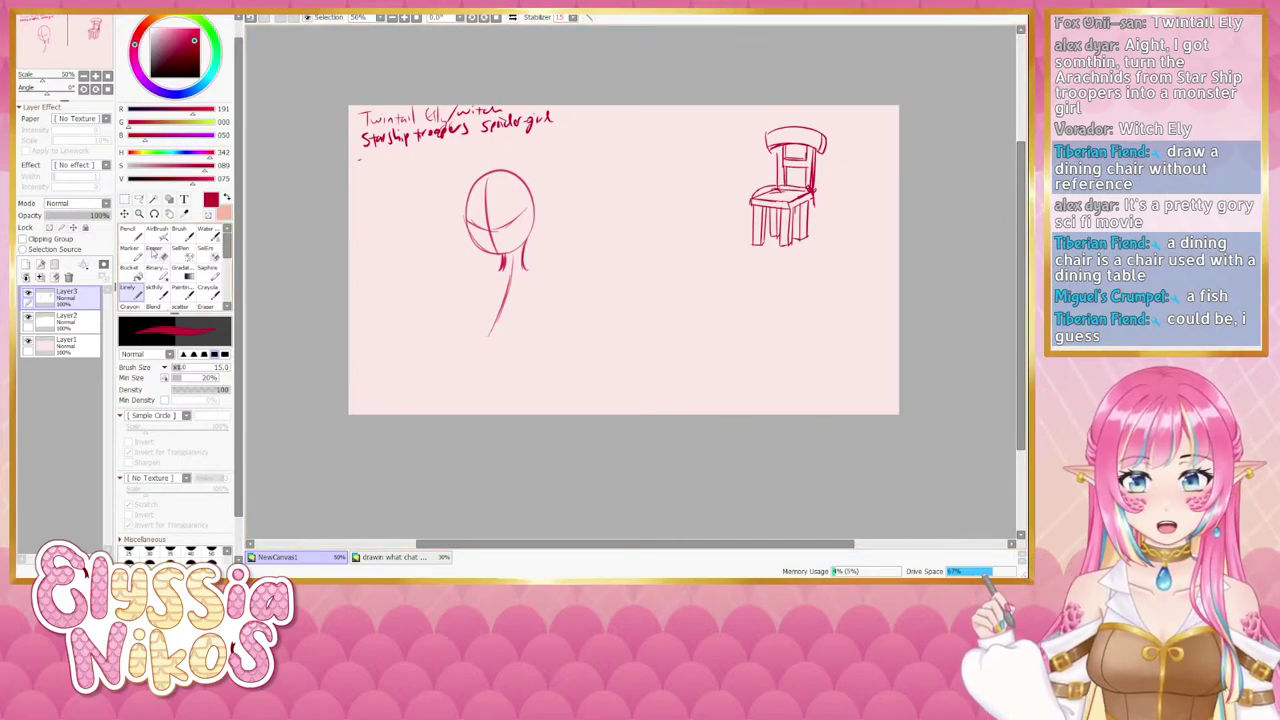
{"action": "left_click", "coordinate": [155, 254]}
{"action": "left_click_drag", "start_coordinate": [785, 164], "coordinate": [785, 172]}
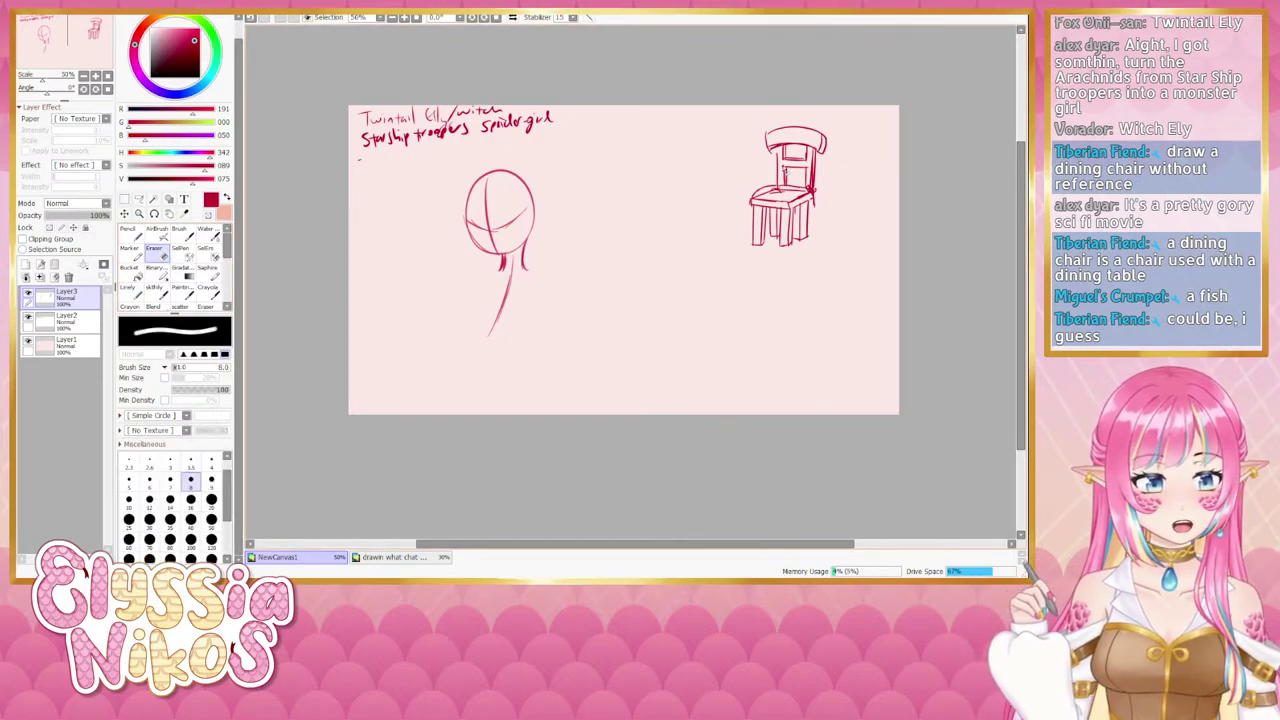
{"action": "left_click", "coordinate": [133, 295]}
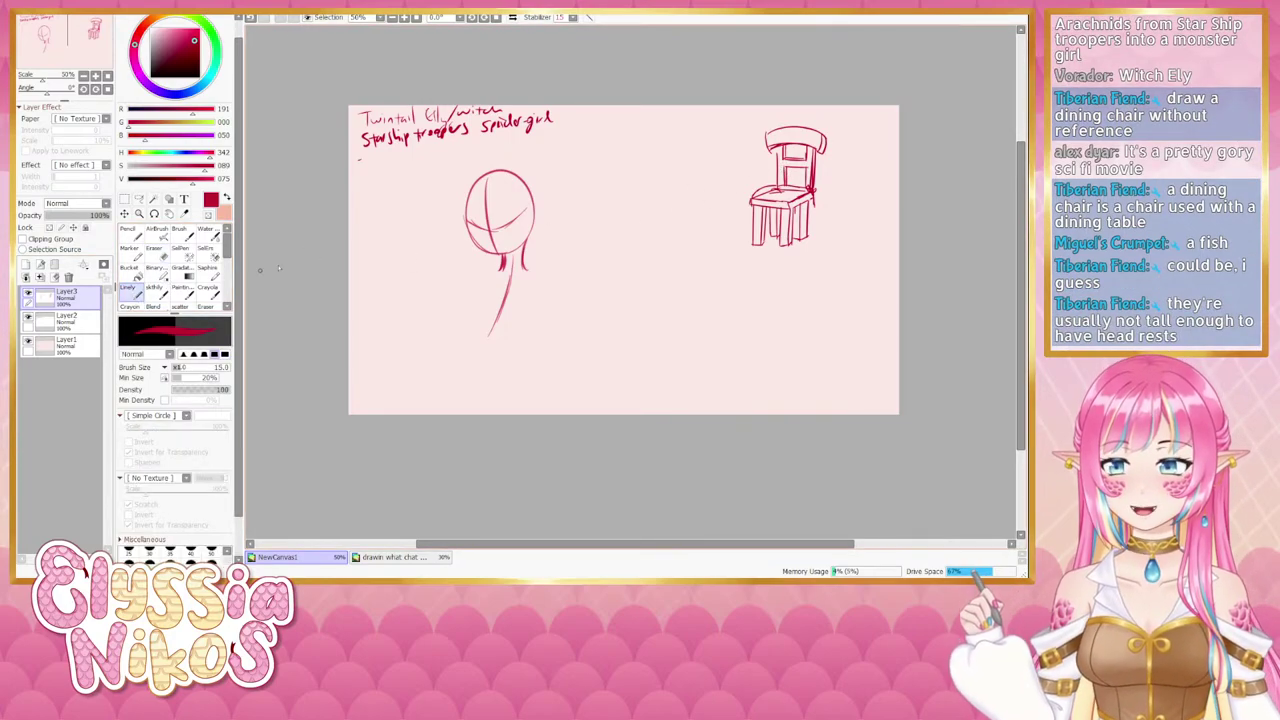
{"action": "left_click_drag", "start_coordinate": [840, 189], "coordinate": [876, 191]}
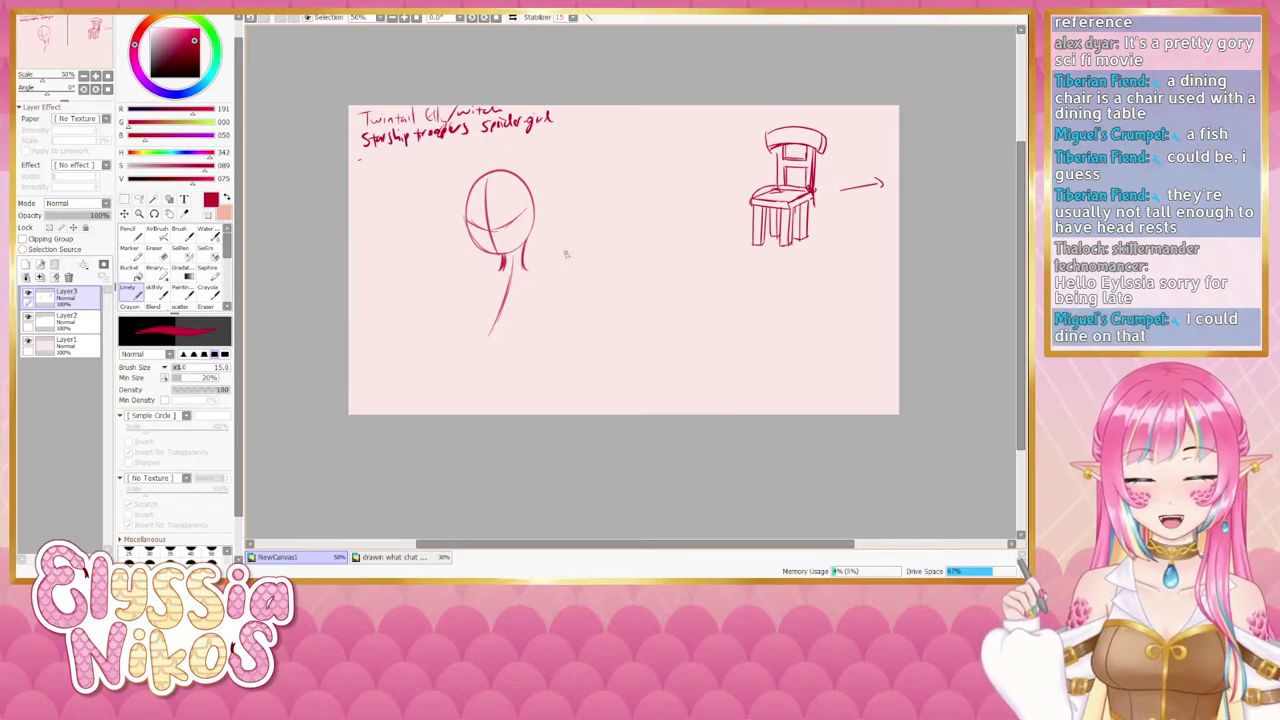
Erase the curved headrest from the chair with the Eraser at size 50.
{"action": "left_click", "coordinate": [156, 253]}
{"action": "key", "text": "bracketright"}
{"action": "key", "text": "bracketright"}
{"action": "key", "text": "bracketright"}
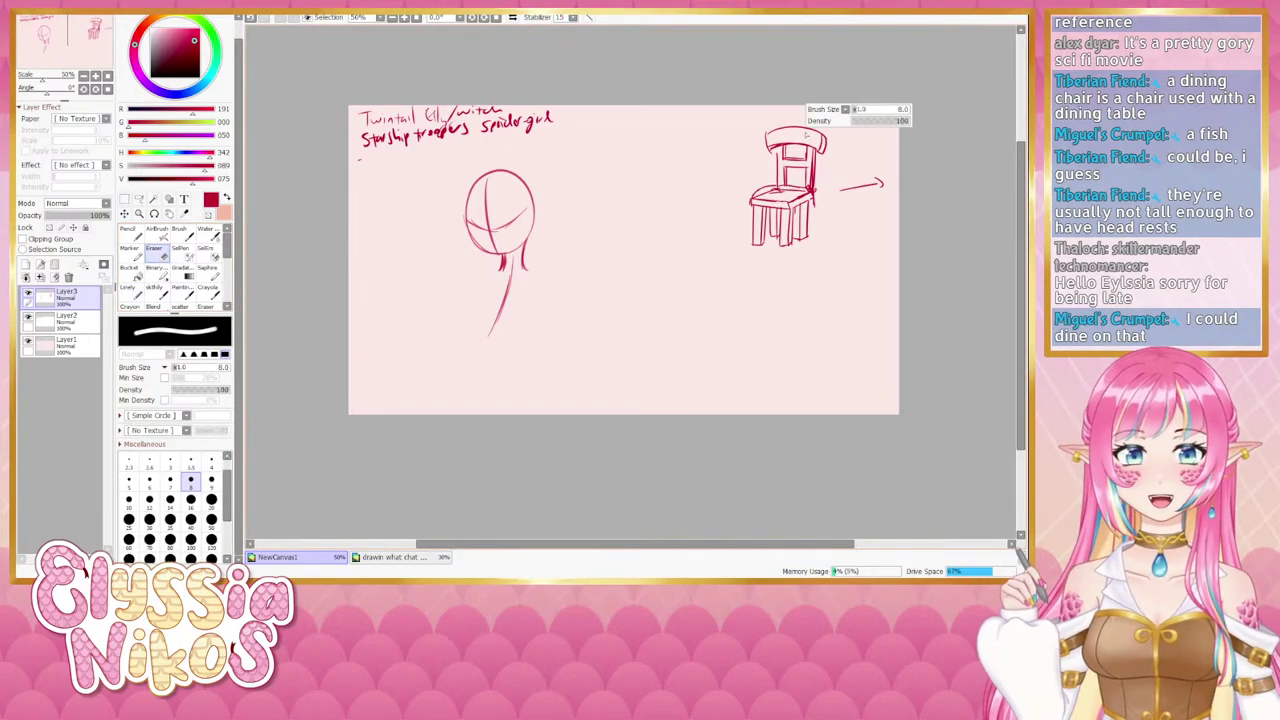
{"action": "mouse_move", "coordinate": [795, 127]}
{"action": "left_mouse_down"}
{"action": "mouse_move", "coordinate": [762, 123]}
{"action": "mouse_move", "coordinate": [762, 163]}
{"action": "mouse_move", "coordinate": [829, 153]}
{"action": "mouse_move", "coordinate": [833, 138]}
{"action": "mouse_move", "coordinate": [777, 137]}
{"action": "mouse_move", "coordinate": [818, 129]}
{"action": "mouse_move", "coordinate": [799, 125]}
{"action": "mouse_move", "coordinate": [767, 143]}
{"action": "left_mouse_up"}
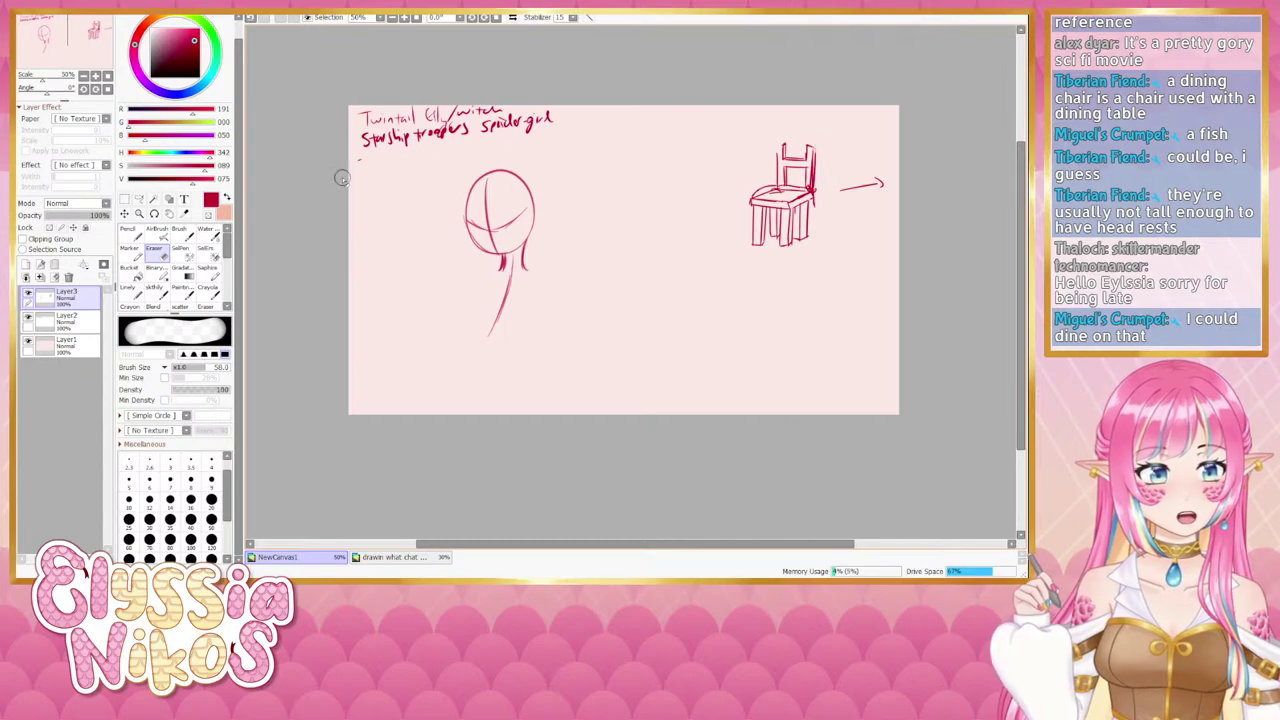
{"action": "left_click", "coordinate": [130, 290]}
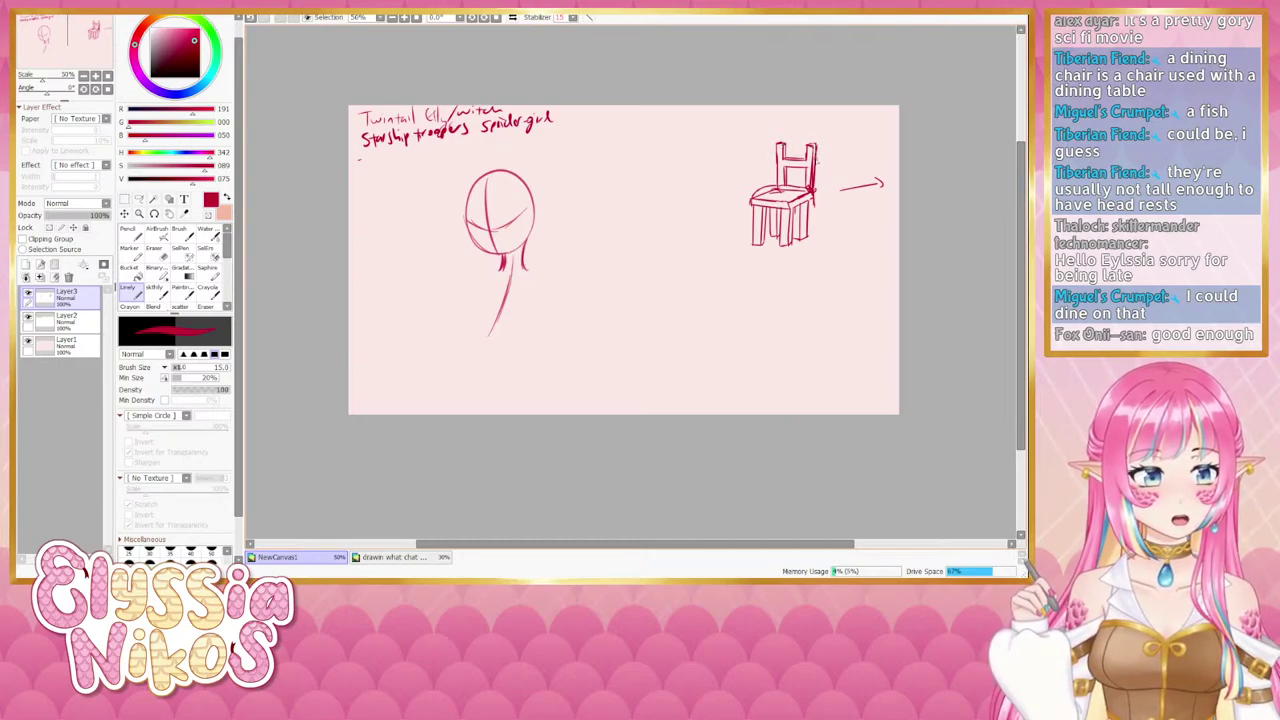
Draw a flat rectangular top rail across the chair's uprights and erase the crossbars beneath it with the Eraser at size 31.
{"action": "left_click_drag", "start_coordinate": [648, 260], "coordinate": [636, 251]}
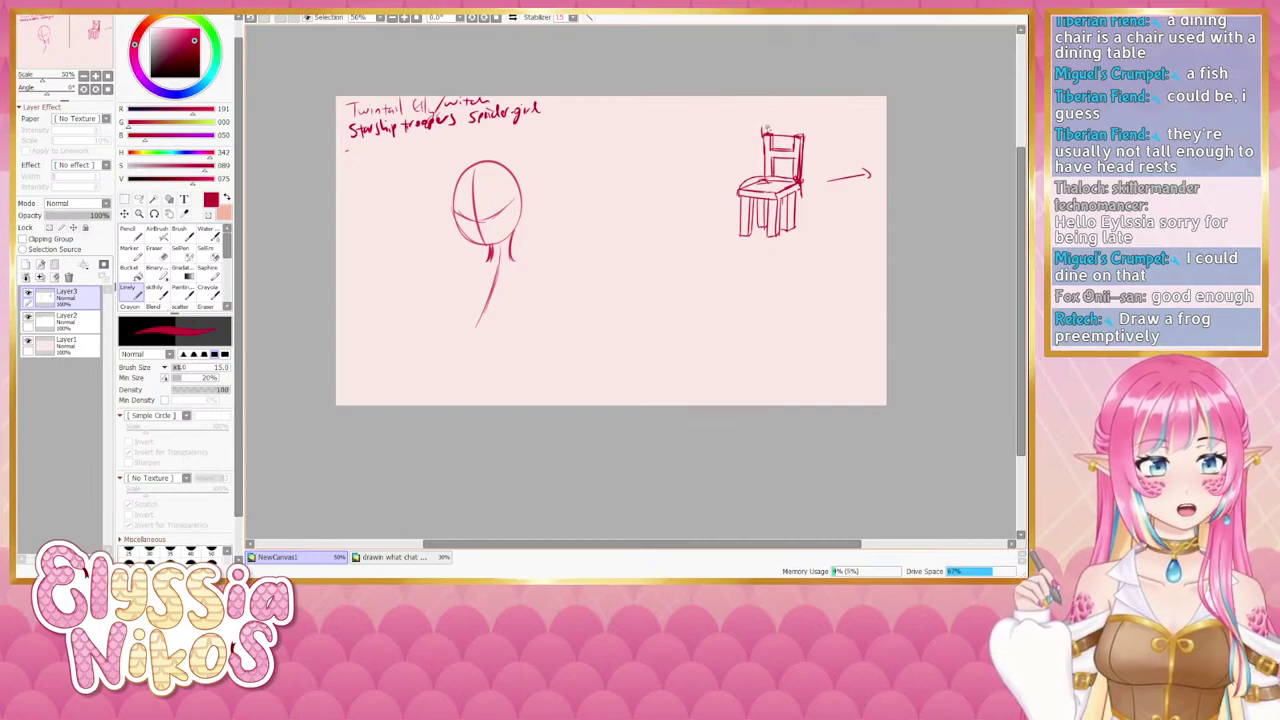
{"action": "left_click_drag", "start_coordinate": [761, 126], "coordinate": [806, 127]}
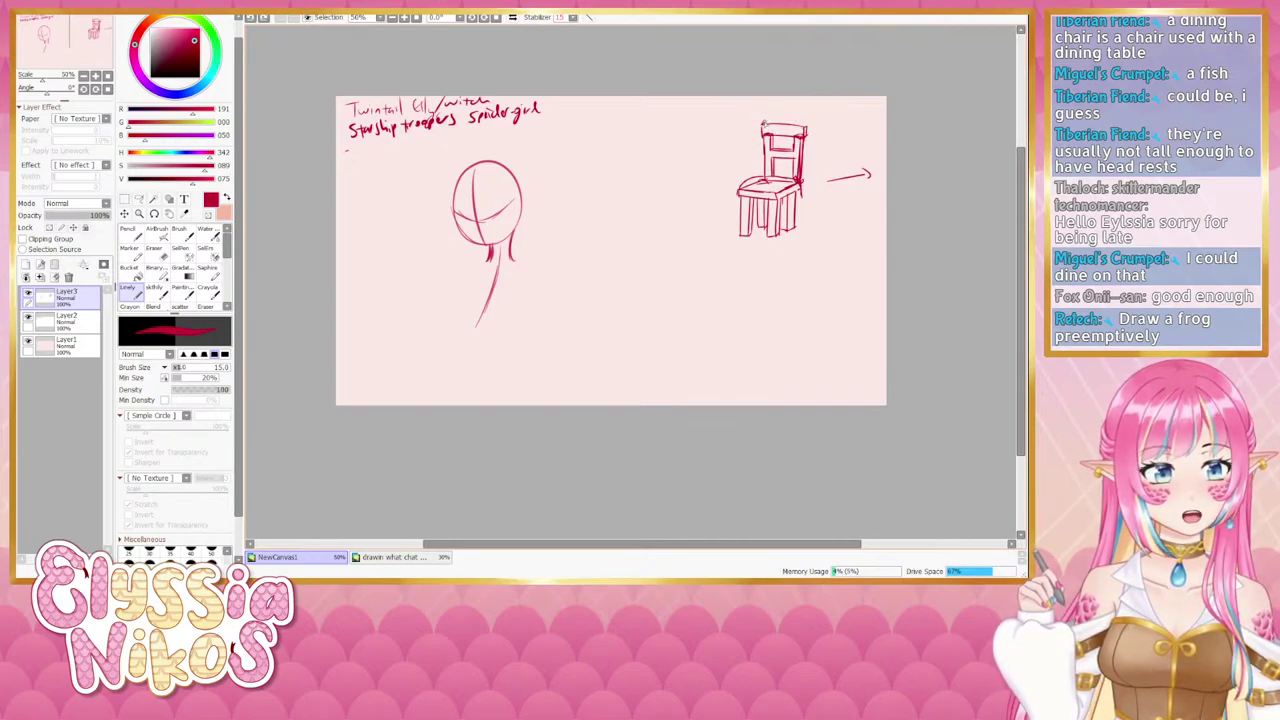
{"action": "left_click_drag", "start_coordinate": [701, 262], "coordinate": [643, 236]}
{"action": "left_click", "coordinate": [159, 262]}
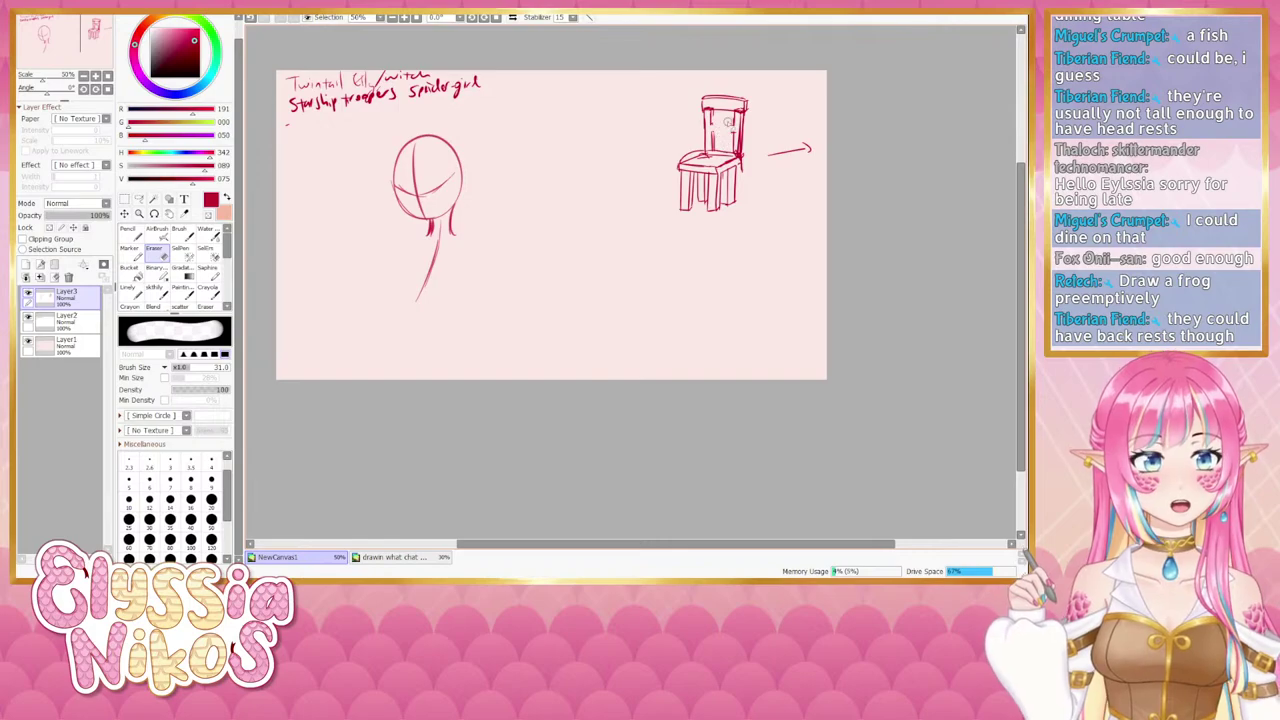
Draw a V-shaped splat inside the chair's backrest with the Linely brush, redoing strokes that miss.
{"action": "left_click", "coordinate": [133, 297]}
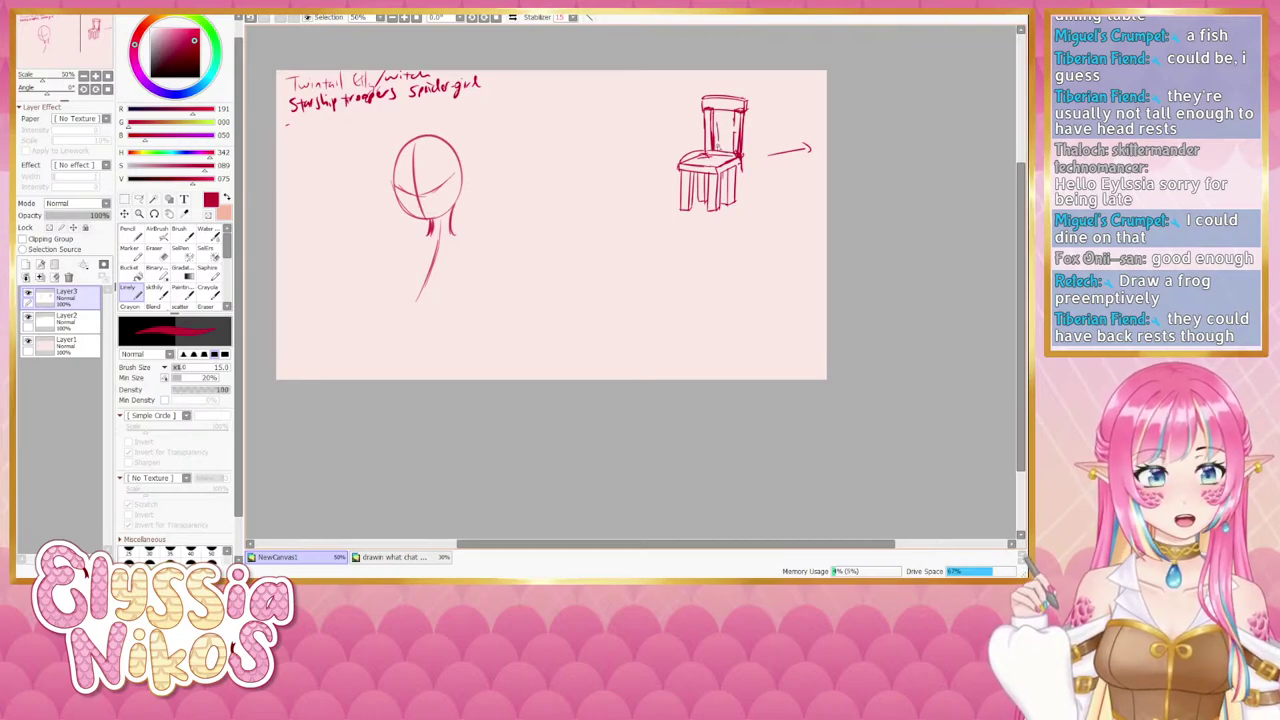
{"action": "key", "text": "ctrl+z"}
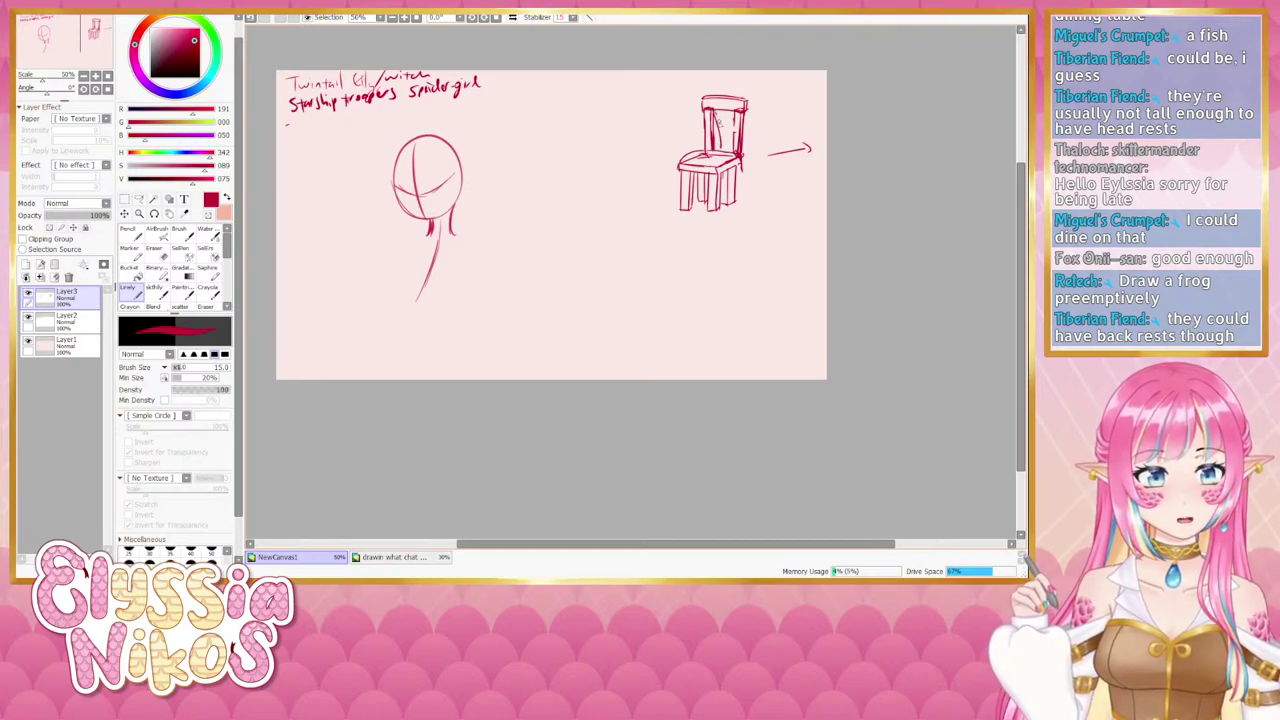
{"action": "left_click_drag", "start_coordinate": [726, 128], "coordinate": [723, 150]}
{"action": "key", "text": "ctrl+z"}
{"action": "key", "text": "ctrl+z"}
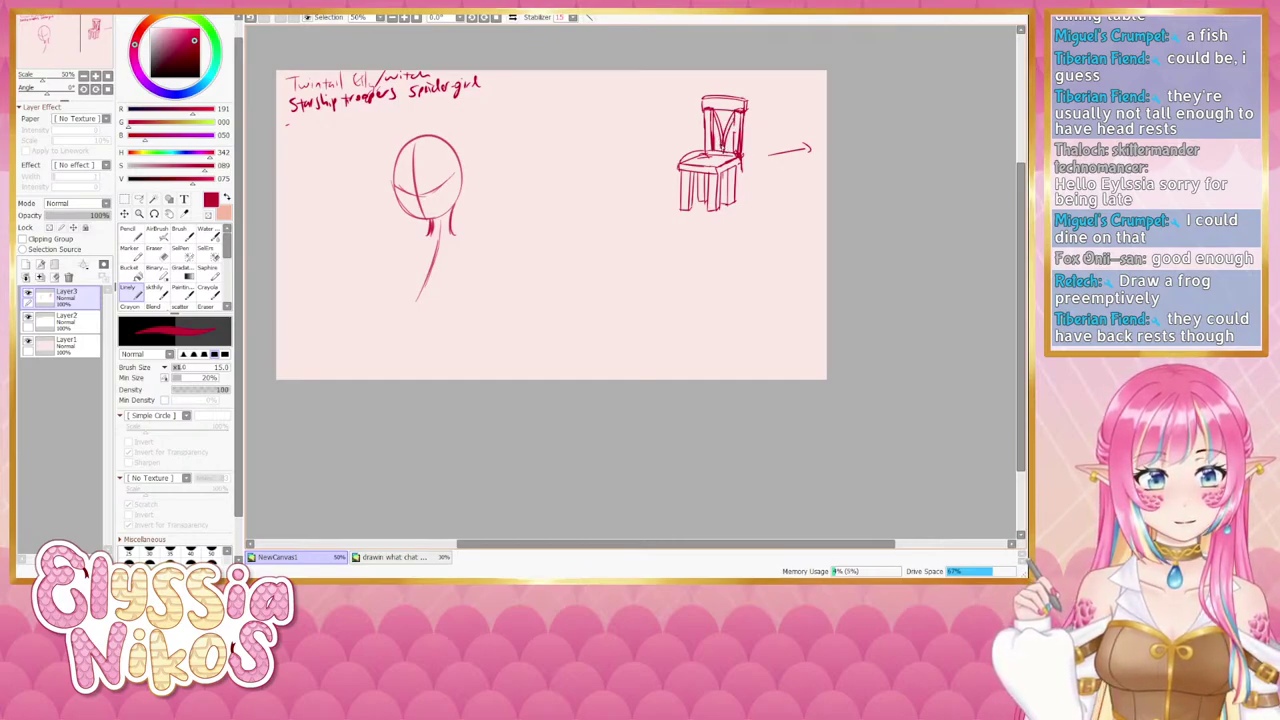
Sketch a small fish's body and tail beside the chair's backrest, with the Linely brush reduced to size 6.
{"action": "left_click_drag", "start_coordinate": [539, 361], "coordinate": [530, 352]}
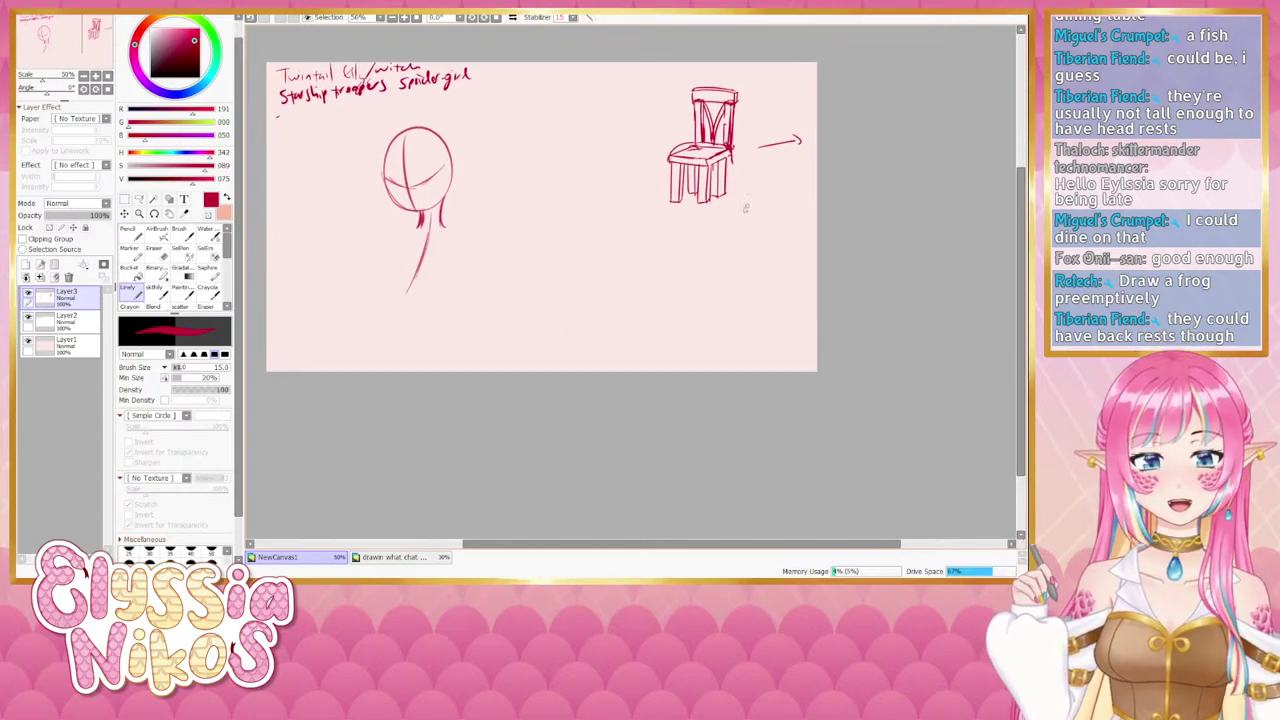
{"action": "left_click_drag", "start_coordinate": [735, 197], "coordinate": [726, 204]}
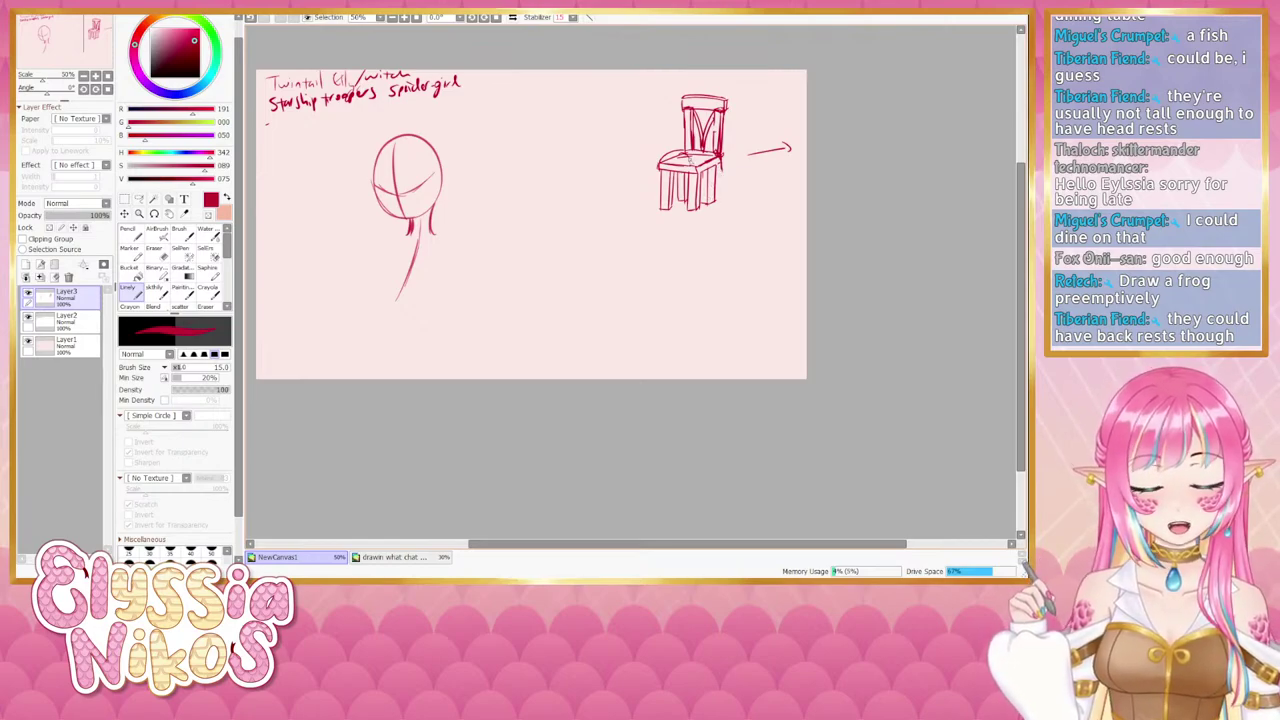
{"action": "left_click_drag", "start_coordinate": [719, 217], "coordinate": [717, 231]}
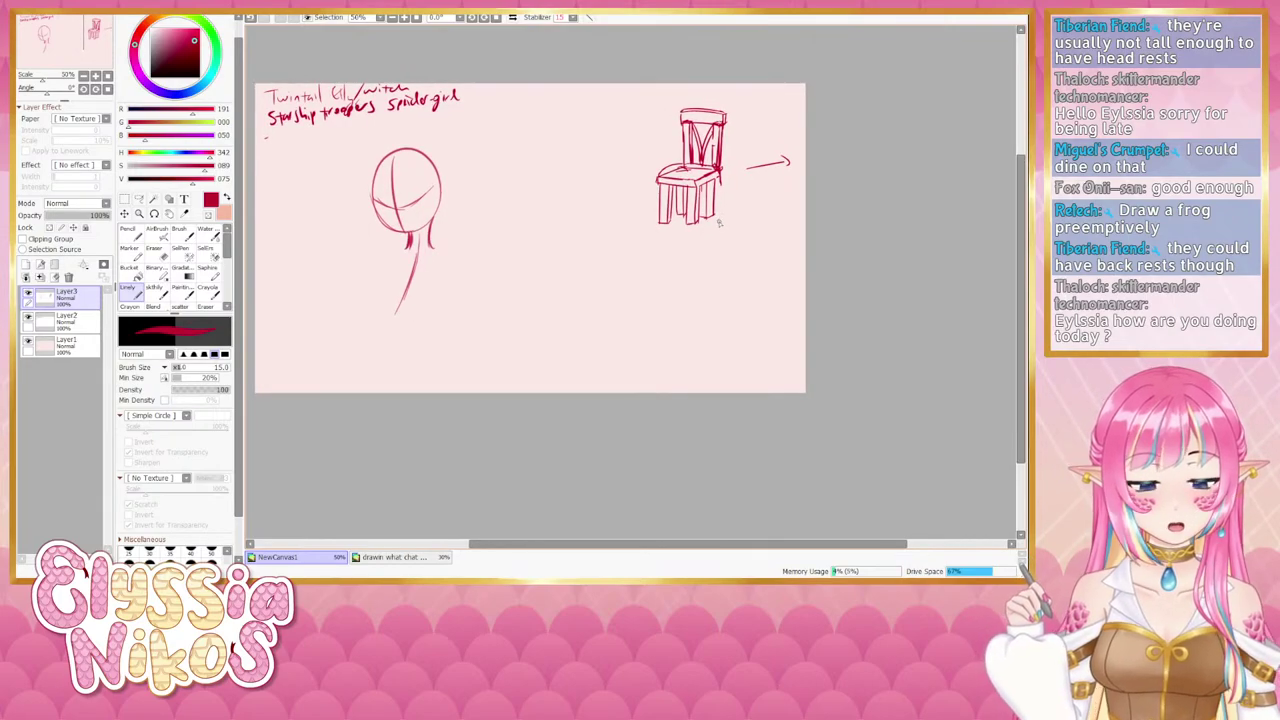
{"action": "scroll", "coordinate": [712, 248], "scroll_direction": "down", "scroll_amount": 1}
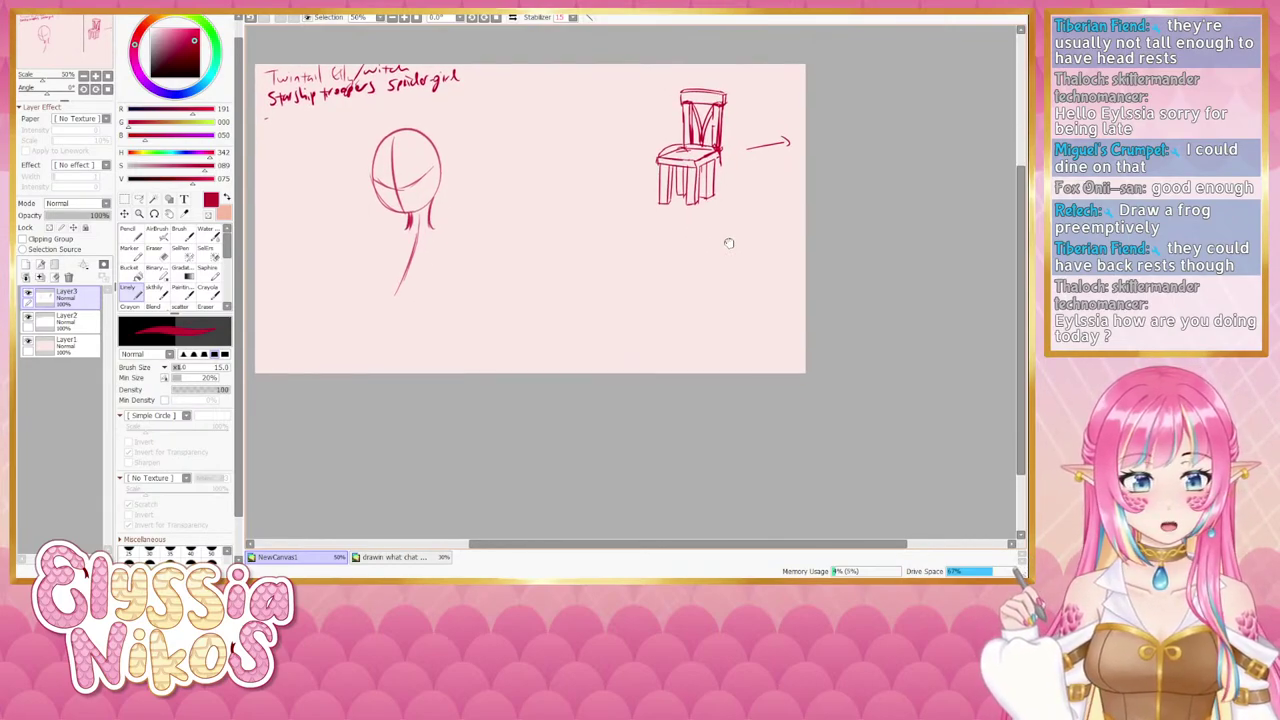
{"action": "mouse_move", "coordinate": [626, 101]}
{"action": "left_mouse_down"}
{"action": "mouse_move", "coordinate": [606, 118]}
{"action": "mouse_move", "coordinate": [631, 115]}
{"action": "mouse_move", "coordinate": [580, 111]}
{"action": "mouse_move", "coordinate": [594, 136]}
{"action": "mouse_move", "coordinate": [606, 126]}
{"action": "mouse_move", "coordinate": [606, 137]}
{"action": "mouse_move", "coordinate": [594, 121]}
{"action": "mouse_move", "coordinate": [604, 128]}
{"action": "left_mouse_up"}
{"action": "key", "text": "ctrl+z"}
{"action": "key", "text": "ctrl+z"}
{"action": "key", "text": "ctrl+z"}
{"action": "key", "text": "ctrl+z"}
{"action": "key", "text": "ctrl+z"}
{"action": "key", "text": "["}
{"action": "key", "text": "["}
{"action": "key", "text": "["}
{"action": "key", "text": "["}
{"action": "key", "text": "["}
{"action": "key", "text": "["}
{"action": "key", "text": "["}
{"action": "key", "text": "["}
{"action": "key", "text": "["}
{"action": "key", "text": "ctrl+z"}
{"action": "key", "text": "ctrl+z"}
{"action": "key", "text": "ctrl+z"}
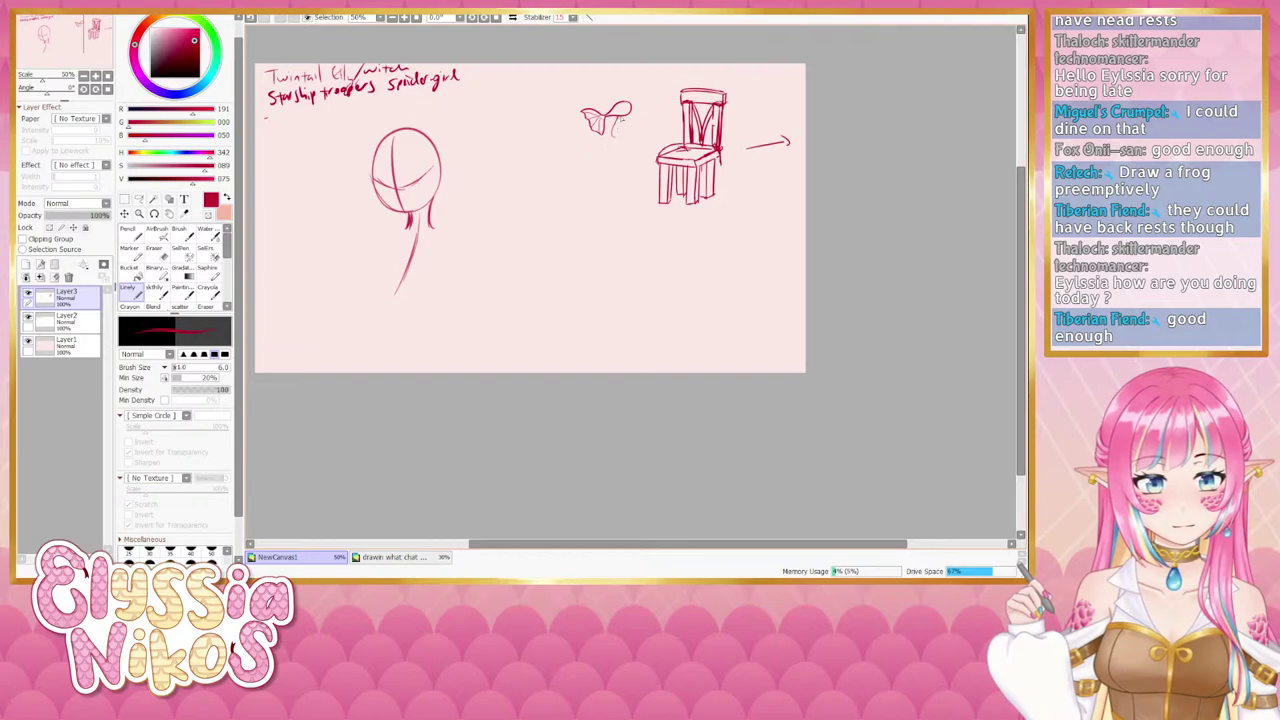
Add the front fins and an eye to the small fish, undoing strokes that miss.
{"action": "key", "text": "ctrl+z"}
{"action": "mouse_move", "coordinate": [619, 117]}
{"action": "left_mouse_down"}
{"action": "mouse_move", "coordinate": [612, 129]}
{"action": "mouse_move", "coordinate": [628, 118]}
{"action": "mouse_move", "coordinate": [628, 129]}
{"action": "mouse_move", "coordinate": [612, 130]}
{"action": "left_mouse_up"}
{"action": "key", "text": "ctrl+z"}
{"action": "key", "text": "ctrl+z"}
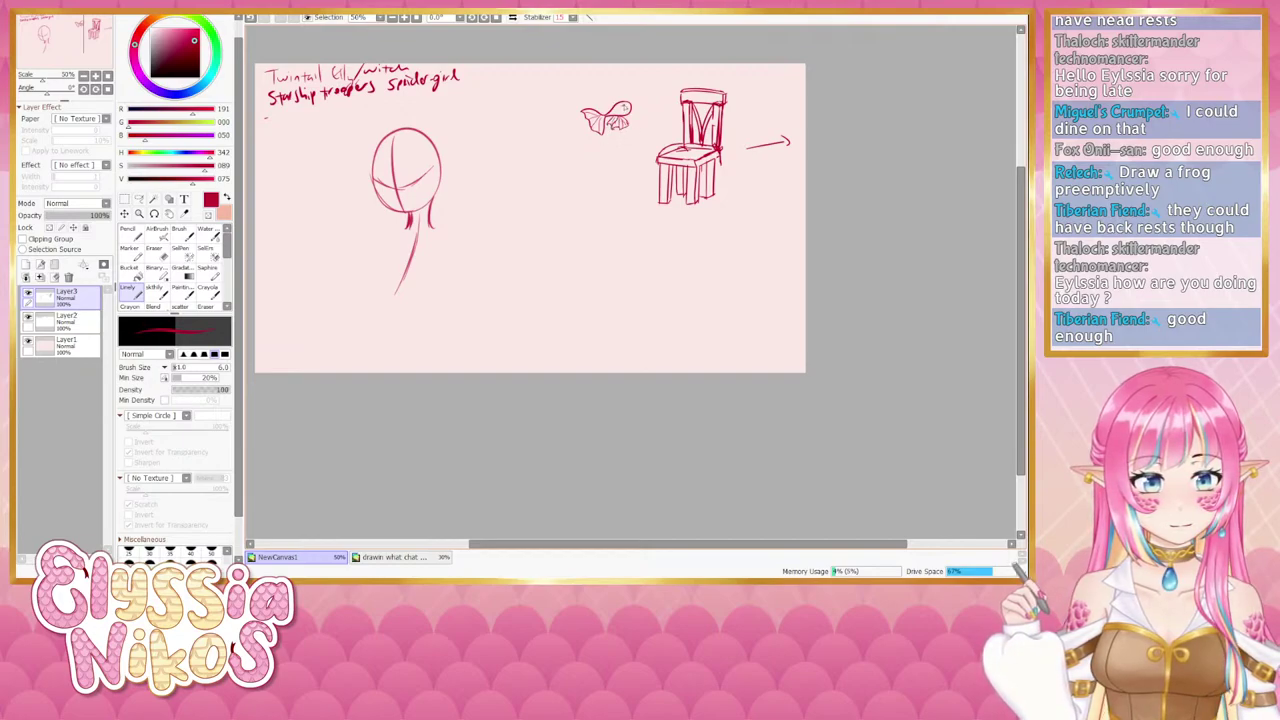
Sketch a frog's head with bulging eyes and a smile beneath the fish, using brush size 13.
{"action": "left_click_drag", "start_coordinate": [582, 215], "coordinate": [591, 201]}
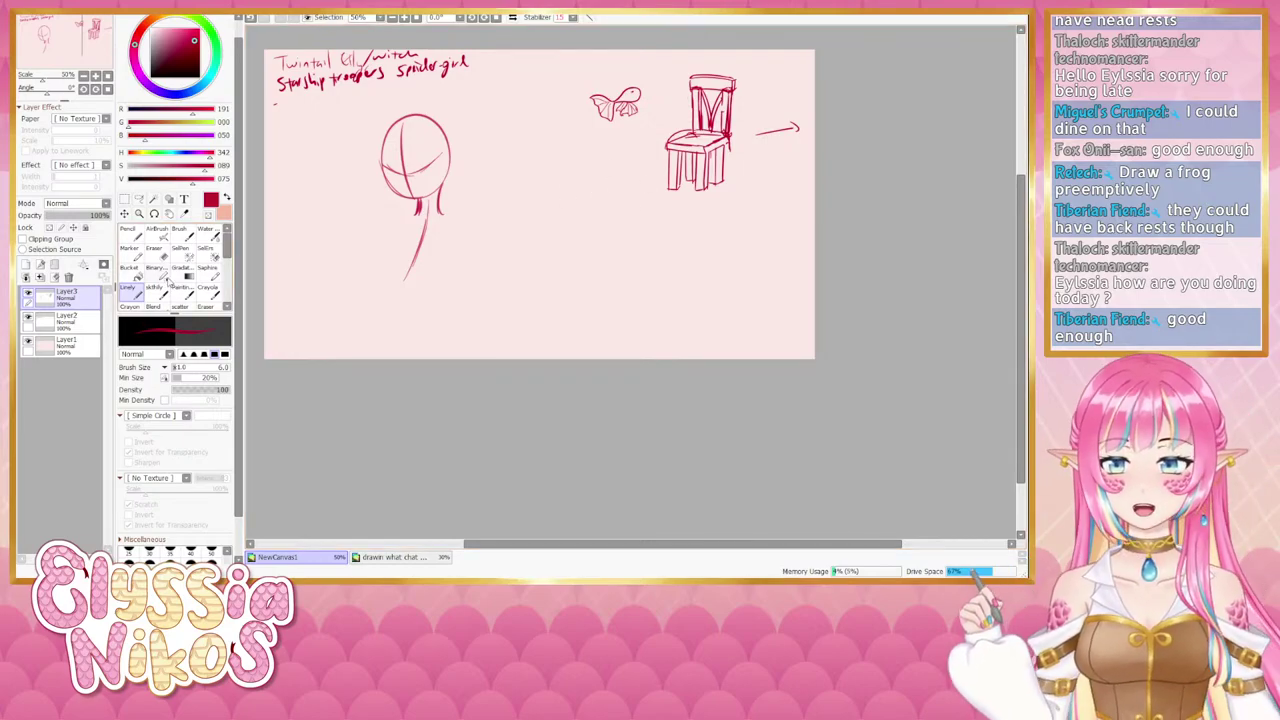
{"action": "mouse_move", "coordinate": [624, 181]}
{"action": "left_mouse_down"}
{"action": "mouse_move", "coordinate": [641, 170]}
{"action": "mouse_move", "coordinate": [597, 155]}
{"action": "mouse_move", "coordinate": [618, 149]}
{"action": "mouse_move", "coordinate": [621, 167]}
{"action": "mouse_move", "coordinate": [620, 153]}
{"action": "mouse_move", "coordinate": [610, 166]}
{"action": "mouse_move", "coordinate": [608, 148]}
{"action": "left_mouse_up"}
{"action": "key", "text": "ctrl+z"}
{"action": "key", "text": "ctrl+z"}
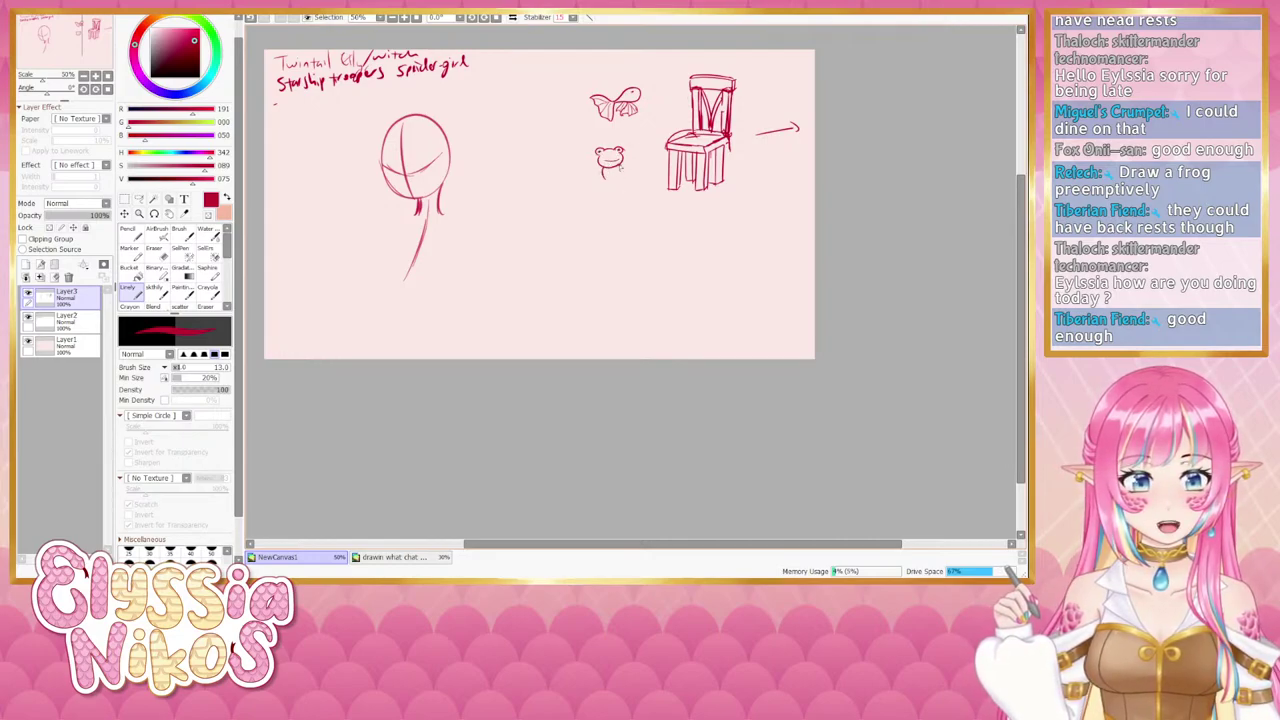
Draw the frog's body, front legs and folded hind legs beneath its head.
{"action": "key", "text": "ctrl+z"}
{"action": "mouse_move", "coordinate": [604, 167]}
{"action": "left_mouse_down"}
{"action": "mouse_move", "coordinate": [601, 179]}
{"action": "mouse_move", "coordinate": [625, 175]}
{"action": "mouse_move", "coordinate": [589, 187]}
{"action": "mouse_move", "coordinate": [603, 184]}
{"action": "left_mouse_up"}
{"action": "key", "text": "ctrl+z"}
{"action": "key", "text": "ctrl+z"}
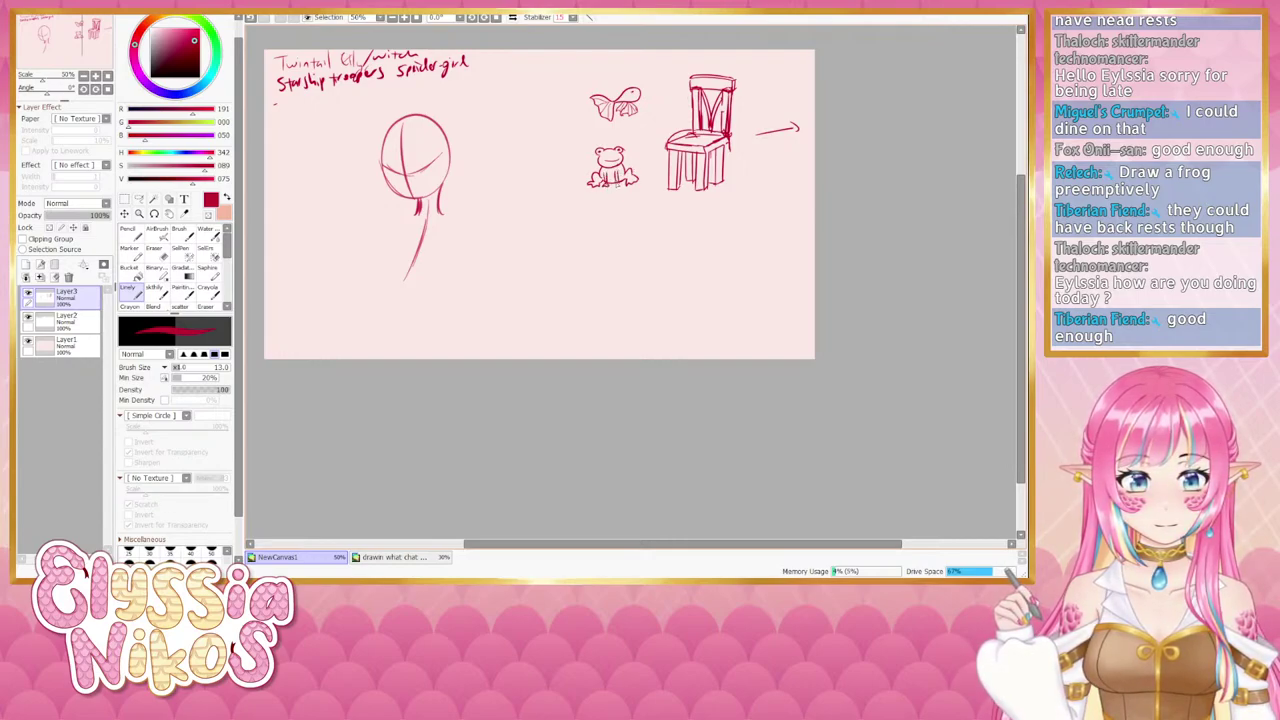
Touch up the edge of the frog's head with the Eraser at size 14.
{"action": "key", "text": "e"}
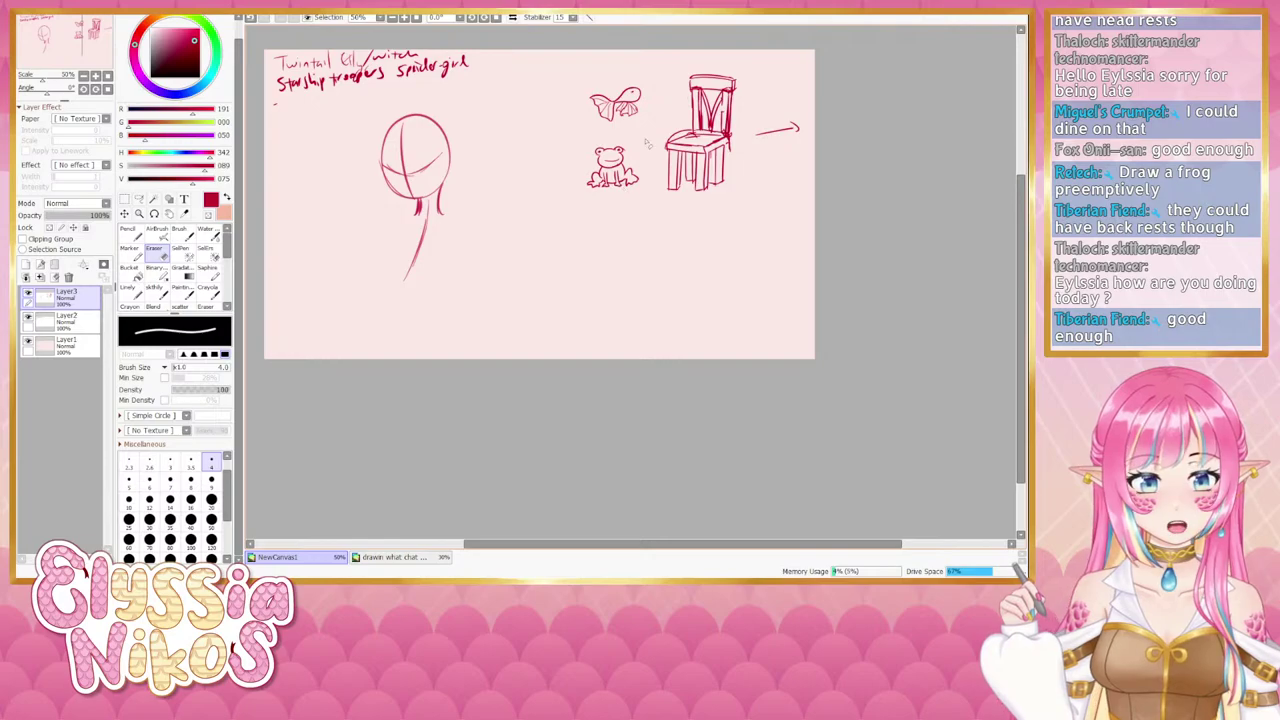
{"action": "left_click_drag", "start_coordinate": [618, 154], "coordinate": [628, 156]}
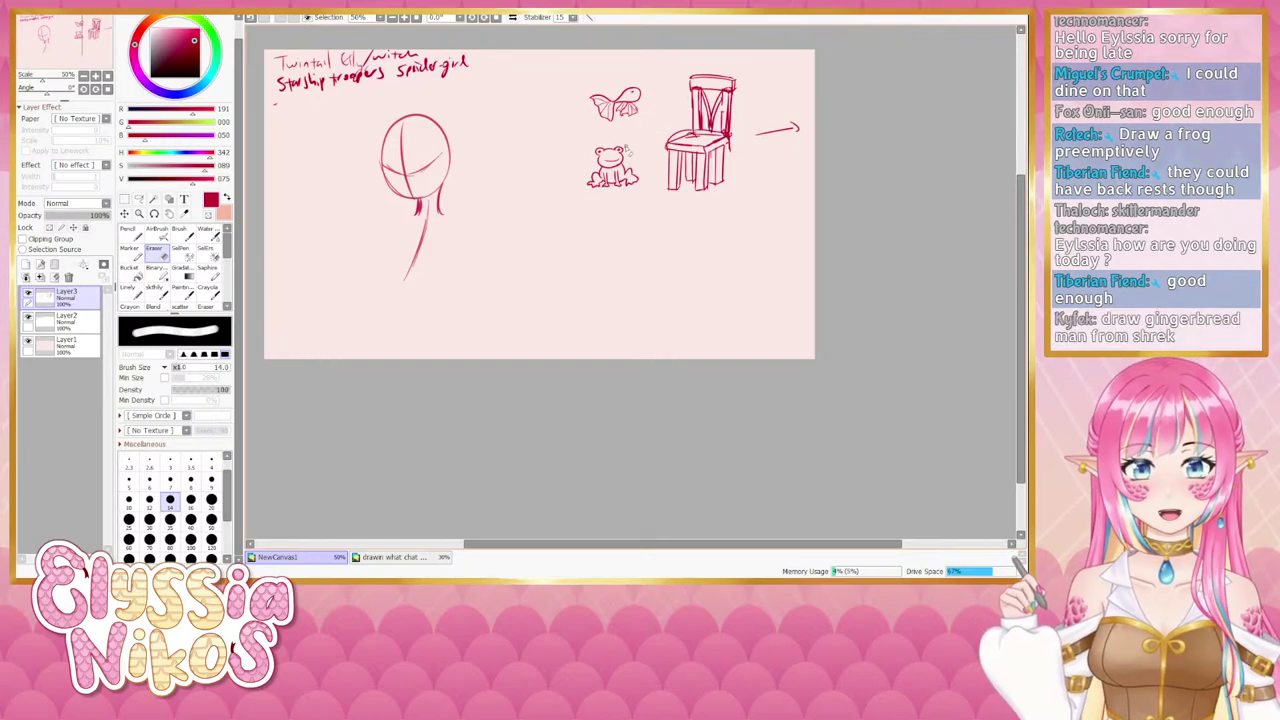
Check Layer3's content by toggling its visibility, and add a new layer above it with the blending brush beside Linely selected.
{"action": "left_click", "coordinate": [28, 295]}
{"action": "left_click", "coordinate": [28, 295]}
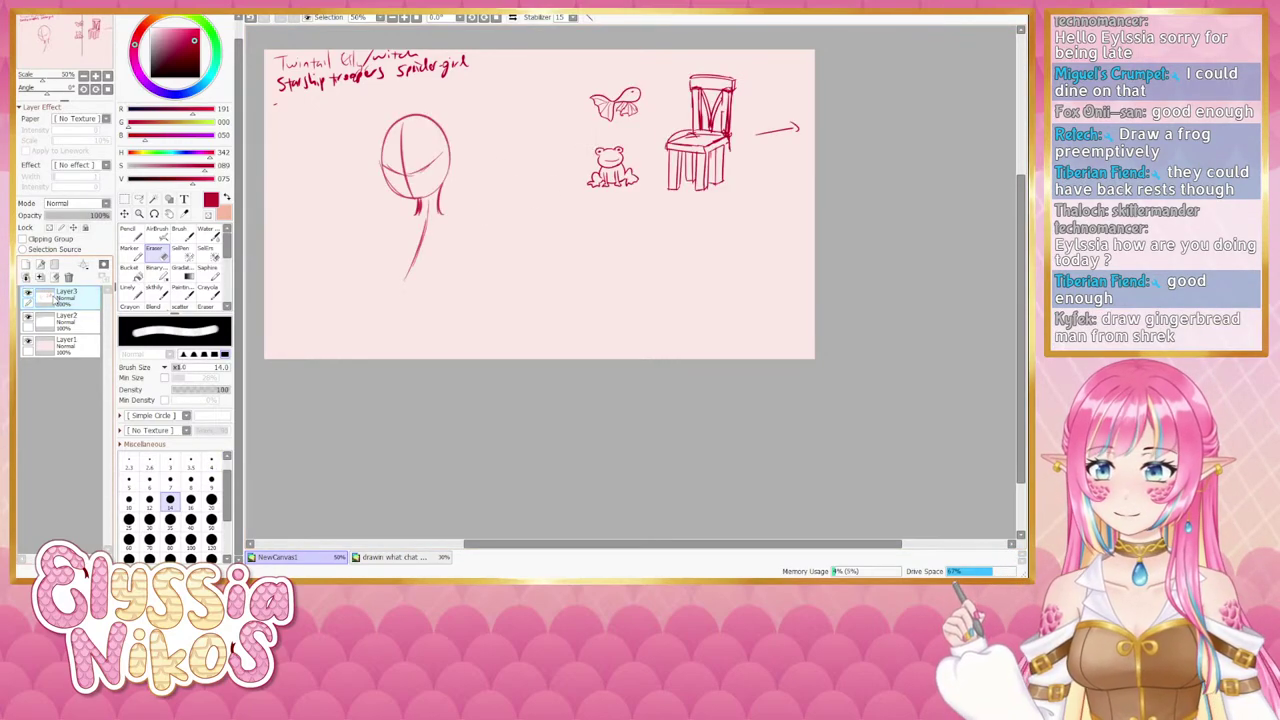
{"action": "left_click", "coordinate": [26, 265]}
{"action": "left_click", "coordinate": [152, 290]}
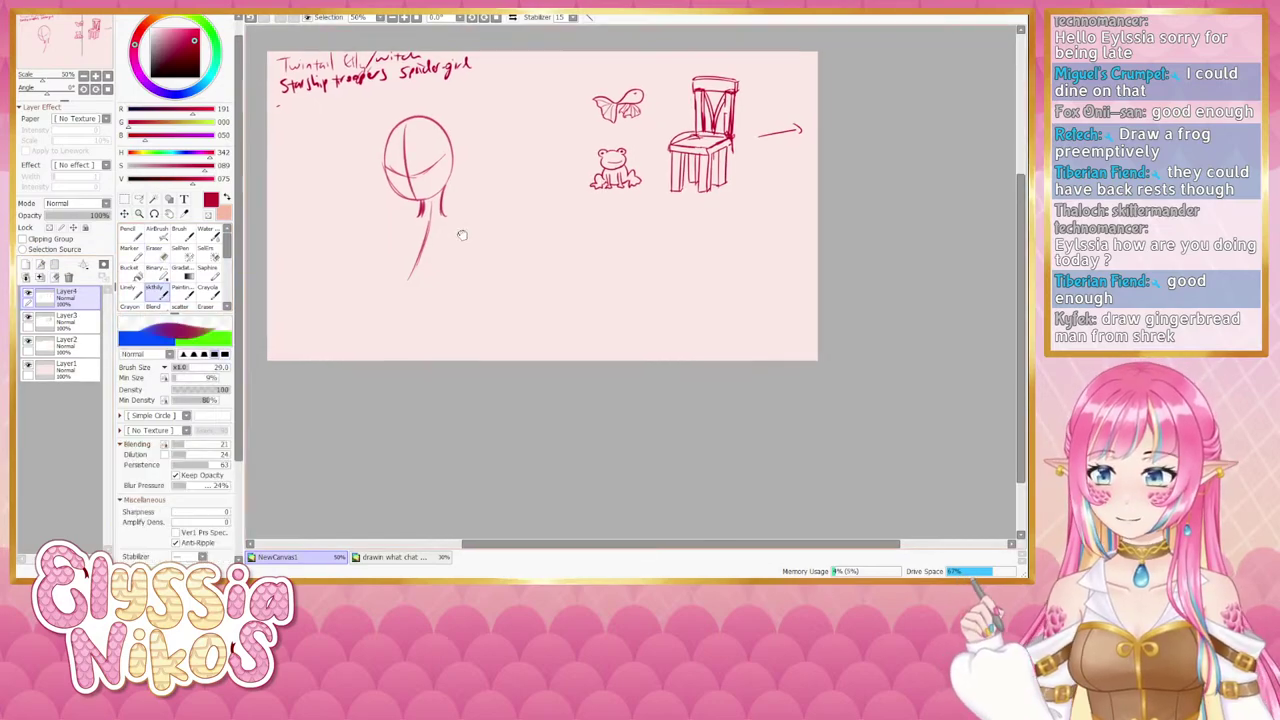
Sketch the shoulder line from the witch figure's neck toward the frog, using brush size 15.
{"action": "mouse_move", "coordinate": [466, 214]}
{"action": "left_mouse_down"}
{"action": "mouse_move", "coordinate": [498, 215]}
{"action": "mouse_move", "coordinate": [522, 252]}
{"action": "mouse_move", "coordinate": [511, 227]}
{"action": "left_mouse_up"}
{"action": "key", "text": "ctrl+z"}
{"action": "key", "text": "bracketleft"}
{"action": "key", "text": "bracketleft"}
{"action": "key", "text": "bracketleft"}
{"action": "key", "text": "ctrl+z"}
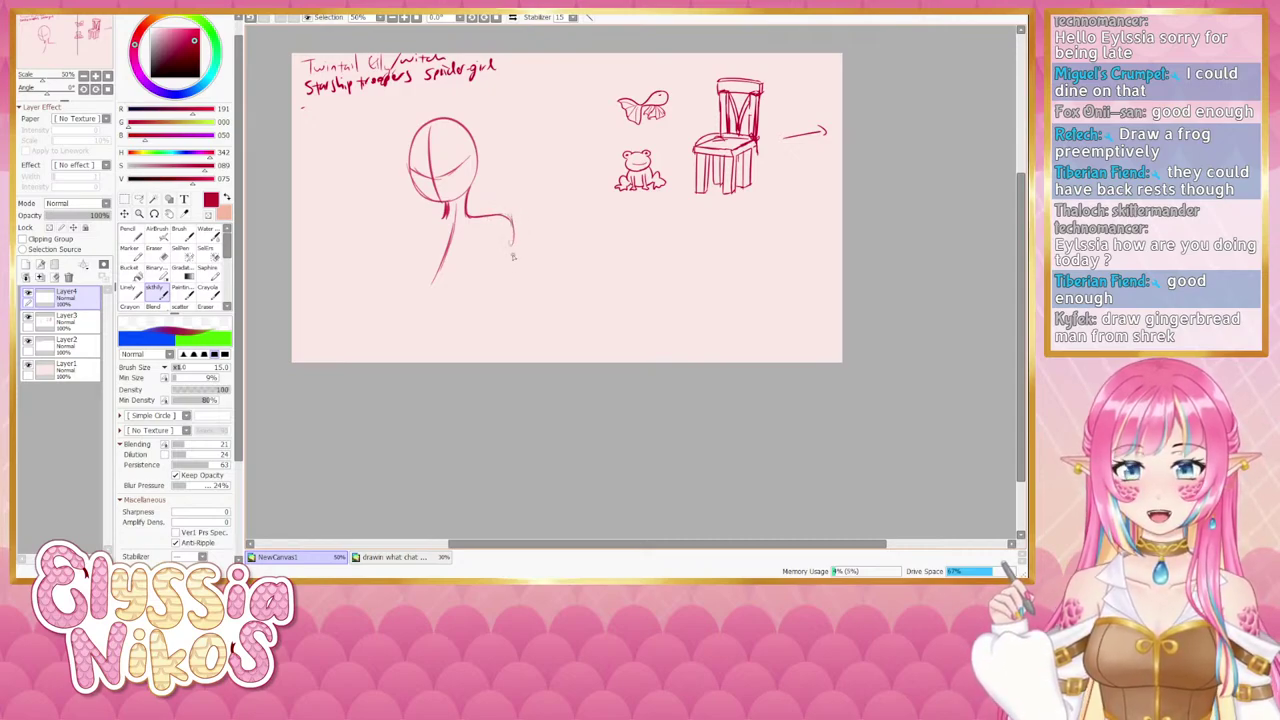
{"action": "key", "text": "ctrl+z"}
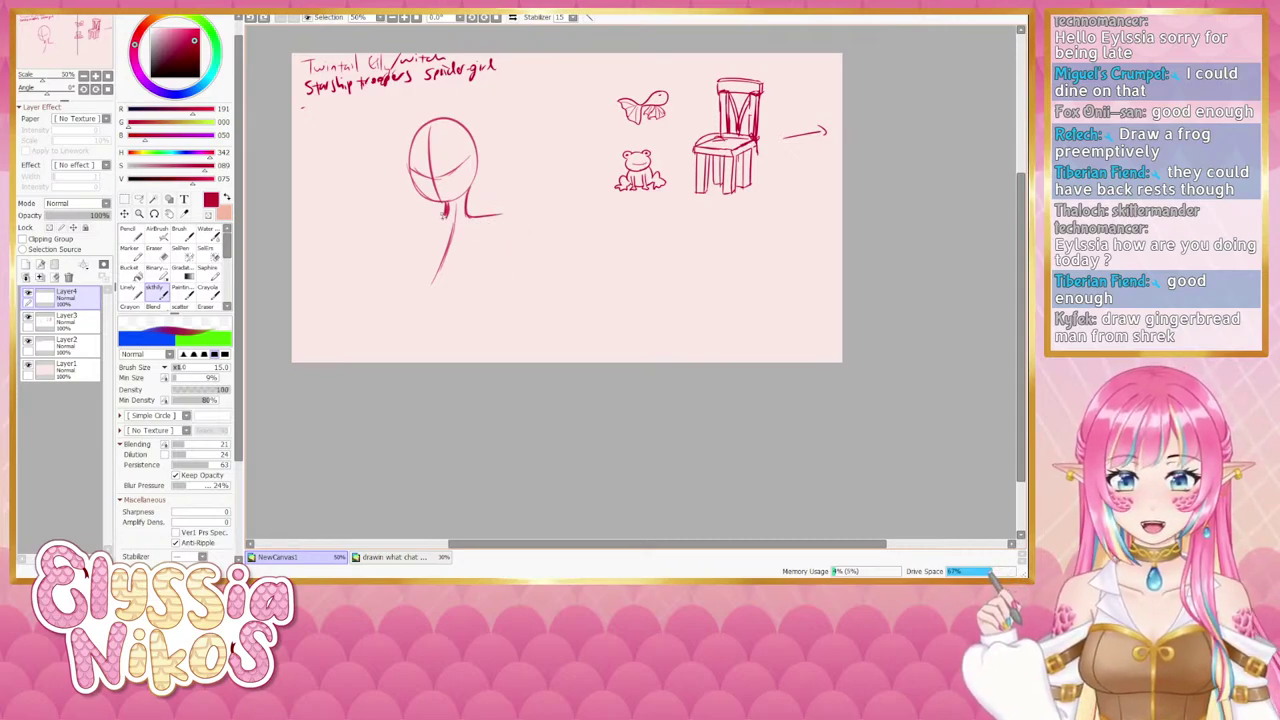
Draw the witch figure's other shoulder and rough in both sides of the torso.
{"action": "left_click_drag", "start_coordinate": [445, 214], "coordinate": [418, 224]}
{"action": "left_click_drag", "start_coordinate": [411, 233], "coordinate": [407, 287]}
{"action": "key", "text": "ctrl+z"}
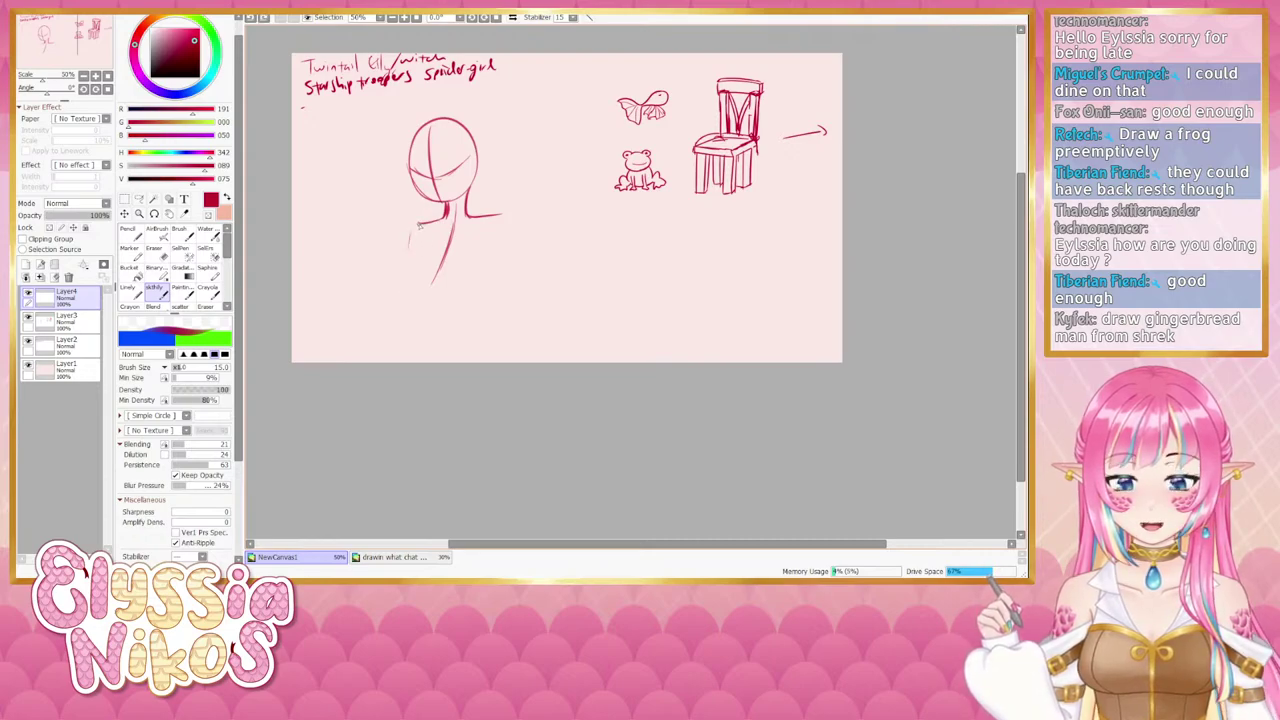
{"action": "mouse_move", "coordinate": [419, 226]}
{"action": "left_mouse_down"}
{"action": "mouse_move", "coordinate": [417, 301]}
{"action": "mouse_move", "coordinate": [416, 286]}
{"action": "left_mouse_up"}
{"action": "left_click_drag", "start_coordinate": [502, 221], "coordinate": [467, 301]}
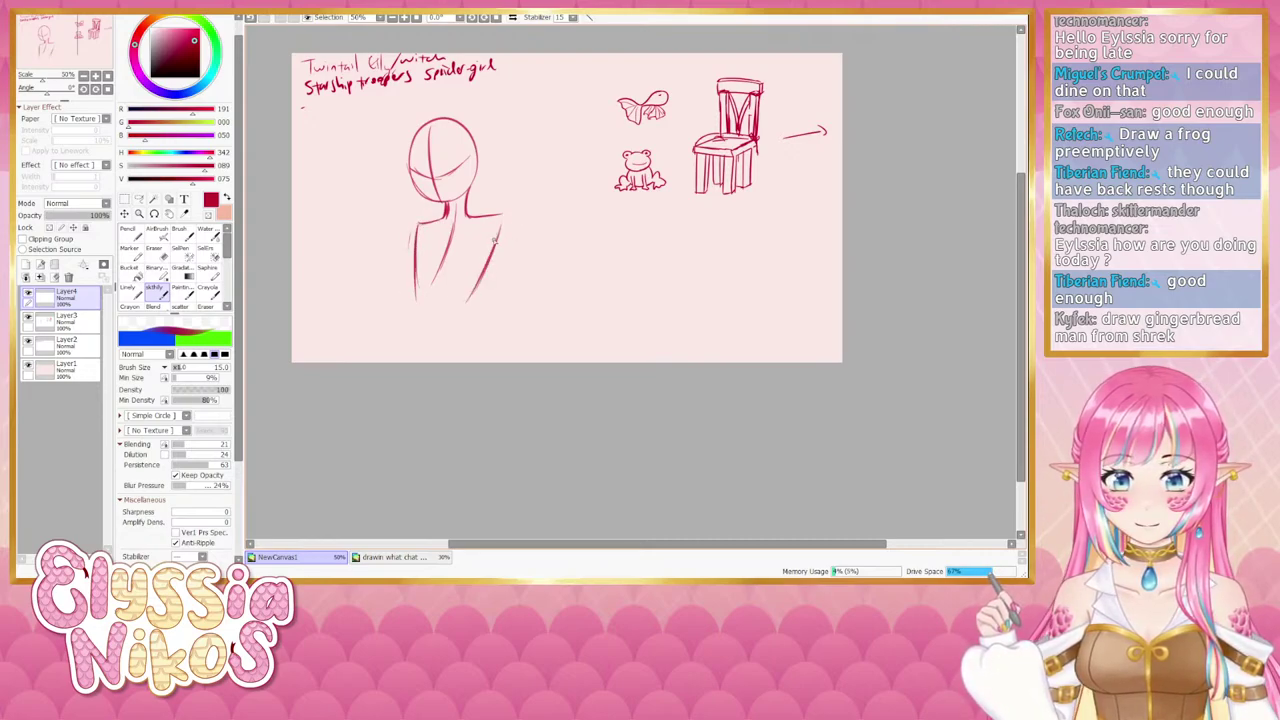
Reinforce the torso's slanted side, close its lower edge and sketch the curves of both upper arms.
{"action": "left_click_drag", "start_coordinate": [492, 246], "coordinate": [455, 313]}
{"action": "left_click_drag", "start_coordinate": [500, 217], "coordinate": [463, 299]}
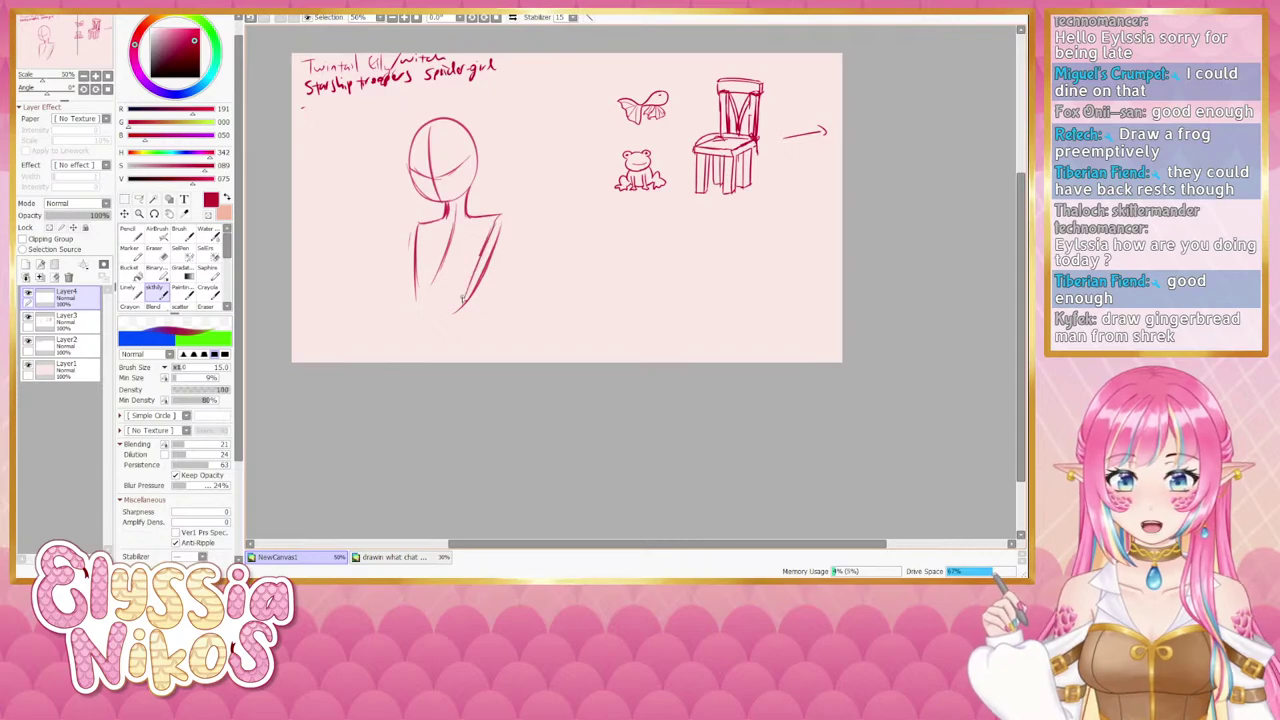
{"action": "mouse_move", "coordinate": [502, 215]}
{"action": "left_mouse_down"}
{"action": "mouse_move", "coordinate": [510, 237]}
{"action": "mouse_move", "coordinate": [487, 289]}
{"action": "left_mouse_up"}
{"action": "mouse_move", "coordinate": [510, 243]}
{"action": "left_mouse_down"}
{"action": "mouse_move", "coordinate": [467, 313]}
{"action": "mouse_move", "coordinate": [412, 307]}
{"action": "mouse_move", "coordinate": [460, 311]}
{"action": "left_mouse_up"}
{"action": "left_click_drag", "start_coordinate": [418, 224], "coordinate": [406, 256]}
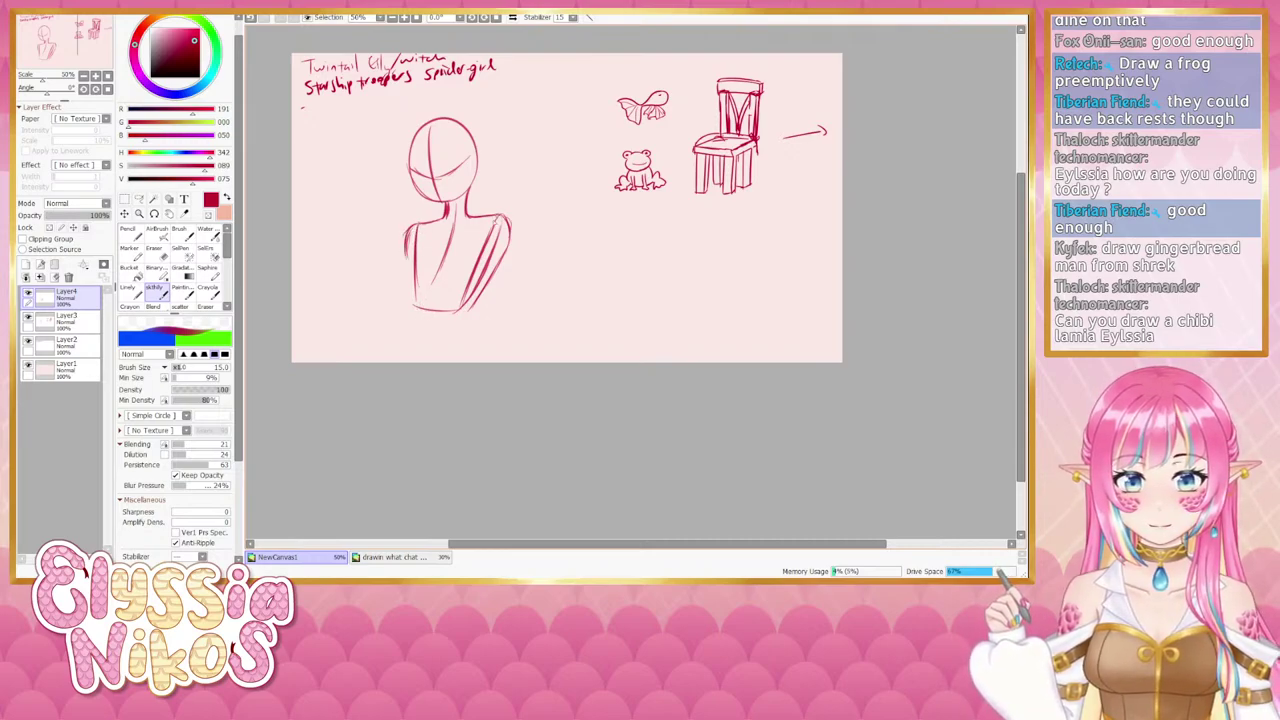
Draw the outer contour of the upper arm on the side of the figure nearest the frog.
{"action": "mouse_move", "coordinate": [502, 214]}
{"action": "left_mouse_down"}
{"action": "mouse_move", "coordinate": [492, 268]}
{"action": "mouse_move", "coordinate": [518, 240]}
{"action": "mouse_move", "coordinate": [494, 256]}
{"action": "mouse_move", "coordinate": [520, 247]}
{"action": "mouse_move", "coordinate": [509, 280]}
{"action": "left_mouse_up"}
{"action": "key", "text": "ctrl+z"}
{"action": "key", "text": "ctrl+z"}
{"action": "left_click_drag", "start_coordinate": [518, 236], "coordinate": [512, 272]}
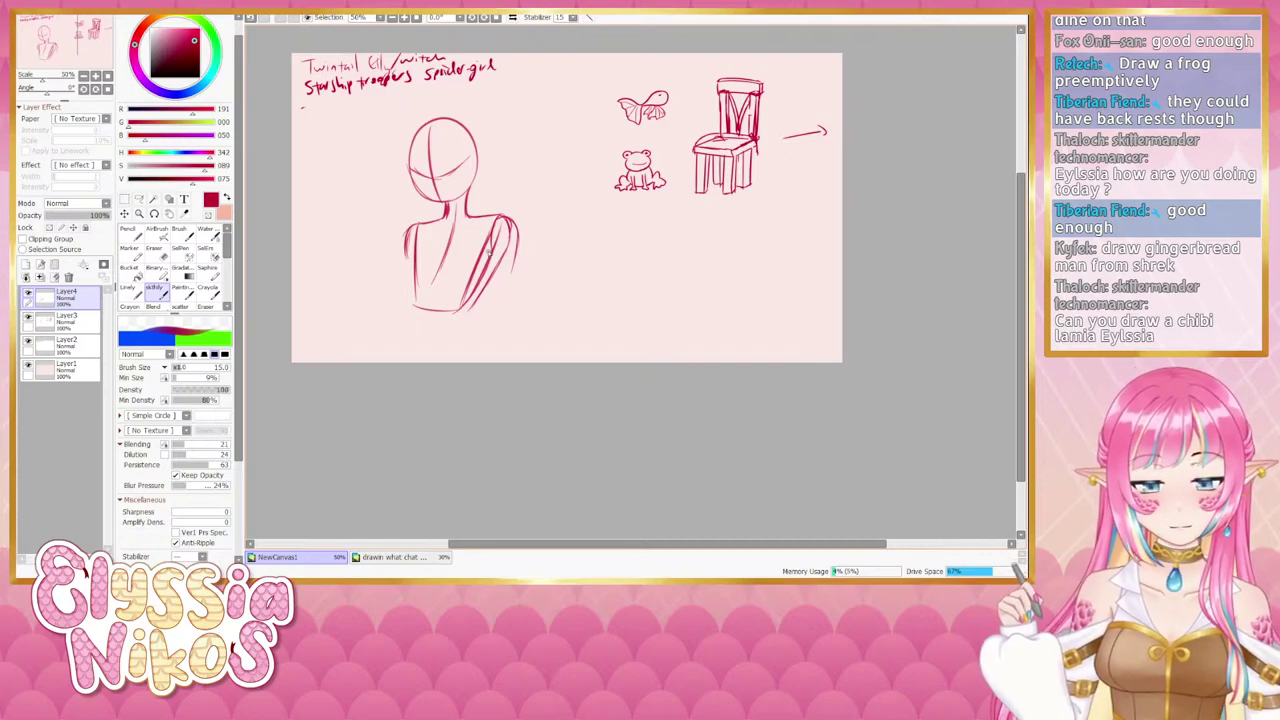
Draw a round gingerbread man's head on Layer3 beneath the arrow, using the Linely brush at size 13.
{"action": "left_click_drag", "start_coordinate": [674, 203], "coordinate": [640, 188]}
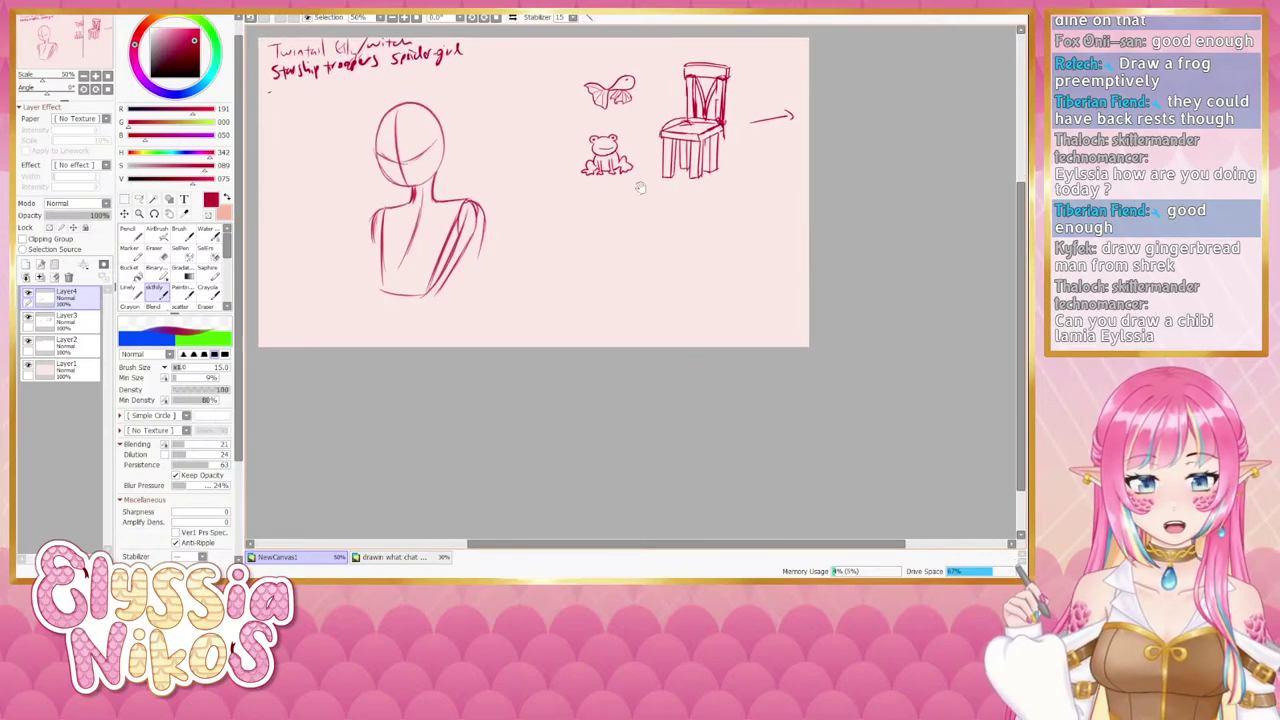
{"action": "left_click", "coordinate": [133, 292]}
{"action": "left_click", "coordinate": [84, 320]}
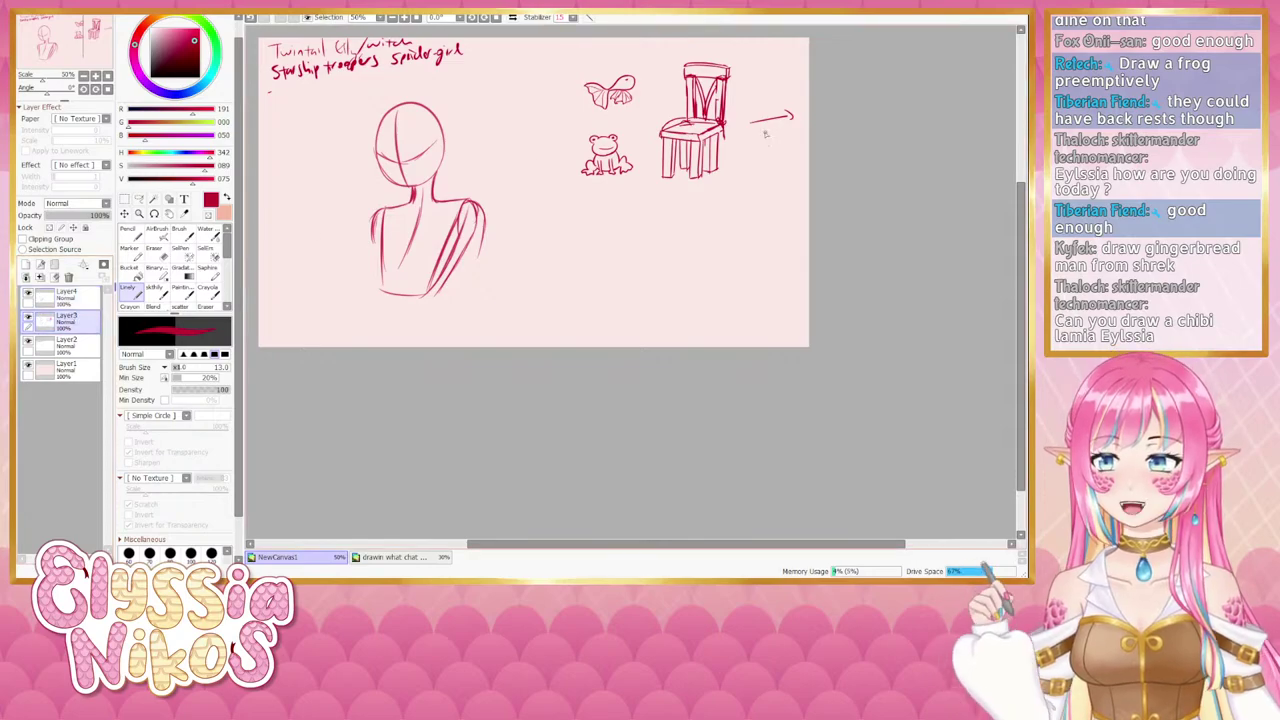
{"action": "mouse_move", "coordinate": [756, 159]}
{"action": "left_mouse_down"}
{"action": "mouse_move", "coordinate": [754, 180]}
{"action": "mouse_move", "coordinate": [768, 158]}
{"action": "mouse_move", "coordinate": [748, 207]}
{"action": "left_mouse_up"}
{"action": "key", "text": "ctrl+z"}
{"action": "key", "text": "ctrl+z"}
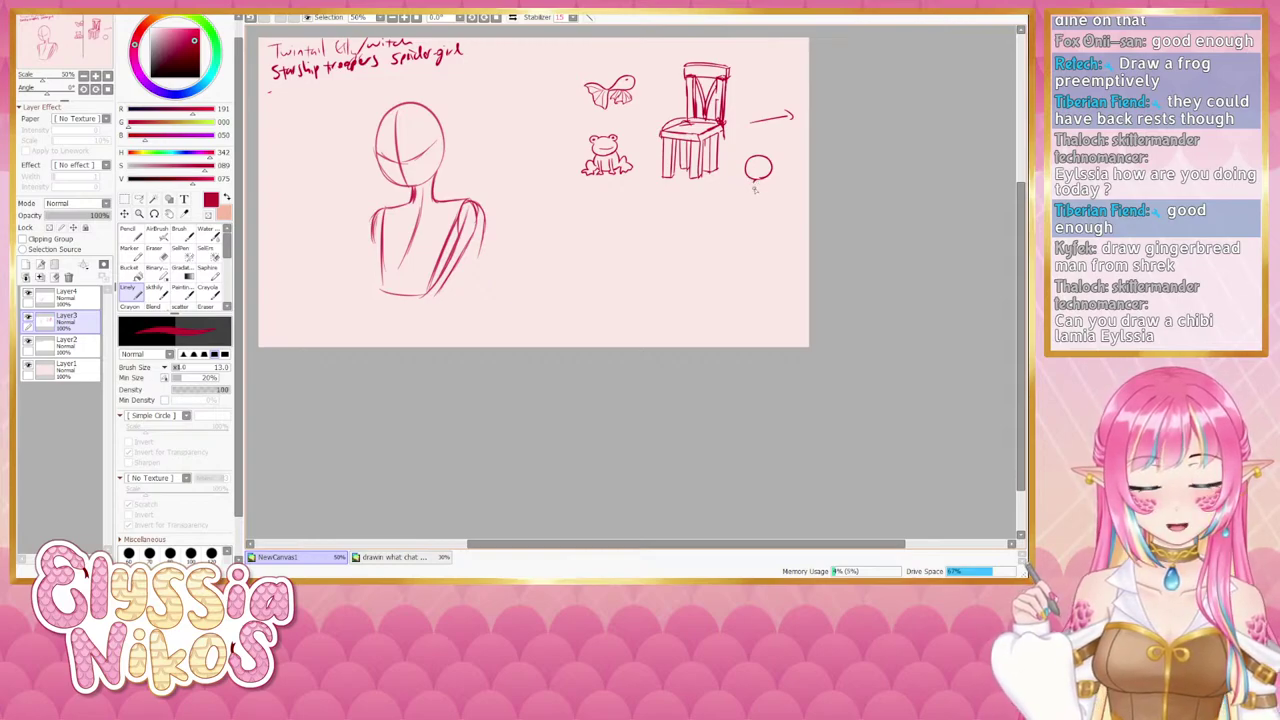
Draw one side of the gingerbread man's body and both rounded arms.
{"action": "left_click_drag", "start_coordinate": [752, 193], "coordinate": [749, 222]}
{"action": "key", "text": "ctrl+z"}
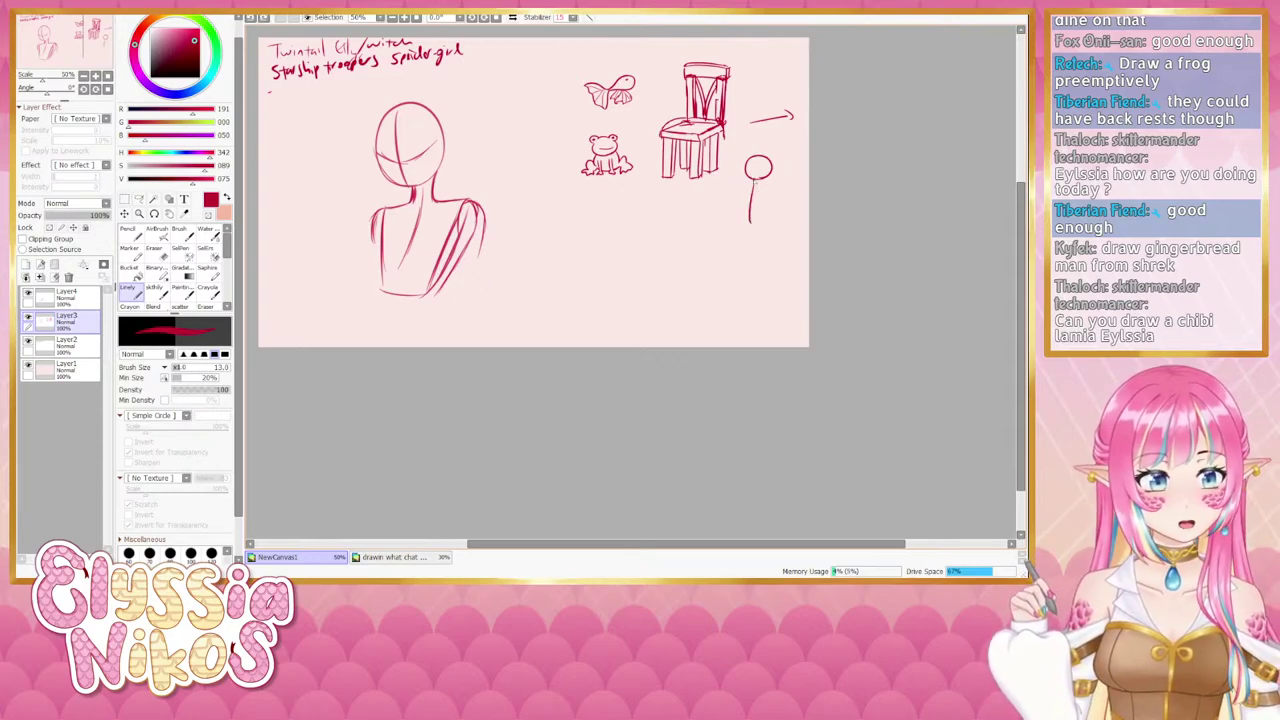
{"action": "mouse_move", "coordinate": [747, 190]}
{"action": "left_mouse_down"}
{"action": "mouse_move", "coordinate": [740, 206]}
{"action": "mouse_move", "coordinate": [753, 195]}
{"action": "left_mouse_up"}
{"action": "key", "text": "ctrl+z"}
{"action": "key", "text": "ctrl+z"}
{"action": "key", "text": "ctrl+z"}
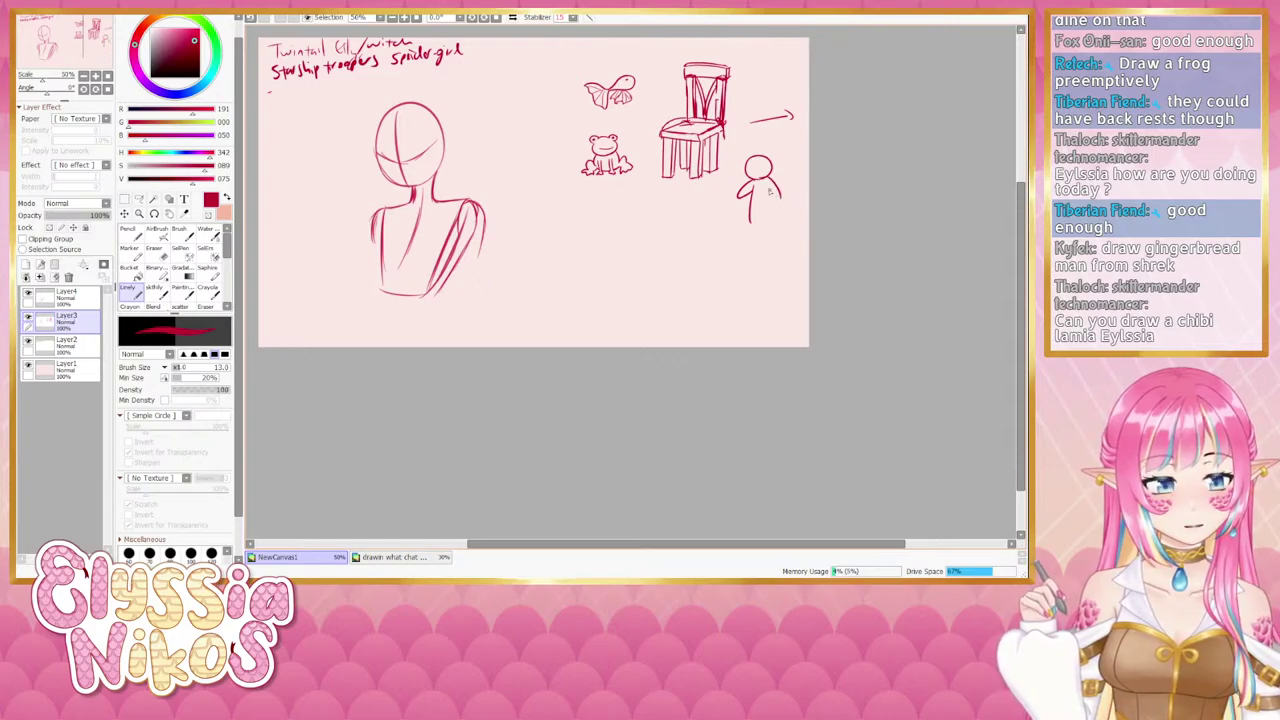
{"action": "left_click_drag", "start_coordinate": [769, 182], "coordinate": [783, 199]}
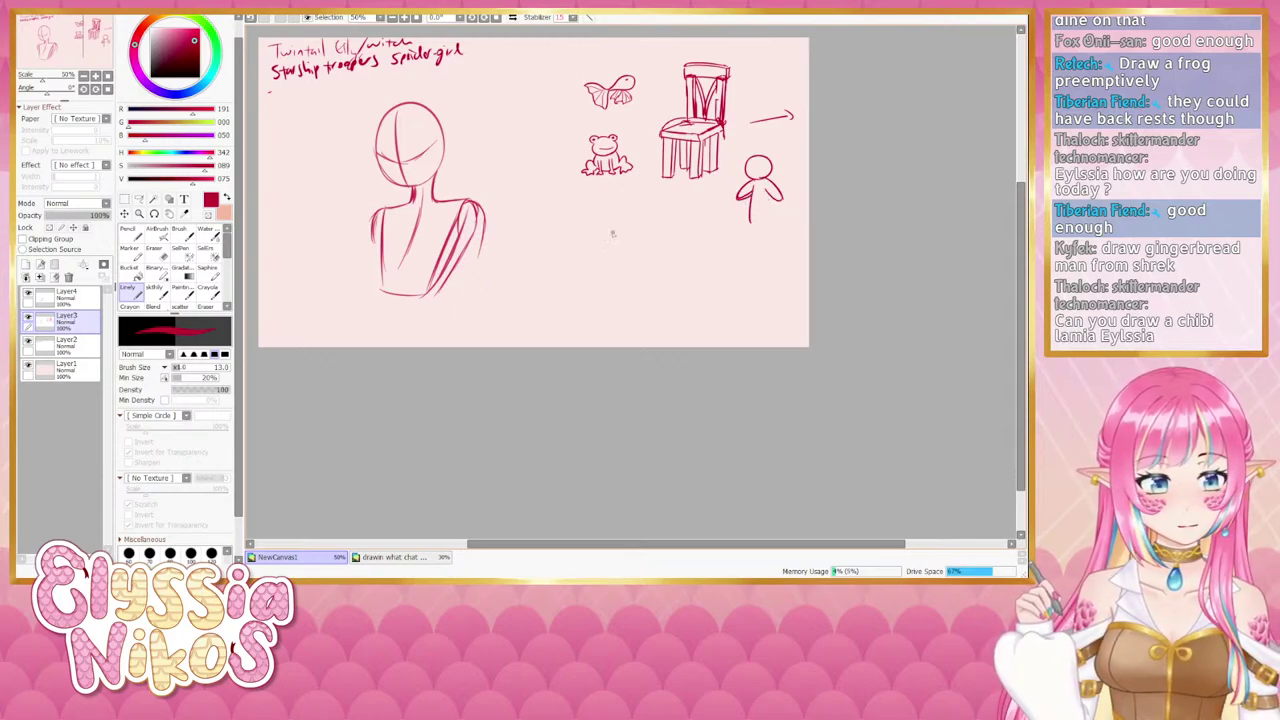
Touch up the gingerbread man's arm and draw his first leg, with the Linely brush at size 10.
{"action": "key", "text": "e"}
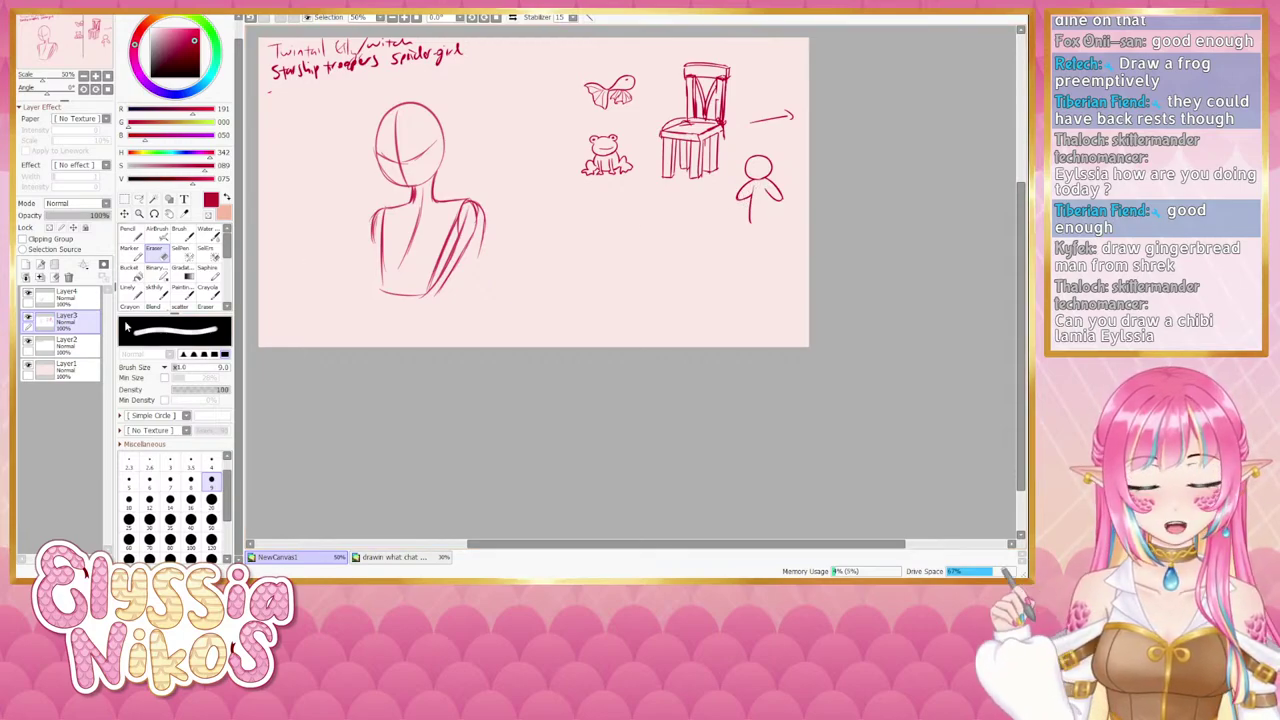
{"action": "left_click", "coordinate": [131, 291]}
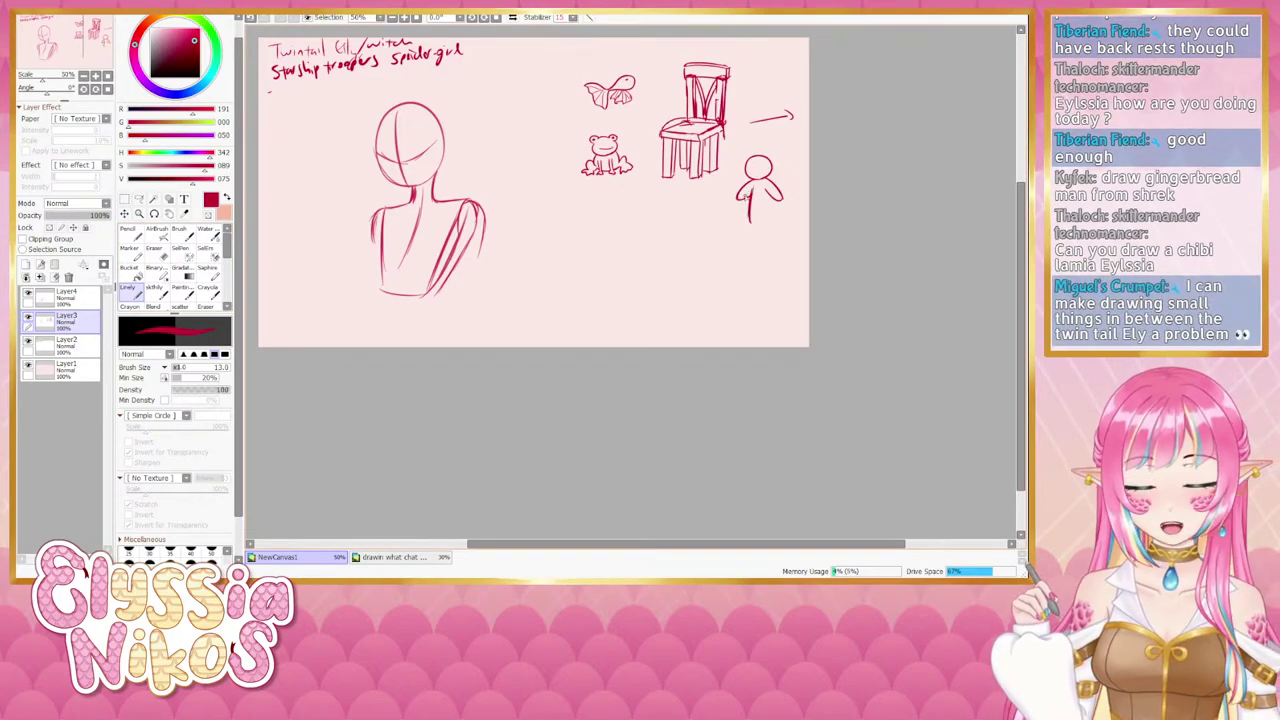
{"action": "left_click_drag", "start_coordinate": [749, 190], "coordinate": [740, 190]}
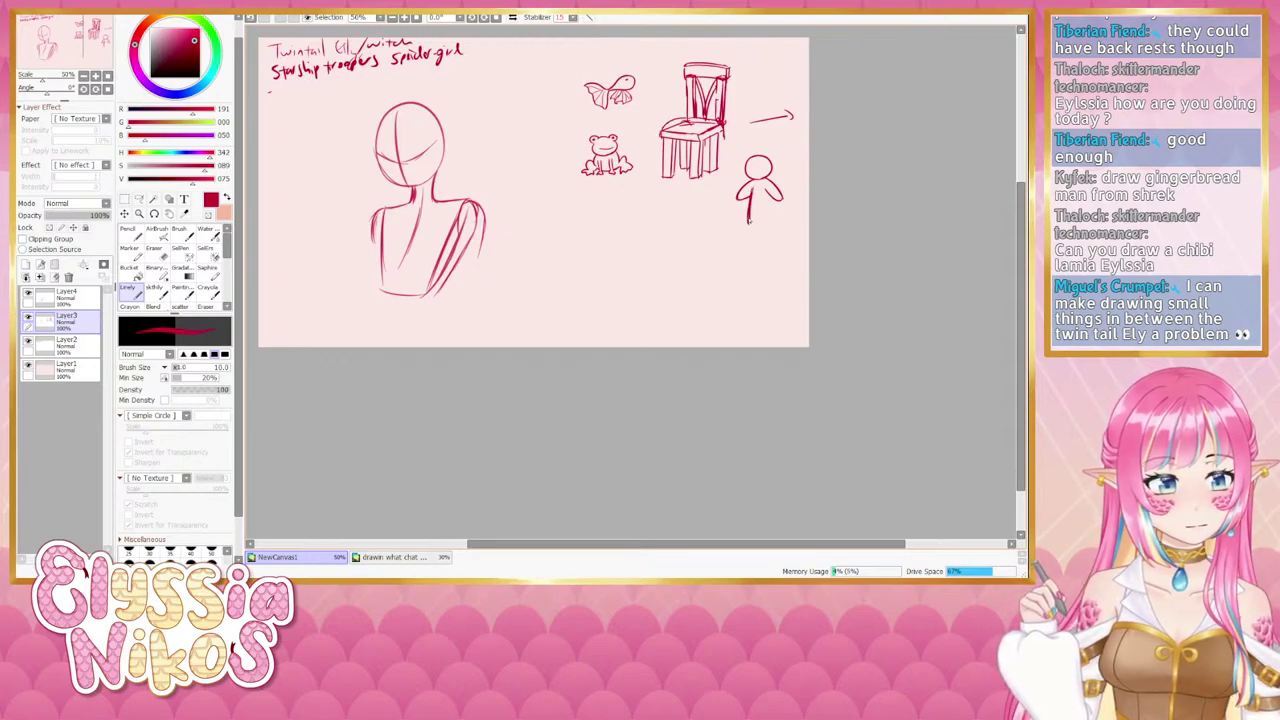
{"action": "key", "text": "ctrl+z"}
{"action": "key", "text": "ctrl+z"}
{"action": "left_click_drag", "start_coordinate": [750, 192], "coordinate": [757, 222]}
{"action": "key", "text": "ctrl+z"}
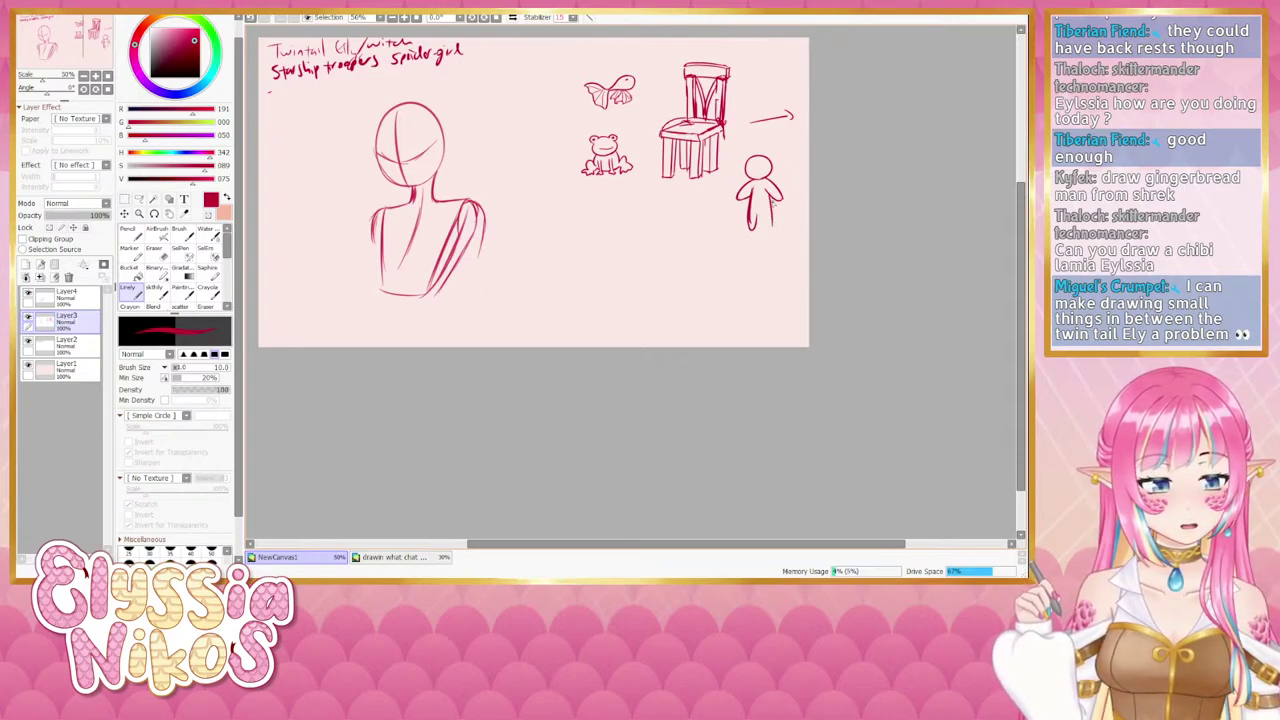
Complete the other side of the gingerbread man's body and his second leg, cleaning the outline with the Eraser at size 10.
{"action": "mouse_move", "coordinate": [771, 196]}
{"action": "left_mouse_down"}
{"action": "mouse_move", "coordinate": [773, 228]}
{"action": "mouse_move", "coordinate": [760, 212]}
{"action": "left_mouse_up"}
{"action": "key", "text": "ctrl+z"}
{"action": "key", "text": "ctrl+z"}
{"action": "key", "text": "ctrl+z"}
{"action": "key", "text": "ctrl+z"}
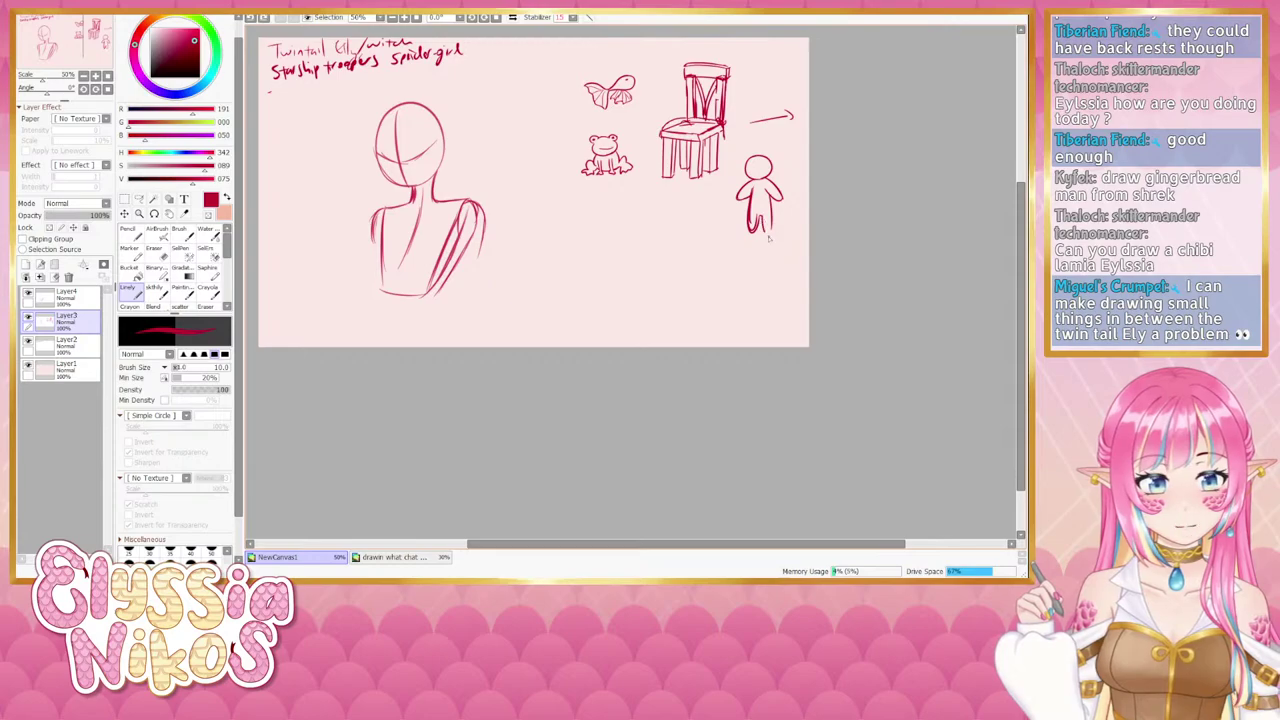
{"action": "left_click_drag", "start_coordinate": [772, 218], "coordinate": [768, 234]}
{"action": "key", "text": "ctrl+z"}
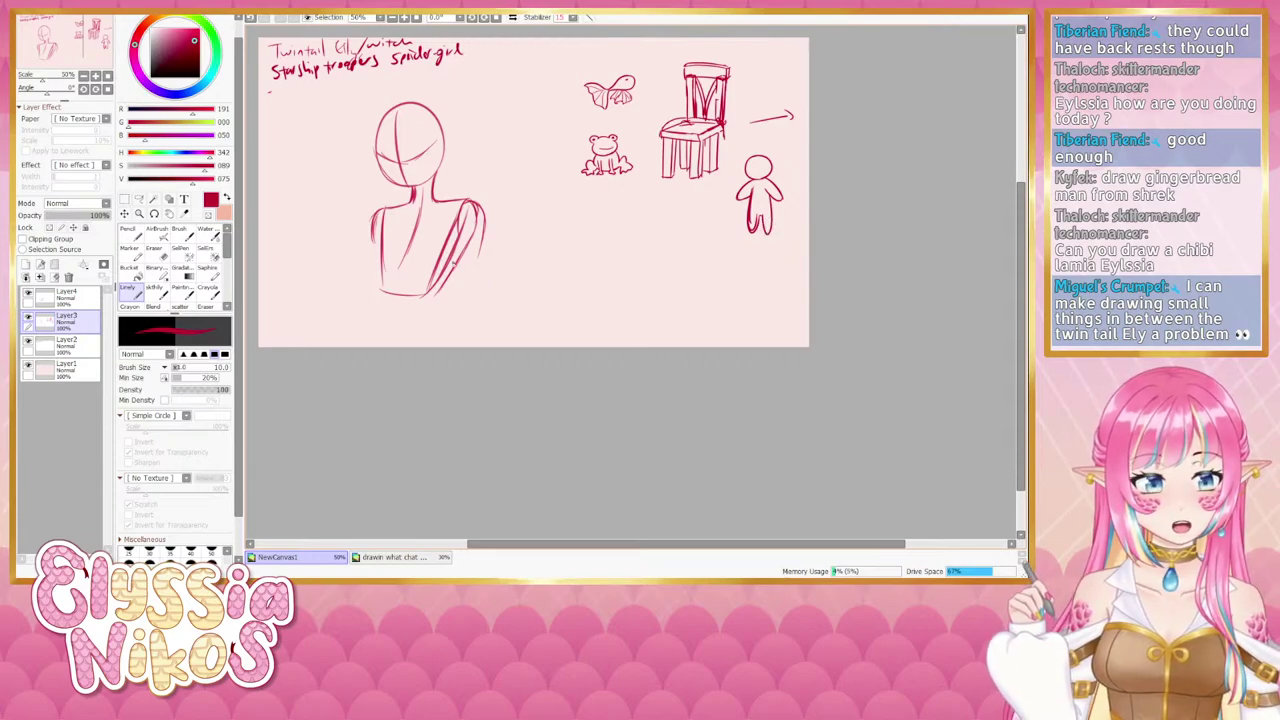
{"action": "key", "text": "e"}
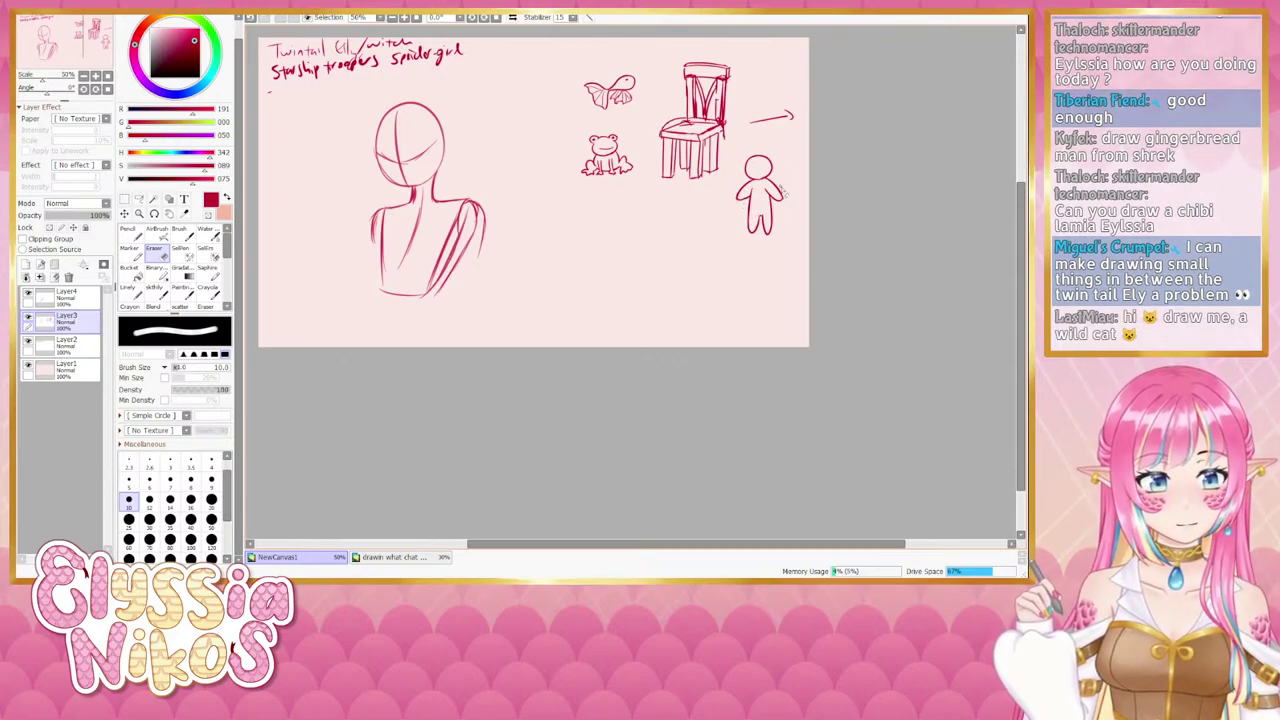
{"action": "left_click", "coordinate": [129, 289]}
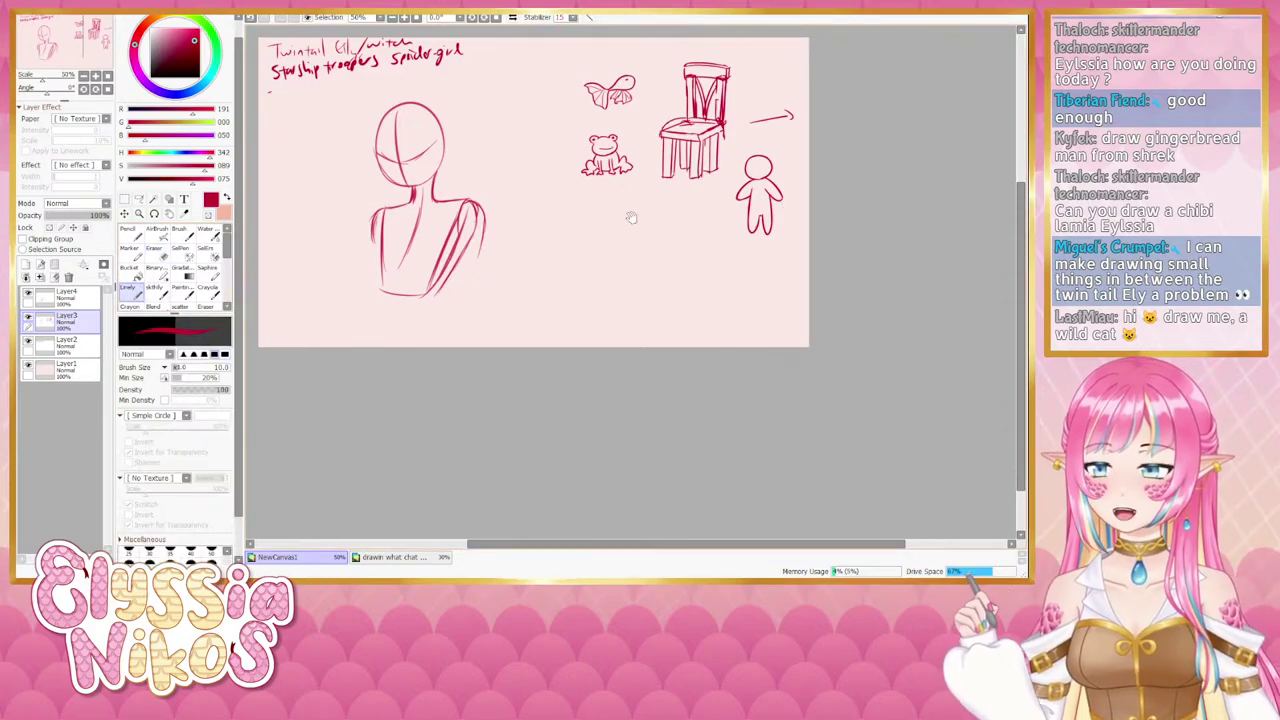
Write "Chibi lamia" as the third entry of the handwritten request list.
{"action": "left_click_drag", "start_coordinate": [705, 230], "coordinate": [610, 213]}
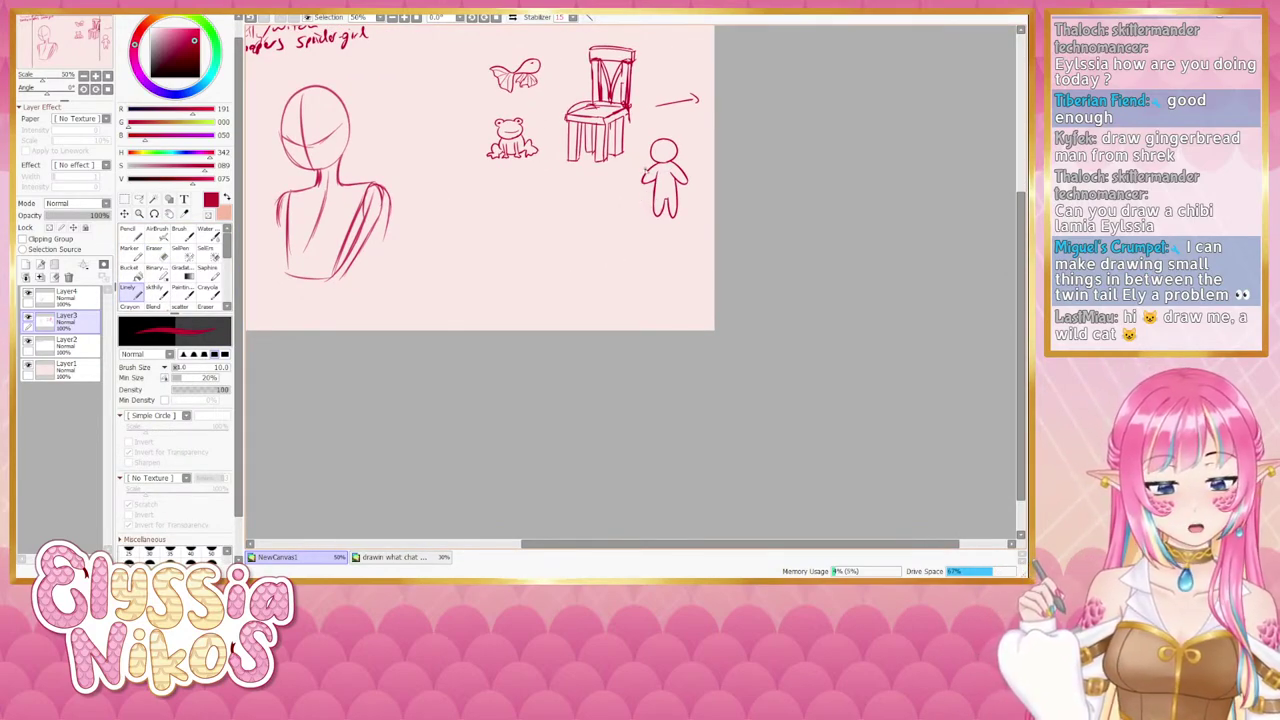
{"action": "left_click_drag", "start_coordinate": [627, 128], "coordinate": [677, 148]}
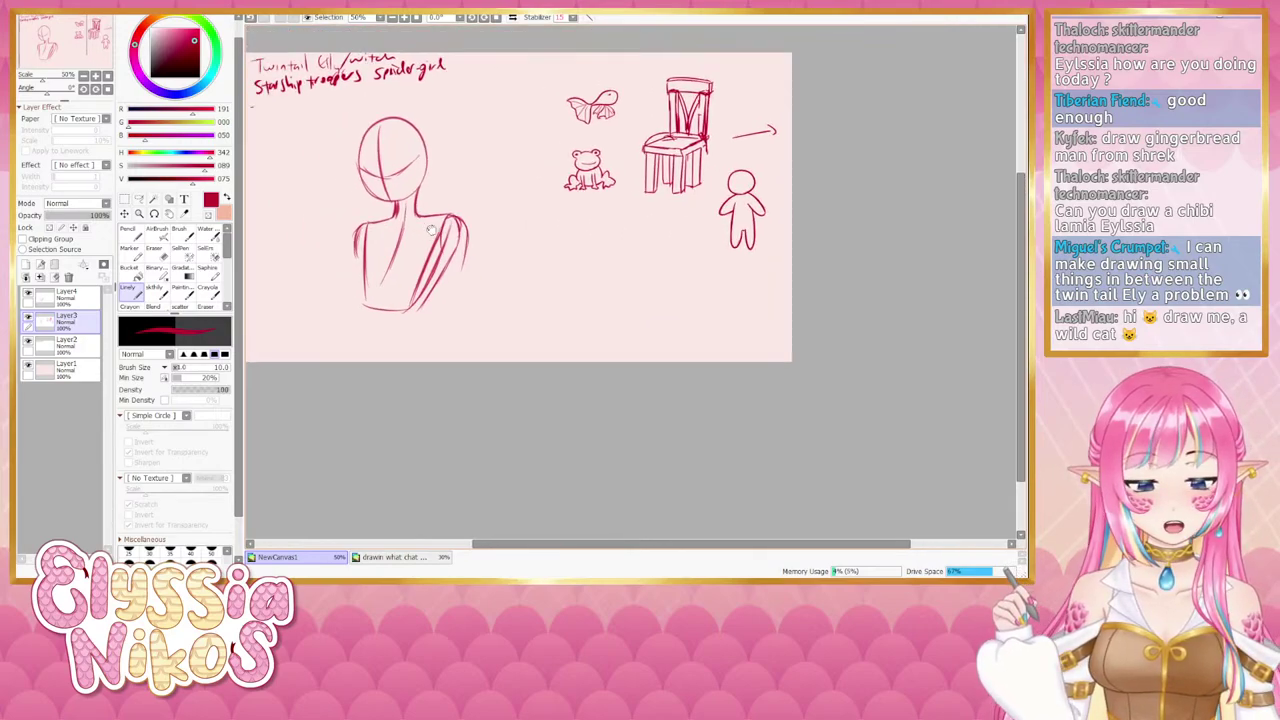
{"action": "left_click_drag", "start_coordinate": [654, 197], "coordinate": [747, 219]}
{"action": "left_click_drag", "start_coordinate": [324, 112], "coordinate": [428, 103]}
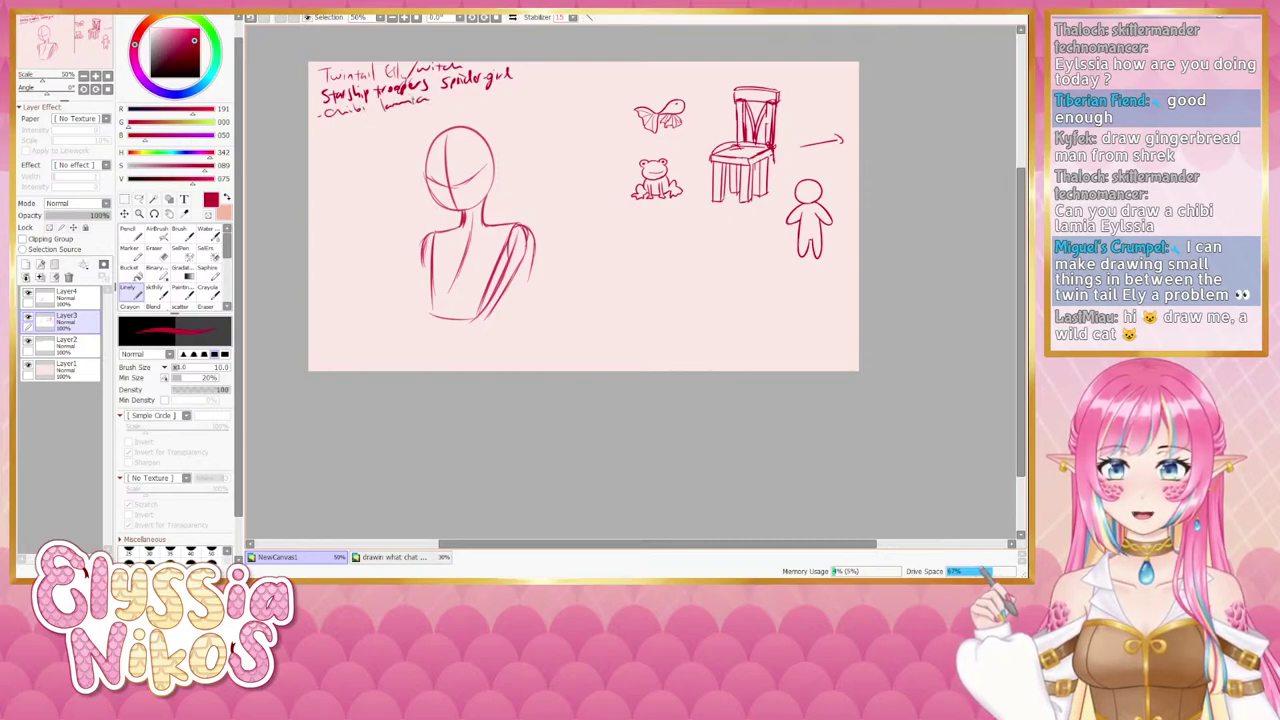
Add a column of round buttons and a smiling face with eyebrows to the gingerbread man.
{"action": "left_click_drag", "start_coordinate": [777, 282], "coordinate": [686, 251]}
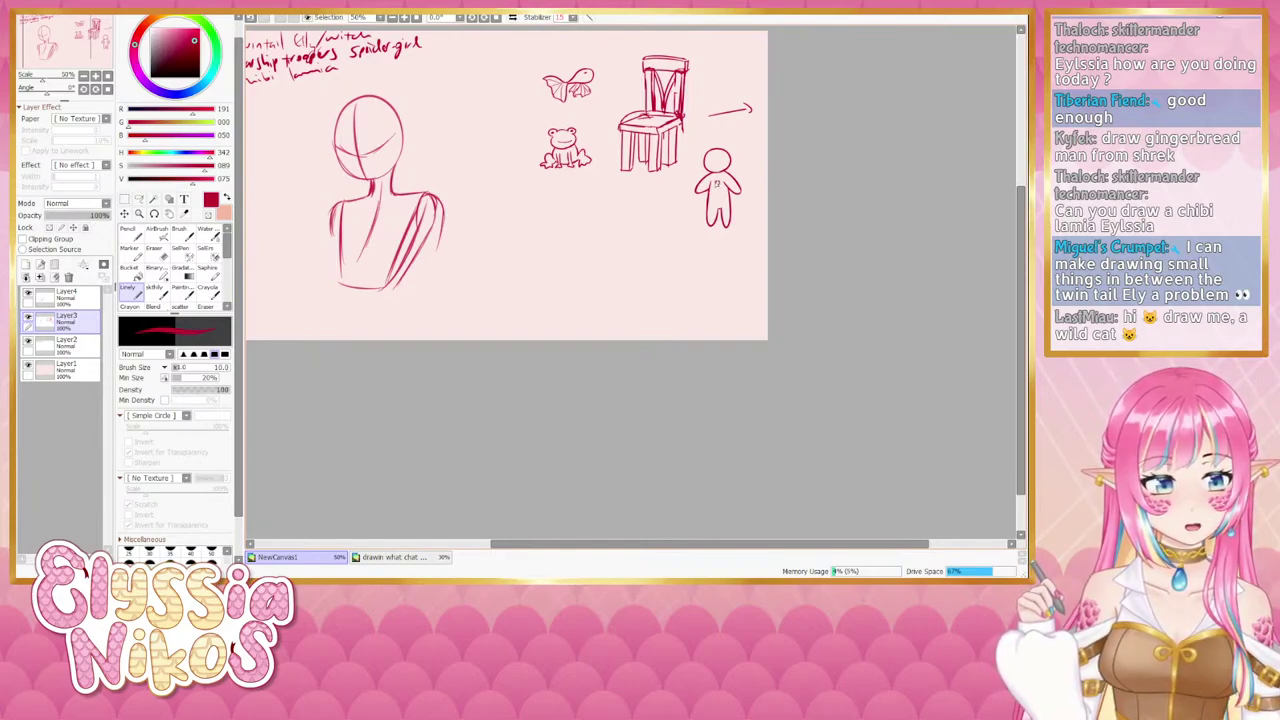
{"action": "mouse_move", "coordinate": [718, 193]}
{"action": "left_mouse_down"}
{"action": "mouse_move", "coordinate": [718, 204]}
{"action": "mouse_move", "coordinate": [714, 160]}
{"action": "left_mouse_up"}
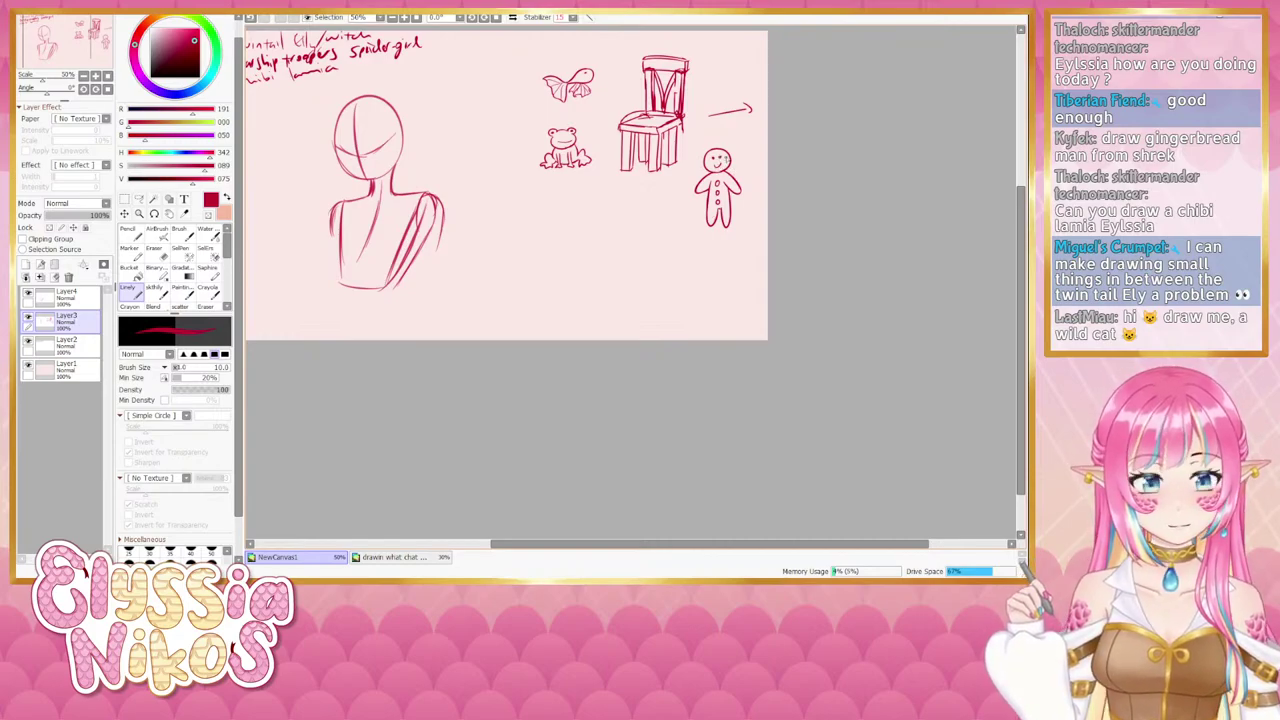
{"action": "scroll", "coordinate": [703, 168], "scroll_direction": "up", "scroll_amount": 1}
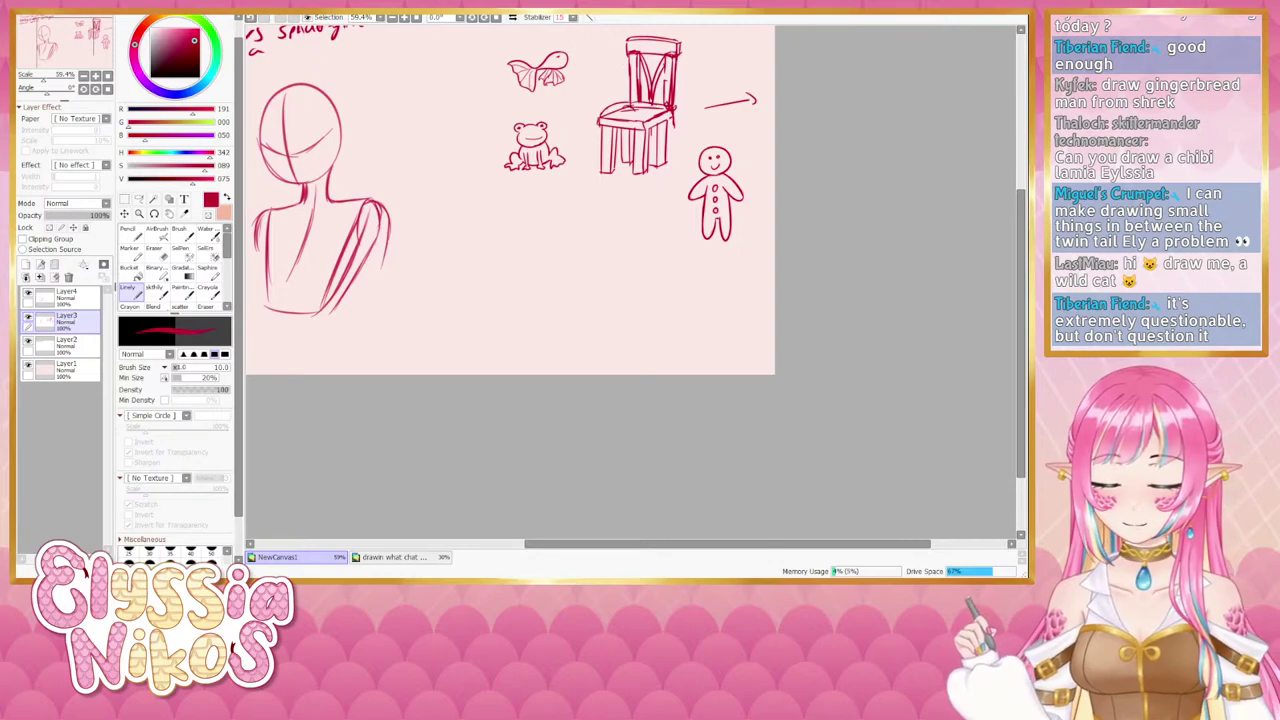
{"action": "left_click_drag", "start_coordinate": [704, 280], "coordinate": [647, 277]}
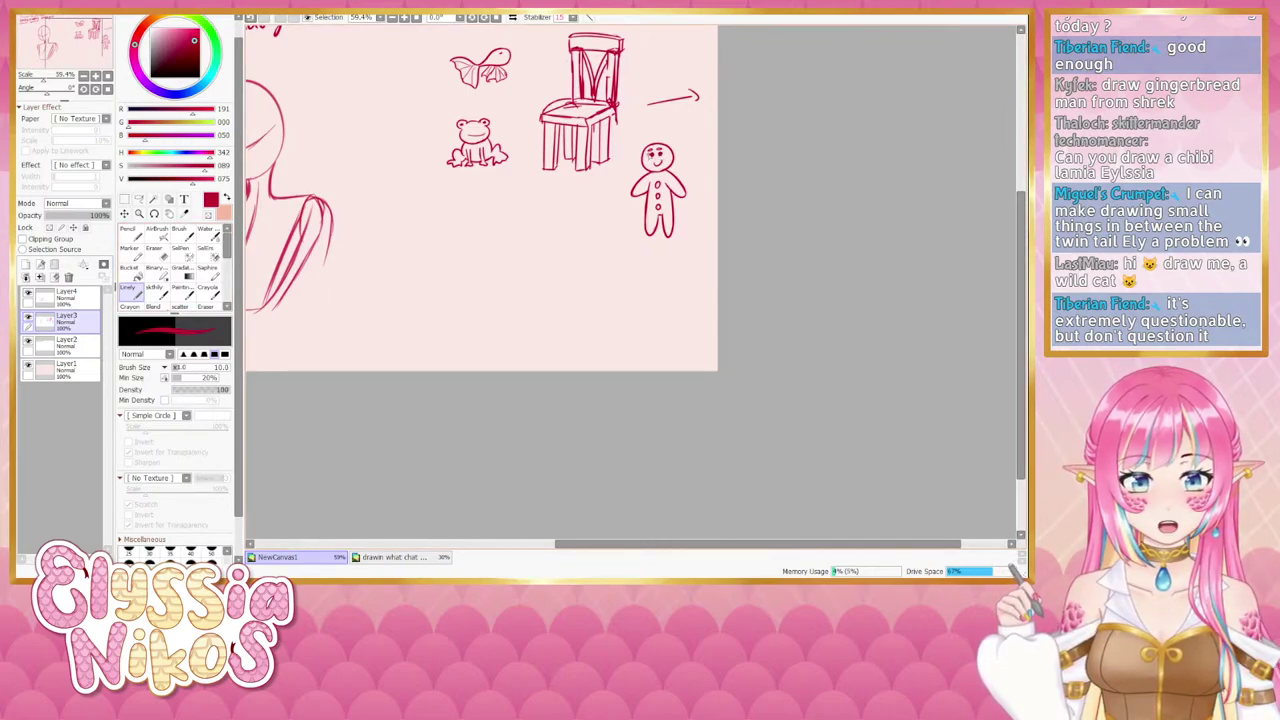
Erase the gingerbread man's smile with the Eraser at size 4 and redraw it as an open mouth with Linely.
{"action": "left_click", "coordinate": [157, 256]}
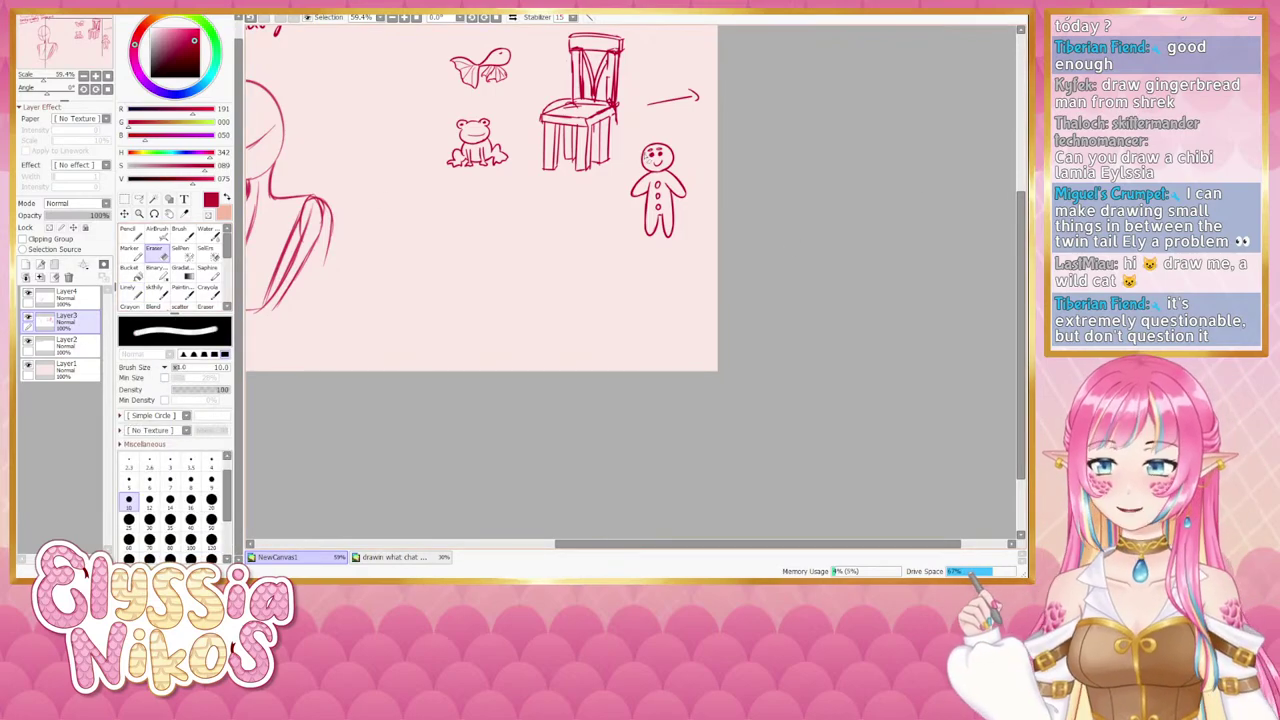
{"action": "key", "text": "["}
{"action": "key", "text": "["}
{"action": "key", "text": "["}
{"action": "key", "text": "["}
{"action": "key", "text": "["}
{"action": "key", "text": "["}
{"action": "left_click_drag", "start_coordinate": [660, 158], "coordinate": [664, 160]}
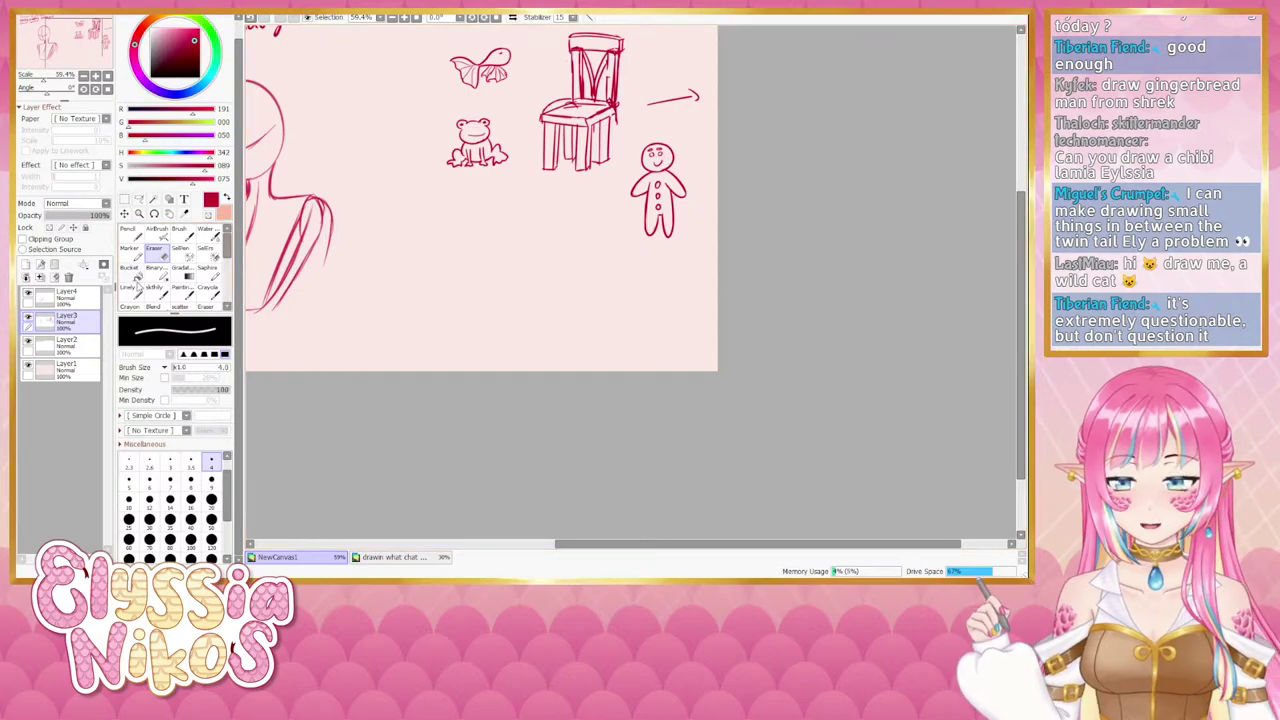
{"action": "key", "text": "n"}
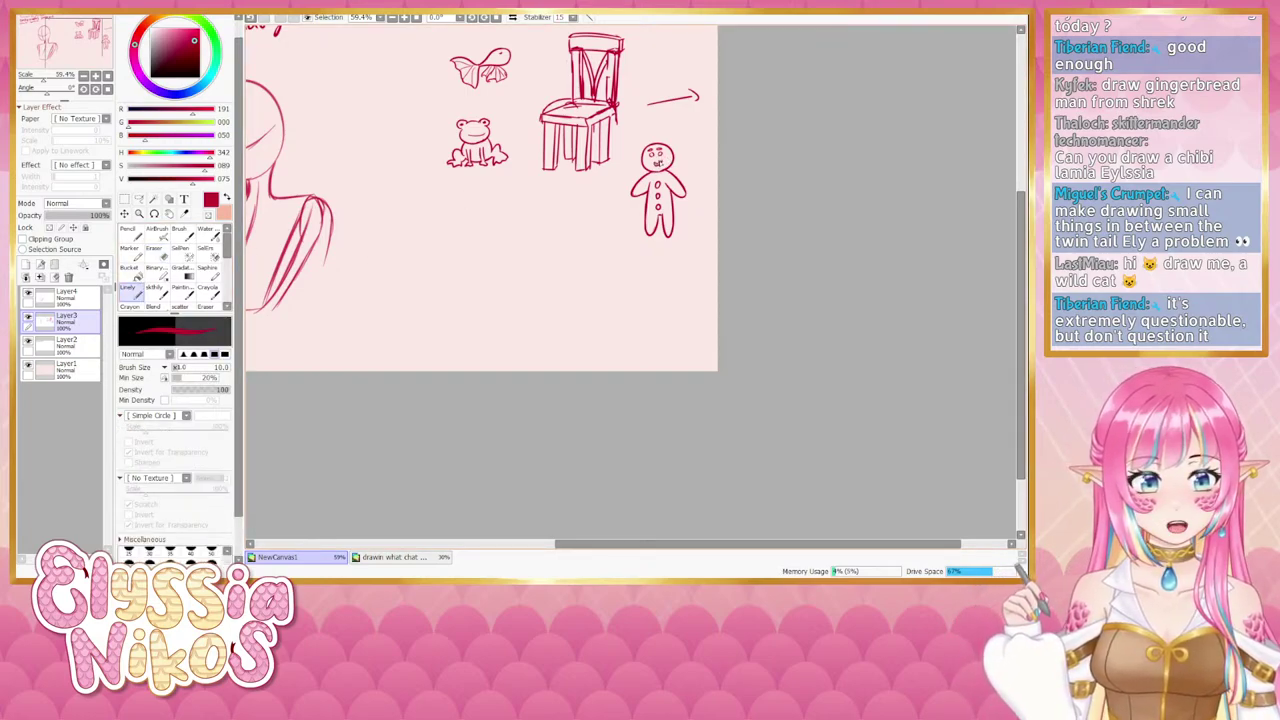
Erase the gingerbread man's lowest button and draw a wavy waistline plus icing cuffs on his arms and legs.
{"action": "left_click", "coordinate": [155, 252]}
{"action": "key", "text": "]"}
{"action": "key", "text": "]"}
{"action": "key", "text": "]"}
{"action": "key", "text": "]"}
{"action": "key", "text": "]"}
{"action": "key", "text": "]"}
{"action": "key", "text": "]"}
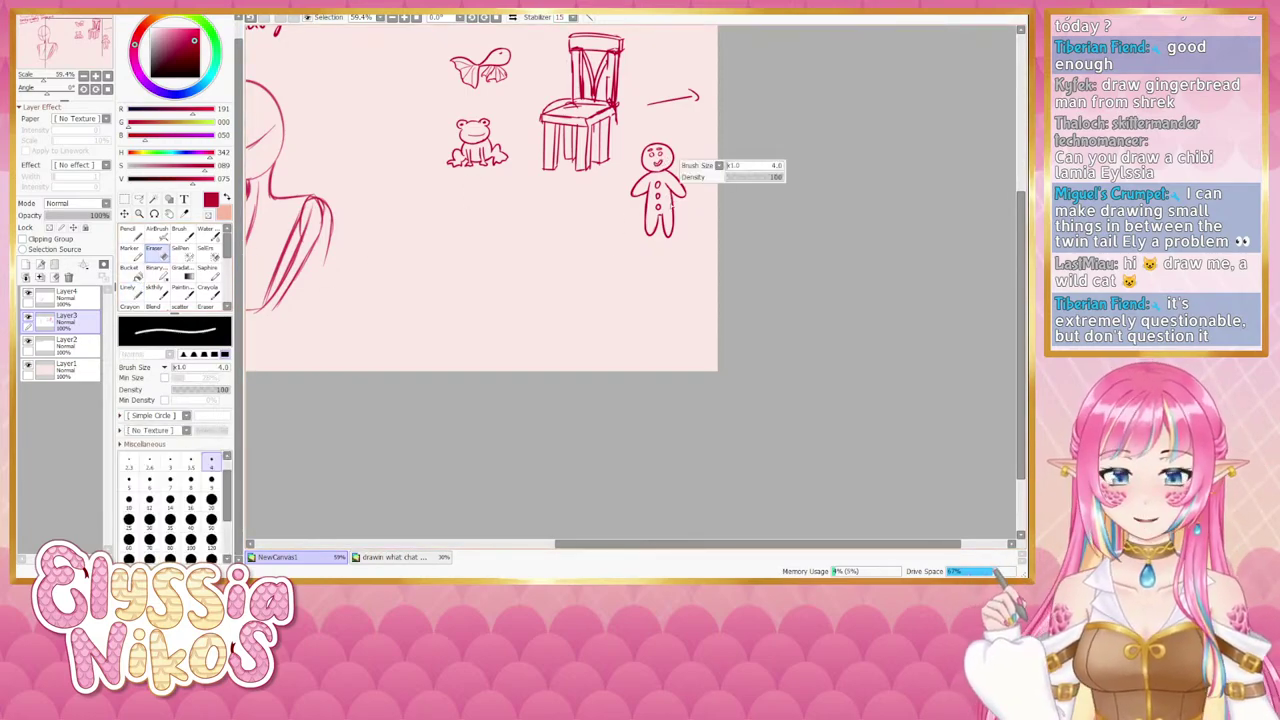
{"action": "mouse_move", "coordinate": [661, 206]}
{"action": "left_mouse_down"}
{"action": "mouse_move", "coordinate": [671, 201]}
{"action": "mouse_move", "coordinate": [651, 209]}
{"action": "left_mouse_up"}
{"action": "key", "text": "n"}
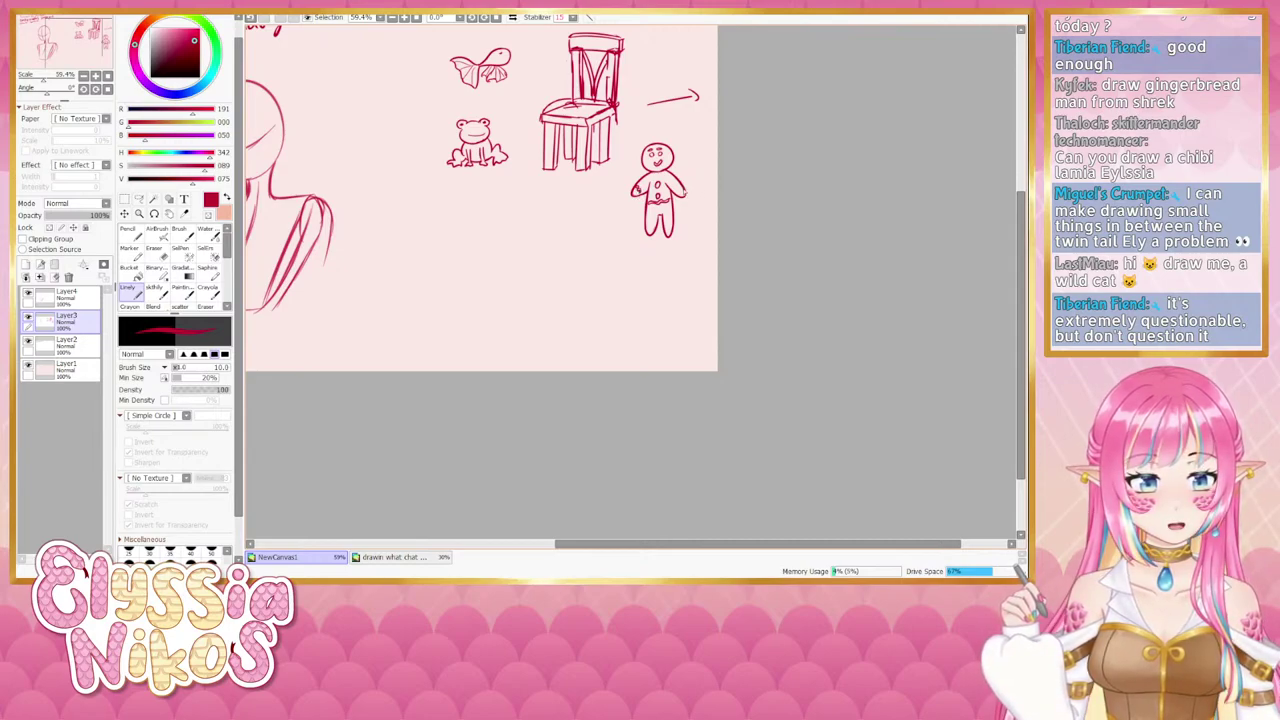
{"action": "left_click_drag", "start_coordinate": [681, 193], "coordinate": [686, 199]}
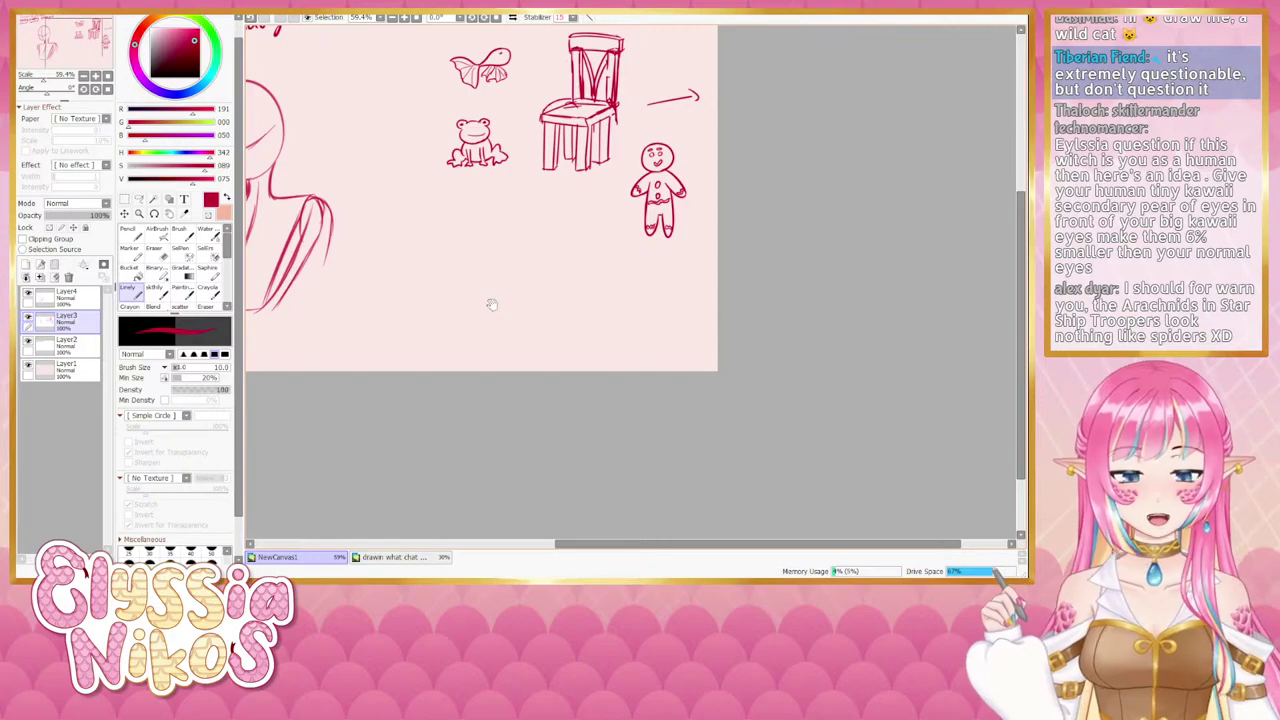
Sketch a small round cat head with two pointed ears below and beside the gingerbread man.
{"action": "mouse_move", "coordinate": [491, 304]}
{"action": "left_mouse_down"}
{"action": "mouse_move", "coordinate": [629, 323]}
{"action": "mouse_move", "coordinate": [628, 216]}
{"action": "left_mouse_up"}
{"action": "mouse_move", "coordinate": [711, 261]}
{"action": "left_mouse_down"}
{"action": "mouse_move", "coordinate": [636, 240]}
{"action": "mouse_move", "coordinate": [665, 224]}
{"action": "mouse_move", "coordinate": [632, 202]}
{"action": "mouse_move", "coordinate": [632, 217]}
{"action": "mouse_move", "coordinate": [627, 194]}
{"action": "left_mouse_up"}
{"action": "key", "text": "ctrl+z"}
{"action": "key", "text": "ctrl+z"}
{"action": "key", "text": "ctrl+z"}
{"action": "key", "text": "ctrl+z"}
{"action": "key", "text": "ctrl+z"}
{"action": "key", "text": "ctrl+z"}
{"action": "key", "text": "ctrl+z"}
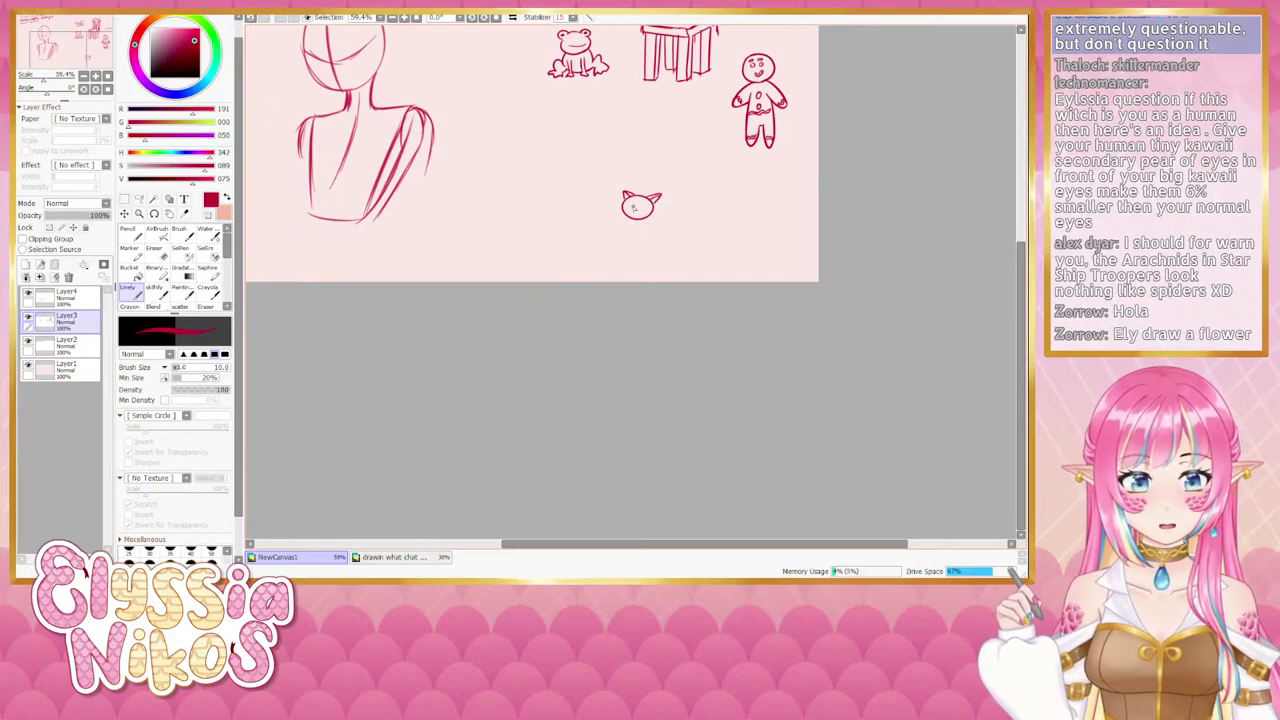
{"action": "key", "text": "ctrl+z"}
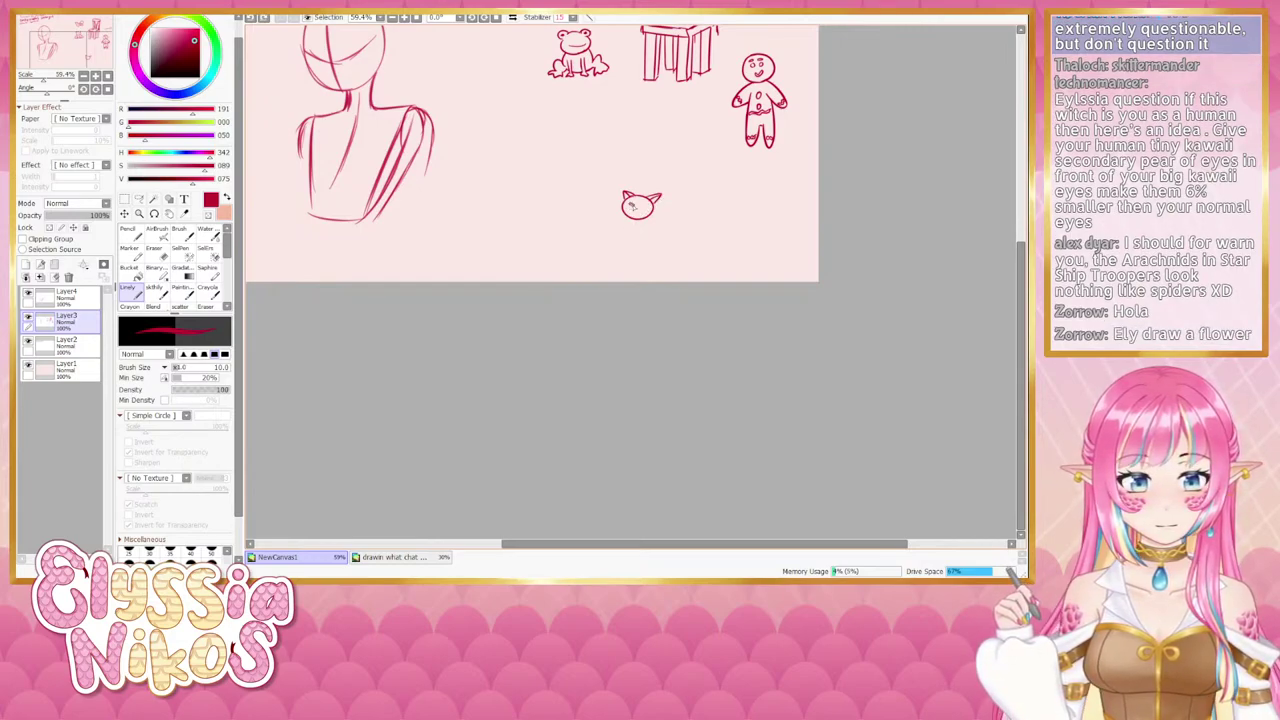
Draw narrow eyes, a nose, a mouth and furry cheeks on the cat's face.
{"action": "left_click_drag", "start_coordinate": [632, 207], "coordinate": [647, 206]}
{"action": "key", "text": "ctrl+z"}
{"action": "key", "text": "ctrl+z"}
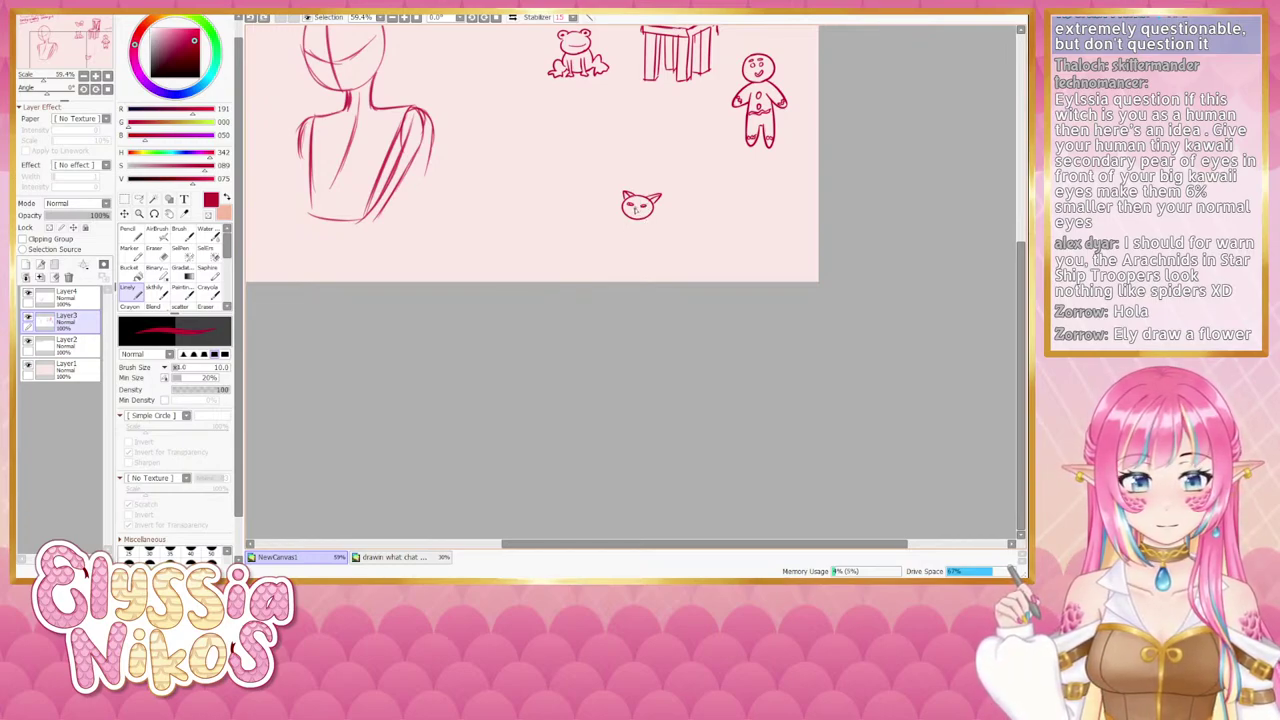
{"action": "left_click_drag", "start_coordinate": [636, 208], "coordinate": [634, 212]}
{"action": "key", "text": "ctrl+z"}
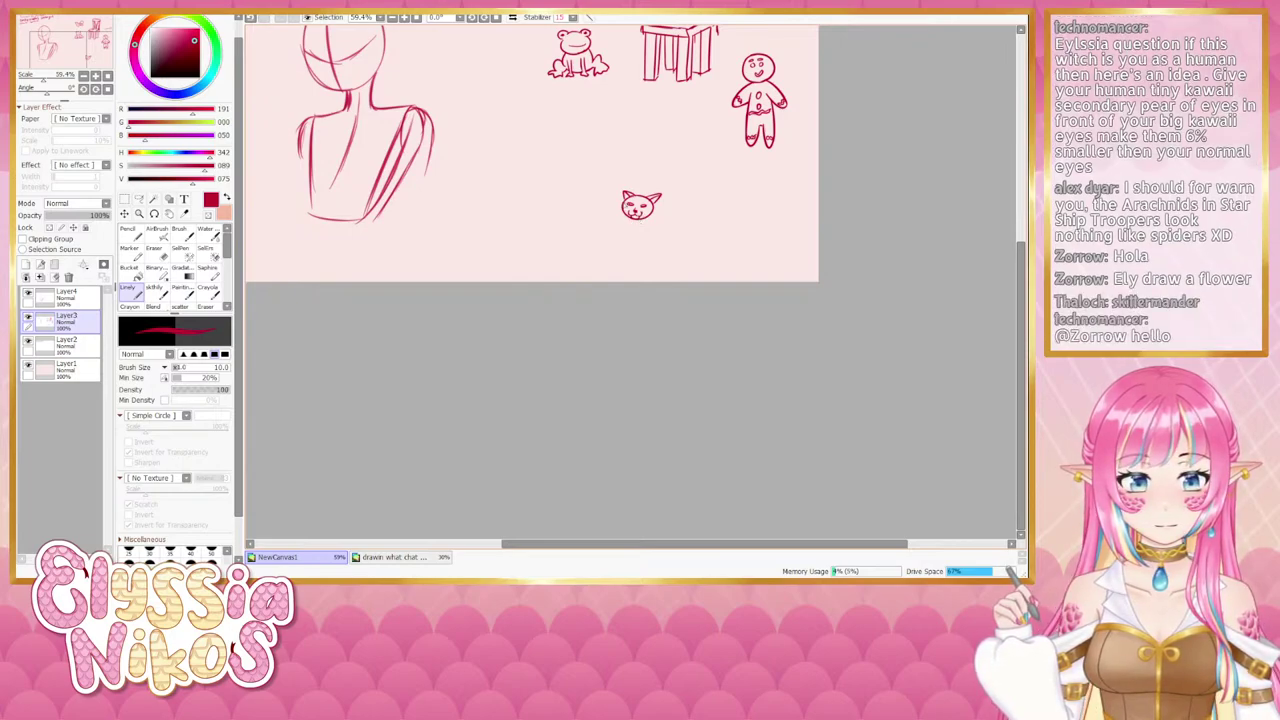
{"action": "left_click_drag", "start_coordinate": [628, 209], "coordinate": [636, 214]}
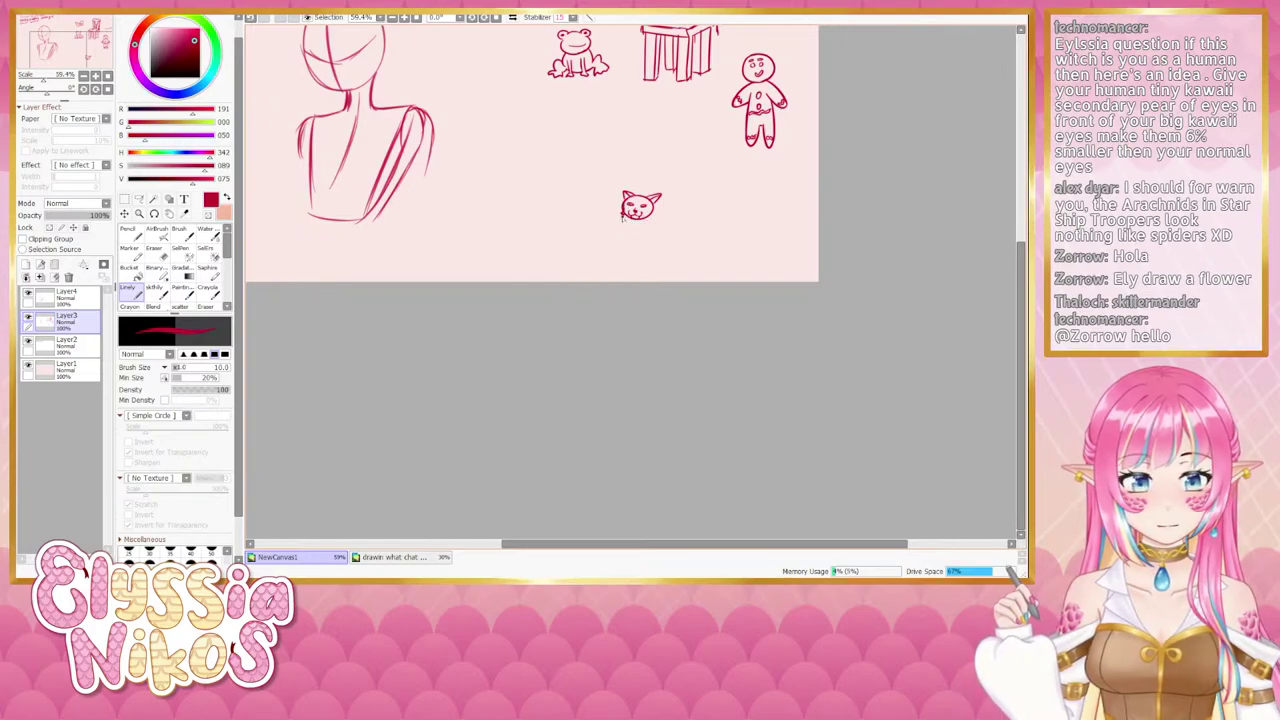
{"action": "left_click_drag", "start_coordinate": [653, 203], "coordinate": [649, 218]}
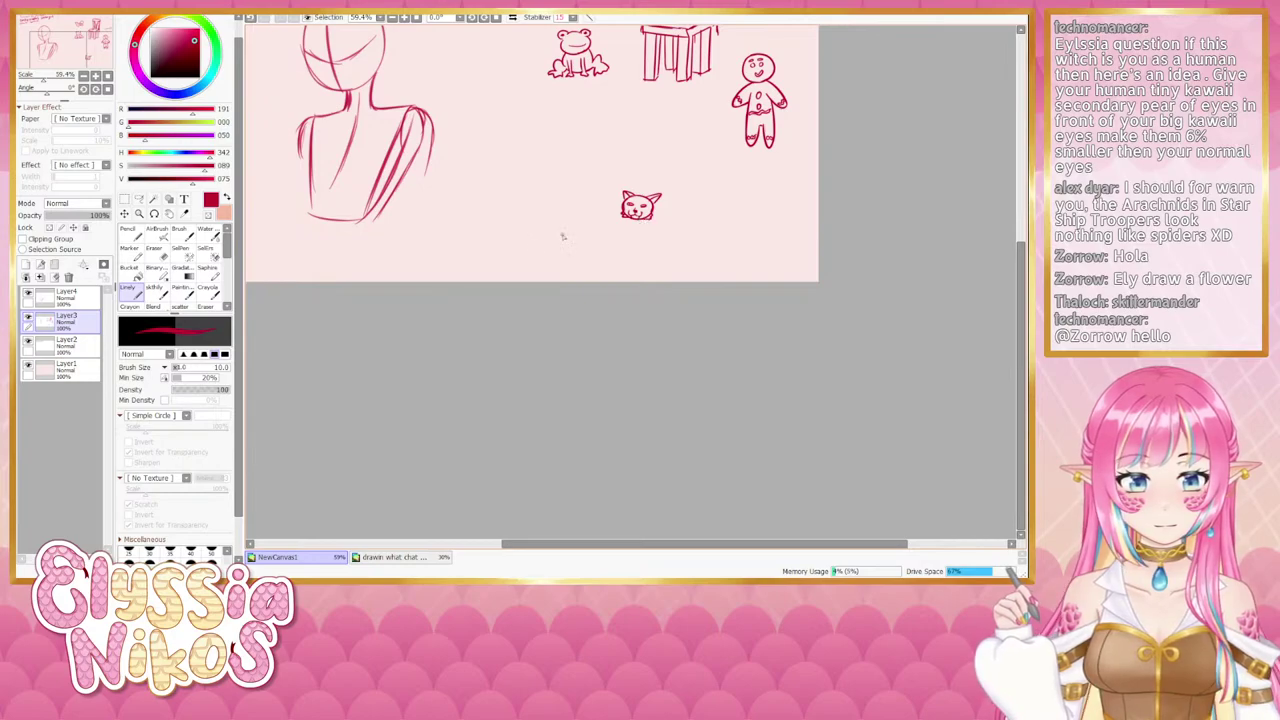
Erase the cat's left ear with the Eraser at size 15 and redraw it taller with Linely.
{"action": "key", "text": "e"}
{"action": "key", "text": "bracketleft"}
{"action": "key", "text": "bracketleft"}
{"action": "key", "text": "bracketleft"}
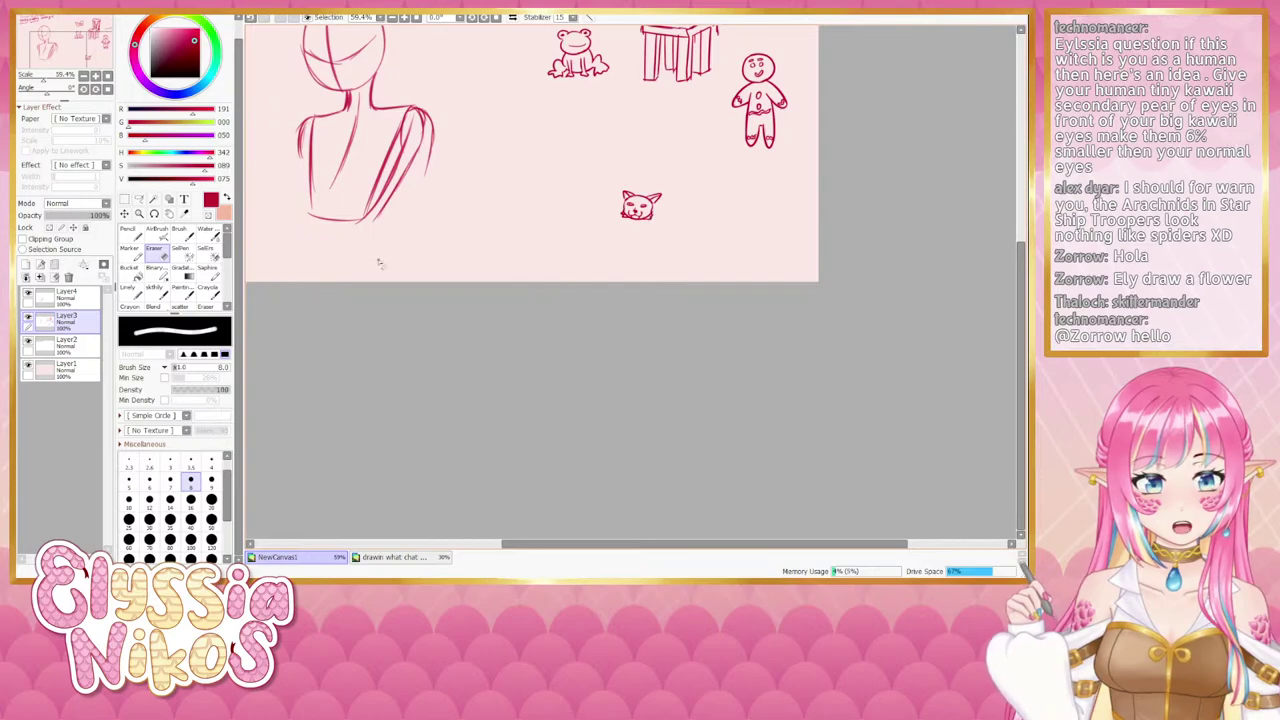
{"action": "left_click", "coordinate": [130, 292]}
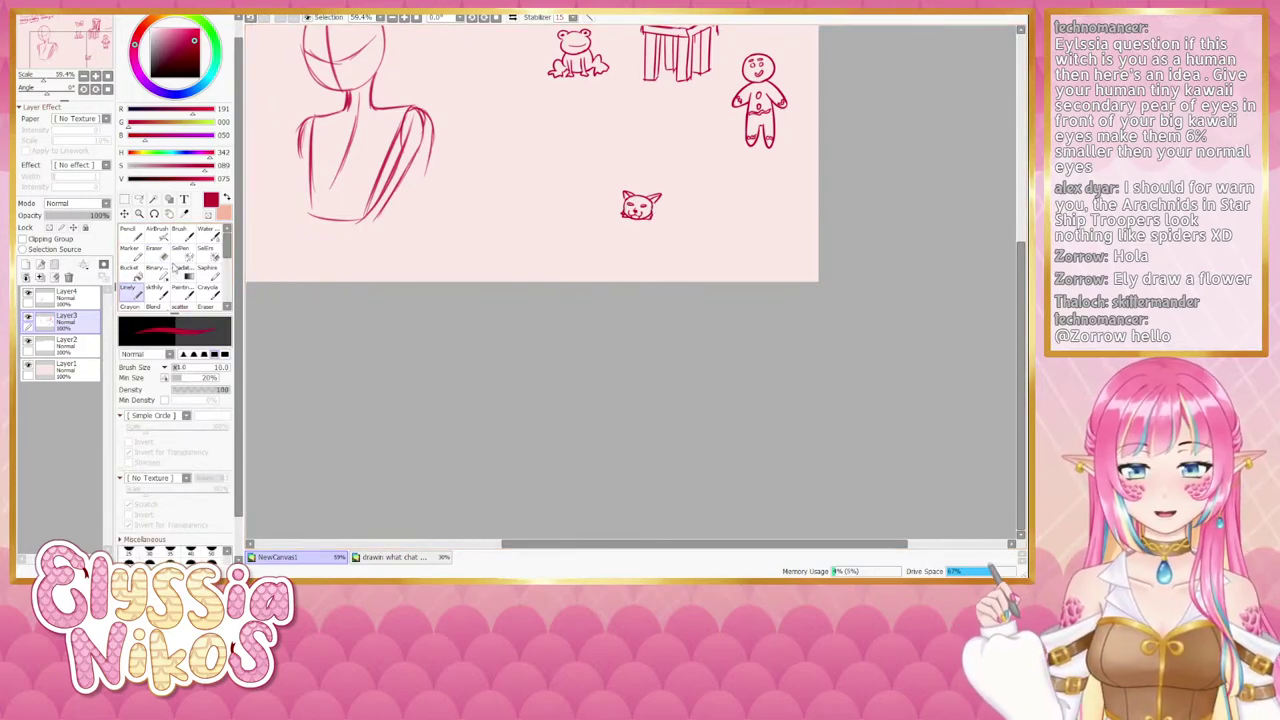
{"action": "left_click", "coordinate": [158, 254]}
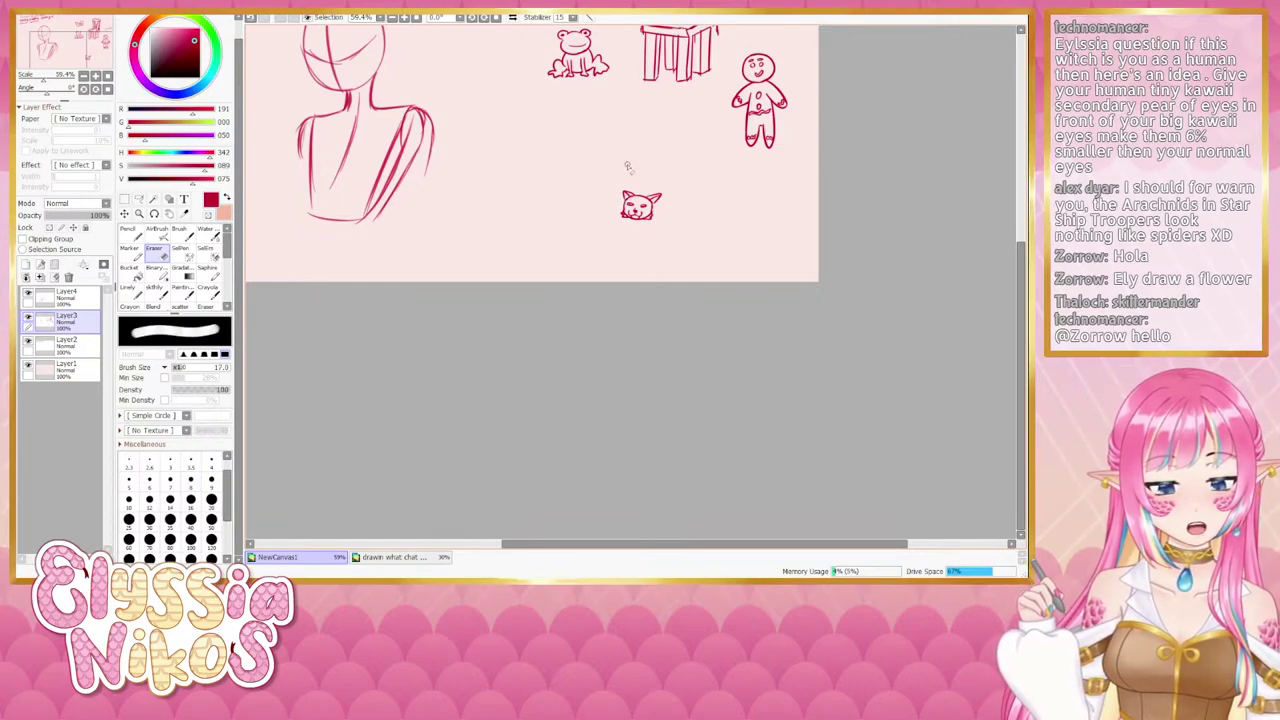
{"action": "key", "text": "bracketleft"}
{"action": "key", "text": "bracketleft"}
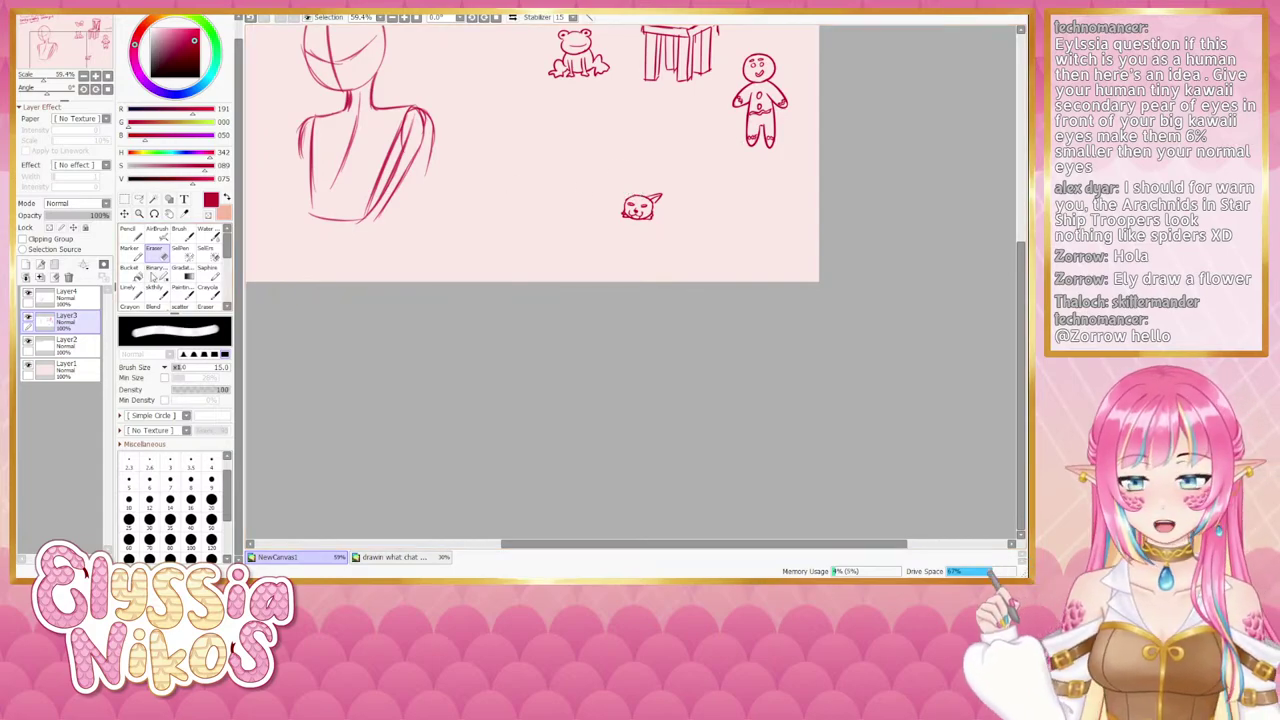
{"action": "left_click", "coordinate": [130, 289]}
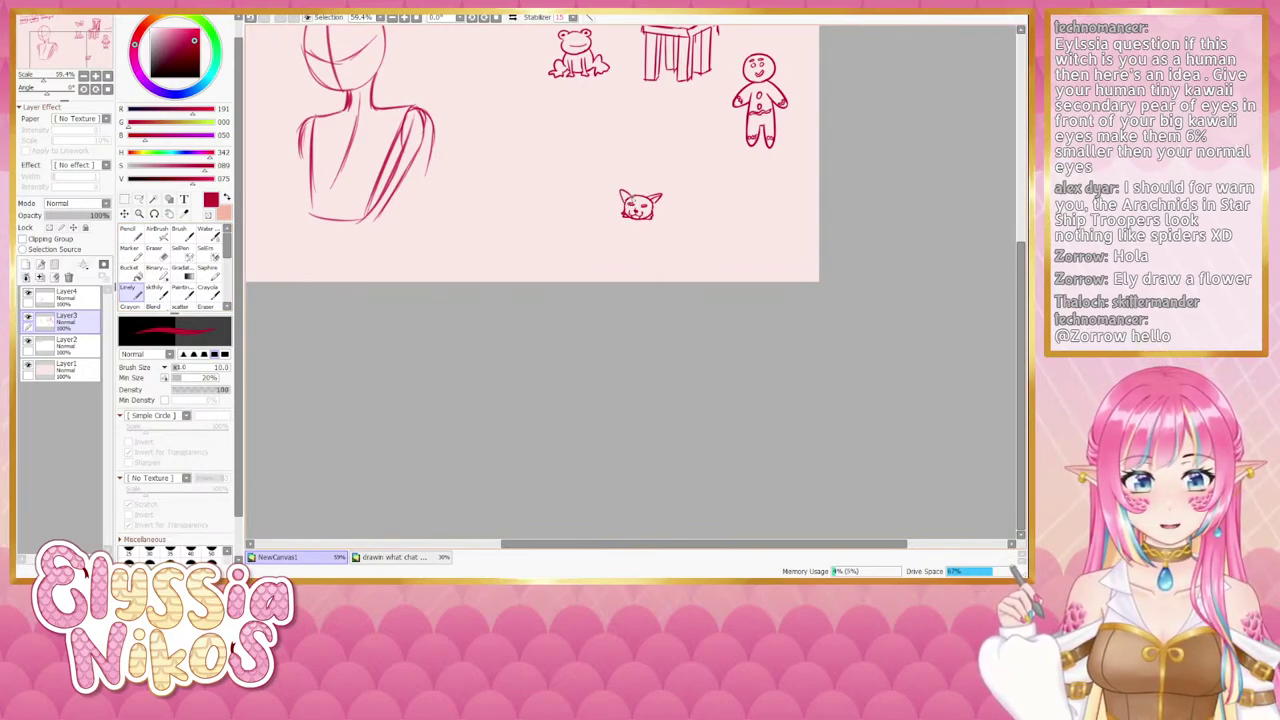
{"action": "key", "text": "ctrl+z"}
{"action": "mouse_move", "coordinate": [623, 207]}
{"action": "left_mouse_down"}
{"action": "mouse_move", "coordinate": [633, 195]}
{"action": "mouse_move", "coordinate": [620, 189]}
{"action": "left_mouse_up"}
{"action": "key", "text": "ctrl+z"}
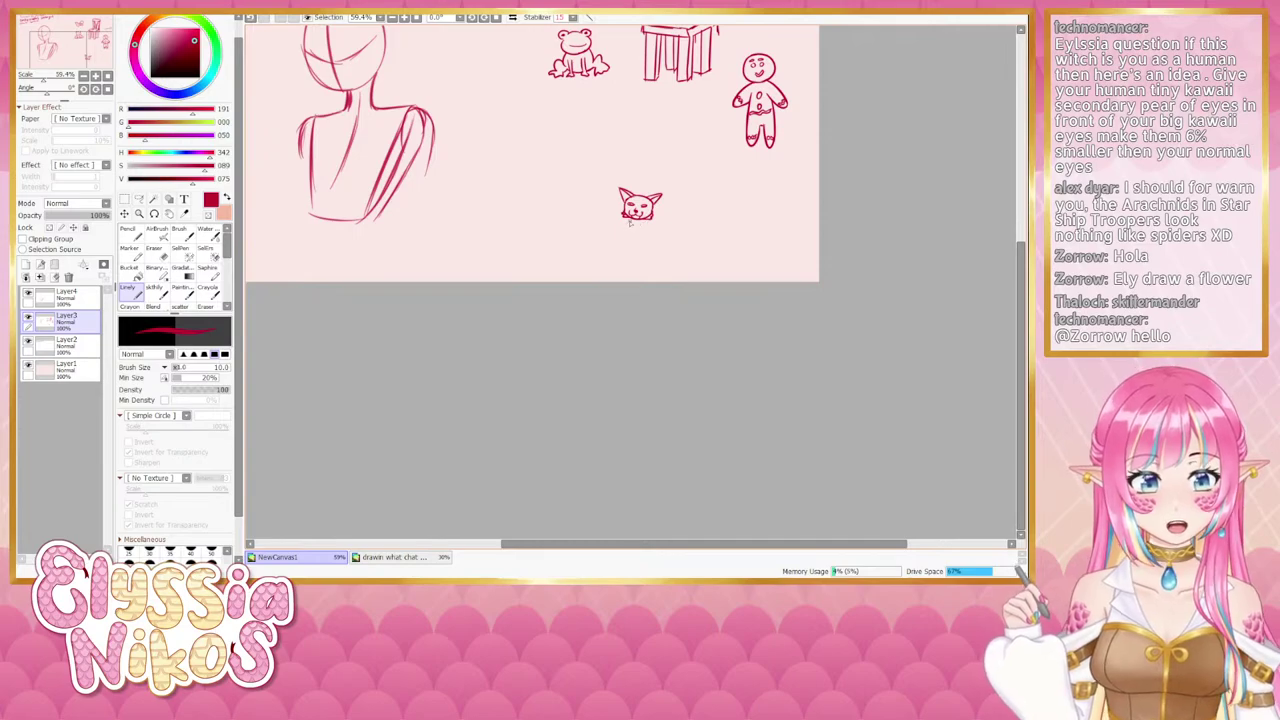
Draw the first curve of the cat's back and a front leg line, and rework its chin using the Eraser at size 7 and Linely.
{"action": "left_click_drag", "start_coordinate": [644, 190], "coordinate": [667, 191]}
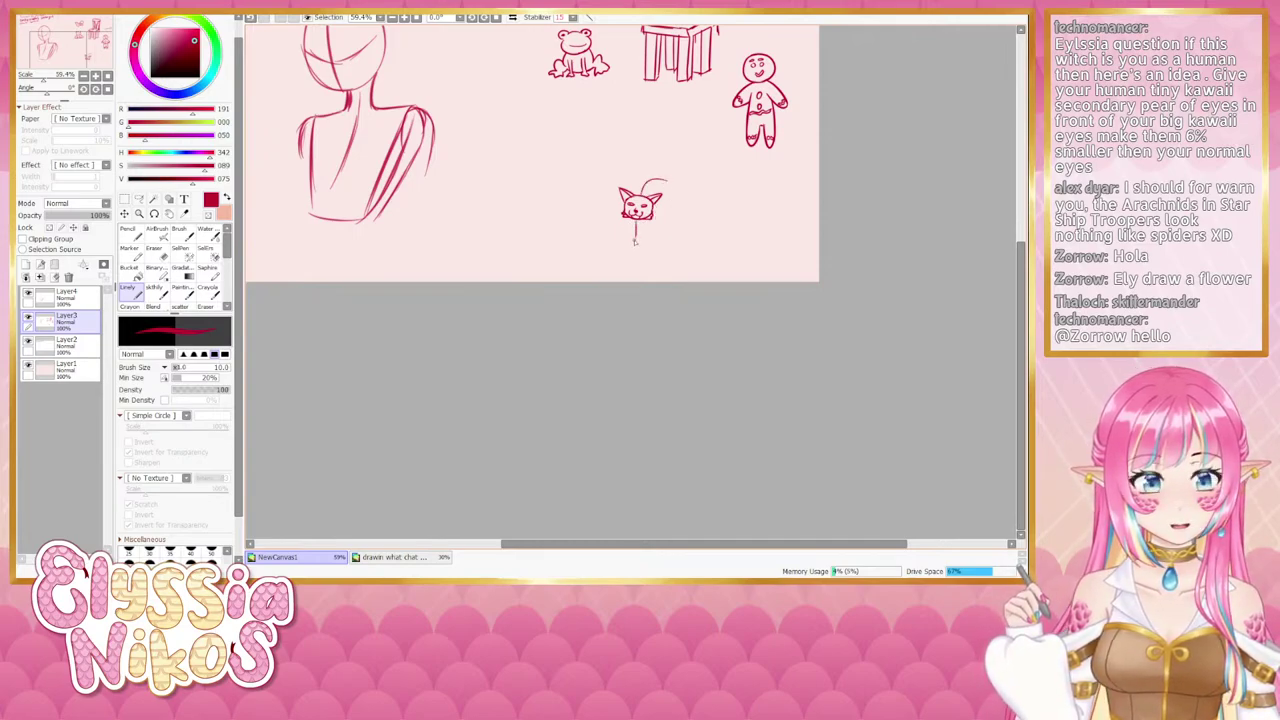
{"action": "key", "text": "e"}
{"action": "key", "text": "bracketleft"}
{"action": "key", "text": "bracketleft"}
{"action": "key", "text": "bracketleft"}
{"action": "key", "text": "bracketleft"}
{"action": "key", "text": "bracketleft"}
{"action": "key", "text": "bracketleft"}
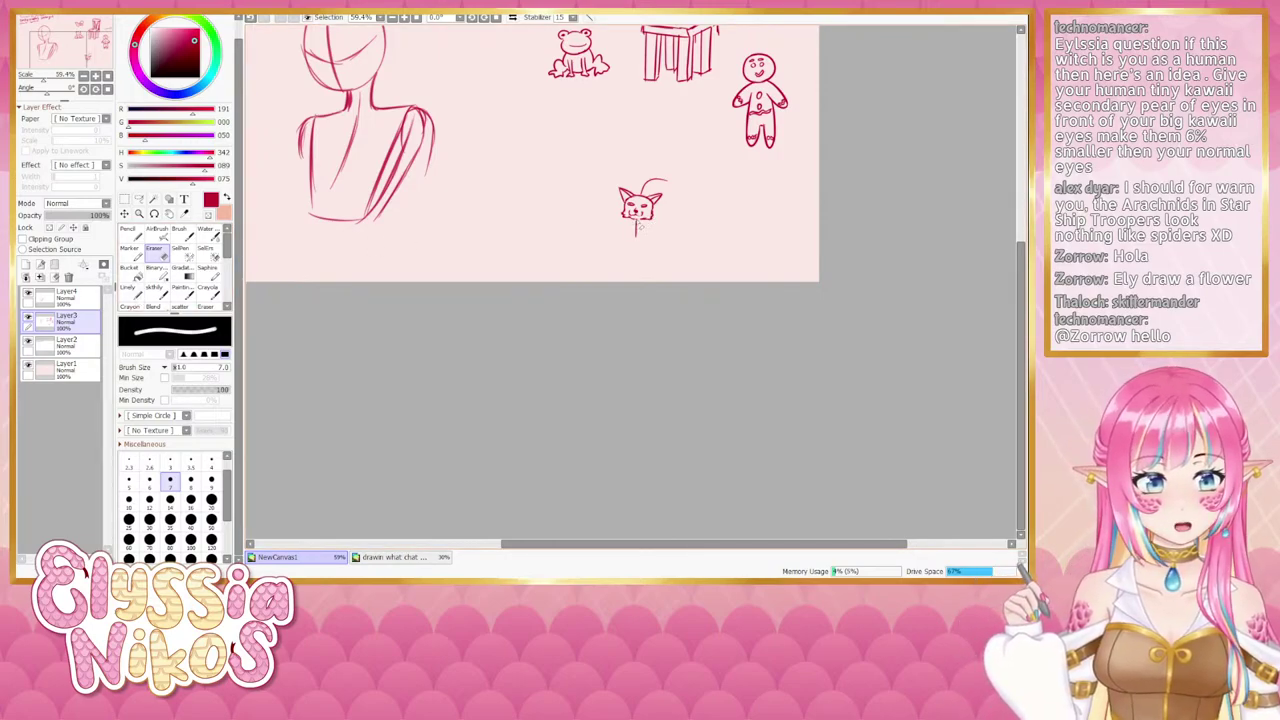
{"action": "left_click", "coordinate": [130, 291]}
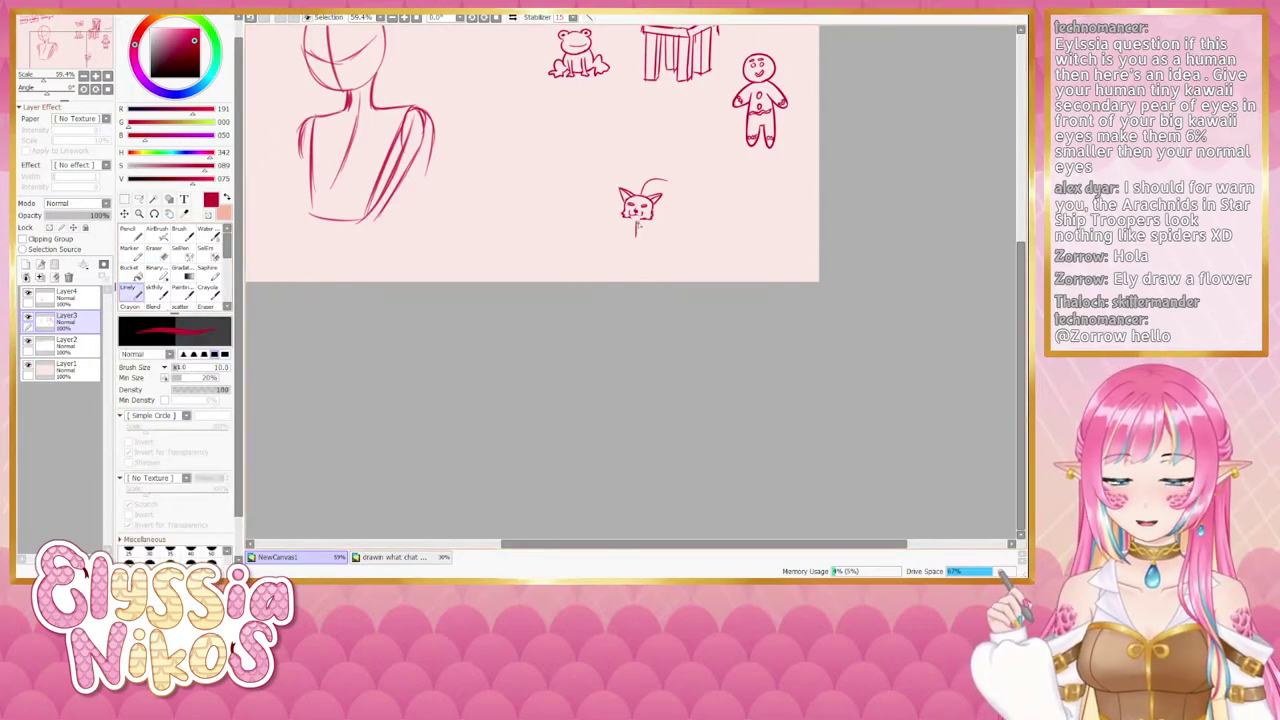
{"action": "left_click_drag", "start_coordinate": [634, 218], "coordinate": [642, 225]}
{"action": "key", "text": "ctrl+z"}
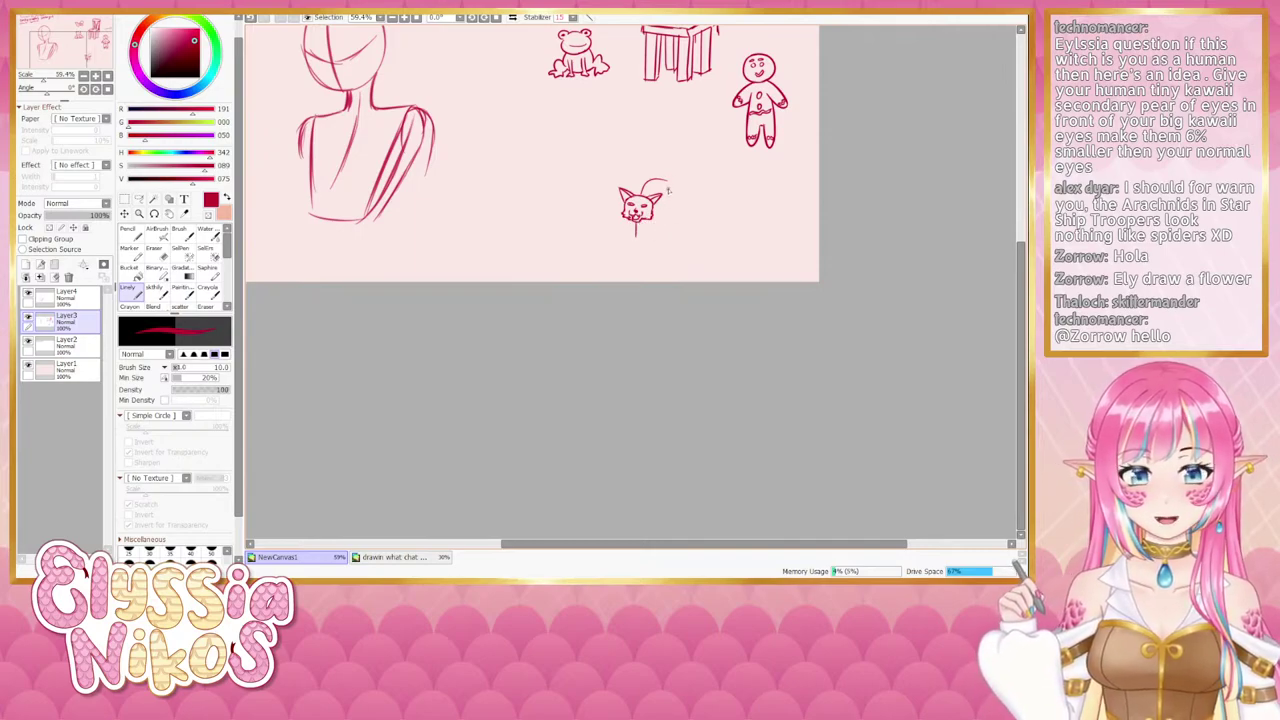
{"action": "left_click_drag", "start_coordinate": [637, 224], "coordinate": [635, 242]}
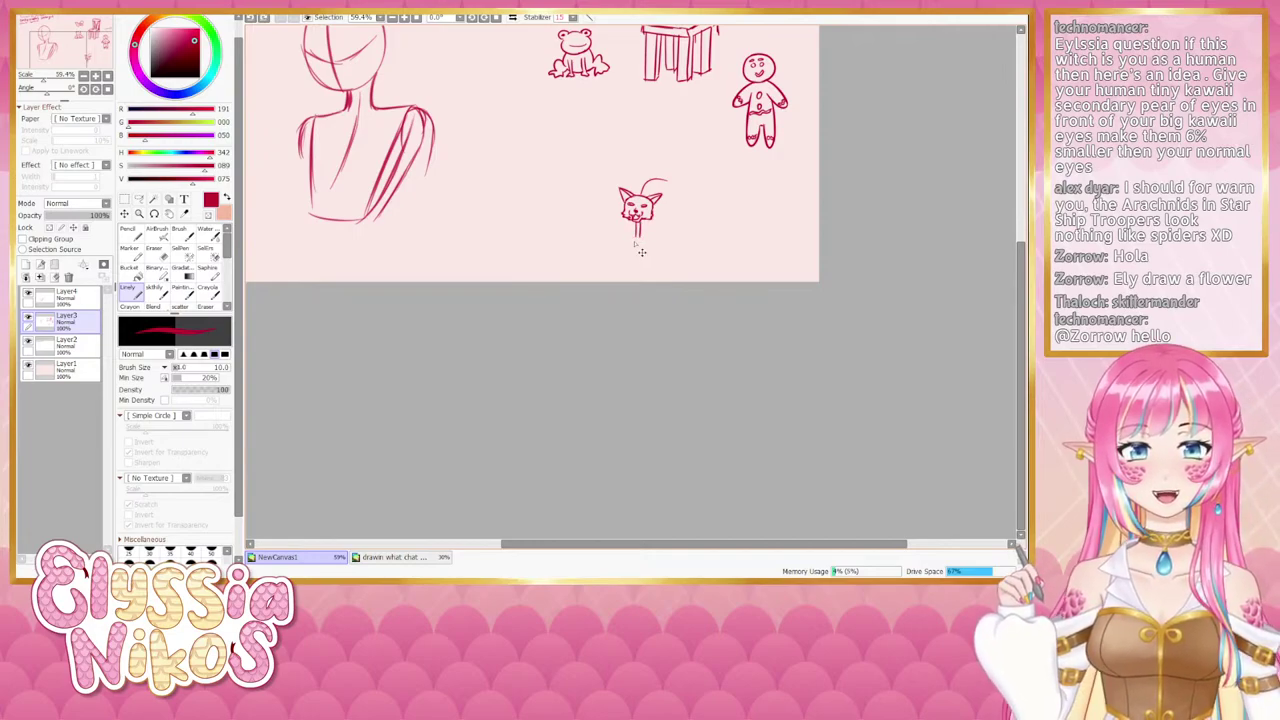
{"action": "left_click_drag", "start_coordinate": [633, 238], "coordinate": [641, 241]}
{"action": "key", "text": "ctrl+z"}
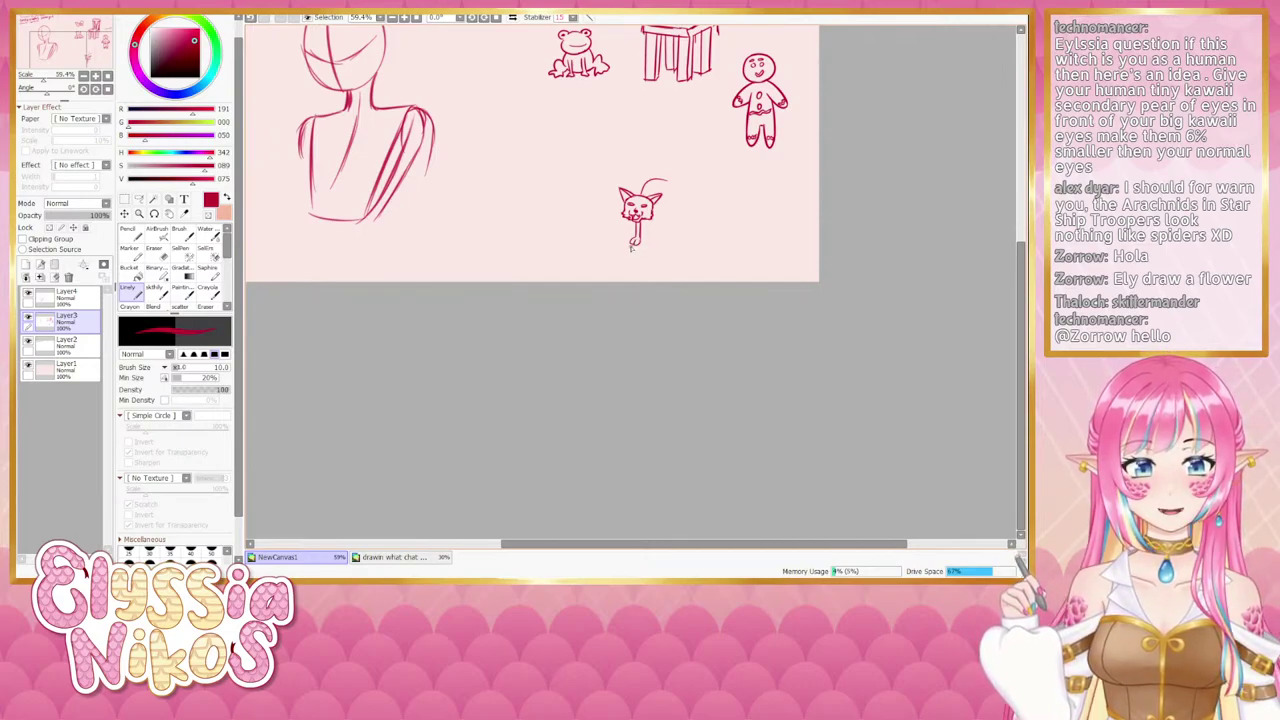
{"action": "key", "text": "ctrl+z"}
{"action": "key", "text": "ctrl+z"}
{"action": "key", "text": "ctrl+z"}
{"action": "key", "text": "ctrl+z"}
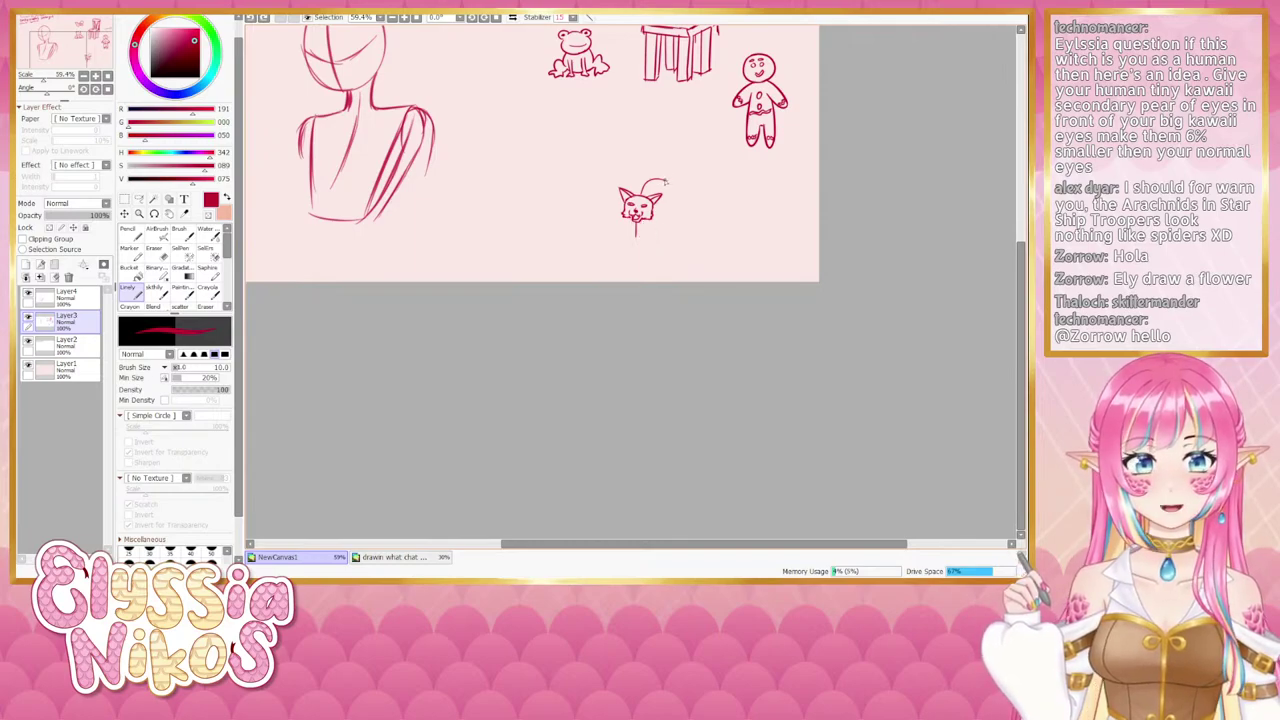
Draw the cat's raised, curling tail and tufted shoulder, and clean up stray lines with the Eraser at size 8.
{"action": "mouse_move", "coordinate": [666, 184]}
{"action": "left_mouse_down"}
{"action": "mouse_move", "coordinate": [672, 158]}
{"action": "mouse_move", "coordinate": [651, 154]}
{"action": "mouse_move", "coordinate": [666, 148]}
{"action": "mouse_move", "coordinate": [684, 176]}
{"action": "mouse_move", "coordinate": [687, 148]}
{"action": "mouse_move", "coordinate": [676, 142]}
{"action": "mouse_move", "coordinate": [688, 172]}
{"action": "mouse_move", "coordinate": [672, 183]}
{"action": "mouse_move", "coordinate": [692, 150]}
{"action": "mouse_move", "coordinate": [681, 147]}
{"action": "left_mouse_up"}
{"action": "key", "text": "ctrl+z"}
{"action": "key", "text": "ctrl+z"}
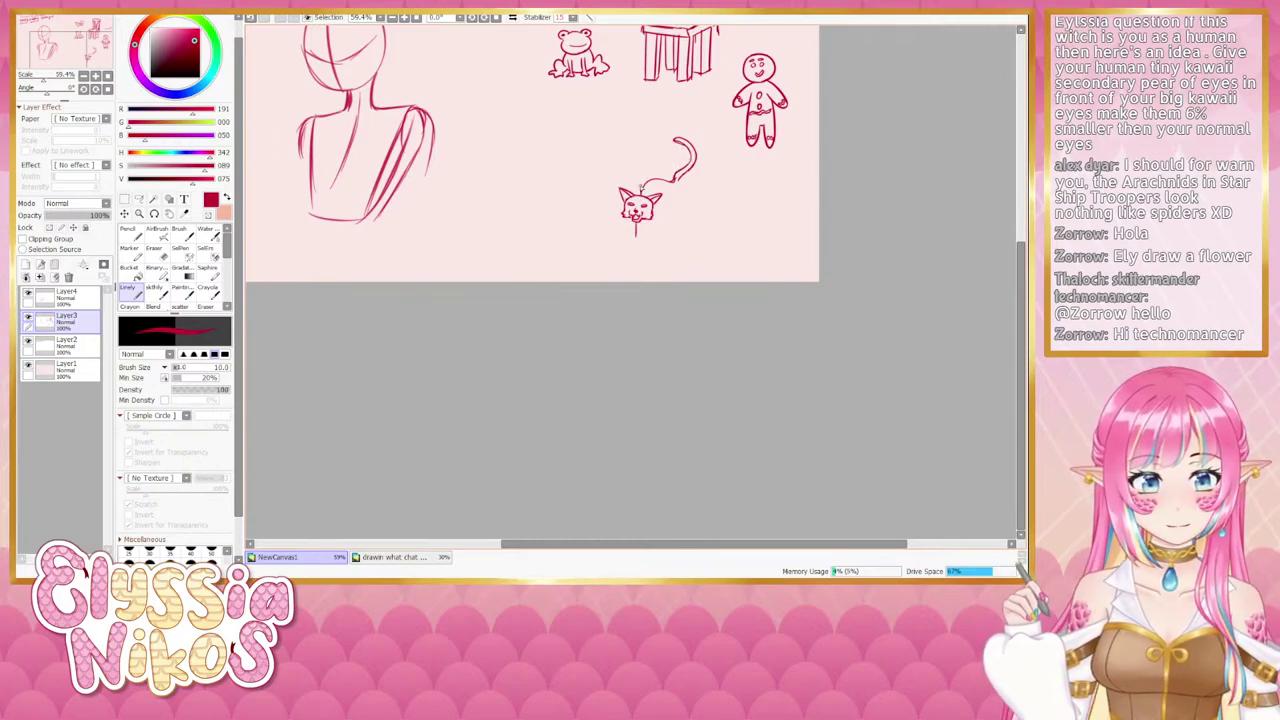
{"action": "left_click_drag", "start_coordinate": [642, 189], "coordinate": [647, 182]}
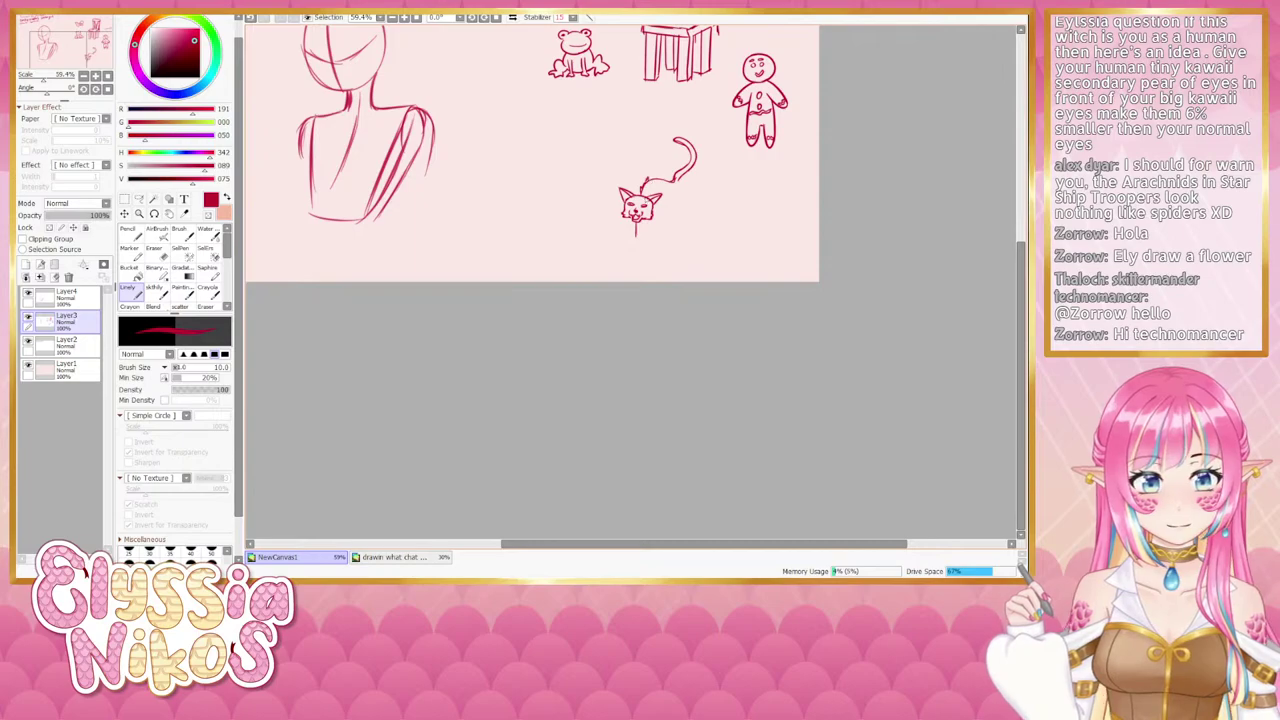
{"action": "key", "text": "e"}
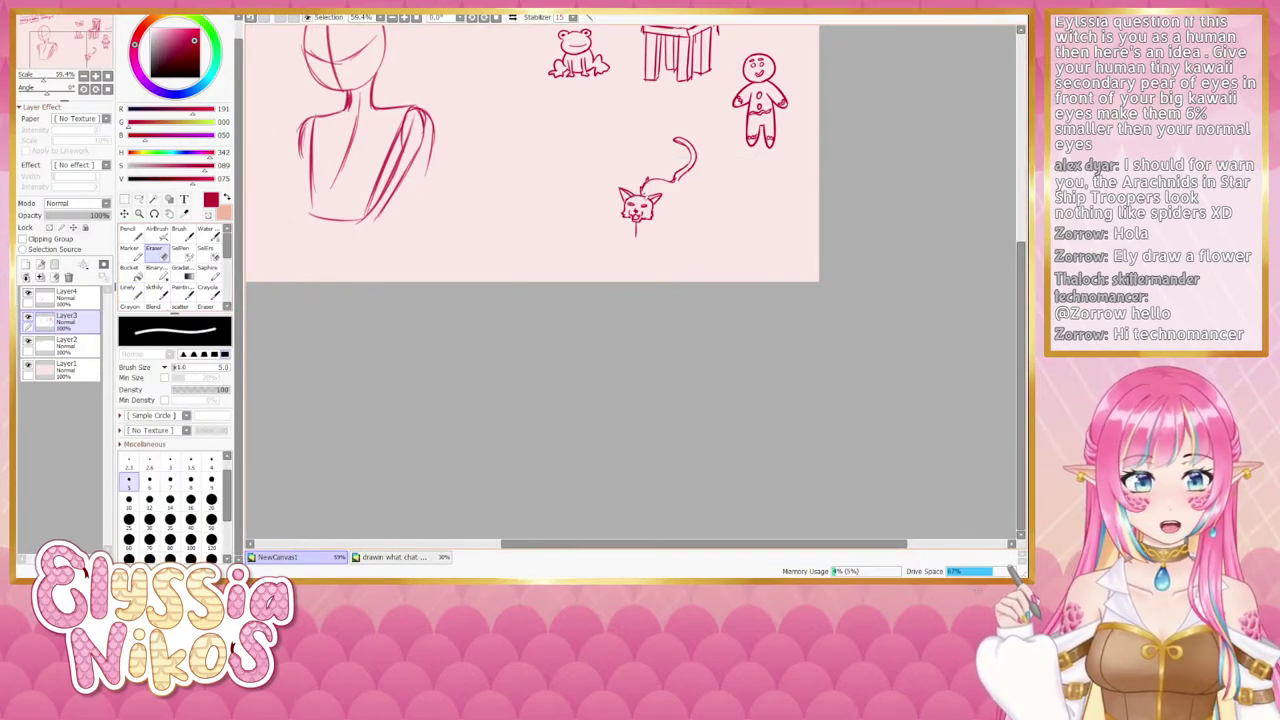
{"action": "left_click_drag", "start_coordinate": [645, 196], "coordinate": [669, 188]}
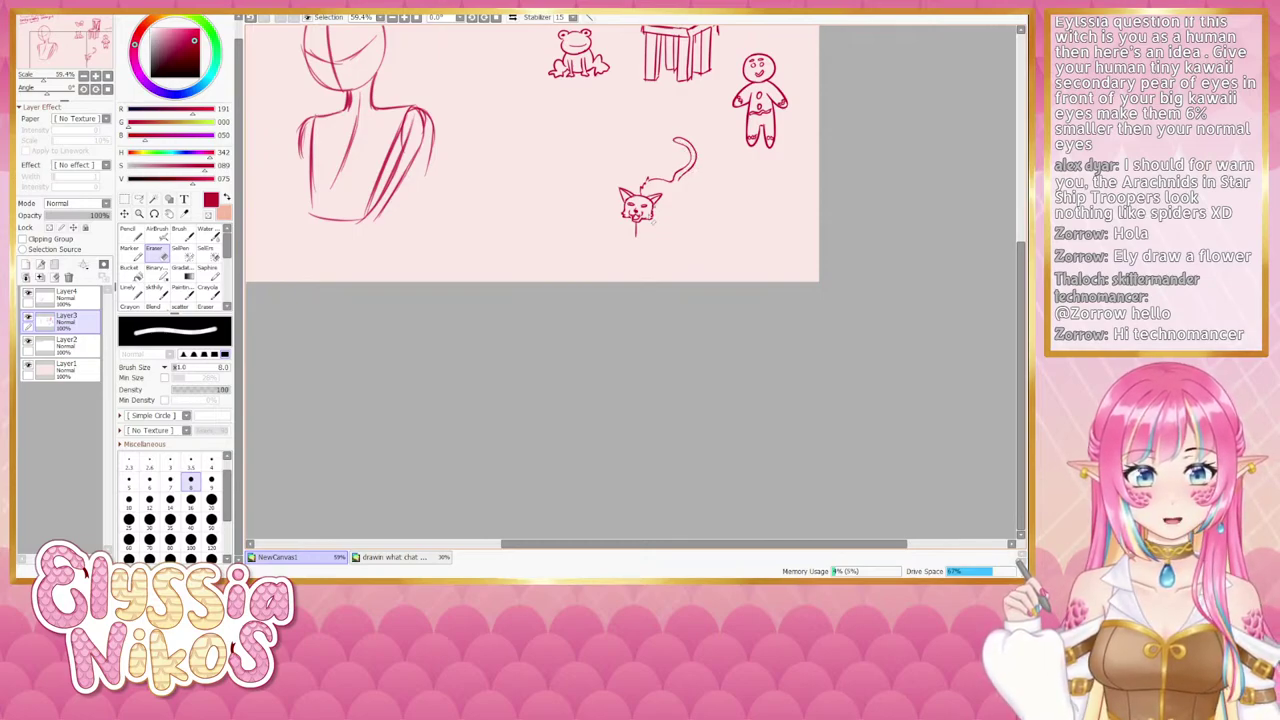
{"action": "left_click", "coordinate": [129, 293]}
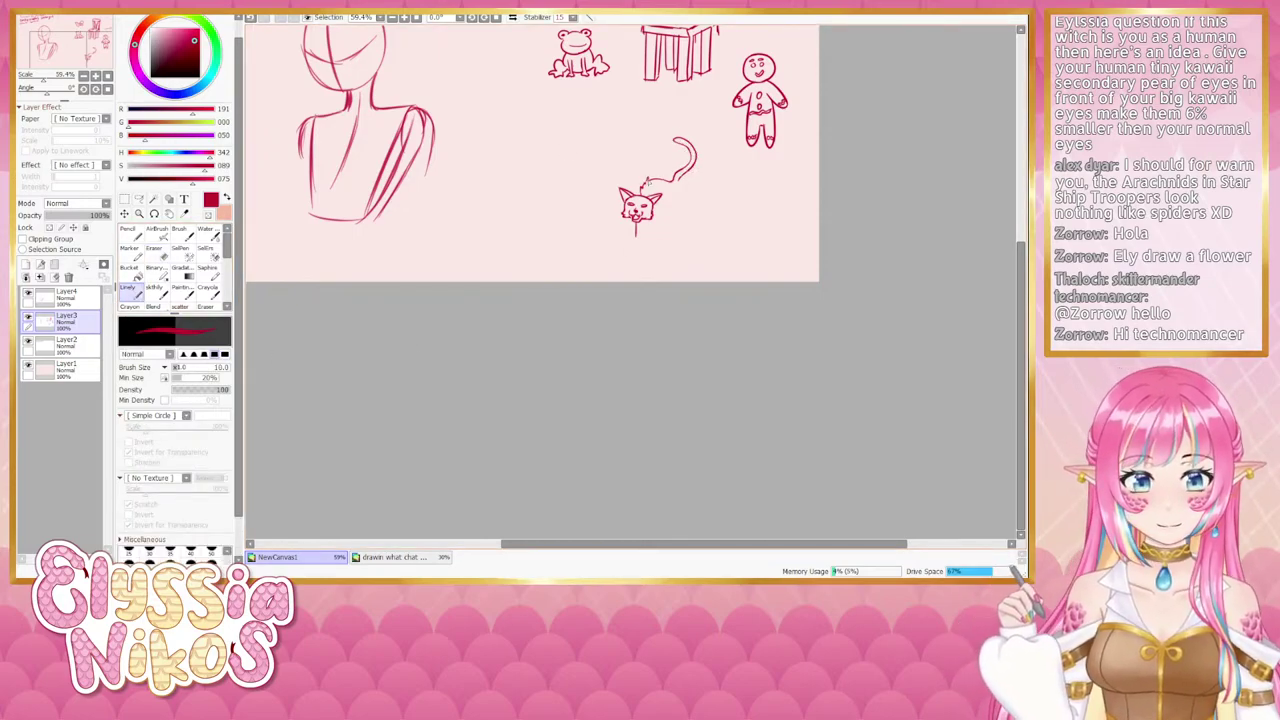
Draw the cat's two front legs with paws and the start of its belly line using Linely.
{"action": "left_click_drag", "start_coordinate": [594, 333], "coordinate": [568, 306]}
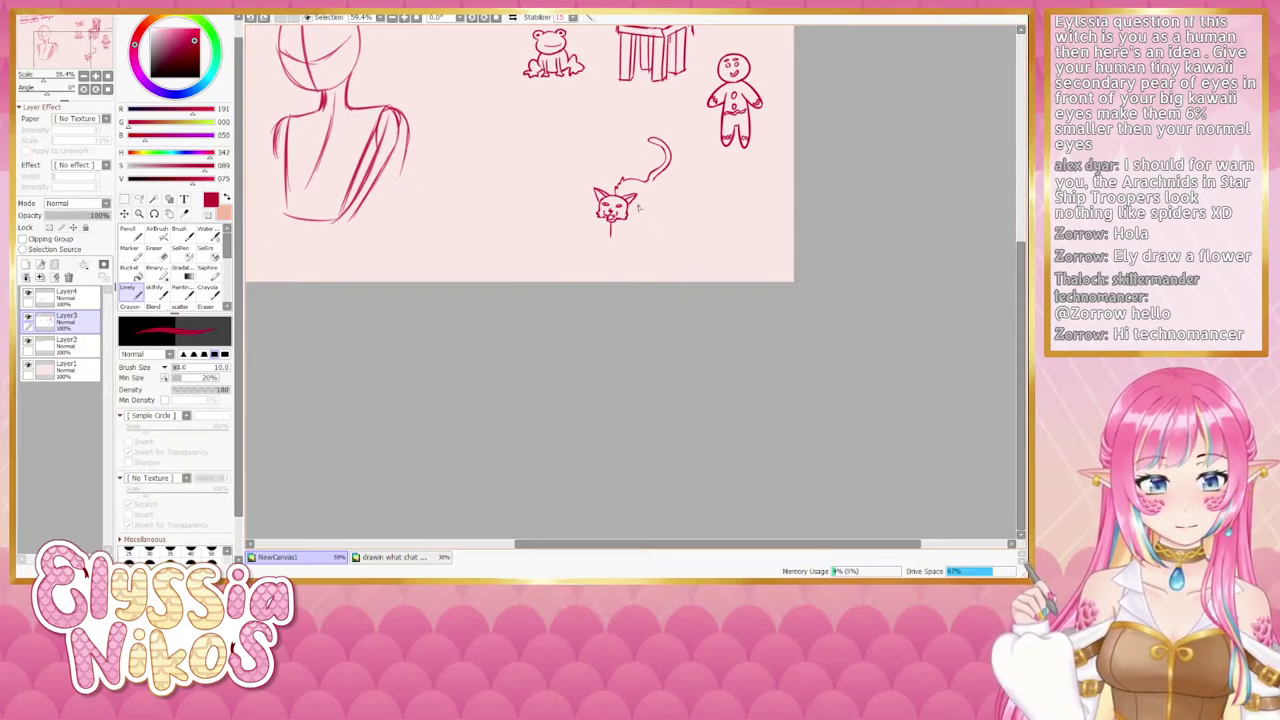
{"action": "left_click_drag", "start_coordinate": [636, 206], "coordinate": [633, 227]}
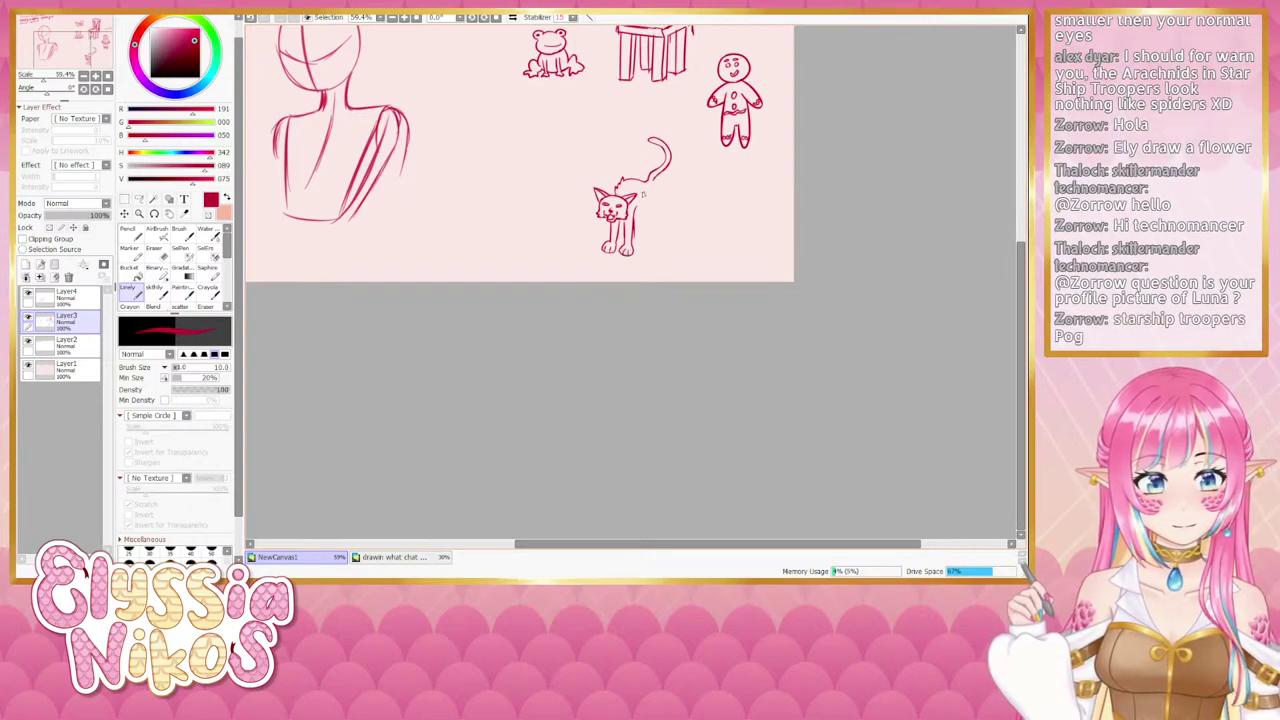
{"action": "left_click_drag", "start_coordinate": [636, 210], "coordinate": [658, 200]}
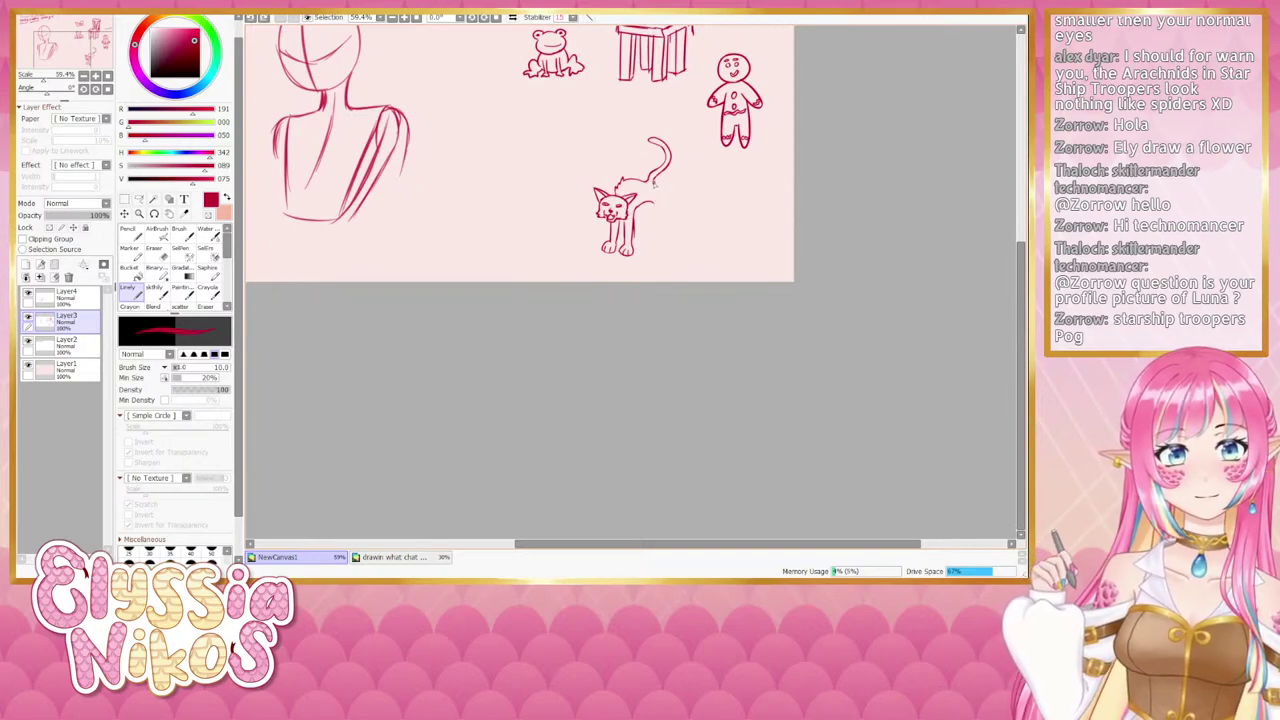
Draw the cat's hind legs, tidying the rear leg with the Eraser at size 8 and finishing with Linely.
{"action": "left_click_drag", "start_coordinate": [645, 206], "coordinate": [661, 247]}
{"action": "key", "text": "ctrl+z"}
{"action": "key", "text": "ctrl+z"}
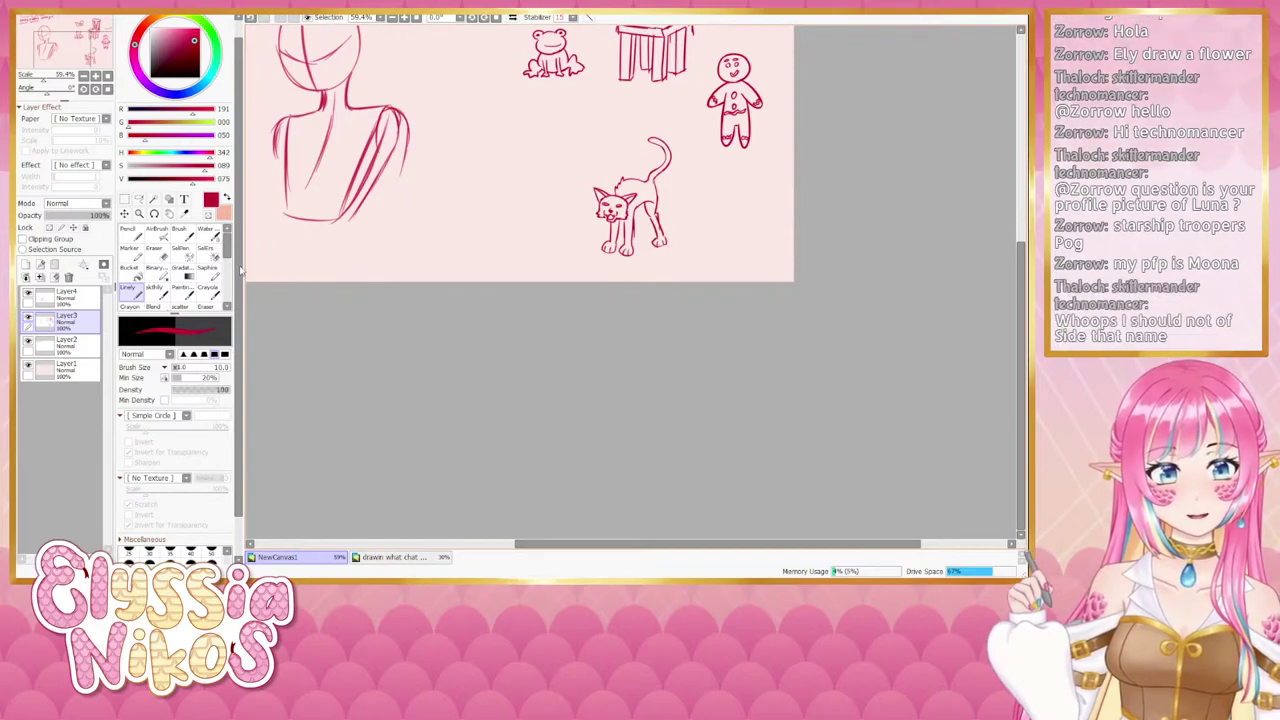
{"action": "key", "text": "e"}
{"action": "left_click_drag", "start_coordinate": [663, 221], "coordinate": [664, 240]}
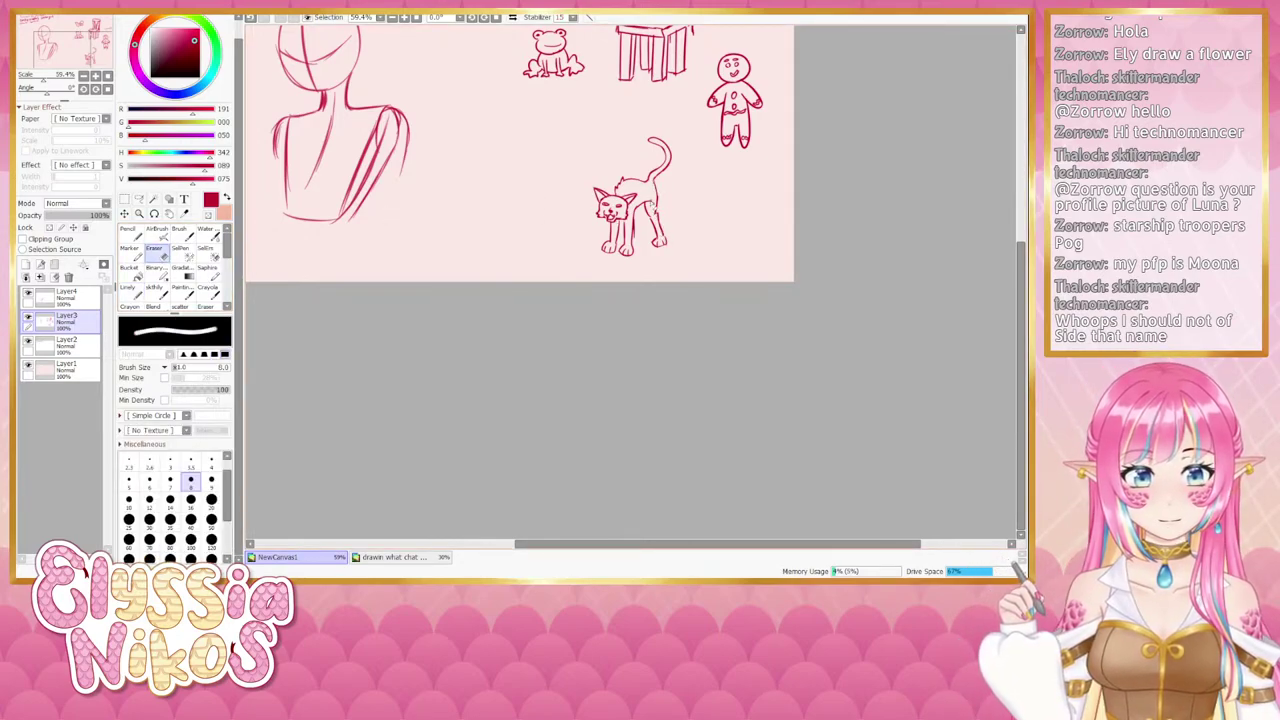
{"action": "left_click", "coordinate": [132, 291]}
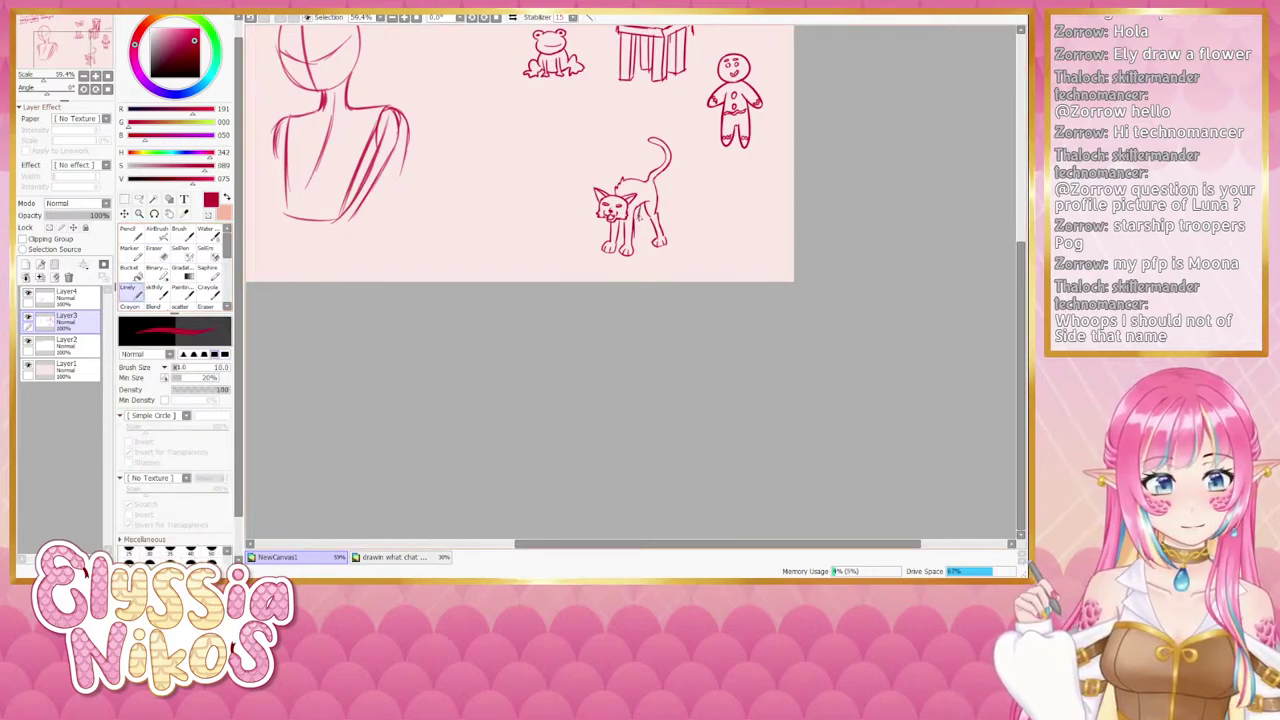
{"action": "mouse_move", "coordinate": [641, 214]}
{"action": "left_mouse_down"}
{"action": "mouse_move", "coordinate": [636, 247]}
{"action": "mouse_move", "coordinate": [625, 245]}
{"action": "left_mouse_up"}
{"action": "key", "text": "ctrl+z"}
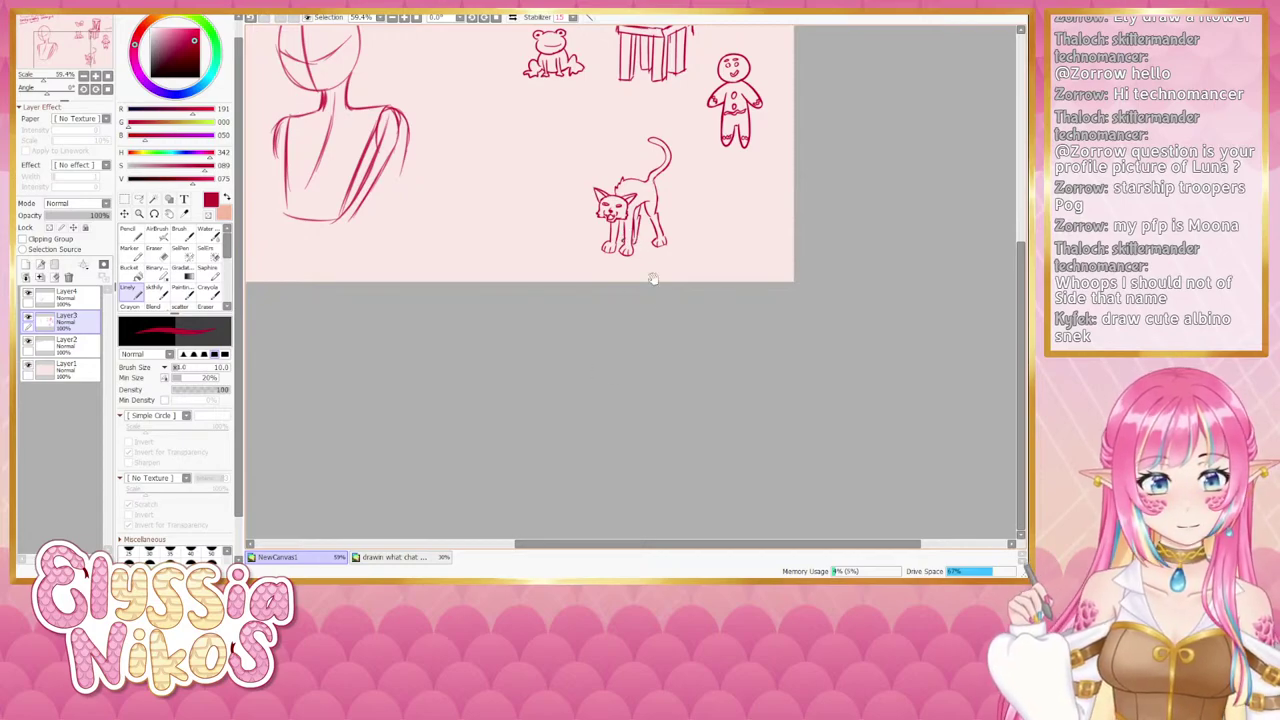
{"action": "left_click_drag", "start_coordinate": [649, 277], "coordinate": [626, 385]}
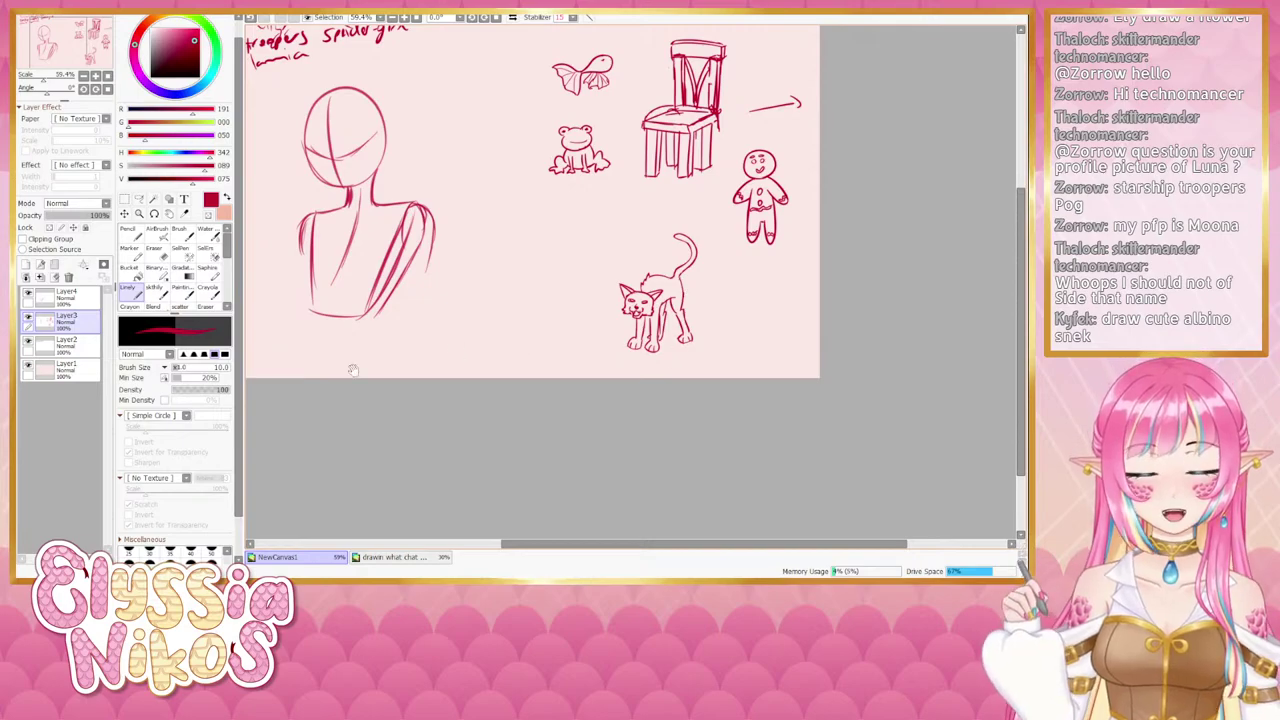
{"action": "scroll", "coordinate": [584, 388], "scroll_direction": "down", "scroll_amount": 1}
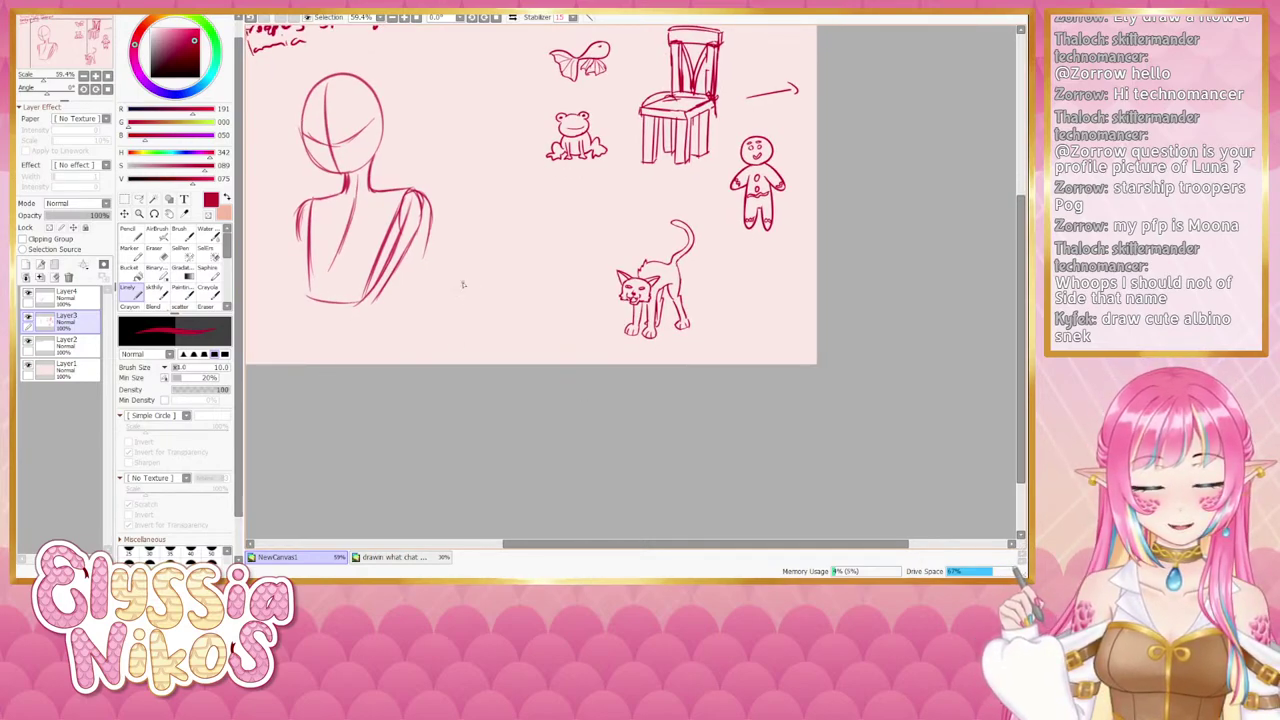
{"action": "left_click_drag", "start_coordinate": [465, 245], "coordinate": [570, 268]}
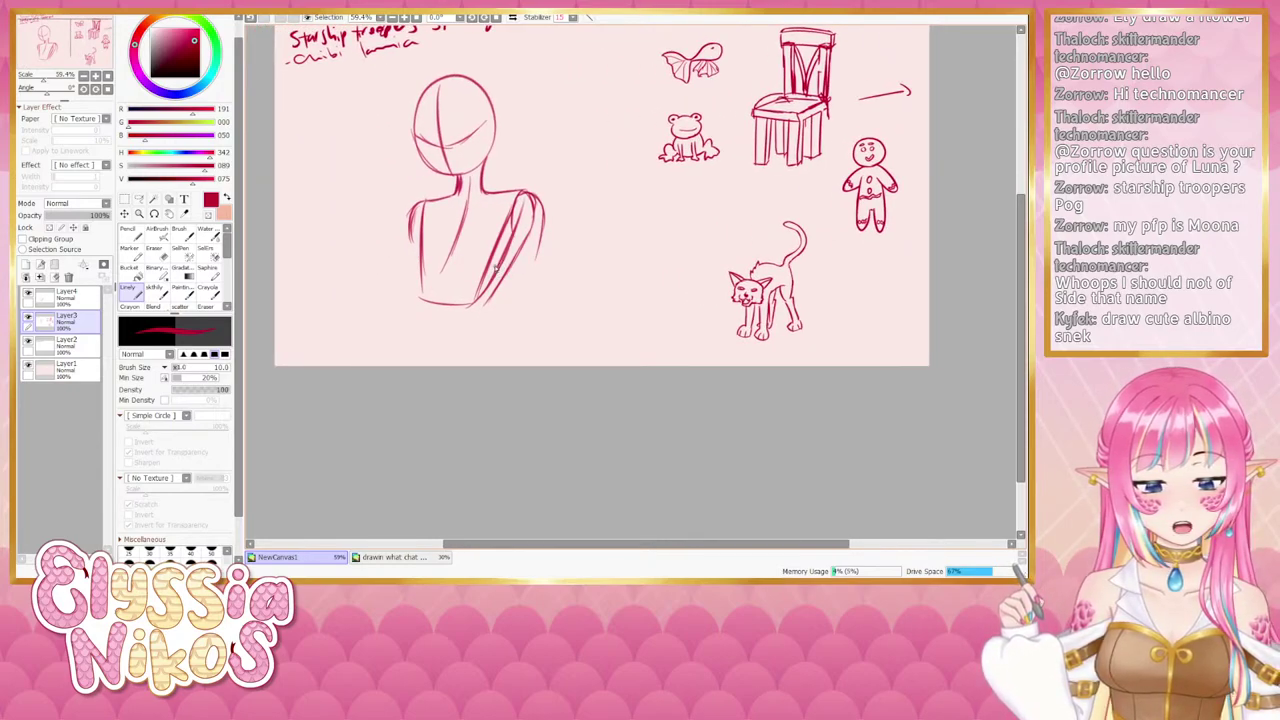
{"action": "left_click_drag", "start_coordinate": [497, 266], "coordinate": [477, 287]}
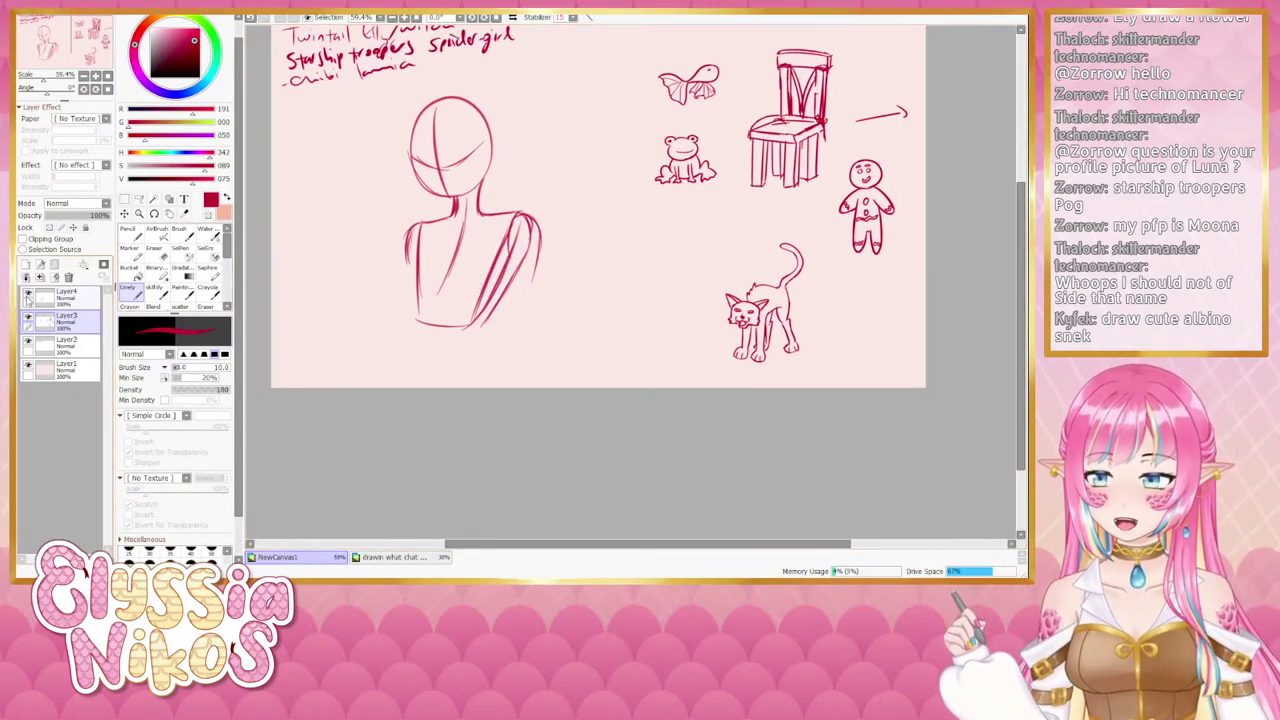
Toggle the visibility of Layer3 and Layer4 to check their contents, and make Layer4 active with the size 15 sketching brush.
{"action": "left_click", "coordinate": [28, 296]}
{"action": "left_click", "coordinate": [28, 296]}
{"action": "left_click", "coordinate": [28, 320]}
{"action": "left_click", "coordinate": [28, 320]}
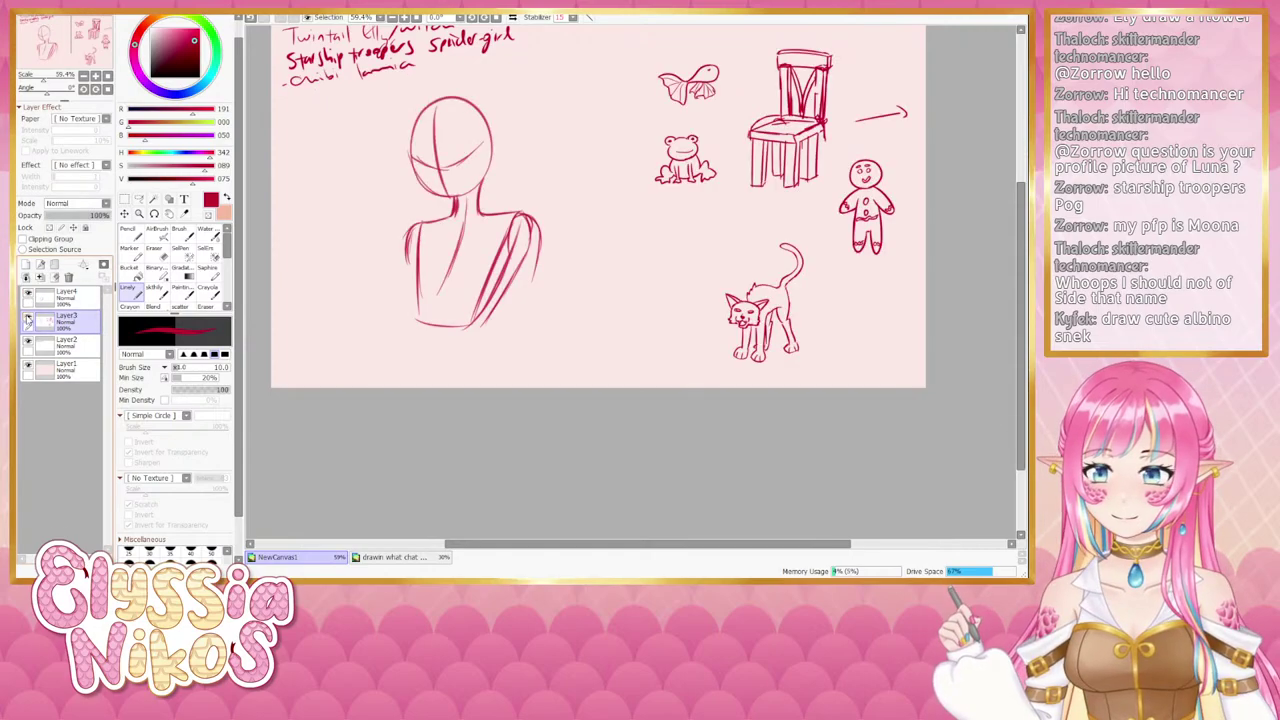
{"action": "scroll", "coordinate": [580, 280], "scroll_direction": "up", "scroll_amount": 2}
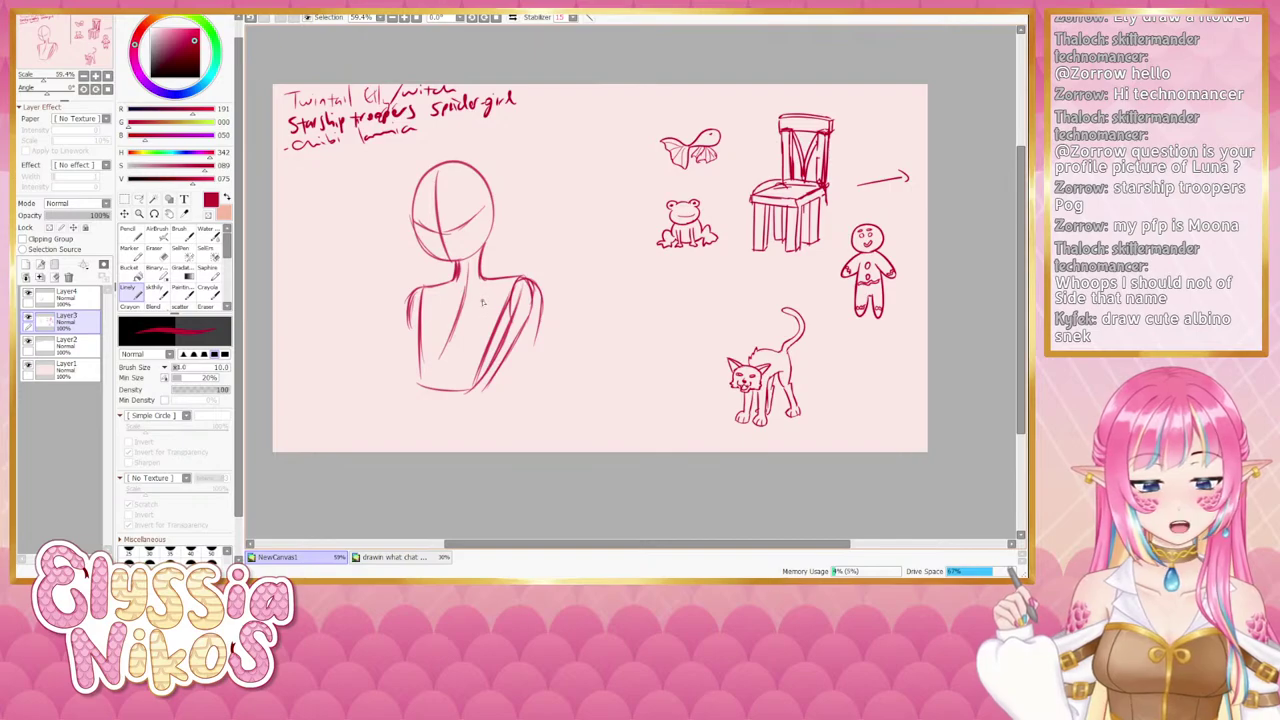
{"action": "left_click", "coordinate": [154, 289]}
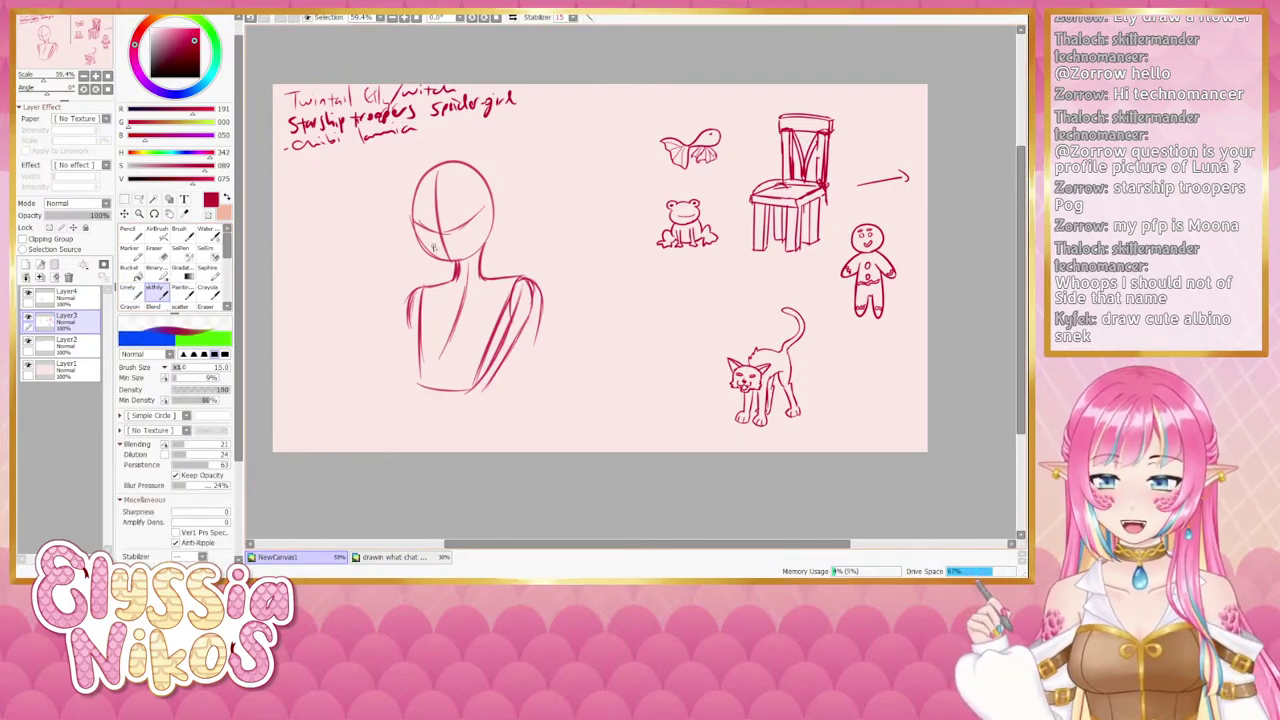
{"action": "left_click", "coordinate": [28, 316]}
{"action": "left_click", "coordinate": [28, 316]}
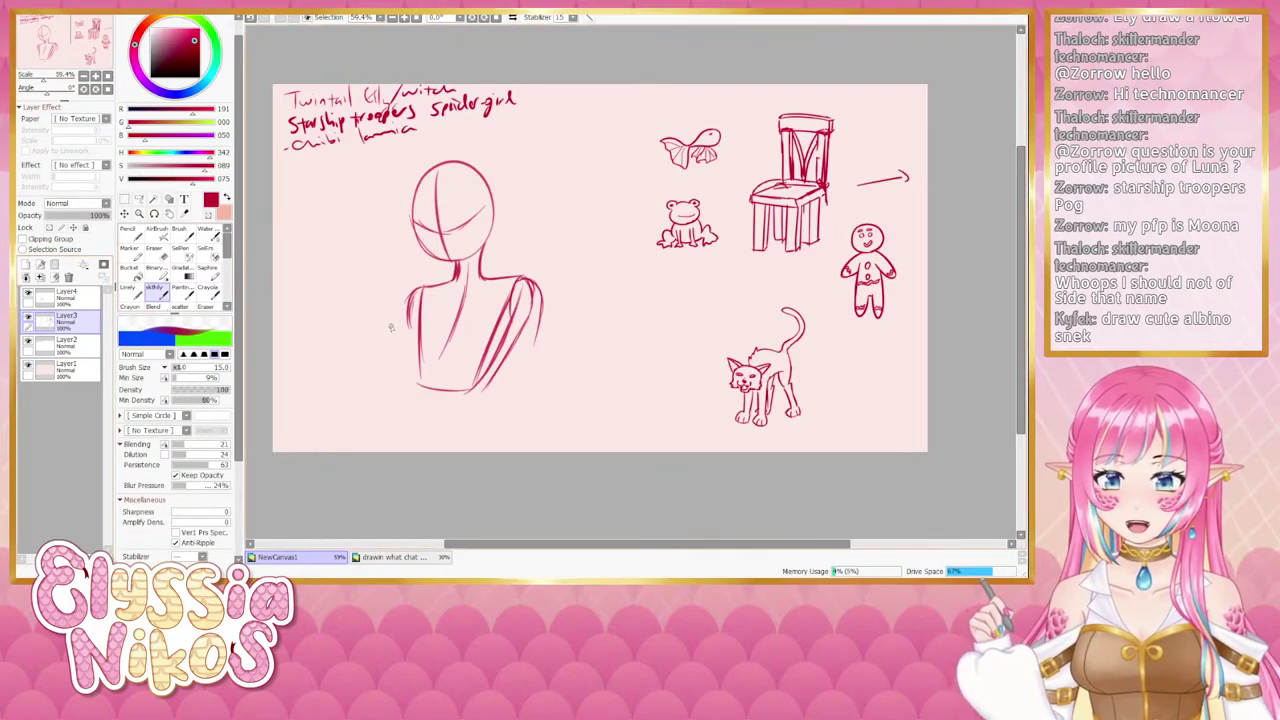
{"action": "left_click", "coordinate": [28, 292]}
{"action": "left_click", "coordinate": [28, 292]}
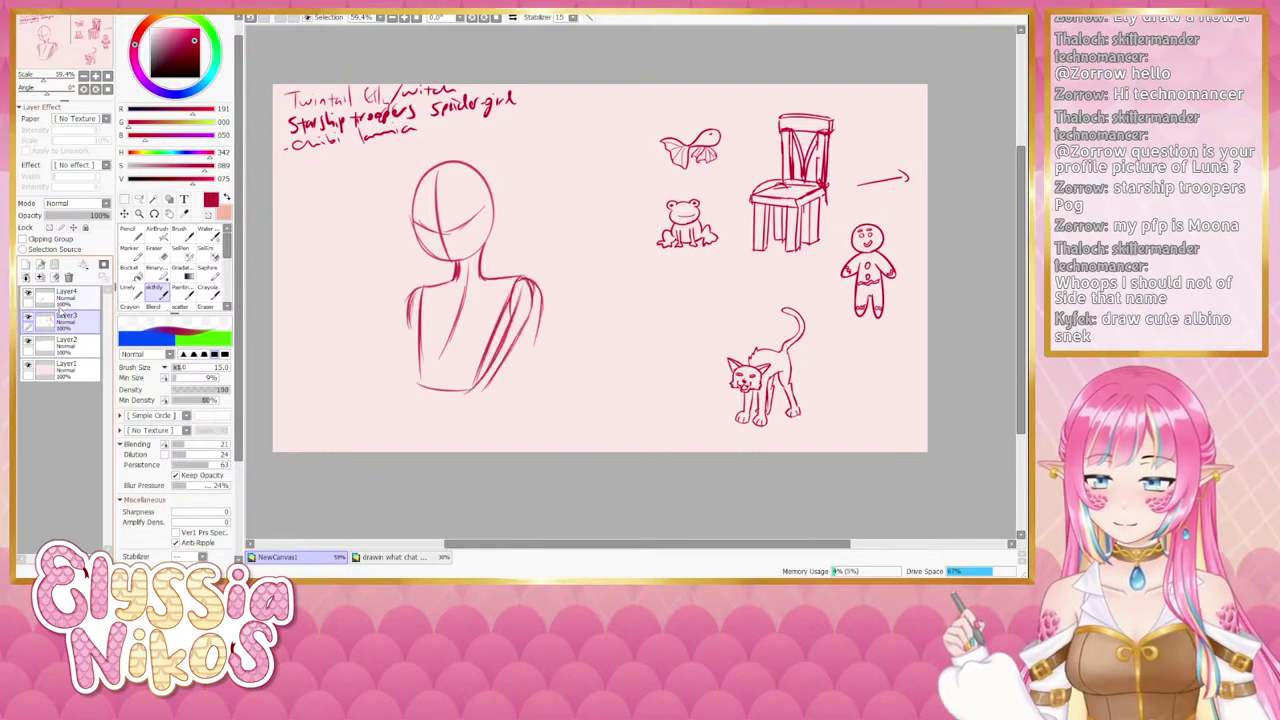
{"action": "left_click", "coordinate": [76, 296]}
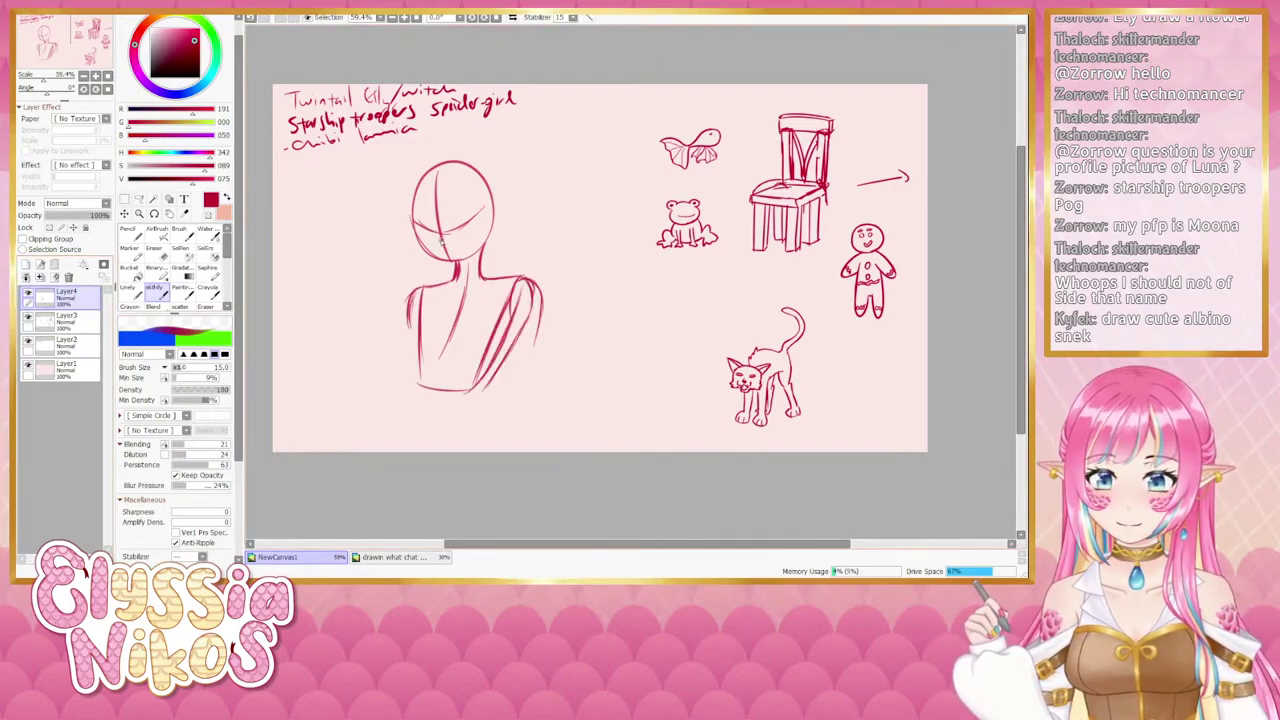
{"action": "left_click", "coordinate": [28, 296]}
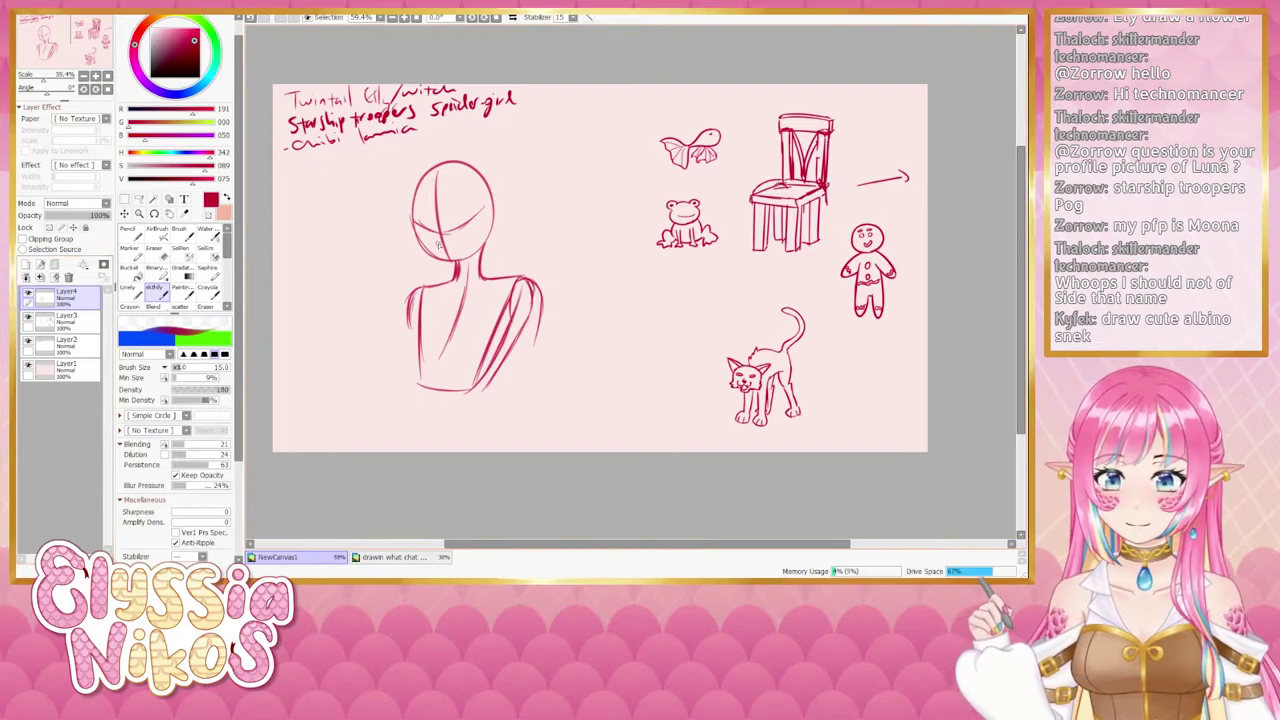
Sketch the witch bust's upper eyelids, nose and mouth marks on Layer4, and check the face in the mirrored view.
{"action": "mouse_move", "coordinate": [438, 240]}
{"action": "left_mouse_down"}
{"action": "mouse_move", "coordinate": [458, 253]}
{"action": "mouse_move", "coordinate": [458, 215]}
{"action": "mouse_move", "coordinate": [473, 214]}
{"action": "mouse_move", "coordinate": [471, 231]}
{"action": "mouse_move", "coordinate": [417, 217]}
{"action": "left_mouse_up"}
{"action": "key", "text": "ctrl+z"}
{"action": "key", "text": "ctrl+z"}
{"action": "key", "text": "ctrl+z"}
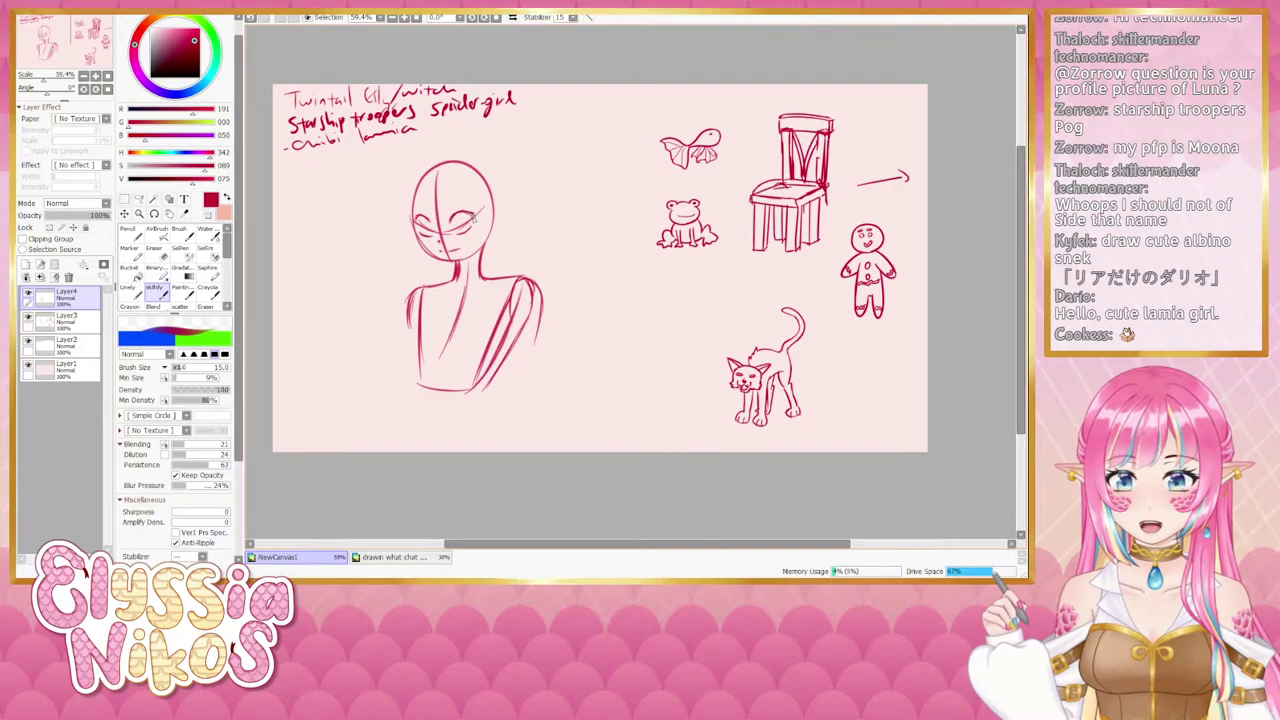
{"action": "left_click", "coordinate": [512, 17]}
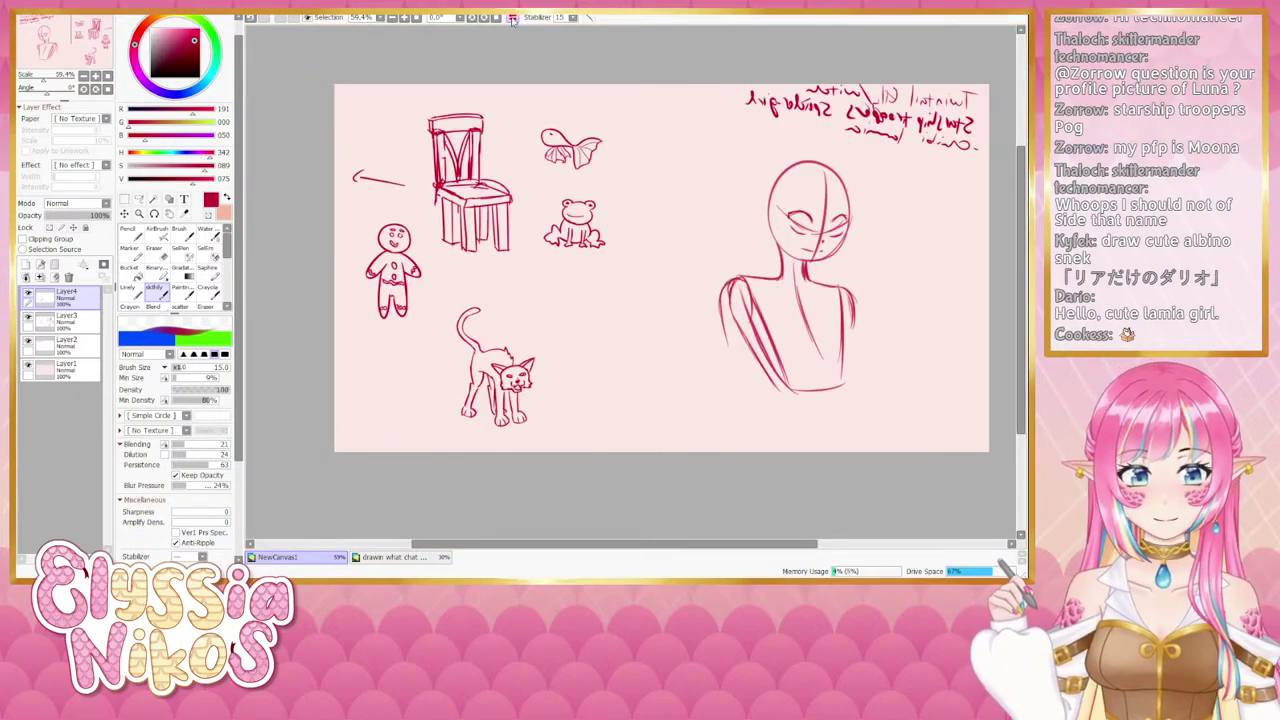
{"action": "left_click", "coordinate": [512, 17]}
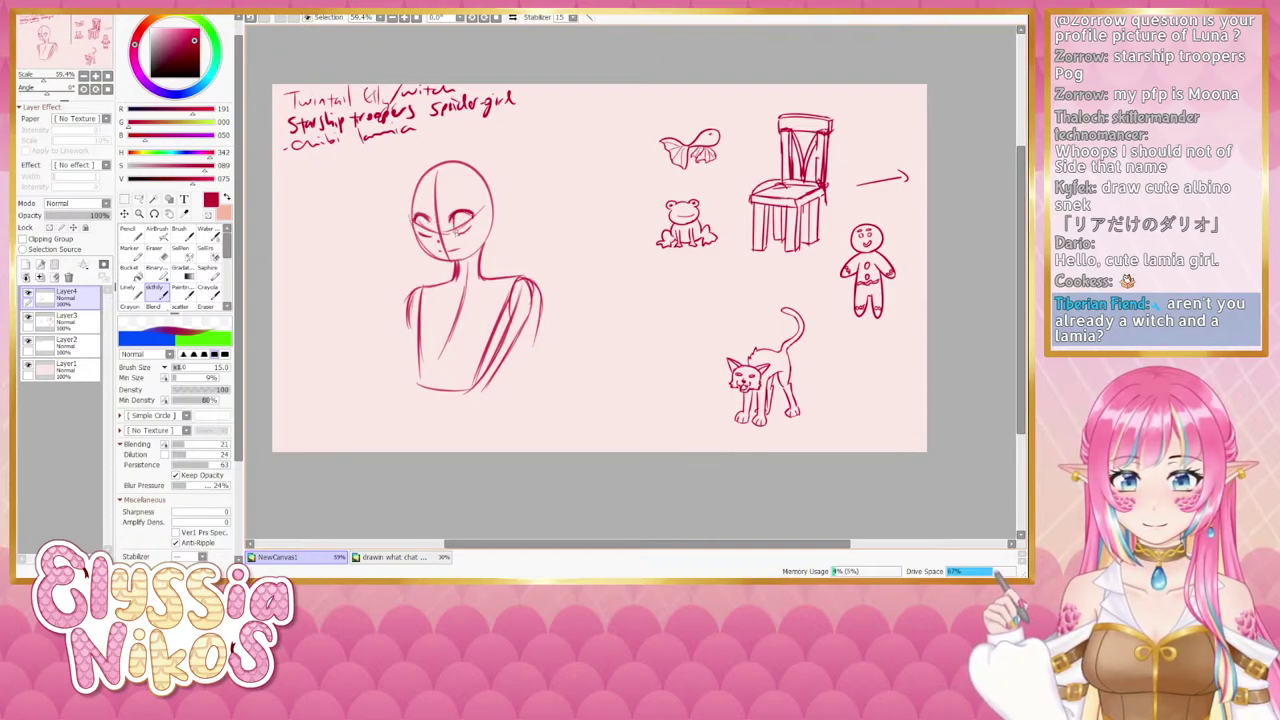
Draw the irises and finish the shape of the witch's eyes, comparing the face in the mirrored view.
{"action": "left_click_drag", "start_coordinate": [458, 212], "coordinate": [463, 231]}
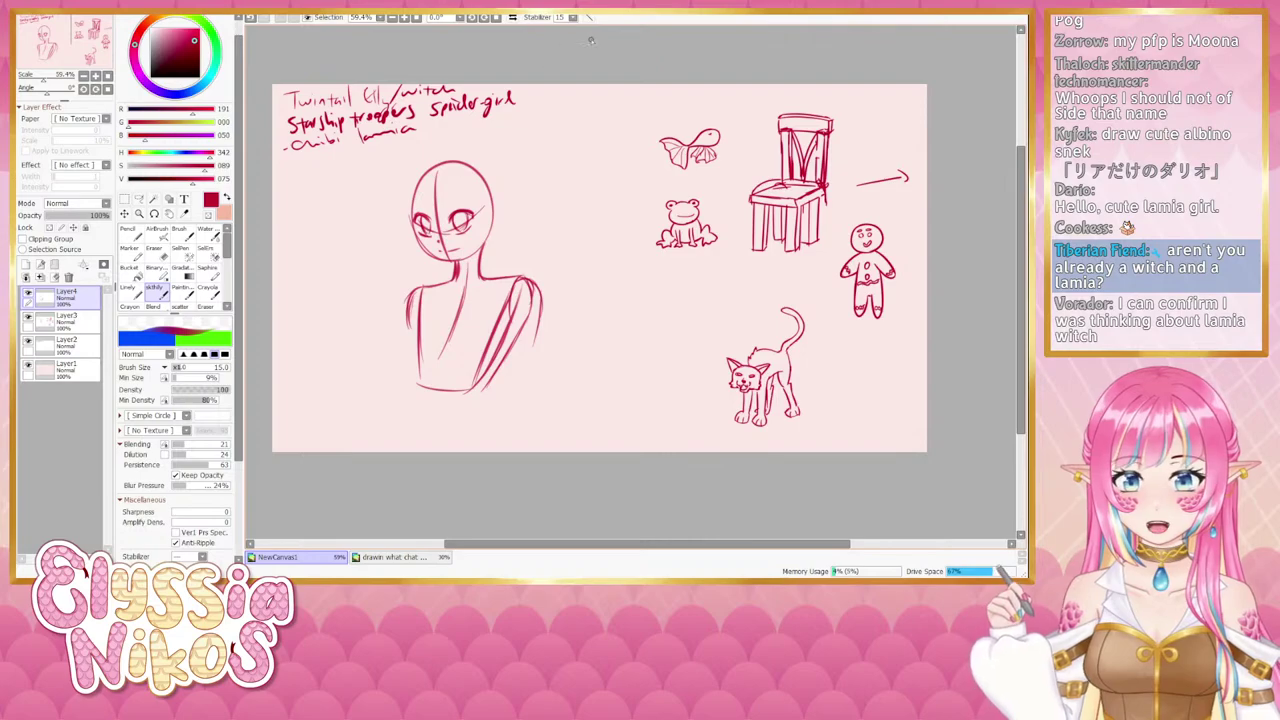
{"action": "left_click", "coordinate": [512, 17]}
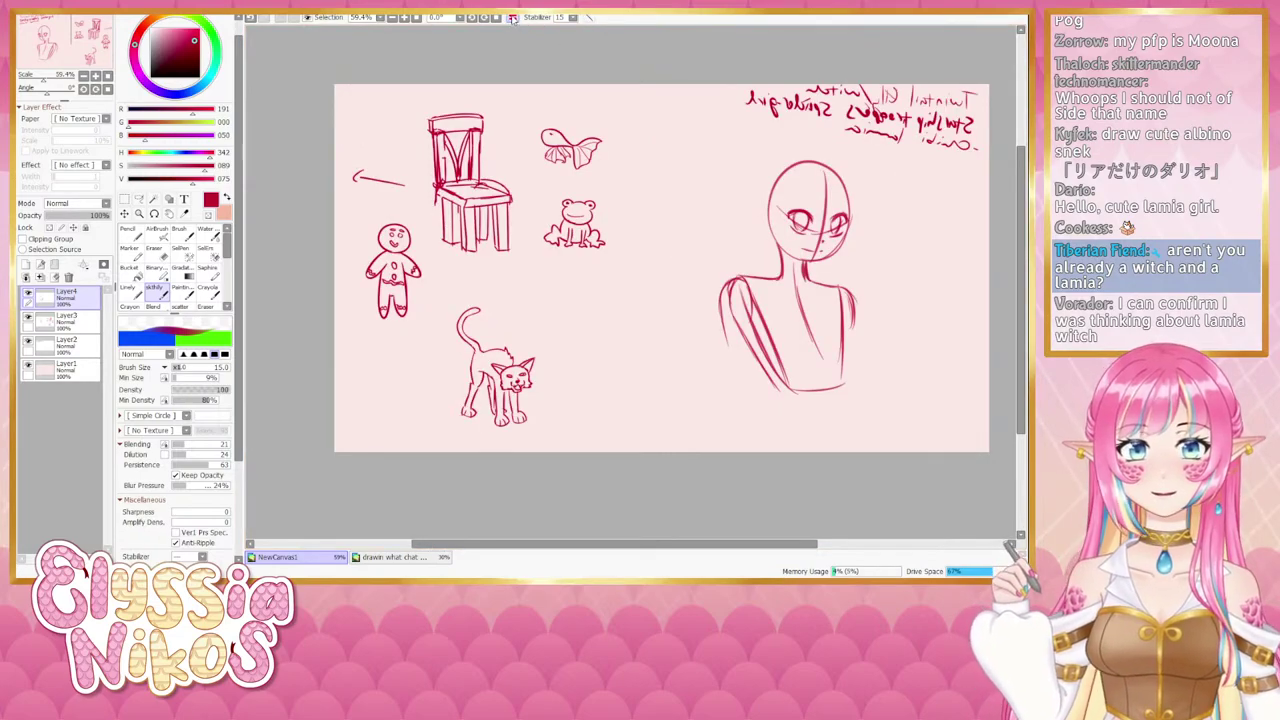
{"action": "left_click", "coordinate": [512, 17]}
{"action": "left_click_drag", "start_coordinate": [480, 271], "coordinate": [428, 277]}
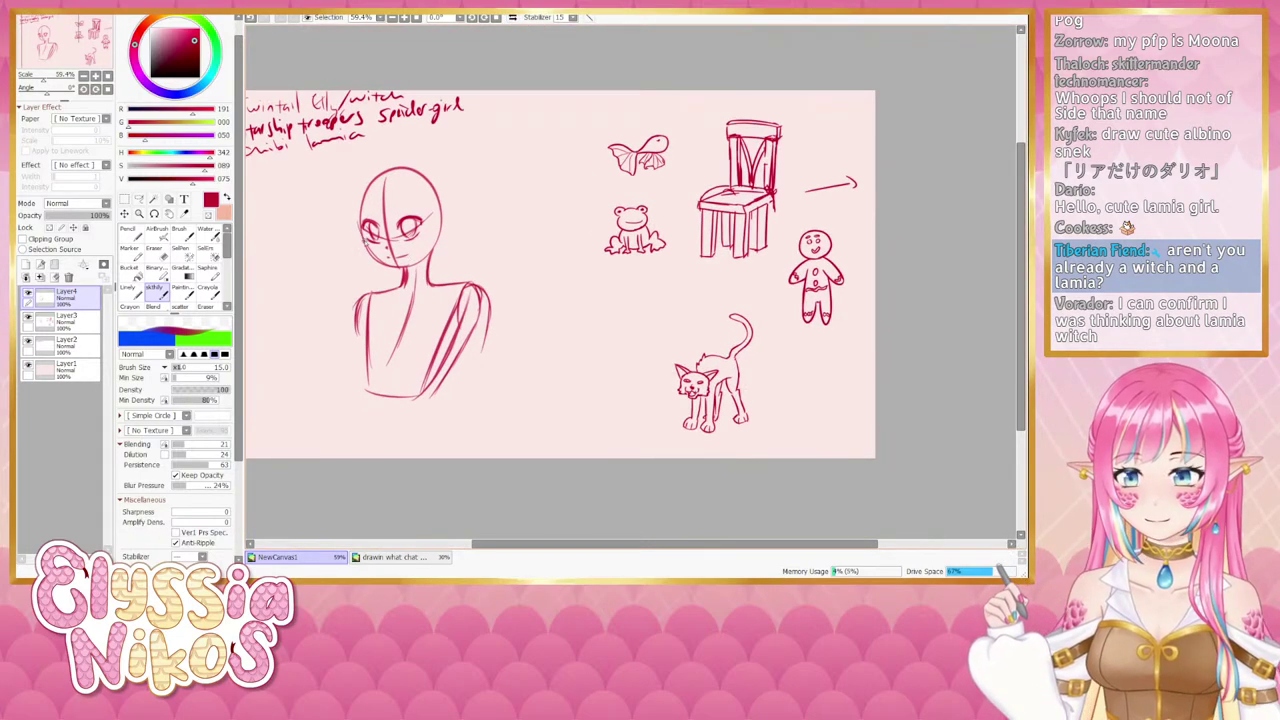
Redraw the witch's cheek, jaw and side of the head over the construction circle, undoing unsatisfactory strokes.
{"action": "mouse_move", "coordinate": [360, 215]}
{"action": "left_mouse_down"}
{"action": "mouse_move", "coordinate": [364, 238]}
{"action": "mouse_move", "coordinate": [364, 179]}
{"action": "mouse_move", "coordinate": [357, 210]}
{"action": "mouse_move", "coordinate": [388, 166]}
{"action": "mouse_move", "coordinate": [364, 250]}
{"action": "mouse_move", "coordinate": [370, 236]}
{"action": "mouse_move", "coordinate": [366, 252]}
{"action": "mouse_move", "coordinate": [384, 262]}
{"action": "mouse_move", "coordinate": [366, 253]}
{"action": "mouse_move", "coordinate": [371, 264]}
{"action": "left_mouse_up"}
{"action": "key", "text": "ctrl+z"}
{"action": "key", "text": "ctrl+z"}
{"action": "key", "text": "ctrl+z"}
{"action": "key", "text": "ctrl+z"}
{"action": "key", "text": "ctrl+z"}
{"action": "key", "text": "ctrl+z"}
{"action": "key", "text": "ctrl+z"}
{"action": "mouse_move", "coordinate": [361, 288]}
{"action": "left_mouse_down"}
{"action": "mouse_move", "coordinate": [445, 263]}
{"action": "mouse_move", "coordinate": [405, 284]}
{"action": "mouse_move", "coordinate": [418, 254]}
{"action": "mouse_move", "coordinate": [446, 268]}
{"action": "mouse_move", "coordinate": [429, 263]}
{"action": "mouse_move", "coordinate": [461, 261]}
{"action": "mouse_move", "coordinate": [468, 253]}
{"action": "mouse_move", "coordinate": [447, 259]}
{"action": "mouse_move", "coordinate": [475, 237]}
{"action": "left_mouse_up"}
{"action": "key", "text": "ctrl+z"}
{"action": "key", "text": "ctrl+z"}
{"action": "key", "text": "ctrl+z"}
{"action": "key", "text": "ctrl+z"}
{"action": "key", "text": "ctrl+z"}
{"action": "key", "text": "ctrl+z"}
{"action": "key", "text": "ctrl+z"}
{"action": "key", "text": "ctrl+z"}
{"action": "key", "text": "ctrl+z"}
{"action": "key", "text": "ctrl+z"}
{"action": "key", "text": "ctrl+z"}
{"action": "key", "text": "ctrl+z"}
{"action": "key", "text": "ctrl+z"}
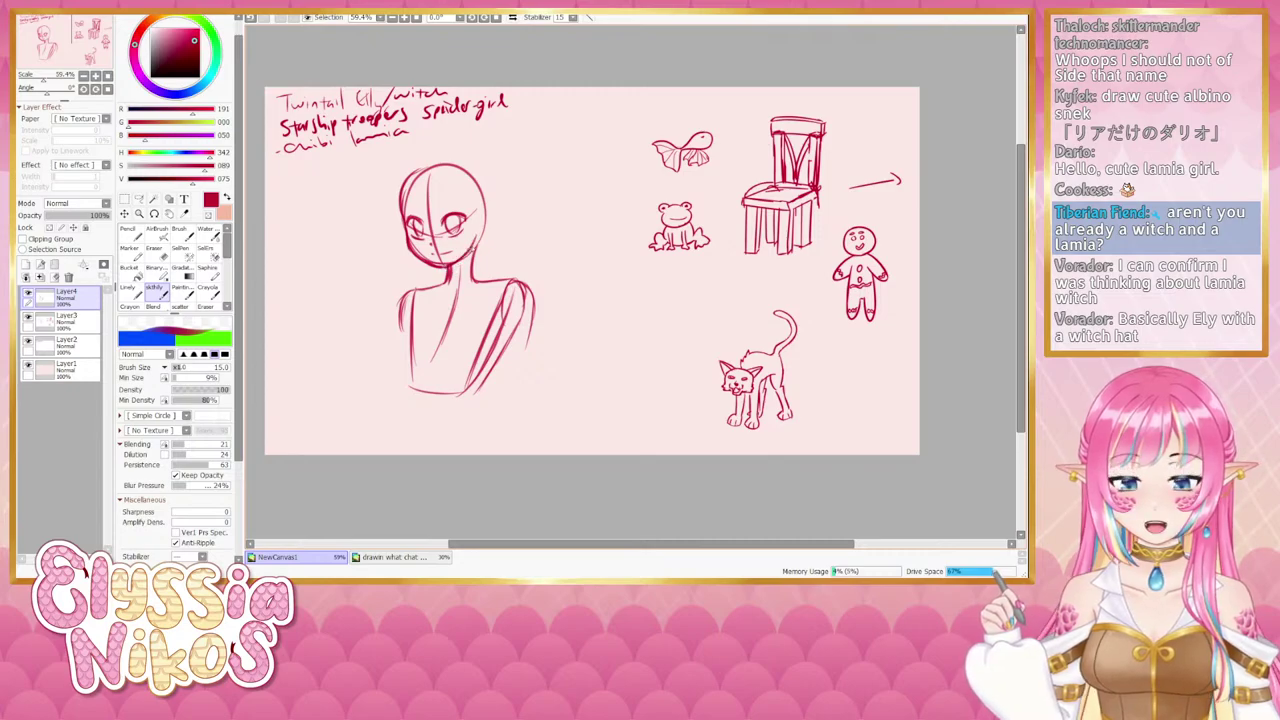
Clean up small lines on the witch's face on Layer4 using the Eraser at sizes 4 and 8.
{"action": "key", "text": "e"}
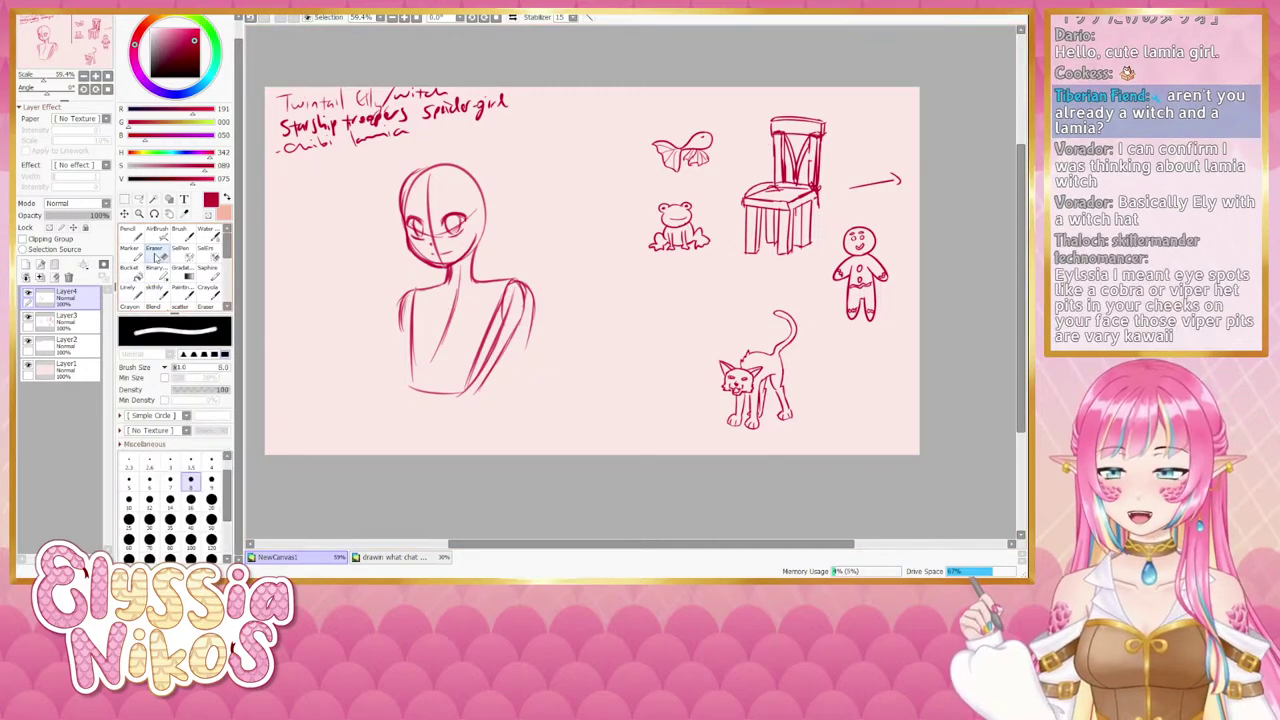
{"action": "key", "text": "bracketleft"}
{"action": "key", "text": "bracketleft"}
{"action": "key", "text": "bracketleft"}
{"action": "key", "text": "bracketleft"}
{"action": "key", "text": "bracketleft"}
{"action": "key", "text": "bracketleft"}
{"action": "key", "text": "bracketleft"}
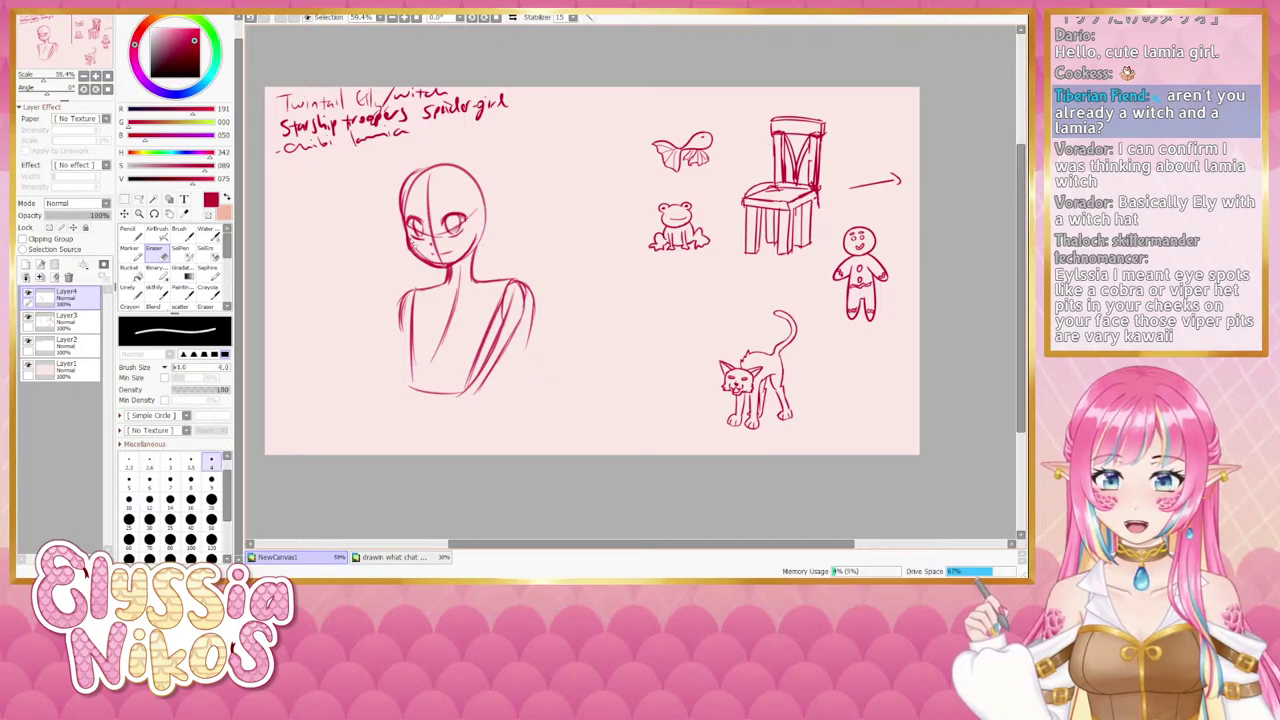
{"action": "left_click", "coordinate": [190, 480]}
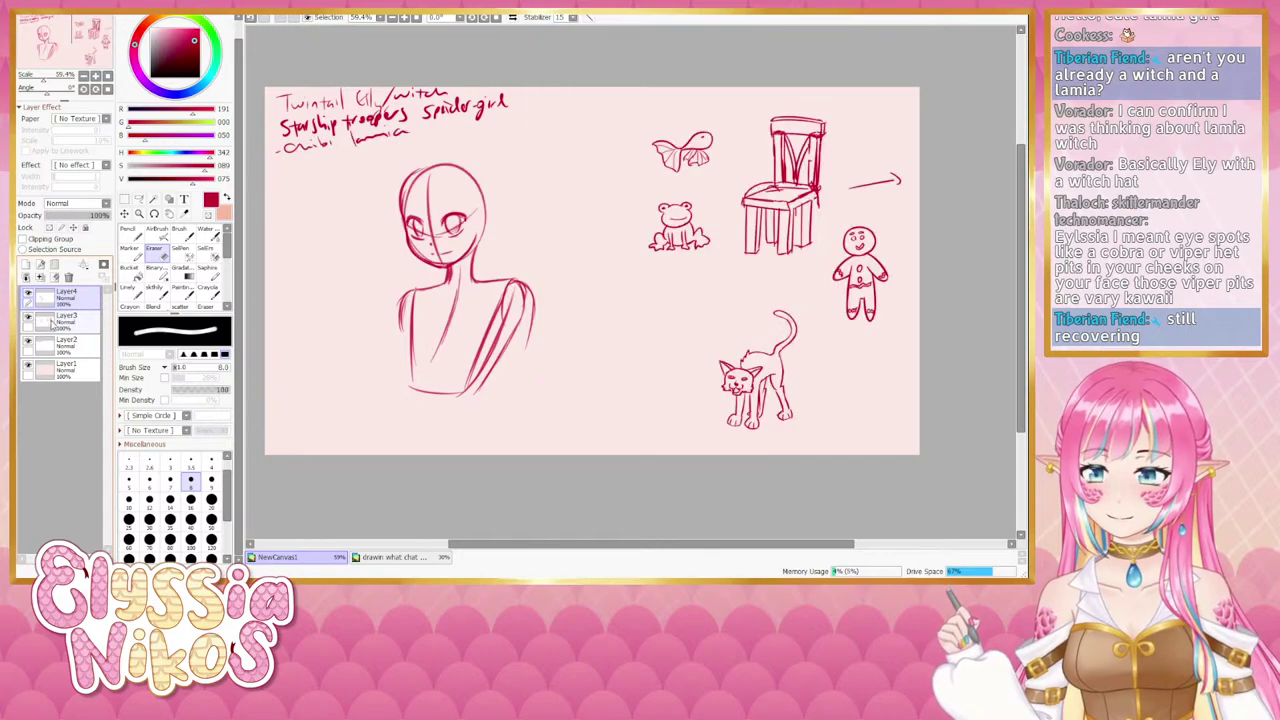
Erase parts of the construction lines around the witch's face on Layer3, trying a size 19 Eraser and reducing it to 7.
{"action": "left_click", "coordinate": [65, 318]}
{"action": "mouse_move", "coordinate": [432, 205]}
{"action": "left_mouse_down"}
{"action": "mouse_move", "coordinate": [443, 205]}
{"action": "mouse_move", "coordinate": [407, 213]}
{"action": "mouse_move", "coordinate": [418, 183]}
{"action": "left_mouse_up"}
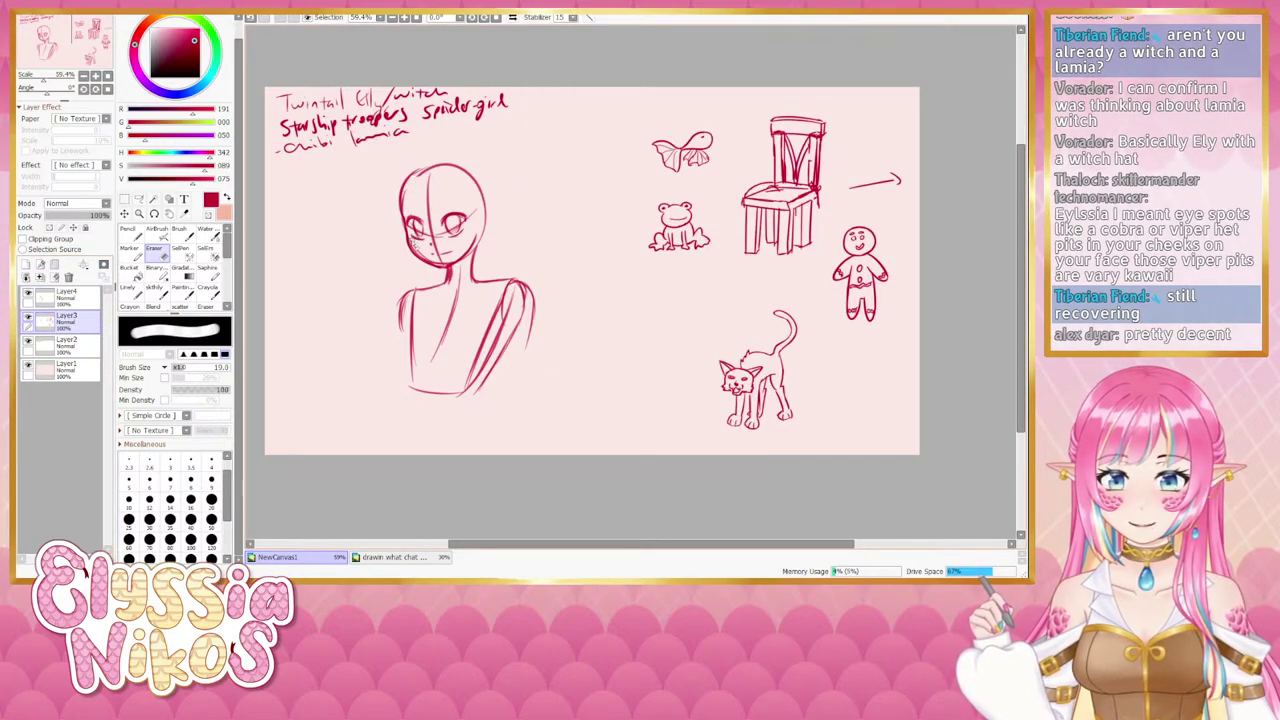
{"action": "key", "text": "ctrl+z"}
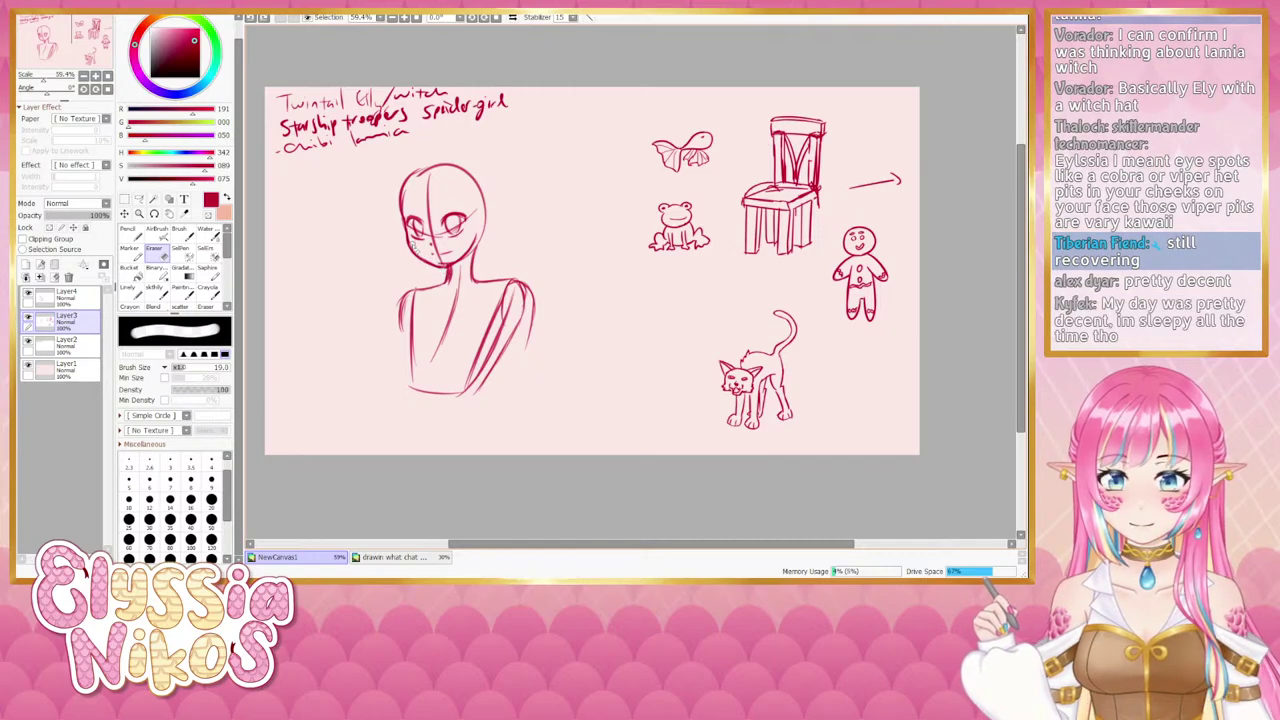
{"action": "left_click_drag", "start_coordinate": [412, 243], "coordinate": [417, 251]}
{"action": "left_click", "coordinate": [170, 480]}
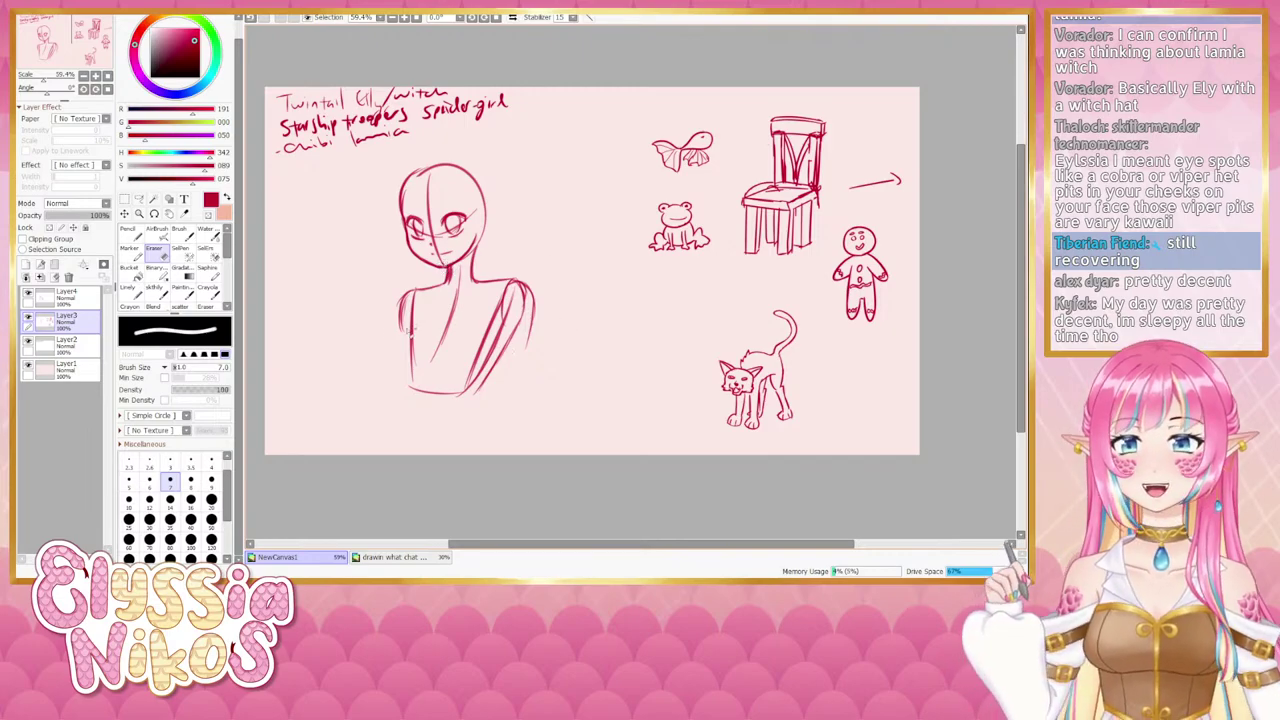
Return to Layer4, check it by toggling its visibility, and tidy the face lines with the Eraser at size 10.
{"action": "left_click", "coordinate": [30, 300]}
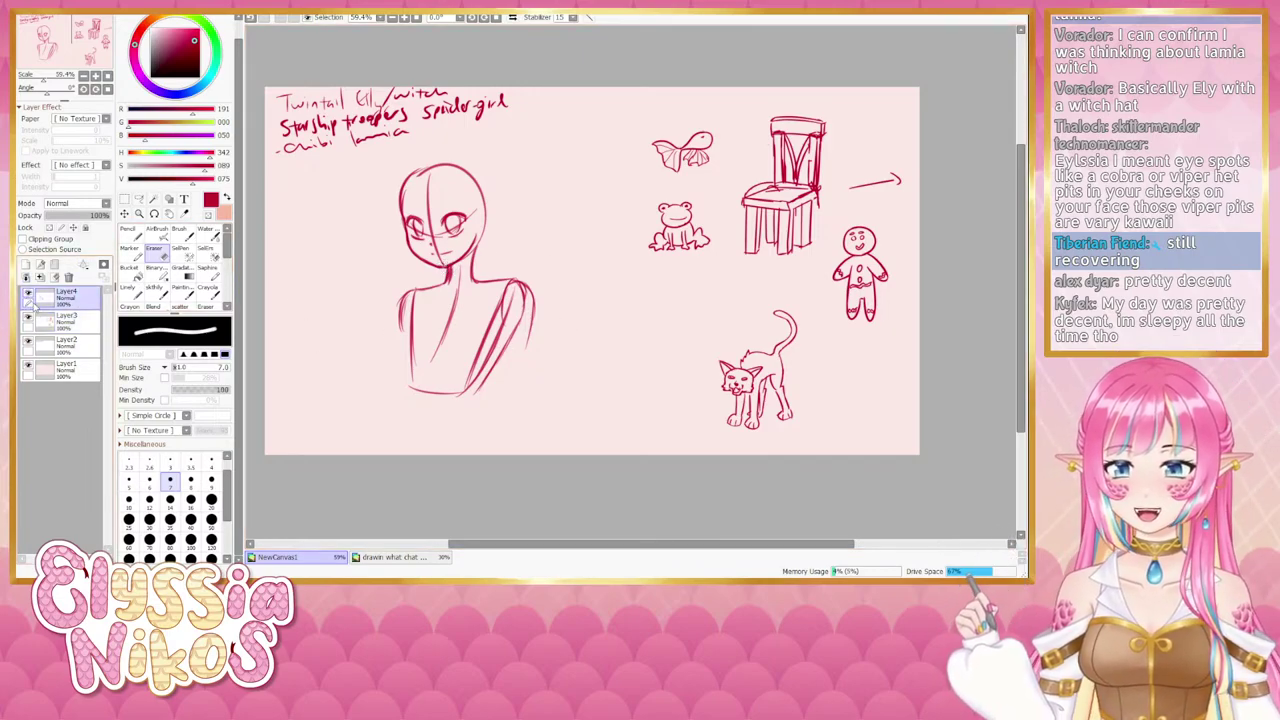
{"action": "left_click", "coordinate": [28, 293]}
{"action": "left_click", "coordinate": [28, 293]}
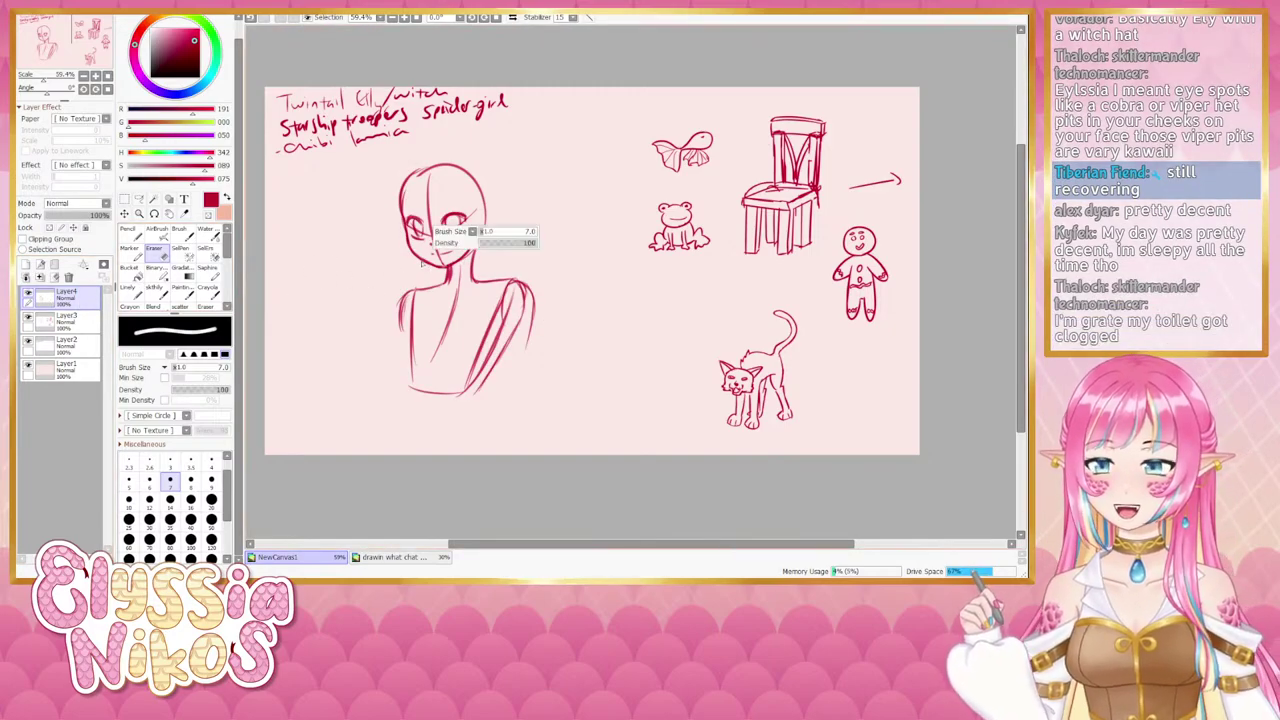
{"action": "key", "text": "bracketright"}
{"action": "key", "text": "bracketright"}
{"action": "key", "text": "bracketright"}
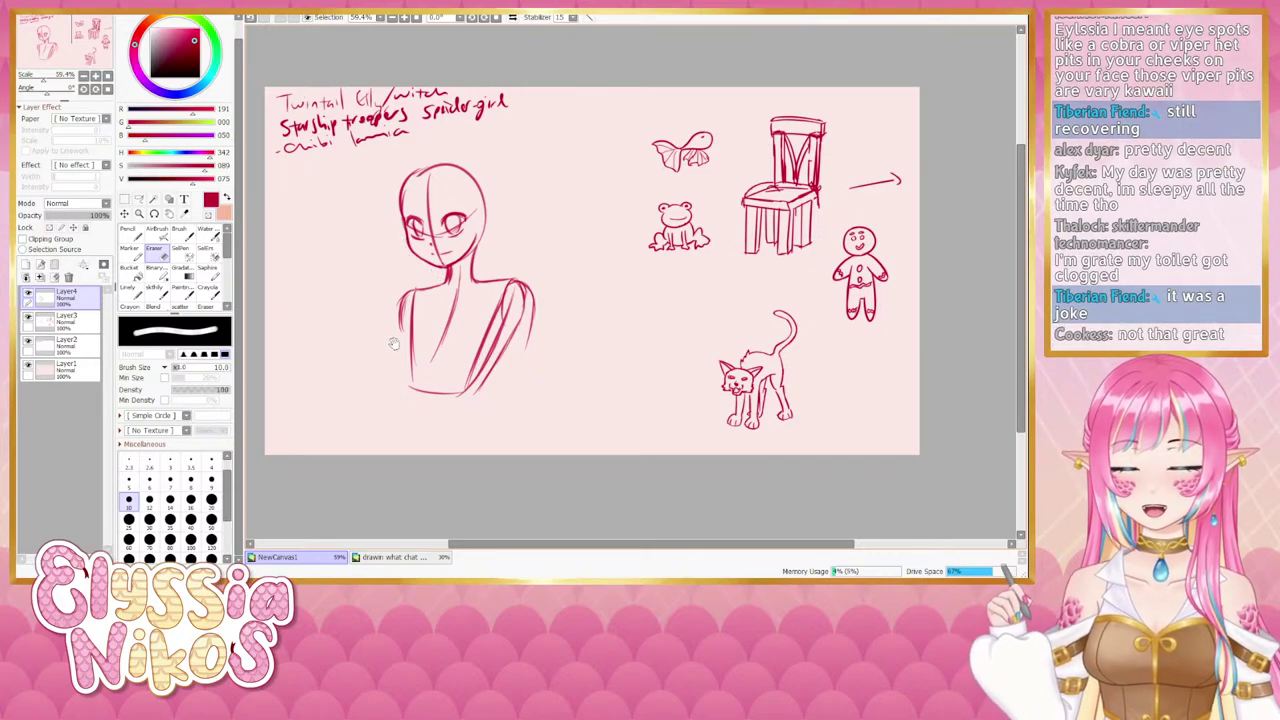
{"action": "left_click_drag", "start_coordinate": [393, 380], "coordinate": [410, 363]}
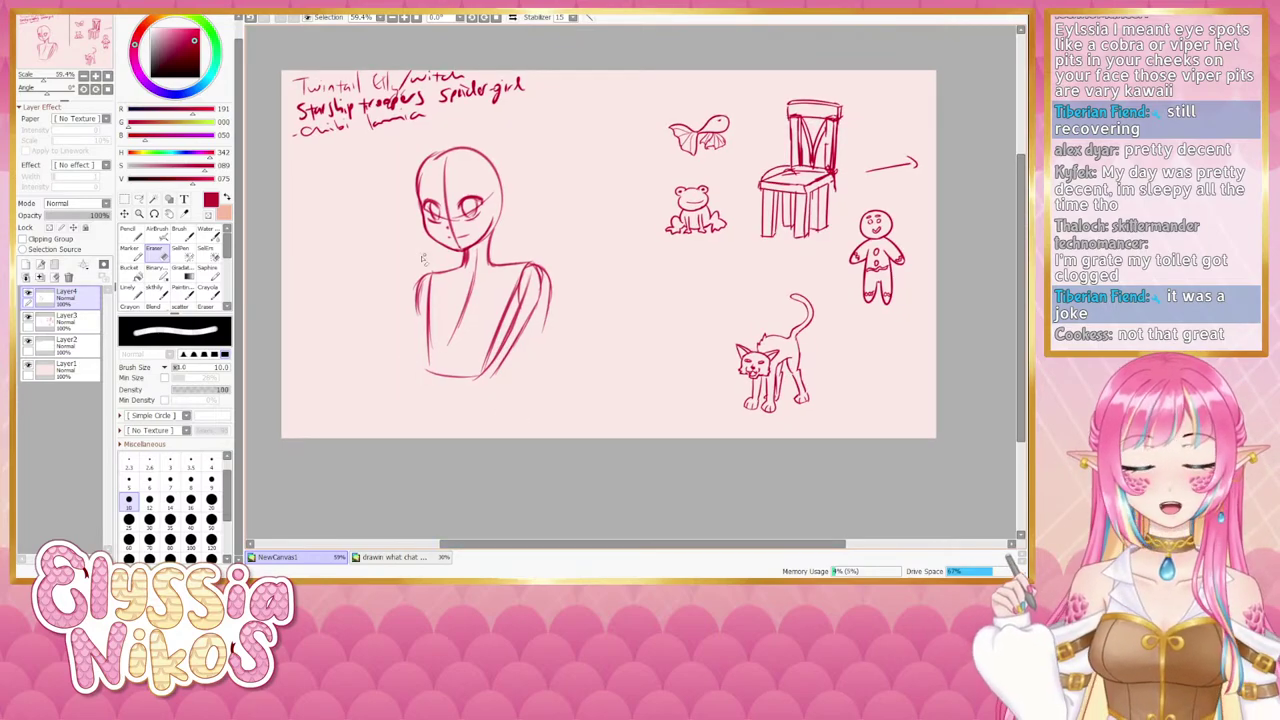
Replace "spider" with "arachnid" in the request list on Layer2, erasing at size 44 and writing with Linely at size 10.
{"action": "left_click", "coordinate": [127, 290]}
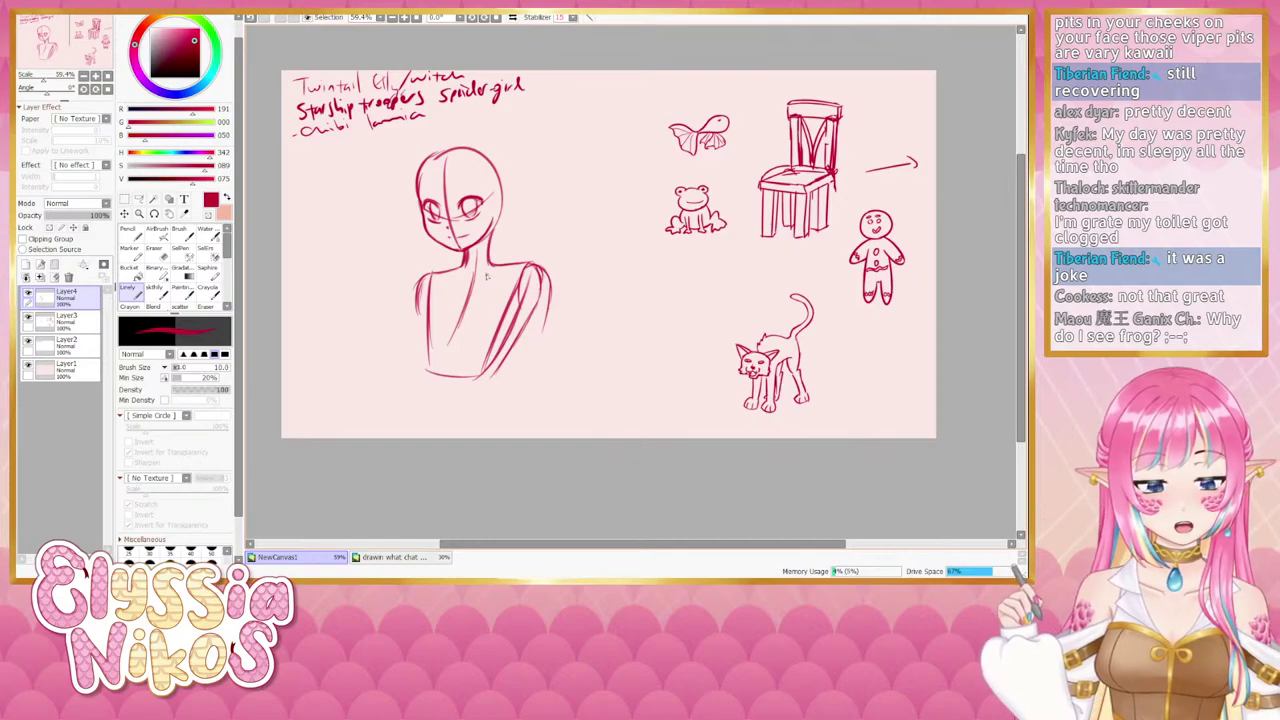
{"action": "left_click_drag", "start_coordinate": [828, 367], "coordinate": [781, 399]}
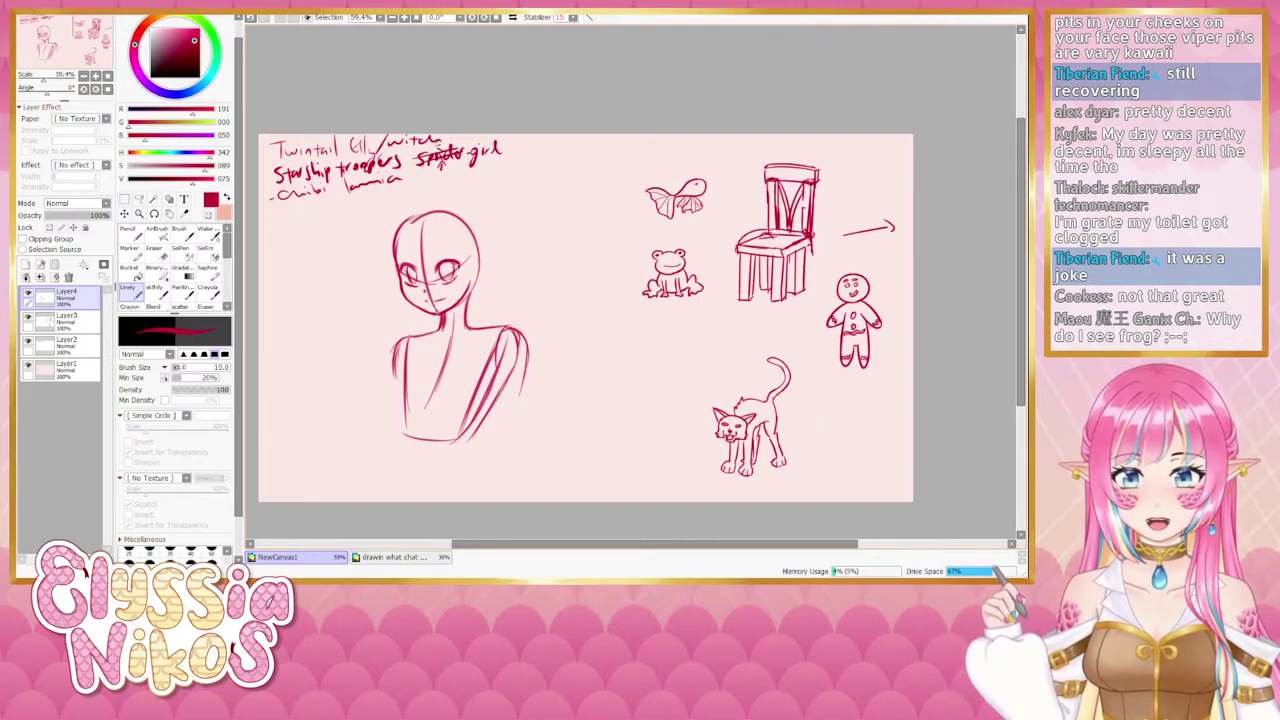
{"action": "left_click", "coordinate": [28, 294]}
{"action": "left_click", "coordinate": [28, 294]}
{"action": "key", "text": "e"}
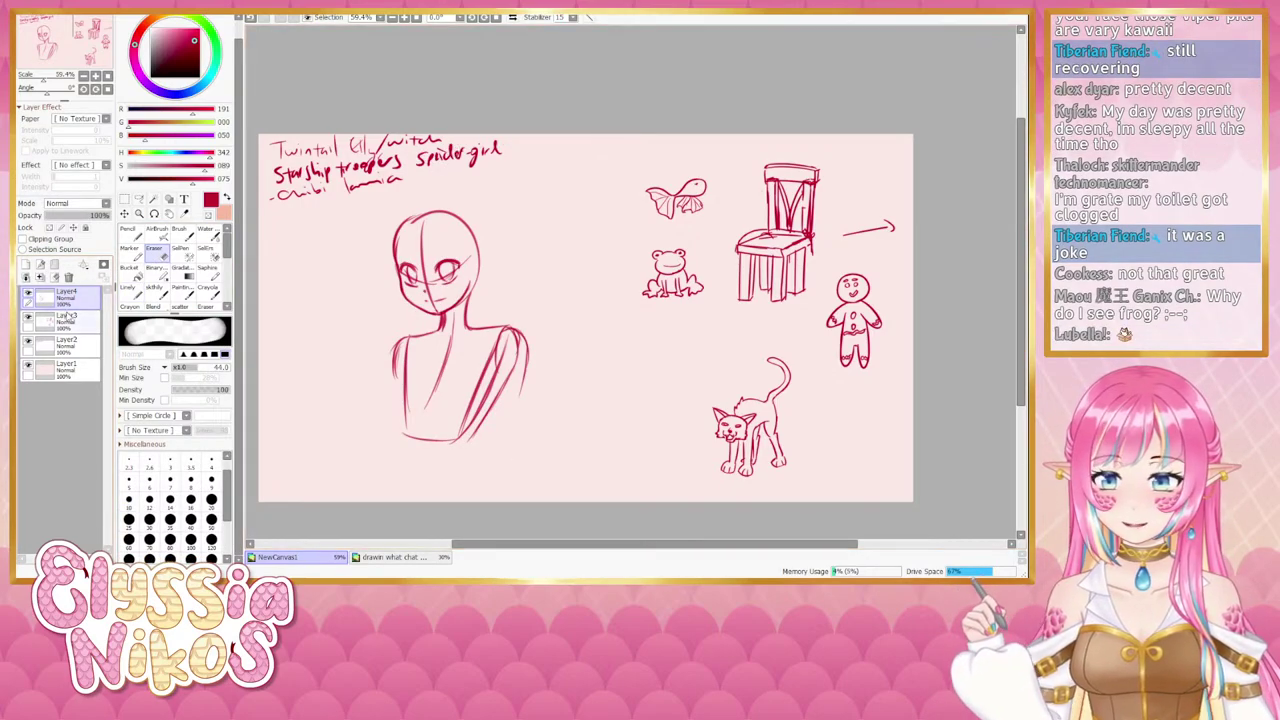
{"action": "left_click", "coordinate": [68, 343]}
{"action": "left_click_drag", "start_coordinate": [412, 160], "coordinate": [457, 155]}
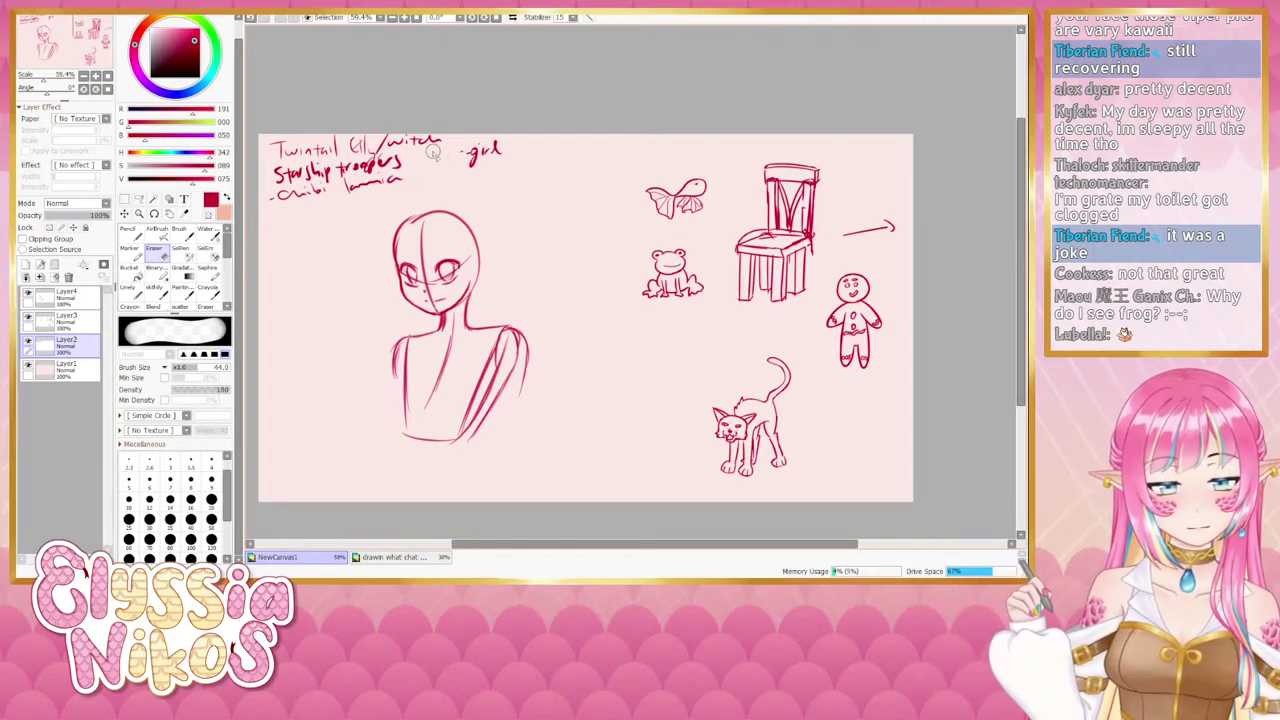
{"action": "left_click", "coordinate": [130, 291]}
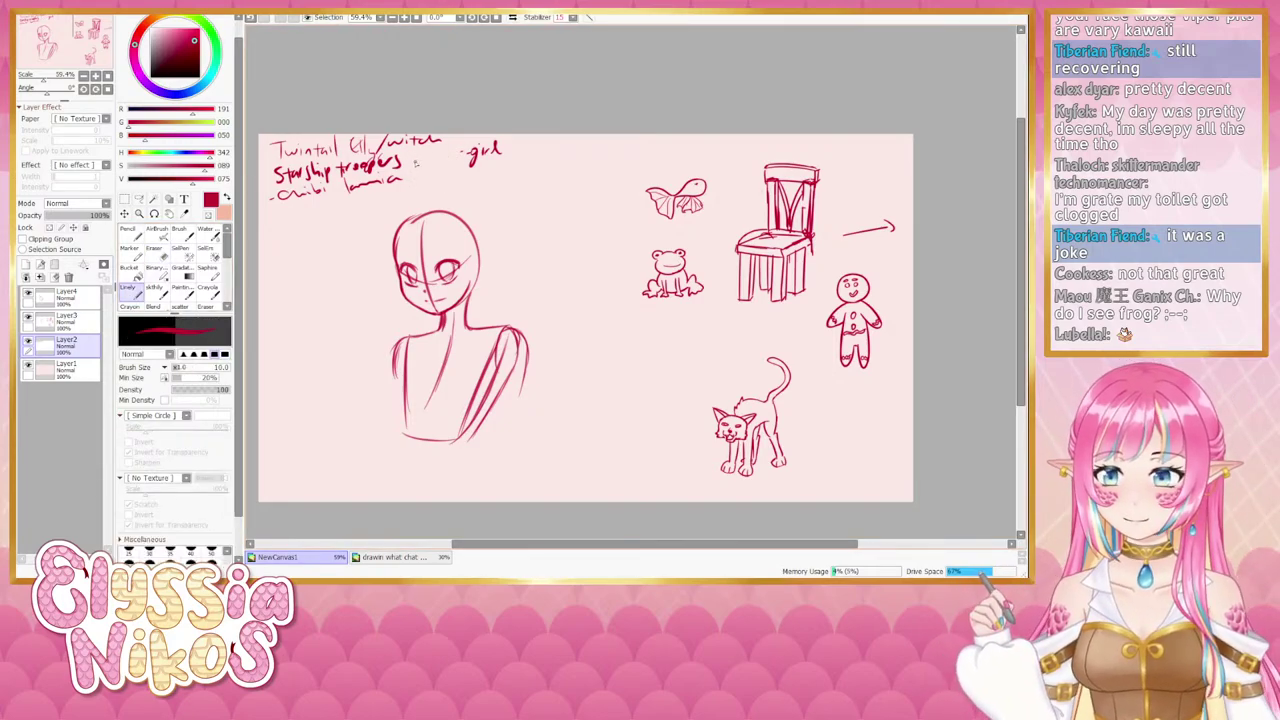
{"action": "left_click_drag", "start_coordinate": [419, 158], "coordinate": [462, 148]}
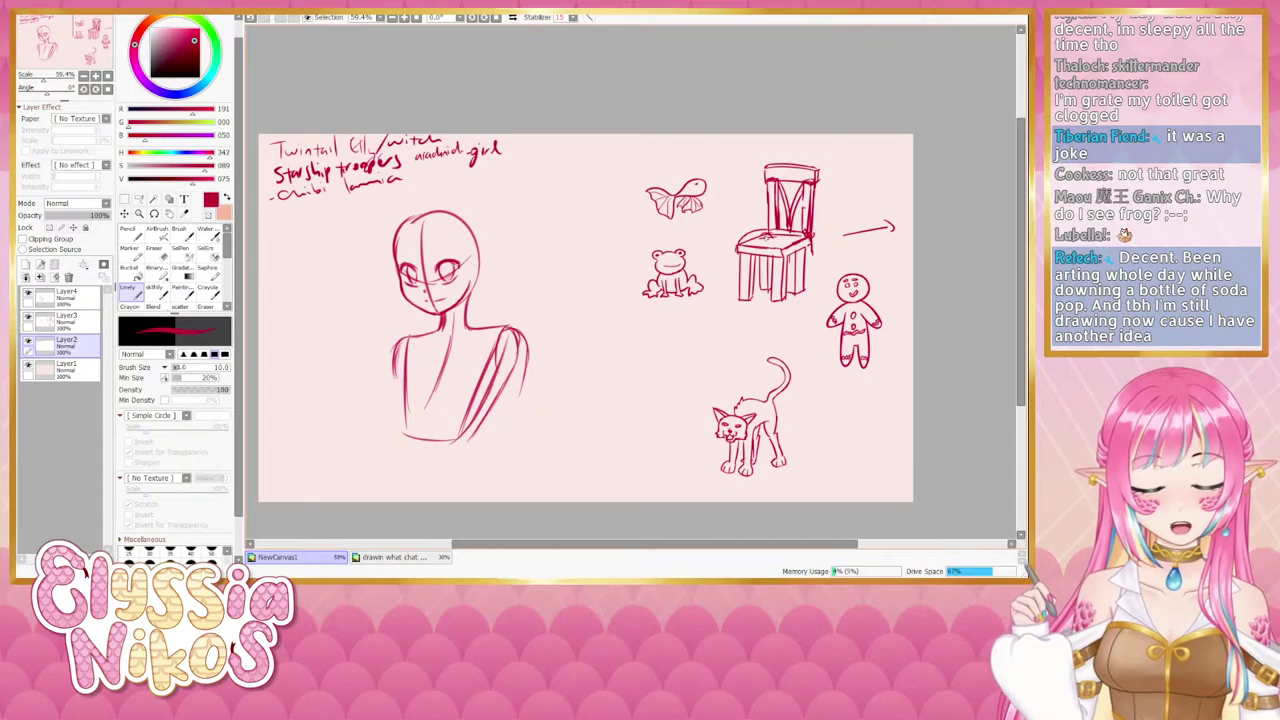
Draw a small petaled flower beside the cat on Layer2 using Linely, undoing and redrawing the petals as needed.
{"action": "left_click_drag", "start_coordinate": [752, 296], "coordinate": [678, 250]}
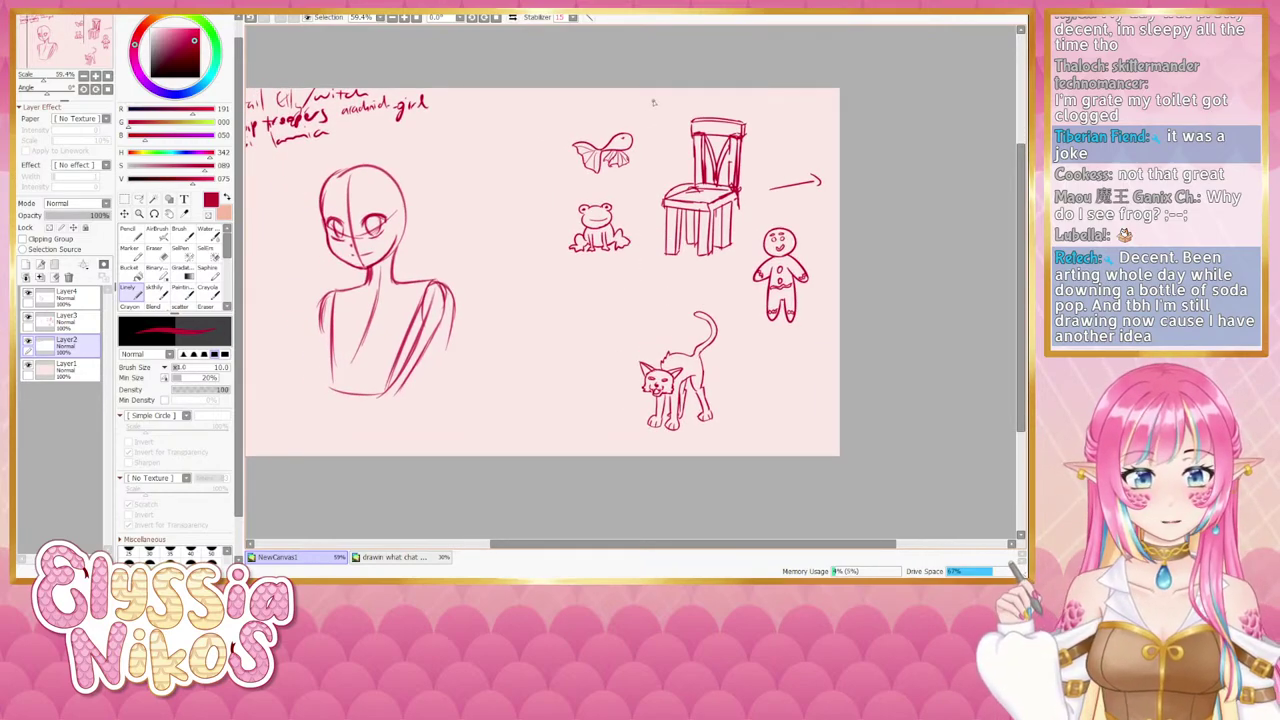
{"action": "left_click_drag", "start_coordinate": [777, 397], "coordinate": [719, 298]}
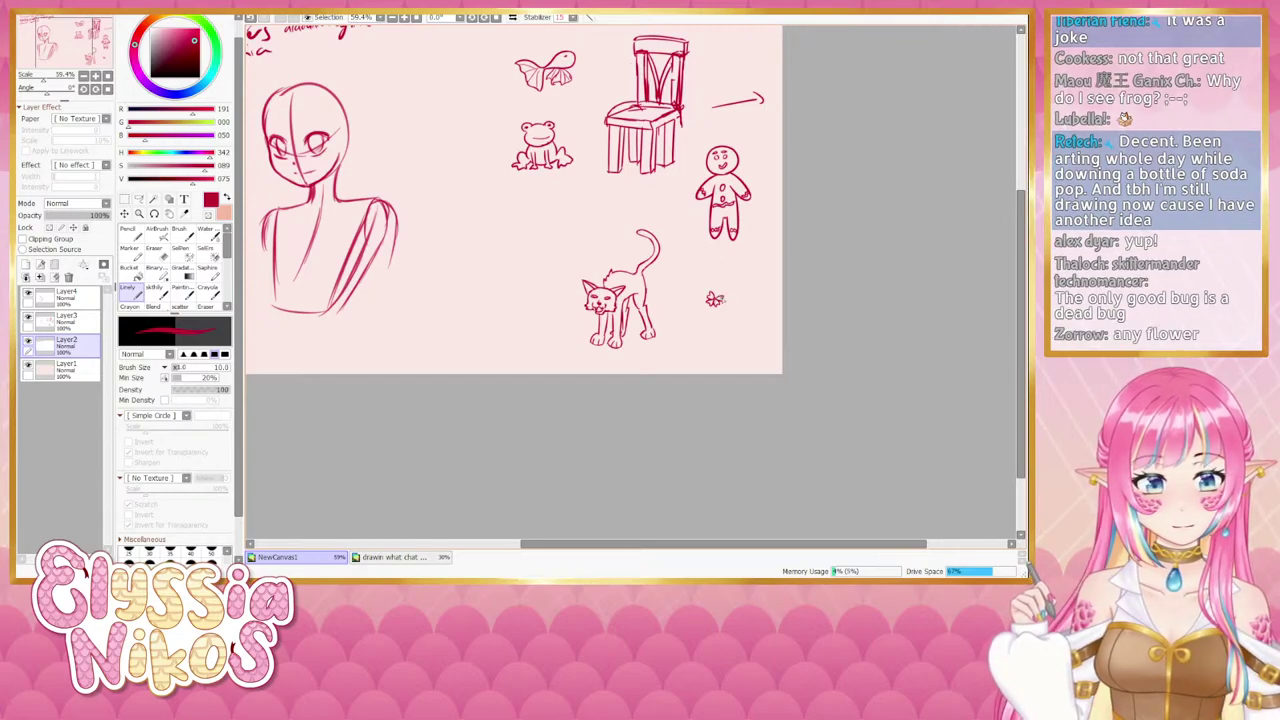
{"action": "key", "text": "ctrl+z"}
{"action": "left_click_drag", "start_coordinate": [714, 299], "coordinate": [718, 300]}
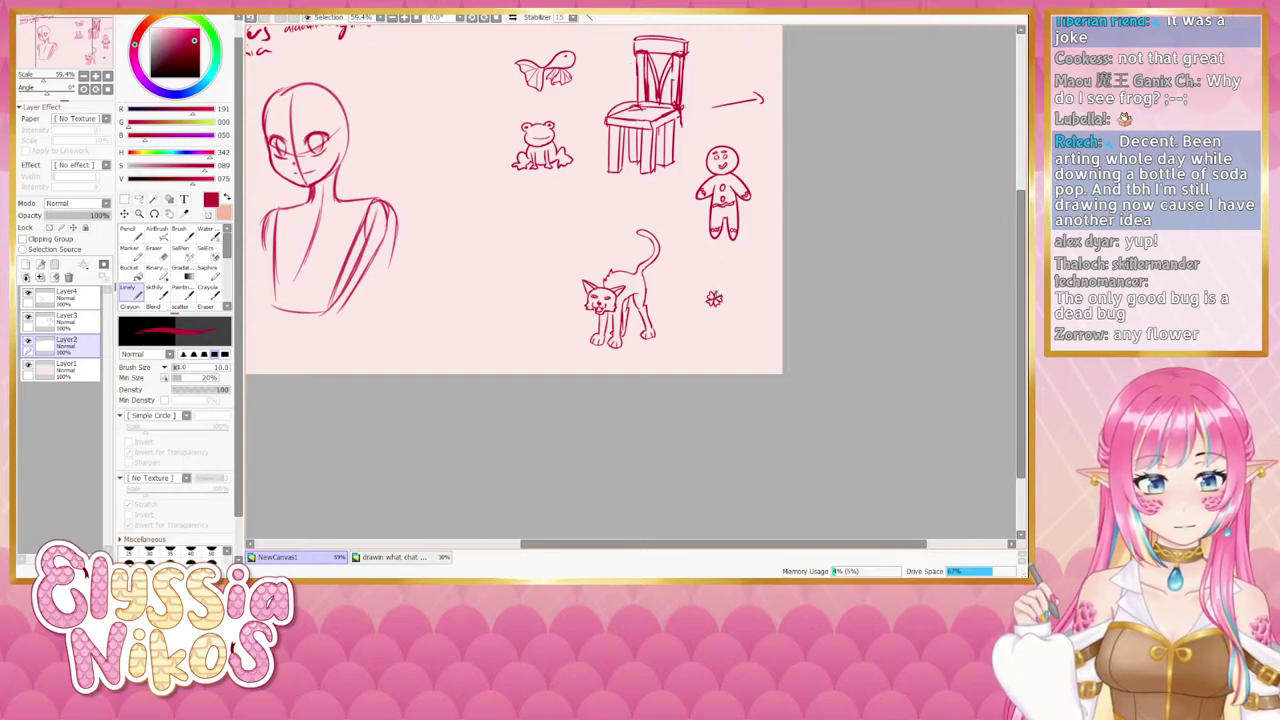
{"action": "left_click_drag", "start_coordinate": [713, 305], "coordinate": [711, 316]}
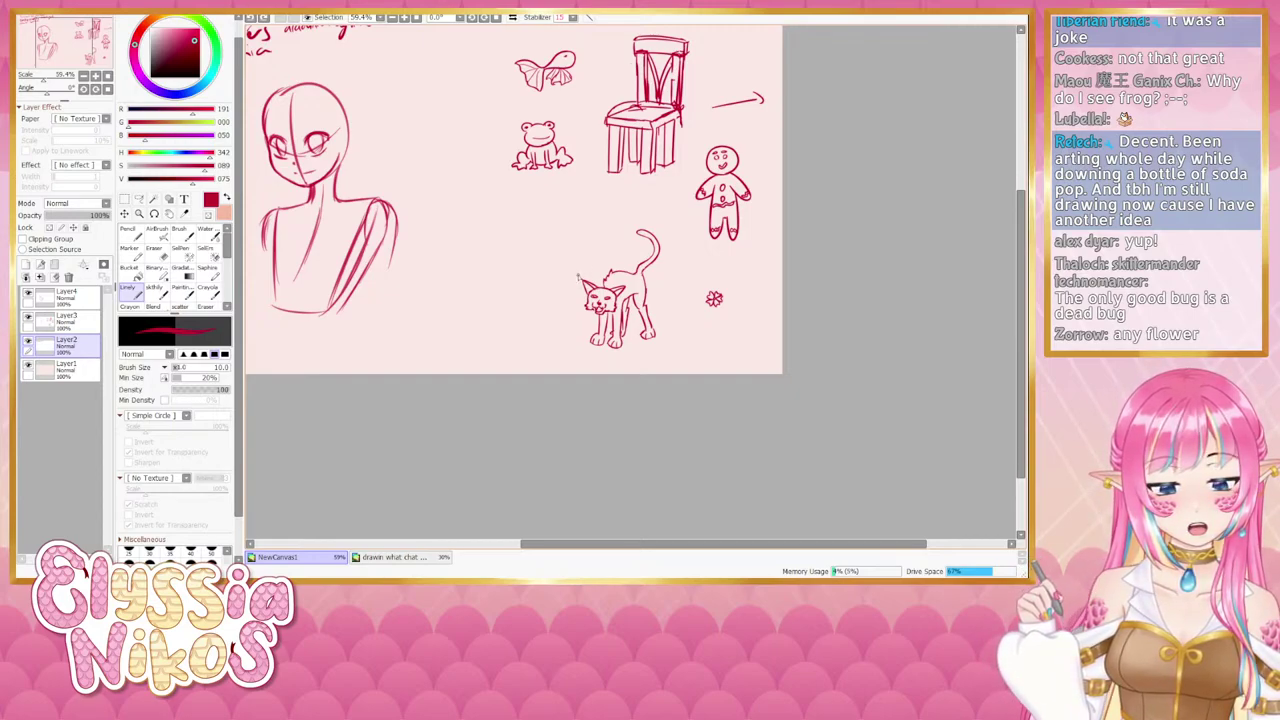
{"action": "left_click_drag", "start_coordinate": [420, 296], "coordinate": [564, 445]}
{"action": "scroll", "coordinate": [575, 330], "scroll_direction": "up", "scroll_amount": 1}
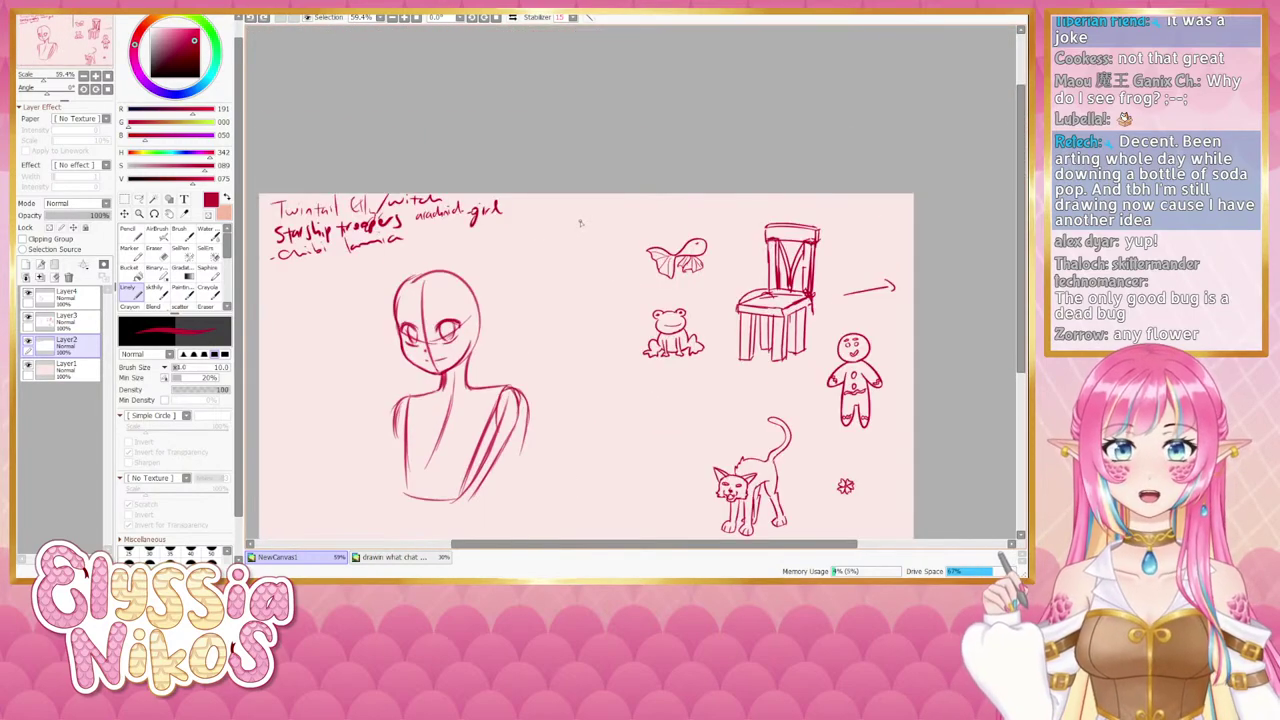
Draw a coiled snake between the fish and the chair on Layer2 with Linely, undoing and redrawing strokes as needed.
{"action": "left_click_drag", "start_coordinate": [716, 219], "coordinate": [643, 196]}
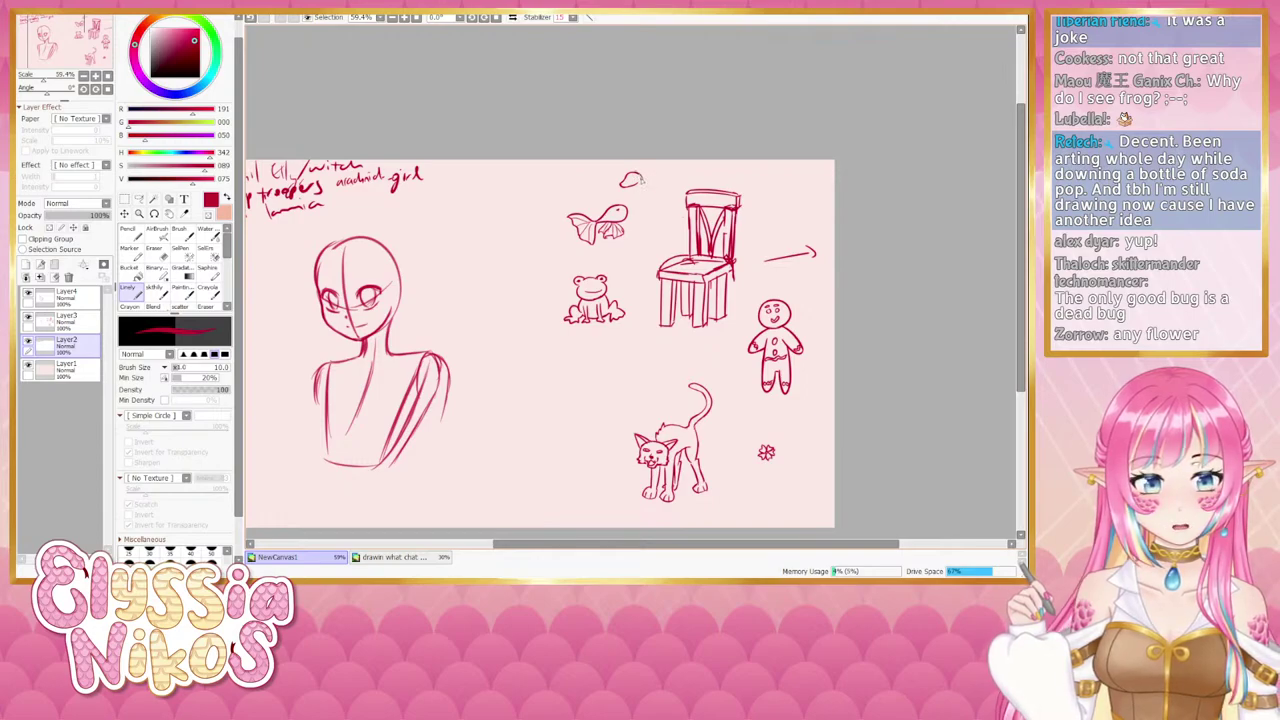
{"action": "mouse_move", "coordinate": [643, 176]}
{"action": "left_mouse_down"}
{"action": "mouse_move", "coordinate": [642, 220]}
{"action": "mouse_move", "coordinate": [643, 192]}
{"action": "mouse_move", "coordinate": [643, 238]}
{"action": "left_mouse_up"}
{"action": "key", "text": "ctrl+z"}
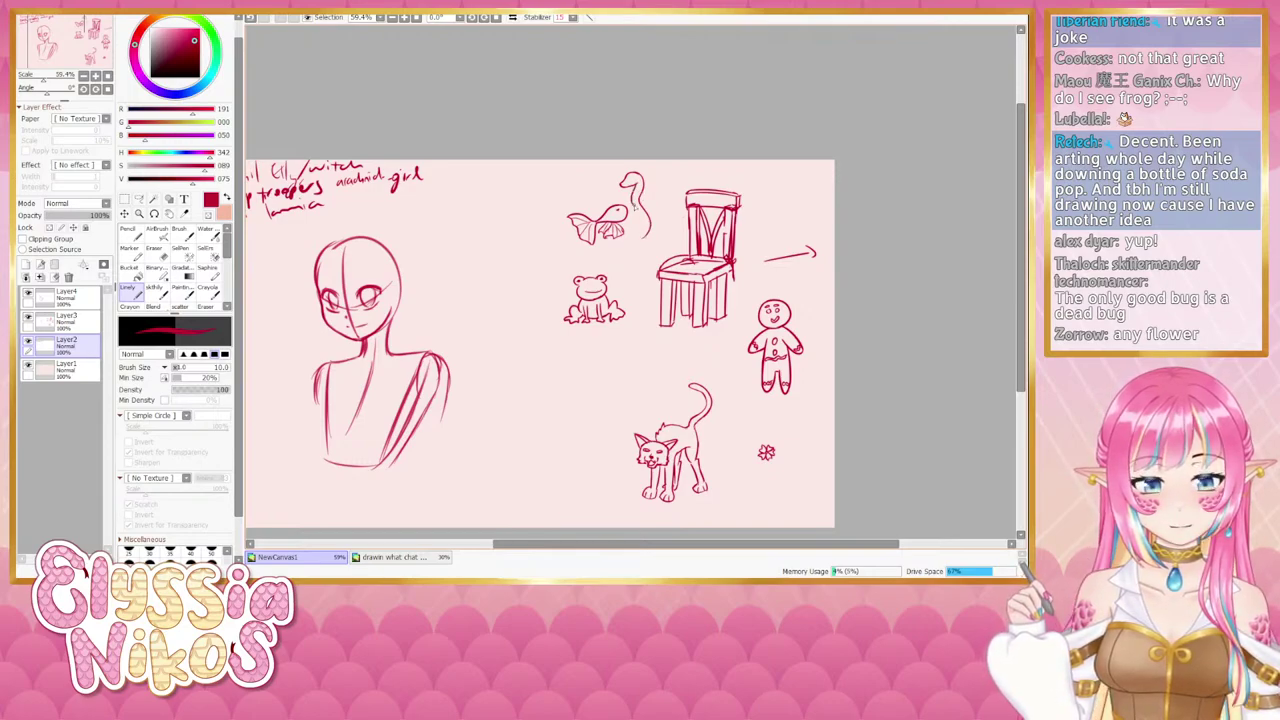
{"action": "left_click_drag", "start_coordinate": [637, 208], "coordinate": [633, 240]}
{"action": "key", "text": "ctrl+z"}
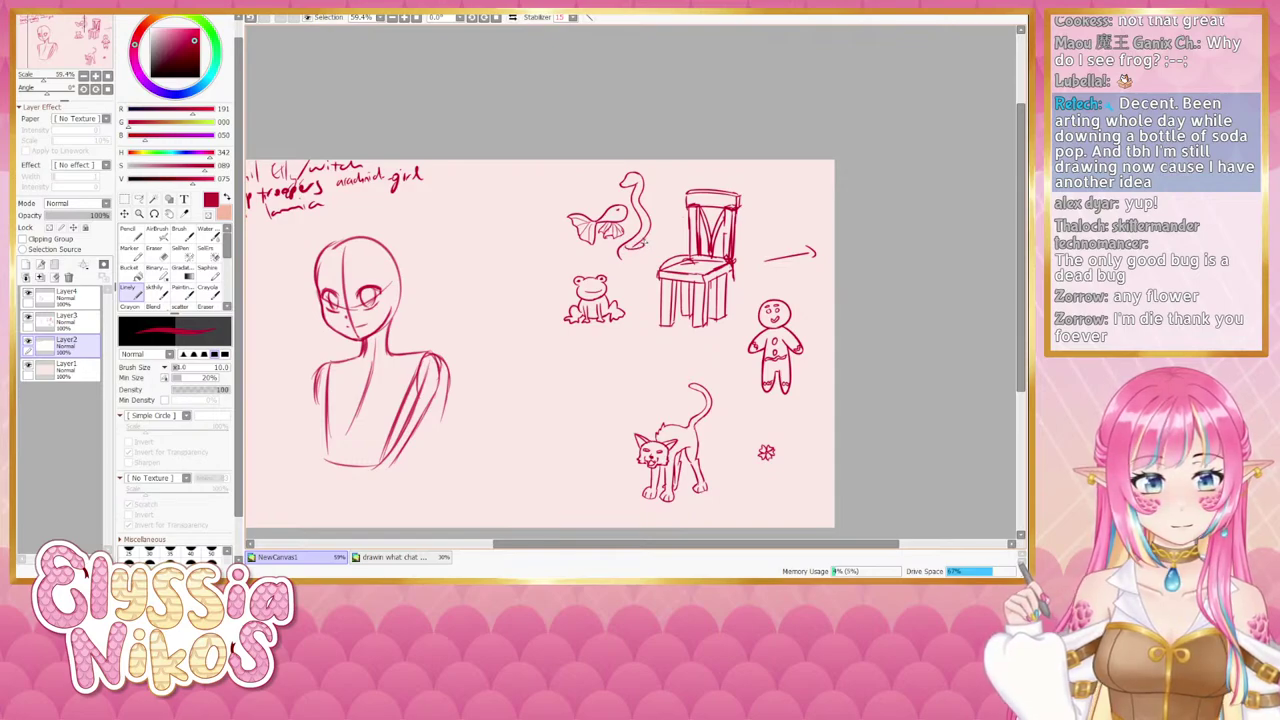
{"action": "mouse_move", "coordinate": [650, 245]}
{"action": "left_mouse_down"}
{"action": "mouse_move", "coordinate": [652, 256]}
{"action": "mouse_move", "coordinate": [624, 260]}
{"action": "mouse_move", "coordinate": [648, 257]}
{"action": "left_mouse_up"}
{"action": "key", "text": "ctrl+z"}
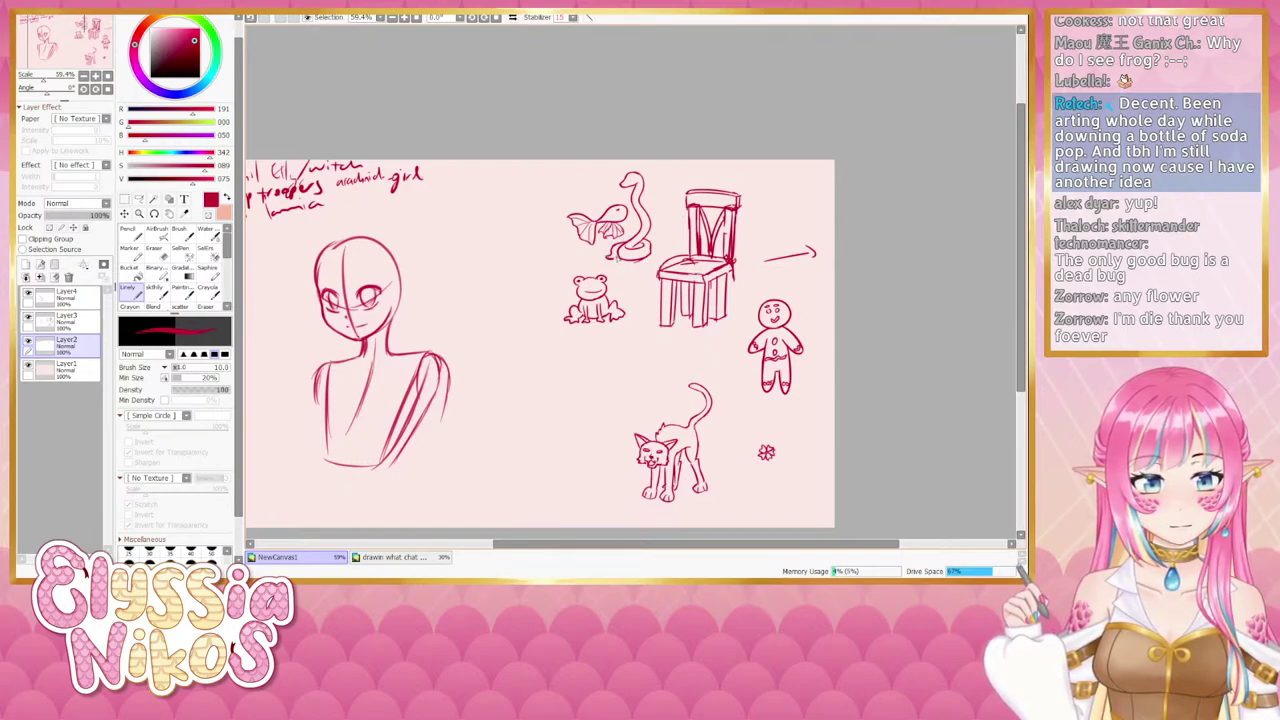
Tidy the snake's coils with the Eraser, reducing it to size 7, and return to the Linely brush.
{"action": "key", "text": "e"}
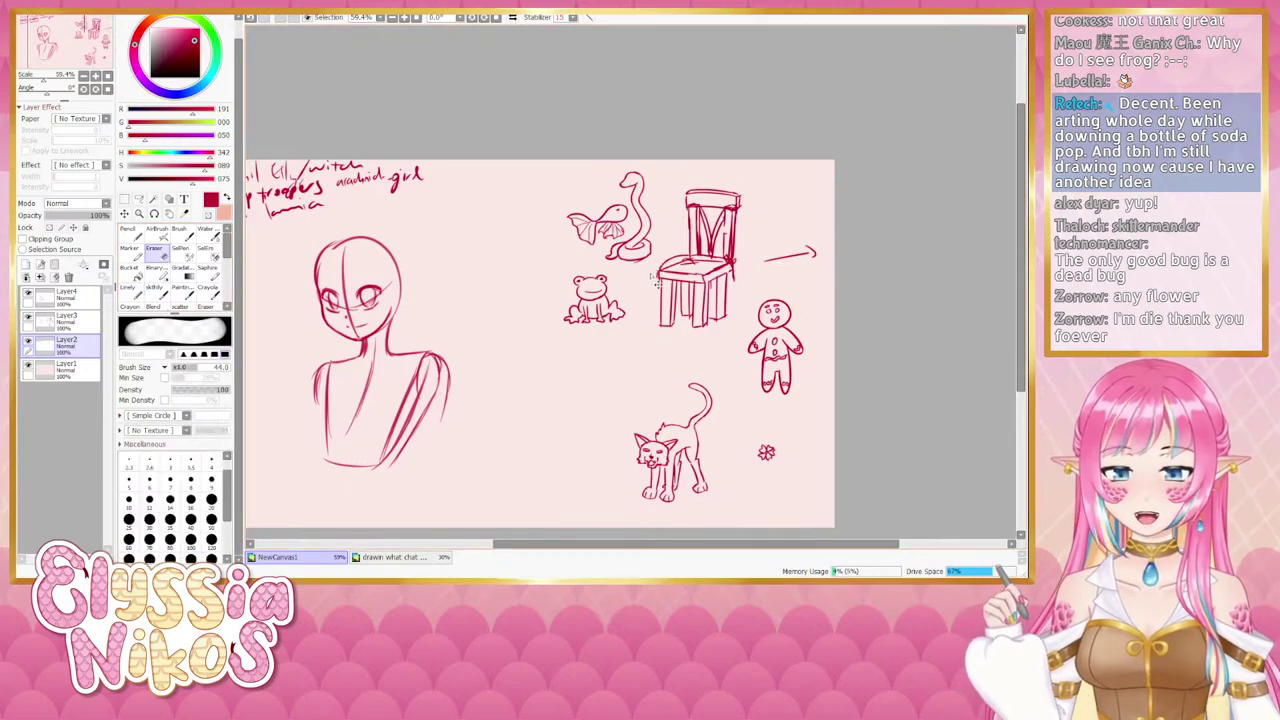
{"action": "key", "text": "n"}
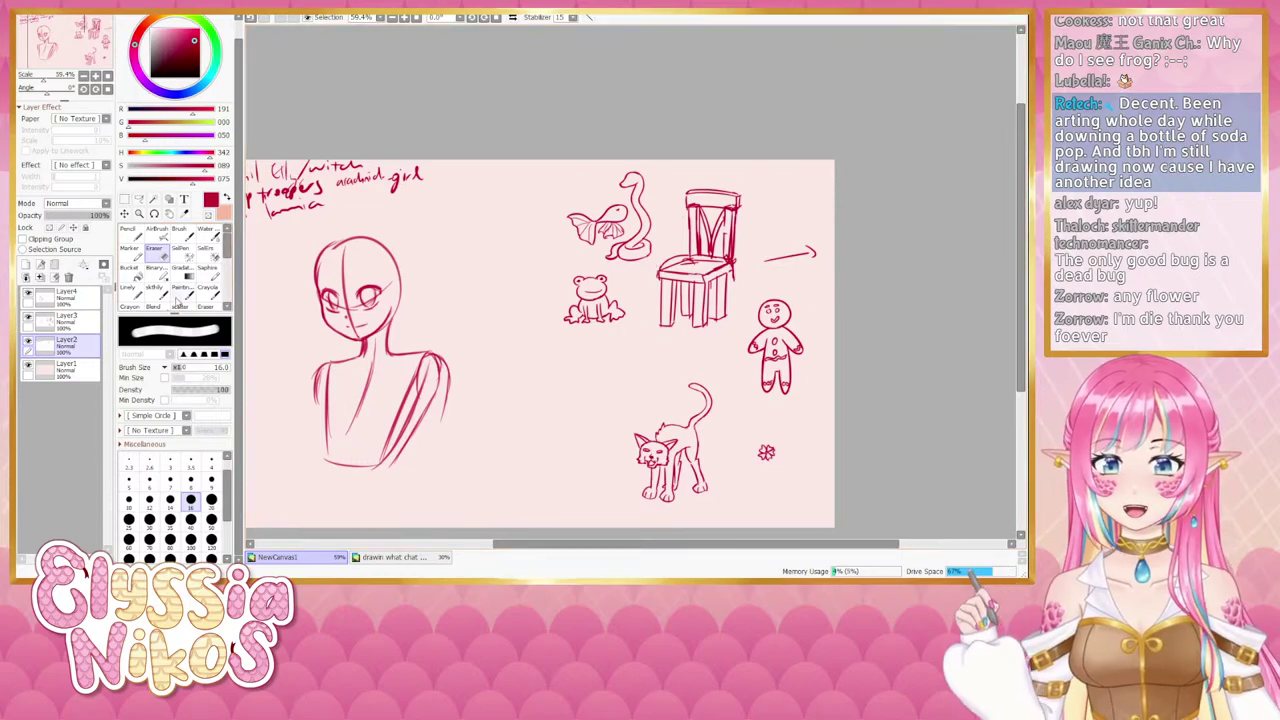
{"action": "left_click_drag", "start_coordinate": [644, 242], "coordinate": [631, 252]}
{"action": "key", "text": "bracketright"}
{"action": "key", "text": "bracketright"}
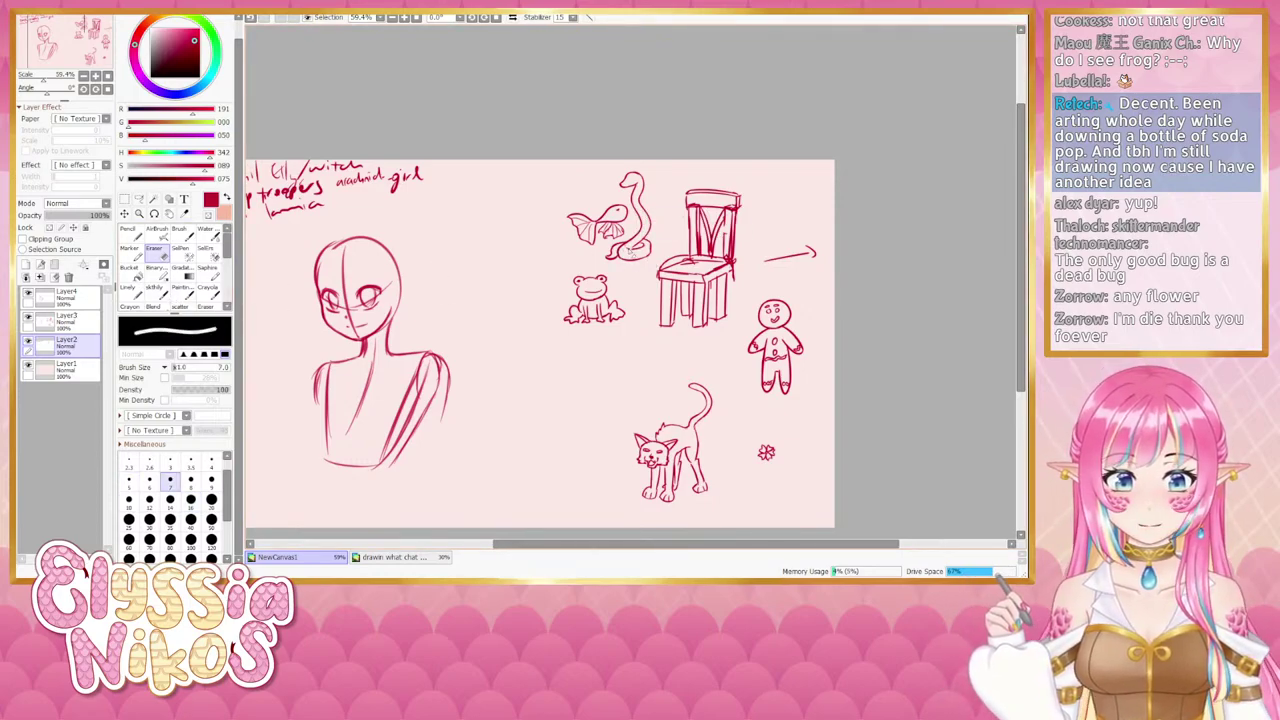
{"action": "left_click", "coordinate": [140, 292]}
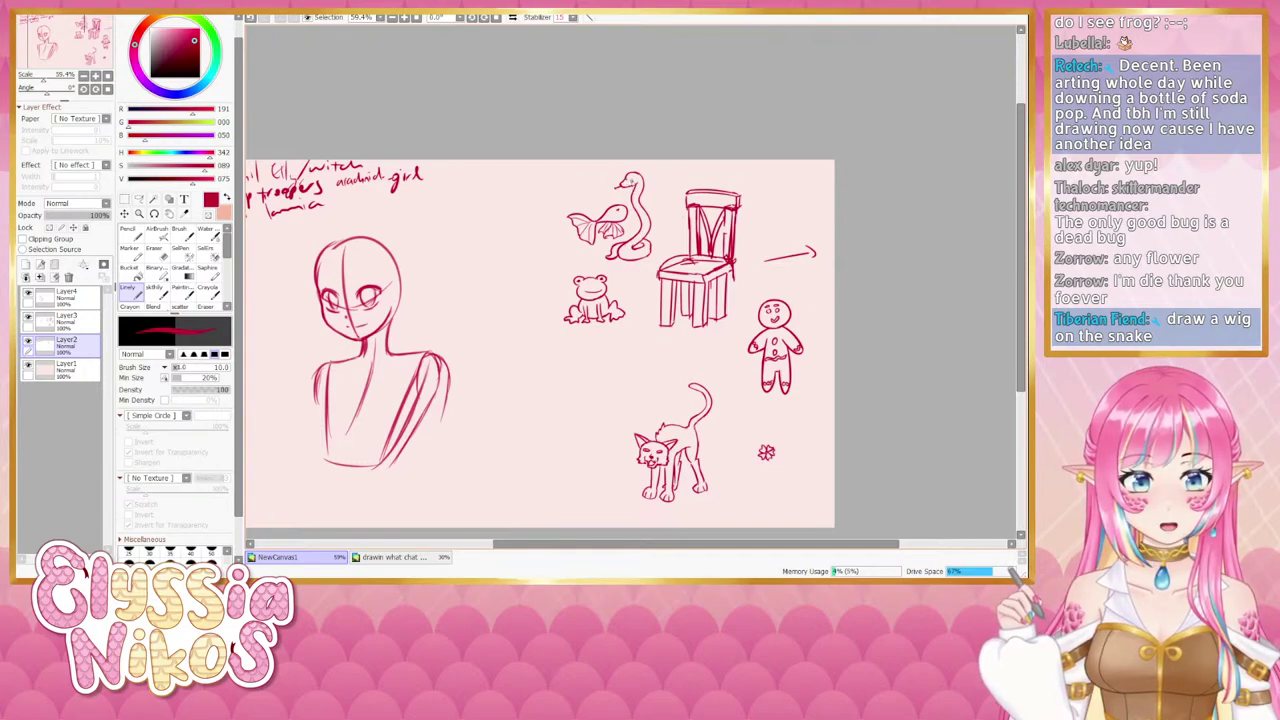
Lasso the snake and transform it, rotating it slightly clockwise and shifting it toward the chair, and apply the change.
{"action": "left_click_drag", "start_coordinate": [635, 319], "coordinate": [626, 290]}
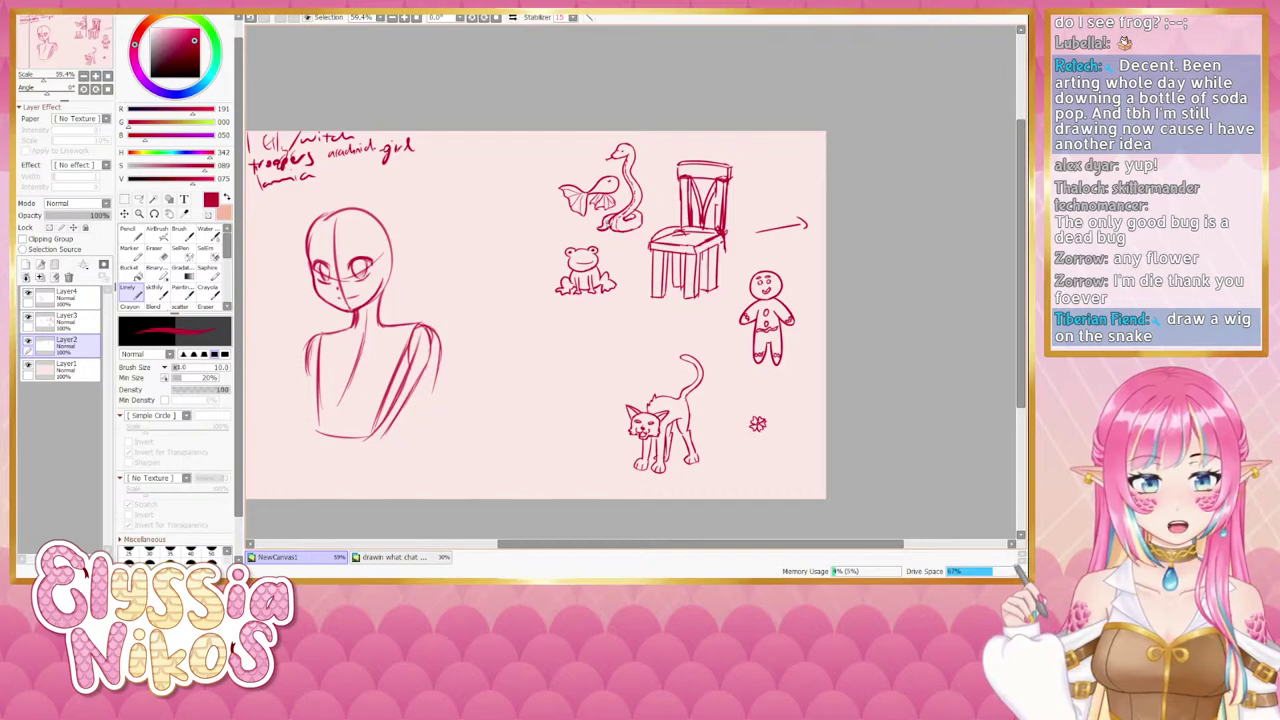
{"action": "mouse_move", "coordinate": [618, 294]}
{"action": "left_mouse_down"}
{"action": "mouse_move", "coordinate": [581, 297]}
{"action": "mouse_move", "coordinate": [599, 296]}
{"action": "left_mouse_up"}
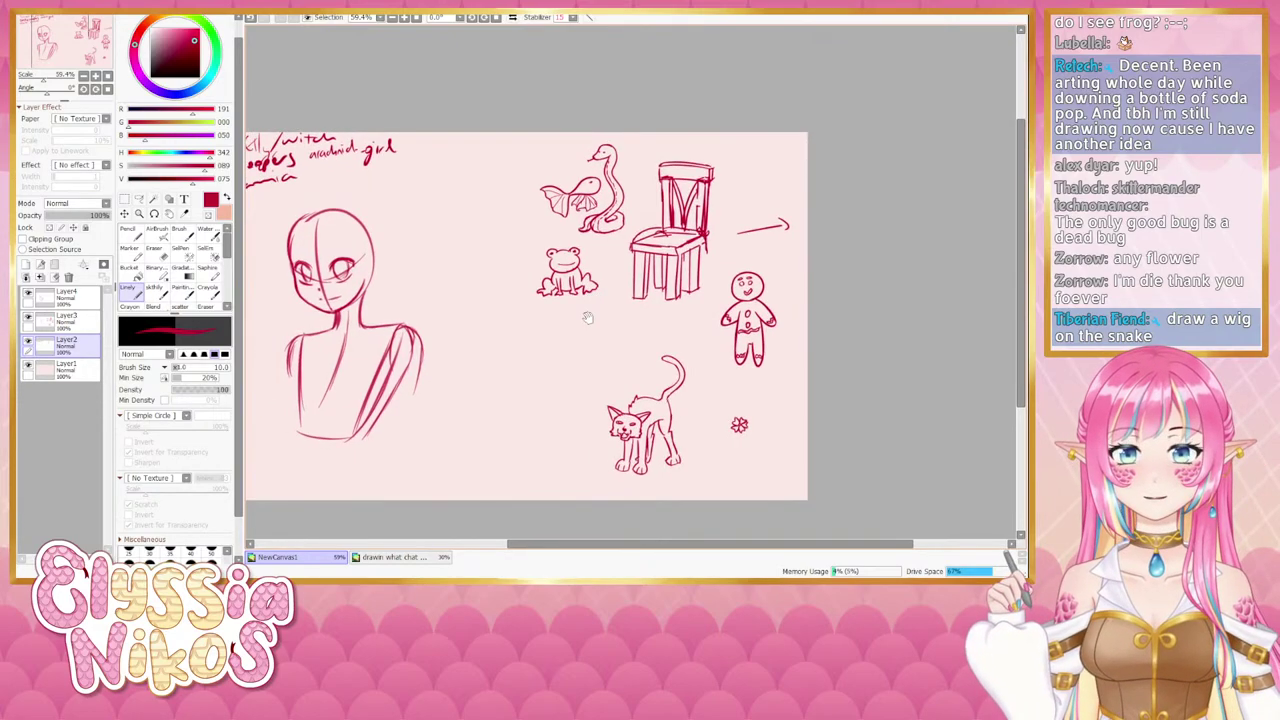
{"action": "left_click", "coordinate": [139, 200]}
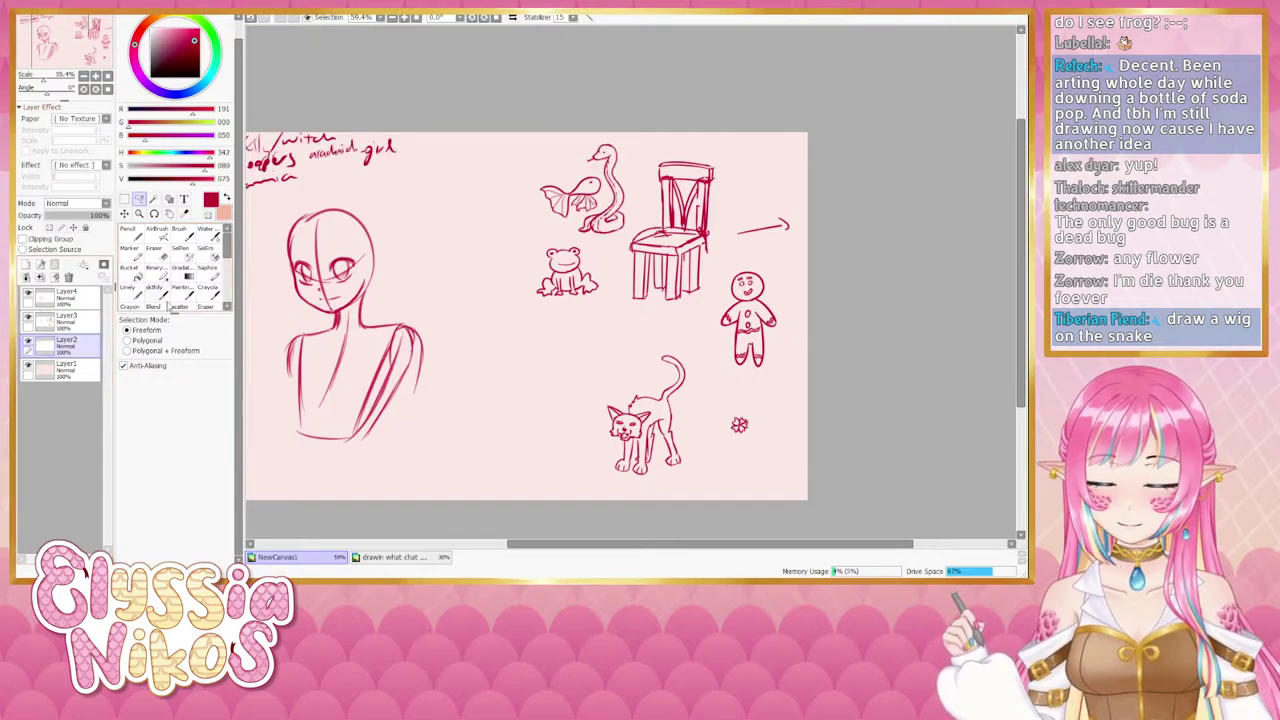
{"action": "mouse_move", "coordinate": [622, 136]}
{"action": "left_mouse_down"}
{"action": "mouse_move", "coordinate": [572, 238]}
{"action": "mouse_move", "coordinate": [641, 220]}
{"action": "mouse_move", "coordinate": [643, 150]}
{"action": "left_mouse_up"}
{"action": "key", "text": "ctrl+t"}
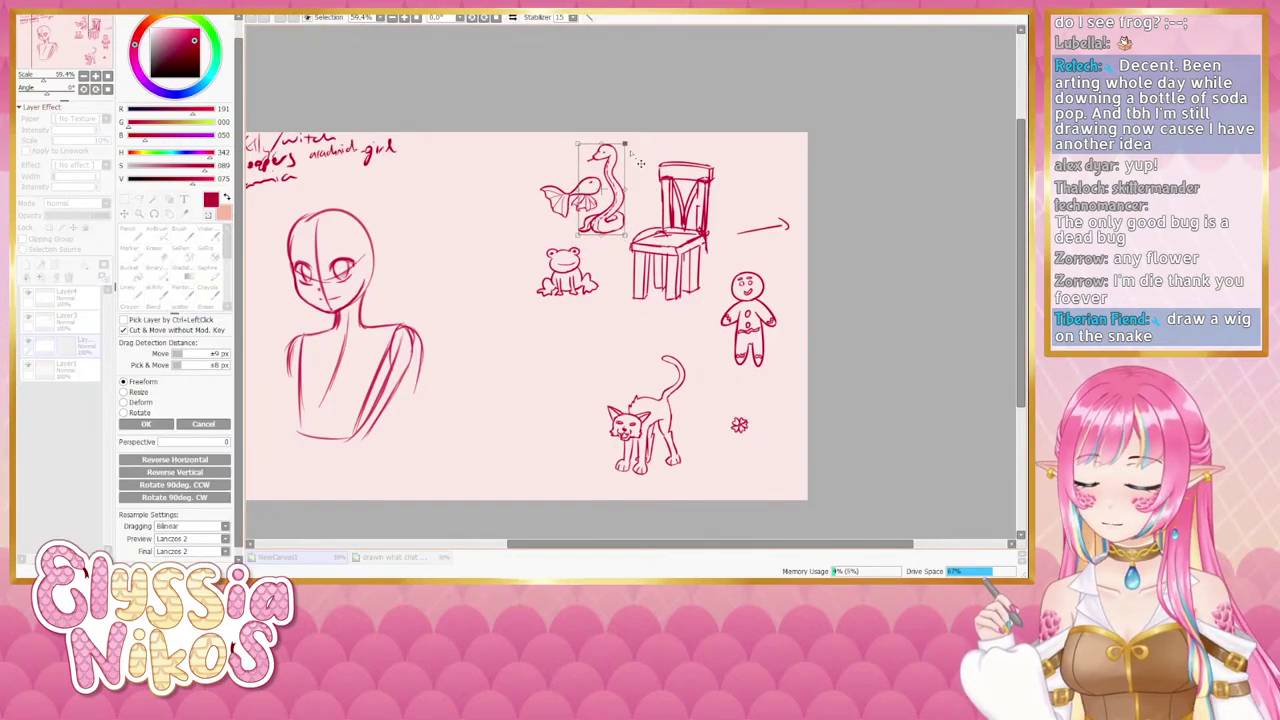
{"action": "left_click_drag", "start_coordinate": [608, 197], "coordinate": [617, 207]}
{"action": "mouse_move", "coordinate": [652, 262]}
{"action": "left_mouse_down"}
{"action": "mouse_move", "coordinate": [646, 274]}
{"action": "mouse_move", "coordinate": [635, 250]}
{"action": "left_mouse_up"}
{"action": "left_click_drag", "start_coordinate": [609, 198], "coordinate": [613, 207]}
{"action": "left_click_drag", "start_coordinate": [630, 268], "coordinate": [633, 267]}
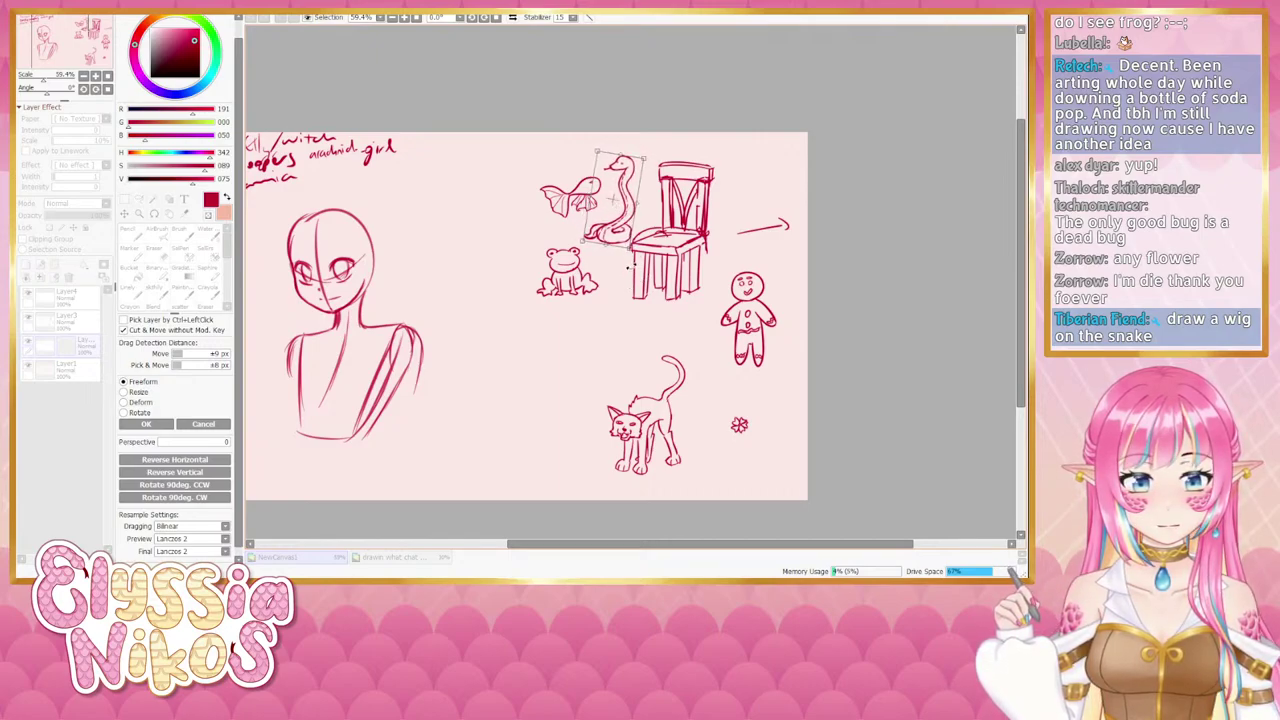
{"action": "left_click_drag", "start_coordinate": [621, 222], "coordinate": [619, 222]}
{"action": "left_click", "coordinate": [146, 424]}
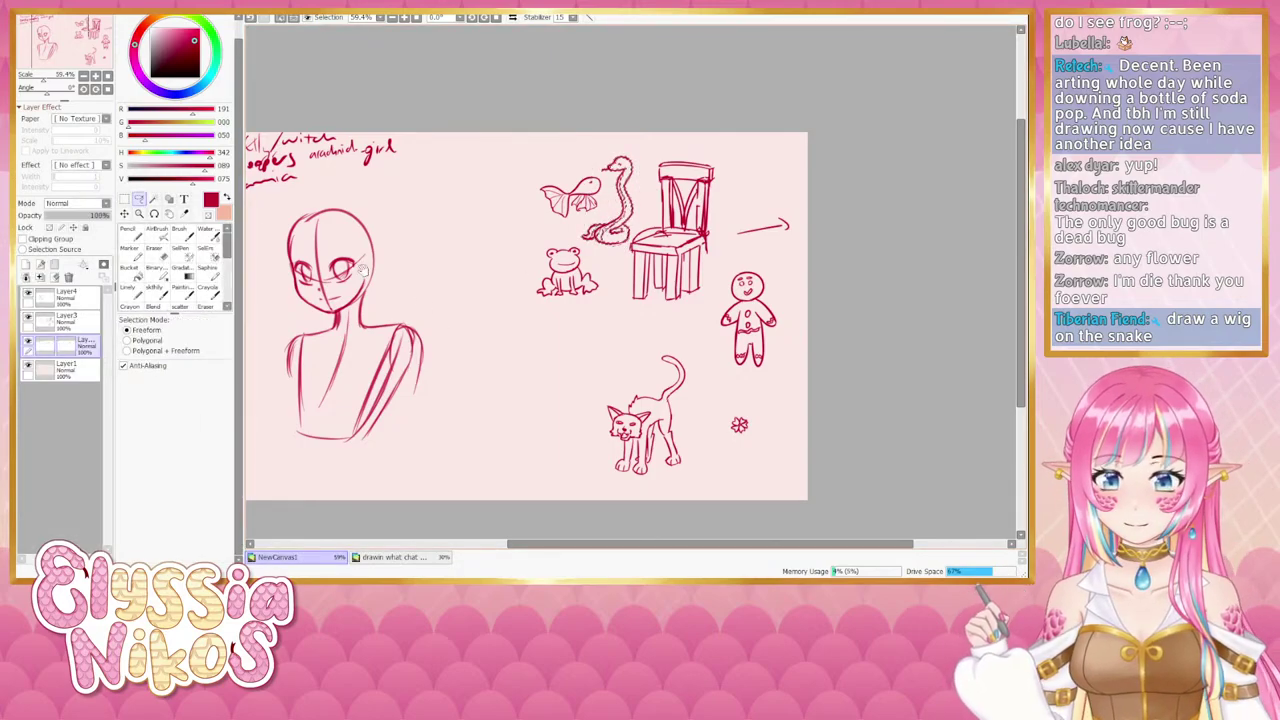
{"action": "left_click_drag", "start_coordinate": [510, 271], "coordinate": [520, 254]}
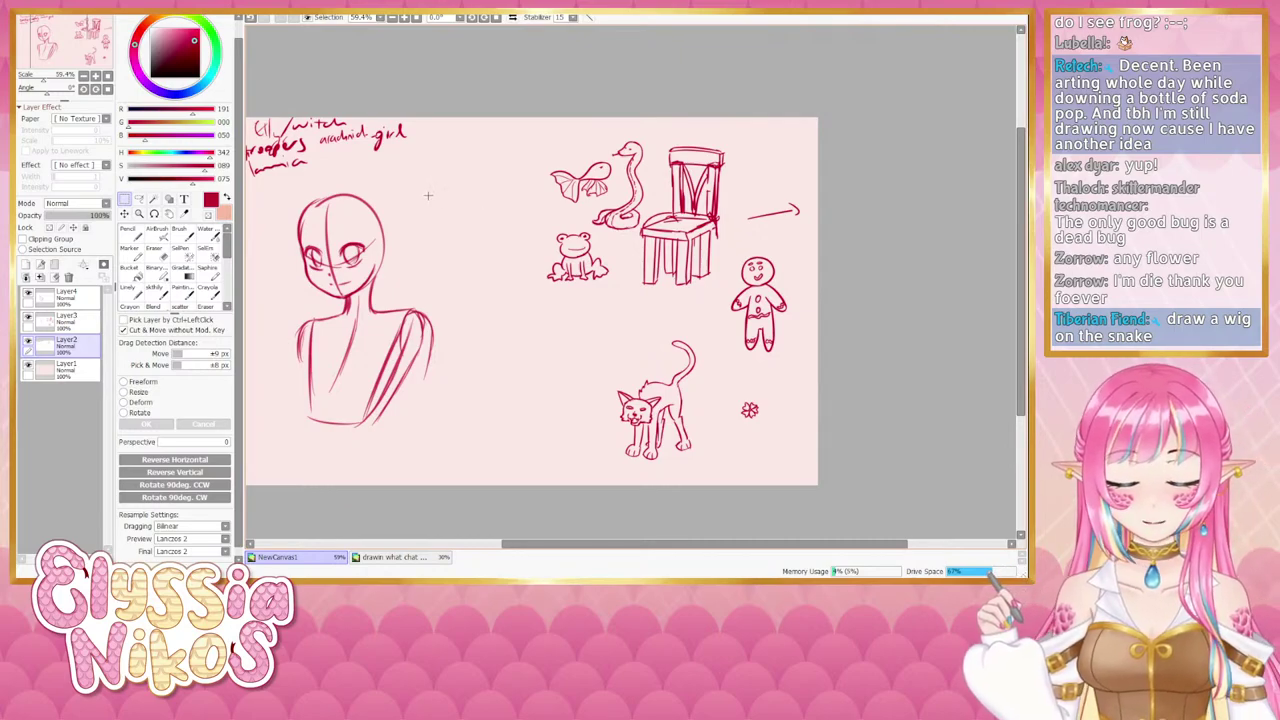
Rework the witch's jaw line on Layer4 after checking it with Layer3 hidden, trying brush size 6 and raising it to 10.
{"action": "left_click_drag", "start_coordinate": [412, 282], "coordinate": [450, 257]}
{"action": "left_click", "coordinate": [156, 291]}
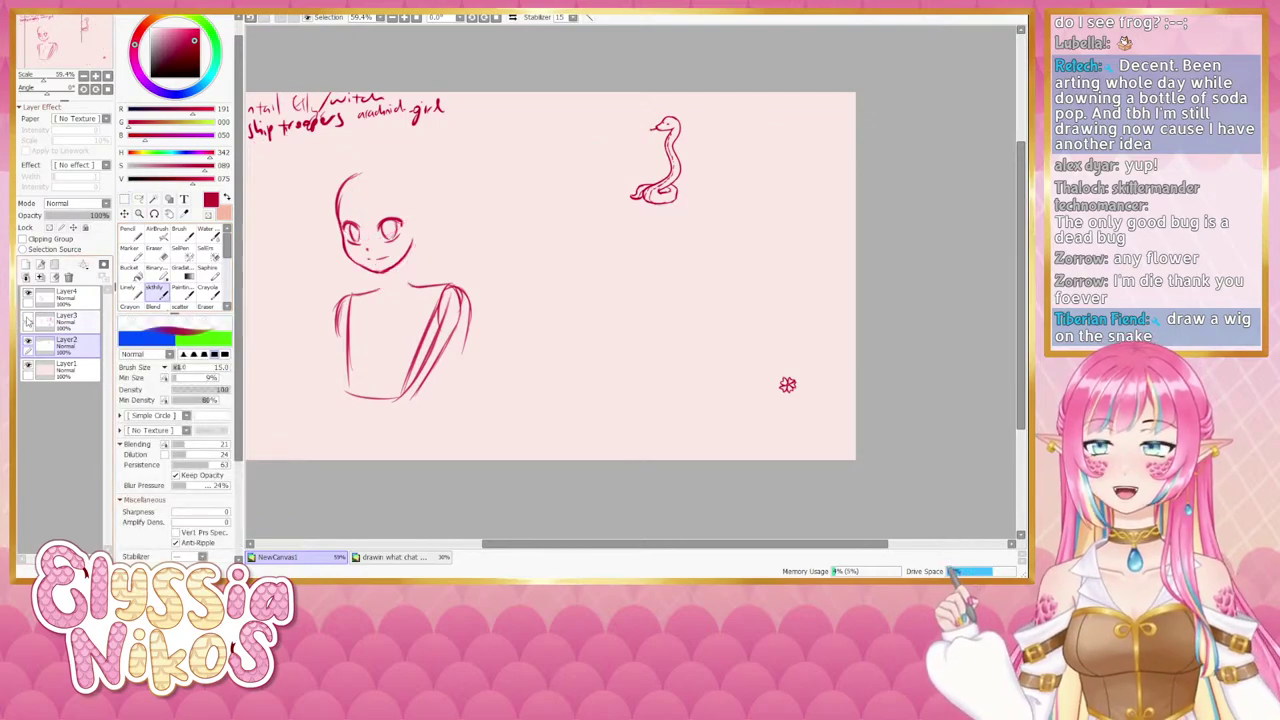
{"action": "left_click", "coordinate": [88, 320]}
{"action": "left_click", "coordinate": [66, 293]}
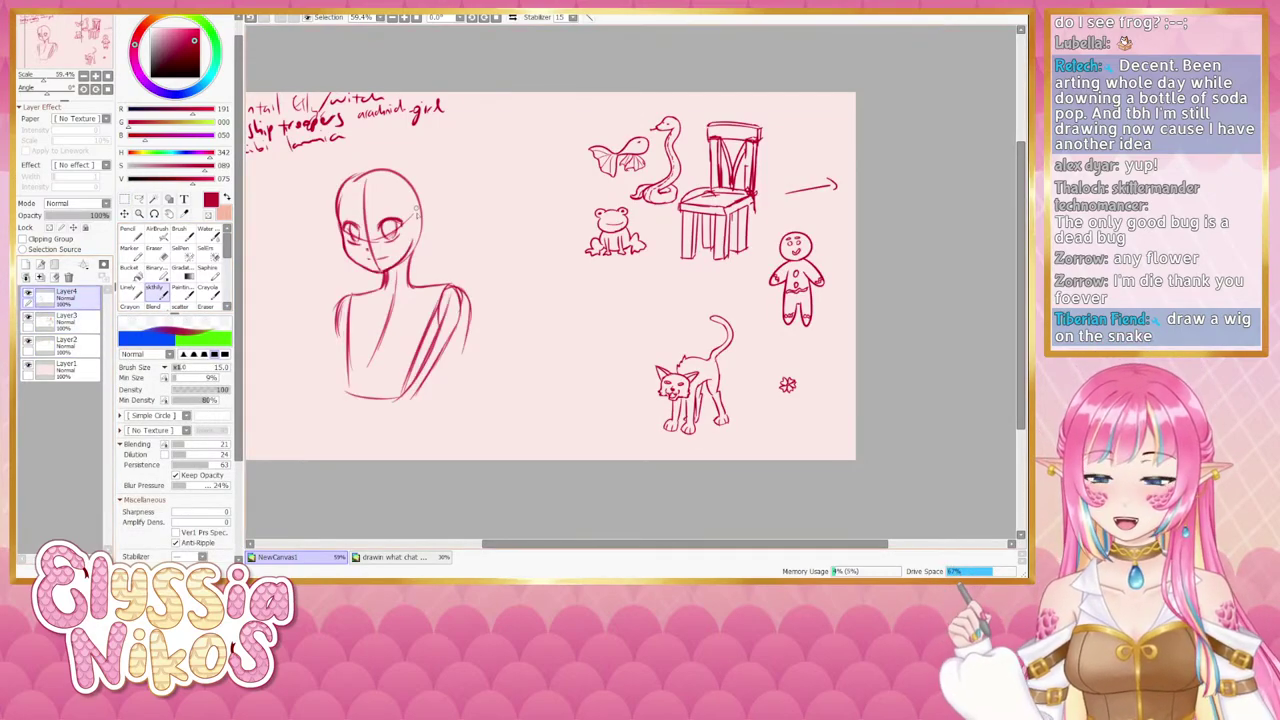
{"action": "key", "text": "bracketleft"}
{"action": "key", "text": "bracketleft"}
{"action": "key", "text": "bracketleft"}
{"action": "key", "text": "bracketleft"}
{"action": "key", "text": "bracketleft"}
{"action": "key", "text": "bracketleft"}
{"action": "key", "text": "bracketleft"}
{"action": "key", "text": "bracketleft"}
{"action": "key", "text": "bracketleft"}
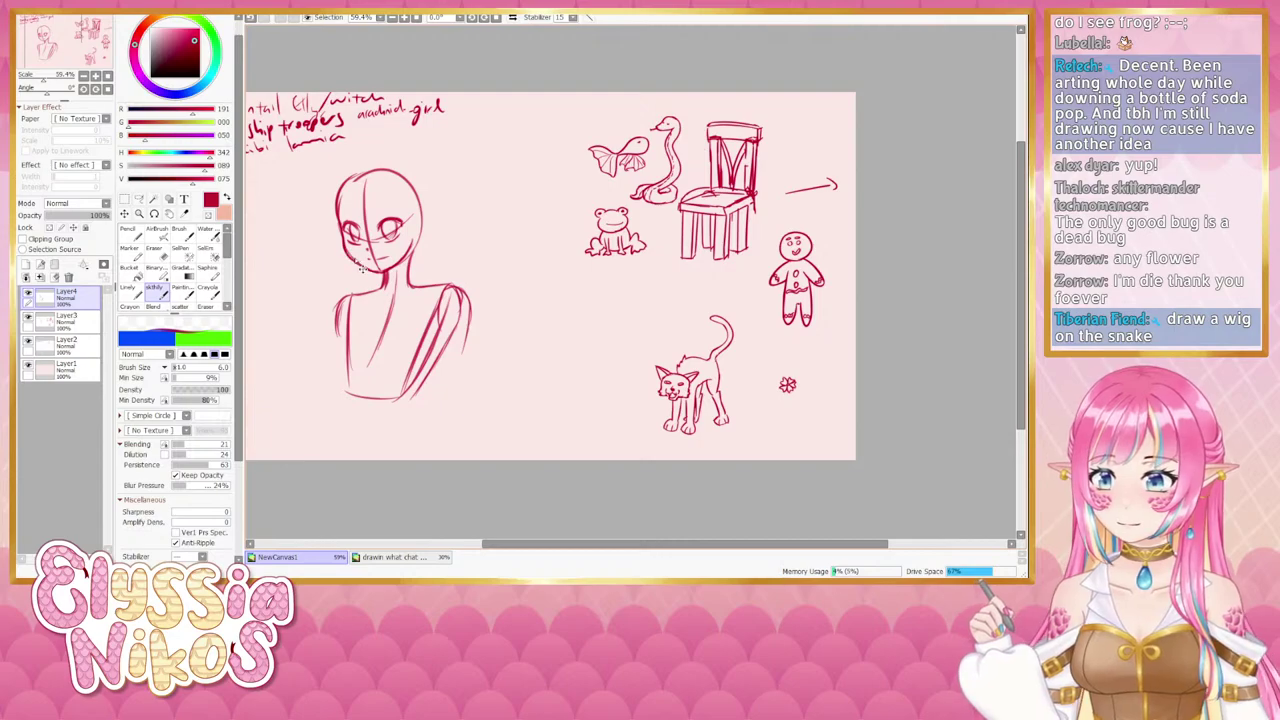
{"action": "key", "text": "ctrl+z"}
{"action": "key", "text": "bracketright"}
{"action": "key", "text": "bracketright"}
{"action": "key", "text": "bracketright"}
{"action": "key", "text": "bracketright"}
{"action": "left_click_drag", "start_coordinate": [346, 247], "coordinate": [361, 265]}
{"action": "key", "text": "ctrl+z"}
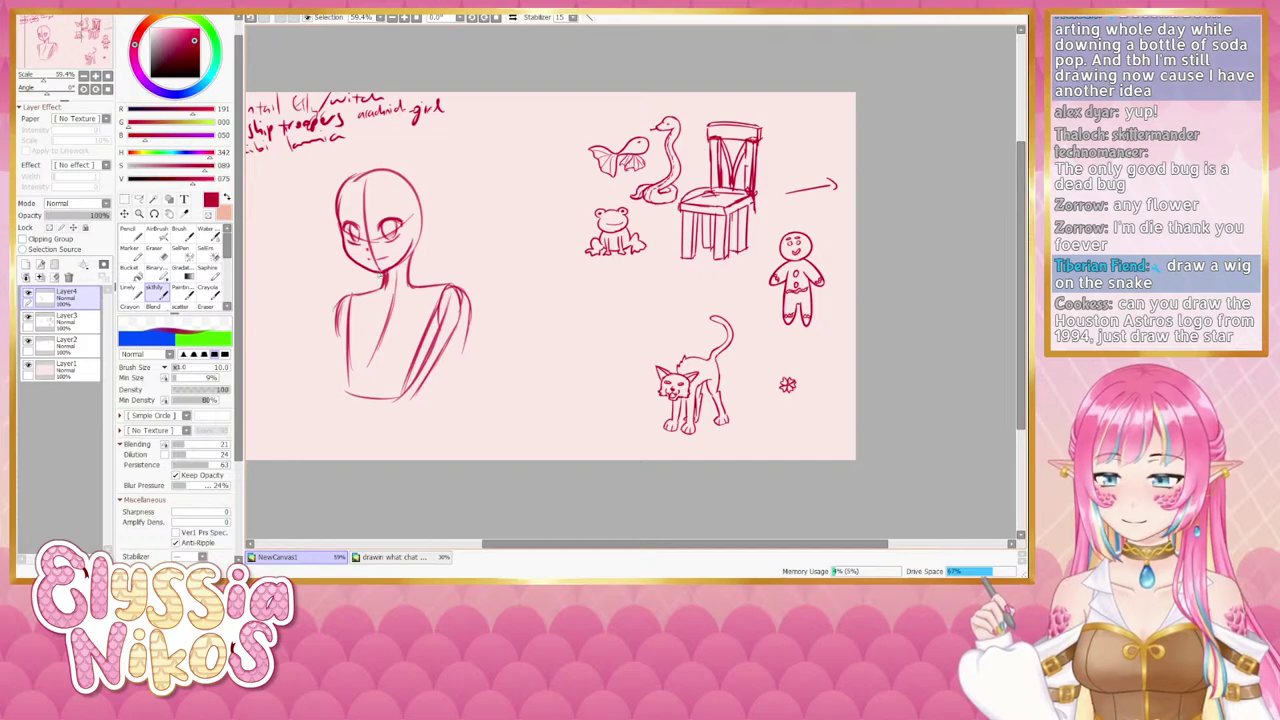
Trim the outer cheek and temple line of the witch's face with the Eraser, using sizes 19 and 7.
{"action": "key", "text": "e"}
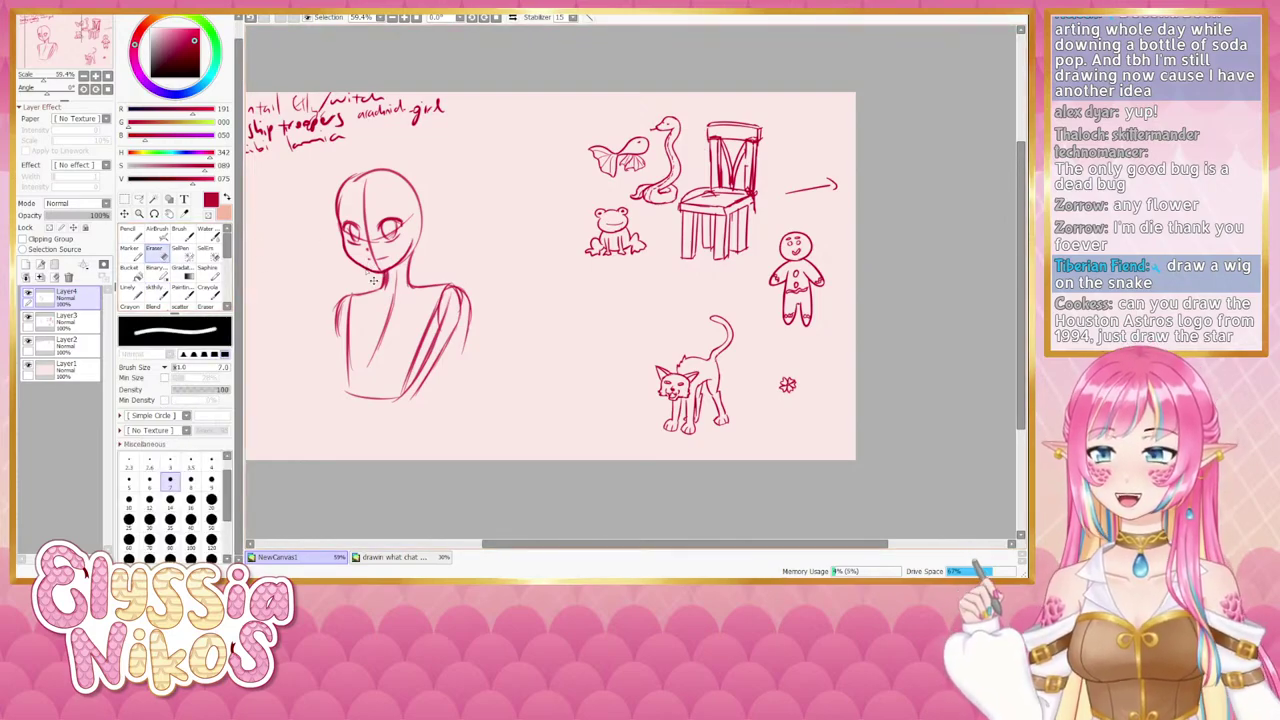
{"action": "key", "text": "ctrl+z"}
{"action": "mouse_move", "coordinate": [342, 253]}
{"action": "left_mouse_down"}
{"action": "mouse_move", "coordinate": [353, 253]}
{"action": "mouse_move", "coordinate": [342, 218]}
{"action": "left_mouse_up"}
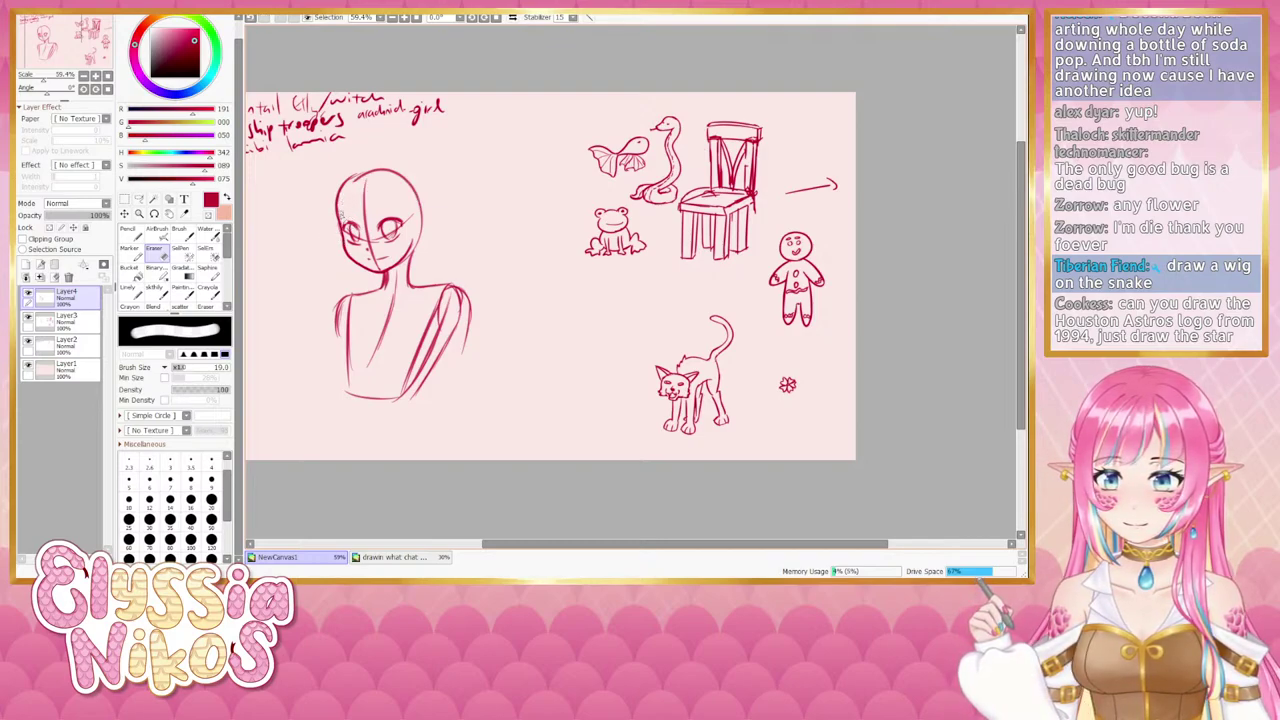
{"action": "left_click_drag", "start_coordinate": [346, 214], "coordinate": [340, 216]}
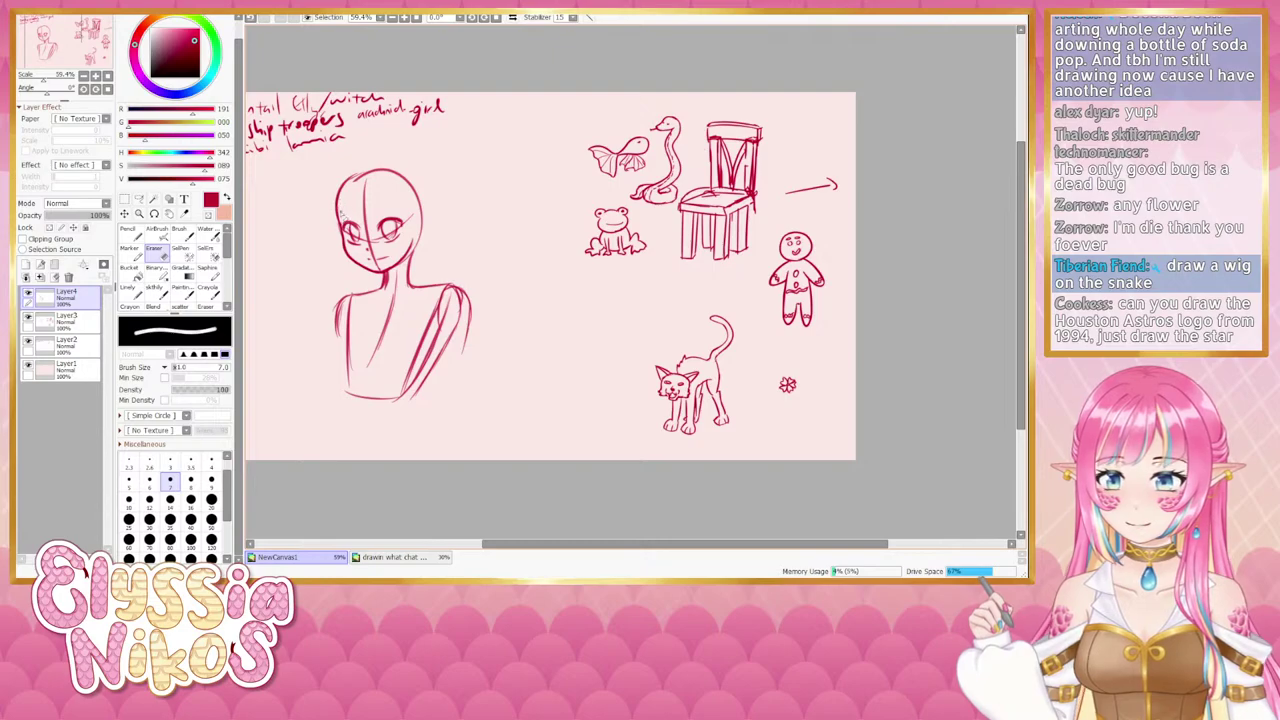
{"action": "left_click_drag", "start_coordinate": [343, 245], "coordinate": [338, 232]}
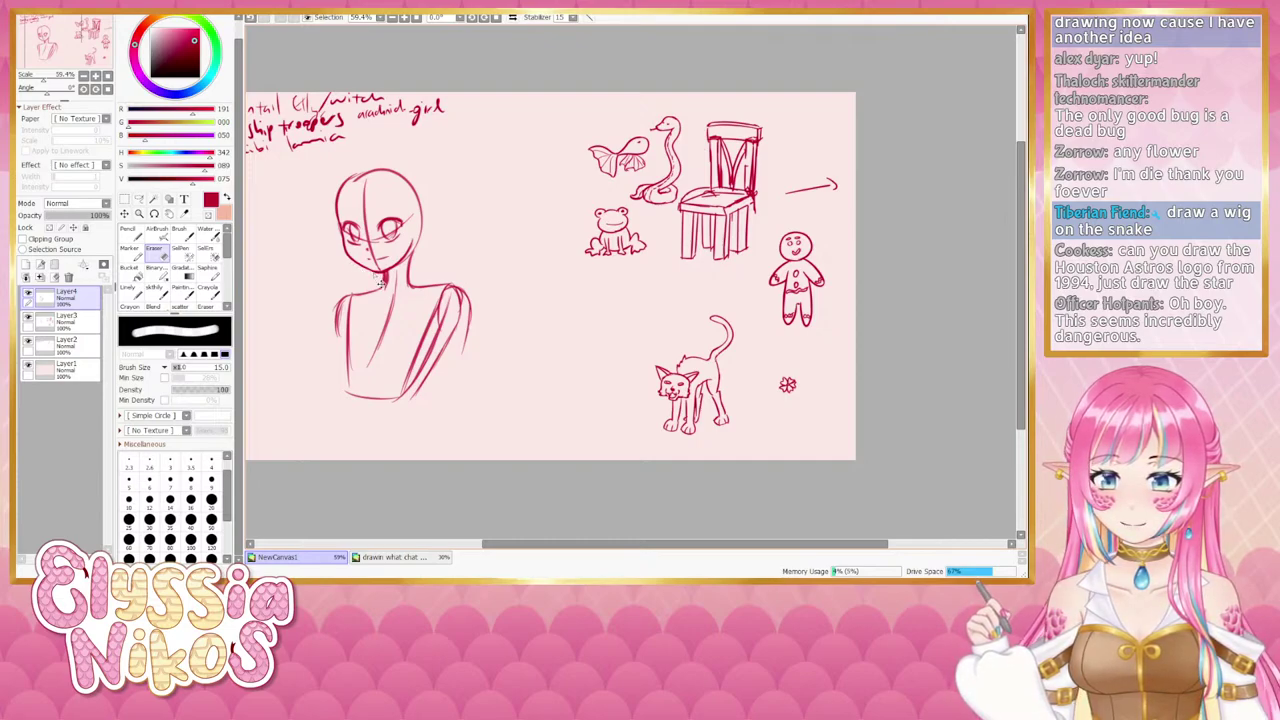
Clean up the lines beneath the witch's chin with the Eraser, reducing it from size 15 to 10.
{"action": "key", "text": "ctrl+z"}
{"action": "left_click_drag", "start_coordinate": [366, 272], "coordinate": [381, 281]}
{"action": "key", "text": "["}
{"action": "key", "text": "["}
{"action": "key", "text": "["}
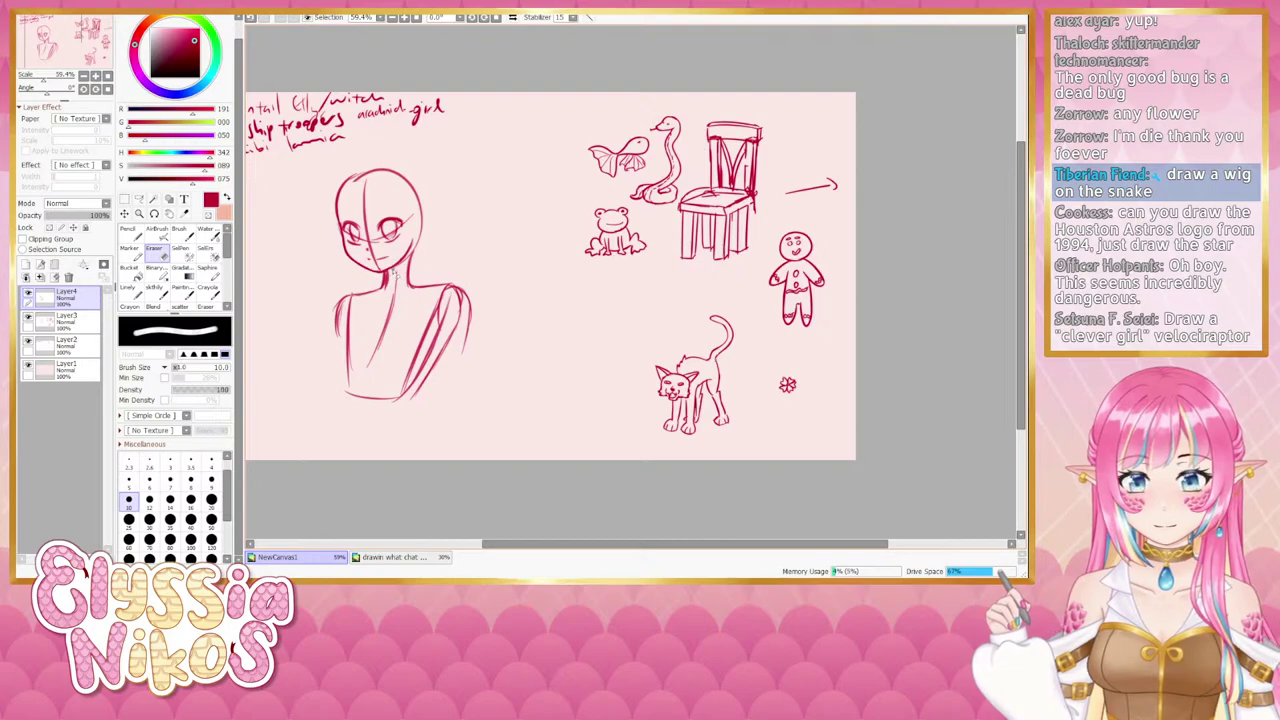
{"action": "left_click_drag", "start_coordinate": [390, 280], "coordinate": [415, 281]}
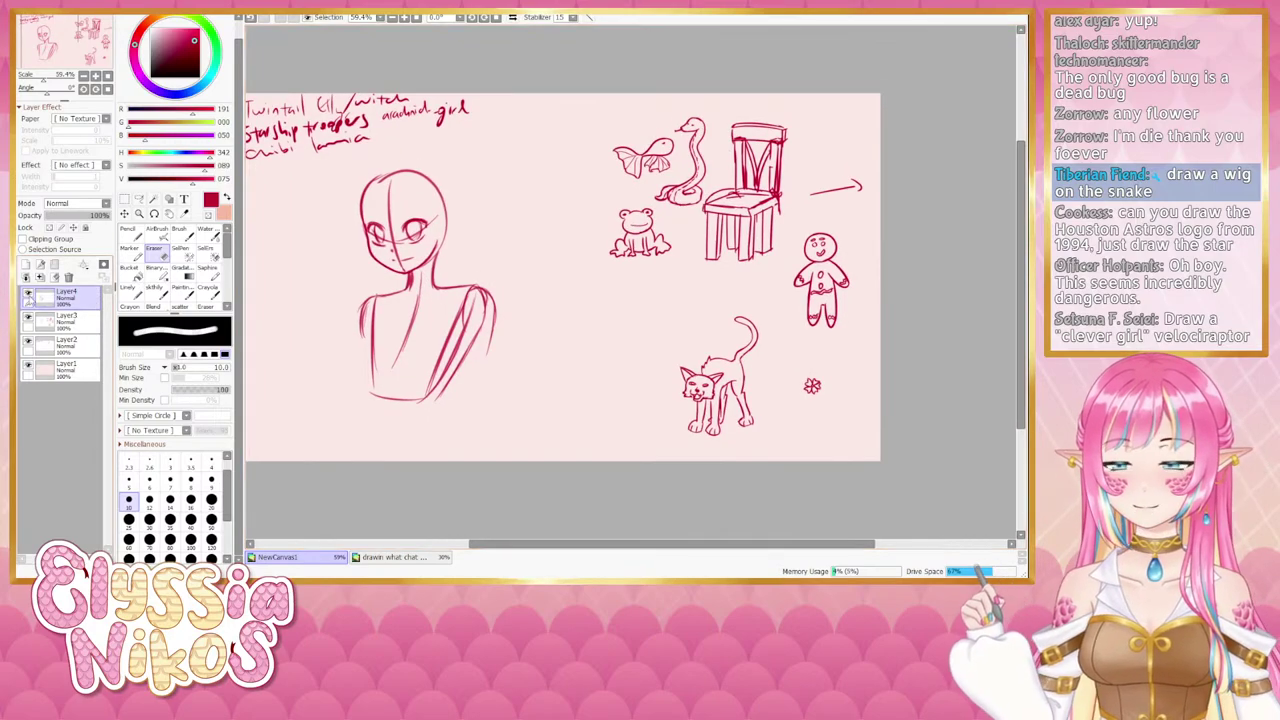
Compare the face with Layer3 hidden, and erase the head guides on Layer3 and the body on Layer4, using Eraser size 100.
{"action": "left_click", "coordinate": [28, 319]}
{"action": "left_click", "coordinate": [28, 320]}
{"action": "left_click", "coordinate": [28, 320]}
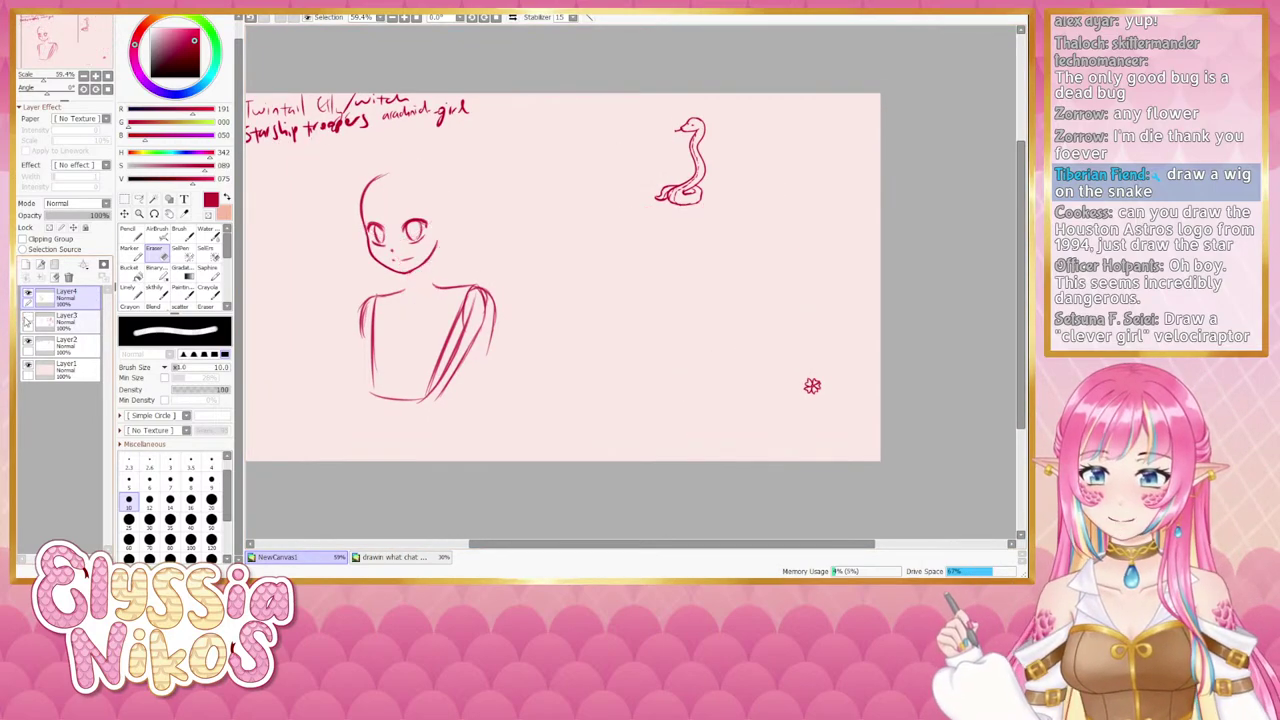
{"action": "left_click", "coordinate": [28, 320]}
{"action": "left_click", "coordinate": [67, 321]}
{"action": "mouse_move", "coordinate": [506, 294]}
{"action": "left_mouse_down"}
{"action": "mouse_move", "coordinate": [347, 312]}
{"action": "mouse_move", "coordinate": [343, 335]}
{"action": "mouse_move", "coordinate": [422, 294]}
{"action": "mouse_move", "coordinate": [391, 330]}
{"action": "mouse_move", "coordinate": [378, 391]}
{"action": "mouse_move", "coordinate": [412, 398]}
{"action": "mouse_move", "coordinate": [391, 370]}
{"action": "mouse_move", "coordinate": [437, 326]}
{"action": "mouse_move", "coordinate": [495, 312]}
{"action": "mouse_move", "coordinate": [443, 371]}
{"action": "mouse_move", "coordinate": [390, 387]}
{"action": "left_mouse_up"}
{"action": "left_click", "coordinate": [82, 297]}
{"action": "left_click", "coordinate": [191, 541]}
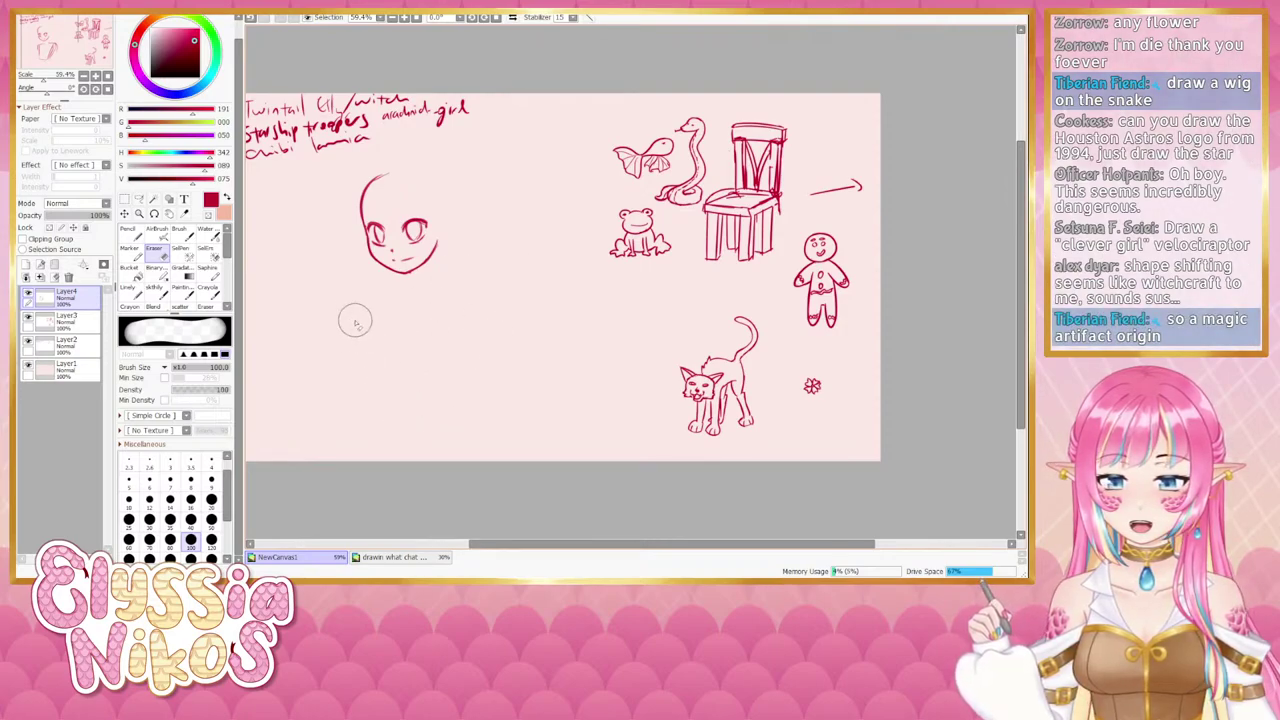
Lasso the witch's face on Layer4, move it toward the canvas's near side below the request list, apply and deselect.
{"action": "left_click", "coordinate": [158, 292]}
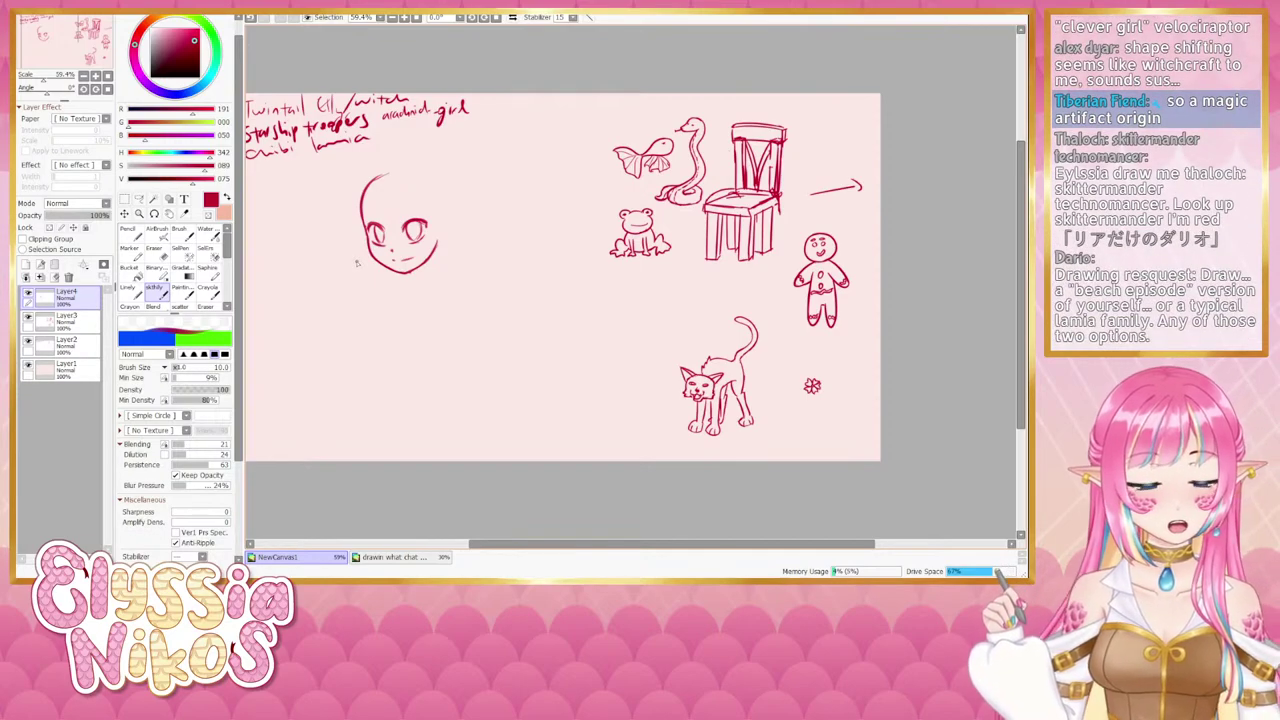
{"action": "mouse_move", "coordinate": [441, 262]}
{"action": "left_mouse_down"}
{"action": "mouse_move", "coordinate": [463, 287]}
{"action": "mouse_move", "coordinate": [463, 264]}
{"action": "left_mouse_up"}
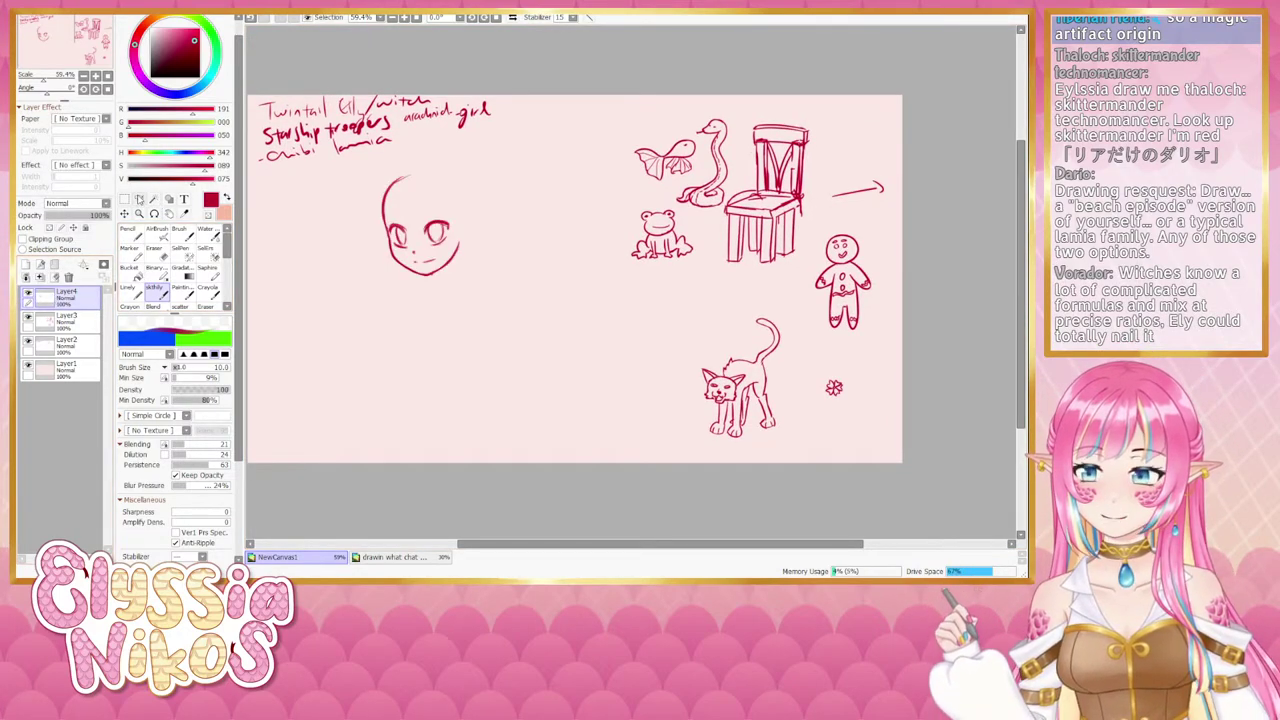
{"action": "left_click", "coordinate": [140, 199]}
{"action": "mouse_move", "coordinate": [448, 165]}
{"action": "left_mouse_down"}
{"action": "mouse_move", "coordinate": [346, 204]}
{"action": "mouse_move", "coordinate": [475, 296]}
{"action": "left_mouse_up"}
{"action": "key", "text": "ctrl+t"}
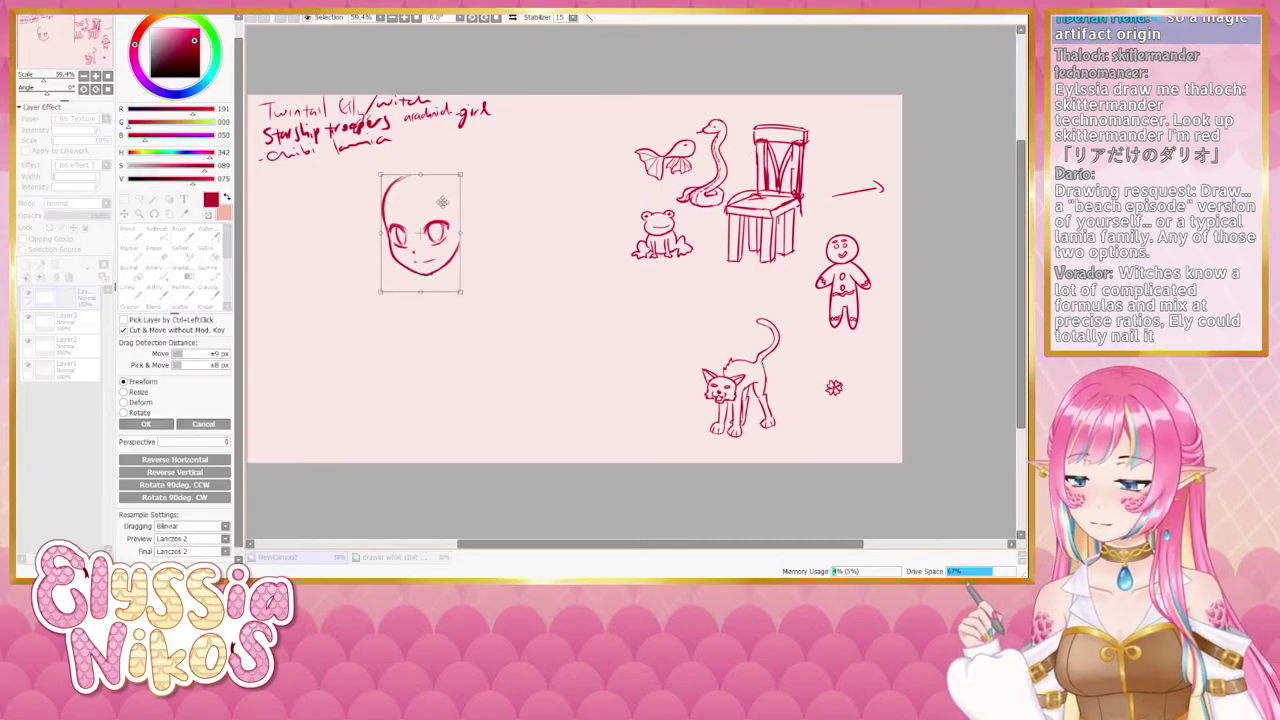
{"action": "mouse_move", "coordinate": [423, 237]}
{"action": "left_mouse_down"}
{"action": "mouse_move", "coordinate": [341, 293]}
{"action": "mouse_move", "coordinate": [341, 264]}
{"action": "left_mouse_up"}
{"action": "left_click_drag", "start_coordinate": [382, 339], "coordinate": [480, 328]}
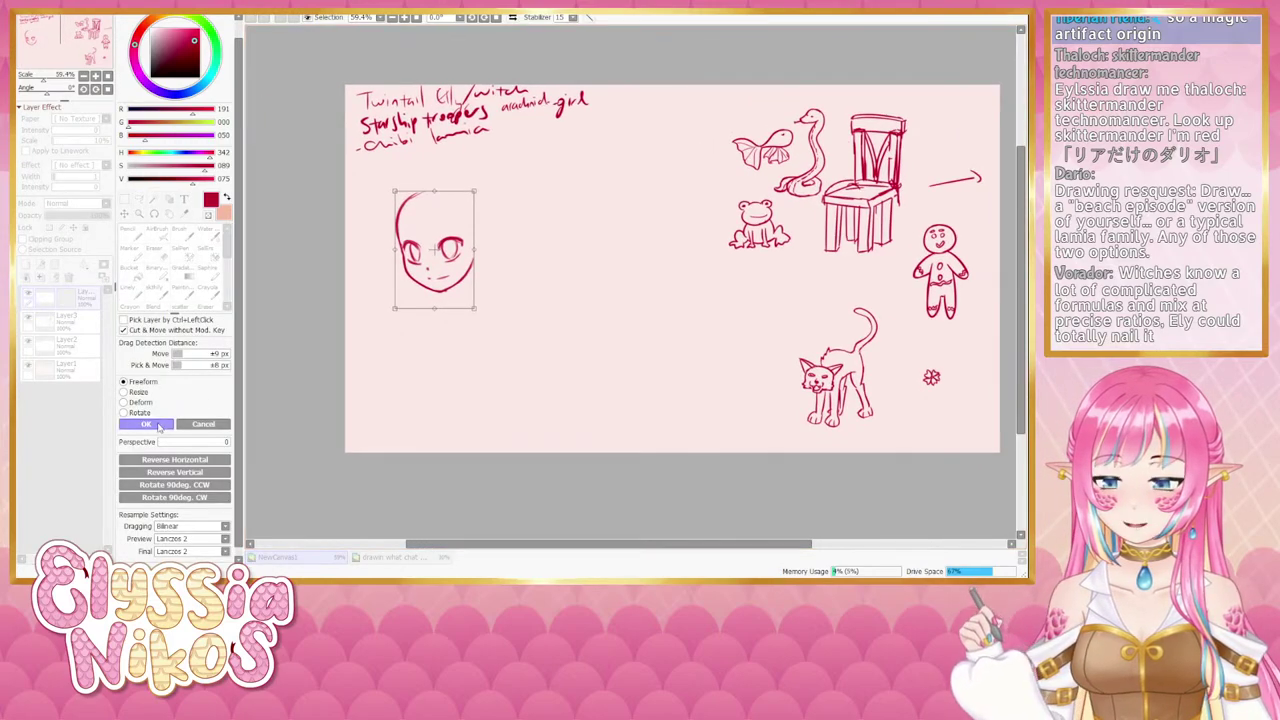
{"action": "left_click", "coordinate": [145, 424]}
{"action": "left_click", "coordinate": [124, 199]}
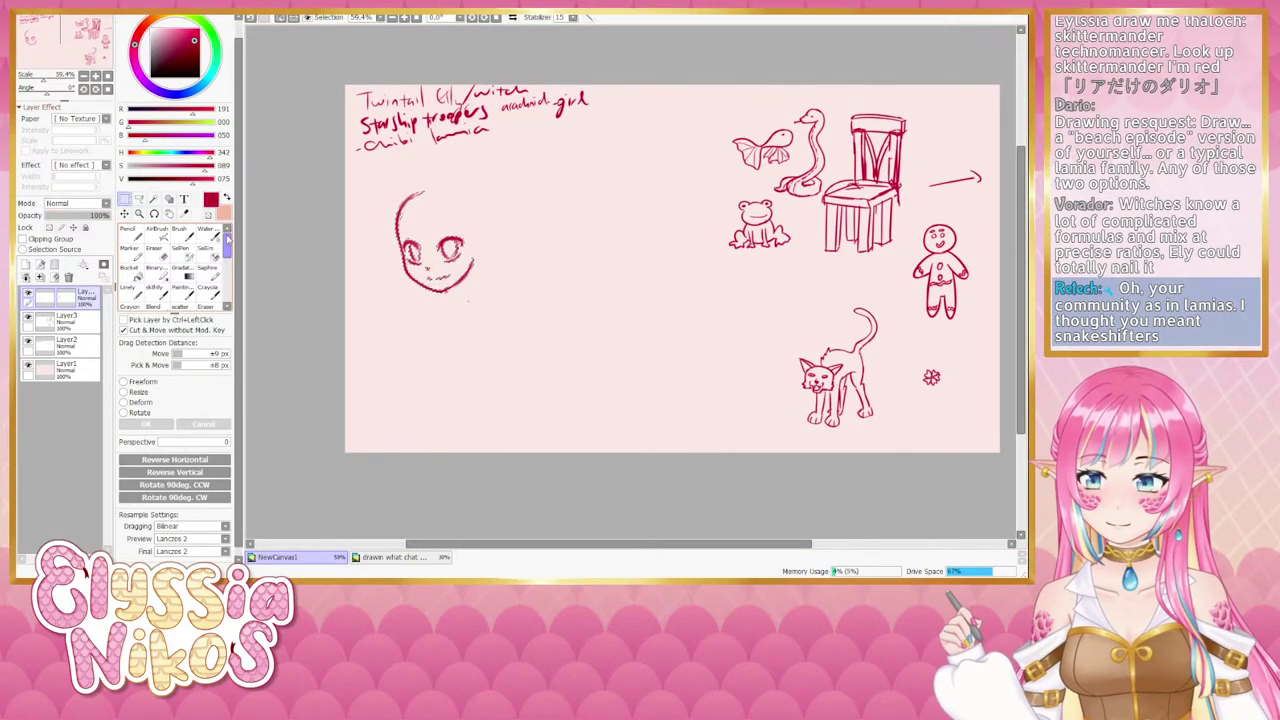
Touch up the edge beside the witch's chin with the Eraser, reducing it from size 100 to 26, and check Layer4's visibility.
{"action": "key", "text": "e"}
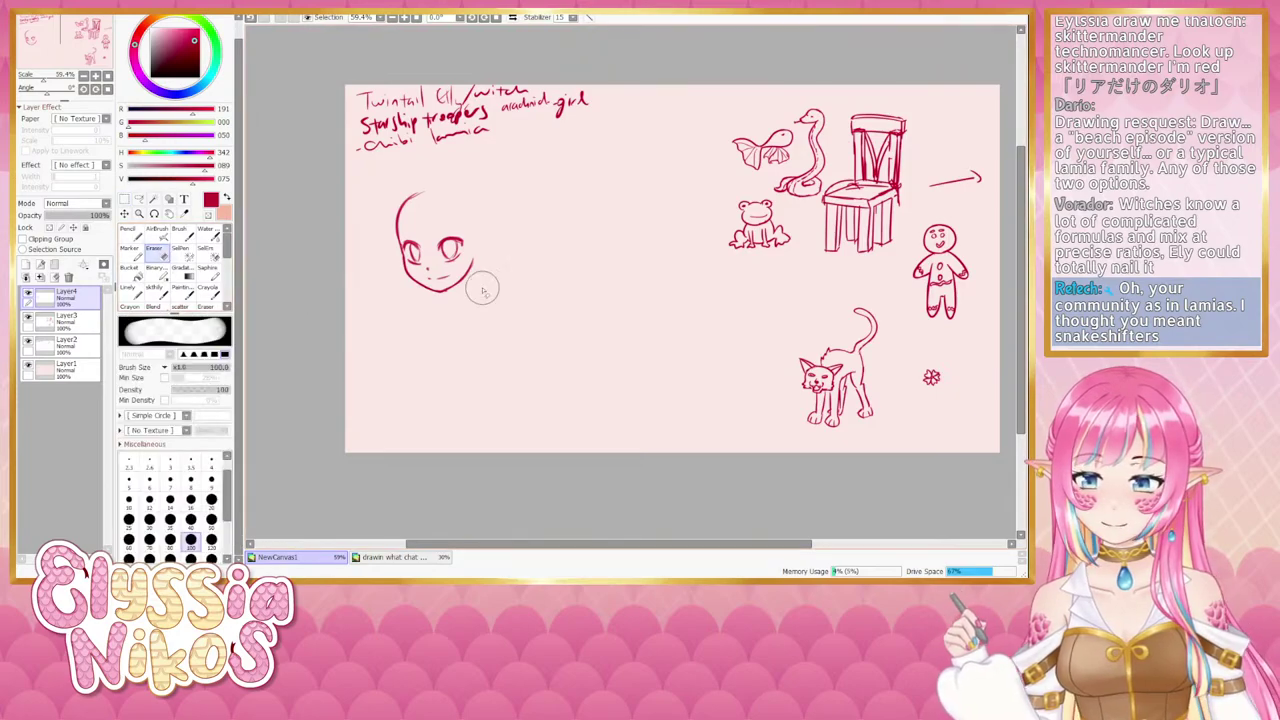
{"action": "left_click_drag", "start_coordinate": [467, 288], "coordinate": [456, 286]}
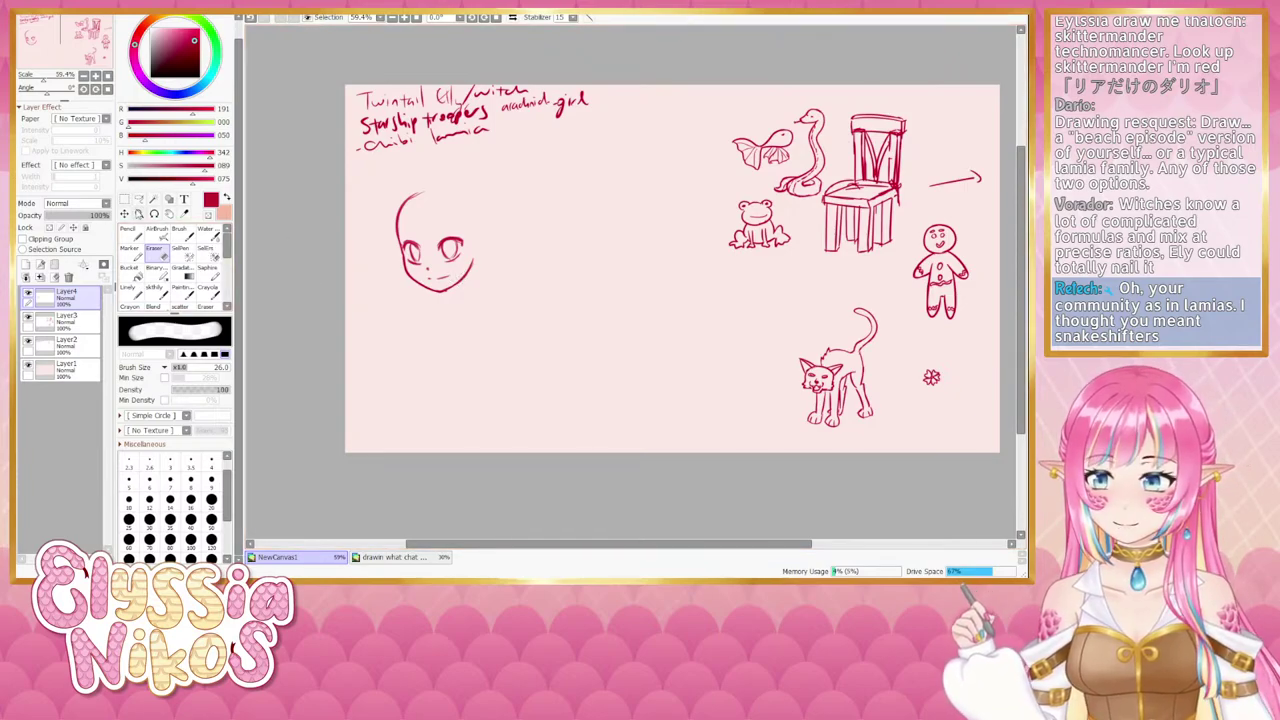
{"action": "left_click", "coordinate": [125, 213]}
{"action": "left_click", "coordinate": [154, 253]}
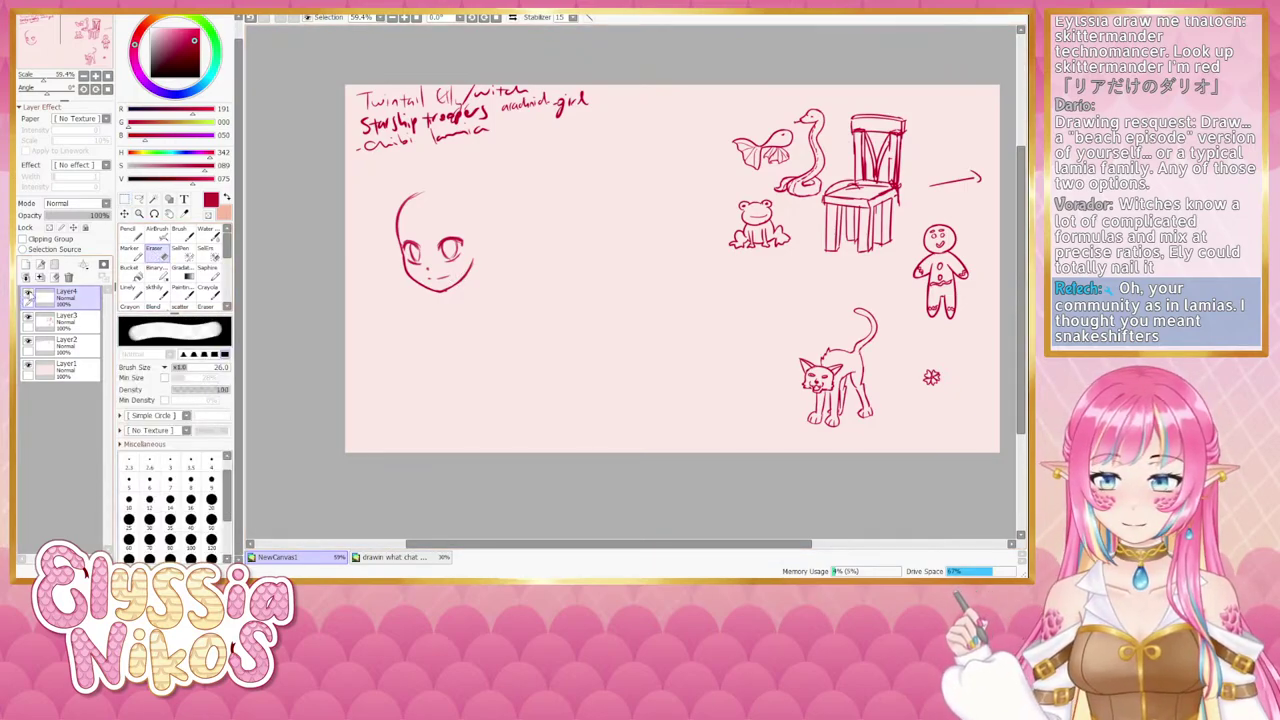
{"action": "left_click", "coordinate": [28, 293]}
{"action": "left_click", "coordinate": [28, 293]}
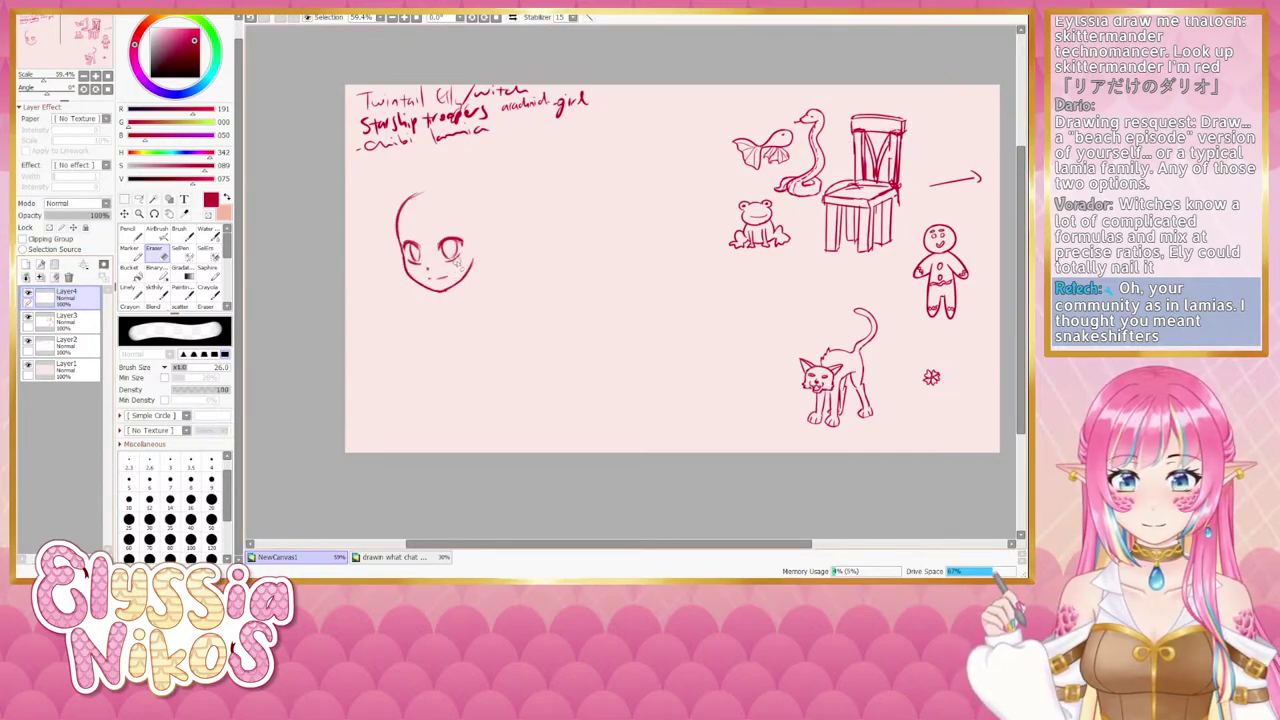
Draw both sides of the witch's neck below the chin on Layer4 with the size 10 brush, redoing unsatisfactory strokes.
{"action": "left_click", "coordinate": [129, 290]}
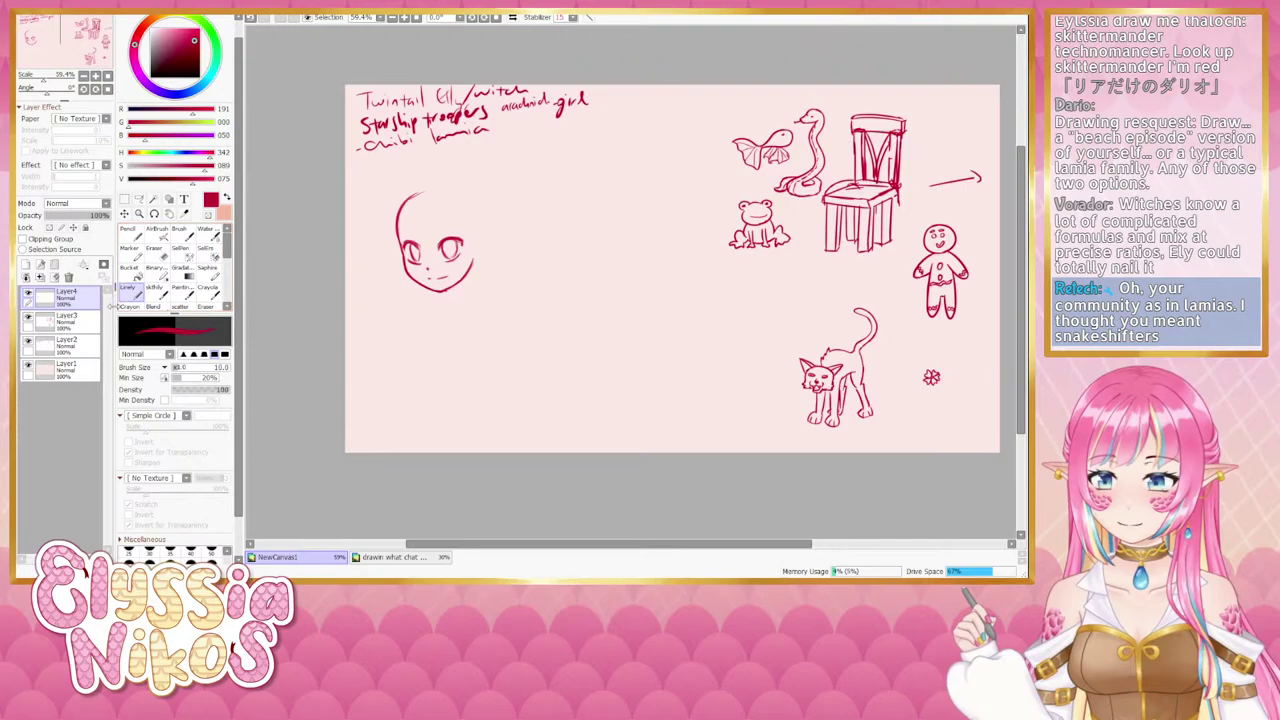
{"action": "left_click", "coordinate": [28, 293]}
{"action": "left_click", "coordinate": [28, 293]}
{"action": "left_click", "coordinate": [155, 290]}
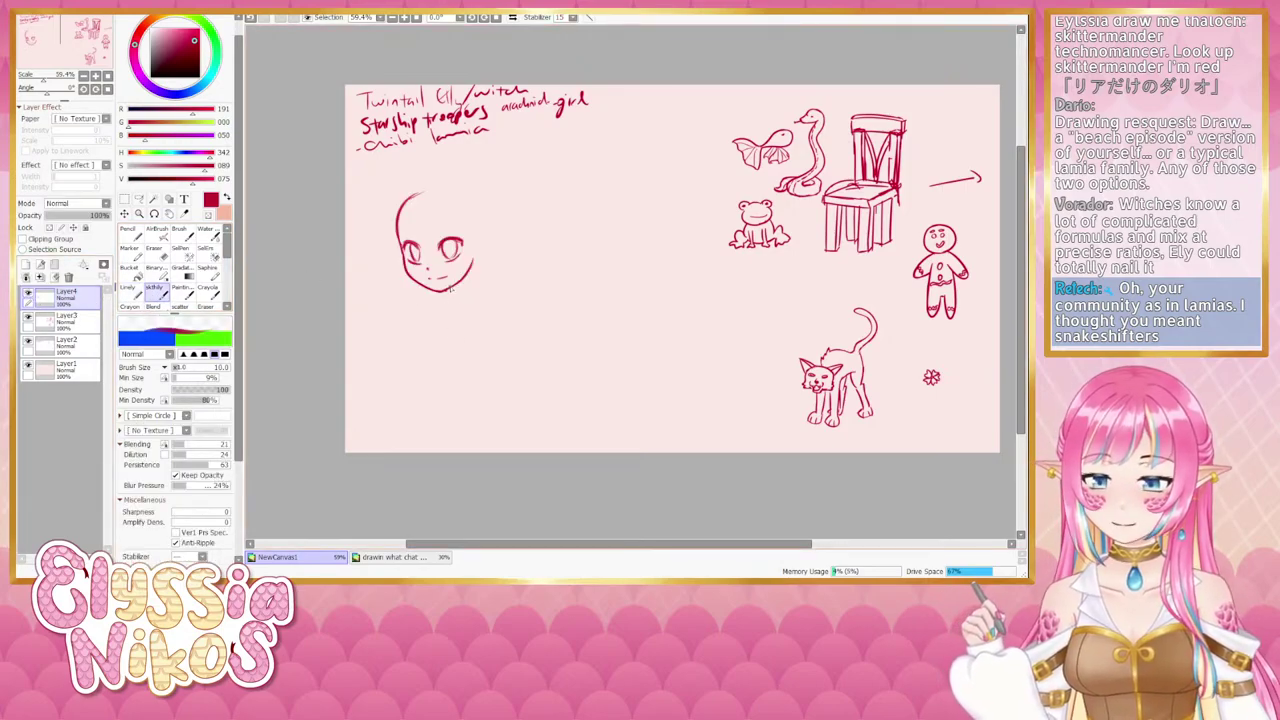
{"action": "left_click_drag", "start_coordinate": [449, 290], "coordinate": [447, 308]}
{"action": "key", "text": "ctrl+z"}
{"action": "key", "text": "ctrl+z"}
{"action": "key", "text": "ctrl+z"}
{"action": "mouse_move", "coordinate": [475, 260]}
{"action": "left_mouse_down"}
{"action": "mouse_move", "coordinate": [478, 311]}
{"action": "mouse_move", "coordinate": [444, 310]}
{"action": "left_mouse_up"}
{"action": "key", "text": "ctrl+z"}
{"action": "key", "text": "ctrl+z"}
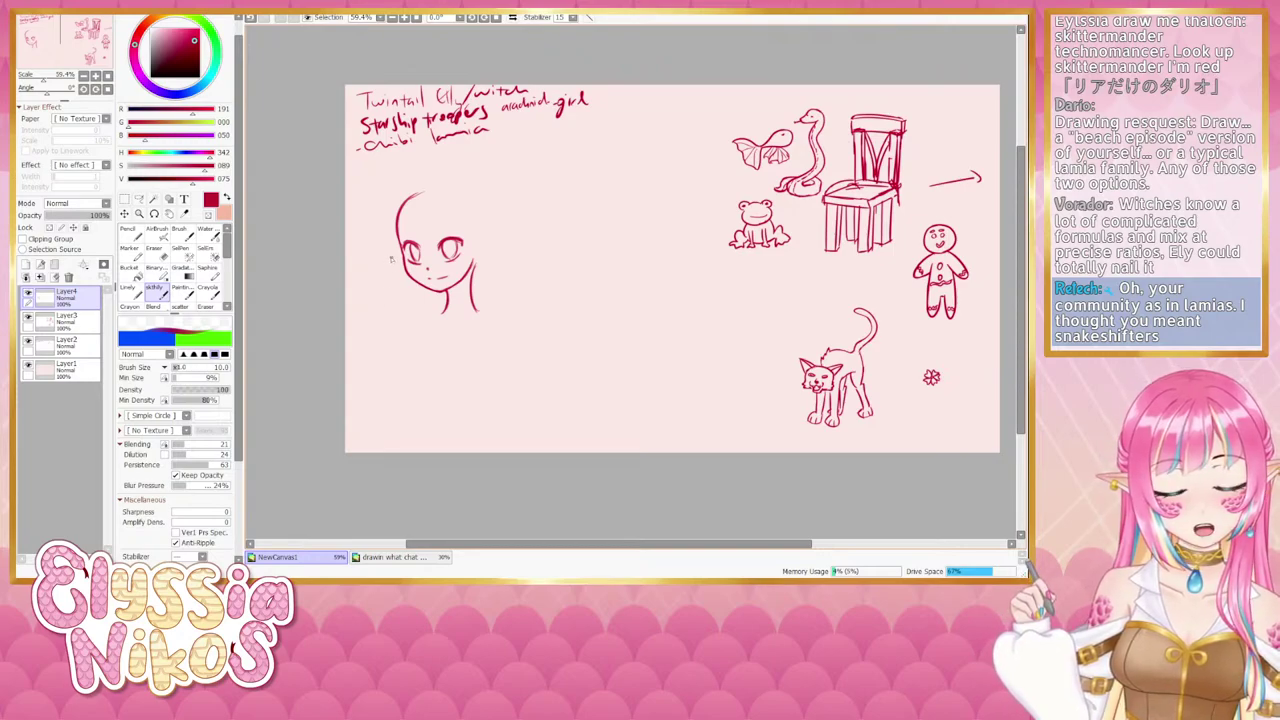
Compare the page with Layer4 hidden and shown, and try an extra line in the witch's larger eye.
{"action": "left_click_drag", "start_coordinate": [543, 313], "coordinate": [531, 318]}
{"action": "left_click", "coordinate": [29, 294]}
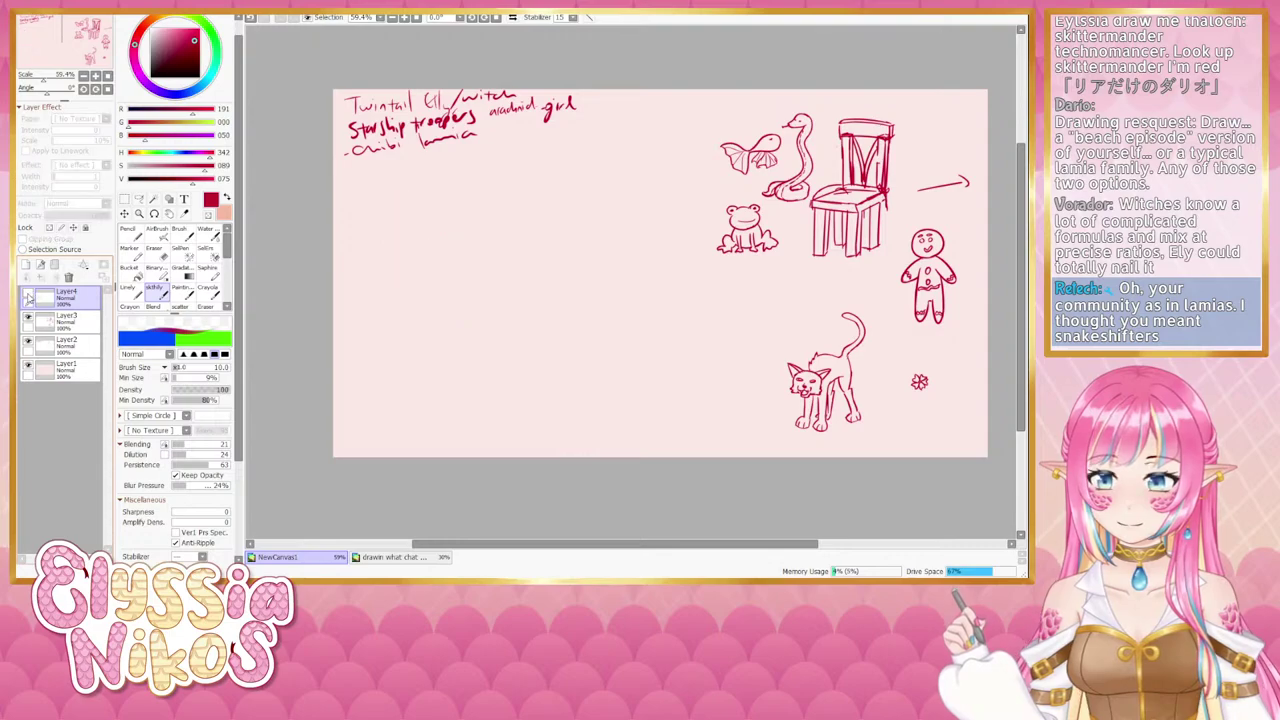
{"action": "left_click", "coordinate": [29, 294]}
{"action": "left_click_drag", "start_coordinate": [420, 287], "coordinate": [422, 264]}
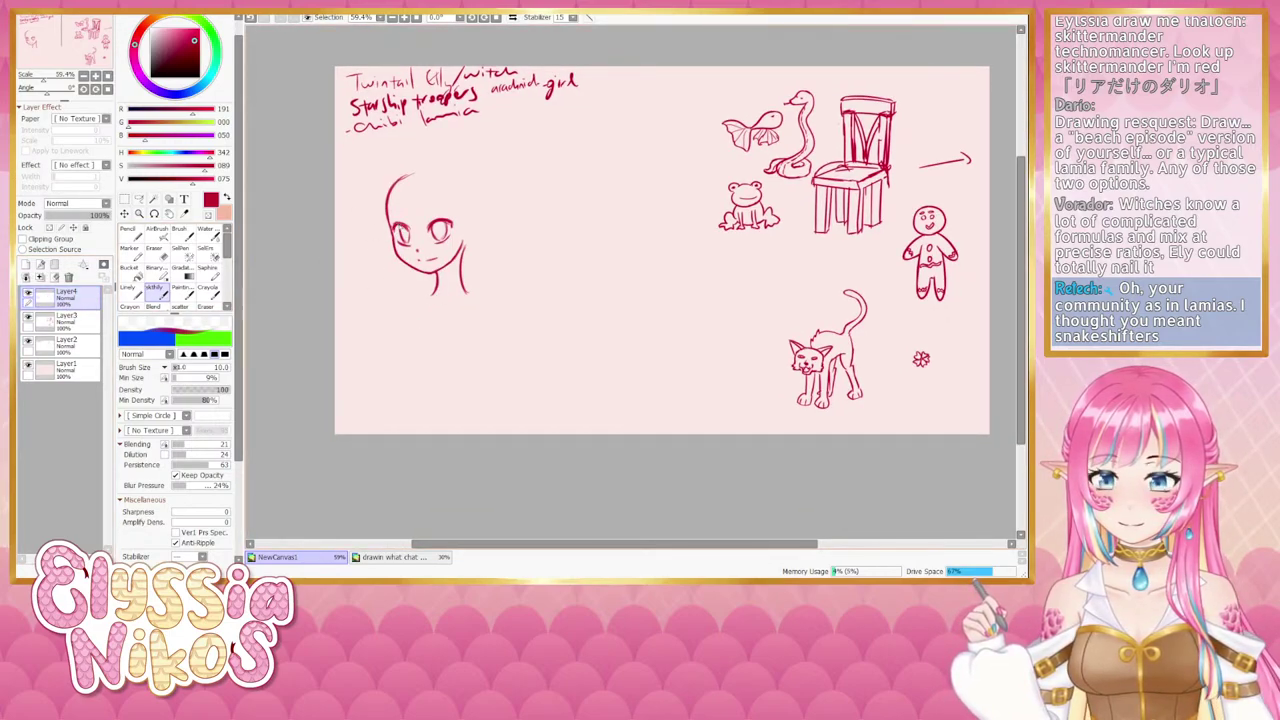
{"action": "left_click", "coordinate": [29, 293]}
{"action": "left_click", "coordinate": [29, 293]}
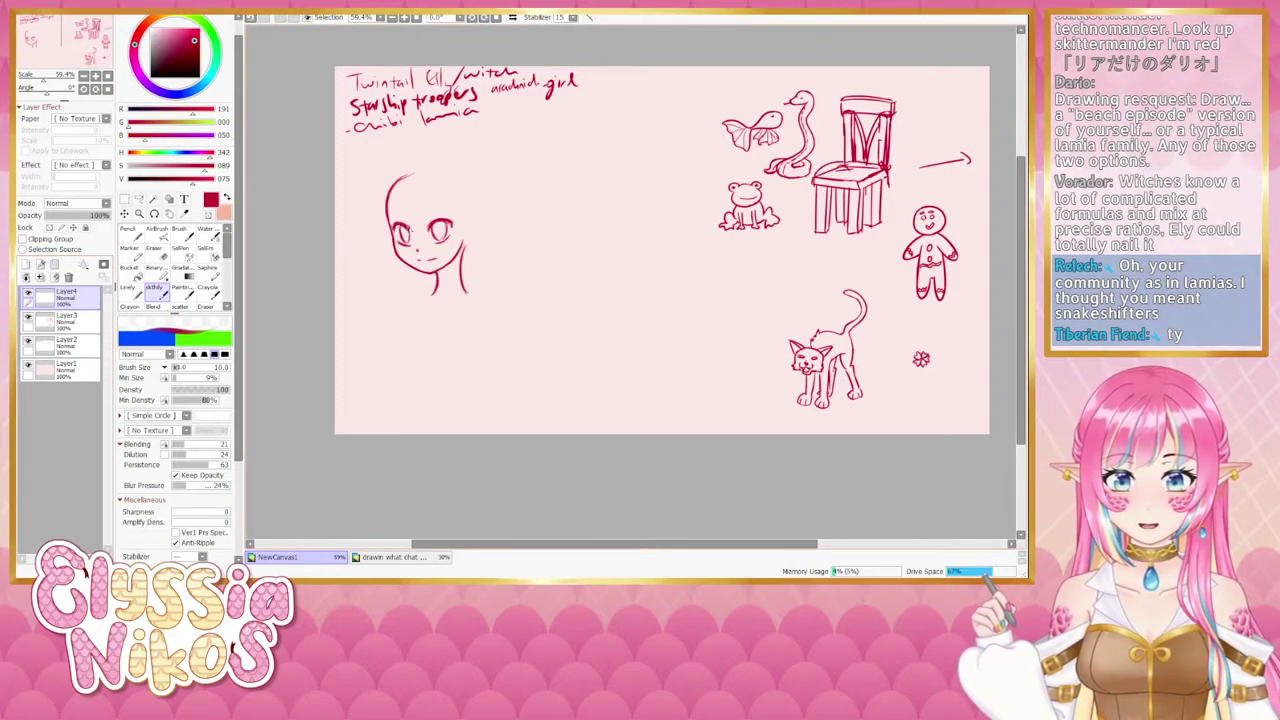
{"action": "left_click_drag", "start_coordinate": [440, 220], "coordinate": [451, 229]}
{"action": "key", "text": "ctrl+z"}
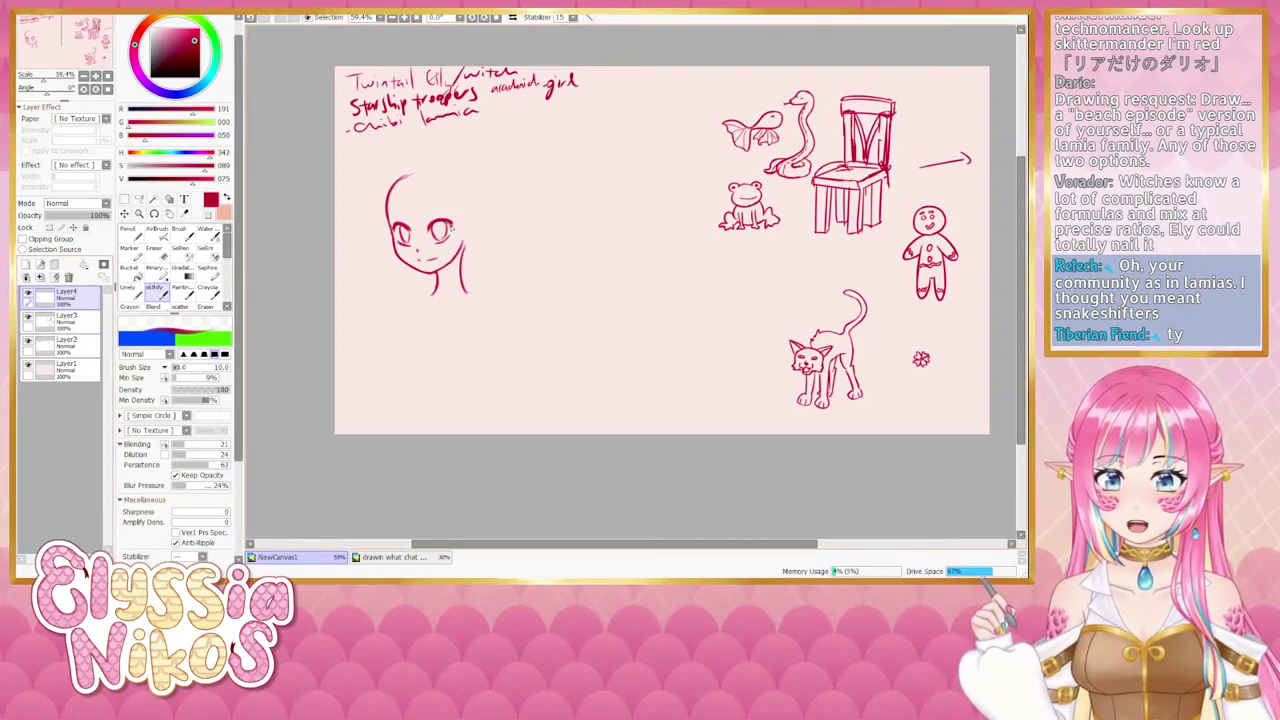
Draw small scale markings on both of the witch's cheeks on Layer3, extending them toward the temple.
{"action": "left_click", "coordinate": [42, 319]}
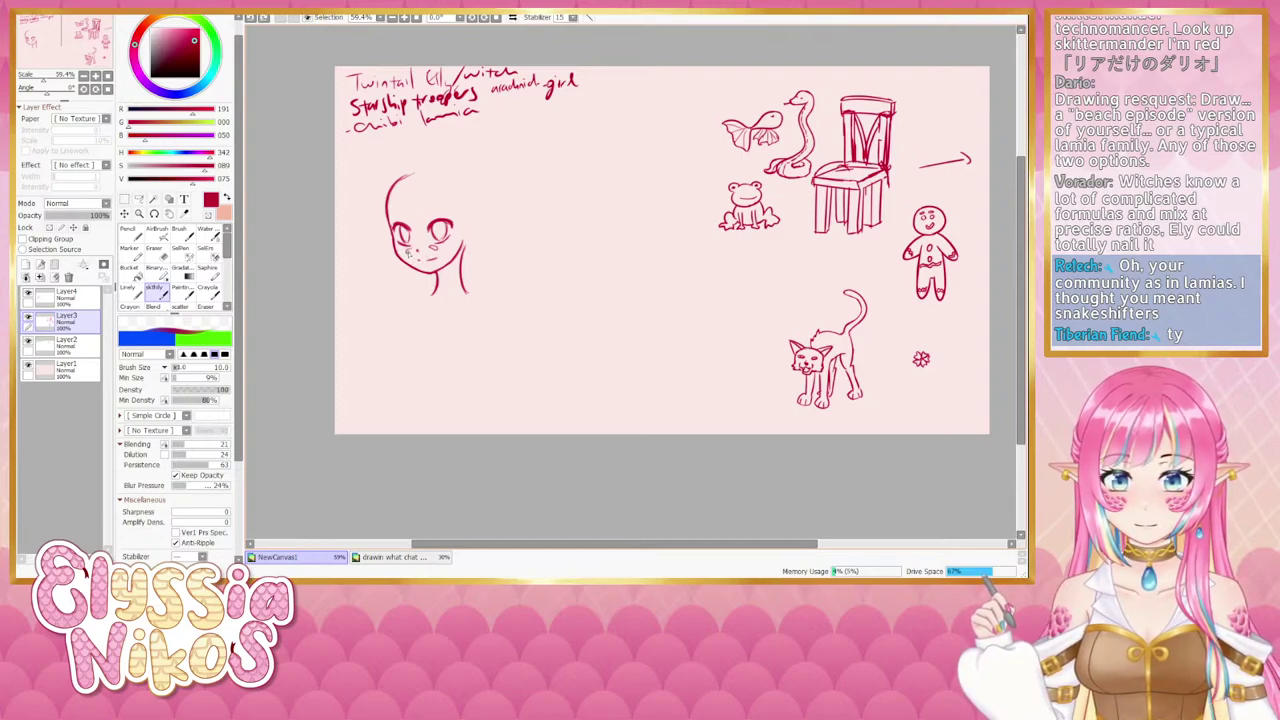
{"action": "left_click_drag", "start_coordinate": [406, 248], "coordinate": [402, 250]}
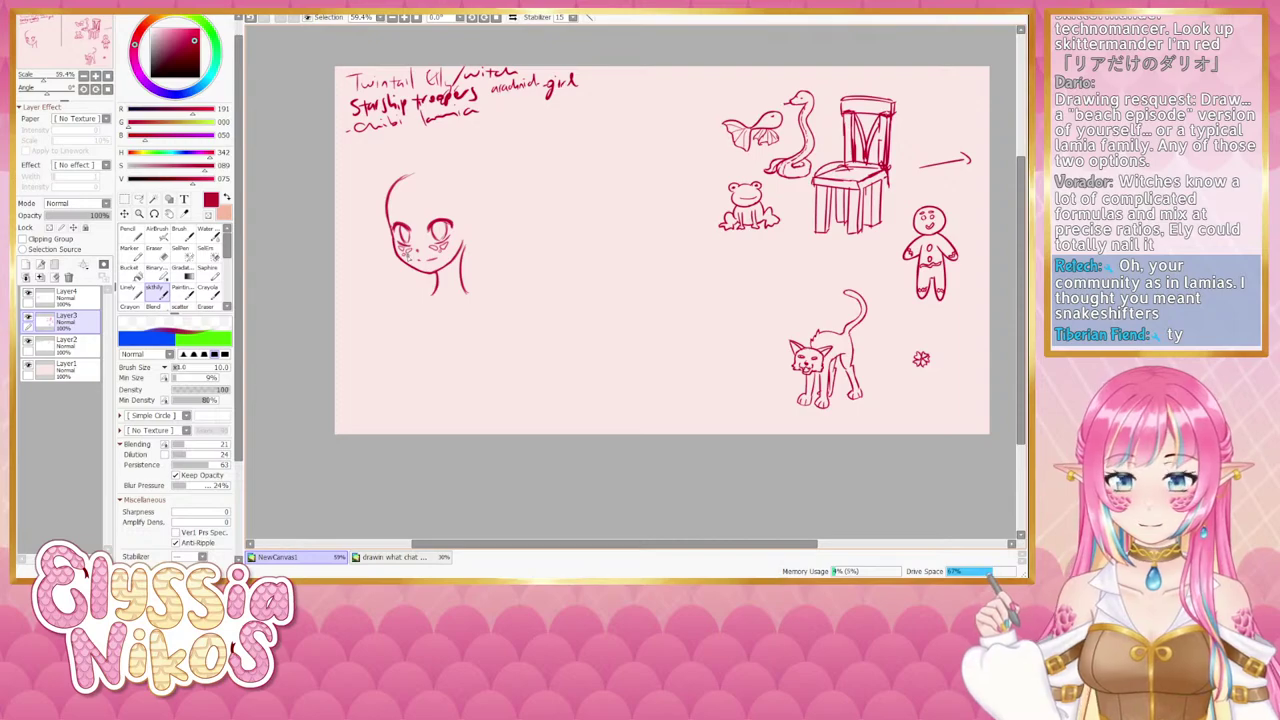
{"action": "left_click_drag", "start_coordinate": [448, 247], "coordinate": [445, 254]}
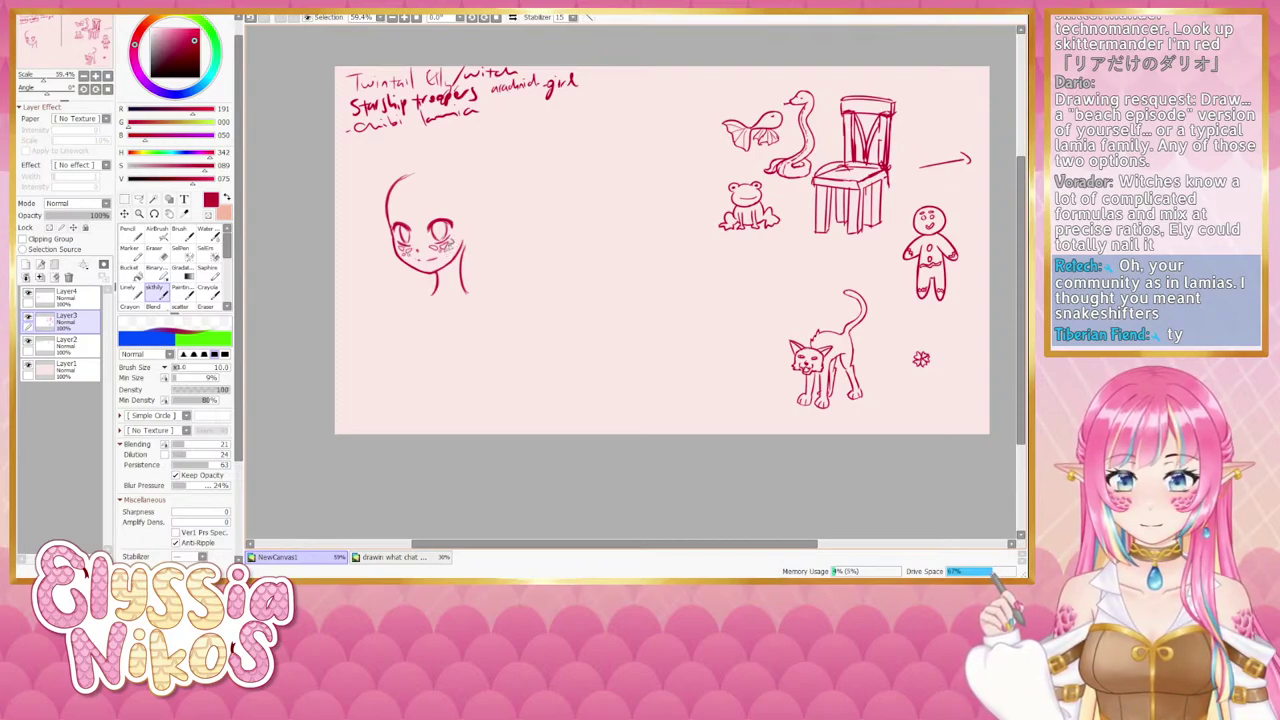
{"action": "left_click_drag", "start_coordinate": [452, 242], "coordinate": [452, 250]}
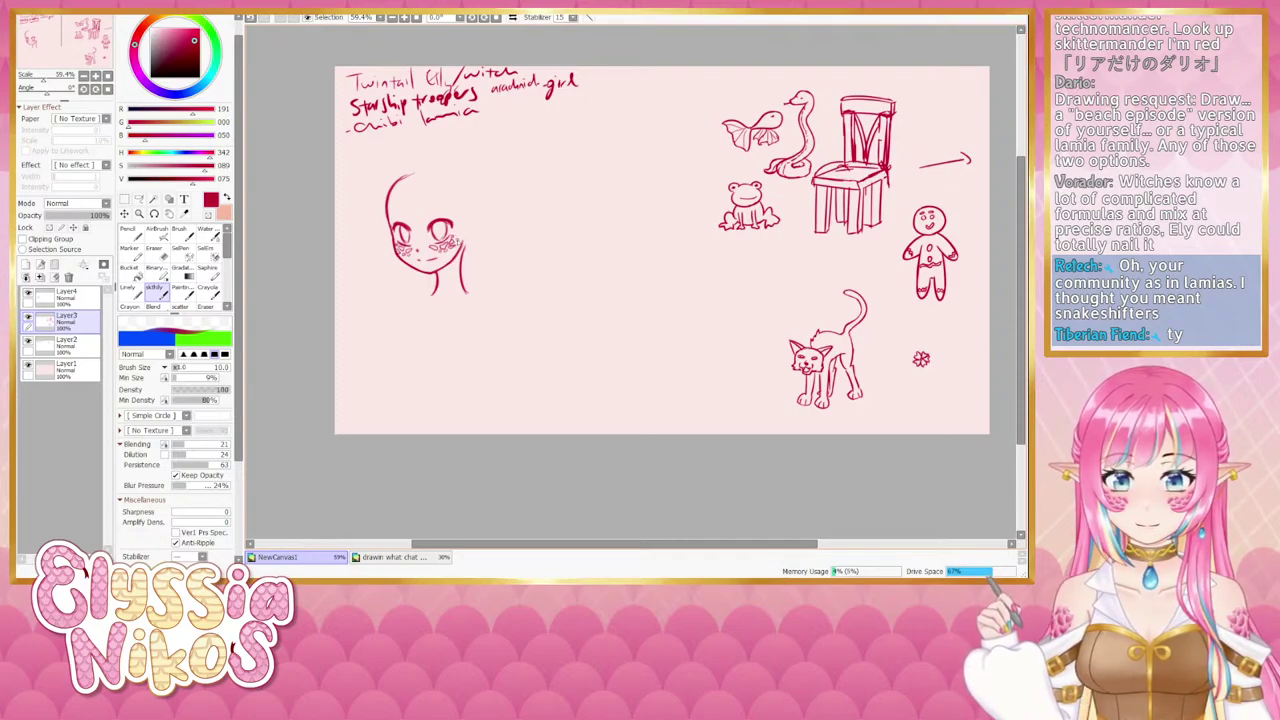
{"action": "left_click_drag", "start_coordinate": [454, 244], "coordinate": [458, 242]}
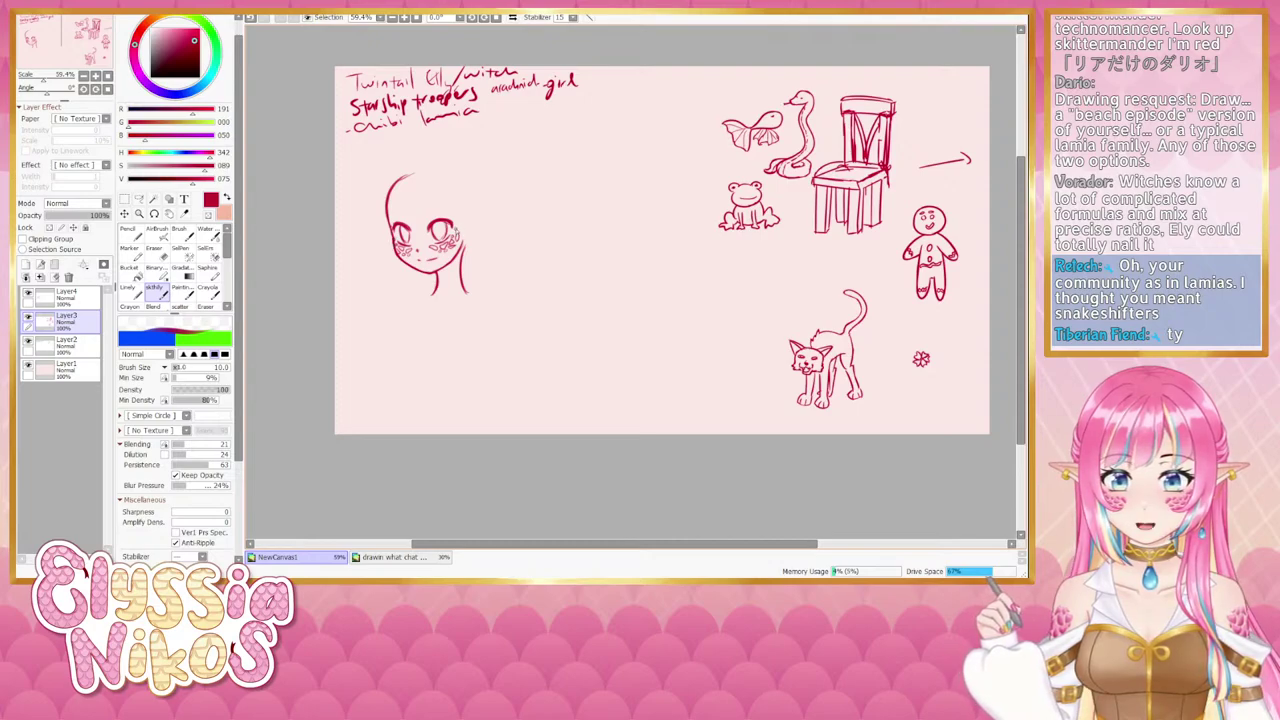
Draw a long pointed elf ear on the side of the witch's head on Layer4, redoing unsatisfactory strokes.
{"action": "left_click_drag", "start_coordinate": [462, 273], "coordinate": [467, 274]}
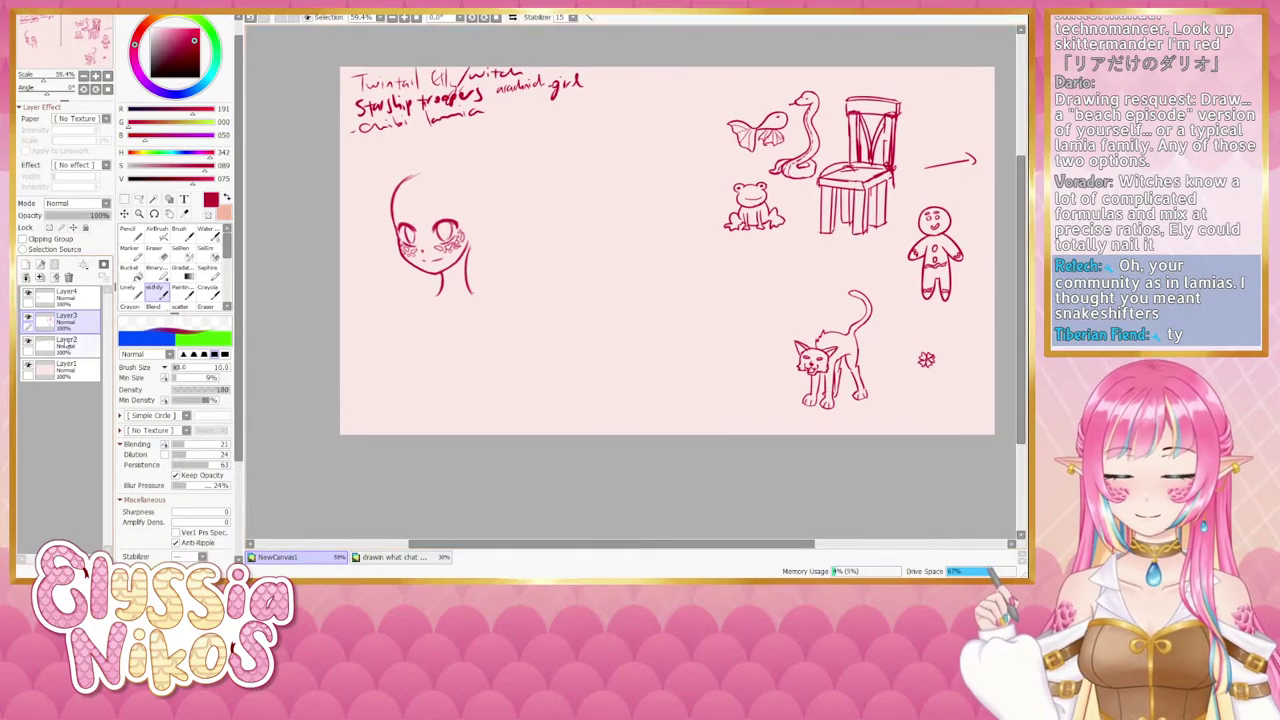
{"action": "left_click", "coordinate": [28, 295]}
{"action": "left_click", "coordinate": [28, 295]}
{"action": "left_click", "coordinate": [68, 297]}
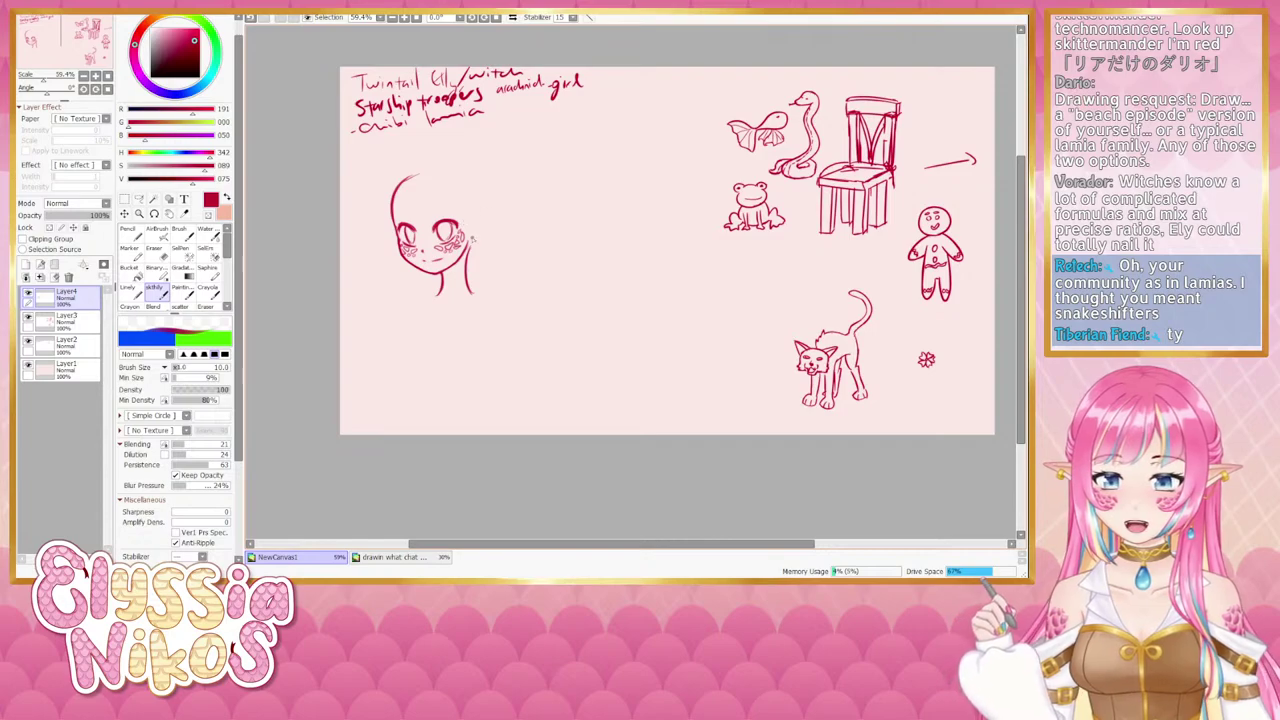
{"action": "mouse_move", "coordinate": [472, 216]}
{"action": "left_mouse_down"}
{"action": "mouse_move", "coordinate": [508, 207]}
{"action": "mouse_move", "coordinate": [499, 214]}
{"action": "left_mouse_up"}
{"action": "key", "text": "ctrl+z"}
{"action": "key", "text": "ctrl+z"}
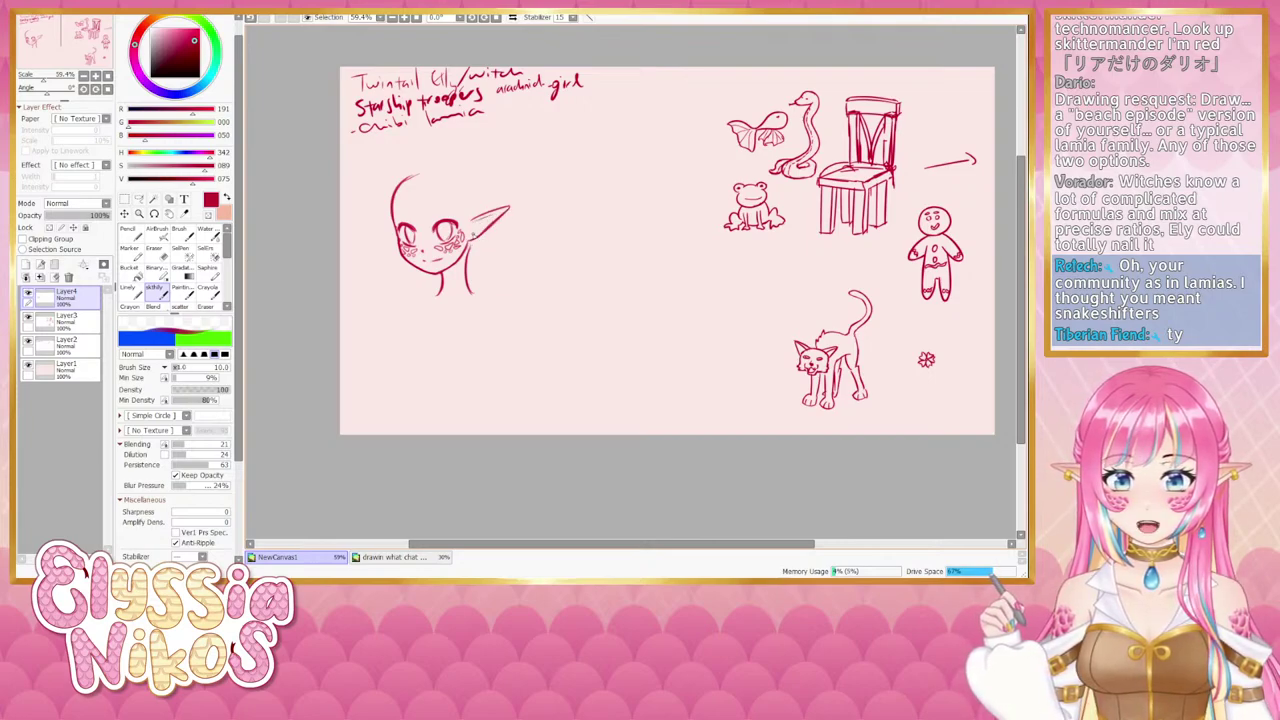
Trim the lower edge of the elf ear with the Eraser at size 12, and return to the size 10 brush.
{"action": "left_click", "coordinate": [157, 256]}
{"action": "right_click", "coordinate": [516, 216]}
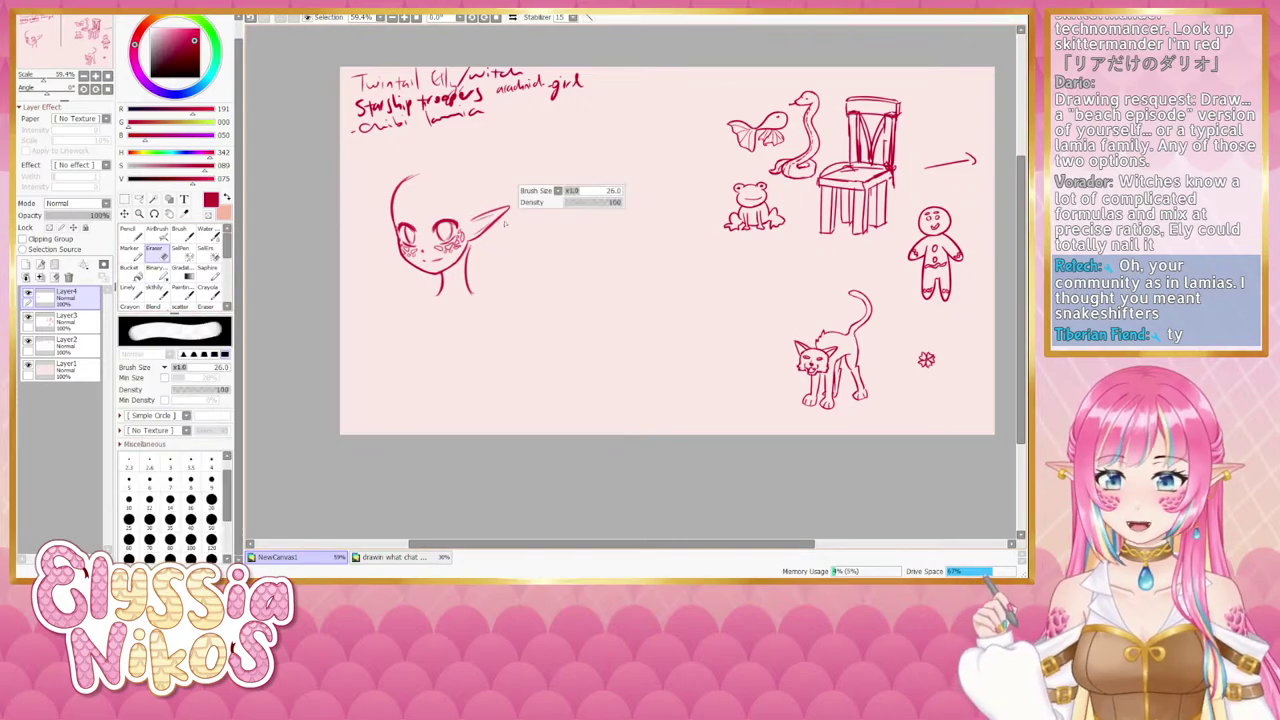
{"action": "mouse_move", "coordinate": [506, 223]}
{"action": "left_mouse_down"}
{"action": "mouse_move", "coordinate": [494, 222]}
{"action": "mouse_move", "coordinate": [510, 220]}
{"action": "left_mouse_up"}
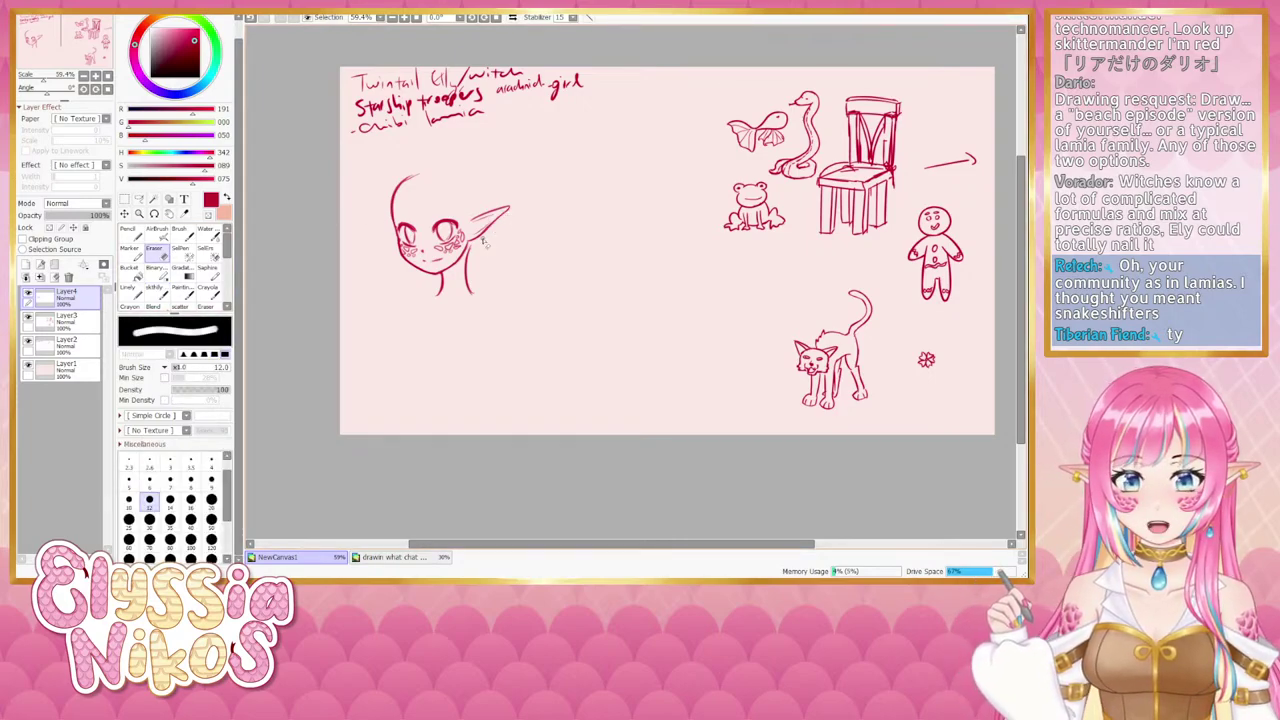
{"action": "left_click", "coordinate": [153, 289]}
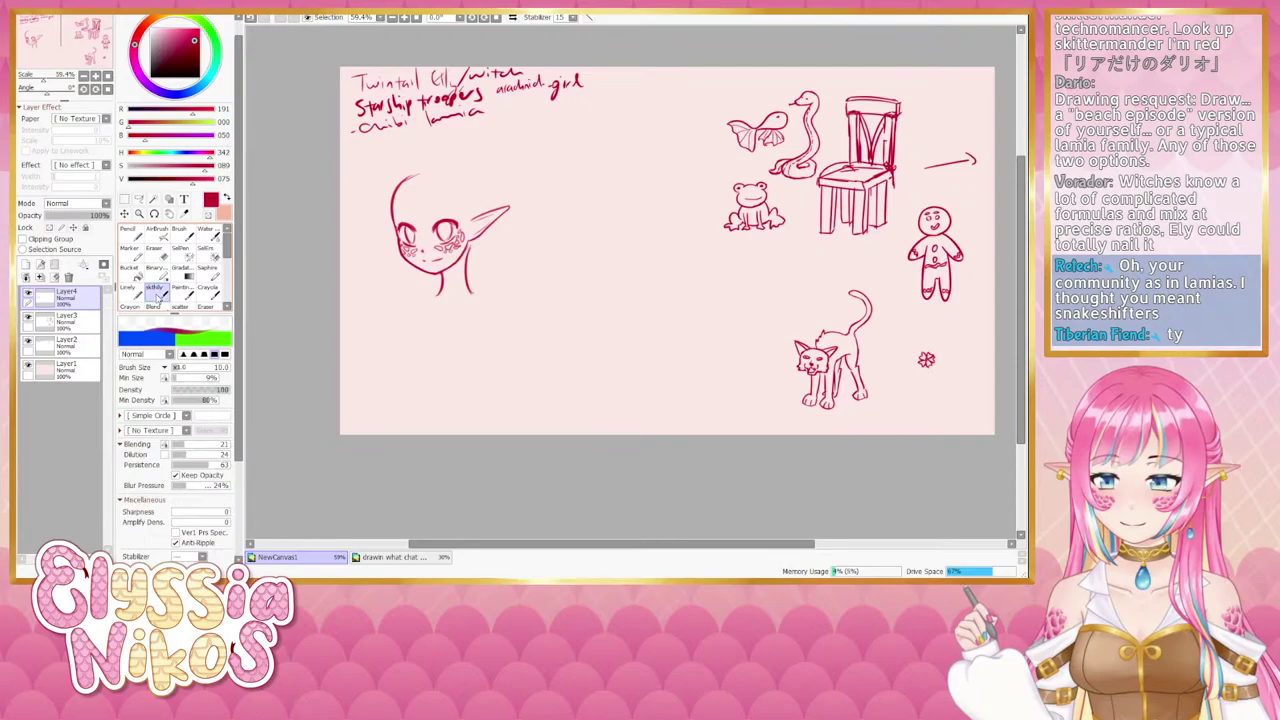
Check the witch's face and ear by toggling Layer4 and viewing the canvas mirrored.
{"action": "left_click", "coordinate": [27, 292]}
{"action": "left_click", "coordinate": [27, 292]}
{"action": "left_click_drag", "start_coordinate": [427, 246], "coordinate": [422, 231]}
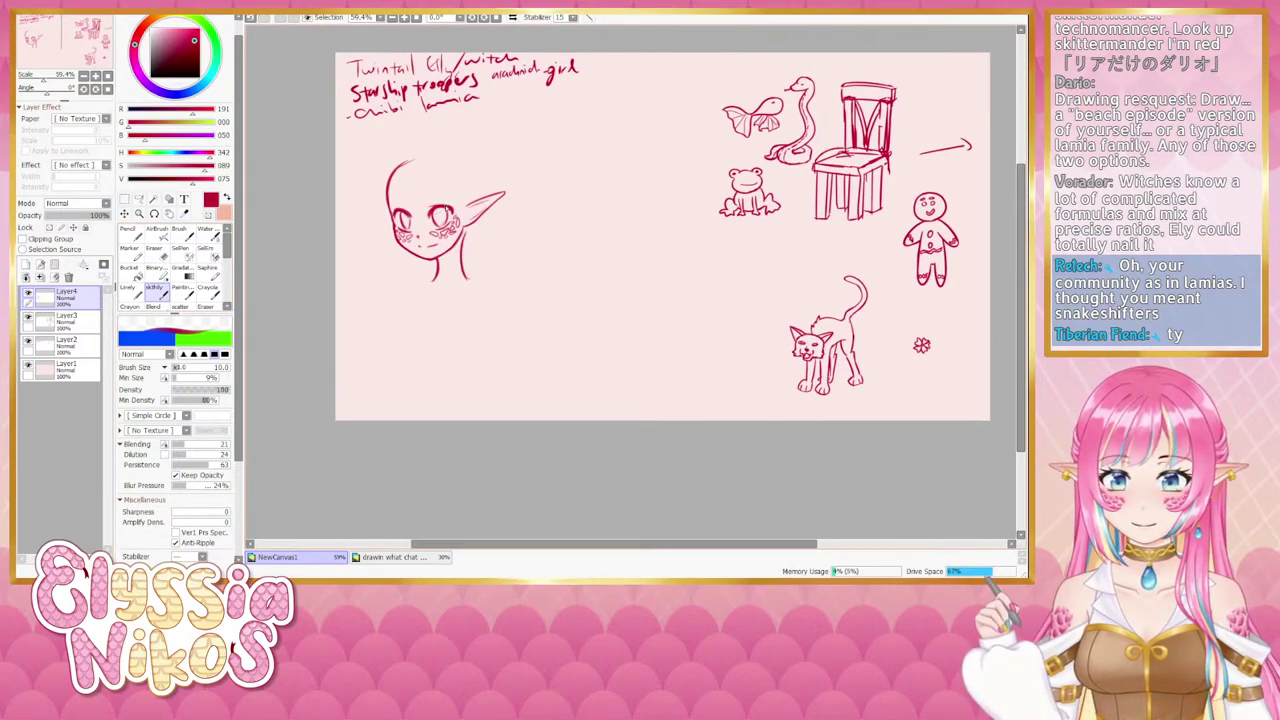
{"action": "left_click", "coordinate": [512, 19]}
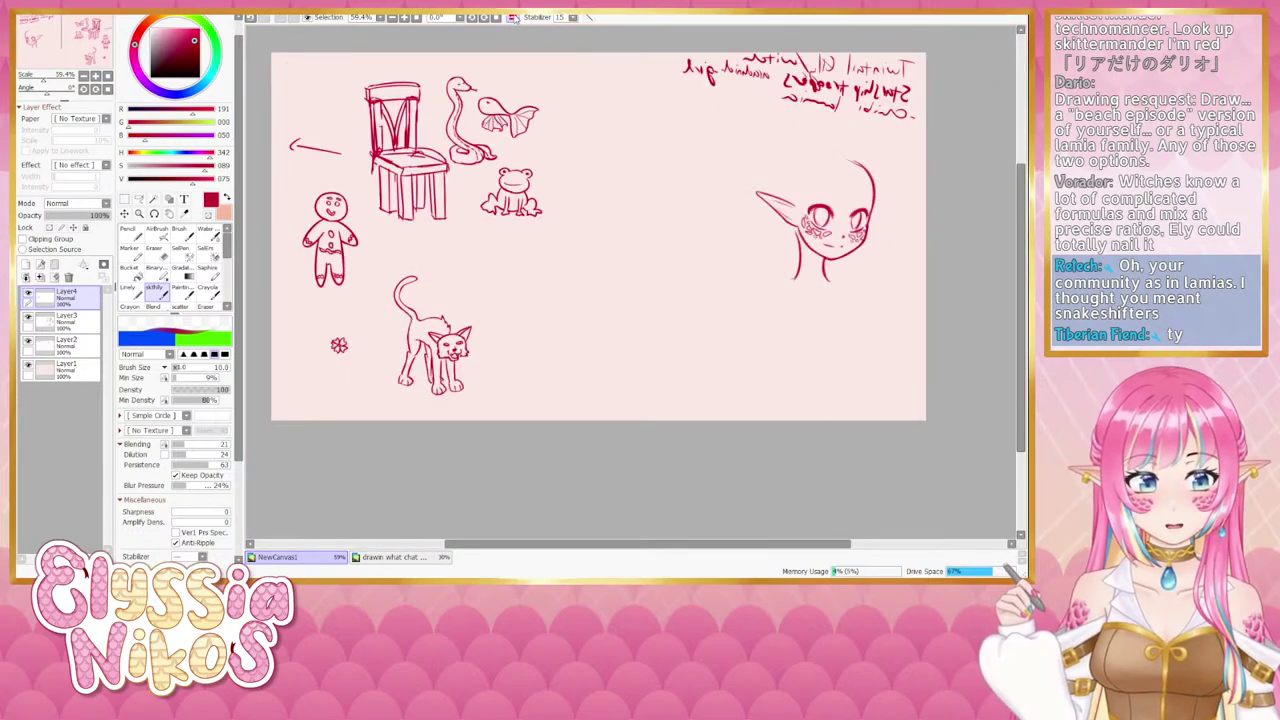
{"action": "left_click", "coordinate": [512, 19]}
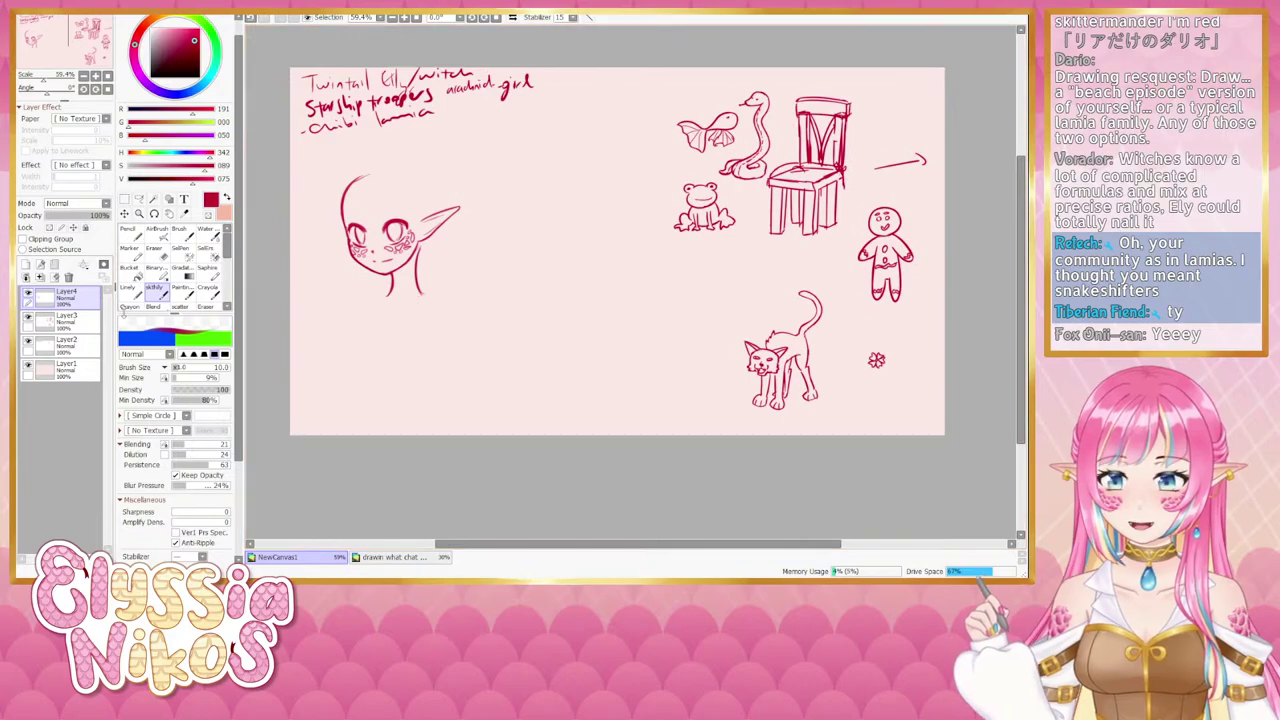
Sketch the first curved fringe locks over the witch's forehead on Layer3, redoing strokes as needed.
{"action": "left_click", "coordinate": [27, 317]}
{"action": "left_click", "coordinate": [27, 317]}
{"action": "left_click", "coordinate": [66, 316]}
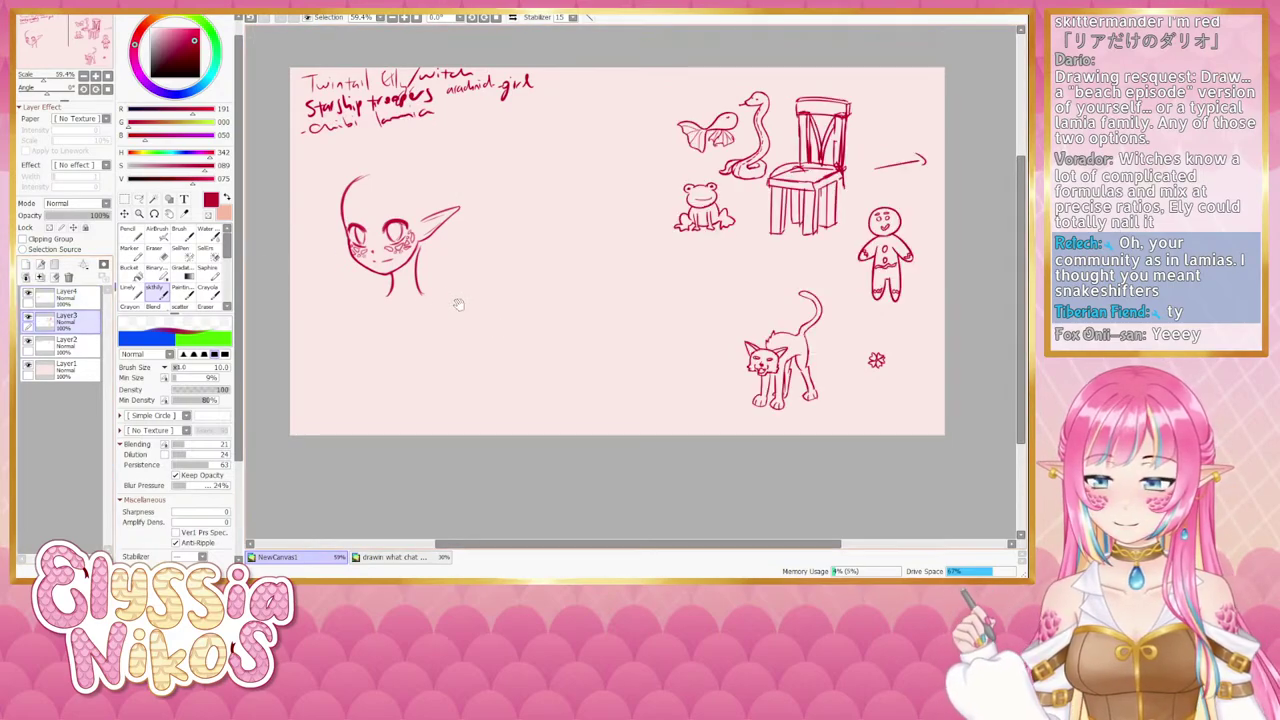
{"action": "left_click_drag", "start_coordinate": [457, 304], "coordinate": [450, 302]}
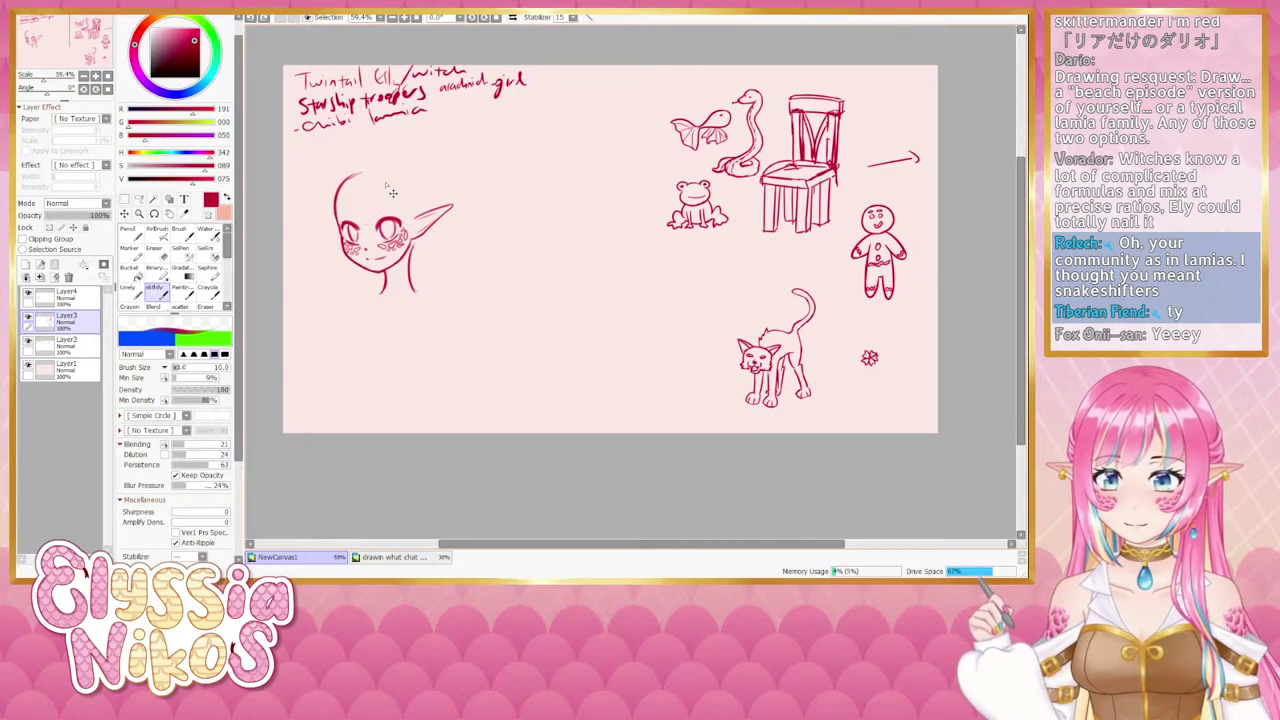
{"action": "mouse_move", "coordinate": [384, 175]}
{"action": "left_mouse_down"}
{"action": "mouse_move", "coordinate": [386, 212]}
{"action": "mouse_move", "coordinate": [349, 216]}
{"action": "mouse_move", "coordinate": [358, 228]}
{"action": "left_mouse_up"}
{"action": "key", "text": "ctrl+z"}
{"action": "key", "text": "ctrl+z"}
{"action": "key", "text": "ctrl+z"}
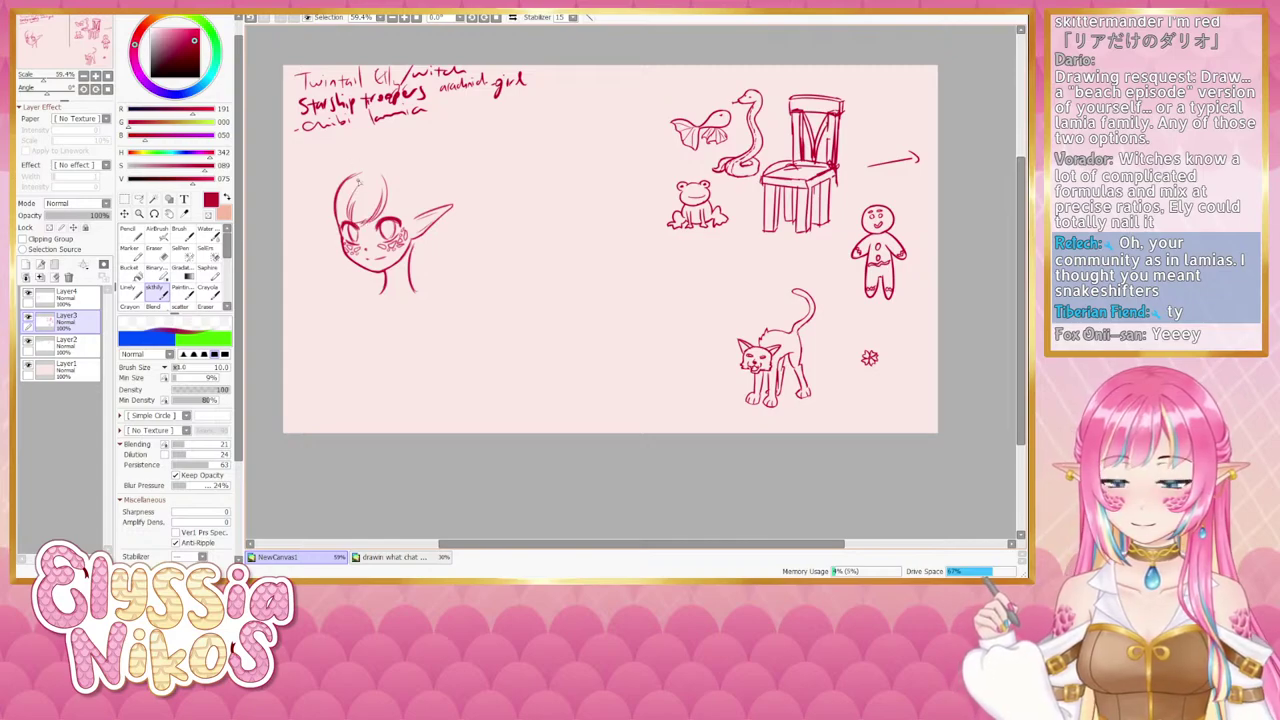
Extend the fringe from the crown down past the forehead on the side away from the ear.
{"action": "left_click_drag", "start_coordinate": [357, 175], "coordinate": [338, 204]}
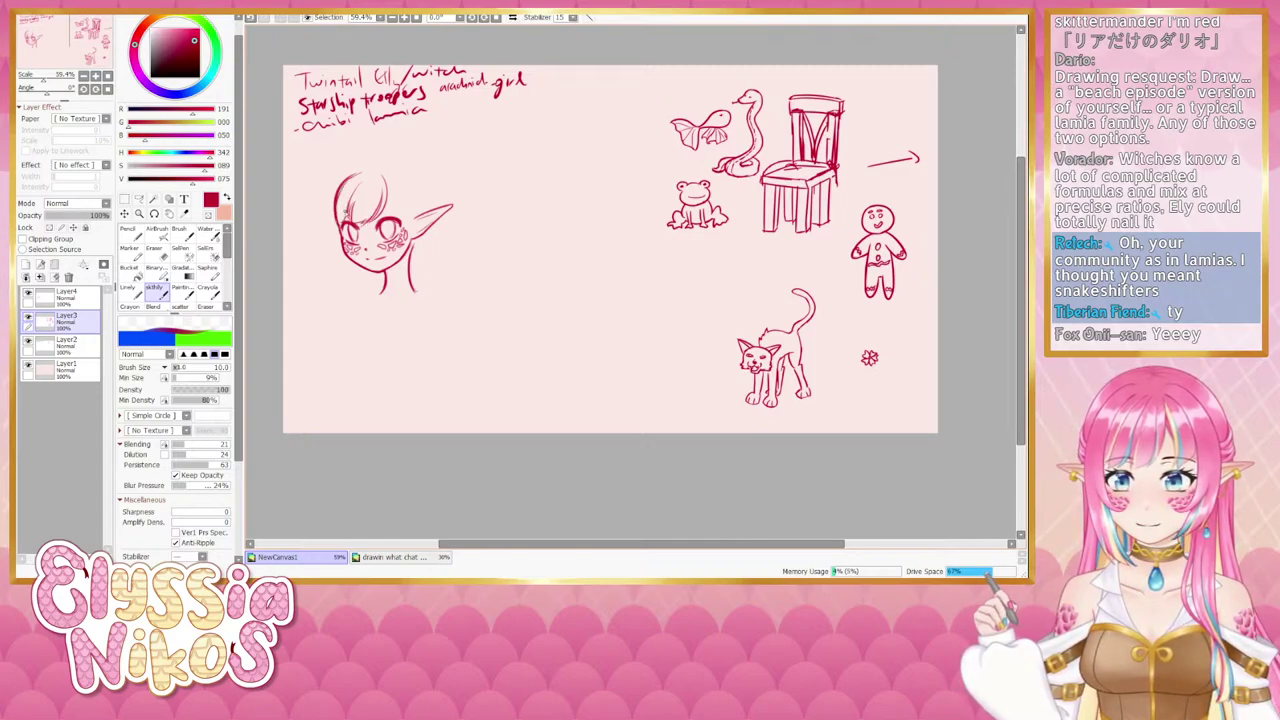
{"action": "left_click_drag", "start_coordinate": [362, 174], "coordinate": [330, 224]}
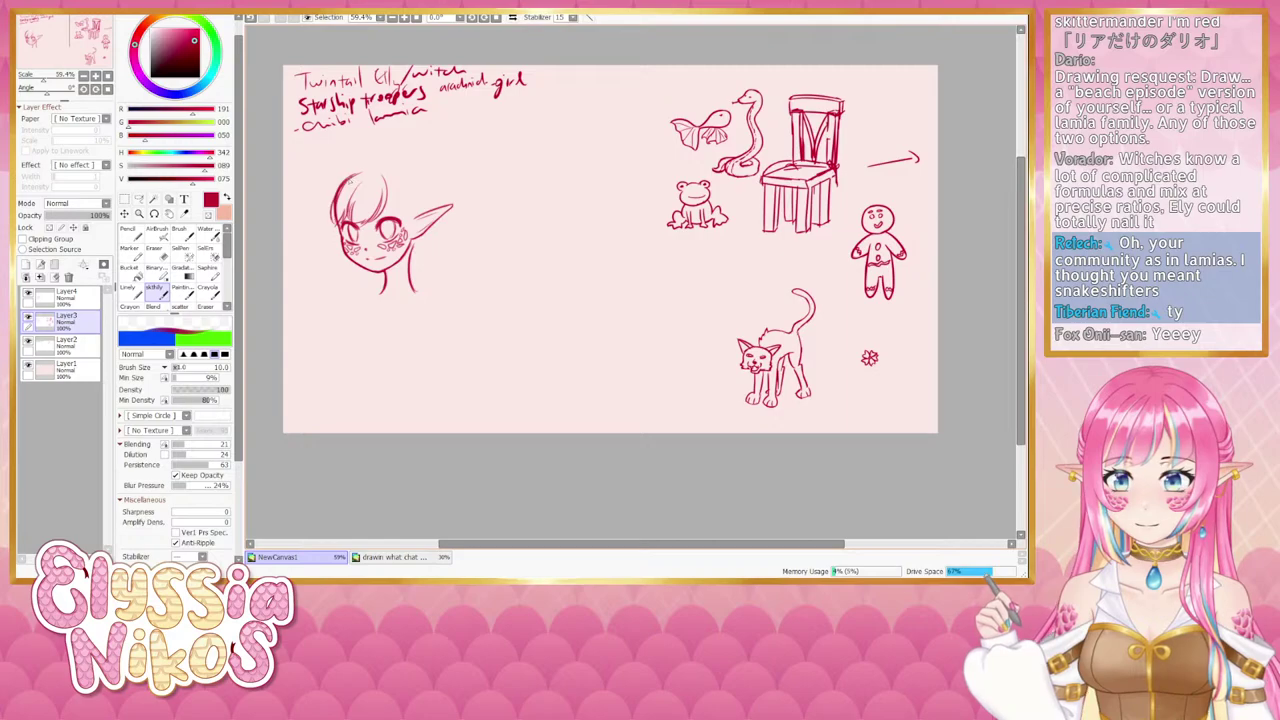
{"action": "left_click_drag", "start_coordinate": [353, 173], "coordinate": [326, 219]}
{"action": "key", "text": "ctrl+z"}
{"action": "left_click_drag", "start_coordinate": [352, 174], "coordinate": [325, 222]}
{"action": "key", "text": "ctrl+z"}
{"action": "key", "text": "ctrl+z"}
{"action": "key", "text": "ctrl+z"}
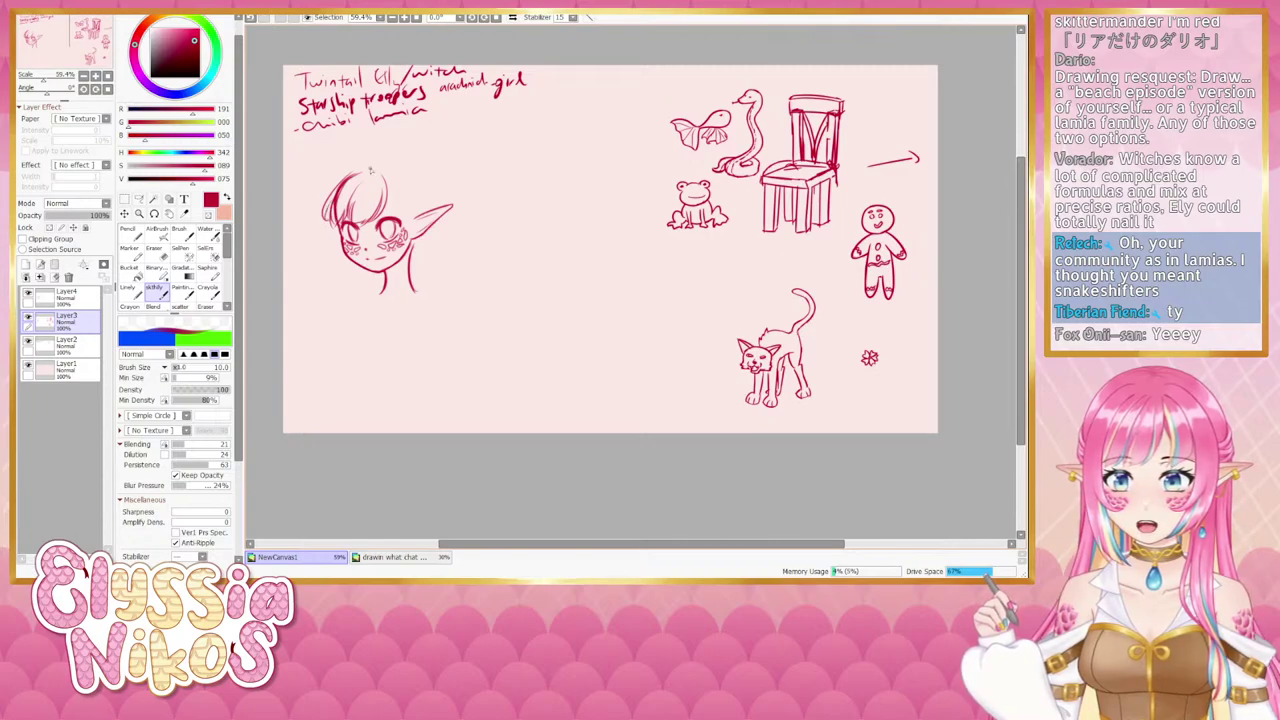
Sketch the hair outline from the crown over the head toward the elf ear, reworking the strokes repeatedly.
{"action": "key", "text": "ctrl+z"}
{"action": "mouse_move", "coordinate": [371, 168]}
{"action": "left_mouse_down"}
{"action": "mouse_move", "coordinate": [326, 201]}
{"action": "mouse_move", "coordinate": [375, 175]}
{"action": "mouse_move", "coordinate": [348, 206]}
{"action": "mouse_move", "coordinate": [332, 198]}
{"action": "mouse_move", "coordinate": [354, 167]}
{"action": "mouse_move", "coordinate": [406, 200]}
{"action": "mouse_move", "coordinate": [398, 182]}
{"action": "mouse_move", "coordinate": [420, 180]}
{"action": "mouse_move", "coordinate": [427, 212]}
{"action": "left_mouse_up"}
{"action": "key", "text": "ctrl+z"}
{"action": "key", "text": "ctrl+z"}
{"action": "key", "text": "ctrl+z"}
{"action": "key", "text": "ctrl+z"}
{"action": "key", "text": "ctrl+z"}
{"action": "key", "text": "ctrl+z"}
{"action": "key", "text": "ctrl+z"}
{"action": "key", "text": "ctrl+z"}
{"action": "key", "text": "ctrl+z"}
{"action": "left_click_drag", "start_coordinate": [390, 160], "coordinate": [428, 224]}
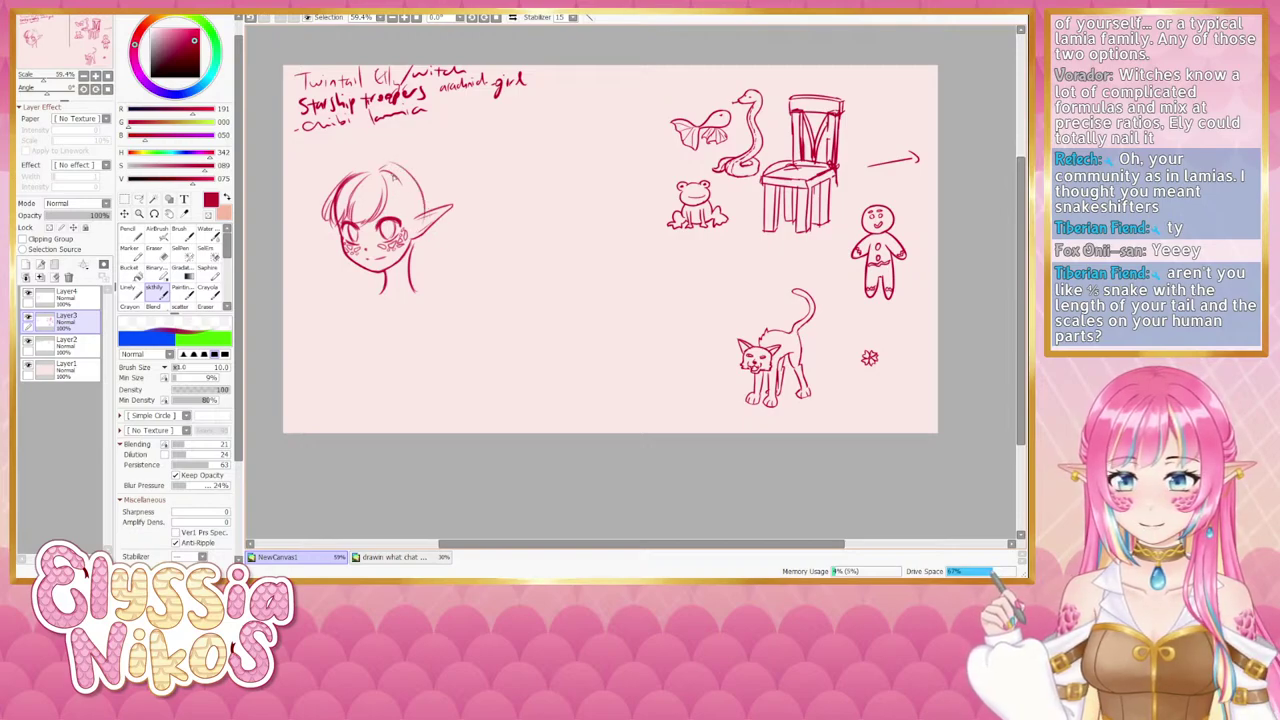
Redraw the hair as long strands falling from the crown across the ear and down beside the cheek.
{"action": "key", "text": "ctrl+z"}
{"action": "left_click_drag", "start_coordinate": [391, 163], "coordinate": [434, 240]}
{"action": "key", "text": "ctrl+z"}
{"action": "left_click_drag", "start_coordinate": [391, 163], "coordinate": [426, 252]}
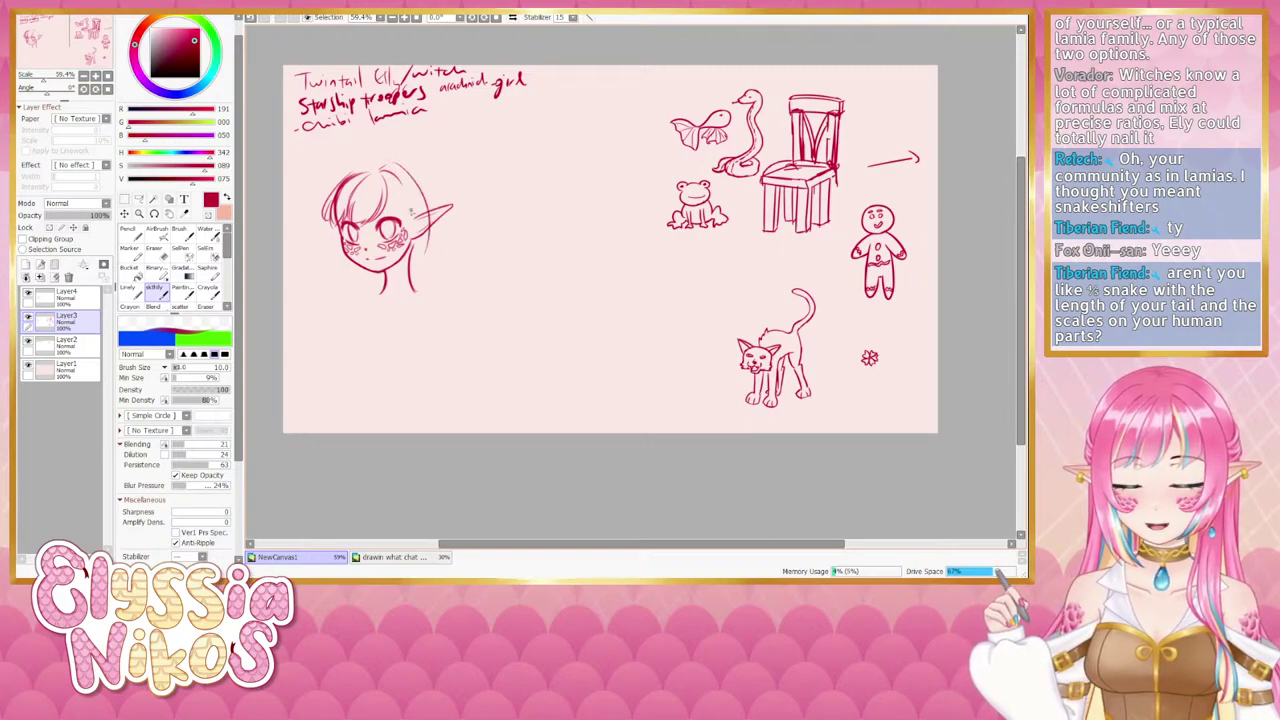
{"action": "left_click_drag", "start_coordinate": [396, 177], "coordinate": [411, 246]}
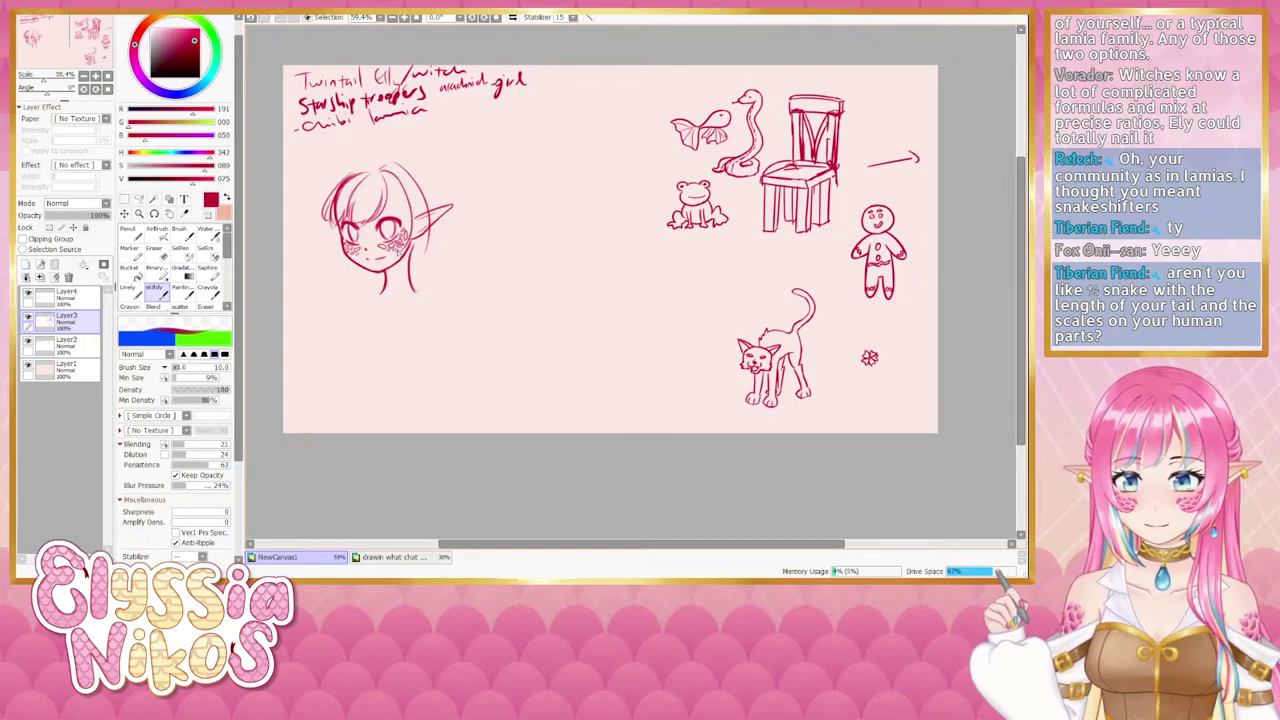
Try more strokes on the hair strand beside the cheek, undo them, and hide Layer3.
{"action": "mouse_move", "coordinate": [407, 250]}
{"action": "left_mouse_down"}
{"action": "mouse_move", "coordinate": [392, 272]}
{"action": "mouse_move", "coordinate": [410, 230]}
{"action": "left_mouse_up"}
{"action": "key", "text": "ctrl+z"}
{"action": "key", "text": "ctrl+z"}
{"action": "key", "text": "ctrl+z"}
{"action": "key", "text": "ctrl+z"}
{"action": "left_click", "coordinate": [28, 317]}
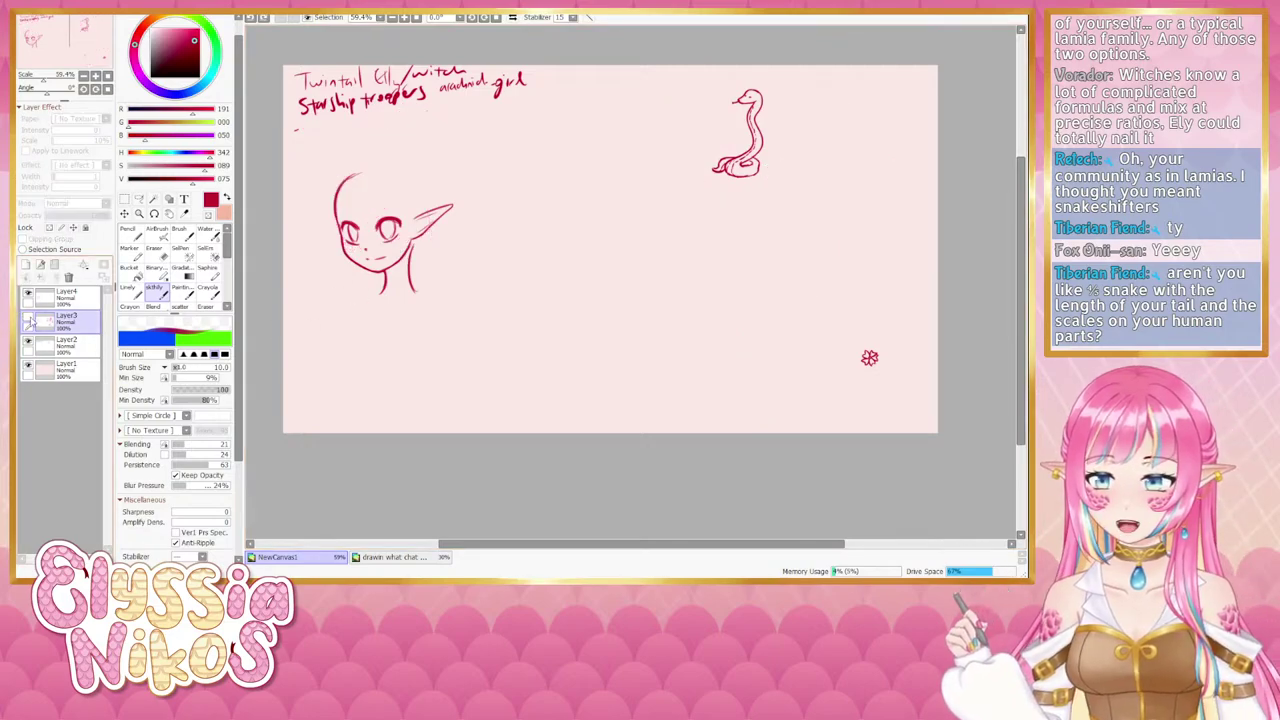
Show Layer3 again and undo the last hair stroke on the witch.
{"action": "left_click", "coordinate": [28, 317]}
{"action": "key", "text": "ctrl+z"}
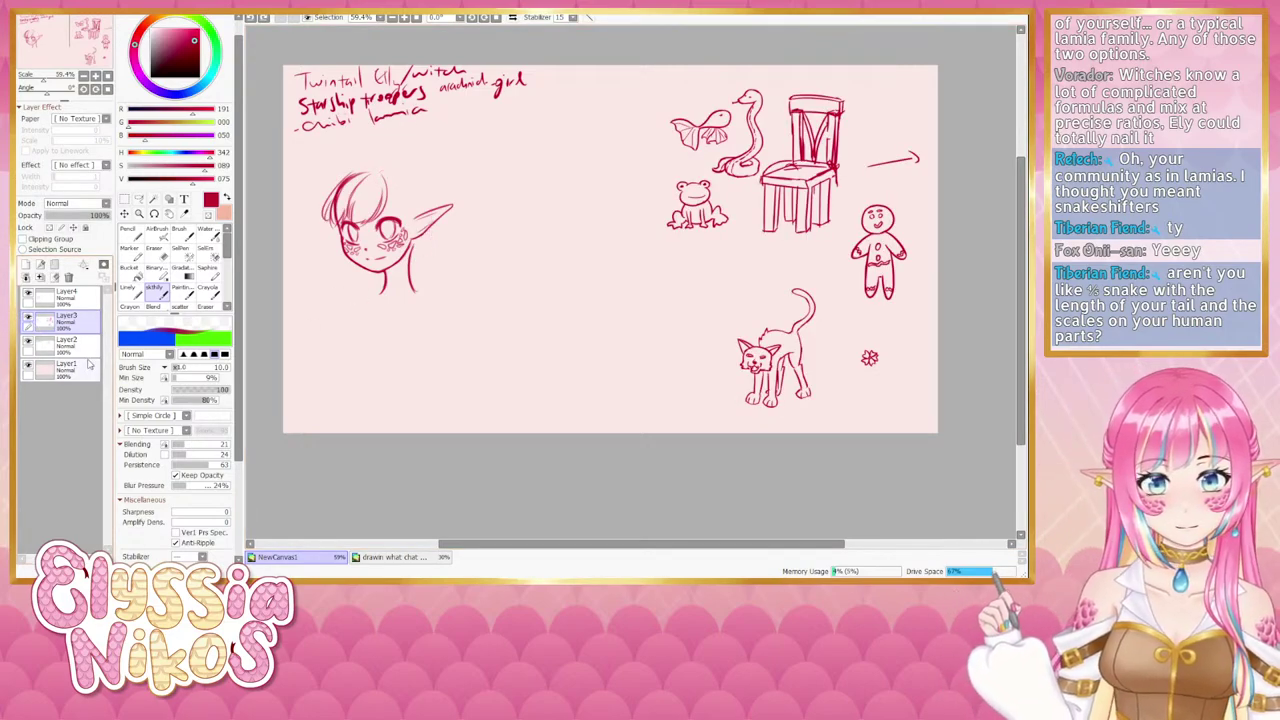
{"action": "left_click_drag", "start_coordinate": [513, 382], "coordinate": [505, 378]}
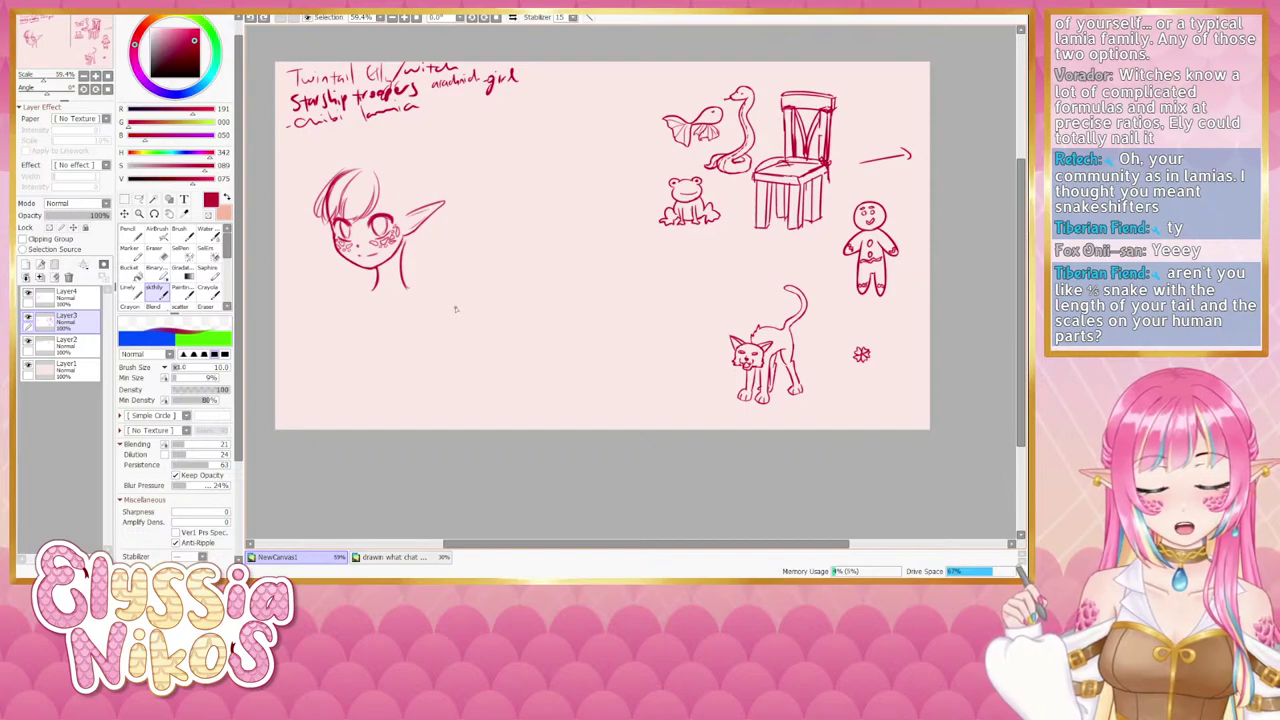
{"action": "left_click", "coordinate": [28, 293]}
{"action": "left_click", "coordinate": [28, 293]}
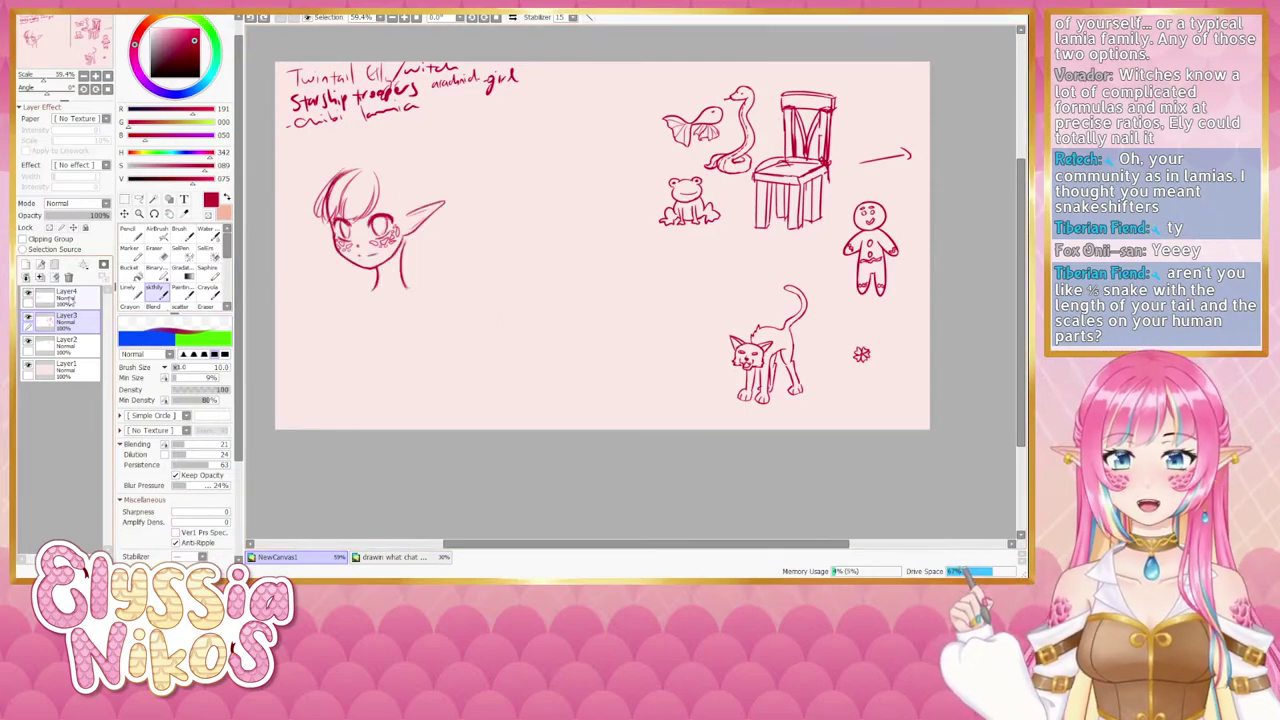
Draw a short bob of hair with a fringe on the snake's head using the Linely brush on Layer4.
{"action": "left_click", "coordinate": [72, 299]}
{"action": "left_click", "coordinate": [131, 293]}
{"action": "left_click", "coordinate": [28, 293]}
{"action": "left_click", "coordinate": [28, 293]}
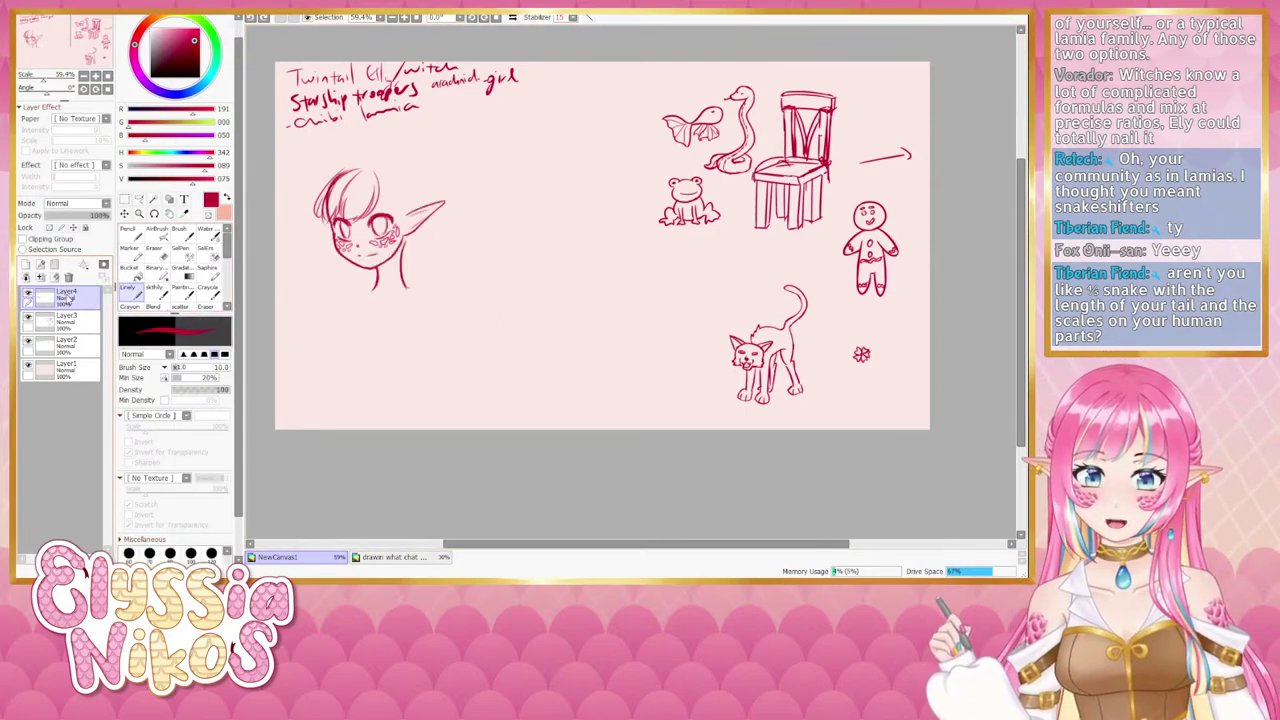
{"action": "left_click_drag", "start_coordinate": [498, 378], "coordinate": [467, 368]}
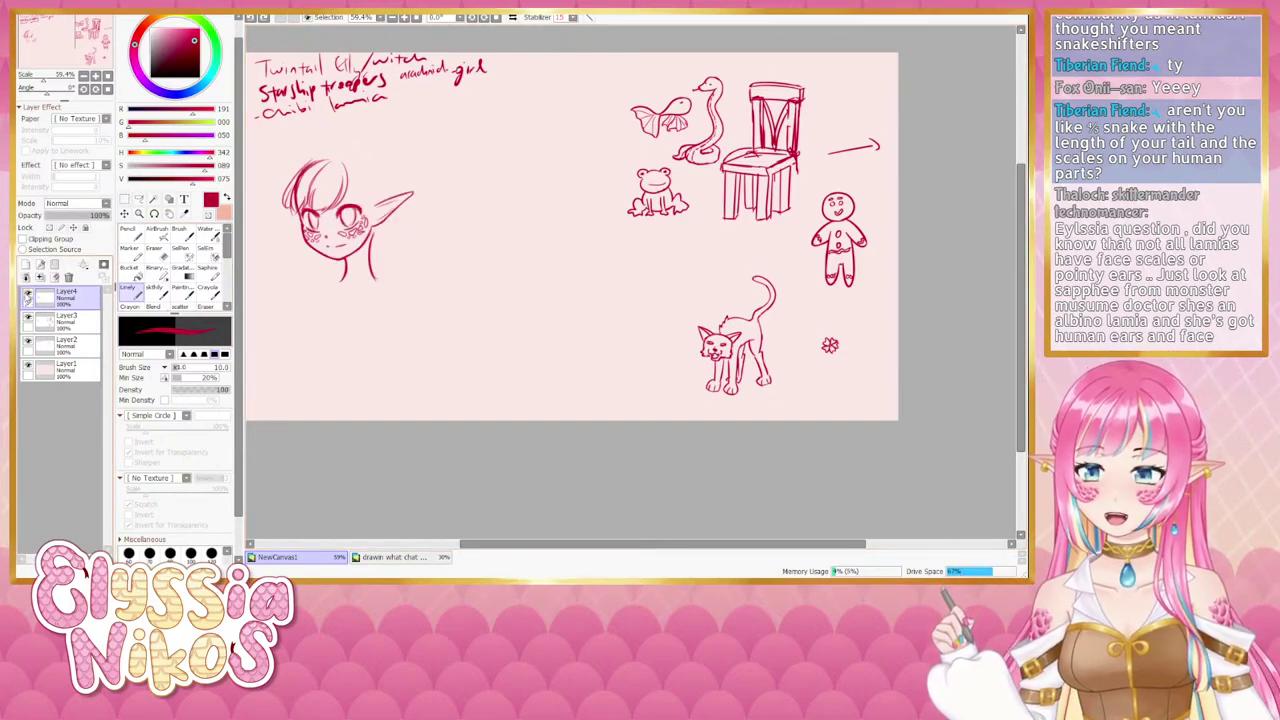
{"action": "mouse_move", "coordinate": [498, 313]}
{"action": "left_mouse_down"}
{"action": "mouse_move", "coordinate": [440, 329]}
{"action": "mouse_move", "coordinate": [485, 307]}
{"action": "left_mouse_up"}
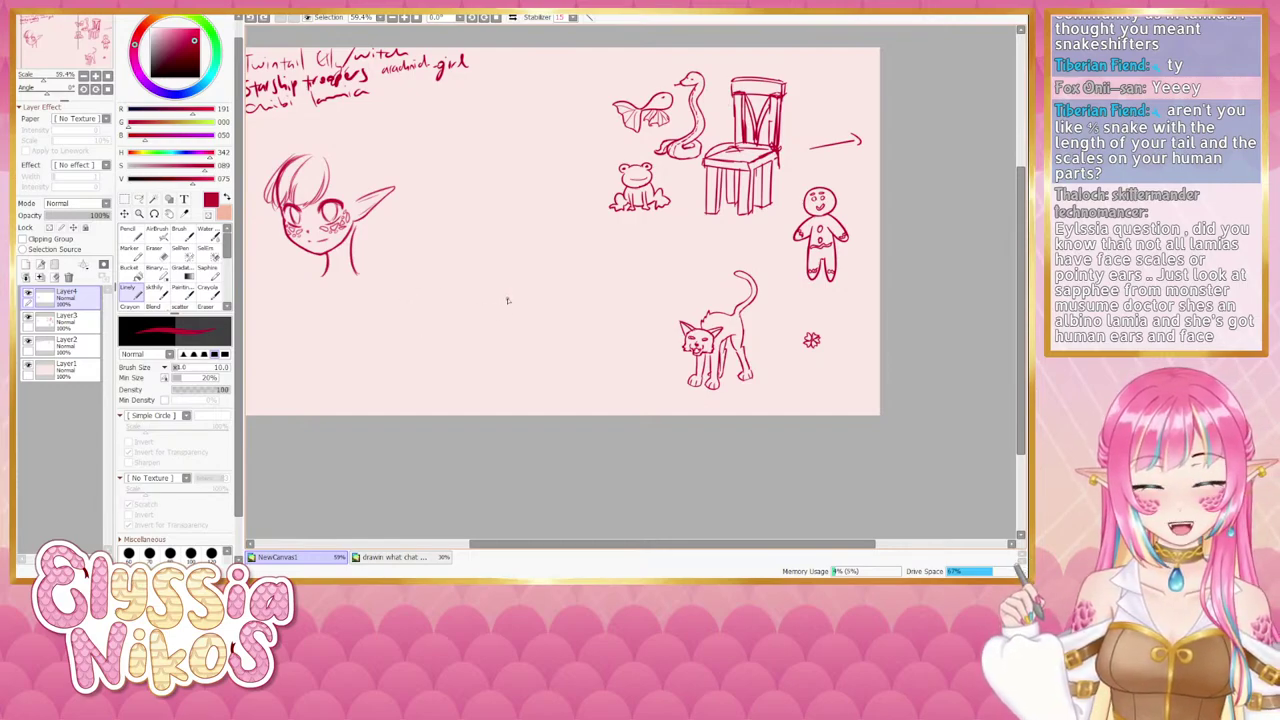
{"action": "left_click_drag", "start_coordinate": [513, 212], "coordinate": [534, 246]}
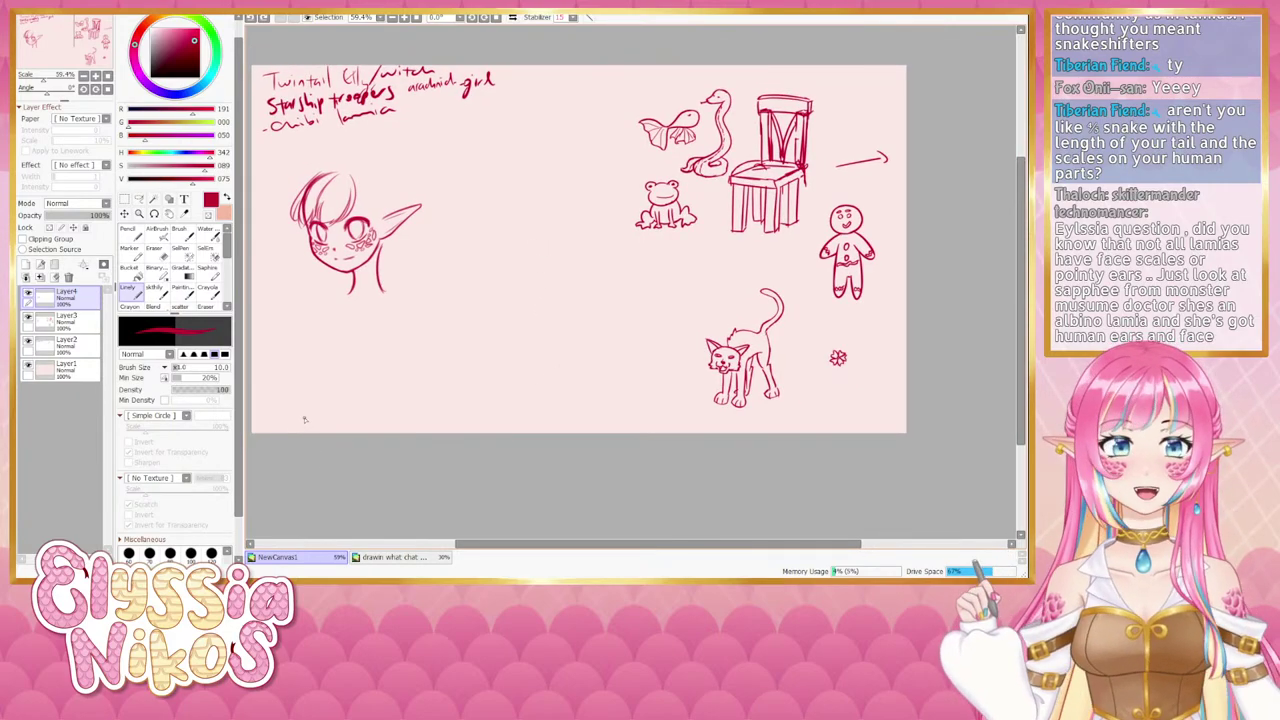
{"action": "left_click_drag", "start_coordinate": [541, 325], "coordinate": [508, 332]}
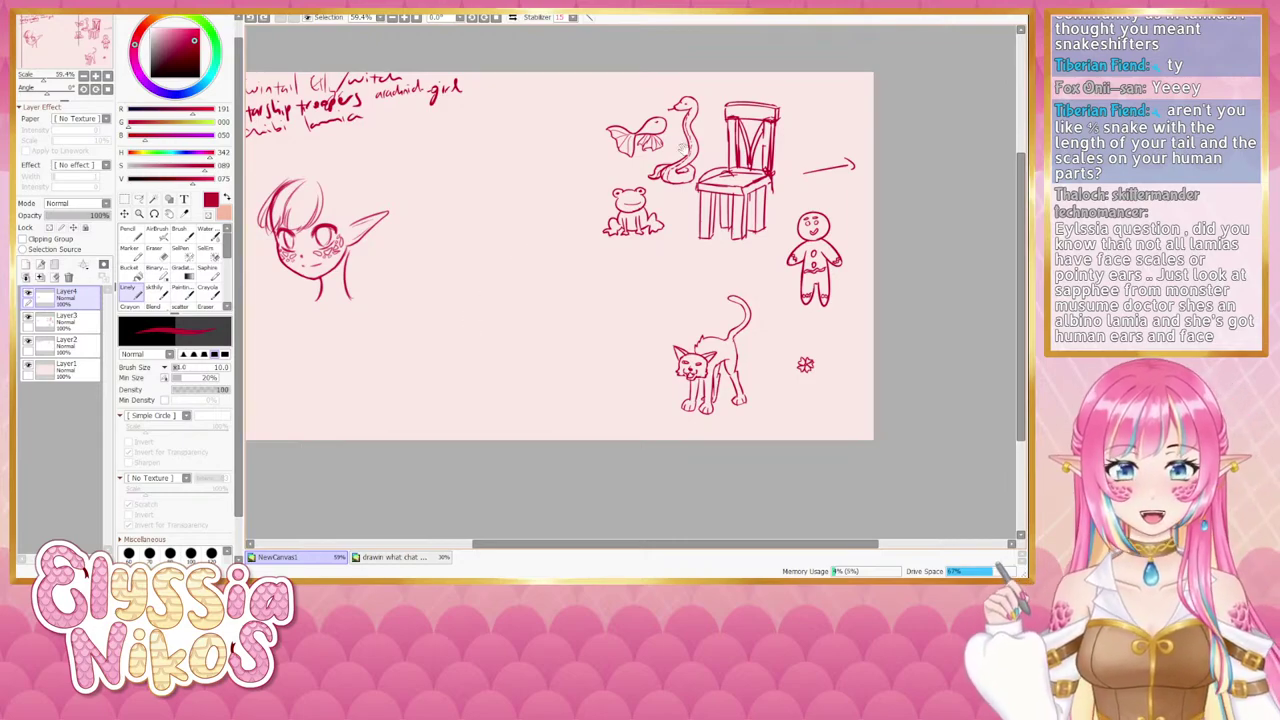
{"action": "left_click_drag", "start_coordinate": [515, 201], "coordinate": [494, 220]}
{"action": "left_click", "coordinate": [28, 294]}
{"action": "left_click", "coordinate": [28, 294]}
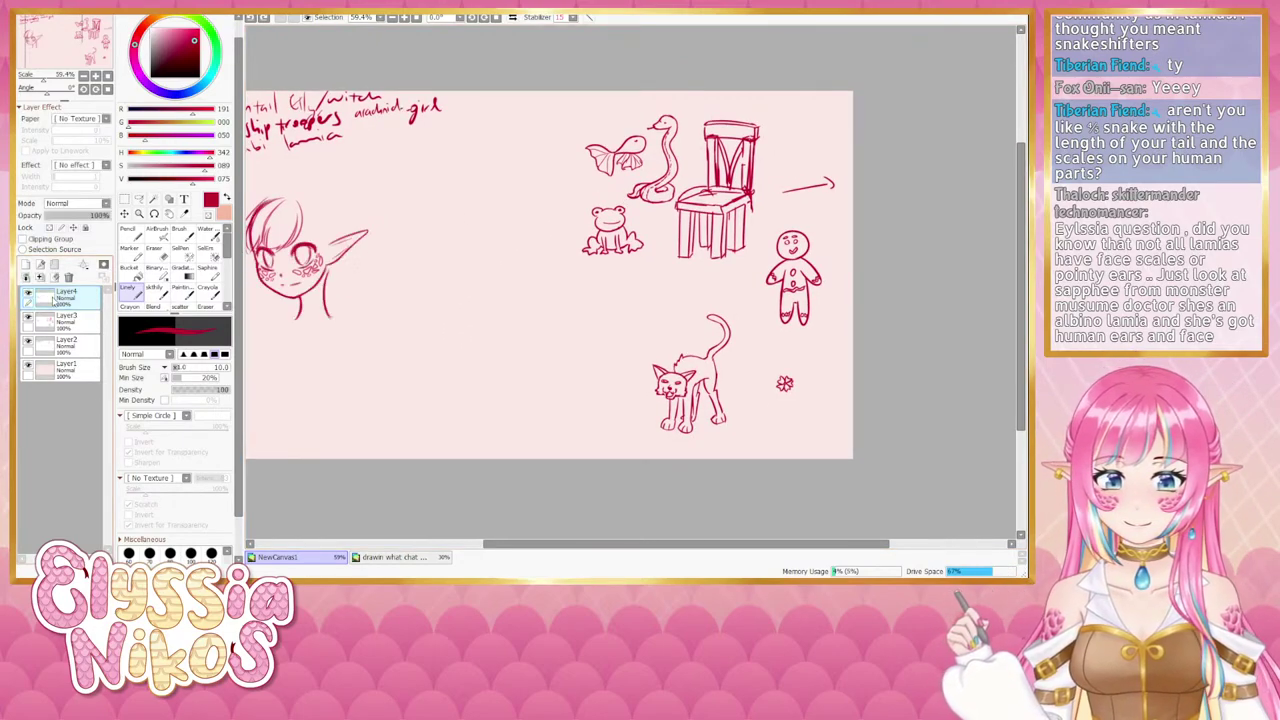
{"action": "left_click_drag", "start_coordinate": [677, 136], "coordinate": [578, 182]}
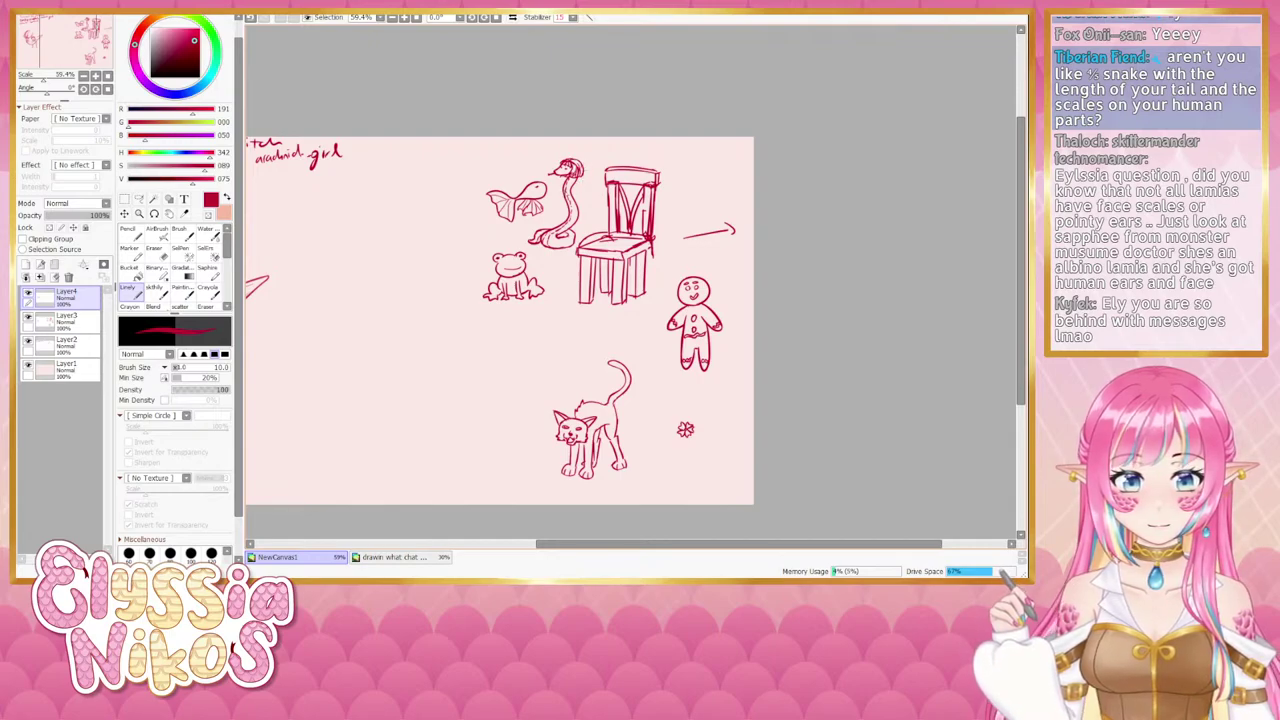
{"action": "left_click_drag", "start_coordinate": [570, 268], "coordinate": [569, 265]}
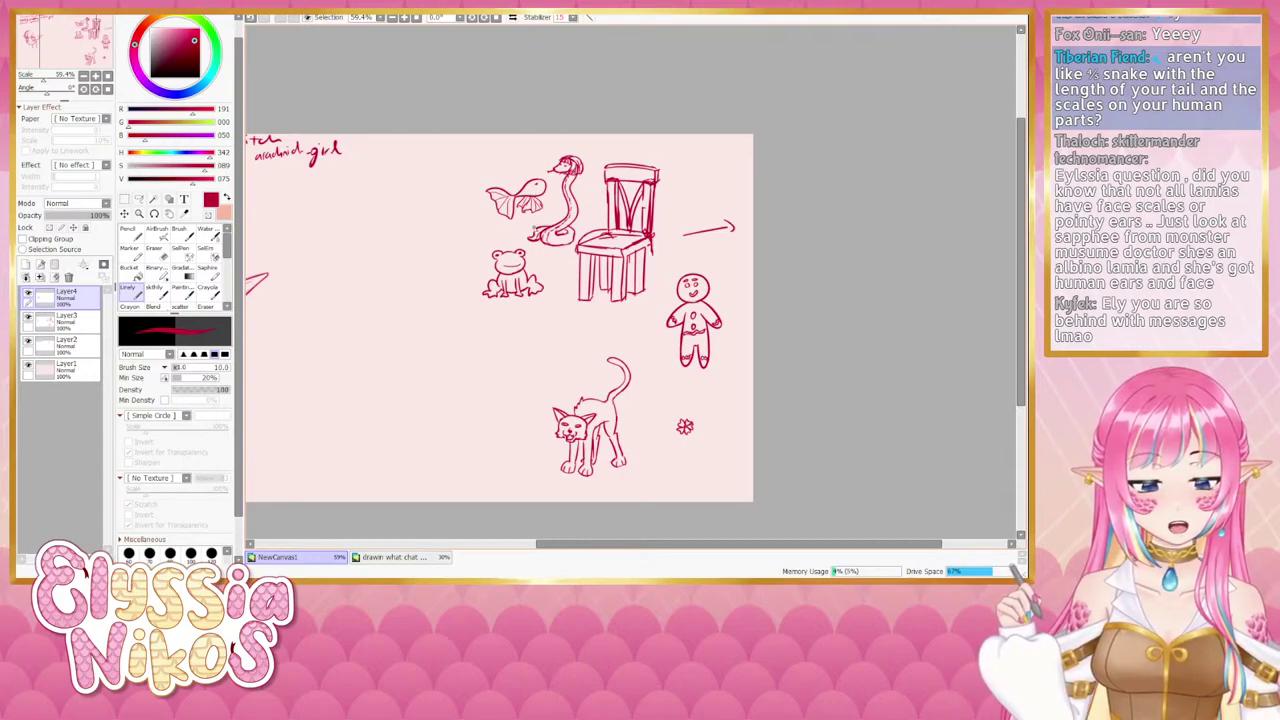
{"action": "scroll", "coordinate": [530, 231], "scroll_direction": "up", "scroll_amount": 2}
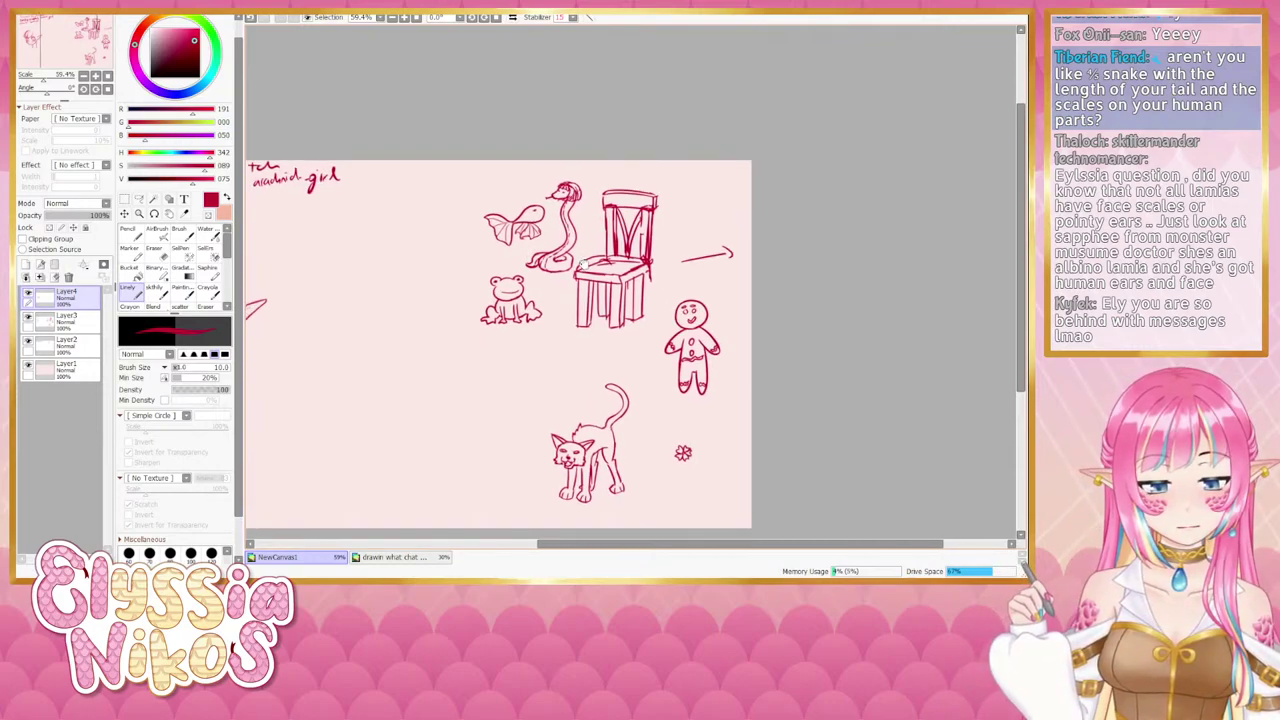
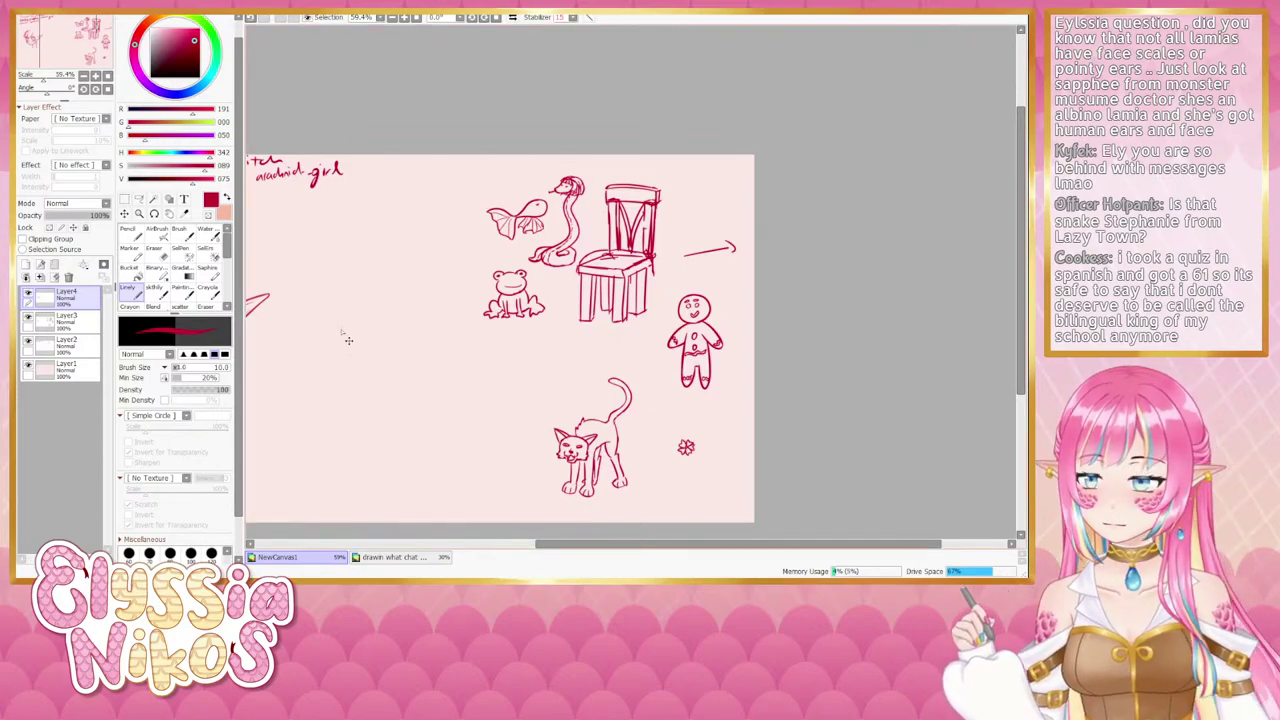
Paste the Astros logo image onto the canvas as a new layer.
{"action": "key", "text": "ctrl+v"}
{"action": "scroll", "coordinate": [526, 285], "scroll_direction": "down", "scroll_amount": 4}
{"action": "scroll", "coordinate": [549, 286], "scroll_direction": "up", "scroll_amount": 3}
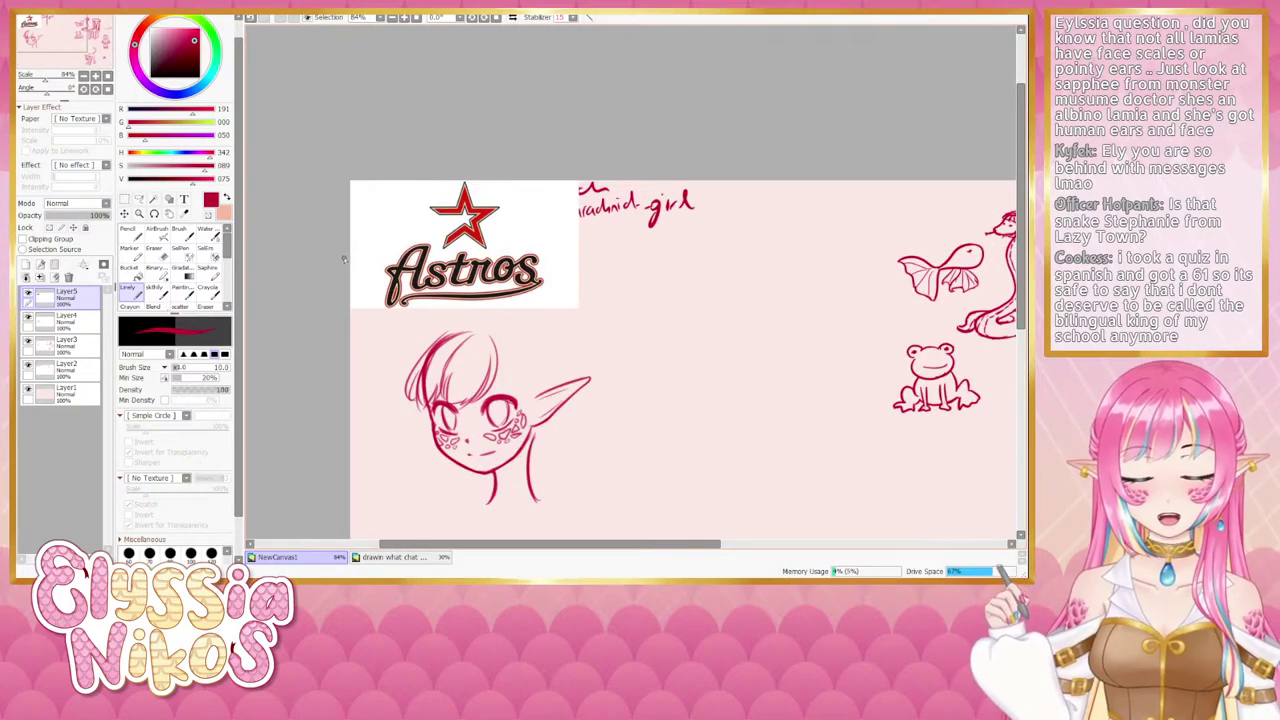
{"action": "left_click_drag", "start_coordinate": [606, 328], "coordinate": [556, 320]}
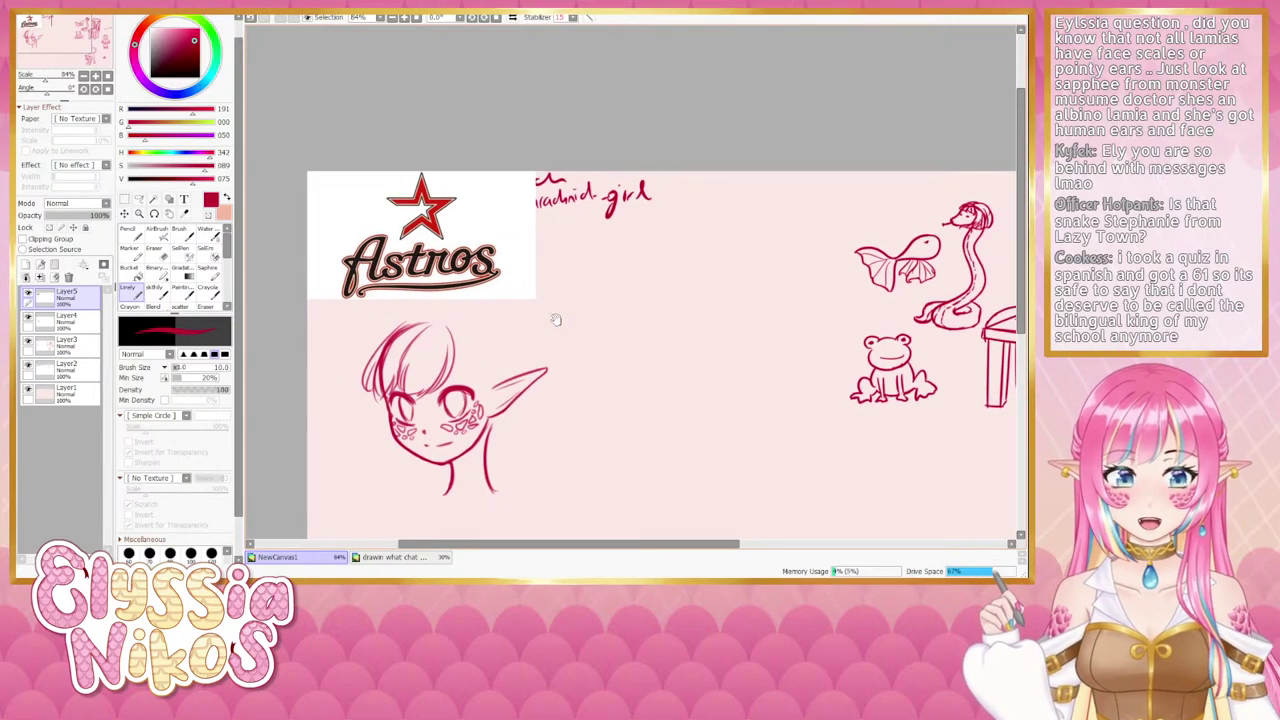
{"action": "mouse_move", "coordinate": [638, 355]}
{"action": "left_mouse_down"}
{"action": "mouse_move", "coordinate": [586, 343]}
{"action": "mouse_move", "coordinate": [408, 357]}
{"action": "left_mouse_up"}
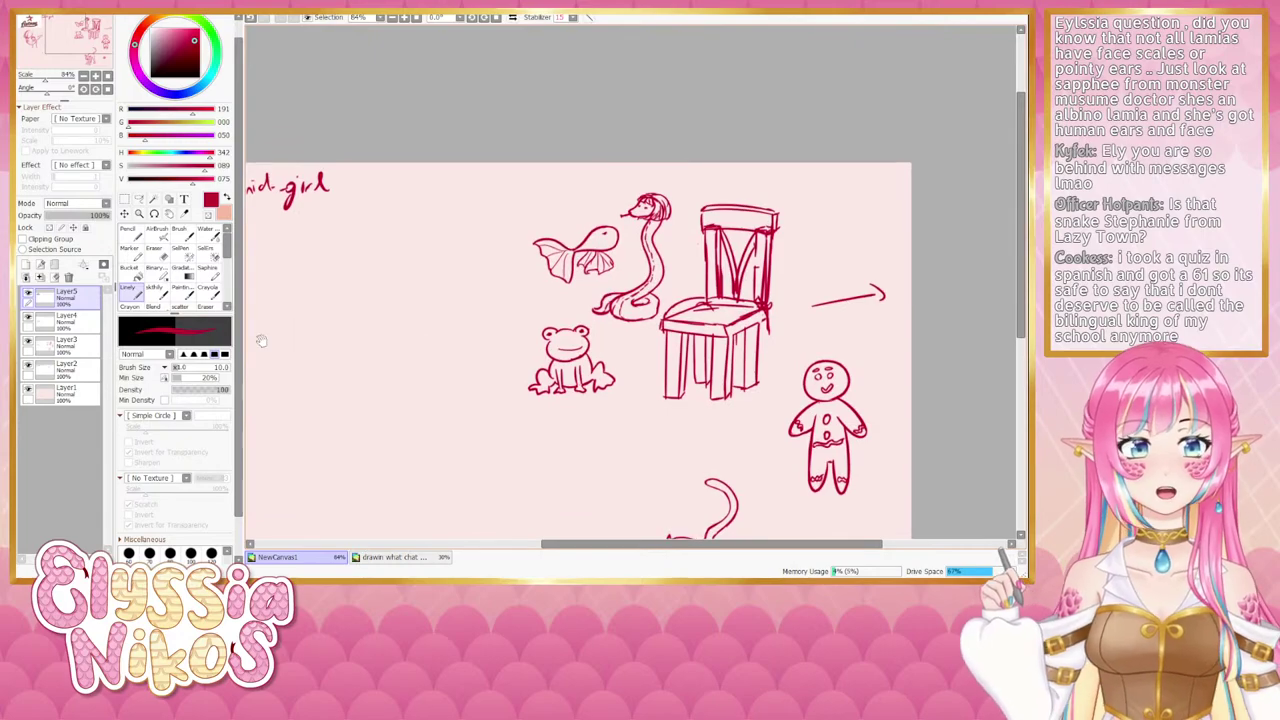
Erase overlapping lines on the chair's seat on Layer3 with a small eraser, adjusting its size as needed.
{"action": "left_click", "coordinate": [155, 253]}
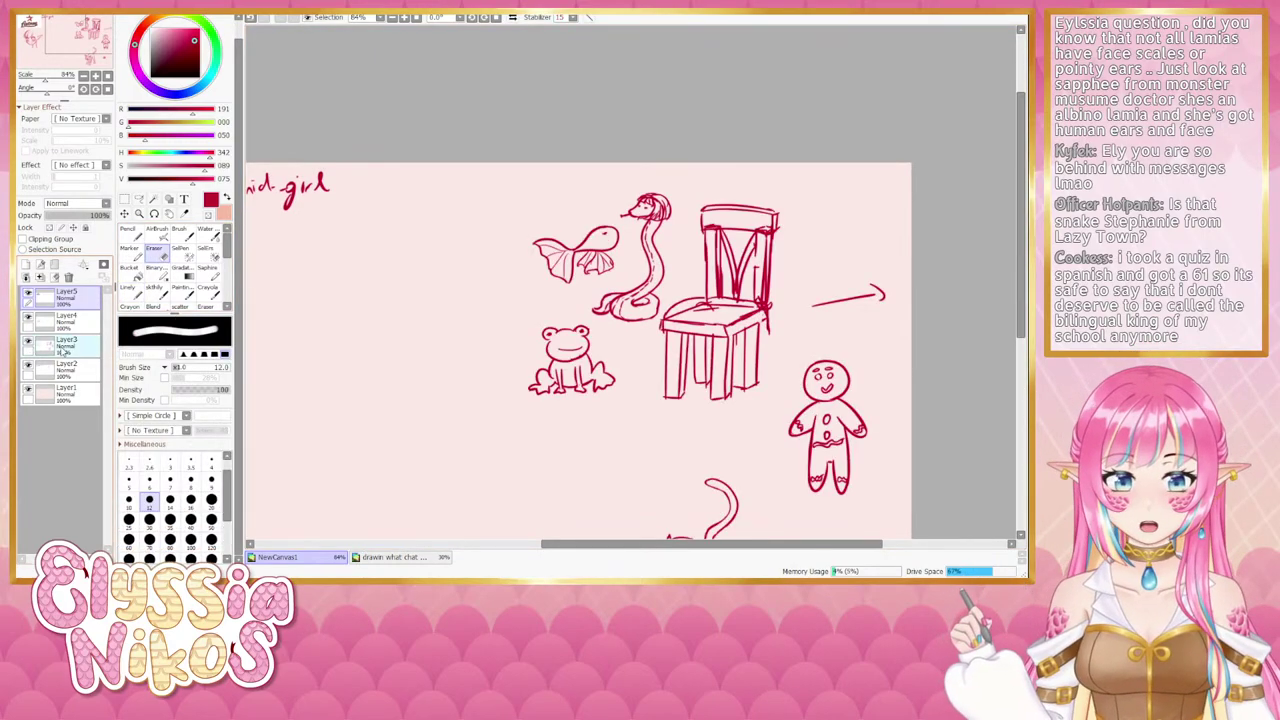
{"action": "left_click", "coordinate": [65, 341]}
{"action": "key", "text": "bracketleft"}
{"action": "key", "text": "bracketleft"}
{"action": "key", "text": "bracketleft"}
{"action": "key", "text": "bracketleft"}
{"action": "key", "text": "bracketleft"}
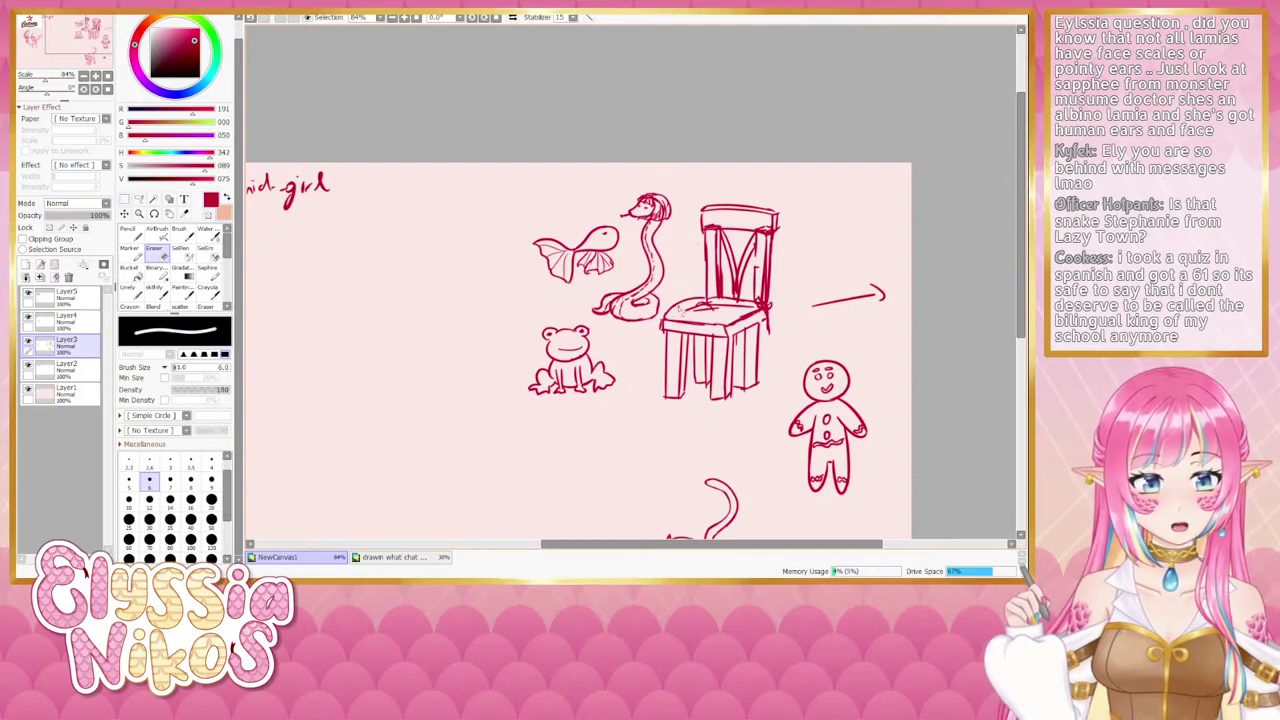
{"action": "key", "text": "bracketright"}
{"action": "key", "text": "bracketright"}
{"action": "key", "text": "bracketright"}
{"action": "key", "text": "bracketright"}
{"action": "key", "text": "bracketleft"}
{"action": "key", "text": "bracketleft"}
{"action": "key", "text": "bracketleft"}
{"action": "key", "text": "bracketleft"}
{"action": "key", "text": "bracketleft"}
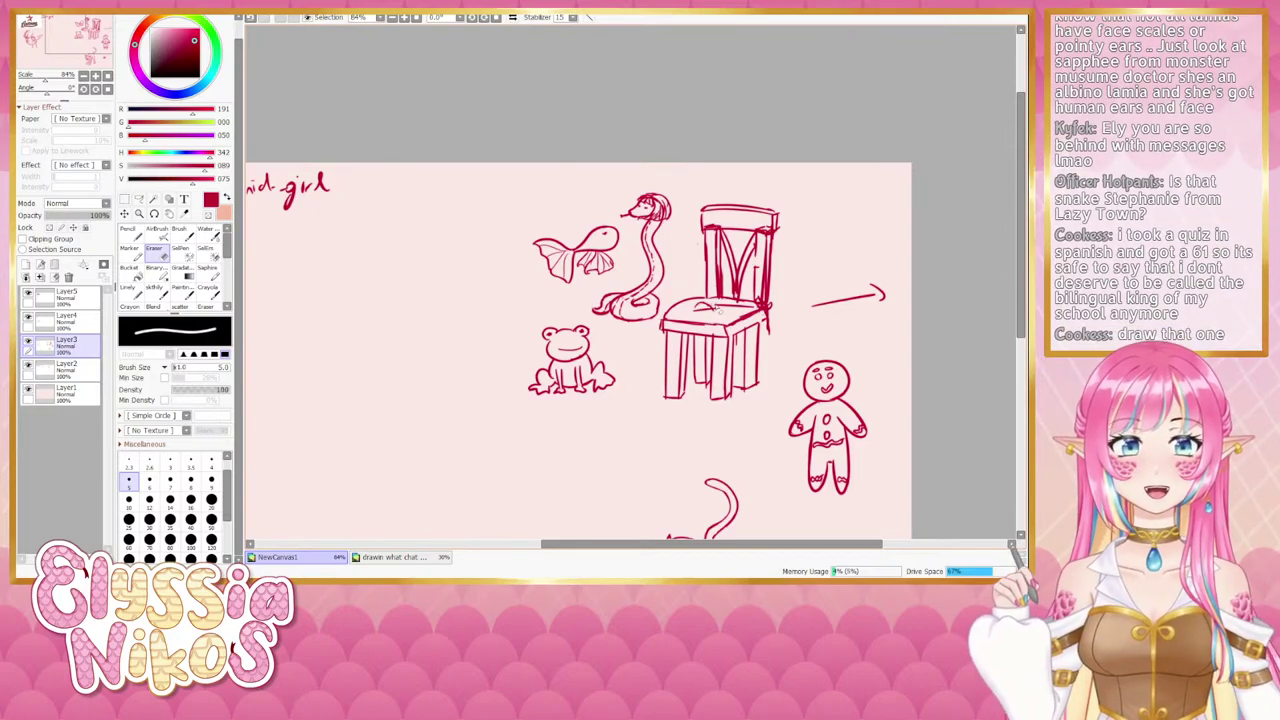
{"action": "key", "text": "bracketright"}
{"action": "key", "text": "bracketright"}
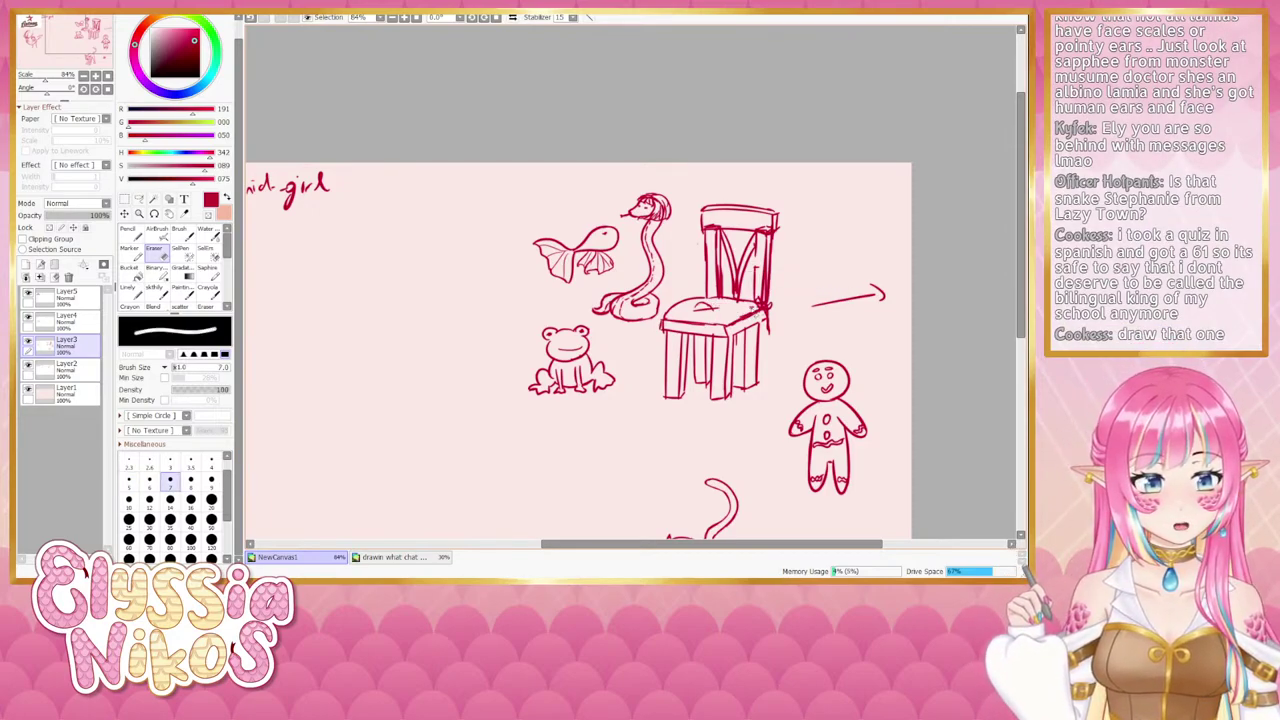
{"action": "left_click_drag", "start_coordinate": [739, 256], "coordinate": [745, 286], "text": "ctrl+alt"}
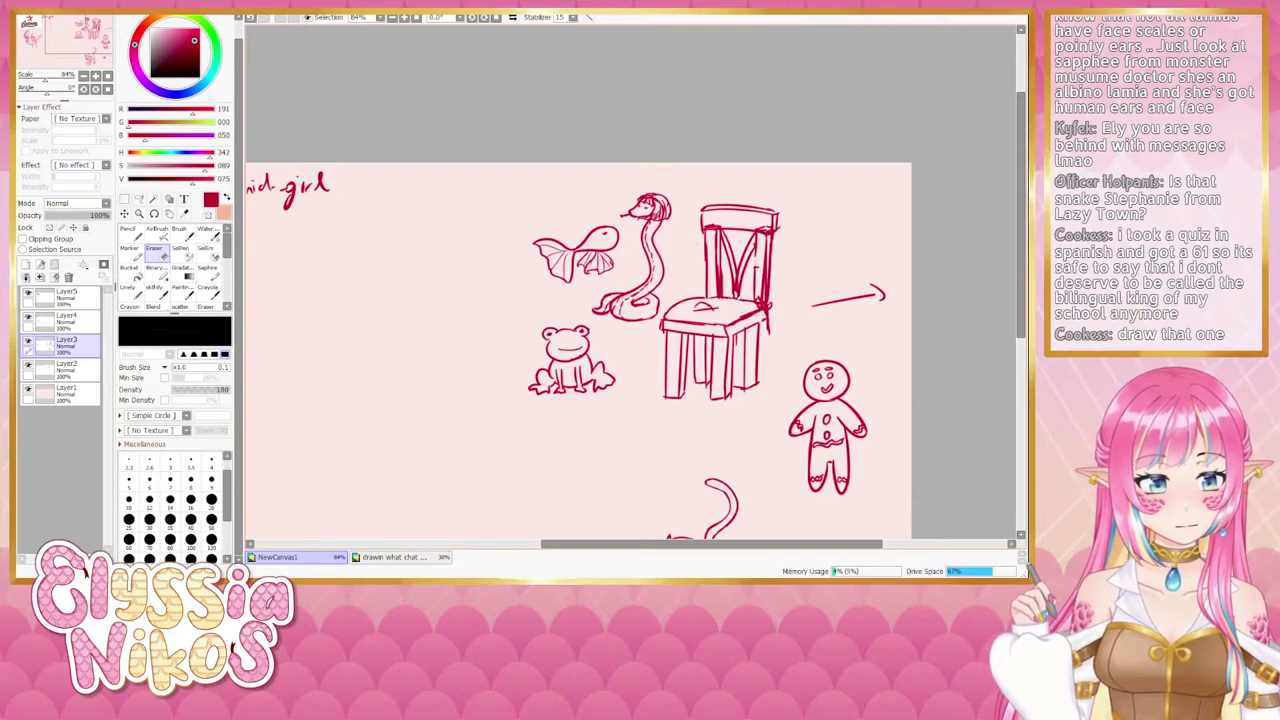
{"action": "scroll", "coordinate": [732, 311], "scroll_direction": "down", "scroll_amount": 3}
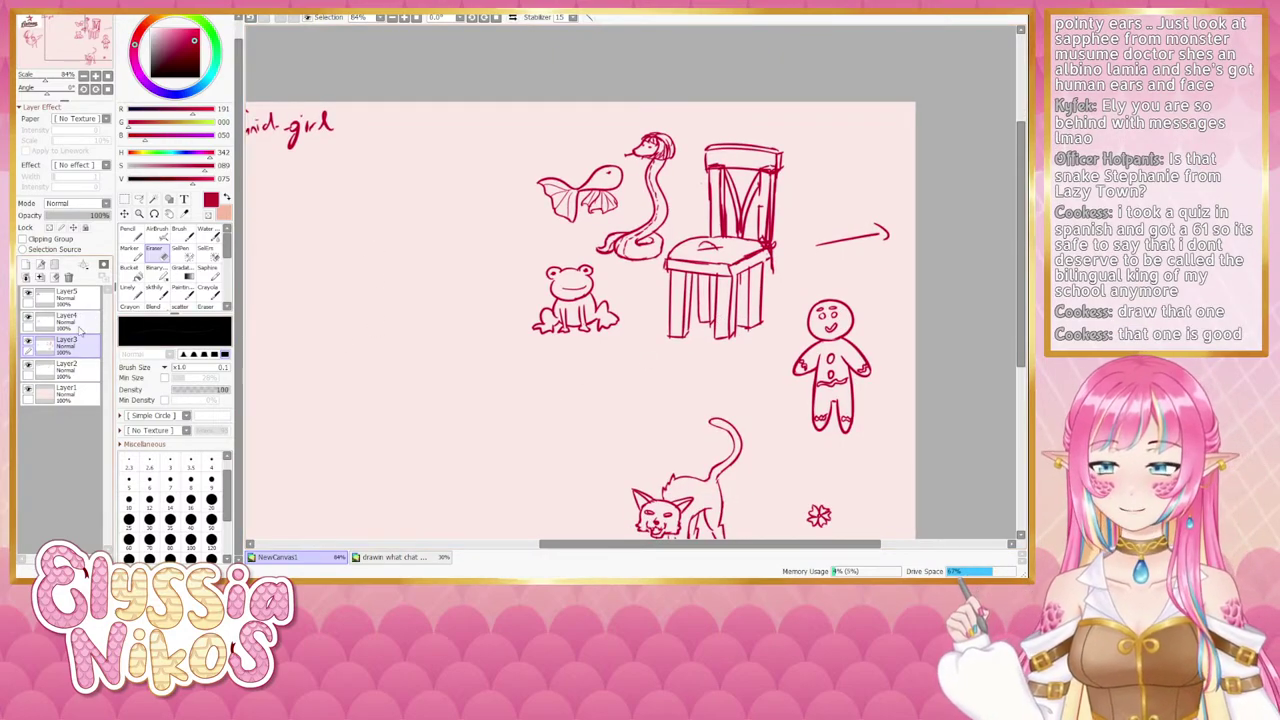
Sketch the curved top of a velociraptor head between the witch and the cat using the Linely brush at size 19.
{"action": "left_click", "coordinate": [138, 296]}
{"action": "left_click_drag", "start_coordinate": [494, 394], "coordinate": [690, 364]}
{"action": "mouse_move", "coordinate": [568, 404]}
{"action": "left_mouse_down"}
{"action": "mouse_move", "coordinate": [640, 300]}
{"action": "mouse_move", "coordinate": [414, 239]}
{"action": "mouse_move", "coordinate": [256, 173]}
{"action": "left_mouse_up"}
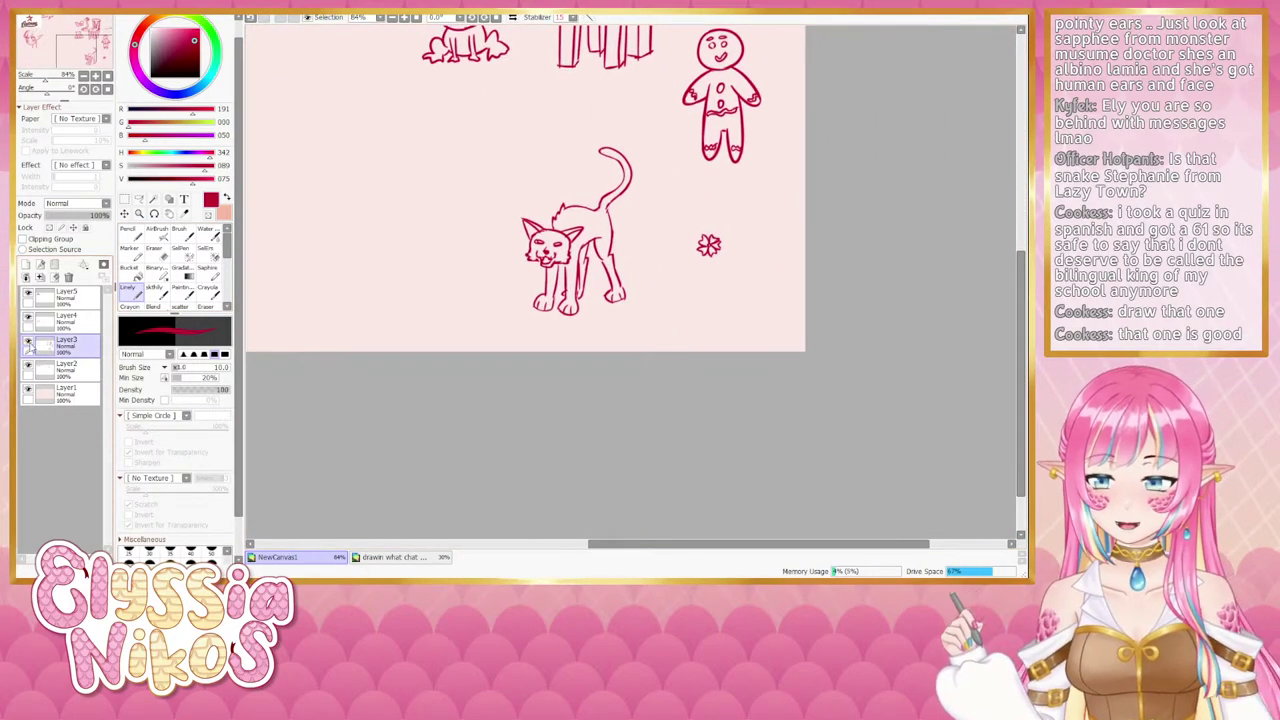
{"action": "left_click", "coordinate": [96, 51]}
{"action": "left_click", "coordinate": [84, 76]}
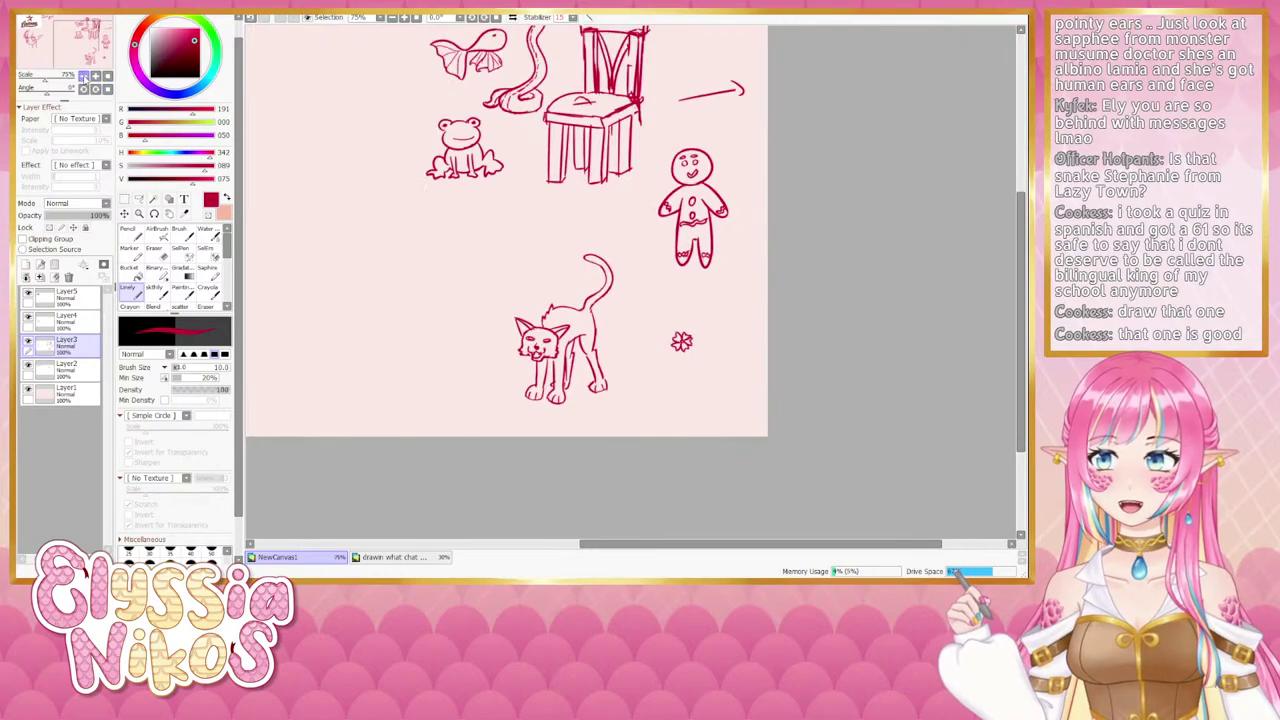
{"action": "left_click", "coordinate": [84, 76]}
{"action": "mouse_move", "coordinate": [465, 313]}
{"action": "left_mouse_down"}
{"action": "mouse_move", "coordinate": [404, 337]}
{"action": "mouse_move", "coordinate": [410, 292]}
{"action": "left_mouse_up"}
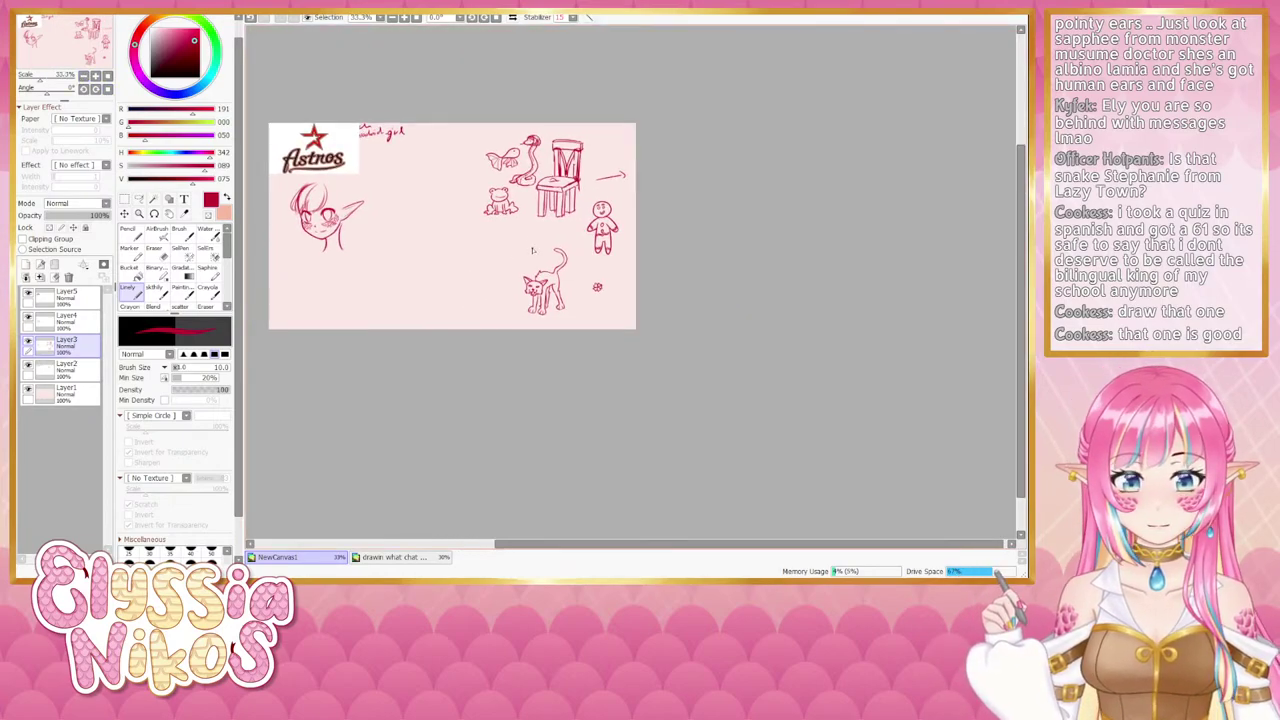
{"action": "key", "text": "bracketright"}
{"action": "key", "text": "bracketright"}
{"action": "key", "text": "bracketright"}
{"action": "key", "text": "bracketright"}
{"action": "key", "text": "bracketright"}
{"action": "key", "text": "bracketright"}
{"action": "key", "text": "bracketright"}
{"action": "key", "text": "bracketright"}
{"action": "key", "text": "bracketright"}
{"action": "left_click_drag", "start_coordinate": [443, 243], "coordinate": [437, 250]}
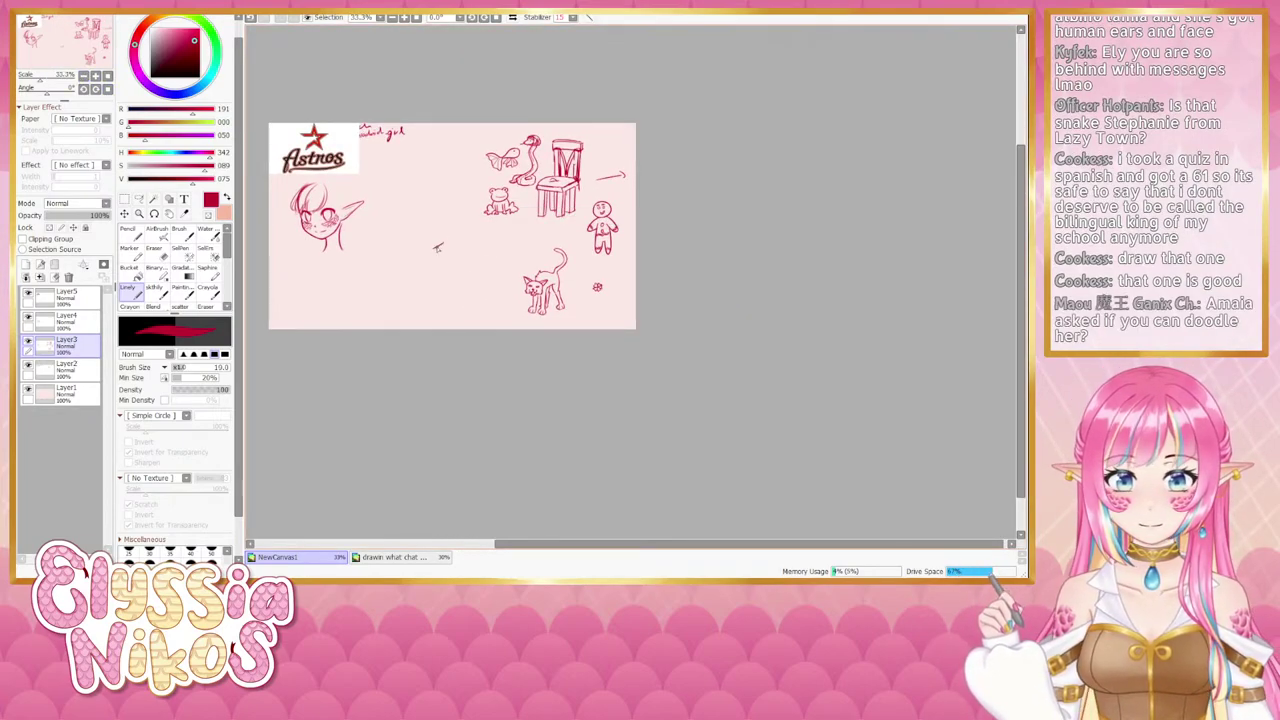
{"action": "key", "text": "ctrl+z"}
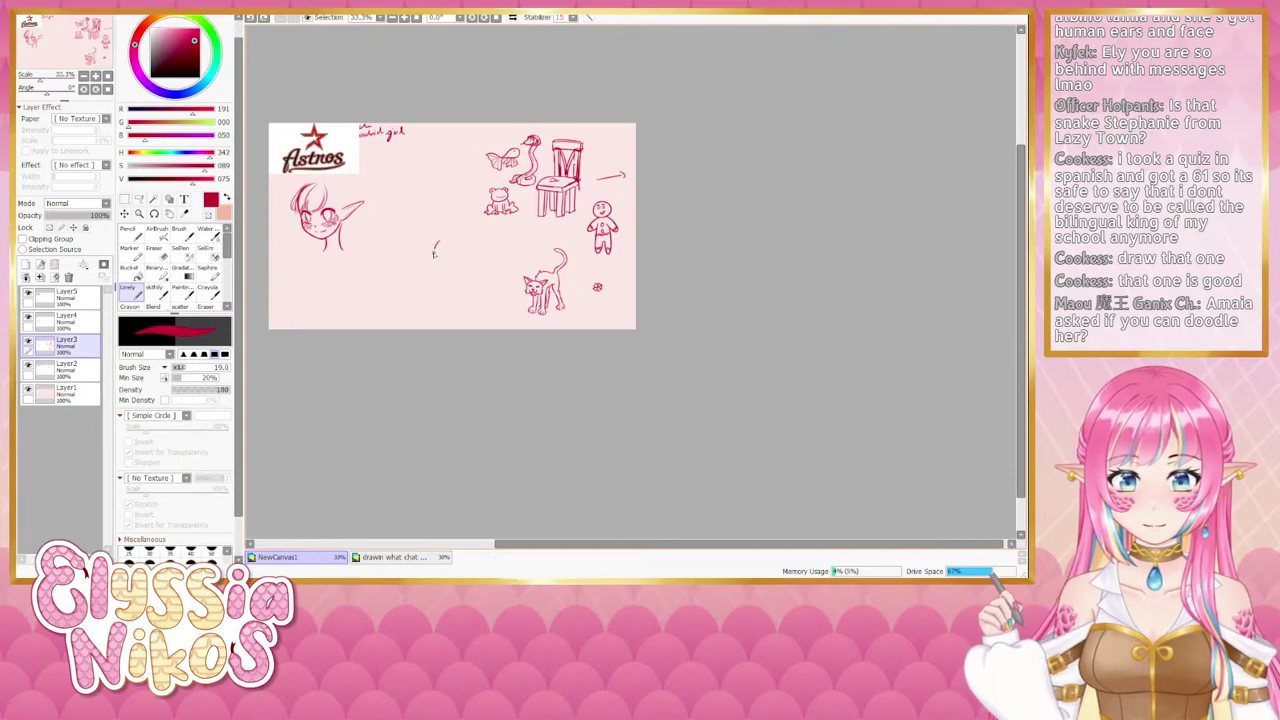
{"action": "mouse_move", "coordinate": [434, 252]}
{"action": "left_mouse_down"}
{"action": "mouse_move", "coordinate": [452, 244]}
{"action": "mouse_move", "coordinate": [434, 252]}
{"action": "left_mouse_up"}
{"action": "key", "text": "ctrl+z"}
{"action": "key", "text": "ctrl+z"}
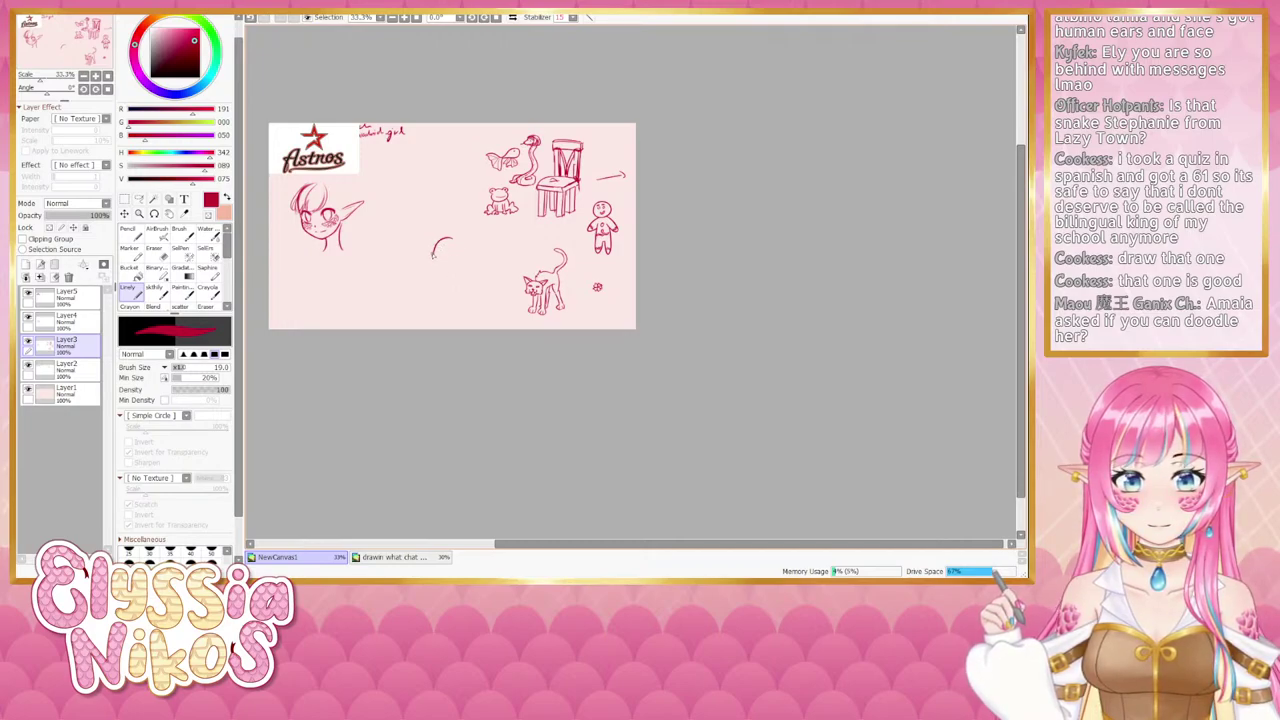
Rework the velociraptor's snout outline and add the slanted mouth line with teeth.
{"action": "key", "text": "ctrl+z"}
{"action": "left_click_drag", "start_coordinate": [436, 248], "coordinate": [429, 277]}
{"action": "key", "text": "ctrl+z"}
{"action": "key", "text": "ctrl+z"}
{"action": "key", "text": "ctrl+z"}
{"action": "key", "text": "ctrl+z"}
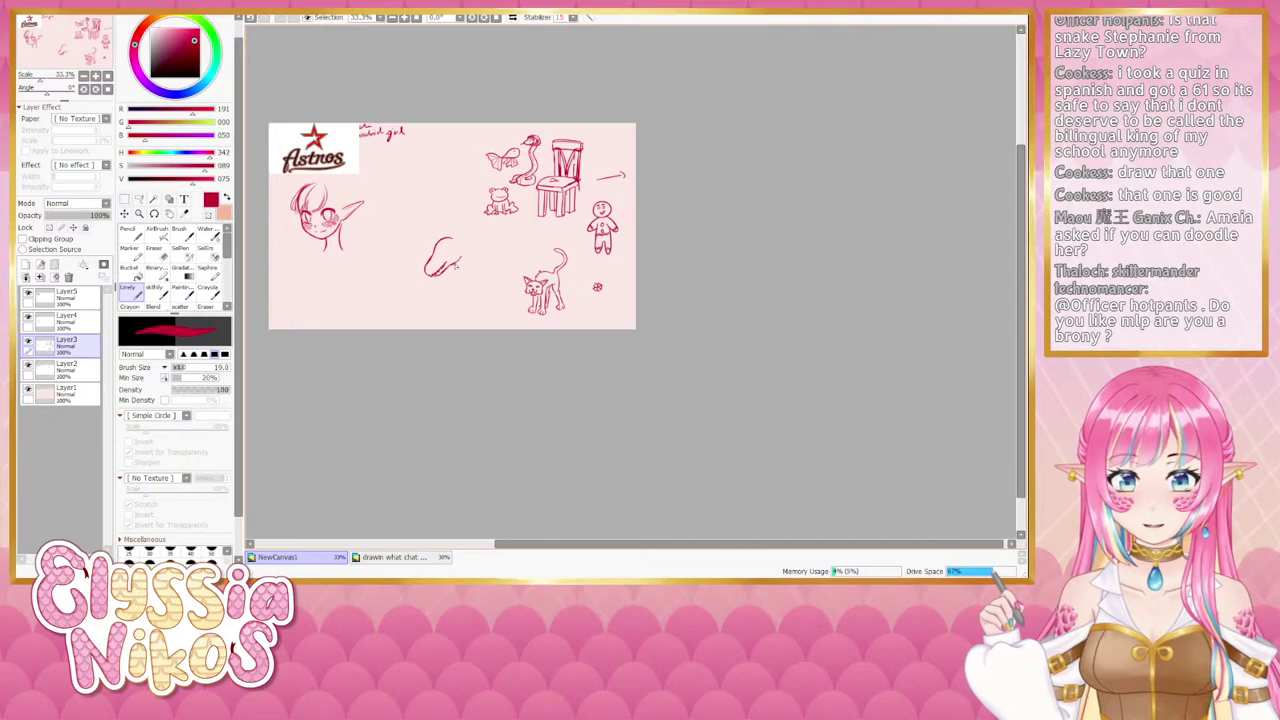
{"action": "key", "text": "ctrl+z"}
{"action": "left_click_drag", "start_coordinate": [438, 273], "coordinate": [457, 261]}
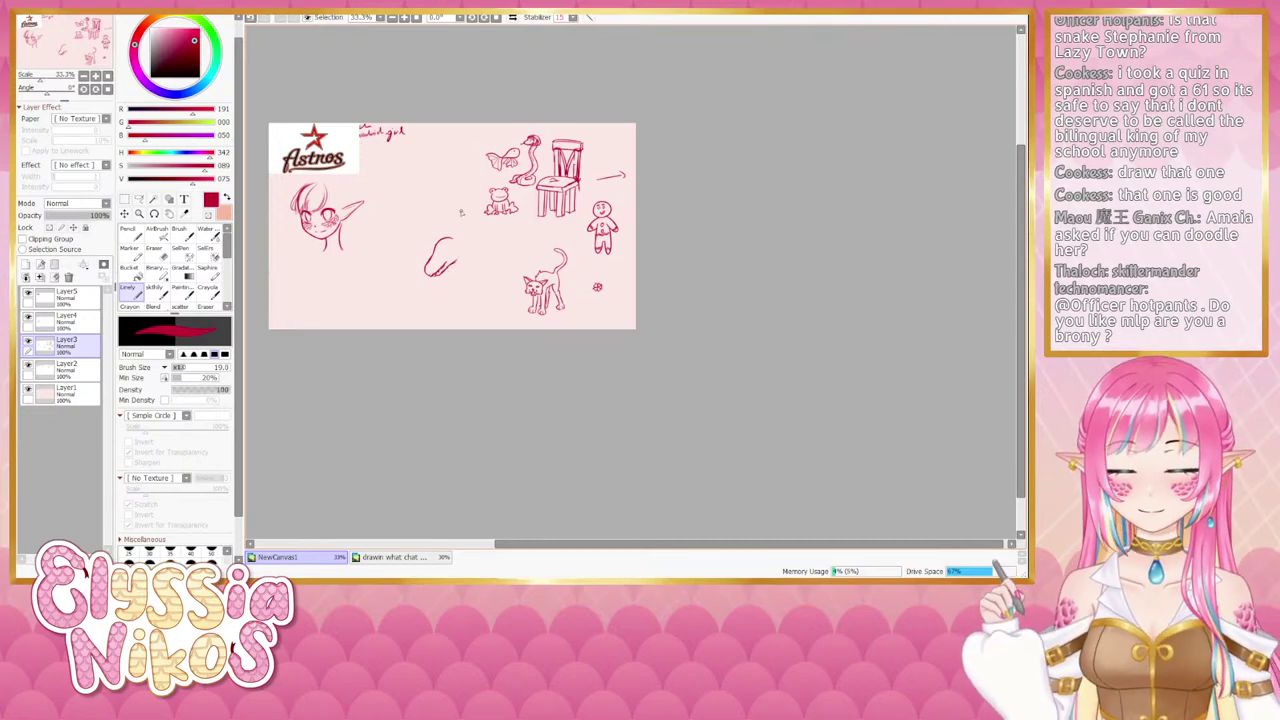
Hide the Astros logo layer and write "- Velociraptor" on Layer2 below the chibi lamia entry of the request list.
{"action": "left_click", "coordinate": [29, 296]}
{"action": "left_click_drag", "start_coordinate": [350, 194], "coordinate": [454, 207]}
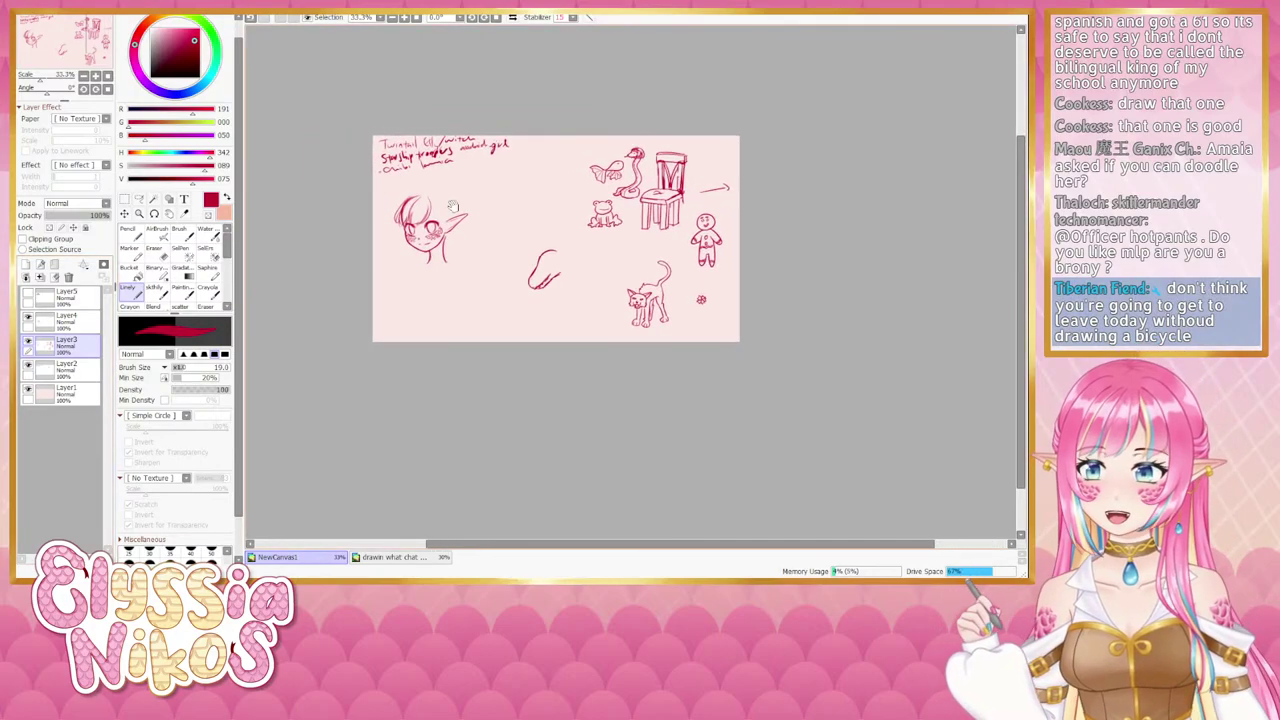
{"action": "mouse_move", "coordinate": [380, 179]}
{"action": "left_mouse_down"}
{"action": "mouse_move", "coordinate": [326, 183]}
{"action": "mouse_move", "coordinate": [612, 377]}
{"action": "left_mouse_up"}
{"action": "left_click", "coordinate": [96, 77]}
{"action": "left_click", "coordinate": [96, 77]}
{"action": "left_click", "coordinate": [68, 370]}
{"action": "mouse_move", "coordinate": [381, 232]}
{"action": "left_mouse_down"}
{"action": "mouse_move", "coordinate": [413, 244]}
{"action": "mouse_move", "coordinate": [398, 239]}
{"action": "mouse_move", "coordinate": [490, 218]}
{"action": "left_mouse_up"}
{"action": "key", "text": "ctrl+z"}
{"action": "key", "text": "ctrl+z"}
{"action": "key", "text": "["}
{"action": "key", "text": "["}
{"action": "key", "text": "["}
{"action": "key", "text": "["}
{"action": "left_click_drag", "start_coordinate": [529, 296], "coordinate": [468, 272]}
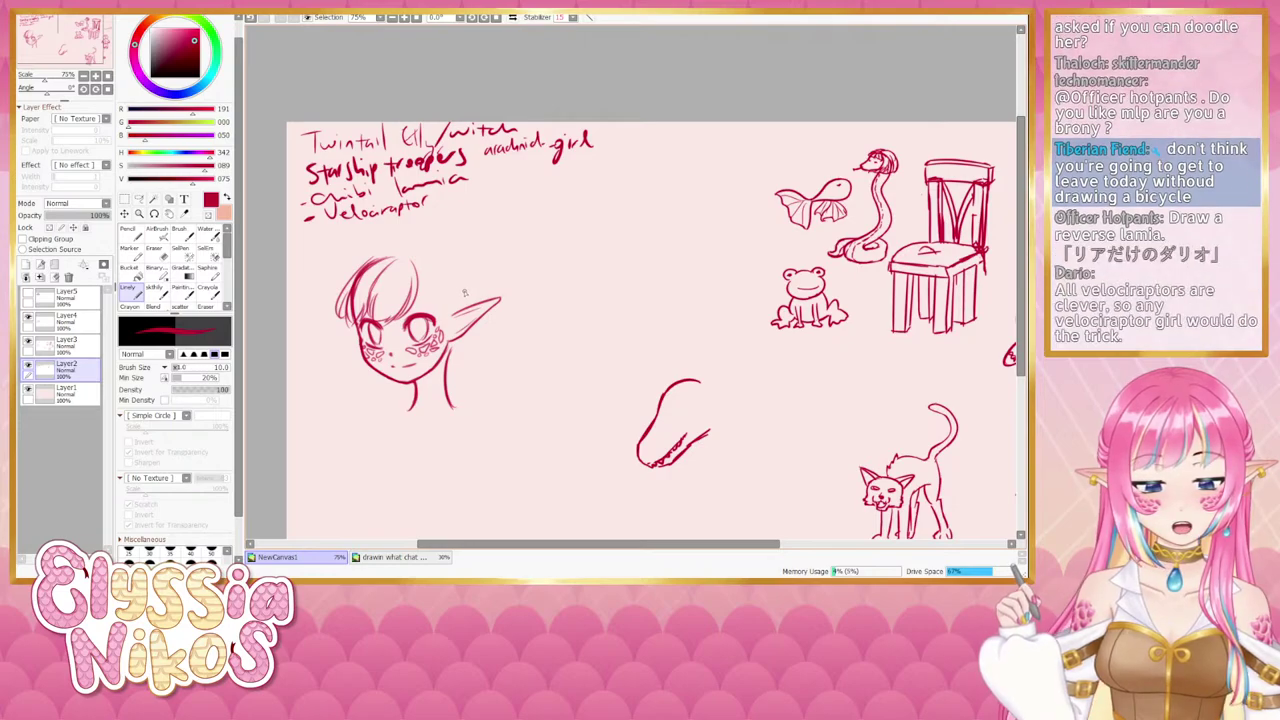
Write "- Skittermander" on Layer2 beside the arachnid girl entry of the request list.
{"action": "left_click_drag", "start_coordinate": [523, 292], "coordinate": [352, 247]}
{"action": "scroll", "coordinate": [396, 269], "scroll_direction": "down", "scroll_amount": 3}
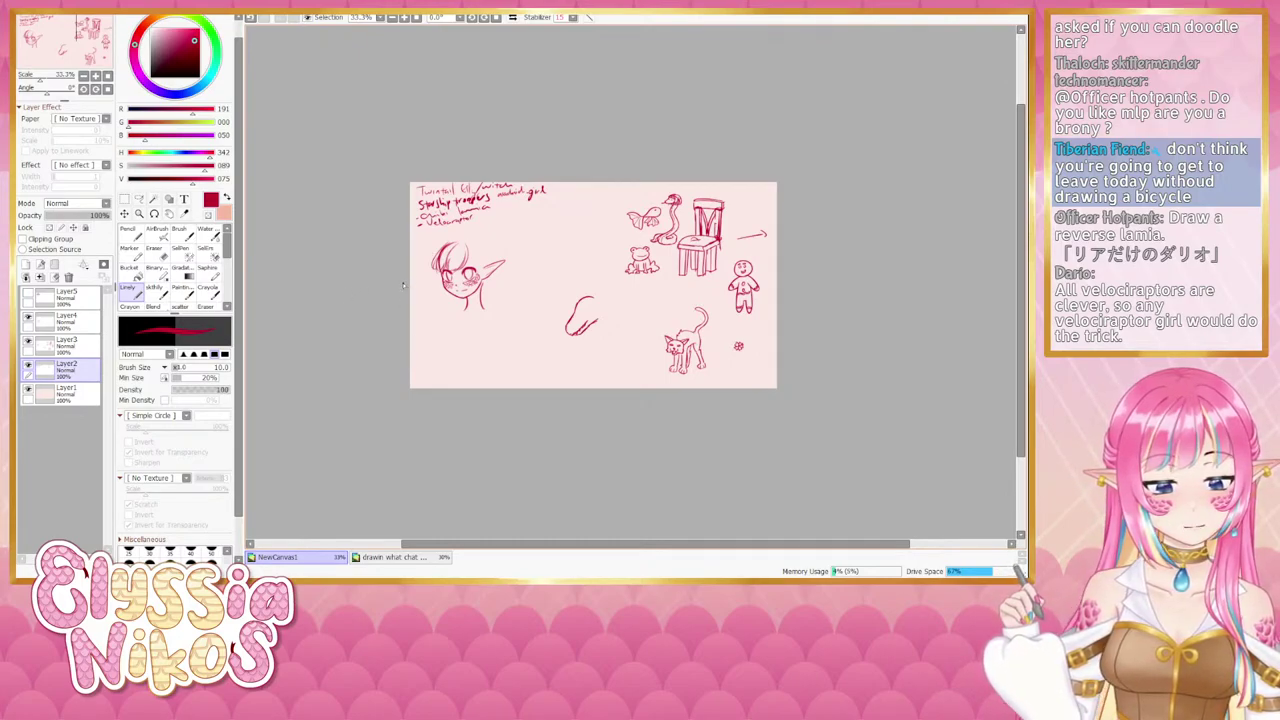
{"action": "left_click_drag", "start_coordinate": [548, 190], "coordinate": [569, 191]}
{"action": "left_click_drag", "start_coordinate": [573, 187], "coordinate": [634, 184]}
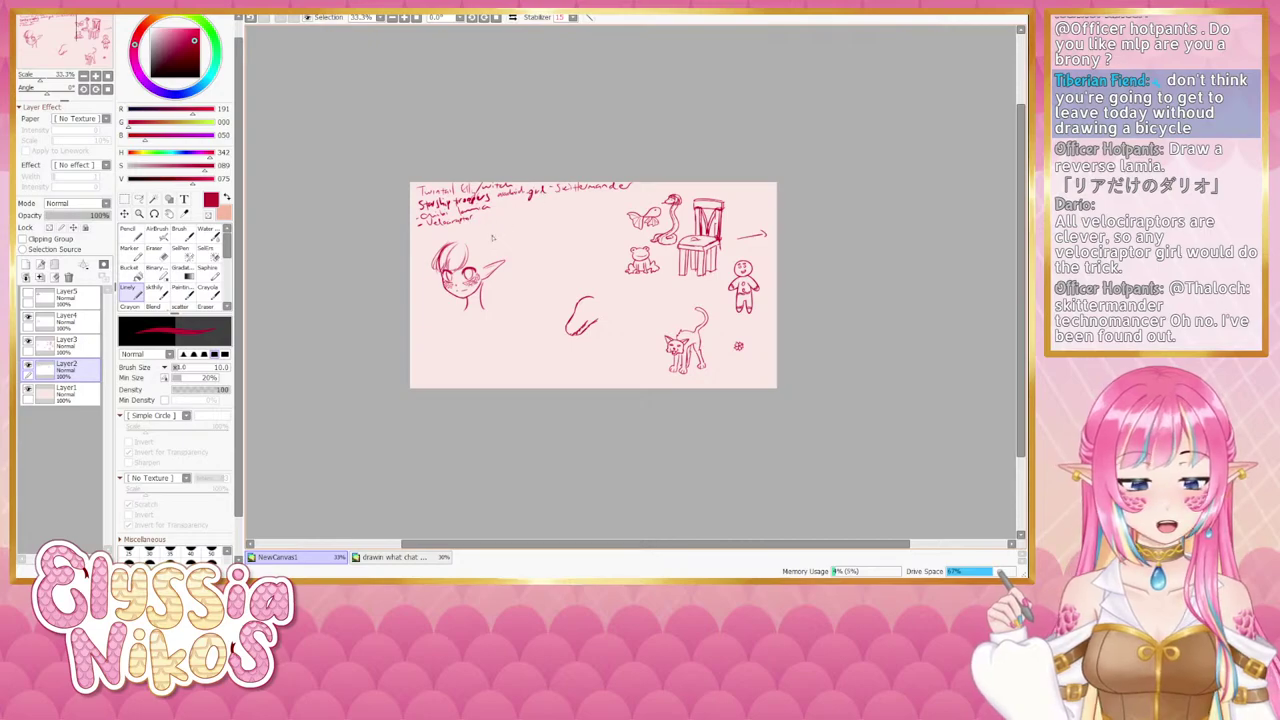
{"action": "mouse_move", "coordinate": [512, 240]}
{"action": "left_mouse_down"}
{"action": "mouse_move", "coordinate": [501, 259]}
{"action": "mouse_move", "coordinate": [499, 246]}
{"action": "left_mouse_up"}
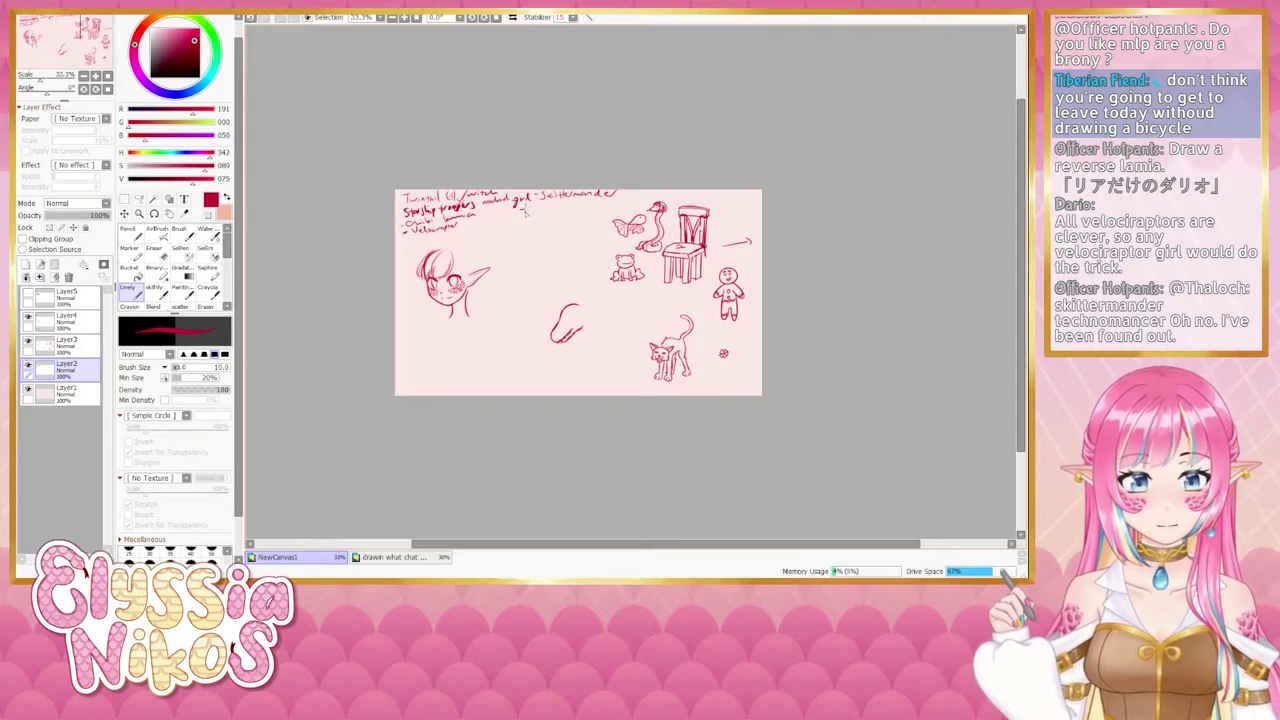
Write "-beach ep. ely" on Layer2 below the Skittermander entry of the request list.
{"action": "left_click_drag", "start_coordinate": [532, 210], "coordinate": [590, 212]}
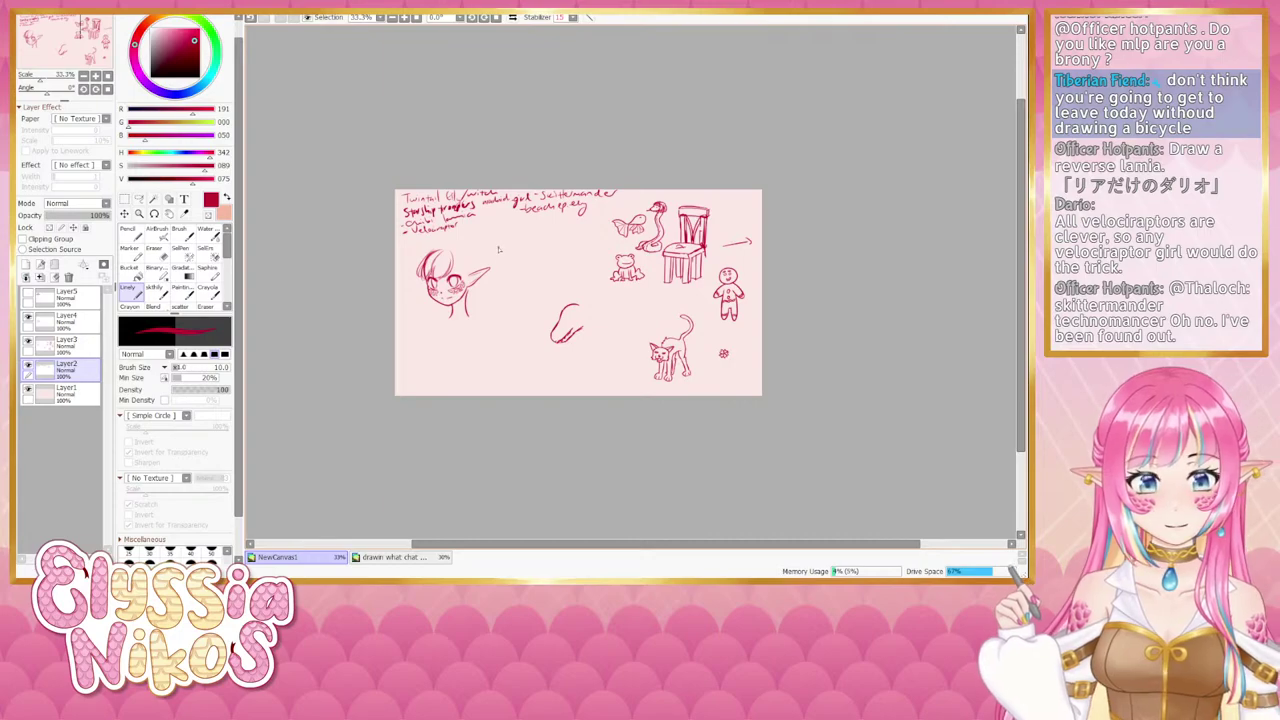
{"action": "scroll", "coordinate": [425, 268], "scroll_direction": "up", "scroll_amount": 2}
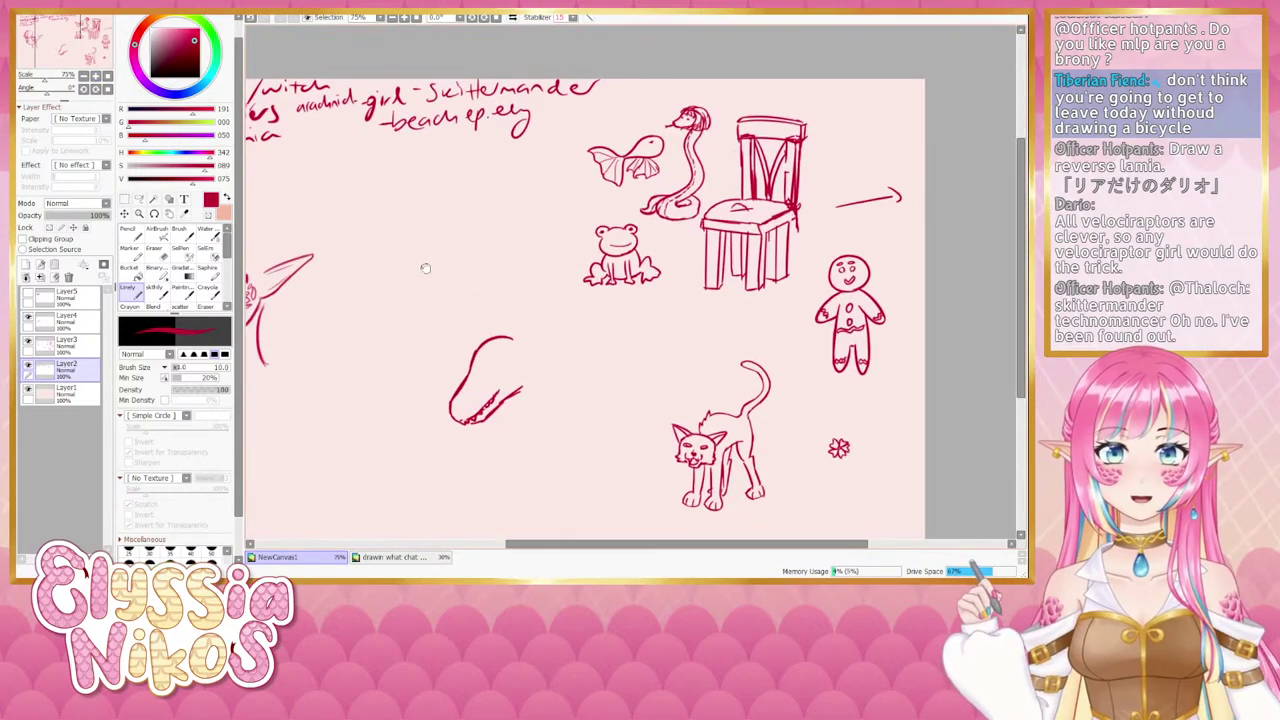
{"action": "left_click_drag", "start_coordinate": [425, 268], "coordinate": [395, 244]}
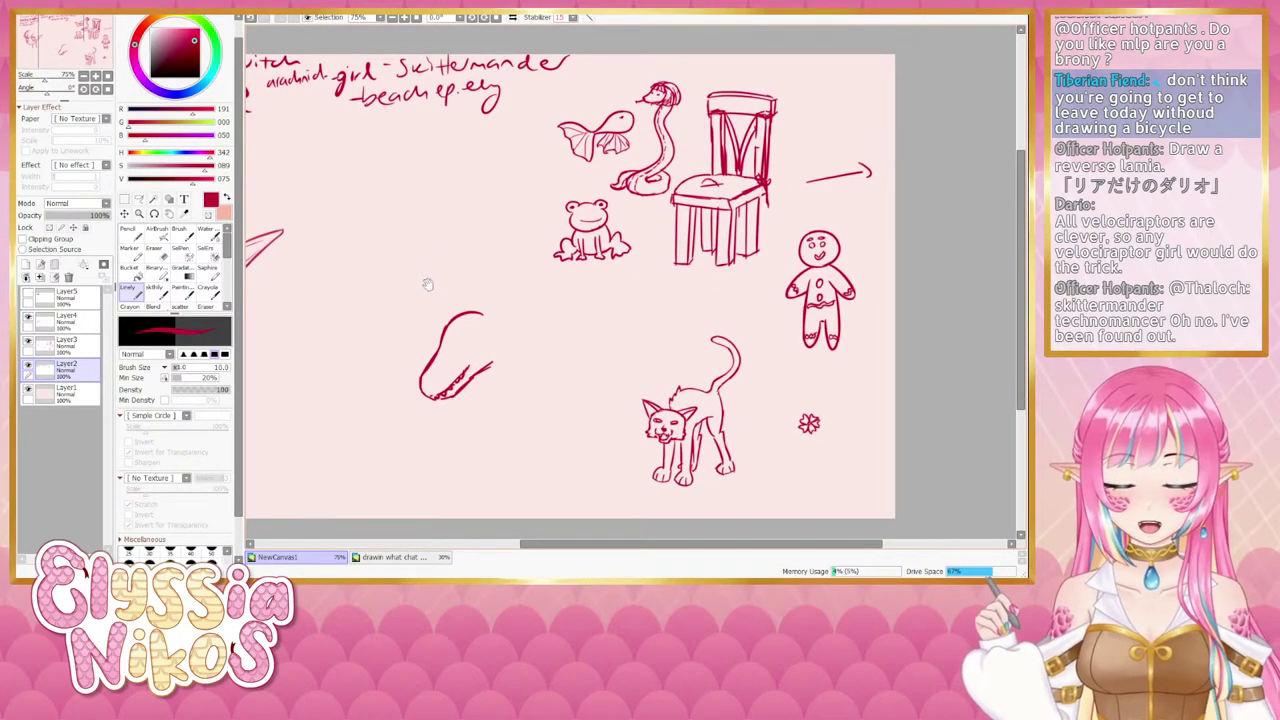
{"action": "scroll", "coordinate": [428, 280], "scroll_direction": "down", "scroll_amount": 2}
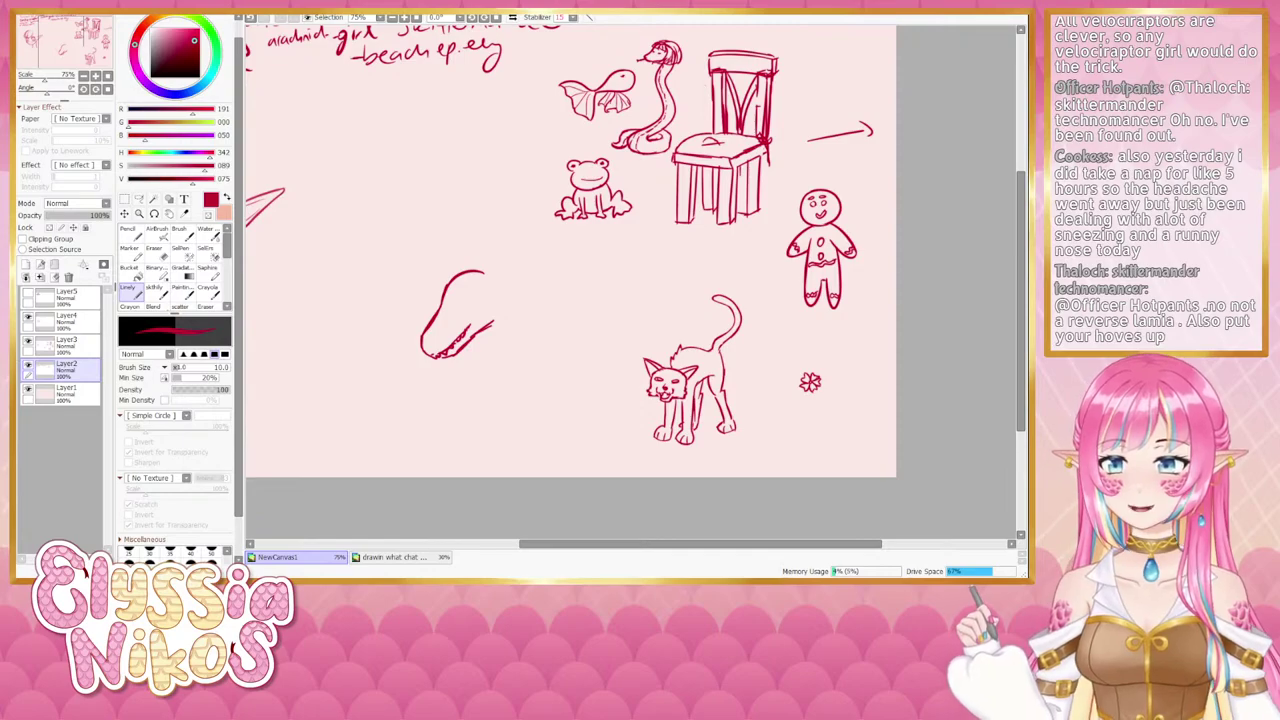
Erase the curved top of the velociraptor's head on Layer3, leaving the snout tip and toothed mouth line.
{"action": "key", "text": "e"}
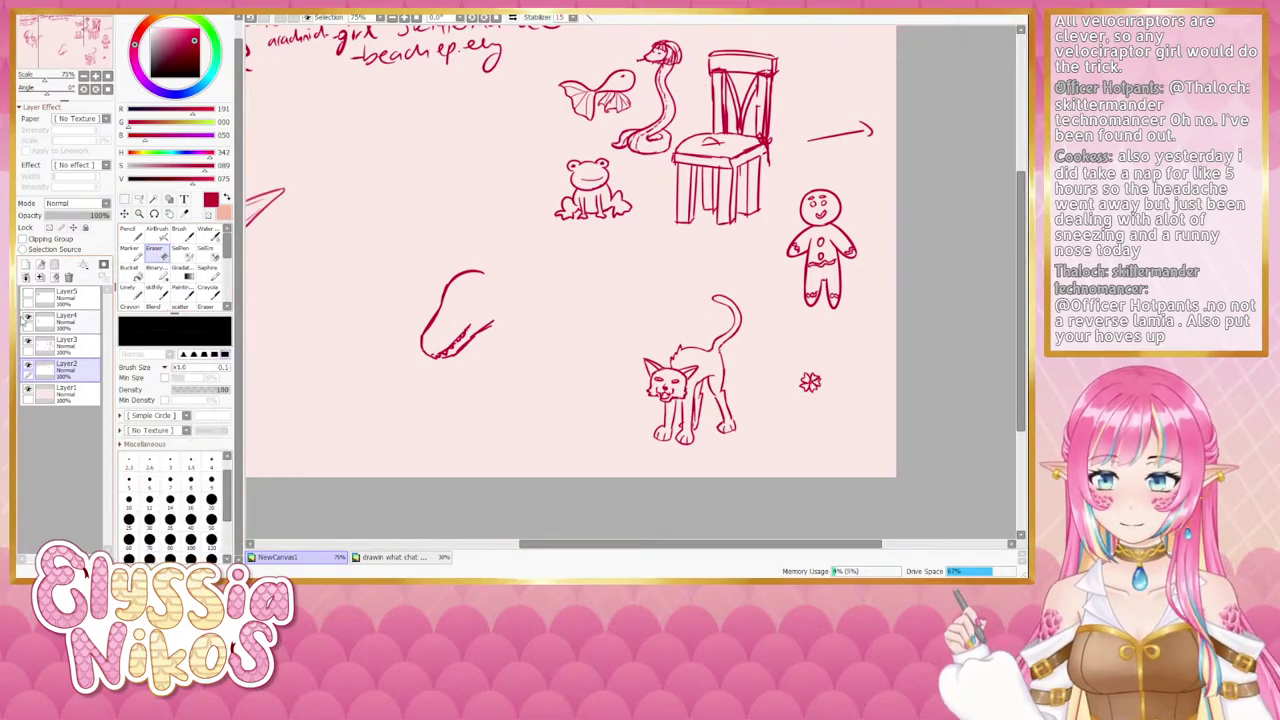
{"action": "left_click", "coordinate": [70, 321]}
{"action": "left_click", "coordinate": [28, 317]}
{"action": "left_click", "coordinate": [28, 317]}
{"action": "left_click", "coordinate": [28, 341]}
{"action": "left_click", "coordinate": [28, 341]}
{"action": "left_click", "coordinate": [70, 345]}
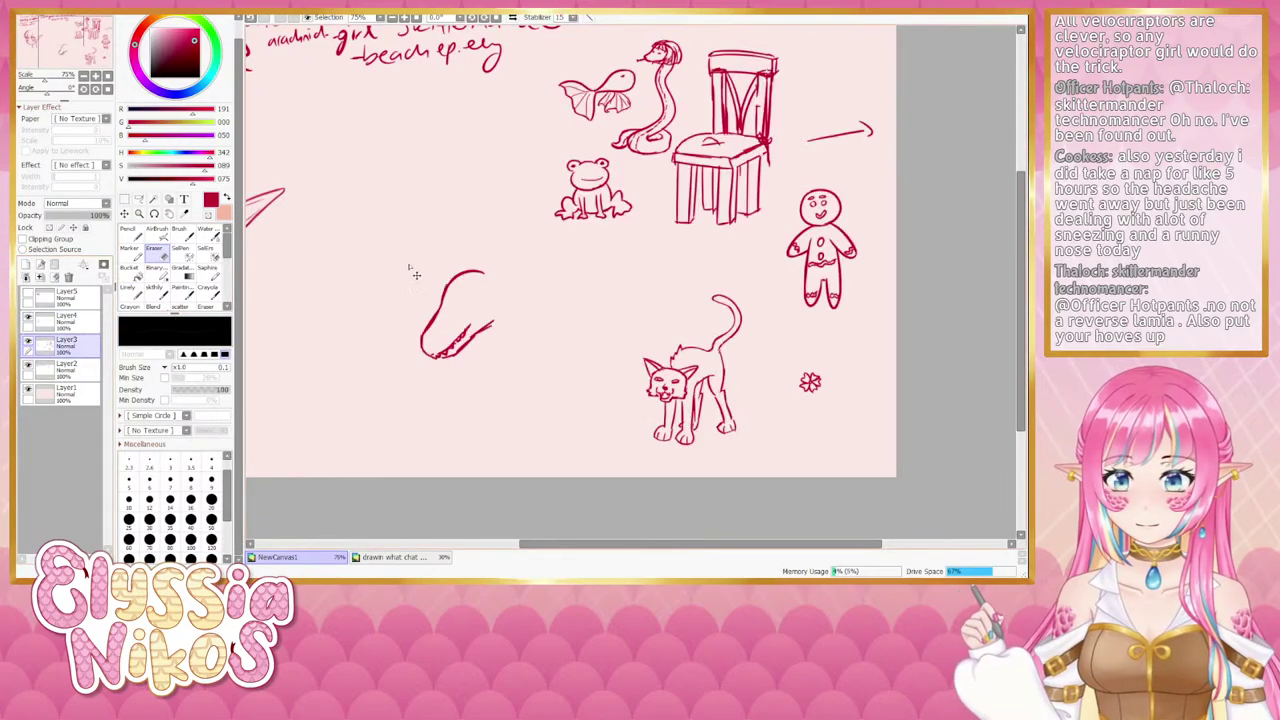
{"action": "left_click_drag", "start_coordinate": [438, 304], "coordinate": [478, 258]}
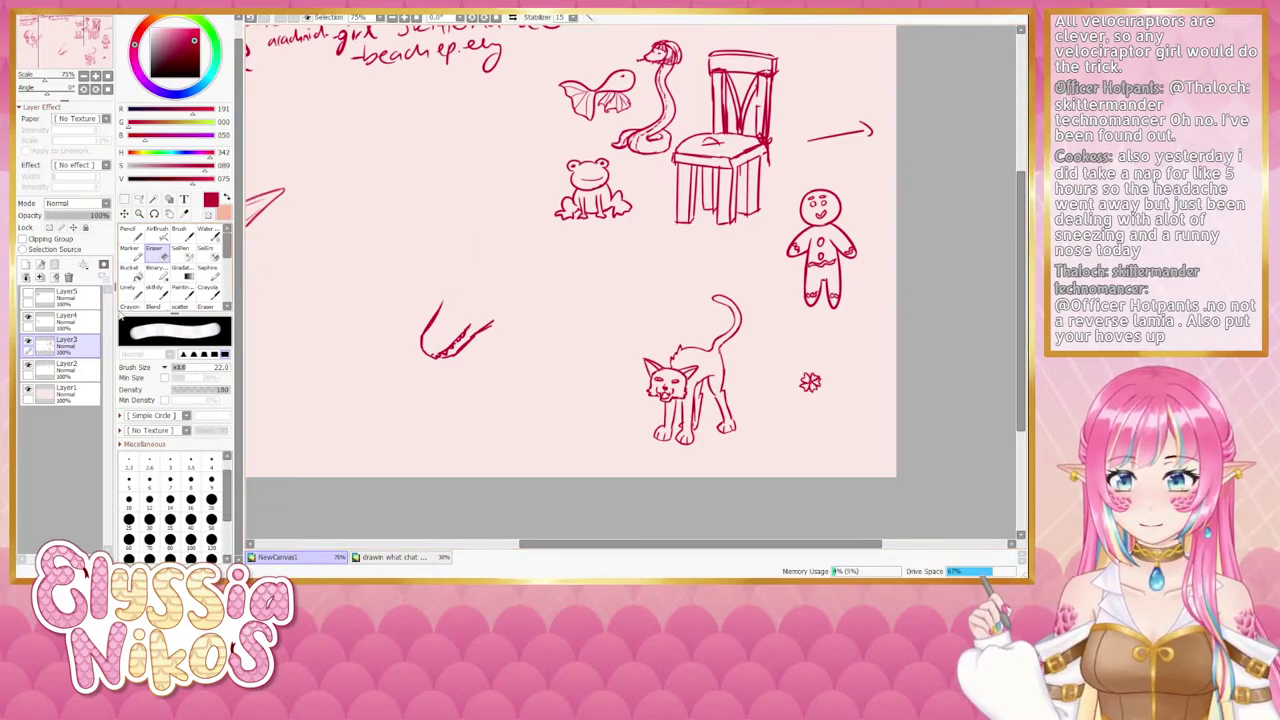
Redraw the top of the velociraptor's head as a longer, higher arc using the Linely brush.
{"action": "left_click", "coordinate": [130, 291]}
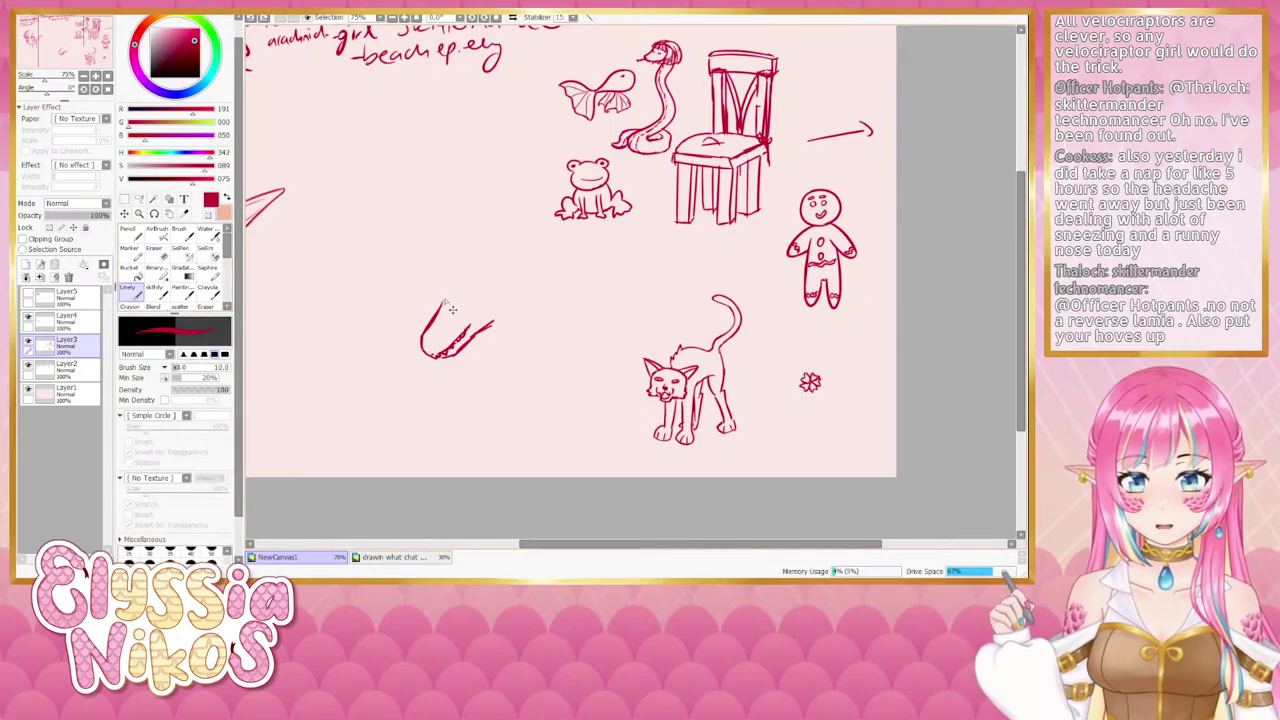
{"action": "mouse_move", "coordinate": [441, 307]}
{"action": "left_mouse_down"}
{"action": "mouse_move", "coordinate": [461, 270]}
{"action": "mouse_move", "coordinate": [496, 256]}
{"action": "mouse_move", "coordinate": [460, 275]}
{"action": "mouse_move", "coordinate": [505, 268]}
{"action": "left_mouse_up"}
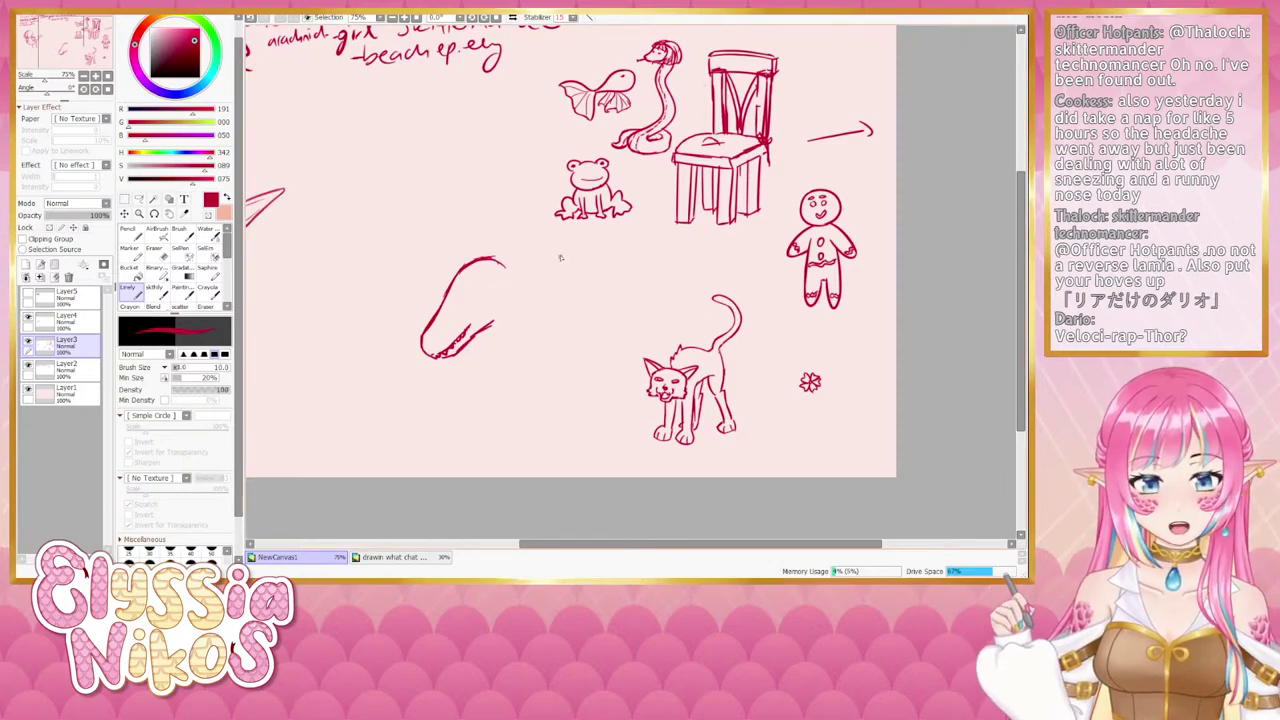
{"action": "left_click_drag", "start_coordinate": [504, 266], "coordinate": [517, 295]}
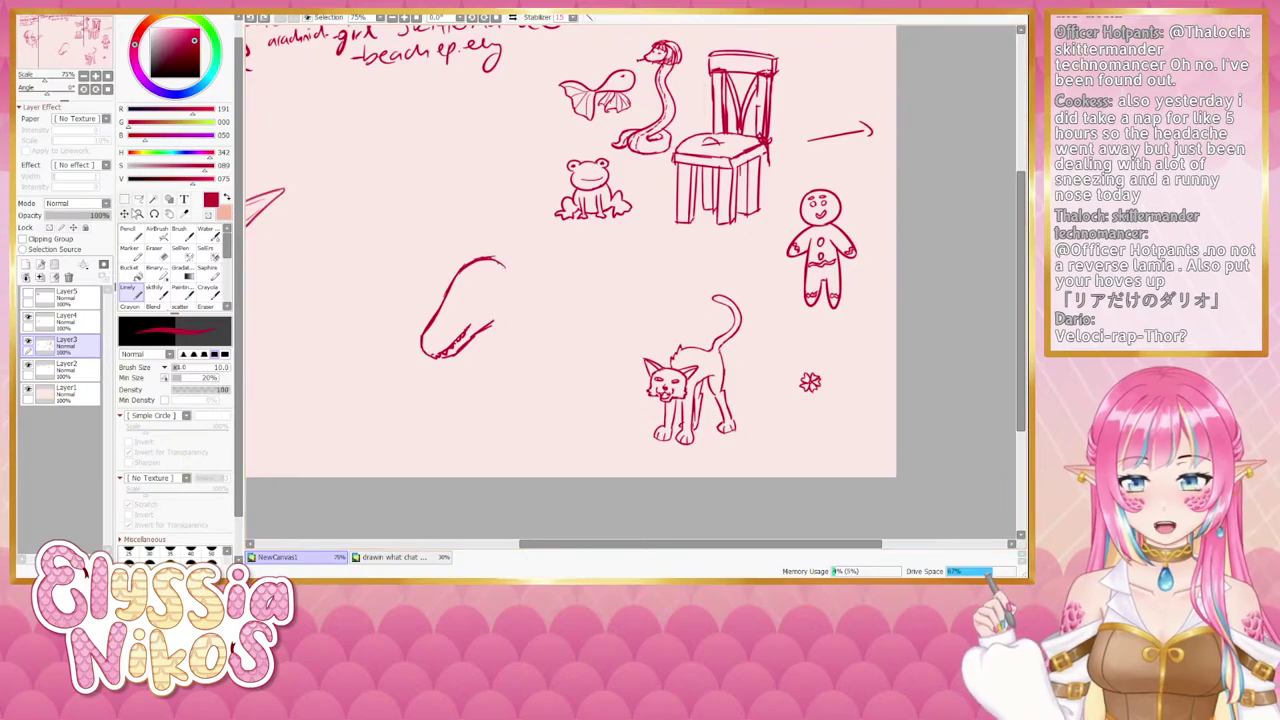
Lasso the velociraptor head, rotate it clockwise so the snout points nearly level, and move it up toward the witch.
{"action": "key", "text": "a"}
{"action": "mouse_move", "coordinate": [516, 247]}
{"action": "left_mouse_down"}
{"action": "mouse_move", "coordinate": [476, 242]}
{"action": "mouse_move", "coordinate": [543, 298]}
{"action": "left_mouse_up"}
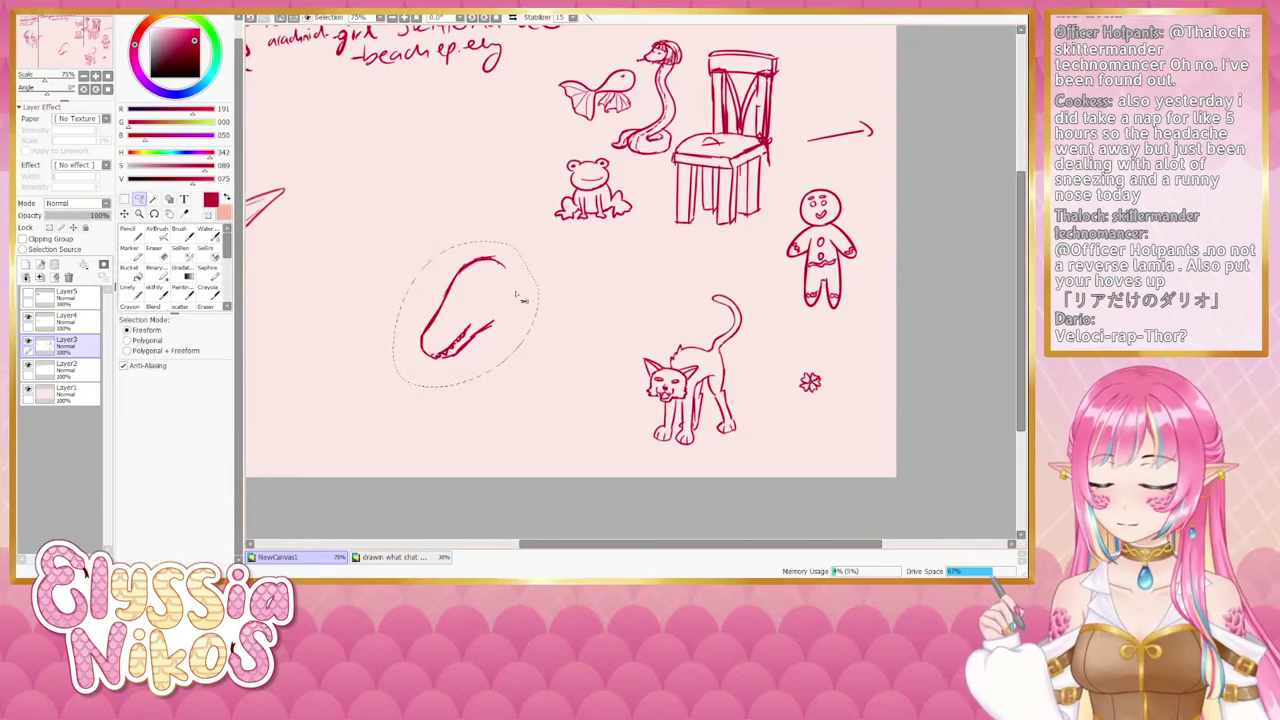
{"action": "key", "text": "ctrl+t"}
{"action": "left_click_drag", "start_coordinate": [537, 380], "coordinate": [490, 408]}
{"action": "left_click_drag", "start_coordinate": [448, 303], "coordinate": [416, 271]}
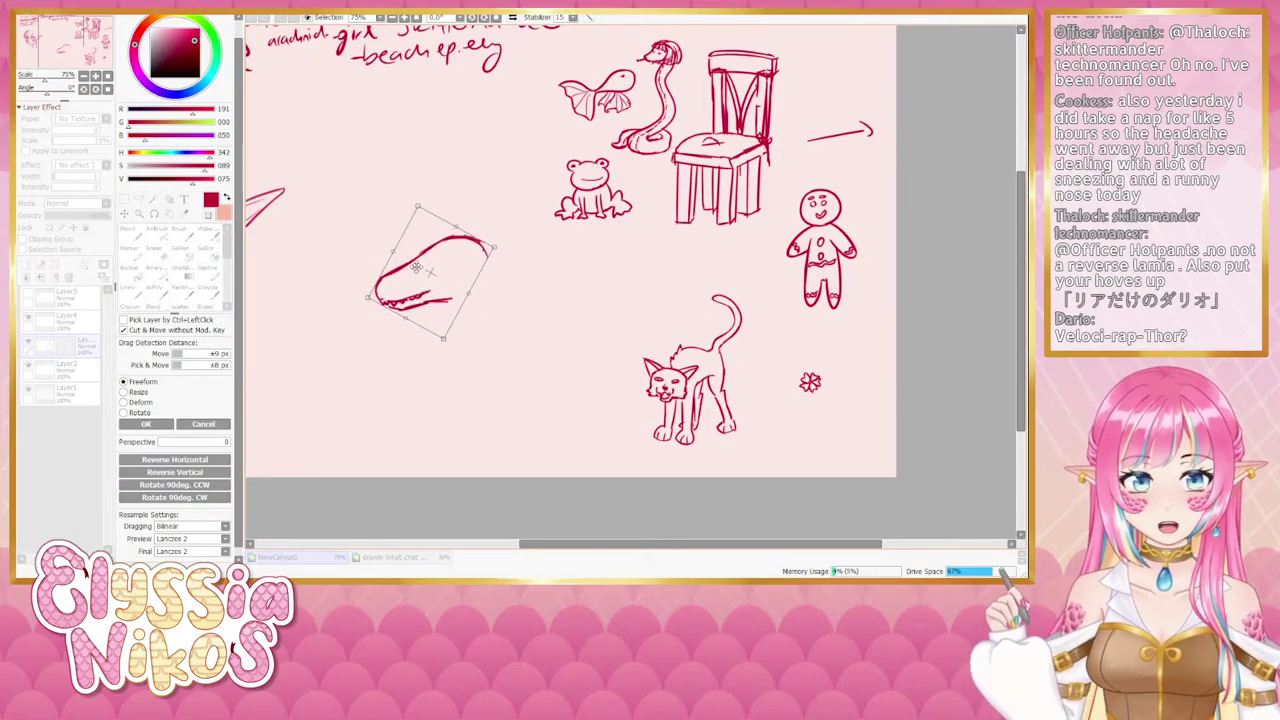
{"action": "left_click", "coordinate": [149, 425]}
{"action": "key", "text": "ctrl+d"}
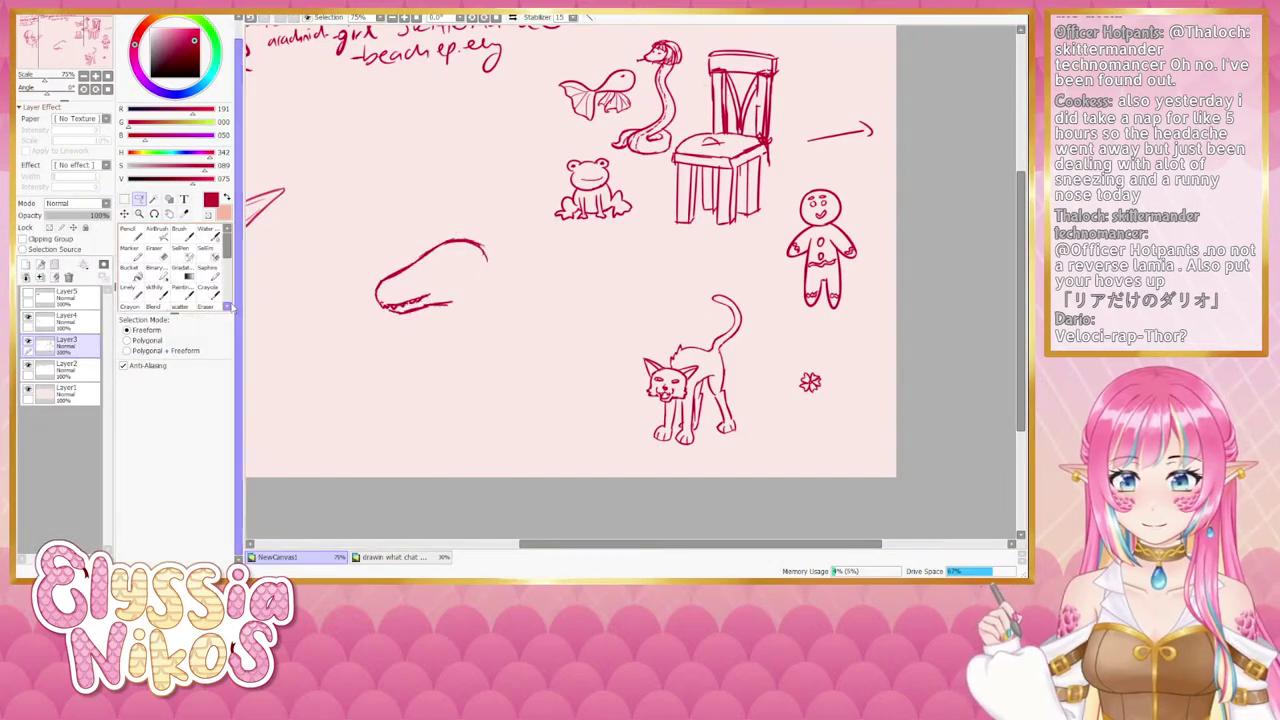
{"action": "left_click", "coordinate": [125, 200]}
Draw the back of the velociraptor's head curving down into the neck with the Linely brush.
{"action": "left_click", "coordinate": [128, 290]}
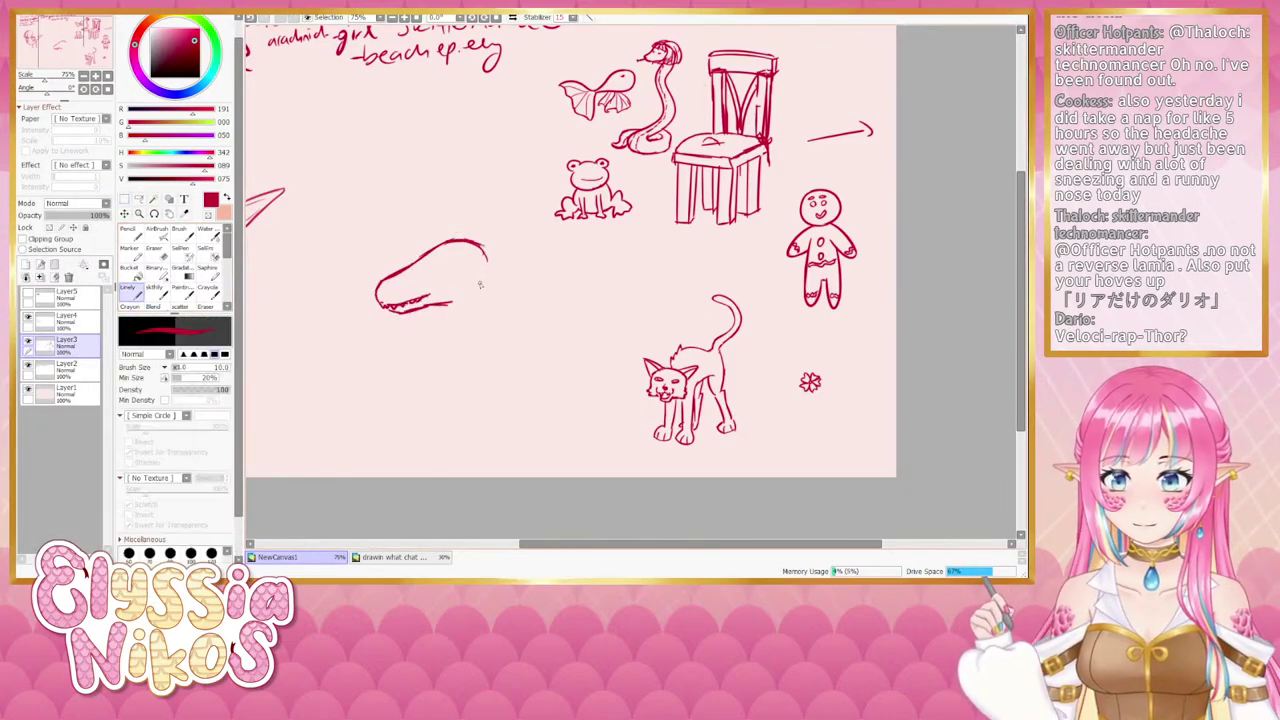
{"action": "mouse_move", "coordinate": [472, 238]}
{"action": "left_mouse_down"}
{"action": "mouse_move", "coordinate": [495, 287]}
{"action": "mouse_move", "coordinate": [482, 340]}
{"action": "left_mouse_up"}
{"action": "left_click_drag", "start_coordinate": [445, 302], "coordinate": [440, 348]}
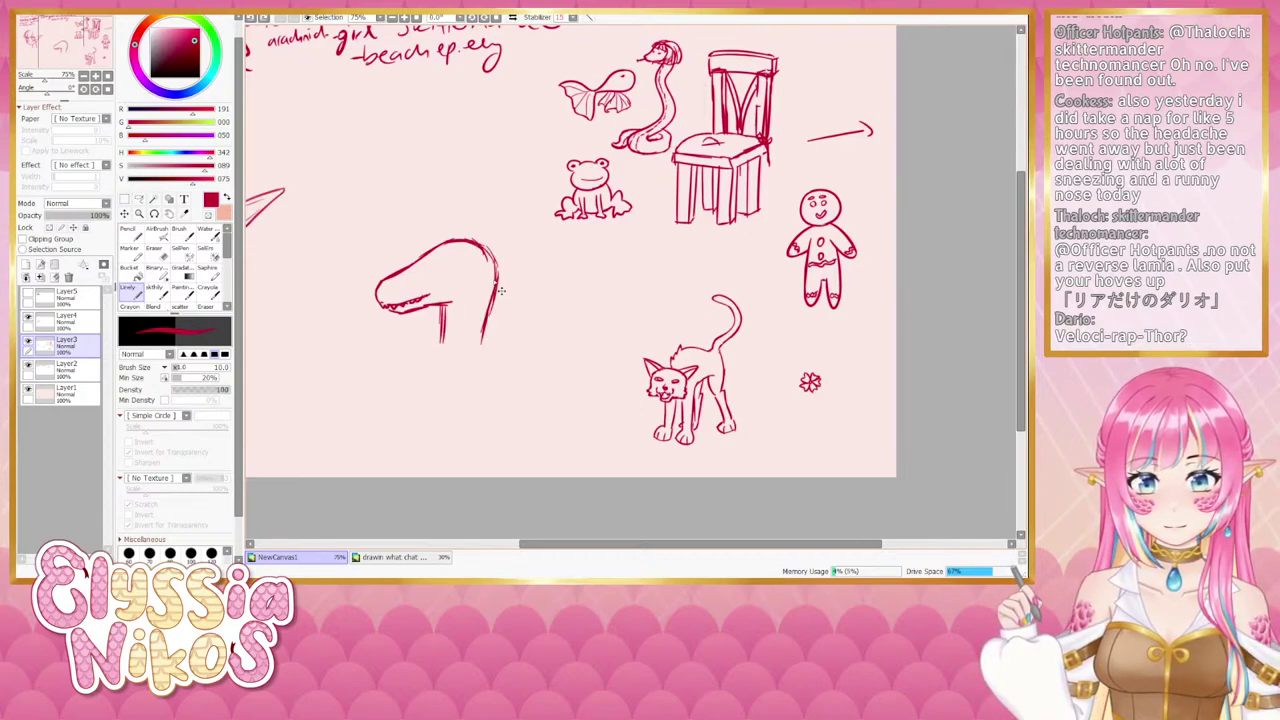
{"action": "key", "text": "ctrl+z"}
{"action": "mouse_move", "coordinate": [485, 250]}
{"action": "left_mouse_down"}
{"action": "mouse_move", "coordinate": [494, 278]}
{"action": "mouse_move", "coordinate": [474, 318]}
{"action": "left_mouse_up"}
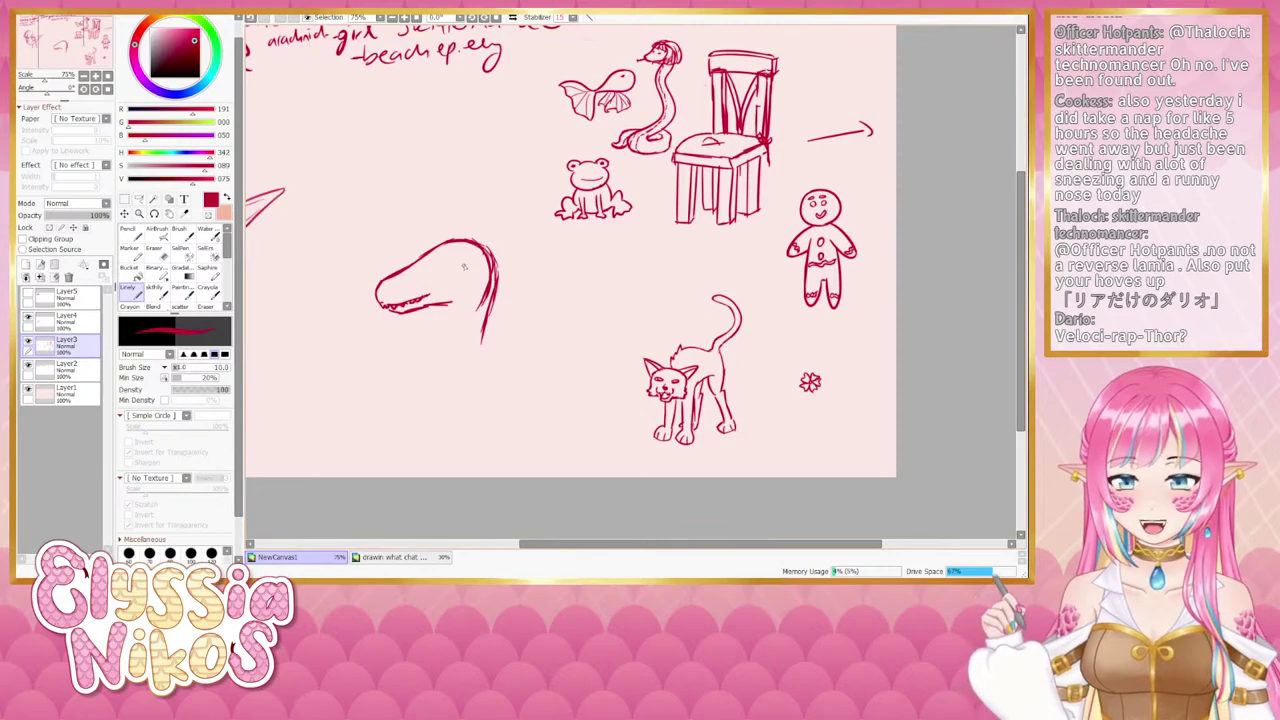
{"action": "mouse_move", "coordinate": [484, 248]}
{"action": "left_mouse_down"}
{"action": "mouse_move", "coordinate": [496, 286]}
{"action": "mouse_move", "coordinate": [479, 347]}
{"action": "left_mouse_up"}
{"action": "key", "text": "ctrl+z"}
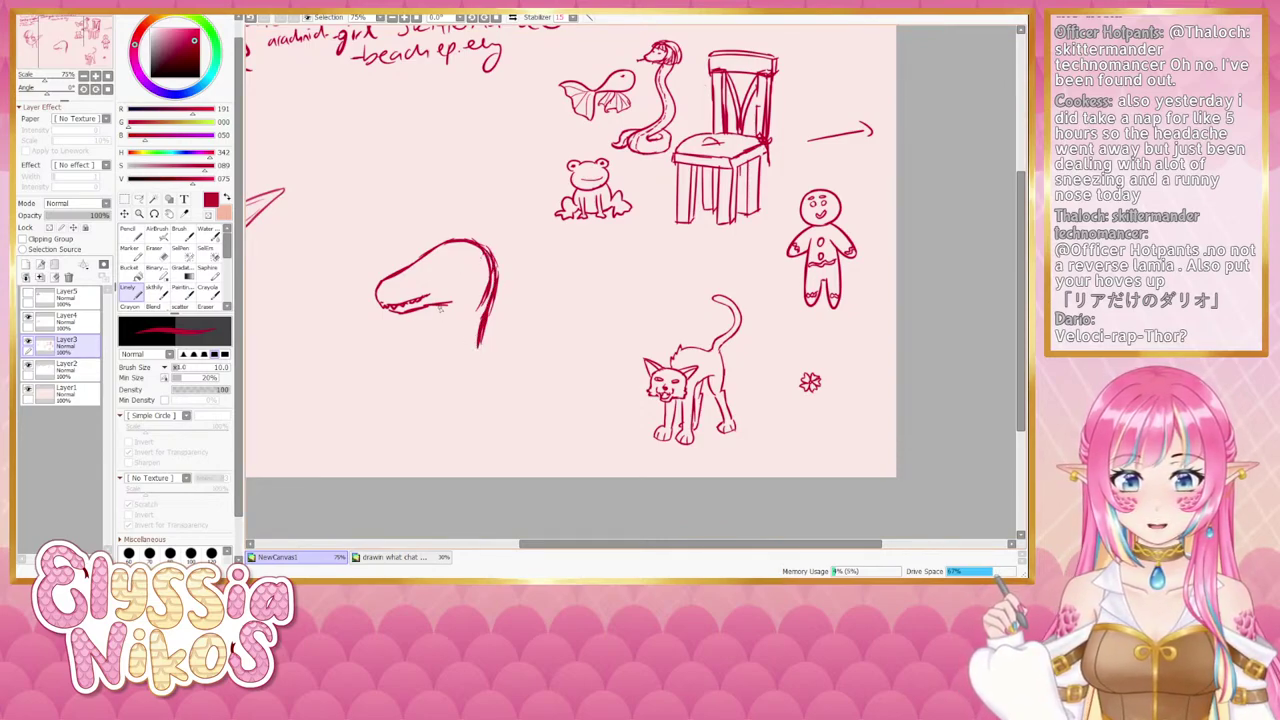
Extend the velociraptor's jaw line backward and add a short throat line below it.
{"action": "mouse_move", "coordinate": [442, 307]}
{"action": "left_mouse_down"}
{"action": "mouse_move", "coordinate": [441, 347]}
{"action": "mouse_move", "coordinate": [479, 295]}
{"action": "left_mouse_up"}
{"action": "key", "text": "ctrl+z"}
{"action": "key", "text": "ctrl+z"}
{"action": "key", "text": "ctrl+z"}
{"action": "key", "text": "ctrl+z"}
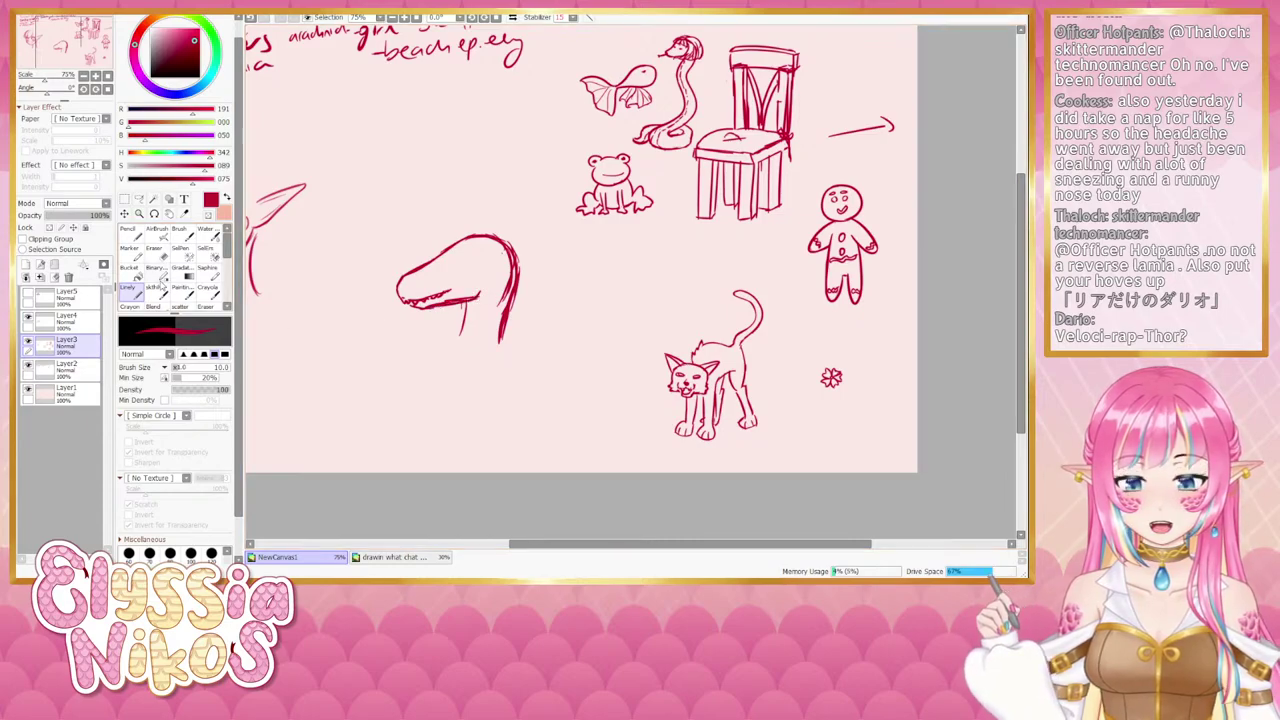
Thin the jaw line with the eraser at size 6 and clean the extra strokes off the back of the neck at size 19.
{"action": "key", "text": "e"}
{"action": "key", "text": "["}
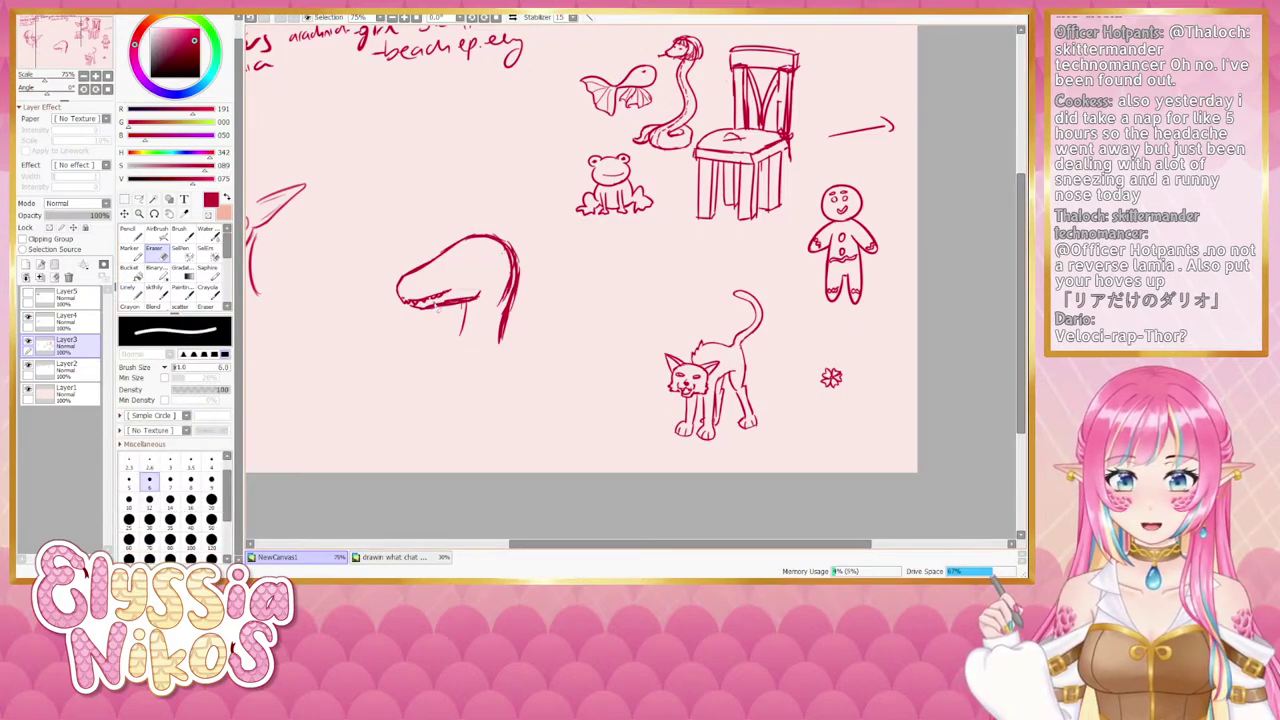
{"action": "left_click_drag", "start_coordinate": [432, 309], "coordinate": [481, 296]}
{"action": "key", "text": "]"}
{"action": "key", "text": "]"}
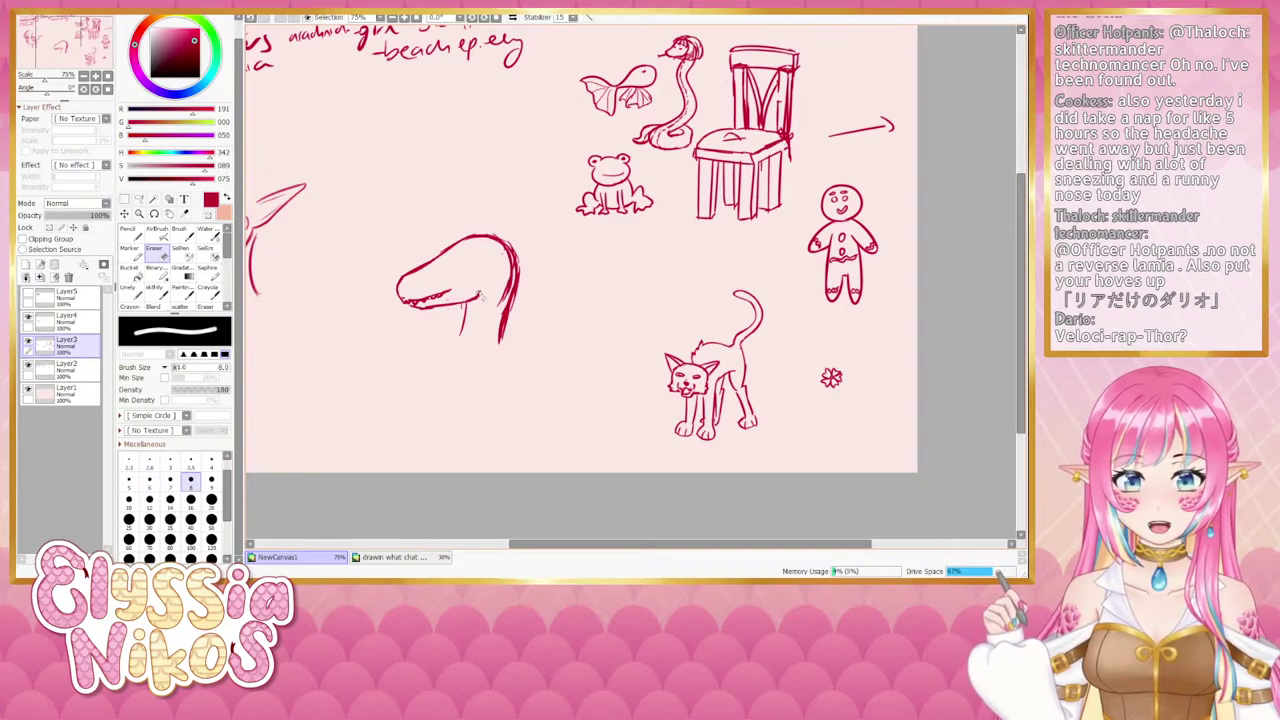
{"action": "key", "text": "]"}
{"action": "key", "text": "]"}
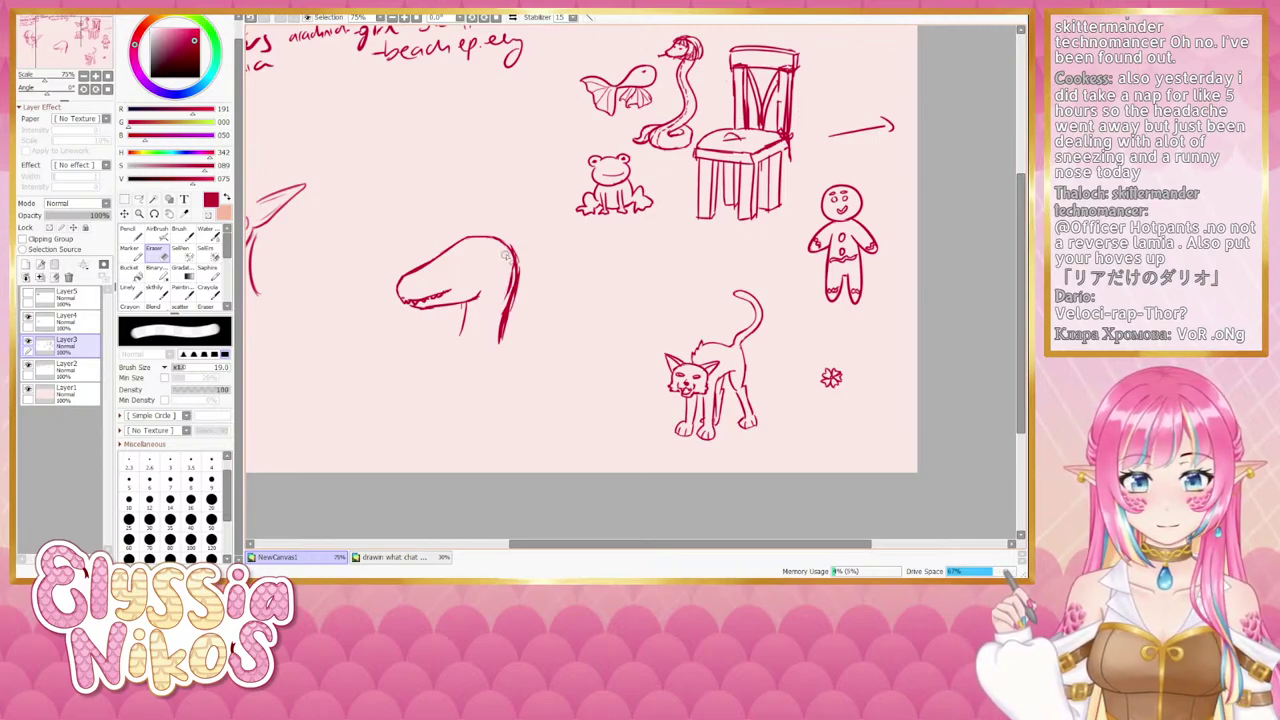
{"action": "left_click_drag", "start_coordinate": [522, 288], "coordinate": [505, 342]}
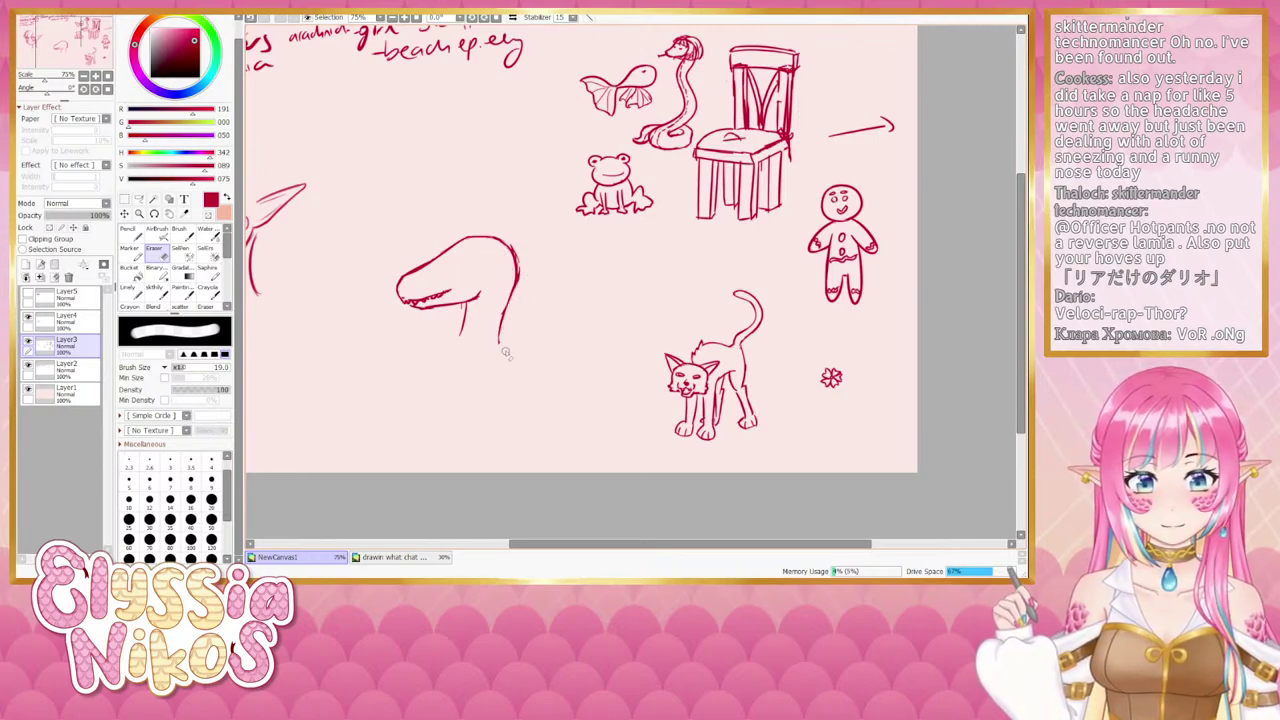
Strengthen the back neck line with the Linely brush and trim the outline behind the head with the eraser at size 25.
{"action": "left_click", "coordinate": [131, 291]}
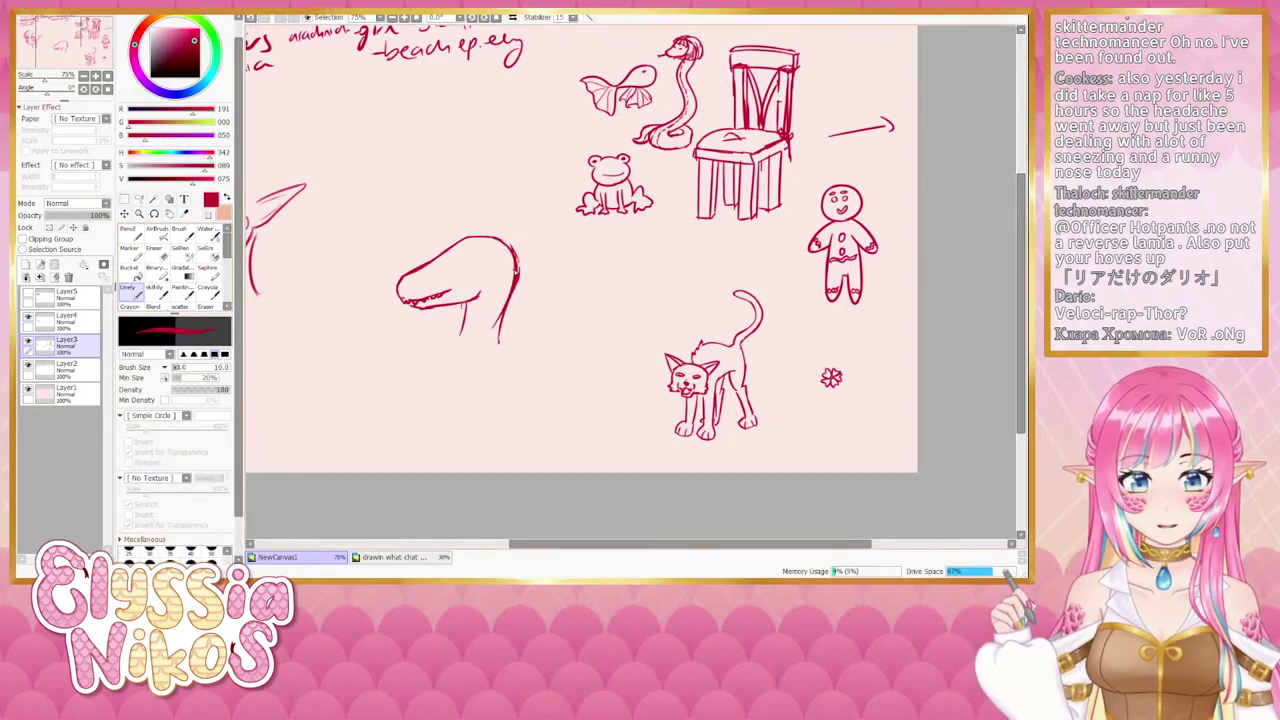
{"action": "left_click_drag", "start_coordinate": [517, 280], "coordinate": [497, 342]}
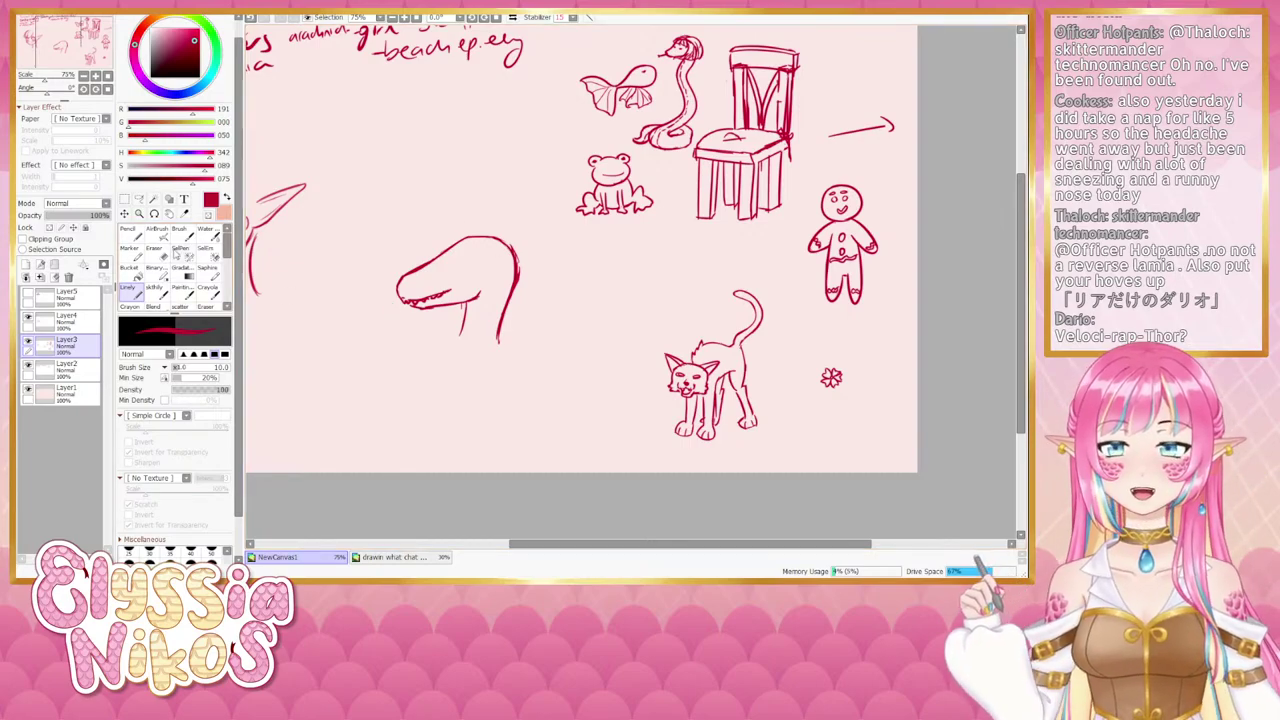
{"action": "key", "text": "e"}
{"action": "key", "text": "]"}
{"action": "key", "text": "]"}
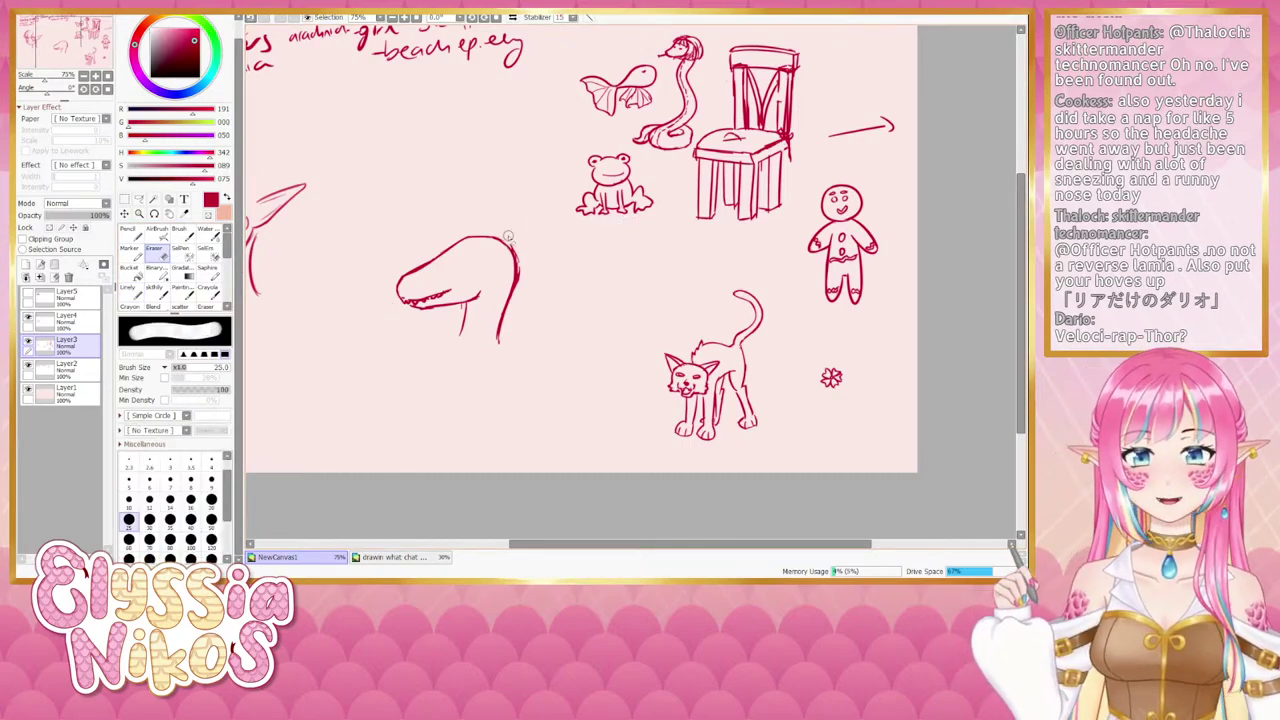
{"action": "left_click_drag", "start_coordinate": [502, 239], "coordinate": [510, 246]}
{"action": "key", "text": "ctrl+z"}
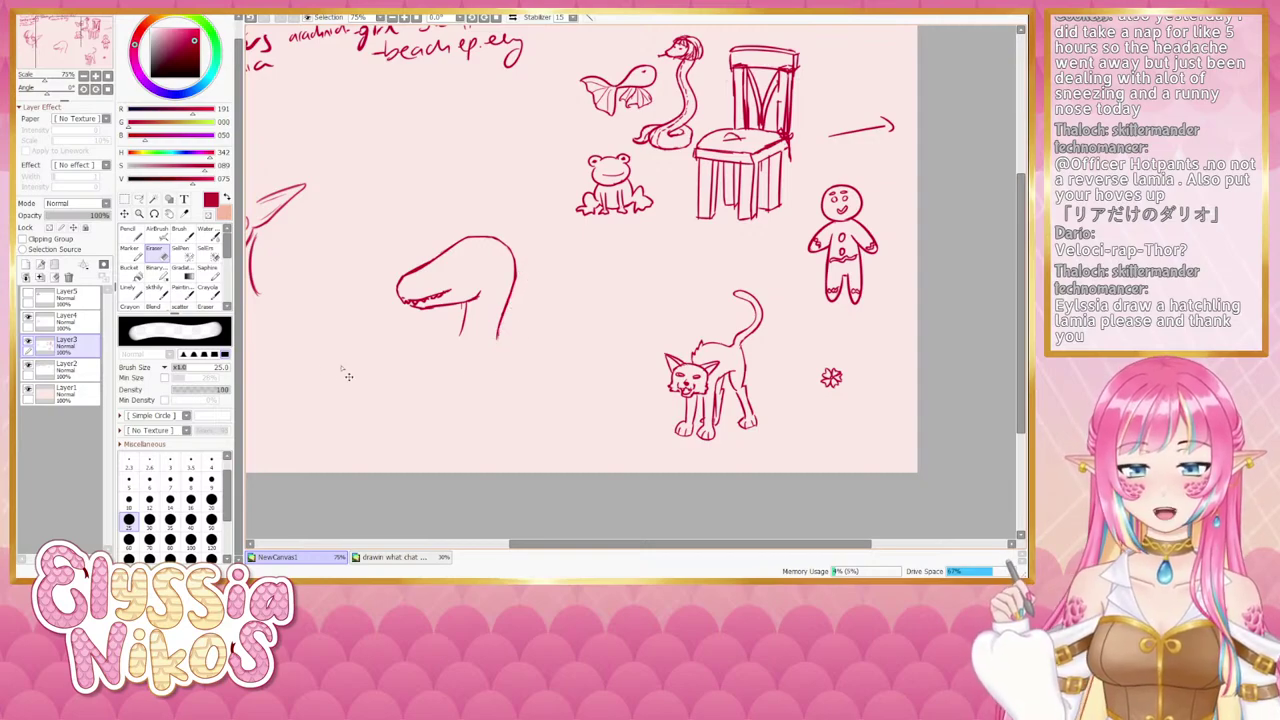
{"action": "left_click", "coordinate": [124, 289]}
{"action": "mouse_move", "coordinate": [511, 355]}
{"action": "left_mouse_down"}
{"action": "mouse_move", "coordinate": [480, 340]}
{"action": "mouse_move", "coordinate": [494, 338]}
{"action": "left_mouse_up"}
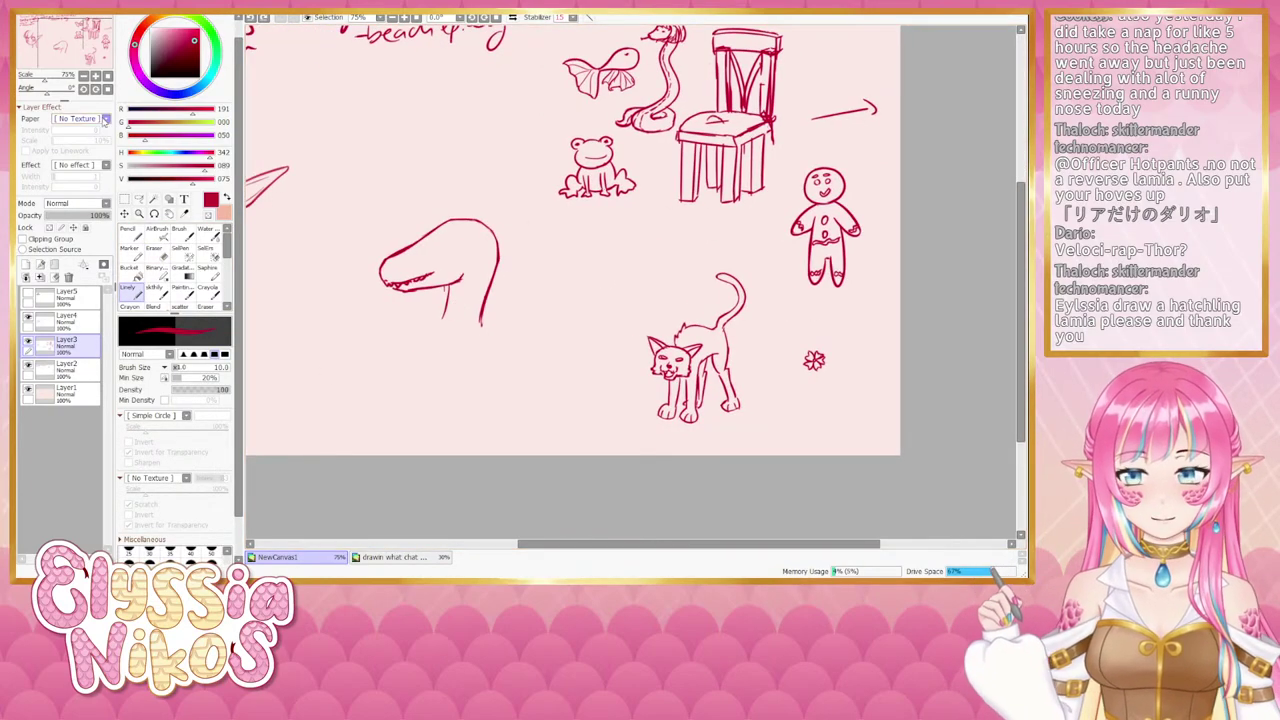
Lasso the velociraptor head and neck and move them up closer to the witch's ear.
{"action": "left_click", "coordinate": [139, 201]}
{"action": "mouse_move", "coordinate": [480, 192]}
{"action": "left_mouse_down"}
{"action": "mouse_move", "coordinate": [456, 193]}
{"action": "mouse_move", "coordinate": [536, 290]}
{"action": "mouse_move", "coordinate": [478, 194]}
{"action": "left_mouse_up"}
{"action": "key", "text": "ctrl+t"}
{"action": "left_click_drag", "start_coordinate": [425, 268], "coordinate": [363, 227]}
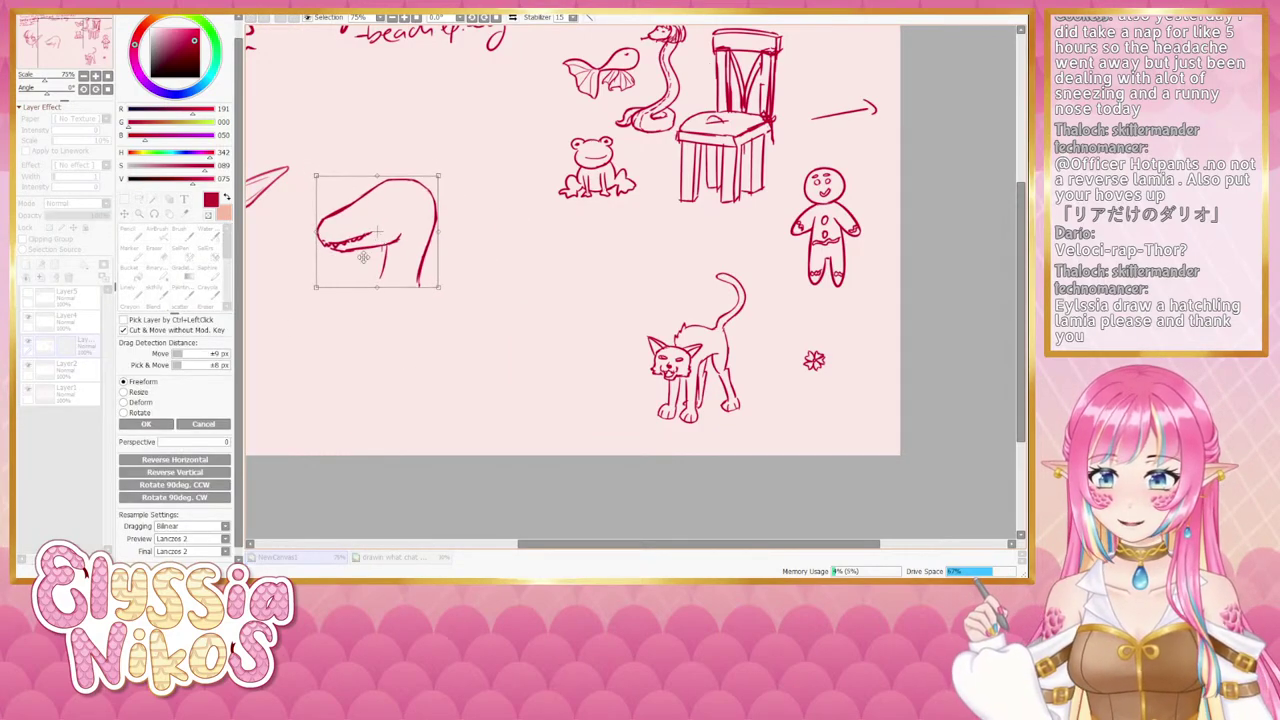
{"action": "key", "text": "Return"}
{"action": "left_click_drag", "start_coordinate": [337, 384], "coordinate": [401, 380]}
{"action": "left_click", "coordinate": [125, 200]}
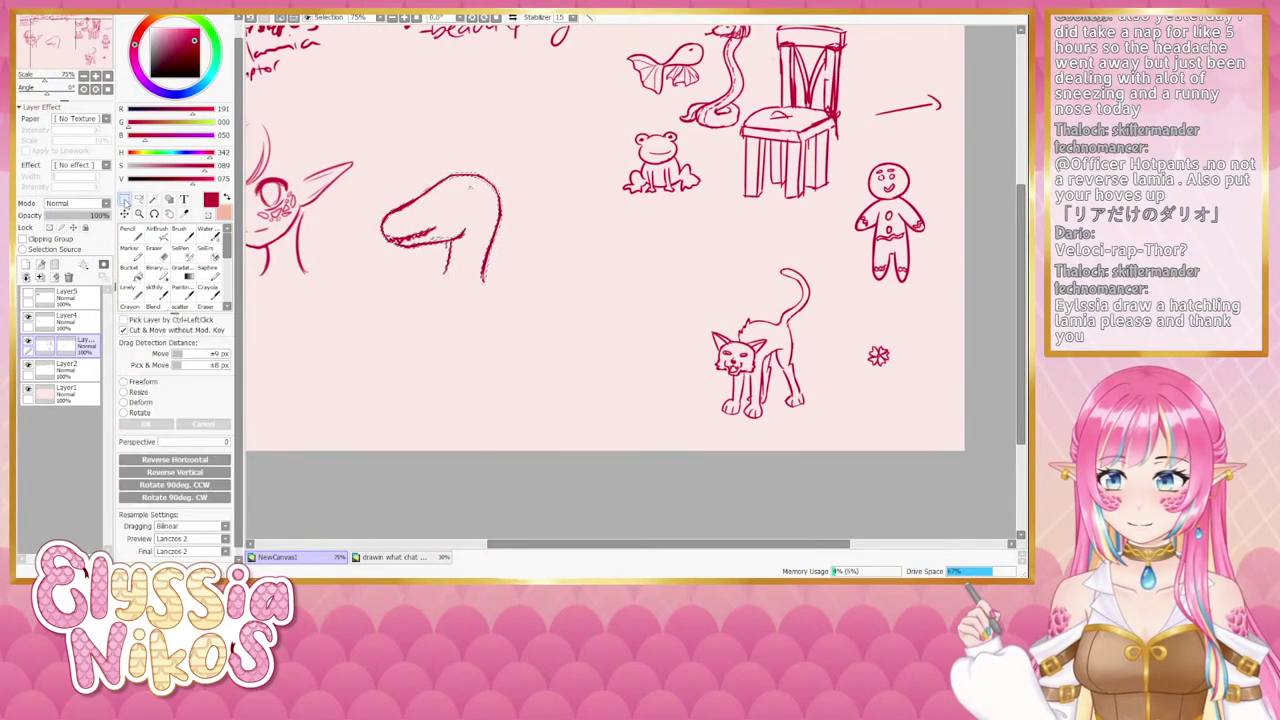
{"action": "left_click", "coordinate": [317, 367]}
Extend the velociraptor's neck and sketch the back, belly and rear edge of its body on Layer3 with the Linely brush.
{"action": "left_click", "coordinate": [137, 293]}
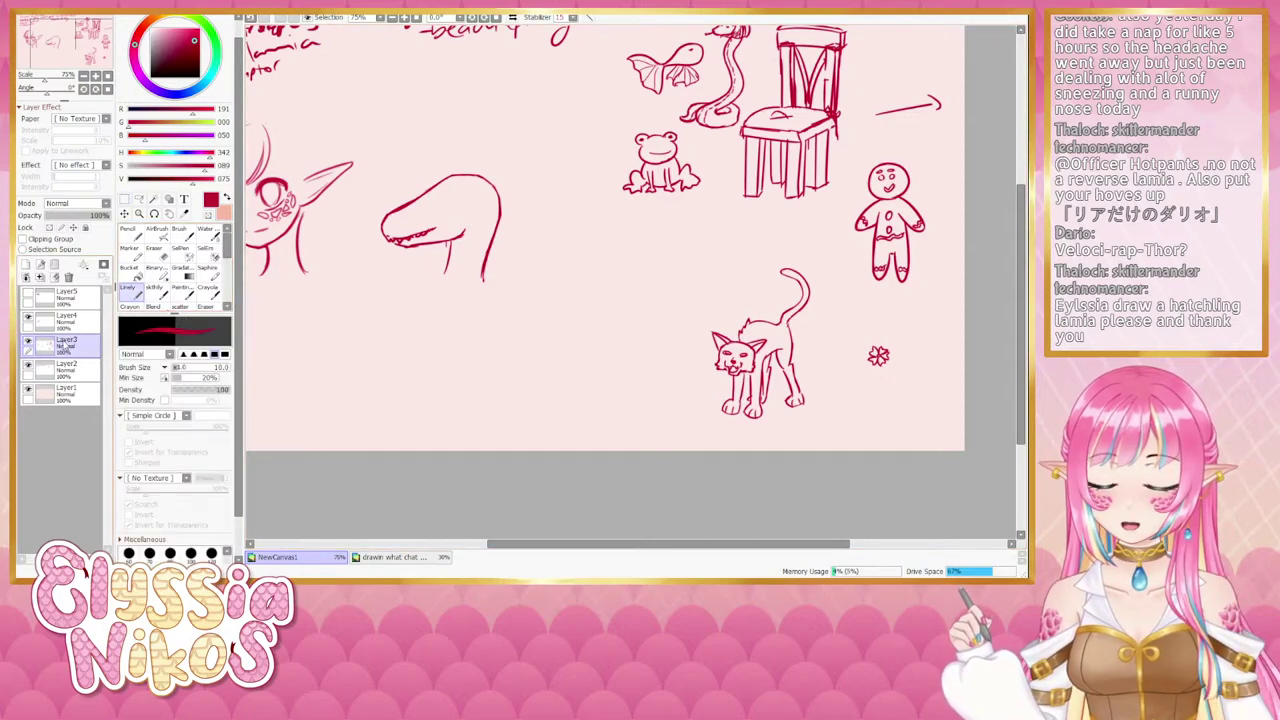
{"action": "left_click", "coordinate": [28, 344]}
{"action": "left_click", "coordinate": [28, 344]}
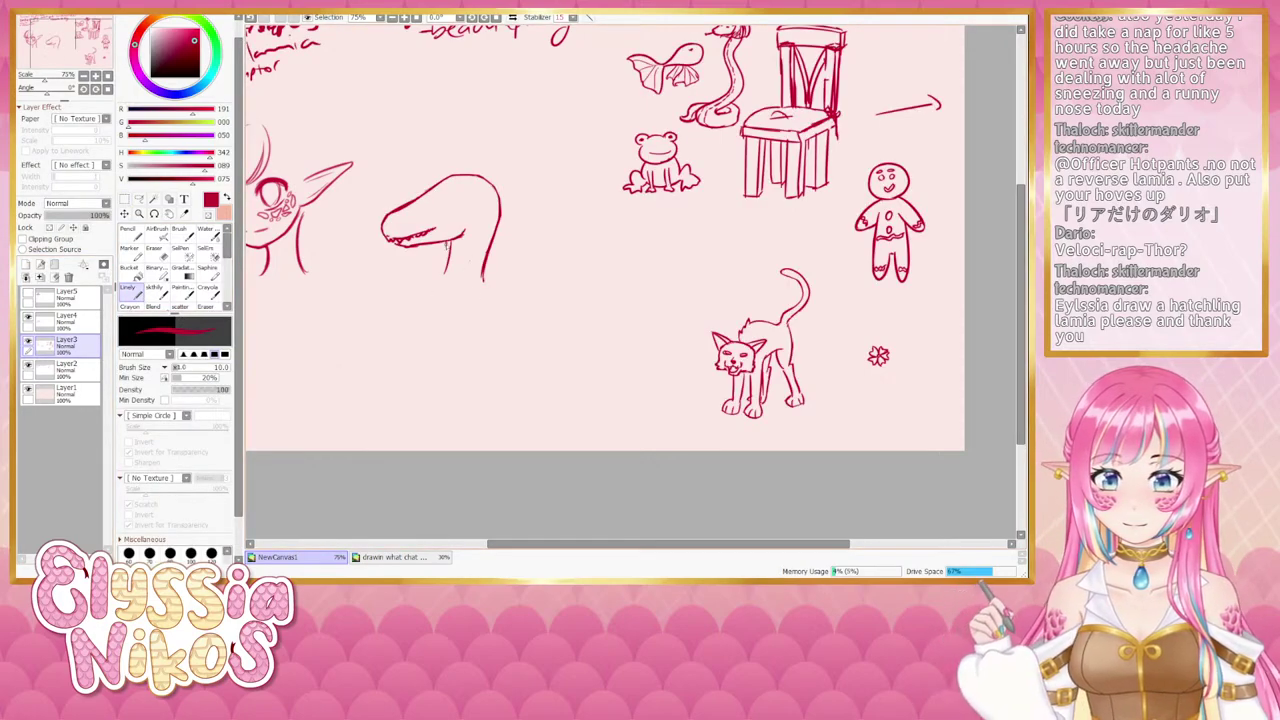
{"action": "left_click_drag", "start_coordinate": [435, 293], "coordinate": [443, 338]}
{"action": "left_click_drag", "start_coordinate": [566, 341], "coordinate": [560, 346]}
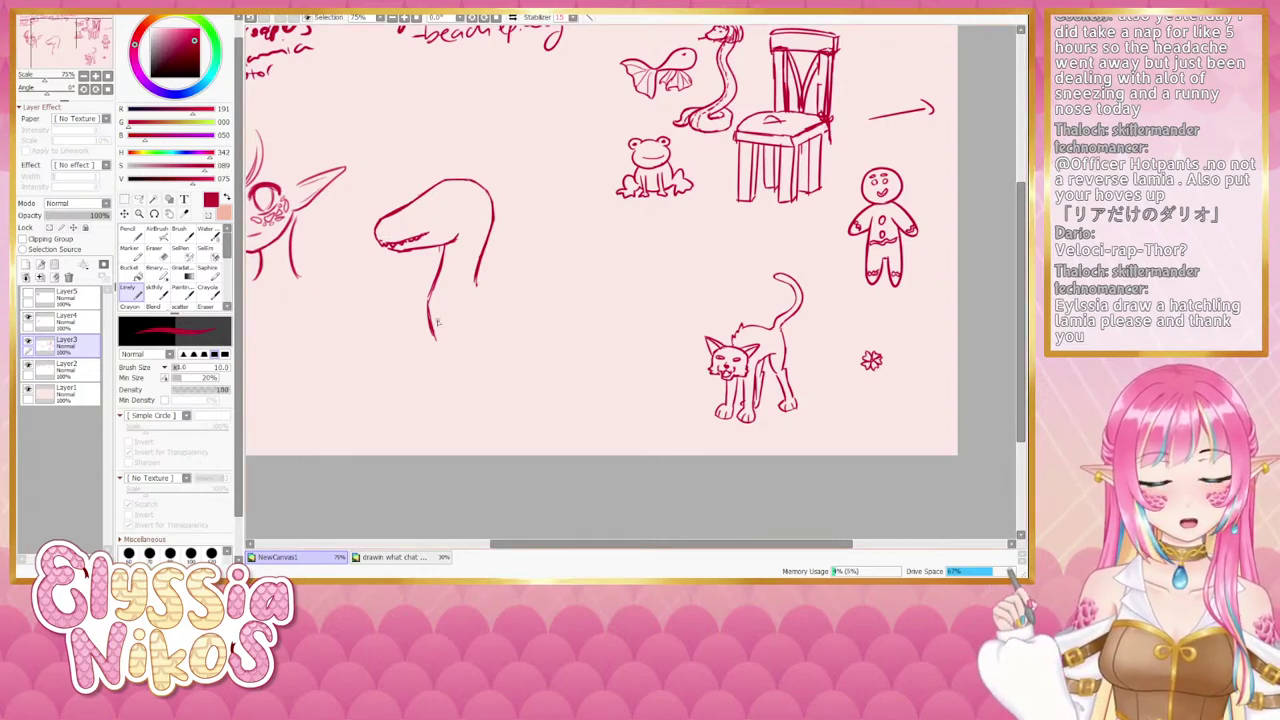
{"action": "left_click_drag", "start_coordinate": [477, 281], "coordinate": [584, 322]}
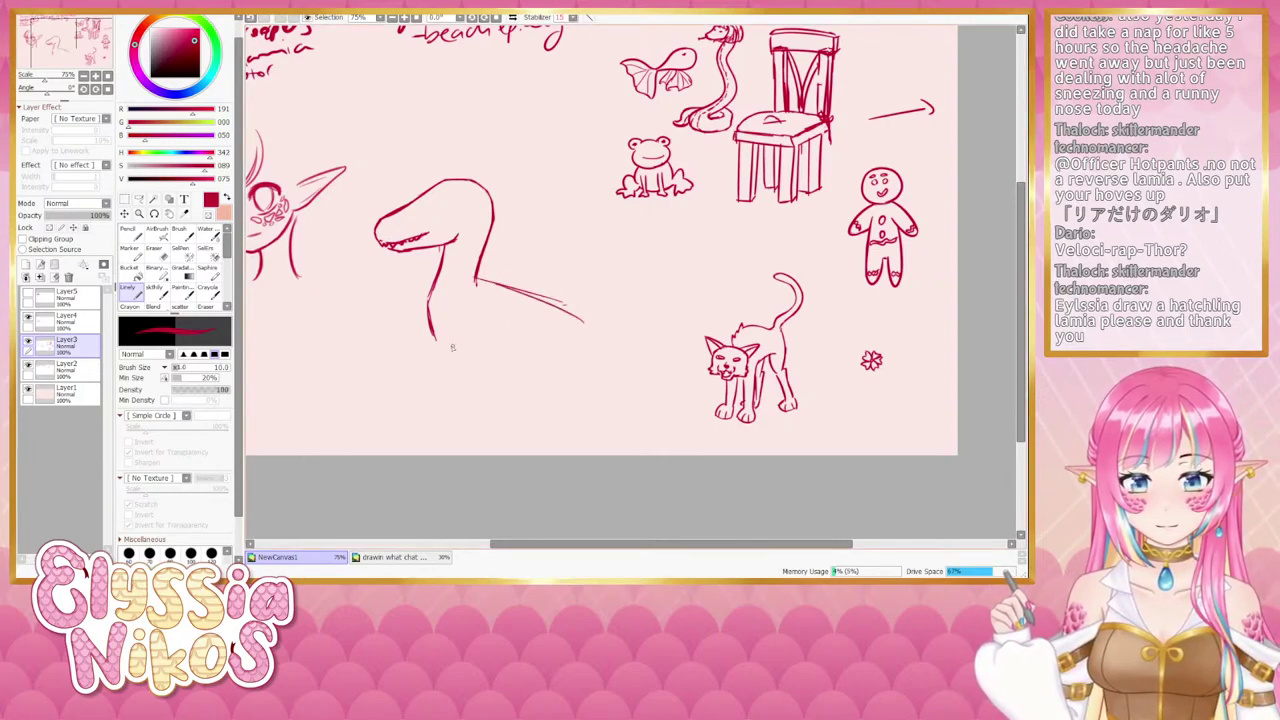
{"action": "mouse_move", "coordinate": [435, 343]}
{"action": "left_mouse_down"}
{"action": "mouse_move", "coordinate": [560, 389]}
{"action": "mouse_move", "coordinate": [595, 346]}
{"action": "mouse_move", "coordinate": [572, 370]}
{"action": "left_mouse_up"}
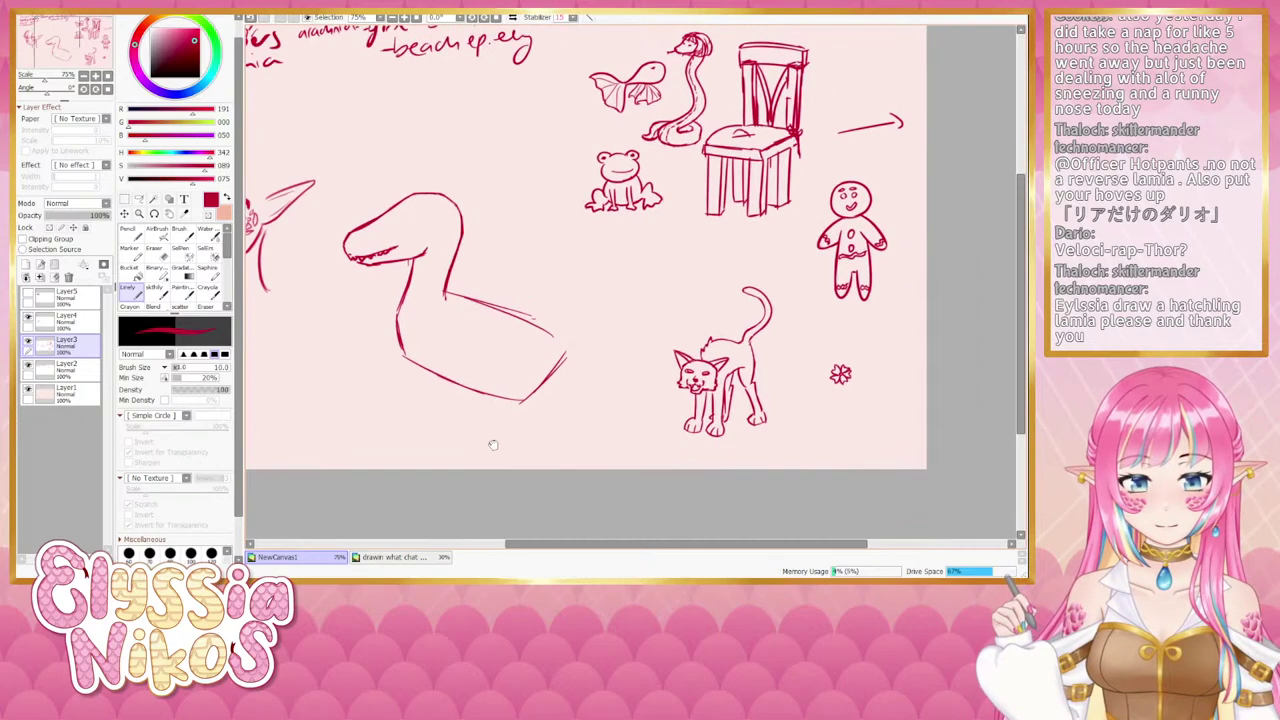
Lasso the velociraptor's head, neck and body and scale them down to about 60 percent beside the witch's ear.
{"action": "left_click", "coordinate": [139, 199]}
{"action": "mouse_move", "coordinate": [455, 158]}
{"action": "left_mouse_down"}
{"action": "mouse_move", "coordinate": [440, 157]}
{"action": "mouse_move", "coordinate": [386, 421]}
{"action": "mouse_move", "coordinate": [605, 240]}
{"action": "mouse_move", "coordinate": [400, 168]}
{"action": "mouse_move", "coordinate": [452, 160]}
{"action": "left_mouse_up"}
{"action": "key", "text": "ctrl+t"}
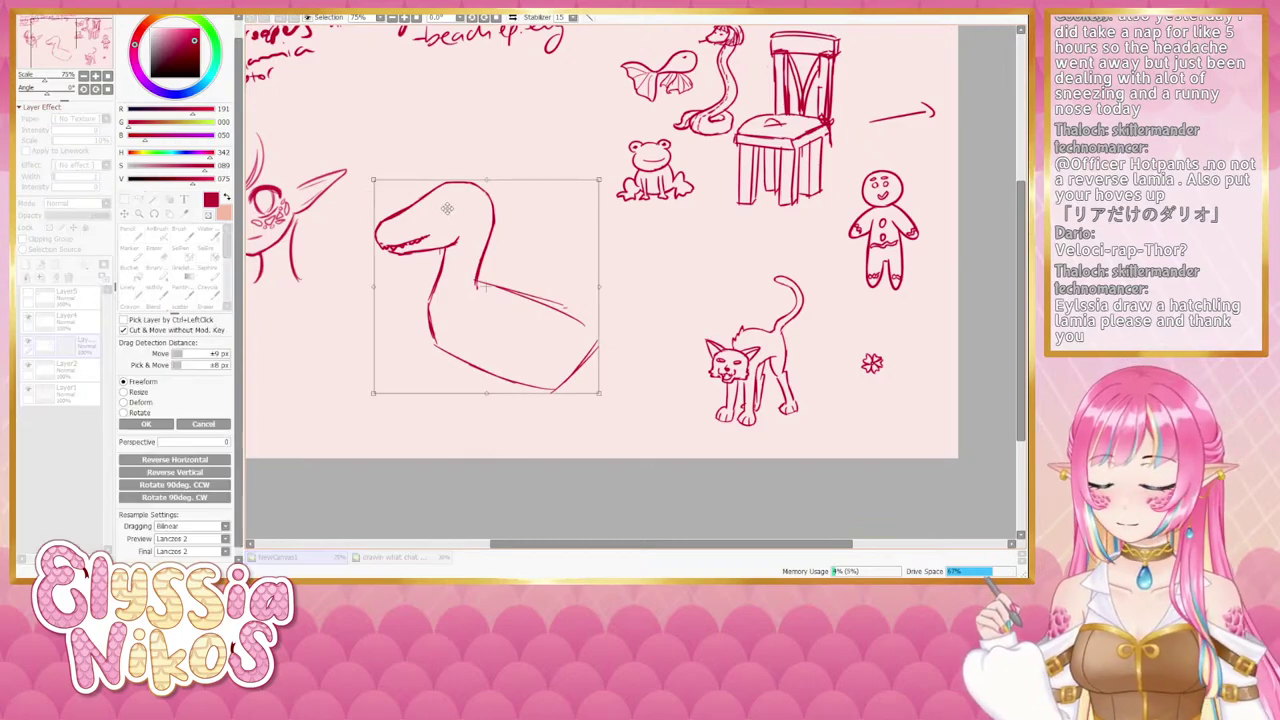
{"action": "mouse_move", "coordinate": [586, 396]}
{"action": "left_mouse_down"}
{"action": "mouse_move", "coordinate": [480, 289]}
{"action": "mouse_move", "coordinate": [509, 307]}
{"action": "left_mouse_up"}
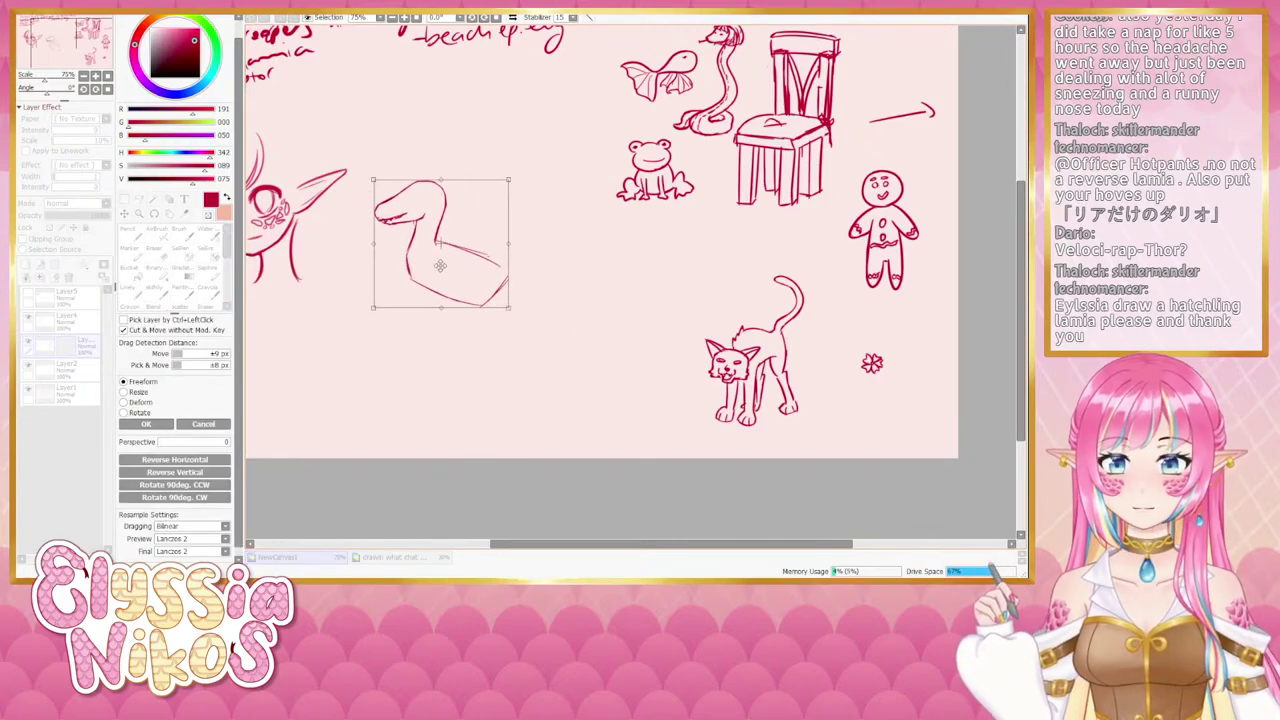
{"action": "left_click", "coordinate": [149, 424]}
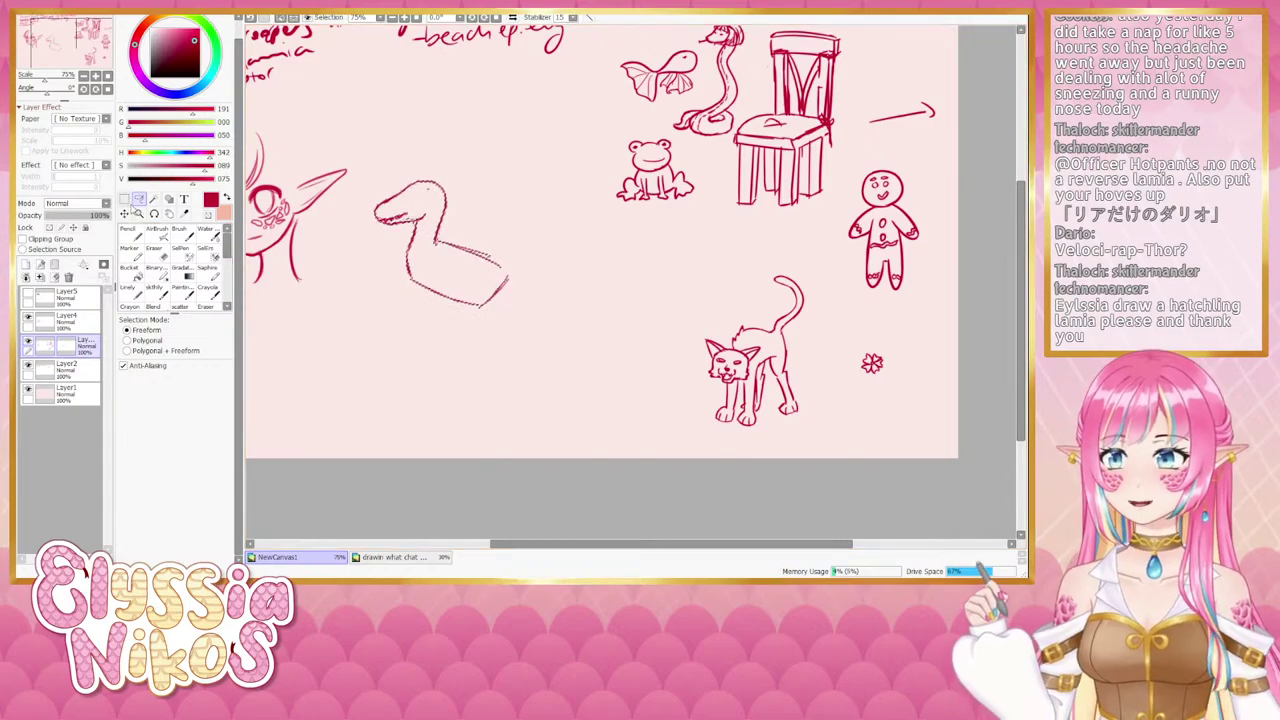
Sketch the velociraptor's upper hind leg below the rear of its body and a small clawed arm at the chest with the Linely brush.
{"action": "left_click", "coordinate": [129, 289]}
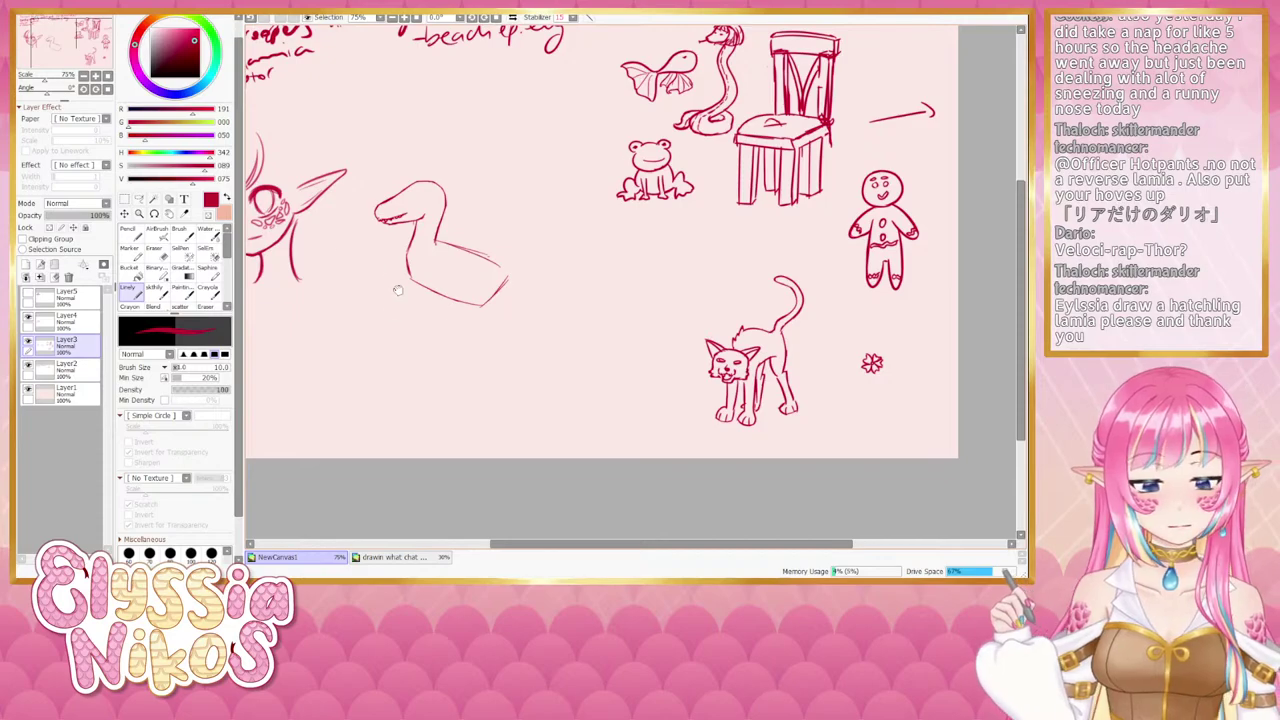
{"action": "mouse_move", "coordinate": [398, 288]}
{"action": "left_mouse_down"}
{"action": "mouse_move", "coordinate": [400, 316]}
{"action": "mouse_move", "coordinate": [420, 316]}
{"action": "mouse_move", "coordinate": [406, 279]}
{"action": "left_mouse_up"}
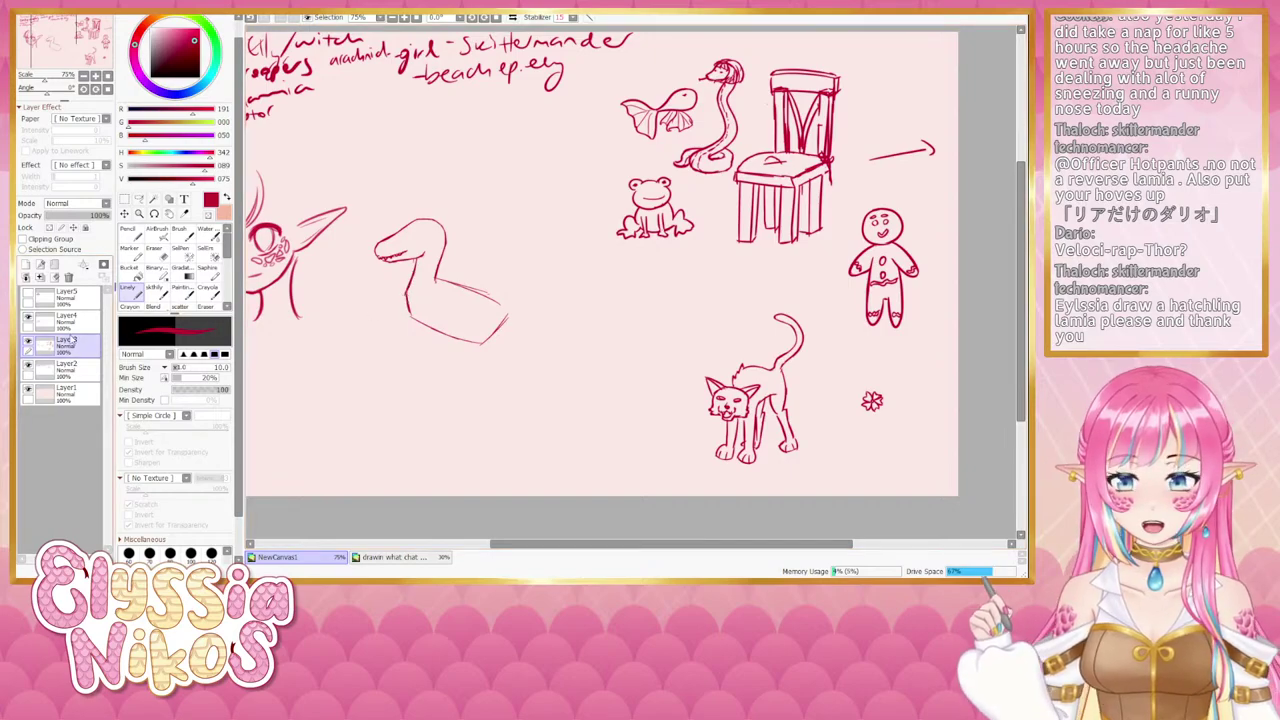
{"action": "mouse_move", "coordinate": [458, 355]}
{"action": "left_mouse_down"}
{"action": "mouse_move", "coordinate": [434, 359]}
{"action": "mouse_move", "coordinate": [450, 358]}
{"action": "left_mouse_up"}
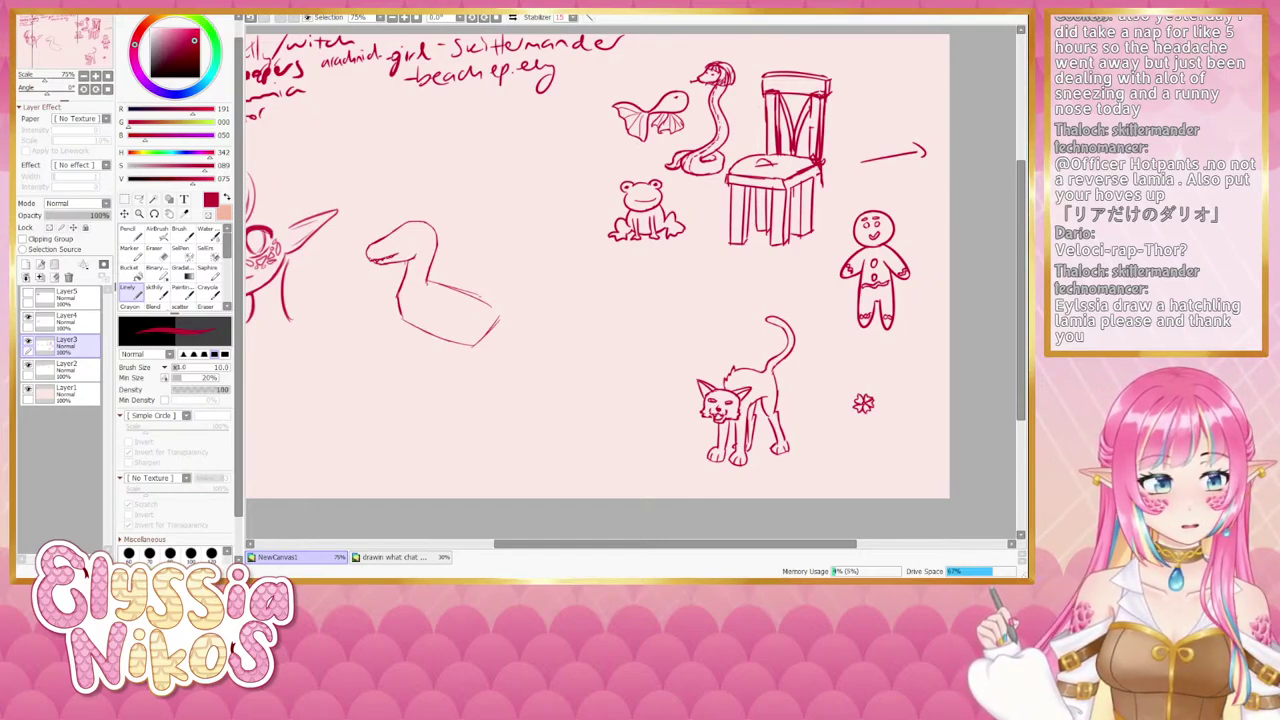
{"action": "mouse_move", "coordinate": [452, 318]}
{"action": "left_mouse_down"}
{"action": "mouse_move", "coordinate": [464, 358]}
{"action": "mouse_move", "coordinate": [492, 333]}
{"action": "mouse_move", "coordinate": [480, 374]}
{"action": "left_mouse_up"}
{"action": "left_click_drag", "start_coordinate": [490, 330], "coordinate": [478, 371]}
{"action": "left_click_drag", "start_coordinate": [450, 324], "coordinate": [462, 378]}
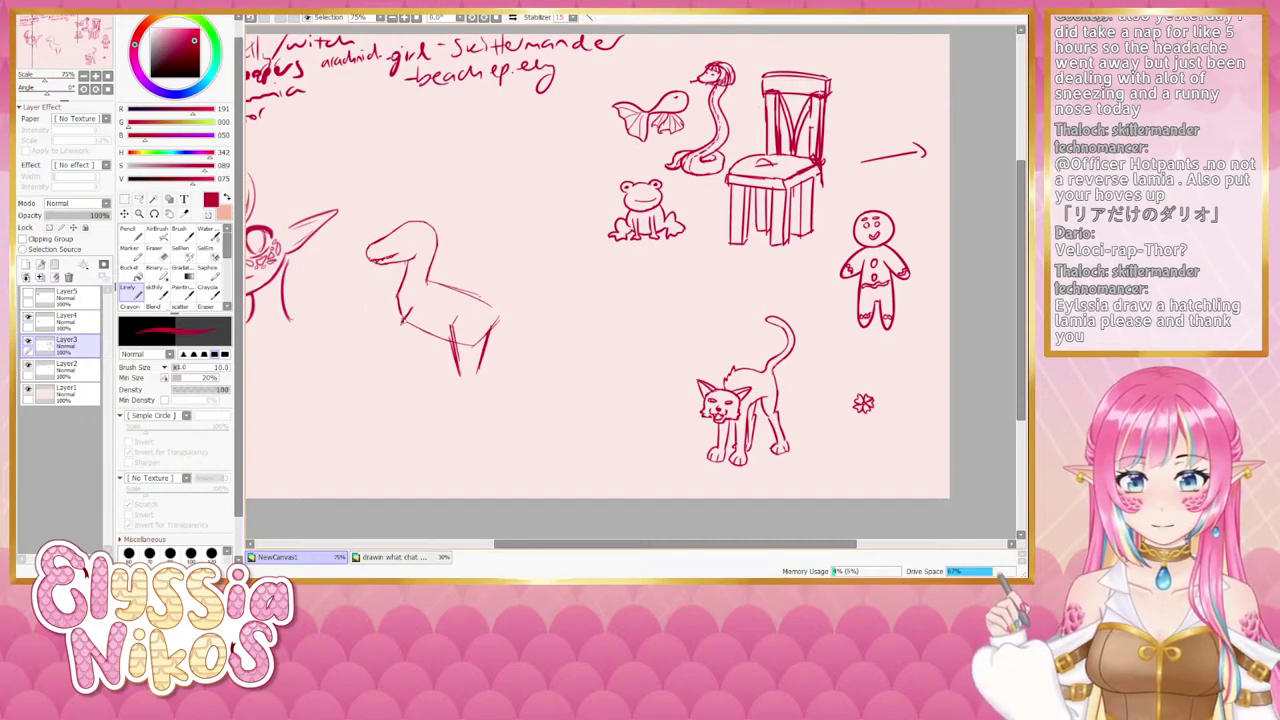
{"action": "left_click_drag", "start_coordinate": [408, 320], "coordinate": [386, 313]}
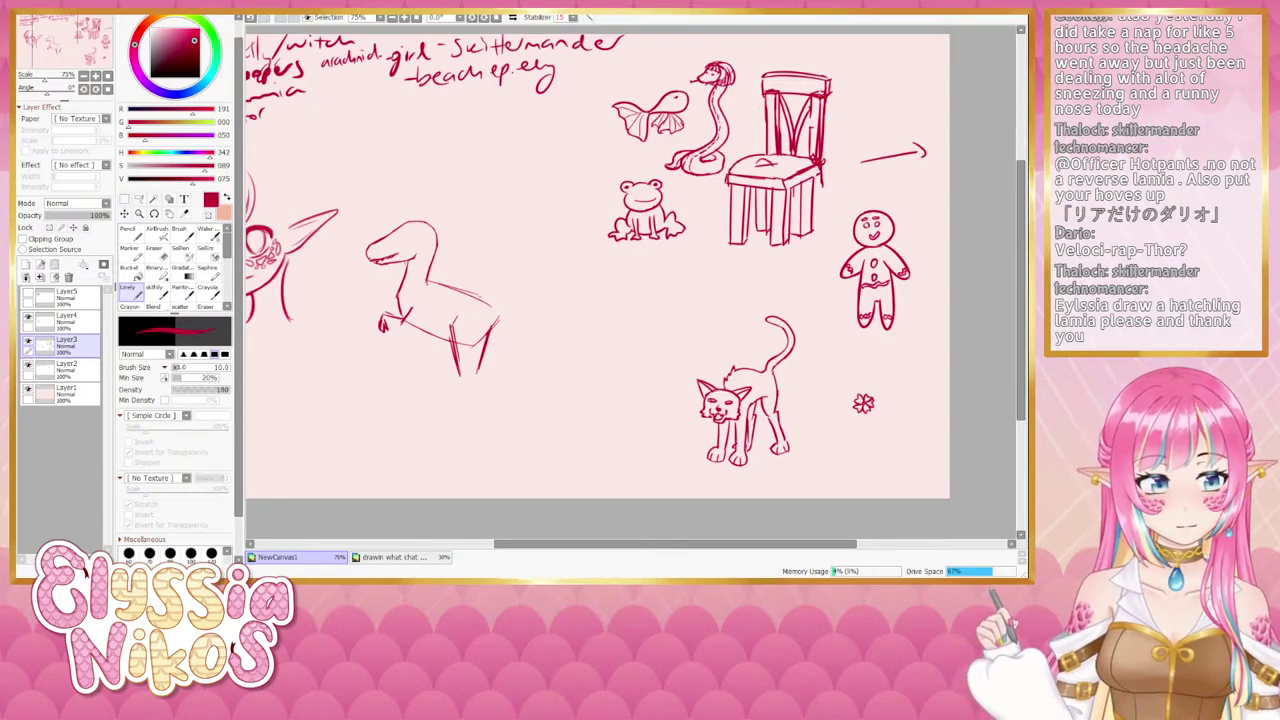
{"action": "mouse_move", "coordinate": [480, 372]}
{"action": "left_mouse_down"}
{"action": "mouse_move", "coordinate": [468, 430]}
{"action": "mouse_move", "coordinate": [449, 434]}
{"action": "mouse_move", "coordinate": [481, 429]}
{"action": "mouse_move", "coordinate": [406, 420]}
{"action": "mouse_move", "coordinate": [420, 416]}
{"action": "left_mouse_up"}
{"action": "key", "text": "ctrl+z"}
{"action": "key", "text": "ctrl+z"}
{"action": "key", "text": "ctrl+z"}
{"action": "key", "text": "ctrl+z"}
{"action": "key", "text": "ctrl+z"}
{"action": "key", "text": "ctrl+z"}
{"action": "key", "text": "ctrl+z"}
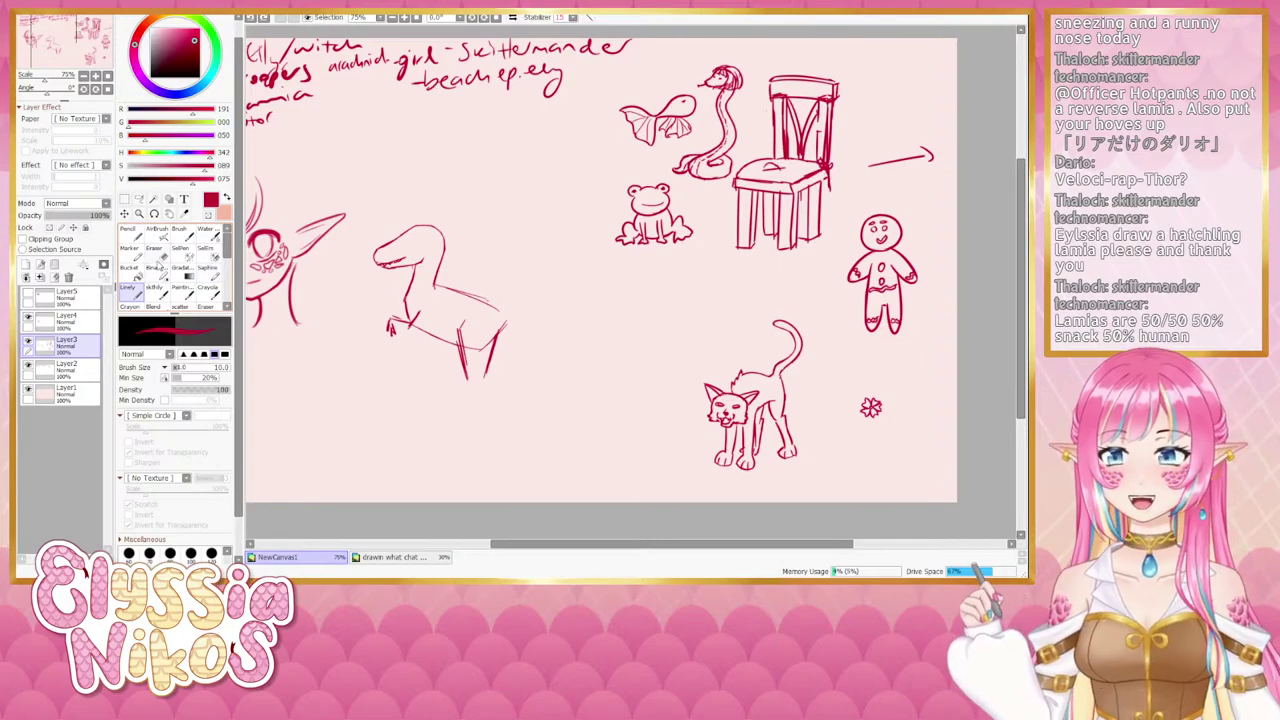
Switch to the eraser at size 25 for cleaning up the velociraptor sketch.
{"action": "left_click", "coordinate": [157, 258]}
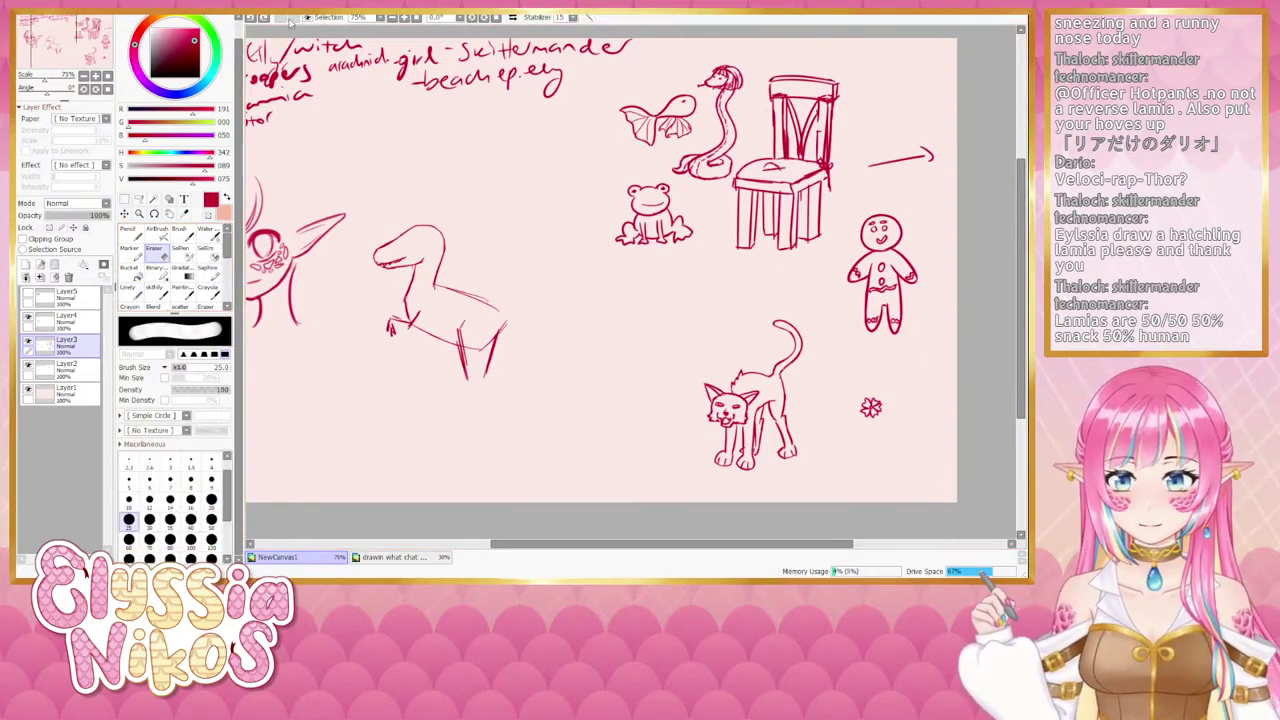
Erase the velociraptor's rough hind-leg lines and redraw the bent leg with a clawed foot using the Linely brush.
{"action": "mouse_move", "coordinate": [472, 300]}
{"action": "left_mouse_down"}
{"action": "mouse_move", "coordinate": [495, 300]}
{"action": "mouse_move", "coordinate": [471, 391]}
{"action": "left_mouse_up"}
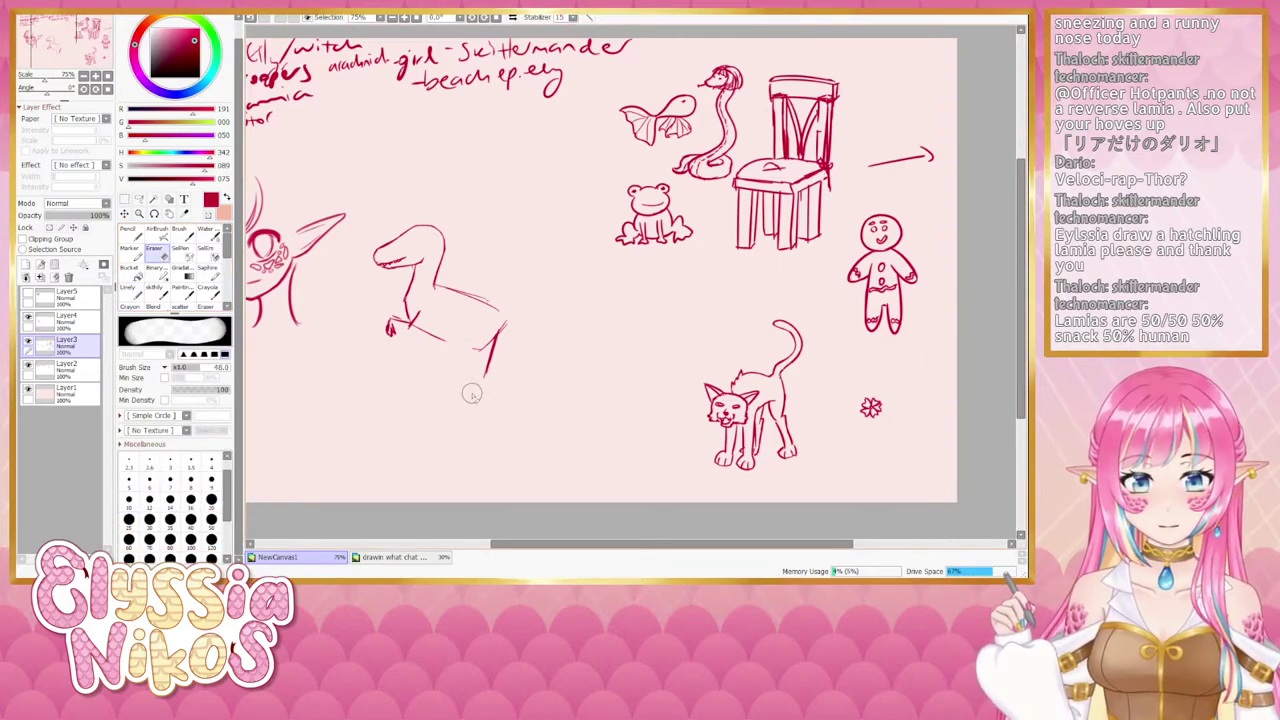
{"action": "left_click_drag", "start_coordinate": [493, 342], "coordinate": [477, 383]}
{"action": "left_click", "coordinate": [160, 293]}
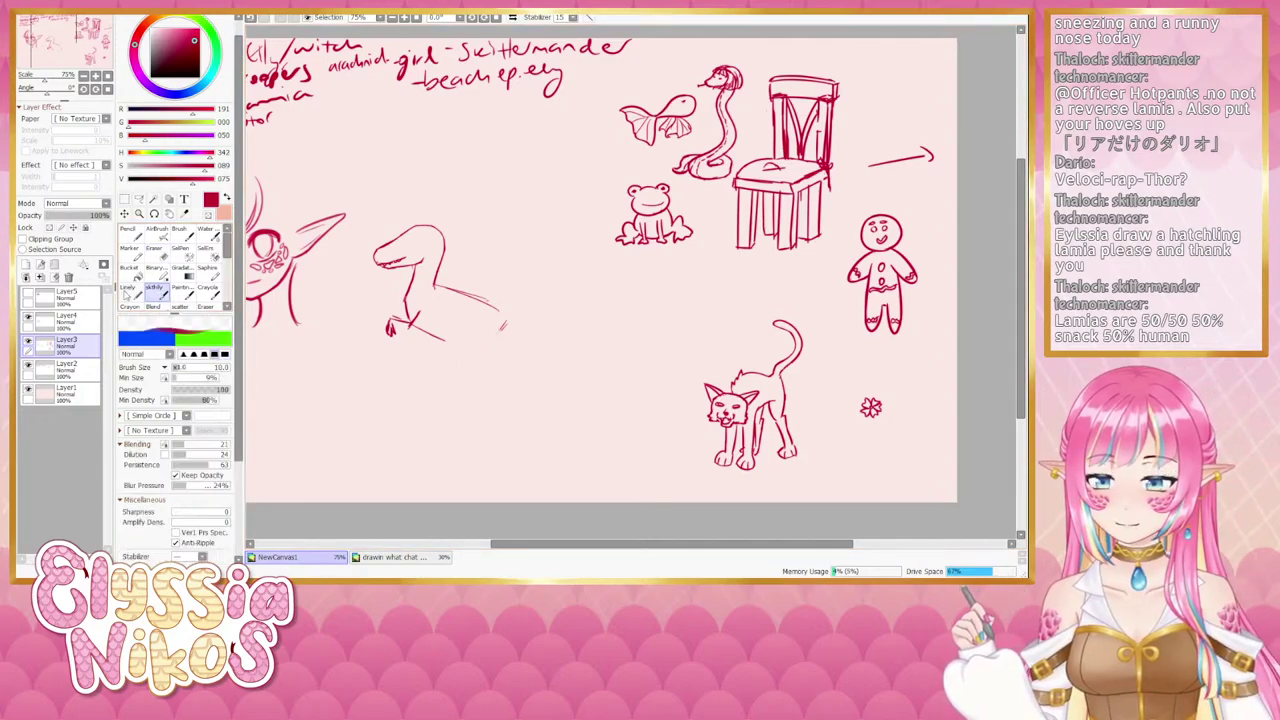
{"action": "left_click", "coordinate": [131, 293]}
{"action": "mouse_move", "coordinate": [474, 318]}
{"action": "left_mouse_down"}
{"action": "mouse_move", "coordinate": [452, 352]}
{"action": "mouse_move", "coordinate": [483, 330]}
{"action": "mouse_move", "coordinate": [496, 339]}
{"action": "mouse_move", "coordinate": [462, 367]}
{"action": "mouse_move", "coordinate": [467, 329]}
{"action": "mouse_move", "coordinate": [466, 406]}
{"action": "left_mouse_up"}
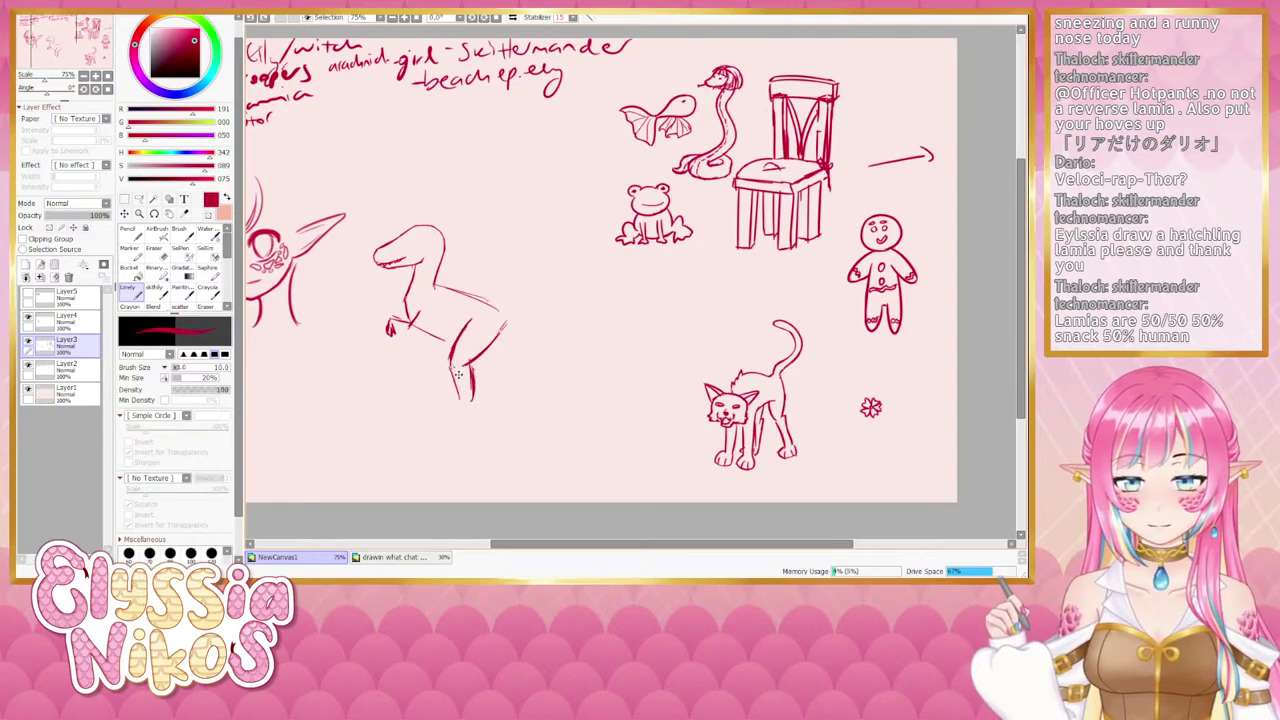
{"action": "key", "text": "ctrl+z"}
{"action": "mouse_move", "coordinate": [450, 360]}
{"action": "left_mouse_down"}
{"action": "mouse_move", "coordinate": [462, 399]}
{"action": "mouse_move", "coordinate": [474, 372]}
{"action": "mouse_move", "coordinate": [482, 428]}
{"action": "mouse_move", "coordinate": [463, 441]}
{"action": "left_mouse_up"}
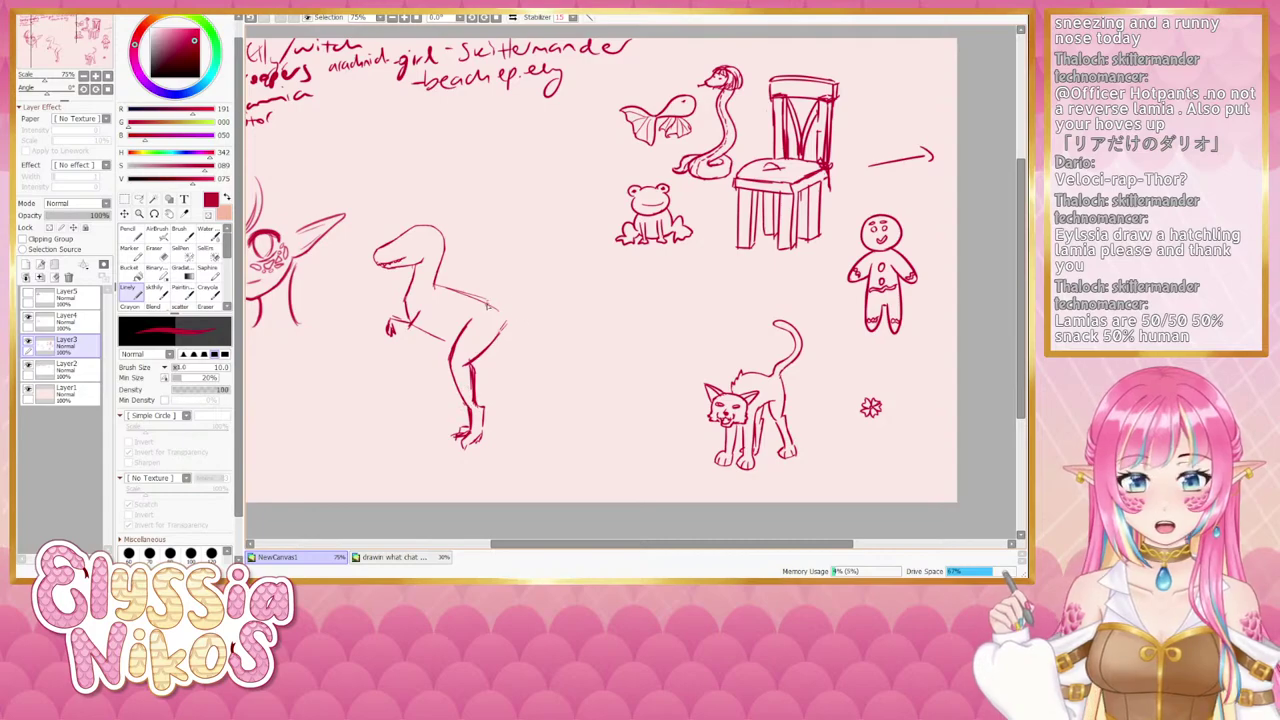
Extend the velociraptor's back line and draw a long tapering tail with upper and lower contours.
{"action": "mouse_move", "coordinate": [480, 298]}
{"action": "left_mouse_down"}
{"action": "mouse_move", "coordinate": [520, 329]}
{"action": "mouse_move", "coordinate": [545, 328]}
{"action": "left_mouse_up"}
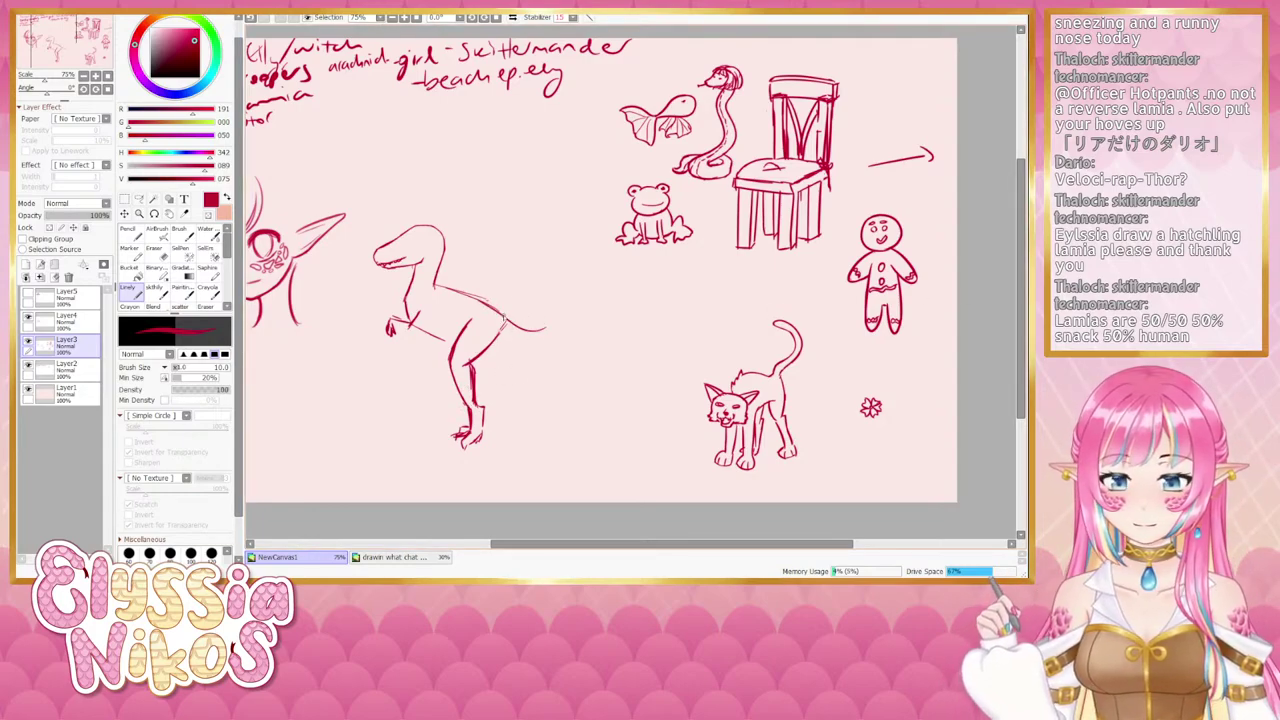
{"action": "mouse_move", "coordinate": [505, 320]}
{"action": "left_mouse_down"}
{"action": "mouse_move", "coordinate": [543, 333]}
{"action": "mouse_move", "coordinate": [641, 306]}
{"action": "mouse_move", "coordinate": [678, 303]}
{"action": "left_mouse_up"}
{"action": "key", "text": "ctrl+z"}
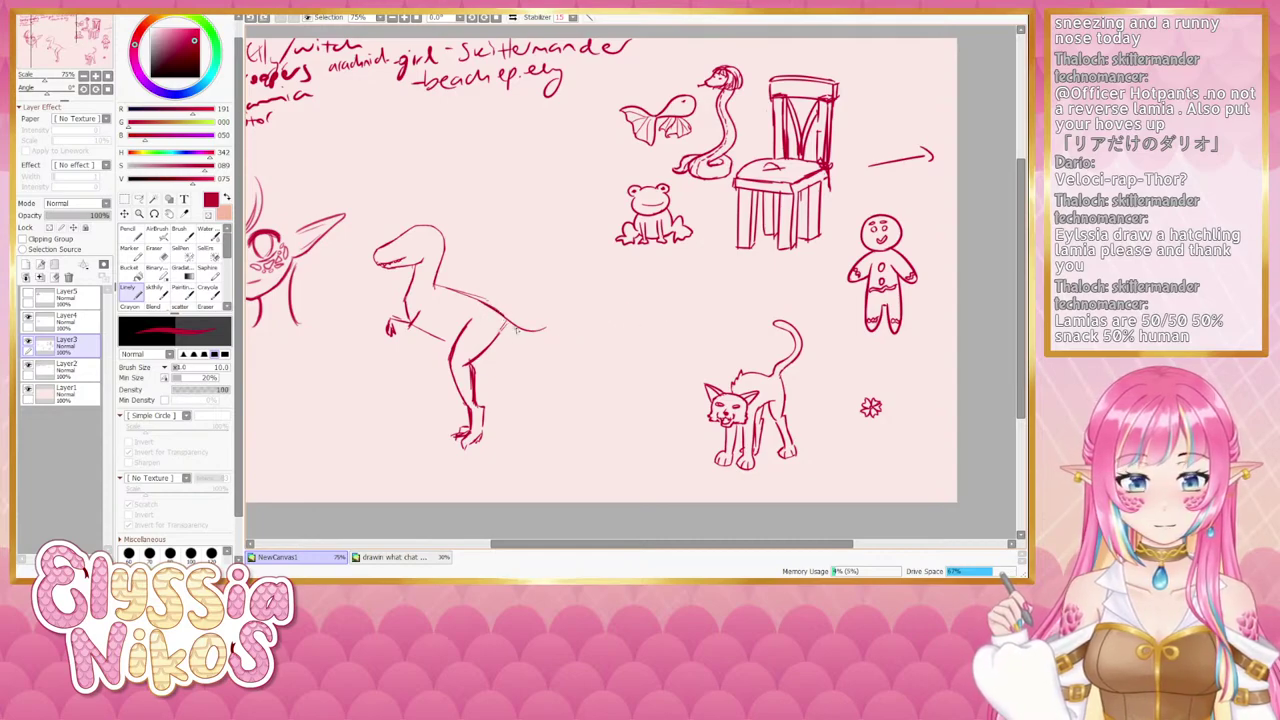
{"action": "left_click_drag", "start_coordinate": [505, 322], "coordinate": [588, 331]}
{"action": "key", "text": "ctrl+z"}
{"action": "left_click_drag", "start_coordinate": [517, 348], "coordinate": [596, 339]}
{"action": "key", "text": "ctrl+z"}
{"action": "mouse_move", "coordinate": [491, 352]}
{"action": "left_mouse_down"}
{"action": "mouse_move", "coordinate": [594, 327]}
{"action": "mouse_move", "coordinate": [605, 341]}
{"action": "left_mouse_up"}
{"action": "key", "text": "ctrl+z"}
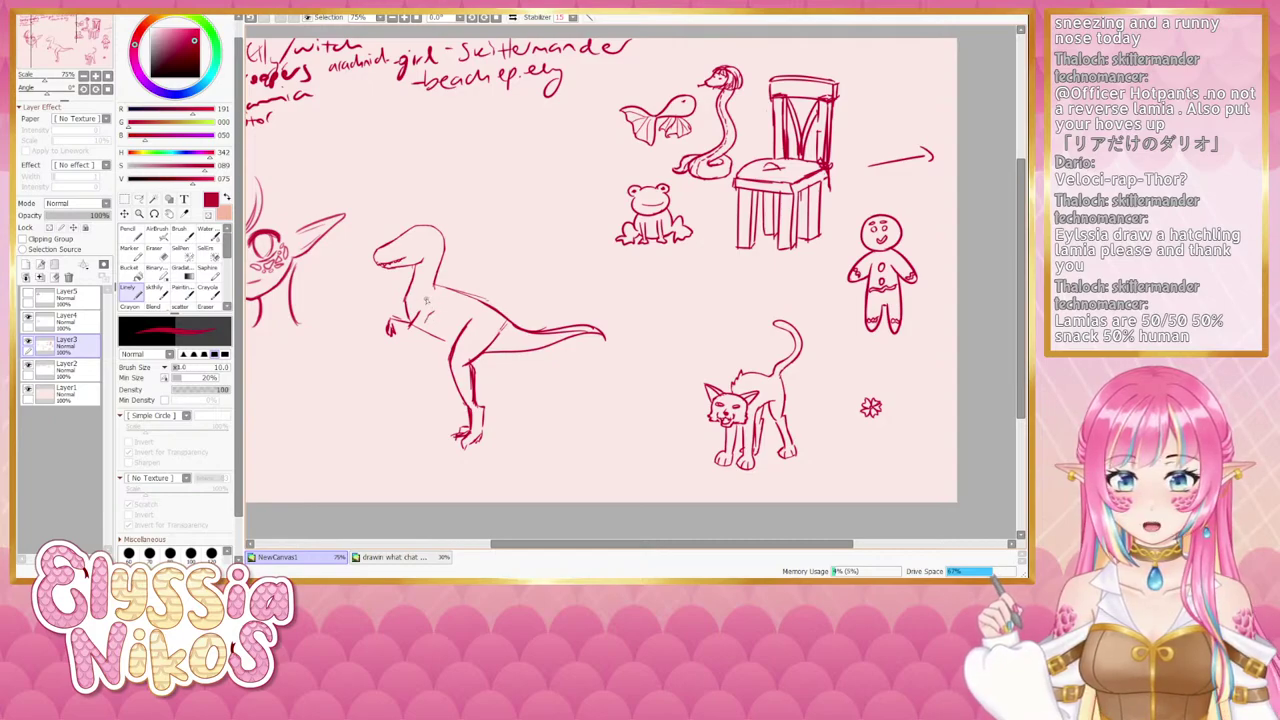
Draw the velociraptor's forearm with claws and refine the eye and mouth details on its head.
{"action": "mouse_move", "coordinate": [429, 319]}
{"action": "left_mouse_down"}
{"action": "mouse_move", "coordinate": [411, 331]}
{"action": "mouse_move", "coordinate": [428, 316]}
{"action": "mouse_move", "coordinate": [396, 318]}
{"action": "left_mouse_up"}
{"action": "key", "text": "ctrl+z"}
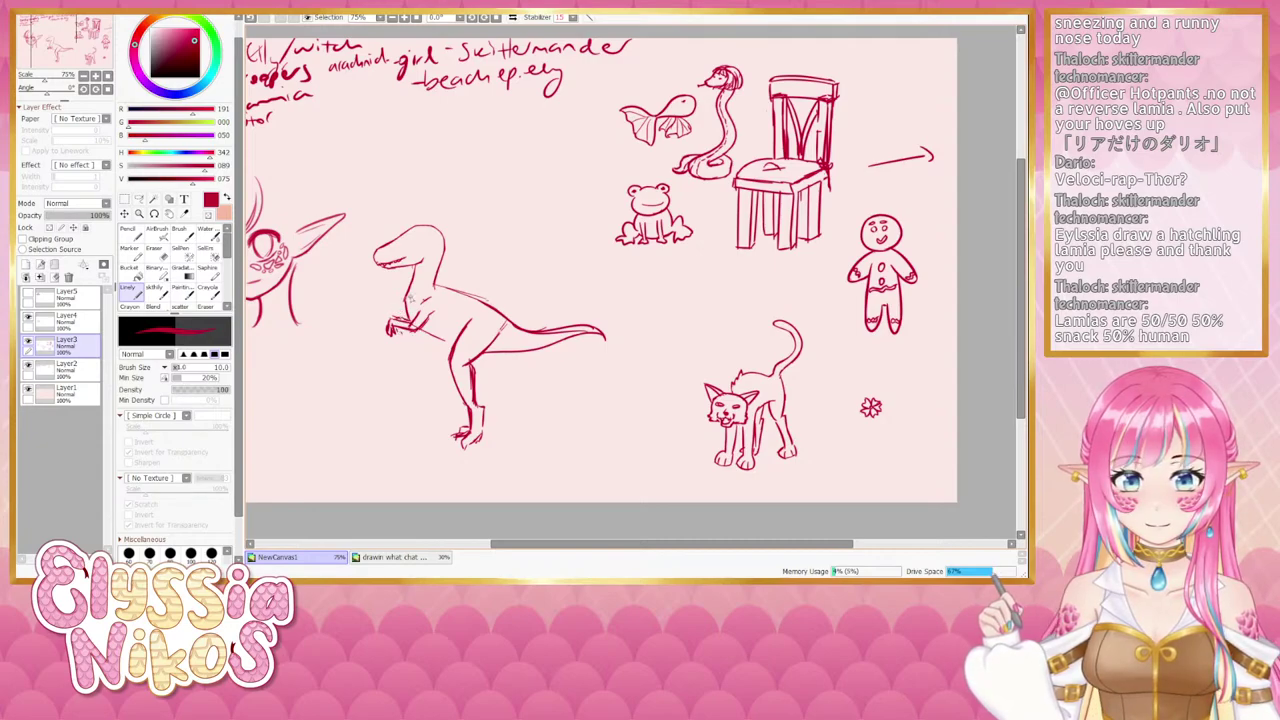
{"action": "left_click_drag", "start_coordinate": [412, 245], "coordinate": [452, 252]}
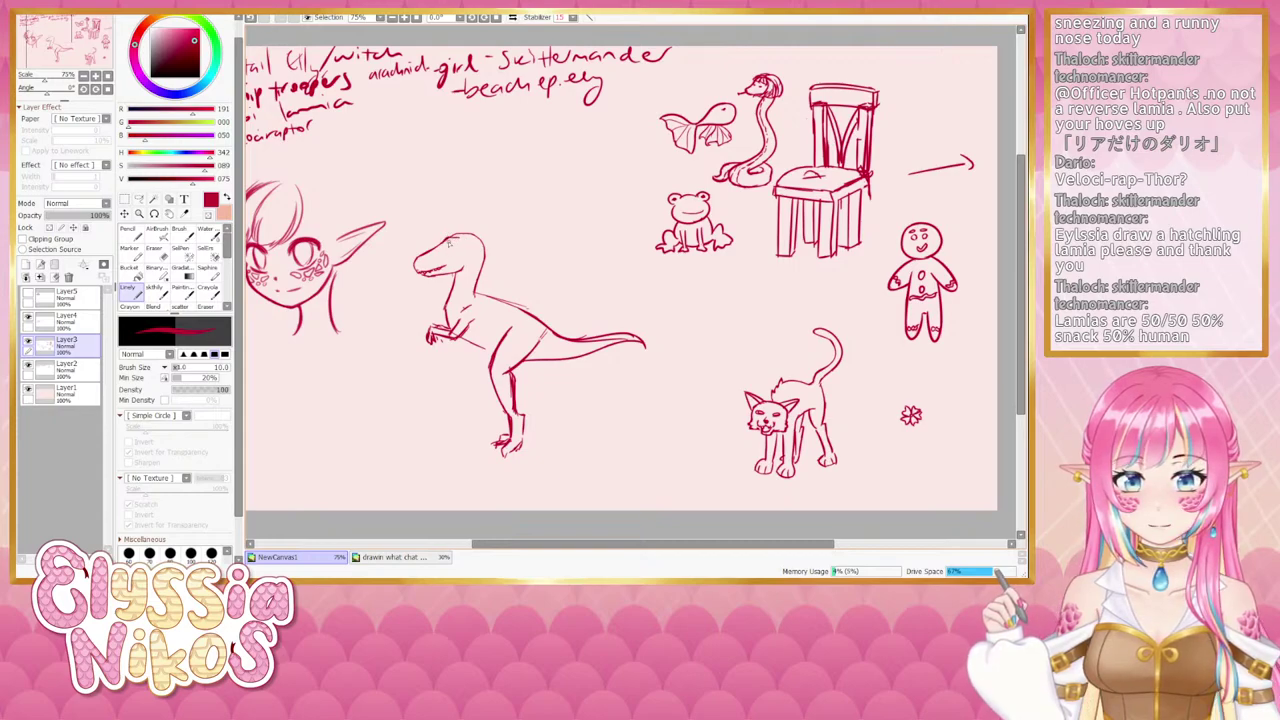
{"action": "left_click_drag", "start_coordinate": [438, 259], "coordinate": [441, 262]}
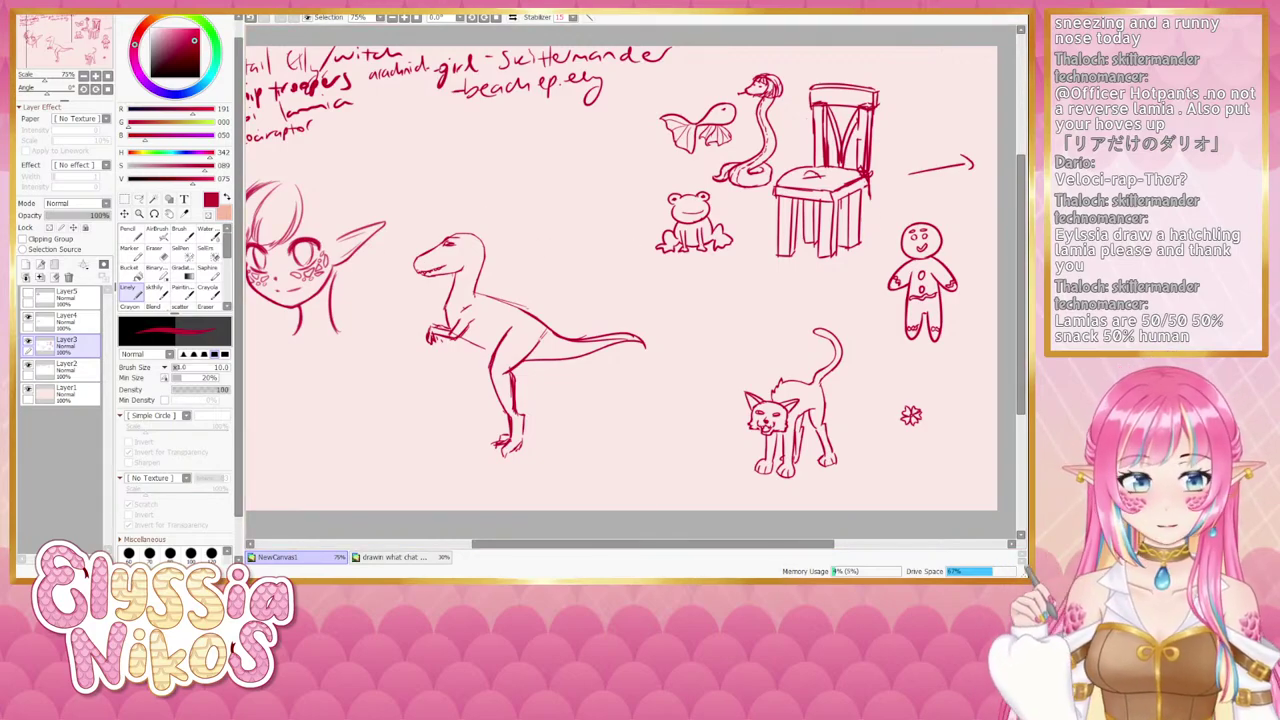
{"action": "key", "text": "e"}
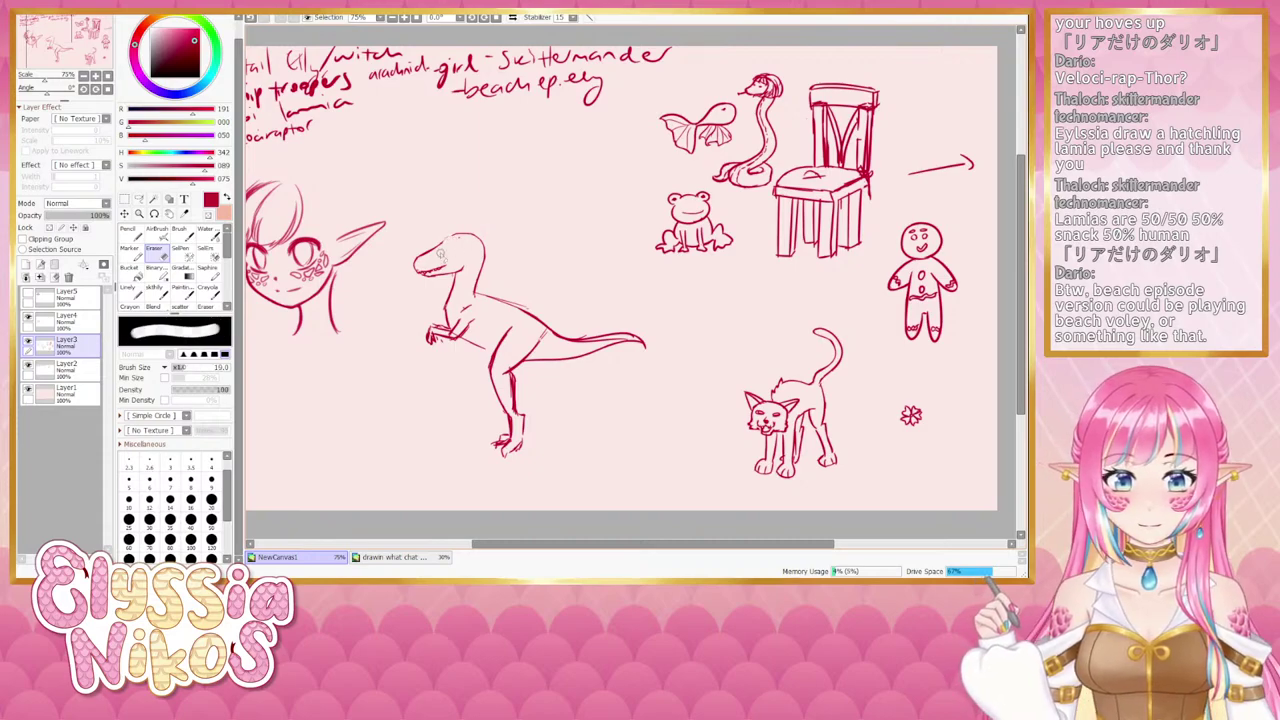
{"action": "left_click", "coordinate": [130, 288]}
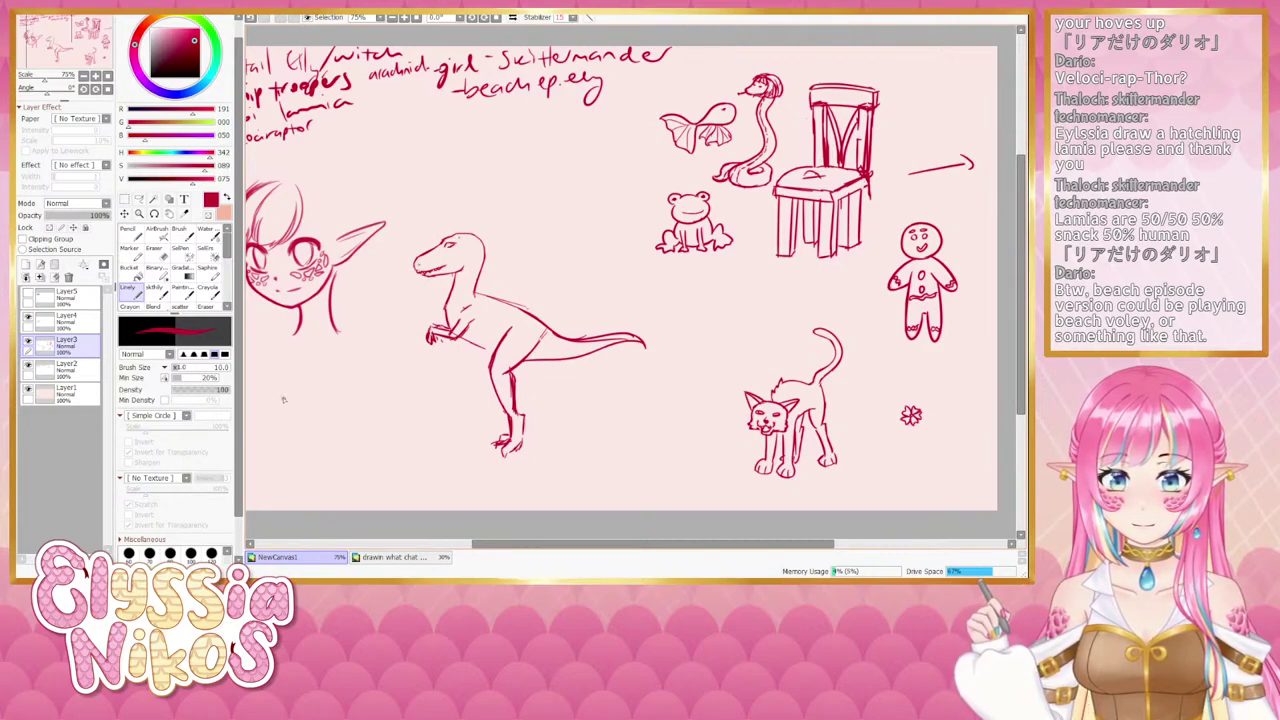
Check Layer3's content by toggling its visibility, and sketch the velociraptor's second hind leg behind the first.
{"action": "scroll", "coordinate": [283, 399], "scroll_direction": "down", "scroll_amount": 4}
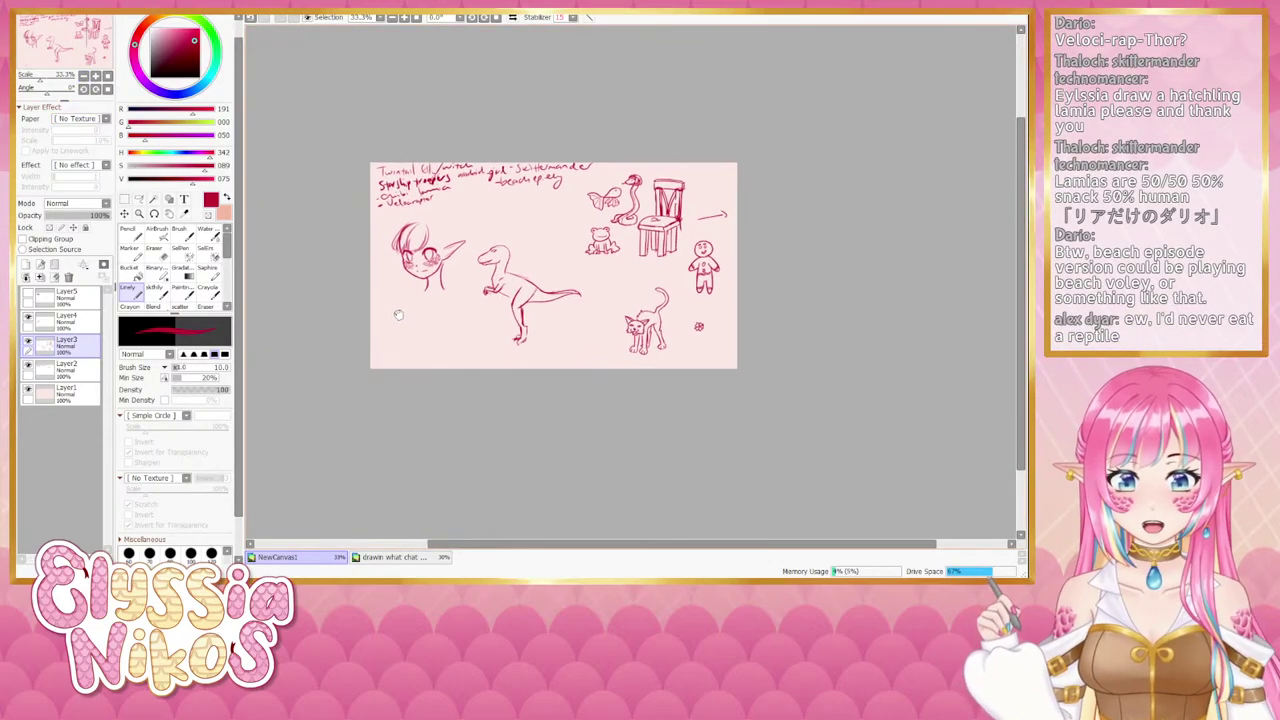
{"action": "scroll", "coordinate": [514, 333], "scroll_direction": "up", "scroll_amount": 3}
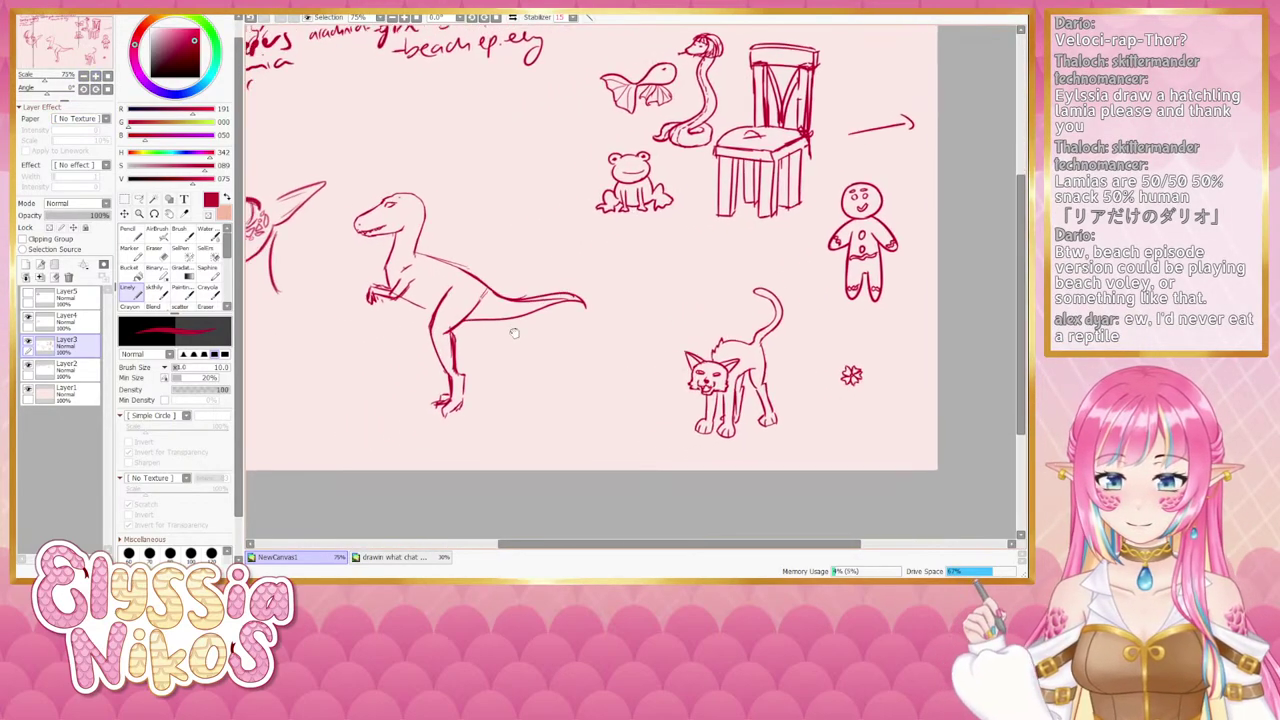
{"action": "left_click", "coordinate": [28, 343]}
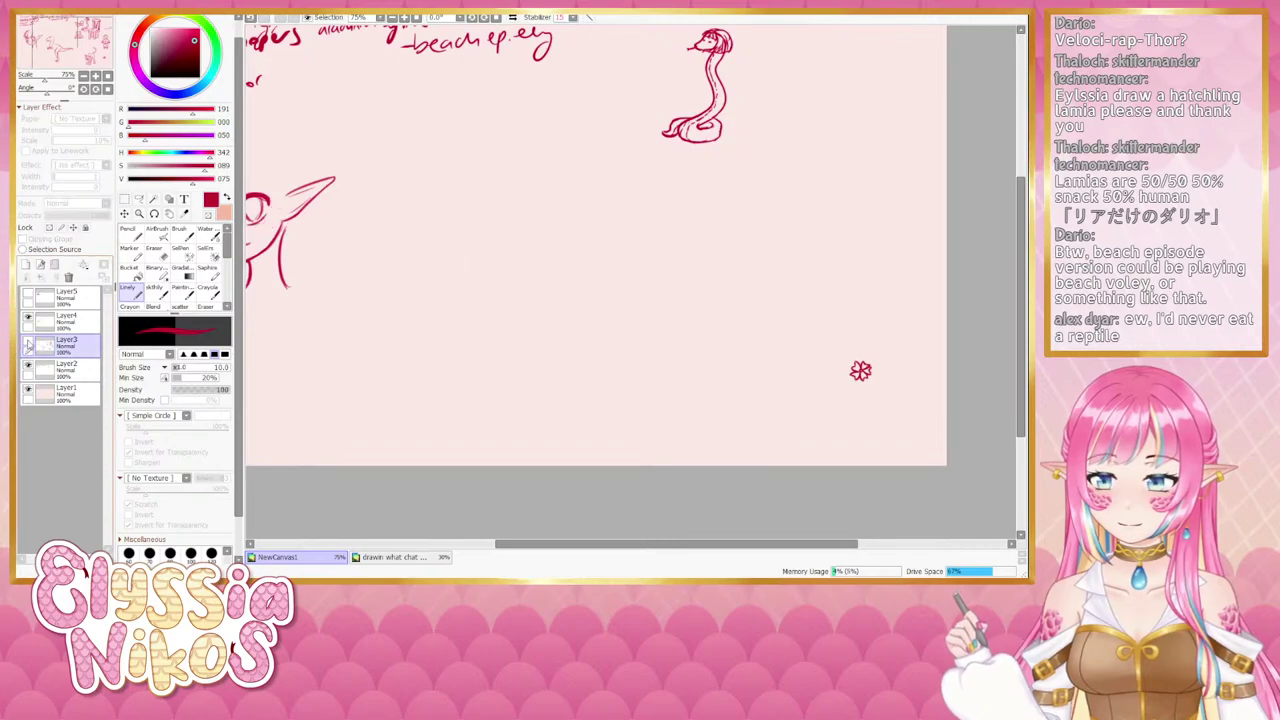
{"action": "left_click", "coordinate": [28, 343]}
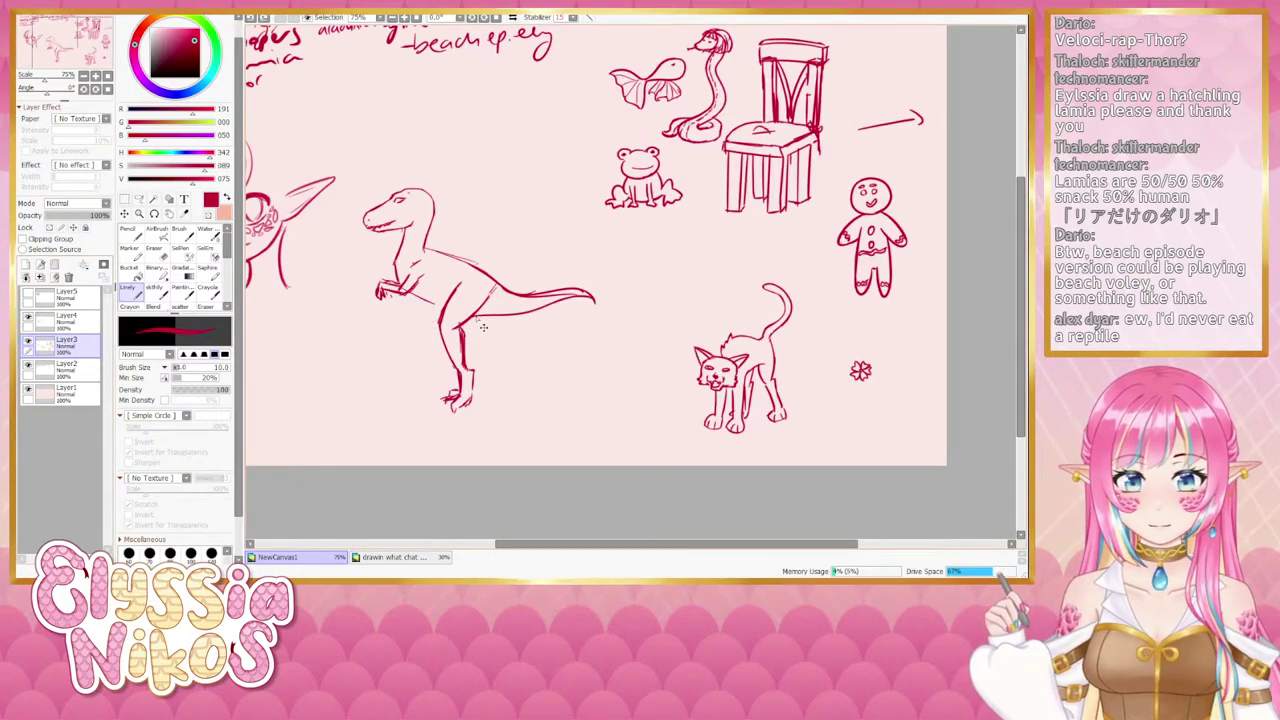
{"action": "left_click_drag", "start_coordinate": [470, 316], "coordinate": [477, 367]}
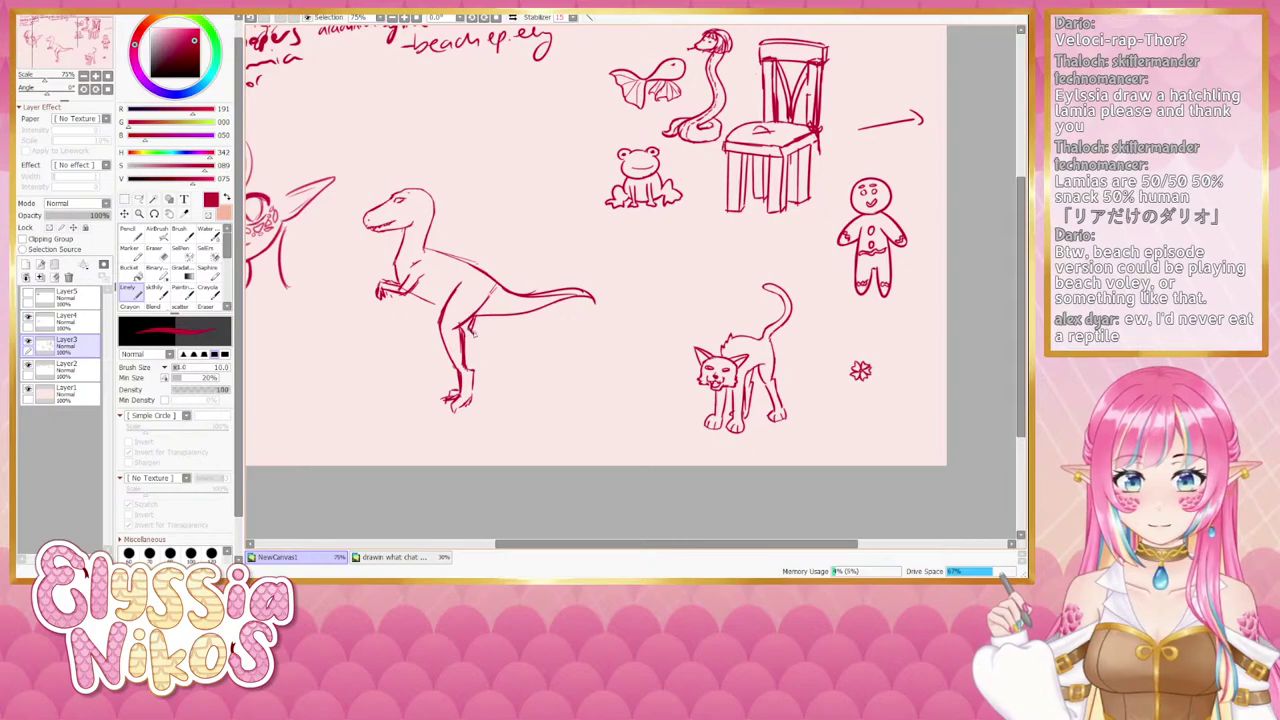
{"action": "left_click_drag", "start_coordinate": [474, 335], "coordinate": [473, 359]}
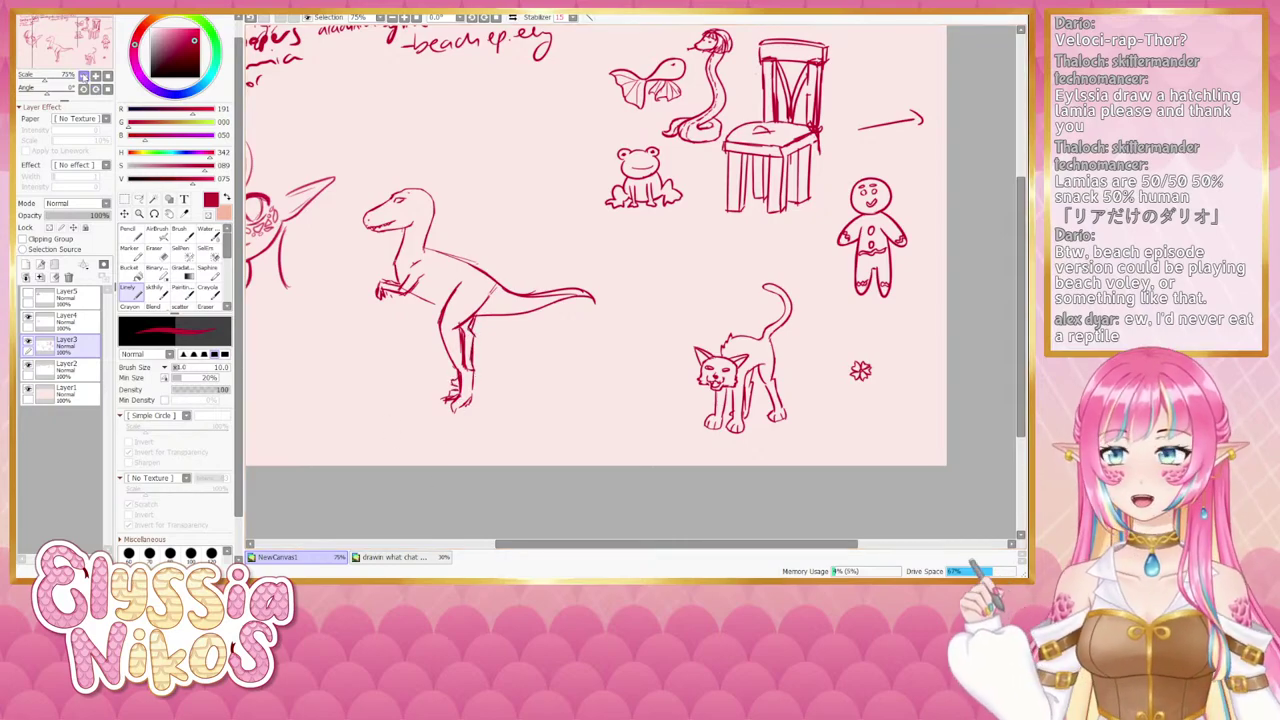
Lasso the velociraptor, scale it down, and reposition it between the elf's head and the cat.
{"action": "scroll", "coordinate": [361, 379], "scroll_direction": "down", "scroll_amount": 3}
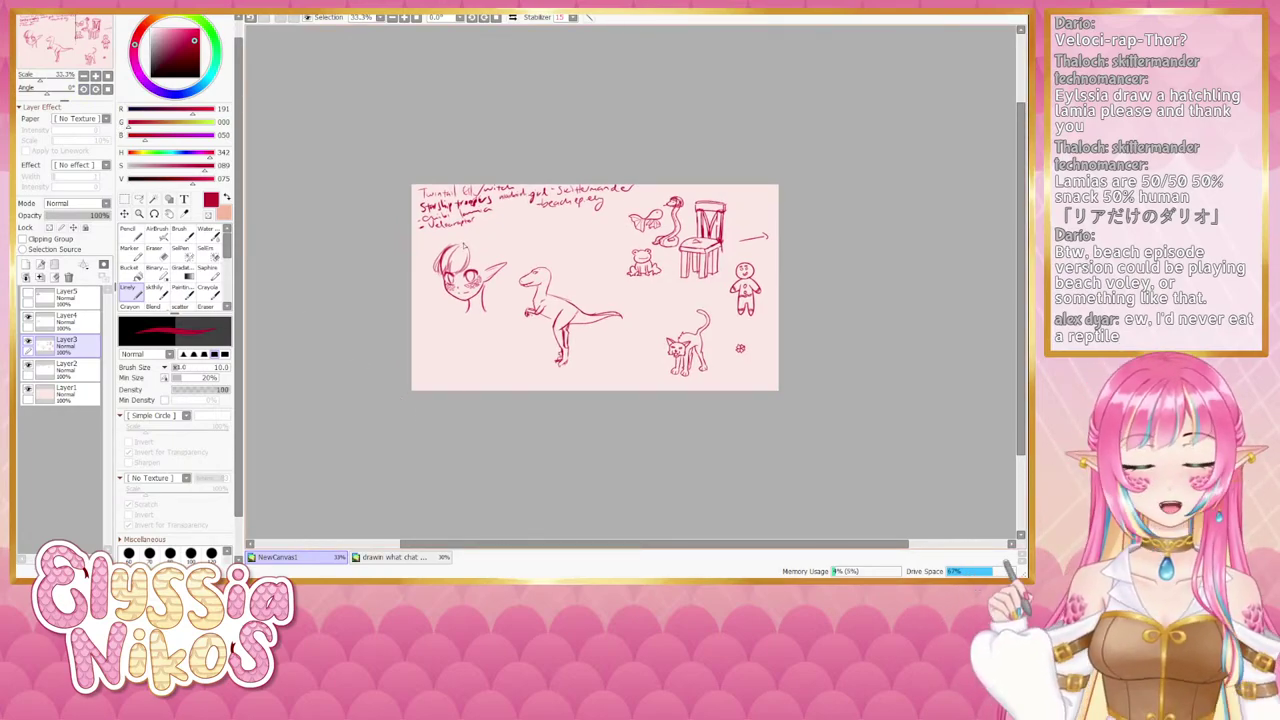
{"action": "left_click_drag", "start_coordinate": [586, 273], "coordinate": [548, 330]}
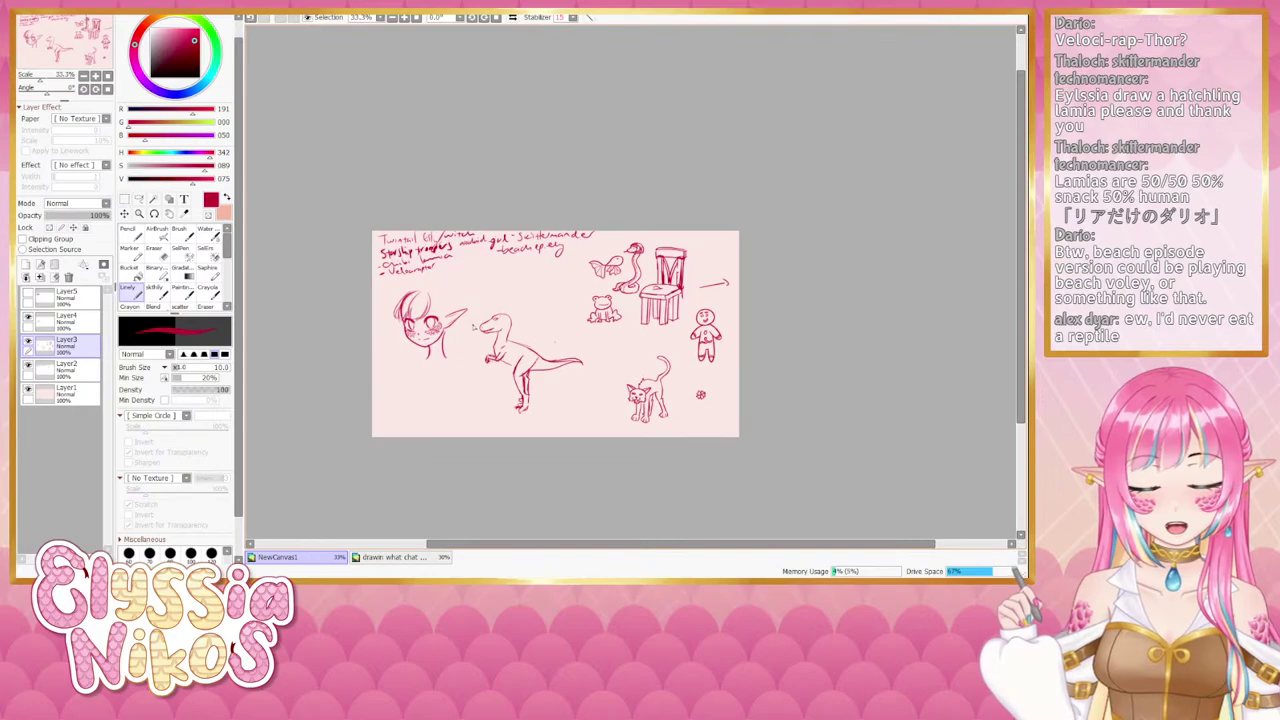
{"action": "key", "text": "a"}
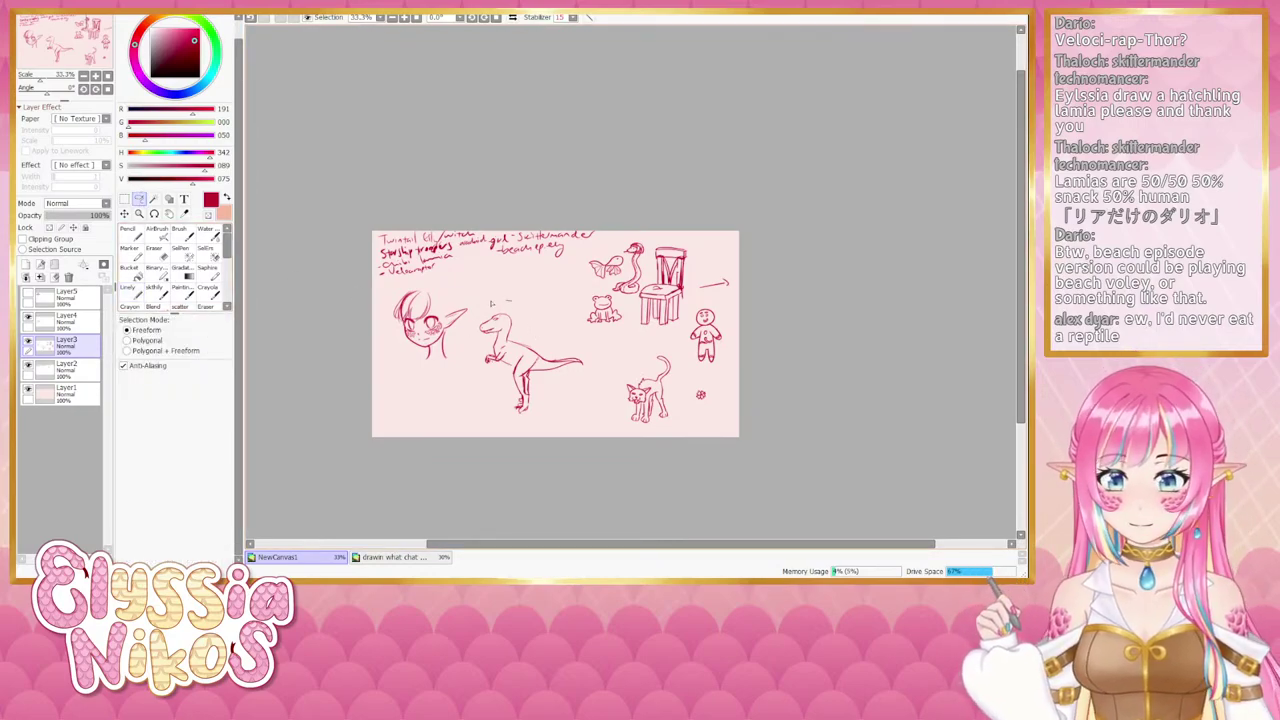
{"action": "mouse_move", "coordinate": [491, 303]}
{"action": "left_mouse_down"}
{"action": "mouse_move", "coordinate": [473, 385]}
{"action": "mouse_move", "coordinate": [509, 427]}
{"action": "mouse_move", "coordinate": [578, 397]}
{"action": "mouse_move", "coordinate": [595, 355]}
{"action": "left_mouse_up"}
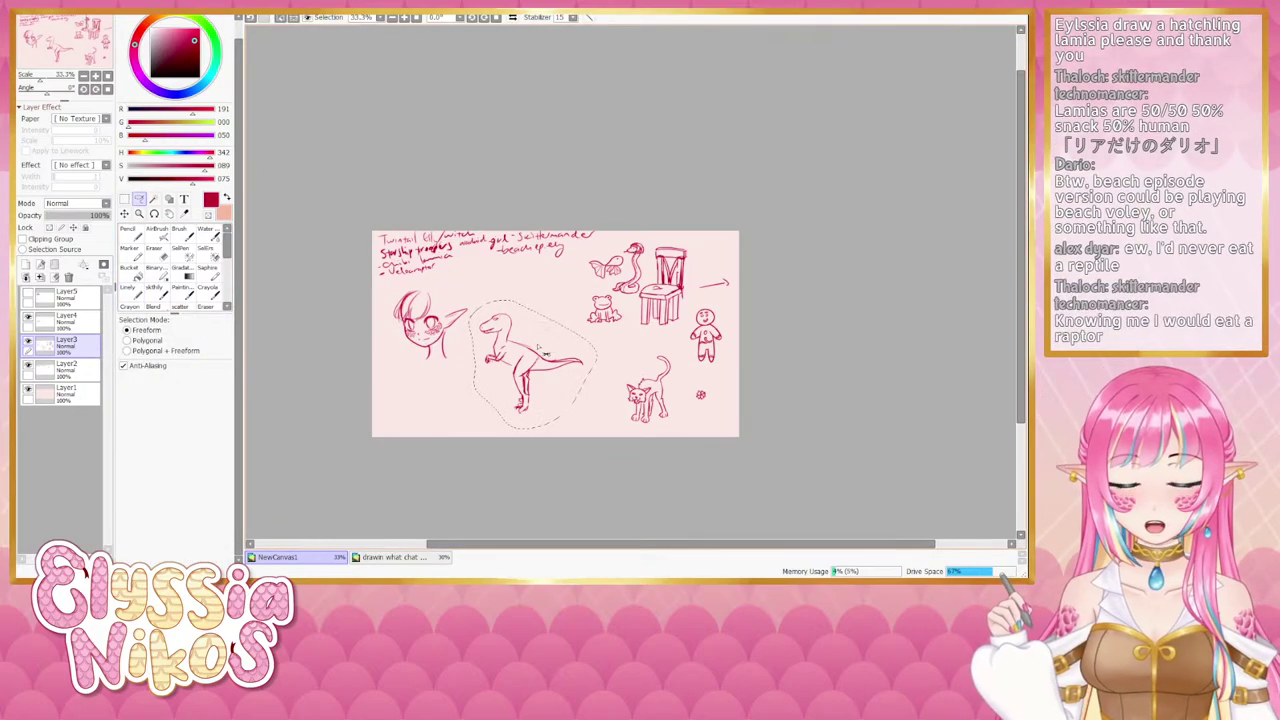
{"action": "key", "text": "ctrl+t"}
{"action": "left_click_drag", "start_coordinate": [585, 312], "coordinate": [550, 346]}
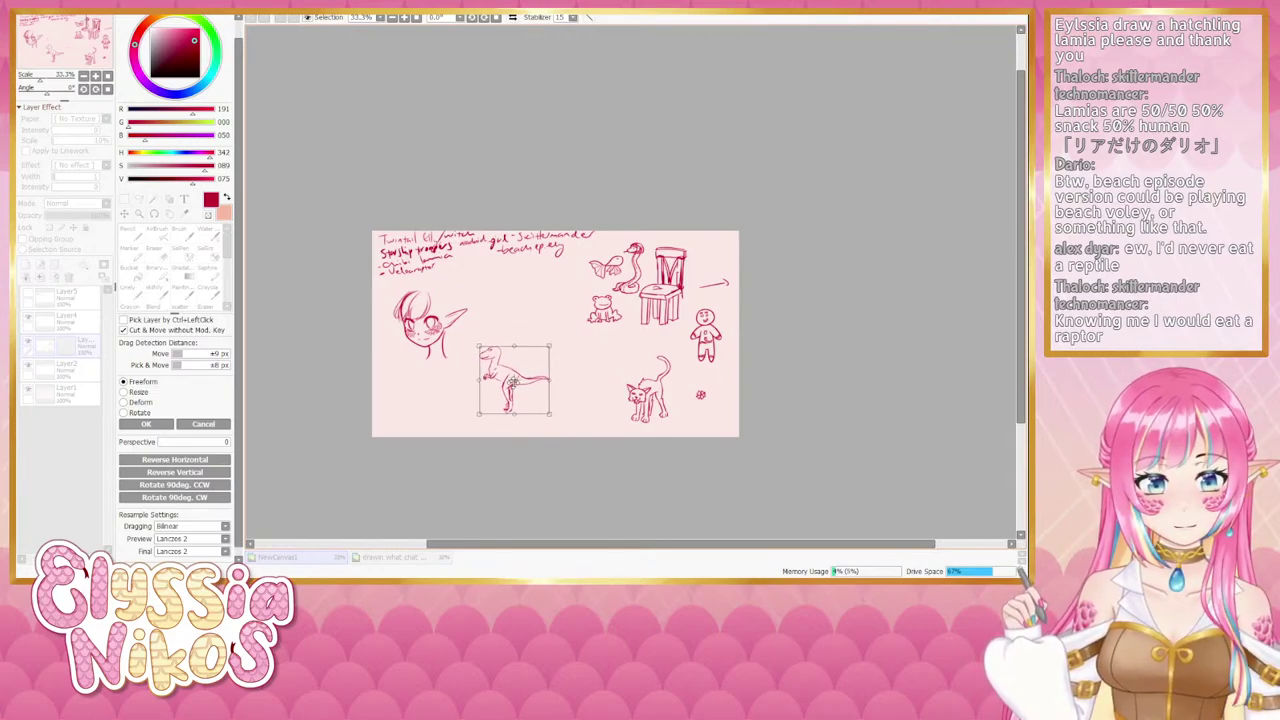
{"action": "mouse_move", "coordinate": [513, 384]}
{"action": "left_mouse_down"}
{"action": "mouse_move", "coordinate": [595, 360]}
{"action": "mouse_move", "coordinate": [698, 407]}
{"action": "mouse_move", "coordinate": [700, 376]}
{"action": "mouse_move", "coordinate": [701, 399]}
{"action": "mouse_move", "coordinate": [522, 361]}
{"action": "left_mouse_up"}
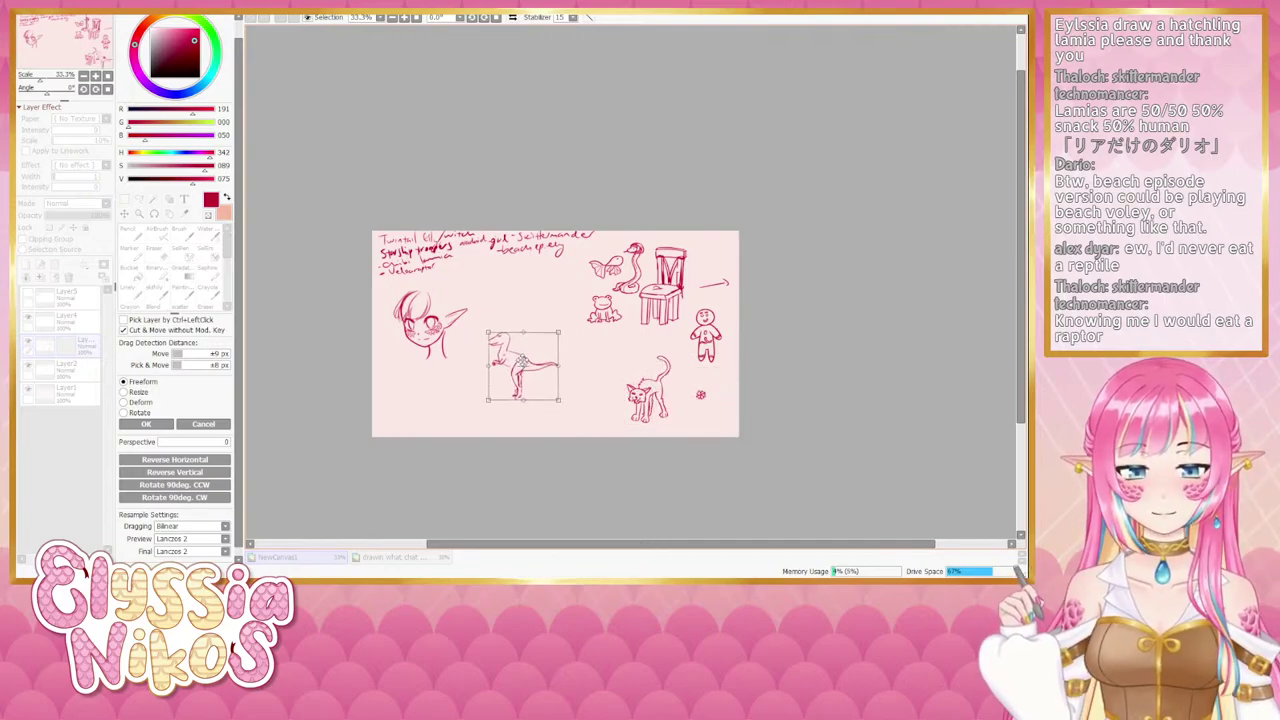
{"action": "left_click", "coordinate": [146, 424]}
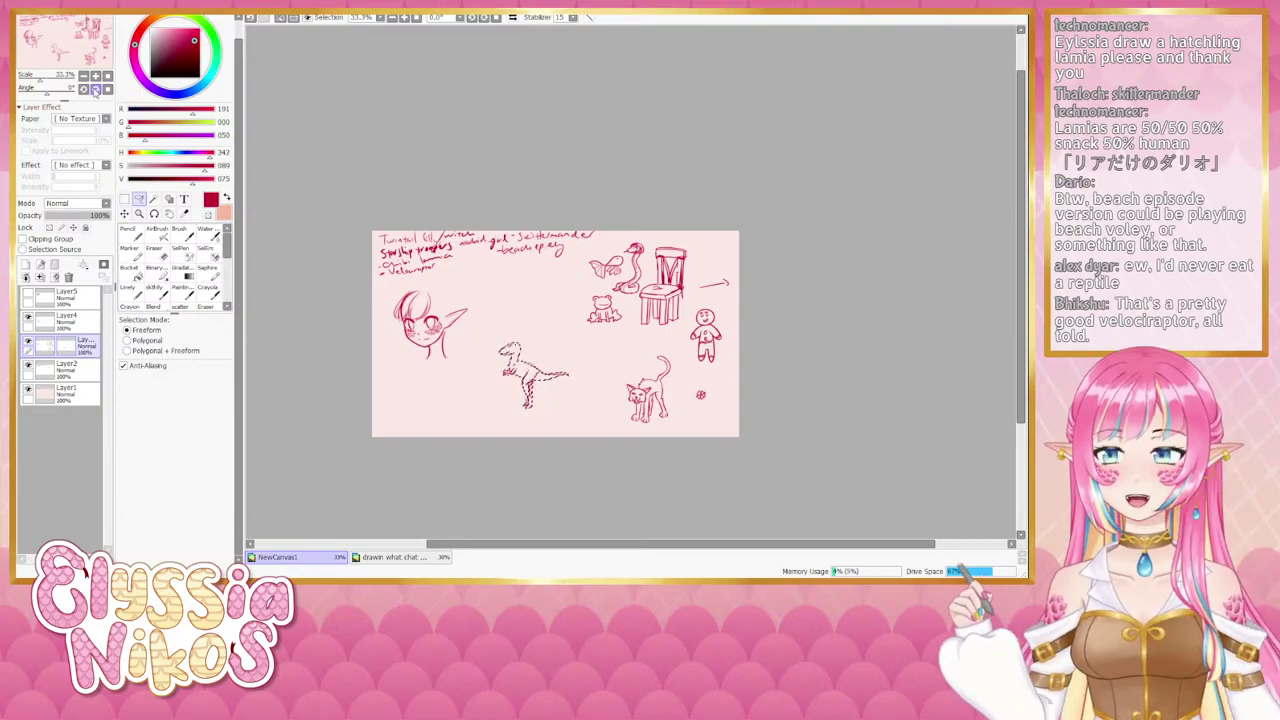
Lasso the velociraptor's lower legs and feet and reshape them with the Deform transform.
{"action": "left_click", "coordinate": [95, 77]}
{"action": "left_click_drag", "start_coordinate": [483, 344], "coordinate": [565, 164]}
{"action": "left_click", "coordinate": [125, 211]}
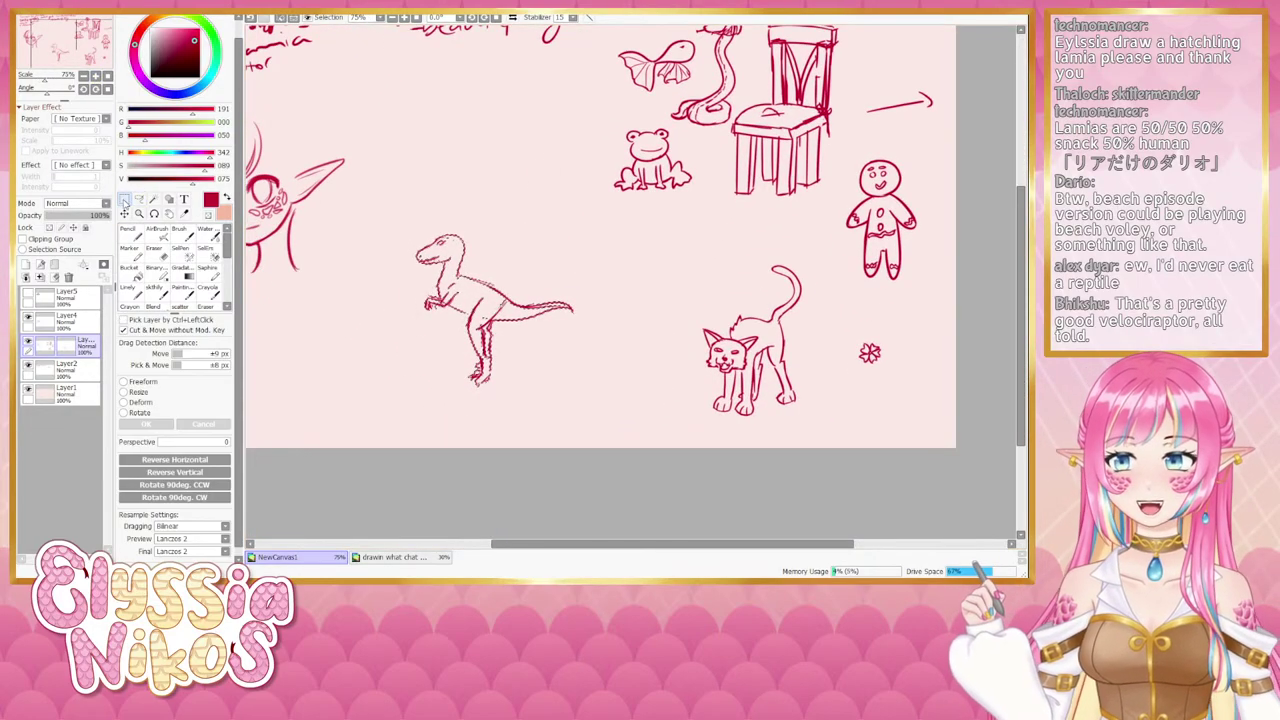
{"action": "left_click", "coordinate": [139, 199]}
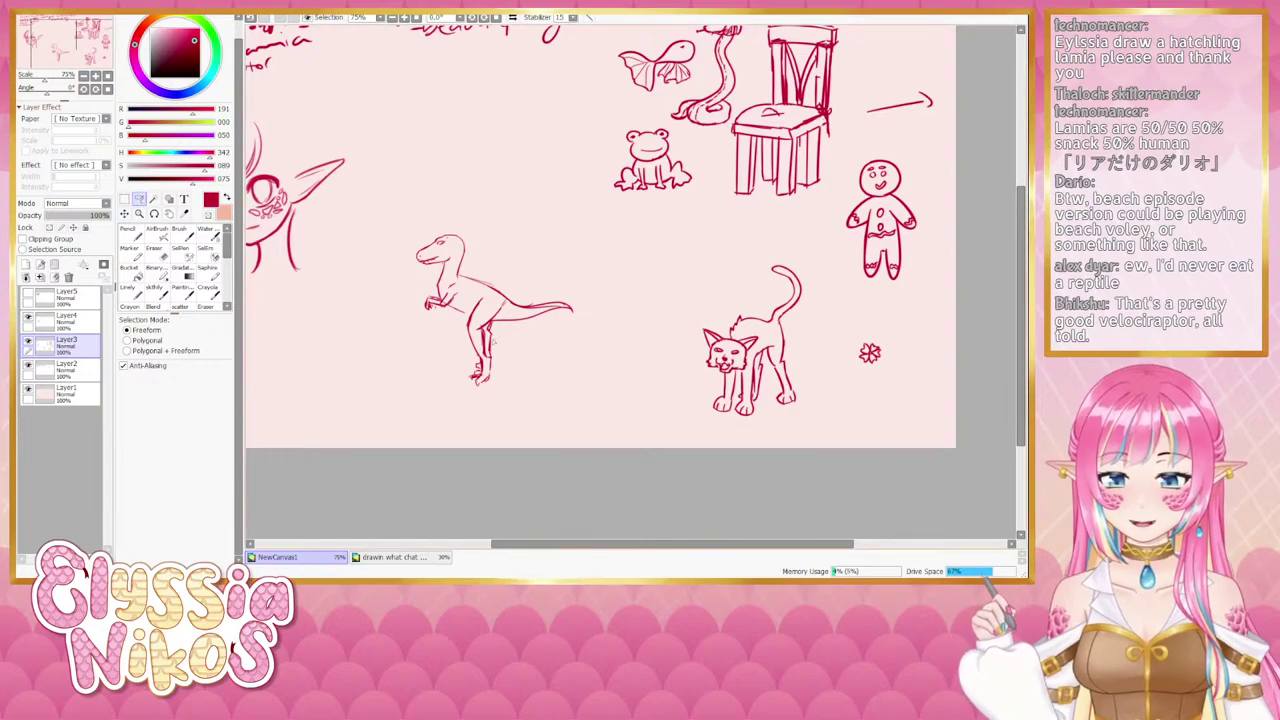
{"action": "mouse_move", "coordinate": [445, 325]}
{"action": "left_mouse_down"}
{"action": "mouse_move", "coordinate": [455, 375]}
{"action": "mouse_move", "coordinate": [515, 330]}
{"action": "left_mouse_up"}
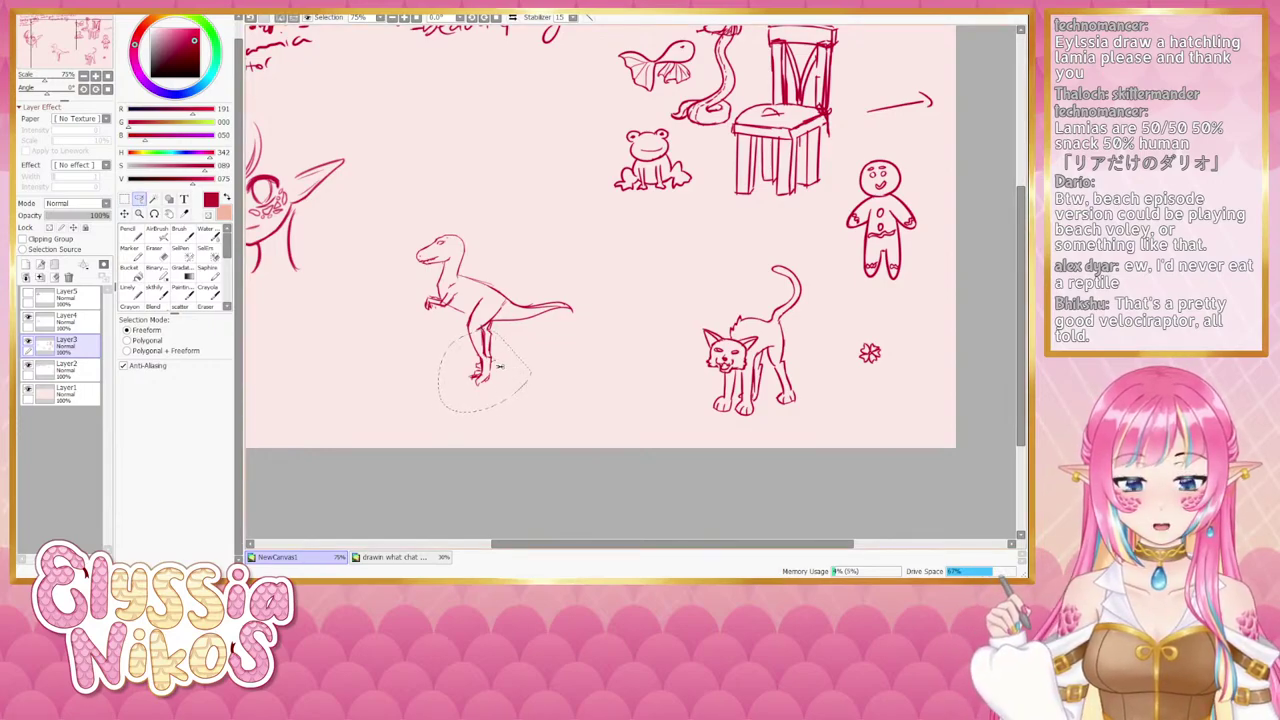
{"action": "key", "text": "ctrl+t"}
{"action": "left_click", "coordinate": [126, 403]}
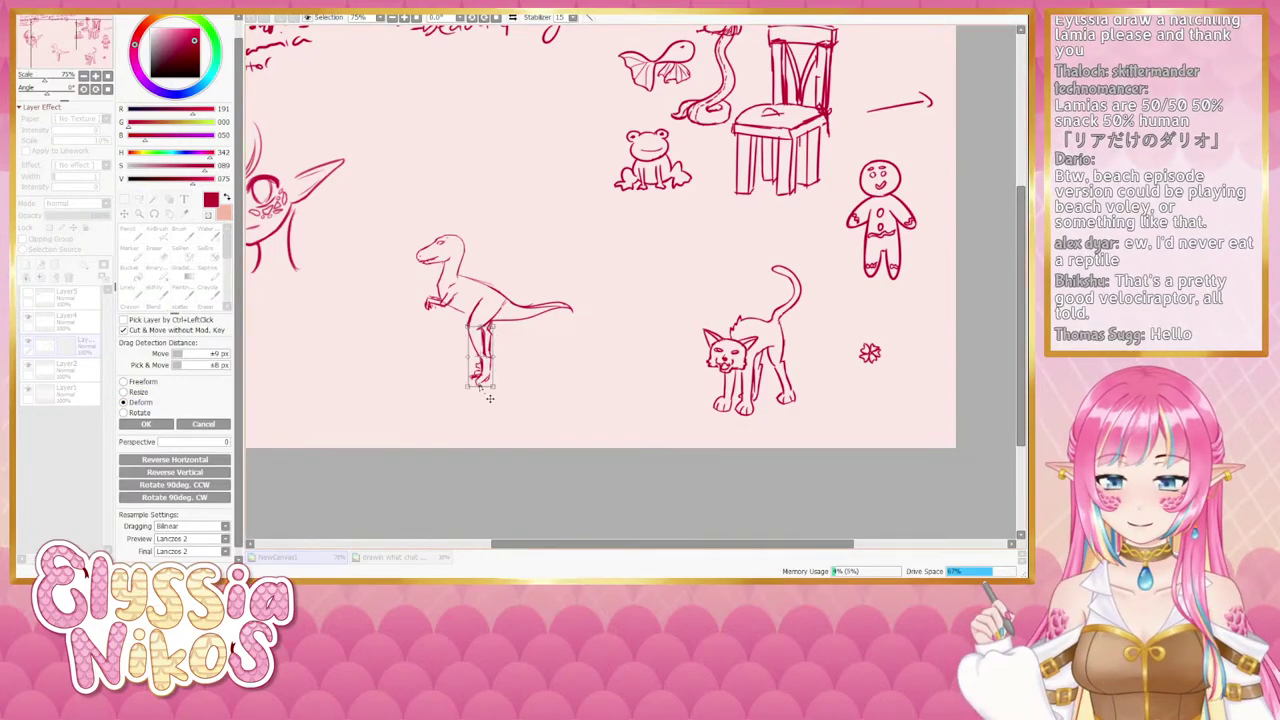
{"action": "mouse_move", "coordinate": [489, 397]}
{"action": "left_mouse_down"}
{"action": "mouse_move", "coordinate": [600, 305]}
{"action": "mouse_move", "coordinate": [385, 355]}
{"action": "mouse_move", "coordinate": [512, 387]}
{"action": "left_mouse_up"}
{"action": "key", "text": "Return"}
Move the velociraptor to just behind the cat in the canvas's lower corner and scale it down slightly.
{"action": "key", "text": "ctrl+t"}
{"action": "left_click_drag", "start_coordinate": [508, 318], "coordinate": [846, 378]}
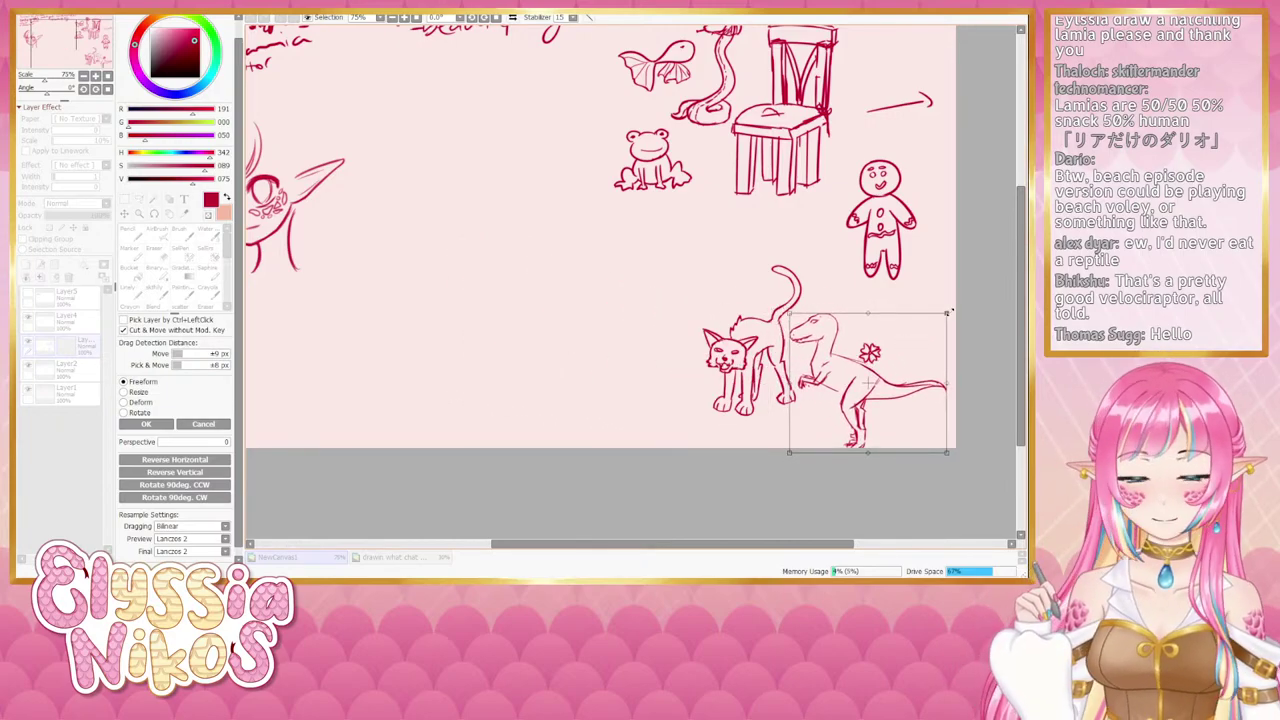
{"action": "left_click_drag", "start_coordinate": [951, 311], "coordinate": [945, 319]}
{"action": "left_click_drag", "start_coordinate": [866, 383], "coordinate": [870, 380]}
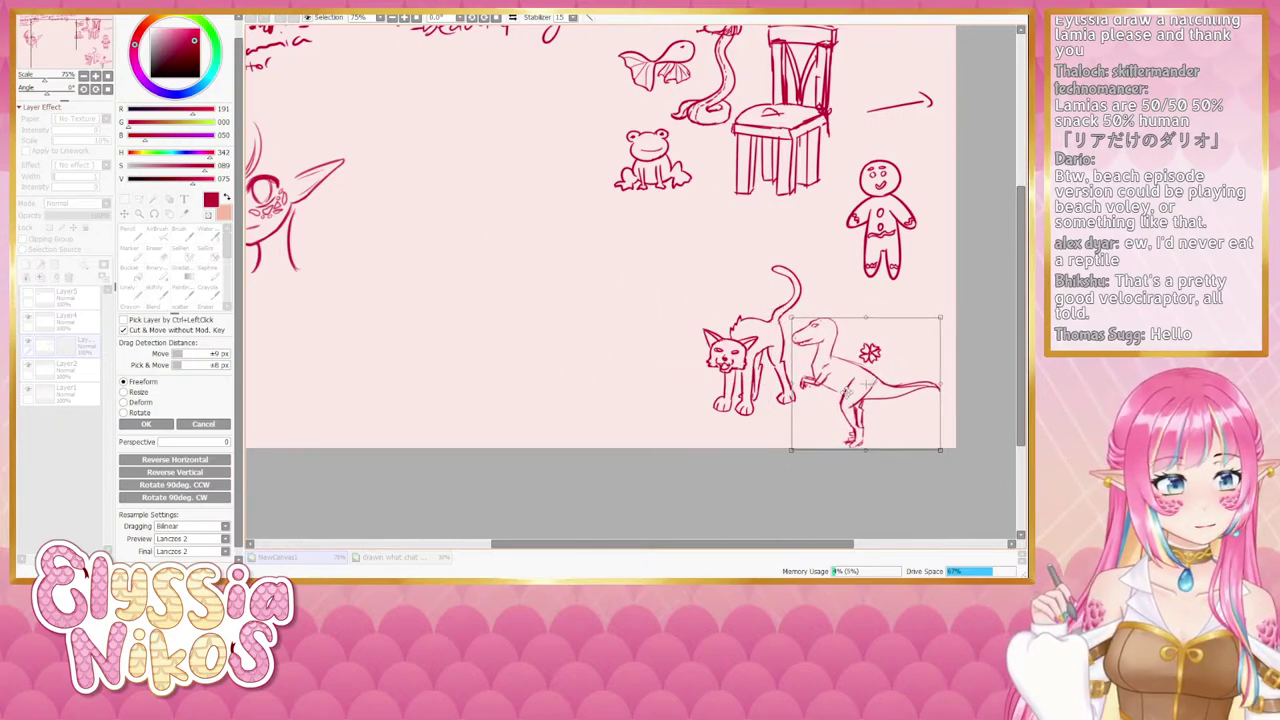
{"action": "left_click", "coordinate": [146, 424]}
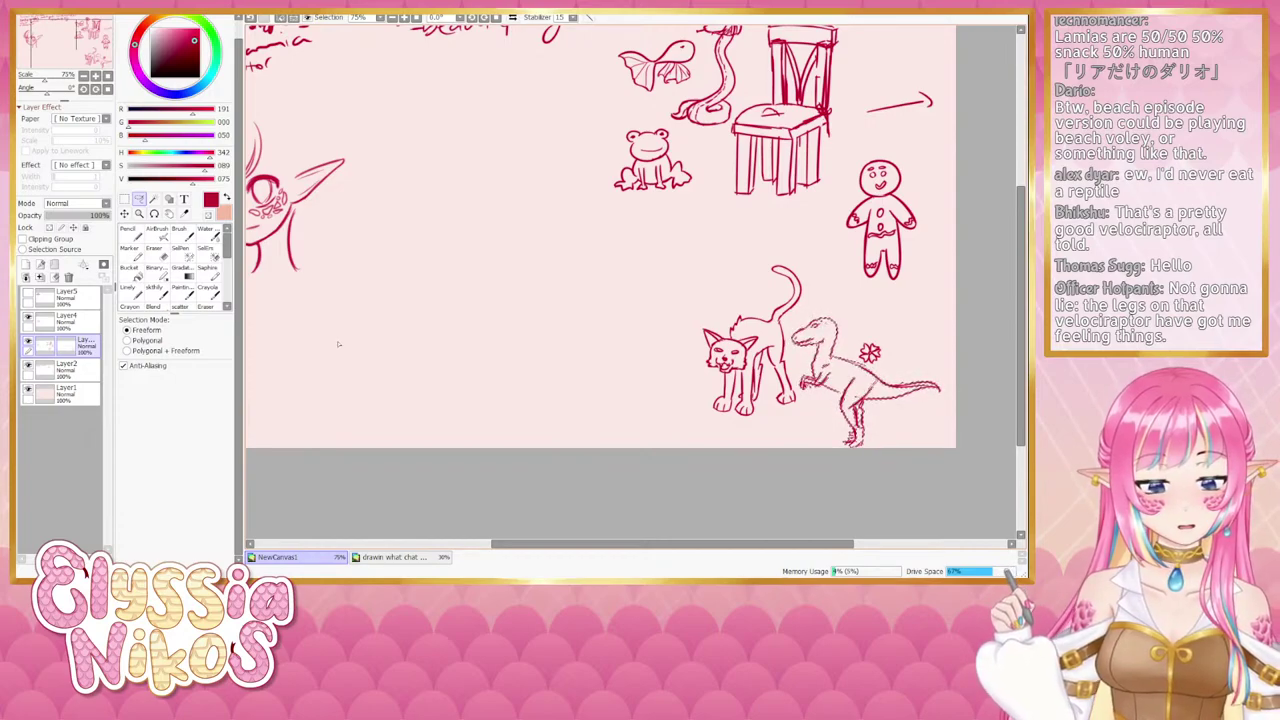
Show Layer5 with the Astros logo and choose a sketching brush for the blank canvas area.
{"action": "left_click_drag", "start_coordinate": [427, 276], "coordinate": [597, 386]}
{"action": "left_click", "coordinate": [28, 295]}
{"action": "left_click", "coordinate": [131, 291]}
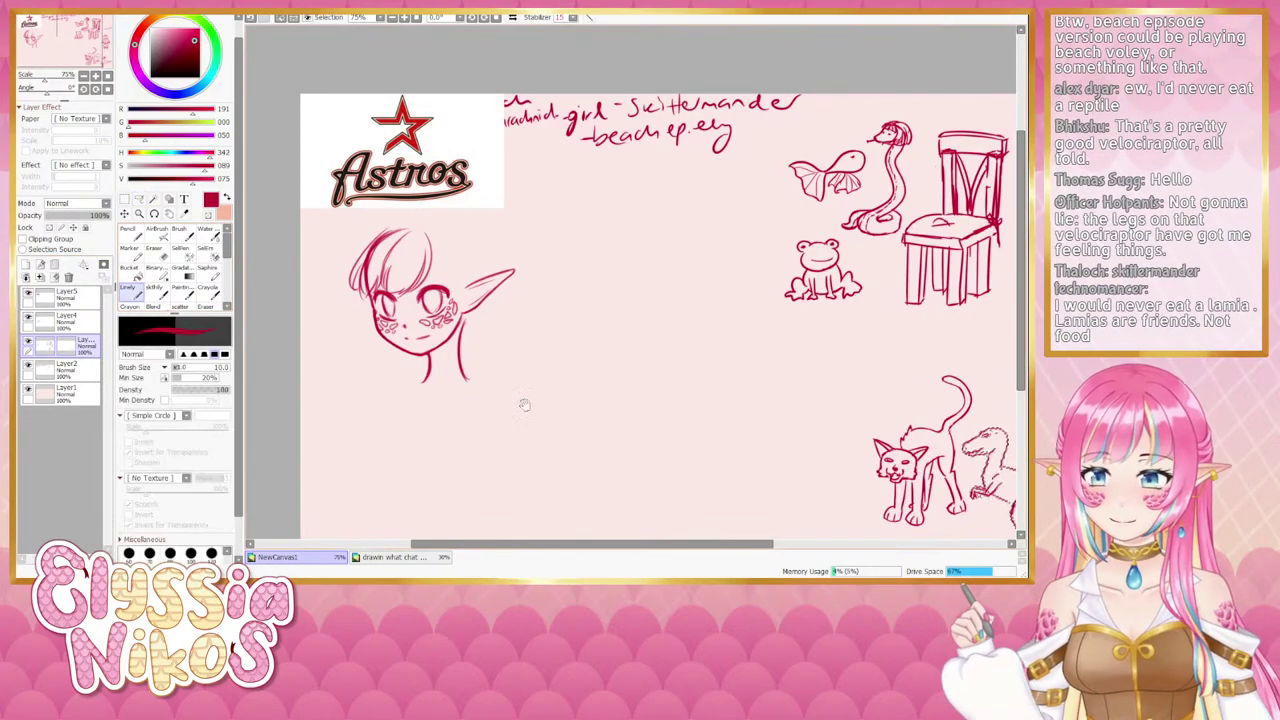
{"action": "mouse_move", "coordinate": [519, 436]}
{"action": "left_mouse_down"}
{"action": "mouse_move", "coordinate": [457, 351]}
{"action": "mouse_move", "coordinate": [421, 332]}
{"action": "left_mouse_up"}
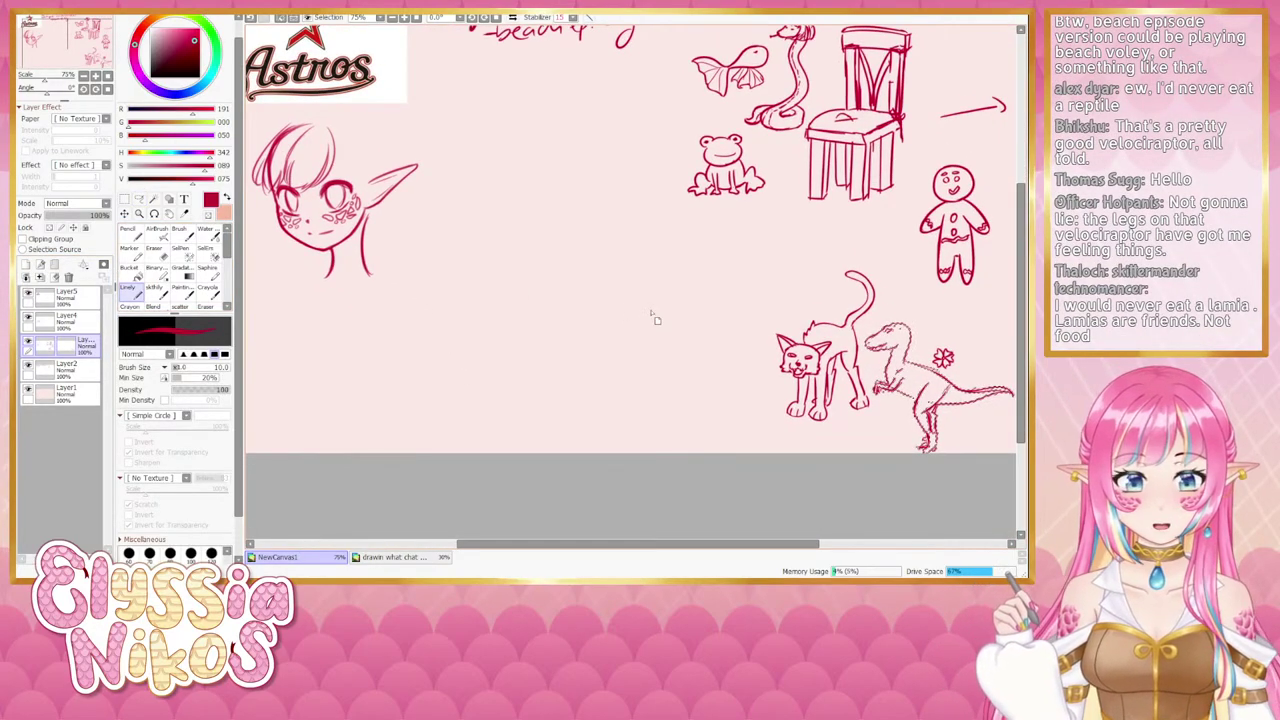
{"action": "left_click_drag", "start_coordinate": [654, 319], "coordinate": [650, 315]}
{"action": "left_click", "coordinate": [153, 289]}
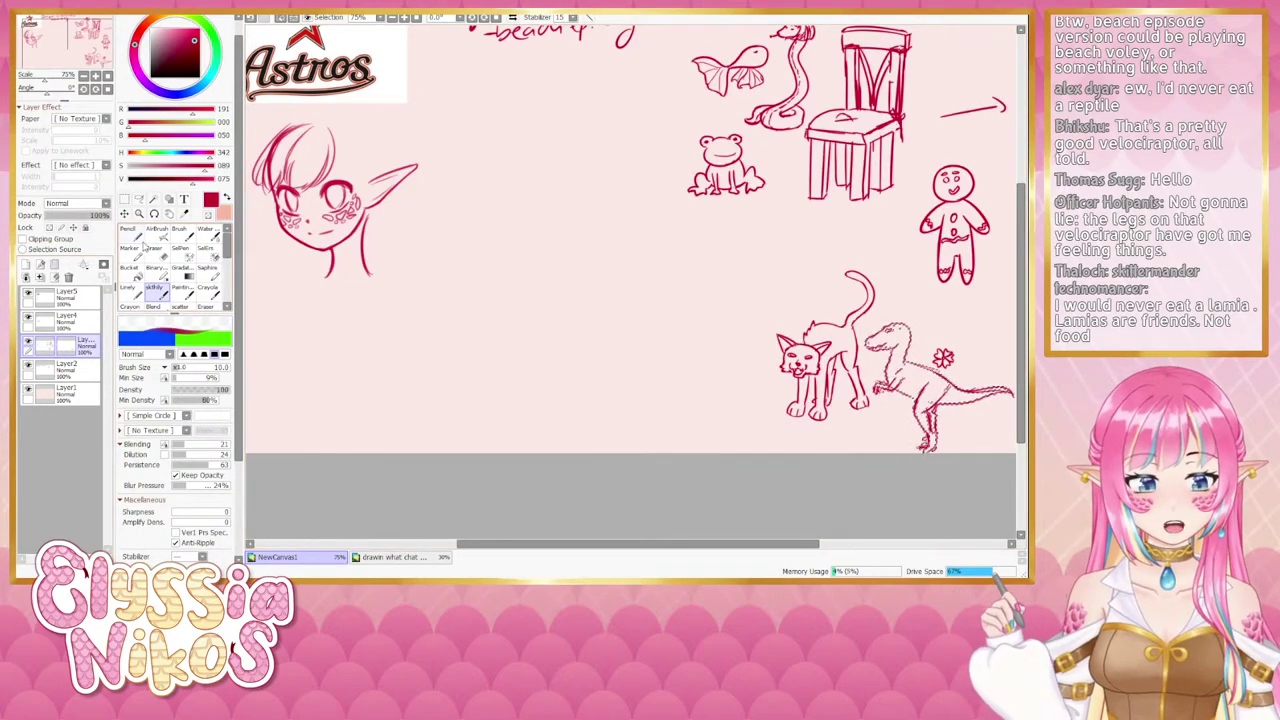
Sketch a five-pointed star on Layer3 in the blank area between the elf's head and the cat.
{"action": "key", "text": "v"}
{"action": "left_click", "coordinate": [155, 294]}
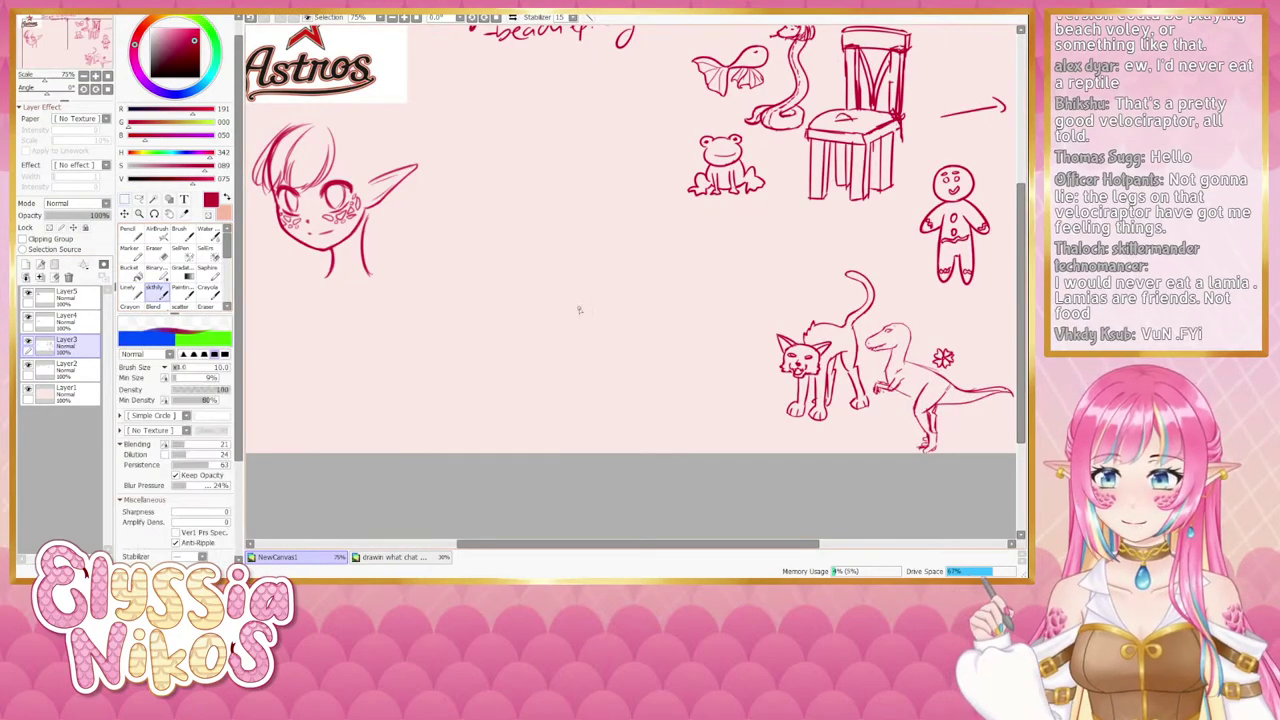
{"action": "mouse_move", "coordinate": [595, 293]}
{"action": "left_mouse_down"}
{"action": "mouse_move", "coordinate": [577, 344]}
{"action": "mouse_move", "coordinate": [624, 310]}
{"action": "mouse_move", "coordinate": [571, 309]}
{"action": "mouse_move", "coordinate": [634, 310]}
{"action": "mouse_move", "coordinate": [565, 310]}
{"action": "mouse_move", "coordinate": [618, 340]}
{"action": "mouse_move", "coordinate": [598, 287]}
{"action": "mouse_move", "coordinate": [621, 343]}
{"action": "mouse_move", "coordinate": [580, 345]}
{"action": "left_mouse_up"}
{"action": "key", "text": "ctrl+z"}
{"action": "key", "text": "ctrl+z"}
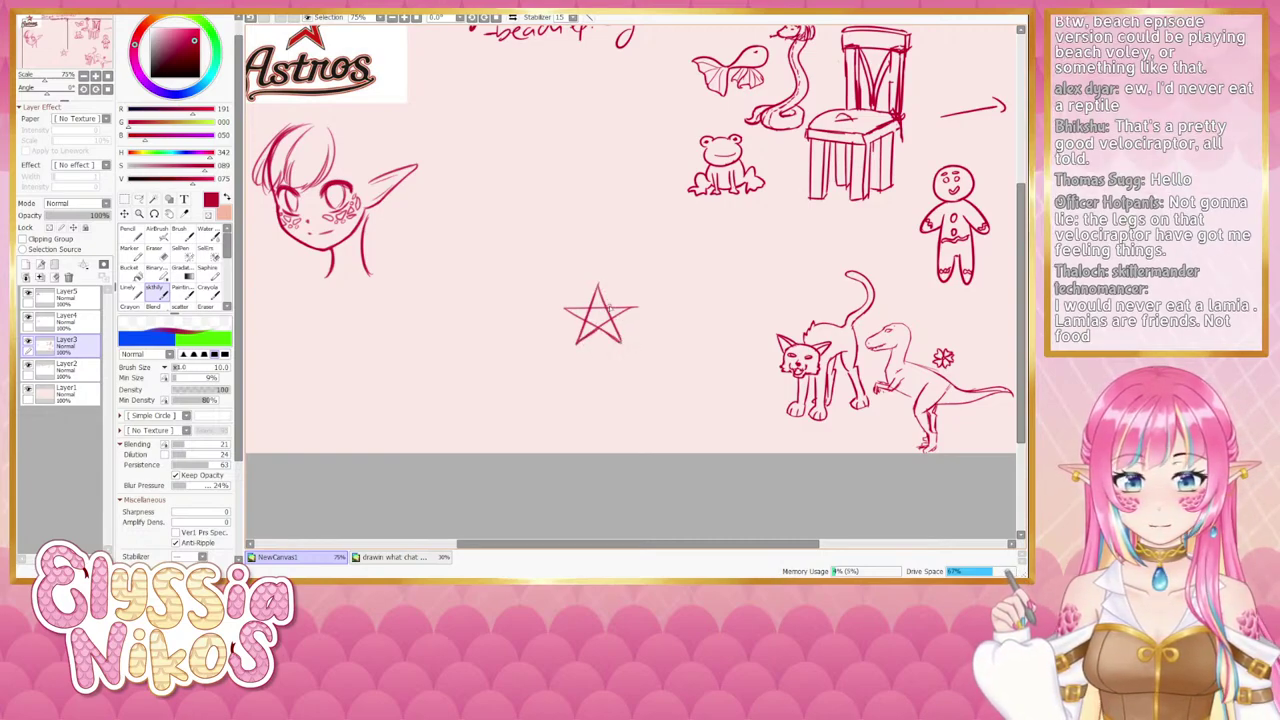
{"action": "key", "text": "e"}
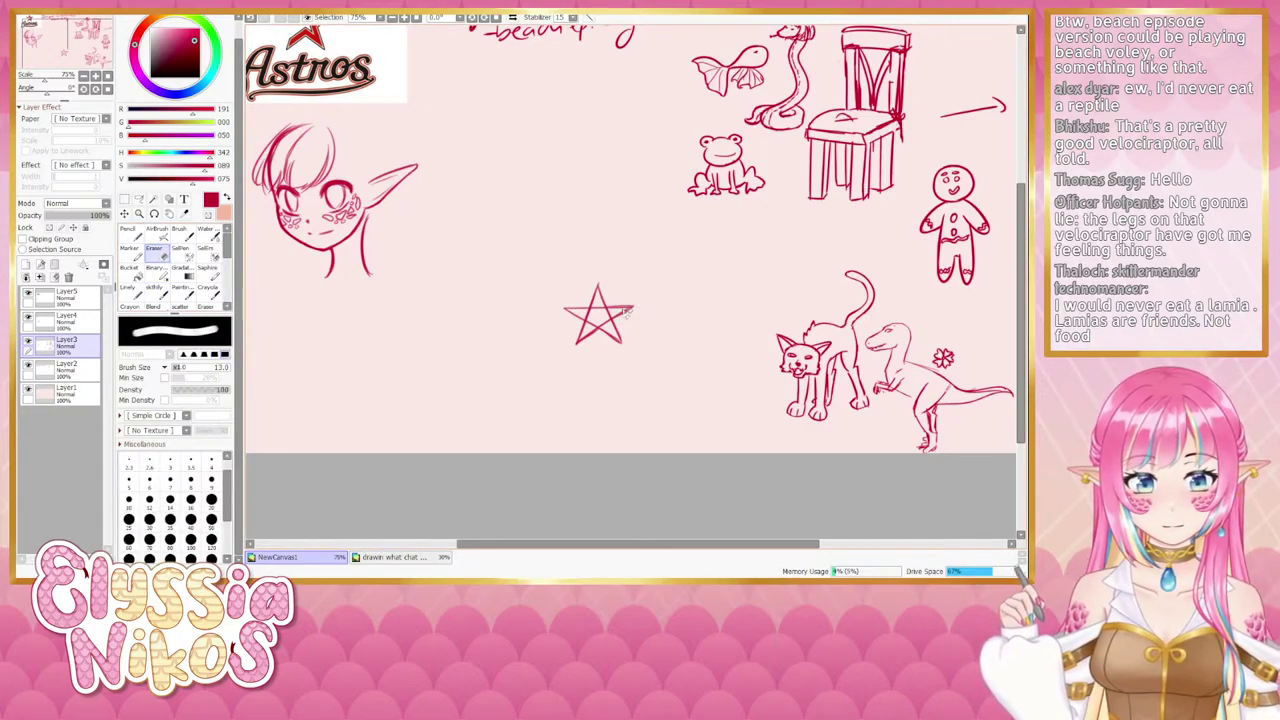
Ink the Astros-style star outline over the rough star on Layer4, using the Lively brush at size 9.
{"action": "left_click", "coordinate": [74, 321]}
{"action": "left_click", "coordinate": [130, 291]}
{"action": "left_click_drag", "start_coordinate": [526, 302], "coordinate": [526, 390]}
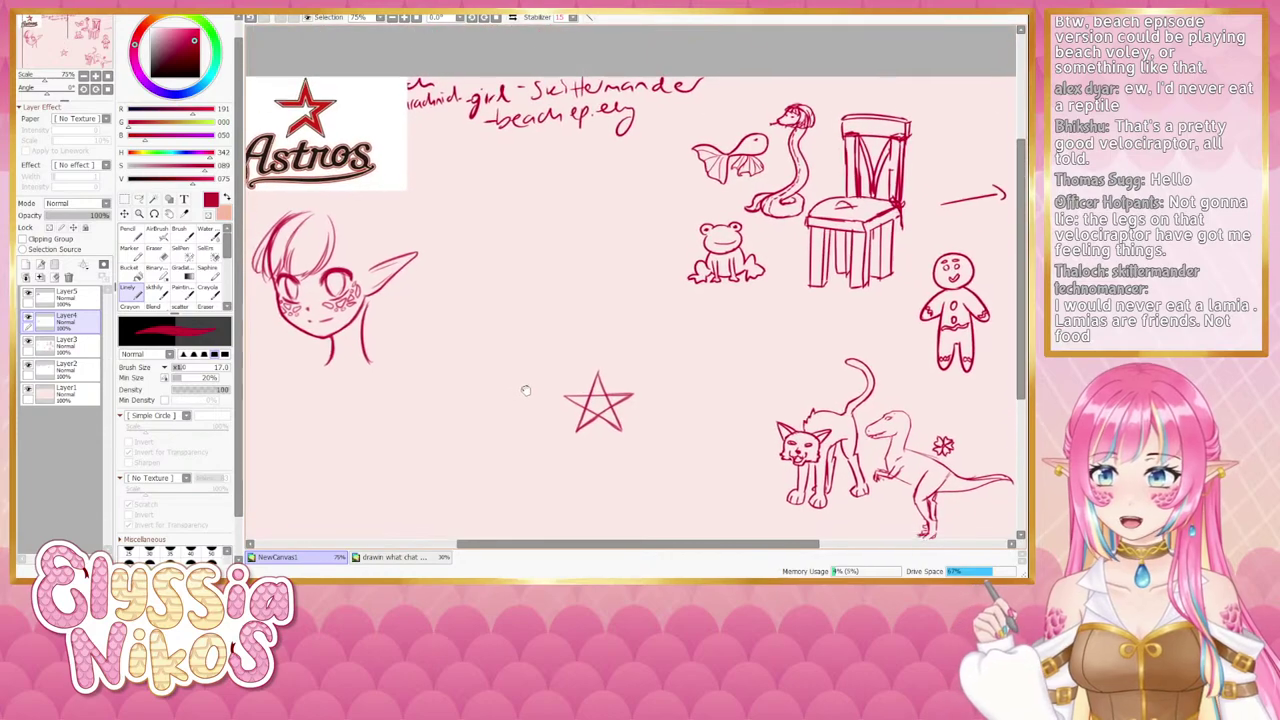
{"action": "scroll", "coordinate": [525, 390], "scroll_direction": "down", "scroll_amount": 1}
{"action": "key", "text": "bracketleft"}
{"action": "key", "text": "bracketleft"}
{"action": "key", "text": "bracketleft"}
{"action": "key", "text": "bracketleft"}
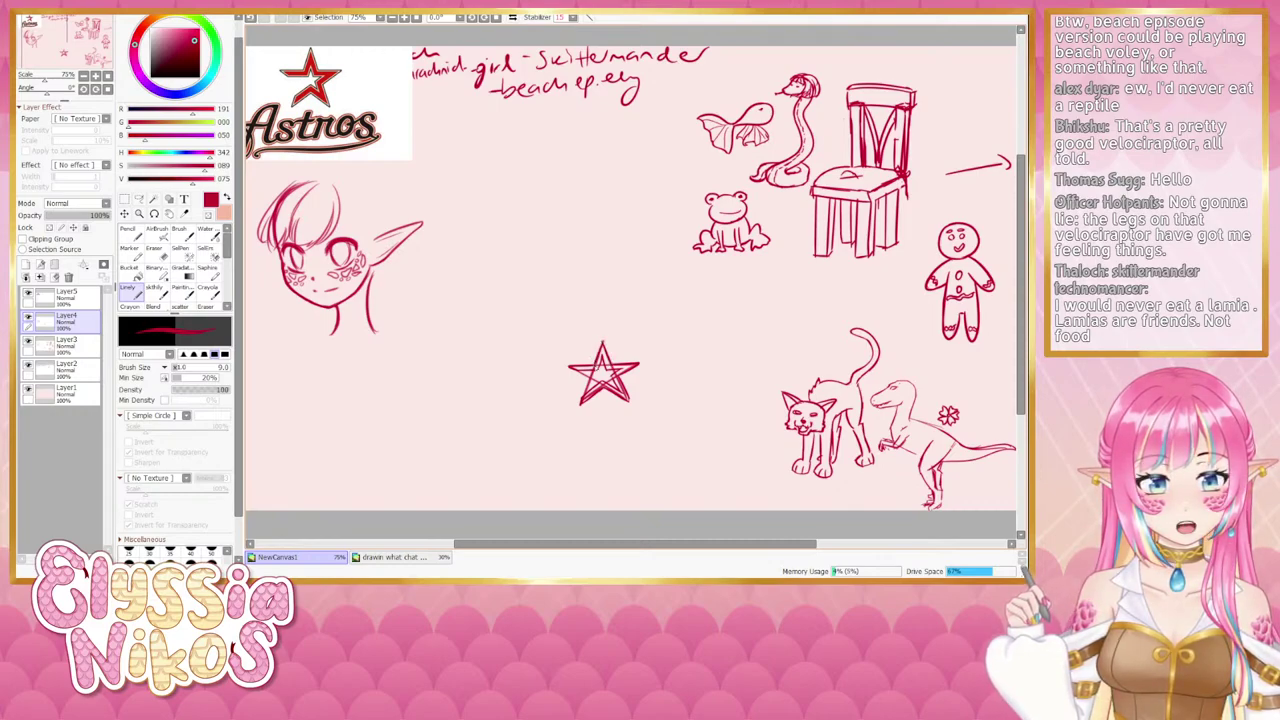
Erase the rough star construction lines on Layer3, leaving the inked outline.
{"action": "left_click", "coordinate": [66, 340]}
{"action": "left_click", "coordinate": [153, 252]}
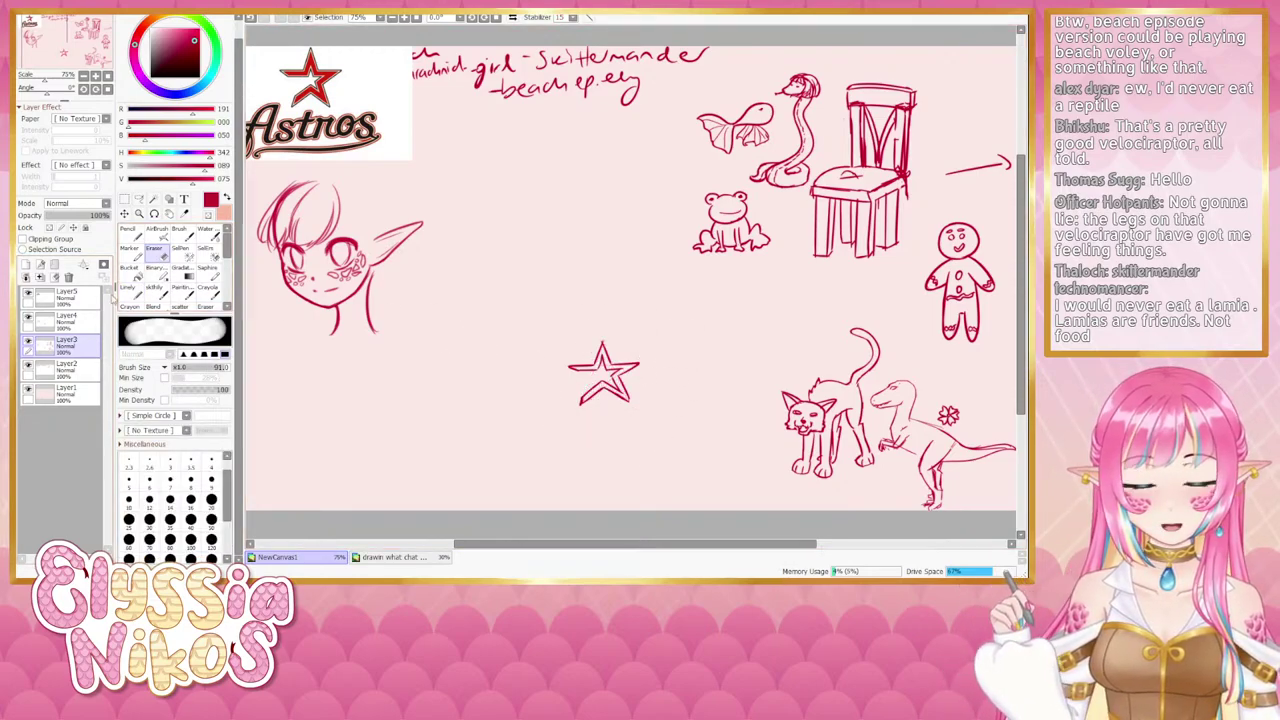
{"action": "left_click", "coordinate": [129, 290]}
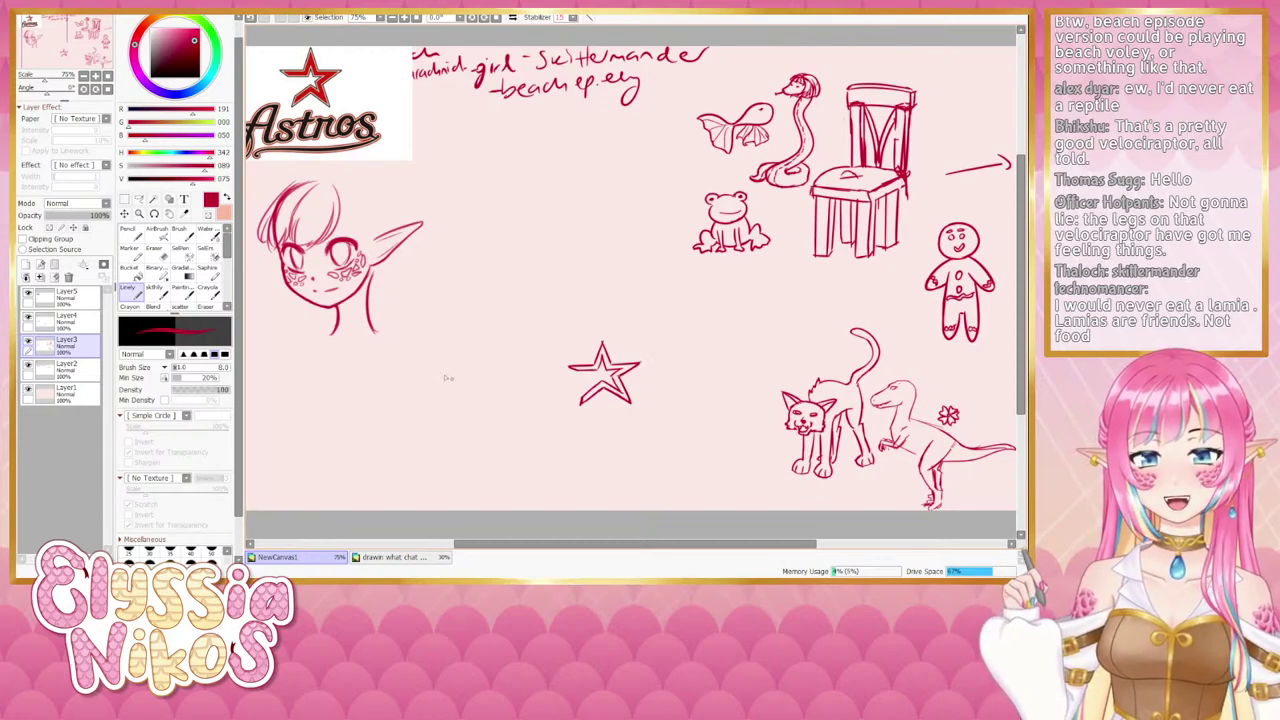
{"action": "key", "text": "e"}
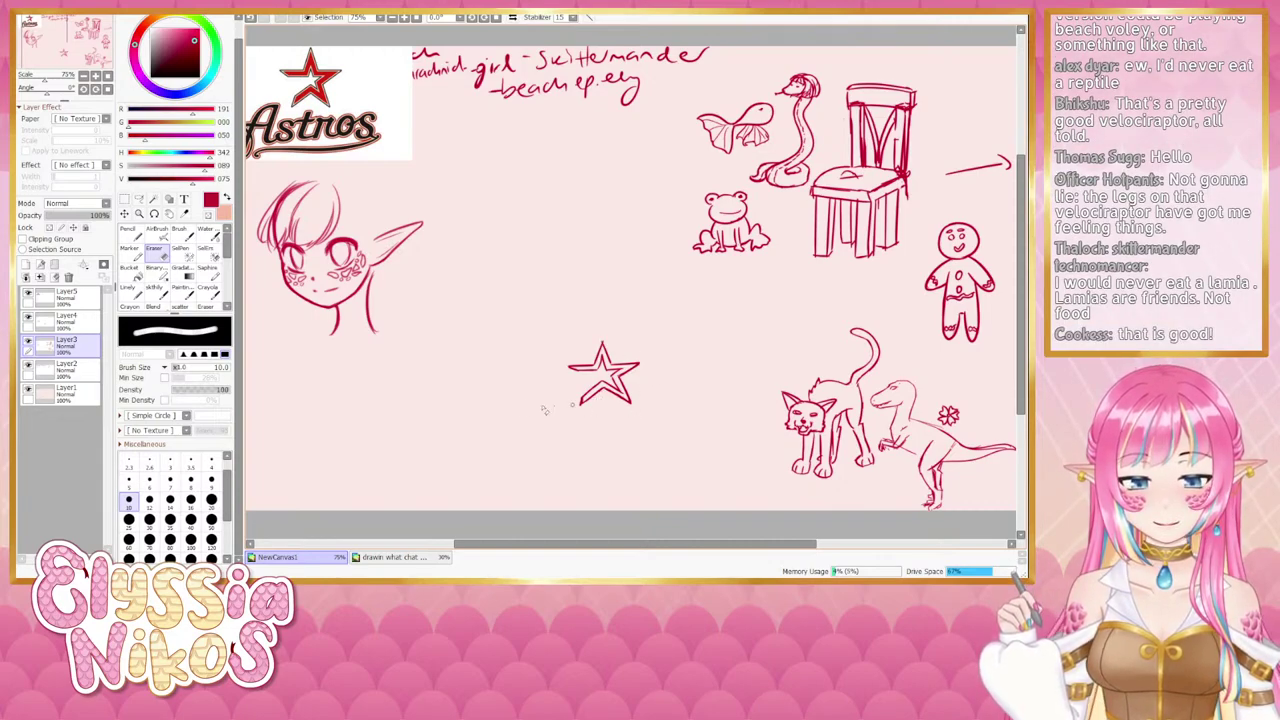
Delete Layer5 containing the Astros logo reference.
{"action": "left_click", "coordinate": [44, 321]}
{"action": "left_click", "coordinate": [40, 301]}
{"action": "left_click", "coordinate": [68, 278]}
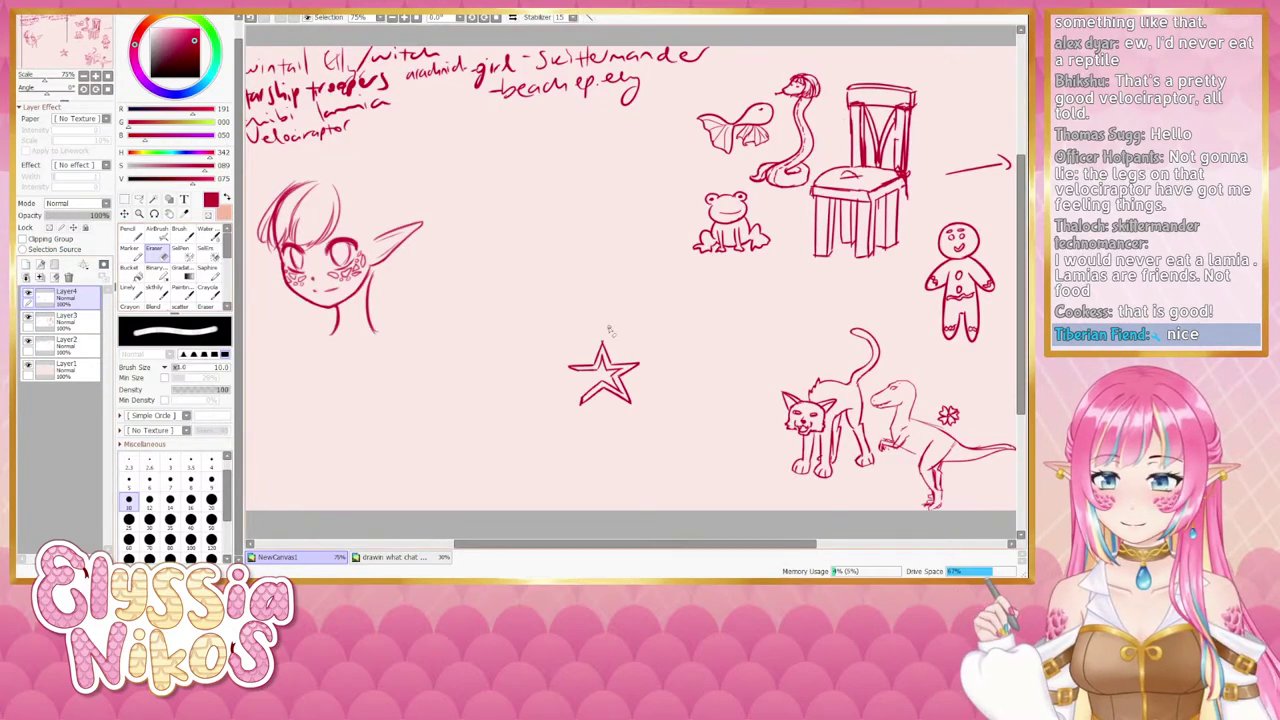
Toggle the visibility of Layer4, Layer3 and Layer2 to check which strokes each one holds.
{"action": "left_click", "coordinate": [28, 294]}
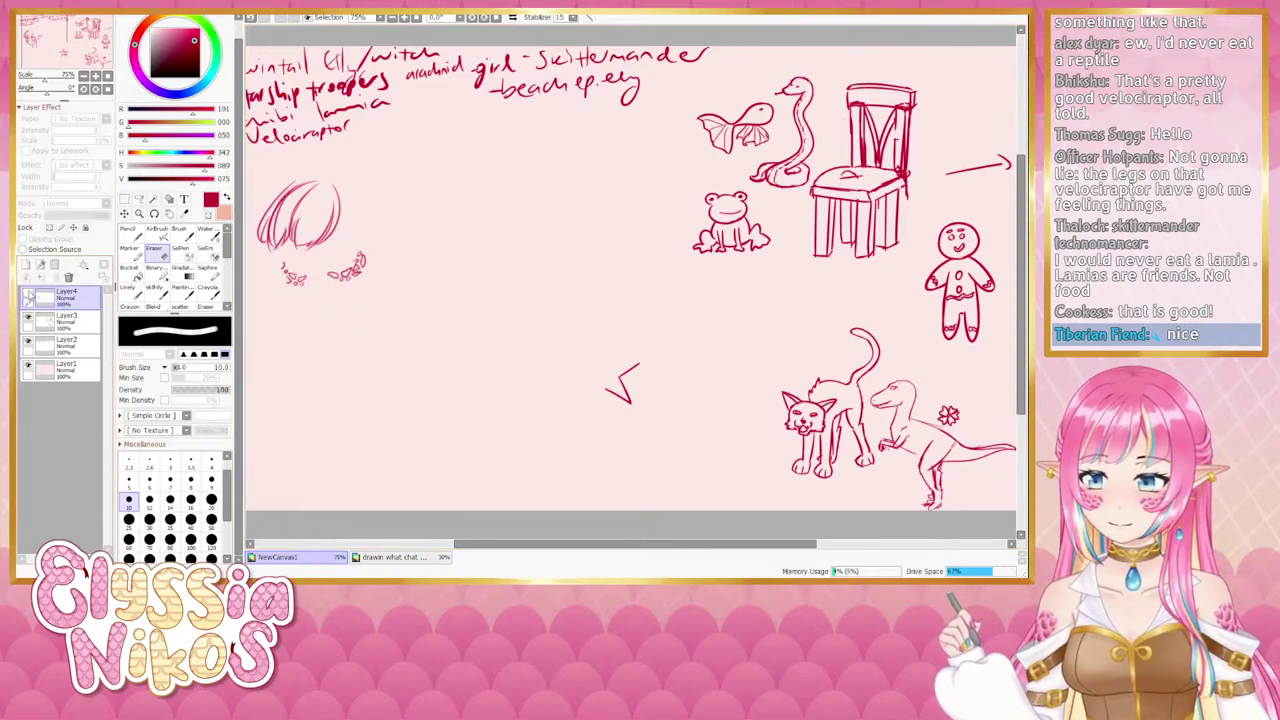
{"action": "left_click", "coordinate": [28, 294]}
{"action": "left_click_drag", "start_coordinate": [409, 329], "coordinate": [464, 320]}
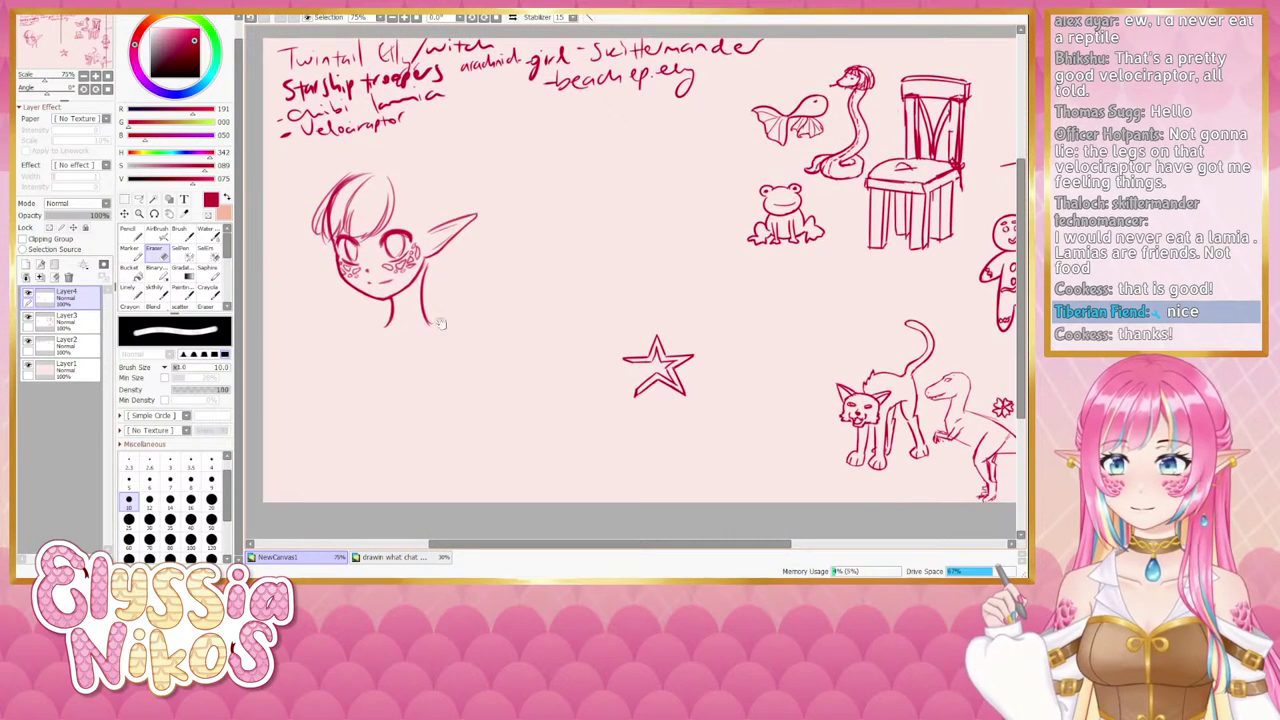
{"action": "left_click", "coordinate": [28, 318]}
{"action": "left_click", "coordinate": [28, 318]}
{"action": "left_click", "coordinate": [64, 322]}
{"action": "left_click", "coordinate": [28, 342]}
{"action": "left_click", "coordinate": [28, 342]}
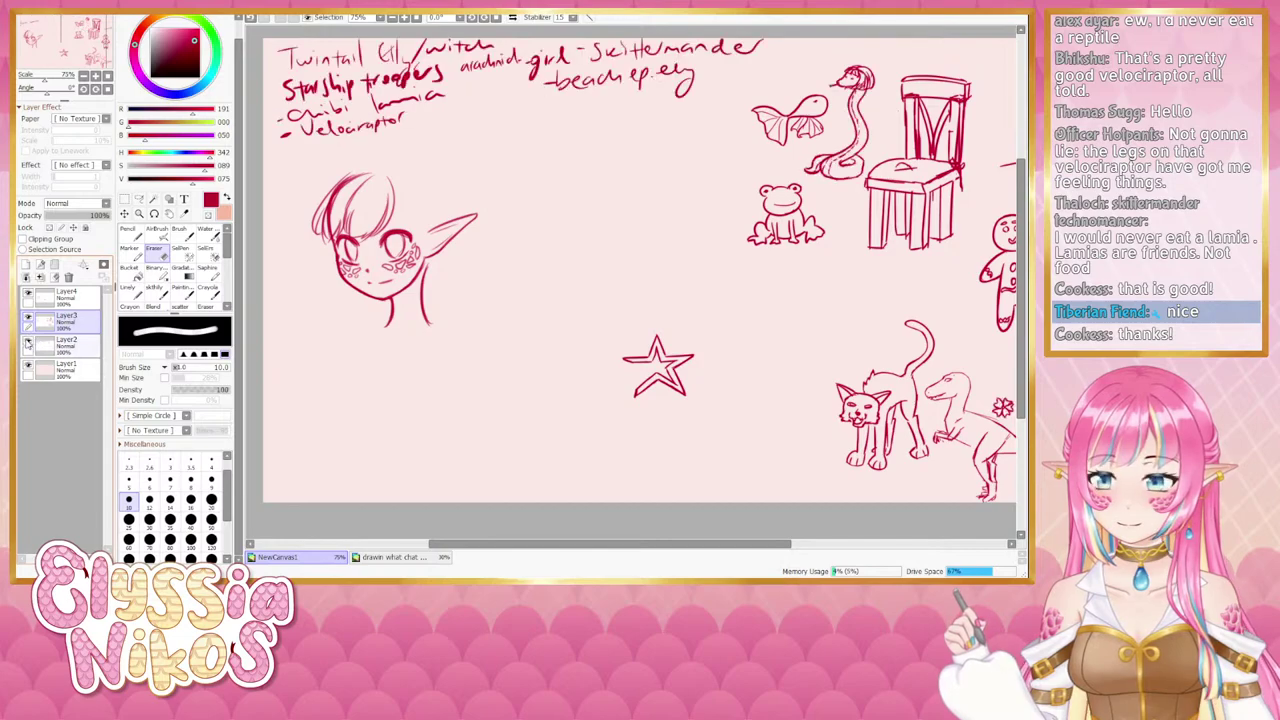
{"action": "left_click", "coordinate": [28, 294]}
{"action": "left_click", "coordinate": [28, 294]}
Erase the dark strand in the elf's fringe on Layer4 with a size 22 eraser.
{"action": "left_click", "coordinate": [44, 297]}
{"action": "key", "text": "e"}
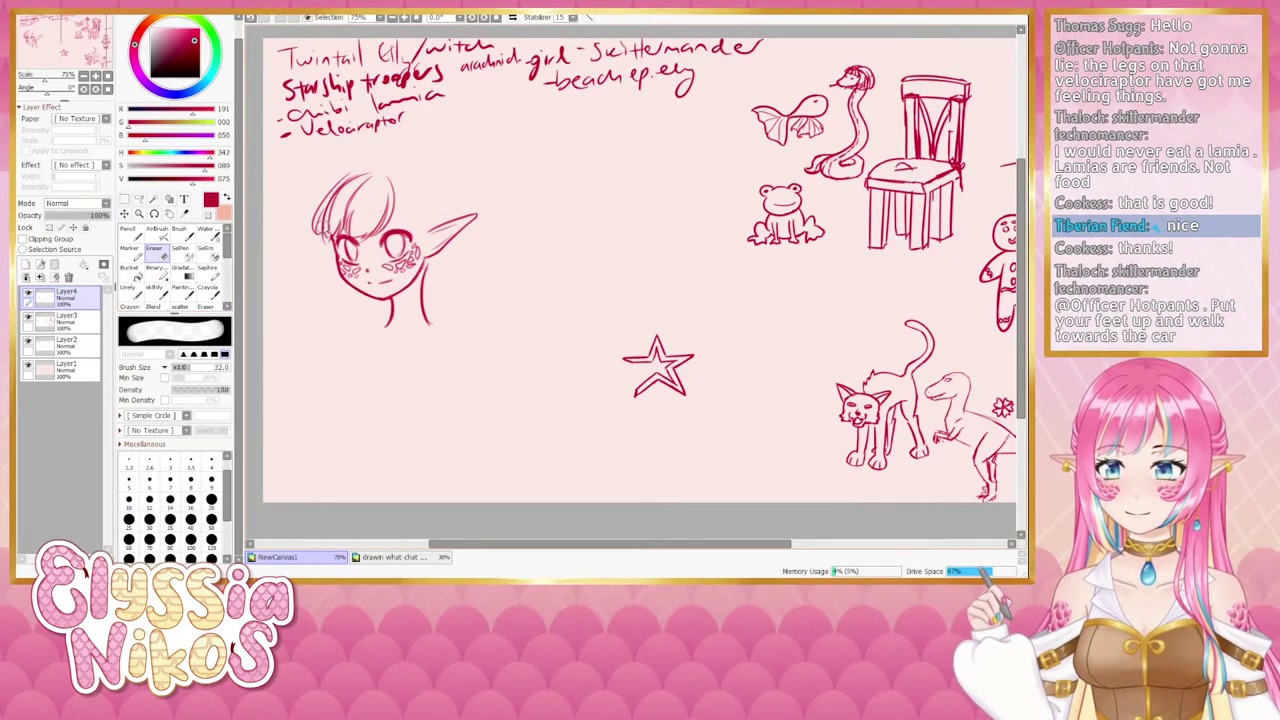
{"action": "left_click_drag", "start_coordinate": [512, 408], "coordinate": [503, 417]}
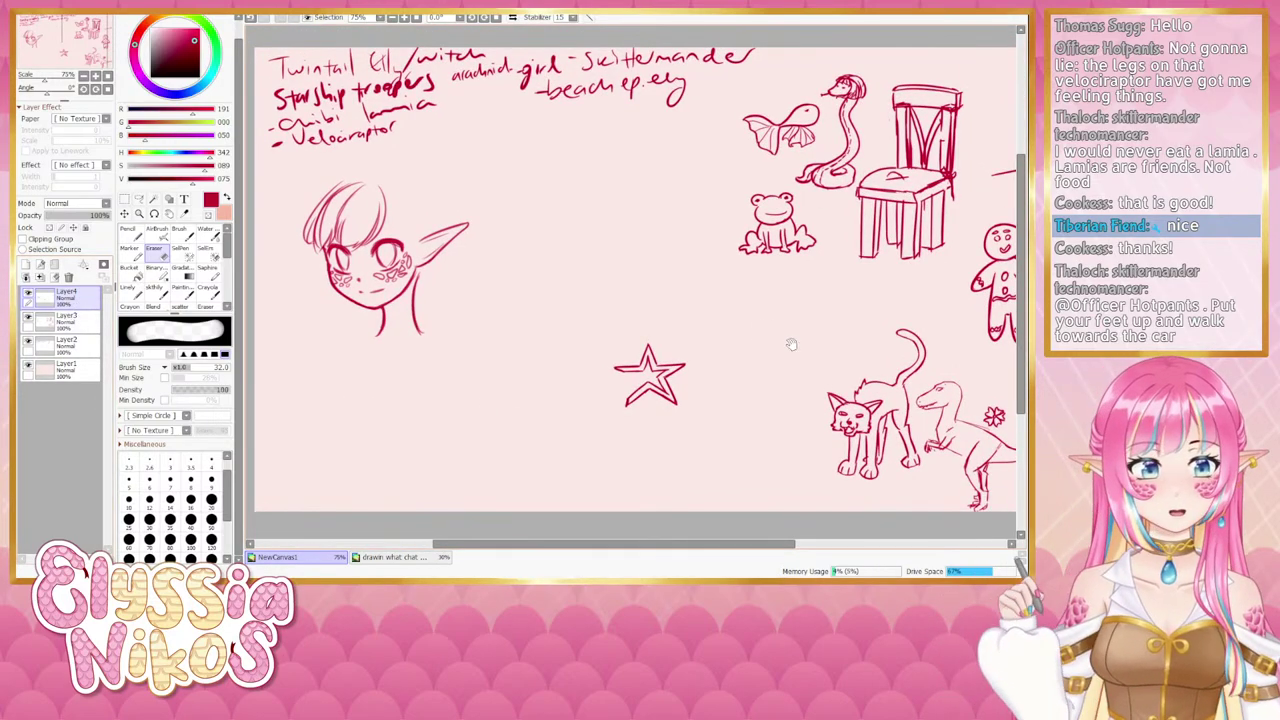
Merge Layer4 down into Layer3 and toggle the merged layer's visibility to check its contents.
{"action": "left_click_drag", "start_coordinate": [791, 345], "coordinate": [582, 389]}
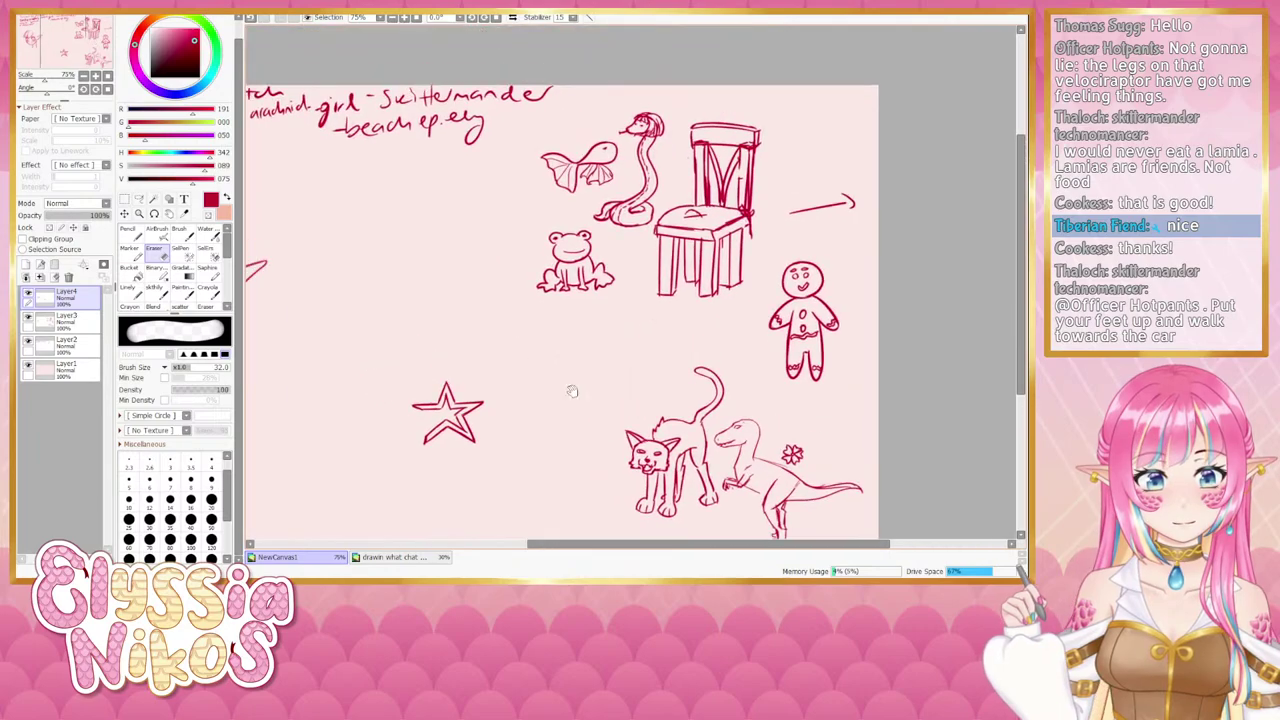
{"action": "key", "text": "ctrl+e"}
{"action": "left_click", "coordinate": [28, 293]}
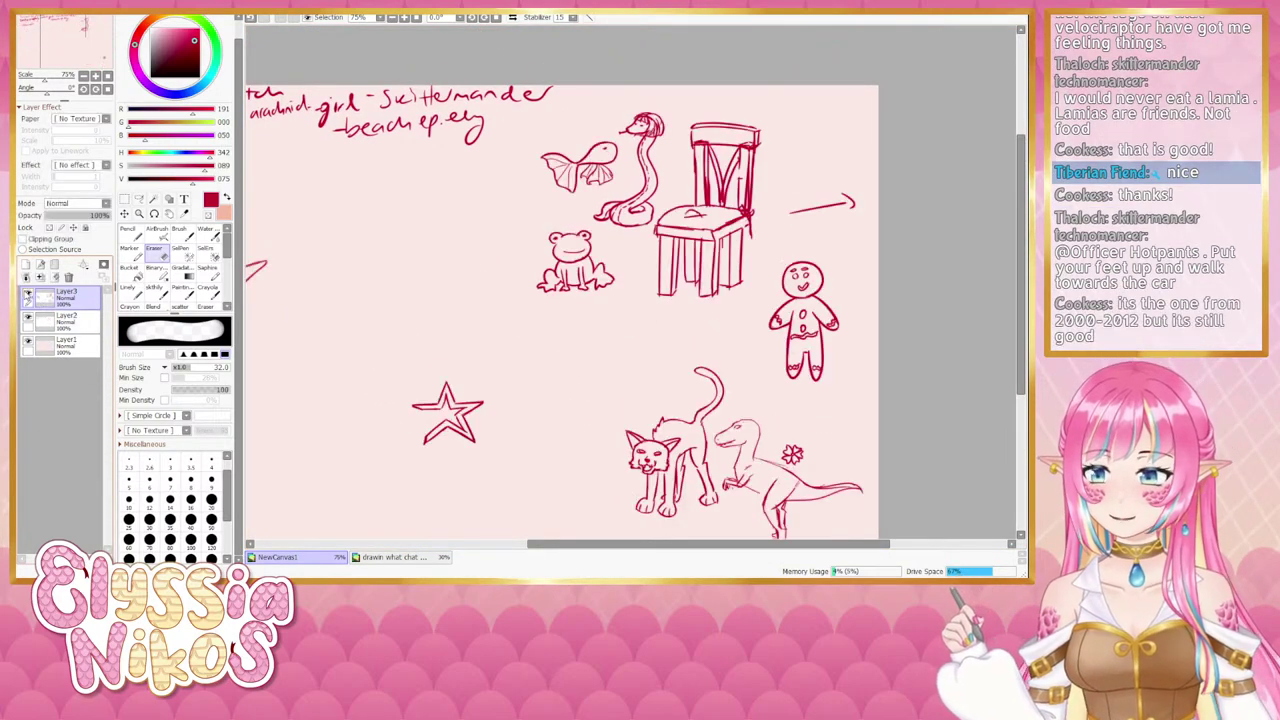
{"action": "left_click", "coordinate": [28, 293]}
Lasso the star and move it above the velociraptor's tail, beside the small flower.
{"action": "left_click", "coordinate": [139, 200]}
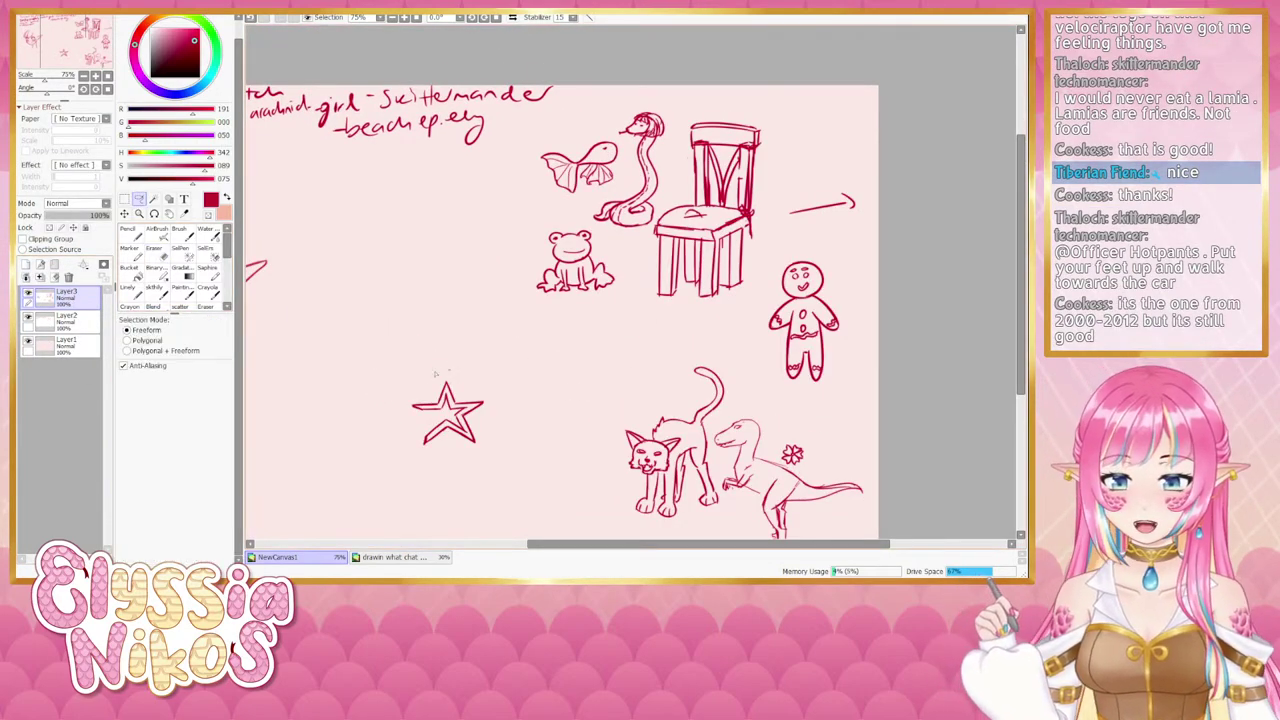
{"action": "mouse_move", "coordinate": [396, 452]}
{"action": "left_mouse_down"}
{"action": "mouse_move", "coordinate": [494, 464]}
{"action": "mouse_move", "coordinate": [518, 415]}
{"action": "mouse_move", "coordinate": [466, 397]}
{"action": "left_mouse_up"}
{"action": "key", "text": "ctrl+t"}
{"action": "left_click_drag", "start_coordinate": [602, 441], "coordinate": [564, 325]}
{"action": "left_click_drag", "start_coordinate": [400, 306], "coordinate": [792, 326]}
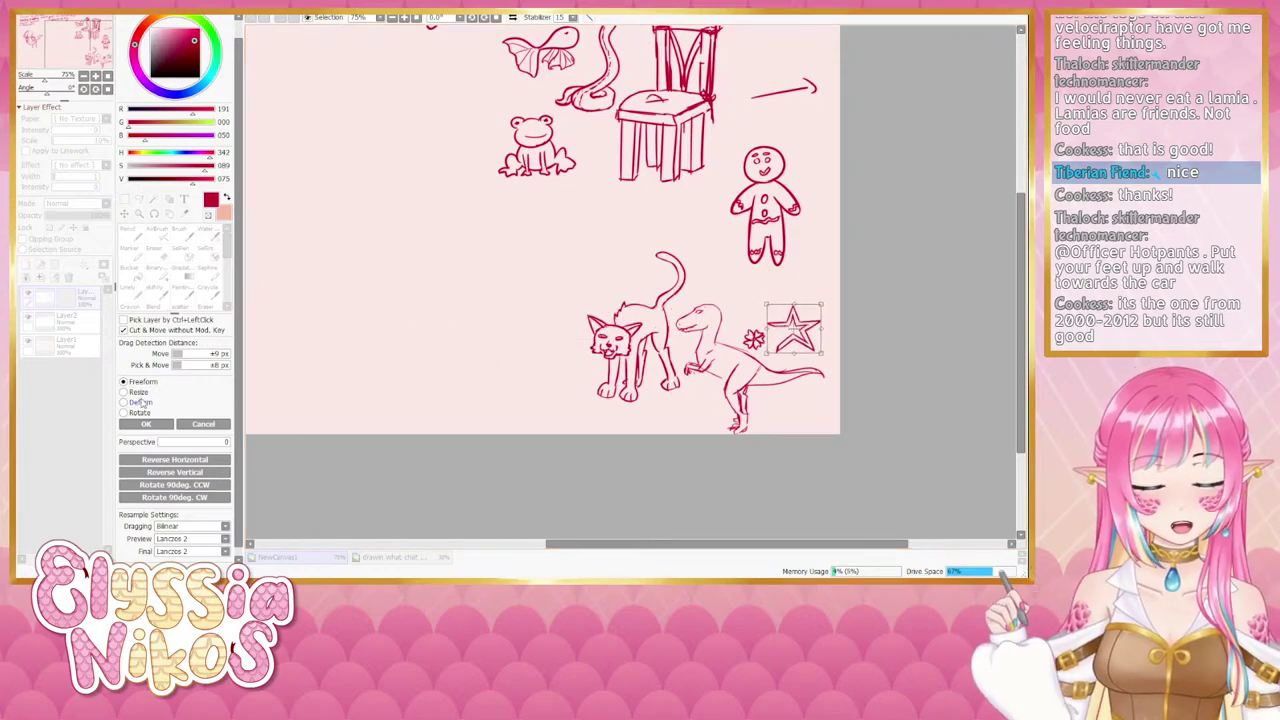
{"action": "left_click", "coordinate": [146, 424]}
Erase the "Velociraptor" entry from the handwritten request list on Layer2.
{"action": "left_click_drag", "start_coordinate": [396, 336], "coordinate": [516, 348]}
{"action": "left_click", "coordinate": [84, 76]}
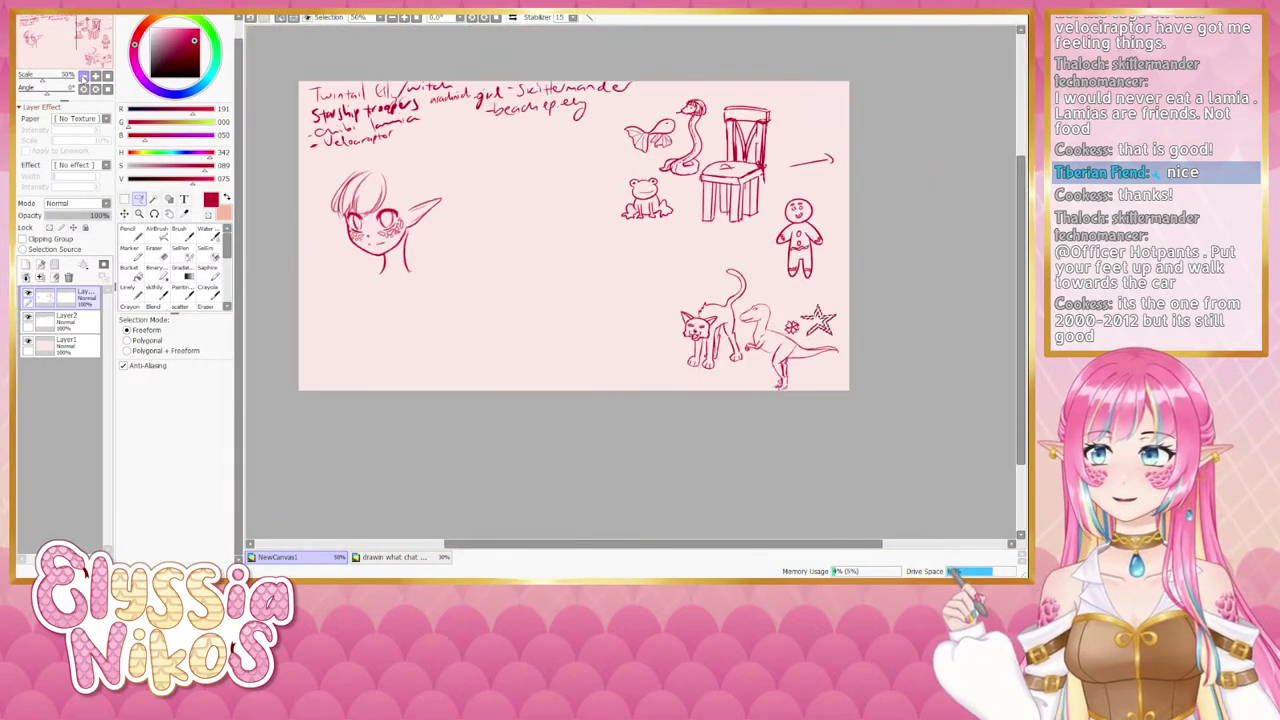
{"action": "left_click", "coordinate": [84, 77]}
{"action": "mouse_move", "coordinate": [400, 270]}
{"action": "left_mouse_down"}
{"action": "mouse_move", "coordinate": [384, 326]}
{"action": "mouse_move", "coordinate": [374, 308]}
{"action": "left_mouse_up"}
{"action": "left_click", "coordinate": [156, 258]}
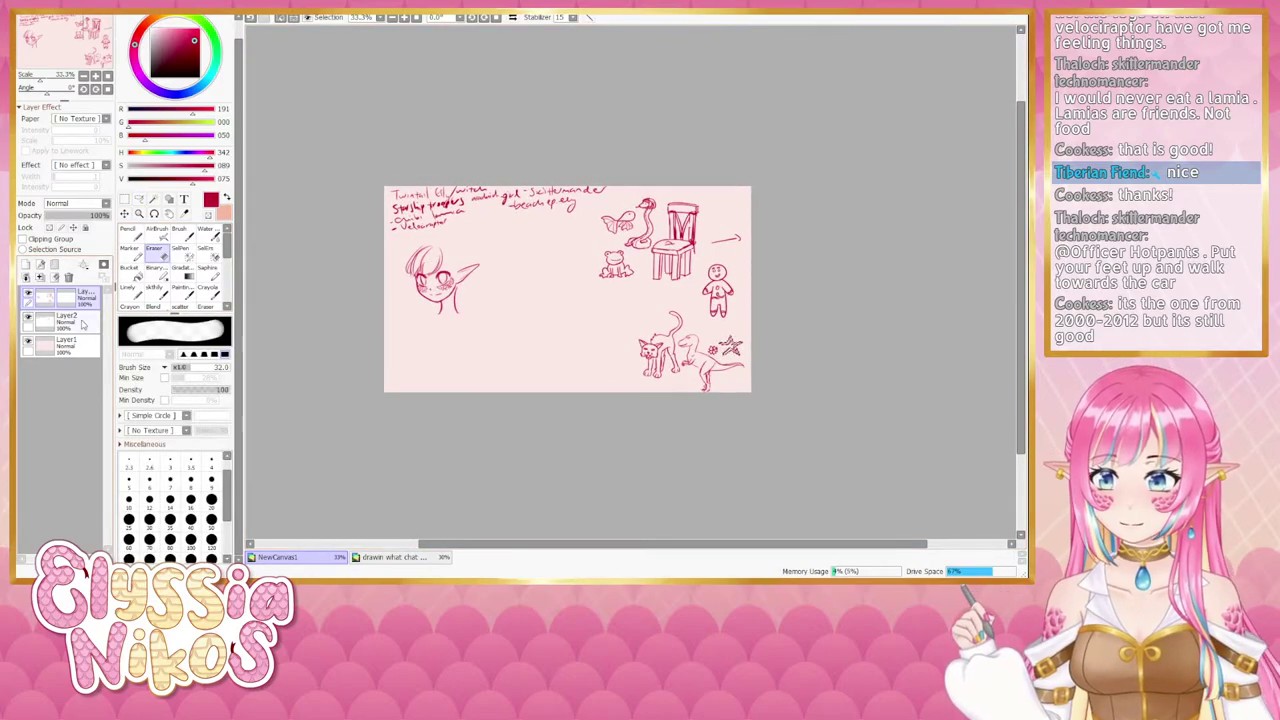
{"action": "left_click", "coordinate": [84, 323]}
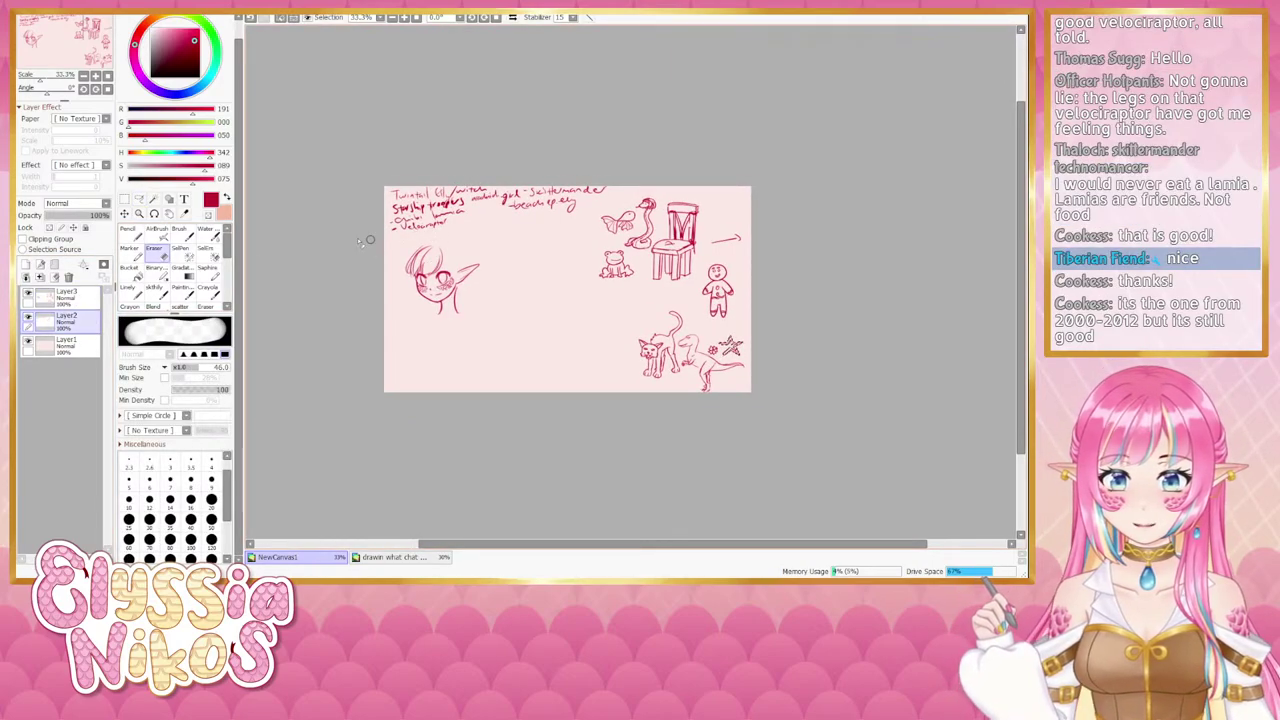
{"action": "left_click", "coordinate": [124, 199]}
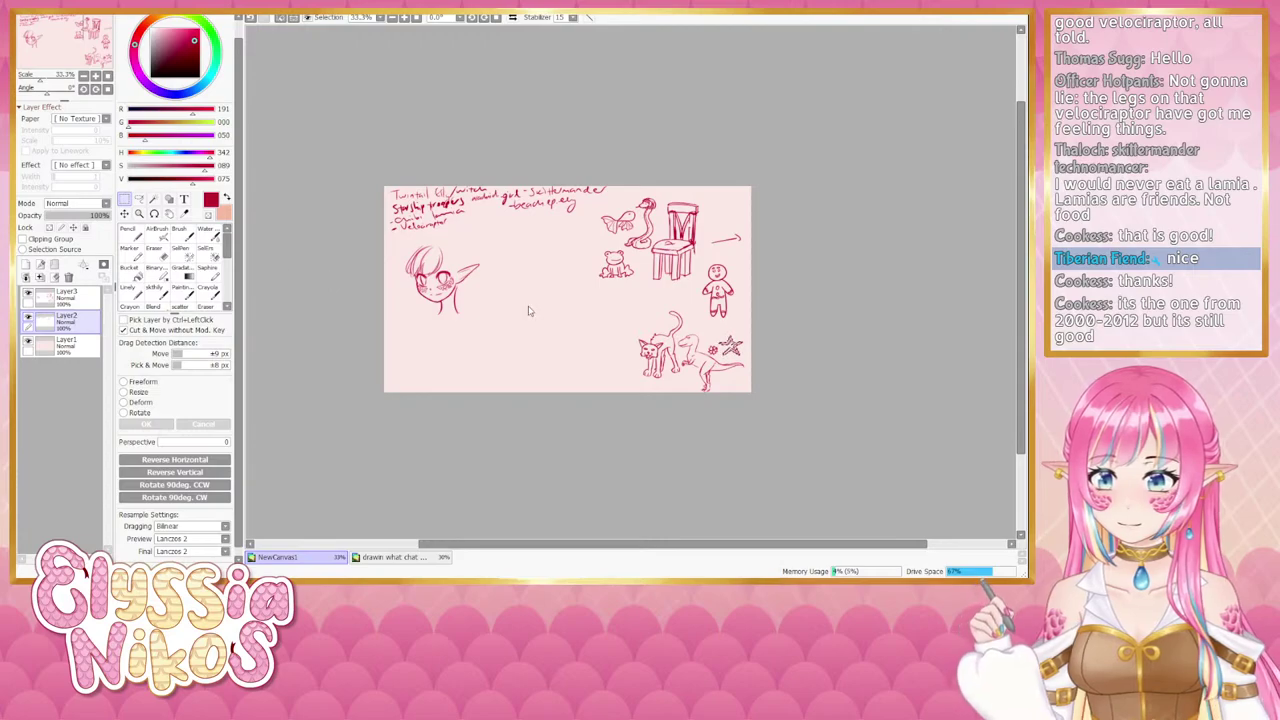
{"action": "left_click", "coordinate": [157, 253]}
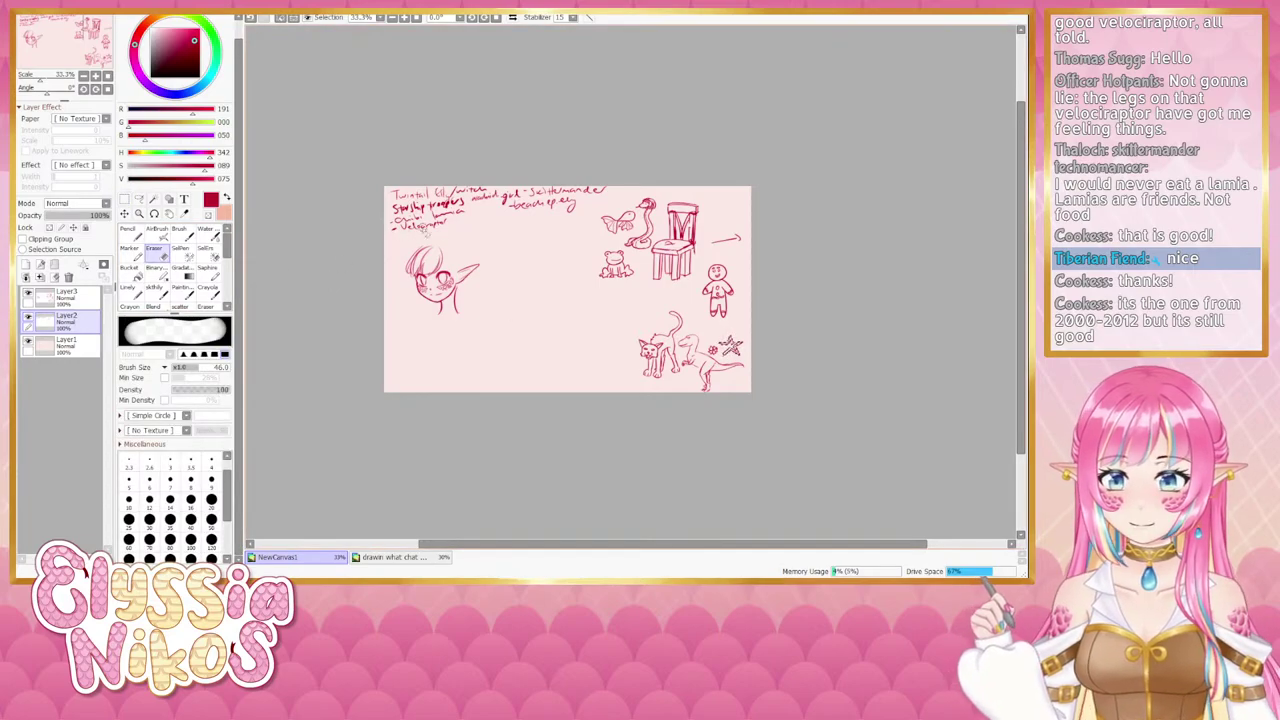
{"action": "left_click", "coordinate": [124, 199]}
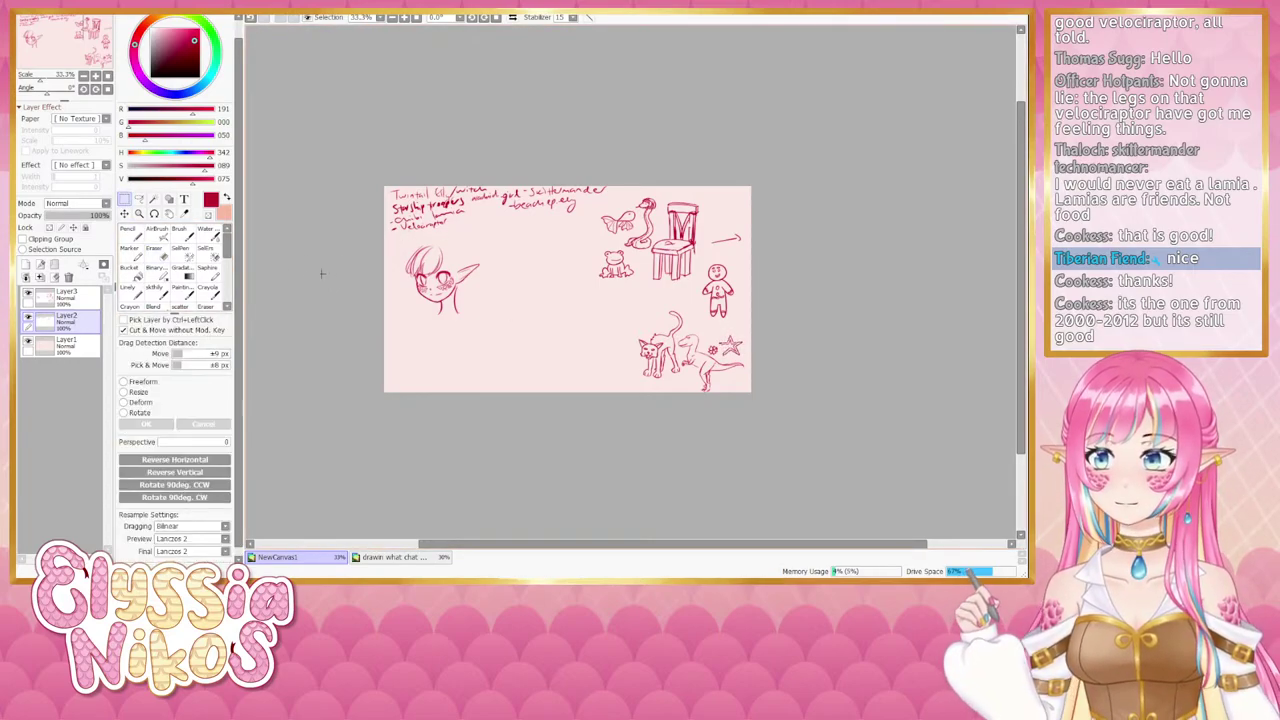
{"action": "left_click", "coordinate": [157, 253]}
{"action": "left_click_drag", "start_coordinate": [395, 235], "coordinate": [451, 224]}
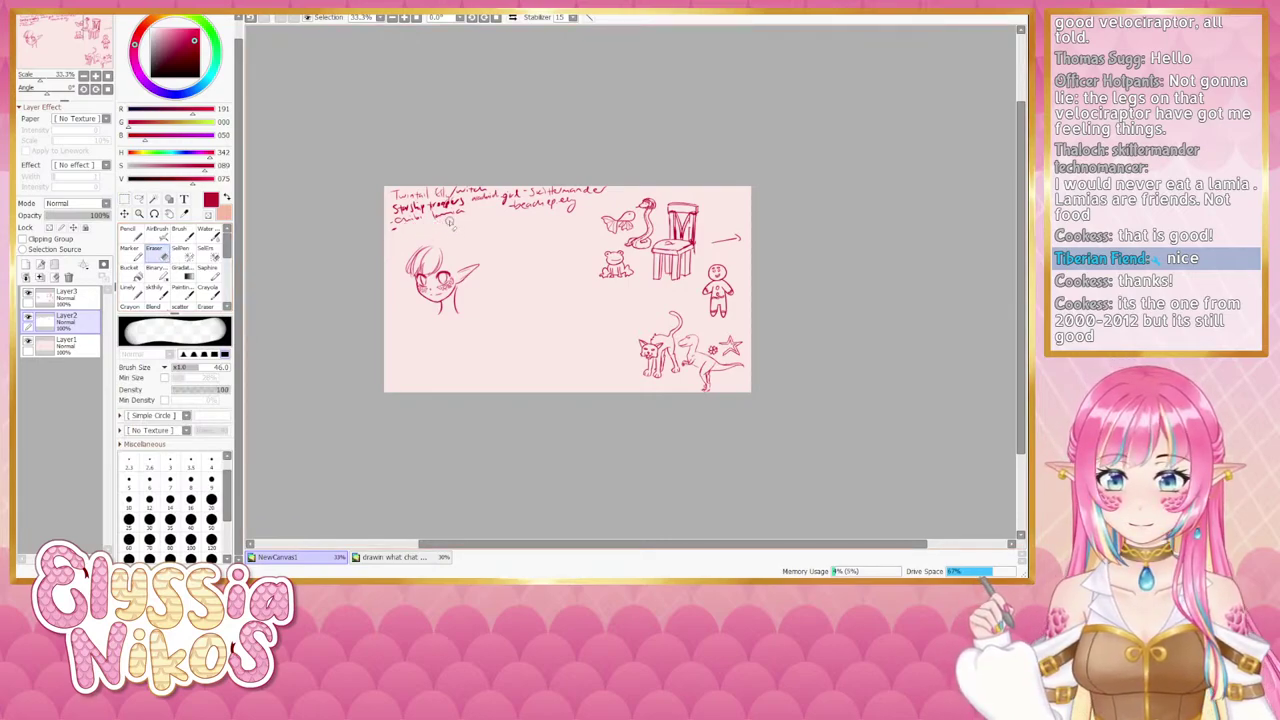
{"action": "mouse_move", "coordinate": [482, 331]}
{"action": "left_mouse_down"}
{"action": "mouse_move", "coordinate": [455, 325]}
{"action": "mouse_move", "coordinate": [467, 342]}
{"action": "left_mouse_up"}
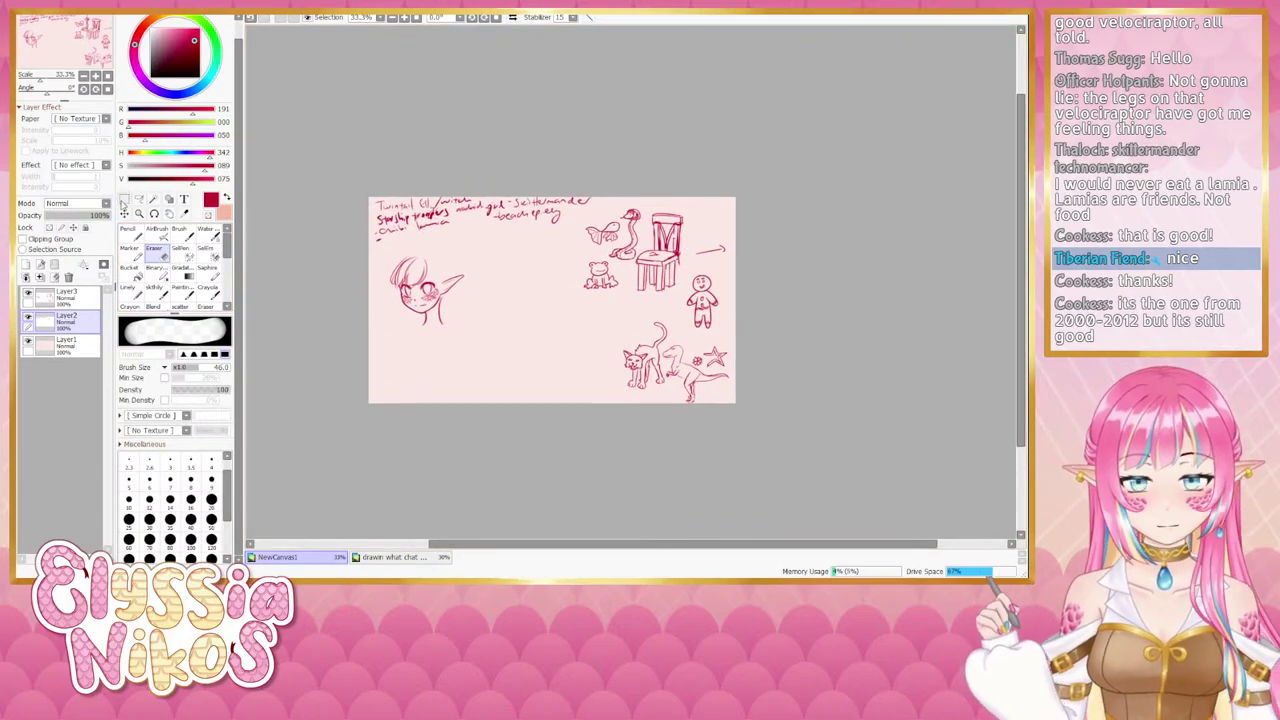
Handwrite the newly requested character's name as a bullet under "Chibi lamia" with the Lively brush.
{"action": "left_click", "coordinate": [128, 291]}
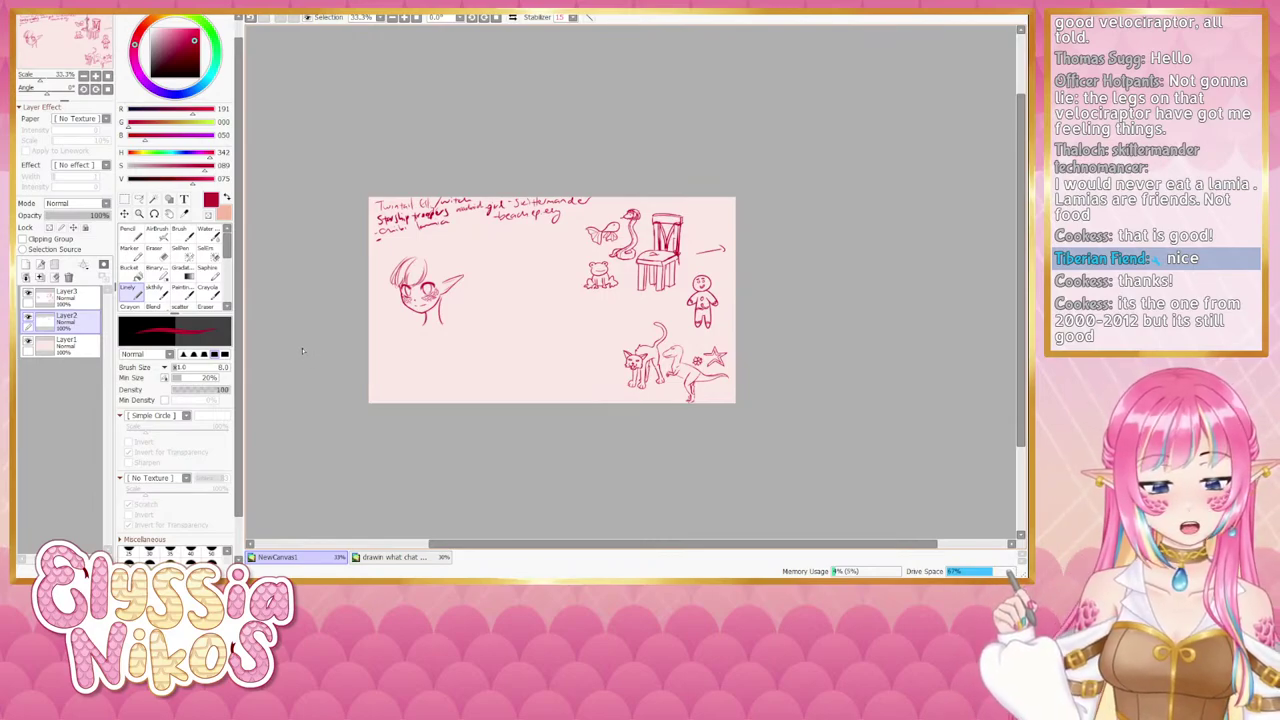
{"action": "left_click", "coordinate": [96, 76]}
{"action": "left_click", "coordinate": [96, 76]}
{"action": "left_click_drag", "start_coordinate": [408, 220], "coordinate": [701, 266]}
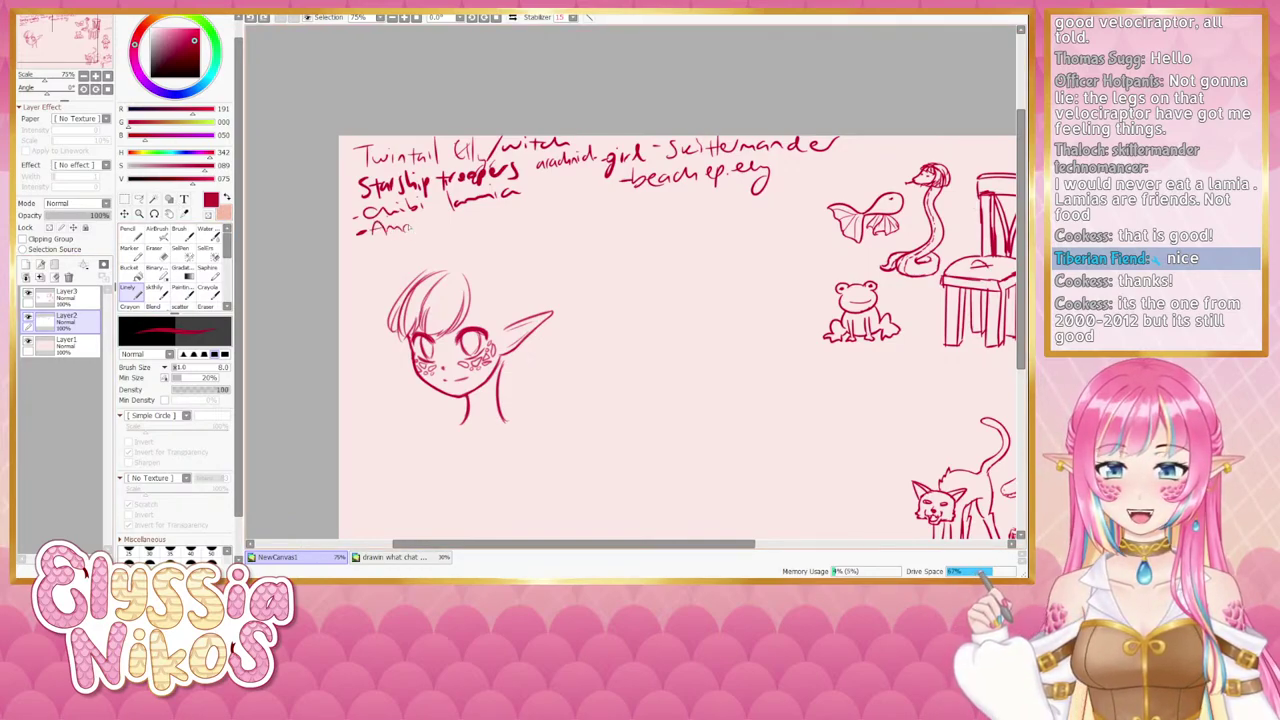
{"action": "key", "text": "ctrl+z"}
{"action": "key", "text": "ctrl+z"}
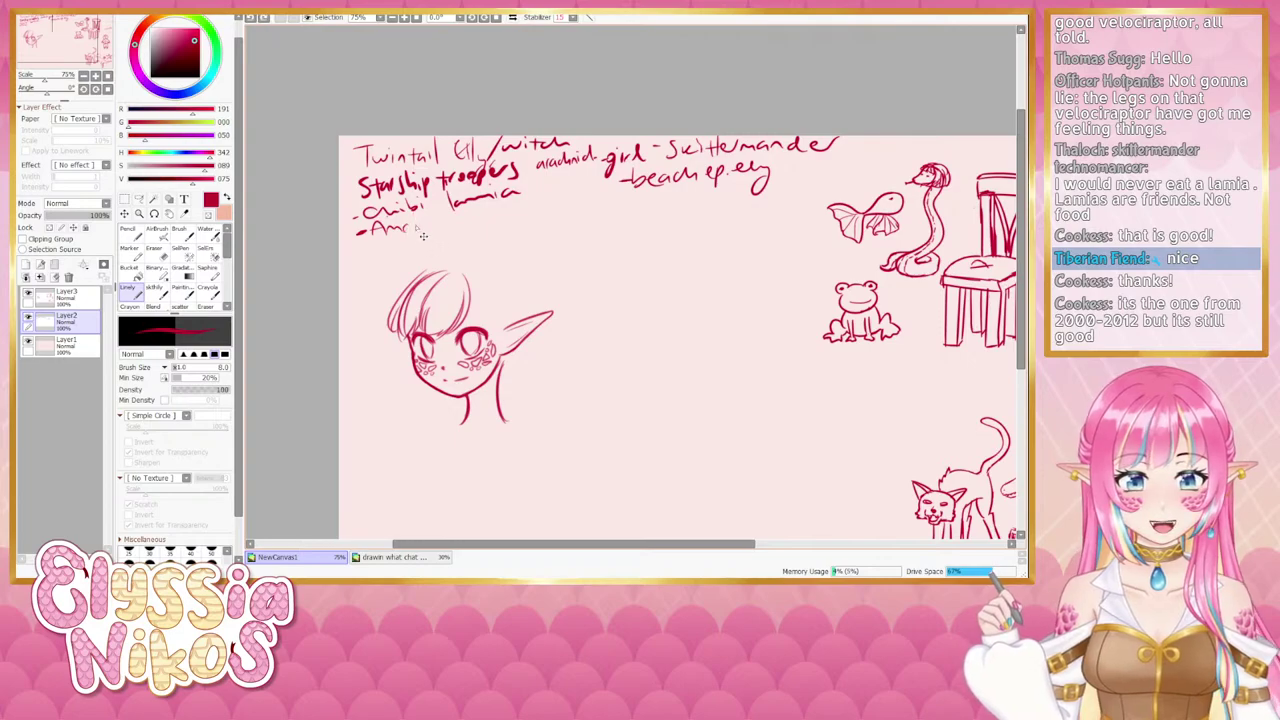
{"action": "left_click_drag", "start_coordinate": [414, 227], "coordinate": [417, 226]}
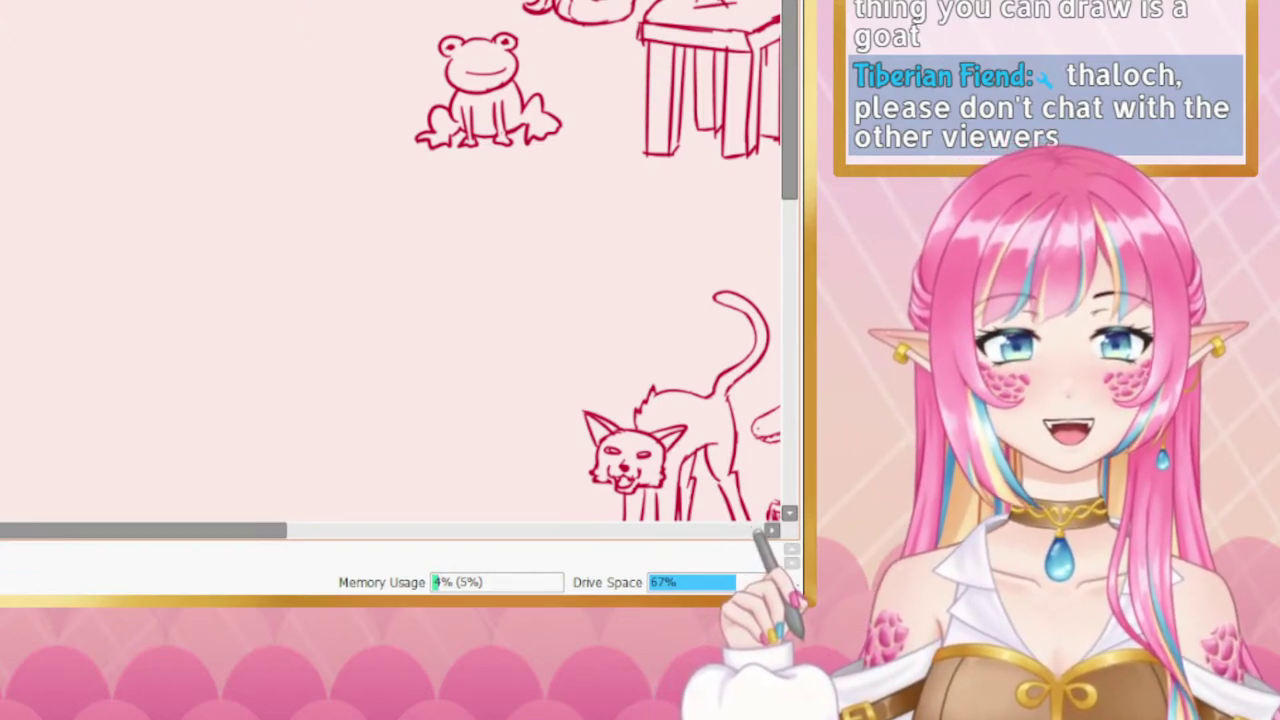
Add a new layer above Layer3 and draw a wide, downward-pointing triangle beside the elf's neck at brush size 22.
{"action": "scroll", "coordinate": [449, 290], "scroll_direction": "down", "scroll_amount": 3}
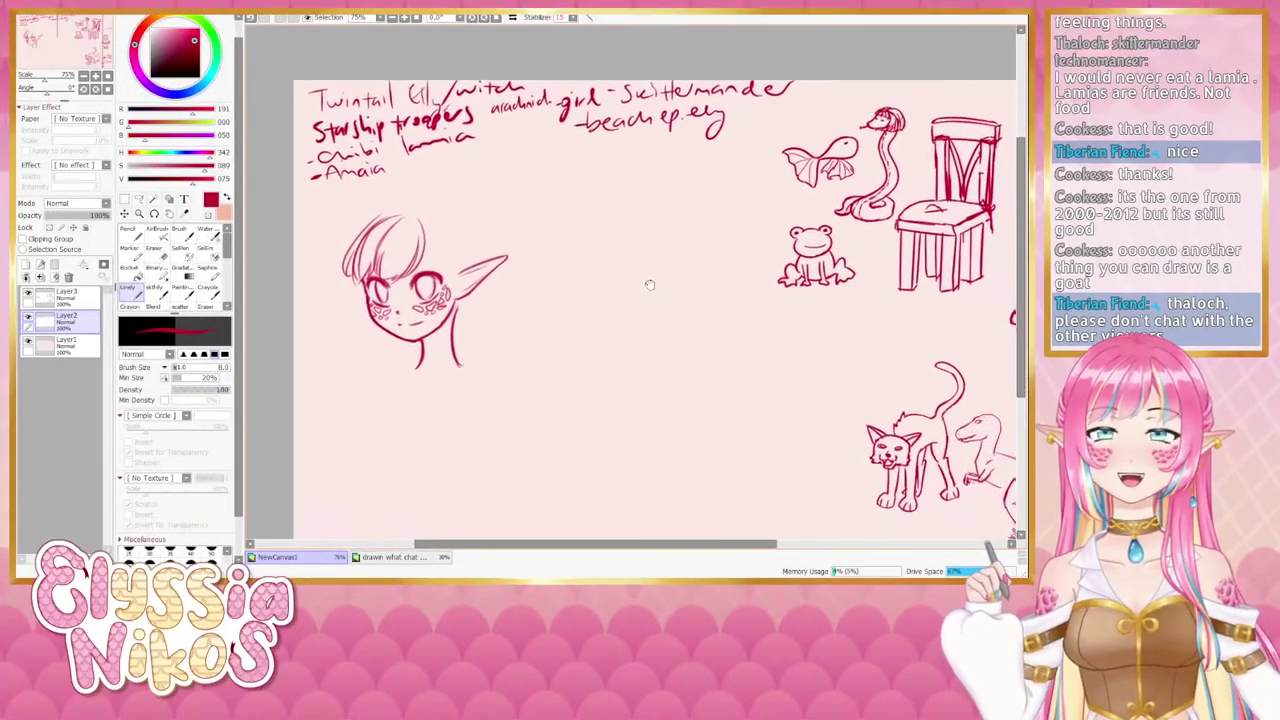
{"action": "scroll", "coordinate": [525, 329], "scroll_direction": "up", "scroll_amount": 1}
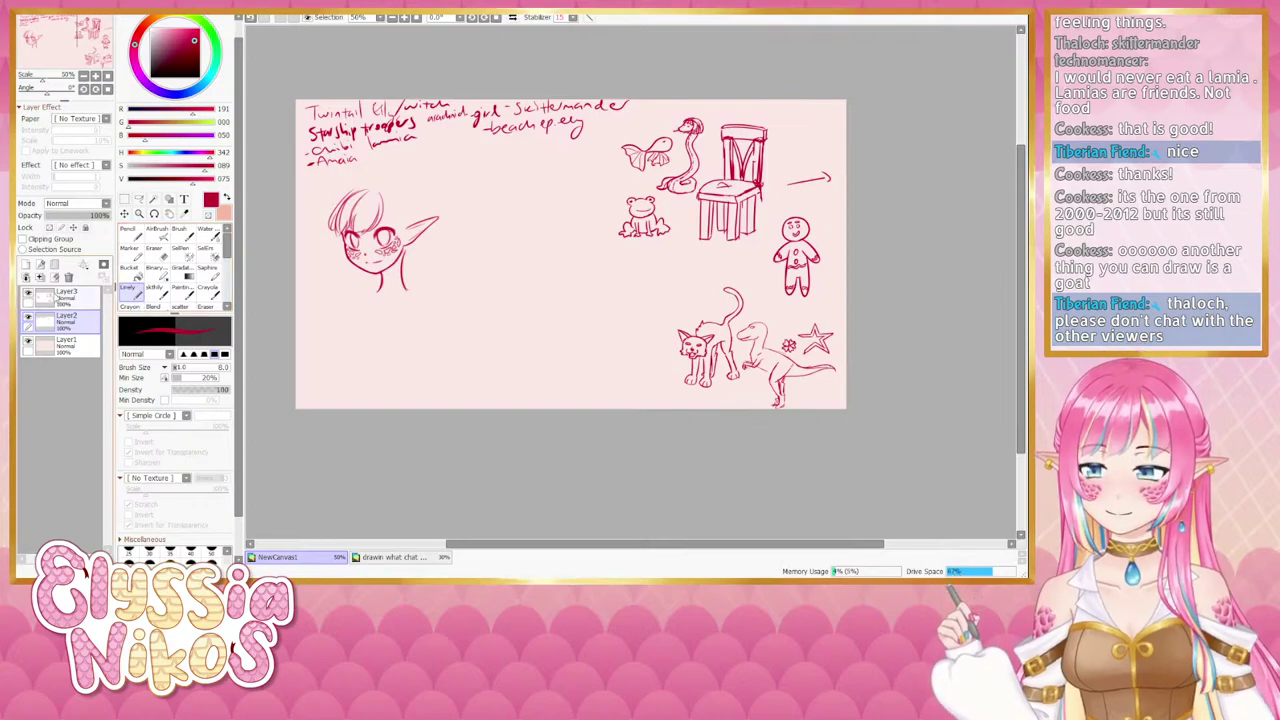
{"action": "left_click", "coordinate": [27, 264]}
{"action": "mouse_move", "coordinate": [519, 343]}
{"action": "left_mouse_down"}
{"action": "mouse_move", "coordinate": [535, 313]}
{"action": "mouse_move", "coordinate": [495, 305]}
{"action": "mouse_move", "coordinate": [507, 282]}
{"action": "mouse_move", "coordinate": [543, 293]}
{"action": "left_mouse_up"}
{"action": "key", "text": "ctrl+z"}
{"action": "left_click_drag", "start_coordinate": [469, 276], "coordinate": [544, 282]}
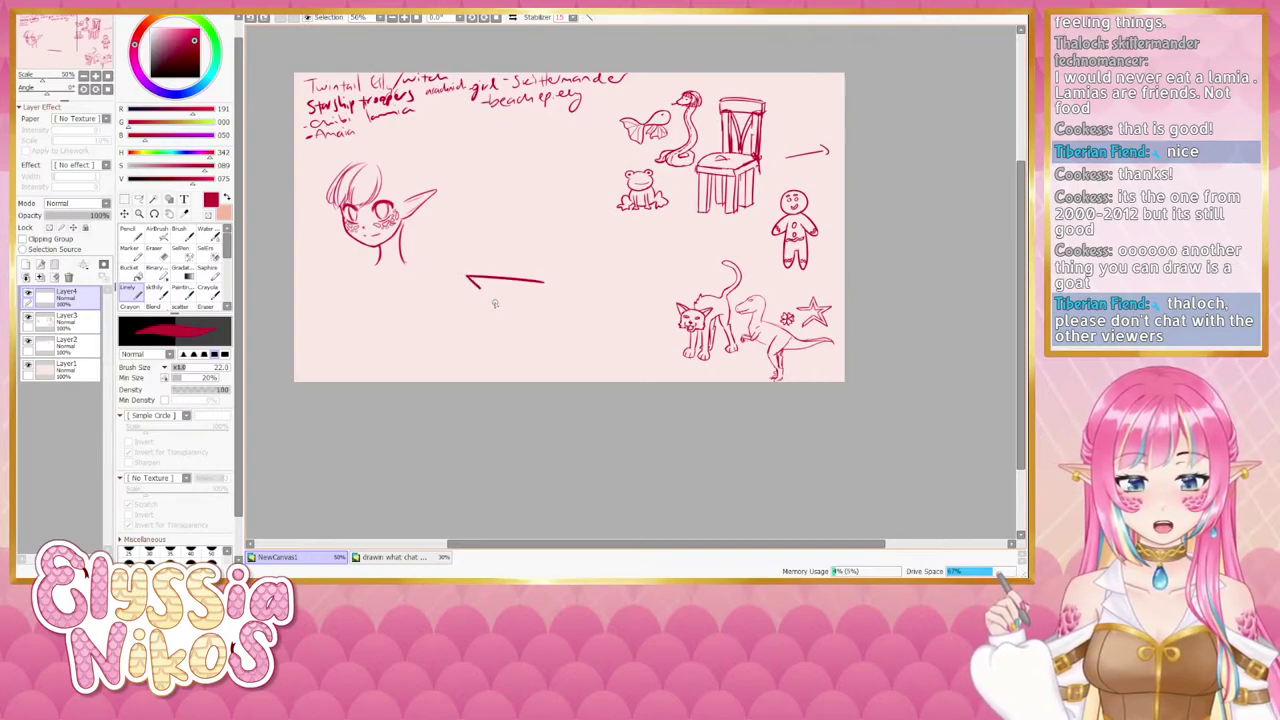
{"action": "left_click_drag", "start_coordinate": [466, 278], "coordinate": [500, 303]}
{"action": "left_click_drag", "start_coordinate": [501, 306], "coordinate": [546, 284]}
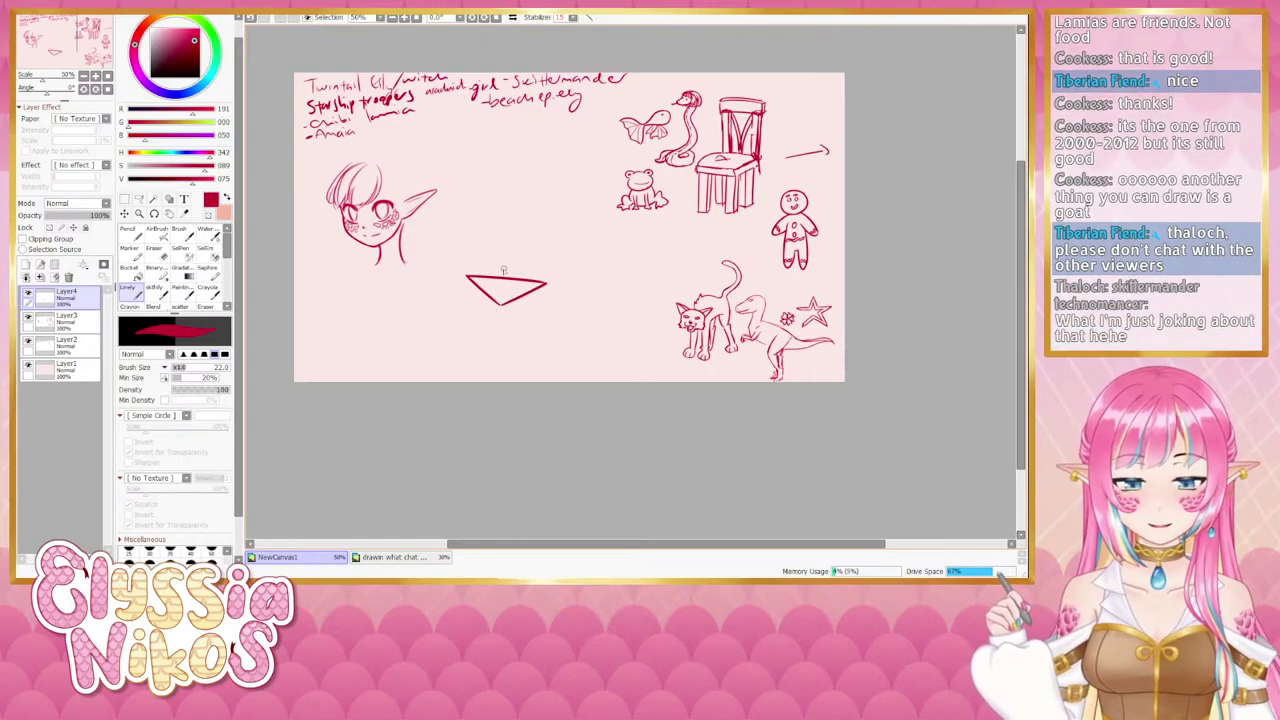
{"action": "key", "text": "ctrl+z"}
{"action": "left_click_drag", "start_coordinate": [503, 285], "coordinate": [501, 309]}
{"action": "key", "text": "ctrl+z"}
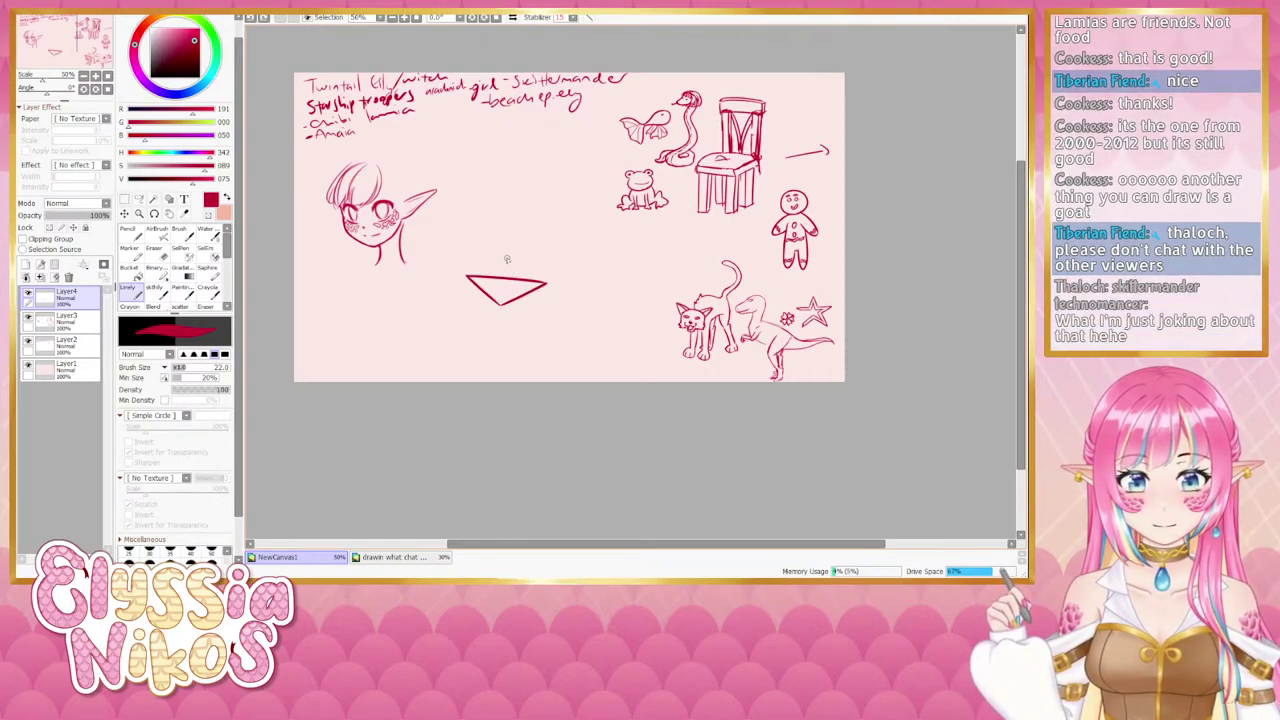
Draw a bicycle seat post rising through the triangle and add a flat, rounded saddle on top of it.
{"action": "left_click_drag", "start_coordinate": [506, 258], "coordinate": [501, 307]}
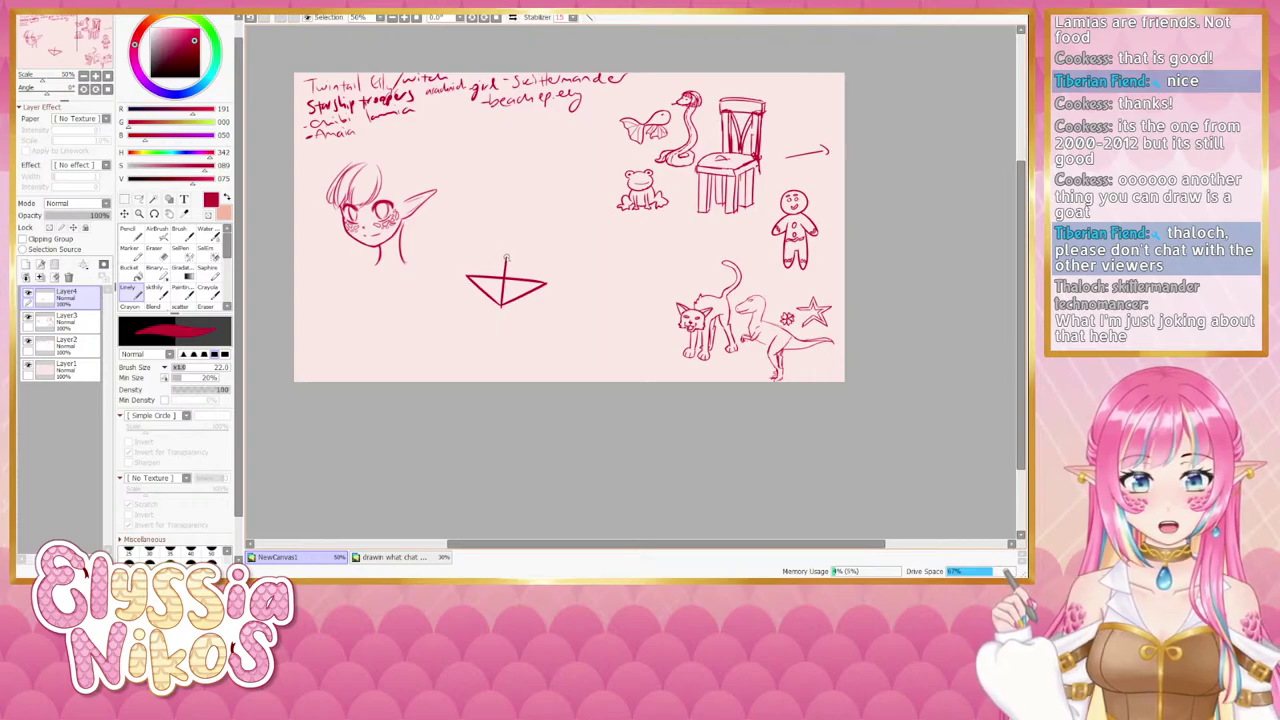
{"action": "left_click_drag", "start_coordinate": [502, 254], "coordinate": [526, 263]}
{"action": "key", "text": "ctrl+z"}
{"action": "key", "text": "ctrl+z"}
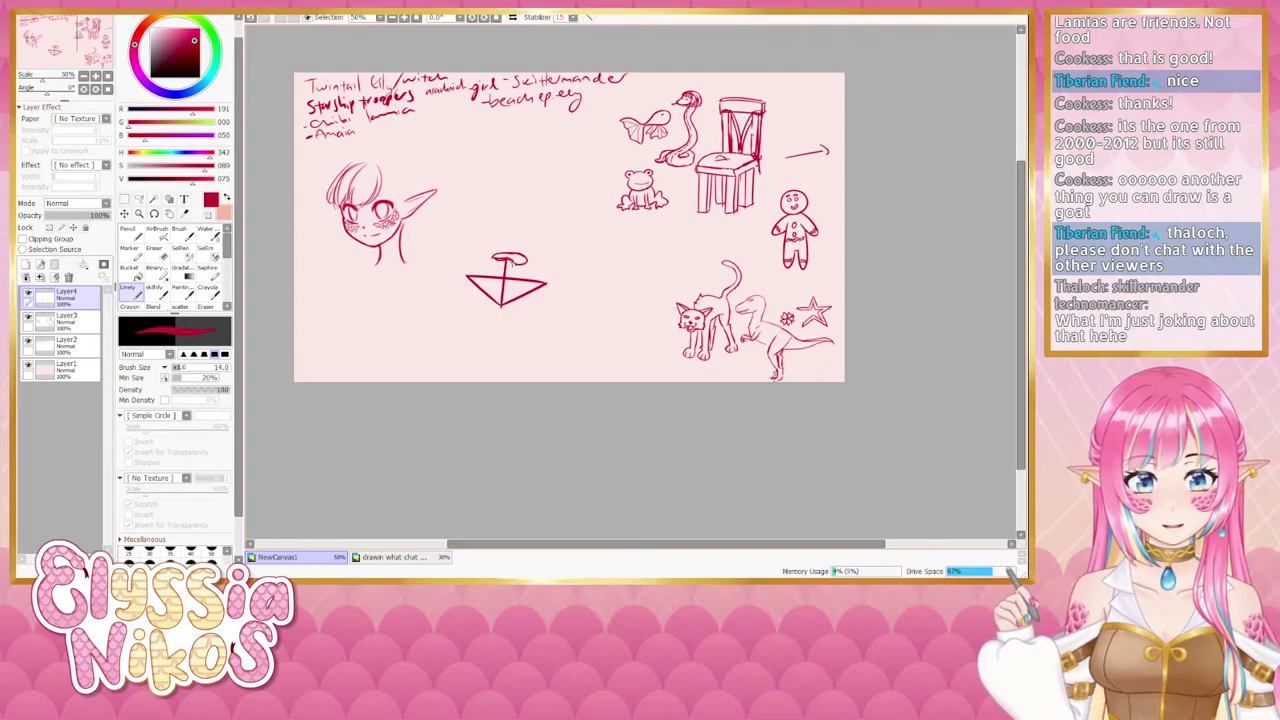
Erase the seat post above the triangle, then lasso the saddle and lower it closer to the frame.
{"action": "key", "text": "e"}
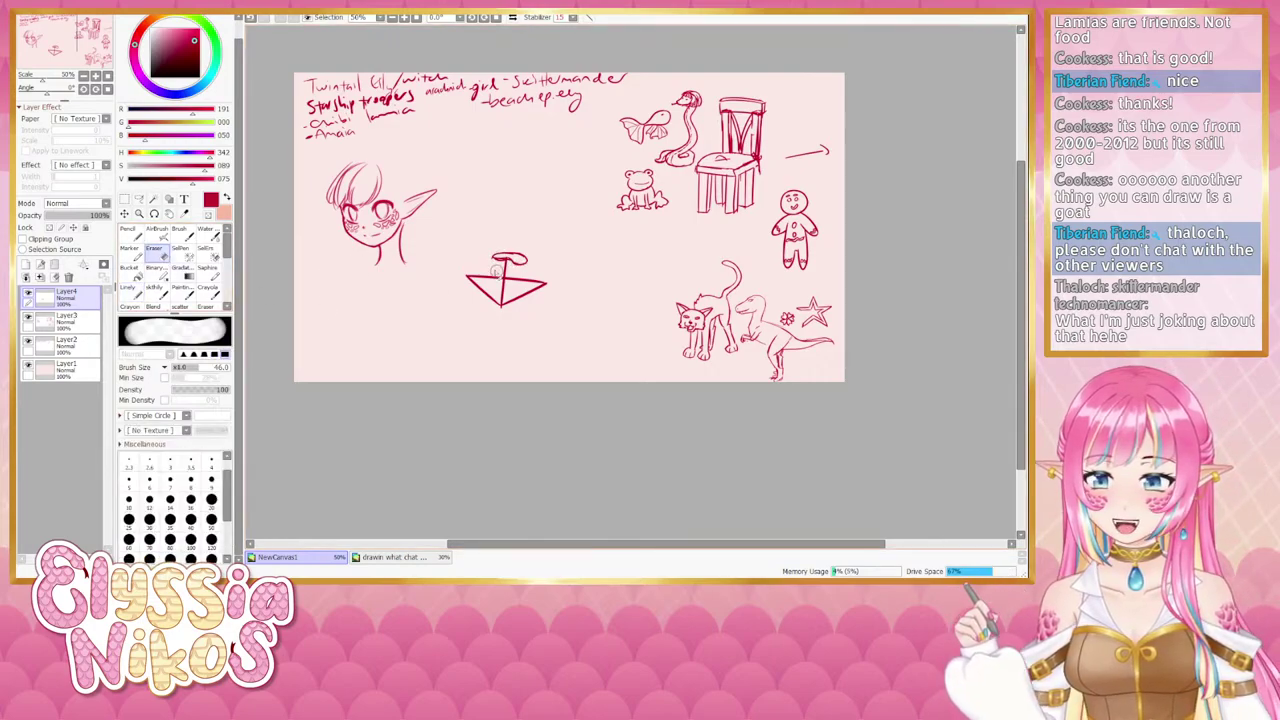
{"action": "left_click_drag", "start_coordinate": [496, 271], "coordinate": [502, 268]}
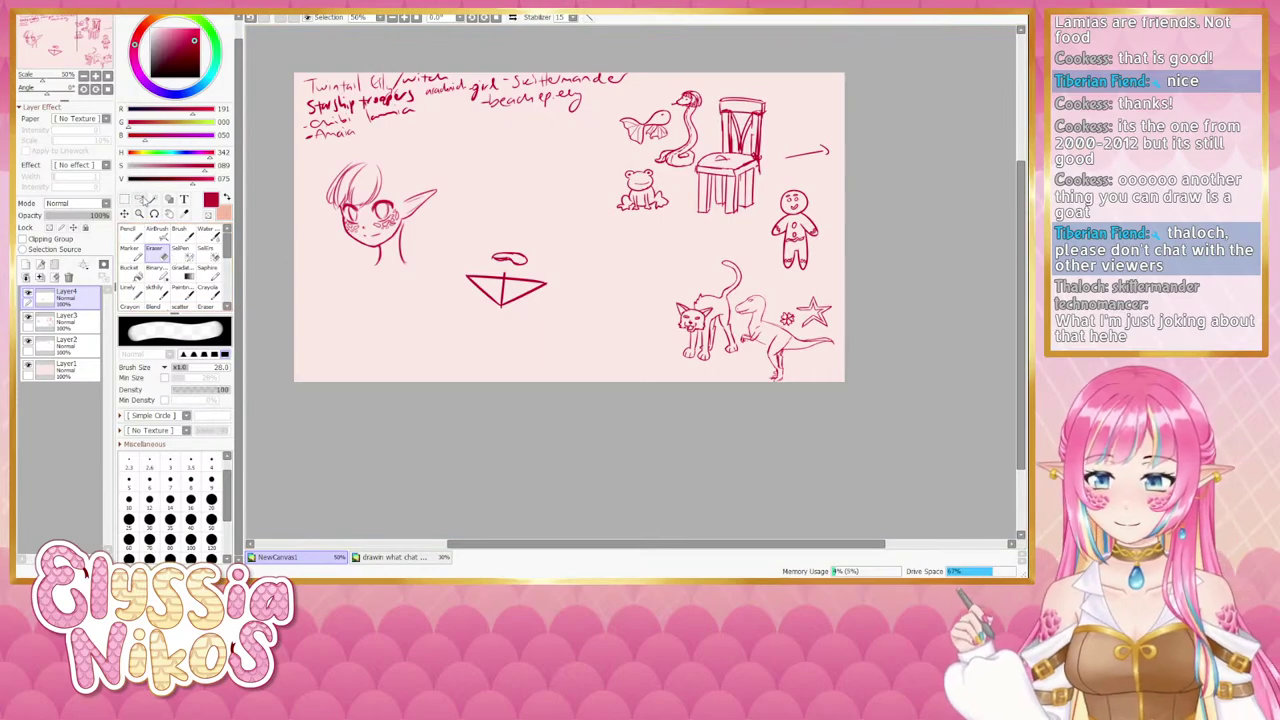
{"action": "left_click", "coordinate": [139, 199]}
{"action": "mouse_move", "coordinate": [517, 258]}
{"action": "left_mouse_down"}
{"action": "mouse_move", "coordinate": [532, 246]}
{"action": "mouse_move", "coordinate": [508, 262]}
{"action": "left_mouse_up"}
{"action": "key", "text": "ctrl+t"}
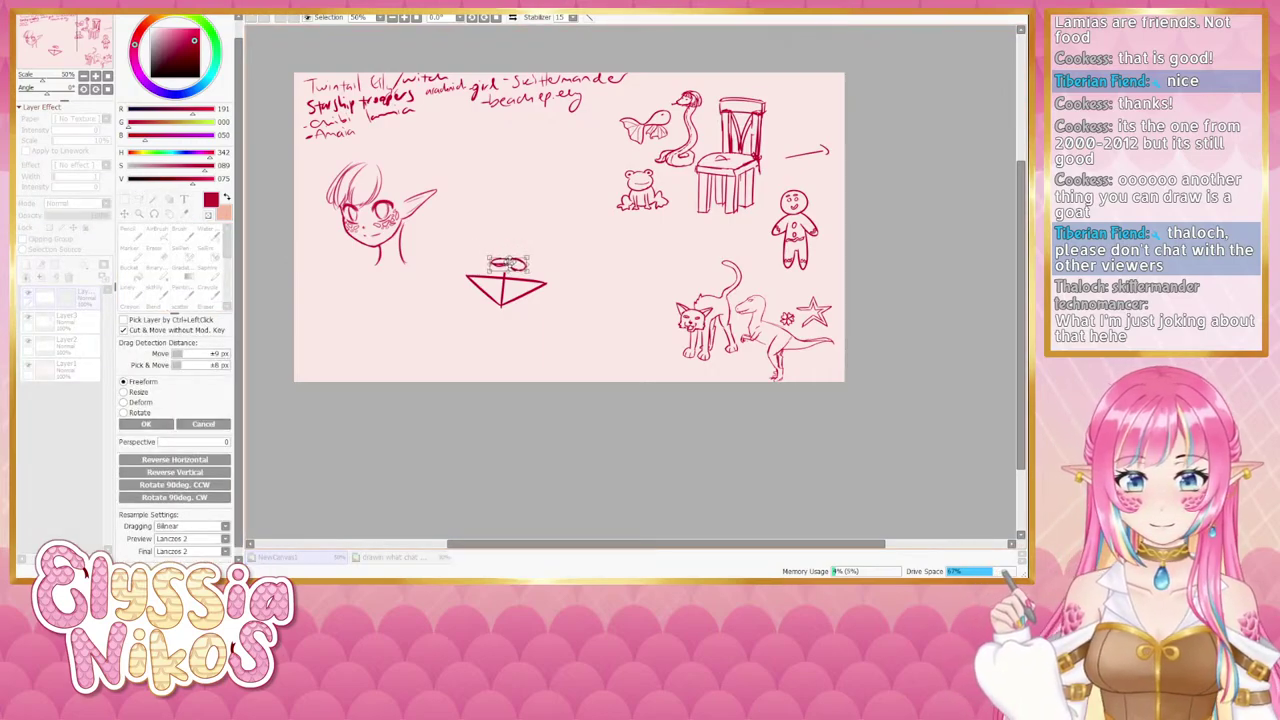
{"action": "key", "text": "Return"}
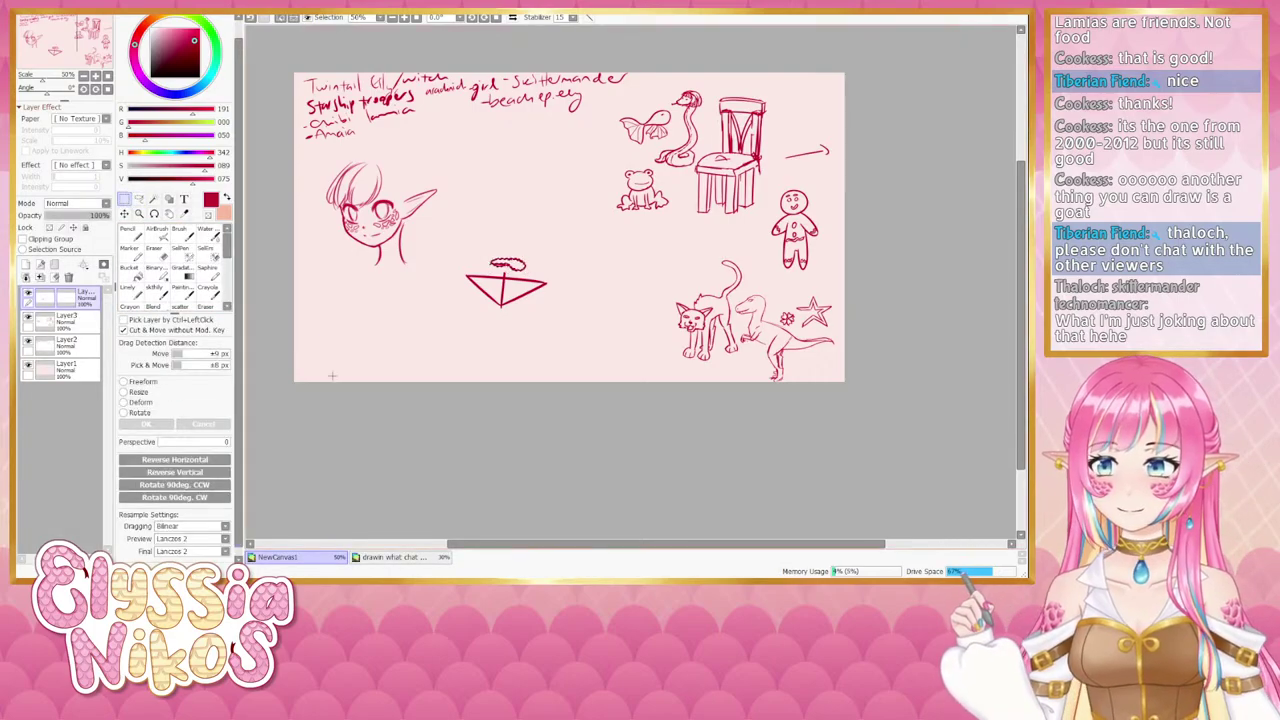
{"action": "key", "text": "ctrl+d"}
{"action": "left_click", "coordinate": [128, 291]}
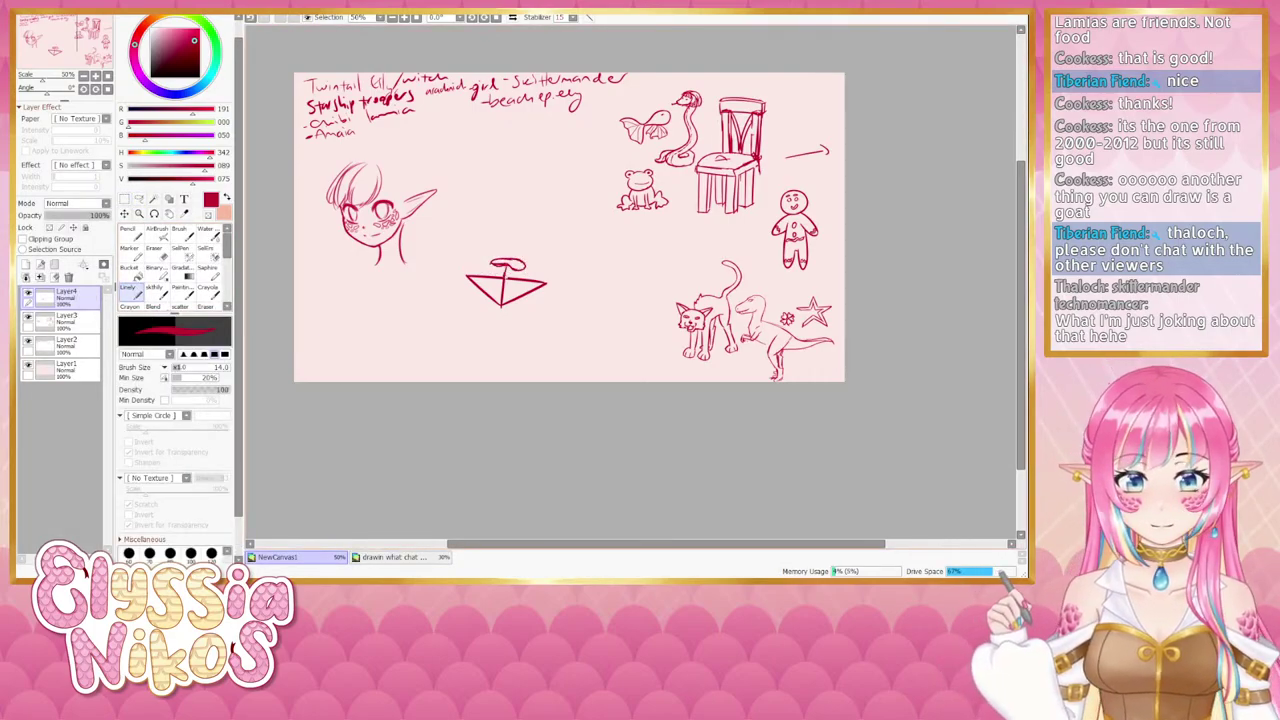
Draw the pedals with their crank at the triangle's lower corner and a flat loop extending sideways beneath the frame.
{"action": "left_click_drag", "start_coordinate": [501, 349], "coordinate": [490, 334]}
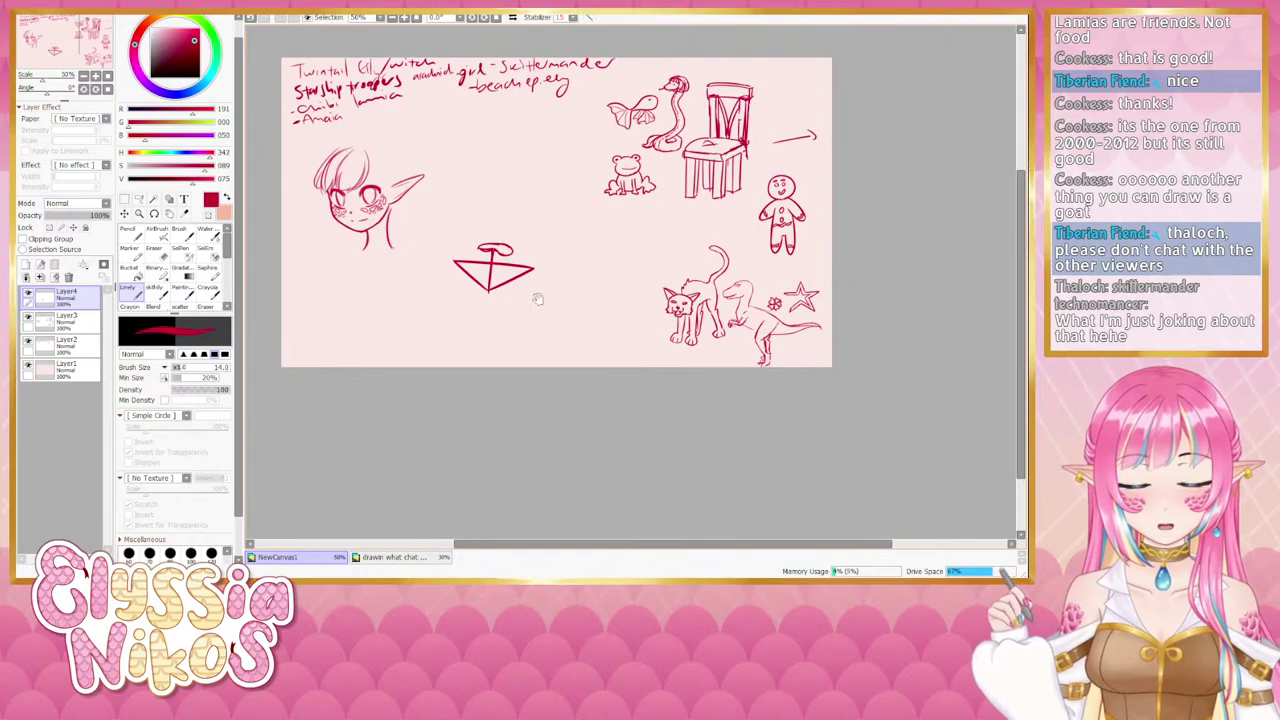
{"action": "mouse_move", "coordinate": [537, 297]}
{"action": "left_mouse_down"}
{"action": "mouse_move", "coordinate": [533, 275]}
{"action": "mouse_move", "coordinate": [471, 273]}
{"action": "mouse_move", "coordinate": [480, 283]}
{"action": "mouse_move", "coordinate": [465, 290]}
{"action": "mouse_move", "coordinate": [479, 288]}
{"action": "left_mouse_up"}
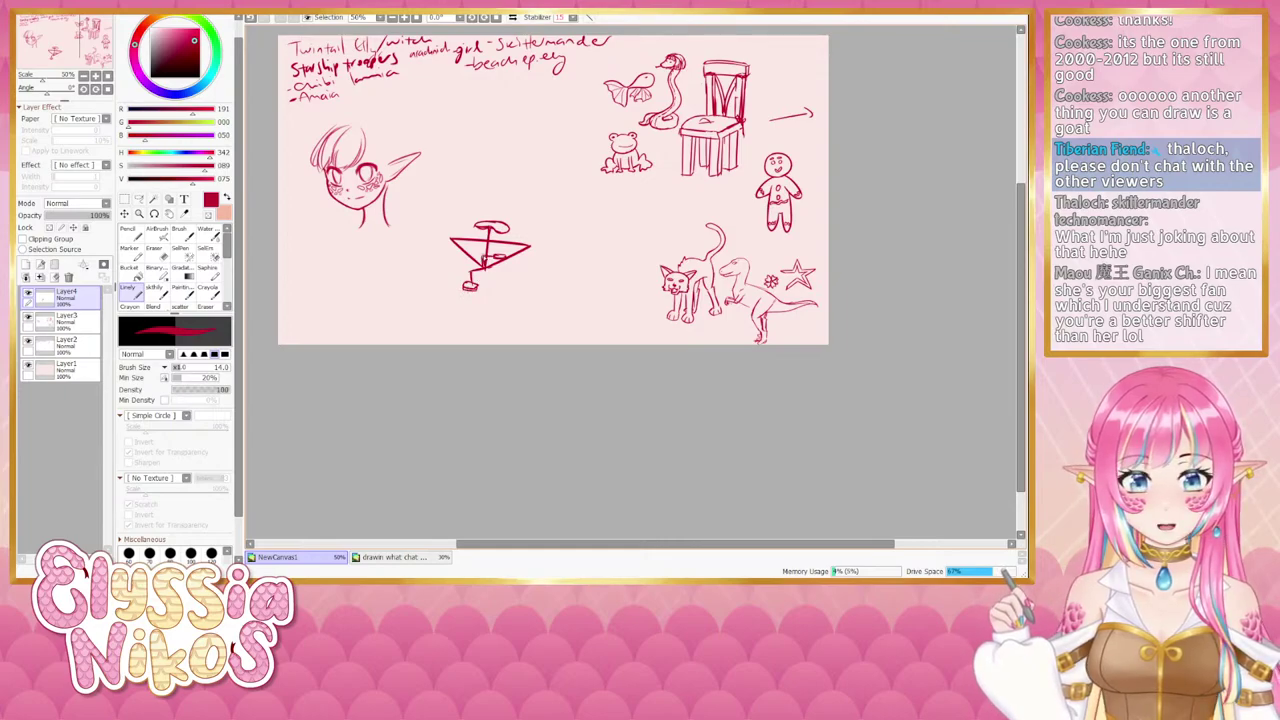
{"action": "left_click_drag", "start_coordinate": [496, 295], "coordinate": [490, 279]}
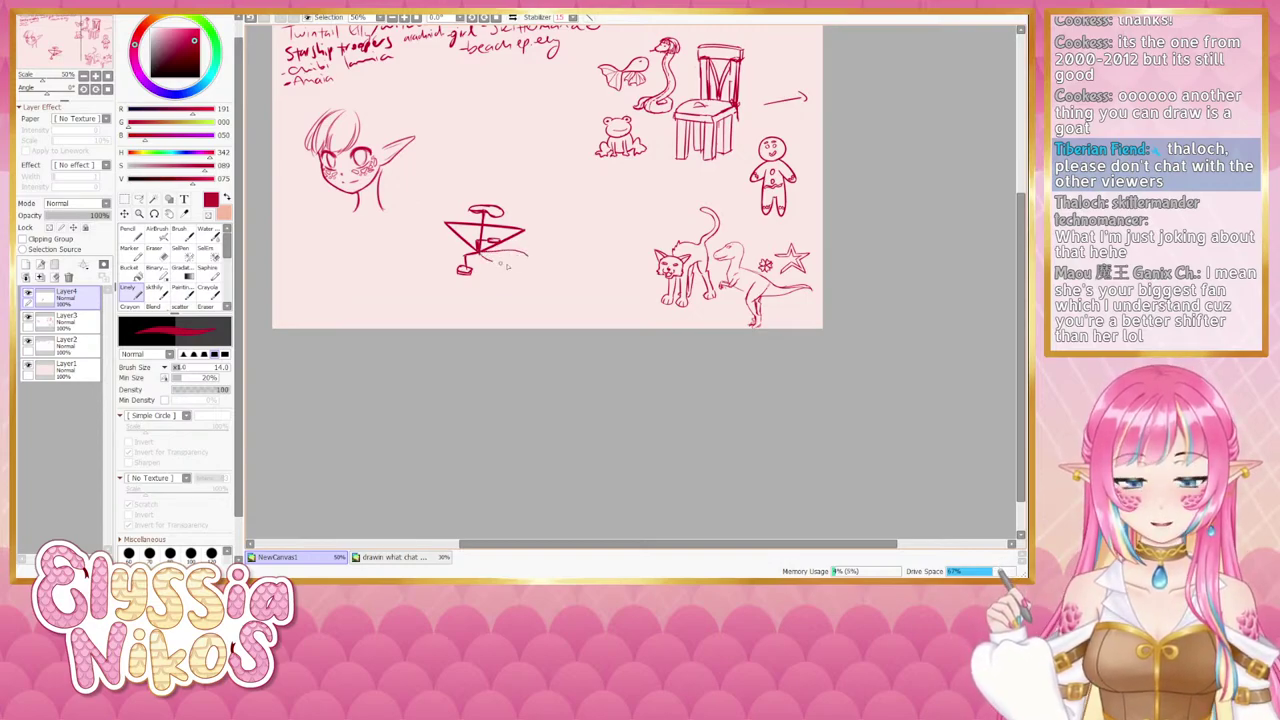
{"action": "left_click_drag", "start_coordinate": [488, 253], "coordinate": [535, 255]}
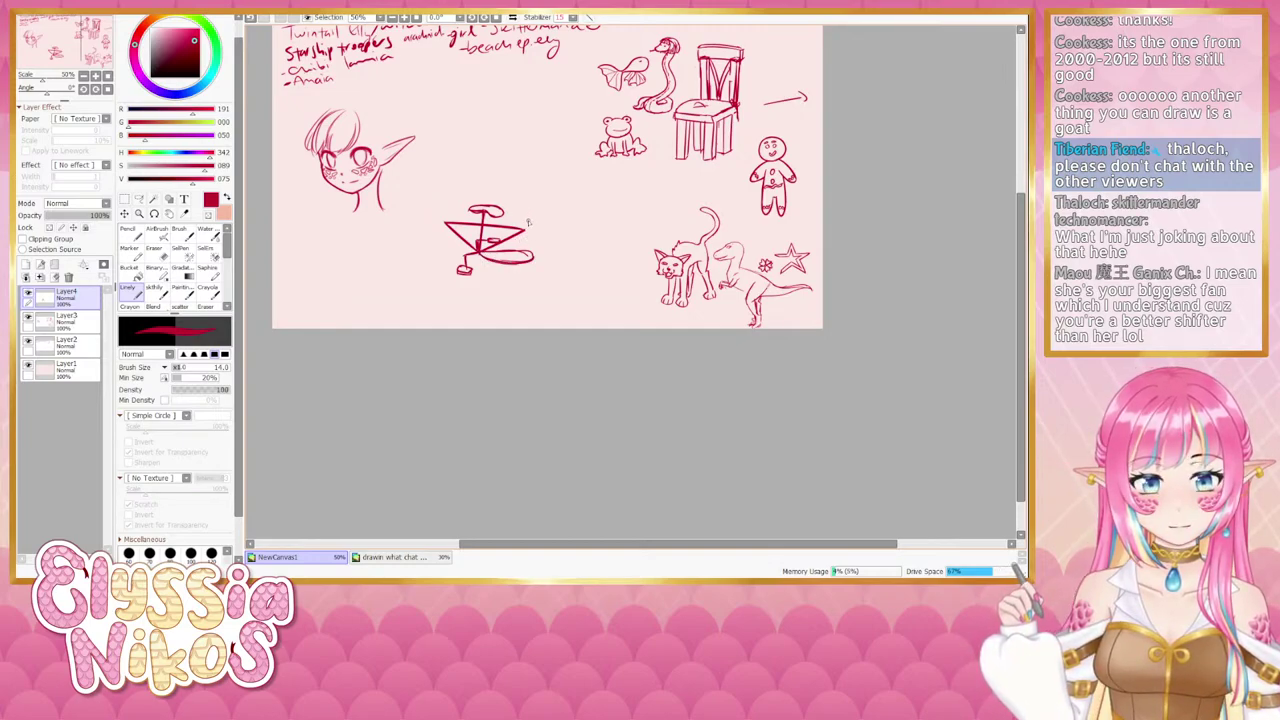
Undo the loop beneath the frame and erase the entire first bicycle sketch from Layer4.
{"action": "key", "text": "ctrl+z"}
{"action": "key", "text": "ctrl+z"}
{"action": "key", "text": "ctrl+z"}
{"action": "key", "text": "ctrl+z"}
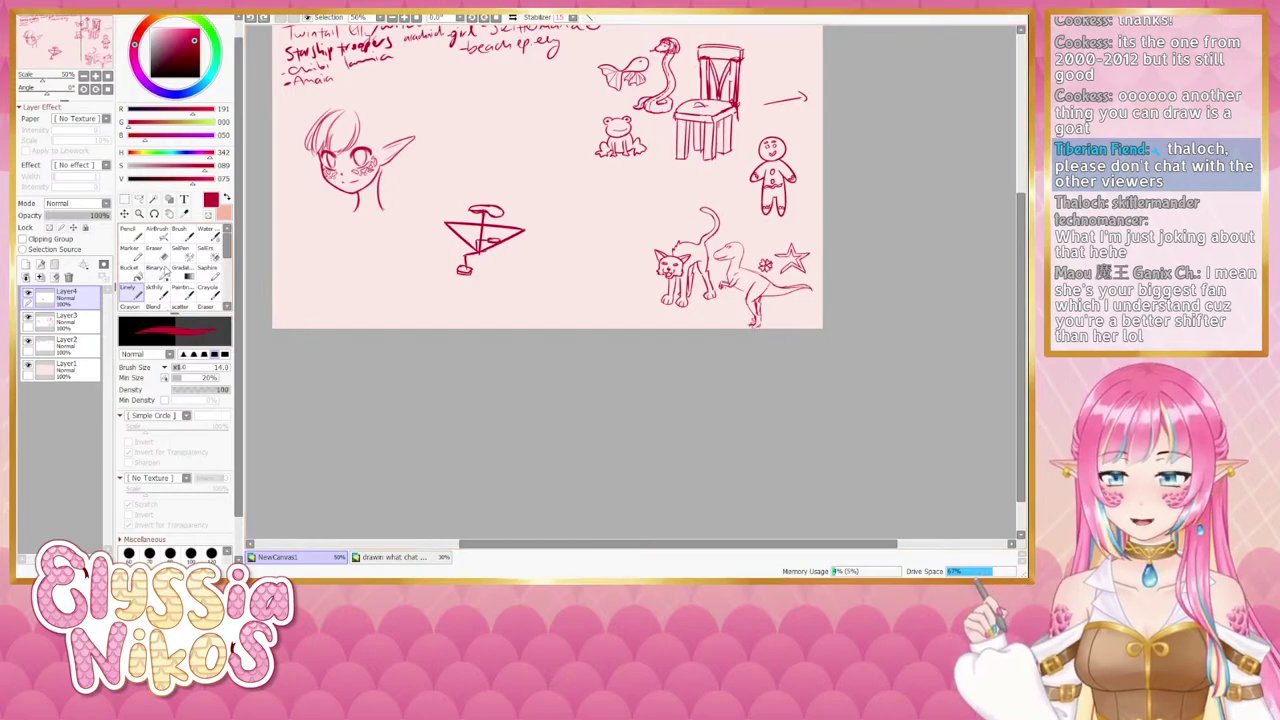
{"action": "left_click", "coordinate": [157, 254]}
{"action": "mouse_move", "coordinate": [482, 252]}
{"action": "left_mouse_down"}
{"action": "mouse_move", "coordinate": [471, 300]}
{"action": "mouse_move", "coordinate": [474, 200]}
{"action": "mouse_move", "coordinate": [494, 234]}
{"action": "left_mouse_up"}
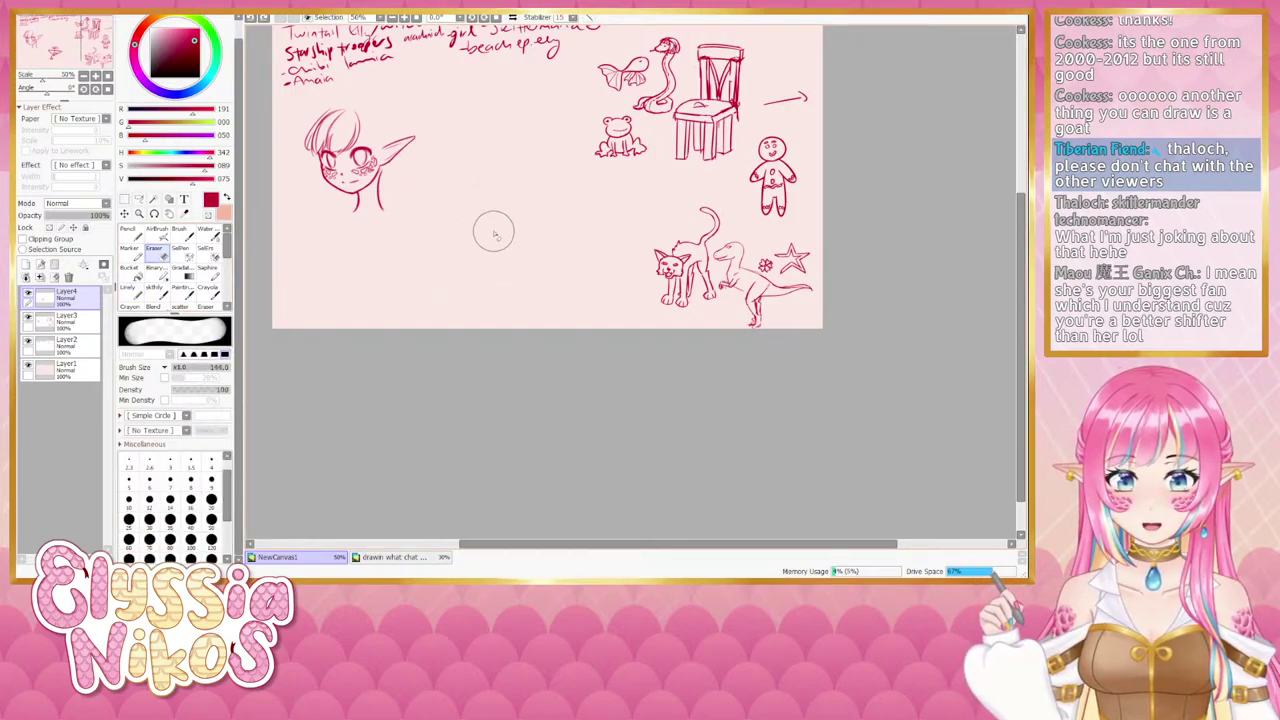
Redraw the bicycle frame as a tilted triangle with a slanted seat post, using the Lively brush at size 12.
{"action": "left_click", "coordinate": [136, 292]}
{"action": "left_click_drag", "start_coordinate": [444, 287], "coordinate": [437, 267]}
{"action": "key", "text": "["}
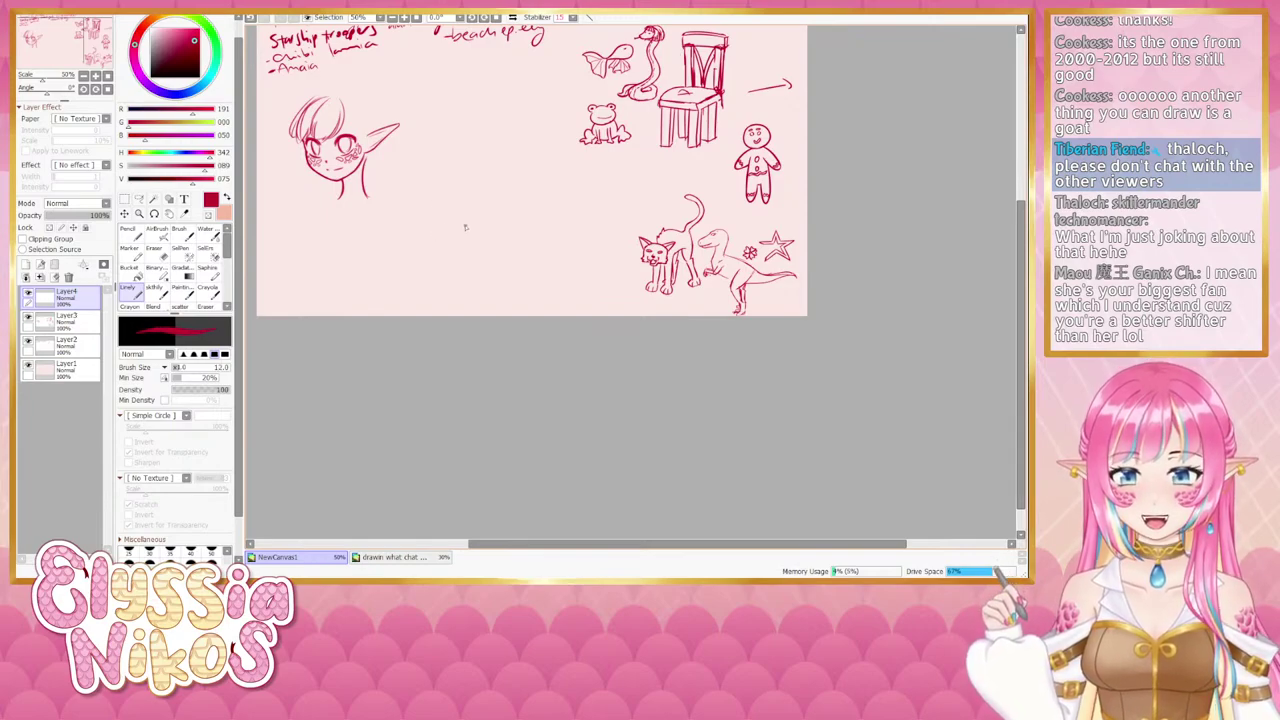
{"action": "left_click_drag", "start_coordinate": [443, 210], "coordinate": [503, 237]}
{"action": "mouse_move", "coordinate": [443, 210]}
{"action": "left_mouse_down"}
{"action": "mouse_move", "coordinate": [460, 250]}
{"action": "mouse_move", "coordinate": [503, 238]}
{"action": "mouse_move", "coordinate": [462, 244]}
{"action": "mouse_move", "coordinate": [466, 229]}
{"action": "mouse_move", "coordinate": [461, 244]}
{"action": "left_mouse_up"}
{"action": "key", "text": "ctrl+z"}
{"action": "key", "text": "ctrl+z"}
{"action": "key", "text": "ctrl+z"}
{"action": "key", "text": "ctrl+z"}
{"action": "key", "text": "ctrl+z"}
{"action": "key", "text": "ctrl+z"}
{"action": "key", "text": "ctrl+z"}
{"action": "key", "text": "ctrl+z"}
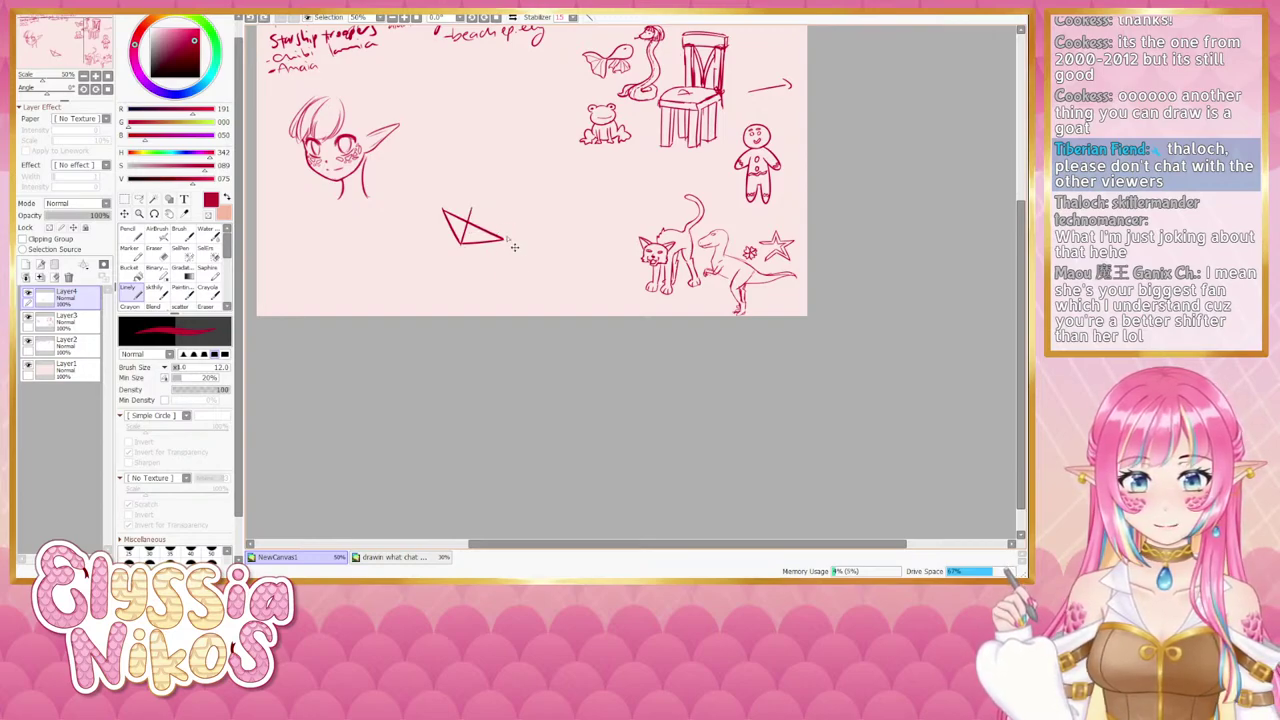
Draw the pedals at the frame's lower corner and a round, spoked rear wheel around its far end.
{"action": "mouse_move", "coordinate": [484, 246]}
{"action": "left_mouse_down"}
{"action": "mouse_move", "coordinate": [519, 228]}
{"action": "mouse_move", "coordinate": [510, 255]}
{"action": "mouse_move", "coordinate": [474, 250]}
{"action": "mouse_move", "coordinate": [514, 271]}
{"action": "mouse_move", "coordinate": [520, 231]}
{"action": "mouse_move", "coordinate": [515, 251]}
{"action": "mouse_move", "coordinate": [480, 254]}
{"action": "mouse_move", "coordinate": [516, 266]}
{"action": "mouse_move", "coordinate": [516, 225]}
{"action": "mouse_move", "coordinate": [507, 244]}
{"action": "mouse_move", "coordinate": [499, 230]}
{"action": "mouse_move", "coordinate": [509, 268]}
{"action": "mouse_move", "coordinate": [529, 238]}
{"action": "mouse_move", "coordinate": [509, 230]}
{"action": "mouse_move", "coordinate": [519, 262]}
{"action": "mouse_move", "coordinate": [508, 230]}
{"action": "mouse_move", "coordinate": [494, 259]}
{"action": "mouse_move", "coordinate": [519, 238]}
{"action": "mouse_move", "coordinate": [511, 251]}
{"action": "mouse_move", "coordinate": [509, 233]}
{"action": "mouse_move", "coordinate": [505, 255]}
{"action": "mouse_move", "coordinate": [495, 247]}
{"action": "mouse_move", "coordinate": [507, 241]}
{"action": "mouse_move", "coordinate": [508, 254]}
{"action": "mouse_move", "coordinate": [453, 258]}
{"action": "left_mouse_up"}
{"action": "key", "text": "ctrl+z"}
{"action": "key", "text": "ctrl+z"}
{"action": "key", "text": "ctrl+z"}
{"action": "key", "text": "ctrl+z"}
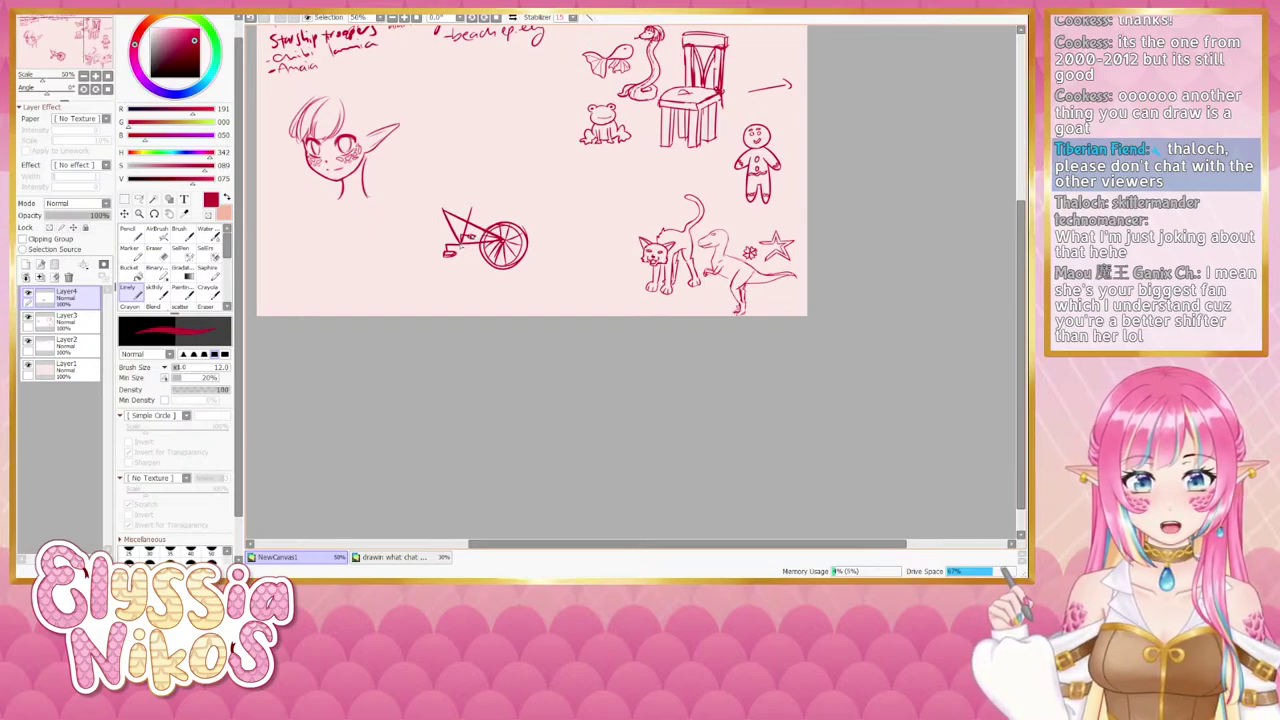
Undo the extra bar strokes between the pedals and rear wheel, and touch up the wheel with the Eraser at size 15.
{"action": "mouse_move", "coordinate": [464, 244]}
{"action": "left_mouse_down"}
{"action": "mouse_move", "coordinate": [512, 245]}
{"action": "mouse_move", "coordinate": [472, 244]}
{"action": "left_mouse_up"}
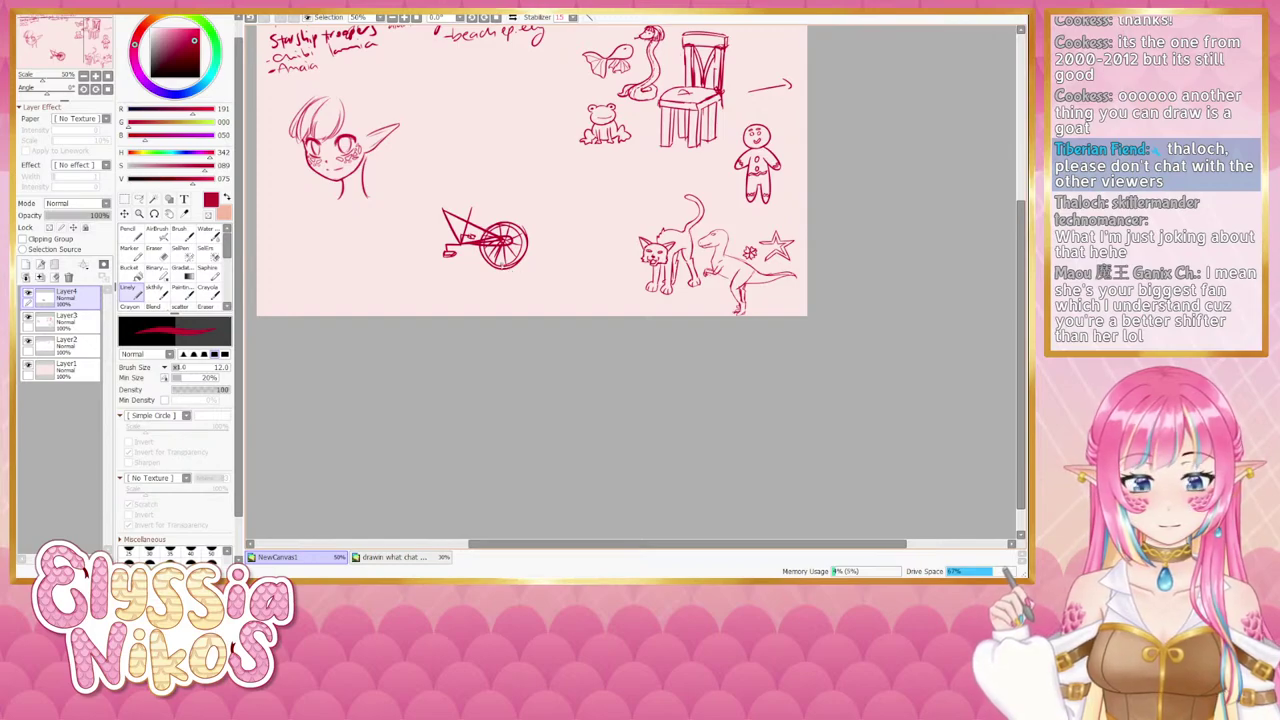
{"action": "key", "text": "ctrl+z"}
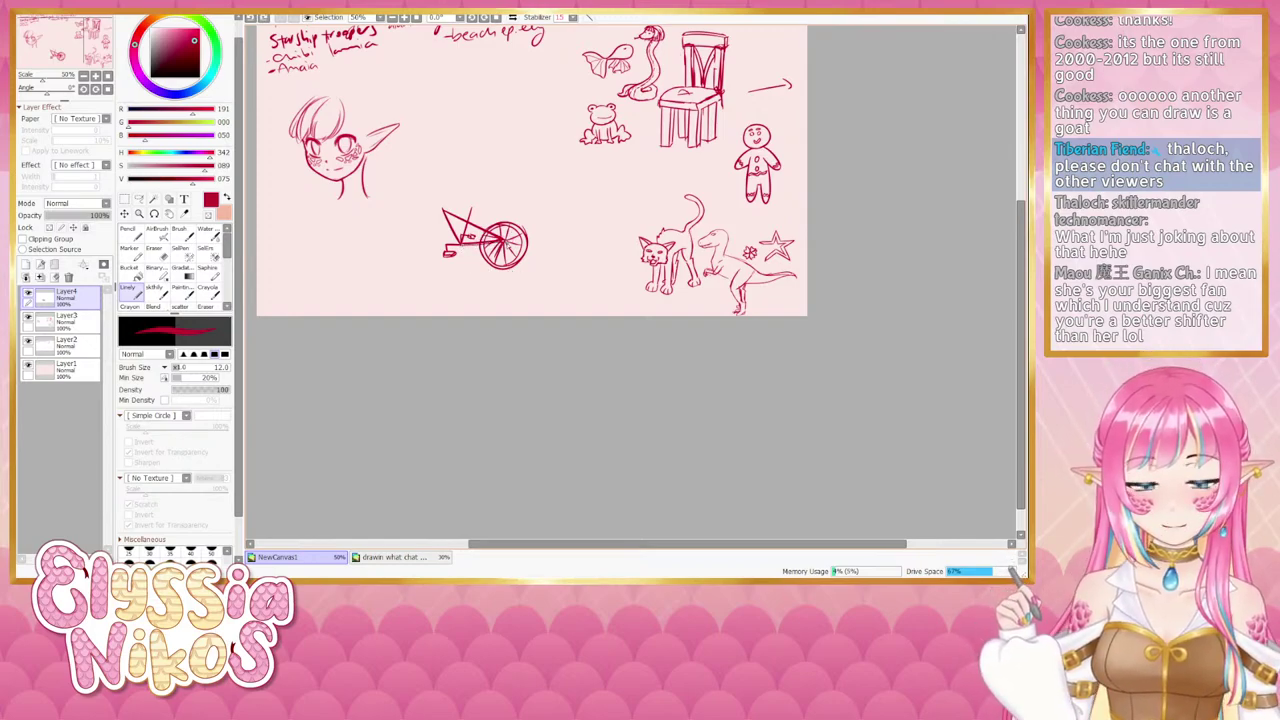
{"action": "left_click", "coordinate": [157, 250]}
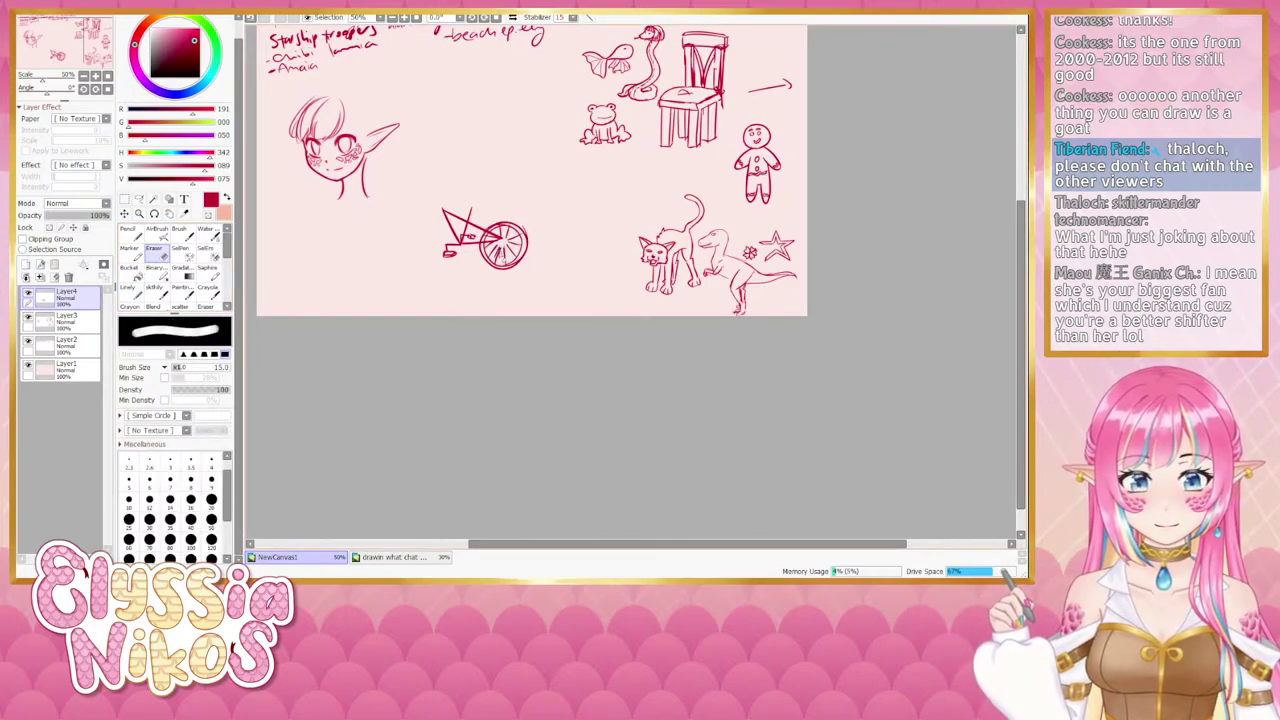
{"action": "left_click", "coordinate": [135, 293]}
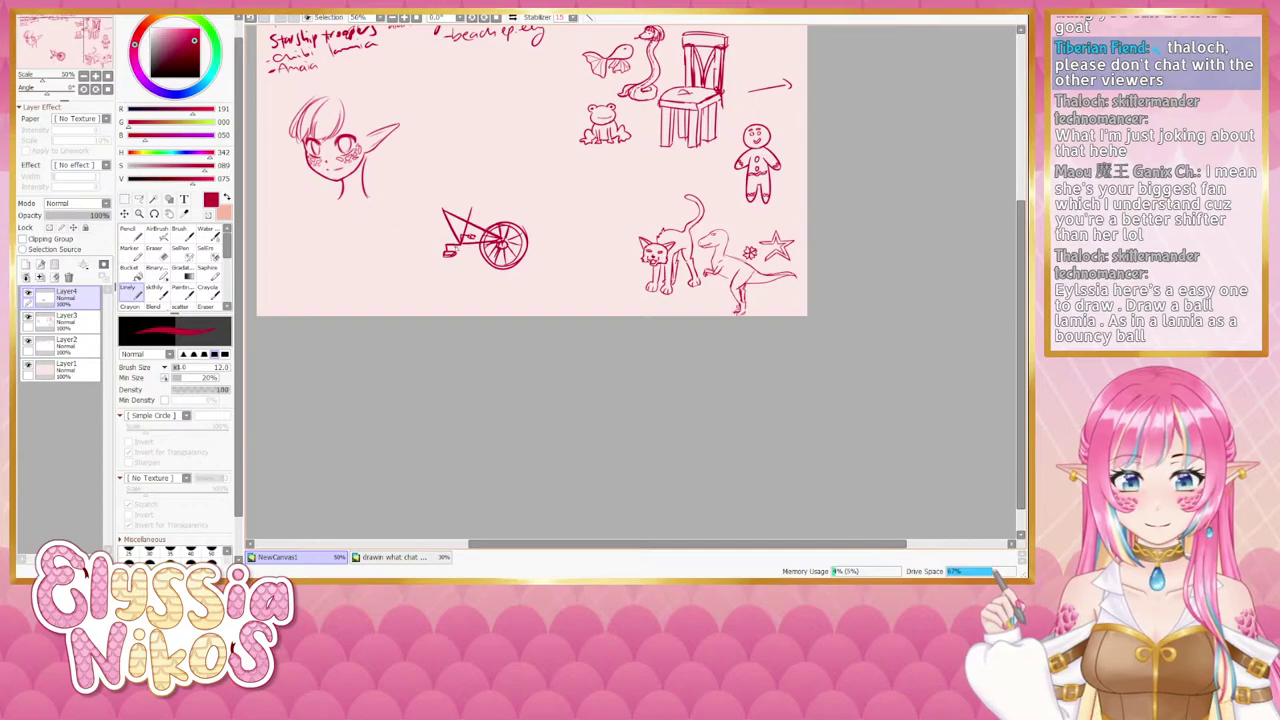
Draw the chain between the pedals and rear wheel in a pale greyish pink, and restore the dark red color.
{"action": "left_click", "coordinate": [145, 166]}
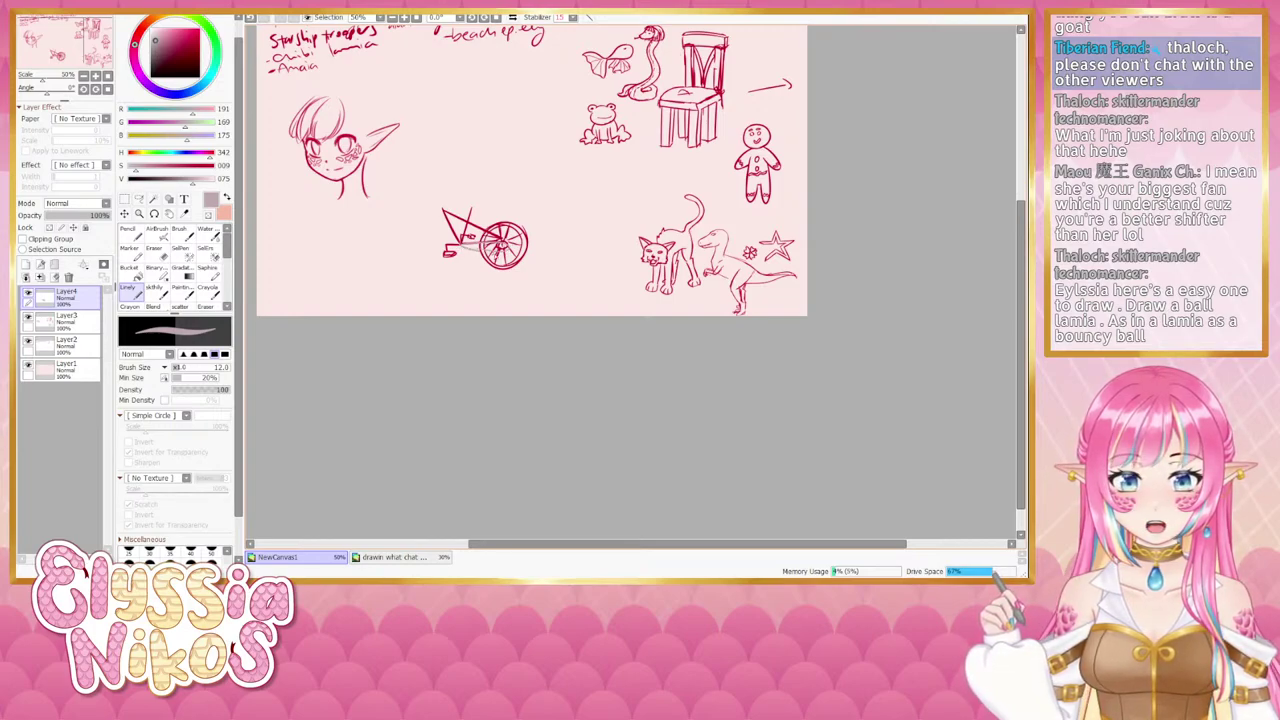
{"action": "left_click_drag", "start_coordinate": [447, 303], "coordinate": [464, 302]}
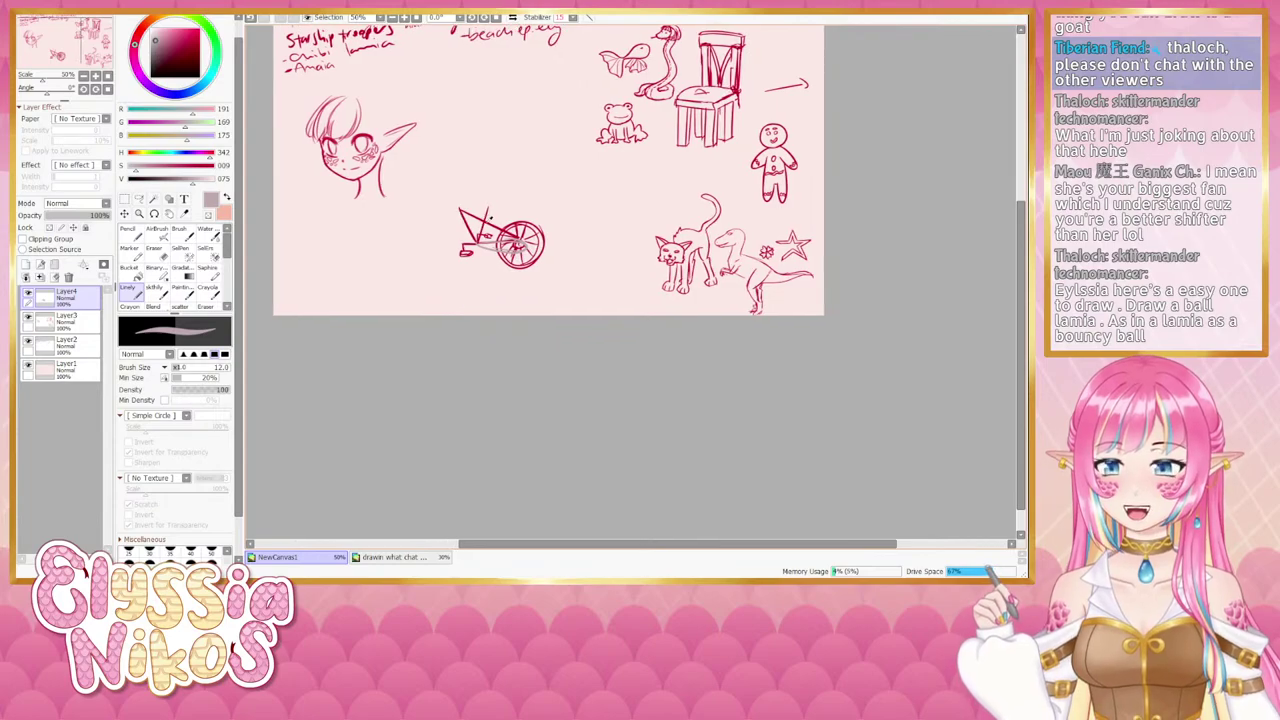
{"action": "left_click_drag", "start_coordinate": [155, 41], "coordinate": [192, 41]}
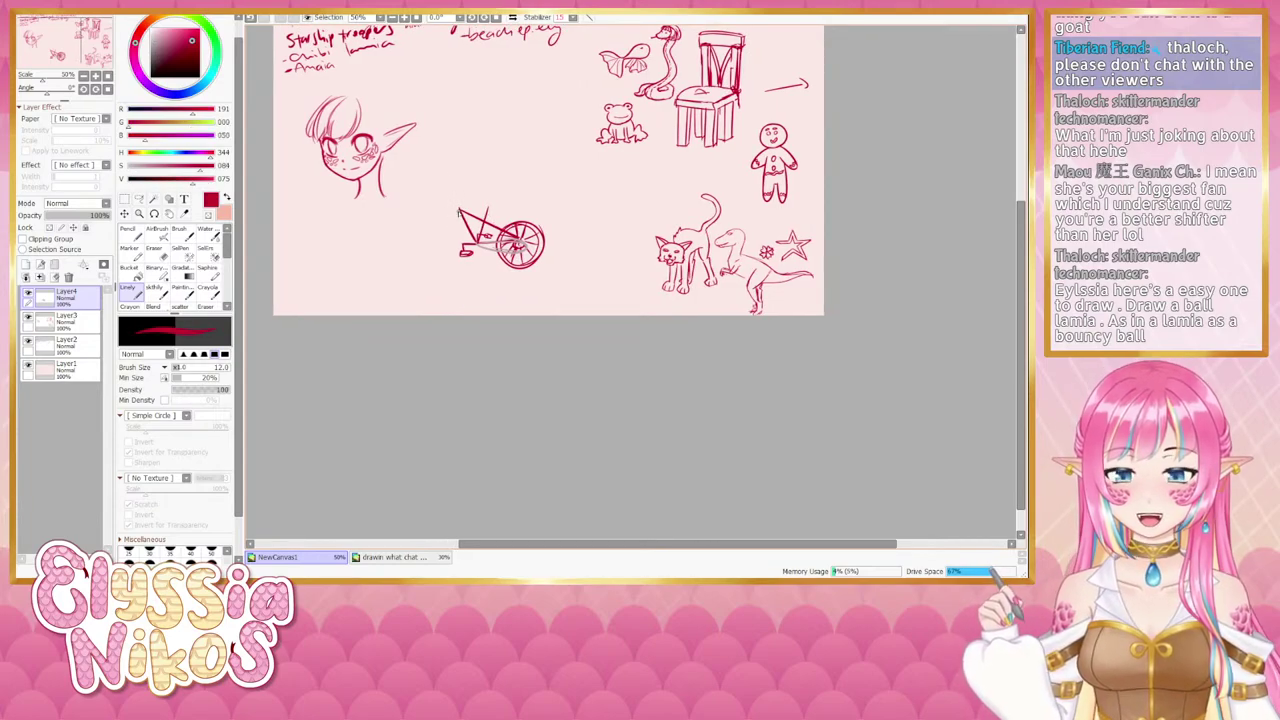
Draw the bicycle's upright stem and front fork at the front of the frame, undoing and redrawing uneven strokes.
{"action": "left_click_drag", "start_coordinate": [461, 191], "coordinate": [455, 228]}
{"action": "key", "text": "ctrl+z"}
{"action": "key", "text": "ctrl+z"}
{"action": "mouse_move", "coordinate": [460, 183]}
{"action": "left_mouse_down"}
{"action": "mouse_move", "coordinate": [458, 227]}
{"action": "mouse_move", "coordinate": [460, 211]}
{"action": "mouse_move", "coordinate": [438, 258]}
{"action": "mouse_move", "coordinate": [462, 261]}
{"action": "left_mouse_up"}
{"action": "key", "text": "ctrl+z"}
{"action": "key", "text": "ctrl+z"}
{"action": "mouse_move", "coordinate": [458, 214]}
{"action": "left_mouse_down"}
{"action": "mouse_move", "coordinate": [437, 231]}
{"action": "mouse_move", "coordinate": [470, 258]}
{"action": "mouse_move", "coordinate": [452, 215]}
{"action": "mouse_move", "coordinate": [446, 254]}
{"action": "mouse_move", "coordinate": [445, 216]}
{"action": "mouse_move", "coordinate": [457, 214]}
{"action": "left_mouse_up"}
{"action": "key", "text": "ctrl+z"}
{"action": "key", "text": "ctrl+z"}
{"action": "mouse_move", "coordinate": [459, 215]}
{"action": "left_mouse_down"}
{"action": "mouse_move", "coordinate": [433, 226]}
{"action": "mouse_move", "coordinate": [447, 255]}
{"action": "mouse_move", "coordinate": [460, 219]}
{"action": "mouse_move", "coordinate": [436, 236]}
{"action": "mouse_move", "coordinate": [468, 246]}
{"action": "mouse_move", "coordinate": [442, 223]}
{"action": "mouse_move", "coordinate": [446, 247]}
{"action": "mouse_move", "coordinate": [451, 236]}
{"action": "left_mouse_up"}
{"action": "key", "text": "ctrl+z"}
{"action": "key", "text": "ctrl+z"}
Draw a spoked front wheel around the fork and a rounded saddle on top of the seat post.
{"action": "mouse_move", "coordinate": [434, 246]}
{"action": "left_mouse_down"}
{"action": "mouse_move", "coordinate": [466, 242]}
{"action": "mouse_move", "coordinate": [486, 204]}
{"action": "mouse_move", "coordinate": [501, 213]}
{"action": "mouse_move", "coordinate": [483, 203]}
{"action": "left_mouse_up"}
{"action": "key", "text": "ctrl+z"}
{"action": "key", "text": "ctrl+z"}
{"action": "key", "text": "ctrl+z"}
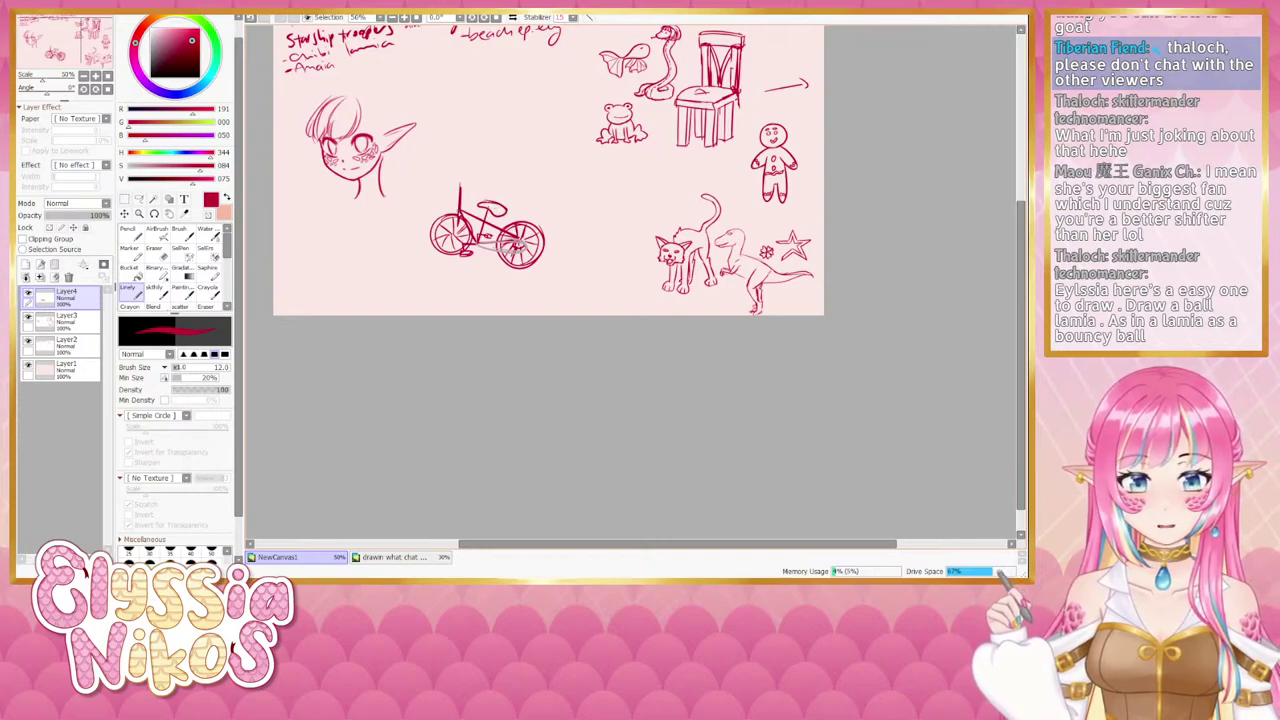
Thicken the front fork and stem, and add handlebars with grips on top of the stem.
{"action": "left_click_drag", "start_coordinate": [456, 220], "coordinate": [452, 239]}
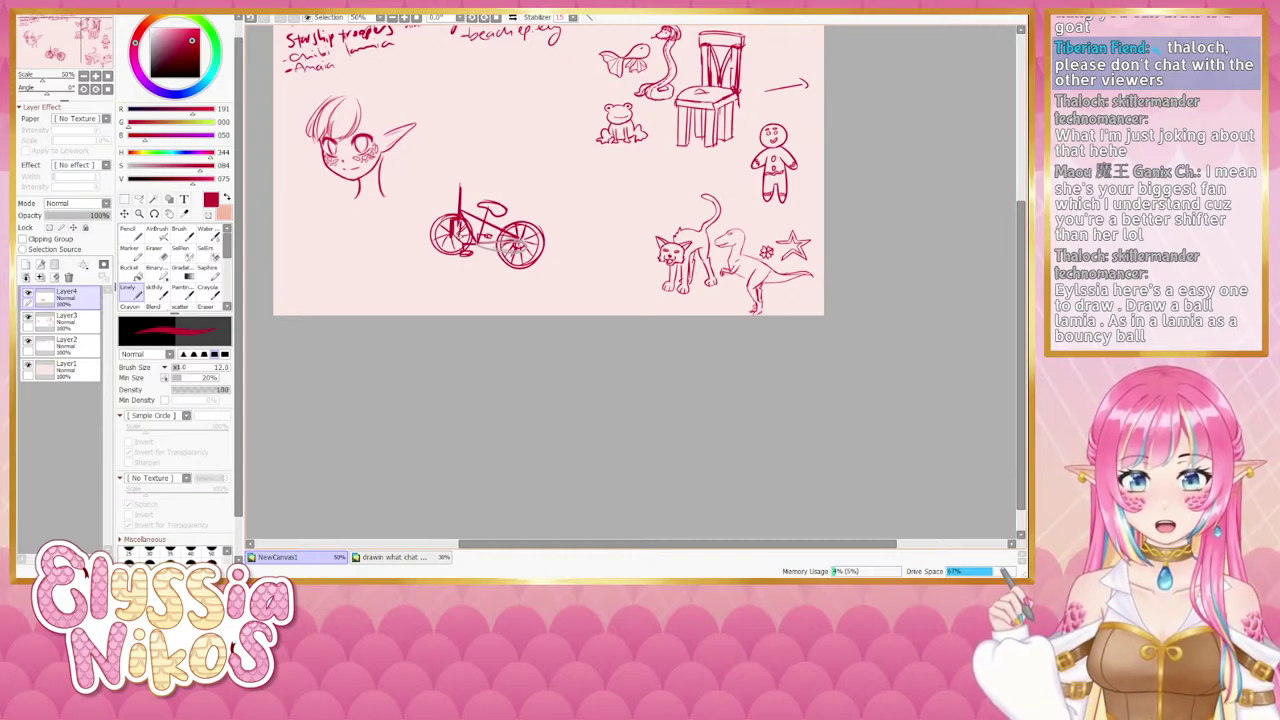
{"action": "left_click_drag", "start_coordinate": [459, 189], "coordinate": [464, 219]}
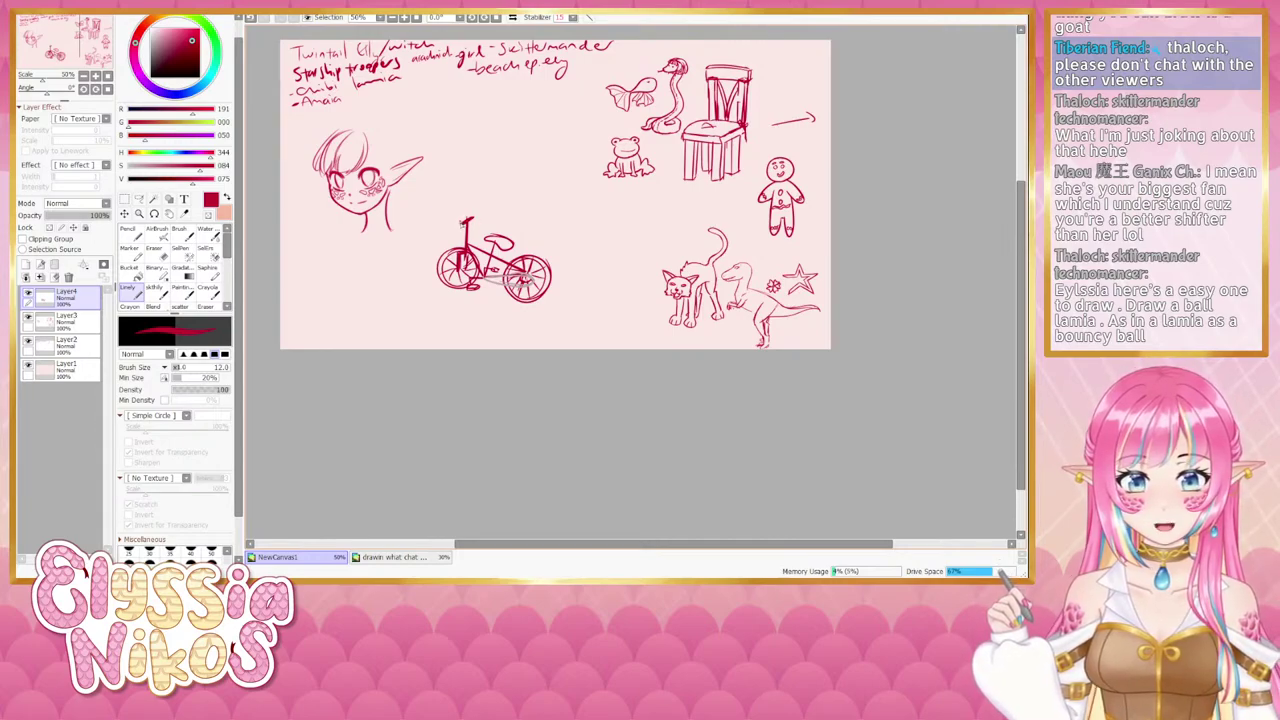
{"action": "key", "text": "ctrl+z"}
{"action": "left_click_drag", "start_coordinate": [466, 219], "coordinate": [455, 216]}
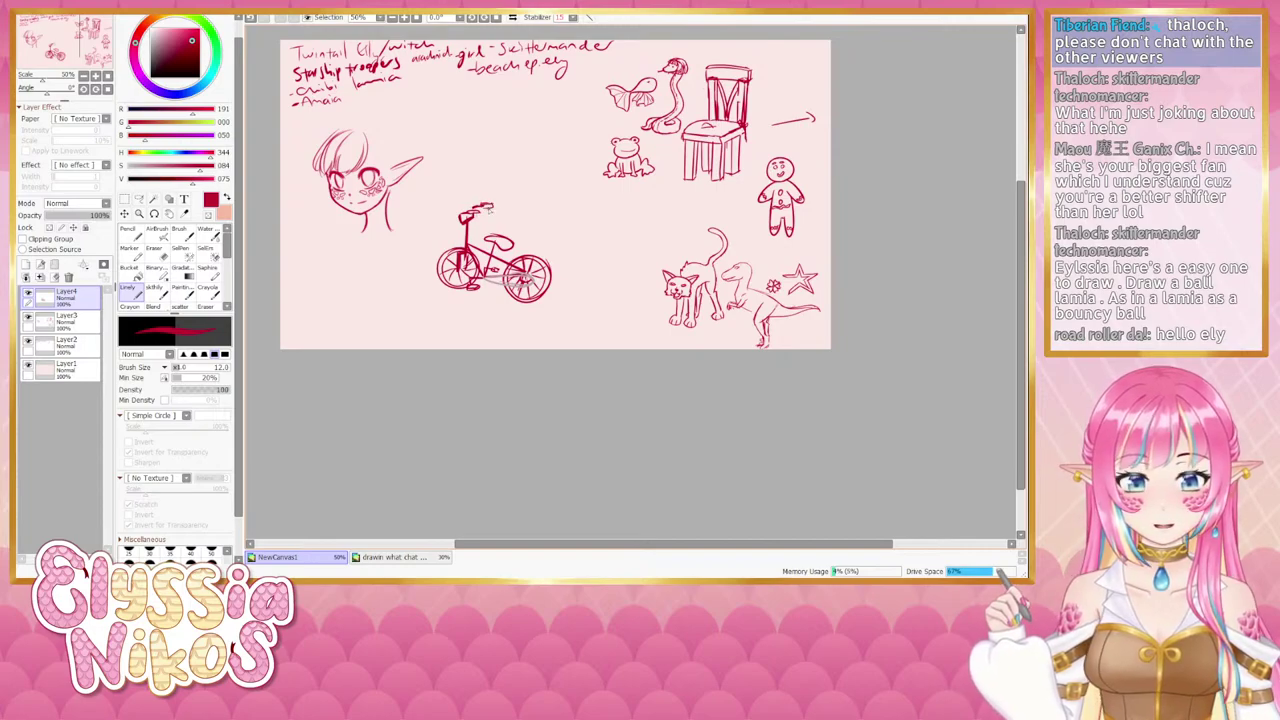
{"action": "left_click_drag", "start_coordinate": [485, 336], "coordinate": [541, 357]}
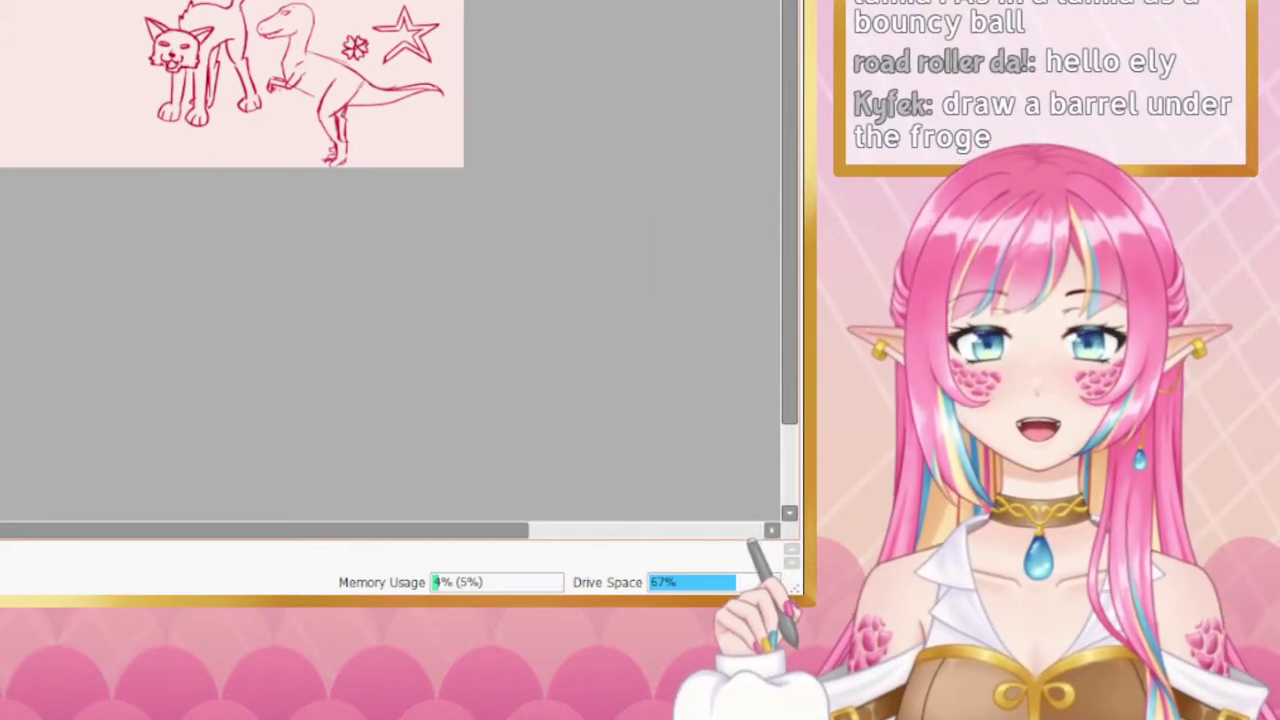
{"action": "key", "text": "e"}
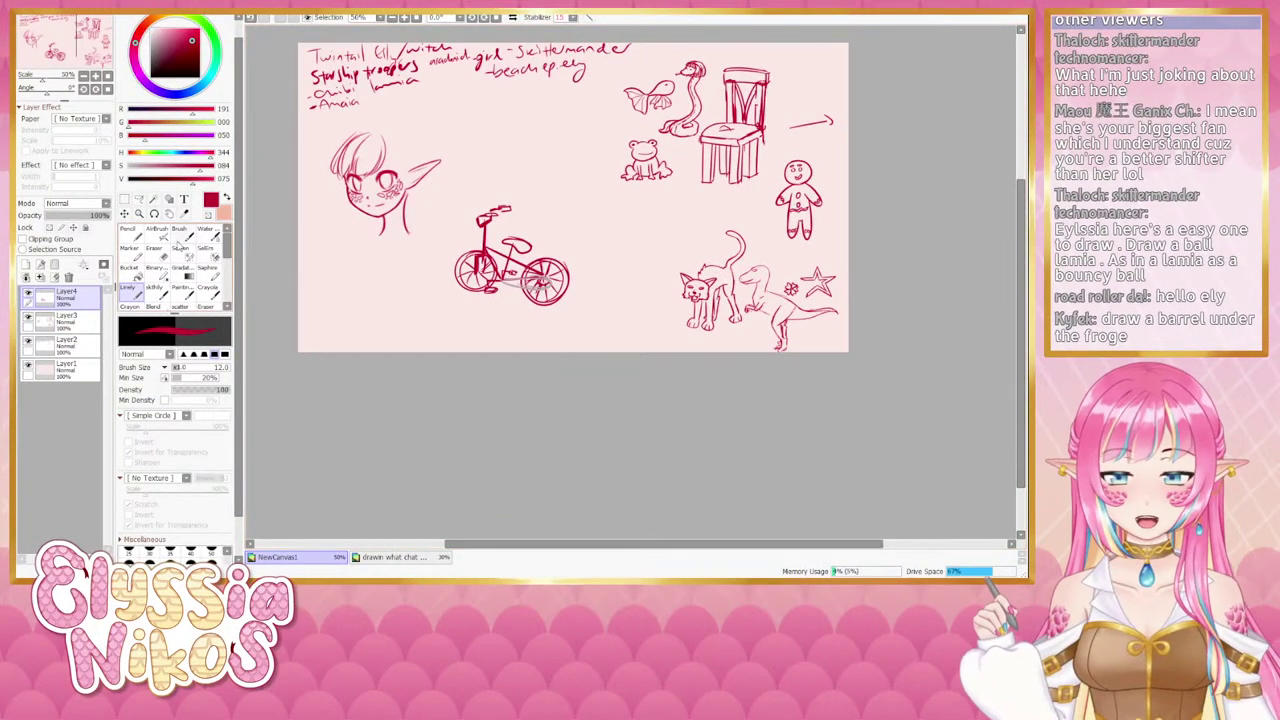
{"action": "left_click", "coordinate": [155, 251]}
{"action": "left_click_drag", "start_coordinate": [588, 363], "coordinate": [526, 411]}
{"action": "left_click_drag", "start_coordinate": [530, 326], "coordinate": [543, 326]}
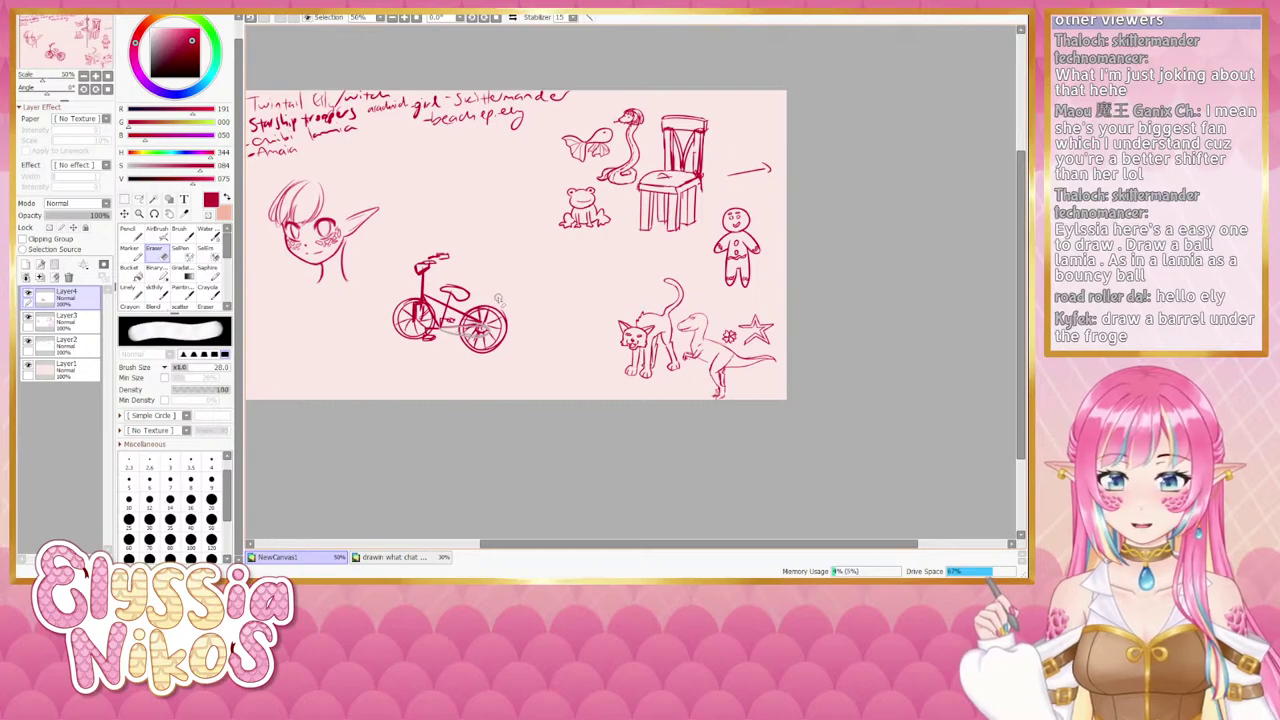
{"action": "left_click_drag", "start_coordinate": [534, 388], "coordinate": [526, 388]}
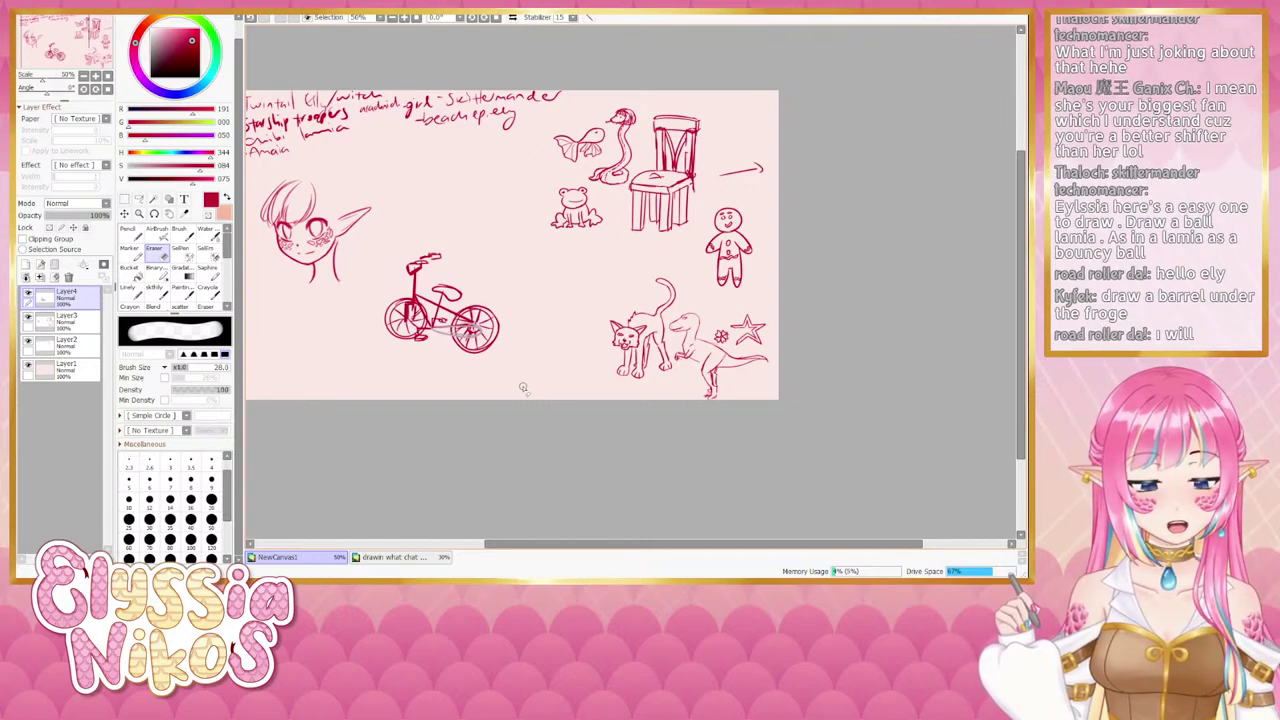
{"action": "scroll", "coordinate": [379, 383], "scroll_direction": "right", "scroll_amount": 1}
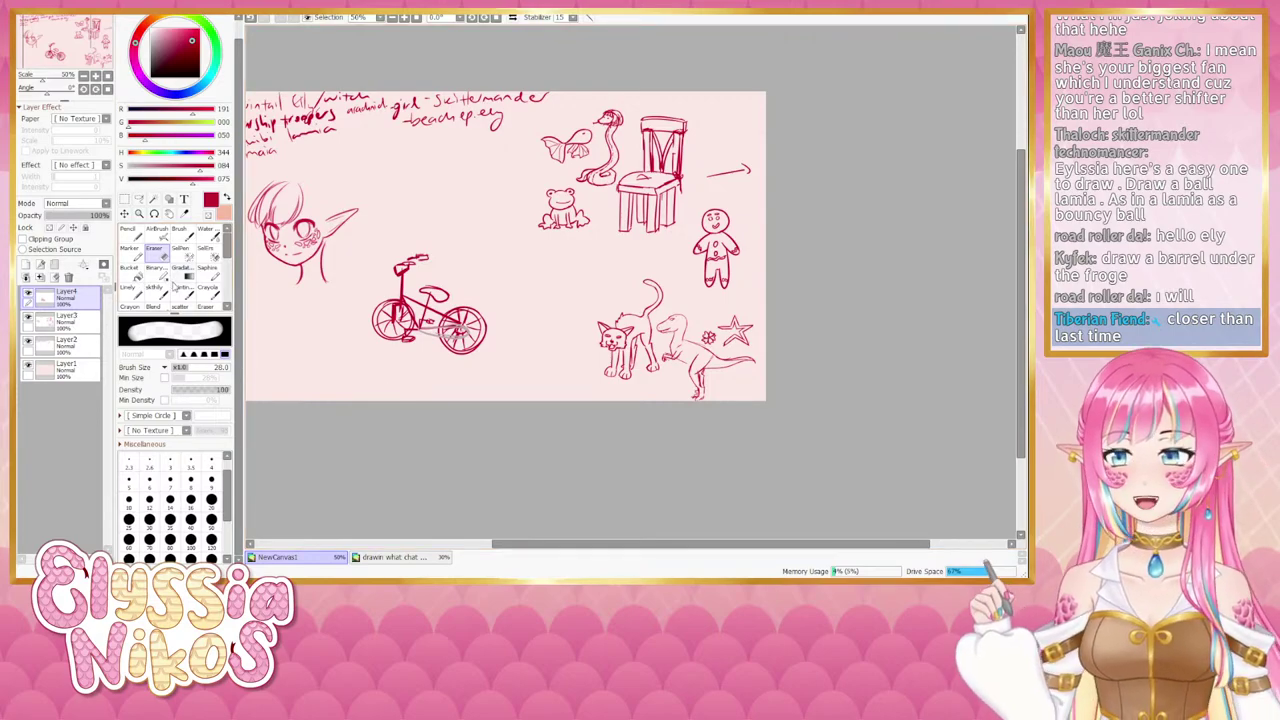
Sketch a small figure's oval head, tapered torso and first hip lines between the bicycle and the cat.
{"action": "left_click", "coordinate": [132, 291]}
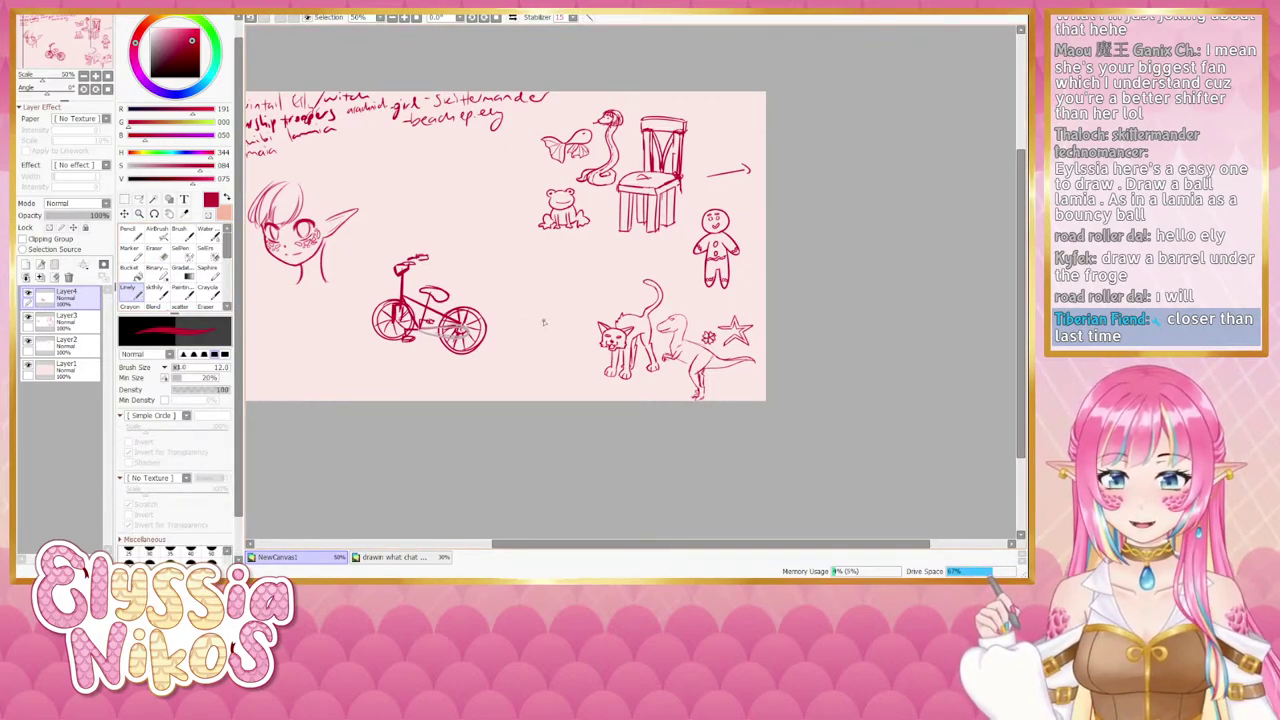
{"action": "mouse_move", "coordinate": [538, 285]}
{"action": "left_mouse_down"}
{"action": "mouse_move", "coordinate": [548, 302]}
{"action": "mouse_move", "coordinate": [537, 342]}
{"action": "mouse_move", "coordinate": [551, 350]}
{"action": "mouse_move", "coordinate": [550, 335]}
{"action": "mouse_move", "coordinate": [555, 354]}
{"action": "mouse_move", "coordinate": [541, 348]}
{"action": "left_mouse_up"}
{"action": "key", "text": "ctrl+z"}
{"action": "key", "text": "ctrl+z"}
{"action": "key", "text": "ctrl+z"}
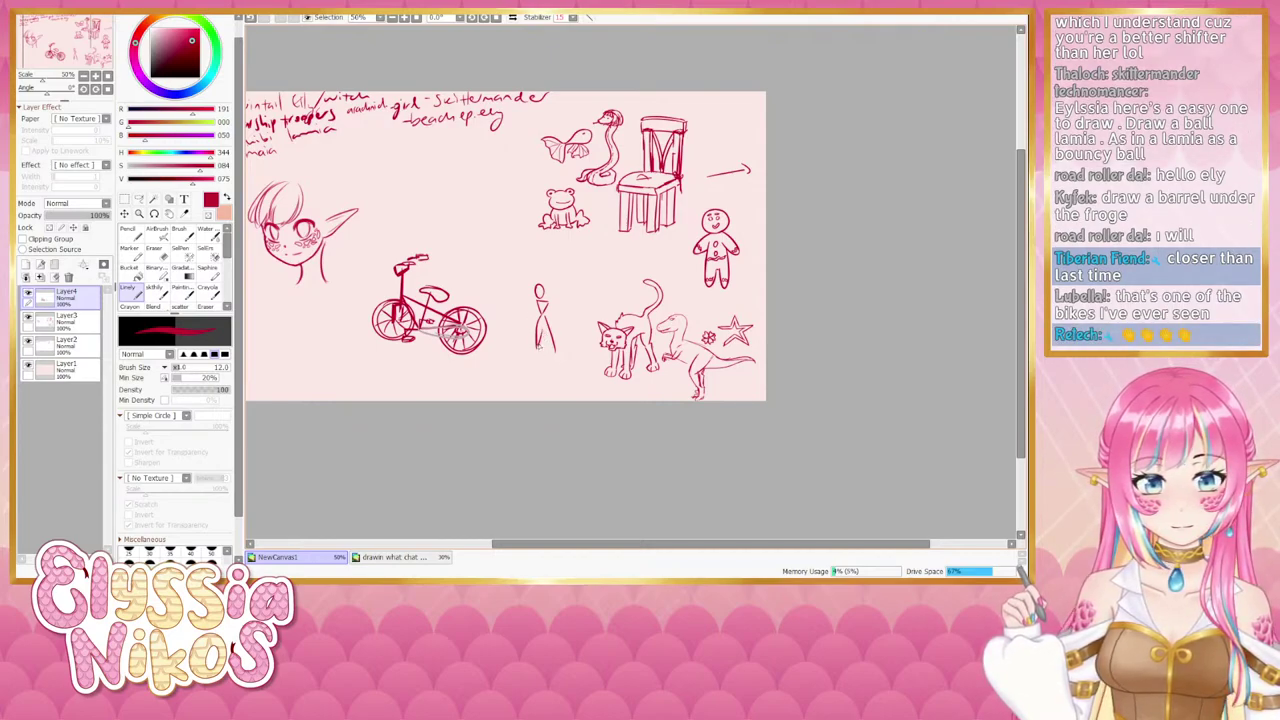
Draw the outer and inner contours of the small figure's two legs, undoing and redrawing uneven strokes.
{"action": "left_click_drag", "start_coordinate": [538, 349], "coordinate": [537, 365]}
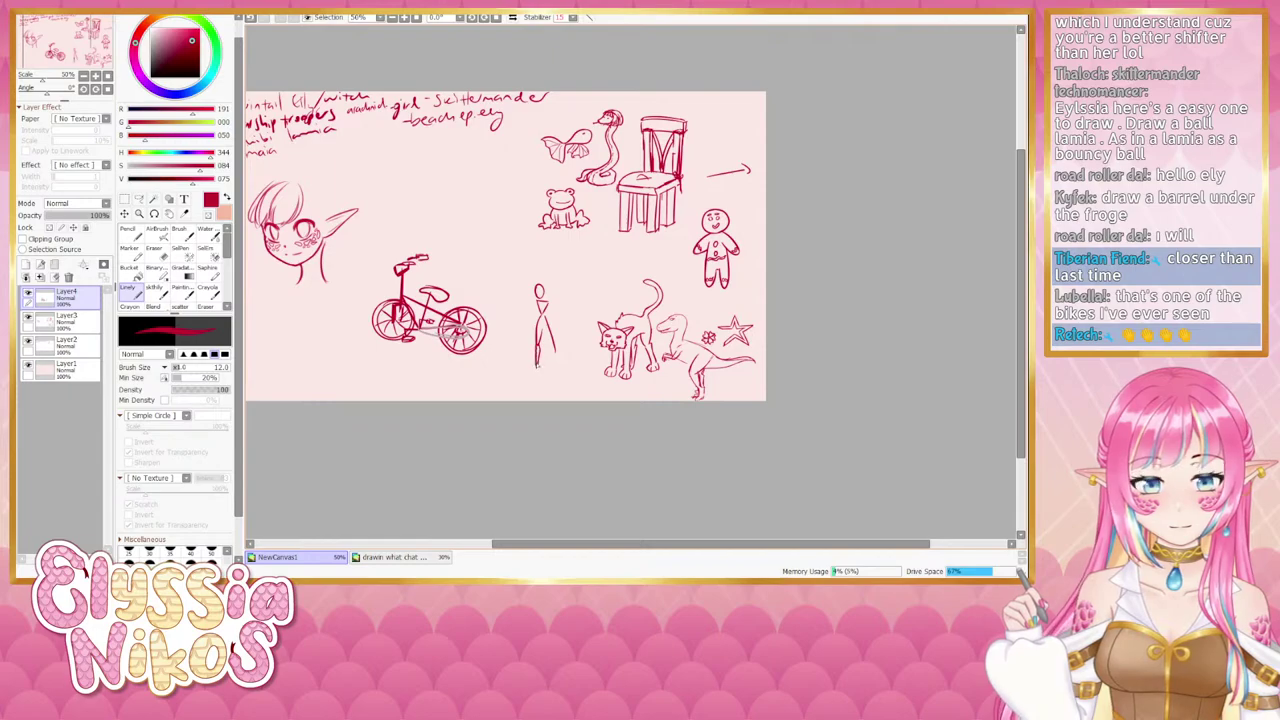
{"action": "left_click_drag", "start_coordinate": [546, 316], "coordinate": [554, 373]}
{"action": "key", "text": "ctrl+z"}
{"action": "key", "text": "ctrl+z"}
{"action": "key", "text": "ctrl+z"}
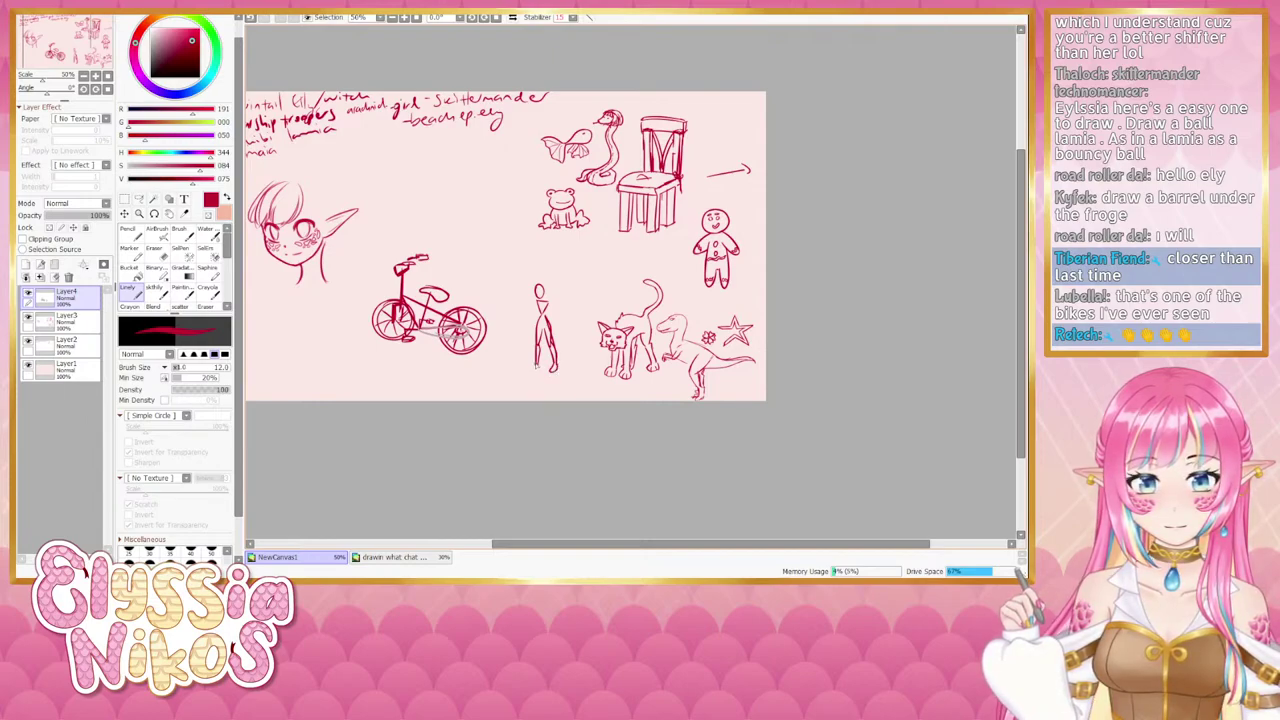
Add feet at the ends of the small figure's legs, redoing the strokes that miss the shape.
{"action": "key", "text": "ctrl+z"}
{"action": "left_click_drag", "start_coordinate": [537, 361], "coordinate": [538, 372]}
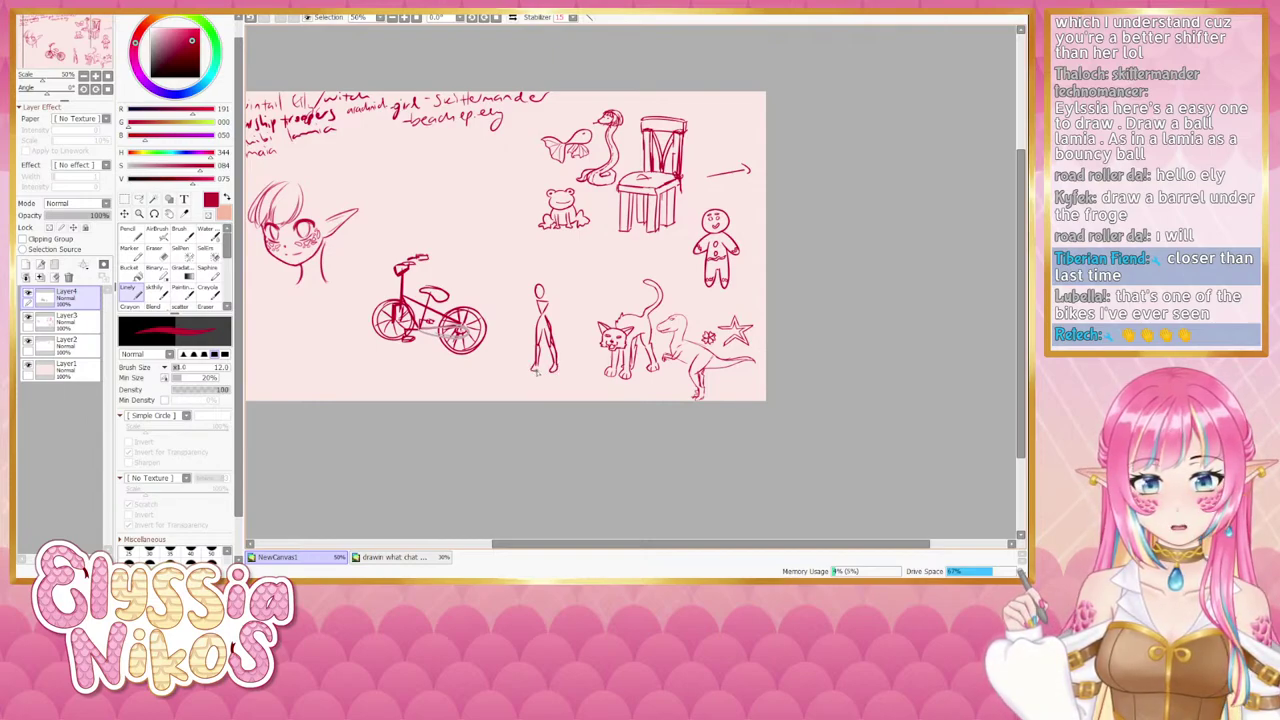
{"action": "key", "text": "ctrl+z"}
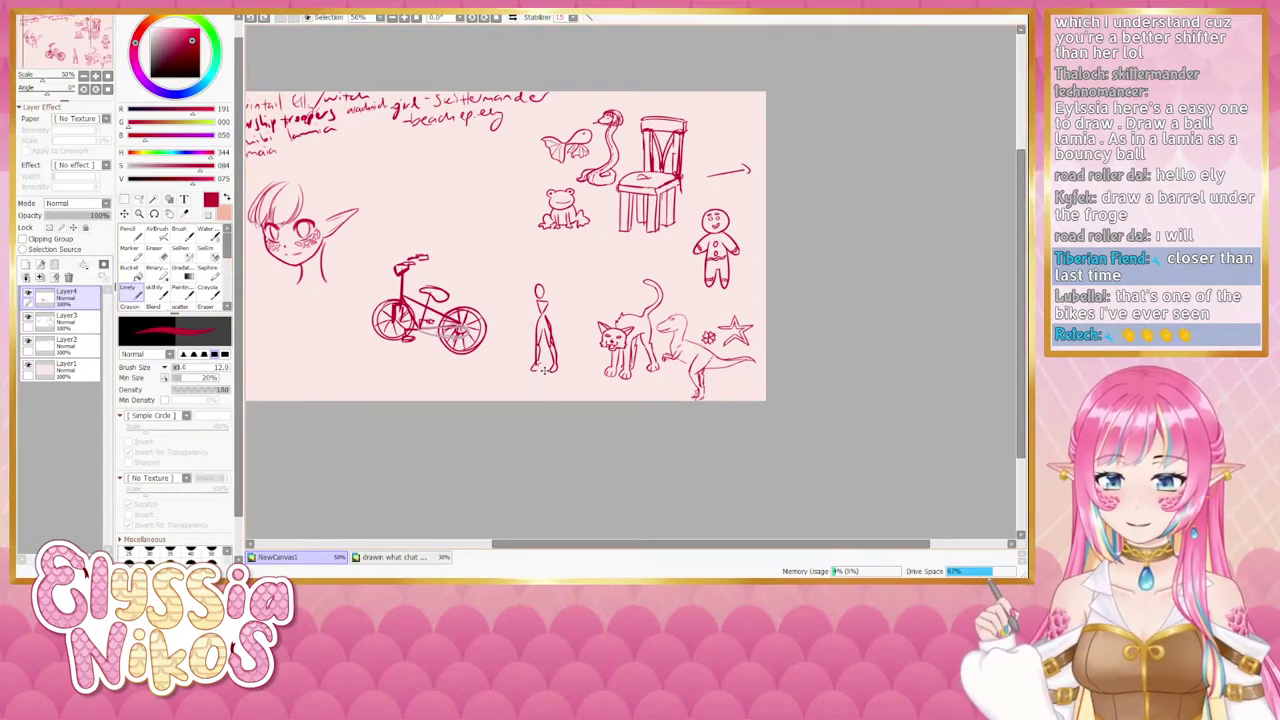
{"action": "key", "text": "ctrl+z"}
{"action": "left_click_drag", "start_coordinate": [535, 364], "coordinate": [531, 372]}
{"action": "key", "text": "ctrl+z"}
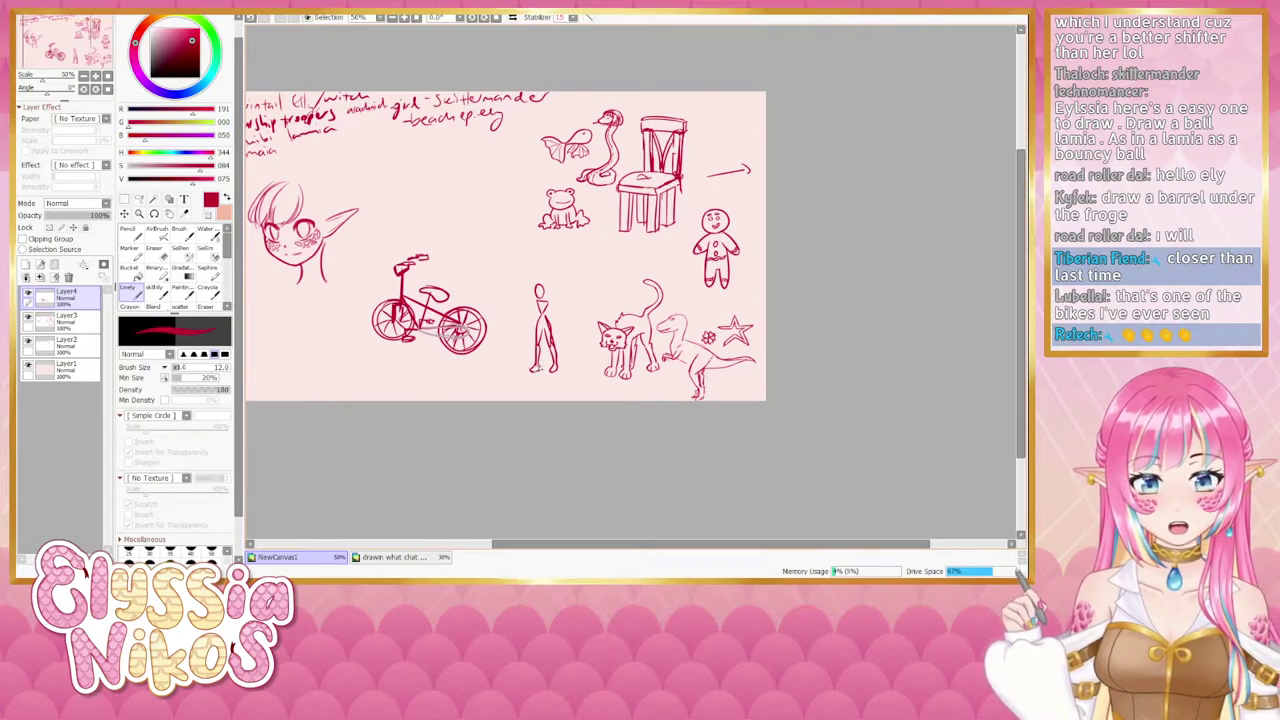
Clean up the lines around the small figure's thighs, and erase its head and torso down to the hips.
{"action": "key", "text": "e"}
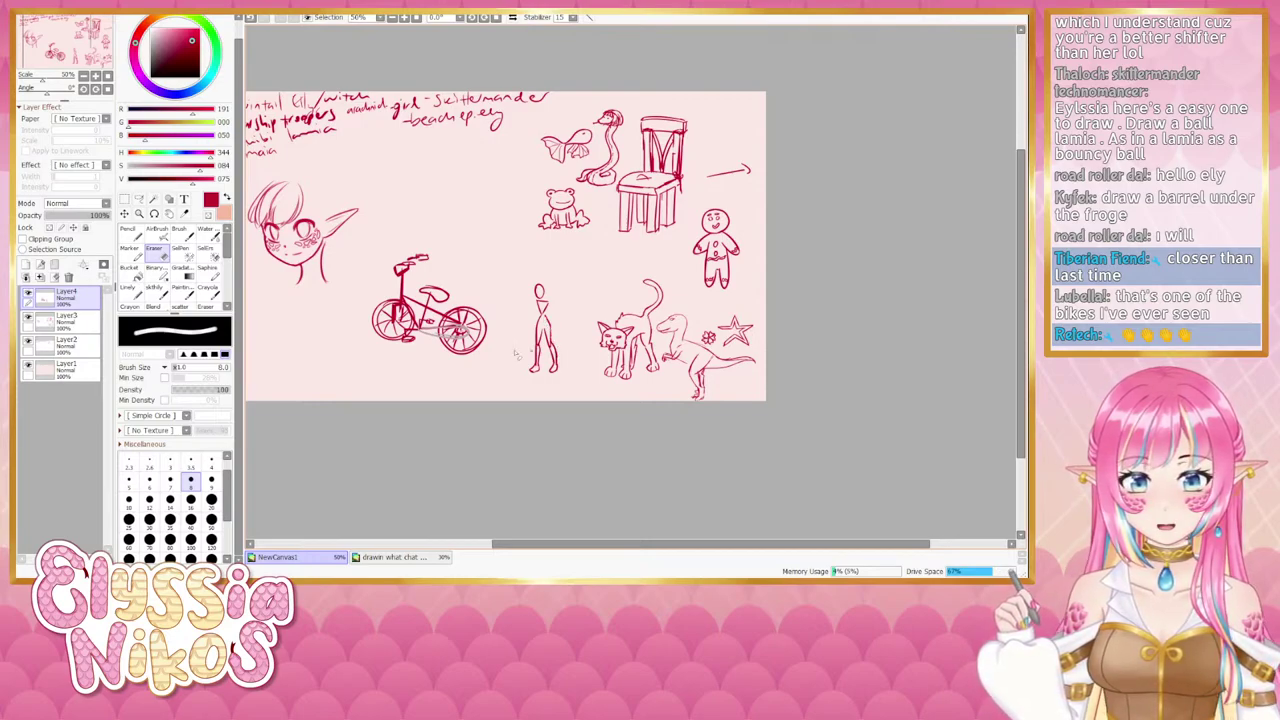
{"action": "left_click", "coordinate": [138, 296]}
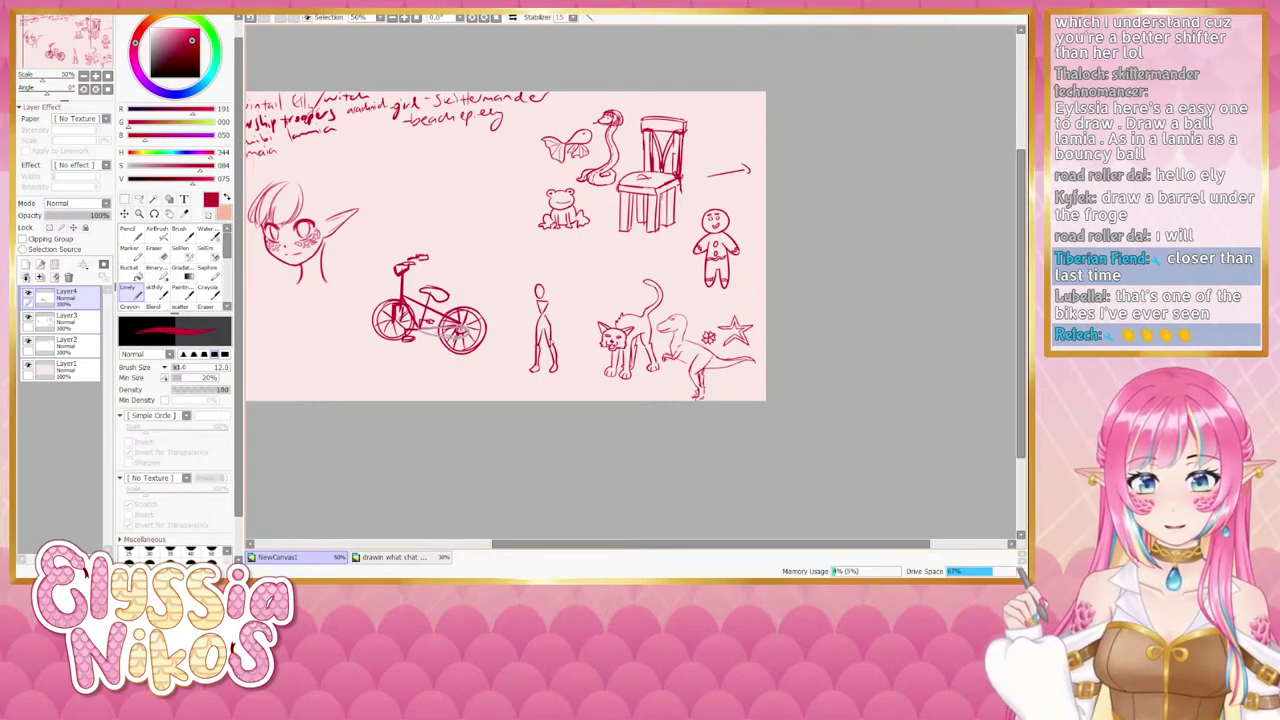
{"action": "key", "text": "e"}
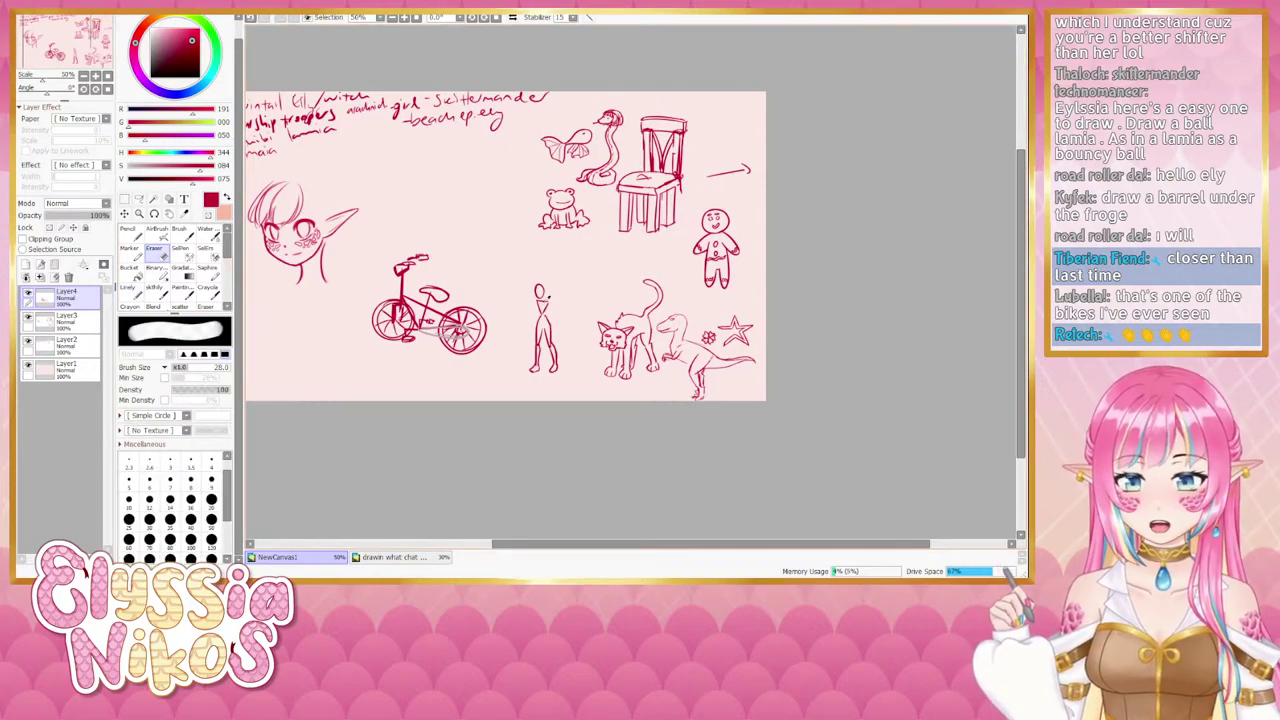
{"action": "mouse_move", "coordinate": [544, 312]}
{"action": "left_mouse_down"}
{"action": "mouse_move", "coordinate": [545, 297]}
{"action": "mouse_move", "coordinate": [531, 302]}
{"action": "left_mouse_up"}
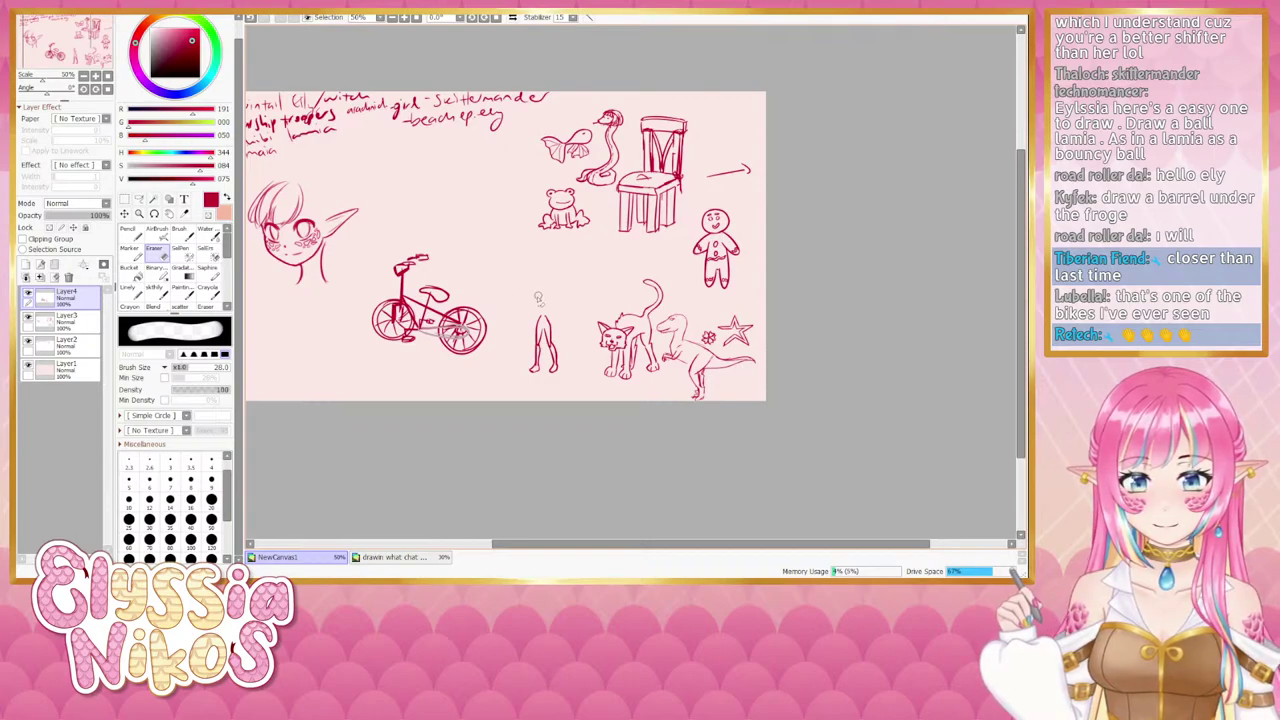
Try a curved, snake-like upper body above the small figure's legs, and erase it back to the hips.
{"action": "left_click", "coordinate": [130, 290]}
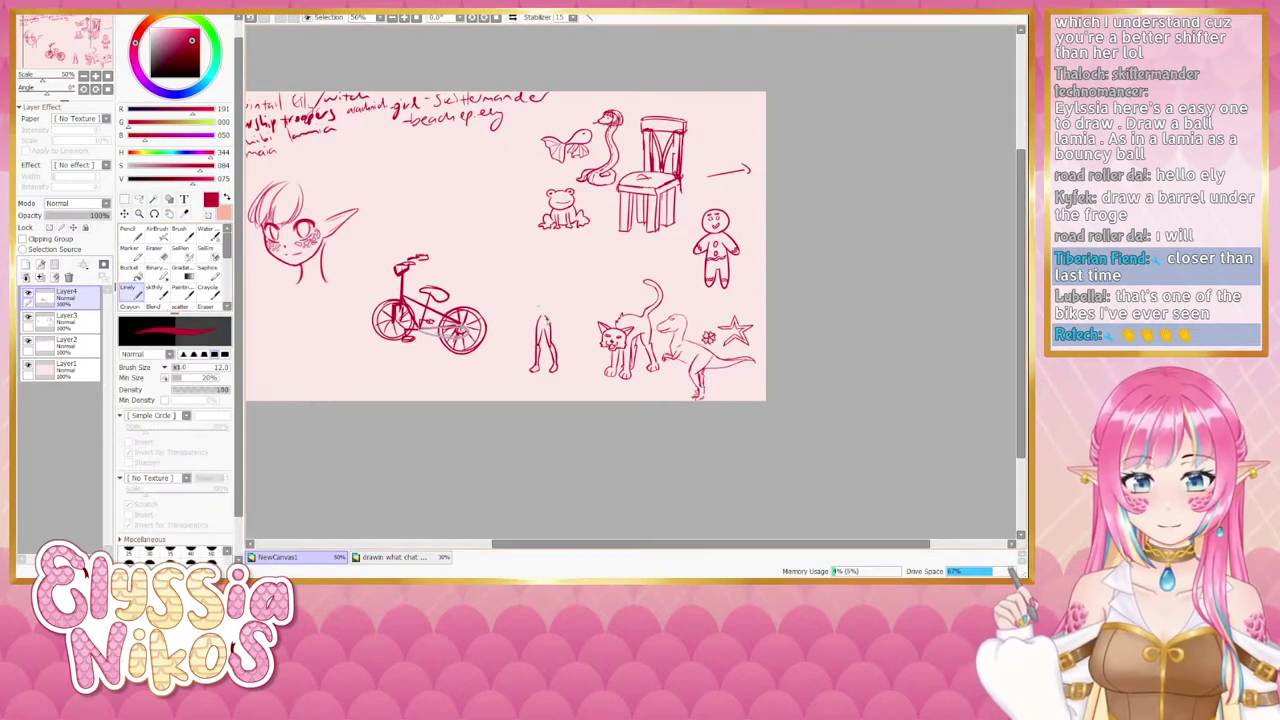
{"action": "key", "text": "ctrl+z"}
{"action": "left_click_drag", "start_coordinate": [545, 322], "coordinate": [545, 278]}
{"action": "key", "text": "ctrl+z"}
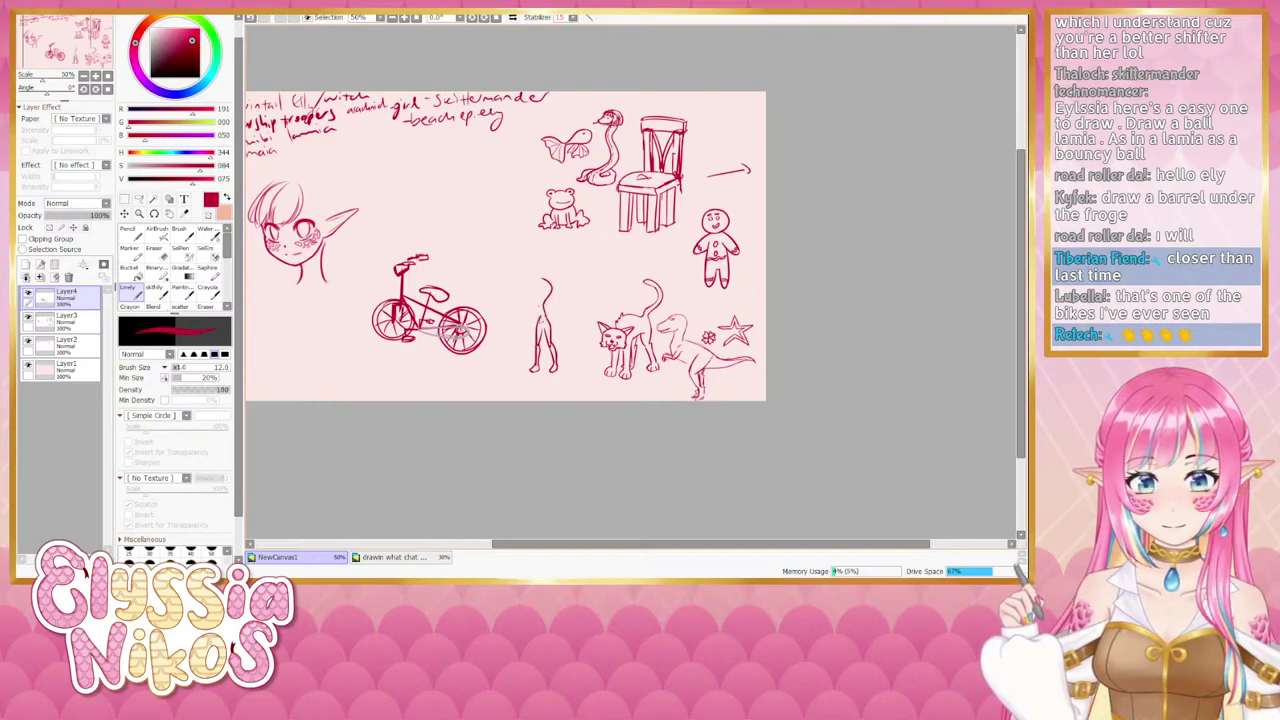
{"action": "key", "text": "ctrl+z"}
{"action": "left_click_drag", "start_coordinate": [538, 323], "coordinate": [541, 298]}
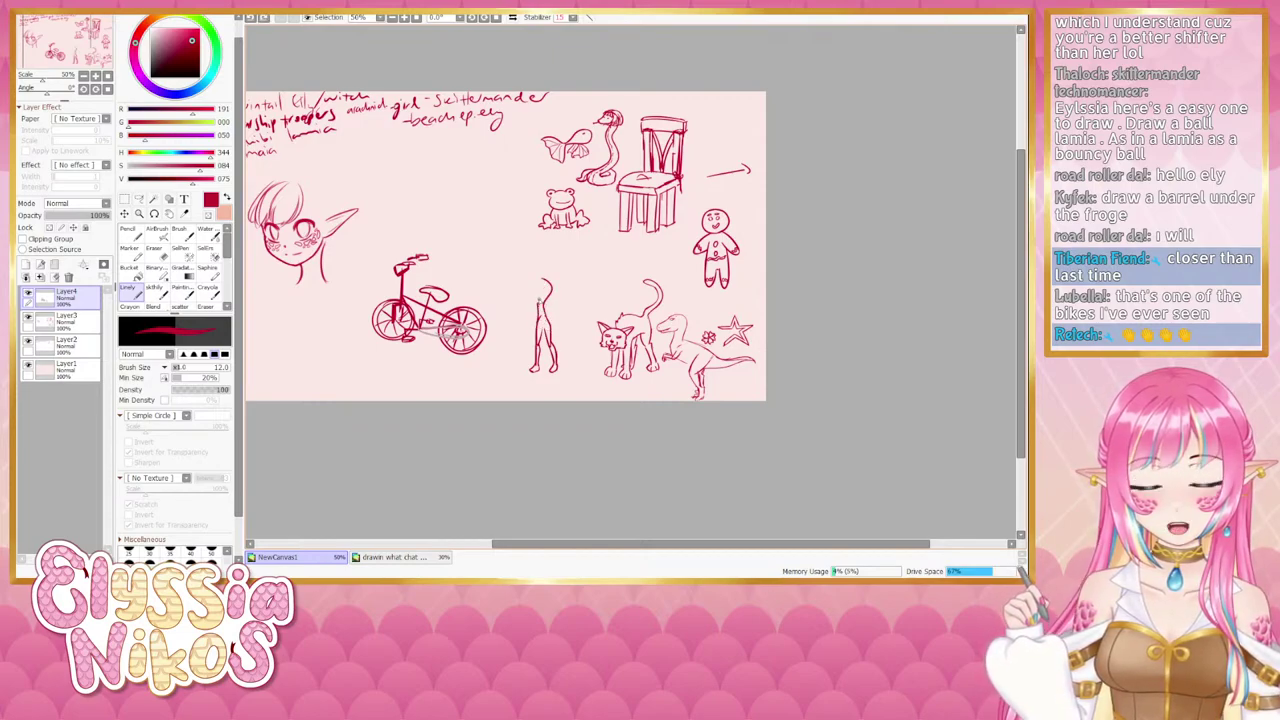
{"action": "left_click", "coordinate": [155, 248]}
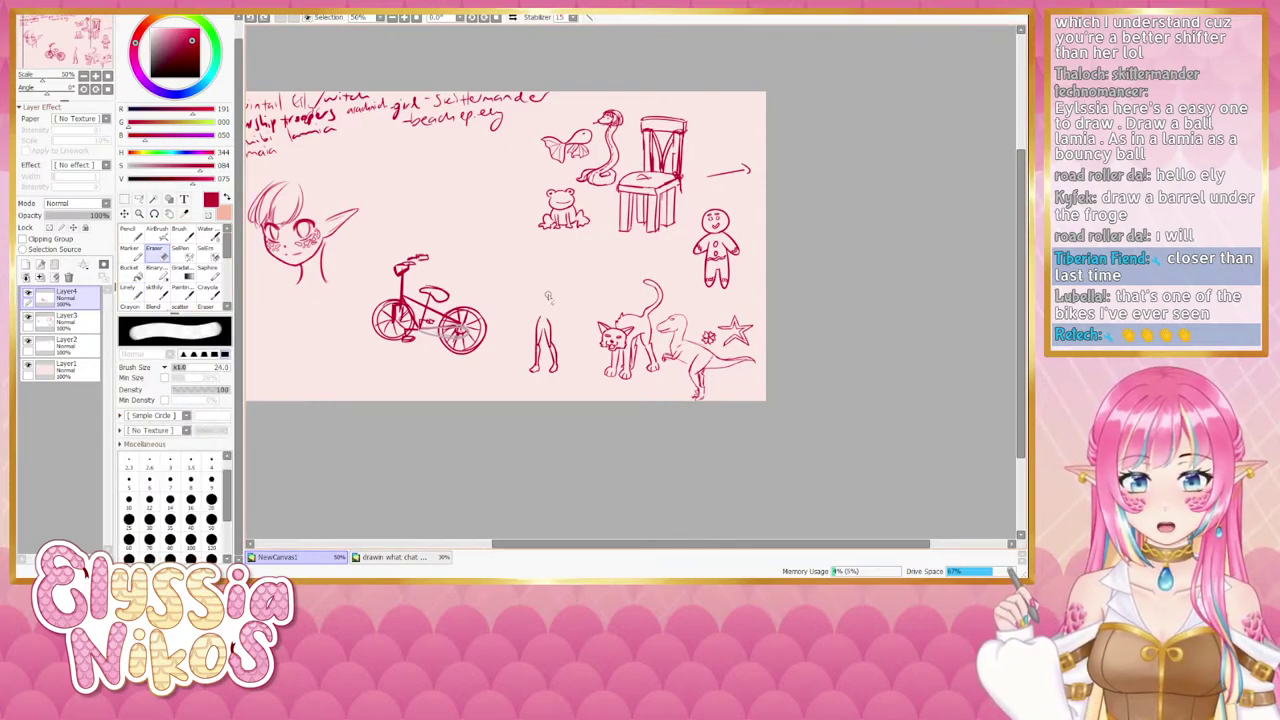
{"action": "left_click_drag", "start_coordinate": [549, 298], "coordinate": [543, 314]}
Redraw both sides of a curved, snake-like upper body rising from the legs, and tidy its lines with the eraser.
{"action": "left_click", "coordinate": [130, 291]}
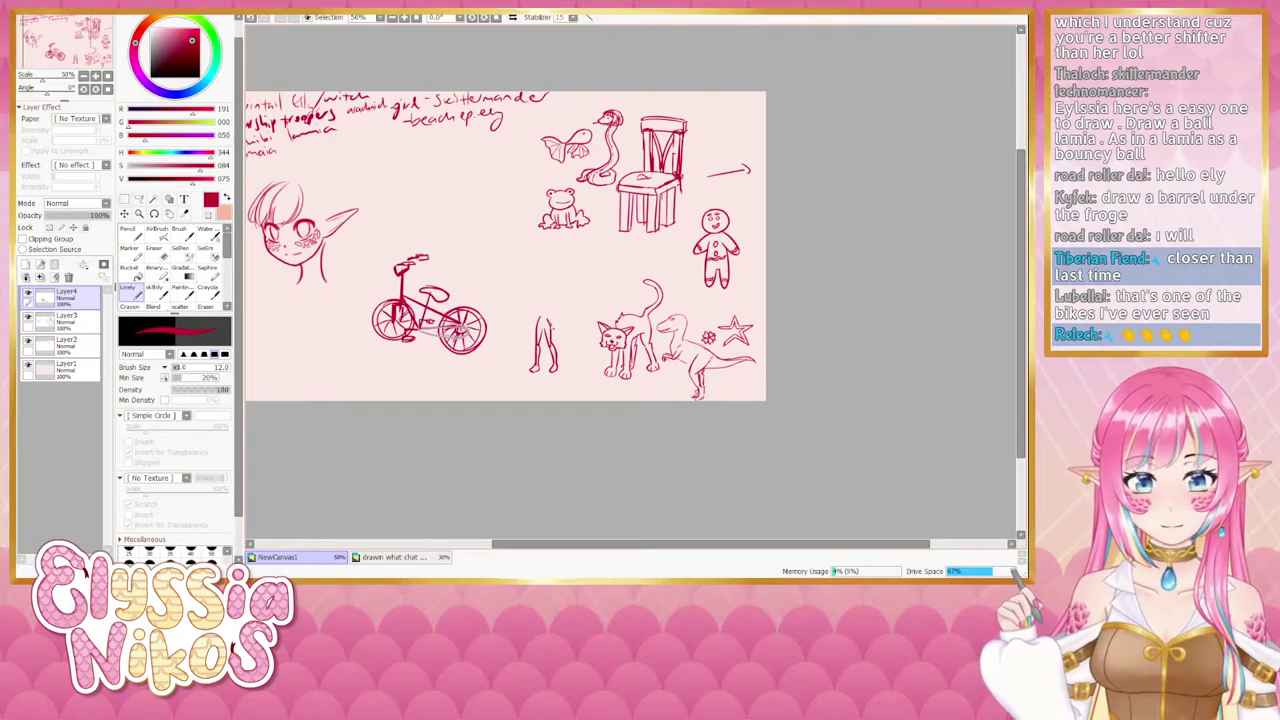
{"action": "key", "text": "ctrl+z"}
{"action": "mouse_move", "coordinate": [549, 299]}
{"action": "left_mouse_down"}
{"action": "mouse_move", "coordinate": [551, 322]}
{"action": "mouse_move", "coordinate": [542, 287]}
{"action": "left_mouse_up"}
{"action": "key", "text": "ctrl+z"}
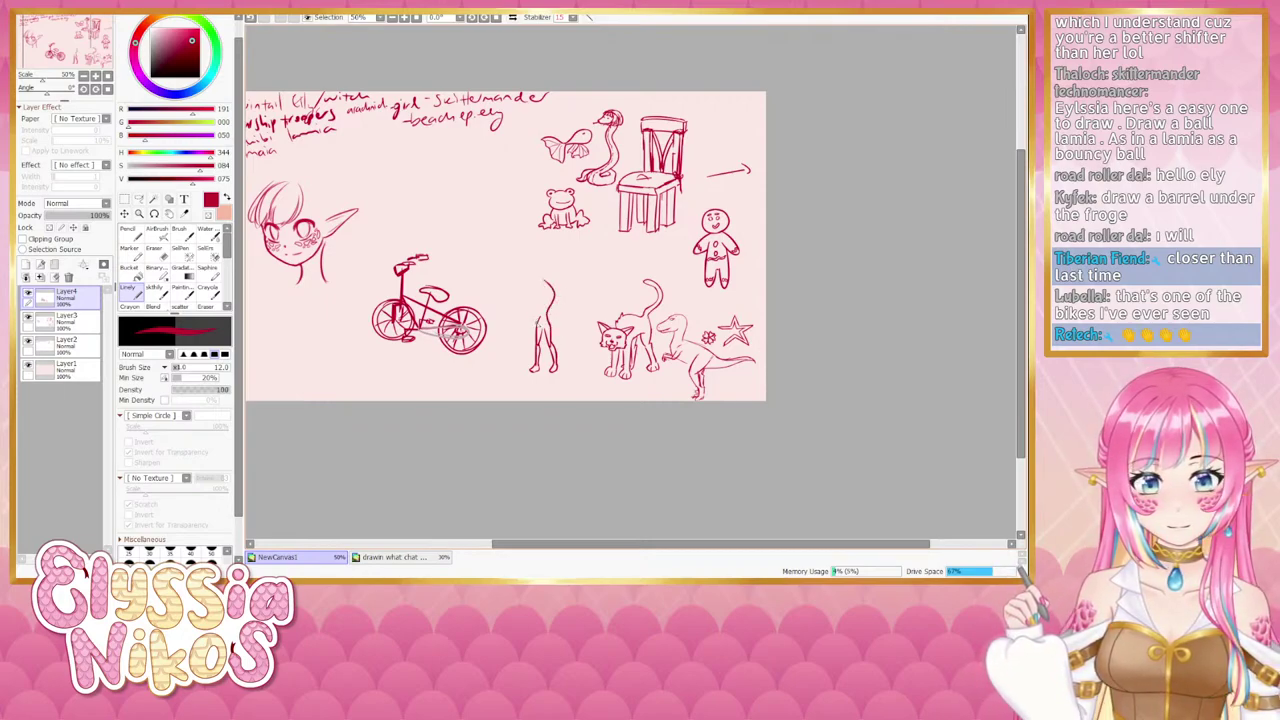
{"action": "key", "text": "ctrl+z"}
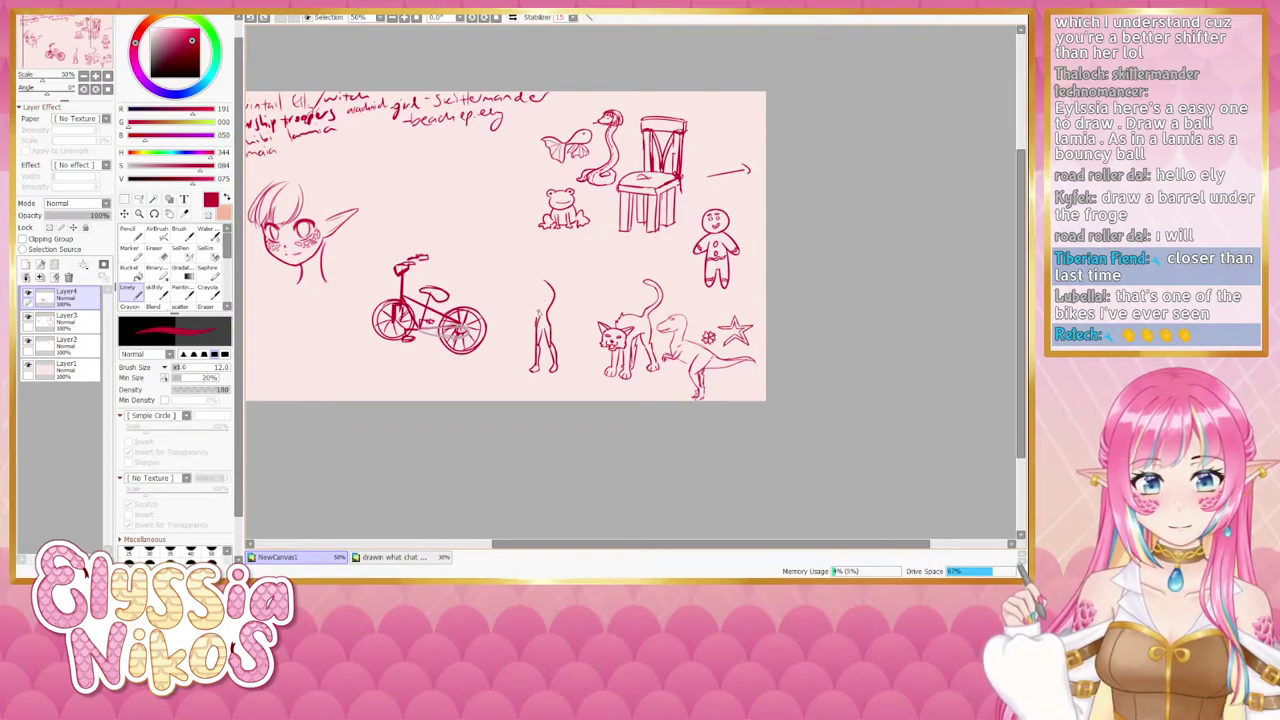
{"action": "mouse_move", "coordinate": [540, 314]}
{"action": "left_mouse_down"}
{"action": "mouse_move", "coordinate": [545, 288]}
{"action": "mouse_move", "coordinate": [541, 332]}
{"action": "left_mouse_up"}
{"action": "key", "text": "ctrl+z"}
{"action": "key", "text": "ctrl+z"}
{"action": "key", "text": "ctrl+z"}
{"action": "key", "text": "ctrl+z"}
{"action": "key", "text": "ctrl+z"}
{"action": "key", "text": "e"}
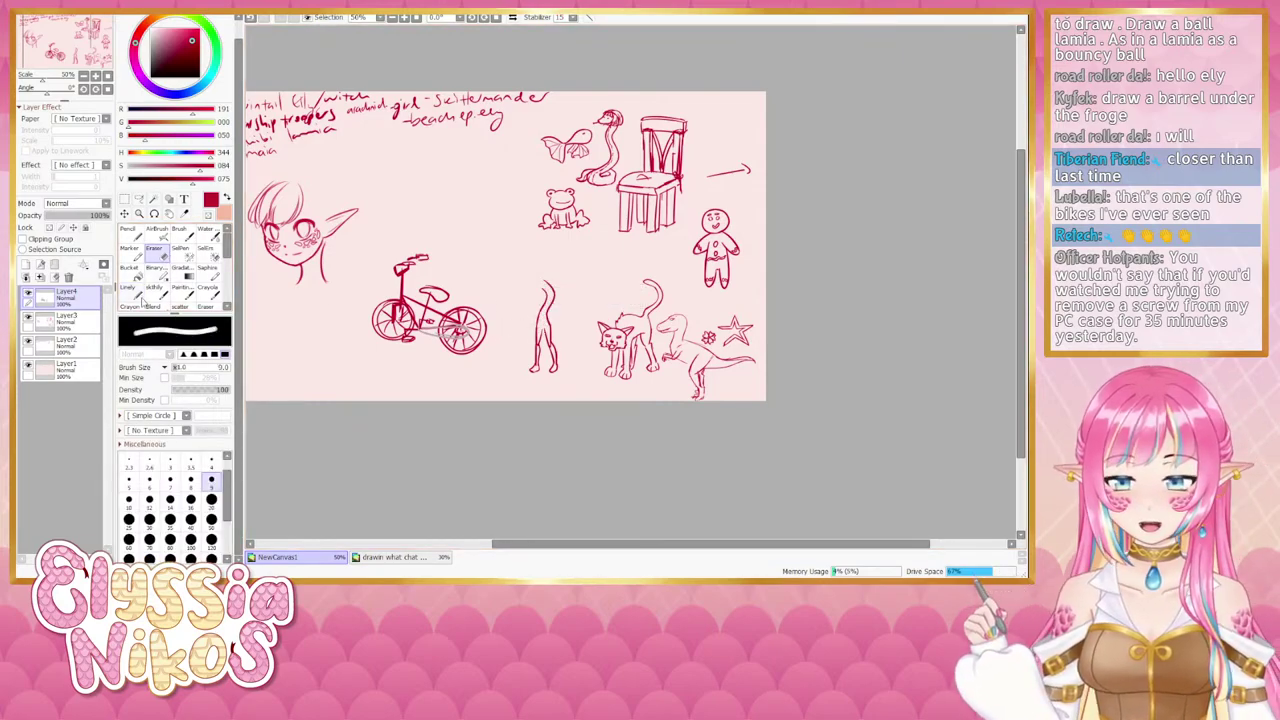
Retrace the curved neck and back of the snake-bodied figure with heavier lines, undoing the uneven strokes.
{"action": "left_click", "coordinate": [137, 293]}
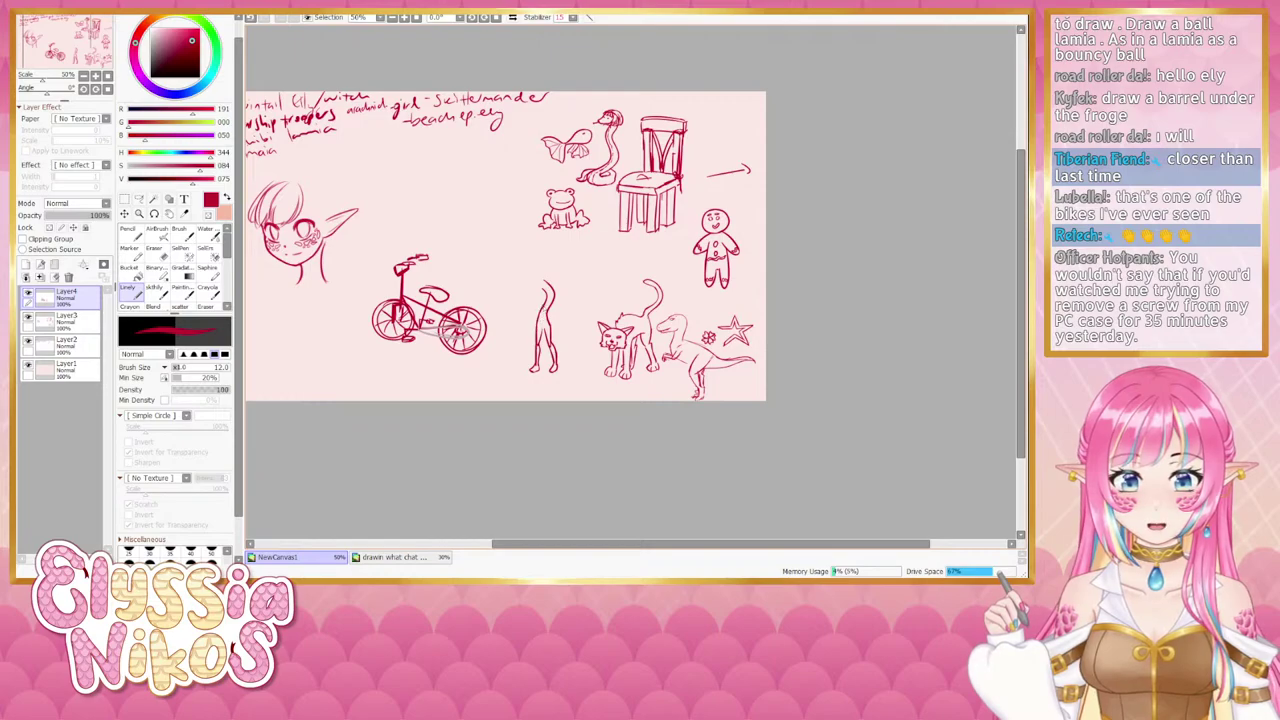
{"action": "mouse_move", "coordinate": [551, 288]}
{"action": "left_mouse_down"}
{"action": "mouse_move", "coordinate": [530, 292]}
{"action": "mouse_move", "coordinate": [556, 304]}
{"action": "mouse_move", "coordinate": [550, 326]}
{"action": "left_mouse_up"}
{"action": "key", "text": "ctrl+z"}
{"action": "key", "text": "ctrl+z"}
{"action": "key", "text": "ctrl+z"}
{"action": "key", "text": "ctrl+z"}
{"action": "key", "text": "ctrl+z"}
{"action": "key", "text": "ctrl+z"}
{"action": "key", "text": "ctrl+z"}
{"action": "key", "text": "ctrl+z"}
{"action": "key", "text": "ctrl+z"}
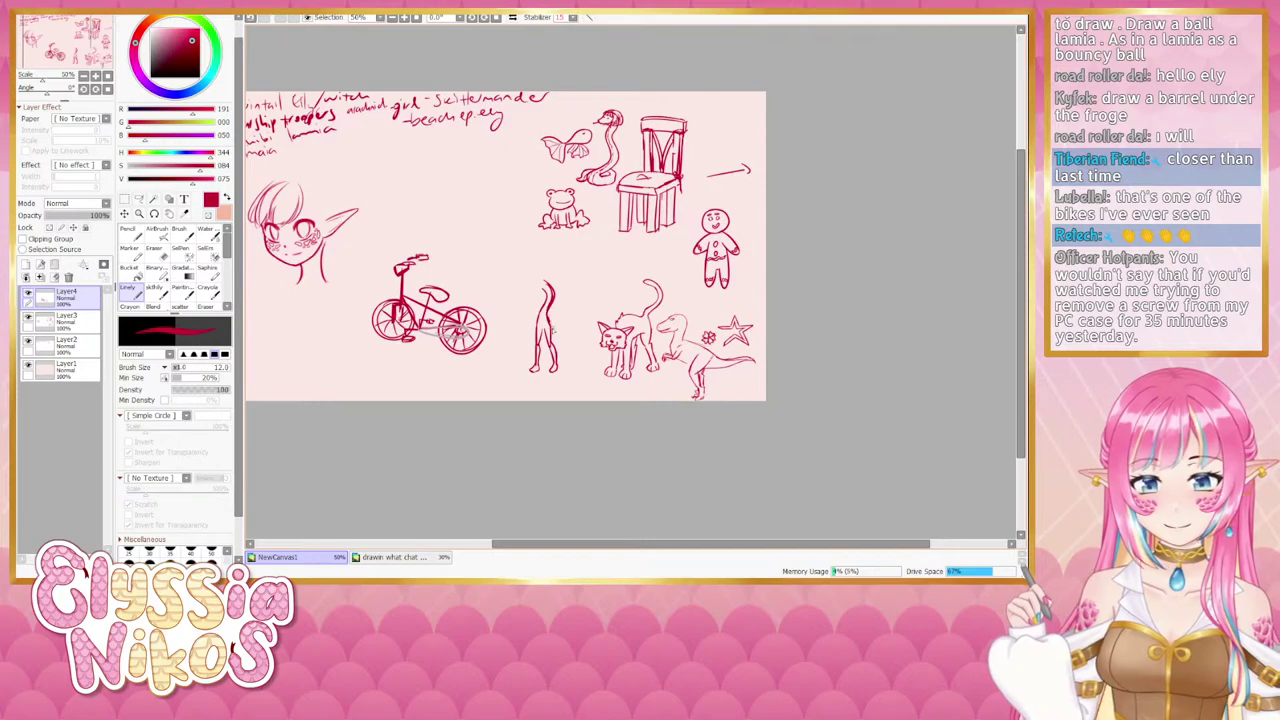
Thin the heavy outlines along the figure's snake neck and upper body with the eraser at sizes 14 and 7.
{"action": "key", "text": "e"}
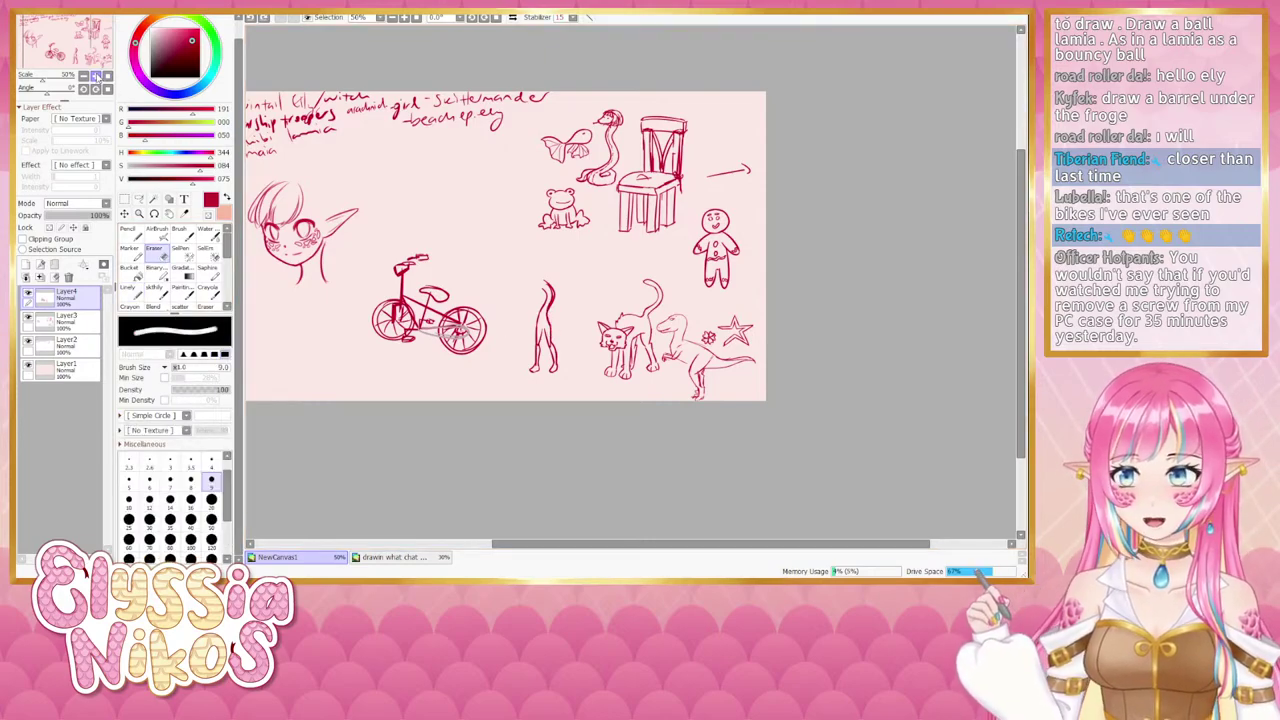
{"action": "left_click", "coordinate": [97, 76]}
{"action": "left_click", "coordinate": [97, 76]}
{"action": "left_click_drag", "start_coordinate": [510, 317], "coordinate": [508, 257]}
{"action": "key", "text": "bracketright"}
{"action": "key", "text": "bracketright"}
{"action": "key", "text": "bracketright"}
{"action": "left_click_drag", "start_coordinate": [461, 218], "coordinate": [484, 252]}
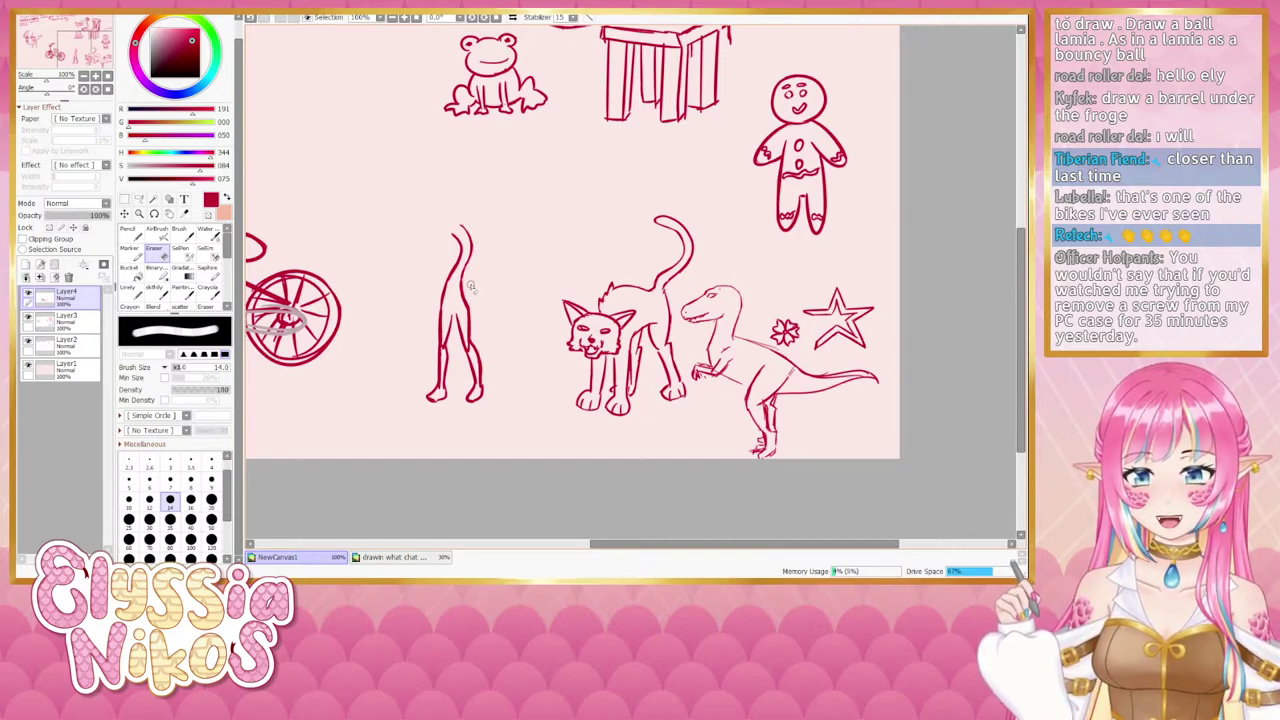
{"action": "right_click", "coordinate": [455, 283]}
{"action": "key", "text": "bracketleft"}
{"action": "key", "text": "bracketleft"}
{"action": "key", "text": "bracketleft"}
{"action": "key", "text": "bracketleft"}
{"action": "key", "text": "bracketleft"}
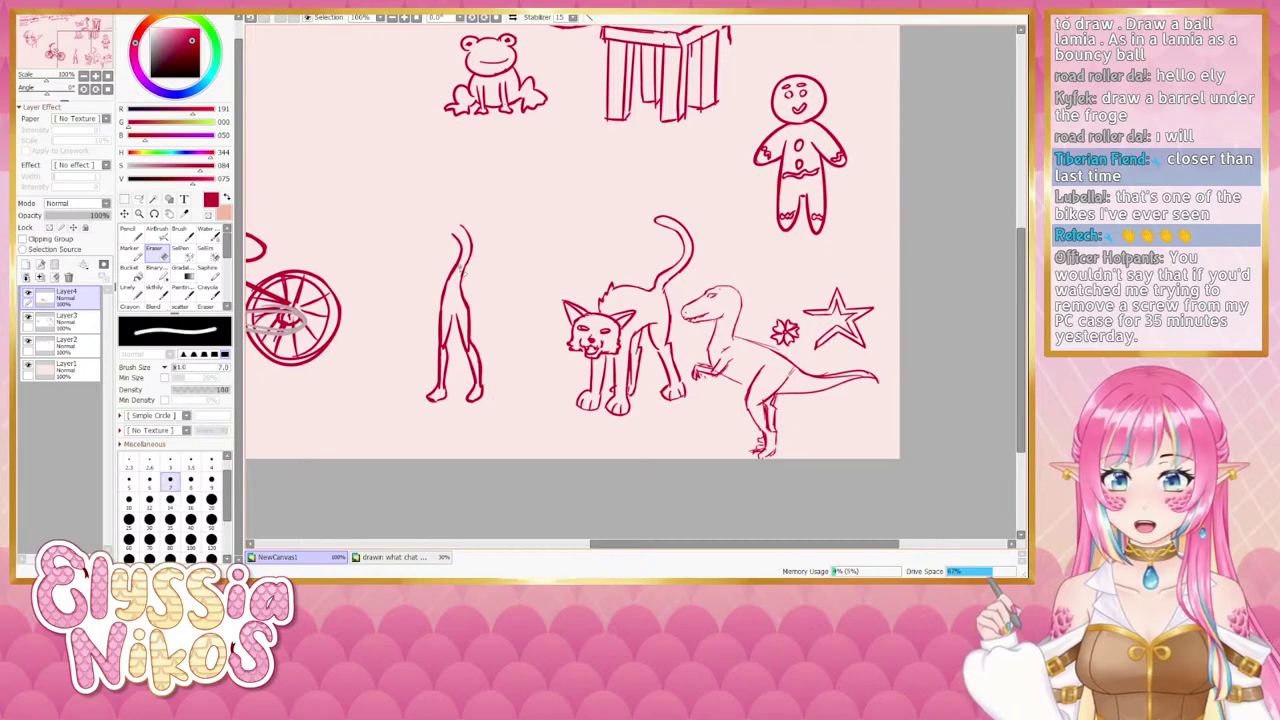
Draw a snake head with an eye and mouth at the end of the neck, facing the bicycle.
{"action": "left_click", "coordinate": [131, 291]}
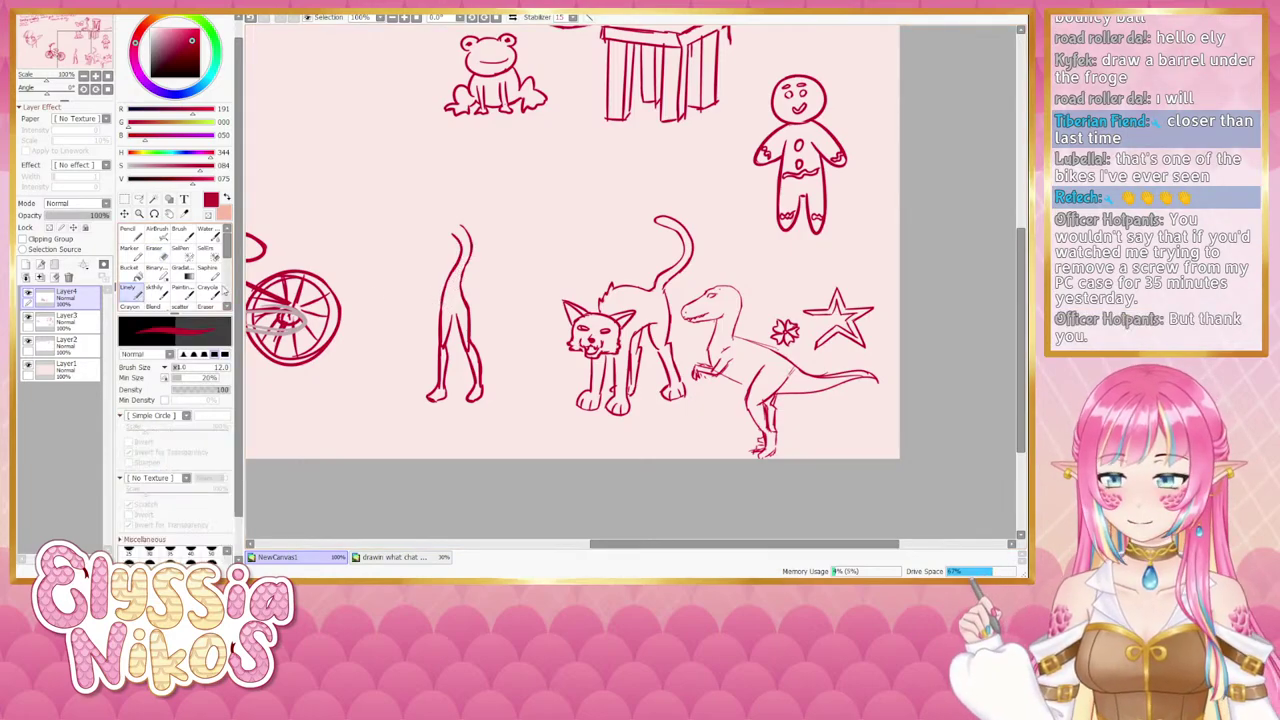
{"action": "key", "text": "bracketleft"}
{"action": "left_click_drag", "start_coordinate": [462, 240], "coordinate": [455, 241]}
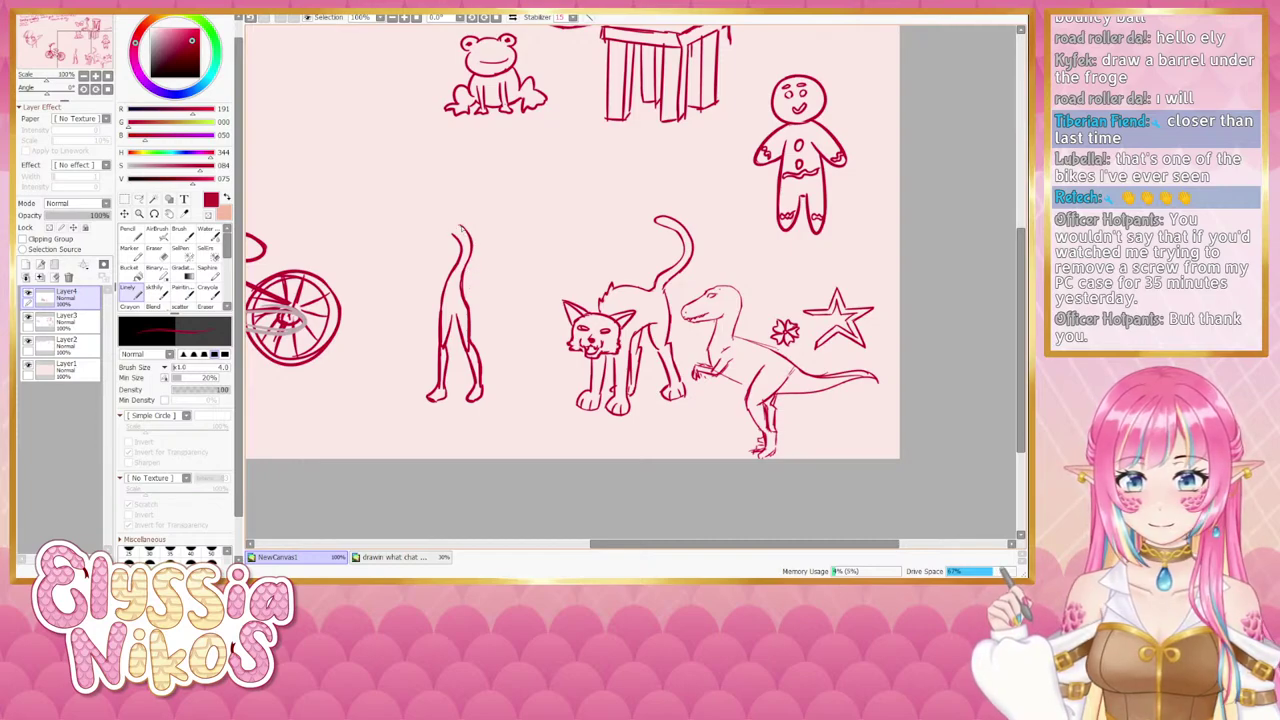
{"action": "key", "text": "ctrl+alt"}
{"action": "left_click_drag", "start_coordinate": [460, 229], "coordinate": [437, 236]}
{"action": "key", "text": "ctrl+z"}
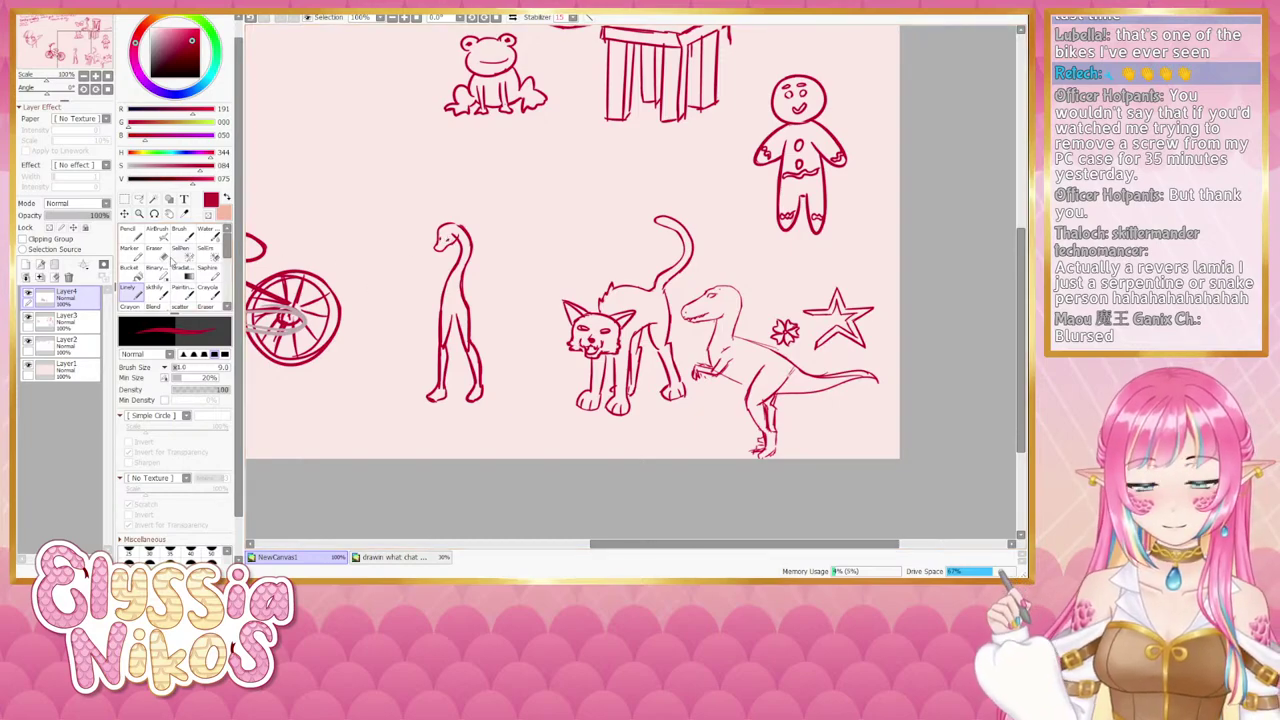
Clean up the outline around the snake head and upper neck with a size 8 eraser.
{"action": "key", "text": "e"}
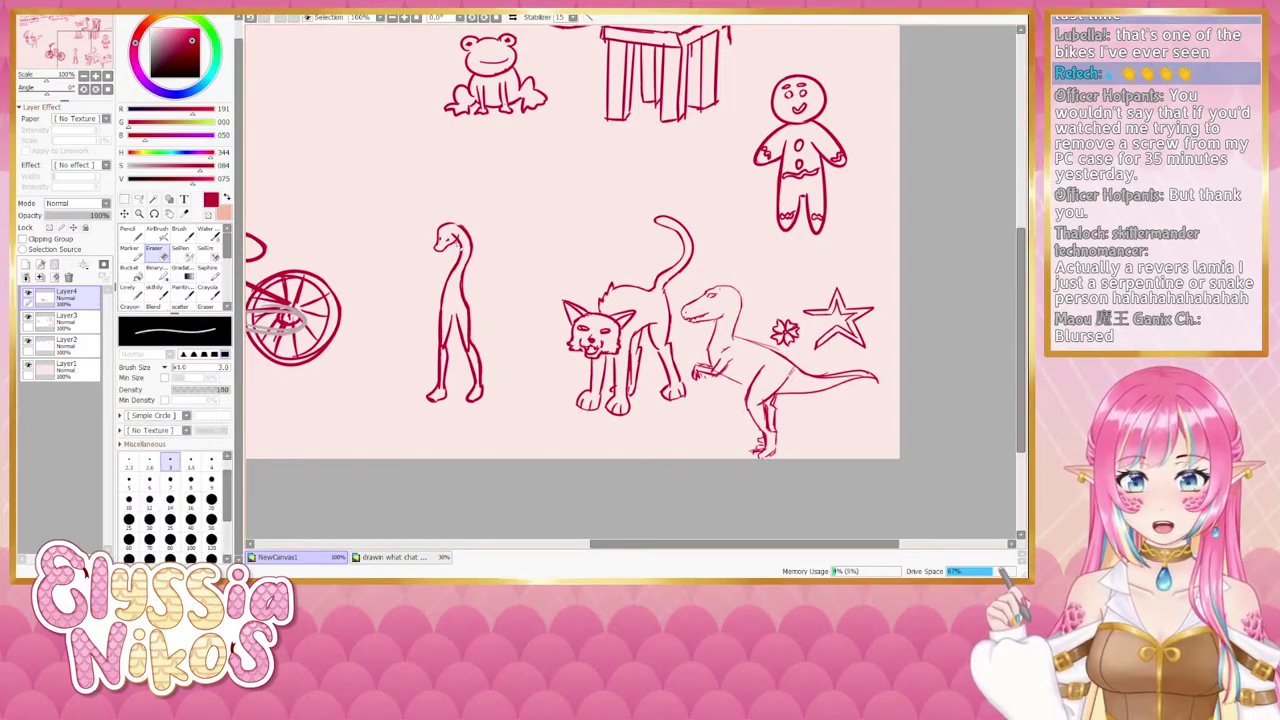
{"action": "key", "text": "bracketright"}
{"action": "key", "text": "bracketright"}
{"action": "key", "text": "bracketright"}
{"action": "key", "text": "bracketright"}
{"action": "key", "text": "bracketright"}
{"action": "key", "text": "bracketright"}
{"action": "key", "text": "bracketright"}
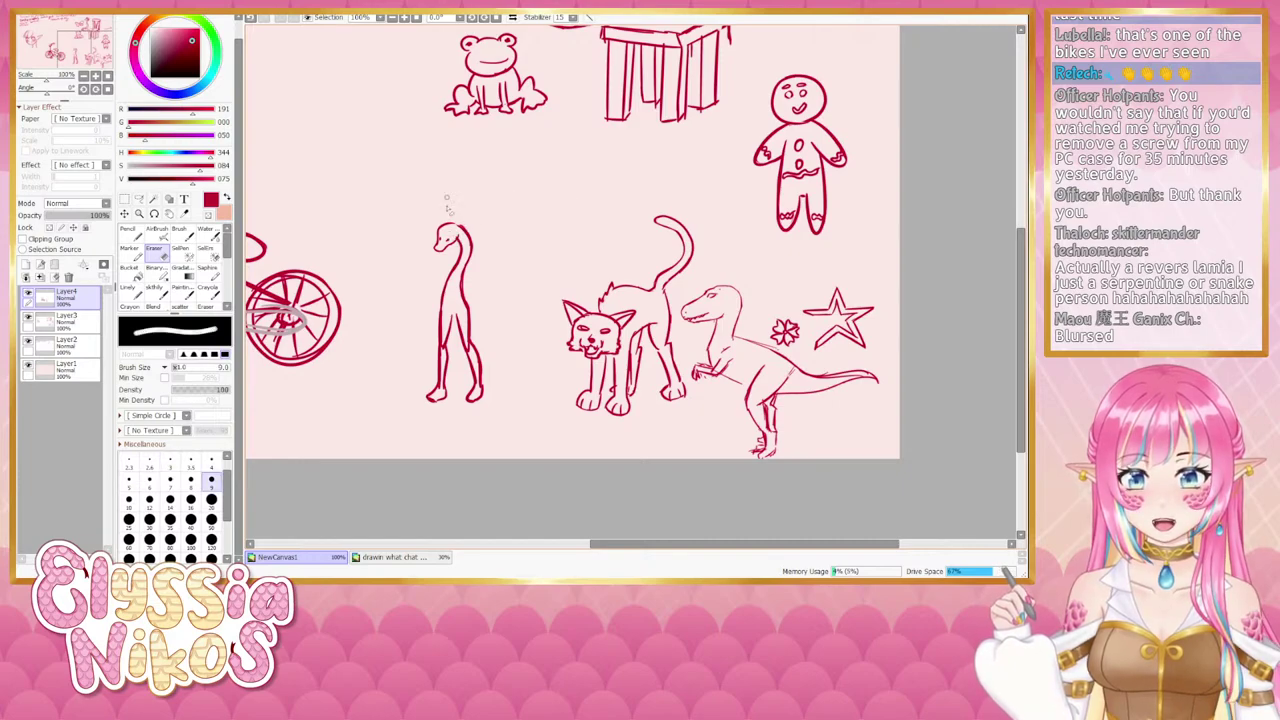
{"action": "key", "text": "bracketleft"}
{"action": "key", "text": "bracketleft"}
{"action": "key", "text": "bracketleft"}
{"action": "key", "text": "bracketleft"}
{"action": "key", "text": "bracketleft"}
{"action": "key", "text": "bracketleft"}
{"action": "key", "text": "bracketleft"}
{"action": "key", "text": "bracketleft"}
{"action": "key", "text": "bracketleft"}
{"action": "key", "text": "bracketleft"}
{"action": "key", "text": "bracketleft"}
{"action": "left_click_drag", "start_coordinate": [459, 221], "coordinate": [476, 245]}
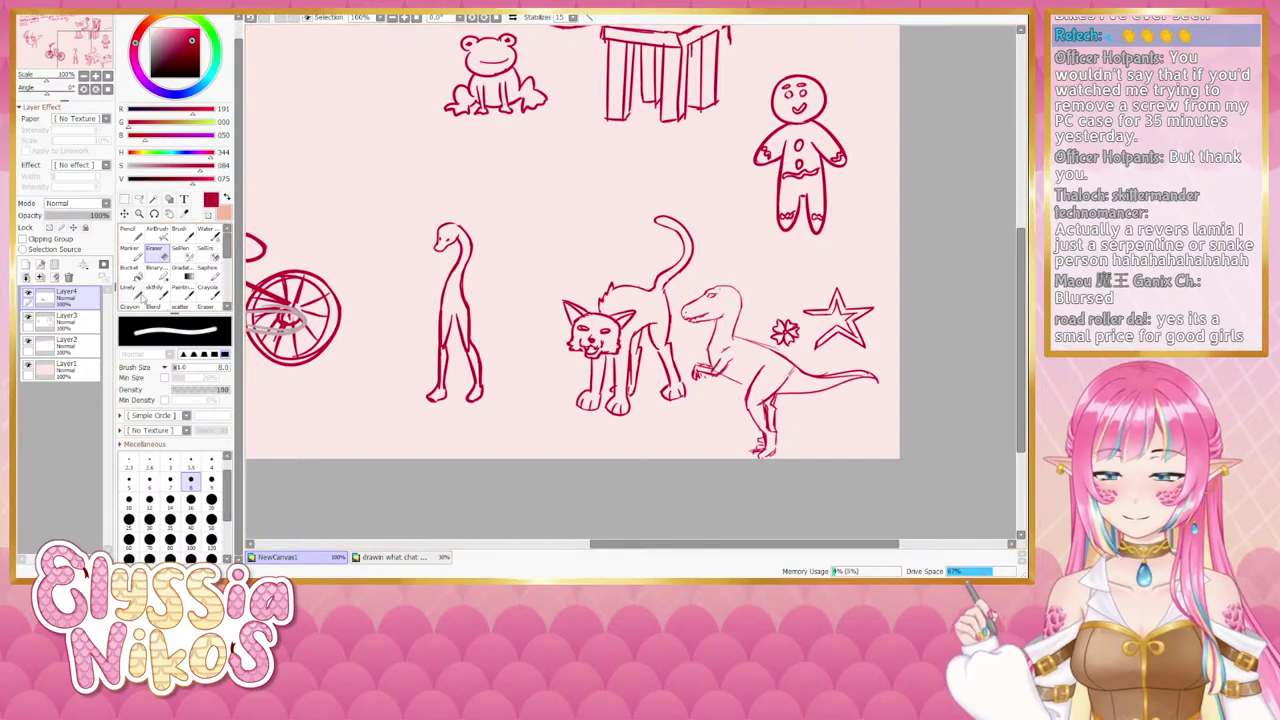
Add a small forked tongue to the snake head, and bring the whole canvas into view.
{"action": "left_click", "coordinate": [130, 291]}
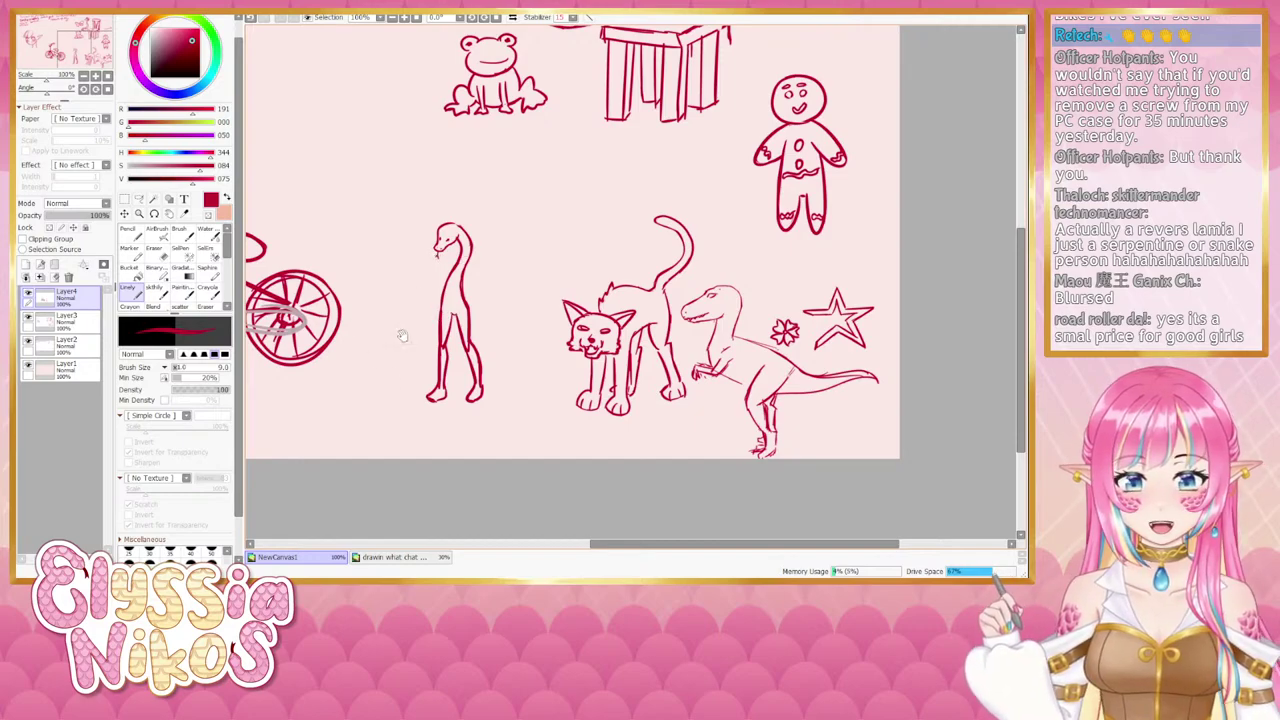
{"action": "left_click_drag", "start_coordinate": [402, 335], "coordinate": [428, 325]}
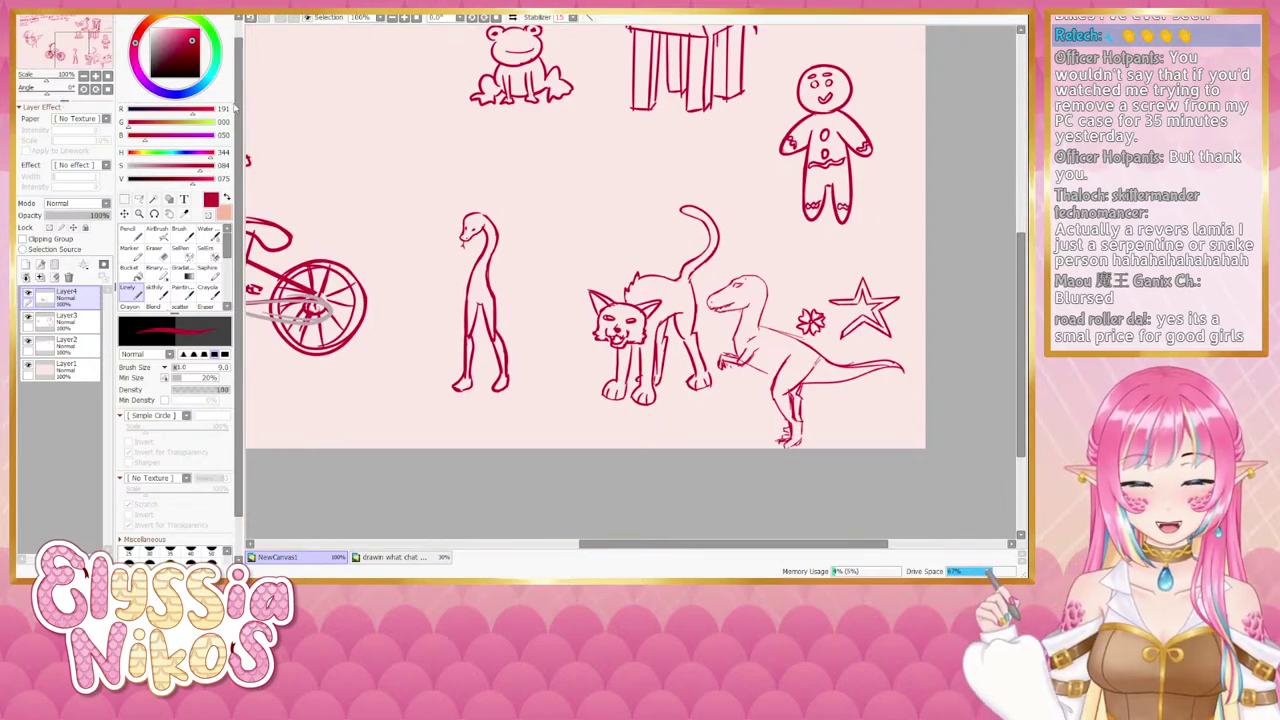
{"action": "left_click_drag", "start_coordinate": [68, 55], "coordinate": [68, 54]}
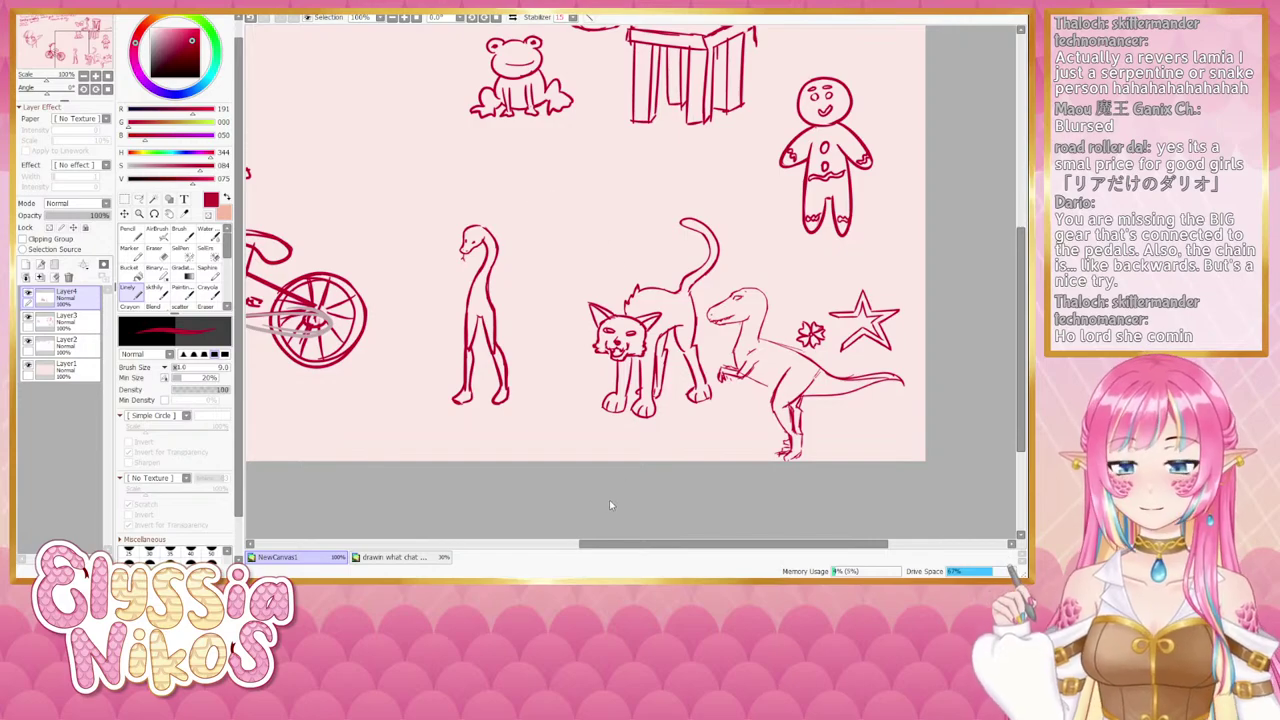
{"action": "left_click", "coordinate": [84, 76]}
{"action": "left_click", "coordinate": [84, 76]}
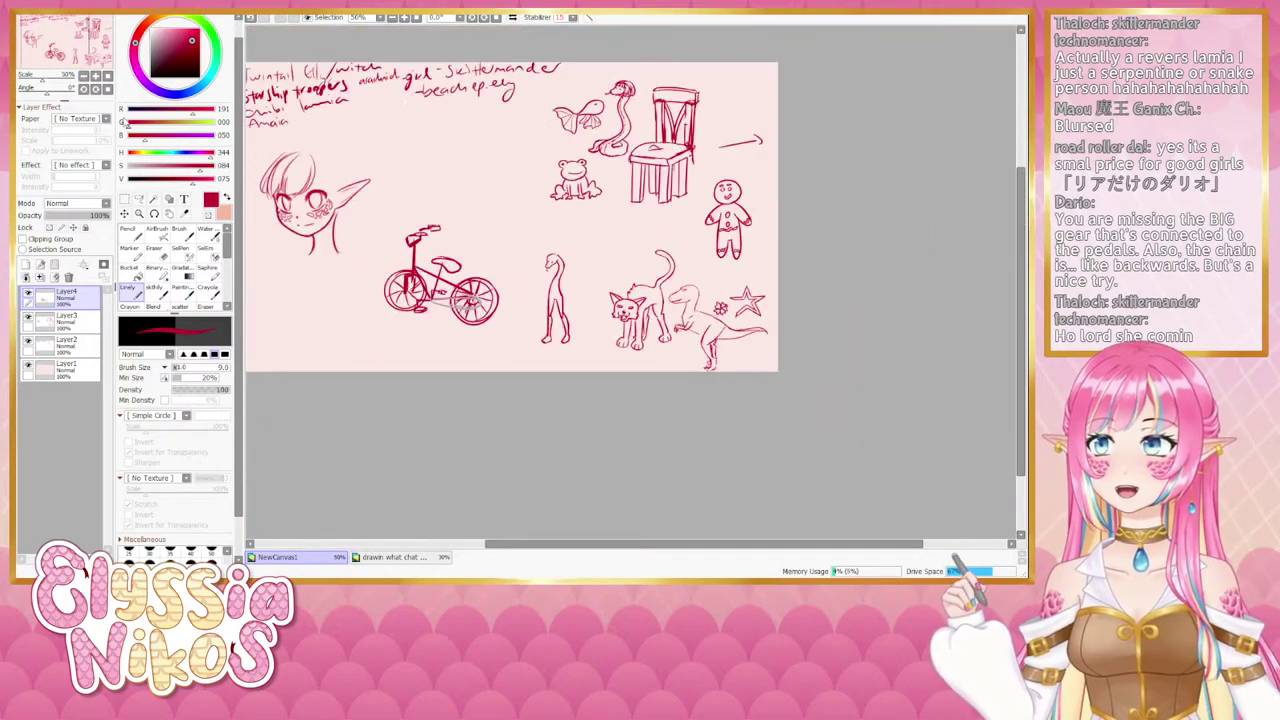
{"action": "left_click_drag", "start_coordinate": [435, 245], "coordinate": [487, 308]}
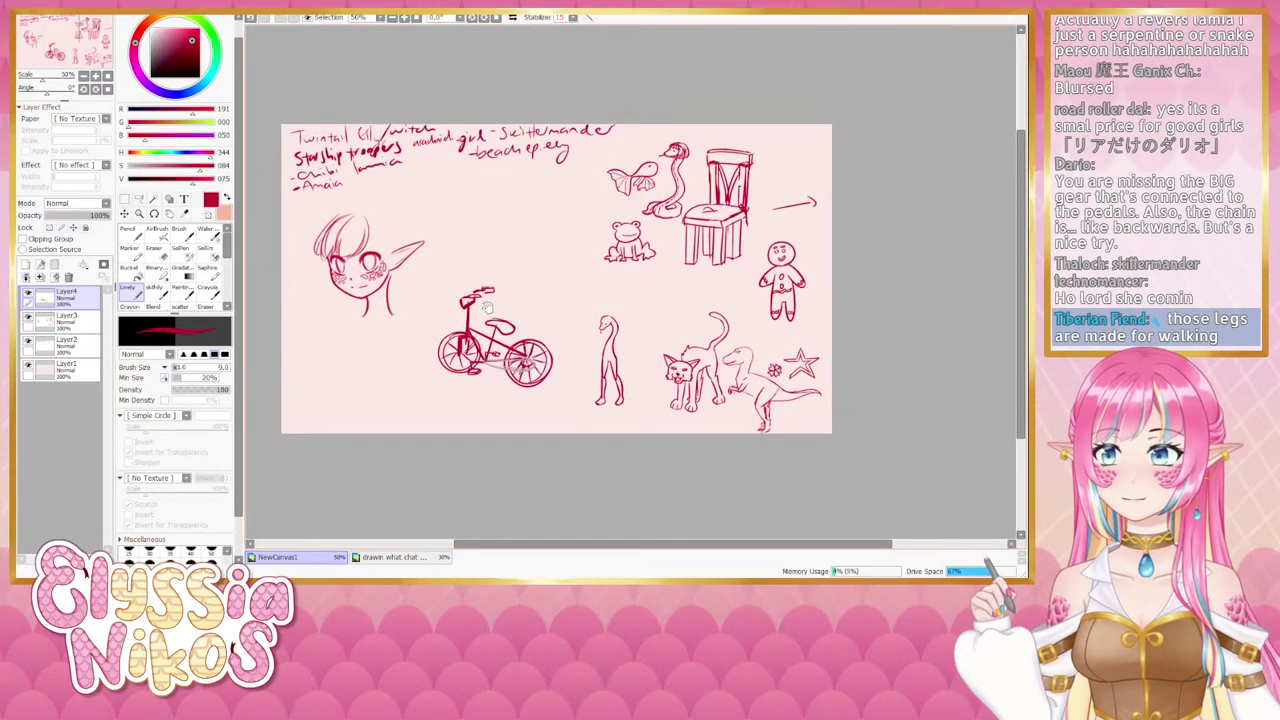
Write a new bulleted entry below "Amaia" in the handwritten request list on Layer2.
{"action": "left_click", "coordinate": [75, 354]}
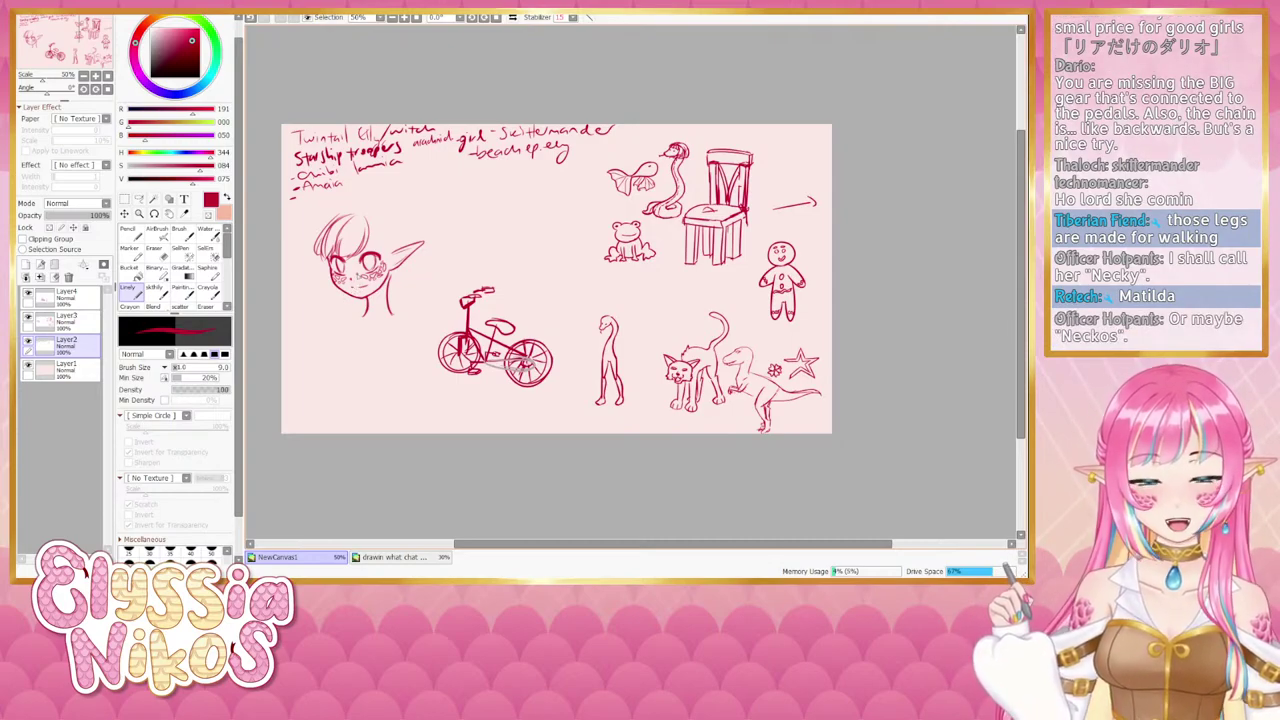
{"action": "left_click_drag", "start_coordinate": [408, 160], "coordinate": [430, 168]}
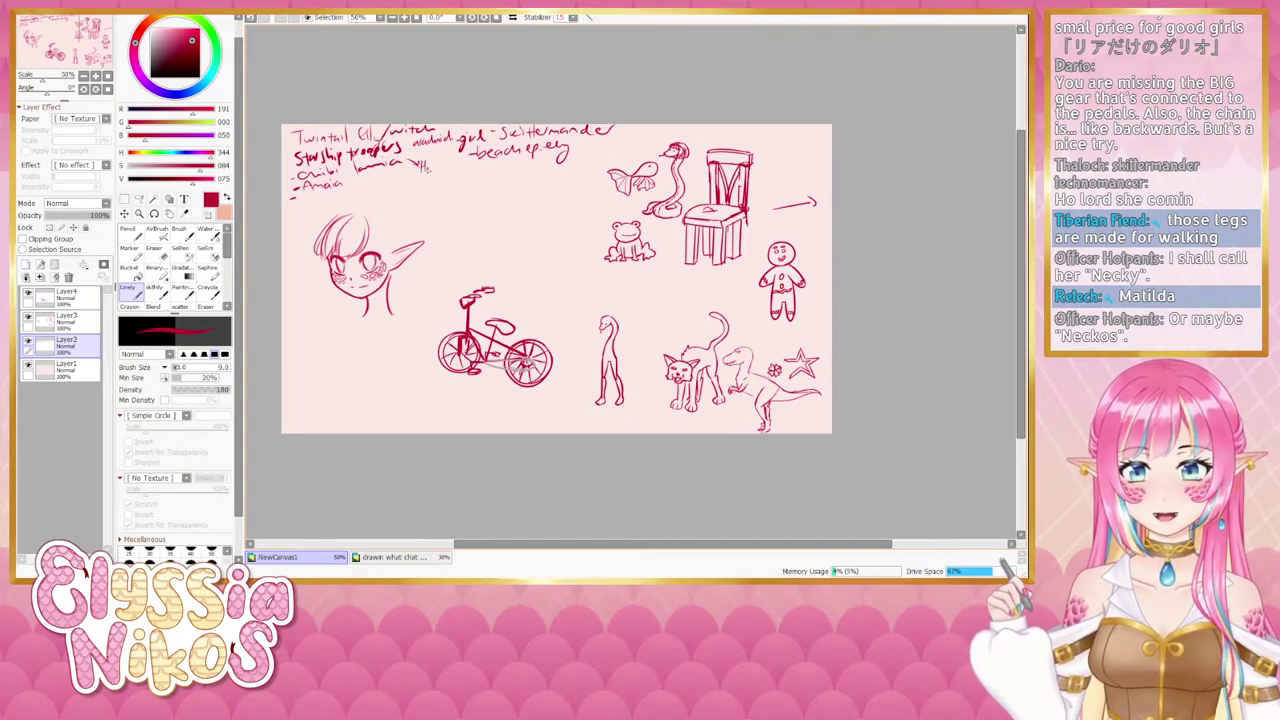
{"action": "key", "text": "ctrl+z"}
{"action": "key", "text": "ctrl+z"}
{"action": "key", "text": "ctrl+z"}
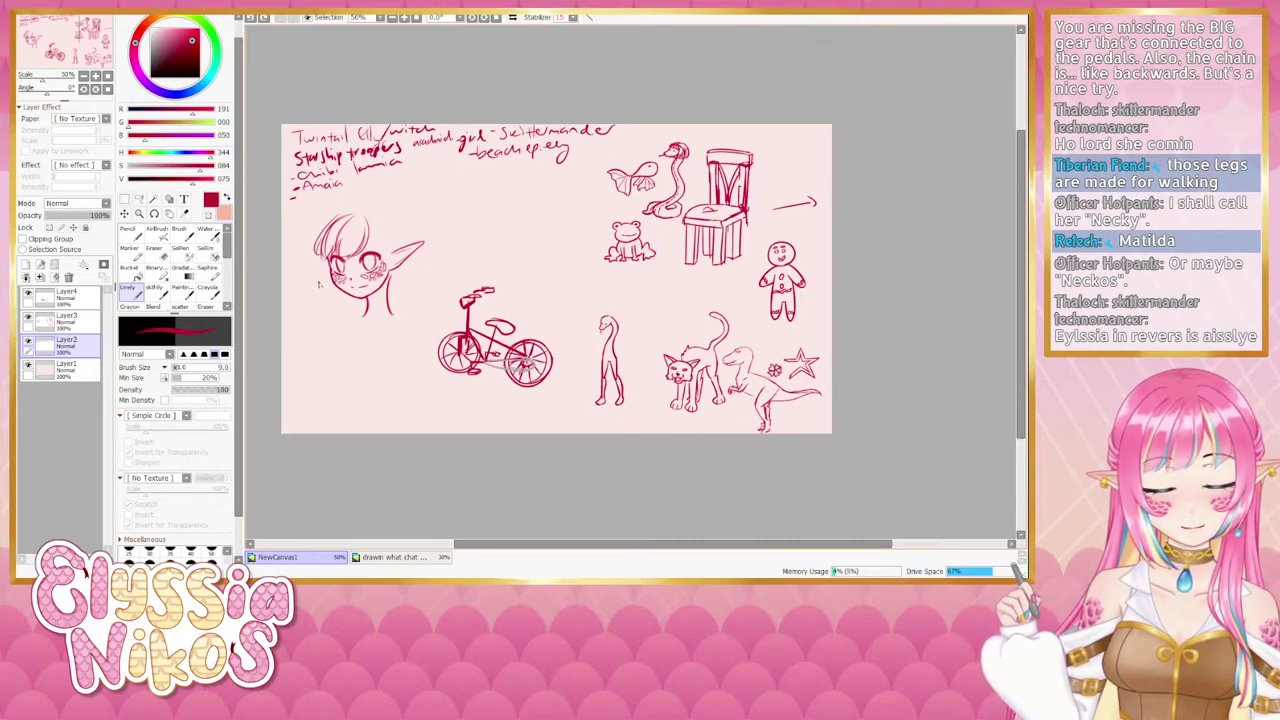
{"action": "left_click_drag", "start_coordinate": [307, 197], "coordinate": [303, 203]}
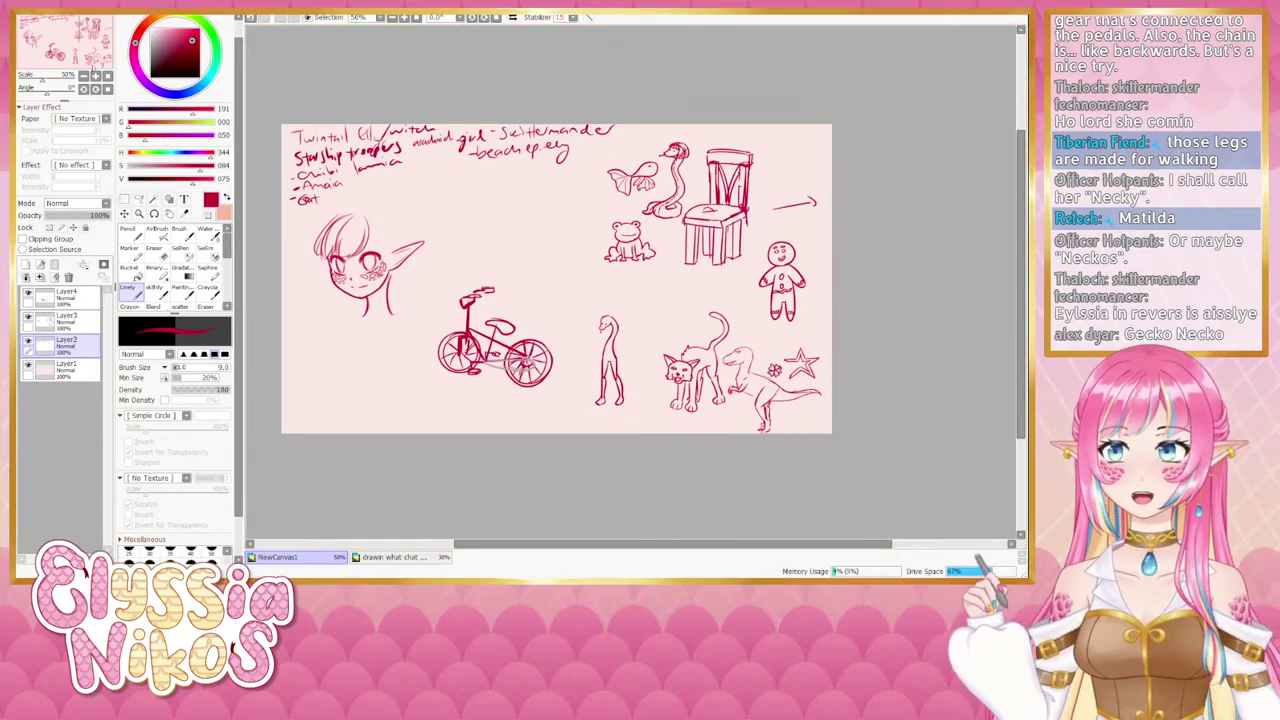
Draw an oval barrel rim around the frog's feet on Layer4.
{"action": "scroll", "coordinate": [519, 258], "scroll_direction": "up", "scroll_amount": 2}
{"action": "left_click_drag", "start_coordinate": [513, 219], "coordinate": [503, 215]}
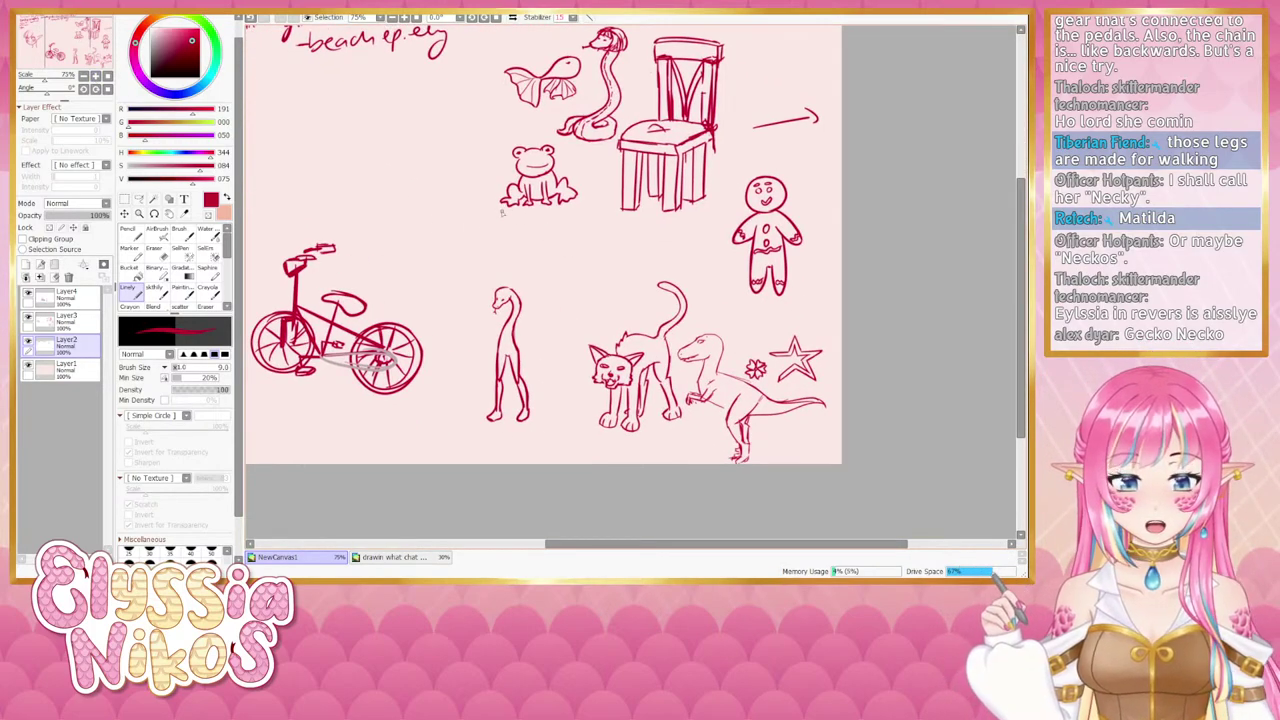
{"action": "left_click", "coordinate": [28, 319]}
{"action": "left_click", "coordinate": [28, 319]}
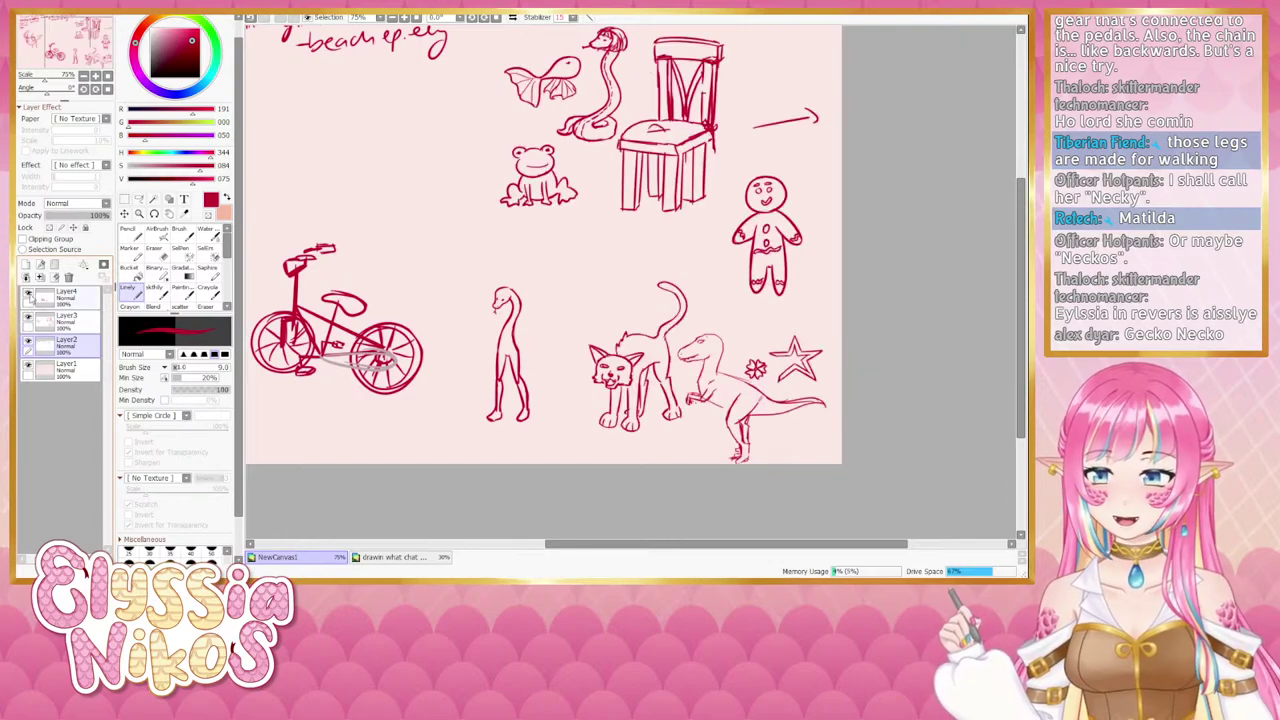
{"action": "left_click", "coordinate": [28, 296]}
{"action": "left_click", "coordinate": [28, 296]}
{"action": "left_click", "coordinate": [62, 296]}
{"action": "mouse_move", "coordinate": [499, 199]}
{"action": "left_mouse_down"}
{"action": "mouse_move", "coordinate": [514, 212]}
{"action": "mouse_move", "coordinate": [583, 204]}
{"action": "left_mouse_up"}
{"action": "key", "text": "ctrl+z"}
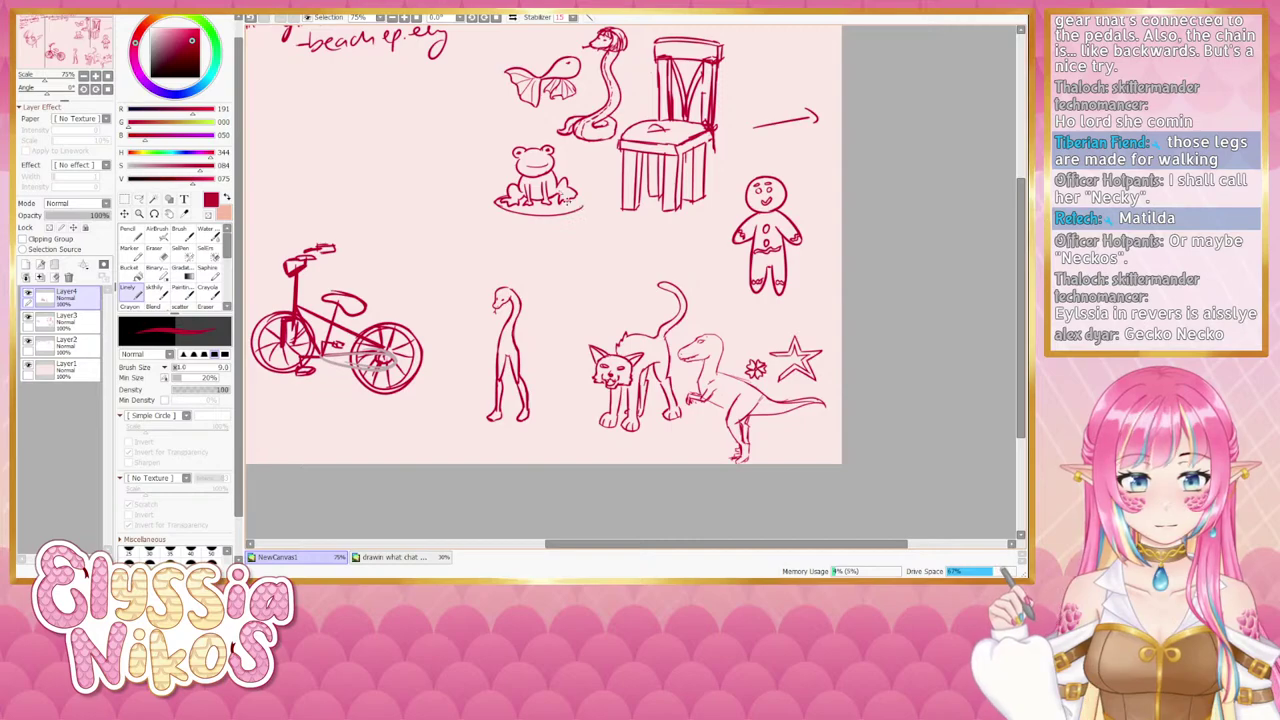
{"action": "key", "text": "ctrl+z"}
{"action": "mouse_move", "coordinate": [499, 199]}
{"action": "left_mouse_down"}
{"action": "mouse_move", "coordinate": [582, 205]}
{"action": "mouse_move", "coordinate": [567, 208]}
{"action": "mouse_move", "coordinate": [580, 263]}
{"action": "left_mouse_up"}
{"action": "key", "text": "ctrl+z"}
{"action": "key", "text": "ctrl+z"}
{"action": "key", "text": "ctrl+z"}
Draw the two bulging sides of the barrel downward from the rim beneath the frog.
{"action": "mouse_move", "coordinate": [580, 194]}
{"action": "left_mouse_down"}
{"action": "mouse_move", "coordinate": [575, 285]}
{"action": "mouse_move", "coordinate": [584, 206]}
{"action": "mouse_move", "coordinate": [588, 286]}
{"action": "left_mouse_up"}
{"action": "key", "text": "ctrl+z"}
{"action": "mouse_move", "coordinate": [490, 200]}
{"action": "left_mouse_down"}
{"action": "mouse_move", "coordinate": [490, 247]}
{"action": "mouse_move", "coordinate": [502, 278]}
{"action": "left_mouse_up"}
{"action": "key", "text": "ctrl+z"}
{"action": "key", "text": "ctrl+z"}
{"action": "left_click_drag", "start_coordinate": [491, 202], "coordinate": [490, 284]}
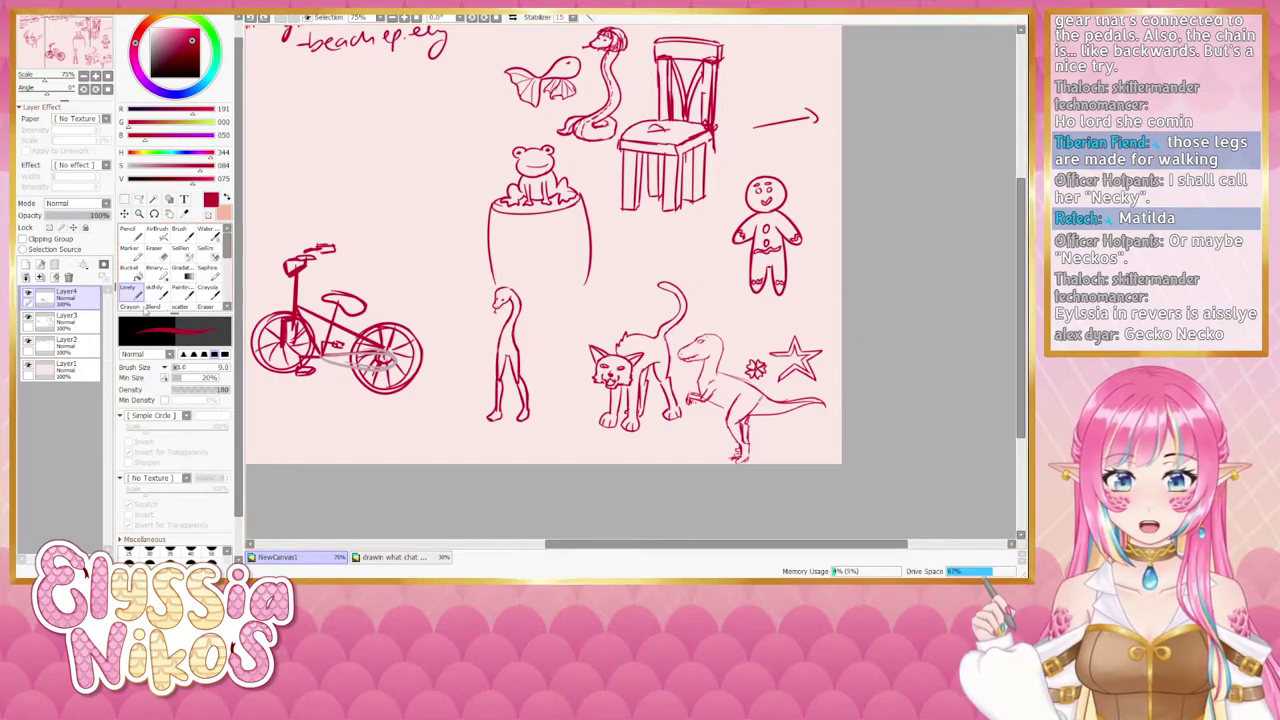
Lasso the frog and barrel across Layer4 and Layer3, shrink them slightly and move them up away from the snake figure.
{"action": "left_click", "coordinate": [28, 293]}
{"action": "left_click", "coordinate": [28, 293]}
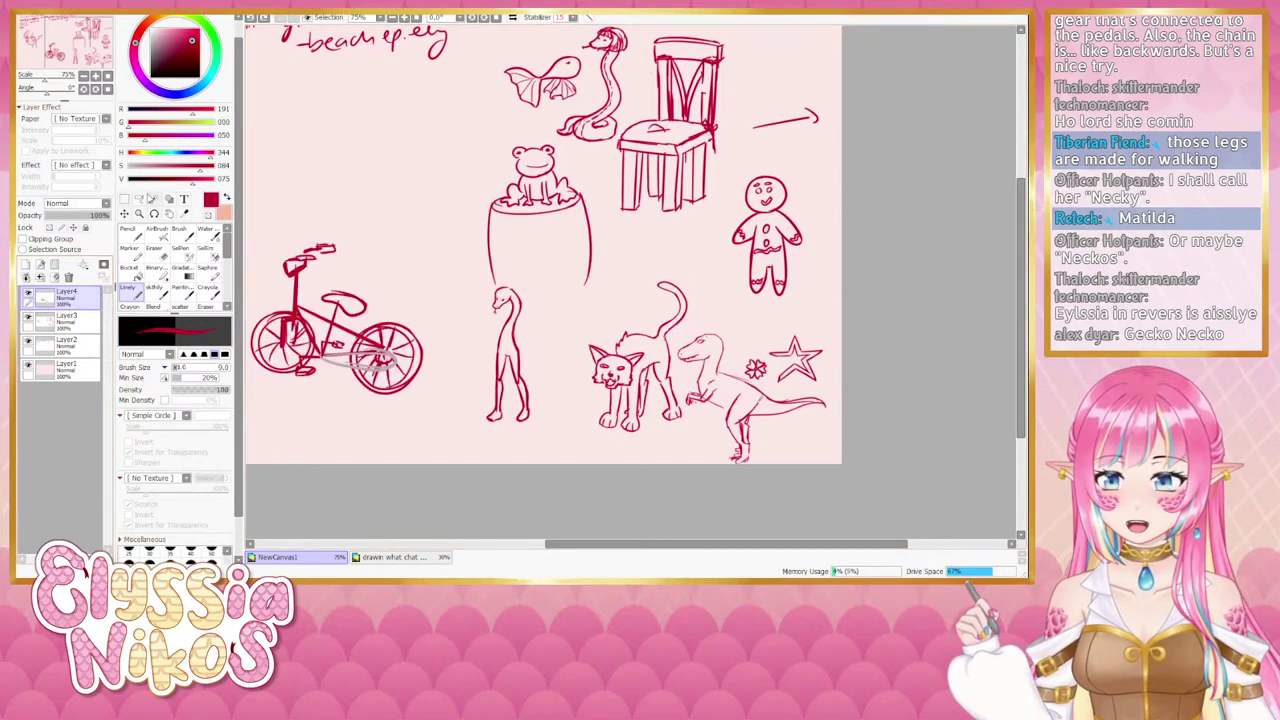
{"action": "left_click", "coordinate": [140, 199]}
{"action": "mouse_move", "coordinate": [555, 138]}
{"action": "left_mouse_down"}
{"action": "mouse_move", "coordinate": [465, 266]}
{"action": "mouse_move", "coordinate": [496, 291]}
{"action": "mouse_move", "coordinate": [588, 300]}
{"action": "mouse_move", "coordinate": [594, 195]}
{"action": "left_mouse_up"}
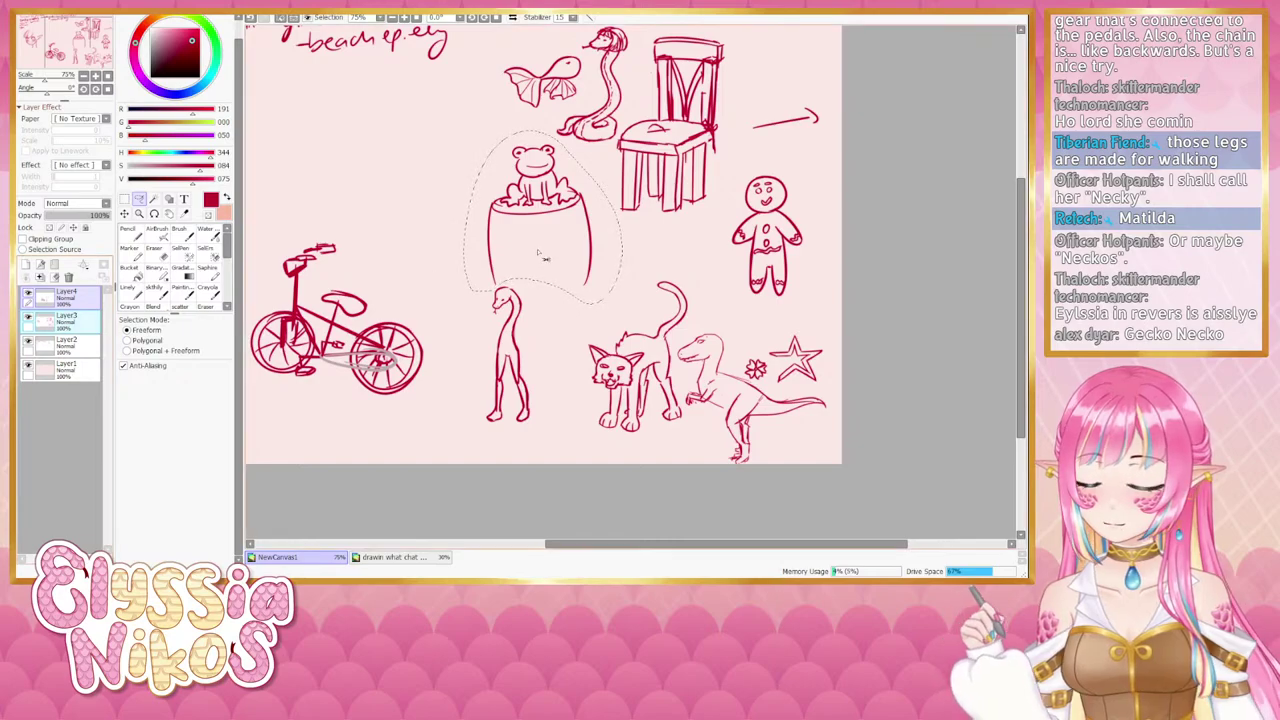
{"action": "key", "text": "ctrl+t"}
{"action": "left_click_drag", "start_coordinate": [581, 275], "coordinate": [571, 263]}
{"action": "left_click_drag", "start_coordinate": [510, 198], "coordinate": [507, 171]}
{"action": "left_click", "coordinate": [143, 423]}
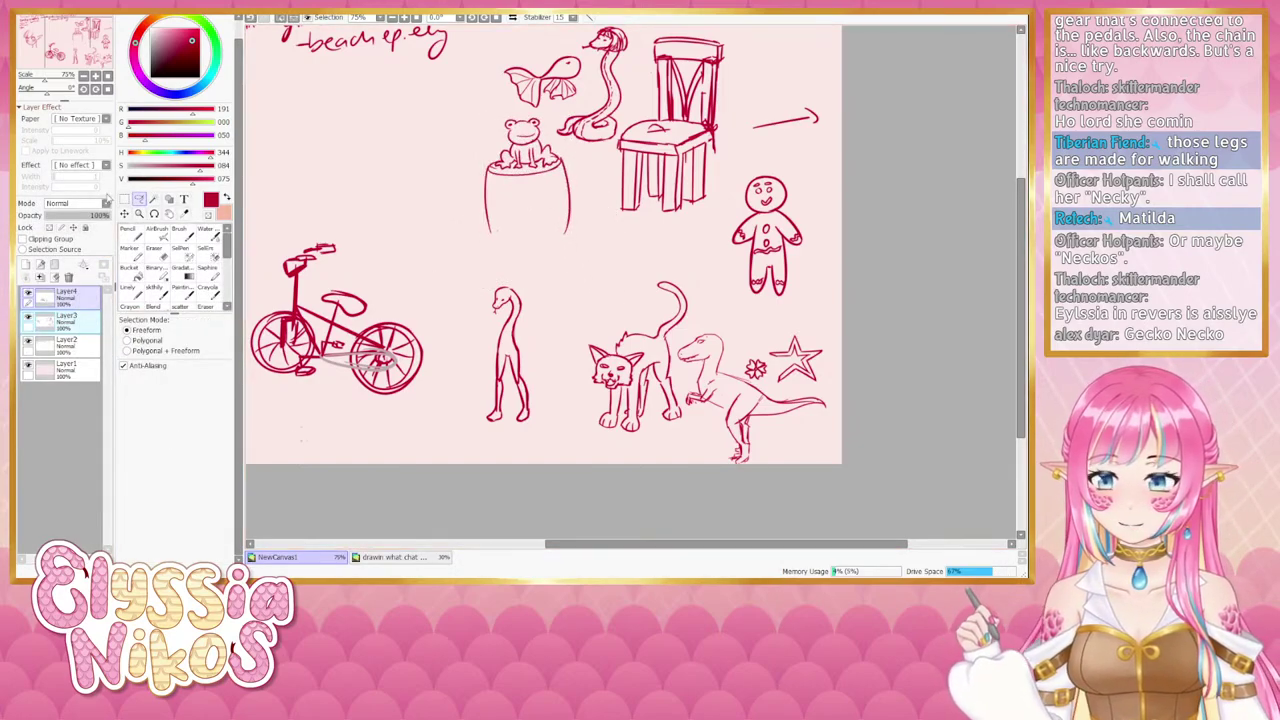
Close the barrel with a curved bottom edge joining its two sides, using the Linely brush on Layer4 only.
{"action": "left_click", "coordinate": [128, 290]}
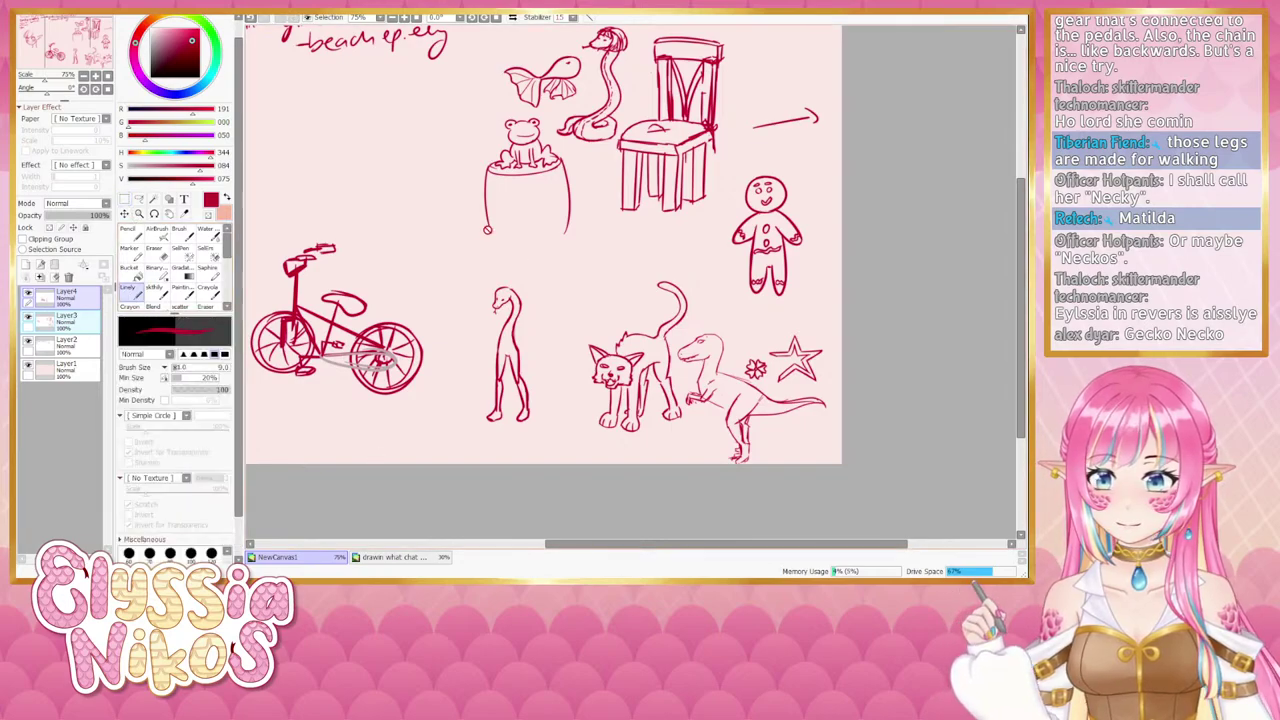
{"action": "left_click", "coordinate": [124, 200]}
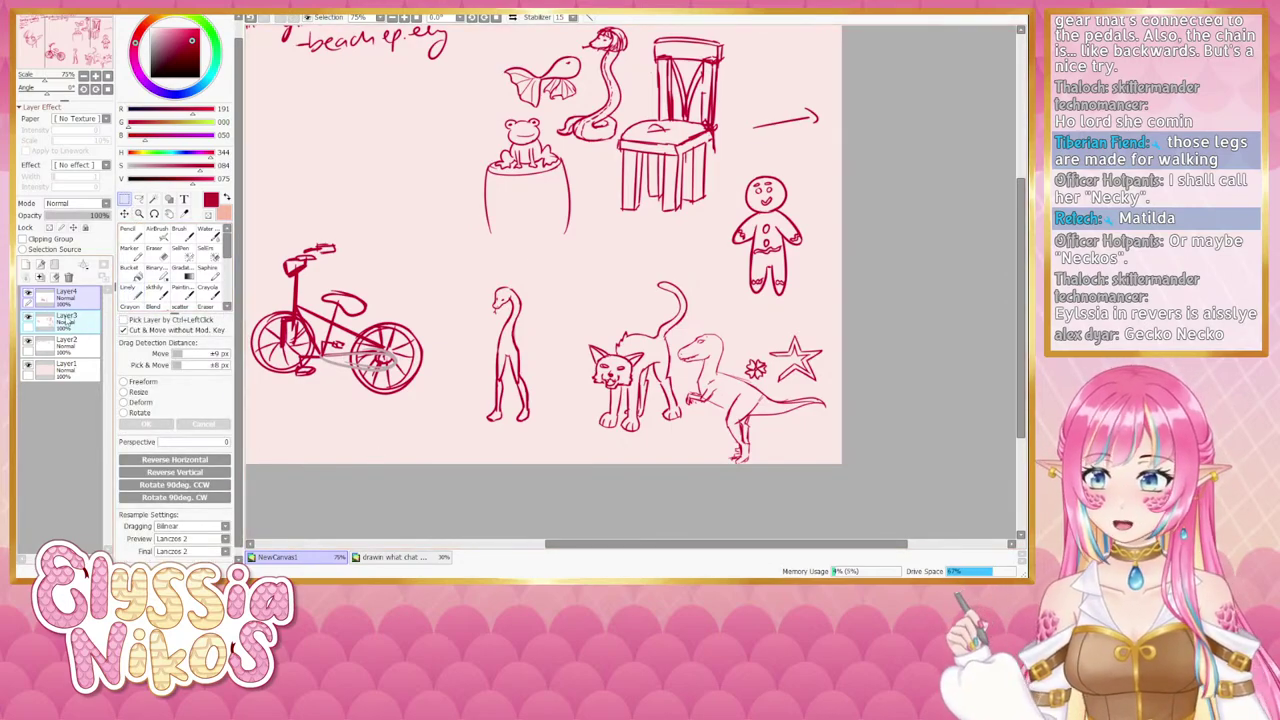
{"action": "left_click", "coordinate": [64, 316]}
{"action": "left_click", "coordinate": [82, 298]}
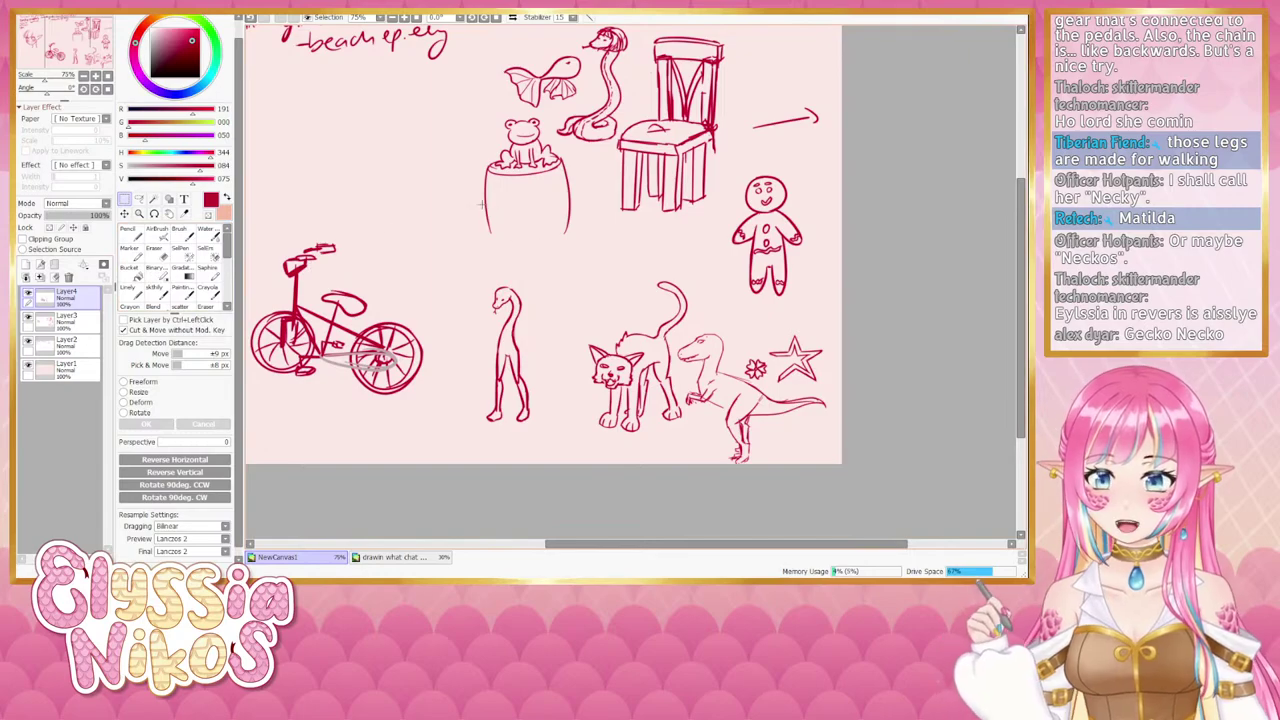
{"action": "left_click", "coordinate": [130, 286]}
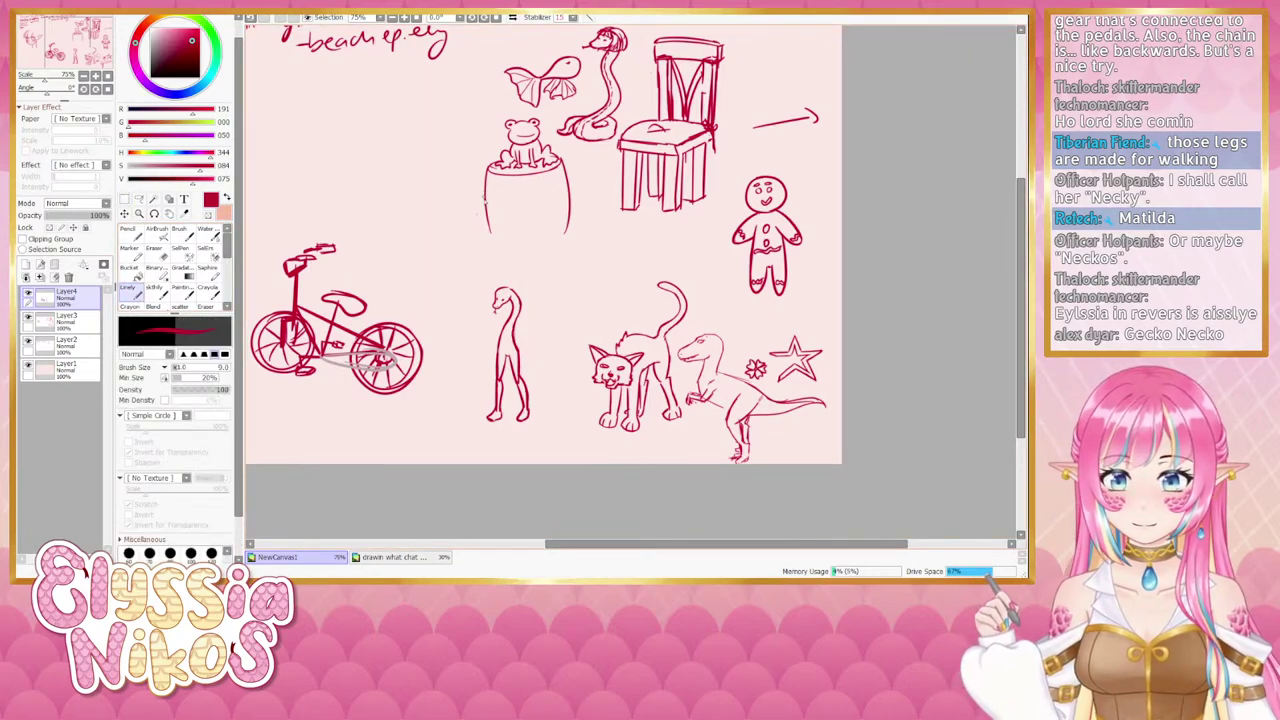
{"action": "key", "text": "ctrl+z"}
{"action": "mouse_move", "coordinate": [485, 201]}
{"action": "left_mouse_down"}
{"action": "mouse_move", "coordinate": [497, 244]}
{"action": "mouse_move", "coordinate": [554, 251]}
{"action": "mouse_move", "coordinate": [498, 243]}
{"action": "mouse_move", "coordinate": [571, 236]}
{"action": "mouse_move", "coordinate": [497, 245]}
{"action": "mouse_move", "coordinate": [573, 236]}
{"action": "mouse_move", "coordinate": [501, 248]}
{"action": "mouse_move", "coordinate": [566, 238]}
{"action": "left_mouse_up"}
{"action": "key", "text": "ctrl+z"}
{"action": "key", "text": "ctrl+z"}
{"action": "key", "text": "ctrl+z"}
{"action": "key", "text": "ctrl+z"}
{"action": "key", "text": "ctrl+z"}
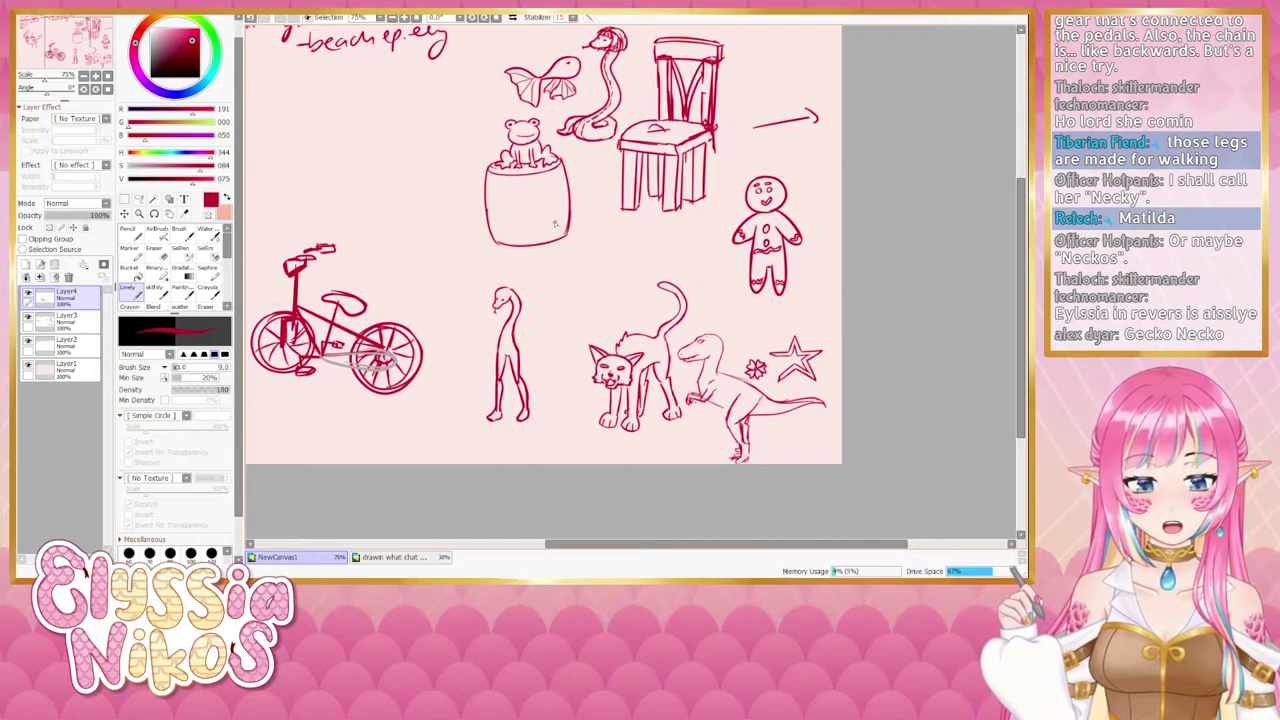
Draw curved horizontal hoops across the upper, middle and lower parts of the barrel.
{"action": "left_click_drag", "start_coordinate": [489, 210], "coordinate": [566, 208]}
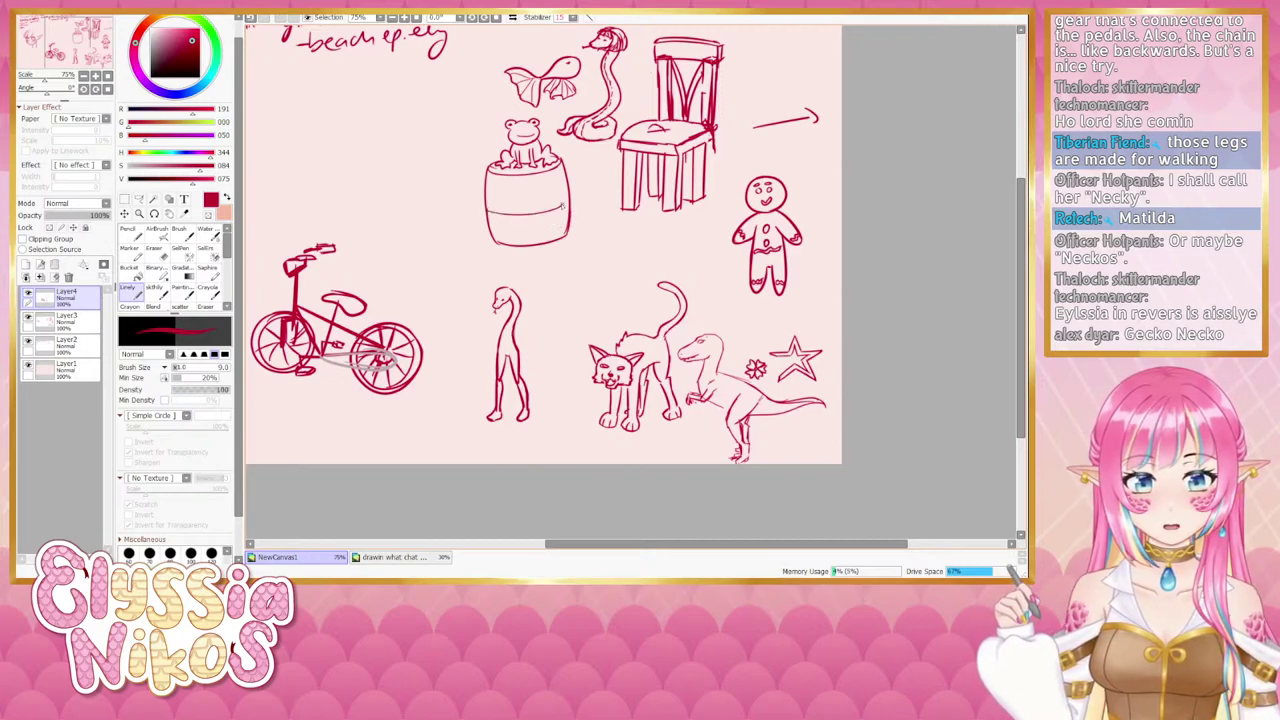
{"action": "key", "text": "ctrl+z"}
{"action": "mouse_move", "coordinate": [489, 211]}
{"action": "left_mouse_down"}
{"action": "mouse_move", "coordinate": [565, 211]}
{"action": "mouse_move", "coordinate": [532, 215]}
{"action": "mouse_move", "coordinate": [566, 192]}
{"action": "left_mouse_up"}
{"action": "key", "text": "ctrl+z"}
{"action": "key", "text": "ctrl+z"}
{"action": "left_click_drag", "start_coordinate": [488, 193], "coordinate": [567, 188]}
{"action": "key", "text": "ctrl+z"}
Draw curved vertical stave lines down the front of the barrel on Layer3.
{"action": "left_click", "coordinate": [28, 317]}
{"action": "left_click", "coordinate": [28, 317]}
{"action": "left_click", "coordinate": [68, 322]}
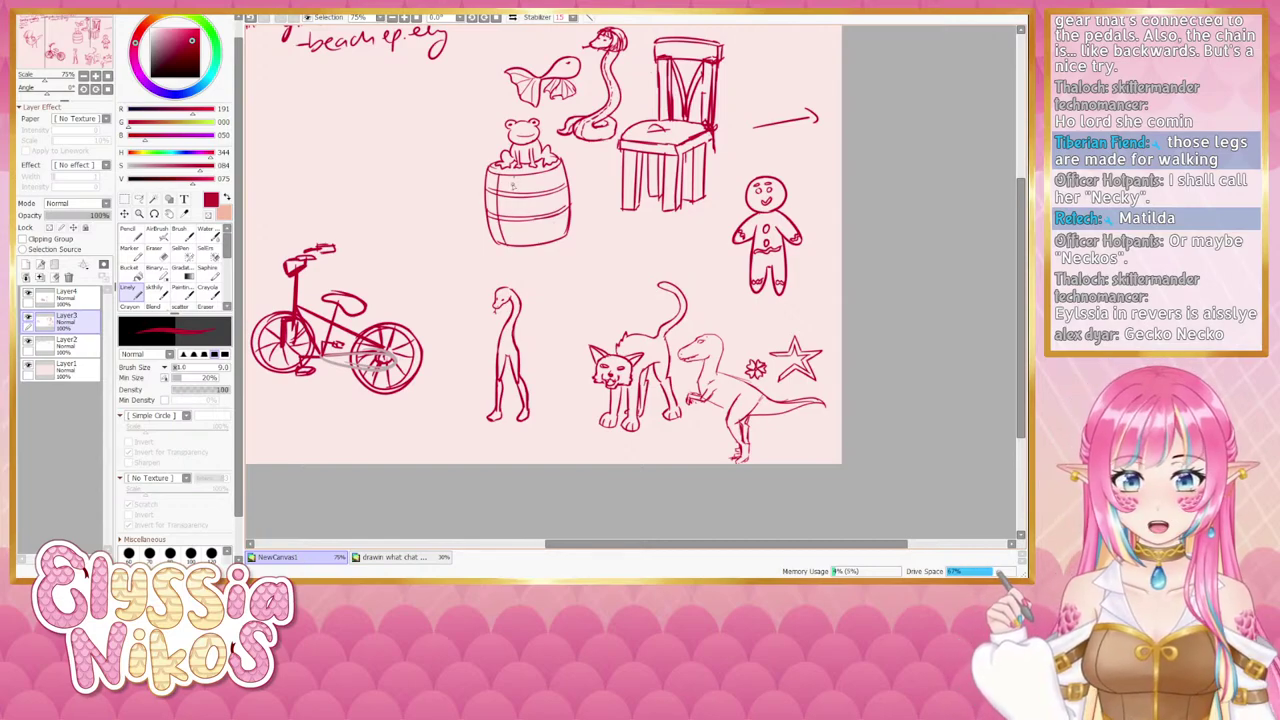
{"action": "key", "text": "ctrl+z"}
{"action": "left_click_drag", "start_coordinate": [515, 178], "coordinate": [519, 246]}
{"action": "key", "text": "ctrl+z"}
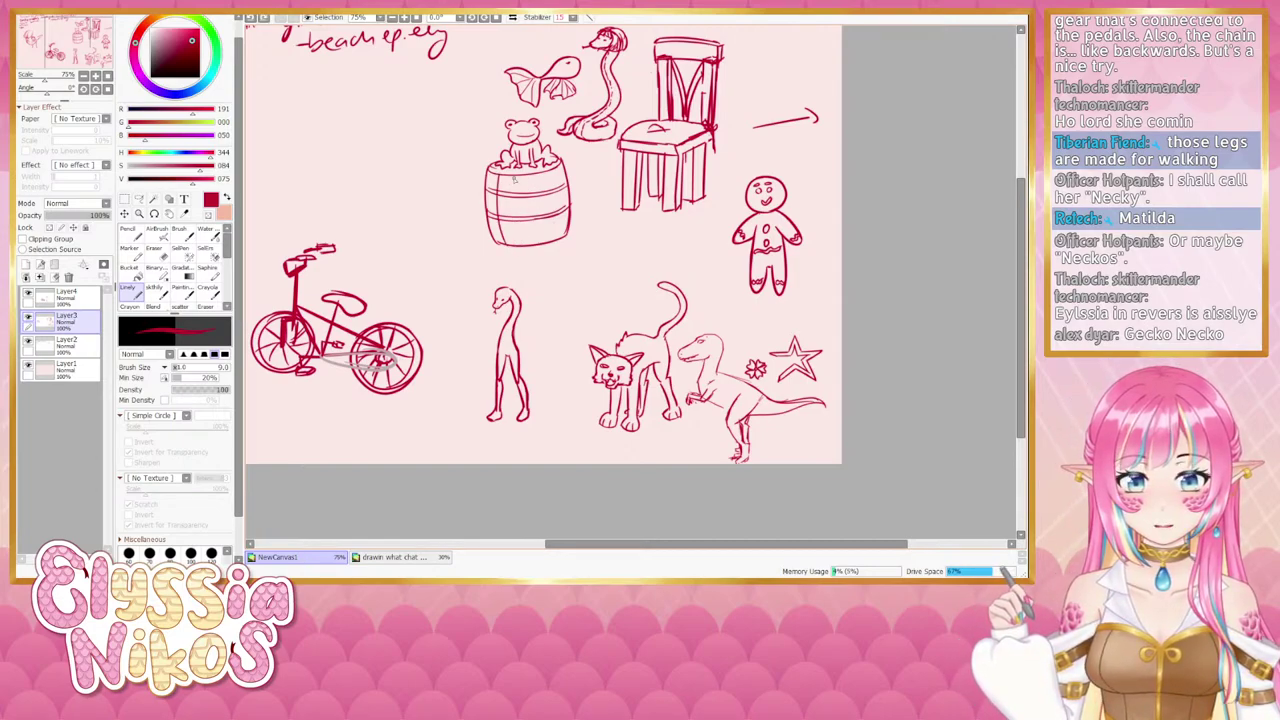
{"action": "left_click_drag", "start_coordinate": [515, 177], "coordinate": [520, 246]}
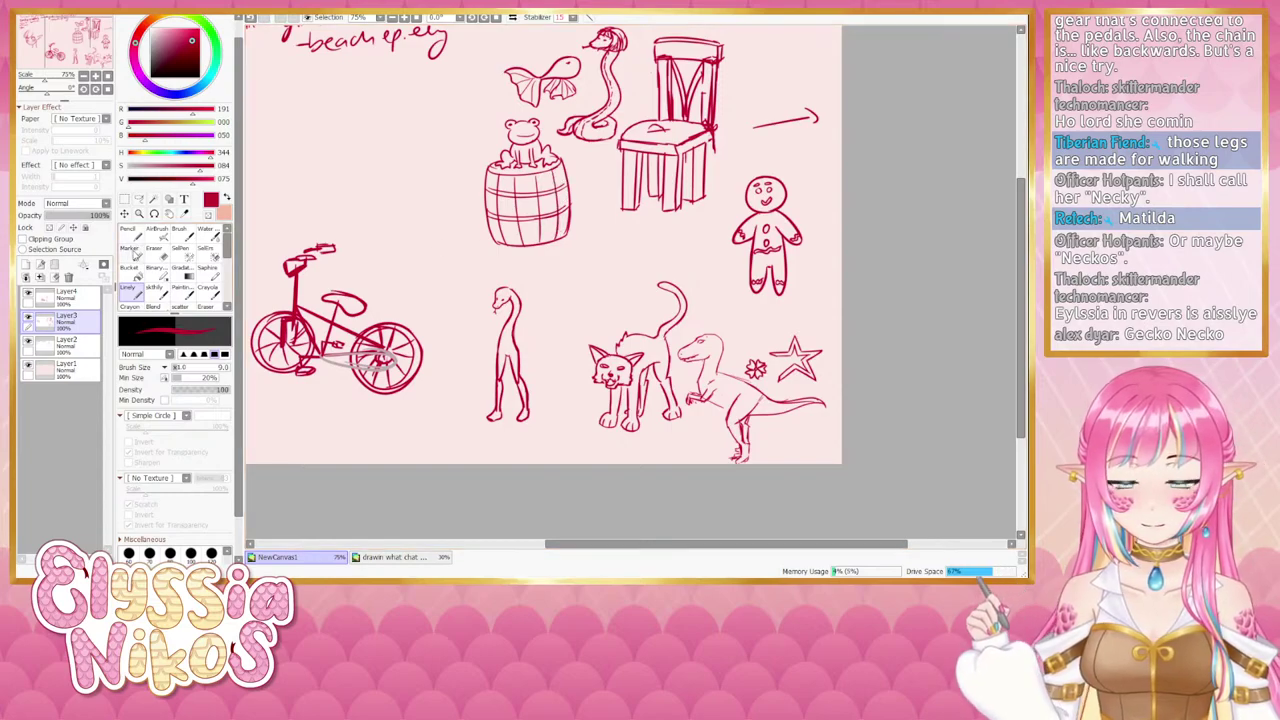
Erase the parts of the stave lines that cross the barrel's hoops with the size 10 eraser.
{"action": "key", "text": "e"}
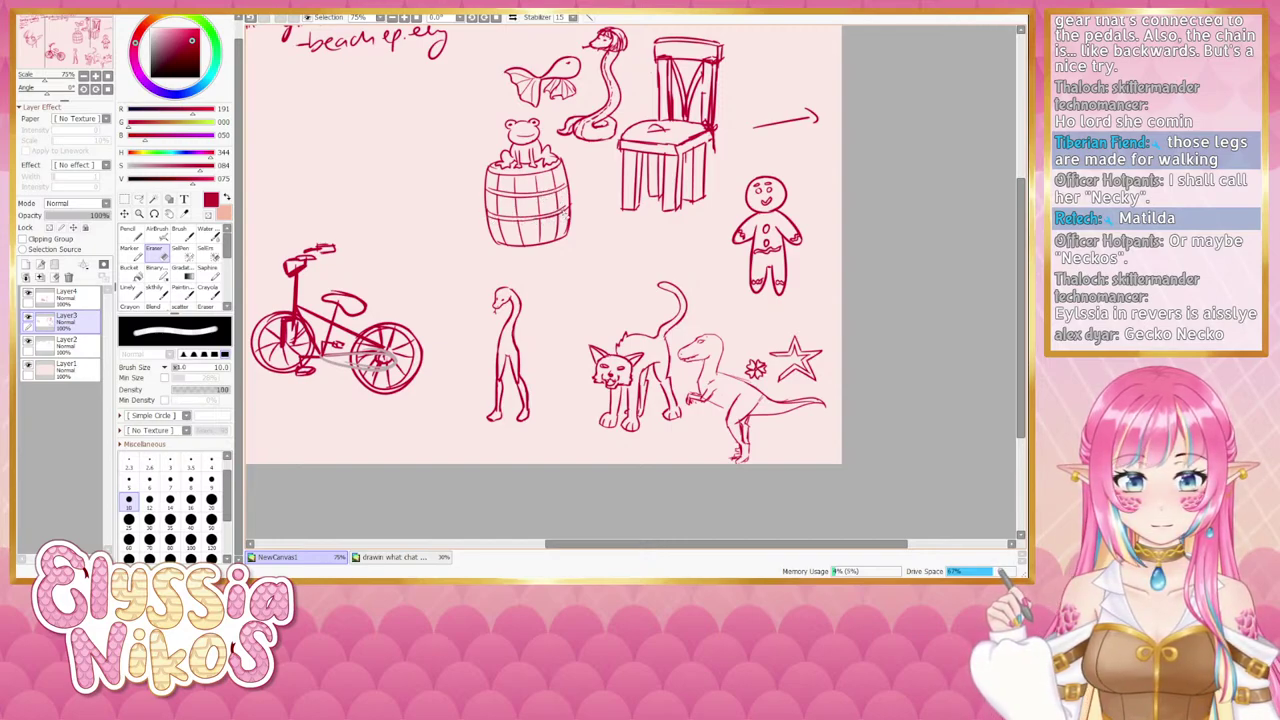
{"action": "left_click", "coordinate": [28, 316]}
{"action": "left_click", "coordinate": [28, 316]}
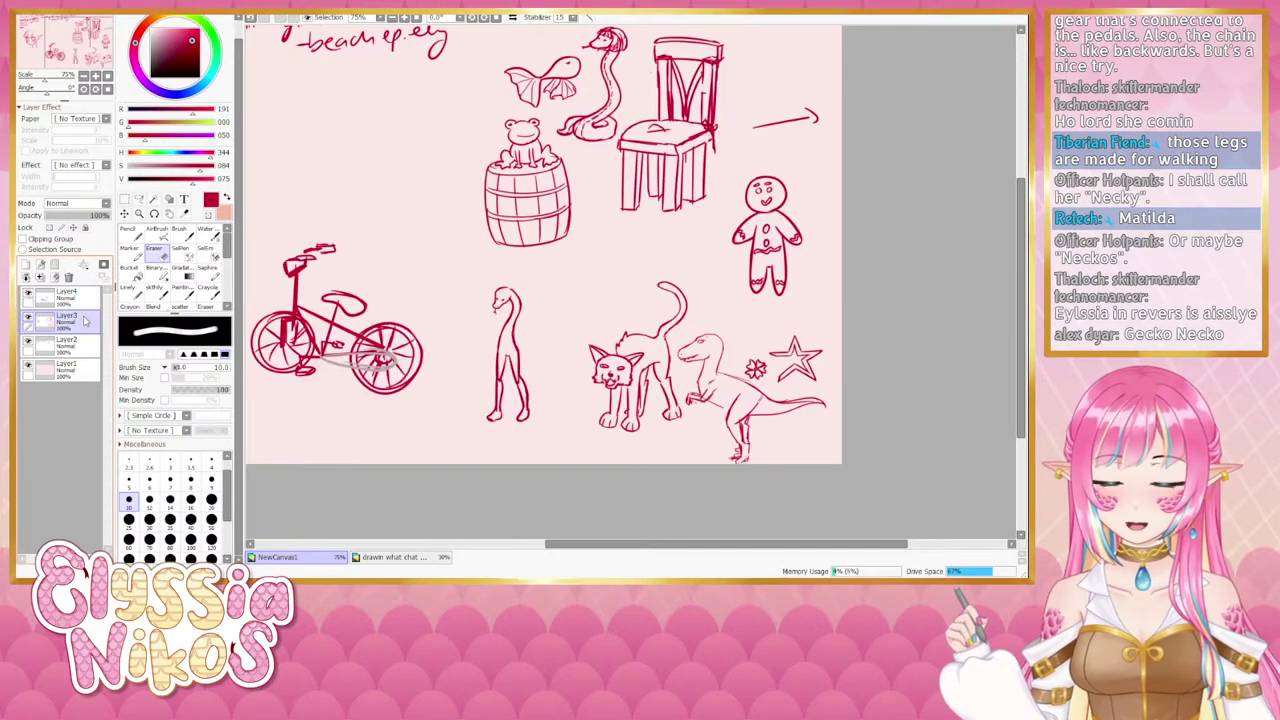
Draw a small oval bunghole near the top of the barrel on Layer4 with the Linely brush.
{"action": "left_click", "coordinate": [80, 294]}
{"action": "left_click", "coordinate": [128, 291]}
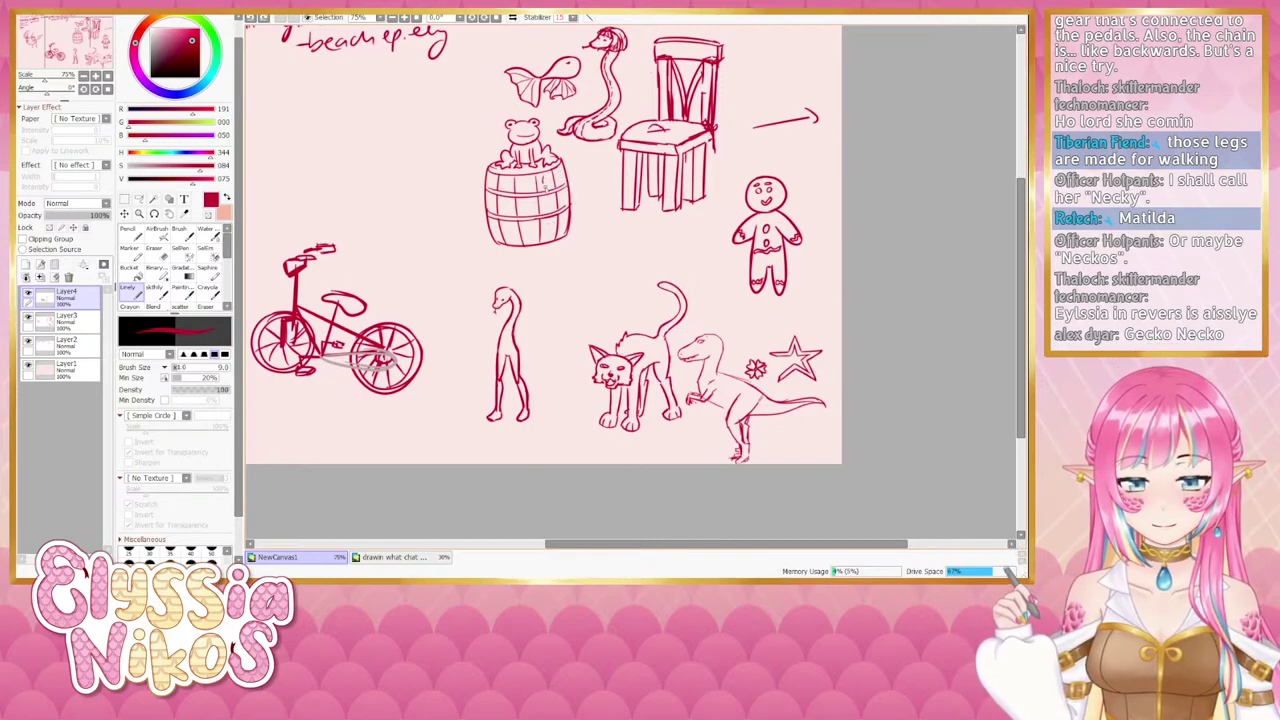
{"action": "left_click_drag", "start_coordinate": [546, 175], "coordinate": [548, 176]}
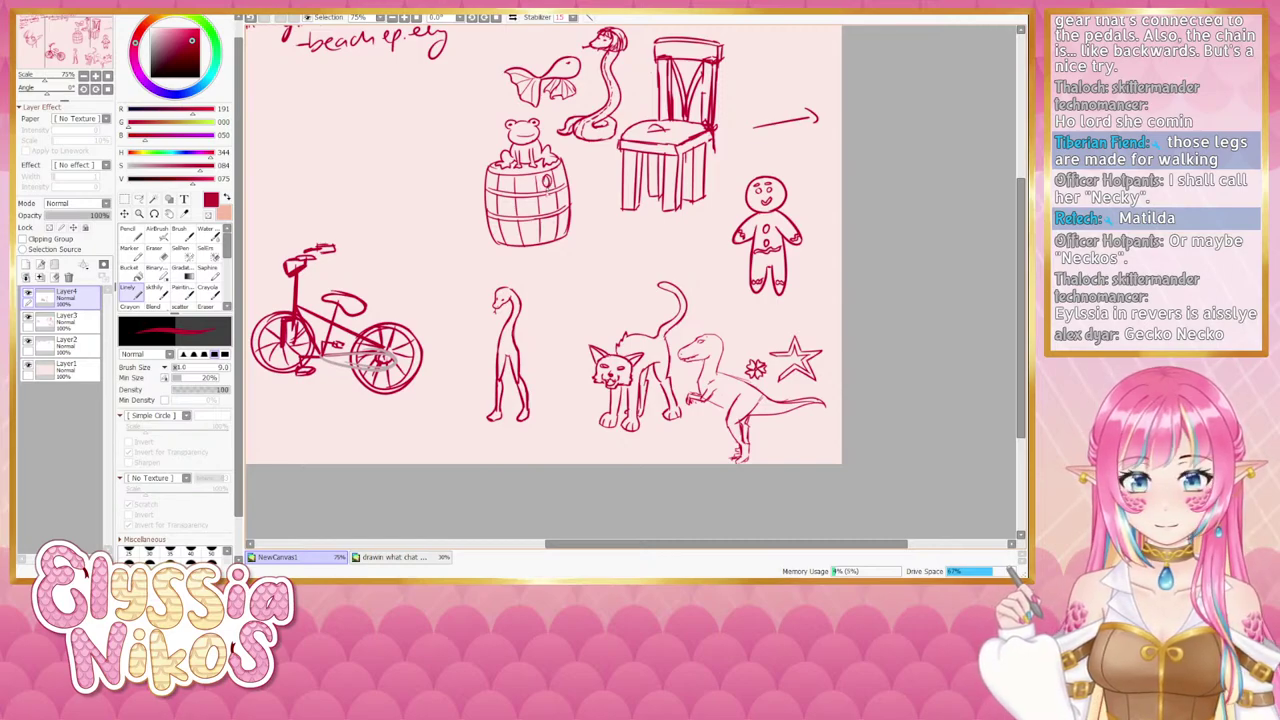
{"action": "left_click_drag", "start_coordinate": [584, 302], "coordinate": [576, 311]}
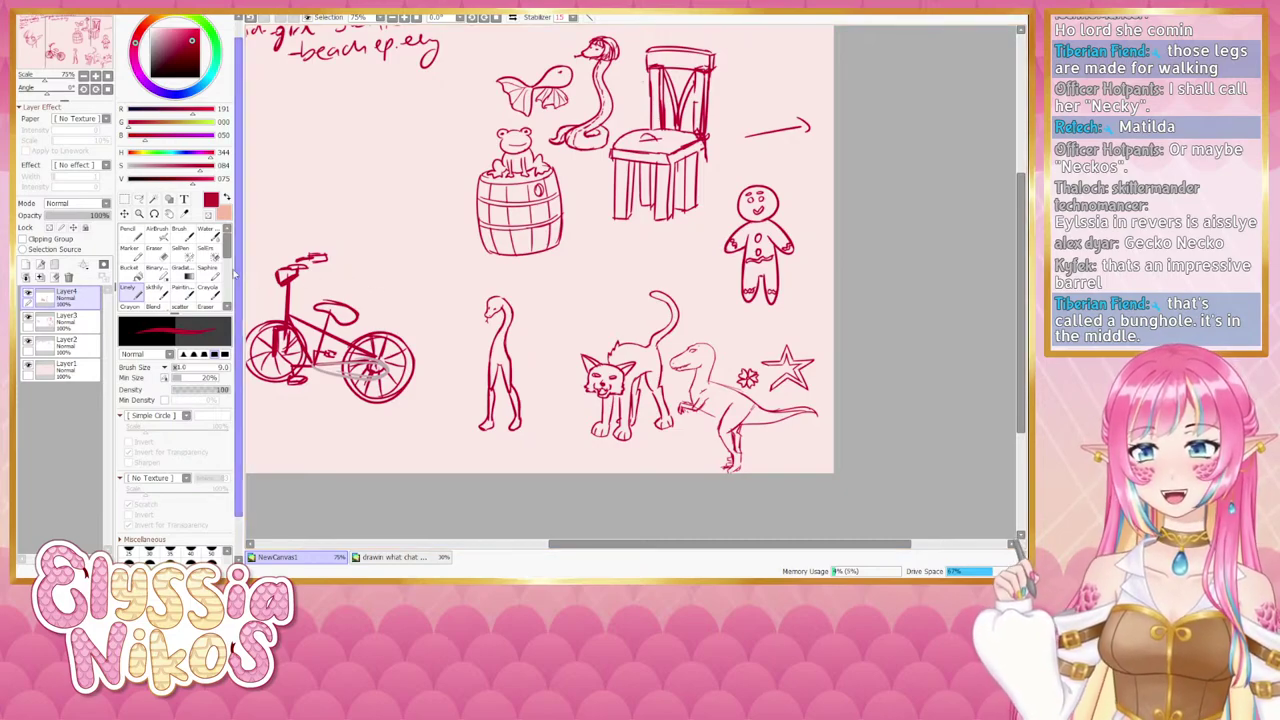
Add a front gear at the bicycle's pedals on Layer4 with the Linely brush.
{"action": "key", "text": "e"}
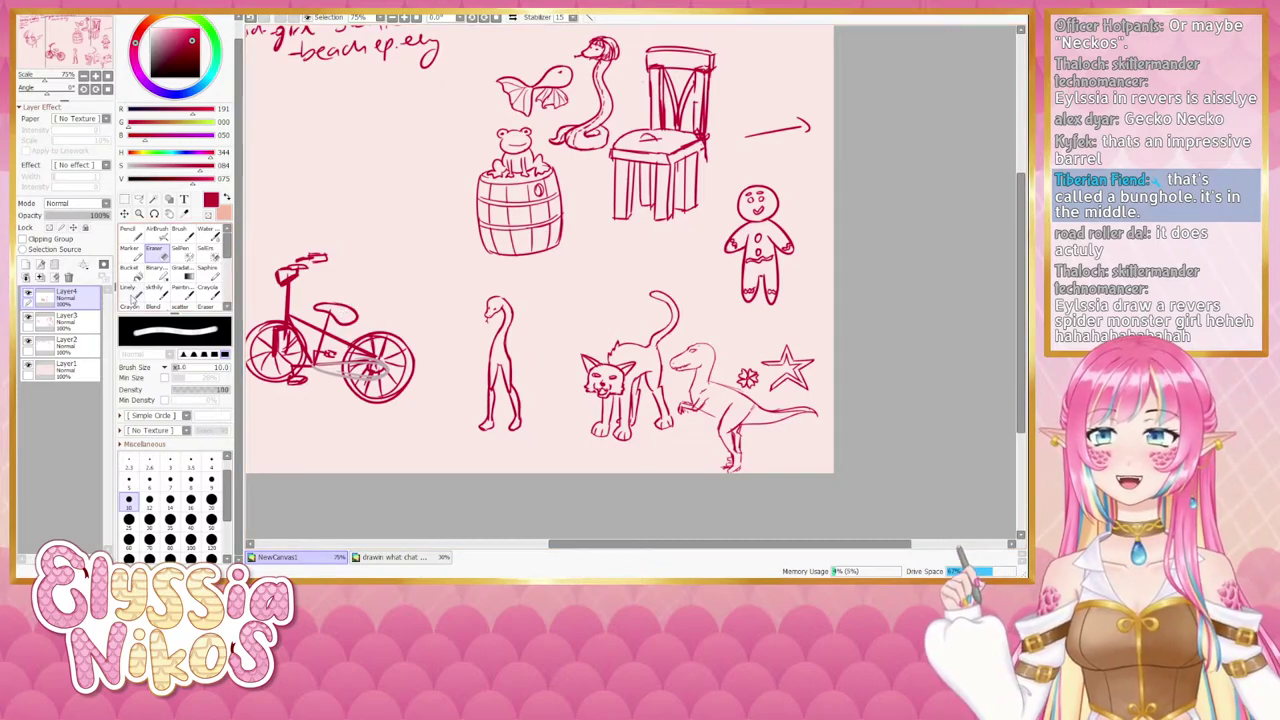
{"action": "left_click_drag", "start_coordinate": [353, 375], "coordinate": [343, 346]}
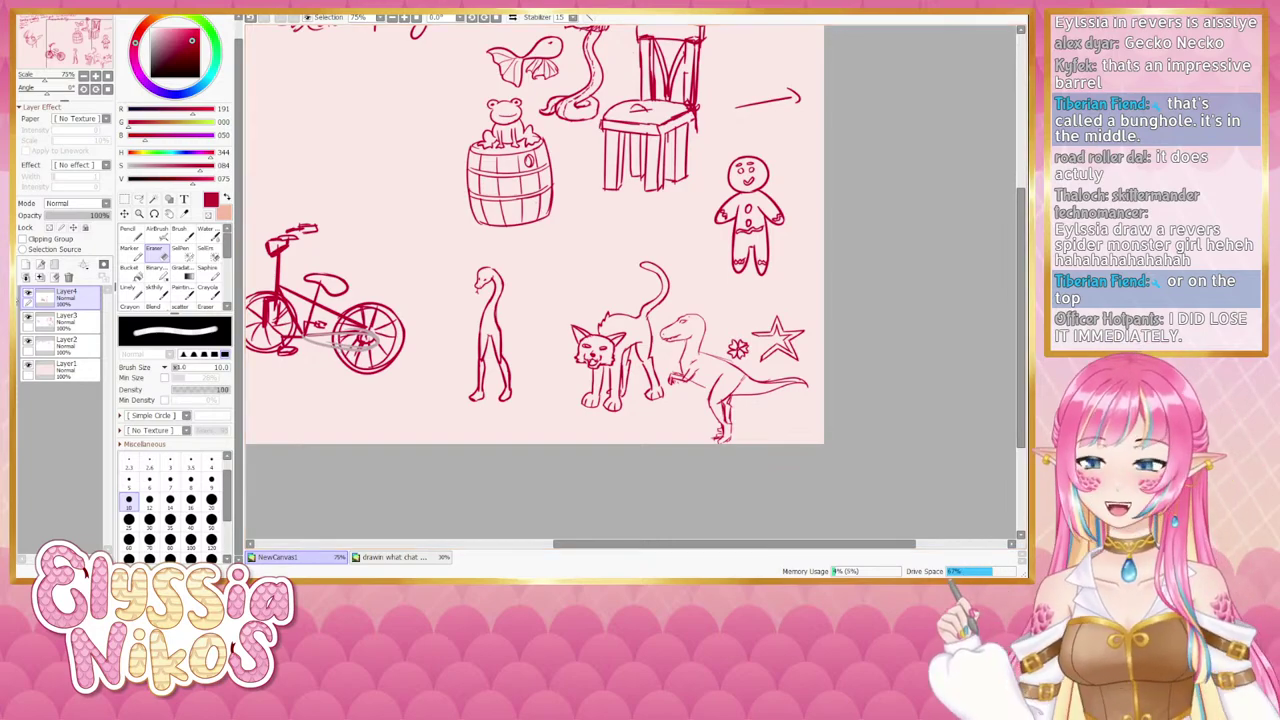
{"action": "left_click_drag", "start_coordinate": [376, 332], "coordinate": [442, 280]}
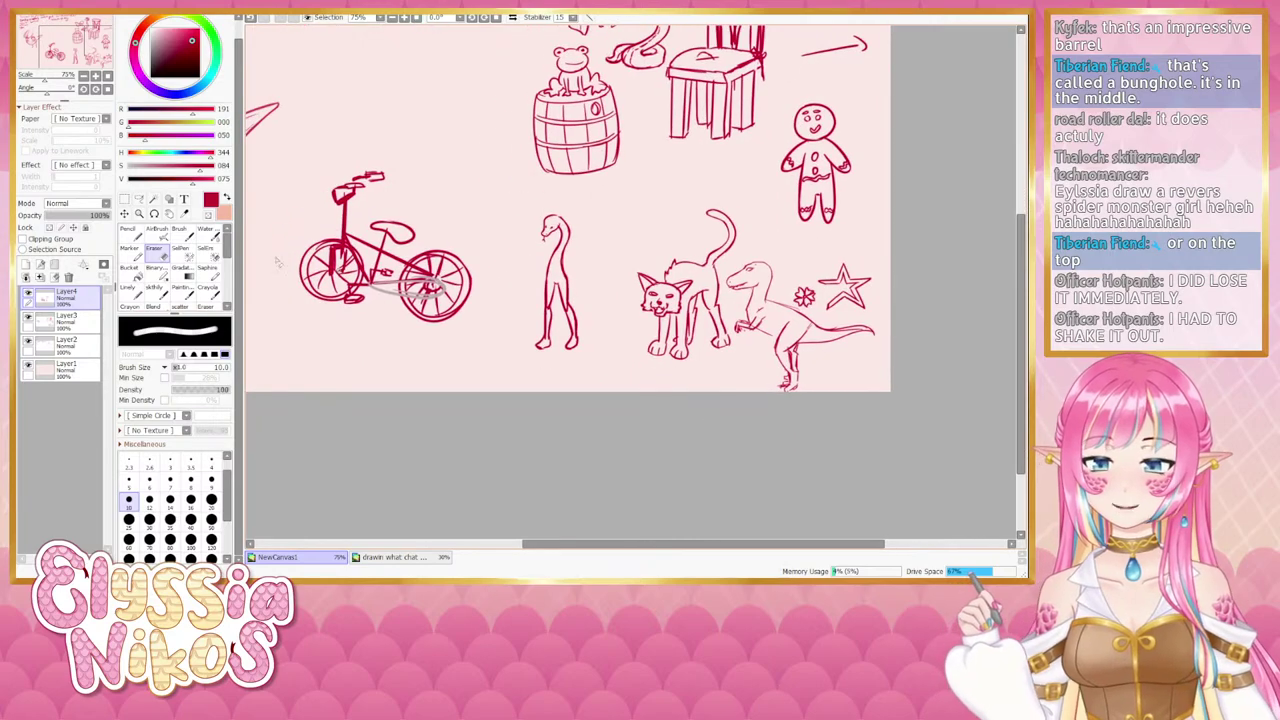
{"action": "left_click", "coordinate": [129, 293]}
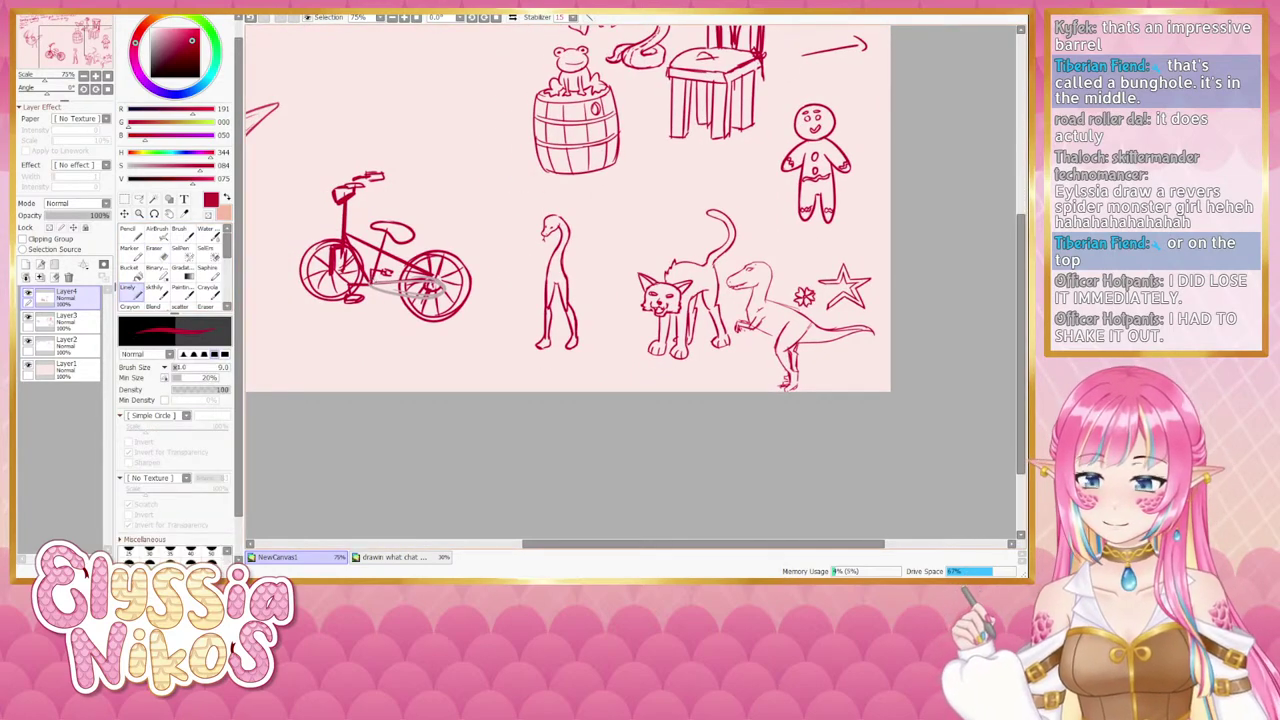
{"action": "left_click", "coordinate": [29, 293]}
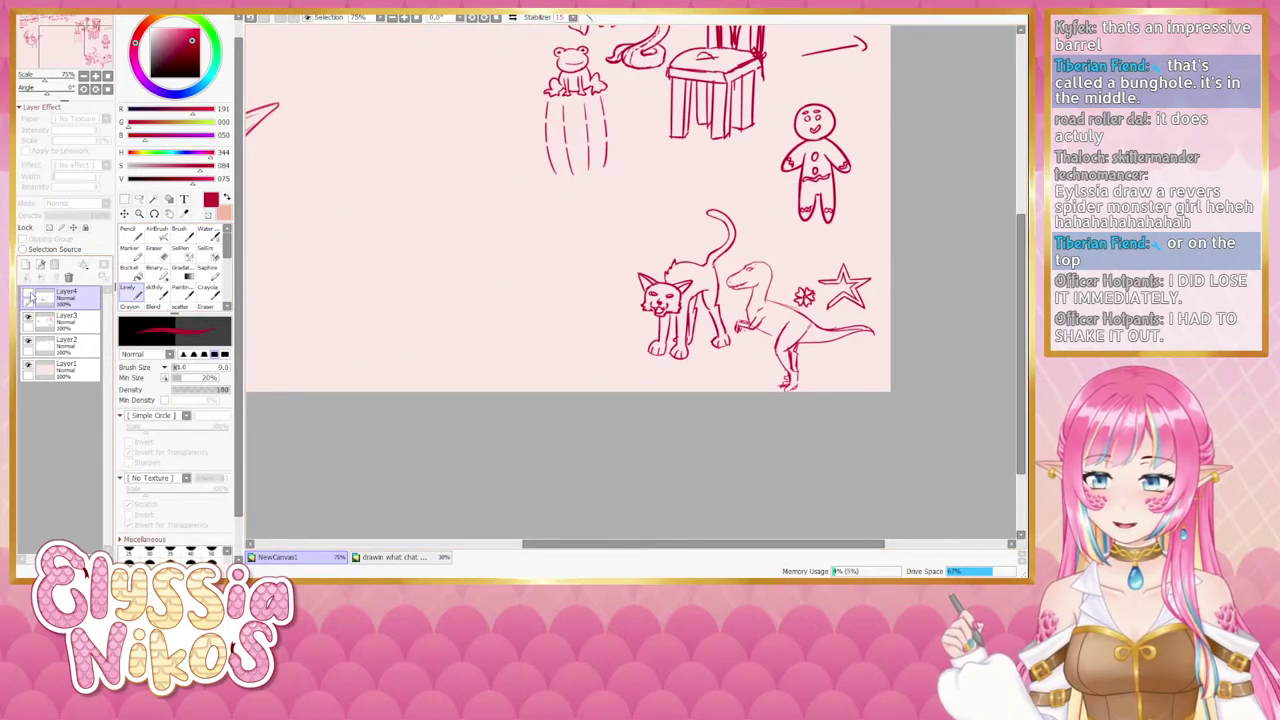
{"action": "left_click", "coordinate": [29, 293]}
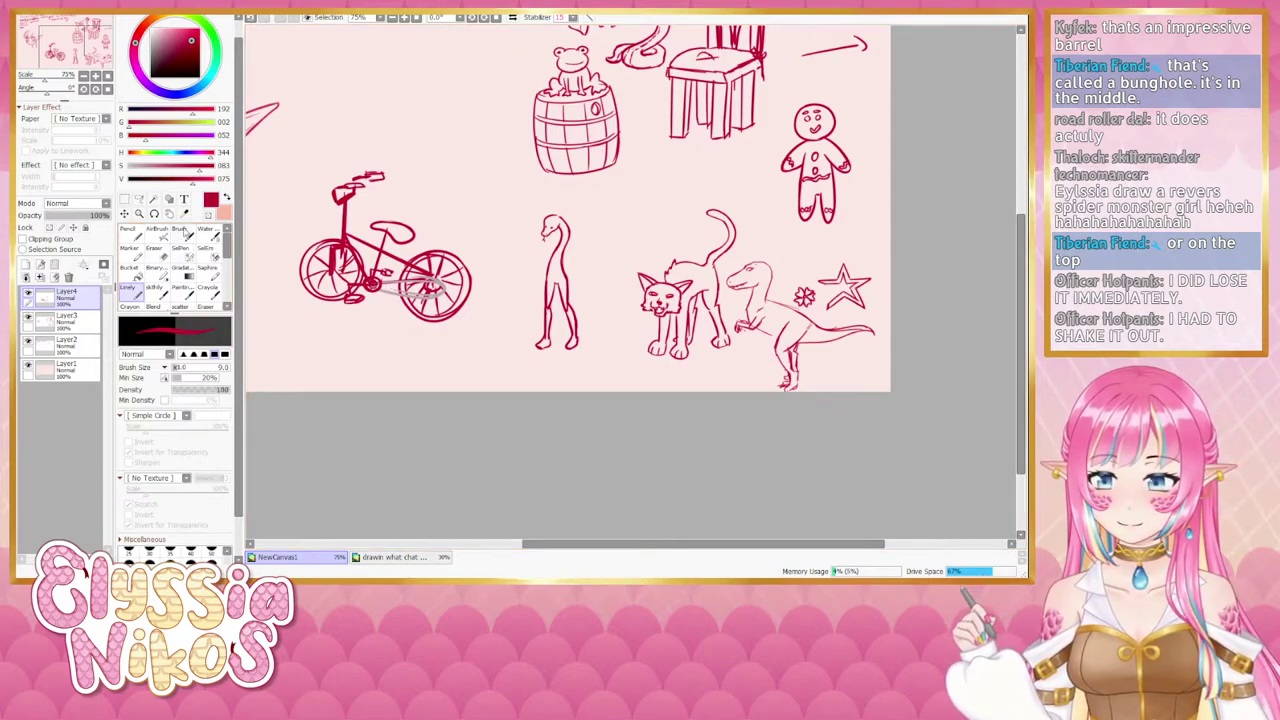
Redraw the bicycle's chain in its sampled gray toward the pedal gear, erase the excess over the rear wheel, and resample the frame's red.
{"action": "right_click", "coordinate": [444, 285]}
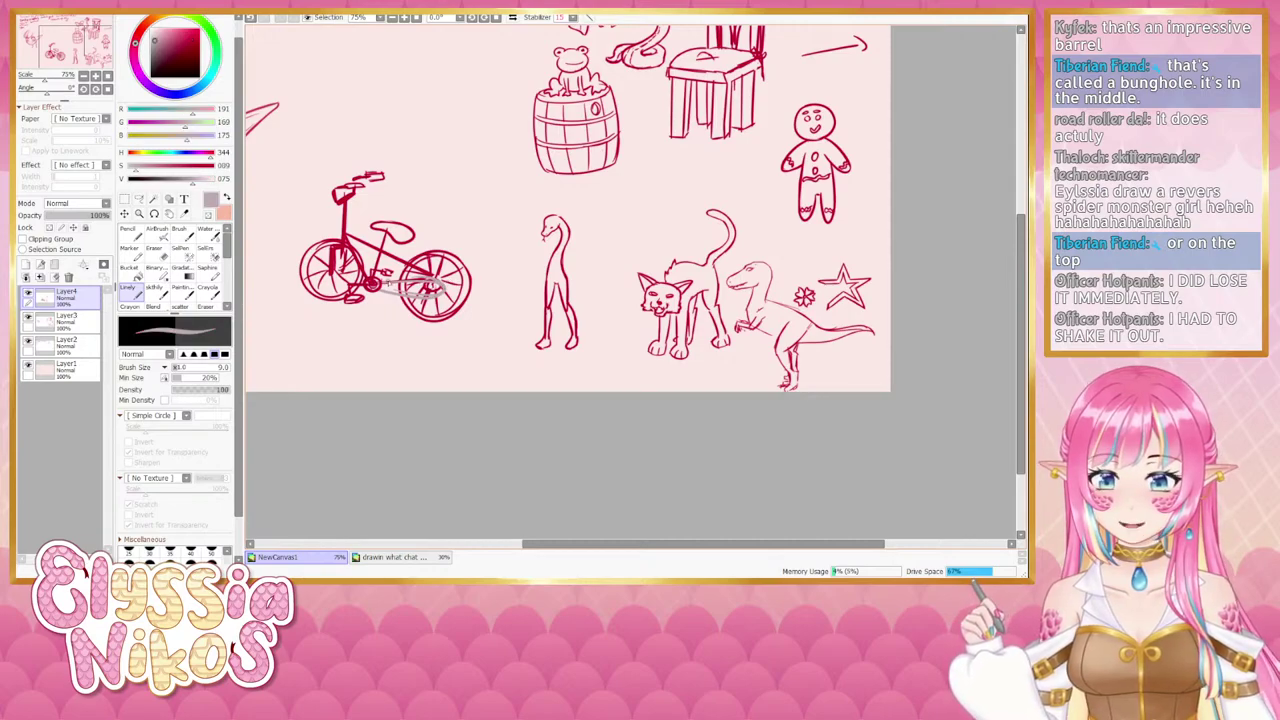
{"action": "mouse_move", "coordinate": [364, 291]}
{"action": "left_mouse_down"}
{"action": "mouse_move", "coordinate": [439, 288]}
{"action": "mouse_move", "coordinate": [390, 293]}
{"action": "left_mouse_up"}
{"action": "key", "text": "ctrl+z"}
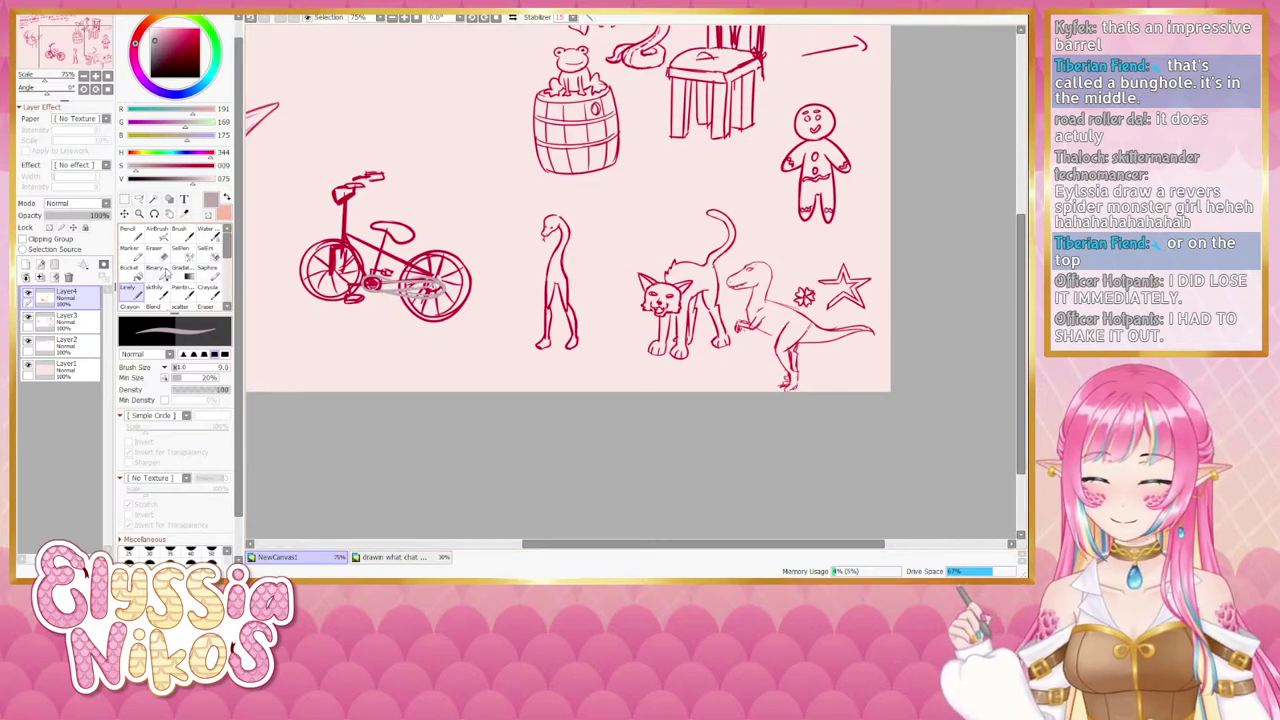
{"action": "left_click", "coordinate": [165, 256]}
{"action": "mouse_move", "coordinate": [420, 280]}
{"action": "left_mouse_down"}
{"action": "mouse_move", "coordinate": [443, 287]}
{"action": "mouse_move", "coordinate": [413, 302]}
{"action": "left_mouse_up"}
{"action": "left_click", "coordinate": [131, 291]}
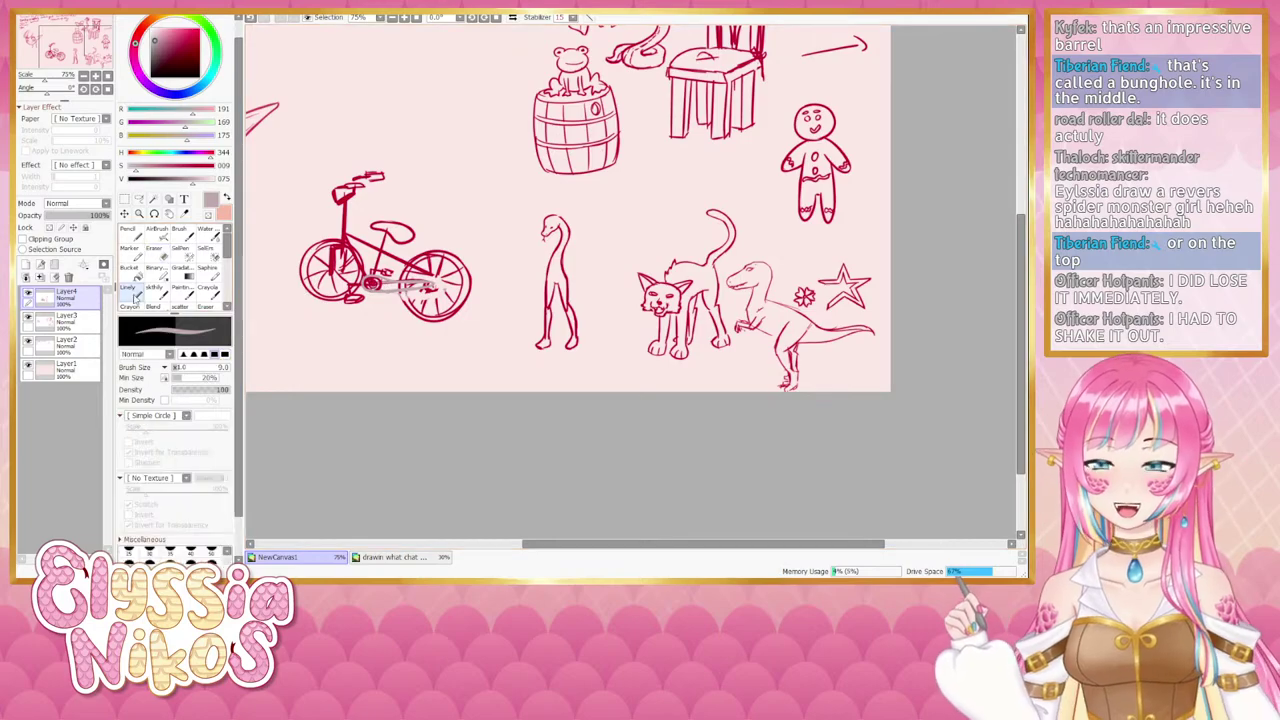
{"action": "right_click", "coordinate": [346, 234]}
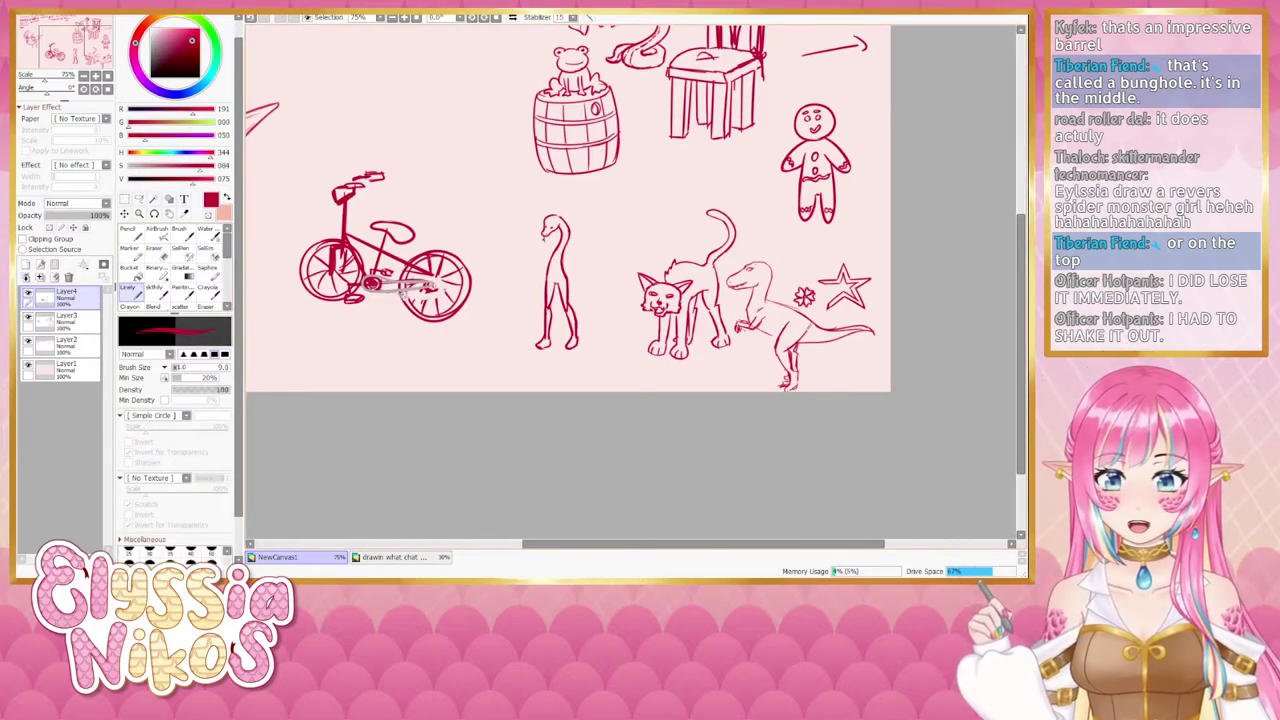
{"action": "left_click_drag", "start_coordinate": [406, 289], "coordinate": [421, 313]}
{"action": "key", "text": "ctrl+z"}
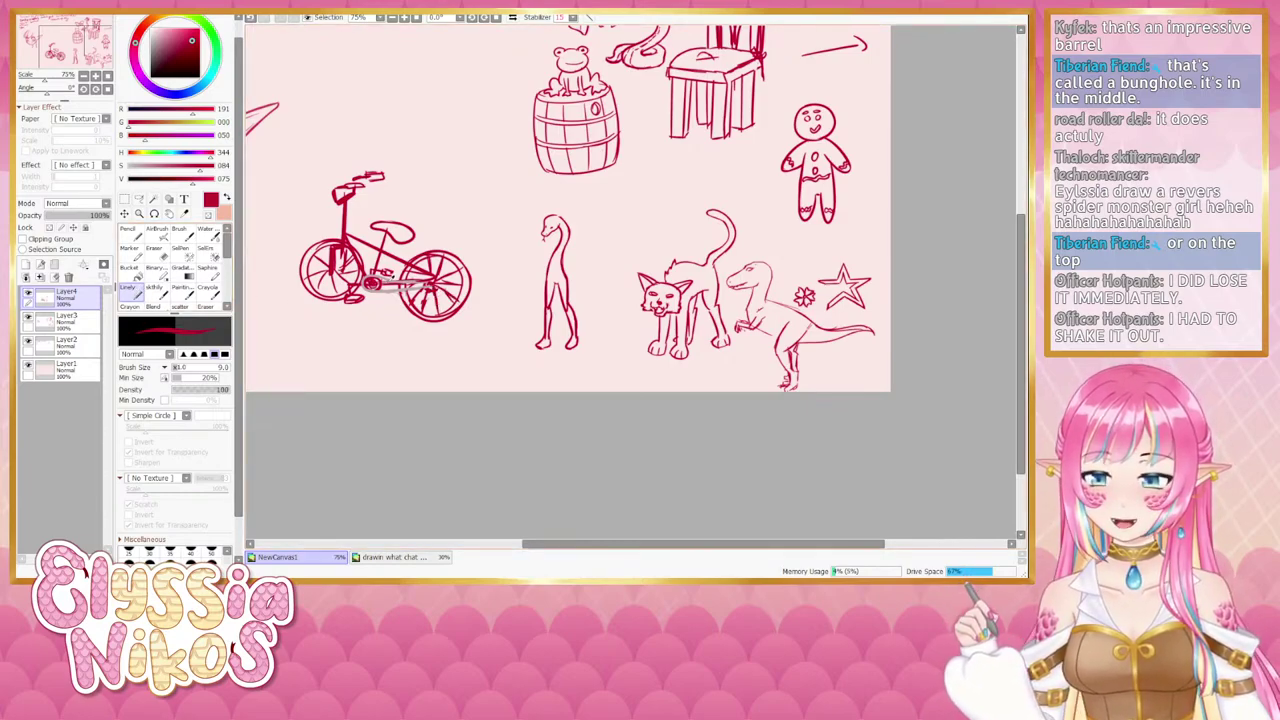
{"action": "left_click", "coordinate": [136, 166]}
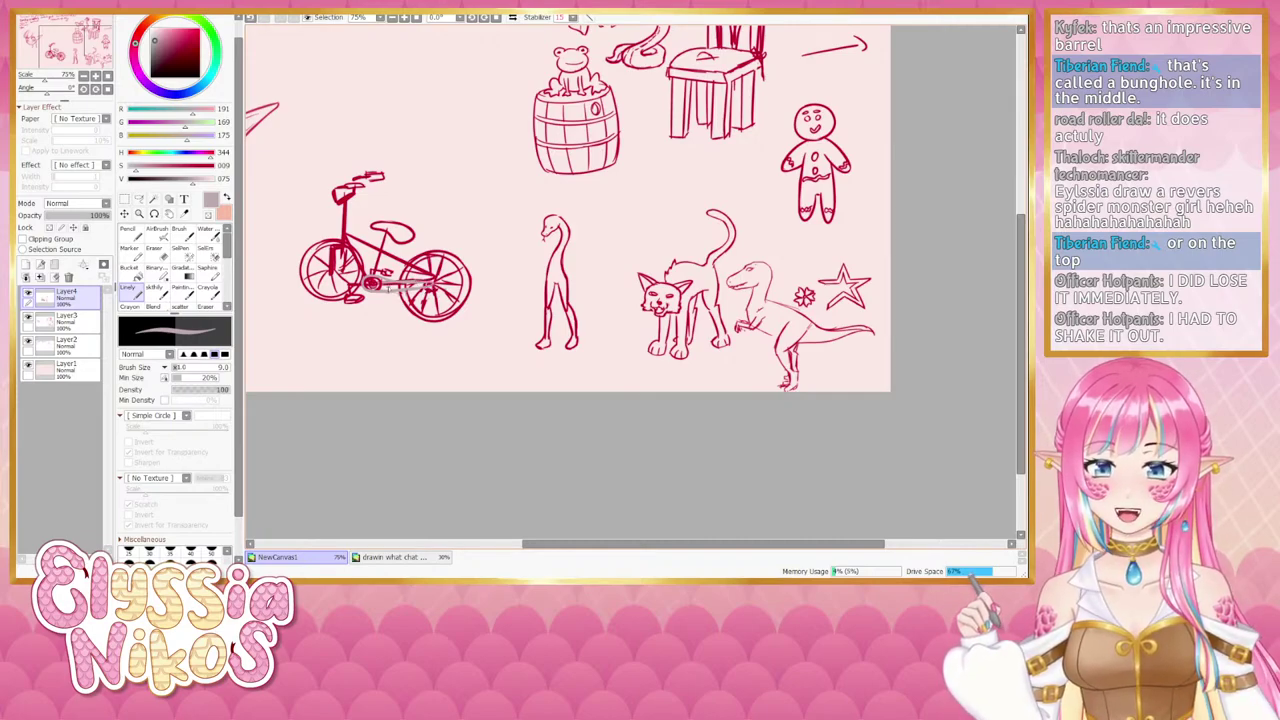
Sample the bicycle frame's red and handwrite the label ACTUAL "Bicicle?" above the bicycle's rear wheel on Layer4.
{"action": "left_click", "coordinate": [92, 76]}
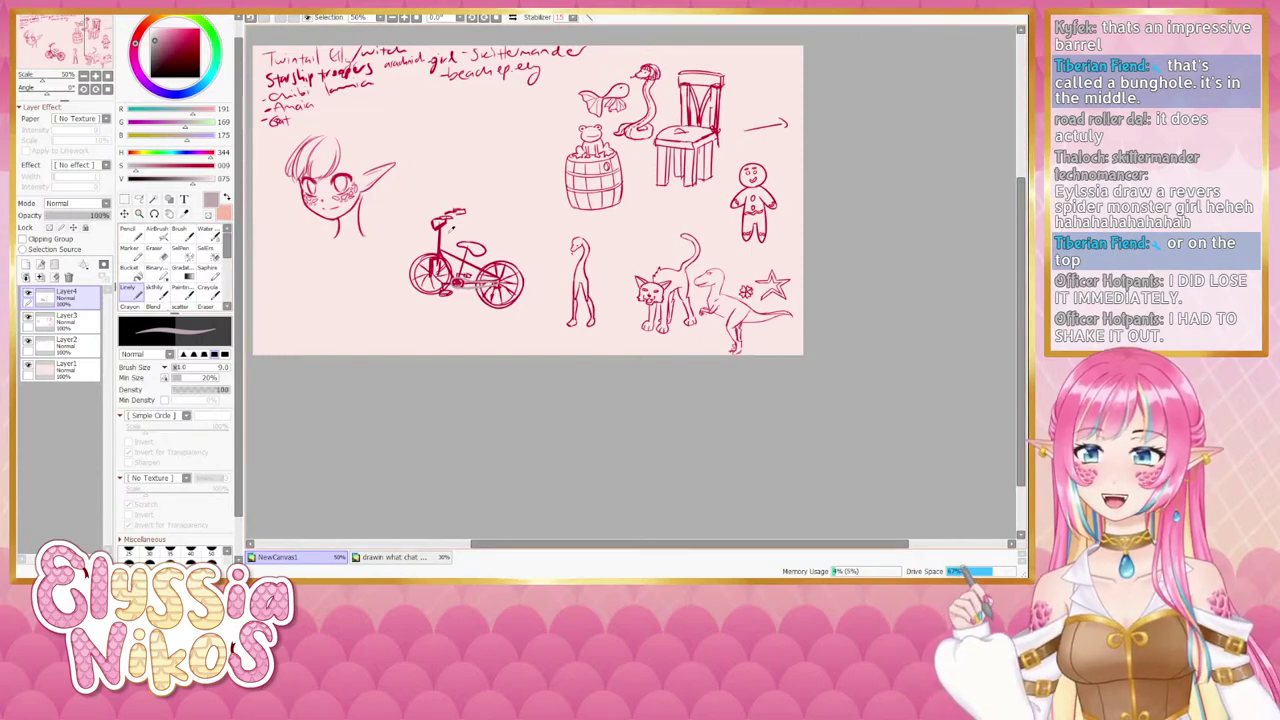
{"action": "left_click", "coordinate": [447, 230], "text": "alt"}
{"action": "mouse_move", "coordinate": [457, 236]}
{"action": "left_mouse_down"}
{"action": "mouse_move", "coordinate": [472, 224]}
{"action": "mouse_move", "coordinate": [491, 237]}
{"action": "left_mouse_up"}
{"action": "left_click", "coordinate": [486, 234]}
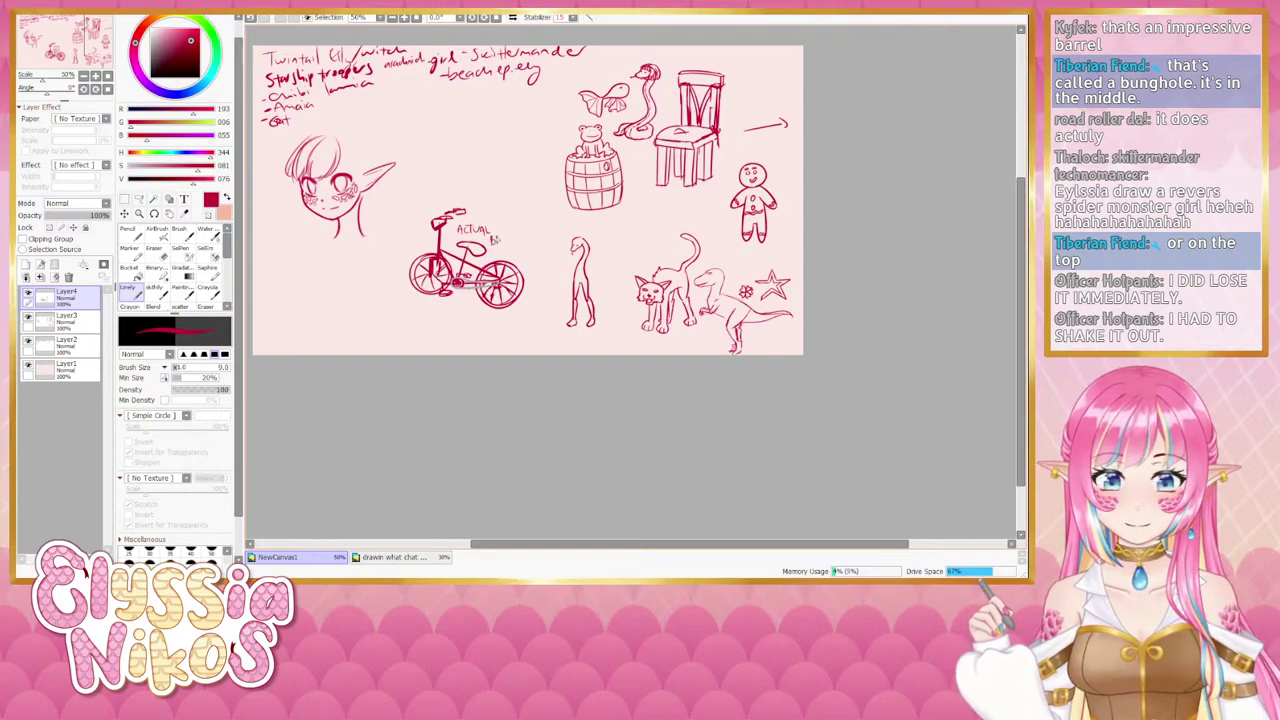
{"action": "mouse_move", "coordinate": [498, 236]}
{"action": "left_mouse_down"}
{"action": "mouse_move", "coordinate": [528, 250]}
{"action": "mouse_move", "coordinate": [497, 253]}
{"action": "left_mouse_up"}
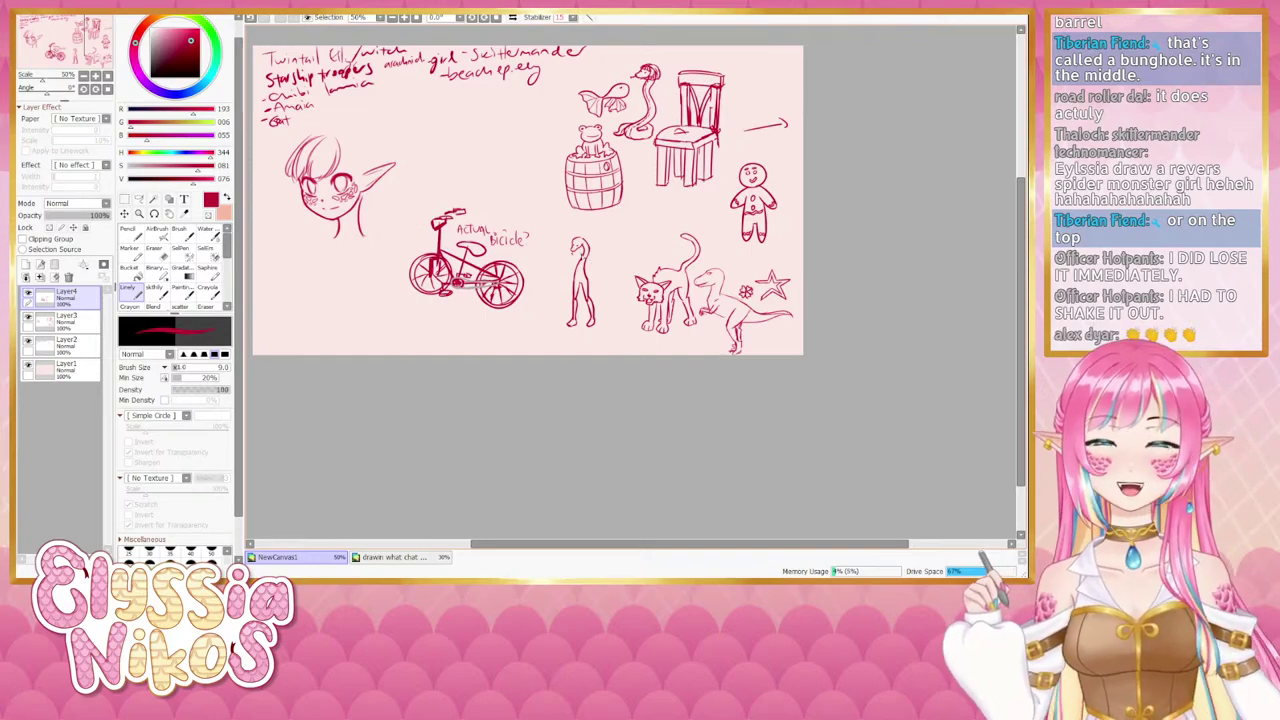
Handwrite the label Matilda "Necky" above the reverse lamia's head in the same red.
{"action": "left_click_drag", "start_coordinate": [576, 230], "coordinate": [604, 246]}
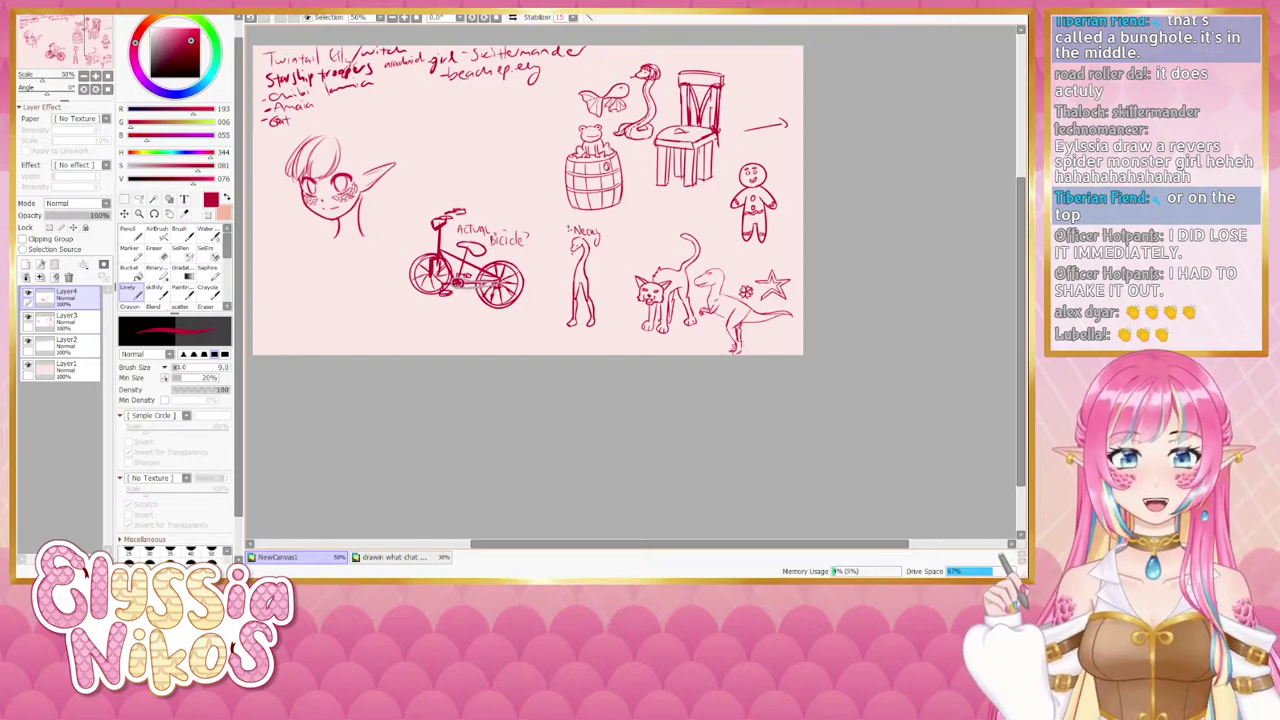
{"action": "mouse_move", "coordinate": [573, 225]}
{"action": "left_mouse_down"}
{"action": "mouse_move", "coordinate": [607, 228]}
{"action": "mouse_move", "coordinate": [563, 218]}
{"action": "mouse_move", "coordinate": [601, 219]}
{"action": "left_mouse_up"}
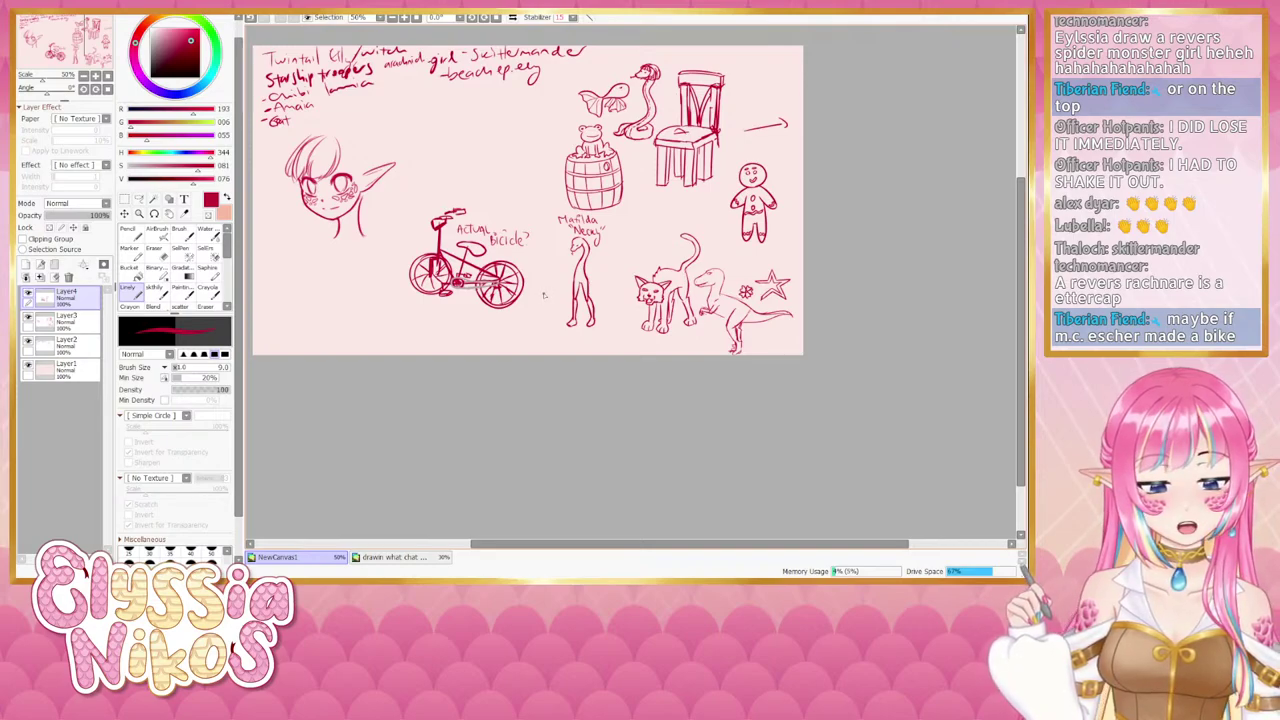
Reduce the Eraser to size 4 for the barrel's bunghole, checking that it sits on Layer4.
{"action": "left_click", "coordinate": [155, 250]}
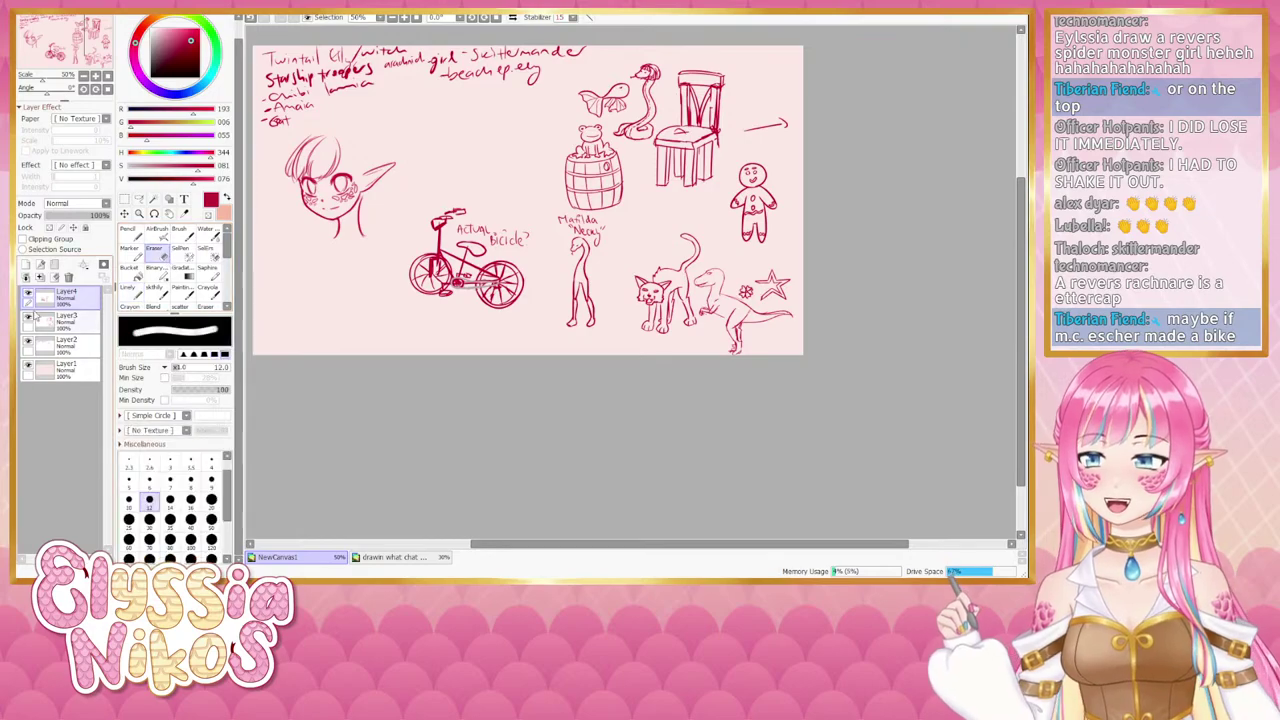
{"action": "left_click", "coordinate": [28, 293]}
{"action": "left_click", "coordinate": [28, 293]}
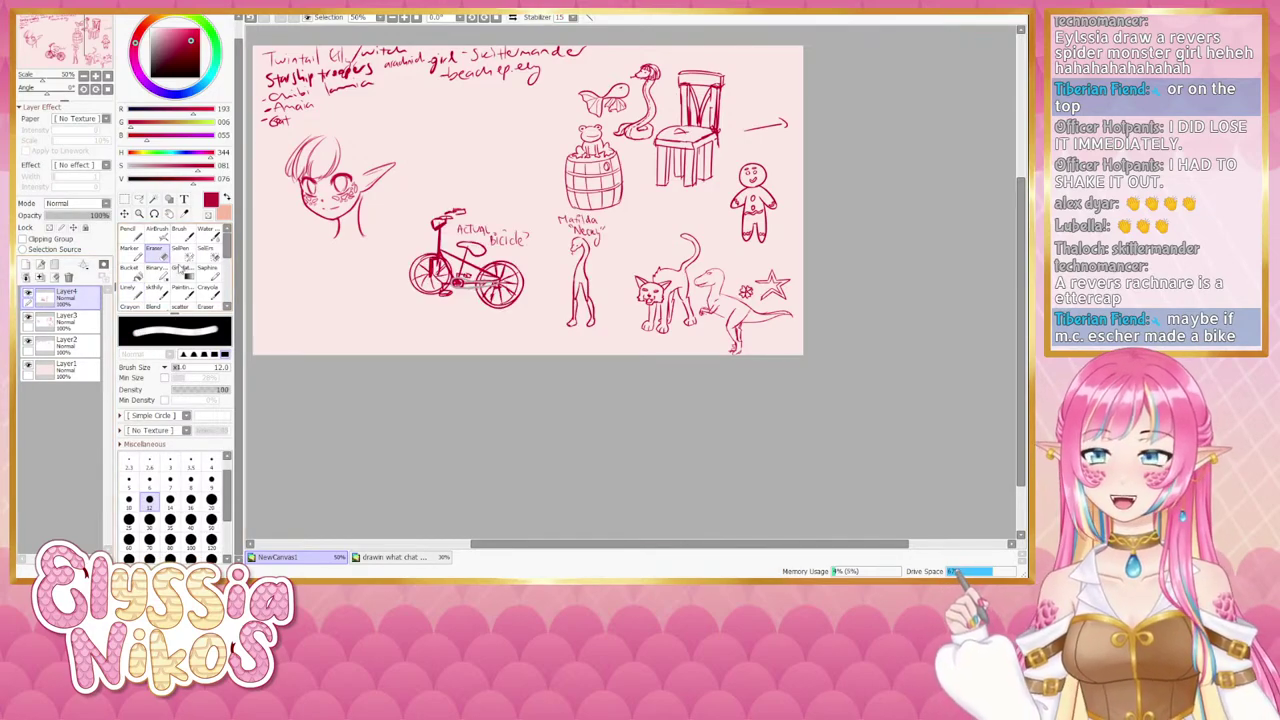
{"action": "key", "text": "bracketleft"}
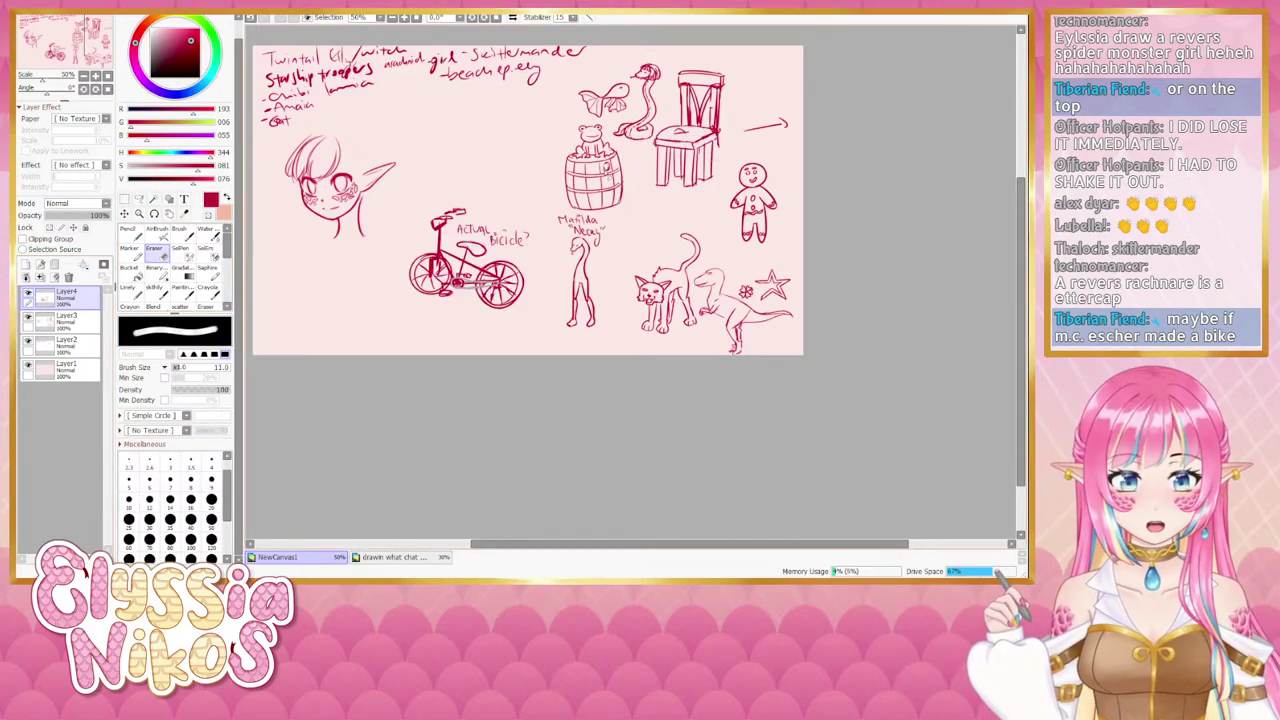
{"action": "key", "text": "Page_Up"}
{"action": "key", "text": "Page_Up"}
{"action": "left_click_drag", "start_coordinate": [507, 160], "coordinate": [409, 335]}
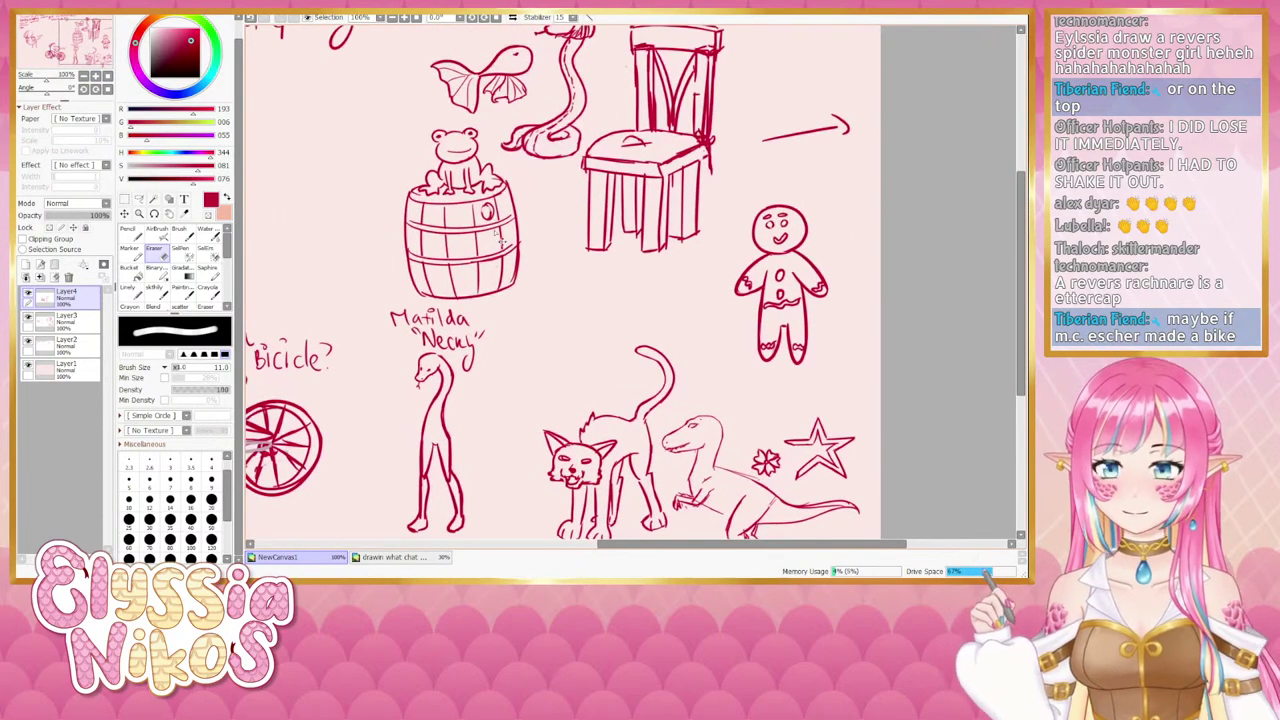
{"action": "key", "text": "bracketleft"}
{"action": "key", "text": "bracketleft"}
{"action": "key", "text": "bracketleft"}
{"action": "key", "text": "bracketleft"}
{"action": "key", "text": "bracketleft"}
{"action": "key", "text": "bracketleft"}
{"action": "key", "text": "bracketleft"}
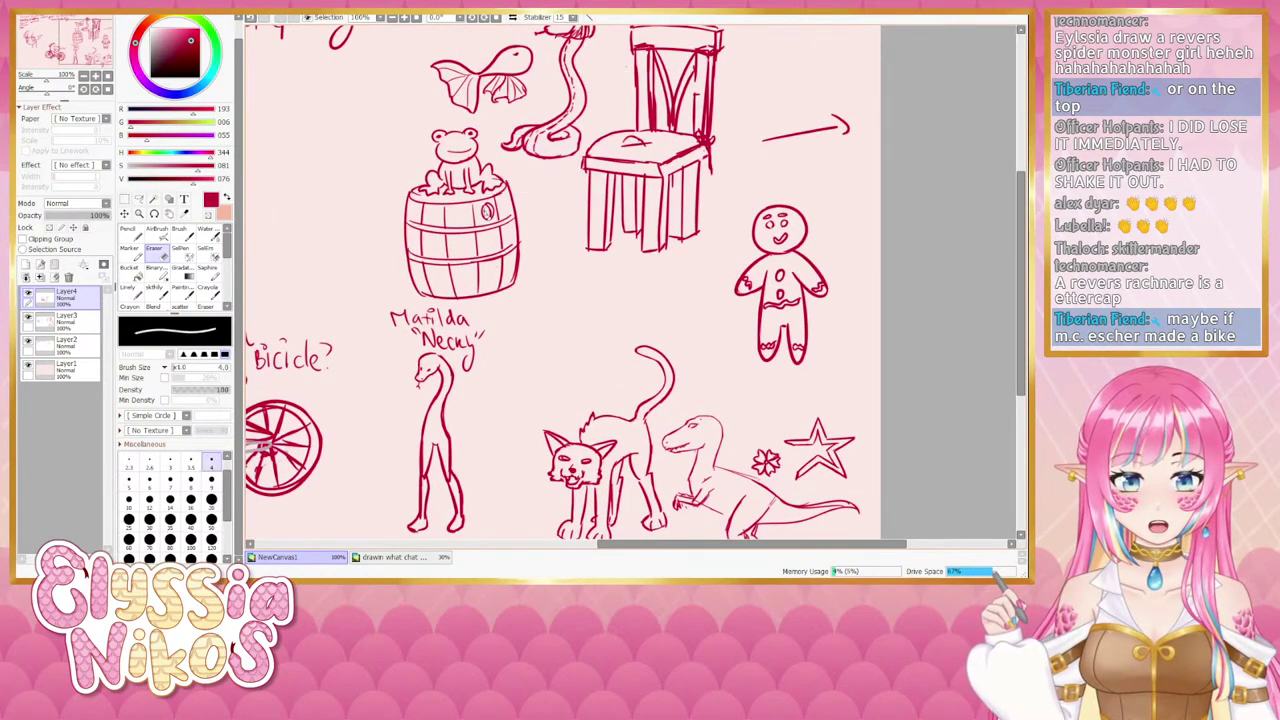
Select the bunghole with a freeform lasso, move it to the middle of the barrel, and deselect it.
{"action": "key", "text": "a"}
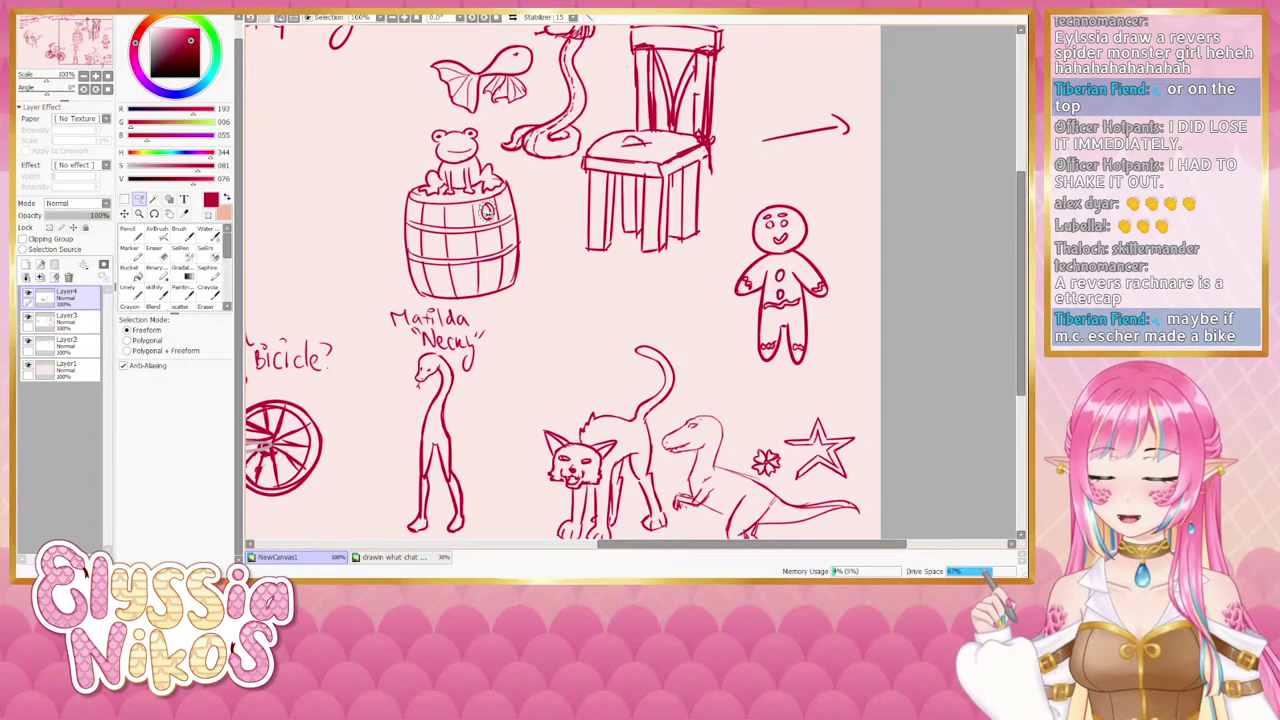
{"action": "key", "text": "ctrl+t"}
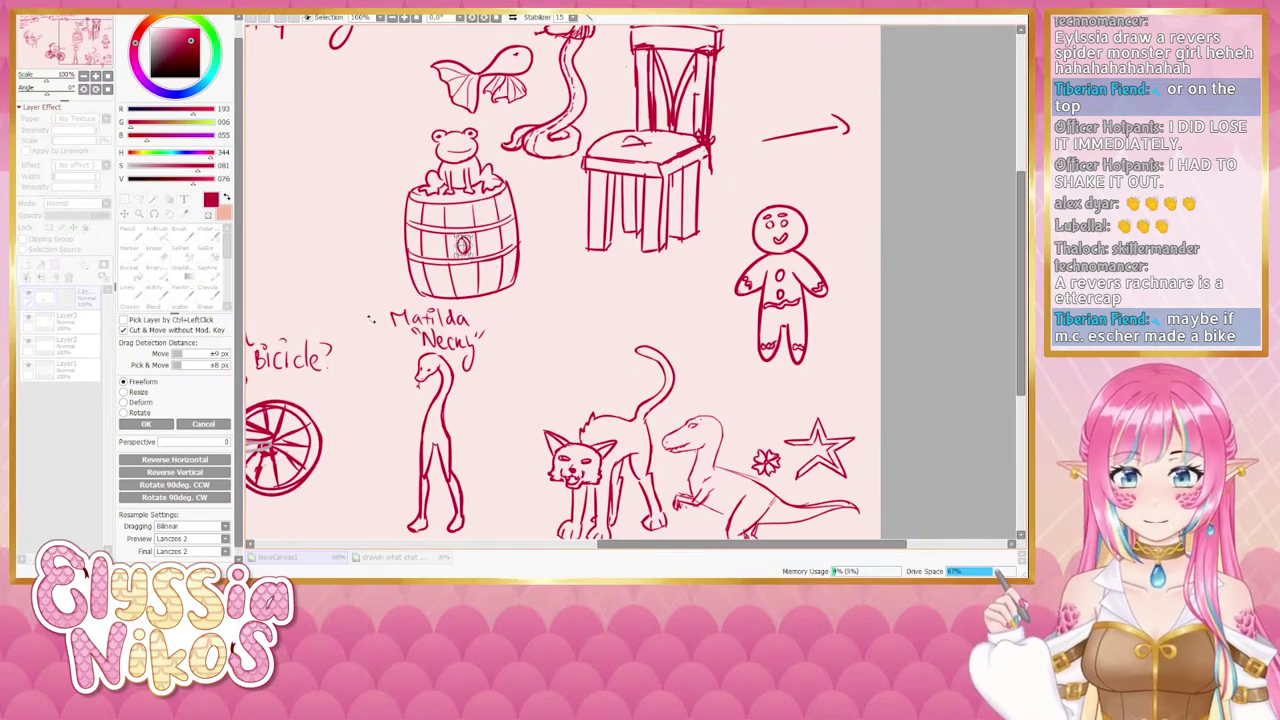
{"action": "left_click", "coordinate": [156, 425]}
{"action": "key", "text": "ctrl+d"}
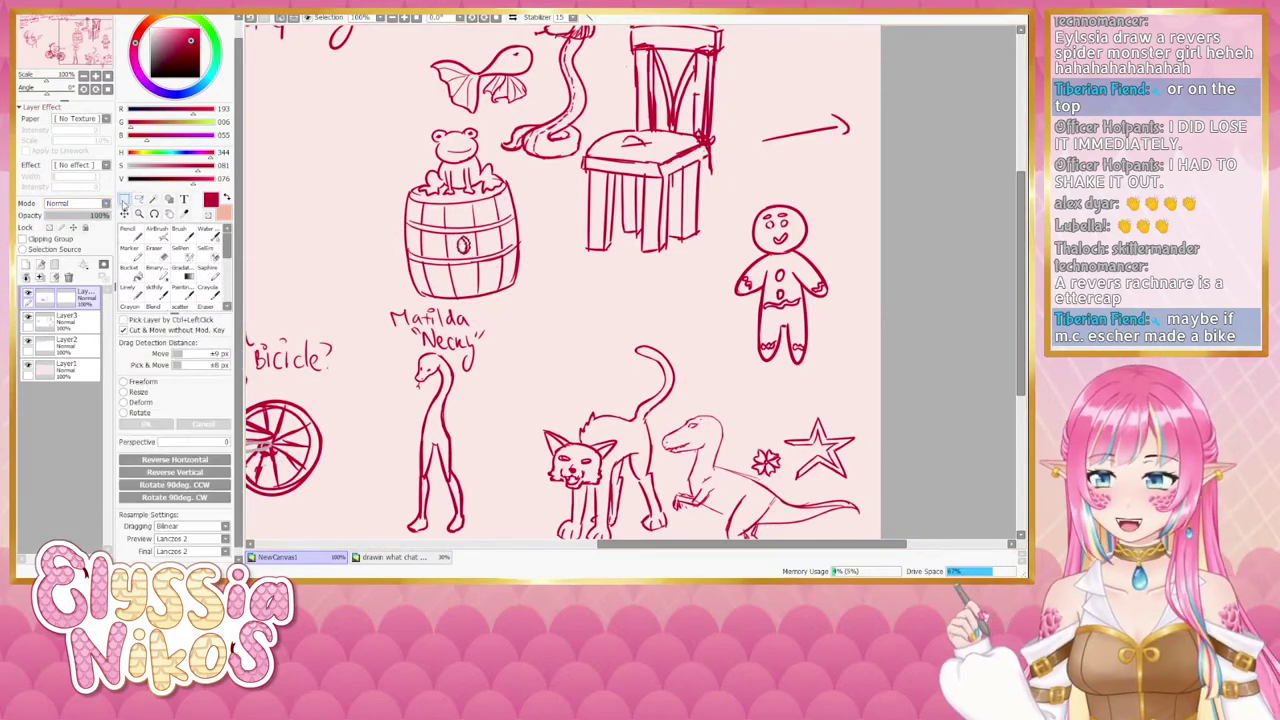
Correct the bicycle label's spelling to "Bicycle?" by erasing the wrong letter and writing a y with the Linely brush.
{"action": "scroll", "coordinate": [296, 357], "scroll_direction": "down", "scroll_amount": 5}
{"action": "left_click", "coordinate": [84, 77]}
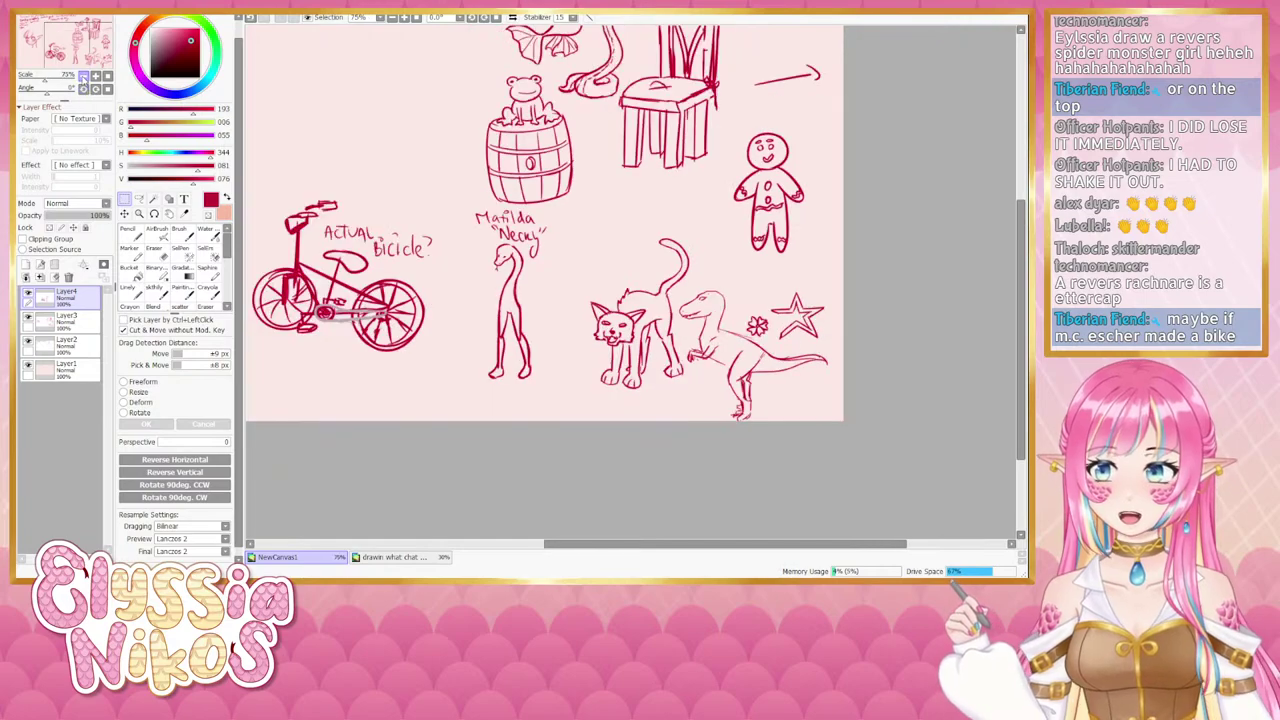
{"action": "left_click_drag", "start_coordinate": [449, 372], "coordinate": [423, 395]}
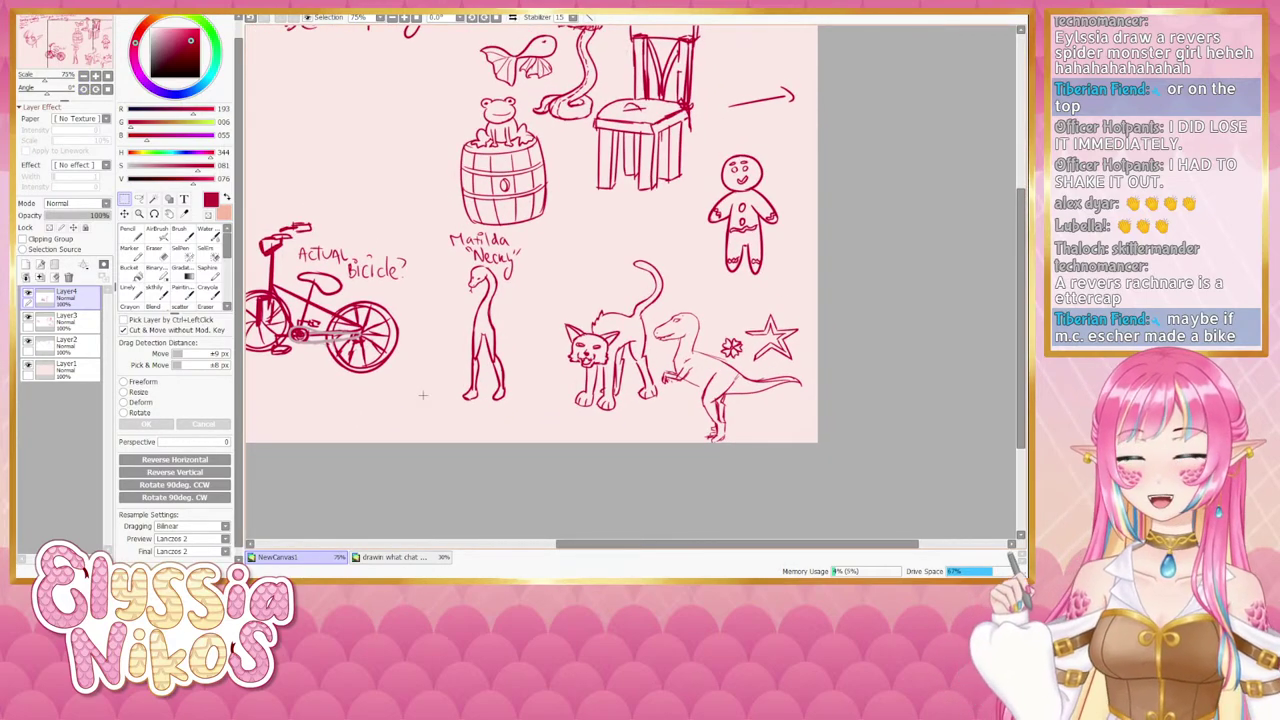
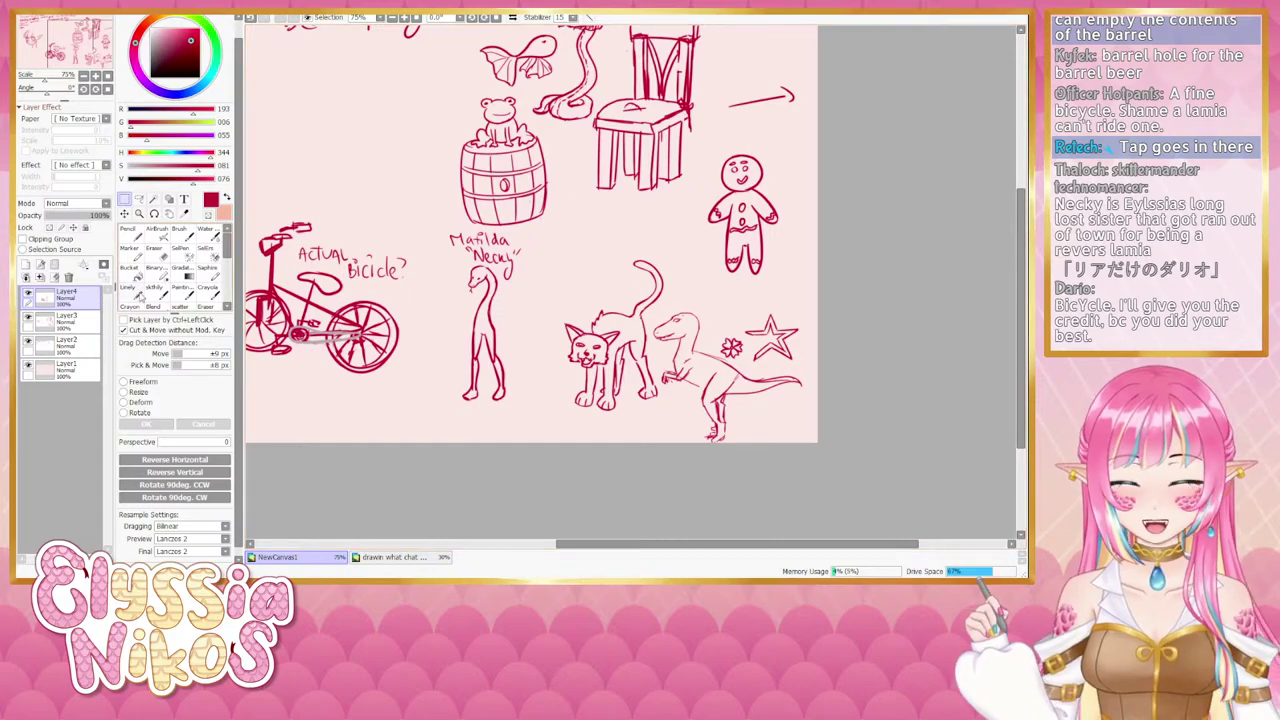
{"action": "left_click", "coordinate": [155, 253]}
{"action": "left_click_drag", "start_coordinate": [372, 256], "coordinate": [373, 276]}
{"action": "left_click", "coordinate": [129, 289]}
{"action": "left_click_drag", "start_coordinate": [378, 266], "coordinate": [372, 284]}
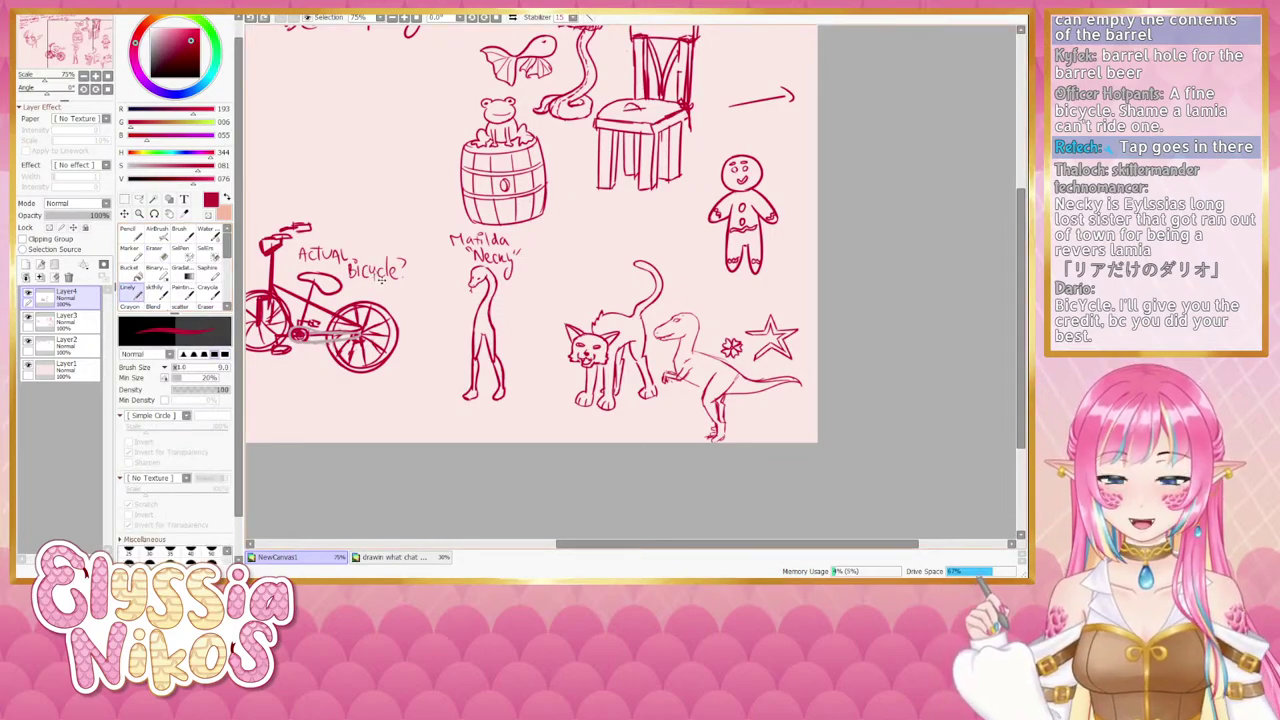
Try to sketch the elf girl's shoulder line on Layer3 with the size 10 sketching brush, and undo the attempts.
{"action": "key", "text": "Page_Down"}
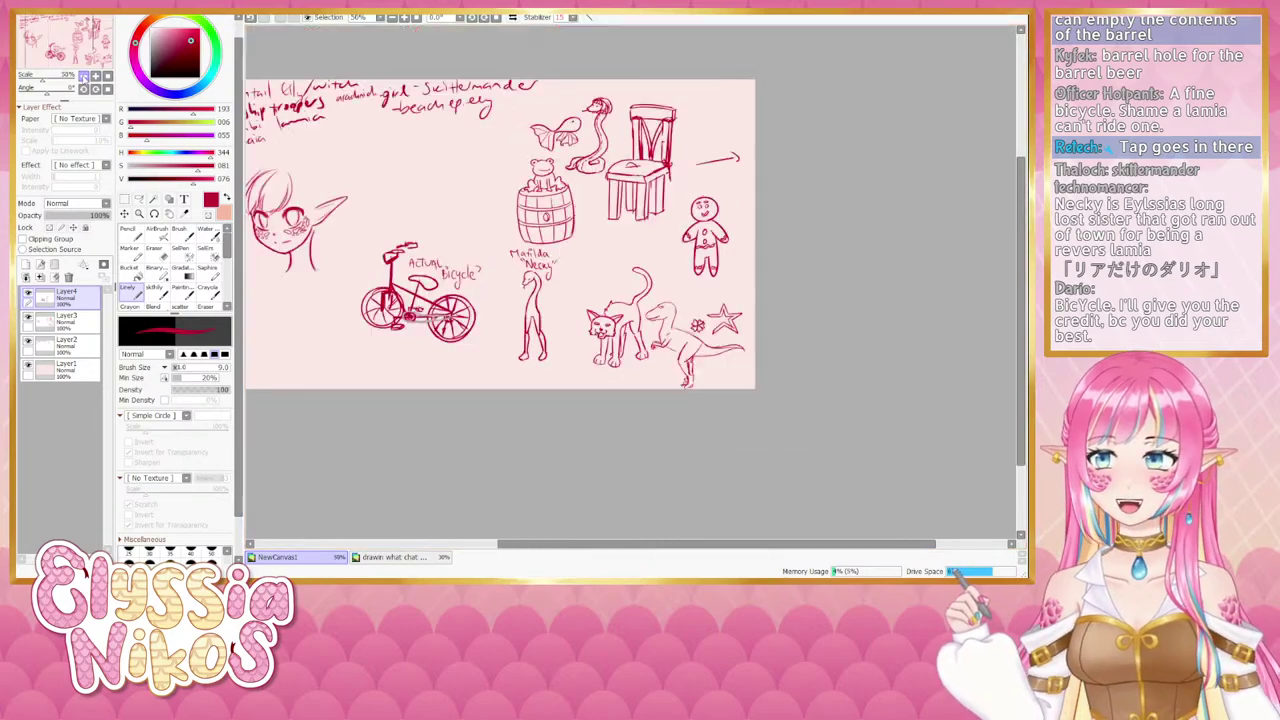
{"action": "left_click_drag", "start_coordinate": [368, 295], "coordinate": [413, 298]}
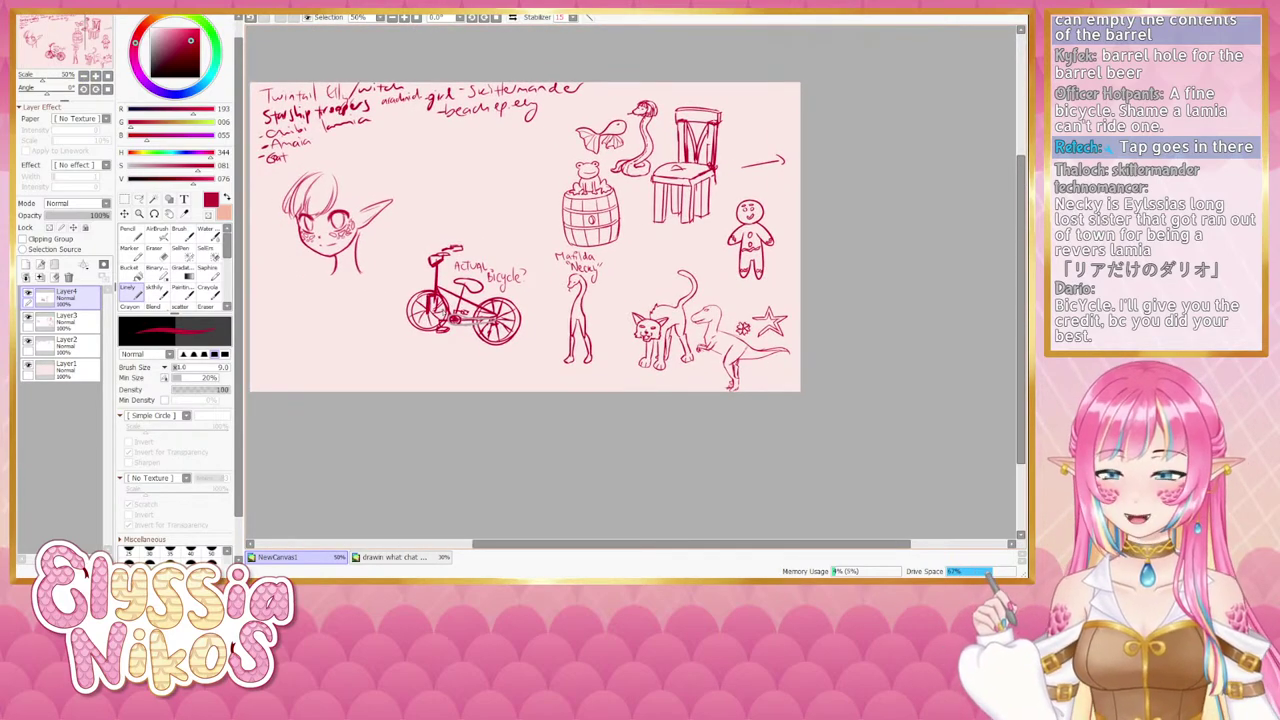
{"action": "left_click", "coordinate": [28, 317]}
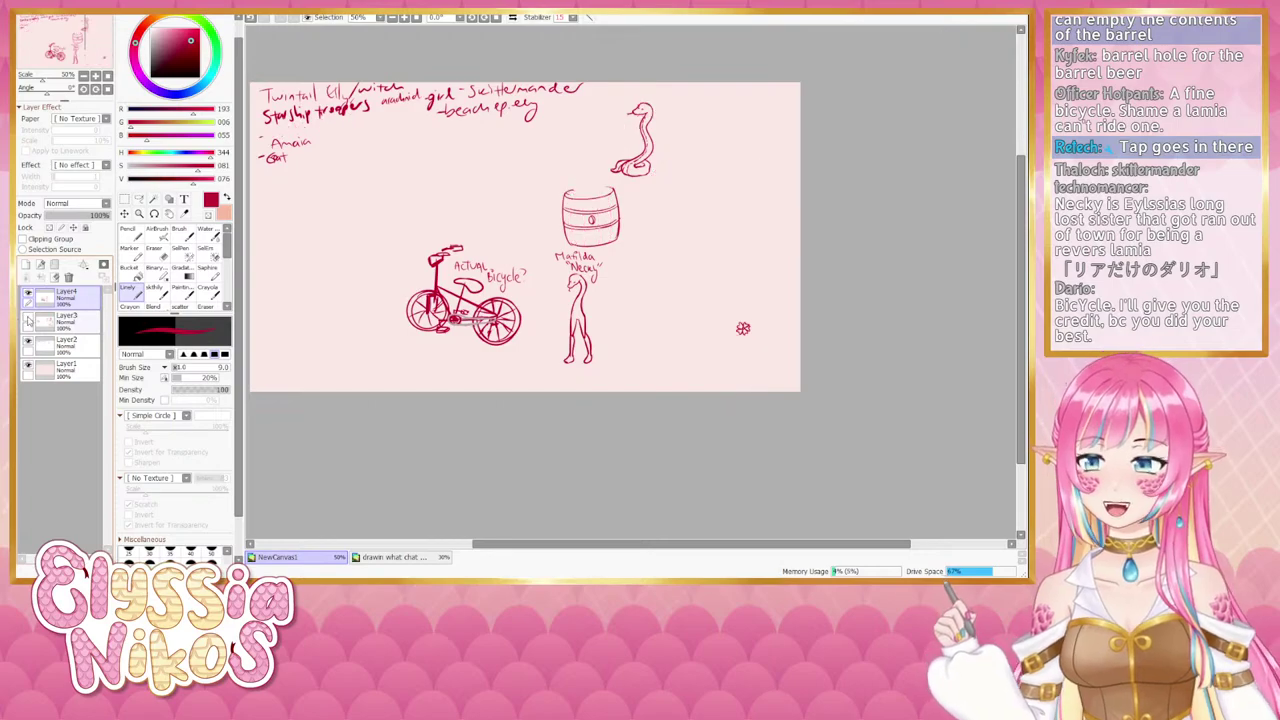
{"action": "left_click", "coordinate": [28, 317]}
{"action": "left_click", "coordinate": [72, 321]}
{"action": "left_click", "coordinate": [155, 289]}
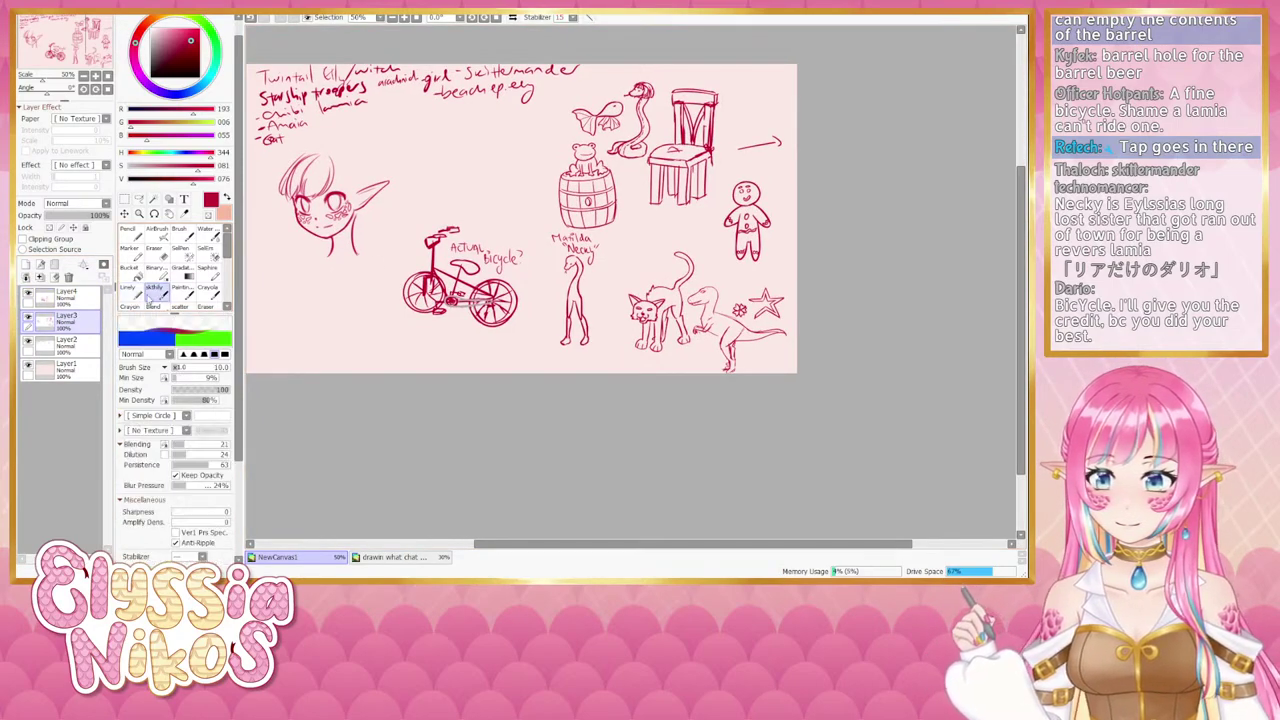
{"action": "left_click_drag", "start_coordinate": [363, 246], "coordinate": [396, 260]}
{"action": "key", "text": "ctrl+z"}
{"action": "key", "text": "ctrl+z"}
{"action": "key", "text": "ctrl+z"}
{"action": "key", "text": "ctrl+z"}
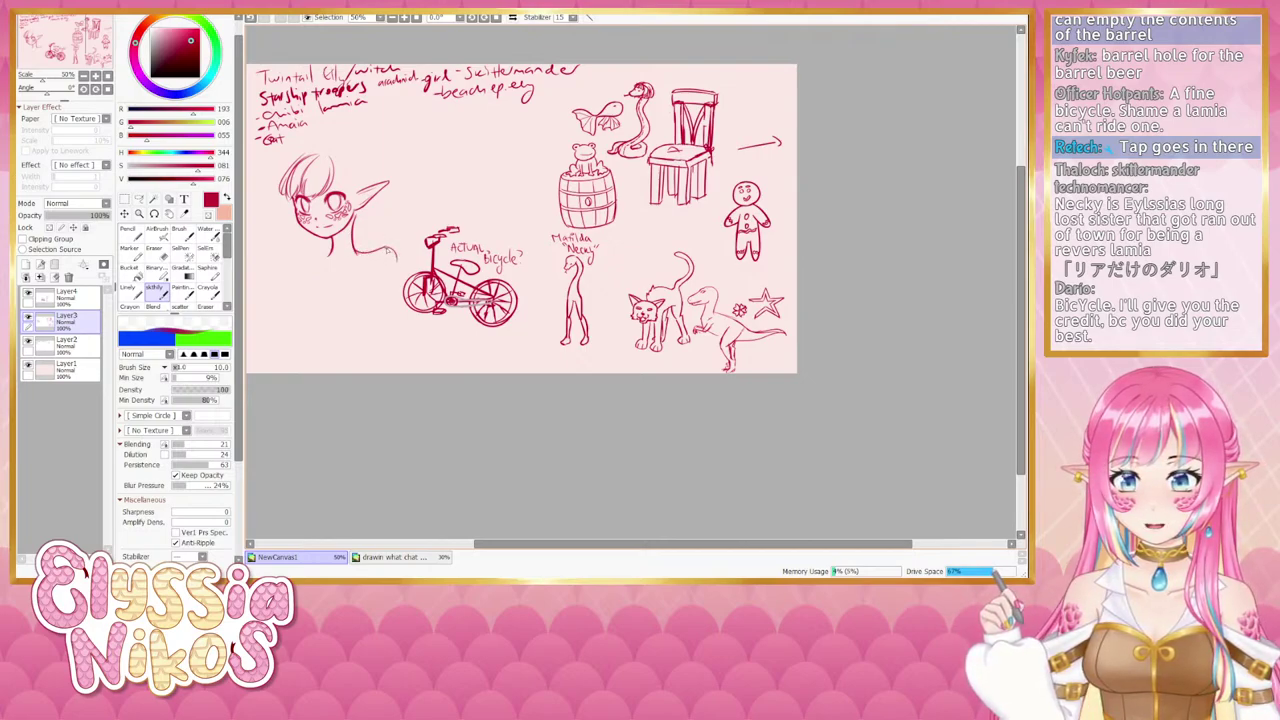
{"action": "key", "text": "ctrl+z"}
{"action": "key", "text": "ctrl+z"}
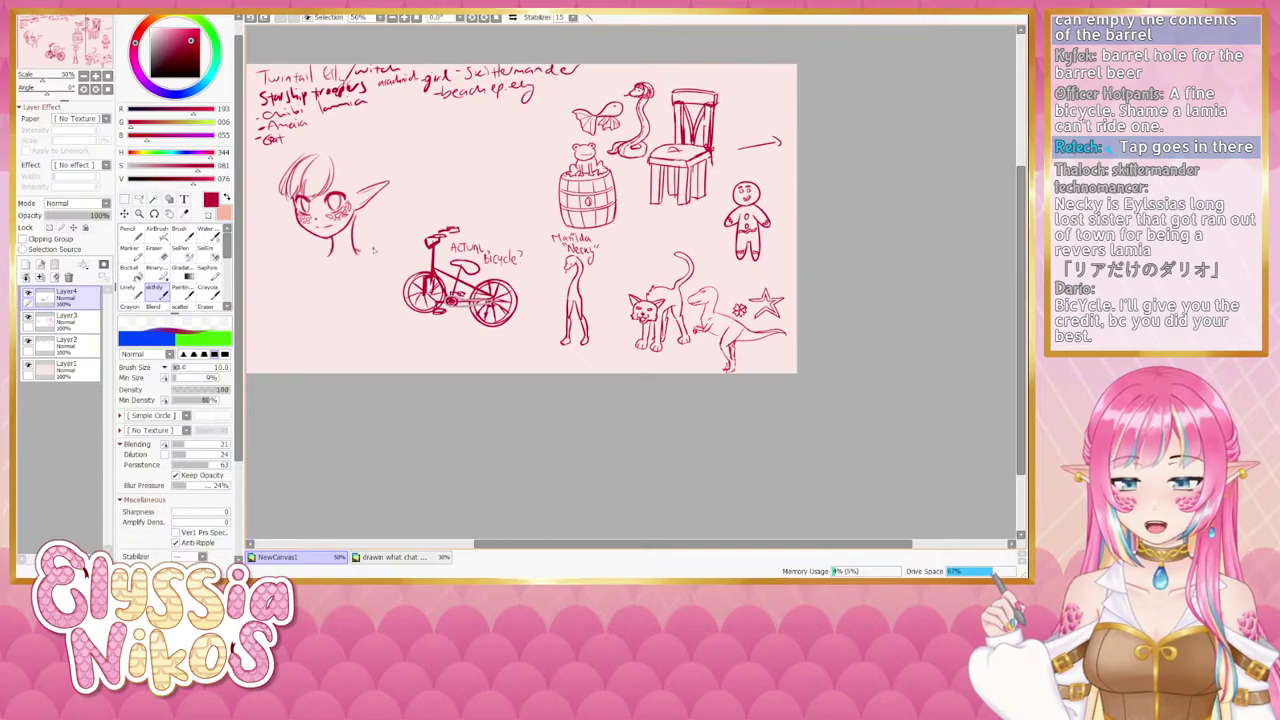
Sketch the elf girl's shoulders and collarbone line below her neck on Layer4, undoing unsuitable strokes.
{"action": "mouse_move", "coordinate": [361, 250]}
{"action": "left_mouse_down"}
{"action": "mouse_move", "coordinate": [393, 271]}
{"action": "mouse_move", "coordinate": [313, 261]}
{"action": "mouse_move", "coordinate": [300, 286]}
{"action": "mouse_move", "coordinate": [370, 299]}
{"action": "mouse_move", "coordinate": [407, 257]}
{"action": "left_mouse_up"}
{"action": "key", "text": "ctrl+z"}
{"action": "key", "text": "ctrl+z"}
{"action": "key", "text": "ctrl+z"}
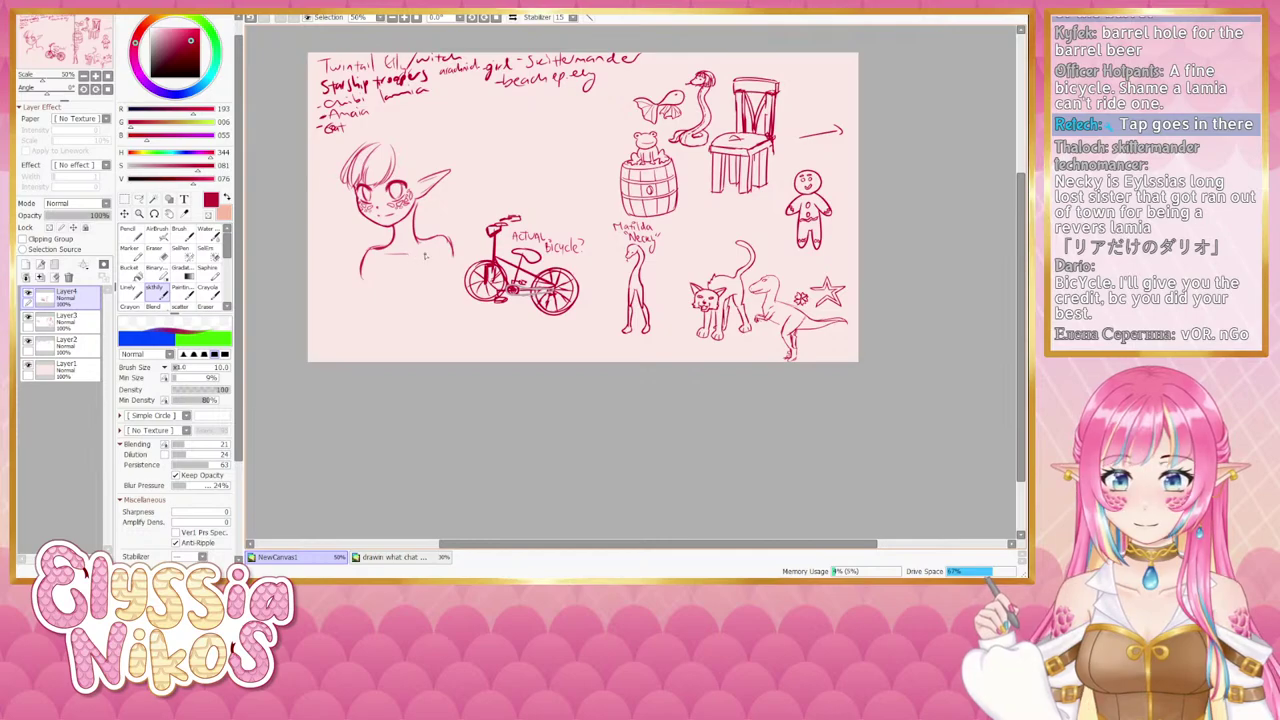
Erase the outer curve of the elf girl's shoulder nearest the bicycle and redraw it with the size 10 sketching brush.
{"action": "key", "text": "e"}
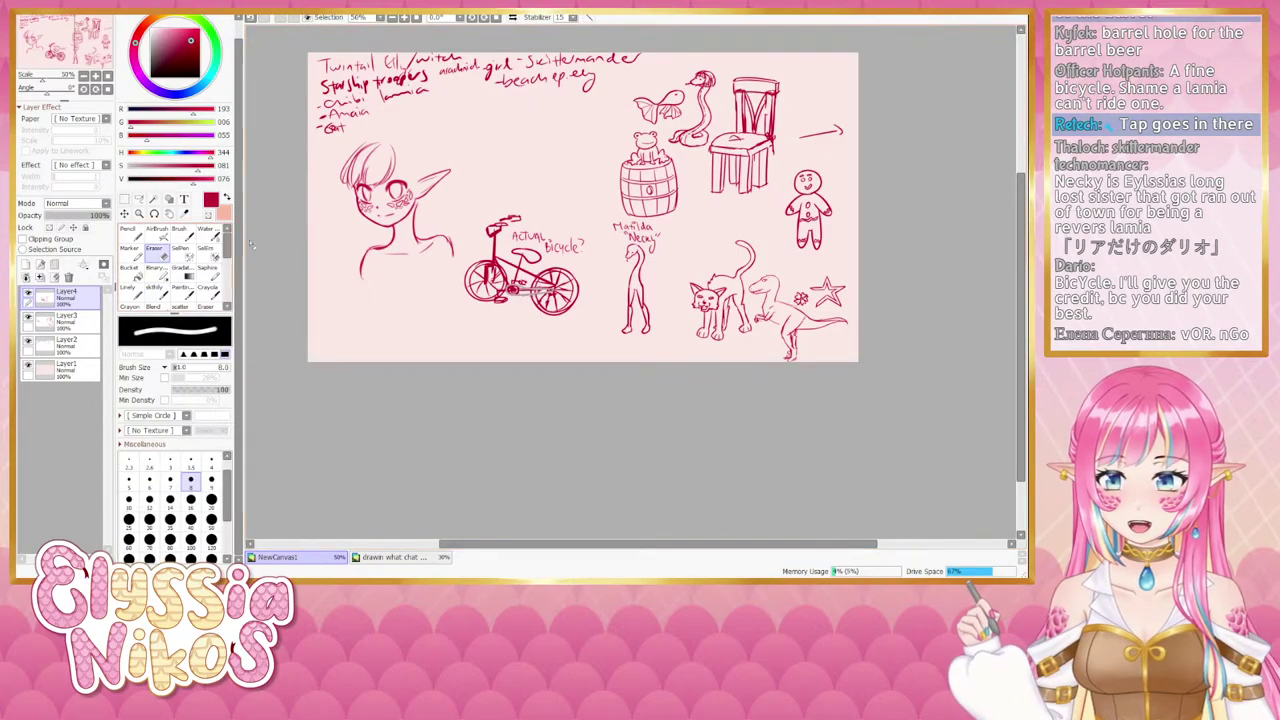
{"action": "left_click_drag", "start_coordinate": [434, 243], "coordinate": [452, 264]}
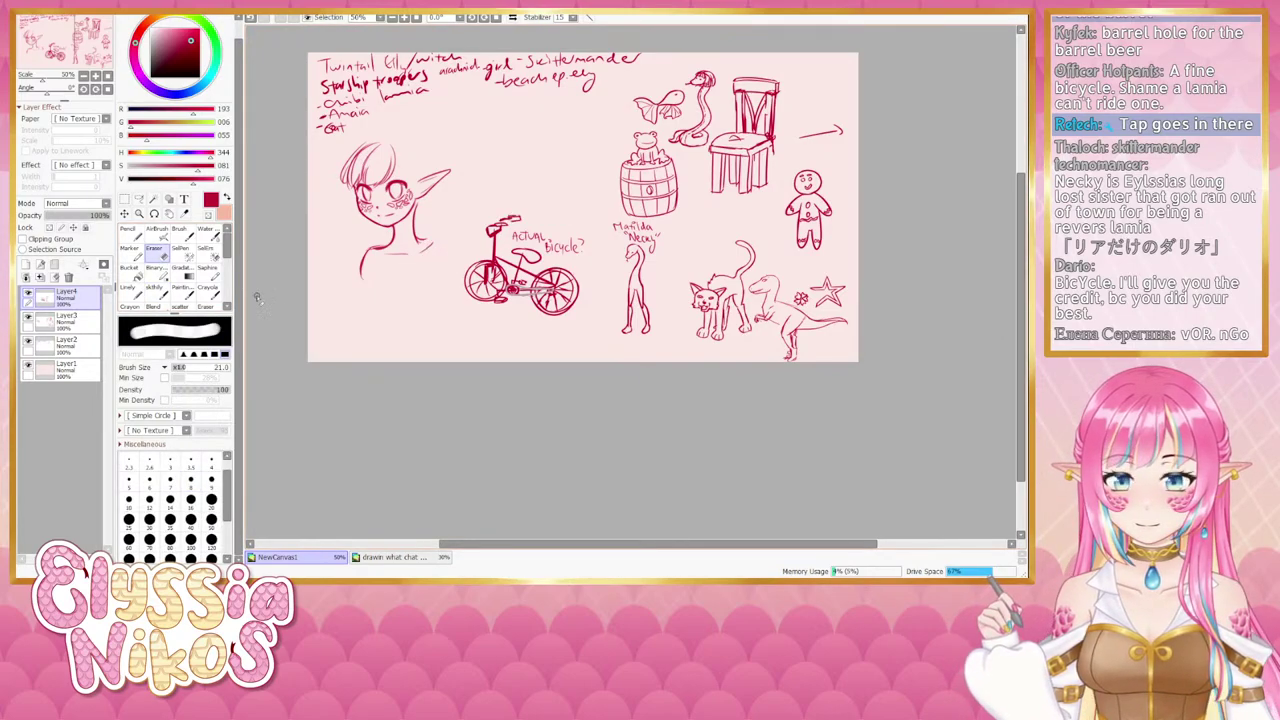
{"action": "left_click", "coordinate": [155, 292]}
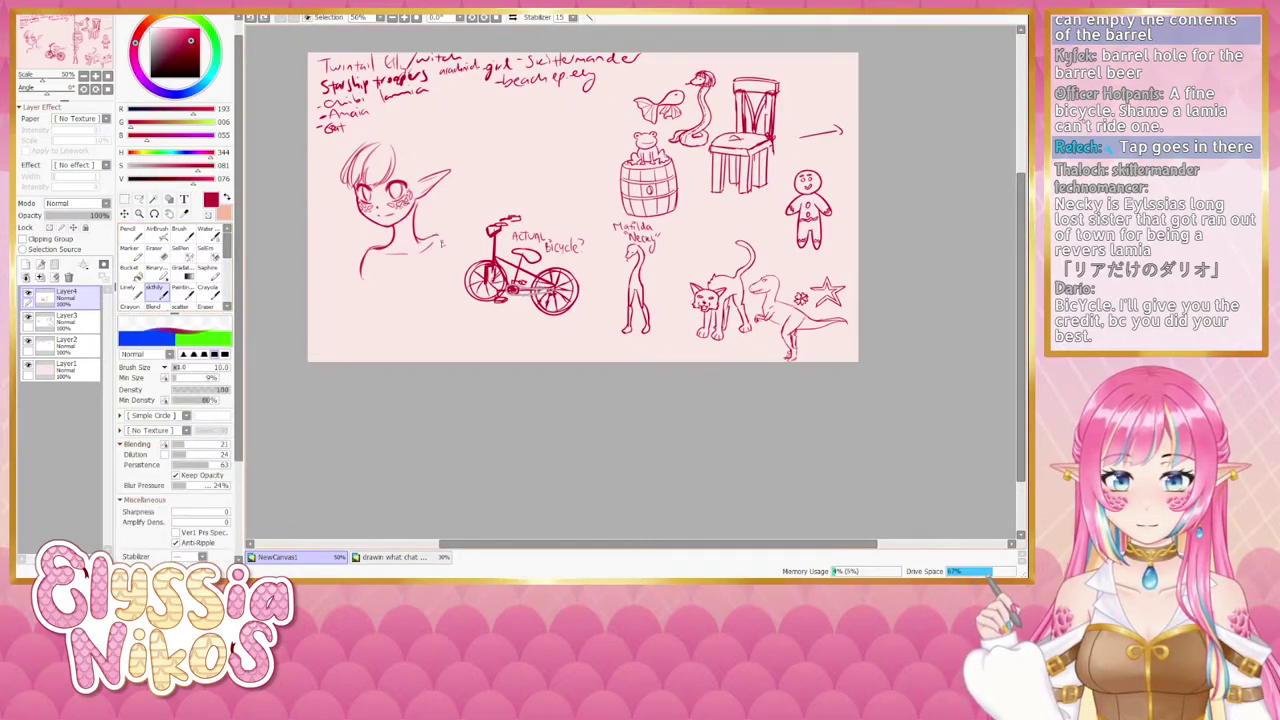
{"action": "key", "text": "ctrl+z"}
{"action": "mouse_move", "coordinate": [427, 242]}
{"action": "left_mouse_down"}
{"action": "mouse_move", "coordinate": [444, 234]}
{"action": "mouse_move", "coordinate": [456, 258]}
{"action": "left_mouse_up"}
{"action": "key", "text": "ctrl+z"}
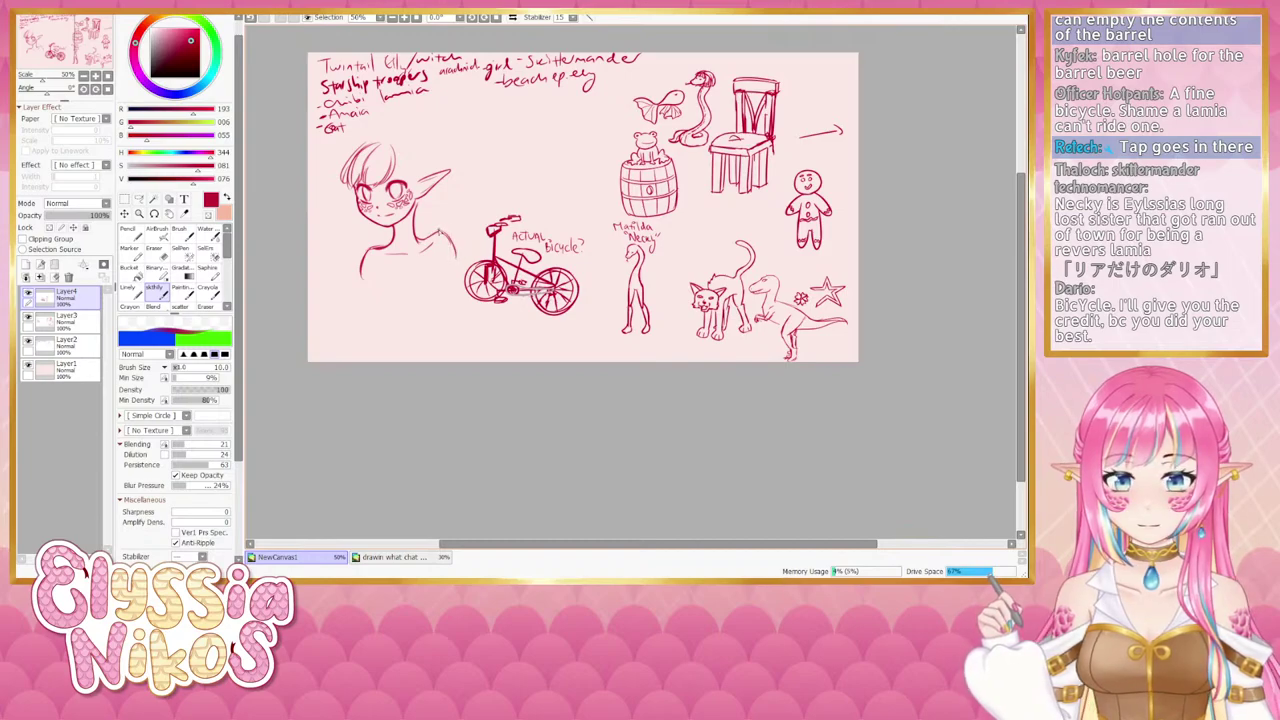
Check the new shoulder lines against the rest of the sketch by hiding and showing Layer4.
{"action": "left_click_drag", "start_coordinate": [414, 213], "coordinate": [426, 267]}
{"action": "left_click", "coordinate": [28, 293]}
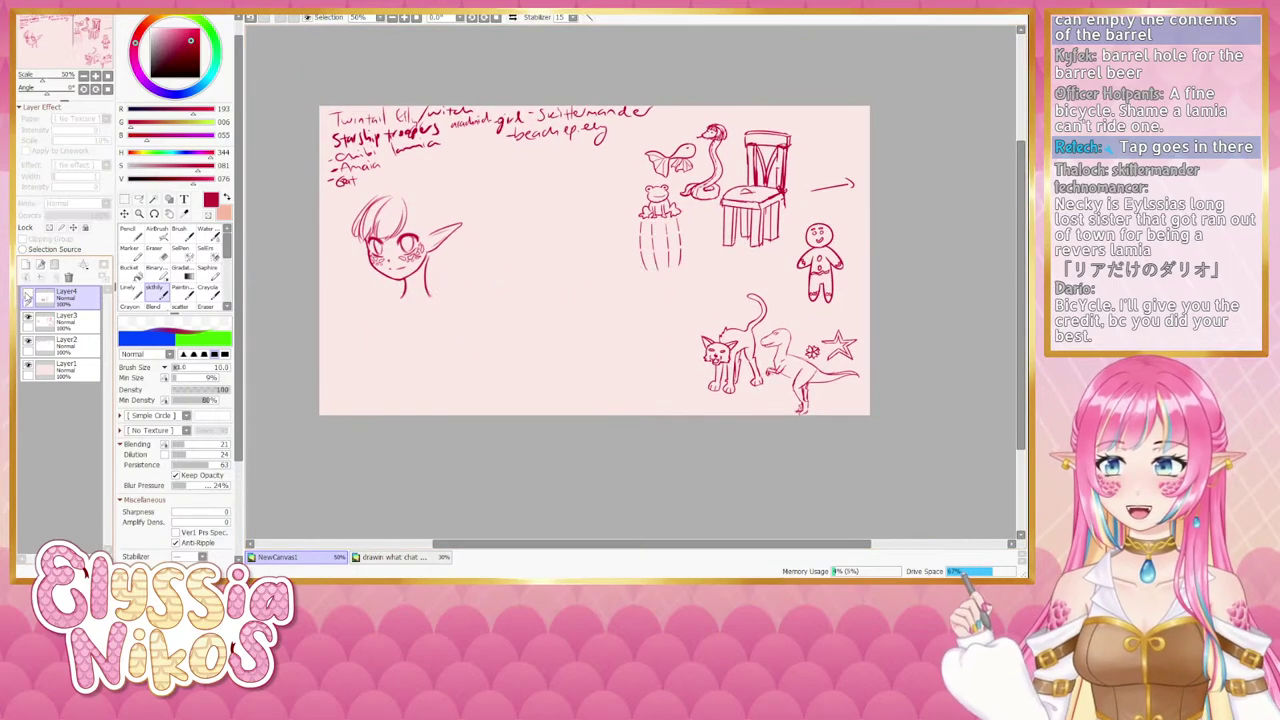
{"action": "left_click", "coordinate": [28, 293]}
{"action": "left_click", "coordinate": [28, 293]}
{"action": "left_click", "coordinate": [28, 293]}
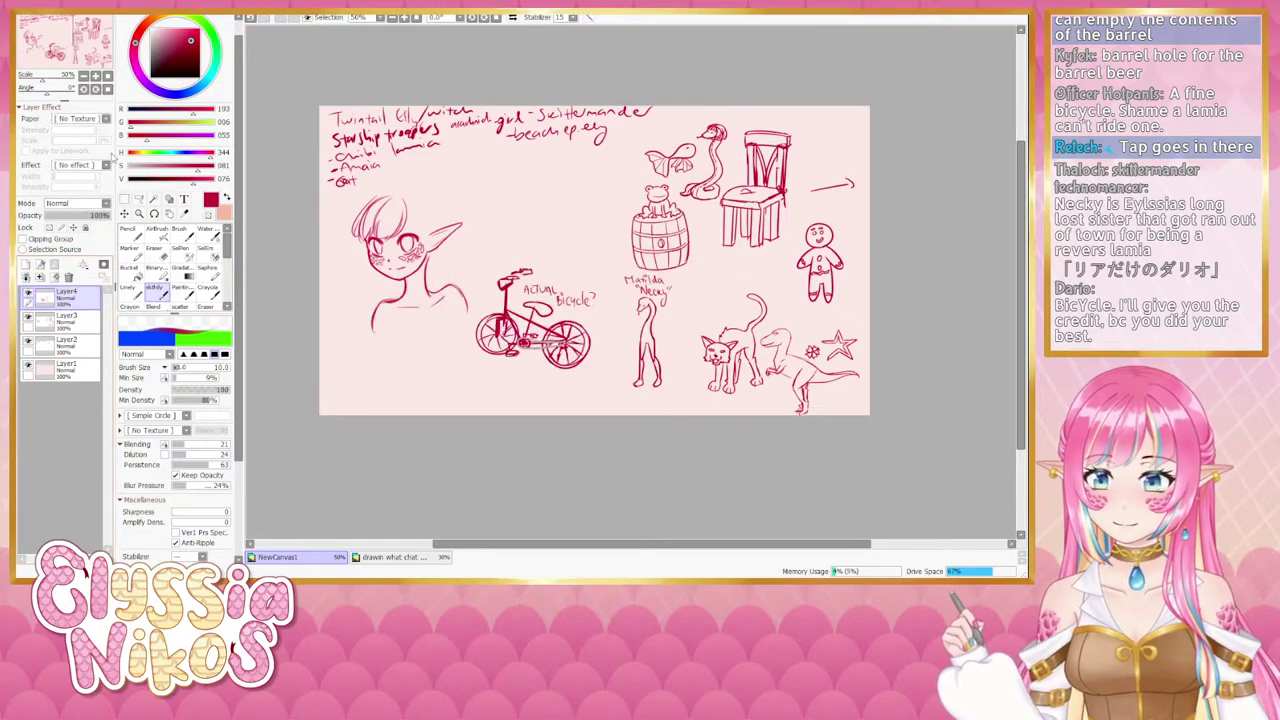
Sketch the outline of the elf girl's hair from the crown down behind her pointed ear on Layer4, undoing unsuitable strokes.
{"action": "left_click", "coordinate": [97, 76]}
{"action": "left_click_drag", "start_coordinate": [308, 195], "coordinate": [441, 193]}
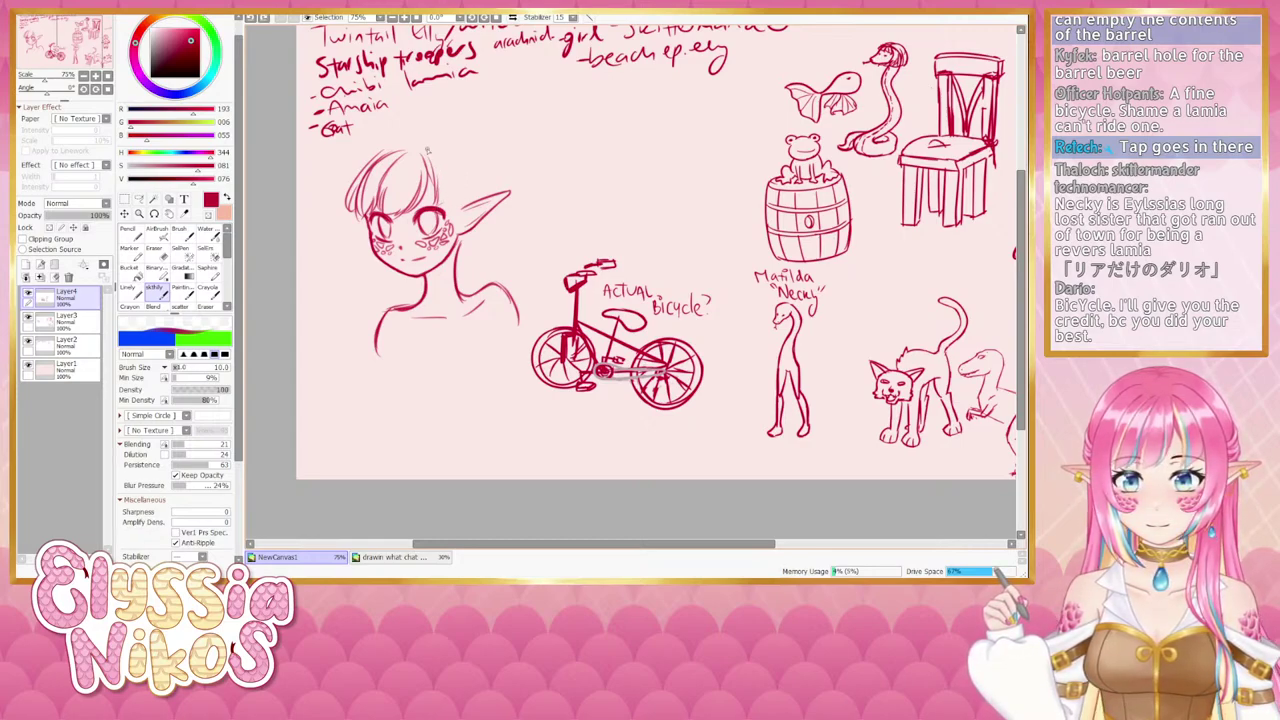
{"action": "mouse_move", "coordinate": [419, 147]}
{"action": "left_mouse_down"}
{"action": "mouse_move", "coordinate": [444, 174]}
{"action": "mouse_move", "coordinate": [446, 155]}
{"action": "mouse_move", "coordinate": [434, 157]}
{"action": "mouse_move", "coordinate": [458, 231]}
{"action": "left_mouse_up"}
{"action": "key", "text": "ctrl+z"}
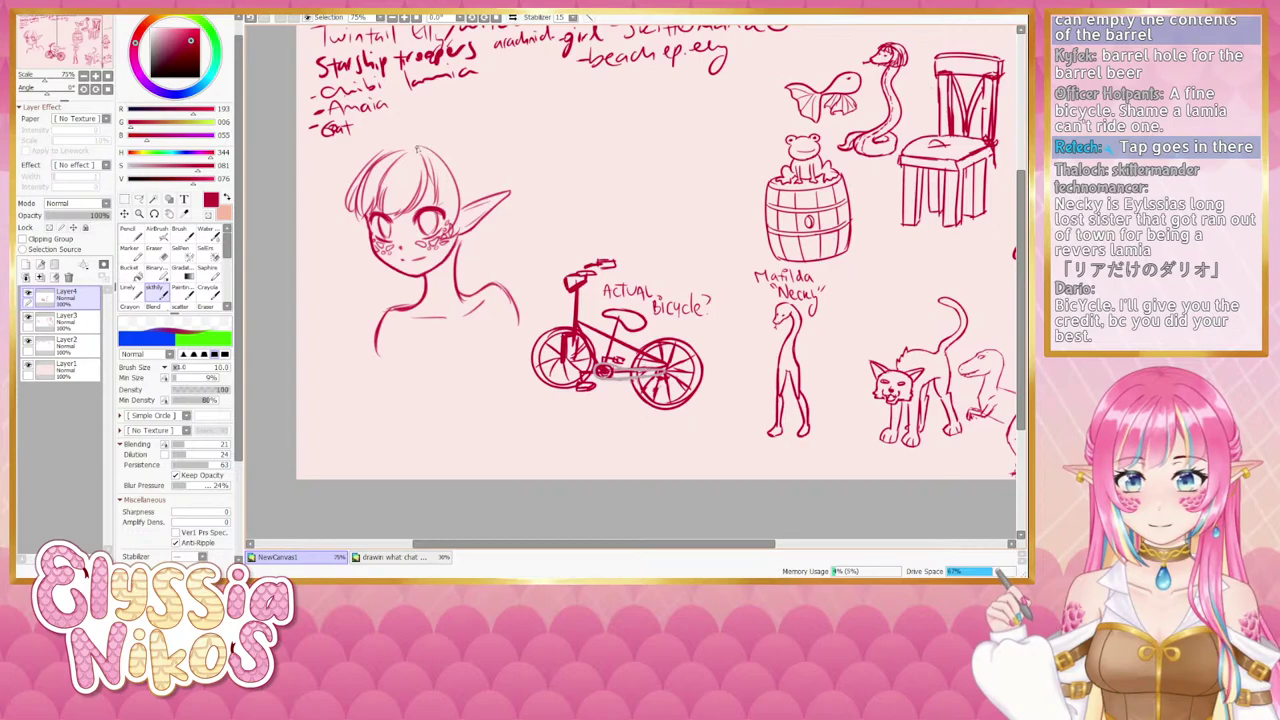
{"action": "key", "text": "ctrl+z"}
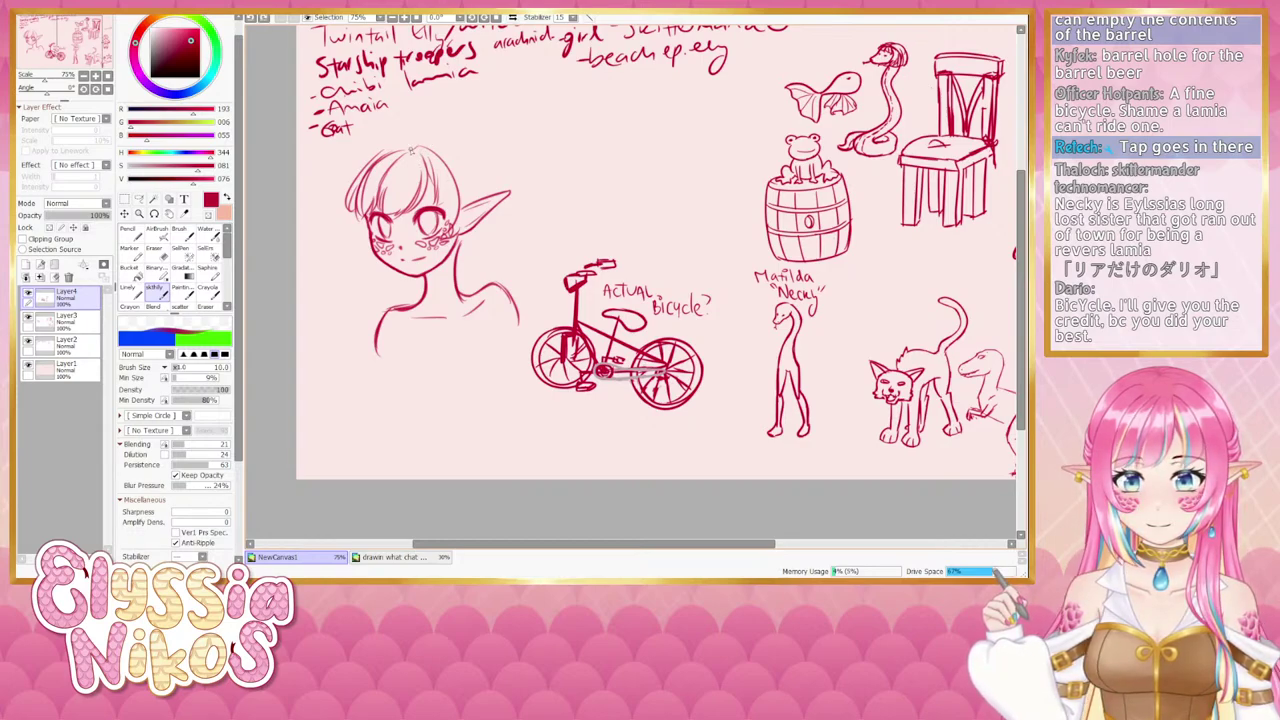
{"action": "mouse_move", "coordinate": [413, 150]}
{"action": "left_mouse_down"}
{"action": "mouse_move", "coordinate": [453, 152]}
{"action": "mouse_move", "coordinate": [478, 213]}
{"action": "mouse_move", "coordinate": [472, 259]}
{"action": "mouse_move", "coordinate": [439, 258]}
{"action": "mouse_move", "coordinate": [475, 249]}
{"action": "left_mouse_up"}
{"action": "key", "text": "ctrl+z"}
{"action": "key", "text": "ctrl+z"}
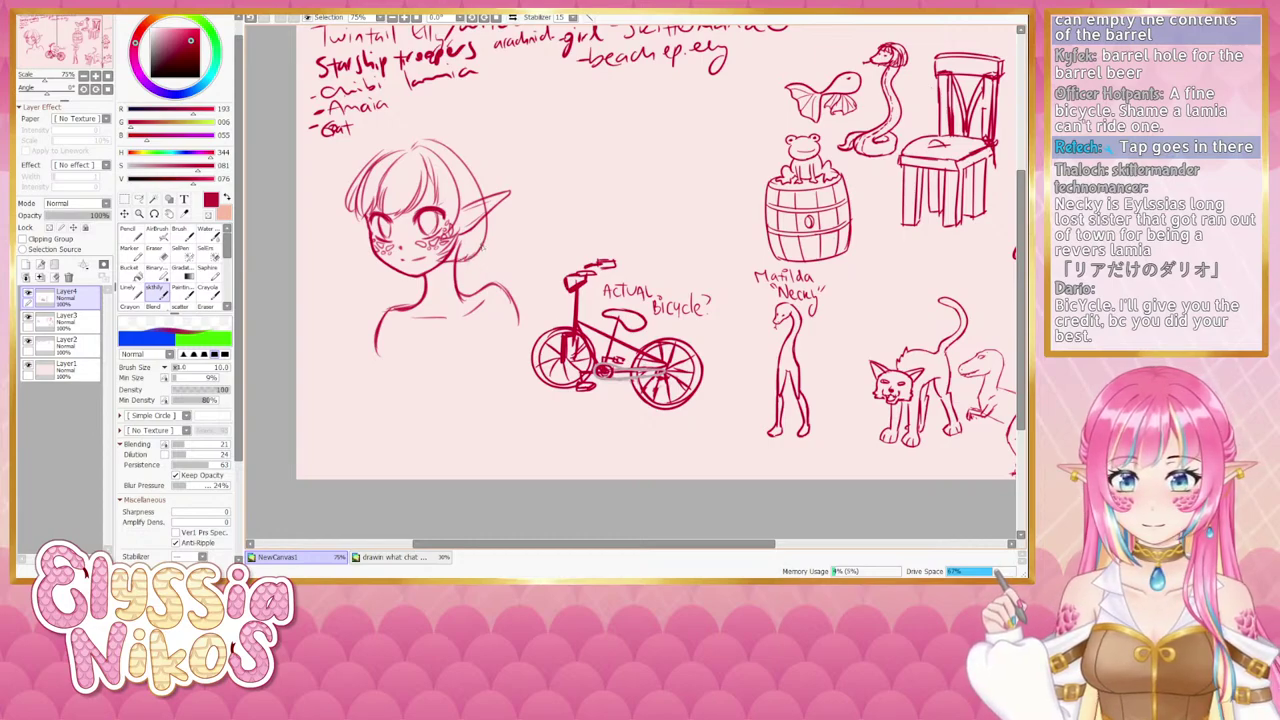
{"action": "left_click_drag", "start_coordinate": [484, 246], "coordinate": [471, 264]}
{"action": "left_click_drag", "start_coordinate": [391, 228], "coordinate": [420, 195]}
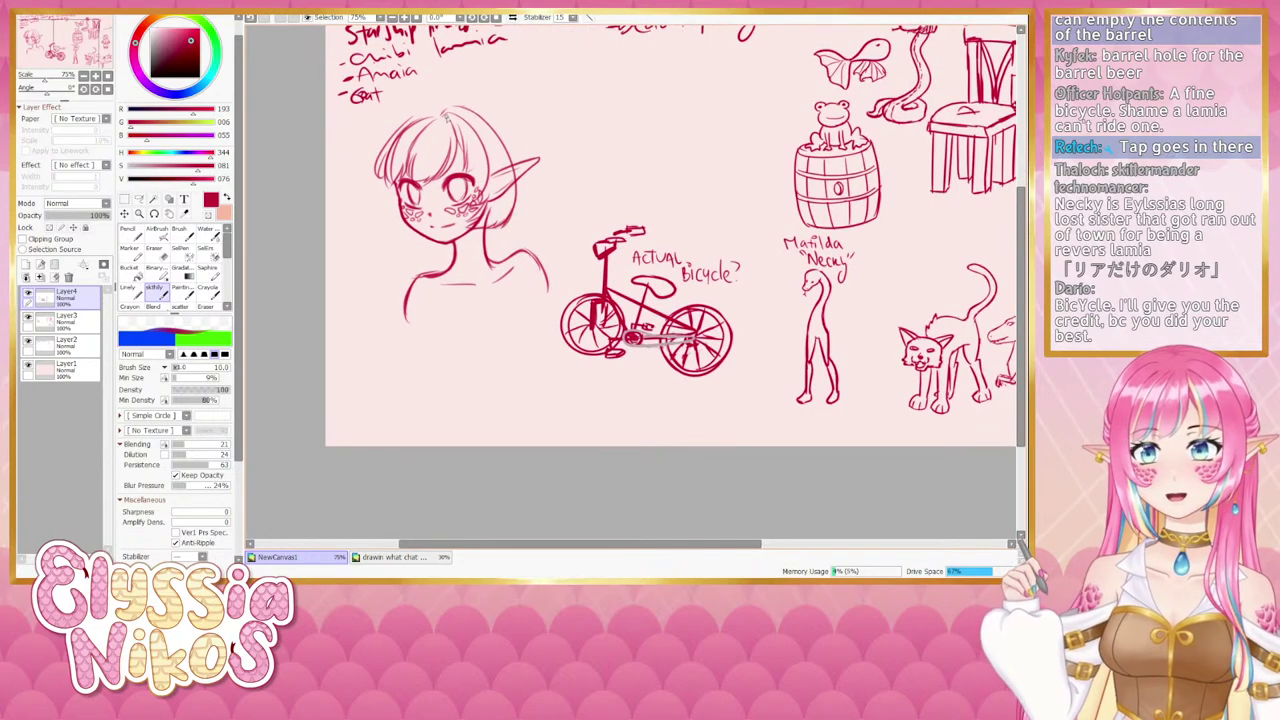
Sketch the flicked strand and the long pointed lock of hair on the side opposite her ear, redoing unsuitable strokes.
{"action": "left_click_drag", "start_coordinate": [431, 109], "coordinate": [396, 134]}
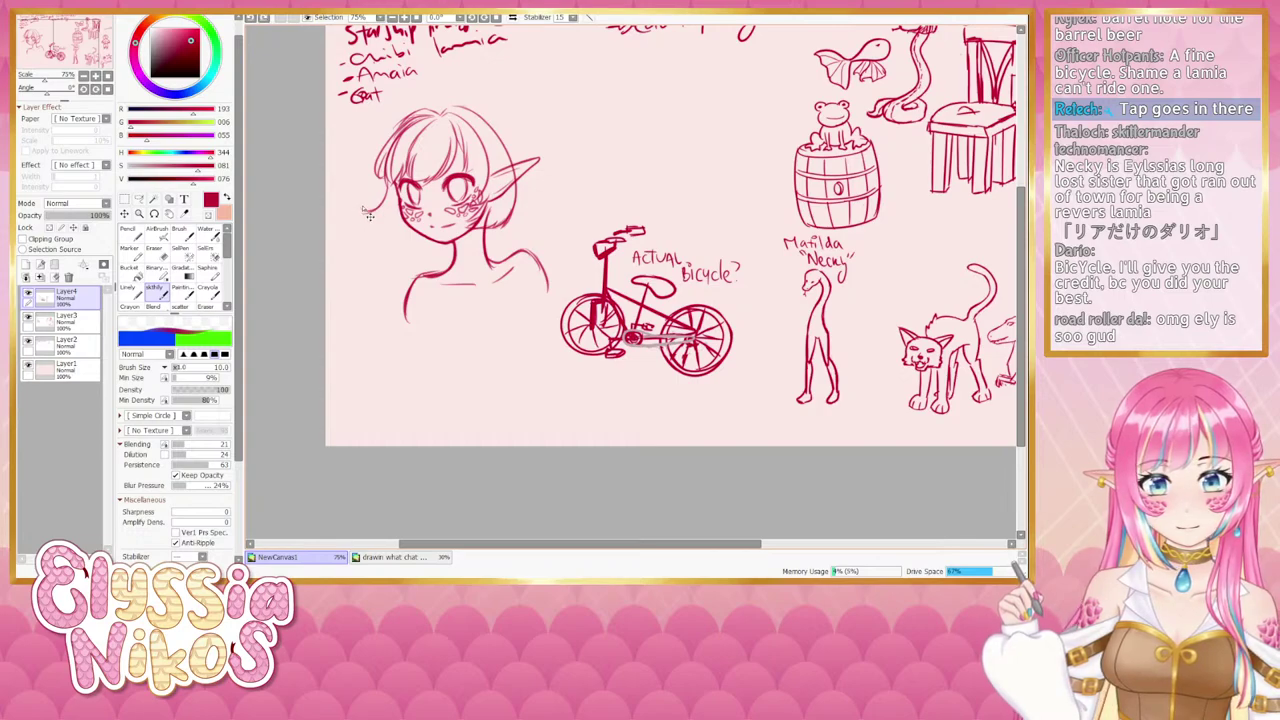
{"action": "left_click_drag", "start_coordinate": [389, 218], "coordinate": [373, 283]}
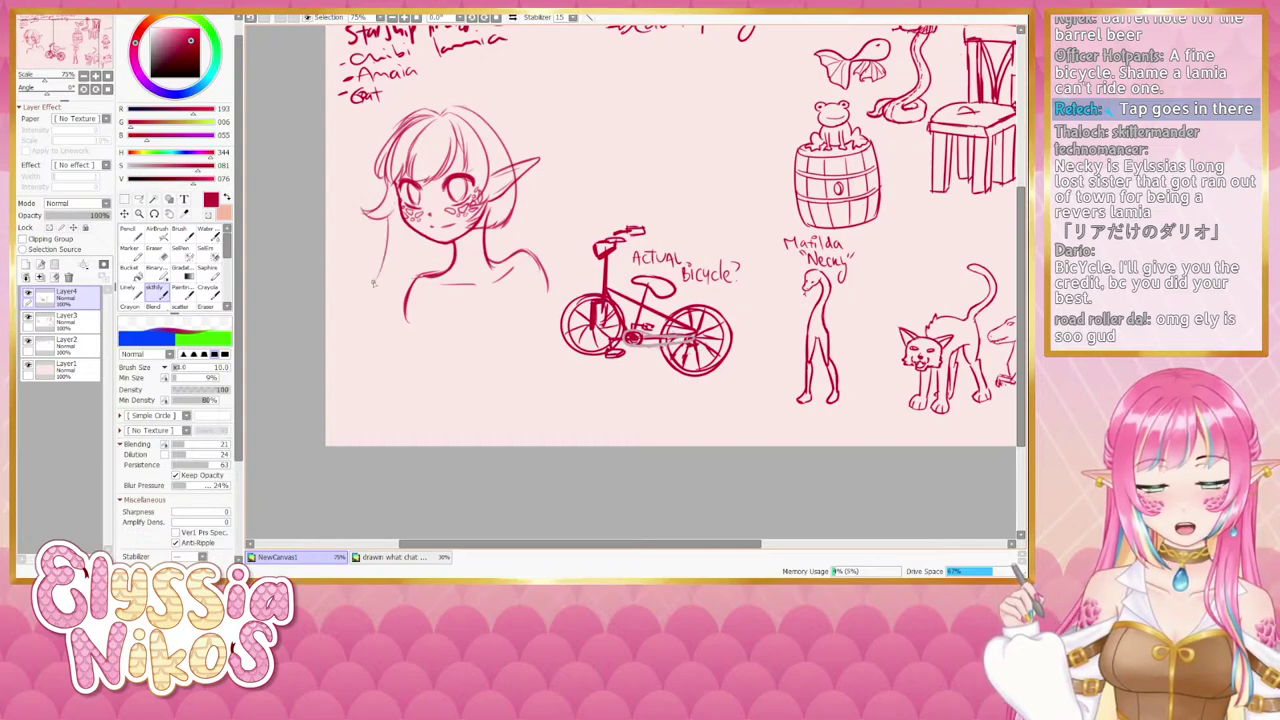
{"action": "key", "text": "ctrl+z"}
{"action": "left_click_drag", "start_coordinate": [389, 218], "coordinate": [364, 273]}
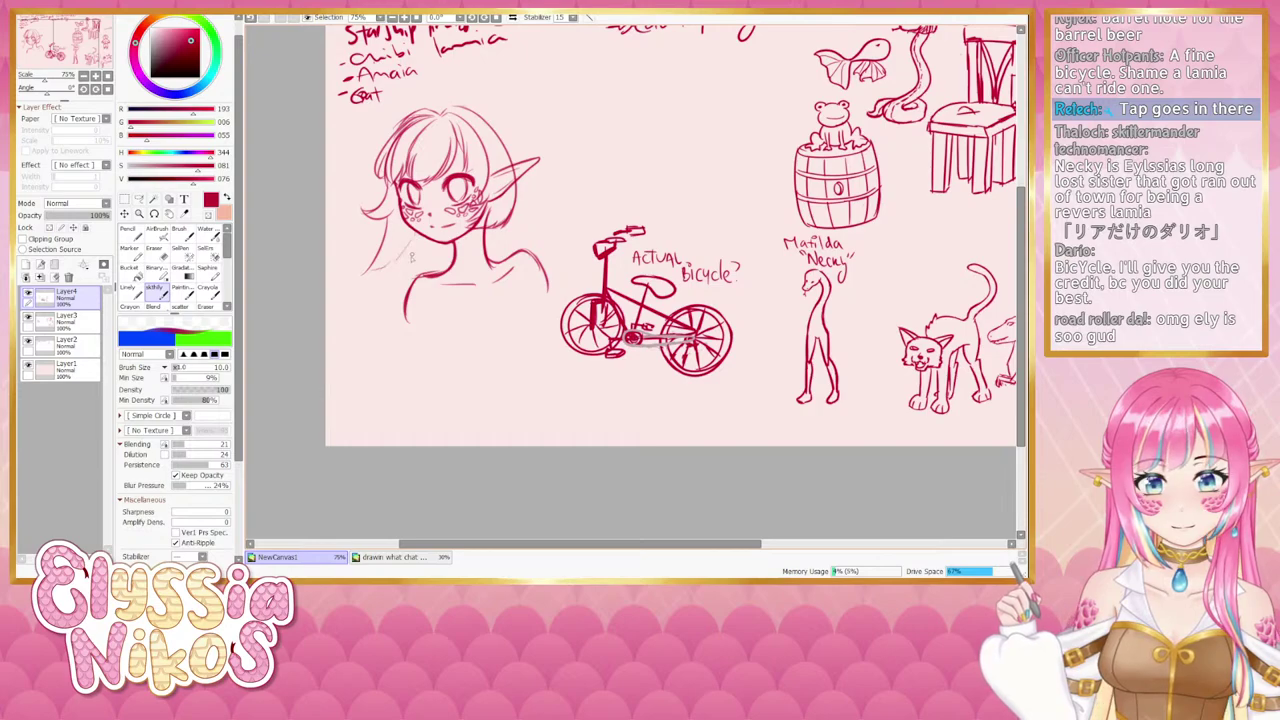
{"action": "mouse_move", "coordinate": [414, 232]}
{"action": "left_mouse_down"}
{"action": "mouse_move", "coordinate": [381, 275]}
{"action": "mouse_move", "coordinate": [397, 265]}
{"action": "mouse_move", "coordinate": [389, 272]}
{"action": "mouse_move", "coordinate": [398, 254]}
{"action": "mouse_move", "coordinate": [387, 250]}
{"action": "mouse_move", "coordinate": [380, 268]}
{"action": "mouse_move", "coordinate": [394, 286]}
{"action": "mouse_move", "coordinate": [388, 258]}
{"action": "mouse_move", "coordinate": [377, 280]}
{"action": "mouse_move", "coordinate": [399, 262]}
{"action": "mouse_move", "coordinate": [367, 275]}
{"action": "mouse_move", "coordinate": [383, 252]}
{"action": "mouse_move", "coordinate": [364, 281]}
{"action": "left_mouse_up"}
{"action": "key", "text": "ctrl+z"}
{"action": "key", "text": "ctrl+z"}
{"action": "key", "text": "ctrl+z"}
{"action": "key", "text": "ctrl+z"}
{"action": "key", "text": "ctrl+z"}
{"action": "key", "text": "ctrl+z"}
{"action": "key", "text": "ctrl+z"}
{"action": "key", "text": "ctrl+z"}
{"action": "key", "text": "ctrl+z"}
{"action": "mouse_move", "coordinate": [400, 290]}
{"action": "left_mouse_down"}
{"action": "mouse_move", "coordinate": [382, 323]}
{"action": "mouse_move", "coordinate": [394, 317]}
{"action": "left_mouse_up"}
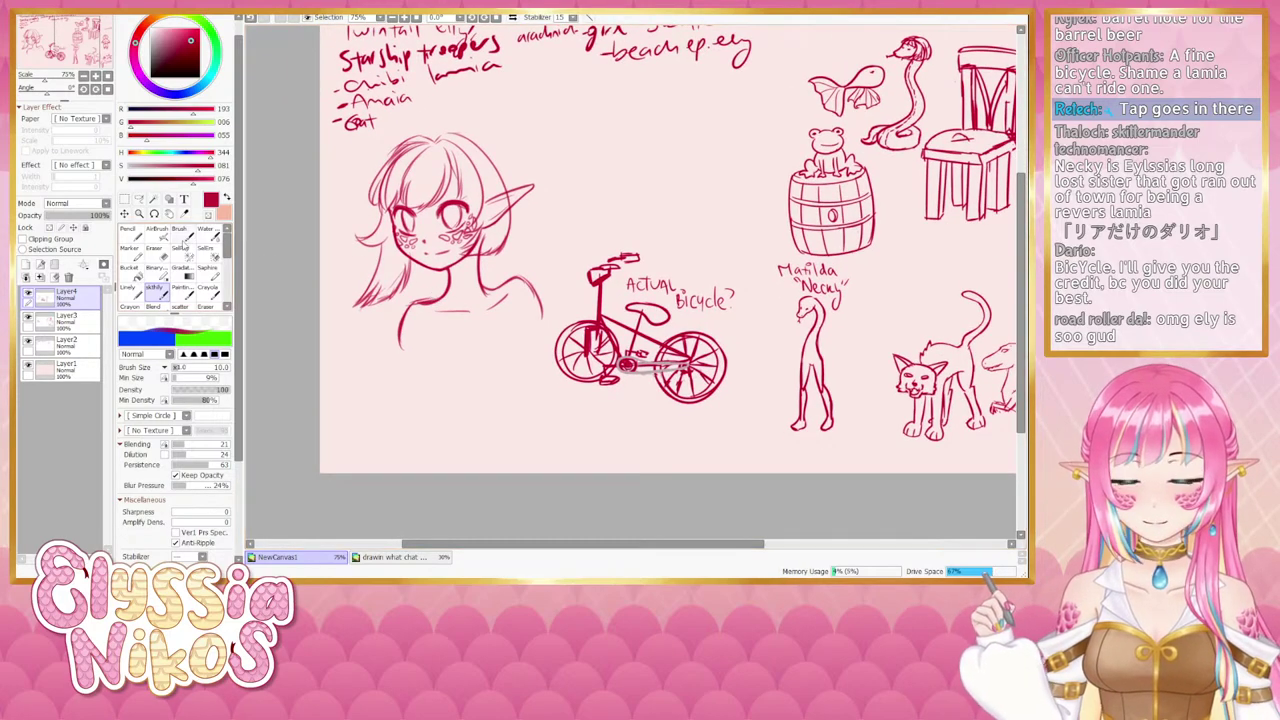
Clean up the long hair lock above the shoulder with the eraser, adjusting its size between 2 and 10.
{"action": "left_click", "coordinate": [160, 254]}
{"action": "key", "text": "bracketleft"}
{"action": "key", "text": "bracketleft"}
{"action": "key", "text": "bracketleft"}
{"action": "key", "text": "bracketleft"}
{"action": "key", "text": "bracketleft"}
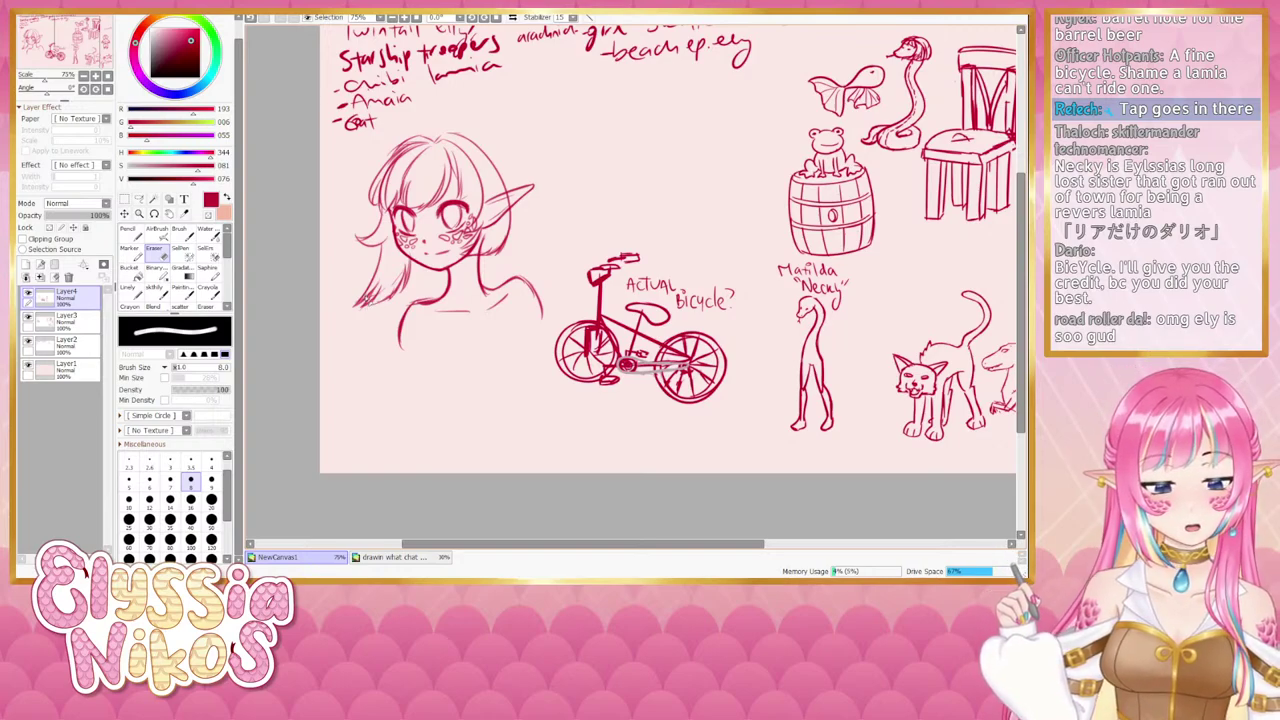
{"action": "left_click_drag", "start_coordinate": [542, 232], "coordinate": [544, 228]}
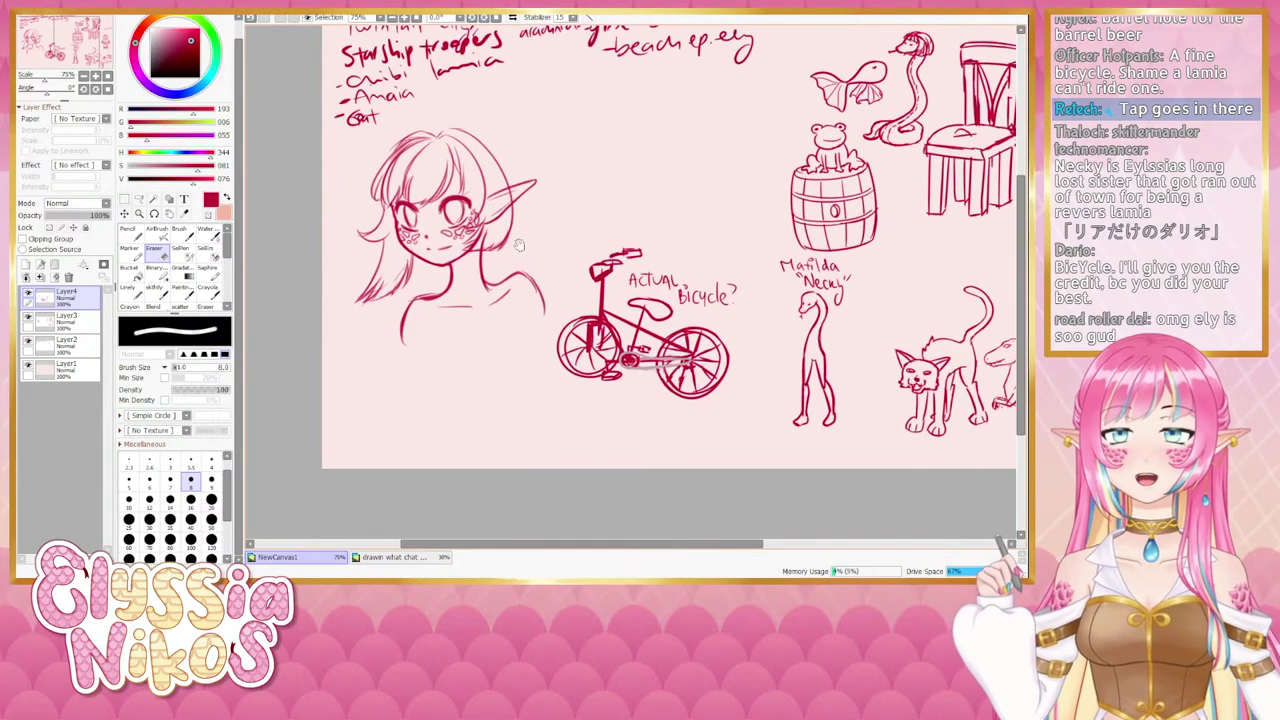
{"action": "key", "text": "]"}
{"action": "key", "text": "]"}
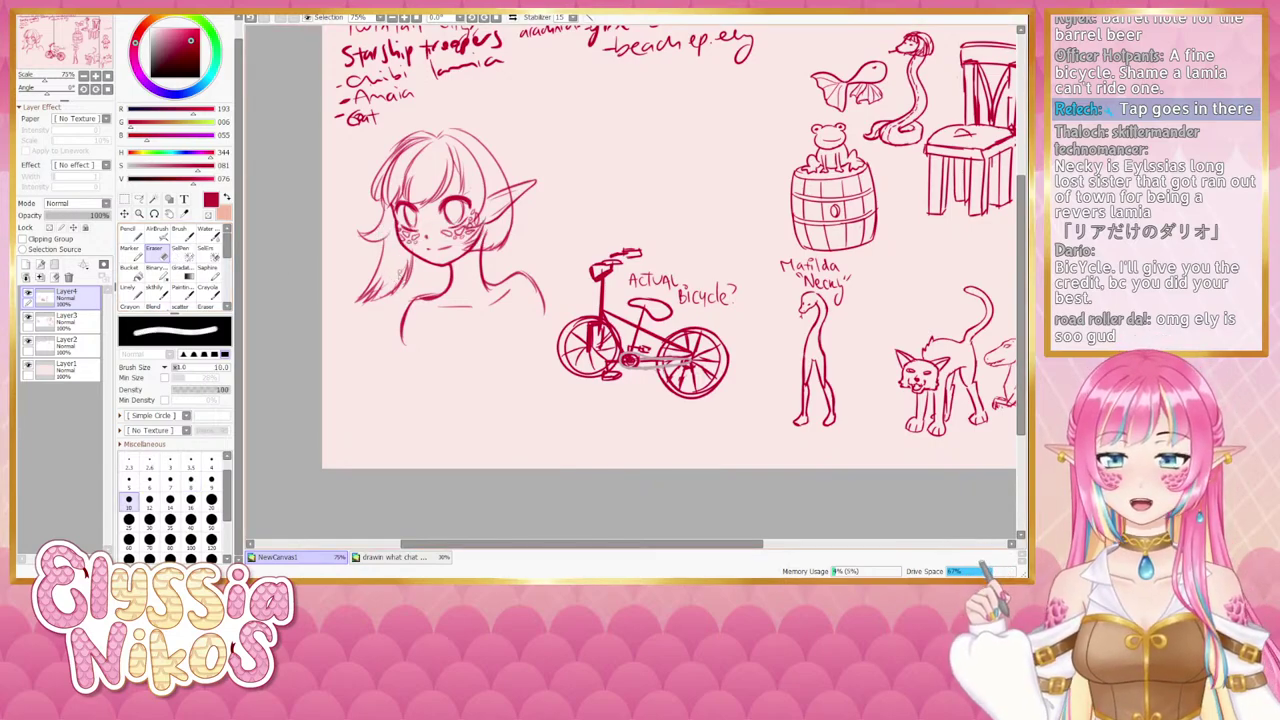
{"action": "left_click_drag", "start_coordinate": [404, 284], "coordinate": [396, 288]}
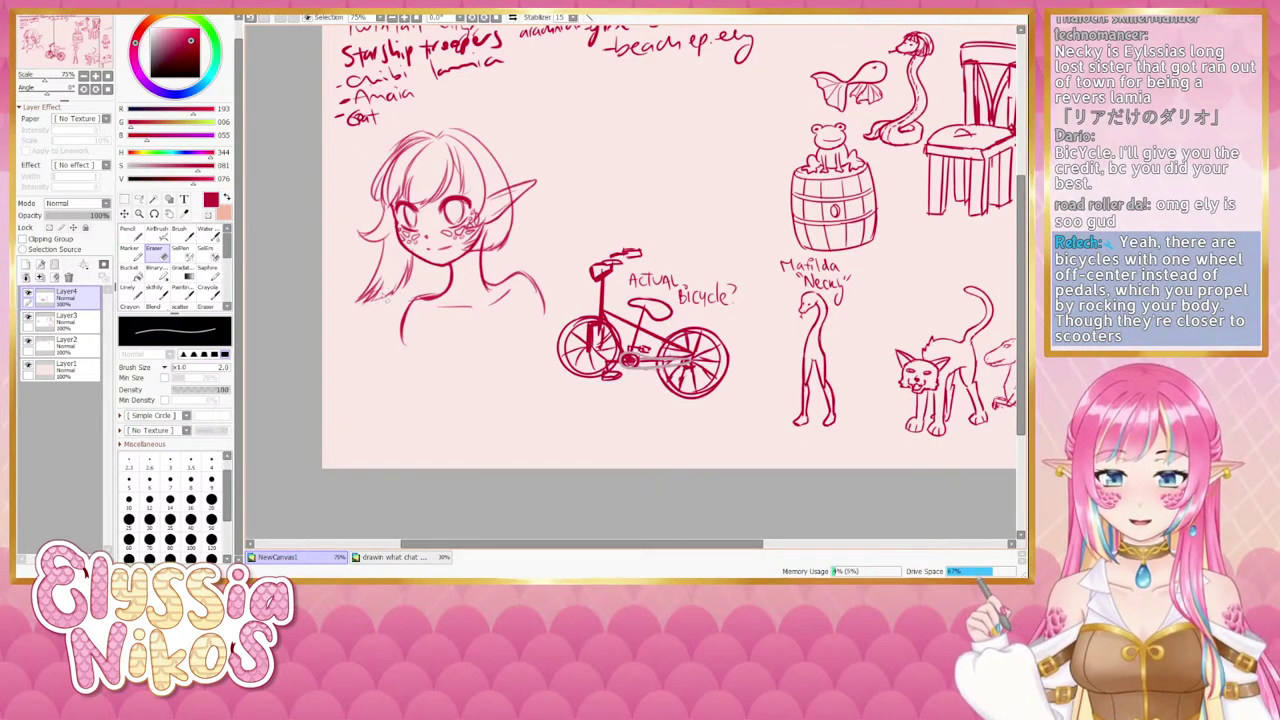
{"action": "key", "text": "bracketright"}
{"action": "key", "text": "bracketright"}
{"action": "key", "text": "bracketright"}
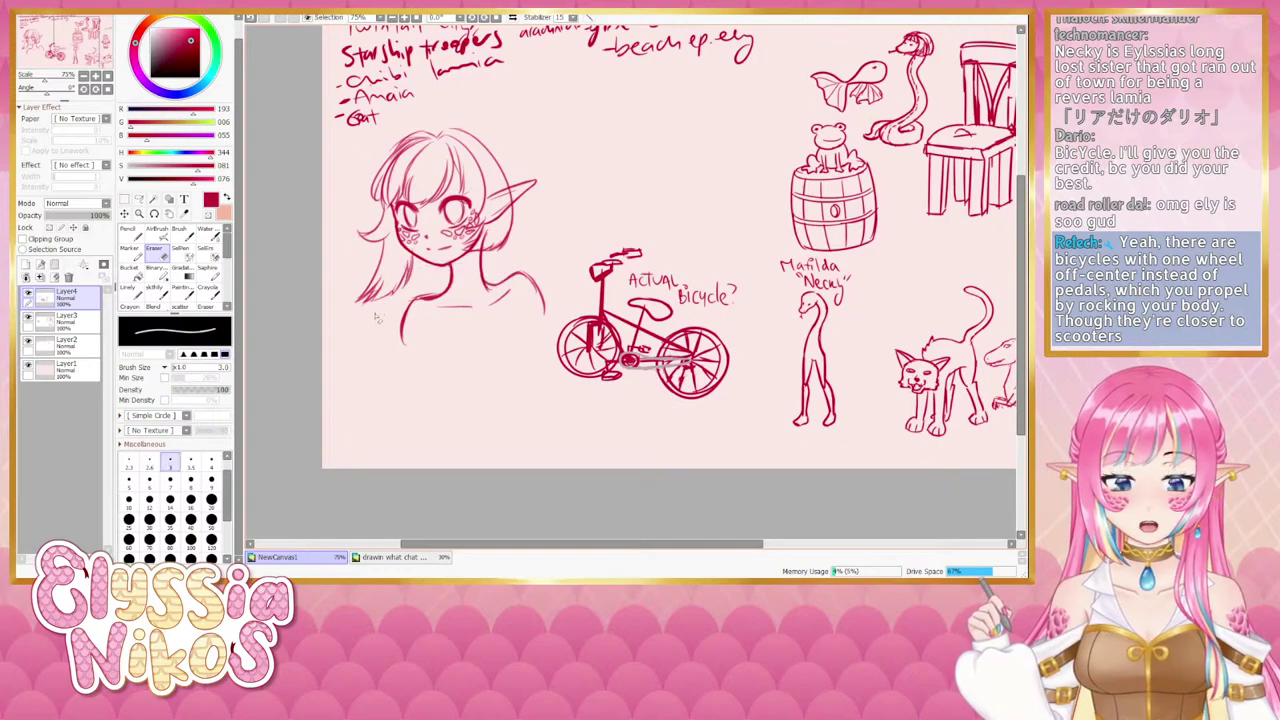
{"action": "left_click_drag", "start_coordinate": [390, 312], "coordinate": [375, 344]}
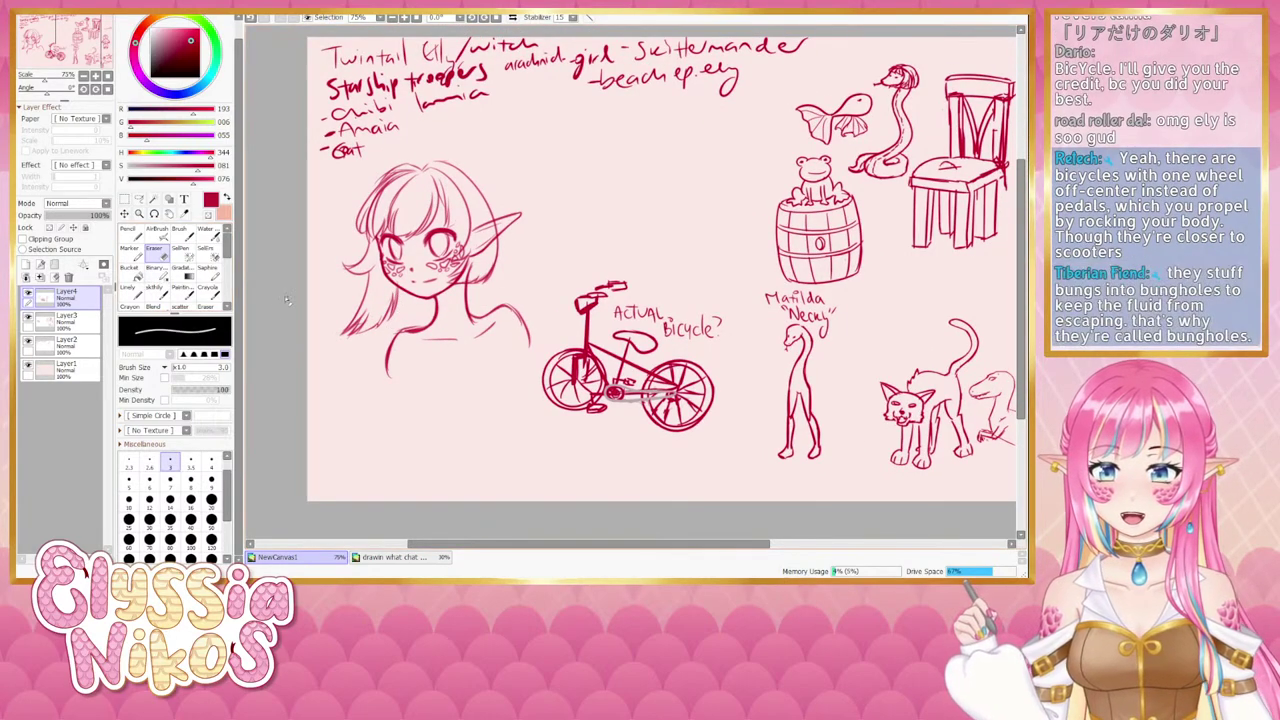
Sketch a fuller outer hair contour around the ear side of her head on Layer3 with the size 10 sketching brush, undoing unsuitable strokes.
{"action": "left_click", "coordinate": [154, 295]}
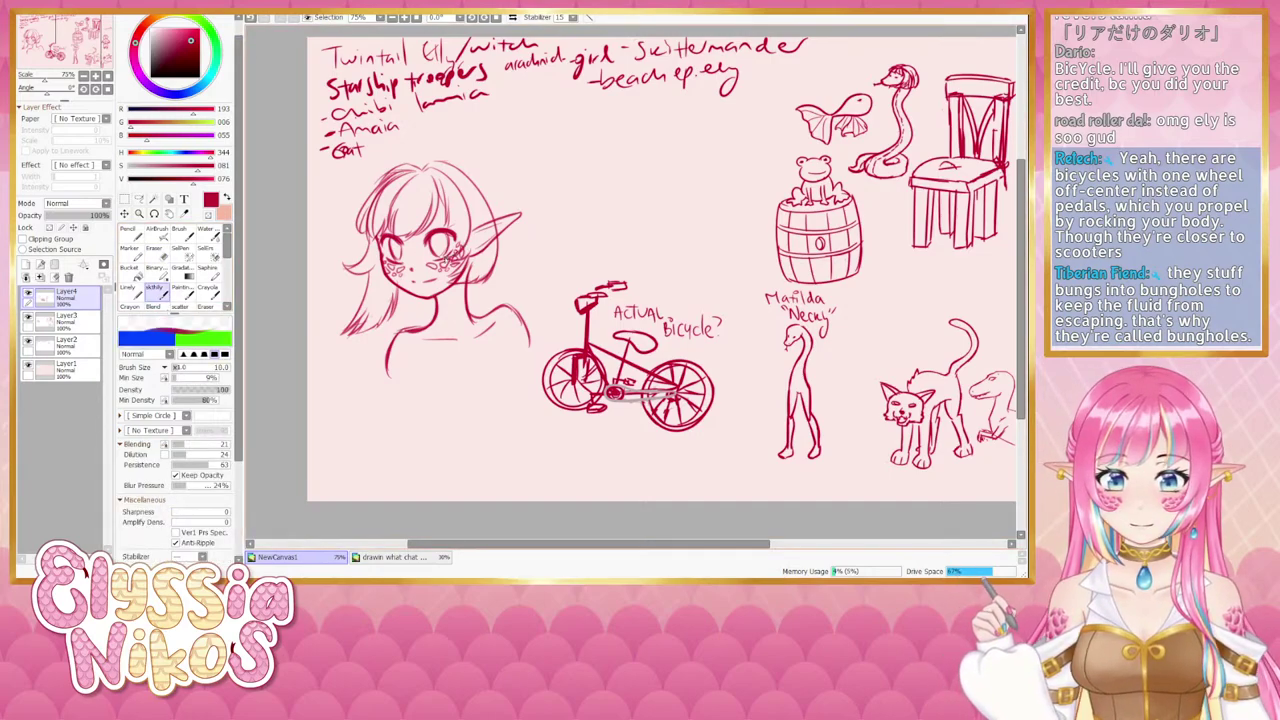
{"action": "left_click_drag", "start_coordinate": [439, 344], "coordinate": [445, 361]}
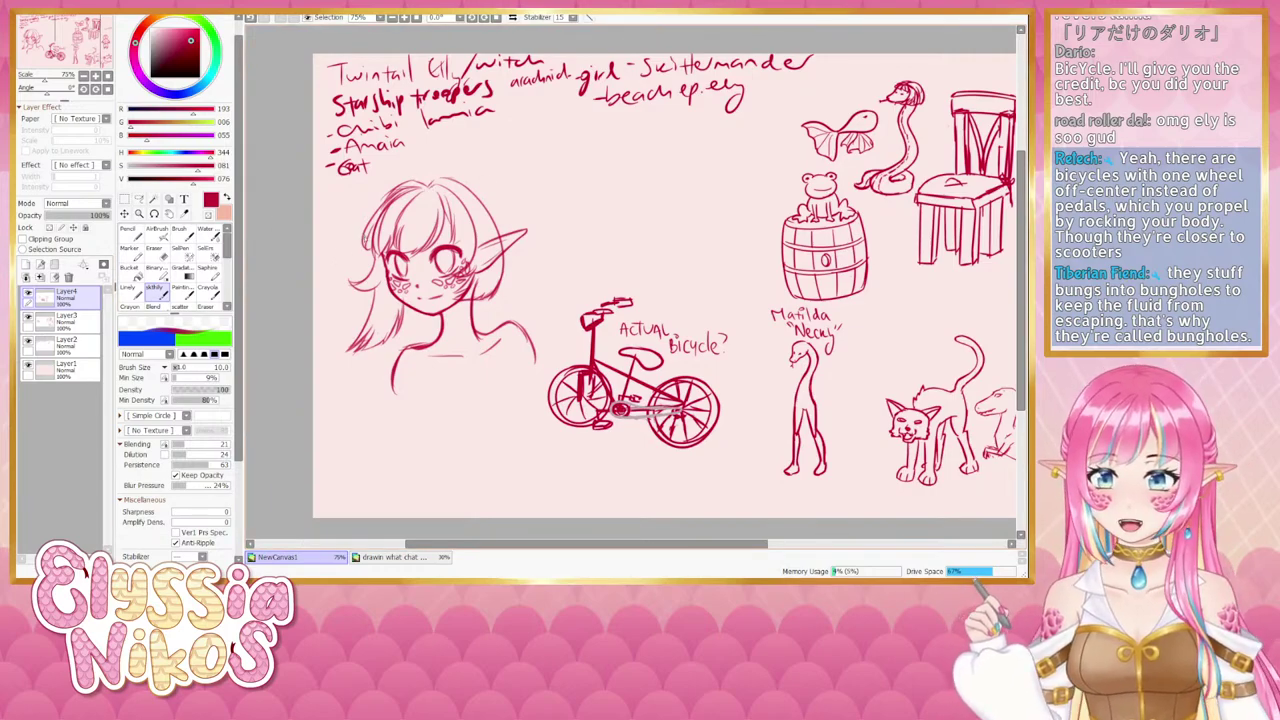
{"action": "left_click", "coordinate": [66, 316]}
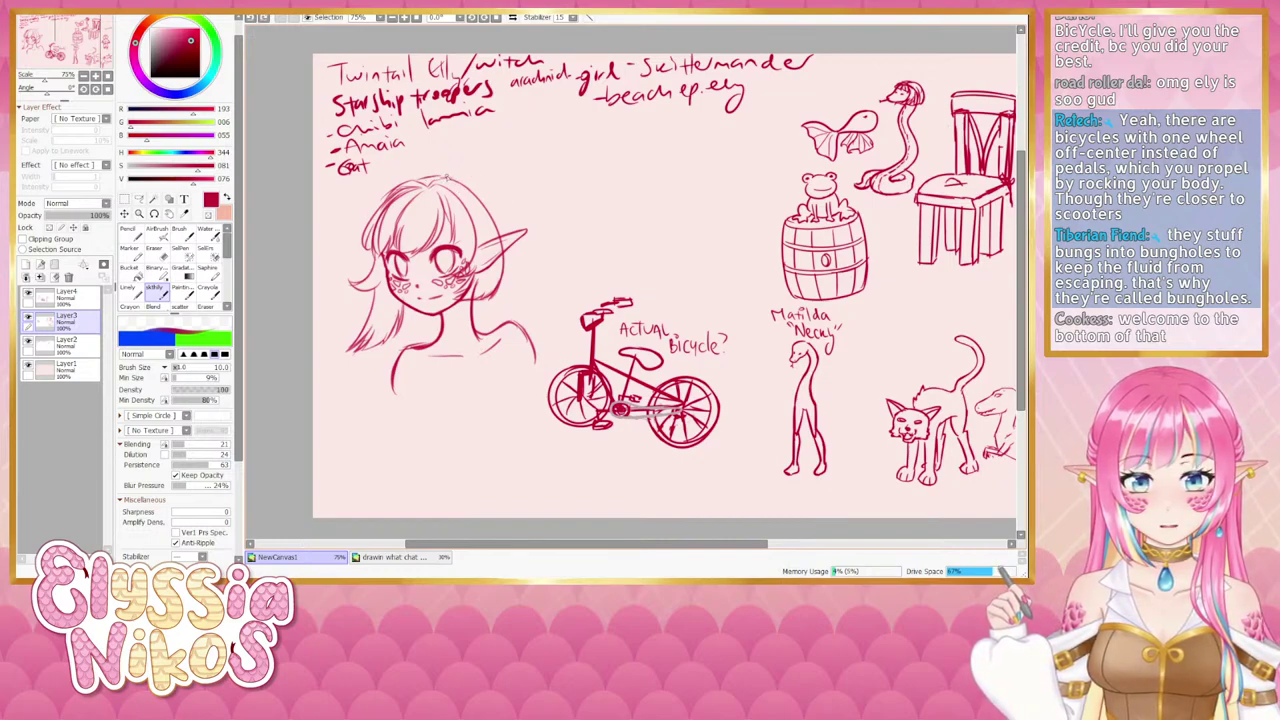
{"action": "mouse_move", "coordinate": [464, 178]}
{"action": "left_mouse_down"}
{"action": "mouse_move", "coordinate": [517, 205]}
{"action": "mouse_move", "coordinate": [504, 186]}
{"action": "mouse_move", "coordinate": [524, 247]}
{"action": "left_mouse_up"}
{"action": "left_click_drag", "start_coordinate": [513, 202], "coordinate": [511, 275]}
{"action": "left_click_drag", "start_coordinate": [513, 233], "coordinate": [504, 275]}
{"action": "key", "text": "ctrl+z"}
{"action": "key", "text": "ctrl+z"}
{"action": "key", "text": "ctrl+z"}
{"action": "key", "text": "ctrl+z"}
{"action": "mouse_move", "coordinate": [452, 176]}
{"action": "left_mouse_down"}
{"action": "mouse_move", "coordinate": [495, 211]}
{"action": "mouse_move", "coordinate": [510, 204]}
{"action": "mouse_move", "coordinate": [505, 255]}
{"action": "left_mouse_up"}
{"action": "key", "text": "ctrl+z"}
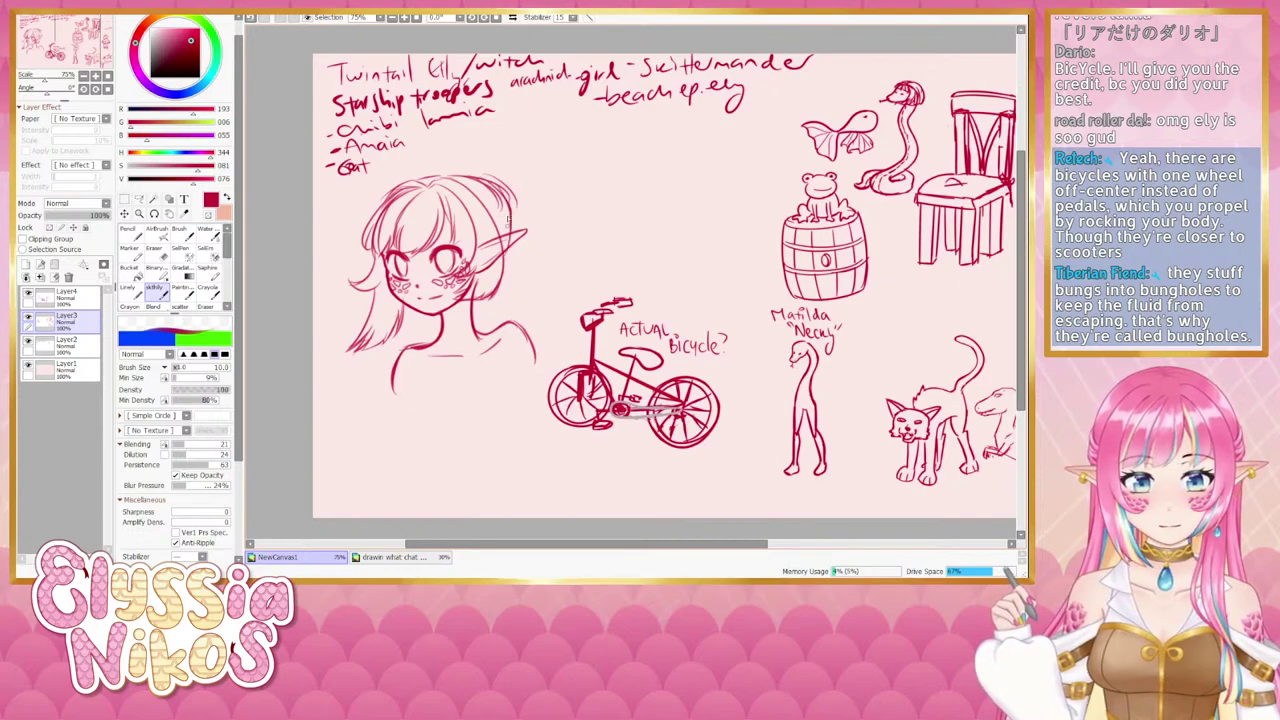
{"action": "key", "text": "ctrl+z"}
{"action": "left_click_drag", "start_coordinate": [510, 208], "coordinate": [507, 259]}
{"action": "left_click_drag", "start_coordinate": [499, 195], "coordinate": [501, 273]}
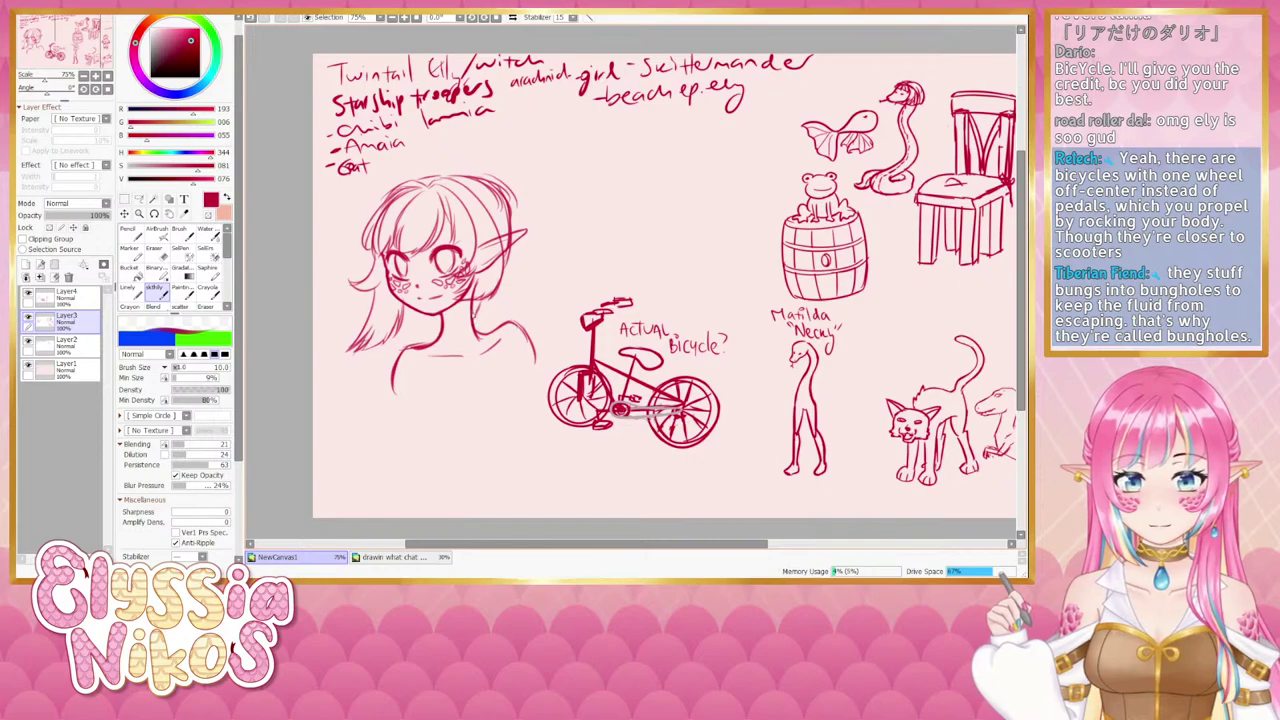
Erase the excess outer hair lines above and around her pointed ear on Layer3, adjusting the eraser size as needed.
{"action": "key", "text": "e"}
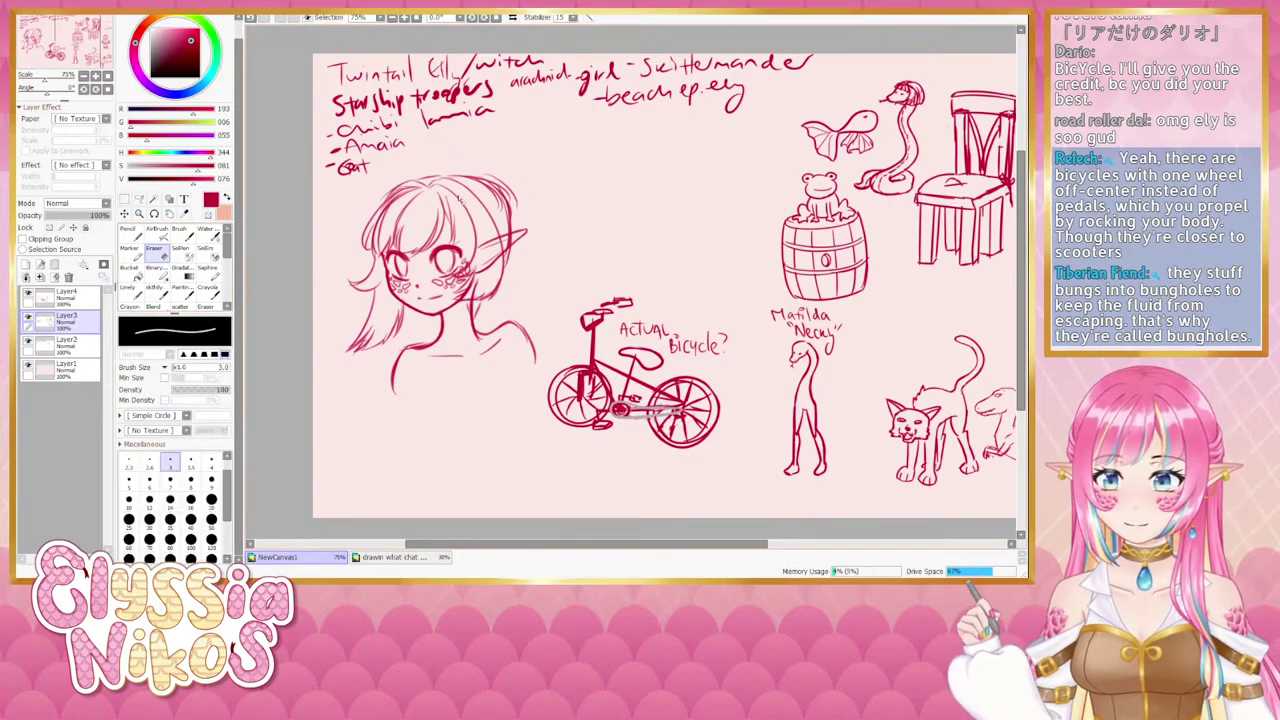
{"action": "mouse_move", "coordinate": [488, 175]}
{"action": "left_mouse_down"}
{"action": "mouse_move", "coordinate": [521, 200]}
{"action": "mouse_move", "coordinate": [522, 221]}
{"action": "mouse_move", "coordinate": [512, 195]}
{"action": "mouse_move", "coordinate": [520, 227]}
{"action": "mouse_move", "coordinate": [488, 190]}
{"action": "mouse_move", "coordinate": [503, 214]}
{"action": "left_mouse_up"}
{"action": "key", "text": "ctrl+z"}
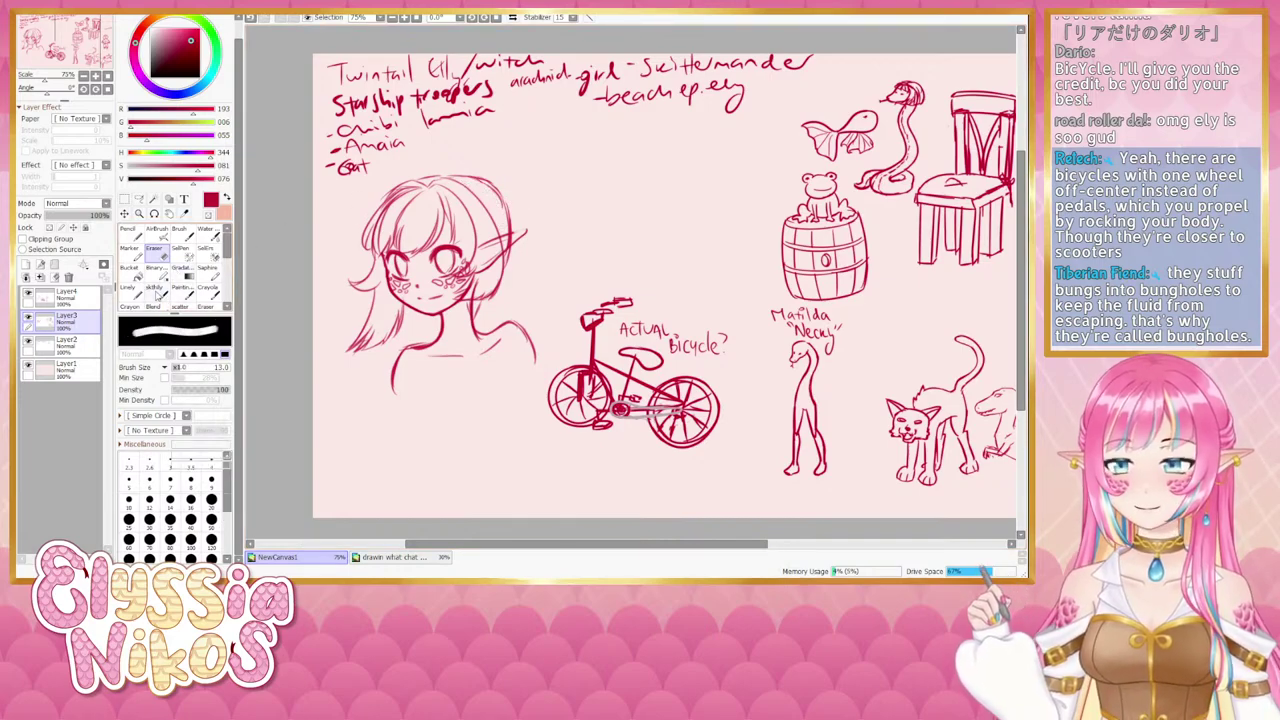
{"action": "key", "text": "n"}
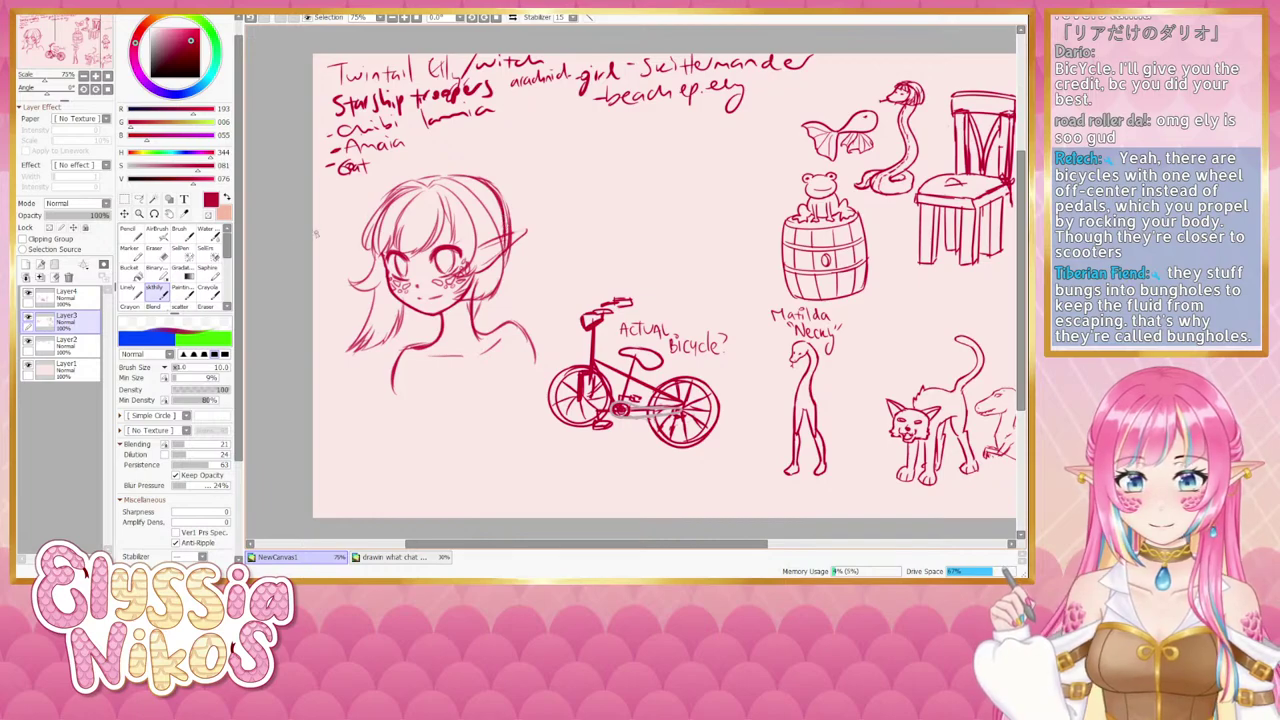
{"action": "key", "text": "e"}
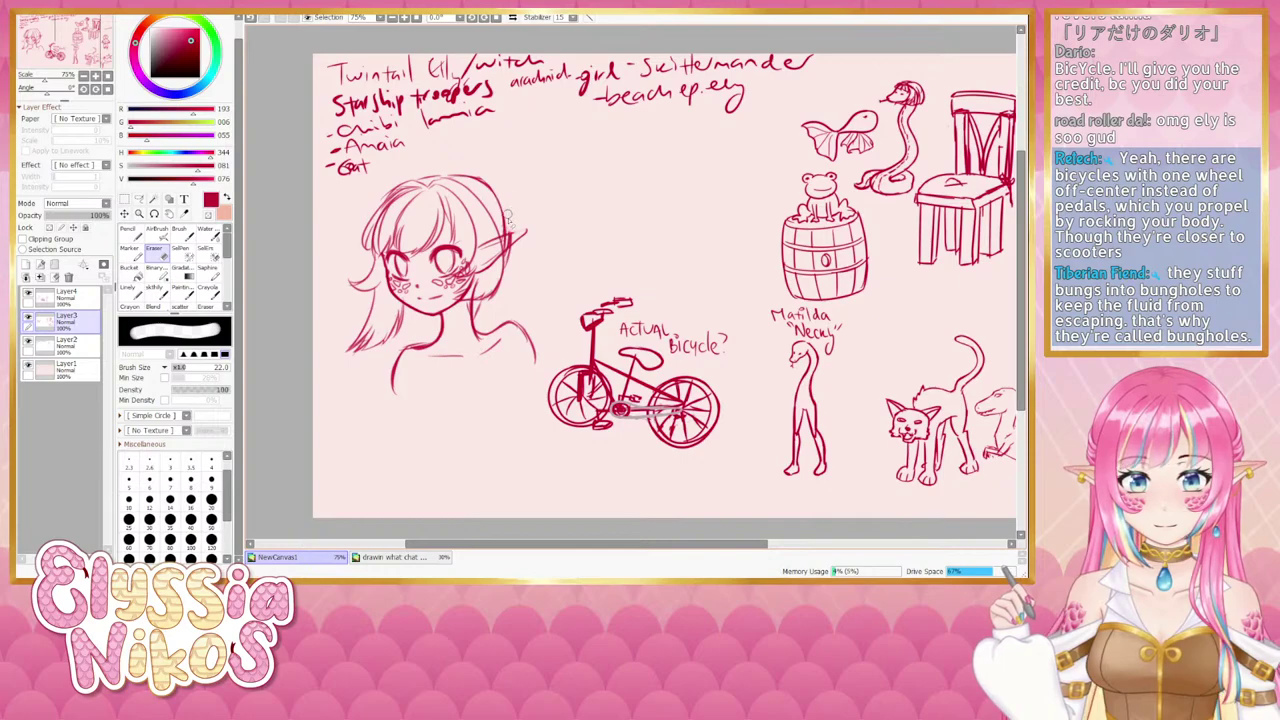
{"action": "left_click_drag", "start_coordinate": [508, 226], "coordinate": [496, 226], "text": "ctrl+alt"}
{"action": "key", "text": "ctrl+z"}
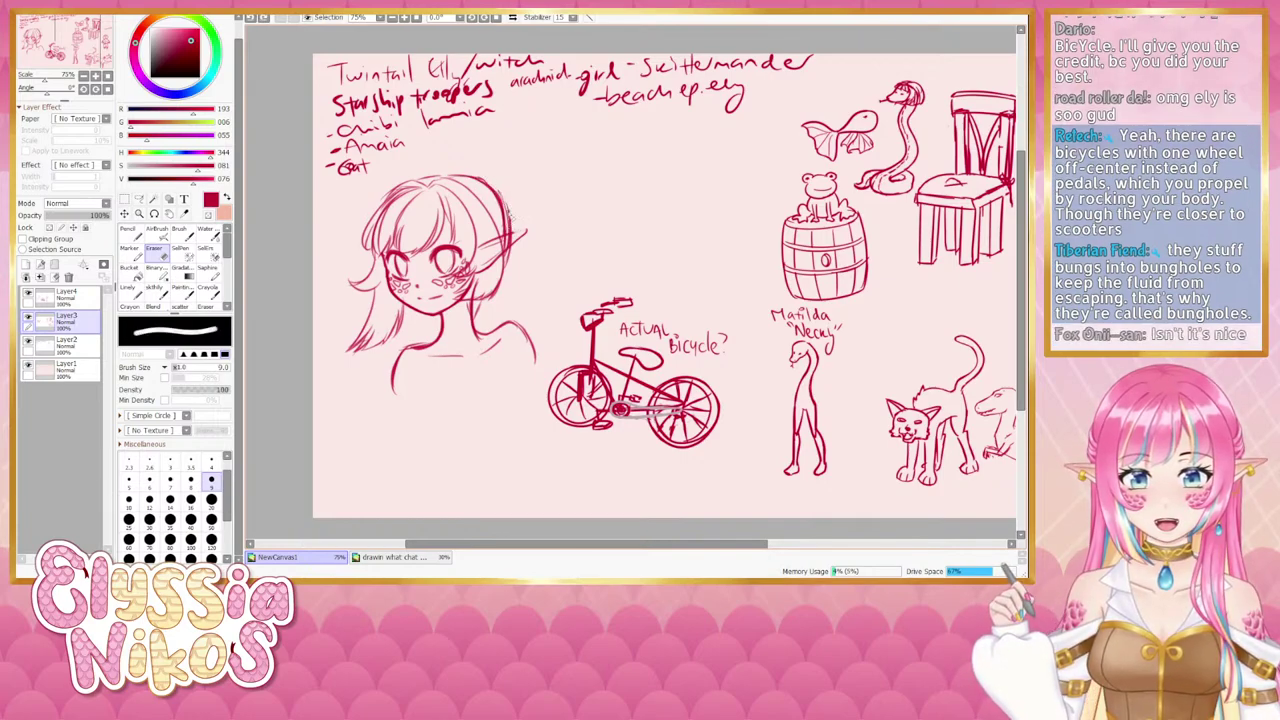
{"action": "key", "text": "bracketright"}
{"action": "key", "text": "bracketright"}
{"action": "key", "text": "bracketright"}
{"action": "key", "text": "bracketright"}
{"action": "key", "text": "bracketright"}
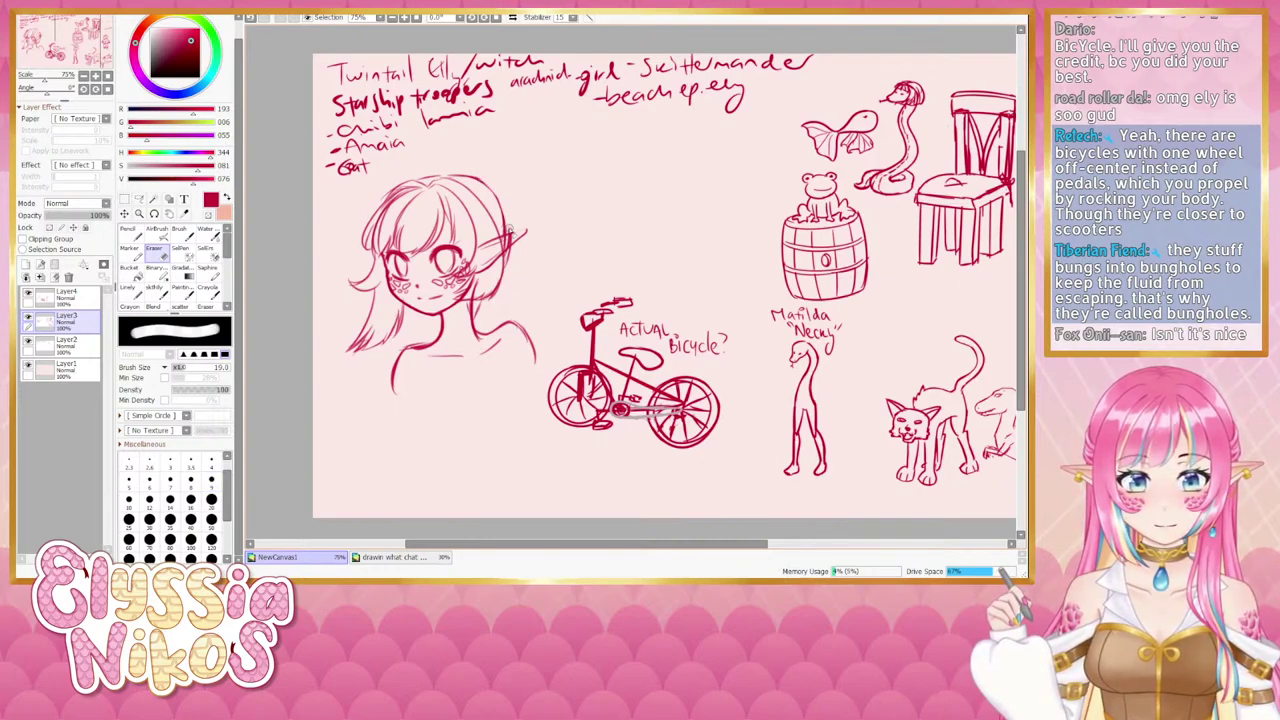
Redraw the pointed ear's edge and the adjoining hair line with the size 10 sketching brush, cleaning inside the ear with a size 6 eraser.
{"action": "left_click", "coordinate": [155, 289]}
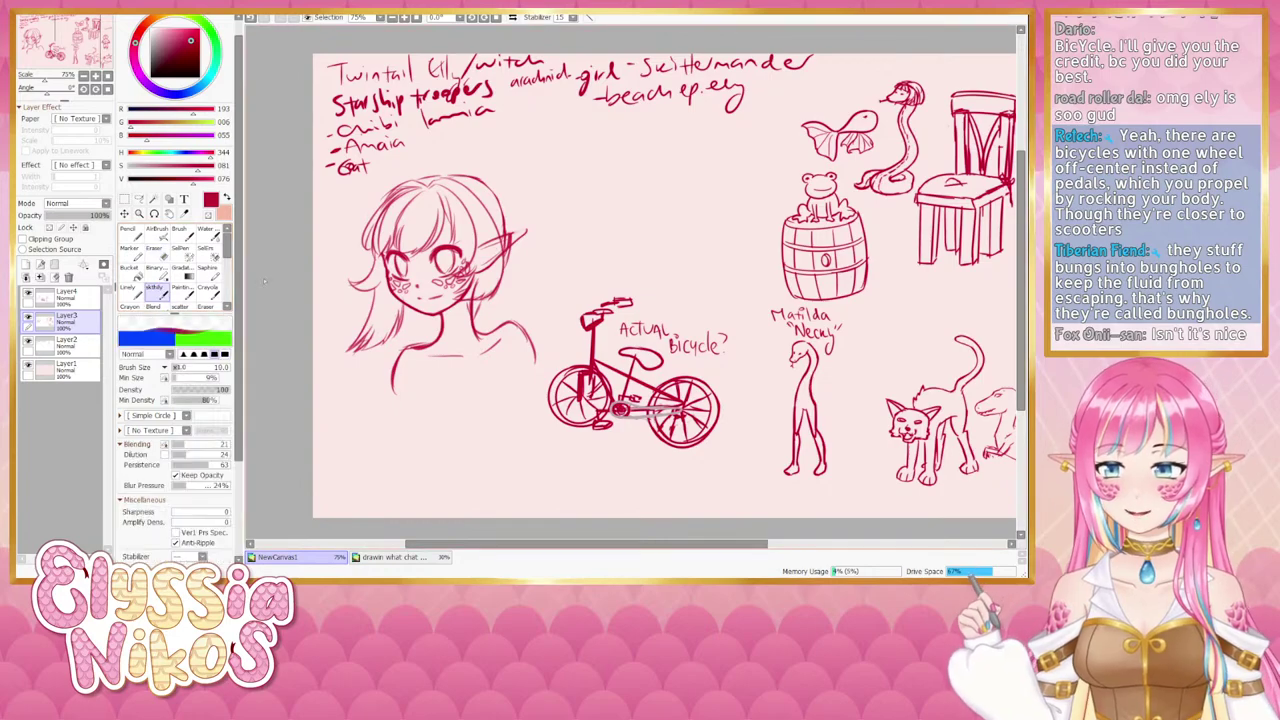
{"action": "left_click_drag", "start_coordinate": [522, 232], "coordinate": [508, 238]}
{"action": "key", "text": "ctrl+z"}
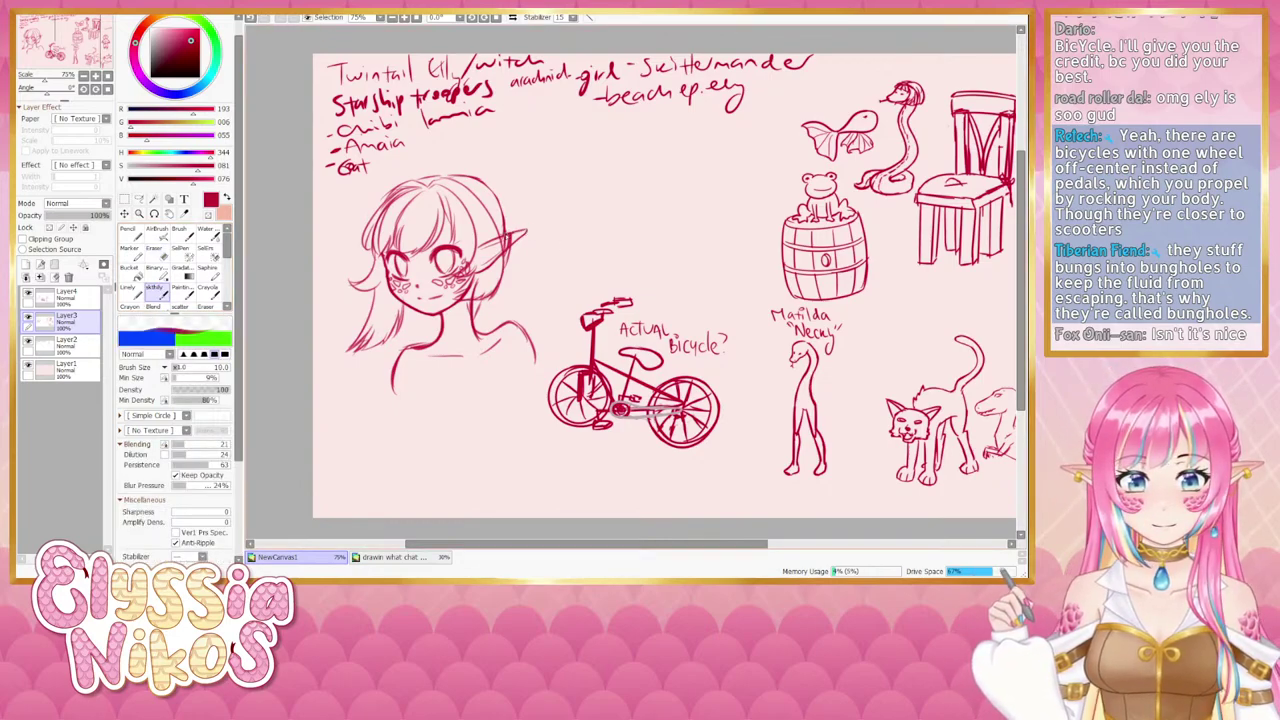
{"action": "key", "text": "e"}
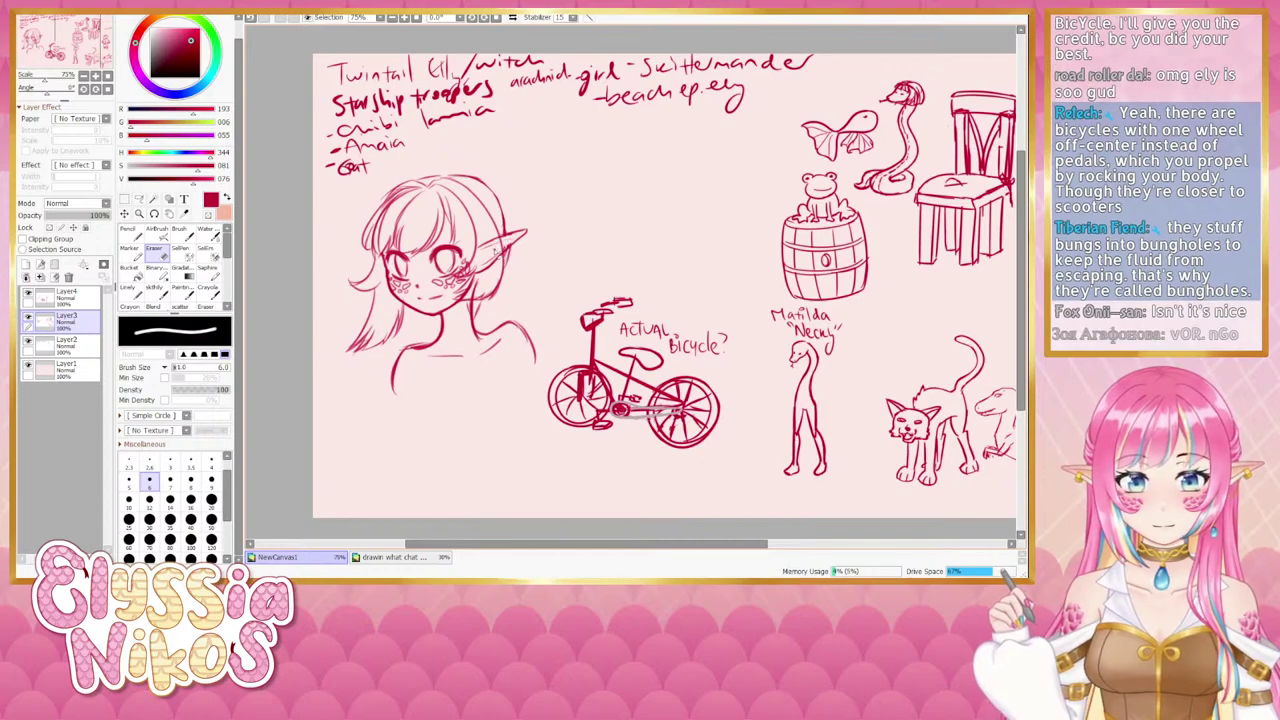
{"action": "left_click", "coordinate": [155, 290]}
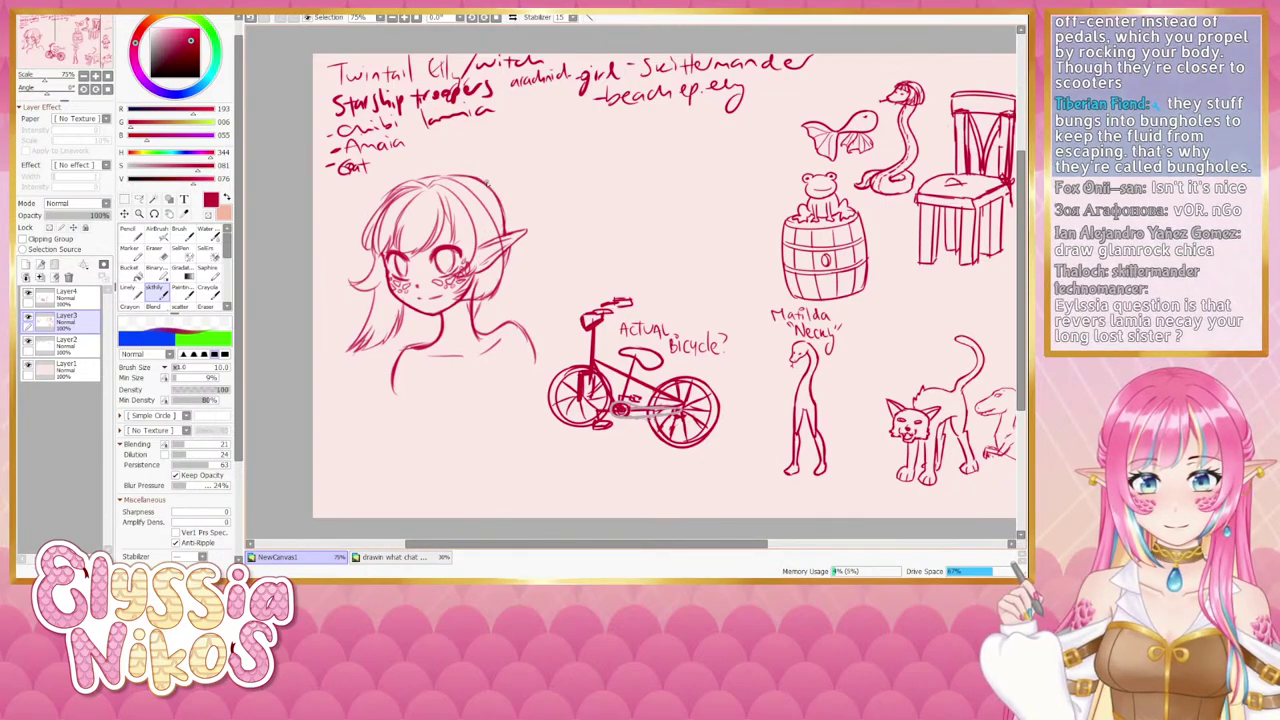
{"action": "left_click_drag", "start_coordinate": [503, 204], "coordinate": [508, 239]}
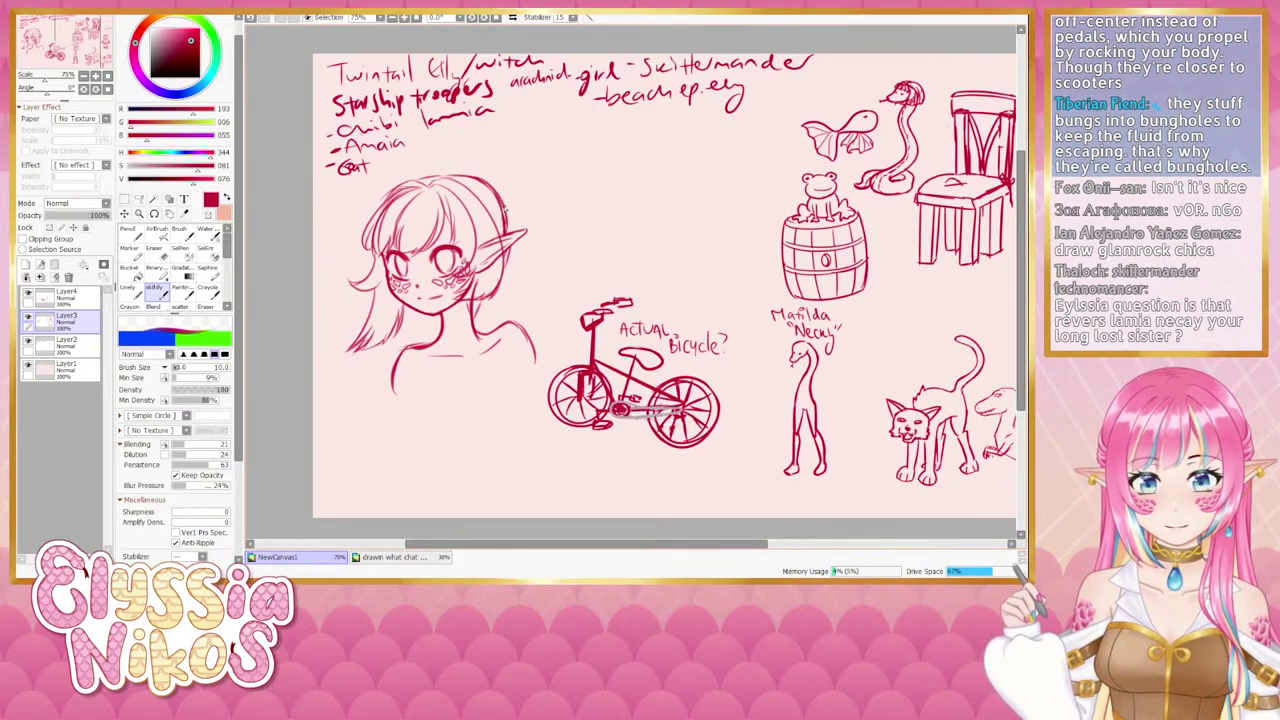
Erase the stray marks beside and below the pointed ear on Layer3 with a size 19 eraser.
{"action": "left_click_drag", "start_coordinate": [466, 393], "coordinate": [476, 367]}
{"action": "left_click", "coordinate": [155, 248]}
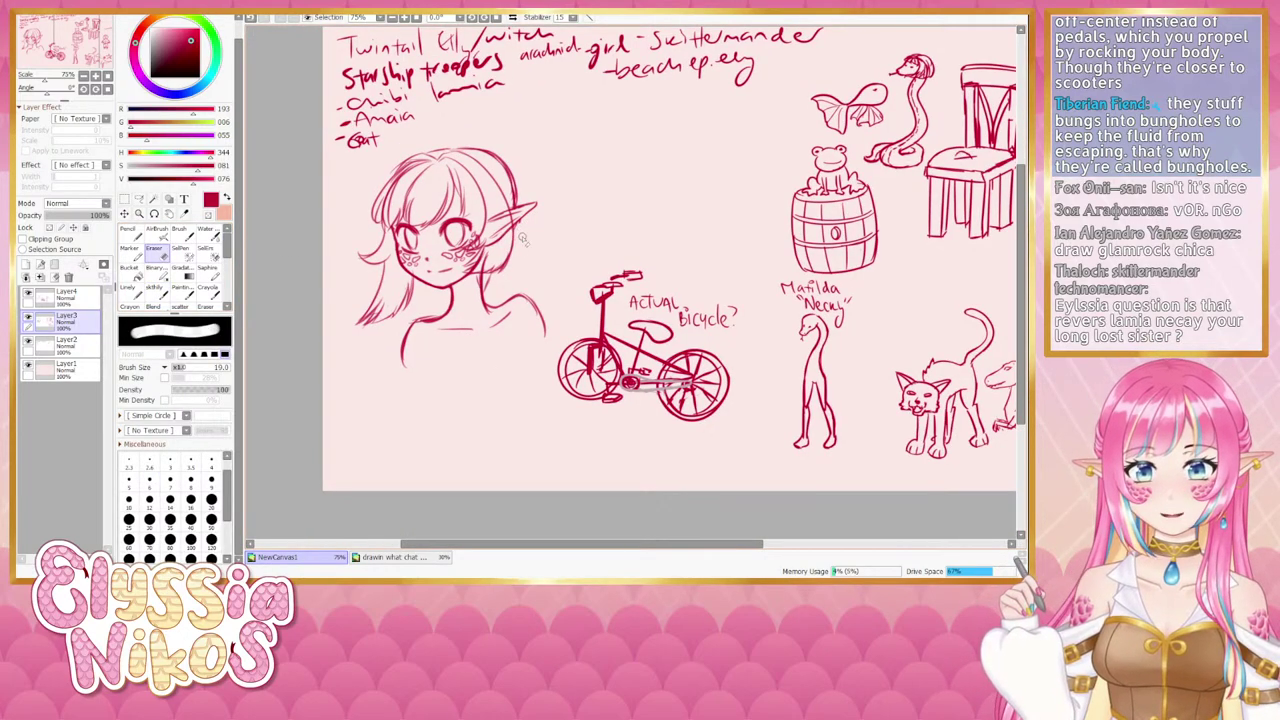
{"action": "left_click", "coordinate": [522, 224]}
{"action": "mouse_move", "coordinate": [538, 241]}
{"action": "left_mouse_down"}
{"action": "mouse_move", "coordinate": [534, 267]}
{"action": "mouse_move", "coordinate": [532, 235]}
{"action": "left_mouse_up"}
Check the portrait's proportions in a mirrored, zoomed-out view of the canvas, and restore the normal orientation at 75% zoom.
{"action": "left_click", "coordinate": [513, 17]}
{"action": "left_click_drag", "start_coordinate": [682, 252], "coordinate": [408, 261]}
{"action": "key", "text": "Page_Down"}
{"action": "key", "text": "Page_Down"}
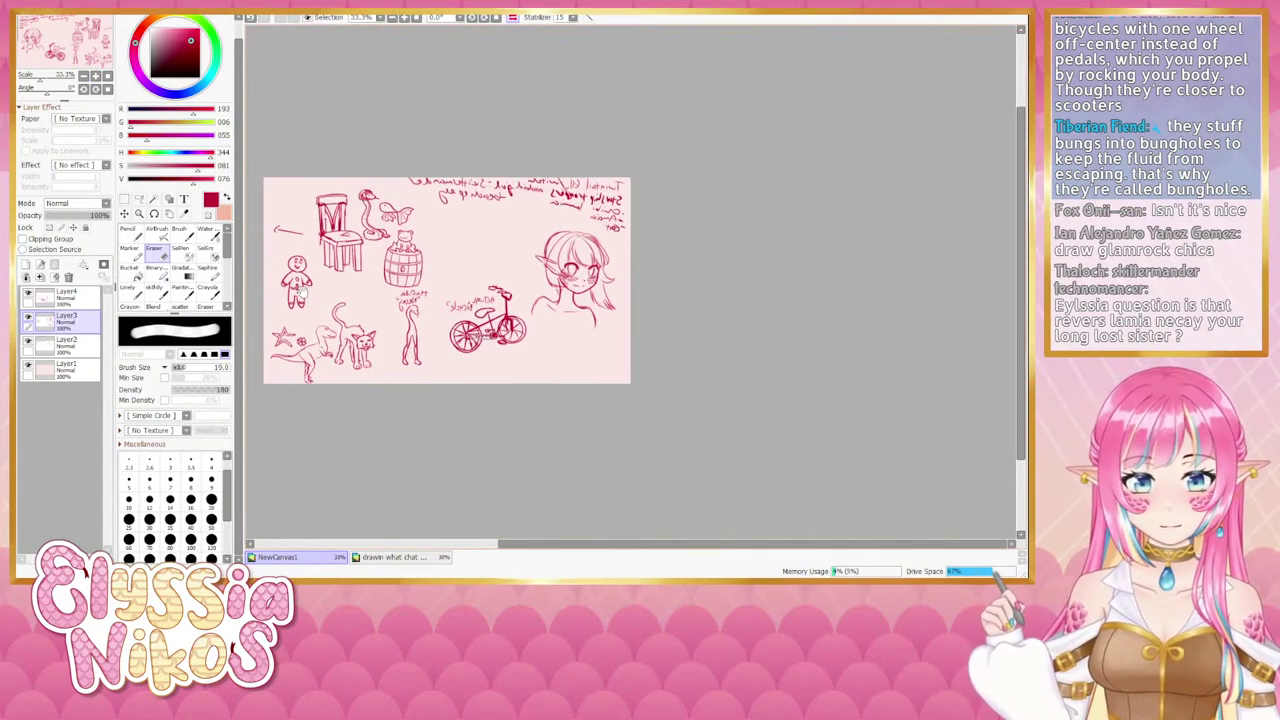
{"action": "left_click", "coordinate": [512, 17]}
{"action": "left_click_drag", "start_coordinate": [596, 229], "coordinate": [418, 204]}
{"action": "left_click", "coordinate": [95, 77]}
{"action": "left_click", "coordinate": [95, 77]}
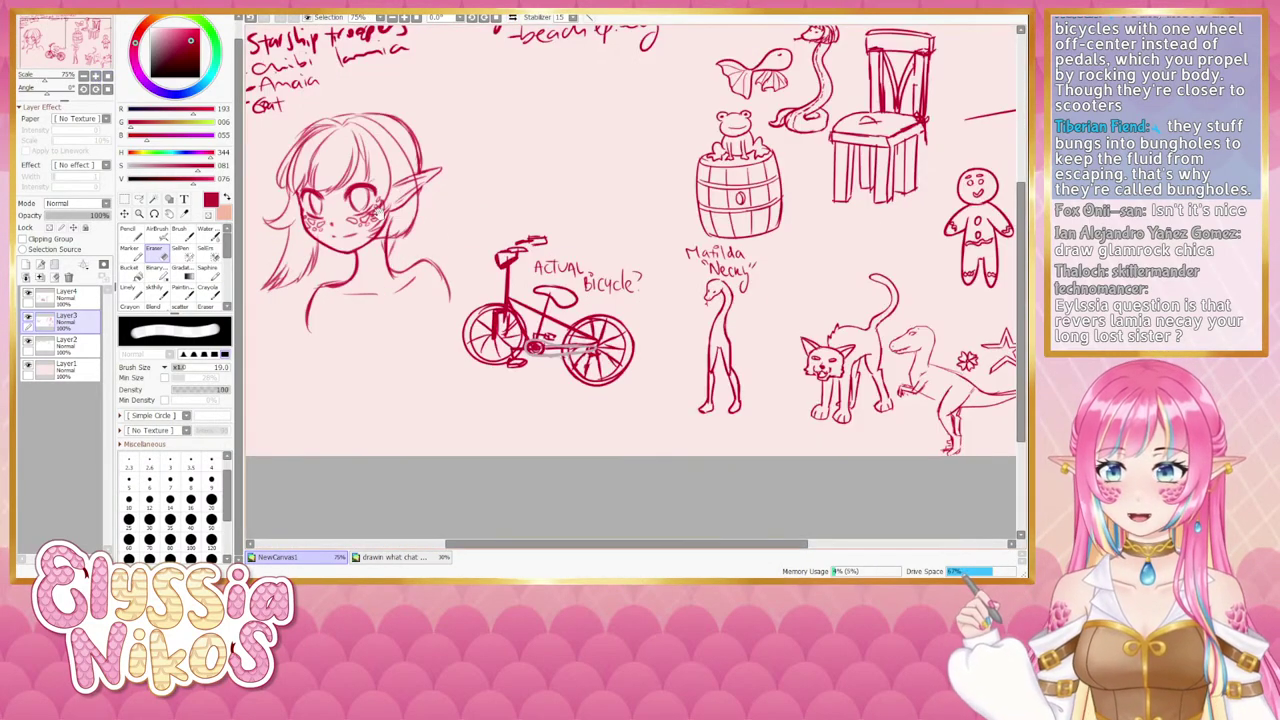
{"action": "left_click", "coordinate": [95, 77]}
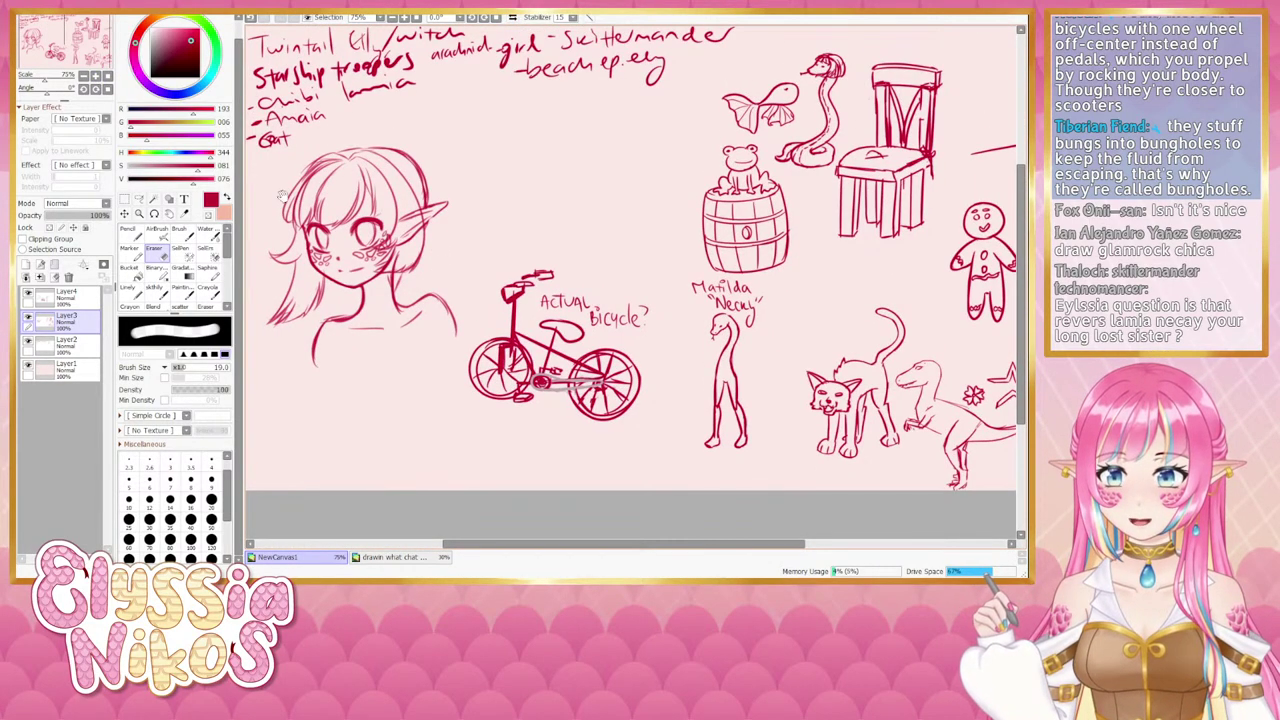
Clean up the outer hair line just above the elf girl's pointed ear on Layer3 with a size 15 eraser.
{"action": "left_click", "coordinate": [28, 317]}
{"action": "left_click", "coordinate": [28, 317]}
{"action": "left_click_drag", "start_coordinate": [407, 249], "coordinate": [427, 305]}
{"action": "key", "text": "]"}
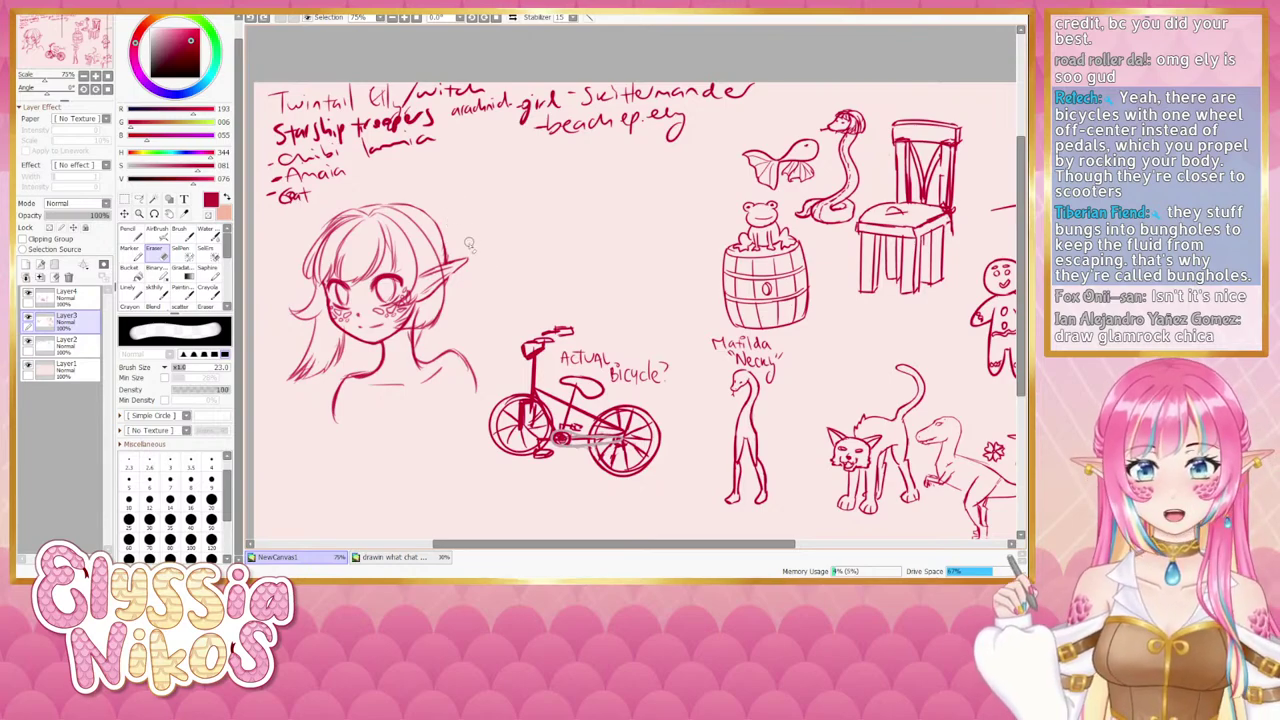
{"action": "key", "text": "bracketleft"}
{"action": "mouse_move", "coordinate": [447, 245]}
{"action": "left_mouse_down"}
{"action": "mouse_move", "coordinate": [449, 259]}
{"action": "mouse_move", "coordinate": [448, 248]}
{"action": "left_mouse_up"}
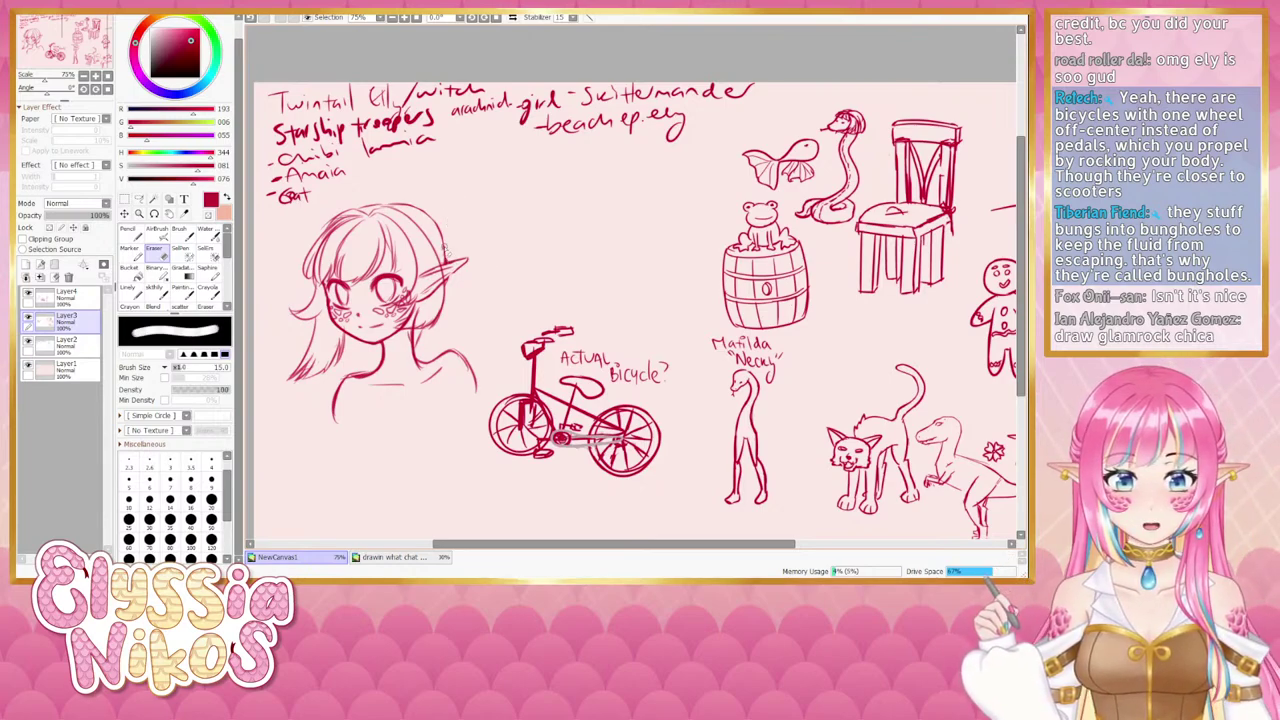
{"action": "left_click", "coordinate": [161, 289]}
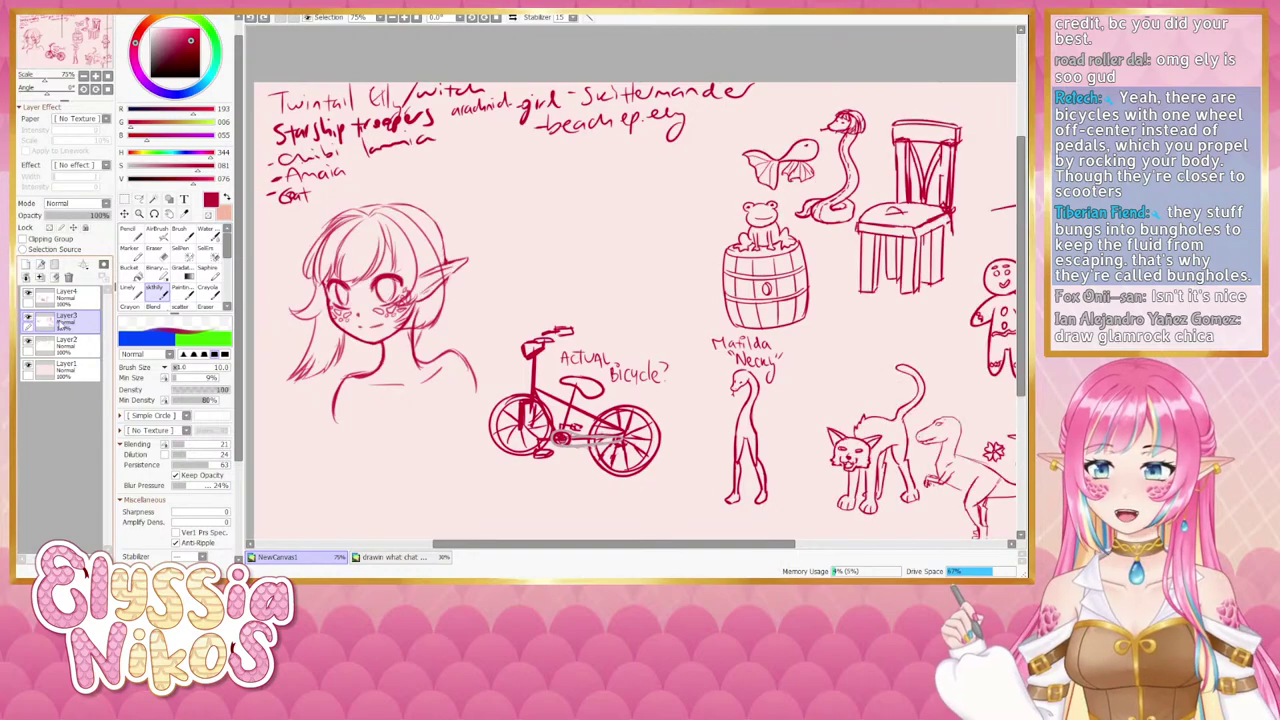
{"action": "left_click", "coordinate": [65, 295]}
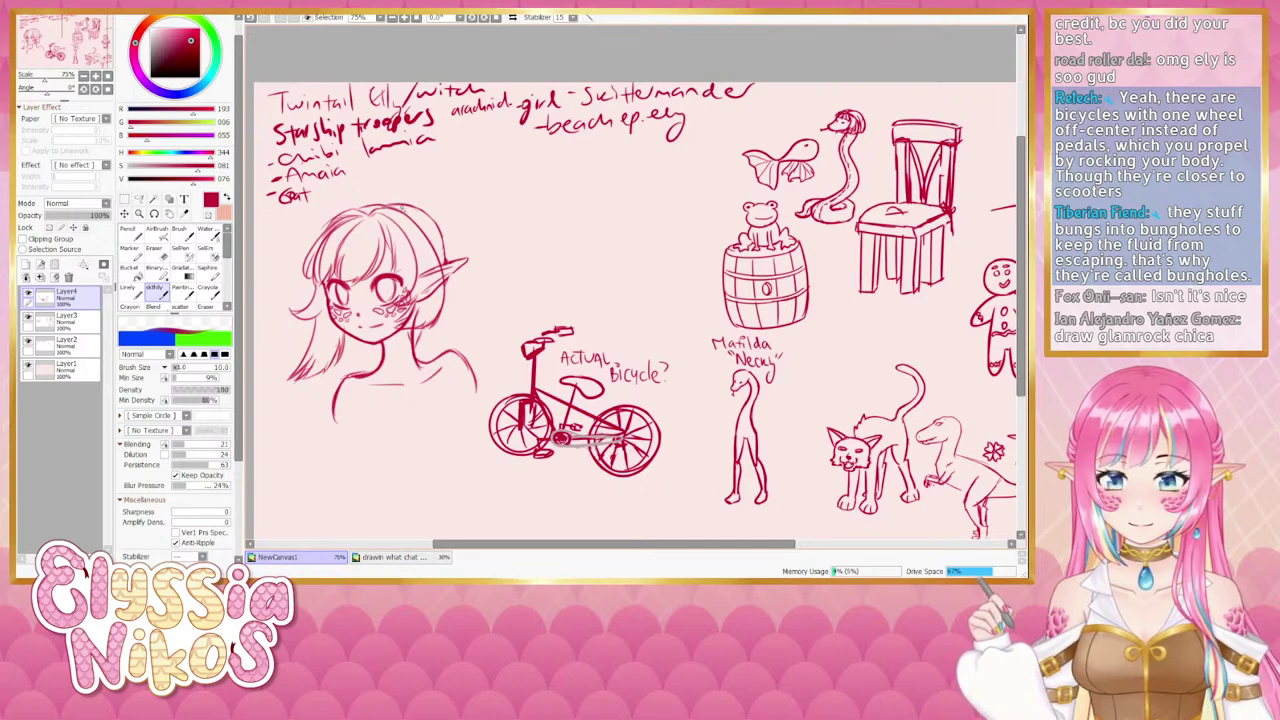
{"action": "left_click", "coordinate": [68, 319]}
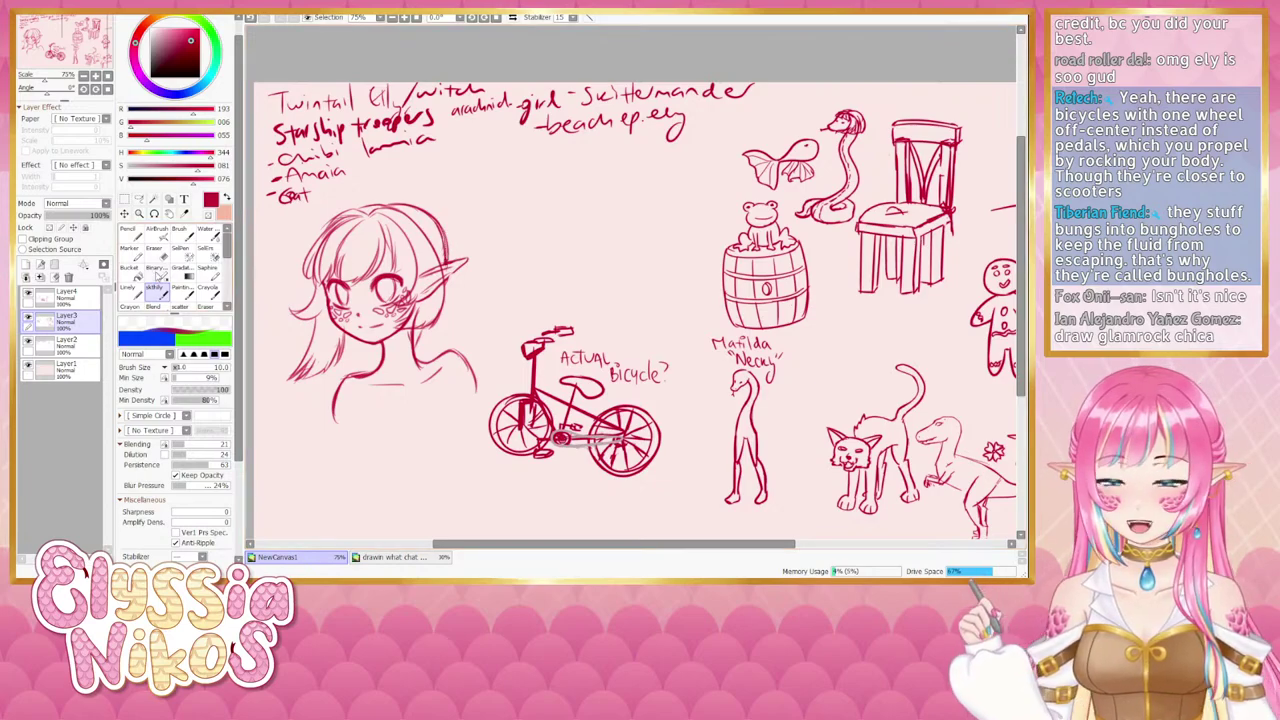
{"action": "key", "text": "e"}
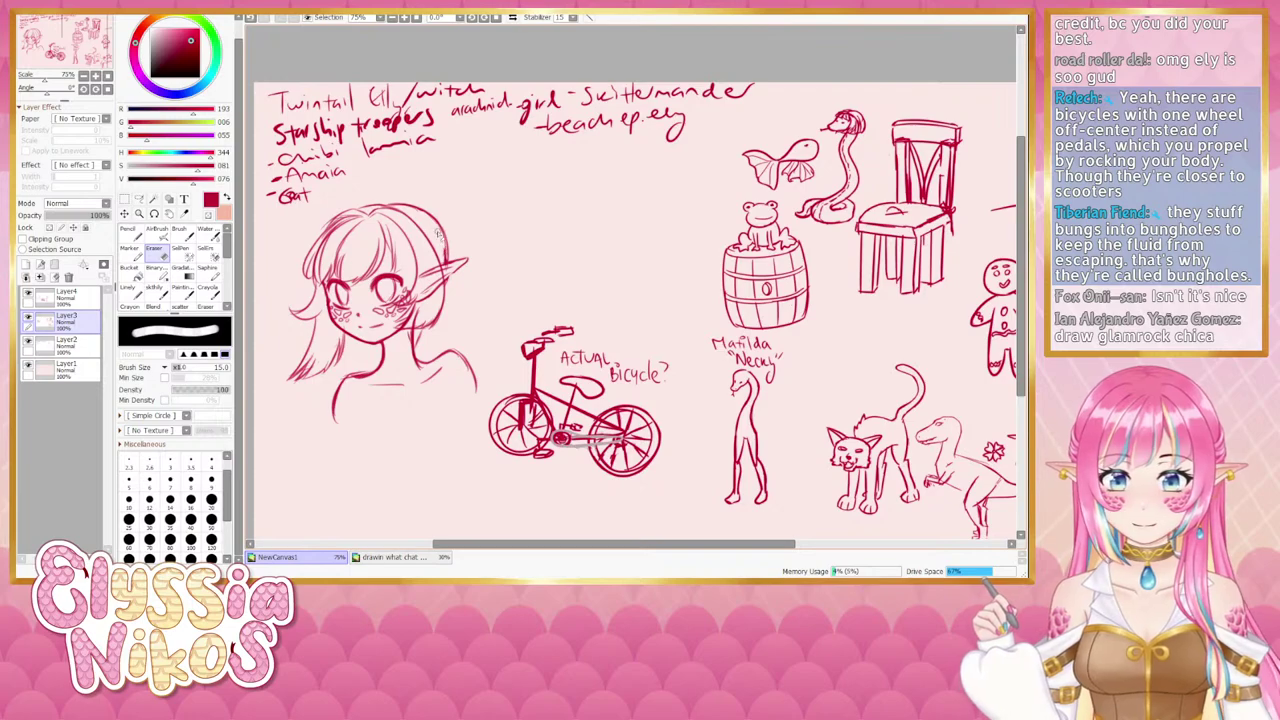
{"action": "left_click", "coordinate": [29, 293]}
{"action": "left_click", "coordinate": [29, 293]}
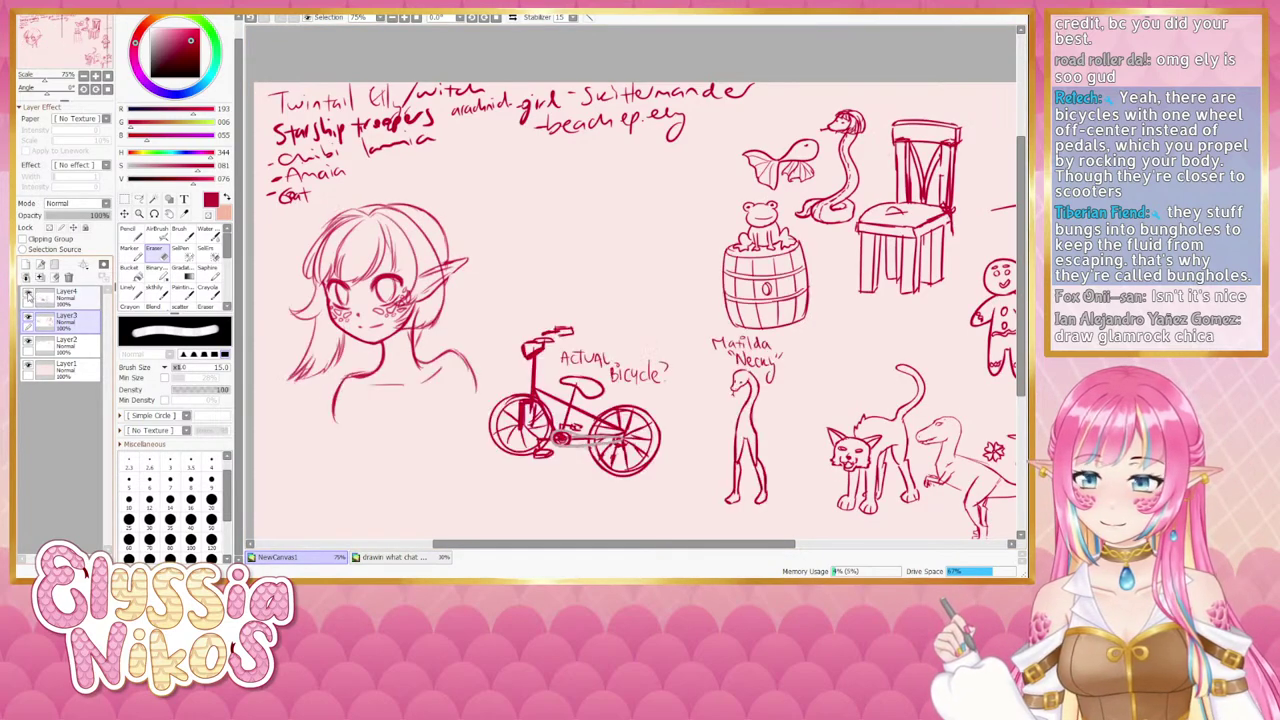
Add a new layer above Layer4 and try a high ponytail arc at the back of the girl's head with the size 10 sketching brush.
{"action": "left_click", "coordinate": [26, 265]}
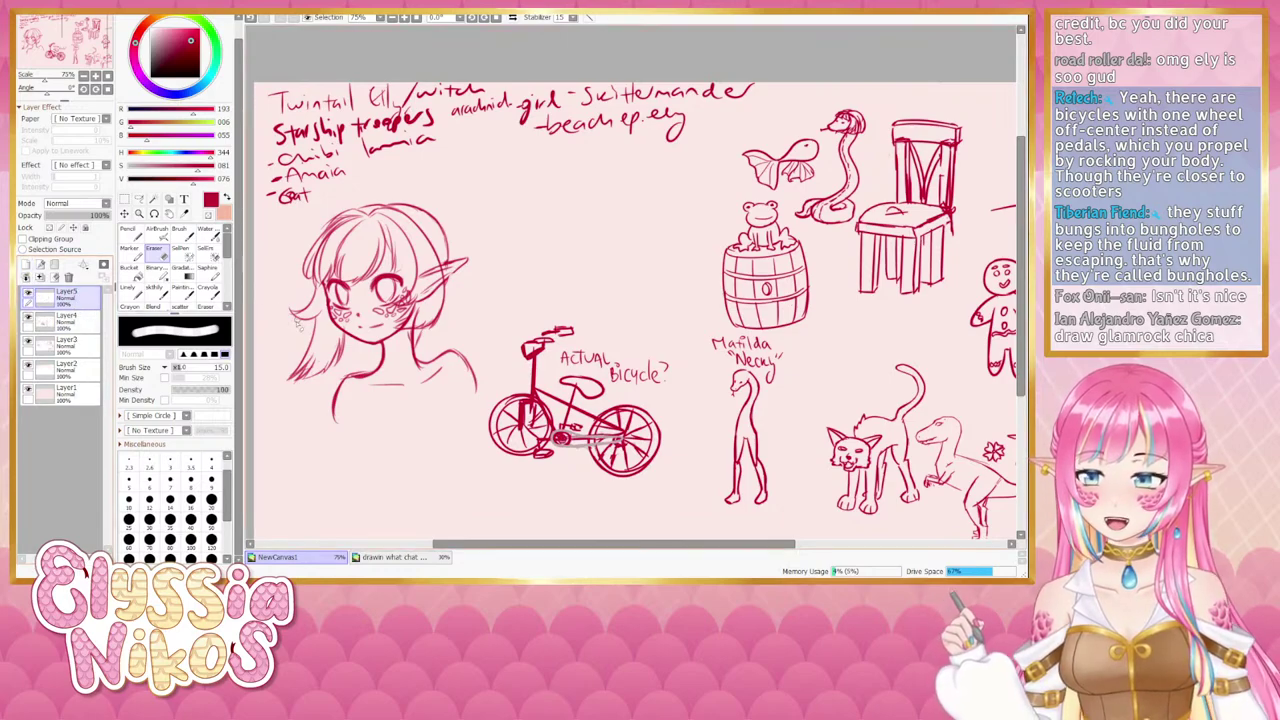
{"action": "left_click", "coordinate": [155, 287]}
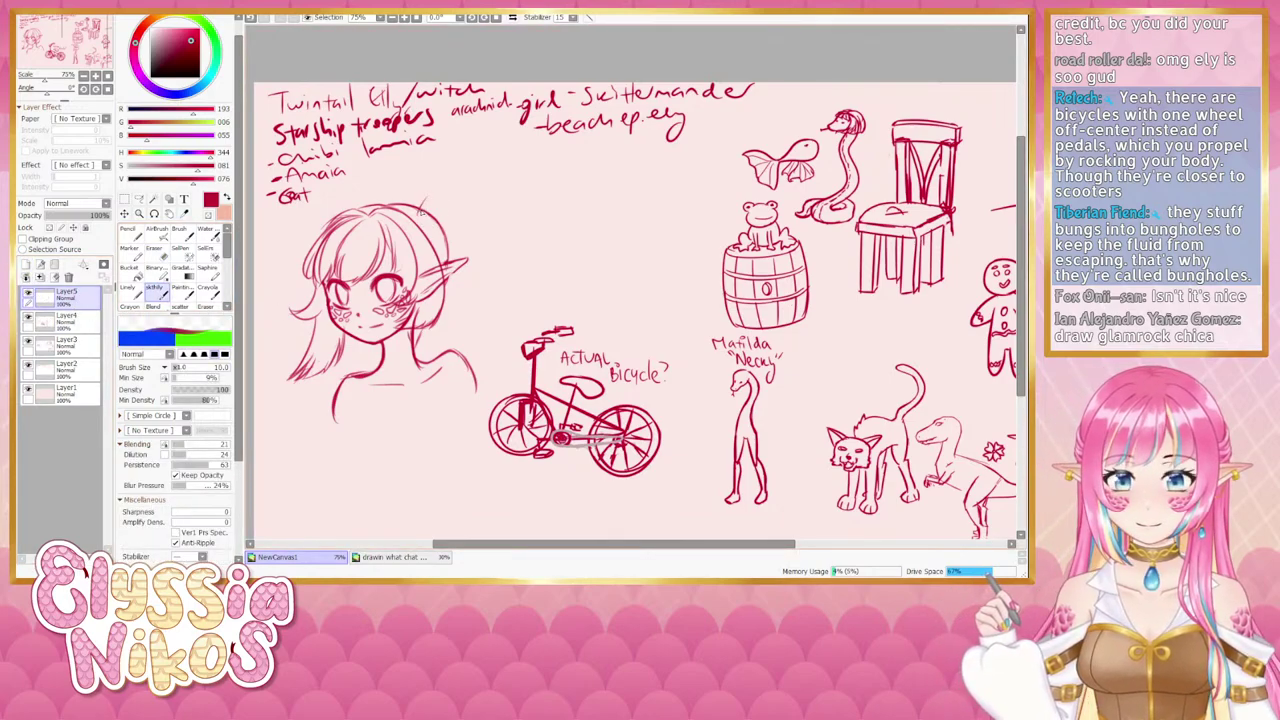
{"action": "mouse_move", "coordinate": [419, 214]}
{"action": "left_mouse_down"}
{"action": "mouse_move", "coordinate": [472, 197]}
{"action": "mouse_move", "coordinate": [455, 199]}
{"action": "mouse_move", "coordinate": [488, 278]}
{"action": "left_mouse_up"}
{"action": "left_click_drag", "start_coordinate": [488, 226], "coordinate": [491, 288]}
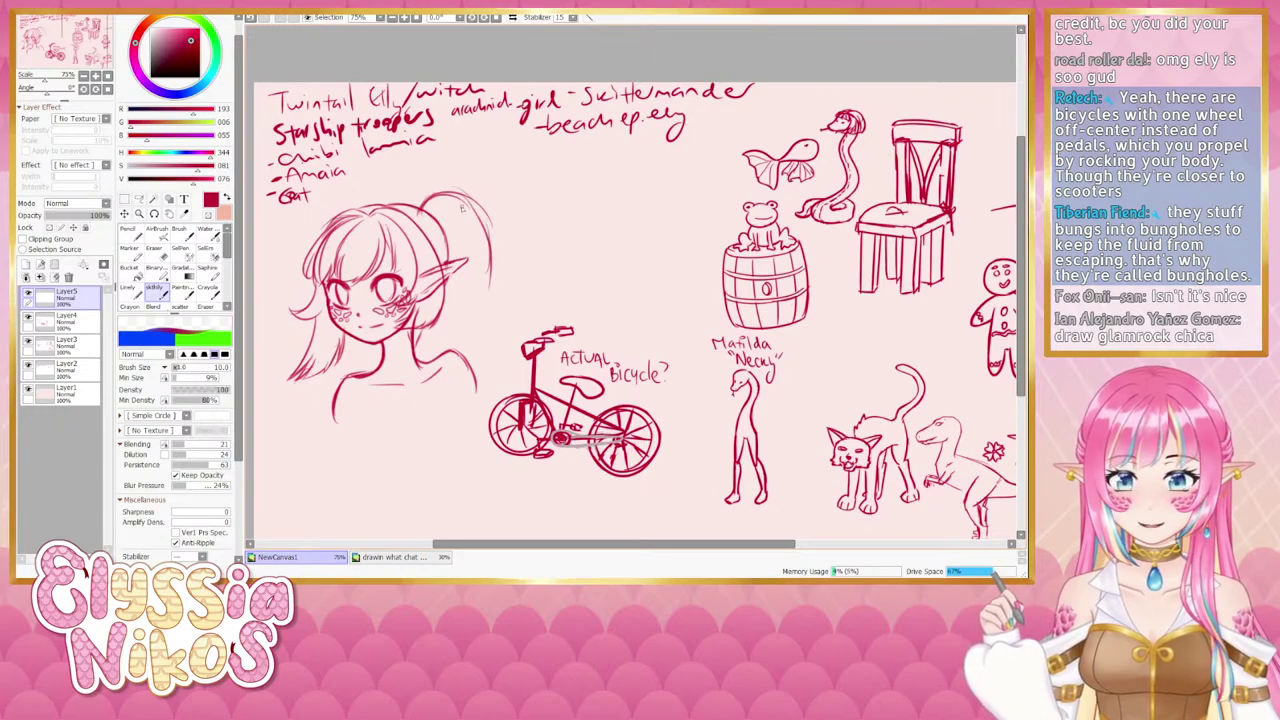
Undo the trial ponytail strokes beside the girl's head.
{"action": "key", "text": "ctrl+z"}
{"action": "key", "text": "ctrl+z"}
{"action": "key", "text": "ctrl+z"}
{"action": "key", "text": "ctrl+z"}
{"action": "key", "text": "ctrl+z"}
{"action": "key", "text": "ctrl+z"}
{"action": "key", "text": "ctrl+z"}
Doodle a small oval head with crossed guidelines and low hanging hair strands on both sides, in the empty area below the portrait.
{"action": "left_click_drag", "start_coordinate": [424, 437], "coordinate": [511, 282]}
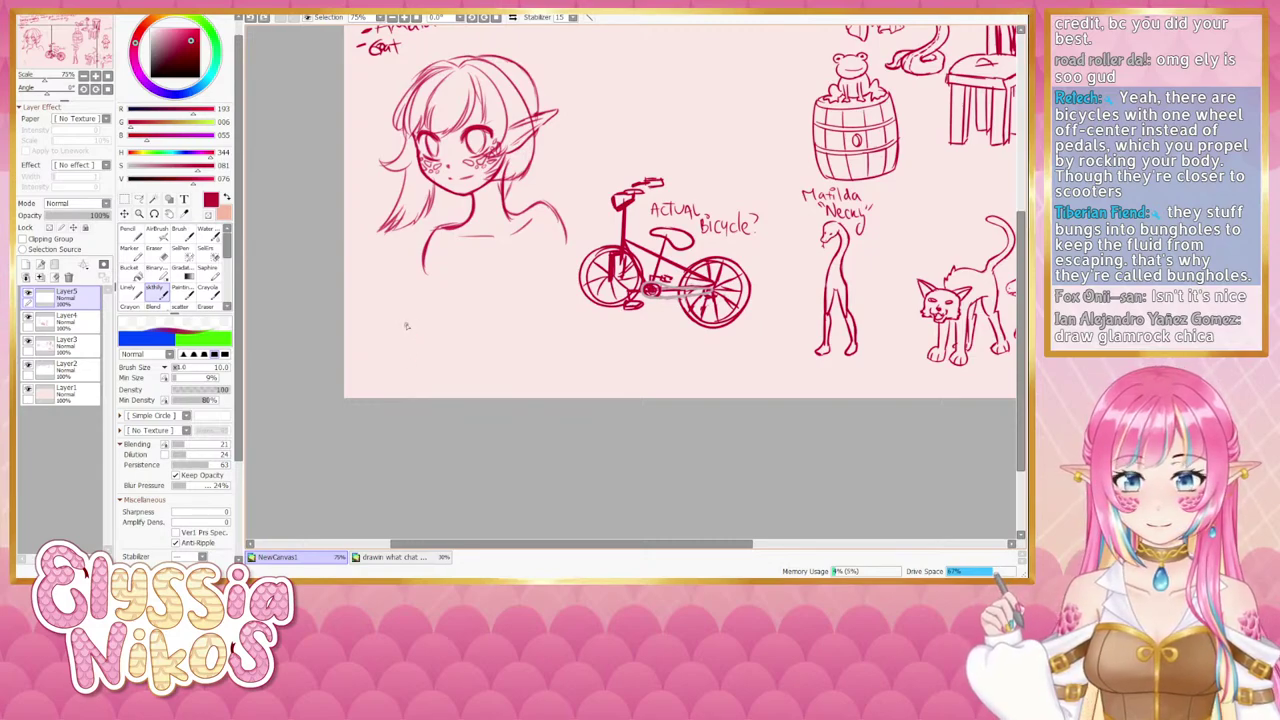
{"action": "mouse_move", "coordinate": [406, 325]}
{"action": "left_mouse_down"}
{"action": "mouse_move", "coordinate": [426, 348]}
{"action": "mouse_move", "coordinate": [408, 322]}
{"action": "left_mouse_up"}
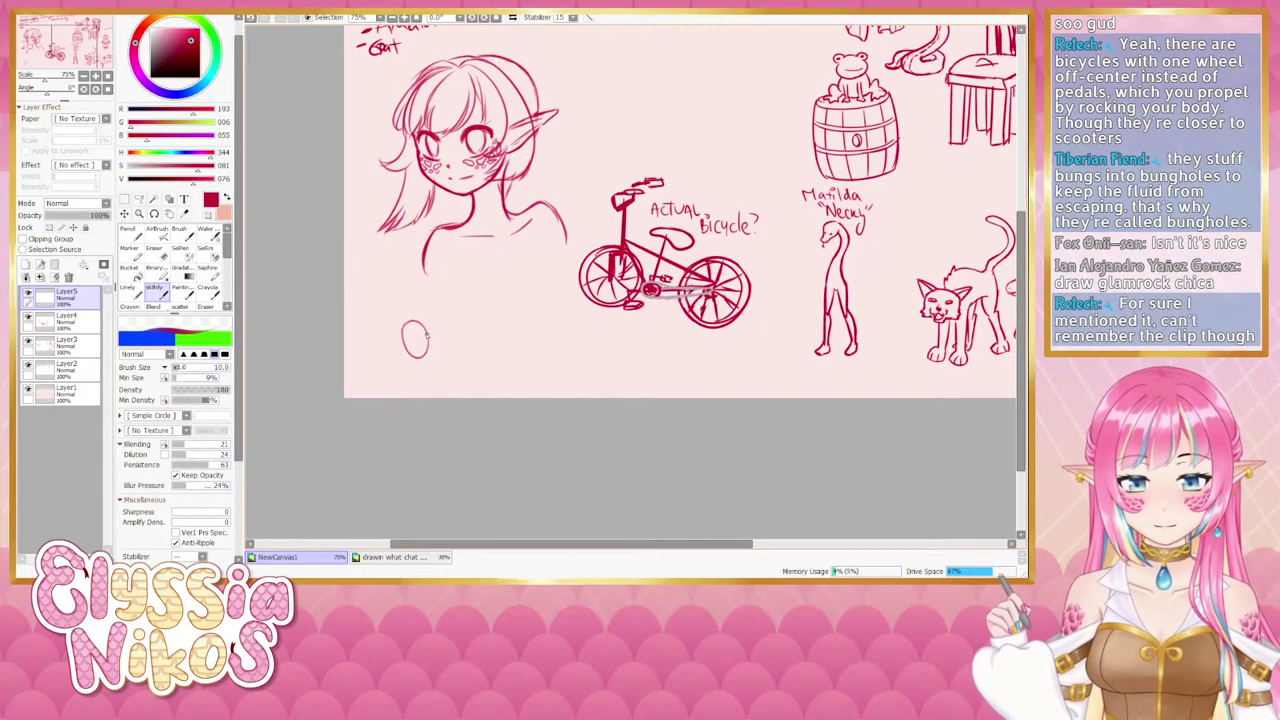
{"action": "key", "text": "ctrl+z"}
{"action": "mouse_move", "coordinate": [418, 308]}
{"action": "left_mouse_down"}
{"action": "mouse_move", "coordinate": [408, 330]}
{"action": "mouse_move", "coordinate": [431, 324]}
{"action": "left_mouse_up"}
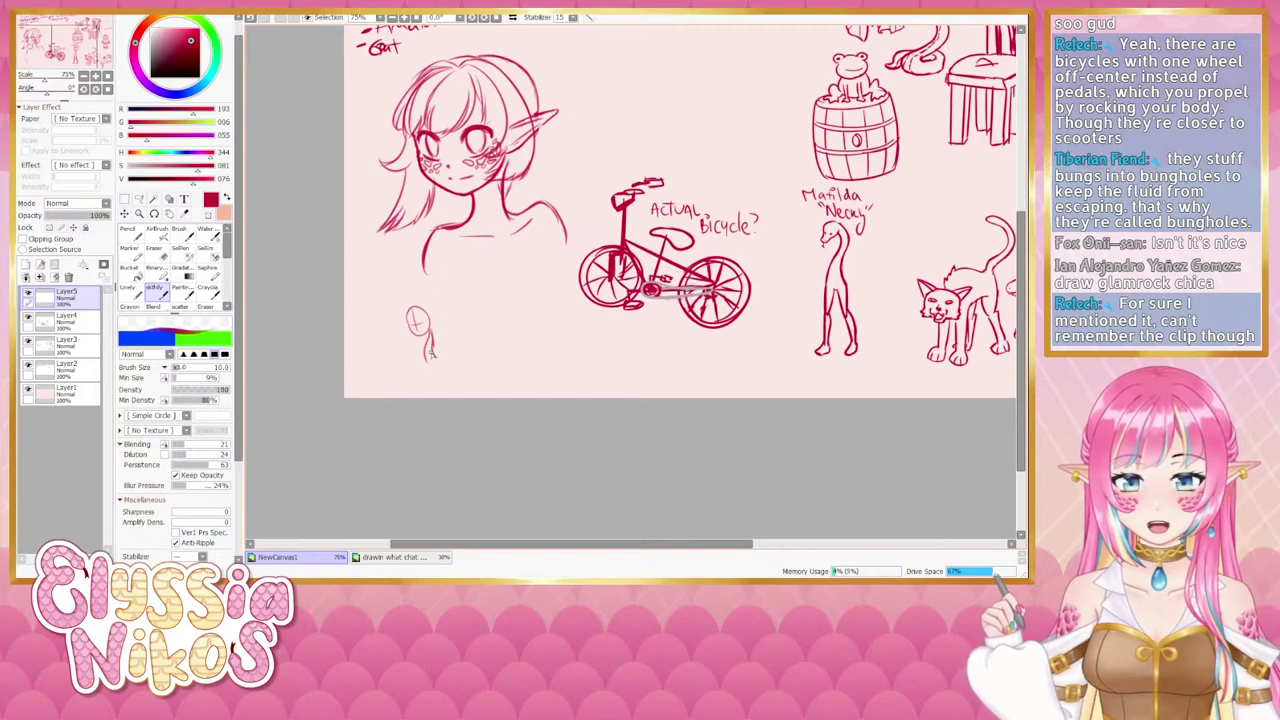
{"action": "mouse_move", "coordinate": [409, 335]}
{"action": "left_mouse_down"}
{"action": "mouse_move", "coordinate": [406, 372]}
{"action": "mouse_move", "coordinate": [435, 375]}
{"action": "left_mouse_up"}
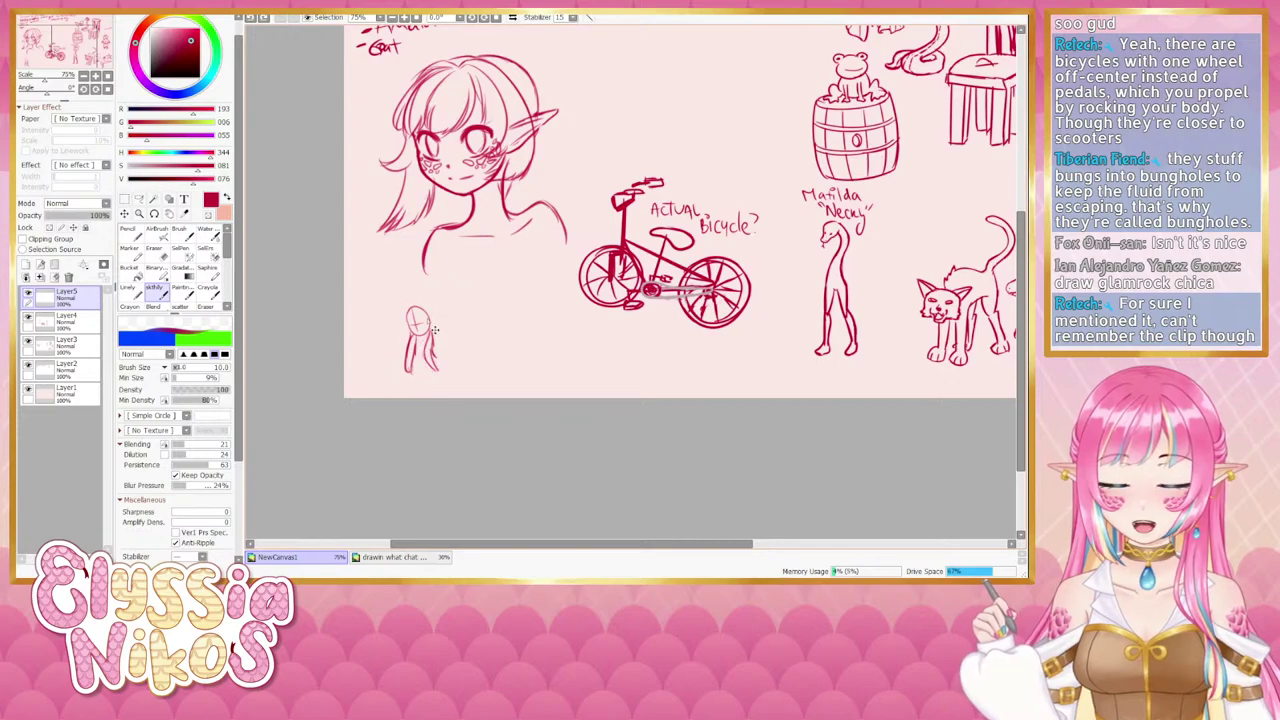
Undo the low hanging hair strands on the small doodled head, keeping its oval and crossed guidelines.
{"action": "key", "text": "ctrl+z"}
{"action": "key", "text": "ctrl+z"}
{"action": "key", "text": "ctrl+z"}
{"action": "key", "text": "ctrl+z"}
{"action": "key", "text": "ctrl+z"}
{"action": "key", "text": "ctrl+z"}
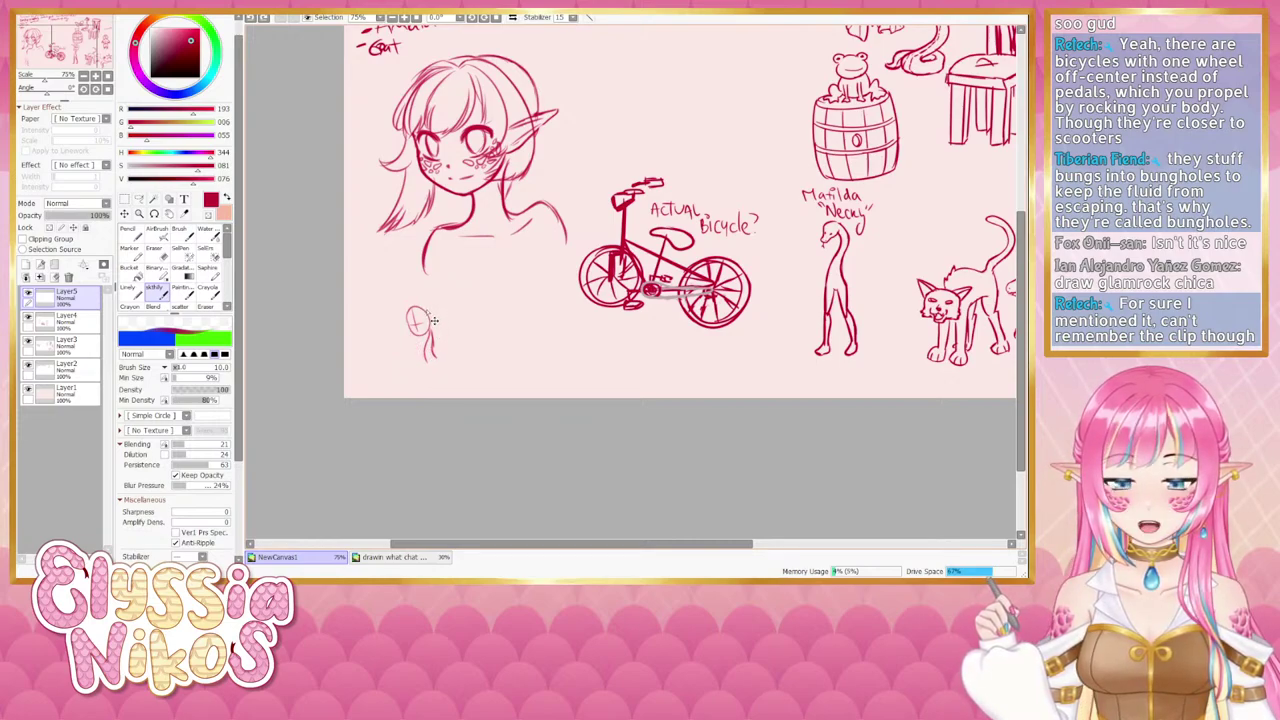
{"action": "key", "text": "ctrl+z"}
{"action": "key", "text": "ctrl+z"}
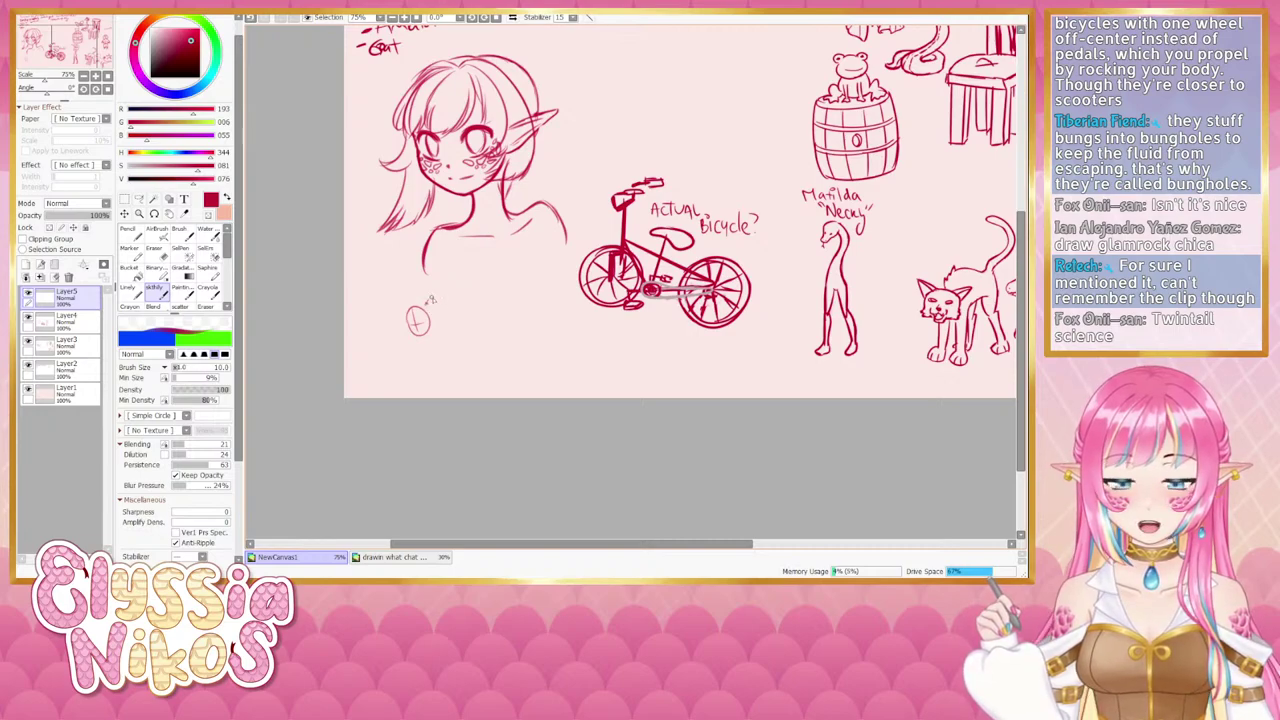
Doodle high twintails that rise from both sides of the small head and hang down past it.
{"action": "left_click_drag", "start_coordinate": [438, 298], "coordinate": [444, 328]}
{"action": "left_click_drag", "start_coordinate": [428, 300], "coordinate": [457, 360]}
{"action": "mouse_move", "coordinate": [402, 302]}
{"action": "left_mouse_down"}
{"action": "mouse_move", "coordinate": [408, 356]}
{"action": "mouse_move", "coordinate": [400, 324]}
{"action": "mouse_move", "coordinate": [405, 334]}
{"action": "left_mouse_up"}
{"action": "mouse_move", "coordinate": [401, 318]}
{"action": "left_mouse_down"}
{"action": "mouse_move", "coordinate": [413, 364]}
{"action": "mouse_move", "coordinate": [451, 388]}
{"action": "left_mouse_up"}
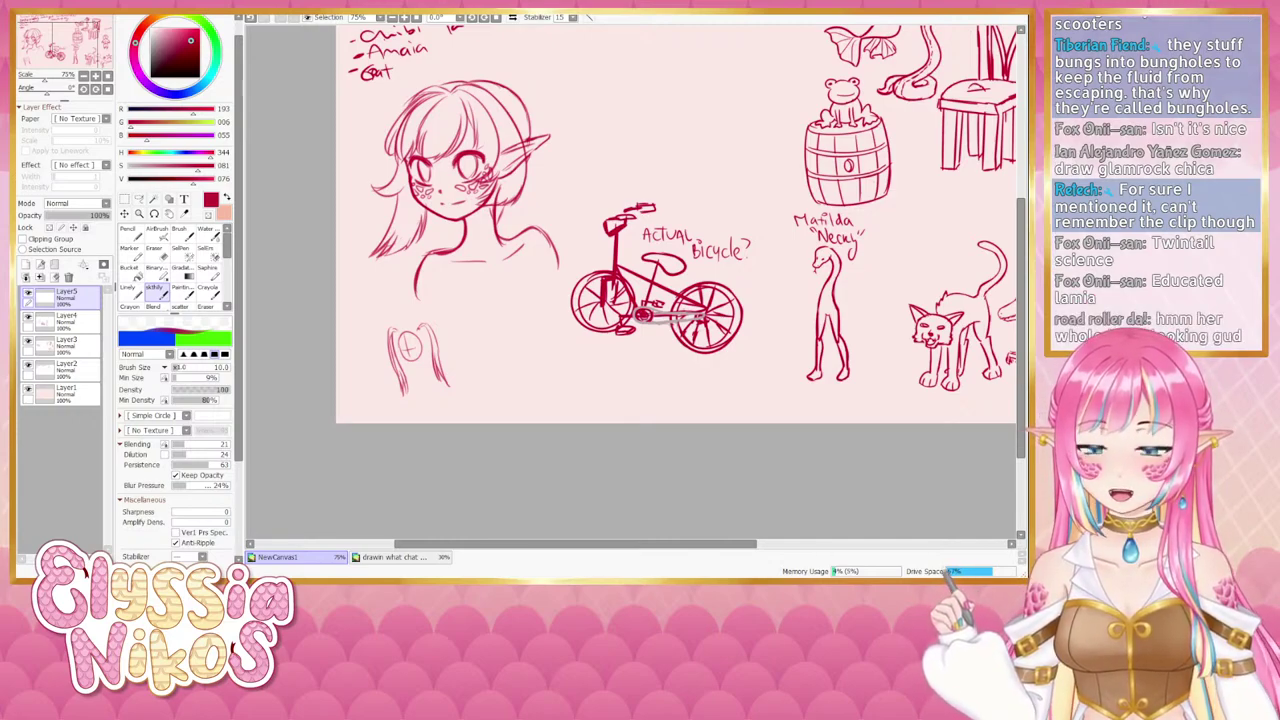
Erase the small twintail doodle below the portrait with a size 124 eraser, keeping Layer5 active.
{"action": "key", "text": "e"}
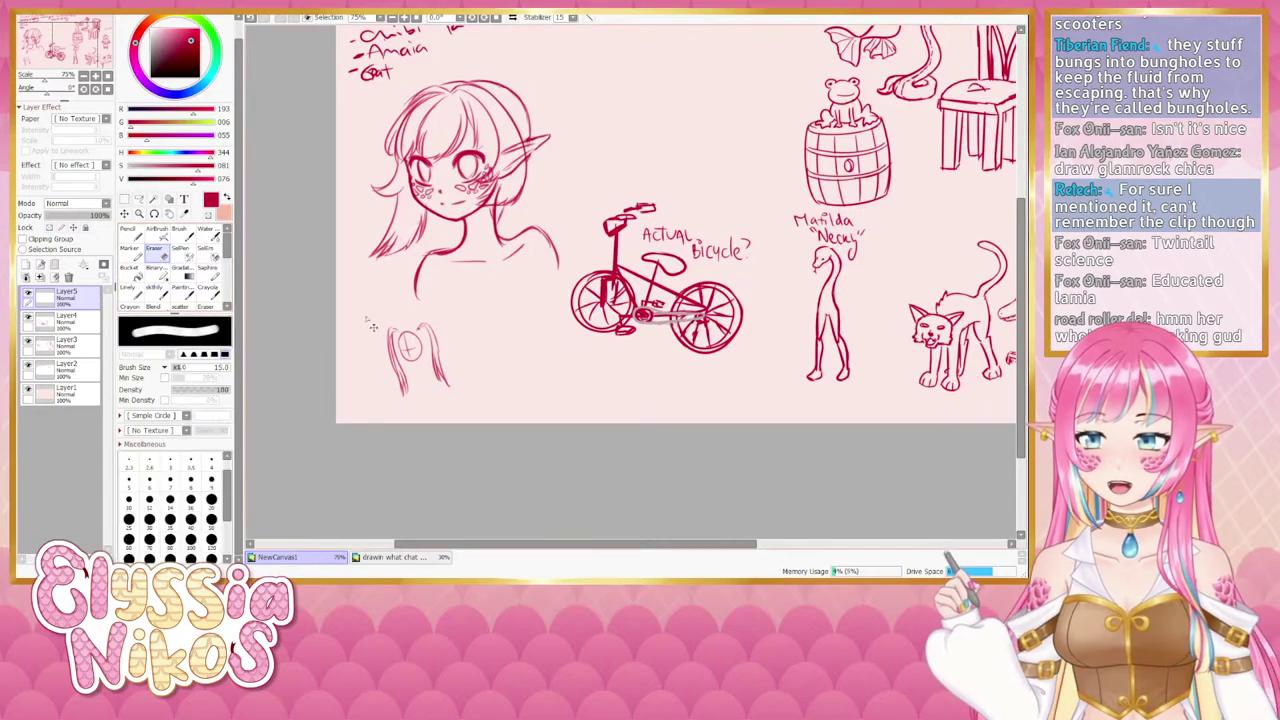
{"action": "mouse_move", "coordinate": [443, 400]}
{"action": "left_mouse_down"}
{"action": "mouse_move", "coordinate": [392, 425]}
{"action": "mouse_move", "coordinate": [389, 336]}
{"action": "left_mouse_up"}
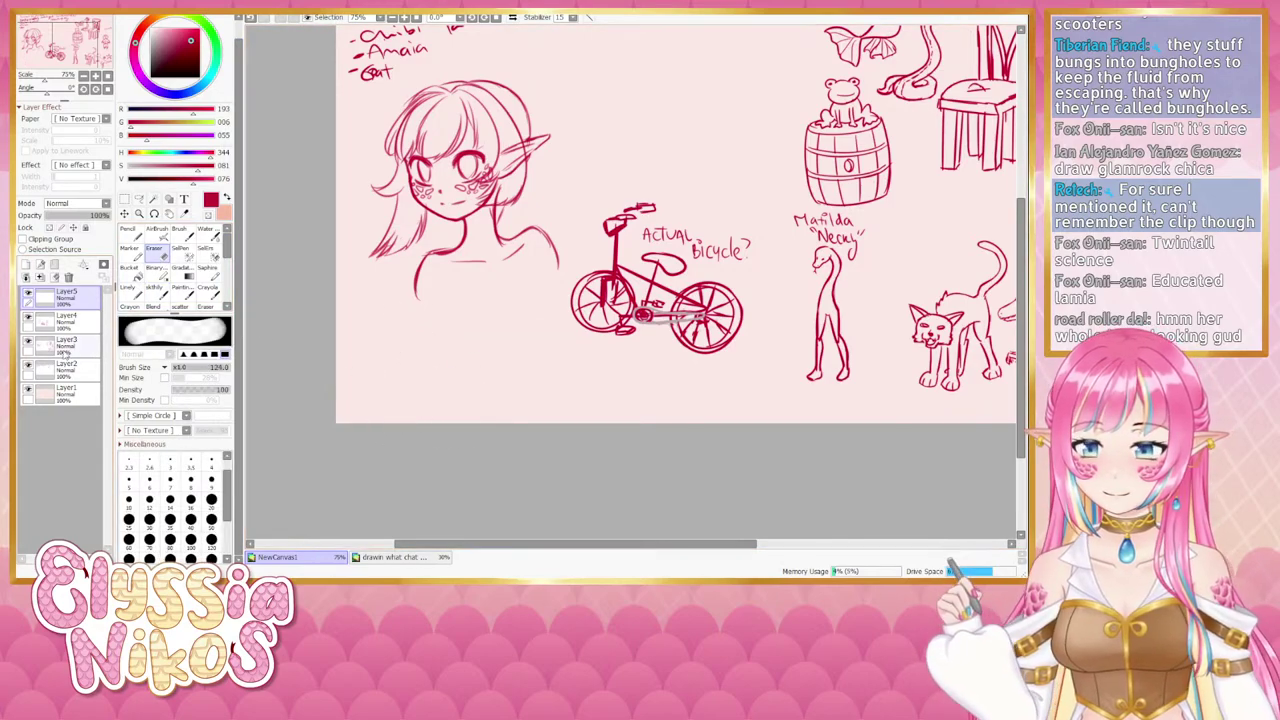
{"action": "left_click", "coordinate": [70, 320]}
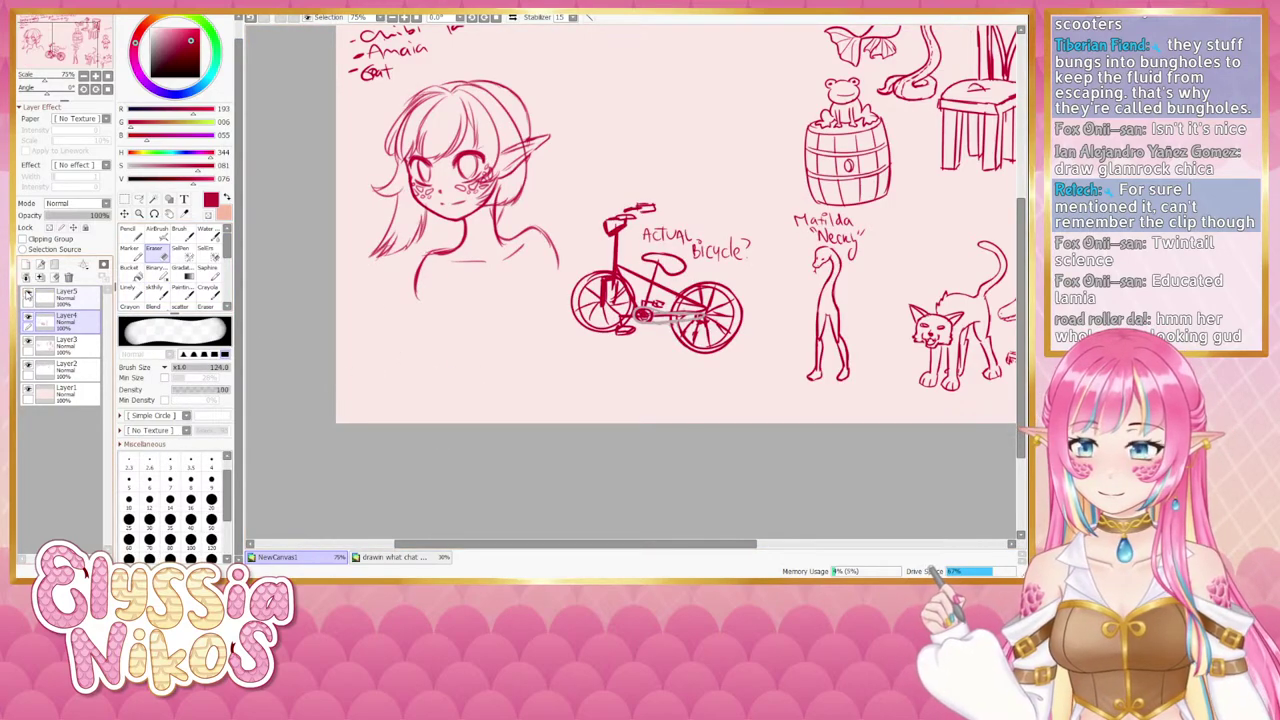
{"action": "left_click", "coordinate": [44, 299]}
Sketch a long high twintail behind the girl's pointed ear on Layer5 with the size 10 sketching brush, curving down past her shoulder.
{"action": "scroll", "coordinate": [632, 280], "scroll_direction": "up", "scroll_amount": 3}
{"action": "left_click", "coordinate": [155, 293]}
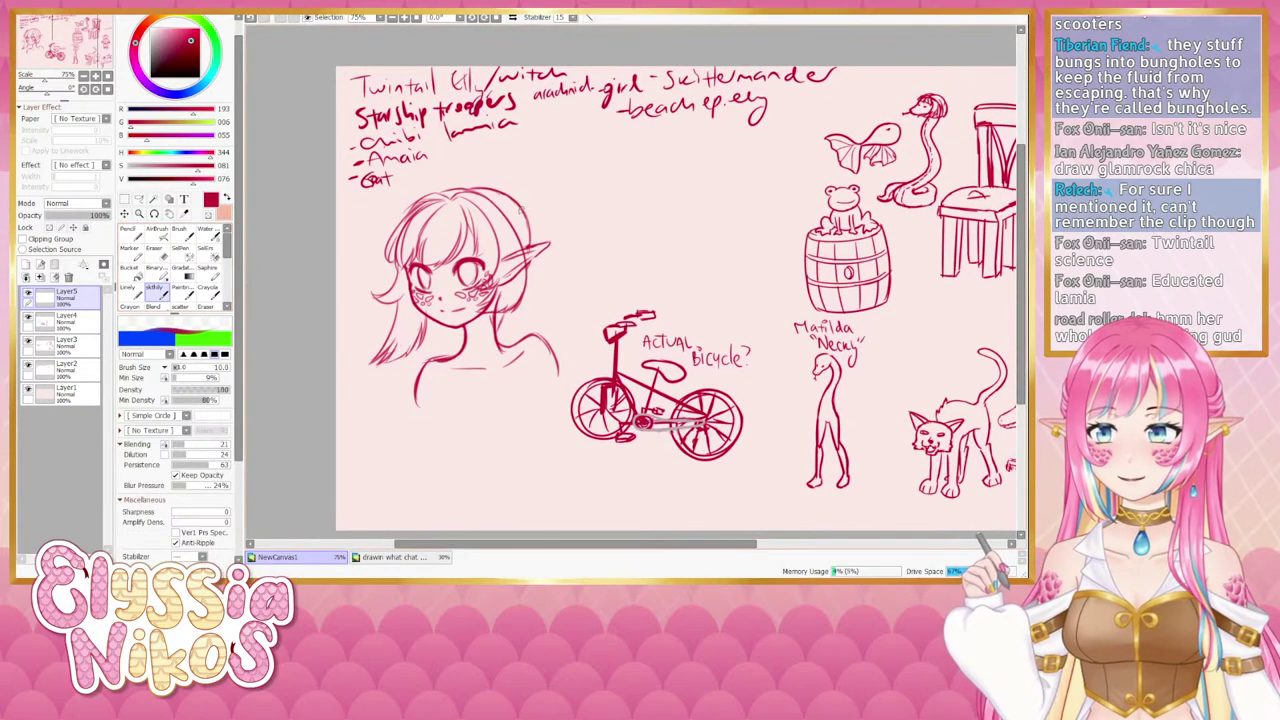
{"action": "mouse_move", "coordinate": [497, 200]}
{"action": "left_mouse_down"}
{"action": "mouse_move", "coordinate": [549, 185]}
{"action": "mouse_move", "coordinate": [504, 180]}
{"action": "mouse_move", "coordinate": [556, 174]}
{"action": "mouse_move", "coordinate": [514, 179]}
{"action": "mouse_move", "coordinate": [538, 174]}
{"action": "mouse_move", "coordinate": [532, 185]}
{"action": "mouse_move", "coordinate": [558, 197]}
{"action": "mouse_move", "coordinate": [559, 186]}
{"action": "mouse_move", "coordinate": [556, 273]}
{"action": "left_mouse_up"}
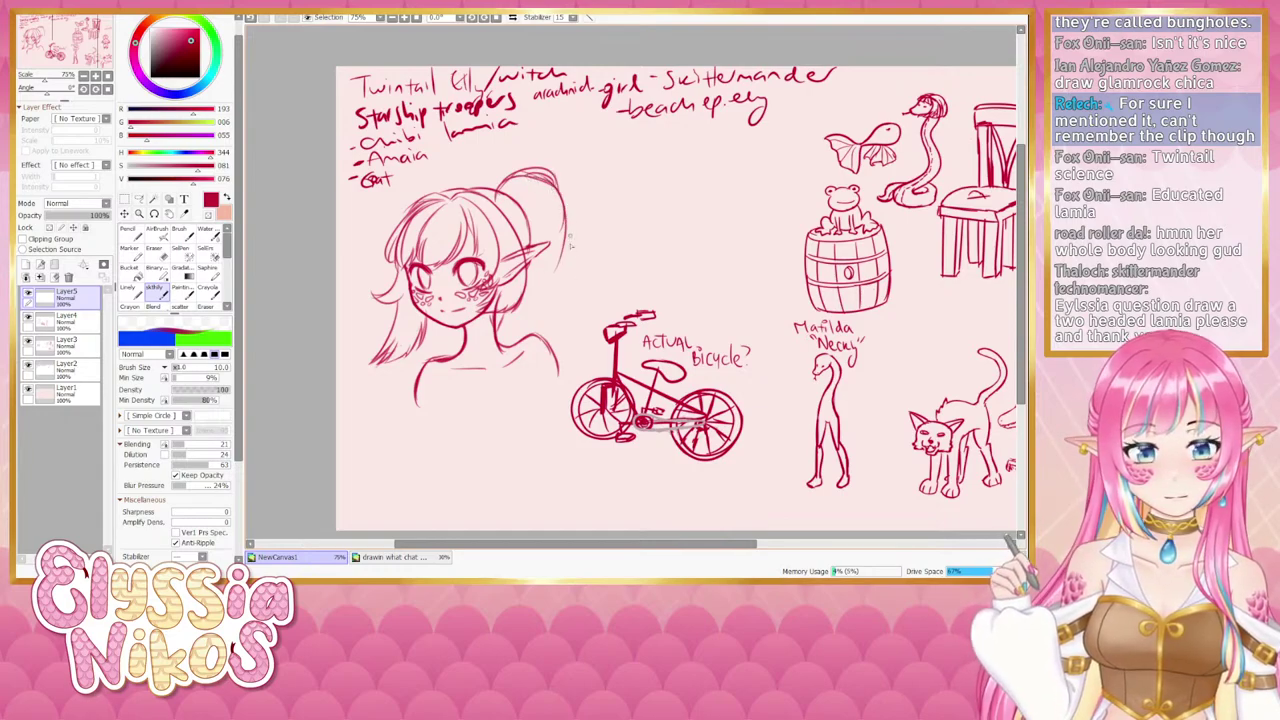
{"action": "left_click_drag", "start_coordinate": [562, 212], "coordinate": [568, 338]}
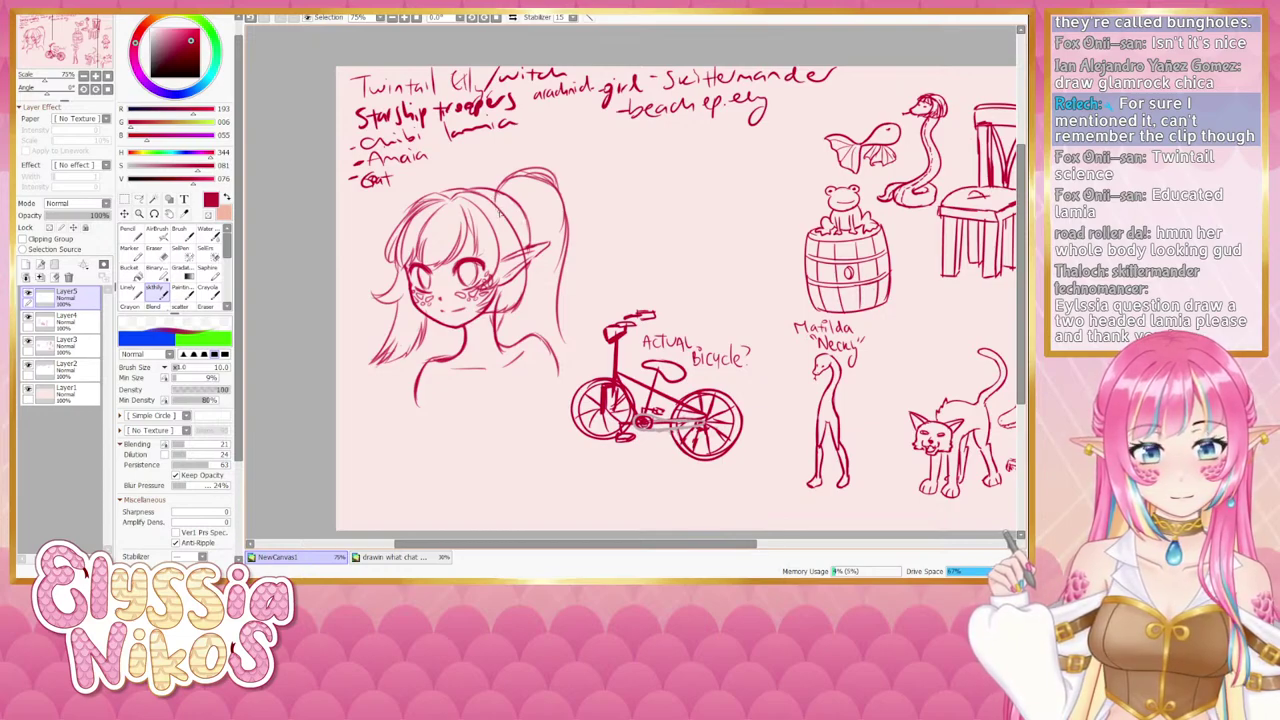
{"action": "mouse_move", "coordinate": [500, 212]}
{"action": "left_mouse_down"}
{"action": "mouse_move", "coordinate": [552, 234]}
{"action": "mouse_move", "coordinate": [526, 244]}
{"action": "left_mouse_up"}
{"action": "mouse_move", "coordinate": [506, 320]}
{"action": "left_mouse_down"}
{"action": "mouse_move", "coordinate": [520, 426]}
{"action": "mouse_move", "coordinate": [541, 428]}
{"action": "left_mouse_up"}
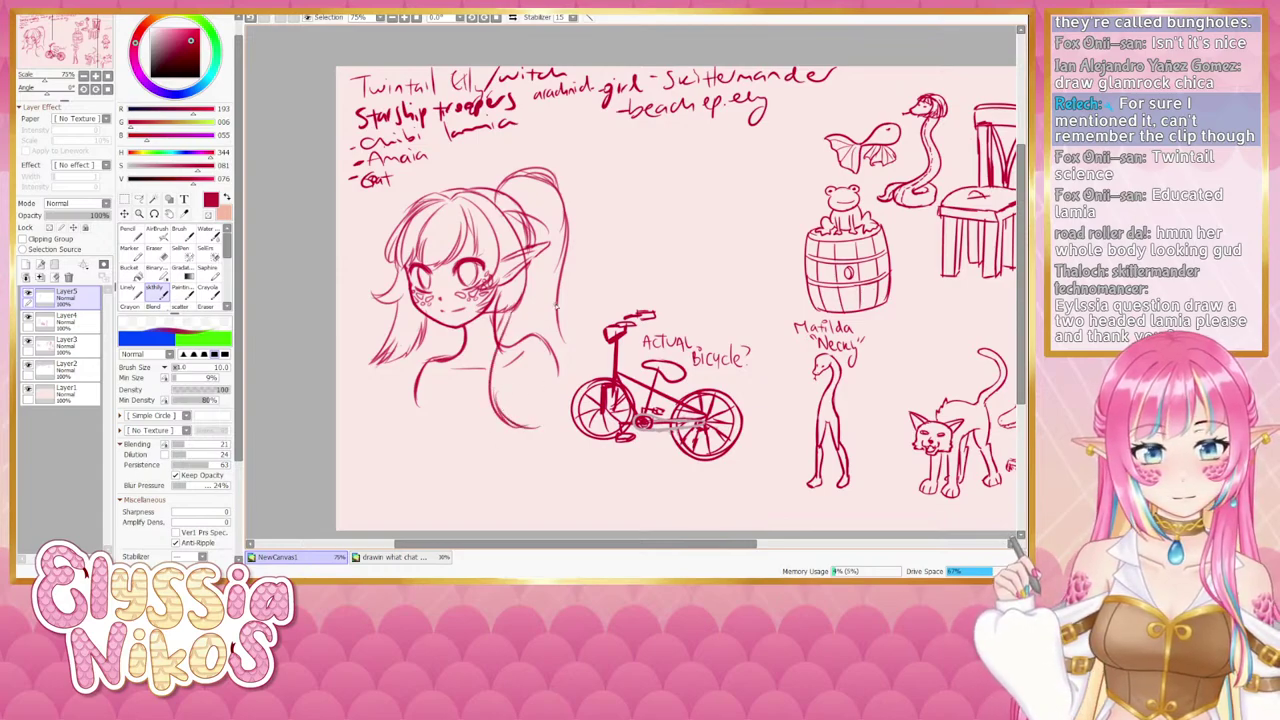
Draw the outer edge and curved lower end of the twintail beside the bicycle's front wheel, undoing misplaced strokes.
{"action": "mouse_move", "coordinate": [556, 306]}
{"action": "left_mouse_down"}
{"action": "mouse_move", "coordinate": [571, 370]}
{"action": "mouse_move", "coordinate": [558, 313]}
{"action": "mouse_move", "coordinate": [582, 369]}
{"action": "mouse_move", "coordinate": [559, 338]}
{"action": "mouse_move", "coordinate": [582, 369]}
{"action": "mouse_move", "coordinate": [557, 343]}
{"action": "mouse_move", "coordinate": [570, 400]}
{"action": "left_mouse_up"}
{"action": "key", "text": "ctrl+z"}
{"action": "mouse_move", "coordinate": [558, 350]}
{"action": "left_mouse_down"}
{"action": "mouse_move", "coordinate": [572, 400]}
{"action": "mouse_move", "coordinate": [554, 425]}
{"action": "mouse_move", "coordinate": [582, 413]}
{"action": "mouse_move", "coordinate": [572, 418]}
{"action": "left_mouse_up"}
{"action": "key", "text": "ctrl+z"}
{"action": "key", "text": "ctrl+z"}
{"action": "key", "text": "ctrl+z"}
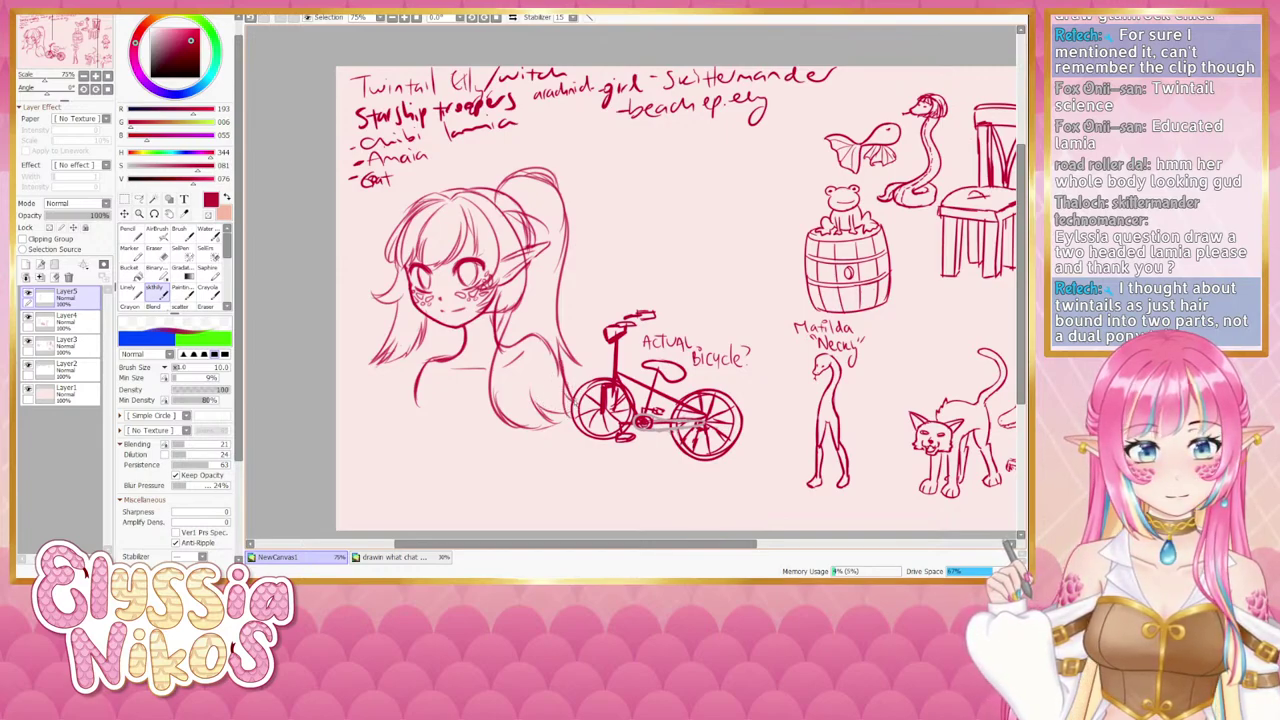
Refine the strands at the long twintail's lower end, undoing unwanted strokes and touching up the outer edge with a size 17 eraser.
{"action": "left_click_drag", "start_coordinate": [483, 403], "coordinate": [530, 401]}
{"action": "key", "text": "ctrl+z"}
{"action": "key", "text": "ctrl+z"}
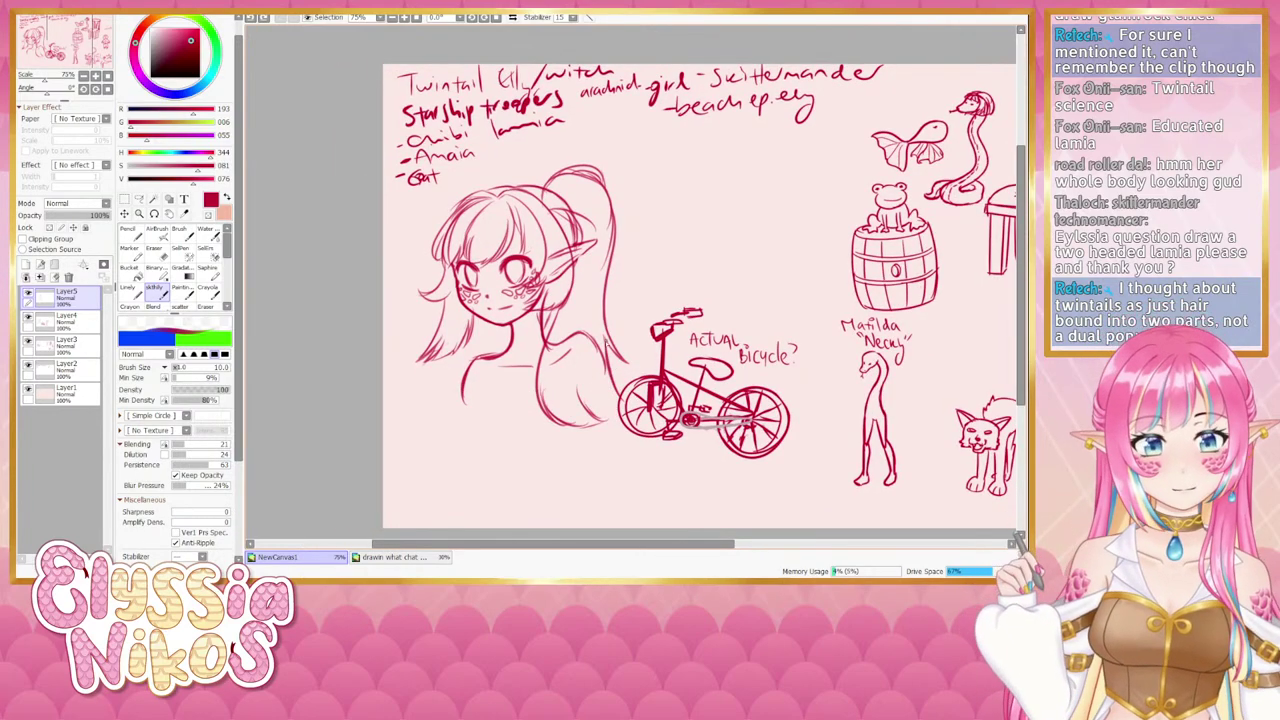
{"action": "left_click_drag", "start_coordinate": [609, 371], "coordinate": [619, 422]}
{"action": "key", "text": "ctrl+z"}
{"action": "key", "text": "ctrl+z"}
{"action": "key", "text": "ctrl+z"}
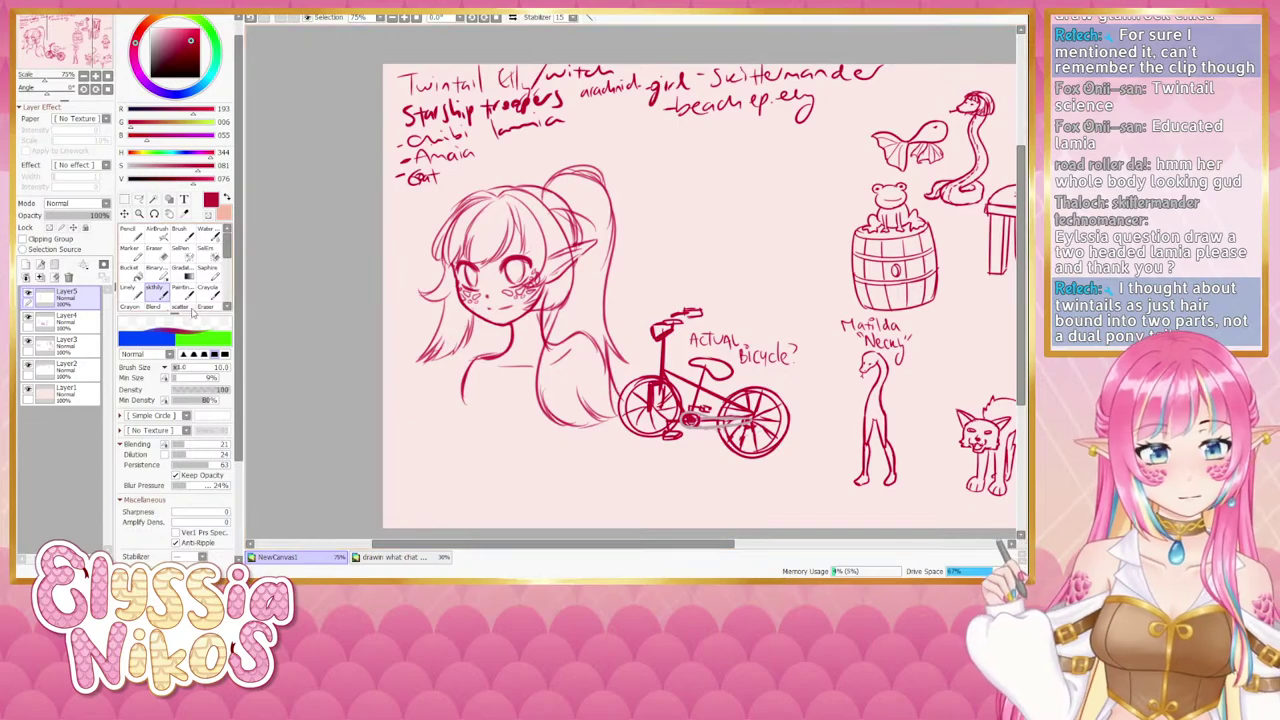
{"action": "key", "text": "e"}
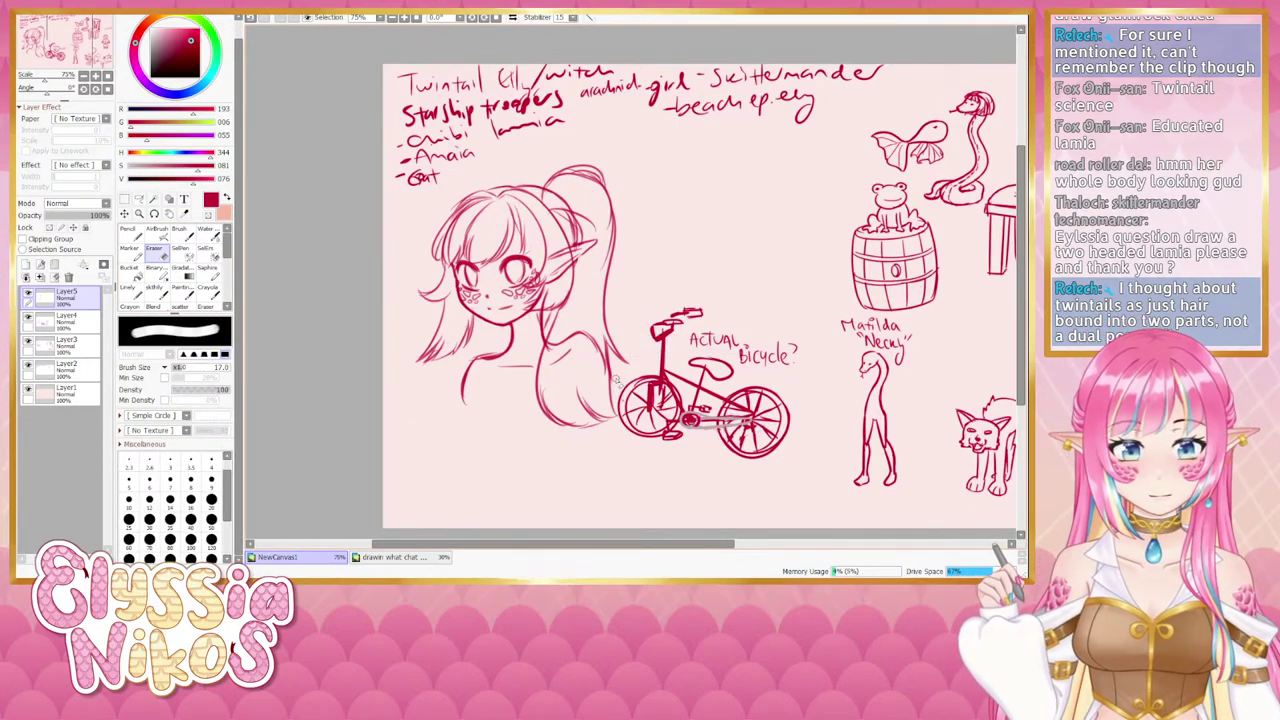
{"action": "left_click", "coordinate": [155, 289]}
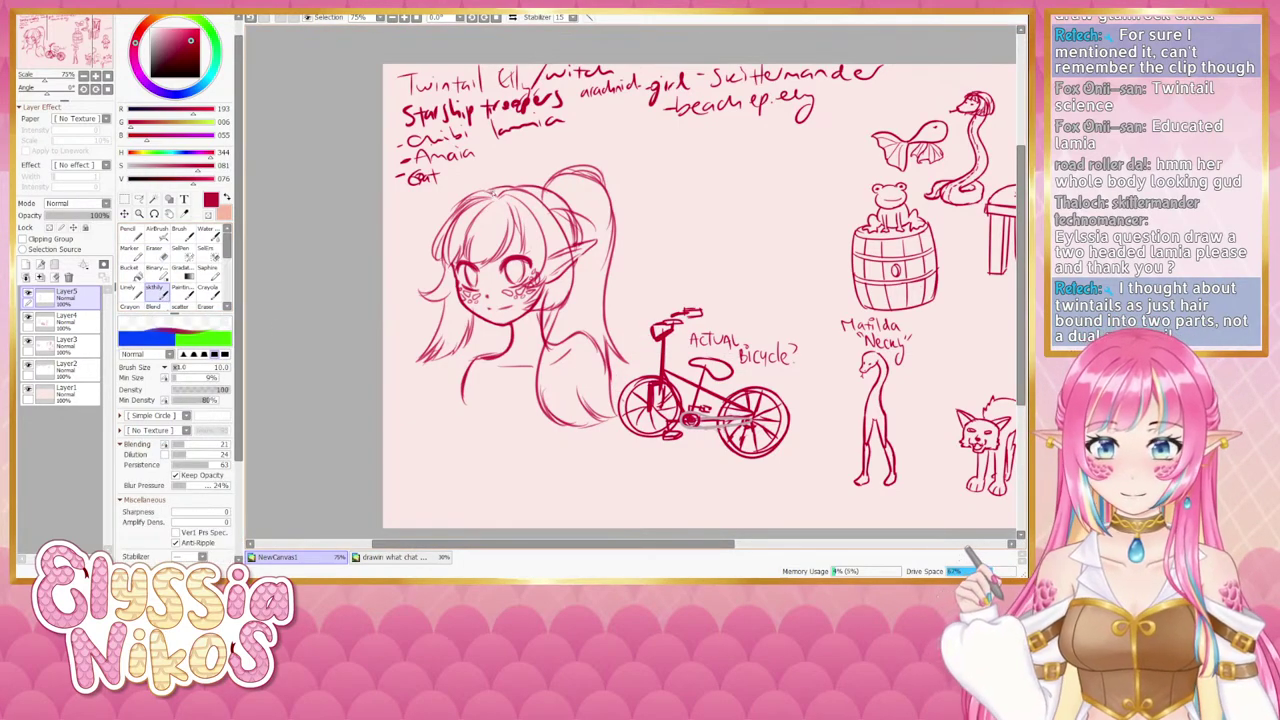
Sketch the looped top of the second twintail on the opposite side of the girl's head, undoing misplaced strokes.
{"action": "mouse_move", "coordinate": [493, 184]}
{"action": "left_mouse_down"}
{"action": "mouse_move", "coordinate": [449, 184]}
{"action": "mouse_move", "coordinate": [449, 224]}
{"action": "mouse_move", "coordinate": [452, 209]}
{"action": "left_mouse_up"}
{"action": "key", "text": "ctrl+z"}
{"action": "key", "text": "ctrl+z"}
{"action": "key", "text": "ctrl+z"}
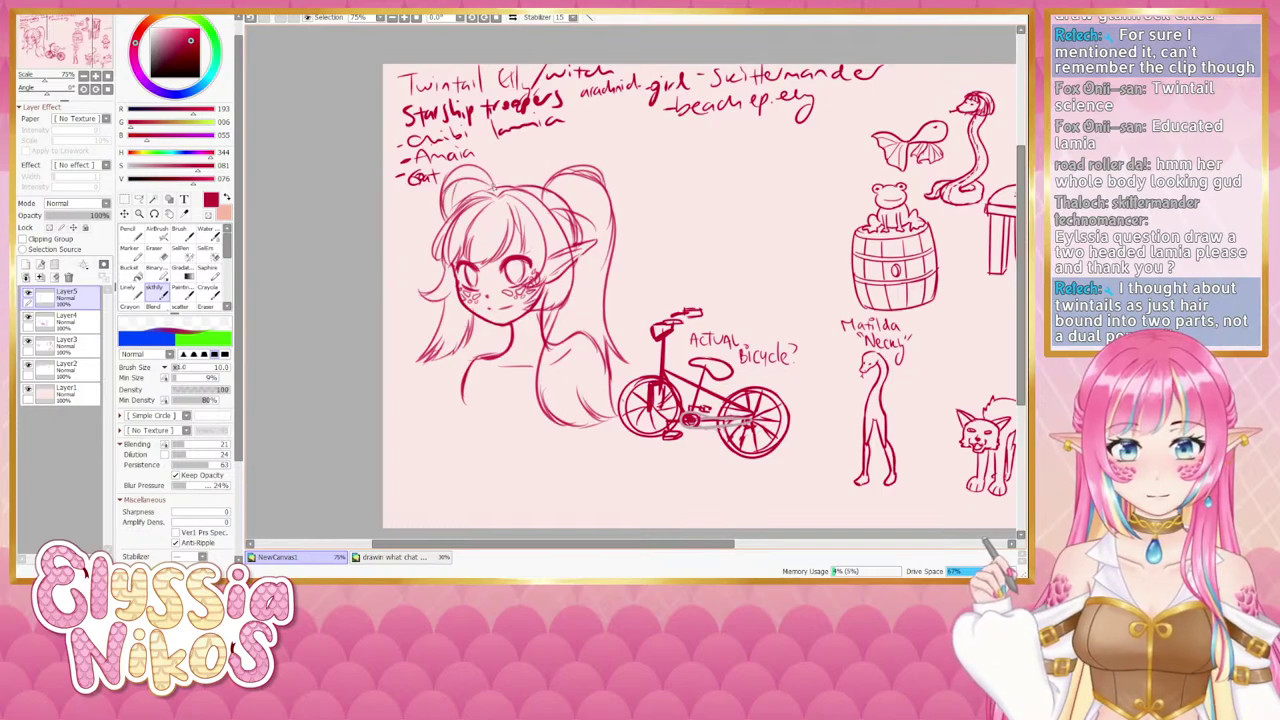
{"action": "left_click_drag", "start_coordinate": [481, 166], "coordinate": [496, 187]}
{"action": "key", "text": "ctrl+z"}
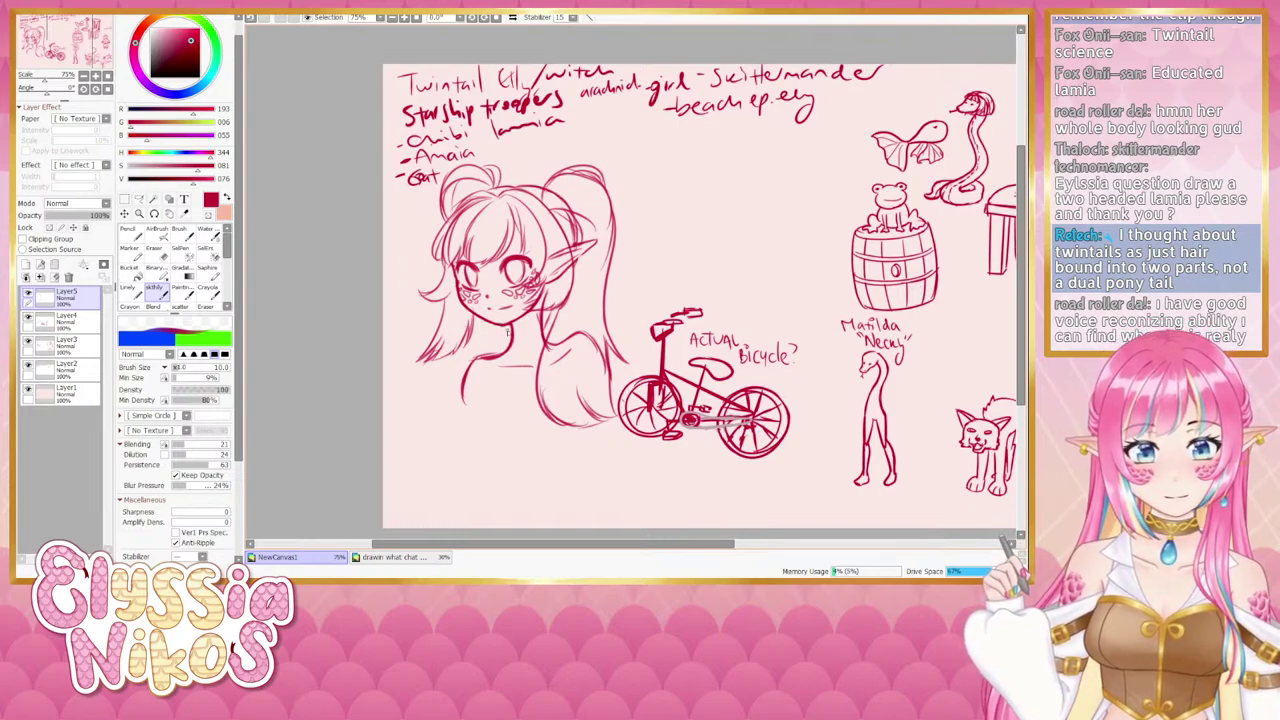
Draw the second twintail's flaring lower end with curved strand tips beside the girl's shoulder, undoing misplaced strokes.
{"action": "left_click_drag", "start_coordinate": [440, 366], "coordinate": [407, 436]}
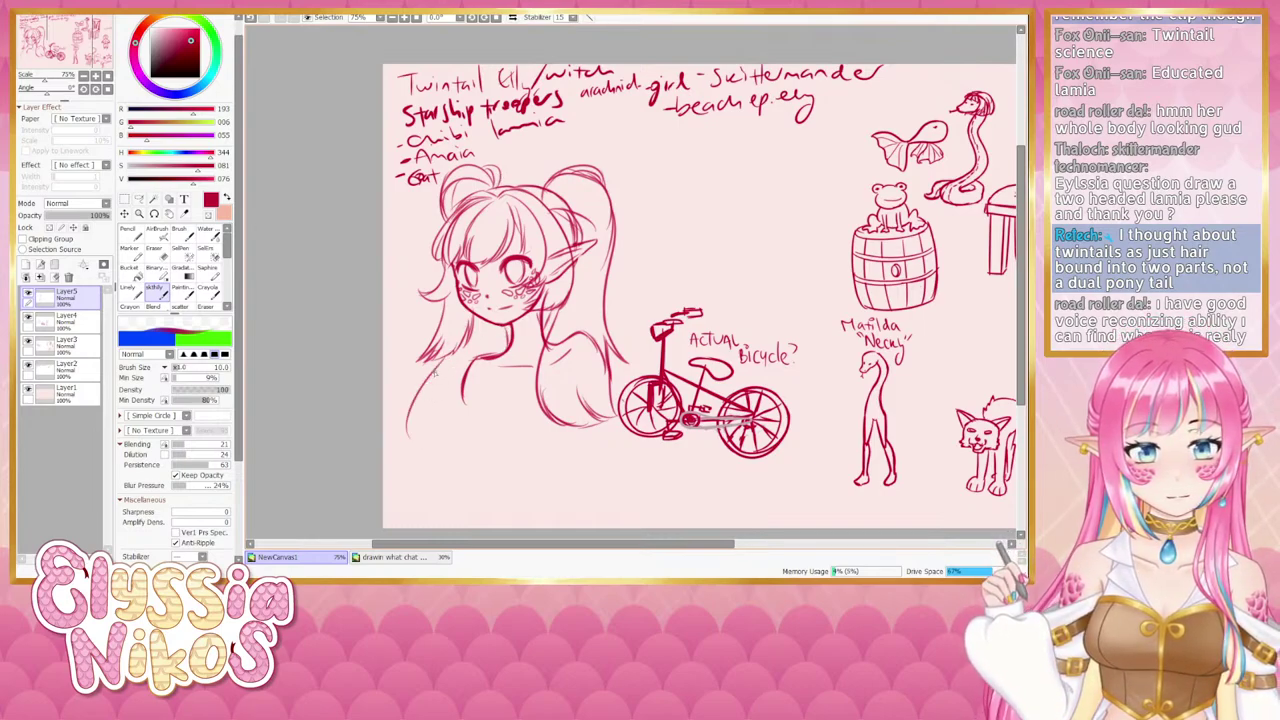
{"action": "key", "text": "ctrl+z"}
{"action": "mouse_move", "coordinate": [442, 360]}
{"action": "left_mouse_down"}
{"action": "mouse_move", "coordinate": [404, 397]}
{"action": "mouse_move", "coordinate": [424, 407]}
{"action": "mouse_move", "coordinate": [423, 386]}
{"action": "mouse_move", "coordinate": [426, 422]}
{"action": "mouse_move", "coordinate": [427, 390]}
{"action": "mouse_move", "coordinate": [419, 414]}
{"action": "mouse_move", "coordinate": [434, 414]}
{"action": "mouse_move", "coordinate": [418, 391]}
{"action": "mouse_move", "coordinate": [445, 430]}
{"action": "left_mouse_up"}
{"action": "key", "text": "ctrl+z"}
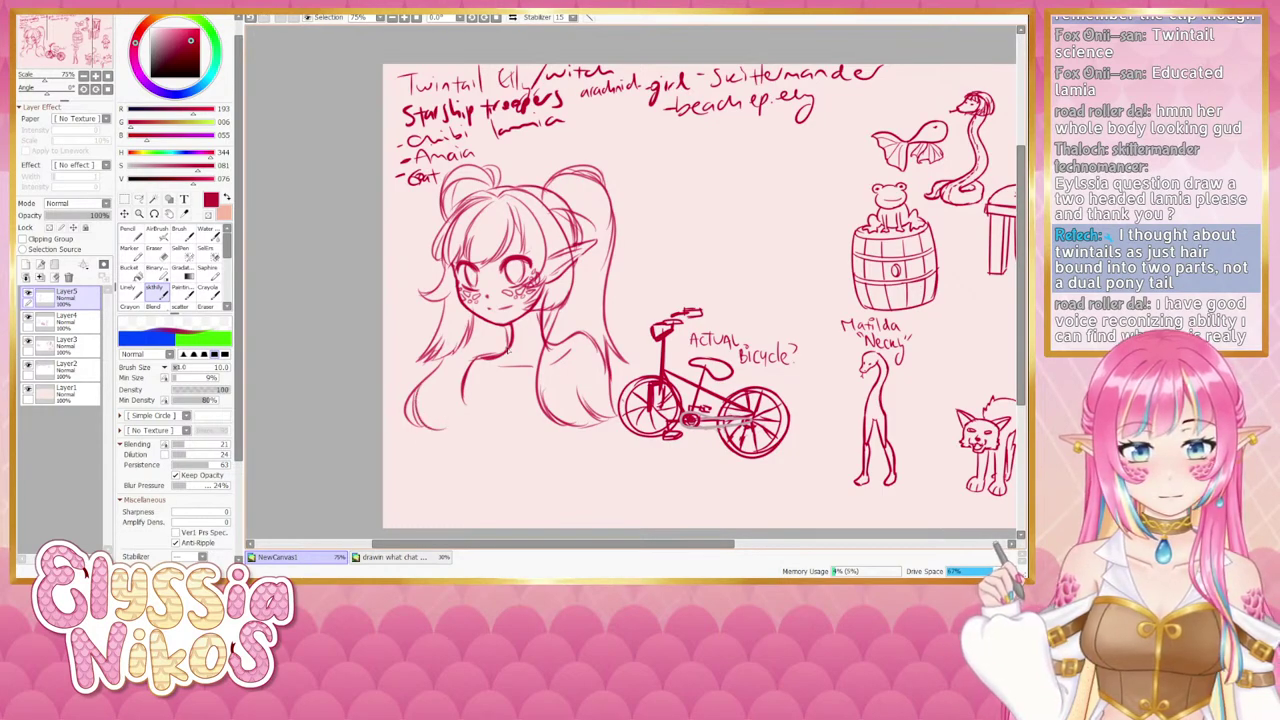
{"action": "mouse_move", "coordinate": [457, 384]}
{"action": "left_mouse_down"}
{"action": "mouse_move", "coordinate": [444, 430]}
{"action": "mouse_move", "coordinate": [446, 416]}
{"action": "mouse_move", "coordinate": [449, 430]}
{"action": "mouse_move", "coordinate": [471, 421]}
{"action": "left_mouse_up"}
{"action": "key", "text": "ctrl+z"}
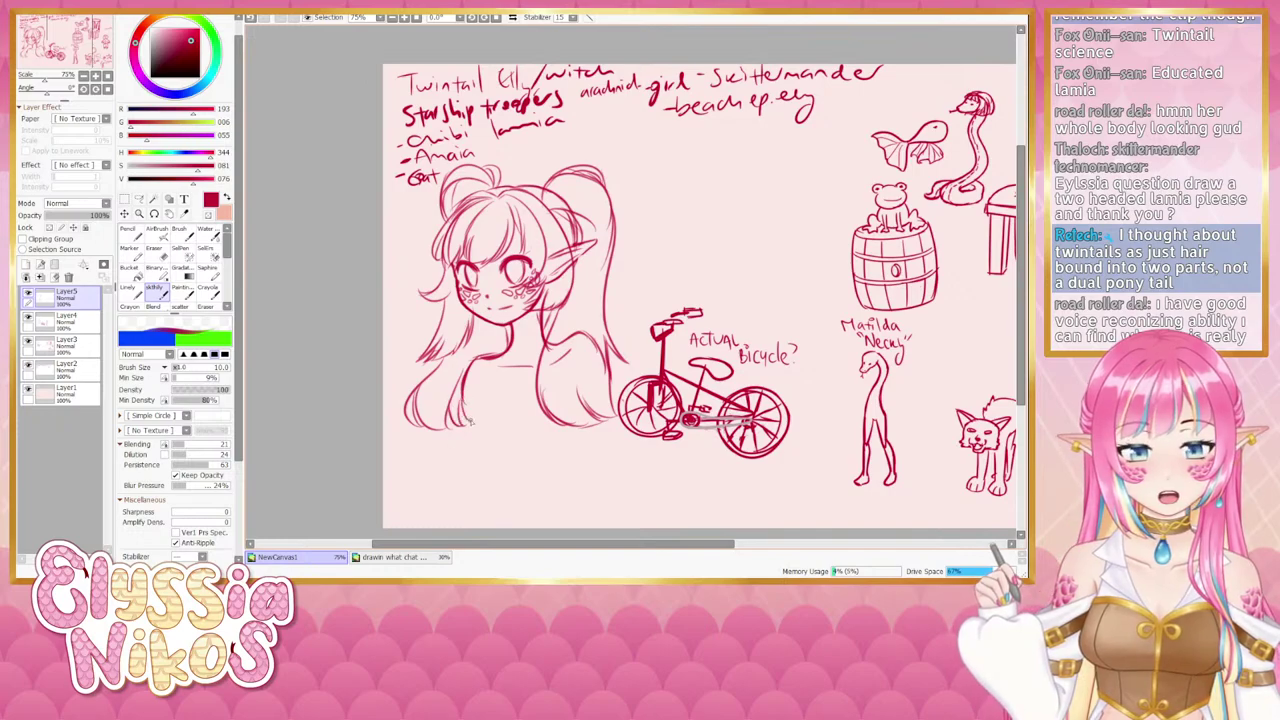
On Layer4, draw a small patch of scale markings on the elf girl's shoulder beside the twintail.
{"action": "left_click", "coordinate": [28, 318]}
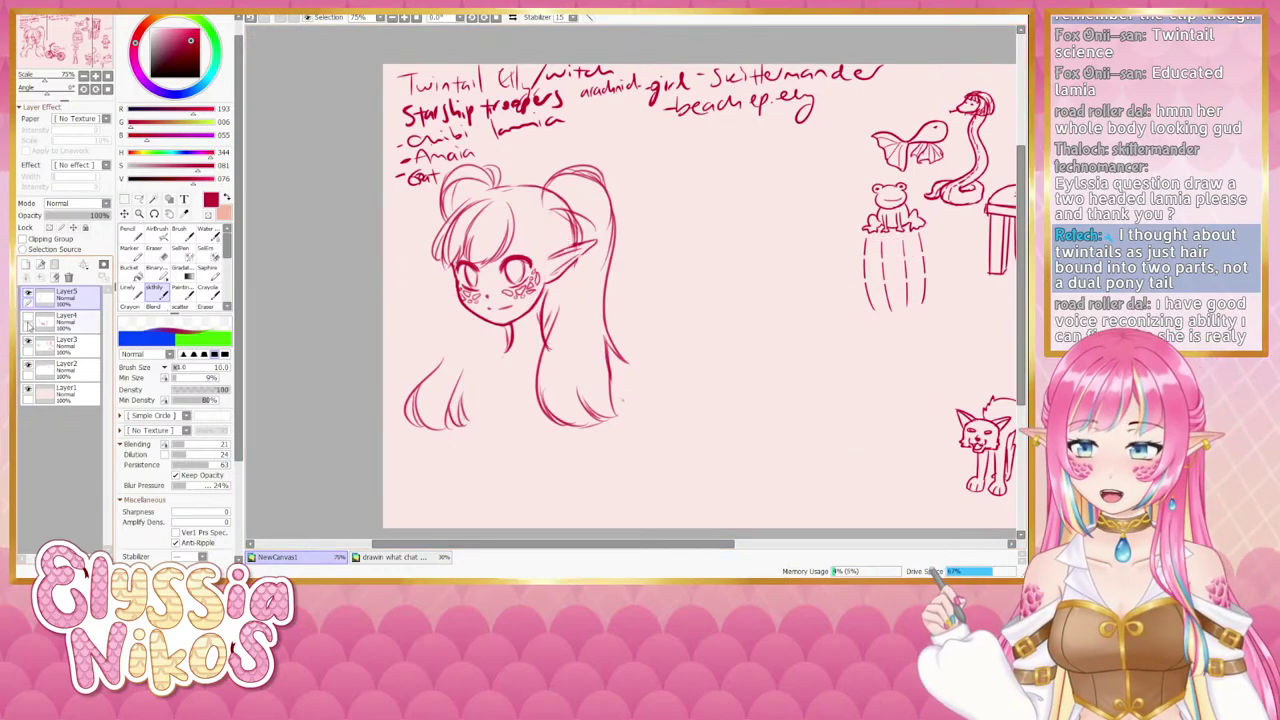
{"action": "left_click", "coordinate": [28, 318]}
{"action": "left_click", "coordinate": [62, 318]}
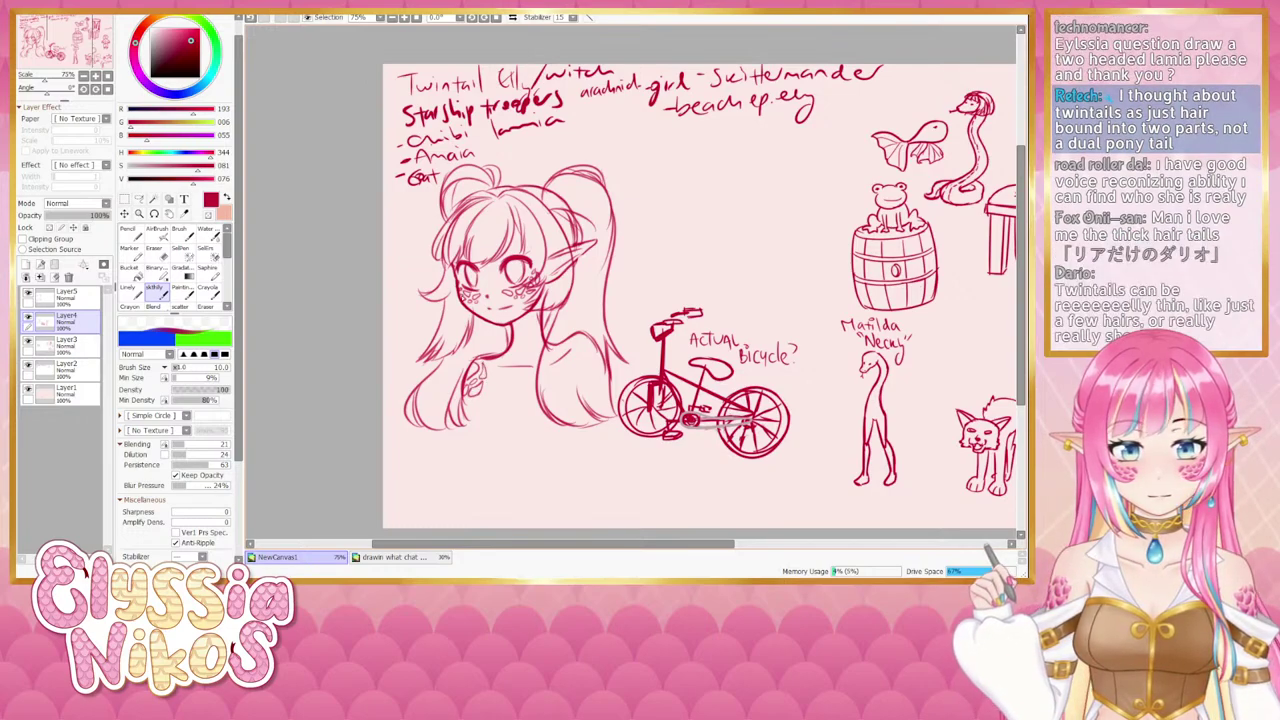
{"action": "left_click_drag", "start_coordinate": [561, 348], "coordinate": [540, 321]}
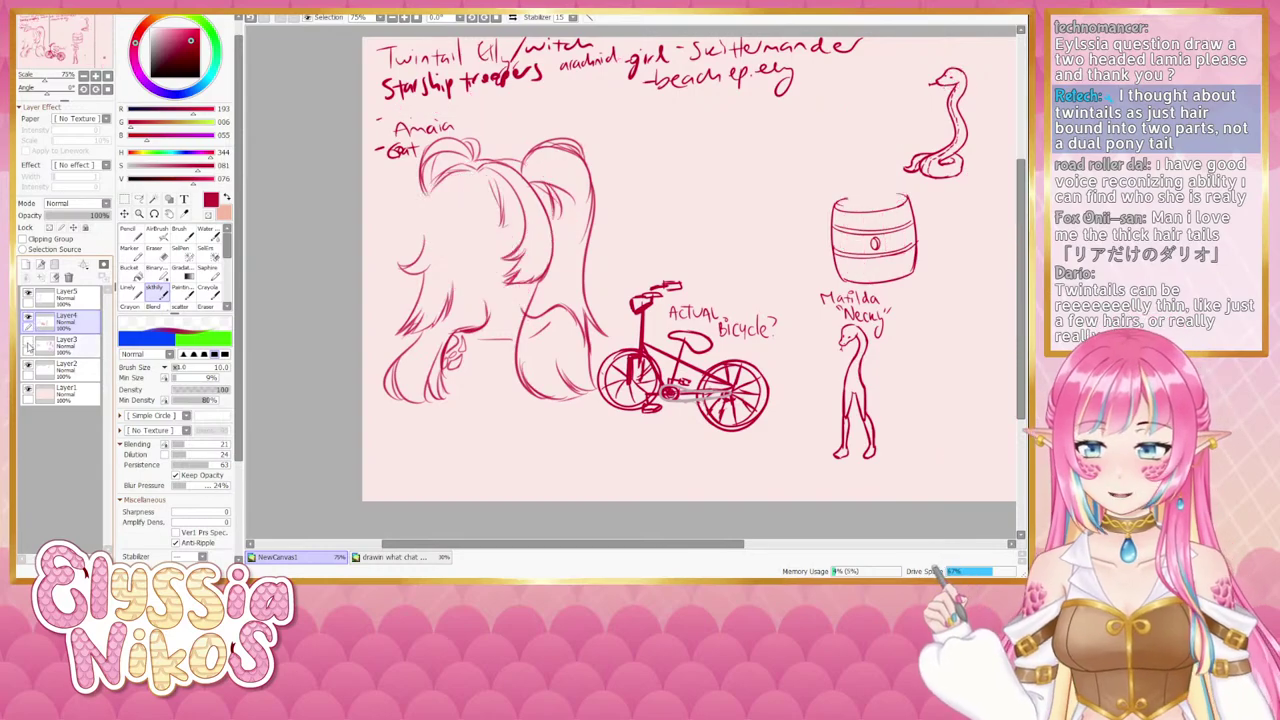
On Layer3, draw a choker with a hanging pendant around the elf girl's neck, undoing a misplaced stroke.
{"action": "left_click", "coordinate": [62, 342]}
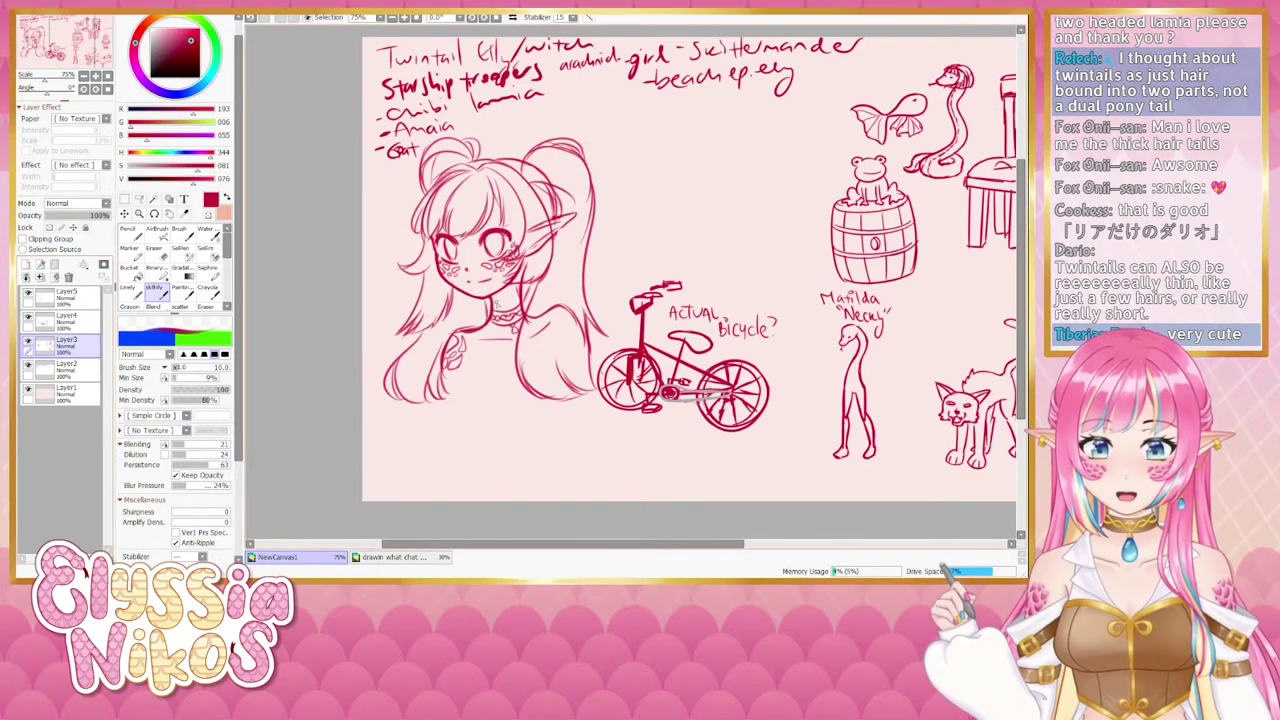
{"action": "mouse_move", "coordinate": [513, 336]}
{"action": "left_mouse_down"}
{"action": "mouse_move", "coordinate": [524, 357]}
{"action": "mouse_move", "coordinate": [514, 420]}
{"action": "left_mouse_up"}
{"action": "key", "text": "ctrl+z"}
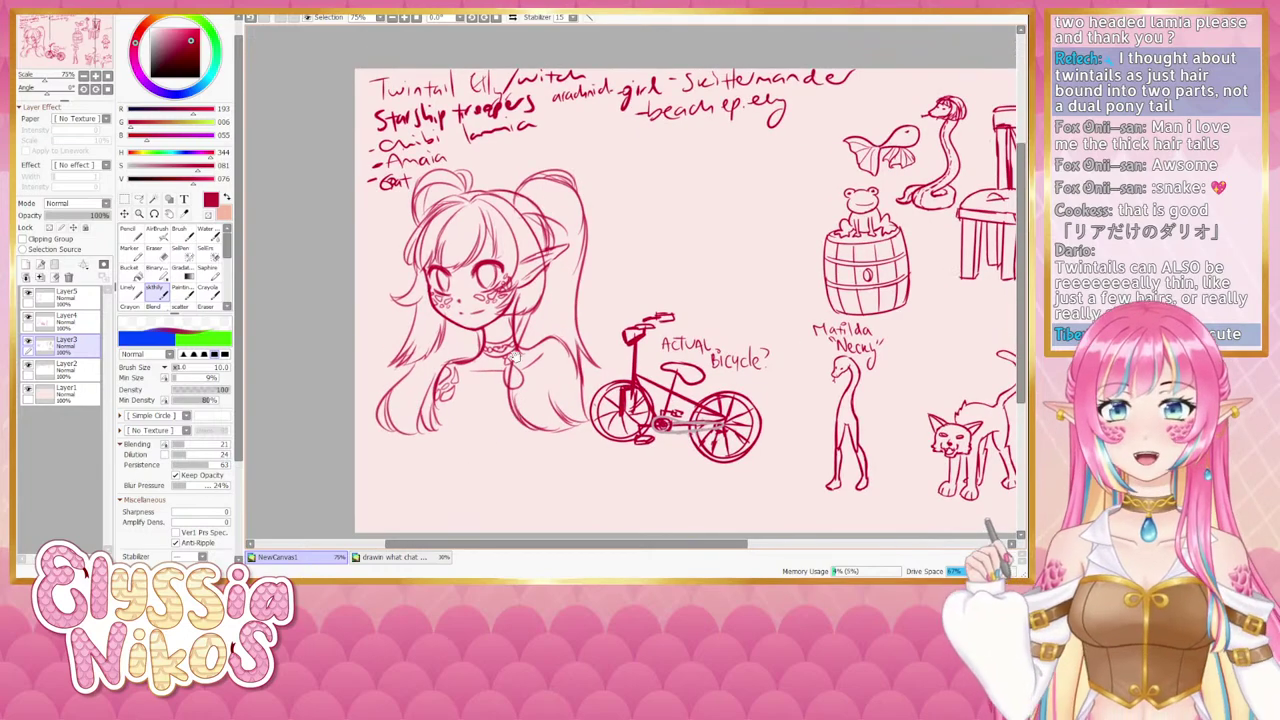
{"action": "left_click", "coordinate": [28, 341]}
{"action": "left_click", "coordinate": [28, 341]}
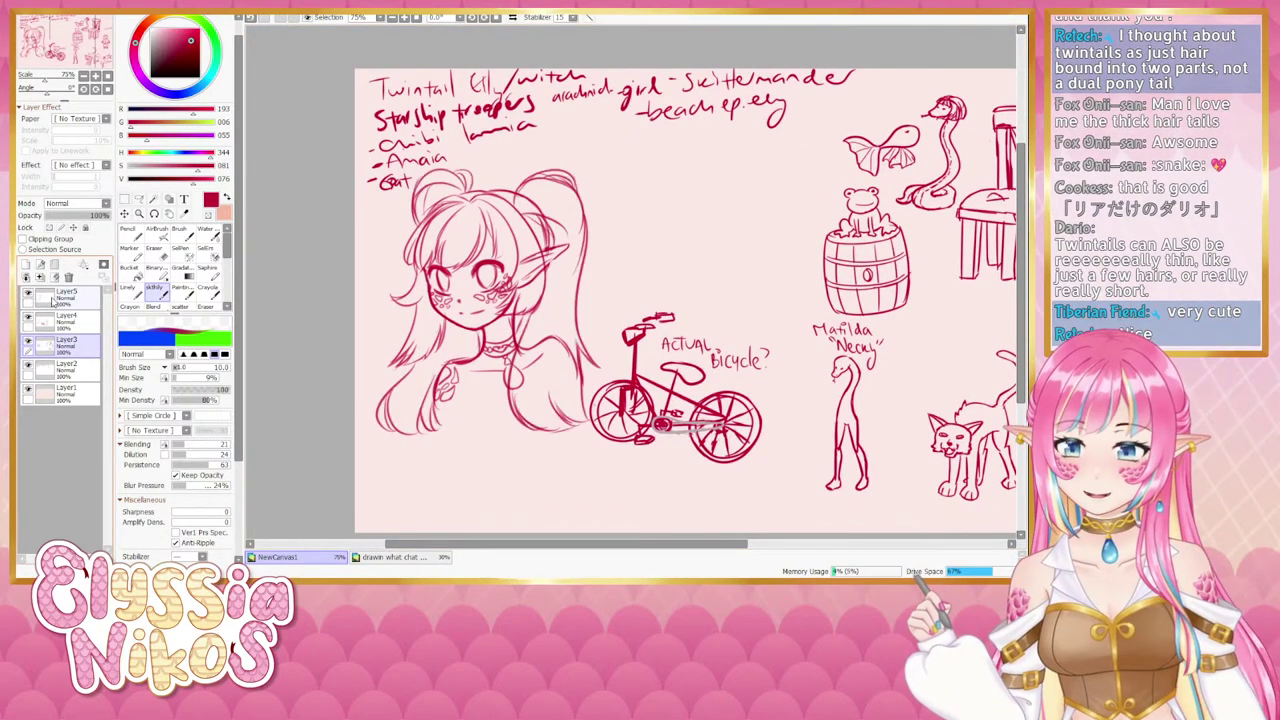
{"action": "left_click", "coordinate": [72, 297]}
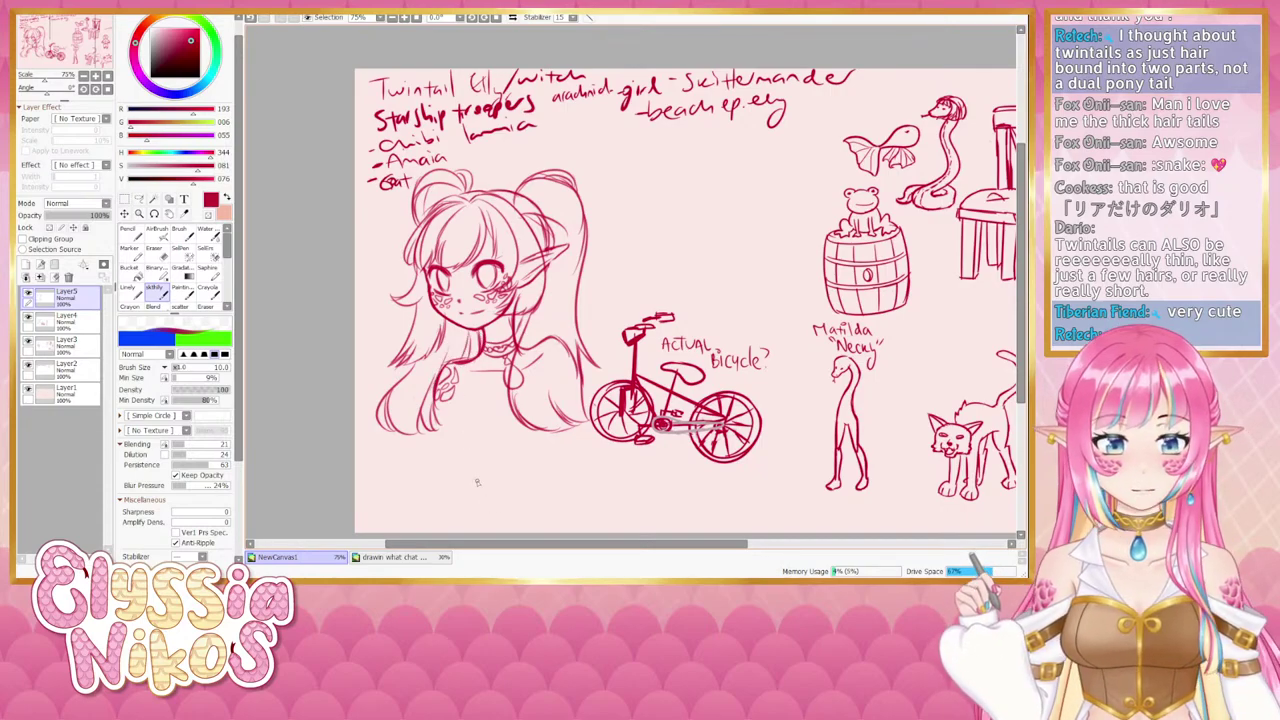
{"action": "left_click", "coordinate": [87, 322]}
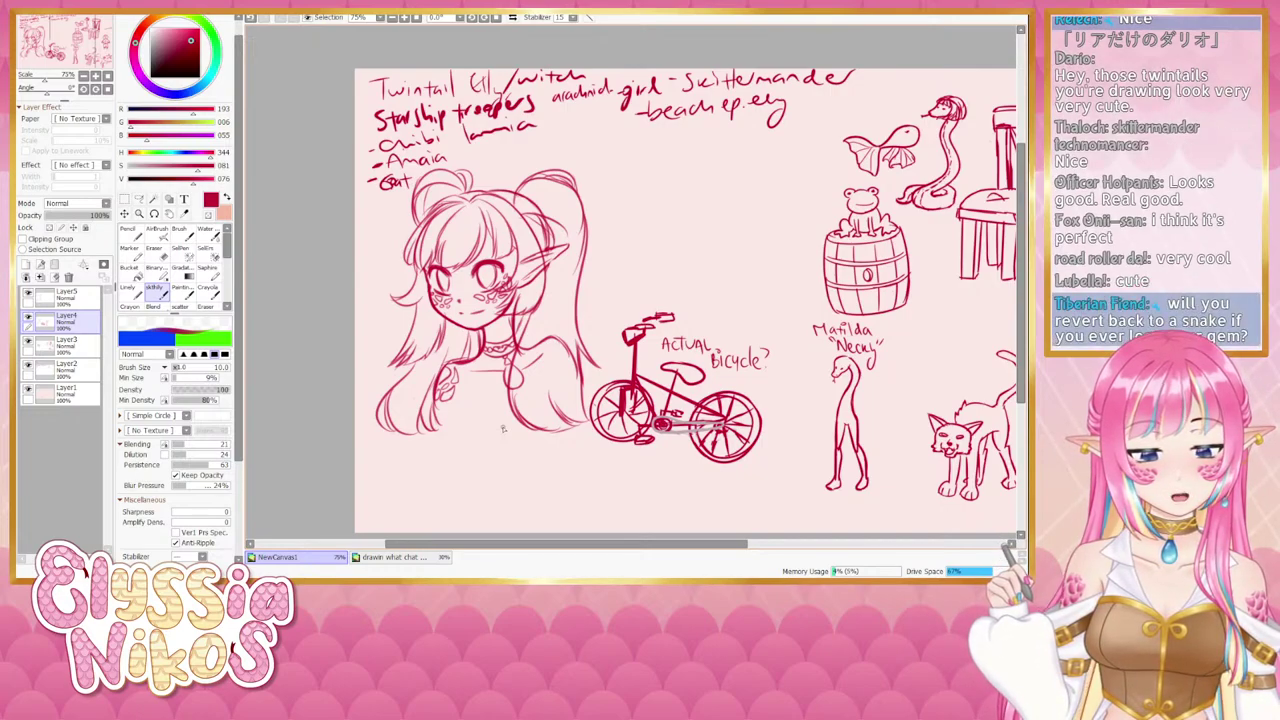
{"action": "left_click", "coordinate": [129, 292]}
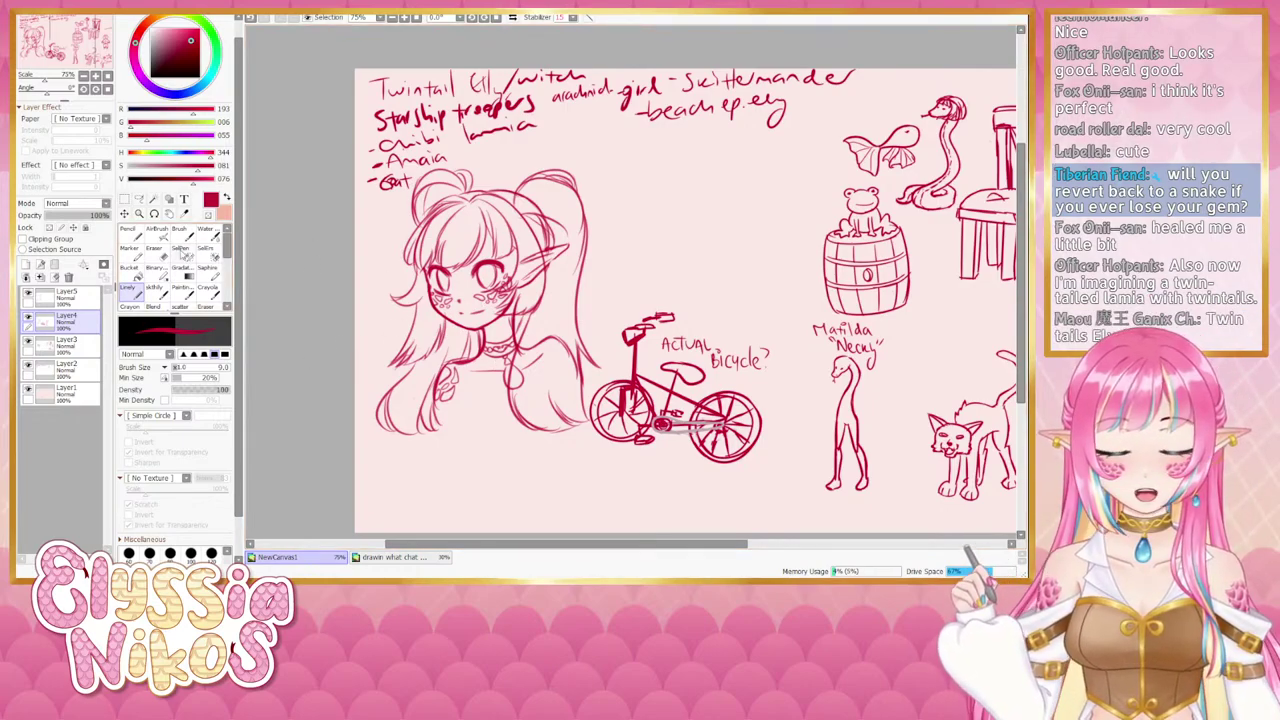
On Layer5, draw a small figure's round head in the empty area above the bicycle.
{"action": "left_click", "coordinate": [83, 76]}
{"action": "left_click", "coordinate": [83, 76]}
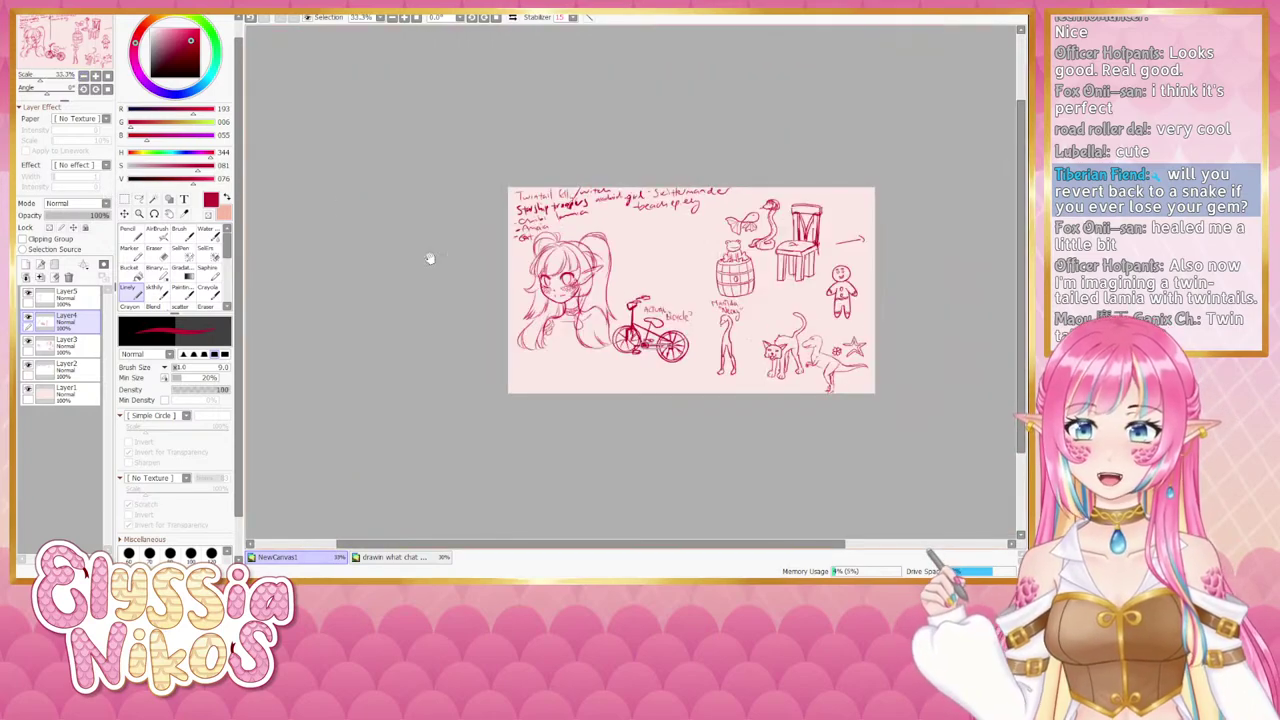
{"action": "left_click_drag", "start_coordinate": [503, 299], "coordinate": [354, 269]}
{"action": "left_click", "coordinate": [97, 76]}
{"action": "left_click", "coordinate": [97, 76]}
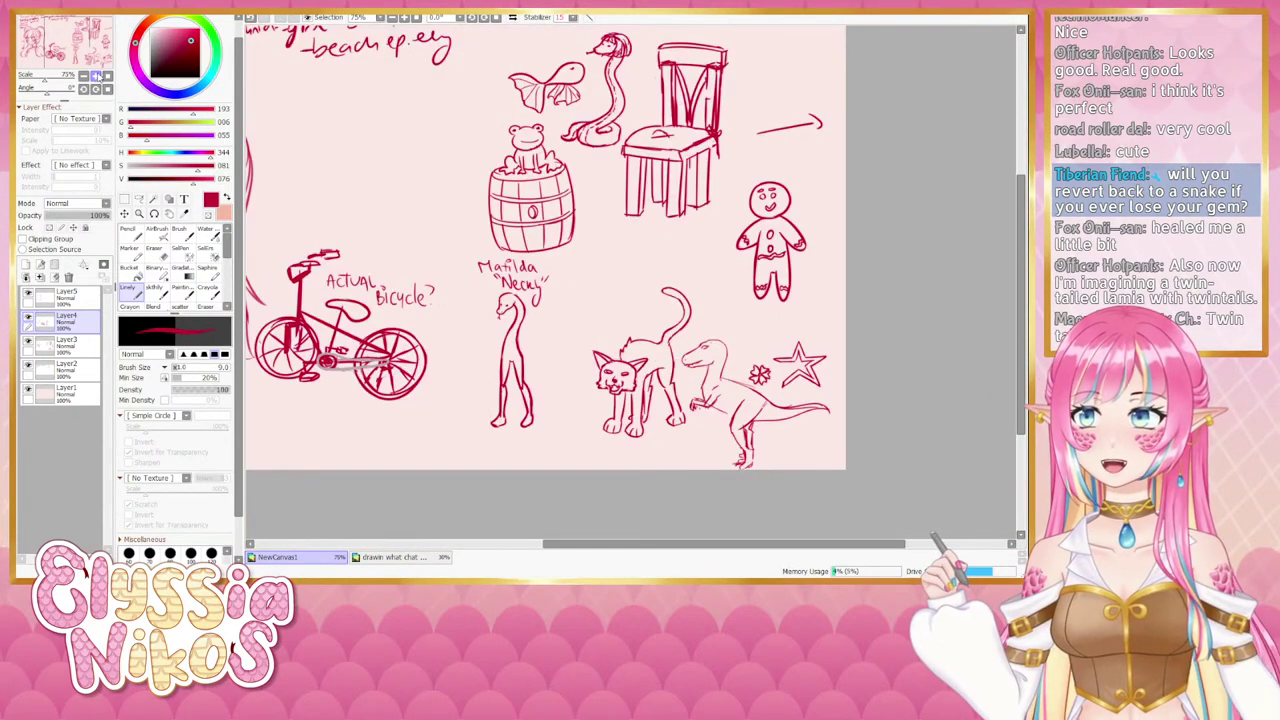
{"action": "left_click", "coordinate": [97, 76]}
{"action": "left_click_drag", "start_coordinate": [358, 145], "coordinate": [591, 321]}
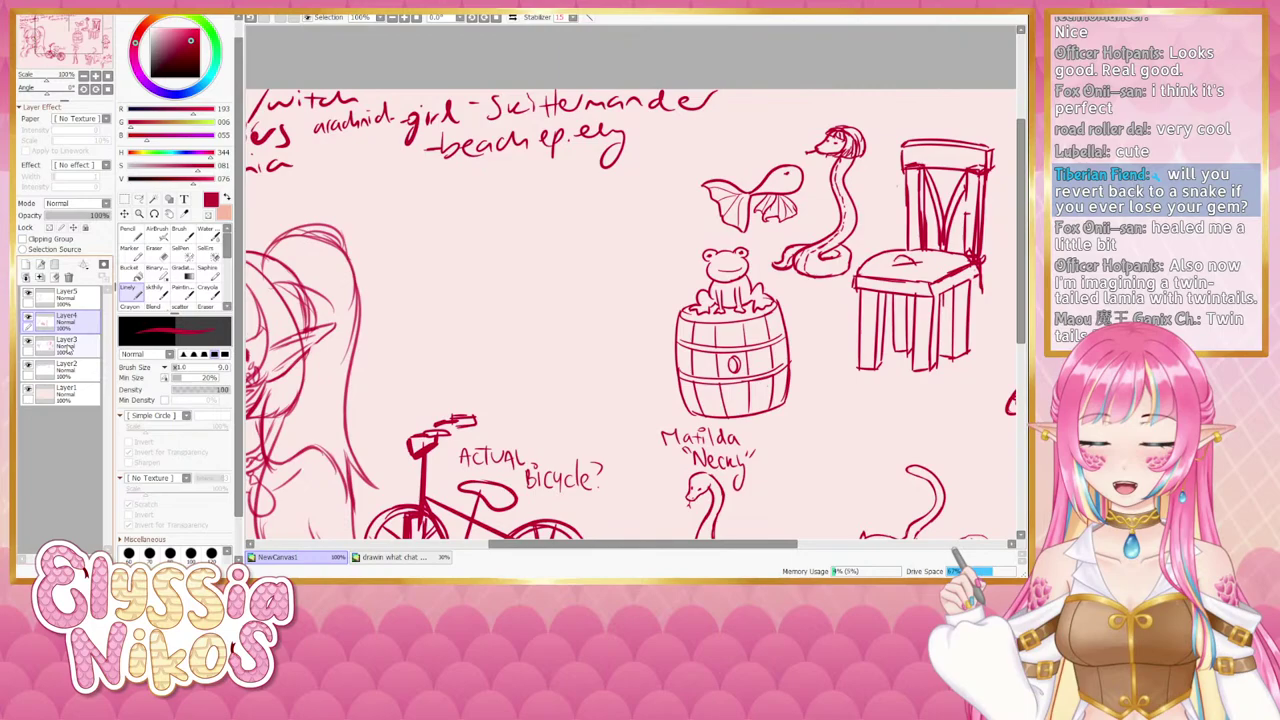
{"action": "left_click", "coordinate": [28, 295]}
{"action": "left_click", "coordinate": [28, 295]}
{"action": "left_click", "coordinate": [66, 297]}
{"action": "left_click_drag", "start_coordinate": [530, 291], "coordinate": [514, 273]}
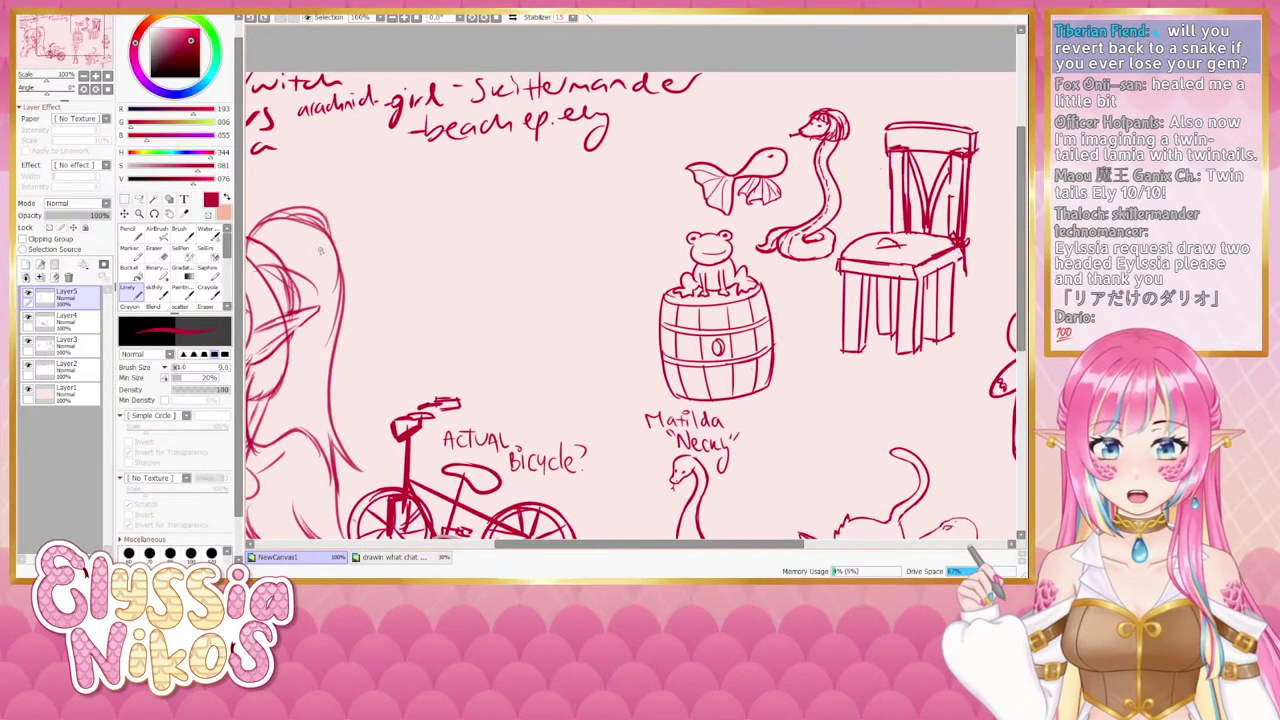
{"action": "left_click", "coordinate": [155, 289]}
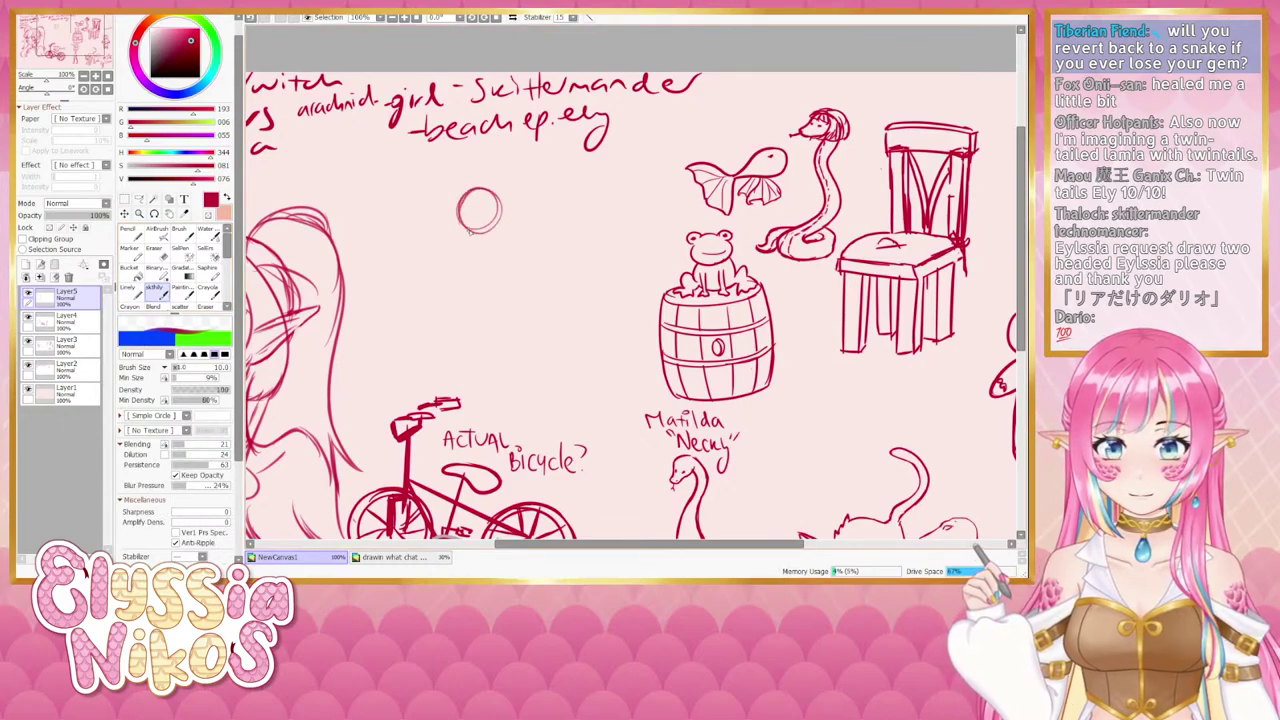
{"action": "mouse_move", "coordinate": [457, 193]}
{"action": "left_mouse_down"}
{"action": "mouse_move", "coordinate": [470, 218]}
{"action": "mouse_move", "coordinate": [478, 178]}
{"action": "left_mouse_up"}
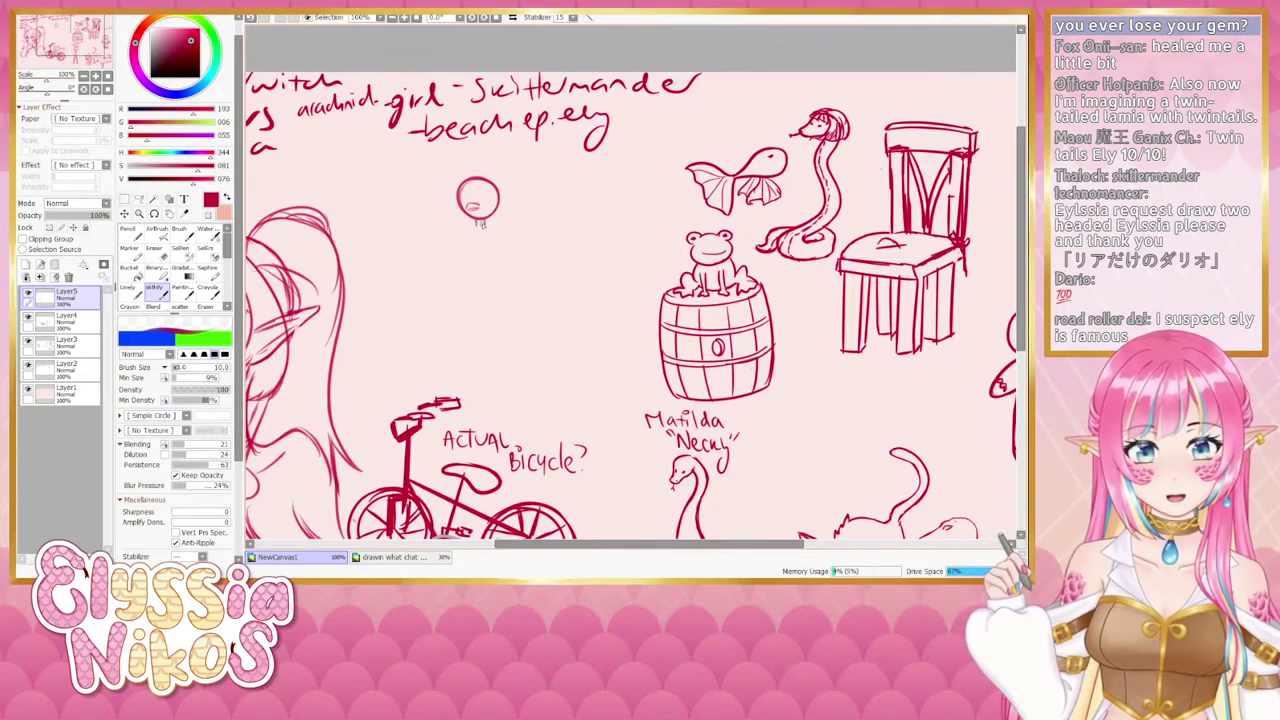
Sketch the small figure's neck, shoulders, narrow waist and flared hips below the head, undoing misplaced strokes.
{"action": "mouse_move", "coordinate": [478, 219]}
{"action": "left_mouse_down"}
{"action": "mouse_move", "coordinate": [494, 226]}
{"action": "mouse_move", "coordinate": [471, 229]}
{"action": "mouse_move", "coordinate": [472, 256]}
{"action": "left_mouse_up"}
{"action": "key", "text": "ctrl+z"}
{"action": "key", "text": "ctrl+z"}
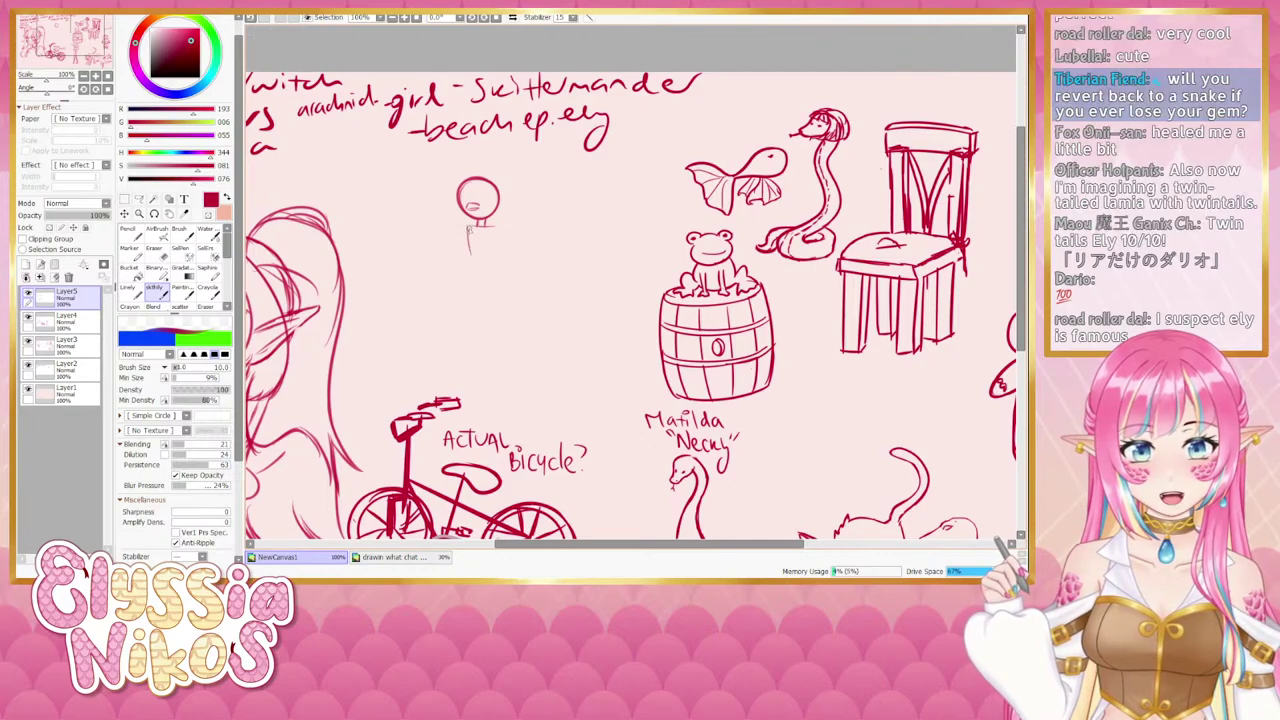
{"action": "mouse_move", "coordinate": [493, 230]}
{"action": "left_mouse_down"}
{"action": "mouse_move", "coordinate": [485, 258]}
{"action": "mouse_move", "coordinate": [466, 234]}
{"action": "mouse_move", "coordinate": [464, 284]}
{"action": "mouse_move", "coordinate": [505, 289]}
{"action": "mouse_move", "coordinate": [479, 298]}
{"action": "mouse_move", "coordinate": [503, 290]}
{"action": "mouse_move", "coordinate": [497, 349]}
{"action": "left_mouse_up"}
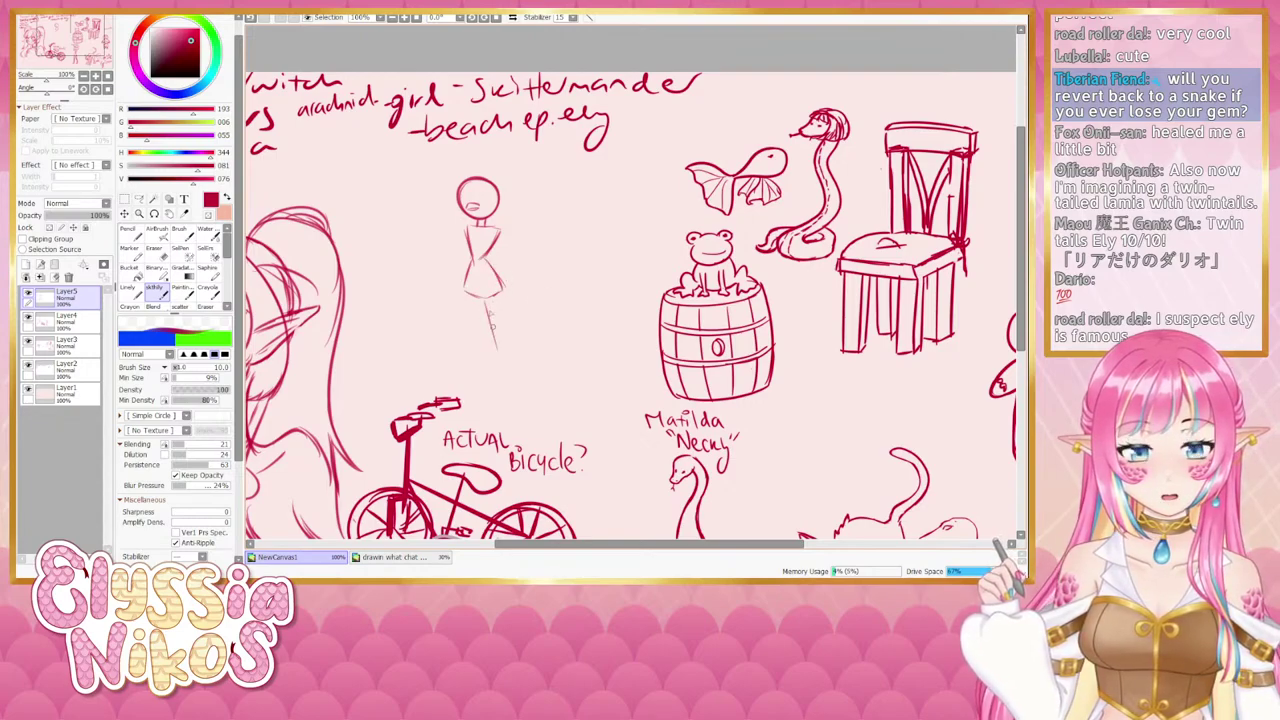
Draw the small figure's two legs from the hips down toward the bicycle's handlebars, undoing a misplaced stroke.
{"action": "mouse_move", "coordinate": [487, 300]}
{"action": "left_mouse_down"}
{"action": "mouse_move", "coordinate": [496, 350]}
{"action": "mouse_move", "coordinate": [514, 356]}
{"action": "mouse_move", "coordinate": [511, 386]}
{"action": "left_mouse_up"}
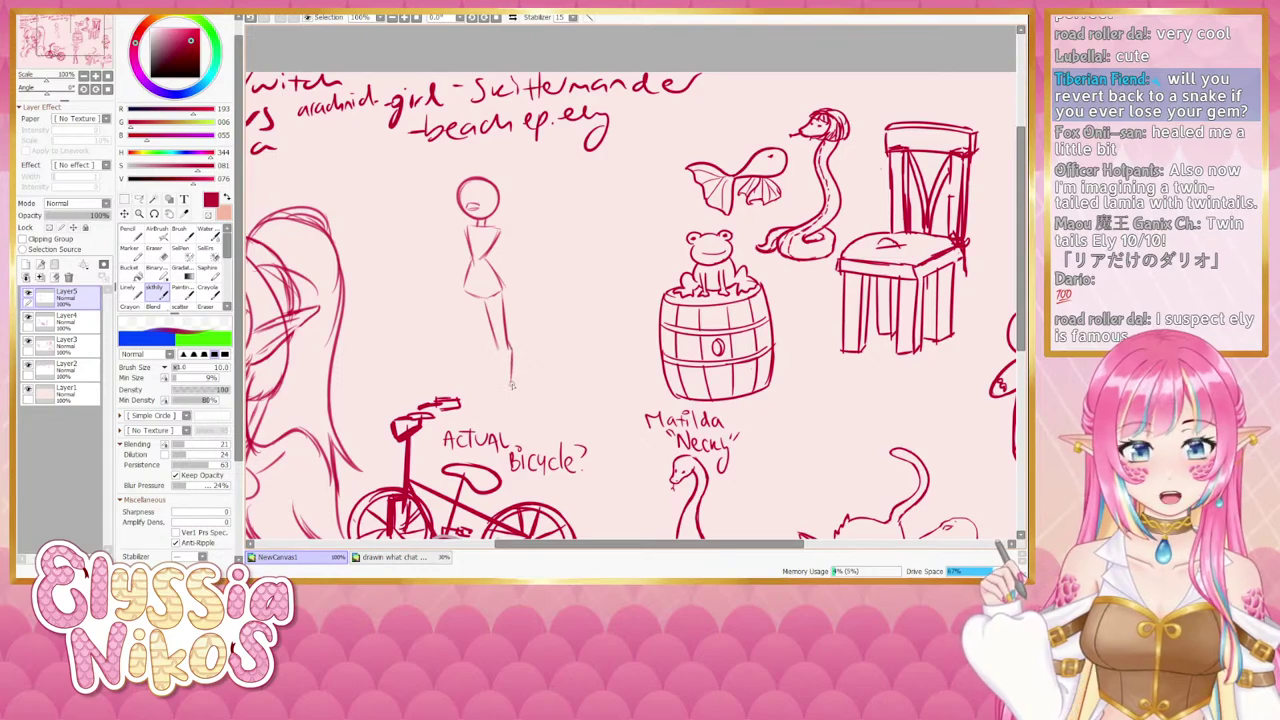
{"action": "left_click_drag", "start_coordinate": [496, 342], "coordinate": [512, 396]}
{"action": "left_click_drag", "start_coordinate": [466, 288], "coordinate": [470, 388]}
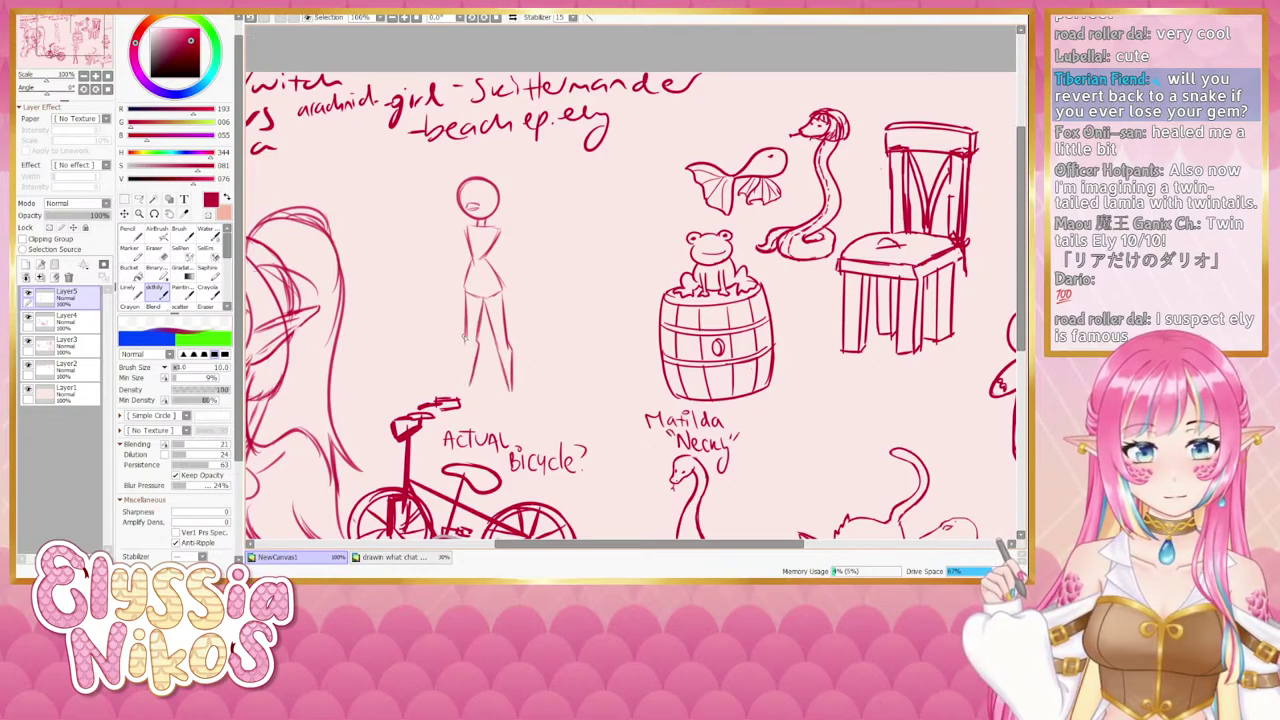
{"action": "mouse_move", "coordinate": [465, 340]}
{"action": "left_mouse_down"}
{"action": "mouse_move", "coordinate": [467, 385]}
{"action": "mouse_move", "coordinate": [506, 390]}
{"action": "mouse_move", "coordinate": [508, 402]}
{"action": "mouse_move", "coordinate": [505, 386]}
{"action": "mouse_move", "coordinate": [499, 406]}
{"action": "mouse_move", "coordinate": [510, 408]}
{"action": "mouse_move", "coordinate": [514, 392]}
{"action": "mouse_move", "coordinate": [469, 398]}
{"action": "left_mouse_up"}
{"action": "key", "text": "ctrl+z"}
Add a tuft and side locks of hair to the small figure and sketch its pointed shoulders, undoing misplaced strokes.
{"action": "left_click_drag", "start_coordinate": [558, 251], "coordinate": [551, 313]}
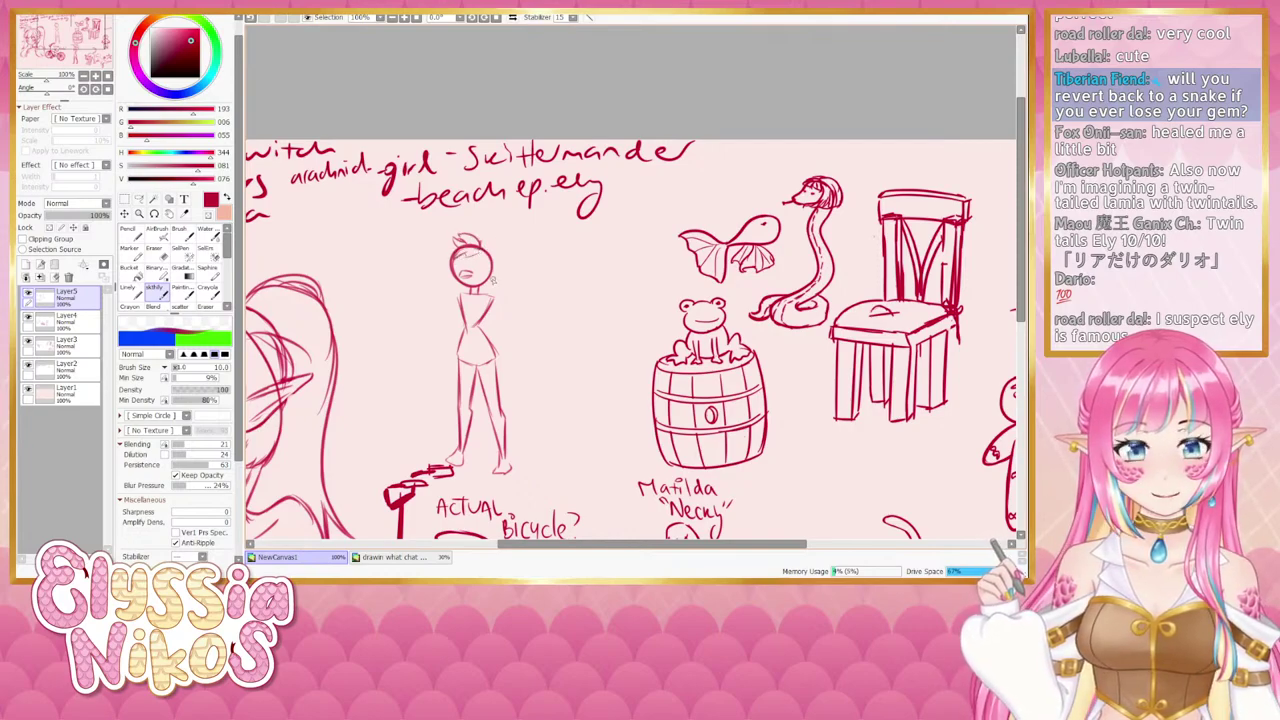
{"action": "mouse_move", "coordinate": [484, 285]}
{"action": "left_mouse_down"}
{"action": "mouse_move", "coordinate": [493, 276]}
{"action": "mouse_move", "coordinate": [447, 282]}
{"action": "mouse_move", "coordinate": [444, 298]}
{"action": "mouse_move", "coordinate": [512, 297]}
{"action": "left_mouse_up"}
{"action": "key", "text": "ctrl+z"}
{"action": "key", "text": "ctrl+z"}
{"action": "key", "text": "ctrl+z"}
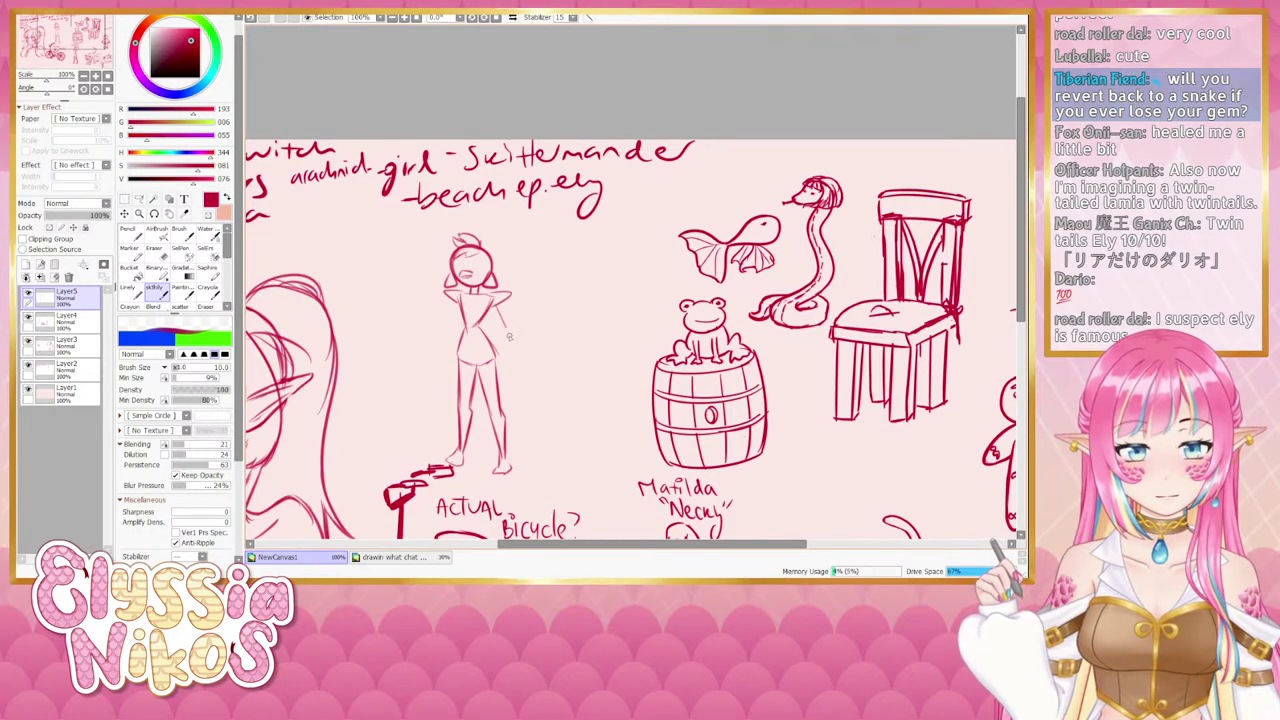
Draw both arms and hands of the small figure hanging beside its body, undoing misplaced strokes.
{"action": "left_click_drag", "start_coordinate": [503, 303], "coordinate": [517, 353]}
{"action": "key", "text": "ctrl+z"}
{"action": "key", "text": "ctrl+z"}
{"action": "key", "text": "ctrl+z"}
{"action": "mouse_move", "coordinate": [455, 303]}
{"action": "left_mouse_down"}
{"action": "mouse_move", "coordinate": [460, 356]}
{"action": "mouse_move", "coordinate": [446, 370]}
{"action": "mouse_move", "coordinate": [536, 370]}
{"action": "left_mouse_up"}
{"action": "key", "text": "ctrl+z"}
{"action": "key", "text": "ctrl+z"}
{"action": "key", "text": "ctrl+z"}
{"action": "key", "text": "ctrl+z"}
{"action": "key", "text": "ctrl+z"}
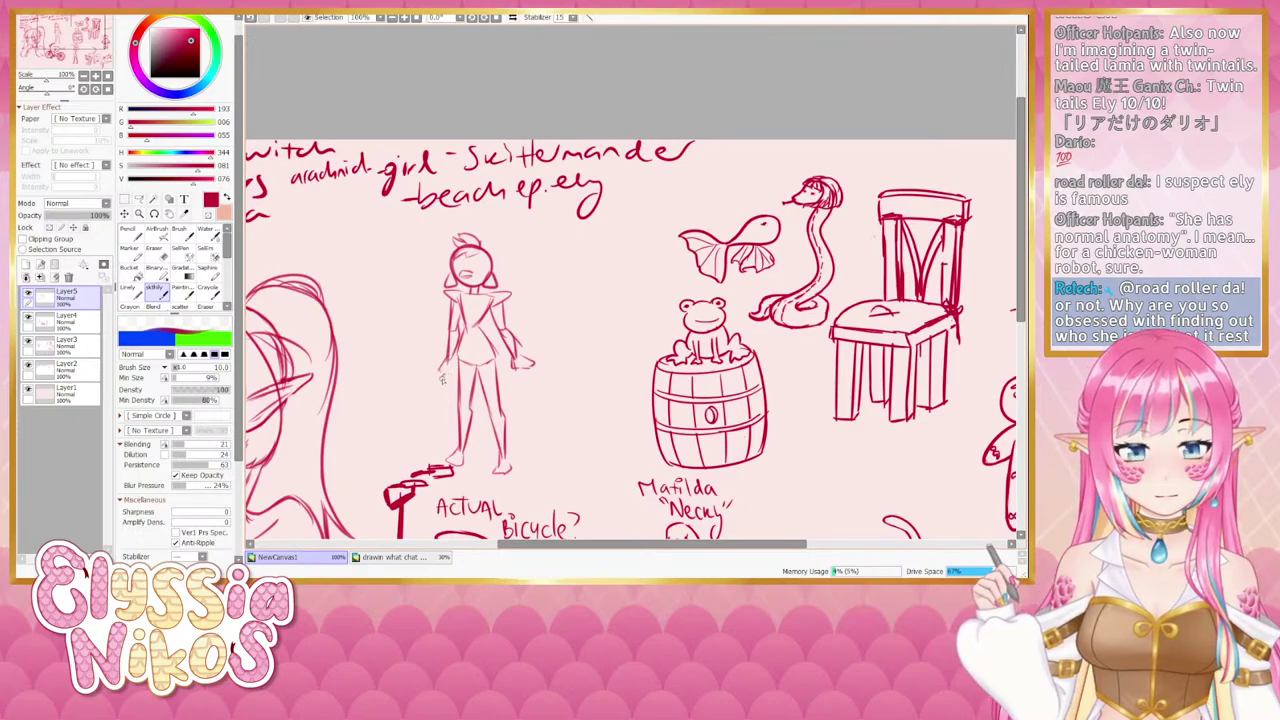
{"action": "mouse_move", "coordinate": [450, 363]}
{"action": "left_mouse_down"}
{"action": "mouse_move", "coordinate": [440, 379]}
{"action": "mouse_move", "coordinate": [452, 376]}
{"action": "left_mouse_up"}
{"action": "key", "text": "ctrl+z"}
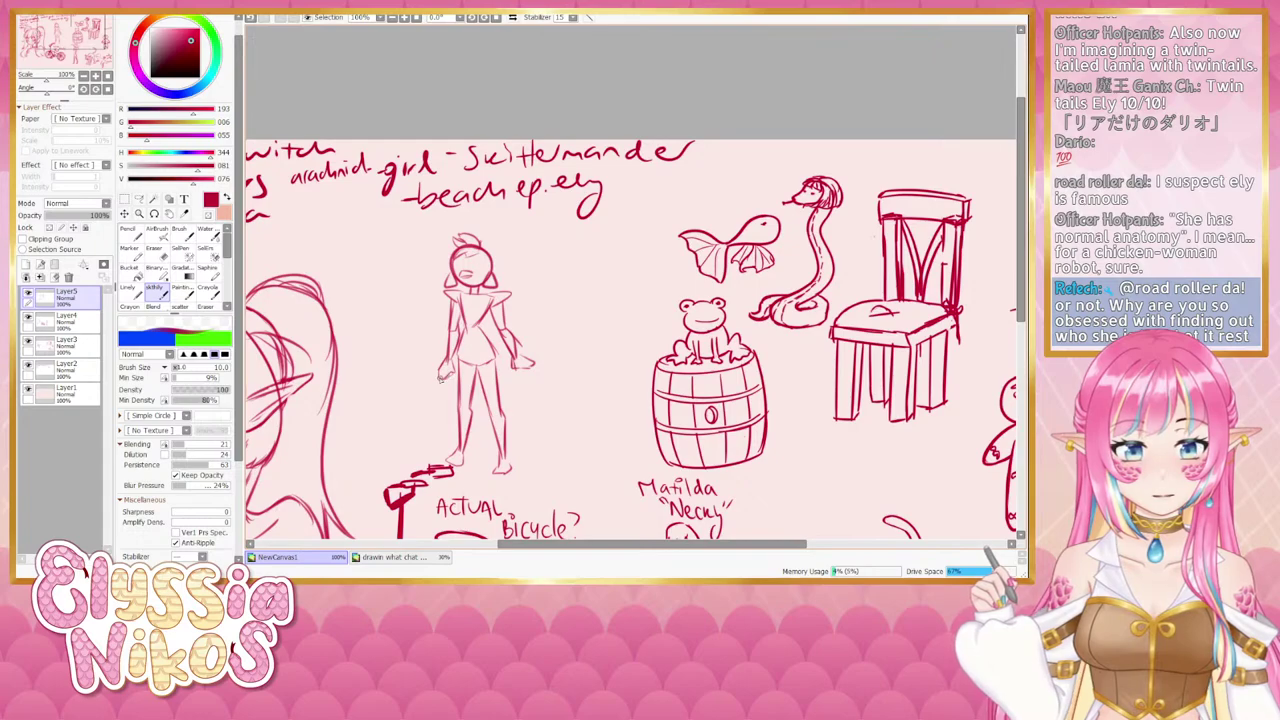
On Layer2, write "Two head lamia" beneath the arachnid girl entry in the request list.
{"action": "mouse_move", "coordinate": [474, 391]}
{"action": "left_mouse_down"}
{"action": "mouse_move", "coordinate": [456, 417]}
{"action": "mouse_move", "coordinate": [476, 390]}
{"action": "left_mouse_up"}
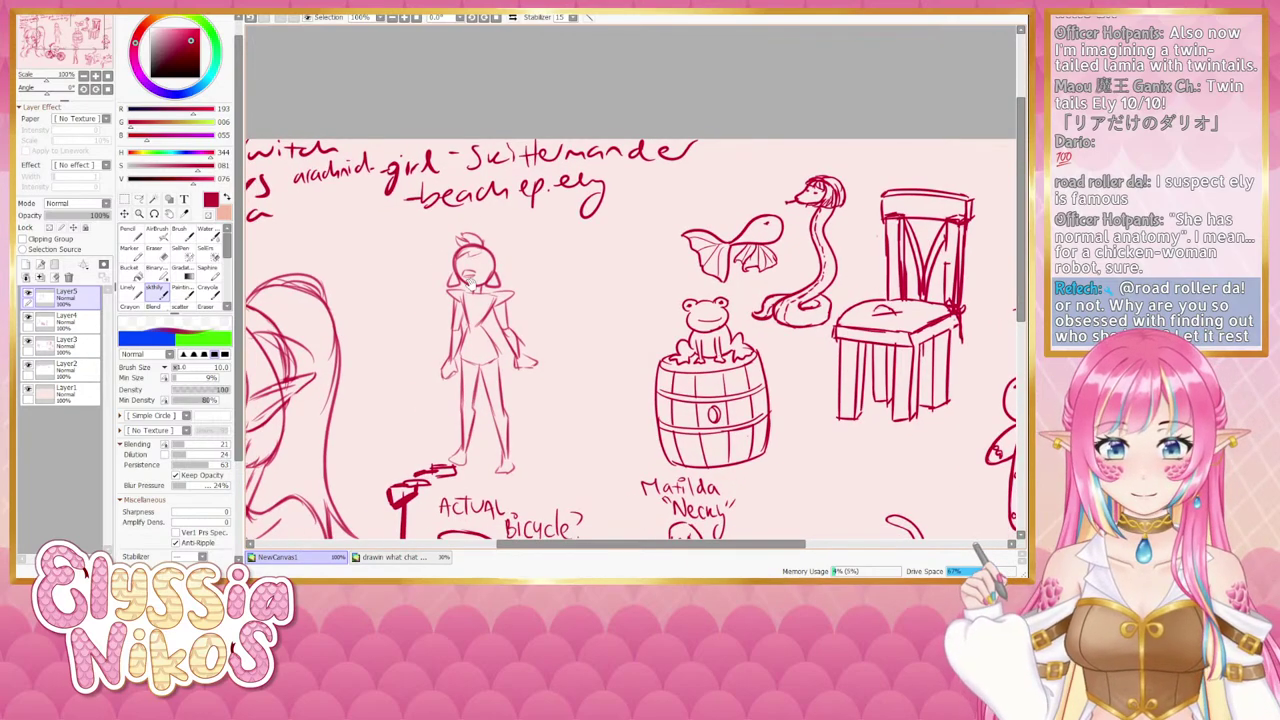
{"action": "left_click_drag", "start_coordinate": [474, 262], "coordinate": [466, 258]}
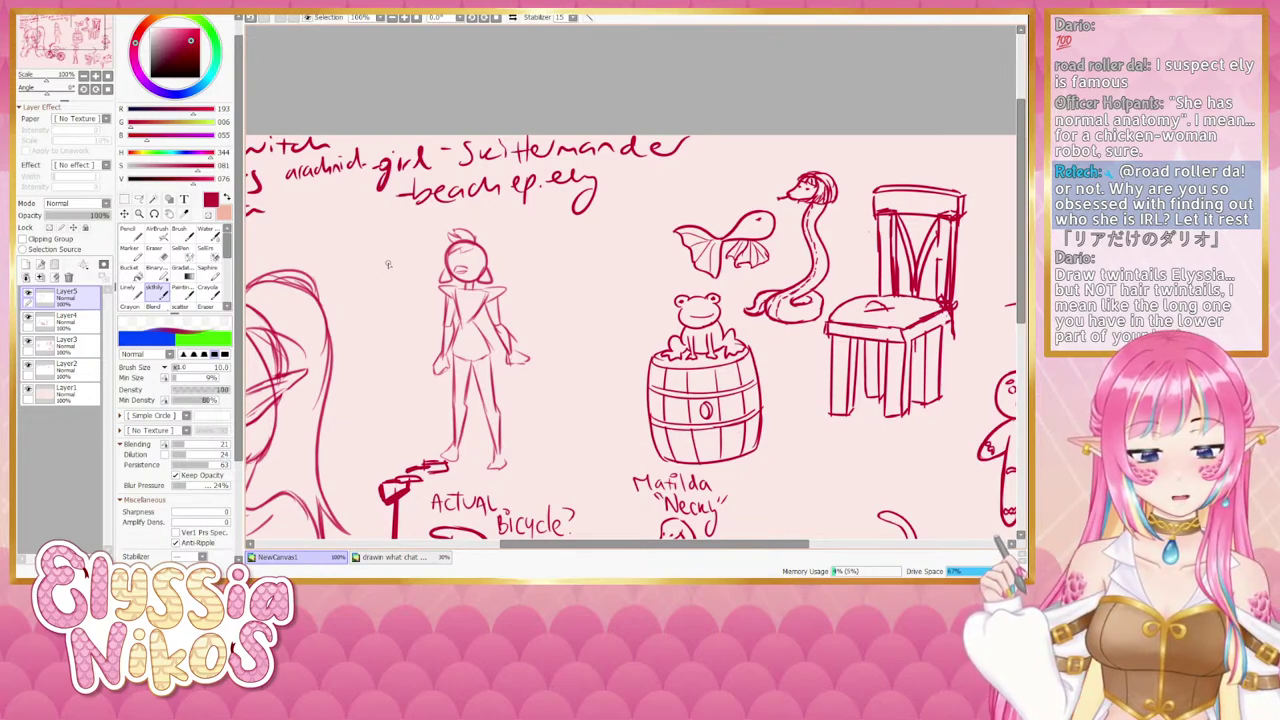
{"action": "key", "text": "Page_Down"}
{"action": "key", "text": "Page_Down"}
{"action": "left_click_drag", "start_coordinate": [442, 322], "coordinate": [448, 292]}
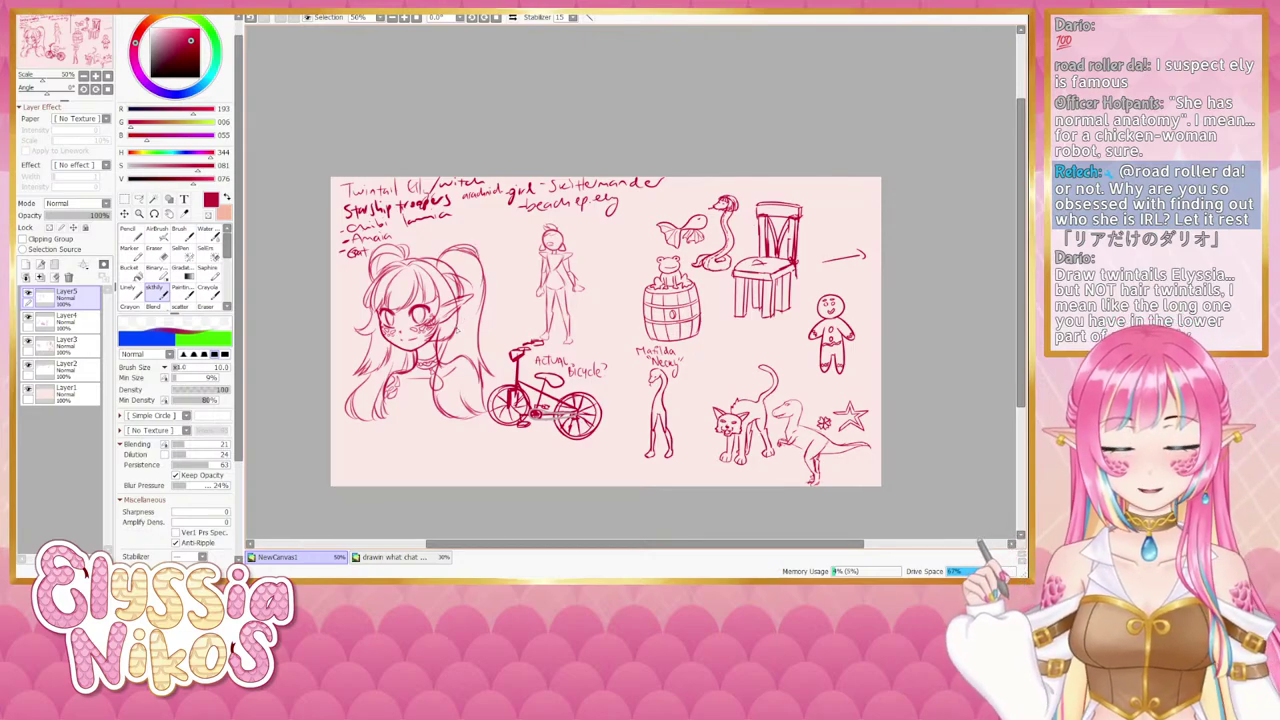
{"action": "left_click", "coordinate": [128, 289]}
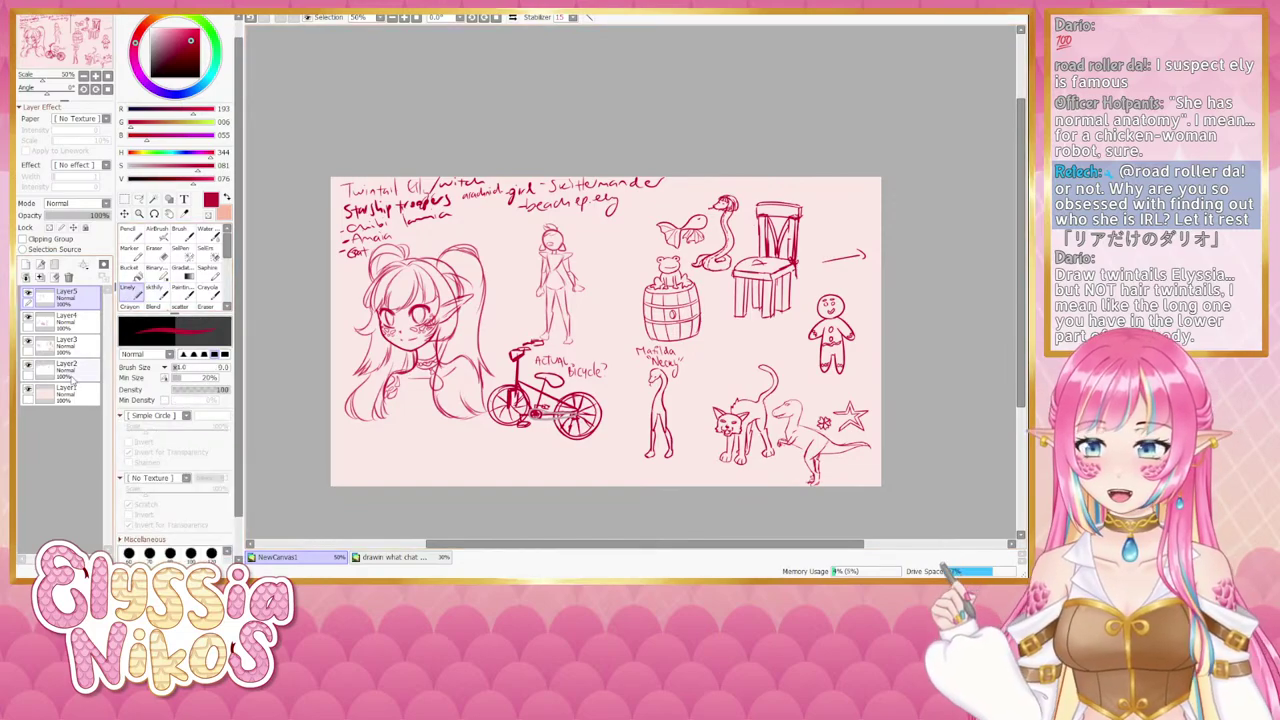
{"action": "left_click", "coordinate": [62, 367]}
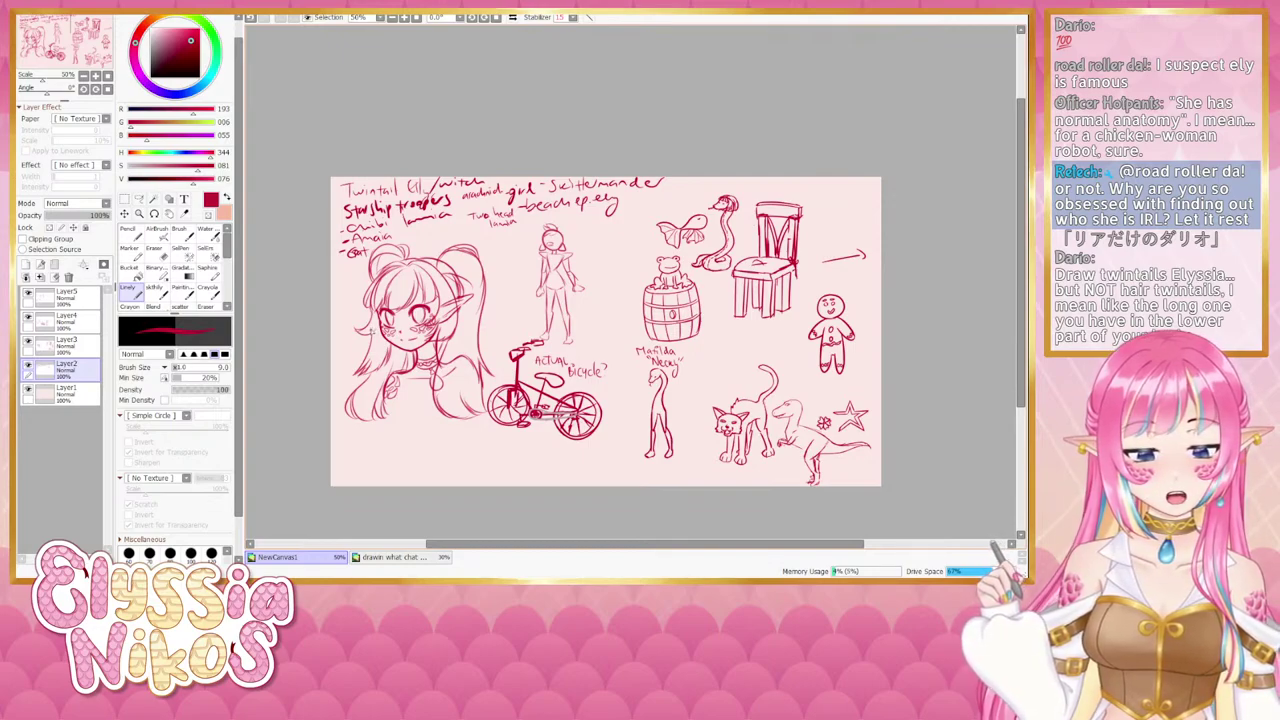
On Layer5, lasso the small standing figure, scale it down slightly and move it closer to the barrel.
{"action": "left_click", "coordinate": [28, 293]}
{"action": "left_click", "coordinate": [28, 293]}
{"action": "left_click", "coordinate": [96, 298]}
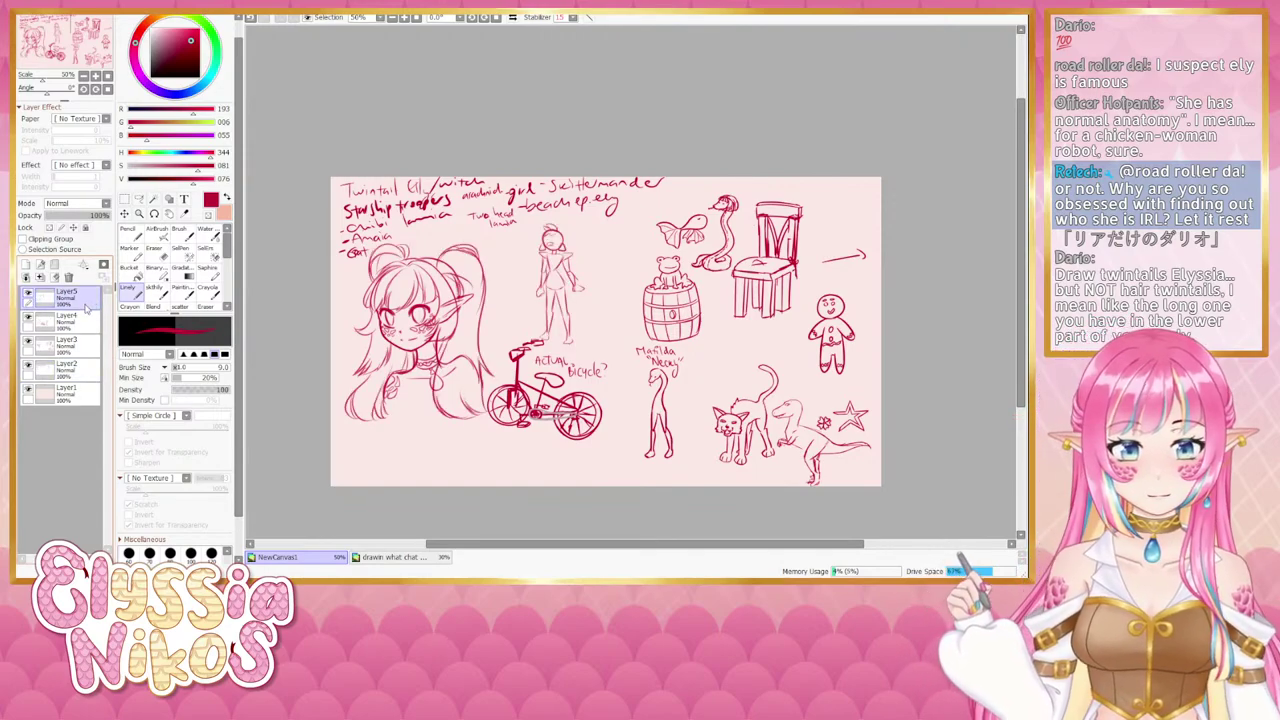
{"action": "left_click", "coordinate": [140, 199]}
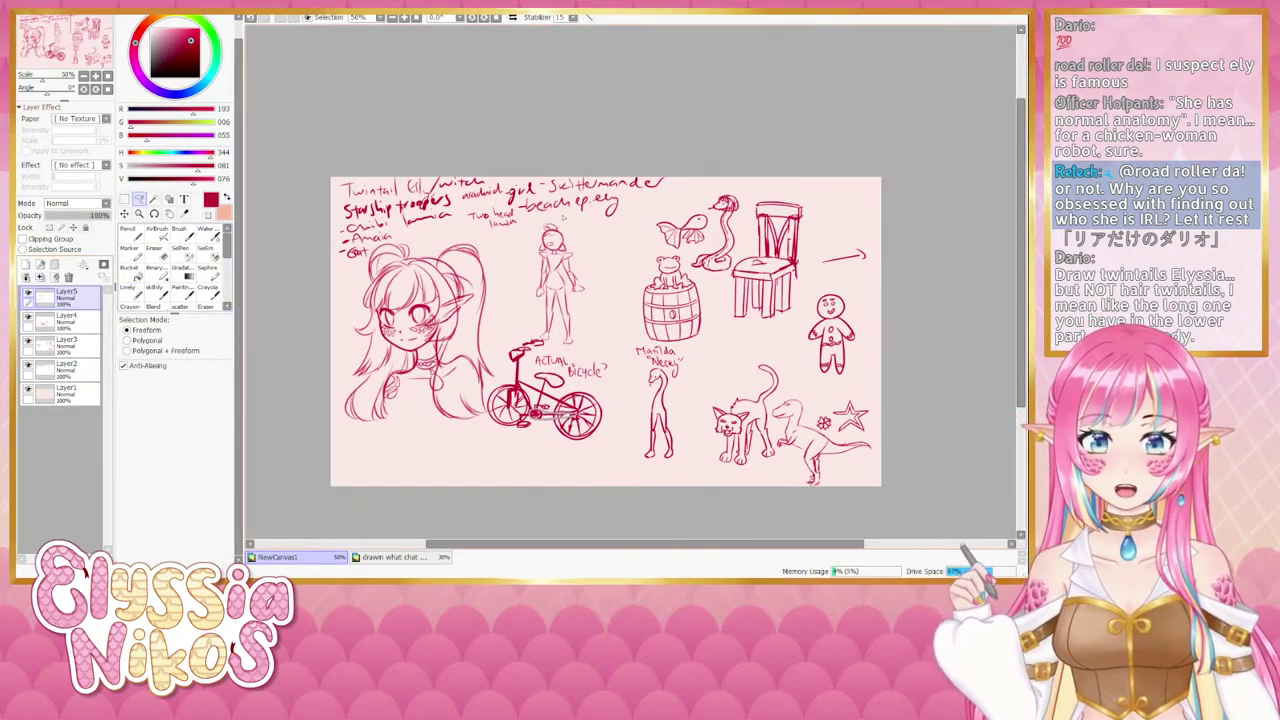
{"action": "mouse_move", "coordinate": [563, 216]}
{"action": "left_mouse_down"}
{"action": "mouse_move", "coordinate": [536, 240]}
{"action": "mouse_move", "coordinate": [520, 294]}
{"action": "mouse_move", "coordinate": [532, 333]}
{"action": "mouse_move", "coordinate": [594, 352]}
{"action": "mouse_move", "coordinate": [598, 256]}
{"action": "left_mouse_up"}
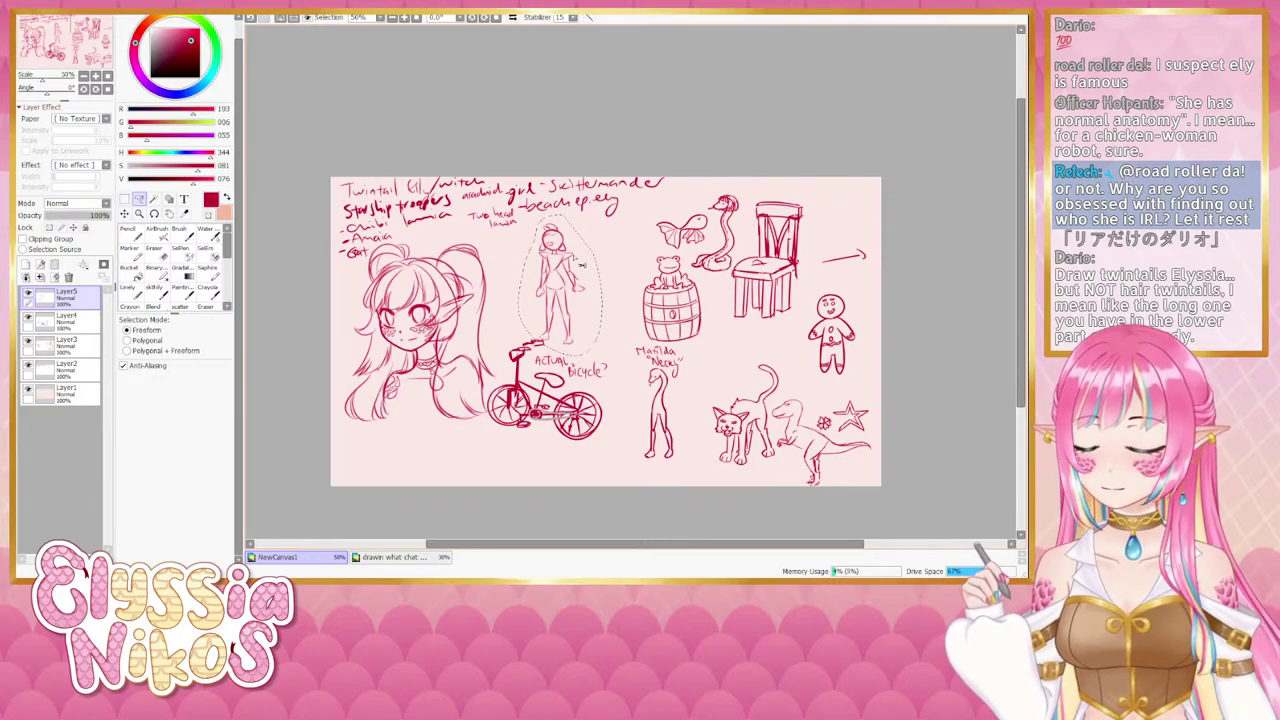
{"action": "key", "text": "ctrl+t"}
{"action": "left_click_drag", "start_coordinate": [586, 348], "coordinate": [581, 333]}
{"action": "left_click_drag", "start_coordinate": [554, 276], "coordinate": [591, 290]}
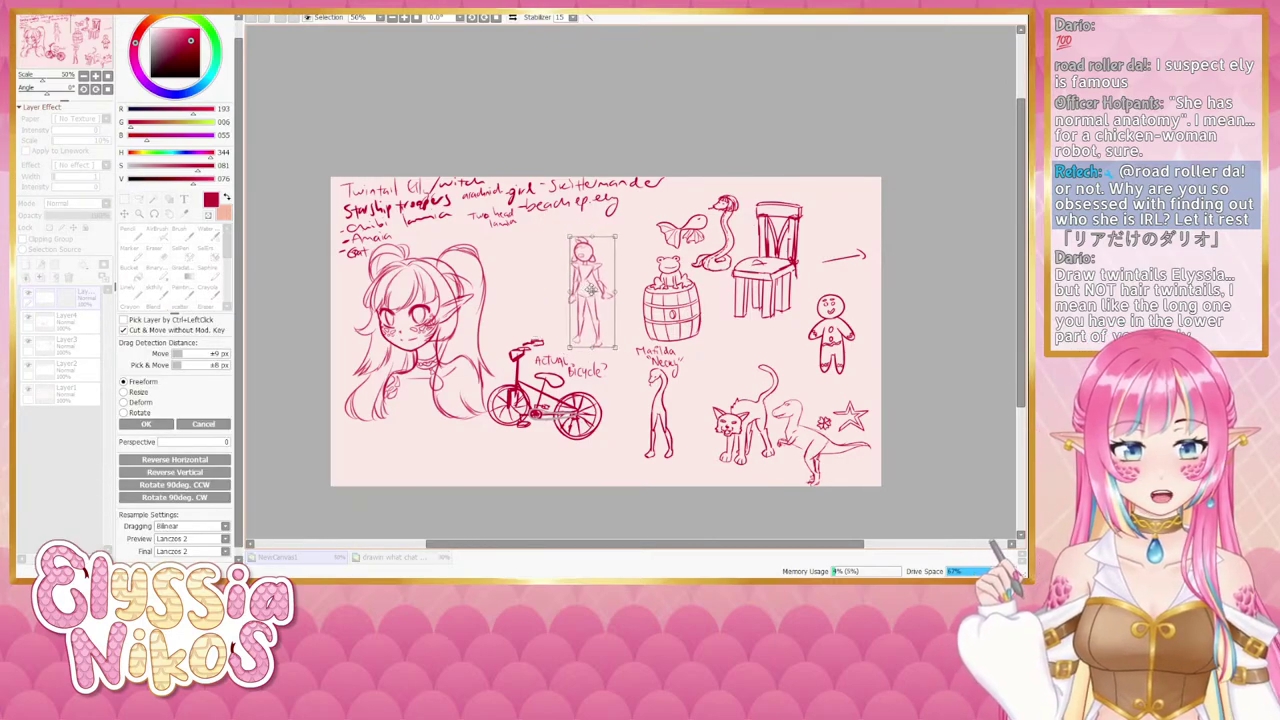
{"action": "left_click", "coordinate": [146, 424]}
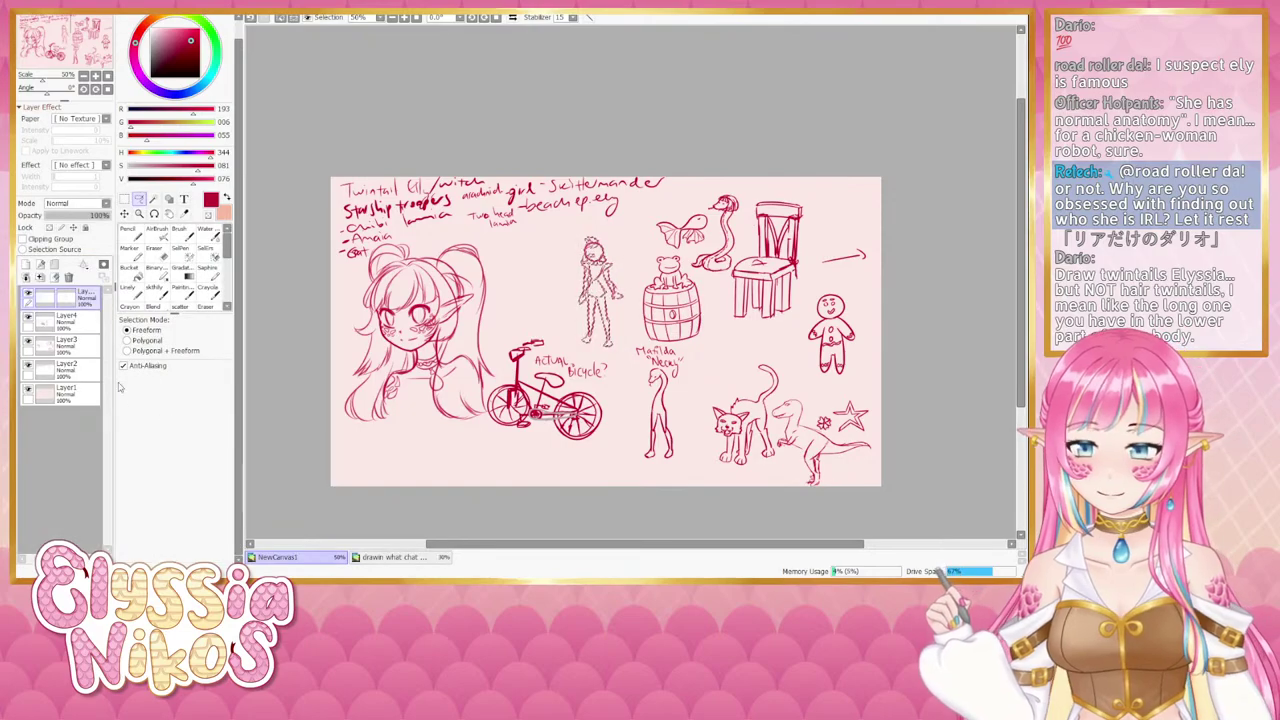
{"action": "left_click", "coordinate": [124, 200]}
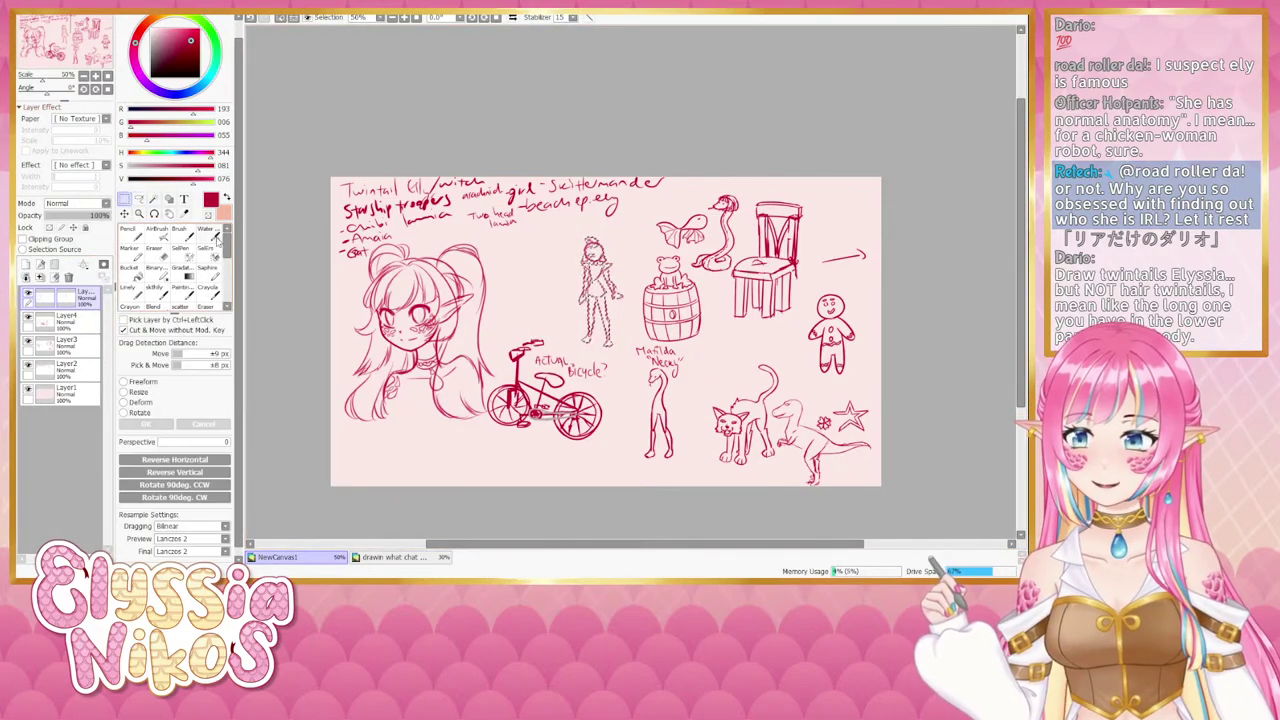
{"action": "left_click", "coordinate": [28, 317]}
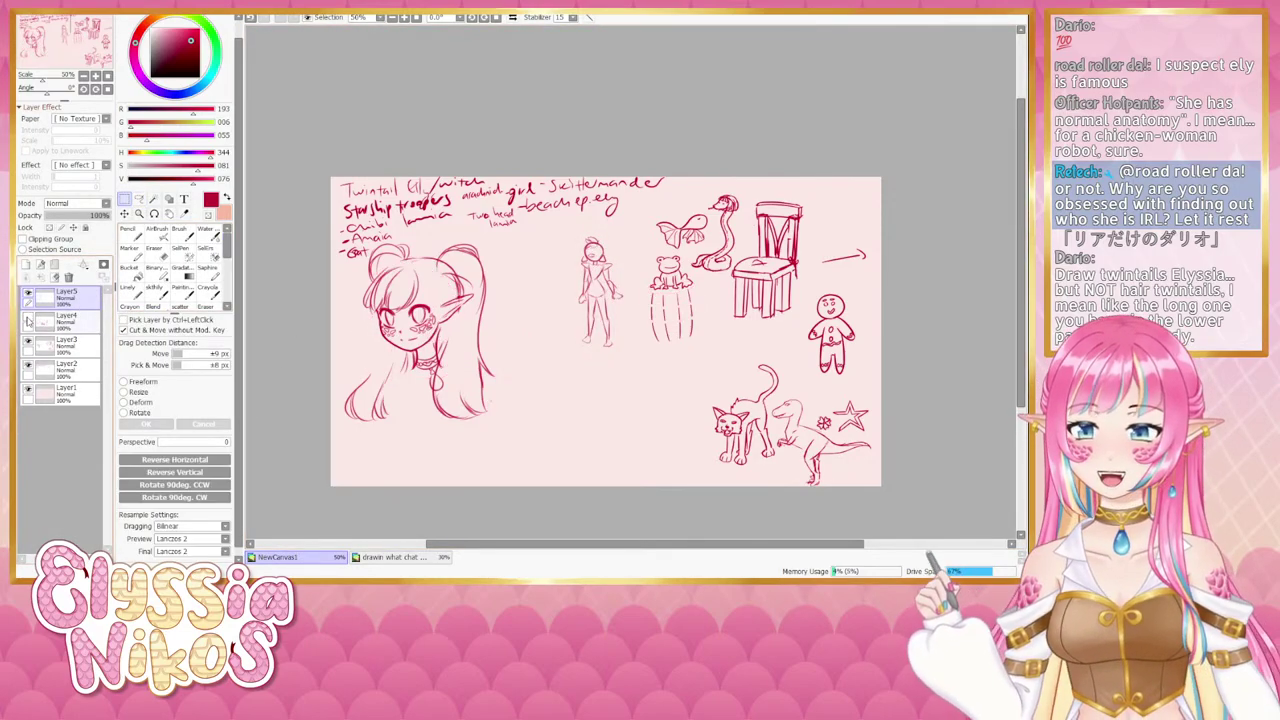
Show Layer4 again, lasso the bicycle with its "Actual bicycle?" label and move it down beside the "Matilda" figure.
{"action": "left_click", "coordinate": [28, 317]}
{"action": "left_click", "coordinate": [72, 322]}
{"action": "key", "text": "m"}
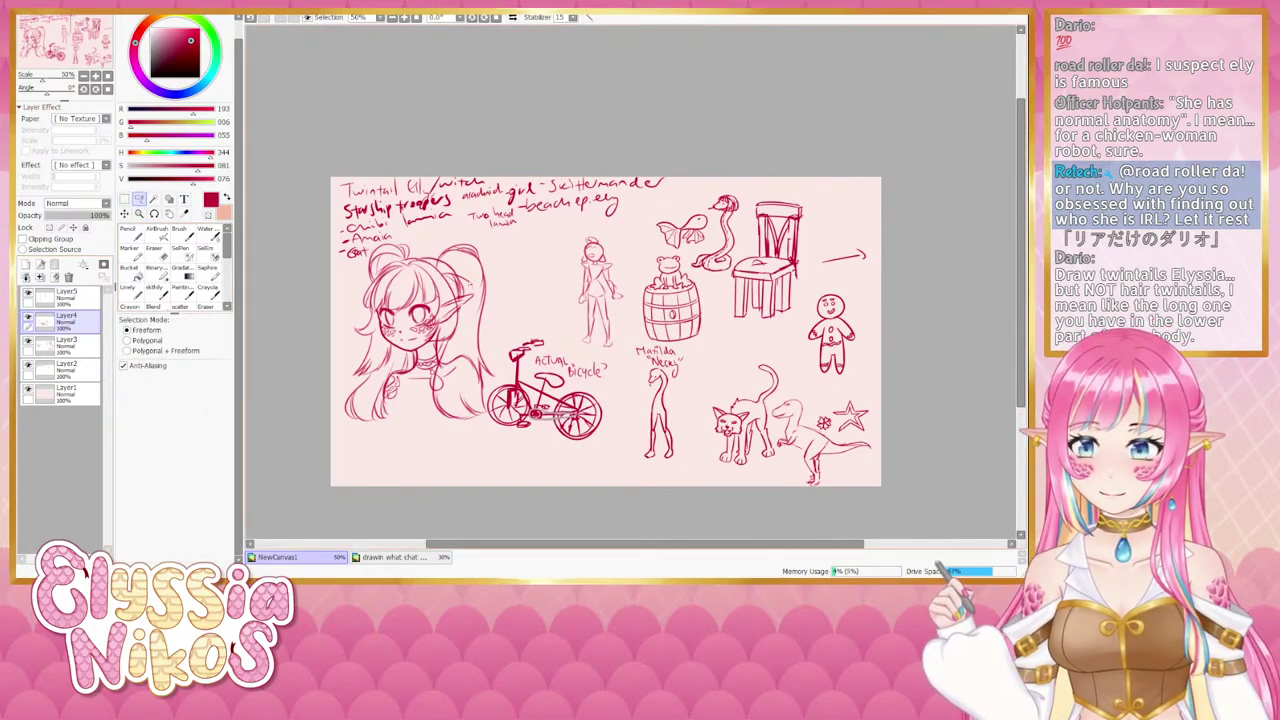
{"action": "mouse_move", "coordinate": [545, 325]}
{"action": "left_mouse_down"}
{"action": "mouse_move", "coordinate": [488, 356]}
{"action": "mouse_move", "coordinate": [507, 457]}
{"action": "mouse_move", "coordinate": [605, 446]}
{"action": "mouse_move", "coordinate": [622, 404]}
{"action": "mouse_move", "coordinate": [622, 366]}
{"action": "mouse_move", "coordinate": [565, 345]}
{"action": "mouse_move", "coordinate": [535, 320]}
{"action": "left_mouse_up"}
{"action": "key", "text": "ctrl+t"}
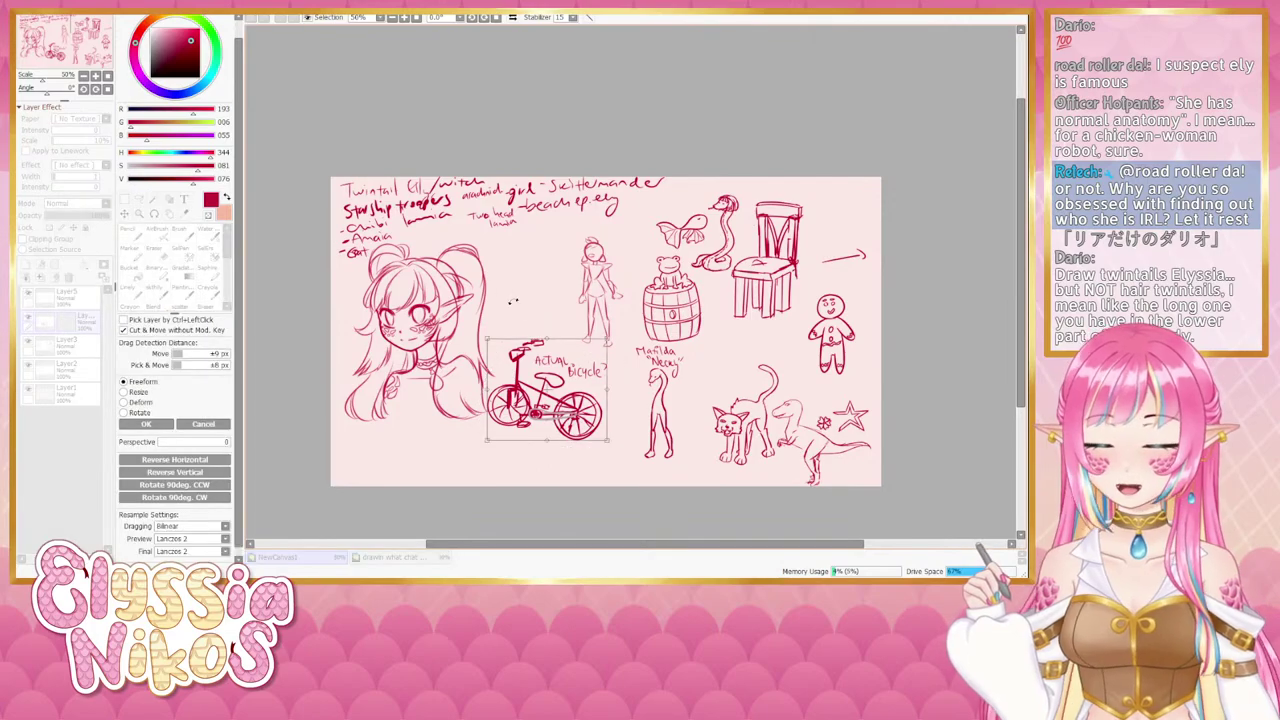
{"action": "left_click_drag", "start_coordinate": [490, 389], "coordinate": [522, 423]}
{"action": "left_click", "coordinate": [146, 424]}
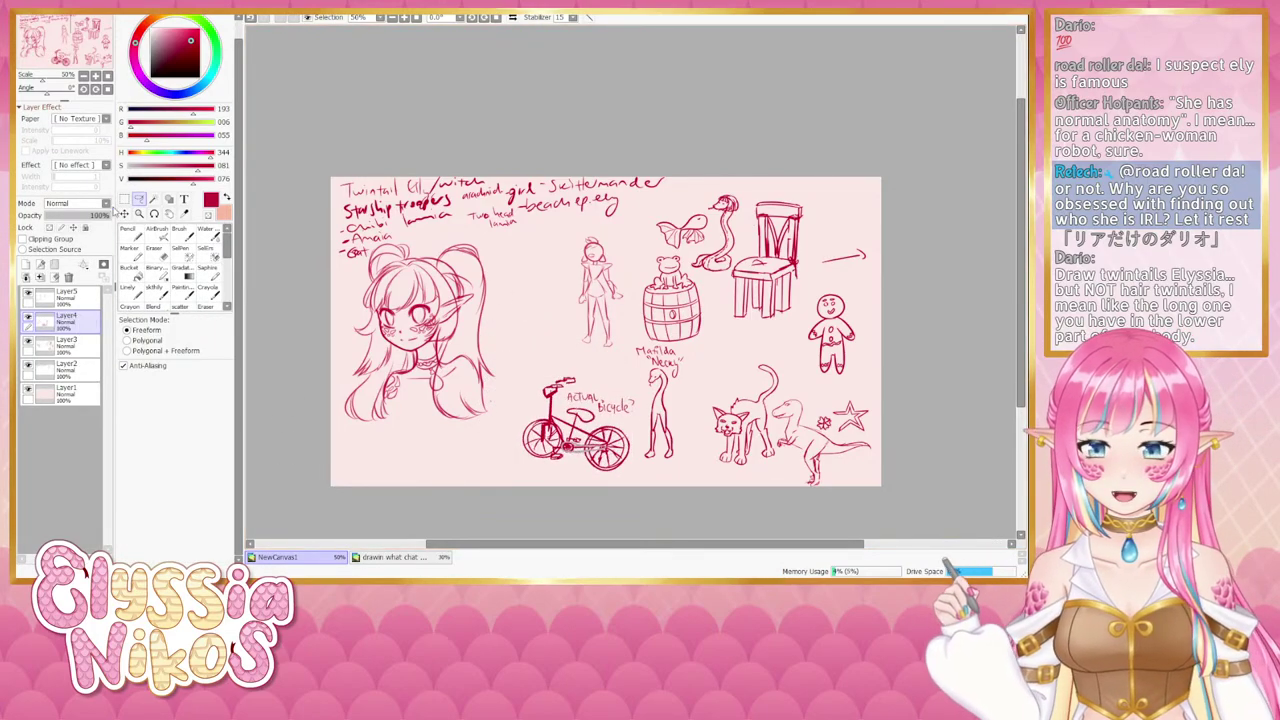
Merge Layer5 and Layer4 down into Layer3 and check the merged layer's content by toggling its visibility.
{"action": "left_click", "coordinate": [87, 298]}
{"action": "key", "text": "ctrl+e"}
{"action": "key", "text": "ctrl+e"}
{"action": "left_click", "coordinate": [29, 294]}
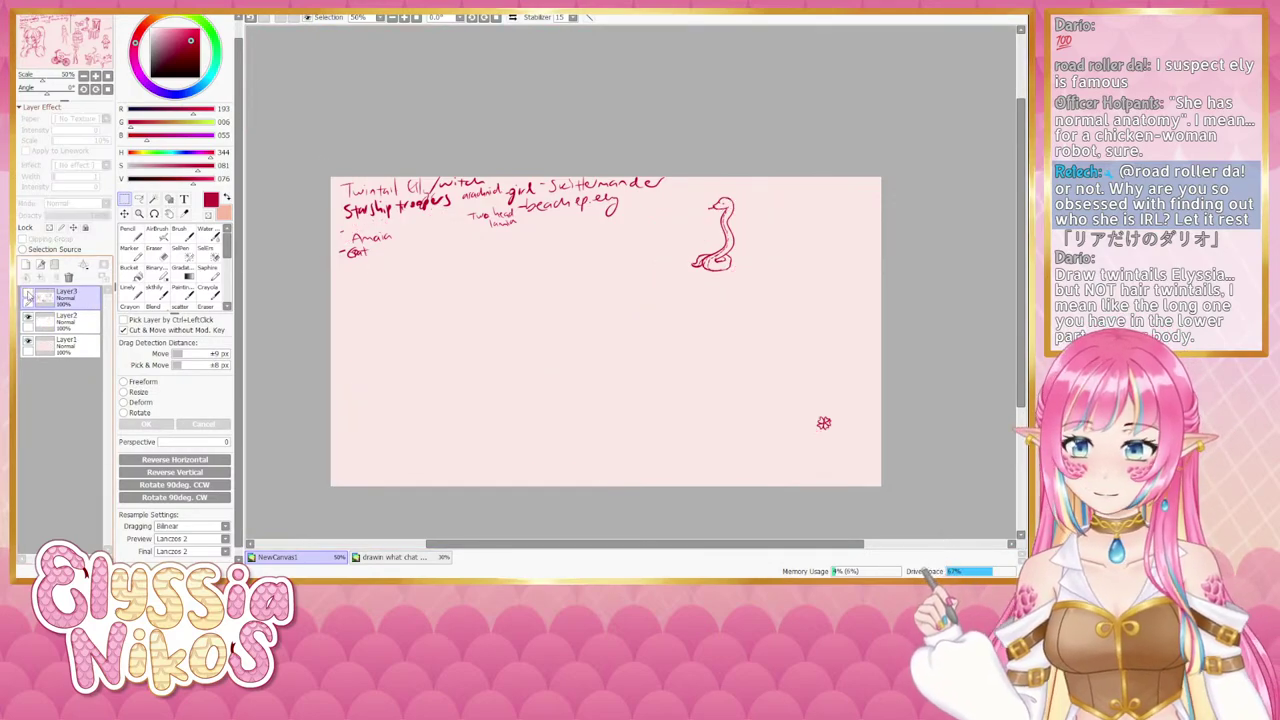
{"action": "left_click", "coordinate": [29, 294]}
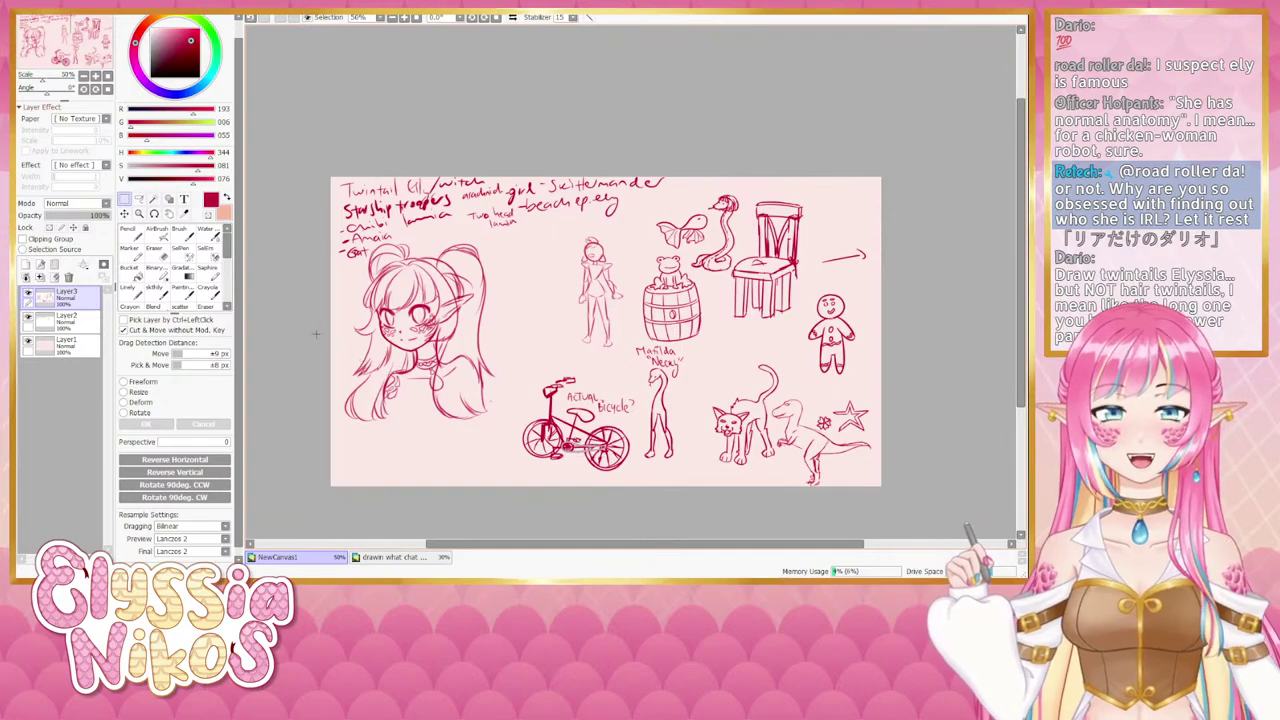
Lasso the twintailed elf girl's portrait on Layer3, scale it down slightly and move it into the canvas's lower-left corner.
{"action": "left_click", "coordinate": [129, 289]}
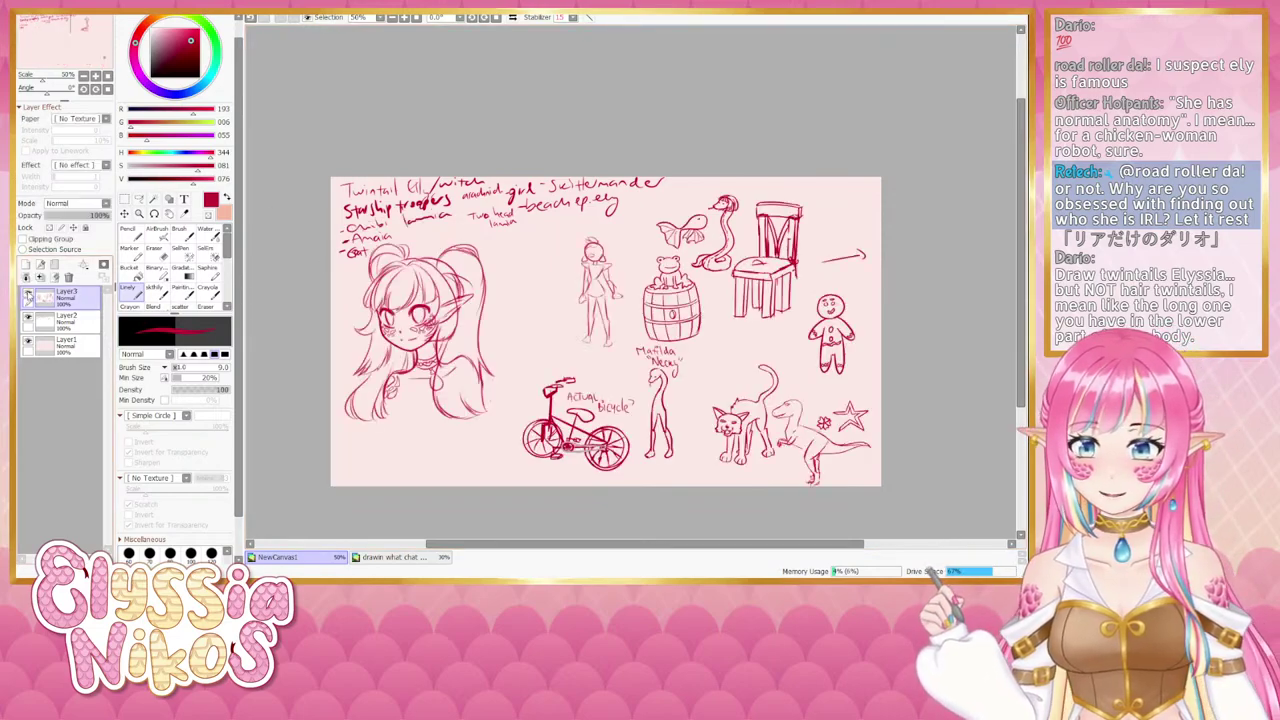
{"action": "left_click", "coordinate": [139, 199]}
{"action": "mouse_move", "coordinate": [416, 234]}
{"action": "left_mouse_down"}
{"action": "mouse_move", "coordinate": [375, 240]}
{"action": "mouse_move", "coordinate": [327, 366]}
{"action": "mouse_move", "coordinate": [363, 497]}
{"action": "mouse_move", "coordinate": [469, 457]}
{"action": "mouse_move", "coordinate": [509, 416]}
{"action": "mouse_move", "coordinate": [483, 257]}
{"action": "left_mouse_up"}
{"action": "key", "text": "ctrl+t"}
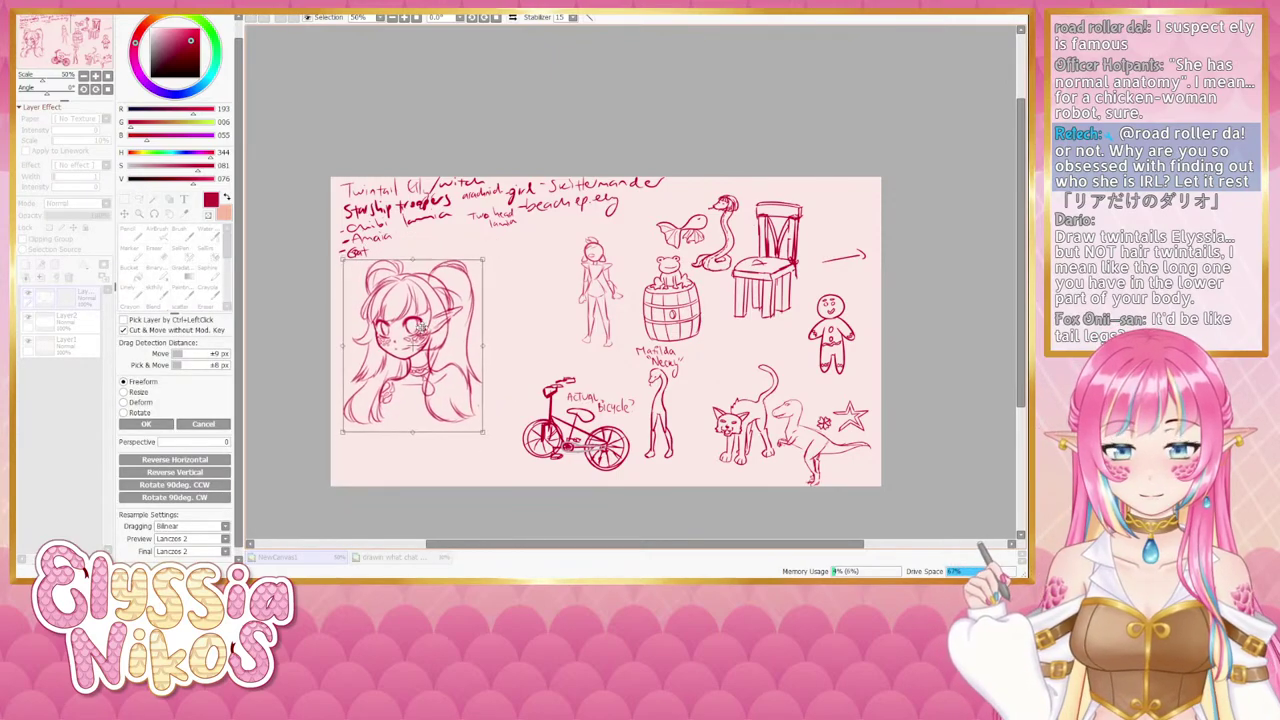
{"action": "left_click_drag", "start_coordinate": [424, 318], "coordinate": [414, 384]}
{"action": "left_click_drag", "start_coordinate": [477, 316], "coordinate": [468, 326]}
{"action": "left_click", "coordinate": [167, 428]}
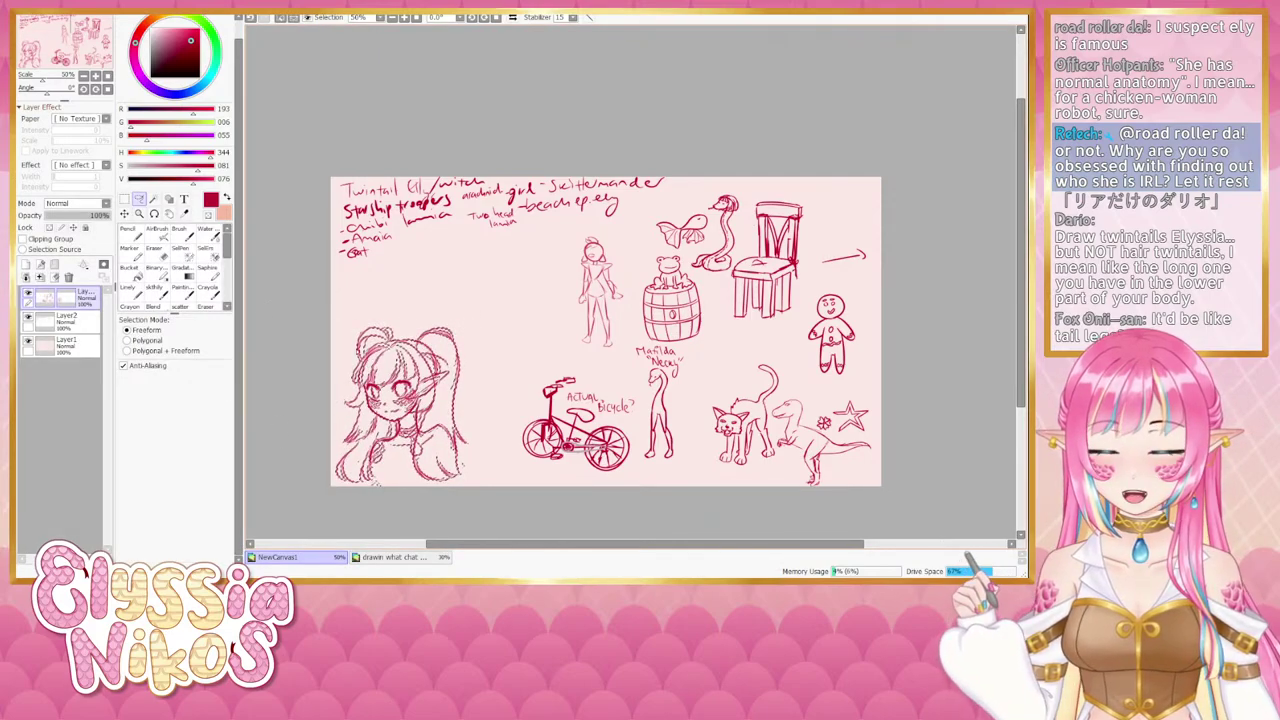
{"action": "left_click", "coordinate": [287, 291]}
{"action": "left_click_drag", "start_coordinate": [287, 291], "coordinate": [307, 250]}
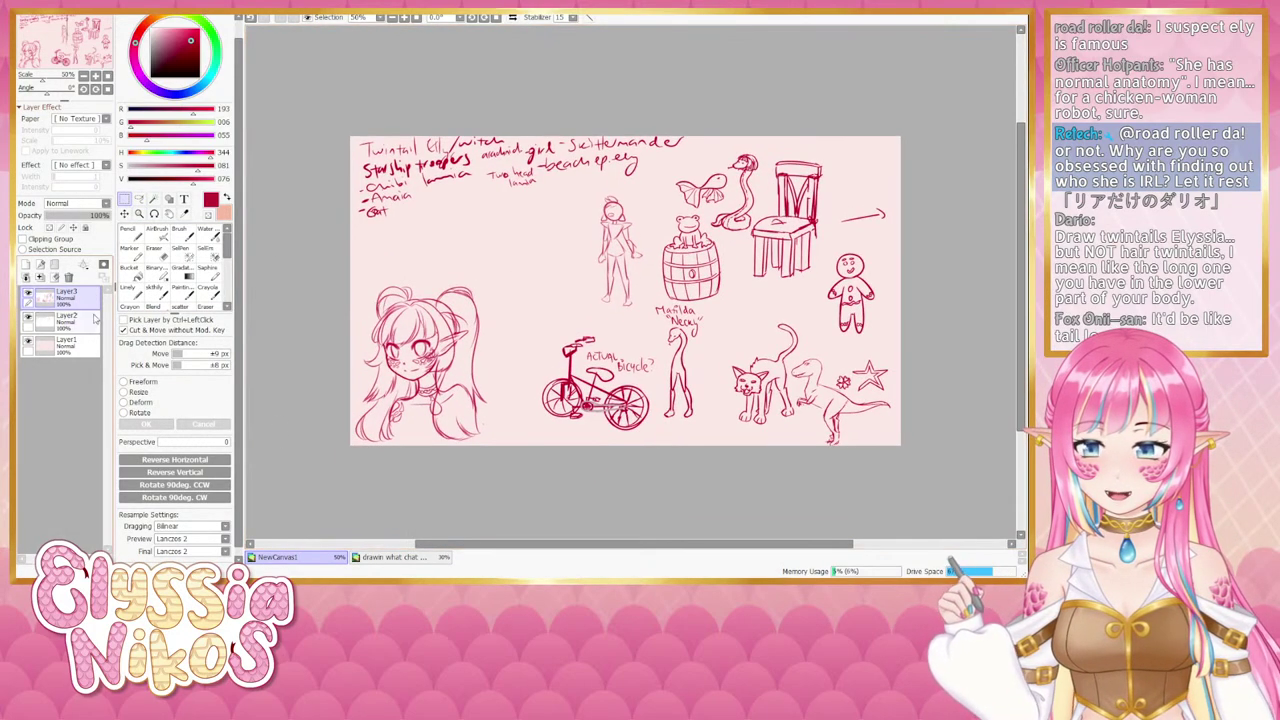
Check Layer3's content by toggling its visibility, duplicate the layer and start a free transform on the copy.
{"action": "left_click", "coordinate": [28, 294]}
{"action": "left_click", "coordinate": [28, 294]}
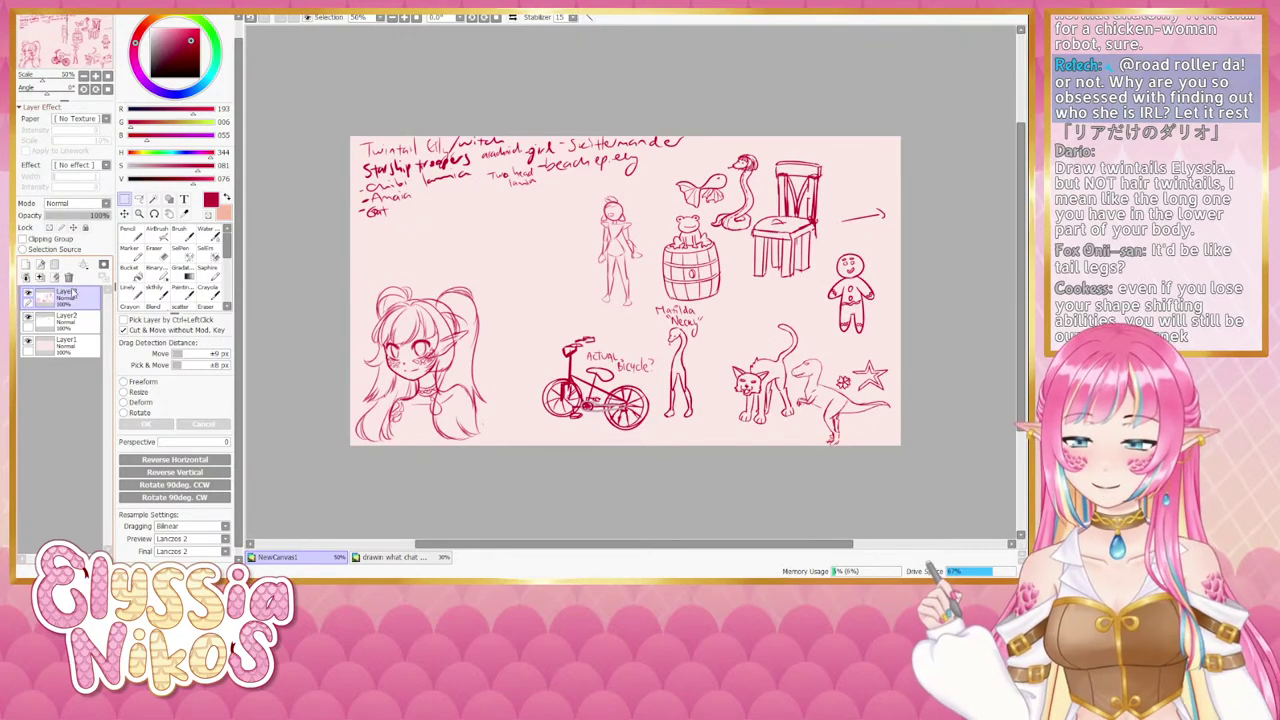
{"action": "left_click_drag", "start_coordinate": [52, 297], "coordinate": [27, 265]}
{"action": "key", "text": "ctrl+t"}
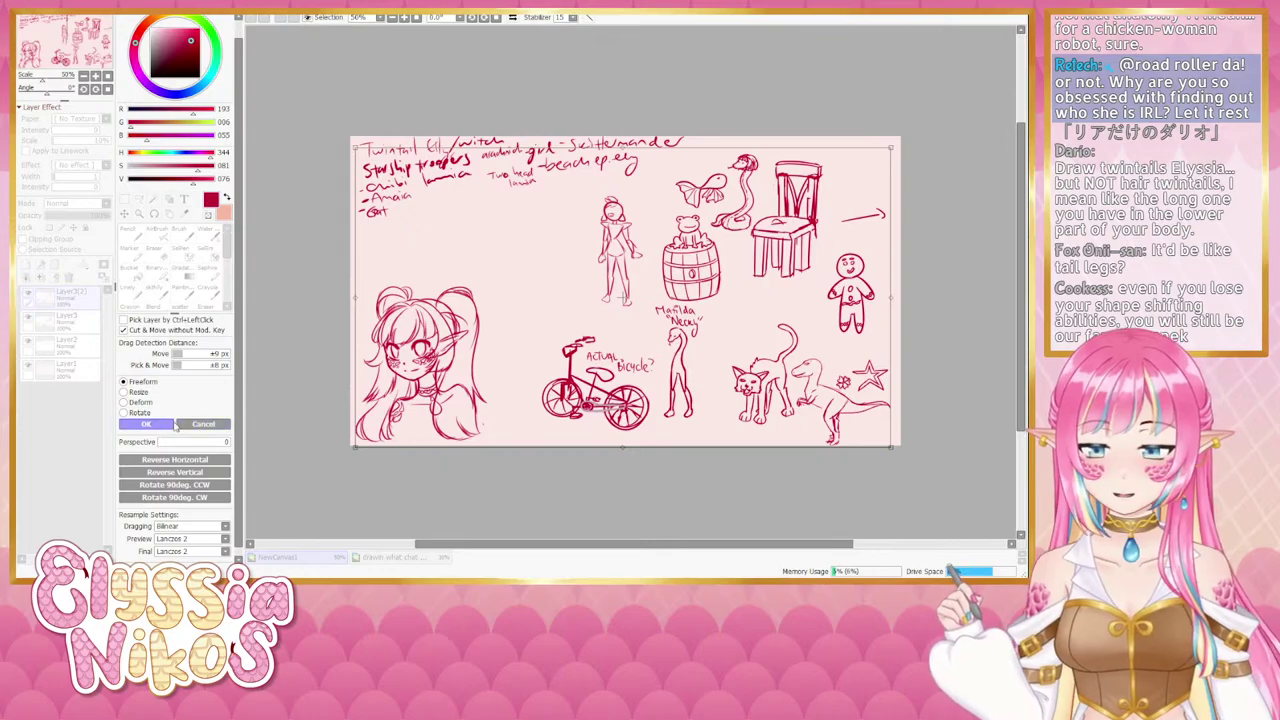
Duplicate the twintailed girl's bust, shrink and mirror it horizontally, and place the copy above the original beside the standing figure.
{"action": "left_click", "coordinate": [168, 425]}
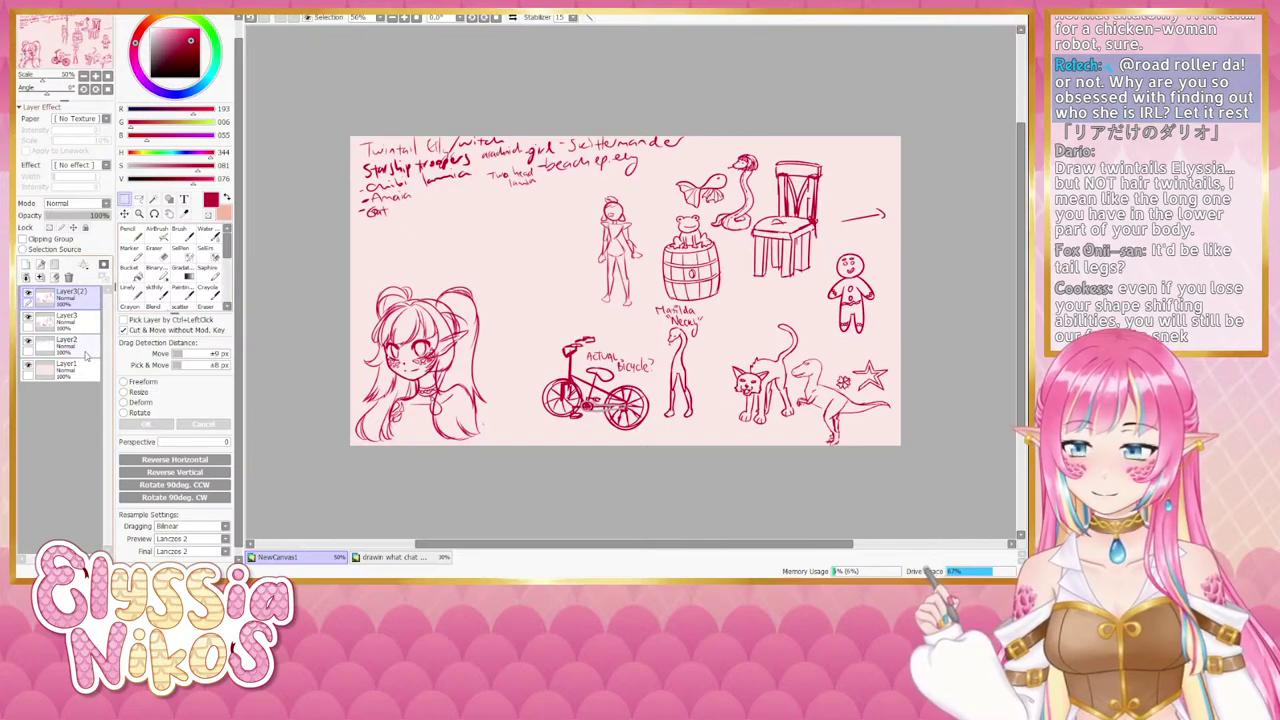
{"action": "key", "text": "ctrl+z"}
{"action": "mouse_move", "coordinate": [348, 274]}
{"action": "left_mouse_down"}
{"action": "mouse_move", "coordinate": [450, 316]}
{"action": "mouse_move", "coordinate": [495, 470]}
{"action": "left_mouse_up"}
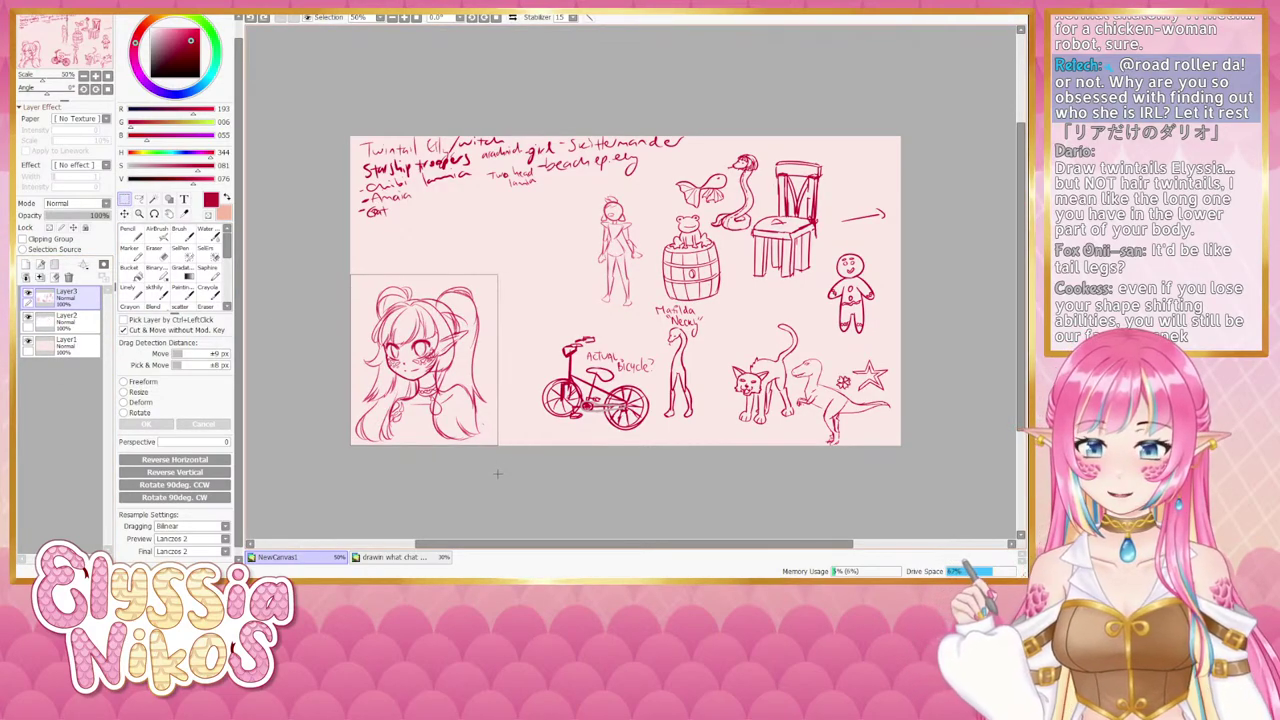
{"action": "key", "text": "ctrl+t"}
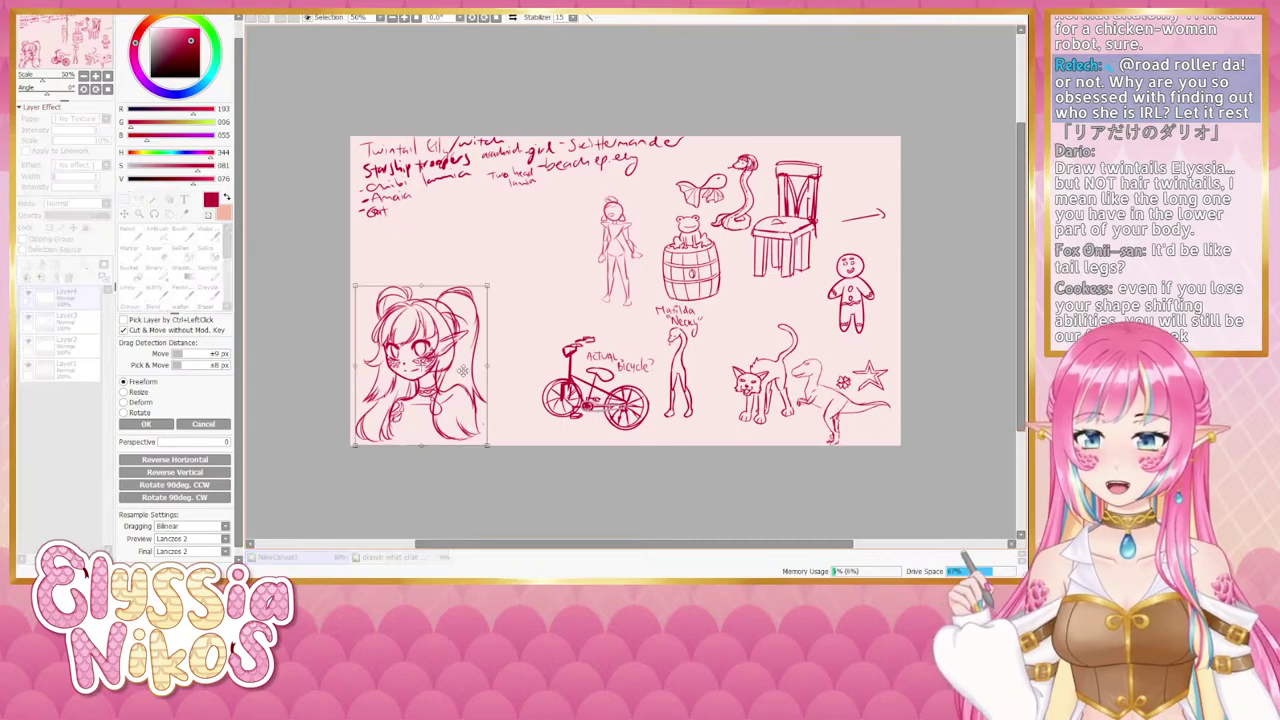
{"action": "left_click_drag", "start_coordinate": [487, 436], "coordinate": [469, 421]}
{"action": "mouse_move", "coordinate": [397, 343]}
{"action": "left_mouse_down"}
{"action": "mouse_move", "coordinate": [511, 256]}
{"action": "mouse_move", "coordinate": [523, 262]}
{"action": "left_mouse_up"}
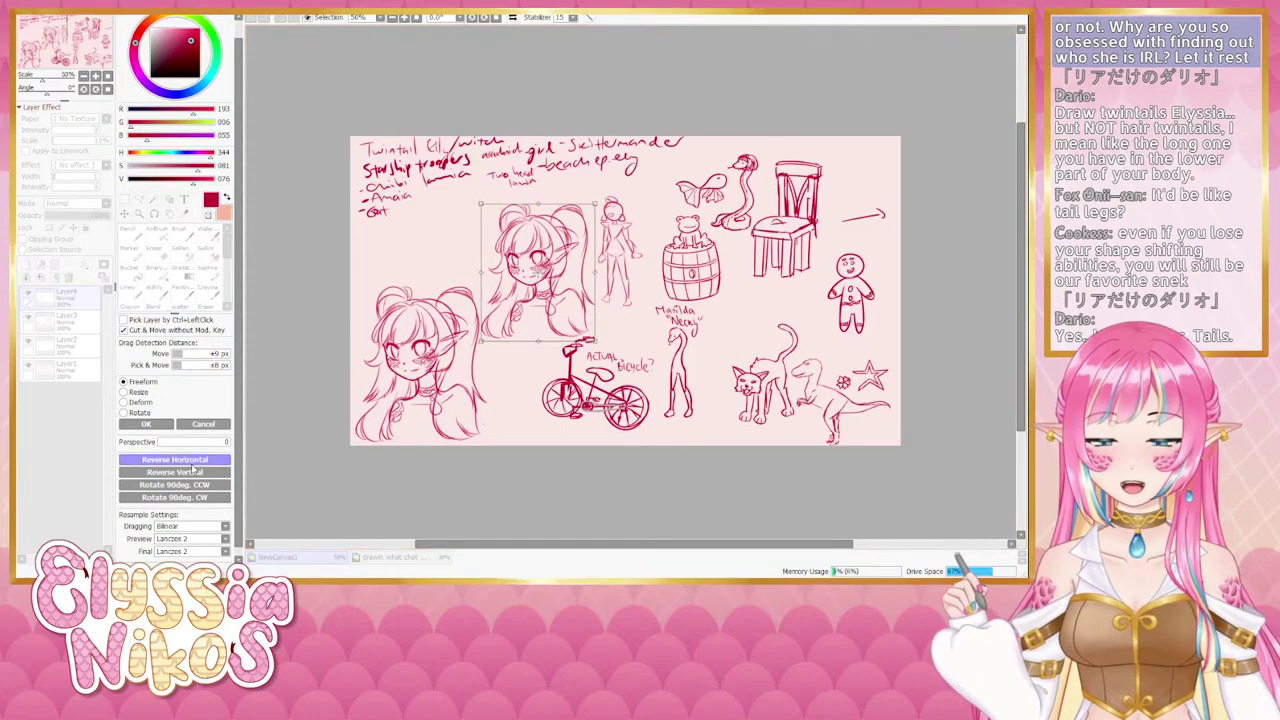
{"action": "left_click", "coordinate": [175, 460]}
{"action": "mouse_move", "coordinate": [600, 344]}
{"action": "left_mouse_down"}
{"action": "mouse_move", "coordinate": [626, 342]}
{"action": "mouse_move", "coordinate": [598, 321]}
{"action": "left_mouse_up"}
{"action": "left_click_drag", "start_coordinate": [530, 289], "coordinate": [536, 297]}
{"action": "key", "text": "Return"}
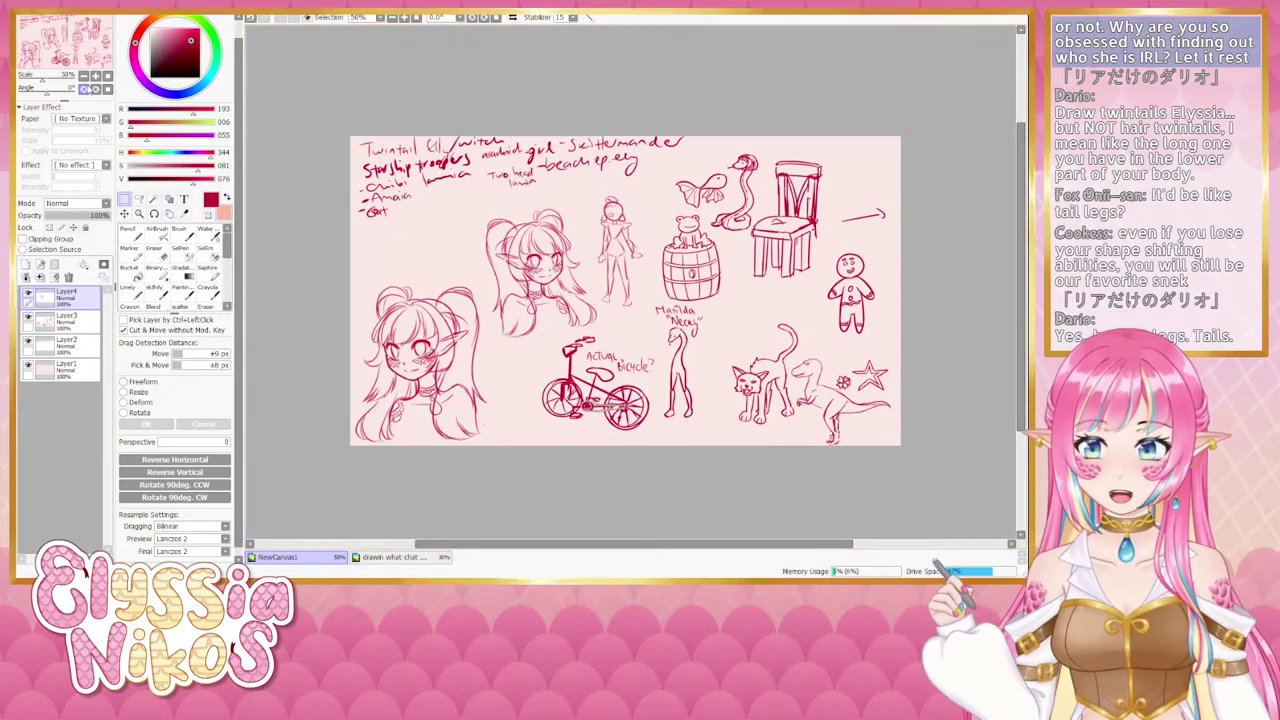
Erase both twintails from the mirrored bust using a size 40 eraser.
{"action": "left_click", "coordinate": [96, 77]}
{"action": "left_click", "coordinate": [96, 77]}
{"action": "left_click", "coordinate": [65, 43]}
{"action": "left_click", "coordinate": [157, 254]}
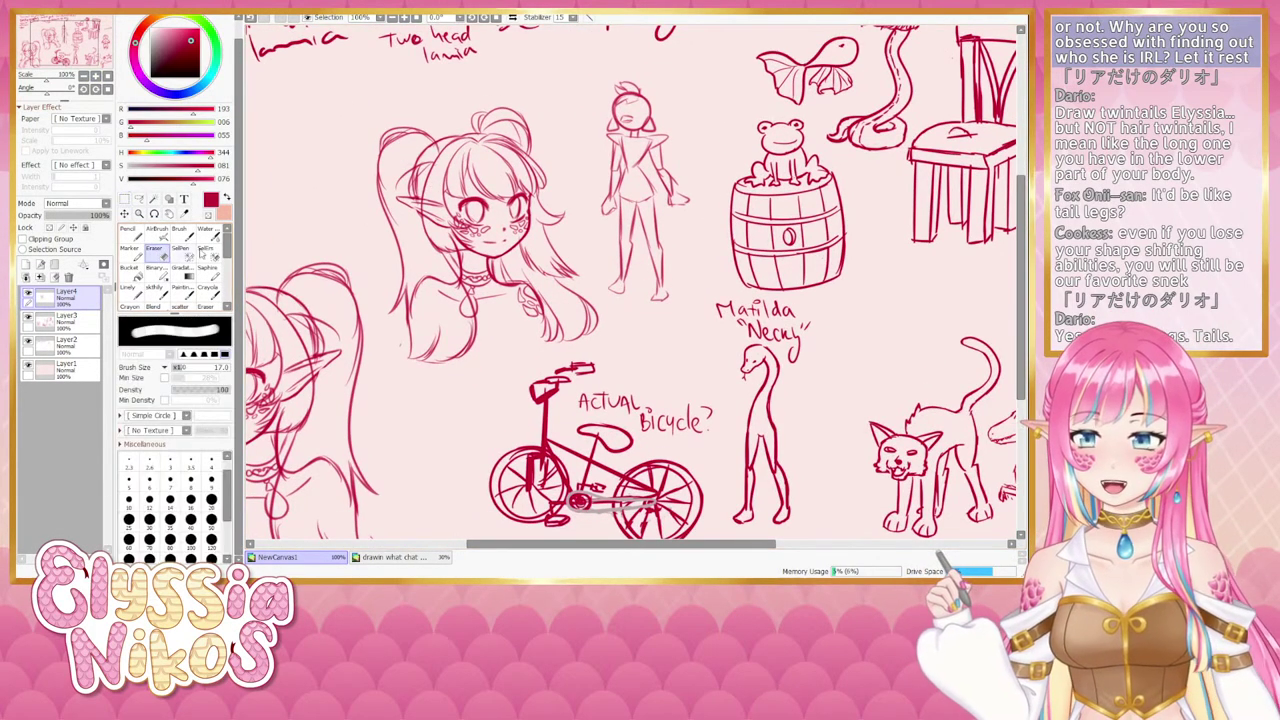
{"action": "mouse_move", "coordinate": [381, 155]}
{"action": "left_mouse_down"}
{"action": "mouse_move", "coordinate": [384, 173]}
{"action": "mouse_move", "coordinate": [420, 127]}
{"action": "mouse_move", "coordinate": [418, 138]}
{"action": "mouse_move", "coordinate": [431, 120]}
{"action": "mouse_move", "coordinate": [468, 114]}
{"action": "mouse_move", "coordinate": [540, 145]}
{"action": "mouse_move", "coordinate": [470, 108]}
{"action": "left_mouse_up"}
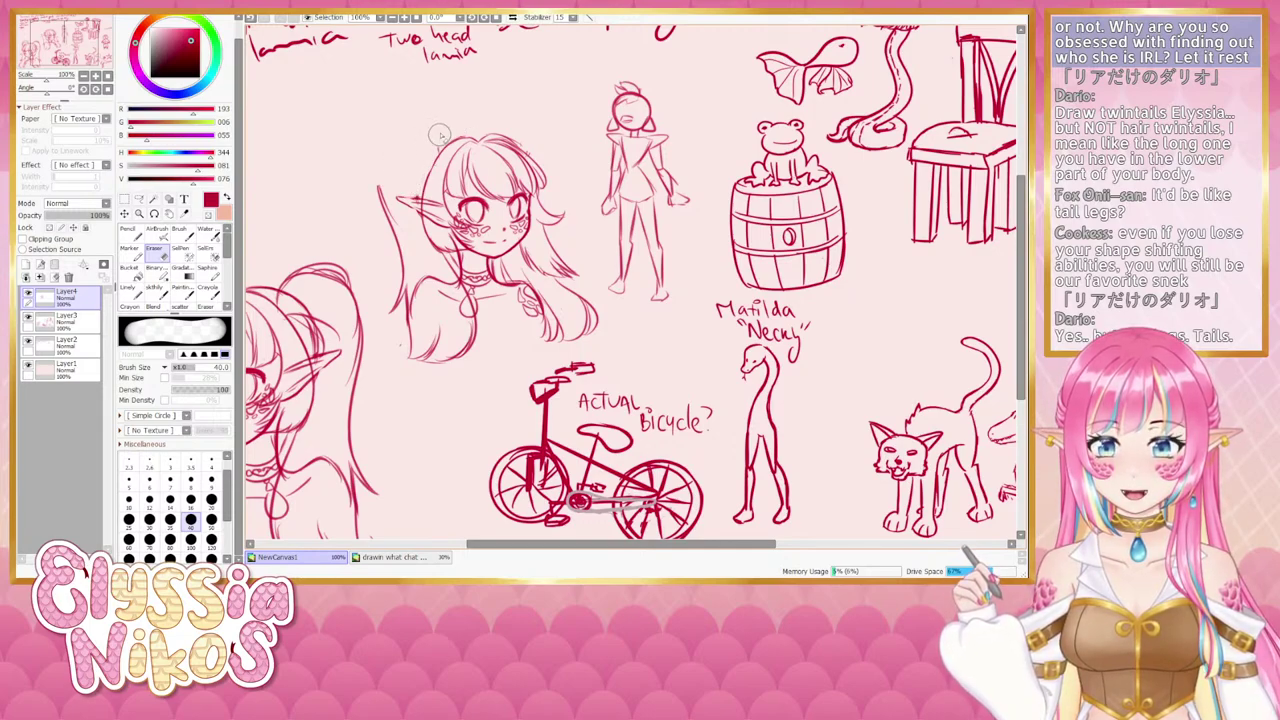
{"action": "mouse_move", "coordinate": [375, 241]}
{"action": "left_mouse_down"}
{"action": "mouse_move", "coordinate": [397, 293]}
{"action": "mouse_move", "coordinate": [396, 264]}
{"action": "mouse_move", "coordinate": [398, 358]}
{"action": "mouse_move", "coordinate": [439, 357]}
{"action": "mouse_move", "coordinate": [418, 328]}
{"action": "mouse_move", "coordinate": [421, 365]}
{"action": "mouse_move", "coordinate": [484, 323]}
{"action": "left_mouse_up"}
Clean up leftover hair strands around the mirrored bust's neck and shoulders with a smaller eraser.
{"action": "key", "text": "bracketleft"}
{"action": "key", "text": "bracketleft"}
{"action": "key", "text": "bracketleft"}
{"action": "key", "text": "bracketleft"}
{"action": "key", "text": "bracketleft"}
{"action": "key", "text": "bracketleft"}
{"action": "key", "text": "bracketleft"}
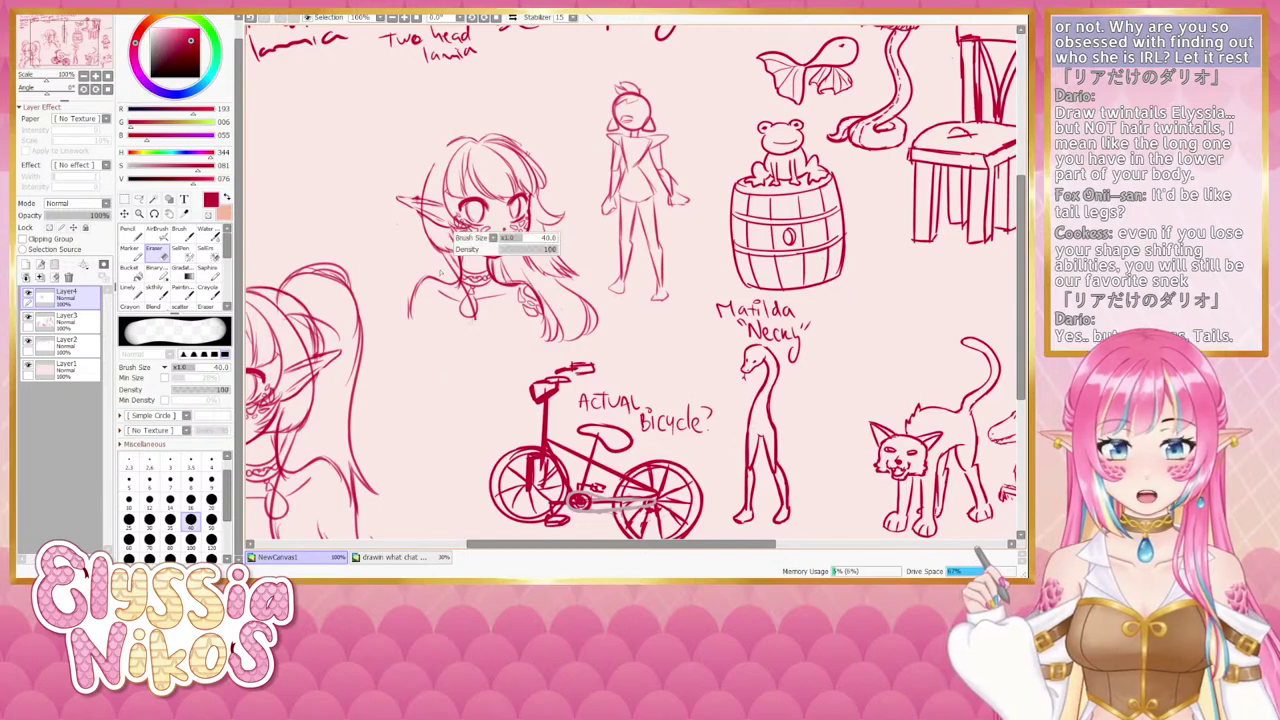
{"action": "left_click_drag", "start_coordinate": [448, 262], "coordinate": [462, 297]}
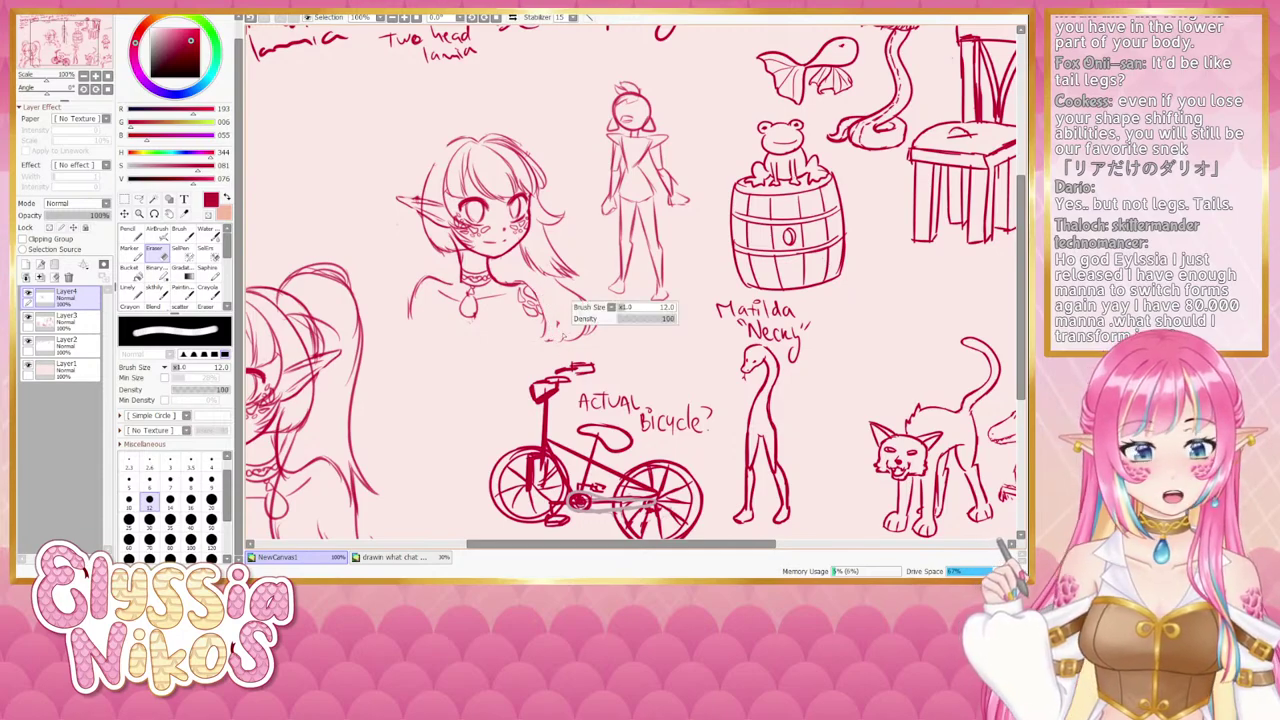
{"action": "key", "text": "e"}
{"action": "mouse_move", "coordinate": [556, 331]}
{"action": "left_mouse_down"}
{"action": "mouse_move", "coordinate": [585, 320]}
{"action": "mouse_move", "coordinate": [560, 292]}
{"action": "mouse_move", "coordinate": [580, 297]}
{"action": "mouse_move", "coordinate": [549, 310]}
{"action": "left_mouse_up"}
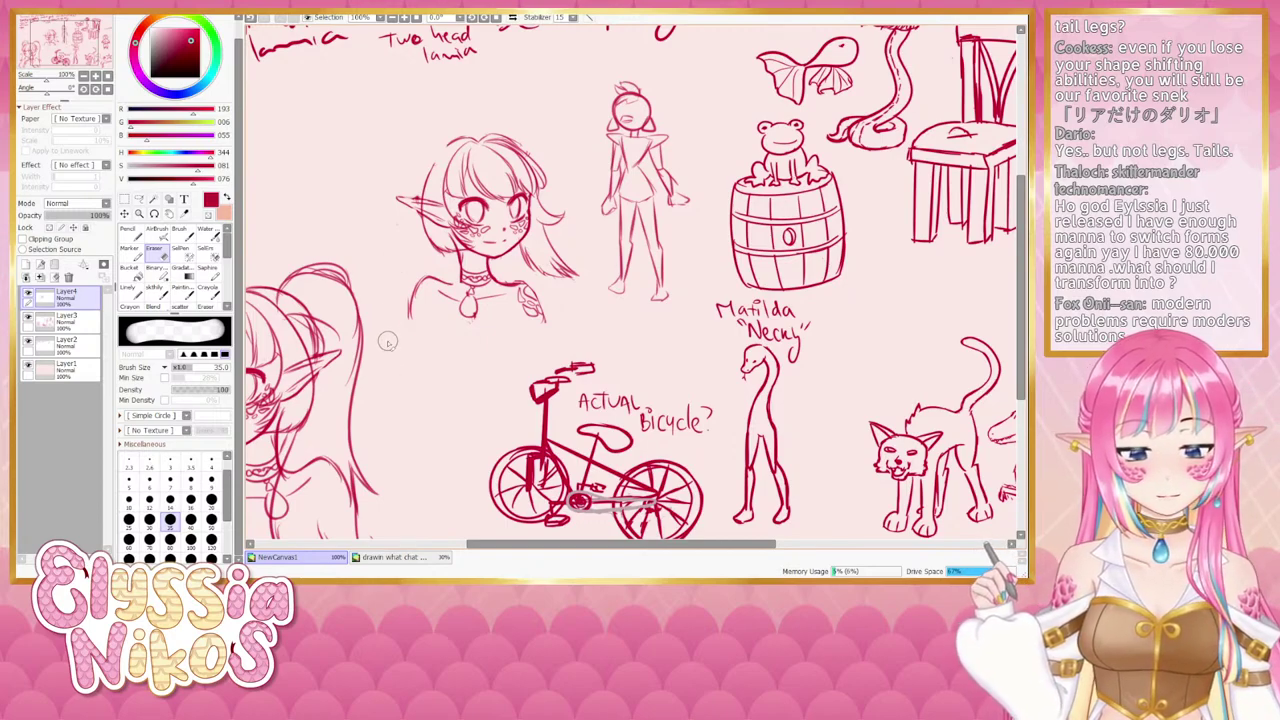
Check the edited bust layer by toggling its visibility and merge it down into Layer3.
{"action": "left_click", "coordinate": [156, 289]}
{"action": "left_click_drag", "start_coordinate": [456, 369], "coordinate": [447, 347]}
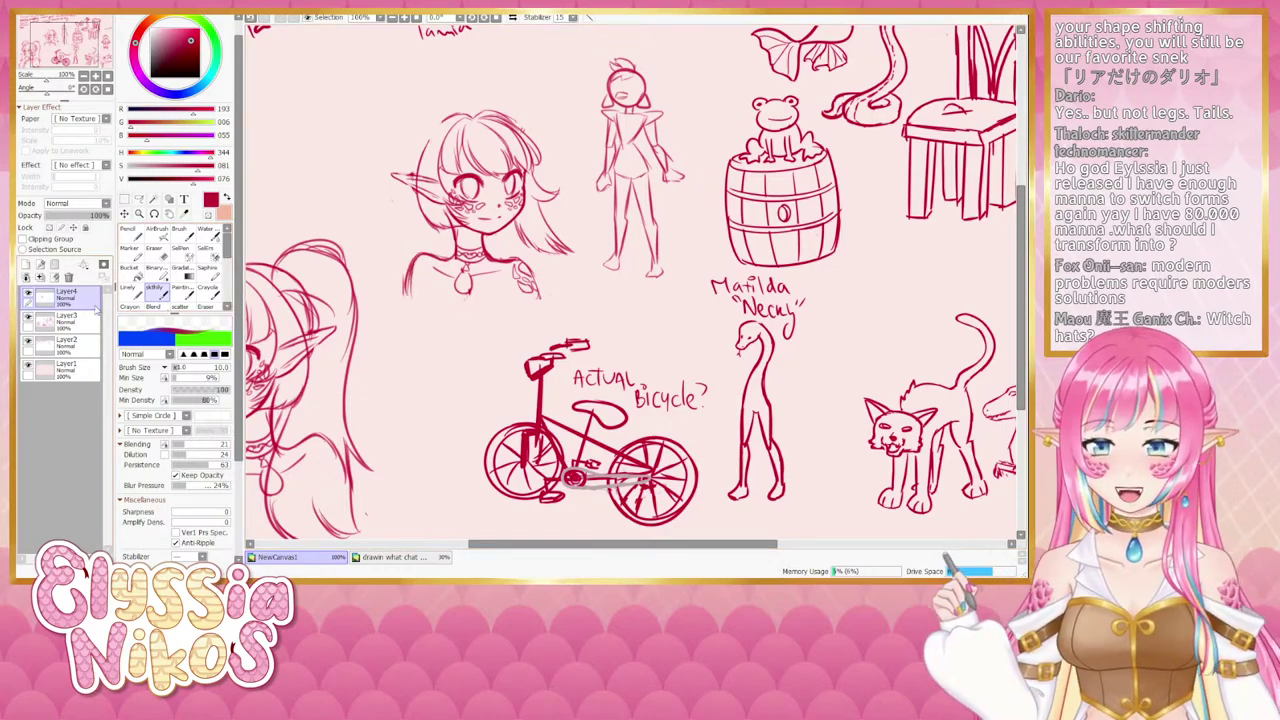
{"action": "key", "text": "e"}
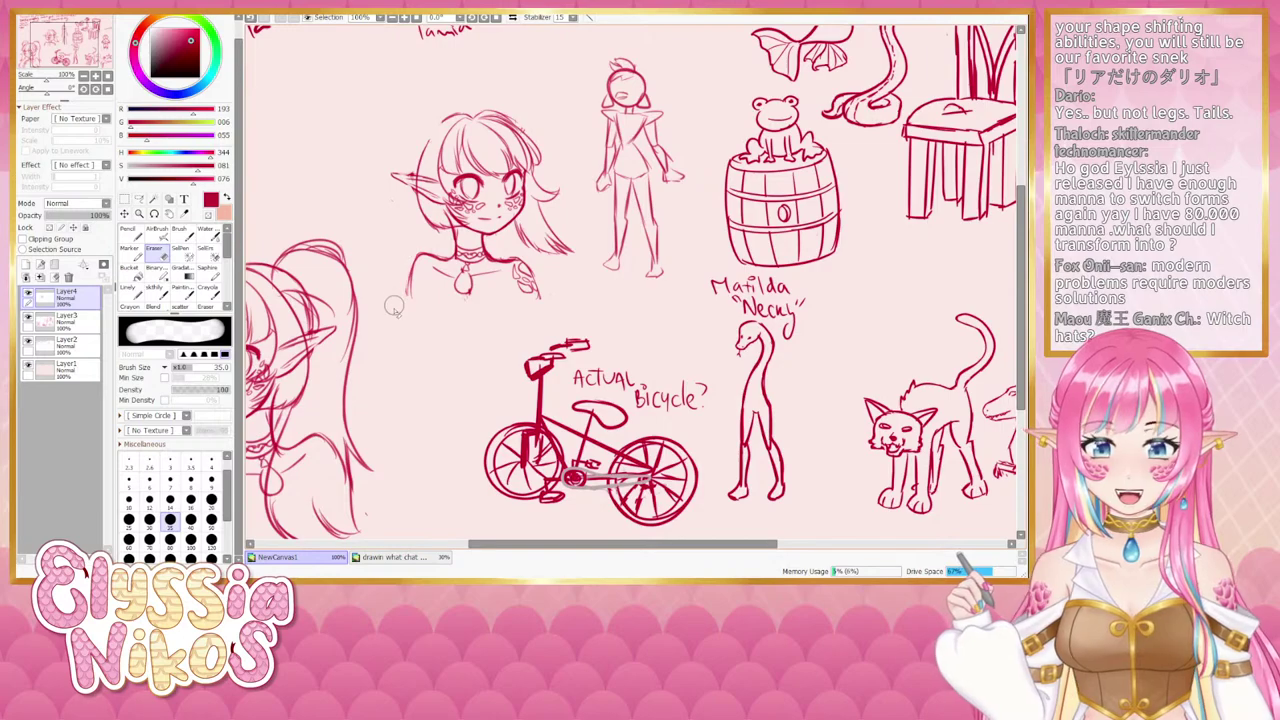
{"action": "left_click", "coordinate": [28, 293]}
{"action": "left_click", "coordinate": [28, 293]}
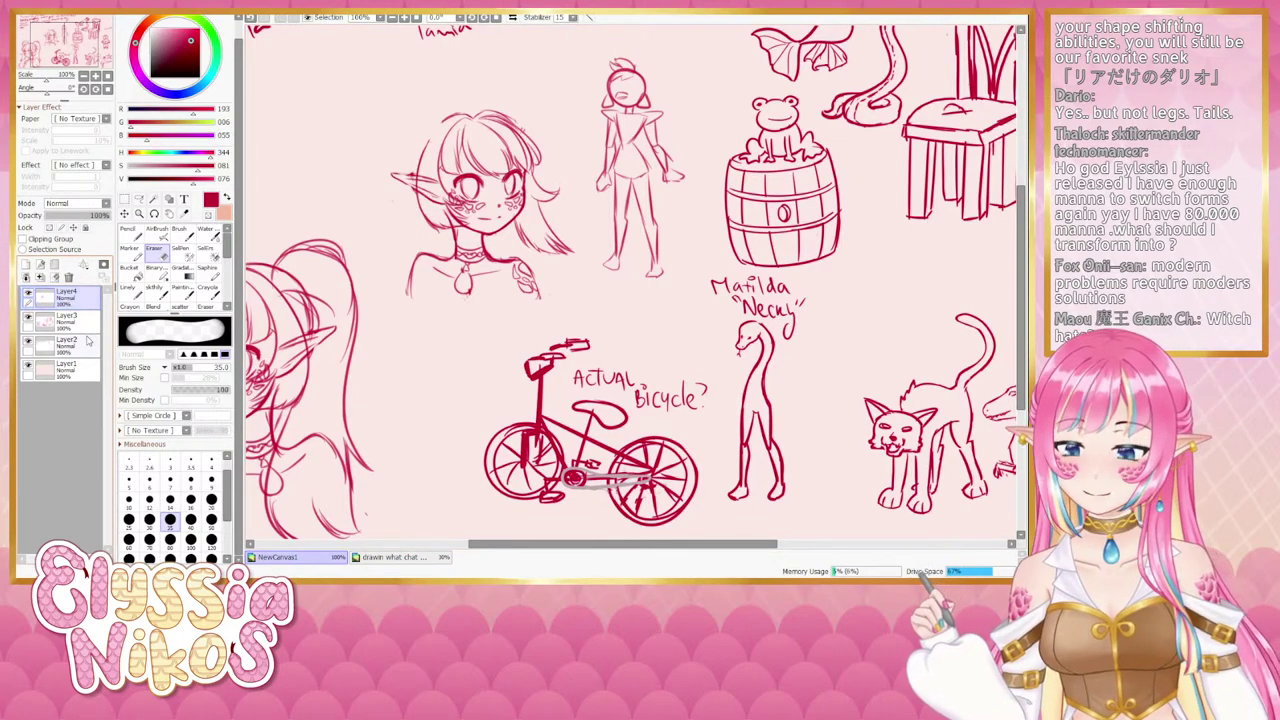
{"action": "key", "text": "ctrl+e"}
Create a new layer and sketch a wide oval hat brim around the top of the mirrored girl's head.
{"action": "left_click", "coordinate": [157, 292]}
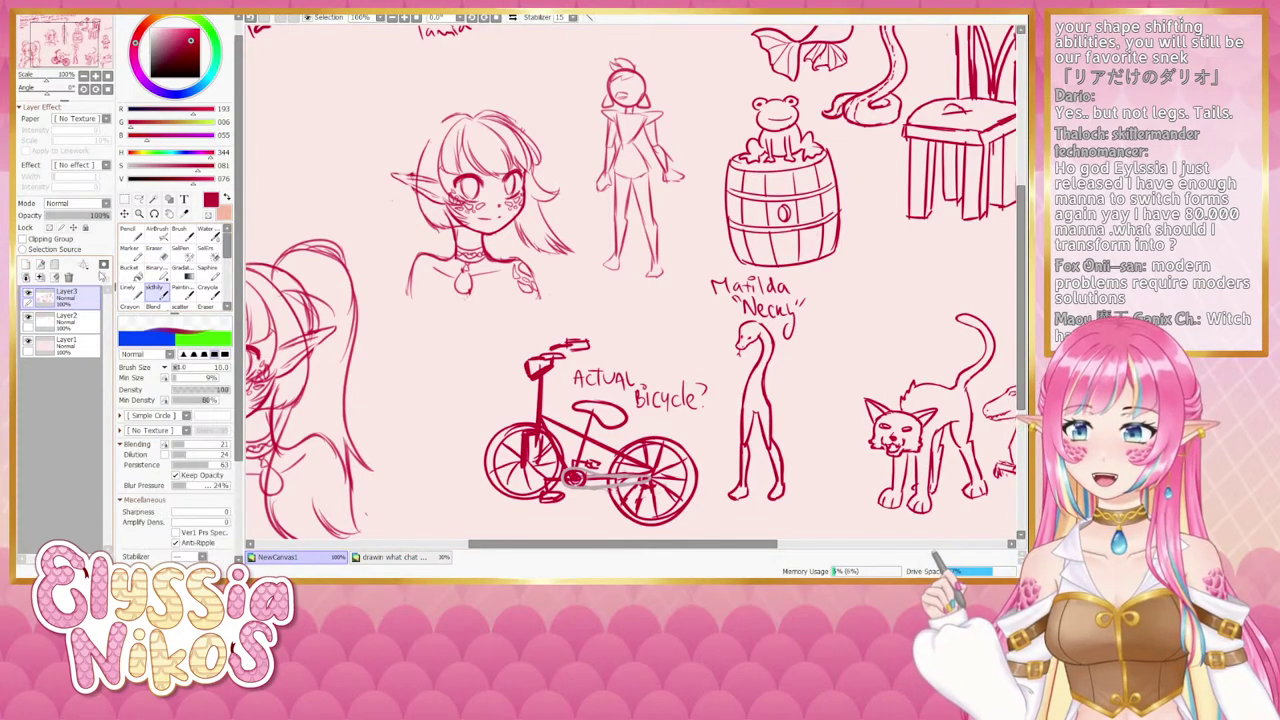
{"action": "left_click", "coordinate": [26, 264]}
{"action": "left_click_drag", "start_coordinate": [435, 135], "coordinate": [400, 240]}
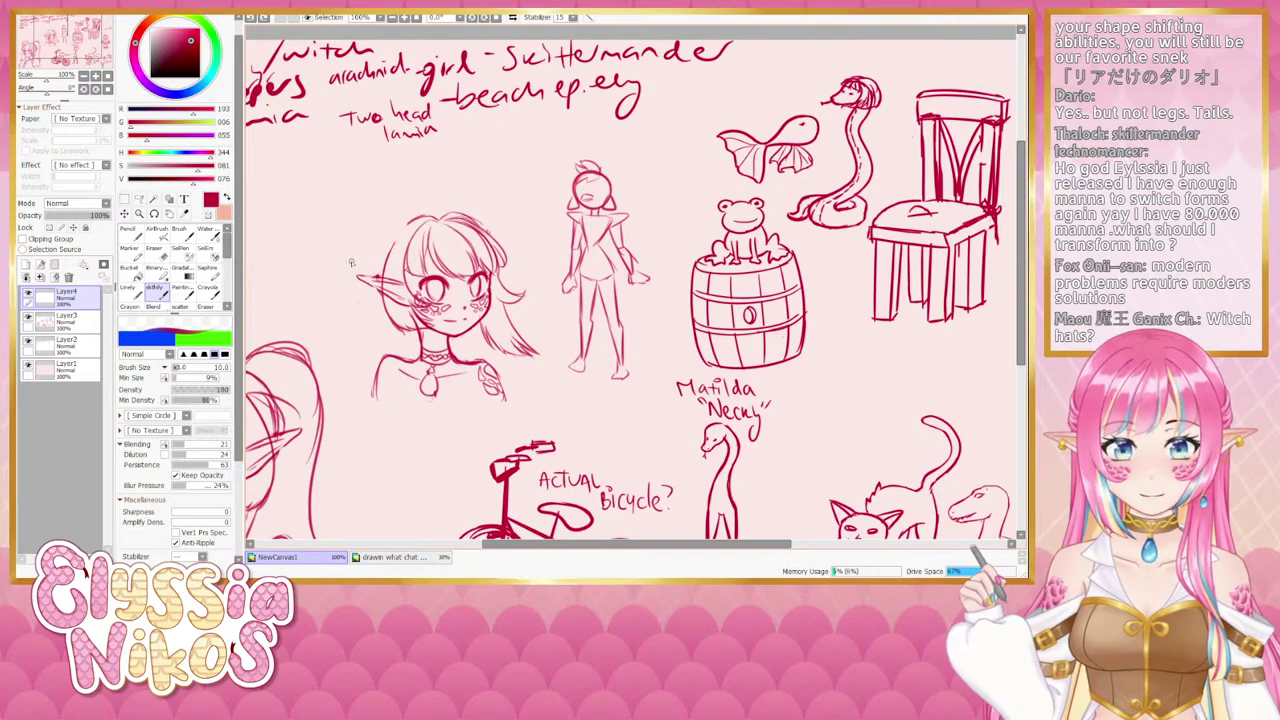
{"action": "mouse_move", "coordinate": [347, 262]}
{"action": "left_mouse_down"}
{"action": "mouse_move", "coordinate": [504, 231]}
{"action": "mouse_move", "coordinate": [516, 217]}
{"action": "left_mouse_up"}
{"action": "key", "text": "ctrl+z"}
{"action": "mouse_move", "coordinate": [441, 240]}
{"action": "left_mouse_down"}
{"action": "mouse_move", "coordinate": [548, 220]}
{"action": "mouse_move", "coordinate": [501, 197]}
{"action": "mouse_move", "coordinate": [418, 208]}
{"action": "left_mouse_up"}
{"action": "left_click_drag", "start_coordinate": [353, 253], "coordinate": [393, 226]}
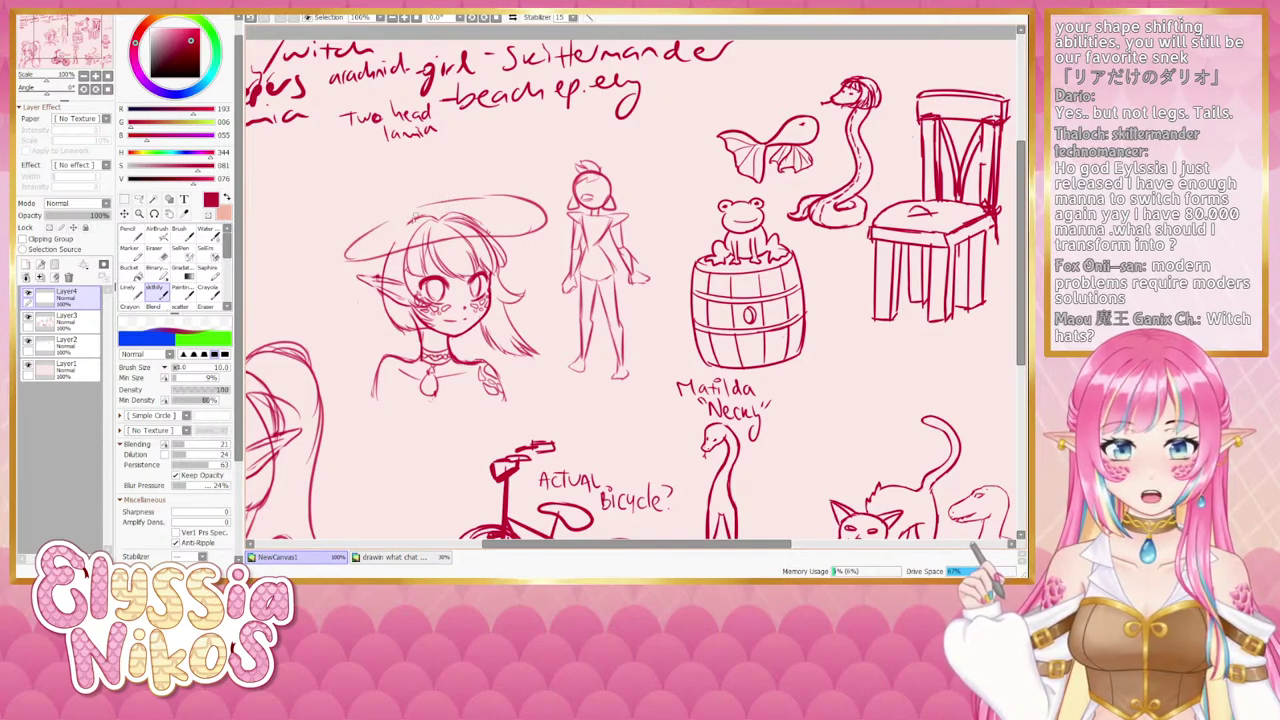
Sketch the hat's curved crown rising from the brim and bending over into a drooping pointed tip.
{"action": "mouse_move", "coordinate": [481, 200]}
{"action": "left_mouse_down"}
{"action": "mouse_move", "coordinate": [435, 161]}
{"action": "mouse_move", "coordinate": [355, 170]}
{"action": "mouse_move", "coordinate": [452, 175]}
{"action": "mouse_move", "coordinate": [435, 158]}
{"action": "mouse_move", "coordinate": [417, 158]}
{"action": "mouse_move", "coordinate": [482, 200]}
{"action": "left_mouse_up"}
{"action": "key", "text": "ctrl+z"}
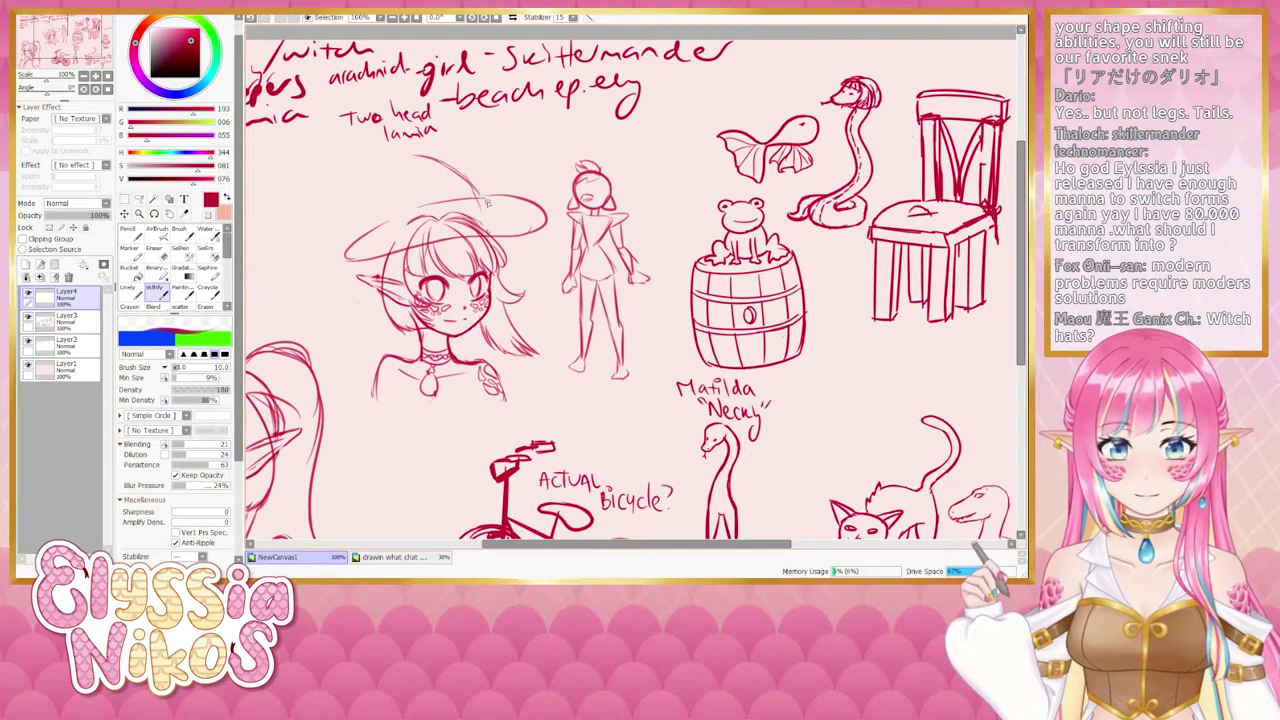
{"action": "left_click_drag", "start_coordinate": [407, 157], "coordinate": [344, 190]}
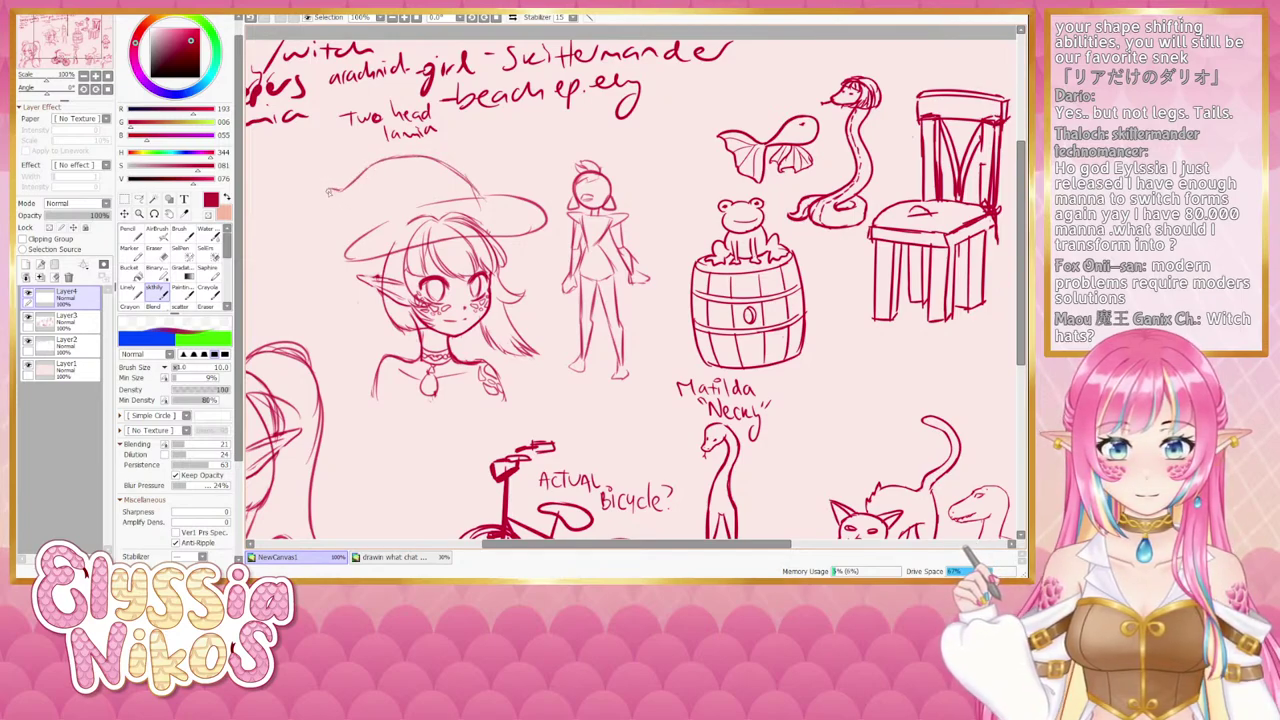
{"action": "left_click_drag", "start_coordinate": [333, 195], "coordinate": [392, 183]}
{"action": "key", "text": "ctrl+z"}
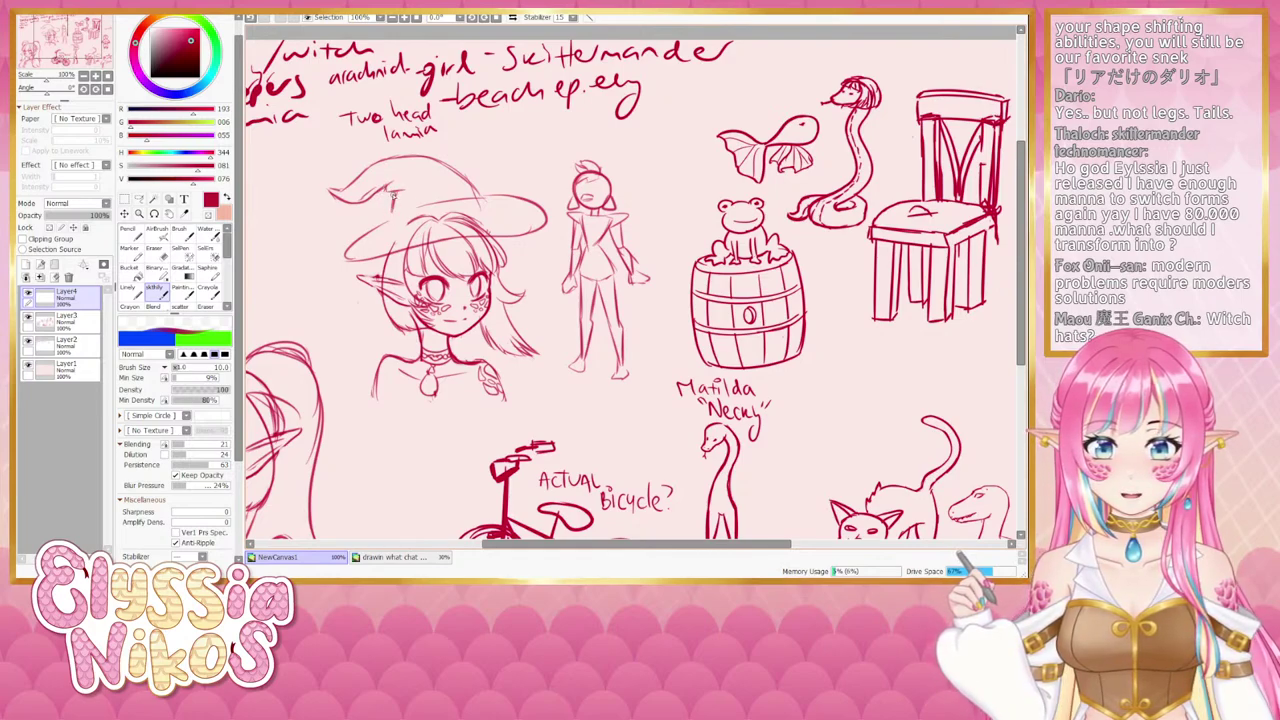
Draw the fold beneath the hat's bent tip and the line where the crown meets the brim.
{"action": "mouse_move", "coordinate": [393, 191]}
{"action": "left_mouse_down"}
{"action": "mouse_move", "coordinate": [392, 222]}
{"action": "mouse_move", "coordinate": [432, 219]}
{"action": "mouse_move", "coordinate": [391, 223]}
{"action": "mouse_move", "coordinate": [474, 212]}
{"action": "mouse_move", "coordinate": [437, 227]}
{"action": "mouse_move", "coordinate": [488, 202]}
{"action": "left_mouse_up"}
{"action": "key", "text": "ctrl+z"}
{"action": "key", "text": "ctrl+z"}
{"action": "key", "text": "ctrl+z"}
{"action": "key", "text": "ctrl+z"}
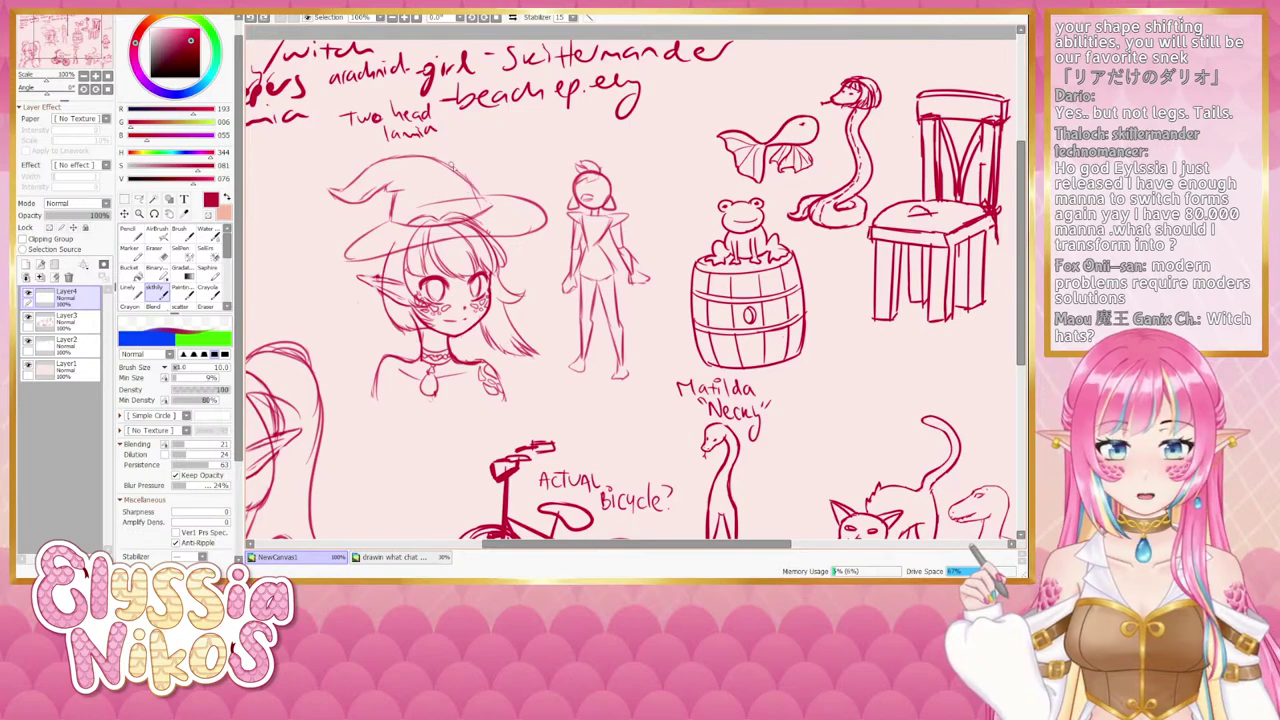
{"action": "key", "text": "ctrl+z"}
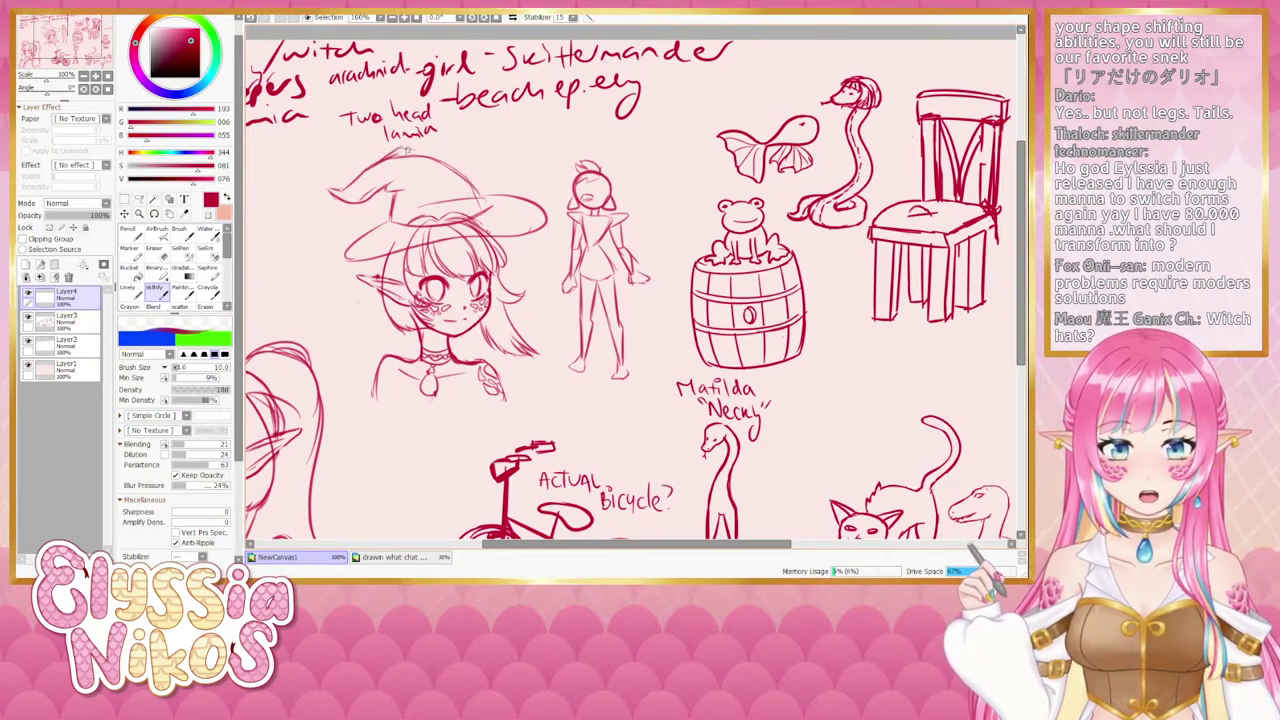
Redraw the witch hat's crown with a sharper peak and firmer outlines along the bent tip and both sides.
{"action": "left_click_drag", "start_coordinate": [407, 150], "coordinate": [463, 179]}
{"action": "key", "text": "ctrl+z"}
{"action": "key", "text": "ctrl+z"}
{"action": "left_click_drag", "start_coordinate": [394, 150], "coordinate": [352, 172]}
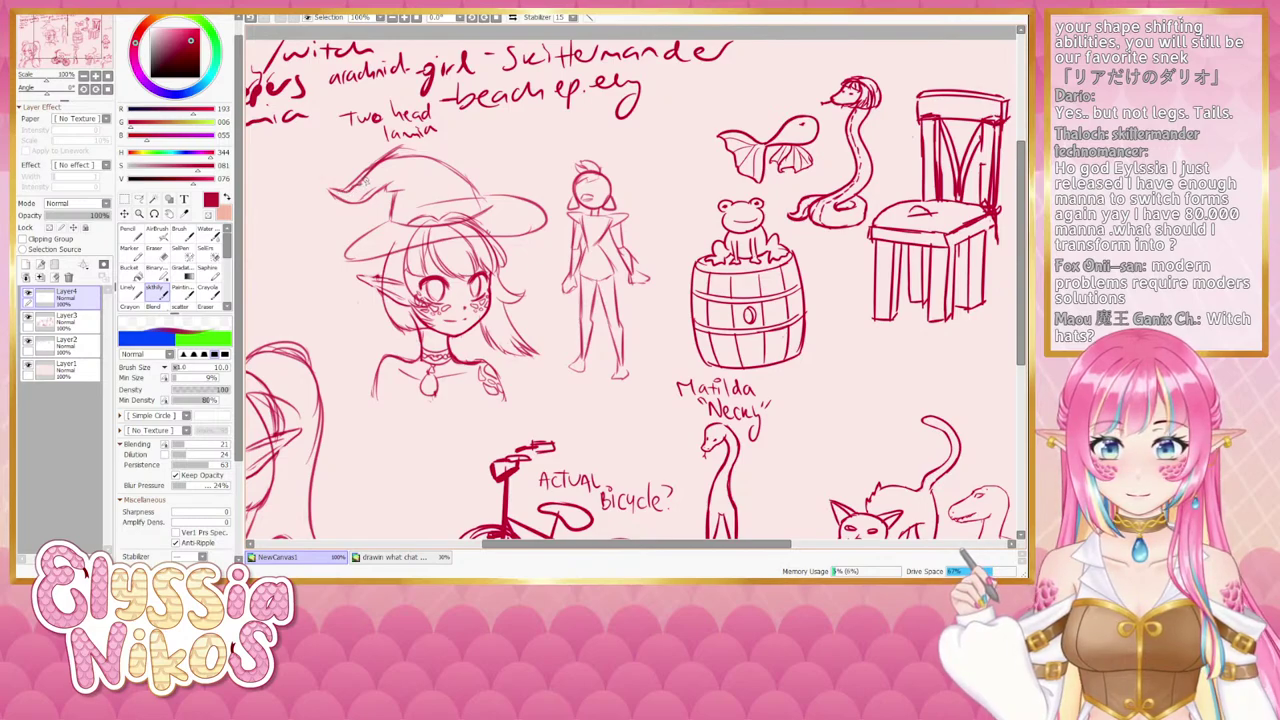
{"action": "key", "text": "ctrl+z"}
{"action": "left_click_drag", "start_coordinate": [367, 176], "coordinate": [398, 148]}
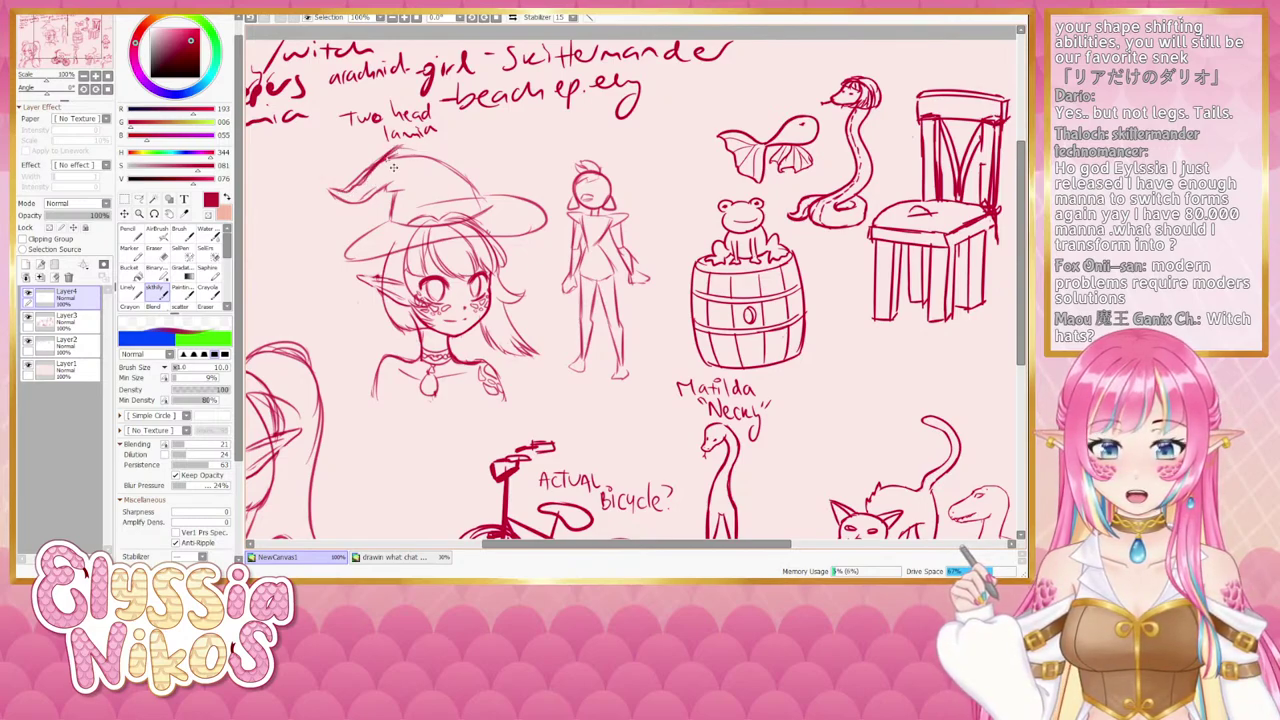
{"action": "key", "text": "ctrl+z"}
{"action": "mouse_move", "coordinate": [360, 190]}
{"action": "left_mouse_down"}
{"action": "mouse_move", "coordinate": [413, 150]}
{"action": "mouse_move", "coordinate": [437, 167]}
{"action": "mouse_move", "coordinate": [389, 152]}
{"action": "mouse_move", "coordinate": [434, 156]}
{"action": "mouse_move", "coordinate": [420, 147]}
{"action": "mouse_move", "coordinate": [484, 204]}
{"action": "left_mouse_up"}
{"action": "key", "text": "ctrl+z"}
{"action": "key", "text": "ctrl+z"}
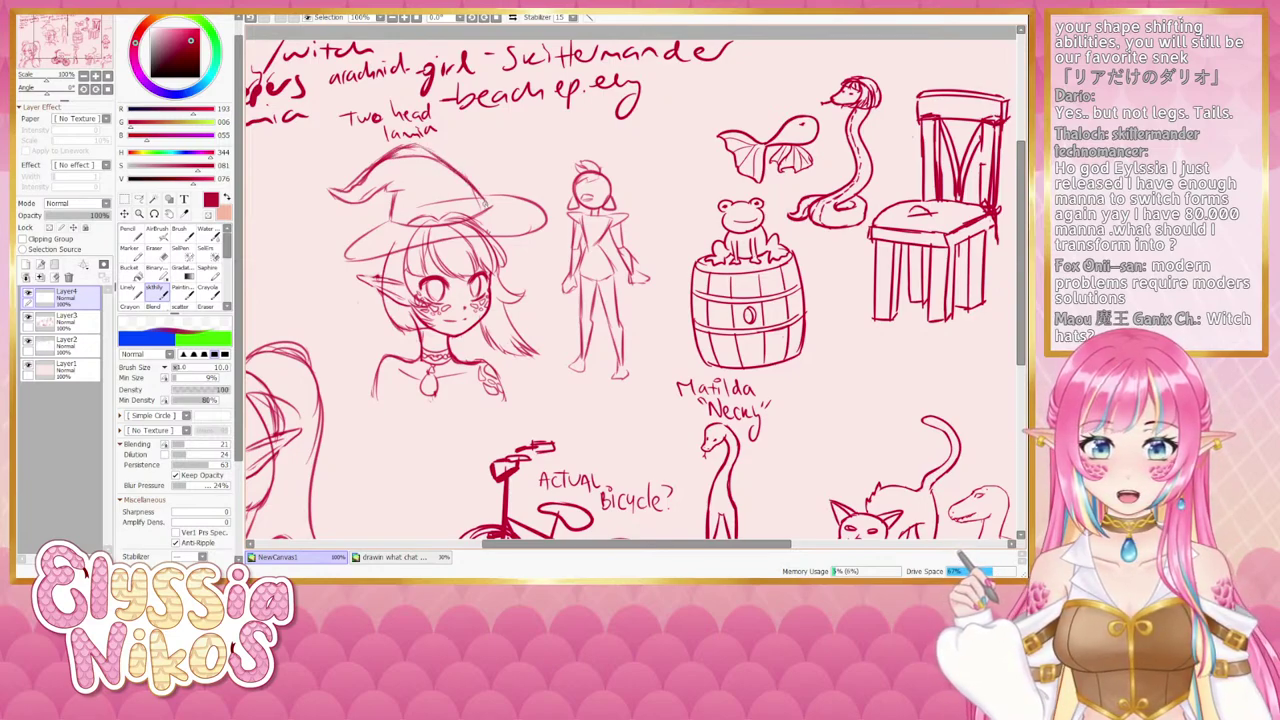
Draw a curved hat band around the base of the crown and define the crown's left edge.
{"action": "left_click_drag", "start_coordinate": [394, 206], "coordinate": [475, 199]}
{"action": "key", "text": "ctrl+z"}
{"action": "left_click_drag", "start_coordinate": [392, 203], "coordinate": [465, 190]}
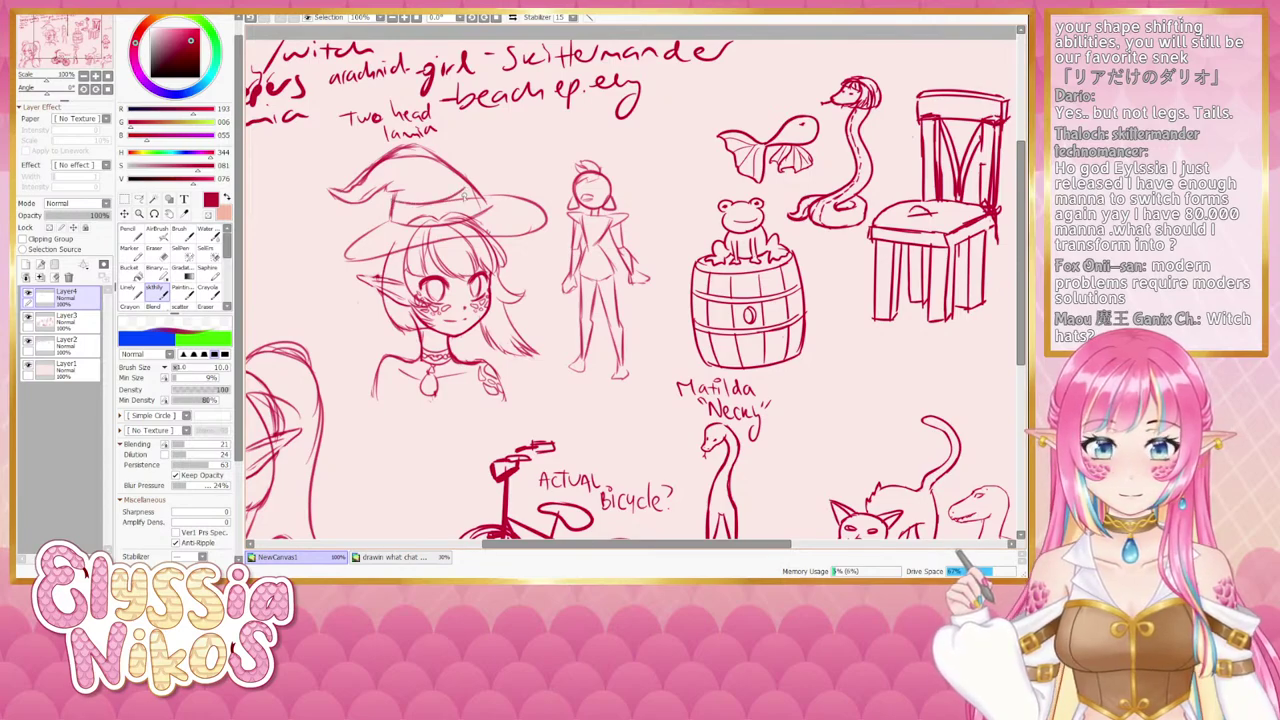
{"action": "key", "text": "ctrl+z"}
{"action": "left_click_drag", "start_coordinate": [392, 204], "coordinate": [482, 192]}
{"action": "key", "text": "ctrl+z"}
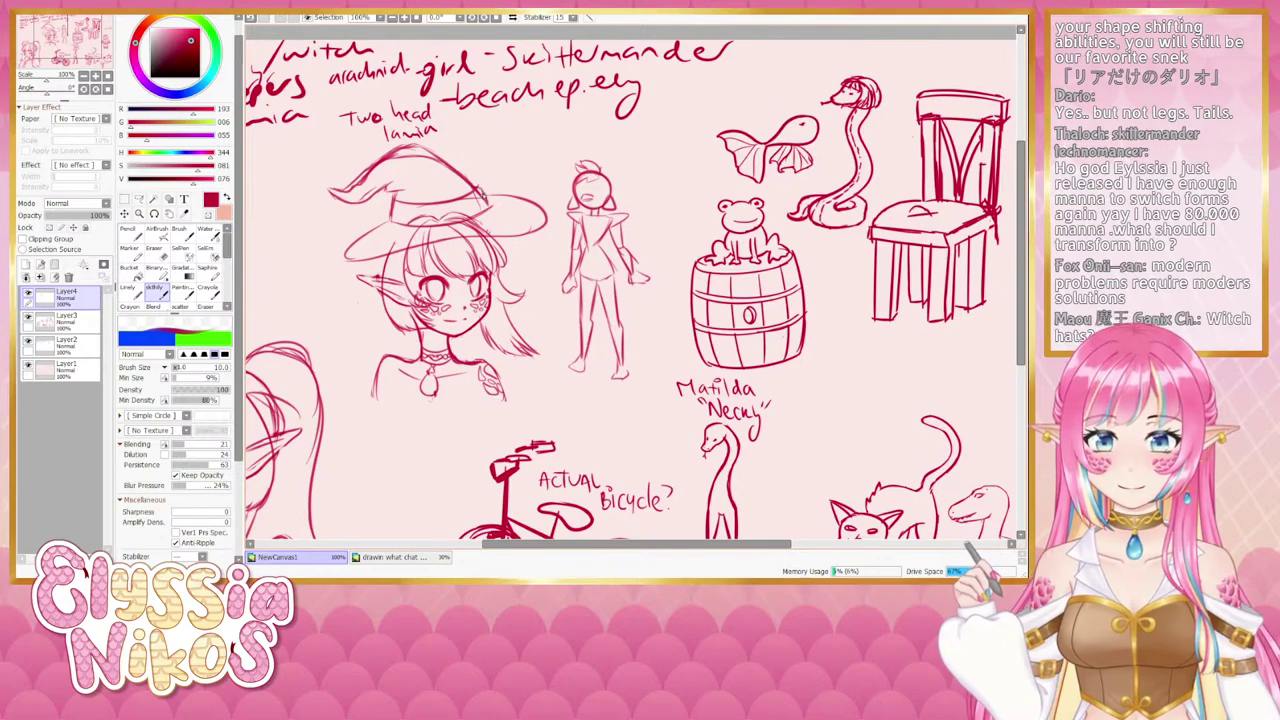
{"action": "left_click_drag", "start_coordinate": [378, 200], "coordinate": [364, 230]}
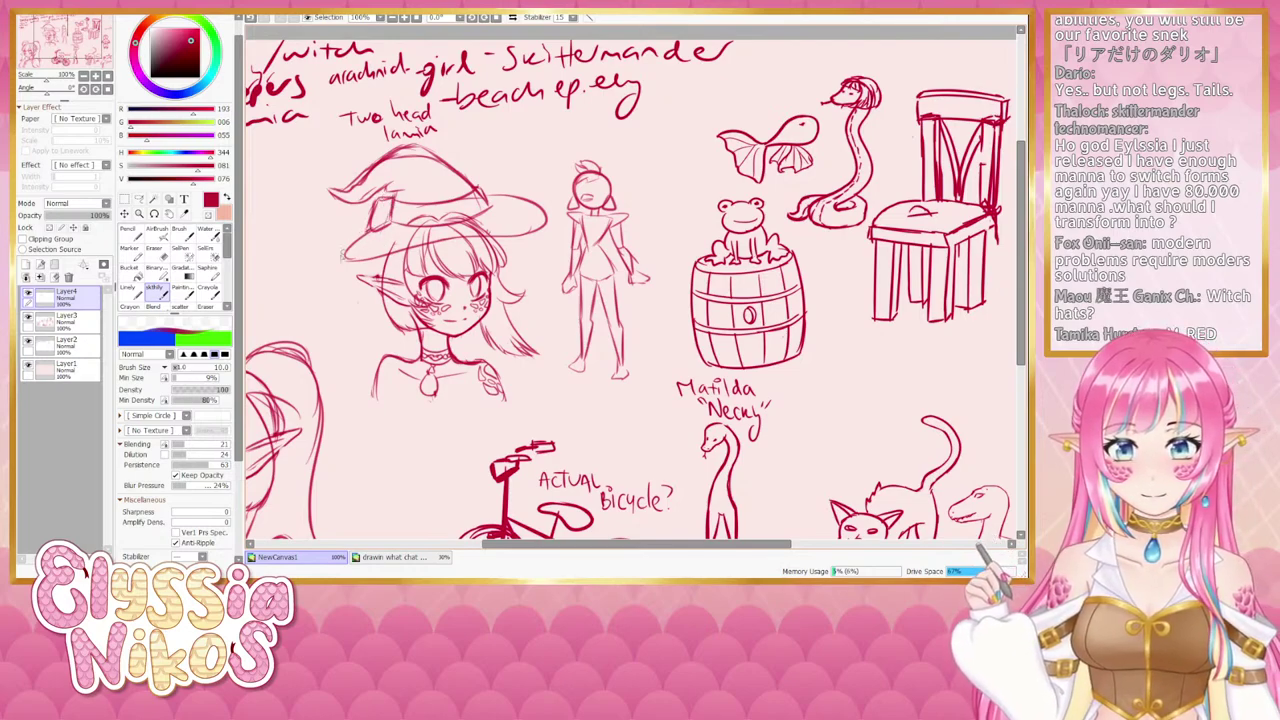
Strengthen the hat brim's outline and add a bead with a small hanging charm at the brim's right tip.
{"action": "left_click_drag", "start_coordinate": [363, 235], "coordinate": [351, 265]}
{"action": "key", "text": "ctrl+z"}
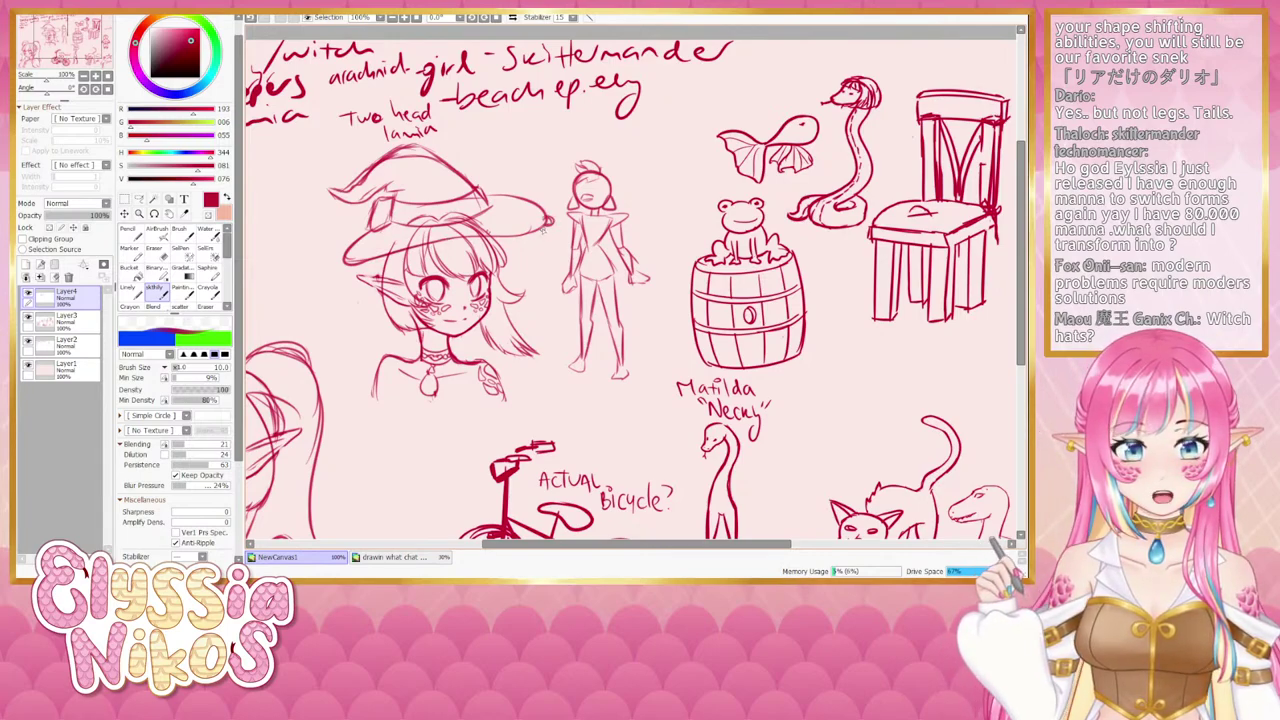
{"action": "key", "text": "ctrl+z"}
{"action": "left_click_drag", "start_coordinate": [537, 234], "coordinate": [543, 262]}
{"action": "key", "text": "ctrl+z"}
{"action": "key", "text": "ctrl+z"}
{"action": "key", "text": "ctrl+z"}
{"action": "key", "text": "ctrl+z"}
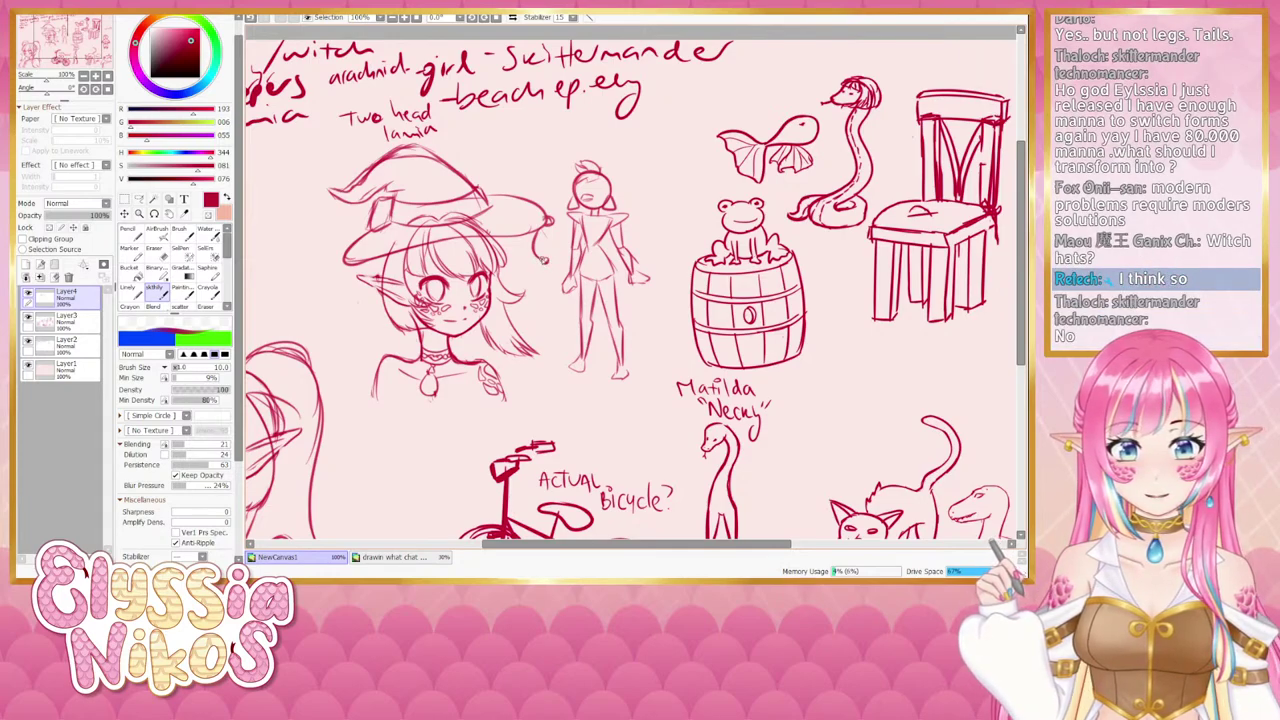
{"action": "left_click_drag", "start_coordinate": [477, 302], "coordinate": [525, 231]}
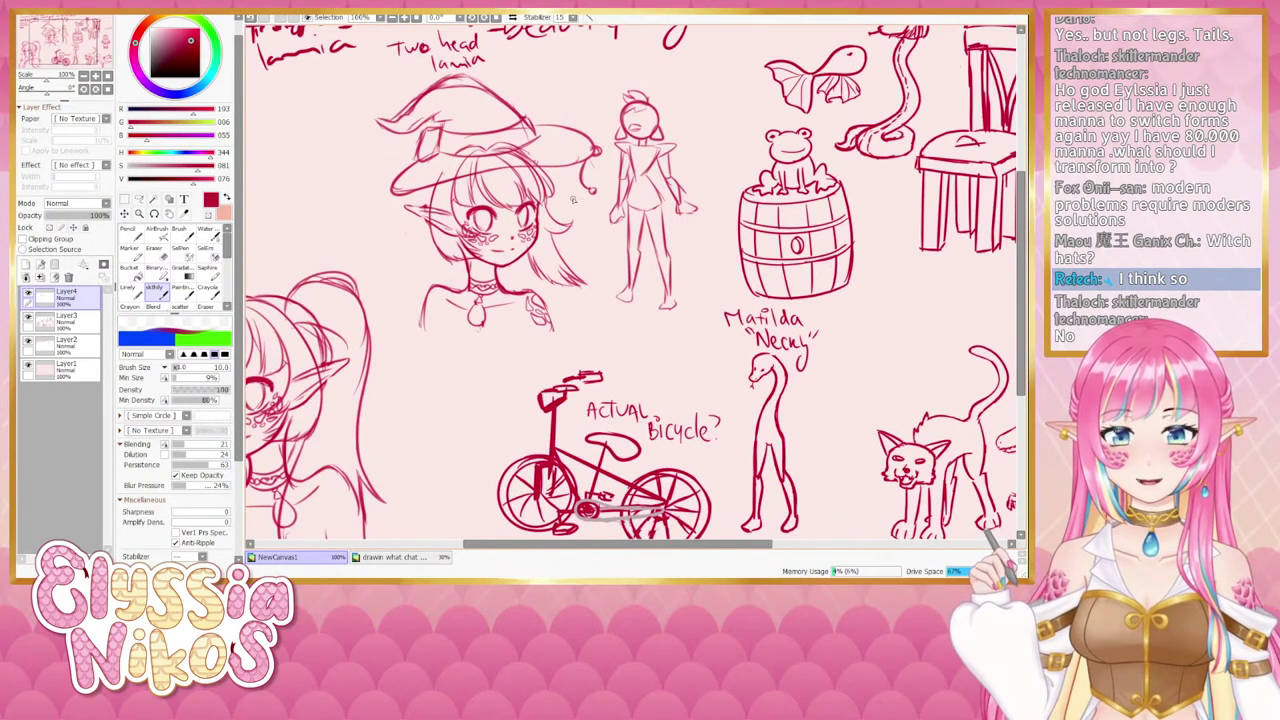
{"action": "key", "text": "ctrl+z"}
{"action": "mouse_move", "coordinate": [596, 172]}
{"action": "left_mouse_down"}
{"action": "mouse_move", "coordinate": [556, 238]}
{"action": "mouse_move", "coordinate": [556, 212]}
{"action": "mouse_move", "coordinate": [552, 222]}
{"action": "left_mouse_up"}
{"action": "key", "text": "ctrl+z"}
{"action": "key", "text": "ctrl+z"}
{"action": "key", "text": "ctrl+z"}
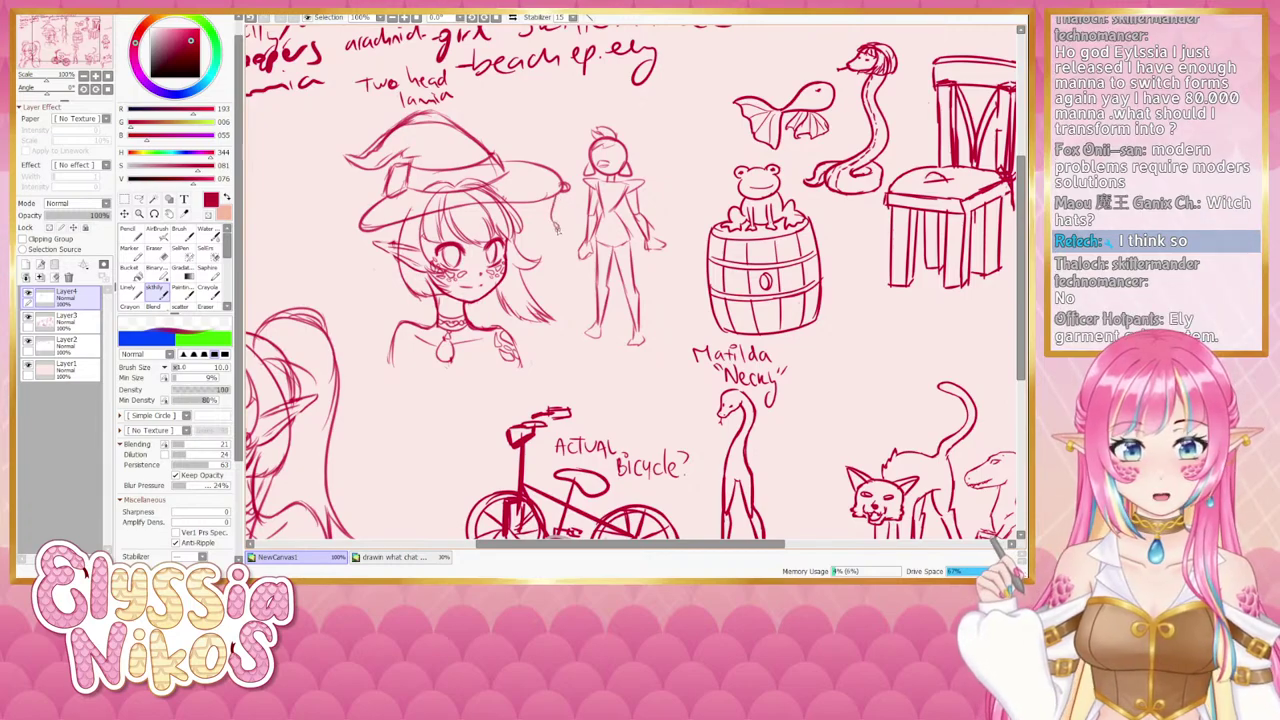
Transform the witch hat layer, tilting and shifting the hat down and left to fit the girl's head.
{"action": "left_click_drag", "start_coordinate": [528, 297], "coordinate": [568, 297]}
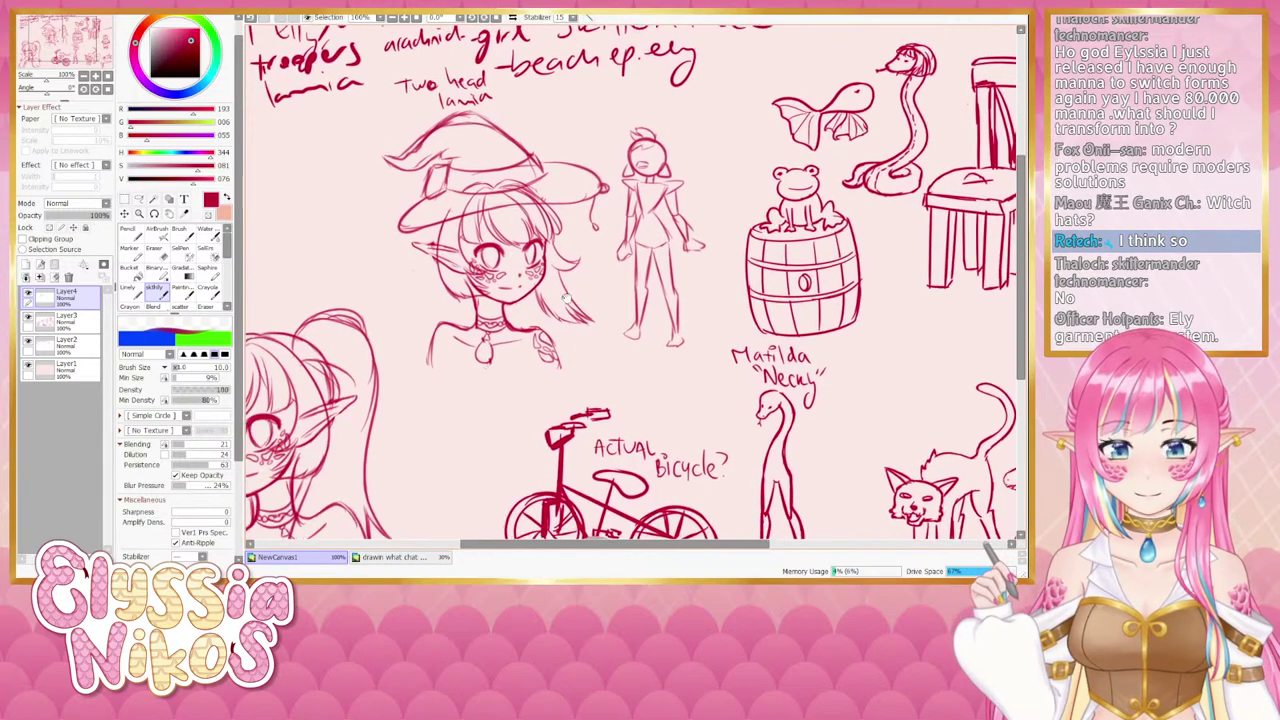
{"action": "left_click", "coordinate": [29, 294]}
{"action": "left_click", "coordinate": [29, 294]}
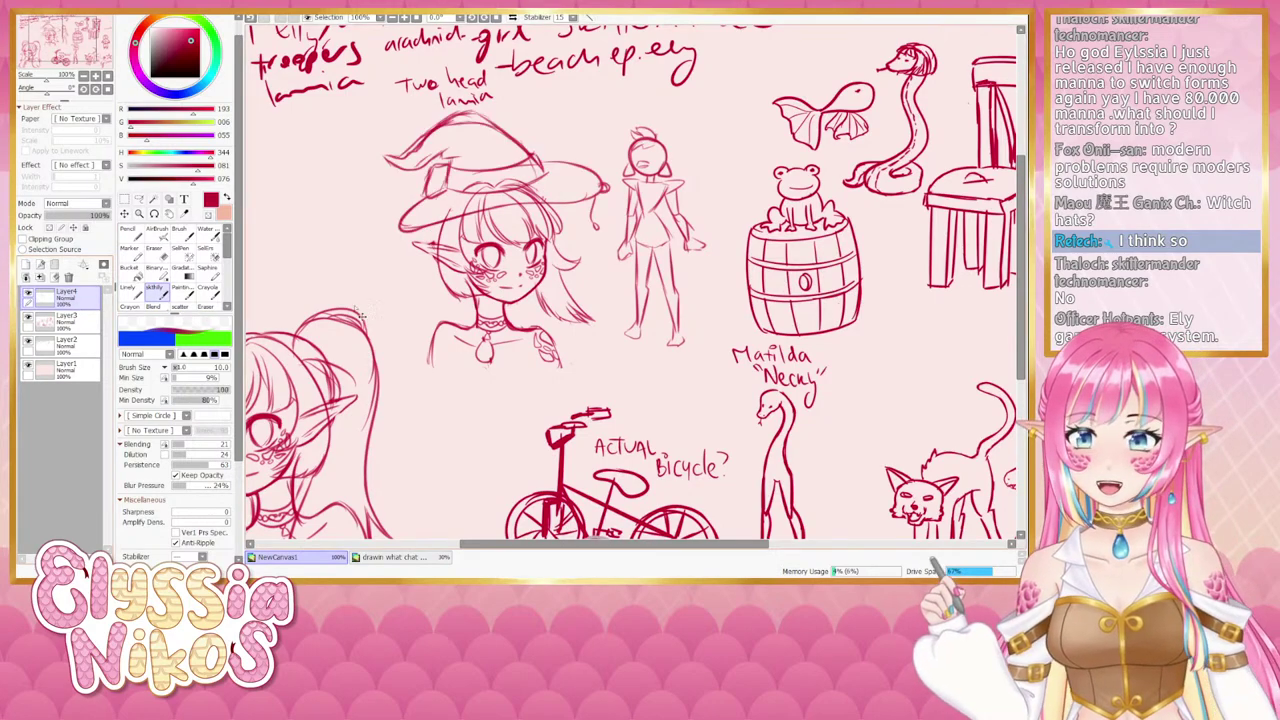
{"action": "key", "text": "ctrl+t"}
{"action": "left_click_drag", "start_coordinate": [631, 263], "coordinate": [643, 240]}
{"action": "left_click_drag", "start_coordinate": [508, 214], "coordinate": [487, 234]}
{"action": "left_click", "coordinate": [146, 424]}
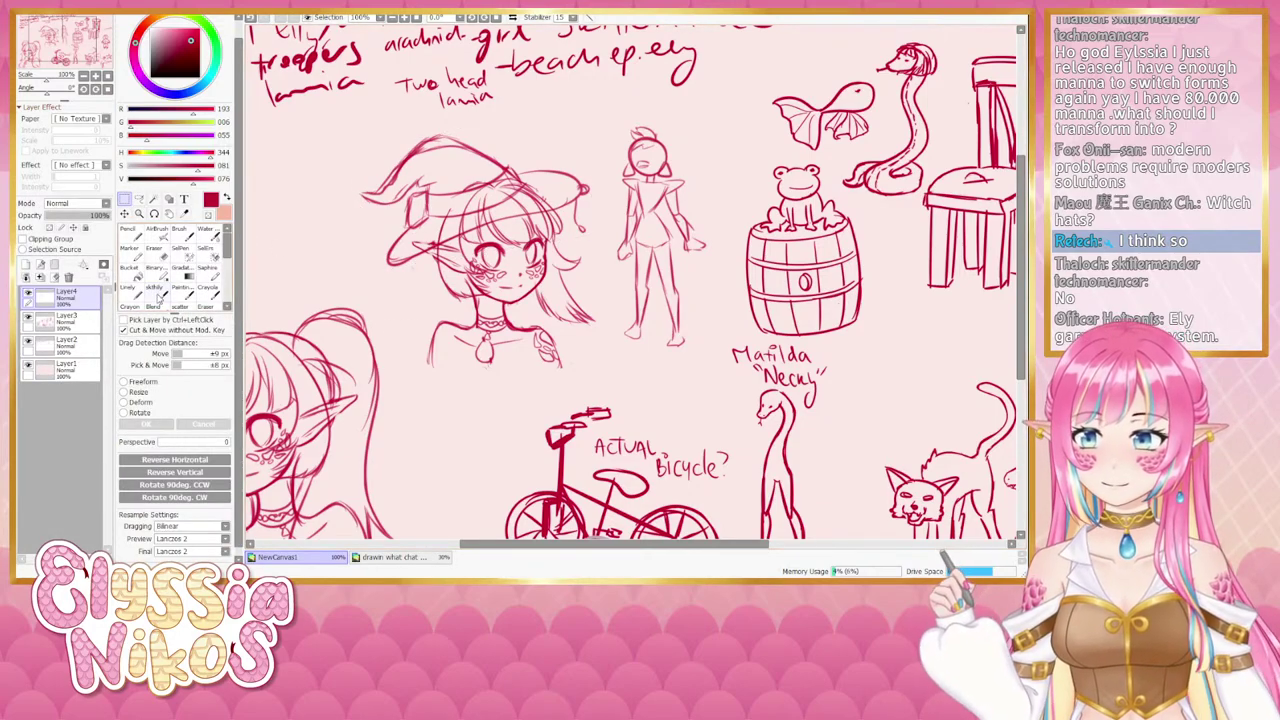
On Layer3, draw the long outer line of the girl's twintail sweeping down from under the left side of the hat brim.
{"action": "left_click", "coordinate": [66, 320]}
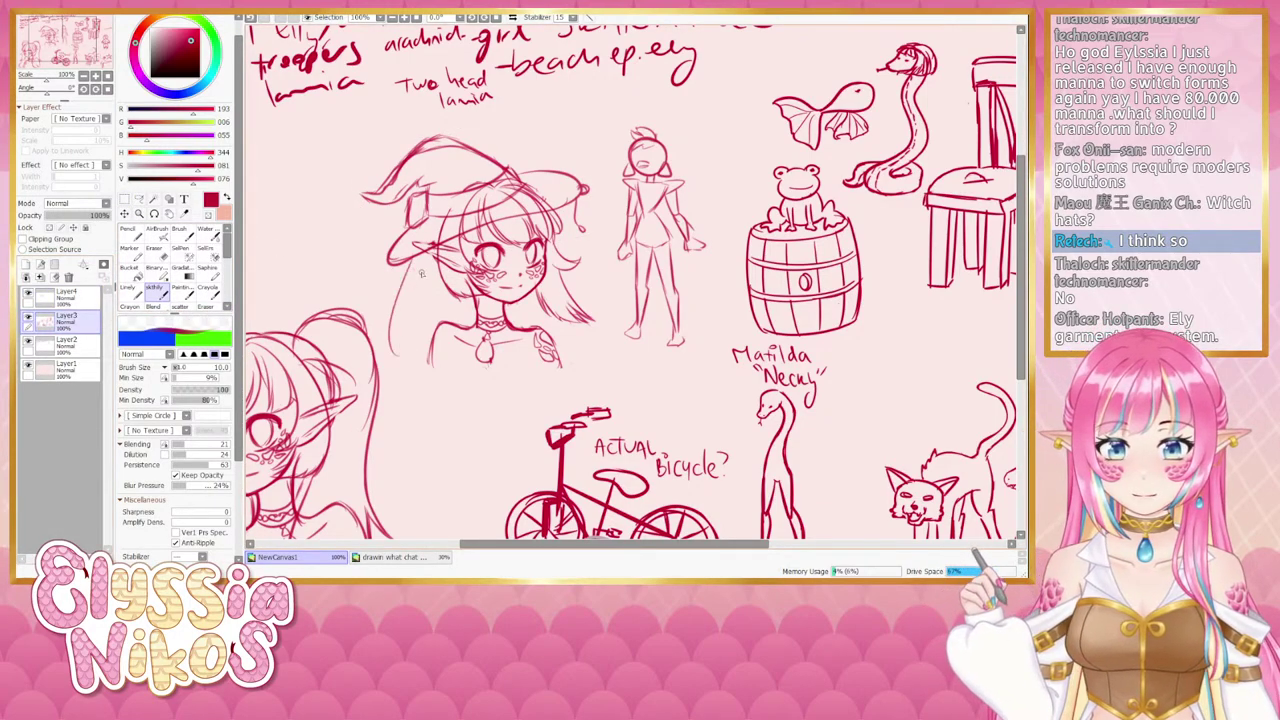
{"action": "left_click_drag", "start_coordinate": [428, 266], "coordinate": [389, 378]}
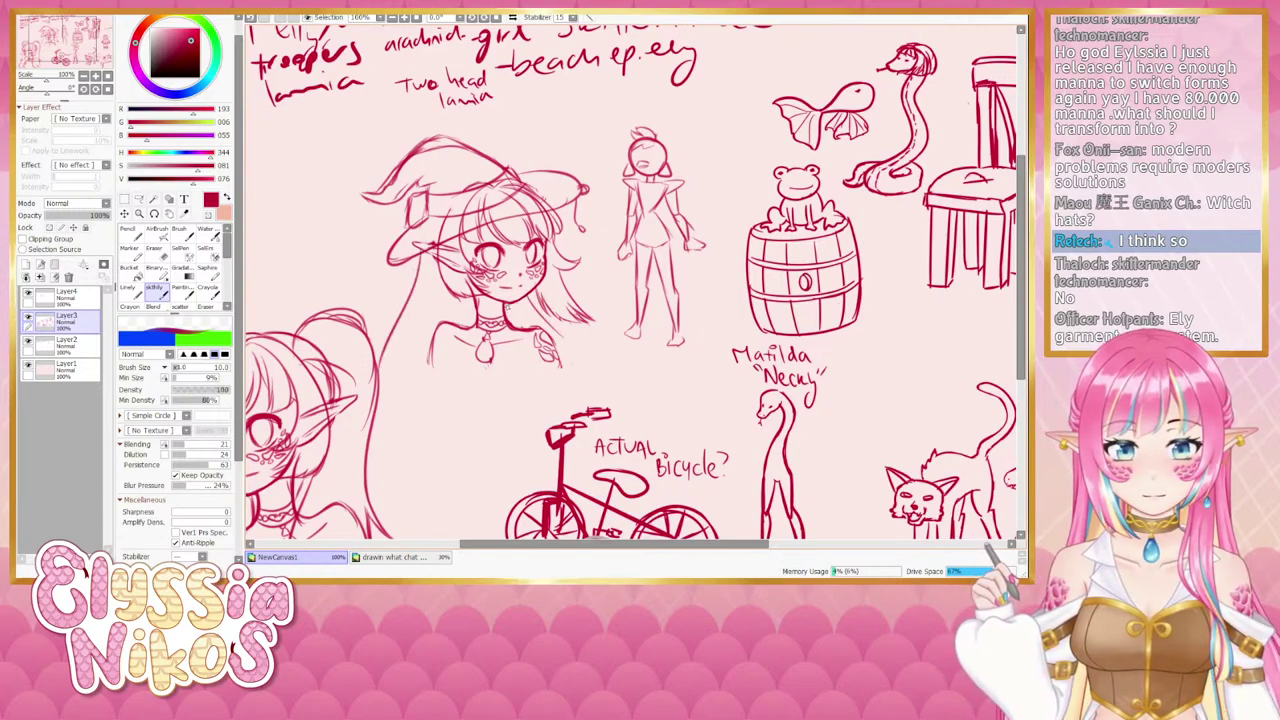
{"action": "left_click_drag", "start_coordinate": [509, 325], "coordinate": [509, 379]}
{"action": "key", "text": "ctrl+z"}
{"action": "left_click_drag", "start_coordinate": [504, 321], "coordinate": [506, 382]}
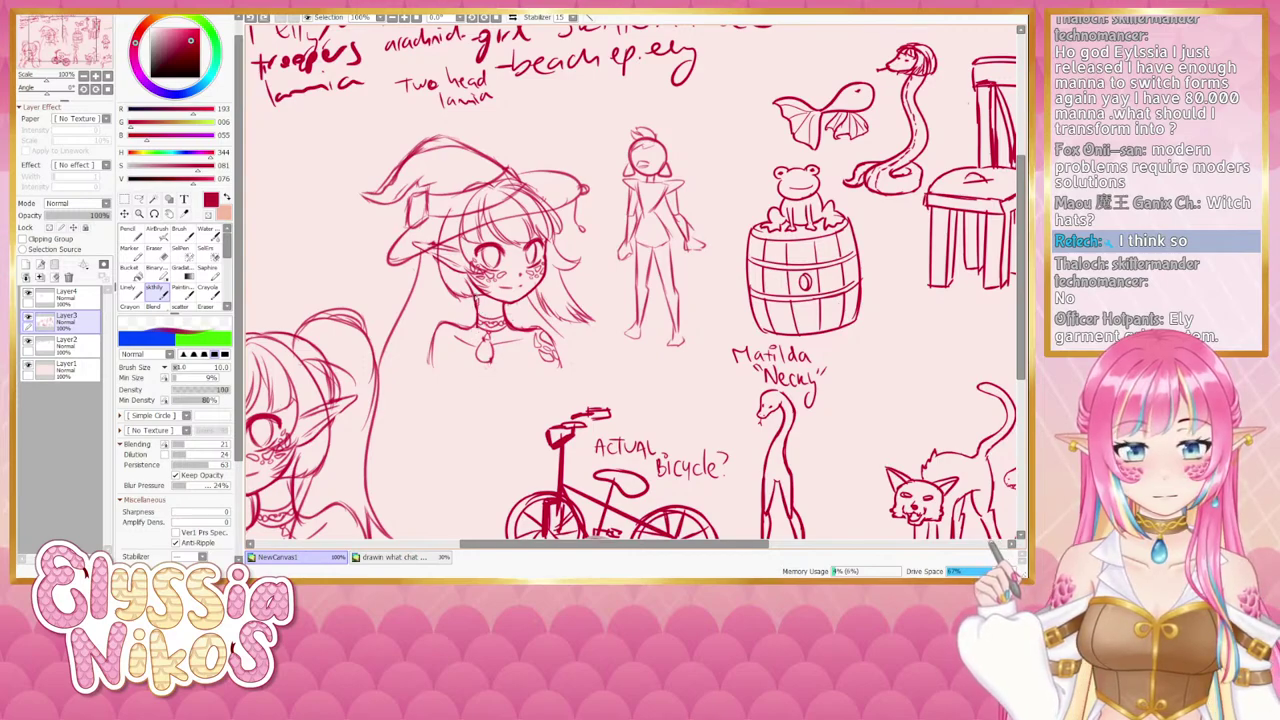
Draw a curled lock of hair falling over the girl's shoulder and chest, undoing the last surplus strokes.
{"action": "left_click_drag", "start_coordinate": [476, 326], "coordinate": [452, 398]}
{"action": "mouse_move", "coordinate": [467, 332]}
{"action": "left_mouse_down"}
{"action": "mouse_move", "coordinate": [431, 383]}
{"action": "mouse_move", "coordinate": [459, 360]}
{"action": "mouse_move", "coordinate": [435, 398]}
{"action": "mouse_move", "coordinate": [454, 360]}
{"action": "left_mouse_up"}
{"action": "left_click_drag", "start_coordinate": [440, 404], "coordinate": [450, 368]}
{"action": "mouse_move", "coordinate": [471, 354]}
{"action": "left_mouse_down"}
{"action": "mouse_move", "coordinate": [436, 401]}
{"action": "mouse_move", "coordinate": [459, 409]}
{"action": "mouse_move", "coordinate": [475, 387]}
{"action": "mouse_move", "coordinate": [451, 401]}
{"action": "mouse_move", "coordinate": [463, 410]}
{"action": "mouse_move", "coordinate": [456, 399]}
{"action": "left_mouse_up"}
{"action": "key", "text": "ctrl+z"}
{"action": "key", "text": "ctrl+z"}
{"action": "key", "text": "ctrl+z"}
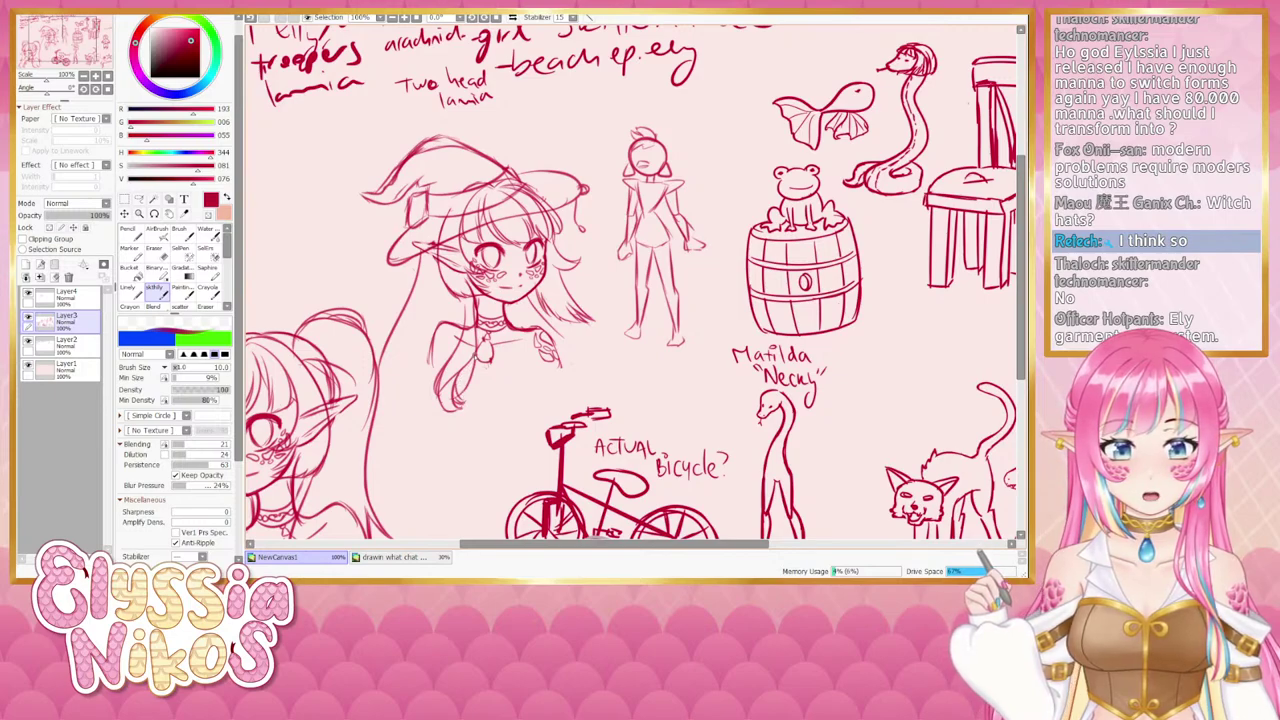
Erase the head and hair lines showing through the hat on Layer3 and the stray lines outside the crown on Layer4.
{"action": "key", "text": "e"}
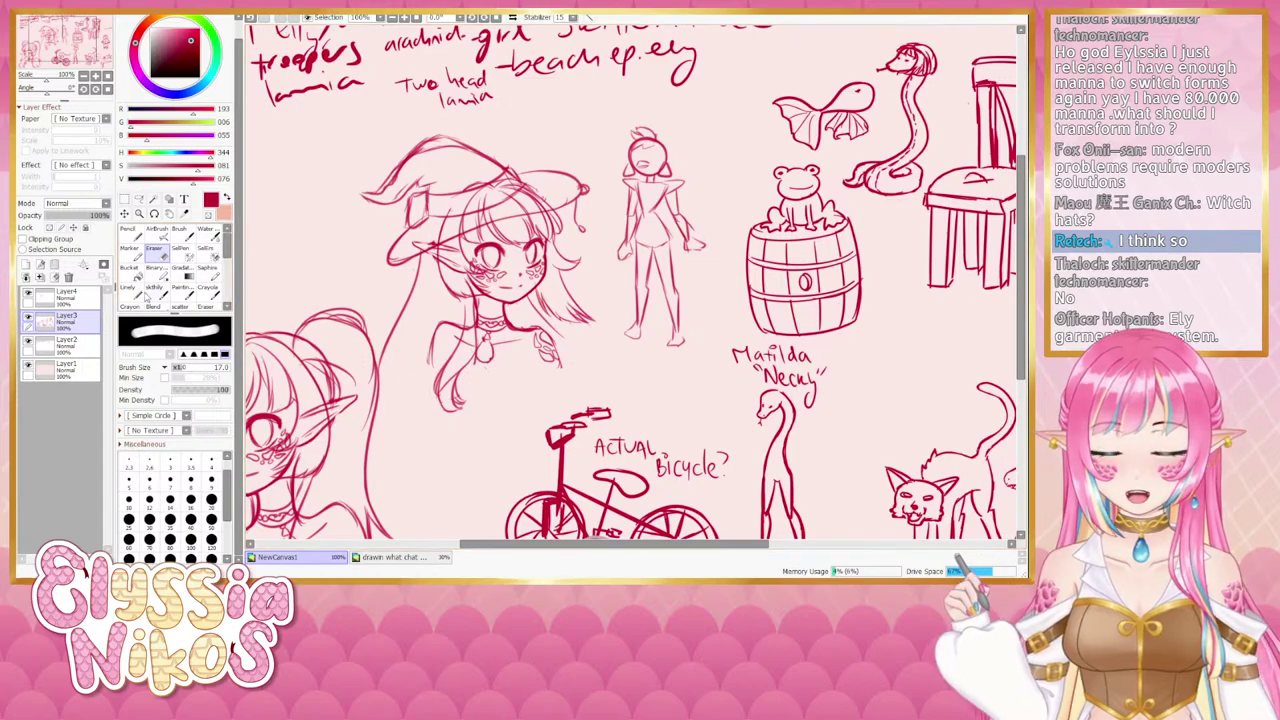
{"action": "left_click", "coordinate": [154, 291]}
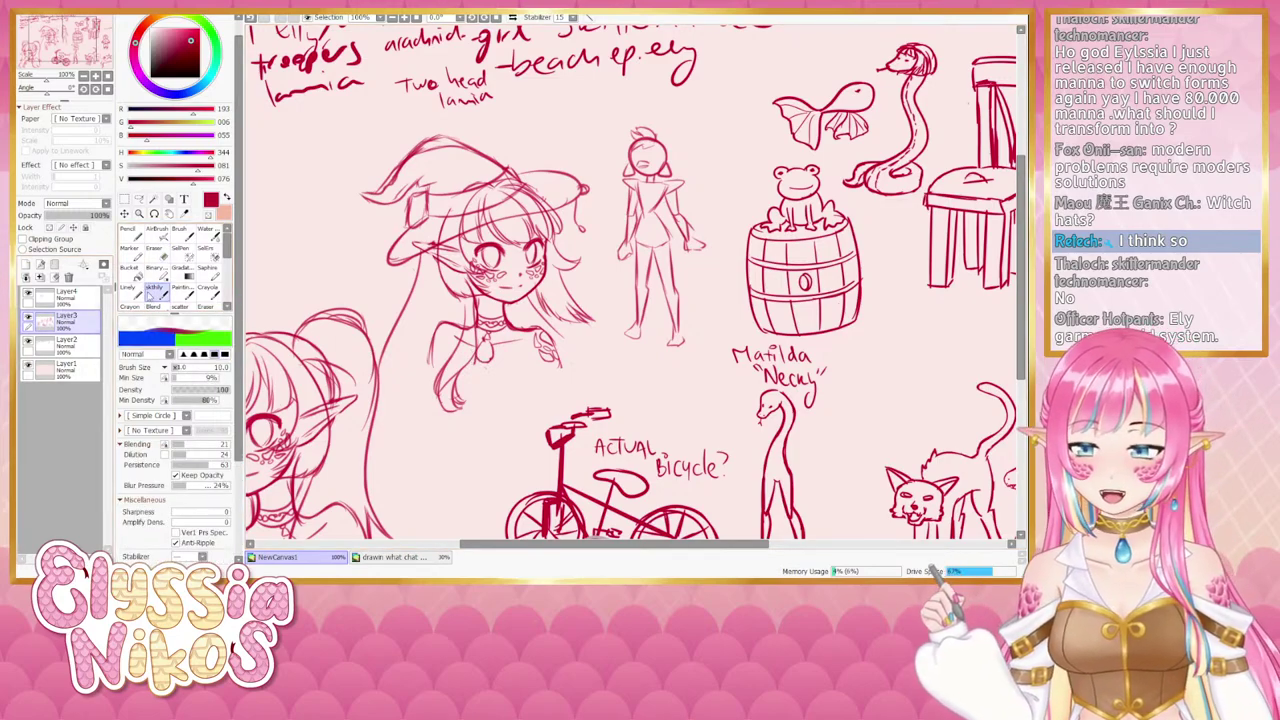
{"action": "left_click", "coordinate": [159, 253]}
{"action": "mouse_move", "coordinate": [451, 230]}
{"action": "left_mouse_down"}
{"action": "mouse_move", "coordinate": [464, 230]}
{"action": "mouse_move", "coordinate": [422, 245]}
{"action": "mouse_move", "coordinate": [476, 195]}
{"action": "mouse_move", "coordinate": [545, 200]}
{"action": "mouse_move", "coordinate": [530, 203]}
{"action": "left_mouse_up"}
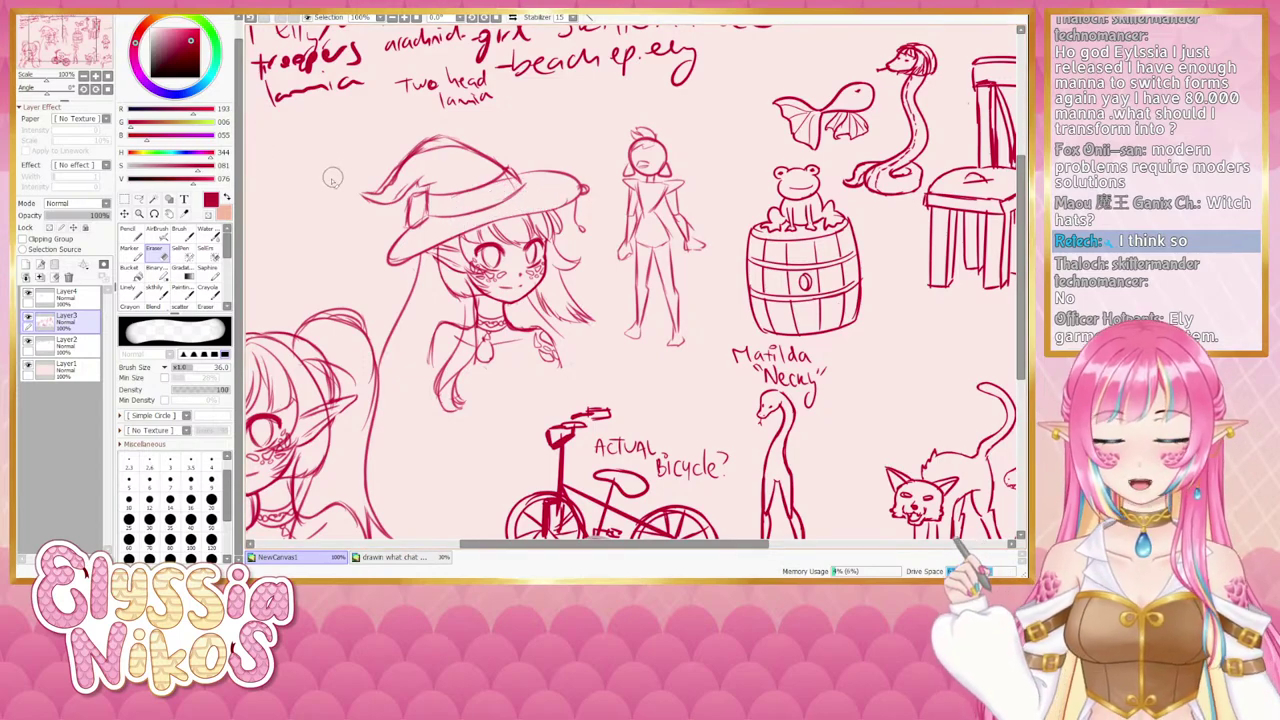
{"action": "left_click", "coordinate": [80, 303]}
{"action": "mouse_move", "coordinate": [410, 182]}
{"action": "left_mouse_down"}
{"action": "mouse_move", "coordinate": [378, 188]}
{"action": "mouse_move", "coordinate": [391, 167]}
{"action": "left_mouse_up"}
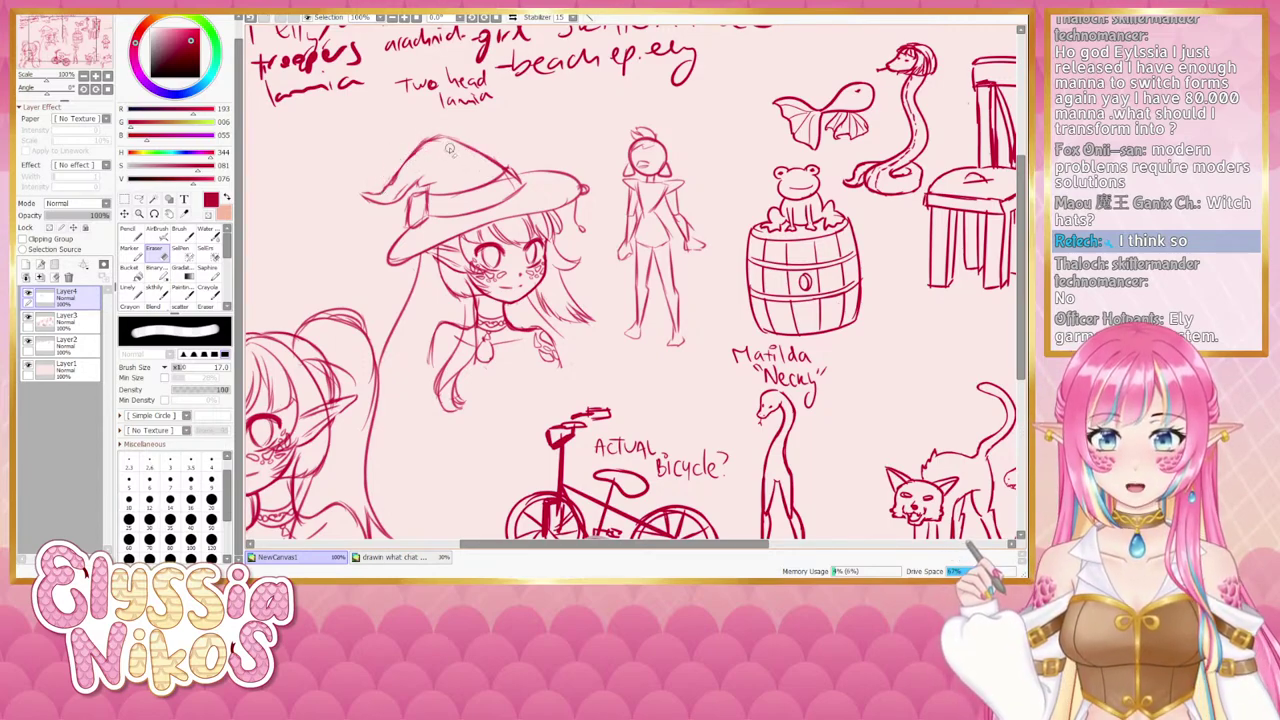
Merge the witch hat layer into Layer3 and check the merged layer's contents by hiding and showing it.
{"action": "scroll", "coordinate": [449, 148], "scroll_direction": "down", "scroll_amount": 5}
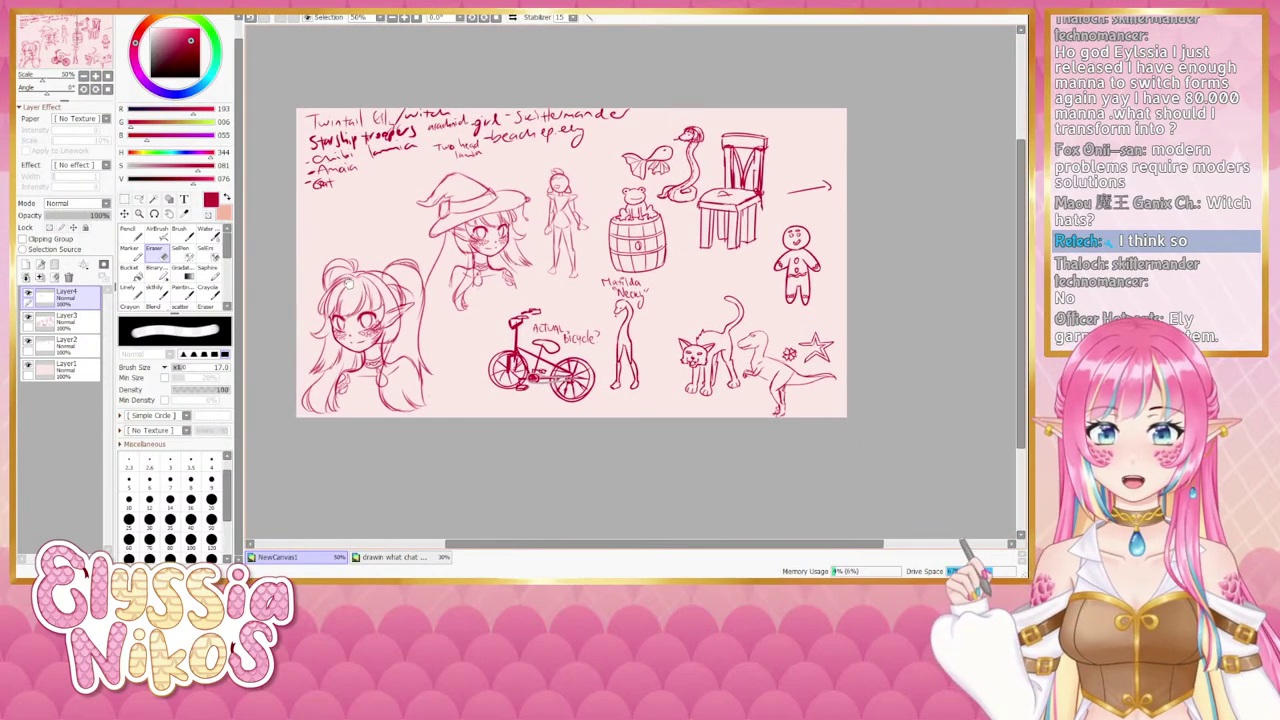
{"action": "mouse_move", "coordinate": [507, 296]}
{"action": "left_mouse_down"}
{"action": "mouse_move", "coordinate": [473, 299]}
{"action": "mouse_move", "coordinate": [462, 343]}
{"action": "left_mouse_up"}
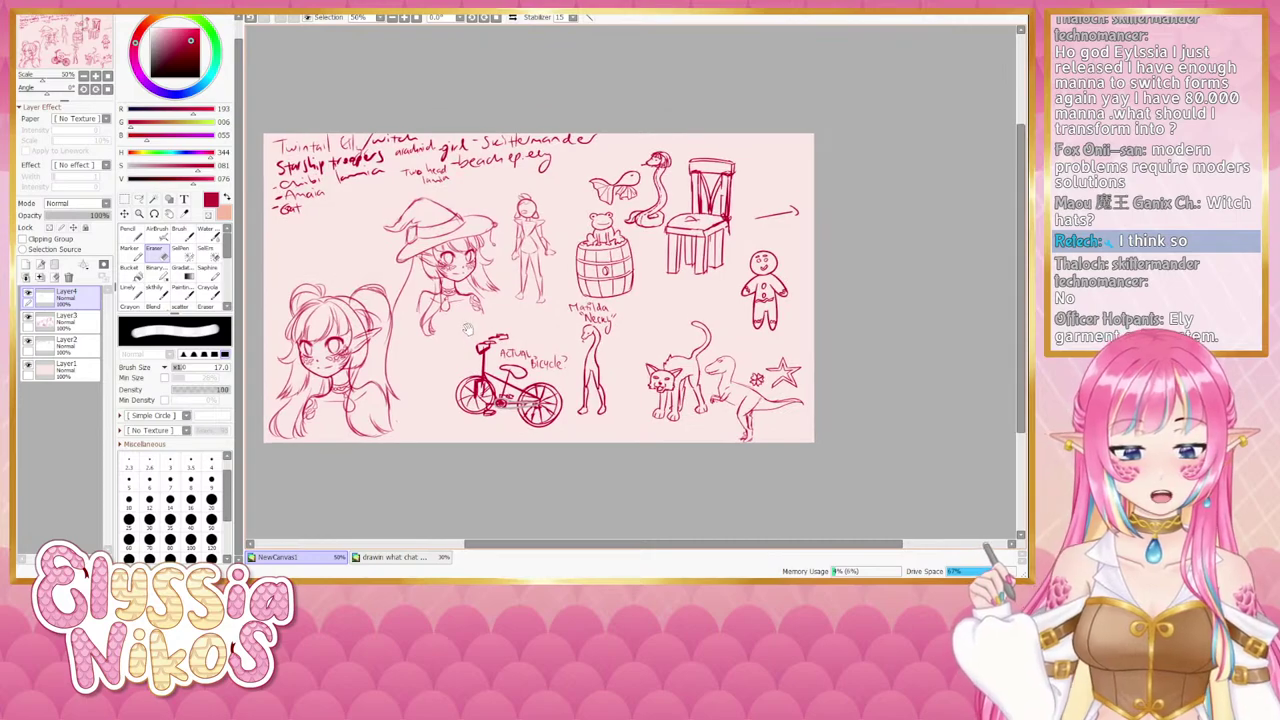
{"action": "left_click", "coordinate": [69, 277]}
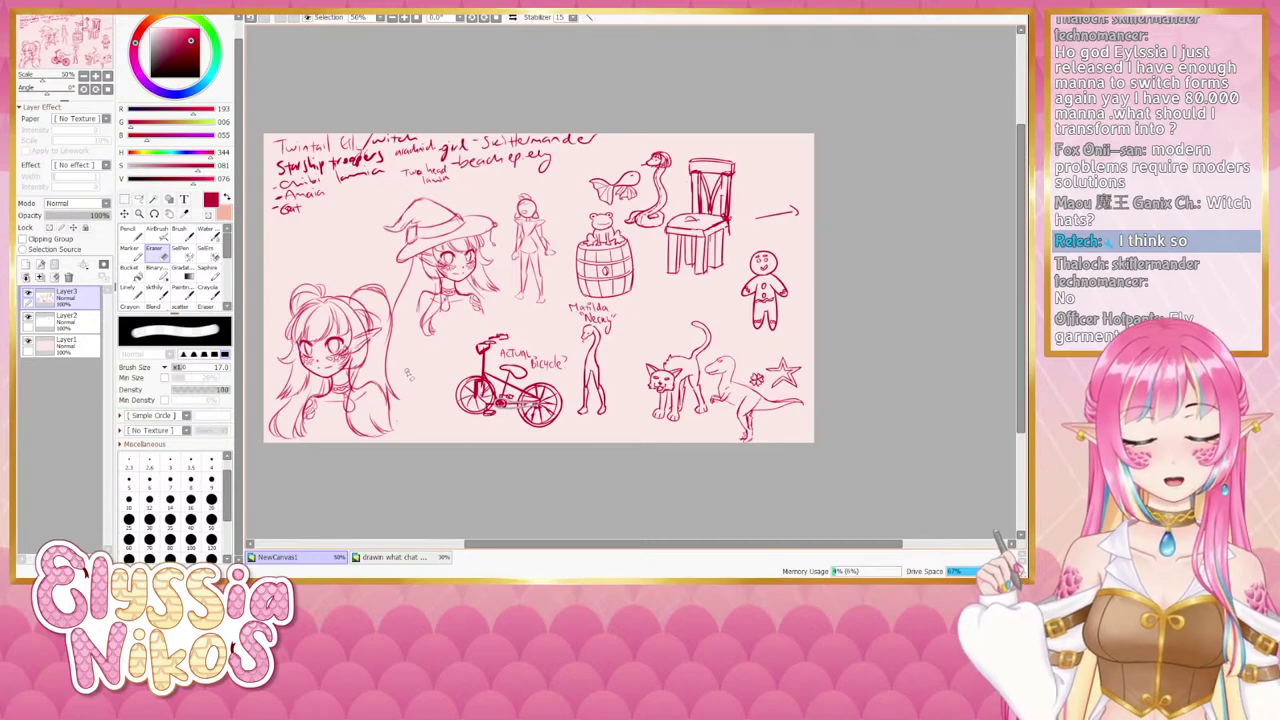
{"action": "left_click", "coordinate": [28, 293]}
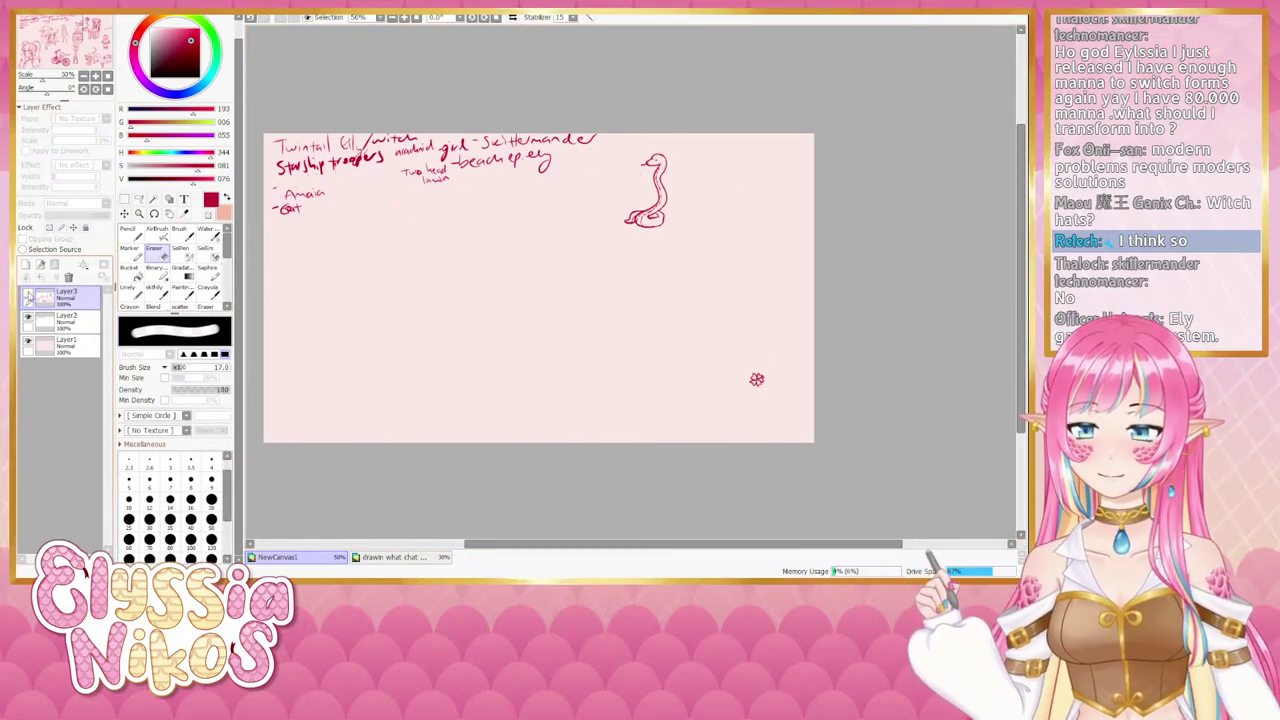
{"action": "left_click", "coordinate": [28, 293]}
On Layer2, erase the first handwritten request about the twintail witch and write "-Twin TAIL ely" in its place.
{"action": "left_click", "coordinate": [65, 316]}
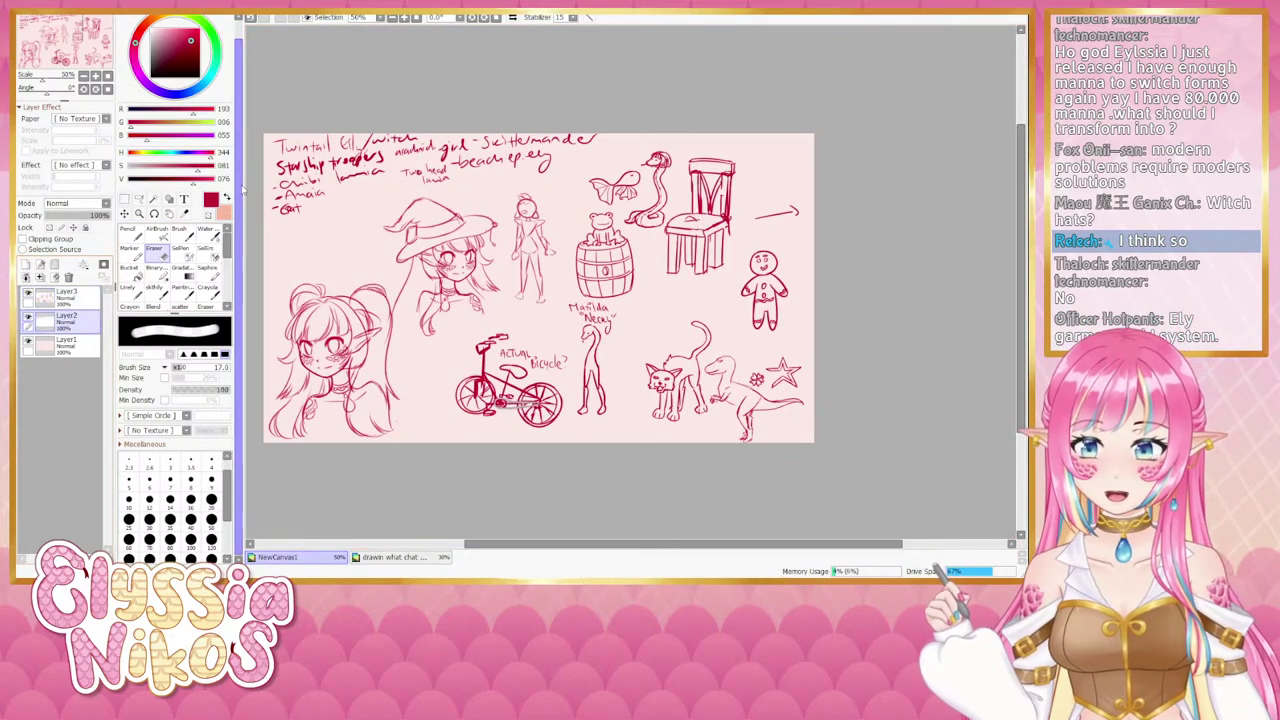
{"action": "key", "text": "e"}
{"action": "left_click_drag", "start_coordinate": [352, 127], "coordinate": [306, 140]}
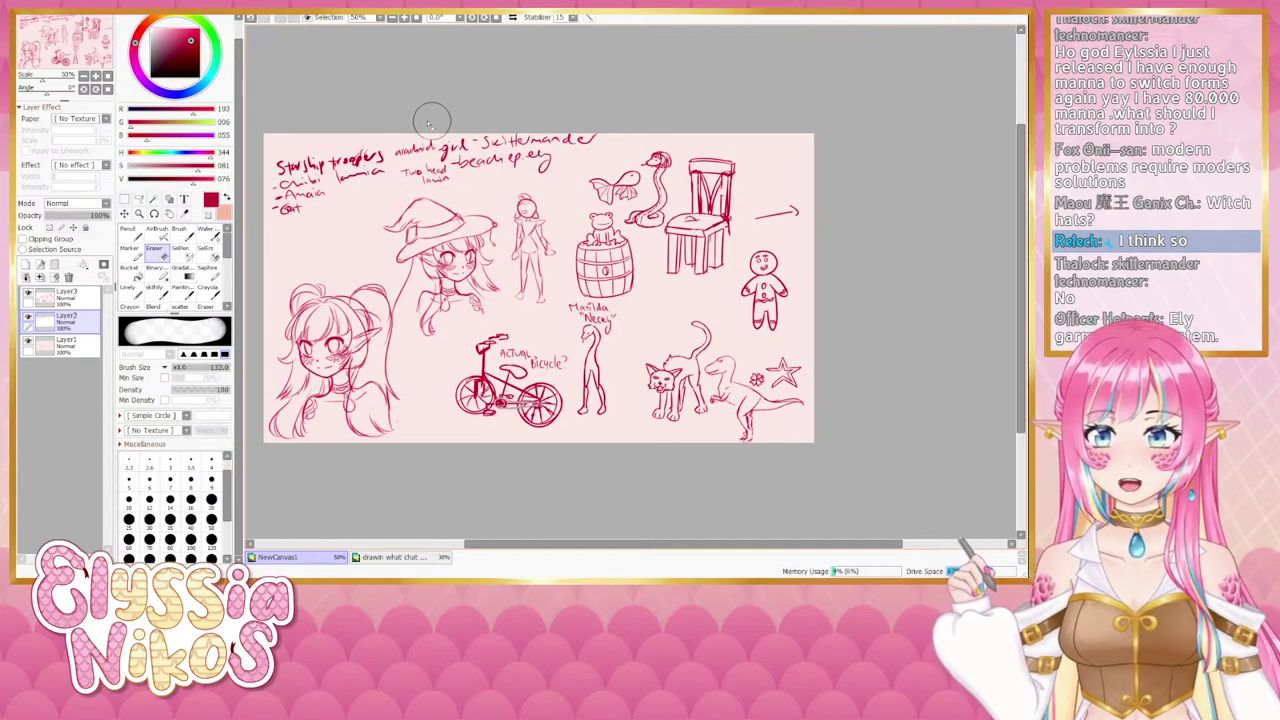
{"action": "left_click_drag", "start_coordinate": [486, 245], "coordinate": [462, 229]}
{"action": "left_click", "coordinate": [130, 293]}
{"action": "left_click_drag", "start_coordinate": [313, 221], "coordinate": [383, 230]}
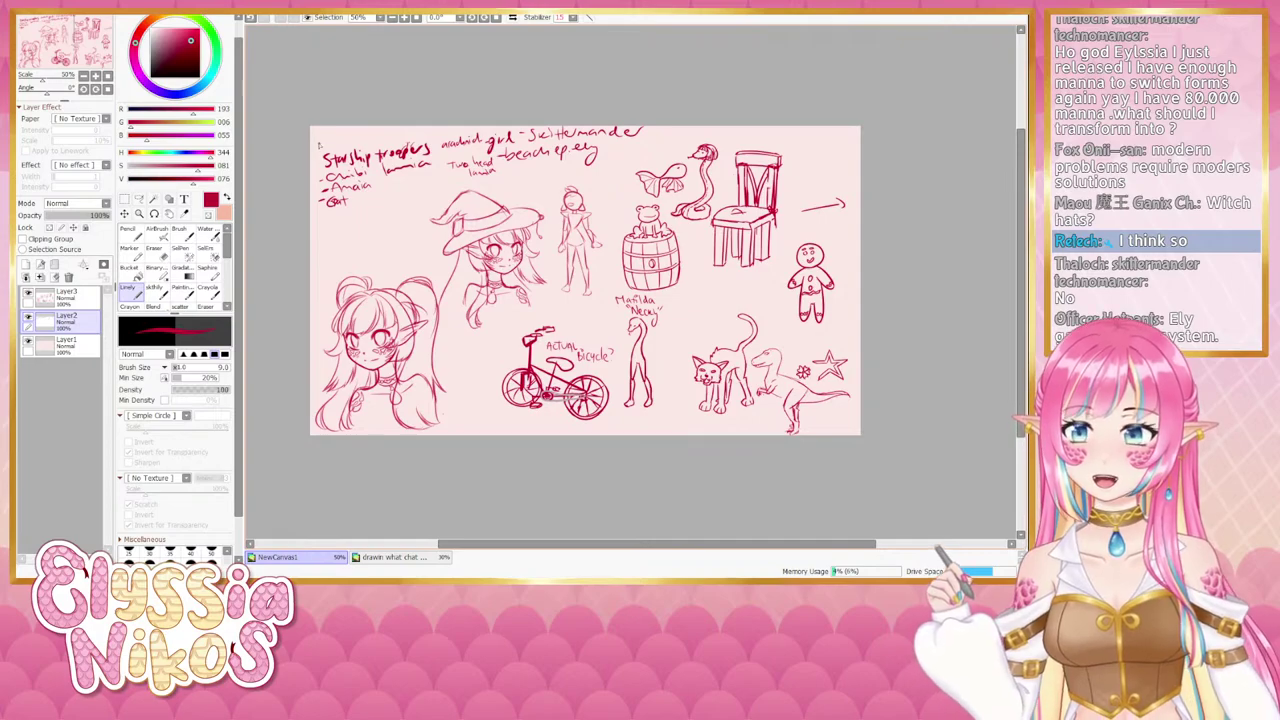
{"action": "mouse_move", "coordinate": [323, 131]}
{"action": "left_mouse_down"}
{"action": "mouse_move", "coordinate": [324, 145]}
{"action": "mouse_move", "coordinate": [411, 131]}
{"action": "mouse_move", "coordinate": [420, 142]}
{"action": "left_mouse_up"}
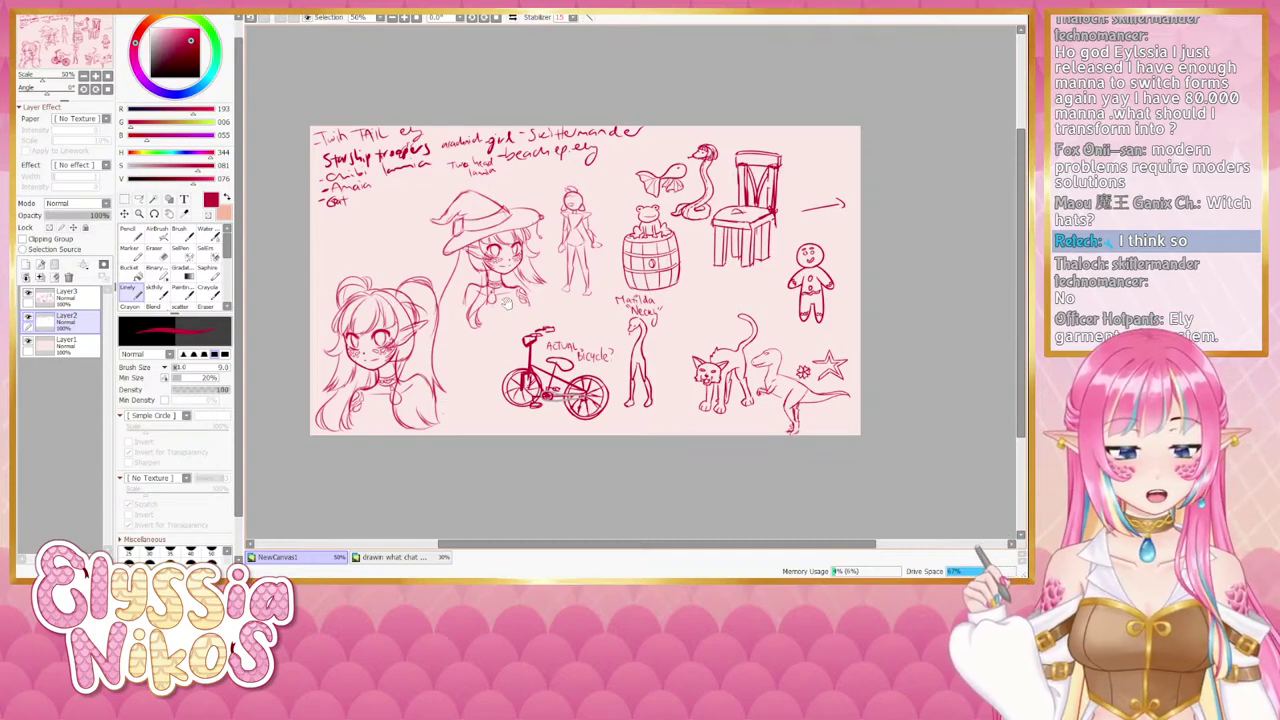
Check which layer holds the sketches and erase stray marks beside the witch hat's crown on Layer3.
{"action": "mouse_move", "coordinate": [506, 303]}
{"action": "left_mouse_down"}
{"action": "mouse_move", "coordinate": [490, 274]}
{"action": "mouse_move", "coordinate": [483, 316]}
{"action": "mouse_move", "coordinate": [483, 268]}
{"action": "mouse_move", "coordinate": [482, 293]}
{"action": "left_mouse_up"}
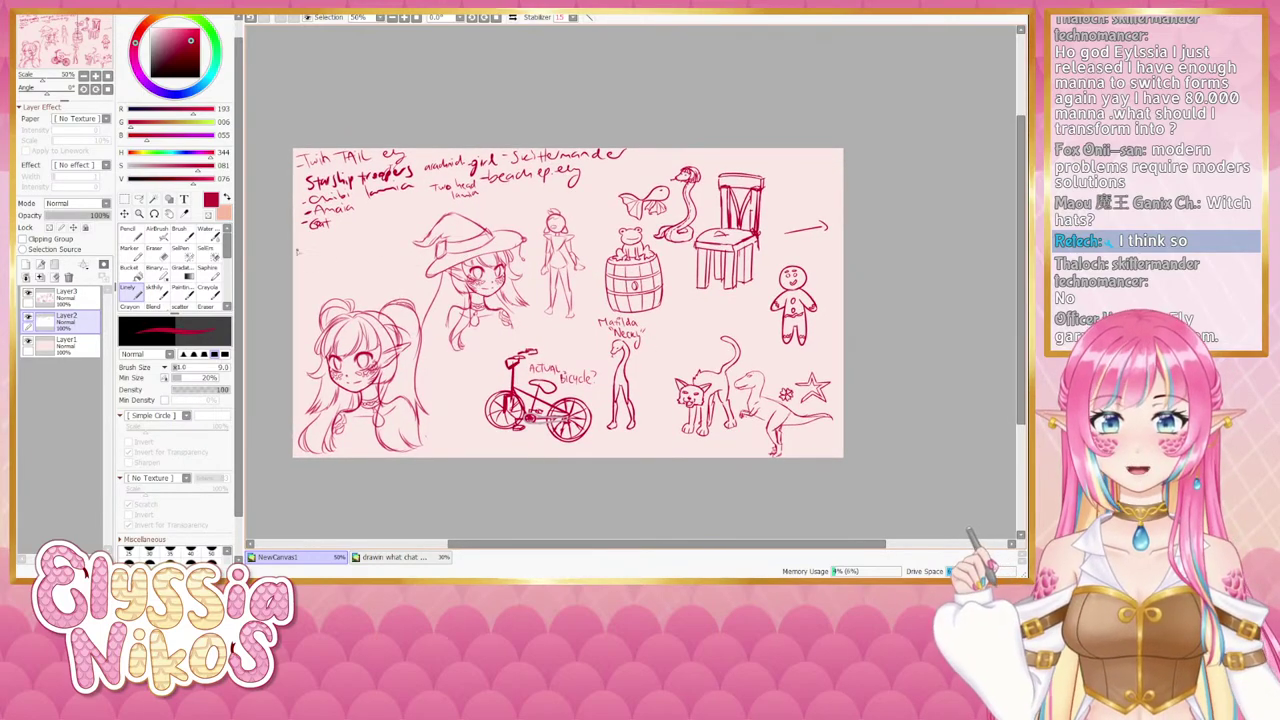
{"action": "key", "text": "e"}
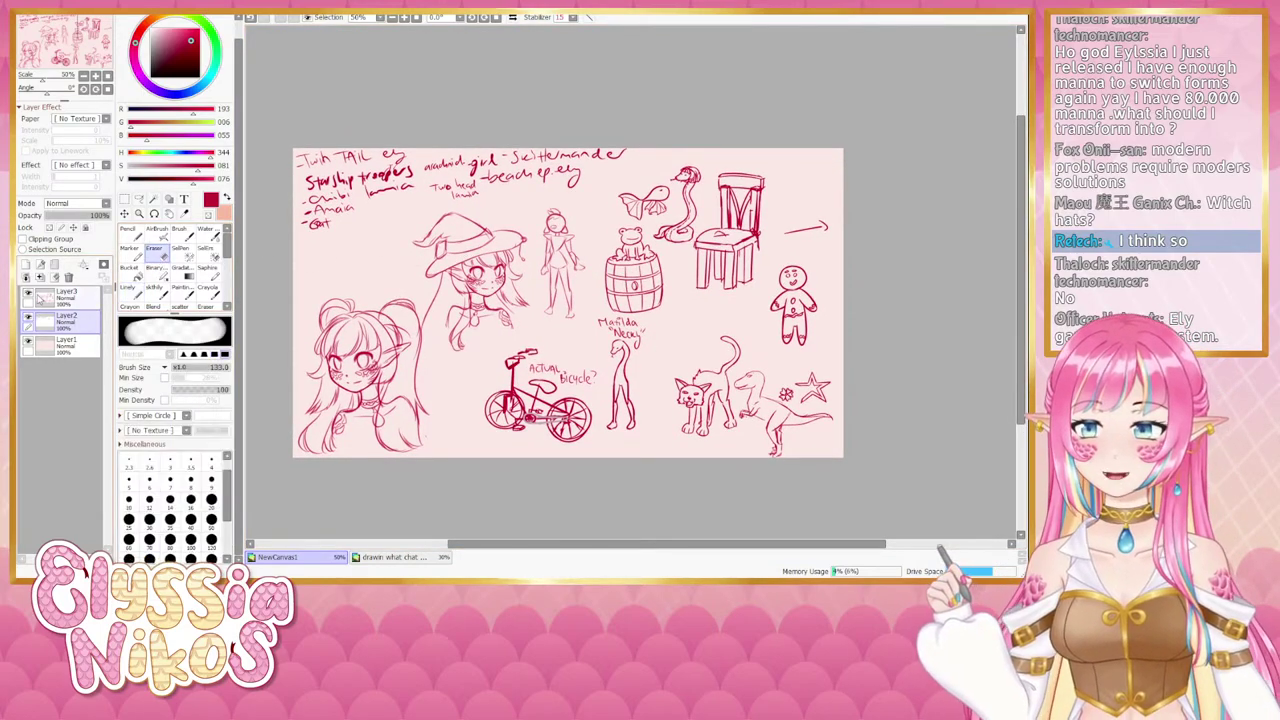
{"action": "left_click", "coordinate": [28, 293]}
{"action": "left_click", "coordinate": [28, 293]}
{"action": "left_click", "coordinate": [66, 298]}
{"action": "left_click", "coordinate": [96, 77]}
{"action": "left_click", "coordinate": [96, 77]}
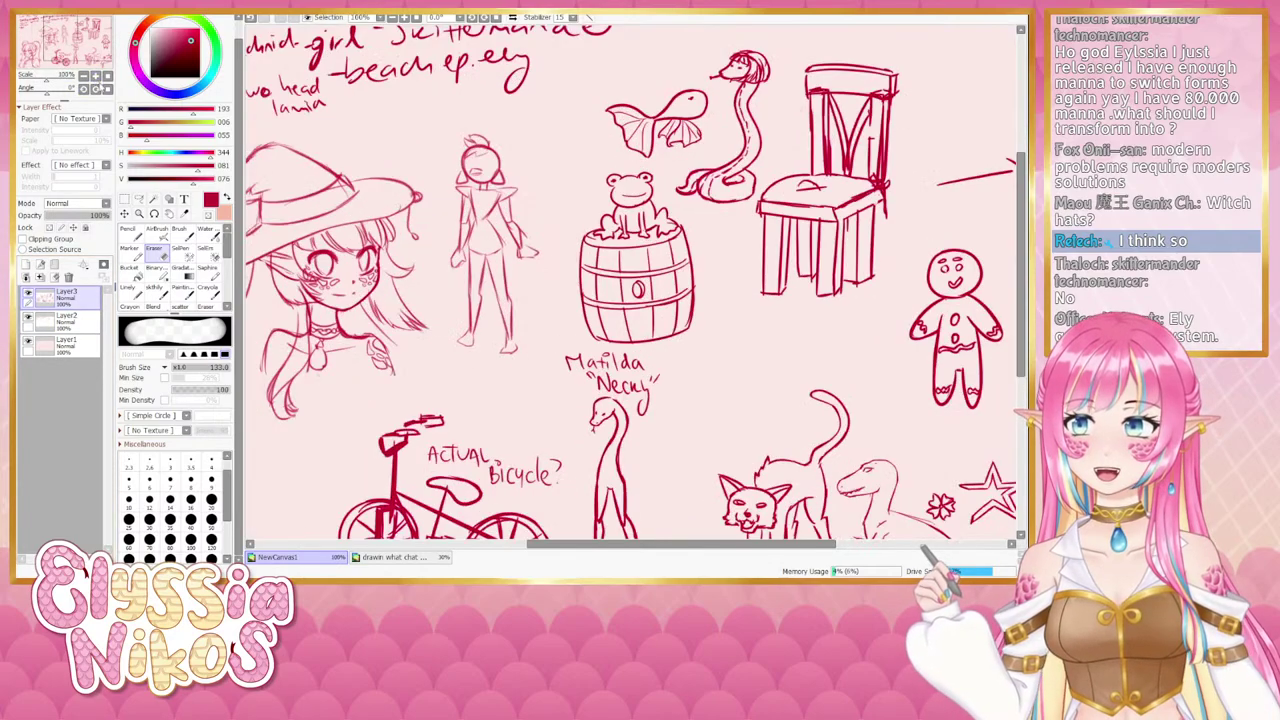
{"action": "left_click_drag", "start_coordinate": [347, 174], "coordinate": [531, 197]}
{"action": "left_click_drag", "start_coordinate": [409, 175], "coordinate": [443, 174]}
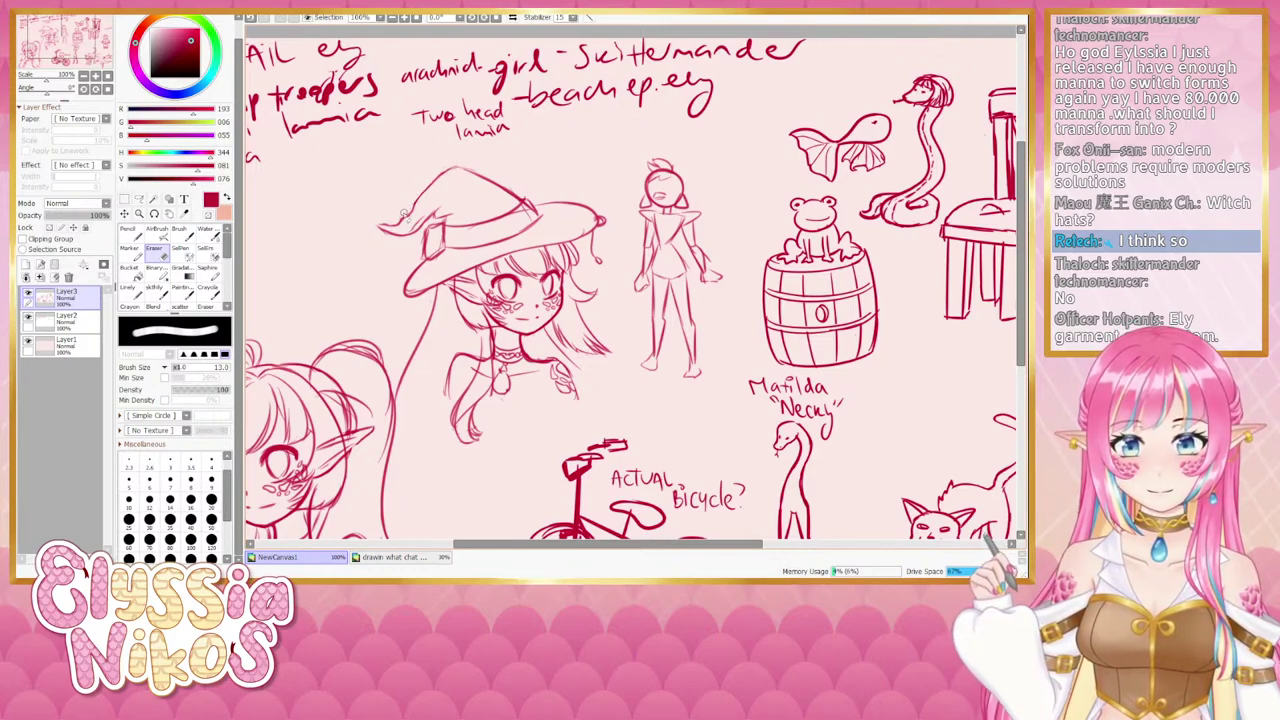
Try to rework the bent tip of the witch hat and undo the last two strokes.
{"action": "mouse_move", "coordinate": [421, 224]}
{"action": "left_mouse_down"}
{"action": "mouse_move", "coordinate": [402, 224]}
{"action": "mouse_move", "coordinate": [437, 211]}
{"action": "mouse_move", "coordinate": [409, 230]}
{"action": "mouse_move", "coordinate": [421, 228]}
{"action": "mouse_move", "coordinate": [427, 214]}
{"action": "left_mouse_up"}
{"action": "key", "text": "b"}
{"action": "key", "text": "ctrl+z"}
{"action": "key", "text": "ctrl+z"}
{"action": "key", "text": "e"}
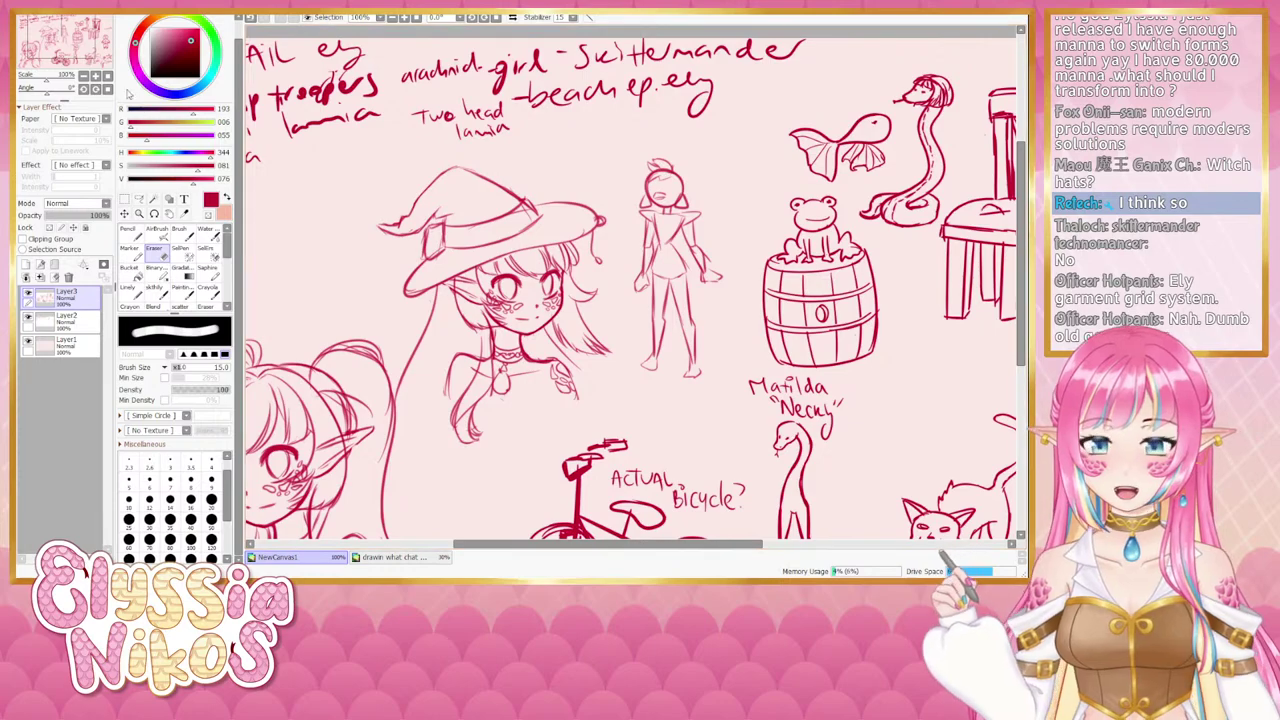
Erase the long bent tip sticking out from the left side of the witch hat's crown.
{"action": "left_click", "coordinate": [84, 76]}
{"action": "left_click", "coordinate": [84, 76]}
{"action": "left_click_drag", "start_coordinate": [466, 260], "coordinate": [355, 233]}
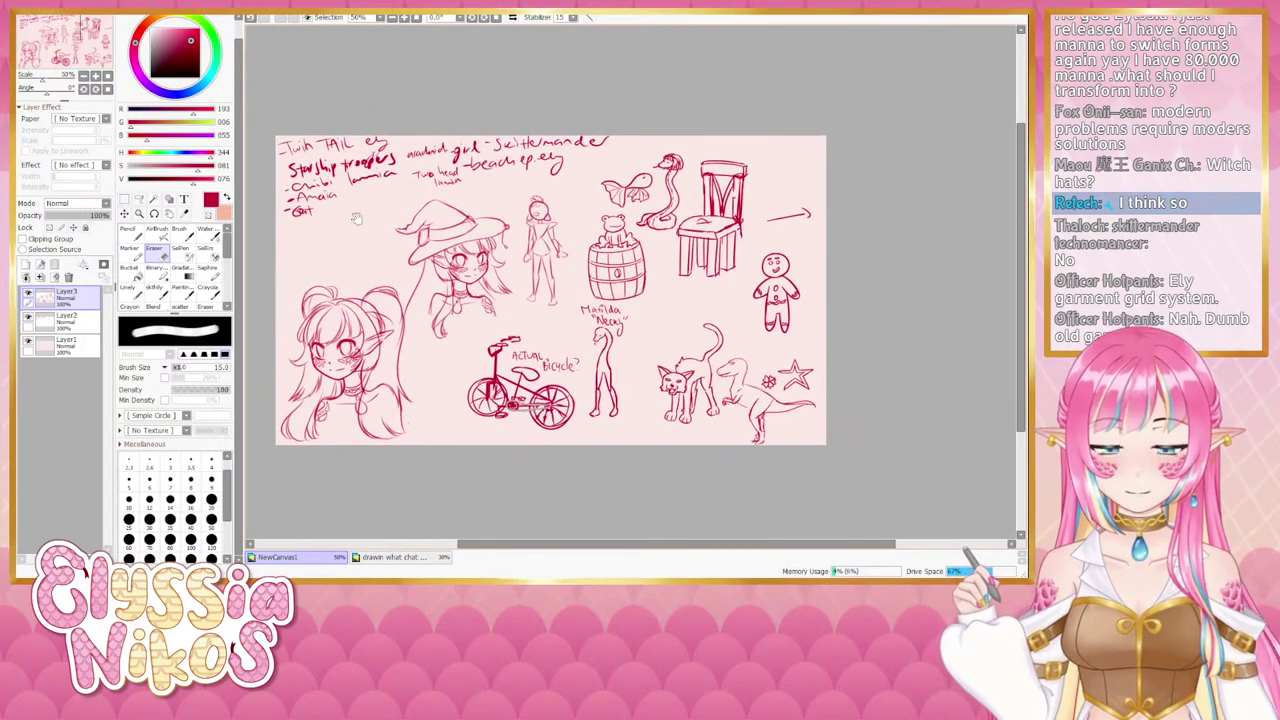
{"action": "left_click", "coordinate": [96, 76]}
{"action": "left_click", "coordinate": [96, 76]}
{"action": "left_click_drag", "start_coordinate": [326, 163], "coordinate": [580, 223]}
{"action": "left_click_drag", "start_coordinate": [384, 240], "coordinate": [433, 244]}
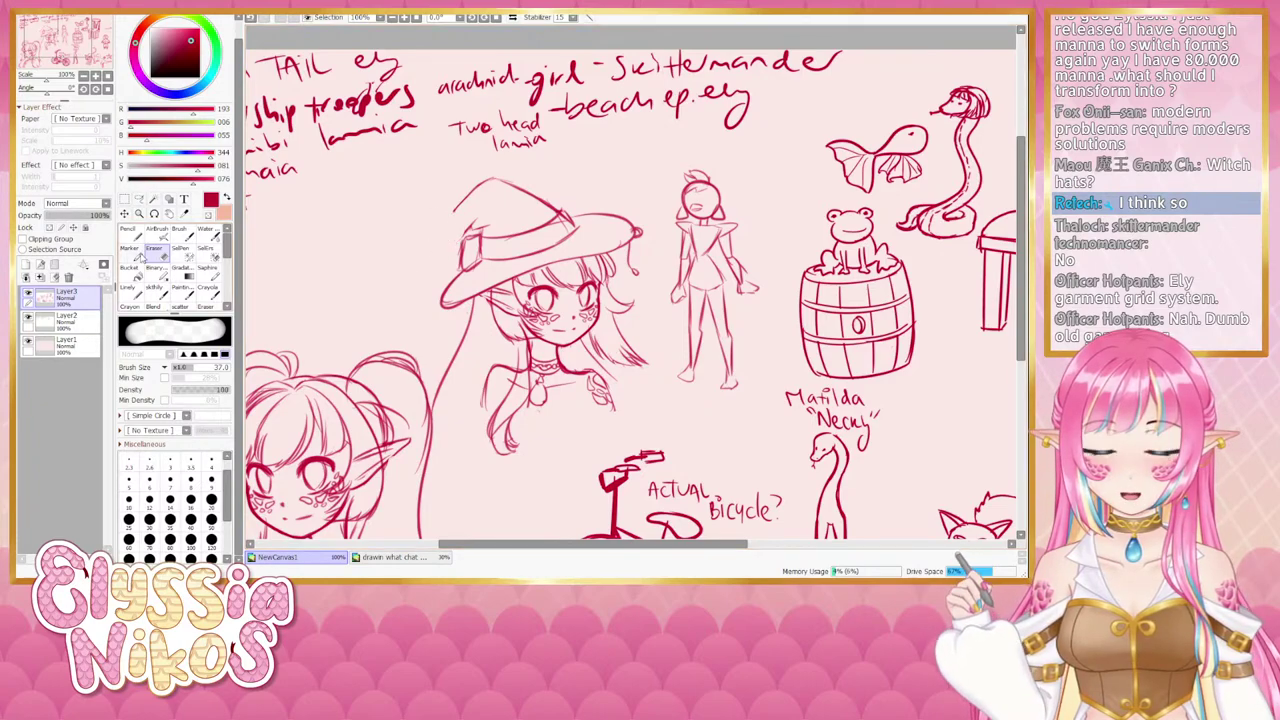
Draw a shorter drooping tip from the hat's peak down the left side of the crown with a size 6 brush.
{"action": "left_click", "coordinate": [154, 290]}
{"action": "left_click", "coordinate": [156, 288]}
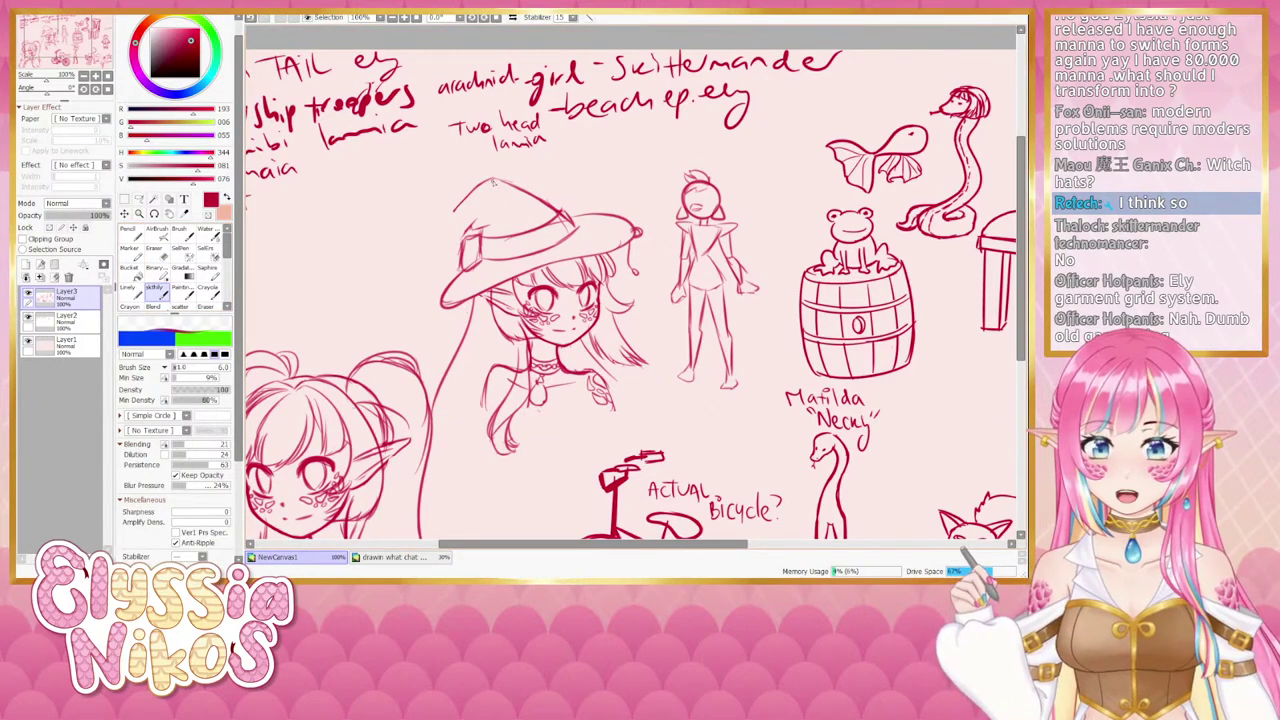
{"action": "mouse_move", "coordinate": [492, 180]}
{"action": "left_mouse_down"}
{"action": "mouse_move", "coordinate": [468, 209]}
{"action": "mouse_move", "coordinate": [472, 184]}
{"action": "mouse_move", "coordinate": [448, 236]}
{"action": "left_mouse_up"}
{"action": "scroll", "coordinate": [434, 211], "scroll_direction": "down", "scroll_amount": 4}
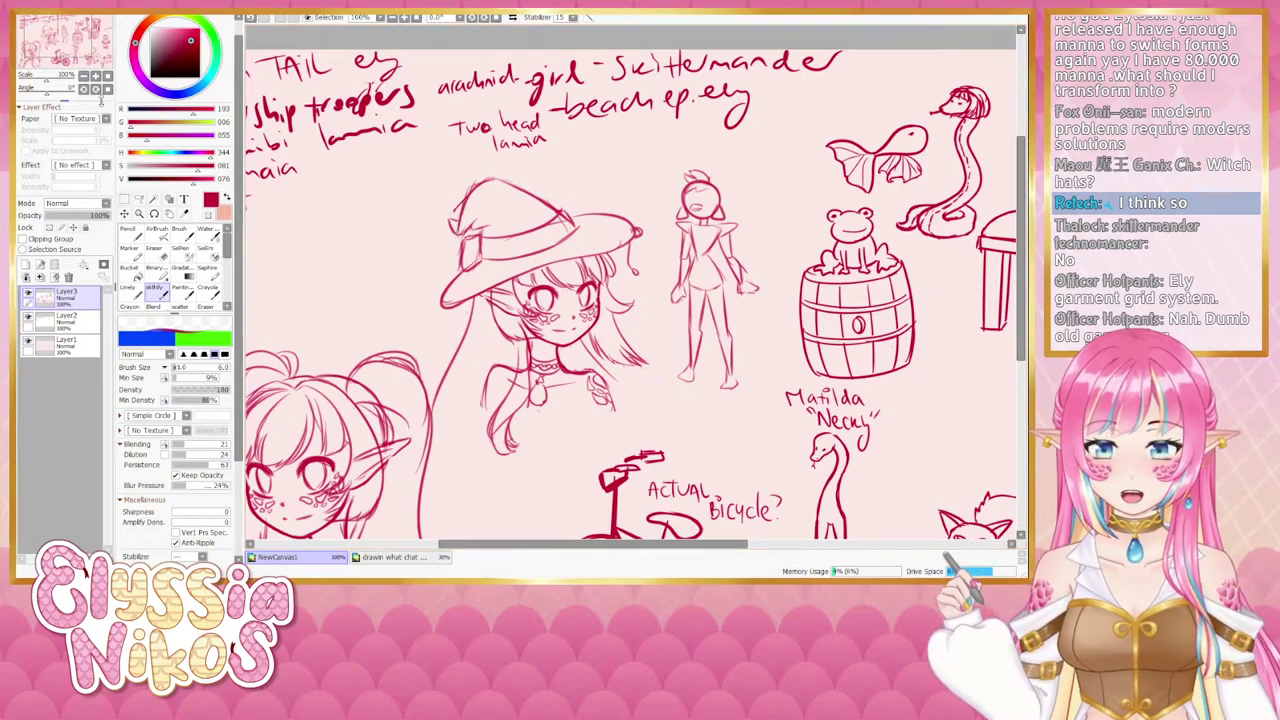
{"action": "left_click_drag", "start_coordinate": [430, 271], "coordinate": [430, 251]}
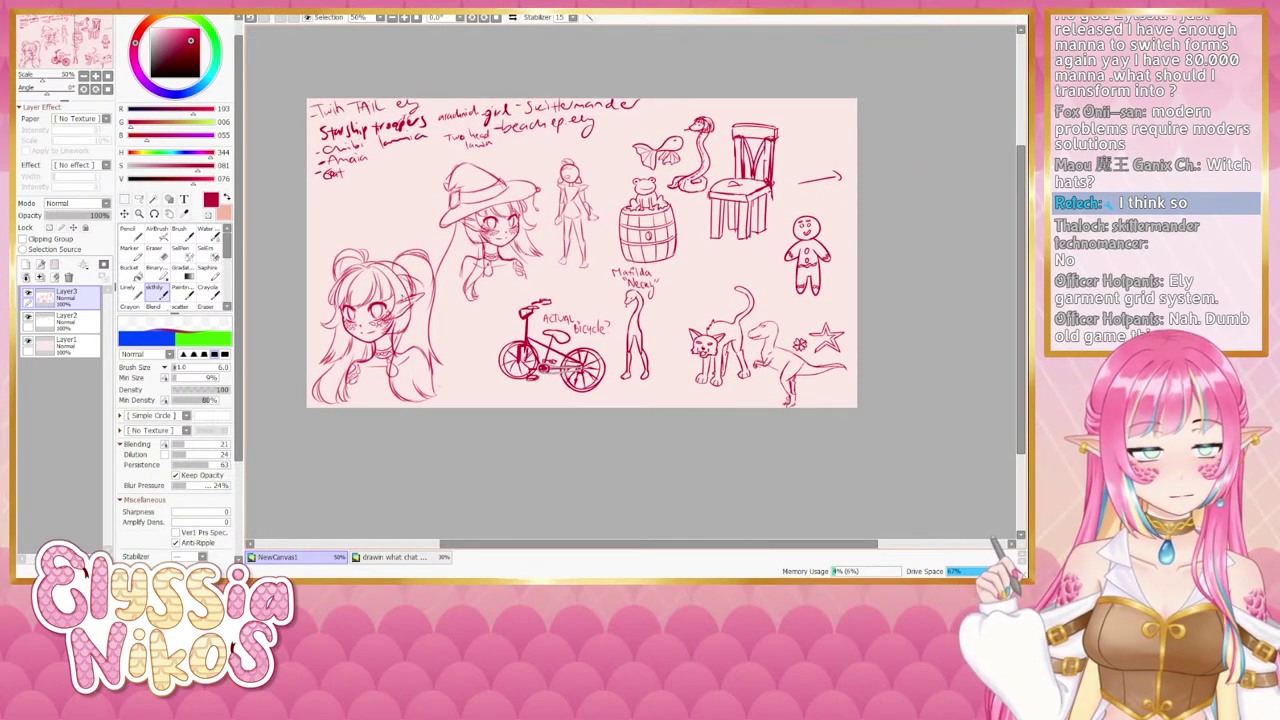
{"action": "left_click_drag", "start_coordinate": [455, 213], "coordinate": [443, 172]}
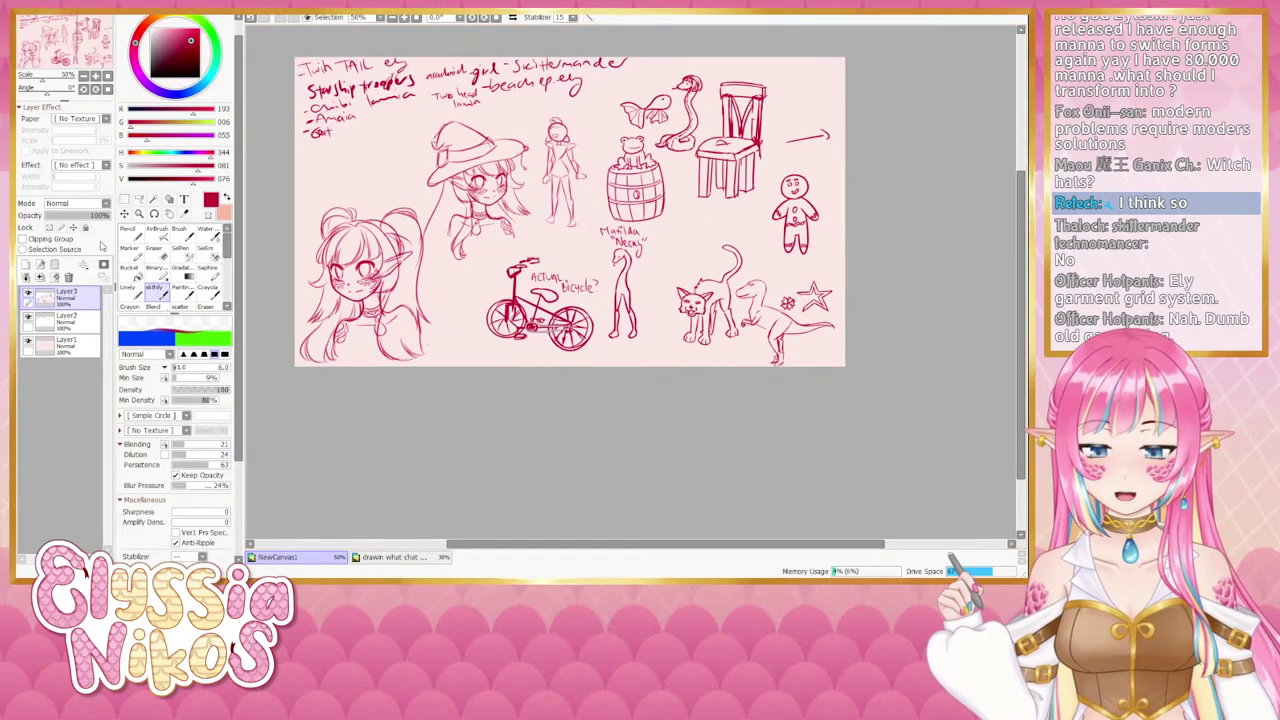
Sketch a small goat's head in the empty space between the large twintailed girl and the bicycle.
{"action": "scroll", "coordinate": [396, 325], "scroll_direction": "up", "scroll_amount": 4}
{"action": "left_click_drag", "start_coordinate": [396, 325], "coordinate": [586, 209]}
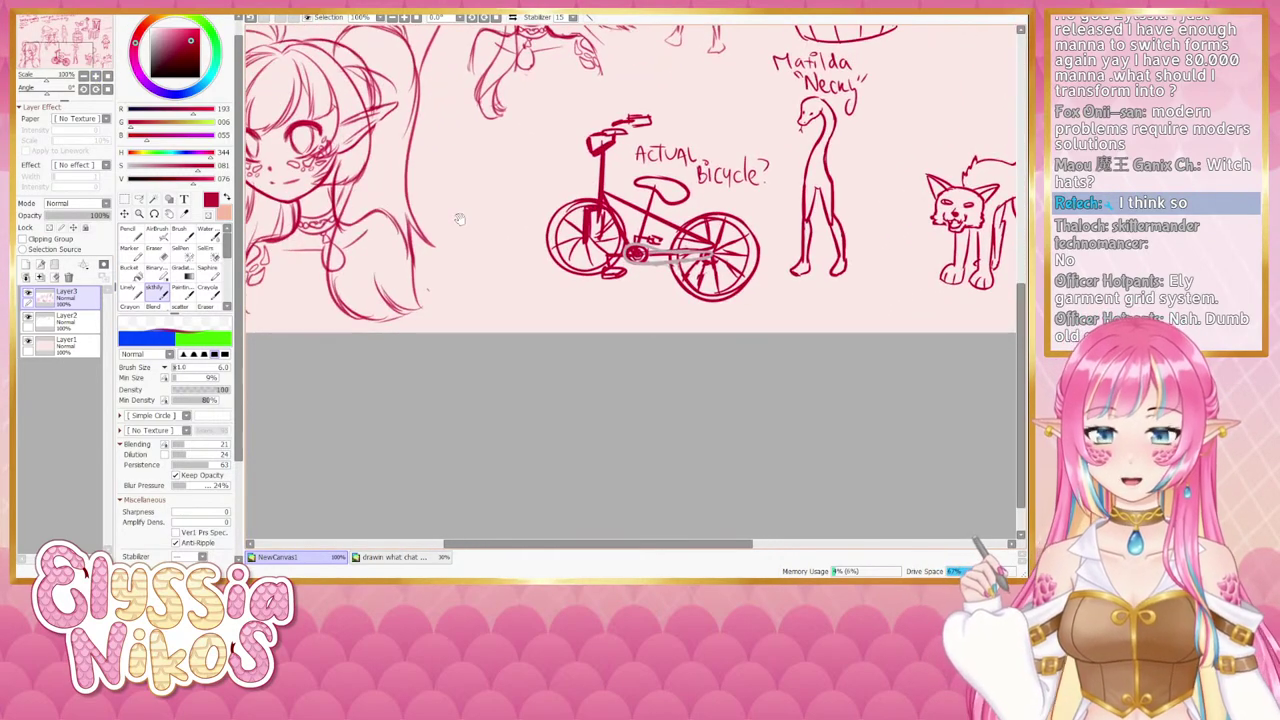
{"action": "left_click_drag", "start_coordinate": [442, 220], "coordinate": [428, 251]}
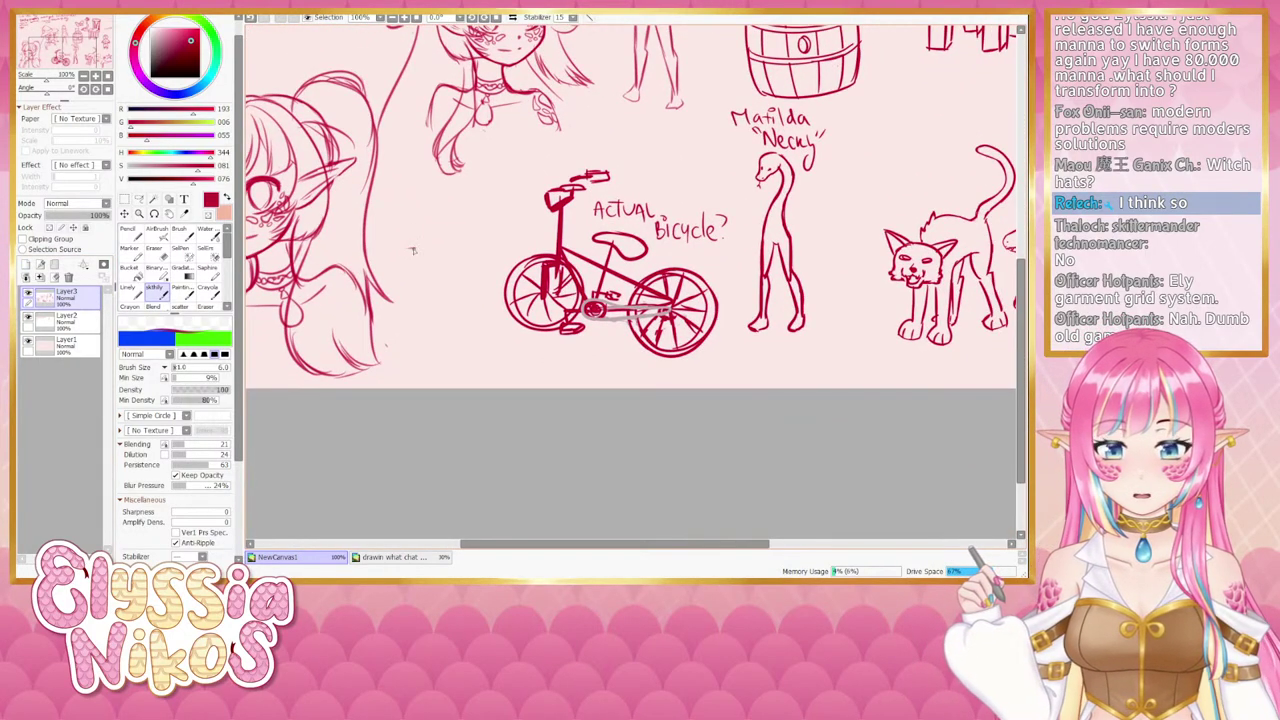
{"action": "mouse_move", "coordinate": [403, 248]}
{"action": "left_mouse_down"}
{"action": "mouse_move", "coordinate": [404, 268]}
{"action": "mouse_move", "coordinate": [417, 249]}
{"action": "left_mouse_up"}
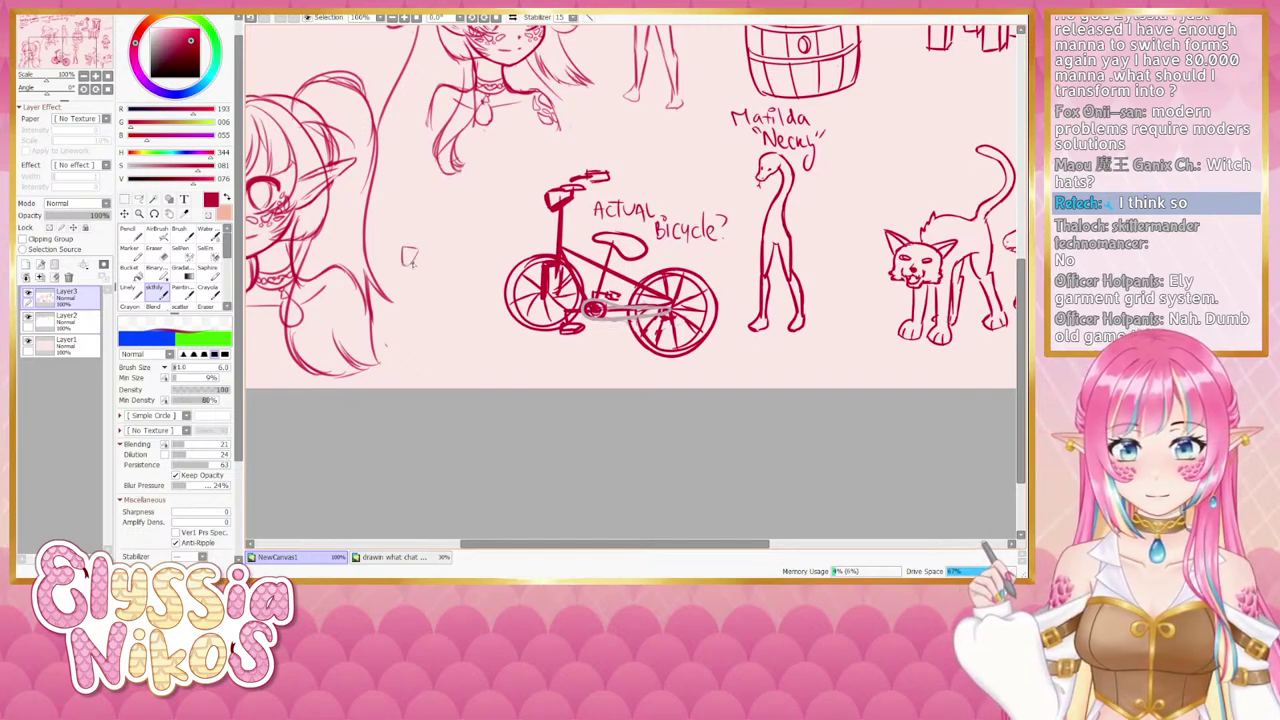
{"action": "left_click_drag", "start_coordinate": [417, 249], "coordinate": [421, 256]}
{"action": "key", "text": "ctrl+z"}
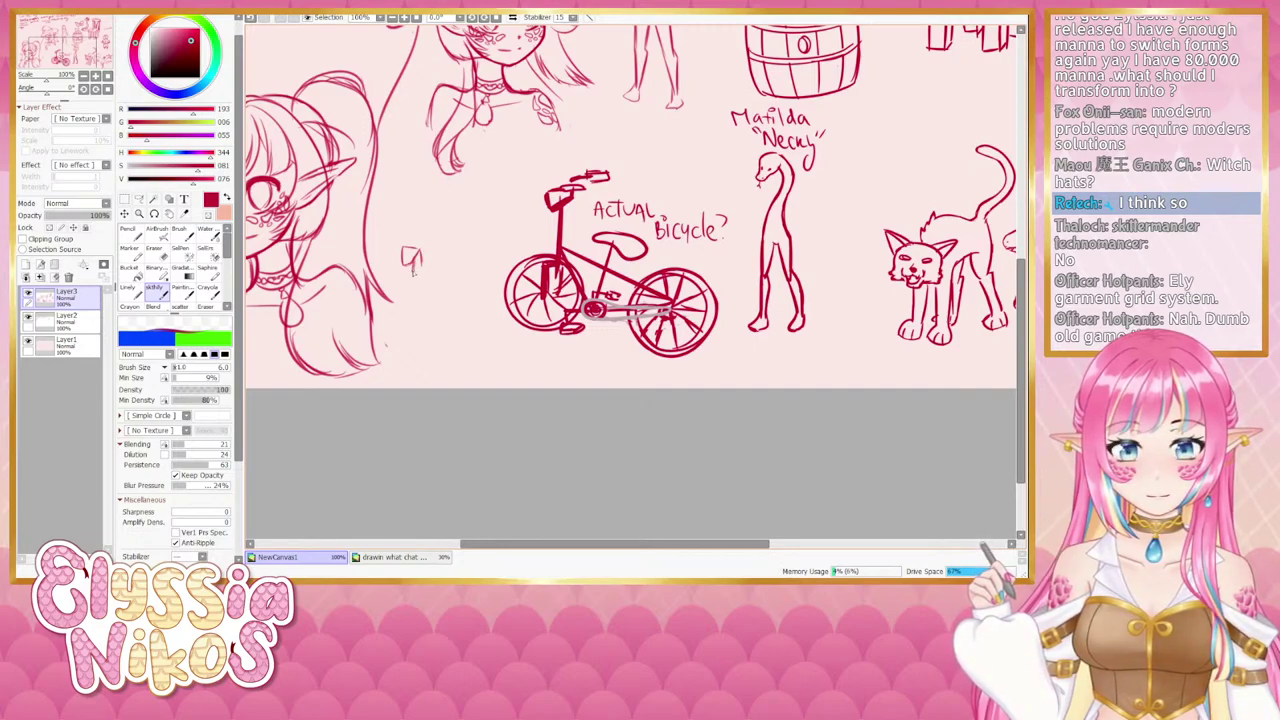
Sketch the small goat's face, horns, back, tail and front legs beside the bicycle.
{"action": "mouse_move", "coordinate": [418, 263]}
{"action": "left_mouse_down"}
{"action": "mouse_move", "coordinate": [449, 274]}
{"action": "mouse_move", "coordinate": [433, 284]}
{"action": "mouse_move", "coordinate": [448, 276]}
{"action": "left_mouse_up"}
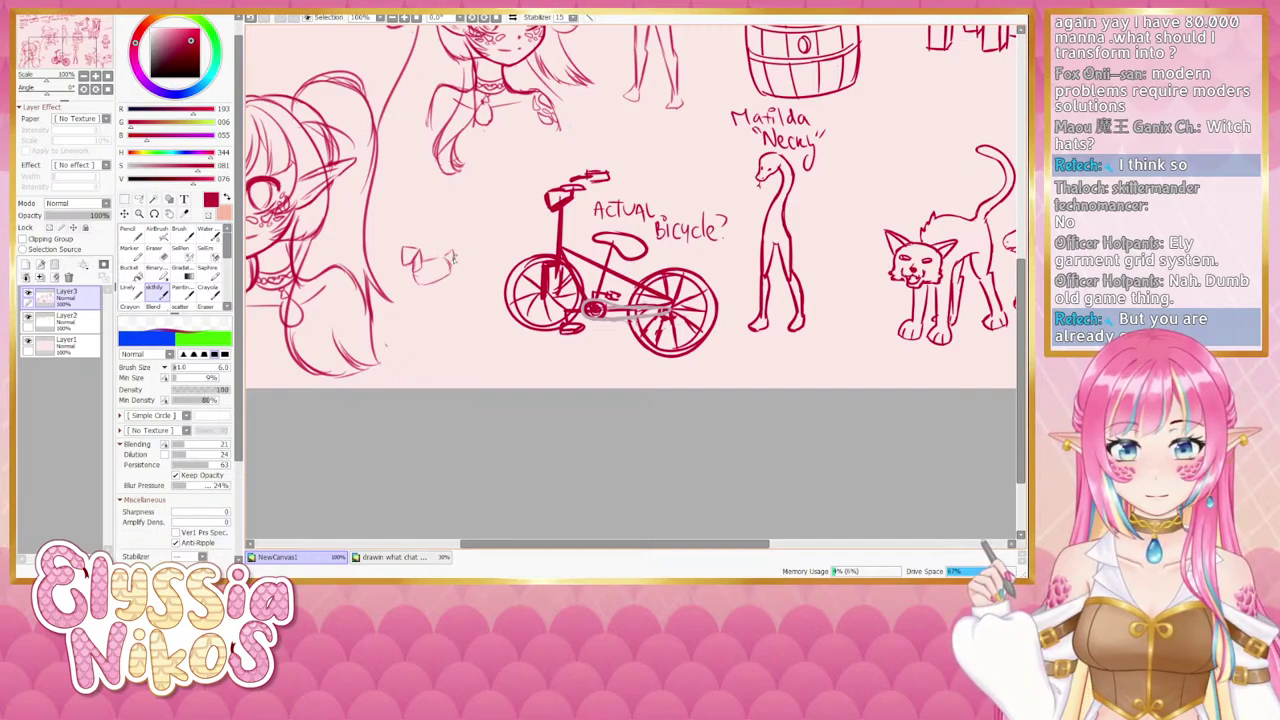
{"action": "left_click_drag", "start_coordinate": [446, 256], "coordinate": [436, 248]}
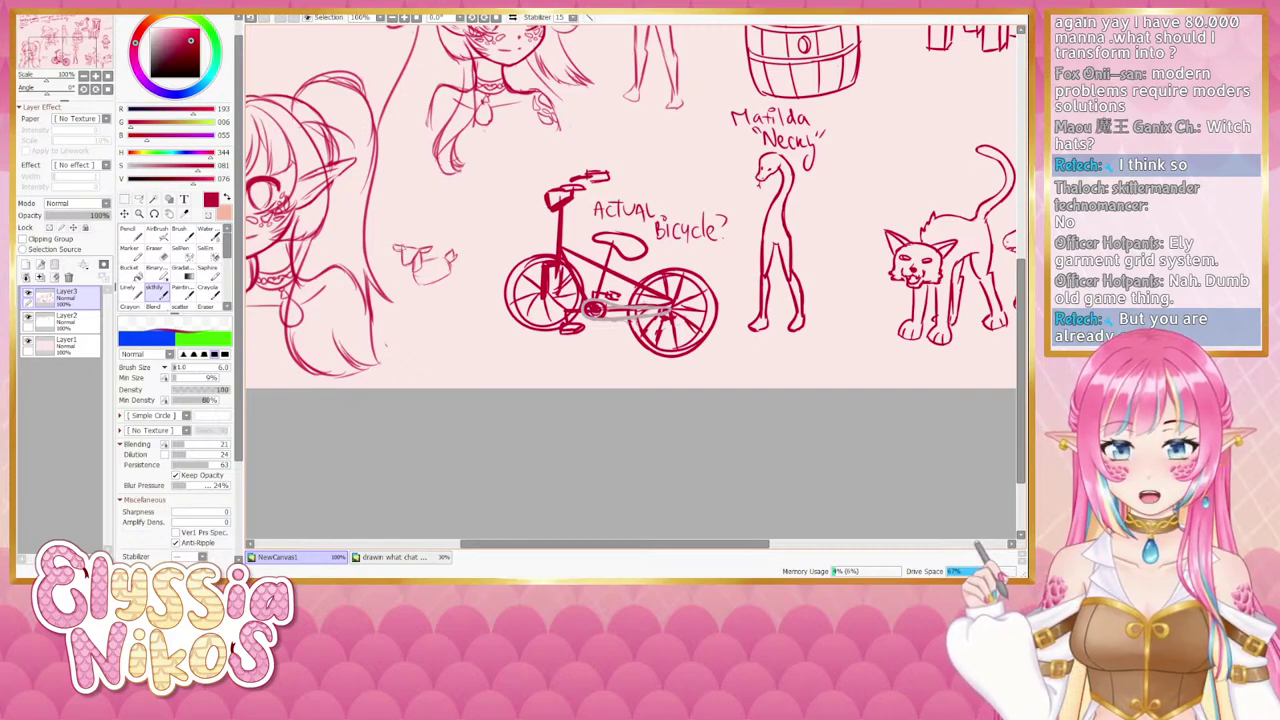
{"action": "mouse_move", "coordinate": [402, 232]}
{"action": "left_mouse_down"}
{"action": "mouse_move", "coordinate": [409, 250]}
{"action": "mouse_move", "coordinate": [398, 243]}
{"action": "mouse_move", "coordinate": [422, 247]}
{"action": "left_mouse_up"}
{"action": "key", "text": "ctrl+z"}
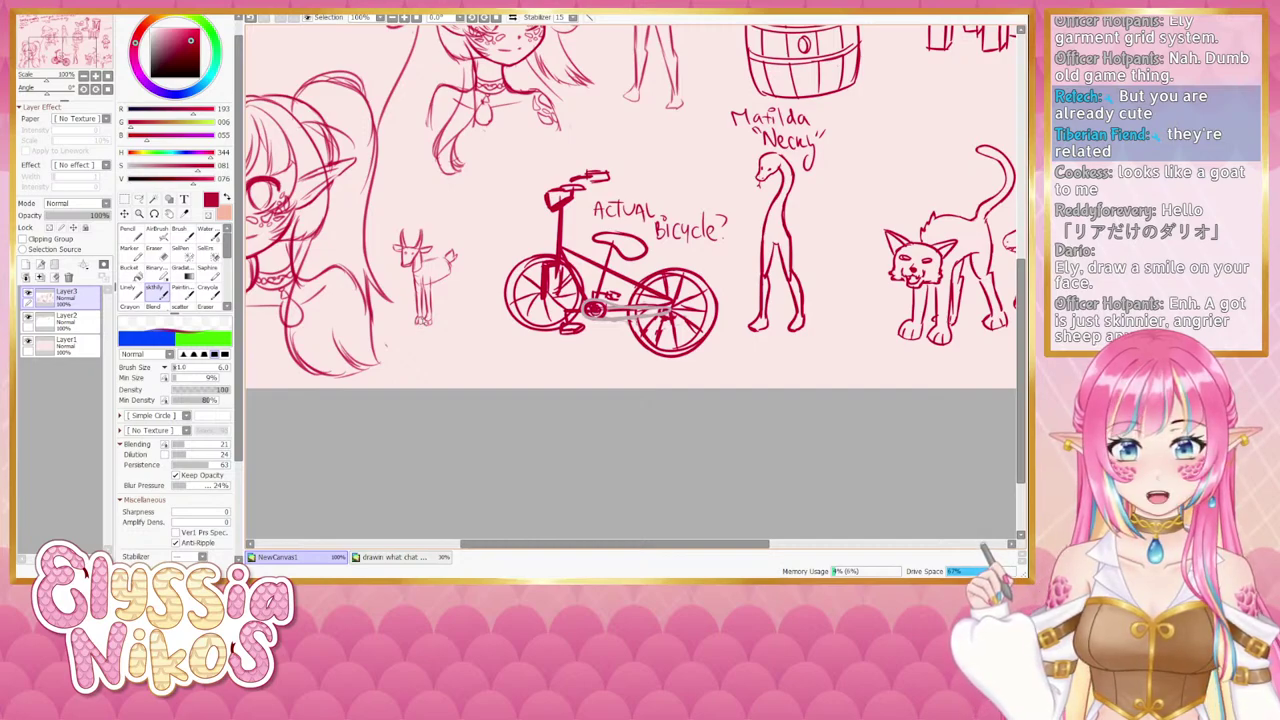
Shorten the goat's front legs by transforming a freeform selection, and draw its belly and hind legs.
{"action": "left_click", "coordinate": [139, 199]}
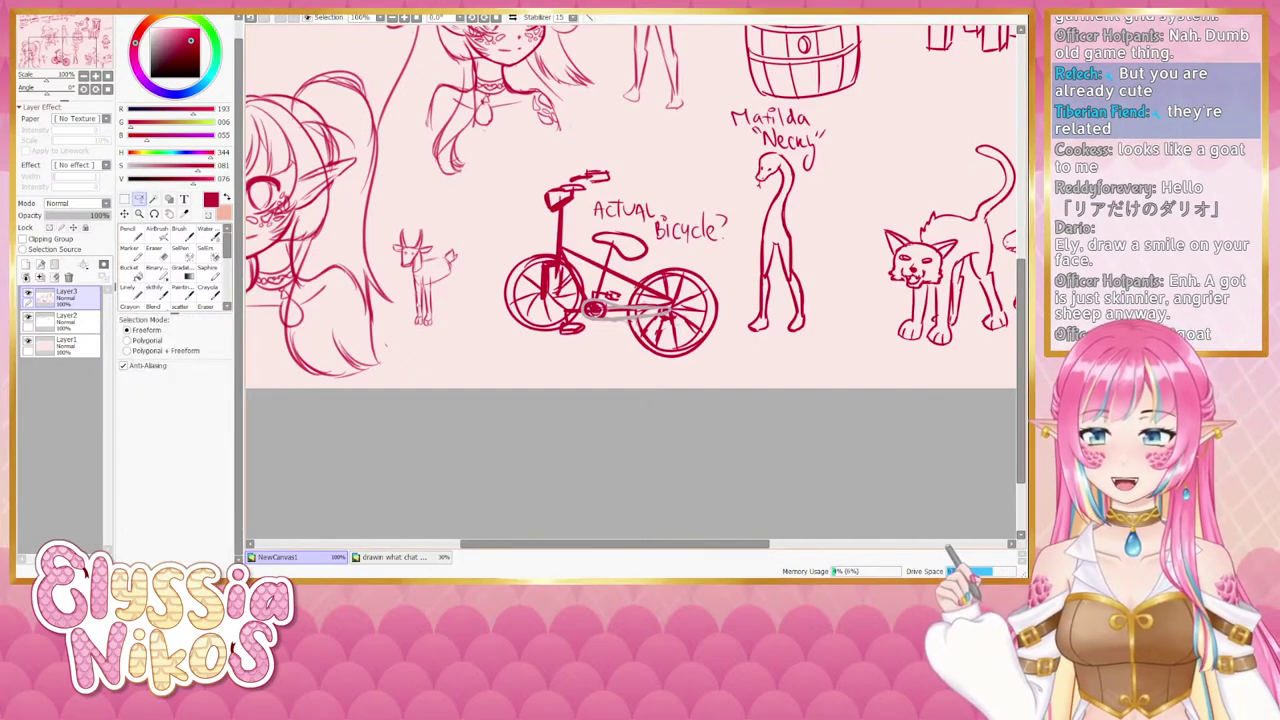
{"action": "mouse_move", "coordinate": [406, 297]}
{"action": "left_mouse_down"}
{"action": "mouse_move", "coordinate": [450, 315]}
{"action": "mouse_move", "coordinate": [432, 340]}
{"action": "mouse_move", "coordinate": [430, 325]}
{"action": "left_mouse_up"}
{"action": "key", "text": "ctrl+t"}
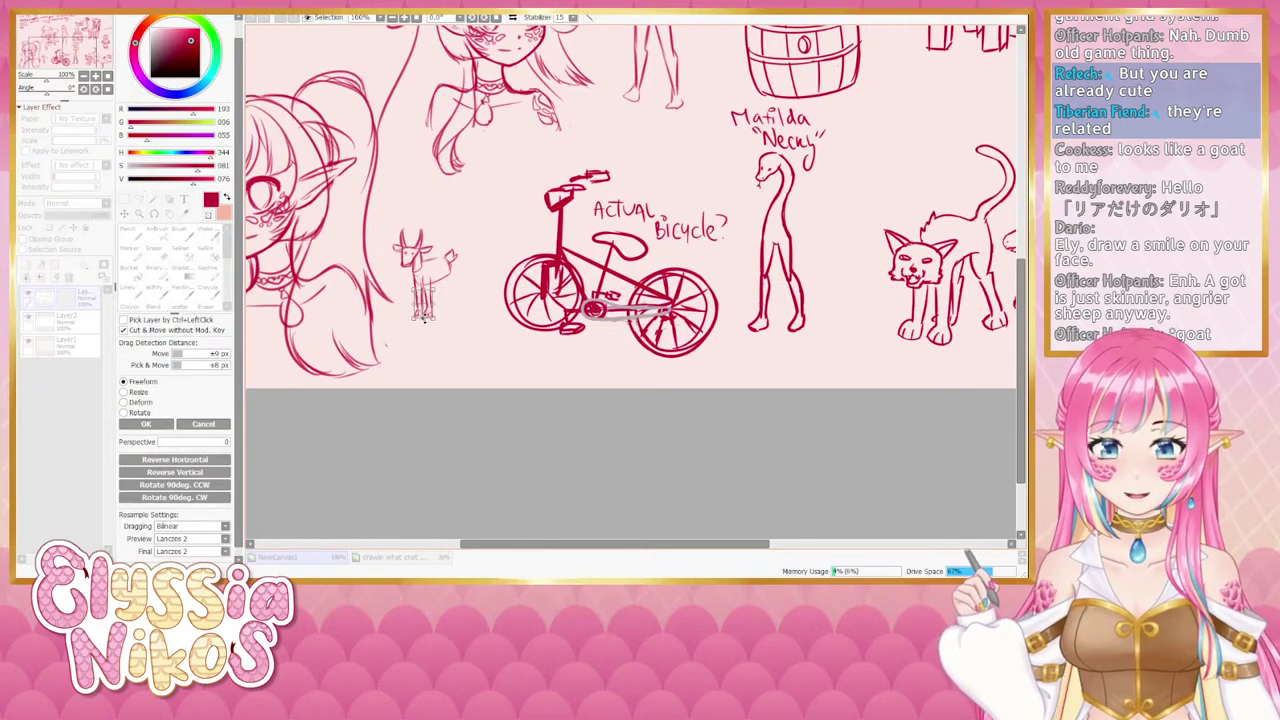
{"action": "left_click", "coordinate": [146, 424]}
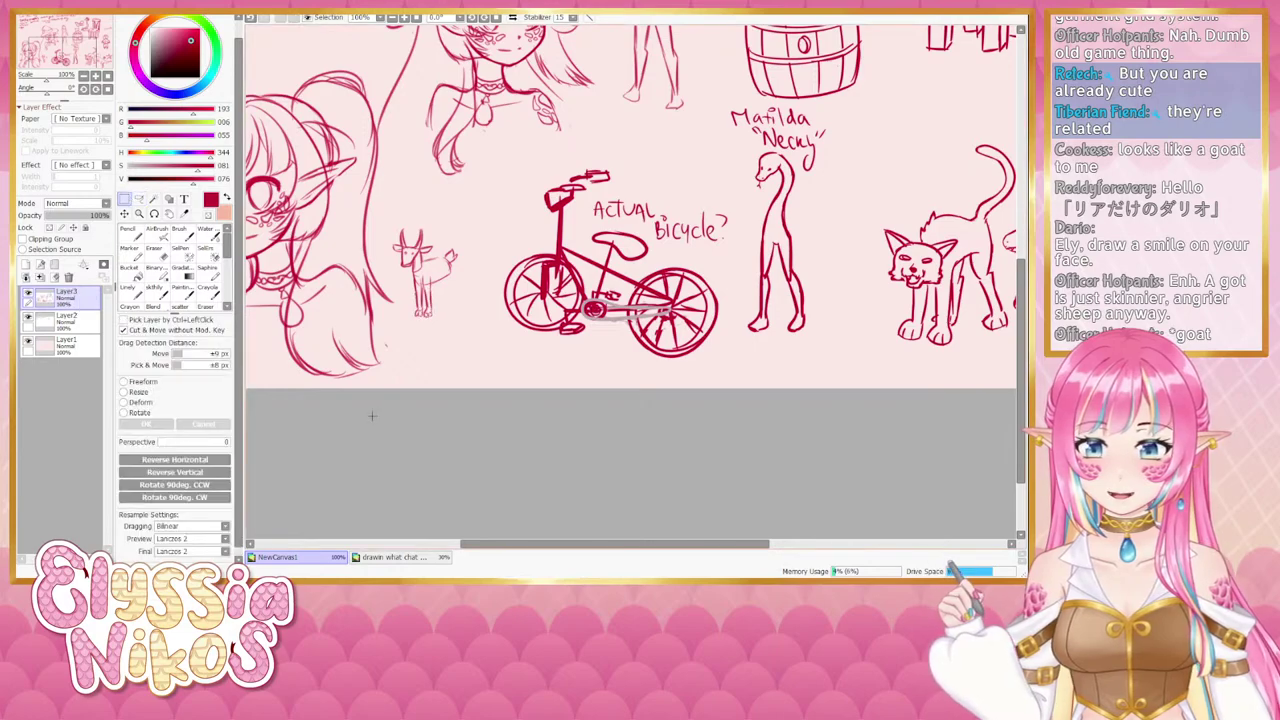
{"action": "left_click", "coordinate": [154, 293]}
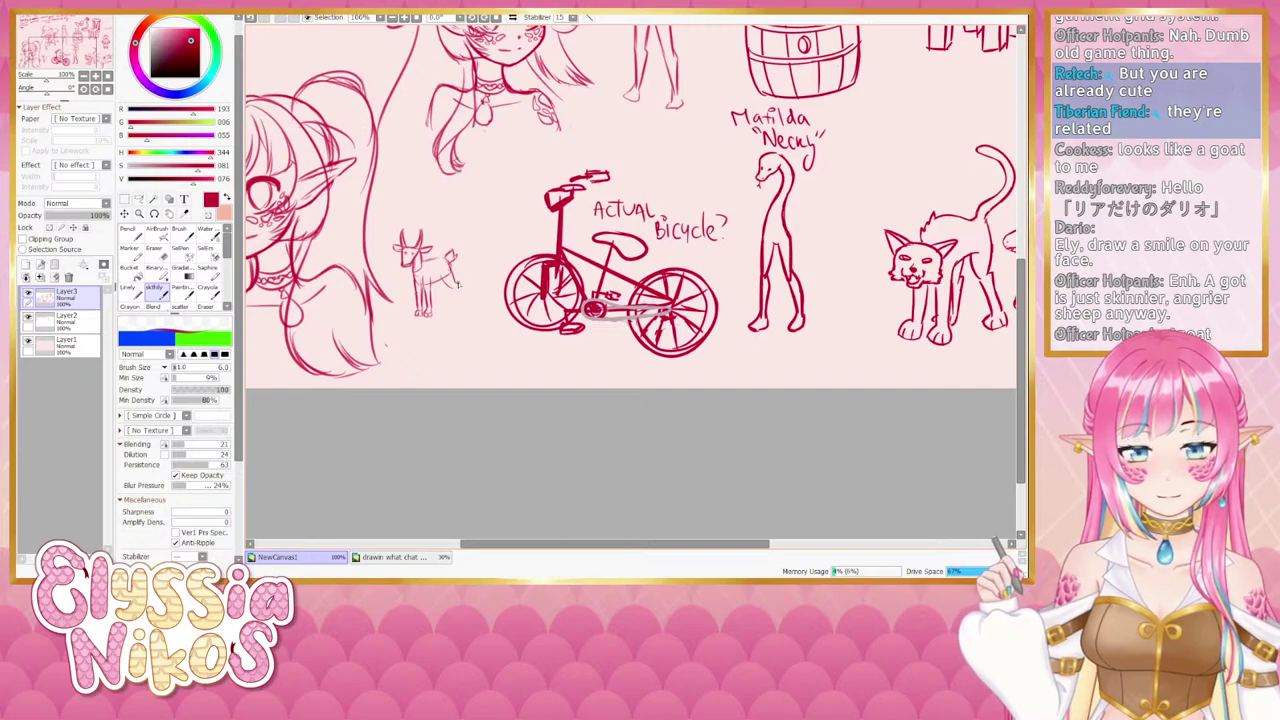
{"action": "left_click_drag", "start_coordinate": [458, 286], "coordinate": [457, 305]}
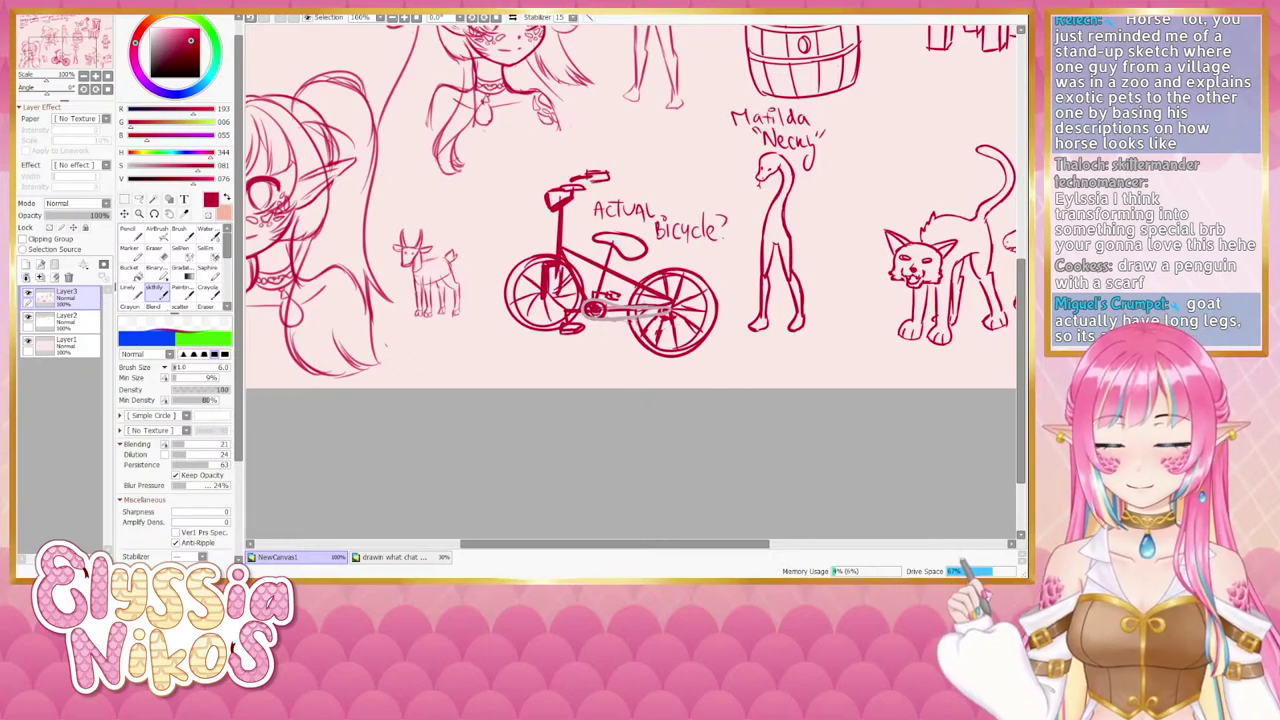
Paste the captured stream screenshot onto the canvas and scale it to about half size in the upper left corner.
{"action": "left_click", "coordinate": [83, 76]}
{"action": "left_click", "coordinate": [83, 76]}
{"action": "left_click", "coordinate": [83, 76]}
{"action": "left_click", "coordinate": [83, 76]}
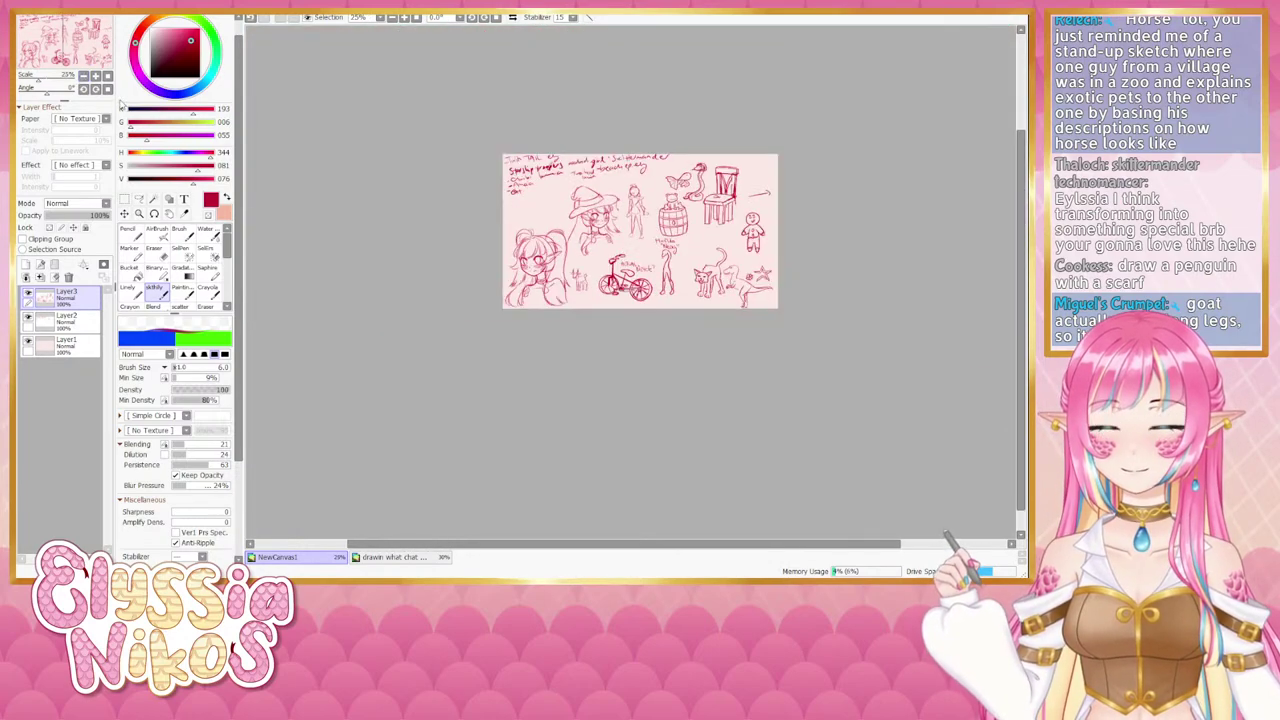
{"action": "left_click_drag", "start_coordinate": [438, 314], "coordinate": [376, 441]}
{"action": "key", "text": "ctrl+v"}
{"action": "key", "text": "ctrl+t"}
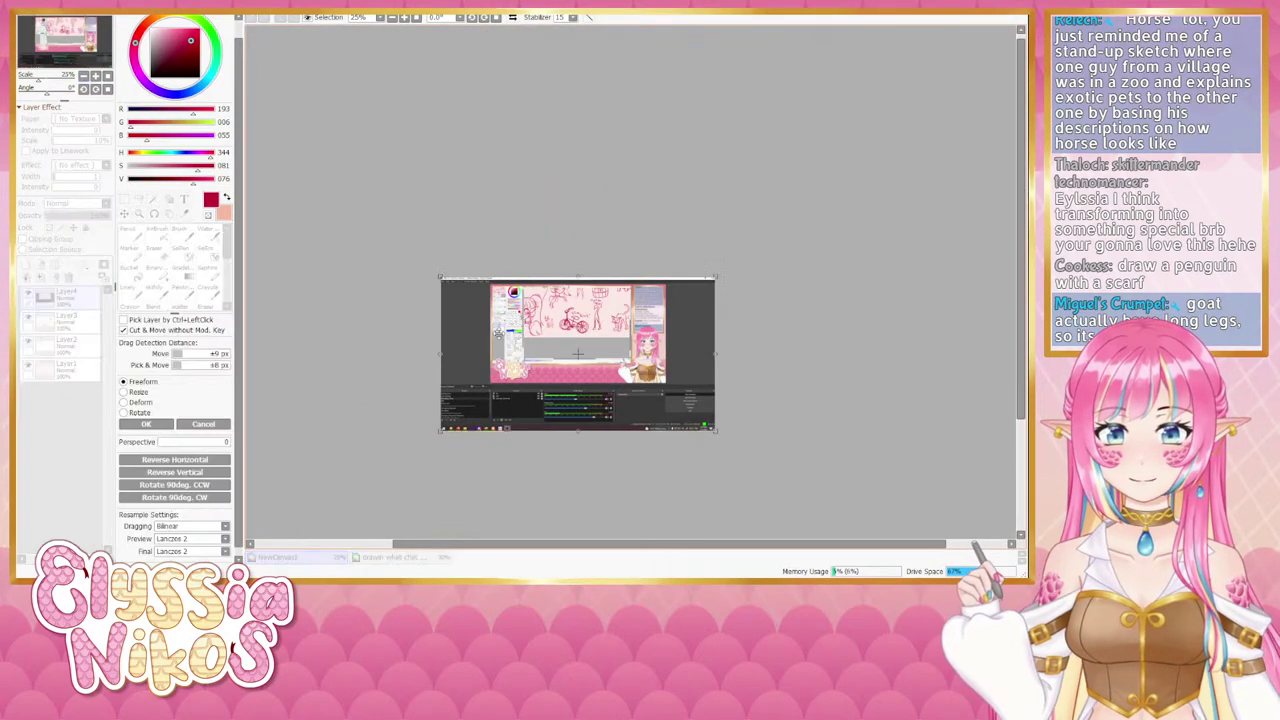
{"action": "left_click_drag", "start_coordinate": [718, 418], "coordinate": [583, 355]}
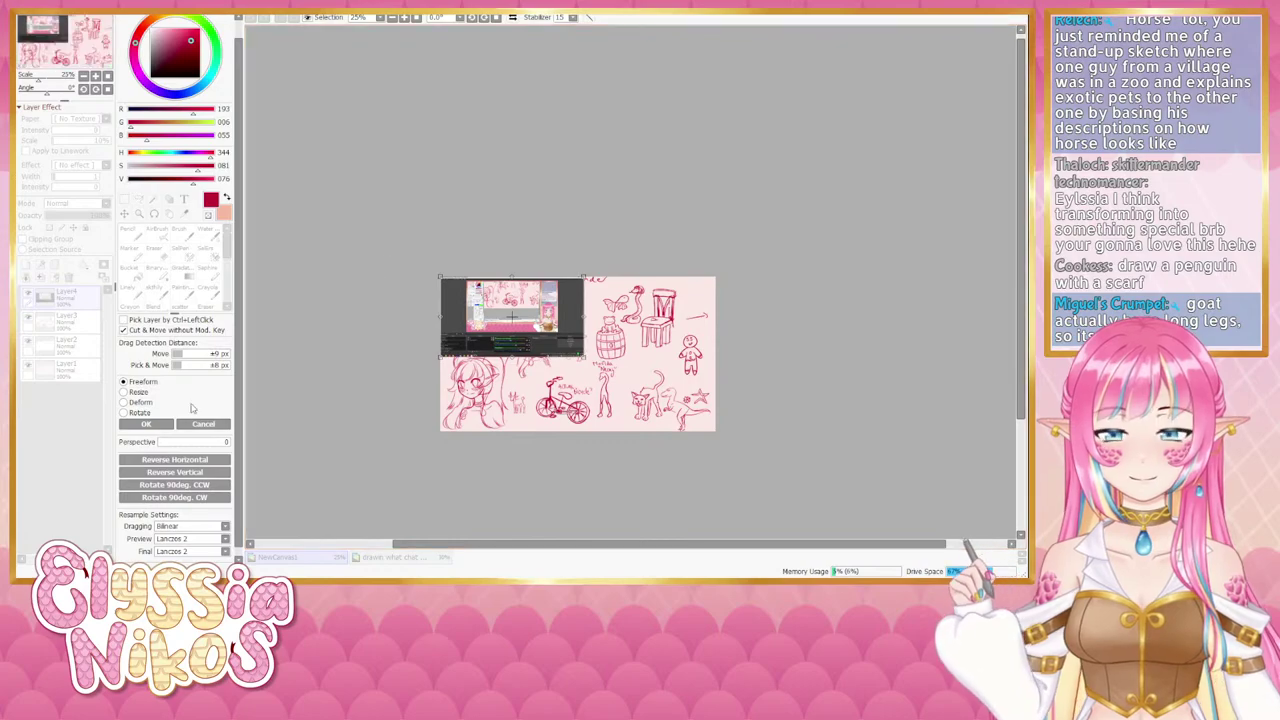
{"action": "left_click", "coordinate": [146, 424]}
Draw a wide red smile over the avatar's mouth in the pasted screenshot with a size 3 brush.
{"action": "scroll", "coordinate": [585, 313], "scroll_direction": "up", "scroll_amount": 5}
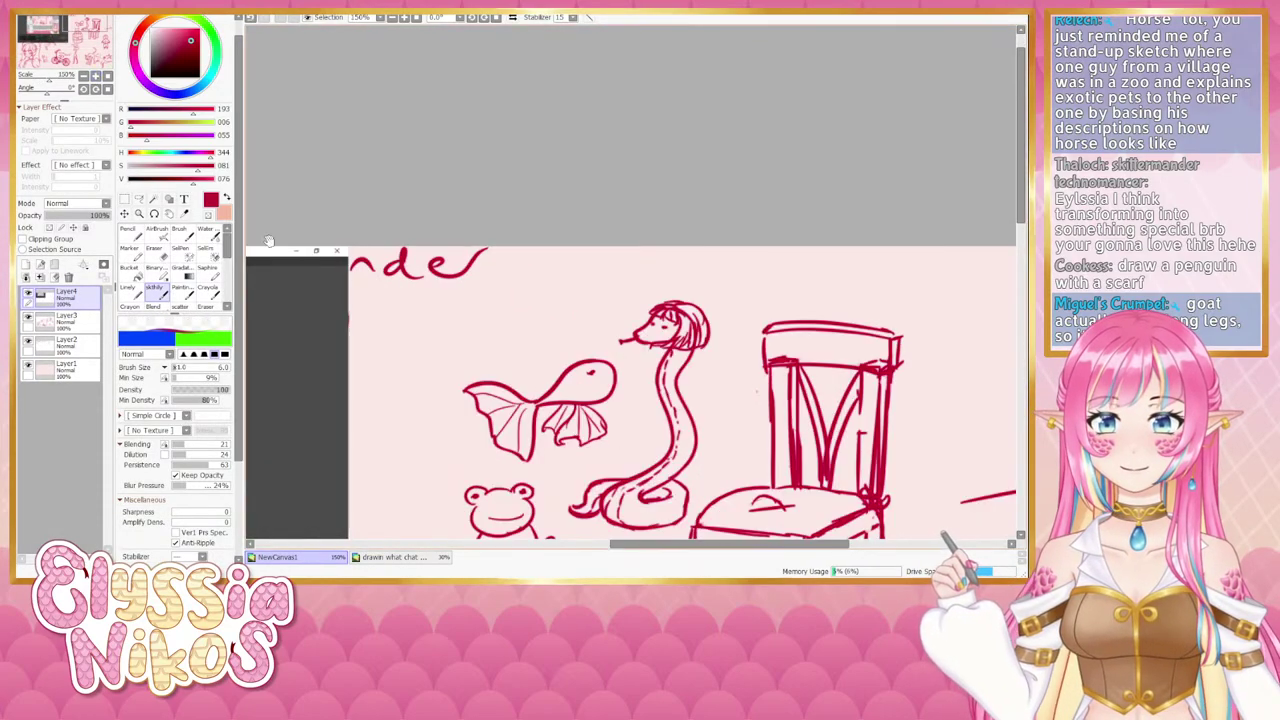
{"action": "scroll", "coordinate": [398, 119], "scroll_direction": "up", "scroll_amount": 3}
{"action": "left_click_drag", "start_coordinate": [418, 248], "coordinate": [652, 224]}
{"action": "mouse_move", "coordinate": [386, 243]}
{"action": "left_mouse_down"}
{"action": "mouse_move", "coordinate": [602, 218]}
{"action": "mouse_move", "coordinate": [630, 164]}
{"action": "left_mouse_up"}
{"action": "left_click", "coordinate": [129, 293]}
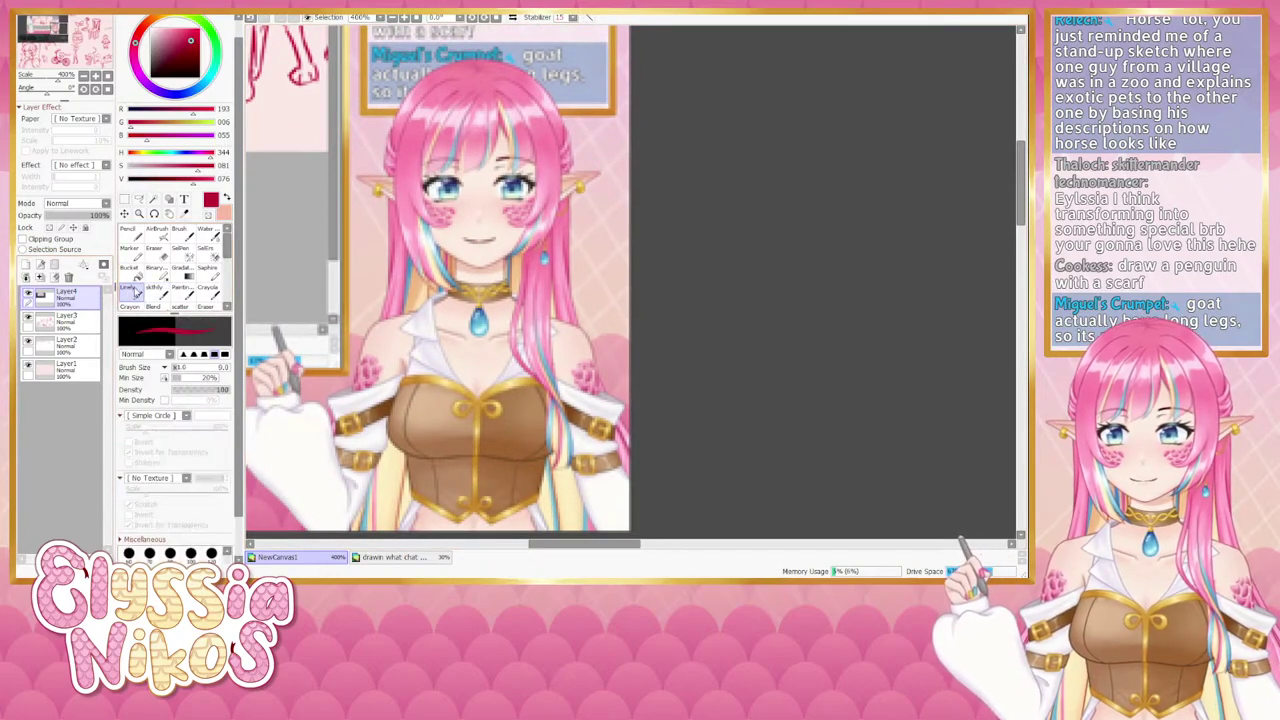
{"action": "mouse_move", "coordinate": [485, 243]}
{"action": "left_mouse_down"}
{"action": "mouse_move", "coordinate": [496, 229]}
{"action": "mouse_move", "coordinate": [463, 235]}
{"action": "mouse_move", "coordinate": [484, 248]}
{"action": "mouse_move", "coordinate": [496, 223]}
{"action": "left_mouse_up"}
{"action": "key", "text": "ctrl+z"}
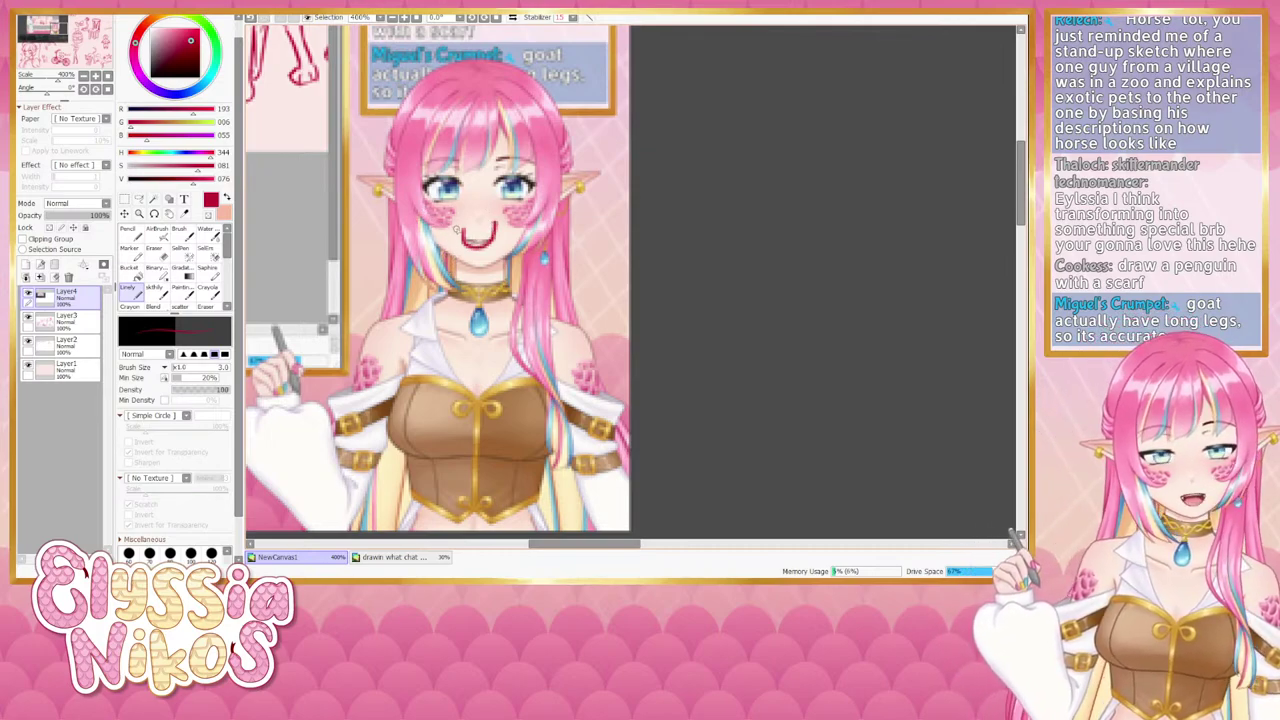
{"action": "key", "text": "ctrl+z"}
{"action": "left_click_drag", "start_coordinate": [462, 231], "coordinate": [498, 226]}
{"action": "key", "text": "ctrl+z"}
{"action": "key", "text": "ctrl+z"}
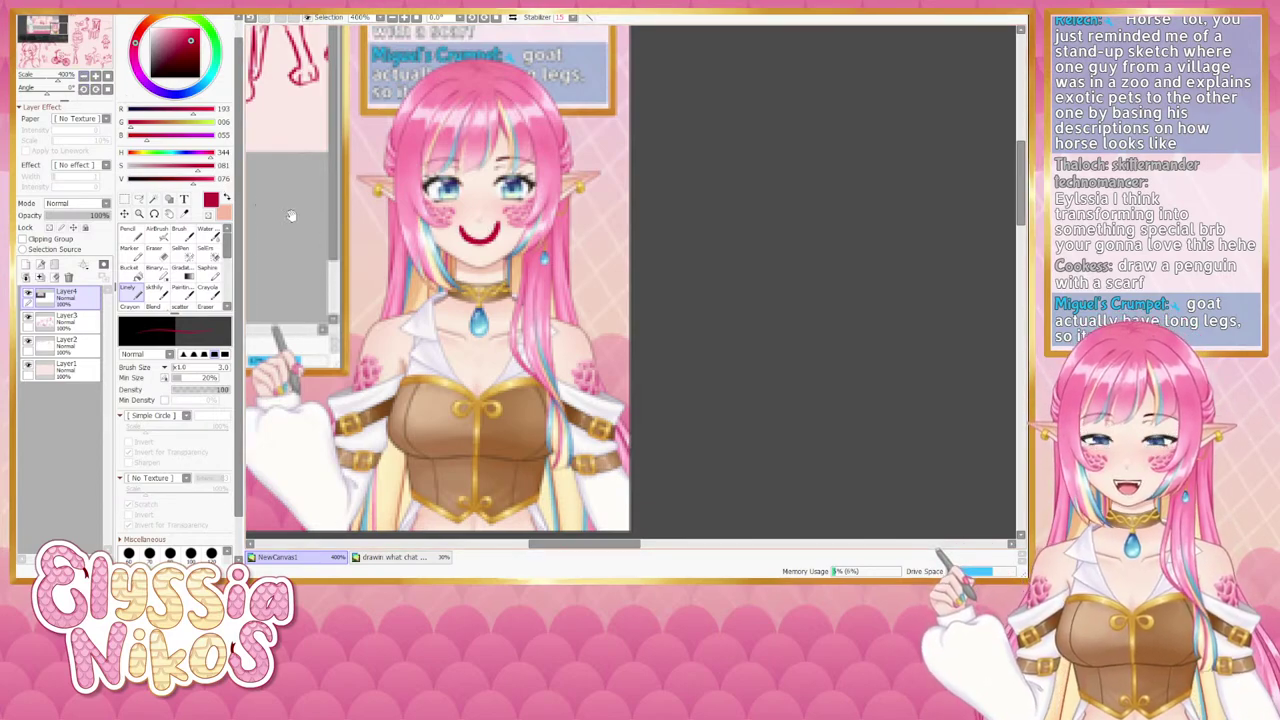
Examine the smile on the pasted avatar's face up close and from farther away.
{"action": "left_click_drag", "start_coordinate": [404, 273], "coordinate": [431, 313]}
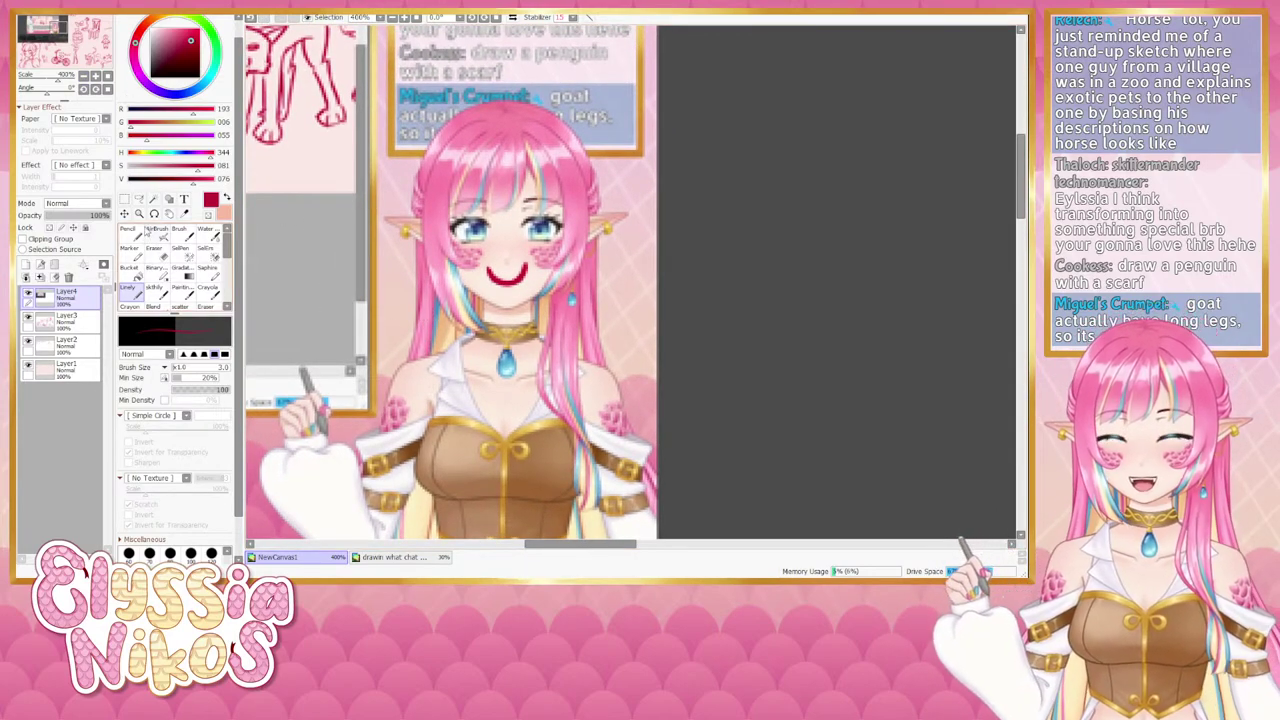
{"action": "left_click_drag", "start_coordinate": [427, 300], "coordinate": [420, 308]}
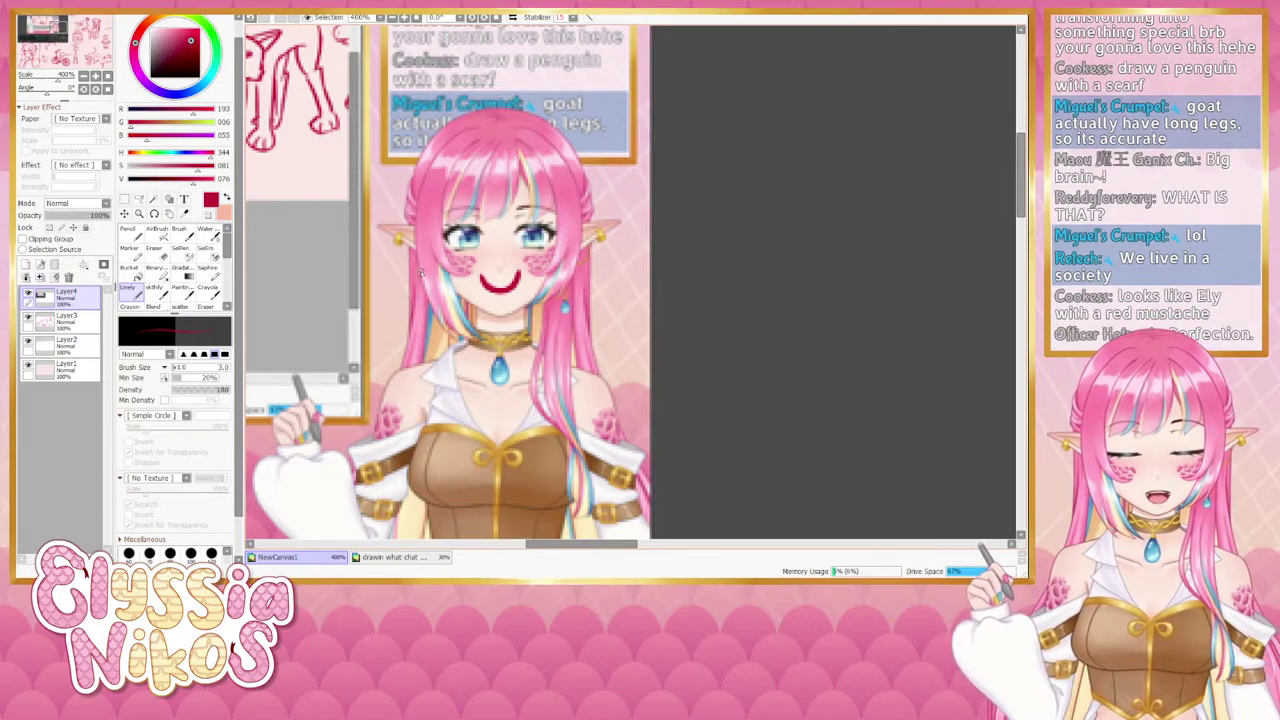
{"action": "left_click_drag", "start_coordinate": [475, 265], "coordinate": [472, 337]}
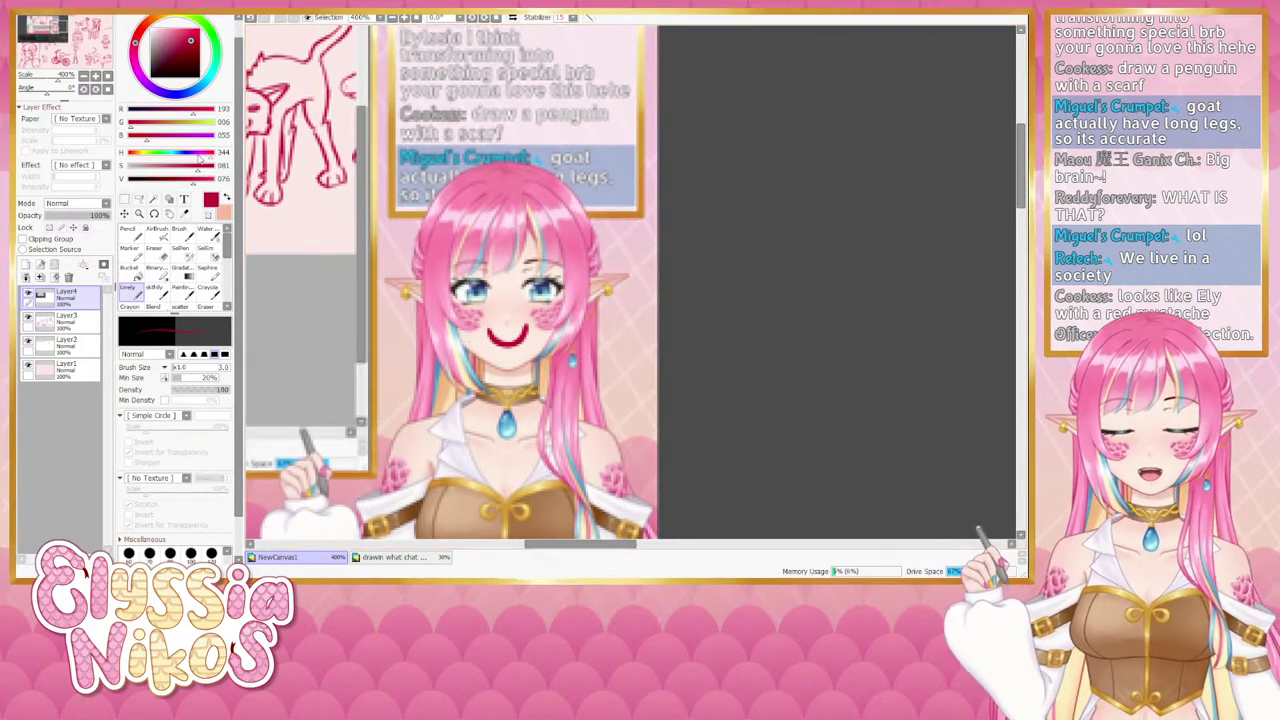
{"action": "left_click", "coordinate": [83, 77]}
{"action": "left_click", "coordinate": [83, 77]}
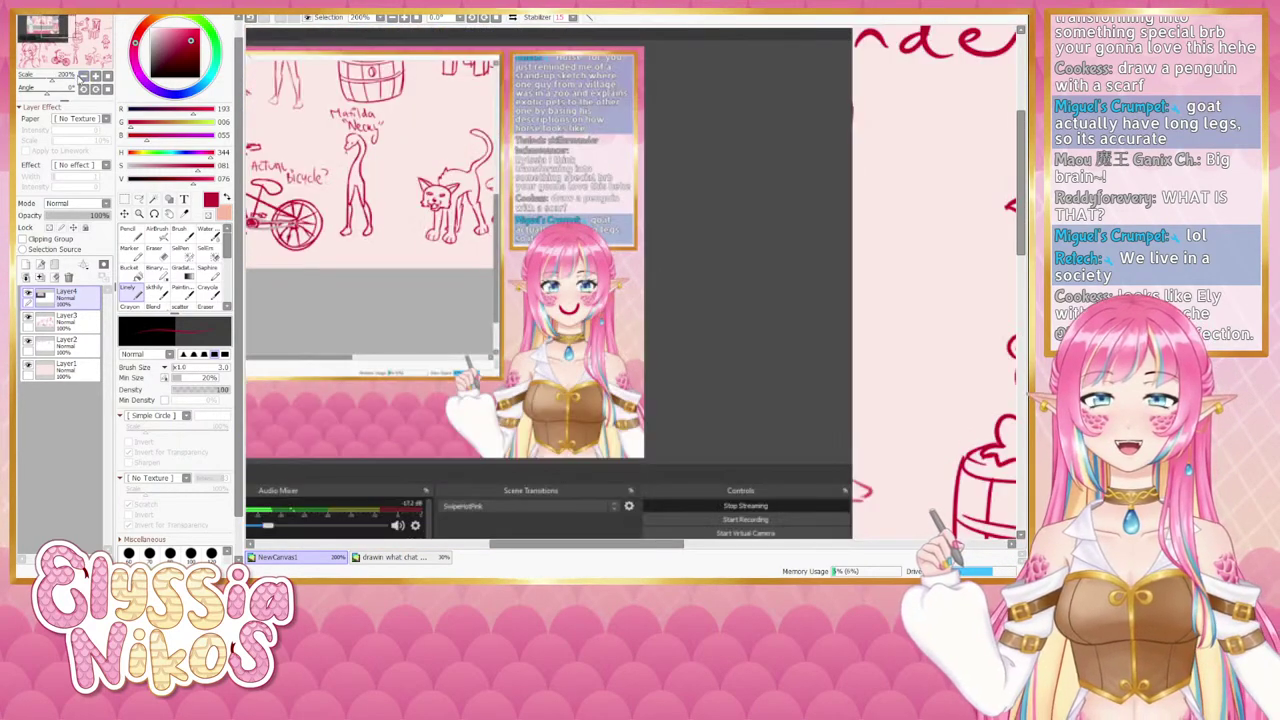
{"action": "left_click", "coordinate": [77, 77]}
{"action": "left_click", "coordinate": [83, 77]}
{"action": "left_click", "coordinate": [83, 77]}
{"action": "left_click", "coordinate": [83, 77]}
{"action": "left_click", "coordinate": [83, 77]}
{"action": "left_click", "coordinate": [83, 77]}
{"action": "left_click", "coordinate": [83, 77]}
{"action": "left_click", "coordinate": [83, 77]}
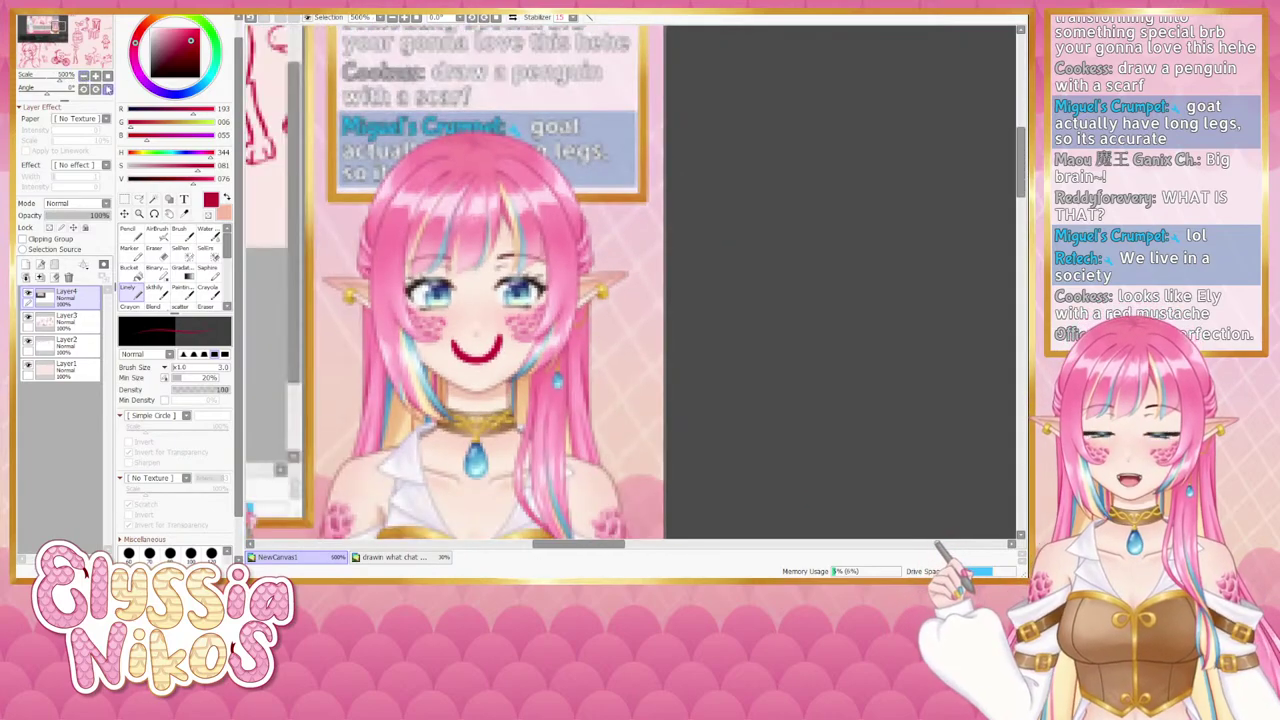
{"action": "left_click", "coordinate": [108, 77]}
{"action": "left_click", "coordinate": [96, 77]}
{"action": "left_click", "coordinate": [96, 77]}
{"action": "left_click_drag", "start_coordinate": [445, 244], "coordinate": [458, 331]}
Cut the smiling avatar out of the pasted screenshot with a rectangular selection and delete the leftover screenshot layer.
{"action": "left_click", "coordinate": [124, 213]}
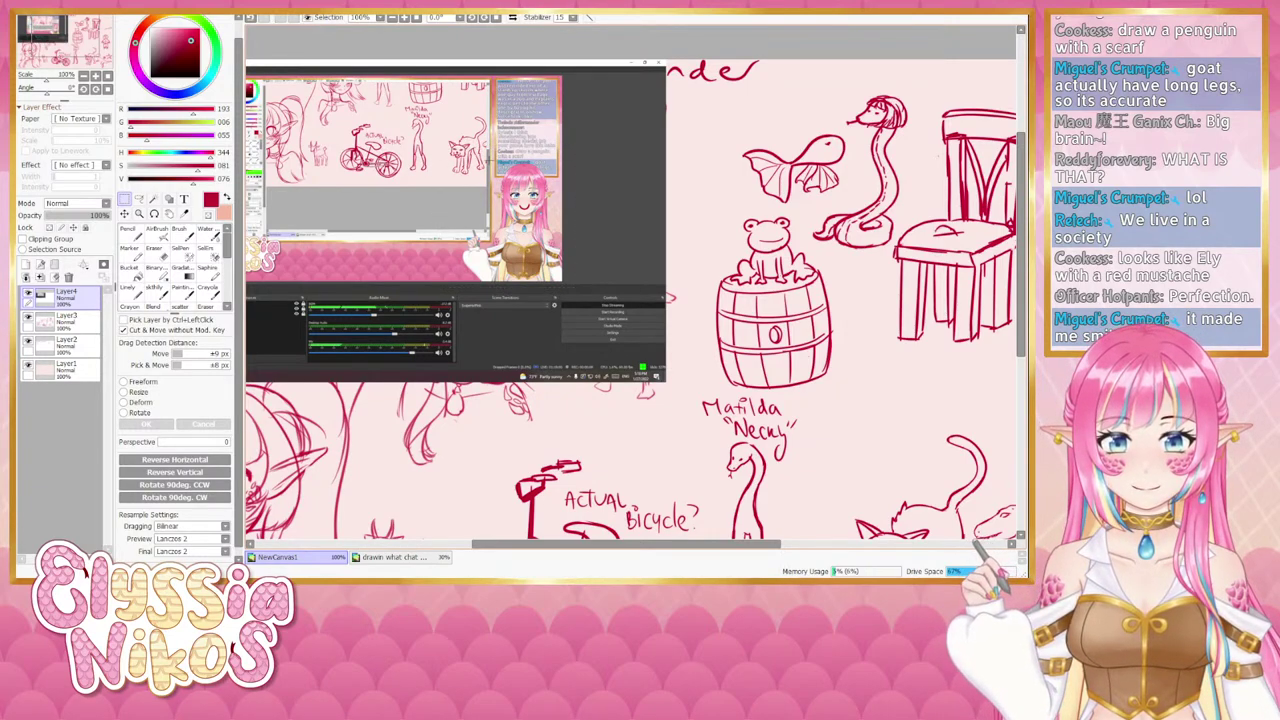
{"action": "left_click_drag", "start_coordinate": [451, 162], "coordinate": [584, 281]}
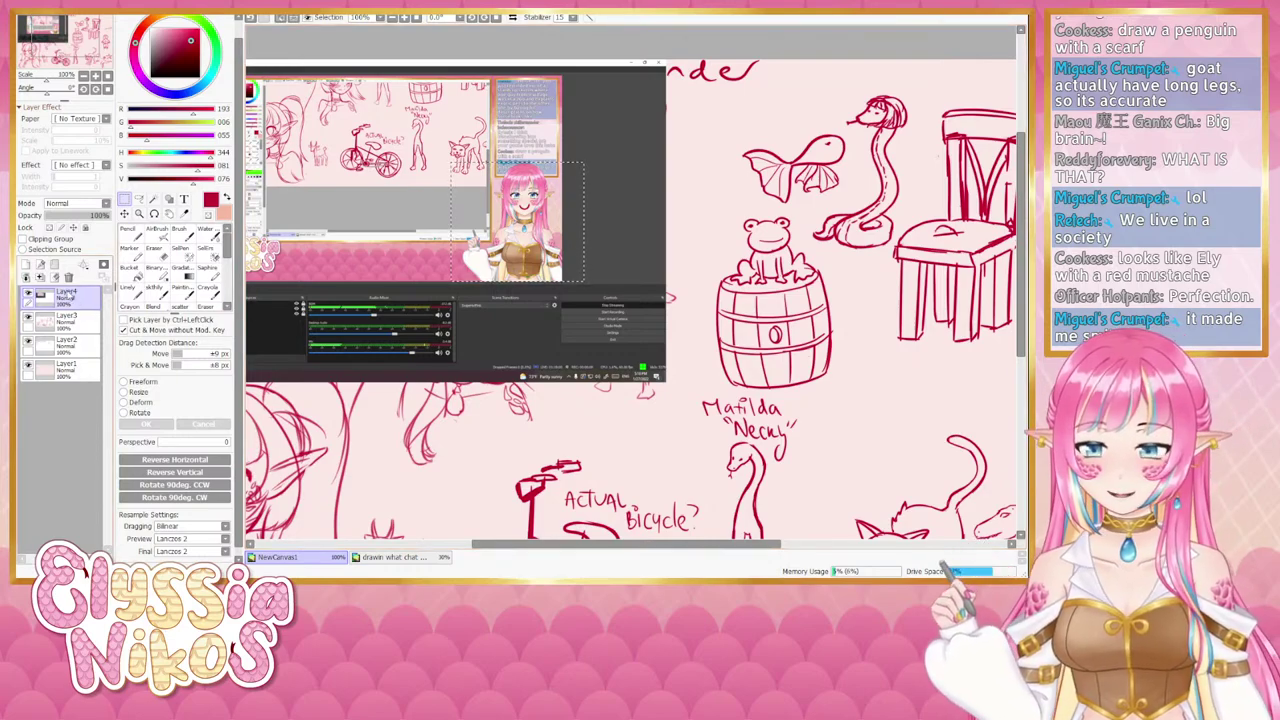
{"action": "key", "text": "Delete"}
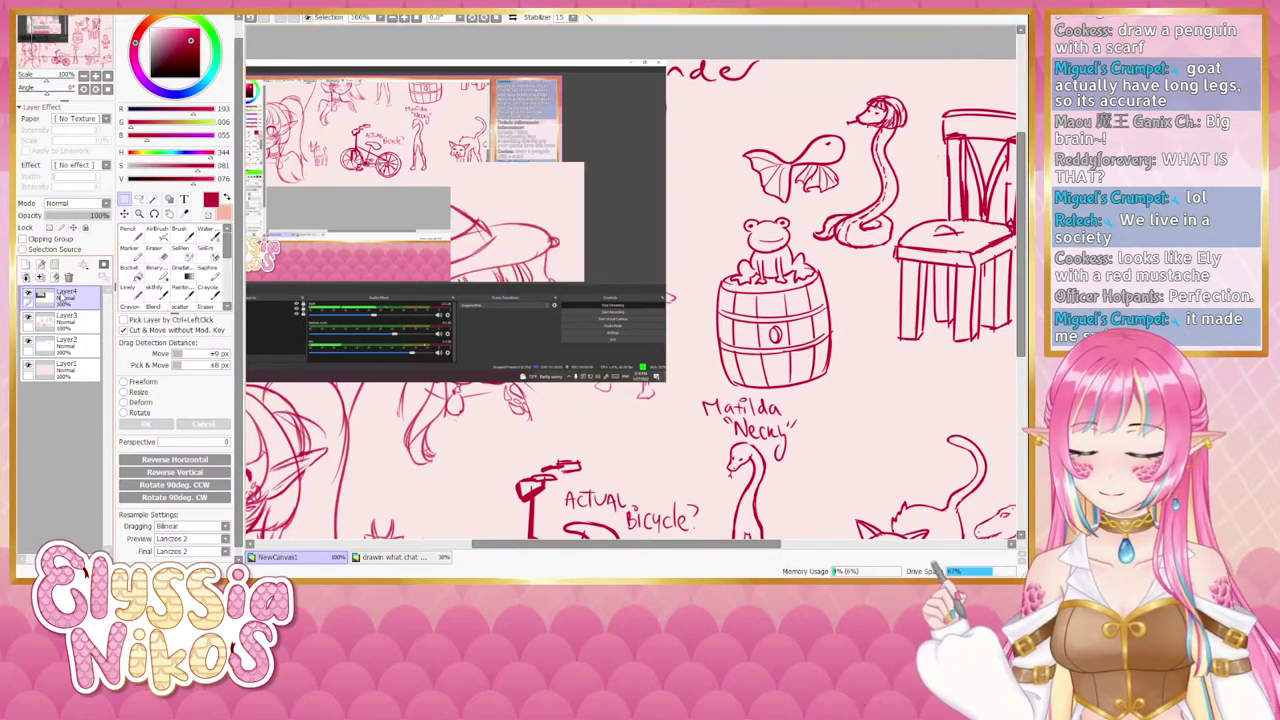
{"action": "left_click", "coordinate": [68, 277]}
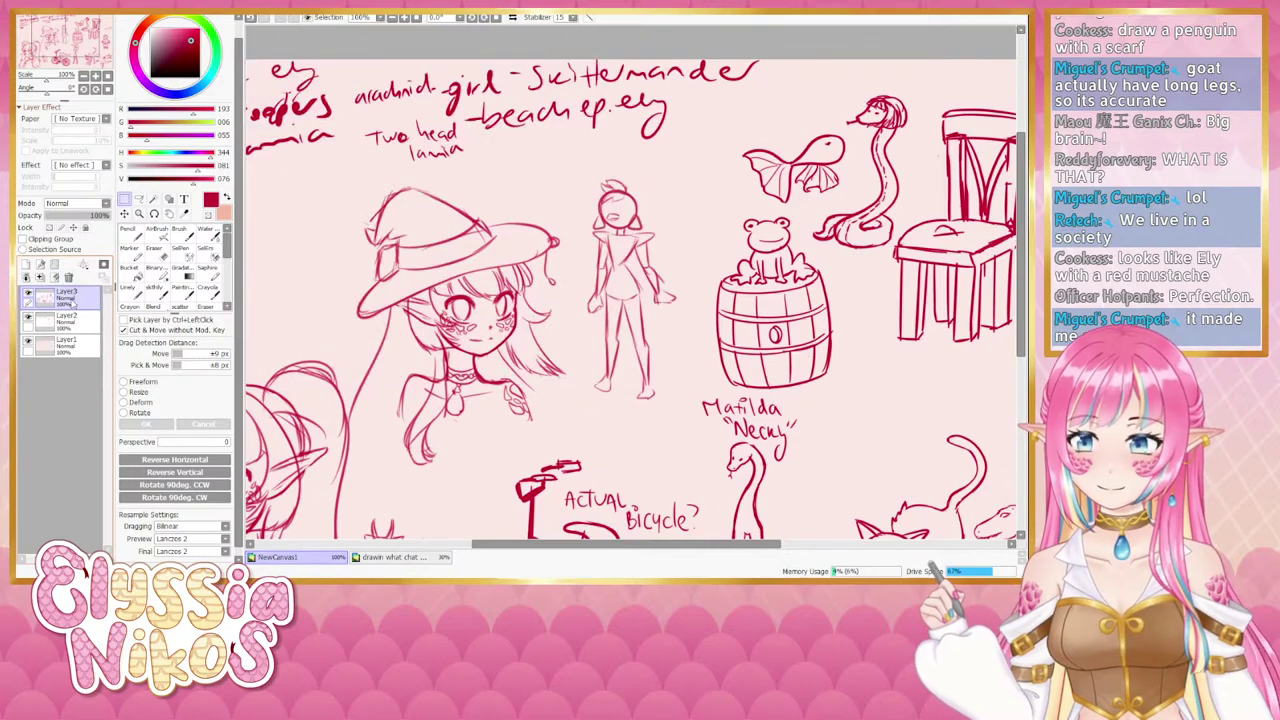
Paste the avatar cutout as its own layer and move it to the upper right corner of the canvas.
{"action": "left_click", "coordinate": [84, 76]}
{"action": "left_click", "coordinate": [84, 76]}
{"action": "left_click", "coordinate": [84, 76]}
{"action": "key", "text": "ctrl+v"}
{"action": "key", "text": "ctrl+t"}
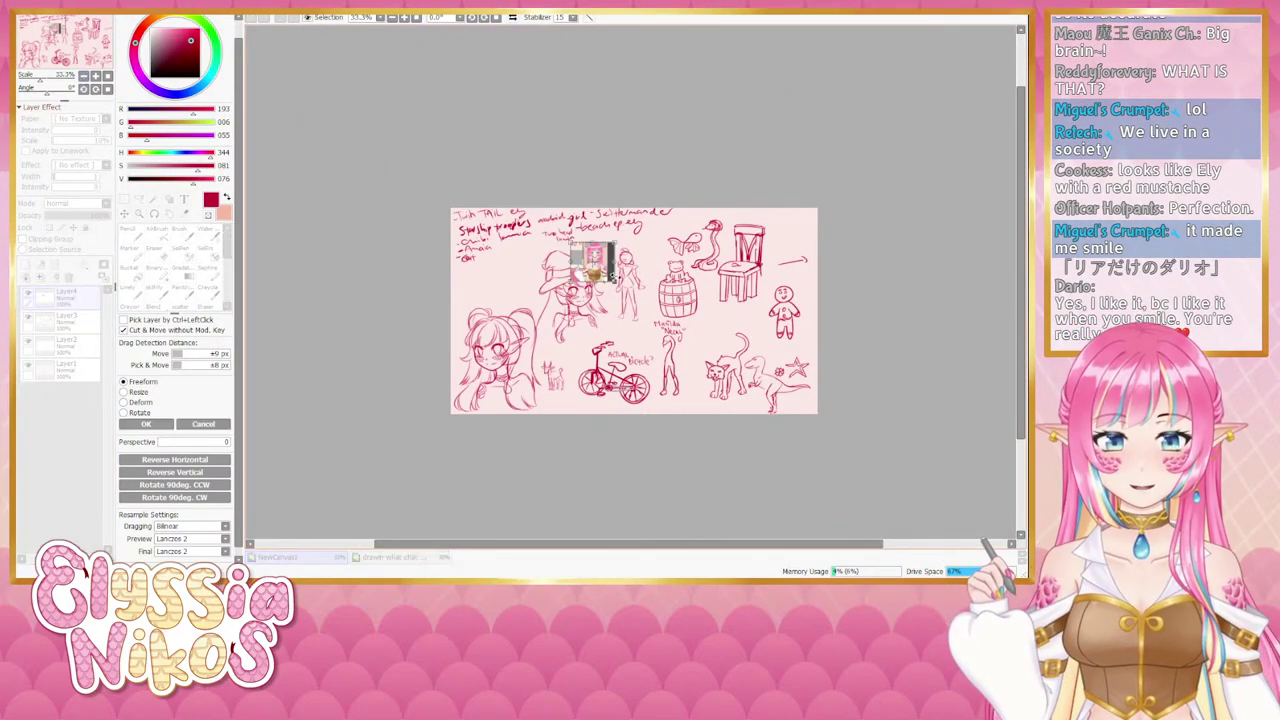
{"action": "left_click_drag", "start_coordinate": [593, 262], "coordinate": [790, 228]}
{"action": "key", "text": "Return"}
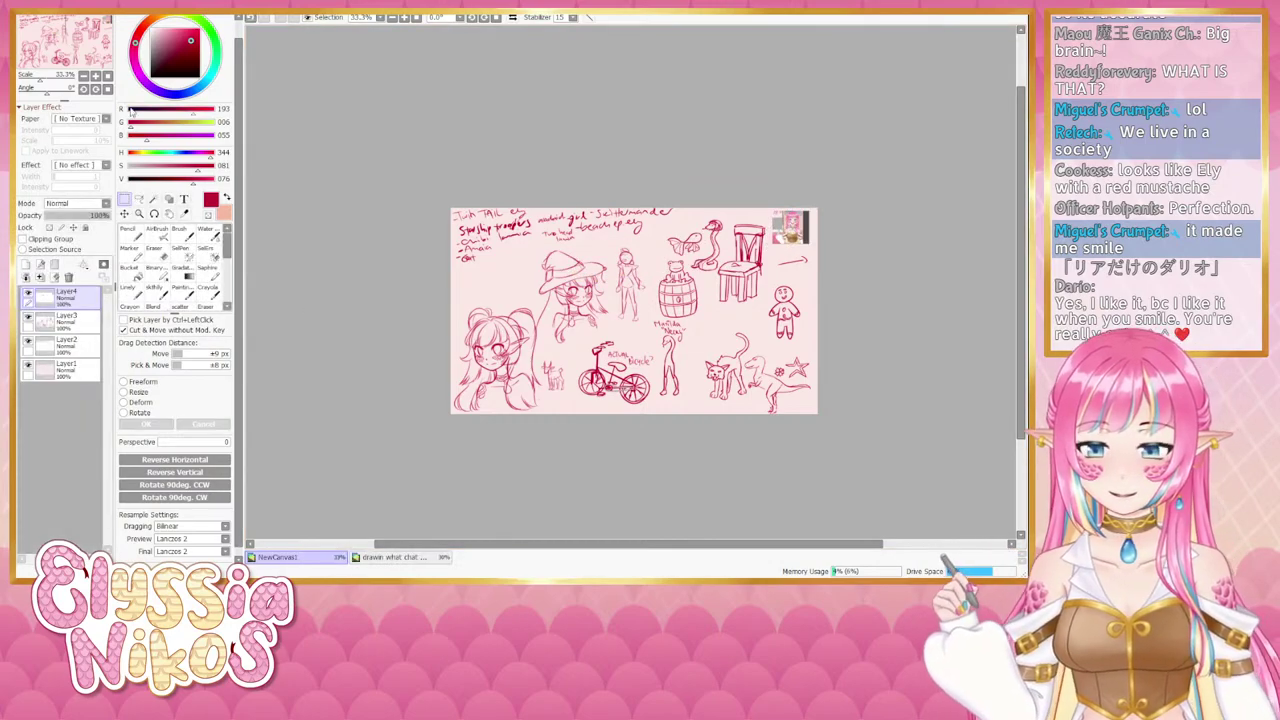
Switch back to the line-drawing brush and set its size to 10 for drawing in the empty space above the cat.
{"action": "left_click", "coordinate": [84, 76]}
{"action": "left_click", "coordinate": [96, 76]}
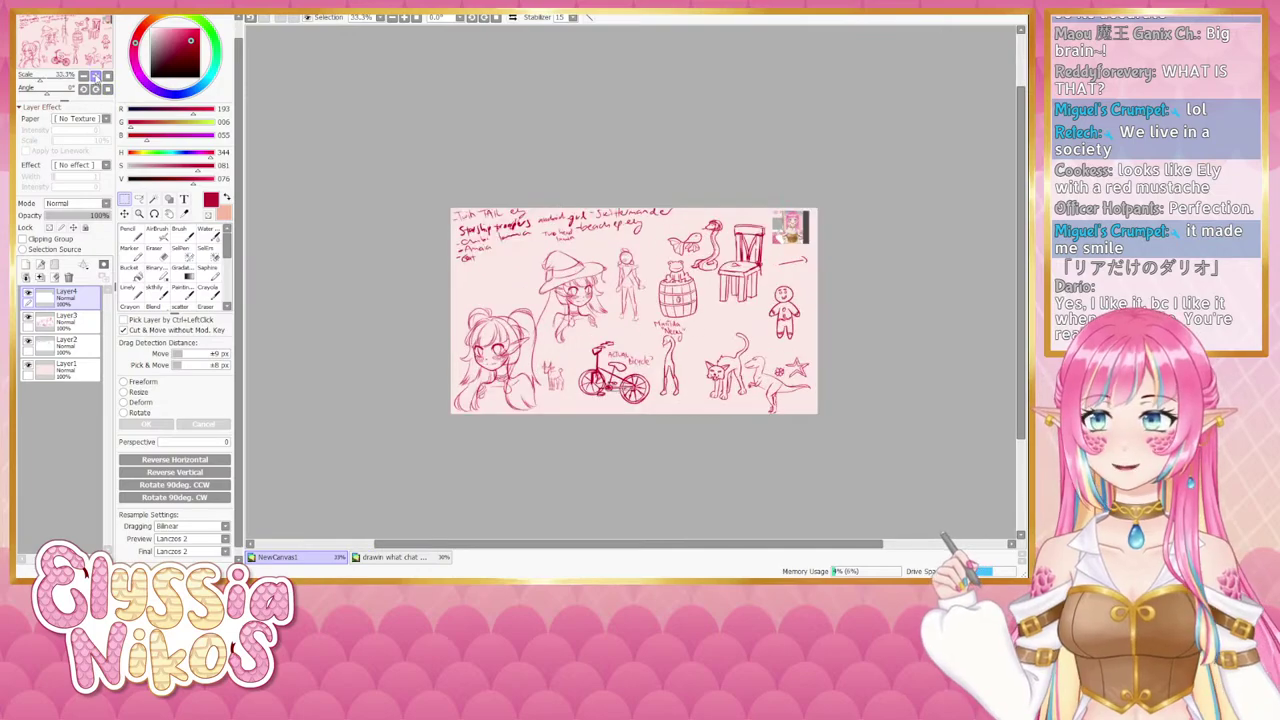
{"action": "left_click", "coordinate": [96, 76]}
{"action": "left_click_drag", "start_coordinate": [435, 286], "coordinate": [382, 322]}
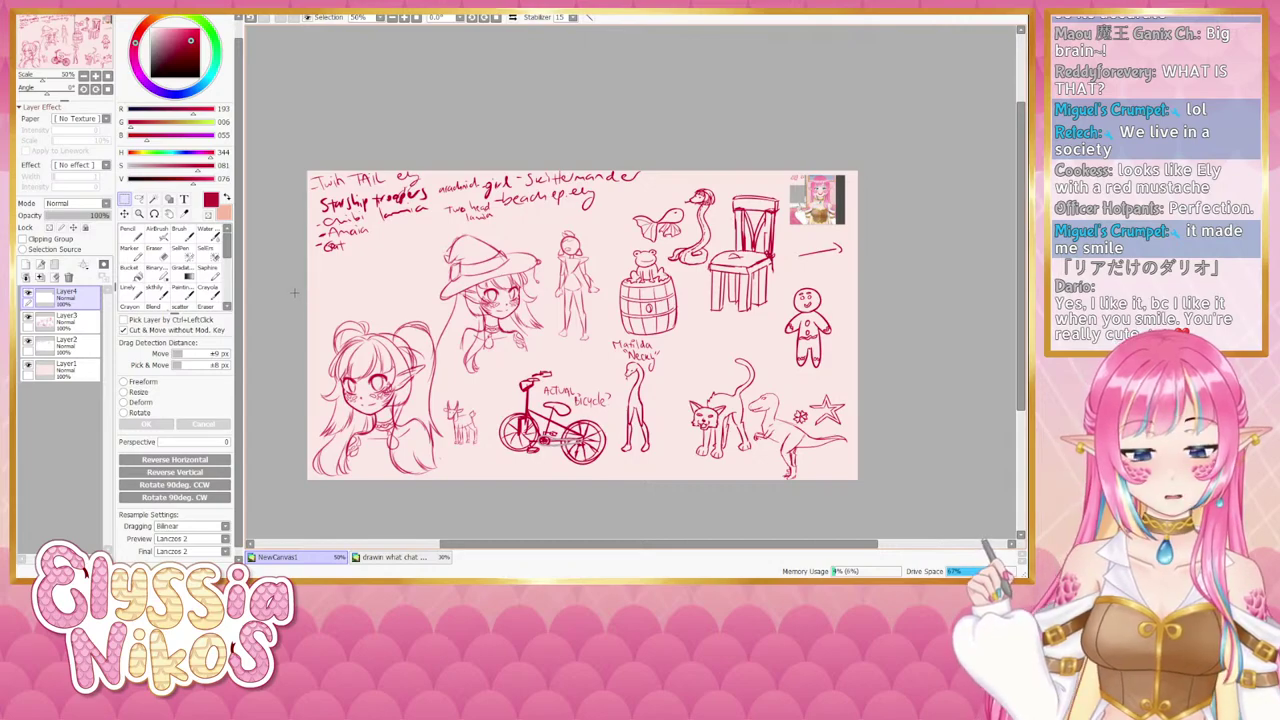
{"action": "left_click", "coordinate": [96, 76]}
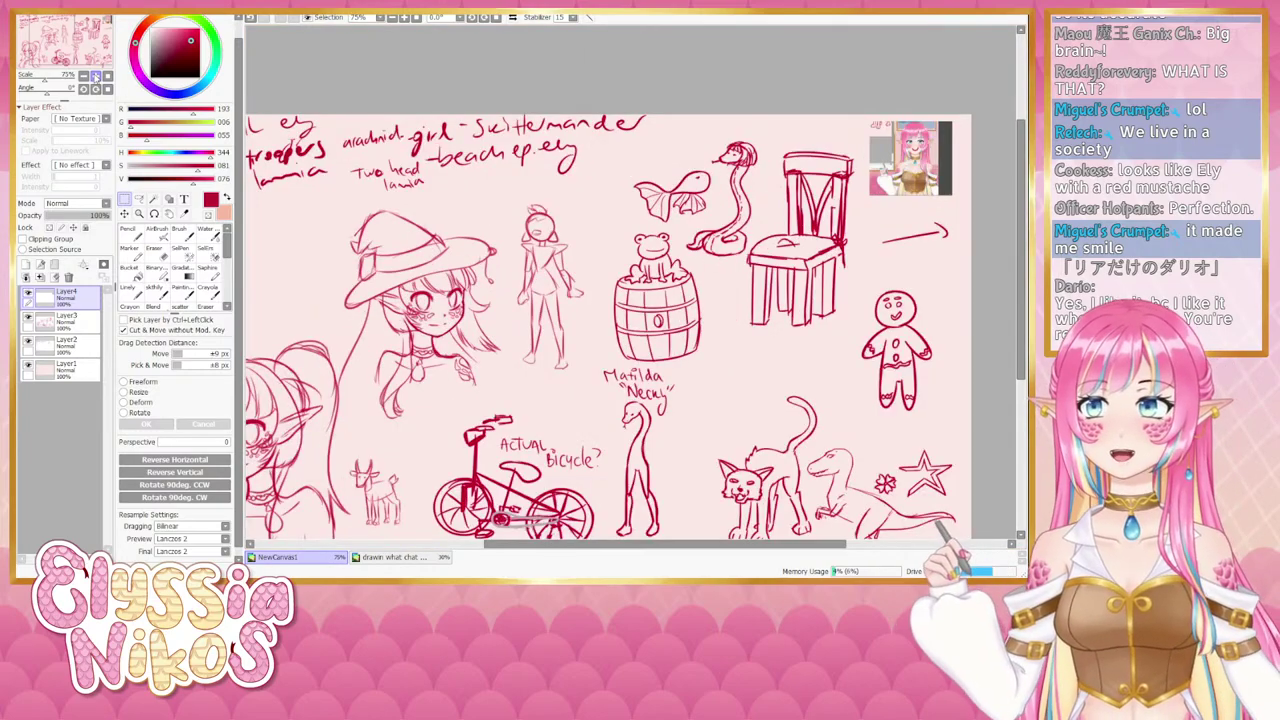
{"action": "left_click", "coordinate": [96, 76]}
{"action": "left_click_drag", "start_coordinate": [525, 386], "coordinate": [550, 161]}
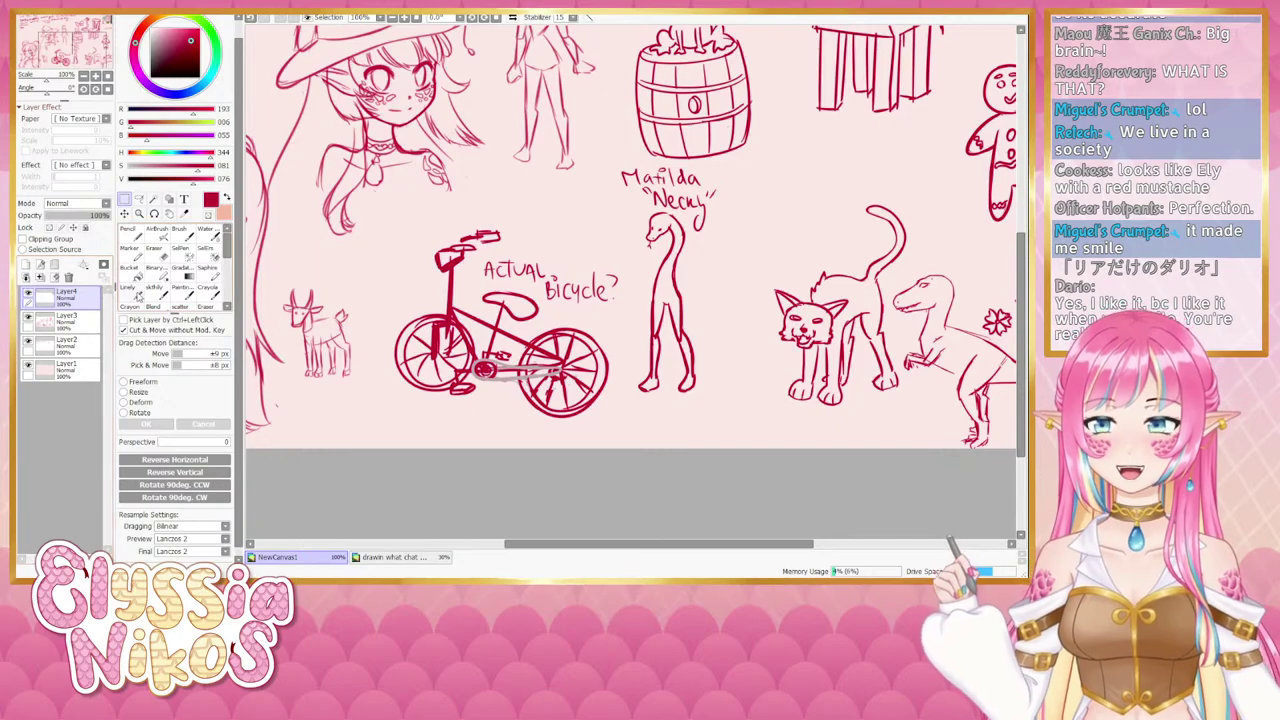
{"action": "left_click", "coordinate": [138, 294]}
{"action": "left_click_drag", "start_coordinate": [717, 259], "coordinate": [423, 303]}
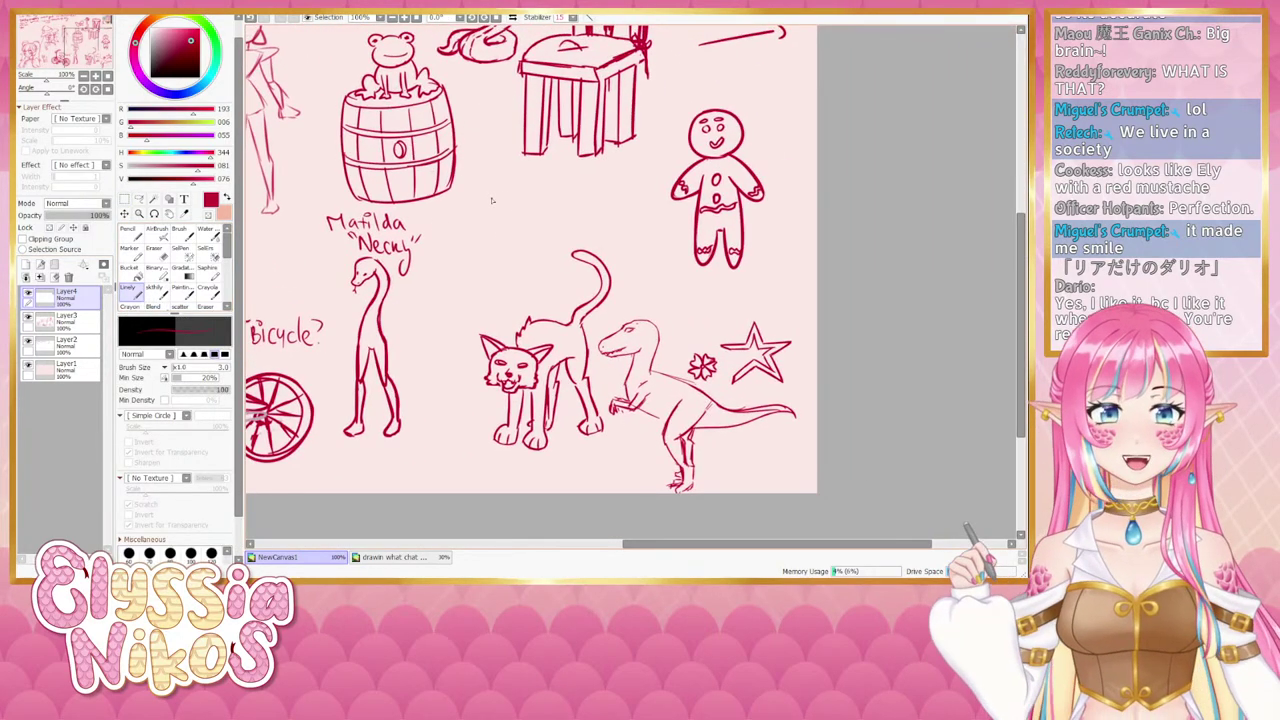
{"action": "key", "text": "bracketright"}
{"action": "key", "text": "bracketright"}
{"action": "key", "text": "bracketright"}
{"action": "key", "text": "bracketright"}
{"action": "key", "text": "bracketright"}
{"action": "key", "text": "bracketright"}
{"action": "key", "text": "bracketright"}
{"action": "key", "text": "bracketright"}
Draw a narrow pear-shaped penguin body outline in the empty space above the cat.
{"action": "left_click_drag", "start_coordinate": [491, 193], "coordinate": [494, 242]}
{"action": "key", "text": "ctrl+z"}
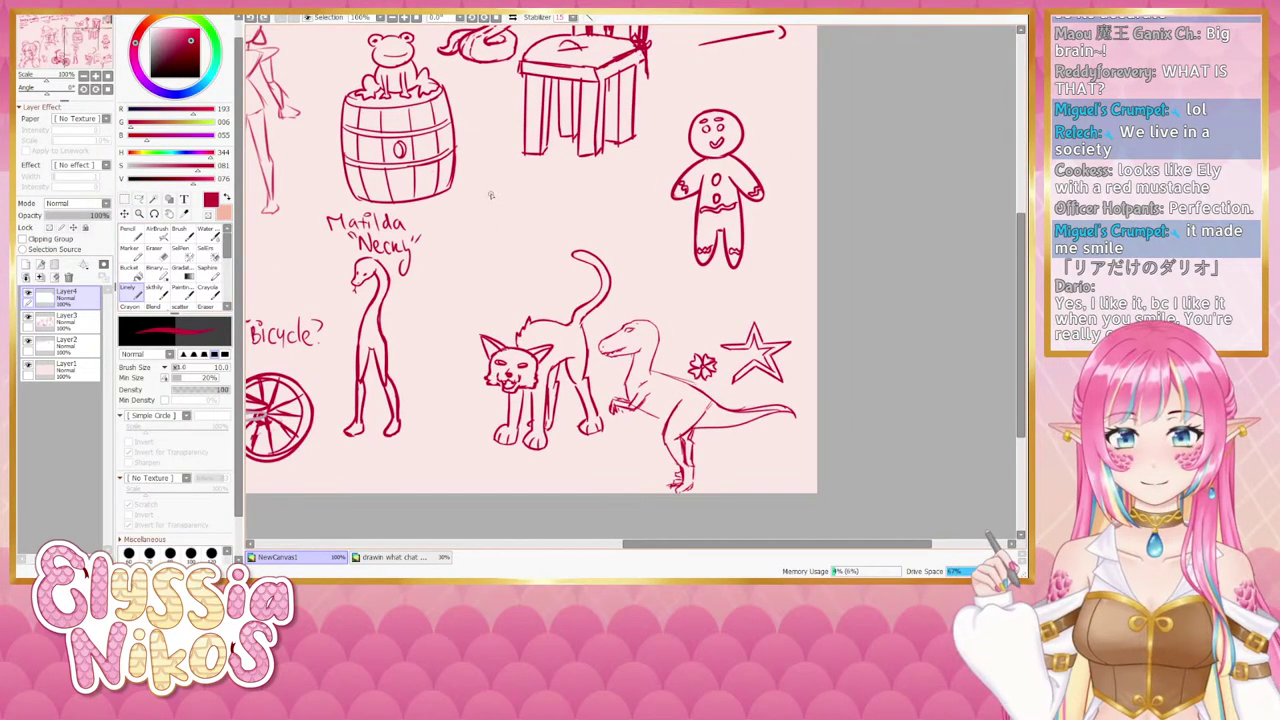
{"action": "mouse_move", "coordinate": [491, 194]}
{"action": "left_mouse_down"}
{"action": "mouse_move", "coordinate": [492, 233]}
{"action": "mouse_move", "coordinate": [500, 268]}
{"action": "mouse_move", "coordinate": [494, 224]}
{"action": "mouse_move", "coordinate": [491, 286]}
{"action": "left_mouse_up"}
{"action": "key", "text": "ctrl+z"}
{"action": "key", "text": "ctrl+z"}
{"action": "mouse_move", "coordinate": [492, 235]}
{"action": "left_mouse_down"}
{"action": "mouse_move", "coordinate": [489, 280]}
{"action": "mouse_move", "coordinate": [520, 287]}
{"action": "left_mouse_up"}
{"action": "key", "text": "ctrl+z"}
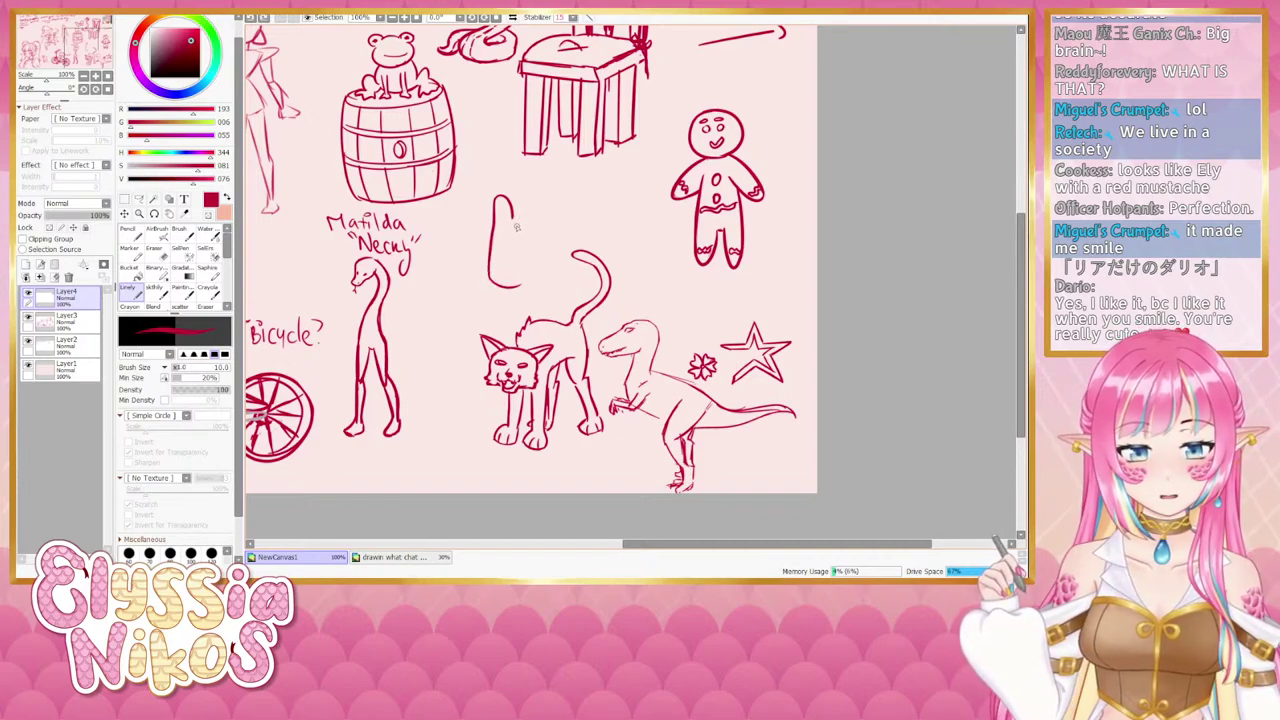
{"action": "mouse_move", "coordinate": [513, 216]}
{"action": "left_mouse_down"}
{"action": "mouse_move", "coordinate": [528, 279]}
{"action": "mouse_move", "coordinate": [502, 286]}
{"action": "left_mouse_up"}
{"action": "key", "text": "ctrl+z"}
{"action": "key", "text": "ctrl+z"}
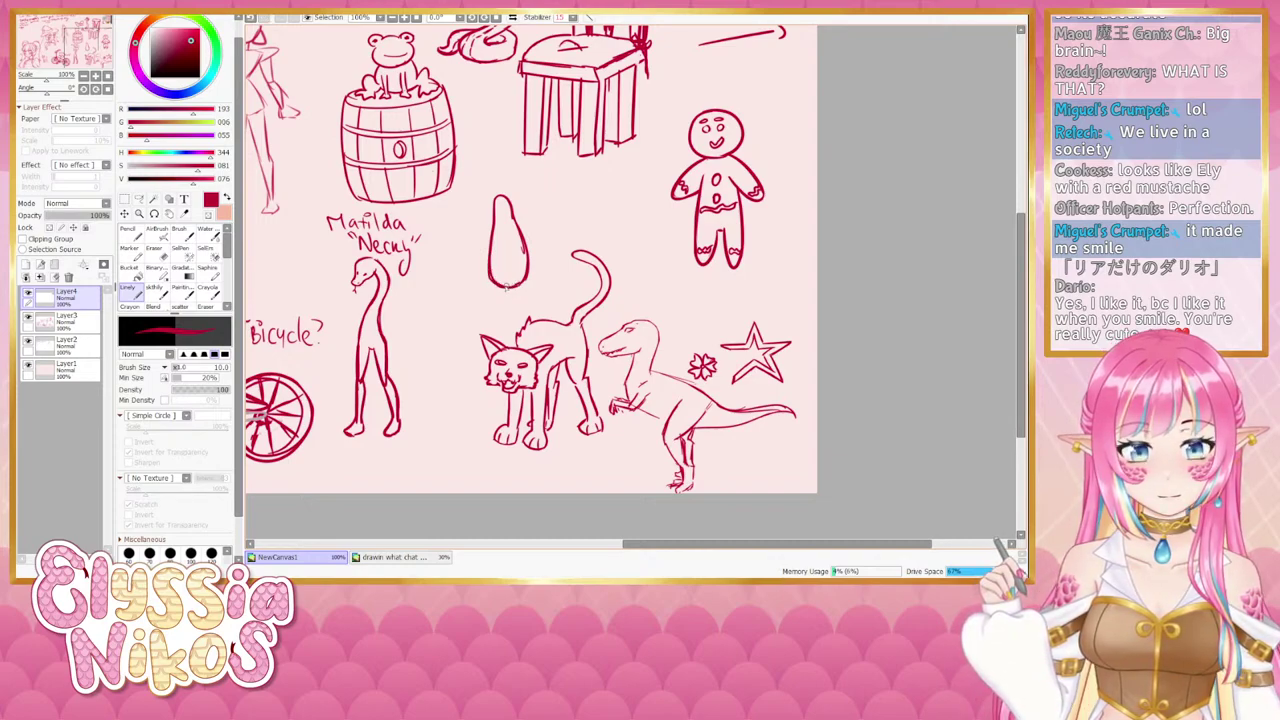
Add a wing line along the penguin's side and two small feet under its body.
{"action": "key", "text": "e"}
{"action": "key", "text": "n"}
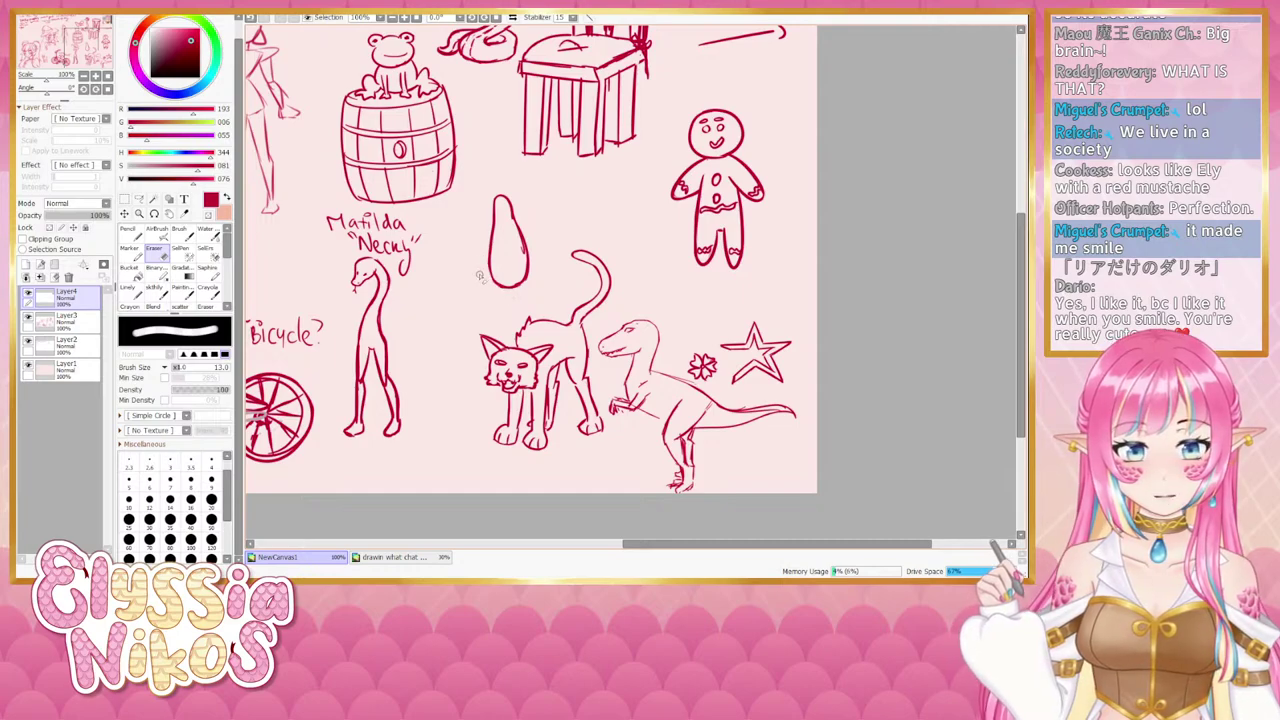
{"action": "left_click", "coordinate": [152, 294]}
{"action": "left_click", "coordinate": [135, 290]}
{"action": "mouse_move", "coordinate": [510, 236]}
{"action": "left_mouse_down"}
{"action": "mouse_move", "coordinate": [523, 279]}
{"action": "mouse_move", "coordinate": [507, 291]}
{"action": "left_mouse_up"}
{"action": "key", "text": "ctrl+z"}
{"action": "key", "text": "ctrl+z"}
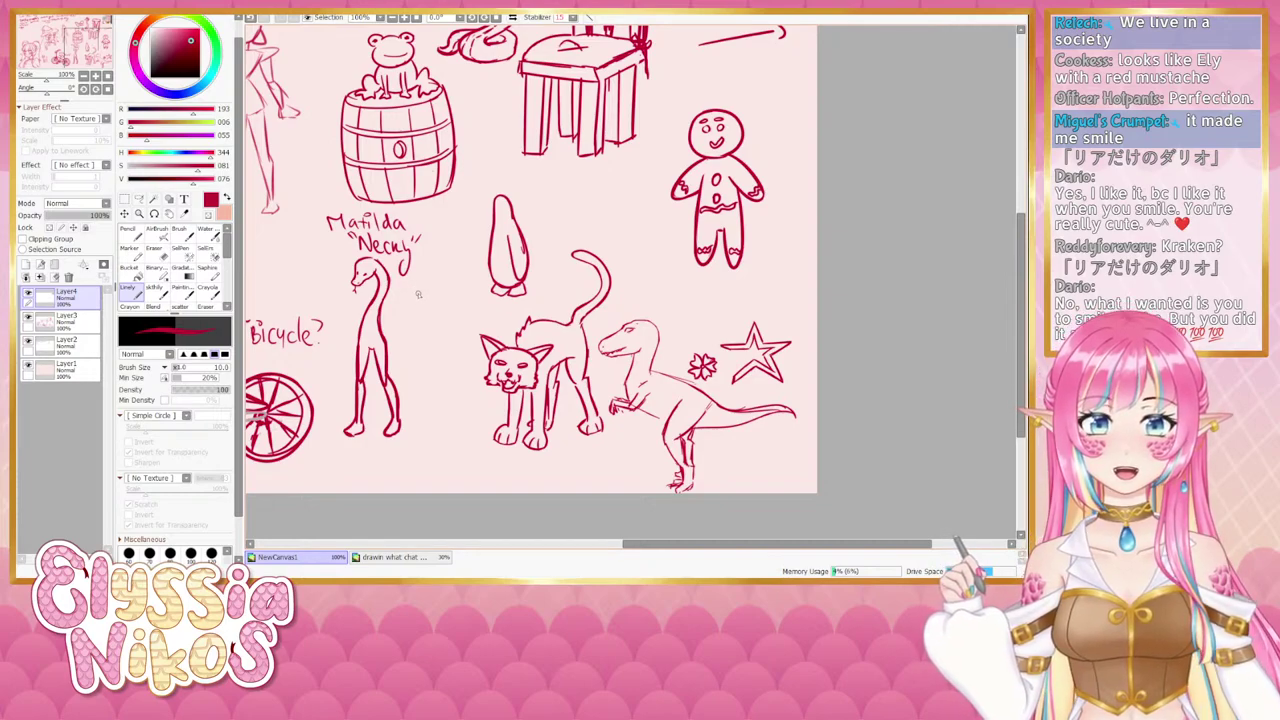
Erase the rounded top of the penguin's body and try out replacement head shapes.
{"action": "left_click_drag", "start_coordinate": [433, 281], "coordinate": [444, 314]}
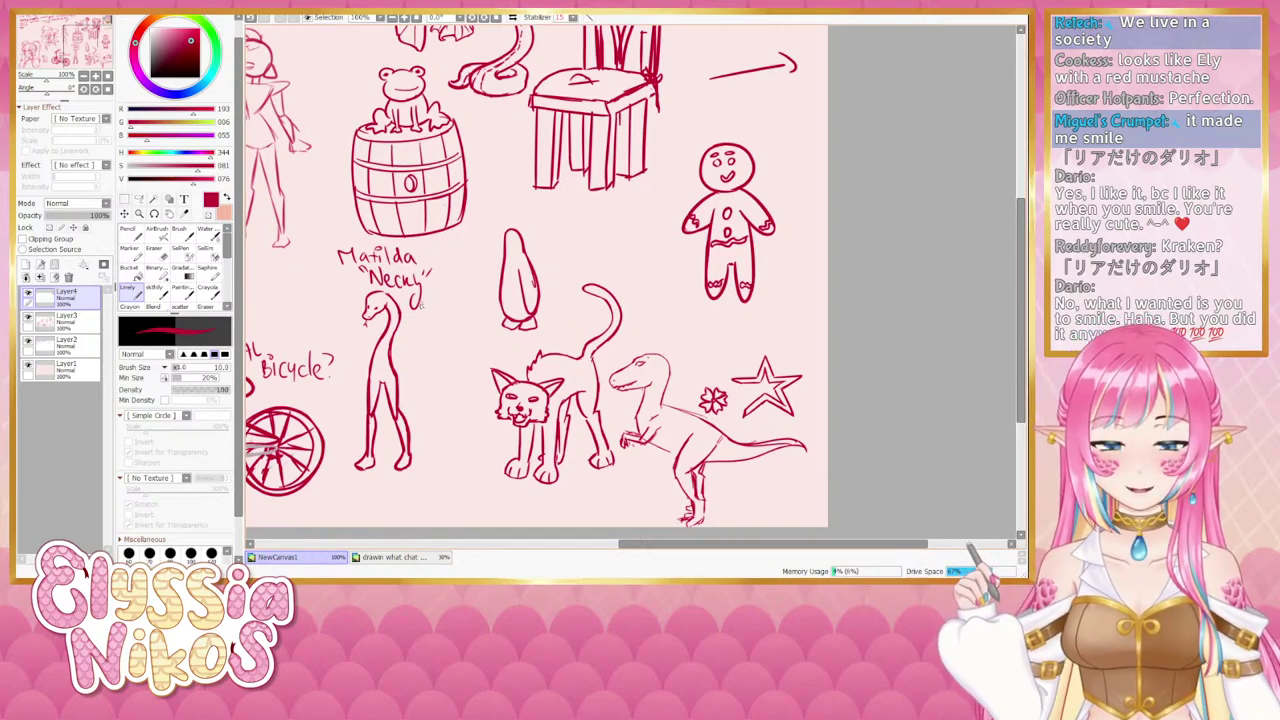
{"action": "key", "text": "e"}
{"action": "mouse_move", "coordinate": [513, 274]}
{"action": "left_mouse_down"}
{"action": "mouse_move", "coordinate": [522, 250]}
{"action": "mouse_move", "coordinate": [508, 247]}
{"action": "mouse_move", "coordinate": [513, 257]}
{"action": "mouse_move", "coordinate": [534, 243]}
{"action": "mouse_move", "coordinate": [504, 241]}
{"action": "mouse_move", "coordinate": [499, 268]}
{"action": "mouse_move", "coordinate": [521, 236]}
{"action": "mouse_move", "coordinate": [503, 257]}
{"action": "mouse_move", "coordinate": [511, 229]}
{"action": "mouse_move", "coordinate": [501, 263]}
{"action": "mouse_move", "coordinate": [506, 234]}
{"action": "mouse_move", "coordinate": [531, 254]}
{"action": "mouse_move", "coordinate": [498, 247]}
{"action": "mouse_move", "coordinate": [530, 250]}
{"action": "left_mouse_up"}
{"action": "key", "text": "n"}
{"action": "key", "text": "ctrl+z"}
{"action": "key", "text": "ctrl+z"}
{"action": "key", "text": "ctrl+z"}
{"action": "key", "text": "ctrl+z"}
{"action": "key", "text": "ctrl+z"}
{"action": "key", "text": "ctrl+z"}
{"action": "key", "text": "ctrl+z"}
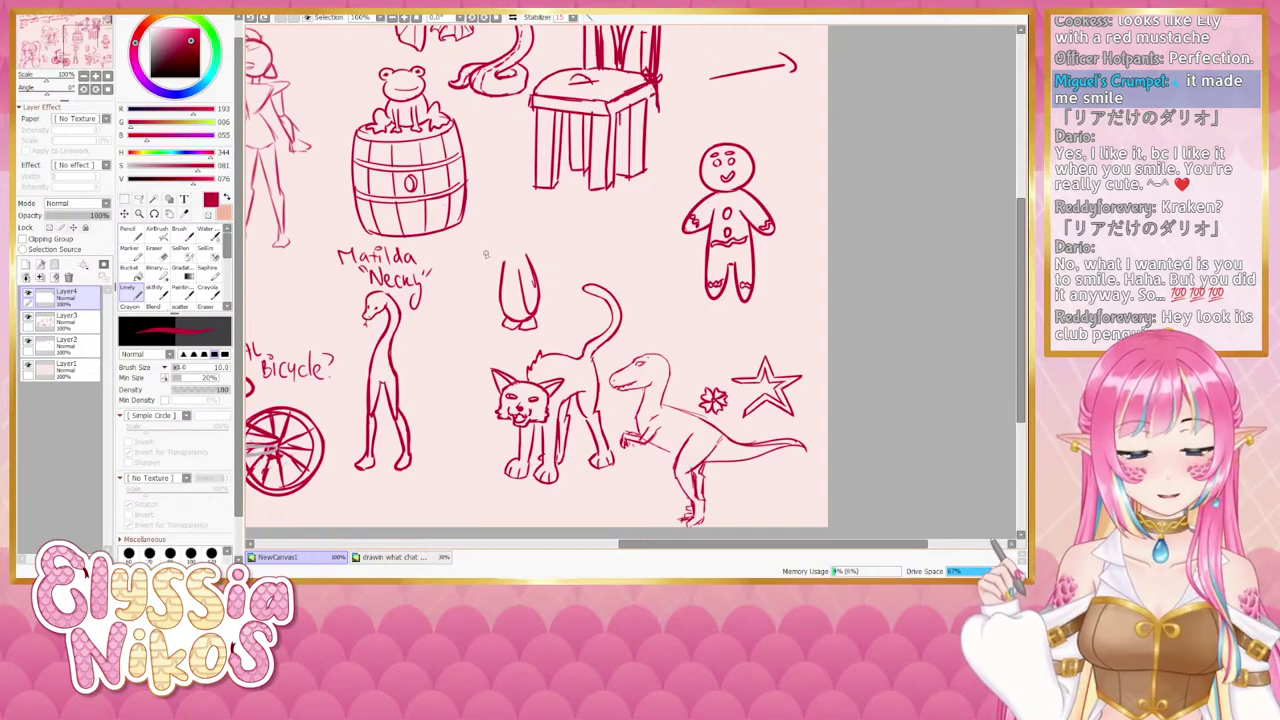
Write another short entry beside the handwritten request list at the canvas's upper left, using Layer1.
{"action": "mouse_move", "coordinate": [360, 383]}
{"action": "left_mouse_down"}
{"action": "mouse_move", "coordinate": [518, 278]}
{"action": "mouse_move", "coordinate": [724, 292]}
{"action": "mouse_move", "coordinate": [710, 253]}
{"action": "mouse_move", "coordinate": [669, 280]}
{"action": "left_mouse_up"}
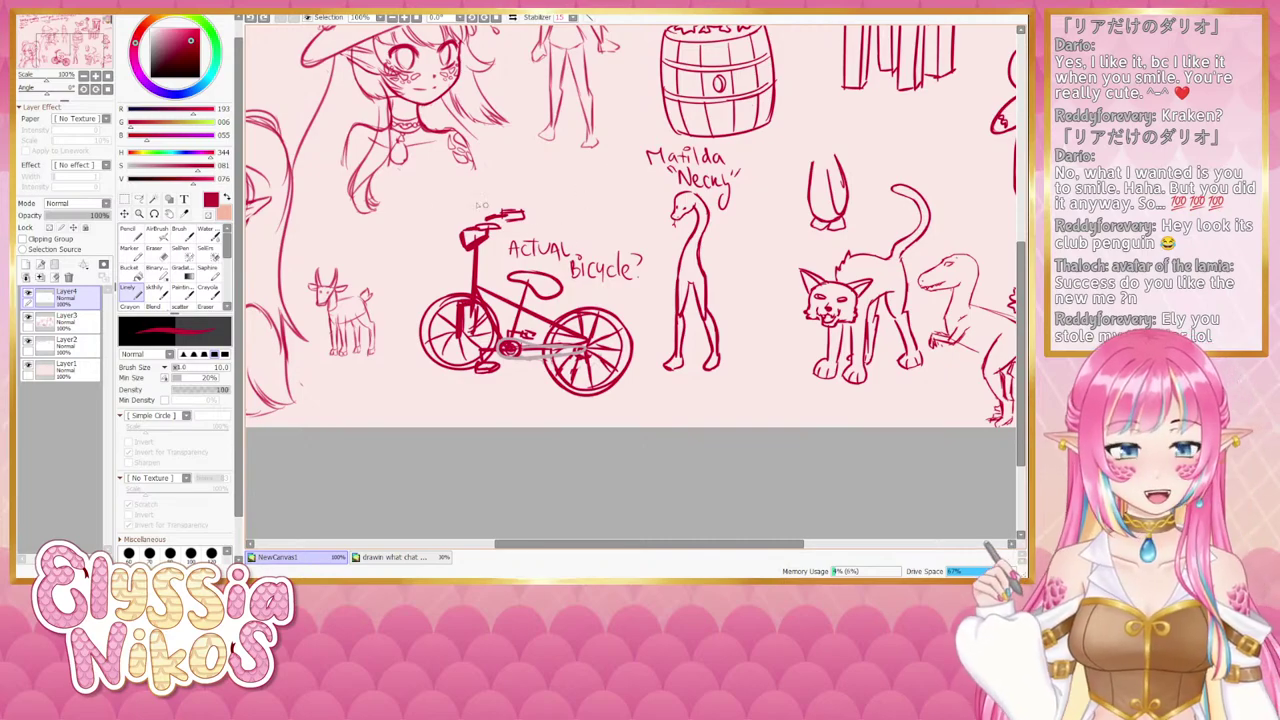
{"action": "left_click", "coordinate": [86, 77]}
{"action": "left_click", "coordinate": [84, 77]}
{"action": "left_click", "coordinate": [84, 77]}
{"action": "left_click_drag", "start_coordinate": [560, 260], "coordinate": [502, 281]}
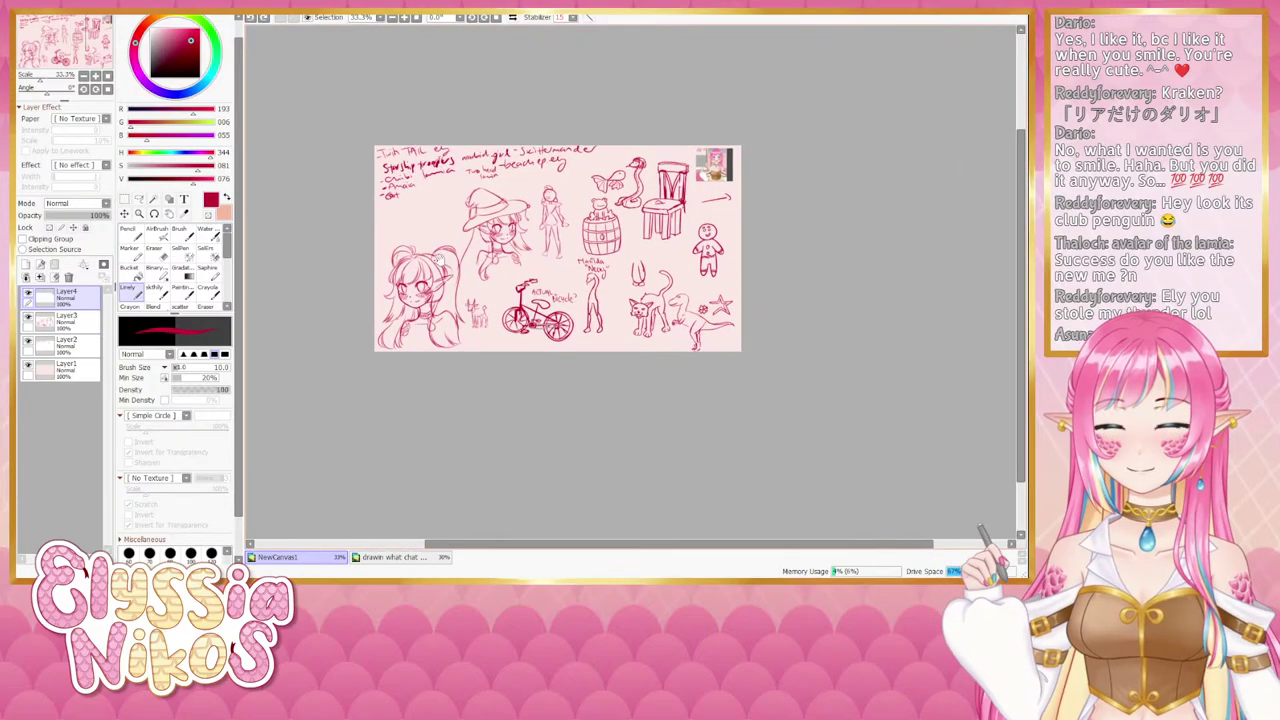
{"action": "left_click", "coordinate": [96, 77]}
{"action": "left_click", "coordinate": [96, 77]}
{"action": "left_click", "coordinate": [96, 77]}
{"action": "mouse_move", "coordinate": [400, 210]}
{"action": "left_mouse_down"}
{"action": "mouse_move", "coordinate": [662, 261]}
{"action": "mouse_move", "coordinate": [932, 430]}
{"action": "left_mouse_up"}
{"action": "left_click", "coordinate": [60, 372]}
{"action": "mouse_move", "coordinate": [483, 220]}
{"action": "left_mouse_down"}
{"action": "mouse_move", "coordinate": [482, 236]}
{"action": "mouse_move", "coordinate": [504, 240]}
{"action": "mouse_move", "coordinate": [479, 231]}
{"action": "left_mouse_up"}
{"action": "left_click_drag", "start_coordinate": [506, 228], "coordinate": [513, 223]}
{"action": "left_click_drag", "start_coordinate": [522, 222], "coordinate": [527, 229]}
{"action": "mouse_move", "coordinate": [532, 214]}
{"action": "left_mouse_down"}
{"action": "mouse_move", "coordinate": [527, 229]}
{"action": "mouse_move", "coordinate": [566, 220]}
{"action": "left_mouse_up"}
{"action": "left_click_drag", "start_coordinate": [693, 288], "coordinate": [402, 237]}
{"action": "left_click_drag", "start_coordinate": [851, 361], "coordinate": [546, 292]}
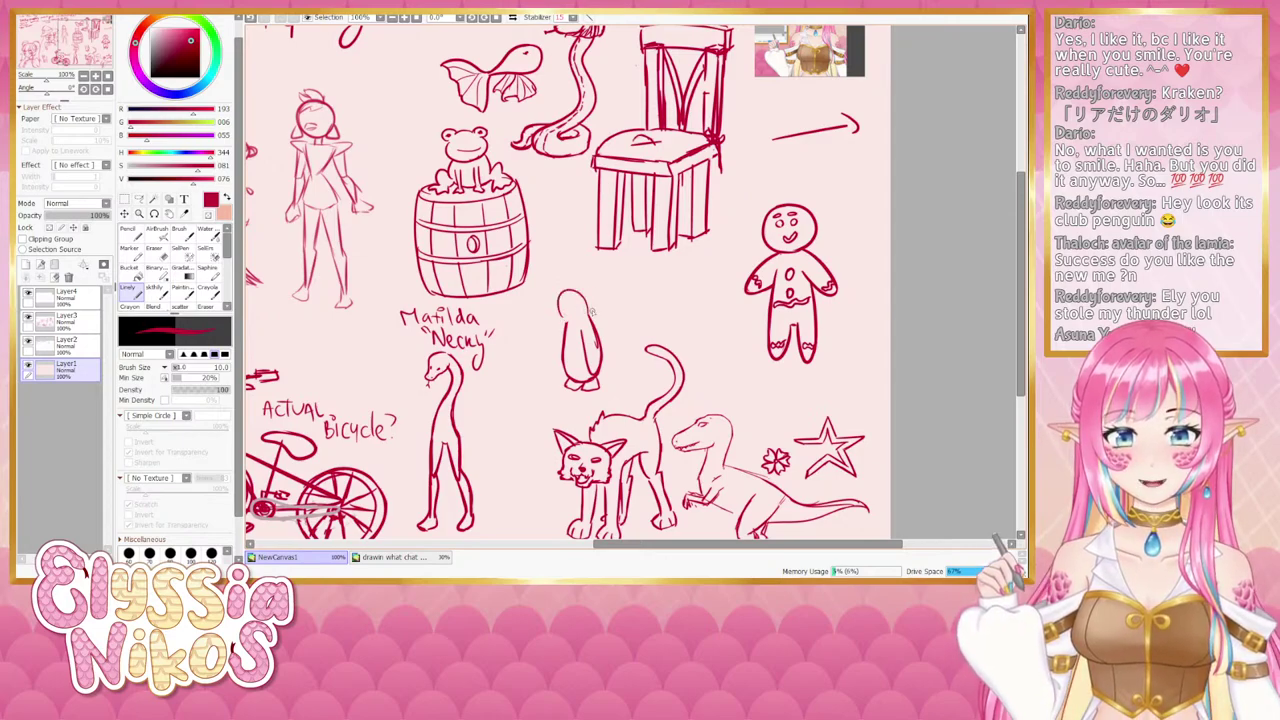
{"action": "left_click_drag", "start_coordinate": [590, 300], "coordinate": [580, 318]}
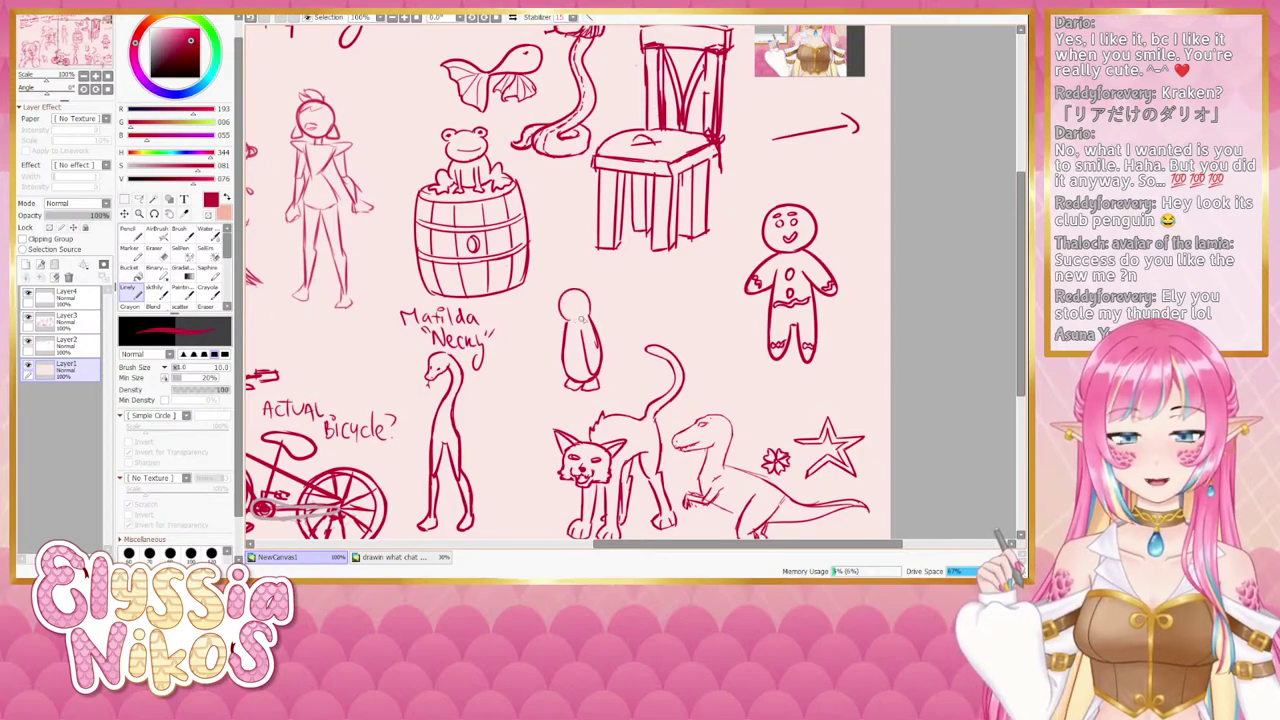
{"action": "key", "text": "ctrl+z"}
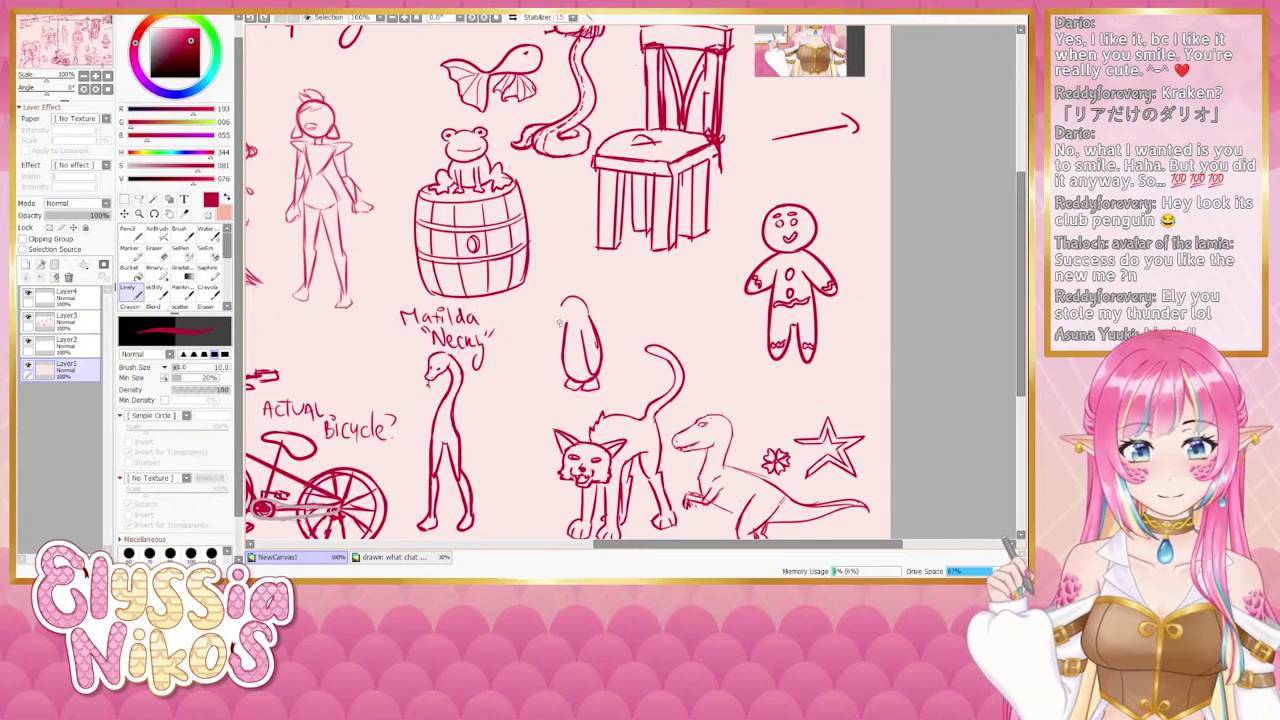
{"action": "key", "text": "ctrl+z"}
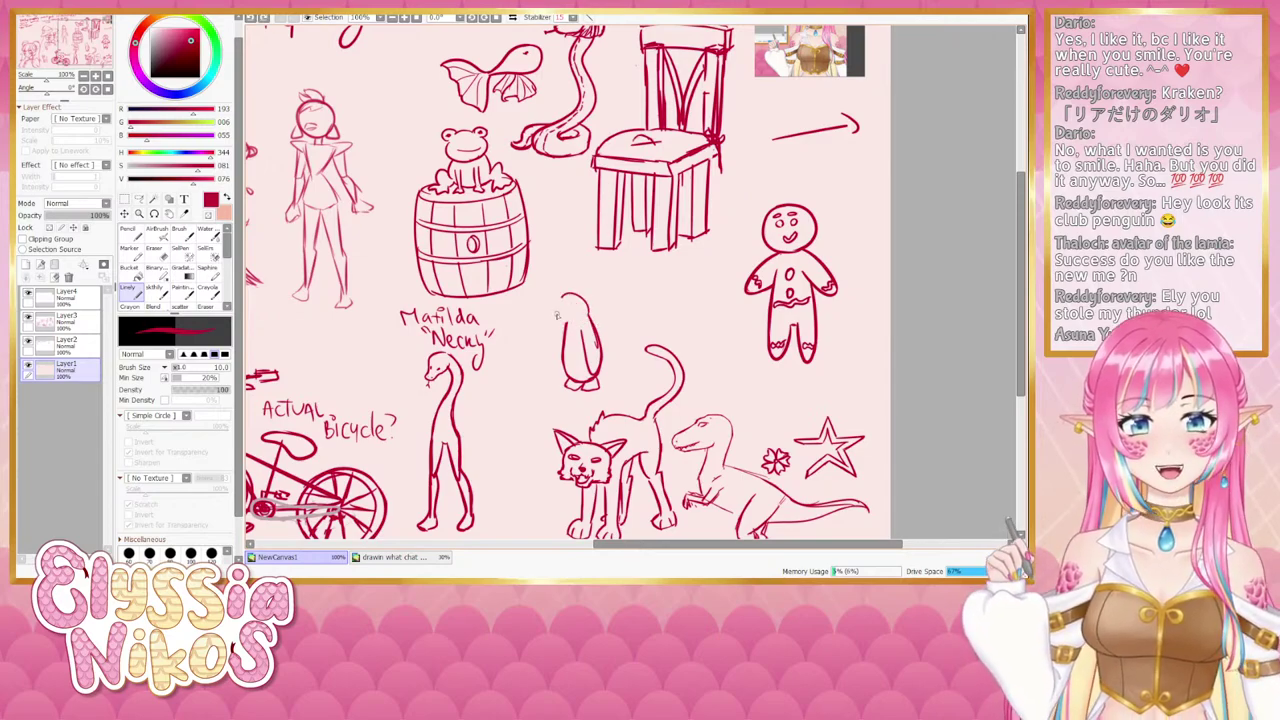
{"action": "left_click_drag", "start_coordinate": [557, 315], "coordinate": [574, 319]}
{"action": "key", "text": "ctrl+z"}
{"action": "key", "text": "ctrl+z"}
{"action": "key", "text": "ctrl+z"}
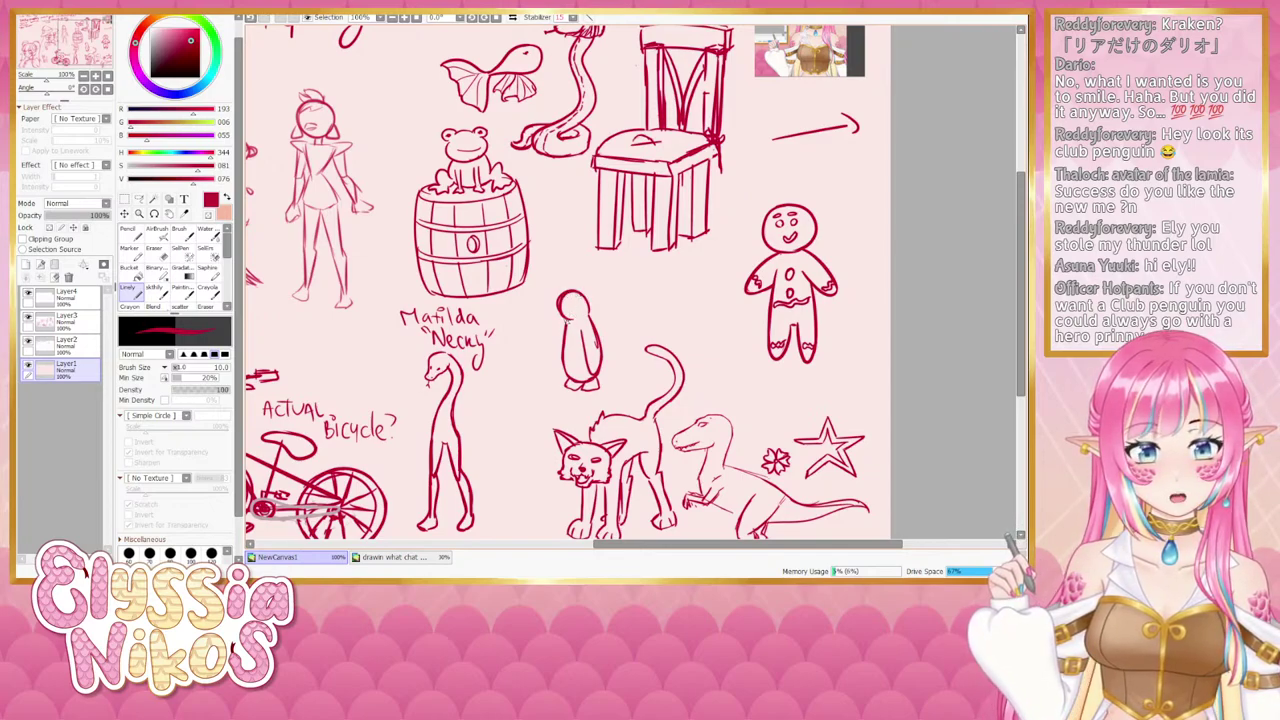
{"action": "key", "text": "e"}
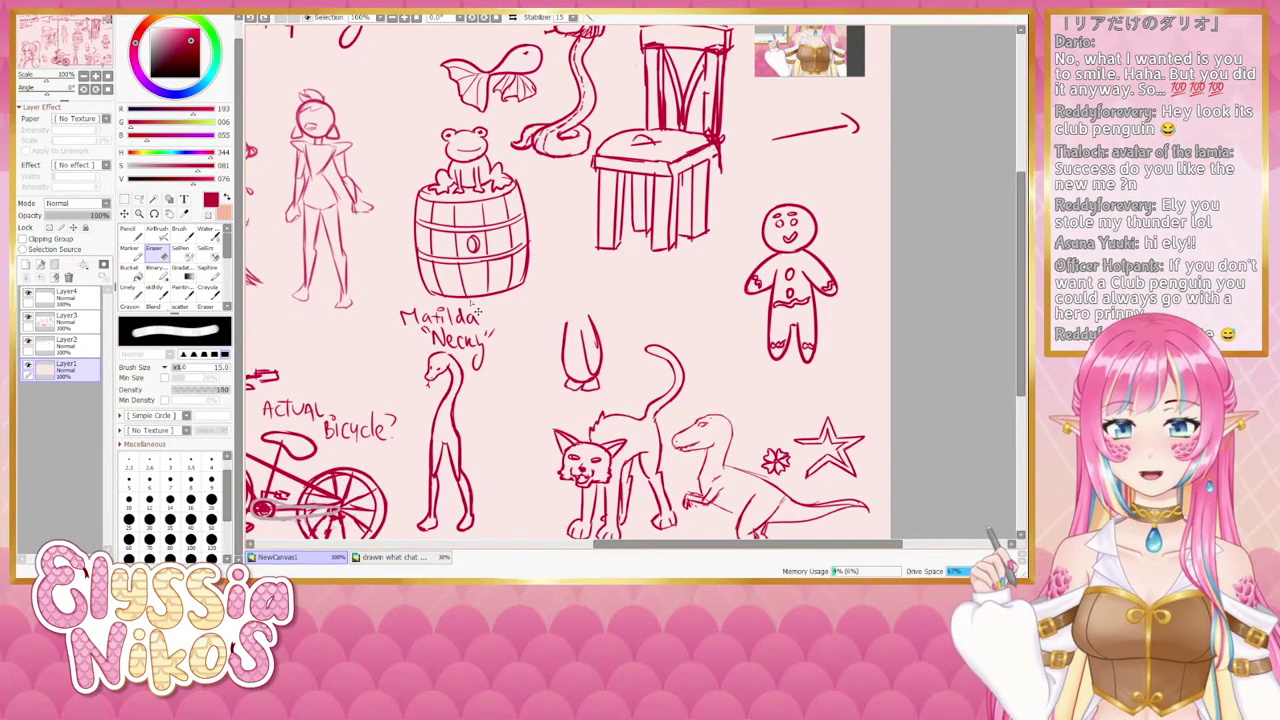
Draw the penguin's rounded head on Layer4 with the line-drawing brush, joining it to the open top of the body.
{"action": "left_click", "coordinate": [62, 295]}
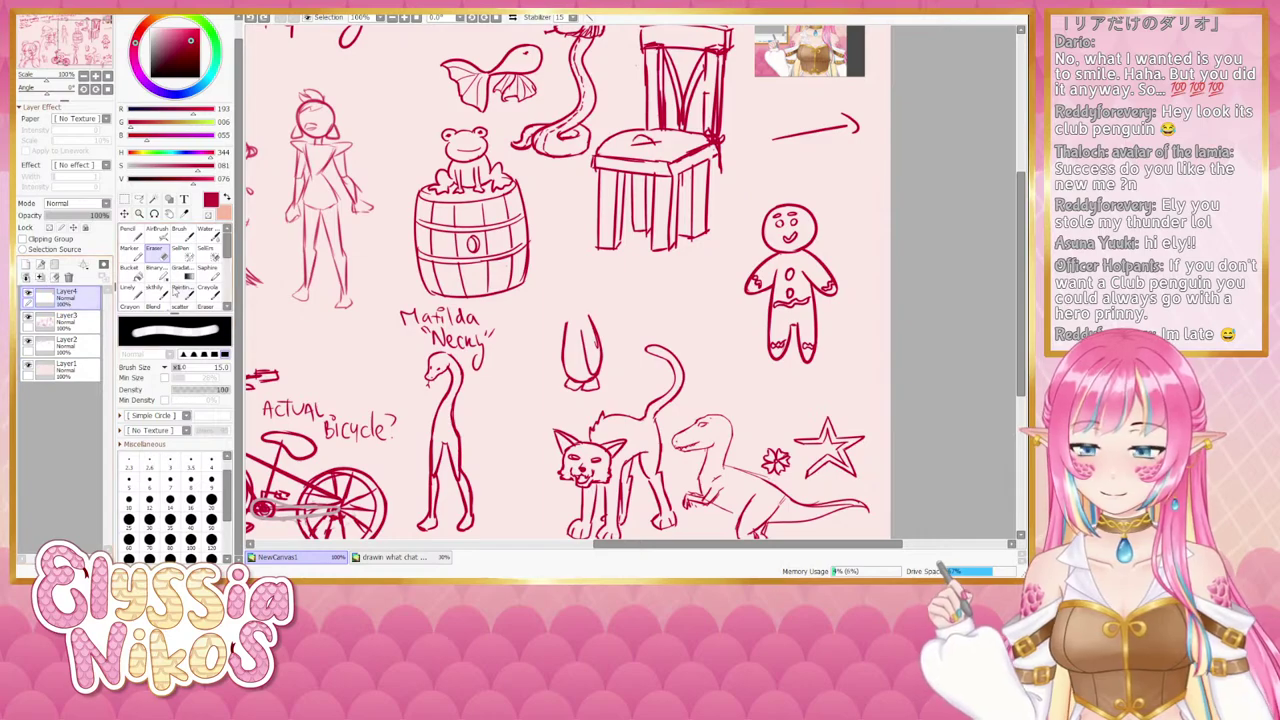
{"action": "left_click", "coordinate": [131, 291]}
{"action": "mouse_move", "coordinate": [565, 319]}
{"action": "left_mouse_down"}
{"action": "mouse_move", "coordinate": [584, 303]}
{"action": "mouse_move", "coordinate": [589, 314]}
{"action": "left_mouse_up"}
{"action": "key", "text": "ctrl+z"}
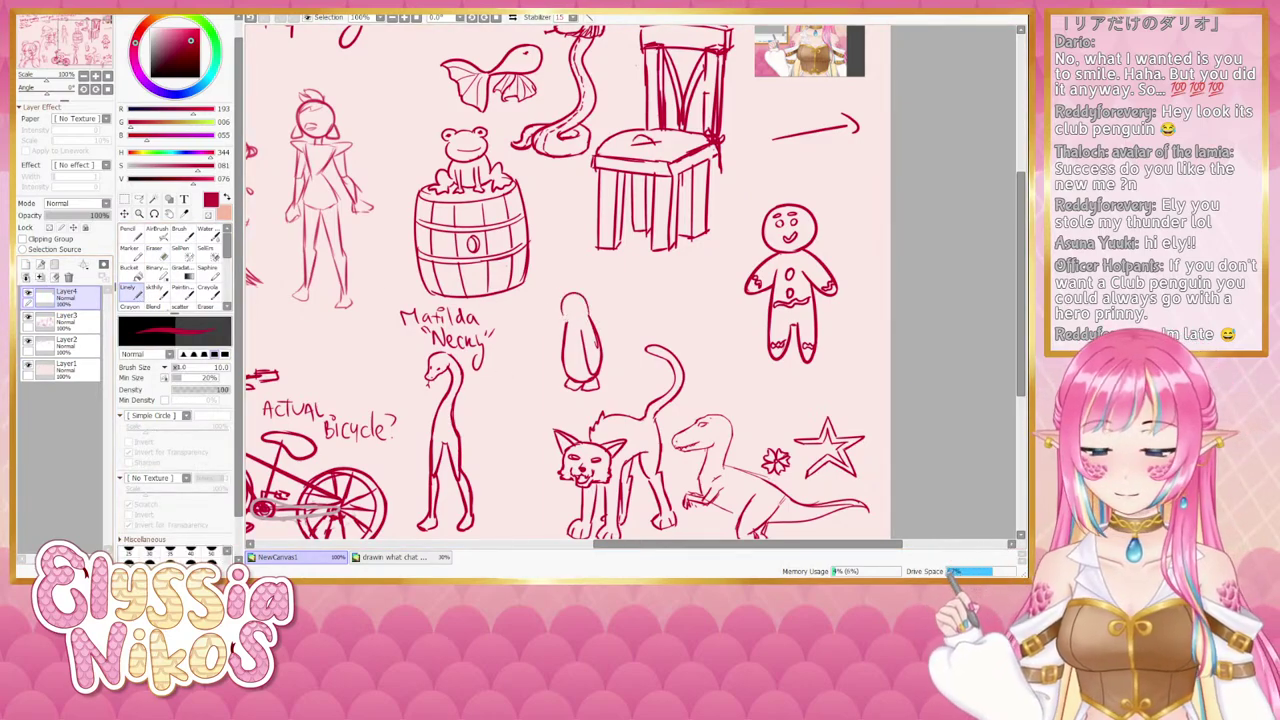
{"action": "key", "text": "ctrl+z"}
{"action": "mouse_move", "coordinate": [566, 316]}
{"action": "left_mouse_down"}
{"action": "mouse_move", "coordinate": [598, 322]}
{"action": "mouse_move", "coordinate": [565, 302]}
{"action": "left_mouse_up"}
{"action": "key", "text": "ctrl+z"}
{"action": "key", "text": "ctrl+z"}
{"action": "key", "text": "ctrl+z"}
{"action": "key", "text": "ctrl+z"}
{"action": "key", "text": "ctrl+z"}
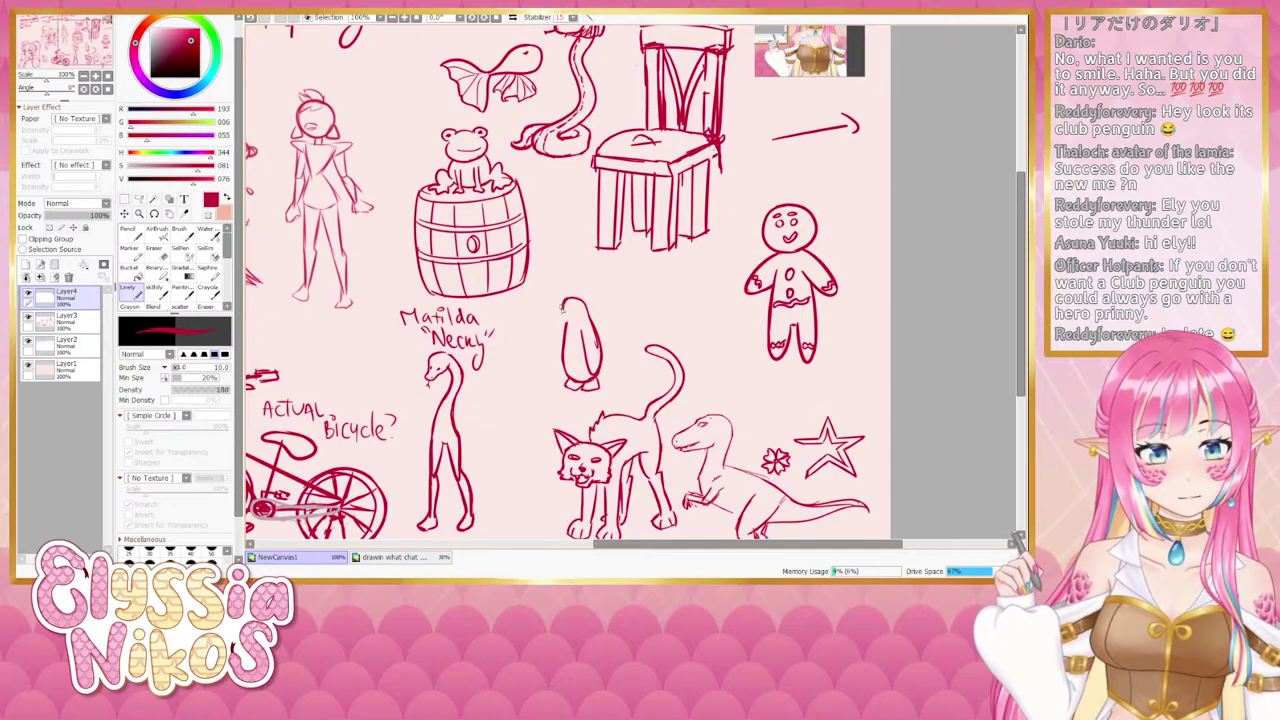
{"action": "key", "text": "ctrl+z"}
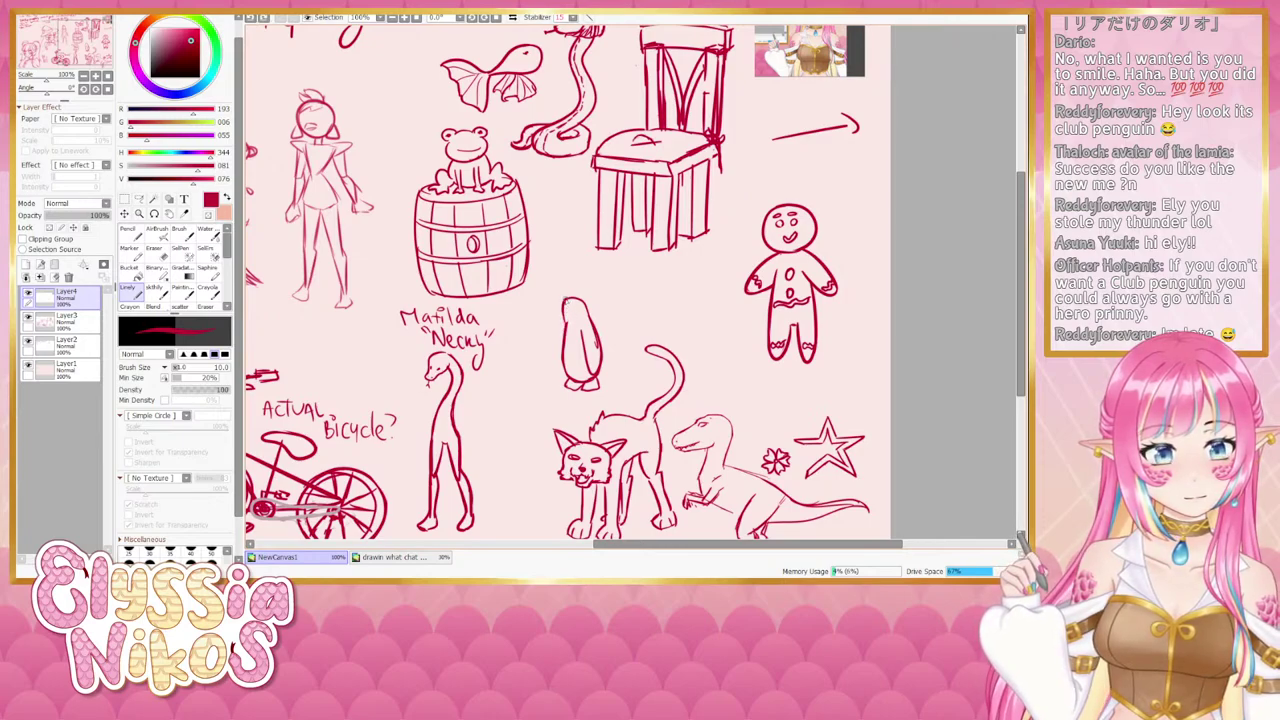
Draw a small eye and a beak on the penguin's head.
{"action": "left_click_drag", "start_coordinate": [567, 305], "coordinate": [573, 313]}
{"action": "key", "text": "ctrl+z"}
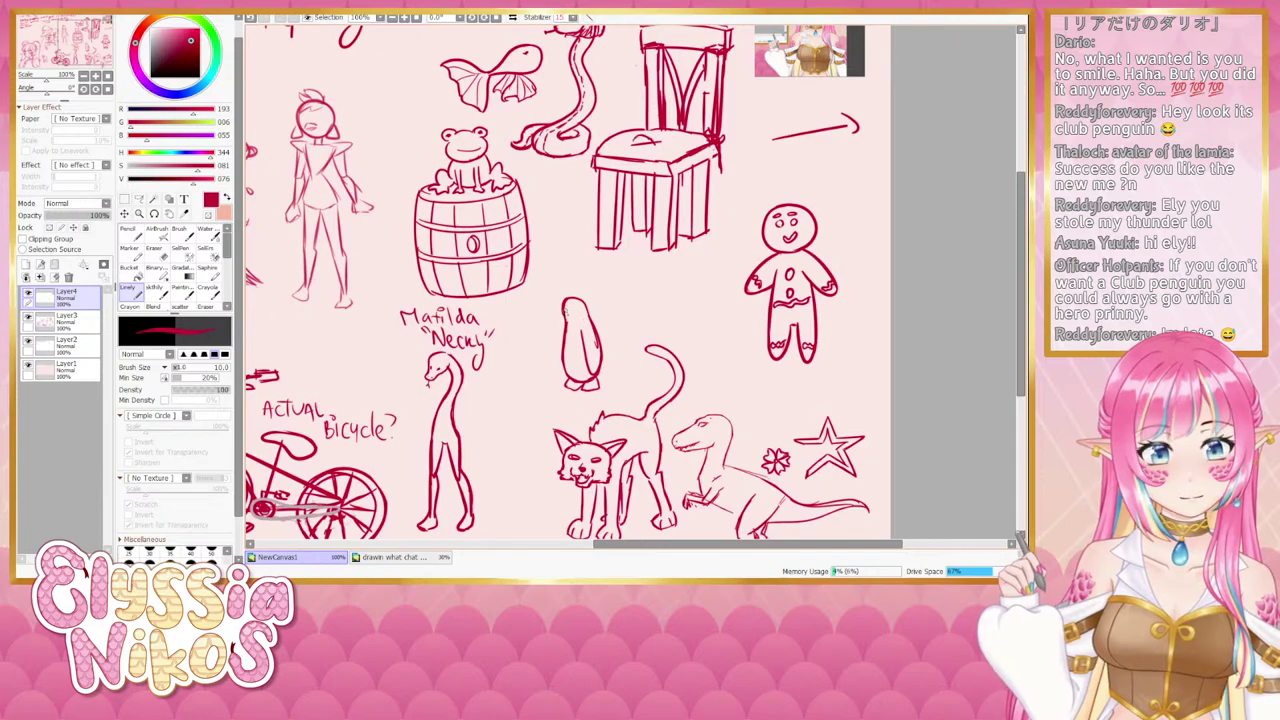
{"action": "key", "text": "ctrl+z"}
{"action": "left_click_drag", "start_coordinate": [565, 307], "coordinate": [570, 319]}
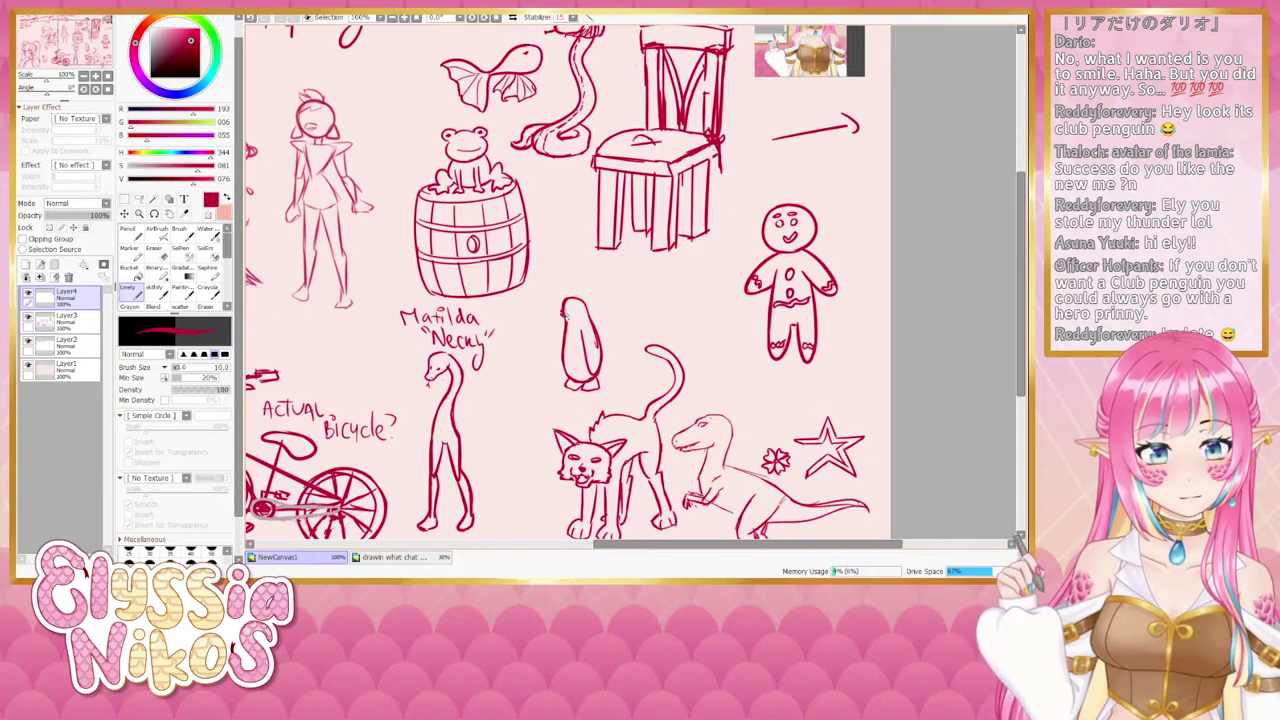
{"action": "key", "text": "ctrl+z"}
{"action": "key", "text": "e"}
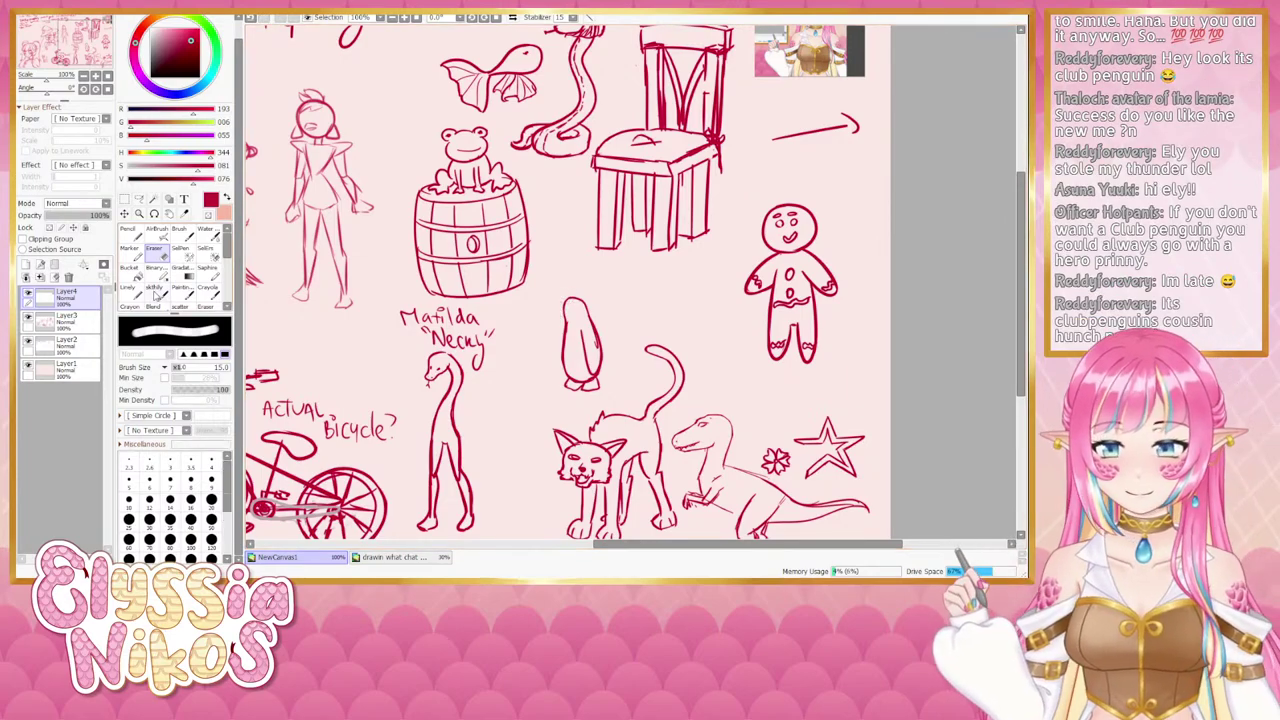
{"action": "left_click", "coordinate": [154, 292]}
{"action": "left_click", "coordinate": [129, 292]}
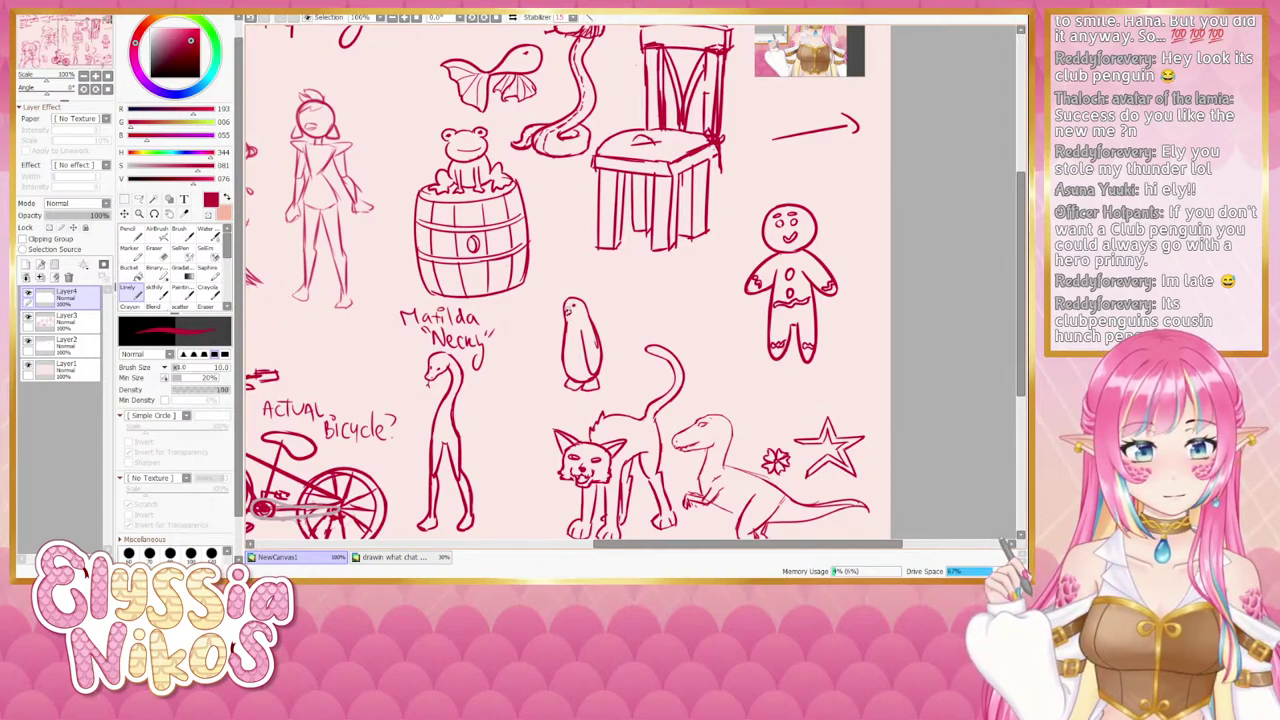
{"action": "left_click_drag", "start_coordinate": [567, 316], "coordinate": [571, 315]}
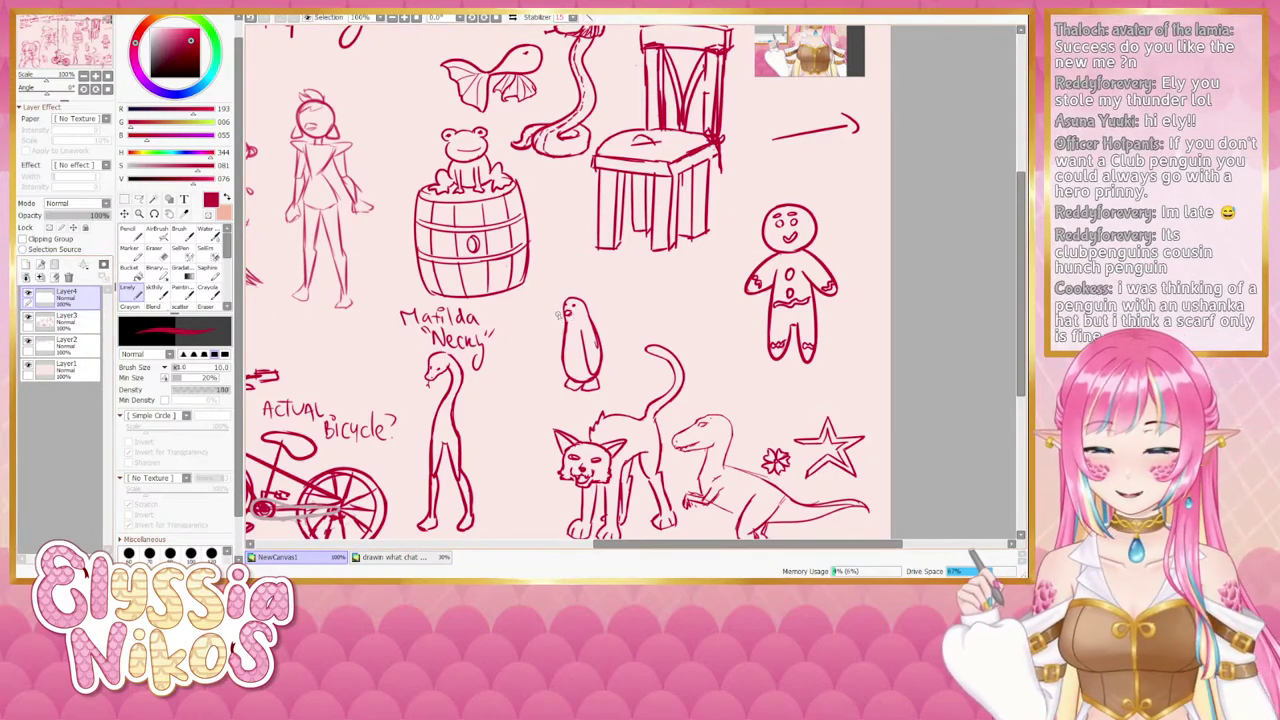
Draw a scarf around the penguin's neck on Layer3, with one end hanging down its chest.
{"action": "left_click", "coordinate": [62, 317]}
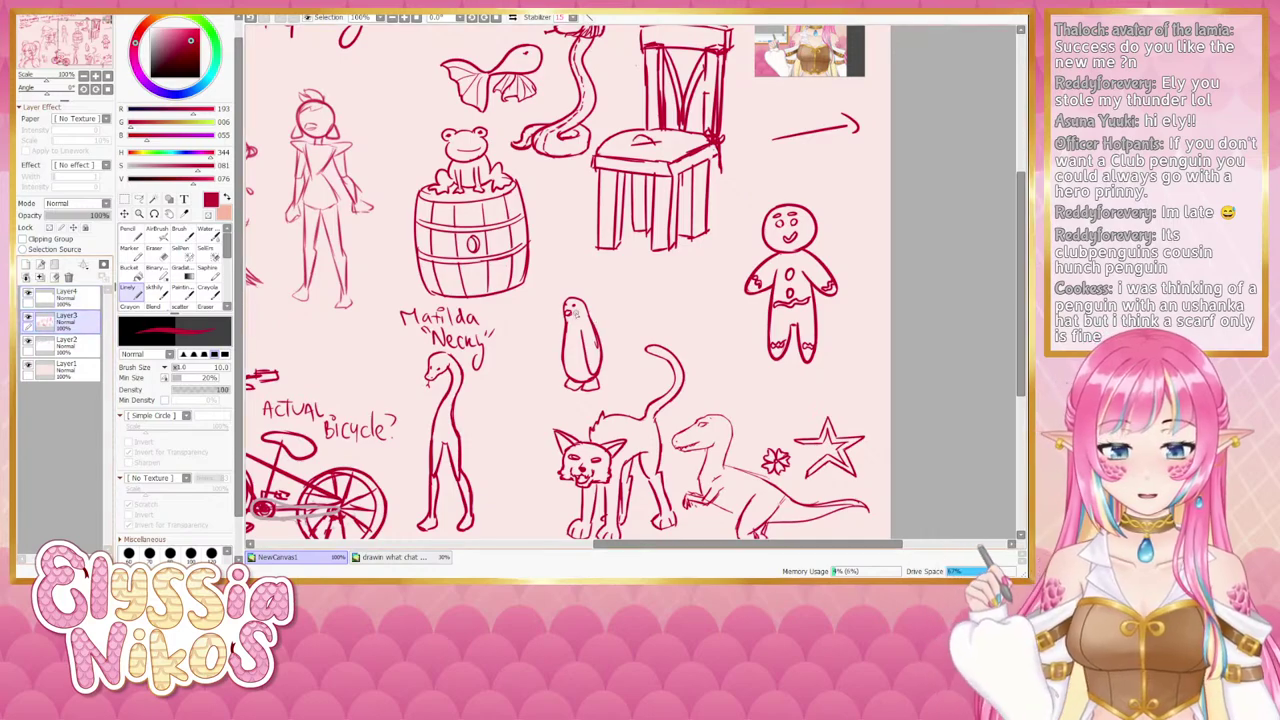
{"action": "left_click_drag", "start_coordinate": [564, 319], "coordinate": [586, 318]}
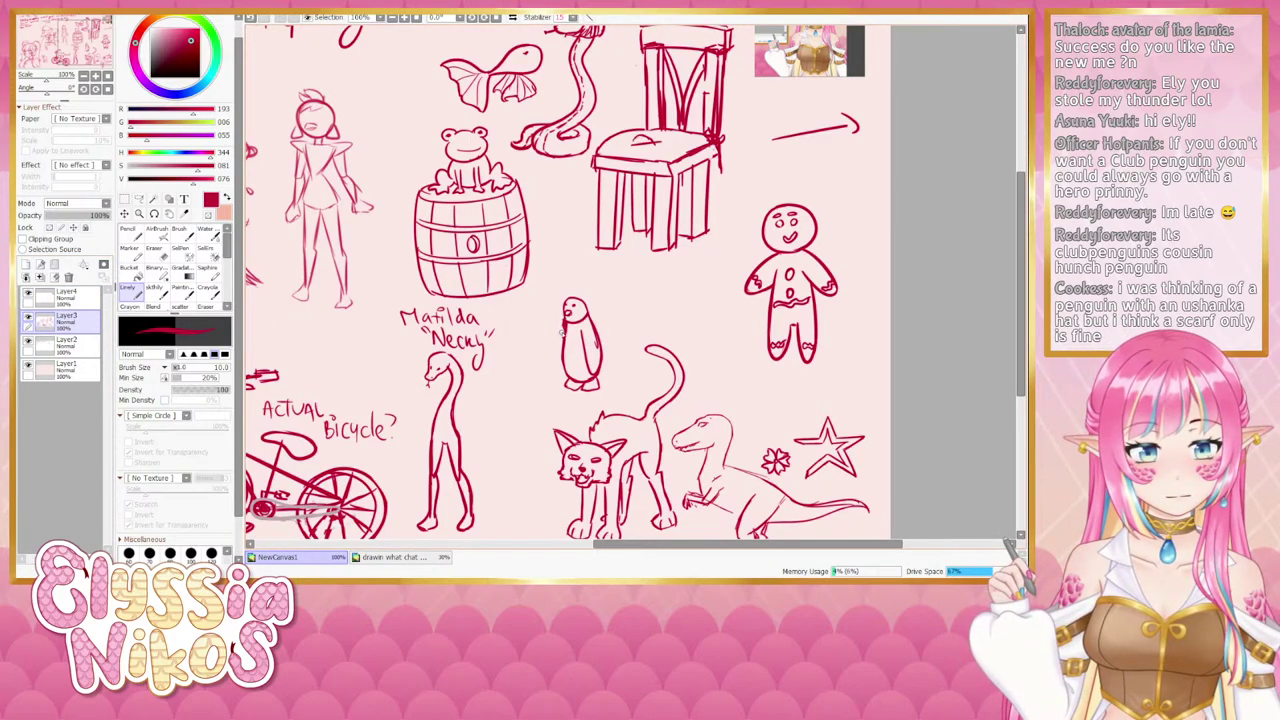
{"action": "mouse_move", "coordinate": [563, 335]}
{"action": "left_mouse_down"}
{"action": "mouse_move", "coordinate": [584, 334]}
{"action": "mouse_move", "coordinate": [591, 312]}
{"action": "left_mouse_up"}
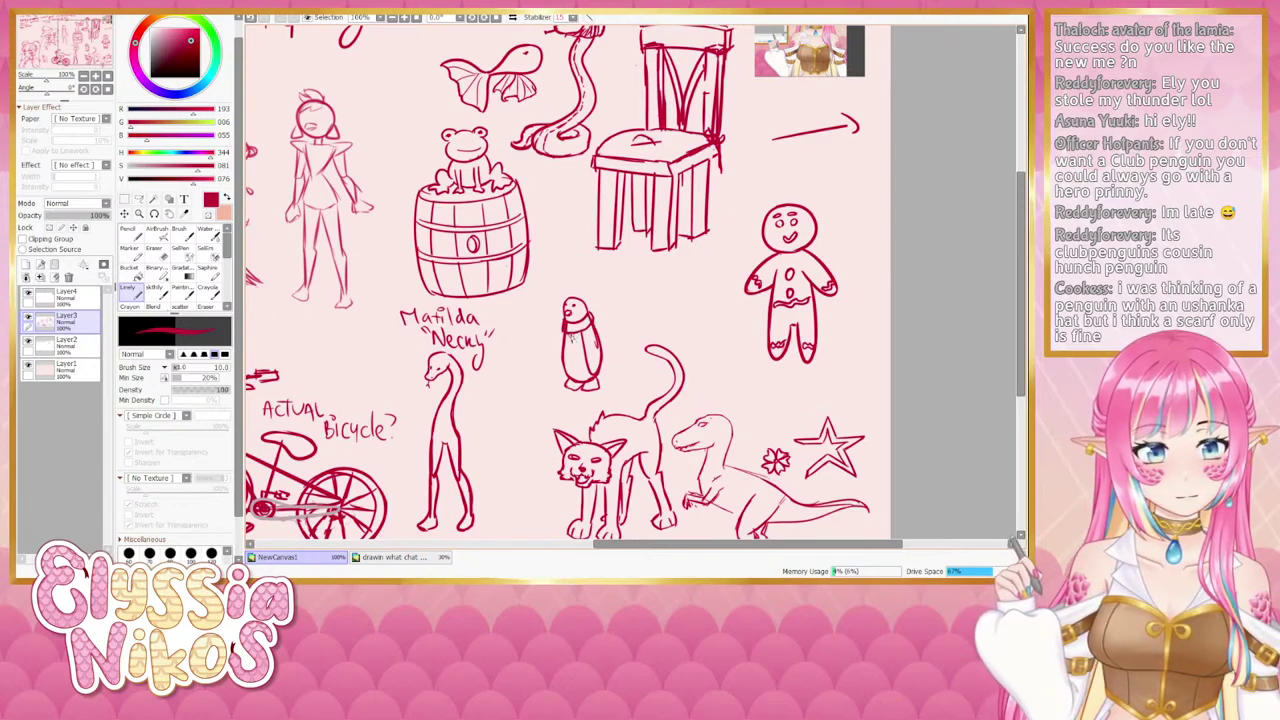
{"action": "mouse_move", "coordinate": [571, 336]}
{"action": "left_mouse_down"}
{"action": "mouse_move", "coordinate": [573, 369]}
{"action": "mouse_move", "coordinate": [579, 355]}
{"action": "left_mouse_up"}
{"action": "key", "text": "ctrl+z"}
{"action": "key", "text": "ctrl+z"}
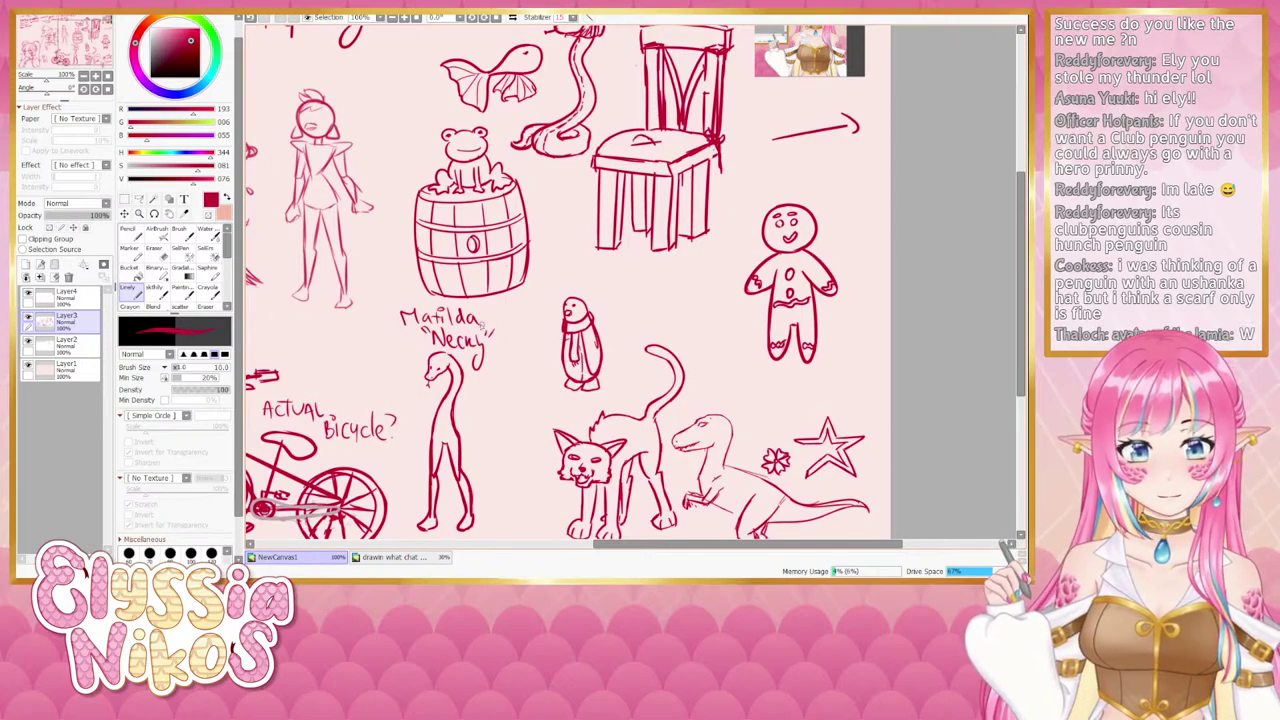
Set the eraser to size 5 and hide Layer3 briefly to inspect the penguin's lines on Layer4.
{"action": "left_click_drag", "start_coordinate": [514, 344], "coordinate": [510, 322]}
{"action": "left_click", "coordinate": [161, 256]}
{"action": "left_click", "coordinate": [70, 297]}
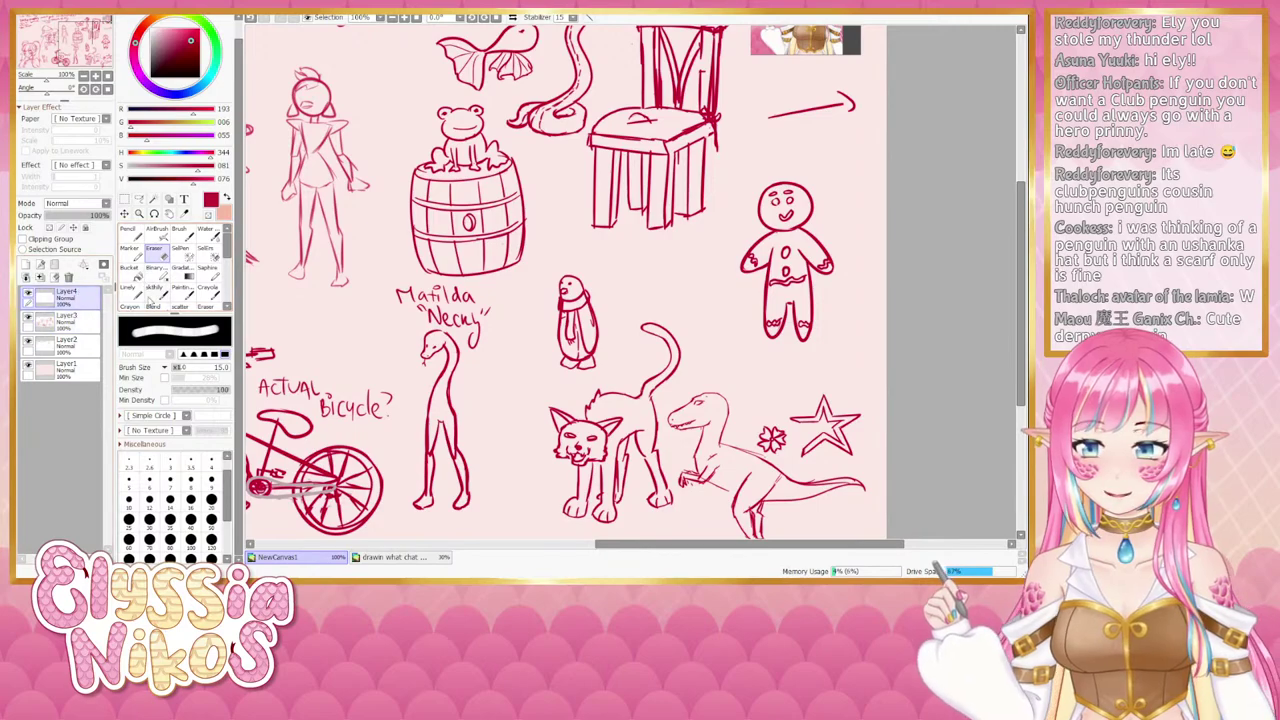
{"action": "key", "text": "bracketleft"}
{"action": "key", "text": "bracketleft"}
{"action": "key", "text": "bracketleft"}
{"action": "key", "text": "bracketleft"}
{"action": "key", "text": "bracketleft"}
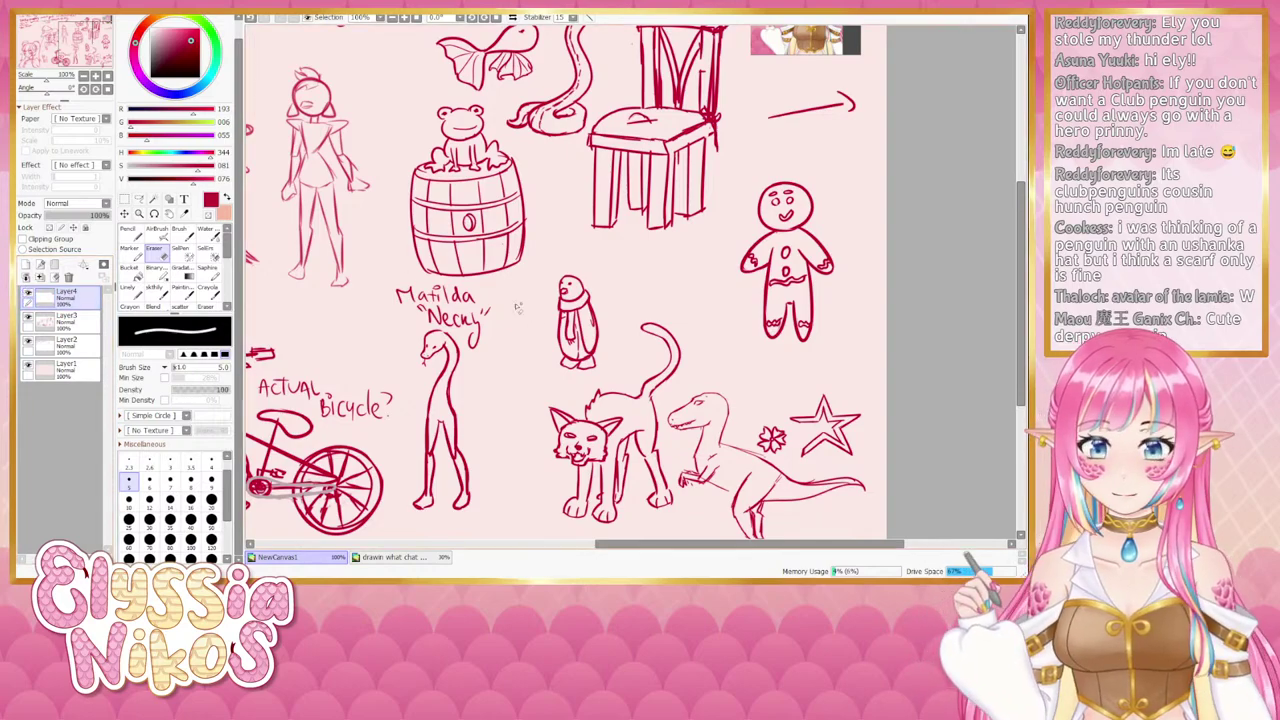
{"action": "left_click", "coordinate": [28, 317]}
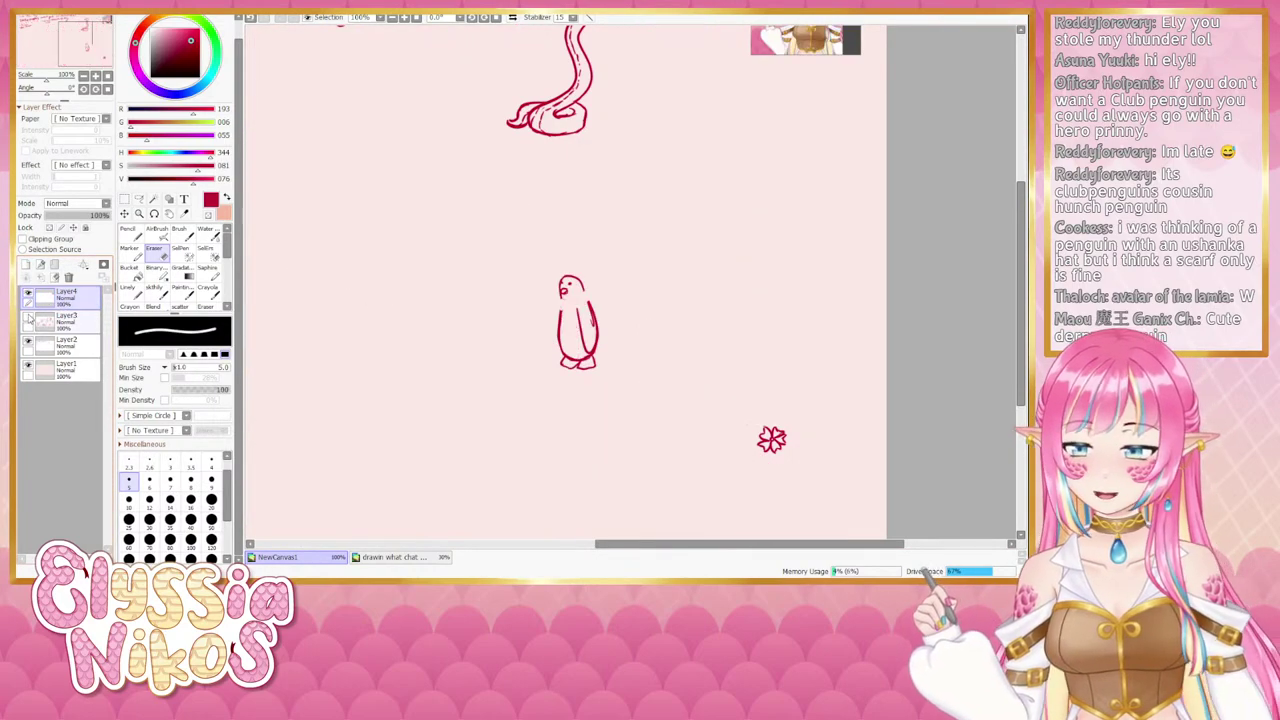
{"action": "left_click", "coordinate": [28, 317]}
{"action": "left_click", "coordinate": [66, 321]}
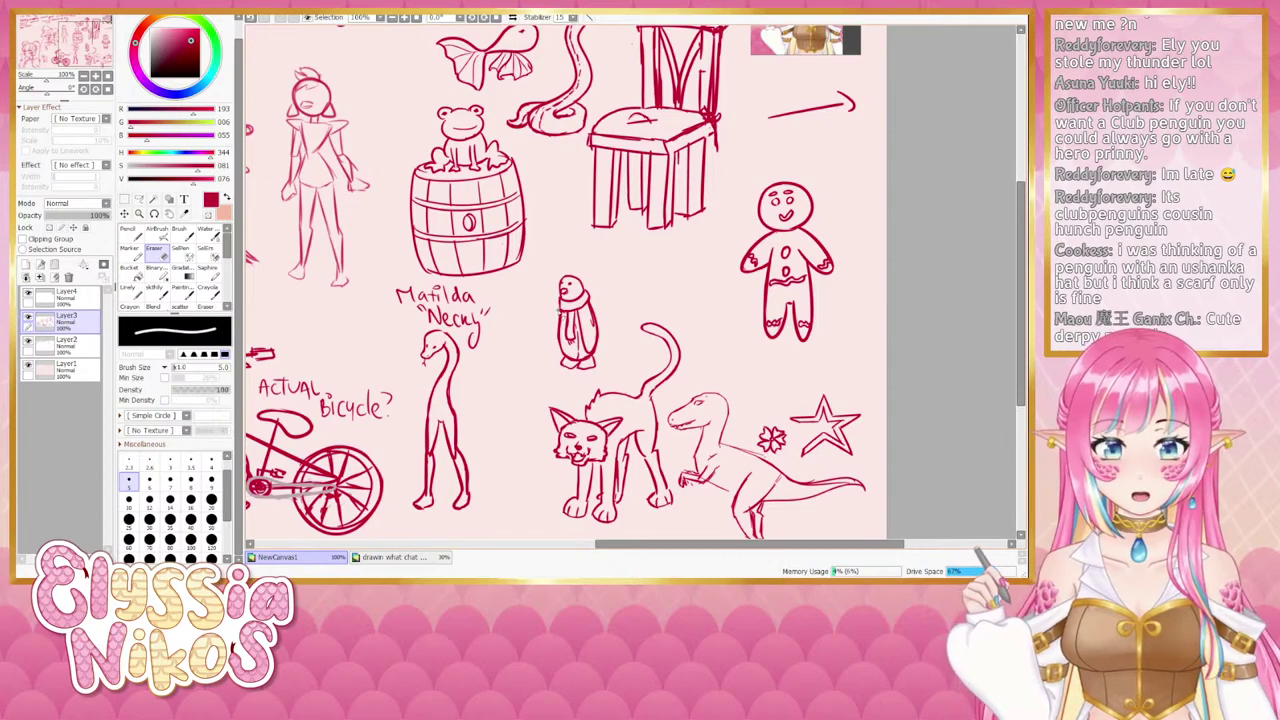
Erase the "Goat" entry from the handwritten request list on Layer2.
{"action": "left_click", "coordinate": [84, 77]}
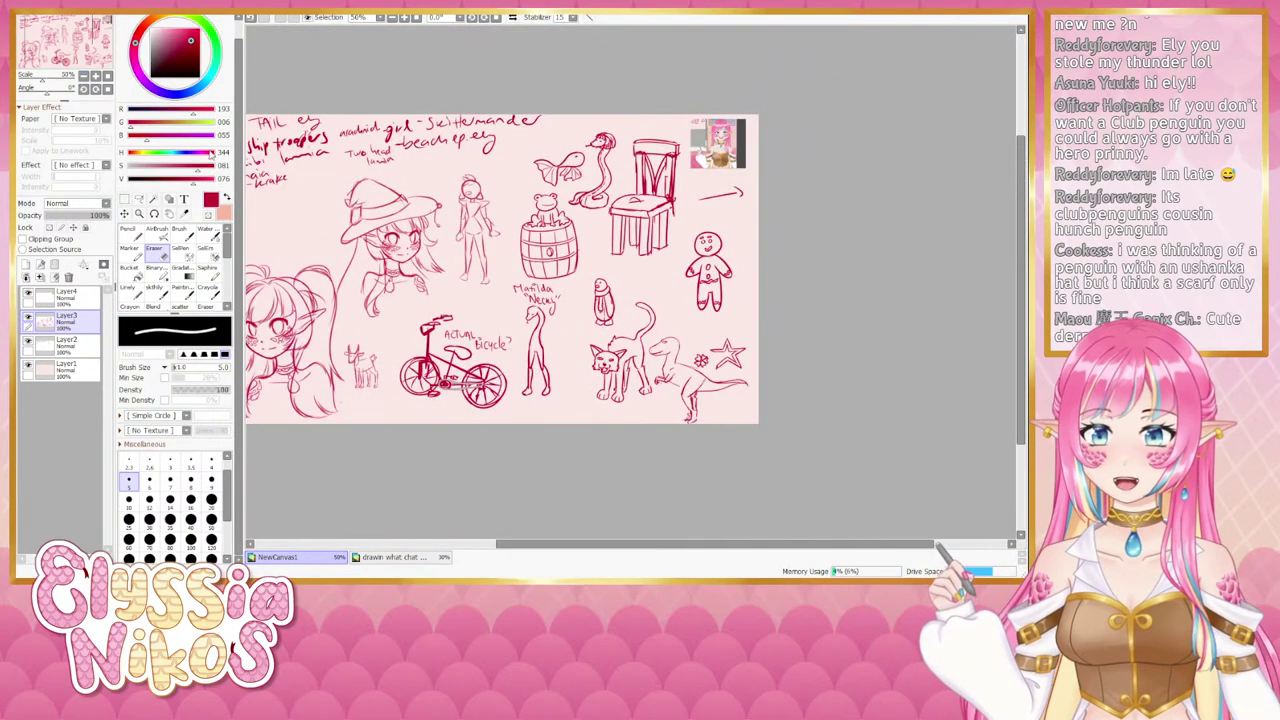
{"action": "left_click_drag", "start_coordinate": [462, 273], "coordinate": [469, 291]}
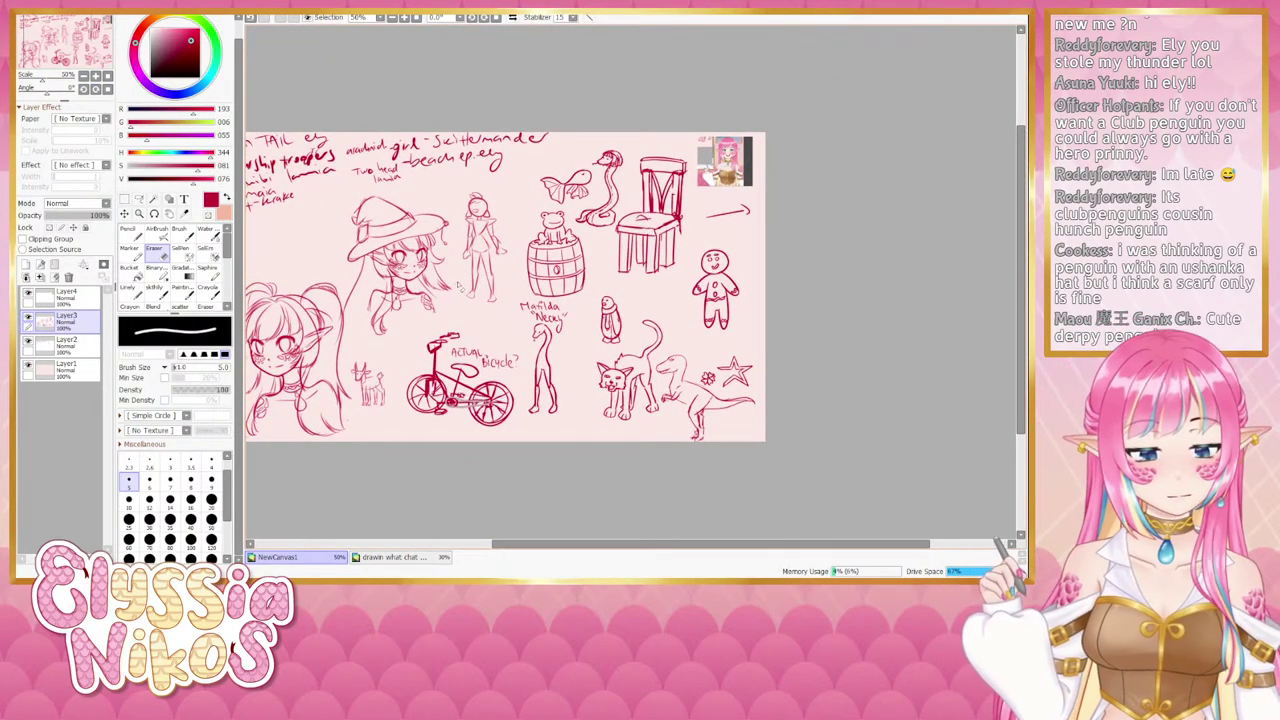
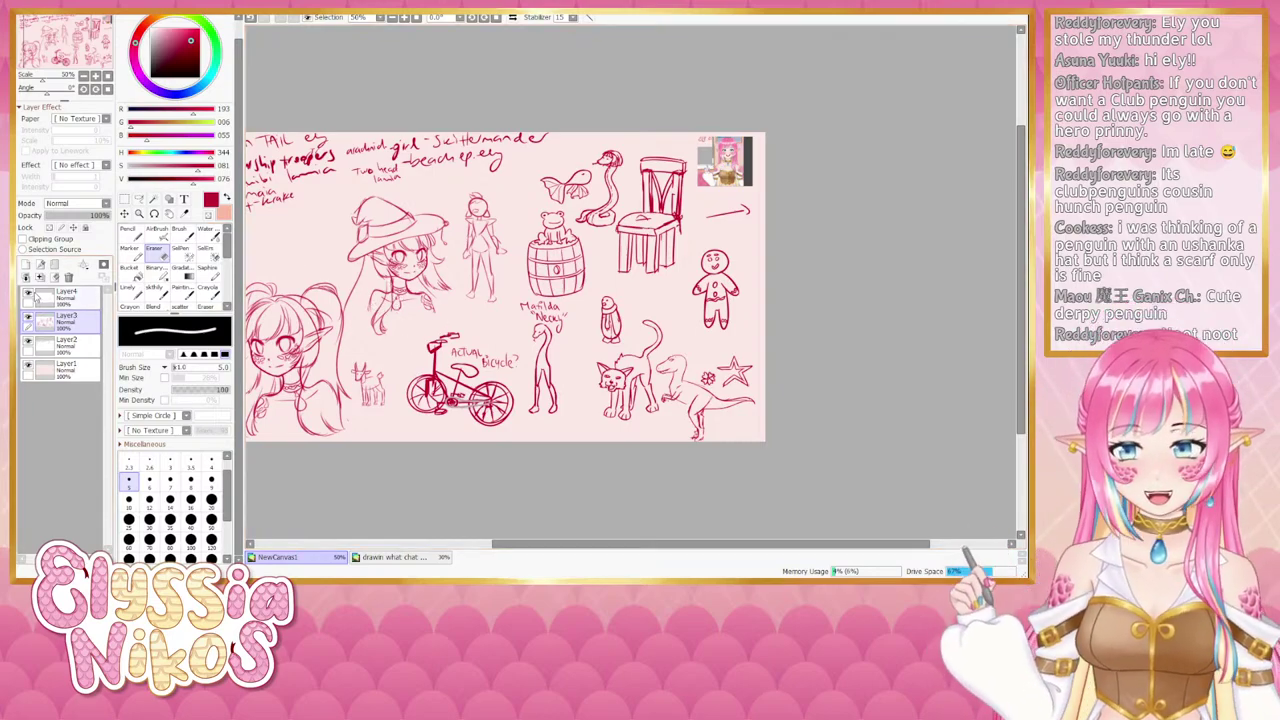
{"action": "mouse_move", "coordinate": [478, 320]}
{"action": "left_mouse_down"}
{"action": "mouse_move", "coordinate": [538, 293]}
{"action": "mouse_move", "coordinate": [577, 295]}
{"action": "left_mouse_up"}
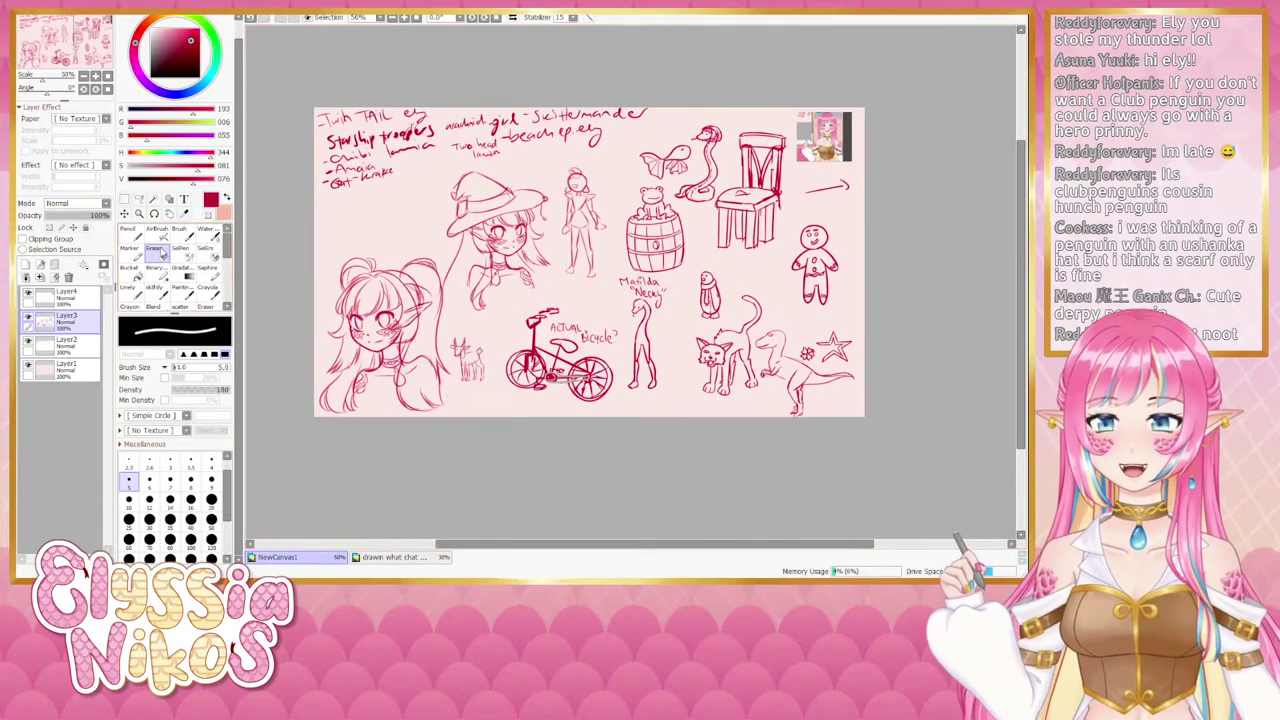
{"action": "left_click", "coordinate": [66, 344]}
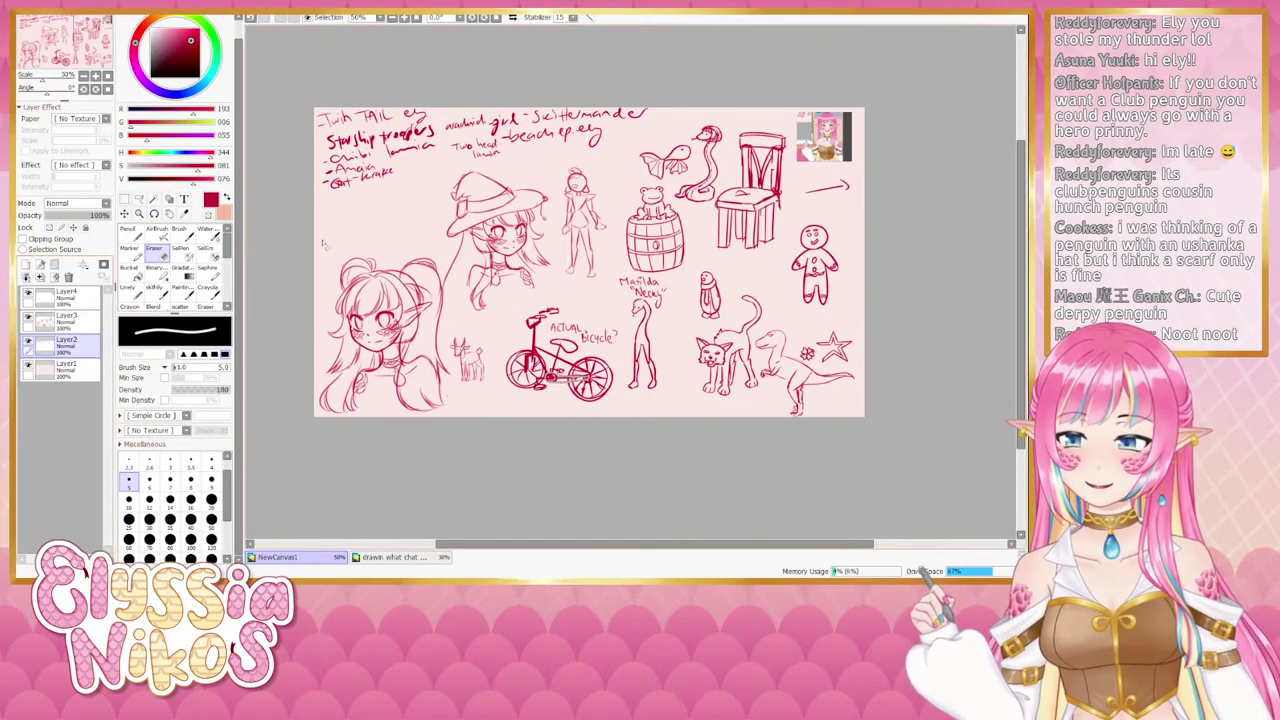
{"action": "left_click_drag", "start_coordinate": [342, 188], "coordinate": [362, 188]}
{"action": "mouse_move", "coordinate": [336, 186]}
{"action": "left_mouse_down"}
{"action": "mouse_move", "coordinate": [325, 187]}
{"action": "mouse_move", "coordinate": [342, 183]}
{"action": "left_mouse_up"}
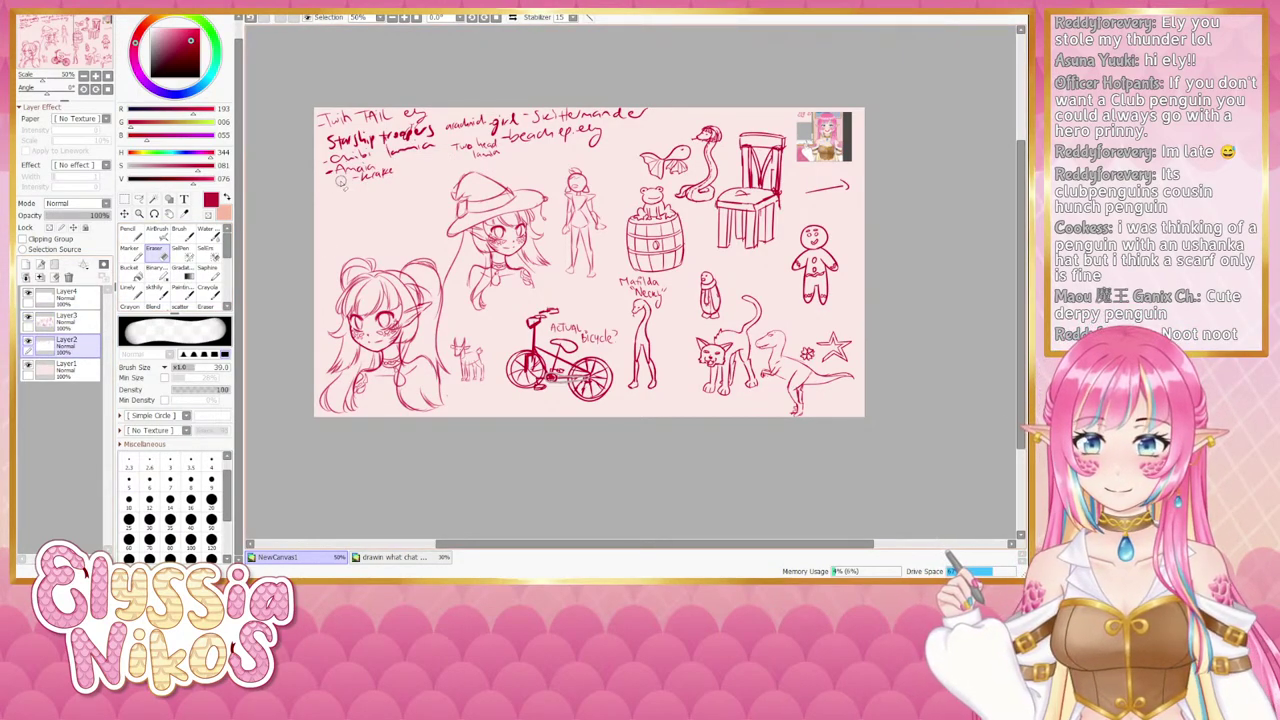
{"action": "mouse_move", "coordinate": [476, 204]}
{"action": "left_mouse_down"}
{"action": "mouse_move", "coordinate": [428, 225]}
{"action": "mouse_move", "coordinate": [435, 257]}
{"action": "mouse_move", "coordinate": [466, 248]}
{"action": "mouse_move", "coordinate": [454, 227]}
{"action": "left_mouse_up"}
Sketch two small oval heads with wedge-shaped torsos side by side on Layer3, in the blank area below the request list.
{"action": "left_click", "coordinate": [138, 295]}
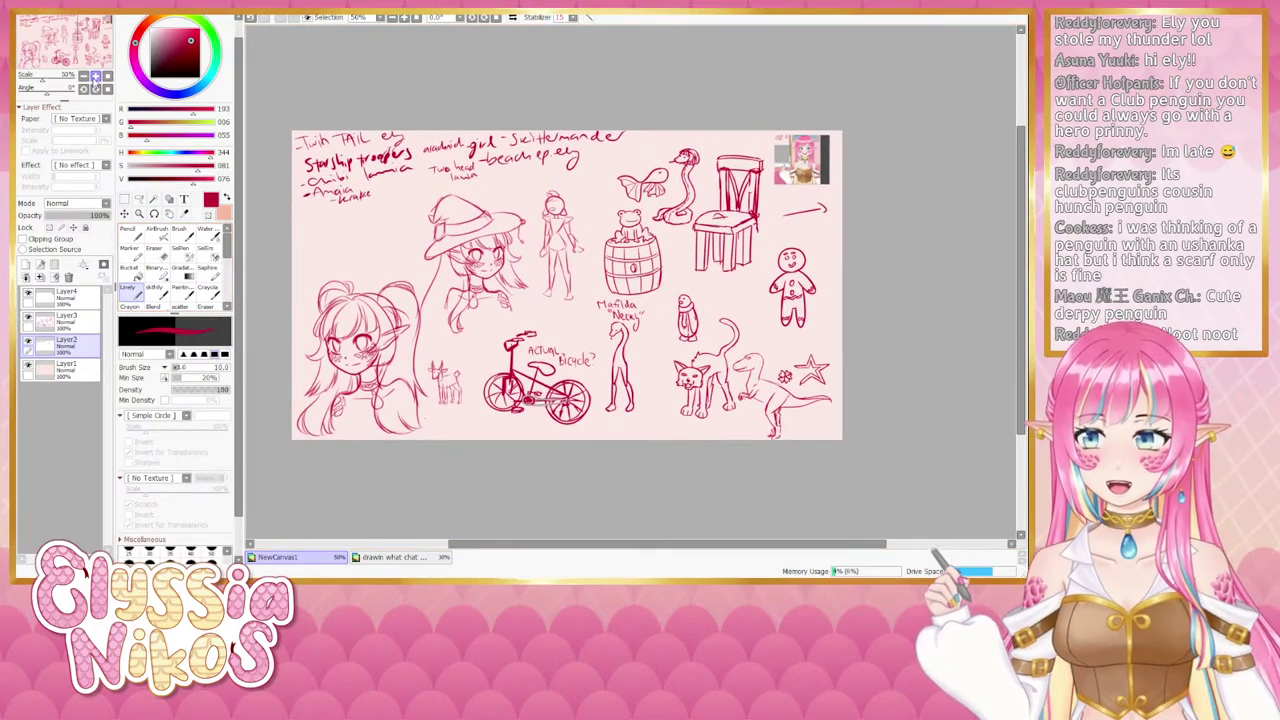
{"action": "left_click", "coordinate": [96, 77]}
{"action": "left_click_drag", "start_coordinate": [290, 196], "coordinate": [549, 196]}
{"action": "left_click_drag", "start_coordinate": [425, 194], "coordinate": [273, 164]}
{"action": "left_click_drag", "start_coordinate": [634, 253], "coordinate": [788, 293]}
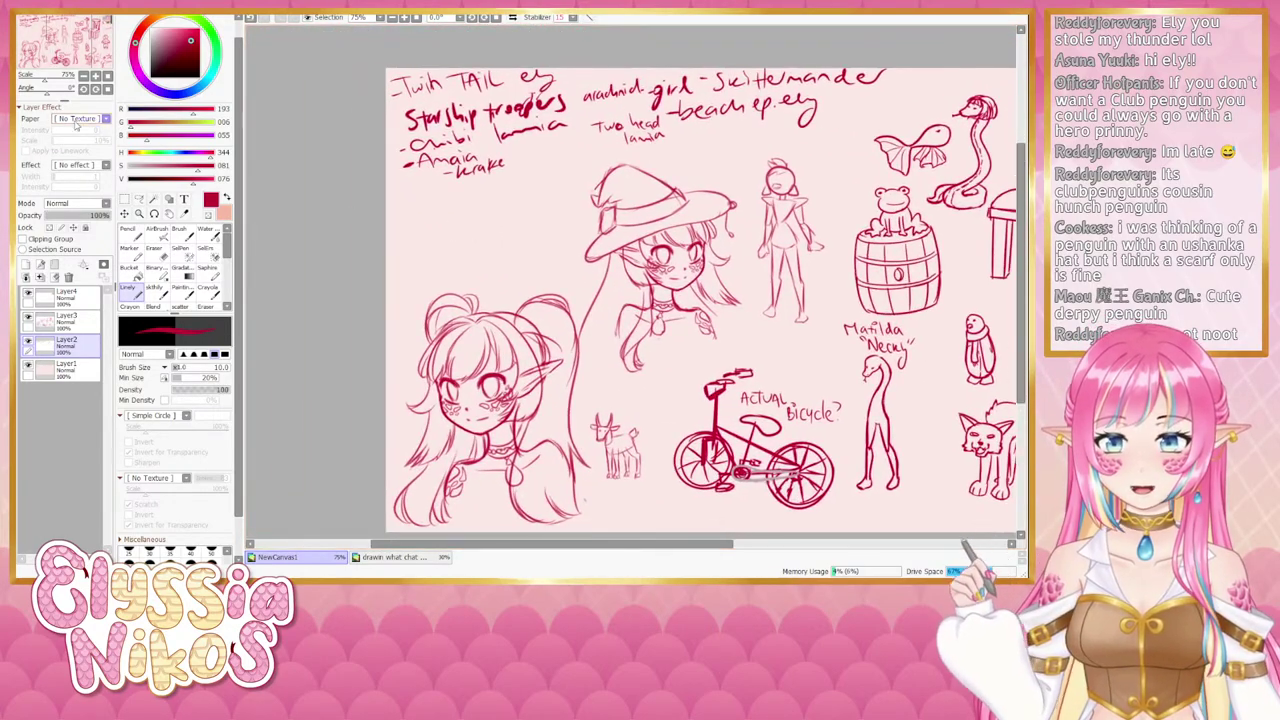
{"action": "left_click", "coordinate": [96, 77]}
{"action": "left_click_drag", "start_coordinate": [413, 224], "coordinate": [380, 273]}
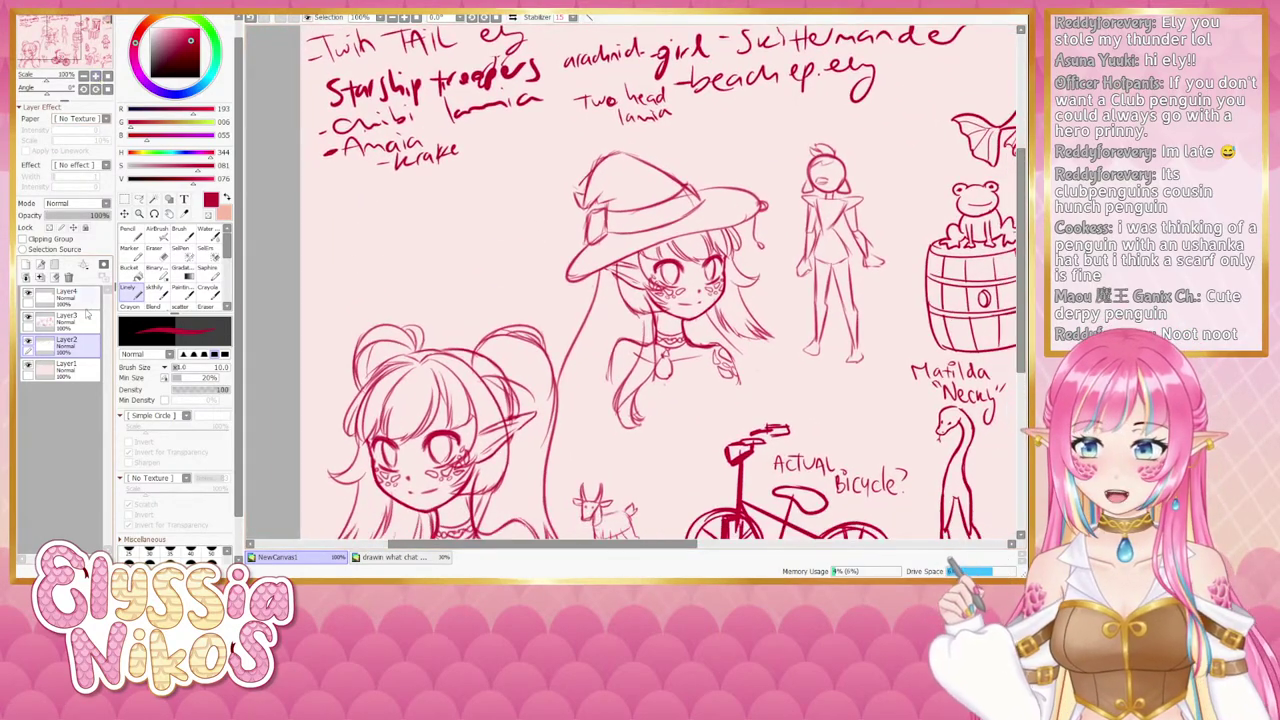
{"action": "left_click", "coordinate": [87, 315]}
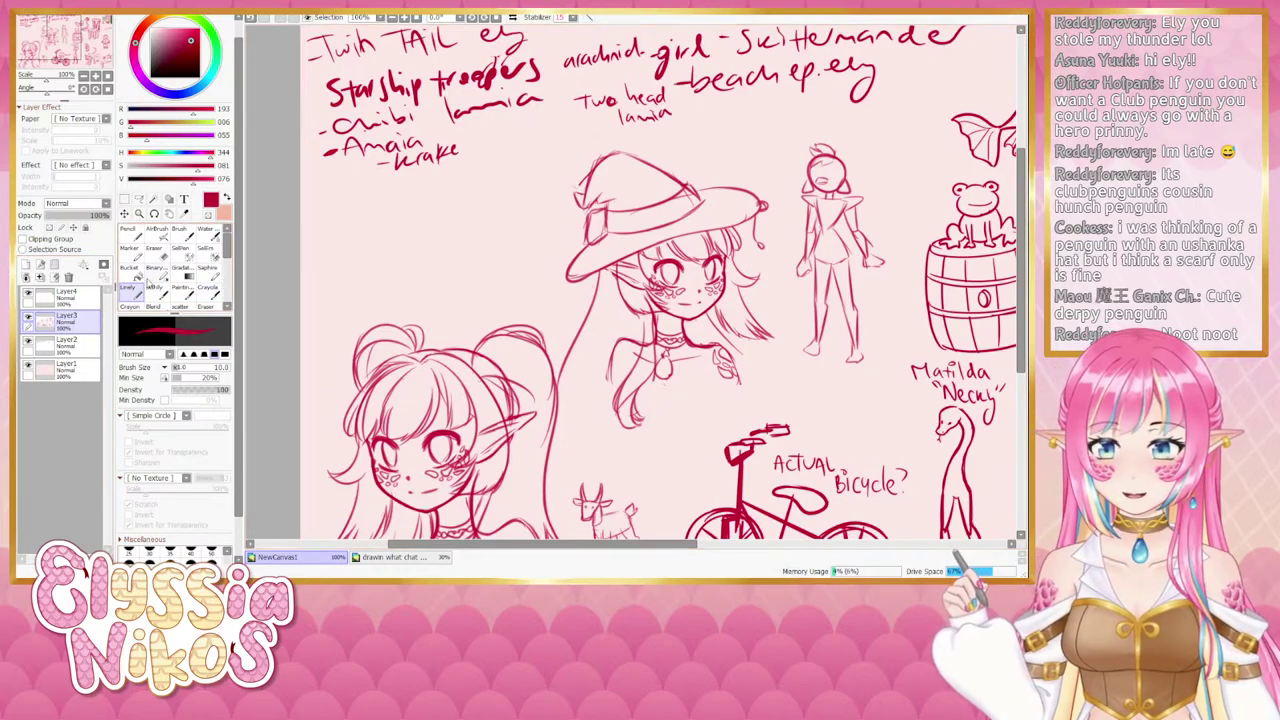
{"action": "left_click", "coordinate": [153, 288]}
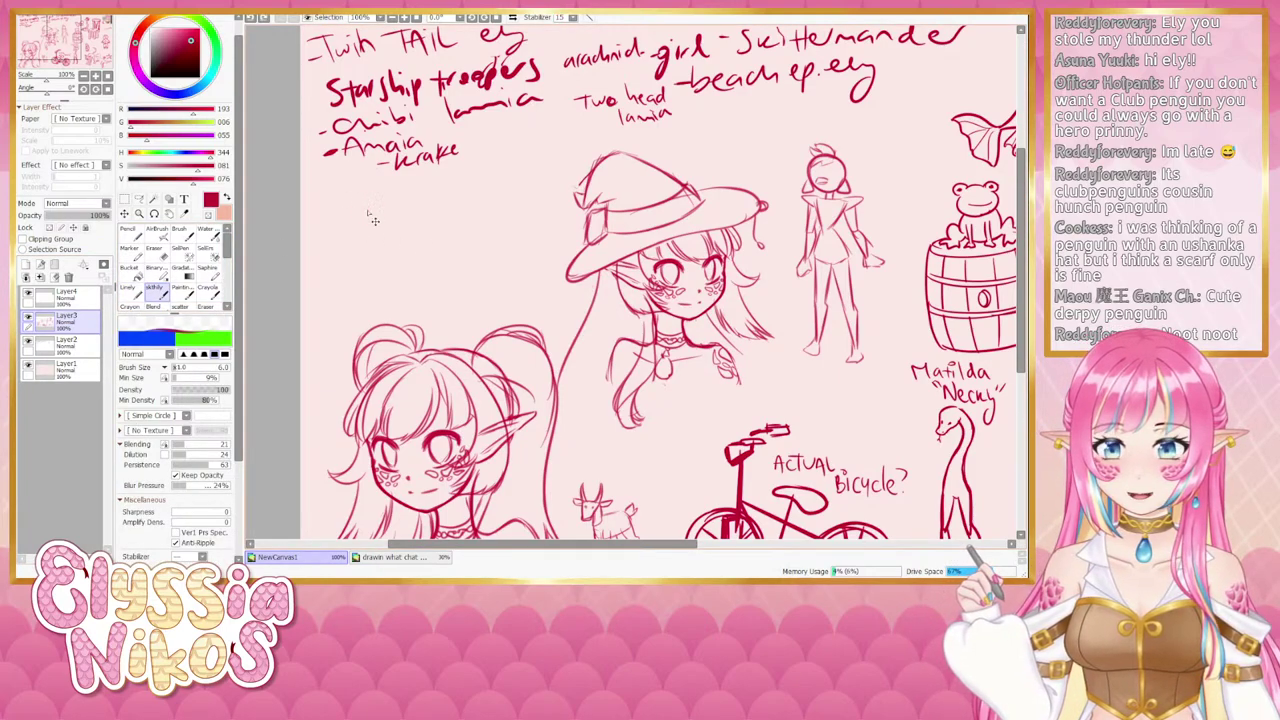
{"action": "mouse_move", "coordinate": [371, 201]}
{"action": "left_mouse_down"}
{"action": "mouse_move", "coordinate": [366, 216]}
{"action": "mouse_move", "coordinate": [372, 202]}
{"action": "mouse_move", "coordinate": [391, 217]}
{"action": "mouse_move", "coordinate": [387, 201]}
{"action": "mouse_move", "coordinate": [405, 228]}
{"action": "mouse_move", "coordinate": [377, 224]}
{"action": "mouse_move", "coordinate": [370, 241]}
{"action": "left_mouse_up"}
{"action": "key", "text": "ctrl+z"}
{"action": "key", "text": "ctrl+z"}
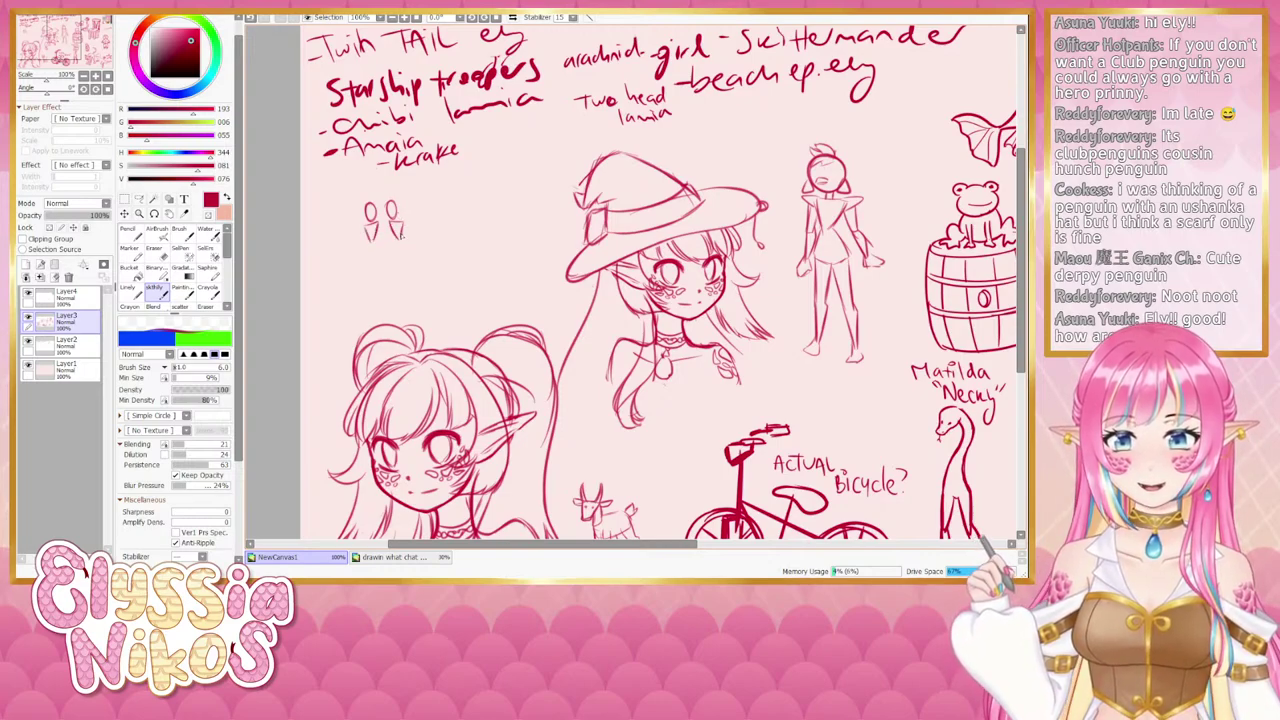
{"action": "key", "text": "ctrl+z"}
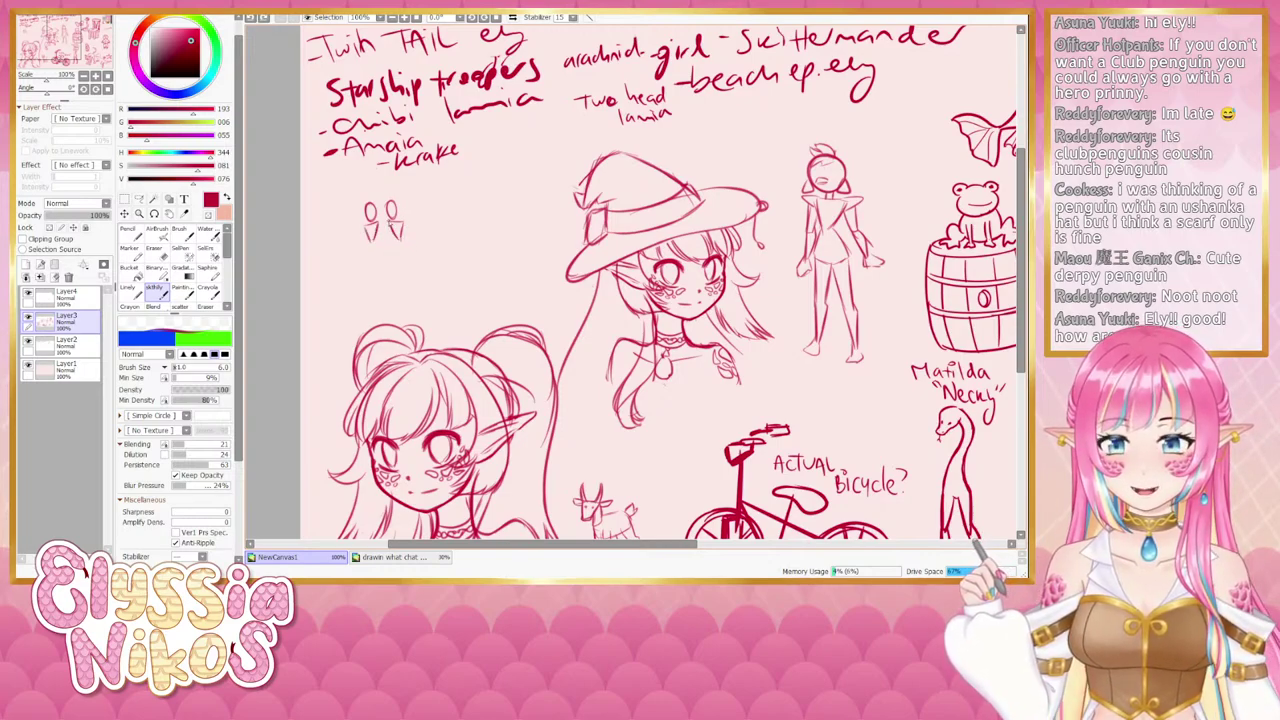
Sketch arms on both small figures and add a second head beside the right-hand figure's head.
{"action": "mouse_move", "coordinate": [400, 223]}
{"action": "left_mouse_down"}
{"action": "mouse_move", "coordinate": [402, 239]}
{"action": "mouse_move", "coordinate": [383, 234]}
{"action": "left_mouse_up"}
{"action": "key", "text": "ctrl+z"}
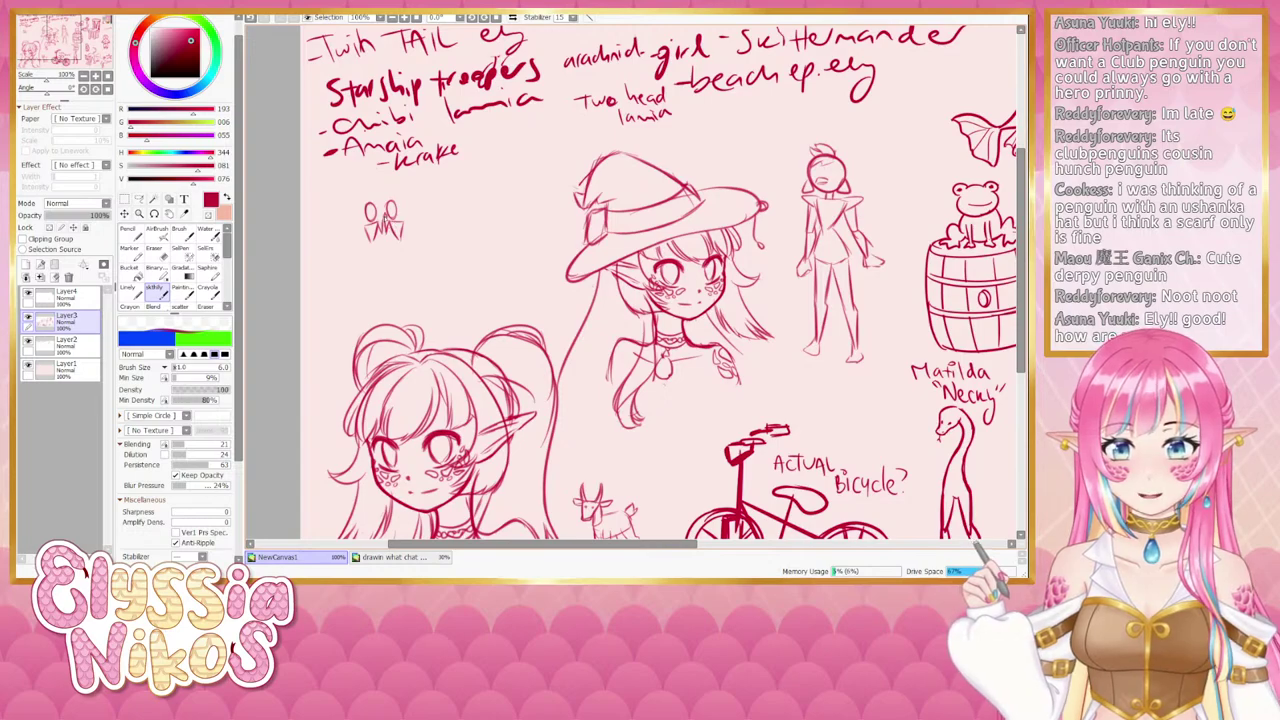
{"action": "left_click_drag", "start_coordinate": [384, 211], "coordinate": [381, 223]}
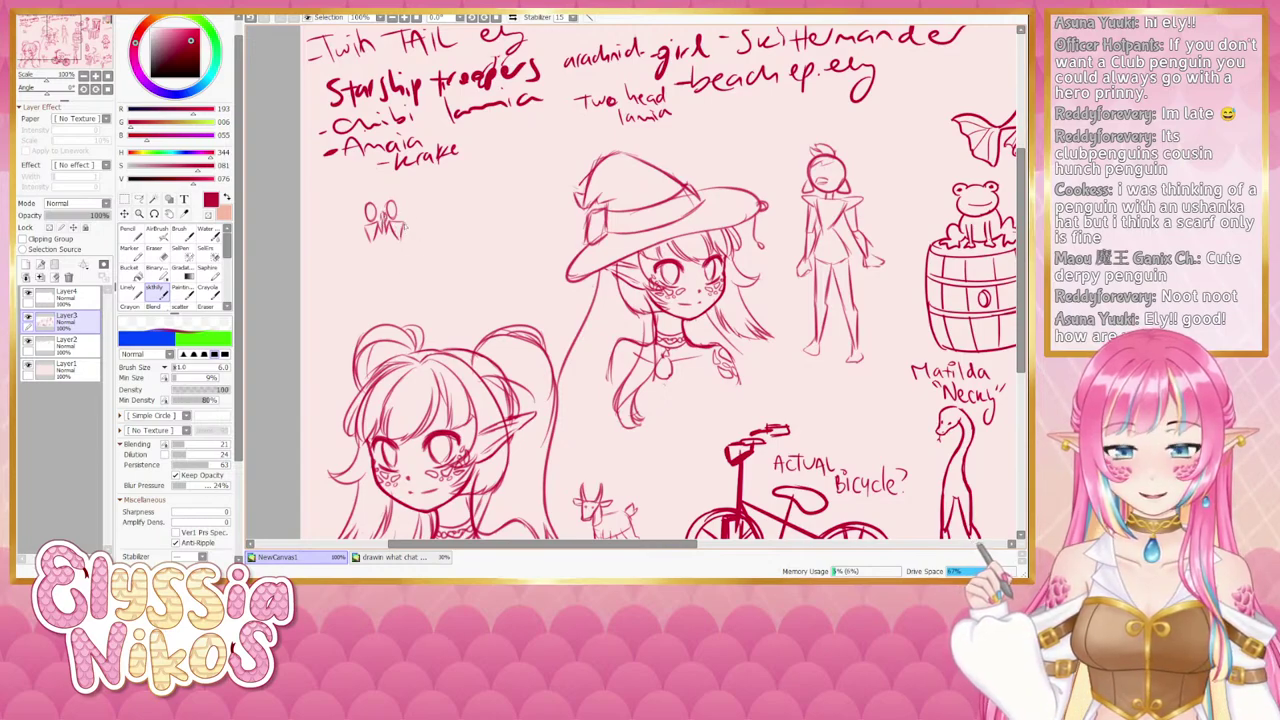
{"action": "key", "text": "ctrl+z"}
{"action": "mouse_move", "coordinate": [398, 222]}
{"action": "left_mouse_down"}
{"action": "mouse_move", "coordinate": [430, 246]}
{"action": "mouse_move", "coordinate": [353, 222]}
{"action": "mouse_move", "coordinate": [350, 254]}
{"action": "left_mouse_up"}
{"action": "key", "text": "ctrl+z"}
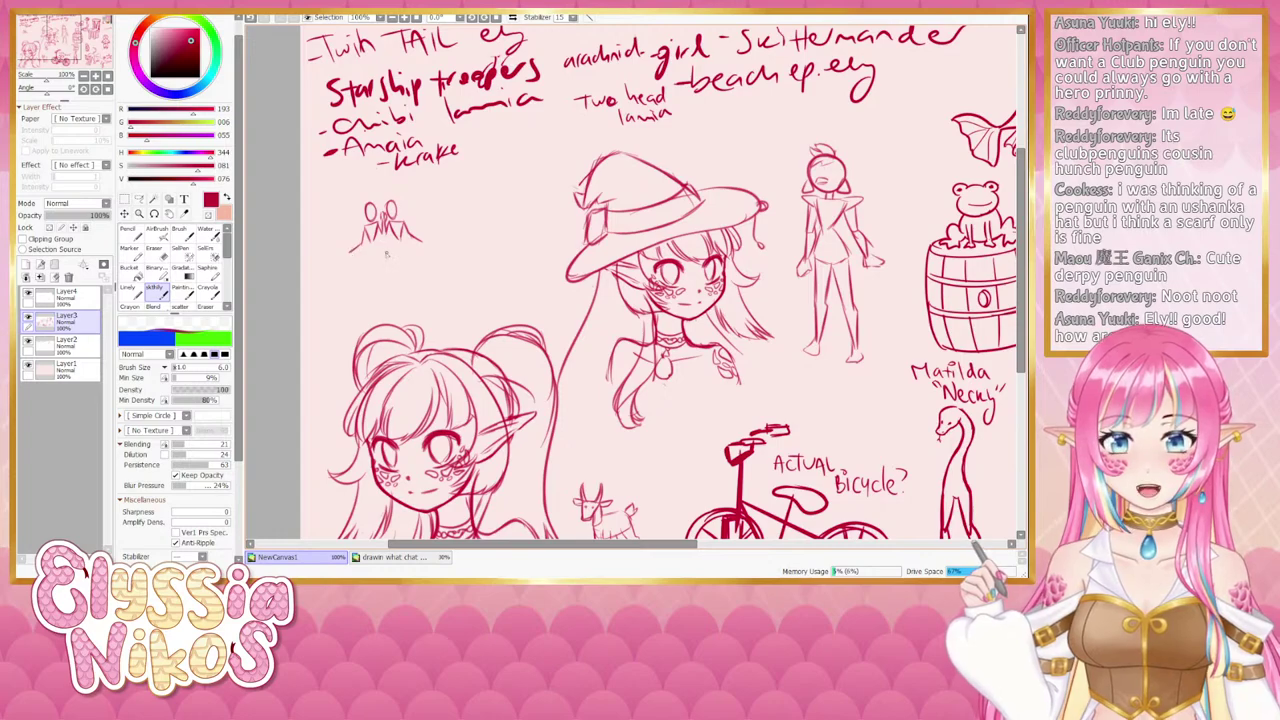
{"action": "mouse_move", "coordinate": [403, 204]}
{"action": "left_mouse_down"}
{"action": "mouse_move", "coordinate": [406, 220]}
{"action": "mouse_move", "coordinate": [402, 204]}
{"action": "left_mouse_up"}
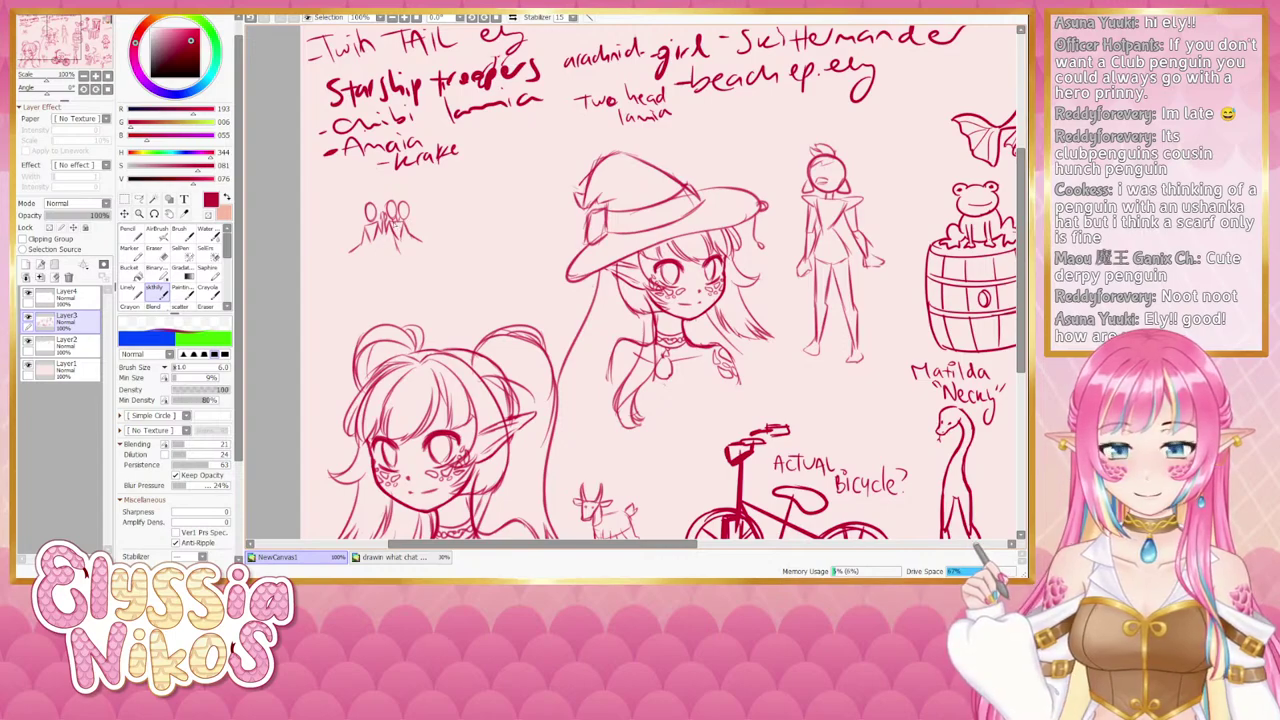
Draw the two-headed figure's lower body as a snake tail curling upward at its end.
{"action": "mouse_move", "coordinate": [397, 259]}
{"action": "left_mouse_down"}
{"action": "mouse_move", "coordinate": [401, 278]}
{"action": "mouse_move", "coordinate": [406, 245]}
{"action": "mouse_move", "coordinate": [426, 284]}
{"action": "mouse_move", "coordinate": [404, 282]}
{"action": "mouse_move", "coordinate": [446, 260]}
{"action": "mouse_move", "coordinate": [435, 257]}
{"action": "mouse_move", "coordinate": [440, 267]}
{"action": "left_mouse_up"}
{"action": "key", "text": "ctrl+z"}
{"action": "key", "text": "ctrl+z"}
{"action": "key", "text": "ctrl+z"}
{"action": "key", "text": "ctrl+z"}
{"action": "key", "text": "ctrl+z"}
{"action": "key", "text": "ctrl+z"}
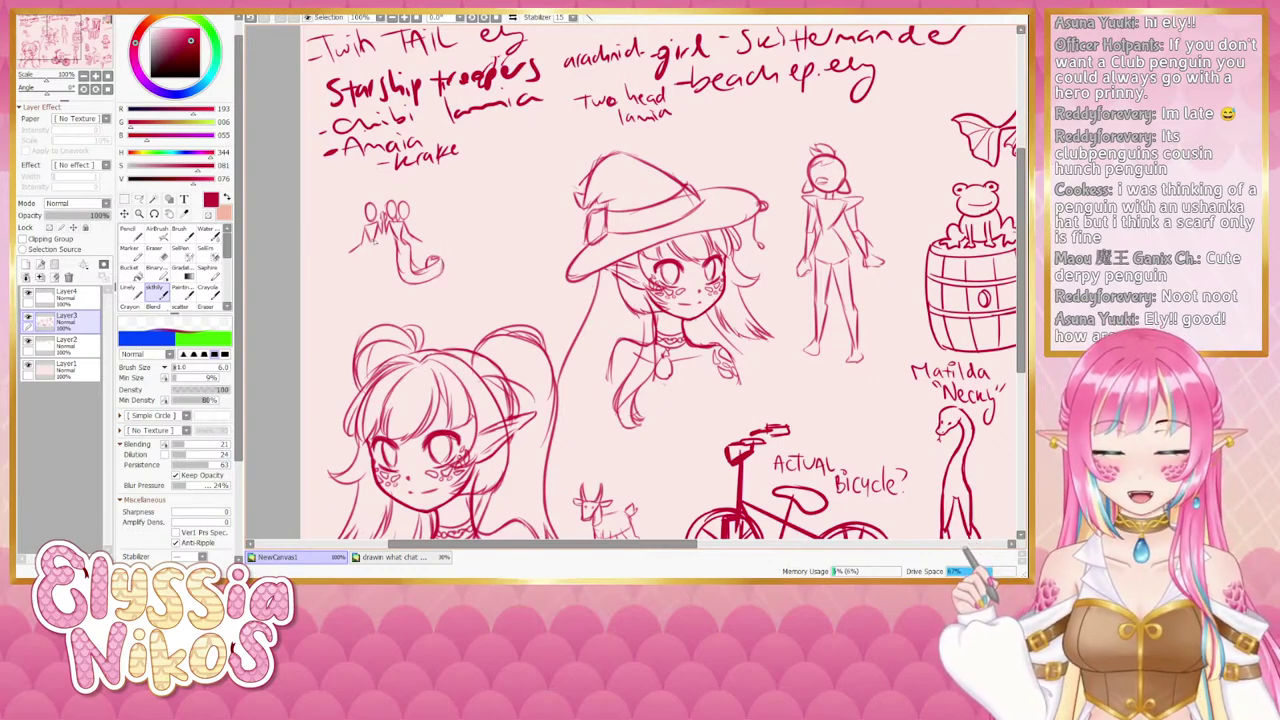
Draw the left-hand figure's lower body as a long snake tail coiling outward beneath it.
{"action": "mouse_move", "coordinate": [376, 242]}
{"action": "left_mouse_down"}
{"action": "mouse_move", "coordinate": [366, 281]}
{"action": "mouse_move", "coordinate": [345, 286]}
{"action": "mouse_move", "coordinate": [323, 264]}
{"action": "mouse_move", "coordinate": [337, 274]}
{"action": "mouse_move", "coordinate": [317, 281]}
{"action": "mouse_move", "coordinate": [319, 297]}
{"action": "mouse_move", "coordinate": [331, 280]}
{"action": "mouse_move", "coordinate": [340, 293]}
{"action": "mouse_move", "coordinate": [328, 304]}
{"action": "left_mouse_up"}
{"action": "key", "text": "ctrl+z"}
{"action": "key", "text": "ctrl+z"}
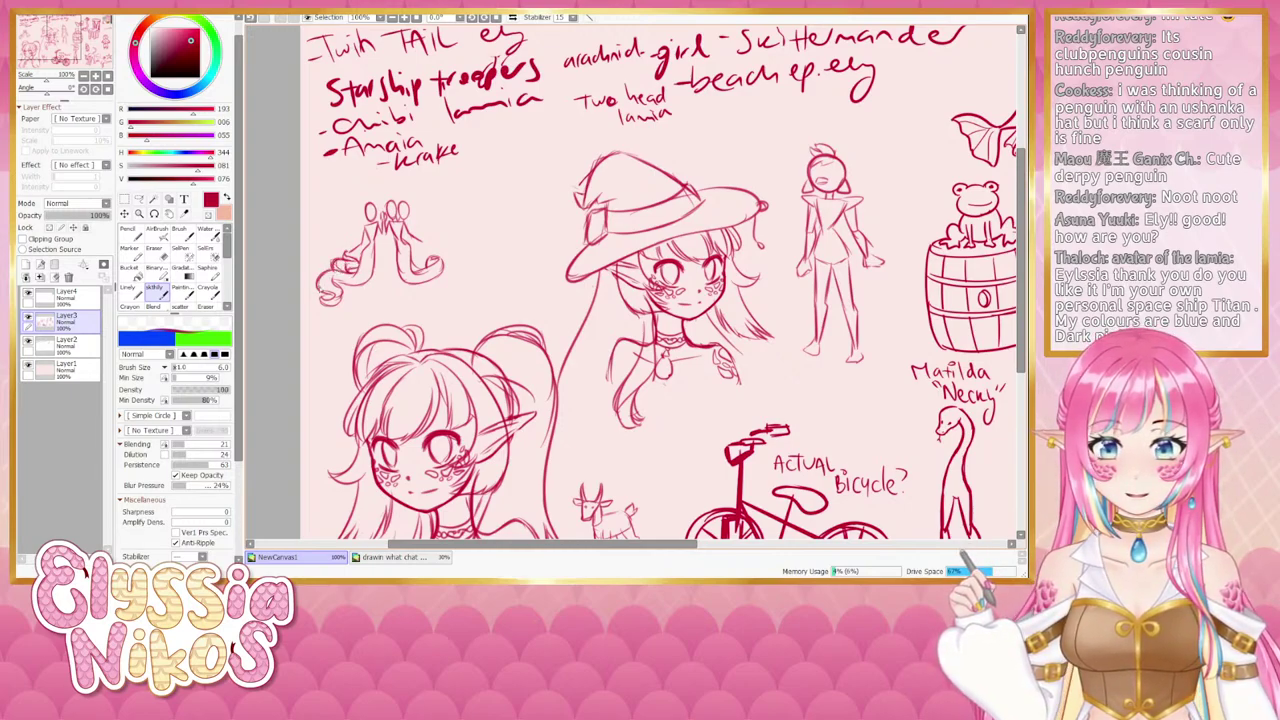
Add a small round curl at the tip of the two-headed lamia's tail with the sketching brush.
{"action": "mouse_move", "coordinate": [429, 290]}
{"action": "left_mouse_down"}
{"action": "mouse_move", "coordinate": [409, 304]}
{"action": "mouse_move", "coordinate": [388, 277]}
{"action": "mouse_move", "coordinate": [405, 290]}
{"action": "left_mouse_up"}
{"action": "left_click", "coordinate": [168, 257]}
{"action": "key", "text": "ctrl+z"}
{"action": "key", "text": "bracketleft"}
{"action": "key", "text": "bracketleft"}
{"action": "key", "text": "bracketleft"}
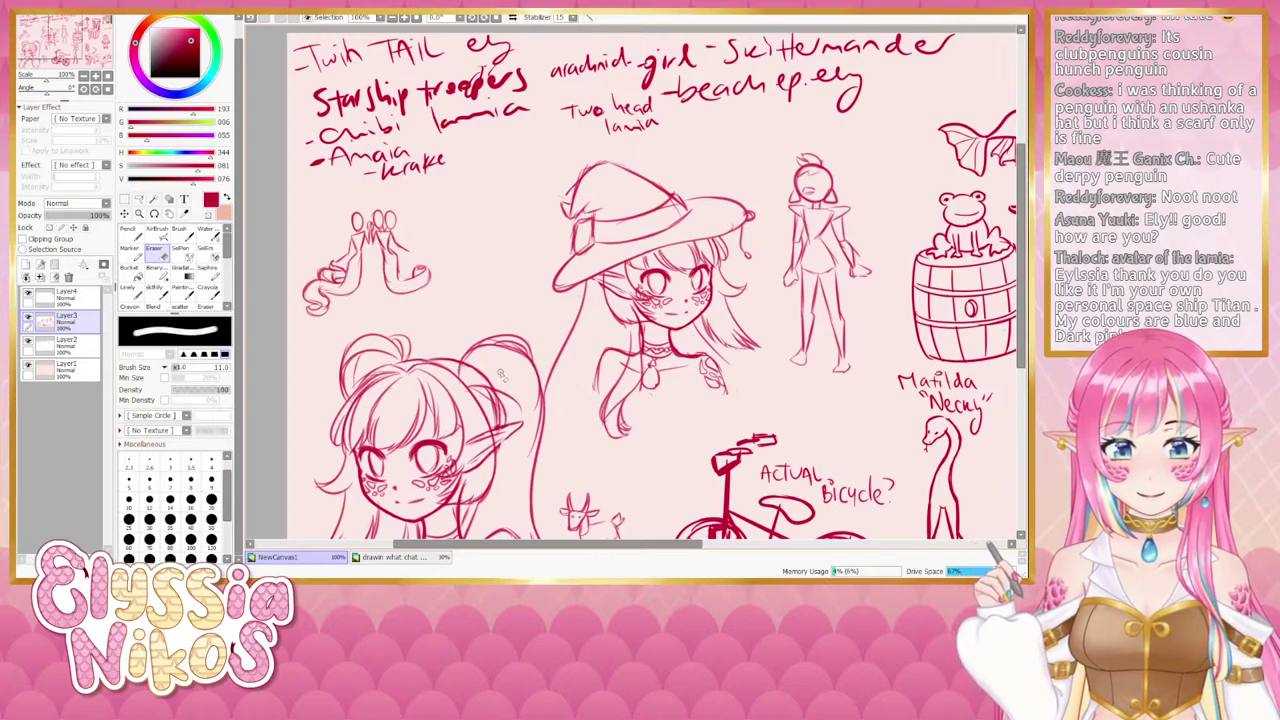
{"action": "left_click", "coordinate": [138, 290]}
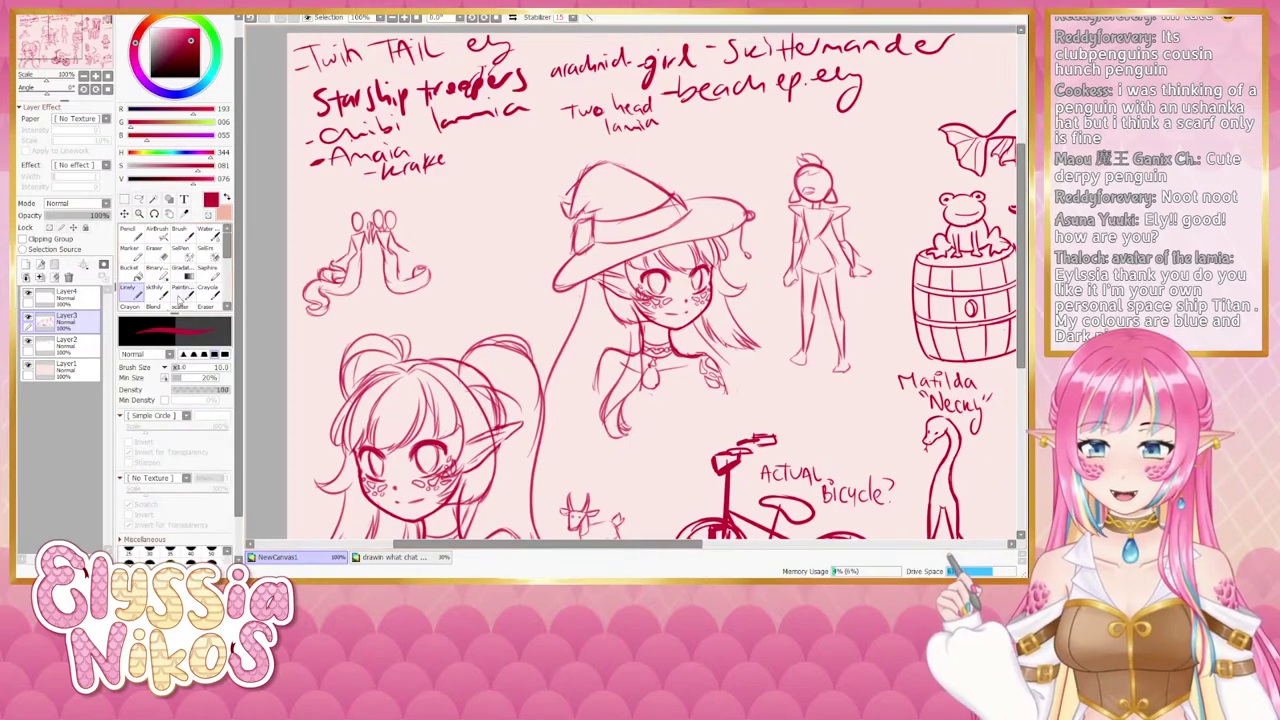
{"action": "left_click", "coordinate": [158, 291]}
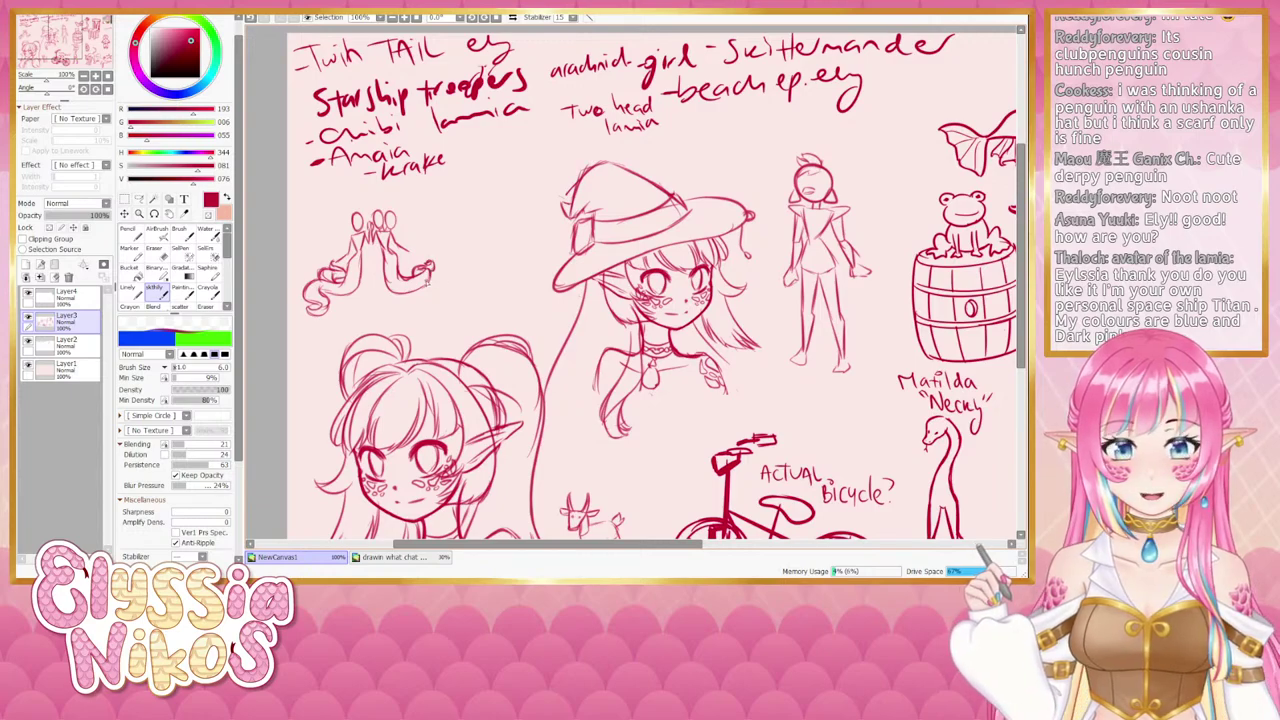
Clean up the lines near the curled end of the two-headed lamia's tail with the eraser at size 3.
{"action": "key", "text": "e"}
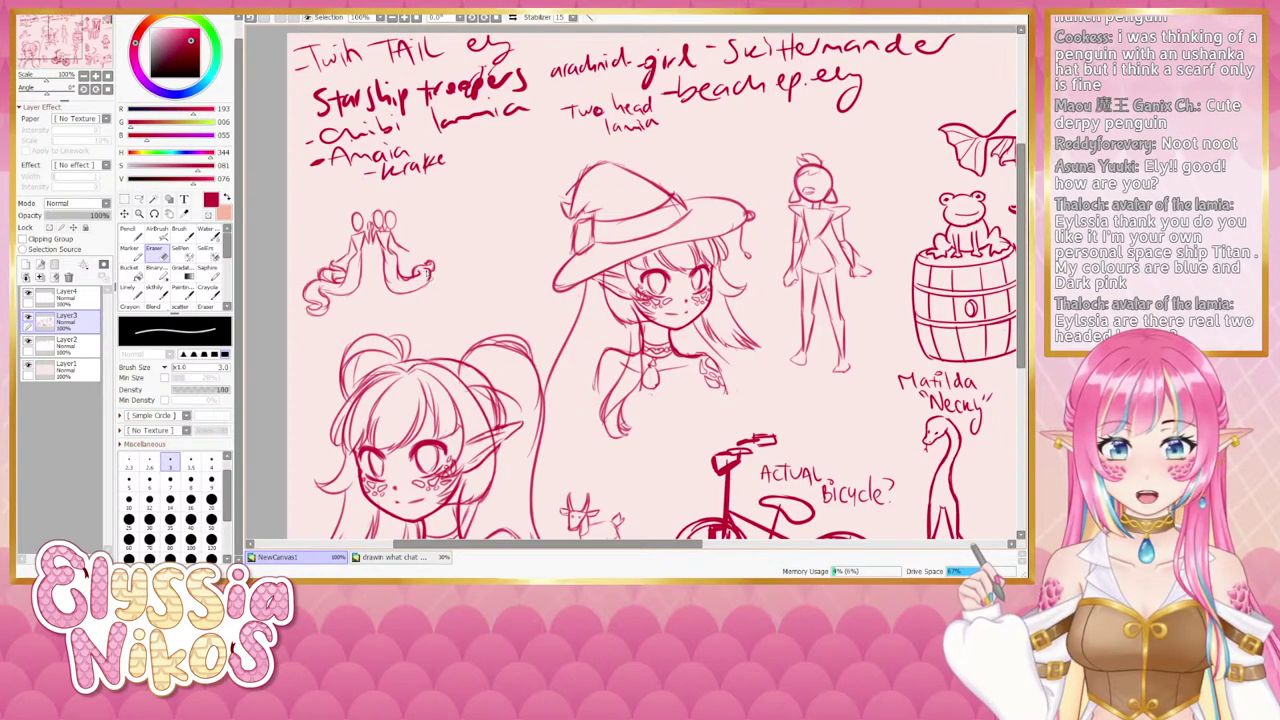
{"action": "left_click_drag", "start_coordinate": [412, 269], "coordinate": [415, 281]}
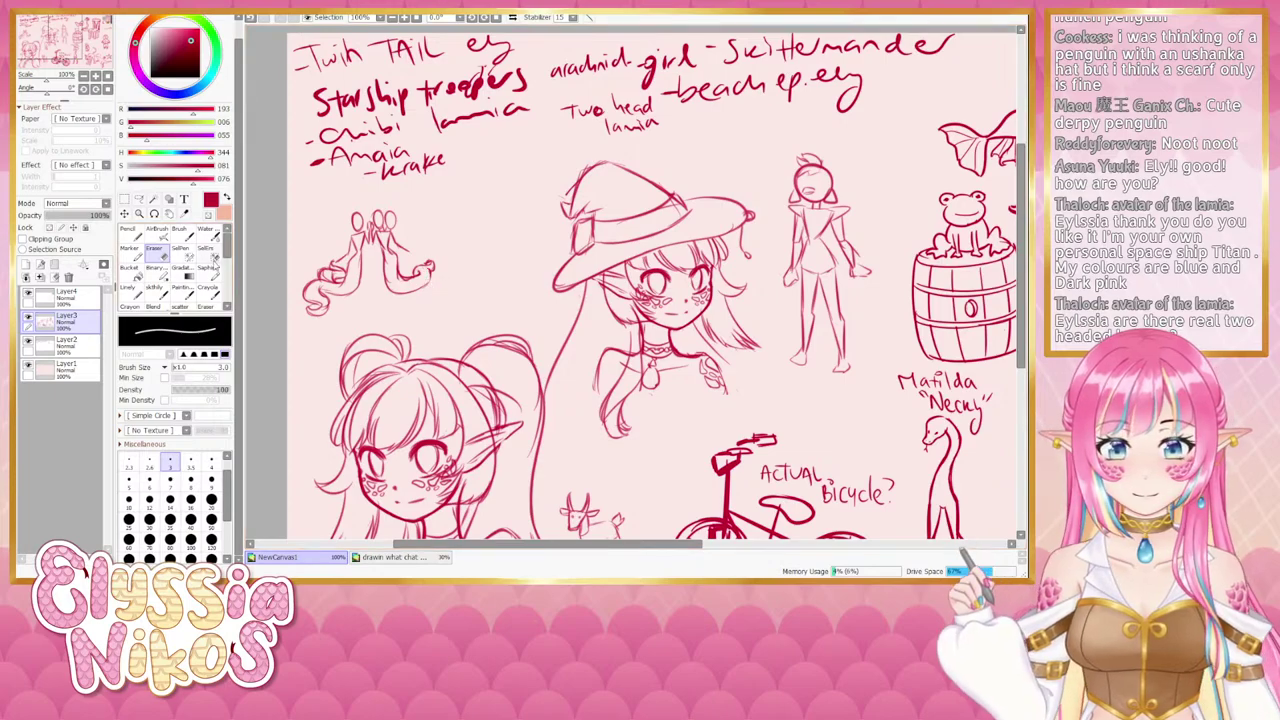
{"action": "left_click", "coordinate": [152, 290]}
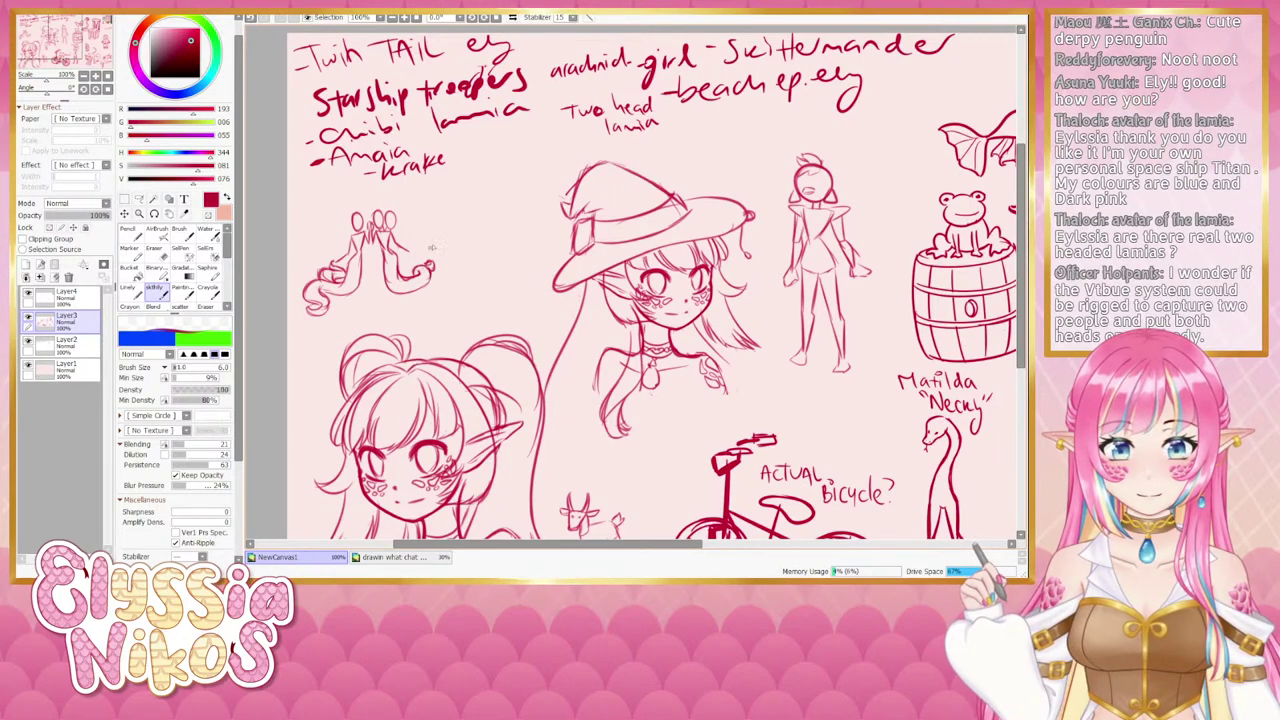
{"action": "left_click_drag", "start_coordinate": [479, 293], "coordinate": [442, 286]}
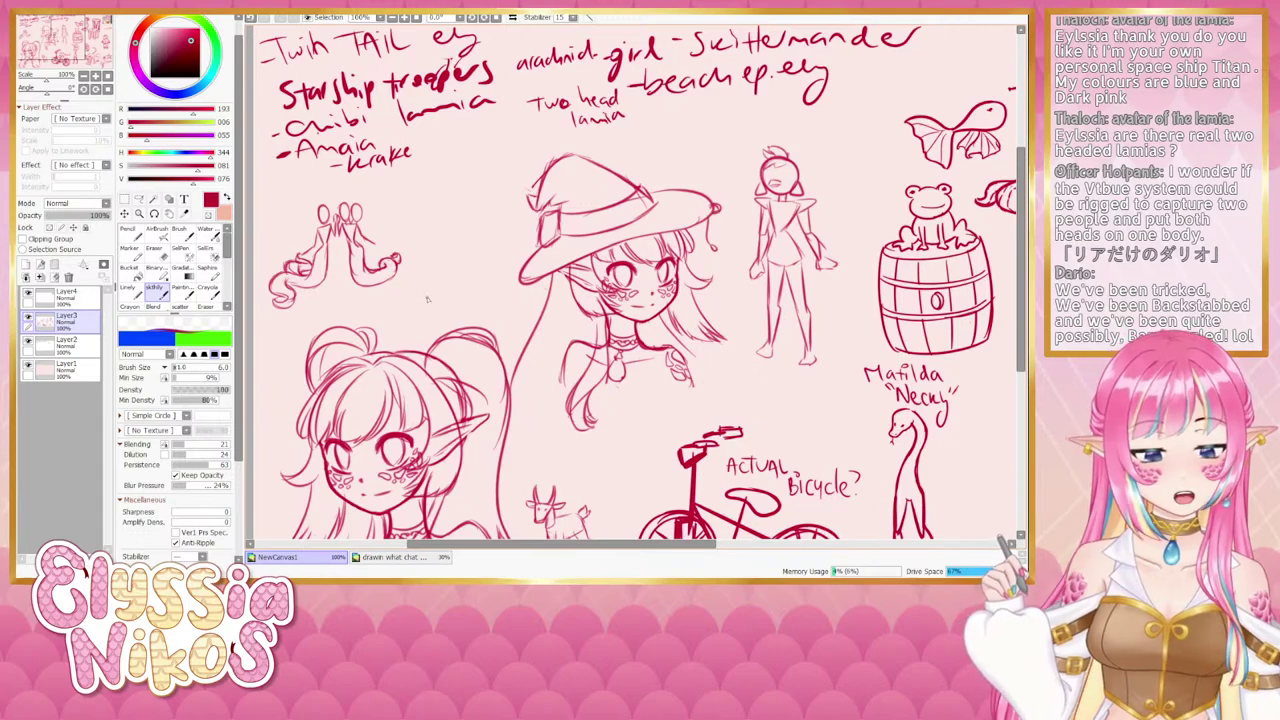
Check the whole sketch sheet and save the canvas as draw.sai2.
{"action": "left_click", "coordinate": [84, 77]}
{"action": "left_click", "coordinate": [84, 77]}
{"action": "left_click_drag", "start_coordinate": [640, 300], "coordinate": [568, 290]}
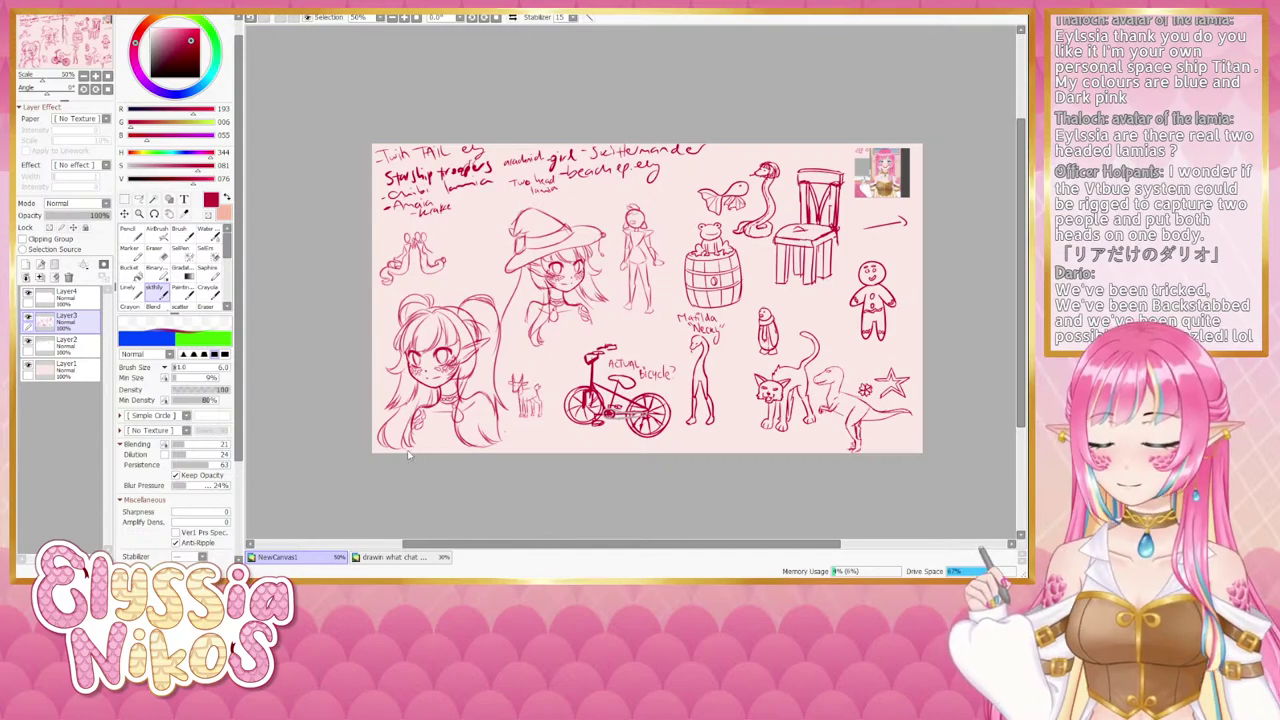
{"action": "key", "text": "Return"}
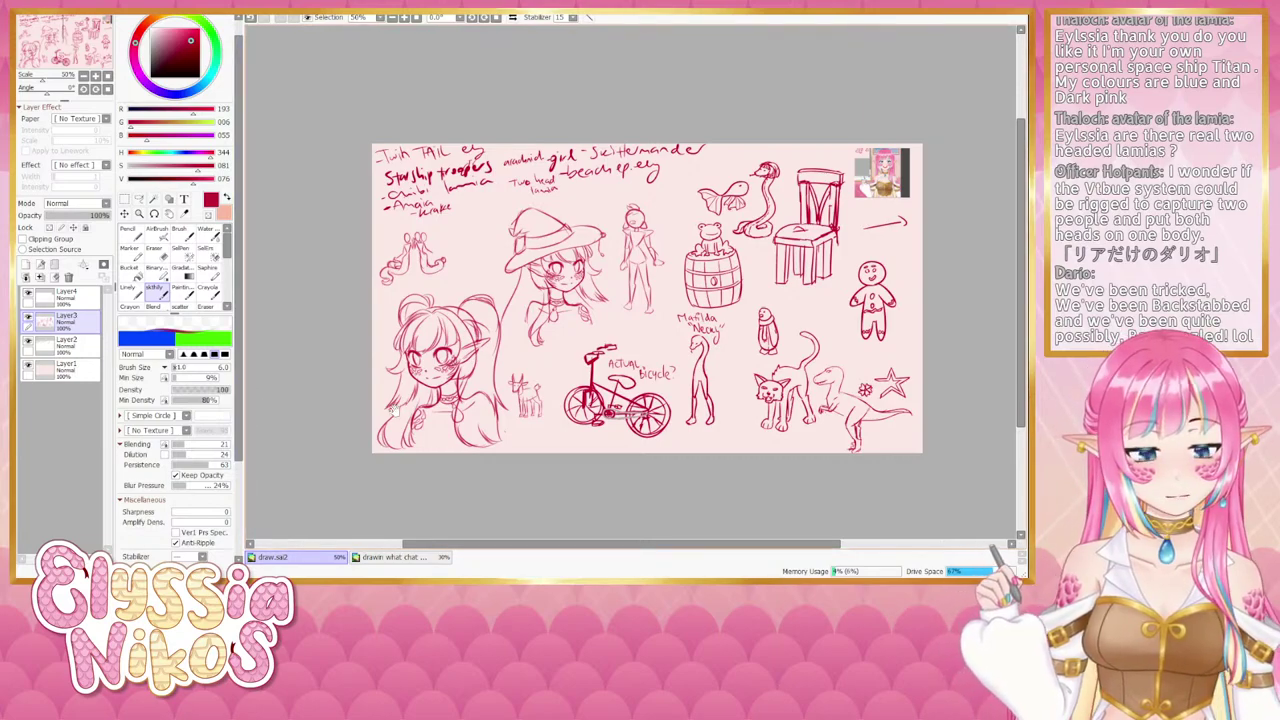
Try to trim the body lines of the two-headed lamia's right-hand figure with the eraser reduced to size 3.
{"action": "mouse_move", "coordinate": [393, 411]}
{"action": "left_mouse_down"}
{"action": "mouse_move", "coordinate": [393, 393]}
{"action": "mouse_move", "coordinate": [378, 432]}
{"action": "mouse_move", "coordinate": [390, 397]}
{"action": "mouse_move", "coordinate": [387, 424]}
{"action": "left_mouse_up"}
{"action": "left_click", "coordinate": [96, 76]}
{"action": "left_click", "coordinate": [96, 76]}
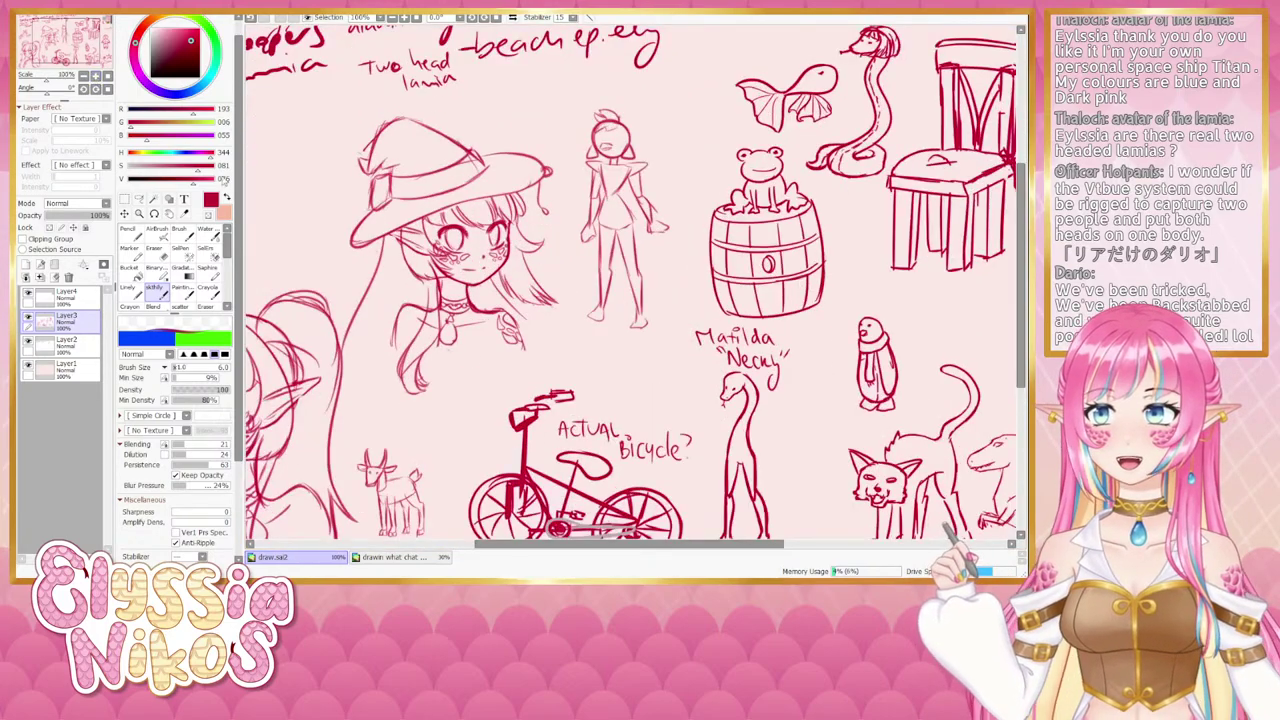
{"action": "left_click_drag", "start_coordinate": [385, 311], "coordinate": [564, 276]}
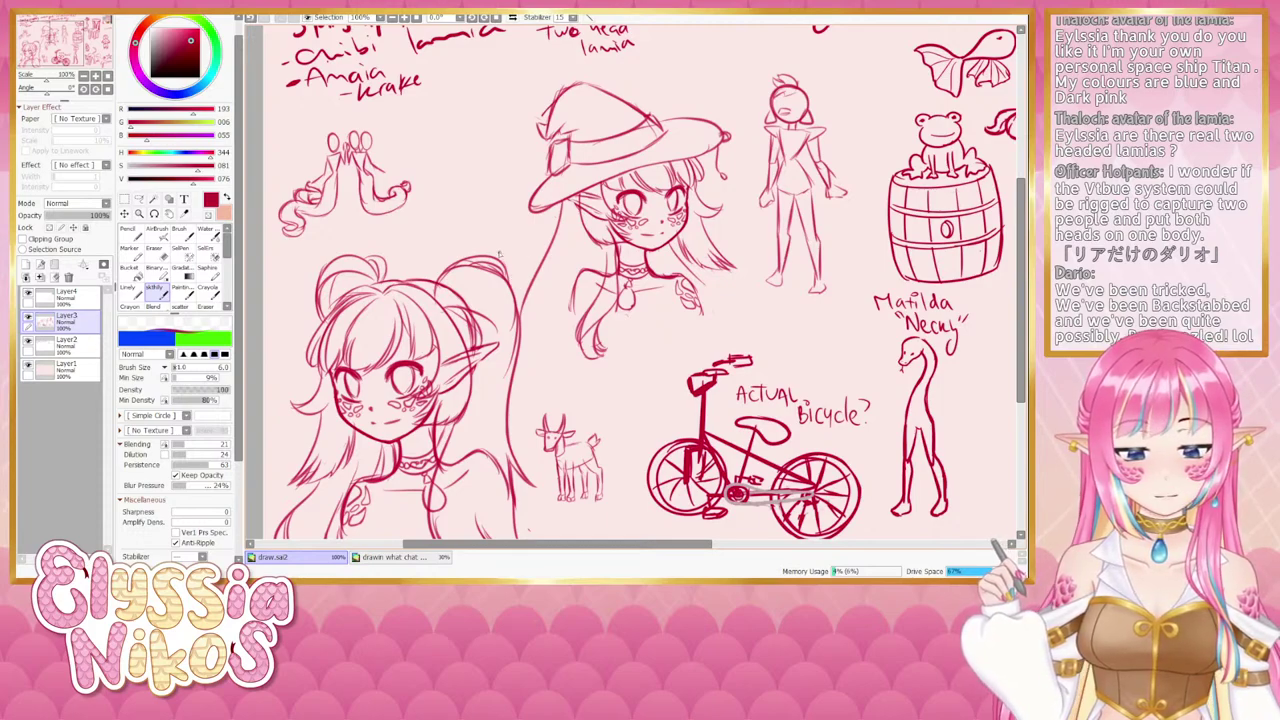
{"action": "mouse_move", "coordinate": [489, 279]}
{"action": "left_mouse_down"}
{"action": "mouse_move", "coordinate": [498, 296]}
{"action": "mouse_move", "coordinate": [544, 299]}
{"action": "left_mouse_up"}
{"action": "left_click", "coordinate": [163, 258]}
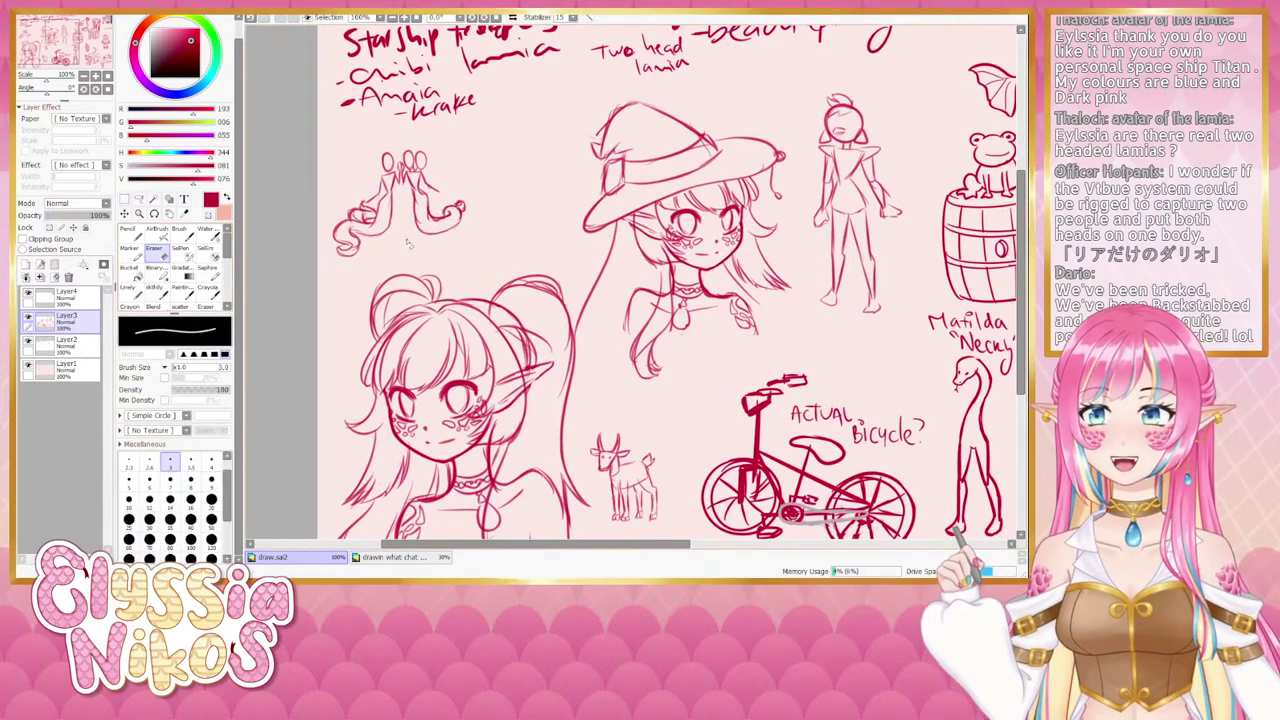
{"action": "left_click_drag", "start_coordinate": [411, 200], "coordinate": [420, 199]}
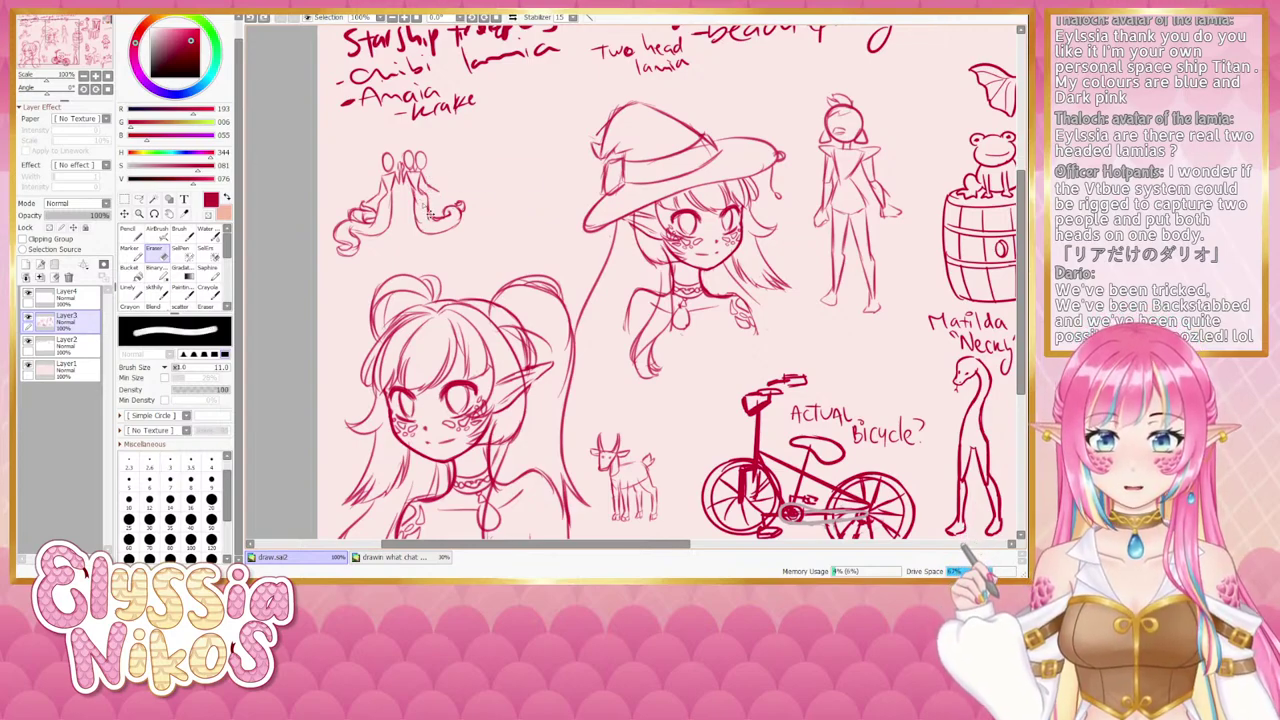
{"action": "key", "text": "bracketleft"}
{"action": "key", "text": "bracketleft"}
{"action": "key", "text": "bracketleft"}
{"action": "key", "text": "bracketleft"}
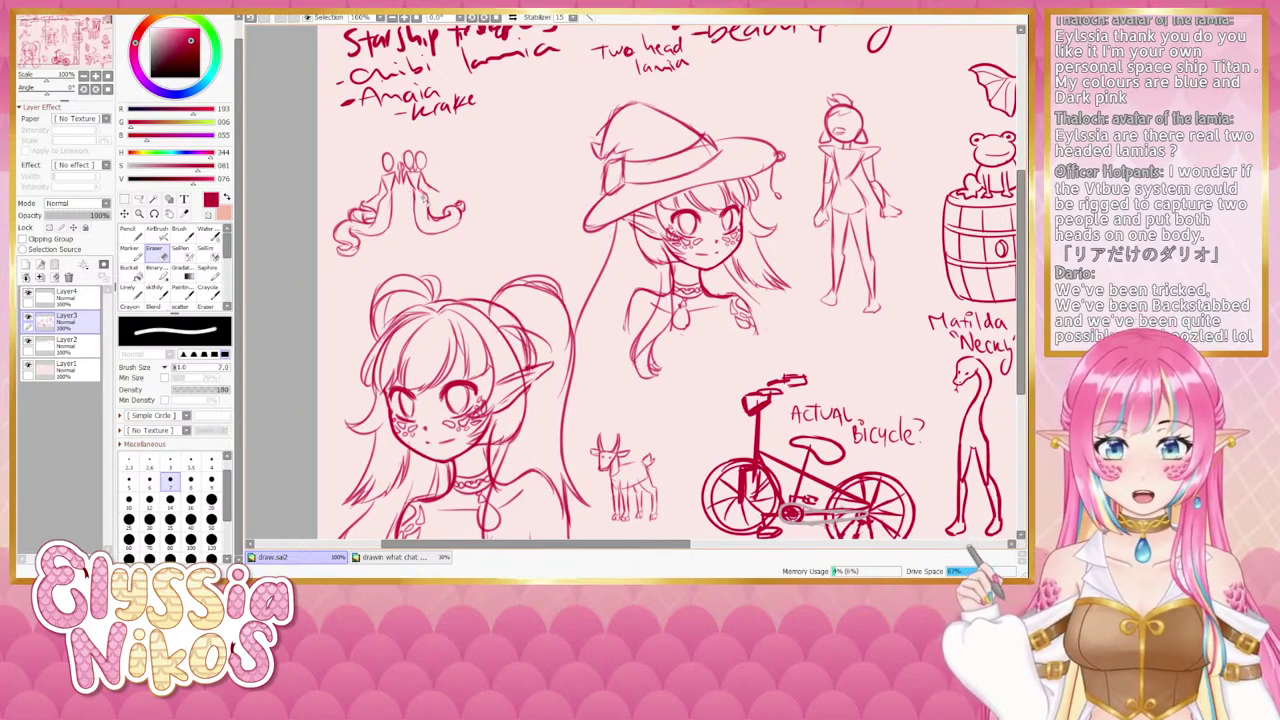
{"action": "key", "text": "bracketleft"}
{"action": "key", "text": "bracketleft"}
{"action": "key", "text": "bracketleft"}
{"action": "key", "text": "bracketleft"}
{"action": "key", "text": "bracketleft"}
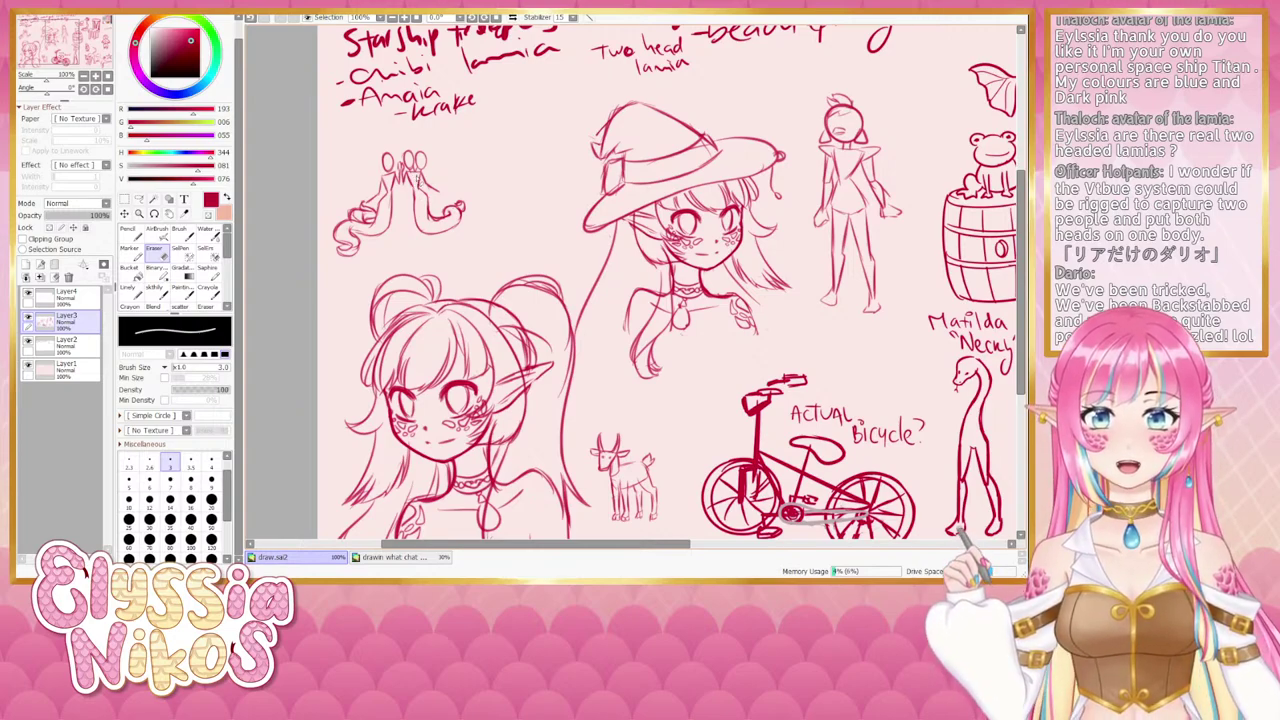
{"action": "key", "text": "ctrl+z"}
Clean up the lines along the right-hand figure's snake body with the eraser at size 5.
{"action": "key", "text": "bracketright"}
{"action": "key", "text": "bracketright"}
{"action": "key", "text": "bracketright"}
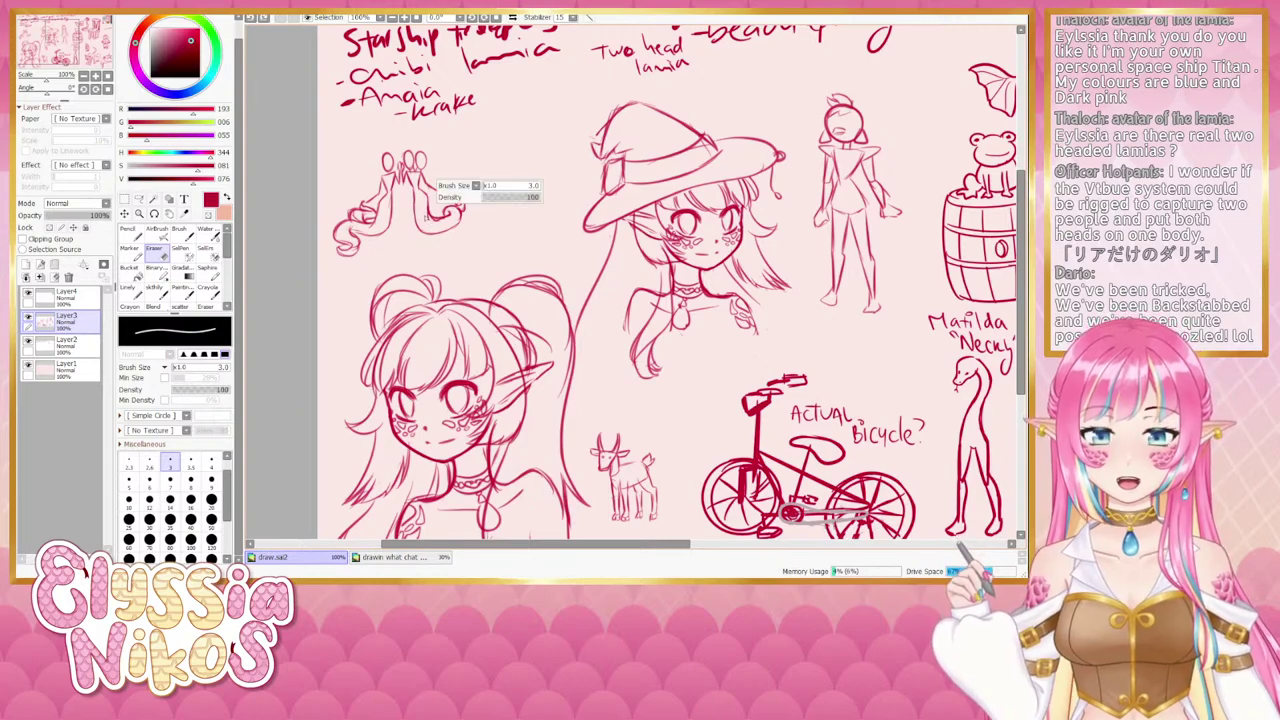
{"action": "left_click_drag", "start_coordinate": [424, 212], "coordinate": [428, 216]}
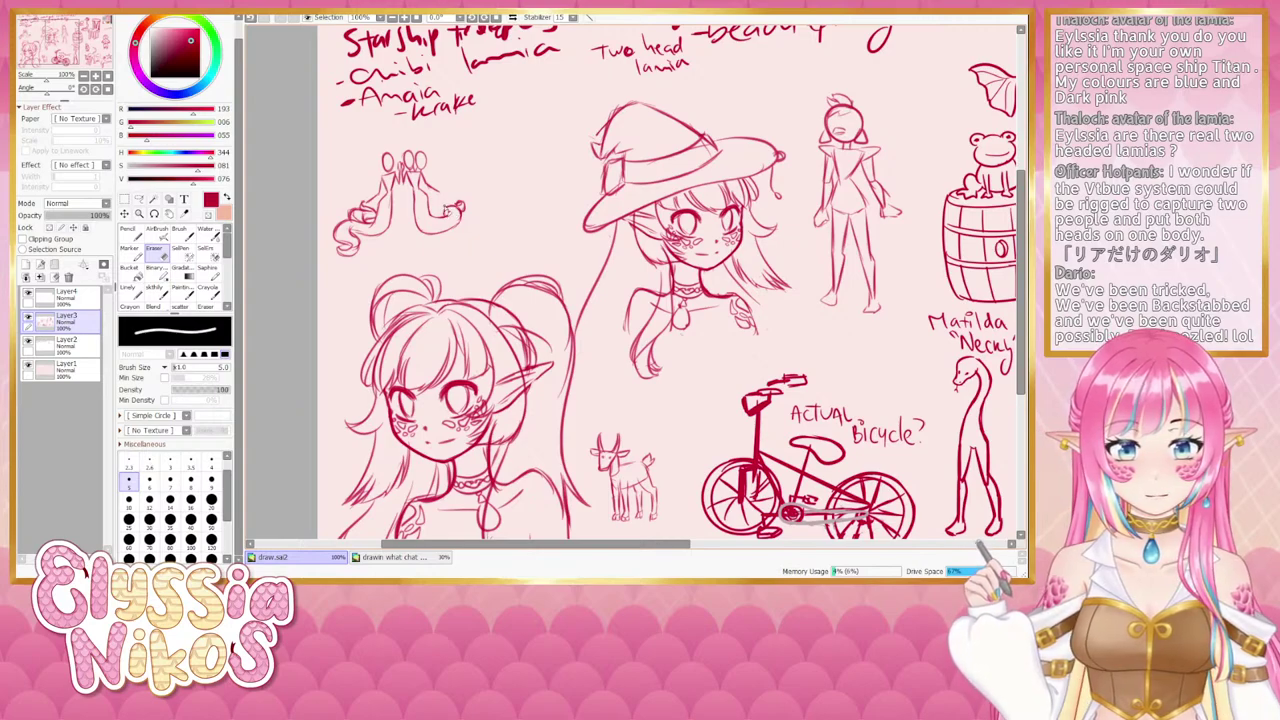
{"action": "key", "text": "ctrl+z"}
{"action": "left_click_drag", "start_coordinate": [434, 225], "coordinate": [446, 218]}
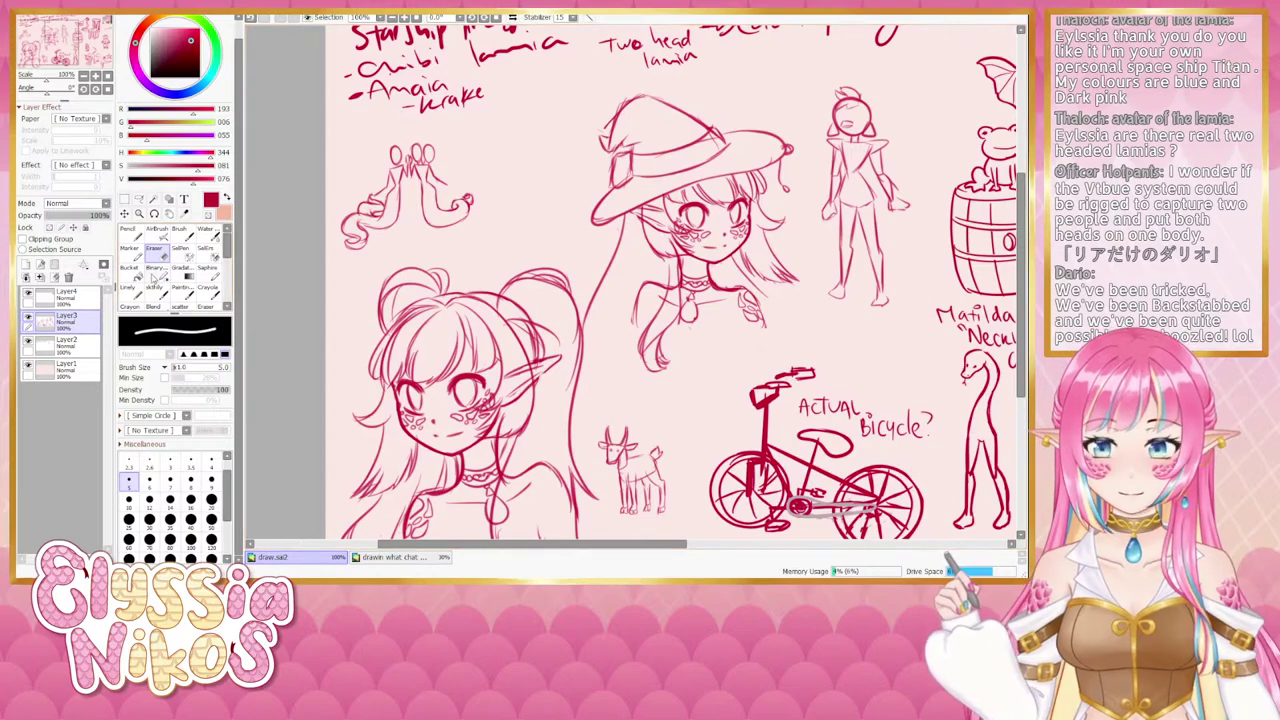
Check the two-headed lamia against the rest of the sheet, toggling Layer3 off and on.
{"action": "left_click", "coordinate": [155, 288]}
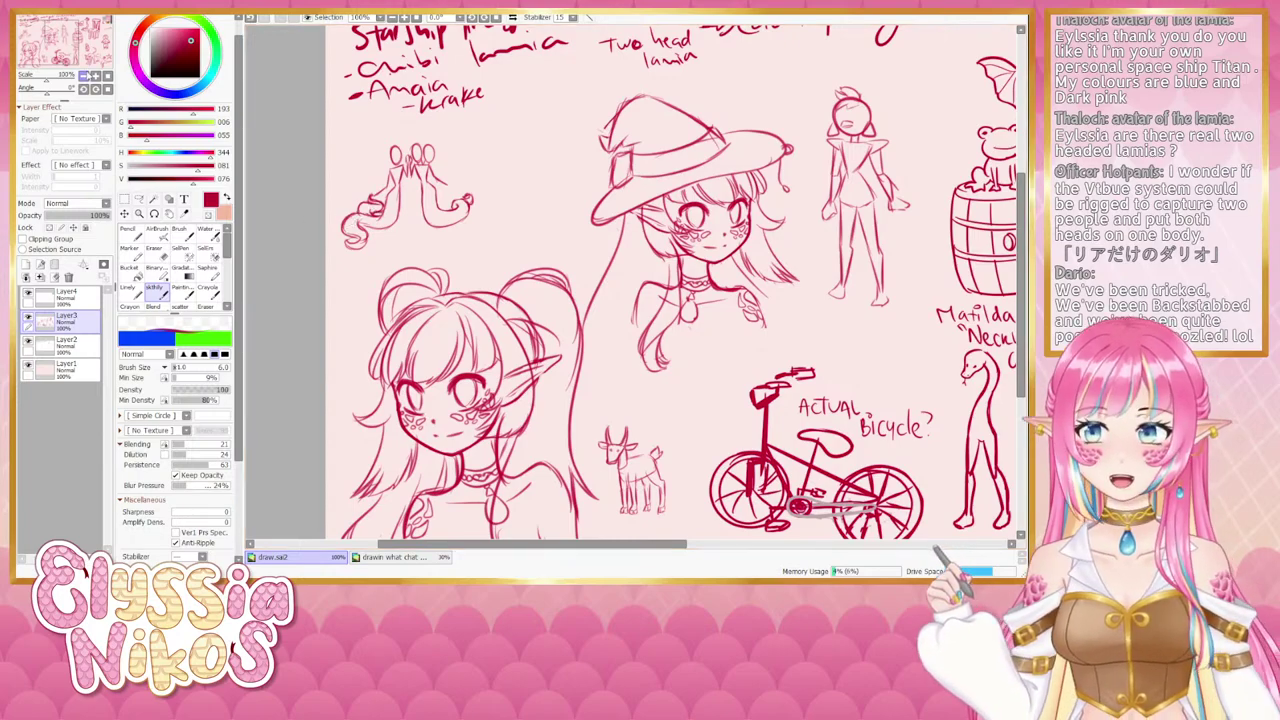
{"action": "left_click", "coordinate": [86, 88]}
{"action": "left_click_drag", "start_coordinate": [384, 230], "coordinate": [308, 218]}
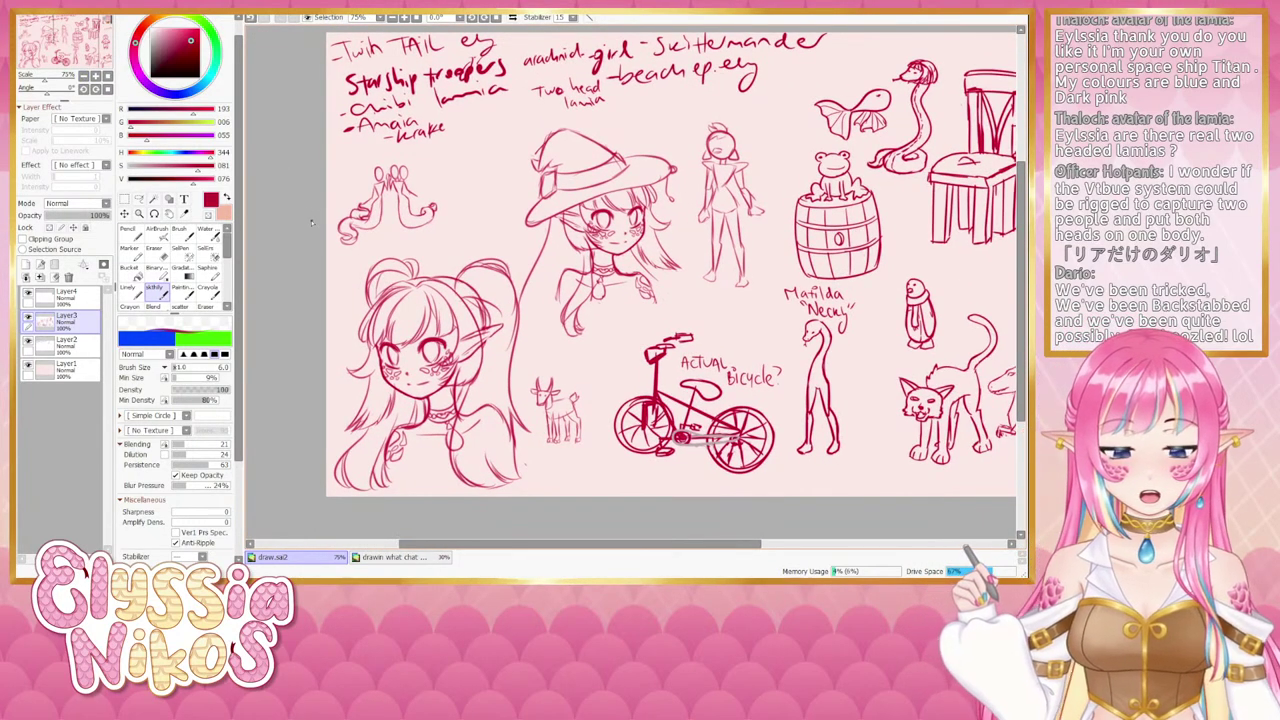
{"action": "left_click_drag", "start_coordinate": [540, 290], "coordinate": [509, 292]}
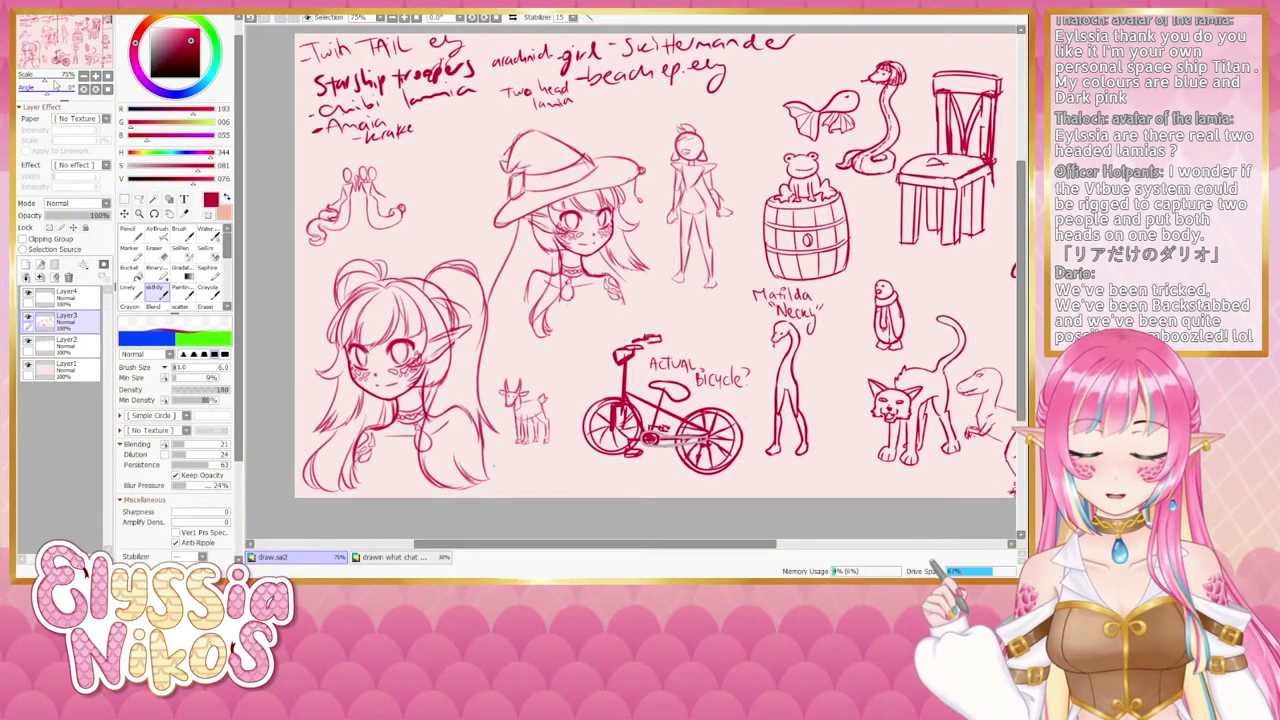
{"action": "left_click", "coordinate": [96, 77]}
{"action": "left_click", "coordinate": [96, 77]}
{"action": "mouse_move", "coordinate": [268, 132]}
{"action": "left_mouse_down"}
{"action": "mouse_move", "coordinate": [494, 272]}
{"action": "mouse_move", "coordinate": [528, 256]}
{"action": "left_mouse_up"}
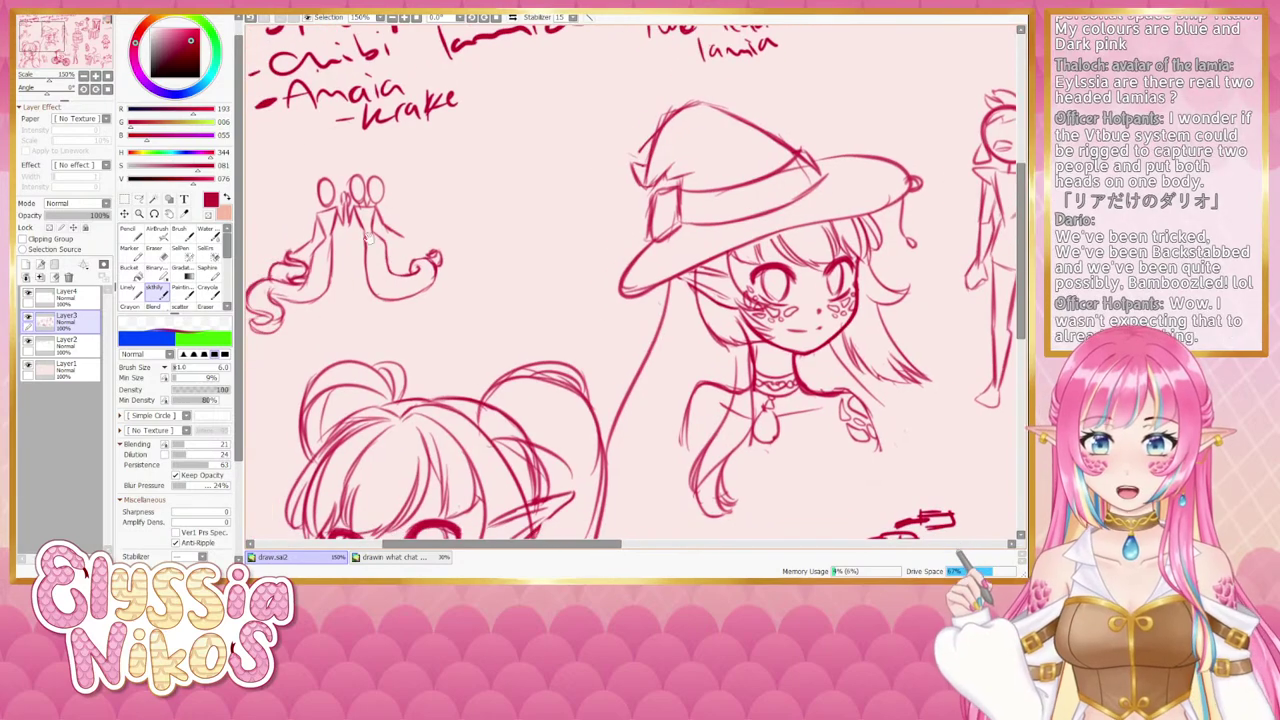
{"action": "left_click", "coordinate": [163, 257]}
{"action": "left_click", "coordinate": [28, 318]}
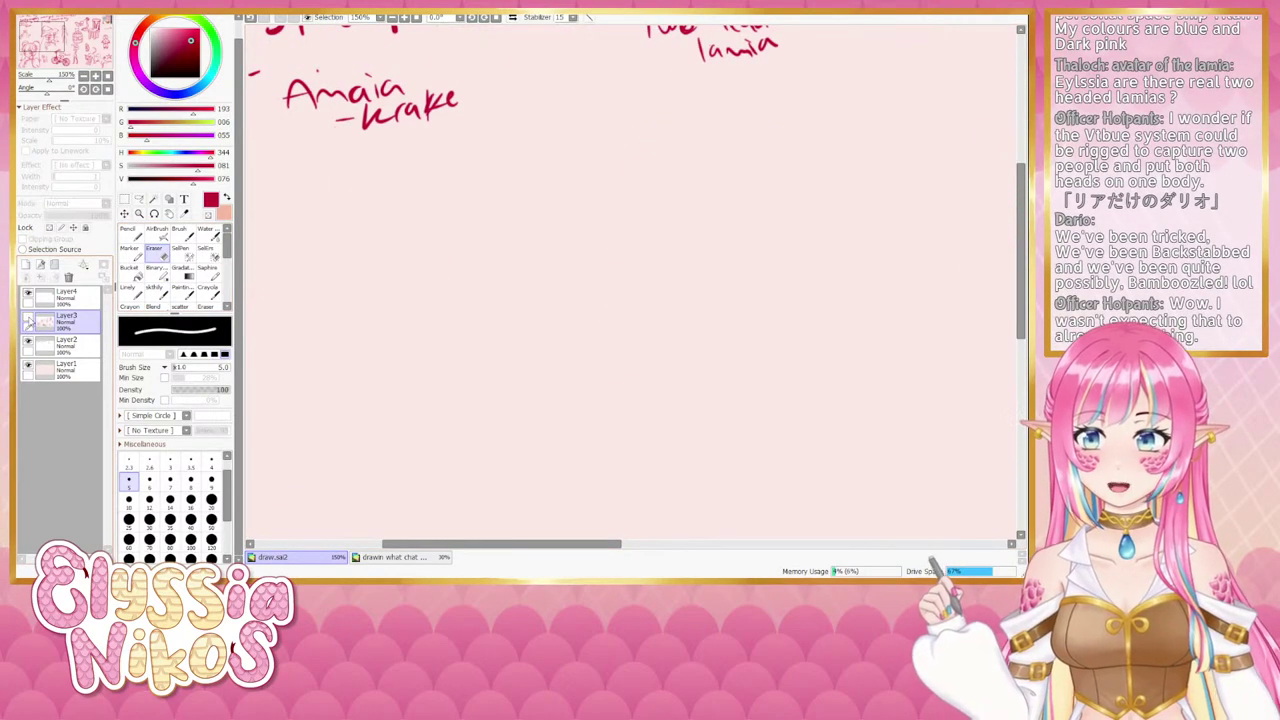
{"action": "left_click", "coordinate": [28, 318]}
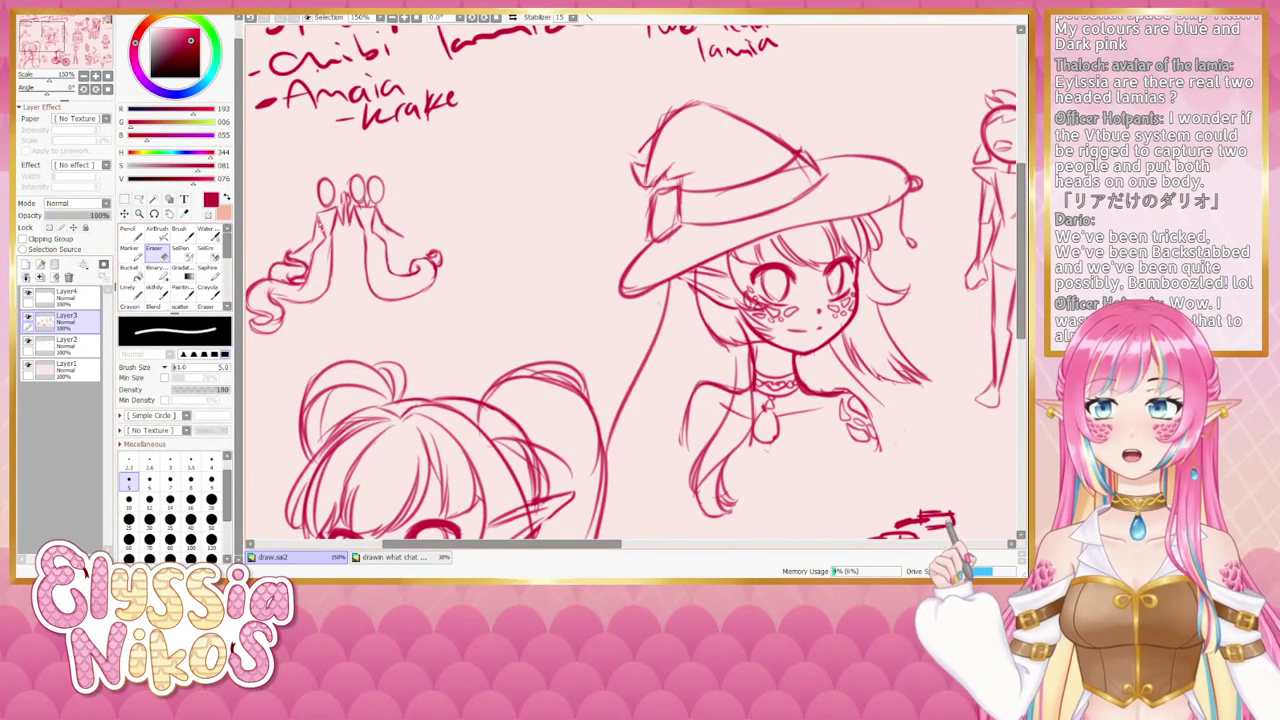
{"action": "key", "text": "bracketleft"}
{"action": "key", "text": "bracketleft"}
{"action": "key", "text": "bracketleft"}
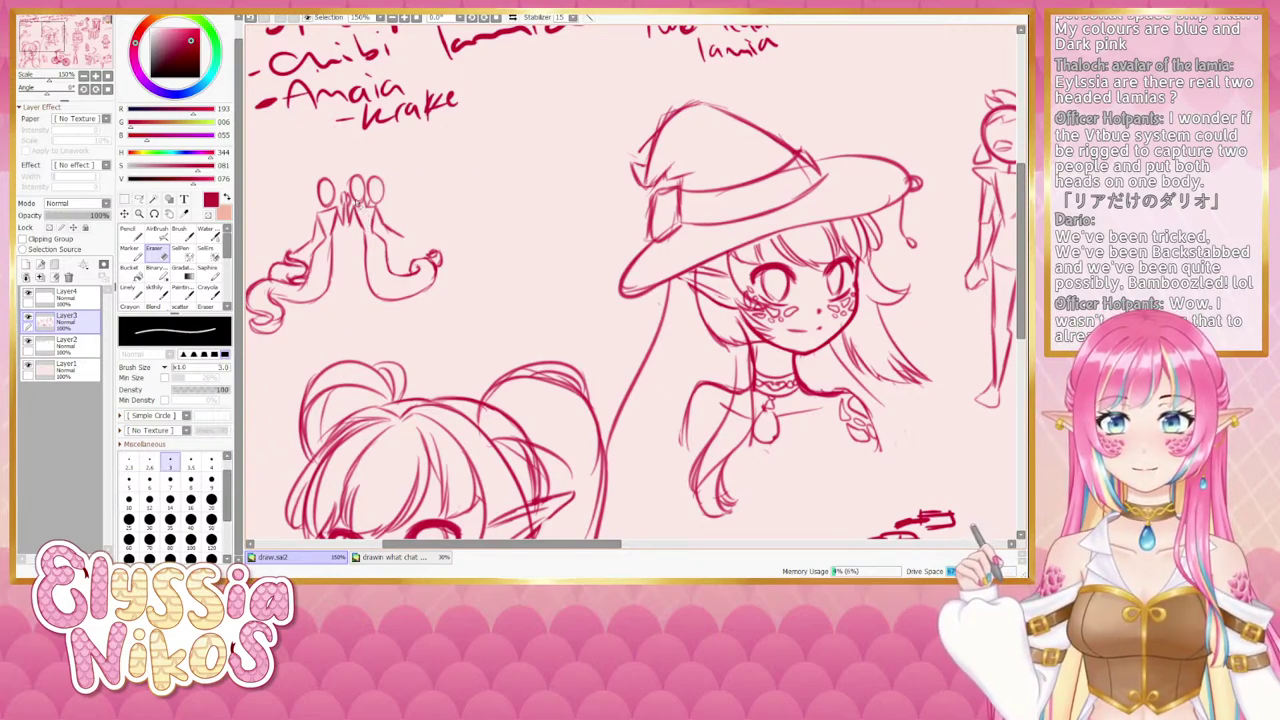
Lasso the right-hand pair of heads on the two-headed lamia and adjust them with a freeform transform.
{"action": "key", "text": "l"}
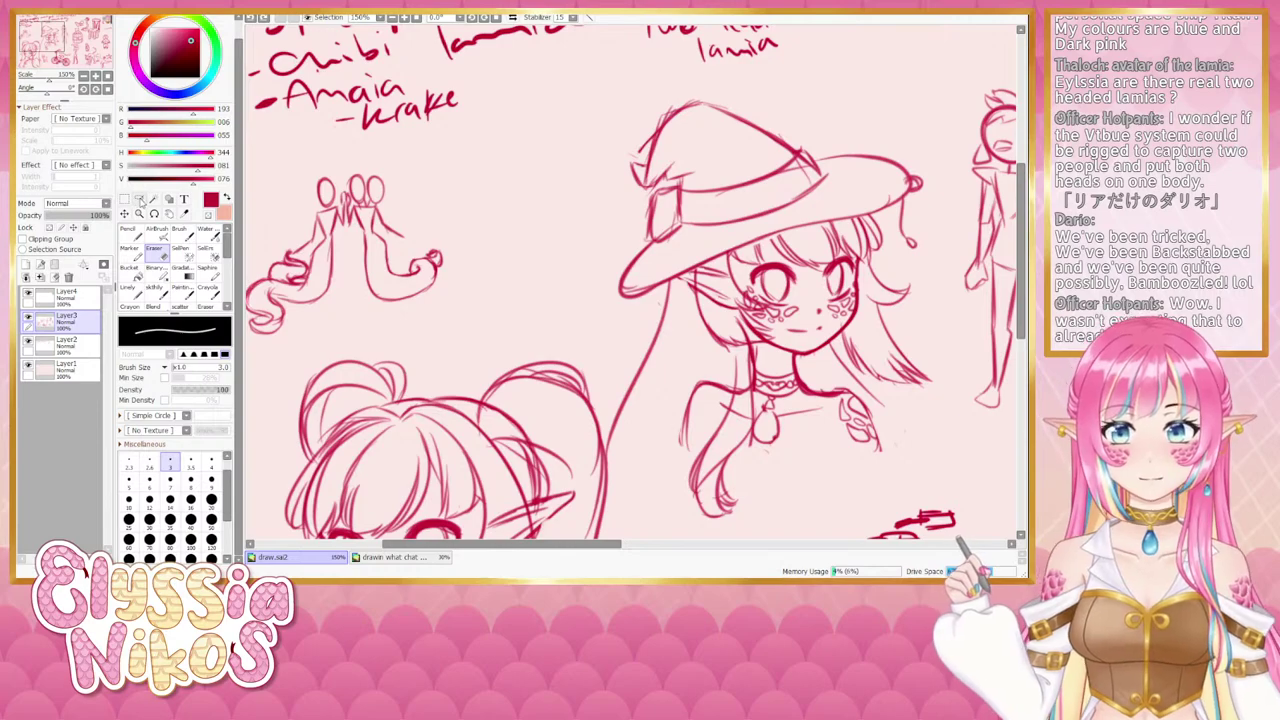
{"action": "mouse_move", "coordinate": [375, 175]}
{"action": "left_mouse_down"}
{"action": "mouse_move", "coordinate": [365, 209]}
{"action": "mouse_move", "coordinate": [398, 186]}
{"action": "left_mouse_up"}
{"action": "key", "text": "ctrl+t"}
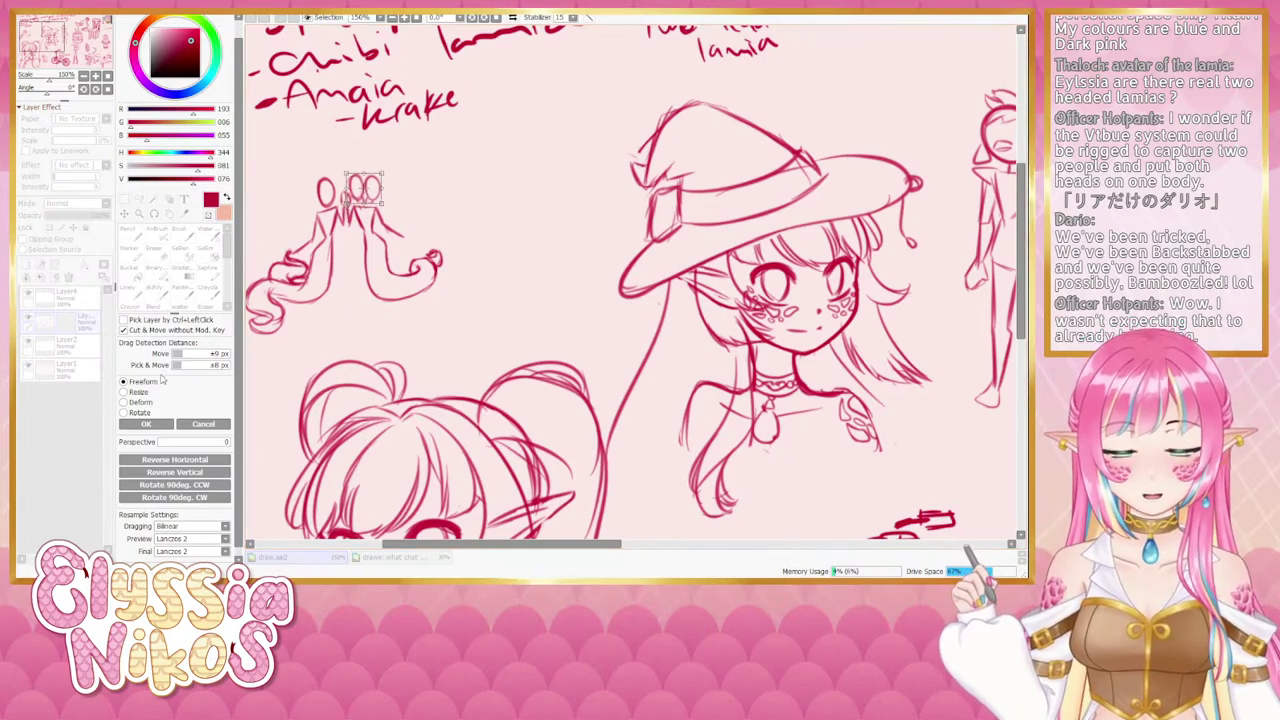
{"action": "left_click", "coordinate": [146, 424]}
Lasso the left-hand figure's head, adjust it with a freeform transform and clear the selection.
{"action": "mouse_move", "coordinate": [331, 176]}
{"action": "left_mouse_down"}
{"action": "mouse_move", "coordinate": [310, 198]}
{"action": "mouse_move", "coordinate": [325, 214]}
{"action": "mouse_move", "coordinate": [348, 190]}
{"action": "mouse_move", "coordinate": [341, 171]}
{"action": "mouse_move", "coordinate": [340, 192]}
{"action": "left_mouse_up"}
{"action": "key", "text": "ctrl+t"}
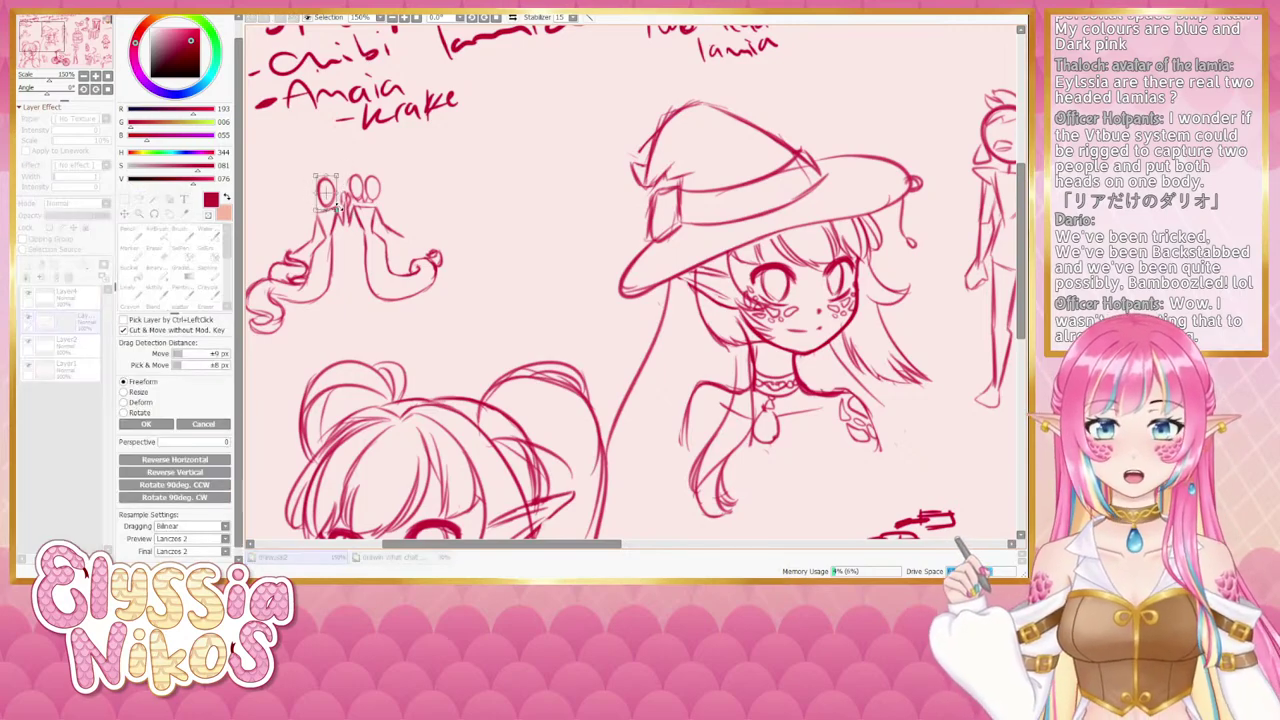
{"action": "left_click", "coordinate": [146, 424]}
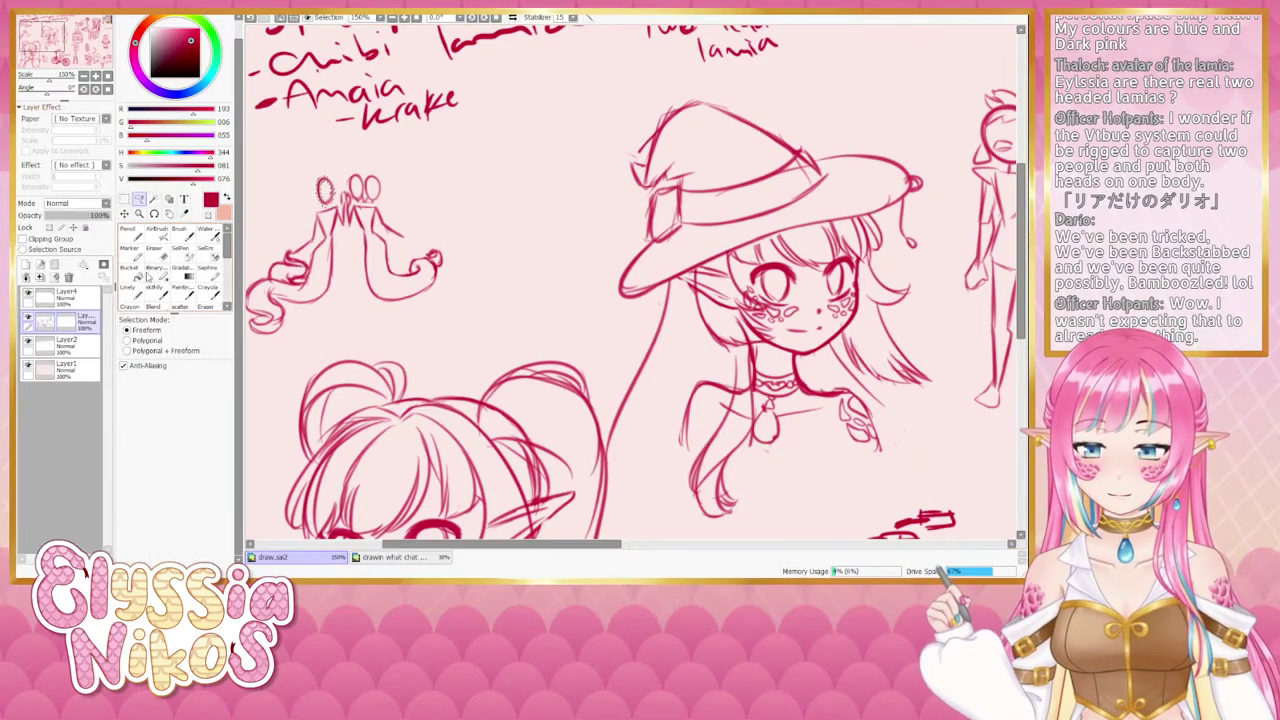
{"action": "left_click", "coordinate": [124, 198]}
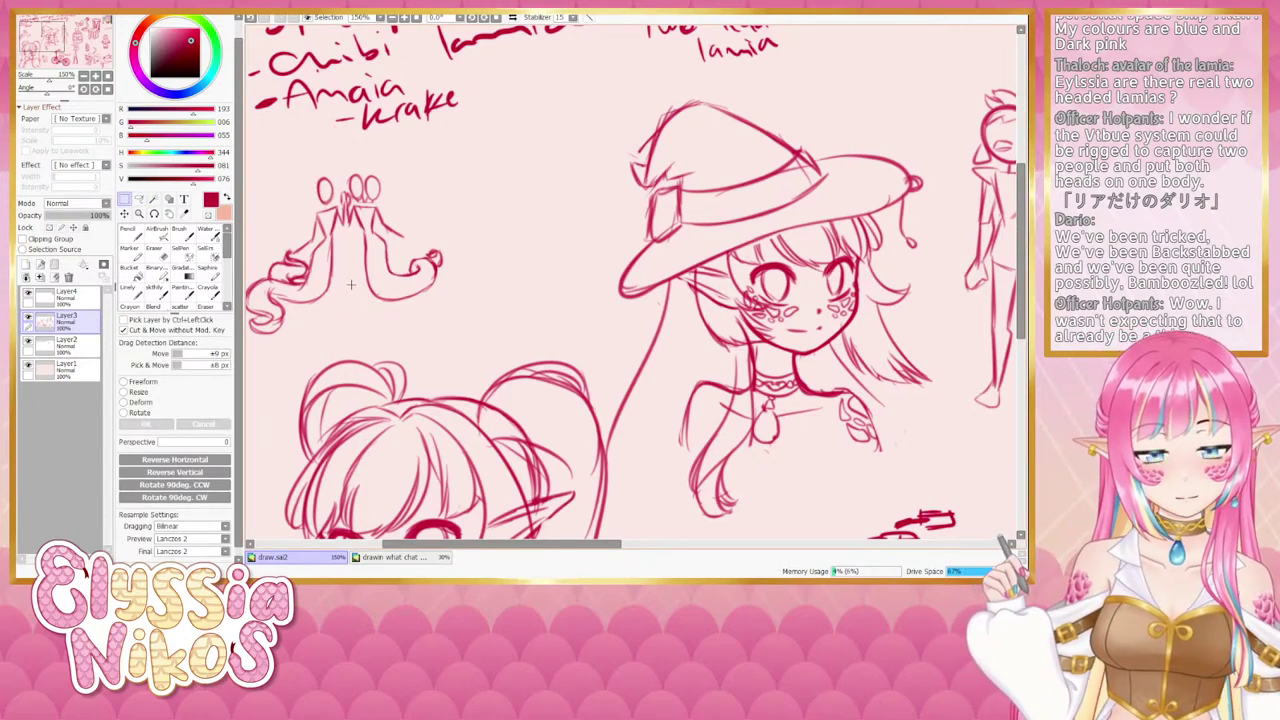
Try a shoulder line beneath the right-hand pair of heads, reducing the sketching brush to size 2.
{"action": "mouse_move", "coordinate": [385, 251]}
{"action": "left_mouse_down"}
{"action": "mouse_move", "coordinate": [366, 282]}
{"action": "mouse_move", "coordinate": [372, 262]}
{"action": "left_mouse_up"}
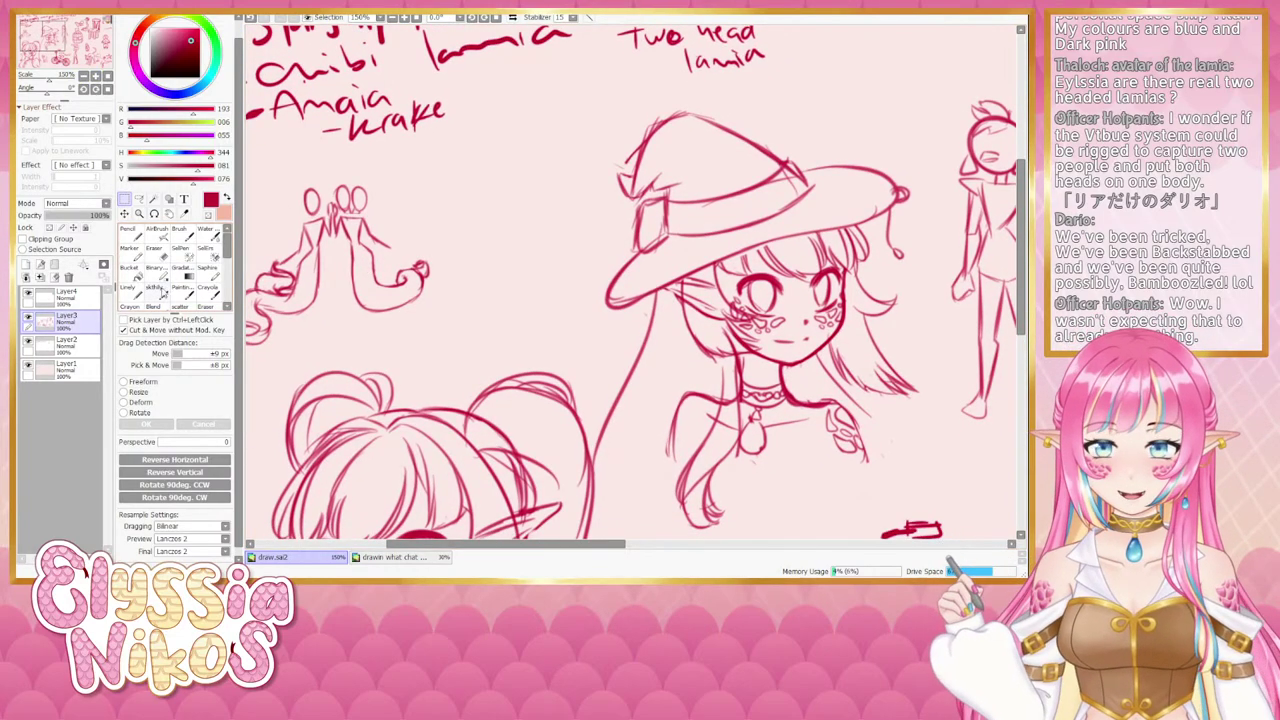
{"action": "left_click", "coordinate": [160, 290]}
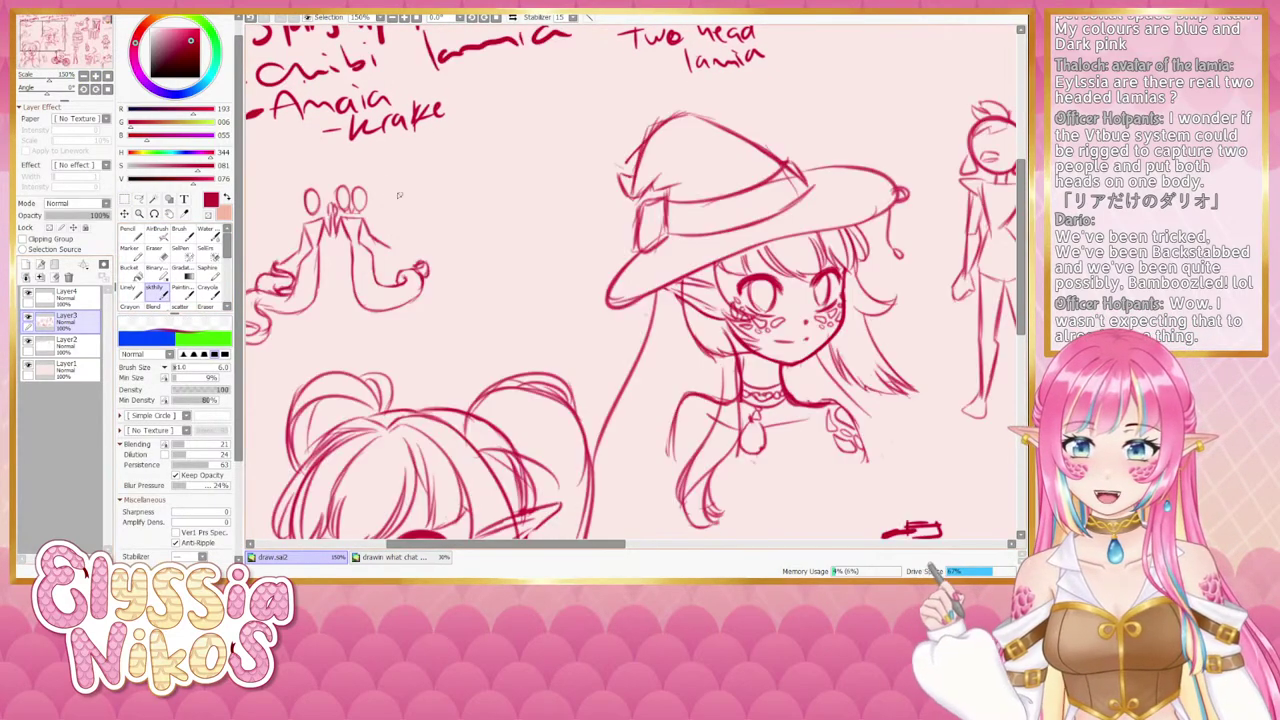
{"action": "key", "text": "ctrl+z"}
{"action": "left_click_drag", "start_coordinate": [351, 220], "coordinate": [349, 216]}
{"action": "key", "text": "["}
{"action": "key", "text": "["}
{"action": "key", "text": "["}
{"action": "key", "text": "["}
{"action": "key", "text": "["}
{"action": "key", "text": "["}
{"action": "key", "text": "["}
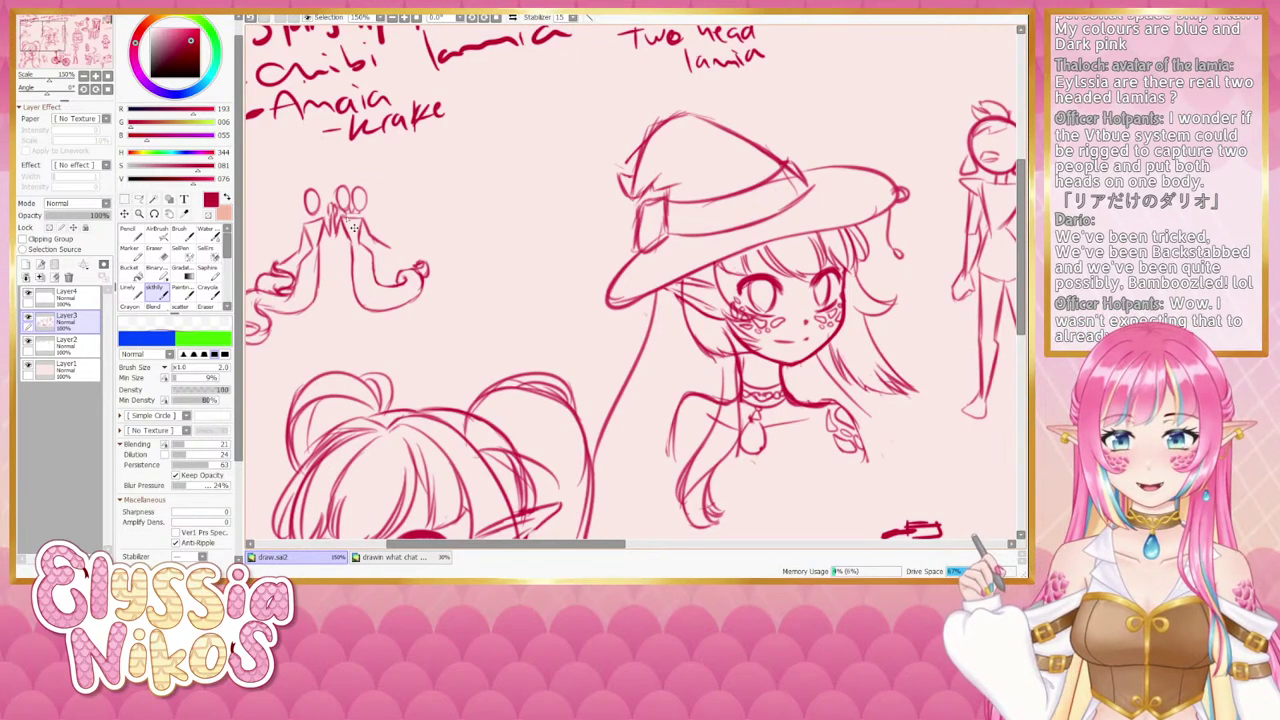
{"action": "key", "text": "ctrl+z"}
Draw the neck and shoulder lines beneath the right-hand pair of heads with the sketching brush at size 3.
{"action": "key", "text": "]"}
{"action": "key", "text": "]"}
{"action": "key", "text": "]"}
{"action": "left_click_drag", "start_coordinate": [345, 212], "coordinate": [350, 215]}
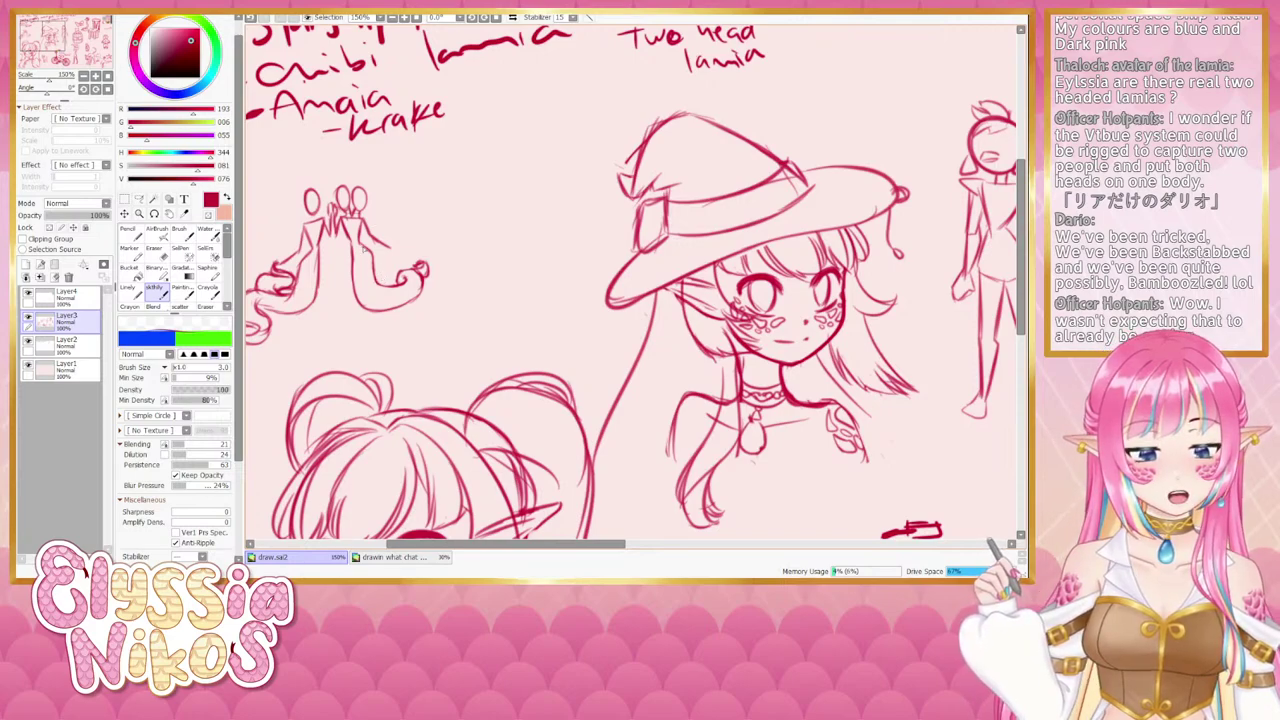
Find the layer holding the handwritten notes, select Layer2 and erase the "Twin TAIL" request with the eraser at size 62.
{"action": "left_click_drag", "start_coordinate": [361, 261], "coordinate": [428, 258]}
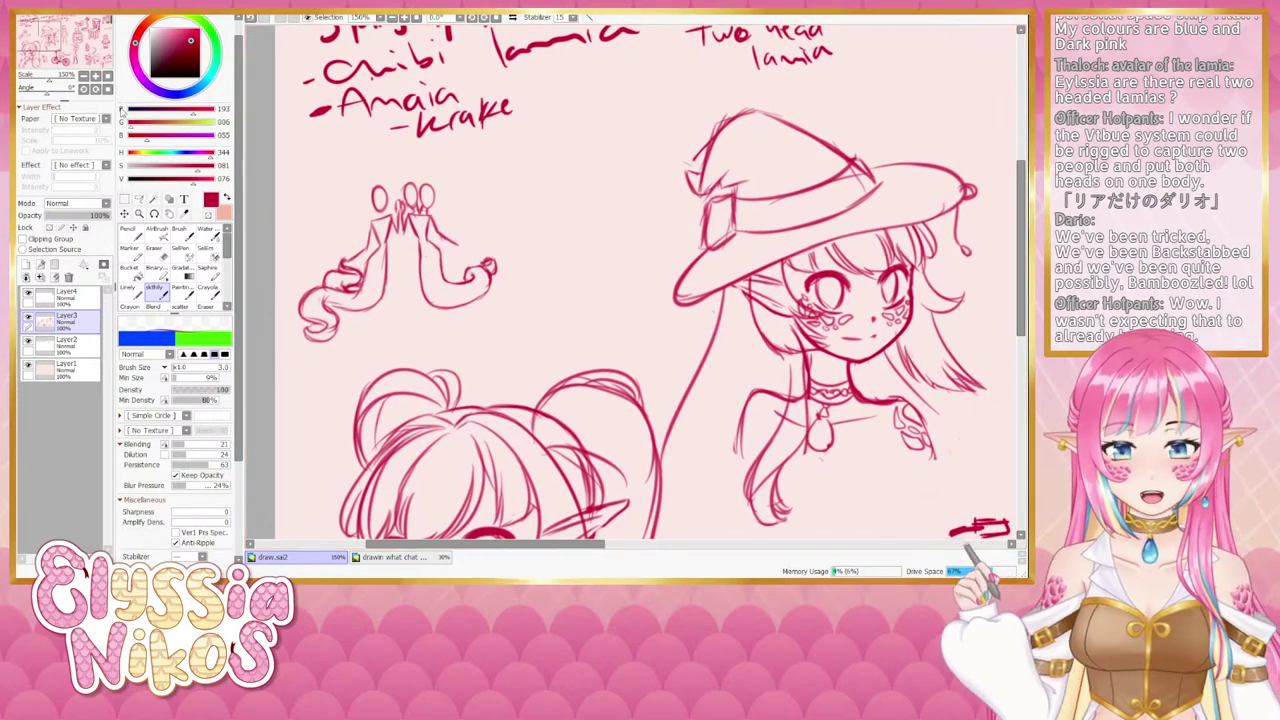
{"action": "left_click", "coordinate": [84, 76]}
{"action": "left_click", "coordinate": [84, 76]}
{"action": "left_click_drag", "start_coordinate": [577, 257], "coordinate": [386, 240]}
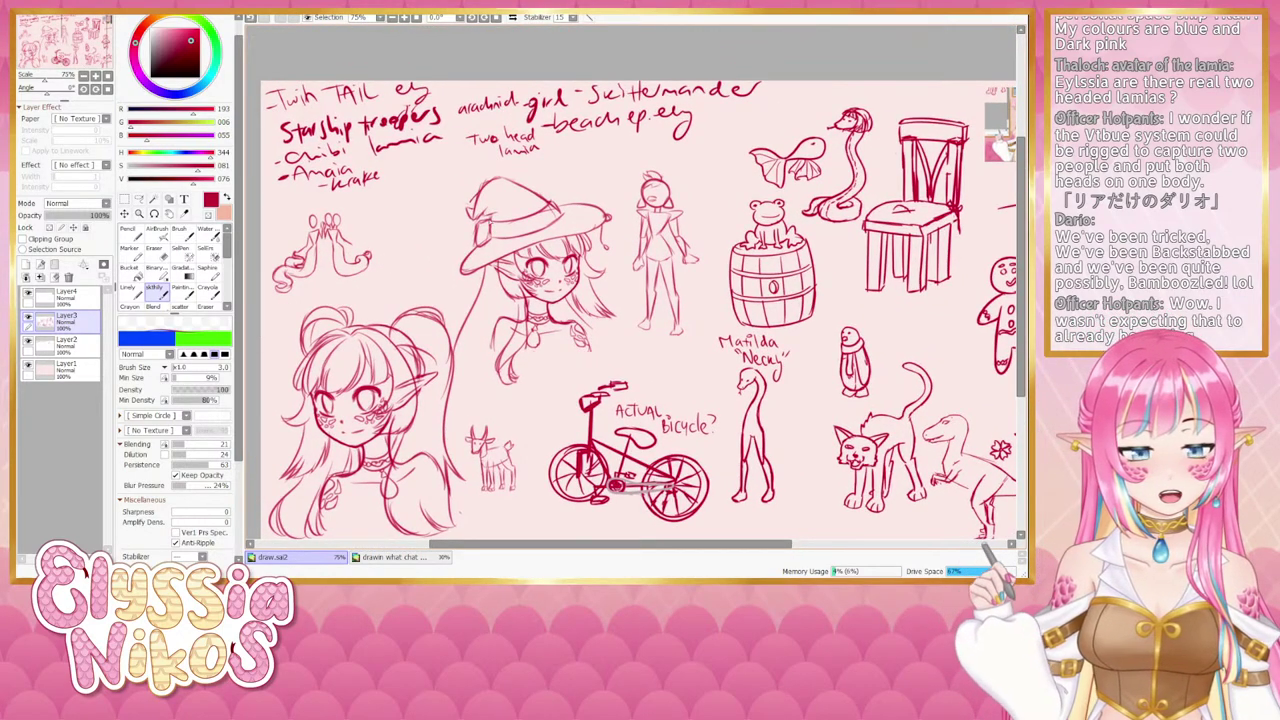
{"action": "left_click_drag", "start_coordinate": [494, 255], "coordinate": [496, 289]}
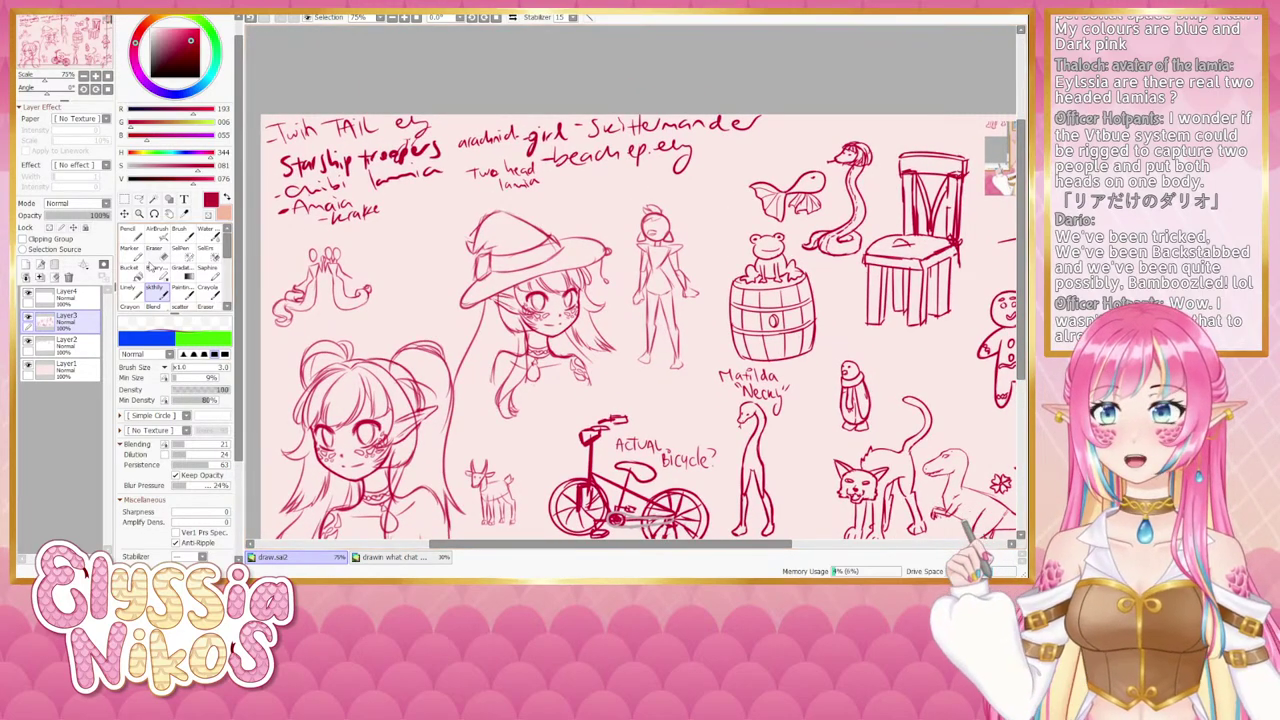
{"action": "left_click", "coordinate": [155, 256]}
{"action": "left_click", "coordinate": [28, 320]}
{"action": "left_click", "coordinate": [28, 320]}
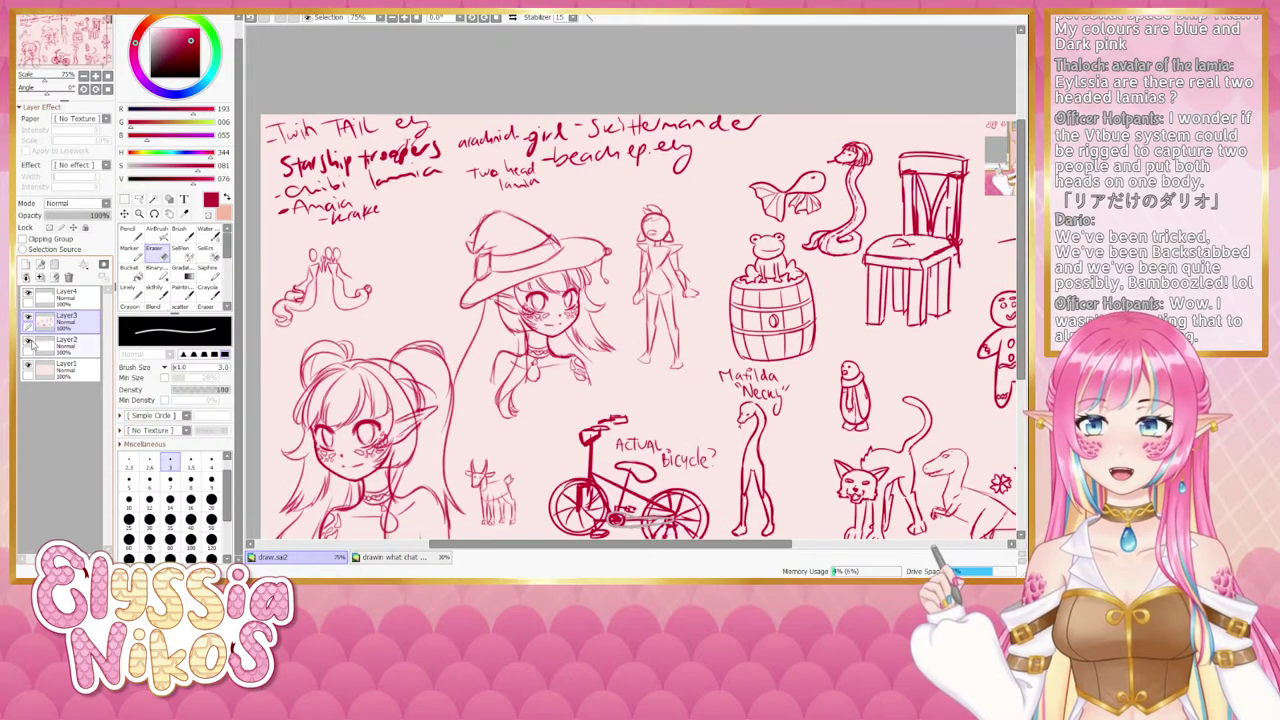
{"action": "left_click", "coordinate": [29, 343]}
{"action": "left_click", "coordinate": [29, 343]}
{"action": "left_click", "coordinate": [66, 346]}
{"action": "left_click_drag", "start_coordinate": [366, 107], "coordinate": [410, 107]}
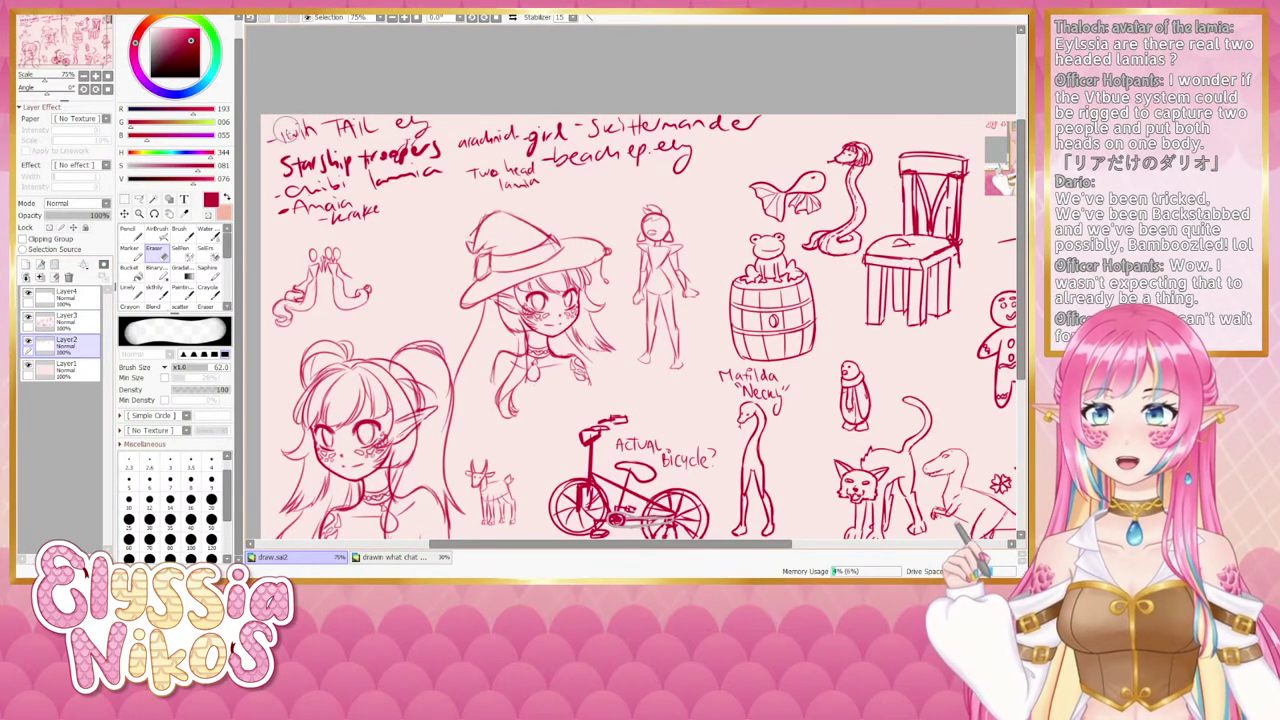
{"action": "mouse_move", "coordinate": [282, 130]}
{"action": "left_mouse_down"}
{"action": "mouse_move", "coordinate": [412, 116]}
{"action": "mouse_move", "coordinate": [360, 121]}
{"action": "mouse_move", "coordinate": [410, 125]}
{"action": "left_mouse_up"}
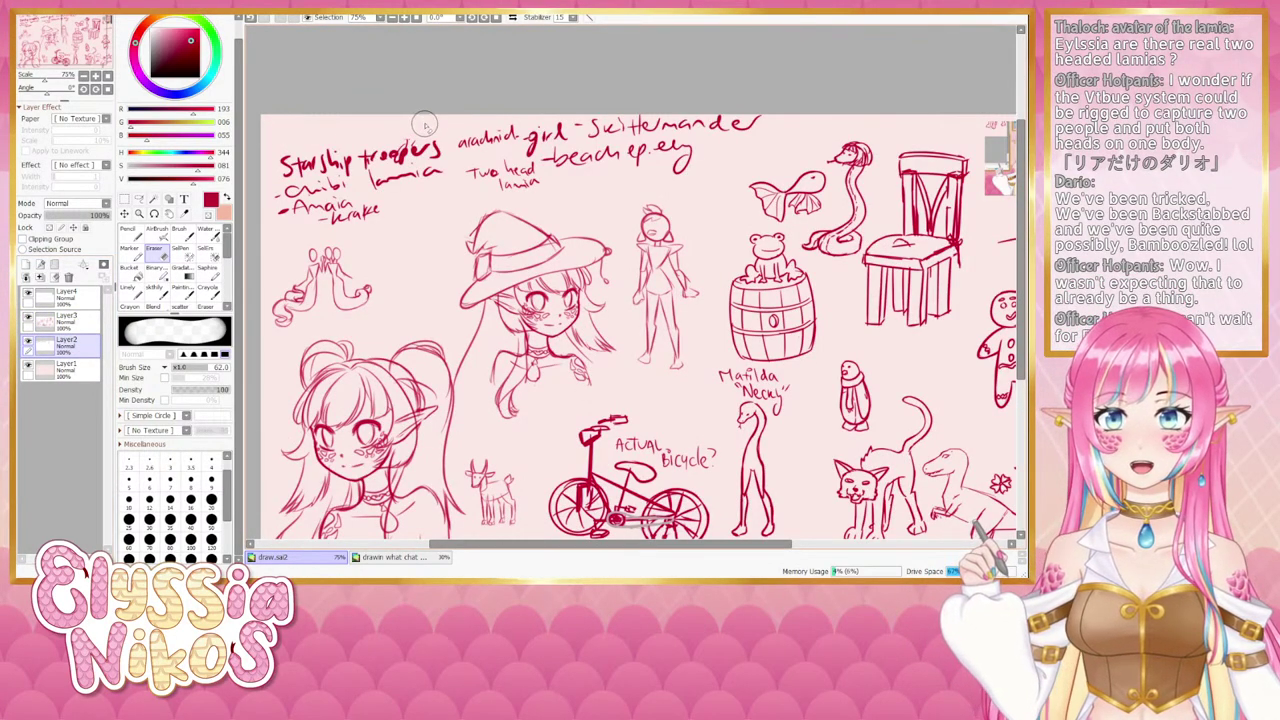
Erase the "Two head lamia" request from the handwritten notes on Layer2.
{"action": "left_click_drag", "start_coordinate": [492, 188], "coordinate": [453, 203]}
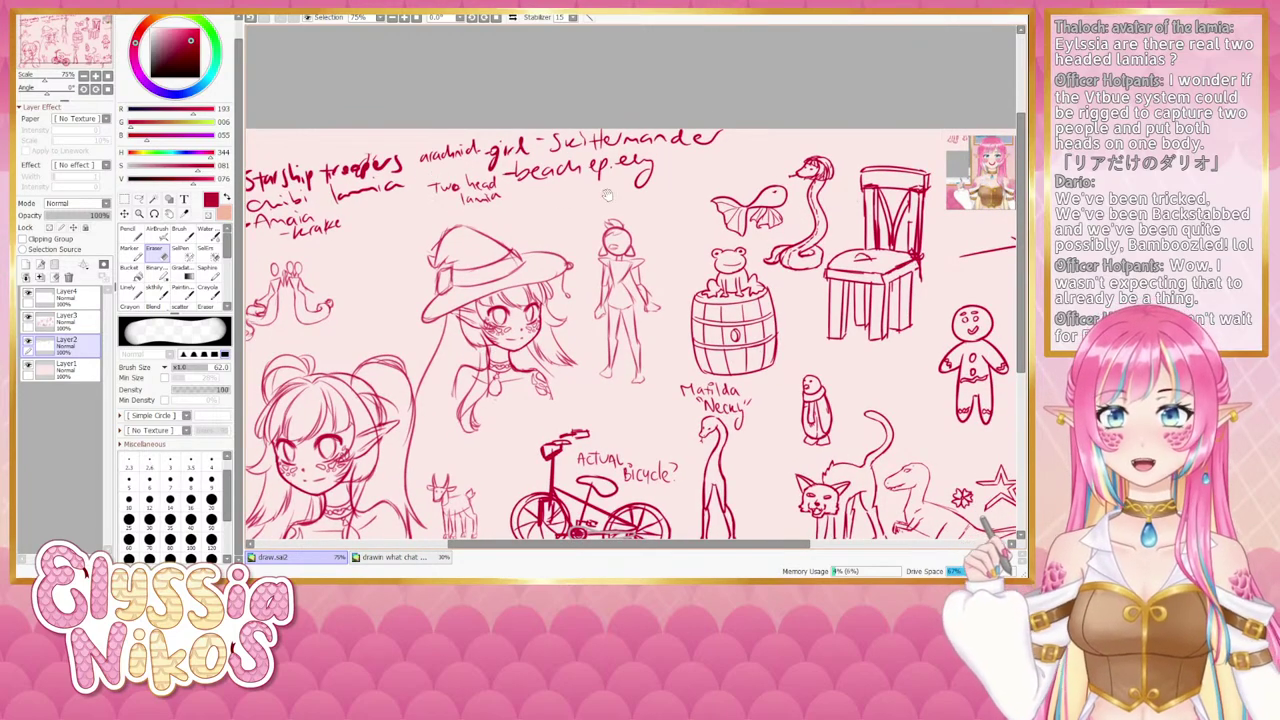
{"action": "left_click_drag", "start_coordinate": [628, 235], "coordinate": [624, 237]}
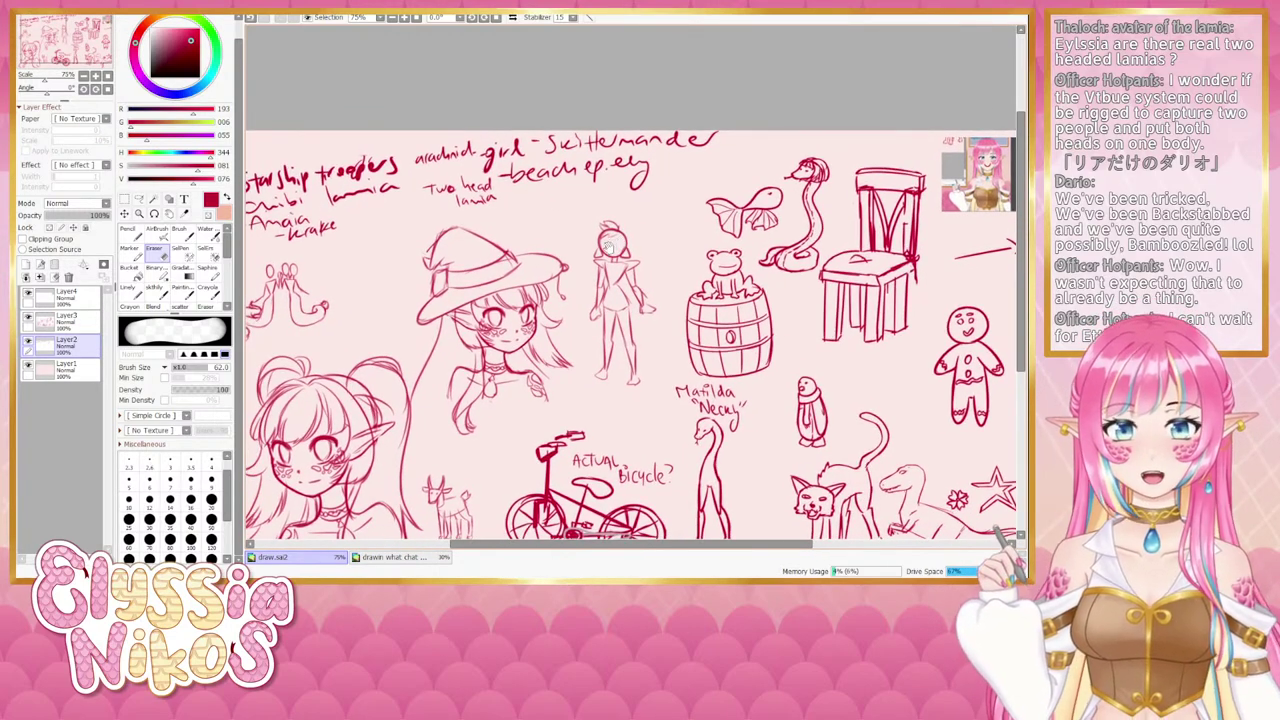
{"action": "left_click_drag", "start_coordinate": [493, 250], "coordinate": [527, 256]}
{"action": "left_click_drag", "start_coordinate": [465, 200], "coordinate": [528, 207]}
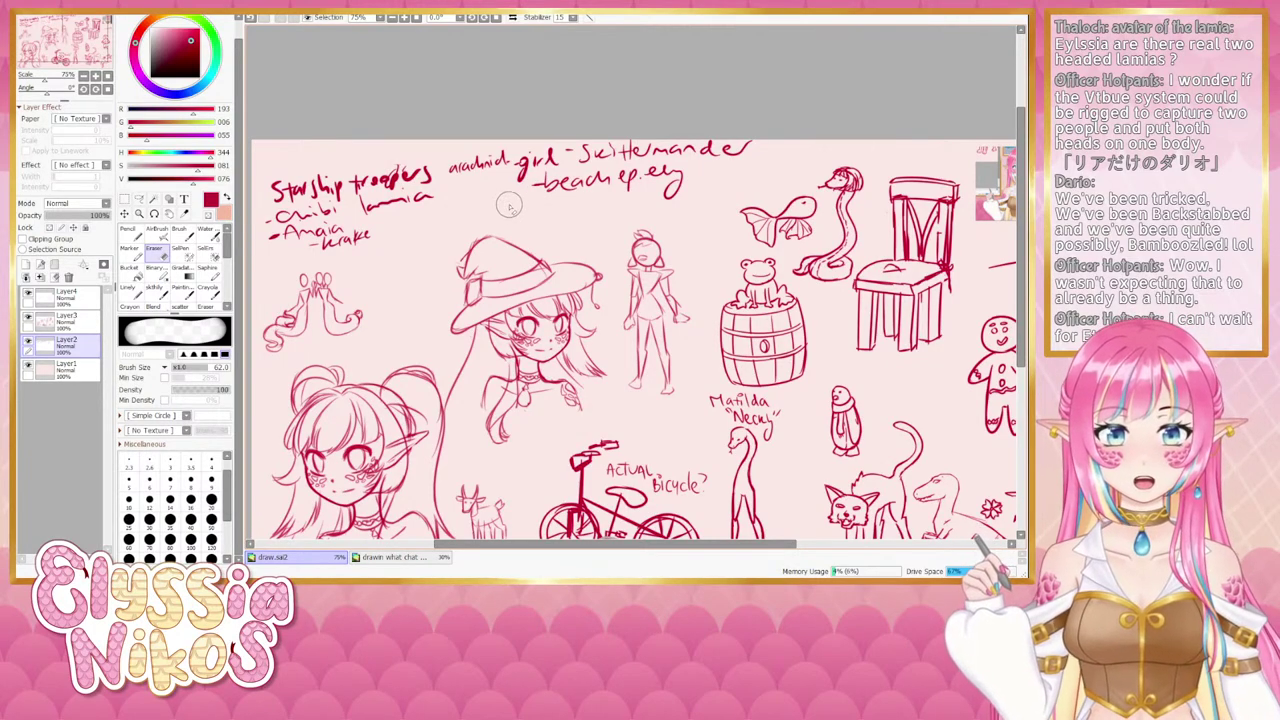
{"action": "left_click_drag", "start_coordinate": [265, 177], "coordinate": [353, 174]}
{"action": "left_click", "coordinate": [125, 201]}
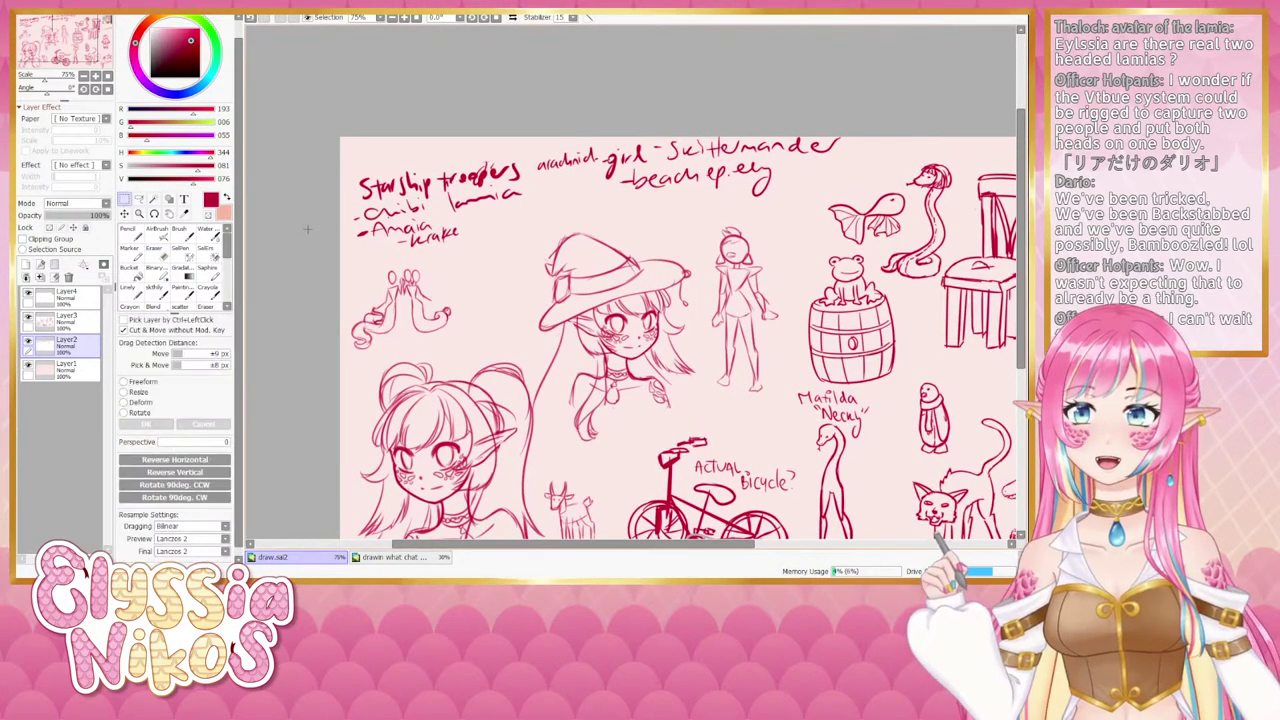
{"action": "left_click_drag", "start_coordinate": [418, 242], "coordinate": [384, 232]}
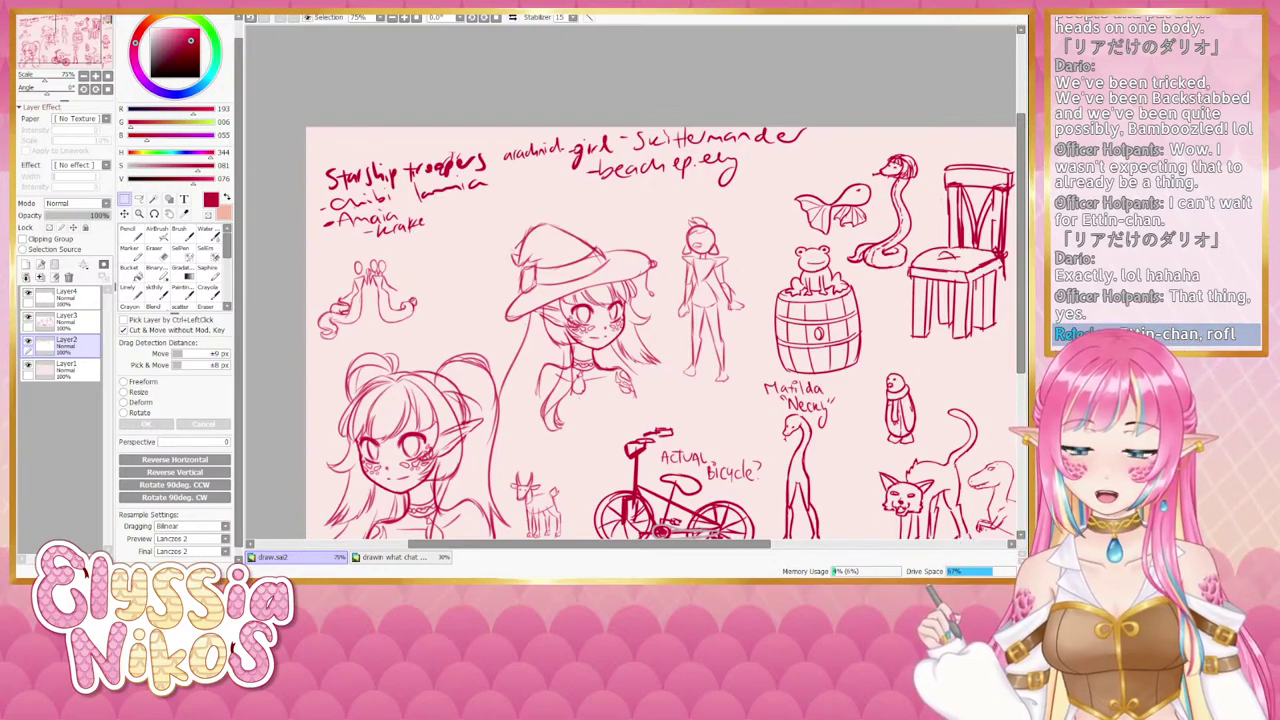
Draw a Russian hat on the penguin's head on Layer3 with the Linely brush at size 10.
{"action": "left_click_drag", "start_coordinate": [57, 38], "coordinate": [84, 43]}
{"action": "left_click", "coordinate": [97, 77]}
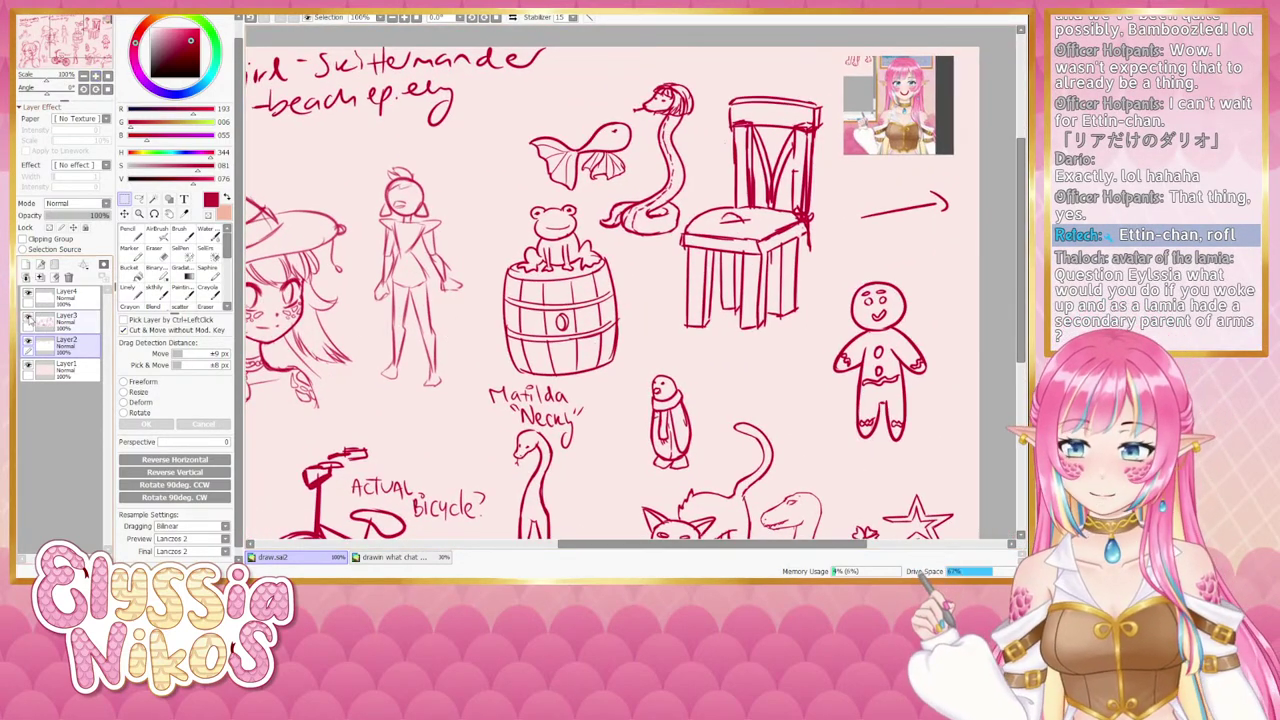
{"action": "left_click", "coordinate": [62, 326]}
{"action": "left_click_drag", "start_coordinate": [697, 361], "coordinate": [463, 348]}
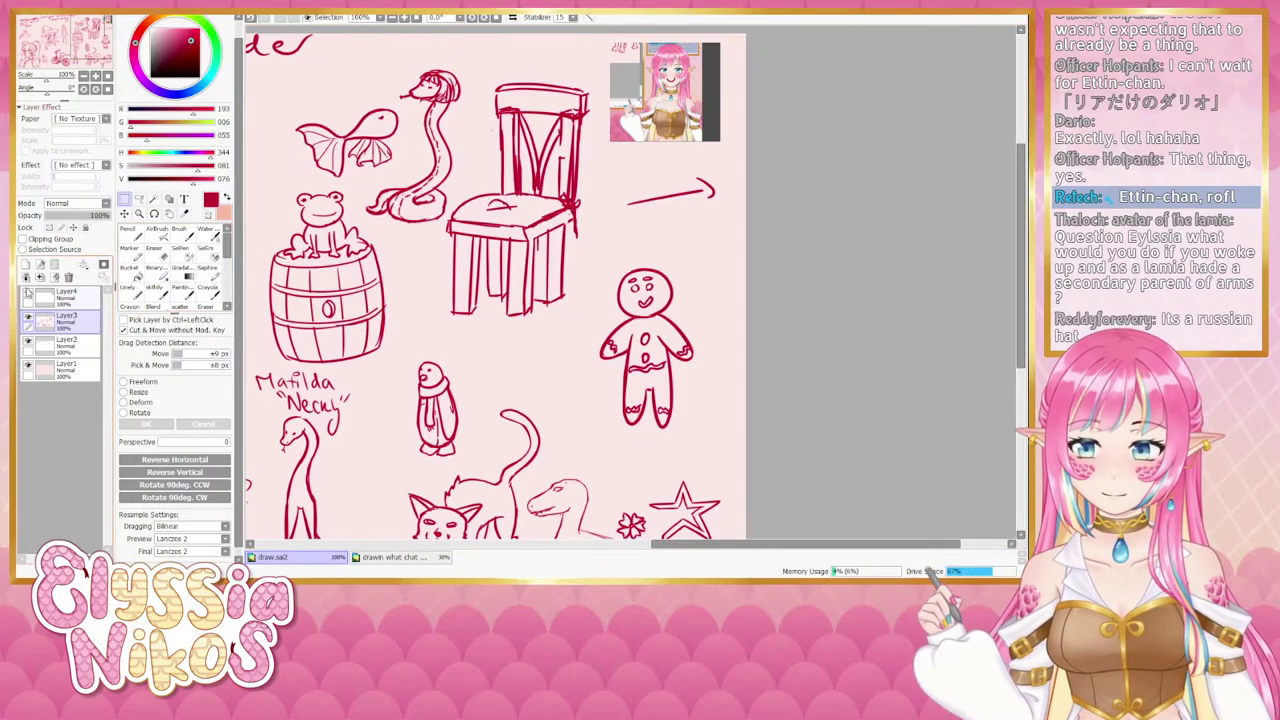
{"action": "left_click", "coordinate": [29, 294]}
{"action": "left_click", "coordinate": [29, 294]}
{"action": "left_click", "coordinate": [57, 294]}
{"action": "left_click_drag", "start_coordinate": [560, 340], "coordinate": [642, 298]}
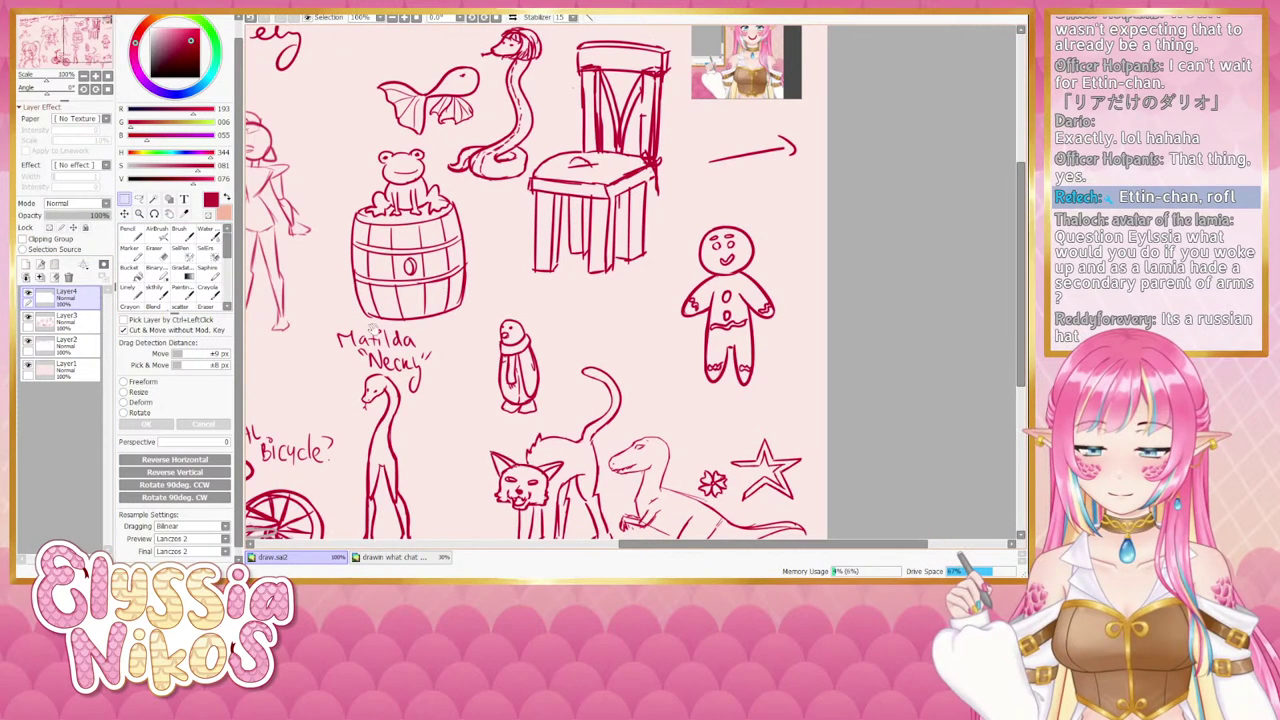
{"action": "left_click", "coordinate": [72, 321]}
{"action": "left_click_drag", "start_coordinate": [517, 359], "coordinate": [510, 315]}
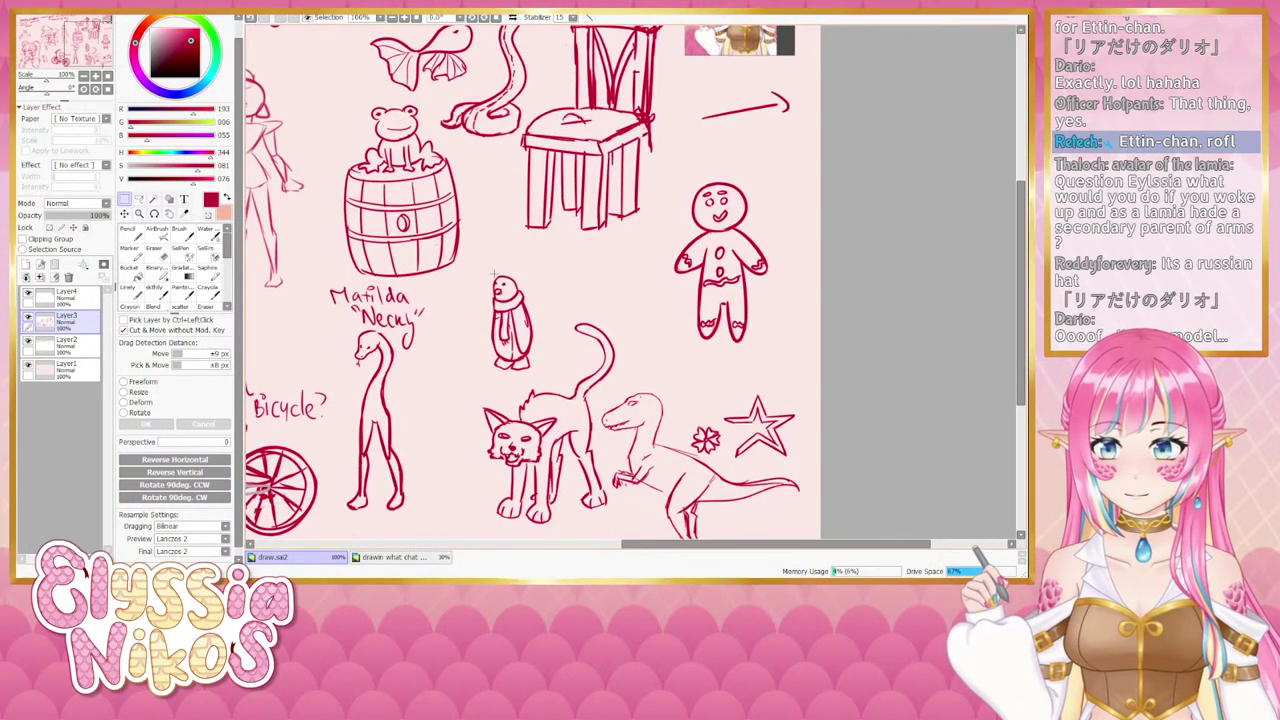
{"action": "left_click", "coordinate": [132, 291]}
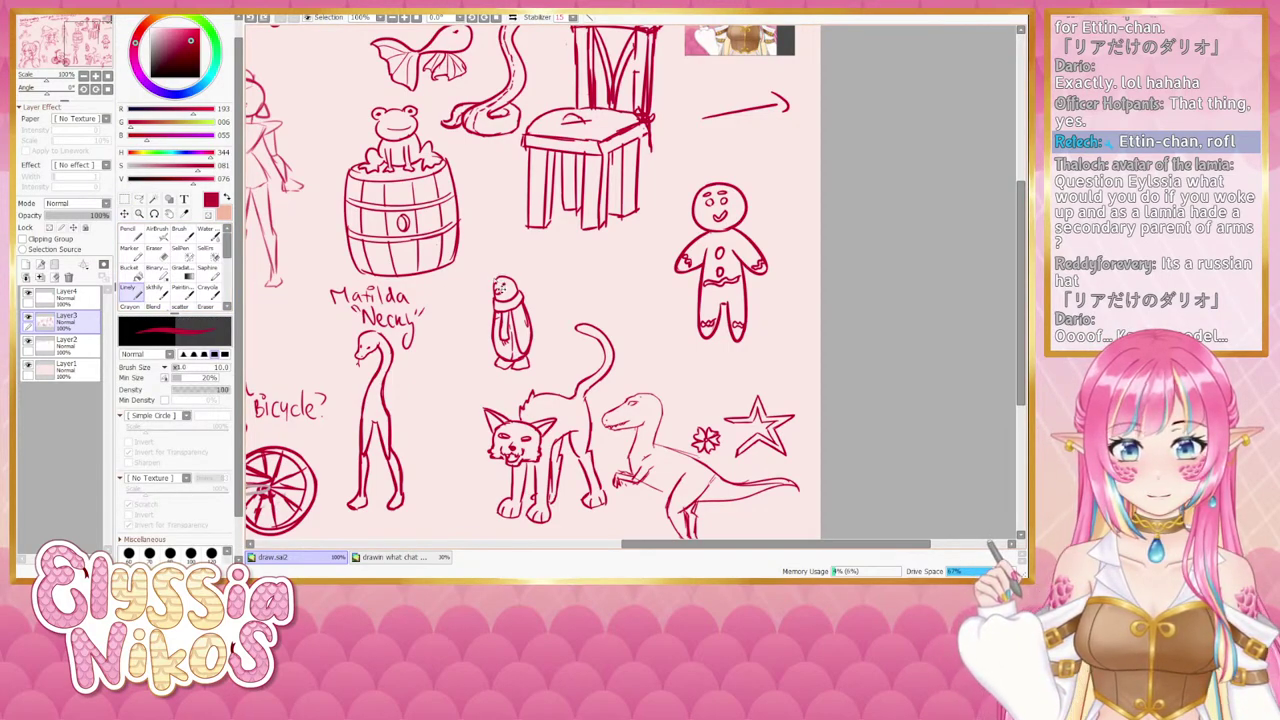
{"action": "left_click_drag", "start_coordinate": [493, 274], "coordinate": [503, 270]}
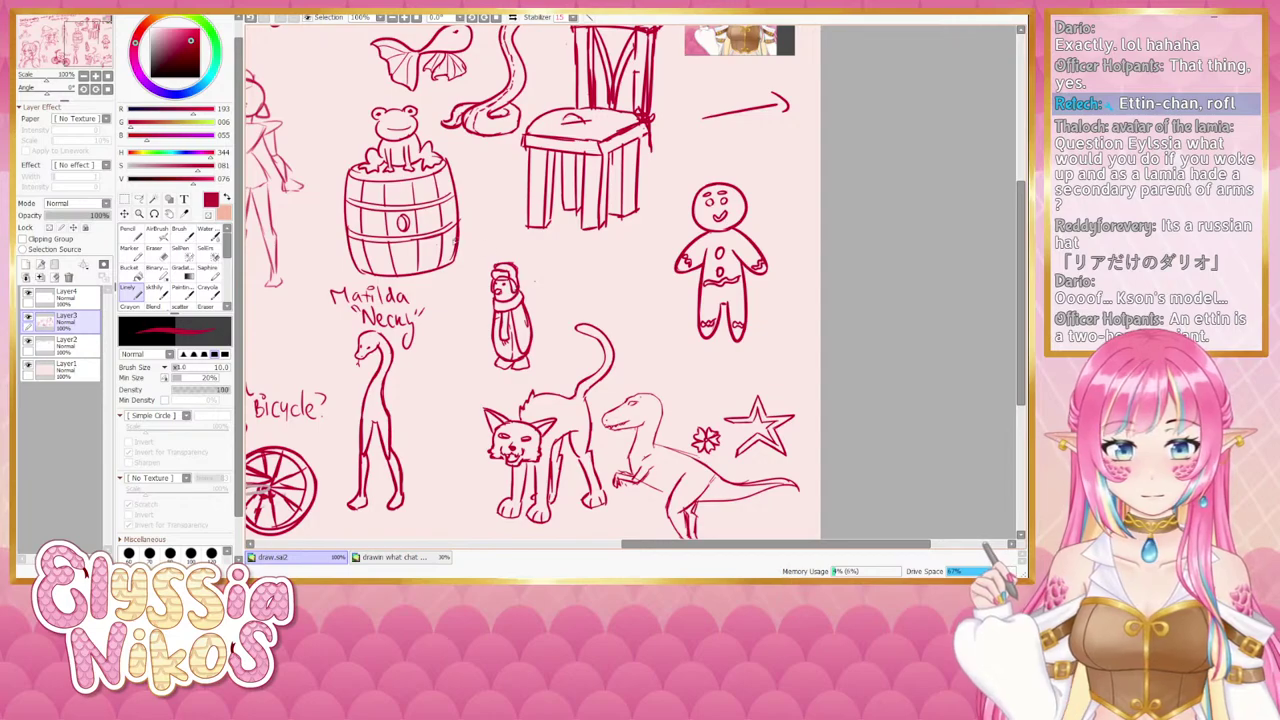
{"action": "key", "text": "e"}
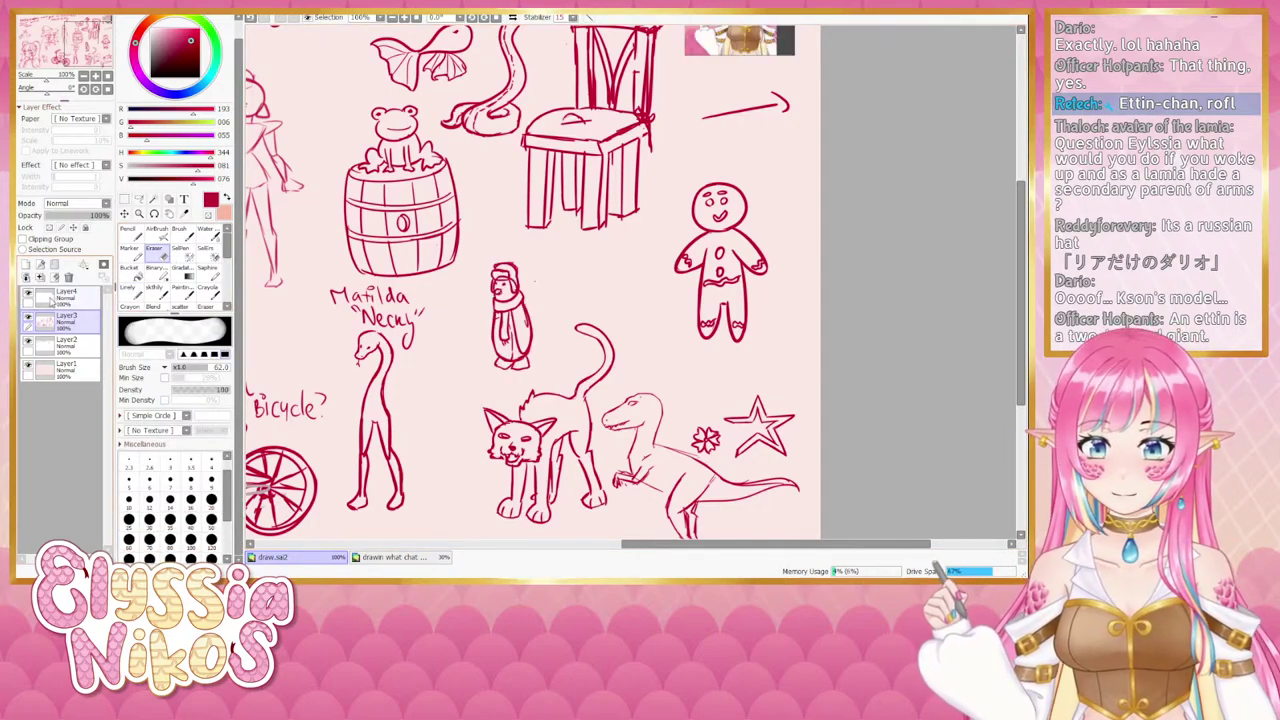
{"action": "left_click", "coordinate": [52, 301]}
{"action": "left_click", "coordinate": [129, 502]}
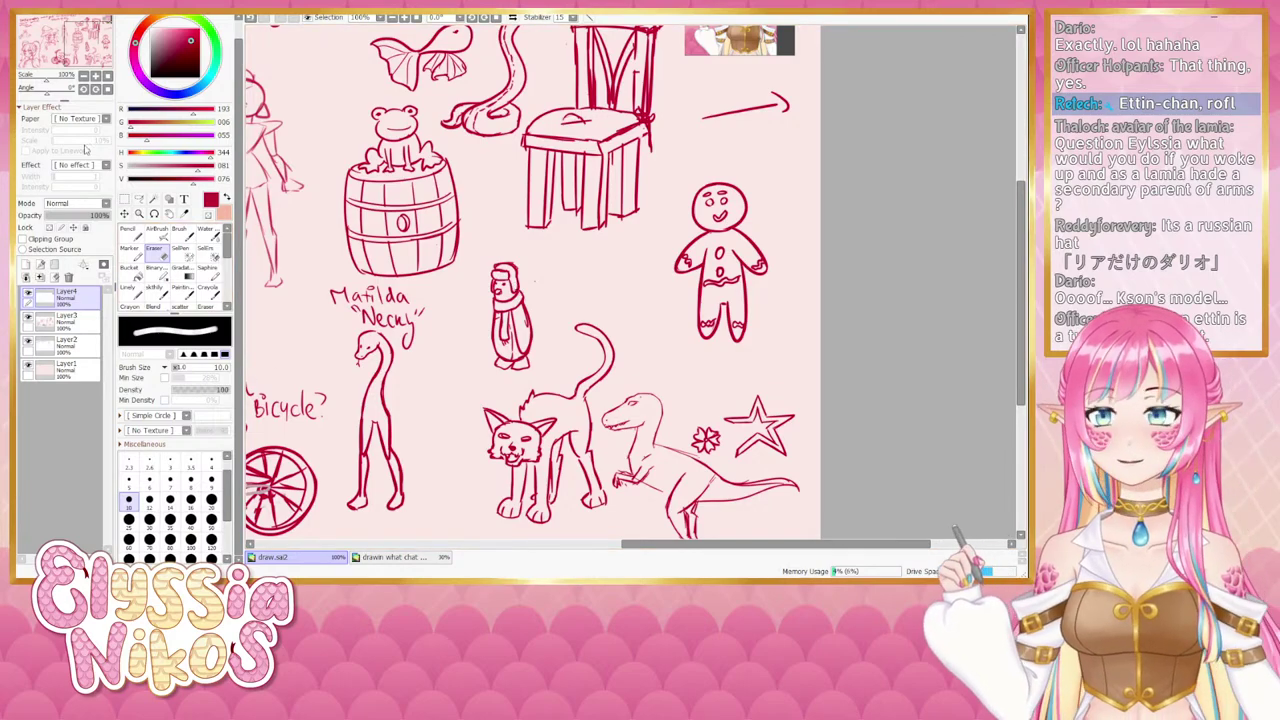
{"action": "left_click", "coordinate": [84, 76]}
{"action": "left_click", "coordinate": [84, 76]}
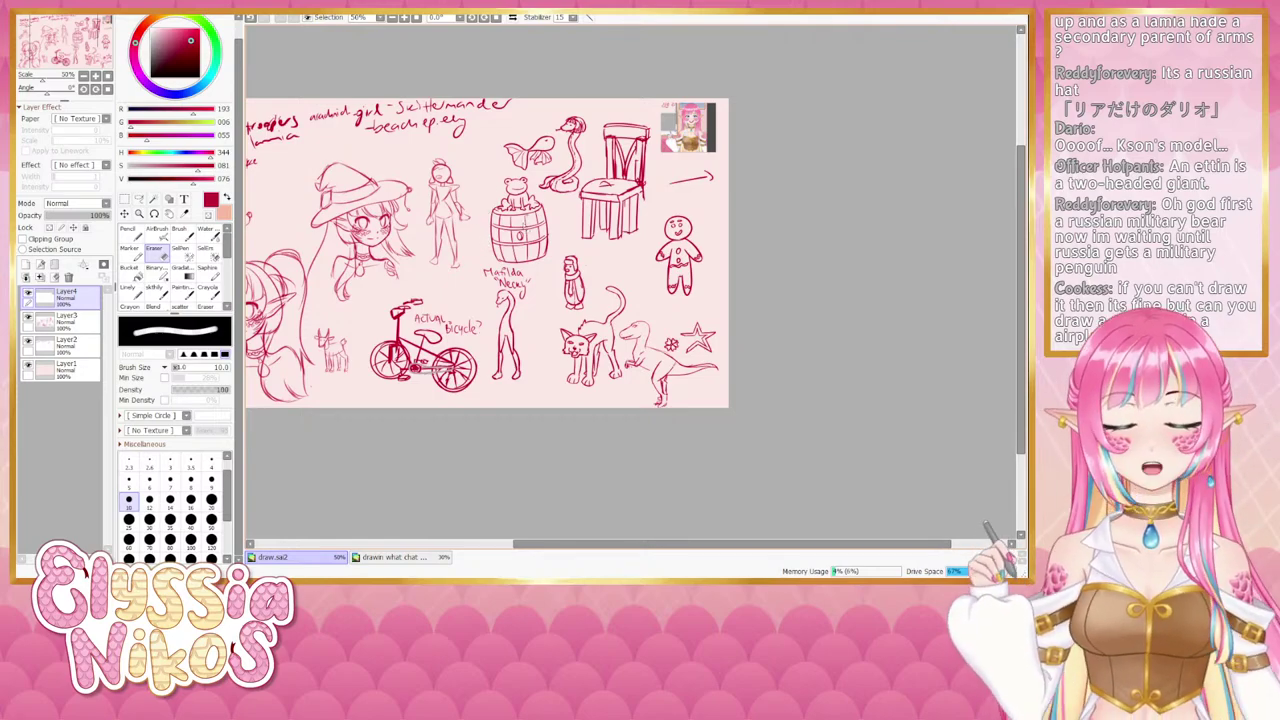
{"action": "left_click_drag", "start_coordinate": [488, 235], "coordinate": [620, 217]}
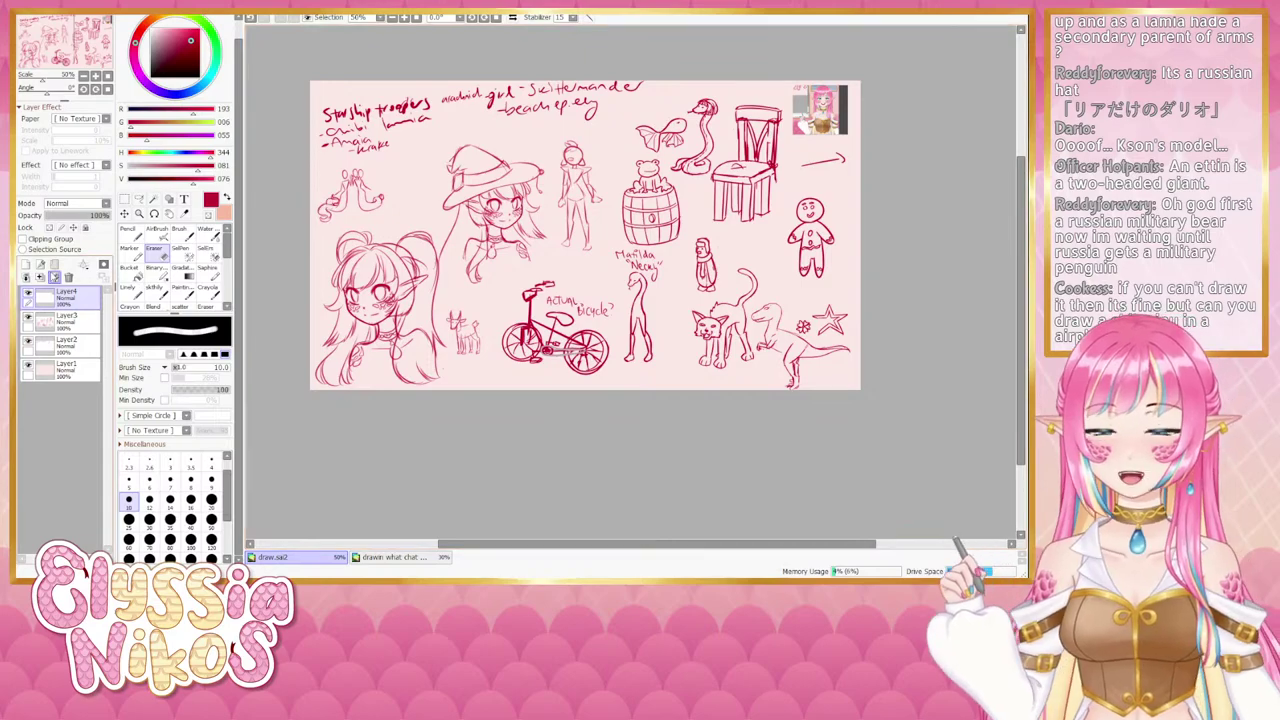
Lasso the two-headed lamia sketch on Layer3 and enlarge it slightly with a freeform transform, keeping it above the ponytailed elf portrait.
{"action": "left_click", "coordinate": [96, 76]}
{"action": "left_click_drag", "start_coordinate": [290, 155], "coordinate": [666, 238]}
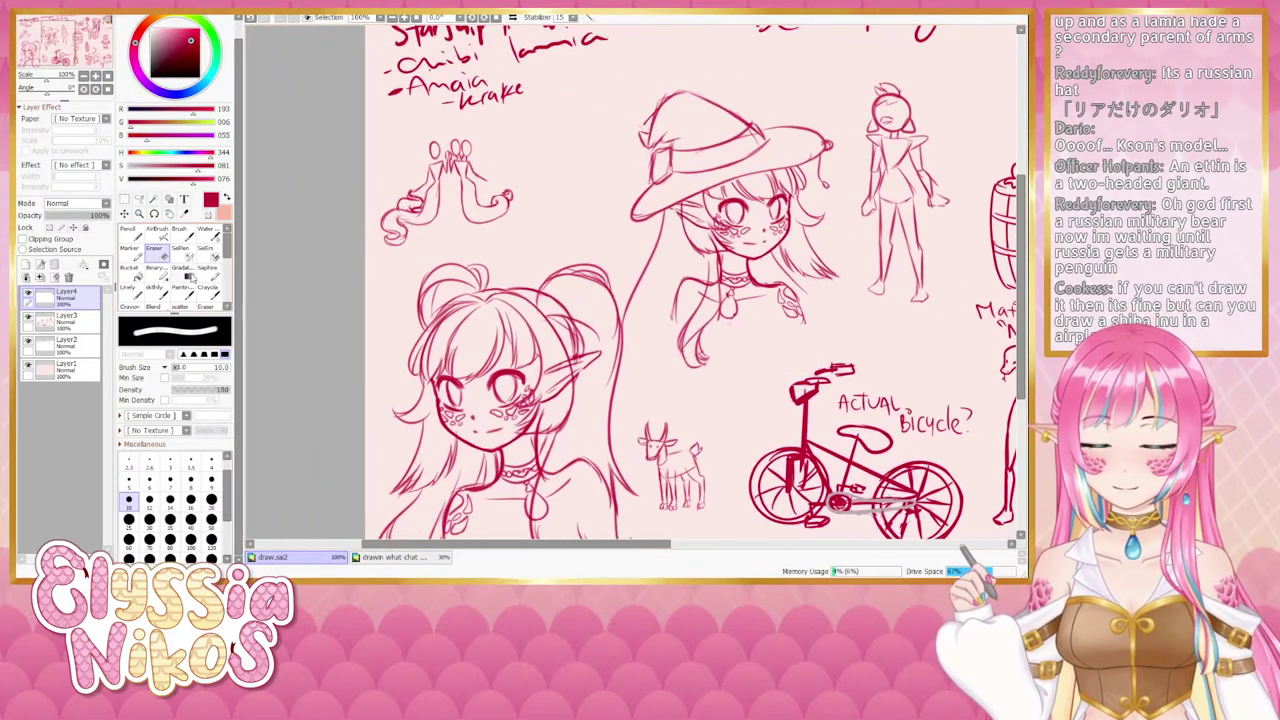
{"action": "left_click", "coordinate": [139, 199]}
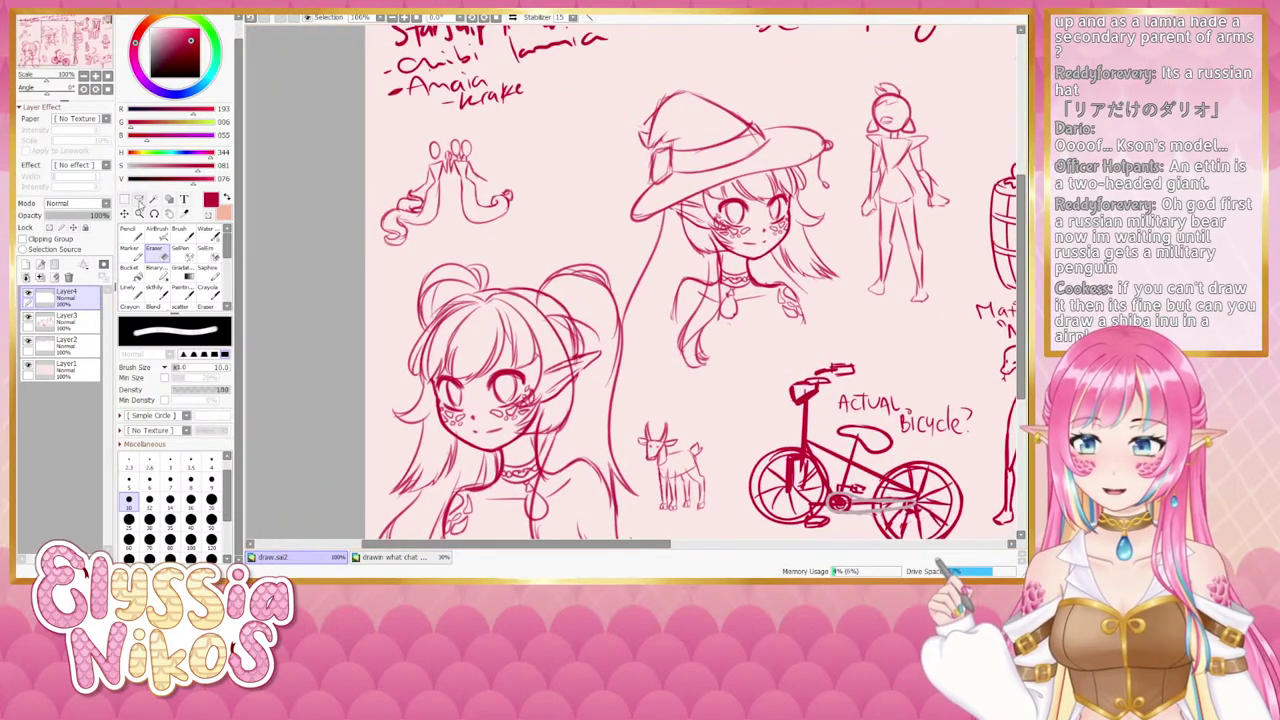
{"action": "left_click", "coordinate": [29, 317]}
{"action": "left_click", "coordinate": [29, 317]}
{"action": "left_click", "coordinate": [68, 322]}
{"action": "mouse_move", "coordinate": [476, 135]}
{"action": "left_mouse_down"}
{"action": "mouse_move", "coordinate": [405, 160]}
{"action": "mouse_move", "coordinate": [370, 262]}
{"action": "mouse_move", "coordinate": [518, 240]}
{"action": "mouse_move", "coordinate": [570, 148]}
{"action": "mouse_move", "coordinate": [557, 122]}
{"action": "left_mouse_up"}
{"action": "key", "text": "ctrl+t"}
{"action": "mouse_move", "coordinate": [472, 162]}
{"action": "left_mouse_down"}
{"action": "mouse_move", "coordinate": [495, 177]}
{"action": "mouse_move", "coordinate": [481, 189]}
{"action": "left_mouse_up"}
{"action": "mouse_move", "coordinate": [586, 309]}
{"action": "left_mouse_down"}
{"action": "mouse_move", "coordinate": [570, 326]}
{"action": "mouse_move", "coordinate": [587, 302]}
{"action": "left_mouse_up"}
{"action": "left_click_drag", "start_coordinate": [470, 211], "coordinate": [470, 208]}
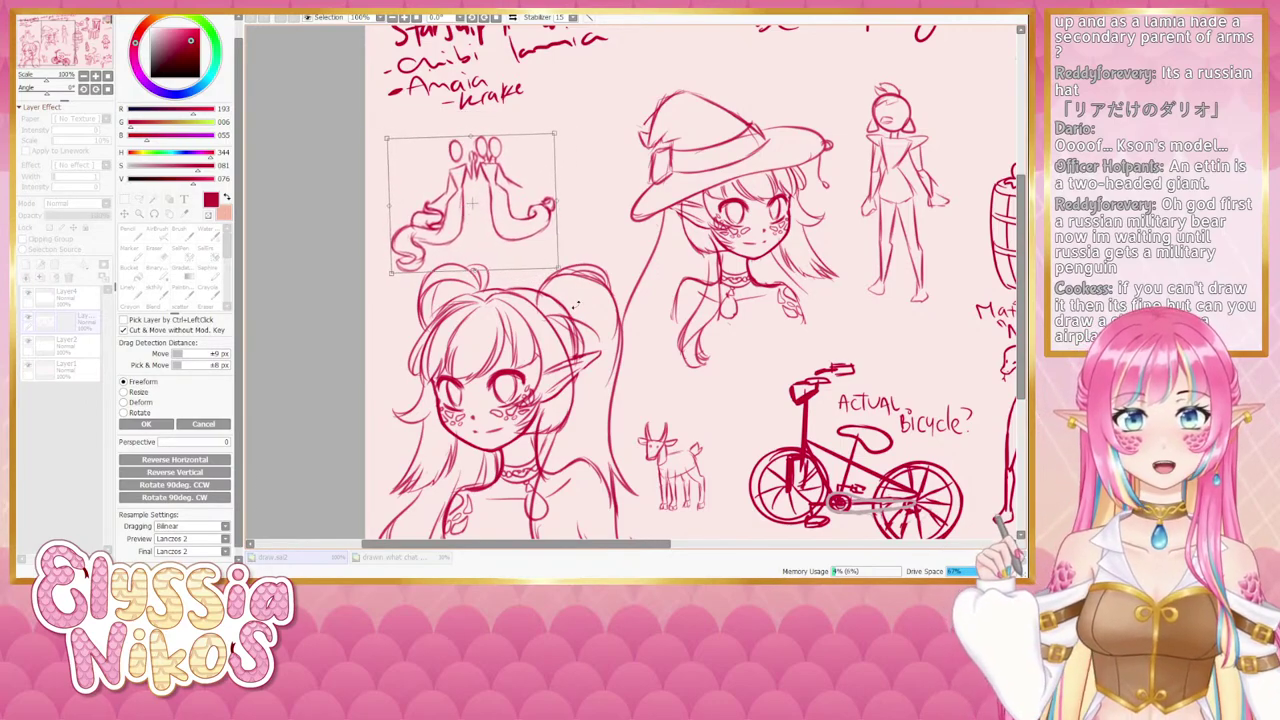
{"action": "left_click_drag", "start_coordinate": [576, 302], "coordinate": [573, 306]}
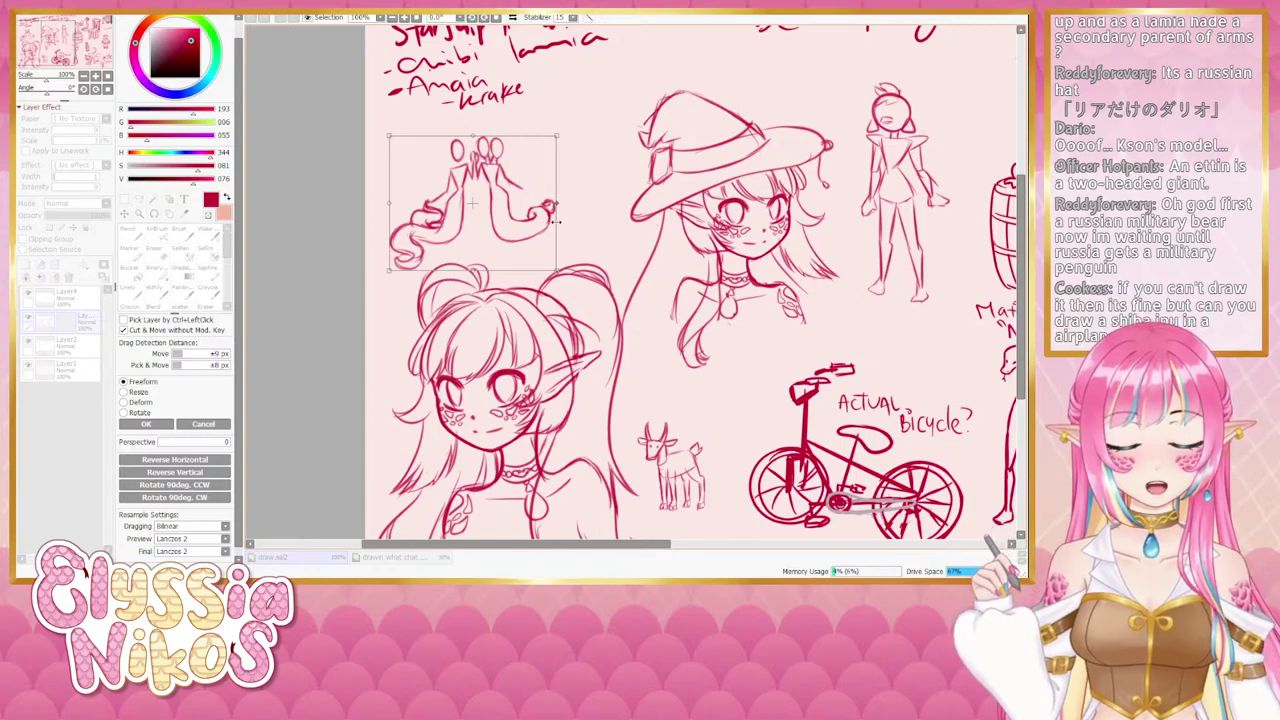
{"action": "left_click_drag", "start_coordinate": [555, 134], "coordinate": [568, 126]}
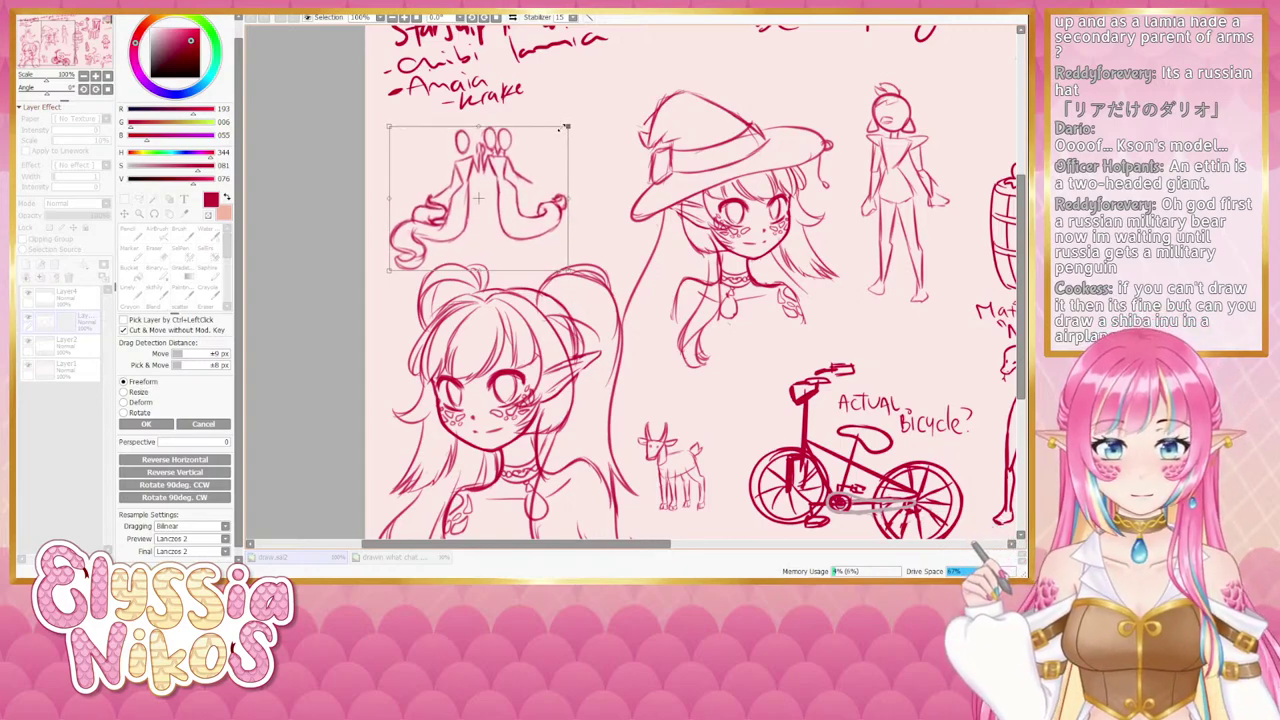
{"action": "left_click", "coordinate": [160, 426]}
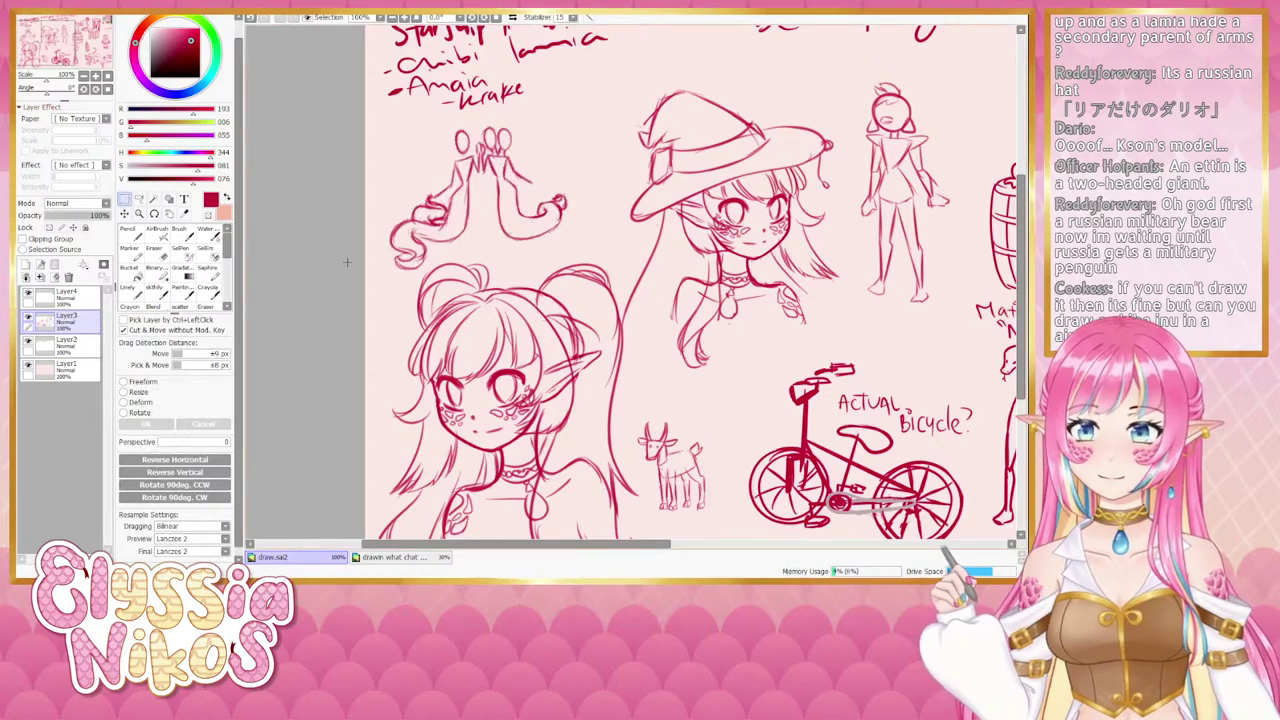
Try scaling down everything on Layer3 with a freeform transform, and undo it.
{"action": "left_click", "coordinate": [84, 77]}
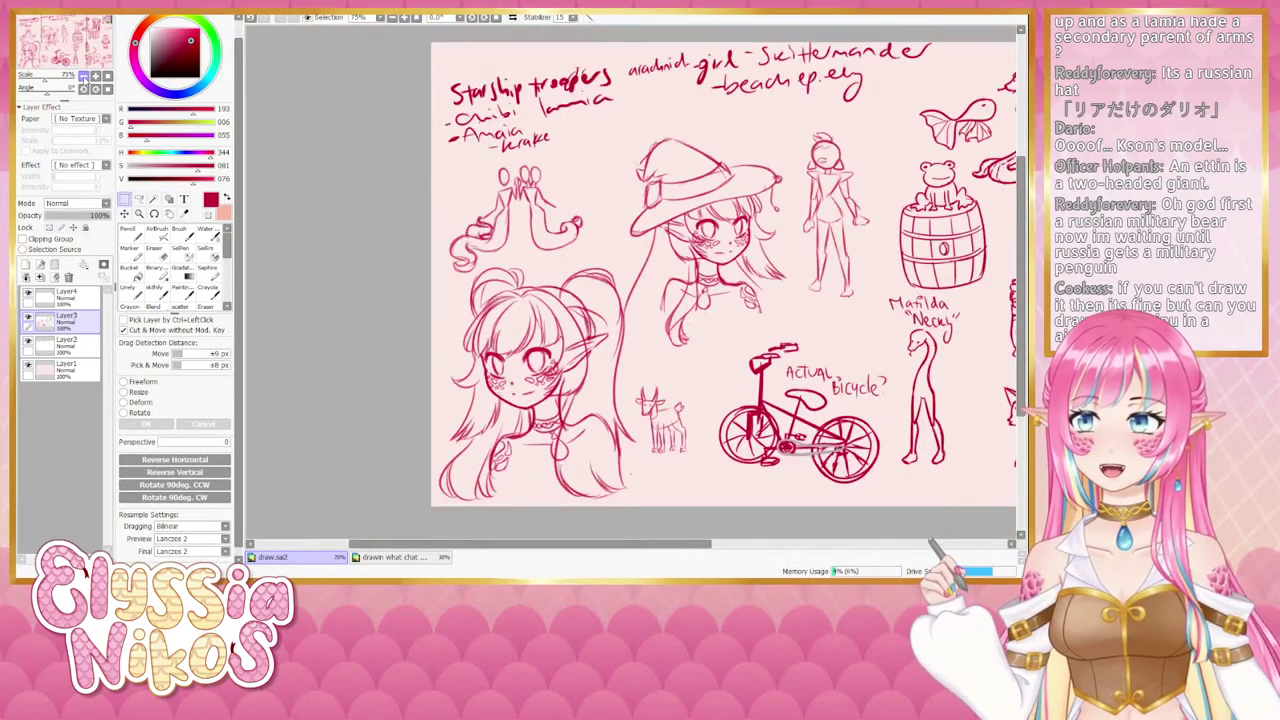
{"action": "left_click", "coordinate": [84, 77]}
{"action": "left_click_drag", "start_coordinate": [512, 225], "coordinate": [420, 226]}
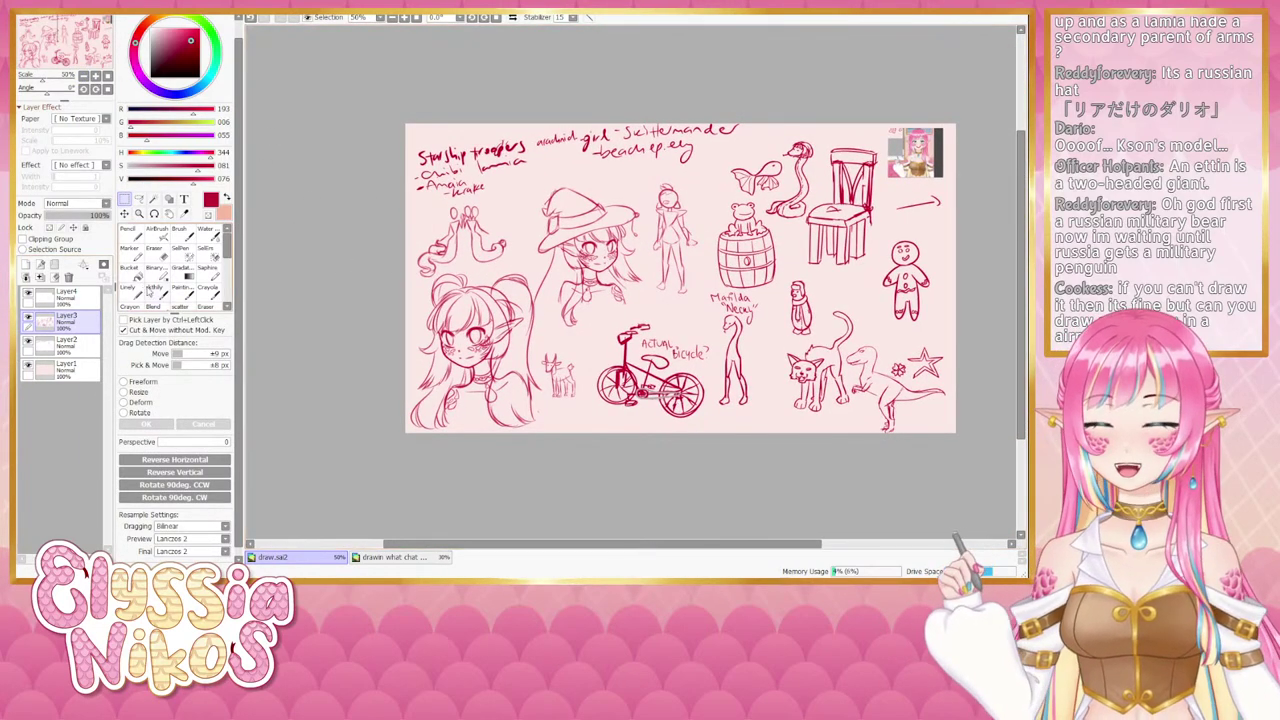
{"action": "left_click", "coordinate": [132, 291]}
{"action": "key", "text": "ctrl+t"}
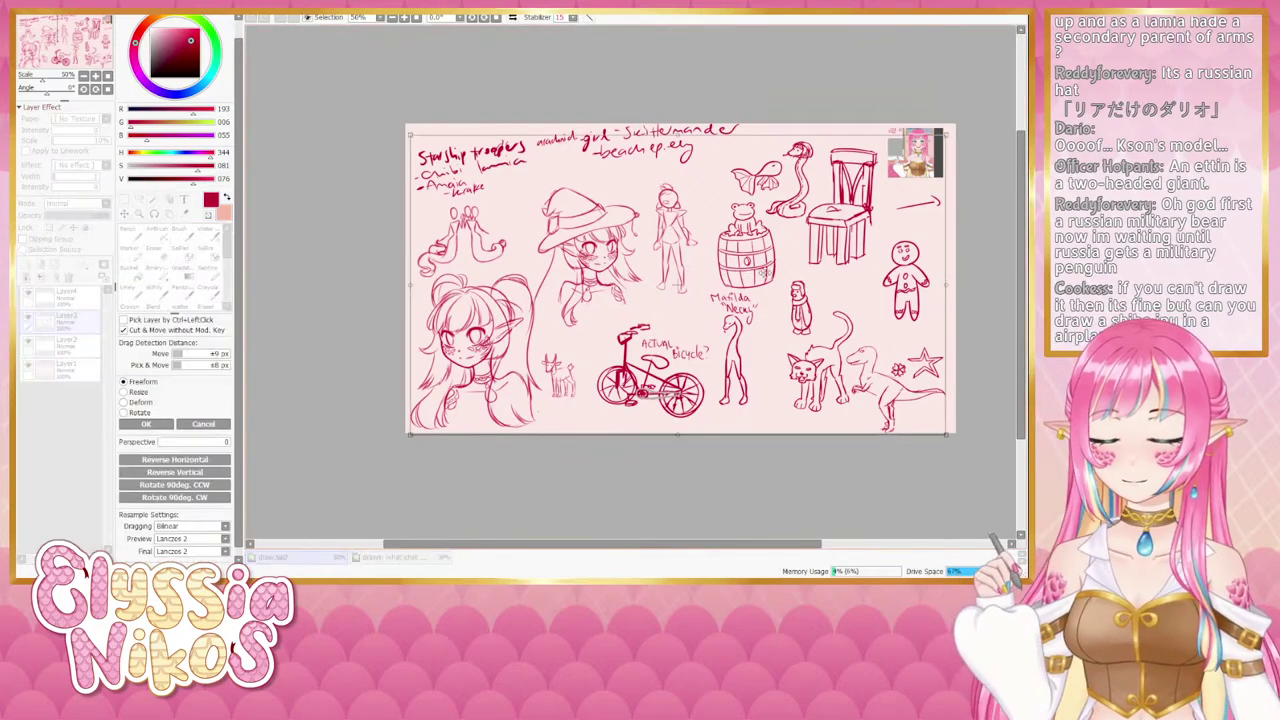
{"action": "left_click_drag", "start_coordinate": [944, 432], "coordinate": [837, 374]}
{"action": "left_click", "coordinate": [148, 424]}
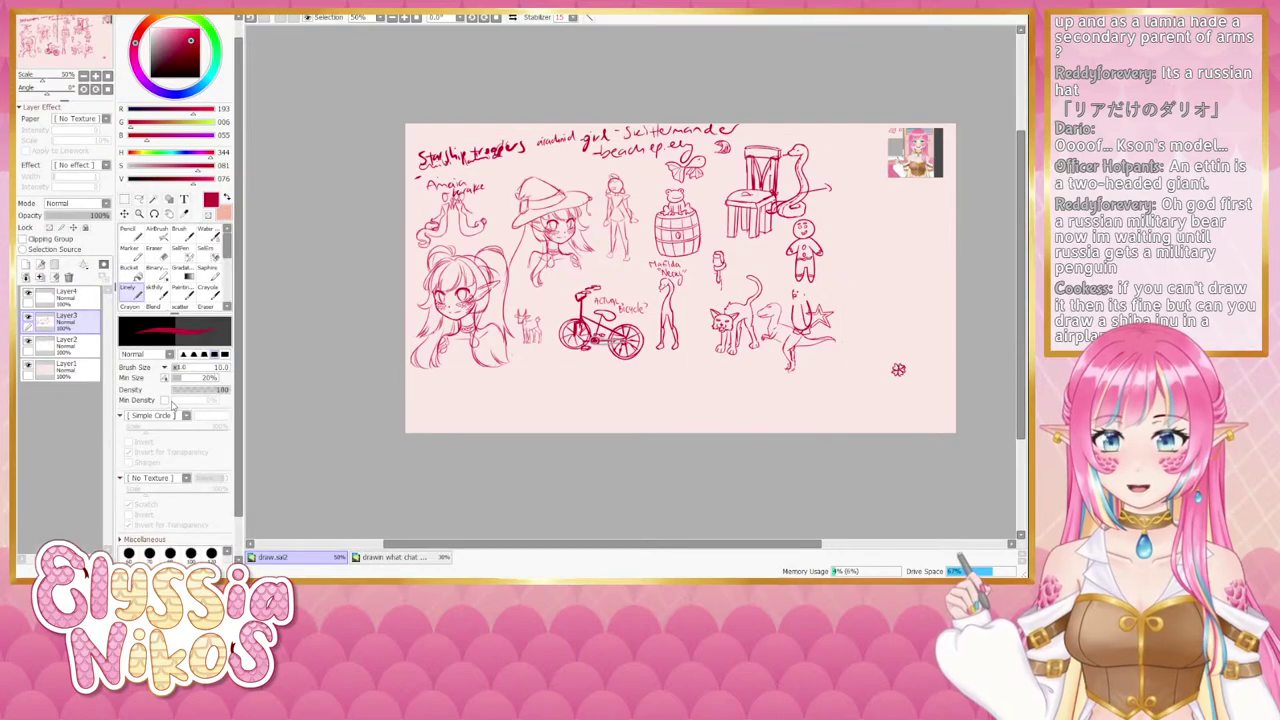
{"action": "key", "text": "ctrl+z"}
Check which drawings are on Layer3 and handwrite "- Chibi lamia" above "Starship troopers" on Layer2 with the Linely brush at size 10.
{"action": "left_click_drag", "start_coordinate": [591, 471], "coordinate": [443, 434]}
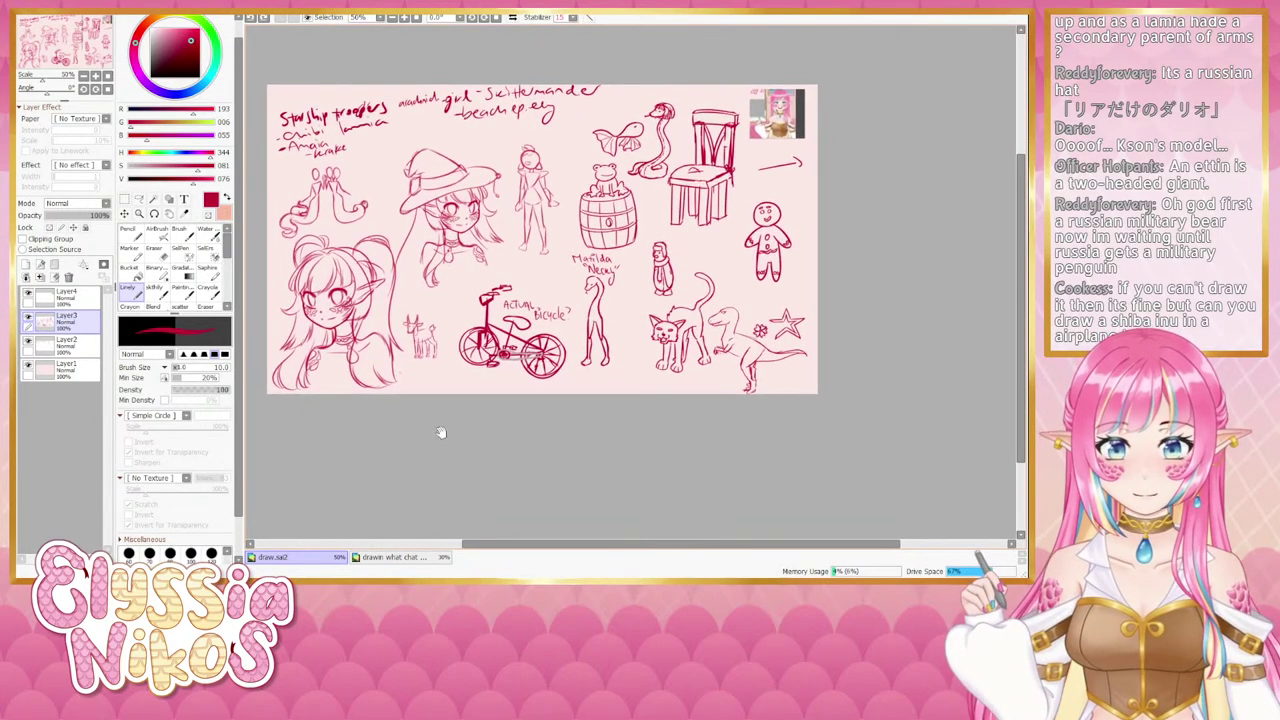
{"action": "left_click", "coordinate": [29, 318]}
{"action": "left_click", "coordinate": [29, 318]}
{"action": "left_click", "coordinate": [29, 318]}
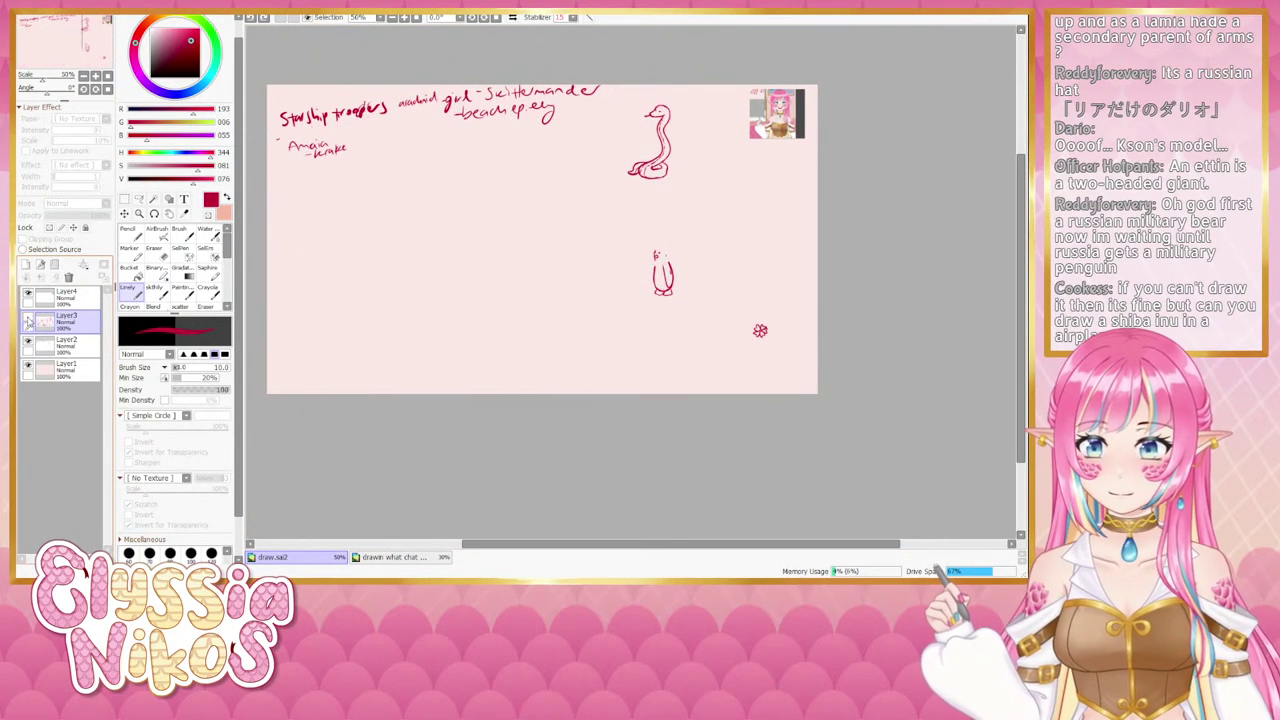
{"action": "left_click", "coordinate": [29, 318]}
{"action": "left_click", "coordinate": [70, 344]}
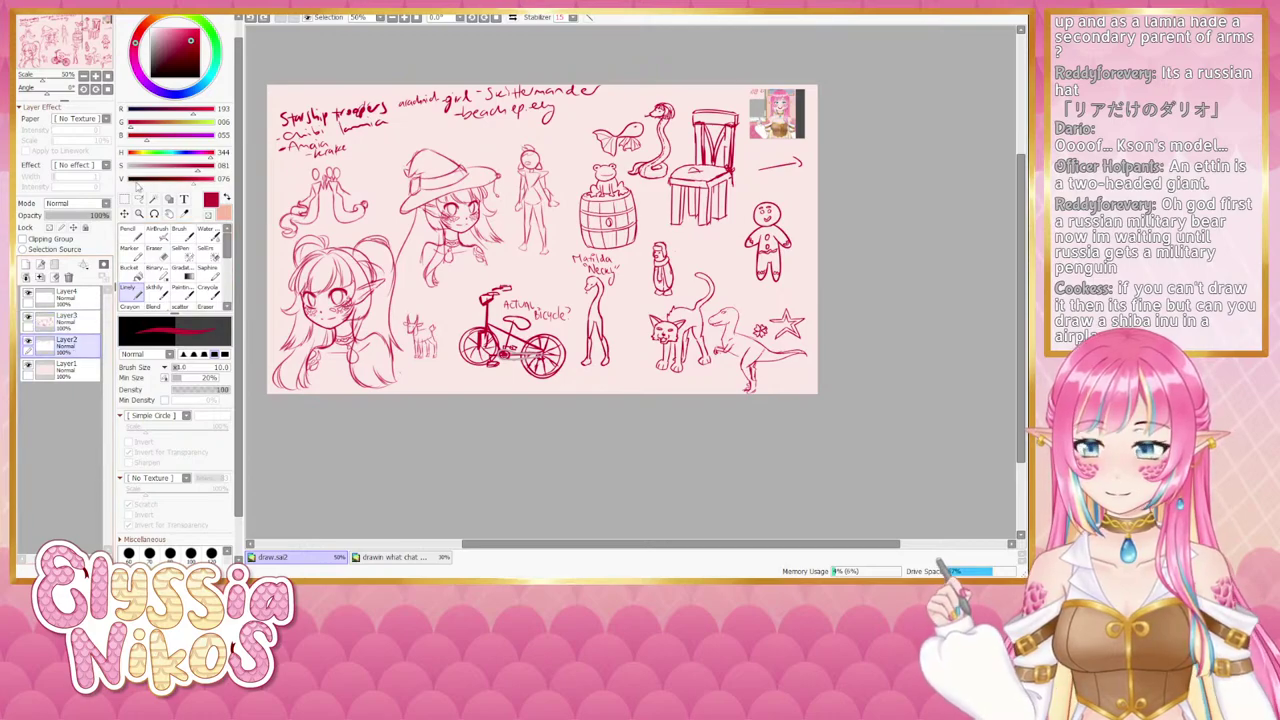
{"action": "left_click", "coordinate": [97, 76]}
{"action": "left_click", "coordinate": [97, 76]}
{"action": "left_click_drag", "start_coordinate": [78, 49], "coordinate": [46, 26]}
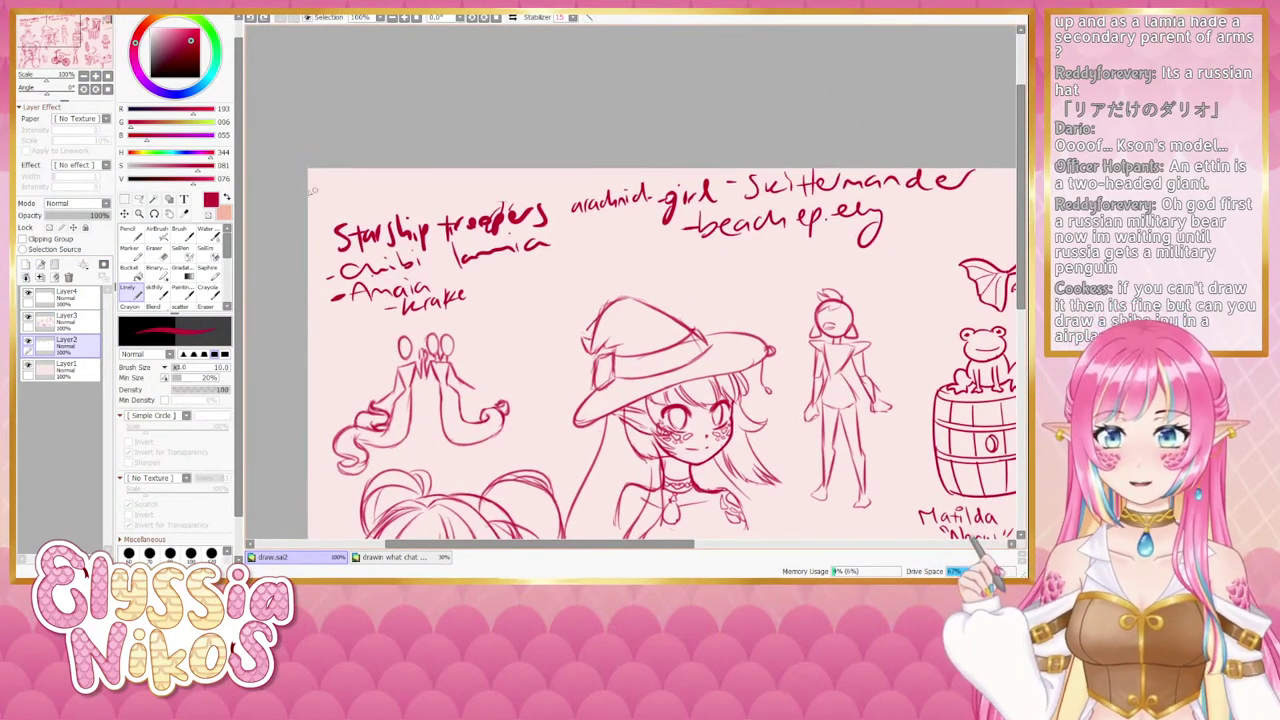
{"action": "left_click_drag", "start_coordinate": [318, 187], "coordinate": [331, 187]}
{"action": "mouse_move", "coordinate": [354, 176]}
{"action": "left_mouse_down"}
{"action": "mouse_move", "coordinate": [343, 180]}
{"action": "mouse_move", "coordinate": [352, 192]}
{"action": "left_mouse_up"}
{"action": "left_click_drag", "start_coordinate": [364, 182], "coordinate": [426, 190]}
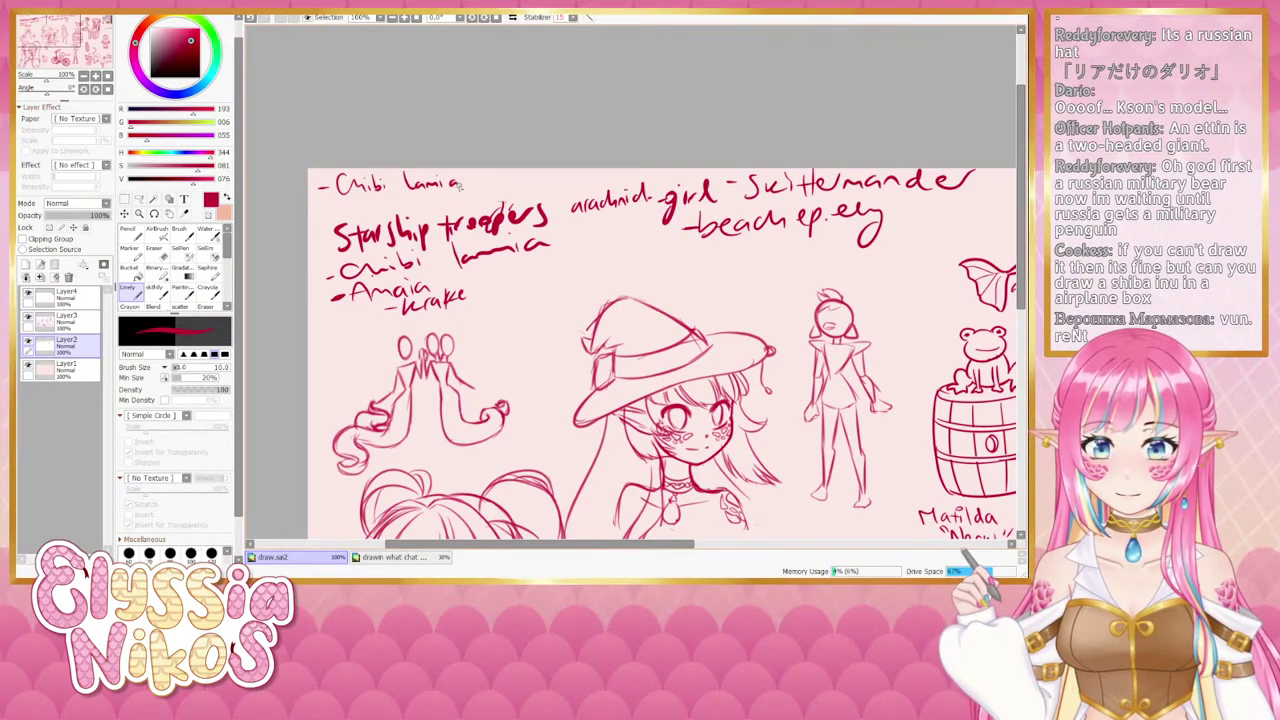
Erase the old "Chibi lamia" note beneath "Starship troopers" and the lower bullet mark on Layer3.
{"action": "left_click", "coordinate": [66, 321]}
{"action": "left_click", "coordinate": [155, 252]}
{"action": "left_click_drag", "start_coordinate": [428, 245], "coordinate": [468, 250]}
{"action": "mouse_move", "coordinate": [378, 267]}
{"action": "left_mouse_down"}
{"action": "mouse_move", "coordinate": [311, 272]}
{"action": "mouse_move", "coordinate": [588, 237]}
{"action": "mouse_move", "coordinate": [393, 268]}
{"action": "mouse_move", "coordinate": [421, 248]}
{"action": "mouse_move", "coordinate": [469, 246]}
{"action": "mouse_move", "coordinate": [330, 268]}
{"action": "left_mouse_up"}
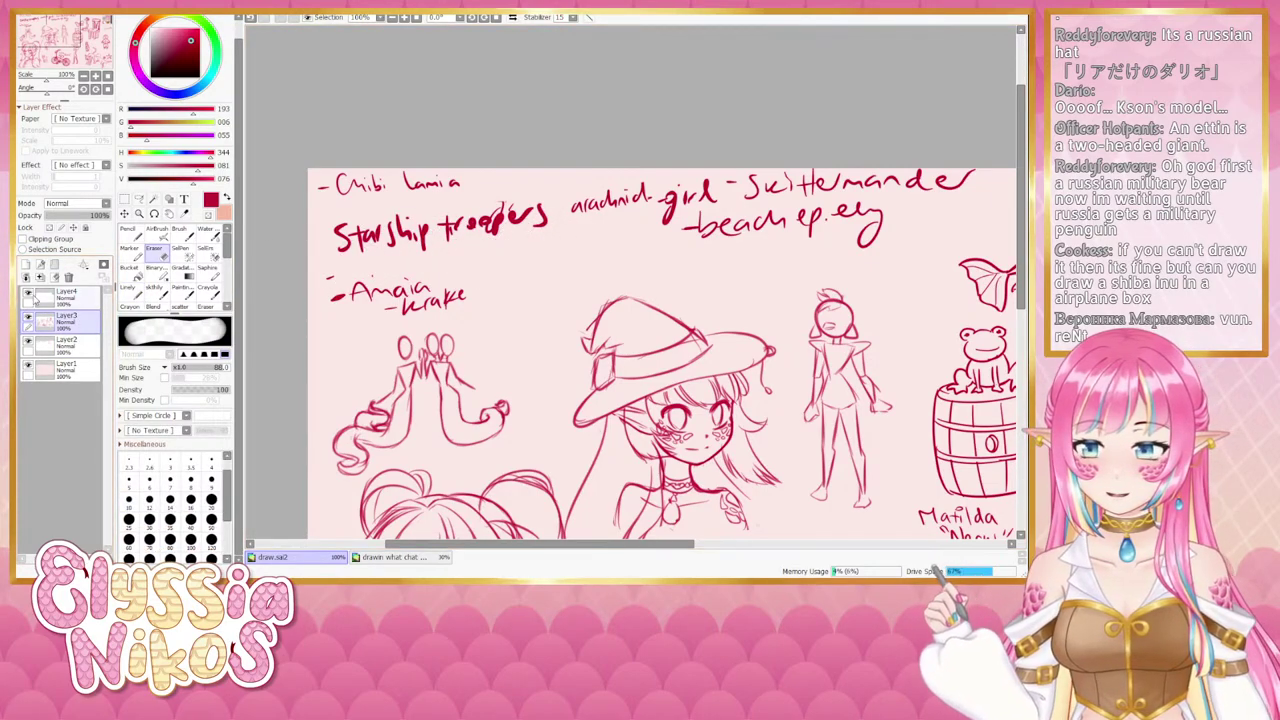
{"action": "left_click", "coordinate": [28, 318]}
{"action": "left_click", "coordinate": [28, 318]}
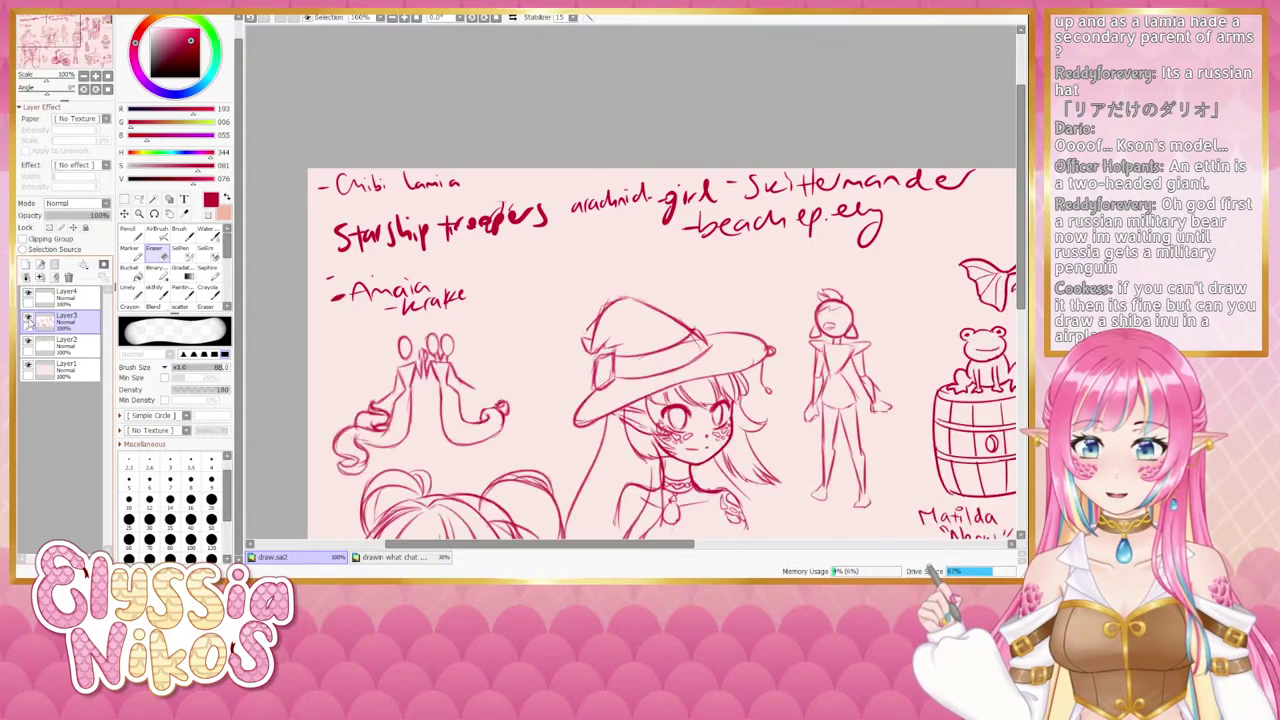
{"action": "left_click_drag", "start_coordinate": [298, 292], "coordinate": [320, 302]}
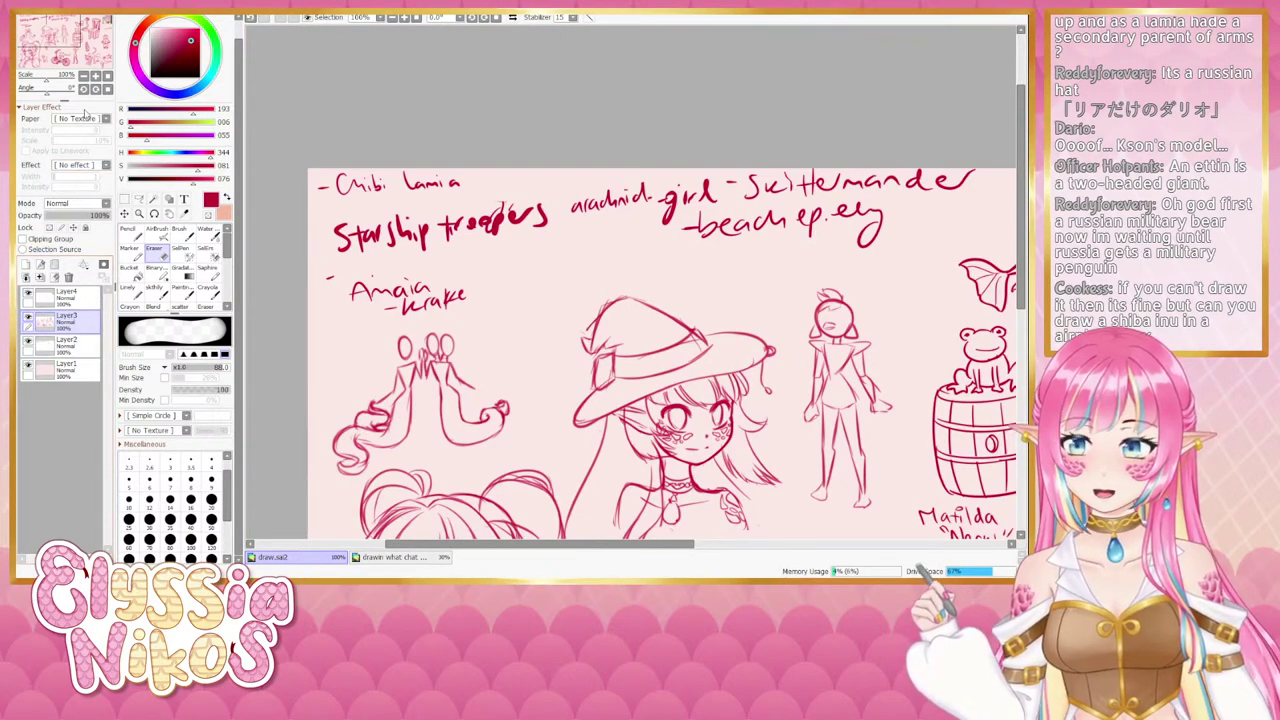
{"action": "left_click", "coordinate": [84, 76]}
{"action": "left_click", "coordinate": [84, 76]}
{"action": "left_click_drag", "start_coordinate": [491, 211], "coordinate": [356, 138]}
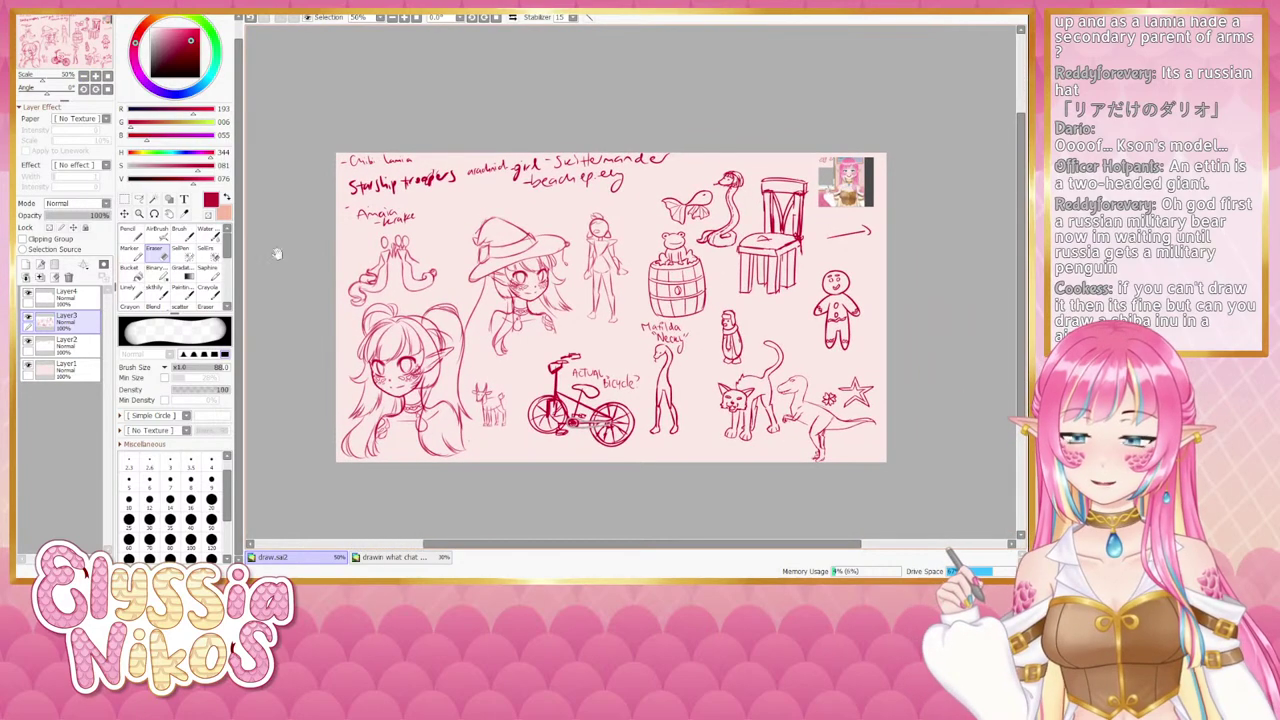
{"action": "left_click", "coordinate": [73, 302]}
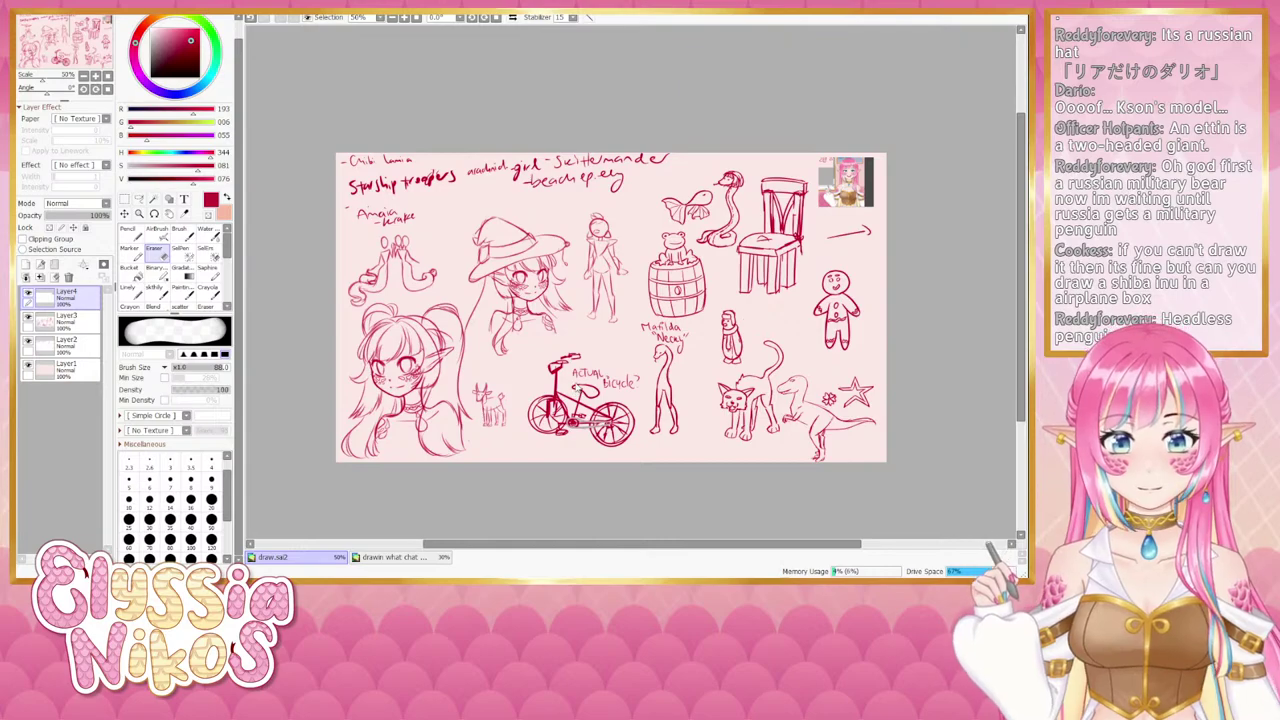
{"action": "left_click", "coordinate": [577, 386]}
{"action": "key", "text": "ctrl+z"}
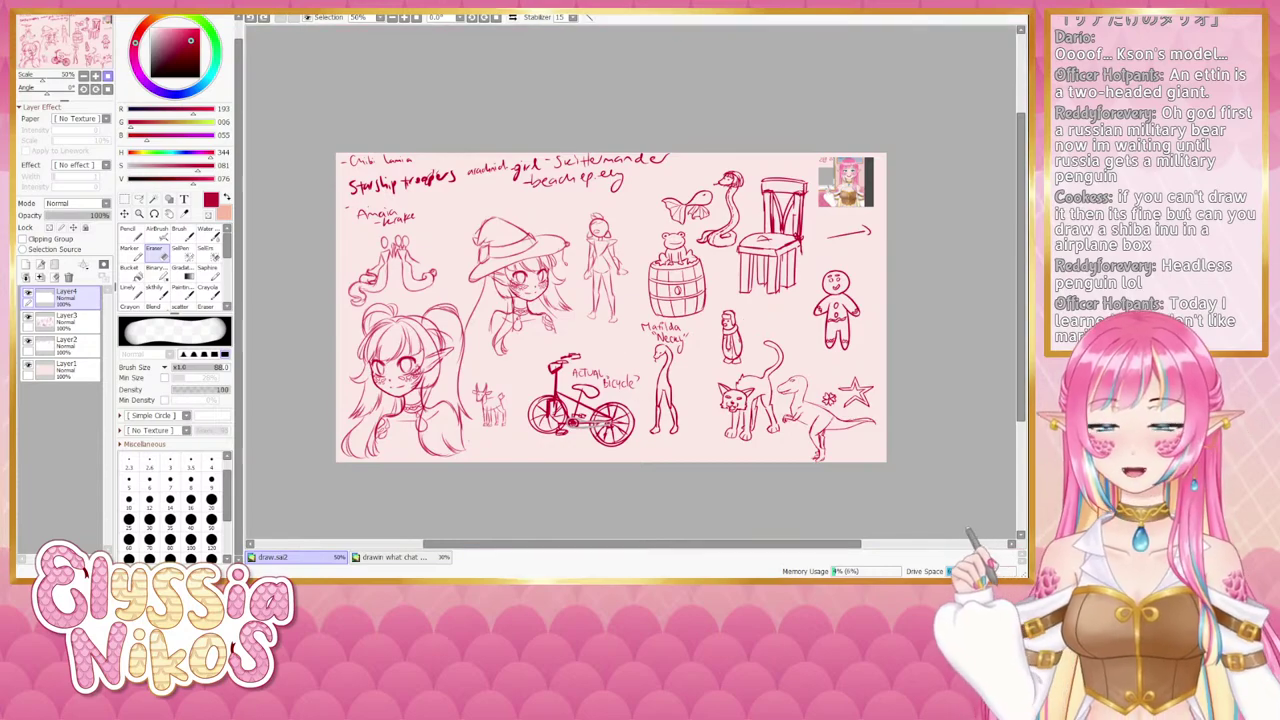
Enlarge the canvas on all sides of the existing sketch sheet.
{"action": "left_click_drag", "start_coordinate": [612, 307], "coordinate": [615, 304]}
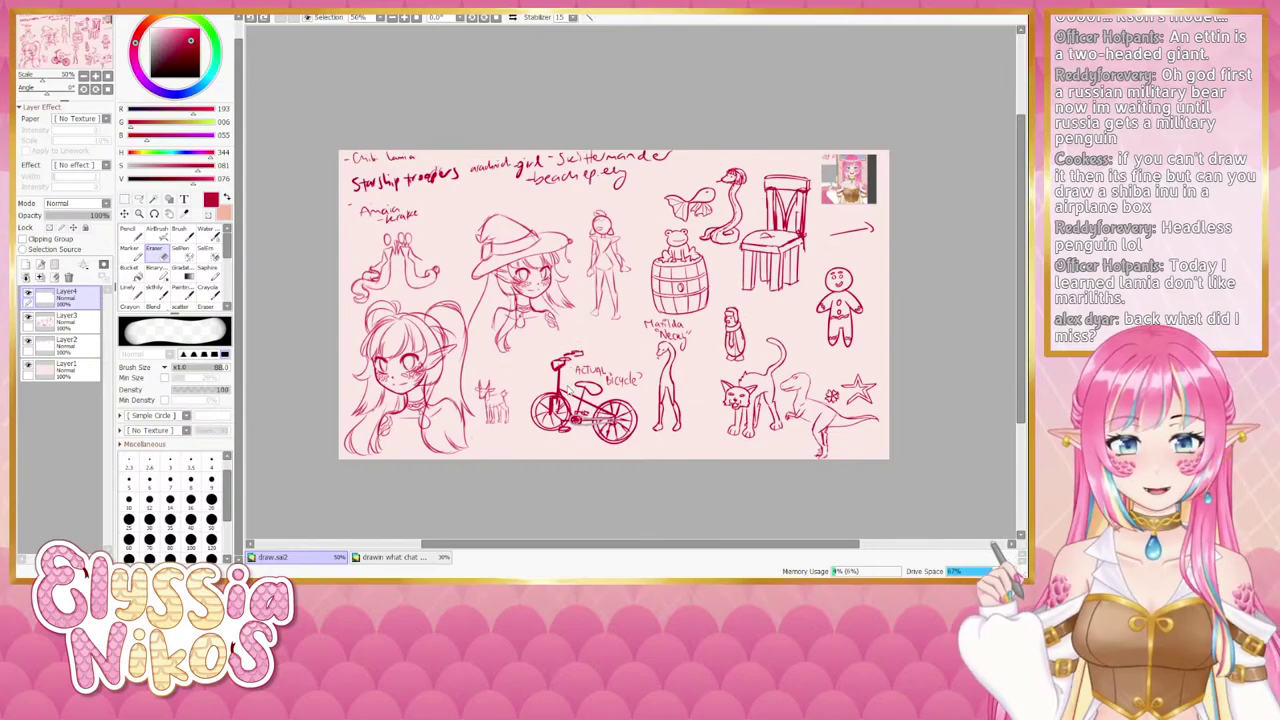
{"action": "key", "text": "ctrl+y"}
{"action": "mouse_move", "coordinate": [675, 393]}
{"action": "left_mouse_down"}
{"action": "mouse_move", "coordinate": [632, 324]}
{"action": "mouse_move", "coordinate": [621, 366]}
{"action": "mouse_move", "coordinate": [693, 288]}
{"action": "mouse_move", "coordinate": [666, 331]}
{"action": "left_mouse_up"}
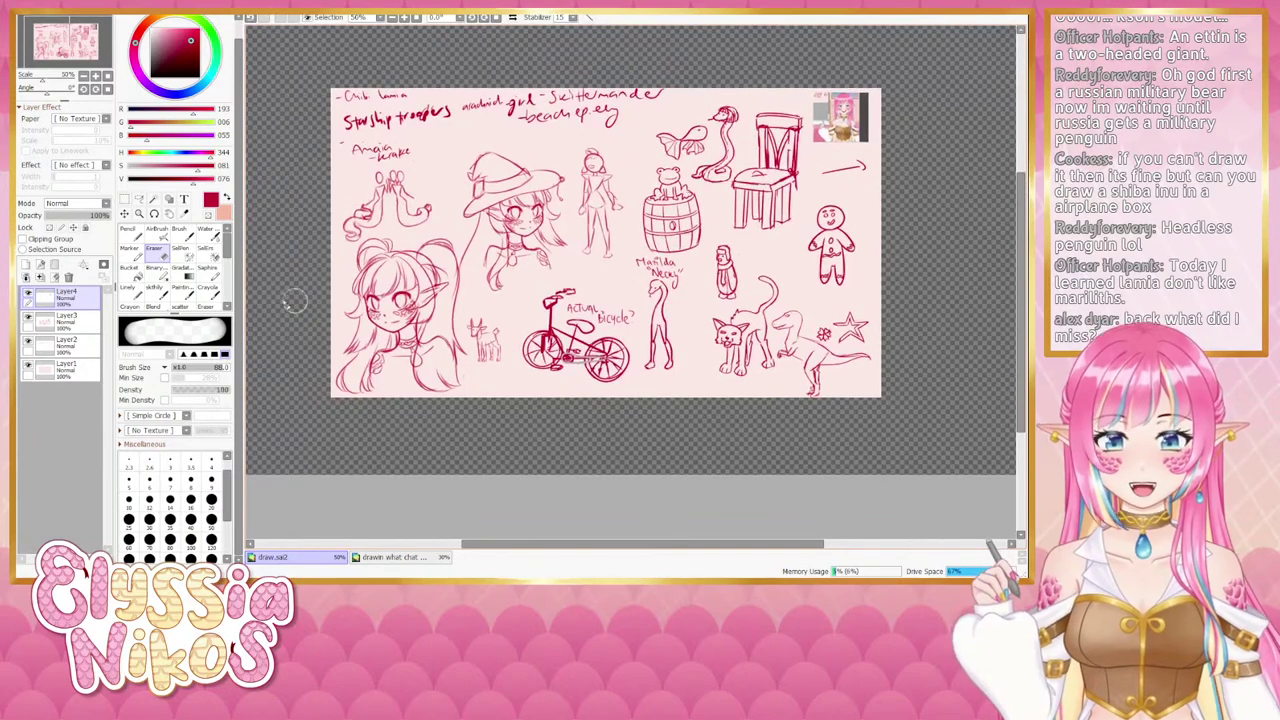
Fill the transparent border of the enlarged canvas on Layer1 with the light pink background colour, and pick the dark red line colour again.
{"action": "left_click", "coordinate": [128, 293]}
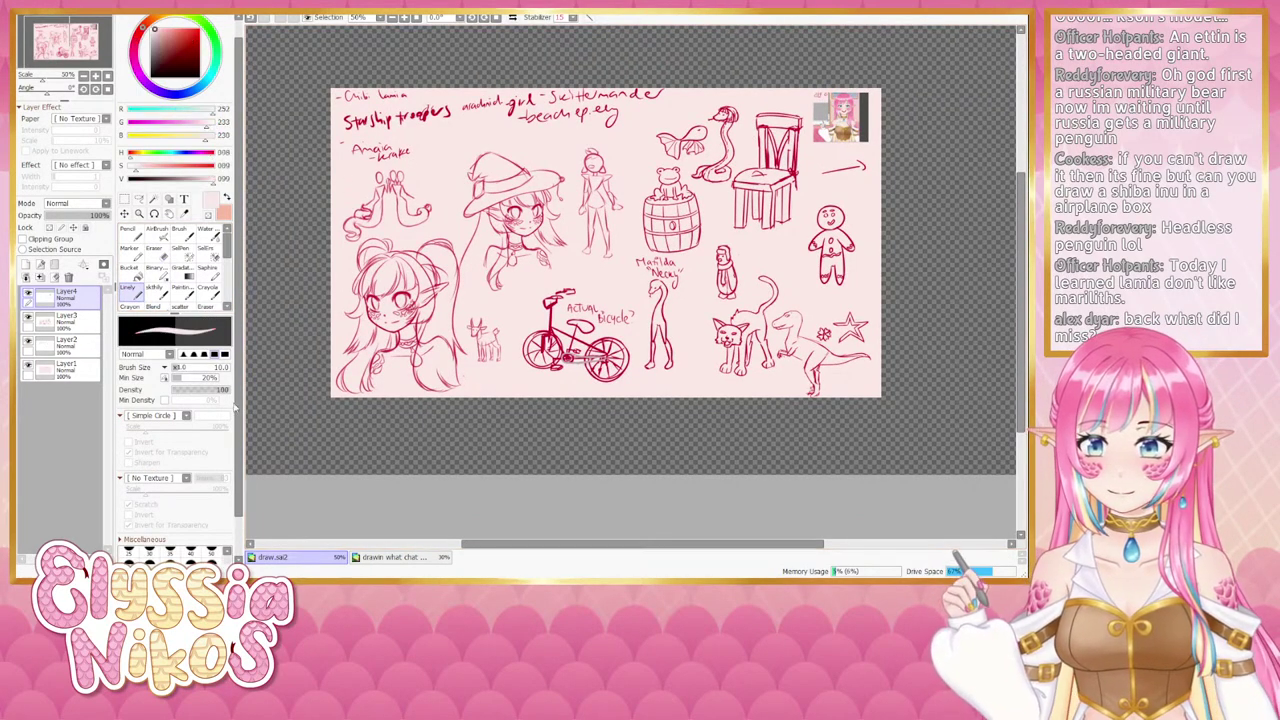
{"action": "left_click", "coordinate": [88, 375]}
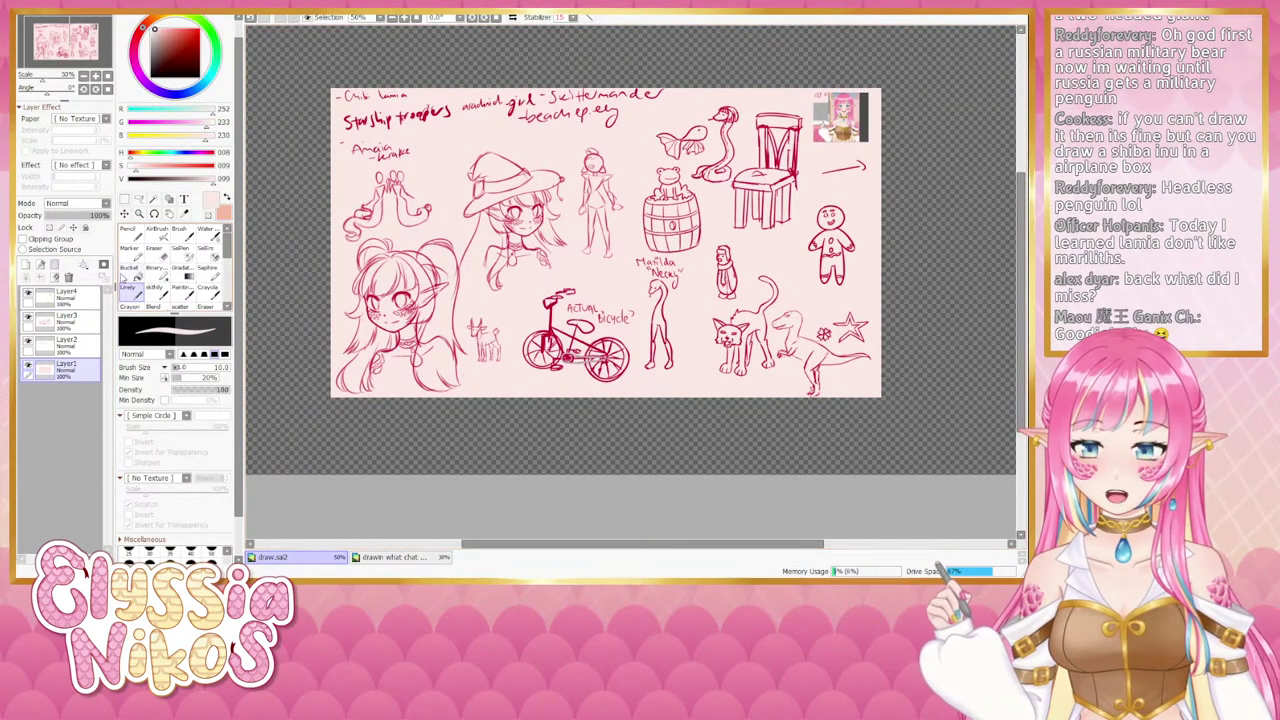
{"action": "left_click", "coordinate": [129, 273]}
{"action": "left_click", "coordinate": [285, 345]}
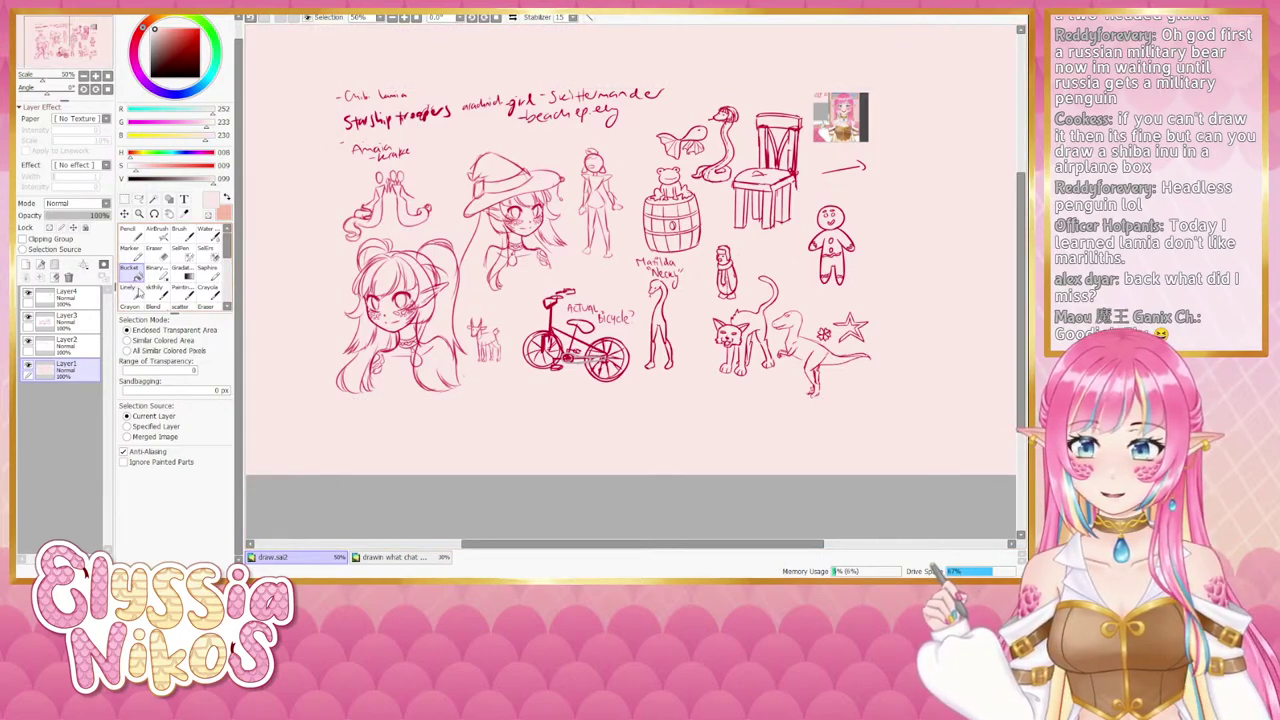
{"action": "right_click", "coordinate": [552, 301]}
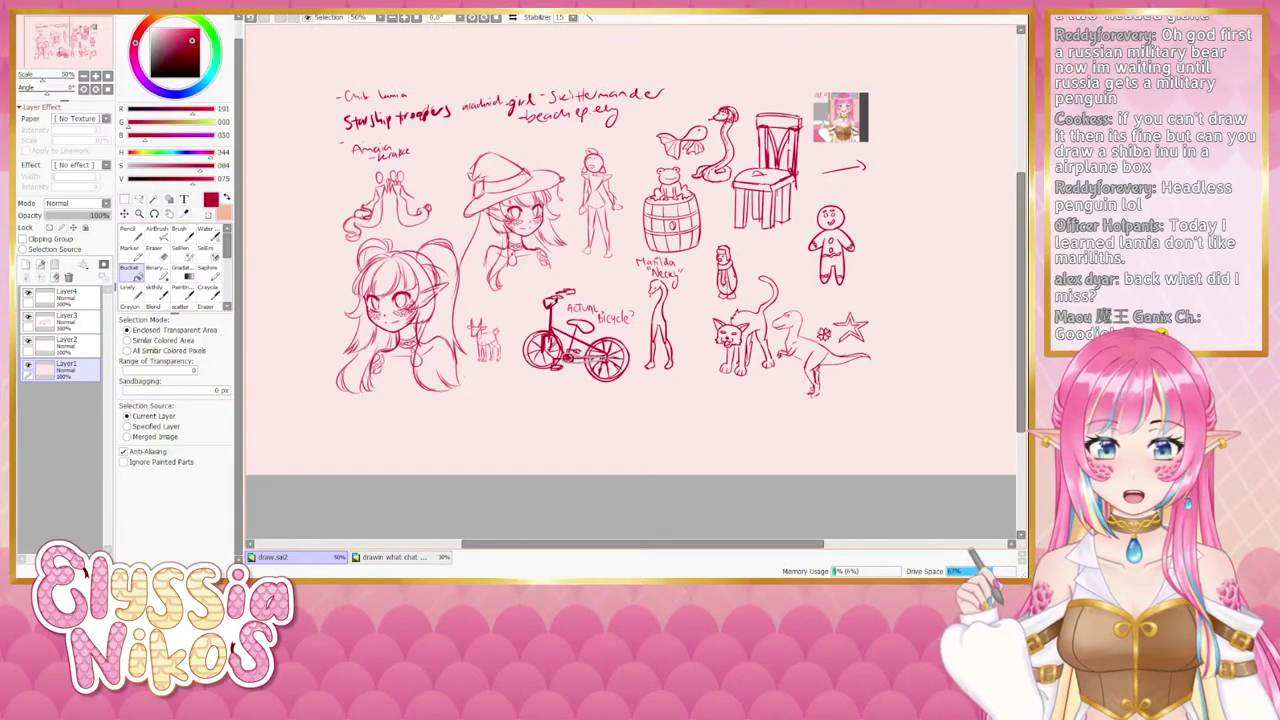
Look over the existing sketches up close and across the whole enlarged sheet.
{"action": "left_click", "coordinate": [50, 296]}
{"action": "left_click", "coordinate": [95, 77]}
{"action": "left_click", "coordinate": [95, 77]}
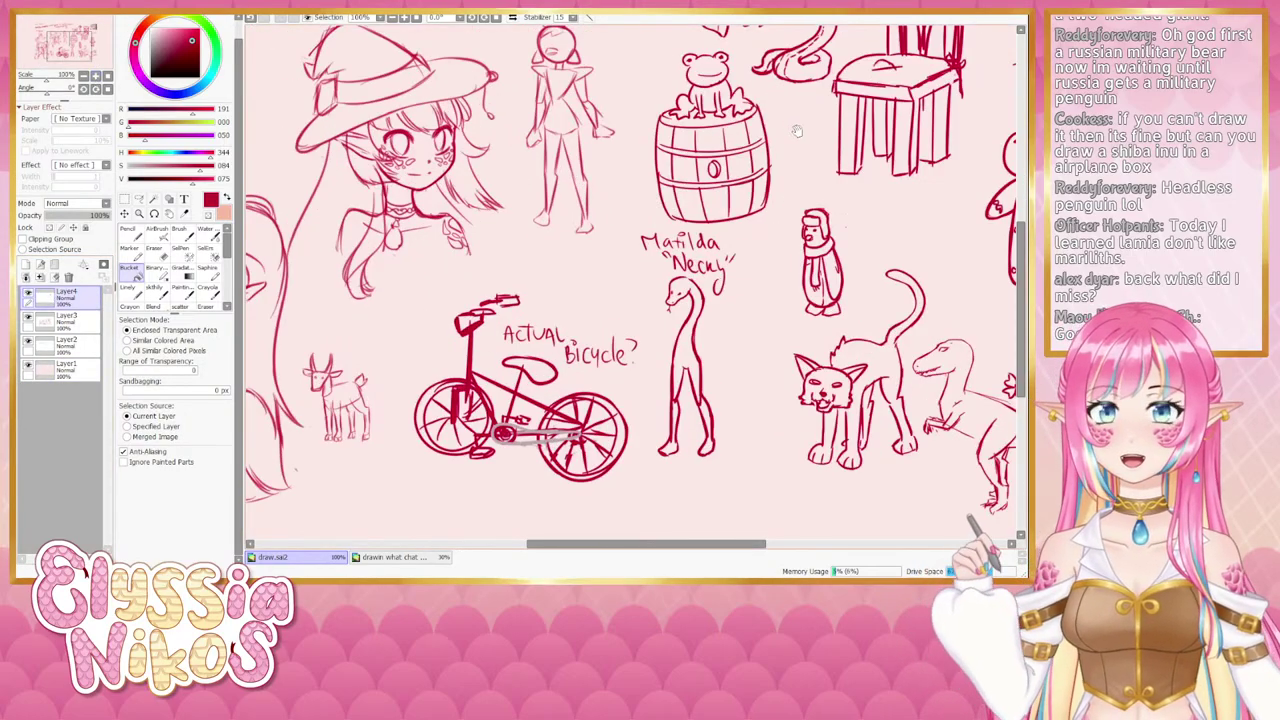
{"action": "mouse_move", "coordinate": [868, 106]}
{"action": "left_mouse_down"}
{"action": "mouse_move", "coordinate": [364, 422]}
{"action": "mouse_move", "coordinate": [388, 374]}
{"action": "mouse_move", "coordinate": [620, 170]}
{"action": "left_mouse_up"}
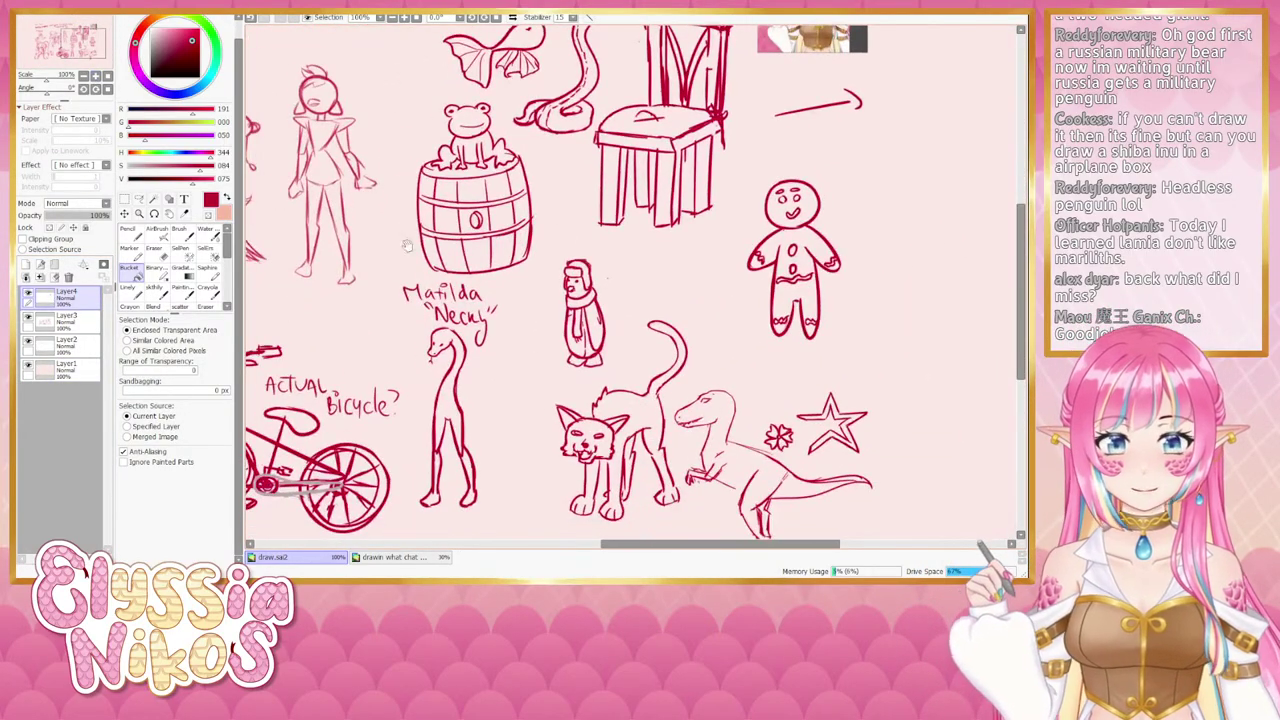
{"action": "left_click_drag", "start_coordinate": [342, 213], "coordinate": [506, 243]}
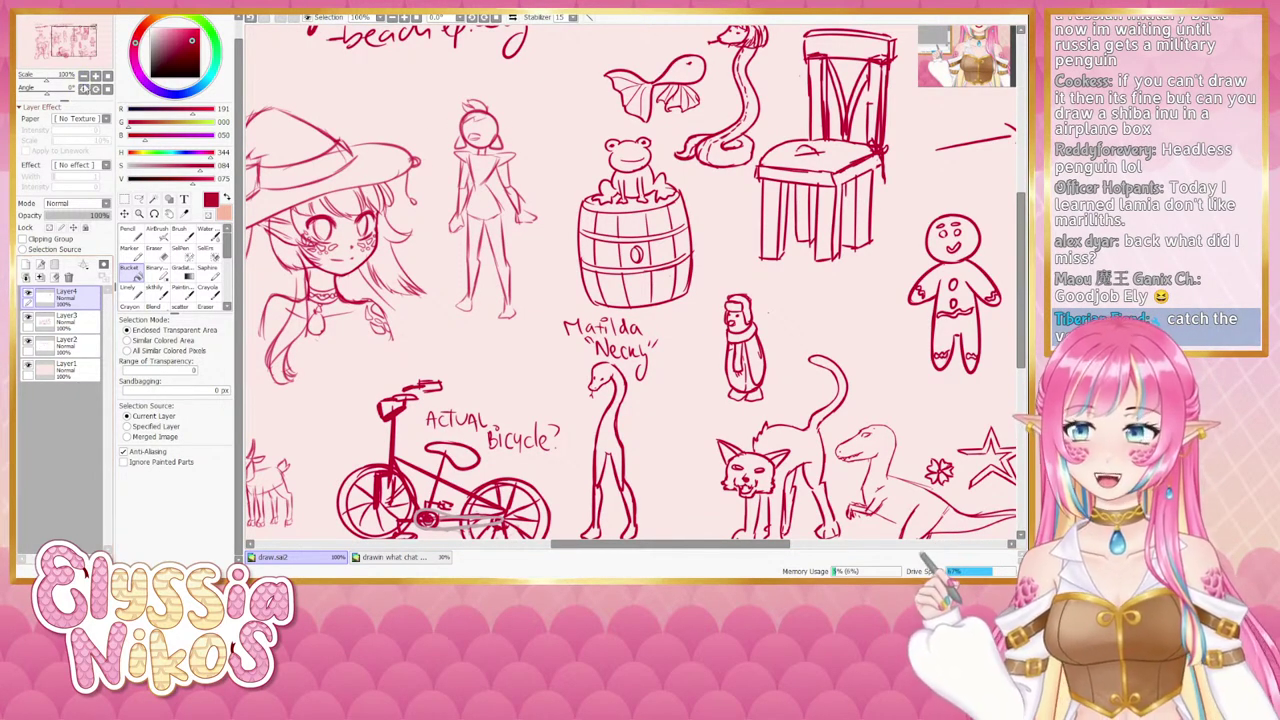
{"action": "left_click_drag", "start_coordinate": [423, 354], "coordinate": [729, 278]}
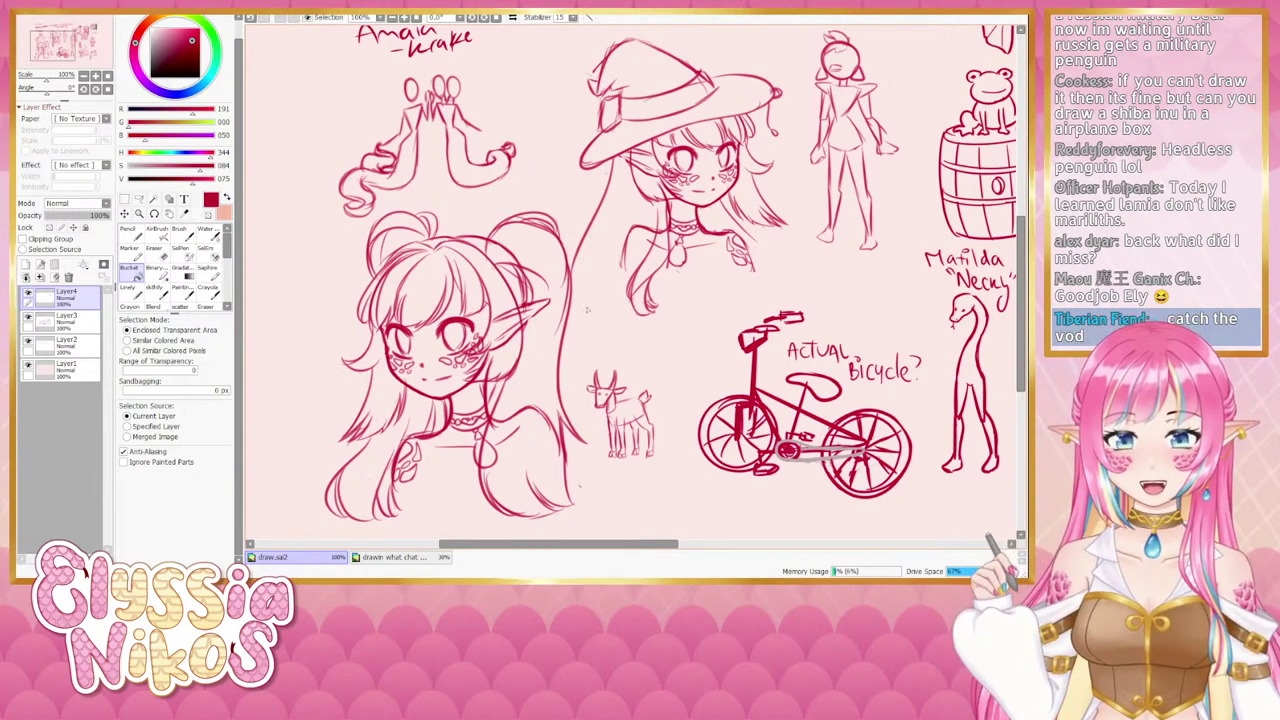
{"action": "scroll", "coordinate": [512, 237], "scroll_direction": "down", "scroll_amount": 2}
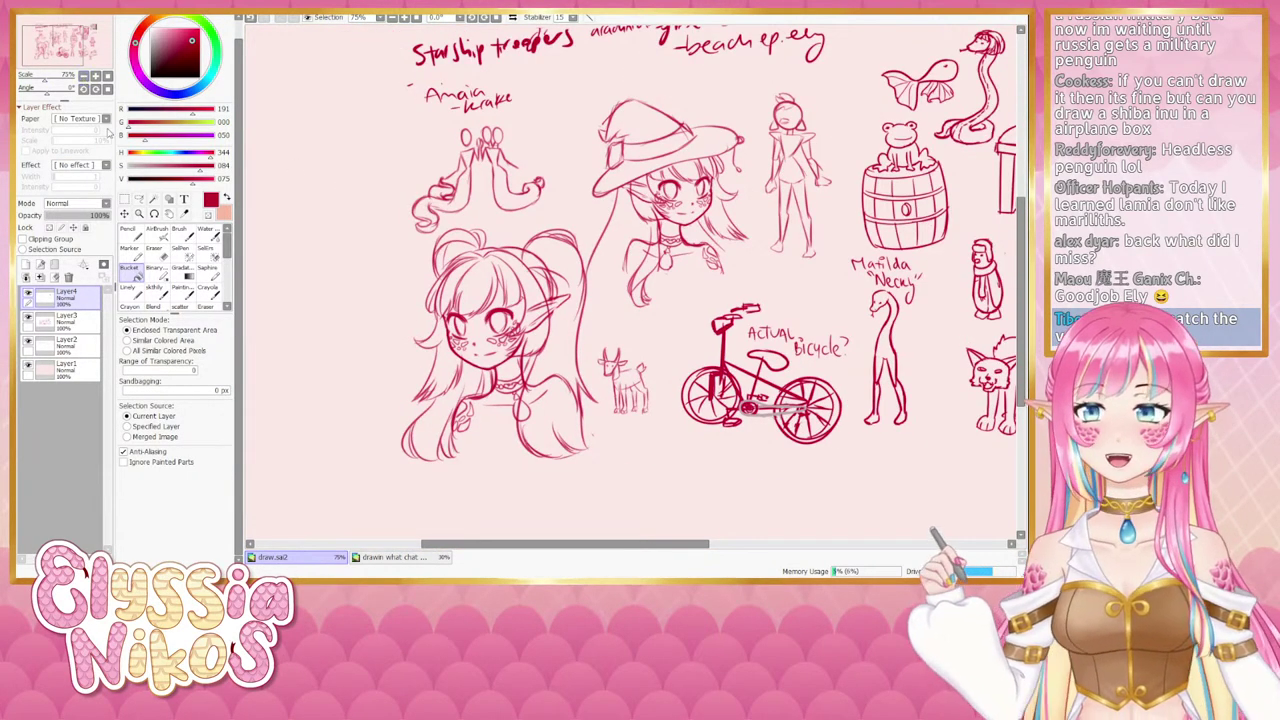
{"action": "scroll", "coordinate": [512, 237], "scroll_direction": "up", "scroll_amount": 1}
{"action": "scroll", "coordinate": [512, 237], "scroll_direction": "down", "scroll_amount": 2}
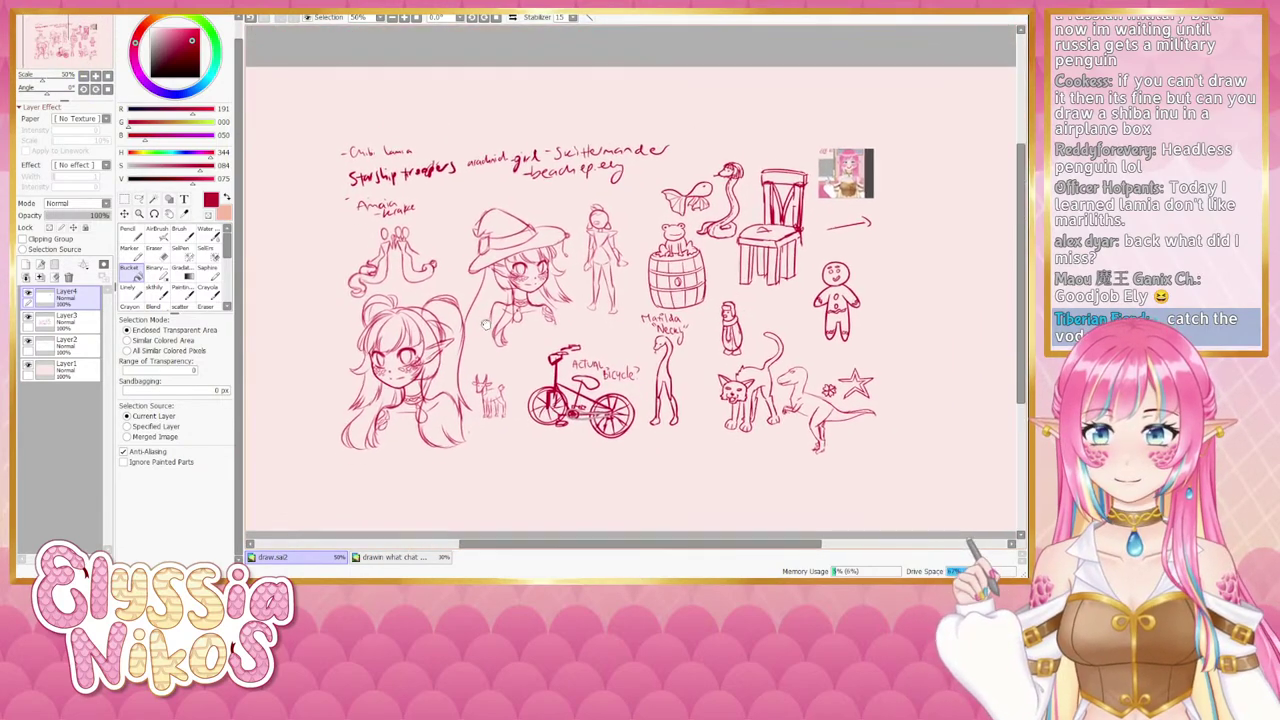
{"action": "scroll", "coordinate": [334, 286], "scroll_direction": "down", "scroll_amount": 1}
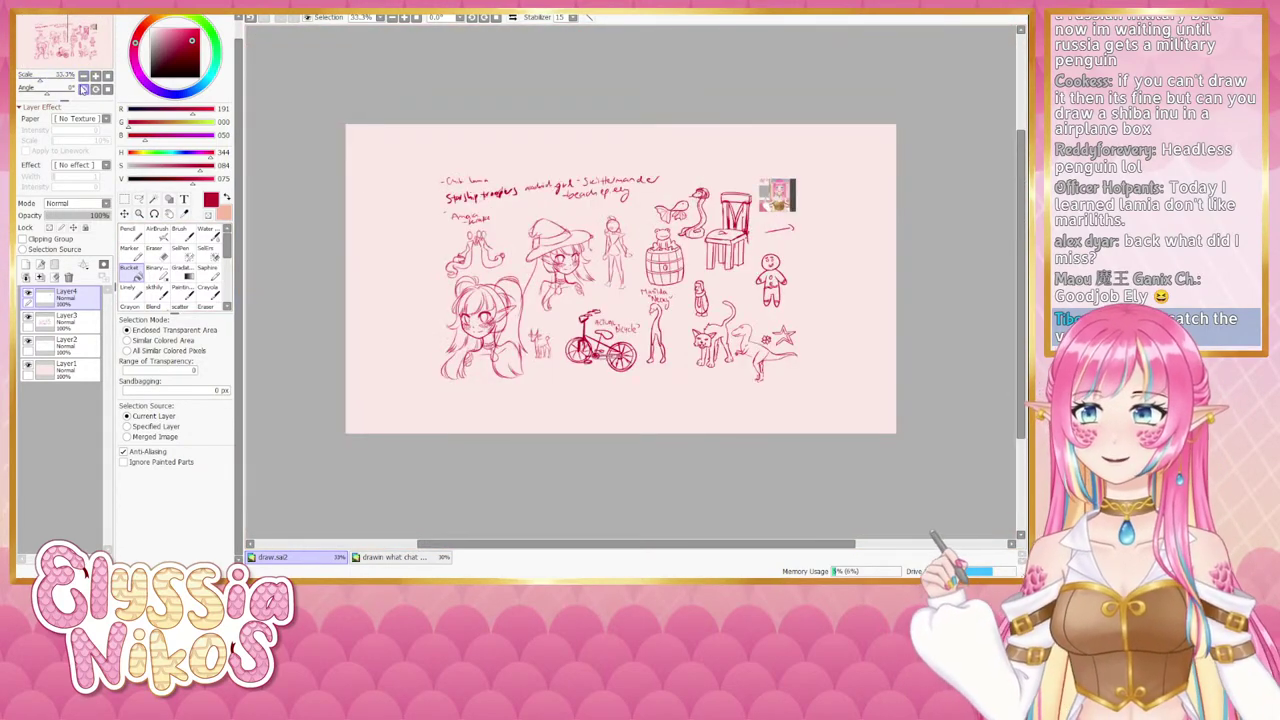
Move the contents of Layer4, Layer3 and Layer2 together into the upper-left corner of the canvas.
{"action": "left_click", "coordinate": [71, 353], "text": "shift"}
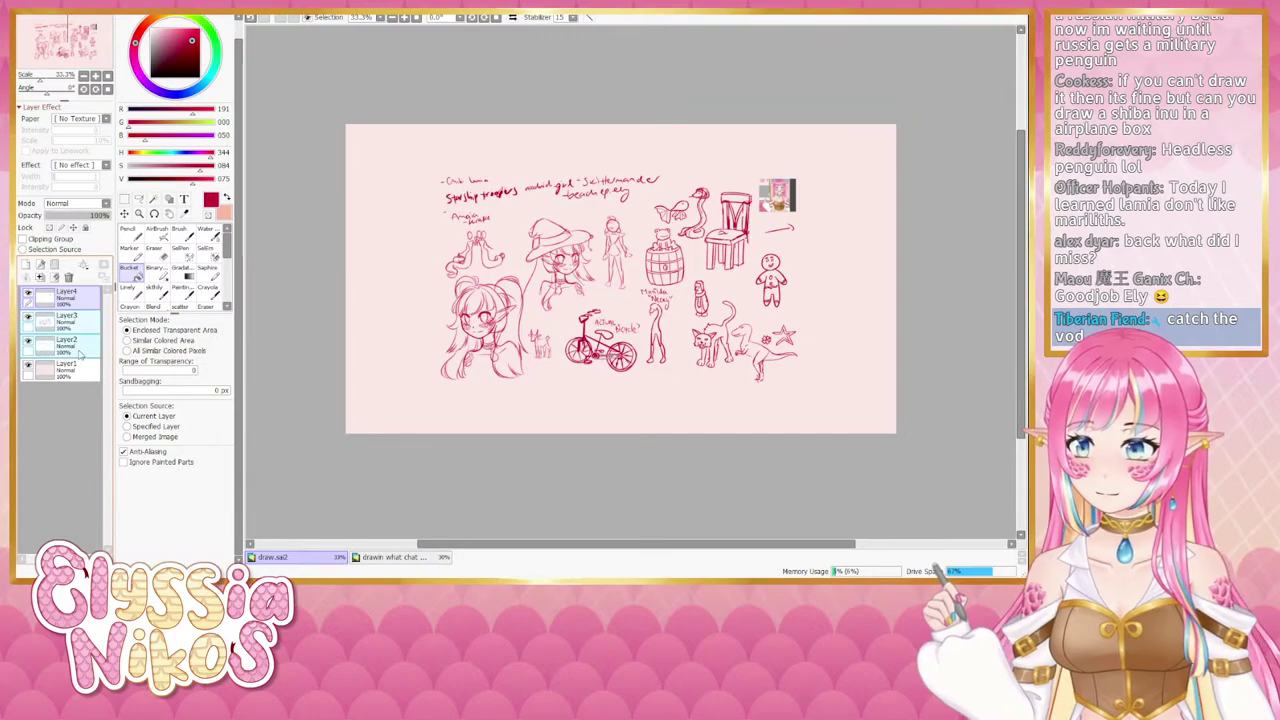
{"action": "key", "text": "ctrl+t"}
{"action": "left_click_drag", "start_coordinate": [629, 291], "coordinate": [535, 242]}
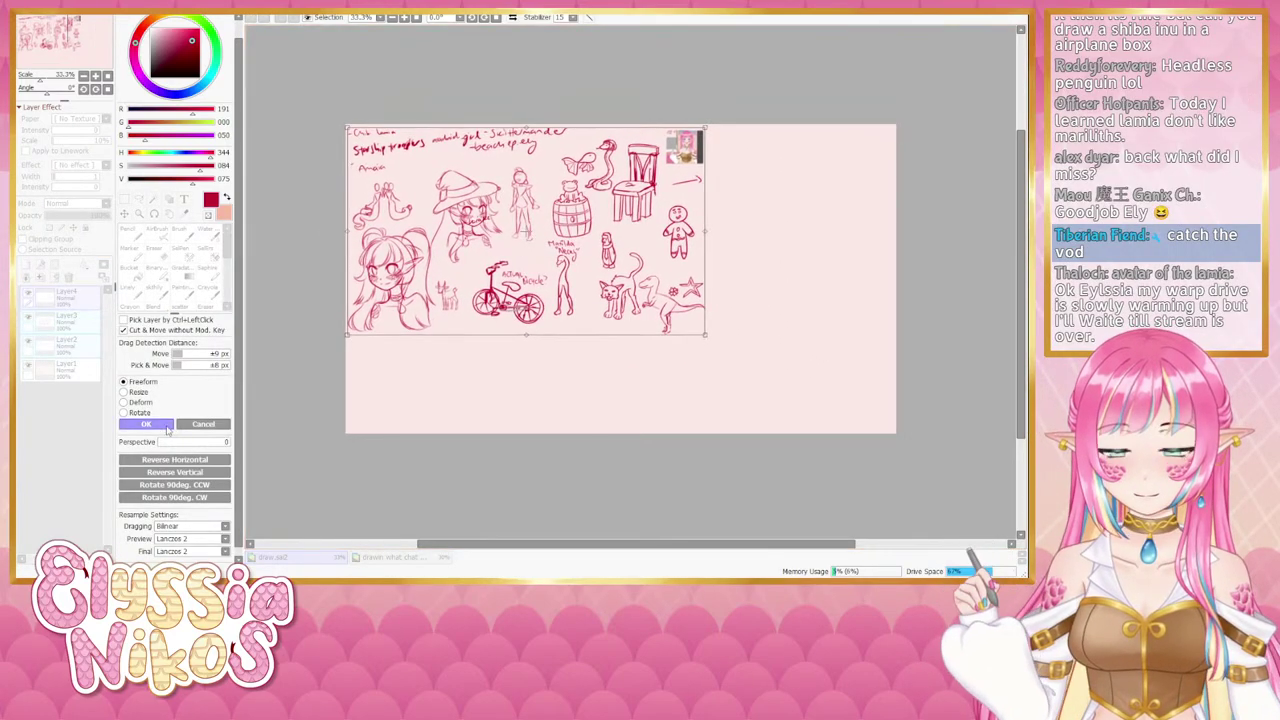
{"action": "left_click", "coordinate": [160, 426]}
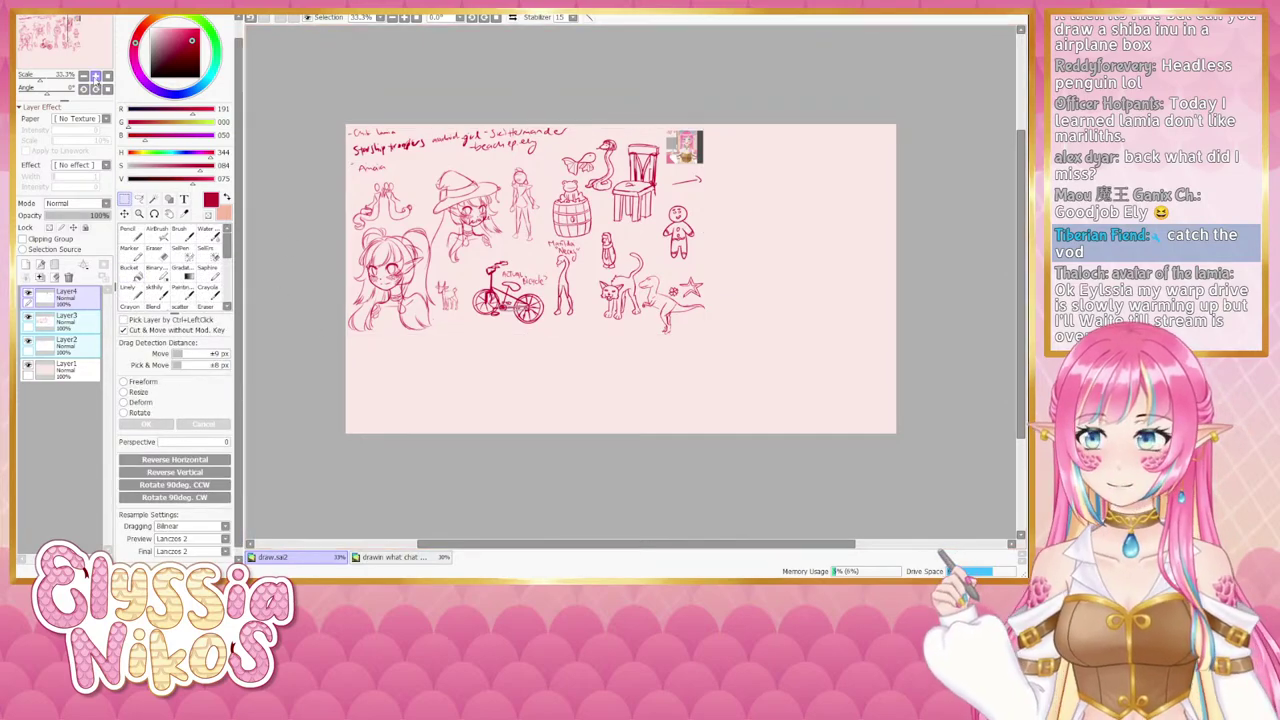
Examine the blank space around the repositioned sketches for a spot for the next drawing.
{"action": "scroll", "coordinate": [378, 263], "scroll_direction": "up", "scroll_amount": 4}
{"action": "left_click_drag", "start_coordinate": [378, 263], "coordinate": [661, 159]}
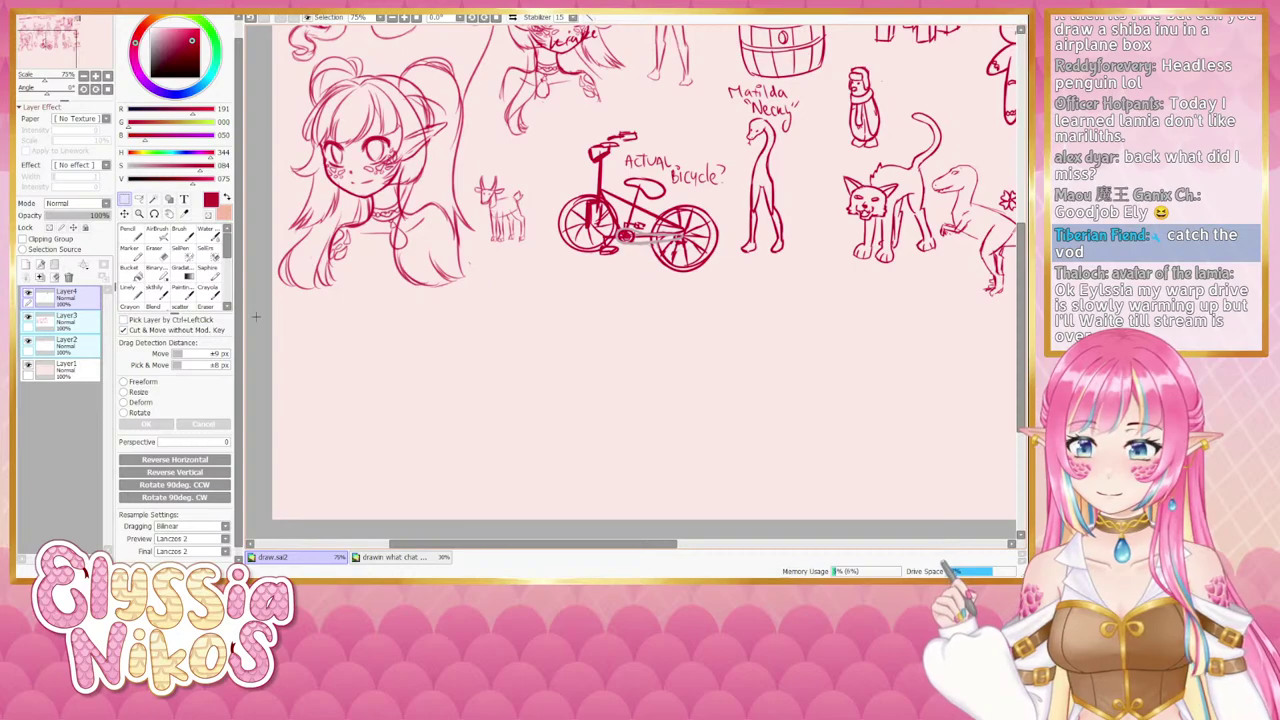
{"action": "left_click_drag", "start_coordinate": [306, 428], "coordinate": [576, 212]}
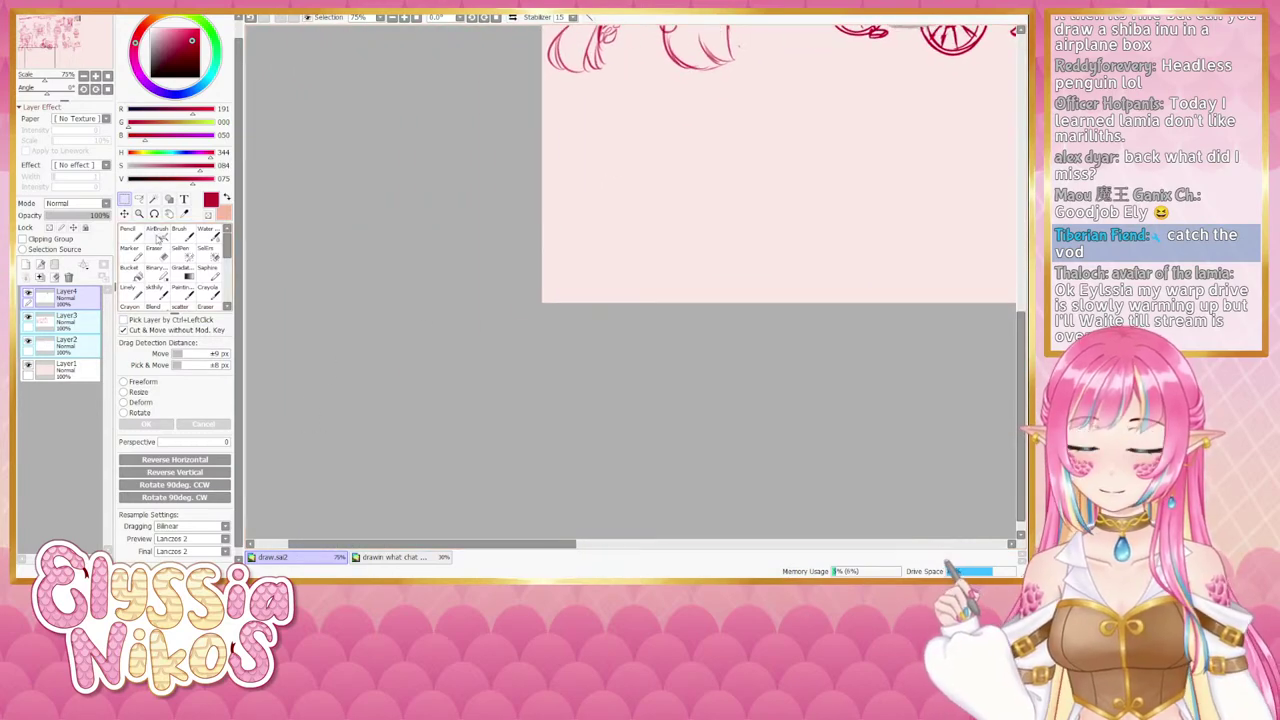
{"action": "left_click", "coordinate": [84, 76]}
{"action": "left_click", "coordinate": [84, 76]}
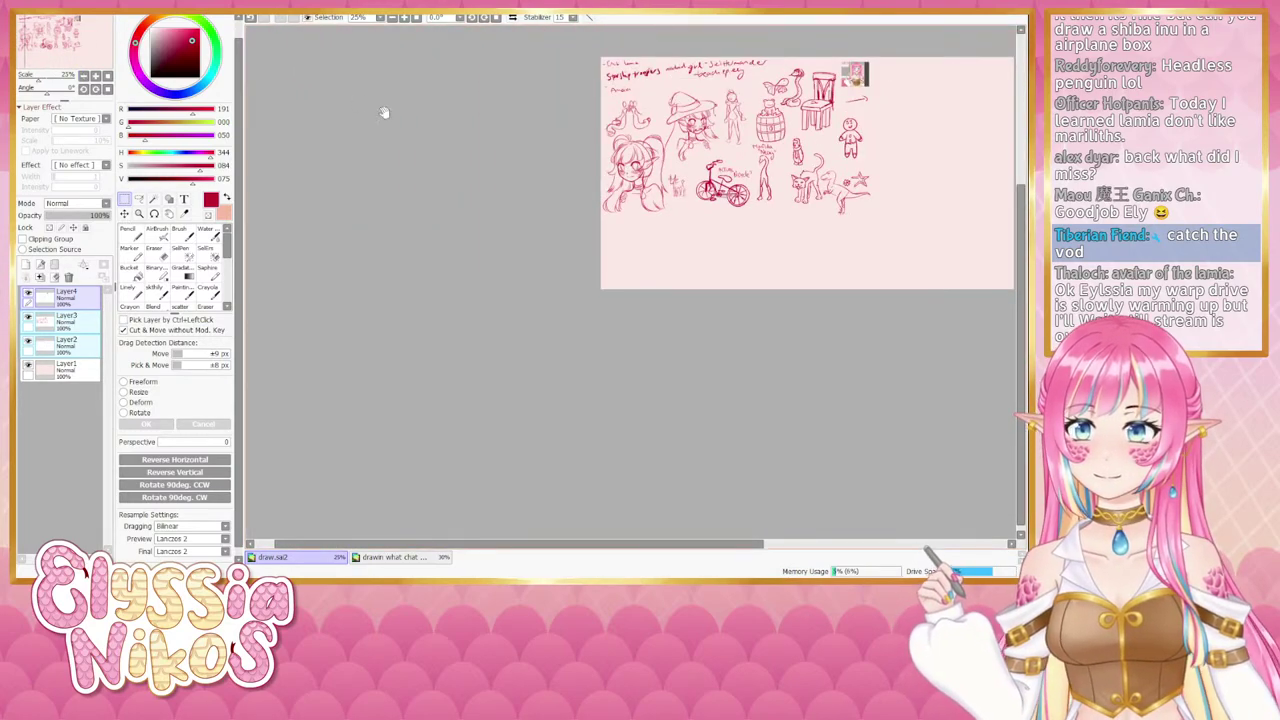
{"action": "left_click_drag", "start_coordinate": [383, 111], "coordinate": [388, 309]}
{"action": "left_click", "coordinate": [86, 328]}
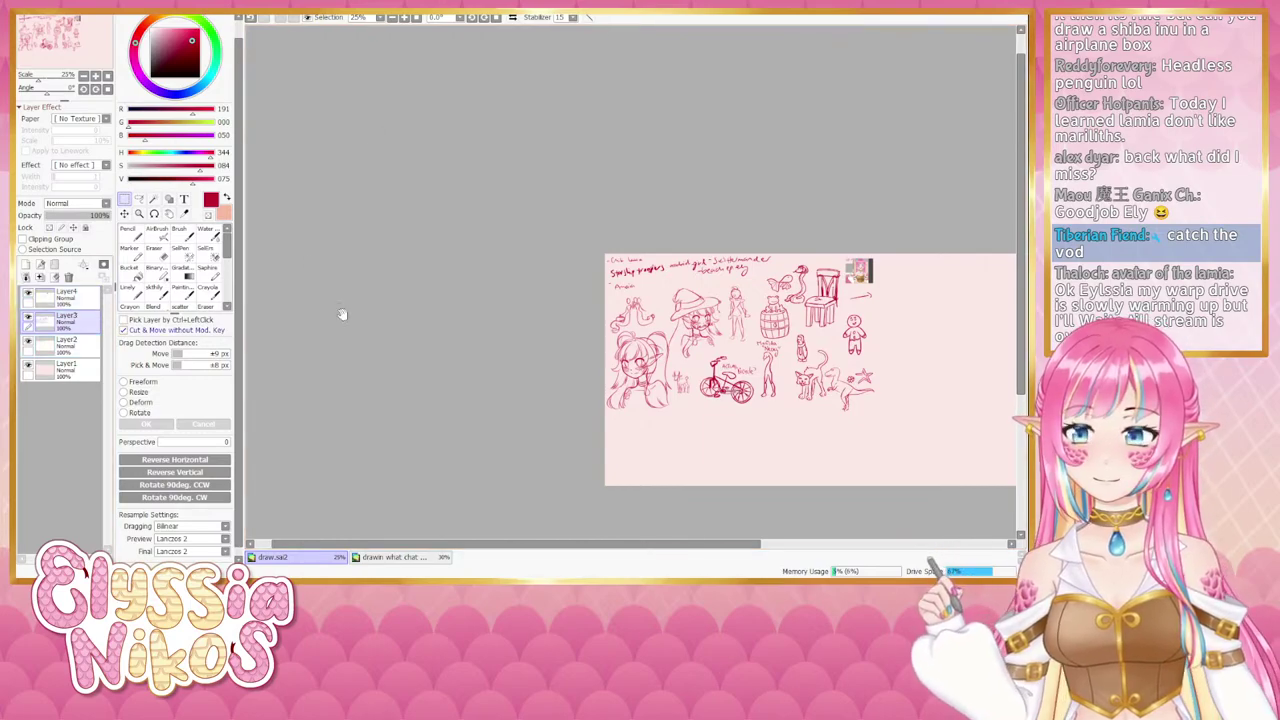
{"action": "left_click_drag", "start_coordinate": [599, 388], "coordinate": [367, 240]}
{"action": "left_click_drag", "start_coordinate": [472, 353], "coordinate": [524, 357]}
{"action": "double_click", "coordinate": [96, 77]}
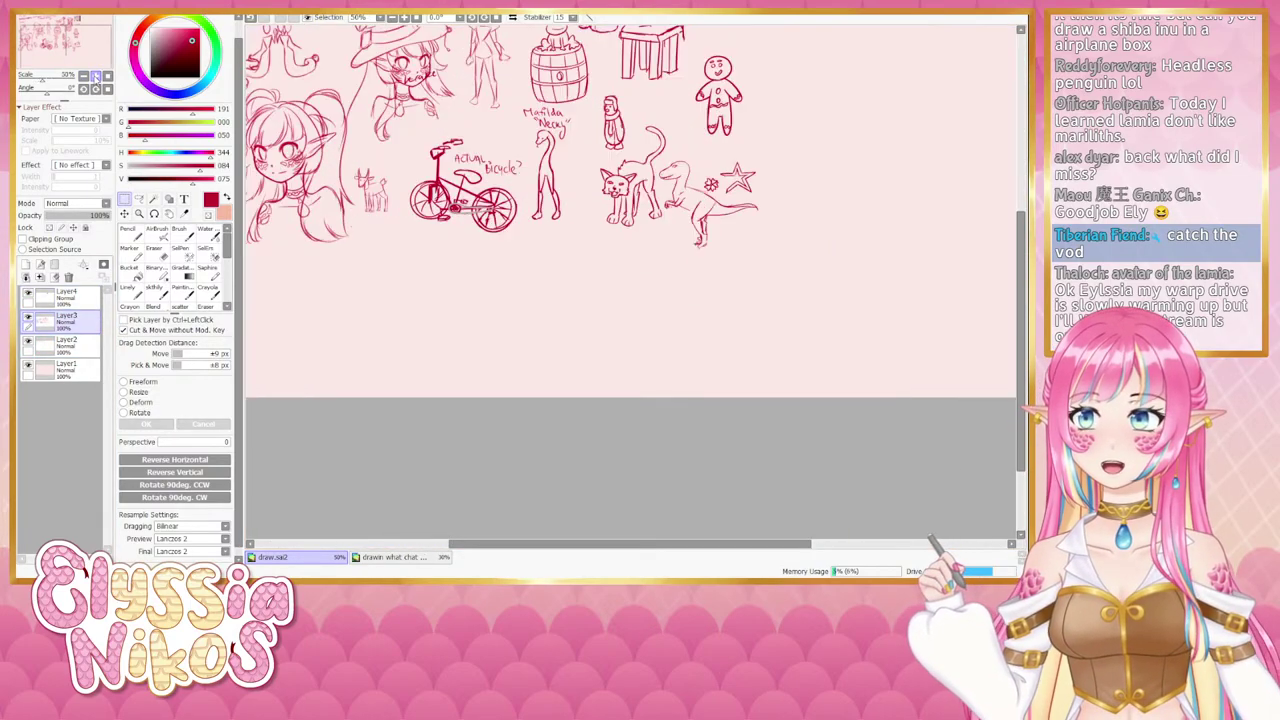
{"action": "left_click_drag", "start_coordinate": [464, 271], "coordinate": [657, 294]}
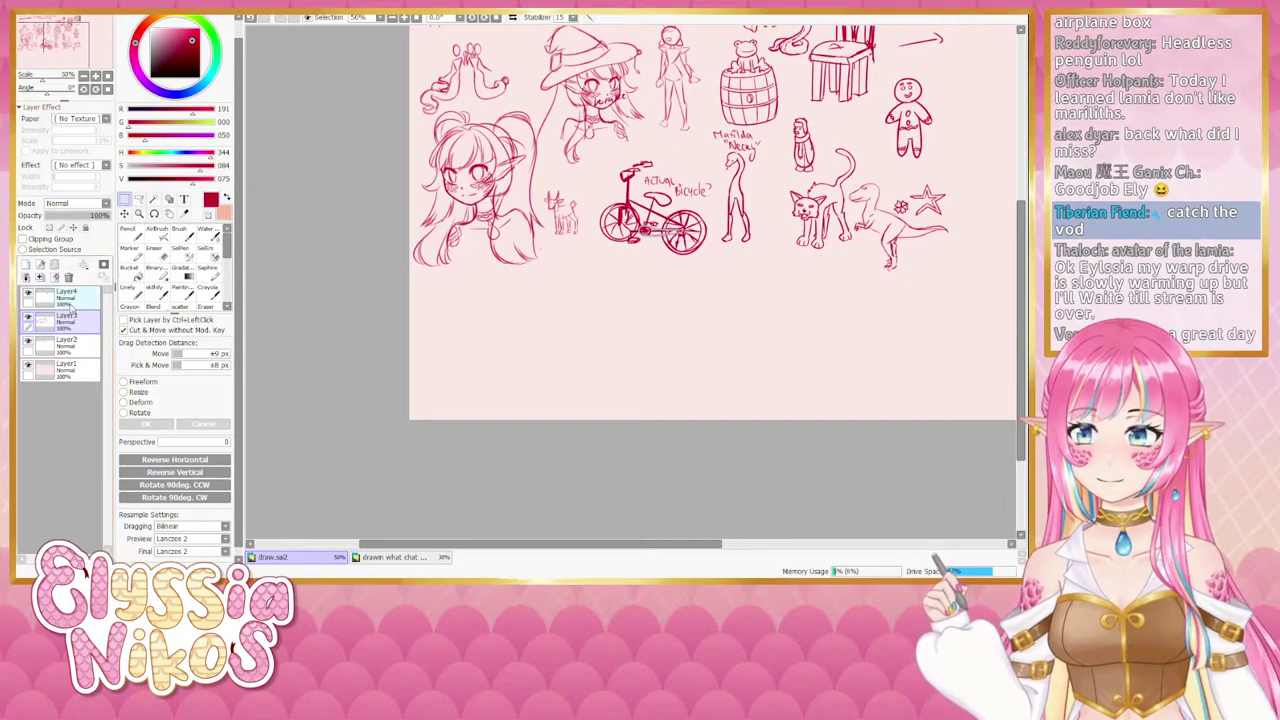
Sketch a head circle with curved cross guidelines on Layer4 in the blank area below the ponytailed elf girl, using brush size 8.
{"action": "left_click", "coordinate": [68, 298]}
{"action": "left_click", "coordinate": [154, 296]}
{"action": "mouse_move", "coordinate": [427, 298]}
{"action": "left_mouse_down"}
{"action": "mouse_move", "coordinate": [425, 213]}
{"action": "mouse_move", "coordinate": [451, 178]}
{"action": "mouse_move", "coordinate": [437, 208]}
{"action": "mouse_move", "coordinate": [486, 208]}
{"action": "mouse_move", "coordinate": [438, 188]}
{"action": "mouse_move", "coordinate": [465, 243]}
{"action": "mouse_move", "coordinate": [446, 190]}
{"action": "mouse_move", "coordinate": [443, 244]}
{"action": "left_mouse_up"}
{"action": "scroll", "coordinate": [490, 240], "scroll_direction": "up", "scroll_amount": 1}
{"action": "key", "text": "ctrl+z"}
{"action": "key", "text": "["}
{"action": "key", "text": "["}
{"action": "key", "text": "["}
{"action": "key", "text": "["}
{"action": "key", "text": "["}
{"action": "key", "text": "["}
{"action": "key", "text": "["}
{"action": "key", "text": "["}
{"action": "key", "text": "["}
{"action": "key", "text": "ctrl+z"}
{"action": "left_click_drag", "start_coordinate": [417, 215], "coordinate": [484, 220]}
Sketch a small tapered chibi torso just beneath the head circle.
{"action": "left_click", "coordinate": [96, 77]}
{"action": "left_click", "coordinate": [96, 77]}
{"action": "left_click_drag", "start_coordinate": [326, 244], "coordinate": [578, 217]}
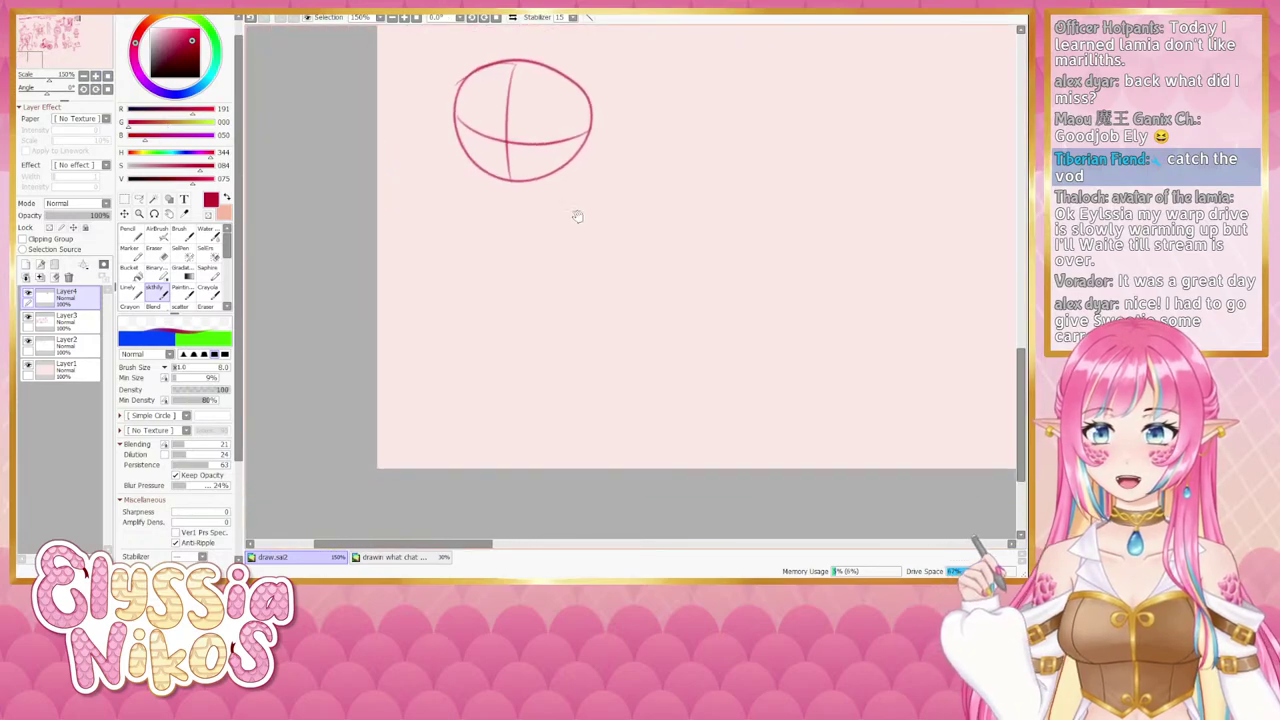
{"action": "mouse_move", "coordinate": [512, 190]}
{"action": "left_mouse_down"}
{"action": "mouse_move", "coordinate": [536, 195]}
{"action": "mouse_move", "coordinate": [514, 206]}
{"action": "mouse_move", "coordinate": [525, 217]}
{"action": "left_mouse_up"}
{"action": "key", "text": "ctrl+z"}
{"action": "mouse_move", "coordinate": [536, 194]}
{"action": "left_mouse_down"}
{"action": "mouse_move", "coordinate": [522, 241]}
{"action": "mouse_move", "coordinate": [545, 223]}
{"action": "mouse_move", "coordinate": [537, 249]}
{"action": "mouse_move", "coordinate": [557, 249]}
{"action": "mouse_move", "coordinate": [543, 260]}
{"action": "mouse_move", "coordinate": [563, 224]}
{"action": "left_mouse_up"}
{"action": "key", "text": "ctrl+z"}
Rework the curled lamia tail below the torso into a rounded coil with a small inner loop.
{"action": "key", "text": "ctrl+z"}
{"action": "key", "text": "ctrl+z"}
{"action": "key", "text": "ctrl+z"}
{"action": "key", "text": "ctrl+z"}
{"action": "key", "text": "ctrl+z"}
{"action": "key", "text": "ctrl+z"}
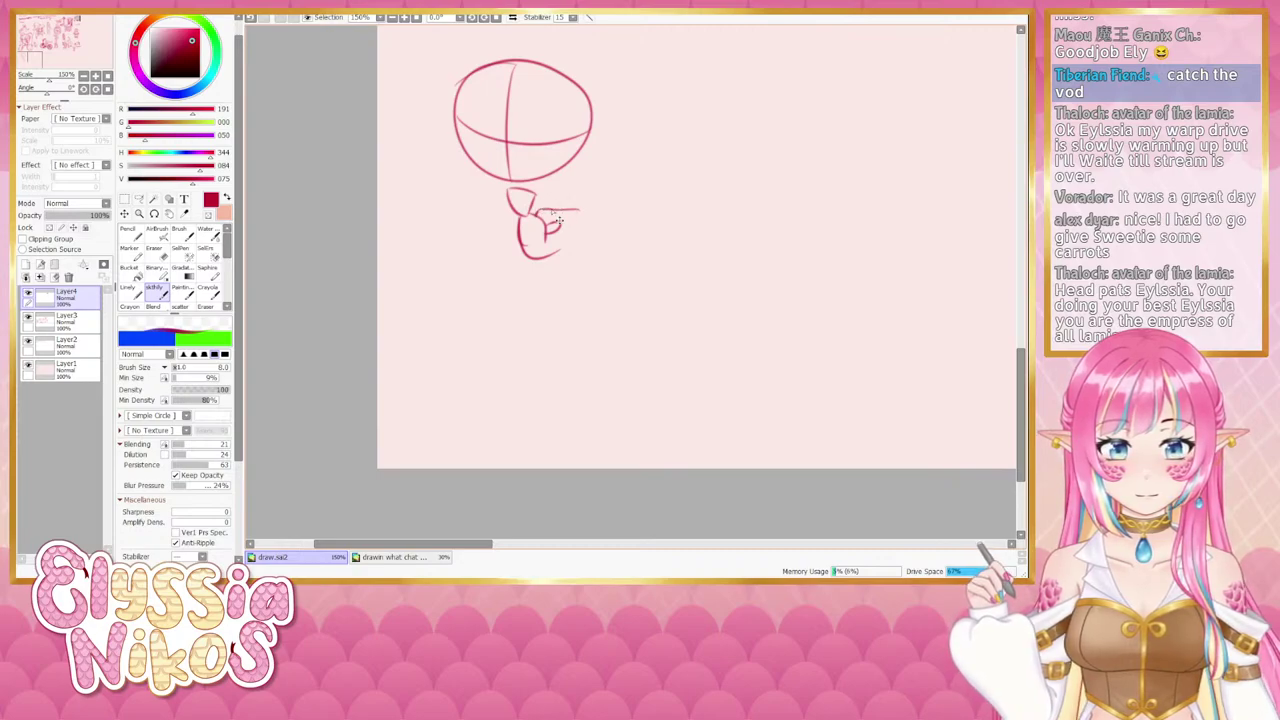
{"action": "key", "text": "ctrl+z"}
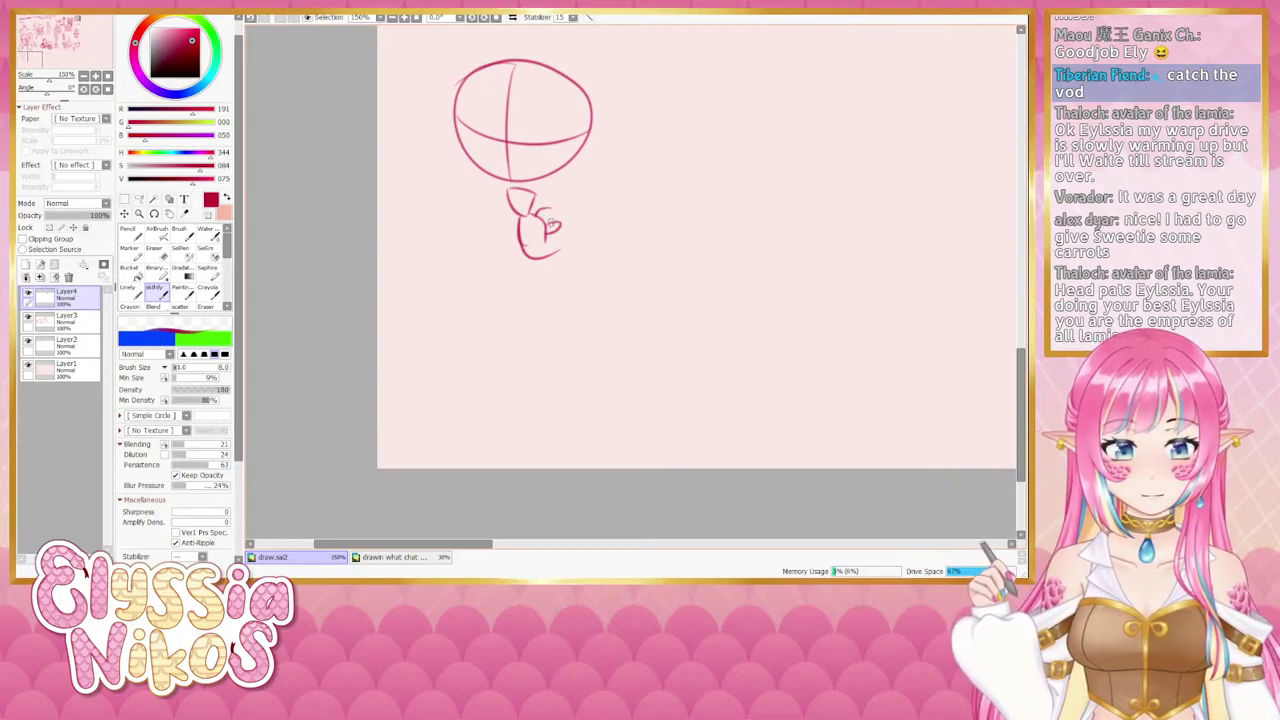
{"action": "mouse_move", "coordinate": [562, 222]}
{"action": "left_mouse_down"}
{"action": "mouse_move", "coordinate": [582, 211]}
{"action": "mouse_move", "coordinate": [550, 206]}
{"action": "mouse_move", "coordinate": [577, 210]}
{"action": "mouse_move", "coordinate": [575, 238]}
{"action": "mouse_move", "coordinate": [556, 252]}
{"action": "left_mouse_up"}
{"action": "key", "text": "ctrl+z"}
{"action": "key", "text": "ctrl+z"}
Erase the stray lines at the top of the tail coil with the Eraser at size 5, and redraw its outline.
{"action": "left_click", "coordinate": [164, 259]}
{"action": "key", "text": "["}
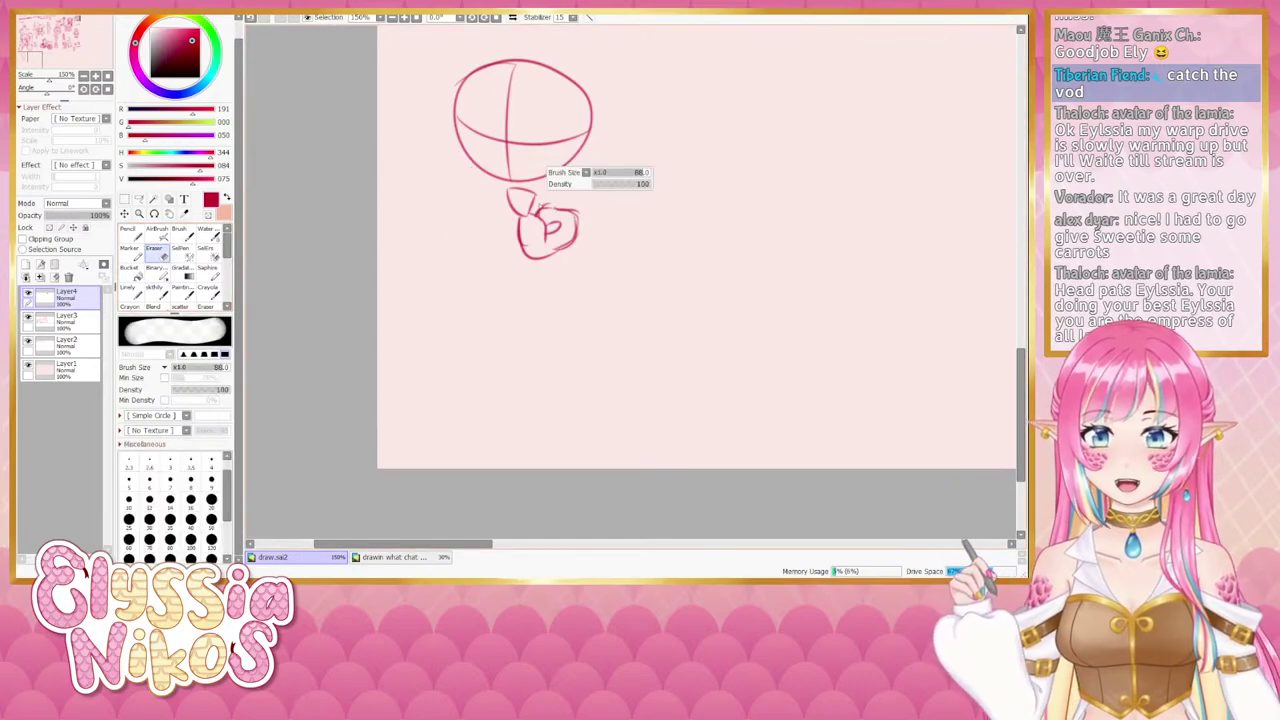
{"action": "left_click_drag", "start_coordinate": [541, 207], "coordinate": [549, 213]}
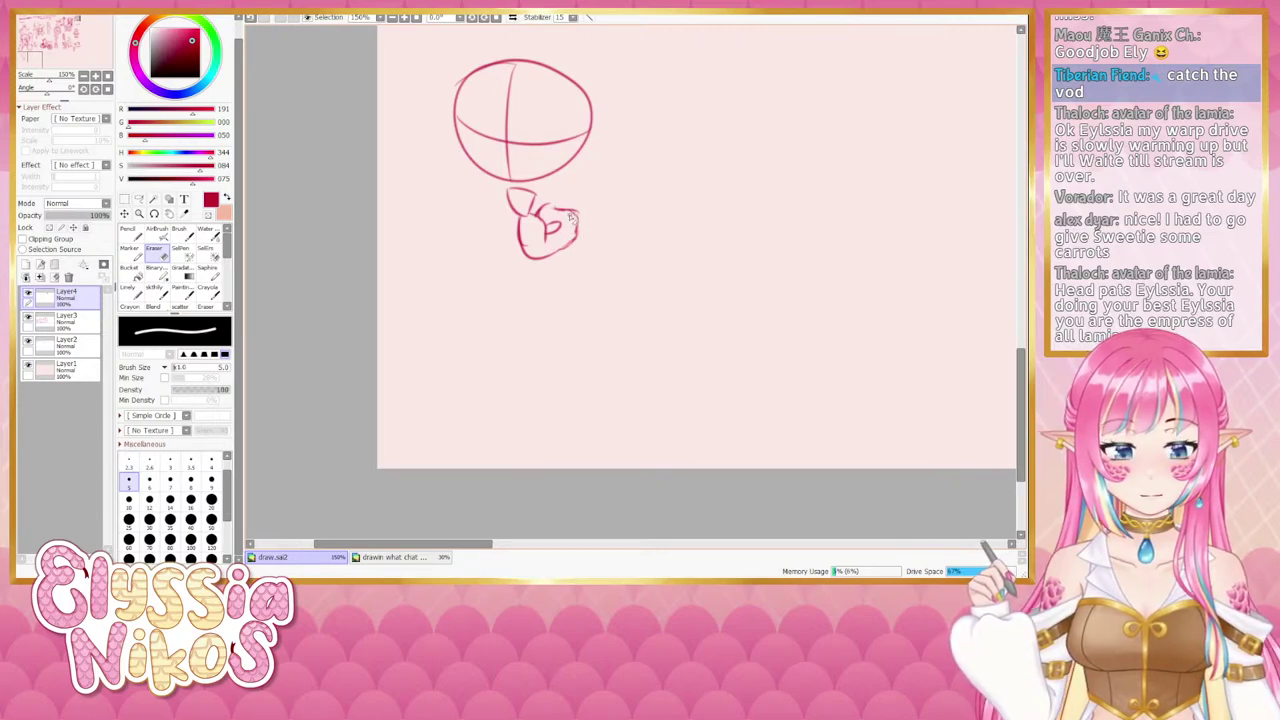
{"action": "left_click", "coordinate": [152, 291]}
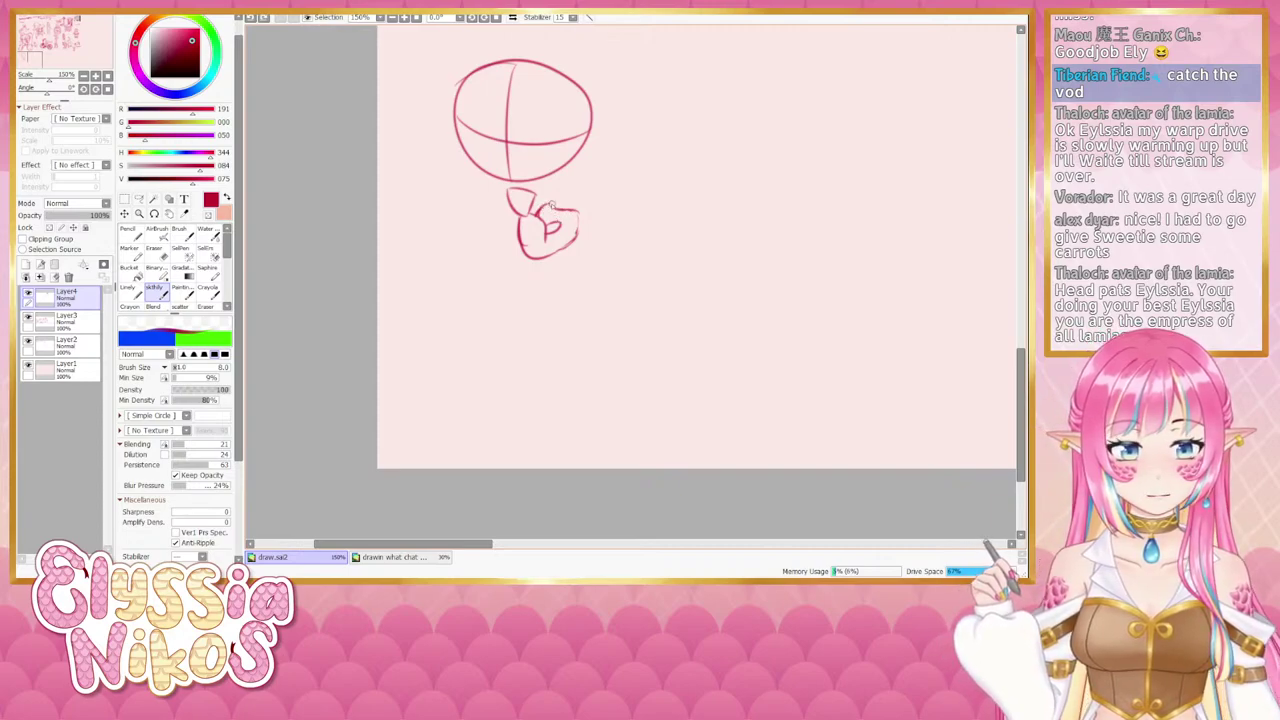
{"action": "mouse_move", "coordinate": [547, 205]}
{"action": "left_mouse_down"}
{"action": "mouse_move", "coordinate": [578, 216]}
{"action": "mouse_move", "coordinate": [549, 250]}
{"action": "left_mouse_up"}
{"action": "left_click_drag", "start_coordinate": [460, 263], "coordinate": [388, 276]}
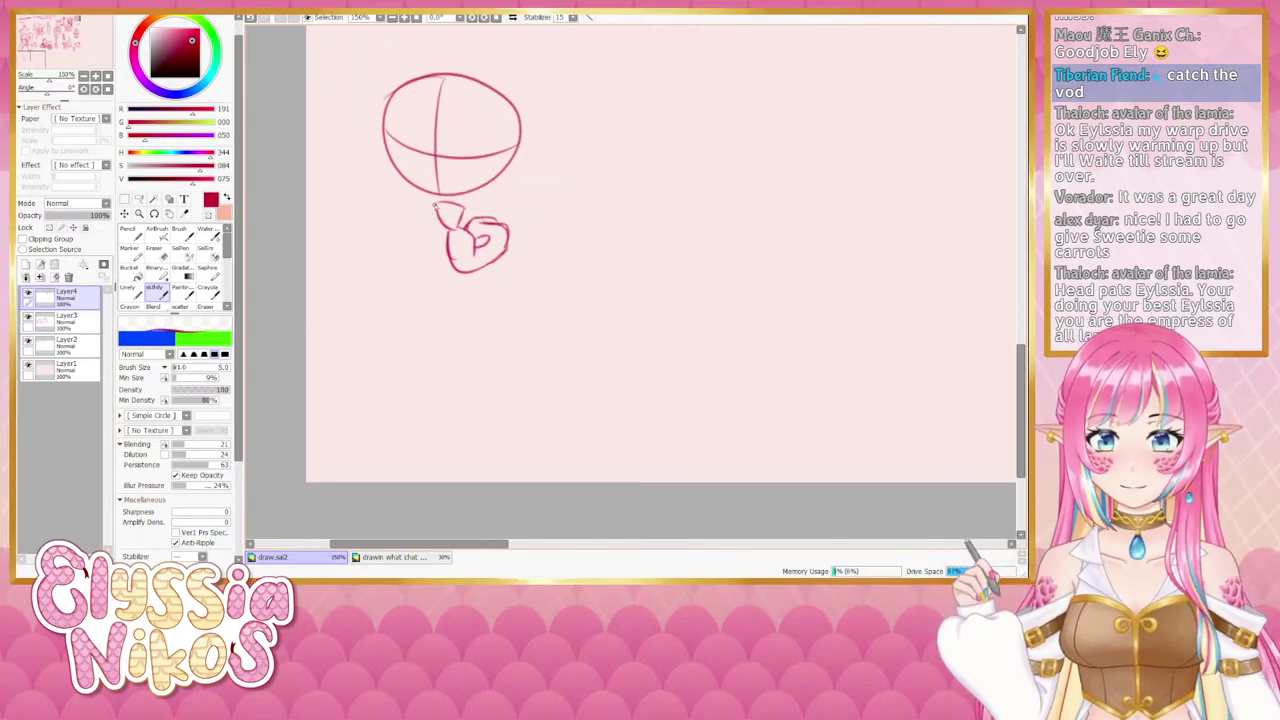
Draw a short arm angled down and outward from the torso's left side with brush size 5.
{"action": "mouse_move", "coordinate": [435, 211]}
{"action": "left_mouse_down"}
{"action": "mouse_move", "coordinate": [418, 236]}
{"action": "mouse_move", "coordinate": [424, 209]}
{"action": "left_mouse_up"}
{"action": "key", "text": "ctrl+z"}
{"action": "key", "text": "ctrl+z"}
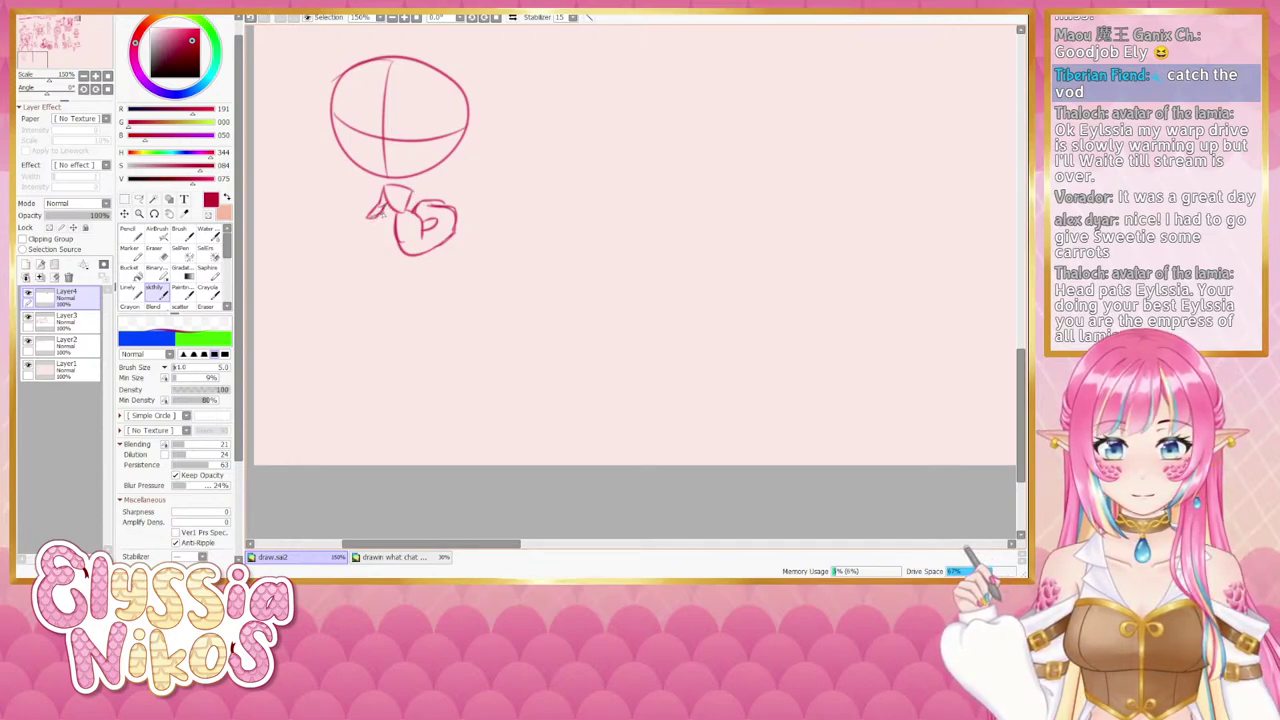
{"action": "key", "text": "ctrl+z"}
{"action": "mouse_move", "coordinate": [377, 207]}
{"action": "left_mouse_down"}
{"action": "mouse_move", "coordinate": [367, 217]}
{"action": "mouse_move", "coordinate": [382, 212]}
{"action": "left_mouse_up"}
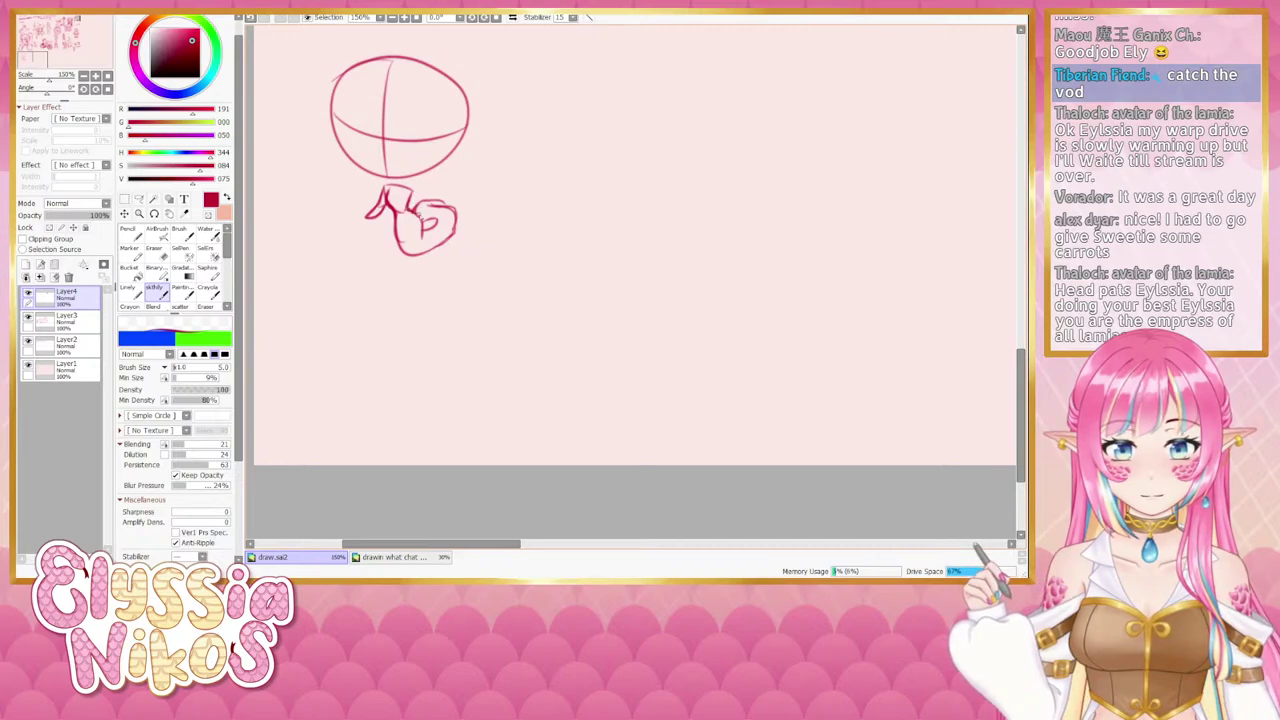
{"action": "left_click_drag", "start_coordinate": [406, 170], "coordinate": [430, 180]}
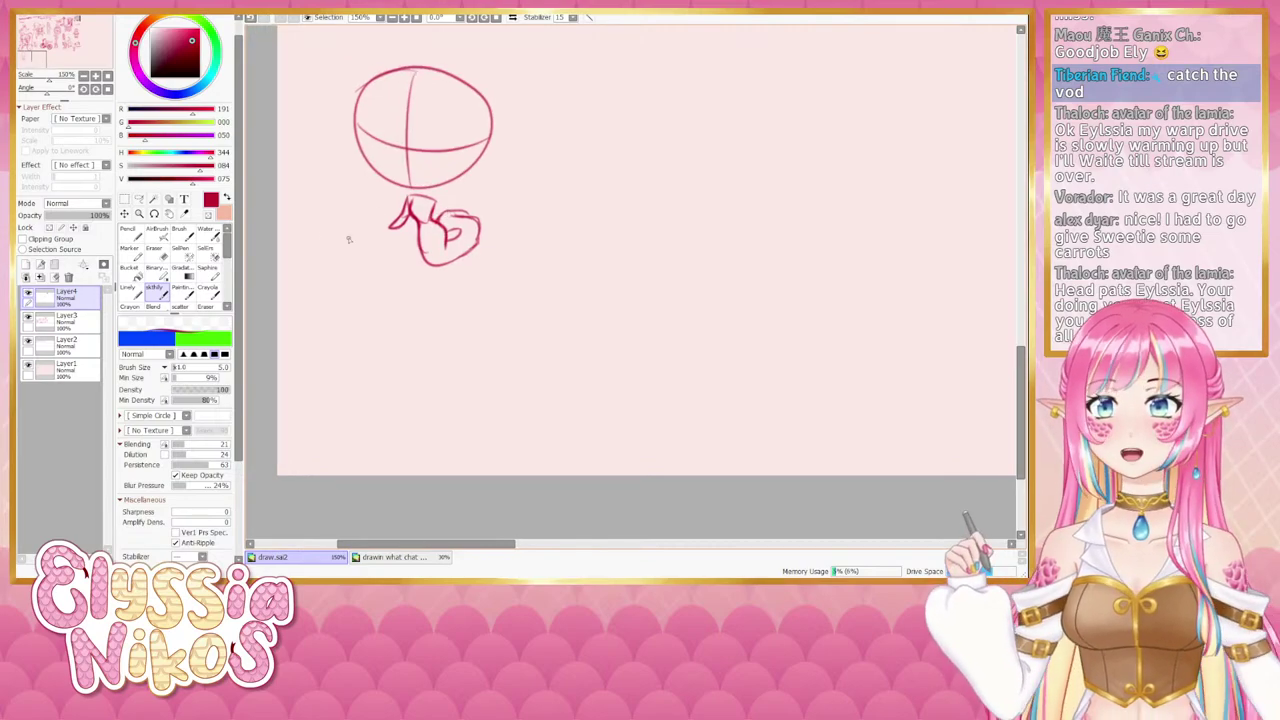
Erase the top edge of the torso with the Eraser at size 6.
{"action": "left_click", "coordinate": [158, 256]}
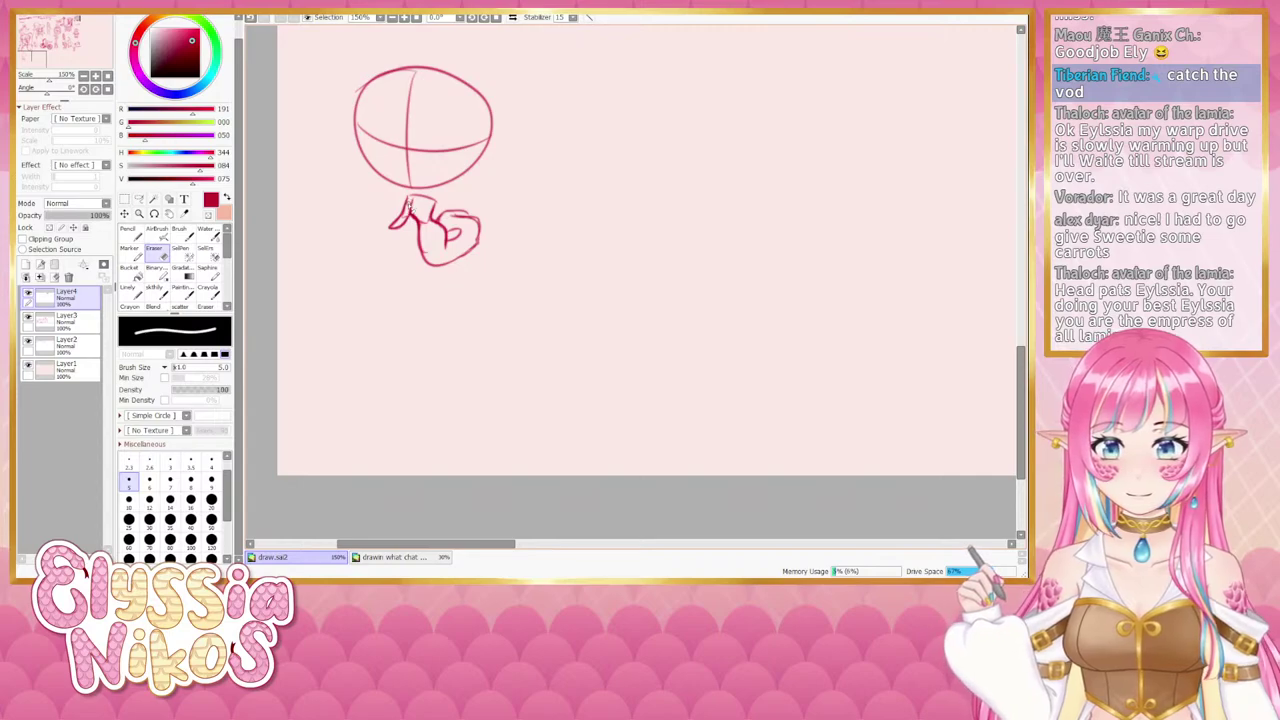
{"action": "key", "text": "bracketleft"}
{"action": "key", "text": "bracketleft"}
{"action": "key", "text": "bracketleft"}
{"action": "key", "text": "bracketleft"}
{"action": "key", "text": "bracketleft"}
{"action": "key", "text": "bracketleft"}
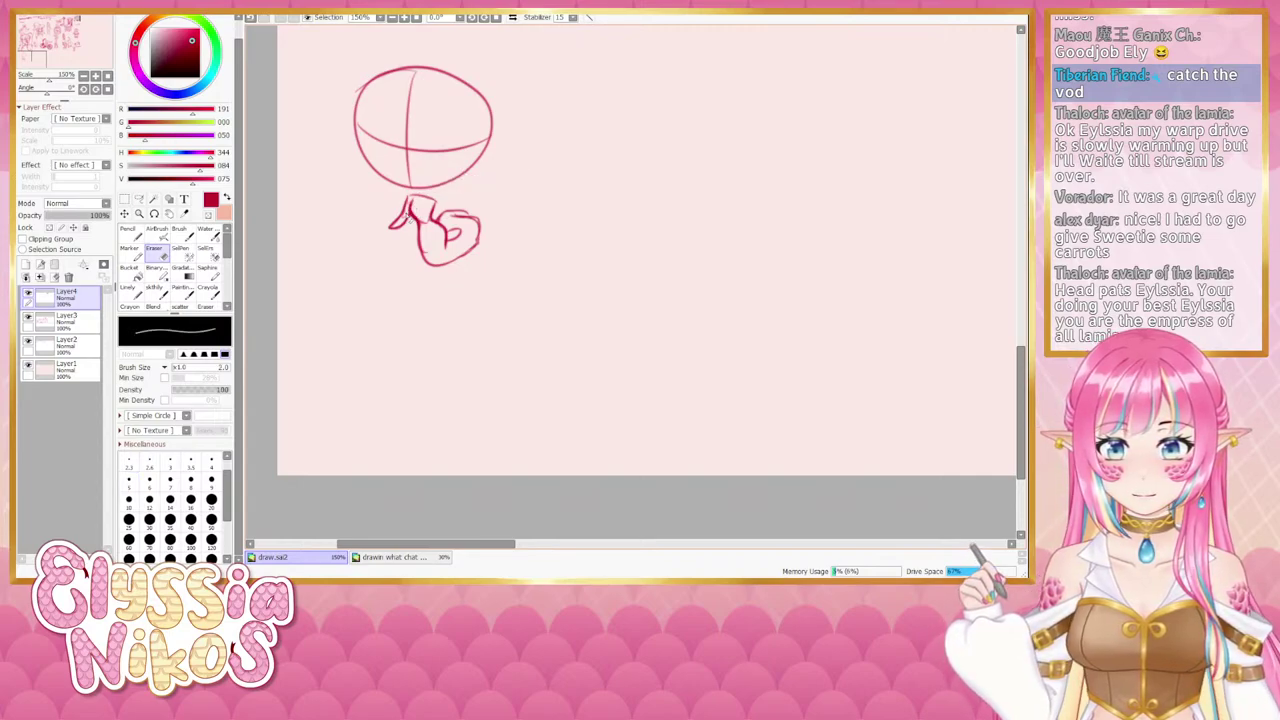
{"action": "key", "text": "bracketright"}
{"action": "key", "text": "bracketright"}
{"action": "key", "text": "bracketright"}
{"action": "key", "text": "bracketright"}
{"action": "key", "text": "bracketright"}
{"action": "key", "text": "bracketright"}
{"action": "key", "text": "bracketright"}
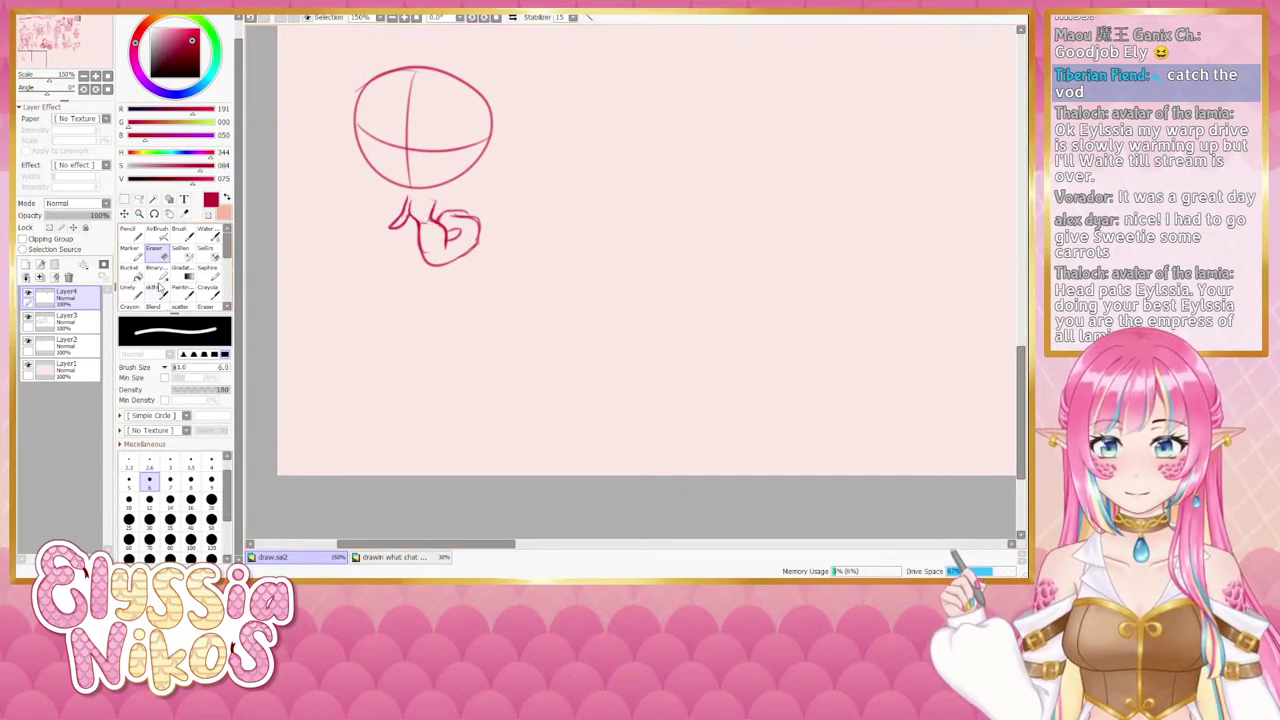
Try to draw an arm stretched up and outward from the torso's right side with brush size 5.
{"action": "left_click", "coordinate": [160, 291]}
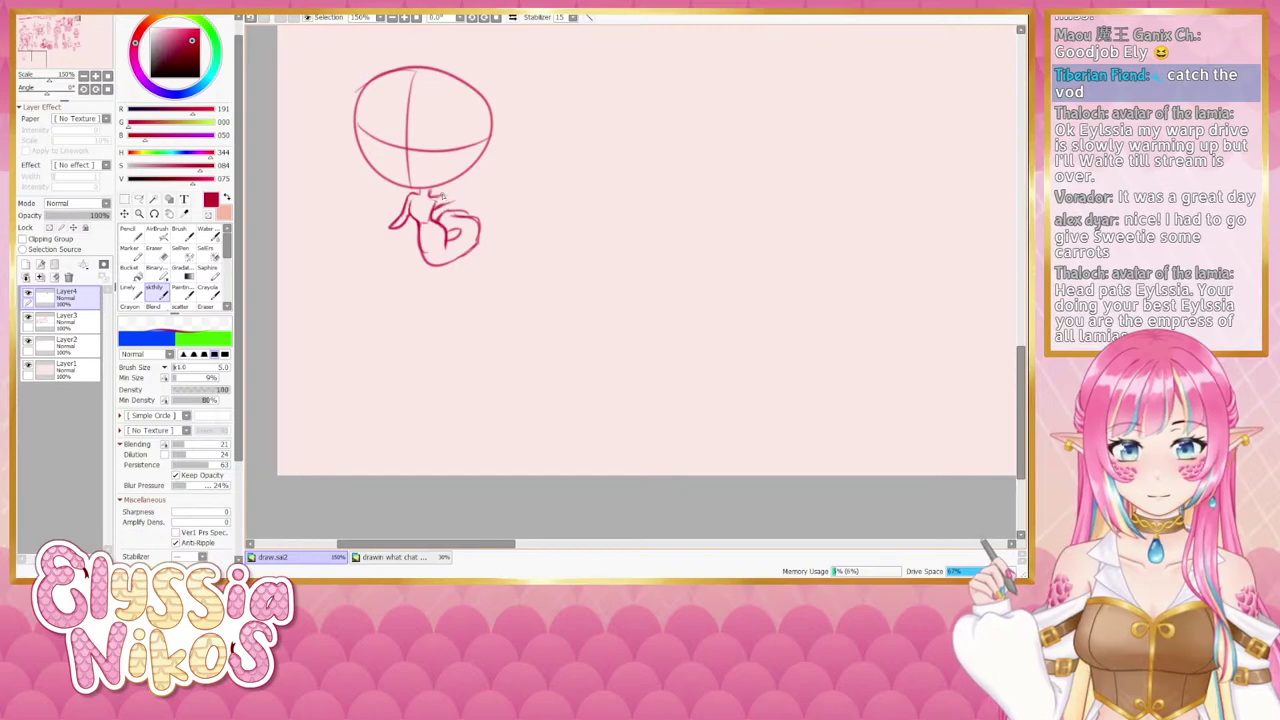
{"action": "mouse_move", "coordinate": [443, 196]}
{"action": "left_mouse_down"}
{"action": "mouse_move", "coordinate": [472, 185]}
{"action": "mouse_move", "coordinate": [453, 203]}
{"action": "left_mouse_up"}
{"action": "key", "text": "ctrl+z"}
{"action": "key", "text": "ctrl+z"}
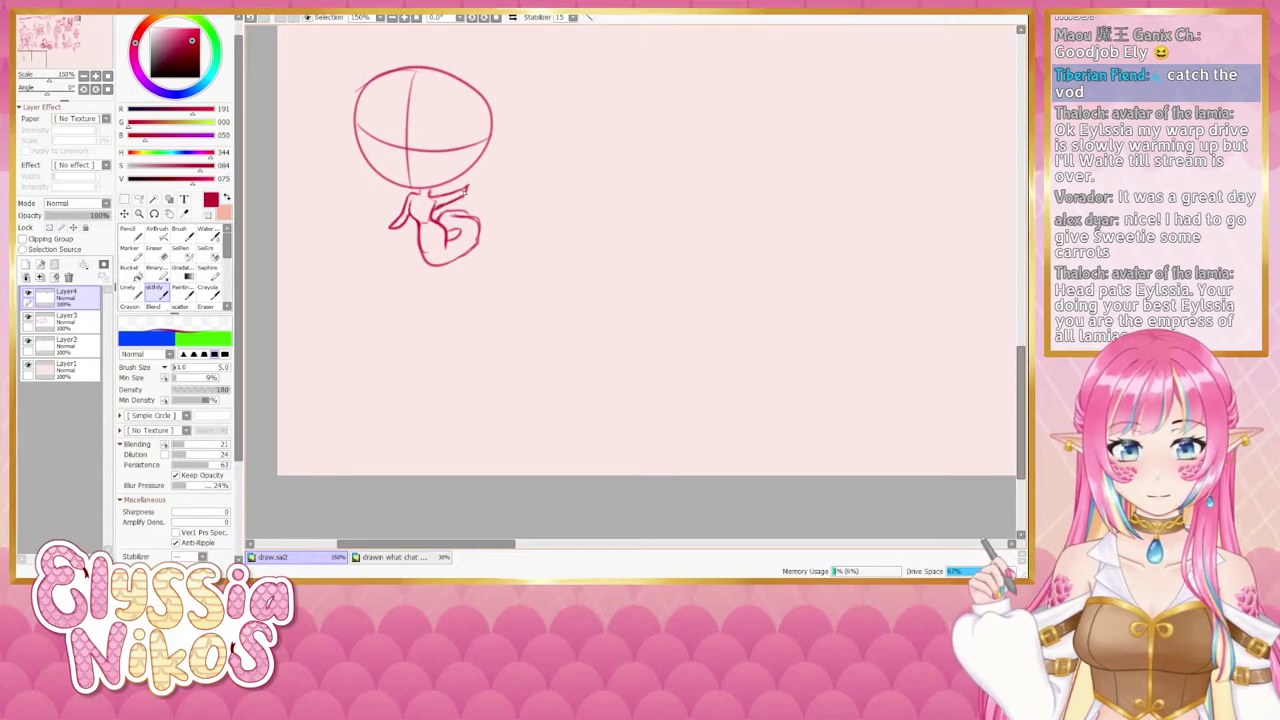
{"action": "key", "text": "ctrl+z"}
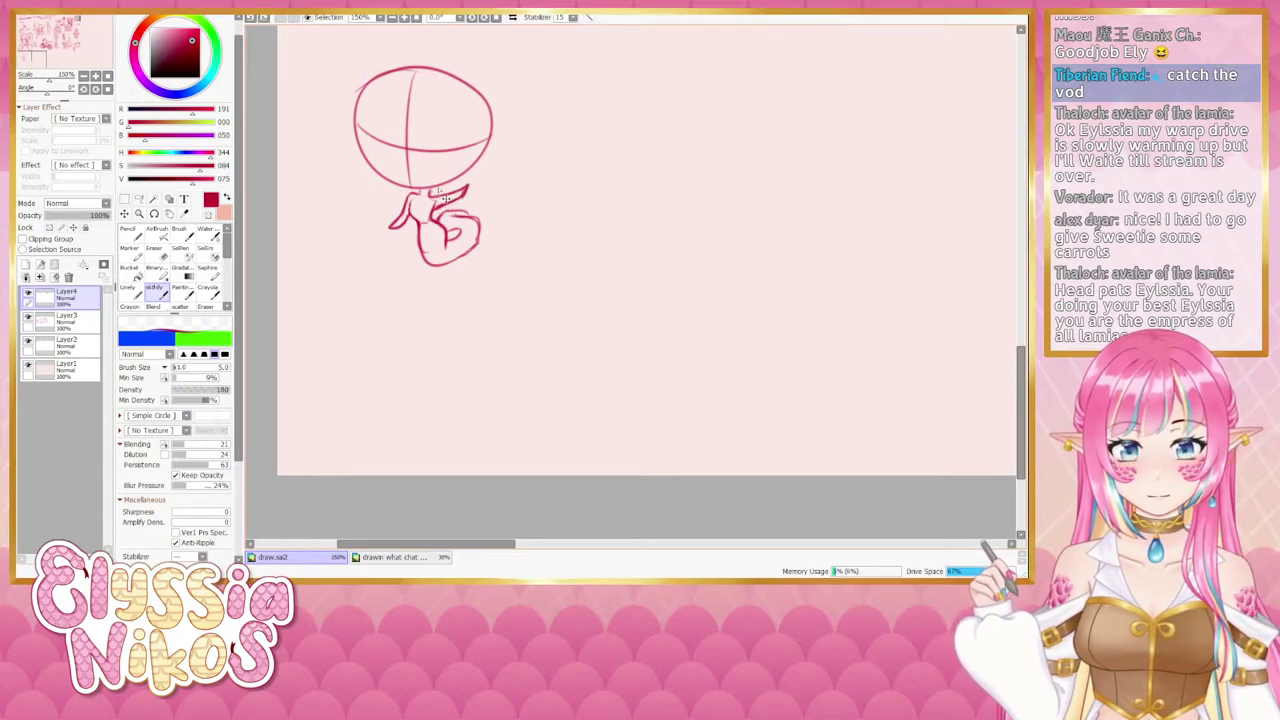
{"action": "left_click_drag", "start_coordinate": [465, 190], "coordinate": [457, 202]}
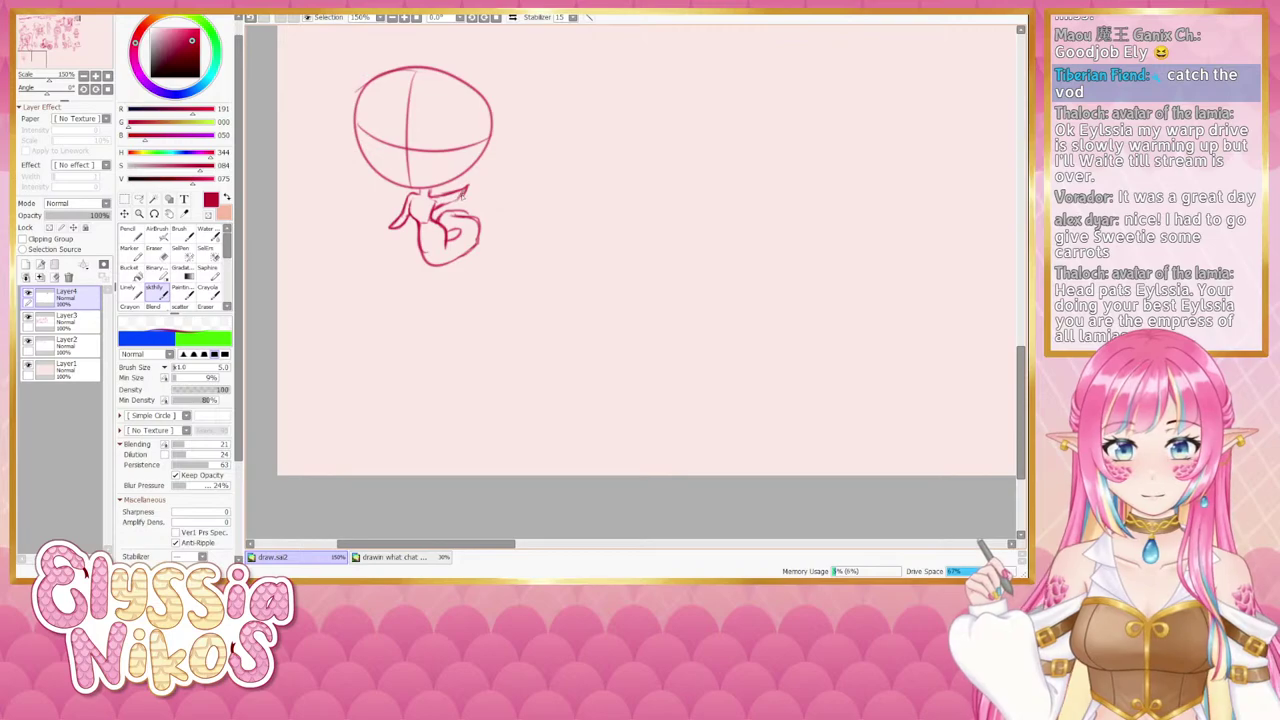
Trim the tip of the outstretched right-side arm with the Eraser at size 7, and touch up the lines with brush size 5.
{"action": "key", "text": "e"}
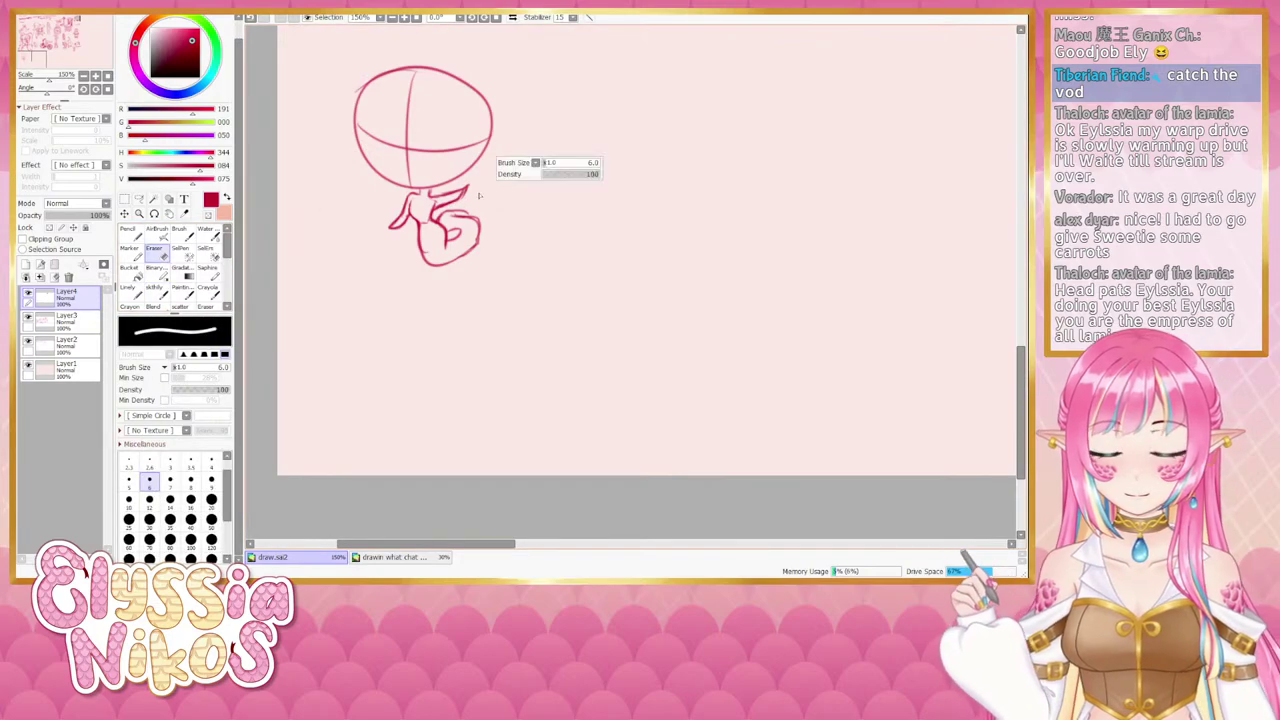
{"action": "key", "text": "bracketleft"}
{"action": "key", "text": "bracketleft"}
{"action": "key", "text": "bracketleft"}
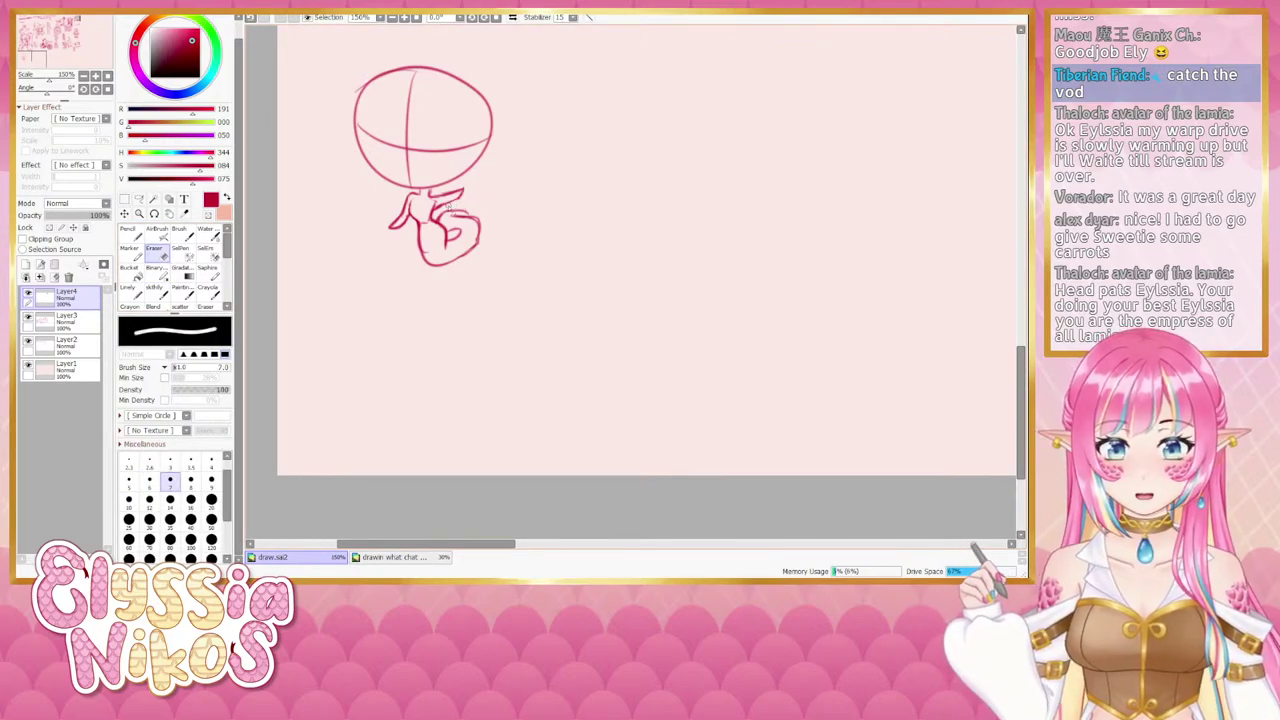
{"action": "left_click", "coordinate": [157, 294]}
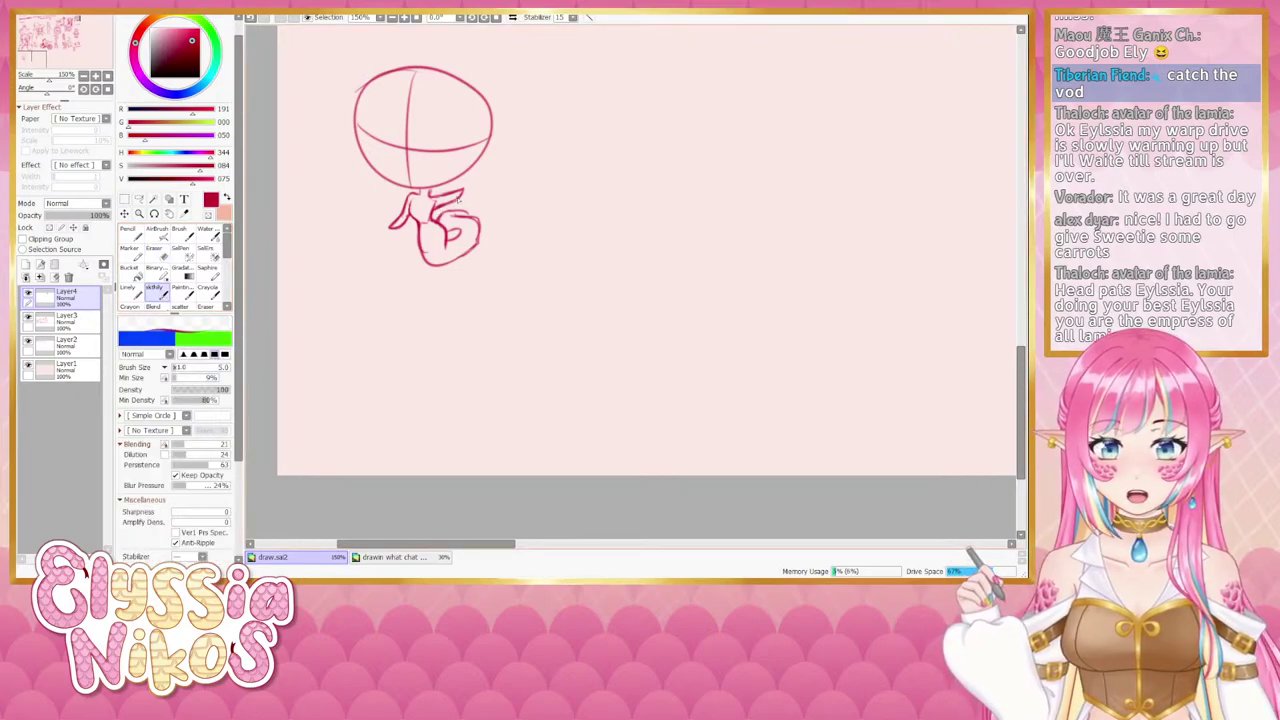
{"action": "left_click_drag", "start_coordinate": [412, 196], "coordinate": [398, 213]}
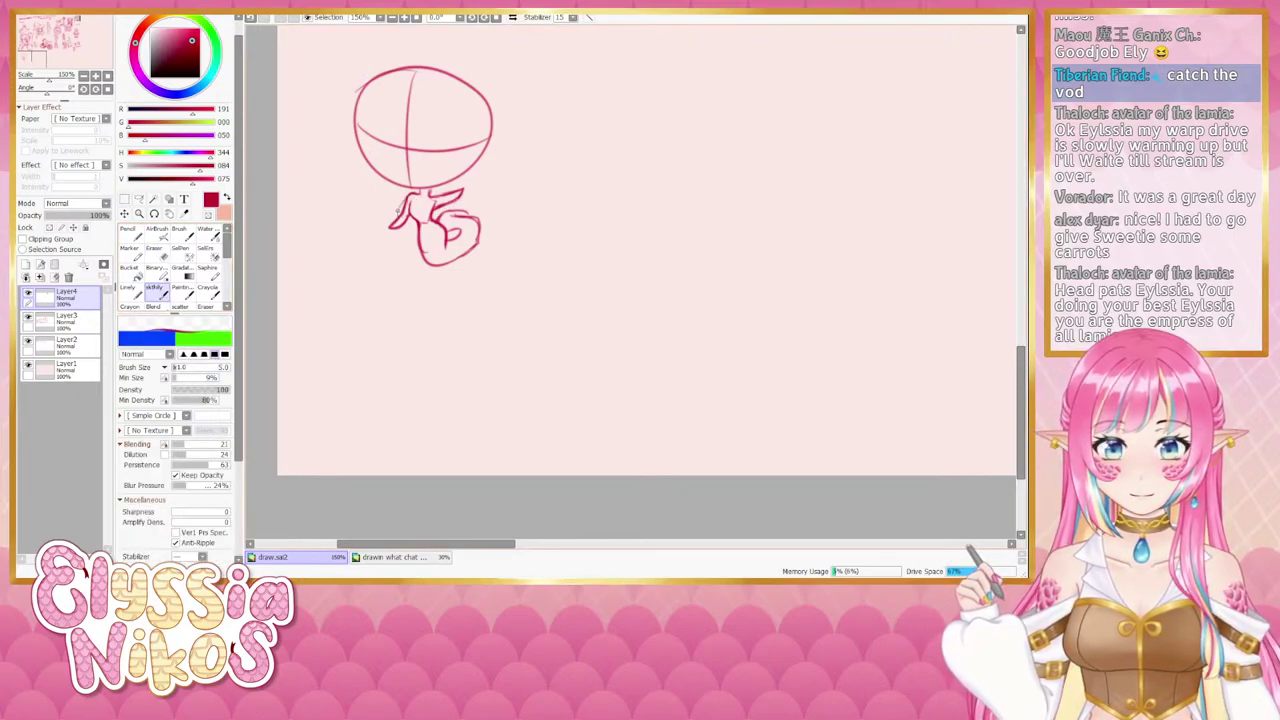
Erase the outstretched arm, redraw it as a short arm bent against the torso, and refine it with the Eraser at size 4.
{"action": "key", "text": "e"}
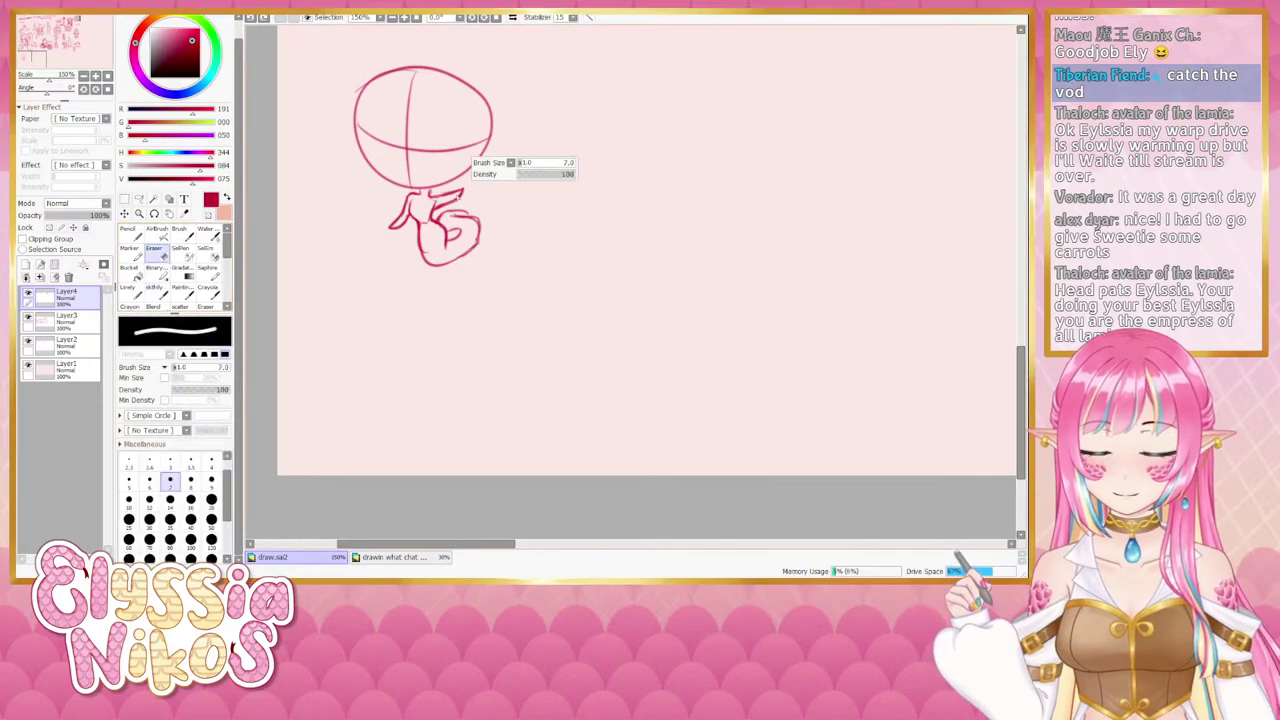
{"action": "key", "text": "b"}
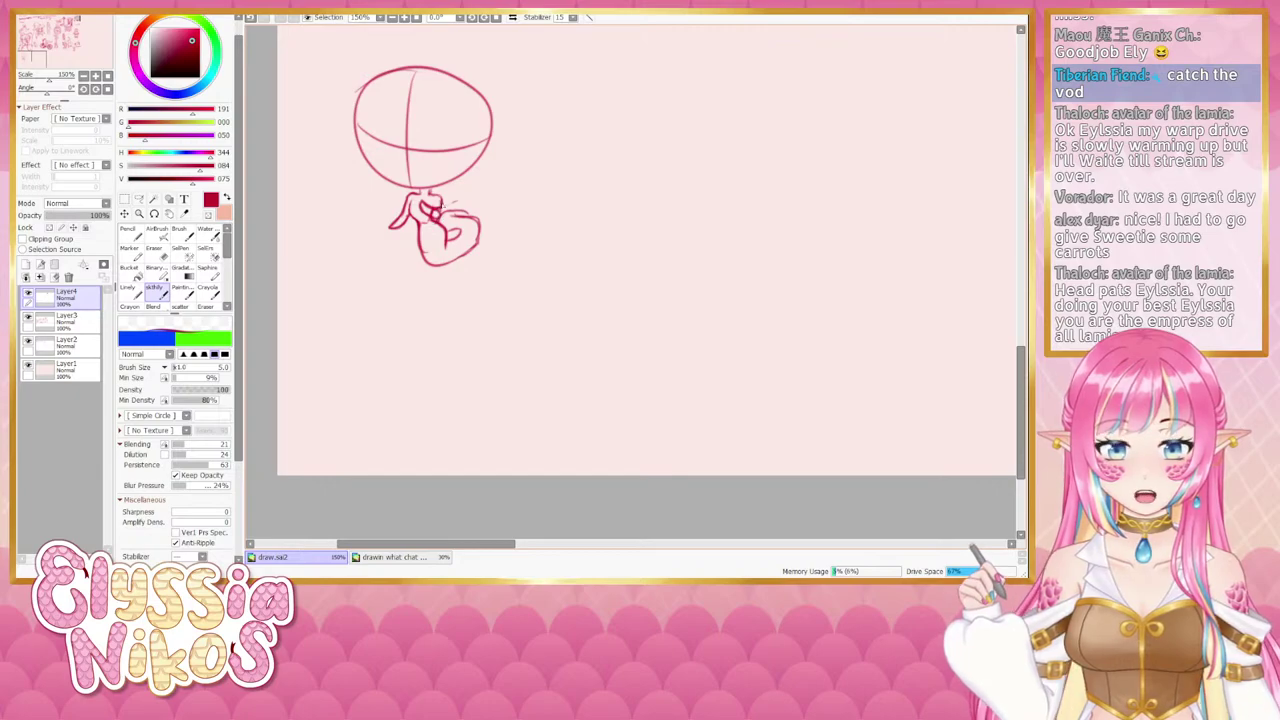
{"action": "key", "text": "e"}
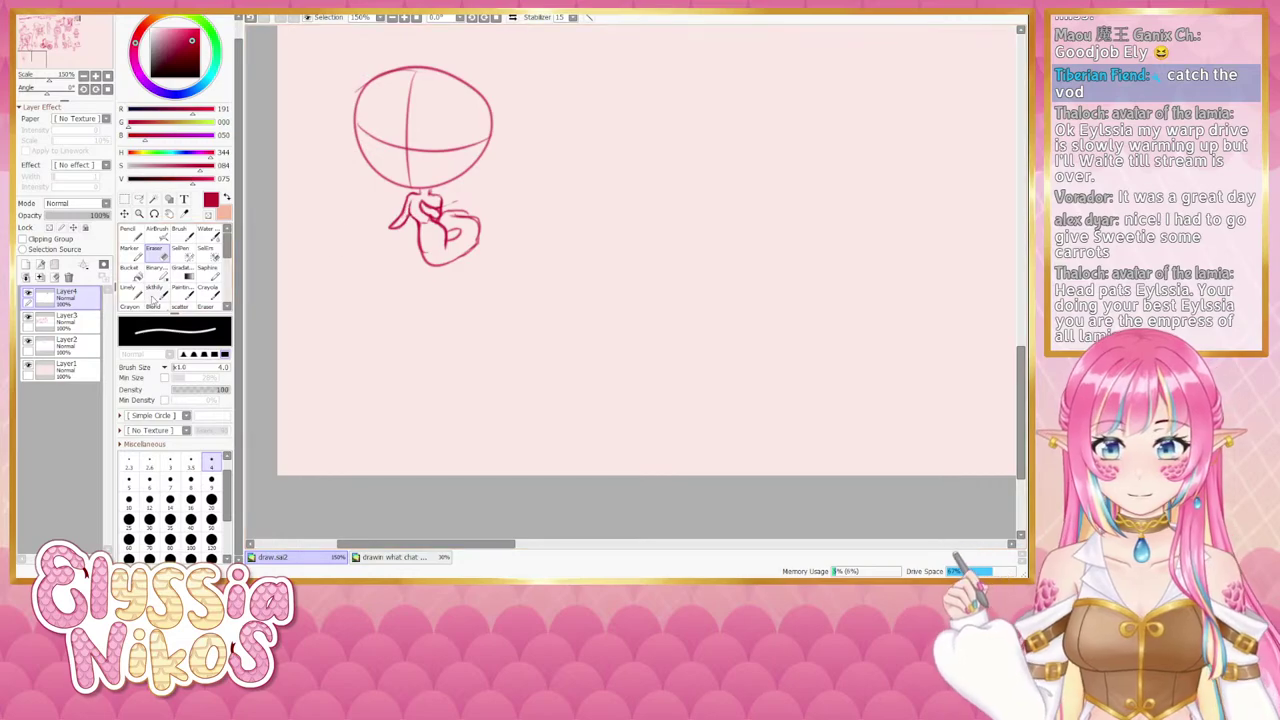
{"action": "left_click", "coordinate": [156, 298]}
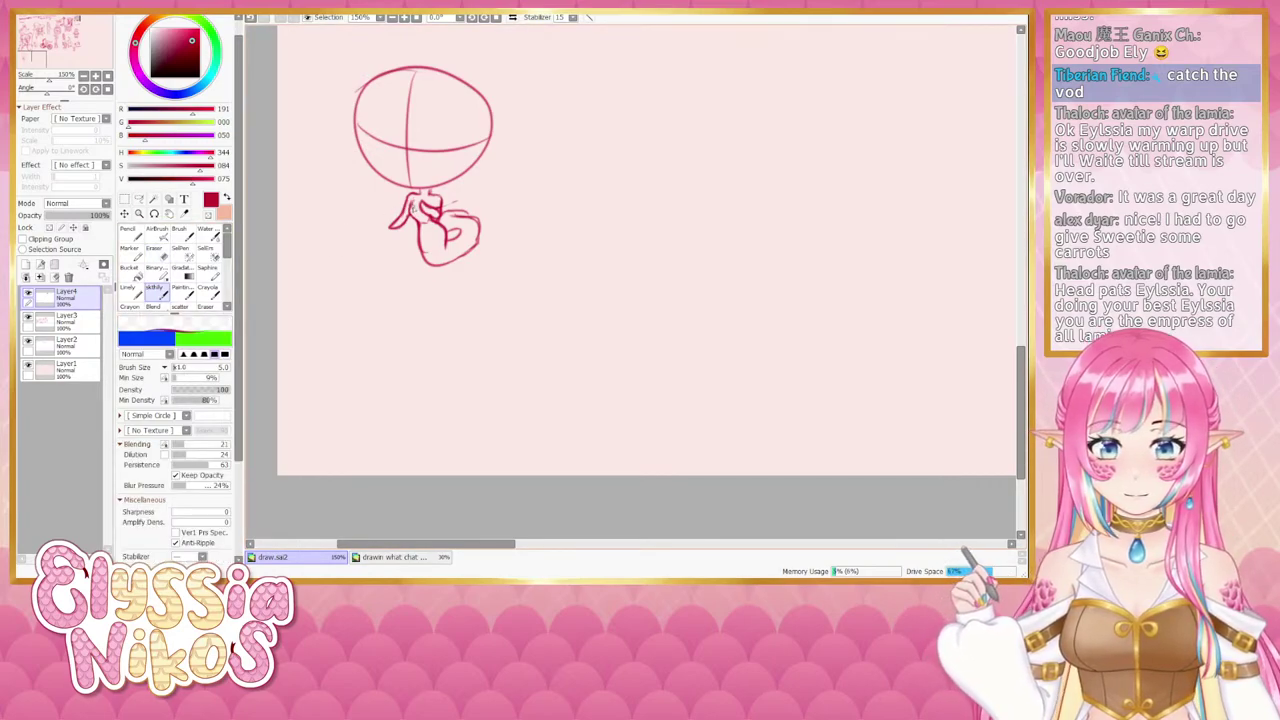
Erase the crossed guidelines inside the chibi's head with the Eraser at size 53.
{"action": "left_click_drag", "start_coordinate": [360, 197], "coordinate": [406, 237]}
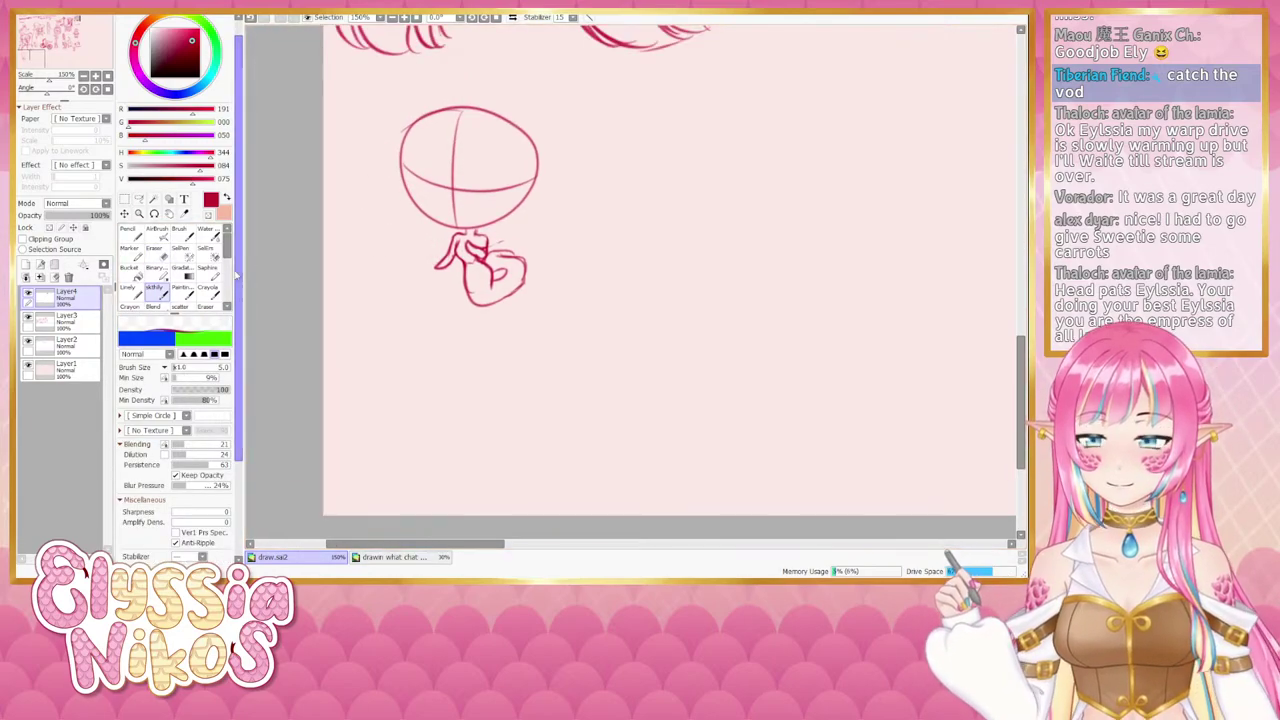
{"action": "left_click", "coordinate": [157, 254]}
{"action": "left_click", "coordinate": [155, 289]}
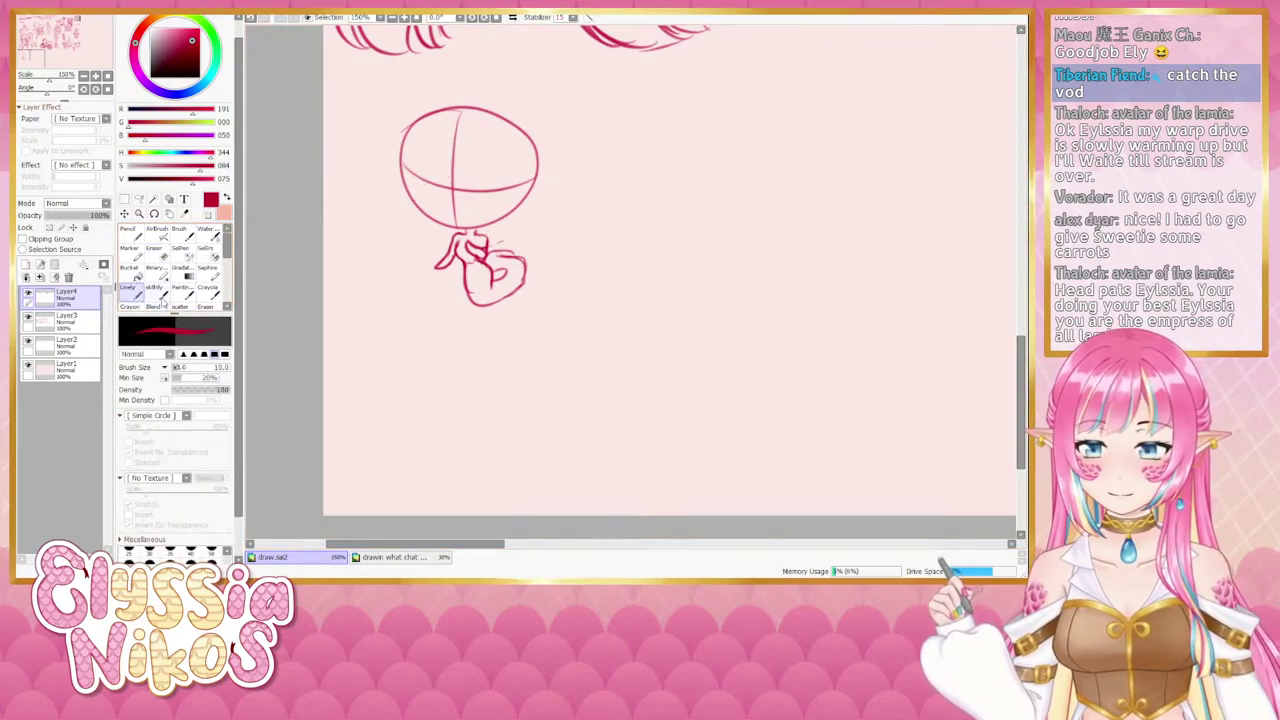
{"action": "left_click_drag", "start_coordinate": [420, 194], "coordinate": [343, 209]}
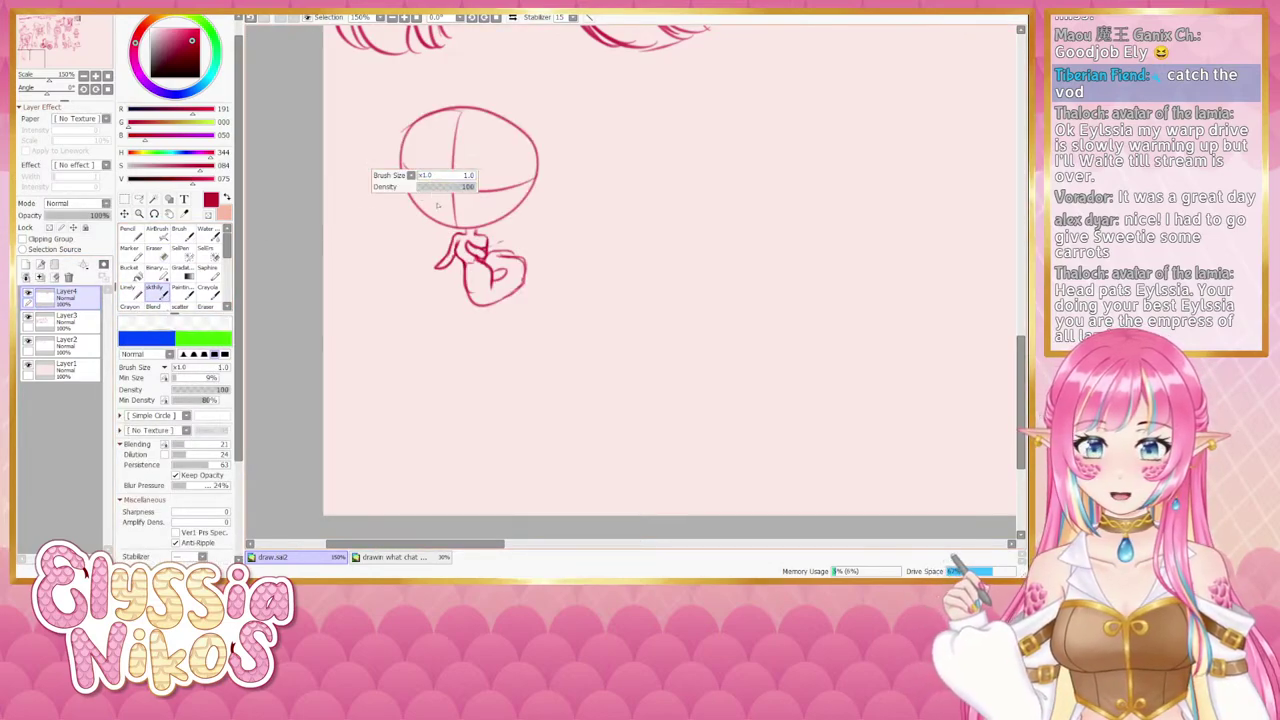
{"action": "key", "text": "e"}
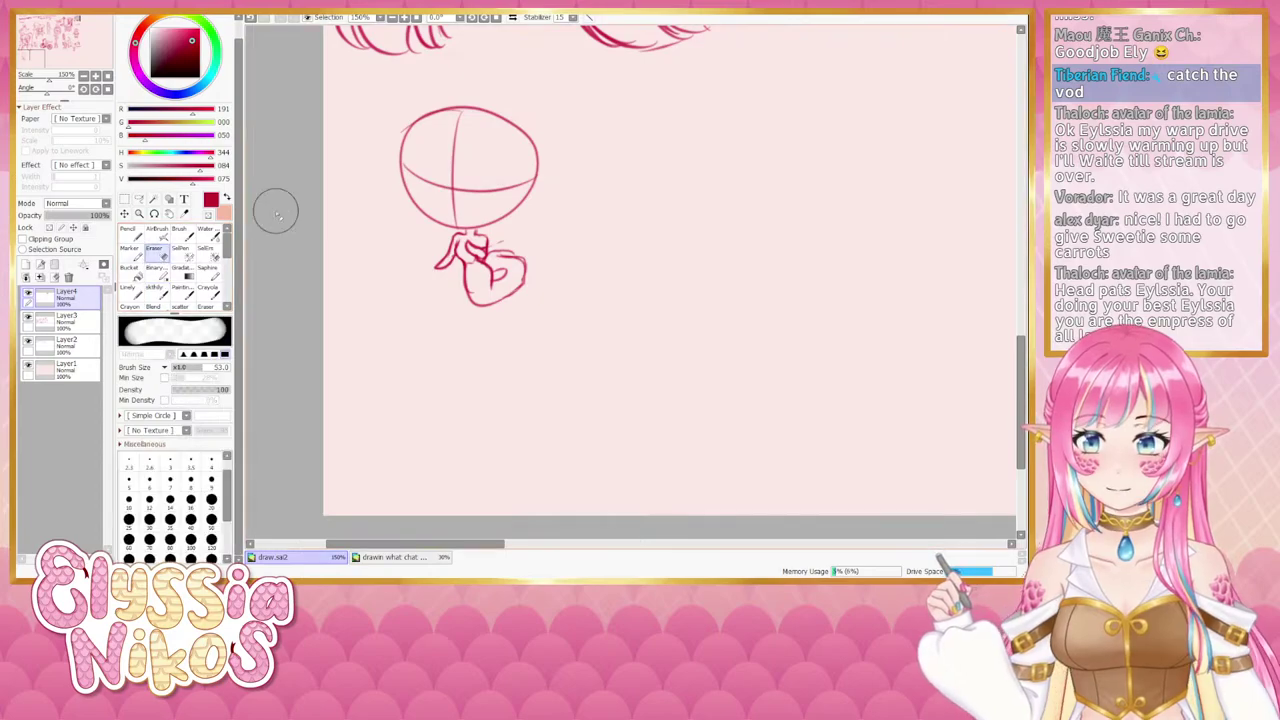
{"action": "mouse_move", "coordinate": [476, 167]}
{"action": "left_mouse_down"}
{"action": "mouse_move", "coordinate": [428, 156]}
{"action": "mouse_move", "coordinate": [495, 169]}
{"action": "mouse_move", "coordinate": [450, 129]}
{"action": "mouse_move", "coordinate": [437, 171]}
{"action": "mouse_move", "coordinate": [446, 121]}
{"action": "mouse_move", "coordinate": [443, 146]}
{"action": "mouse_move", "coordinate": [418, 128]}
{"action": "left_mouse_up"}
Redraw the head outline along its left side and chin with brush size 7, undoing and repeating strokes until the curve fits.
{"action": "key", "text": "e"}
{"action": "left_click_drag", "start_coordinate": [408, 178], "coordinate": [427, 121]}
{"action": "key", "text": "ctrl+z"}
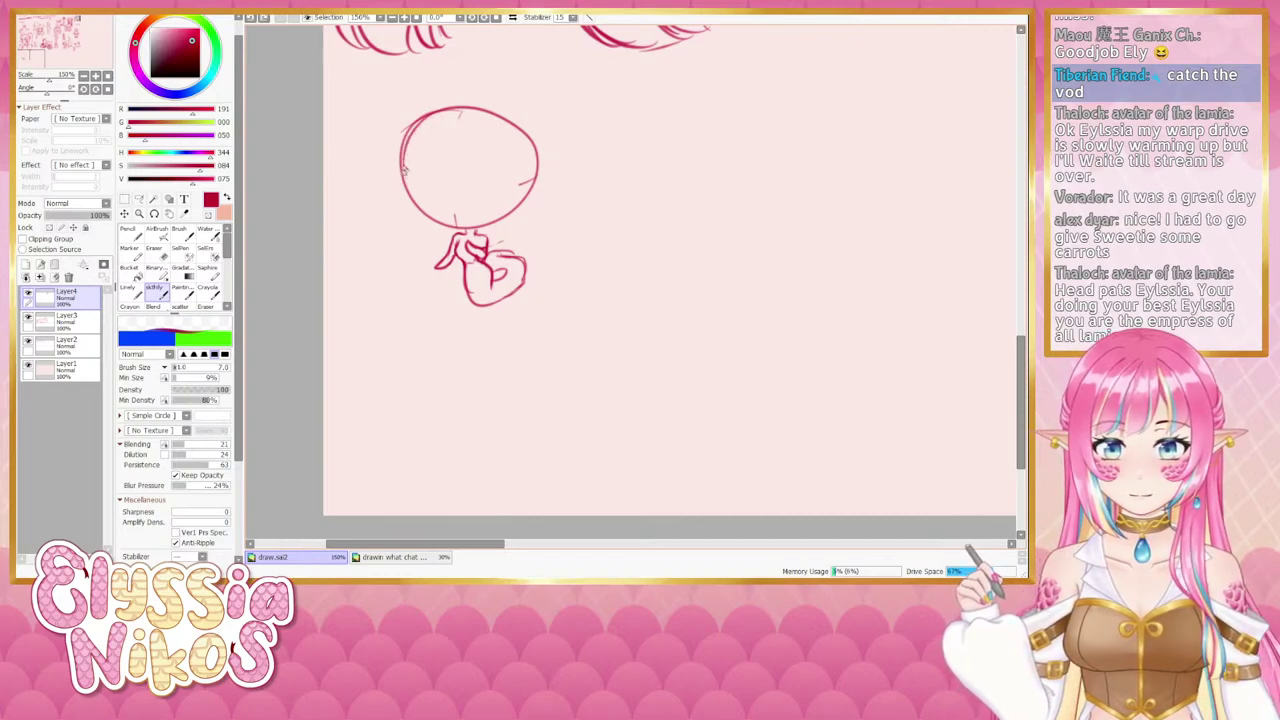
{"action": "mouse_move", "coordinate": [404, 175]}
{"action": "left_mouse_down"}
{"action": "mouse_move", "coordinate": [457, 112]}
{"action": "mouse_move", "coordinate": [419, 187]}
{"action": "mouse_move", "coordinate": [400, 182]}
{"action": "mouse_move", "coordinate": [405, 167]}
{"action": "mouse_move", "coordinate": [405, 185]}
{"action": "mouse_move", "coordinate": [432, 216]}
{"action": "left_mouse_up"}
{"action": "key", "text": "ctrl+z"}
{"action": "key", "text": "ctrl+z"}
{"action": "key", "text": "ctrl+z"}
{"action": "left_click_drag", "start_coordinate": [406, 174], "coordinate": [428, 218]}
{"action": "key", "text": "ctrl+z"}
{"action": "key", "text": "ctrl+z"}
{"action": "key", "text": "ctrl+z"}
{"action": "mouse_move", "coordinate": [402, 160]}
{"action": "left_mouse_down"}
{"action": "mouse_move", "coordinate": [428, 224]}
{"action": "mouse_move", "coordinate": [486, 226]}
{"action": "mouse_move", "coordinate": [518, 199]}
{"action": "mouse_move", "coordinate": [490, 221]}
{"action": "left_mouse_up"}
{"action": "key", "text": "ctrl+z"}
{"action": "key", "text": "ctrl+z"}
{"action": "key", "text": "ctrl+z"}
{"action": "key", "text": "ctrl+z"}
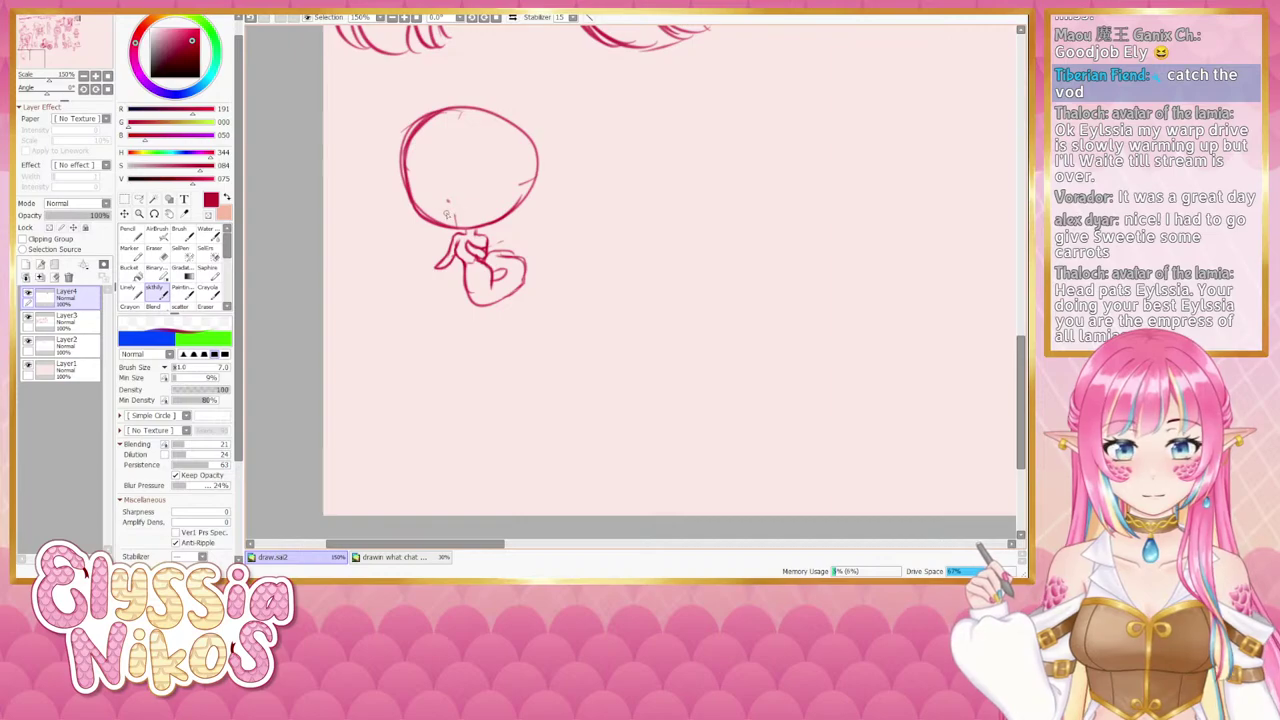
Undo the dot in the lower face and mark the mouth with a small dot closer to the chin.
{"action": "key", "text": "ctrl+z"}
{"action": "key", "text": "ctrl+z"}
{"action": "left_click", "coordinate": [446, 212]}
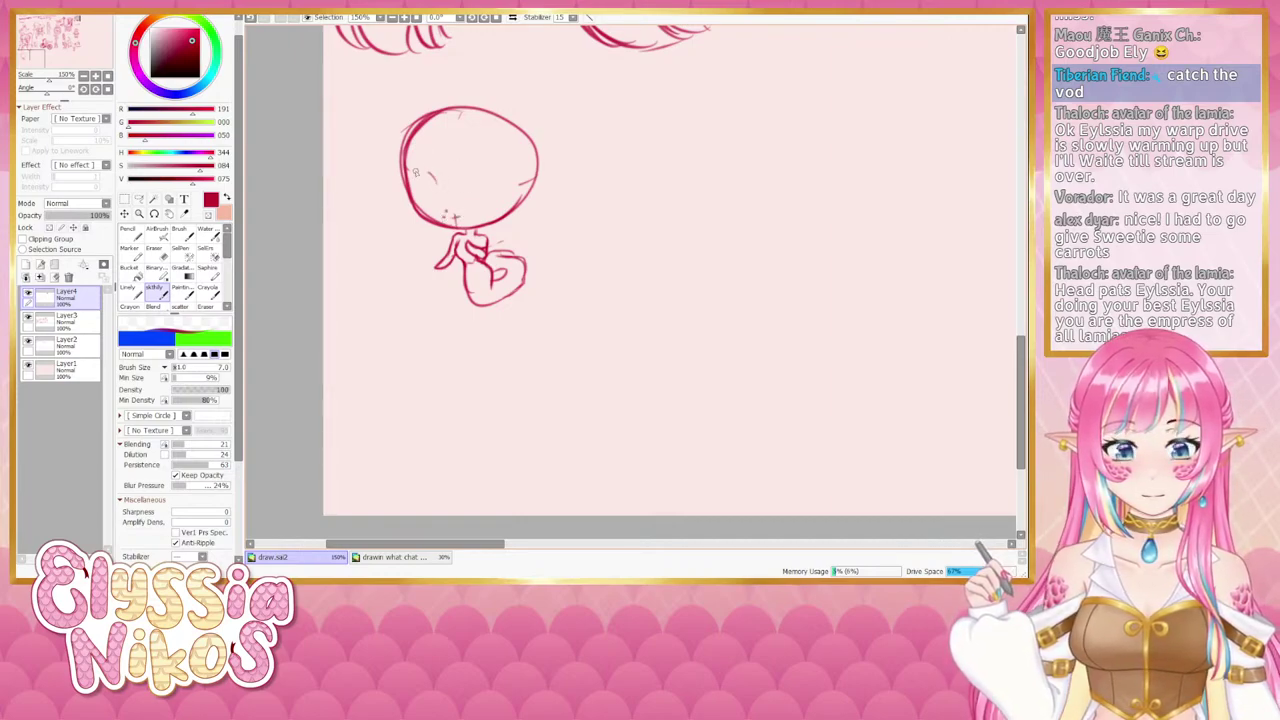
Sketch the chibi's left eye as an arched upper lid with a short lower lash line.
{"action": "left_click_drag", "start_coordinate": [436, 186], "coordinate": [415, 187]}
{"action": "key", "text": "ctrl+z"}
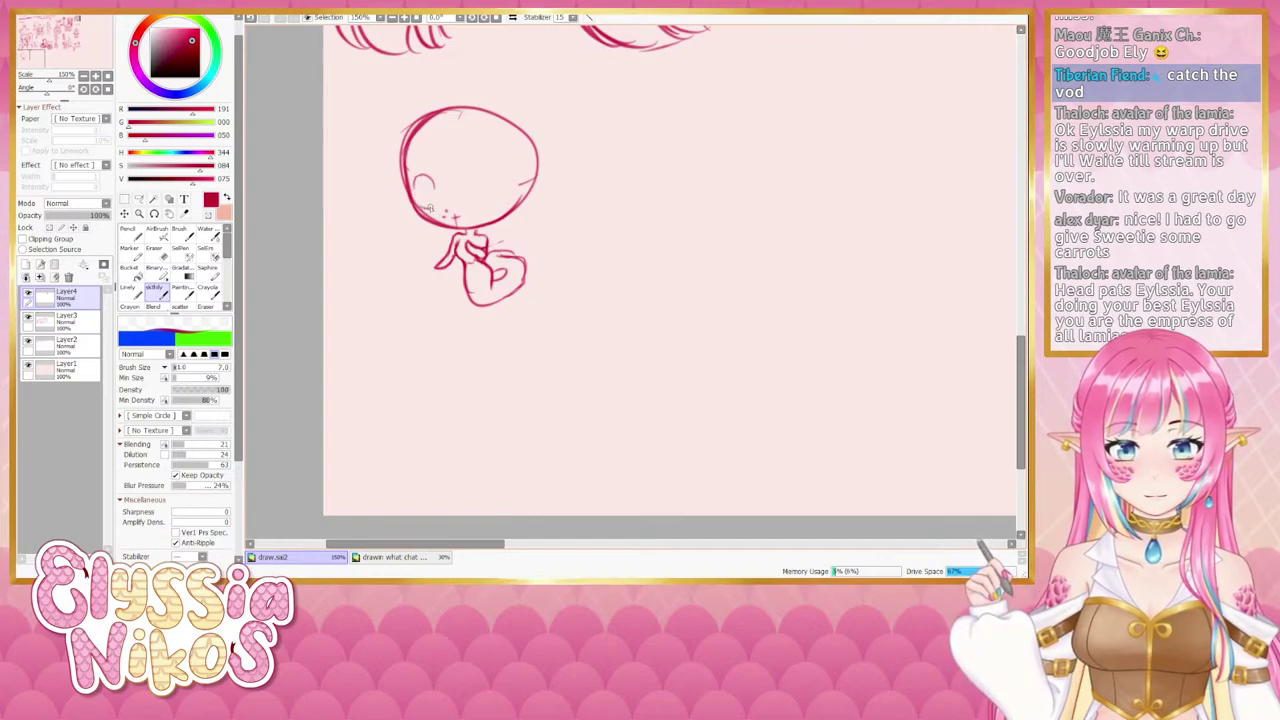
{"action": "key", "text": "ctrl+z"}
{"action": "mouse_move", "coordinate": [436, 183]}
{"action": "left_mouse_down"}
{"action": "mouse_move", "coordinate": [416, 174]}
{"action": "mouse_move", "coordinate": [427, 208]}
{"action": "left_mouse_up"}
{"action": "key", "text": "ctrl+z"}
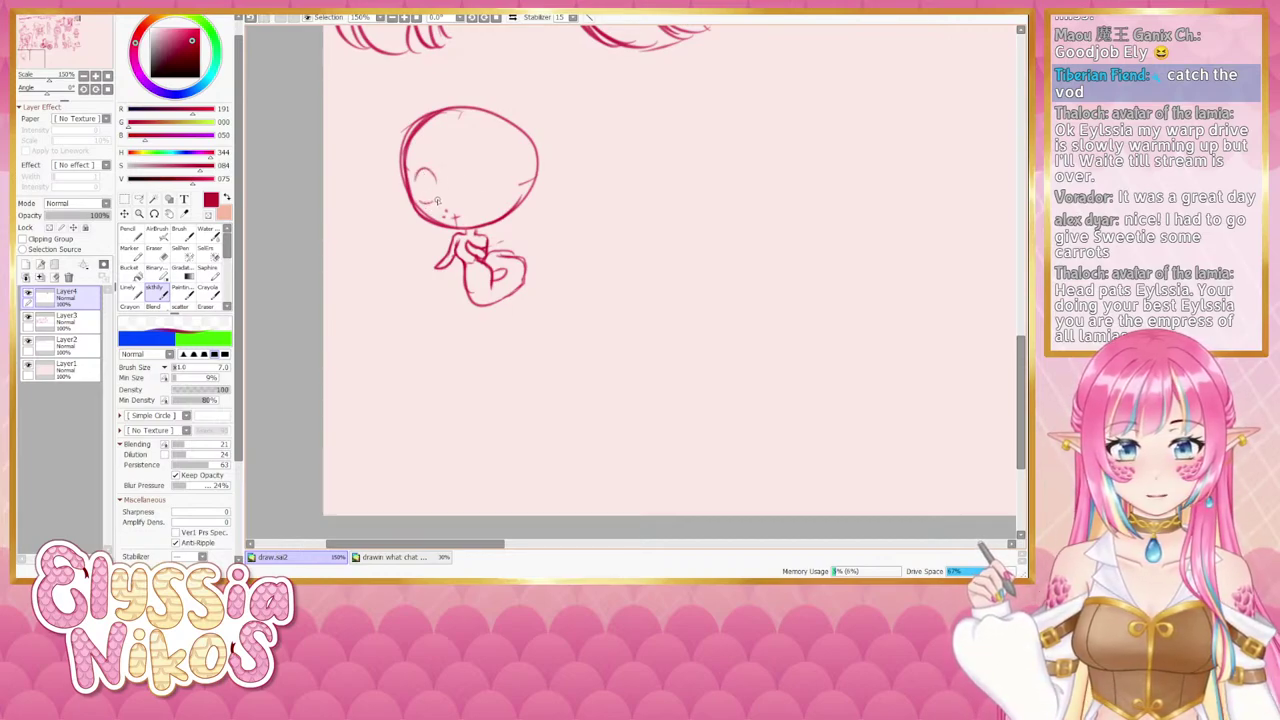
Sketch a matching right eye with an arched lid and lower line, and complete both eyes as ovals.
{"action": "left_click_drag", "start_coordinate": [462, 183], "coordinate": [490, 182]}
{"action": "key", "text": "ctrl+z"}
{"action": "key", "text": "ctrl+z"}
{"action": "key", "text": "ctrl+z"}
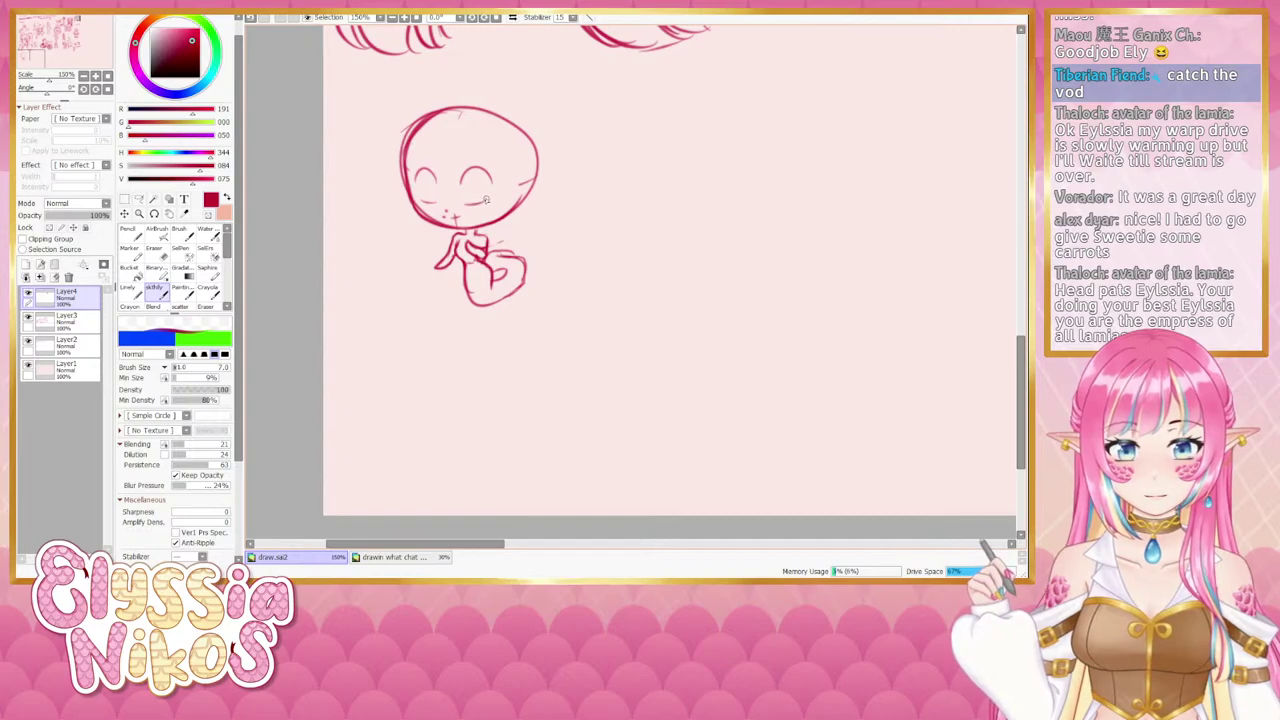
{"action": "key", "text": "ctrl+z"}
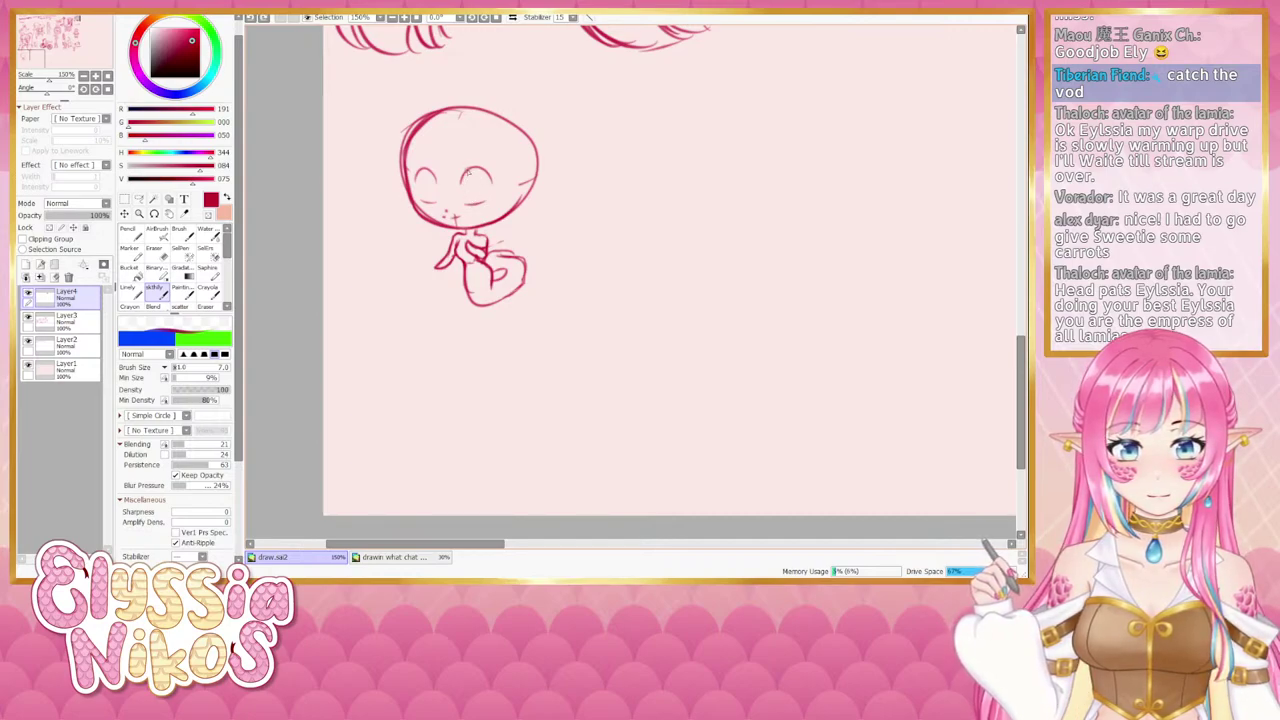
{"action": "mouse_move", "coordinate": [469, 169]}
{"action": "left_mouse_down"}
{"action": "mouse_move", "coordinate": [483, 174]}
{"action": "mouse_move", "coordinate": [480, 199]}
{"action": "mouse_move", "coordinate": [487, 186]}
{"action": "mouse_move", "coordinate": [479, 170]}
{"action": "mouse_move", "coordinate": [479, 201]}
{"action": "mouse_move", "coordinate": [434, 192]}
{"action": "left_mouse_up"}
{"action": "key", "text": "ctrl+z"}
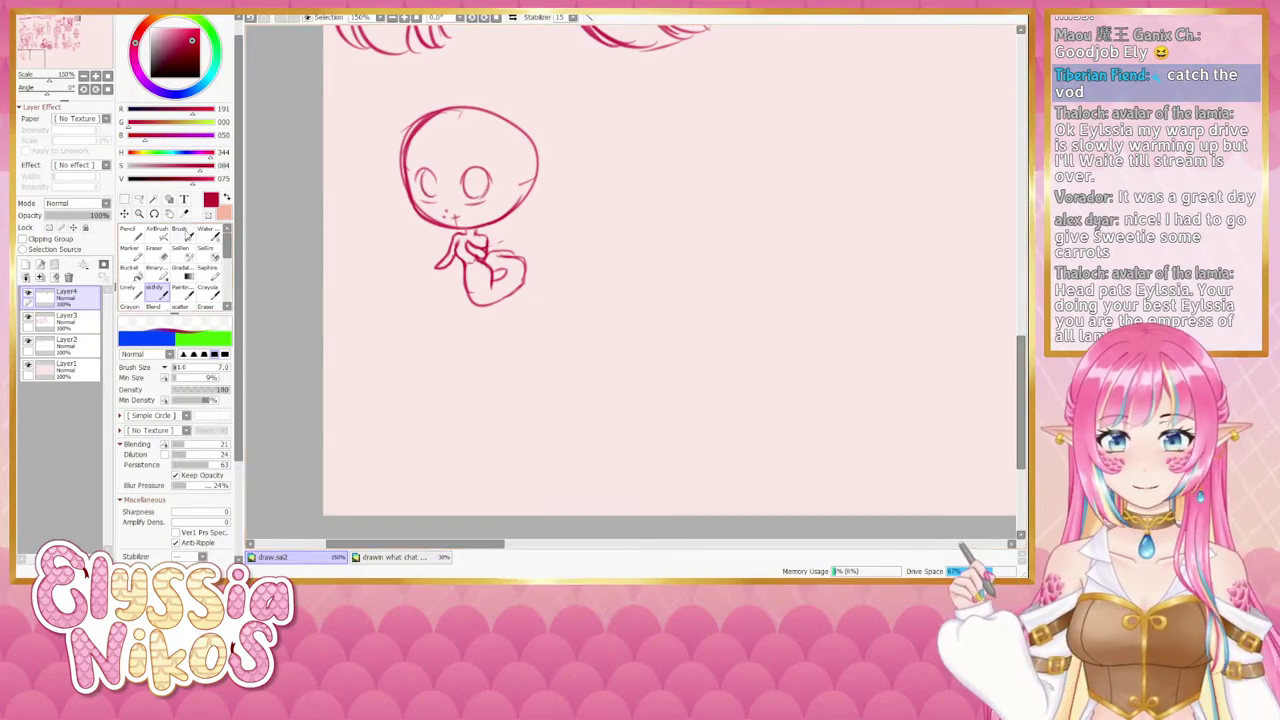
Handwrite the request note "Shiba inu airplane" on Layer2 in the sheet's upper-right corner with brush size 10.
{"action": "left_click", "coordinate": [155, 250]}
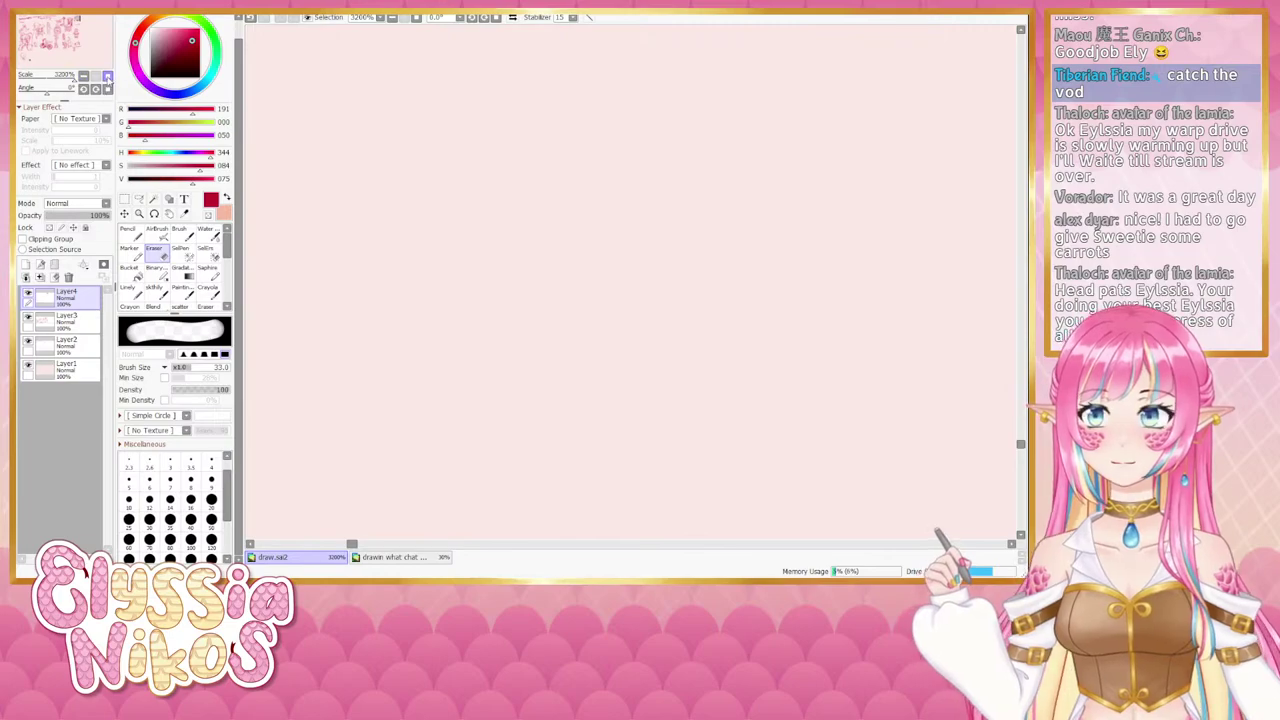
{"action": "left_click", "coordinate": [108, 77]}
{"action": "left_click_drag", "start_coordinate": [467, 278], "coordinate": [452, 257]}
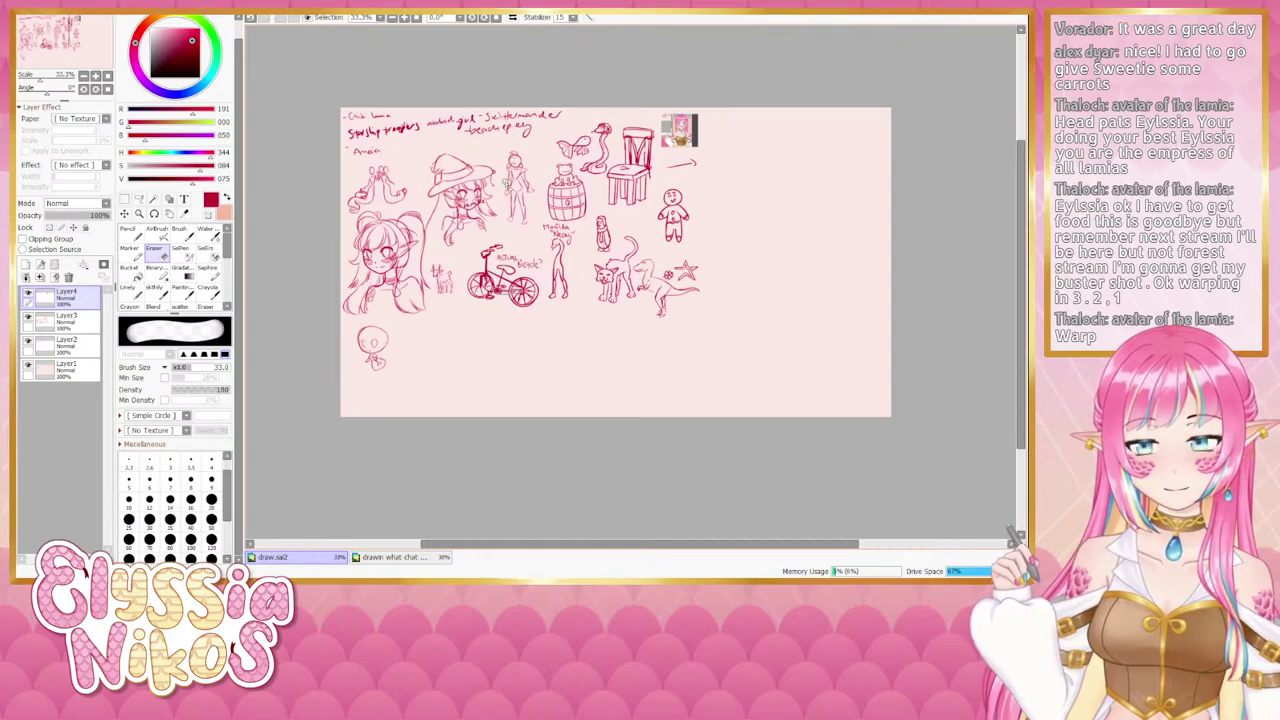
{"action": "left_click", "coordinate": [83, 349]}
{"action": "left_click", "coordinate": [140, 291]}
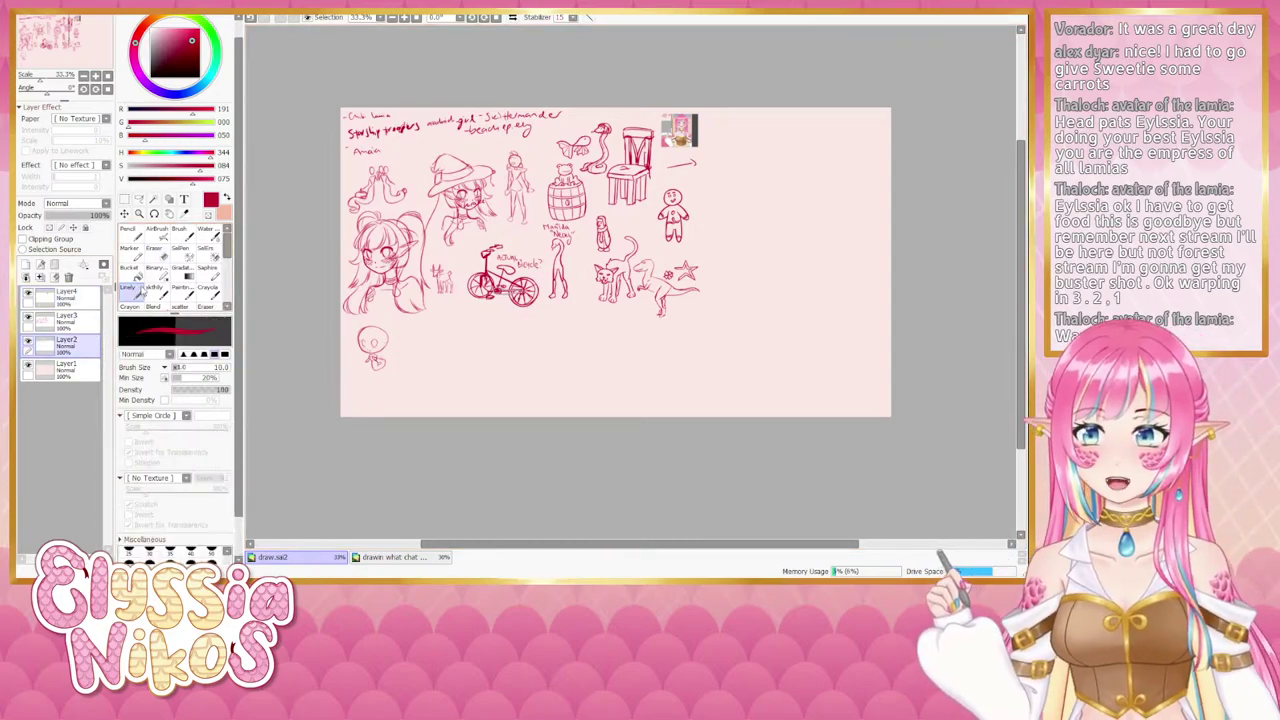
{"action": "left_click_drag", "start_coordinate": [622, 114], "coordinate": [631, 149]}
{"action": "left_click_drag", "start_coordinate": [783, 145], "coordinate": [779, 153]}
{"action": "left_click_drag", "start_coordinate": [786, 144], "coordinate": [788, 147]}
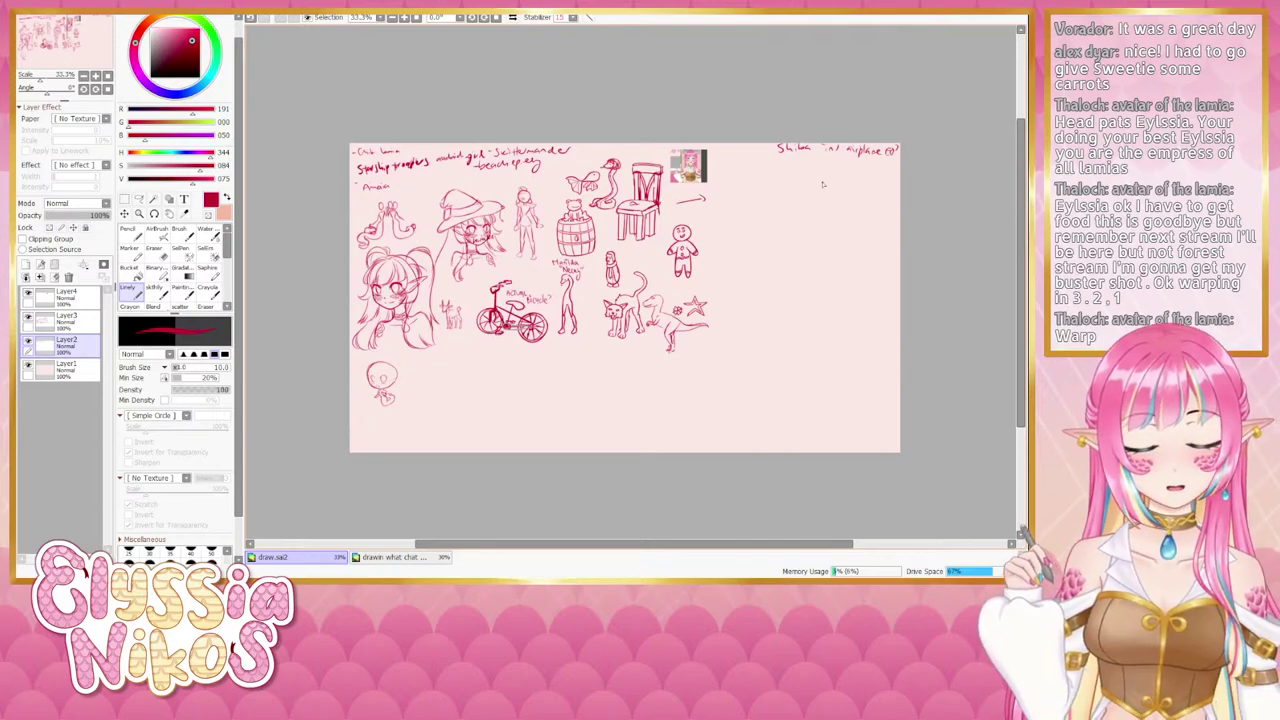
Return to the chibi lamia at the sheet's lower left and erase the stray sketch lines along its head outline on Layer4.
{"action": "key", "text": "Page_Up"}
{"action": "key", "text": "Page_Up"}
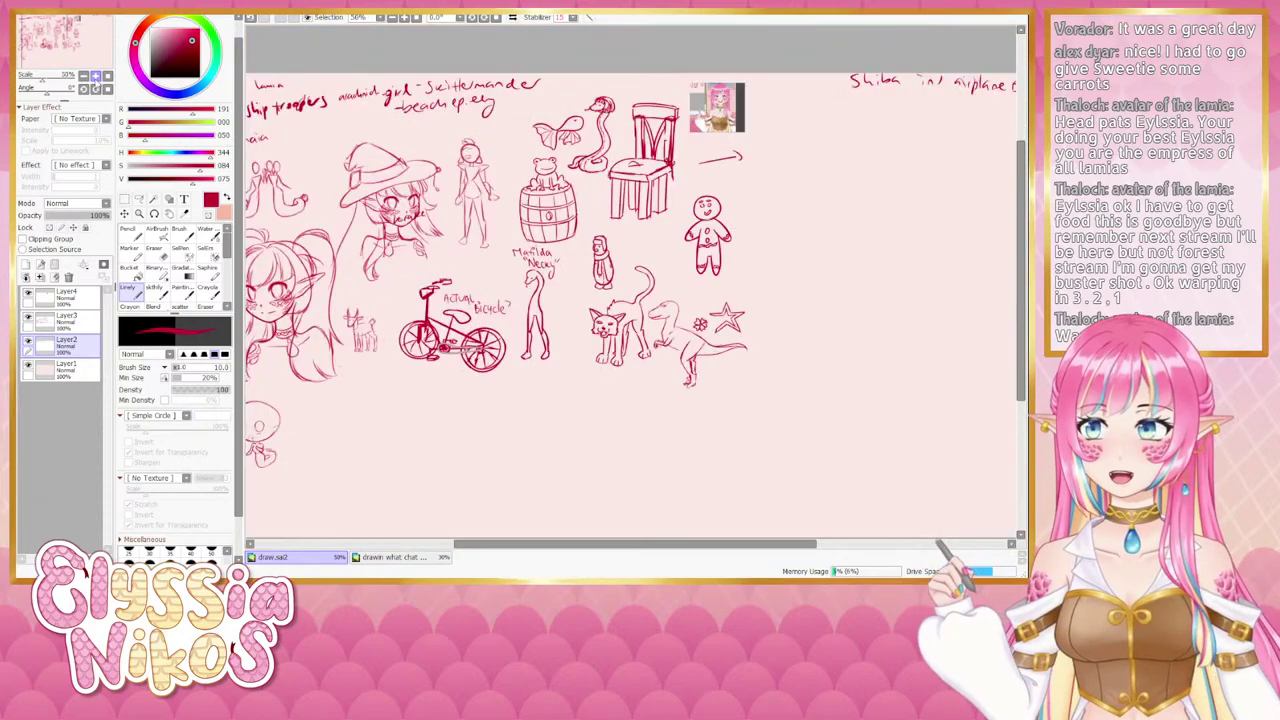
{"action": "mouse_move", "coordinate": [721, 208]}
{"action": "left_mouse_down"}
{"action": "mouse_move", "coordinate": [468, 366]}
{"action": "mouse_move", "coordinate": [511, 286]}
{"action": "mouse_move", "coordinate": [475, 228]}
{"action": "left_mouse_up"}
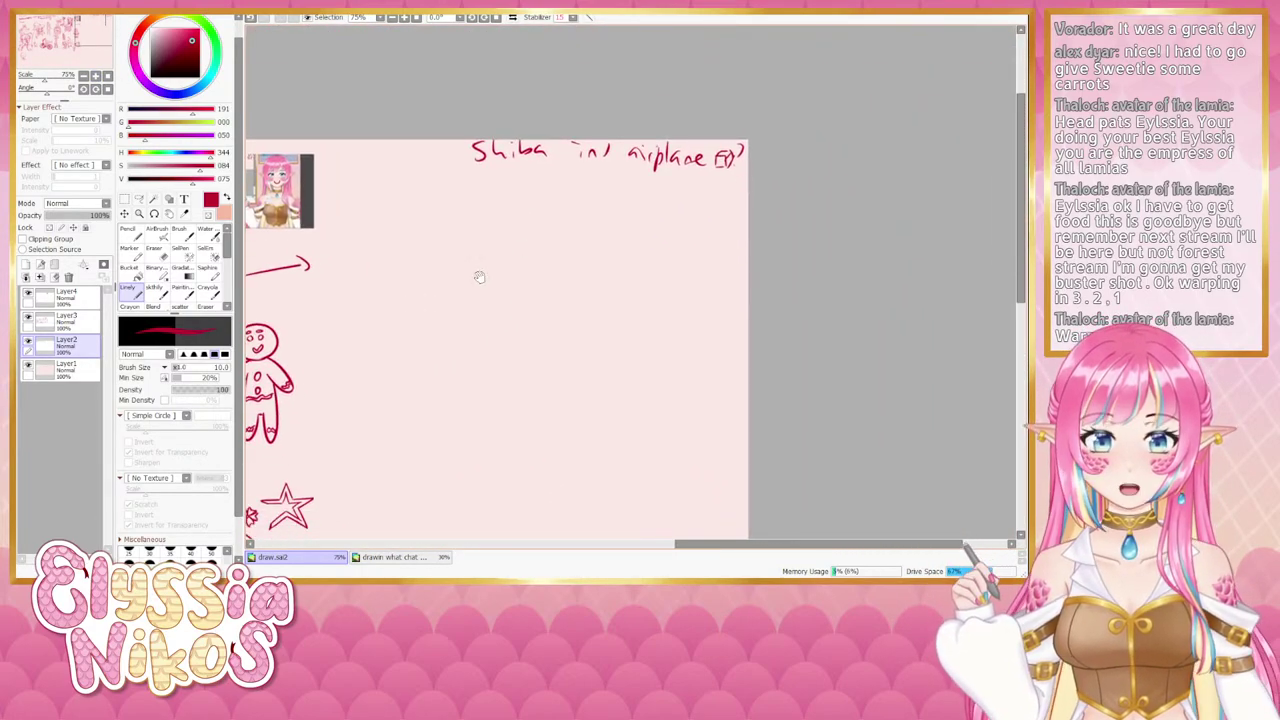
{"action": "left_click_drag", "start_coordinate": [480, 277], "coordinate": [777, 157]}
{"action": "mouse_move", "coordinate": [265, 350]}
{"action": "left_mouse_down"}
{"action": "mouse_move", "coordinate": [537, 270]}
{"action": "mouse_move", "coordinate": [677, 245]}
{"action": "left_mouse_up"}
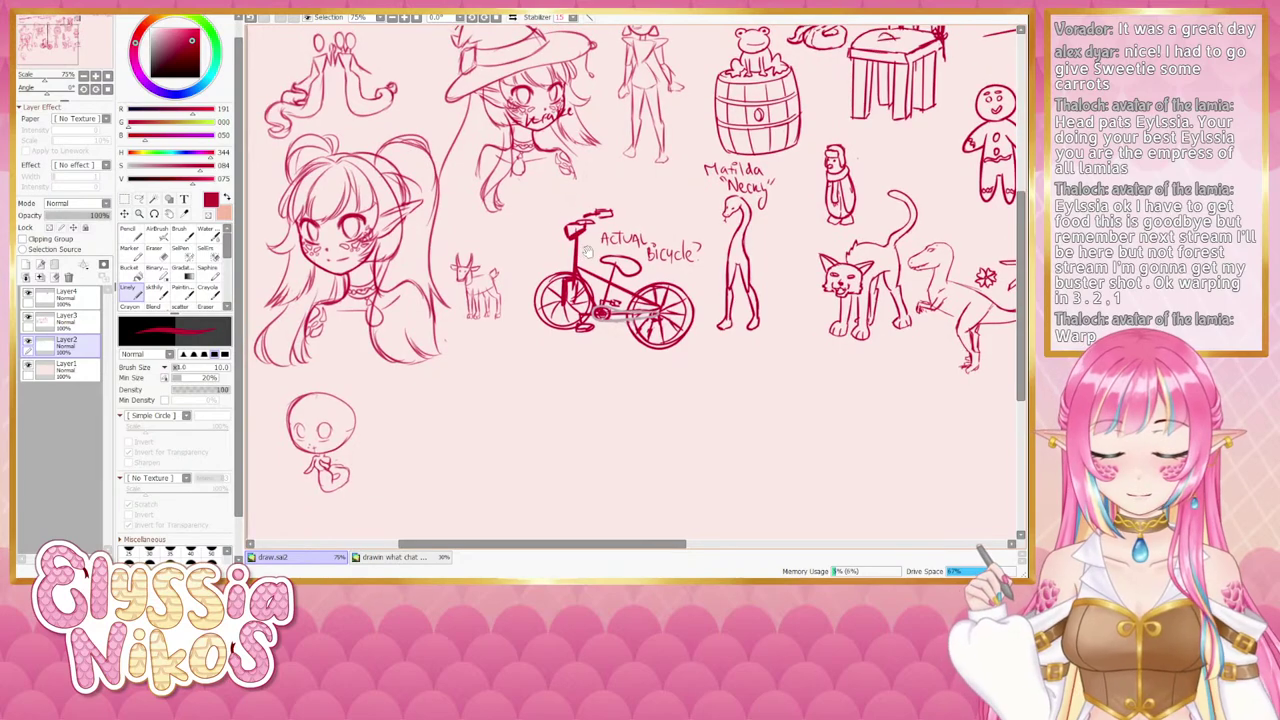
{"action": "scroll", "coordinate": [530, 256], "scroll_direction": "down", "scroll_amount": 2}
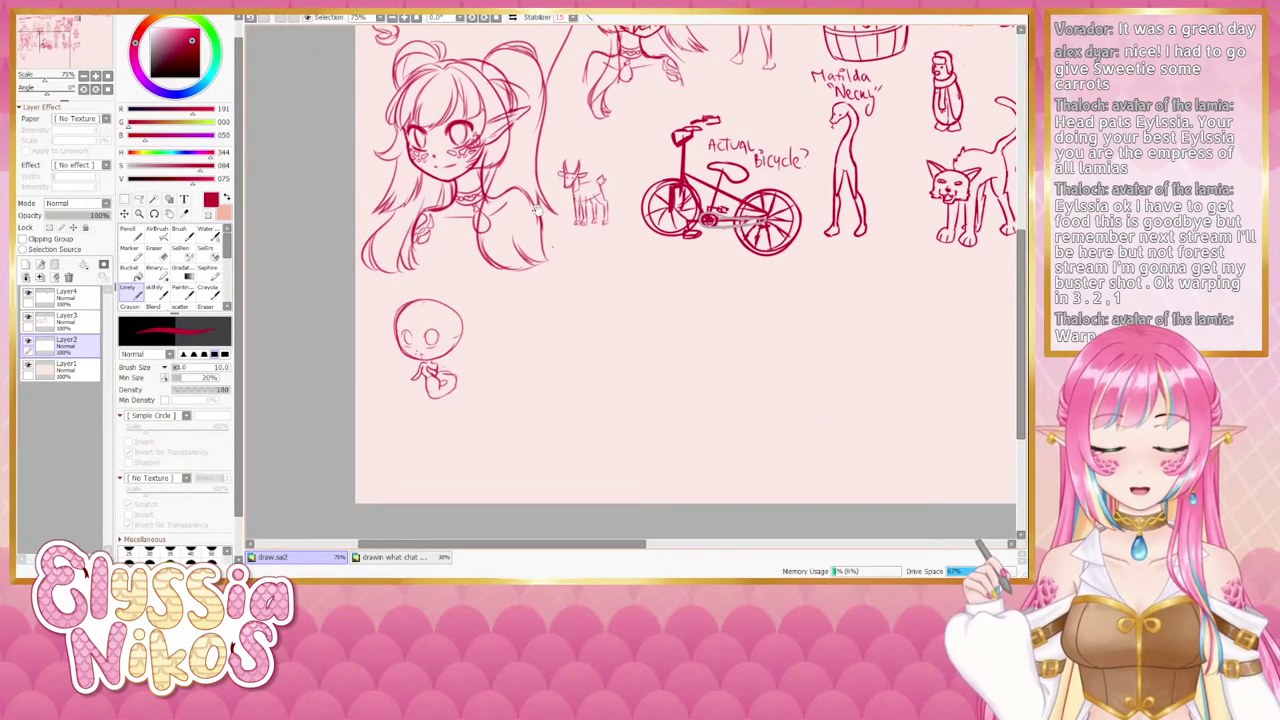
{"action": "scroll", "coordinate": [526, 231], "scroll_direction": "up", "scroll_amount": 3}
{"action": "left_click_drag", "start_coordinate": [420, 370], "coordinate": [654, 228]}
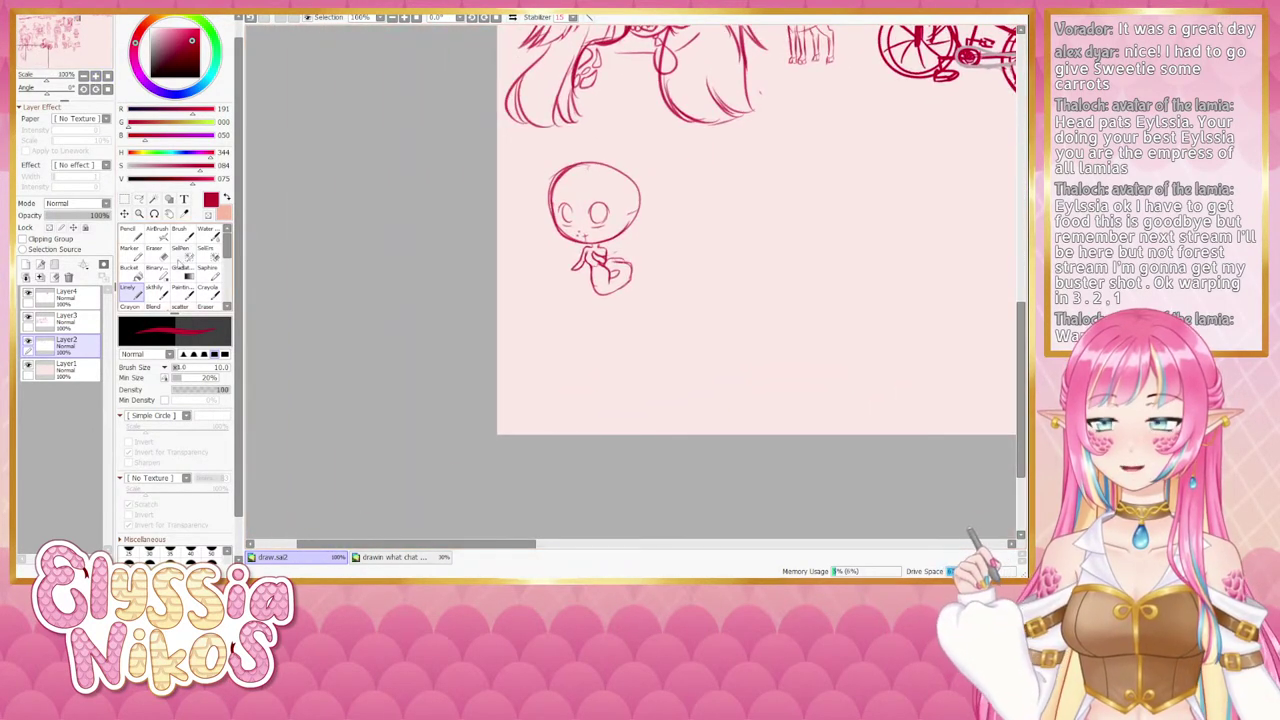
{"action": "left_click", "coordinate": [158, 257]}
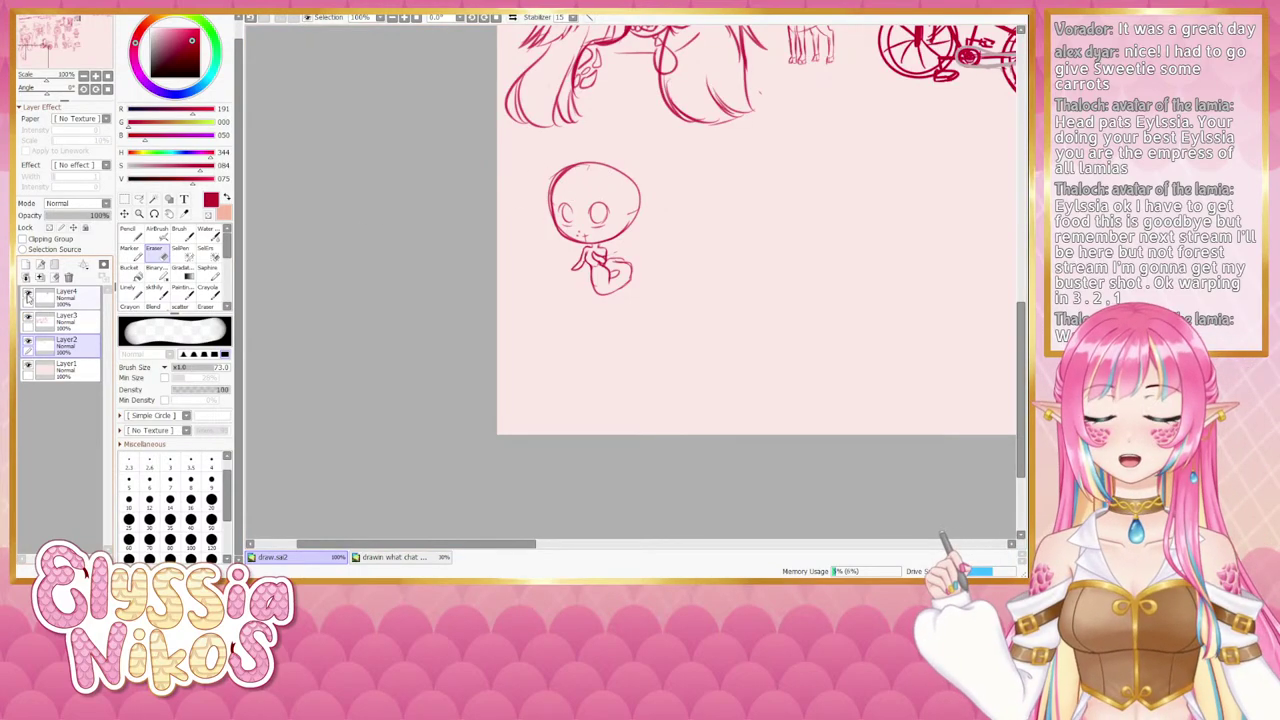
{"action": "left_click", "coordinate": [82, 298]}
{"action": "left_click_drag", "start_coordinate": [583, 222], "coordinate": [399, 262]}
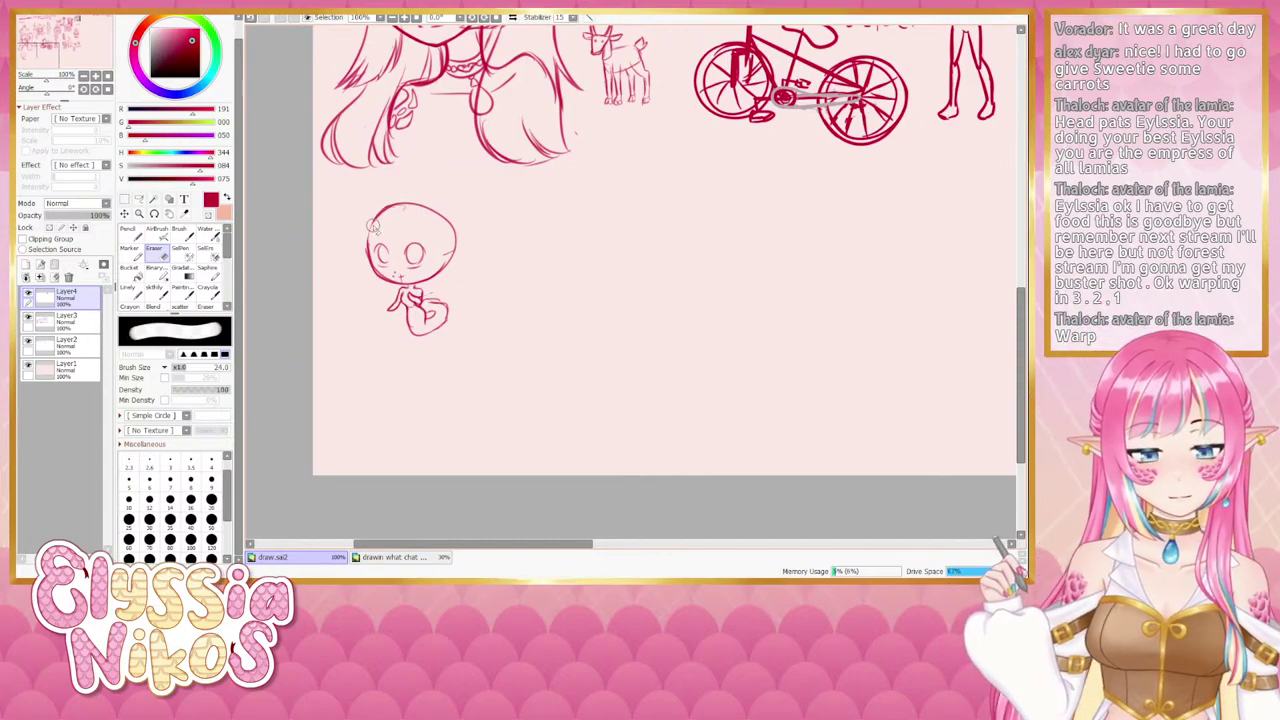
{"action": "left_click_drag", "start_coordinate": [393, 238], "coordinate": [391, 229]}
{"action": "left_click_drag", "start_coordinate": [408, 209], "coordinate": [395, 208]}
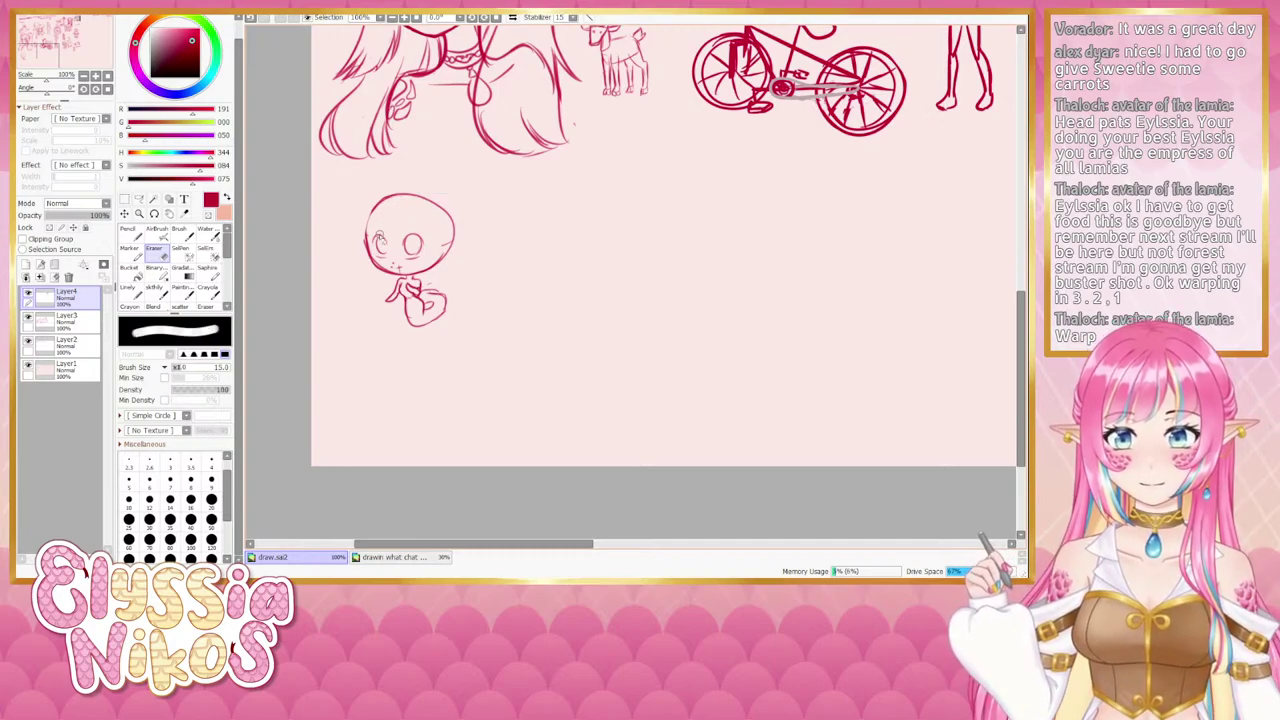
Erase the stray marks around the chibi's mouth with the eraser reduced to size 8.
{"action": "key", "text": "bracketleft"}
{"action": "key", "text": "bracketleft"}
{"action": "key", "text": "bracketleft"}
{"action": "key", "text": "bracketleft"}
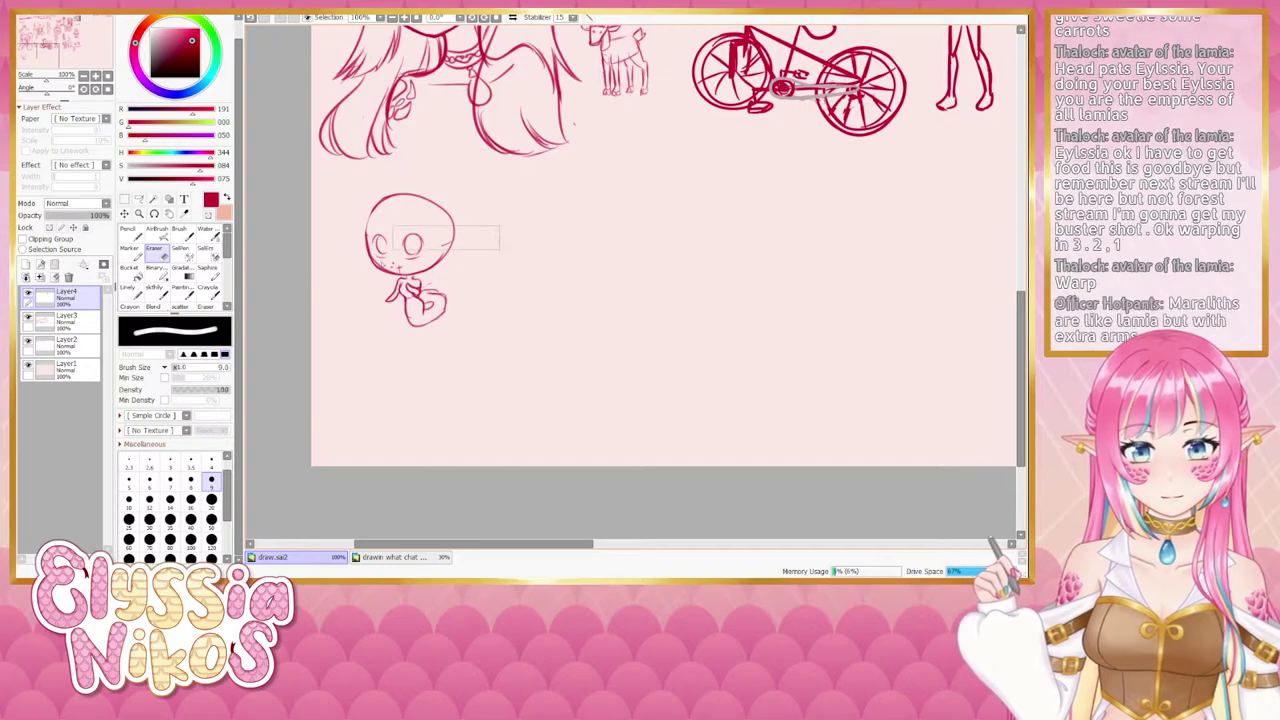
{"action": "key", "text": "bracketleft"}
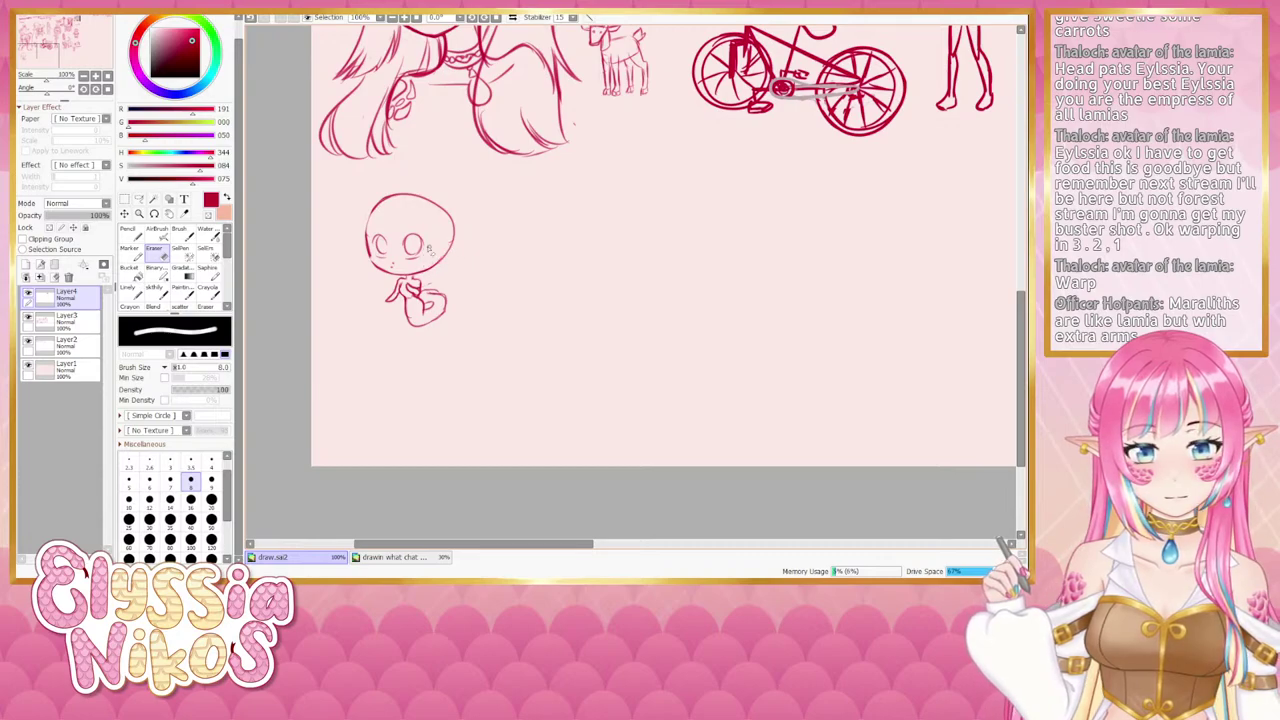
Retrace the left edge of the chibi's head outline with the size 8 brush, undoing the unwanted strokes.
{"action": "left_click", "coordinate": [156, 291]}
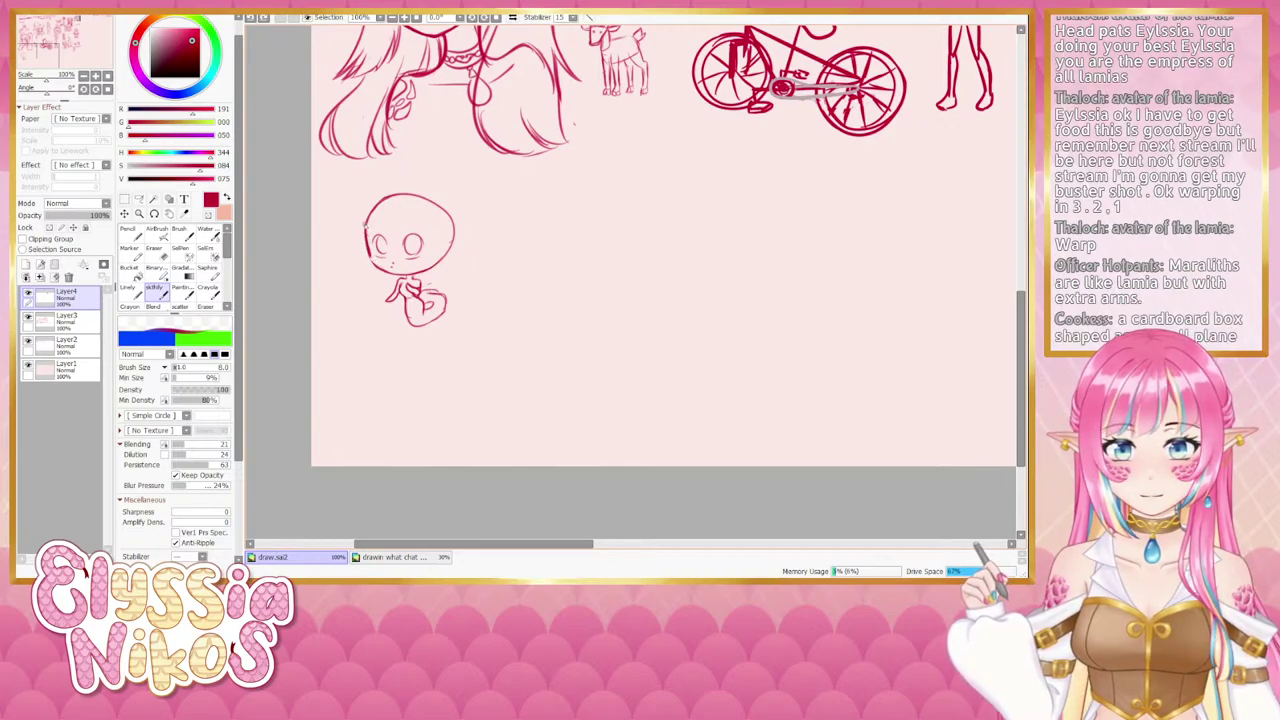
{"action": "mouse_move", "coordinate": [371, 218]}
{"action": "left_mouse_down"}
{"action": "mouse_move", "coordinate": [368, 250]}
{"action": "mouse_move", "coordinate": [369, 238]}
{"action": "left_mouse_up"}
{"action": "key", "text": "ctrl+z"}
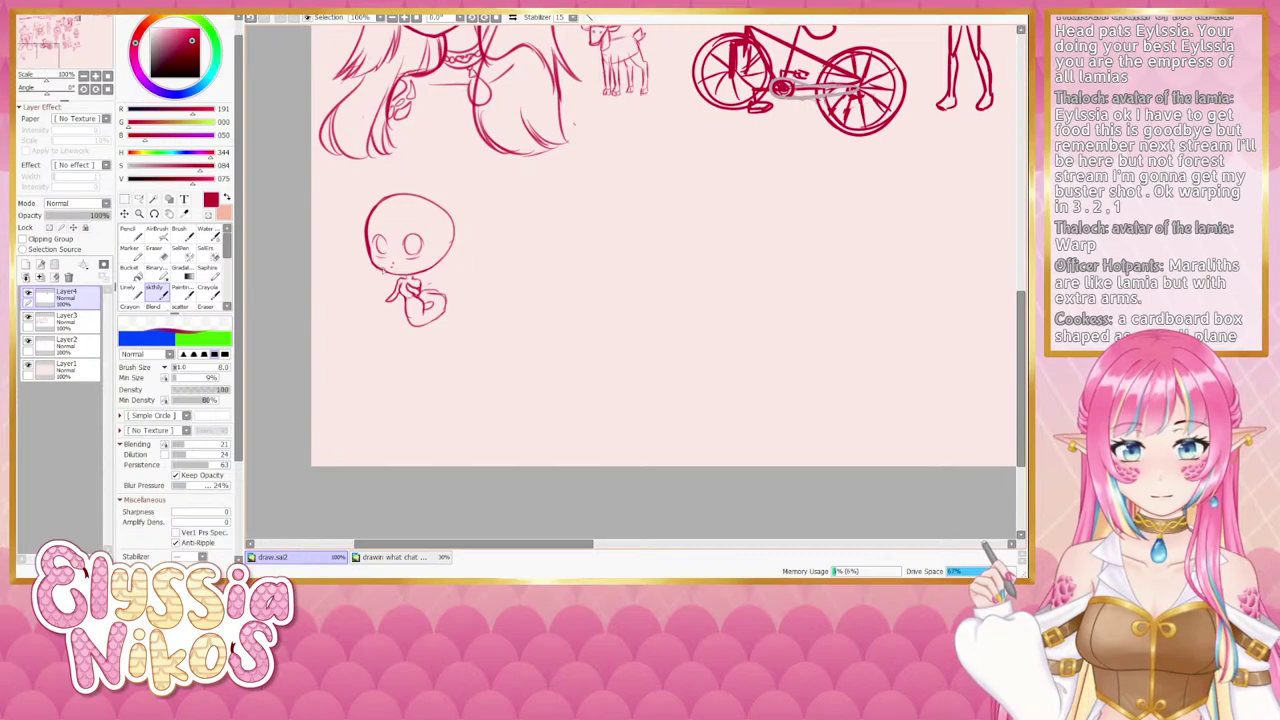
{"action": "key", "text": "ctrl+z"}
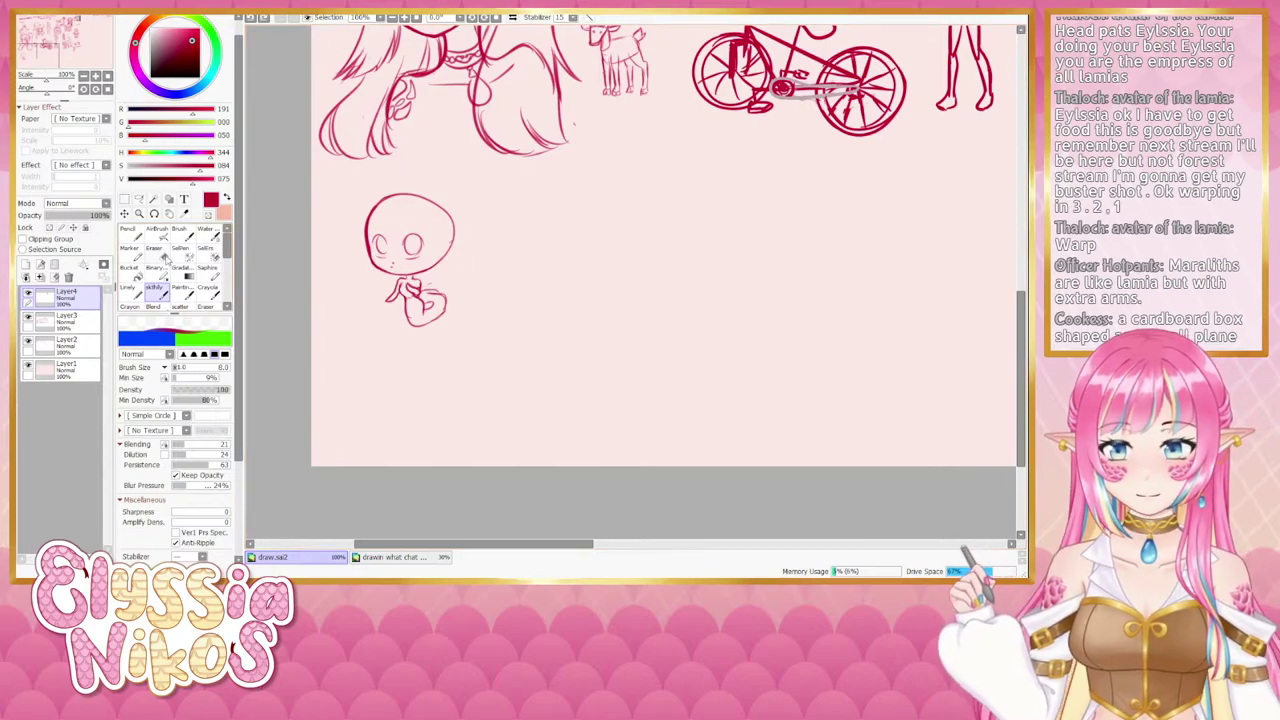
Thin the outline of the chibi's left cheek and tidy the tail lines with a small eraser of size 4.
{"action": "left_click", "coordinate": [156, 251]}
{"action": "key", "text": "Page_Up"}
{"action": "mouse_move", "coordinate": [395, 254]}
{"action": "left_mouse_down"}
{"action": "mouse_move", "coordinate": [566, 203]}
{"action": "mouse_move", "coordinate": [530, 202]}
{"action": "left_mouse_up"}
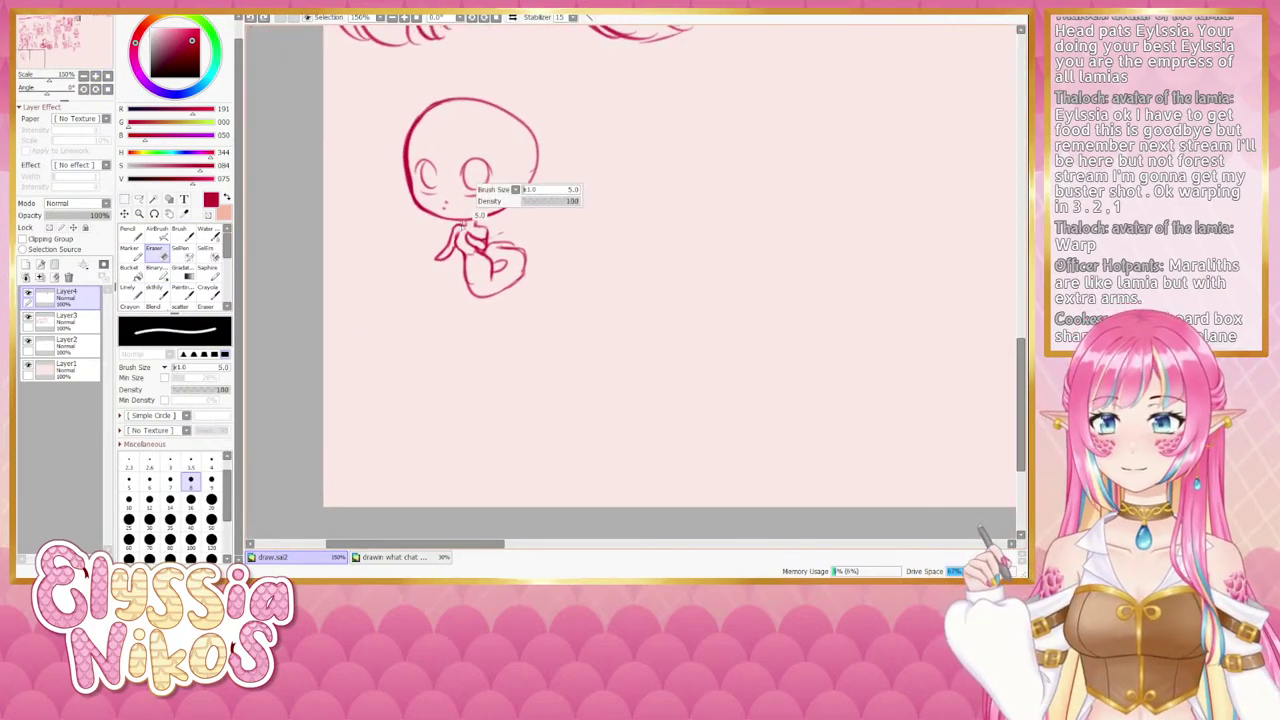
{"action": "mouse_move", "coordinate": [422, 198]}
{"action": "left_mouse_down"}
{"action": "mouse_move", "coordinate": [439, 215]}
{"action": "mouse_move", "coordinate": [398, 170]}
{"action": "mouse_move", "coordinate": [412, 165]}
{"action": "mouse_move", "coordinate": [400, 172]}
{"action": "mouse_move", "coordinate": [417, 200]}
{"action": "left_mouse_up"}
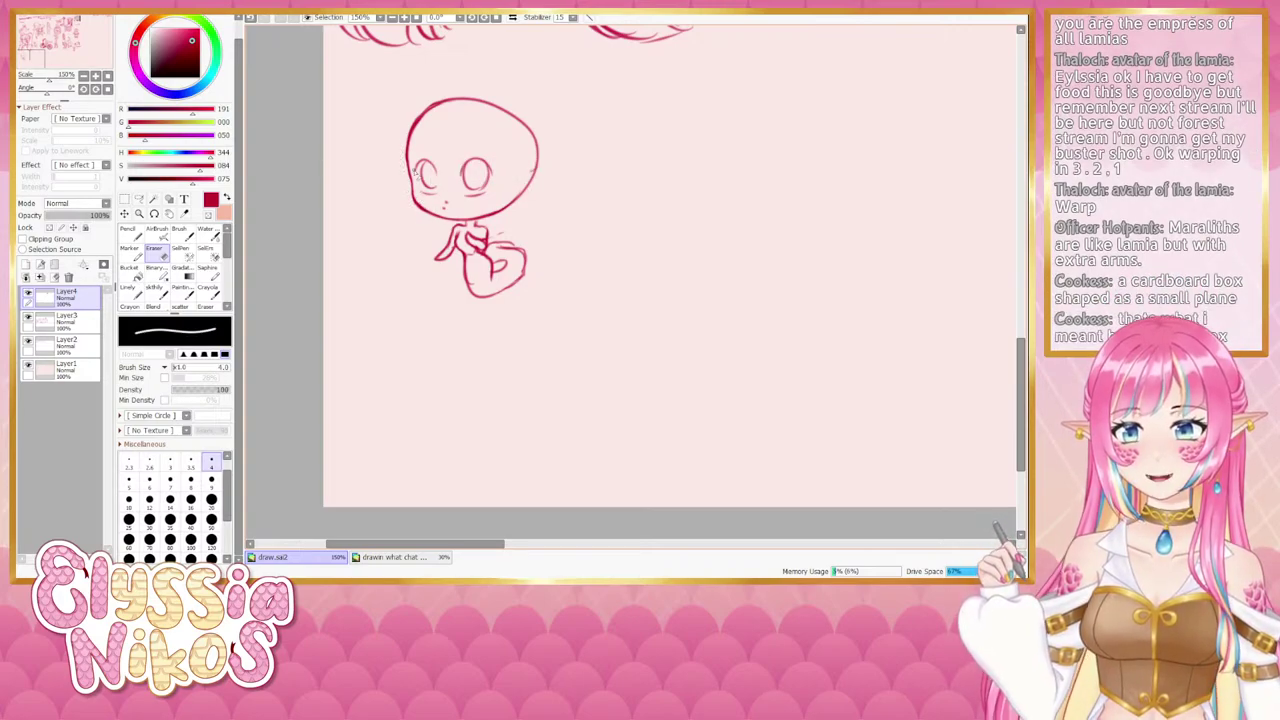
{"action": "left_click", "coordinate": [129, 502]}
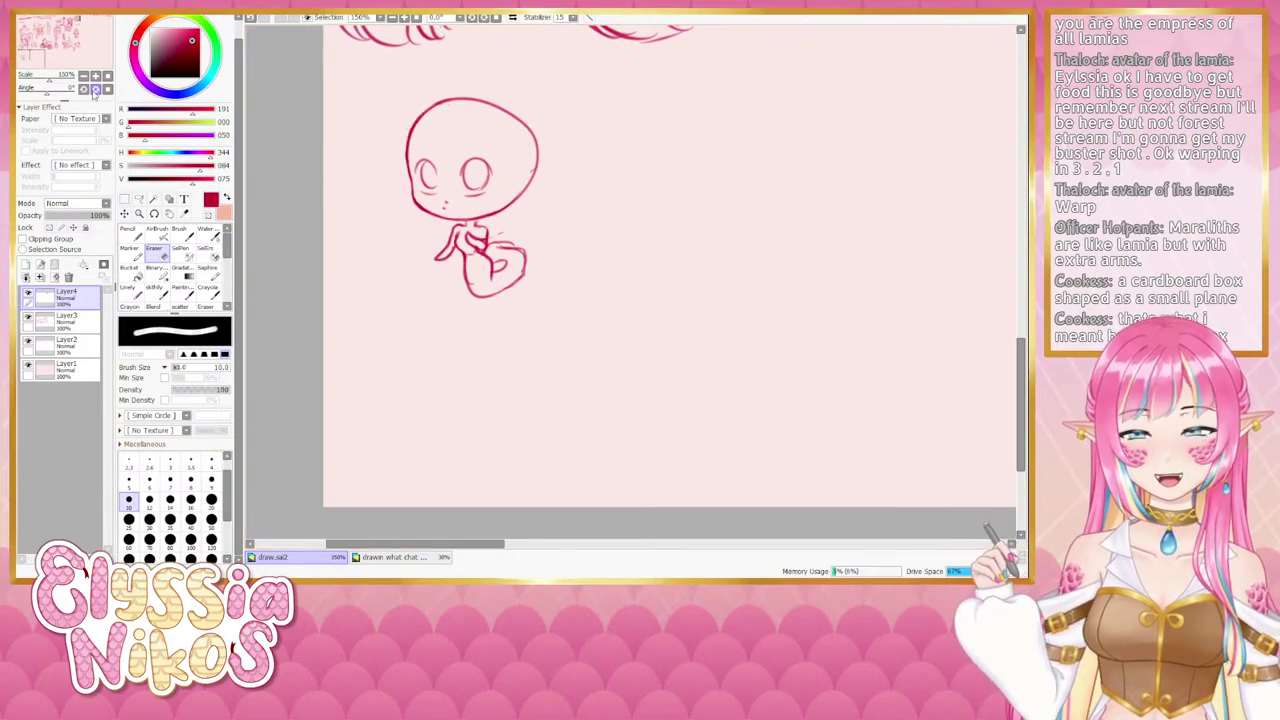
{"action": "key", "text": "Page_Down"}
{"action": "left_click_drag", "start_coordinate": [512, 249], "coordinate": [381, 247]}
{"action": "scroll", "coordinate": [410, 253], "scroll_direction": "up", "scroll_amount": 2}
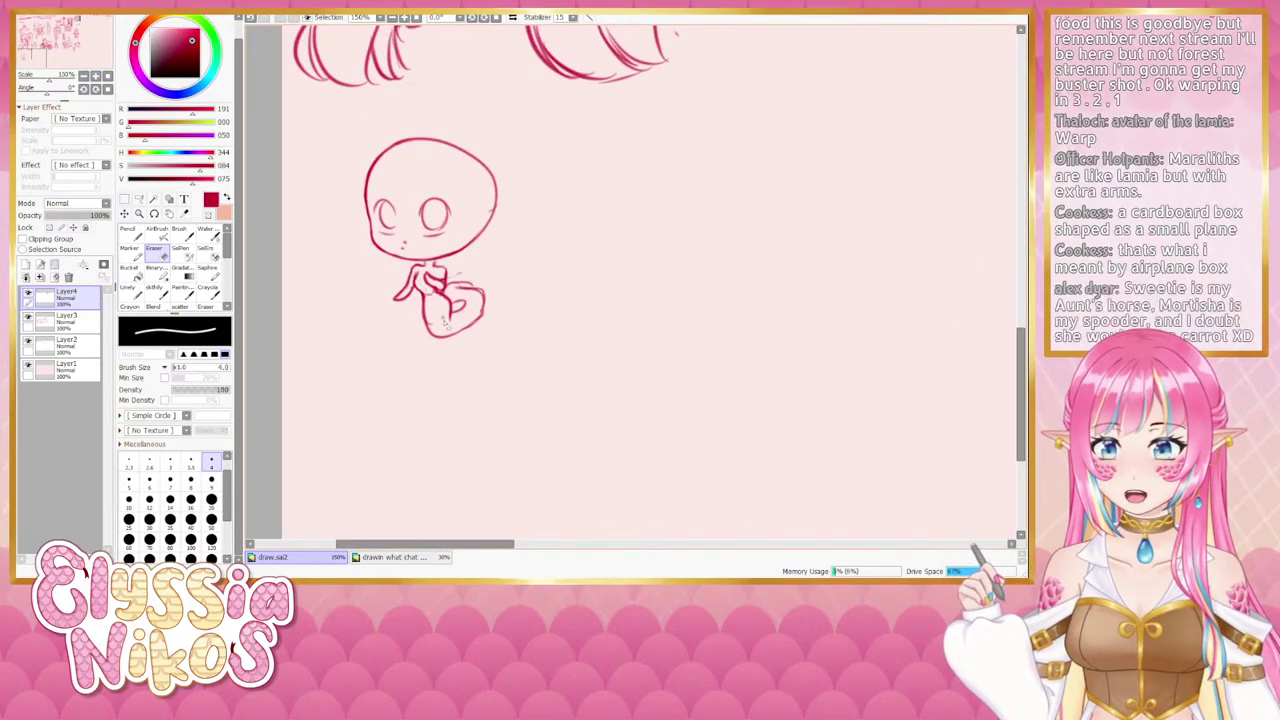
Erase a gap in the right side of the head outline and draw a pointed elf ear there.
{"action": "left_click", "coordinate": [155, 292]}
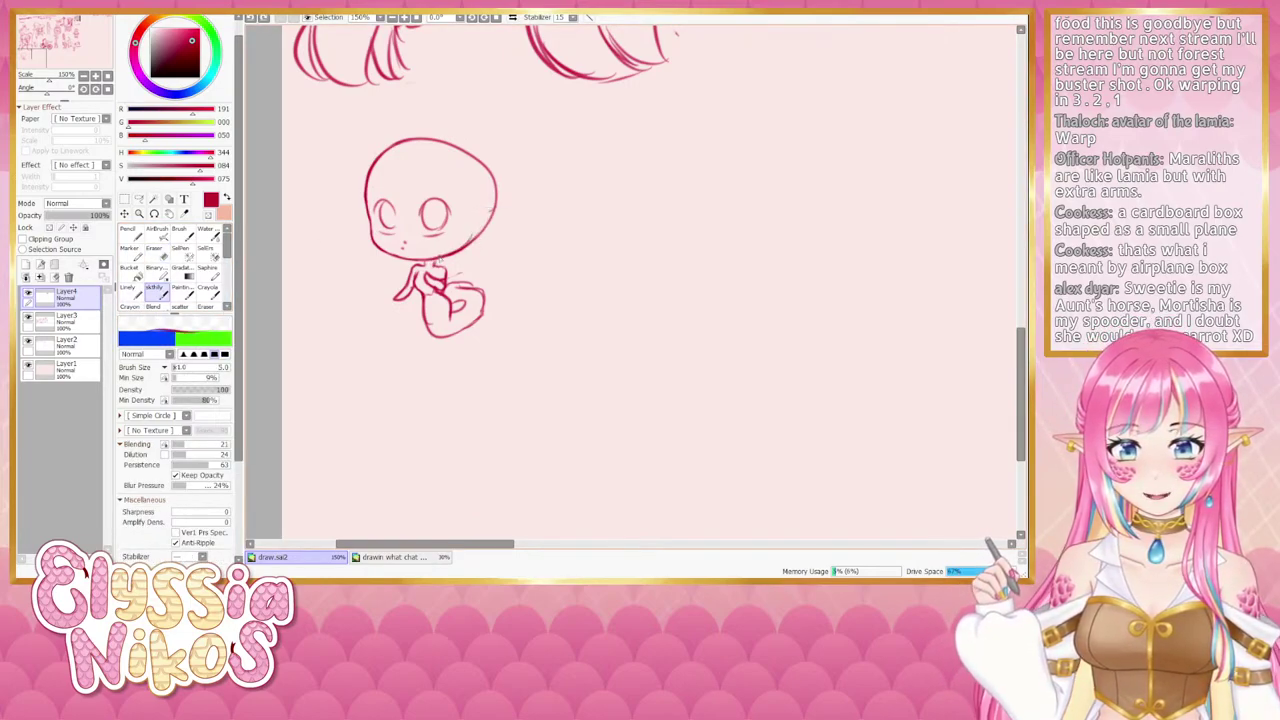
{"action": "key", "text": "e"}
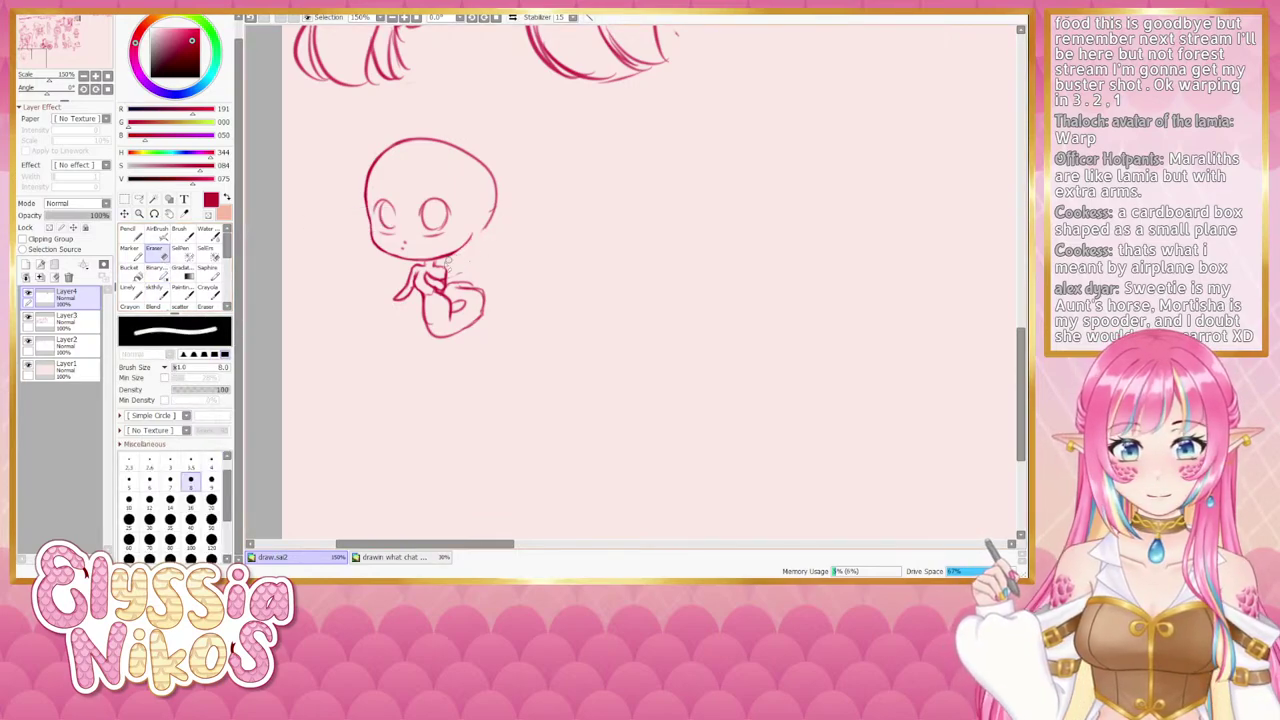
{"action": "mouse_move", "coordinate": [494, 212]}
{"action": "left_mouse_down"}
{"action": "mouse_move", "coordinate": [491, 233]}
{"action": "mouse_move", "coordinate": [475, 232]}
{"action": "mouse_move", "coordinate": [533, 199]}
{"action": "mouse_move", "coordinate": [495, 227]}
{"action": "left_mouse_up"}
{"action": "left_click", "coordinate": [164, 294]}
{"action": "key", "text": "ctrl+z"}
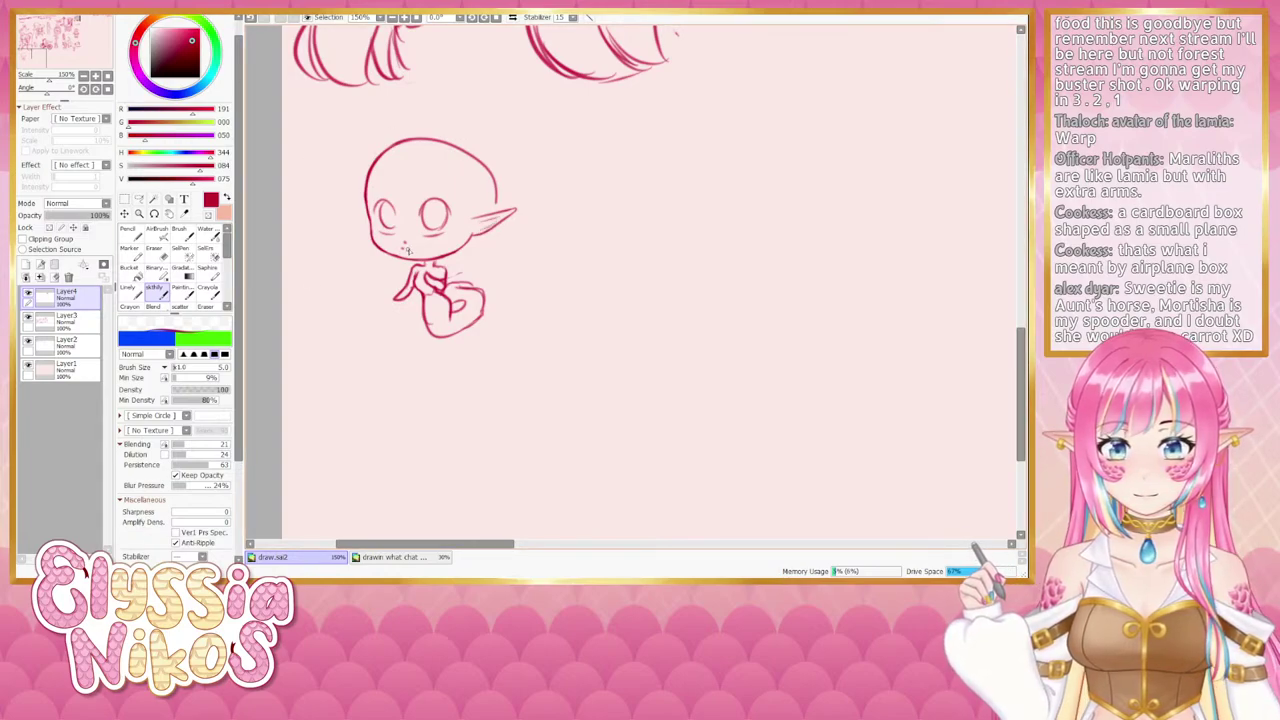
Darken the upper and left outline of the chibi's left eye with brush size 8 and erase the line beneath it.
{"action": "key", "text": "]"}
{"action": "key", "text": "]"}
{"action": "key", "text": "]"}
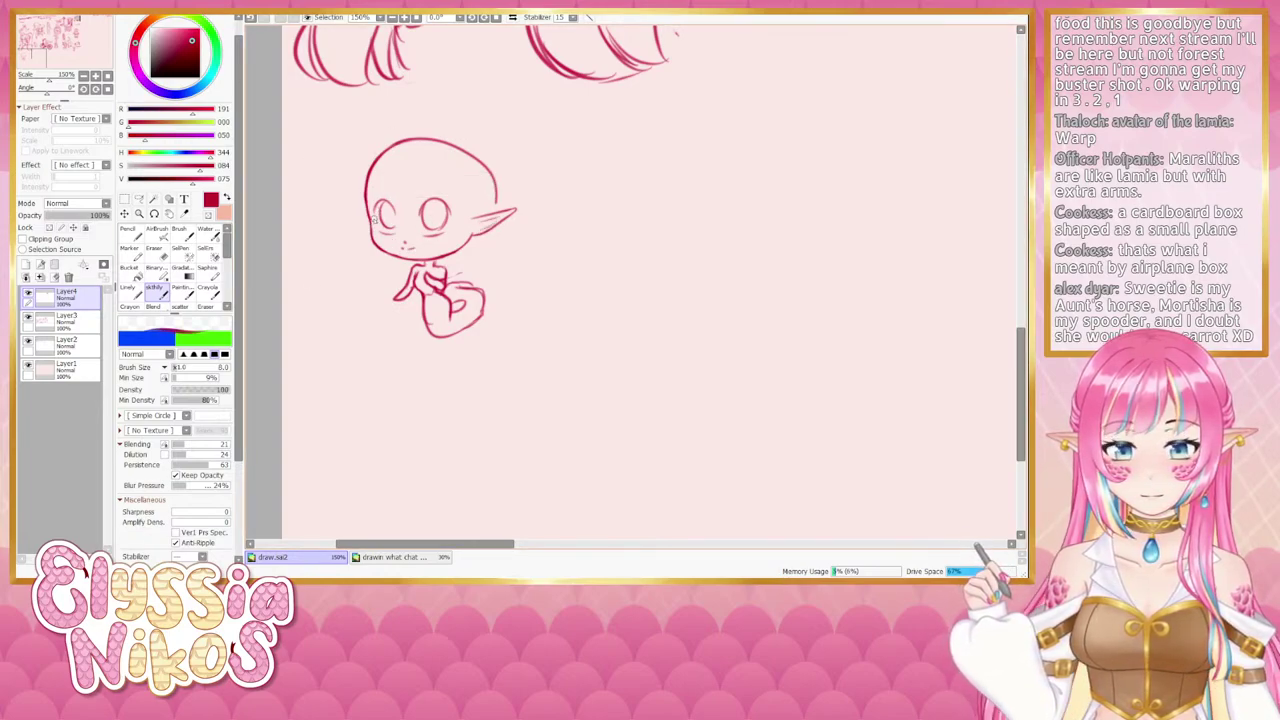
{"action": "mouse_move", "coordinate": [373, 221]}
{"action": "left_mouse_down"}
{"action": "mouse_move", "coordinate": [376, 203]}
{"action": "mouse_move", "coordinate": [395, 213]}
{"action": "mouse_move", "coordinate": [378, 203]}
{"action": "mouse_move", "coordinate": [378, 222]}
{"action": "left_mouse_up"}
{"action": "key", "text": "ctrl+z"}
{"action": "key", "text": "ctrl+z"}
{"action": "key", "text": "ctrl+z"}
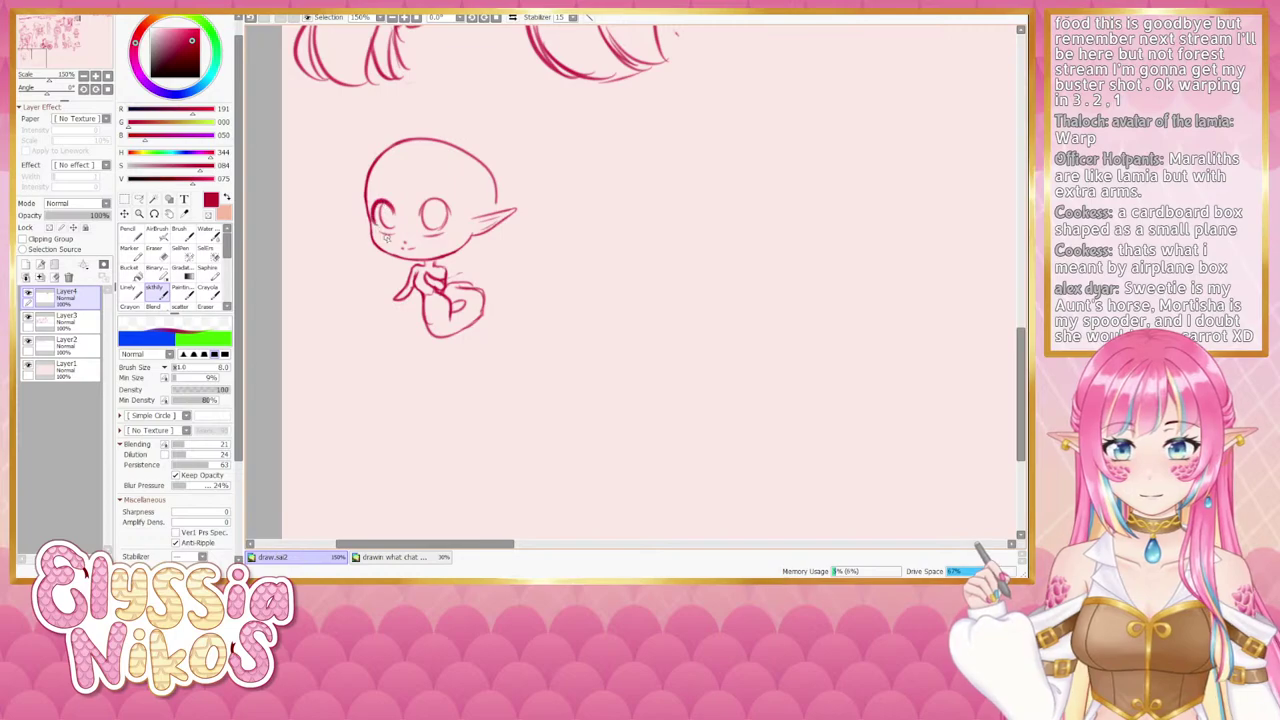
{"action": "key", "text": "e"}
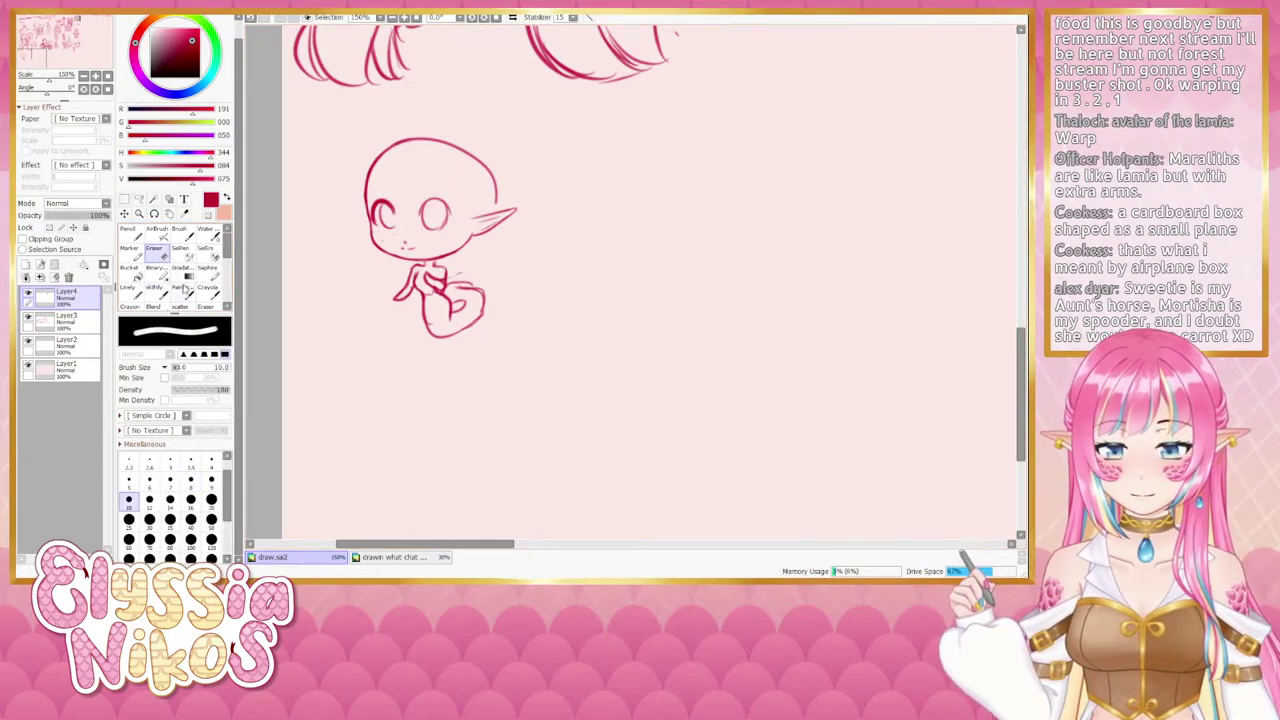
Redraw the outlines of both chibi eyes as bold ovals, undoing unwanted strokes along the way.
{"action": "left_click", "coordinate": [153, 289]}
{"action": "mouse_move", "coordinate": [388, 207]}
{"action": "left_mouse_down"}
{"action": "mouse_move", "coordinate": [391, 228]}
{"action": "mouse_move", "coordinate": [450, 222]}
{"action": "left_mouse_up"}
{"action": "key", "text": "ctrl+z"}
{"action": "key", "text": "ctrl+z"}
{"action": "key", "text": "ctrl+z"}
{"action": "key", "text": "ctrl+z"}
{"action": "key", "text": "ctrl+z"}
{"action": "key", "text": "ctrl+z"}
{"action": "key", "text": "ctrl+z"}
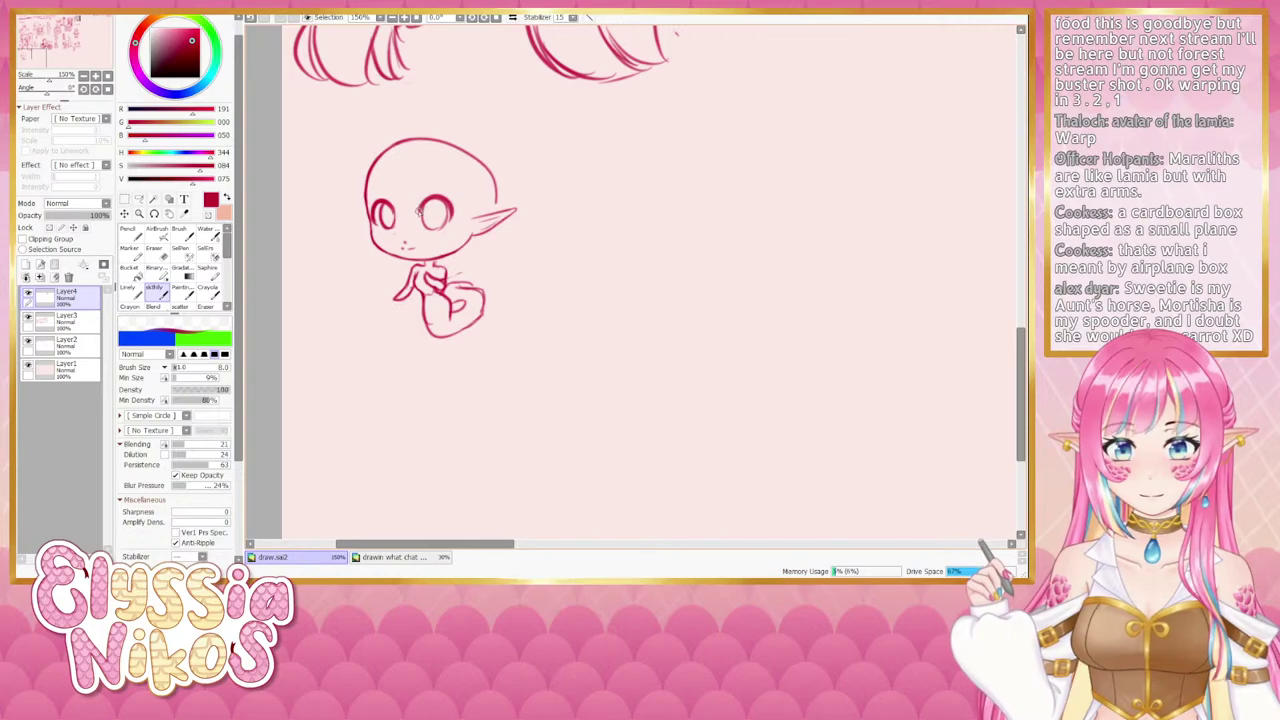
Erase the chibi's right eye, redraw it as a bold oval matching the left one, and check the face in mirrored view.
{"action": "key", "text": "e"}
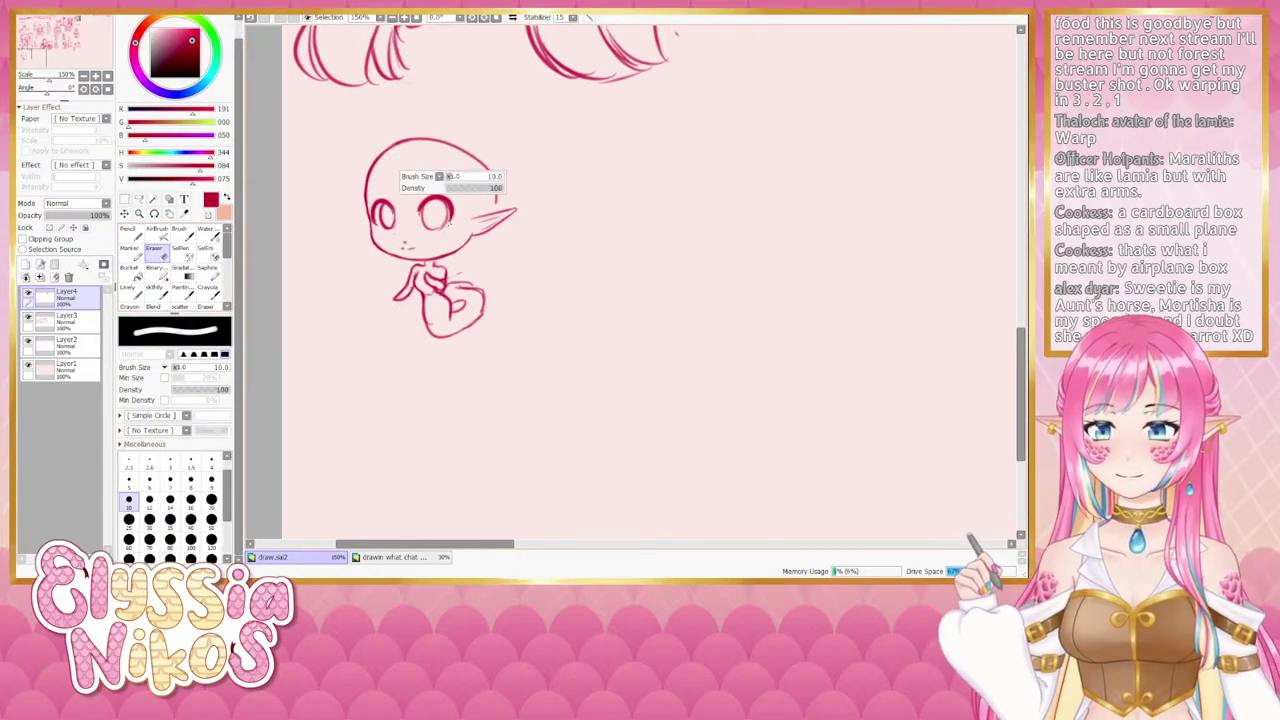
{"action": "left_click_drag", "start_coordinate": [447, 225], "coordinate": [429, 229]}
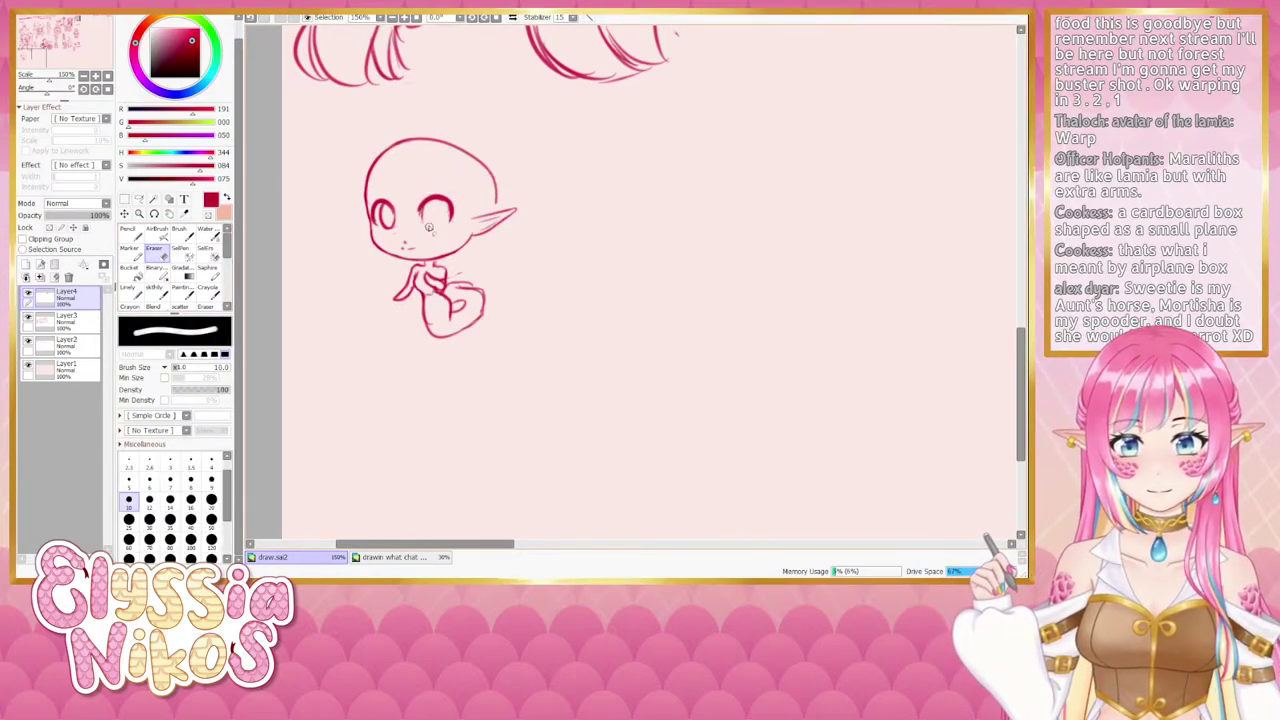
{"action": "left_click", "coordinate": [160, 290]}
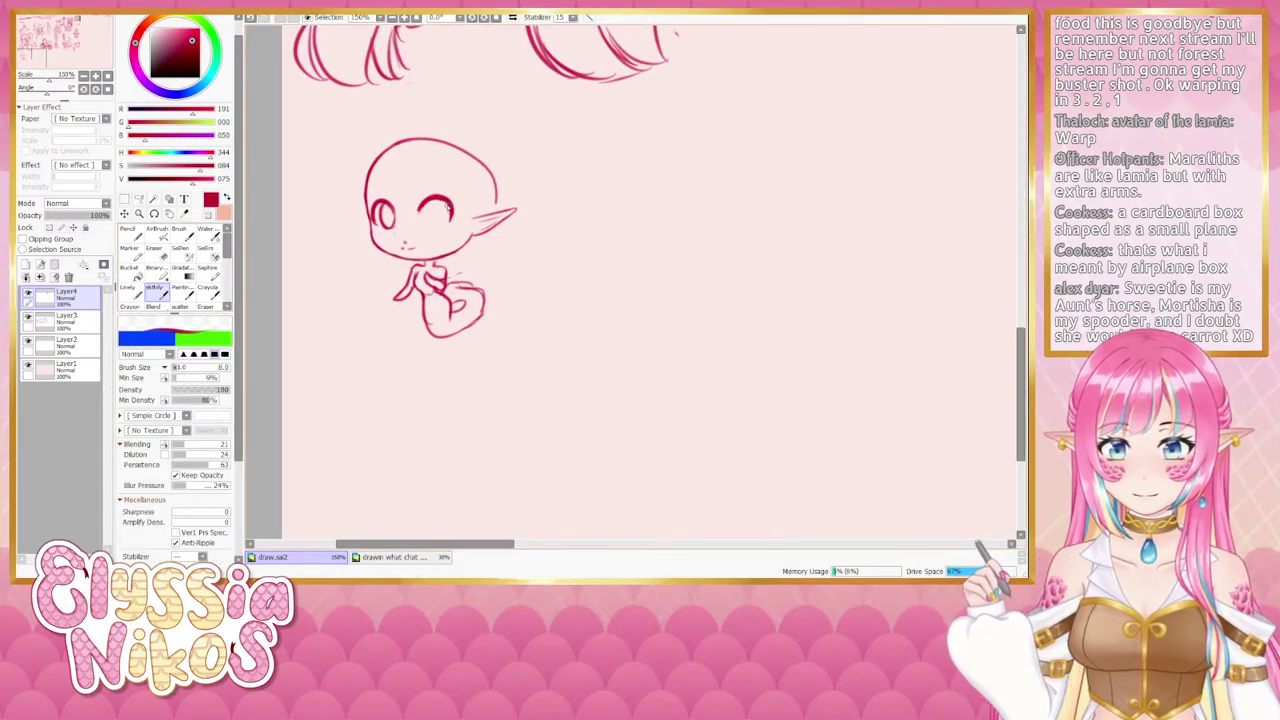
{"action": "key", "text": "bracketleft"}
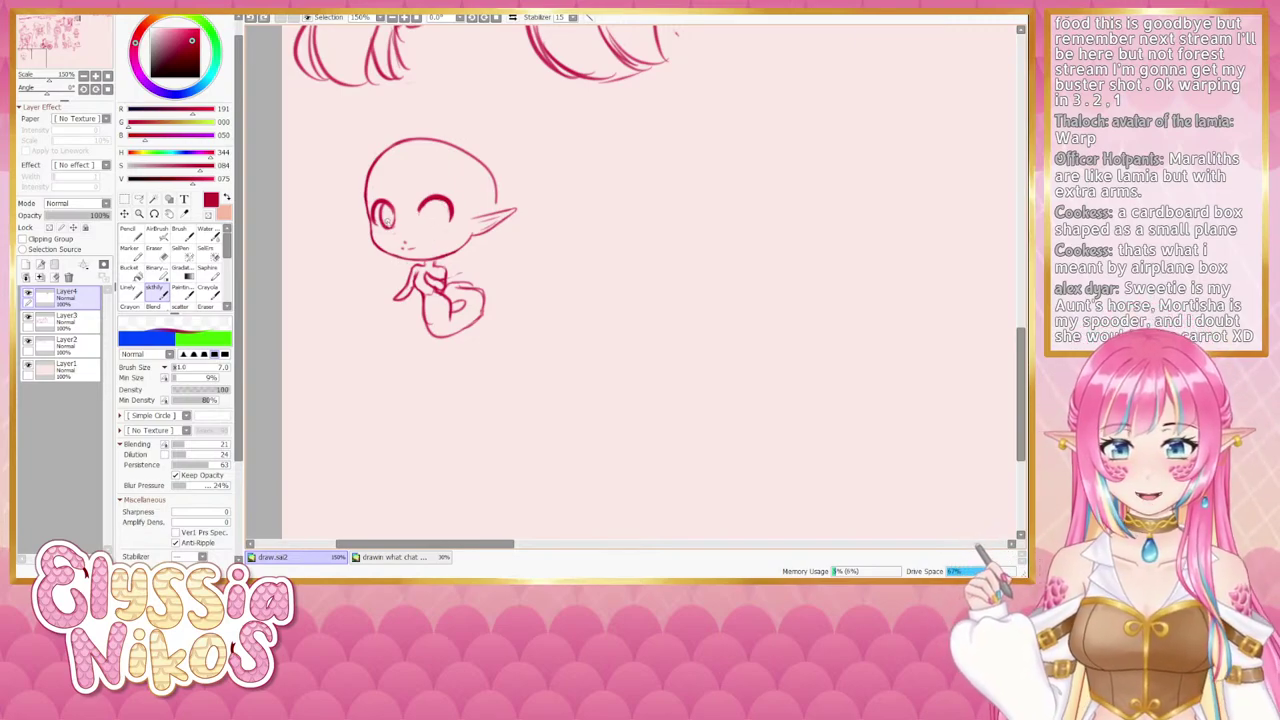
{"action": "key", "text": "e"}
{"action": "left_click_drag", "start_coordinate": [420, 210], "coordinate": [448, 198]}
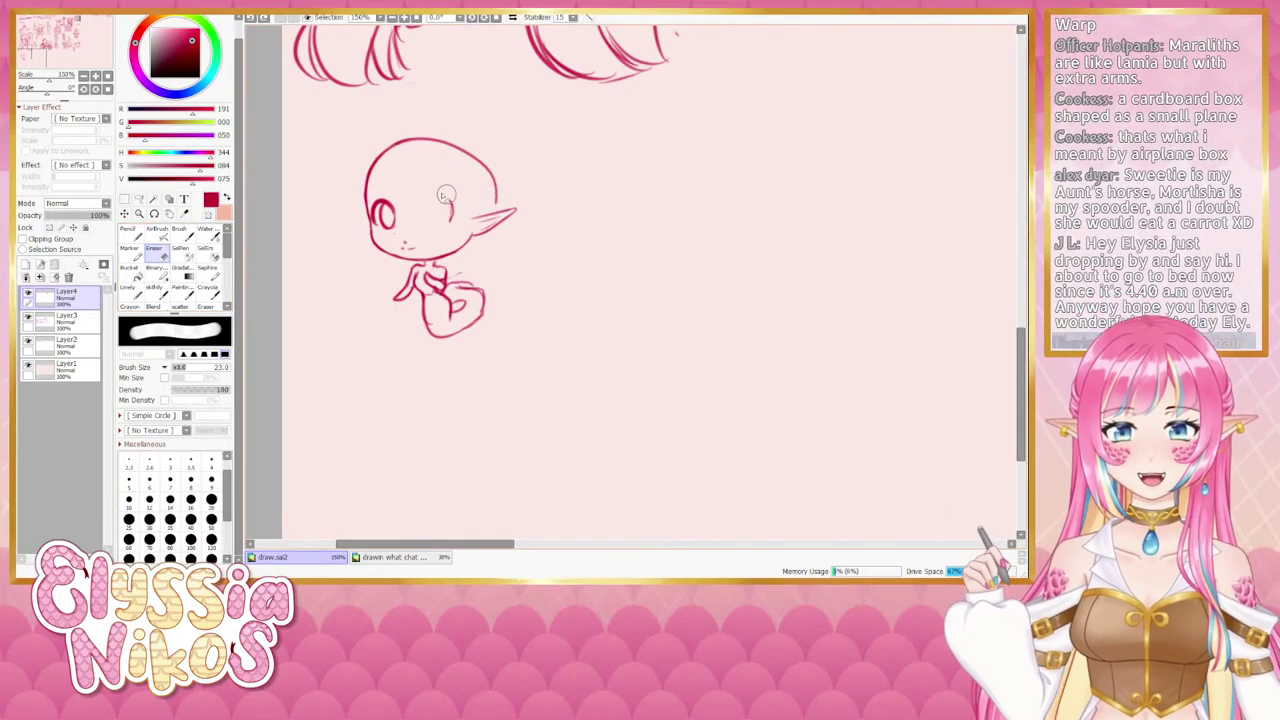
{"action": "left_click", "coordinate": [155, 290]}
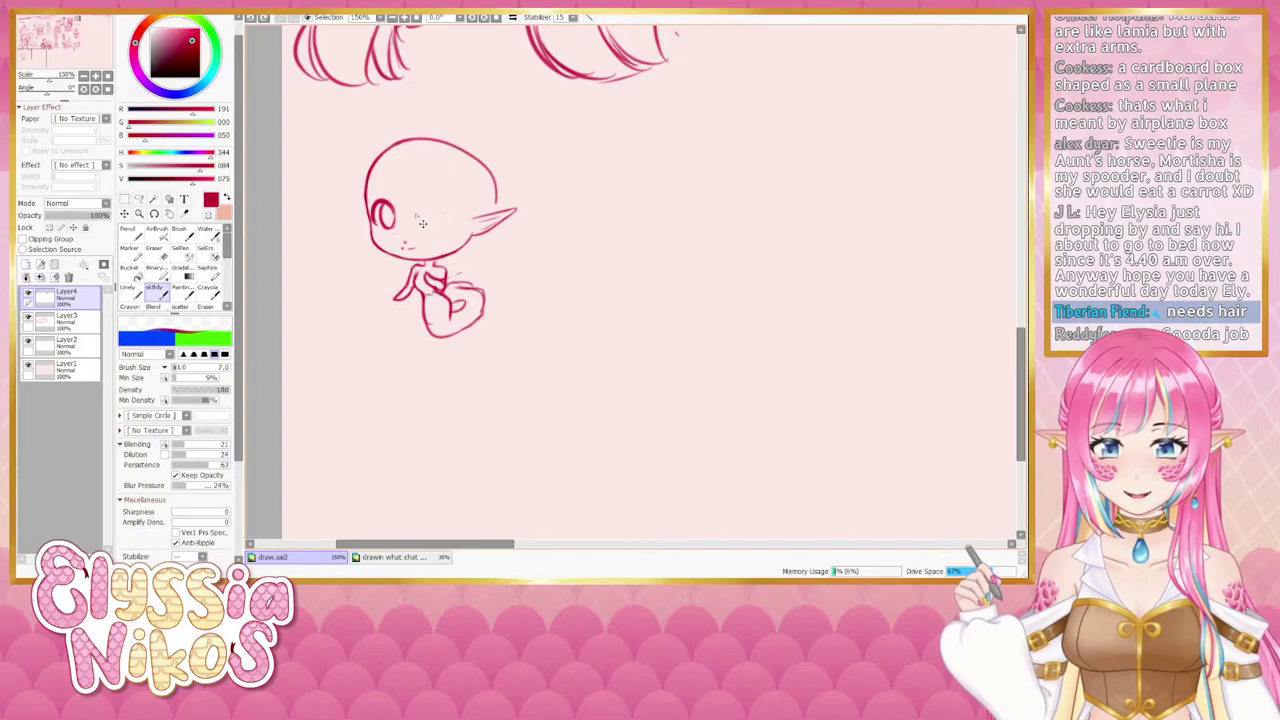
{"action": "left_click_drag", "start_coordinate": [450, 205], "coordinate": [437, 217]}
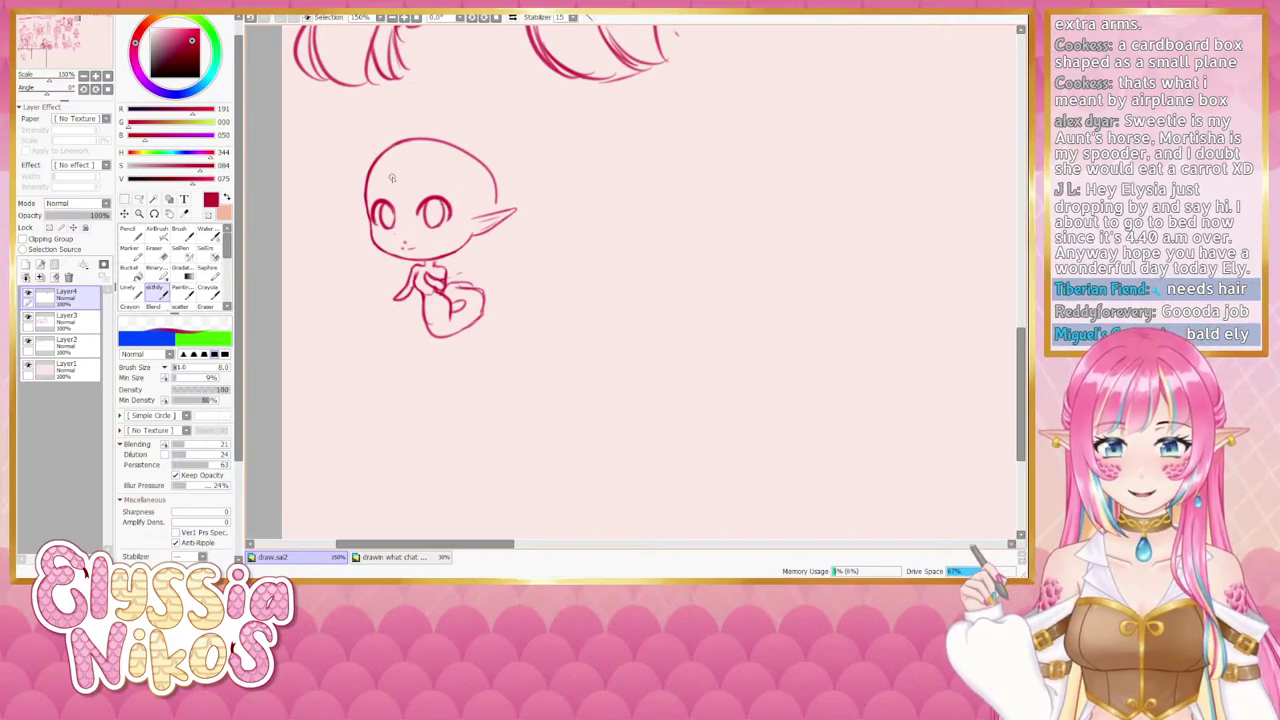
{"action": "left_click", "coordinate": [512, 18]}
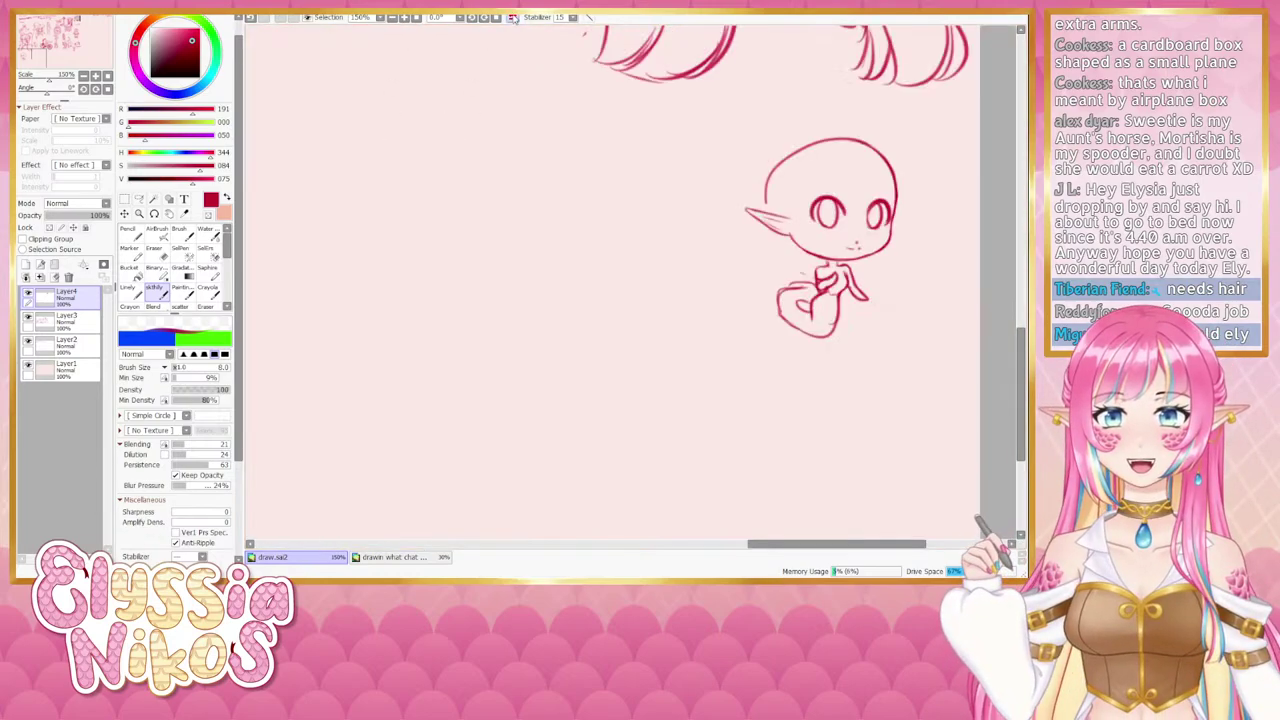
{"action": "left_click", "coordinate": [512, 18]}
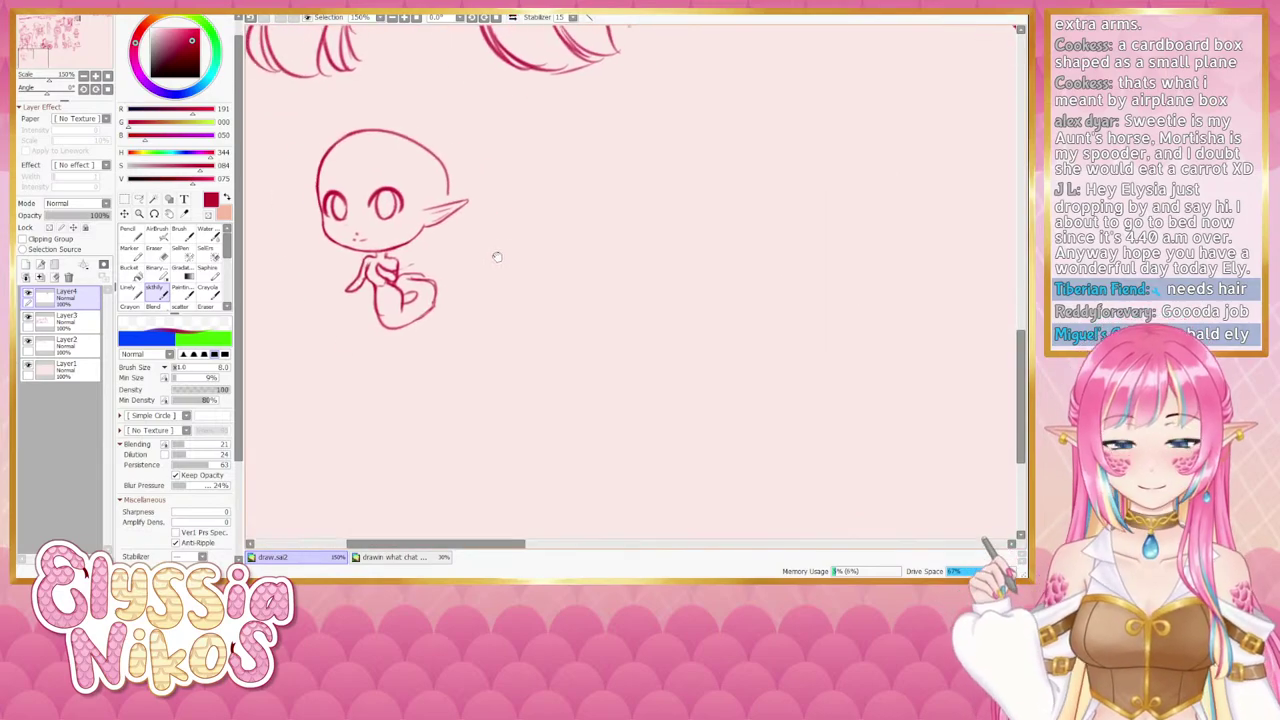
Erase the top of the bald chibi's head outline on Layer4 with the Eraser at size 30.
{"action": "key", "text": "e"}
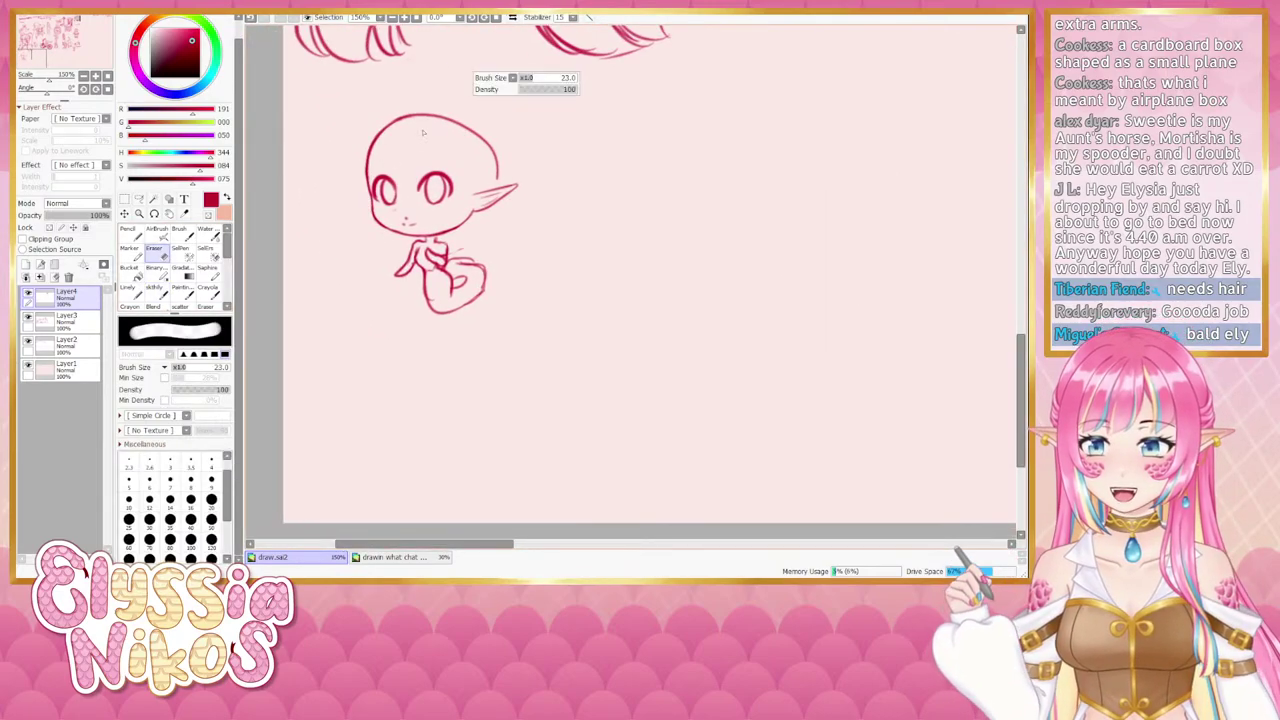
{"action": "mouse_move", "coordinate": [400, 135]}
{"action": "left_mouse_down"}
{"action": "mouse_move", "coordinate": [363, 164]}
{"action": "mouse_move", "coordinate": [467, 131]}
{"action": "mouse_move", "coordinate": [487, 142]}
{"action": "left_mouse_up"}
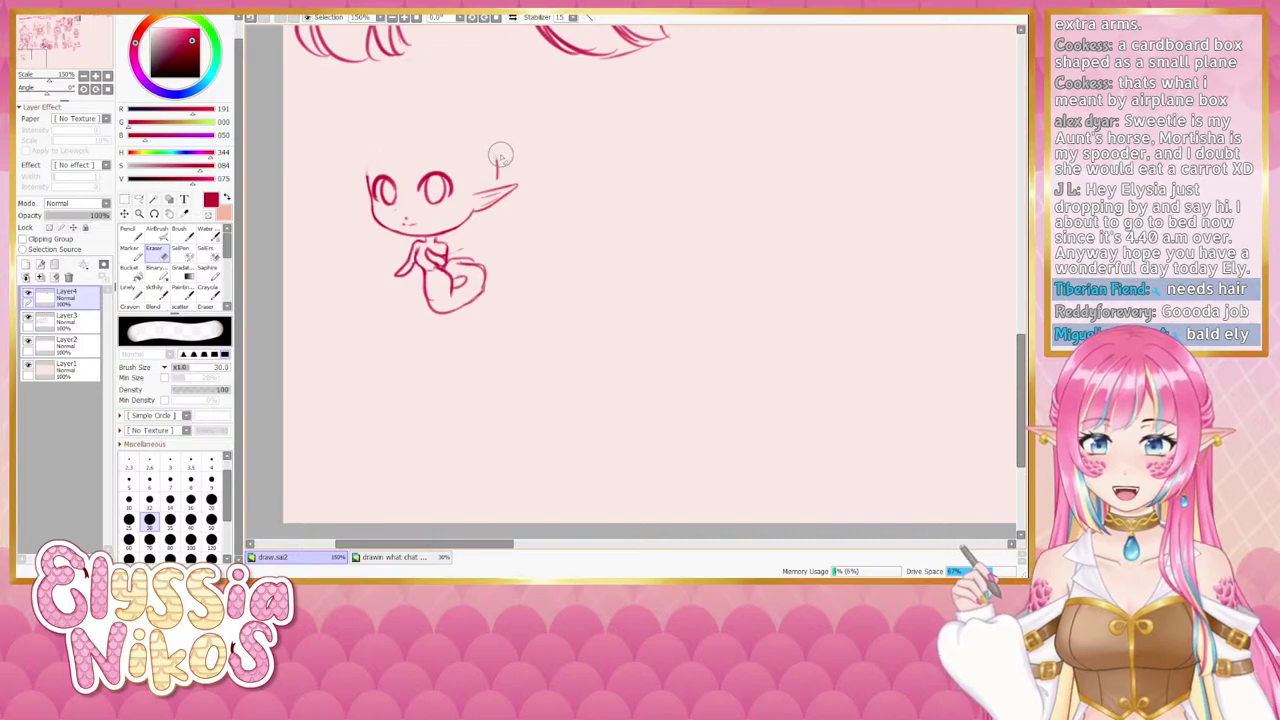
{"action": "key", "text": "ctrl+z"}
{"action": "mouse_move", "coordinate": [371, 145]}
{"action": "left_mouse_down"}
{"action": "mouse_move", "coordinate": [492, 157]}
{"action": "mouse_move", "coordinate": [429, 112]}
{"action": "mouse_move", "coordinate": [492, 158]}
{"action": "left_mouse_up"}
{"action": "key", "text": "ctrl+z"}
Sketch the left and middle part of the chibi's fringe on Layer3 with a size 9 brush.
{"action": "left_click", "coordinate": [154, 288]}
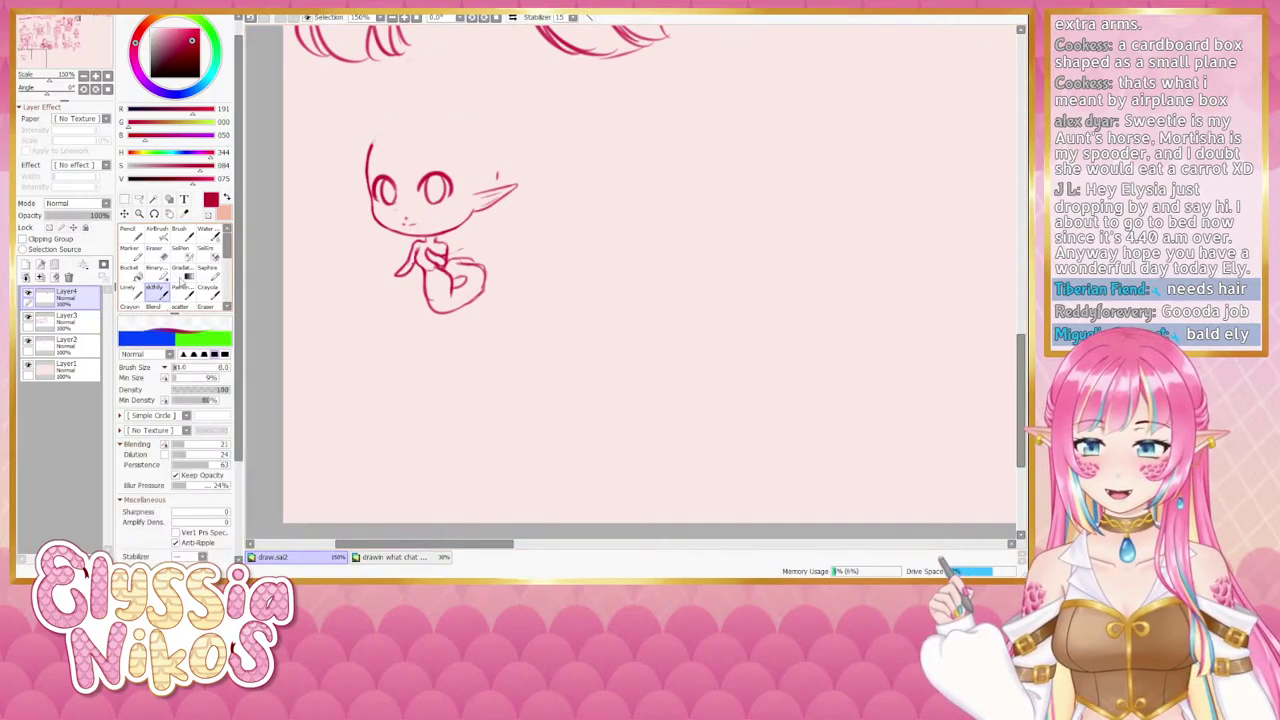
{"action": "left_click", "coordinate": [28, 296]}
{"action": "left_click", "coordinate": [28, 296]}
{"action": "left_click", "coordinate": [65, 318]}
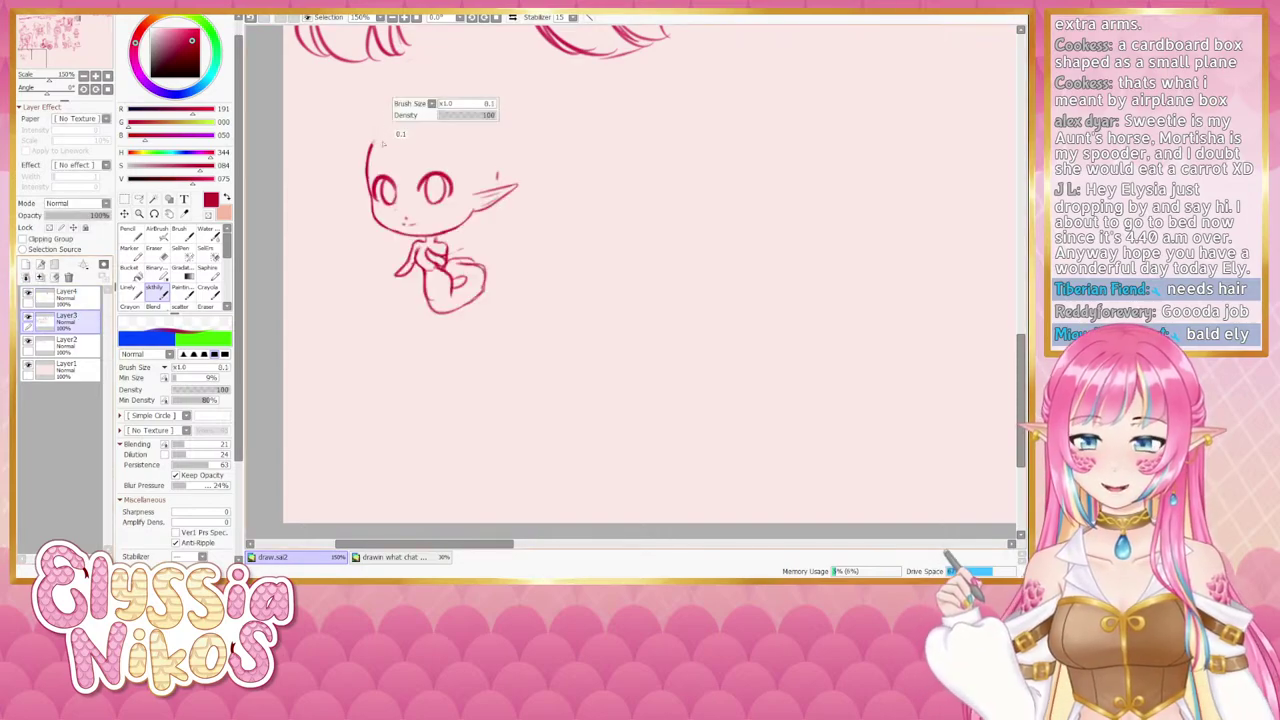
{"action": "left_click_drag", "start_coordinate": [388, 116], "coordinate": [360, 178]}
{"action": "key", "text": "ctrl+z"}
{"action": "key", "text": "bracketleft"}
{"action": "key", "text": "bracketleft"}
{"action": "key", "text": "bracketleft"}
{"action": "key", "text": "bracketleft"}
{"action": "mouse_move", "coordinate": [388, 126]}
{"action": "left_mouse_down"}
{"action": "mouse_move", "coordinate": [349, 166]}
{"action": "mouse_move", "coordinate": [369, 188]}
{"action": "mouse_move", "coordinate": [394, 172]}
{"action": "mouse_move", "coordinate": [408, 180]}
{"action": "mouse_move", "coordinate": [393, 167]}
{"action": "mouse_move", "coordinate": [415, 182]}
{"action": "mouse_move", "coordinate": [368, 146]}
{"action": "mouse_move", "coordinate": [398, 176]}
{"action": "mouse_move", "coordinate": [434, 172]}
{"action": "left_mouse_up"}
{"action": "key", "text": "ctrl+z"}
{"action": "mouse_move", "coordinate": [409, 123]}
{"action": "left_mouse_down"}
{"action": "mouse_move", "coordinate": [468, 153]}
{"action": "mouse_move", "coordinate": [438, 126]}
{"action": "mouse_move", "coordinate": [456, 172]}
{"action": "left_mouse_up"}
{"action": "key", "text": "ctrl+z"}
Sketch the fringe strands over the chibi's right-hand eye, extending them toward the pointed ear.
{"action": "left_click_drag", "start_coordinate": [440, 126], "coordinate": [466, 169]}
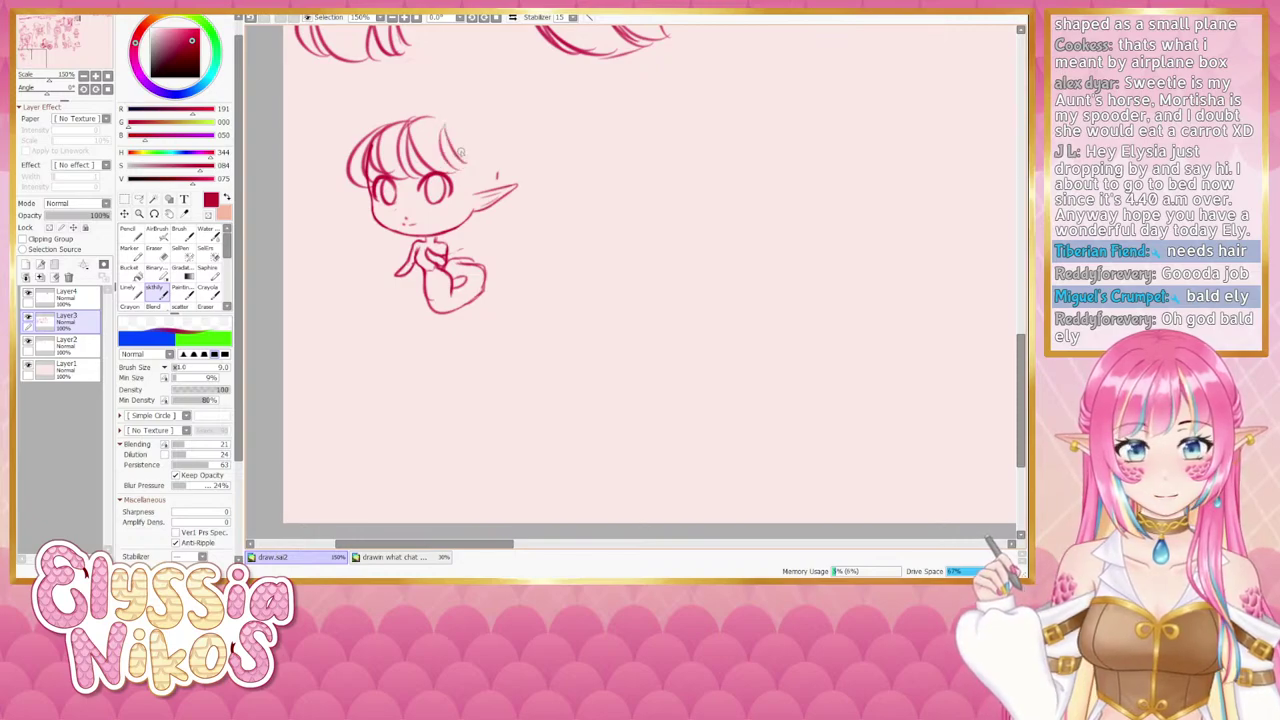
{"action": "key", "text": "ctrl+z"}
{"action": "mouse_move", "coordinate": [412, 122]}
{"action": "left_mouse_down"}
{"action": "mouse_move", "coordinate": [464, 147]}
{"action": "mouse_move", "coordinate": [473, 172]}
{"action": "left_mouse_up"}
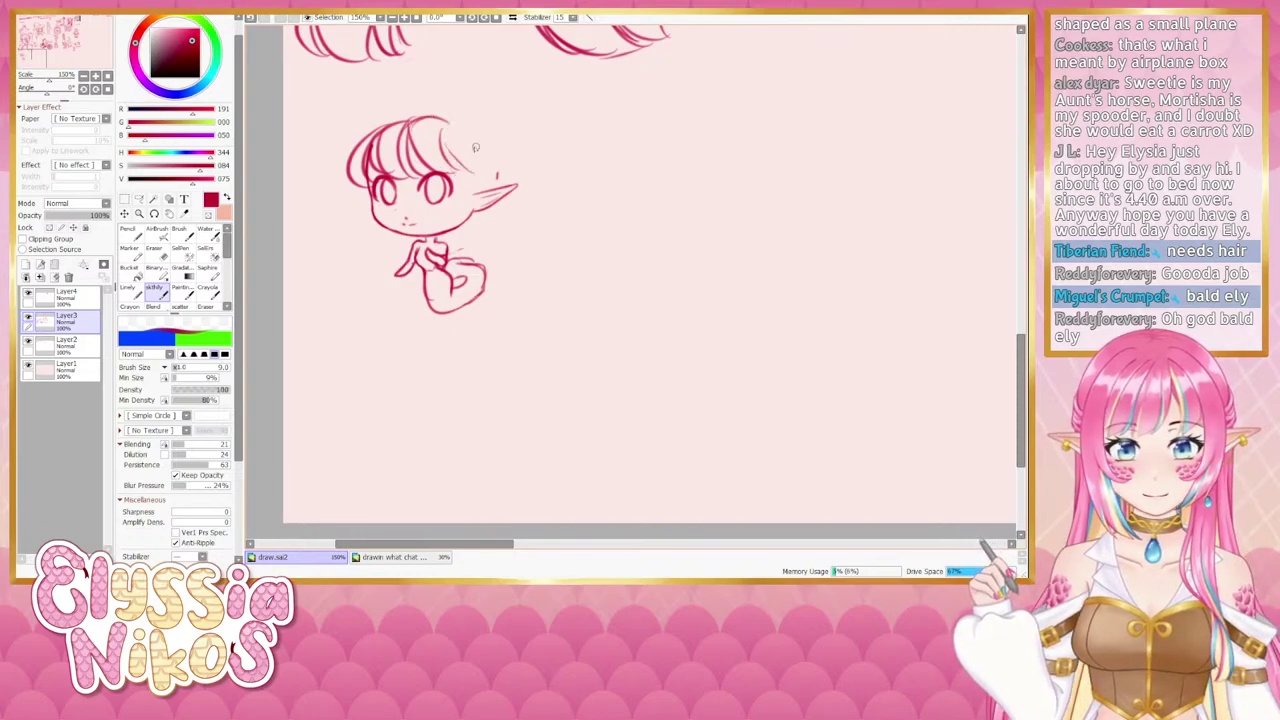
{"action": "key", "text": "ctrl+z"}
{"action": "left_click_drag", "start_coordinate": [448, 129], "coordinate": [472, 181]}
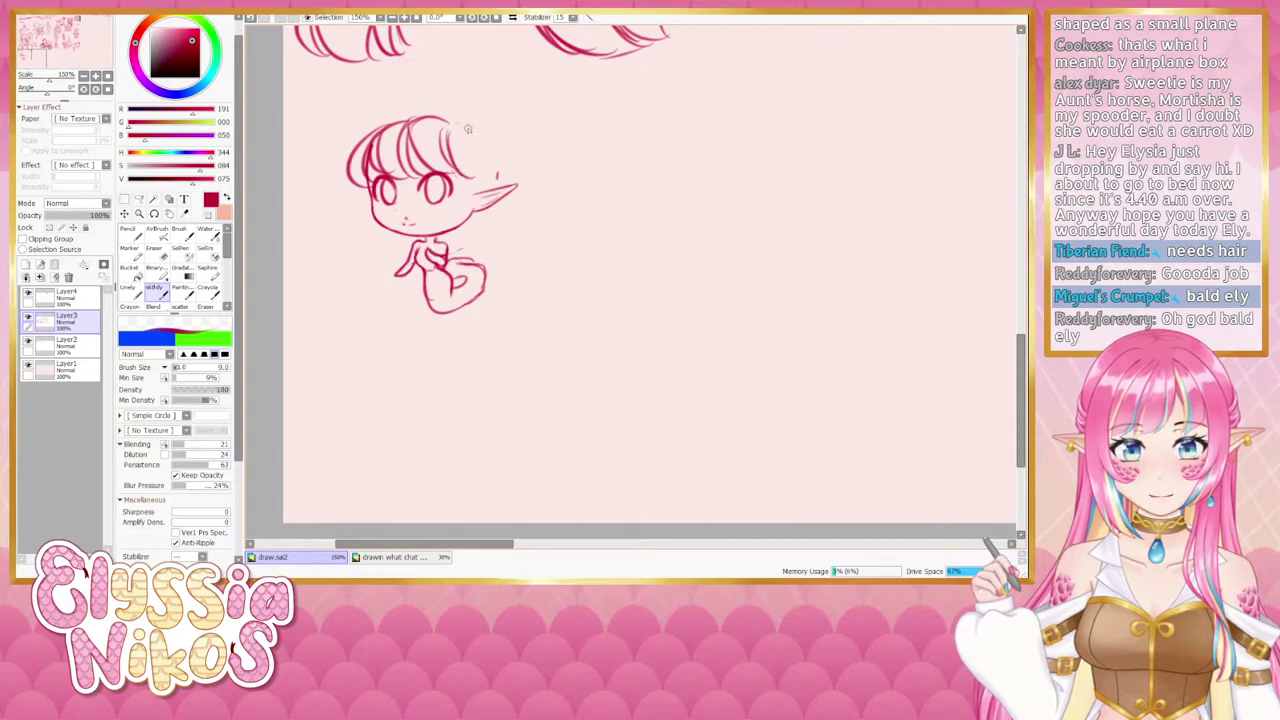
{"action": "left_click_drag", "start_coordinate": [461, 126], "coordinate": [482, 169]}
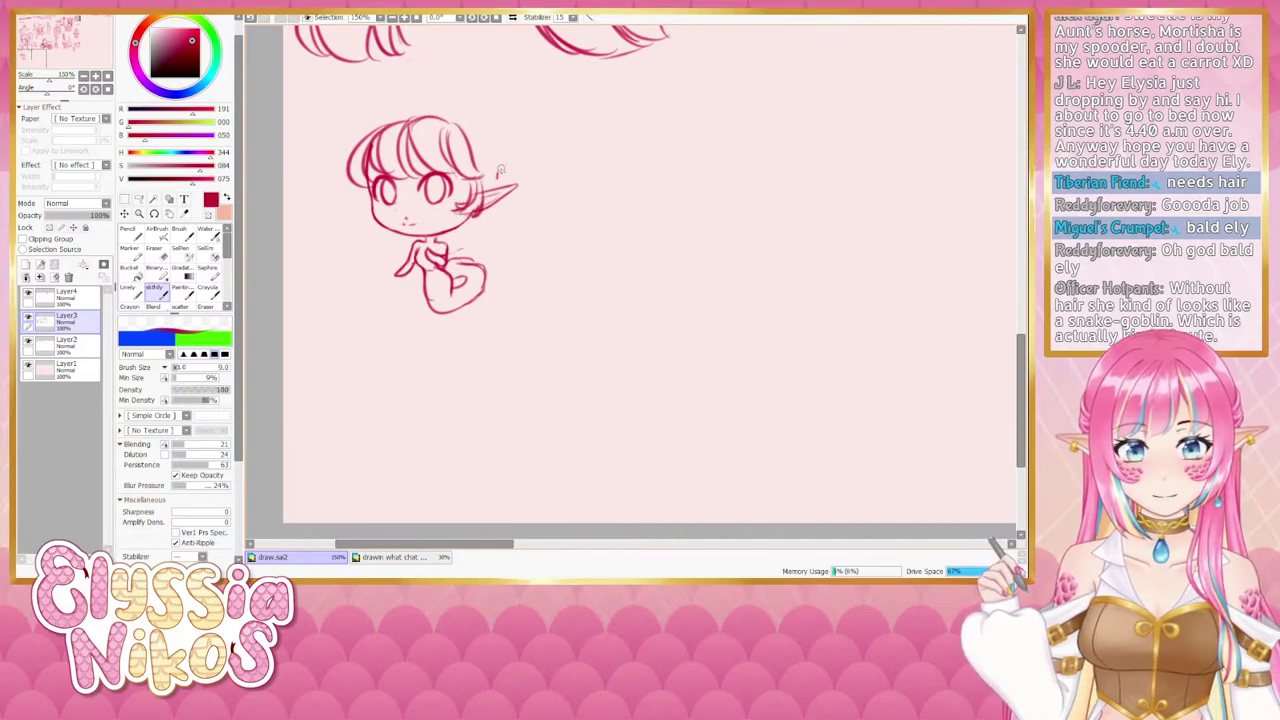
Sketch the rounded outer outline of the hair from the crown down behind the pointed ear.
{"action": "left_click_drag", "start_coordinate": [457, 121], "coordinate": [501, 161]}
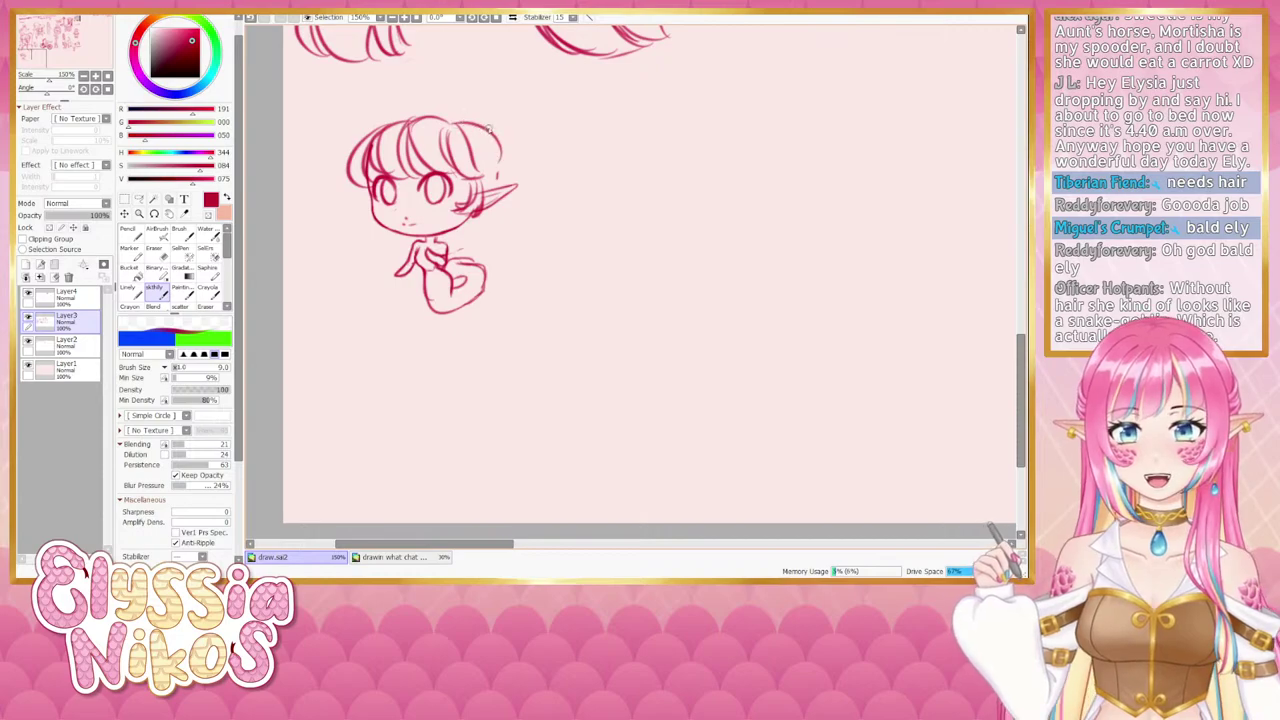
{"action": "key", "text": "ctrl+z"}
{"action": "mouse_move", "coordinate": [443, 121]}
{"action": "left_mouse_down"}
{"action": "mouse_move", "coordinate": [497, 116]}
{"action": "mouse_move", "coordinate": [480, 99]}
{"action": "mouse_move", "coordinate": [468, 108]}
{"action": "mouse_move", "coordinate": [493, 154]}
{"action": "mouse_move", "coordinate": [494, 135]}
{"action": "mouse_move", "coordinate": [499, 179]}
{"action": "left_mouse_up"}
{"action": "key", "text": "ctrl+z"}
{"action": "key", "text": "ctrl+z"}
{"action": "key", "text": "ctrl+z"}
{"action": "key", "text": "ctrl+z"}
{"action": "key", "text": "ctrl+z"}
{"action": "left_click_drag", "start_coordinate": [481, 137], "coordinate": [511, 191]}
{"action": "key", "text": "ctrl+z"}
{"action": "mouse_move", "coordinate": [474, 127]}
{"action": "left_mouse_down"}
{"action": "mouse_move", "coordinate": [530, 220]}
{"action": "mouse_move", "coordinate": [497, 231]}
{"action": "left_mouse_up"}
Sketch the short lower hair locks on both sides of the face and clean up the ear-side tips with the Eraser.
{"action": "left_click_drag", "start_coordinate": [363, 235], "coordinate": [416, 244]}
{"action": "mouse_move", "coordinate": [512, 204]}
{"action": "left_mouse_down"}
{"action": "mouse_move", "coordinate": [522, 232]}
{"action": "mouse_move", "coordinate": [488, 248]}
{"action": "left_mouse_up"}
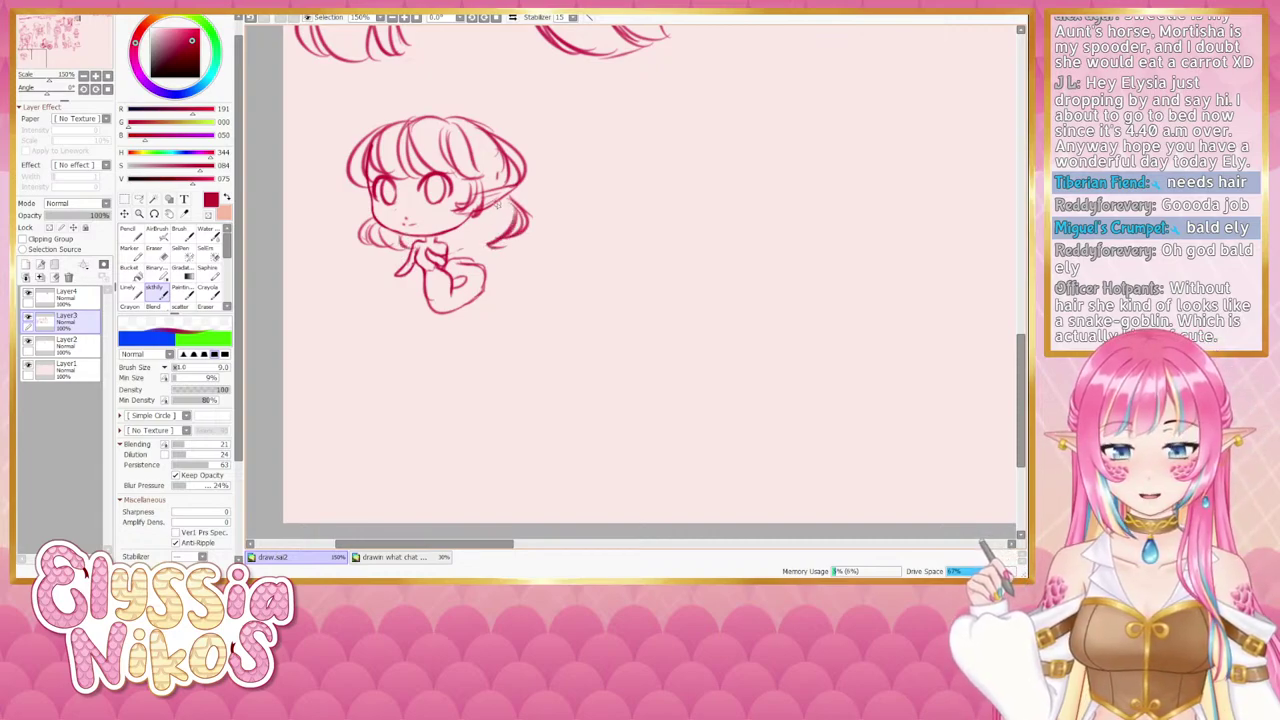
{"action": "mouse_move", "coordinate": [496, 202]}
{"action": "left_mouse_down"}
{"action": "mouse_move", "coordinate": [484, 244]}
{"action": "mouse_move", "coordinate": [448, 243]}
{"action": "left_mouse_up"}
{"action": "mouse_move", "coordinate": [470, 214]}
{"action": "left_mouse_down"}
{"action": "mouse_move", "coordinate": [458, 244]}
{"action": "mouse_move", "coordinate": [494, 244]}
{"action": "left_mouse_up"}
{"action": "left_click", "coordinate": [156, 256]}
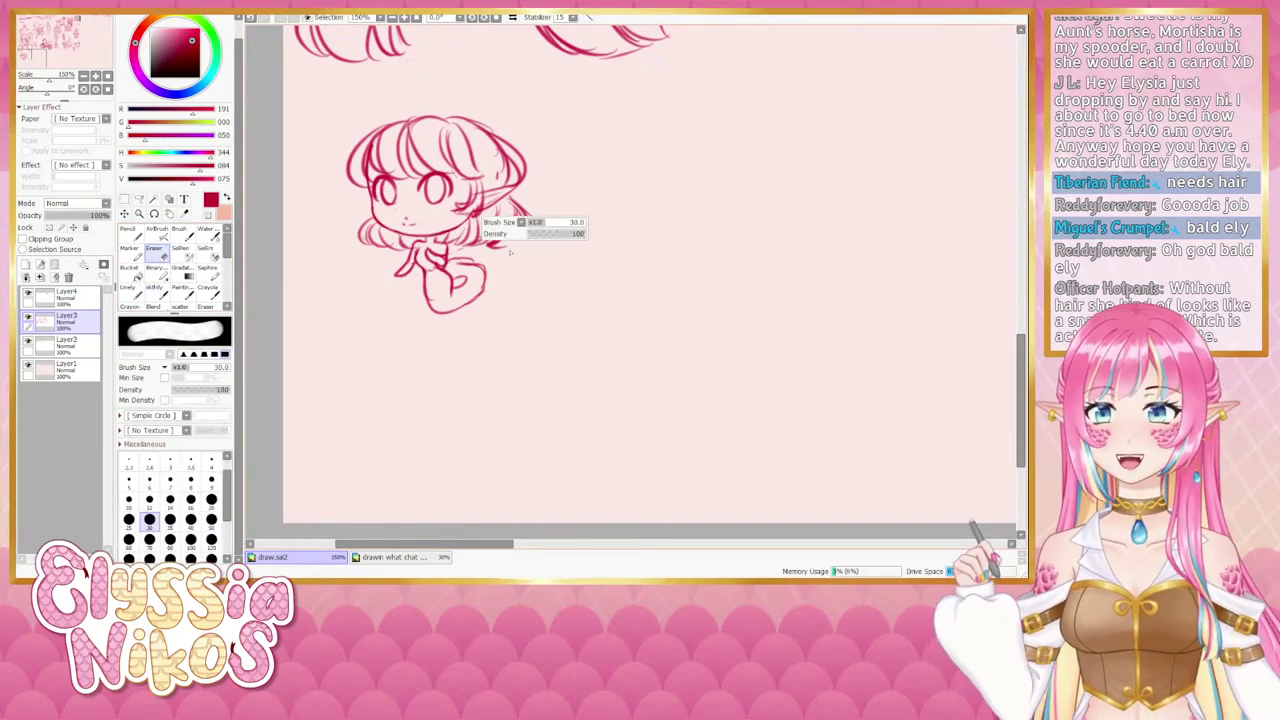
{"action": "mouse_move", "coordinate": [492, 254]}
{"action": "left_mouse_down"}
{"action": "mouse_move", "coordinate": [520, 242]}
{"action": "mouse_move", "coordinate": [524, 197]}
{"action": "mouse_move", "coordinate": [532, 230]}
{"action": "left_mouse_up"}
{"action": "left_click", "coordinate": [156, 292]}
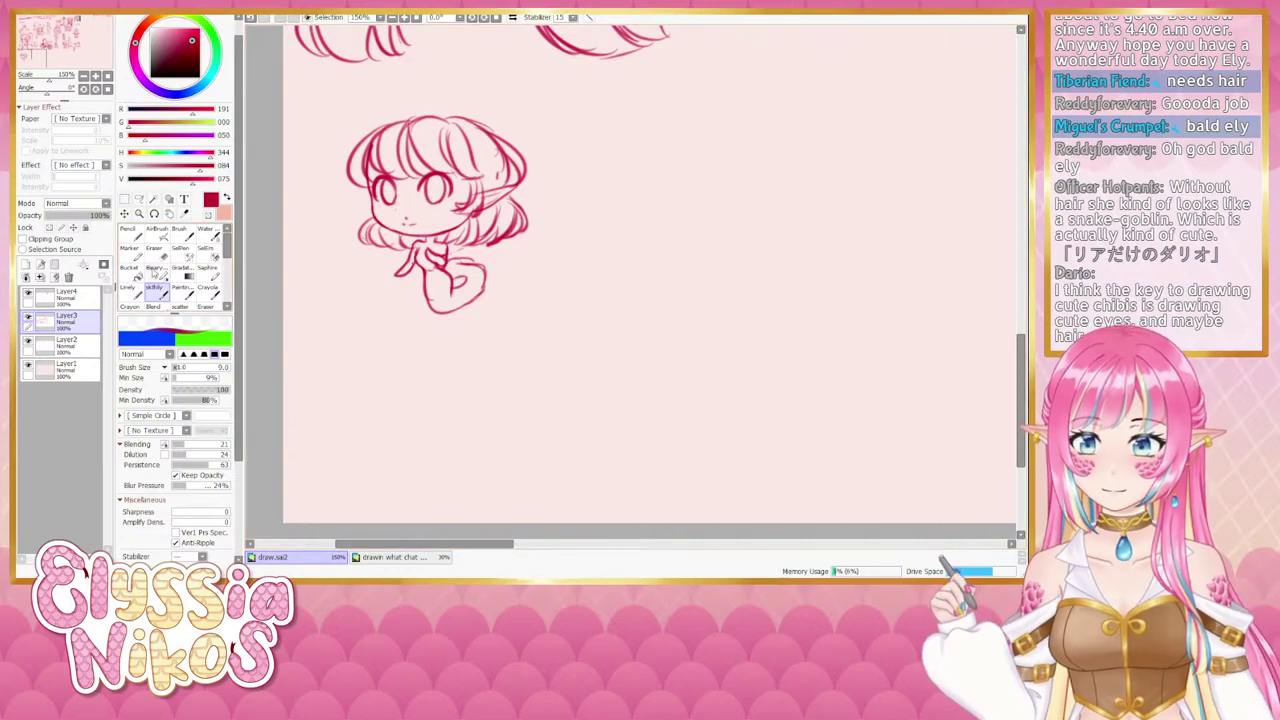
Erase the chibi's mouth on Layer4 and redraw it as a small smile with a size 5 brush.
{"action": "left_click", "coordinate": [152, 271]}
{"action": "left_click", "coordinate": [160, 256]}
{"action": "right_click", "coordinate": [381, 207]}
{"action": "left_click_drag", "start_coordinate": [420, 213], "coordinate": [404, 224]}
{"action": "left_click", "coordinate": [84, 296]}
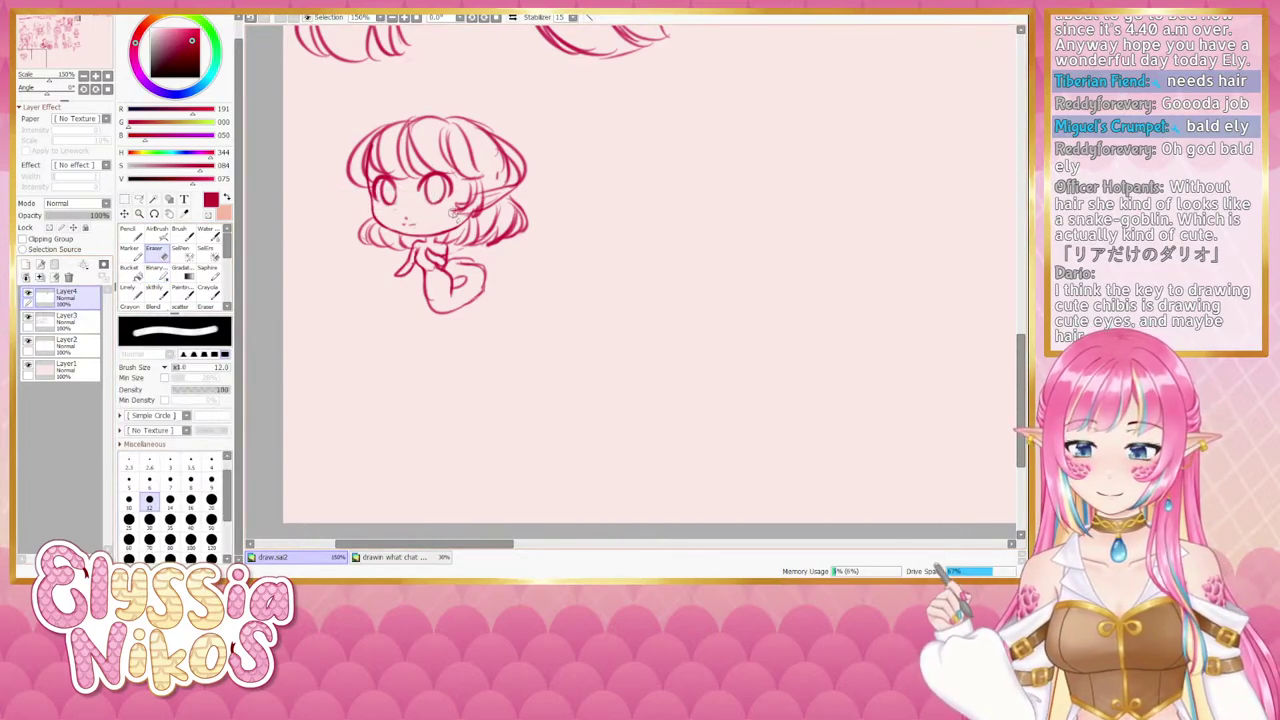
{"action": "left_click", "coordinate": [156, 296]}
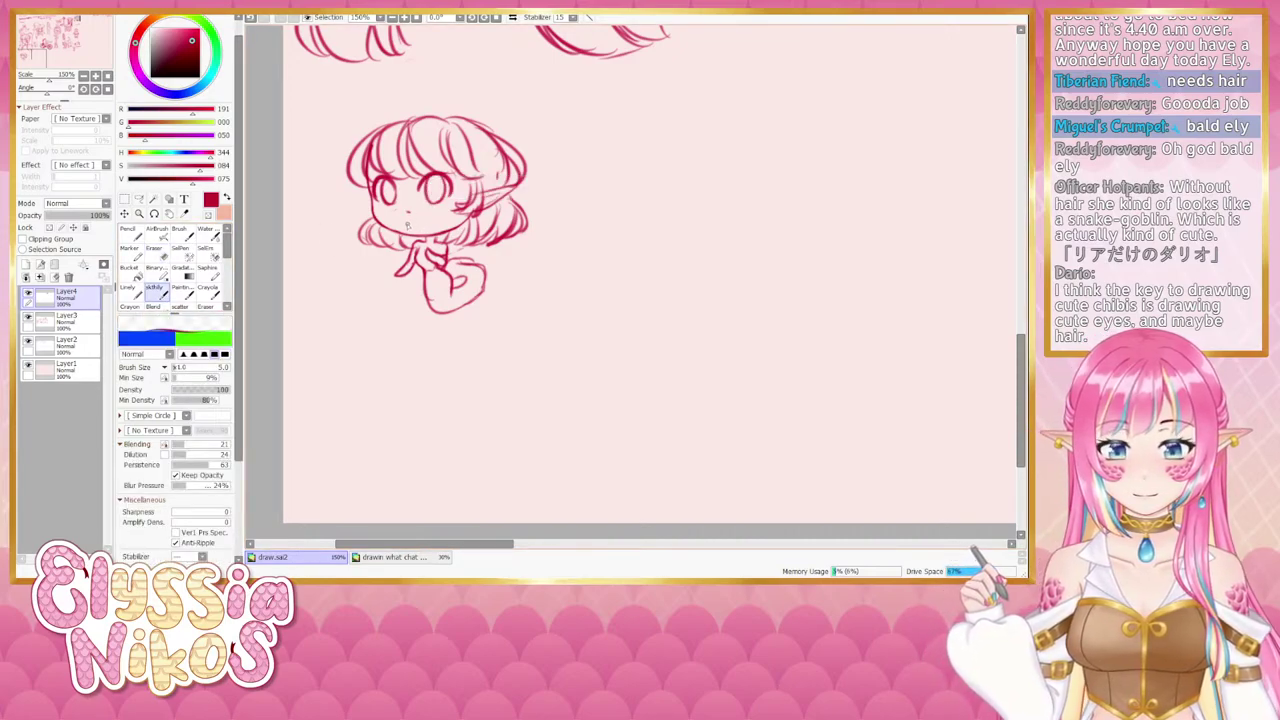
{"action": "key", "text": "ctrl+z"}
{"action": "left_click_drag", "start_coordinate": [415, 226], "coordinate": [430, 222]}
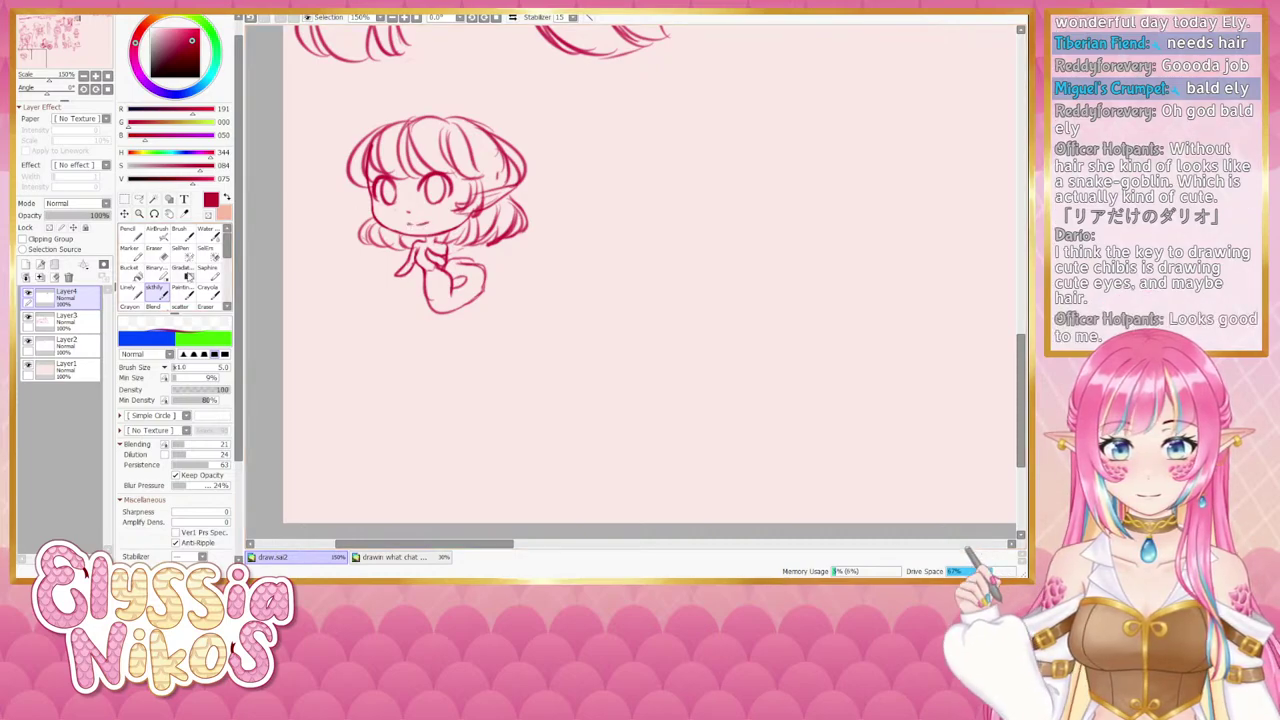
Clean up the lines at the chibi's neck just under the chin with the Eraser.
{"action": "left_click_drag", "start_coordinate": [372, 304], "coordinate": [420, 271]}
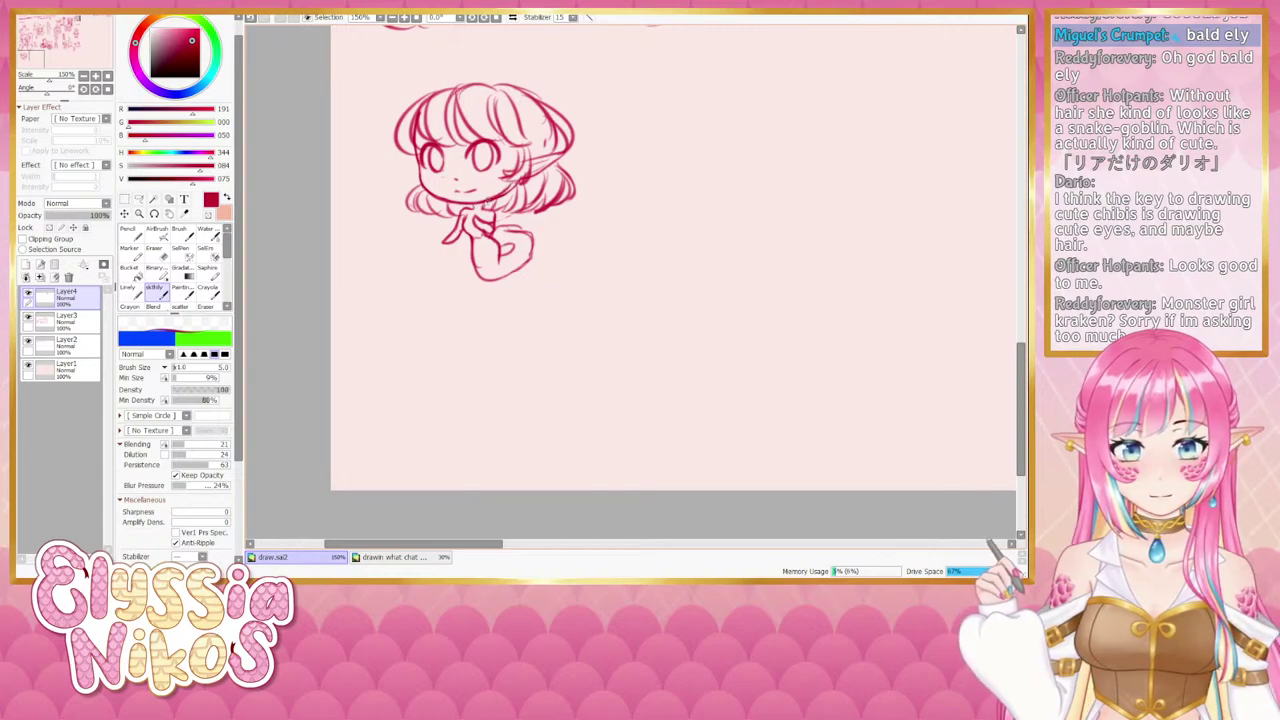
{"action": "left_click", "coordinate": [156, 250]}
{"action": "mouse_move", "coordinate": [473, 204]}
{"action": "left_mouse_down"}
{"action": "mouse_move", "coordinate": [458, 200]}
{"action": "mouse_move", "coordinate": [502, 203]}
{"action": "mouse_move", "coordinate": [492, 206]}
{"action": "mouse_move", "coordinate": [514, 190]}
{"action": "mouse_move", "coordinate": [490, 202]}
{"action": "left_mouse_up"}
{"action": "left_click", "coordinate": [160, 294]}
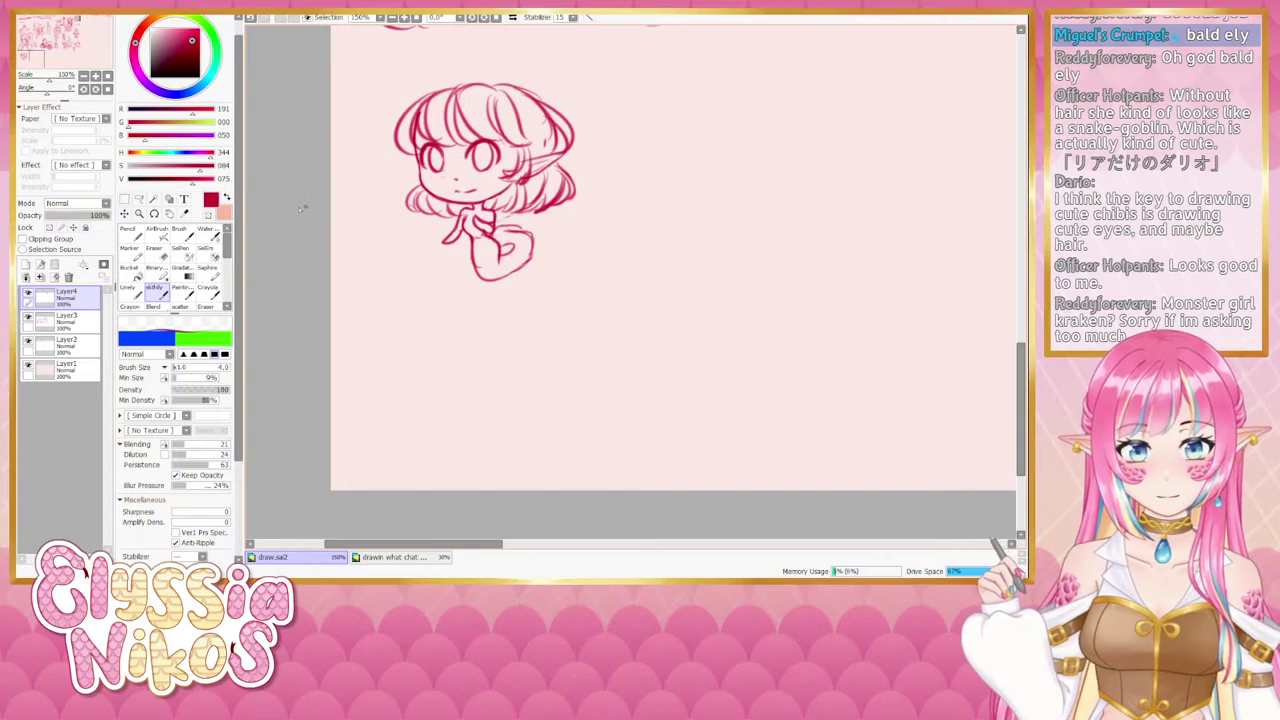
Review the finished chibi among the other sketches and the handwritten request list at 75% zoom.
{"action": "left_click", "coordinate": [84, 76]}
{"action": "left_click", "coordinate": [84, 76]}
{"action": "left_click_drag", "start_coordinate": [534, 204], "coordinate": [440, 198]}
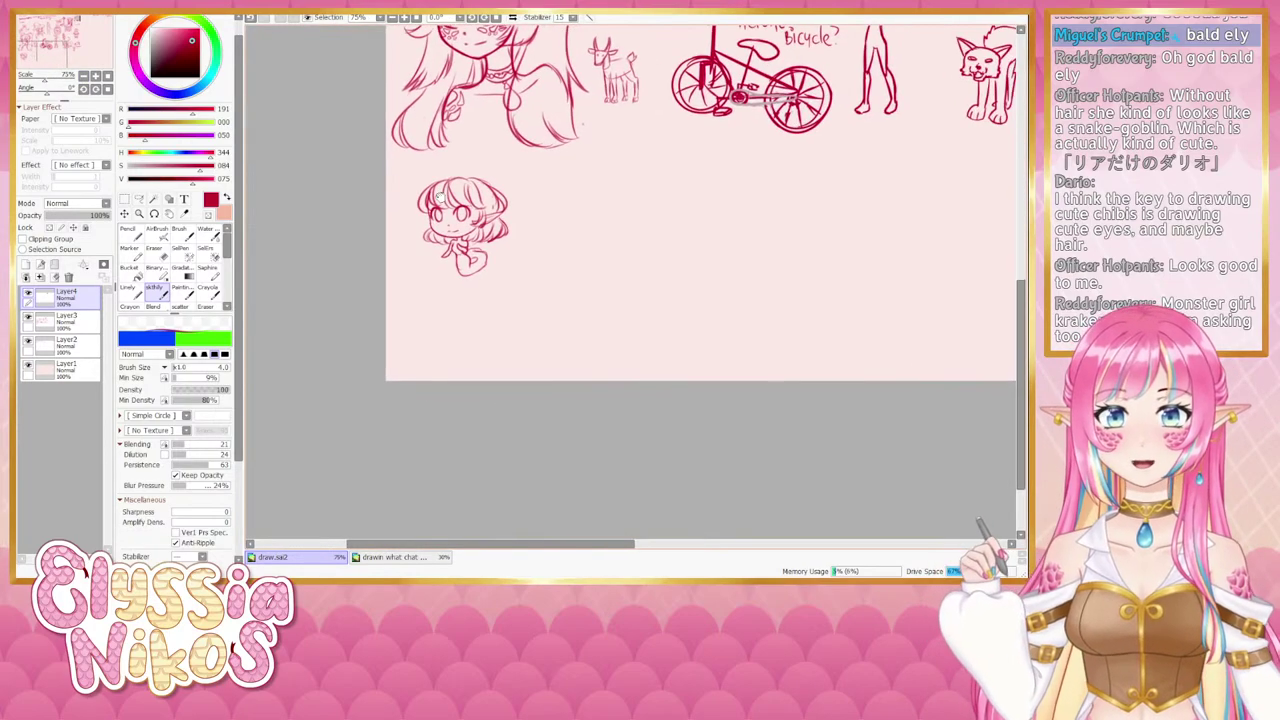
{"action": "scroll", "coordinate": [437, 197], "scroll_direction": "up", "scroll_amount": 5}
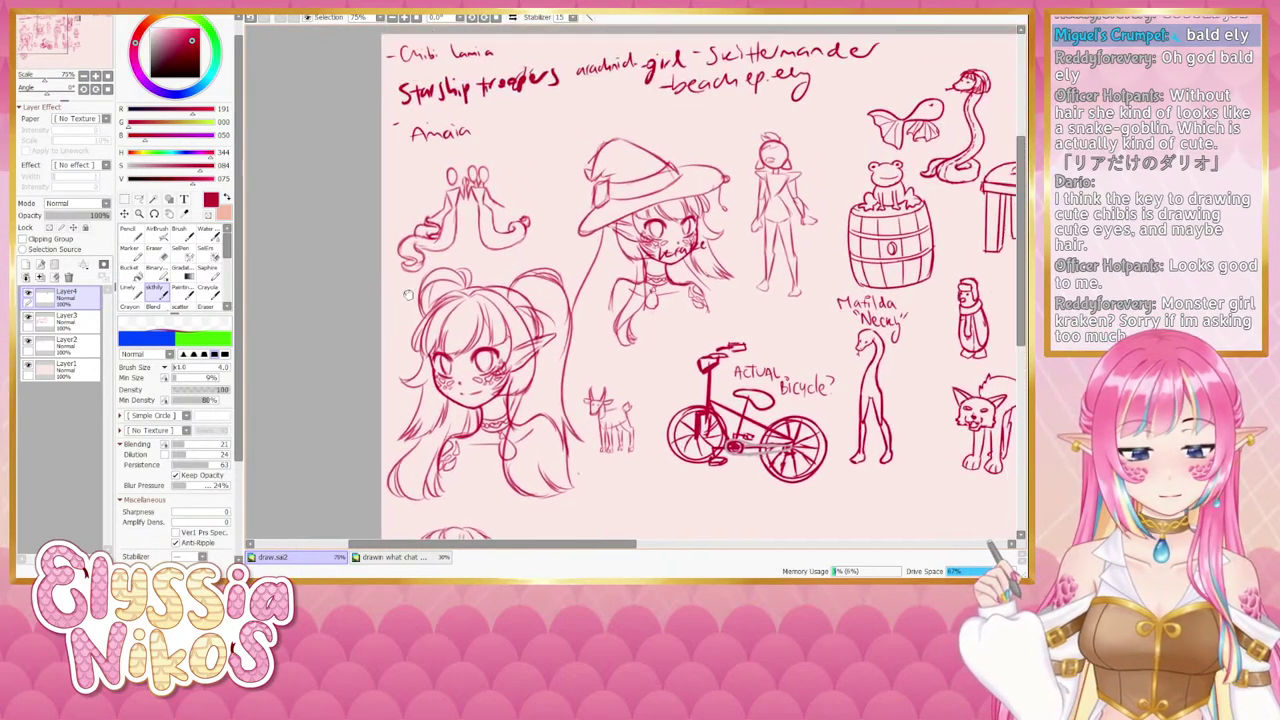
{"action": "scroll", "coordinate": [407, 295], "scroll_direction": "up", "scroll_amount": 1}
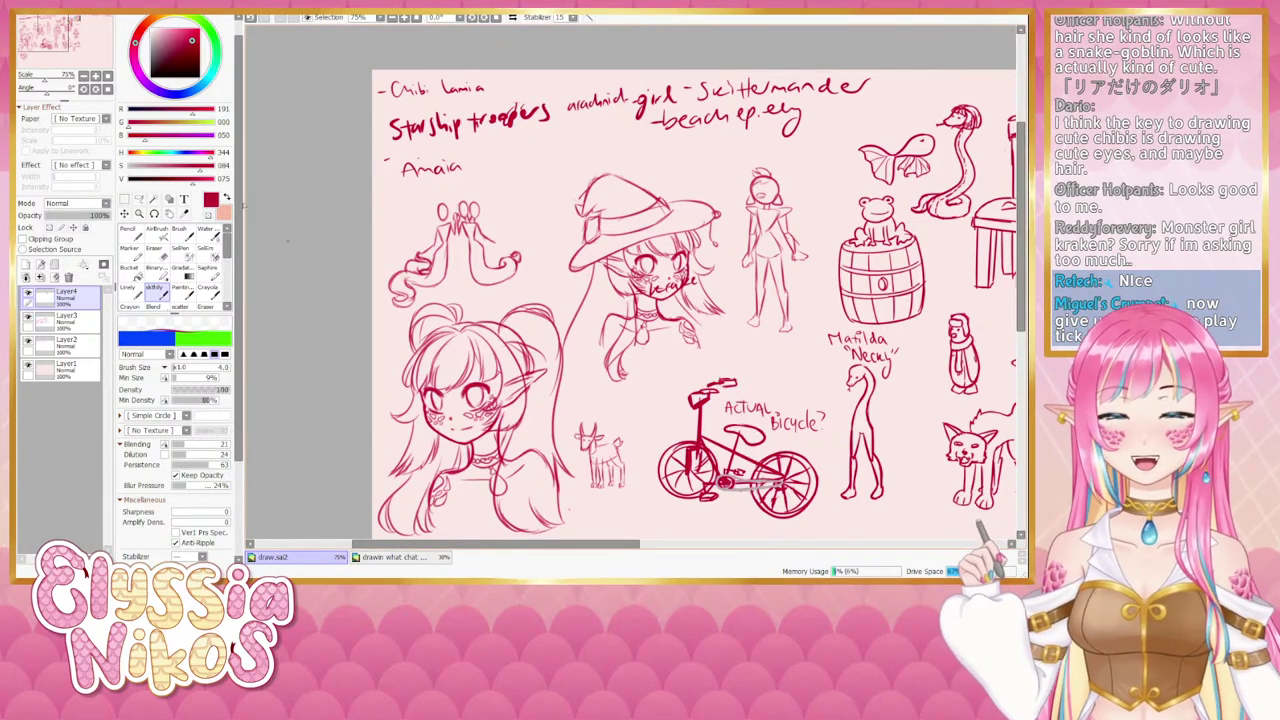
{"action": "scroll", "coordinate": [695, 300], "scroll_direction": "down", "scroll_amount": 5}
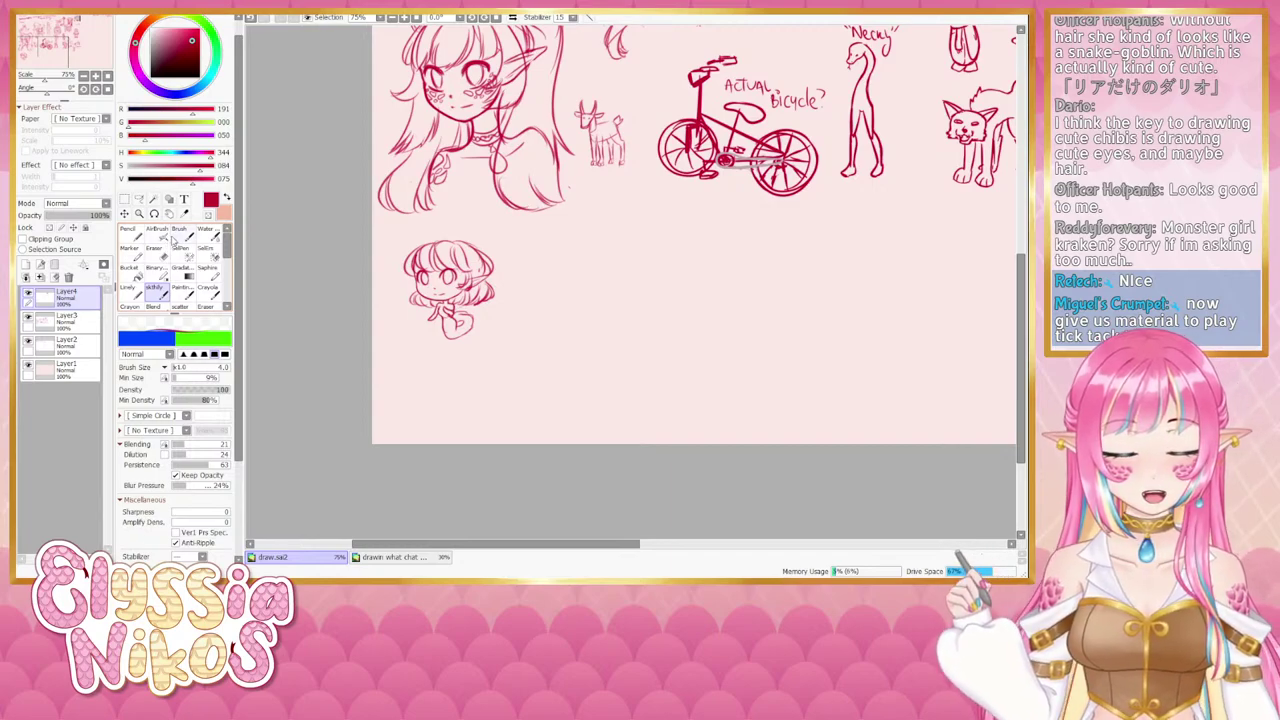
Erase stray hair lines above the chibi's pointed ear on Layer3 and rework the strands there.
{"action": "left_click_drag", "start_coordinate": [380, 284], "coordinate": [347, 274]}
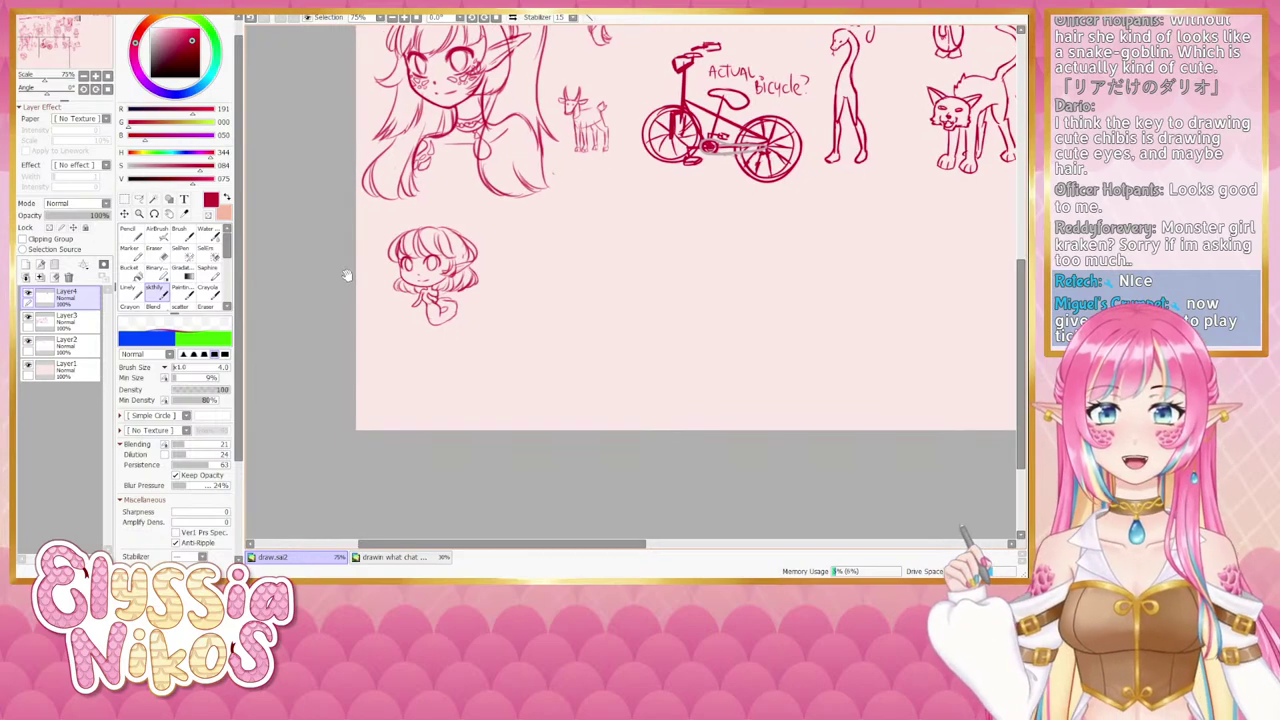
{"action": "left_click", "coordinate": [160, 254]}
{"action": "left_click_drag", "start_coordinate": [508, 266], "coordinate": [534, 260]}
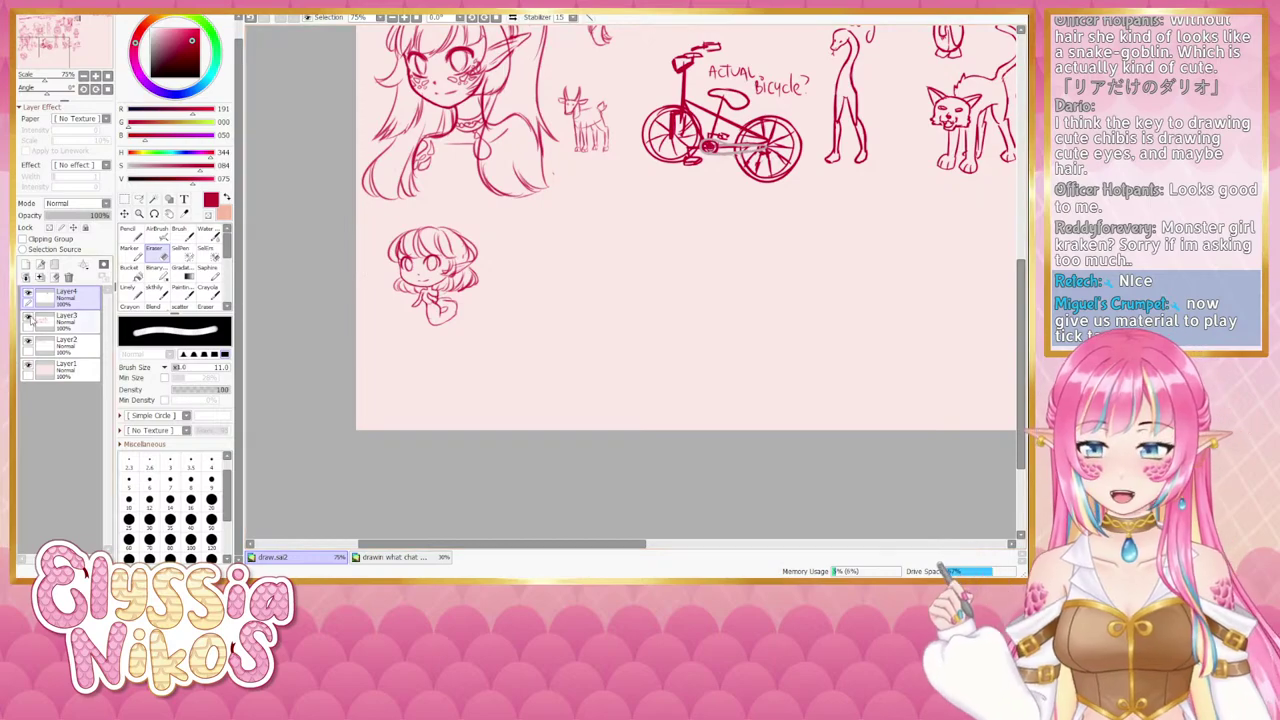
{"action": "left_click", "coordinate": [65, 318]}
{"action": "left_click_drag", "start_coordinate": [487, 246], "coordinate": [474, 249]}
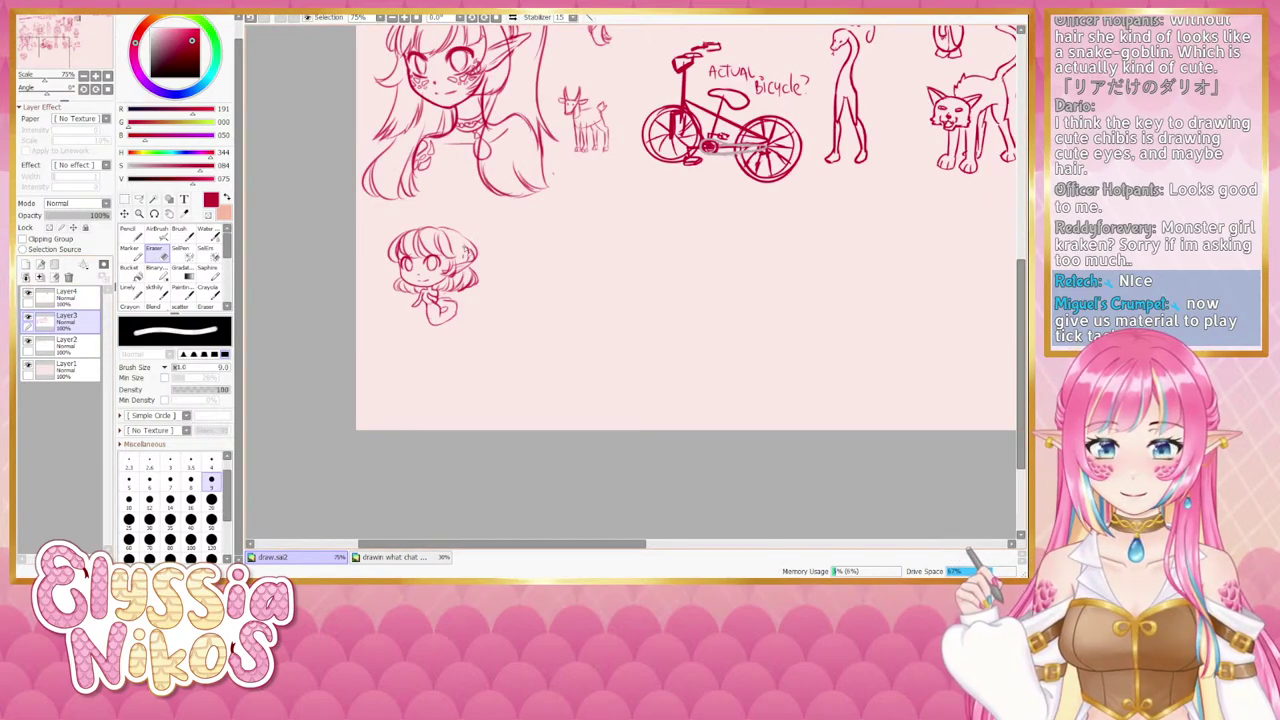
{"action": "left_click", "coordinate": [168, 292]}
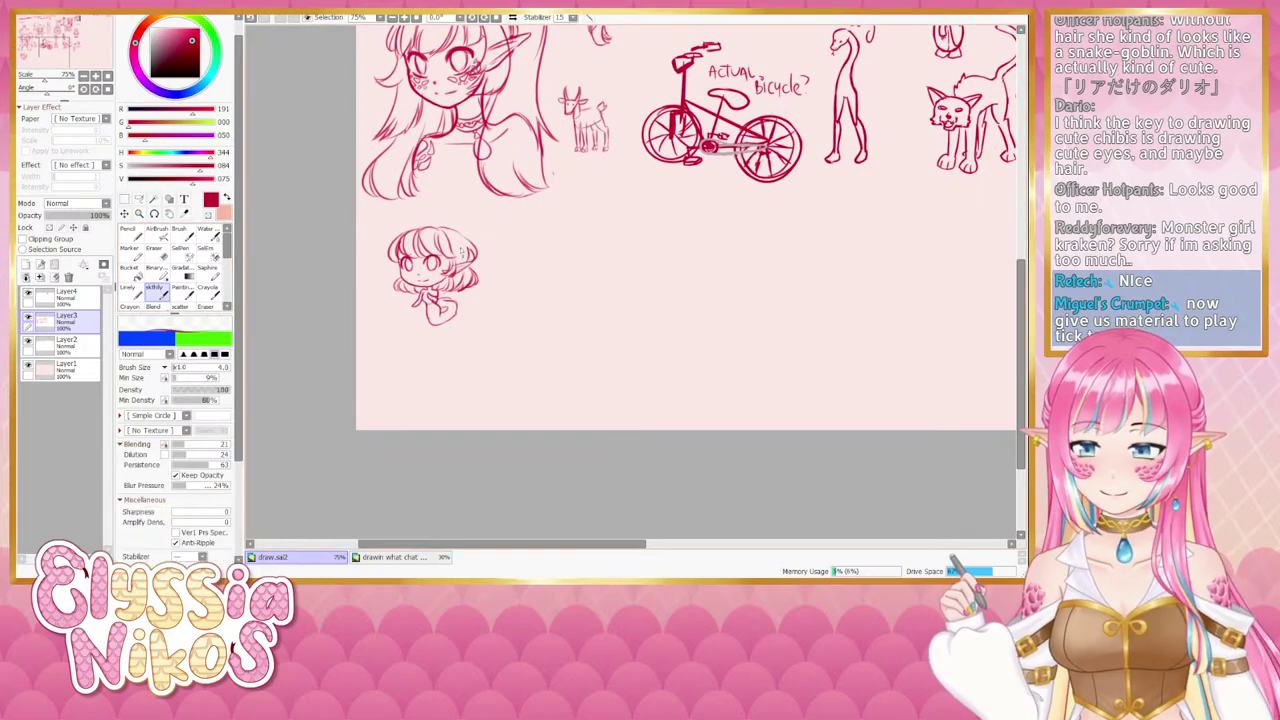
{"action": "key", "text": "ctrl+z"}
{"action": "mouse_move", "coordinate": [463, 242]}
{"action": "left_mouse_down"}
{"action": "mouse_move", "coordinate": [469, 260]}
{"action": "mouse_move", "coordinate": [469, 241]}
{"action": "left_mouse_up"}
{"action": "key", "text": "ctrl+z"}
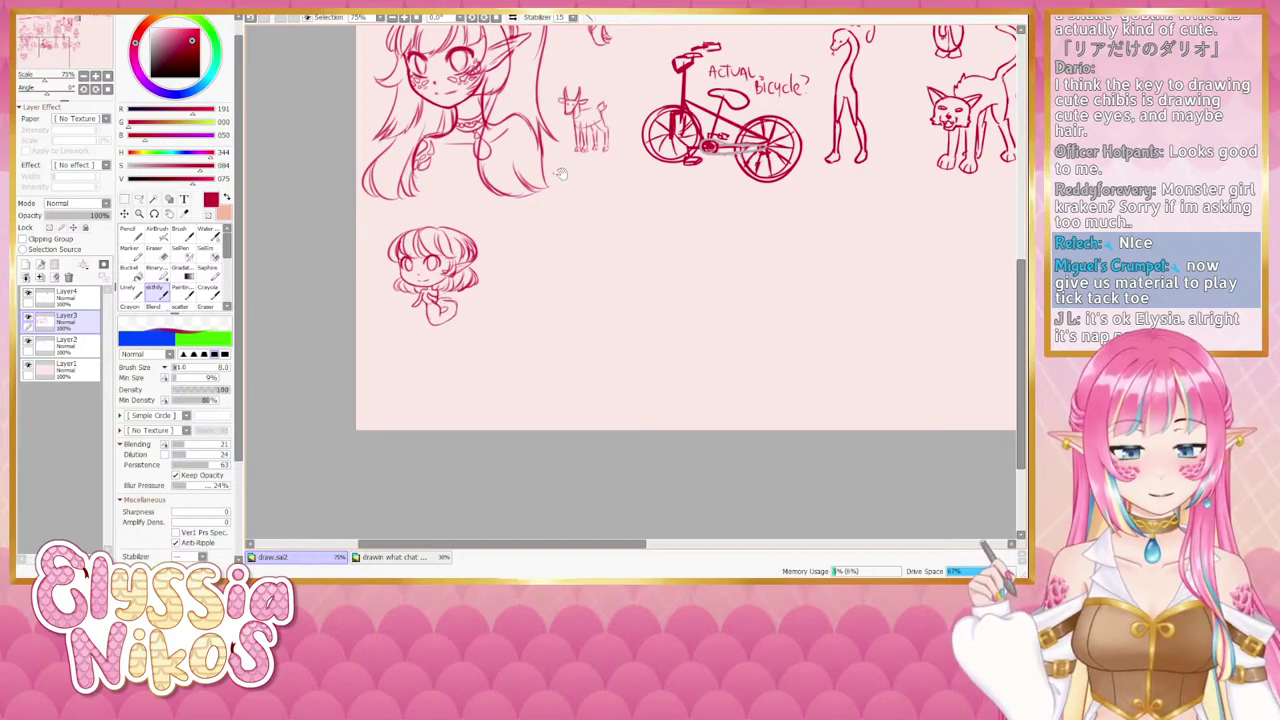
Start a rounded arch on Layer4 rising from the water ripple beside the reference picture.
{"action": "mouse_move", "coordinate": [543, 231]}
{"action": "left_mouse_down"}
{"action": "mouse_move", "coordinate": [515, 300]}
{"action": "mouse_move", "coordinate": [467, 318]}
{"action": "mouse_move", "coordinate": [440, 306]}
{"action": "left_mouse_up"}
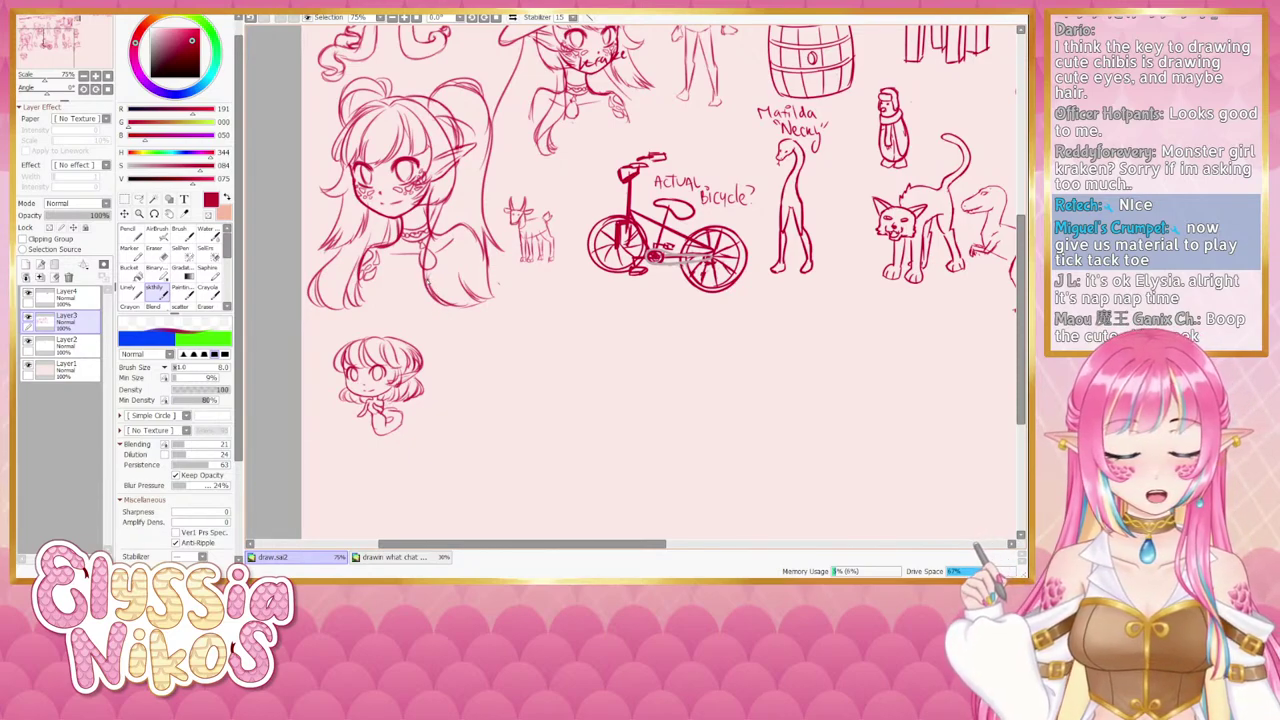
{"action": "left_click_drag", "start_coordinate": [631, 347], "coordinate": [409, 203]}
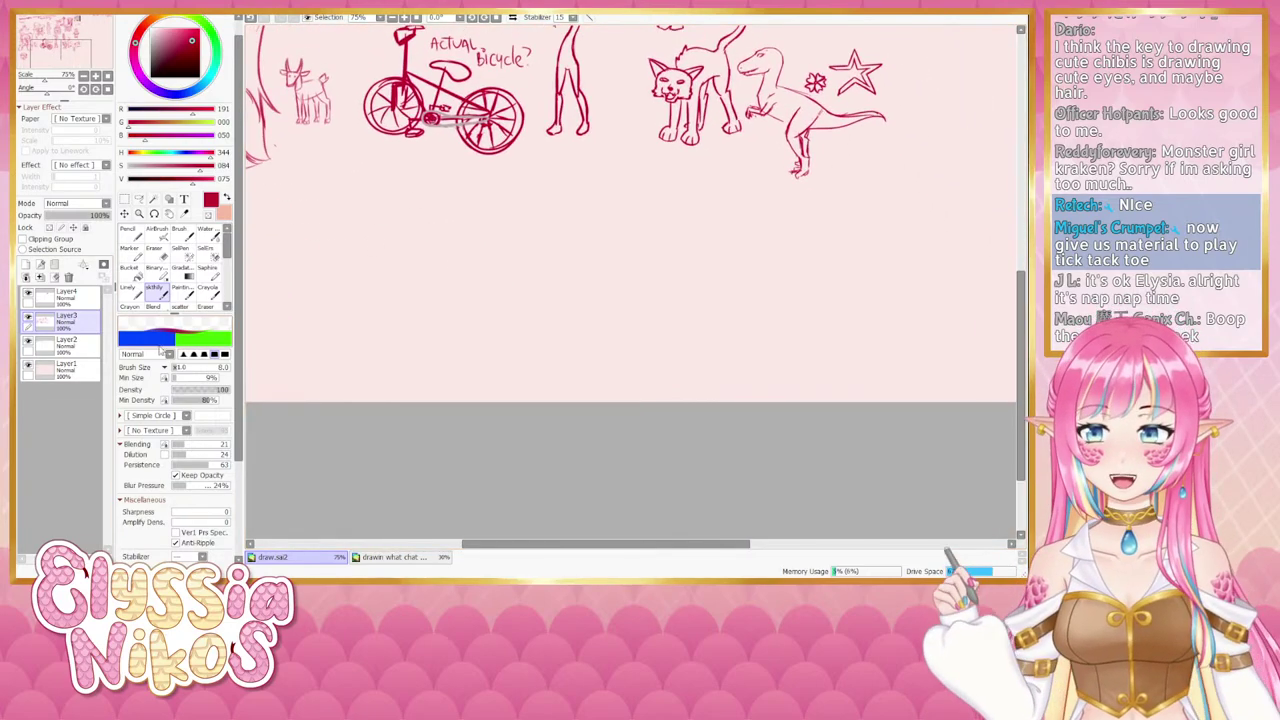
{"action": "left_click_drag", "start_coordinate": [612, 256], "coordinate": [303, 407]}
{"action": "left_click_drag", "start_coordinate": [644, 233], "coordinate": [560, 420]}
{"action": "left_click_drag", "start_coordinate": [459, 280], "coordinate": [653, 213]}
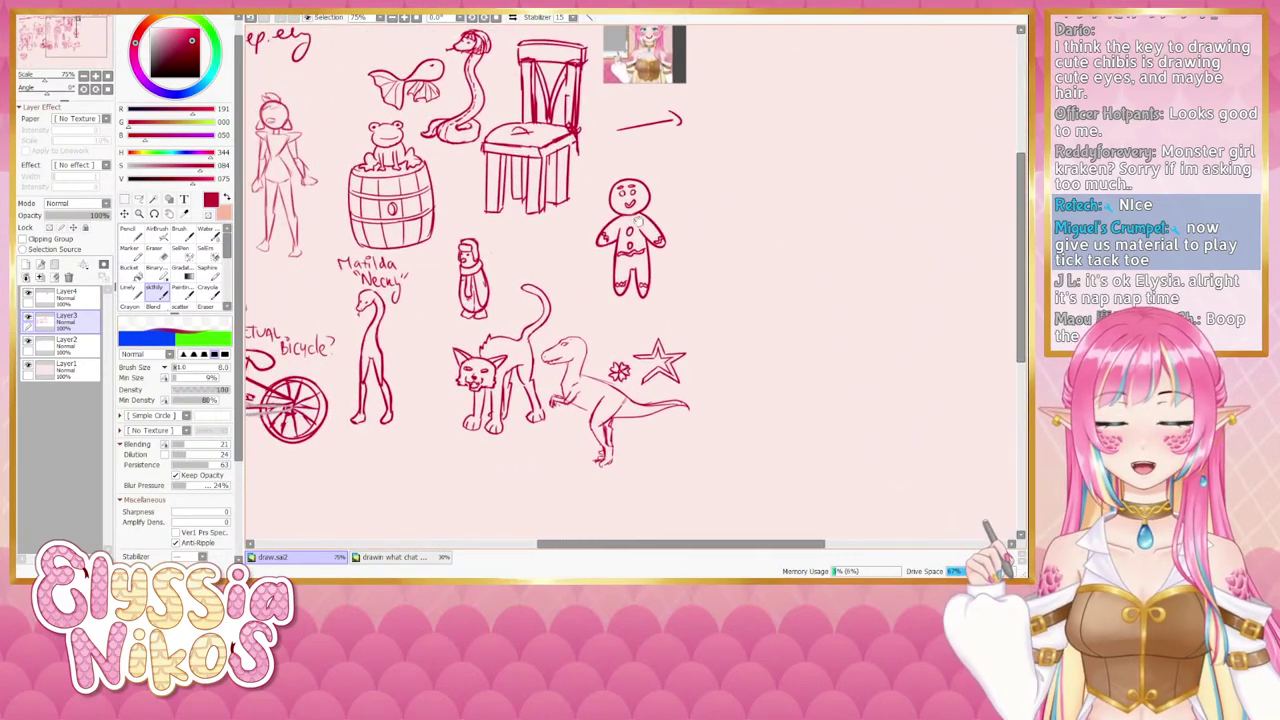
{"action": "mouse_move", "coordinate": [778, 102]}
{"action": "left_mouse_down"}
{"action": "mouse_move", "coordinate": [595, 196]}
{"action": "mouse_move", "coordinate": [570, 169]}
{"action": "mouse_move", "coordinate": [633, 160]}
{"action": "mouse_move", "coordinate": [586, 181]}
{"action": "mouse_move", "coordinate": [660, 174]}
{"action": "mouse_move", "coordinate": [655, 152]}
{"action": "left_mouse_up"}
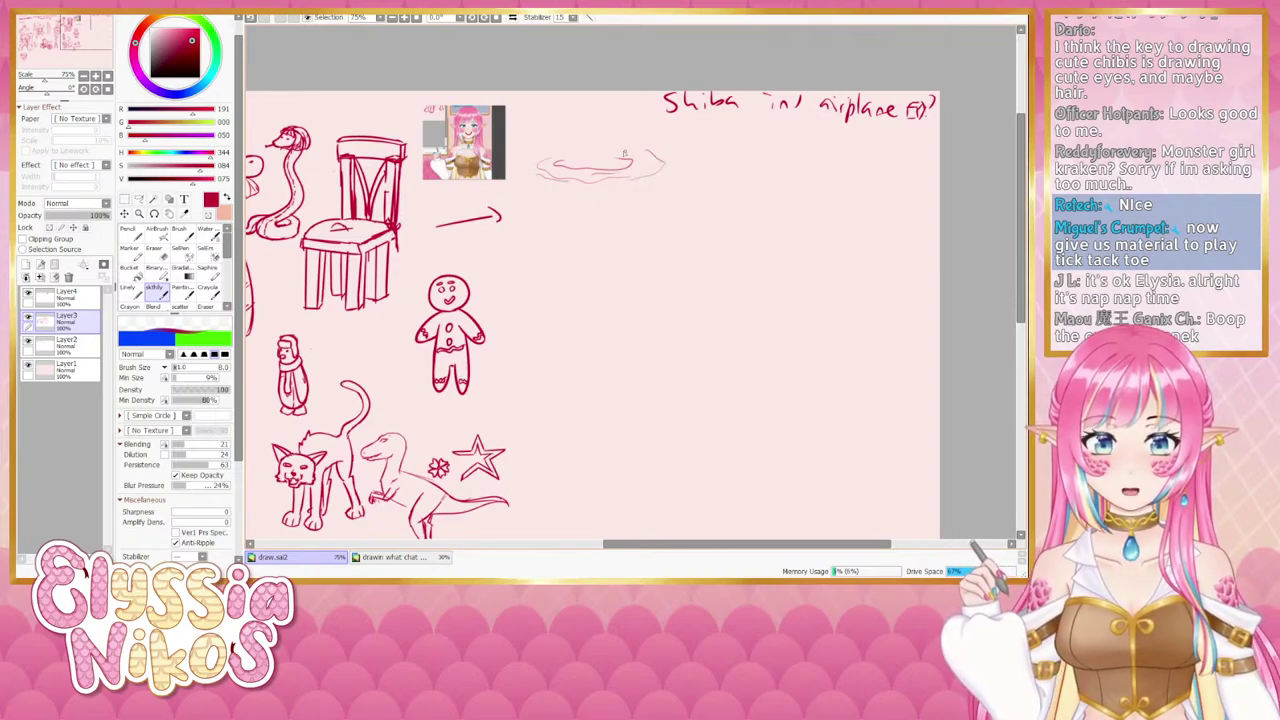
{"action": "left_click", "coordinate": [92, 296]}
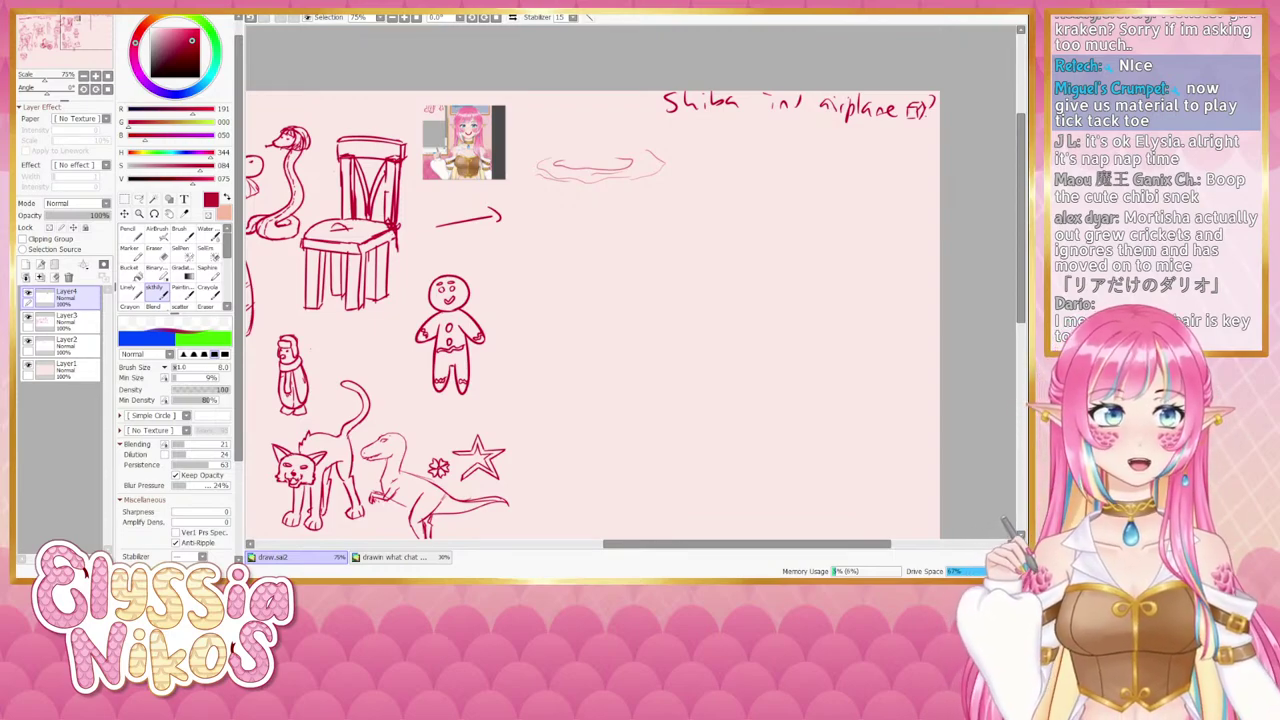
{"action": "left_click_drag", "start_coordinate": [583, 231], "coordinate": [528, 262]}
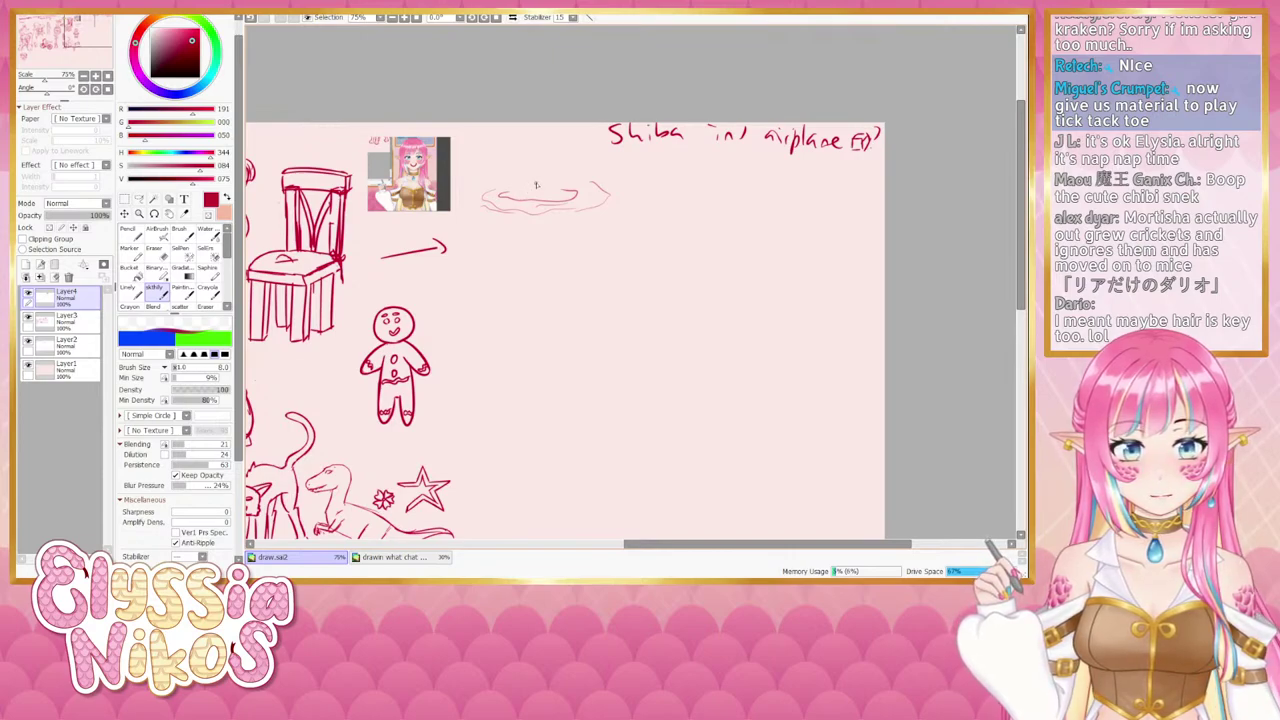
{"action": "left_click_drag", "start_coordinate": [520, 186], "coordinate": [543, 155]}
{"action": "key", "text": "ctrl+z"}
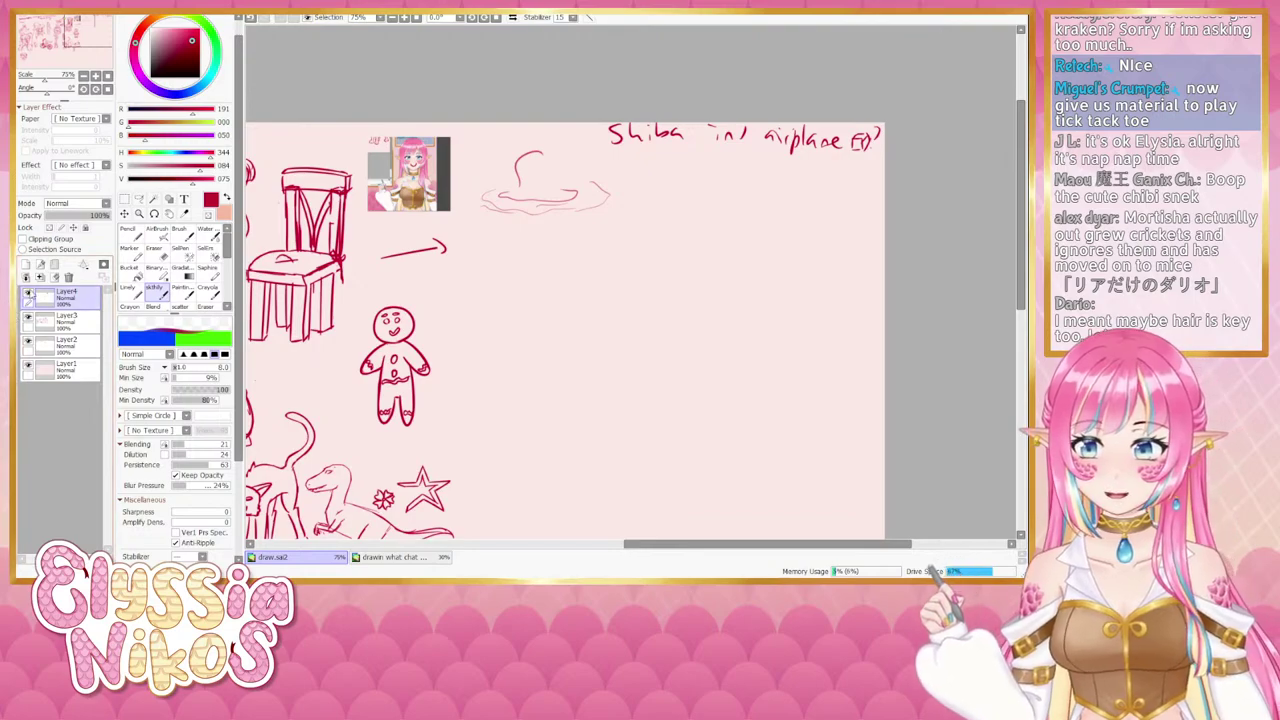
Complete the arch over the ripple, add a curled tentacle beside it and start a taller curve on the opposite side.
{"action": "mouse_move", "coordinate": [520, 187]}
{"action": "left_mouse_down"}
{"action": "mouse_move", "coordinate": [540, 157]}
{"action": "mouse_move", "coordinate": [532, 169]}
{"action": "mouse_move", "coordinate": [550, 157]}
{"action": "mouse_move", "coordinate": [550, 181]}
{"action": "mouse_move", "coordinate": [497, 207]}
{"action": "mouse_move", "coordinate": [494, 186]}
{"action": "mouse_move", "coordinate": [477, 186]}
{"action": "mouse_move", "coordinate": [468, 236]}
{"action": "mouse_move", "coordinate": [485, 229]}
{"action": "mouse_move", "coordinate": [486, 204]}
{"action": "mouse_move", "coordinate": [508, 209]}
{"action": "mouse_move", "coordinate": [600, 143]}
{"action": "left_mouse_up"}
{"action": "key", "text": "ctrl+z"}
{"action": "key", "text": "ctrl+z"}
{"action": "key", "text": "ctrl+z"}
{"action": "key", "text": "ctrl+z"}
{"action": "key", "text": "ctrl+z"}
{"action": "key", "text": "ctrl+z"}
{"action": "key", "text": "ctrl+z"}
{"action": "key", "text": "ctrl+z"}
{"action": "key", "text": "ctrl+z"}
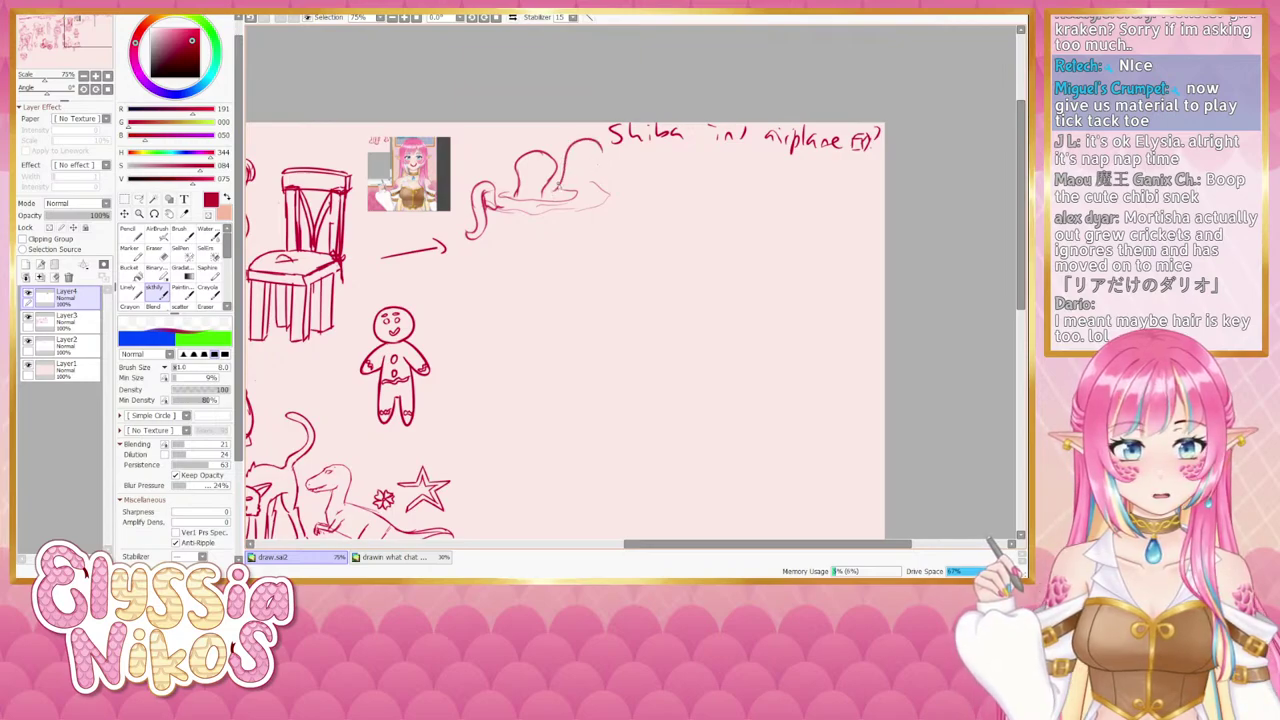
Complete the tall looping tentacle beside the kraken's rounded head on Layer4.
{"action": "mouse_move", "coordinate": [566, 197]}
{"action": "left_mouse_down"}
{"action": "mouse_move", "coordinate": [597, 153]}
{"action": "mouse_move", "coordinate": [597, 178]}
{"action": "left_mouse_up"}
{"action": "key", "text": "ctrl+z"}
{"action": "key", "text": "ctrl+z"}
{"action": "key", "text": "ctrl+z"}
{"action": "key", "text": "ctrl+z"}
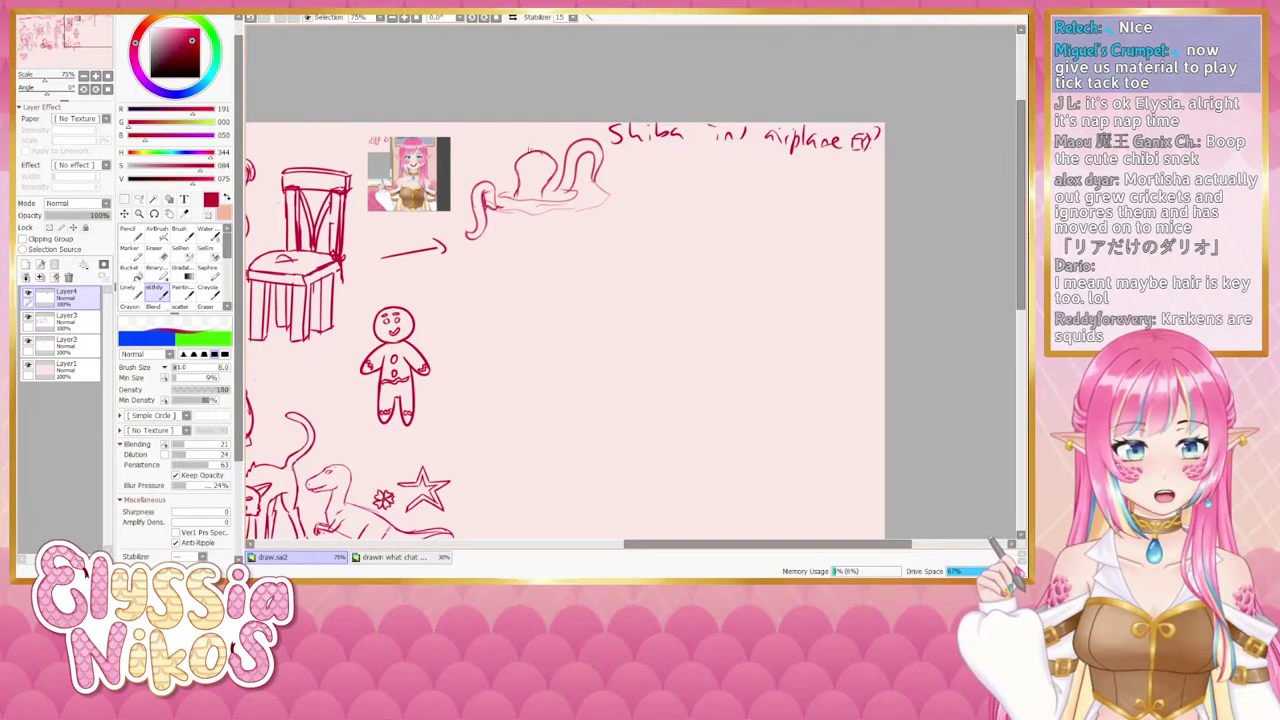
Draw a raised tentacle with a curled tip on the reference-picture side of the kraken's head.
{"action": "mouse_move", "coordinate": [525, 148]}
{"action": "left_mouse_down"}
{"action": "mouse_move", "coordinate": [486, 150]}
{"action": "mouse_move", "coordinate": [515, 135]}
{"action": "mouse_move", "coordinate": [493, 173]}
{"action": "left_mouse_up"}
{"action": "key", "text": "ctrl+z"}
{"action": "key", "text": "ctrl+z"}
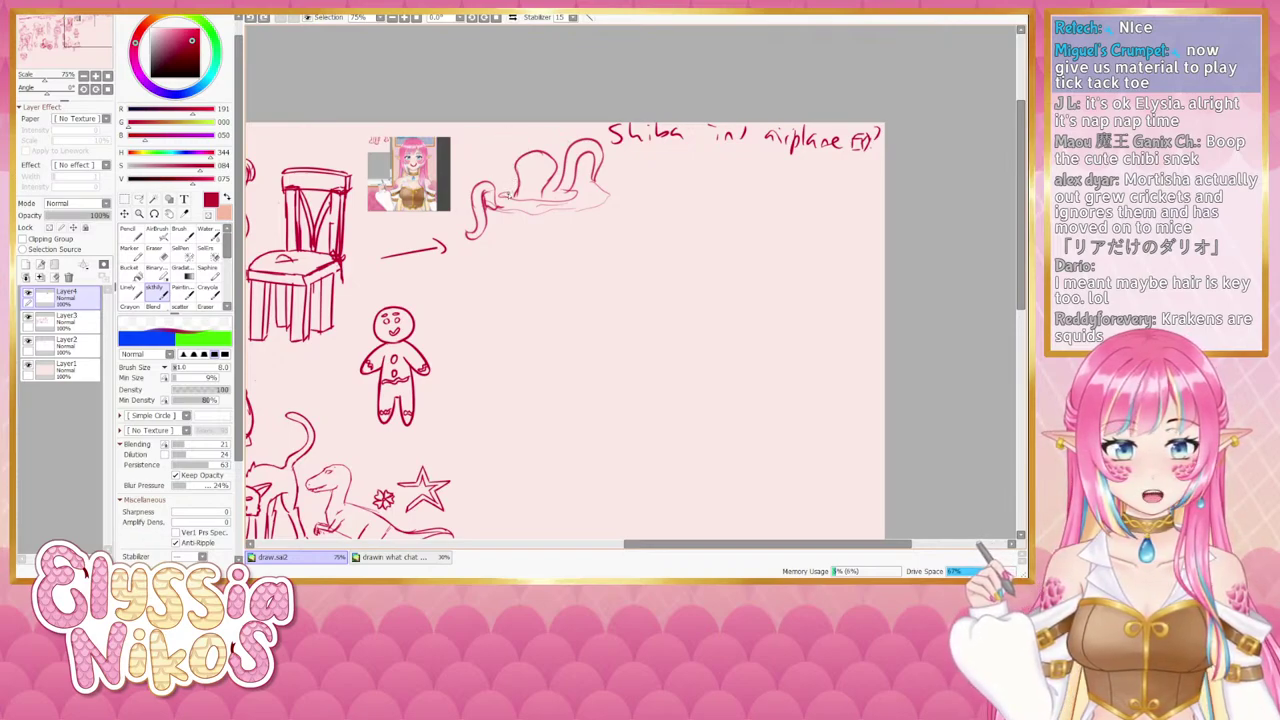
{"action": "mouse_move", "coordinate": [512, 187]}
{"action": "left_mouse_down"}
{"action": "mouse_move", "coordinate": [486, 148]}
{"action": "mouse_move", "coordinate": [480, 162]}
{"action": "mouse_move", "coordinate": [495, 146]}
{"action": "mouse_move", "coordinate": [499, 172]}
{"action": "left_mouse_up"}
{"action": "key", "text": "ctrl+z"}
{"action": "key", "text": "ctrl+z"}
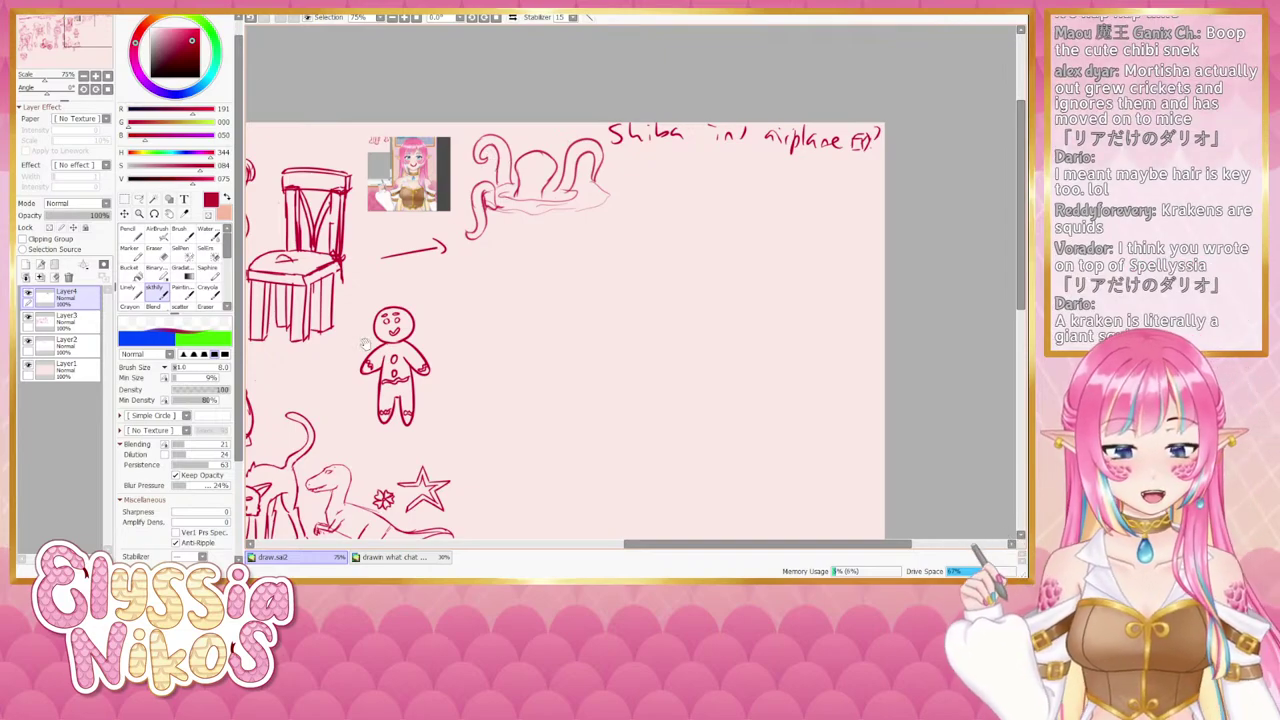
Draw a curling tentacle across the front of the water ripple, reaching out below the tall looping one.
{"action": "left_click_drag", "start_coordinate": [366, 345], "coordinate": [264, 475]}
{"action": "left_click_drag", "start_coordinate": [588, 257], "coordinate": [559, 253]}
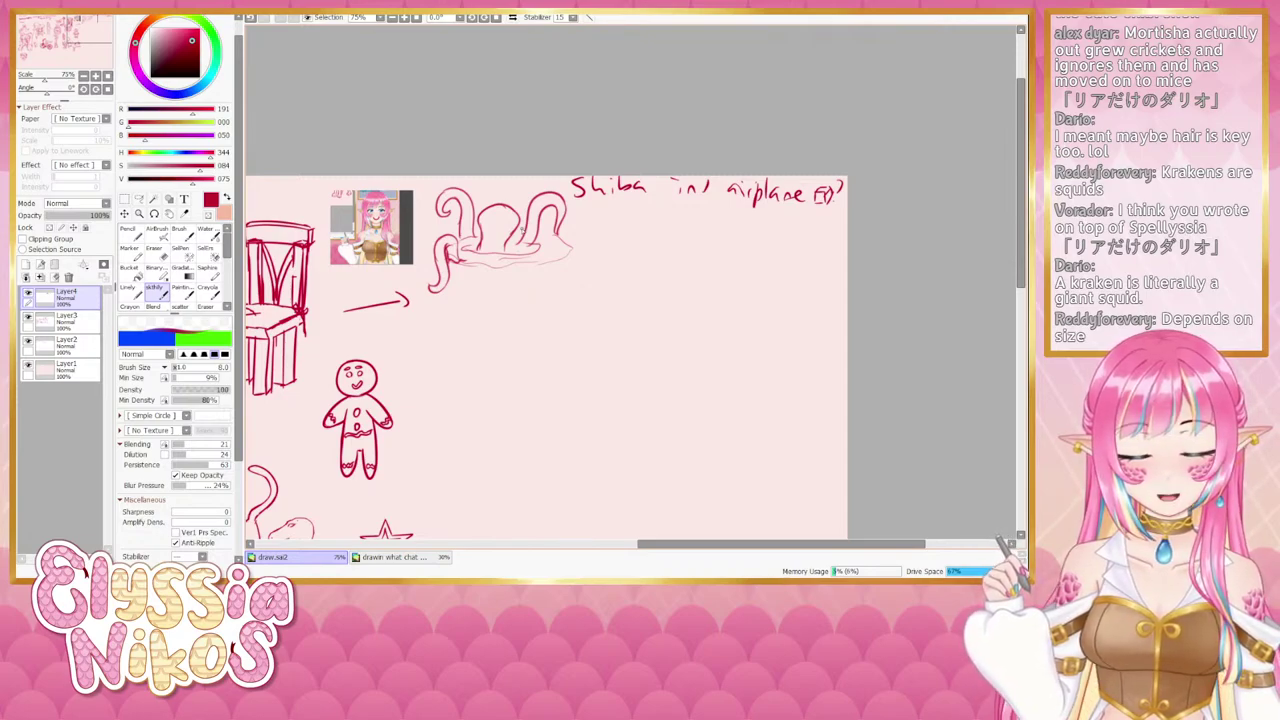
{"action": "mouse_move", "coordinate": [537, 293]}
{"action": "left_mouse_down"}
{"action": "mouse_move", "coordinate": [503, 267]}
{"action": "mouse_move", "coordinate": [497, 234]}
{"action": "mouse_move", "coordinate": [529, 230]}
{"action": "mouse_move", "coordinate": [540, 241]}
{"action": "mouse_move", "coordinate": [514, 238]}
{"action": "mouse_move", "coordinate": [521, 250]}
{"action": "mouse_move", "coordinate": [548, 250]}
{"action": "mouse_move", "coordinate": [531, 243]}
{"action": "mouse_move", "coordinate": [554, 240]}
{"action": "mouse_move", "coordinate": [548, 229]}
{"action": "mouse_move", "coordinate": [541, 248]}
{"action": "left_mouse_up"}
{"action": "key", "text": "ctrl+z"}
{"action": "key", "text": "ctrl+z"}
{"action": "key", "text": "ctrl+z"}
{"action": "key", "text": "ctrl+z"}
{"action": "key", "text": "ctrl+z"}
{"action": "key", "text": "ctrl+z"}
{"action": "key", "text": "ctrl+z"}
{"action": "key", "text": "ctrl+z"}
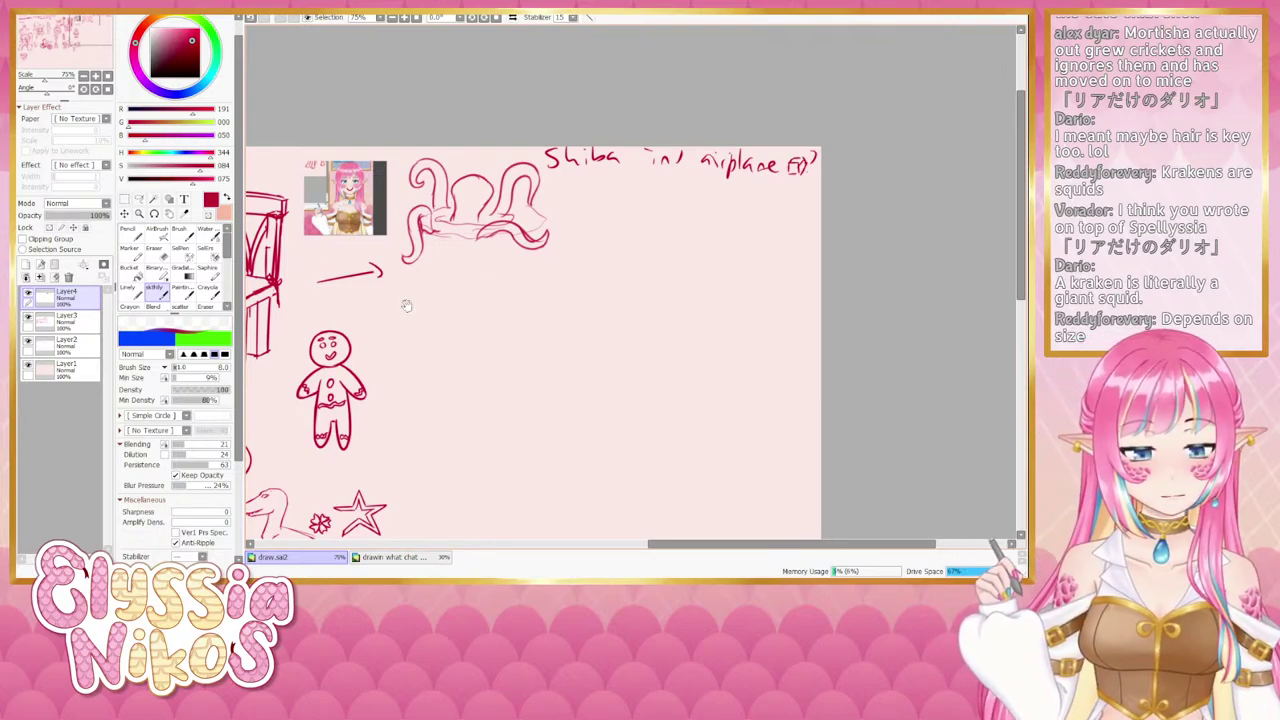
Check which layer holds the stray "-krake" note over the witch sketch by toggling the visibility of Layer2, Layer3 and Layer4.
{"action": "left_click_drag", "start_coordinate": [406, 306], "coordinate": [726, 304]}
{"action": "mouse_move", "coordinate": [415, 268]}
{"action": "left_mouse_down"}
{"action": "mouse_move", "coordinate": [771, 261]}
{"action": "mouse_move", "coordinate": [841, 211]}
{"action": "mouse_move", "coordinate": [700, 170]}
{"action": "mouse_move", "coordinate": [736, 179]}
{"action": "left_mouse_up"}
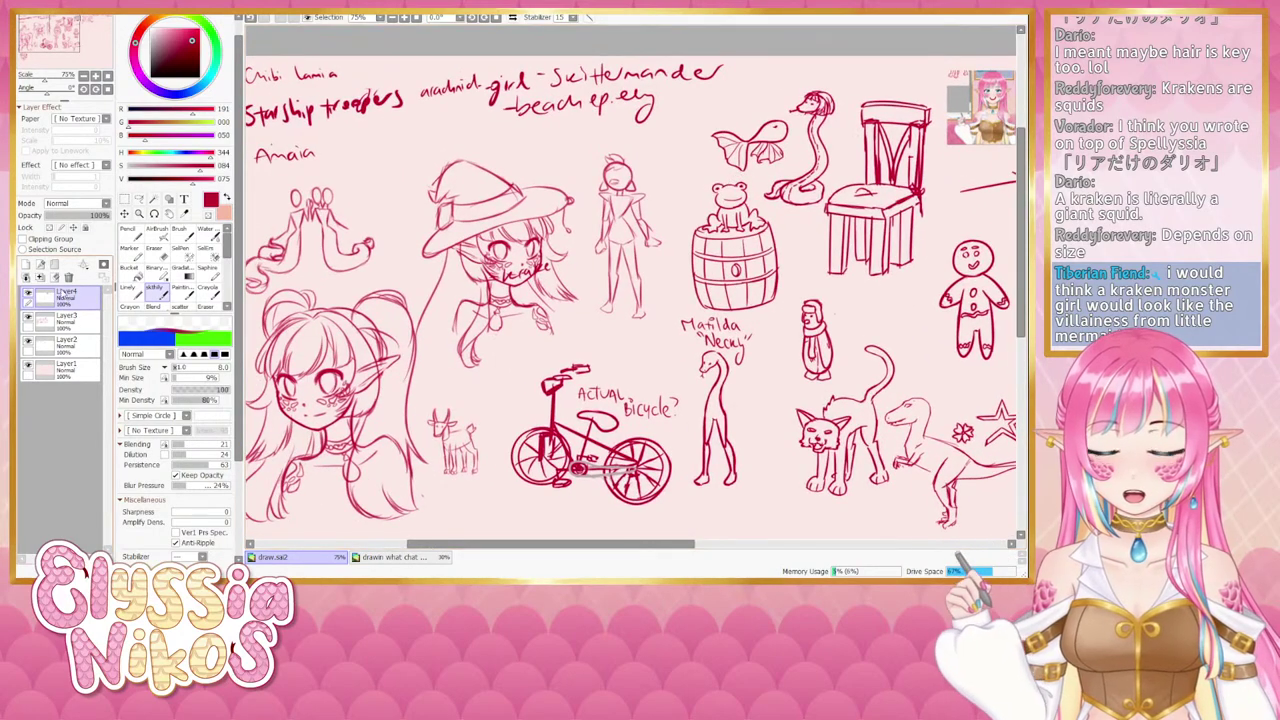
{"action": "left_click", "coordinate": [28, 319]}
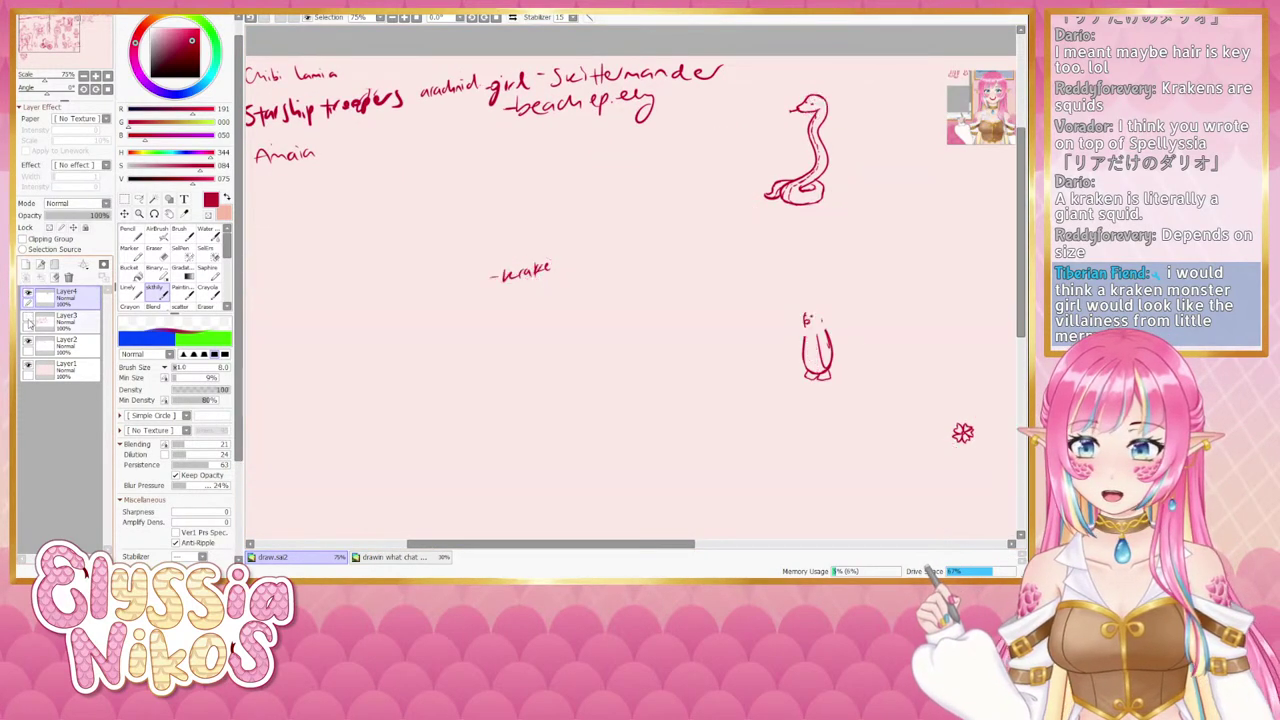
{"action": "left_click", "coordinate": [28, 319]}
{"action": "left_click", "coordinate": [28, 319]}
{"action": "left_click", "coordinate": [28, 319]}
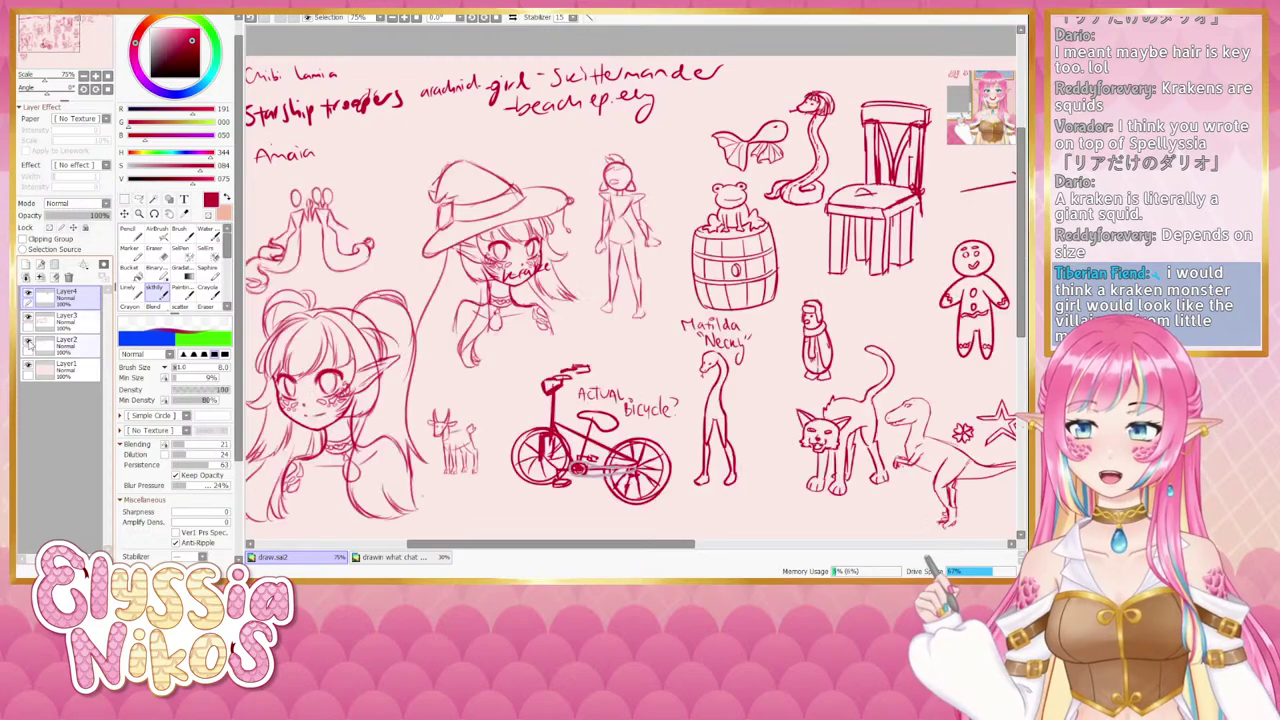
{"action": "left_click", "coordinate": [28, 343]}
{"action": "left_click", "coordinate": [28, 343]}
{"action": "left_click", "coordinate": [28, 296]}
{"action": "left_click", "coordinate": [28, 296]}
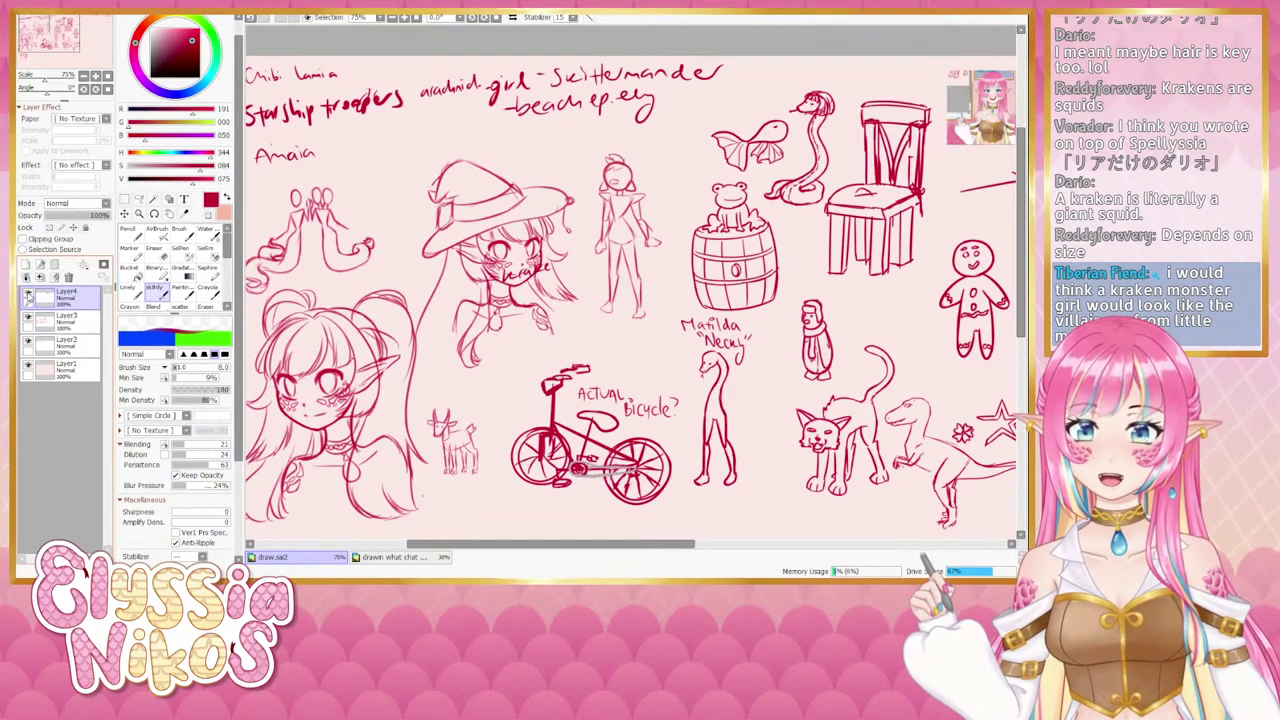
{"action": "left_click", "coordinate": [28, 296]}
{"action": "left_click", "coordinate": [28, 296]}
With Layer3 temporarily hidden, paint over the stray "-krake" note on Layer1 in the pale background colour with a brush of size 320.
{"action": "left_click", "coordinate": [28, 319]}
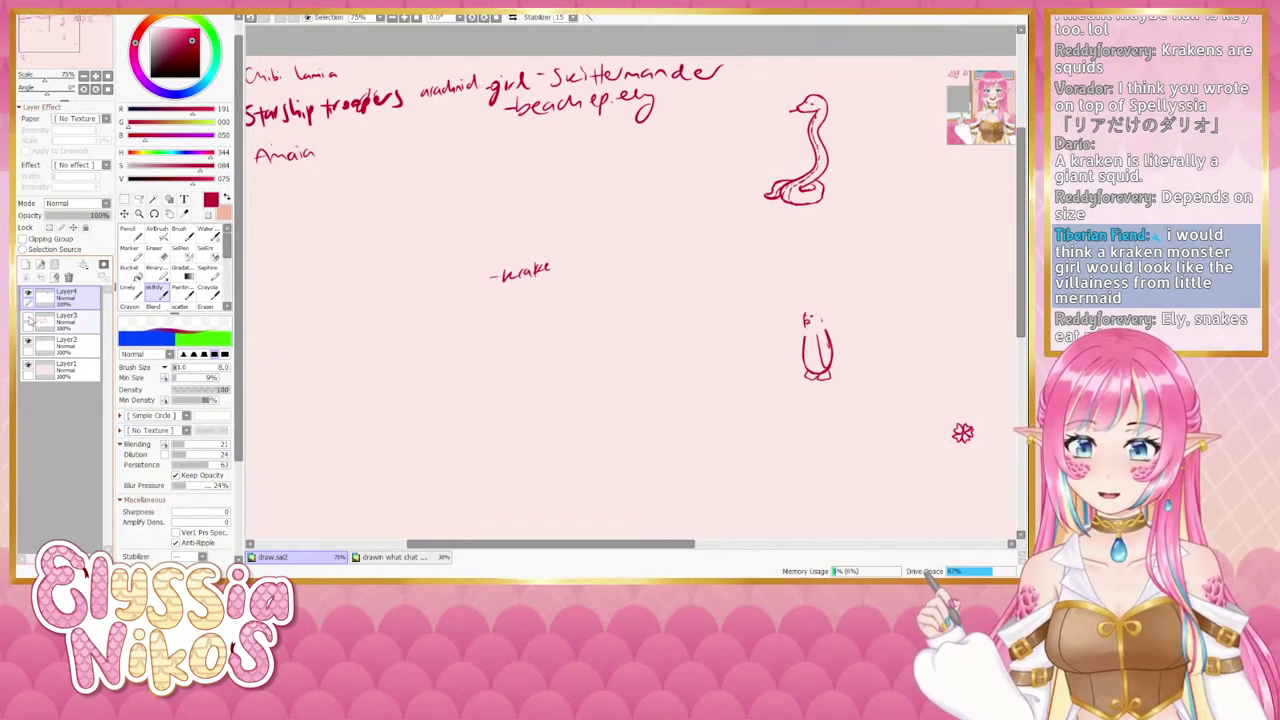
{"action": "left_click", "coordinate": [28, 343]}
{"action": "left_click", "coordinate": [28, 343]}
{"action": "left_click", "coordinate": [28, 296]}
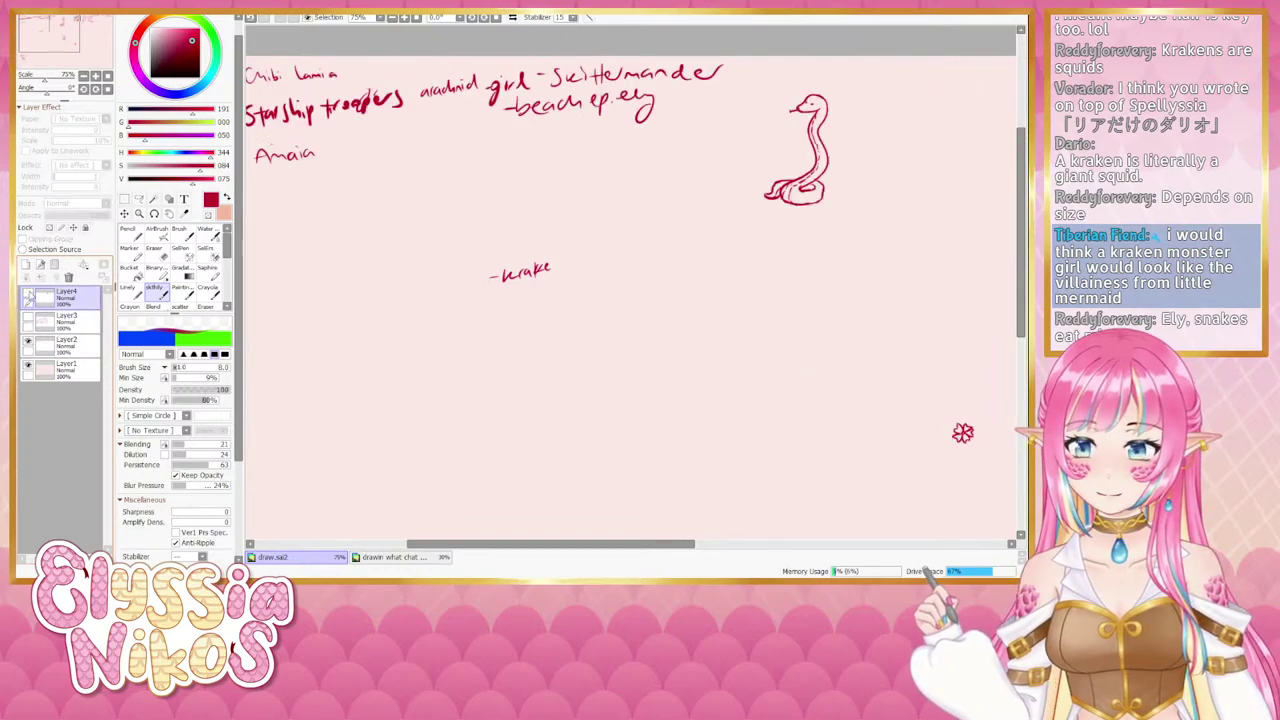
{"action": "left_click", "coordinate": [28, 296]}
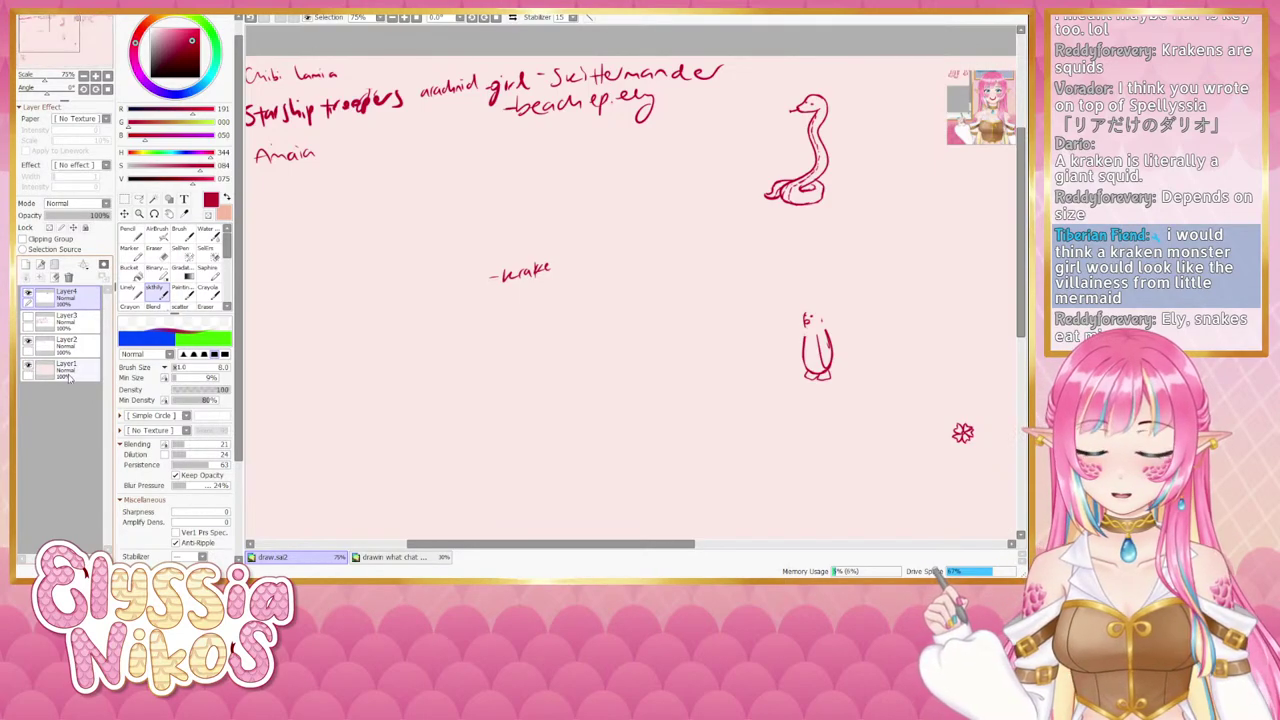
{"action": "left_click", "coordinate": [68, 370]}
{"action": "left_click", "coordinate": [132, 292]}
{"action": "left_click_drag", "start_coordinate": [629, 291], "coordinate": [557, 289]}
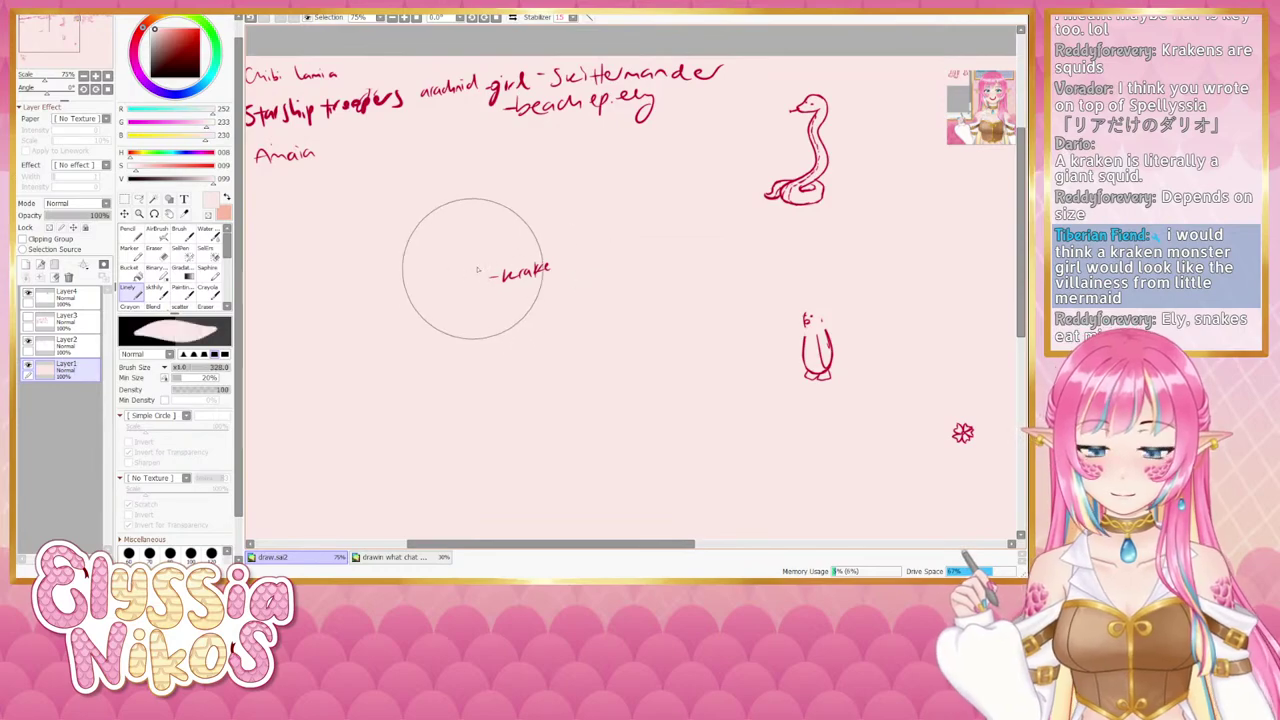
{"action": "left_click_drag", "start_coordinate": [480, 269], "coordinate": [562, 257]}
{"action": "left_click", "coordinate": [28, 322]}
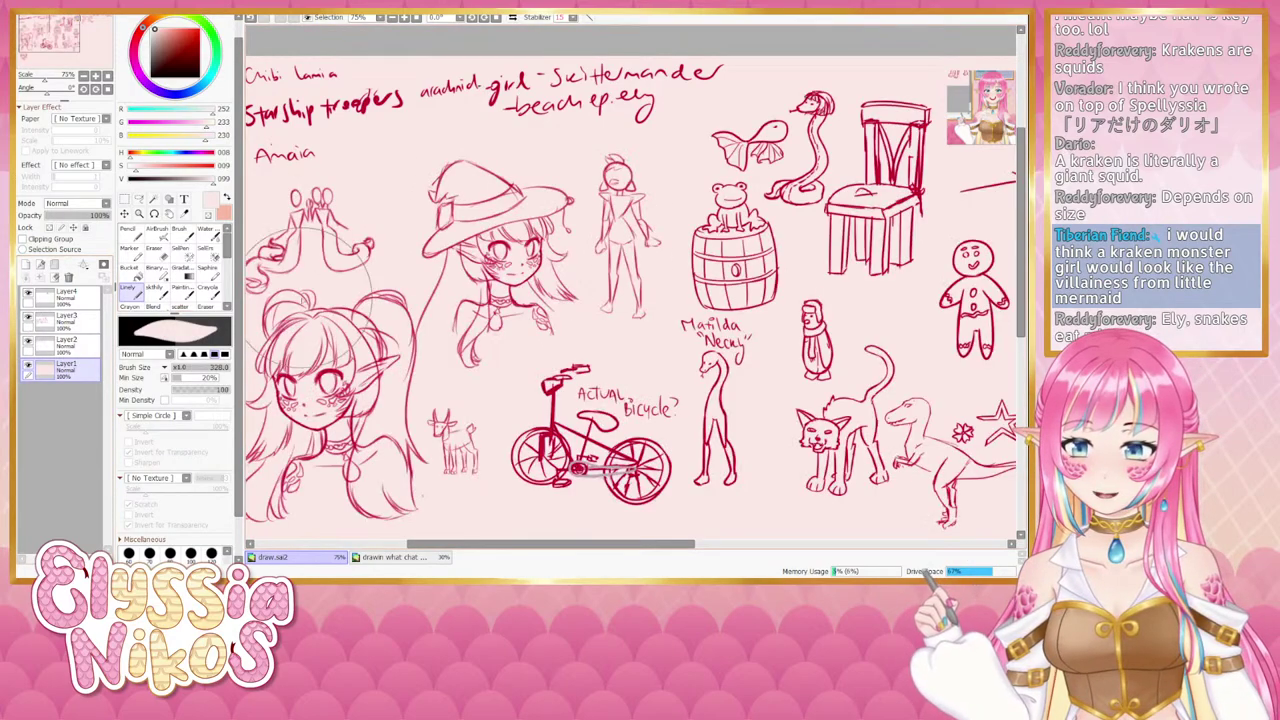
Return to the kraken on Layer4 with the crimson line colour and the sketch brush at size 9.
{"action": "left_click_drag", "start_coordinate": [880, 230], "coordinate": [503, 237]}
{"action": "left_click_drag", "start_coordinate": [777, 229], "coordinate": [520, 306]}
{"action": "left_click_drag", "start_coordinate": [537, 224], "coordinate": [616, 200]}
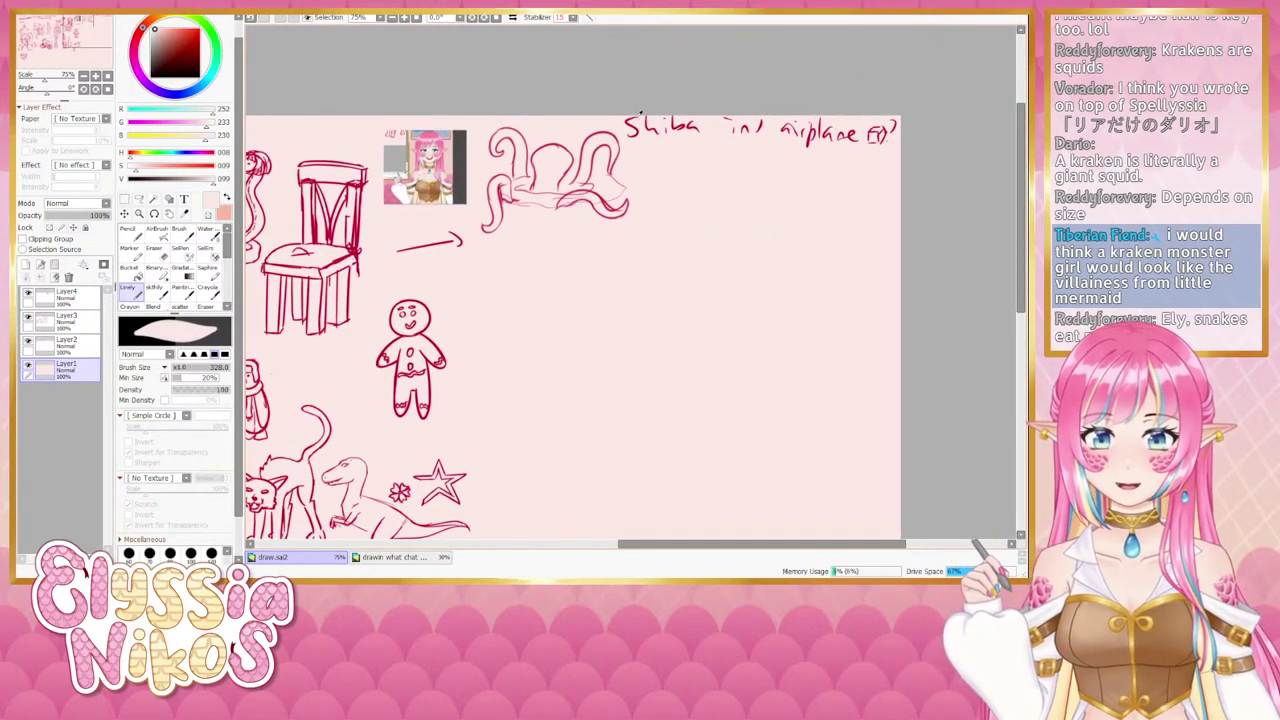
{"action": "right_click", "coordinate": [631, 118]}
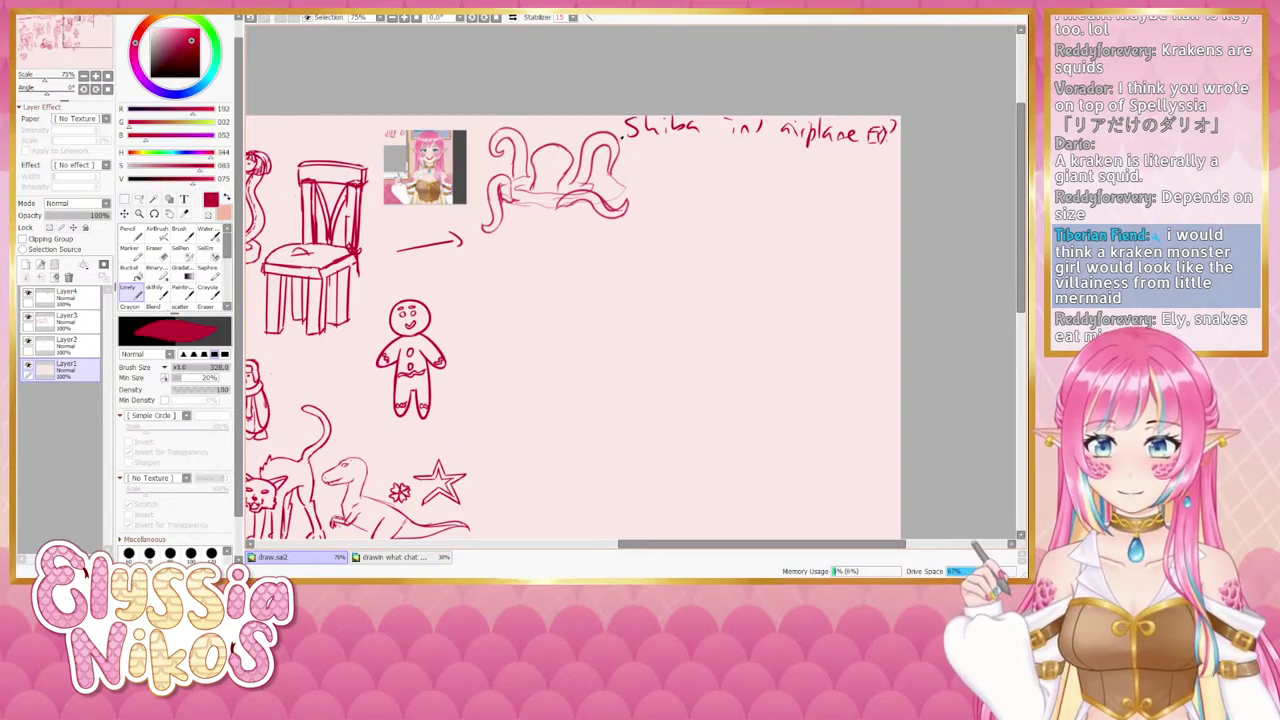
{"action": "left_click", "coordinate": [72, 296]}
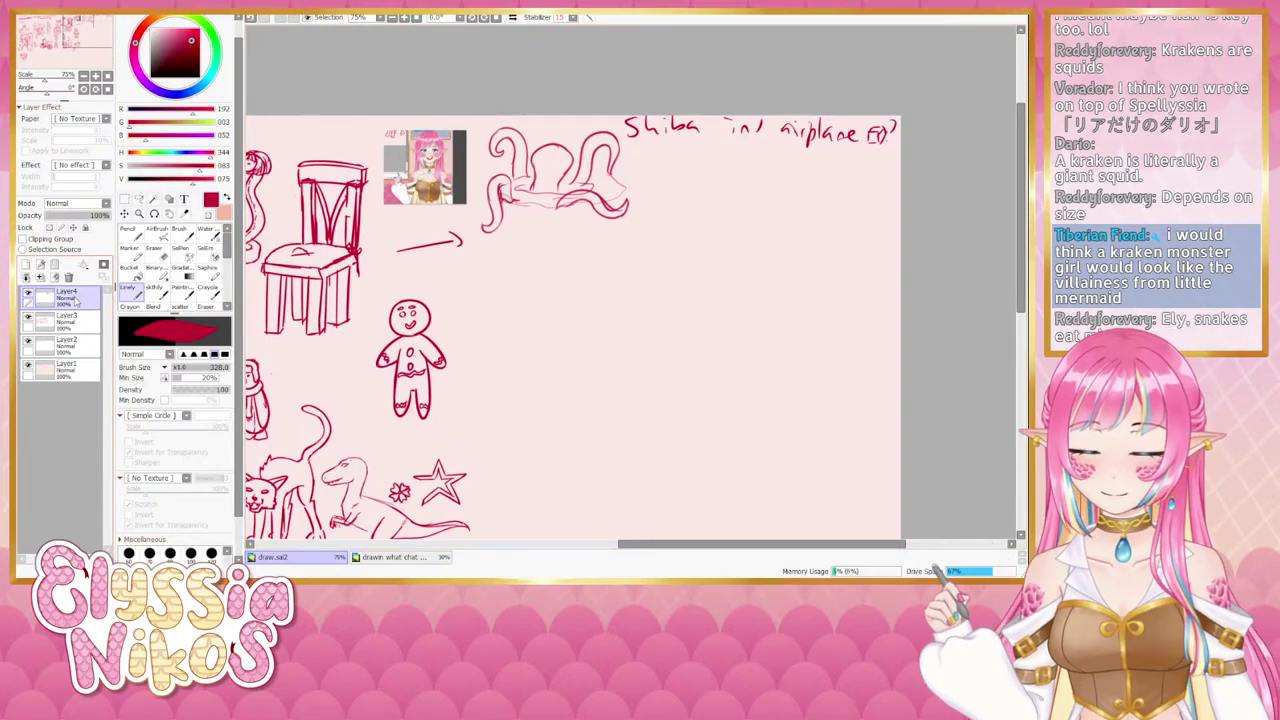
{"action": "left_click", "coordinate": [157, 292]}
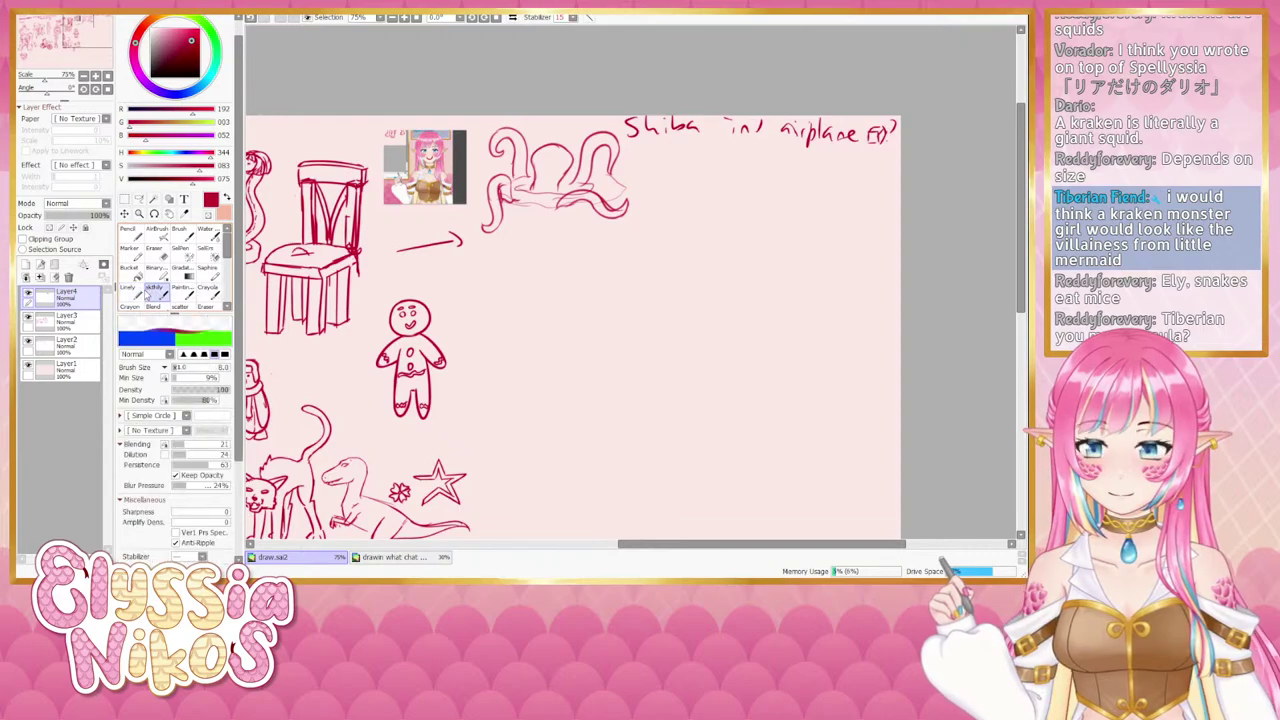
{"action": "left_click", "coordinate": [131, 292]}
{"action": "left_click", "coordinate": [162, 293]}
{"action": "left_click_drag", "start_coordinate": [532, 230], "coordinate": [498, 227]}
{"action": "key", "text": "bracketright"}
{"action": "key", "text": "bracketright"}
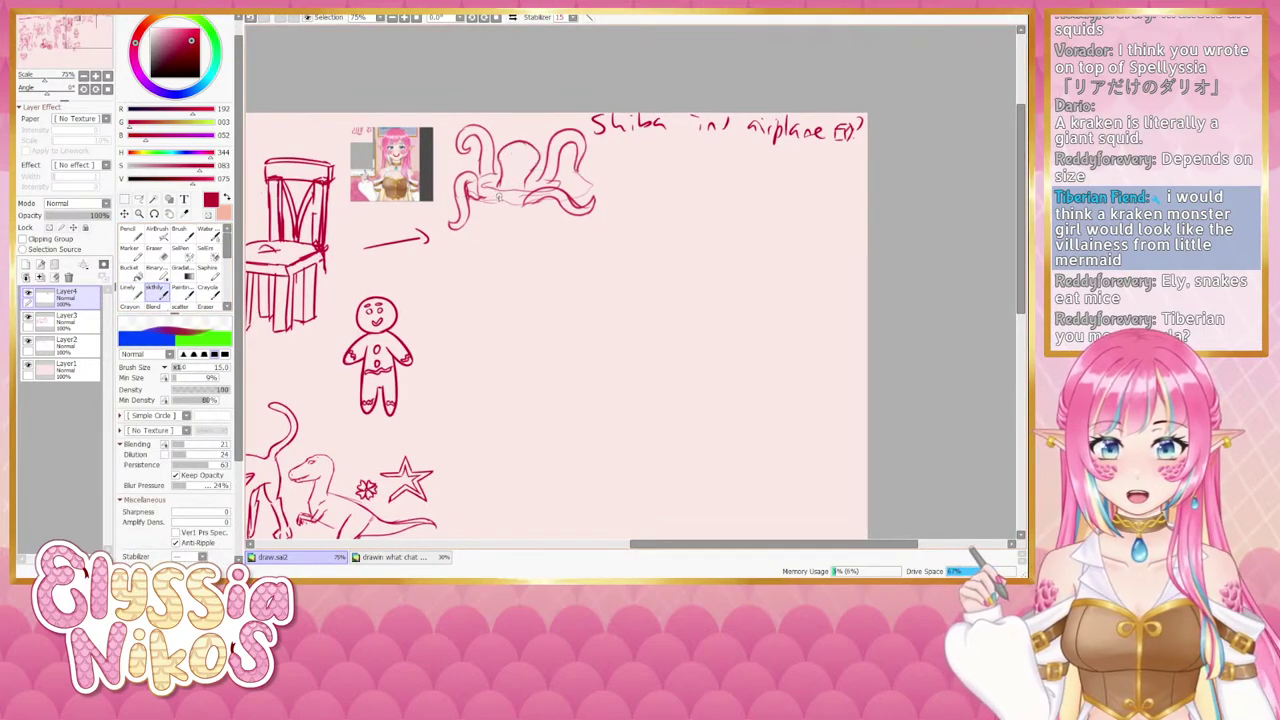
{"action": "key", "text": "bracketleft"}
Add a tentacle curling behind the kraken's head and further outstretched tentacles on both outer sides.
{"action": "mouse_move", "coordinate": [510, 150]}
{"action": "left_mouse_down"}
{"action": "mouse_move", "coordinate": [541, 128]}
{"action": "mouse_move", "coordinate": [547, 145]}
{"action": "left_mouse_up"}
{"action": "key", "text": "ctrl+z"}
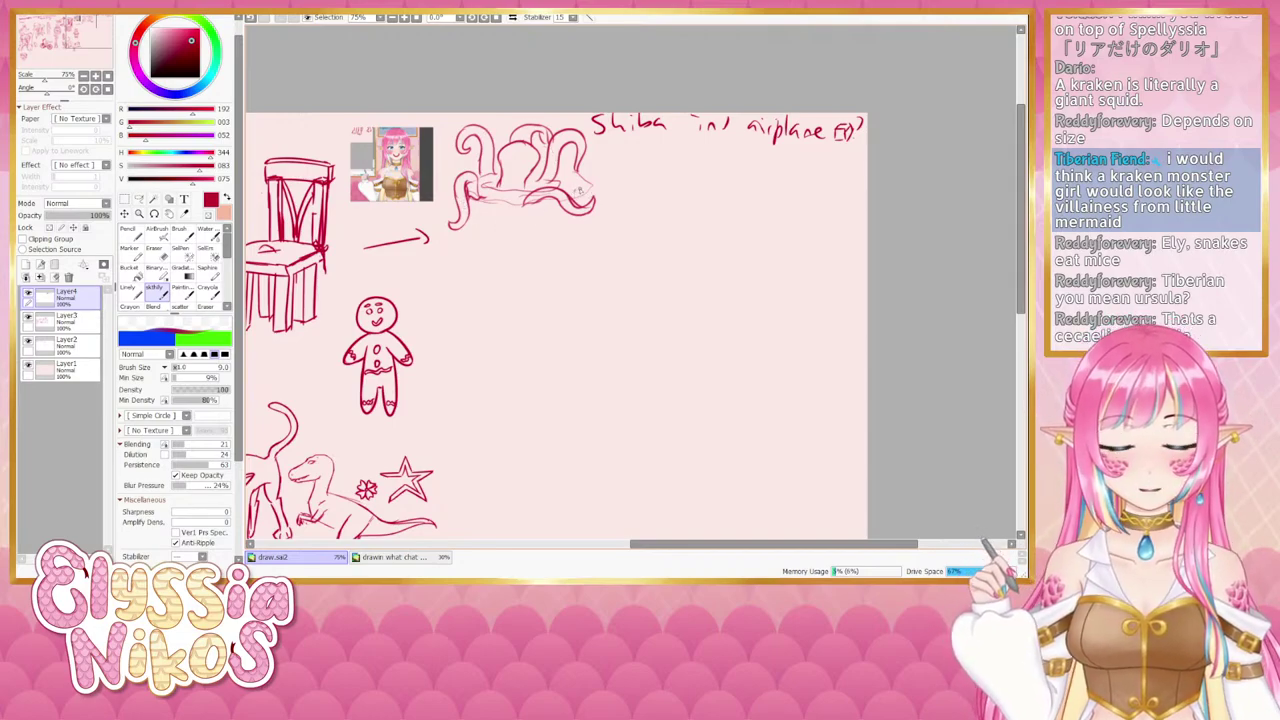
{"action": "key", "text": "ctrl+z"}
{"action": "mouse_move", "coordinate": [591, 191]}
{"action": "left_mouse_down"}
{"action": "mouse_move", "coordinate": [575, 191]}
{"action": "mouse_move", "coordinate": [578, 176]}
{"action": "mouse_move", "coordinate": [608, 177]}
{"action": "mouse_move", "coordinate": [580, 180]}
{"action": "left_mouse_up"}
{"action": "key", "text": "ctrl+z"}
{"action": "mouse_move", "coordinate": [578, 188]}
{"action": "left_mouse_down"}
{"action": "mouse_move", "coordinate": [604, 158]}
{"action": "mouse_move", "coordinate": [587, 186]}
{"action": "left_mouse_up"}
{"action": "key", "text": "ctrl+z"}
{"action": "key", "text": "ctrl+z"}
{"action": "key", "text": "ctrl+z"}
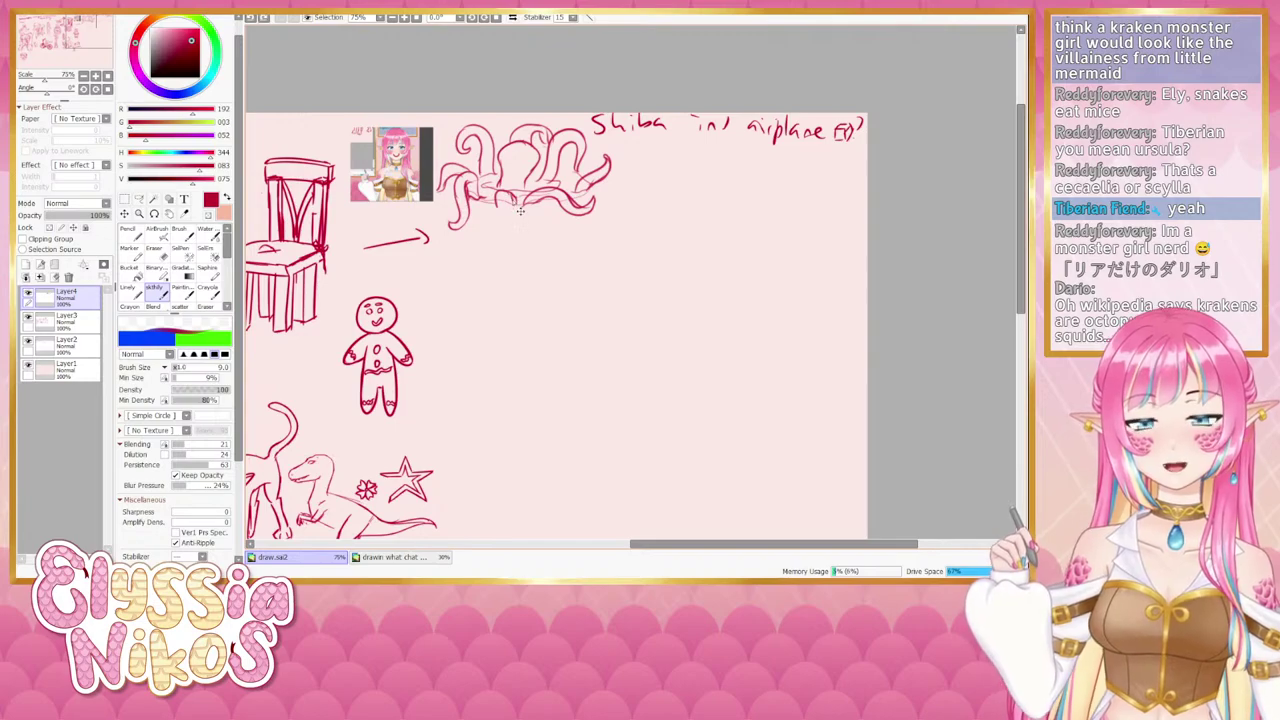
Complete the tentacle hanging down at the front centre of the kraken and check the drawing's layer.
{"action": "mouse_move", "coordinate": [514, 222]}
{"action": "left_mouse_down"}
{"action": "mouse_move", "coordinate": [518, 236]}
{"action": "mouse_move", "coordinate": [498, 234]}
{"action": "mouse_move", "coordinate": [520, 241]}
{"action": "left_mouse_up"}
{"action": "key", "text": "ctrl+z"}
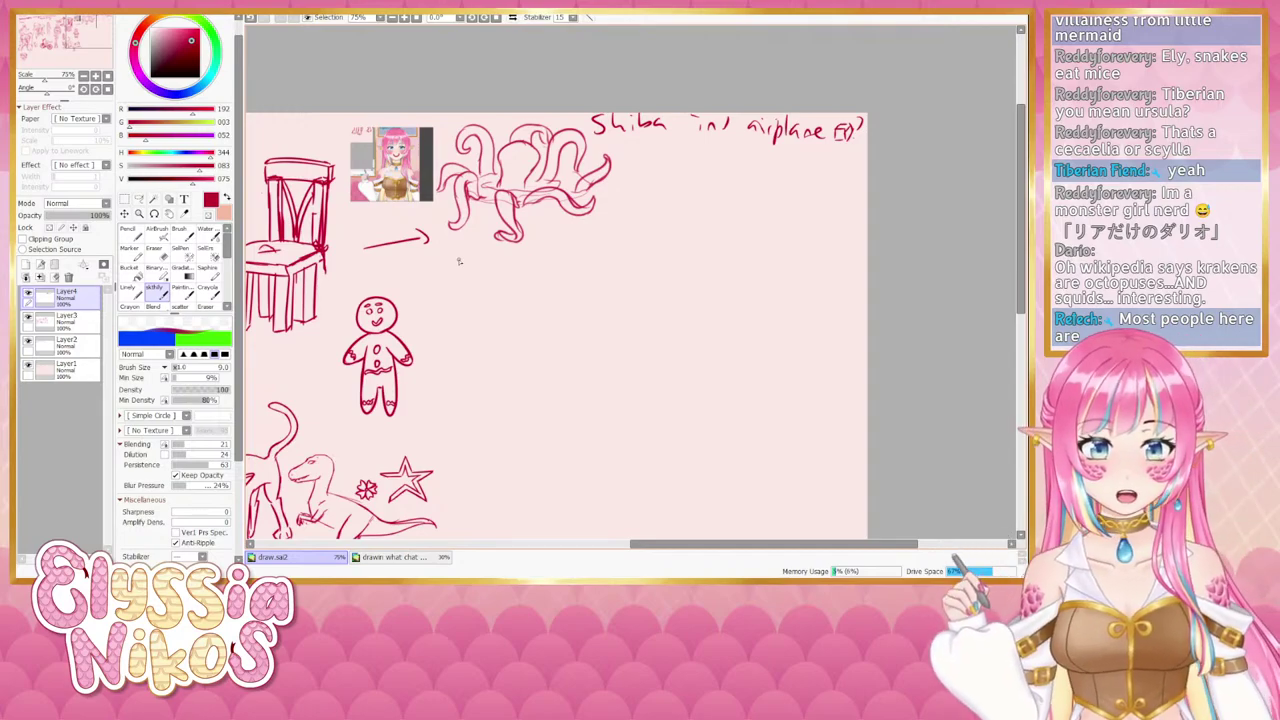
{"action": "left_click_drag", "start_coordinate": [510, 290], "coordinate": [549, 296]}
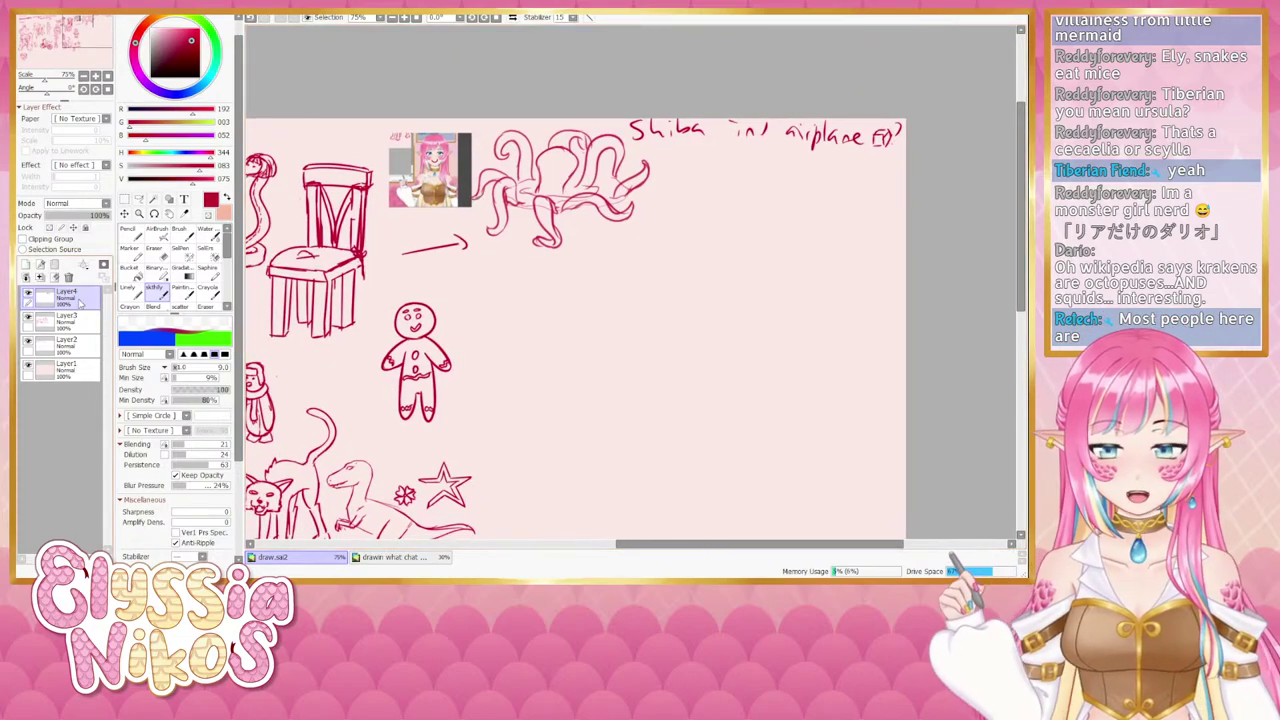
{"action": "left_click", "coordinate": [28, 293]}
{"action": "left_click", "coordinate": [28, 293]}
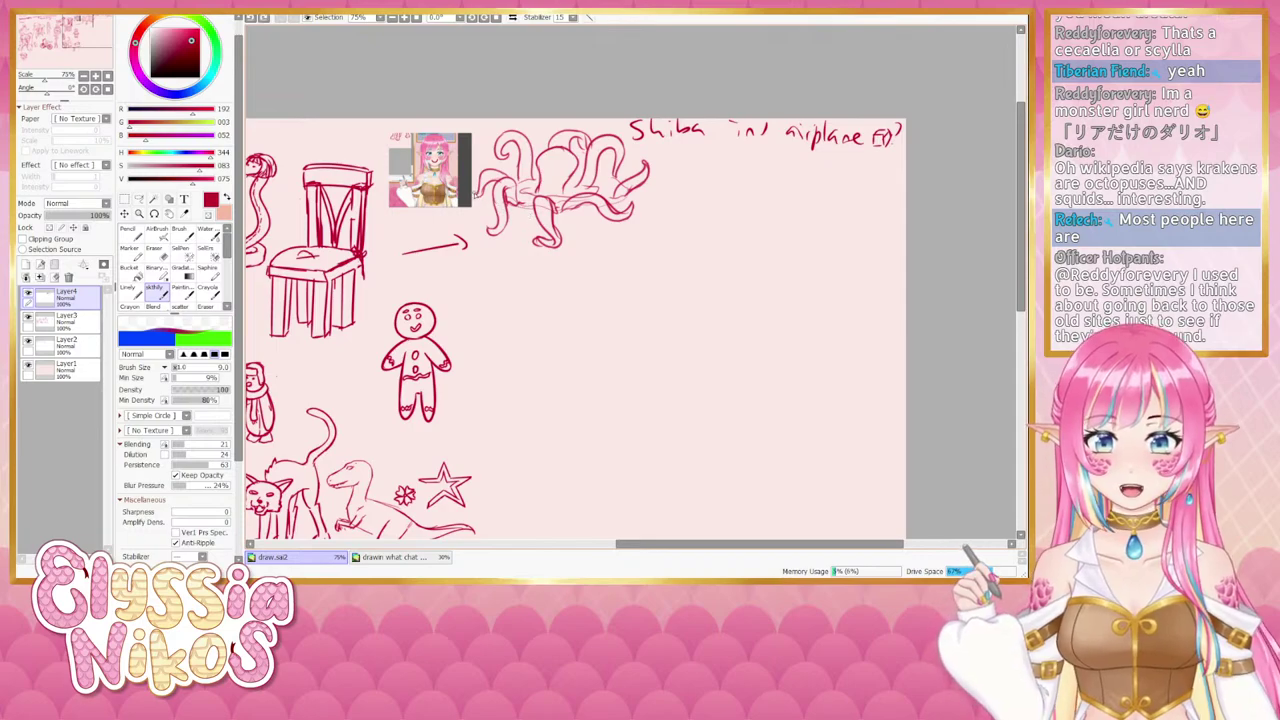
Select the whole kraken with a freeform lasso and move it down, clear of the "Shiba" heading.
{"action": "key", "text": "a"}
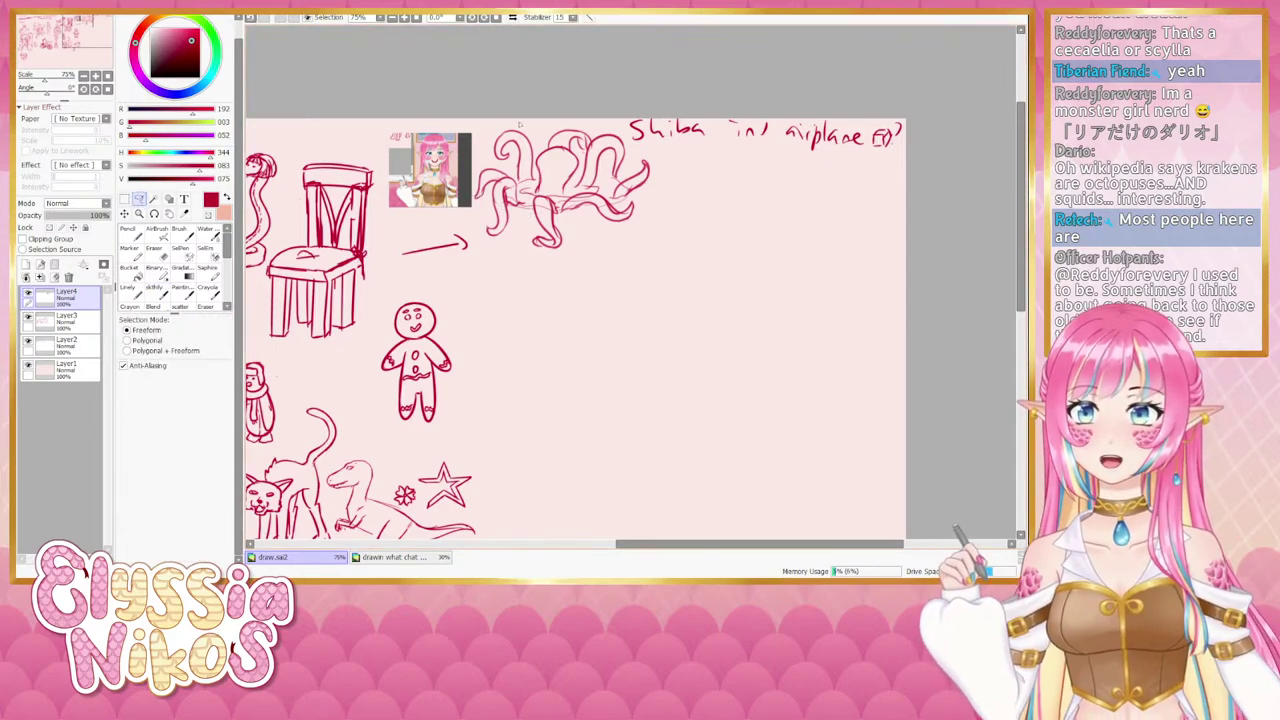
{"action": "left_click_drag", "start_coordinate": [518, 120], "coordinate": [483, 148]}
{"action": "mouse_move", "coordinate": [474, 236]}
{"action": "left_mouse_down"}
{"action": "mouse_move", "coordinate": [629, 273]}
{"action": "mouse_move", "coordinate": [643, 157]}
{"action": "left_mouse_up"}
{"action": "left_click_drag", "start_coordinate": [592, 119], "coordinate": [580, 118]}
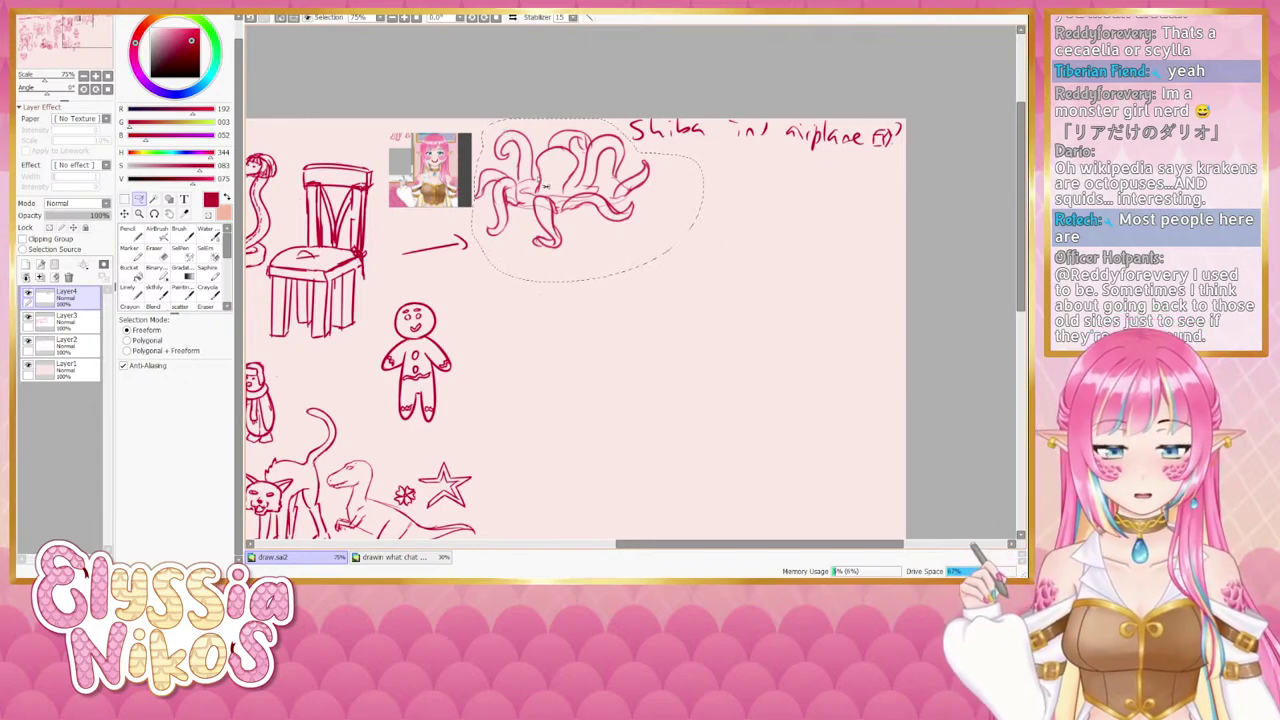
{"action": "mouse_move", "coordinate": [540, 185]}
{"action": "left_mouse_down"}
{"action": "mouse_move", "coordinate": [568, 227]}
{"action": "mouse_move", "coordinate": [543, 173]}
{"action": "left_mouse_up"}
{"action": "key", "text": "ctrl+z"}
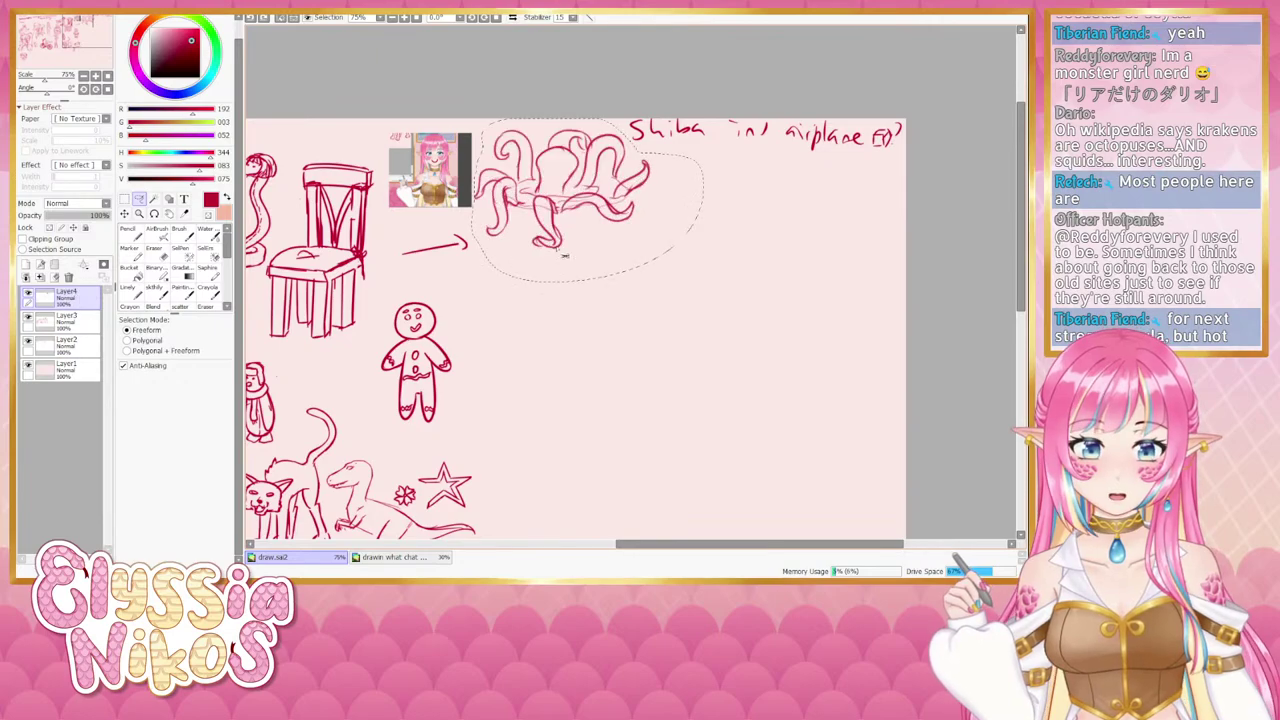
{"action": "key", "text": "ctrl+t"}
{"action": "left_click_drag", "start_coordinate": [574, 197], "coordinate": [578, 295]}
{"action": "left_click", "coordinate": [146, 424]}
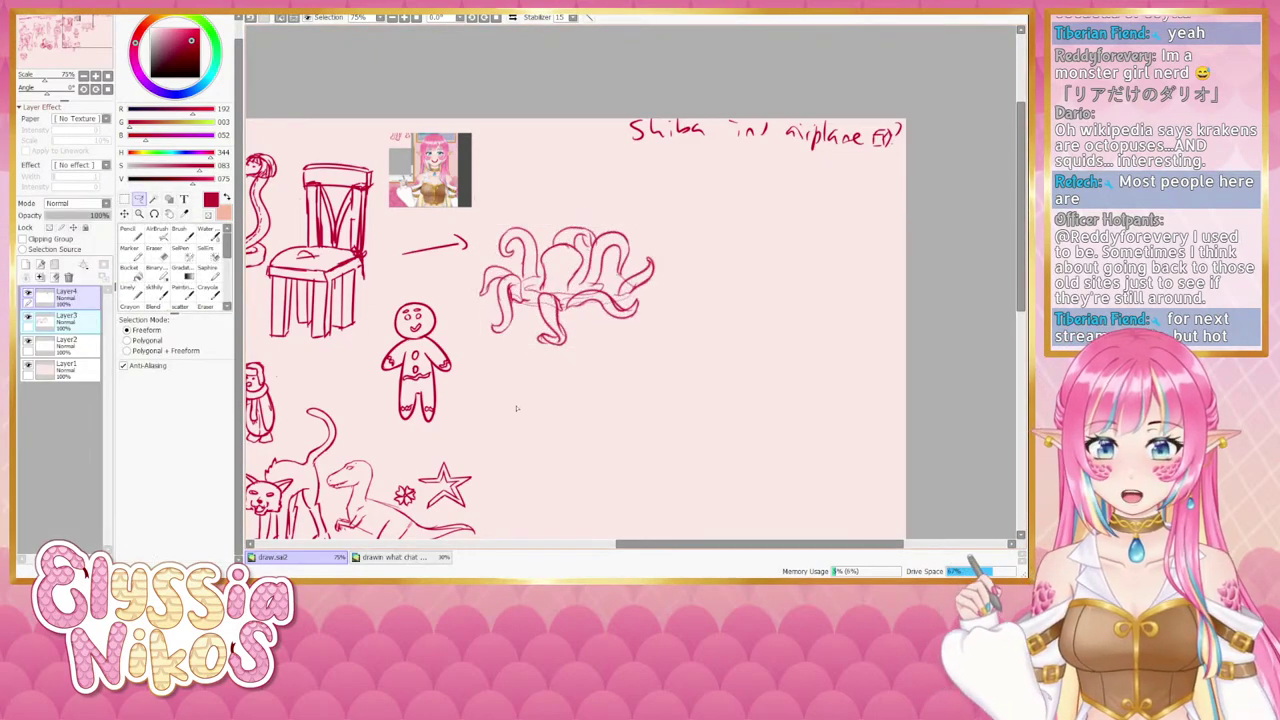
Erase the arrow between the chair and the kraken on Layer3, and return to the sketch brush.
{"action": "left_click", "coordinate": [80, 328]}
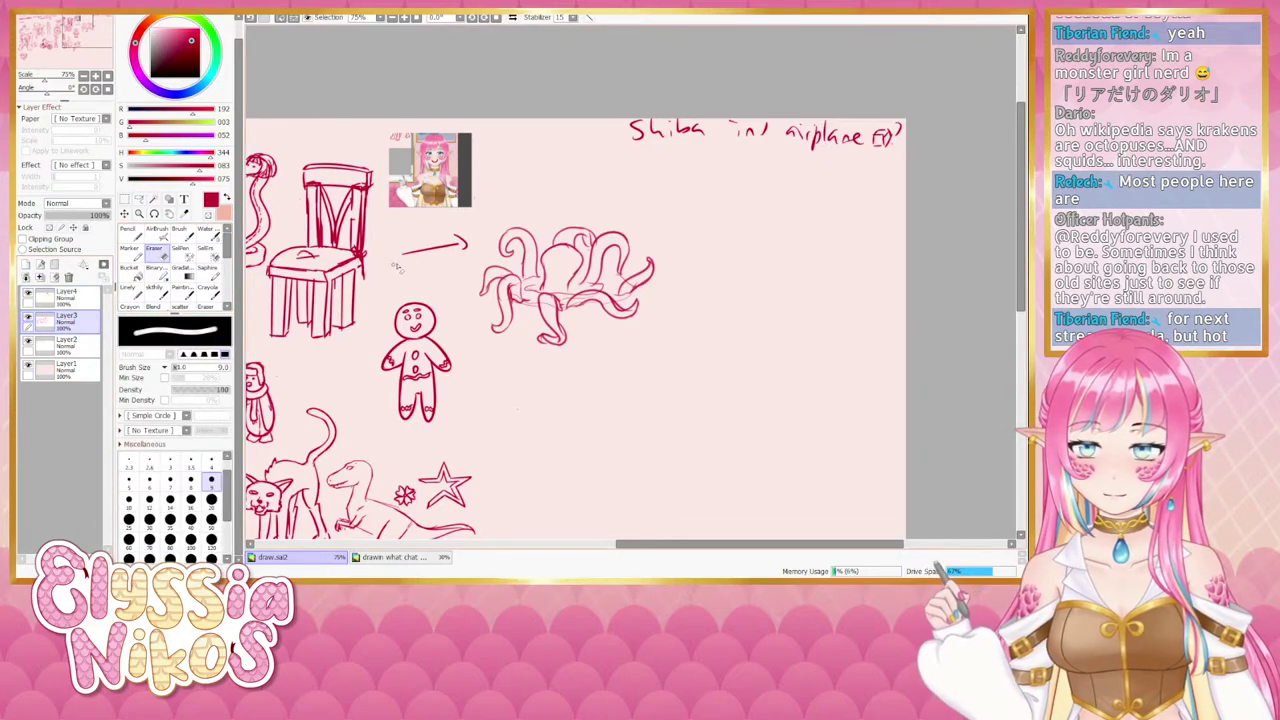
{"action": "left_click_drag", "start_coordinate": [418, 252], "coordinate": [446, 238]}
{"action": "key", "text": "ctrl+z"}
{"action": "left_click", "coordinate": [65, 342]}
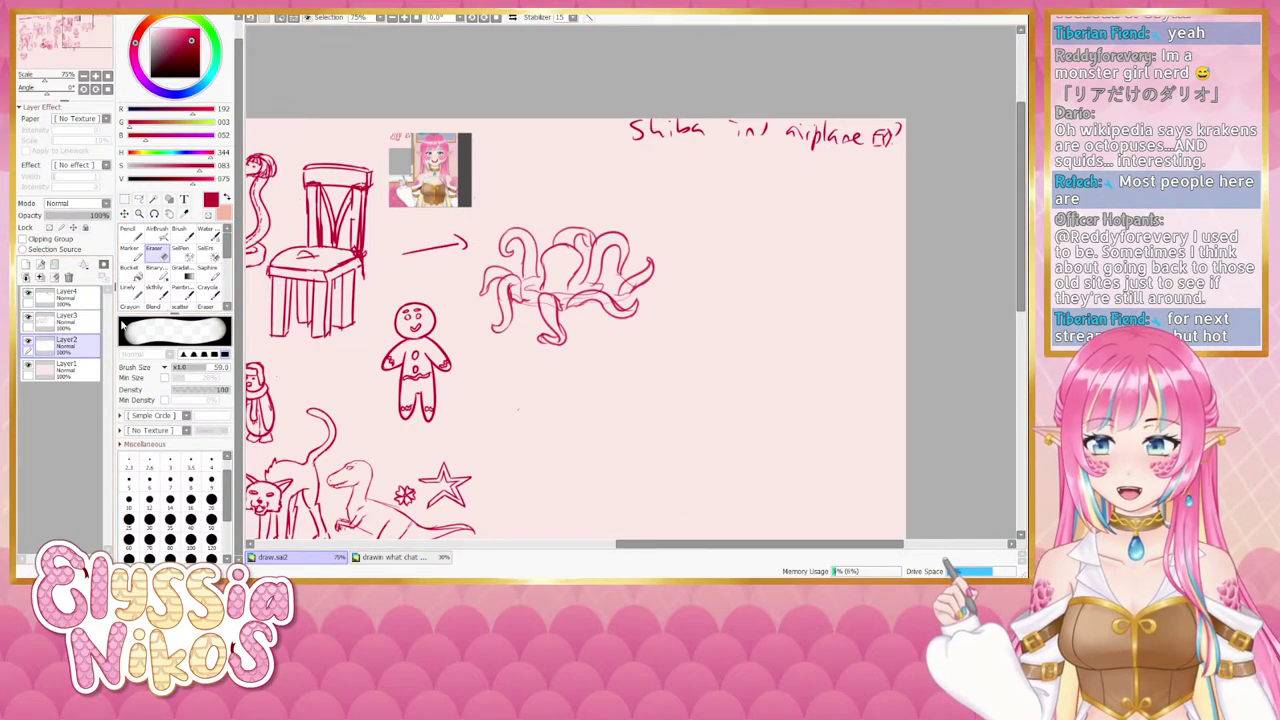
{"action": "left_click", "coordinate": [124, 199]}
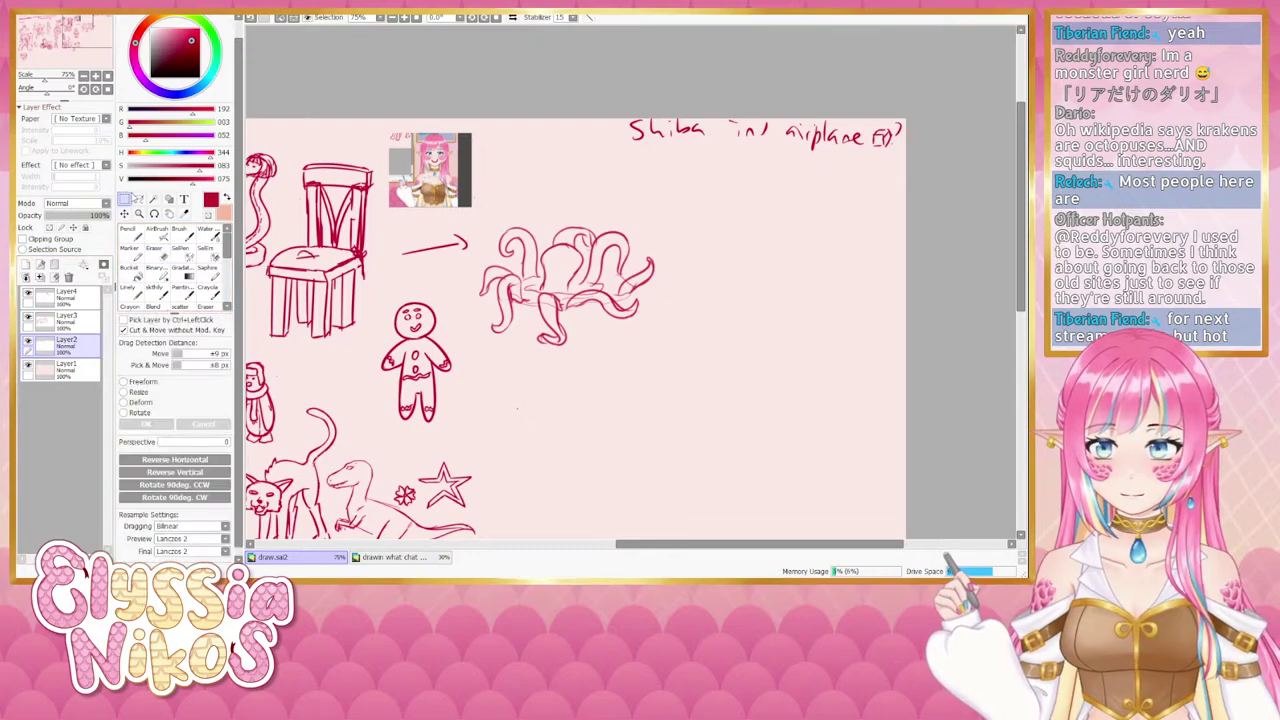
{"action": "left_click", "coordinate": [65, 298]}
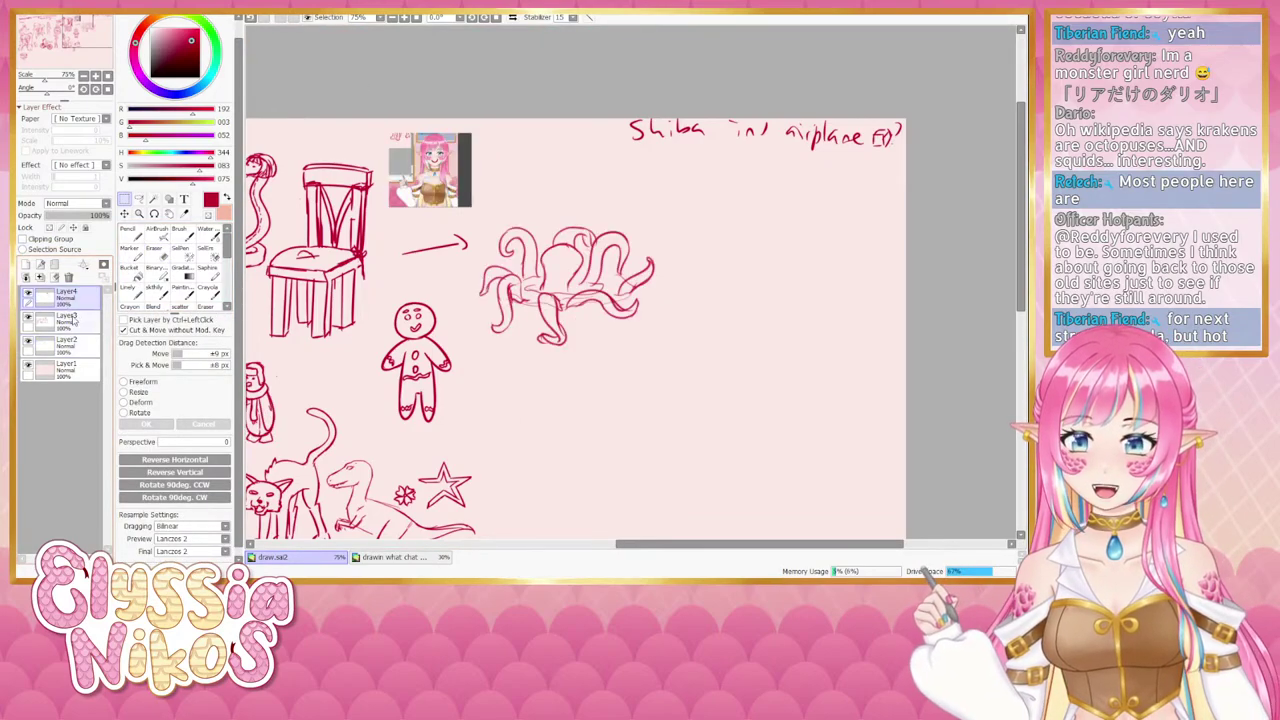
{"action": "left_click", "coordinate": [67, 320]}
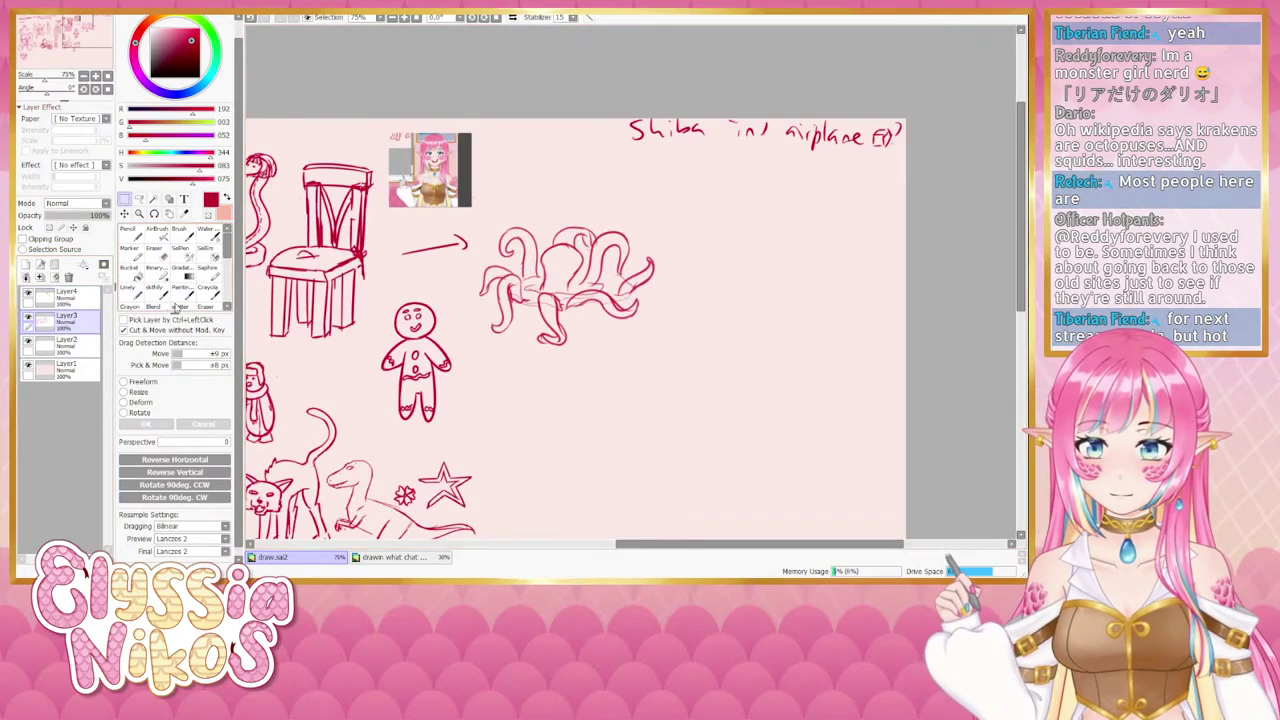
{"action": "left_click", "coordinate": [155, 244]}
{"action": "mouse_move", "coordinate": [417, 257]}
{"action": "left_mouse_down"}
{"action": "mouse_move", "coordinate": [465, 242]}
{"action": "mouse_move", "coordinate": [440, 250]}
{"action": "left_mouse_up"}
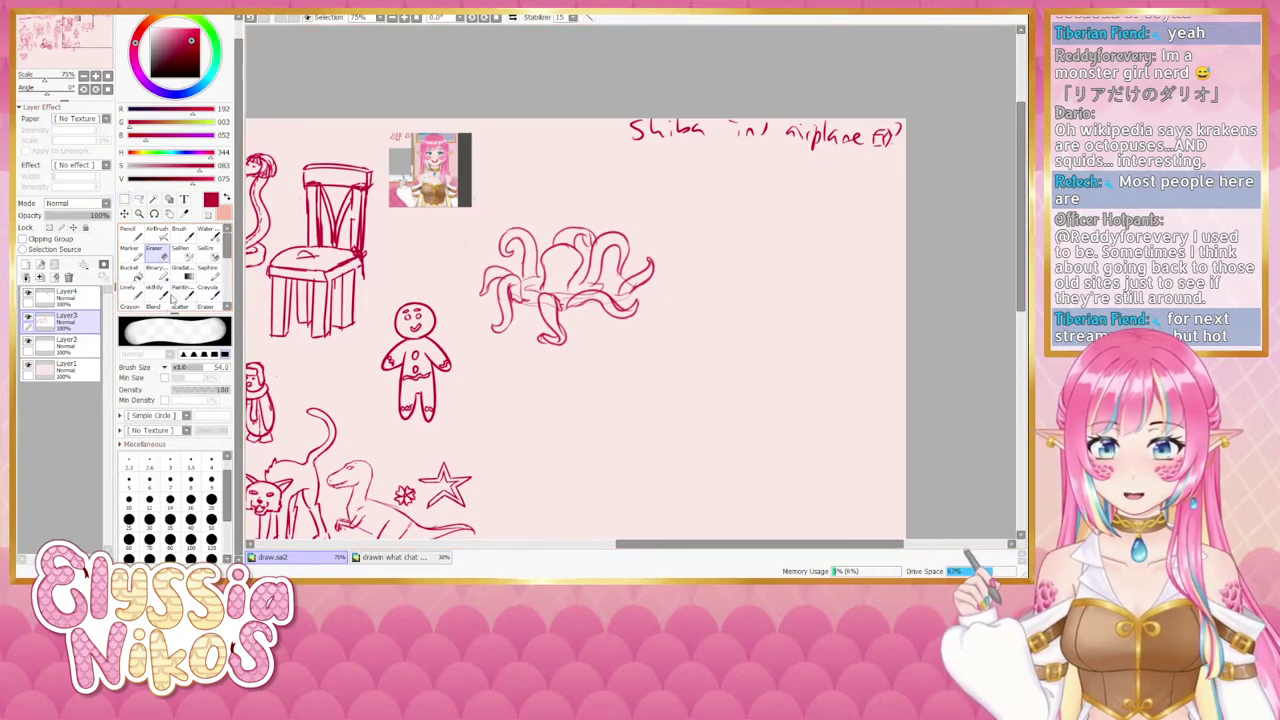
{"action": "left_click", "coordinate": [155, 289]}
{"action": "left_click_drag", "start_coordinate": [590, 319], "coordinate": [513, 282]}
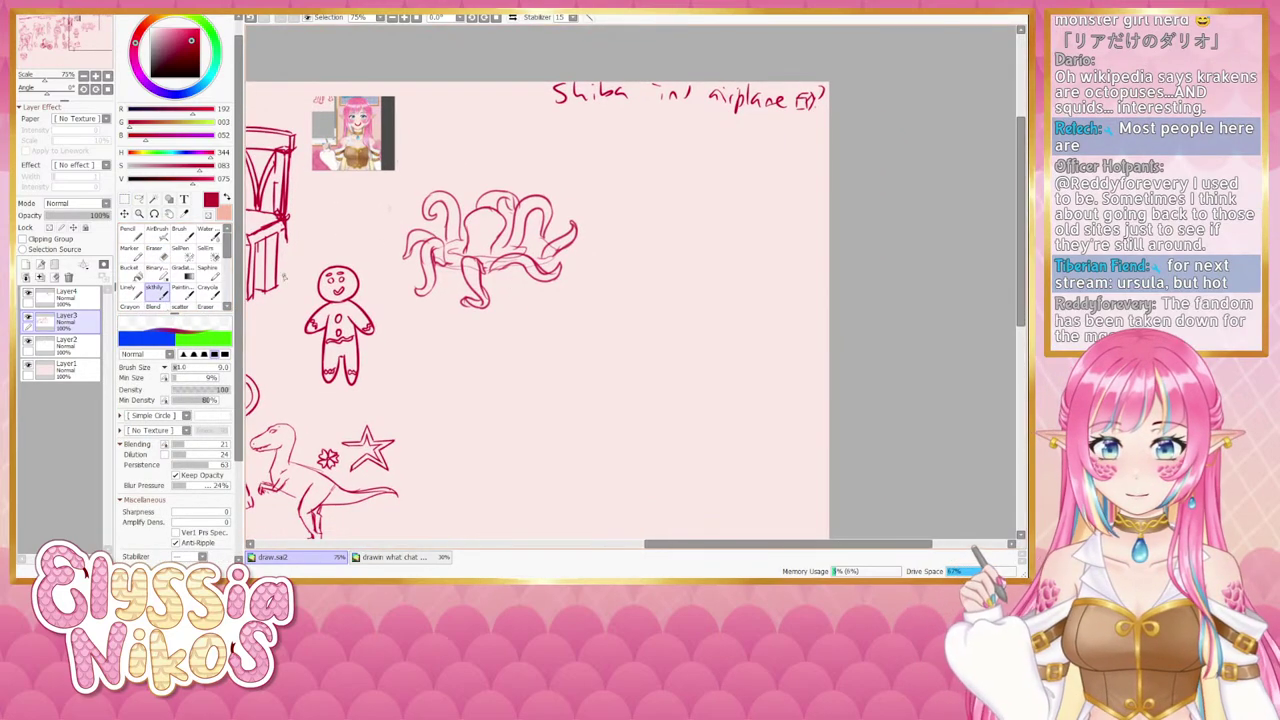
Check Layer3's contents and trace the kraken's head with a bolder outline on Layer4.
{"action": "left_click", "coordinate": [30, 317]}
{"action": "left_click", "coordinate": [30, 317]}
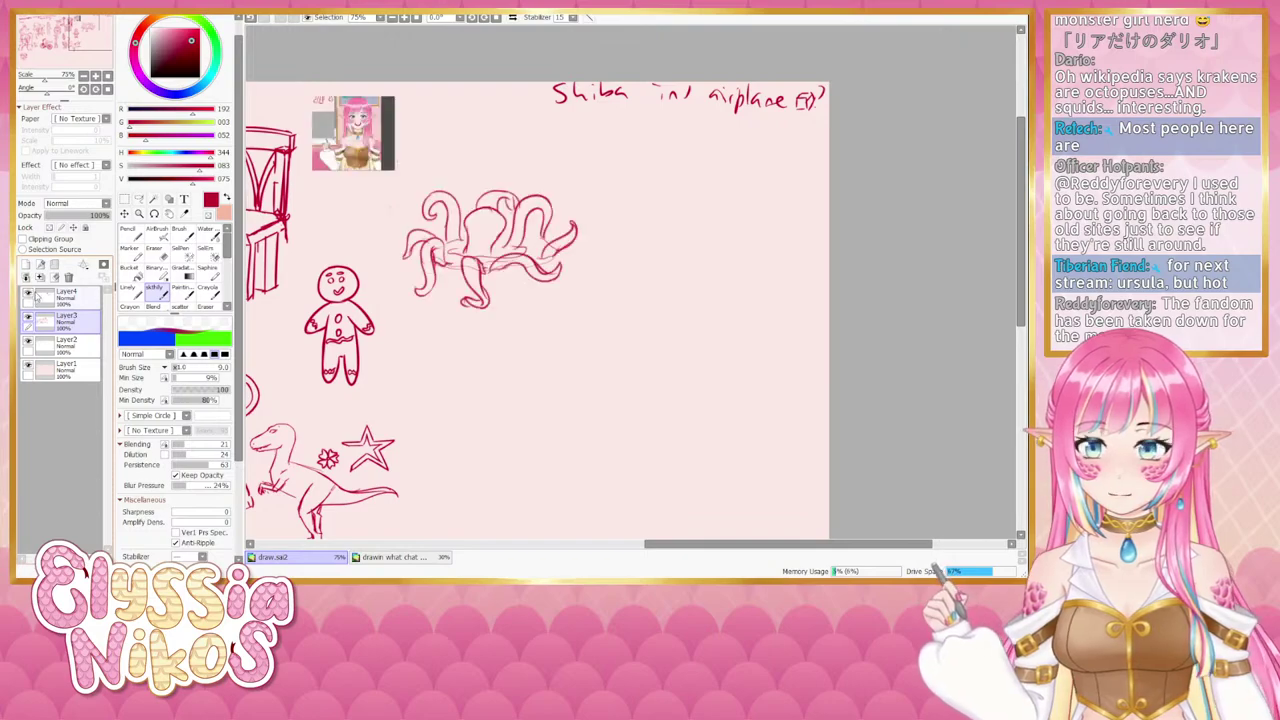
{"action": "left_click", "coordinate": [66, 294]}
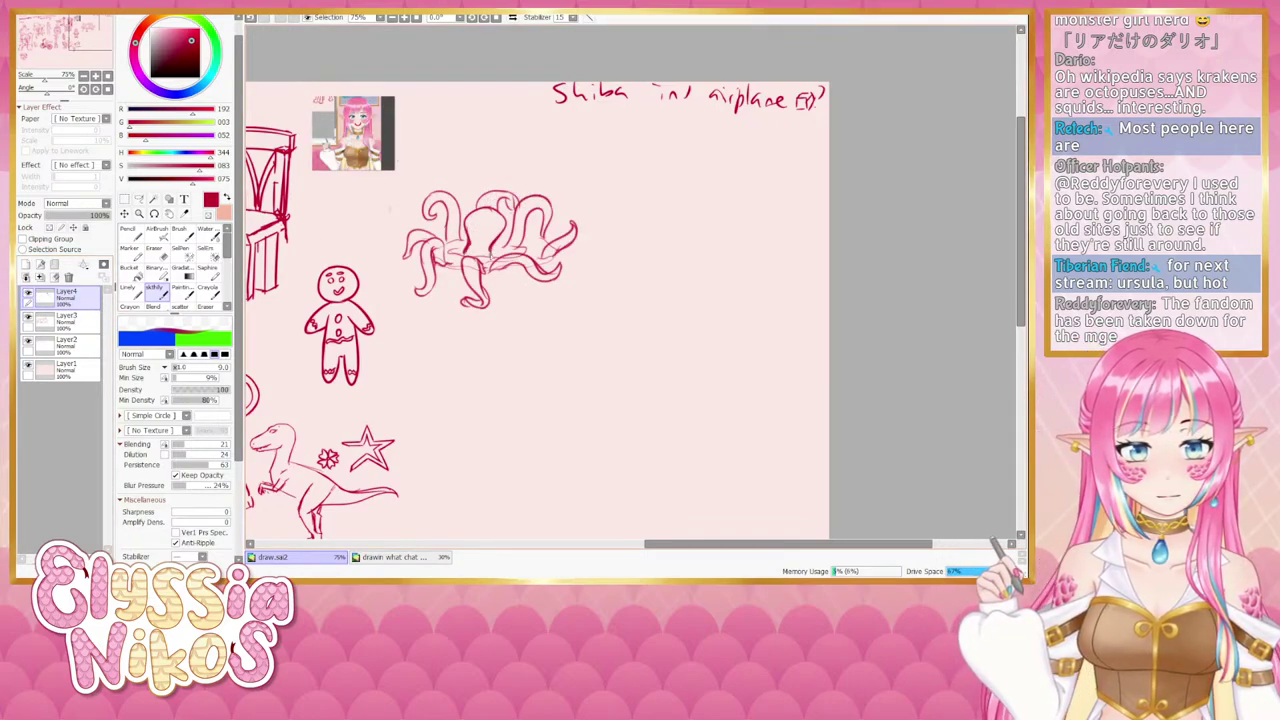
{"action": "mouse_move", "coordinate": [467, 226]}
{"action": "left_mouse_down"}
{"action": "mouse_move", "coordinate": [493, 200]}
{"action": "mouse_move", "coordinate": [505, 212]}
{"action": "left_mouse_up"}
{"action": "key", "text": "ctrl+z"}
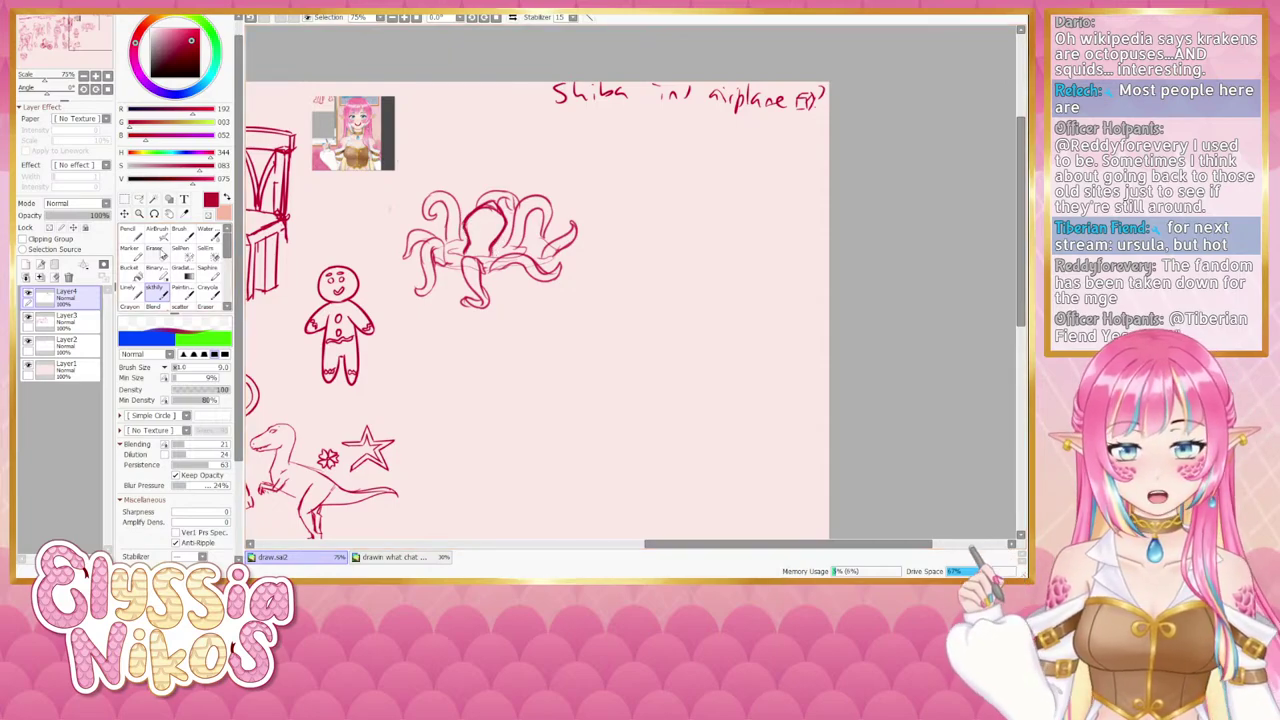
Thin the kraken's bold head outline with the eraser, reducing it to size 9, and return to the sketch brush.
{"action": "key", "text": "e"}
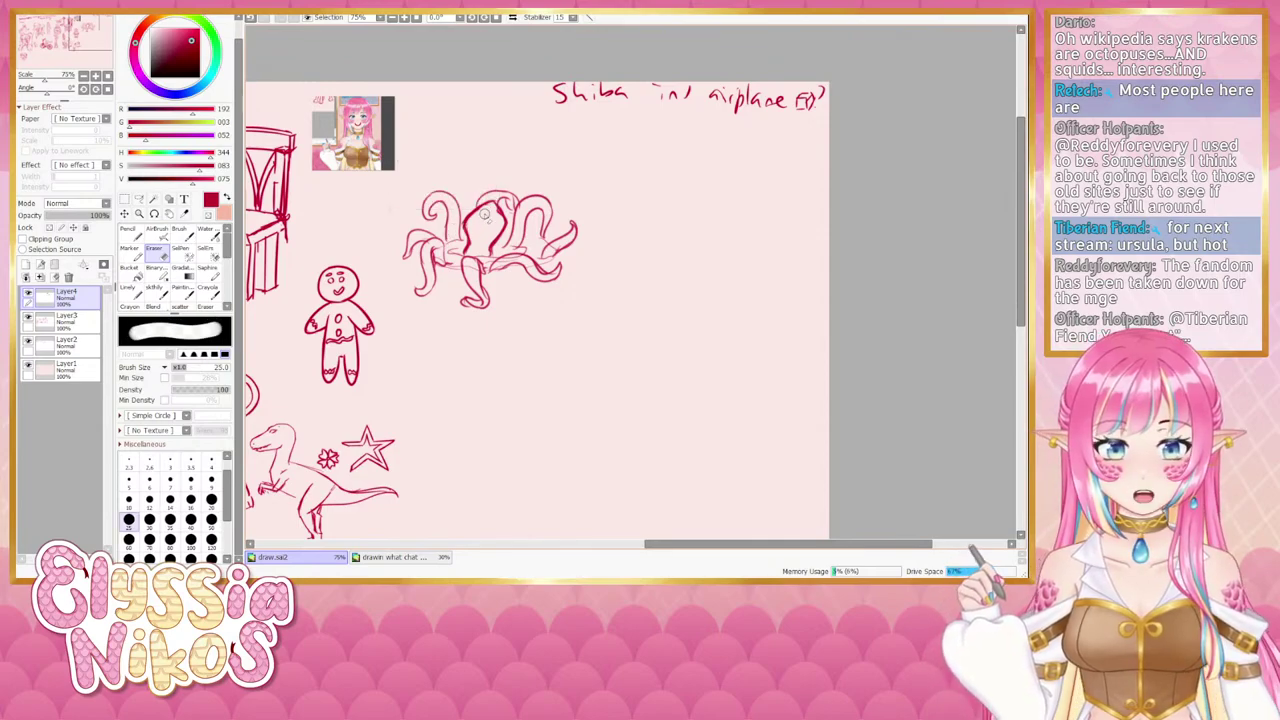
{"action": "key", "text": "bracketleft"}
{"action": "key", "text": "bracketleft"}
{"action": "key", "text": "bracketleft"}
{"action": "key", "text": "bracketleft"}
{"action": "key", "text": "bracketleft"}
{"action": "key", "text": "bracketleft"}
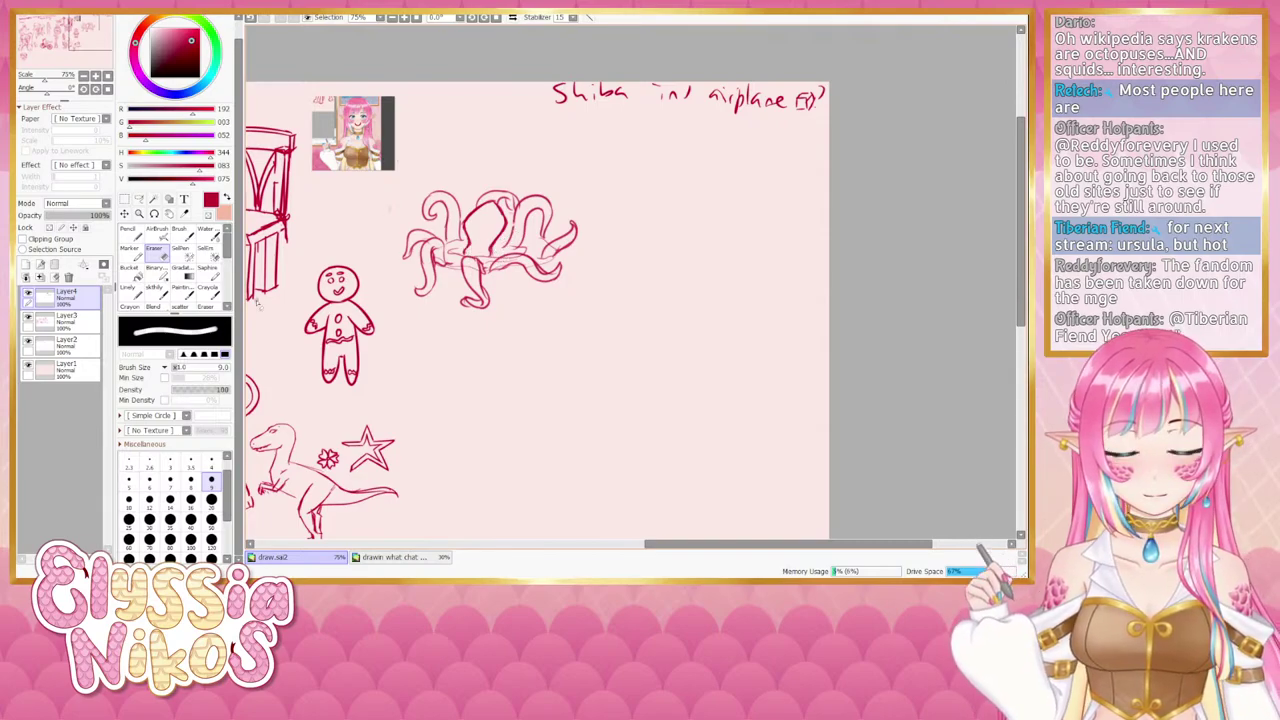
{"action": "left_click", "coordinate": [155, 289]}
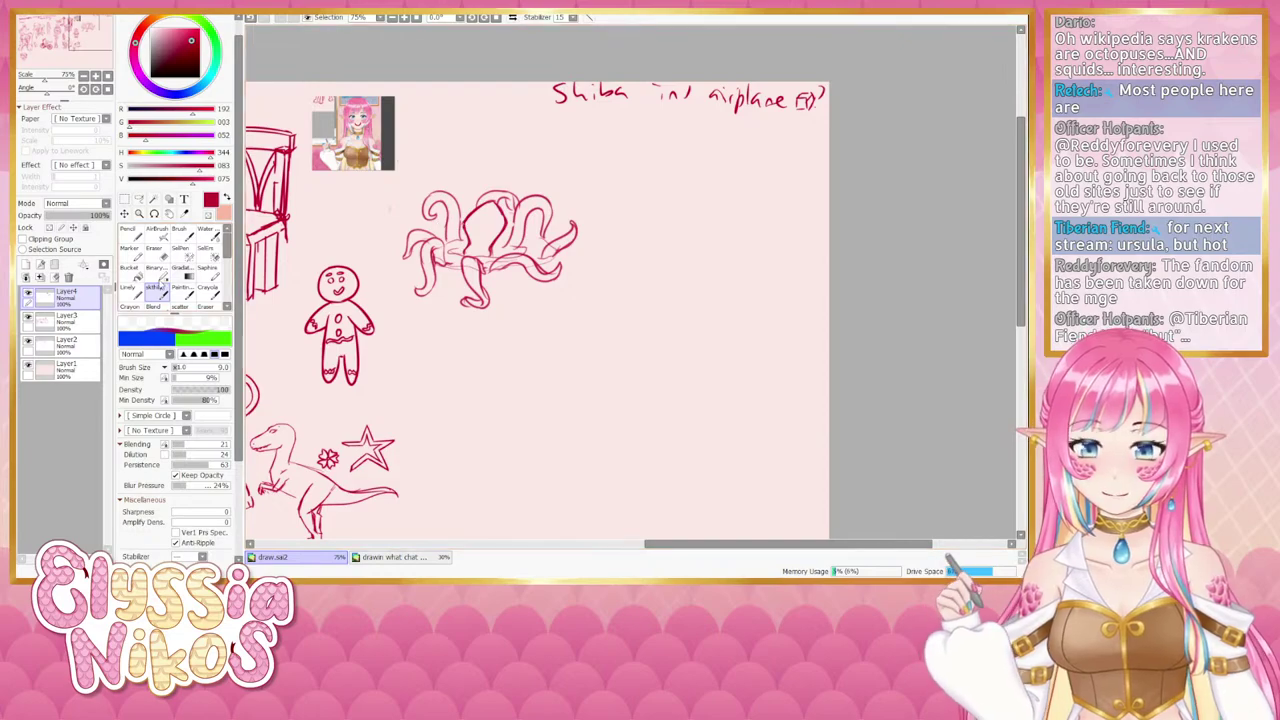
Lasso the whole kraken on Layer3 and Layer4 together and copy it into a new canvas.
{"action": "left_click", "coordinate": [85, 325]}
{"action": "left_click", "coordinate": [124, 199]}
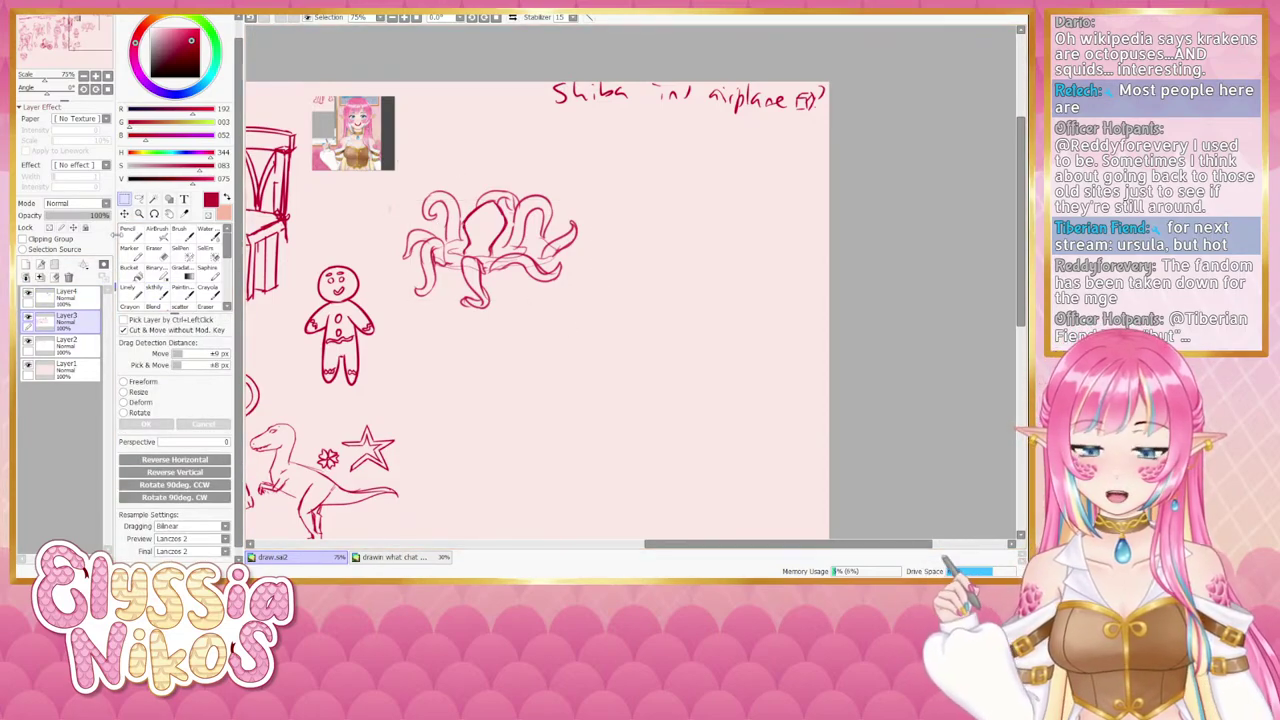
{"action": "left_click", "coordinate": [139, 199]}
{"action": "mouse_move", "coordinate": [455, 167]}
{"action": "left_mouse_down"}
{"action": "mouse_move", "coordinate": [395, 328]}
{"action": "mouse_move", "coordinate": [630, 185]}
{"action": "mouse_move", "coordinate": [518, 146]}
{"action": "left_mouse_up"}
{"action": "left_click", "coordinate": [80, 299], "text": "ctrl"}
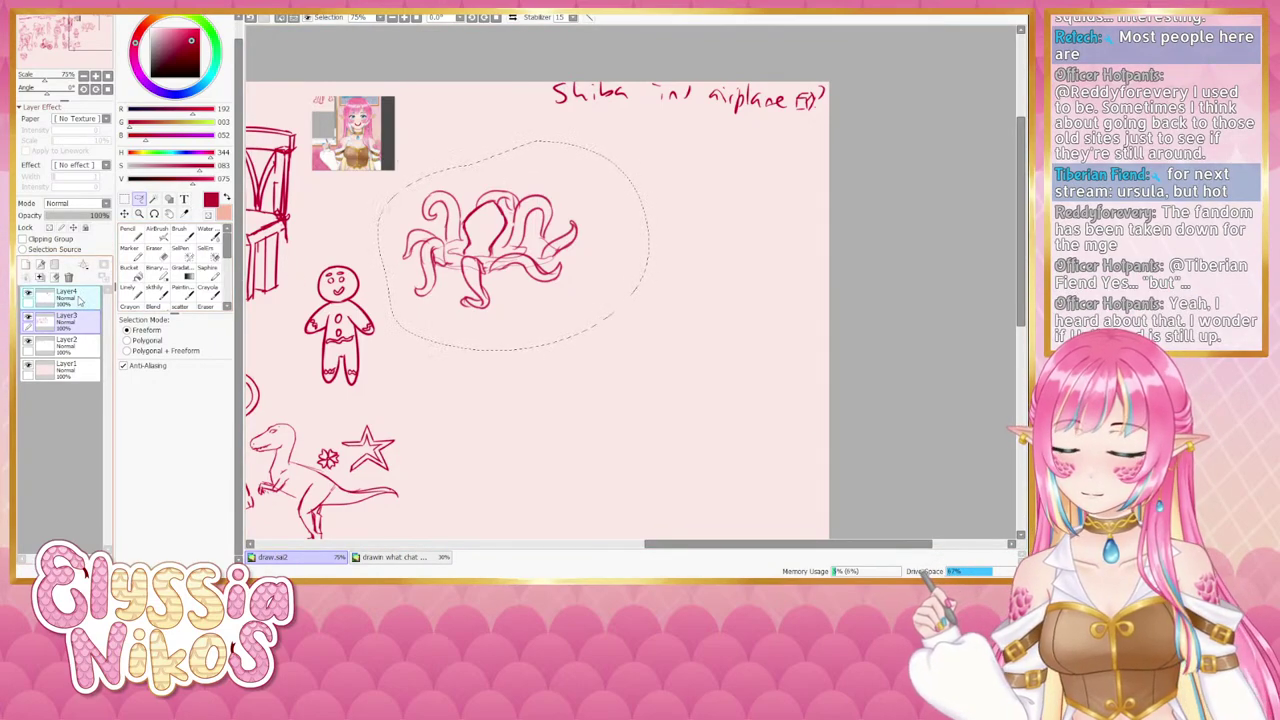
{"action": "key", "text": "ctrl+c"}
{"action": "key", "text": "ctrl+shift+n"}
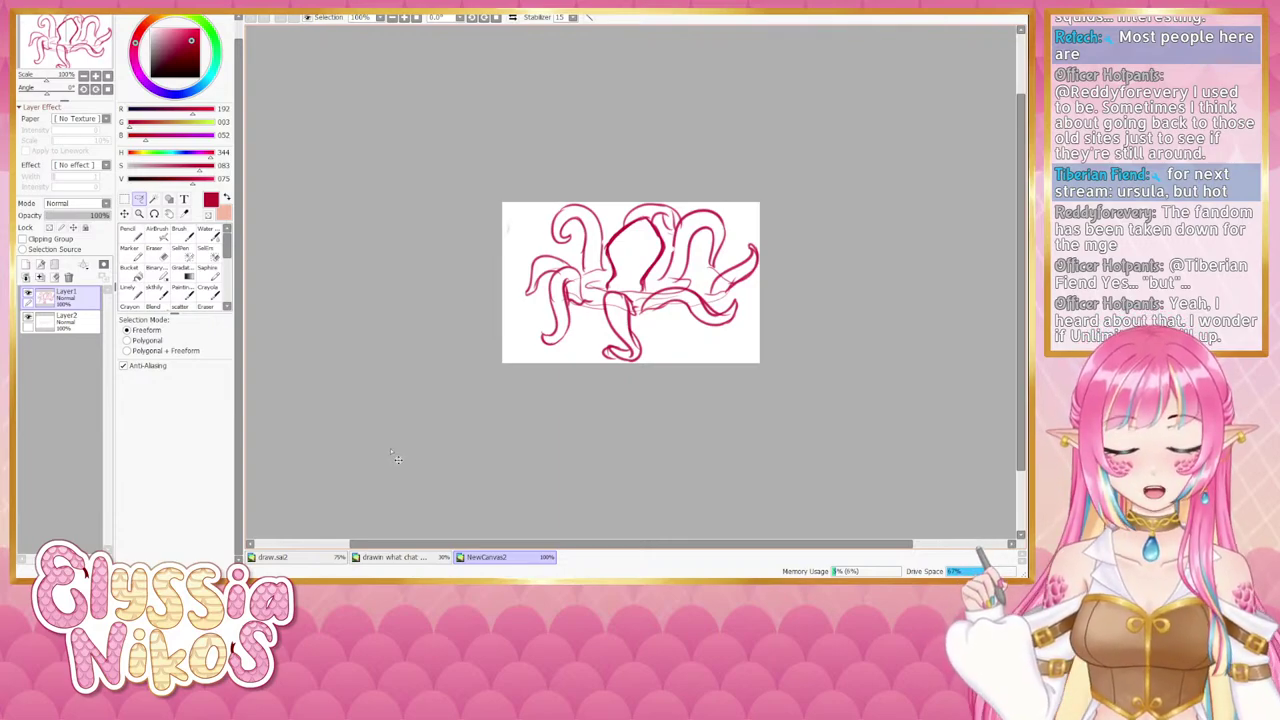
Return to the draw.sai2 canvas and move the kraken copy on Layer5 and Layer6 to the right of the original.
{"action": "left_click", "coordinate": [408, 557]}
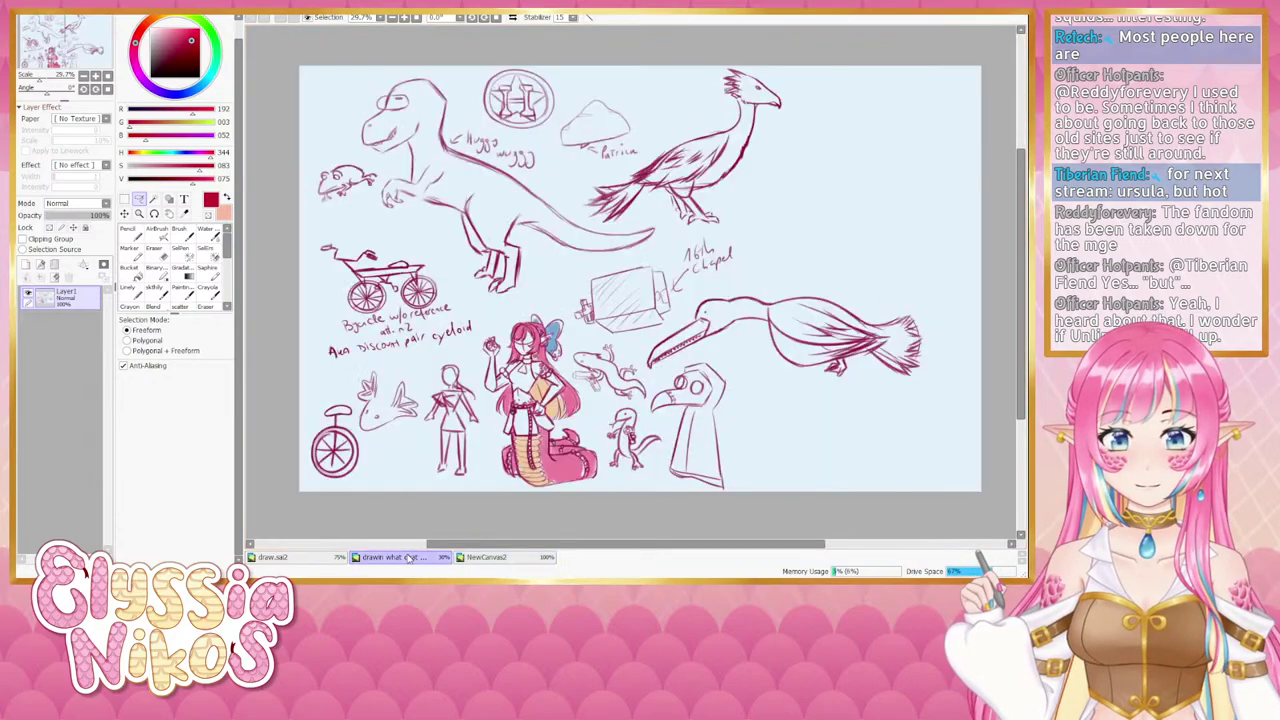
{"action": "left_click", "coordinate": [320, 557]}
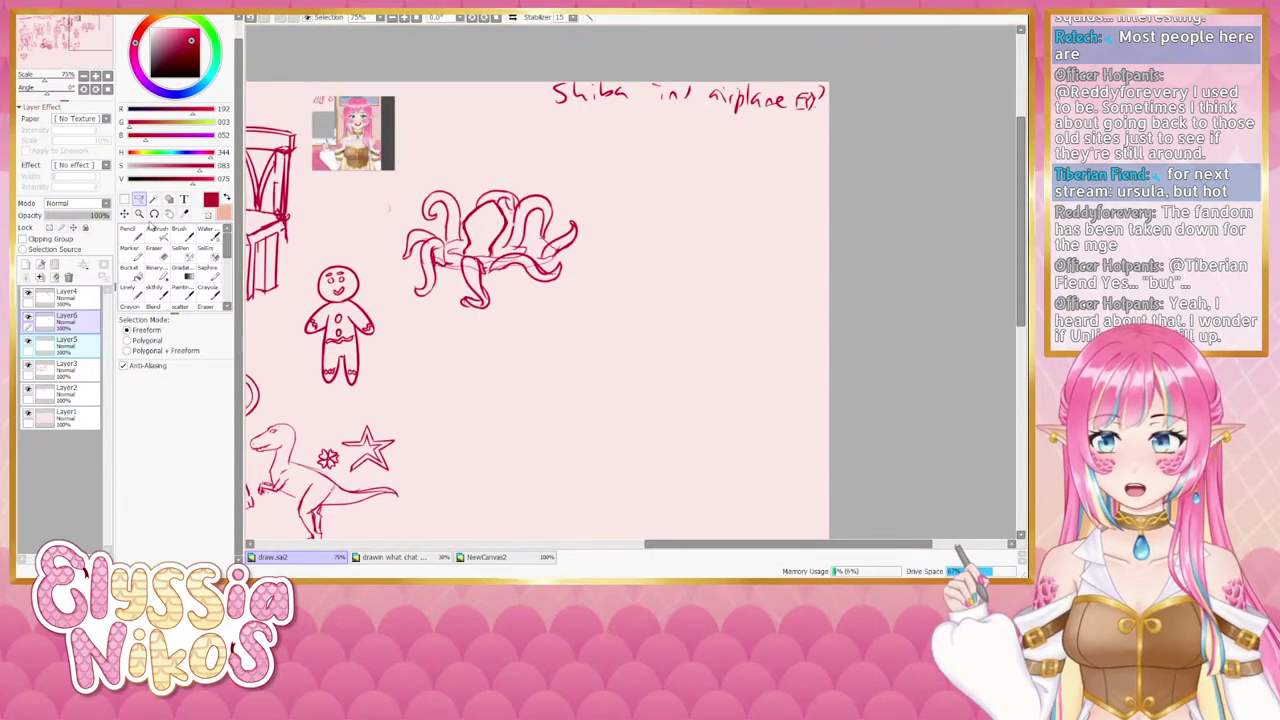
{"action": "left_click", "coordinate": [28, 320]}
{"action": "left_click", "coordinate": [28, 320]}
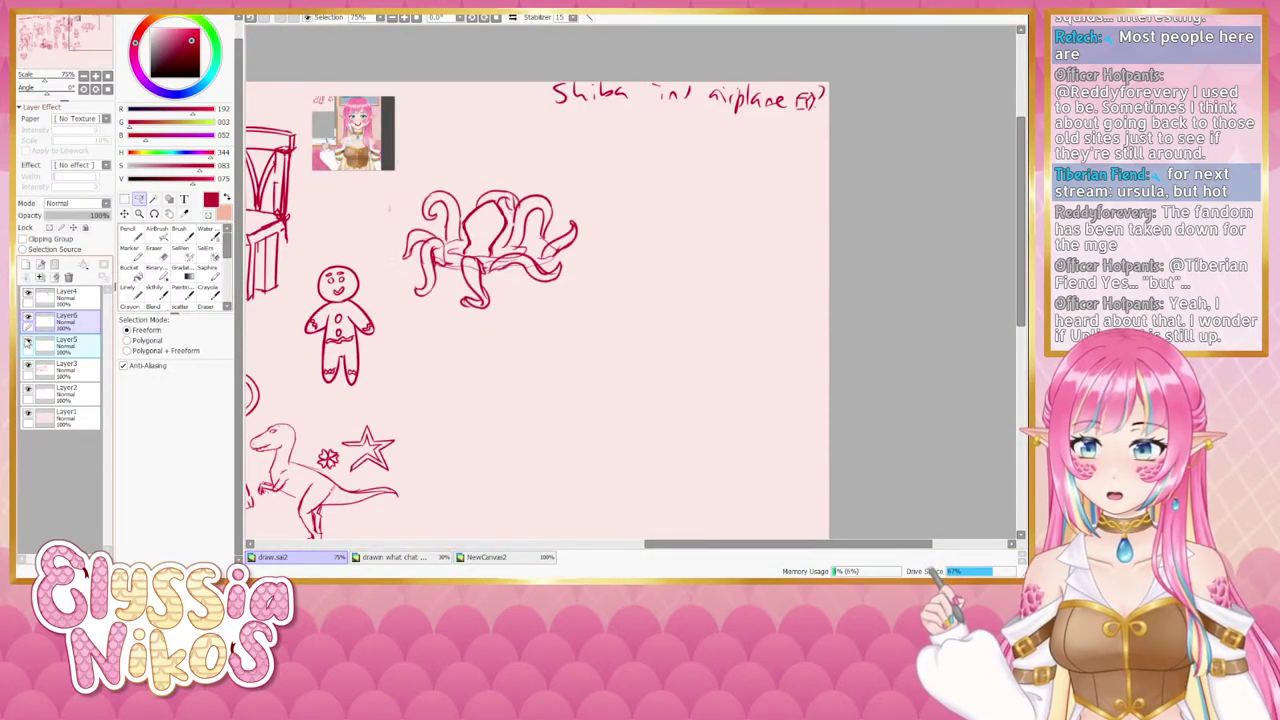
{"action": "left_click", "coordinate": [88, 320]}
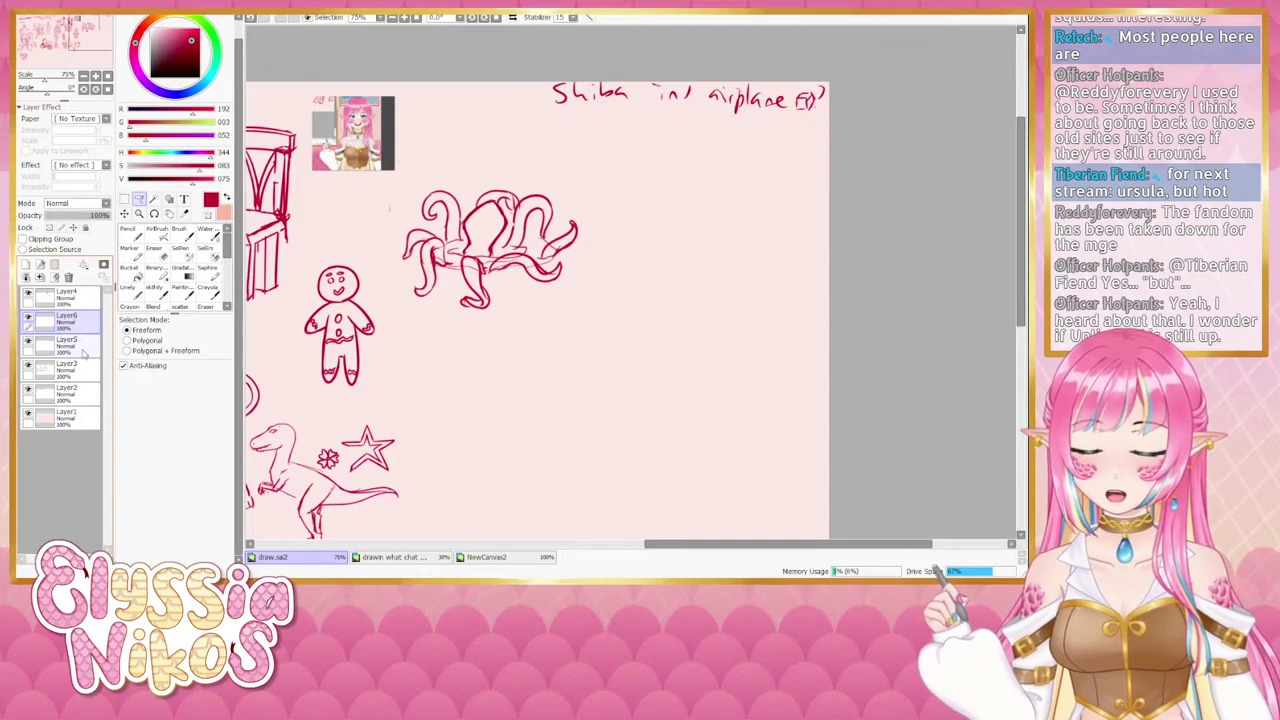
{"action": "left_click", "coordinate": [84, 353], "text": "ctrl"}
{"action": "left_click", "coordinate": [125, 214]}
{"action": "left_click_drag", "start_coordinate": [437, 258], "coordinate": [616, 272]}
{"action": "key", "text": "ctrl+t"}
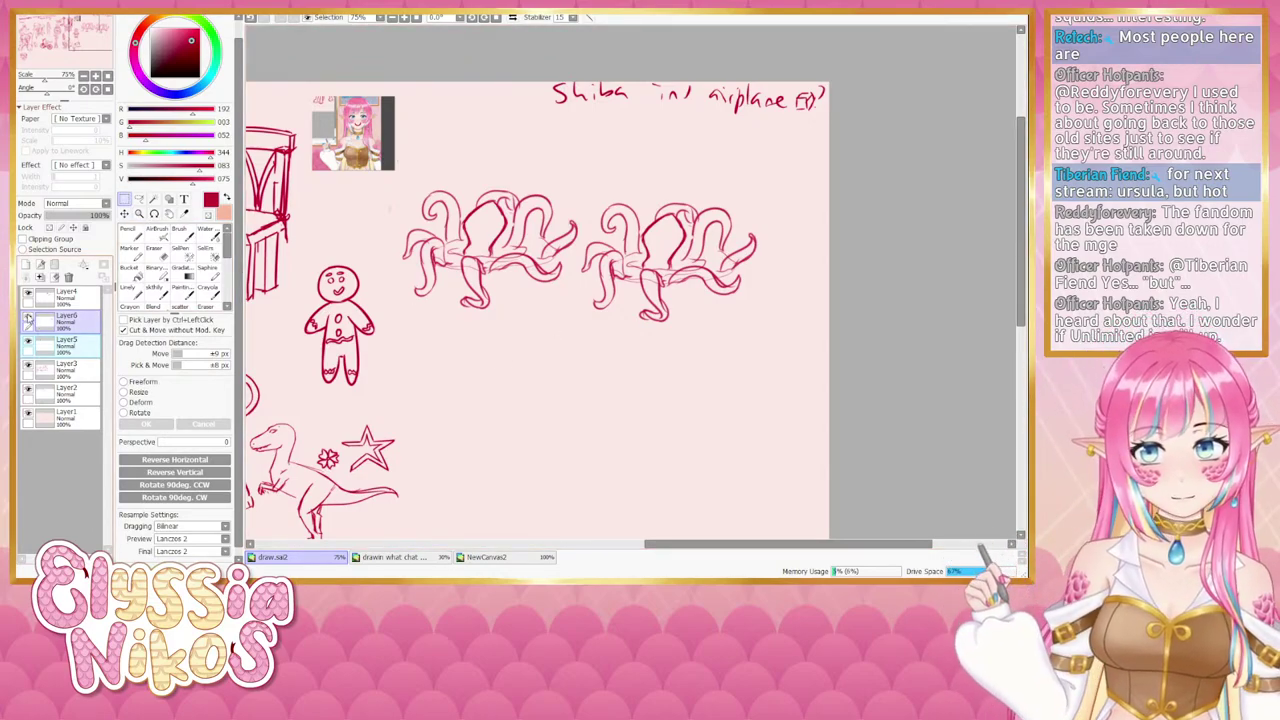
Erase the head and the tentacle curling behind it from the kraken copy on Layer6.
{"action": "left_click", "coordinate": [155, 250]}
{"action": "left_click_drag", "start_coordinate": [640, 249], "coordinate": [662, 240]}
{"action": "mouse_move", "coordinate": [648, 240]}
{"action": "left_mouse_down"}
{"action": "mouse_move", "coordinate": [676, 226]}
{"action": "mouse_move", "coordinate": [655, 249]}
{"action": "mouse_move", "coordinate": [667, 248]}
{"action": "mouse_move", "coordinate": [682, 235]}
{"action": "left_mouse_up"}
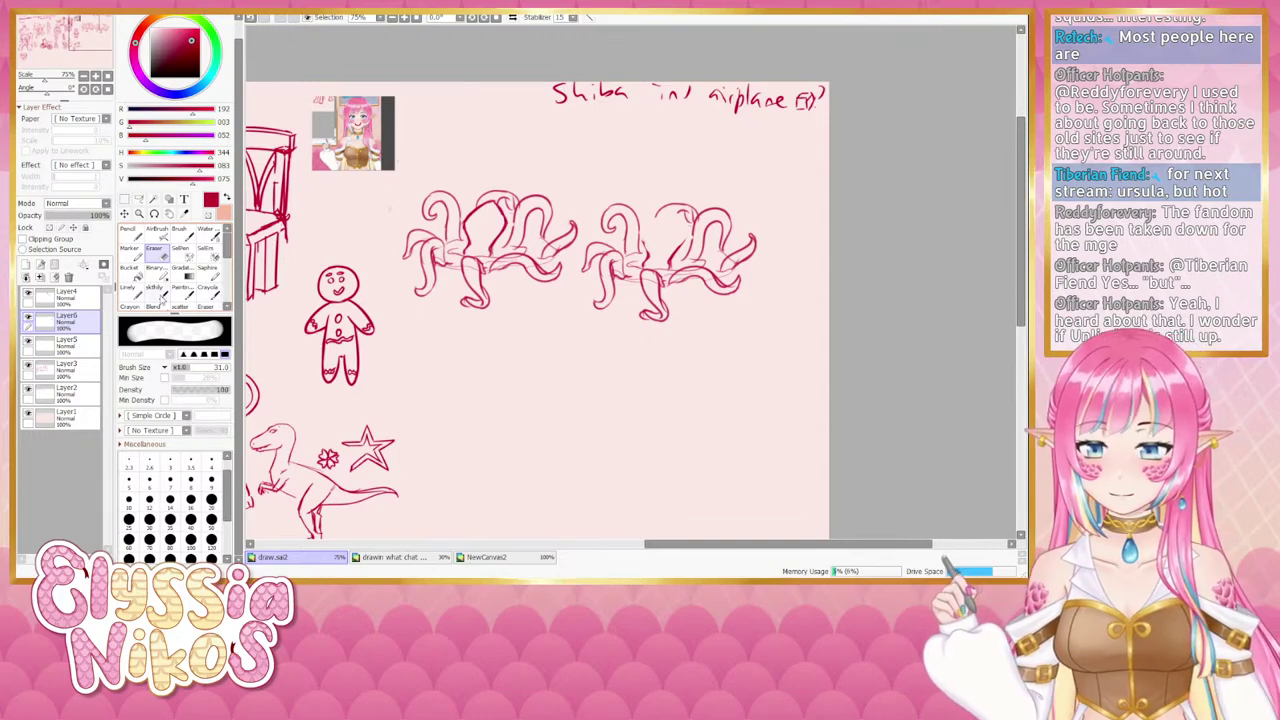
{"action": "left_click", "coordinate": [158, 290]}
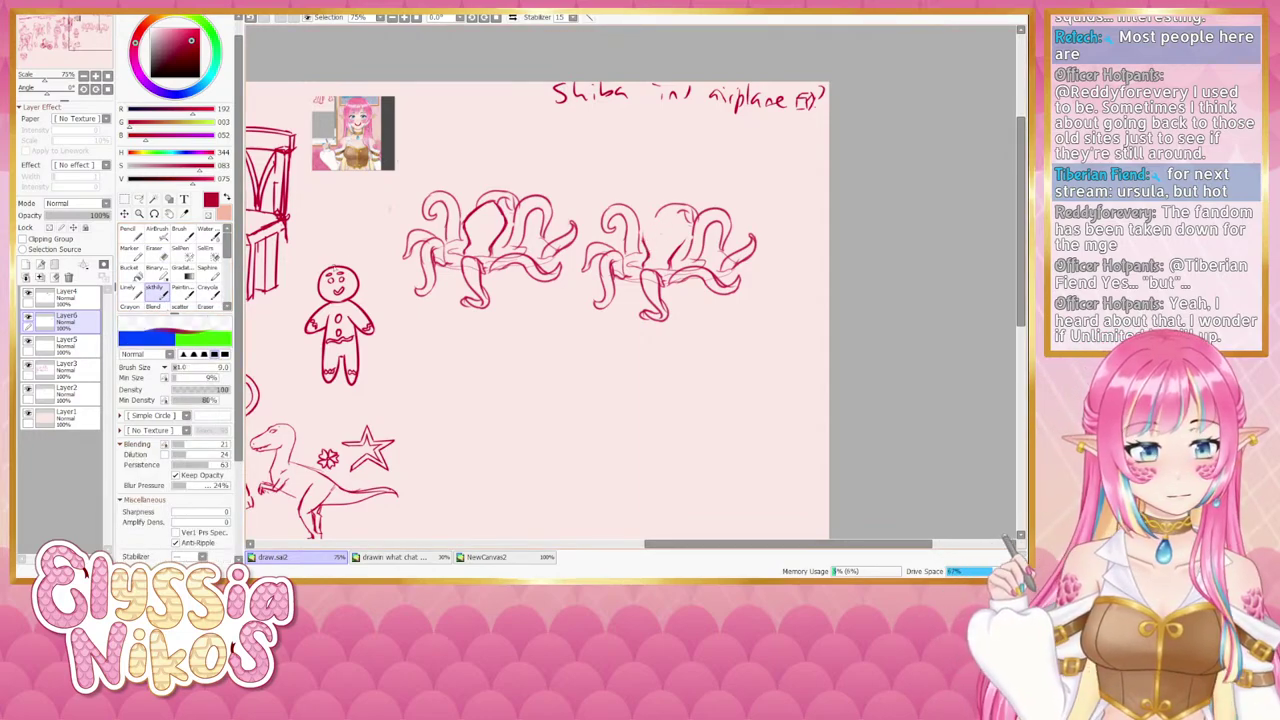
{"action": "key", "text": "e"}
{"action": "mouse_move", "coordinate": [640, 249]}
{"action": "left_mouse_down"}
{"action": "mouse_move", "coordinate": [648, 236]}
{"action": "mouse_move", "coordinate": [650, 258]}
{"action": "mouse_move", "coordinate": [683, 196]}
{"action": "mouse_move", "coordinate": [655, 231]}
{"action": "mouse_move", "coordinate": [700, 202]}
{"action": "mouse_move", "coordinate": [681, 230]}
{"action": "left_mouse_up"}
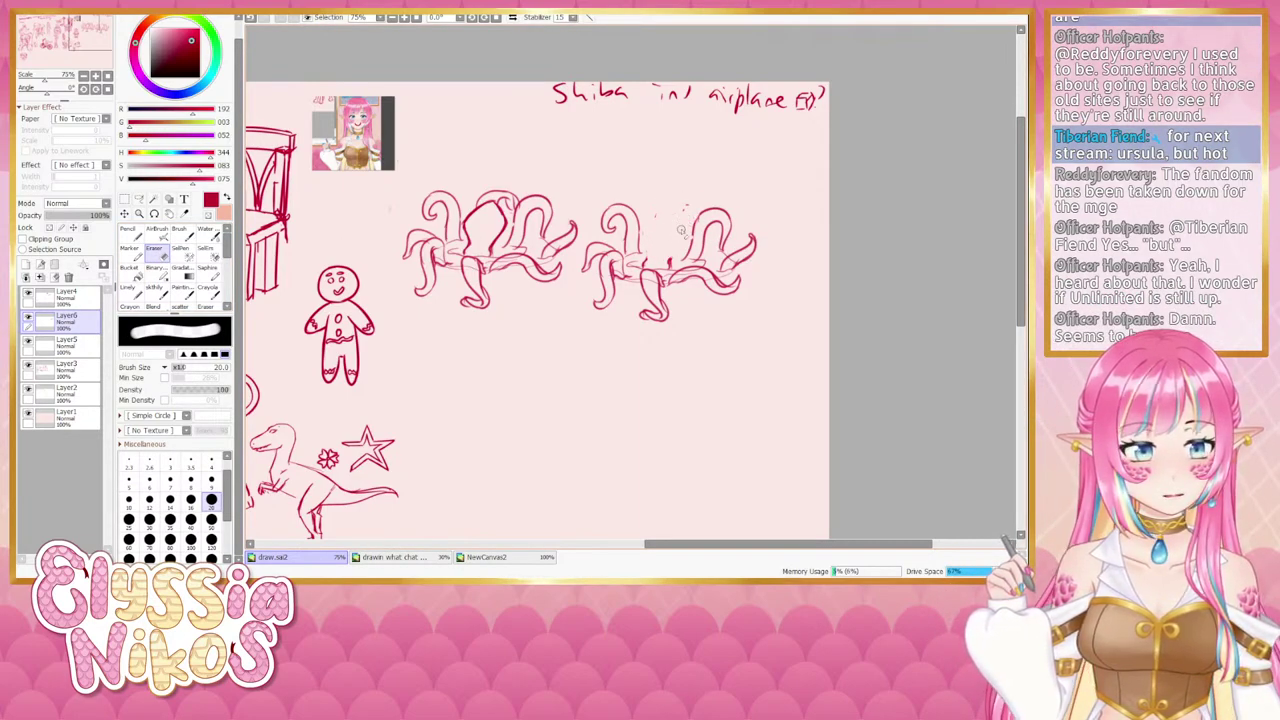
Sketch short hip lines at the centre of the kraken copy and trim them with the eraser at size 20.
{"action": "left_click", "coordinate": [156, 291]}
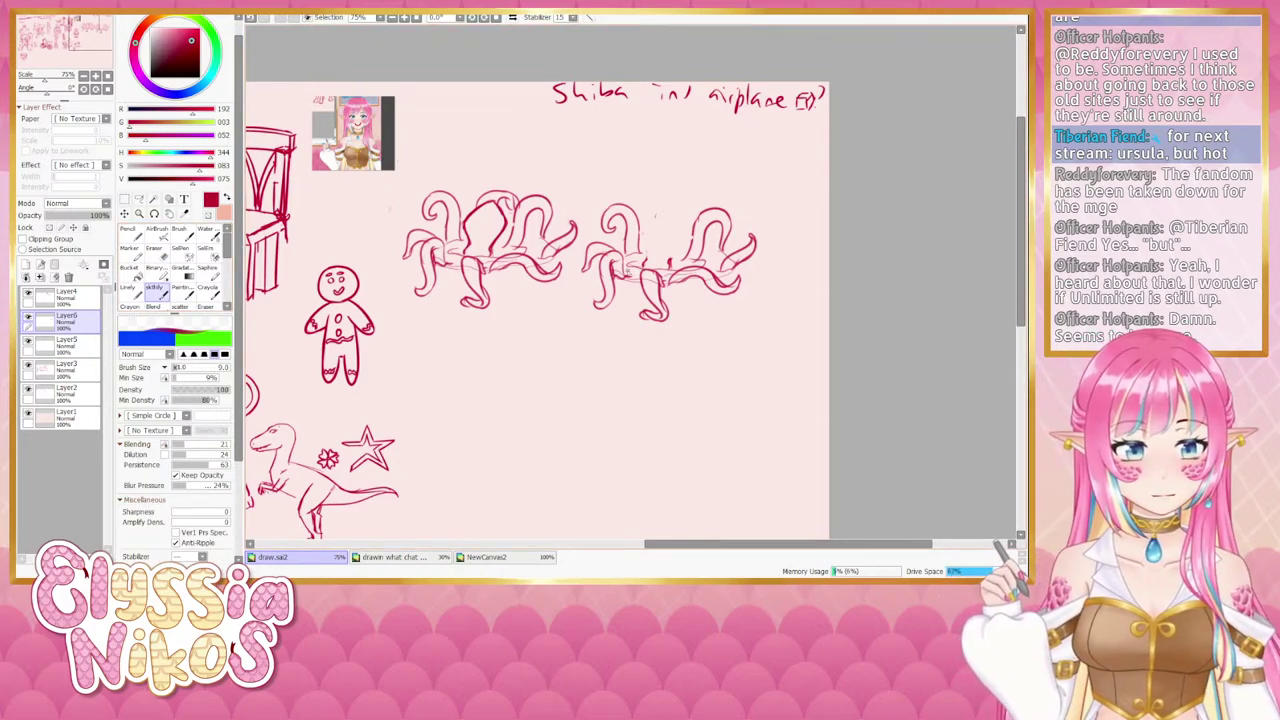
{"action": "left_click_drag", "start_coordinate": [642, 267], "coordinate": [651, 256]}
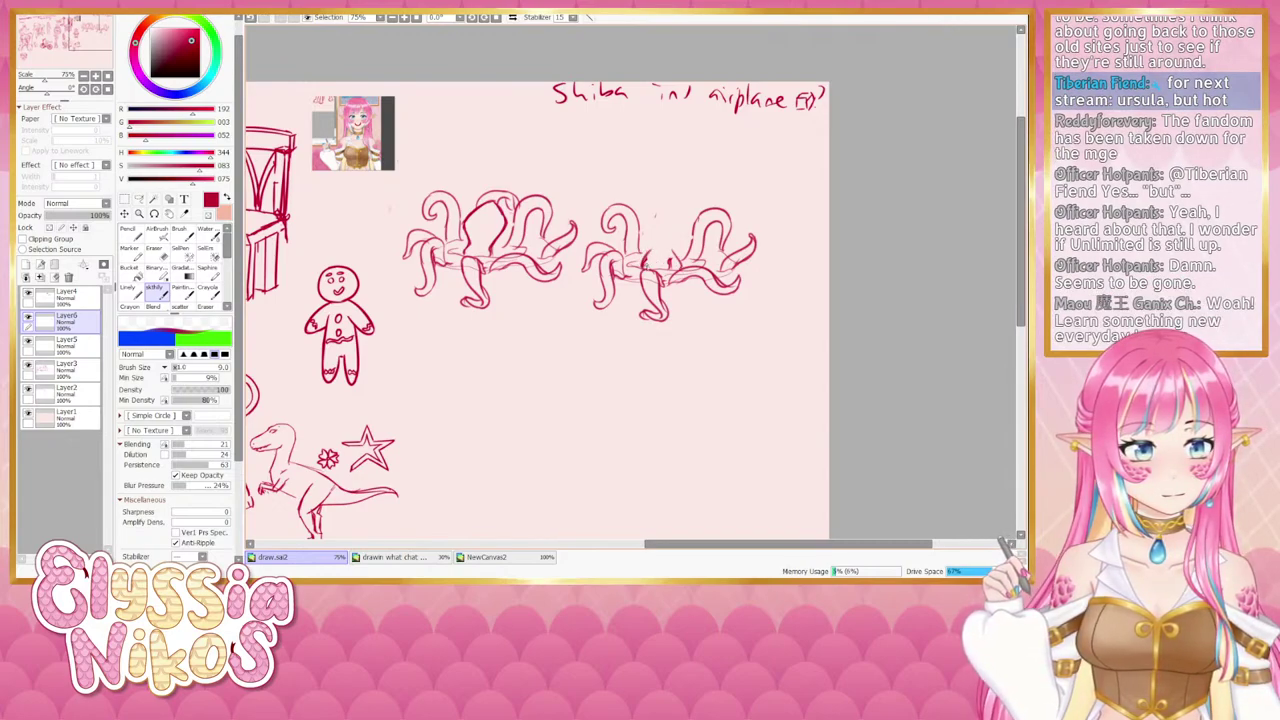
{"action": "left_click", "coordinate": [161, 254]}
{"action": "key", "text": "bracketleft"}
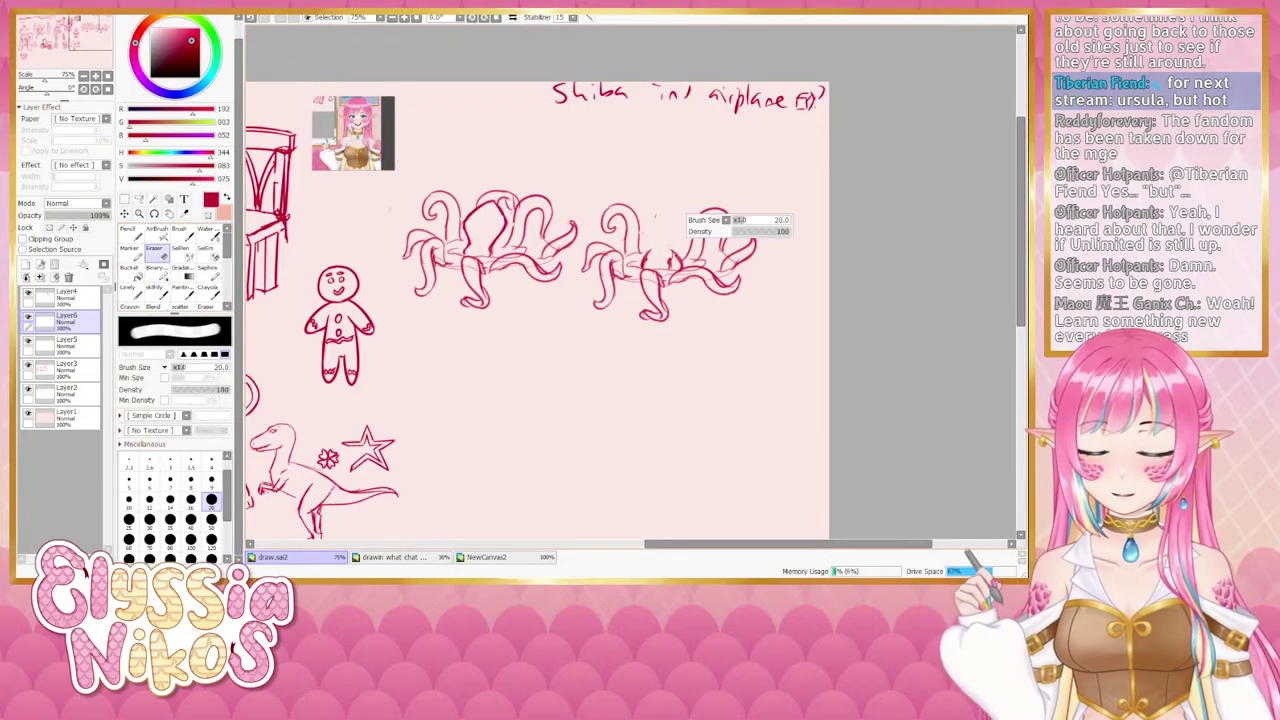
{"action": "key", "text": "bracketright"}
{"action": "left_click_drag", "start_coordinate": [652, 260], "coordinate": [670, 266]}
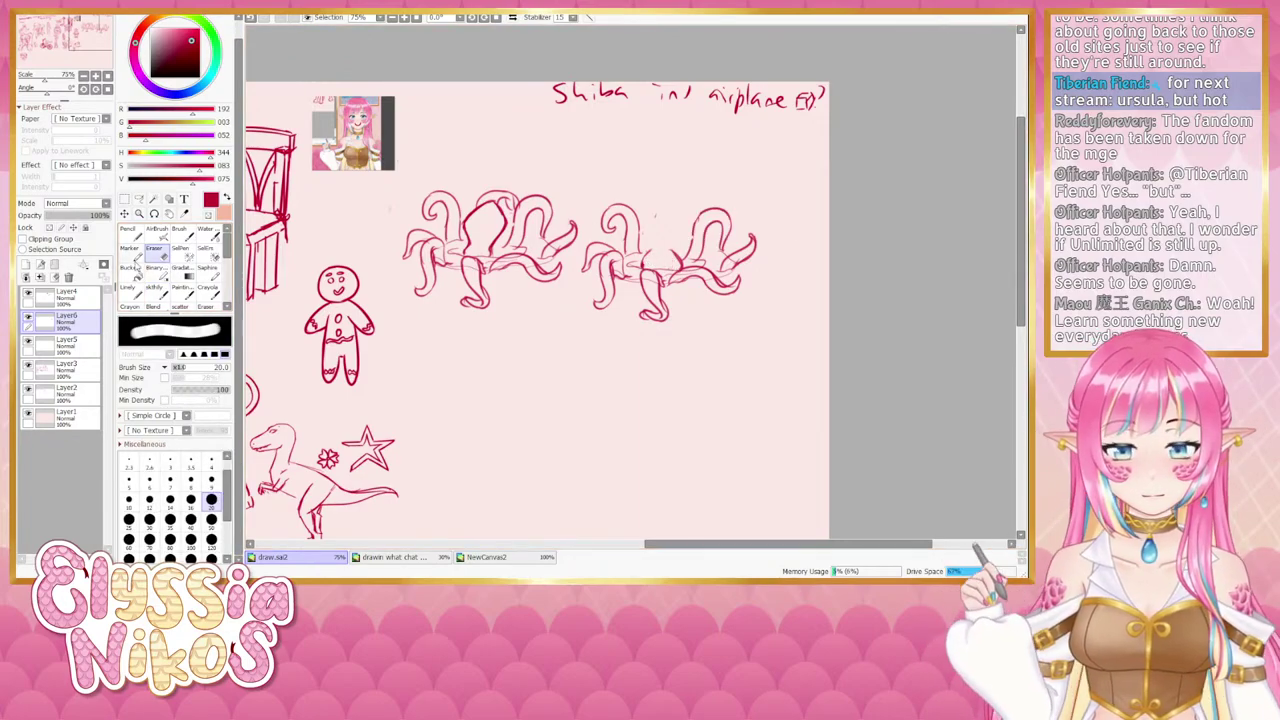
Sketch a slim female torso with a neck and round head rising from the kraken copy's tentacles, using brush size 6.
{"action": "left_click", "coordinate": [154, 291]}
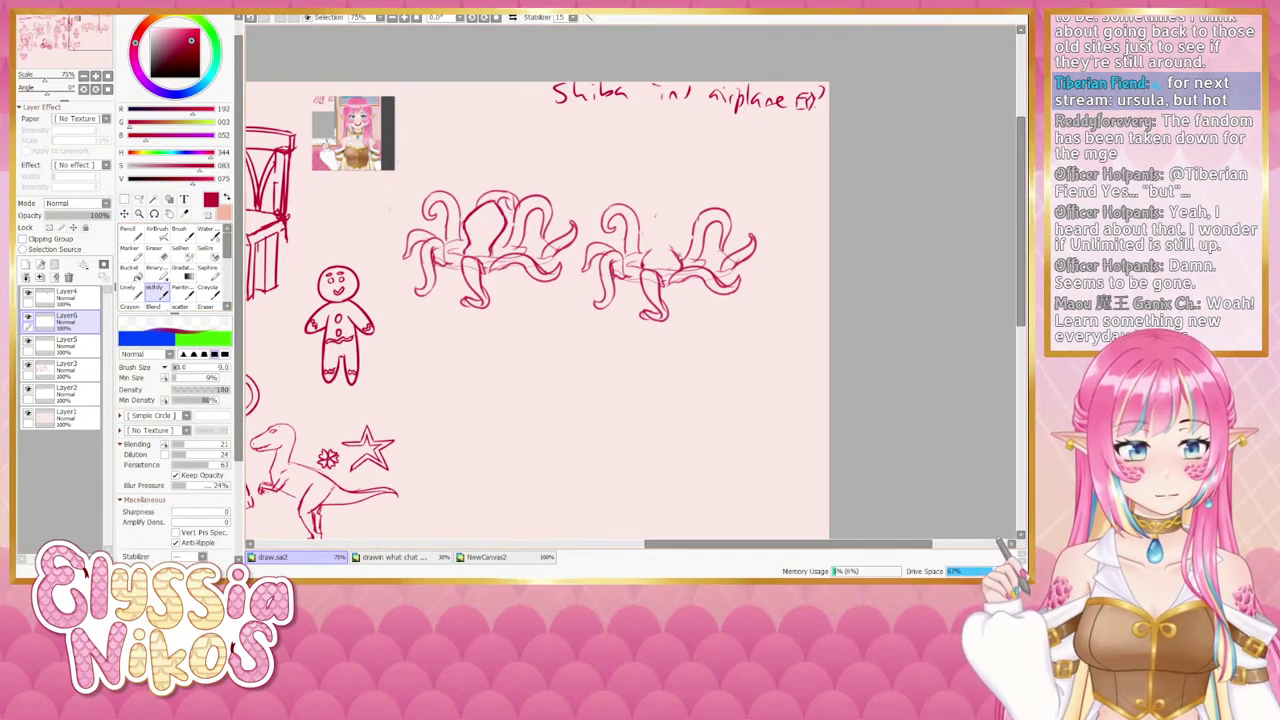
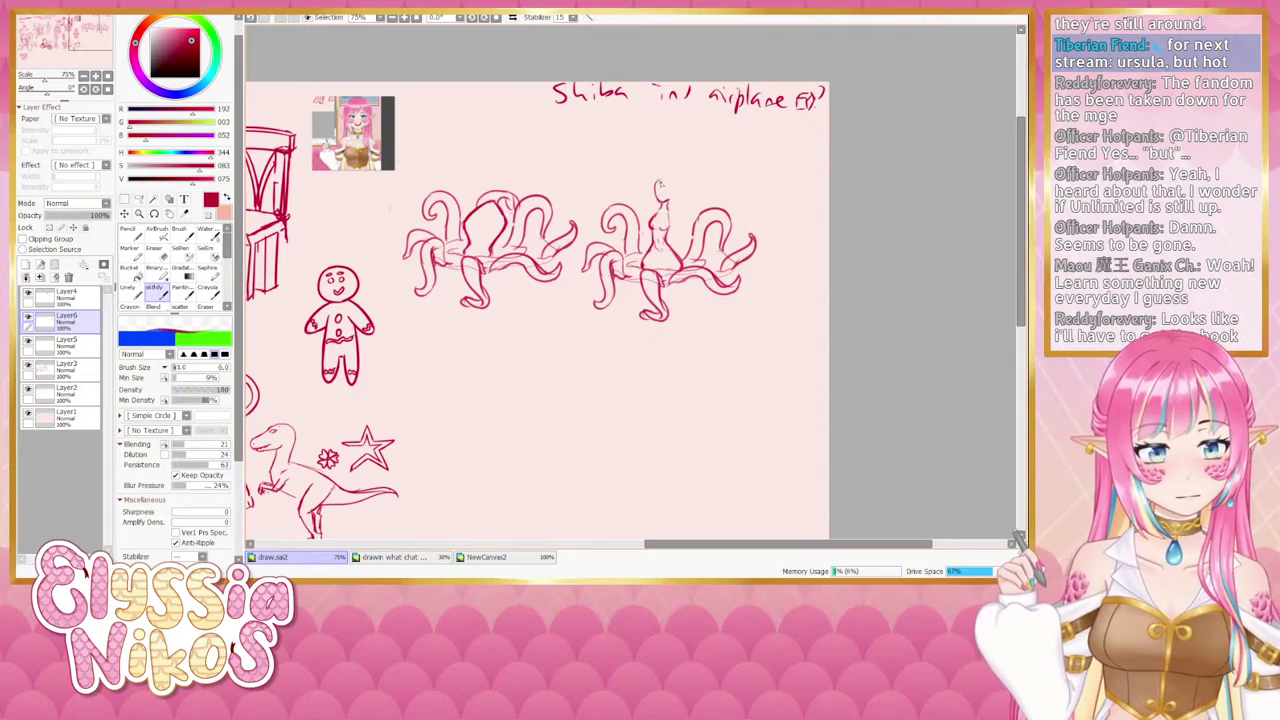
{"action": "left_click_drag", "start_coordinate": [658, 179], "coordinate": [674, 188]}
{"action": "key", "text": "ctrl+z"}
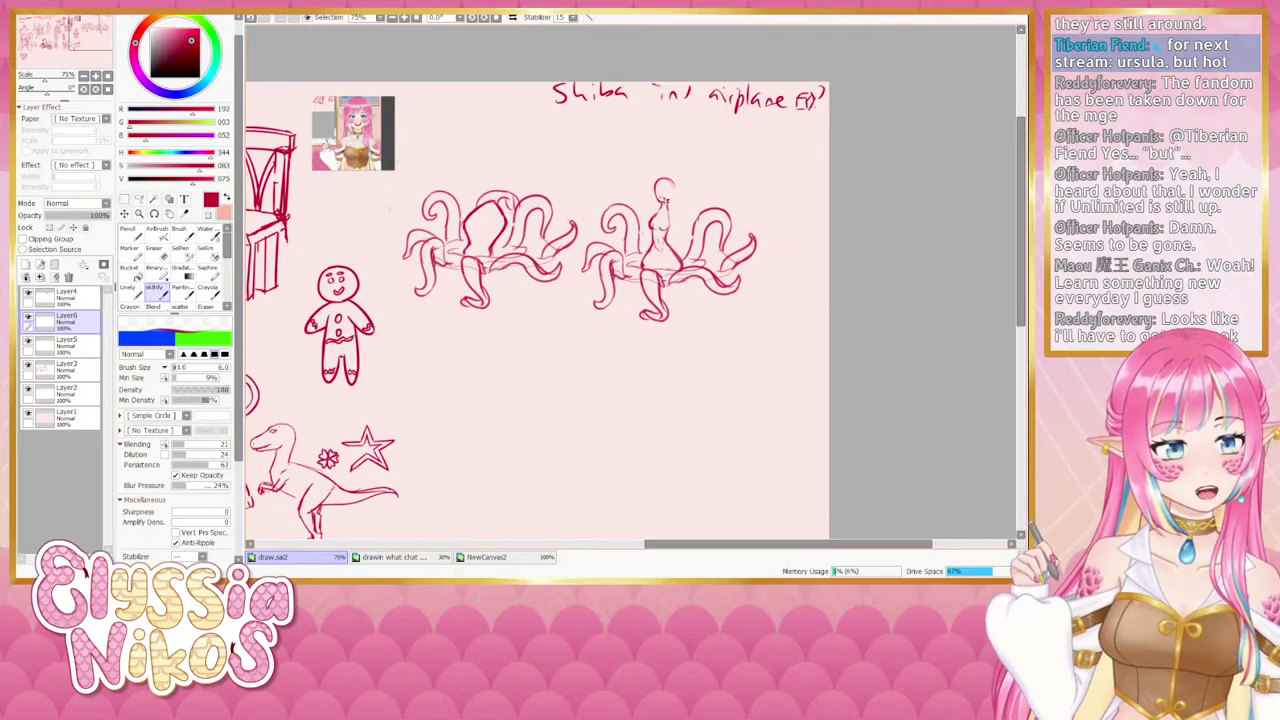
{"action": "key", "text": "ctrl+z"}
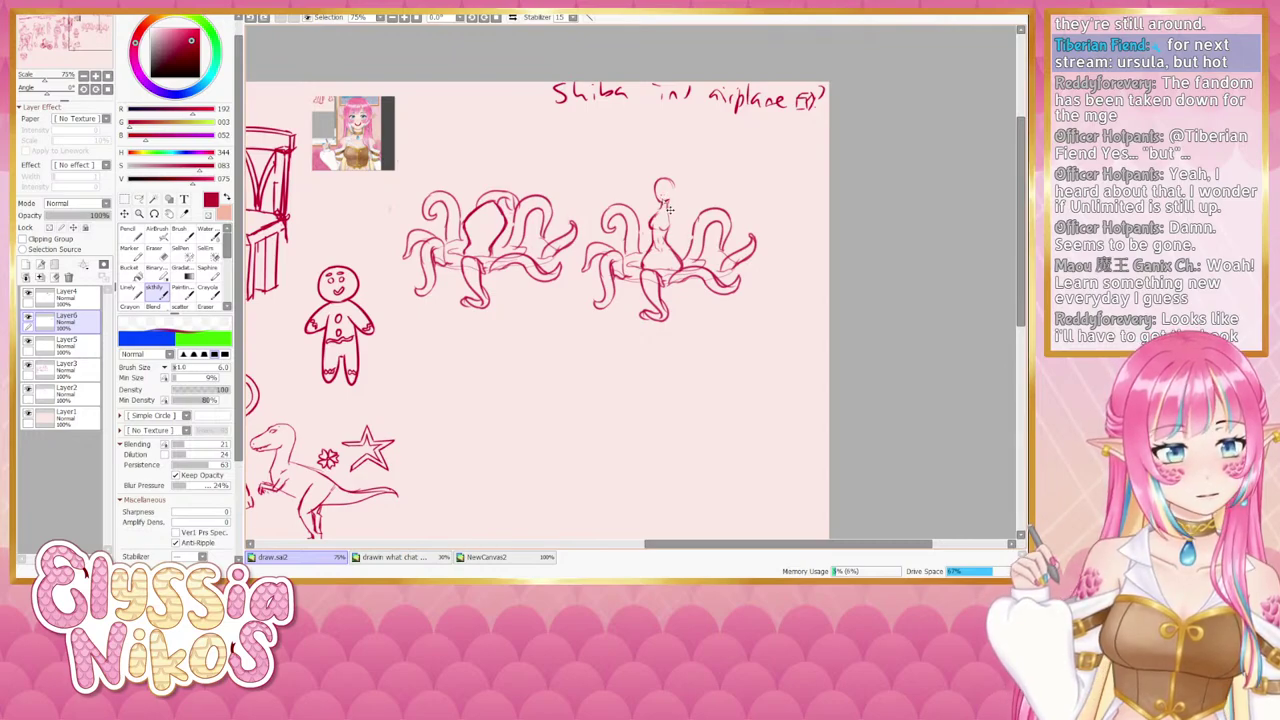
{"action": "left_click_drag", "start_coordinate": [664, 203], "coordinate": [664, 202]}
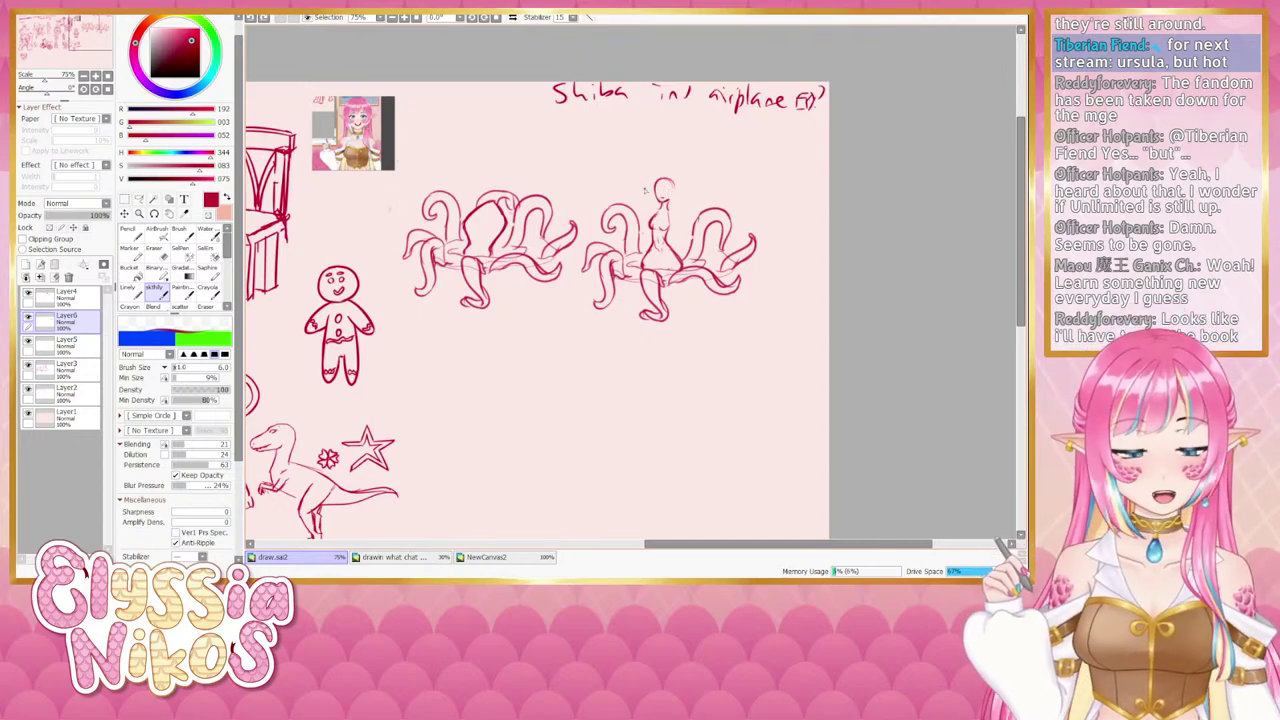
{"action": "left_click_drag", "start_coordinate": [659, 163], "coordinate": [652, 167]}
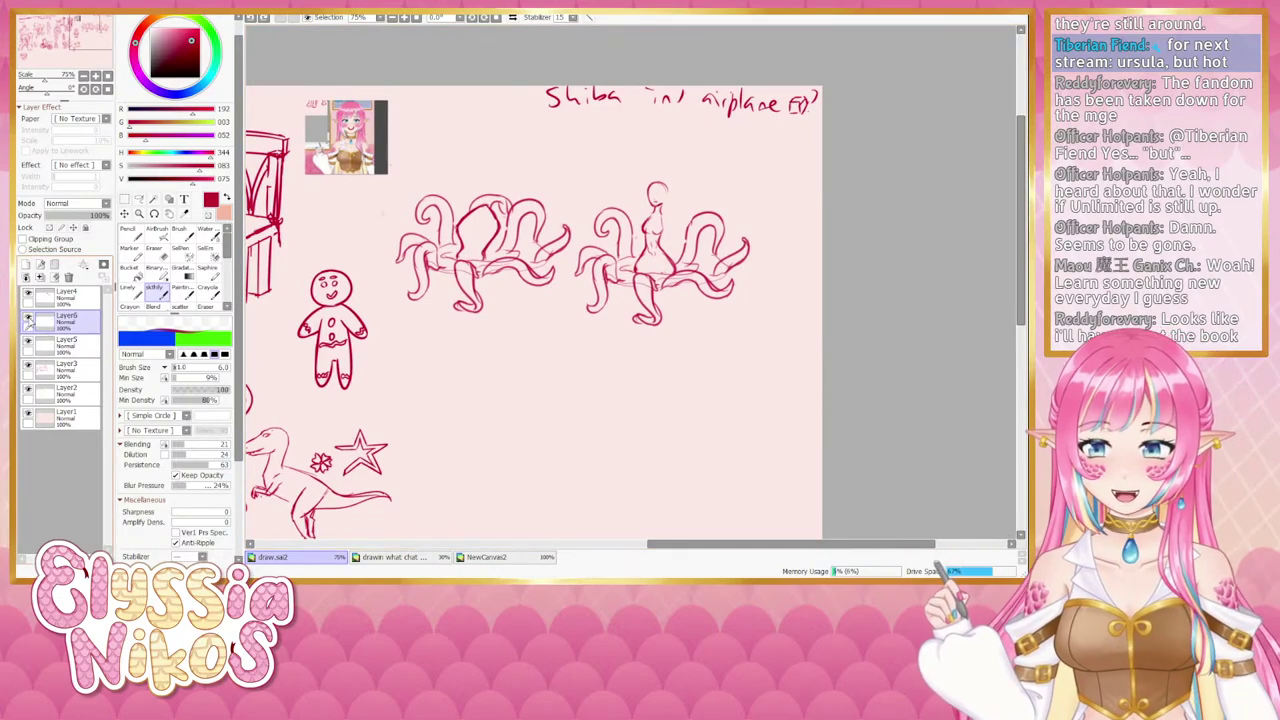
Add arms reaching down to the tentacles and body contours to the female figure, and set the brush size to 11.
{"action": "key", "text": "bracketleft"}
{"action": "key", "text": "bracketleft"}
{"action": "key", "text": "bracketleft"}
{"action": "key", "text": "bracketleft"}
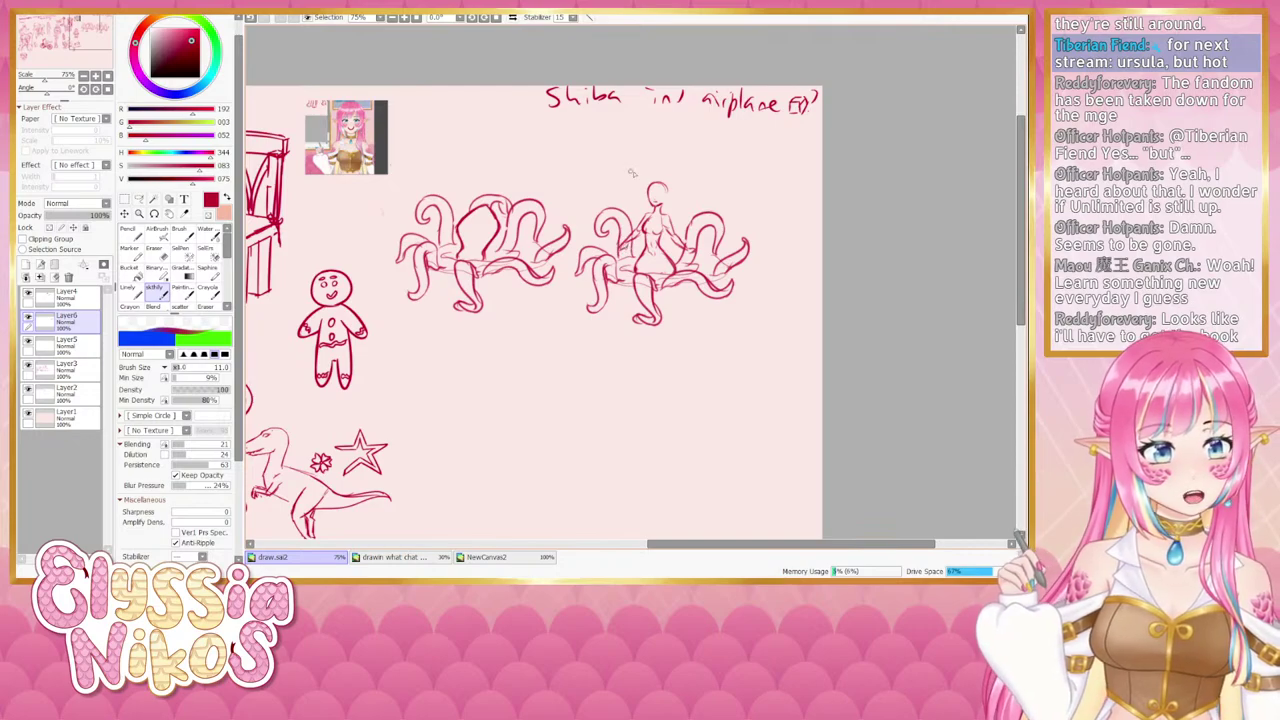
Check the contents of Layer5 and Layer6, erase the figure's round head outline on Layer6, and return to the sketch brush.
{"action": "scroll", "coordinate": [665, 245], "scroll_direction": "down", "scroll_amount": 3}
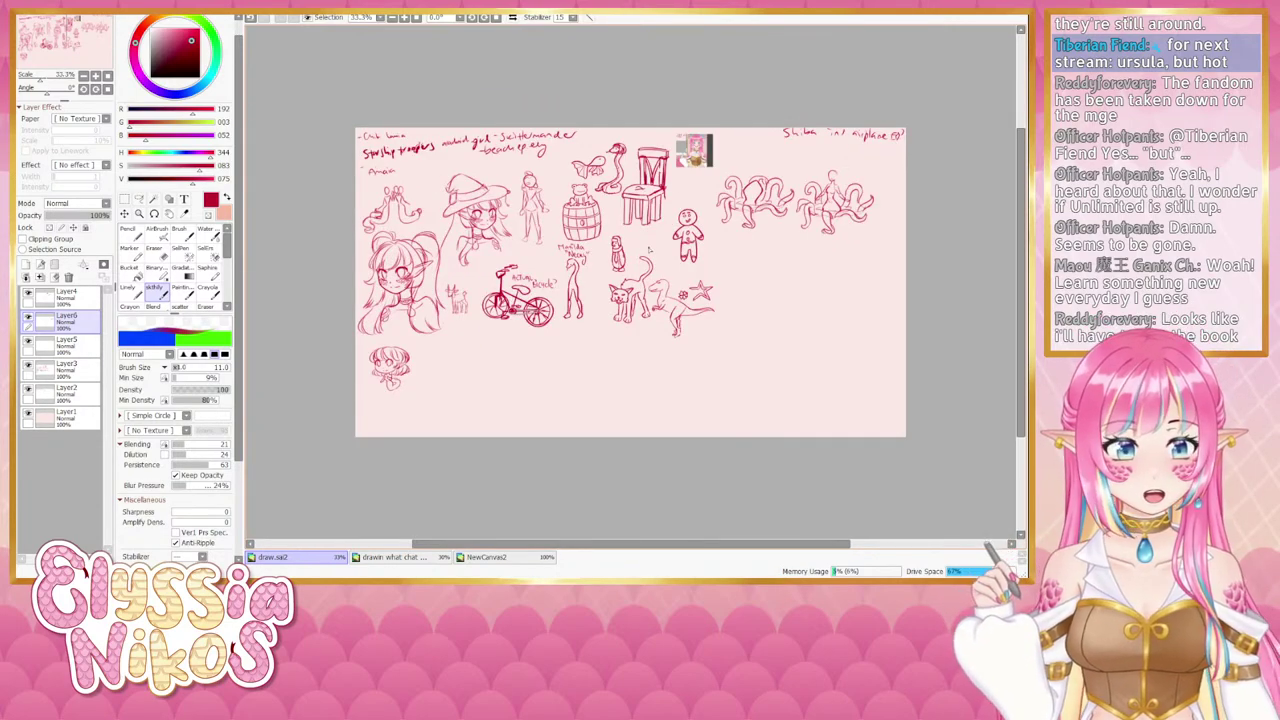
{"action": "scroll", "coordinate": [648, 250], "scroll_direction": "up", "scroll_amount": 5}
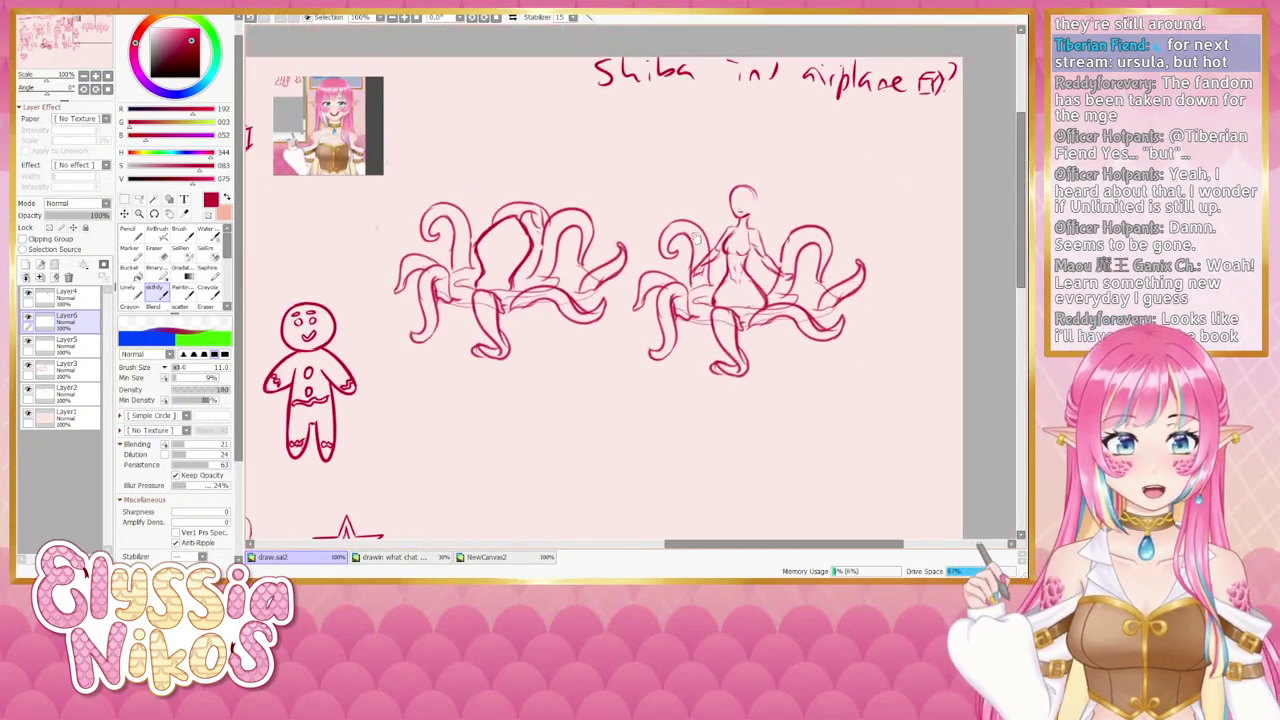
{"action": "left_click_drag", "start_coordinate": [695, 237], "coordinate": [445, 237]}
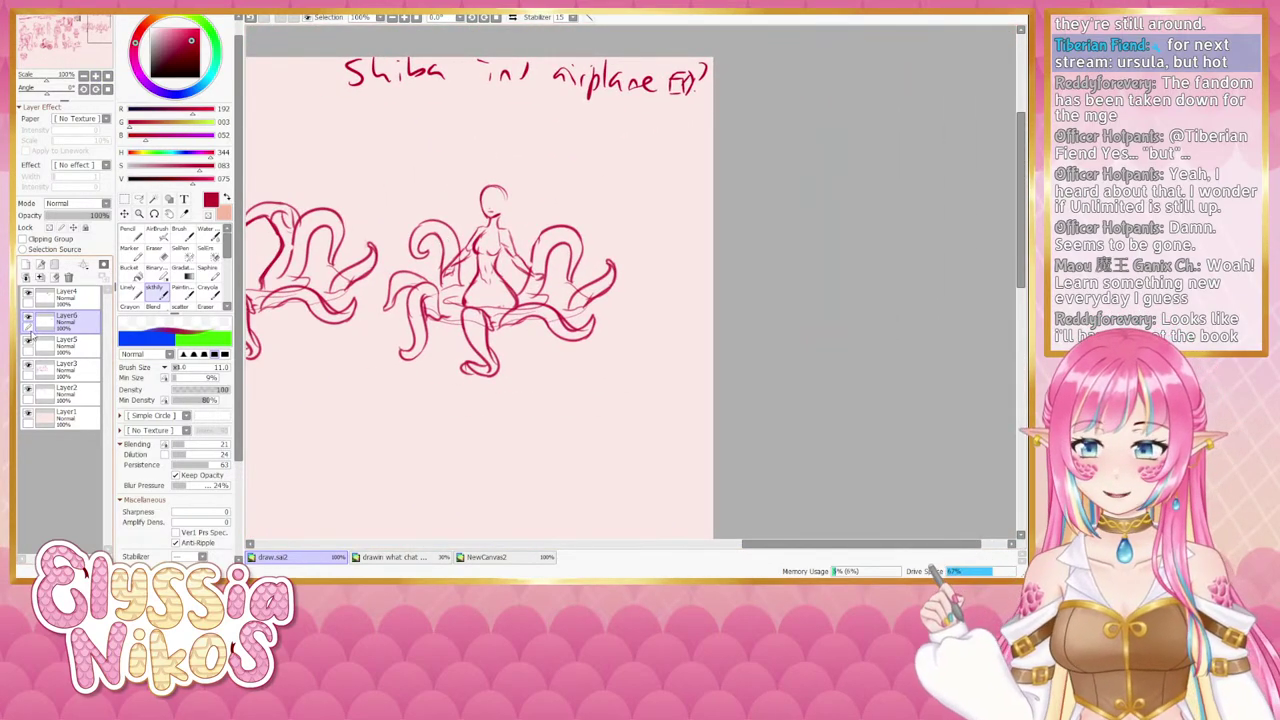
{"action": "left_click", "coordinate": [28, 340]}
{"action": "left_click", "coordinate": [28, 340]}
{"action": "left_click", "coordinate": [28, 317]}
{"action": "left_click", "coordinate": [28, 317]}
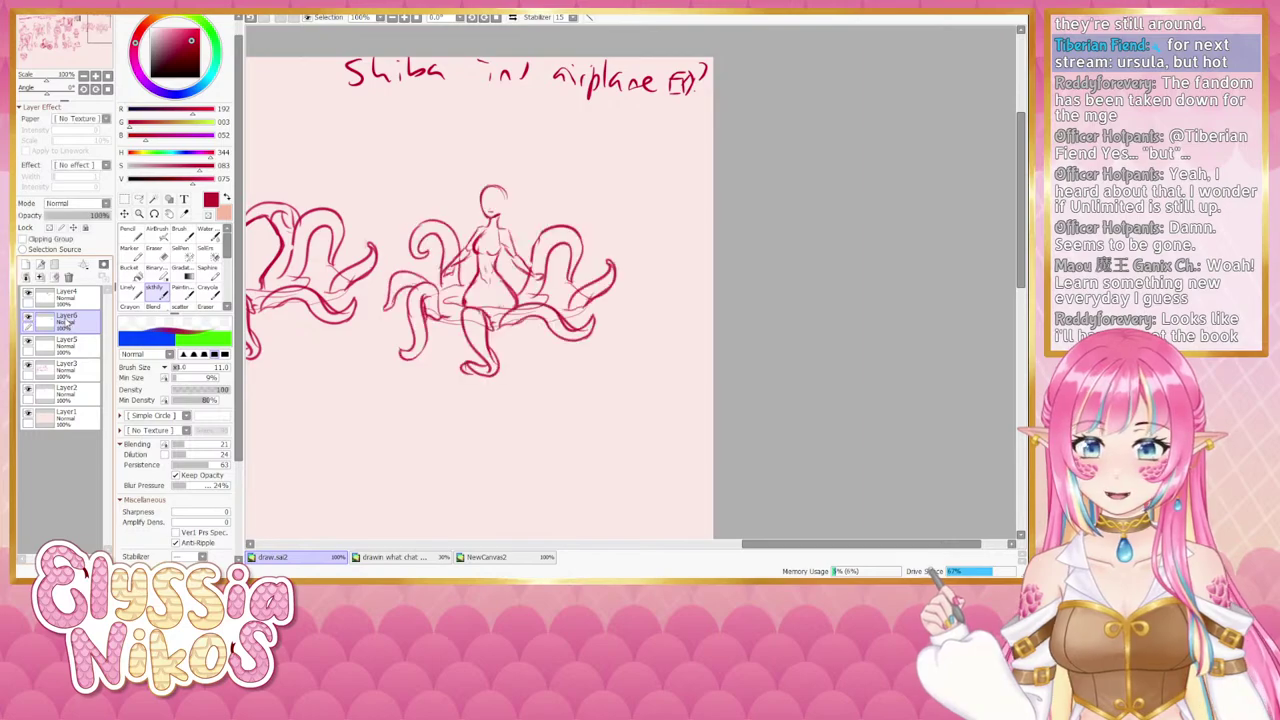
{"action": "key", "text": "e"}
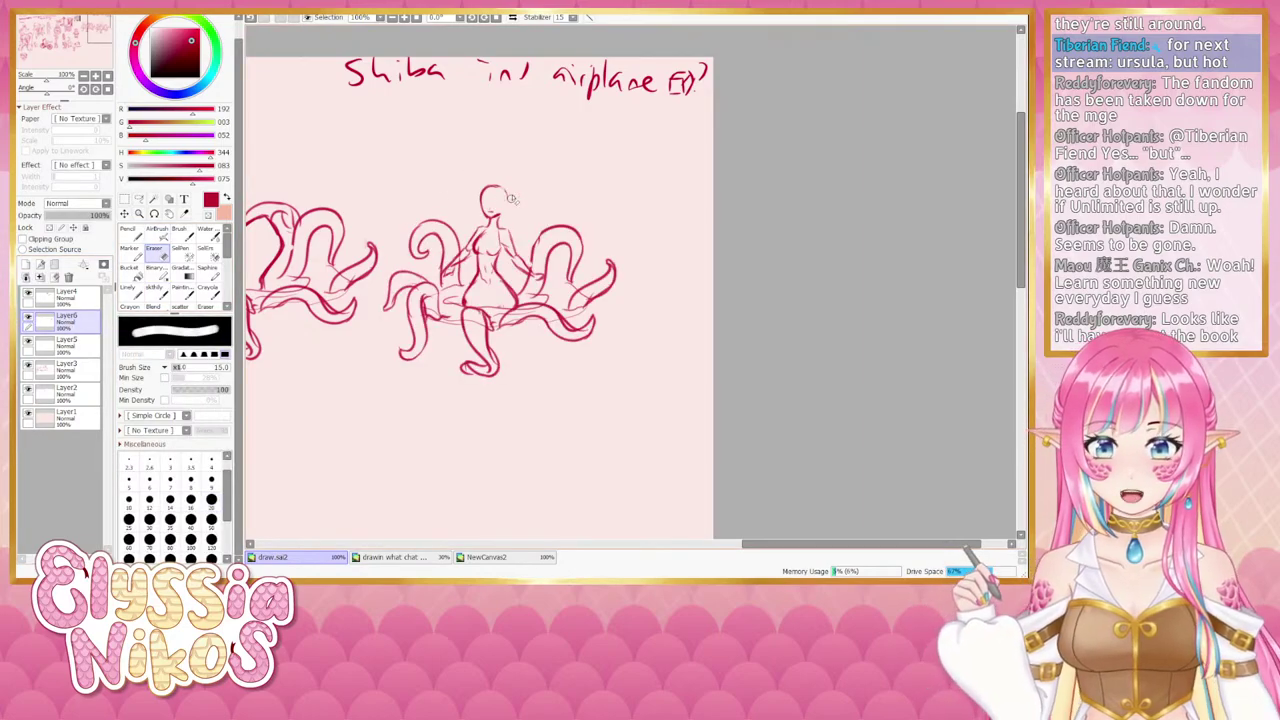
{"action": "left_click_drag", "start_coordinate": [511, 198], "coordinate": [485, 193]}
{"action": "left_click", "coordinate": [156, 290]}
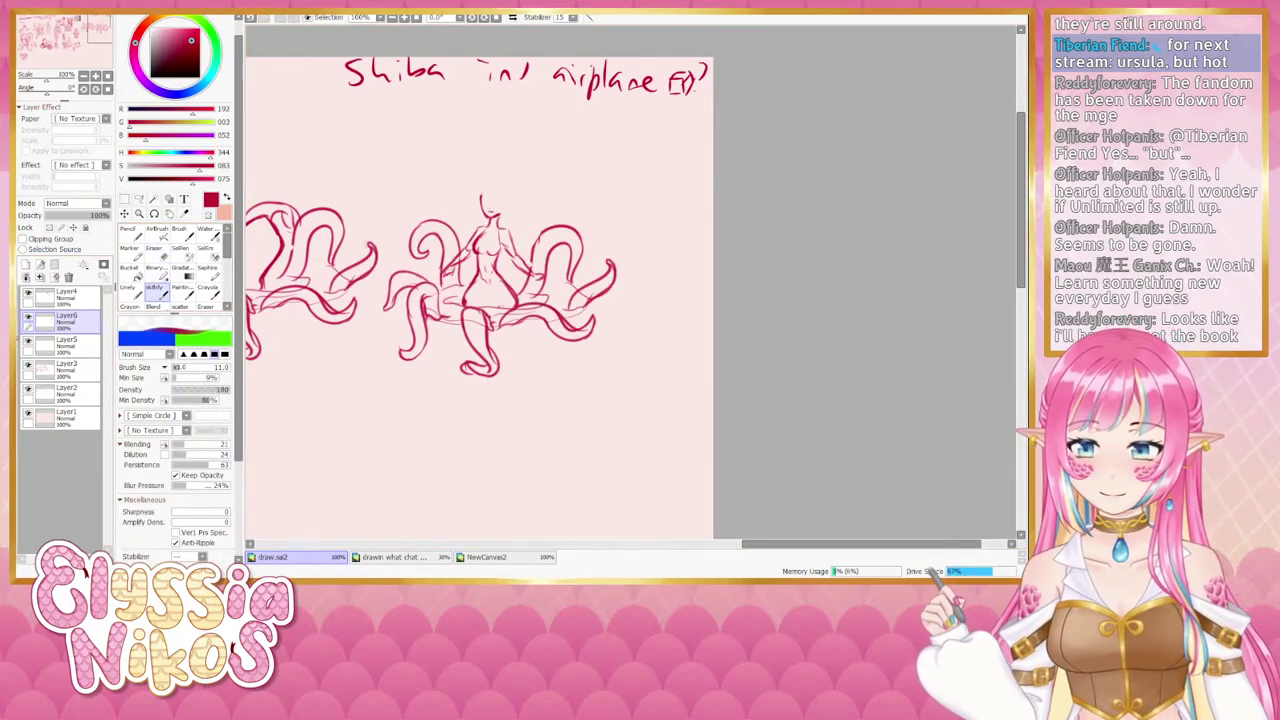
{"action": "left_click", "coordinate": [28, 317]}
{"action": "left_click", "coordinate": [28, 317]}
{"action": "key", "text": "ctrl+alt"}
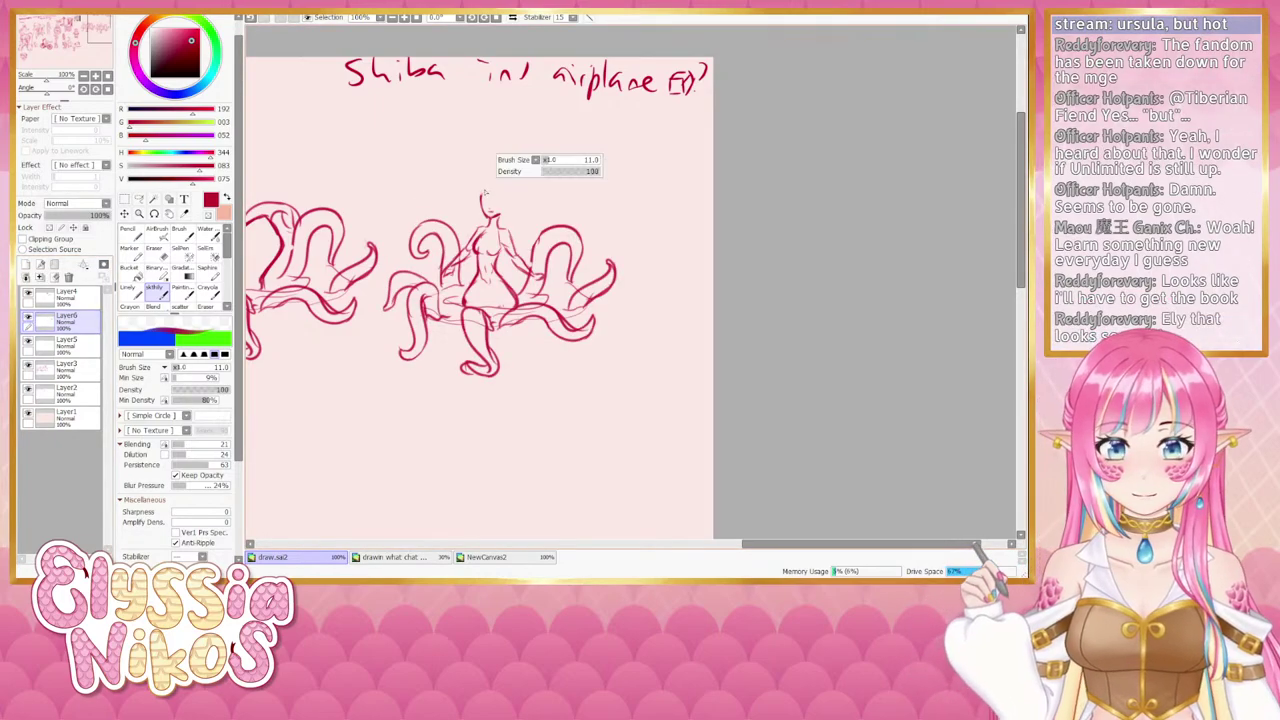
Draw face-framing bangs and long hair flowing to one side on the kraken girl's head with brush size 7.
{"action": "mouse_move", "coordinate": [486, 192]}
{"action": "left_mouse_down"}
{"action": "mouse_move", "coordinate": [470, 216]}
{"action": "mouse_move", "coordinate": [482, 234]}
{"action": "left_mouse_up"}
{"action": "key", "text": "ctrl+z"}
{"action": "key", "text": "ctrl+z"}
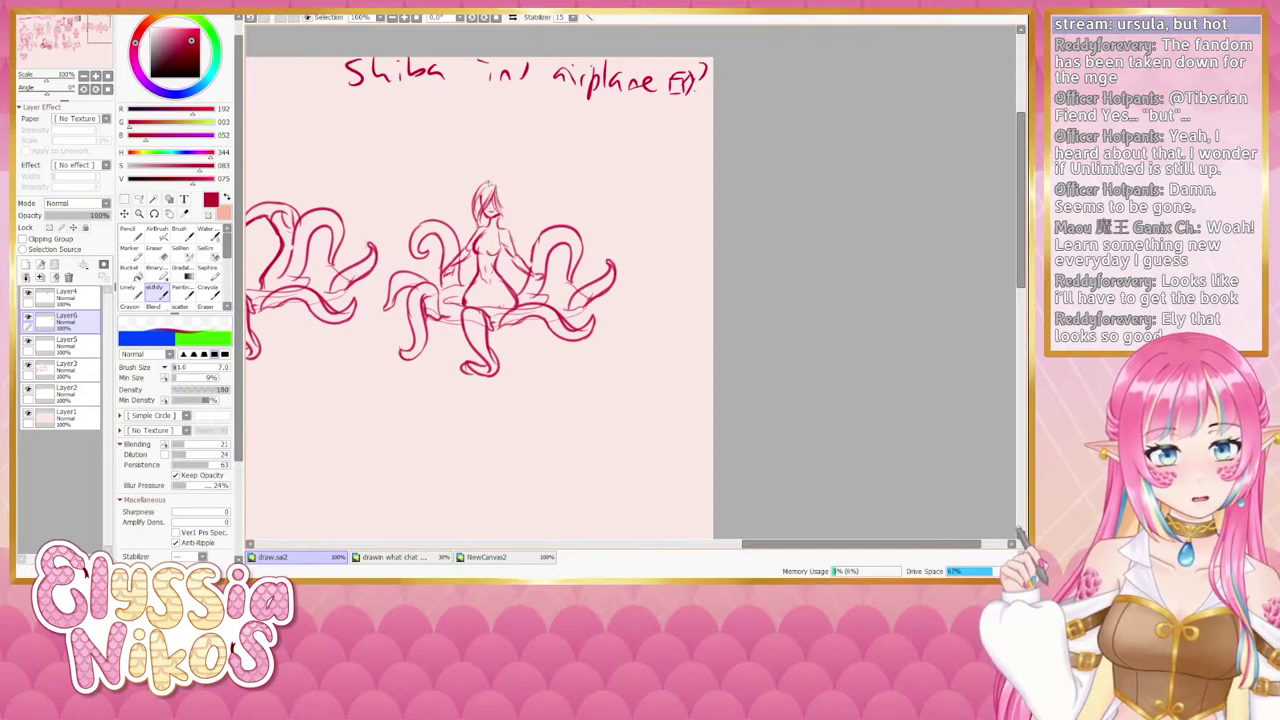
{"action": "mouse_move", "coordinate": [487, 184]}
{"action": "left_mouse_down"}
{"action": "mouse_move", "coordinate": [513, 204]}
{"action": "mouse_move", "coordinate": [500, 183]}
{"action": "mouse_move", "coordinate": [548, 218]}
{"action": "left_mouse_up"}
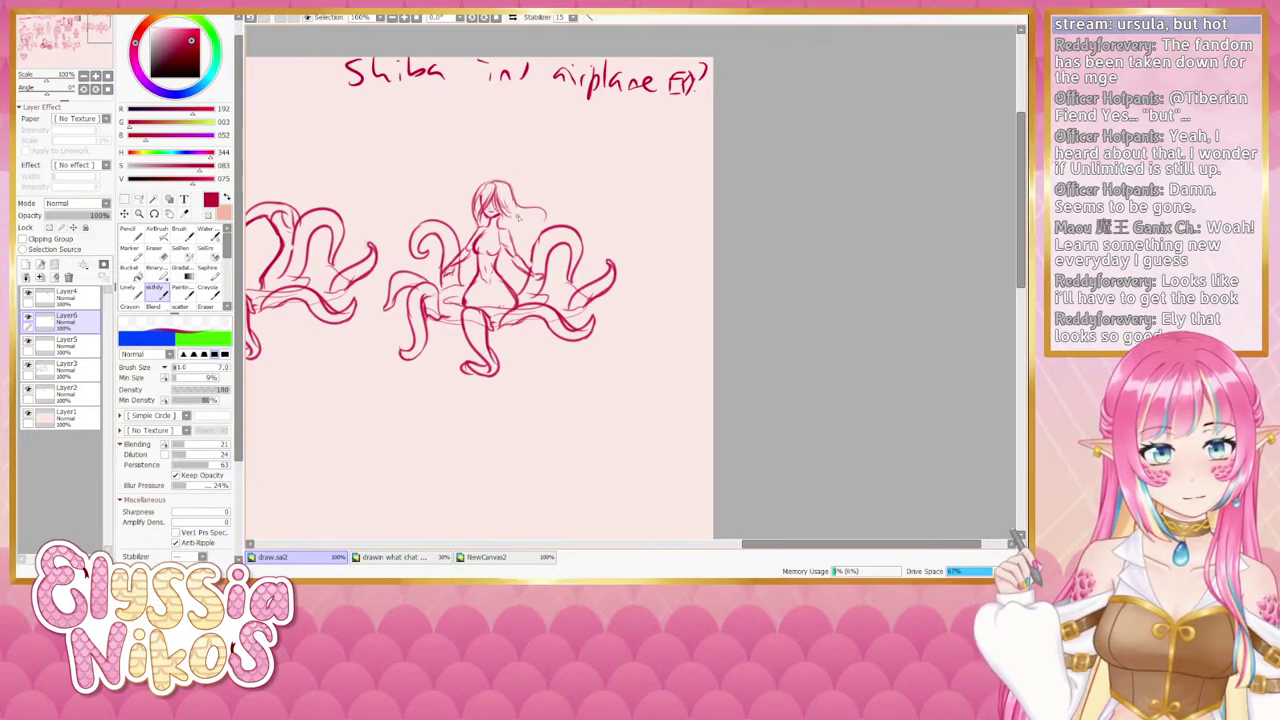
{"action": "left_click_drag", "start_coordinate": [540, 210], "coordinate": [537, 230]}
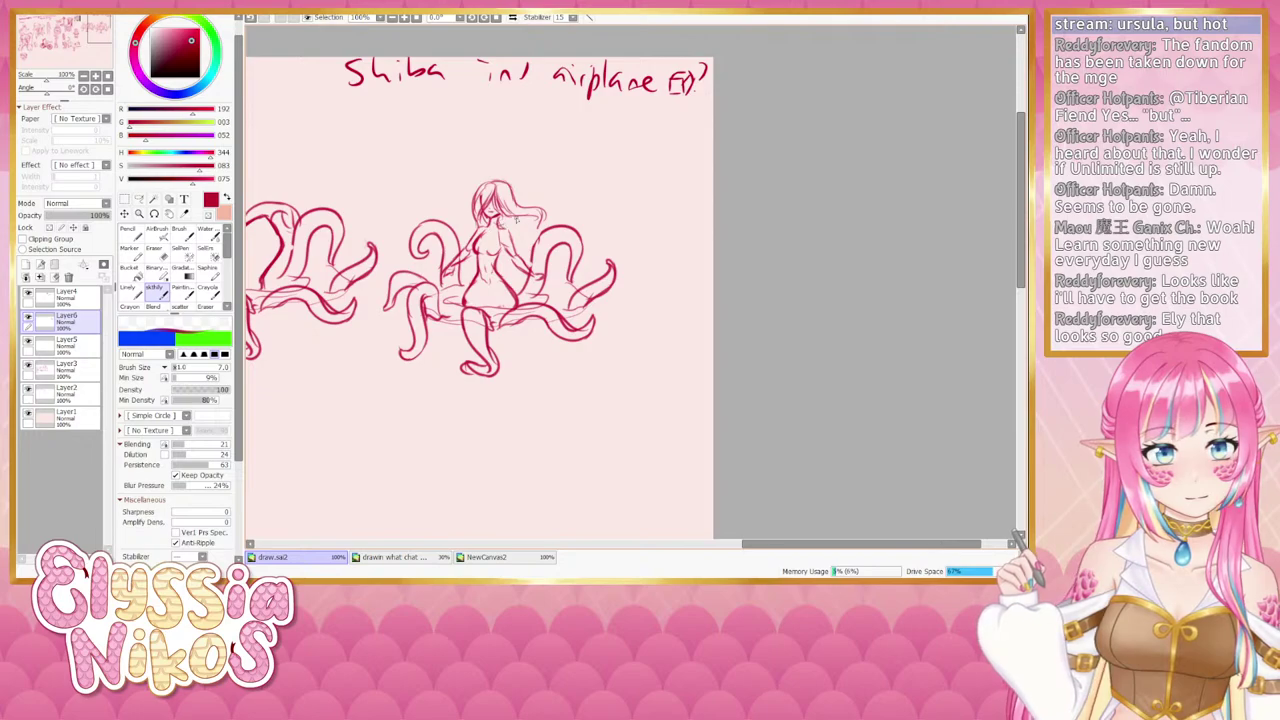
{"action": "left_click_drag", "start_coordinate": [505, 222], "coordinate": [537, 224]}
{"action": "key", "text": "ctrl+z"}
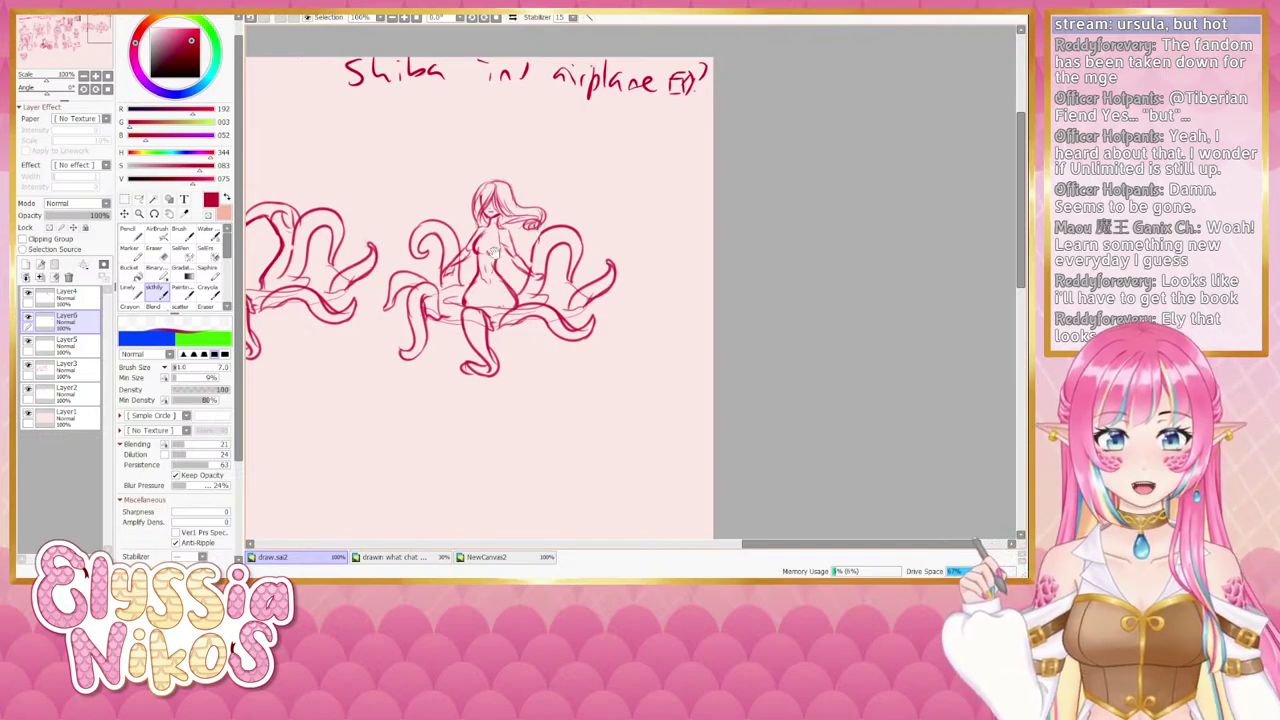
Erase the lamia request note above "Starship troopers" on Layer2 with the eraser at size 74.
{"action": "left_click_drag", "start_coordinate": [494, 252], "coordinate": [534, 235]}
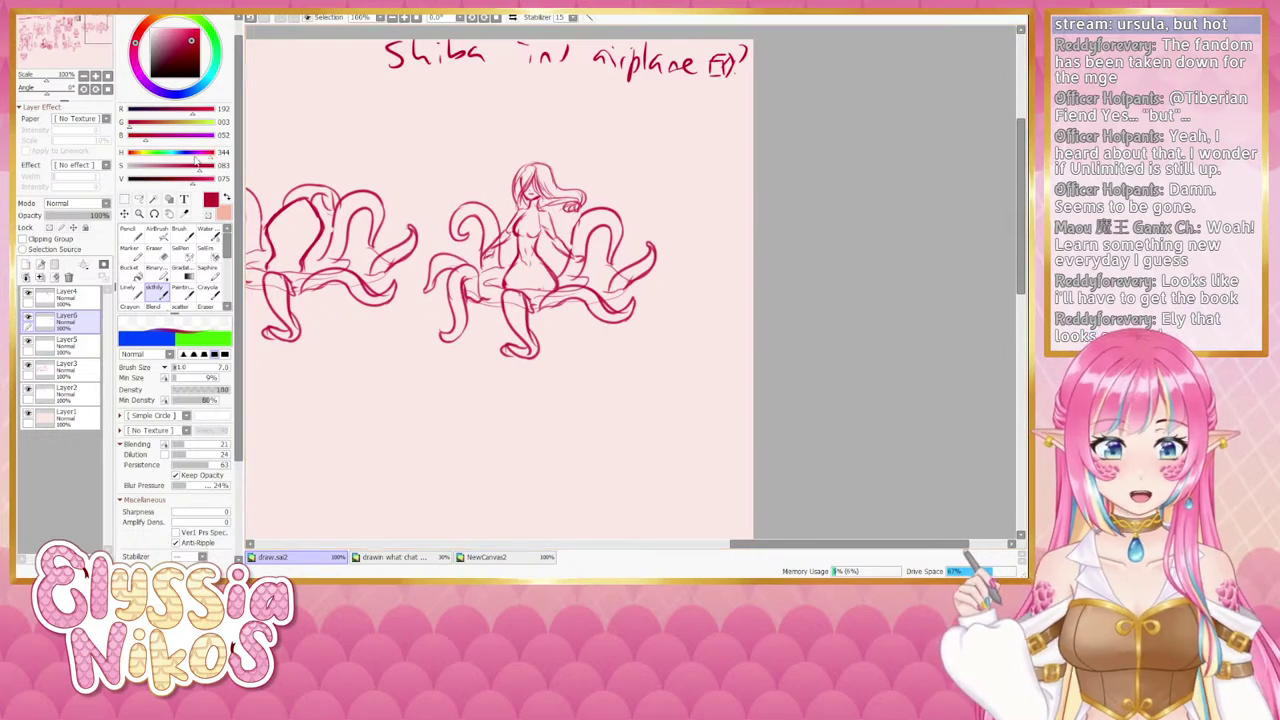
{"action": "left_click", "coordinate": [86, 78]}
{"action": "left_click", "coordinate": [86, 78]}
{"action": "left_click_drag", "start_coordinate": [385, 200], "coordinate": [694, 203]}
{"action": "mouse_move", "coordinate": [460, 199]}
{"action": "left_mouse_down"}
{"action": "mouse_move", "coordinate": [705, 197]}
{"action": "mouse_move", "coordinate": [566, 205]}
{"action": "left_mouse_up"}
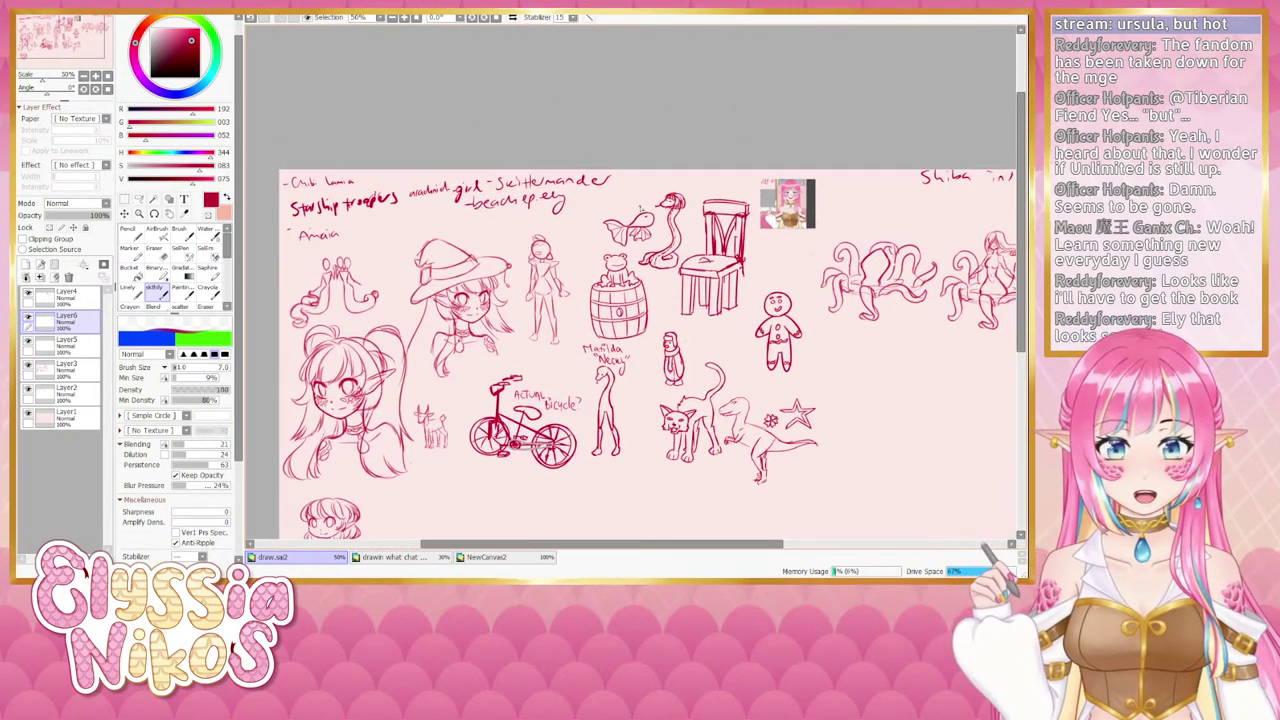
{"action": "left_click", "coordinate": [153, 254]}
{"action": "left_click", "coordinate": [72, 393]}
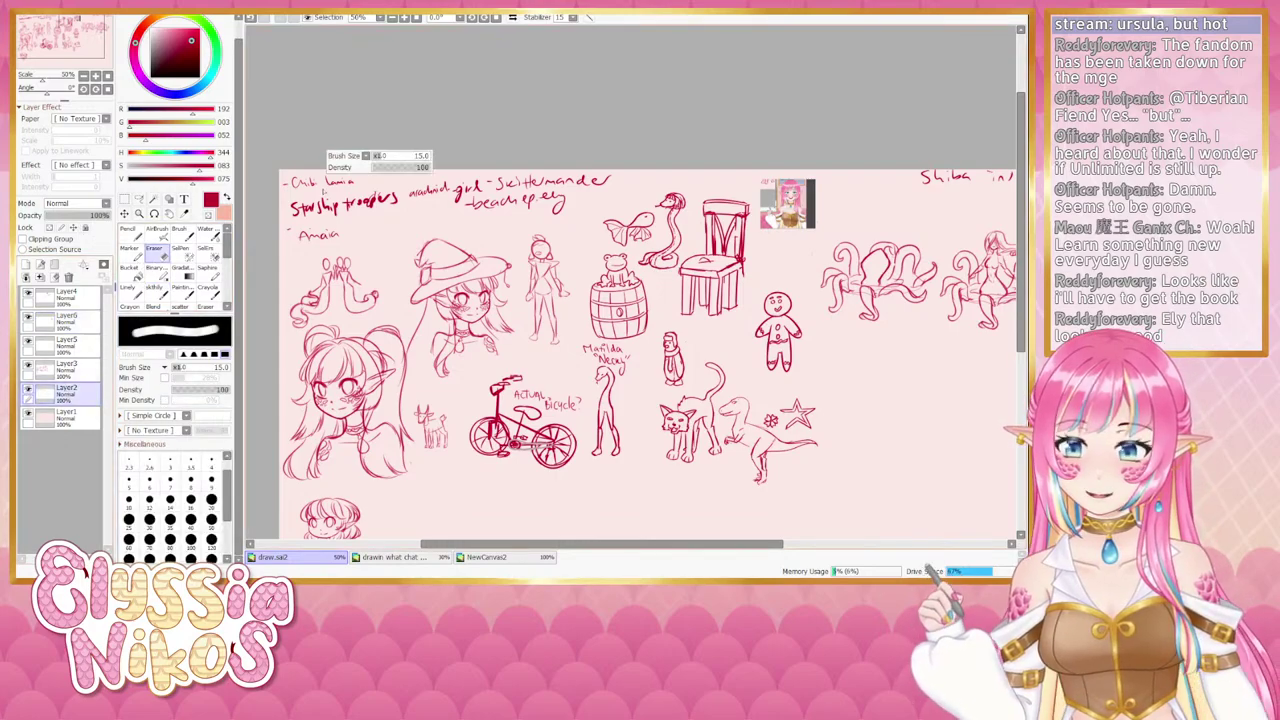
{"action": "left_click_drag", "start_coordinate": [380, 160], "coordinate": [408, 160]}
{"action": "mouse_move", "coordinate": [292, 183]}
{"action": "left_mouse_down"}
{"action": "mouse_move", "coordinate": [363, 175]}
{"action": "mouse_move", "coordinate": [279, 178]}
{"action": "left_mouse_up"}
{"action": "mouse_move", "coordinate": [572, 289]}
{"action": "left_mouse_down"}
{"action": "mouse_move", "coordinate": [520, 289]}
{"action": "mouse_move", "coordinate": [569, 282]}
{"action": "left_mouse_up"}
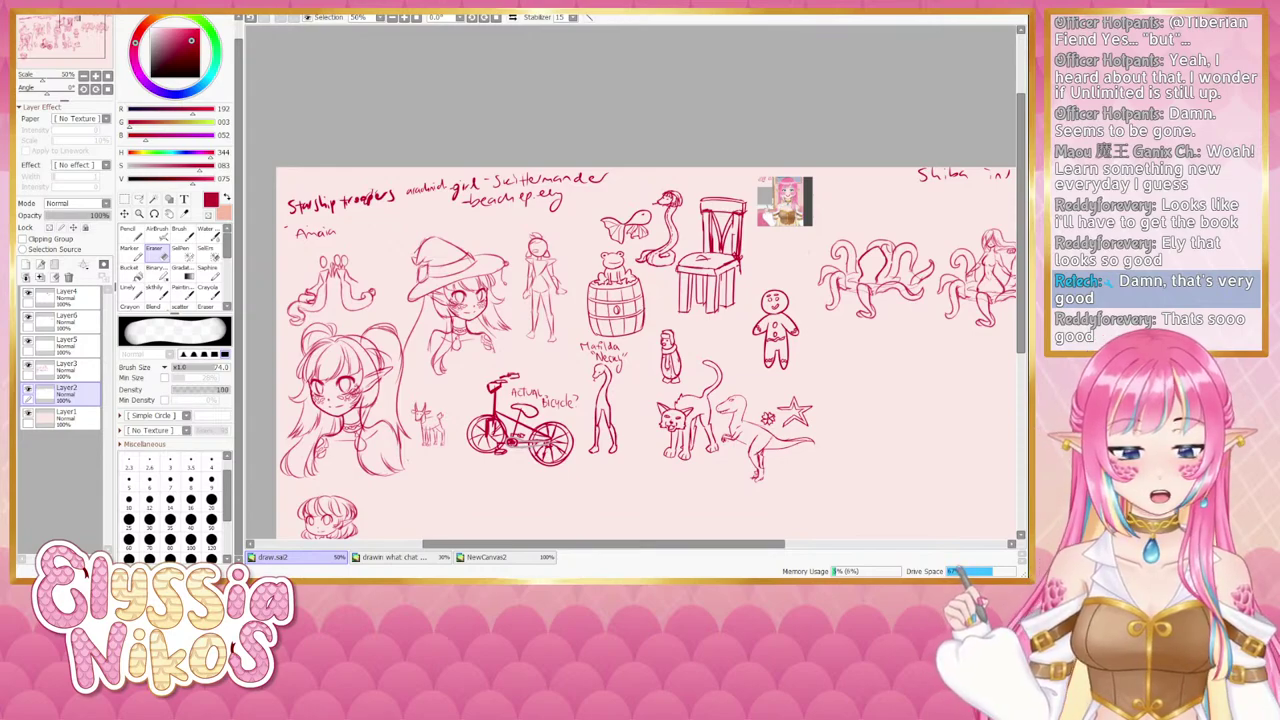
Look over the kraken, the kraken girl and the other finished request sketches across the canvas.
{"action": "left_click_drag", "start_coordinate": [790, 346], "coordinate": [629, 379]}
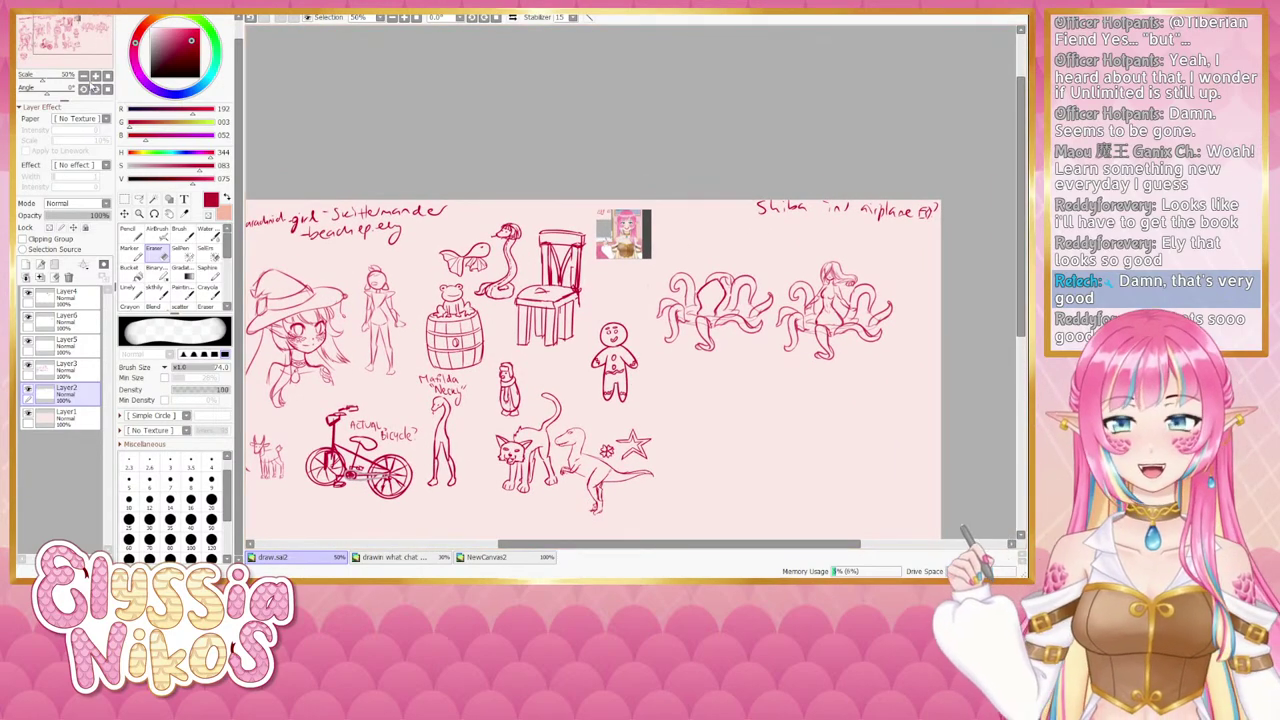
{"action": "left_click", "coordinate": [96, 76]}
{"action": "left_click", "coordinate": [96, 76]}
{"action": "left_click_drag", "start_coordinate": [806, 292], "coordinate": [377, 268]}
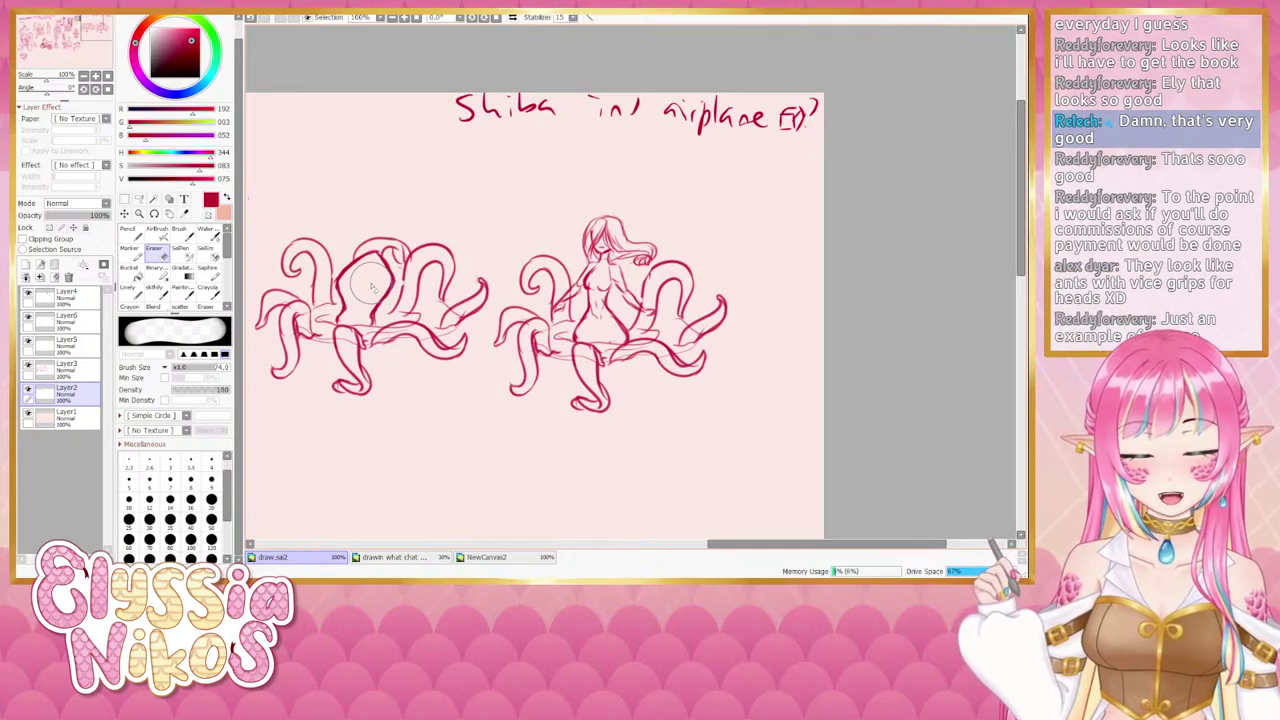
{"action": "left_click_drag", "start_coordinate": [574, 319], "coordinate": [502, 313]}
{"action": "left_click", "coordinate": [84, 76]}
{"action": "left_click", "coordinate": [84, 76]}
{"action": "mouse_move", "coordinate": [399, 334]}
{"action": "left_mouse_down"}
{"action": "mouse_move", "coordinate": [406, 312]}
{"action": "mouse_move", "coordinate": [610, 221]}
{"action": "left_mouse_up"}
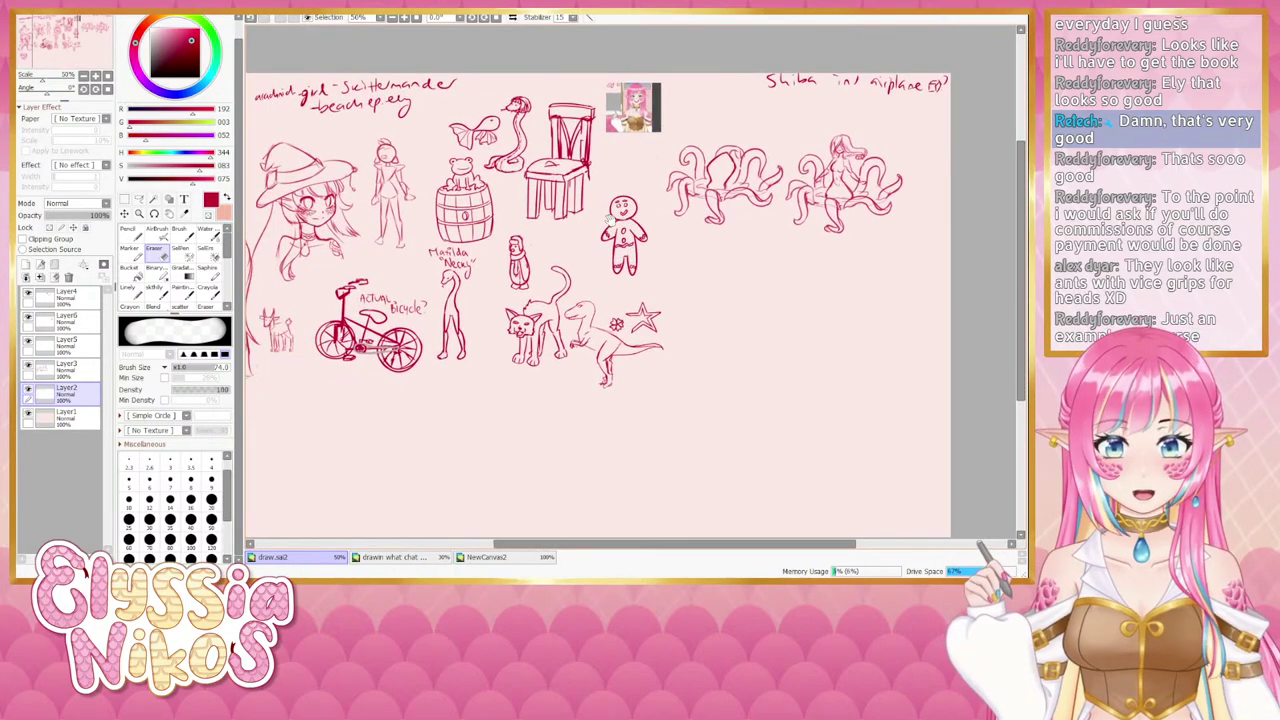
{"action": "left_click_drag", "start_coordinate": [509, 247], "coordinate": [614, 205]}
{"action": "mouse_move", "coordinate": [539, 289]}
{"action": "left_mouse_down"}
{"action": "mouse_move", "coordinate": [493, 336]}
{"action": "mouse_move", "coordinate": [644, 322]}
{"action": "left_mouse_up"}
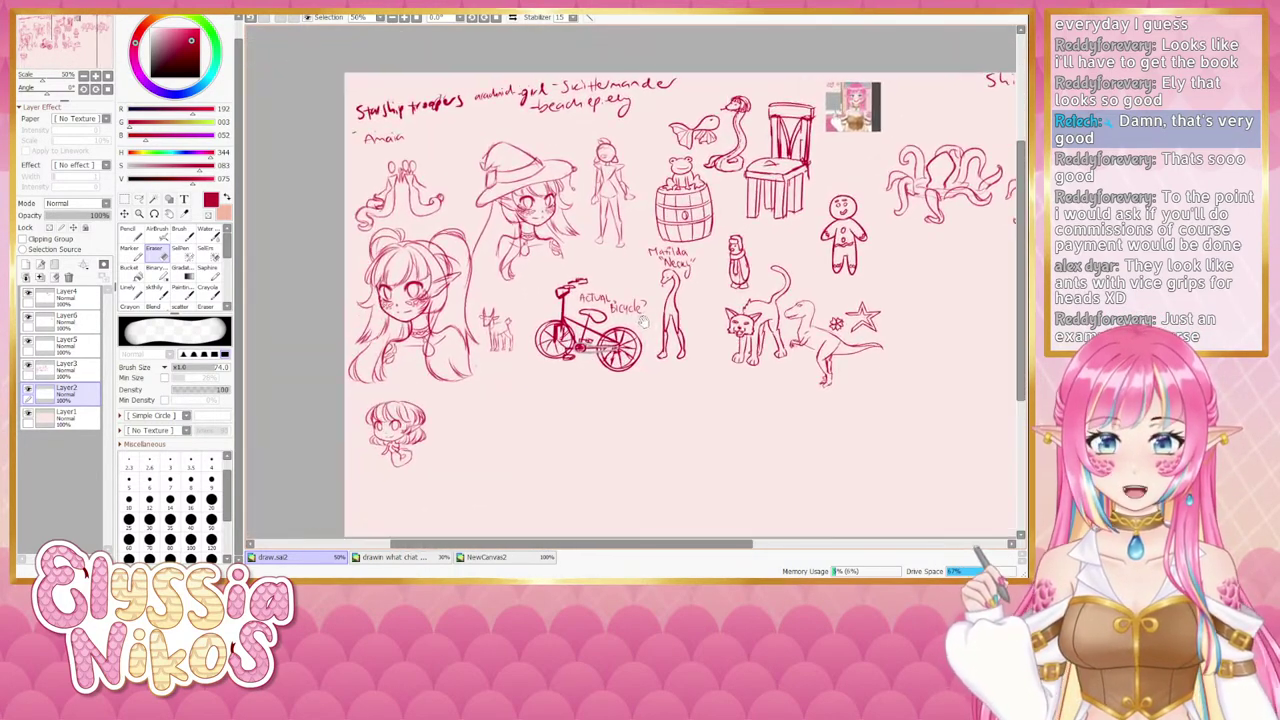
{"action": "left_click_drag", "start_coordinate": [626, 270], "coordinate": [488, 310]}
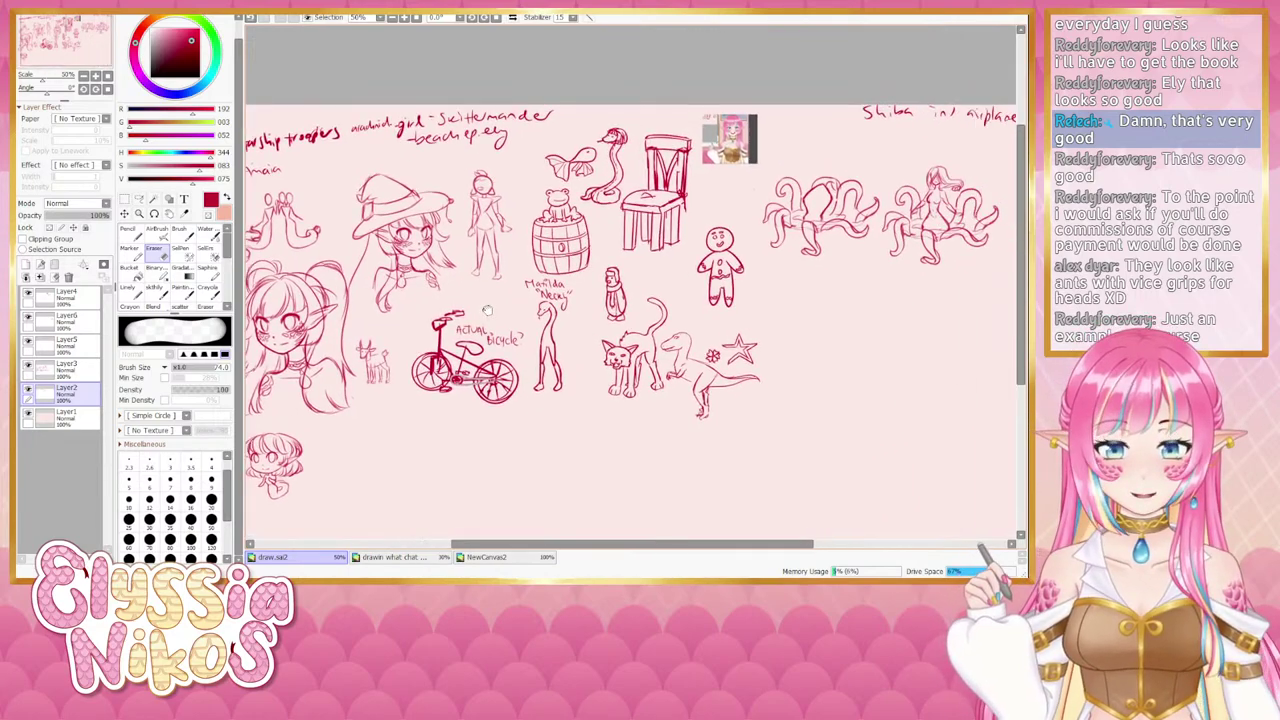
{"action": "left_click_drag", "start_coordinate": [766, 313], "coordinate": [524, 284]}
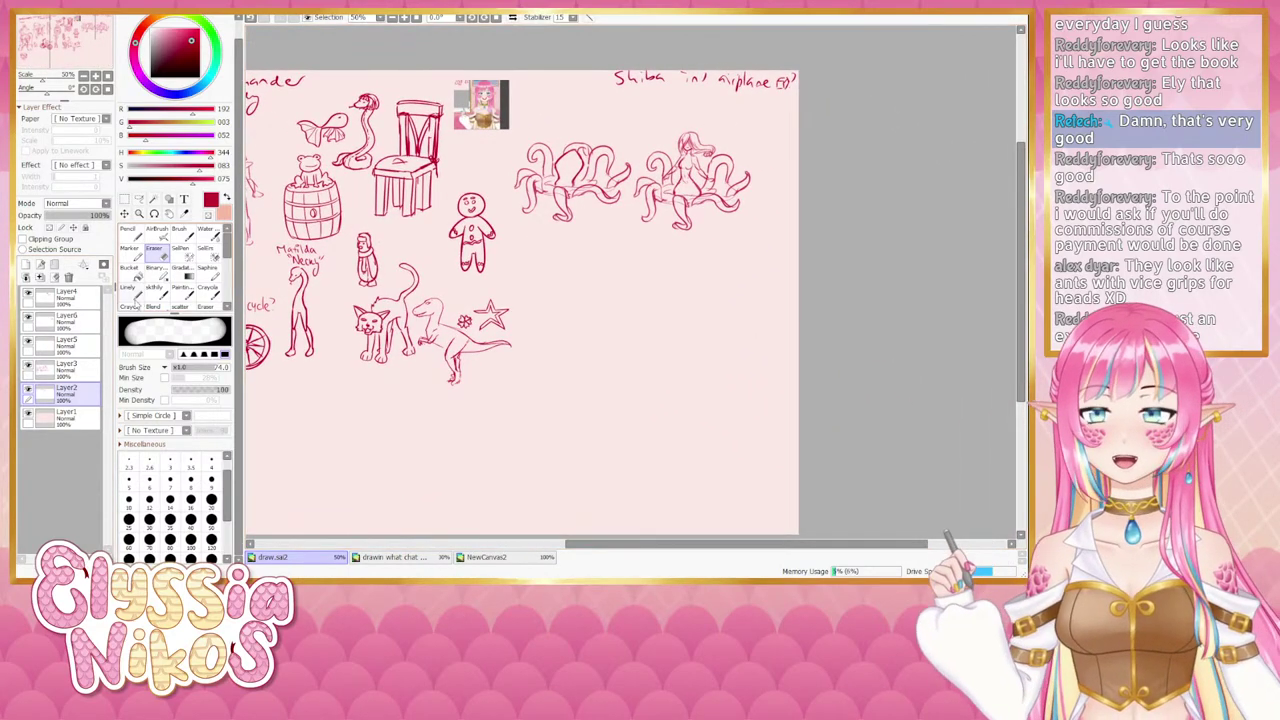
Merge Layer4, Layer6 and Layer5 down into Layer3, check the merged layer's contents, and return to the sketch brush.
{"action": "left_click", "coordinate": [155, 286]}
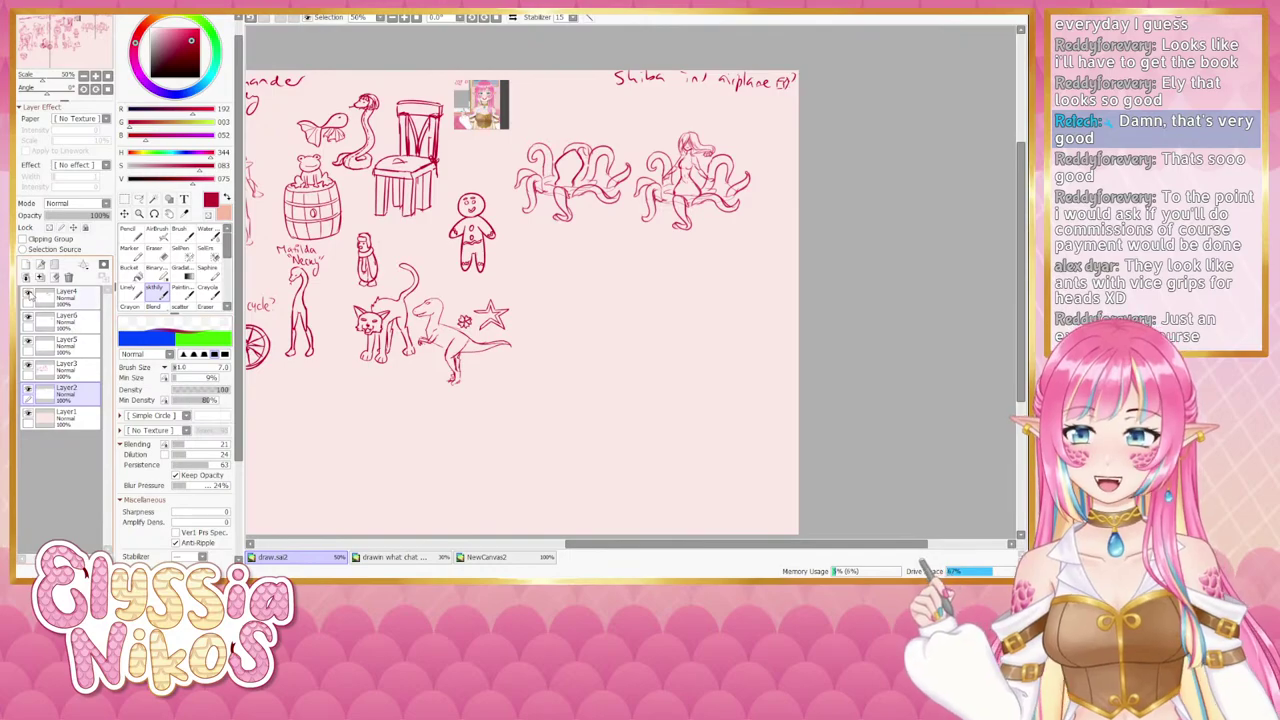
{"action": "left_click", "coordinate": [66, 298]}
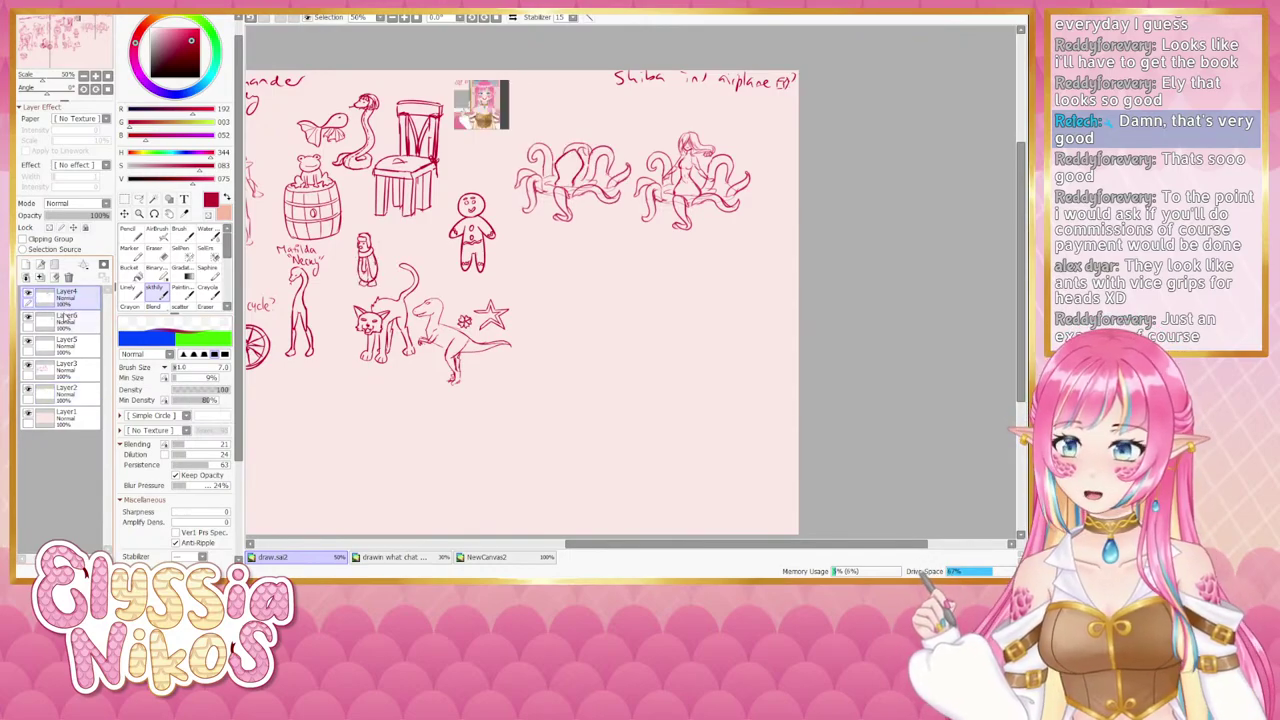
{"action": "key", "text": "ctrl+e"}
{"action": "key", "text": "ctrl+e"}
{"action": "key", "text": "ctrl+e"}
{"action": "left_click", "coordinate": [29, 294]}
{"action": "left_click", "coordinate": [29, 294]}
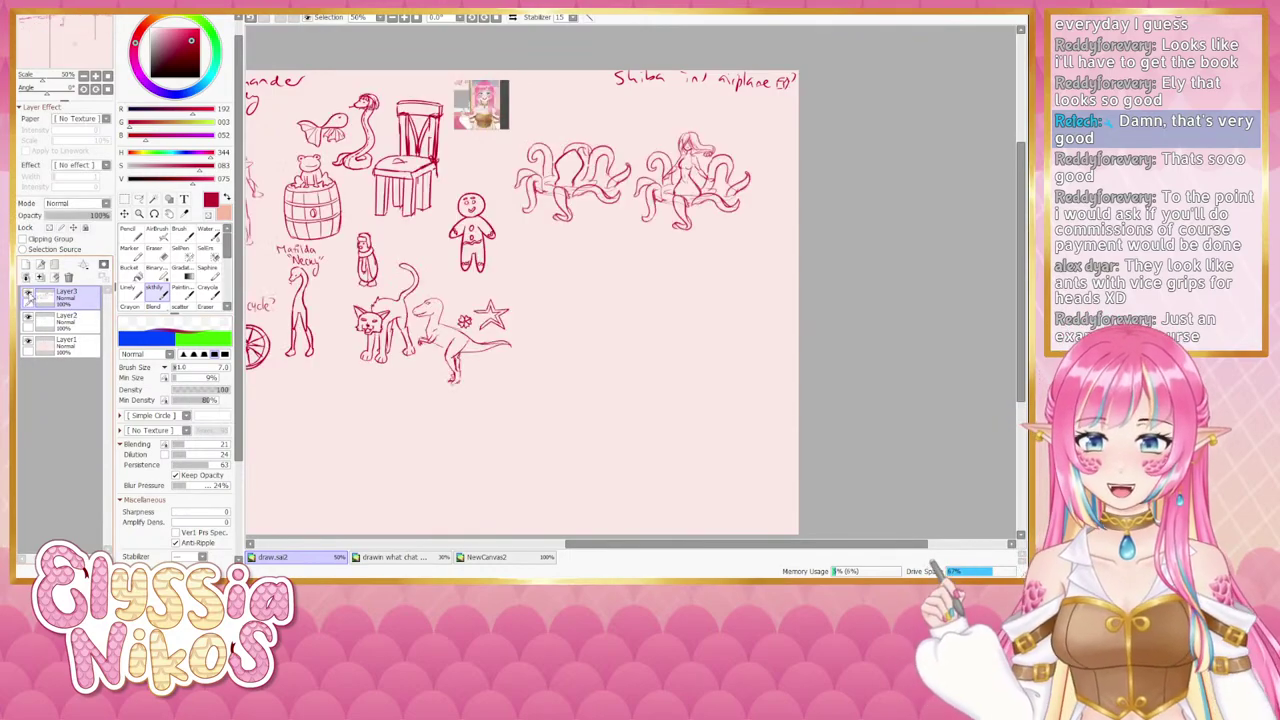
{"action": "left_click_drag", "start_coordinate": [562, 320], "coordinate": [552, 313]}
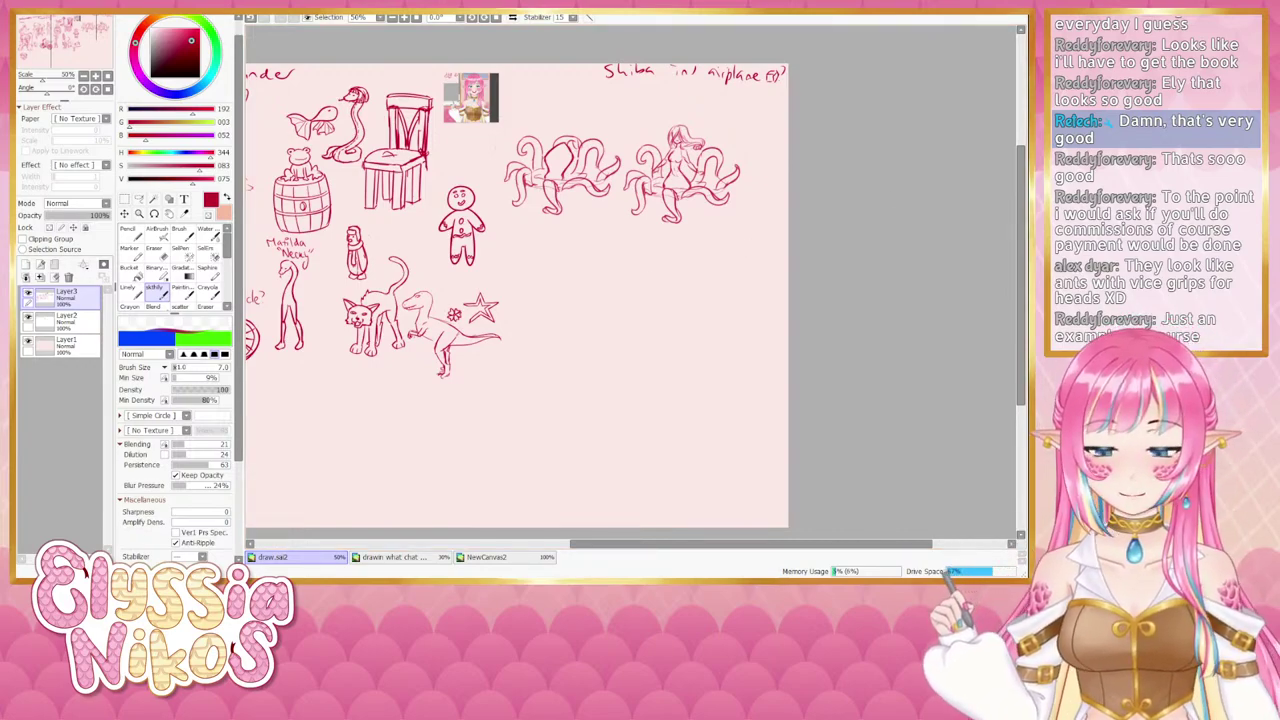
Sketch a small flat oval body with a zigzag leg extending right in the empty space below the krakens, using brush size 7.
{"action": "mouse_move", "coordinate": [557, 287]}
{"action": "left_mouse_down"}
{"action": "mouse_move", "coordinate": [509, 271]}
{"action": "mouse_move", "coordinate": [480, 357]}
{"action": "mouse_move", "coordinate": [670, 310]}
{"action": "left_mouse_up"}
{"action": "left_click", "coordinate": [95, 77]}
{"action": "left_click", "coordinate": [95, 77]}
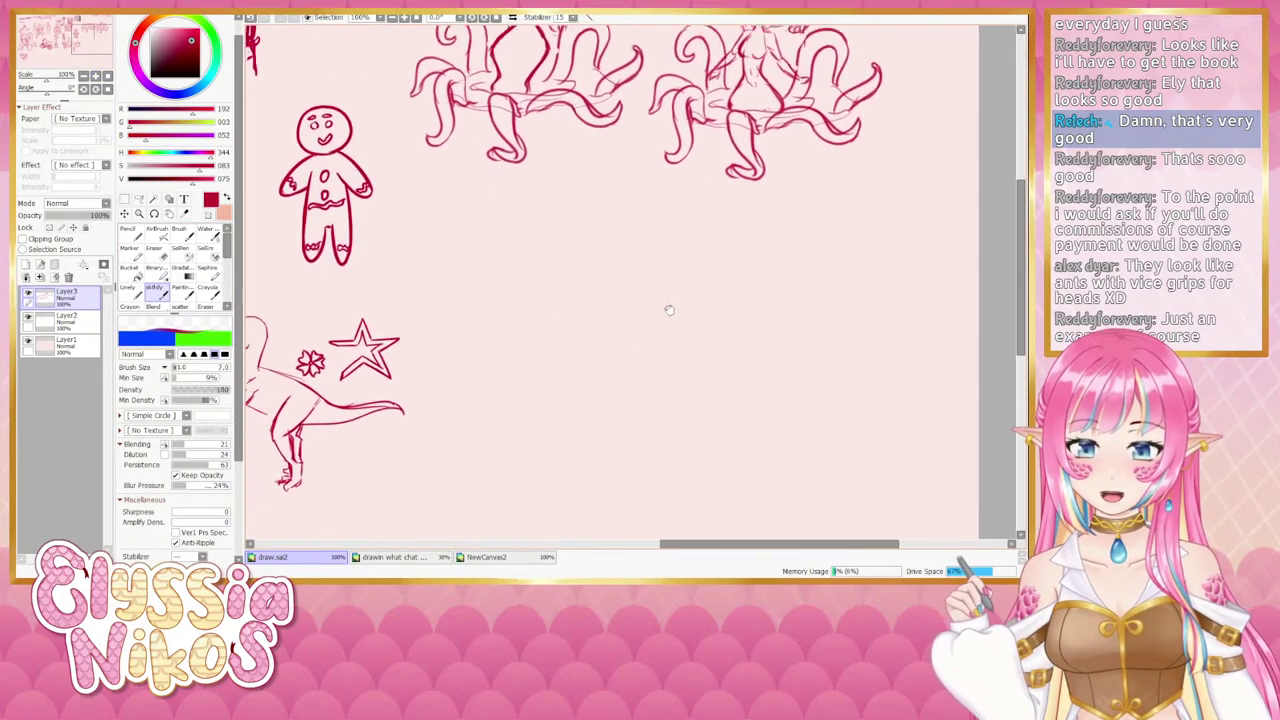
{"action": "scroll", "coordinate": [669, 310], "scroll_direction": "down", "scroll_amount": 2}
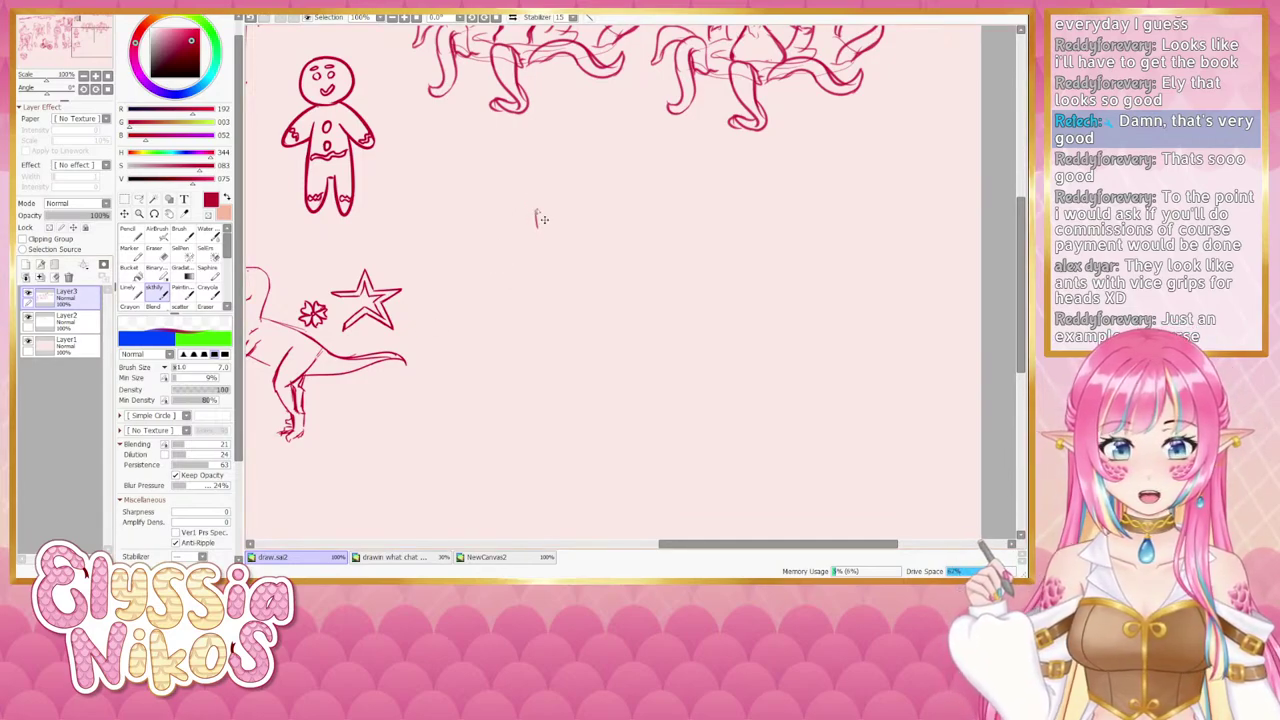
{"action": "mouse_move", "coordinate": [541, 211]}
{"action": "left_mouse_down"}
{"action": "mouse_move", "coordinate": [528, 224]}
{"action": "mouse_move", "coordinate": [563, 214]}
{"action": "mouse_move", "coordinate": [540, 224]}
{"action": "mouse_move", "coordinate": [524, 212]}
{"action": "mouse_move", "coordinate": [558, 222]}
{"action": "mouse_move", "coordinate": [563, 207]}
{"action": "left_mouse_up"}
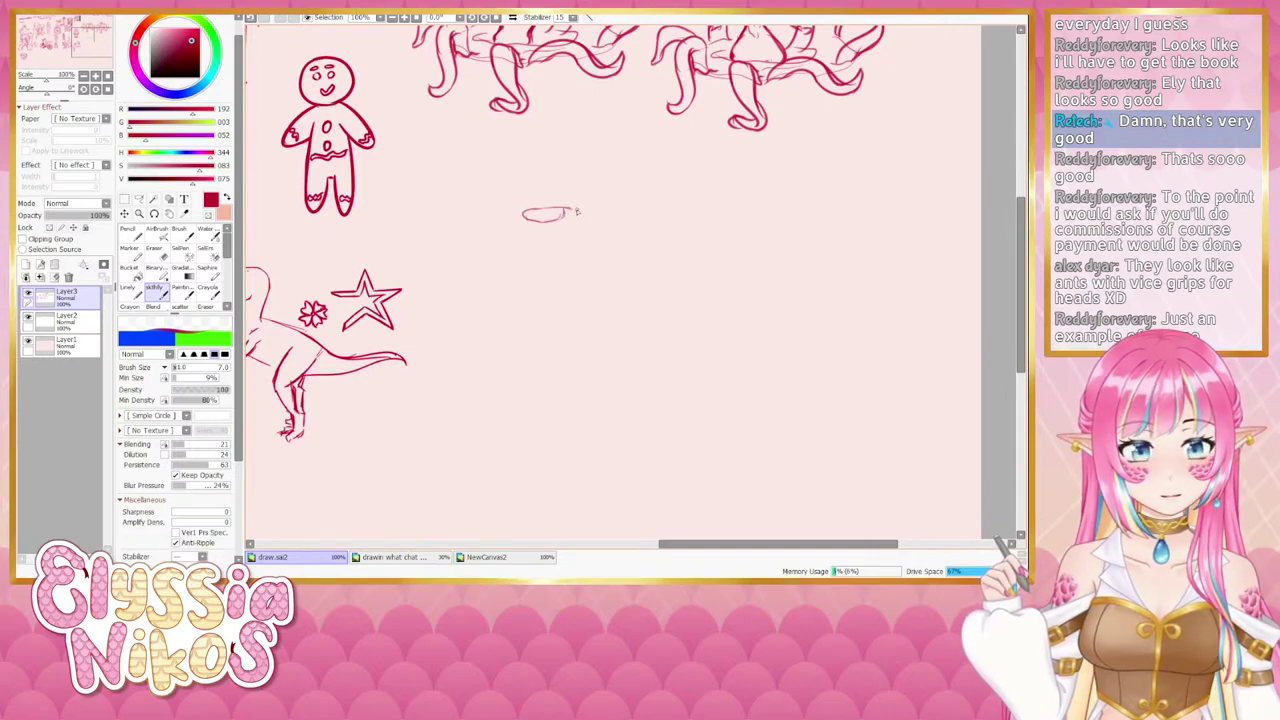
{"action": "mouse_move", "coordinate": [577, 211]}
{"action": "left_mouse_down"}
{"action": "mouse_move", "coordinate": [595, 256]}
{"action": "mouse_move", "coordinate": [618, 200]}
{"action": "mouse_move", "coordinate": [648, 266]}
{"action": "left_mouse_up"}
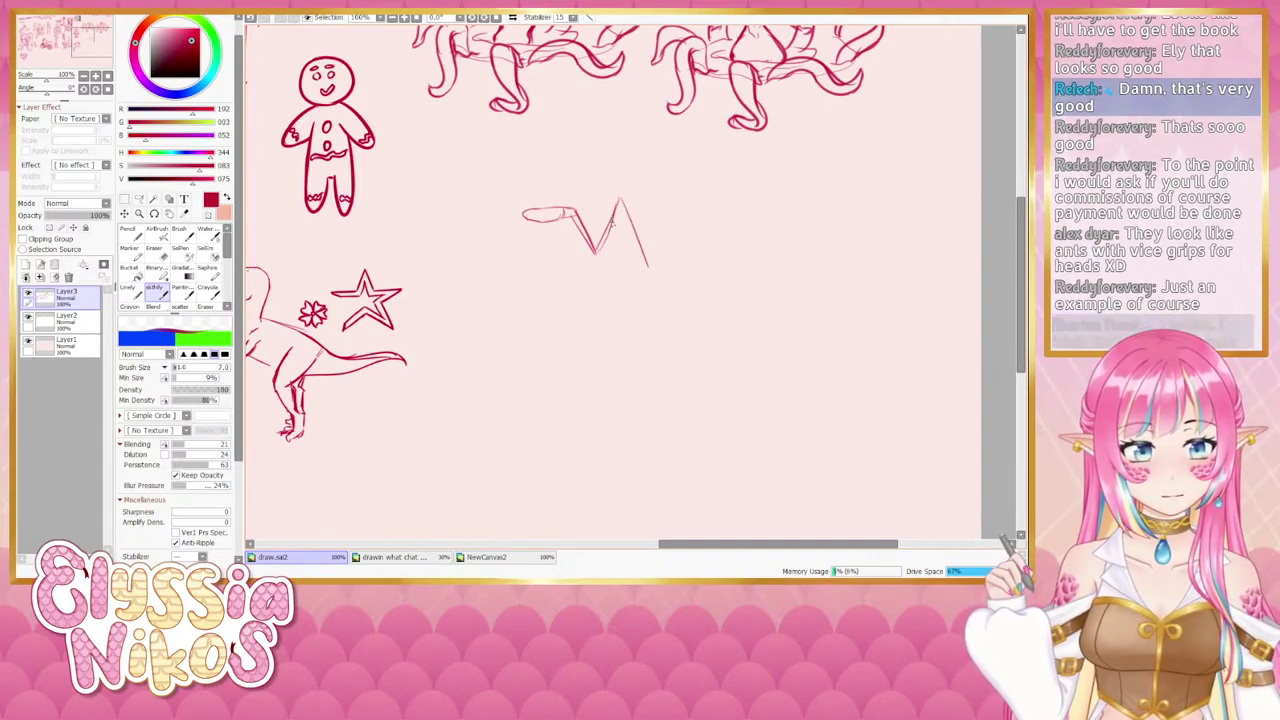
{"action": "left_click_drag", "start_coordinate": [618, 201], "coordinate": [648, 267]}
{"action": "key", "text": "ctrl+z"}
{"action": "key", "text": "ctrl+z"}
{"action": "key", "text": "ctrl+z"}
{"action": "left_click_drag", "start_coordinate": [618, 215], "coordinate": [597, 253]}
{"action": "key", "text": "ctrl+z"}
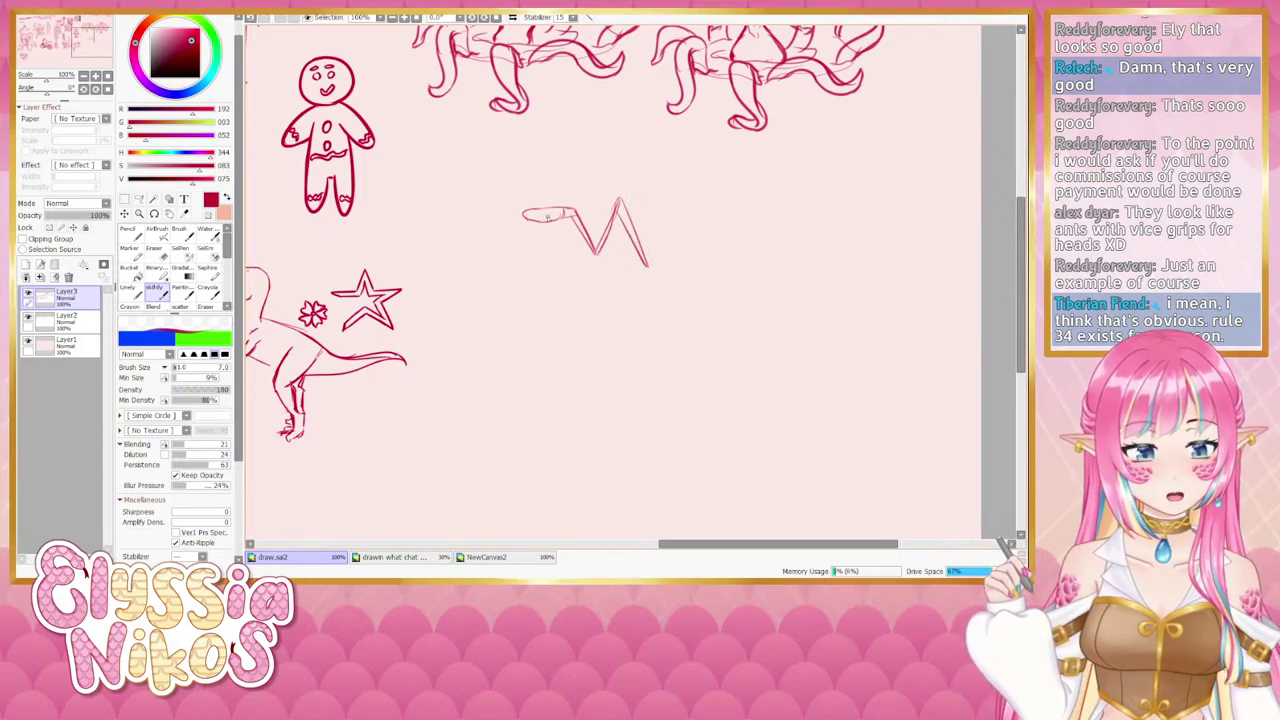
Add narrow pointed front legs beneath the oval body and reinforce the lines of the right zigzag leg.
{"action": "mouse_move", "coordinate": [547, 207]}
{"action": "left_mouse_down"}
{"action": "mouse_move", "coordinate": [548, 262]}
{"action": "mouse_move", "coordinate": [555, 201]}
{"action": "mouse_move", "coordinate": [562, 261]}
{"action": "mouse_move", "coordinate": [557, 208]}
{"action": "mouse_move", "coordinate": [547, 258]}
{"action": "mouse_move", "coordinate": [556, 199]}
{"action": "mouse_move", "coordinate": [566, 287]}
{"action": "left_mouse_up"}
{"action": "key", "text": "ctrl+z"}
{"action": "key", "text": "ctrl+z"}
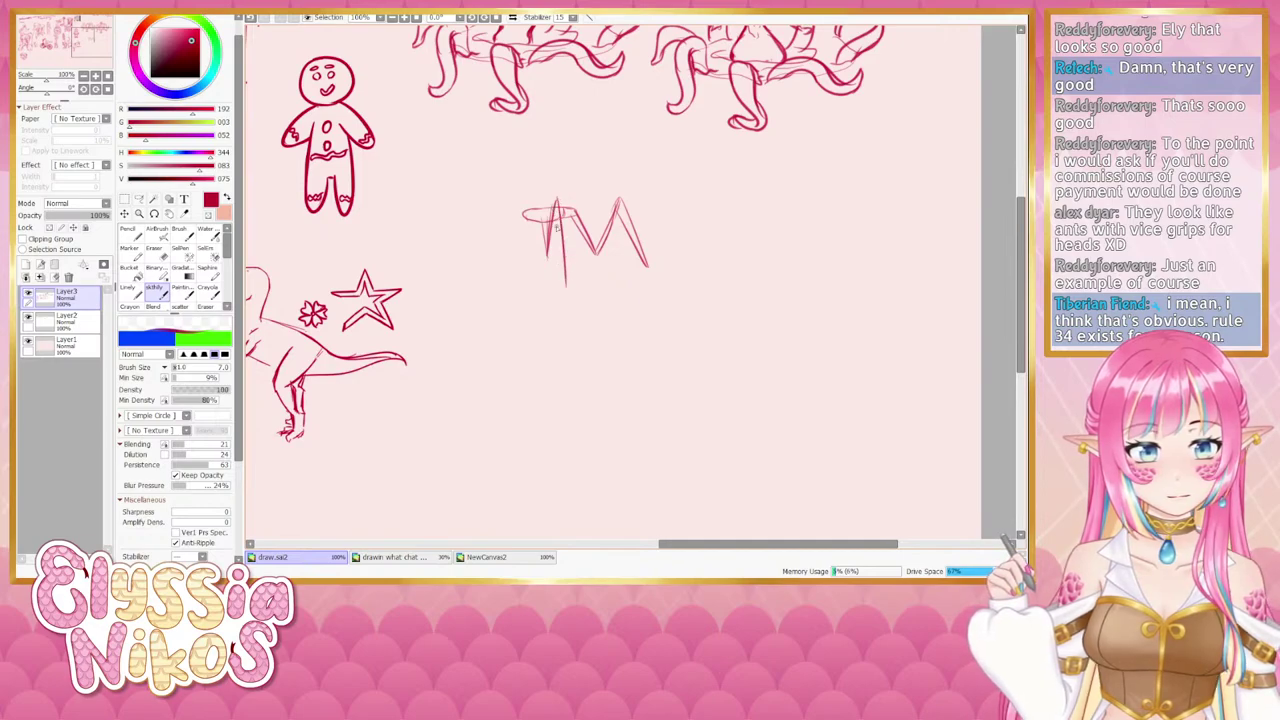
{"action": "key", "text": "ctrl+z"}
{"action": "left_click_drag", "start_coordinate": [557, 226], "coordinate": [565, 284]}
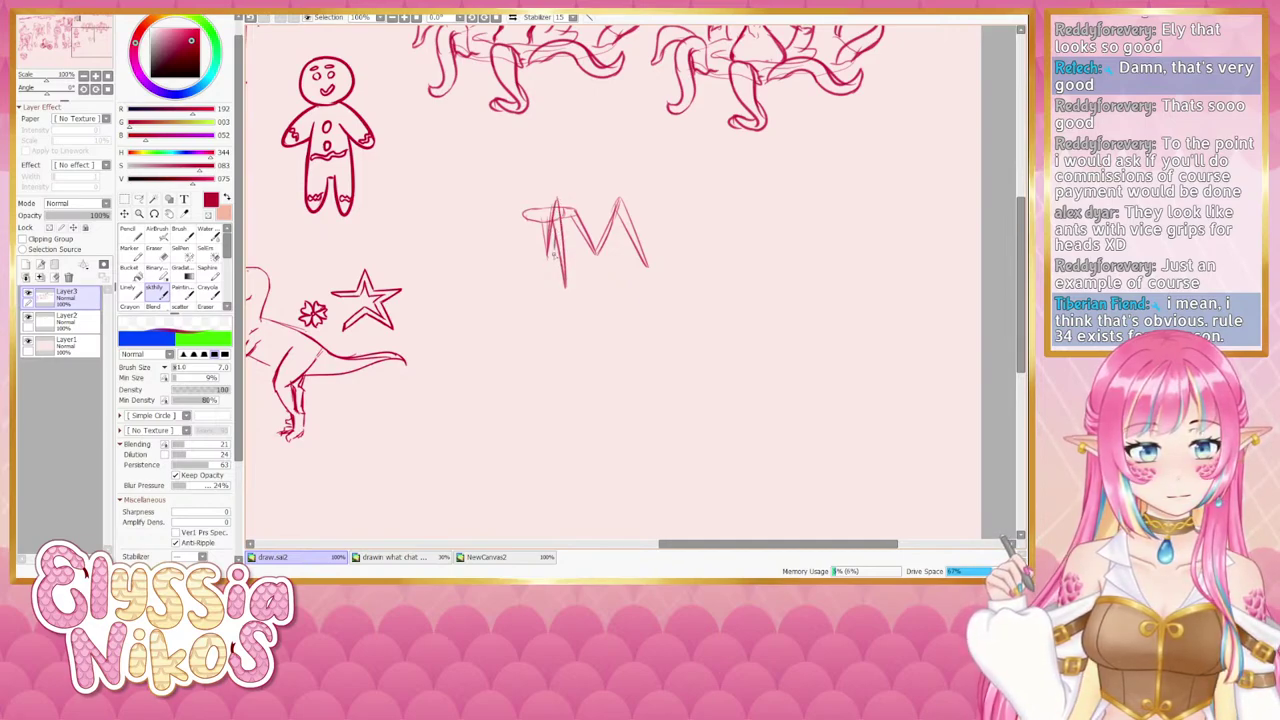
{"action": "mouse_move", "coordinate": [556, 237]}
{"action": "left_mouse_down"}
{"action": "mouse_move", "coordinate": [543, 257]}
{"action": "mouse_move", "coordinate": [592, 256]}
{"action": "mouse_move", "coordinate": [616, 203]}
{"action": "left_mouse_up"}
{"action": "key", "text": "ctrl+z"}
{"action": "key", "text": "ctrl+z"}
{"action": "left_click_drag", "start_coordinate": [596, 250], "coordinate": [618, 201]}
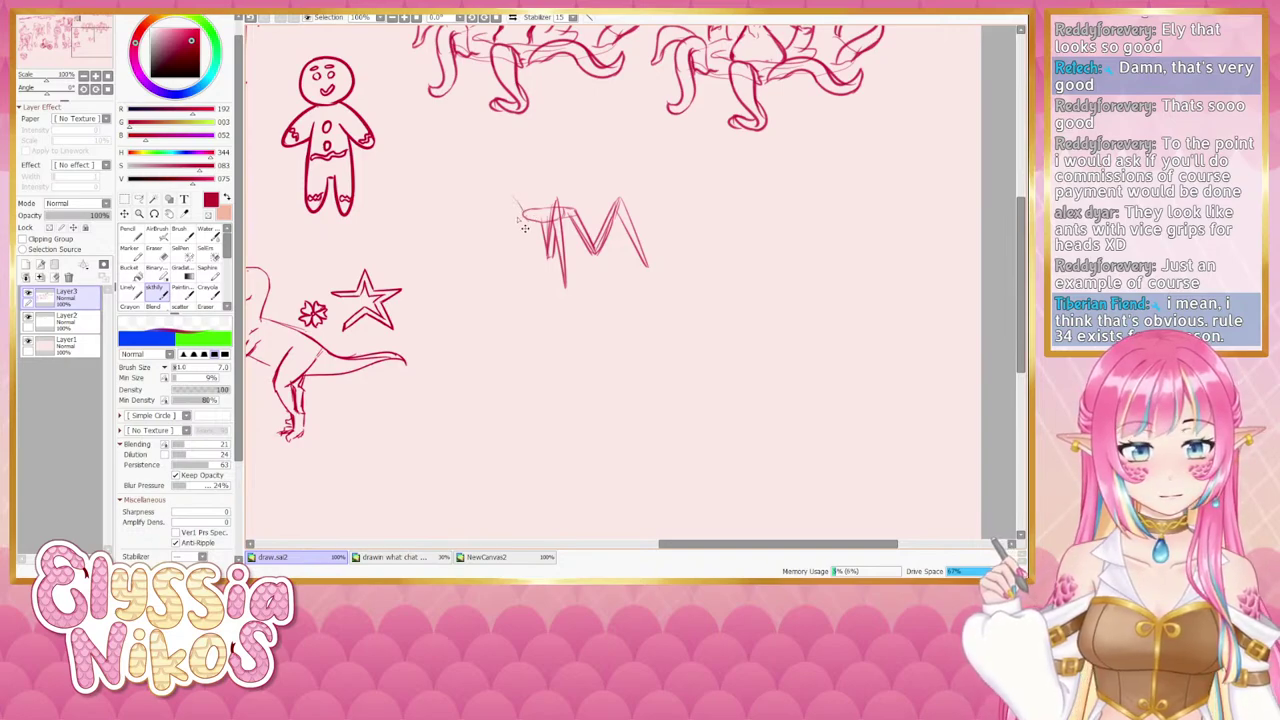
Draw a matching pointed zigzag leg on the left side of the oval body.
{"action": "mouse_move", "coordinate": [524, 222]}
{"action": "left_mouse_down"}
{"action": "mouse_move", "coordinate": [503, 264]}
{"action": "mouse_move", "coordinate": [490, 197]}
{"action": "left_mouse_up"}
{"action": "key", "text": "ctrl+z"}
{"action": "key", "text": "ctrl+z"}
{"action": "left_click_drag", "start_coordinate": [490, 197], "coordinate": [482, 264]}
{"action": "key", "text": "ctrl+z"}
{"action": "left_click_drag", "start_coordinate": [490, 197], "coordinate": [478, 284]}
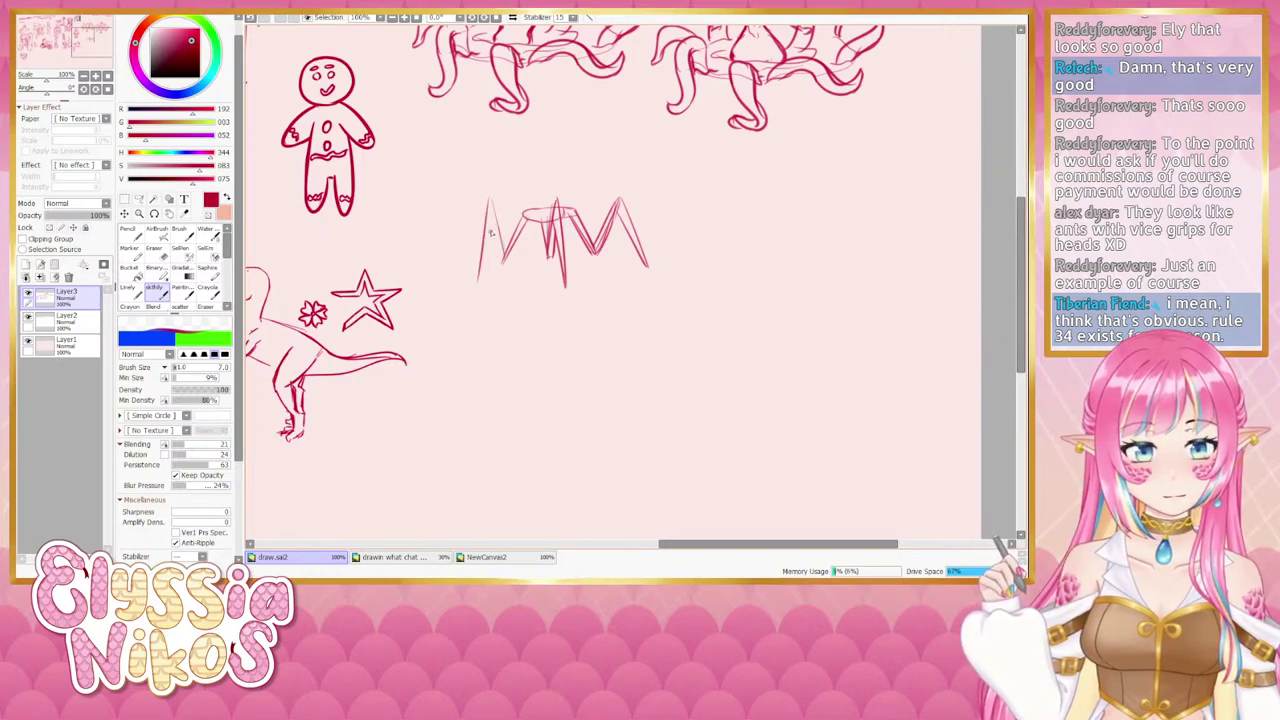
{"action": "left_click_drag", "start_coordinate": [490, 203], "coordinate": [501, 264]}
{"action": "key", "text": "ctrl+z"}
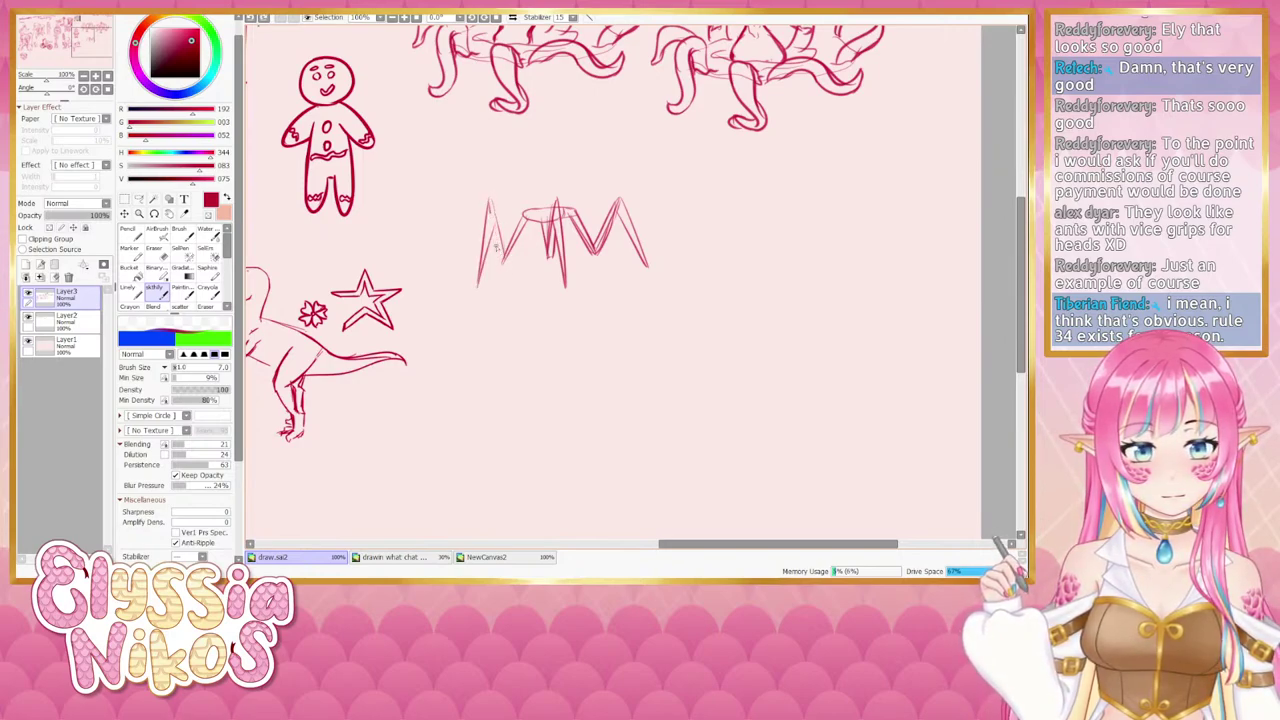
{"action": "left_click_drag", "start_coordinate": [490, 205], "coordinate": [501, 263]}
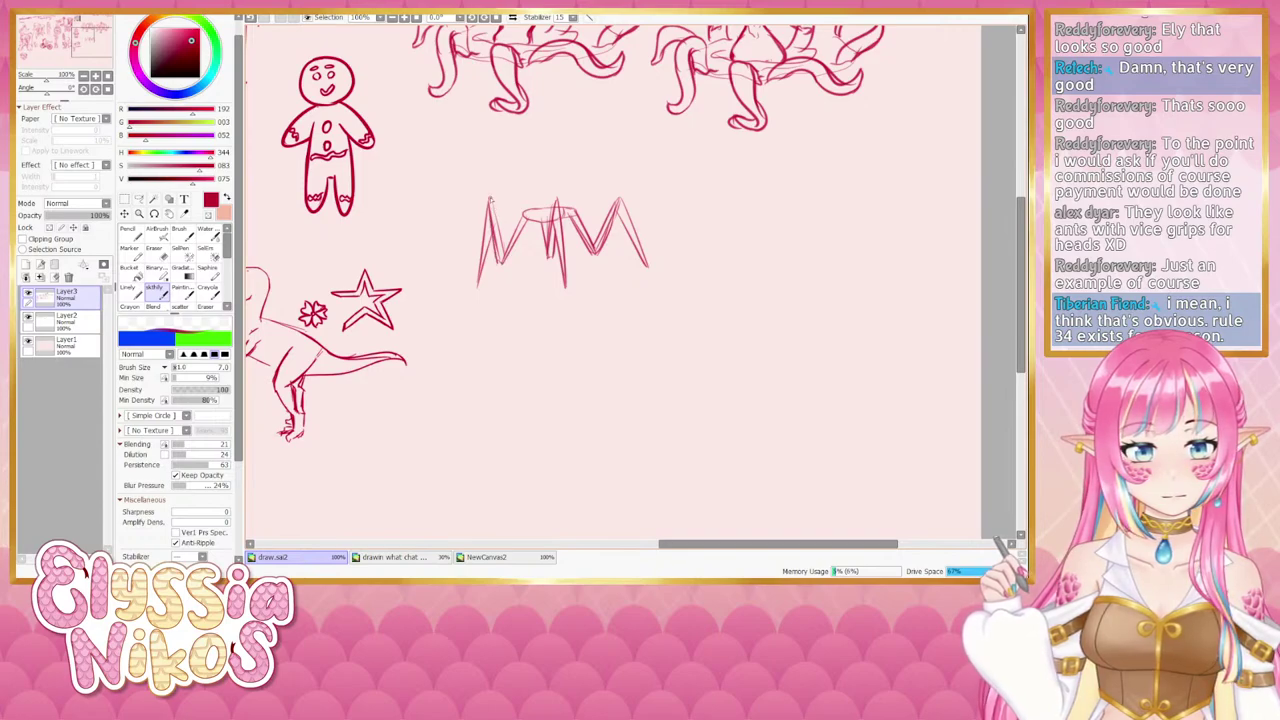
{"action": "left_click_drag", "start_coordinate": [489, 197], "coordinate": [508, 255]}
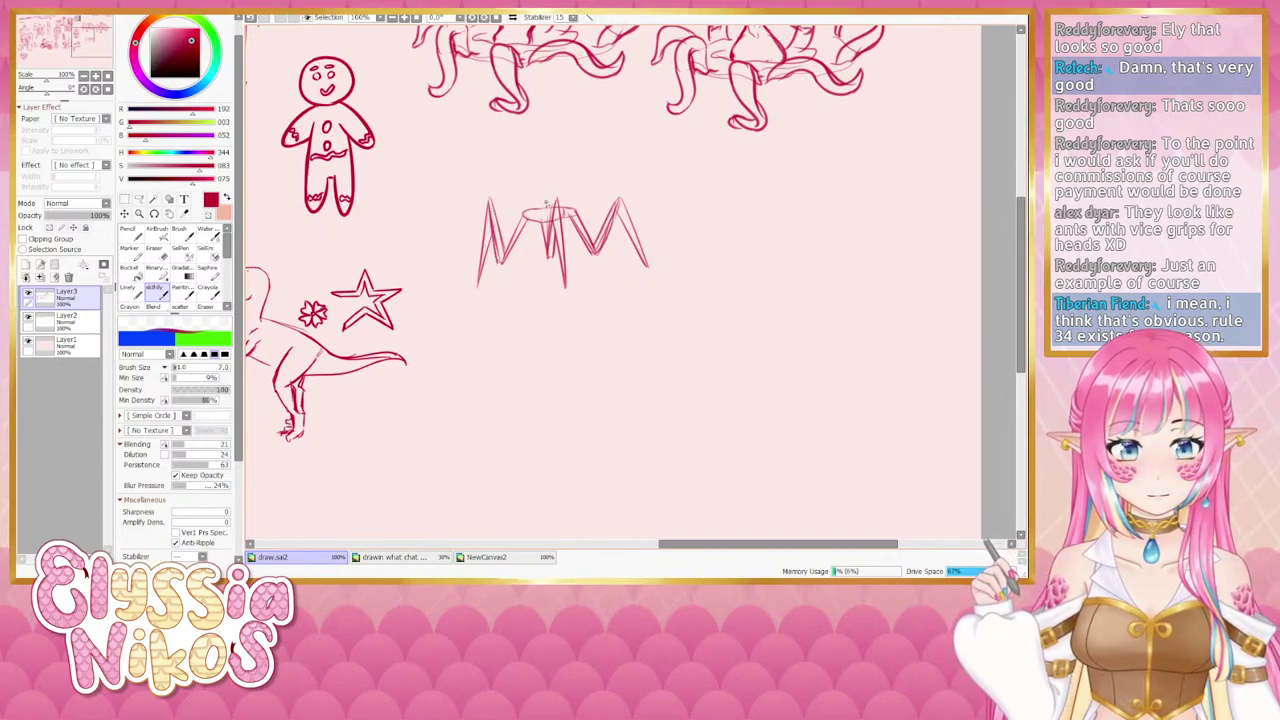
{"action": "mouse_move", "coordinate": [540, 206]}
{"action": "left_mouse_down"}
{"action": "mouse_move", "coordinate": [539, 180]}
{"action": "mouse_move", "coordinate": [544, 207]}
{"action": "left_mouse_up"}
{"action": "key", "text": "ctrl+z"}
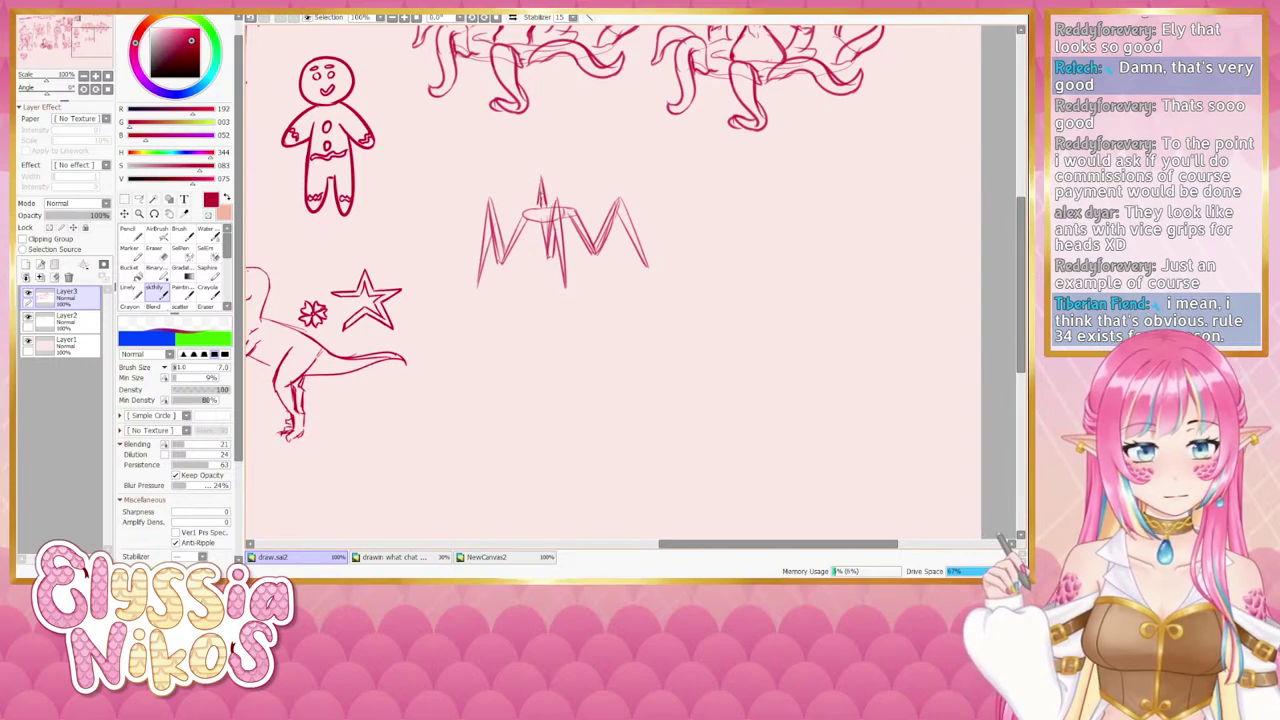
{"action": "mouse_move", "coordinate": [733, 259]}
{"action": "left_mouse_down"}
{"action": "mouse_move", "coordinate": [602, 308]}
{"action": "mouse_move", "coordinate": [617, 305]}
{"action": "left_mouse_up"}
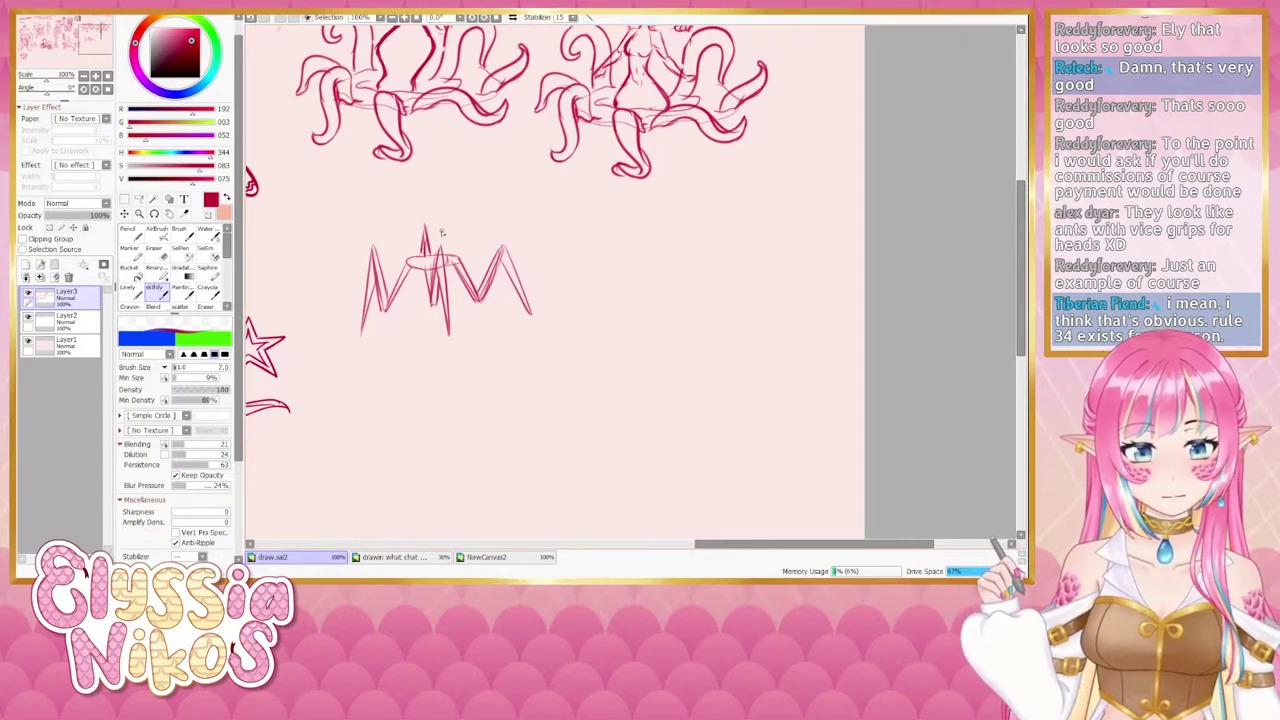
{"action": "mouse_move", "coordinate": [442, 226]}
{"action": "left_mouse_down"}
{"action": "mouse_move", "coordinate": [495, 240]}
{"action": "mouse_move", "coordinate": [451, 260]}
{"action": "mouse_move", "coordinate": [489, 243]}
{"action": "mouse_move", "coordinate": [446, 227]}
{"action": "mouse_move", "coordinate": [495, 239]}
{"action": "left_mouse_up"}
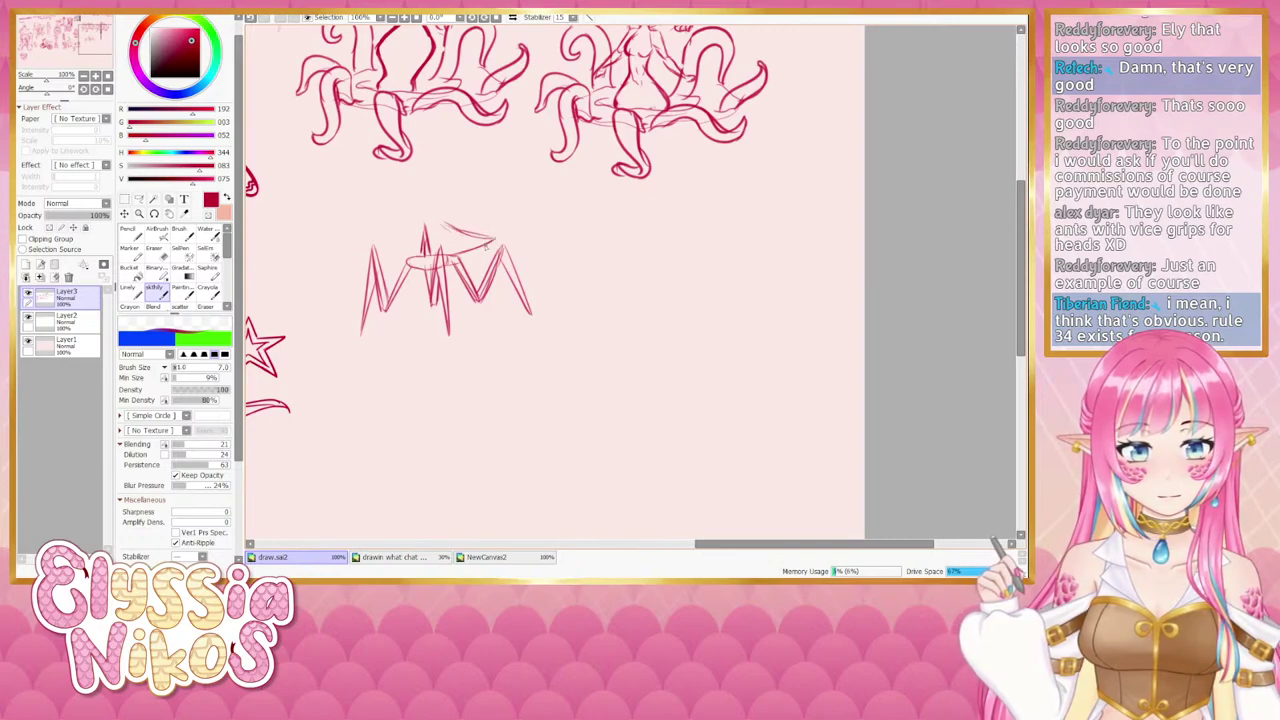
{"action": "mouse_move", "coordinate": [399, 216]}
{"action": "left_mouse_down"}
{"action": "mouse_move", "coordinate": [369, 210]}
{"action": "mouse_move", "coordinate": [342, 234]}
{"action": "mouse_move", "coordinate": [410, 227]}
{"action": "left_mouse_up"}
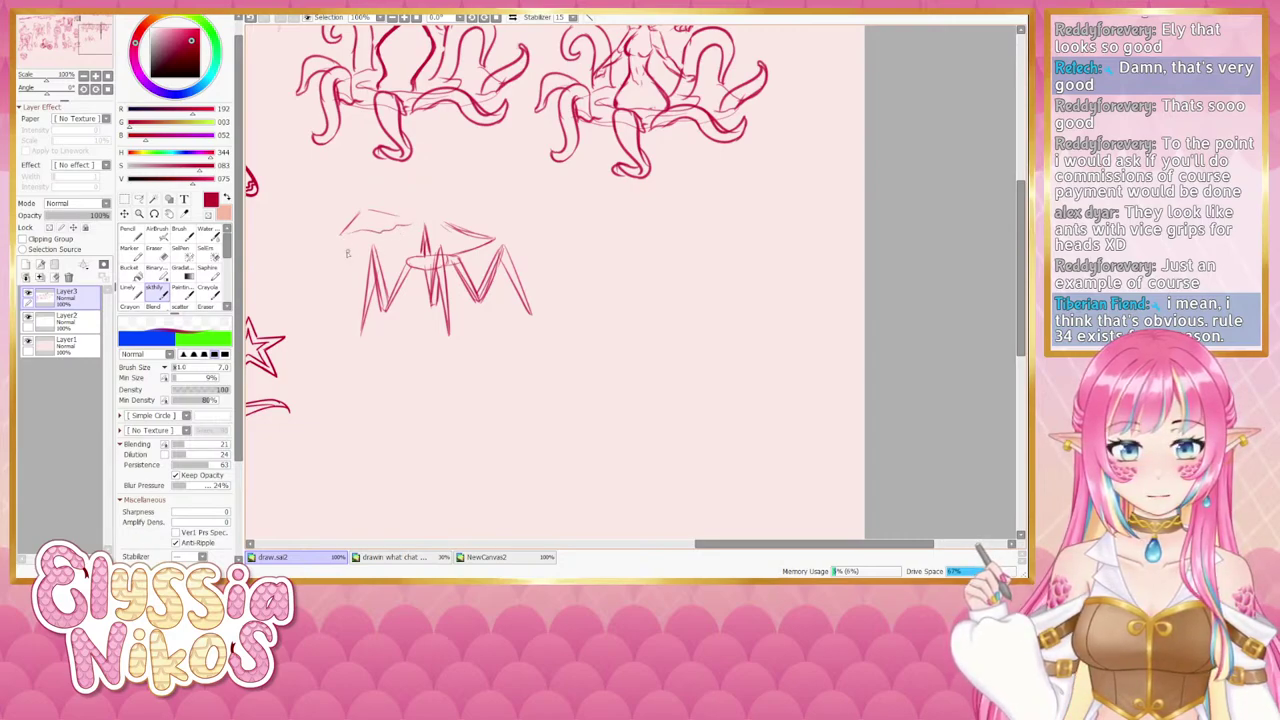
{"action": "mouse_move", "coordinate": [346, 252]}
{"action": "left_mouse_down"}
{"action": "mouse_move", "coordinate": [416, 245]}
{"action": "mouse_move", "coordinate": [362, 270]}
{"action": "mouse_move", "coordinate": [401, 268]}
{"action": "left_mouse_up"}
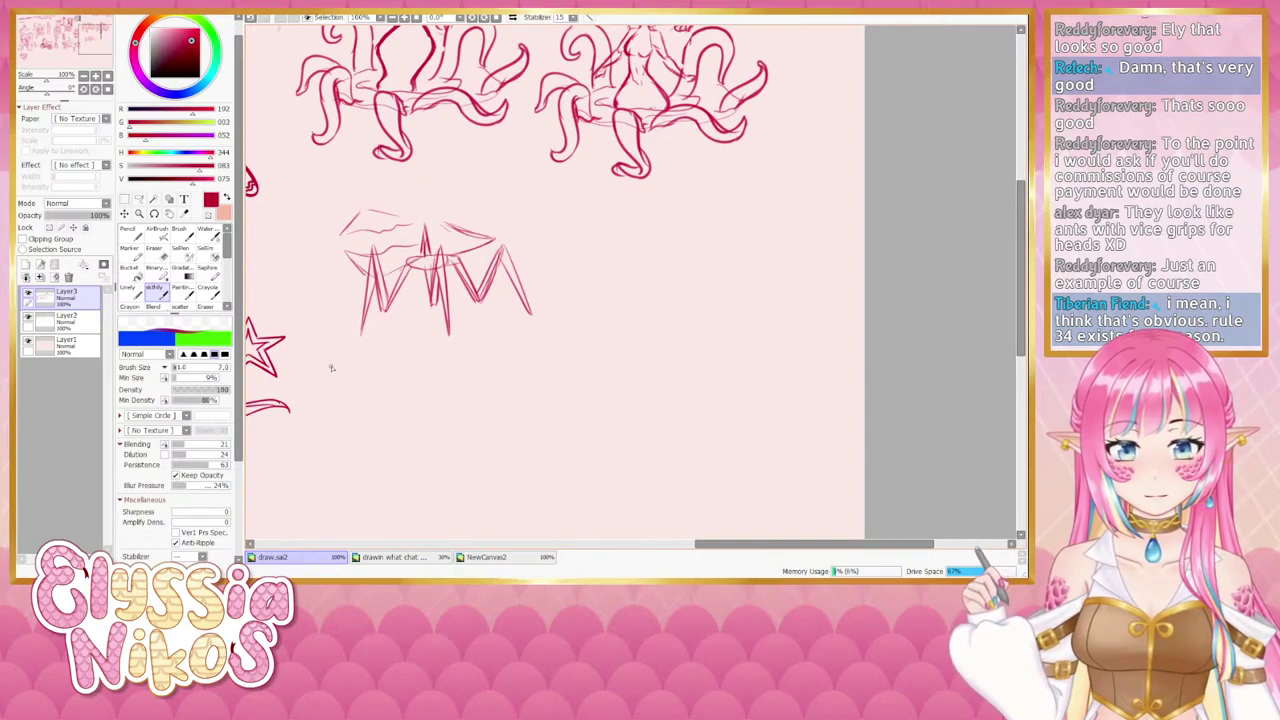
{"action": "key", "text": "ctrl+z"}
{"action": "key", "text": "ctrl+z"}
{"action": "key", "text": "ctrl+z"}
{"action": "key", "text": "ctrl+z"}
{"action": "key", "text": "ctrl+z"}
{"action": "key", "text": "ctrl+z"}
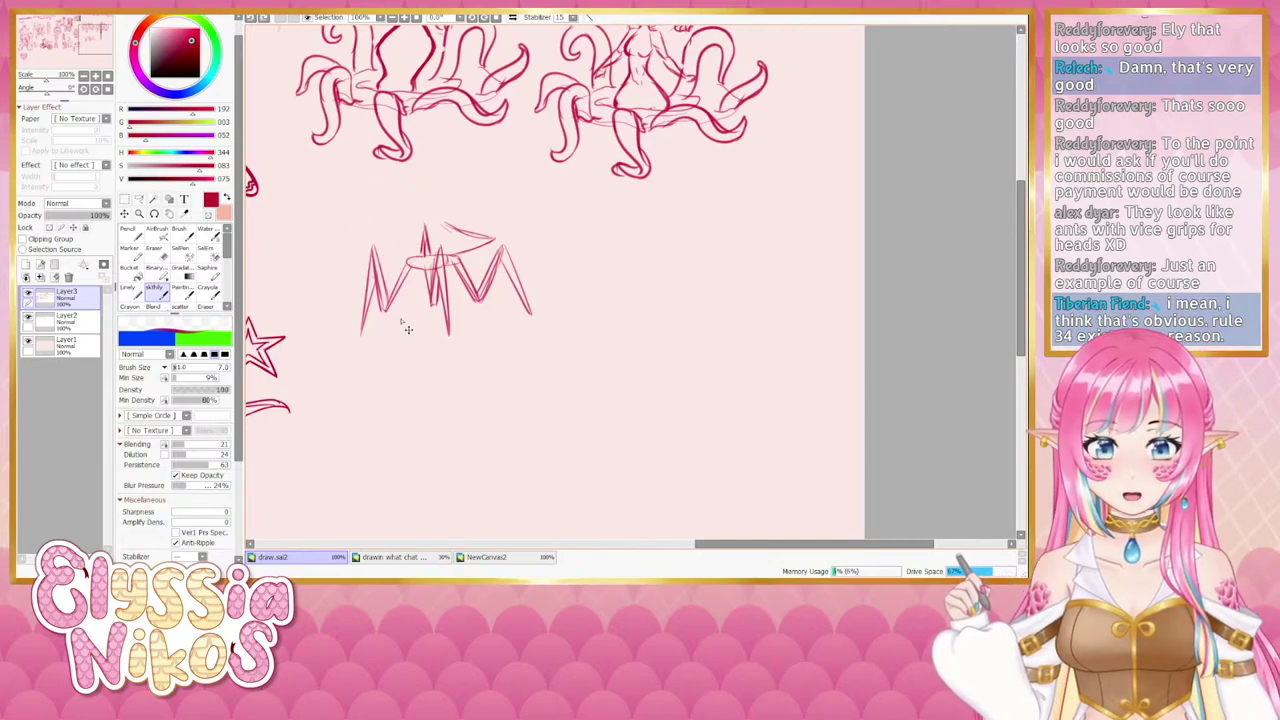
{"action": "key", "text": "ctrl+z"}
{"action": "key", "text": "ctrl+z"}
{"action": "key", "text": "ctrl+z"}
{"action": "key", "text": "ctrl+z"}
{"action": "key", "text": "ctrl+z"}
{"action": "key", "text": "ctrl+z"}
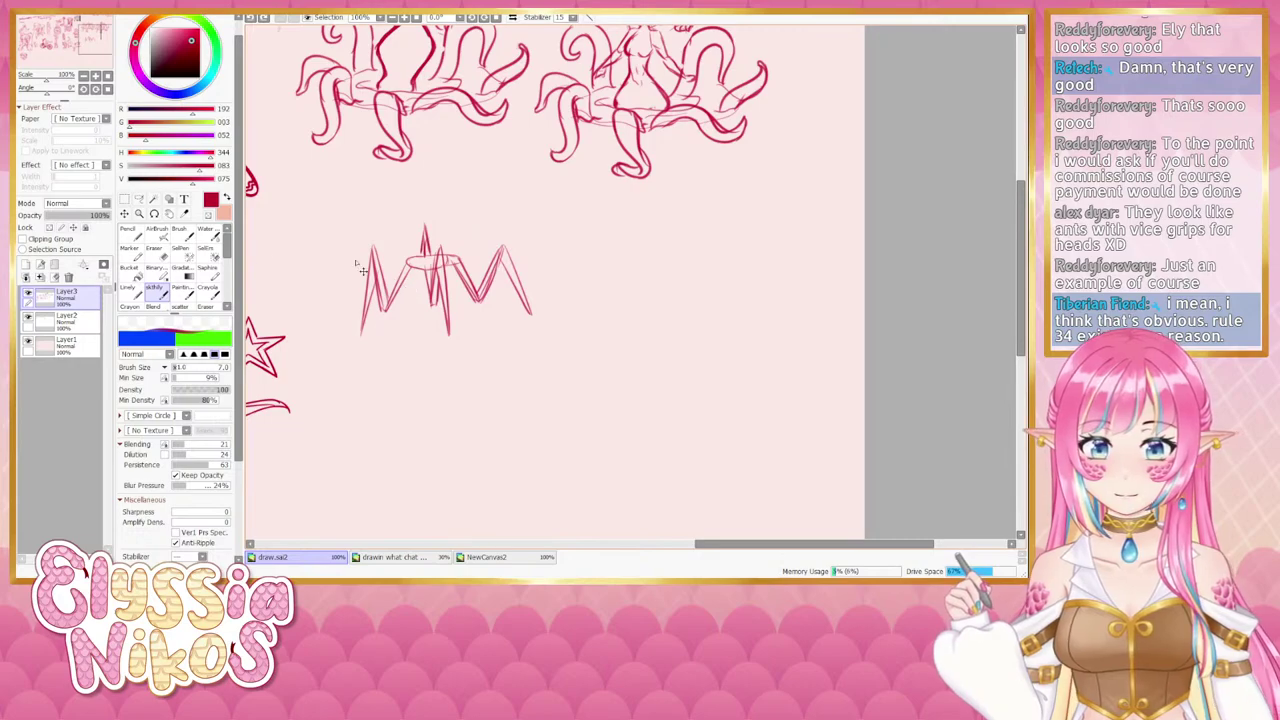
Erase the upright spike above the oval body along with the overlapping part of the oval's outline.
{"action": "key", "text": "e"}
{"action": "mouse_move", "coordinate": [414, 229]}
{"action": "left_mouse_down"}
{"action": "mouse_move", "coordinate": [424, 252]}
{"action": "mouse_move", "coordinate": [432, 237]}
{"action": "mouse_move", "coordinate": [456, 261]}
{"action": "mouse_move", "coordinate": [427, 260]}
{"action": "mouse_move", "coordinate": [496, 342]}
{"action": "left_mouse_up"}
{"action": "key", "text": "["}
{"action": "key", "text": "["}
{"action": "key", "text": "["}
{"action": "key", "text": "["}
{"action": "key", "text": "["}
{"action": "key", "text": "["}
{"action": "key", "text": "["}
{"action": "key", "text": "["}
{"action": "key", "text": "["}
{"action": "key", "text": "["}
{"action": "key", "text": "]"}
{"action": "key", "text": "]"}
On a new layer above Layer3, sketch a pointed abdomen and slim torso lines over the legs, erasing the abdomen's stray front edge.
{"action": "left_click", "coordinate": [27, 265]}
{"action": "left_click", "coordinate": [131, 293]}
{"action": "left_click", "coordinate": [157, 293]}
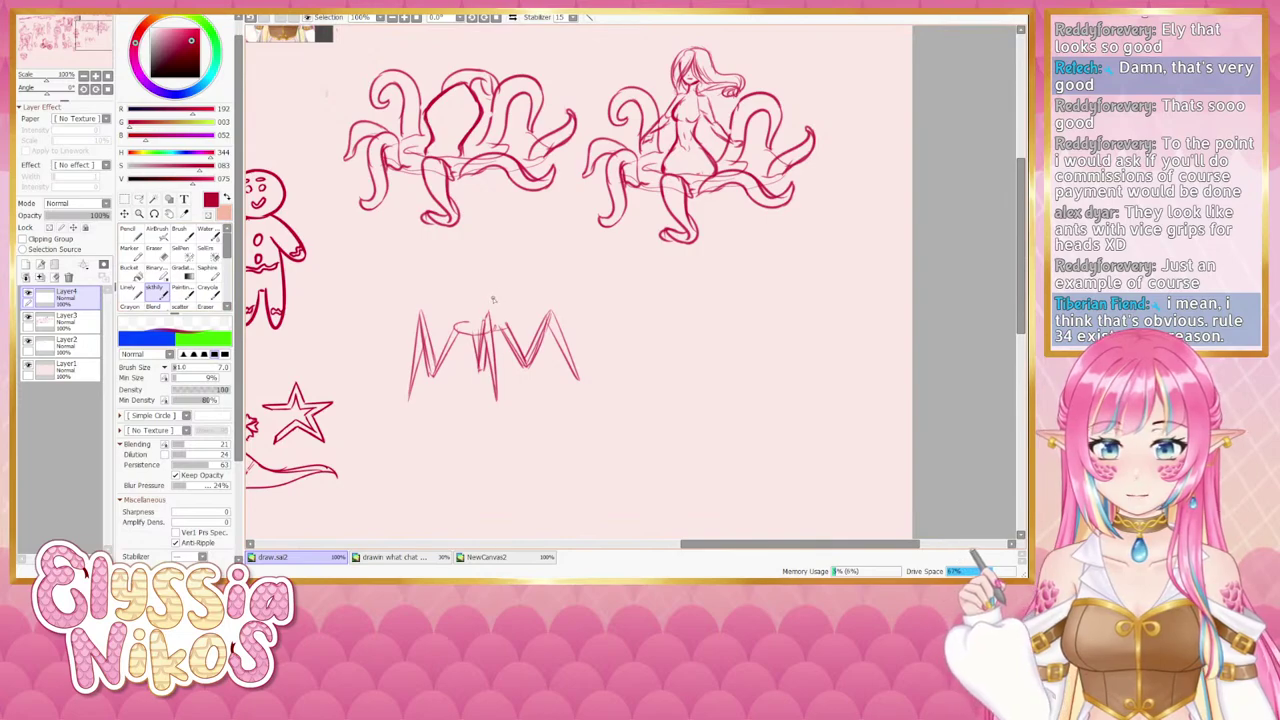
{"action": "mouse_move", "coordinate": [495, 291]}
{"action": "left_mouse_down"}
{"action": "mouse_move", "coordinate": [529, 306]}
{"action": "mouse_move", "coordinate": [500, 319]}
{"action": "mouse_move", "coordinate": [529, 316]}
{"action": "mouse_move", "coordinate": [503, 292]}
{"action": "mouse_move", "coordinate": [532, 312]}
{"action": "mouse_move", "coordinate": [462, 296]}
{"action": "left_mouse_up"}
{"action": "key", "text": "ctrl+z"}
{"action": "key", "text": "ctrl+z"}
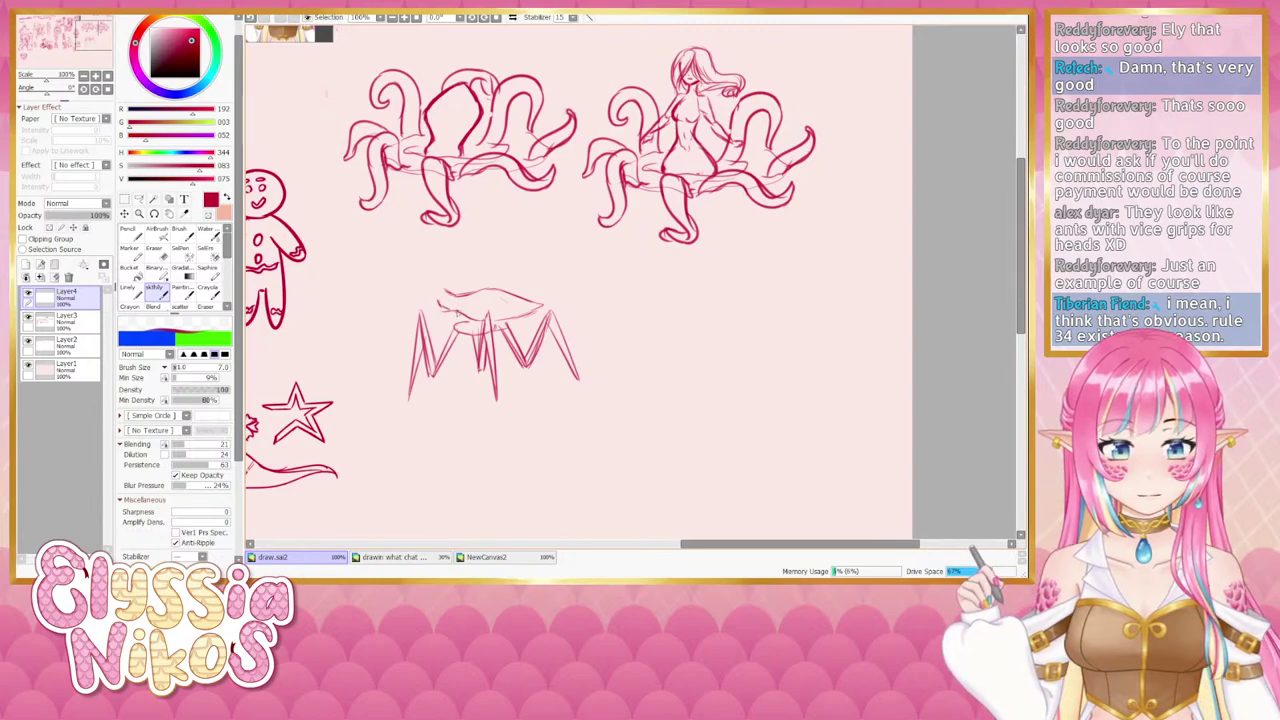
{"action": "key", "text": "e"}
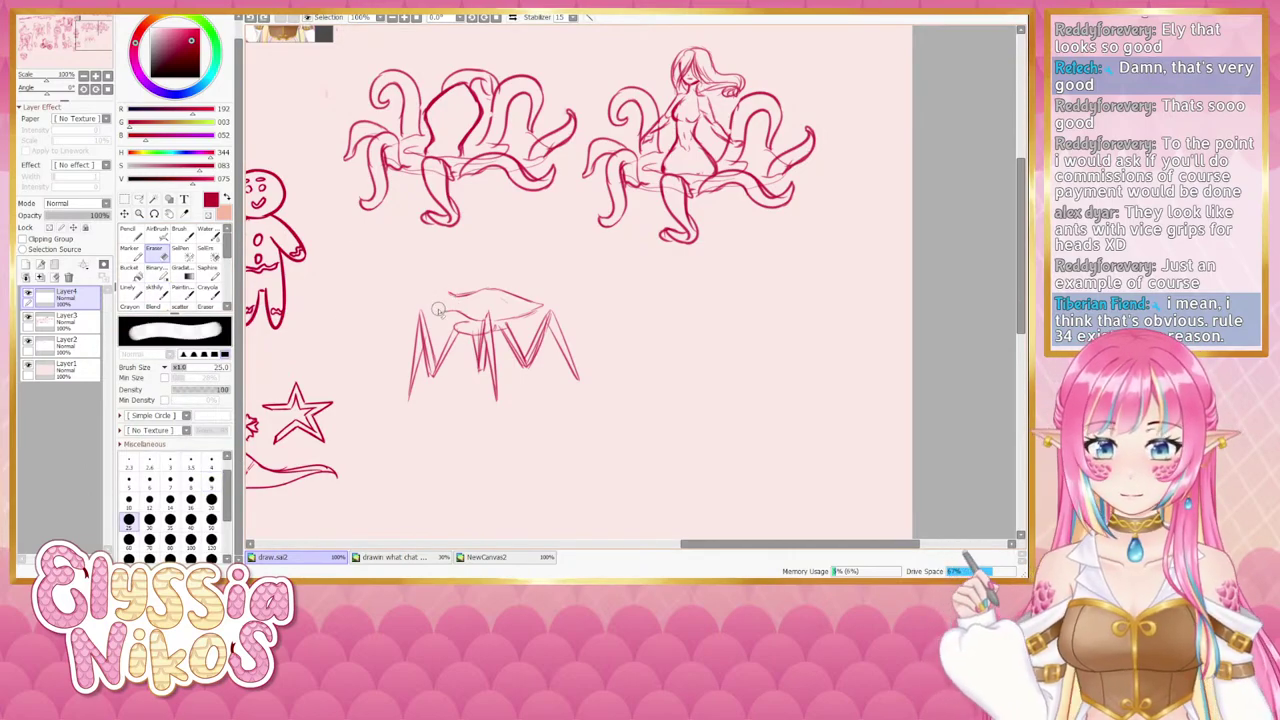
{"action": "left_click_drag", "start_coordinate": [440, 310], "coordinate": [466, 296]}
{"action": "left_click", "coordinate": [156, 292]}
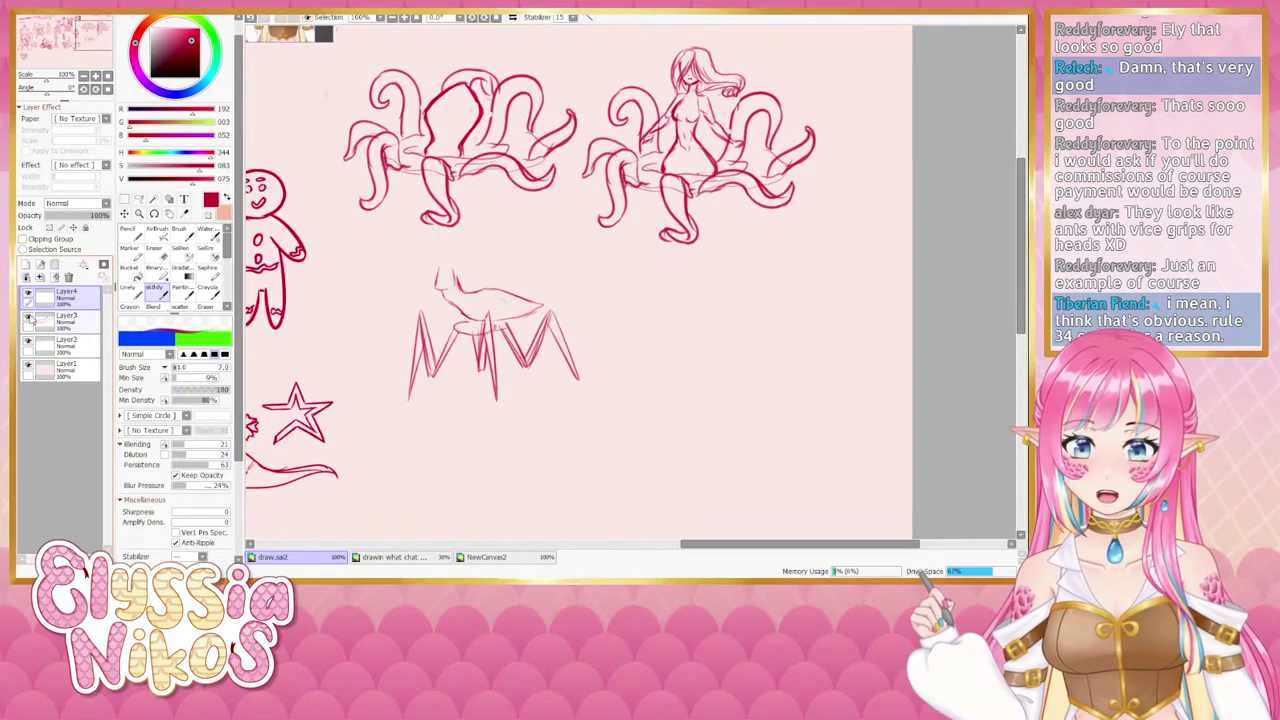
Lasso the whole creature across Layer4 and Layer3, move it right and slightly down with Transform, and clear the selection.
{"action": "left_click", "coordinate": [86, 320], "text": "ctrl"}
{"action": "left_click", "coordinate": [139, 199]}
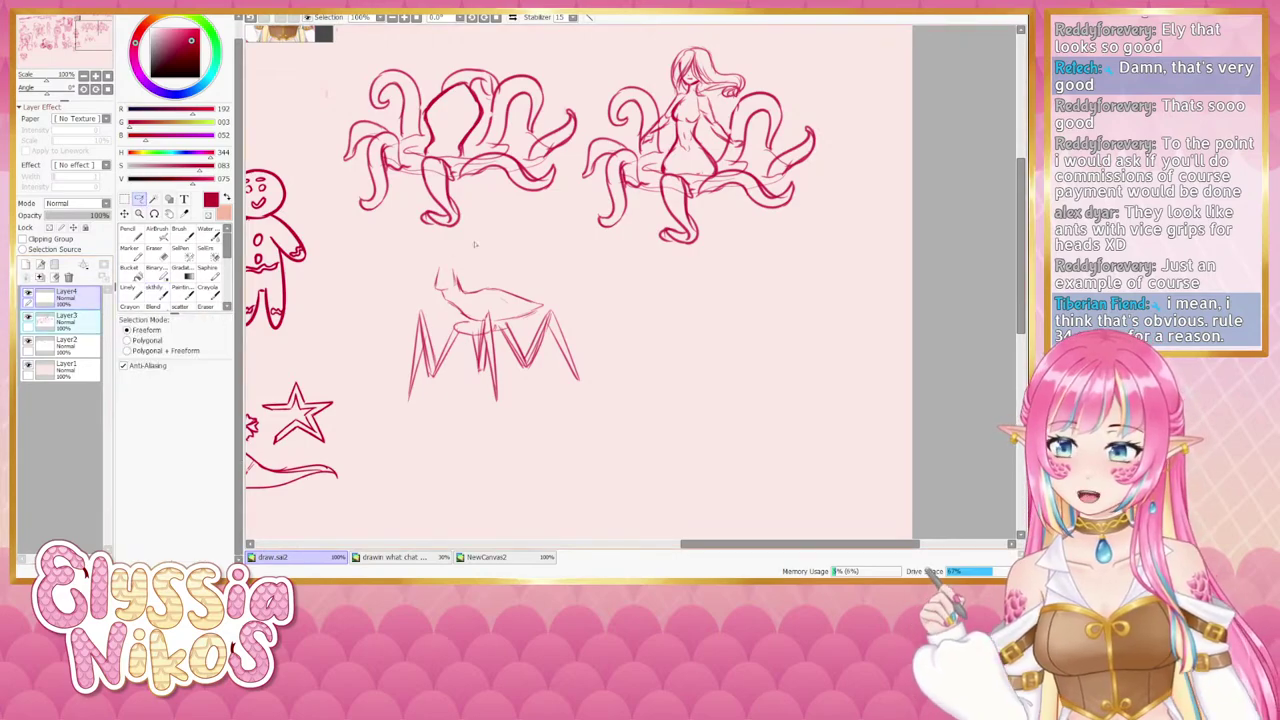
{"action": "mouse_move", "coordinate": [475, 244]}
{"action": "left_mouse_down"}
{"action": "mouse_move", "coordinate": [364, 330]}
{"action": "mouse_move", "coordinate": [666, 330]}
{"action": "mouse_move", "coordinate": [480, 250]}
{"action": "left_mouse_up"}
{"action": "key", "text": "ctrl+t"}
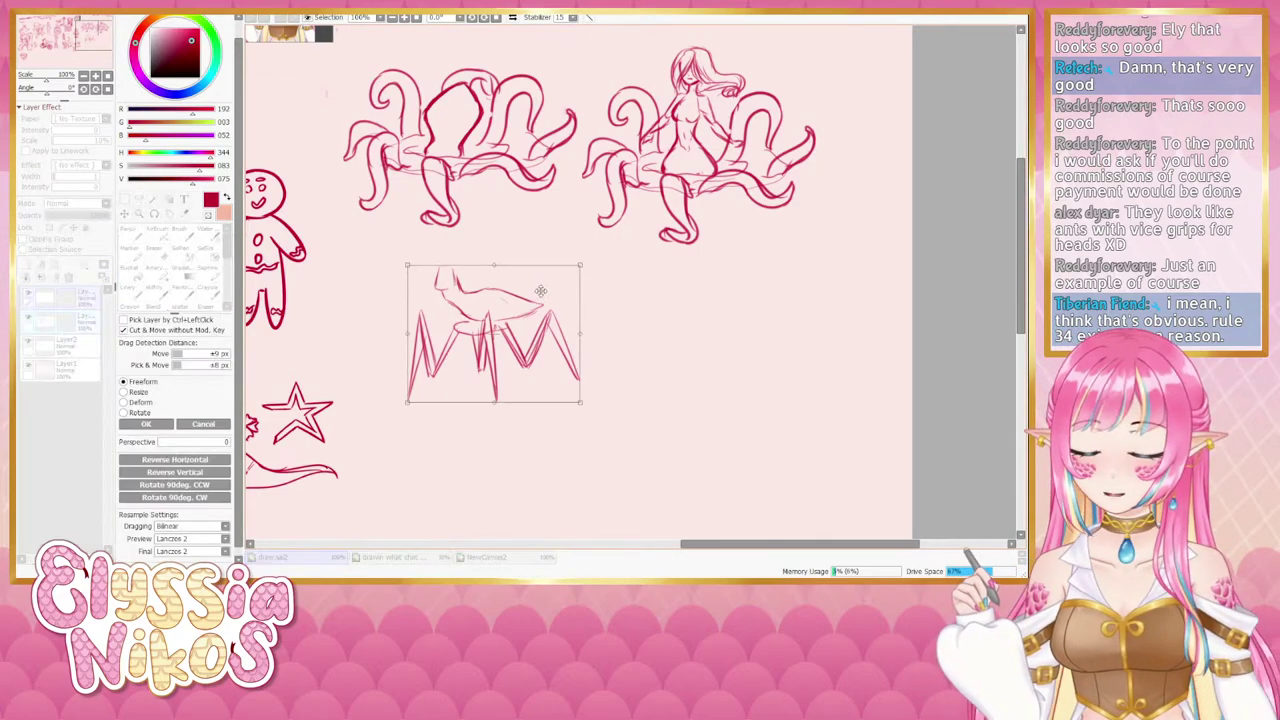
{"action": "left_click_drag", "start_coordinate": [488, 304], "coordinate": [614, 334]}
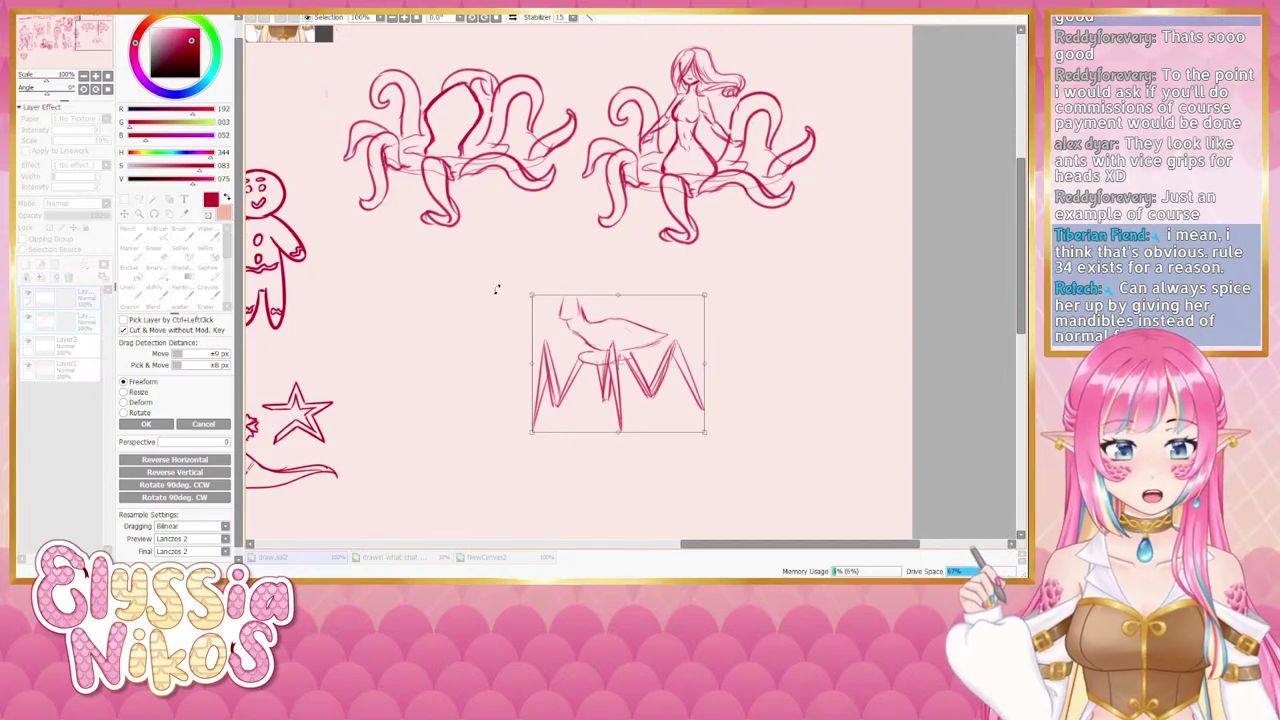
{"action": "left_click", "coordinate": [146, 424]}
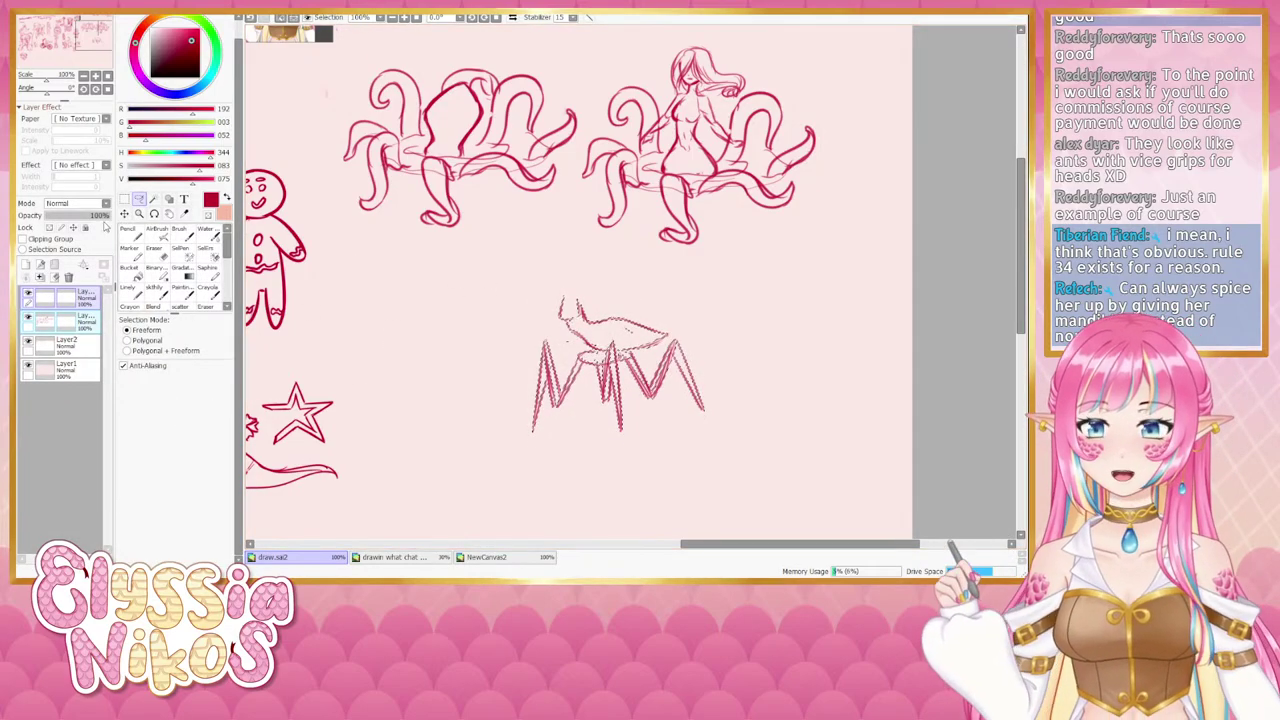
{"action": "left_click", "coordinate": [124, 199]}
{"action": "left_click", "coordinate": [414, 348]}
{"action": "left_click_drag", "start_coordinate": [413, 387], "coordinate": [386, 369]}
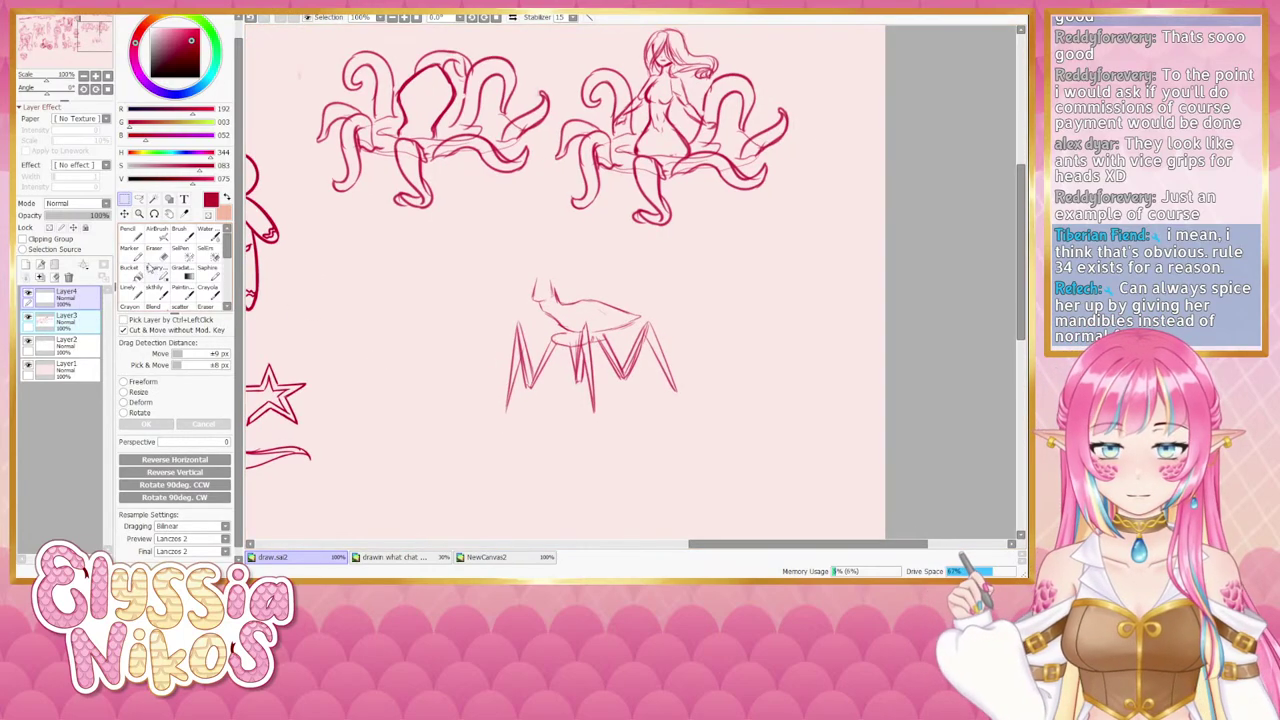
On Layer4, trim the overlapping lines around the creature's waist using a fine size 4 eraser.
{"action": "left_click", "coordinate": [157, 253]}
{"action": "left_click", "coordinate": [28, 293]}
{"action": "left_click", "coordinate": [28, 293]}
{"action": "left_click", "coordinate": [76, 300]}
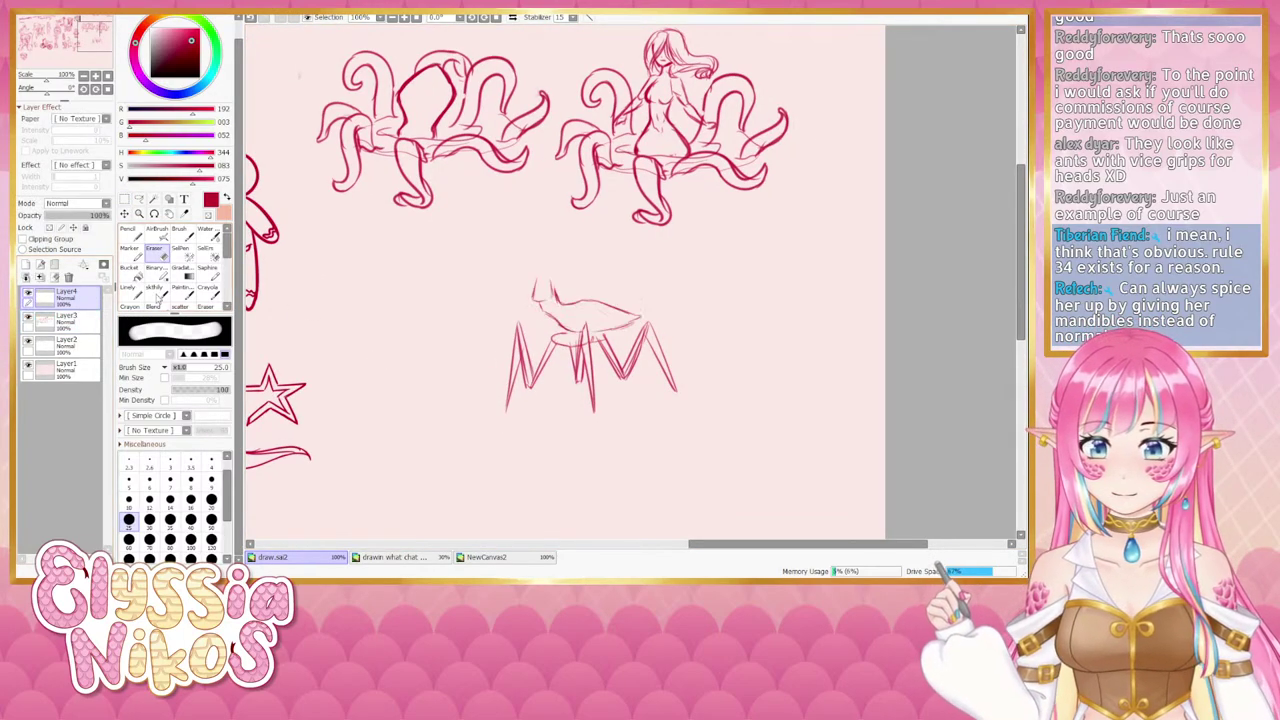
{"action": "left_click_drag", "start_coordinate": [588, 302], "coordinate": [573, 304]}
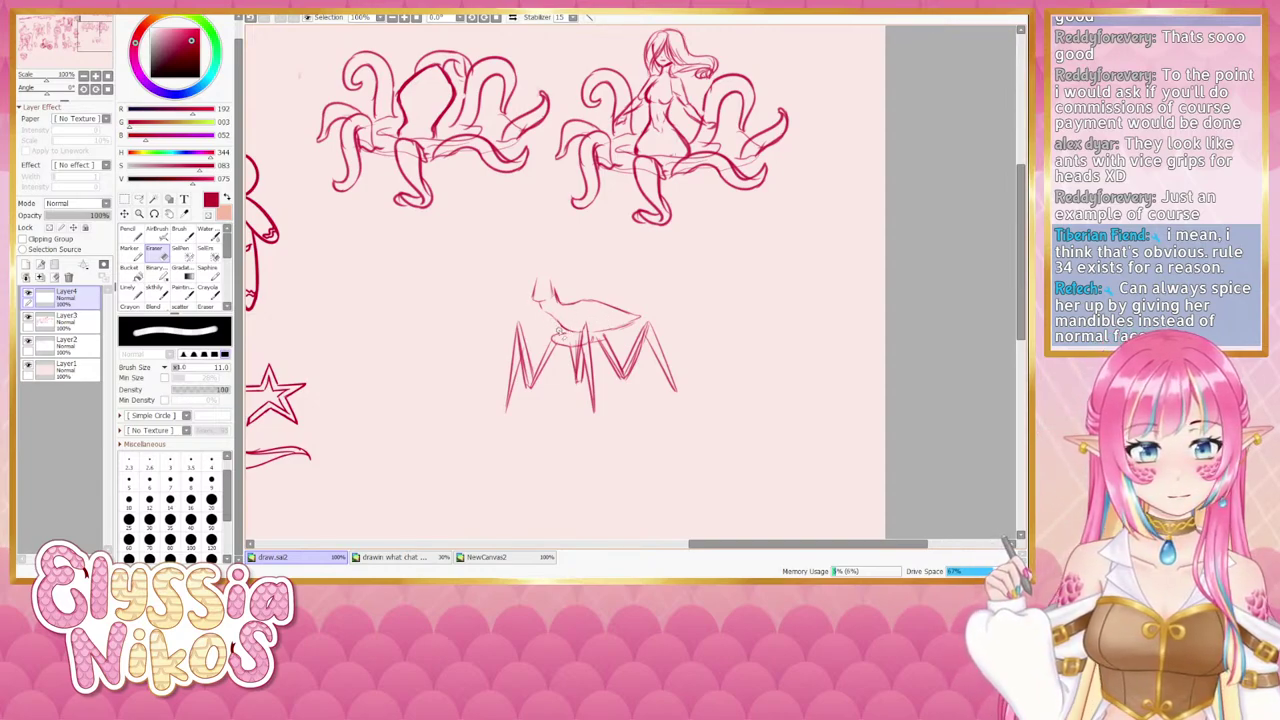
{"action": "left_click_drag", "start_coordinate": [556, 307], "coordinate": [558, 302]}
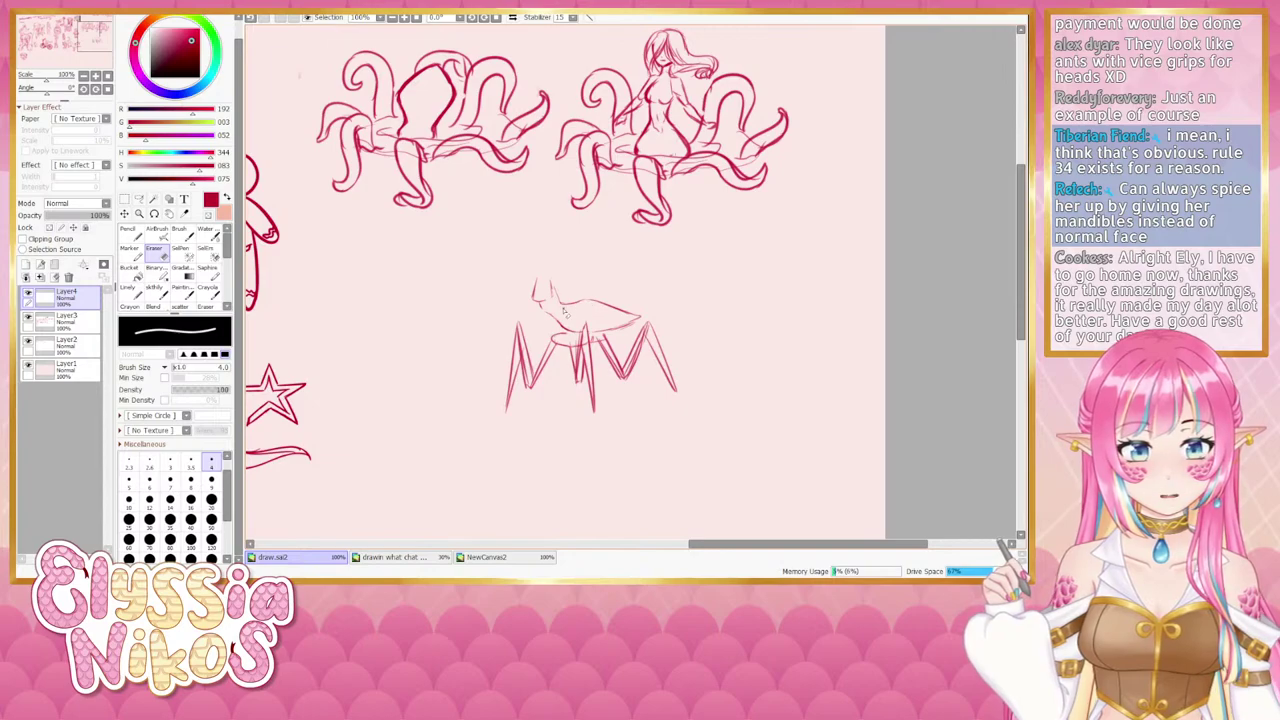
{"action": "left_click", "coordinate": [155, 289]}
{"action": "left_click", "coordinate": [29, 296]}
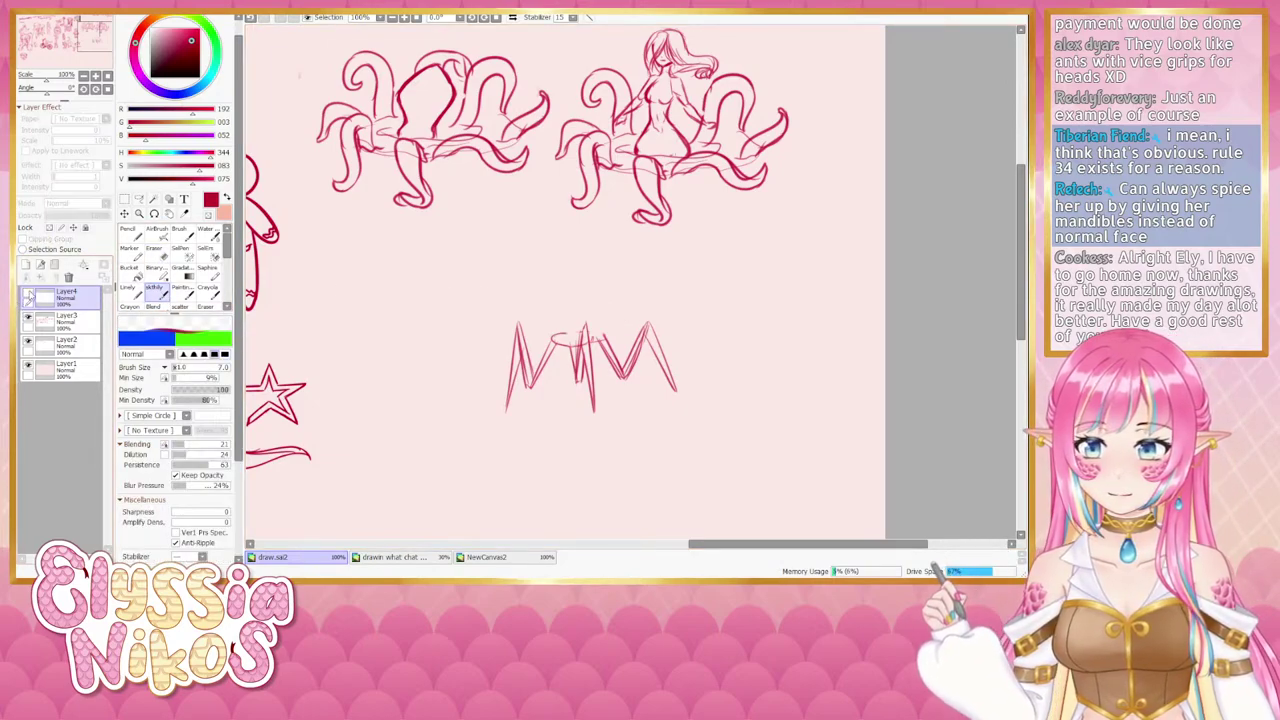
{"action": "left_click", "coordinate": [29, 296]}
{"action": "key", "text": "ctrl+z"}
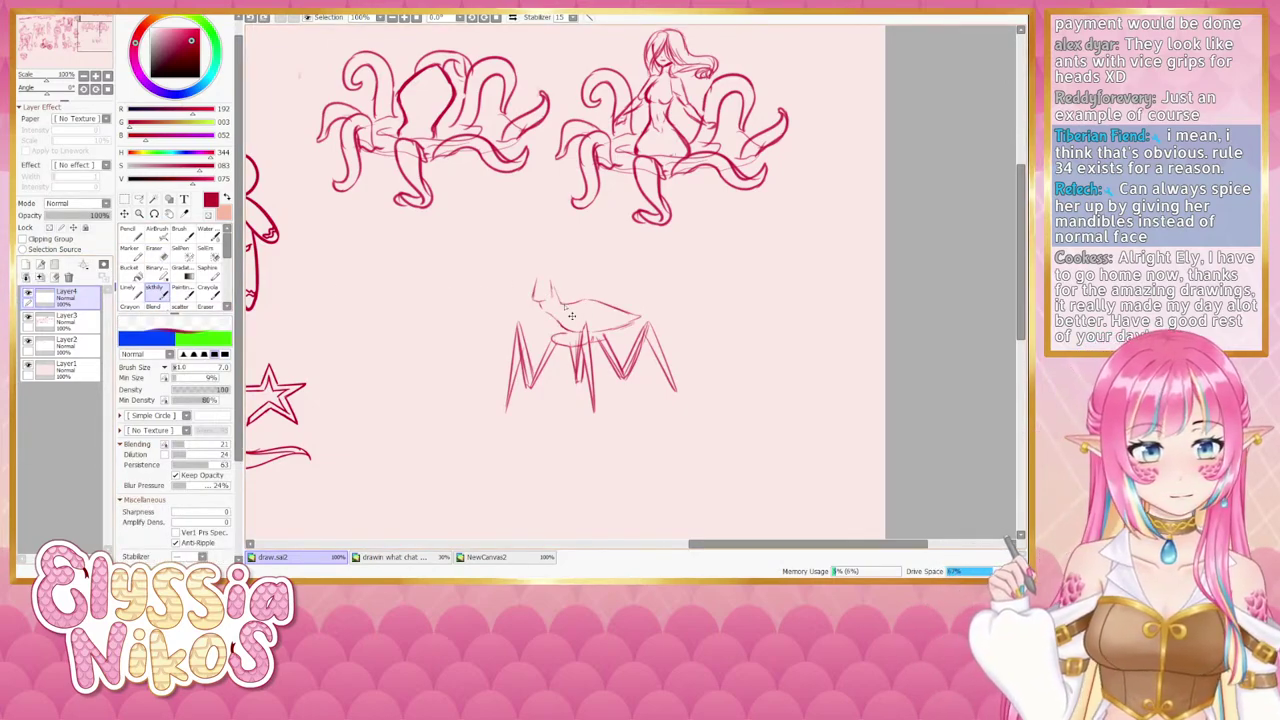
{"action": "mouse_move", "coordinate": [554, 296]}
{"action": "left_mouse_down"}
{"action": "mouse_move", "coordinate": [642, 320]}
{"action": "mouse_move", "coordinate": [592, 338]}
{"action": "left_mouse_up"}
{"action": "key", "text": "ctrl+z"}
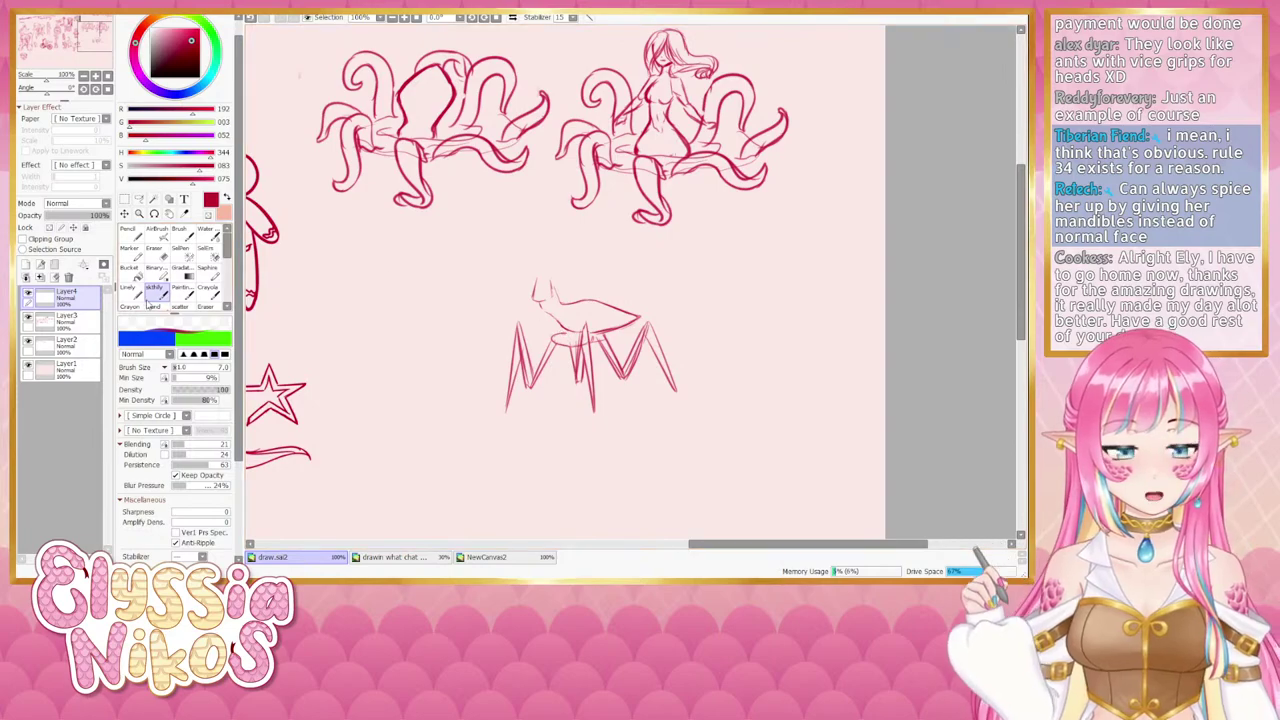
Erase the front torso outline and redraw the slim upright torso rising from the abdomen with brush size 6.
{"action": "key", "text": "e"}
{"action": "mouse_move", "coordinate": [524, 299]}
{"action": "left_mouse_down"}
{"action": "mouse_move", "coordinate": [558, 326]}
{"action": "mouse_move", "coordinate": [535, 312]}
{"action": "left_mouse_up"}
{"action": "left_click", "coordinate": [154, 291]}
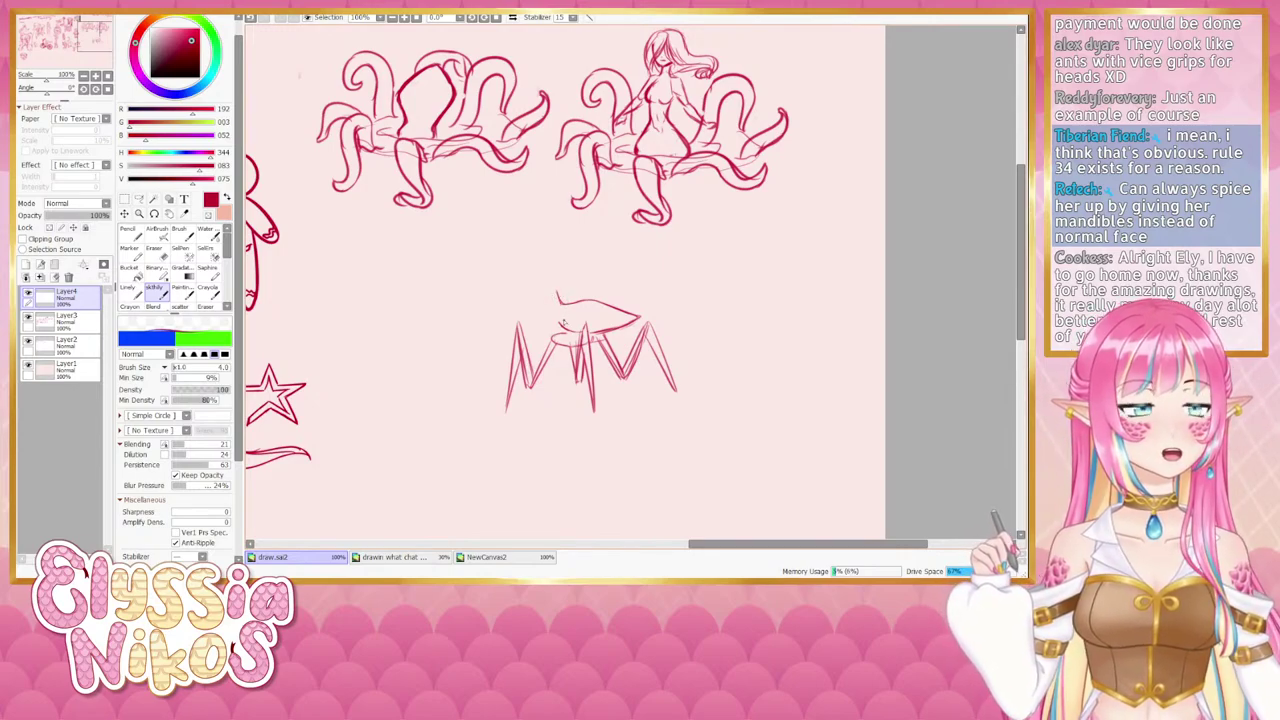
{"action": "key", "text": "bracketright"}
{"action": "key", "text": "bracketright"}
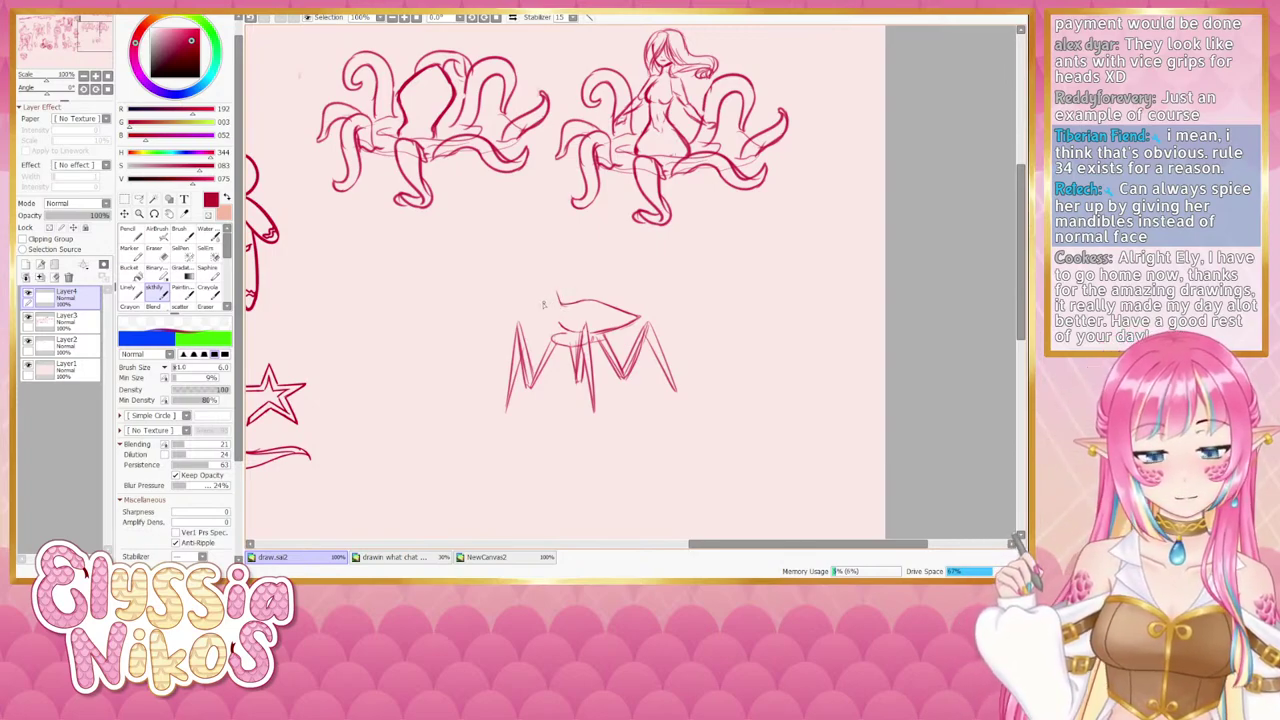
{"action": "left_click", "coordinate": [162, 255]}
{"action": "key", "text": "bracketleft"}
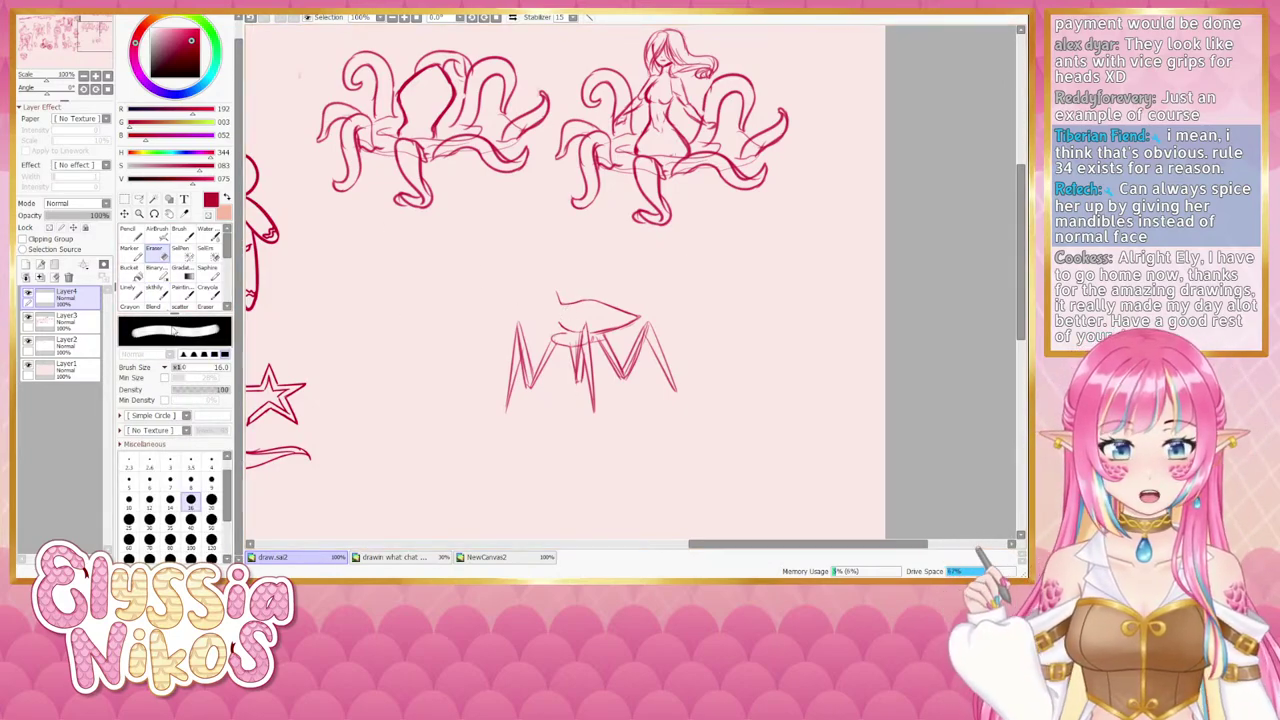
{"action": "left_click", "coordinate": [157, 296]}
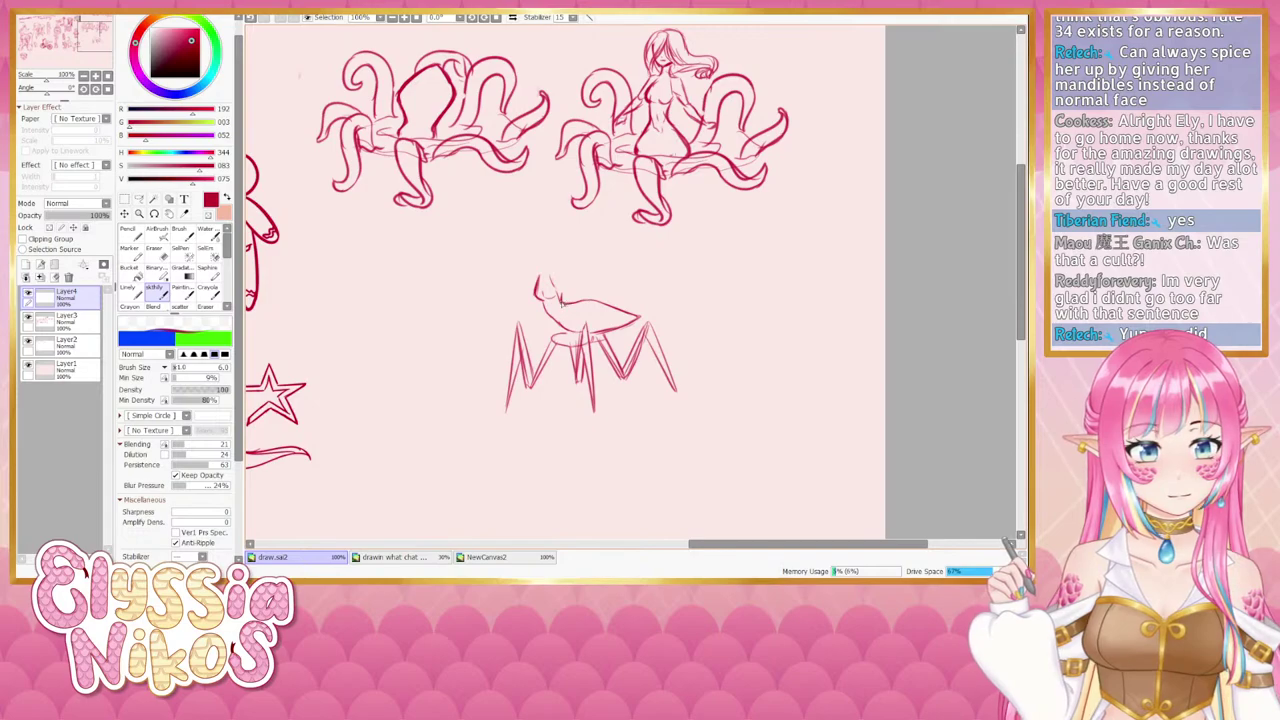
Clean up the line where the back meets the abdomen, and add the chest, shoulders and jagged insect arms on both sides.
{"action": "key", "text": "e"}
{"action": "left_click_drag", "start_coordinate": [566, 301], "coordinate": [556, 301]}
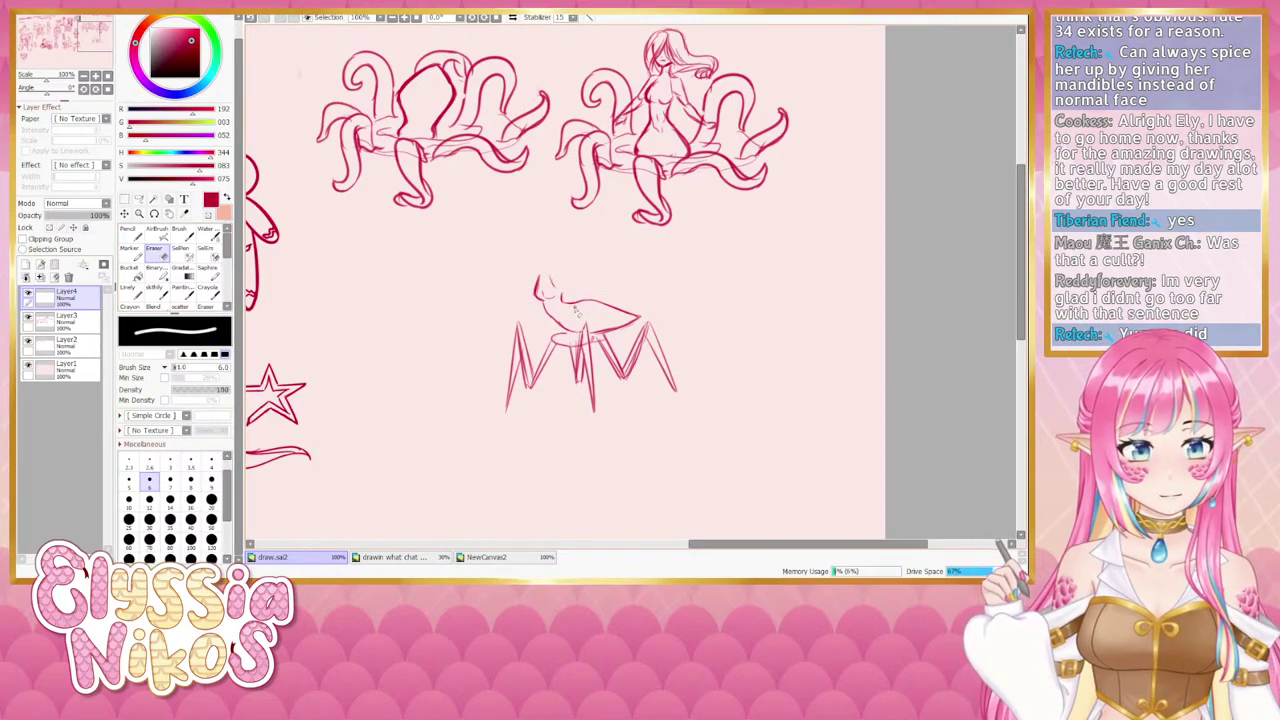
{"action": "left_click", "coordinate": [156, 291]}
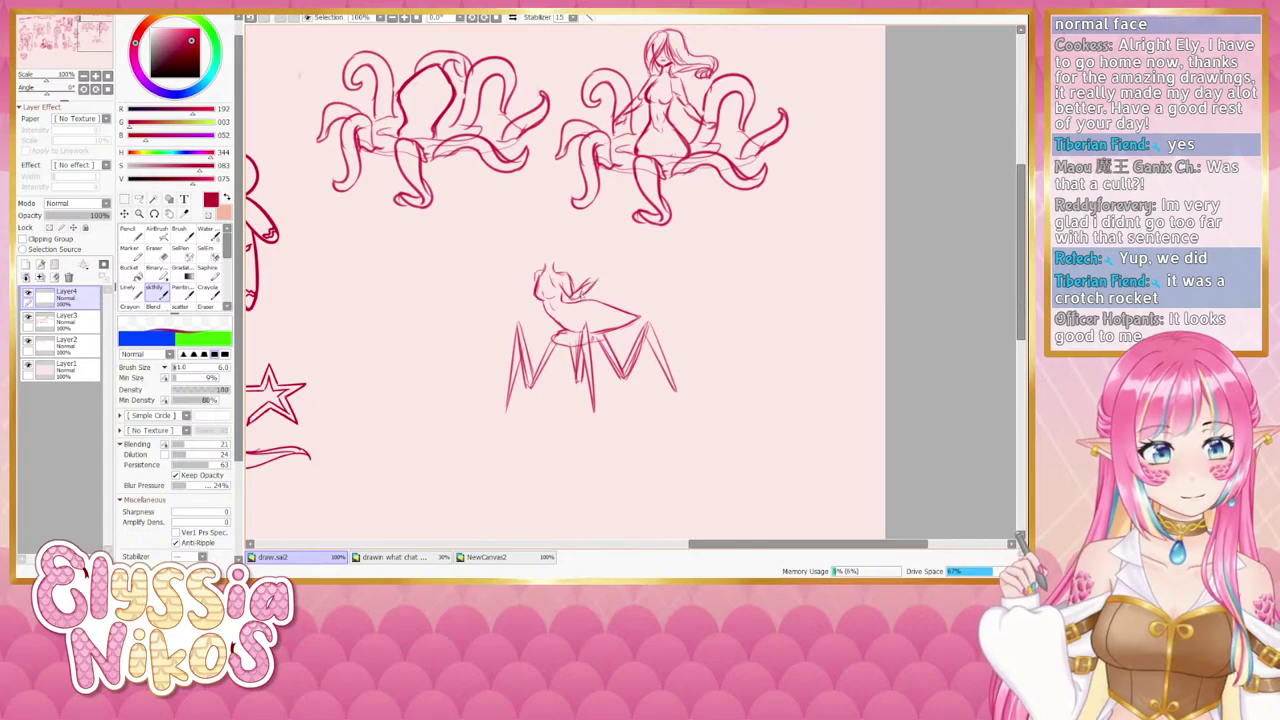
{"action": "mouse_move", "coordinate": [601, 277]}
{"action": "left_mouse_down"}
{"action": "mouse_move", "coordinate": [629, 294]}
{"action": "mouse_move", "coordinate": [606, 279]}
{"action": "left_mouse_up"}
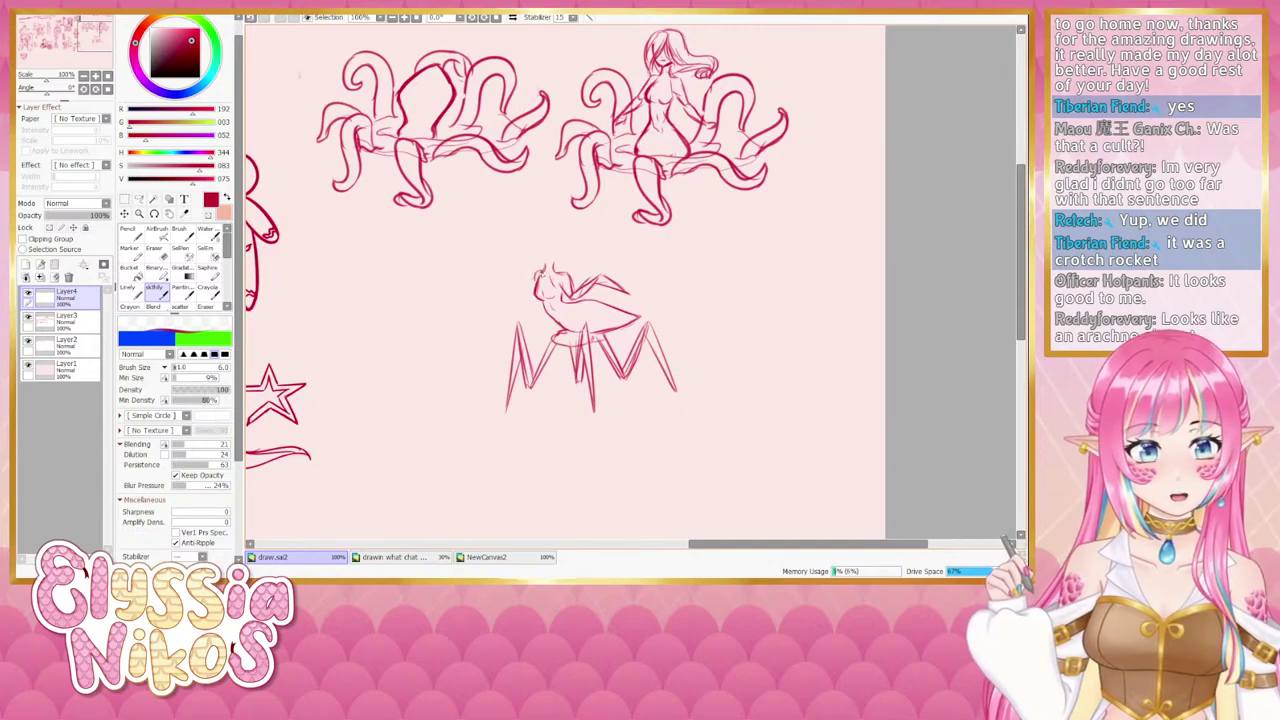
{"action": "mouse_move", "coordinate": [535, 281]}
{"action": "left_mouse_down"}
{"action": "mouse_move", "coordinate": [528, 299]}
{"action": "mouse_move", "coordinate": [504, 288]}
{"action": "mouse_move", "coordinate": [481, 308]}
{"action": "mouse_move", "coordinate": [514, 290]}
{"action": "mouse_move", "coordinate": [535, 302]}
{"action": "mouse_move", "coordinate": [592, 296]}
{"action": "left_mouse_up"}
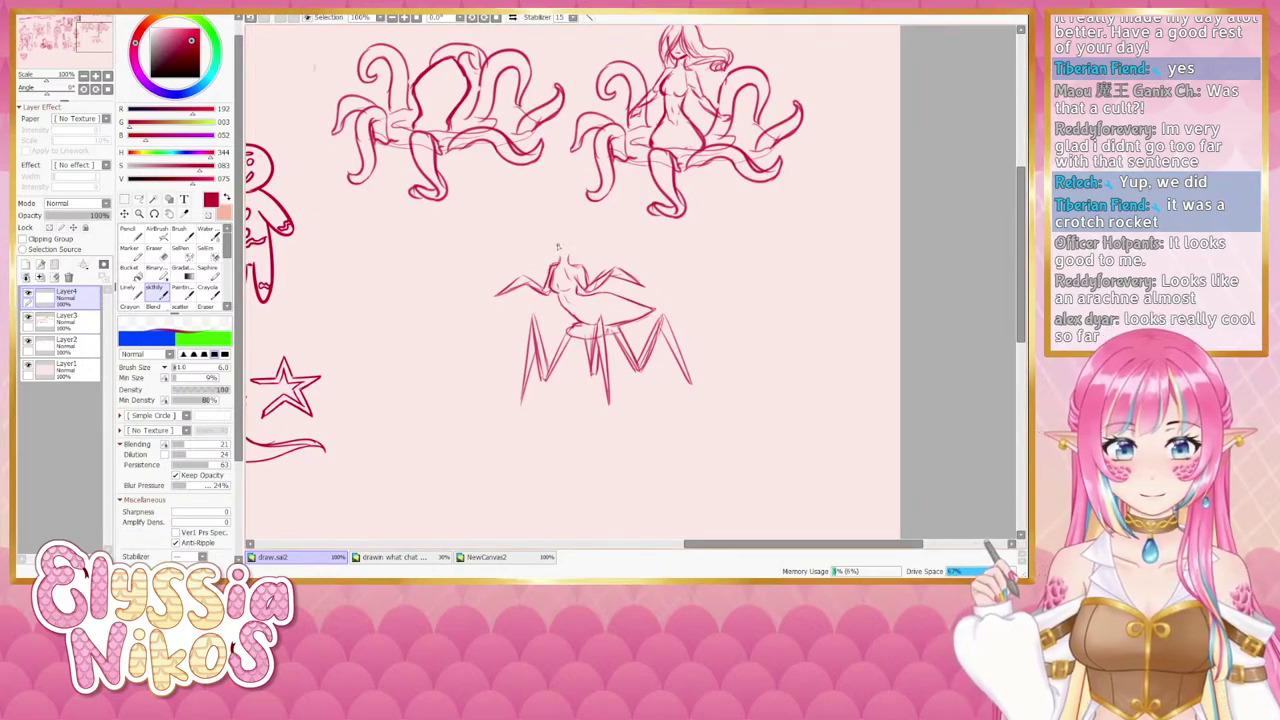
Sketch the bug girl's neck and the curve of her head above the shoulders, tidying the lines with a size 4 eraser.
{"action": "left_click_drag", "start_coordinate": [555, 258], "coordinate": [564, 258]}
{"action": "key", "text": "ctrl+z"}
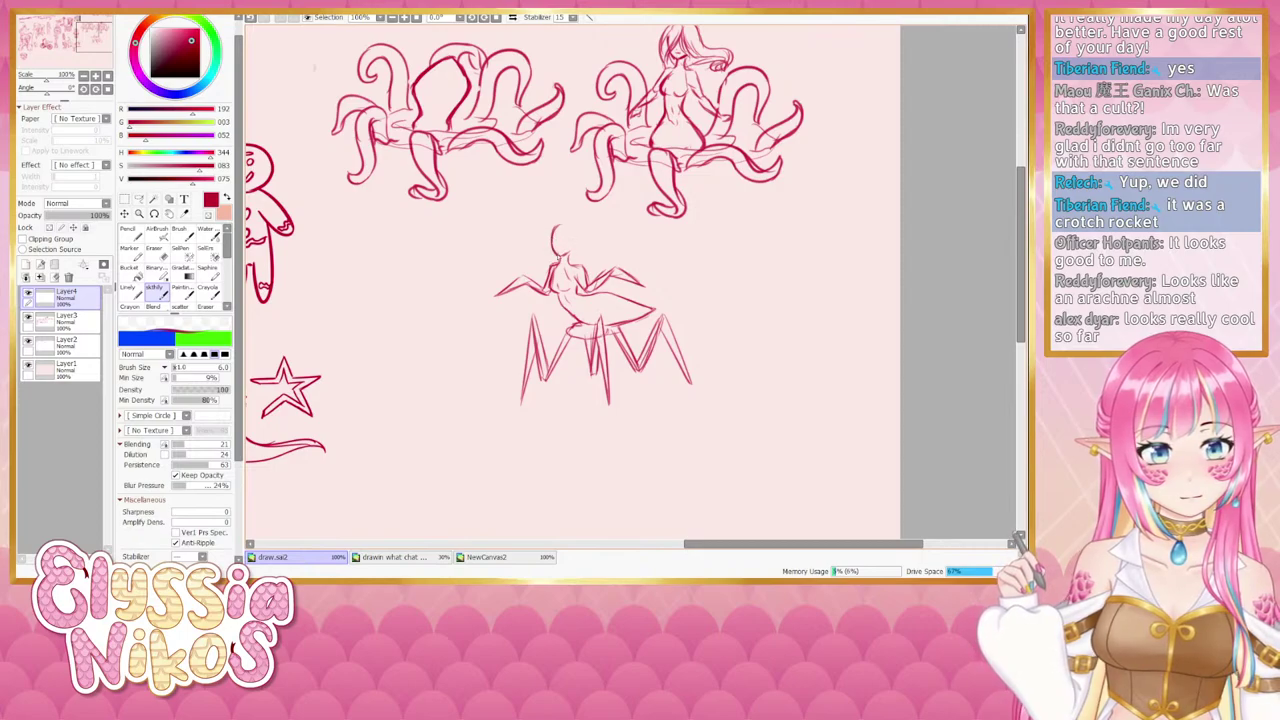
{"action": "key", "text": "e"}
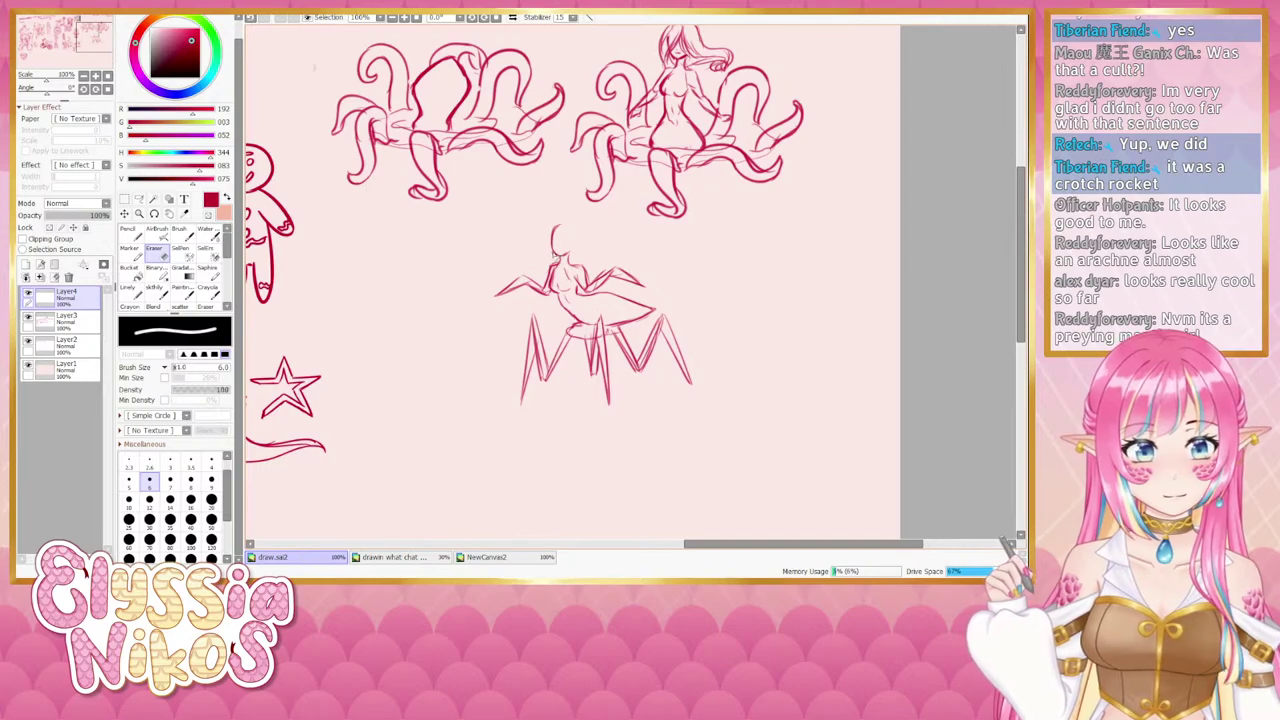
{"action": "key", "text": "bracketleft"}
{"action": "key", "text": "bracketleft"}
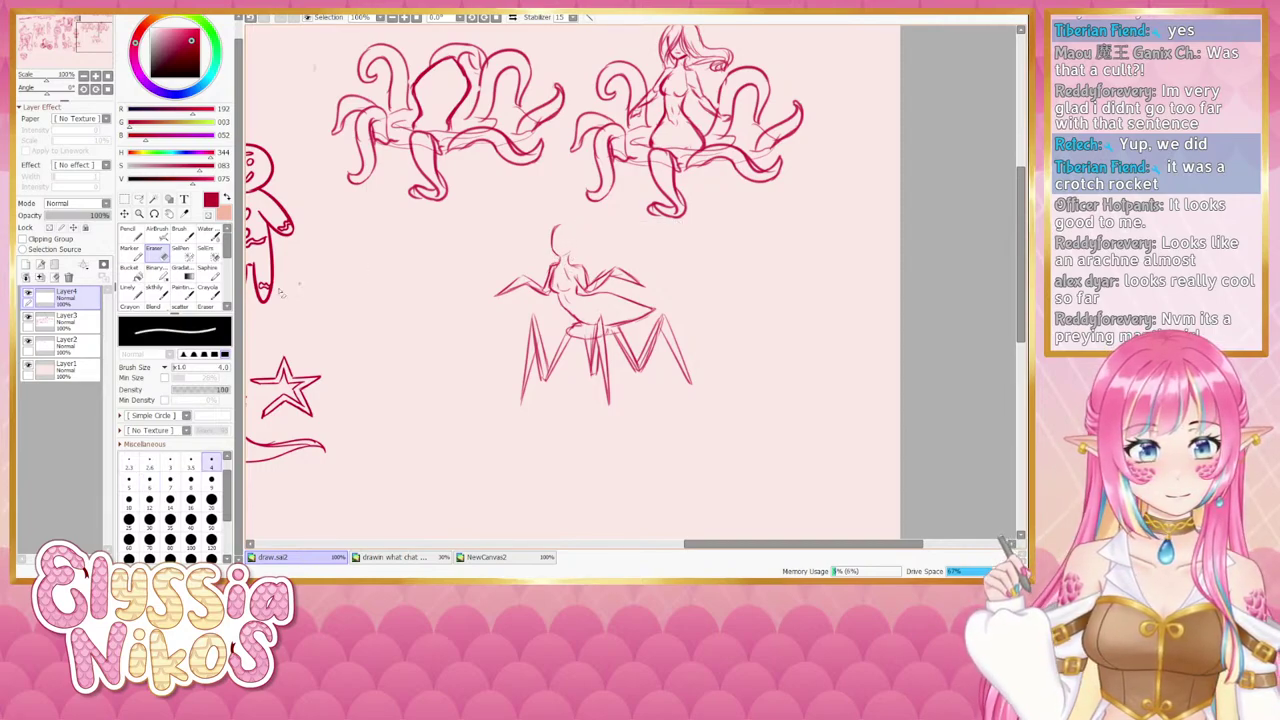
{"action": "left_click", "coordinate": [155, 289]}
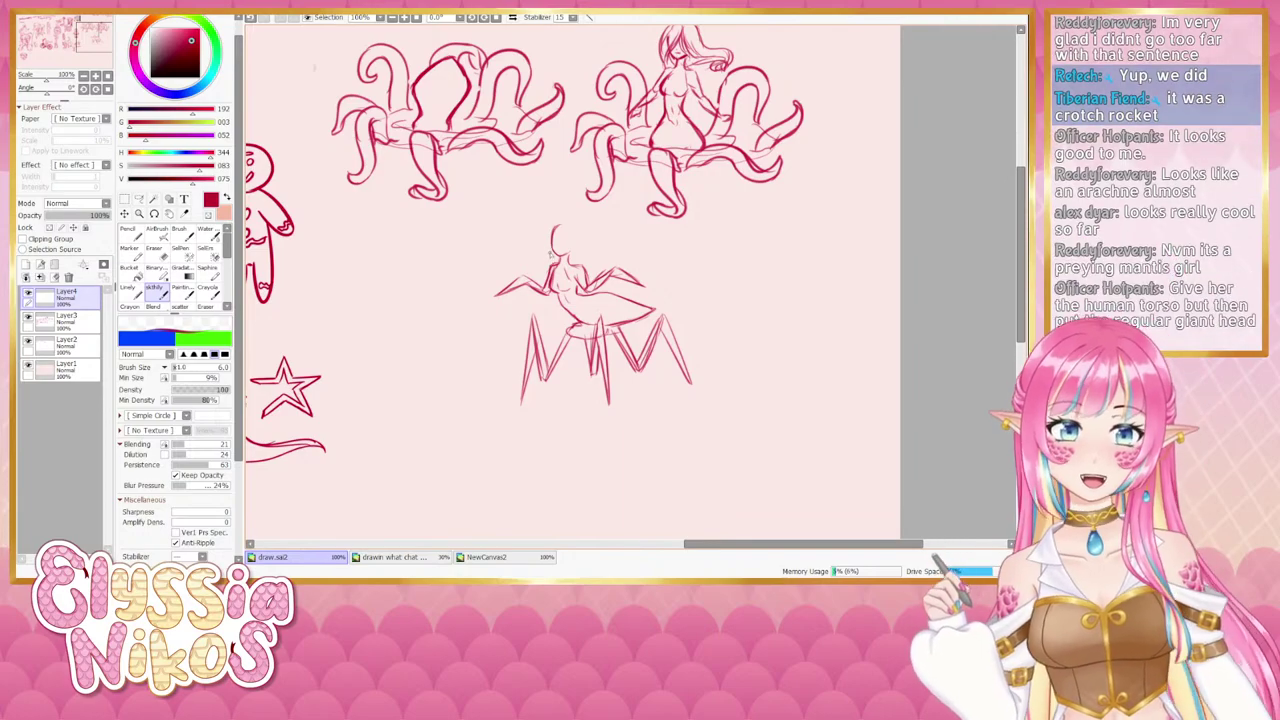
Draw the oversized, curved insect head as a hood over her face, and add facial features and short flared hair.
{"action": "left_click_drag", "start_coordinate": [558, 241], "coordinate": [546, 257]}
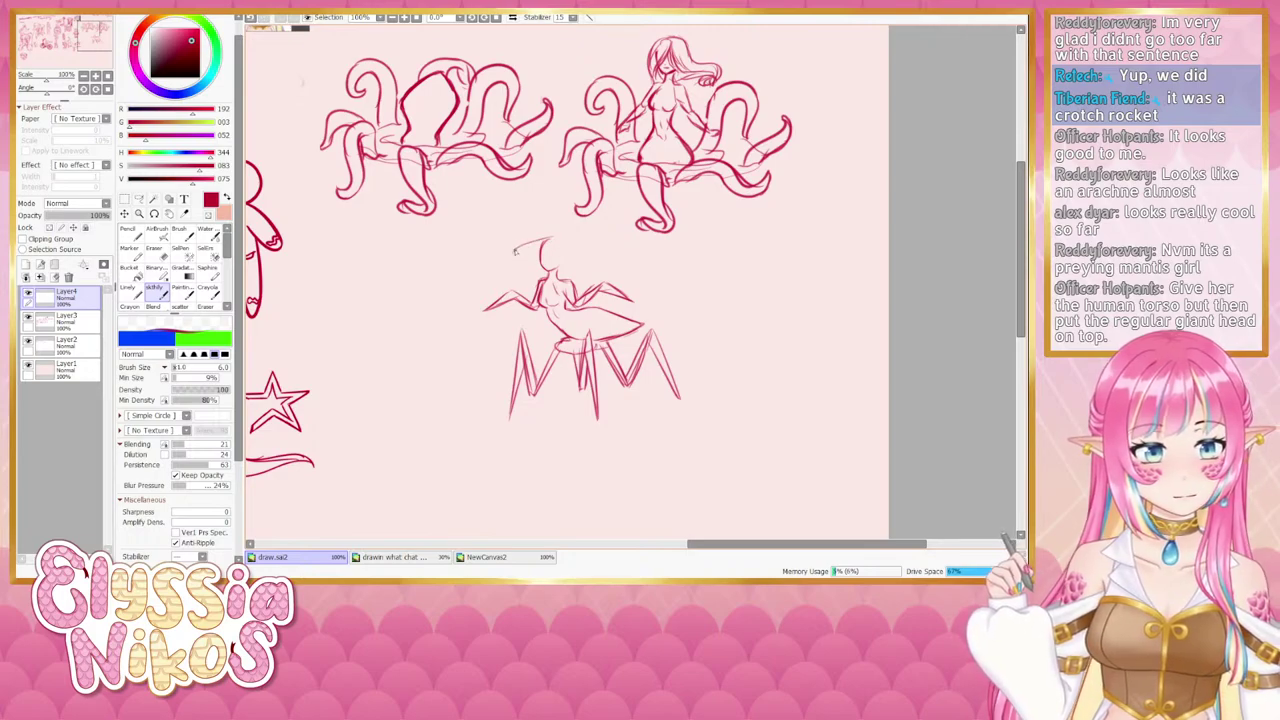
{"action": "left_click_drag", "start_coordinate": [515, 251], "coordinate": [541, 251]}
{"action": "key", "text": "ctrl+z"}
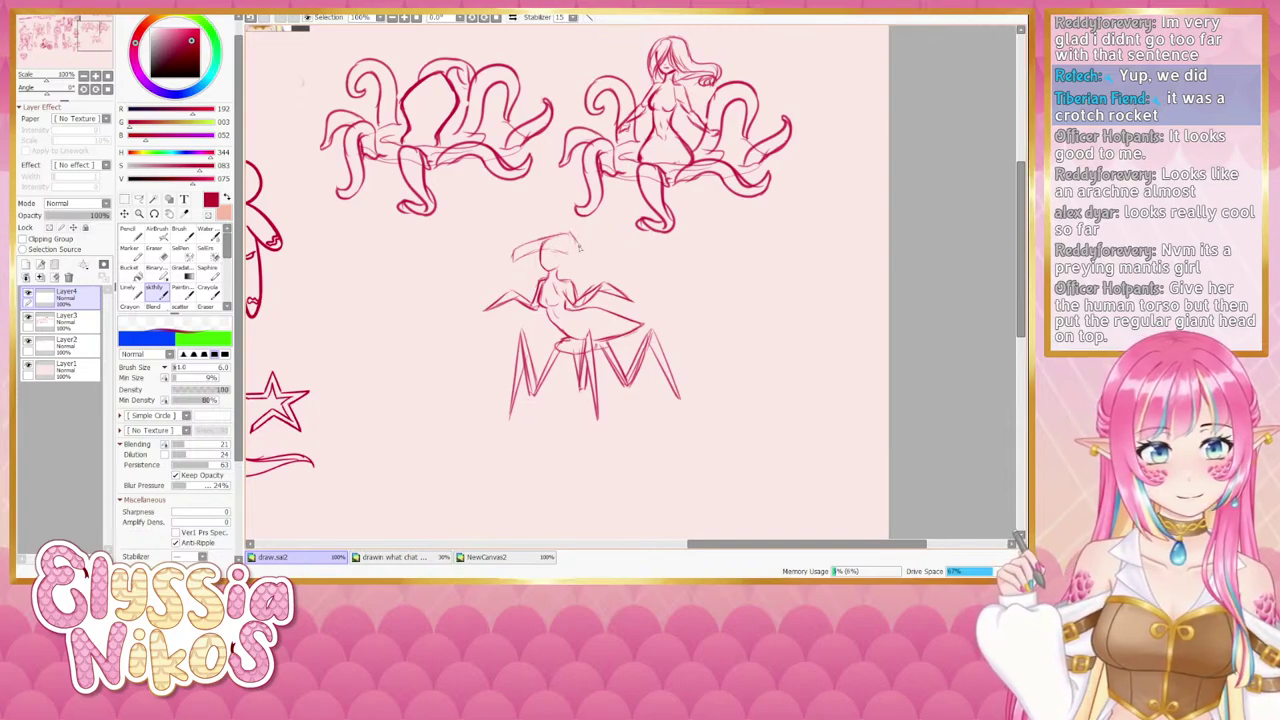
{"action": "mouse_move", "coordinate": [577, 242]}
{"action": "left_mouse_down"}
{"action": "mouse_move", "coordinate": [573, 257]}
{"action": "mouse_move", "coordinate": [575, 235]}
{"action": "mouse_move", "coordinate": [515, 249]}
{"action": "mouse_move", "coordinate": [513, 261]}
{"action": "left_mouse_up"}
{"action": "key", "text": "ctrl+z"}
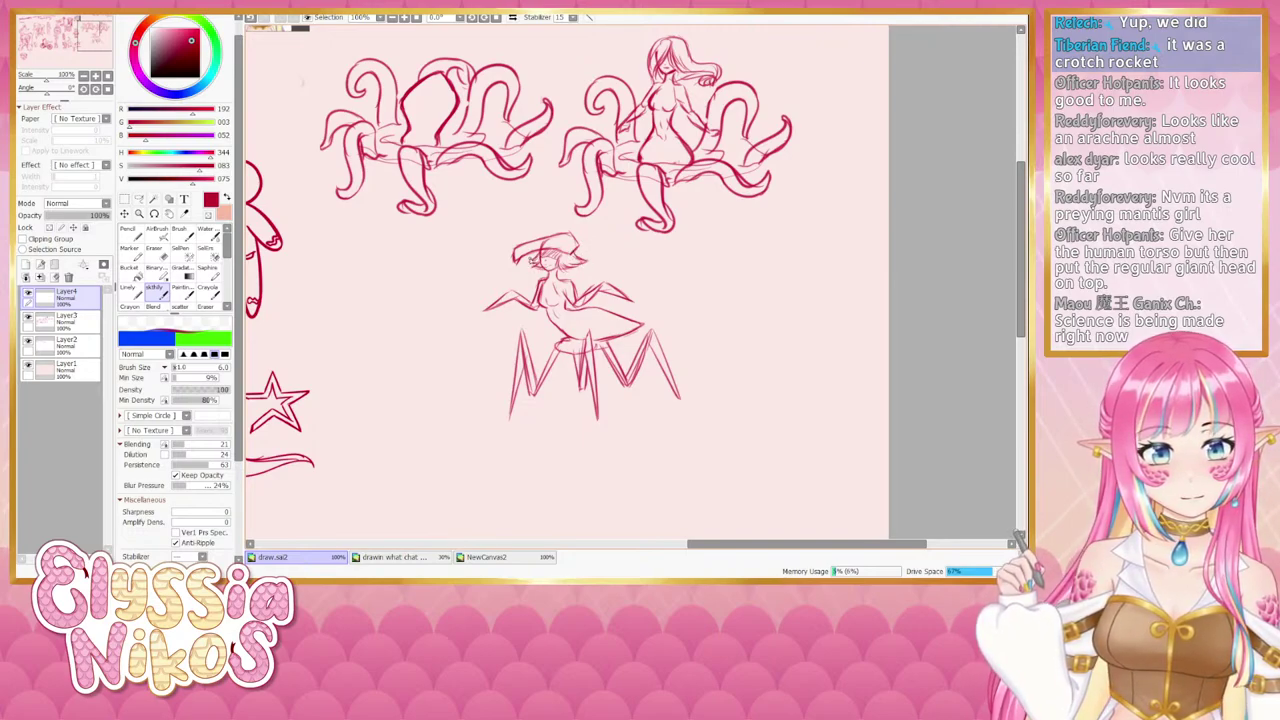
On Layer3, lasso the spiky legs and transform them slightly right and up beneath the abdomen.
{"action": "left_click_drag", "start_coordinate": [560, 290], "coordinate": [685, 256]}
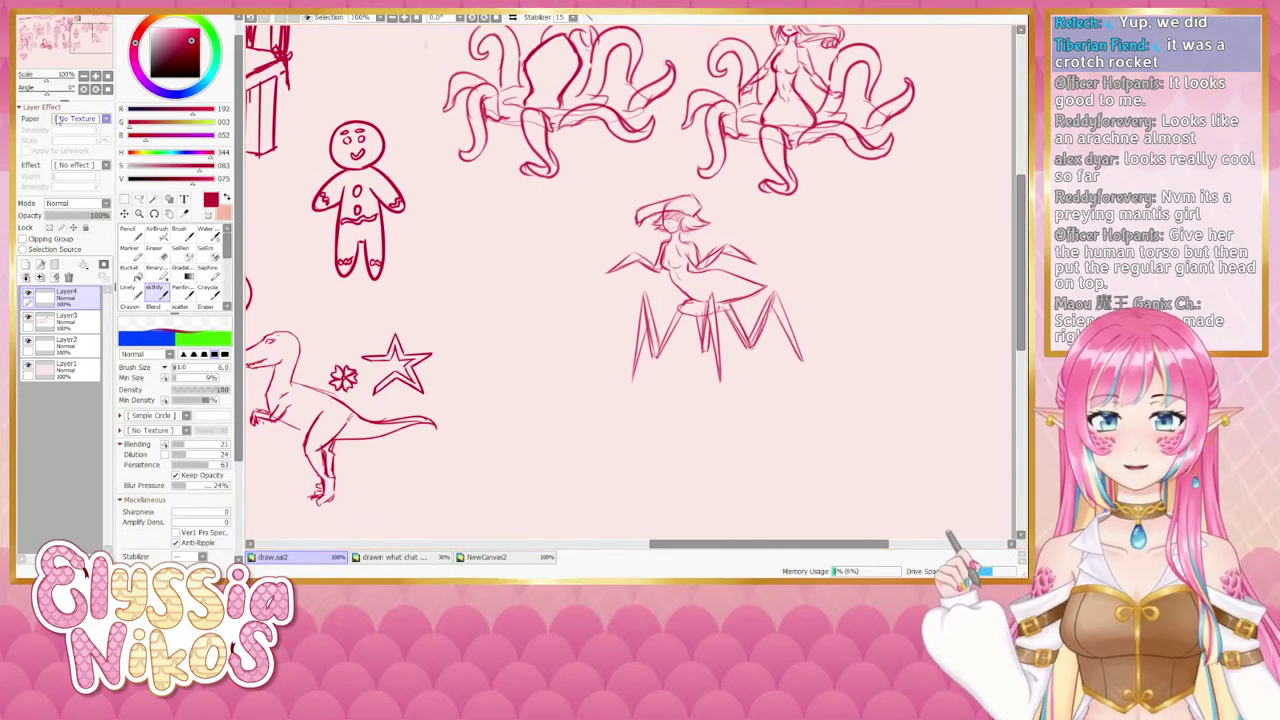
{"action": "left_click", "coordinate": [84, 77]}
{"action": "left_click_drag", "start_coordinate": [596, 231], "coordinate": [605, 241]}
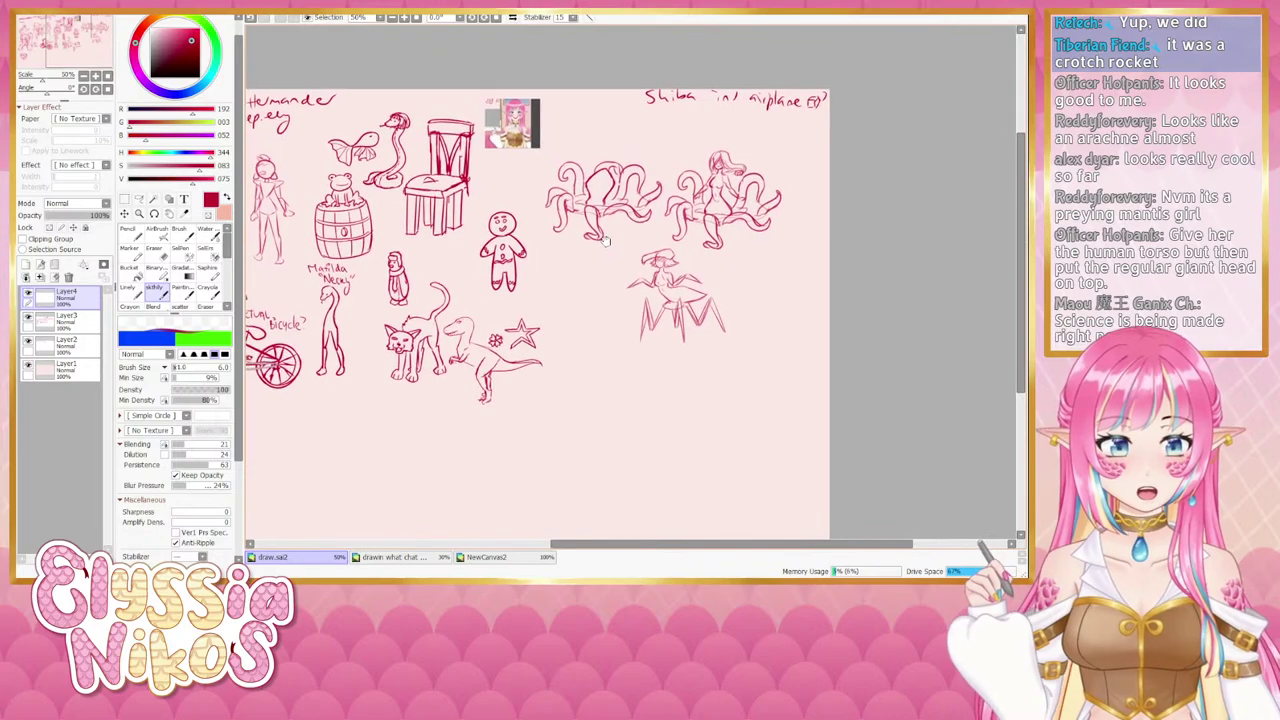
{"action": "left_click", "coordinate": [28, 318]}
{"action": "left_click", "coordinate": [28, 318]}
{"action": "left_click", "coordinate": [62, 328]}
{"action": "scroll", "coordinate": [592, 278], "scroll_direction": "up", "scroll_amount": 2}
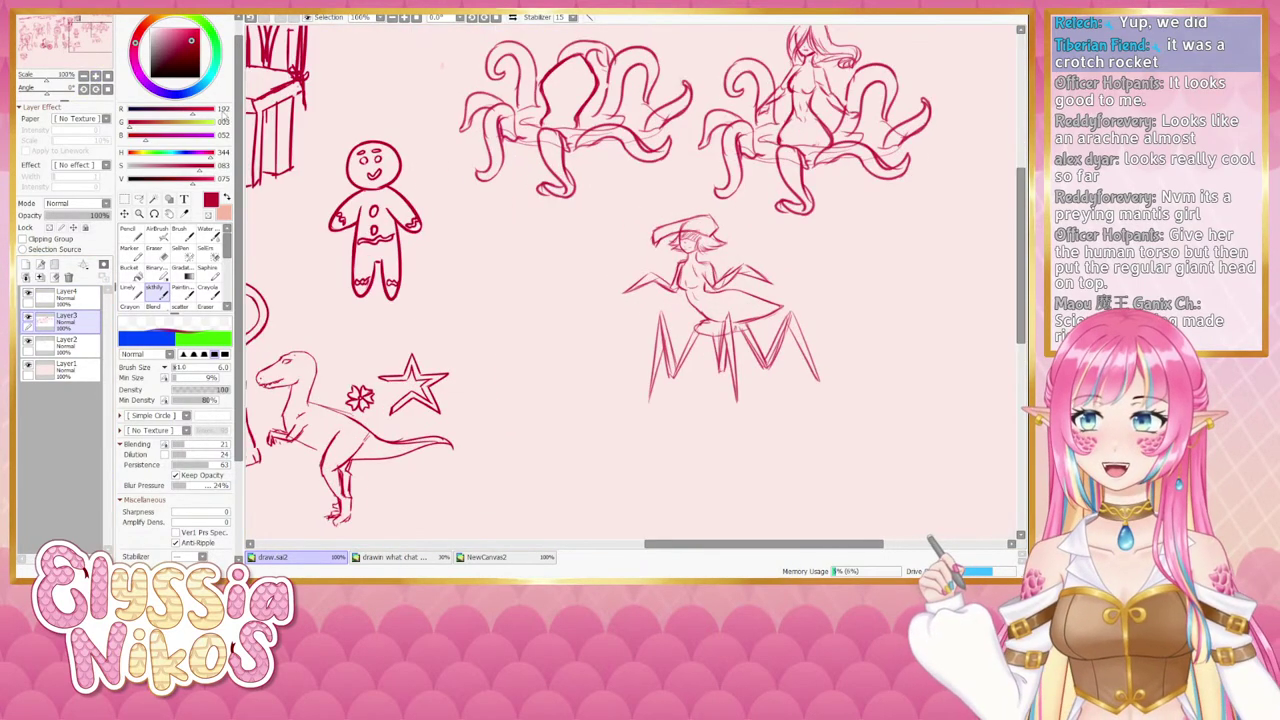
{"action": "left_click_drag", "start_coordinate": [588, 277], "coordinate": [463, 237]}
{"action": "left_click", "coordinate": [139, 199]}
{"action": "mouse_move", "coordinate": [580, 282]}
{"action": "left_mouse_down"}
{"action": "mouse_move", "coordinate": [537, 266]}
{"action": "mouse_move", "coordinate": [521, 278]}
{"action": "mouse_move", "coordinate": [498, 371]}
{"action": "mouse_move", "coordinate": [545, 374]}
{"action": "mouse_move", "coordinate": [582, 340]}
{"action": "mouse_move", "coordinate": [614, 377]}
{"action": "mouse_move", "coordinate": [632, 350]}
{"action": "mouse_move", "coordinate": [735, 372]}
{"action": "mouse_move", "coordinate": [684, 253]}
{"action": "mouse_move", "coordinate": [636, 290]}
{"action": "mouse_move", "coordinate": [562, 272]}
{"action": "mouse_move", "coordinate": [612, 291]}
{"action": "left_mouse_up"}
{"action": "key", "text": "ctrl+t"}
{"action": "left_click", "coordinate": [147, 424]}
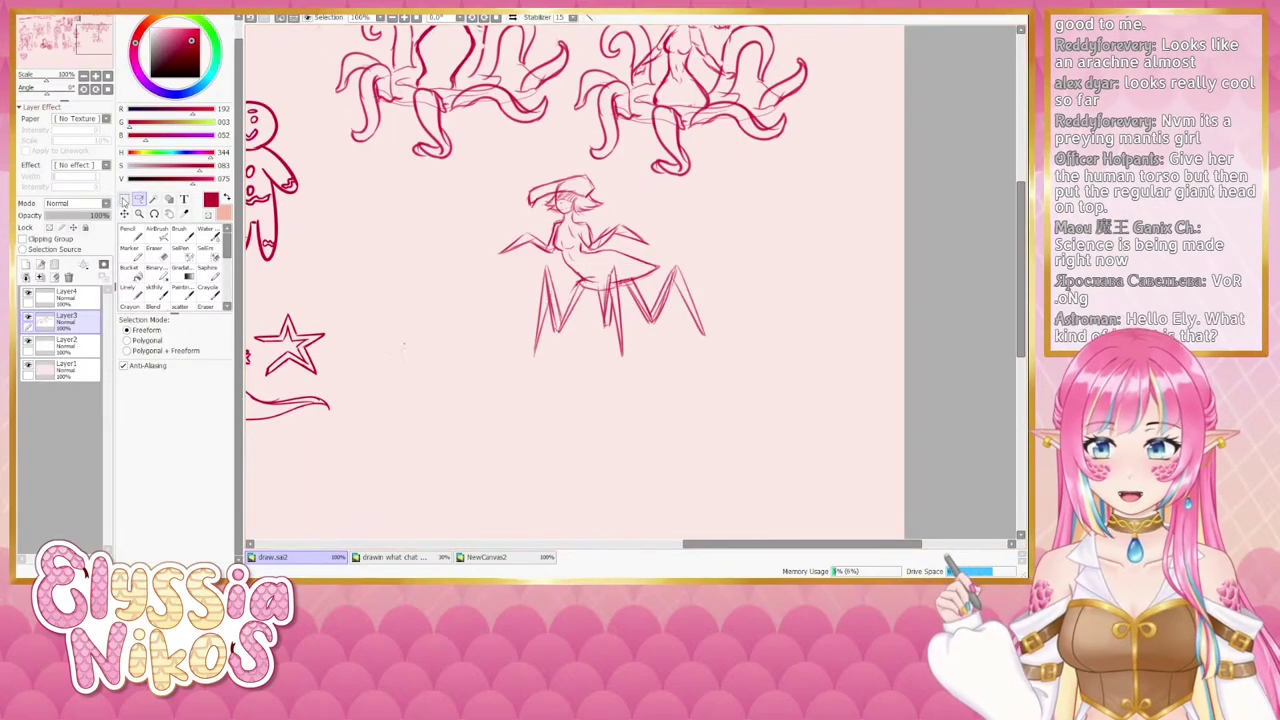
Clean up the overlapping lines where the legs meet the abdomen on Layer4 and Layer3 with a size 12 eraser.
{"action": "left_click", "coordinate": [161, 256]}
{"action": "left_click", "coordinate": [65, 293]}
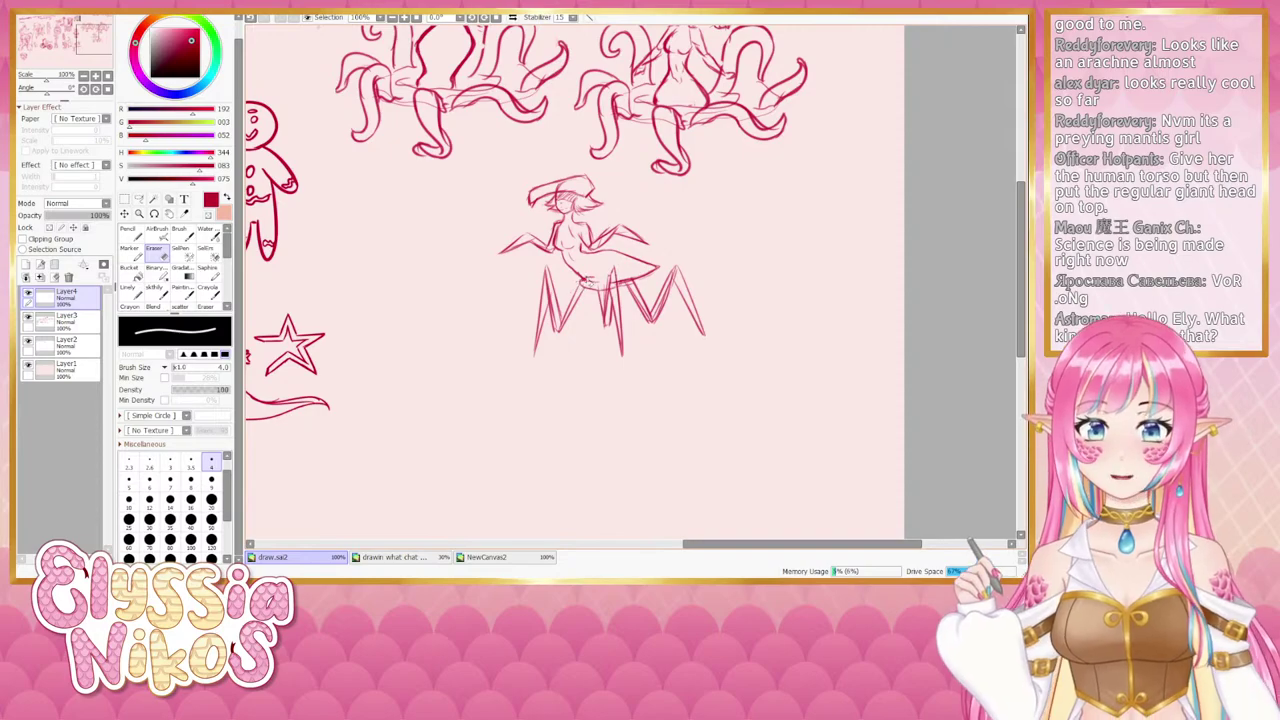
{"action": "key", "text": "bracketright"}
{"action": "key", "text": "bracketright"}
{"action": "key", "text": "bracketright"}
{"action": "key", "text": "bracketright"}
{"action": "key", "text": "bracketright"}
{"action": "key", "text": "bracketright"}
{"action": "key", "text": "bracketright"}
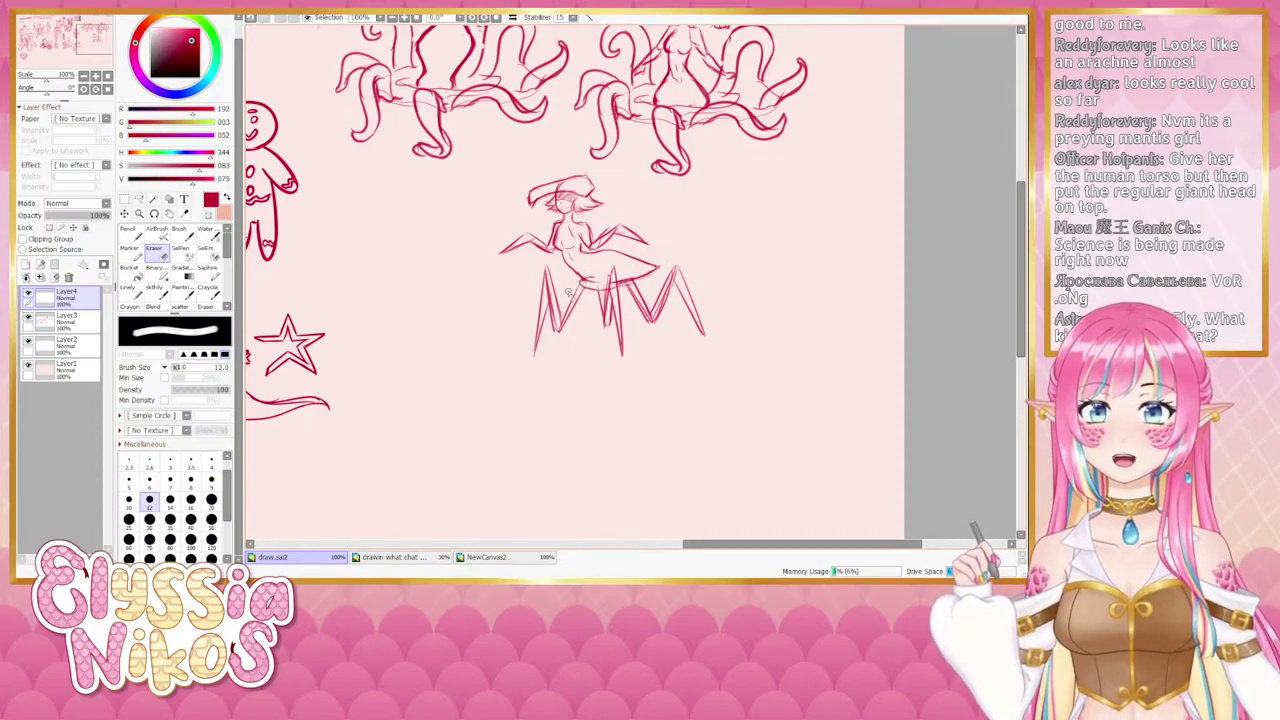
{"action": "left_click", "coordinate": [65, 317]}
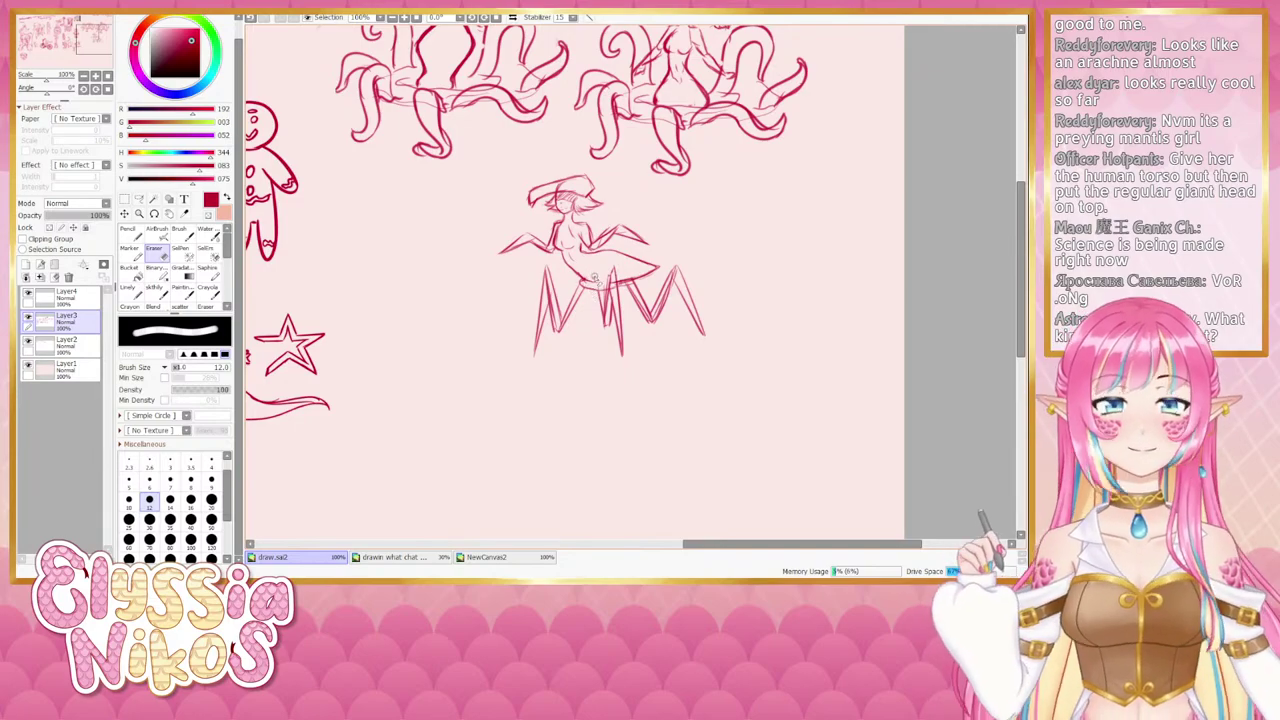
On Layer2, erase the words "Starship troopers" from the handwritten request list with a large eraser.
{"action": "left_click", "coordinate": [84, 76]}
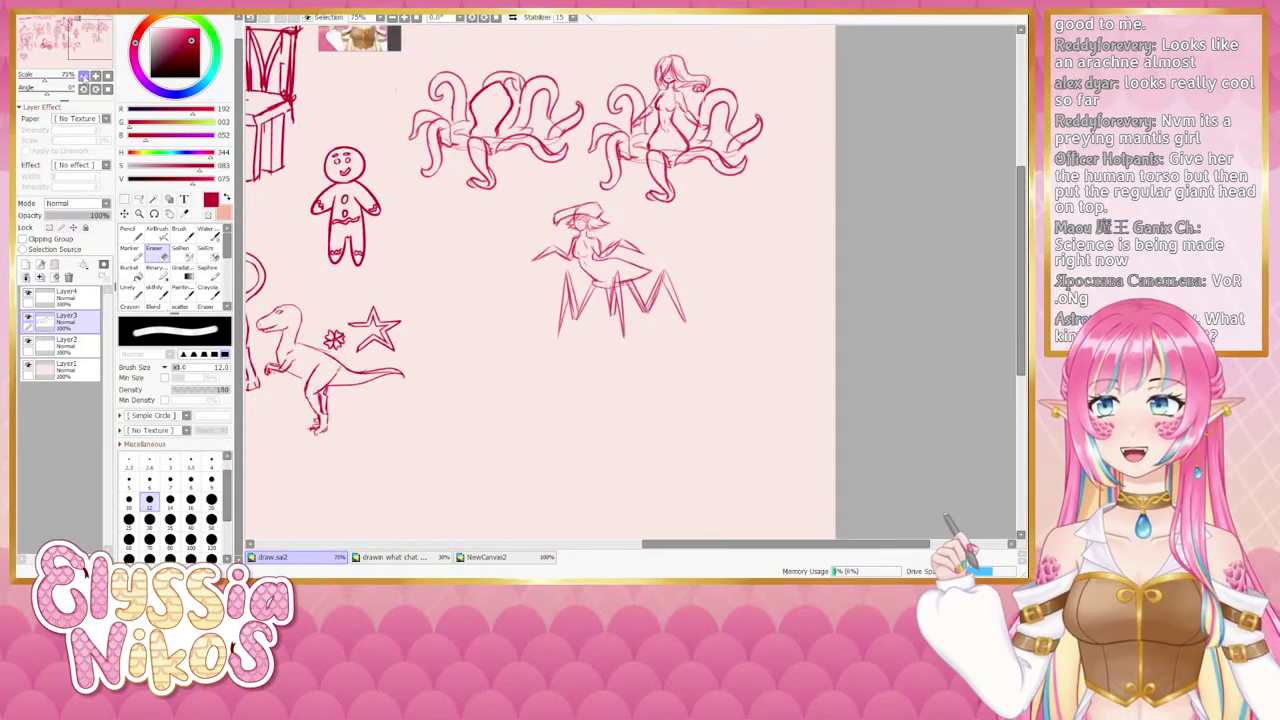
{"action": "left_click", "coordinate": [84, 76]}
{"action": "left_click_drag", "start_coordinate": [96, 39], "coordinate": [85, 37]}
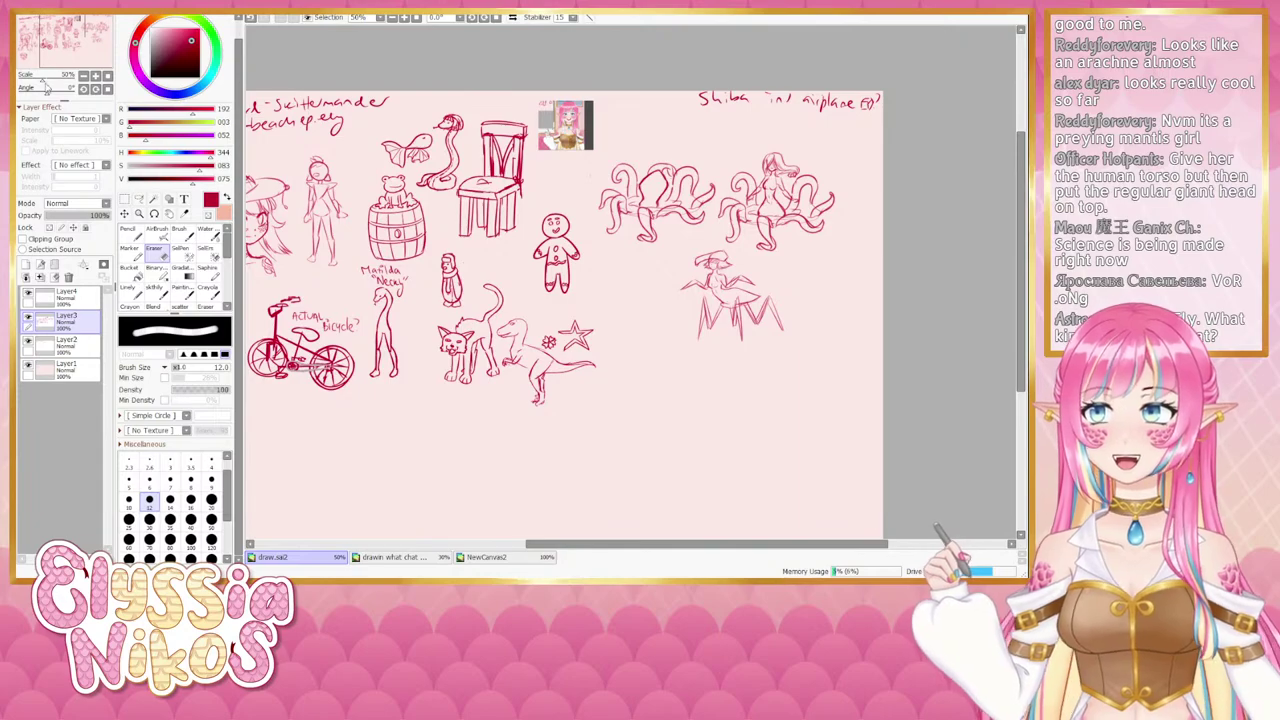
{"action": "left_click_drag", "start_coordinate": [344, 230], "coordinate": [551, 244]}
{"action": "left_click", "coordinate": [68, 346]}
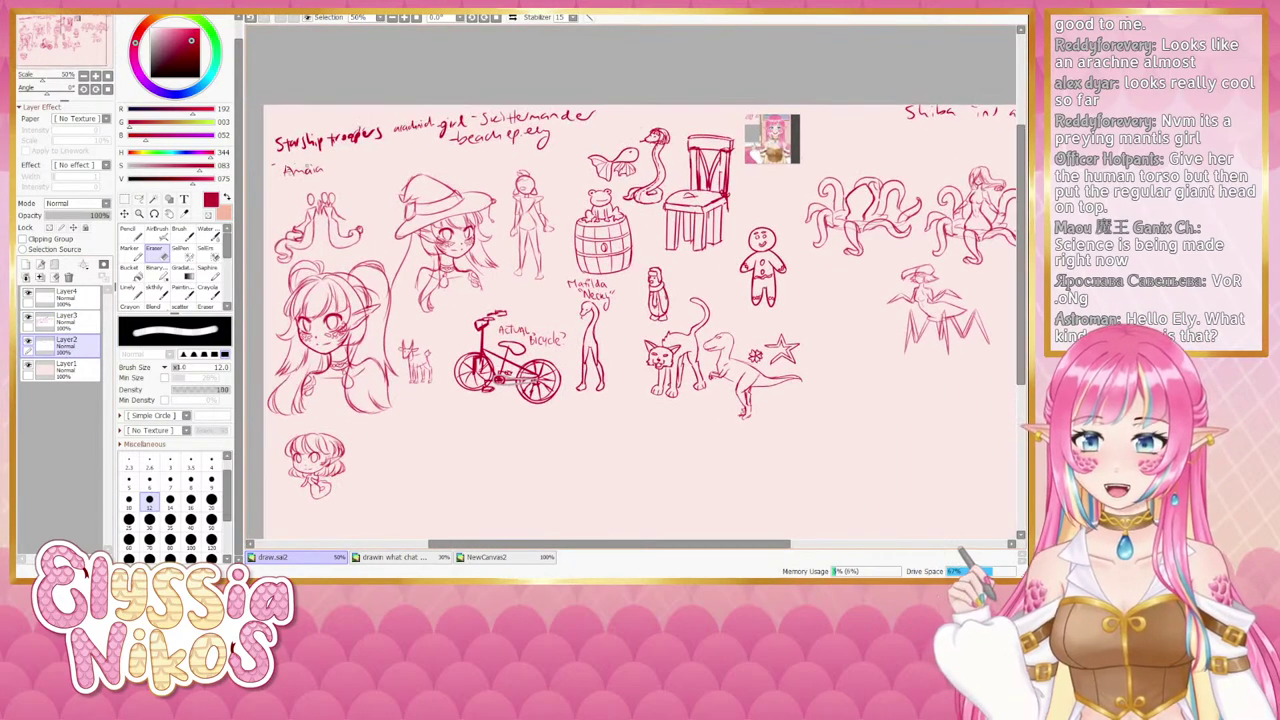
{"action": "mouse_move", "coordinate": [350, 121]}
{"action": "left_mouse_down"}
{"action": "mouse_move", "coordinate": [330, 121]}
{"action": "mouse_move", "coordinate": [390, 121]}
{"action": "left_mouse_up"}
{"action": "mouse_move", "coordinate": [340, 138]}
{"action": "left_mouse_down"}
{"action": "mouse_move", "coordinate": [303, 135]}
{"action": "mouse_move", "coordinate": [368, 128]}
{"action": "left_mouse_up"}
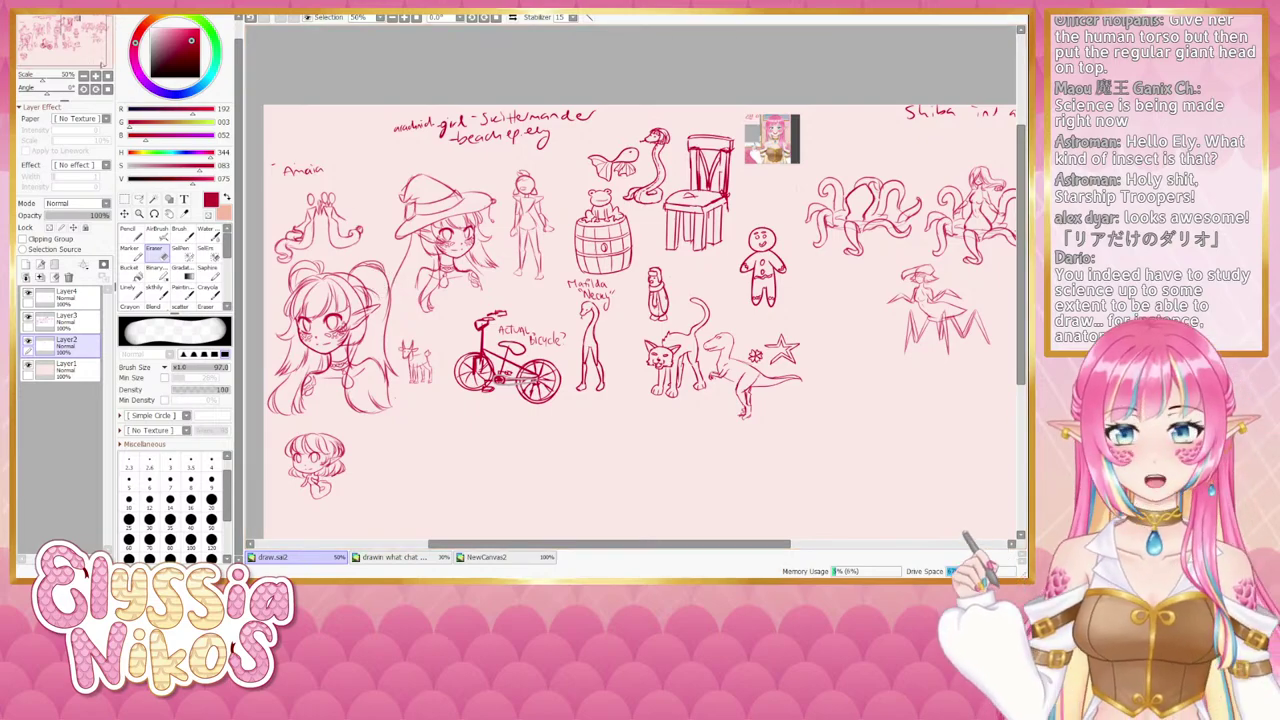
Return to the bug girl and set a size 7 eraser for touch-ups on Layer3.
{"action": "left_click", "coordinate": [96, 76]}
{"action": "left_click_drag", "start_coordinate": [710, 248], "coordinate": [462, 203]}
{"action": "left_click_drag", "start_coordinate": [640, 224], "coordinate": [466, 219]}
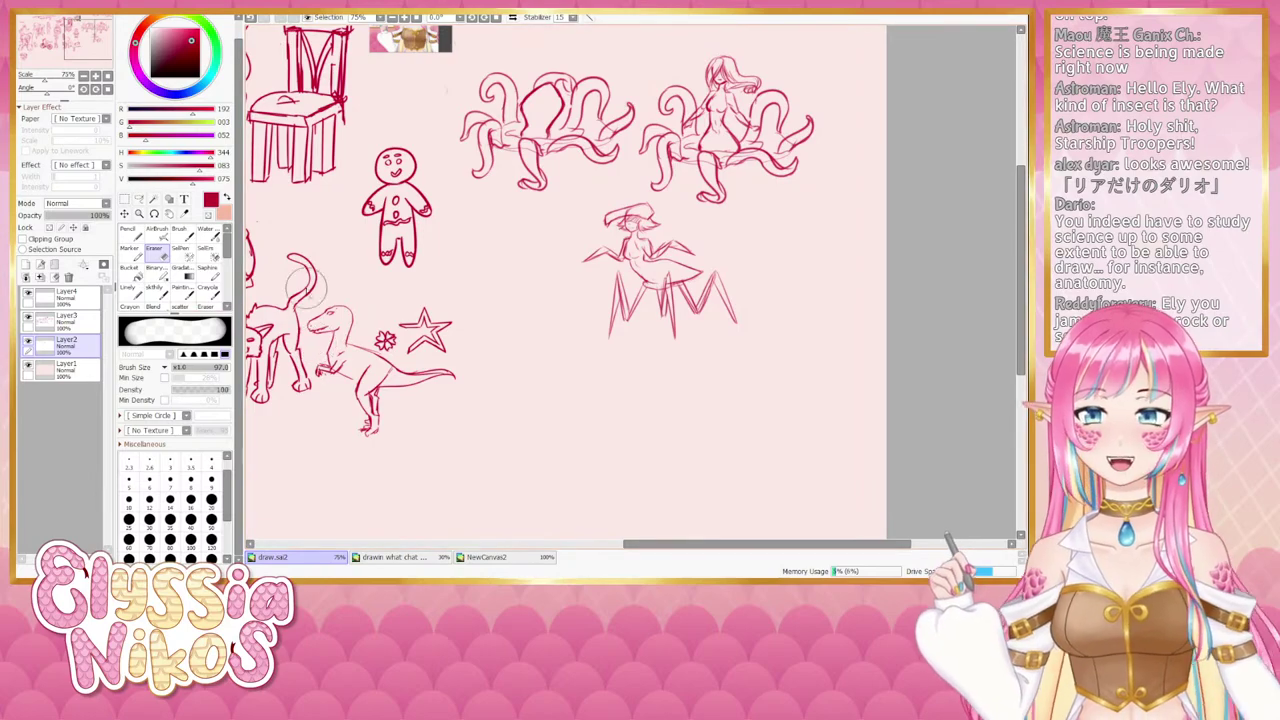
{"action": "left_click", "coordinate": [50, 318]}
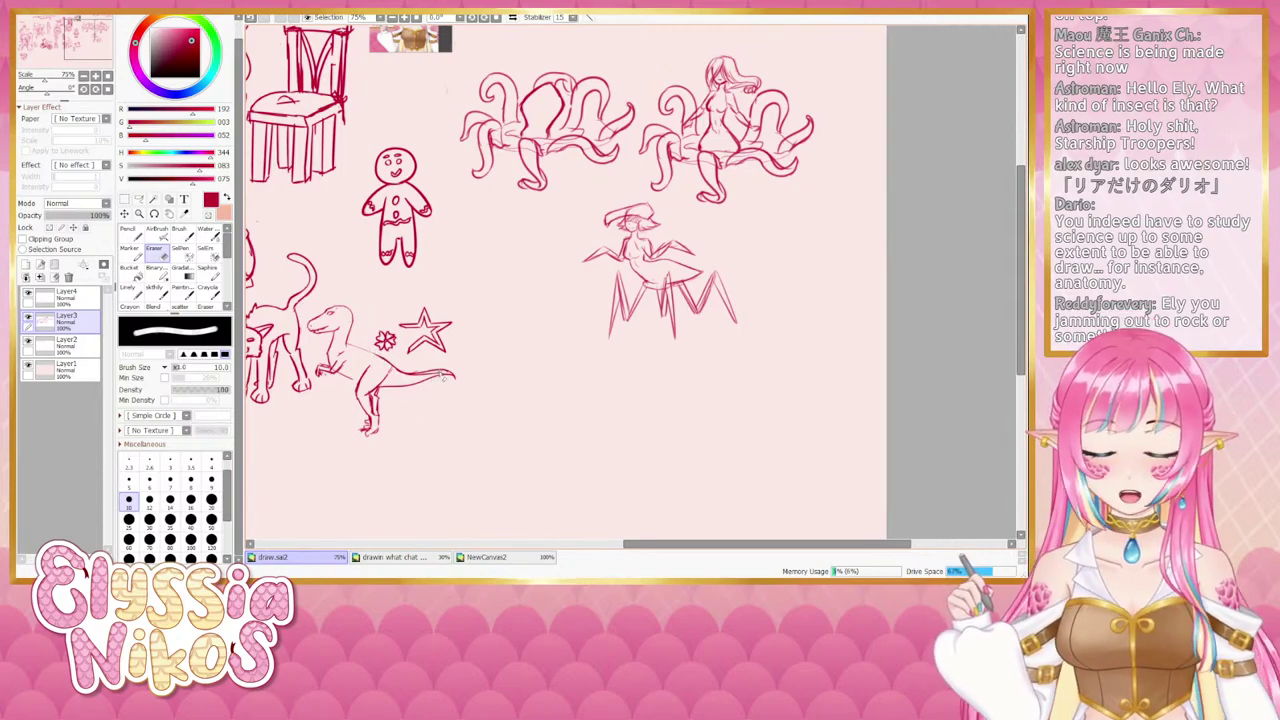
{"action": "key", "text": "bracketleft"}
{"action": "key", "text": "bracketleft"}
{"action": "key", "text": "bracketleft"}
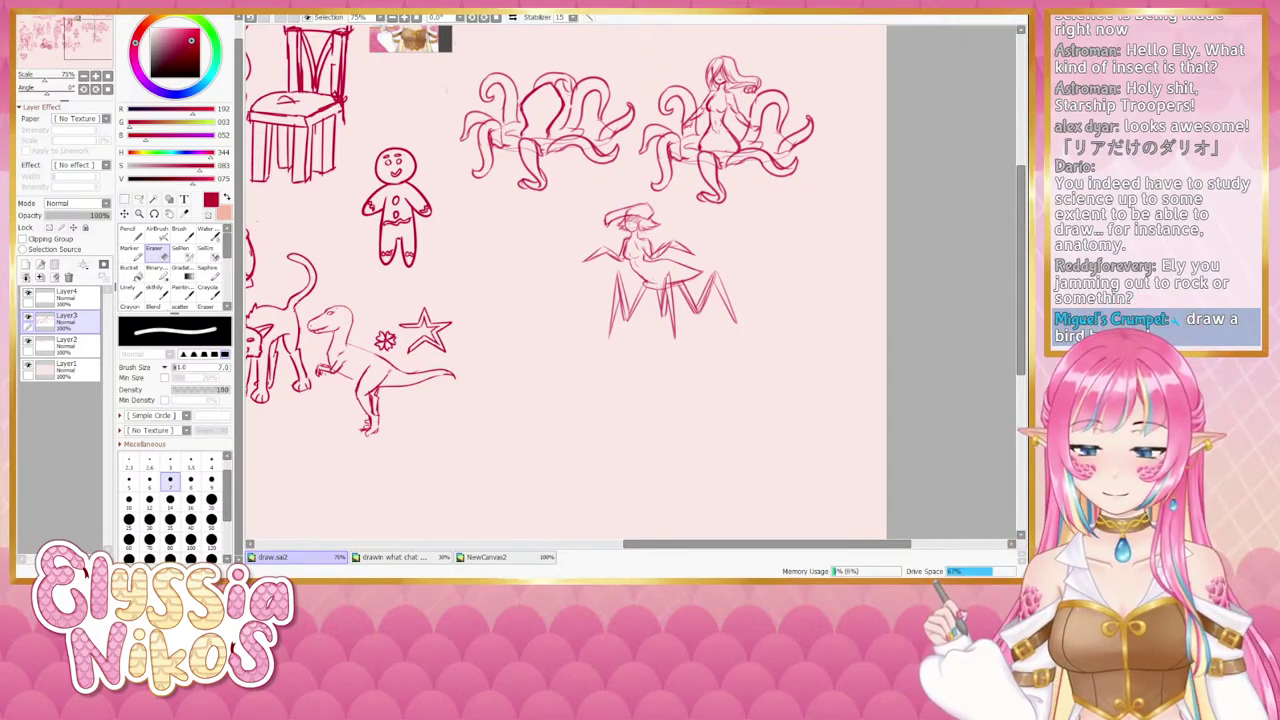
{"action": "left_click_drag", "start_coordinate": [538, 401], "coordinate": [494, 405]}
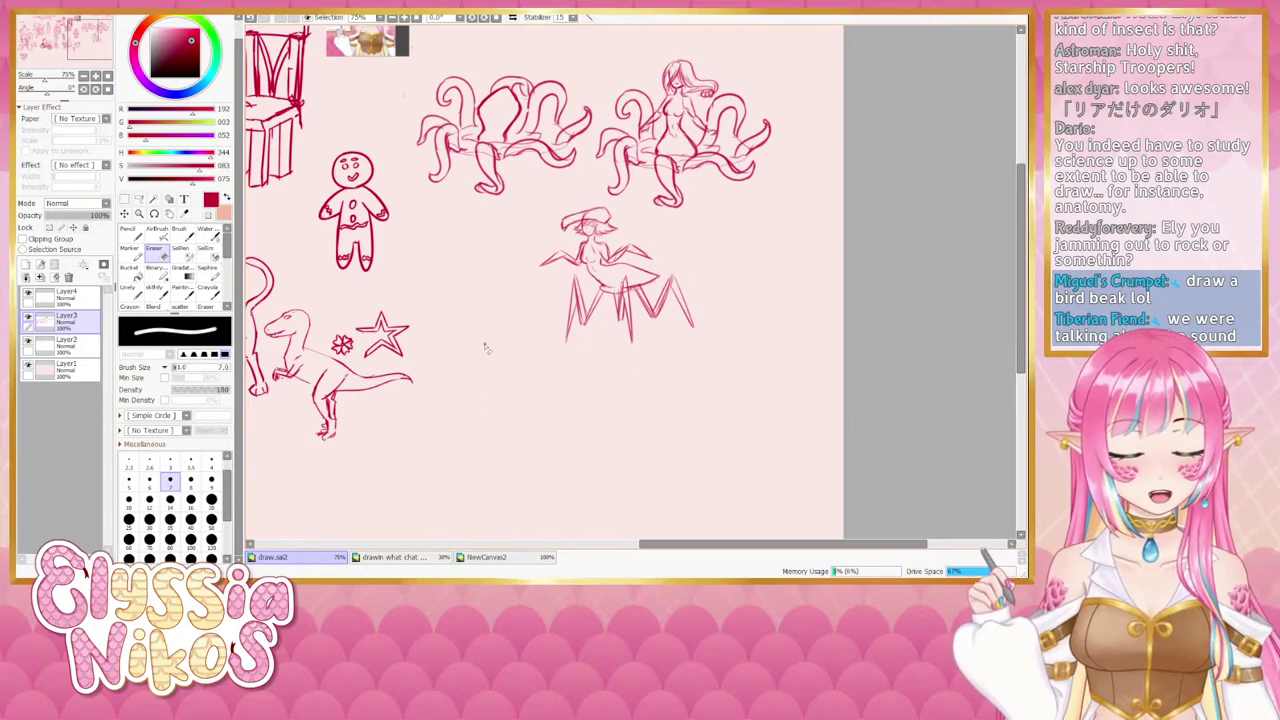
{"action": "mouse_move", "coordinate": [490, 355]}
{"action": "left_mouse_down"}
{"action": "mouse_move", "coordinate": [509, 340]}
{"action": "mouse_move", "coordinate": [470, 320]}
{"action": "mouse_move", "coordinate": [464, 336]}
{"action": "left_mouse_up"}
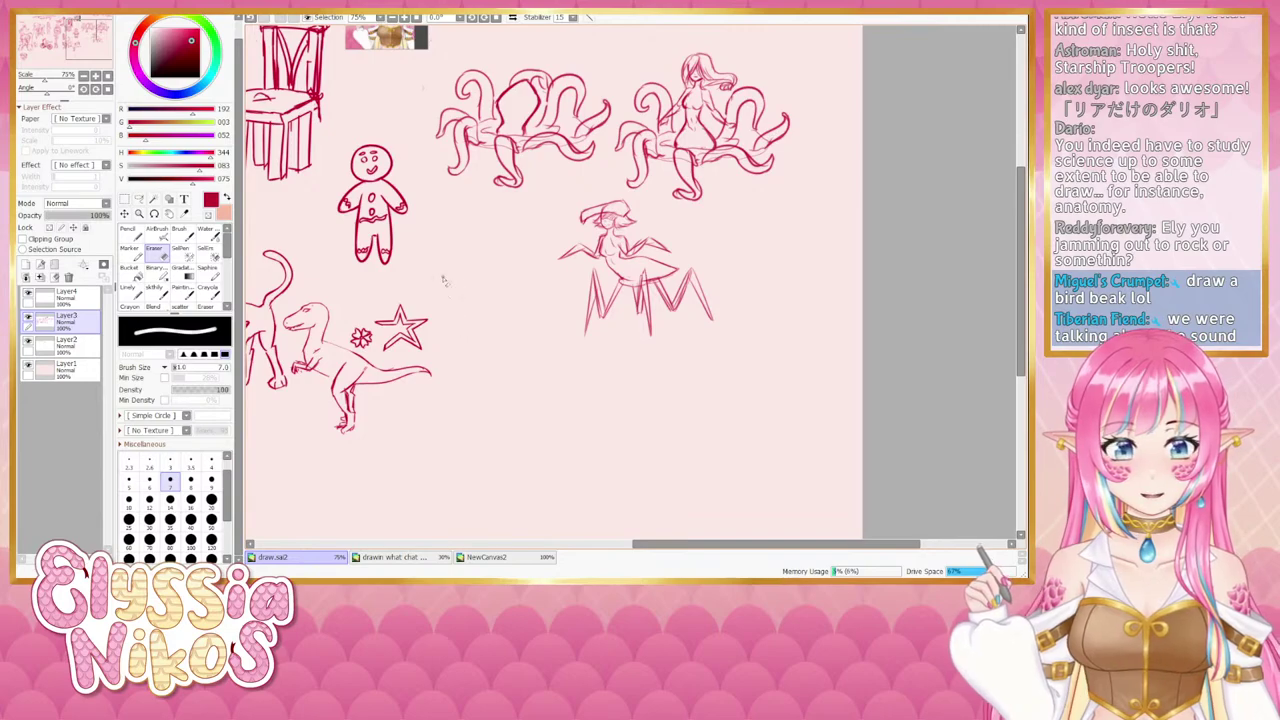
Check which lines belong to Layer3 and Layer4, and trim stray lines around the bug girl's body on Layer4 with a size 7 eraser.
{"action": "left_click", "coordinate": [28, 318]}
{"action": "left_click", "coordinate": [28, 318]}
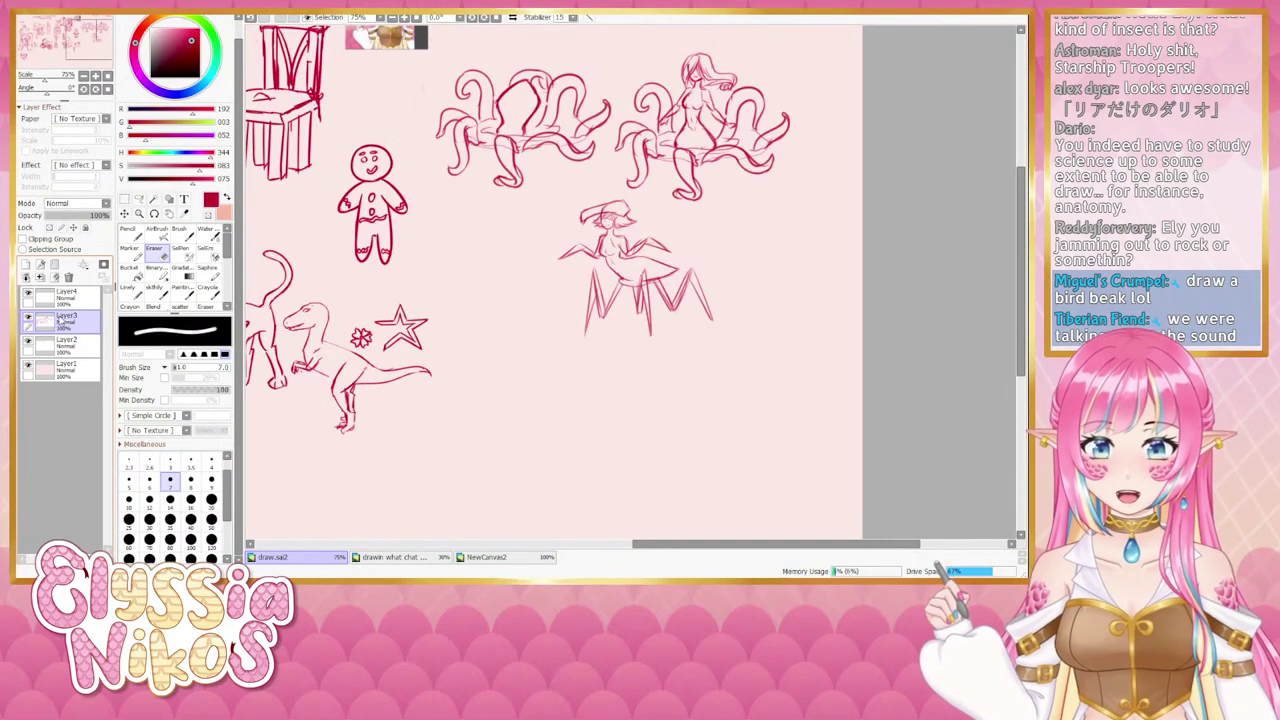
{"action": "left_click", "coordinate": [28, 294]}
{"action": "left_click", "coordinate": [28, 294]}
{"action": "left_click", "coordinate": [60, 295]}
{"action": "key", "text": "bracketright"}
{"action": "key", "text": "bracketright"}
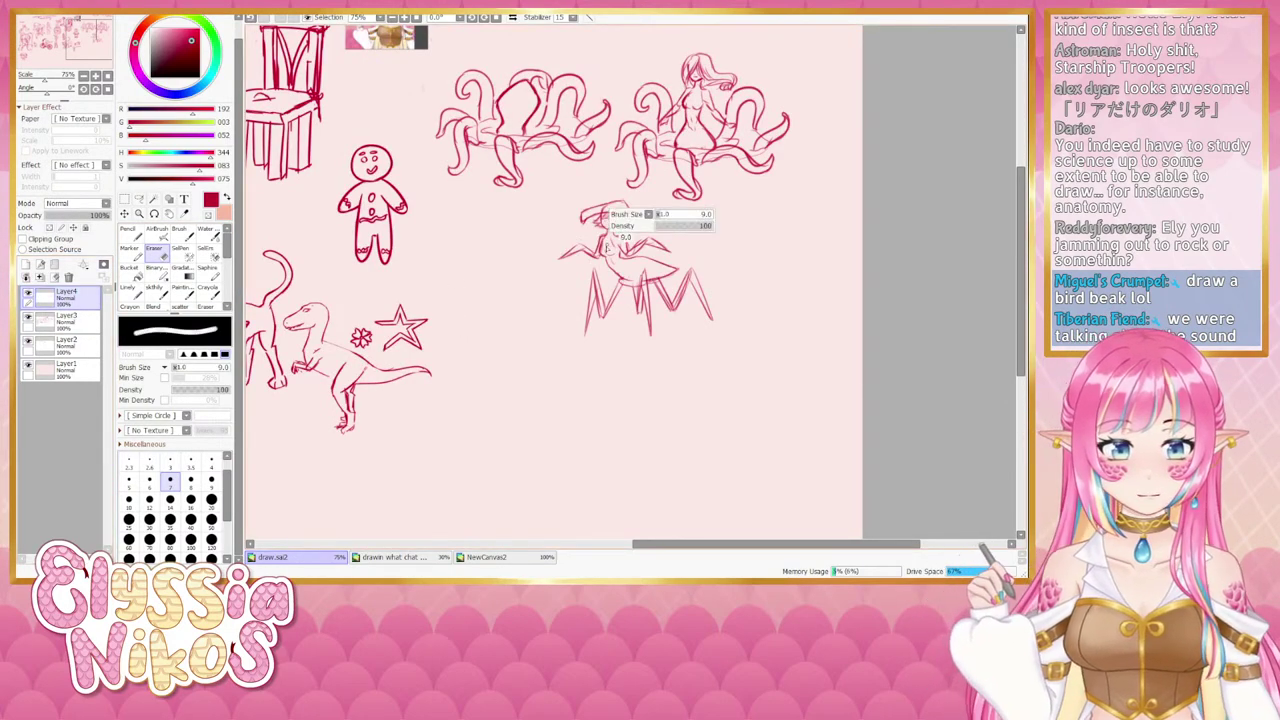
{"action": "key", "text": "bracketleft"}
{"action": "key", "text": "bracketleft"}
{"action": "key", "text": "bracketleft"}
{"action": "key", "text": "bracketleft"}
{"action": "key", "text": "bracketleft"}
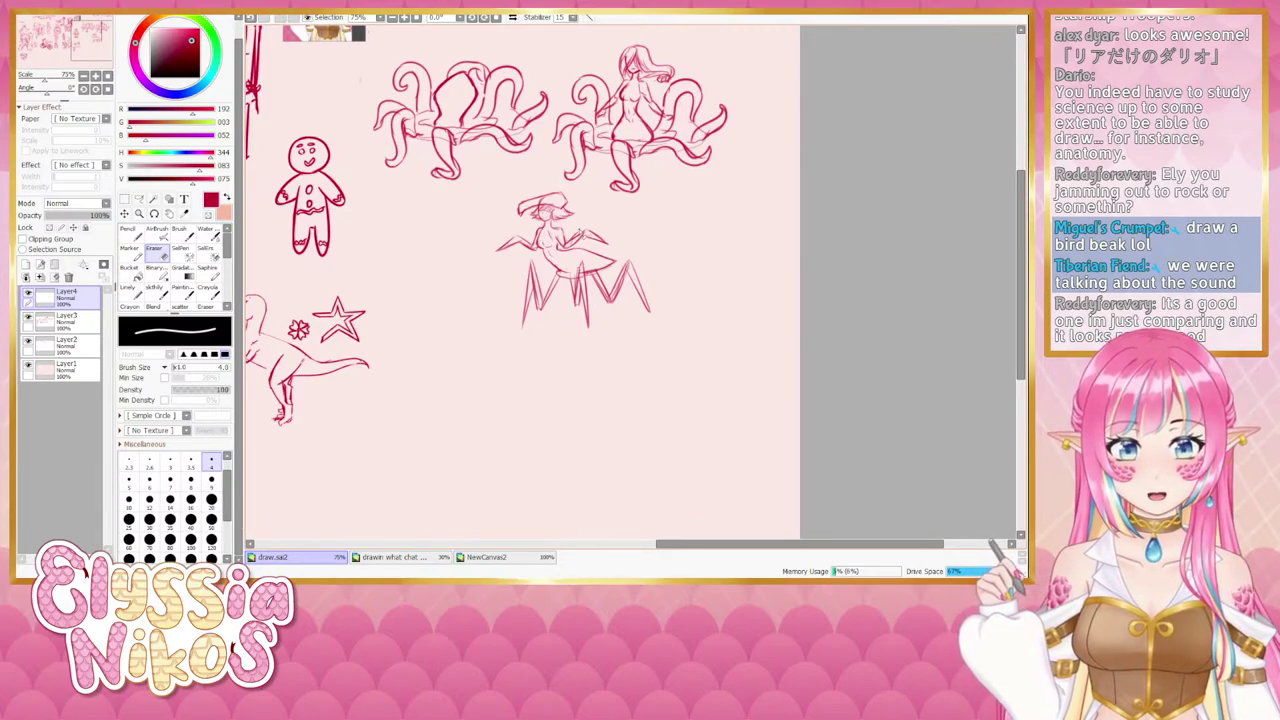
{"action": "key", "text": "bracketright"}
{"action": "key", "text": "bracketright"}
{"action": "key", "text": "bracketright"}
{"action": "left_click_drag", "start_coordinate": [582, 233], "coordinate": [583, 246]}
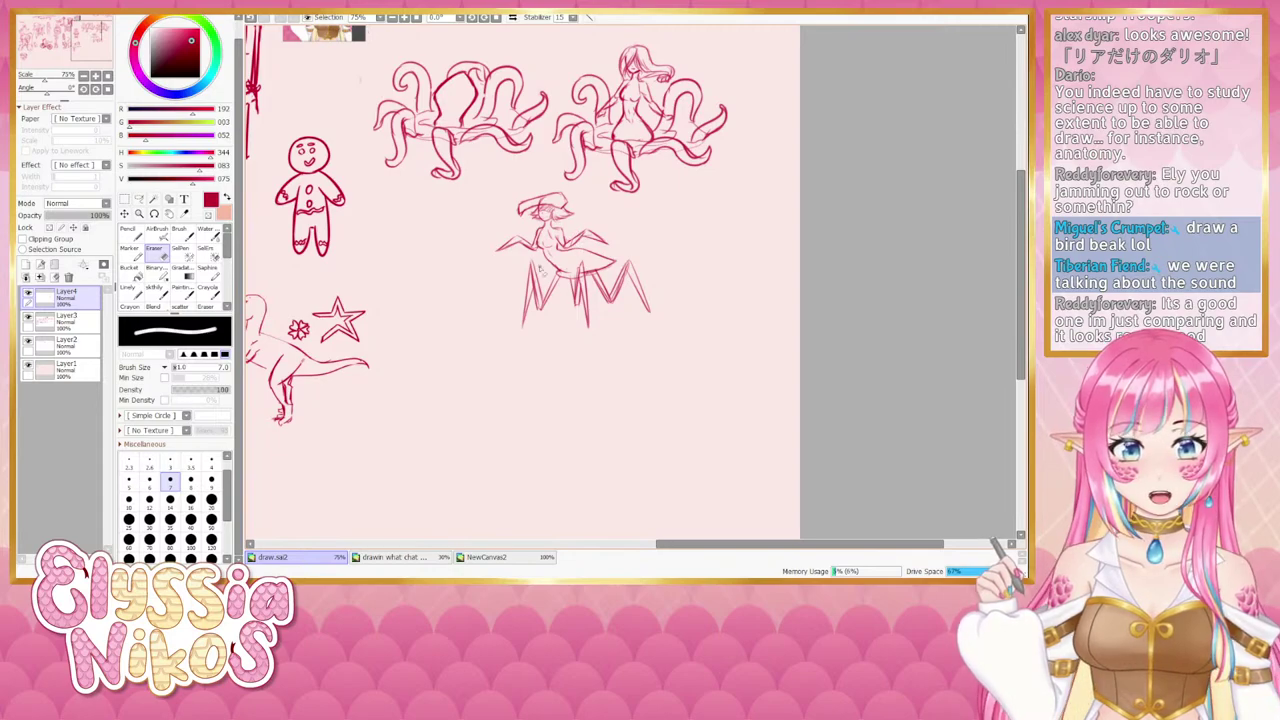
Look over all the sketches on the canvas and examine the bug girl up close.
{"action": "left_click_drag", "start_coordinate": [493, 322], "coordinate": [551, 278]}
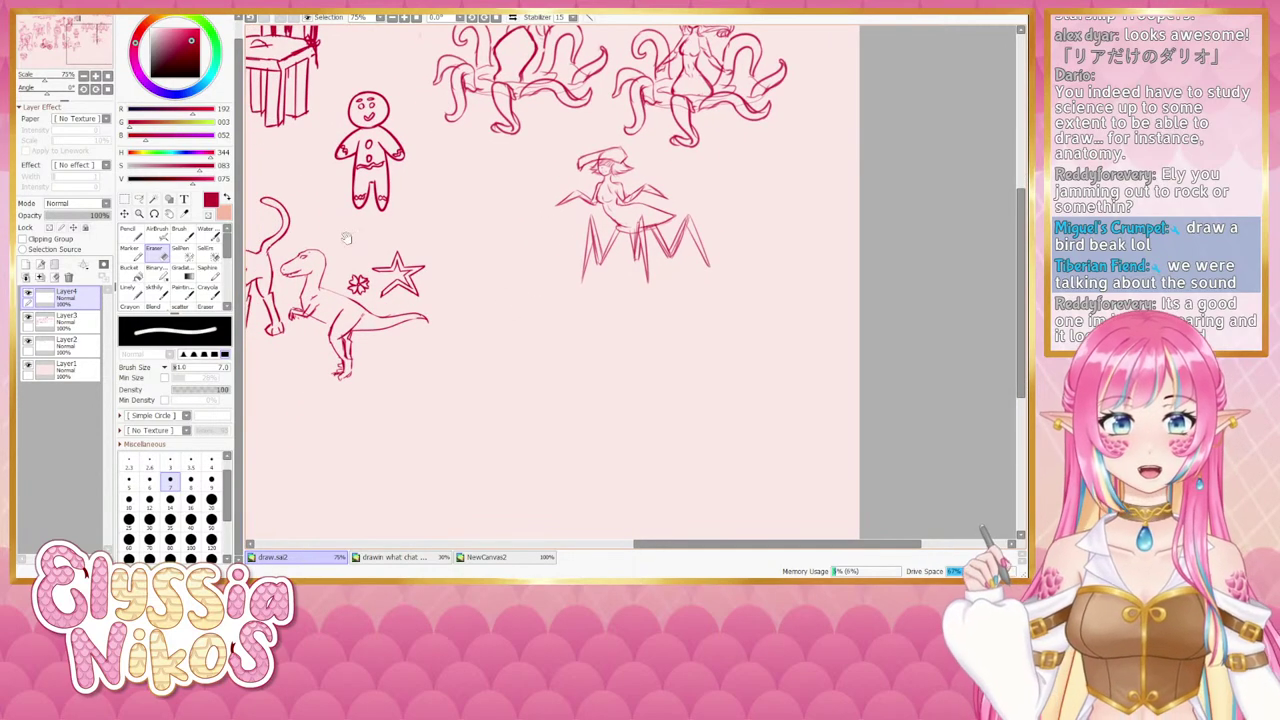
{"action": "left_click", "coordinate": [84, 76]}
{"action": "left_click", "coordinate": [84, 76]}
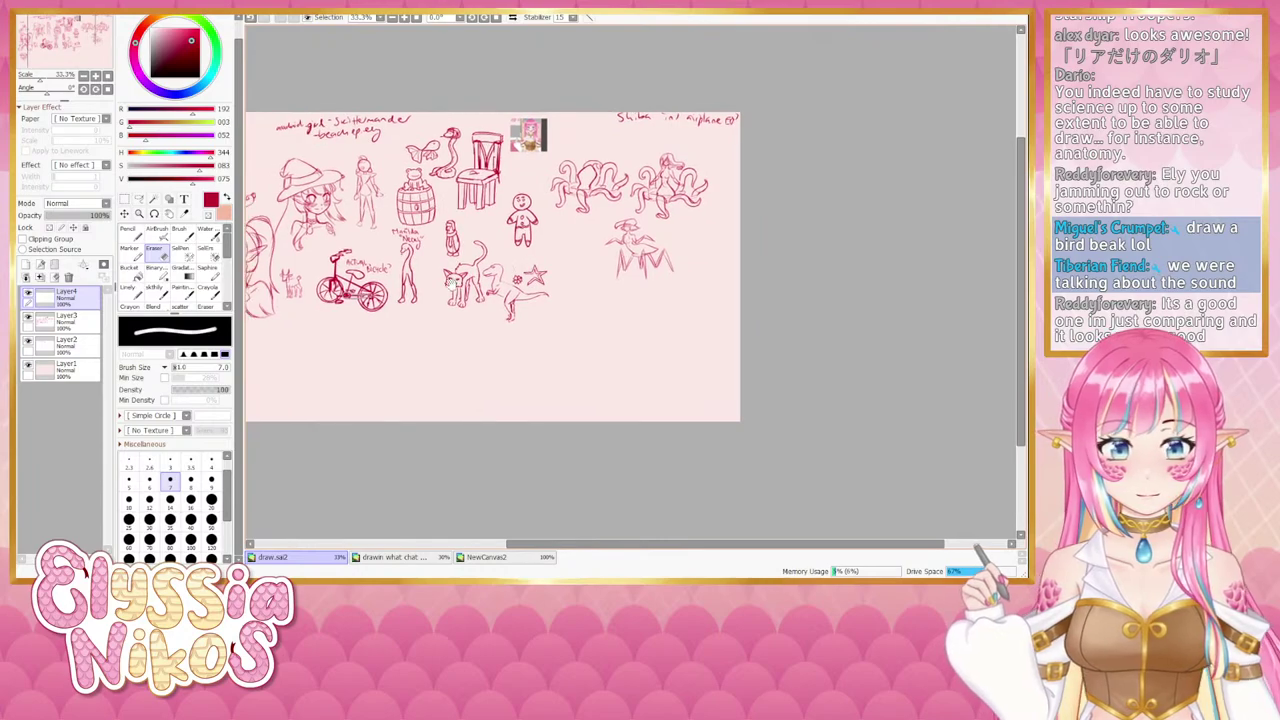
{"action": "left_click_drag", "start_coordinate": [452, 284], "coordinate": [505, 295]}
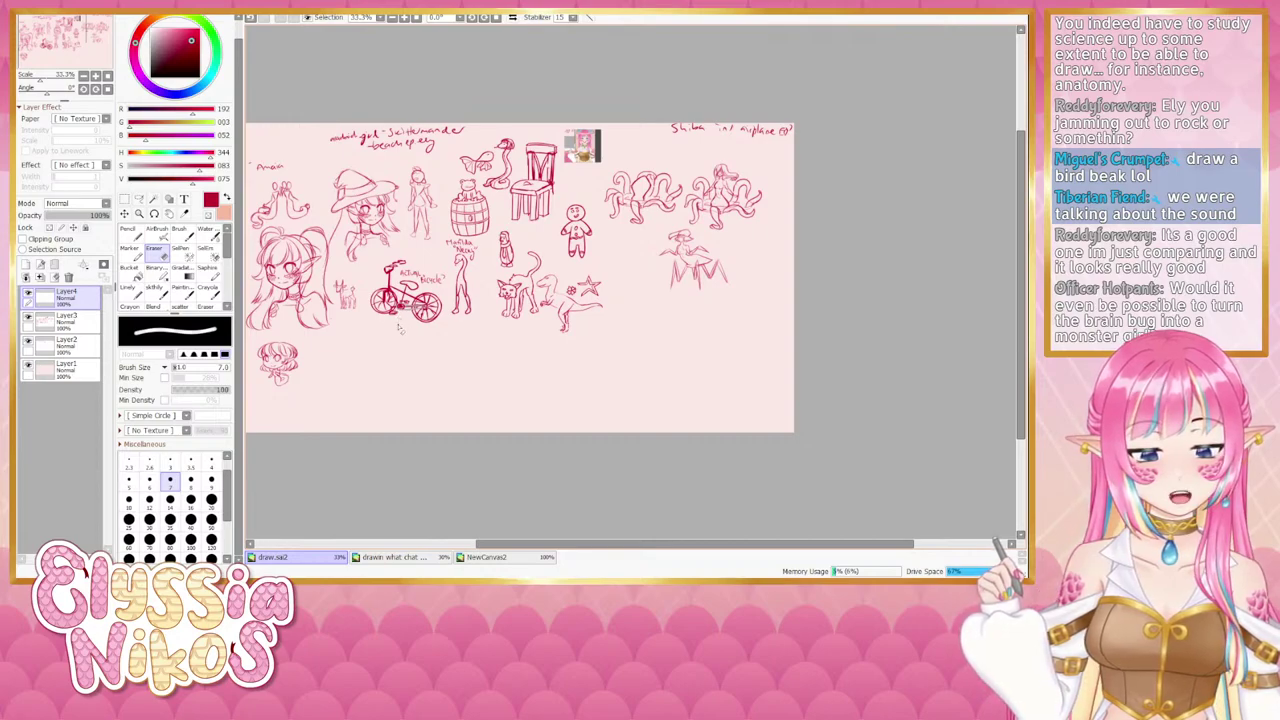
{"action": "mouse_move", "coordinate": [473, 250]}
{"action": "left_mouse_down"}
{"action": "mouse_move", "coordinate": [446, 276]}
{"action": "mouse_move", "coordinate": [481, 265]}
{"action": "left_mouse_up"}
{"action": "left_click", "coordinate": [96, 76]}
{"action": "left_click", "coordinate": [96, 76]}
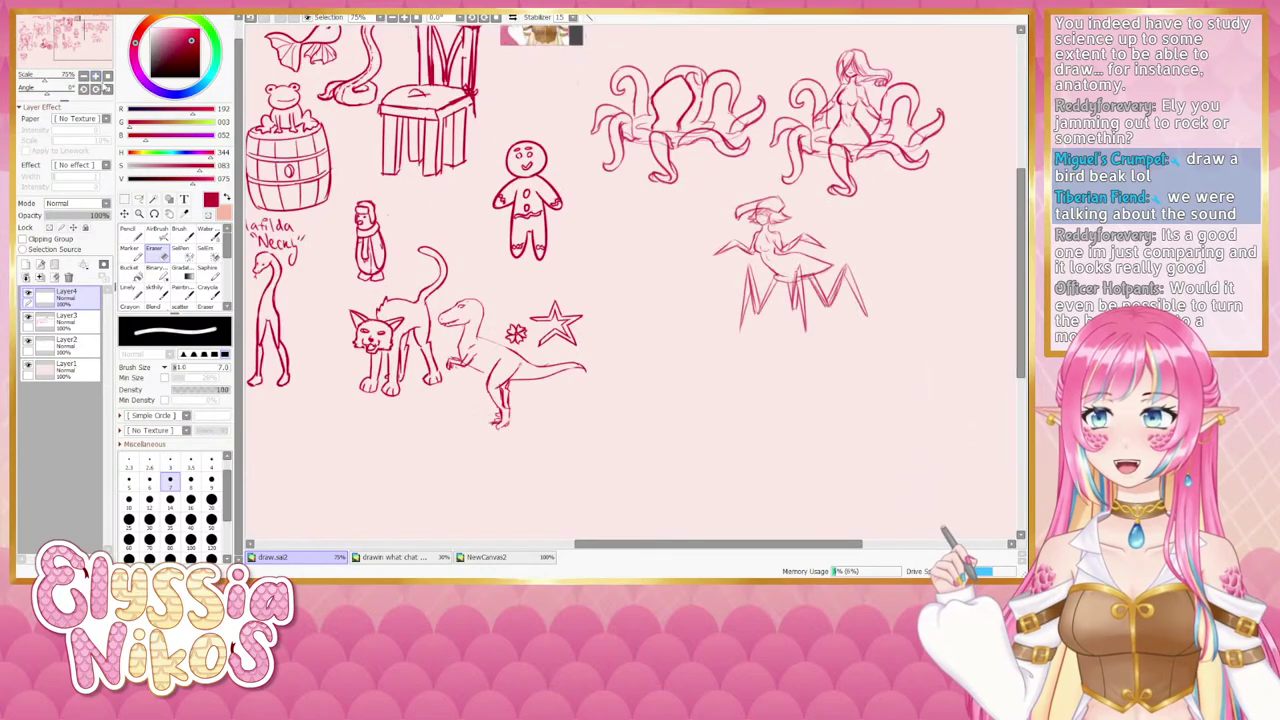
{"action": "left_click_drag", "start_coordinate": [768, 219], "coordinate": [585, 243]}
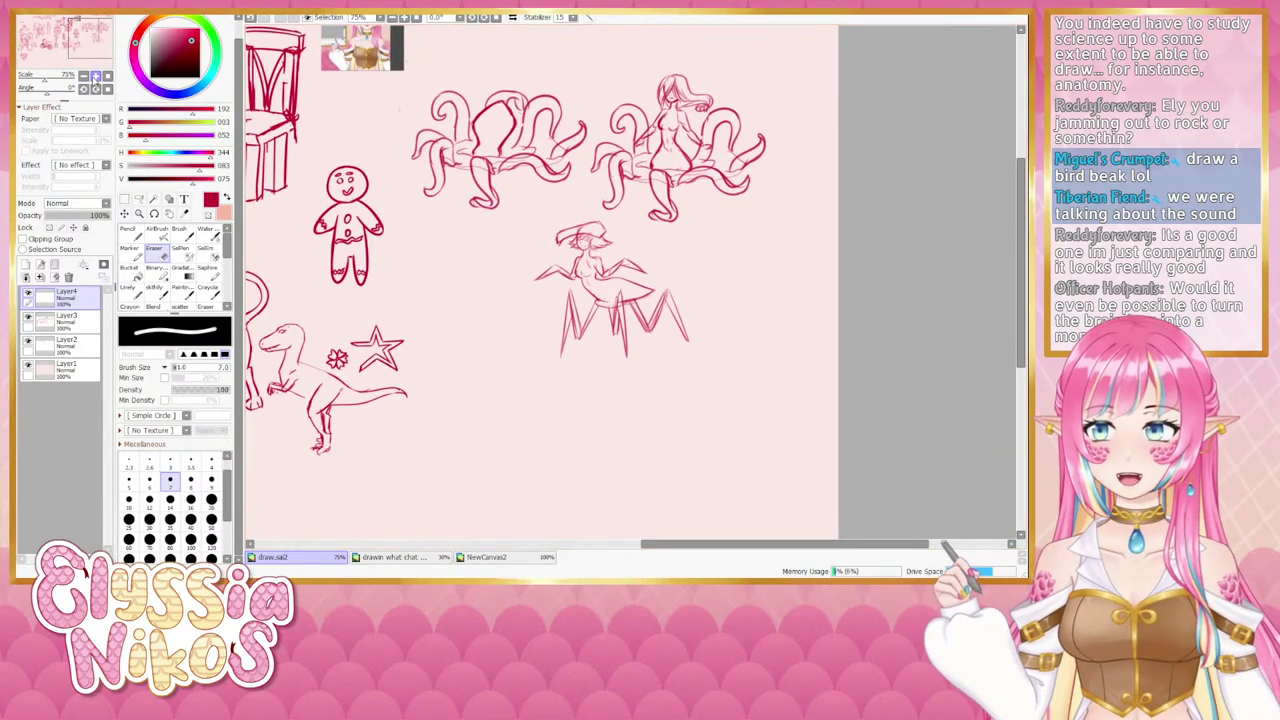
{"action": "scroll", "coordinate": [583, 244], "scroll_direction": "up", "scroll_amount": 2}
{"action": "left_click_drag", "start_coordinate": [437, 270], "coordinate": [473, 240]}
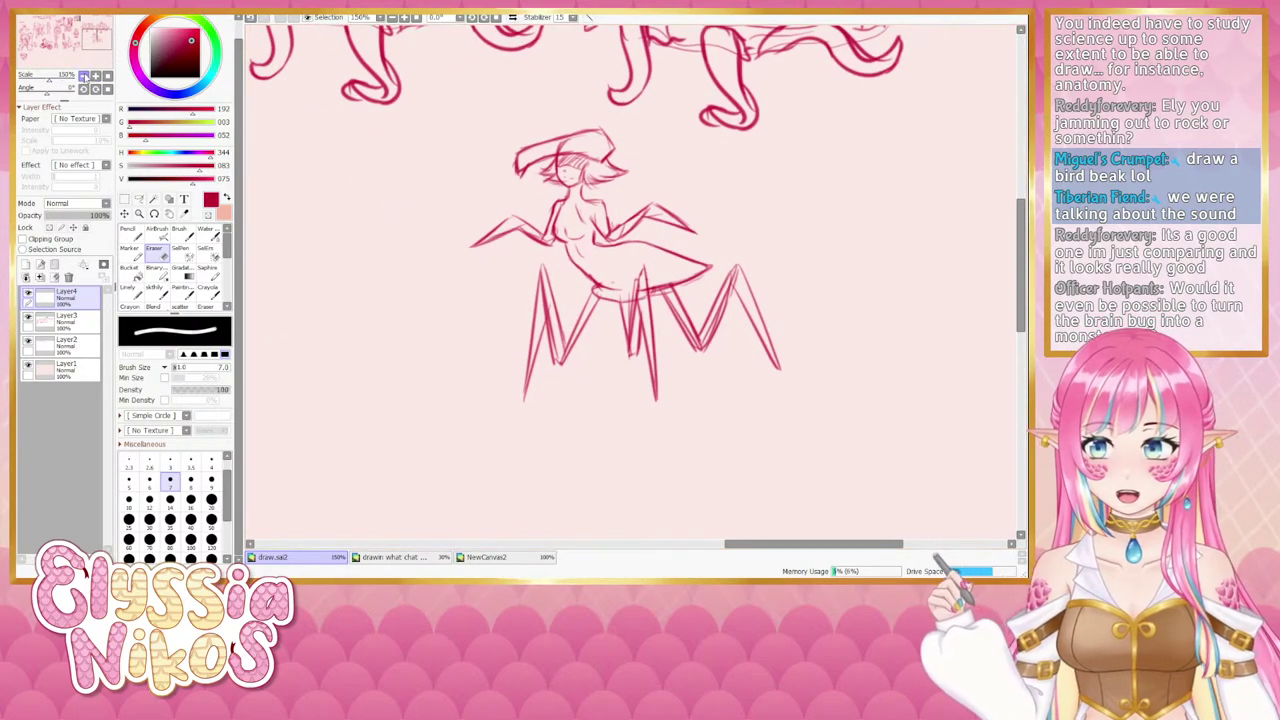
Sketch a small bird beak on Layer4 with a size 7 brush in the empty space between the gingerbread man and the bug girl.
{"action": "left_click", "coordinate": [84, 76]}
{"action": "left_click", "coordinate": [84, 76]}
{"action": "left_click_drag", "start_coordinate": [288, 302], "coordinate": [445, 294]}
{"action": "left_click", "coordinate": [158, 291]}
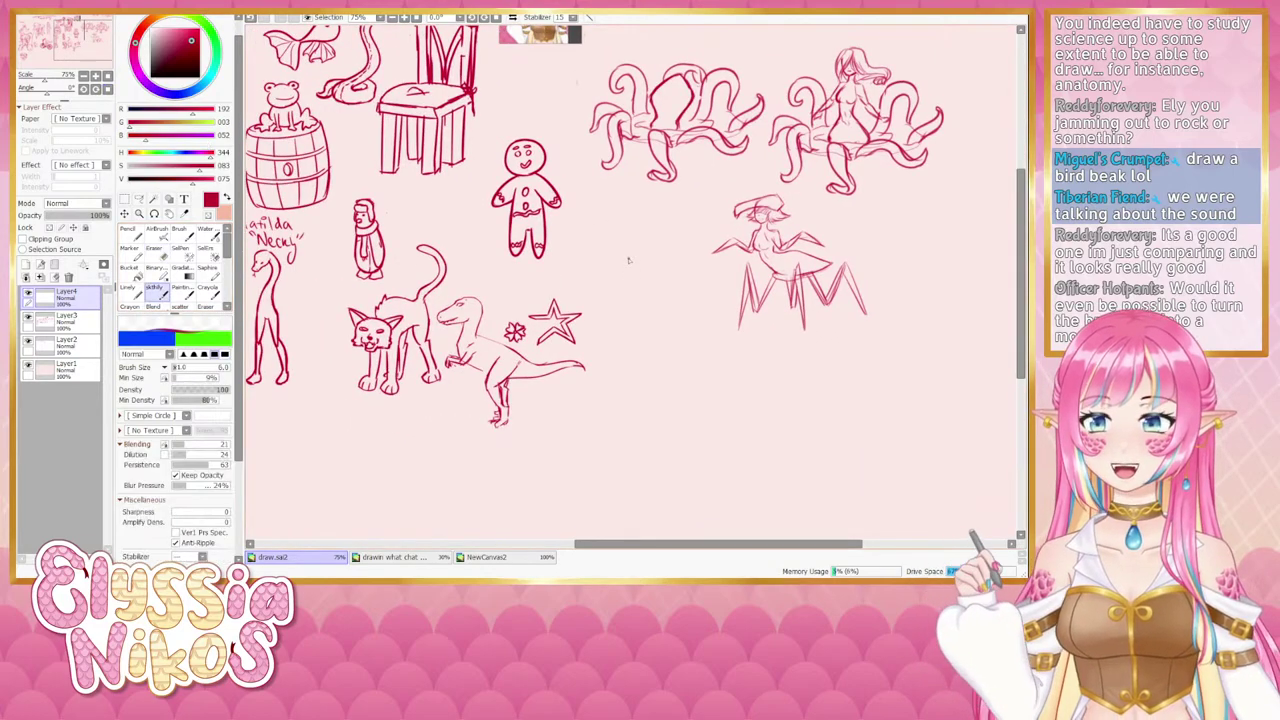
{"action": "key", "text": "]"}
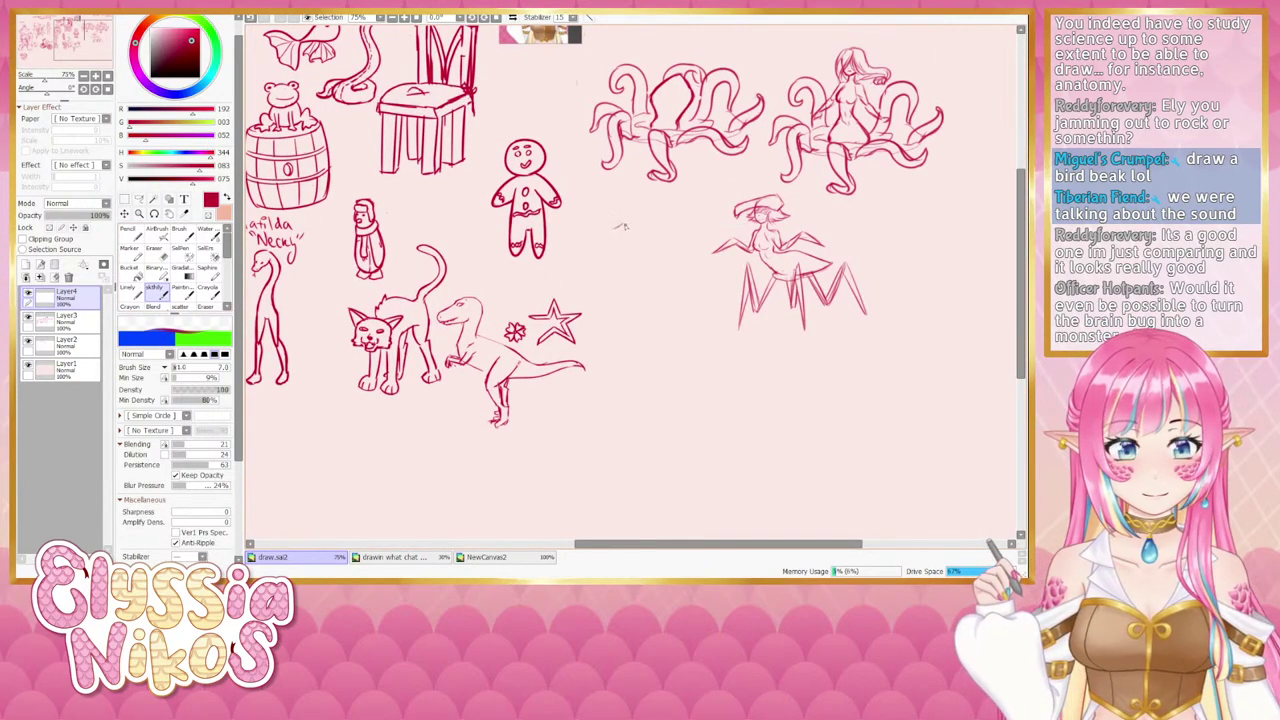
{"action": "key", "text": "ctrl+z"}
{"action": "left_click_drag", "start_coordinate": [613, 230], "coordinate": [641, 233]}
{"action": "key", "text": "ctrl+z"}
{"action": "key", "text": "ctrl+z"}
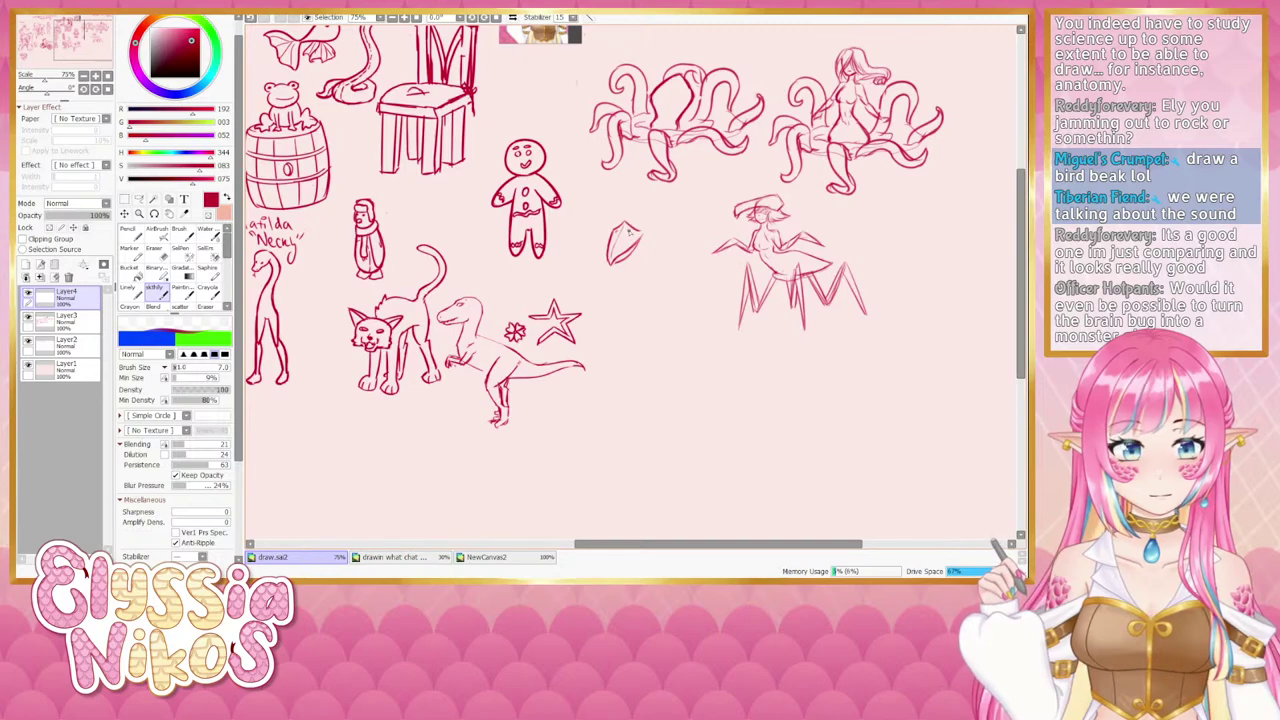
{"action": "mouse_move", "coordinate": [642, 240]}
{"action": "left_mouse_down"}
{"action": "mouse_move", "coordinate": [619, 304]}
{"action": "mouse_move", "coordinate": [581, 297]}
{"action": "left_mouse_up"}
{"action": "key", "text": "ctrl+z"}
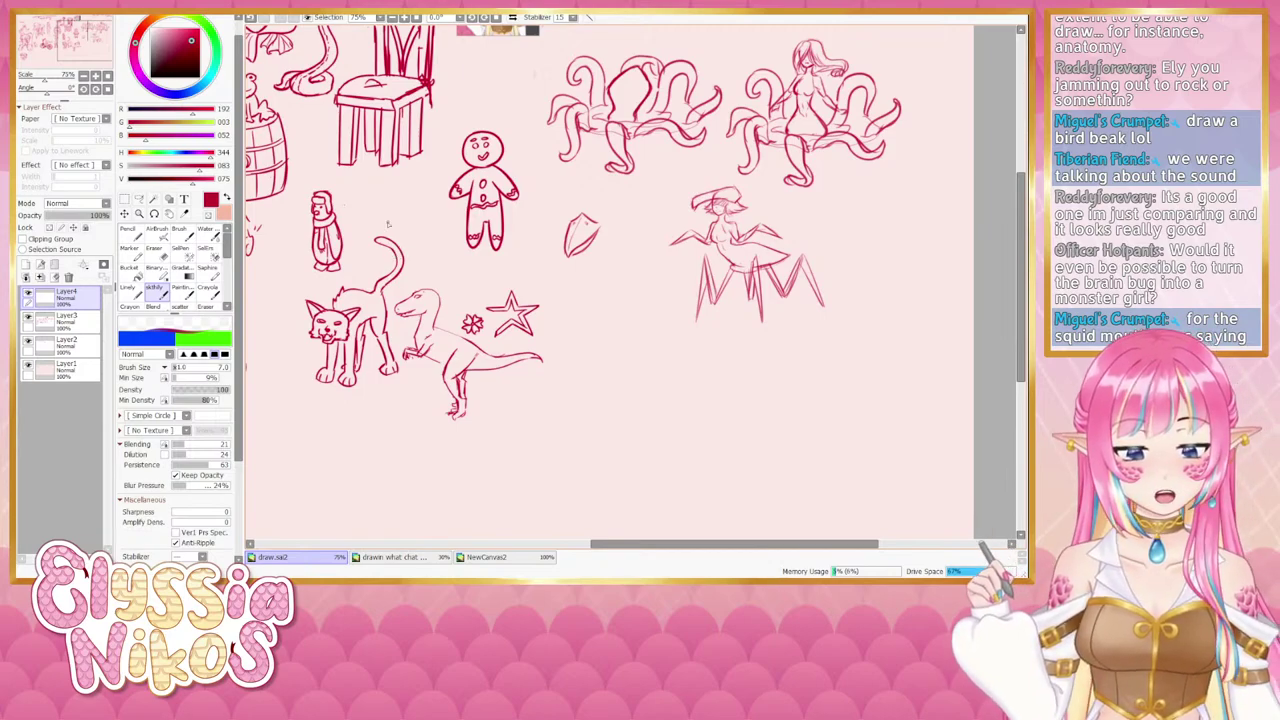
Add a small dark beak mouth to the tentacle girl's face on Layer4, reworking it with a size 3 eraser and brush.
{"action": "left_click_drag", "start_coordinate": [494, 215], "coordinate": [489, 271]}
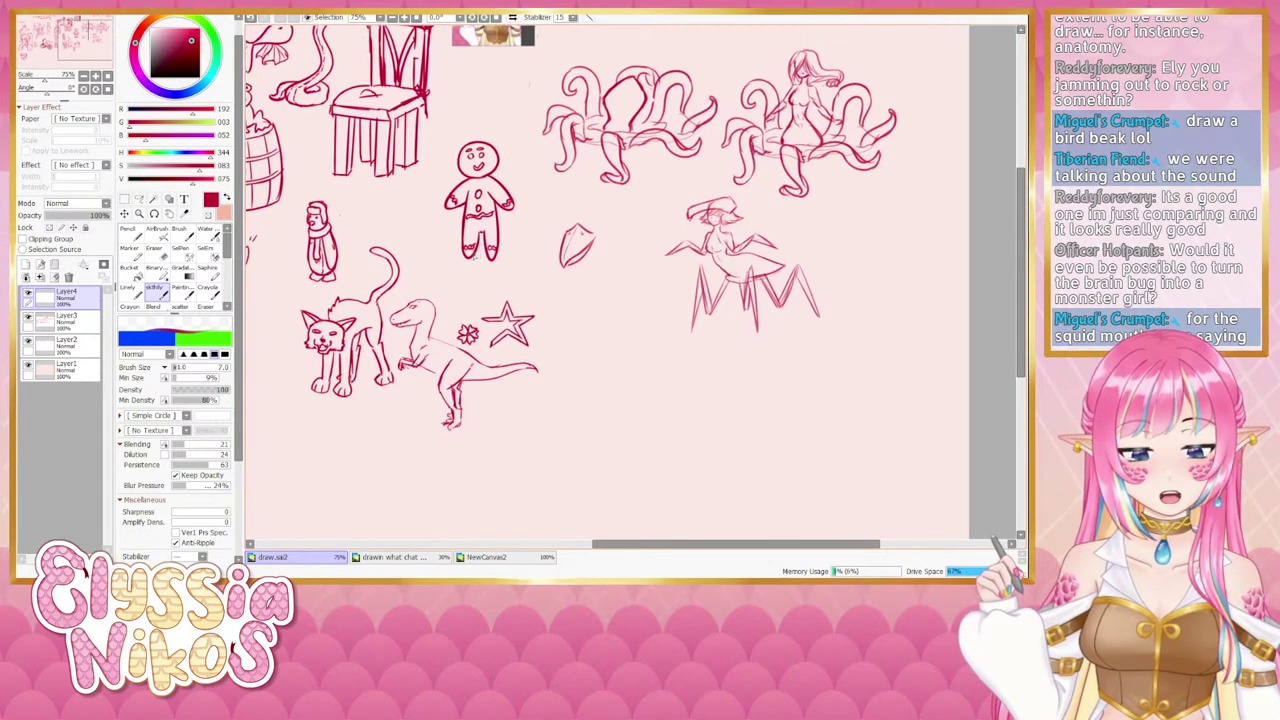
{"action": "left_click_drag", "start_coordinate": [468, 253], "coordinate": [324, 401]}
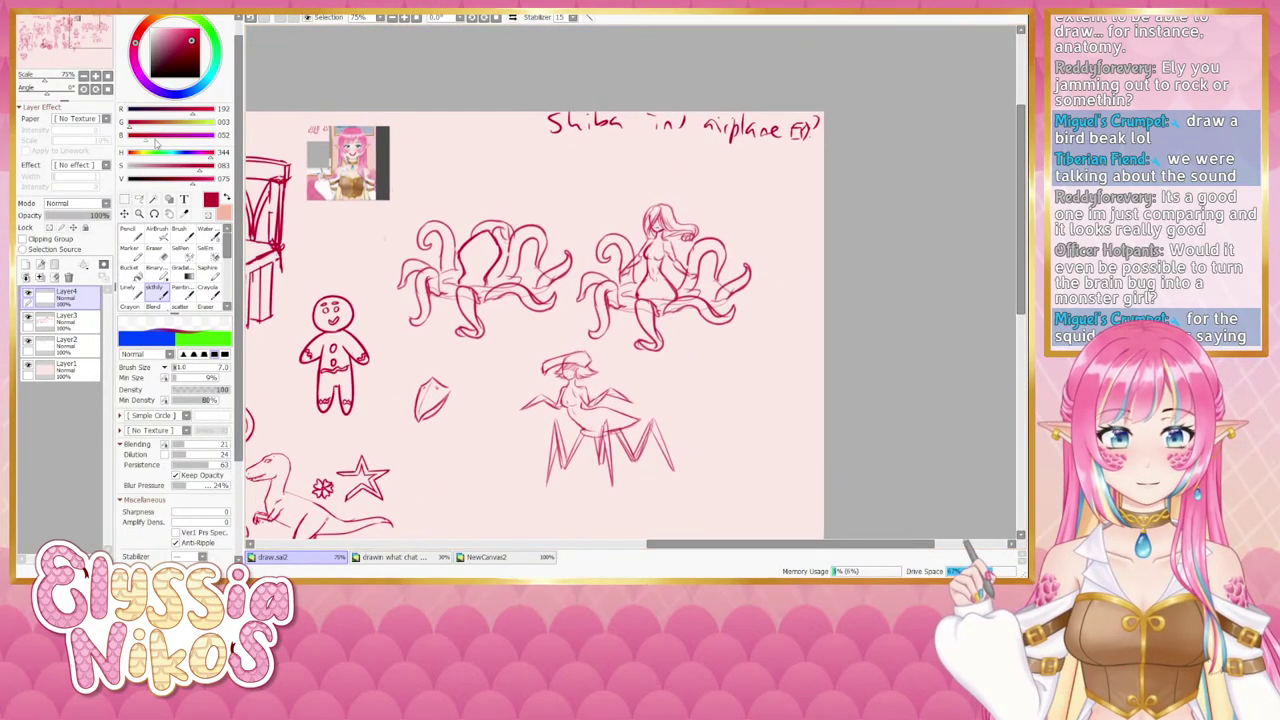
{"action": "left_click", "coordinate": [96, 77]}
{"action": "left_click", "coordinate": [96, 77]}
{"action": "left_click_drag", "start_coordinate": [348, 120], "coordinate": [230, 162]}
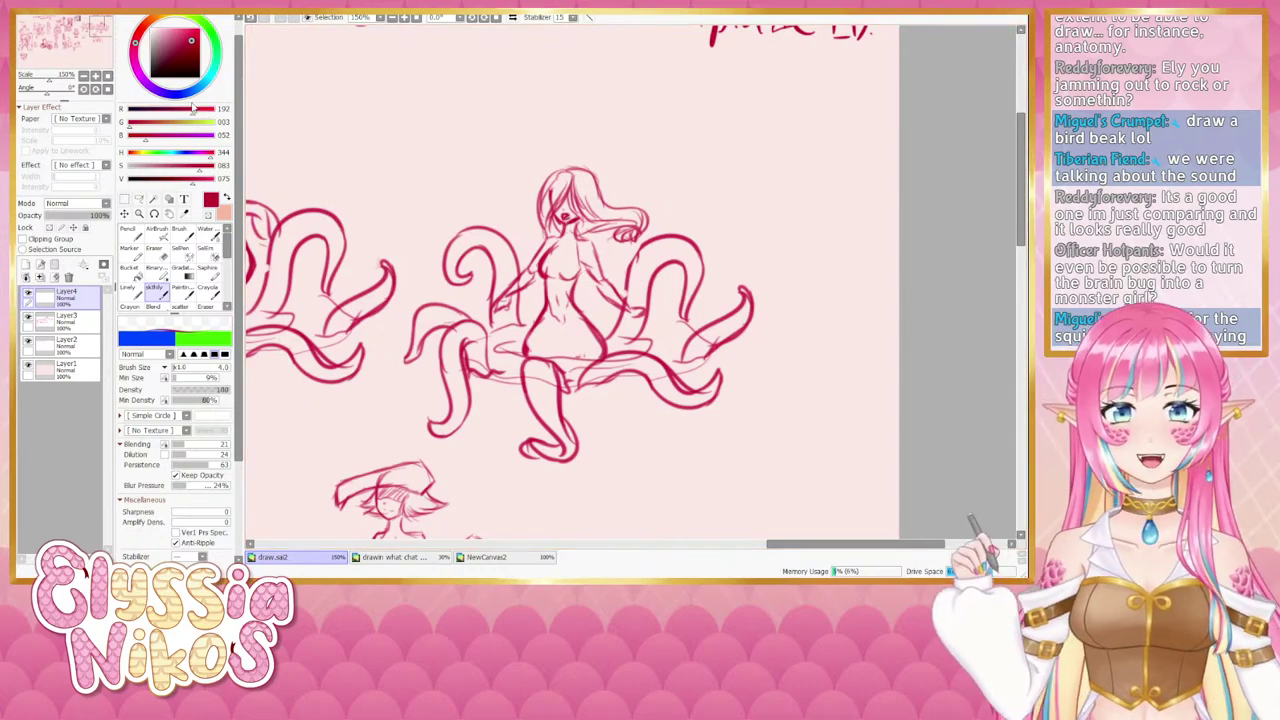
{"action": "key", "text": "e"}
{"action": "left_click_drag", "start_coordinate": [585, 204], "coordinate": [566, 216]}
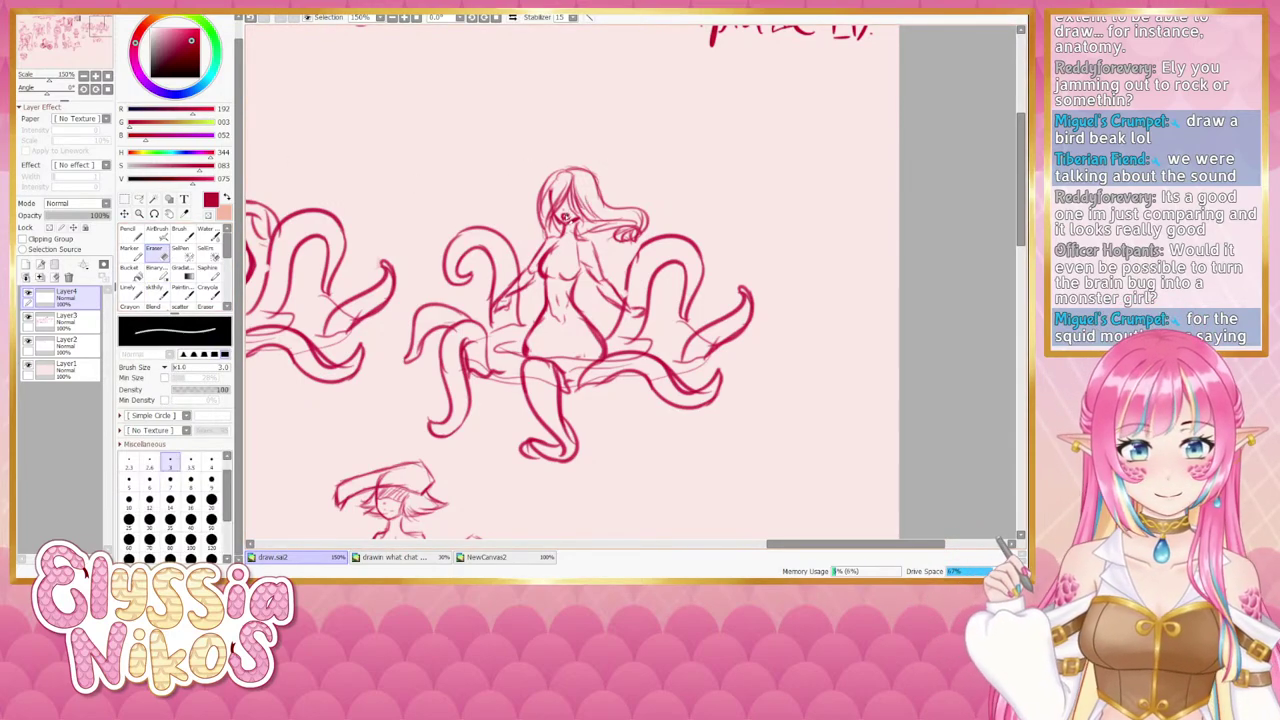
{"action": "left_click", "coordinate": [566, 216], "text": "ctrl+alt"}
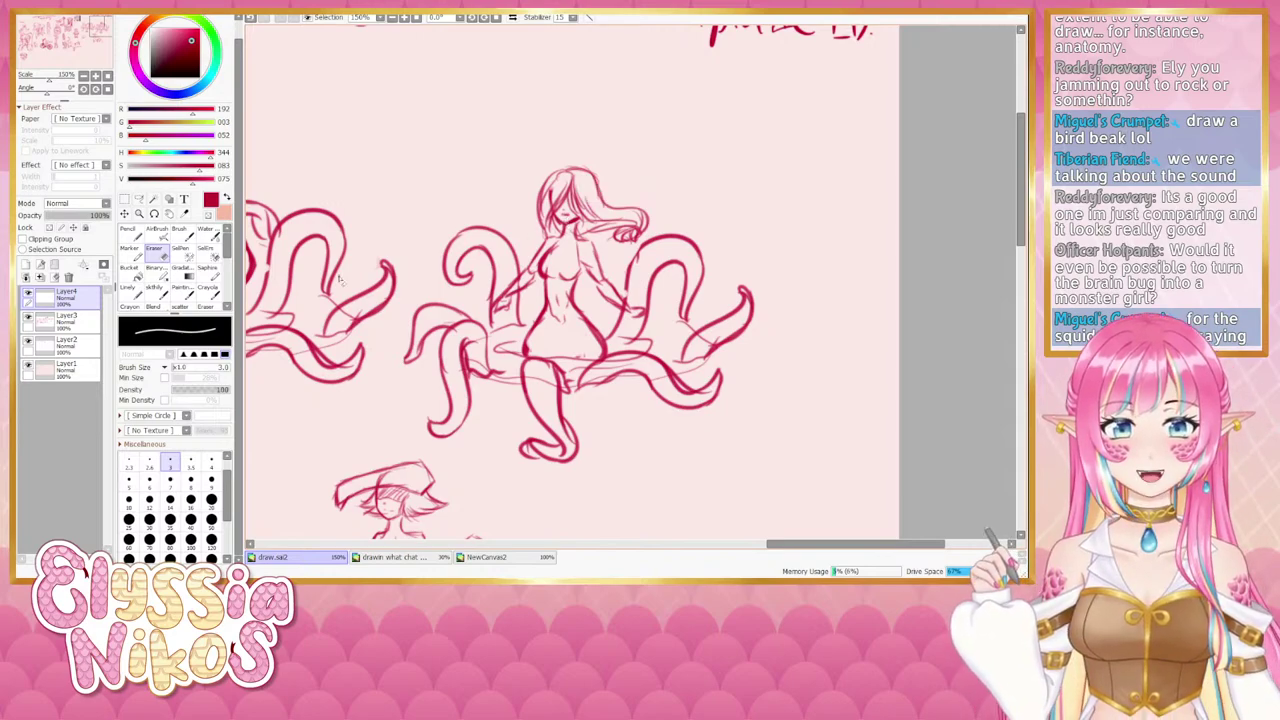
{"action": "left_click", "coordinate": [156, 291]}
{"action": "left_click", "coordinate": [572, 208], "text": "ctrl+alt"}
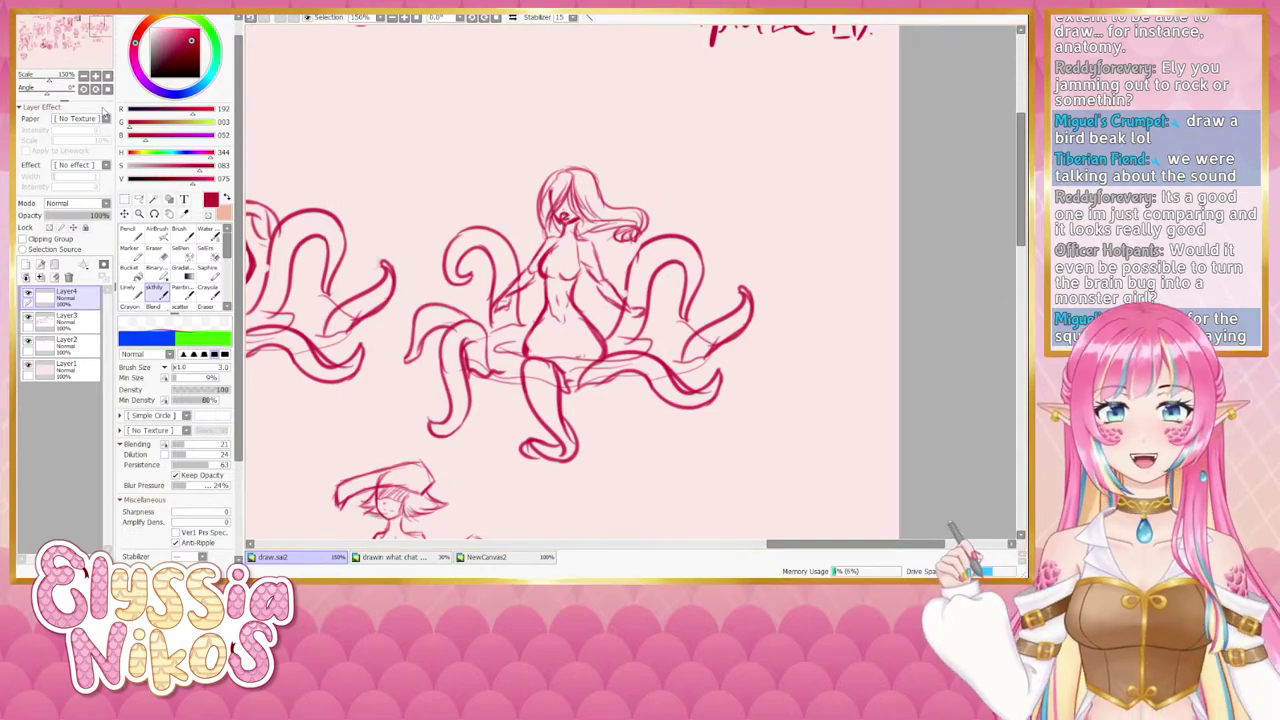
On Layer2, erase the arachnid girl and Skittermander entries from the handwritten request list with a size 80 eraser.
{"action": "left_click", "coordinate": [83, 77]}
{"action": "left_click", "coordinate": [83, 77]}
{"action": "left_click", "coordinate": [83, 77]}
{"action": "left_click_drag", "start_coordinate": [531, 320], "coordinate": [546, 286]}
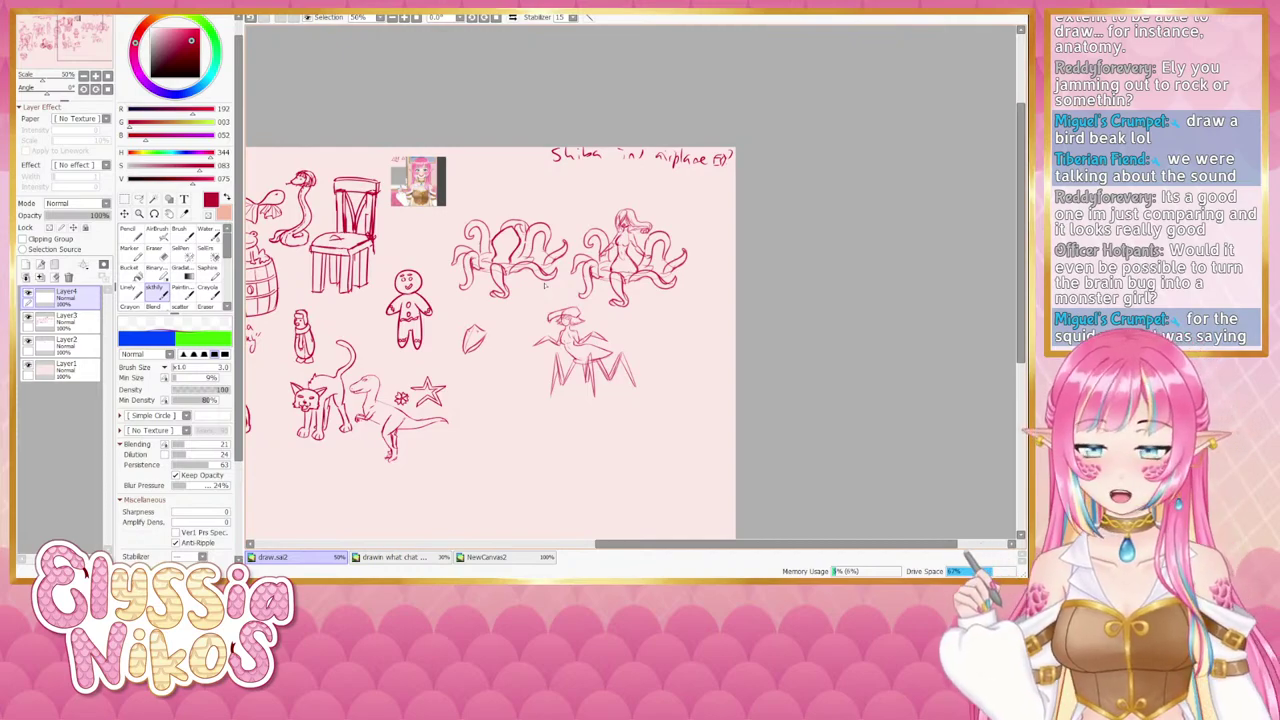
{"action": "left_click_drag", "start_coordinate": [458, 287], "coordinate": [722, 269]}
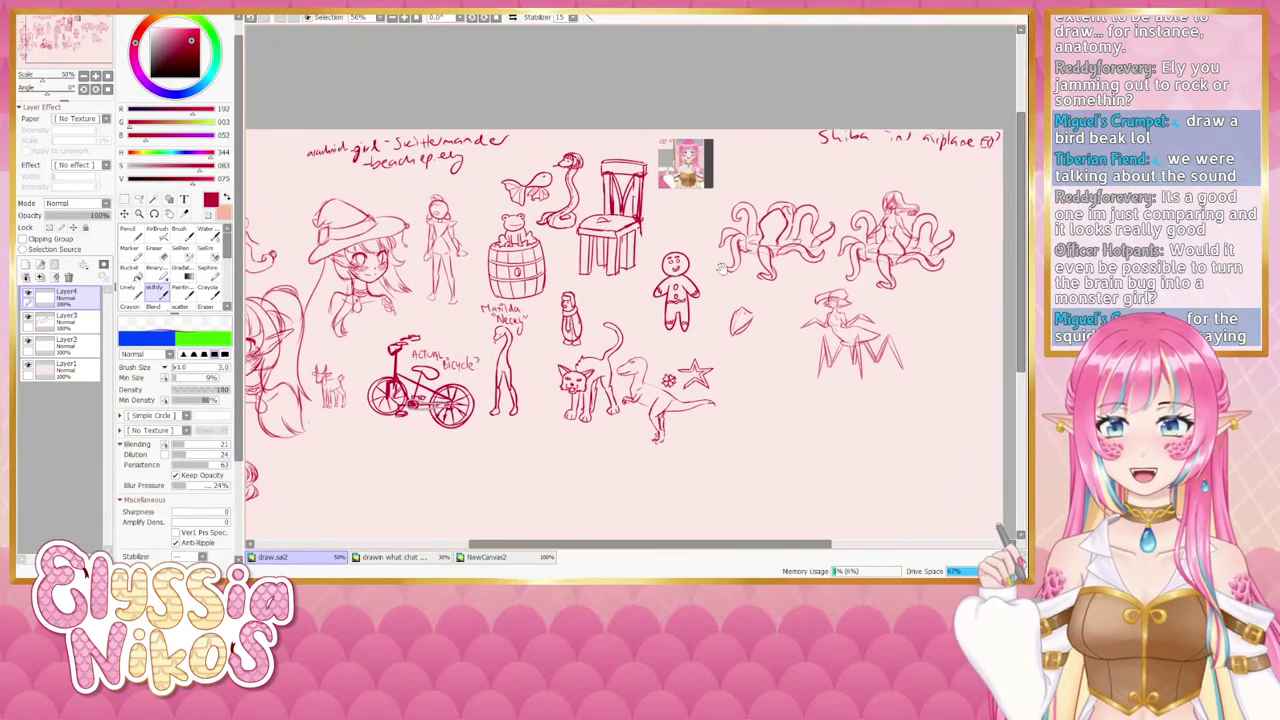
{"action": "left_click_drag", "start_coordinate": [504, 261], "coordinate": [713, 261]}
{"action": "left_click", "coordinate": [163, 254]}
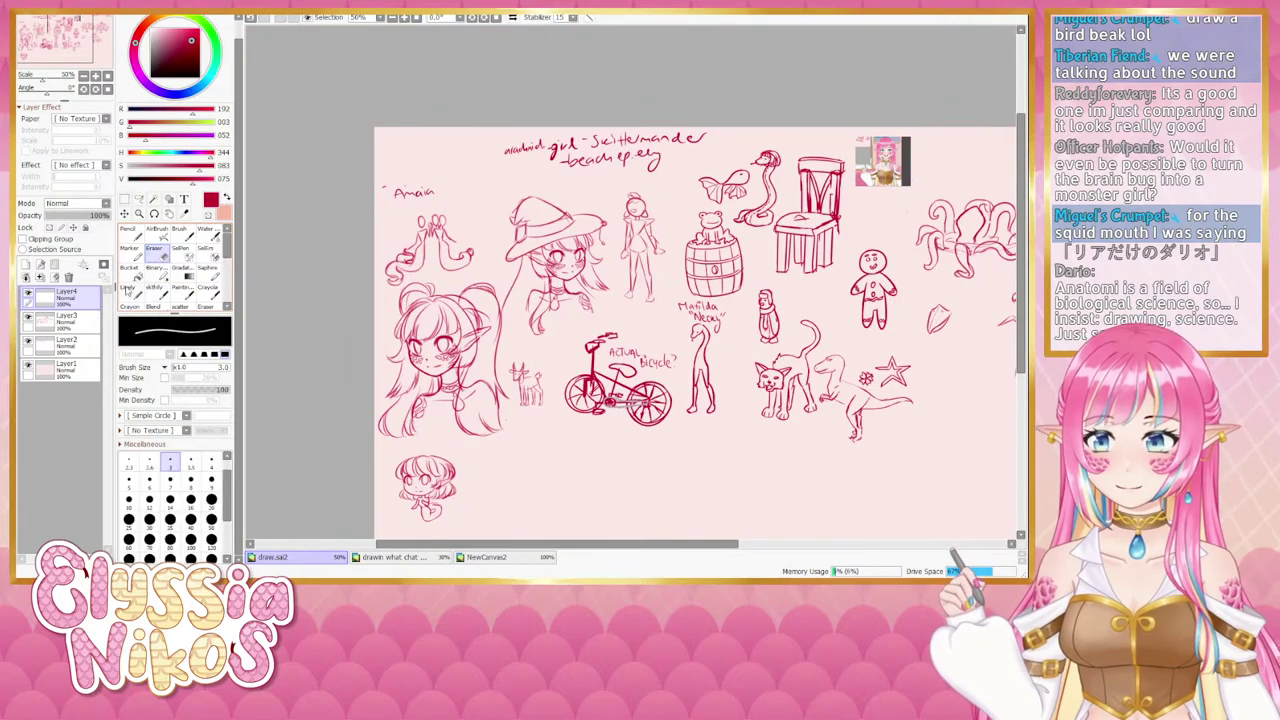
{"action": "left_click", "coordinate": [72, 346]}
{"action": "left_click", "coordinate": [170, 540]}
{"action": "left_click_drag", "start_coordinate": [505, 150], "coordinate": [562, 142]}
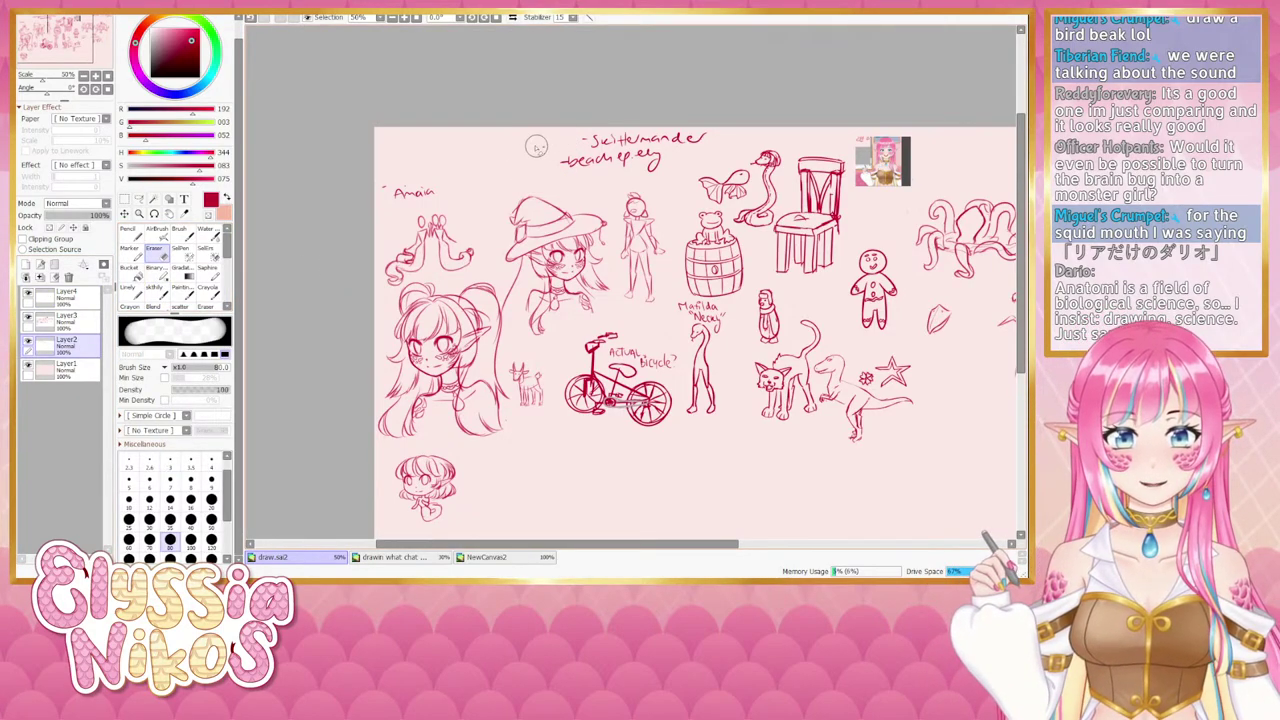
{"action": "mouse_move", "coordinate": [574, 228]}
{"action": "left_mouse_down"}
{"action": "mouse_move", "coordinate": [392, 272]}
{"action": "mouse_move", "coordinate": [400, 248]}
{"action": "left_mouse_up"}
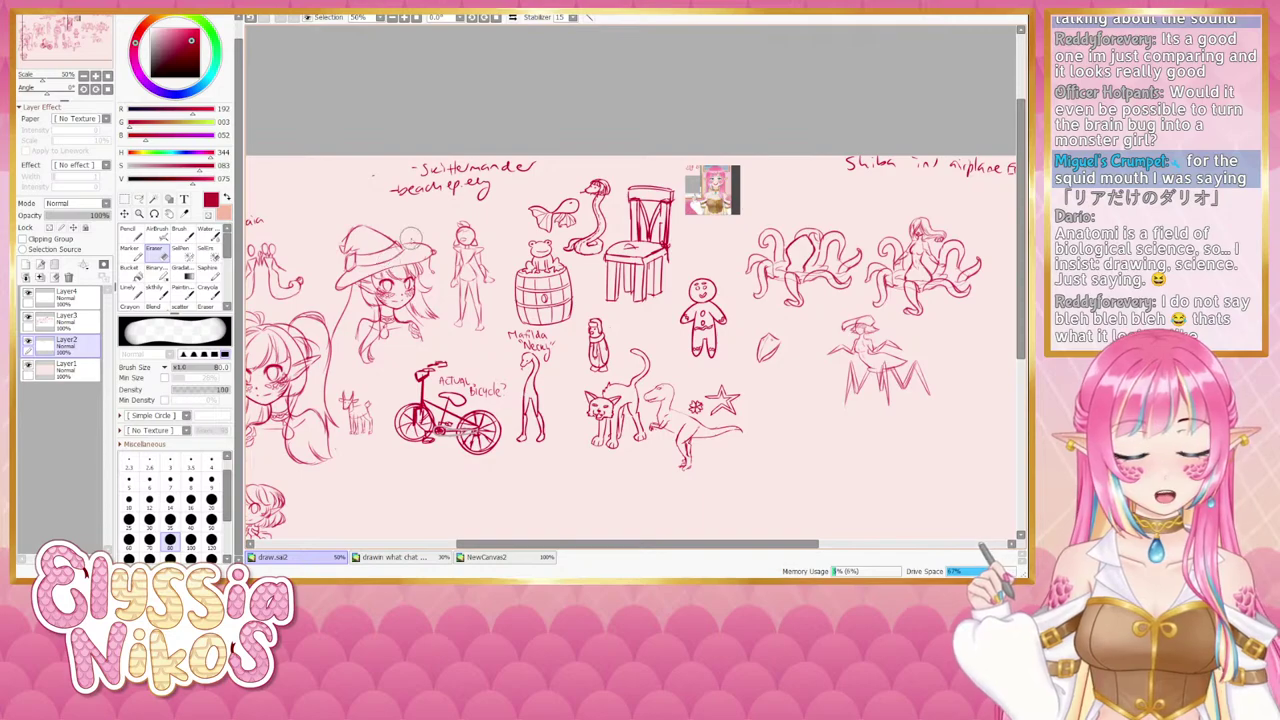
{"action": "mouse_move", "coordinate": [497, 184]}
{"action": "left_mouse_down"}
{"action": "mouse_move", "coordinate": [450, 160]}
{"action": "mouse_move", "coordinate": [398, 173]}
{"action": "mouse_move", "coordinate": [522, 166]}
{"action": "left_mouse_up"}
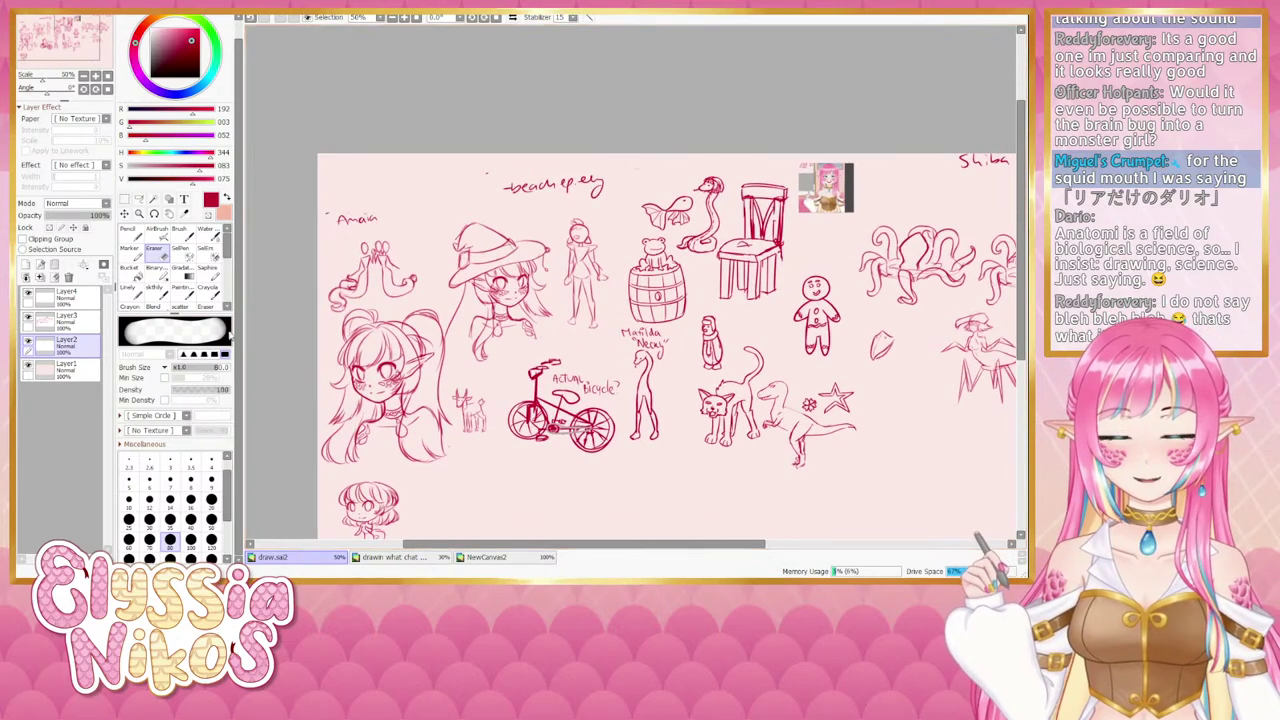
Toggle Layer4 and Layer3 to find which one holds the stray marks around the request list, and erase them on Layer3.
{"action": "left_click", "coordinate": [29, 294]}
{"action": "left_click", "coordinate": [29, 294]}
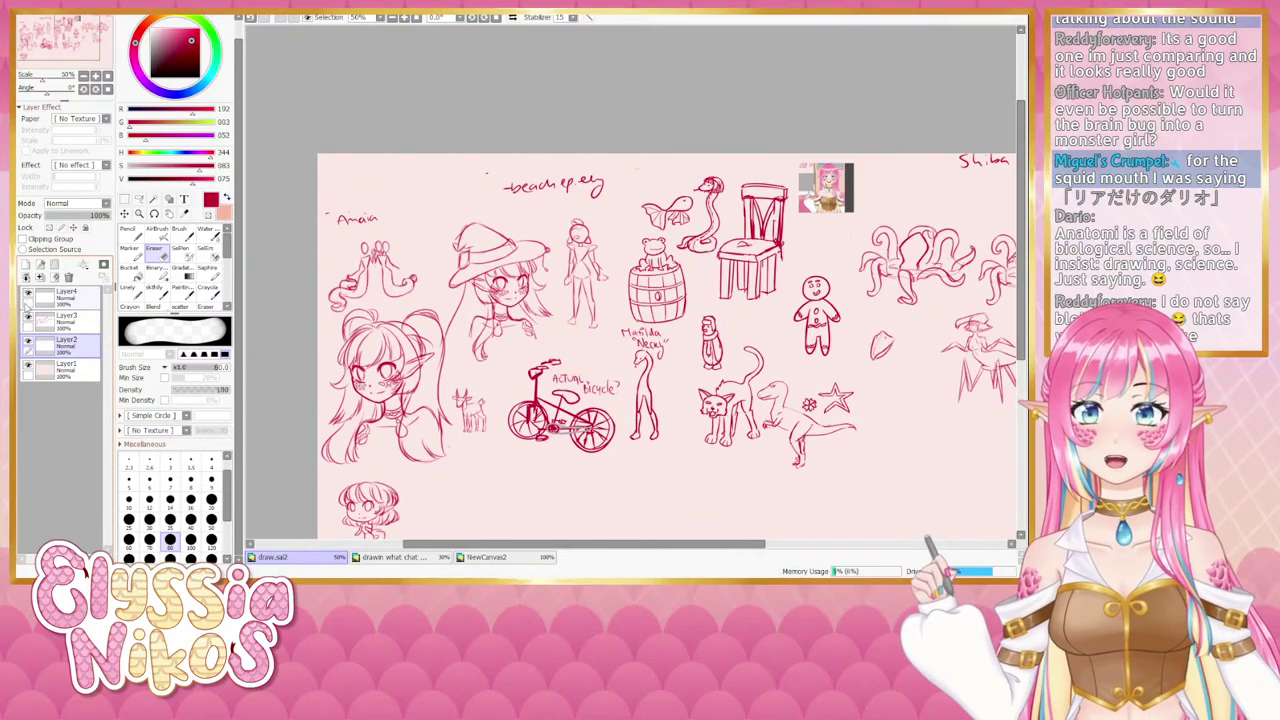
{"action": "left_click", "coordinate": [28, 318]}
{"action": "left_click", "coordinate": [28, 318]}
{"action": "left_click", "coordinate": [28, 318]}
{"action": "left_click", "coordinate": [28, 318]}
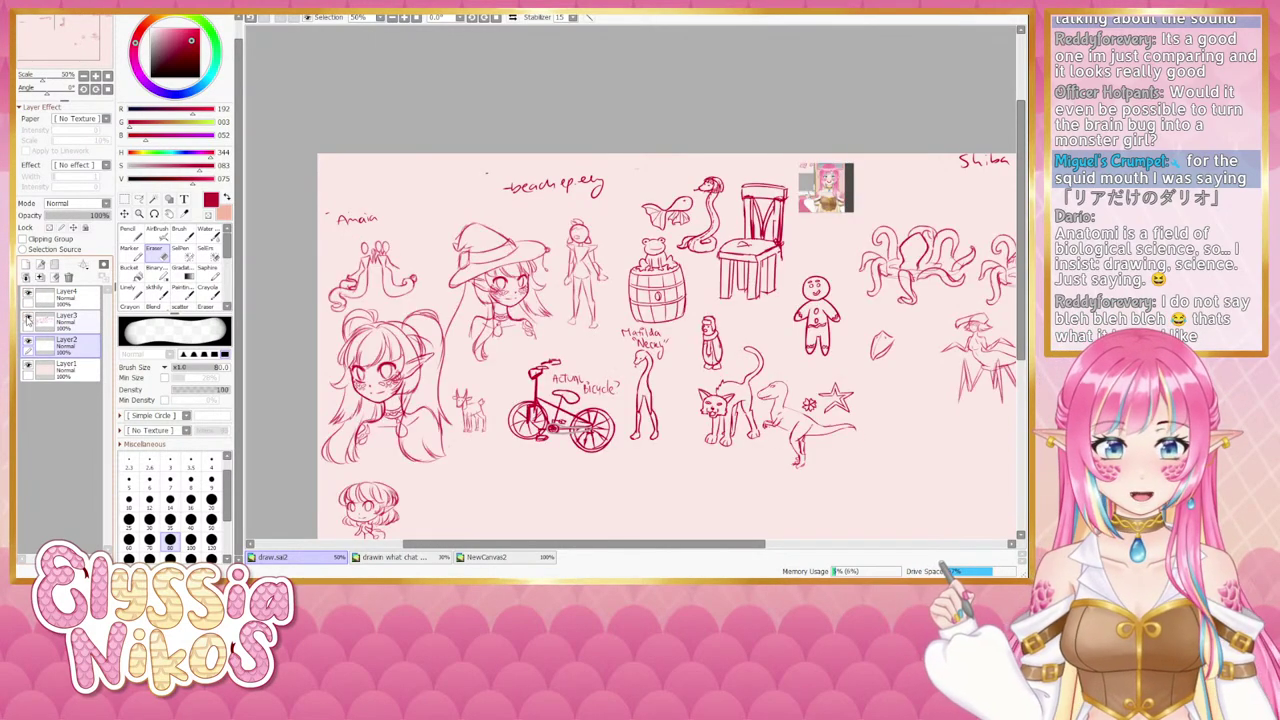
{"action": "left_click", "coordinate": [80, 320]}
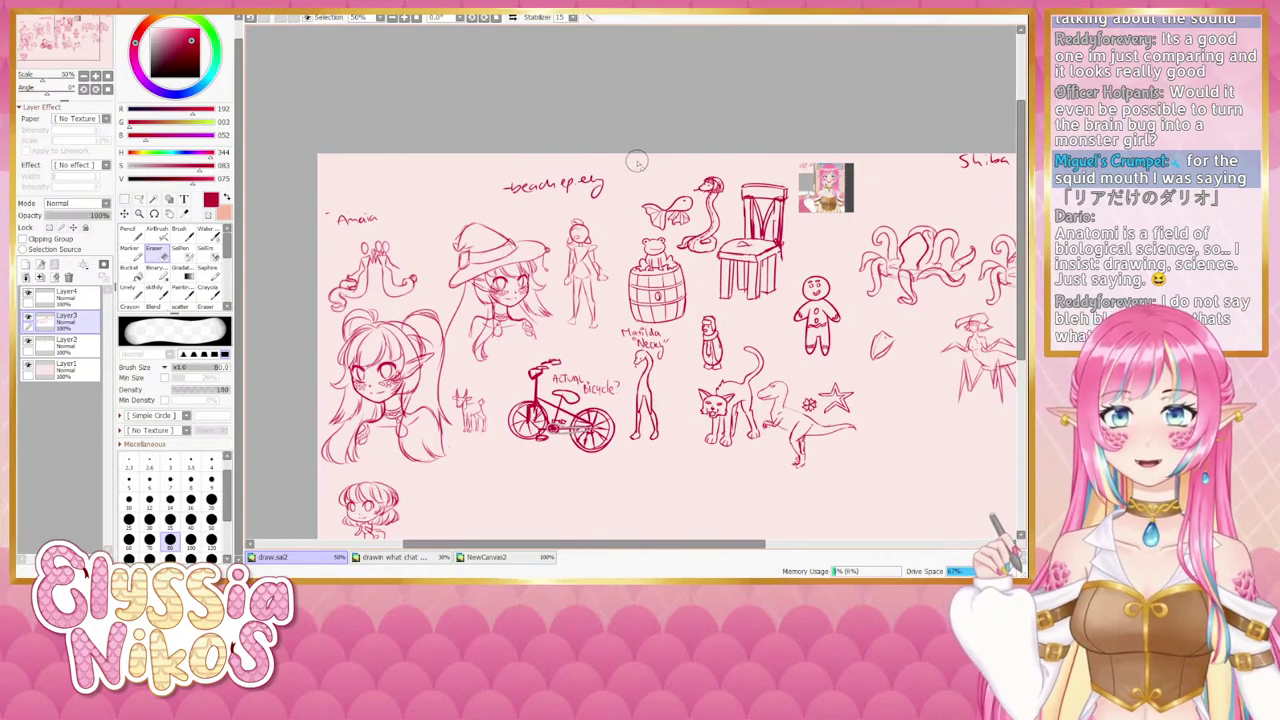
{"action": "mouse_move", "coordinate": [642, 160]}
{"action": "left_mouse_down"}
{"action": "mouse_move", "coordinate": [384, 158]}
{"action": "mouse_move", "coordinate": [586, 160]}
{"action": "left_mouse_up"}
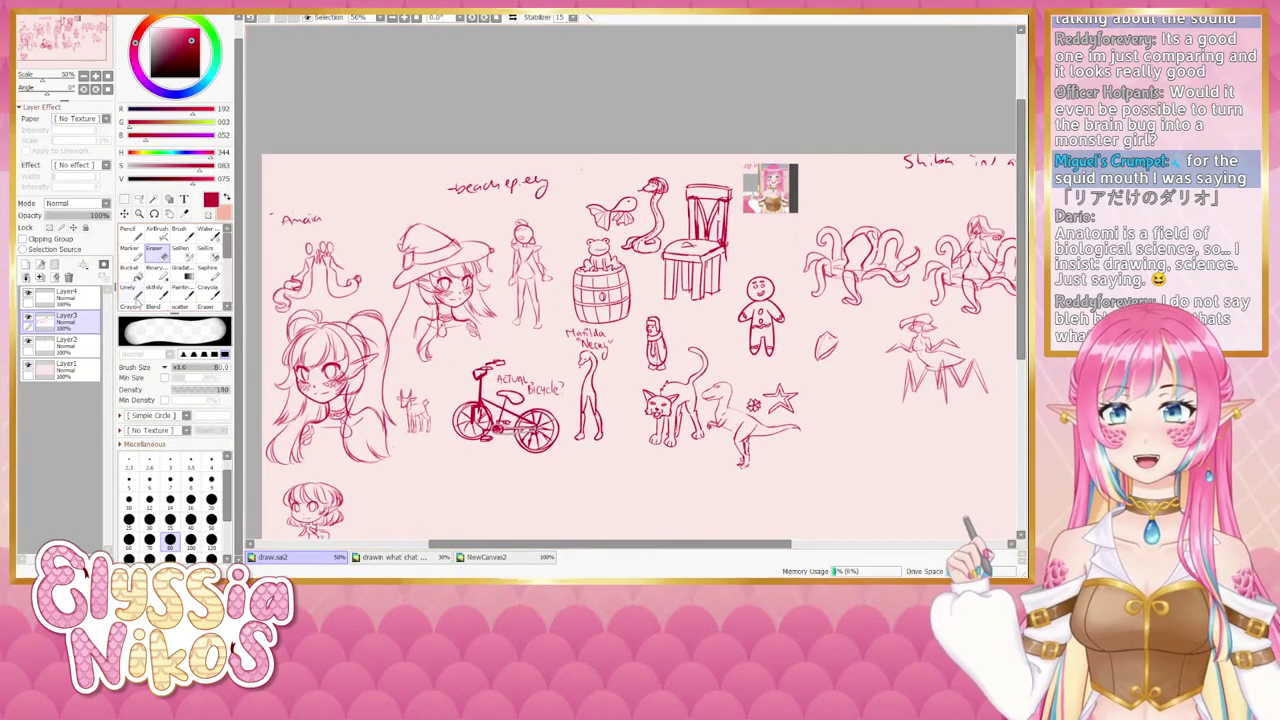
Start a tidier request list on Layer2 in the canvas's upper-left corner, handwriting the requested character's name and the beach episode entry.
{"action": "left_click", "coordinate": [136, 292]}
{"action": "left_click", "coordinate": [70, 342]}
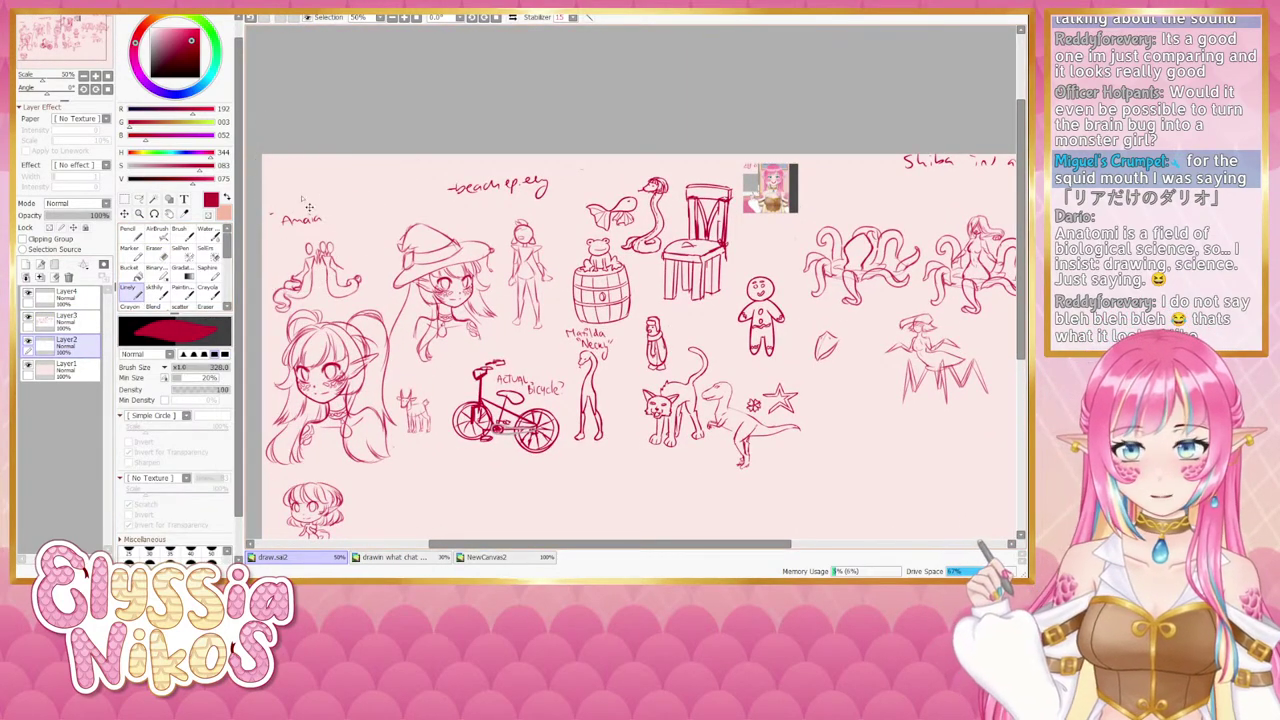
{"action": "mouse_move", "coordinate": [302, 196]}
{"action": "left_mouse_down"}
{"action": "mouse_move", "coordinate": [338, 201]}
{"action": "mouse_move", "coordinate": [322, 168]}
{"action": "mouse_move", "coordinate": [357, 177]}
{"action": "left_mouse_up"}
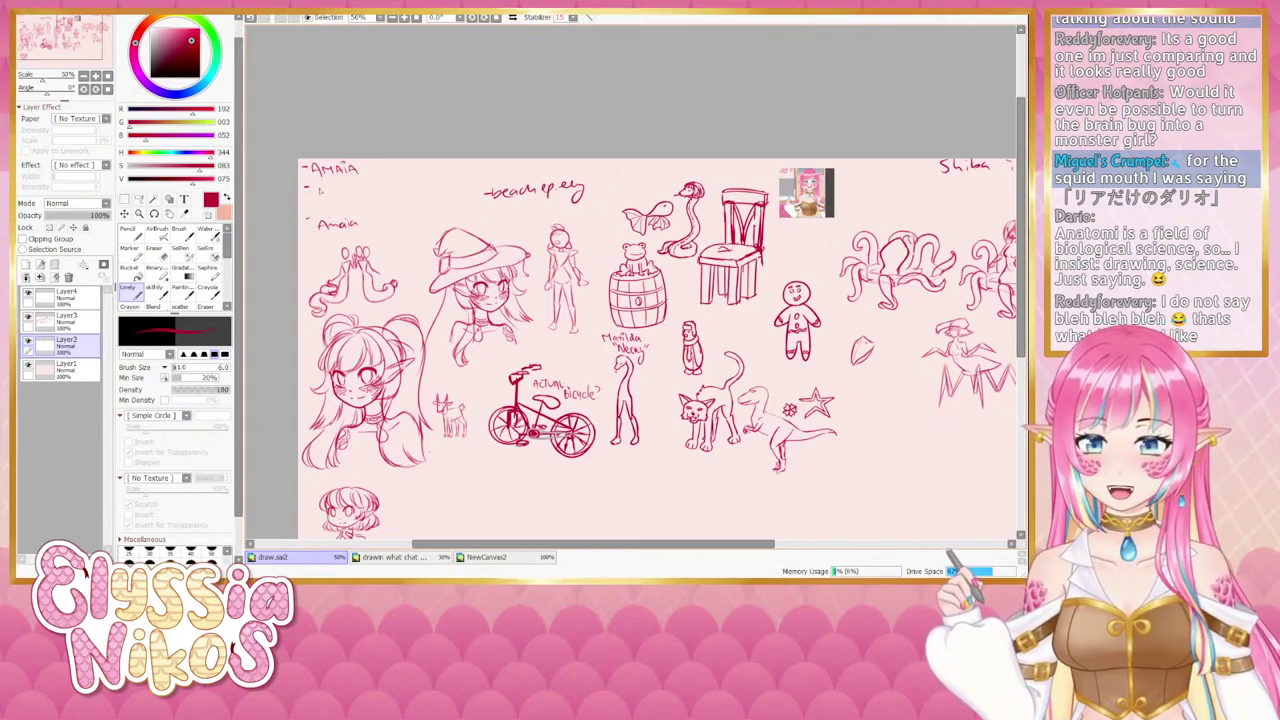
{"action": "left_click_drag", "start_coordinate": [316, 180], "coordinate": [344, 191]}
{"action": "left_click_drag", "start_coordinate": [352, 178], "coordinate": [372, 188]}
{"action": "left_click_drag", "start_coordinate": [374, 180], "coordinate": [436, 182]}
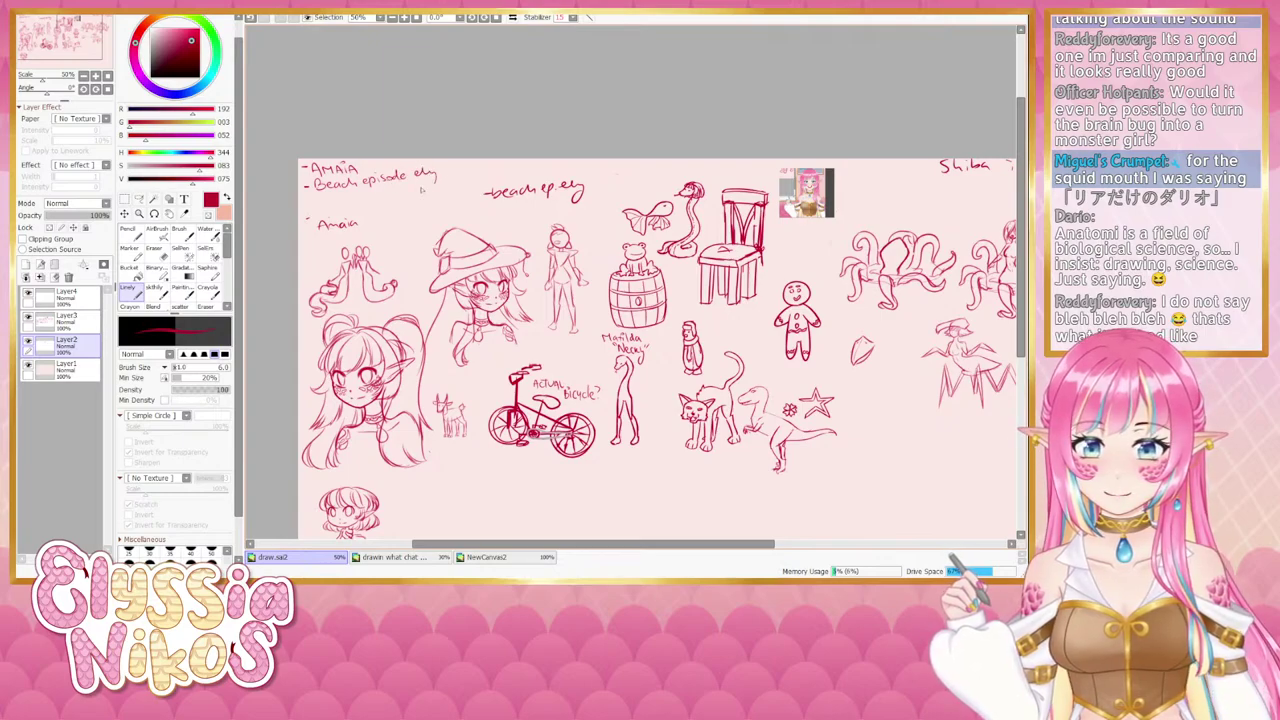
Erase the old handwritten character name below the new list and add the entry "Shiba Inu plane box".
{"action": "key", "text": "e"}
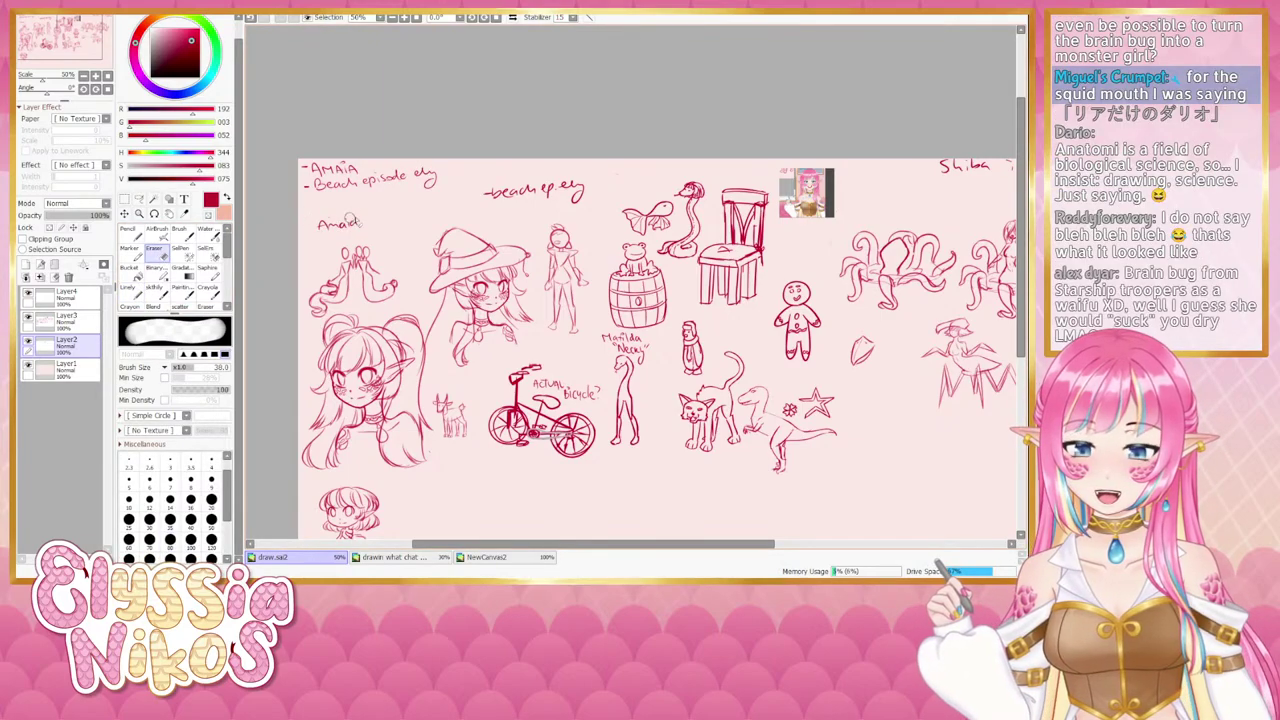
{"action": "mouse_move", "coordinate": [352, 219]}
{"action": "left_mouse_down"}
{"action": "mouse_move", "coordinate": [324, 225]}
{"action": "mouse_move", "coordinate": [316, 209]}
{"action": "left_mouse_up"}
{"action": "key", "text": "n"}
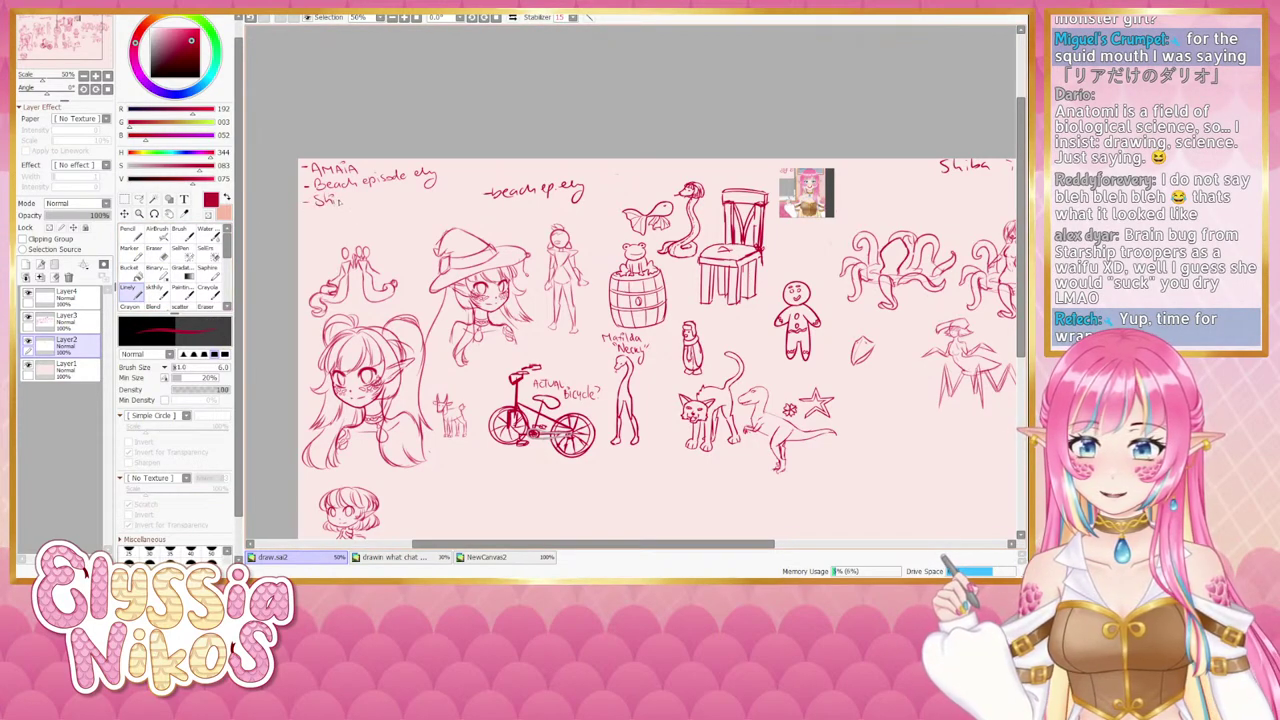
{"action": "mouse_move", "coordinate": [367, 193]}
{"action": "left_mouse_down"}
{"action": "mouse_move", "coordinate": [398, 208]}
{"action": "mouse_move", "coordinate": [620, 178]}
{"action": "mouse_move", "coordinate": [573, 202]}
{"action": "mouse_move", "coordinate": [564, 183]}
{"action": "mouse_move", "coordinate": [256, 163]}
{"action": "left_mouse_up"}
Erase the old beach episode and Shiba Inu airplane notes from Layer2 with a size 241 eraser.
{"action": "left_click", "coordinate": [154, 253]}
{"action": "left_click_drag", "start_coordinate": [662, 145], "coordinate": [720, 145]}
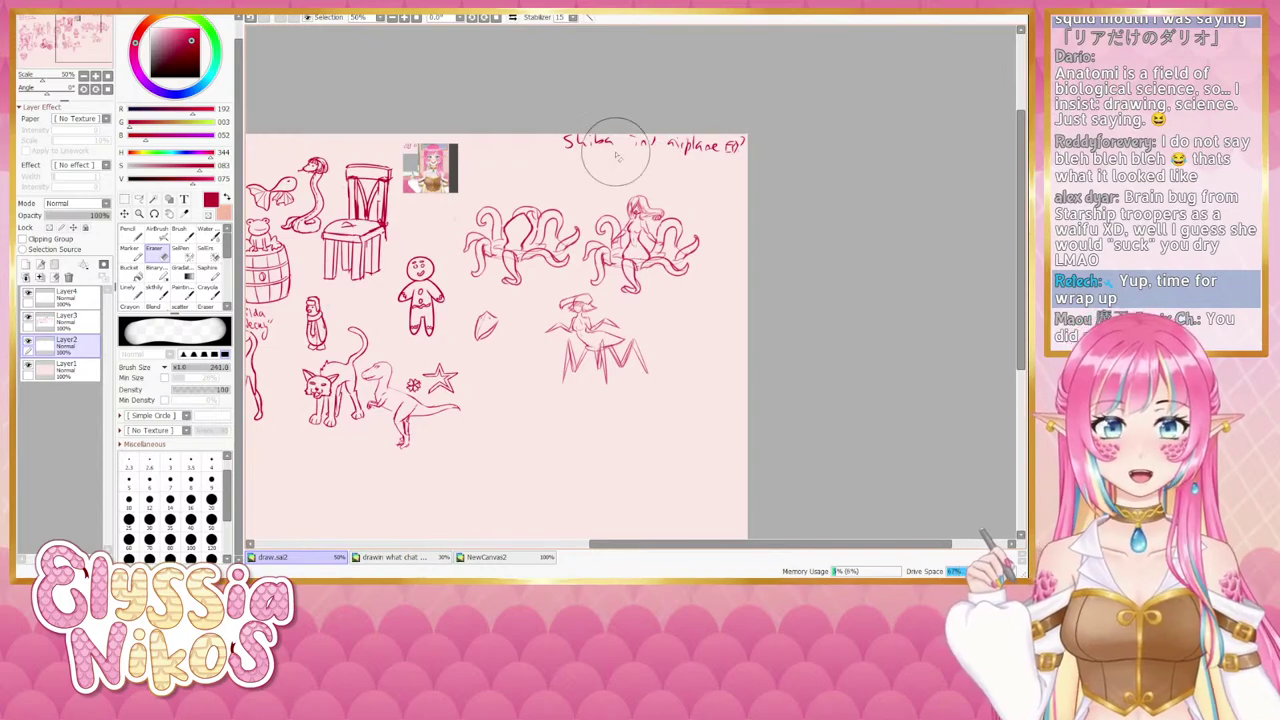
{"action": "left_click_drag", "start_coordinate": [616, 153], "coordinate": [722, 143]}
{"action": "left_click_drag", "start_coordinate": [466, 208], "coordinate": [782, 196]}
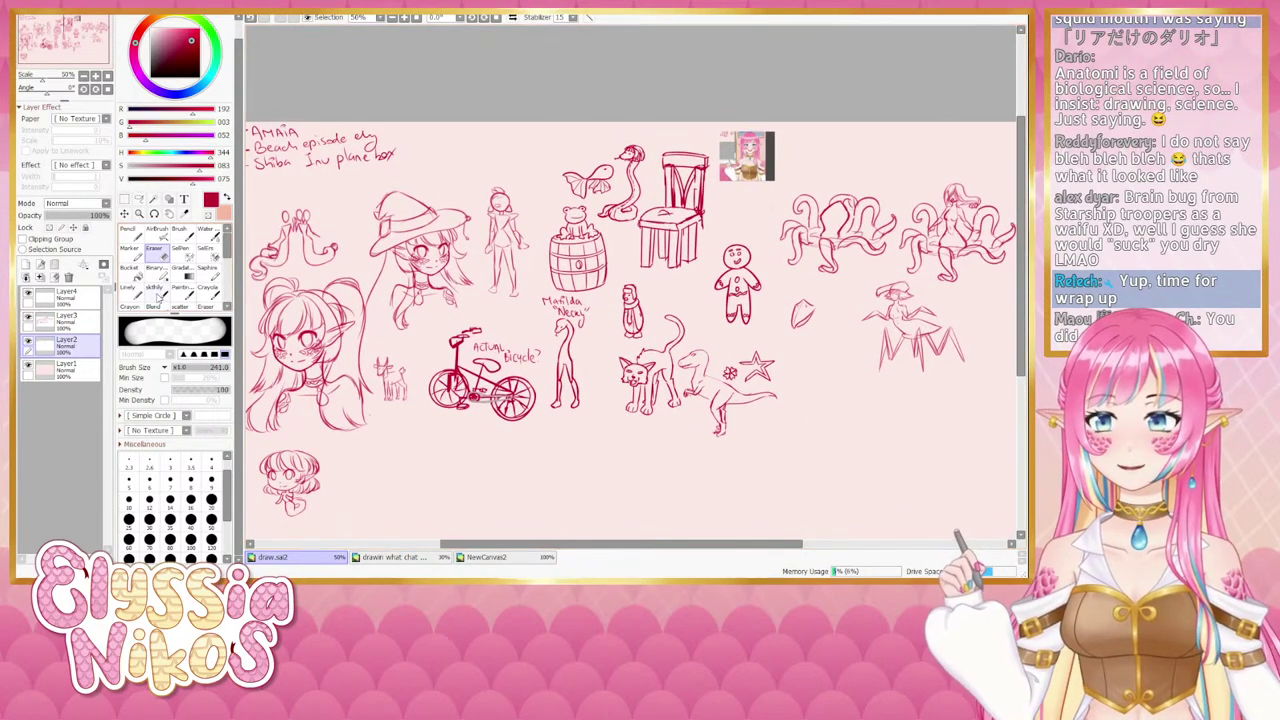
On Layer3, draw the front and long side of a box in perspective below the bug girl with a size 18 brush.
{"action": "left_click", "coordinate": [157, 295]}
{"action": "left_click_drag", "start_coordinate": [560, 330], "coordinate": [474, 287]}
{"action": "left_click", "coordinate": [67, 321]}
{"action": "left_click_drag", "start_coordinate": [775, 327], "coordinate": [619, 205]}
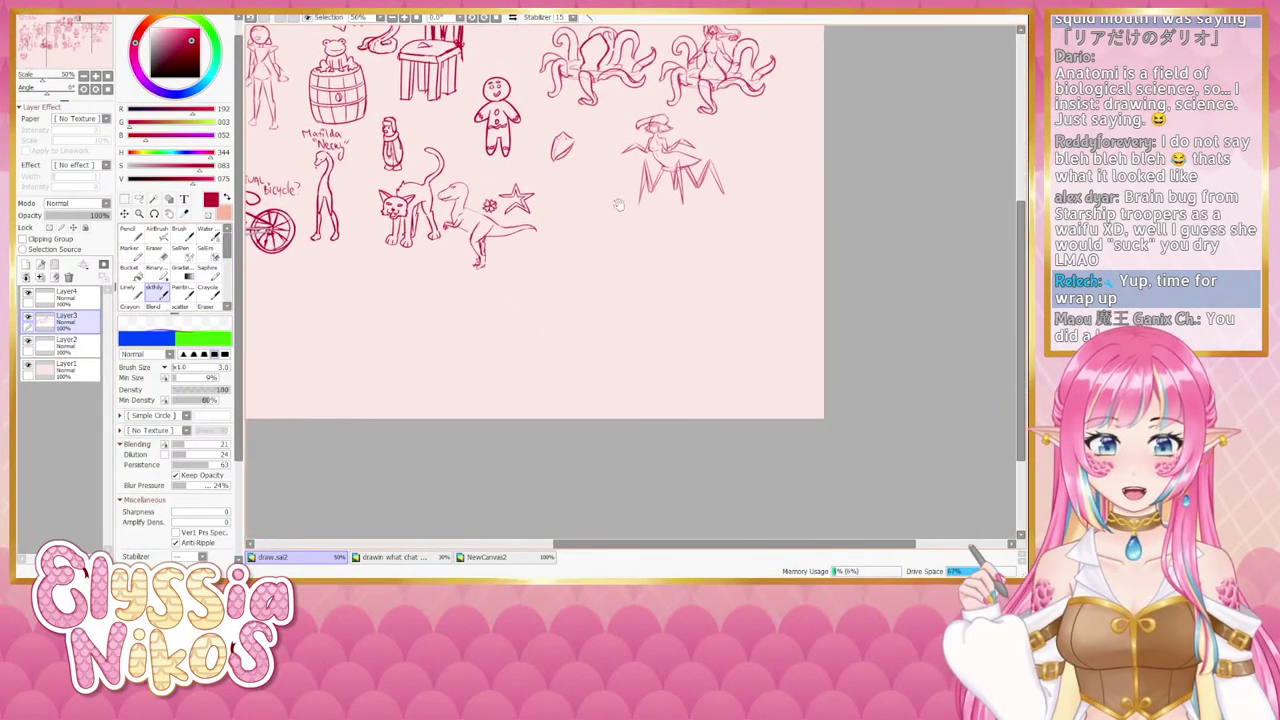
{"action": "mouse_move", "coordinate": [590, 254]}
{"action": "left_mouse_down"}
{"action": "mouse_move", "coordinate": [612, 248]}
{"action": "mouse_move", "coordinate": [566, 261]}
{"action": "mouse_move", "coordinate": [602, 264]}
{"action": "mouse_move", "coordinate": [576, 287]}
{"action": "mouse_move", "coordinate": [608, 287]}
{"action": "mouse_move", "coordinate": [593, 352]}
{"action": "left_mouse_up"}
{"action": "key", "text": "ctrl+z"}
{"action": "key", "text": "ctrl+z"}
{"action": "key", "text": "ctrl+z"}
{"action": "key", "text": "ctrl+z"}
{"action": "key", "text": "ctrl+z"}
{"action": "left_click_drag", "start_coordinate": [596, 276], "coordinate": [598, 348]}
{"action": "key", "text": "ctrl+z"}
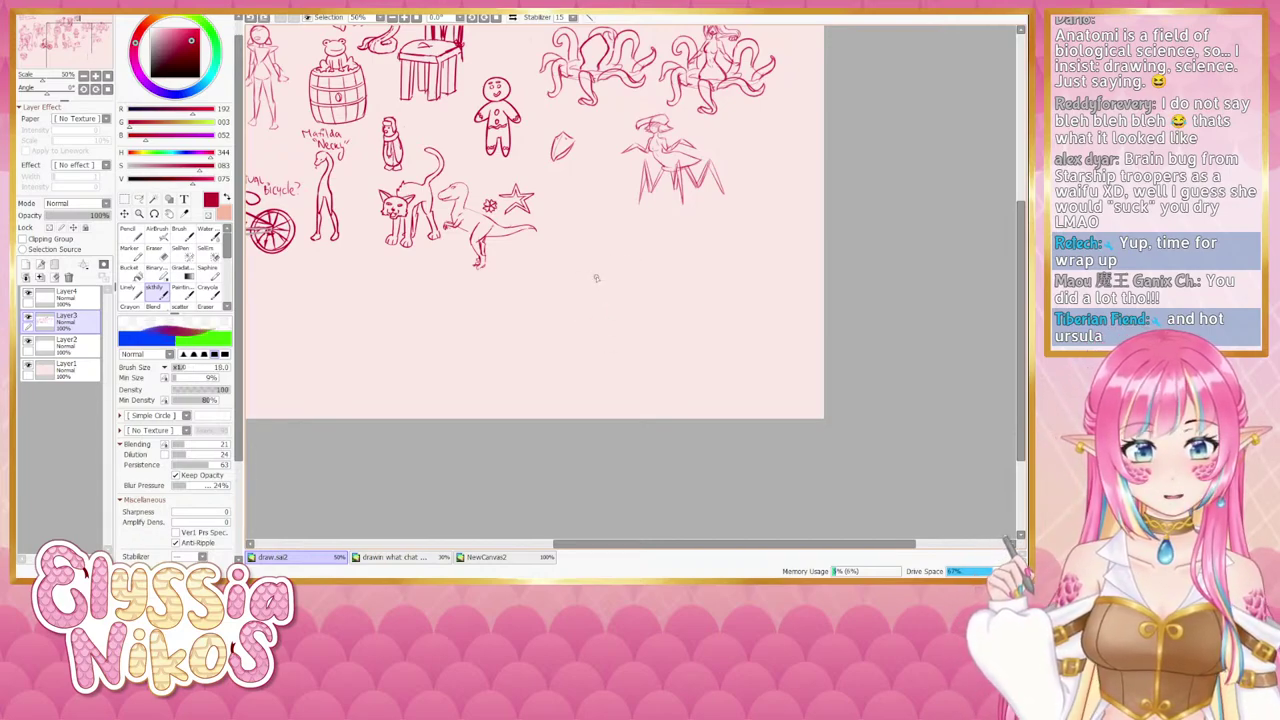
{"action": "mouse_move", "coordinate": [596, 276]}
{"action": "left_mouse_down"}
{"action": "mouse_move", "coordinate": [604, 328]}
{"action": "mouse_move", "coordinate": [672, 322]}
{"action": "left_mouse_up"}
{"action": "key", "text": "ctrl+z"}
{"action": "mouse_move", "coordinate": [668, 276]}
{"action": "left_mouse_down"}
{"action": "mouse_move", "coordinate": [676, 328]}
{"action": "mouse_move", "coordinate": [766, 295]}
{"action": "mouse_move", "coordinate": [697, 265]}
{"action": "left_mouse_up"}
{"action": "left_click_drag", "start_coordinate": [768, 257], "coordinate": [767, 295]}
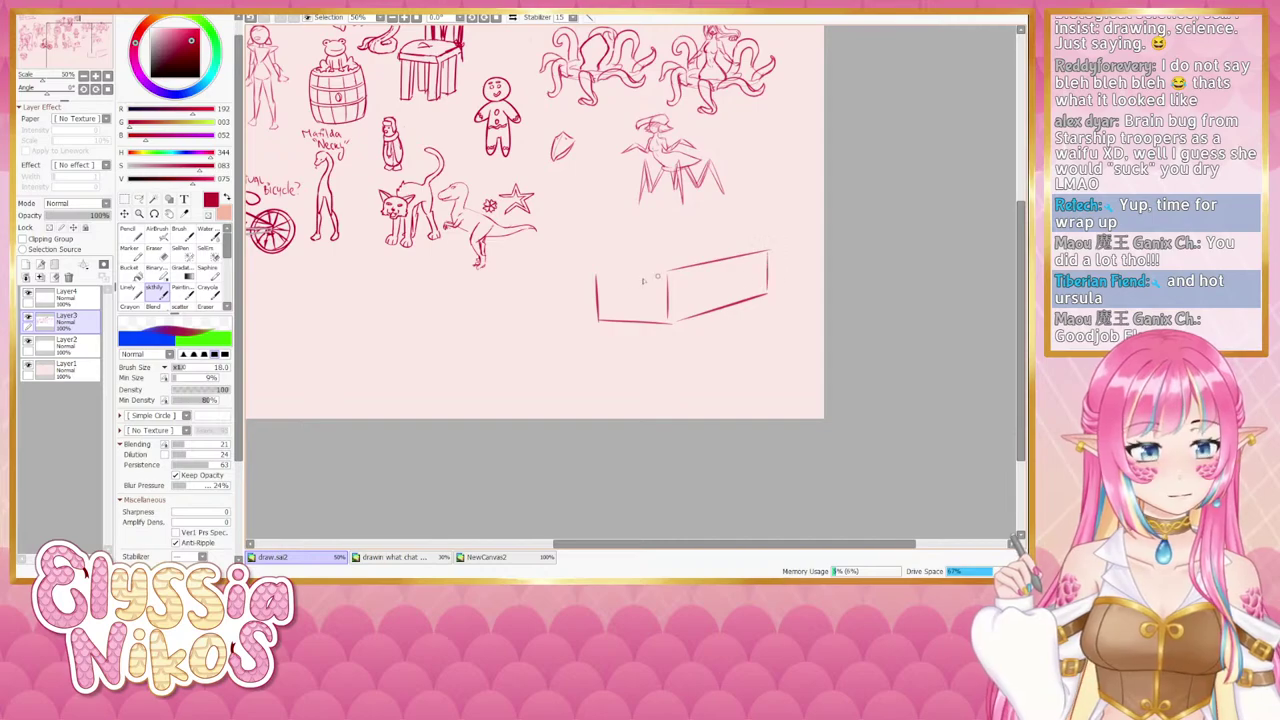
Add the box's receding top edge and outline a long thin wing across its side, extending past the far end.
{"action": "mouse_move", "coordinate": [618, 273]}
{"action": "left_mouse_down"}
{"action": "mouse_move", "coordinate": [662, 274]}
{"action": "mouse_move", "coordinate": [655, 246]}
{"action": "mouse_move", "coordinate": [756, 241]}
{"action": "left_mouse_up"}
{"action": "key", "text": "ctrl+z"}
{"action": "key", "text": "ctrl+z"}
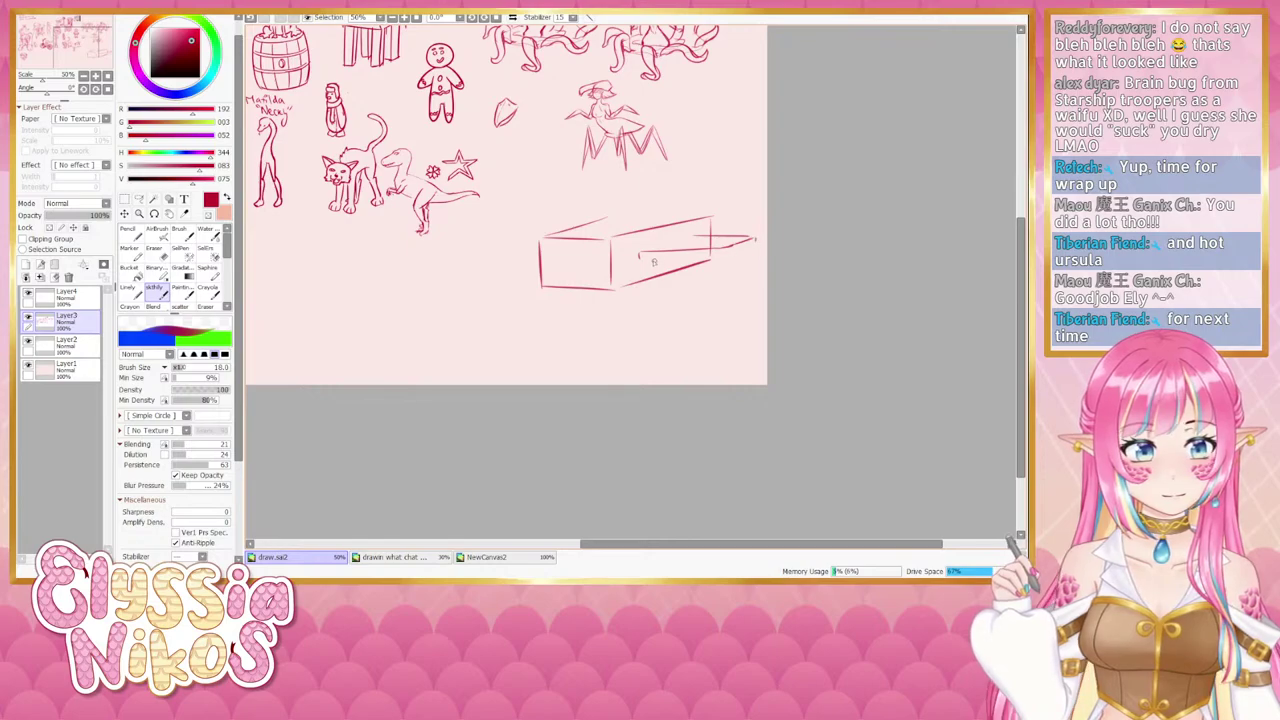
{"action": "mouse_move", "coordinate": [640, 258]}
{"action": "left_mouse_down"}
{"action": "mouse_move", "coordinate": [729, 255]}
{"action": "mouse_move", "coordinate": [662, 272]}
{"action": "mouse_move", "coordinate": [756, 243]}
{"action": "left_mouse_up"}
{"action": "key", "text": "ctrl+z"}
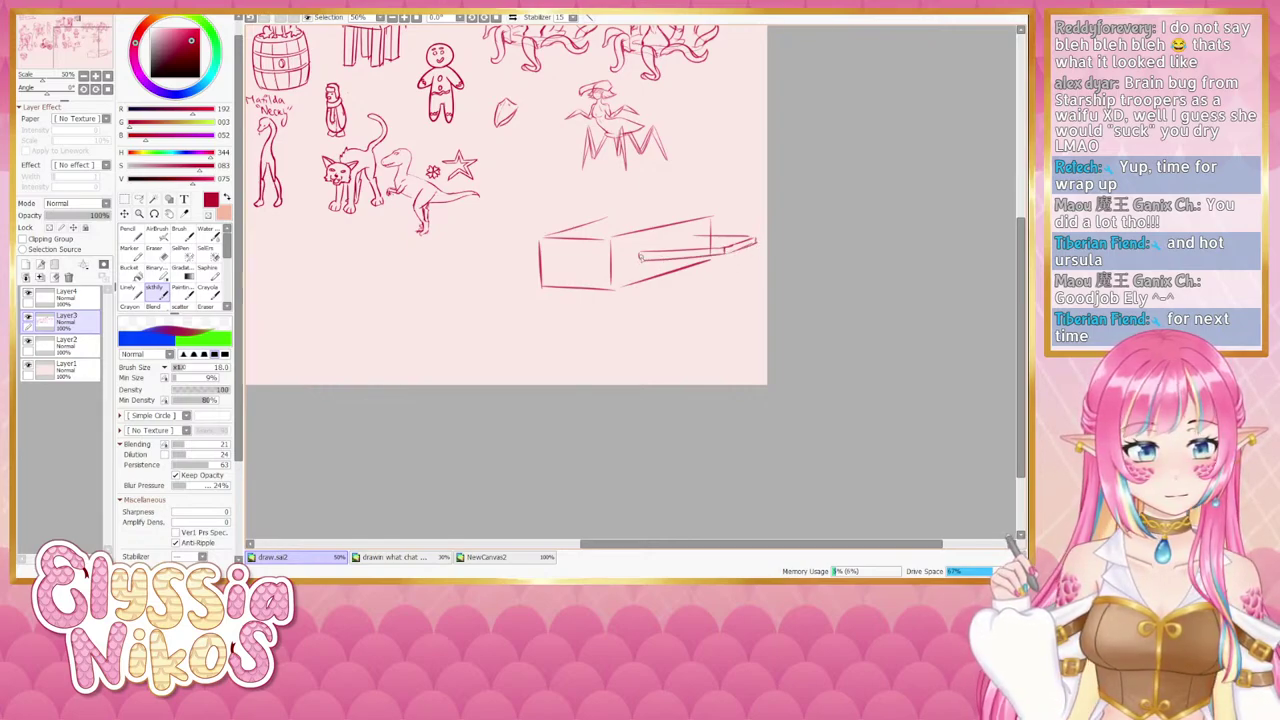
Fill the wing's thin front edge with a zigzag pattern and add two small engine-like shapes on its upper surface.
{"action": "mouse_move", "coordinate": [640, 257]}
{"action": "left_mouse_down"}
{"action": "mouse_move", "coordinate": [758, 241]}
{"action": "mouse_move", "coordinate": [654, 245]}
{"action": "left_mouse_up"}
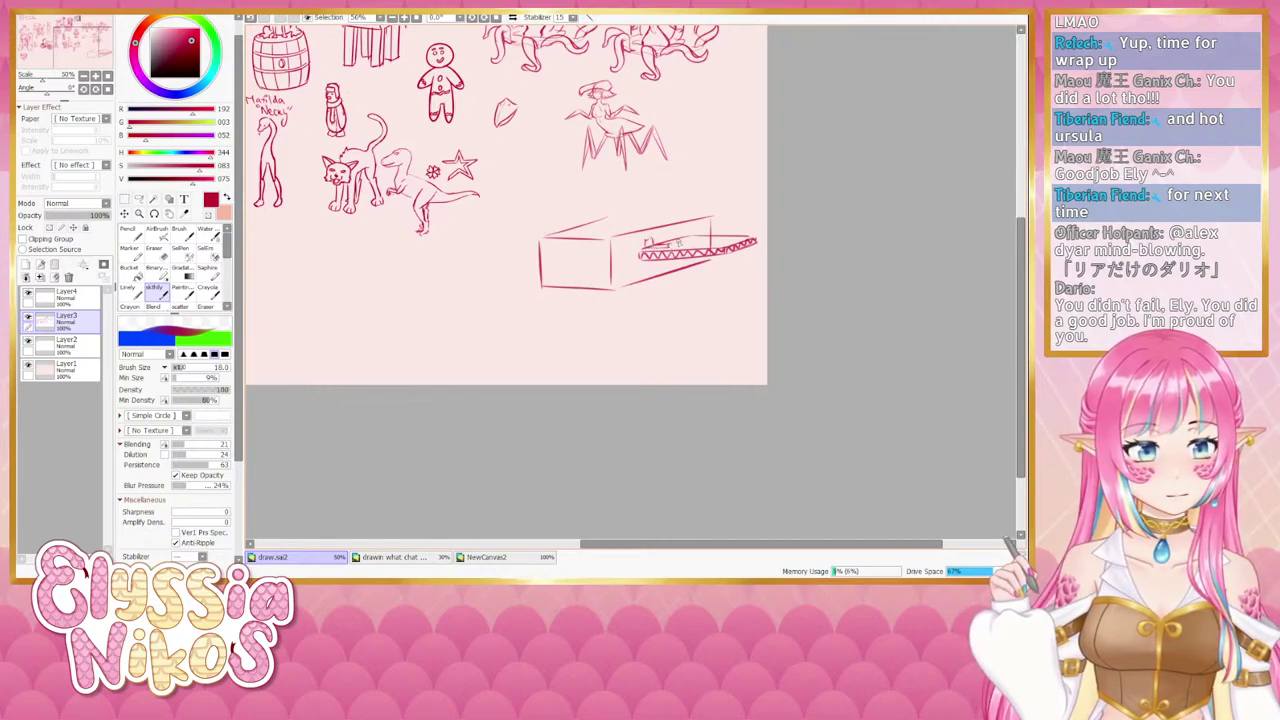
{"action": "left_click_drag", "start_coordinate": [677, 241], "coordinate": [699, 240]}
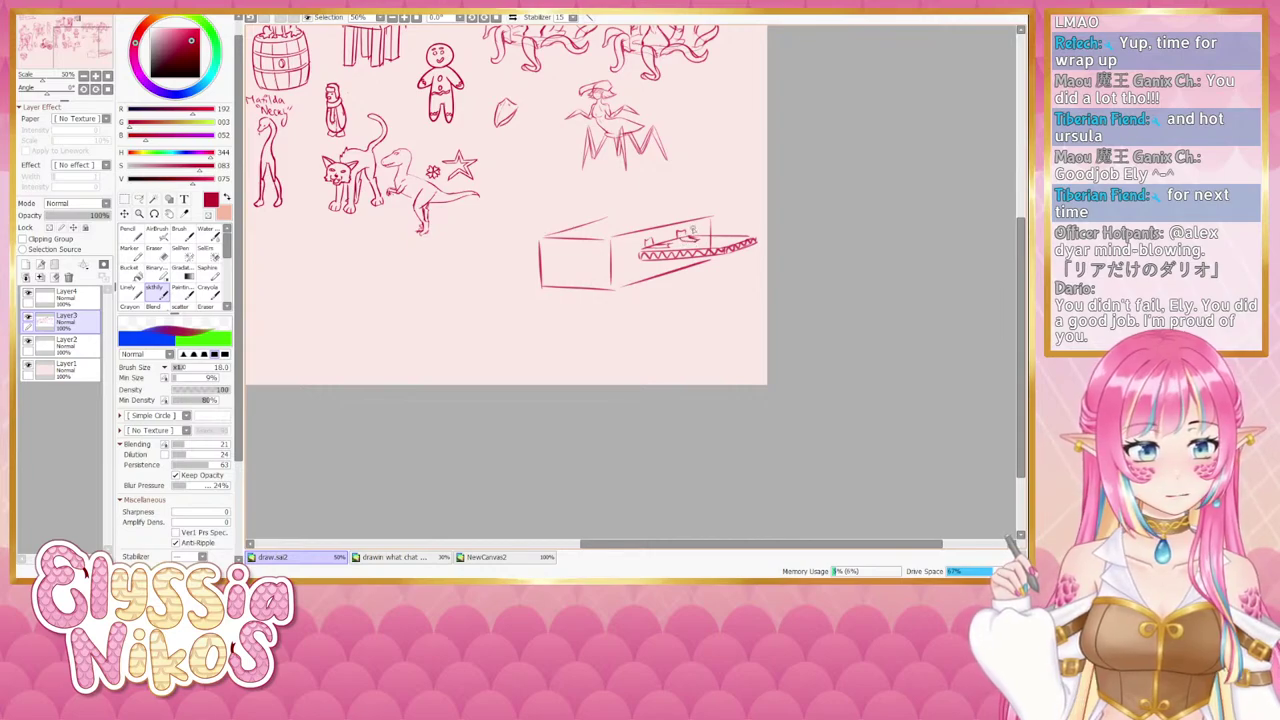
Close the box's top with its far edge in perspective and erase the overlapping stroke ends around the top edges.
{"action": "mouse_move", "coordinate": [582, 289]}
{"action": "left_mouse_down"}
{"action": "mouse_move", "coordinate": [621, 254]}
{"action": "mouse_move", "coordinate": [570, 291]}
{"action": "mouse_move", "coordinate": [671, 238]}
{"action": "left_mouse_up"}
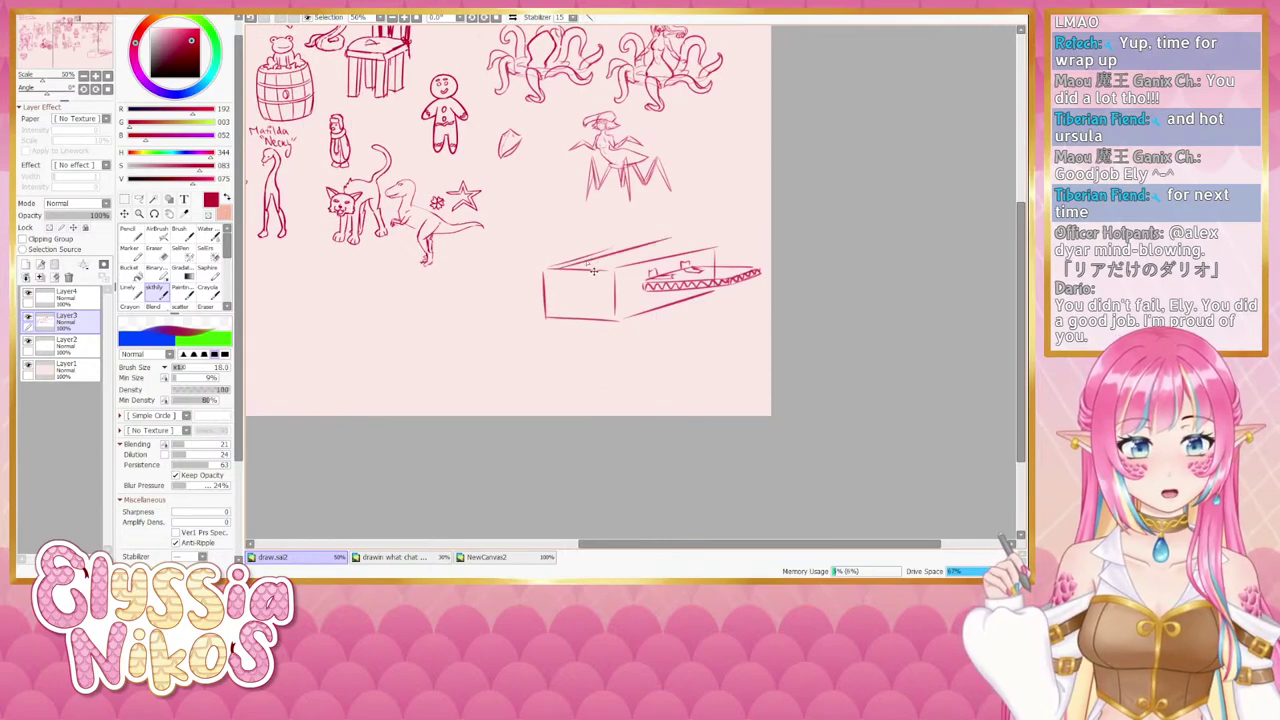
{"action": "key", "text": "ctrl+z"}
{"action": "left_click_drag", "start_coordinate": [562, 264], "coordinate": [665, 238]}
{"action": "key", "text": "ctrl+z"}
{"action": "mouse_move", "coordinate": [549, 268]}
{"action": "left_mouse_down"}
{"action": "mouse_move", "coordinate": [683, 247]}
{"action": "mouse_move", "coordinate": [637, 245]}
{"action": "mouse_move", "coordinate": [714, 248]}
{"action": "left_mouse_up"}
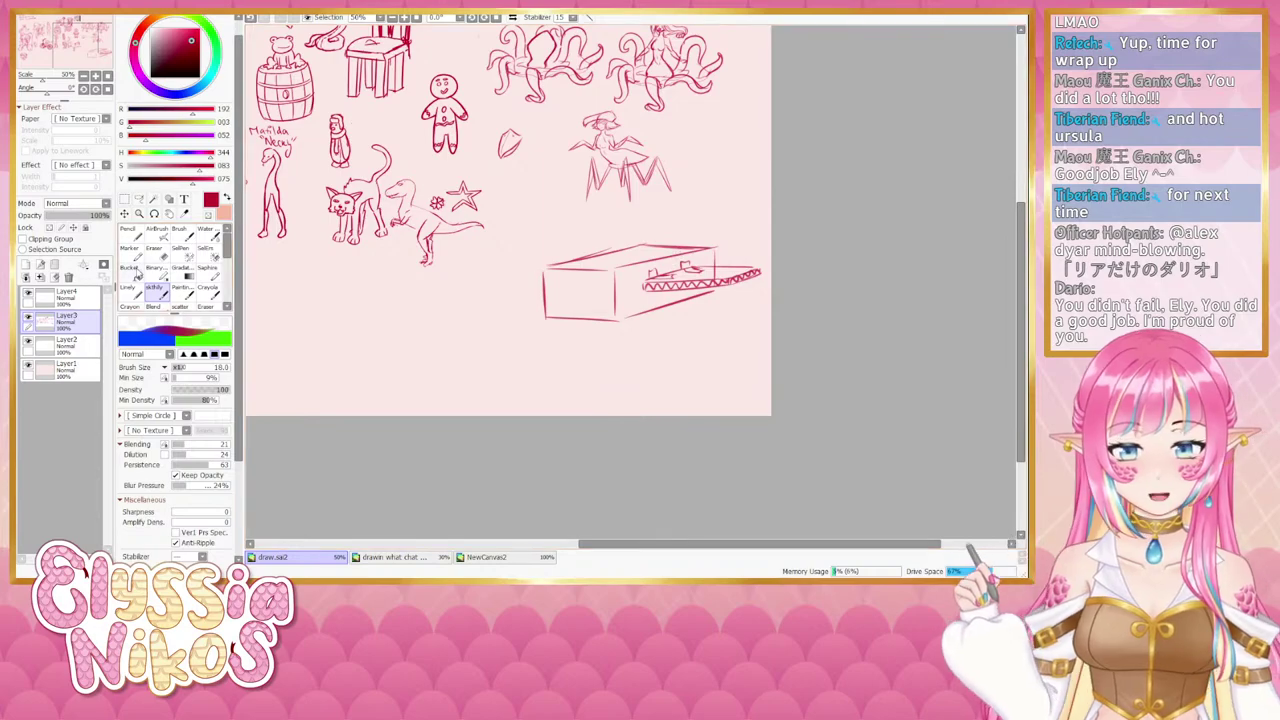
{"action": "left_click", "coordinate": [154, 253]}
{"action": "left_click_drag", "start_coordinate": [527, 268], "coordinate": [621, 245]}
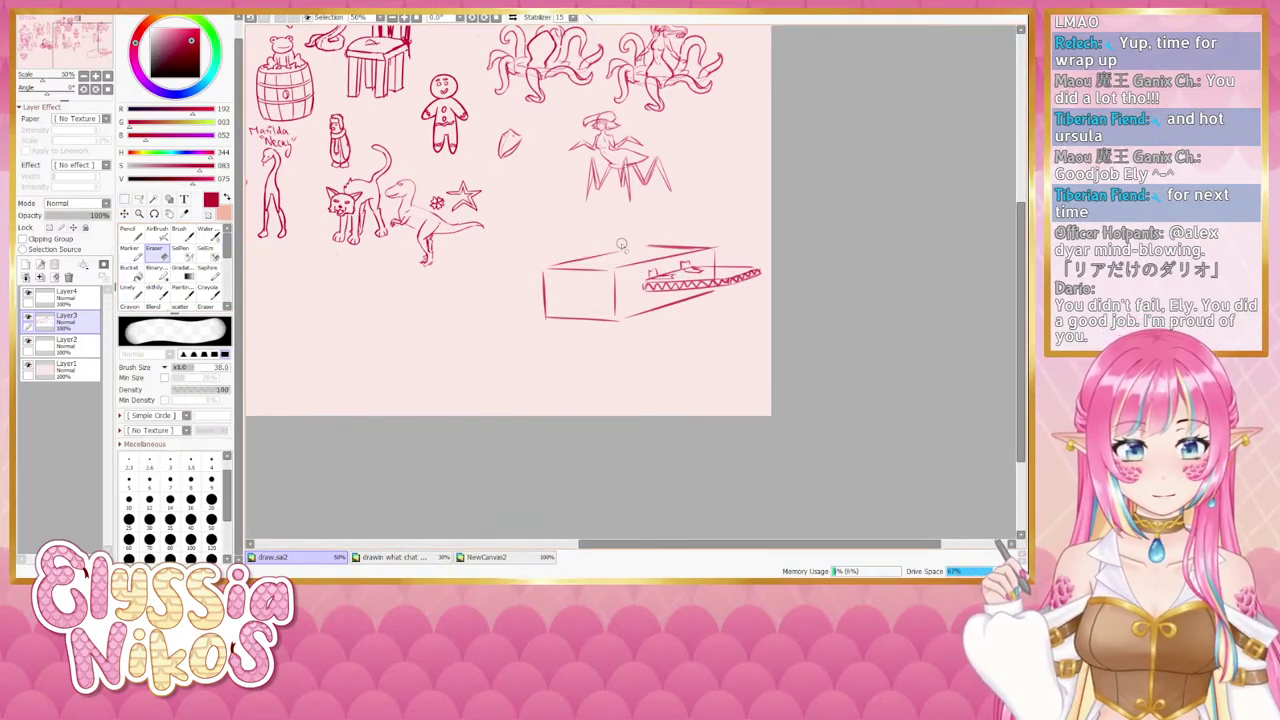
{"action": "left_click", "coordinate": [155, 289]}
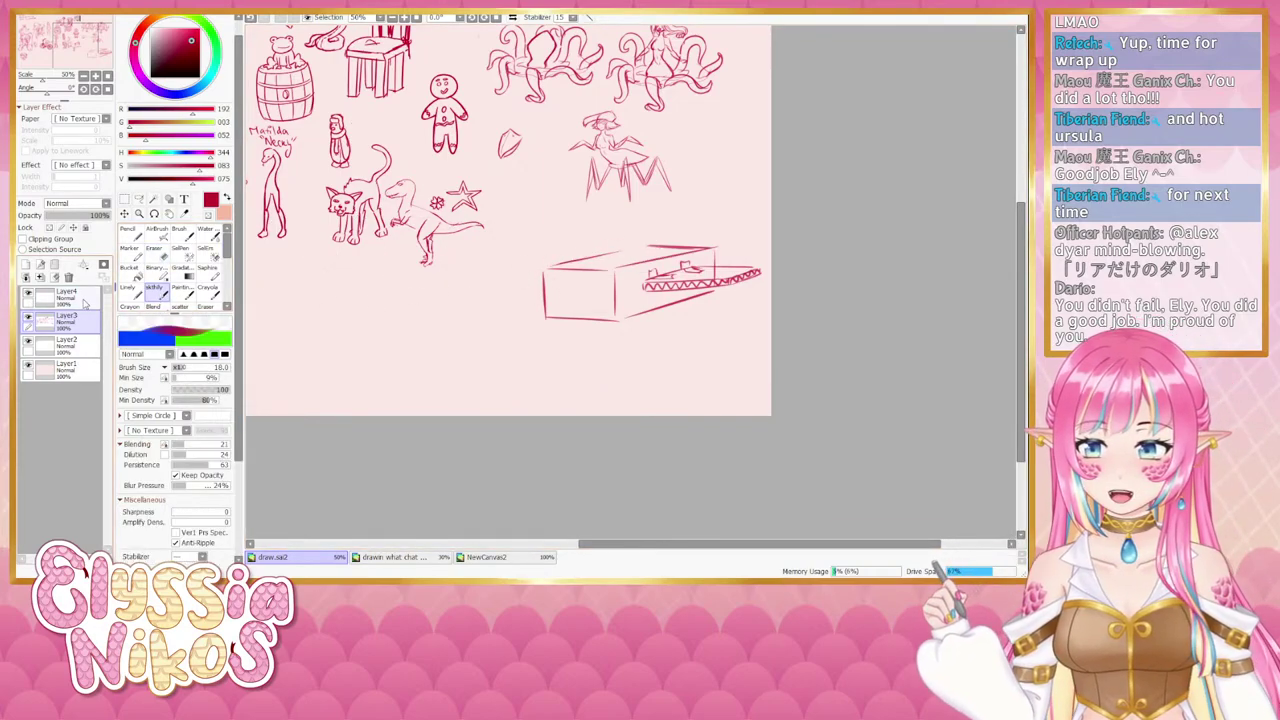
On Layer4, sketch the dog's round head, arched back and curled tail above the box, with two paws over its front edge.
{"action": "left_click", "coordinate": [66, 295]}
{"action": "scroll", "coordinate": [560, 230], "scroll_direction": "down", "scroll_amount": 1}
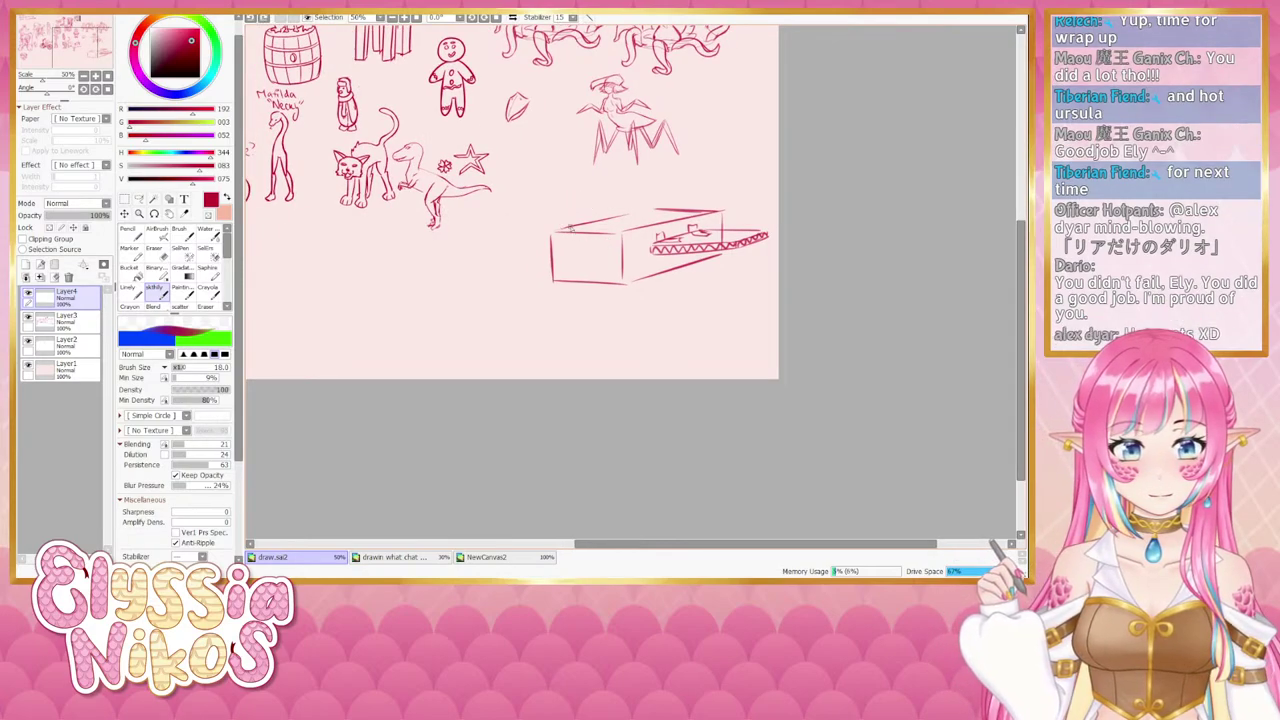
{"action": "mouse_move", "coordinate": [562, 228]}
{"action": "left_mouse_down"}
{"action": "mouse_move", "coordinate": [598, 199]}
{"action": "mouse_move", "coordinate": [563, 207]}
{"action": "mouse_move", "coordinate": [638, 221]}
{"action": "mouse_move", "coordinate": [622, 217]}
{"action": "mouse_move", "coordinate": [640, 216]}
{"action": "mouse_move", "coordinate": [632, 207]}
{"action": "mouse_move", "coordinate": [661, 223]}
{"action": "mouse_move", "coordinate": [647, 194]}
{"action": "mouse_move", "coordinate": [661, 197]}
{"action": "mouse_move", "coordinate": [650, 196]}
{"action": "mouse_move", "coordinate": [662, 183]}
{"action": "mouse_move", "coordinate": [642, 186]}
{"action": "mouse_move", "coordinate": [670, 180]}
{"action": "mouse_move", "coordinate": [662, 209]}
{"action": "left_mouse_up"}
{"action": "key", "text": "ctrl+z"}
{"action": "key", "text": "ctrl+z"}
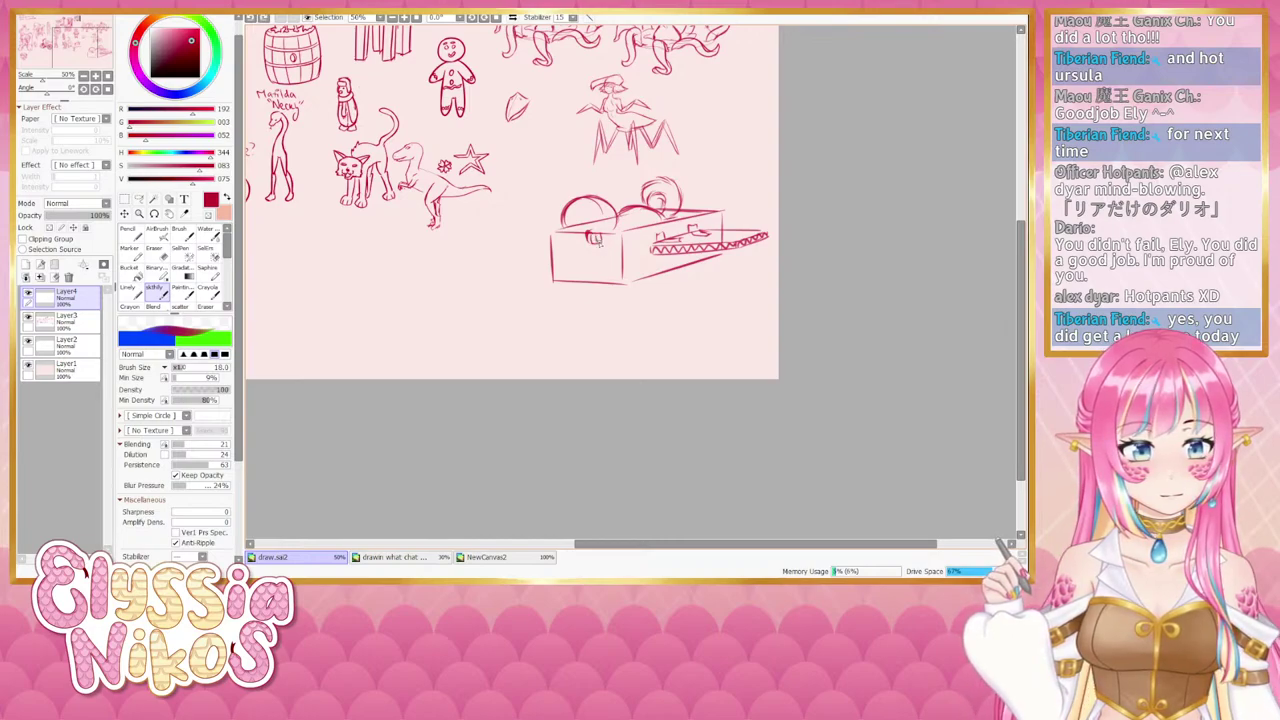
{"action": "left_click_drag", "start_coordinate": [600, 242], "coordinate": [592, 244]}
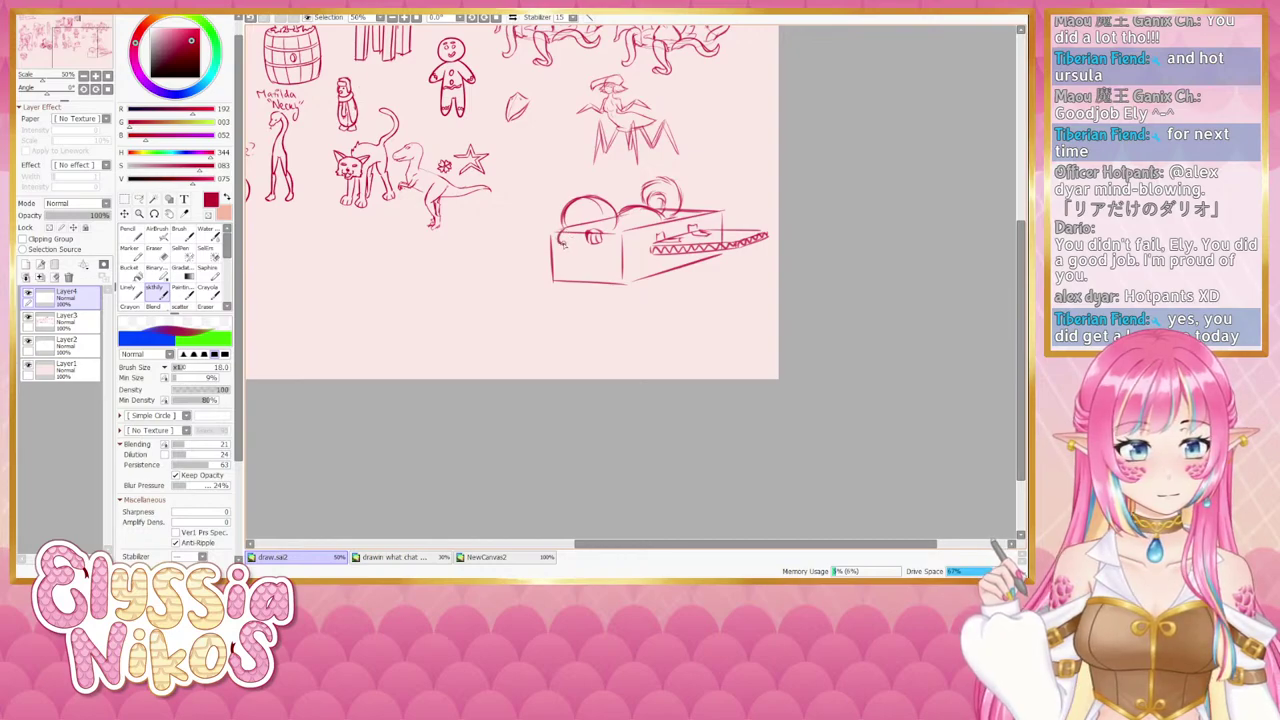
{"action": "left_click_drag", "start_coordinate": [570, 244], "coordinate": [571, 241]}
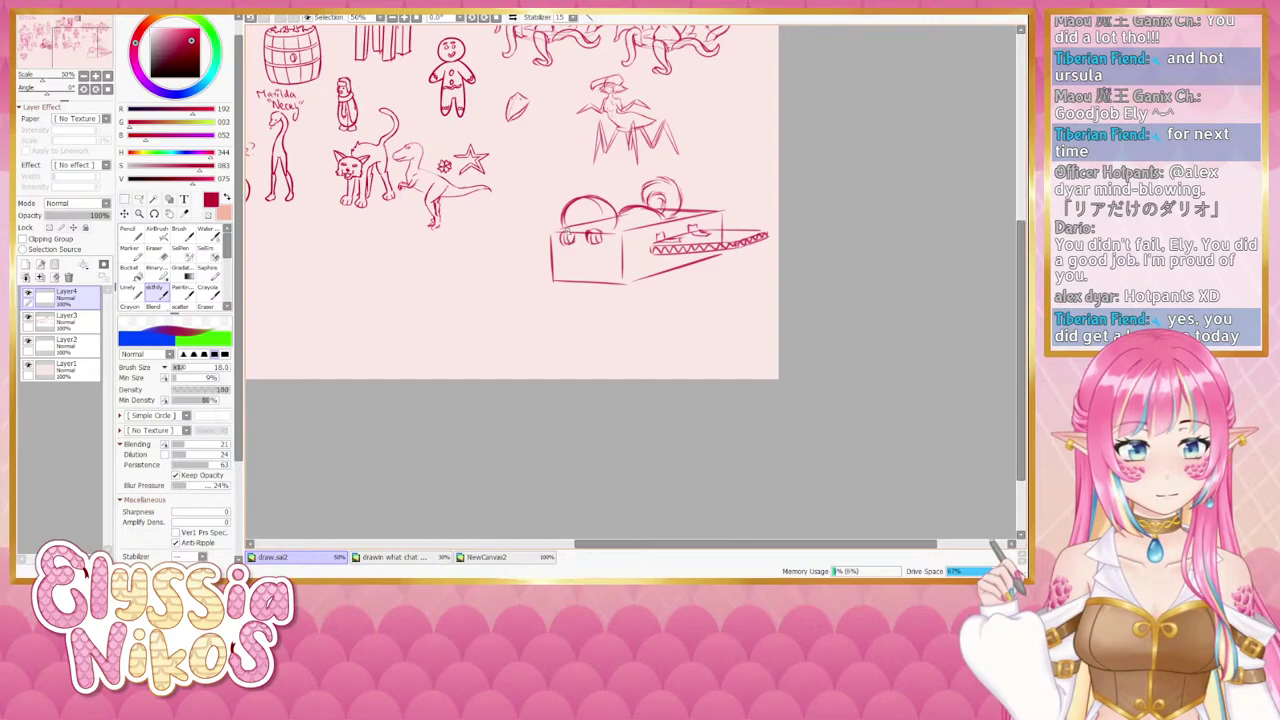
Erase the head's lower outline above the paws, redraw the muzzle line, and add a snout and two eyes.
{"action": "key", "text": "e"}
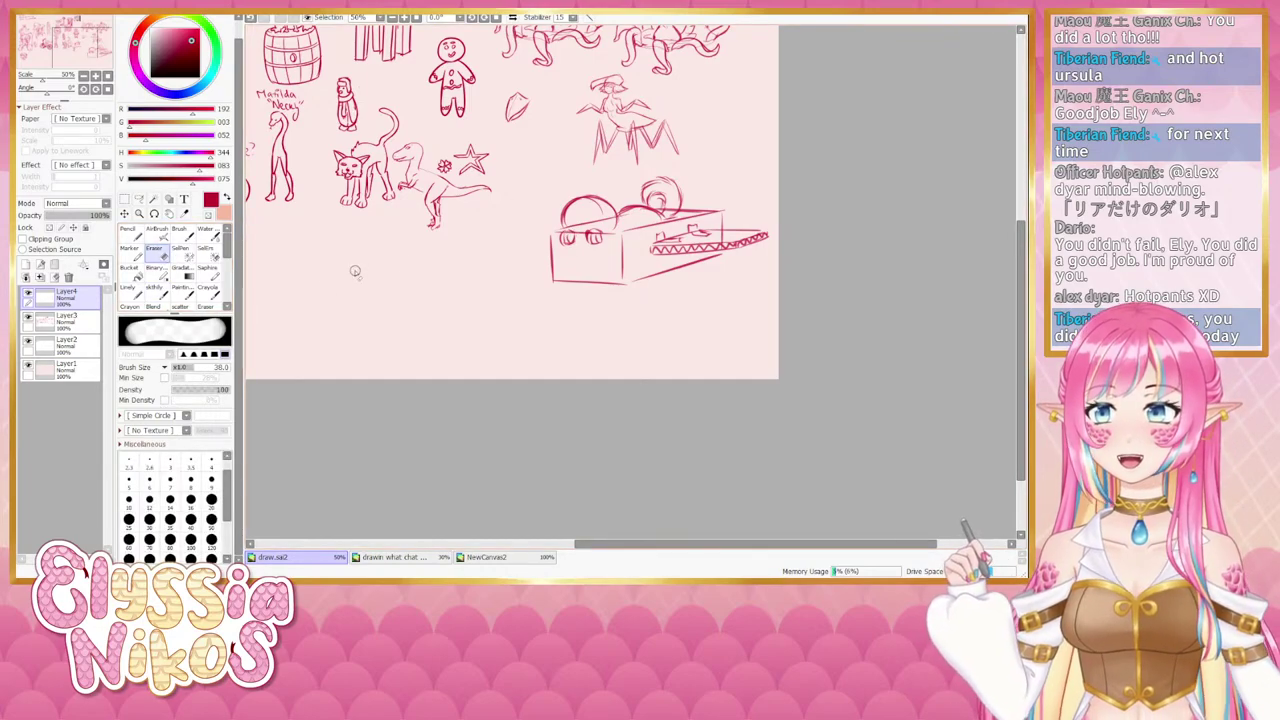
{"action": "mouse_move", "coordinate": [590, 212]}
{"action": "left_mouse_down"}
{"action": "mouse_move", "coordinate": [570, 222]}
{"action": "mouse_move", "coordinate": [608, 208]}
{"action": "mouse_move", "coordinate": [585, 198]}
{"action": "mouse_move", "coordinate": [566, 217]}
{"action": "mouse_move", "coordinate": [586, 200]}
{"action": "mouse_move", "coordinate": [574, 224]}
{"action": "mouse_move", "coordinate": [588, 230]}
{"action": "mouse_move", "coordinate": [578, 212]}
{"action": "mouse_move", "coordinate": [590, 232]}
{"action": "mouse_move", "coordinate": [572, 230]}
{"action": "mouse_move", "coordinate": [596, 229]}
{"action": "left_mouse_up"}
{"action": "left_click", "coordinate": [154, 291]}
{"action": "key", "text": "ctrl+z"}
{"action": "key", "text": "ctrl+z"}
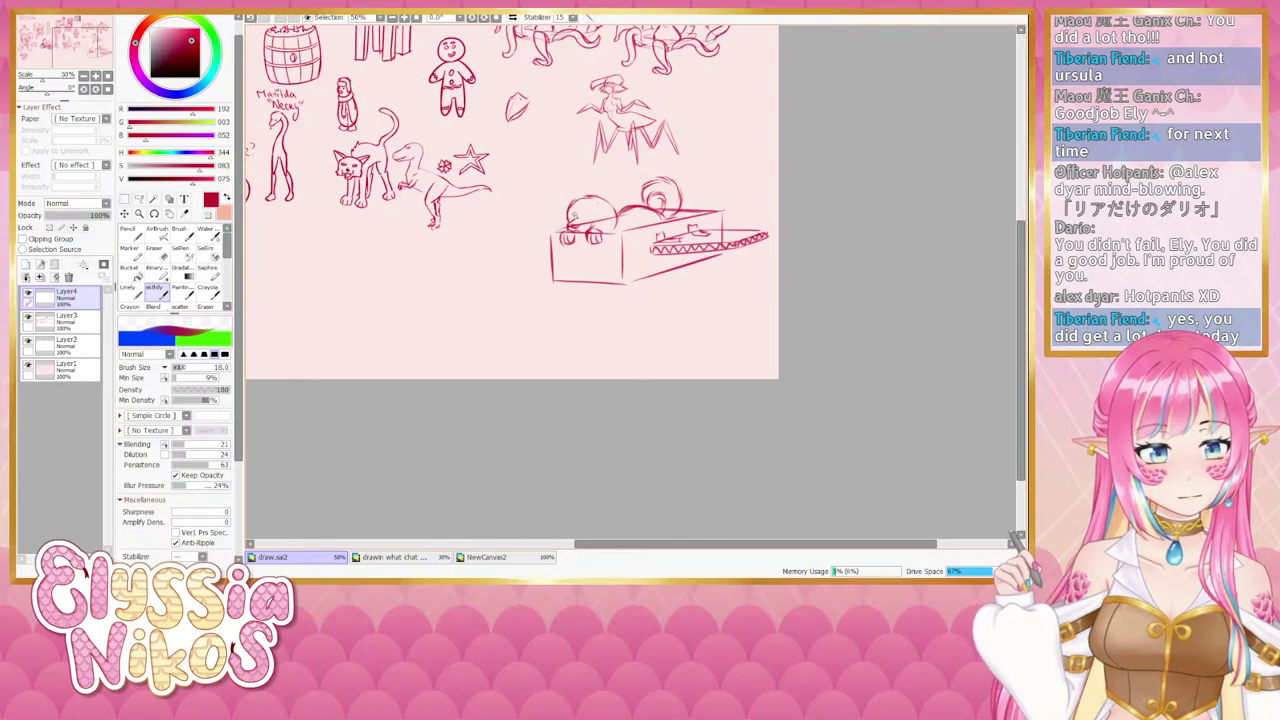
{"action": "key", "text": "ctrl+z"}
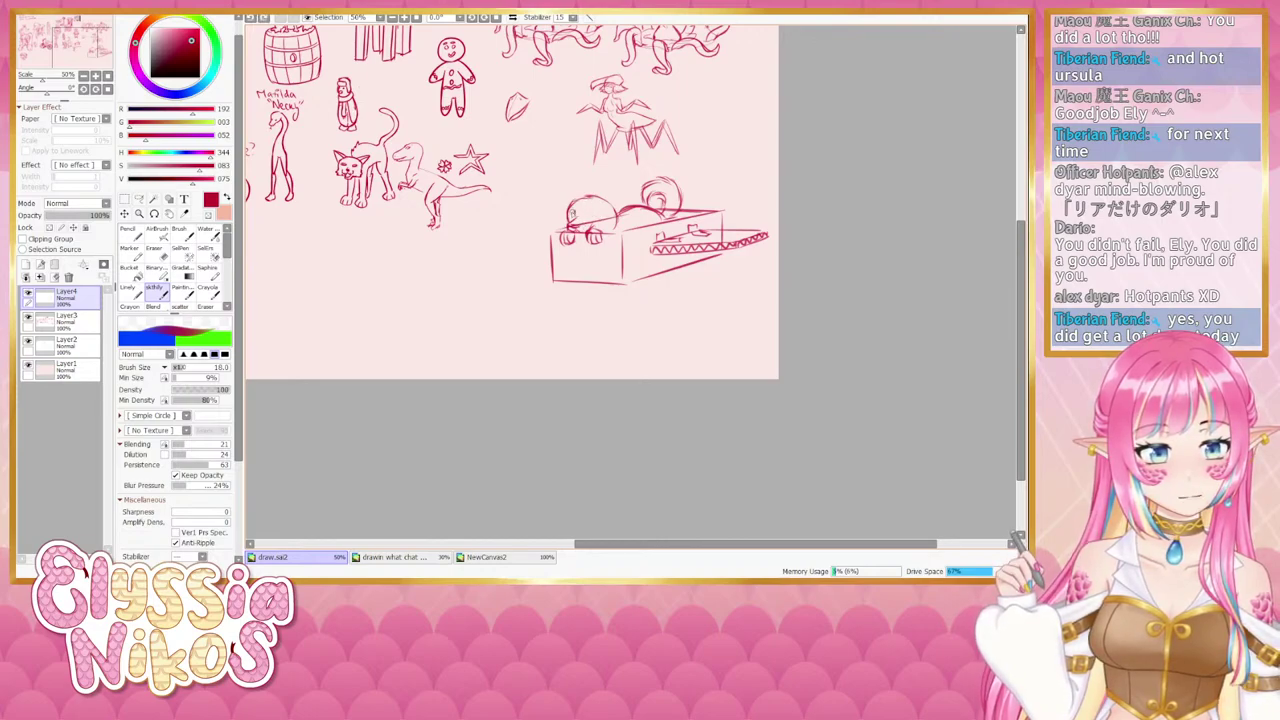
{"action": "left_click_drag", "start_coordinate": [575, 211], "coordinate": [575, 217]}
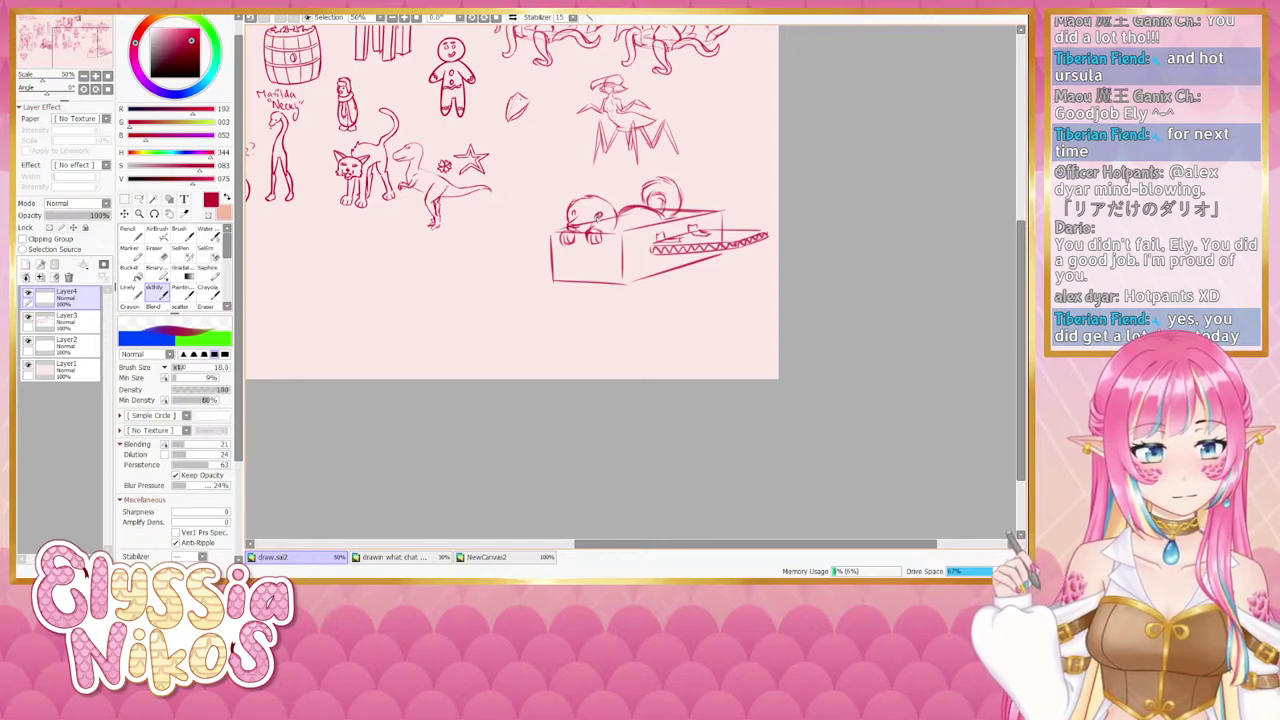
{"action": "left_click_drag", "start_coordinate": [598, 213], "coordinate": [598, 217]}
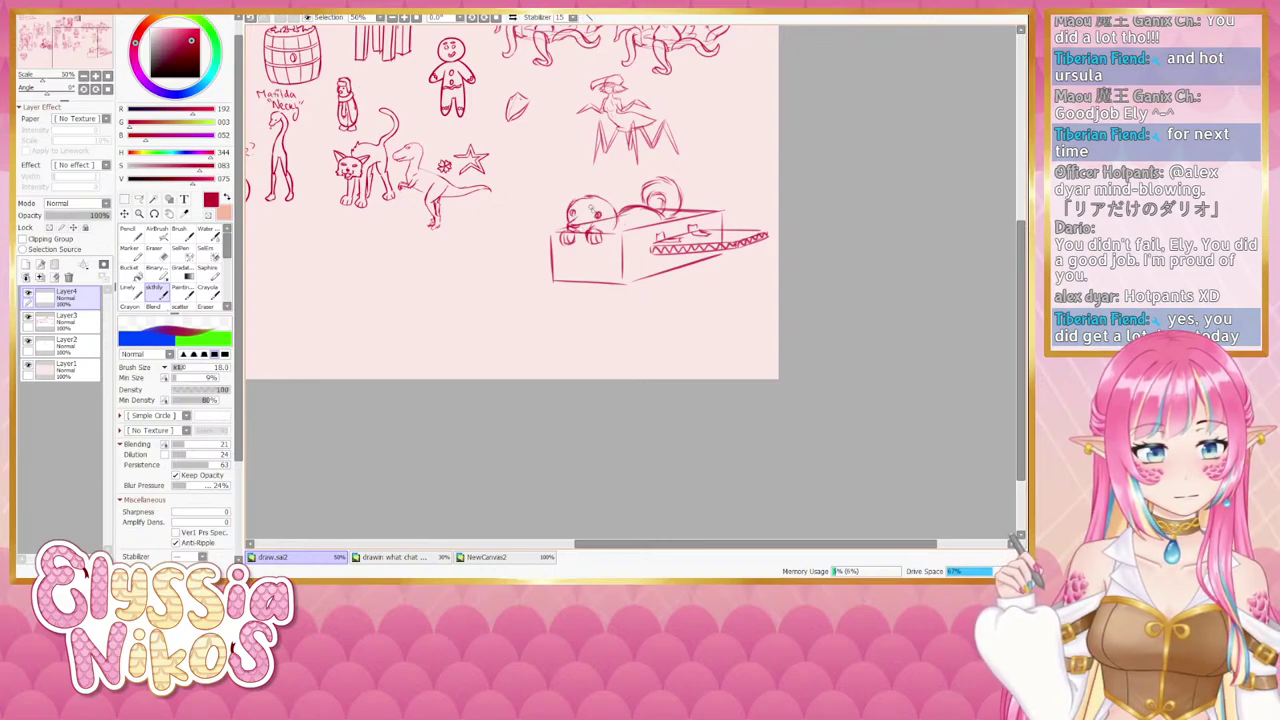
Draw the dog's first pointed ear and erase the head line crossing it with a size 16 eraser.
{"action": "left_click_drag", "start_coordinate": [566, 205], "coordinate": [578, 198]}
{"action": "key", "text": "ctrl+z"}
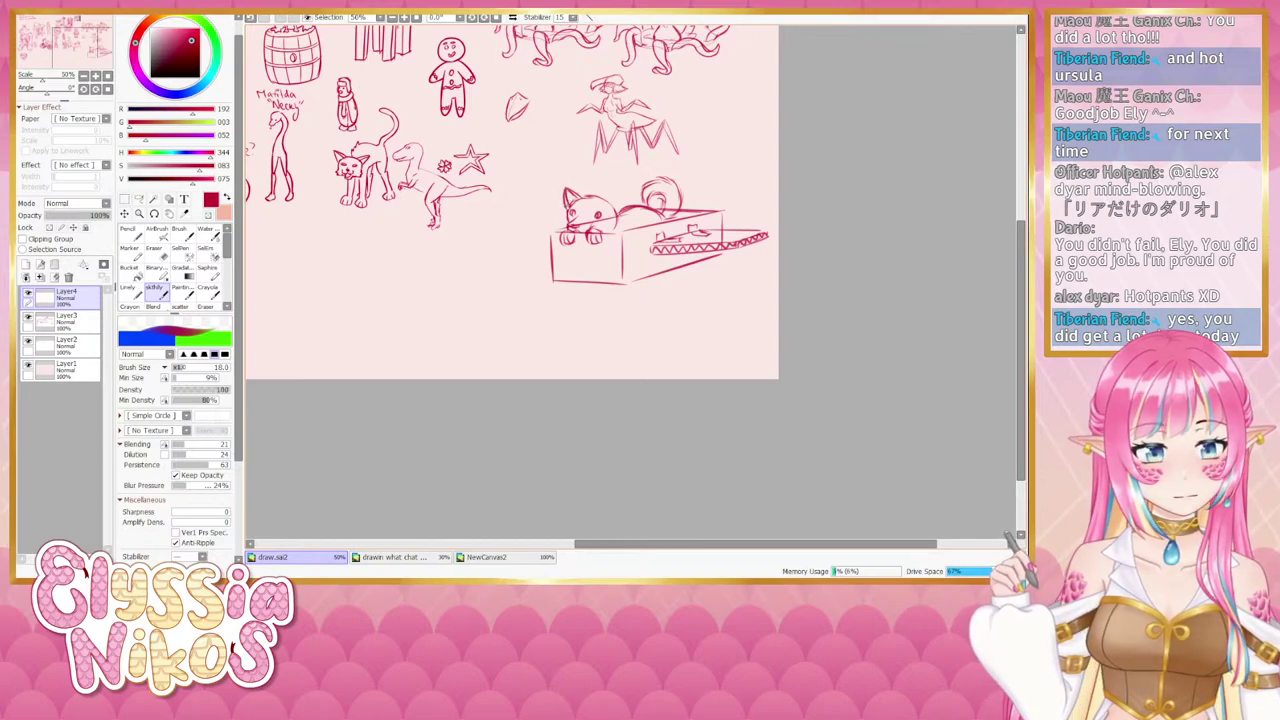
{"action": "key", "text": "e"}
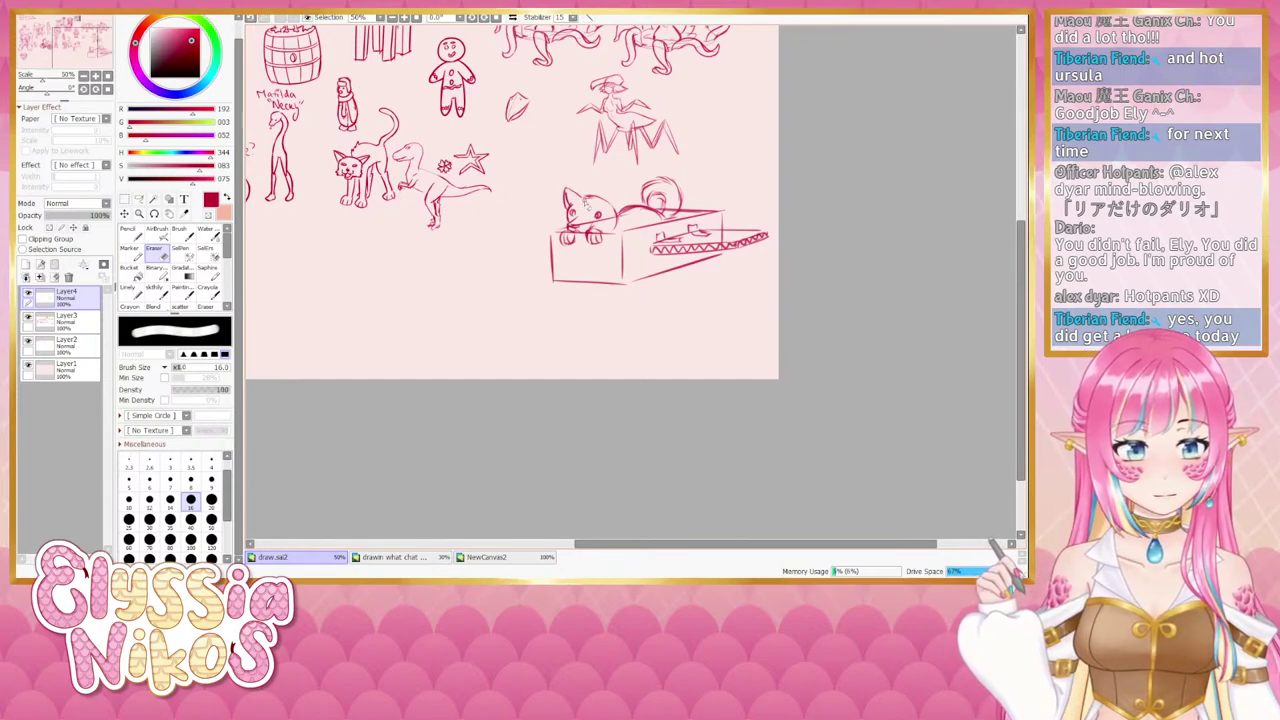
{"action": "left_click", "coordinate": [156, 289]}
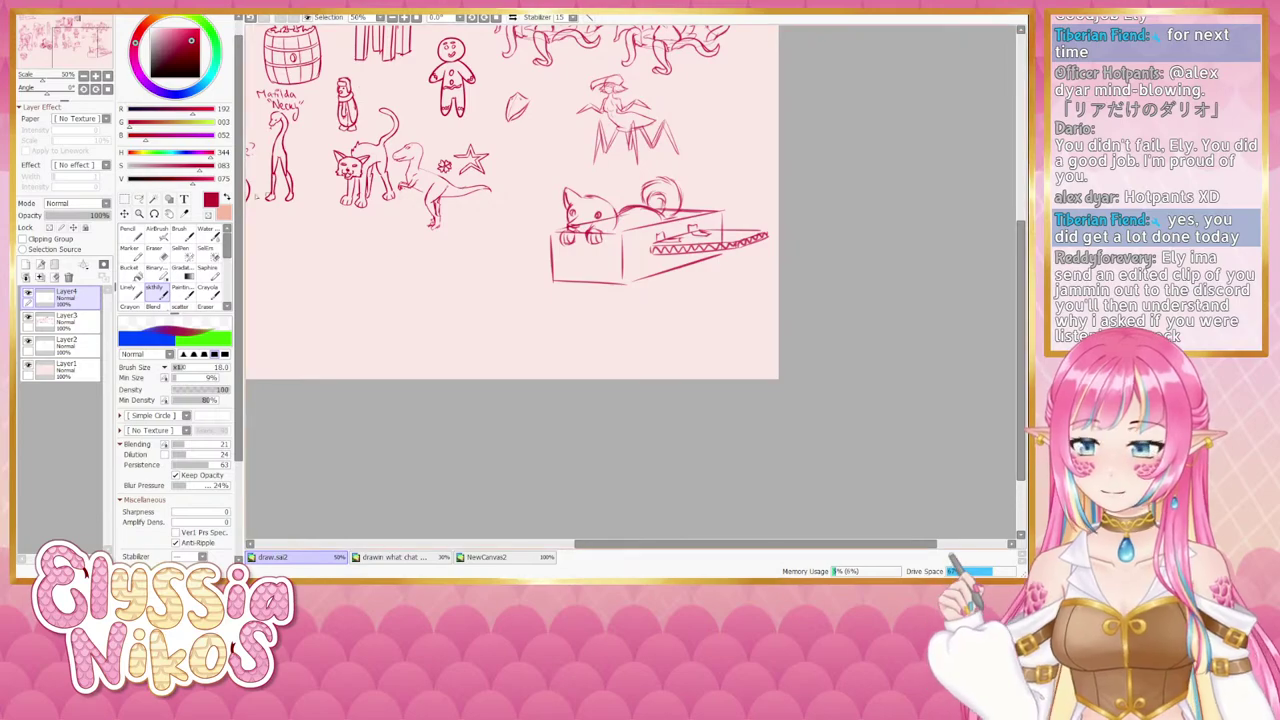
On Layer2, add another handwritten entry below "Shiba Inu plane box" in the request list with a size 6 brush.
{"action": "left_click", "coordinate": [78, 346]}
{"action": "left_click_drag", "start_coordinate": [416, 184], "coordinate": [720, 292]}
{"action": "left_click_drag", "start_coordinate": [282, 130], "coordinate": [584, 216]}
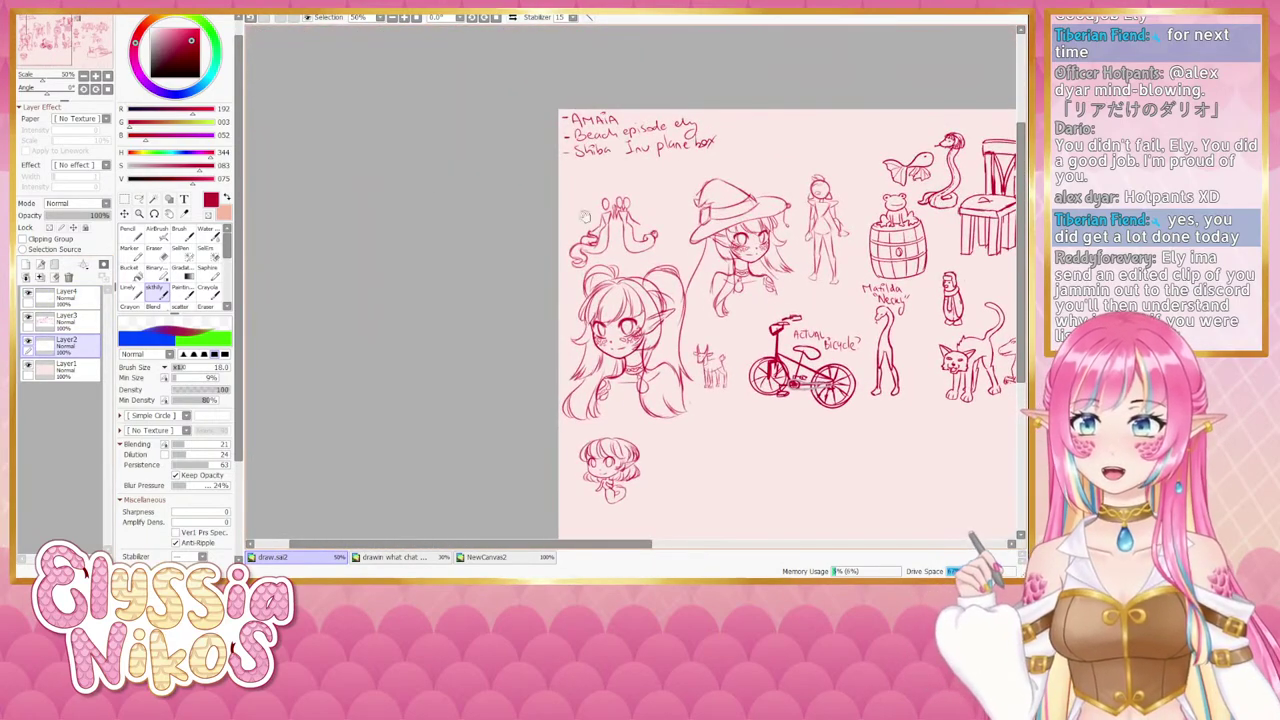
{"action": "left_click", "coordinate": [130, 292]}
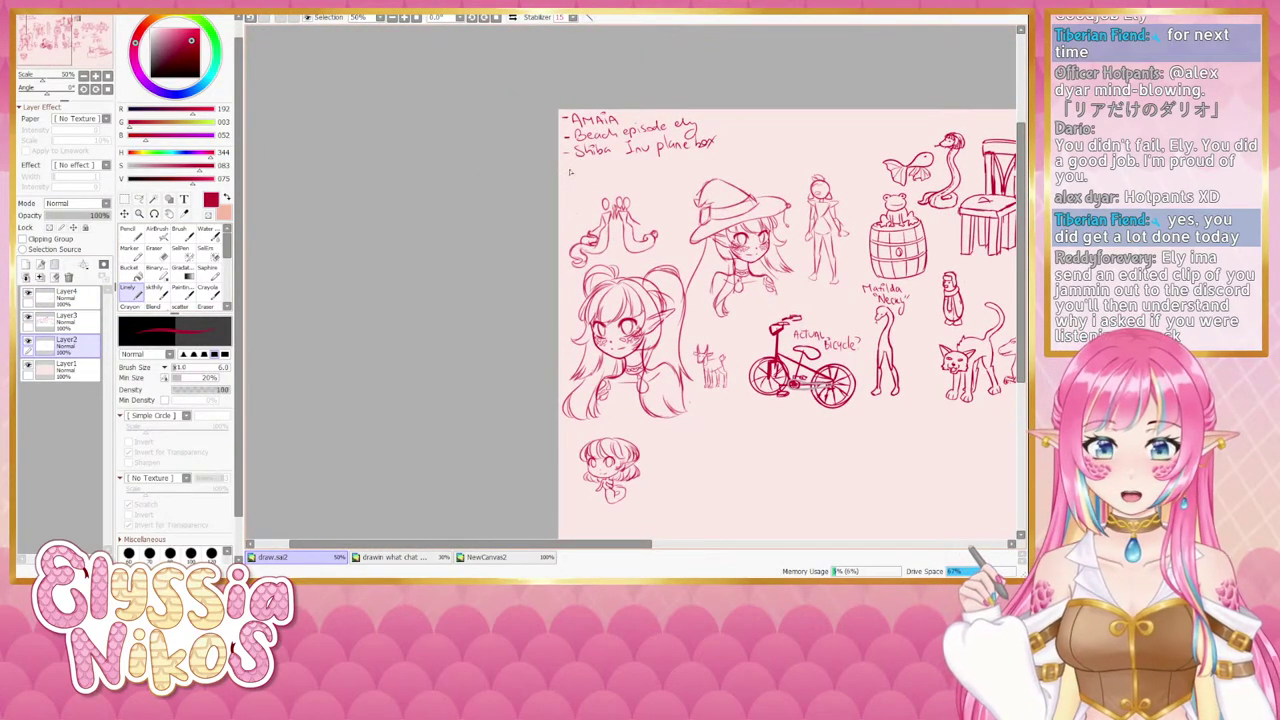
{"action": "left_click_drag", "start_coordinate": [570, 172], "coordinate": [656, 165]}
{"action": "left_click_drag", "start_coordinate": [838, 280], "coordinate": [328, 194]}
{"action": "left_click_drag", "start_coordinate": [667, 275], "coordinate": [602, 259]}
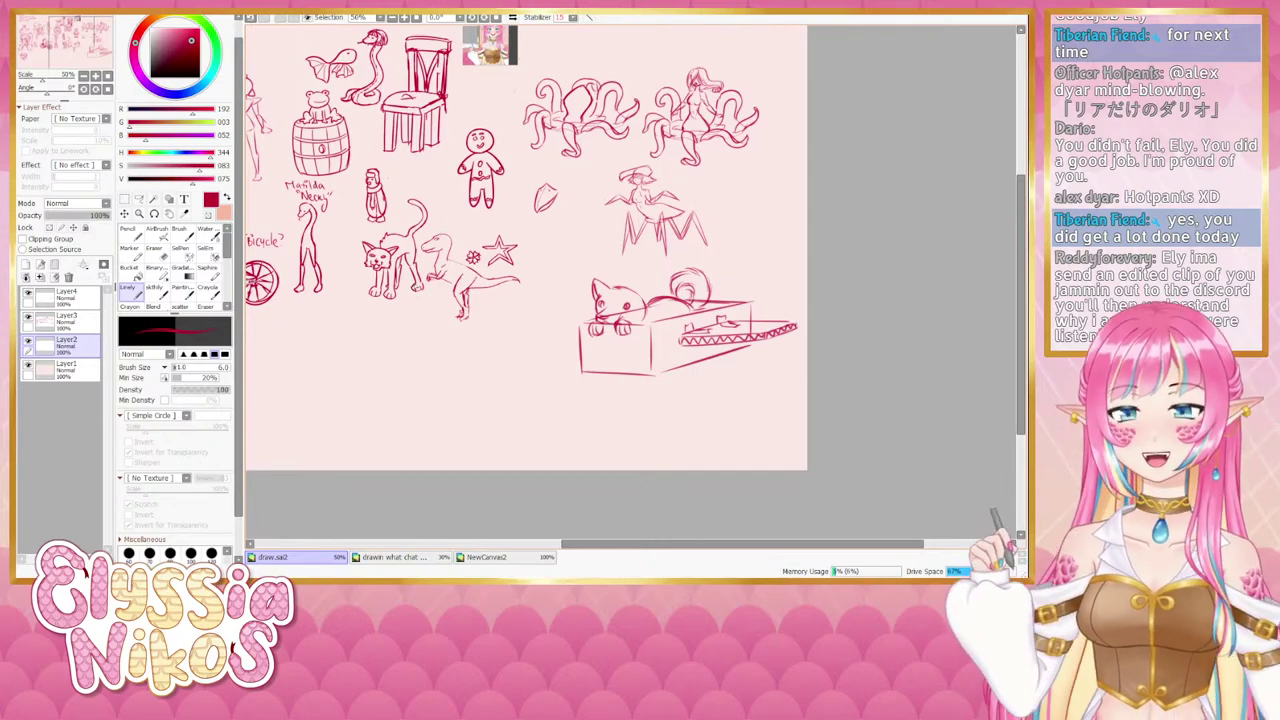
Hide and reshow Layer3 to examine which strokes of the dog and box drawing belong to it.
{"action": "left_click", "coordinate": [48, 322]}
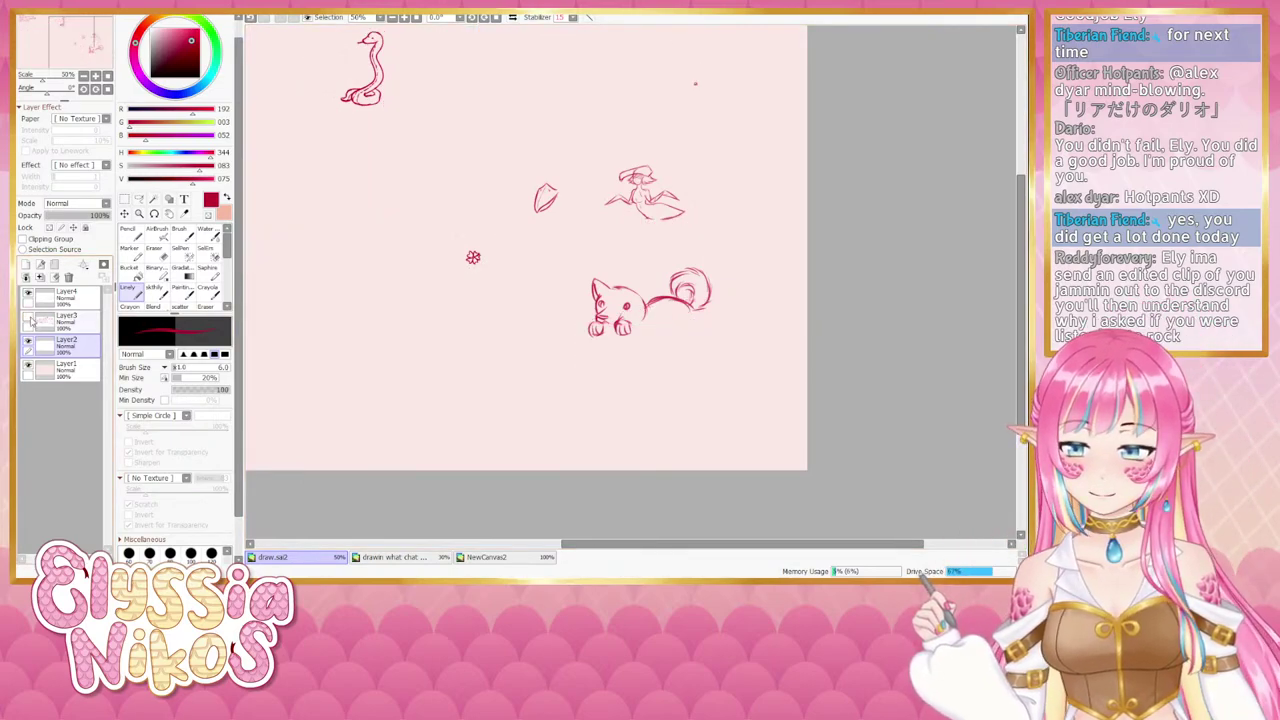
{"action": "left_click", "coordinate": [158, 252]}
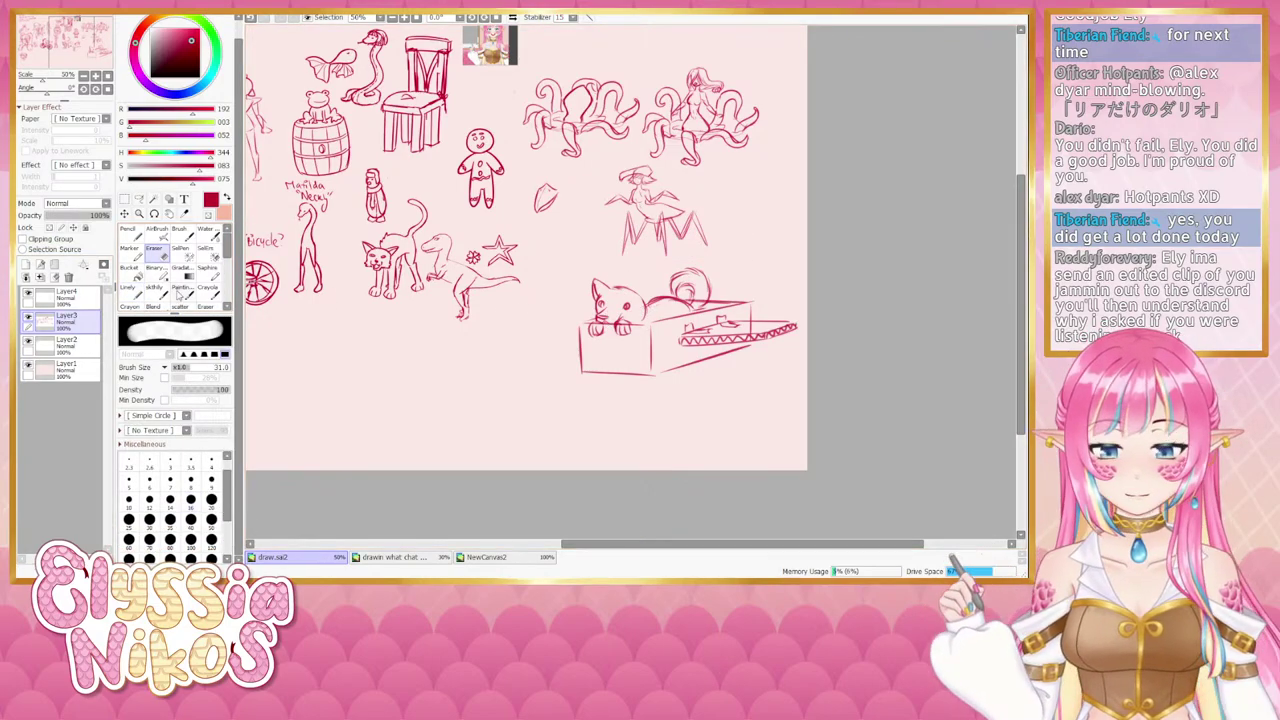
{"action": "left_click", "coordinate": [154, 292]}
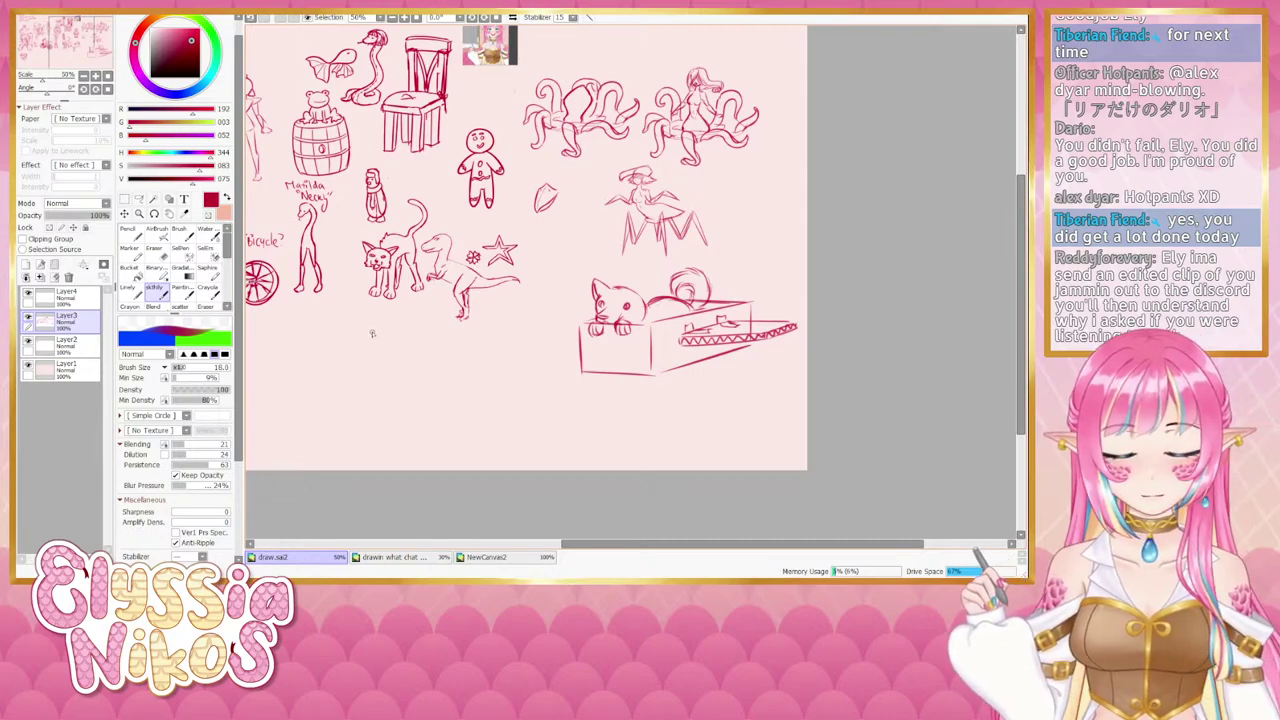
{"action": "mouse_move", "coordinate": [452, 308]}
{"action": "left_mouse_down"}
{"action": "mouse_move", "coordinate": [438, 288]}
{"action": "mouse_move", "coordinate": [464, 261]}
{"action": "mouse_move", "coordinate": [408, 292]}
{"action": "left_mouse_up"}
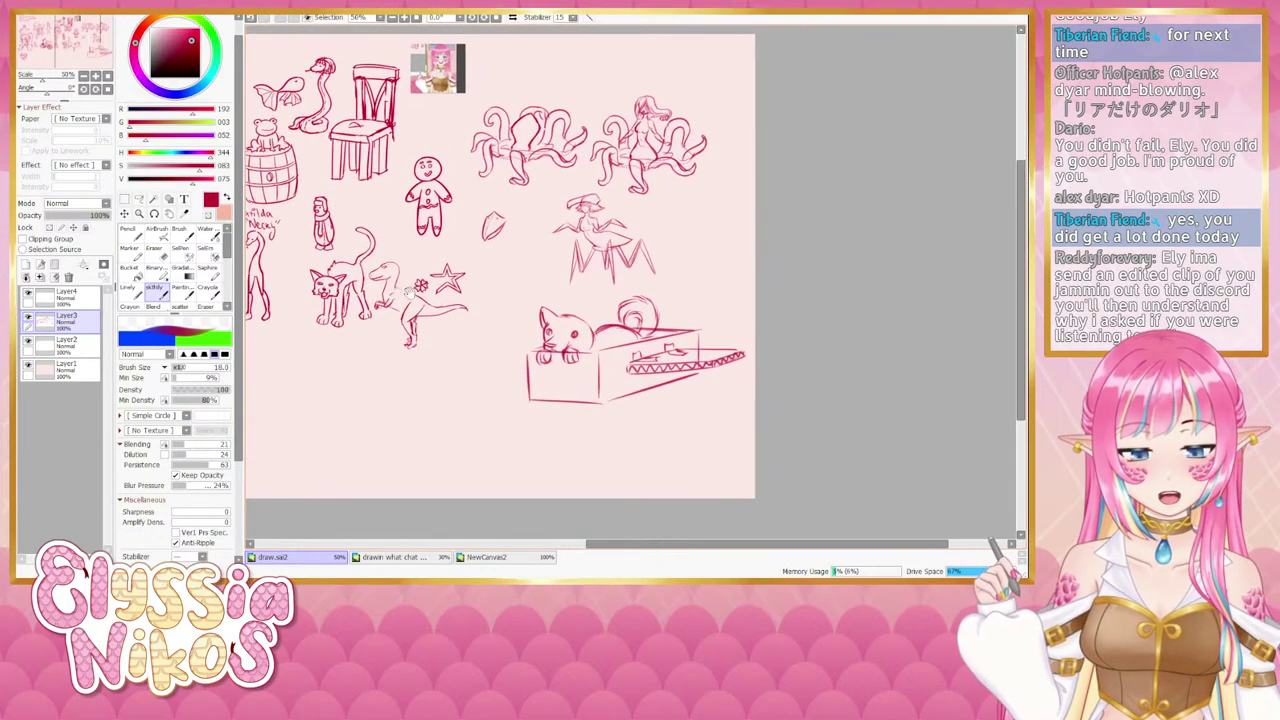
{"action": "left_click", "coordinate": [95, 76]}
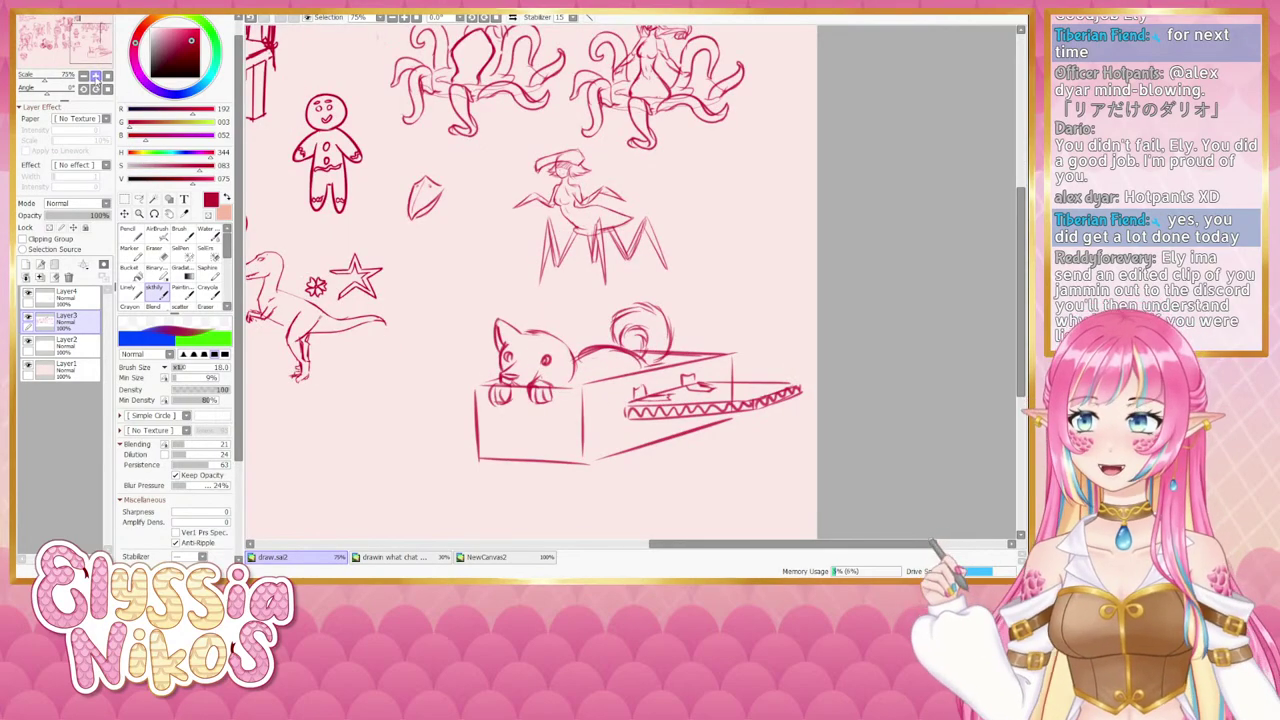
{"action": "left_click", "coordinate": [95, 76]}
{"action": "left_click", "coordinate": [29, 319]}
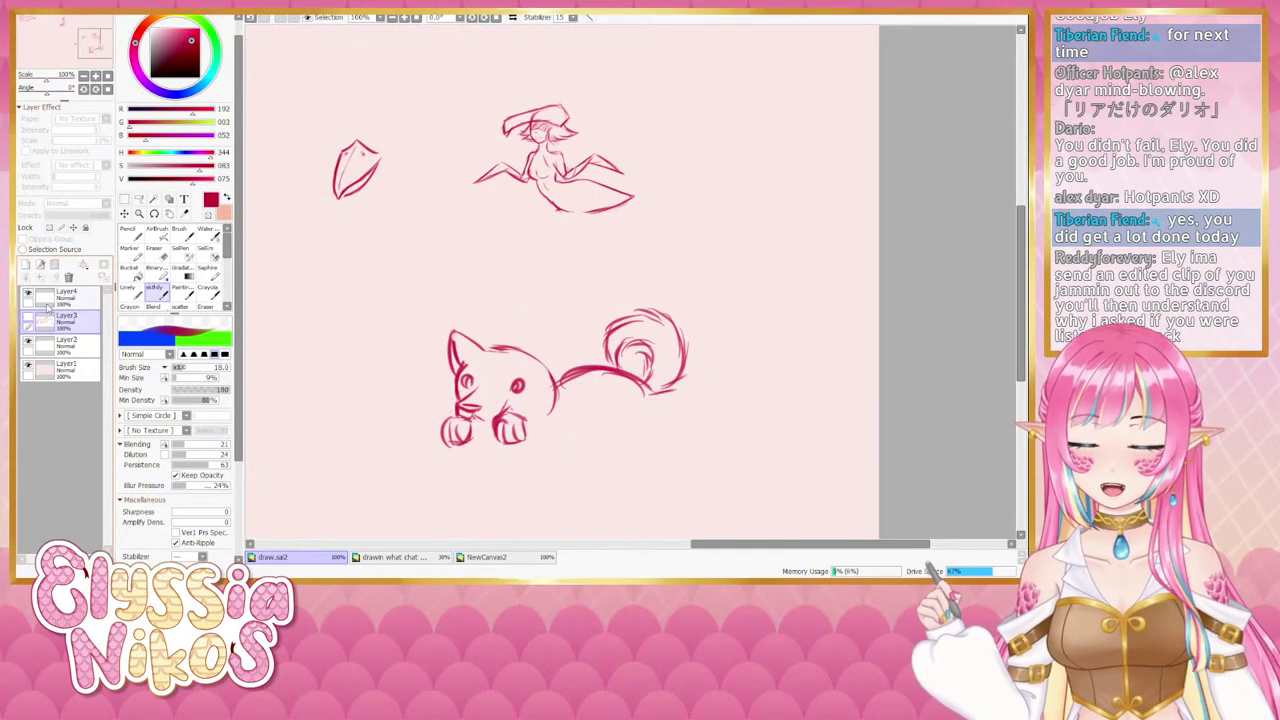
{"action": "left_click", "coordinate": [29, 319]}
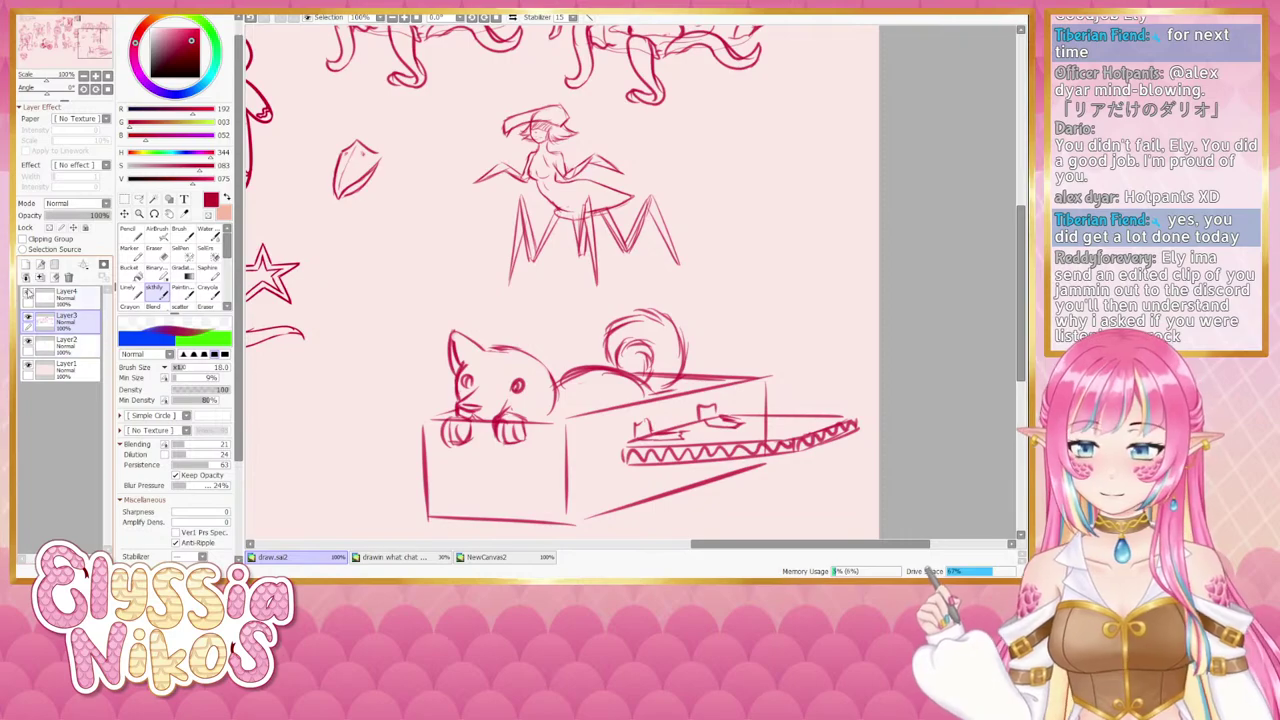
On Layer4, clean up the stray strokes along the top of the dog's head with a size 16 eraser.
{"action": "left_click", "coordinate": [60, 295]}
{"action": "key", "text": "e"}
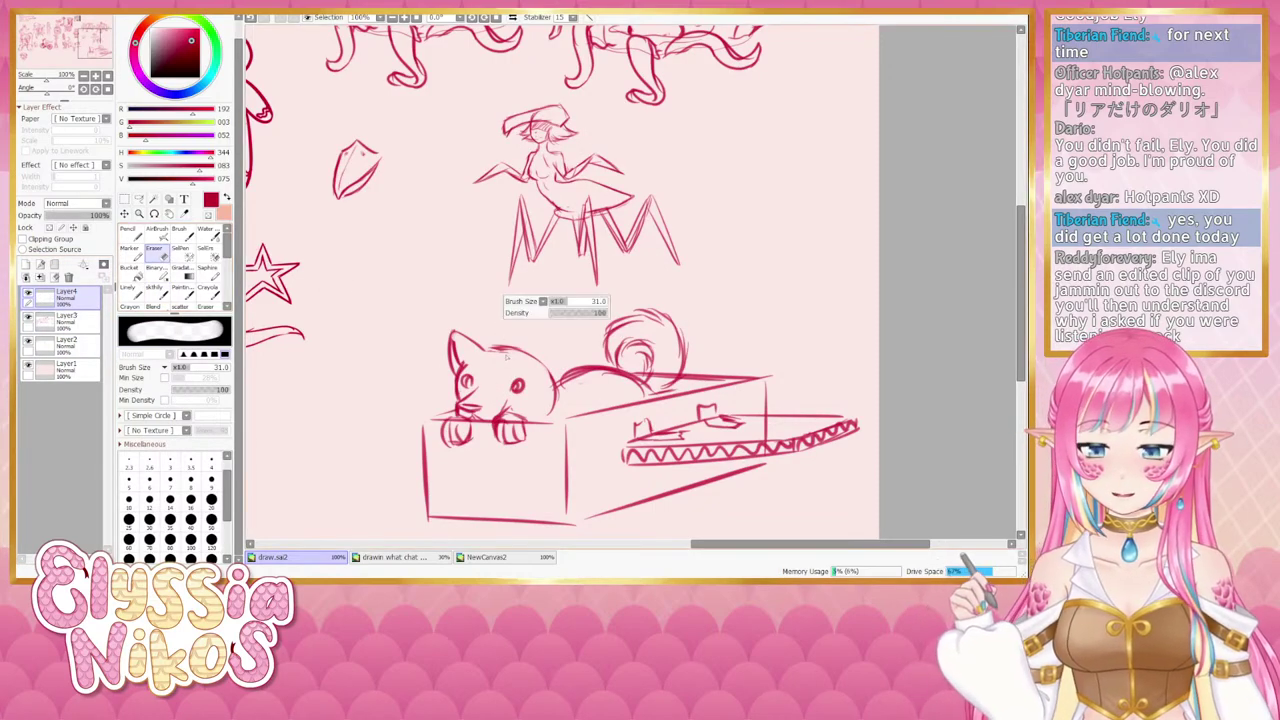
{"action": "left_click_drag", "start_coordinate": [507, 357], "coordinate": [522, 345]}
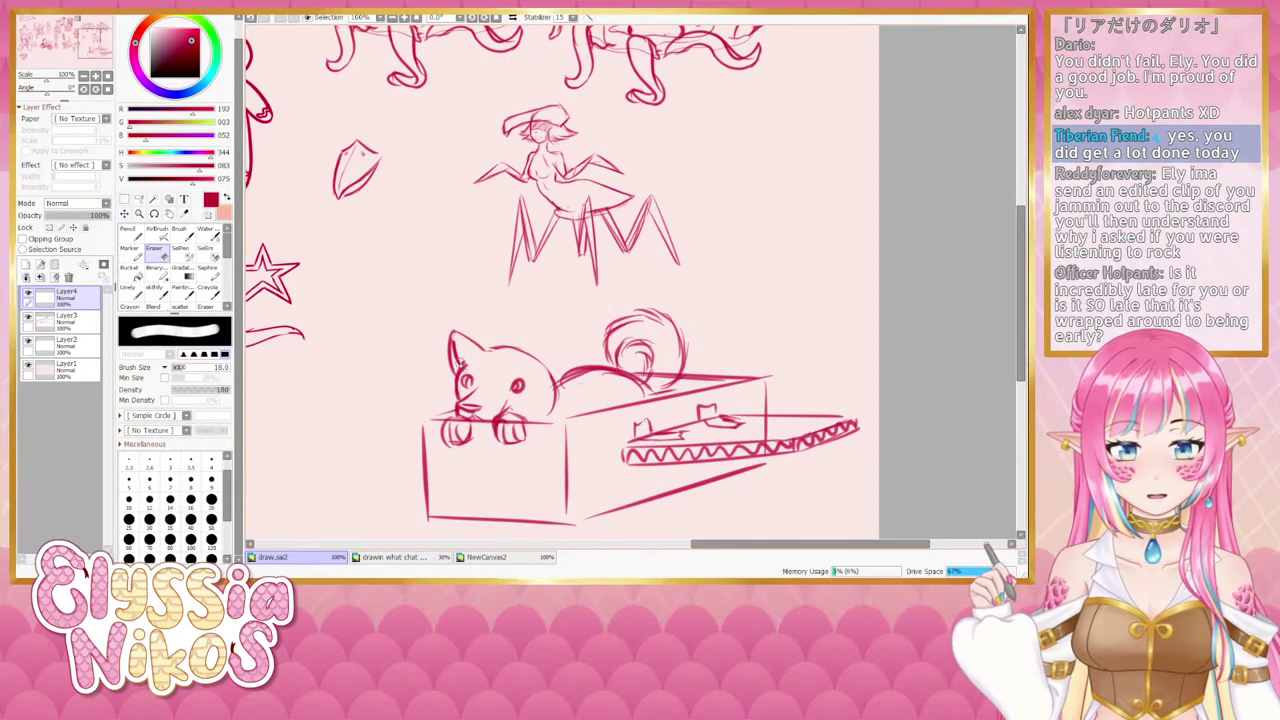
{"action": "left_click", "coordinate": [155, 290]}
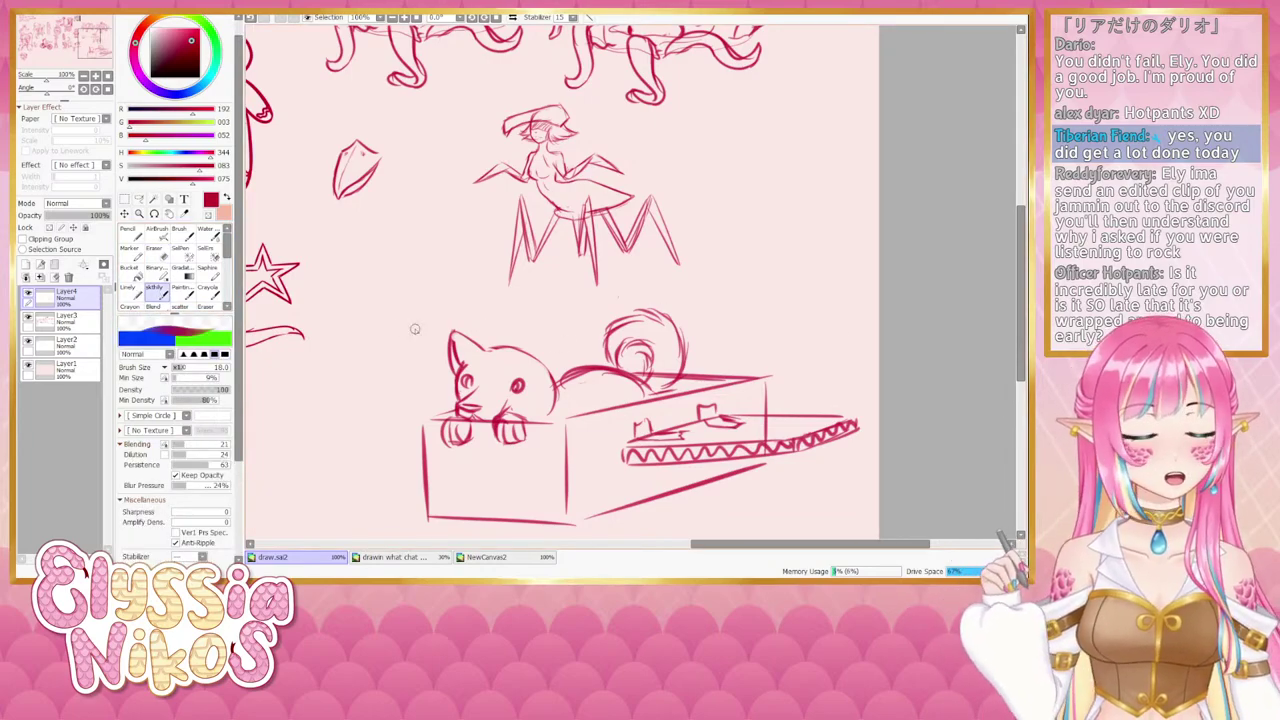
Draw the dog's second pointed ear on the tail side of its head on Layer4 with a size 9 brush.
{"action": "left_click", "coordinate": [28, 294]}
{"action": "left_click", "coordinate": [28, 294]}
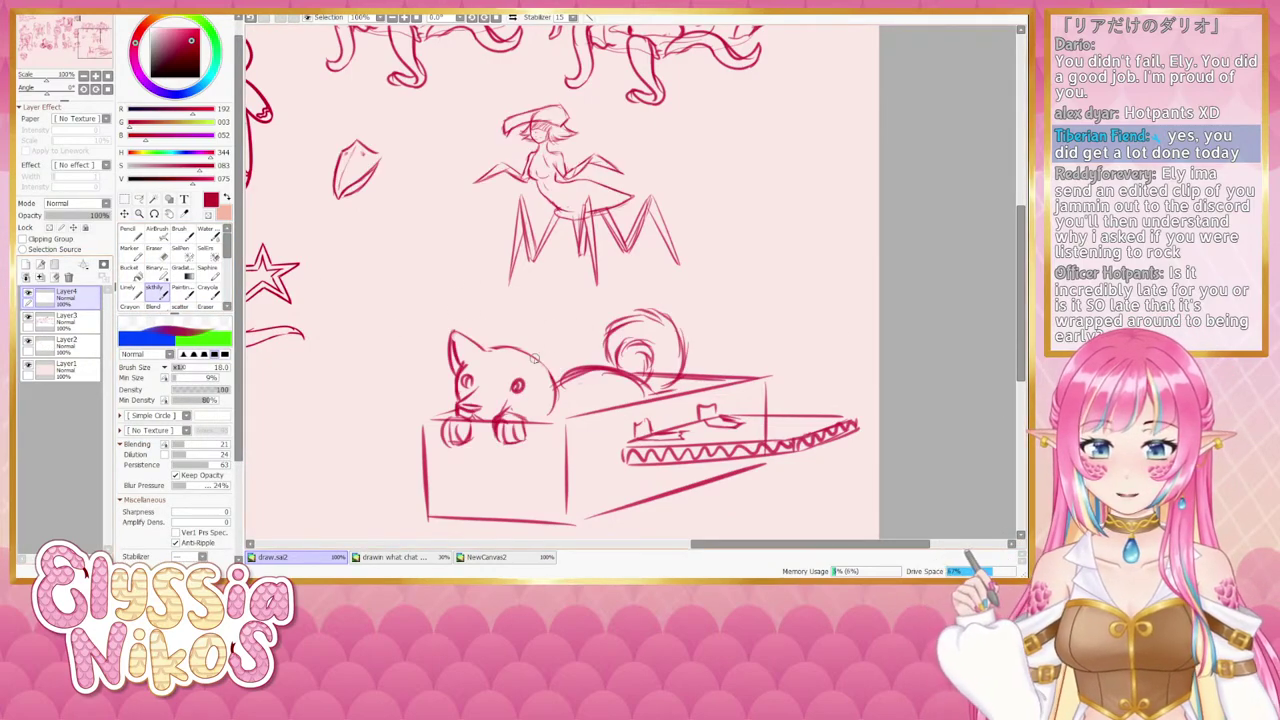
{"action": "mouse_move", "coordinate": [535, 358]}
{"action": "left_mouse_down"}
{"action": "mouse_move", "coordinate": [566, 338]}
{"action": "mouse_move", "coordinate": [552, 382]}
{"action": "left_mouse_up"}
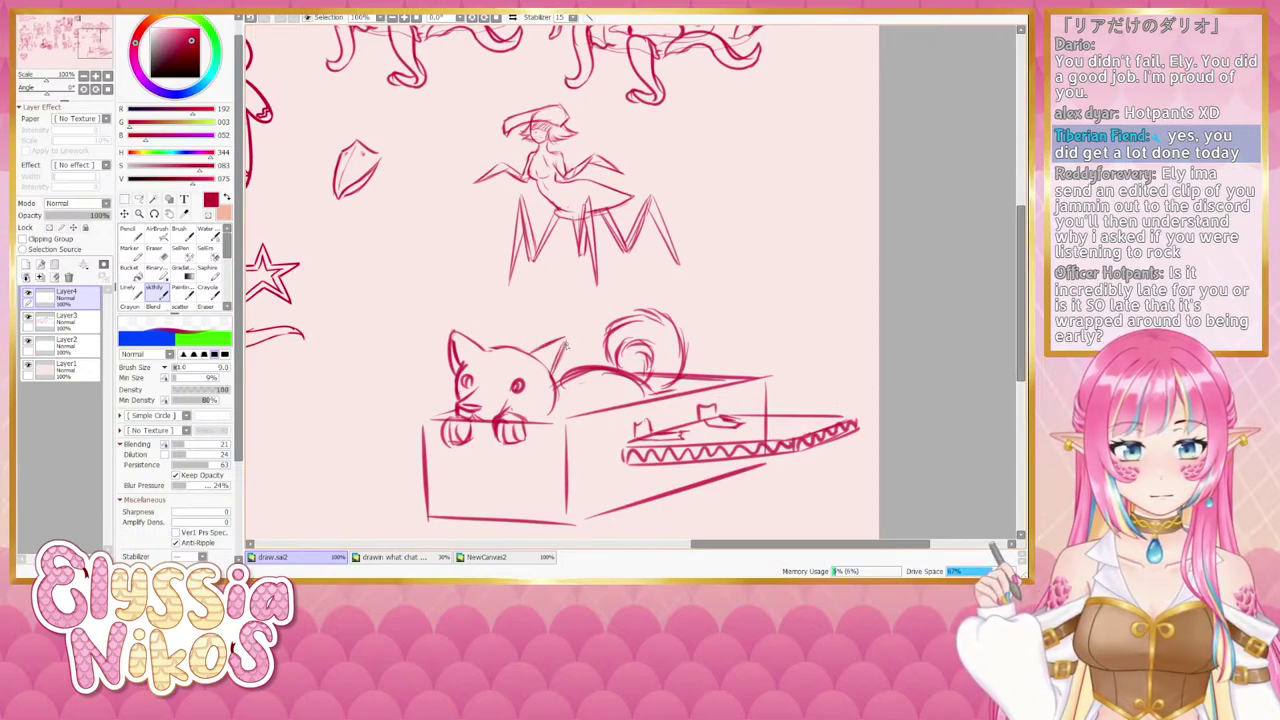
{"action": "key", "text": "ctrl+z"}
{"action": "key", "text": "ctrl+z"}
{"action": "left_click_drag", "start_coordinate": [566, 339], "coordinate": [551, 386]}
{"action": "key", "text": "ctrl+z"}
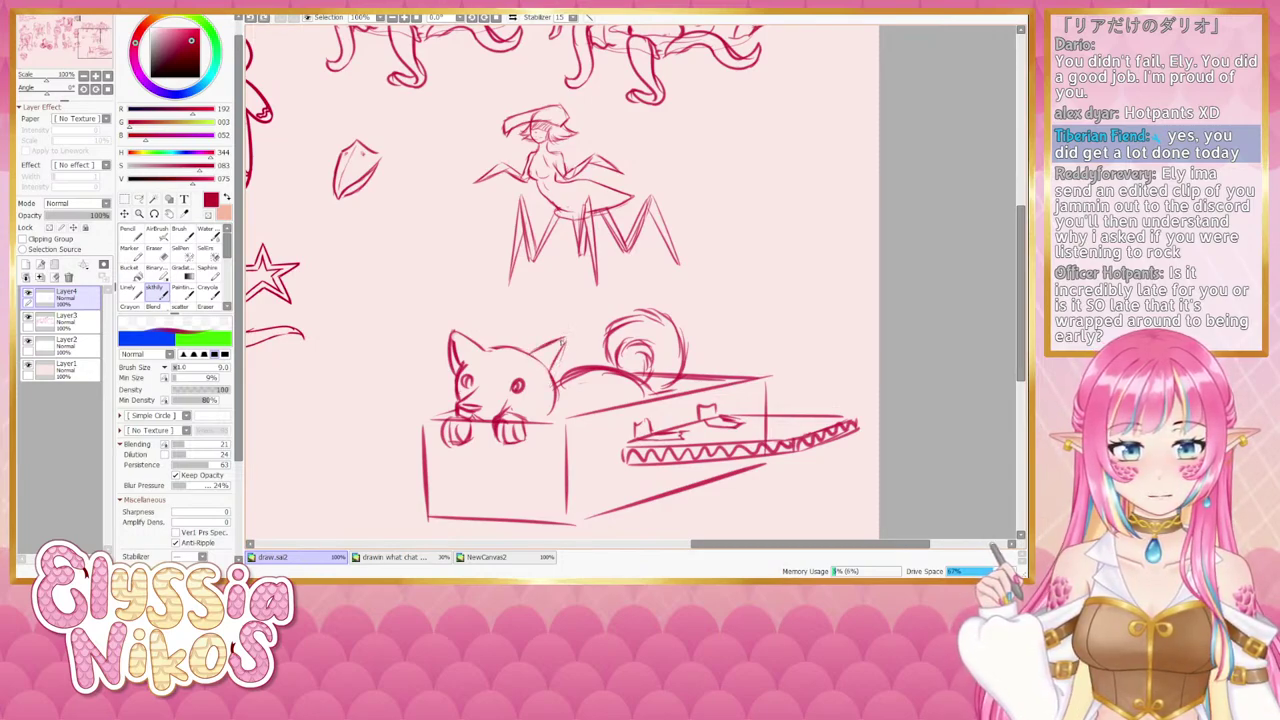
{"action": "mouse_move", "coordinate": [561, 341]}
{"action": "left_mouse_down"}
{"action": "mouse_move", "coordinate": [574, 337]}
{"action": "mouse_move", "coordinate": [554, 384]}
{"action": "left_mouse_up"}
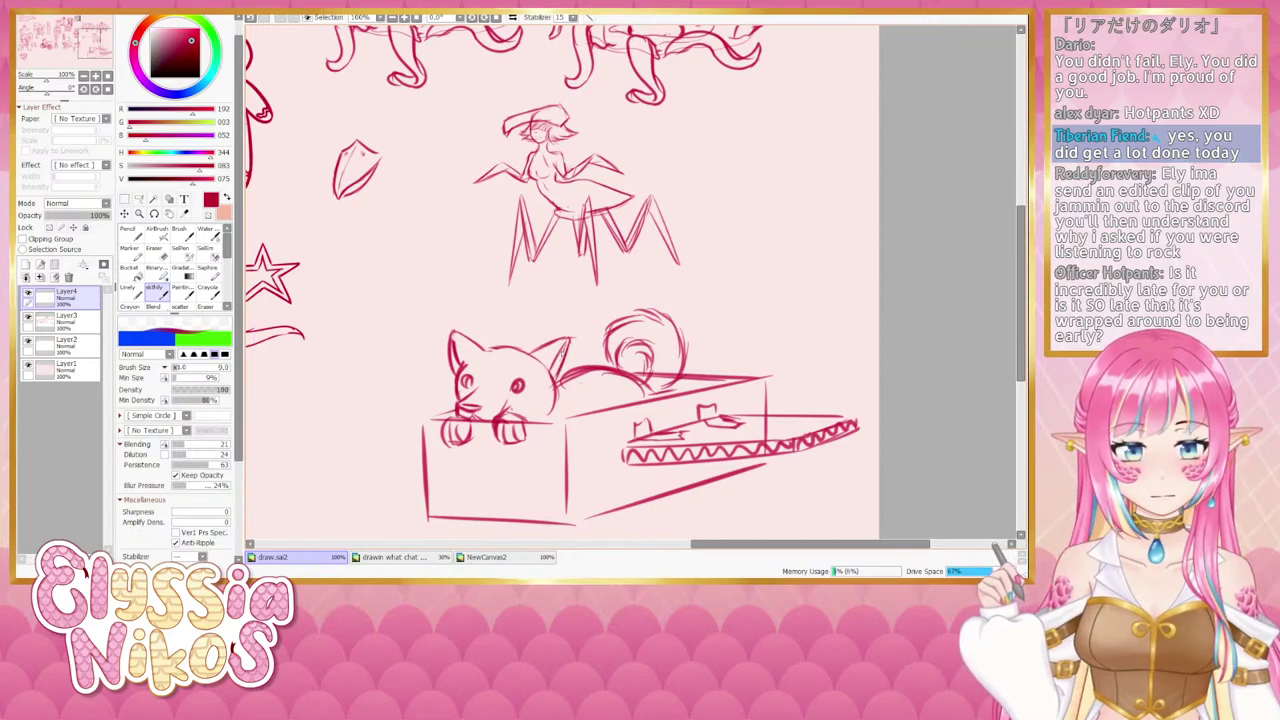
Refine the dog's muzzle and mouth above its paws on Layer4 with a size 9 brush and a size 6 eraser.
{"action": "key", "text": "e"}
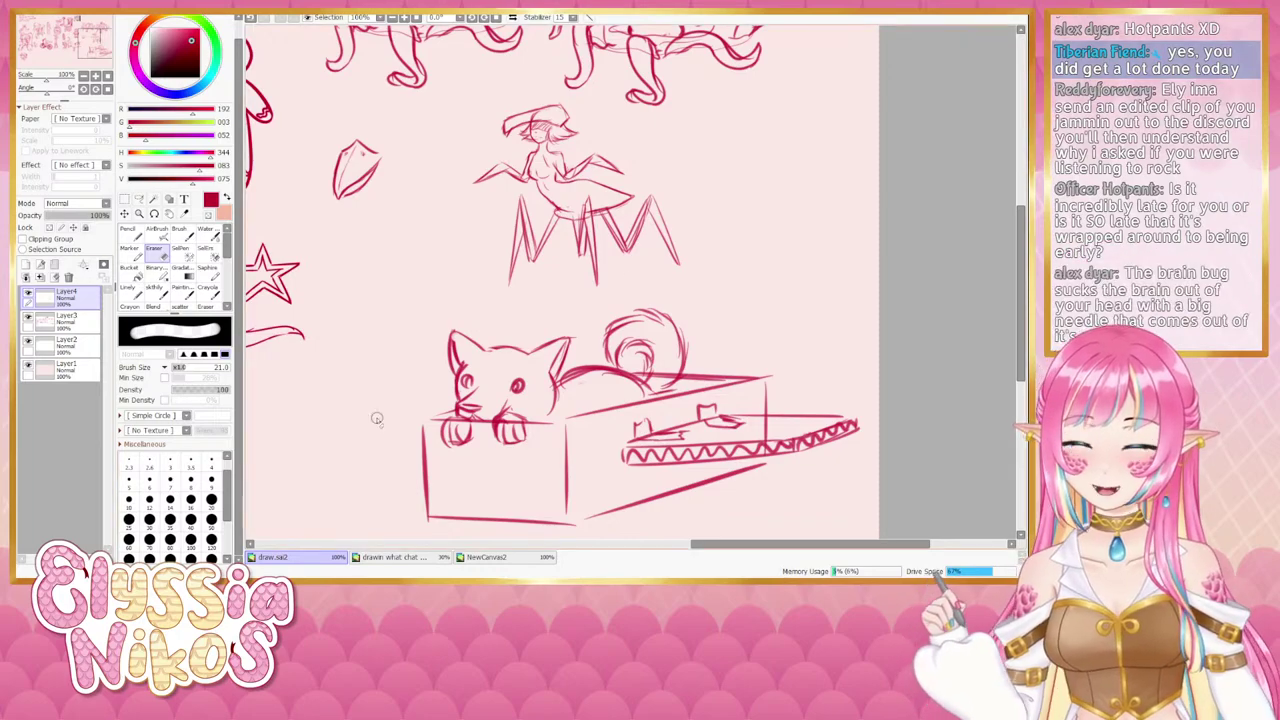
{"action": "left_click", "coordinate": [158, 288]}
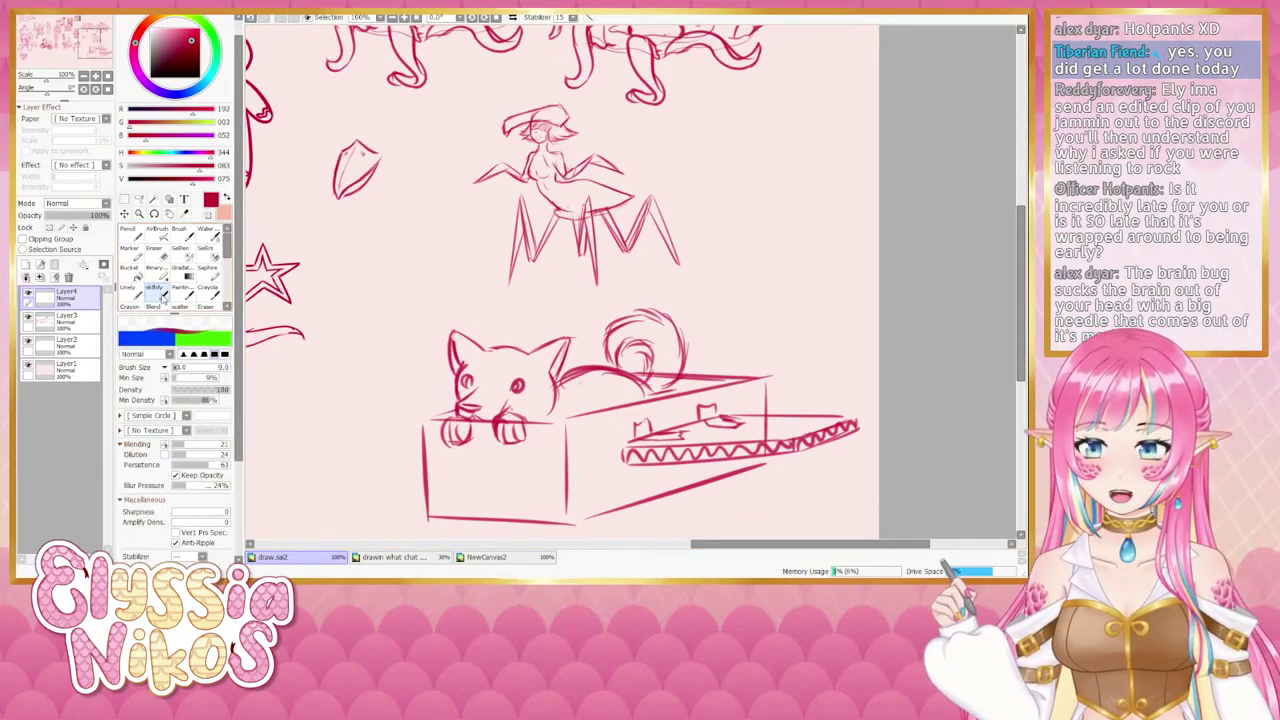
{"action": "left_click", "coordinate": [30, 293]}
{"action": "left_click", "coordinate": [30, 293]}
{"action": "left_click_drag", "start_coordinate": [495, 329], "coordinate": [479, 221]}
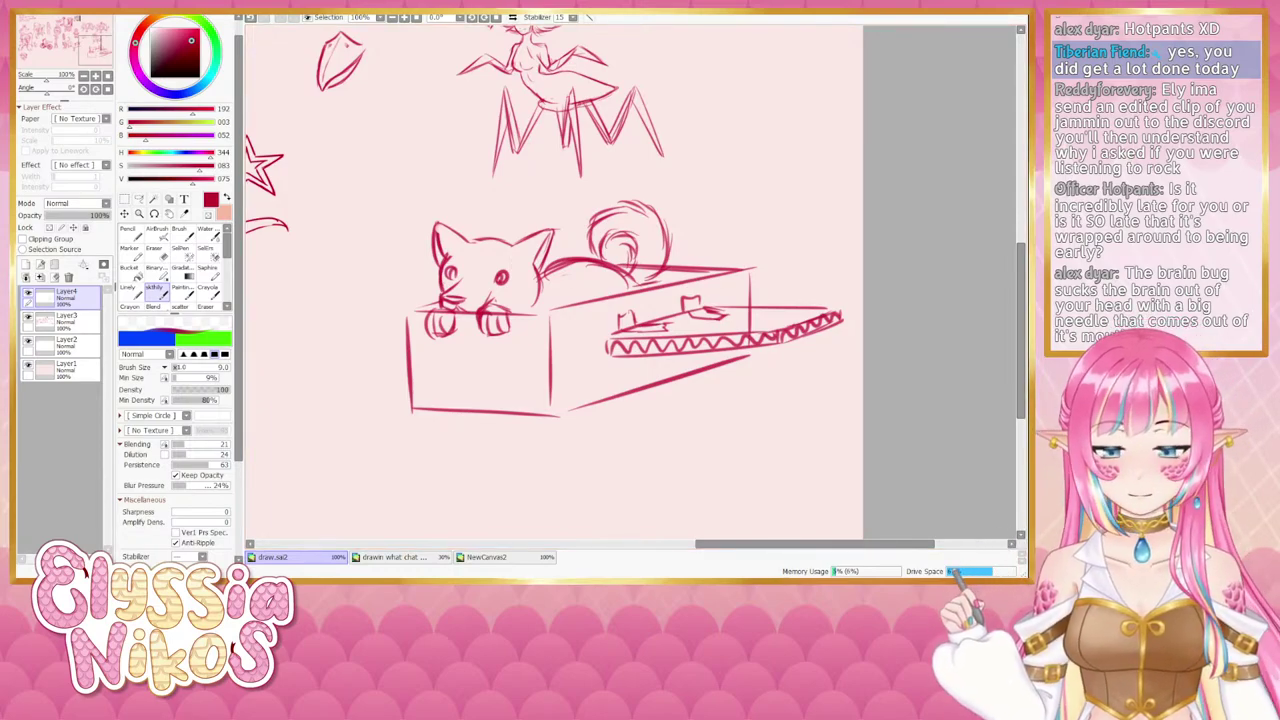
{"action": "left_click_drag", "start_coordinate": [431, 360], "coordinate": [425, 323]}
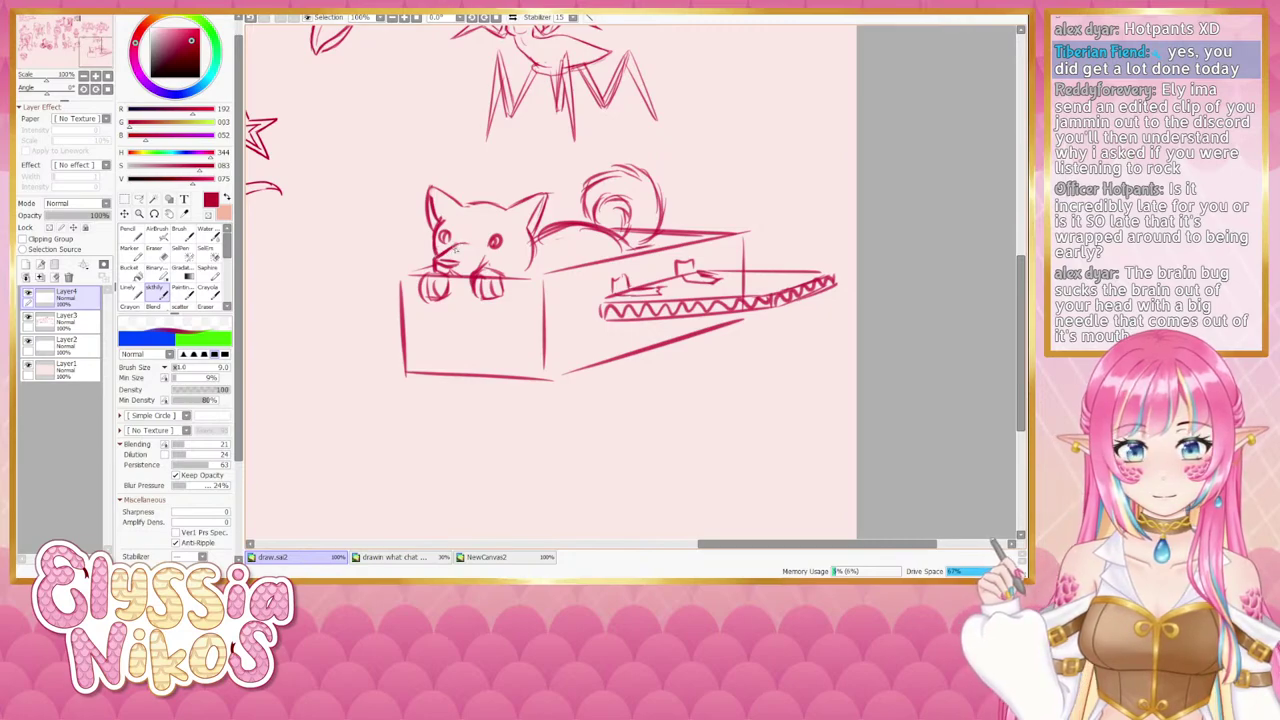
{"action": "key", "text": "e"}
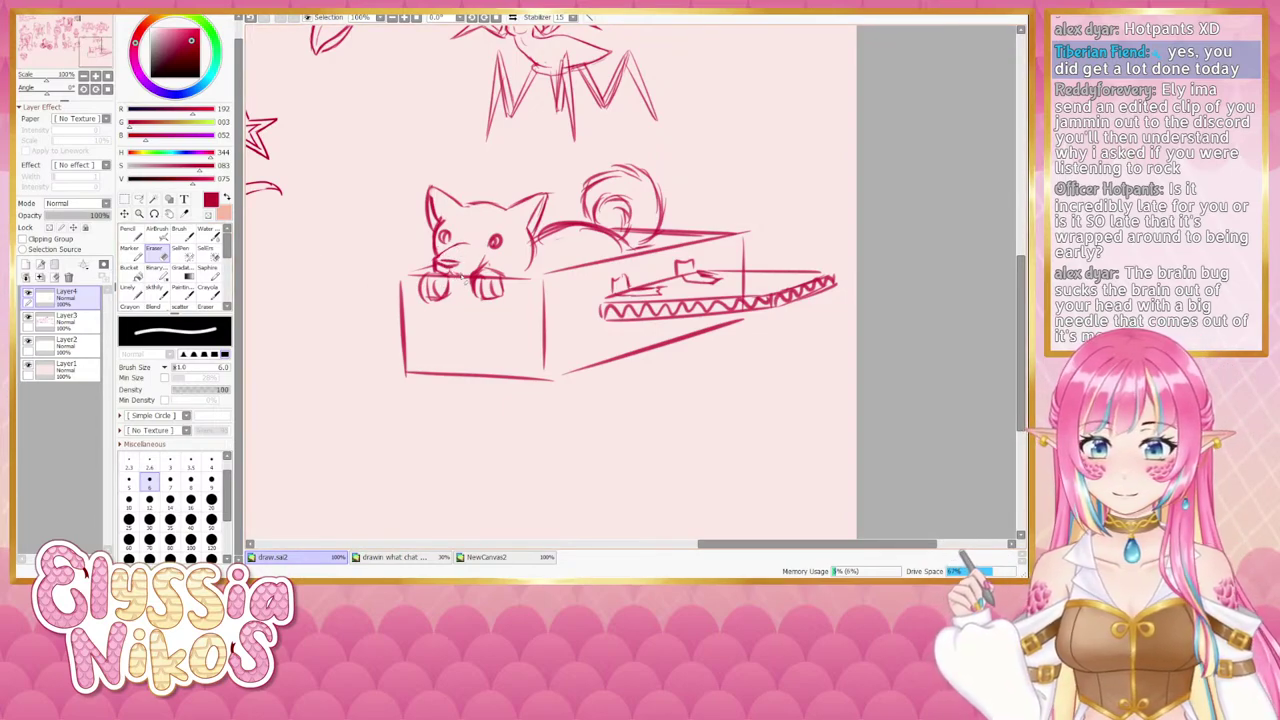
{"action": "left_click", "coordinate": [152, 292]}
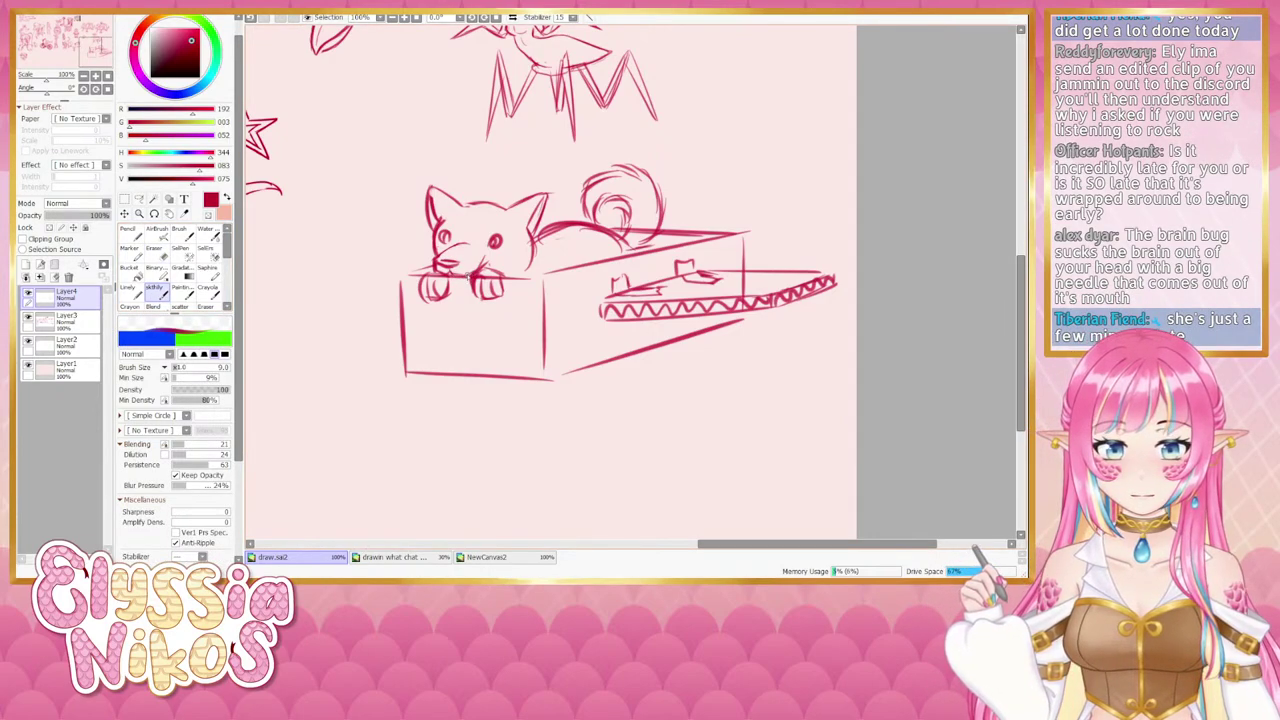
{"action": "key", "text": "ctrl+z"}
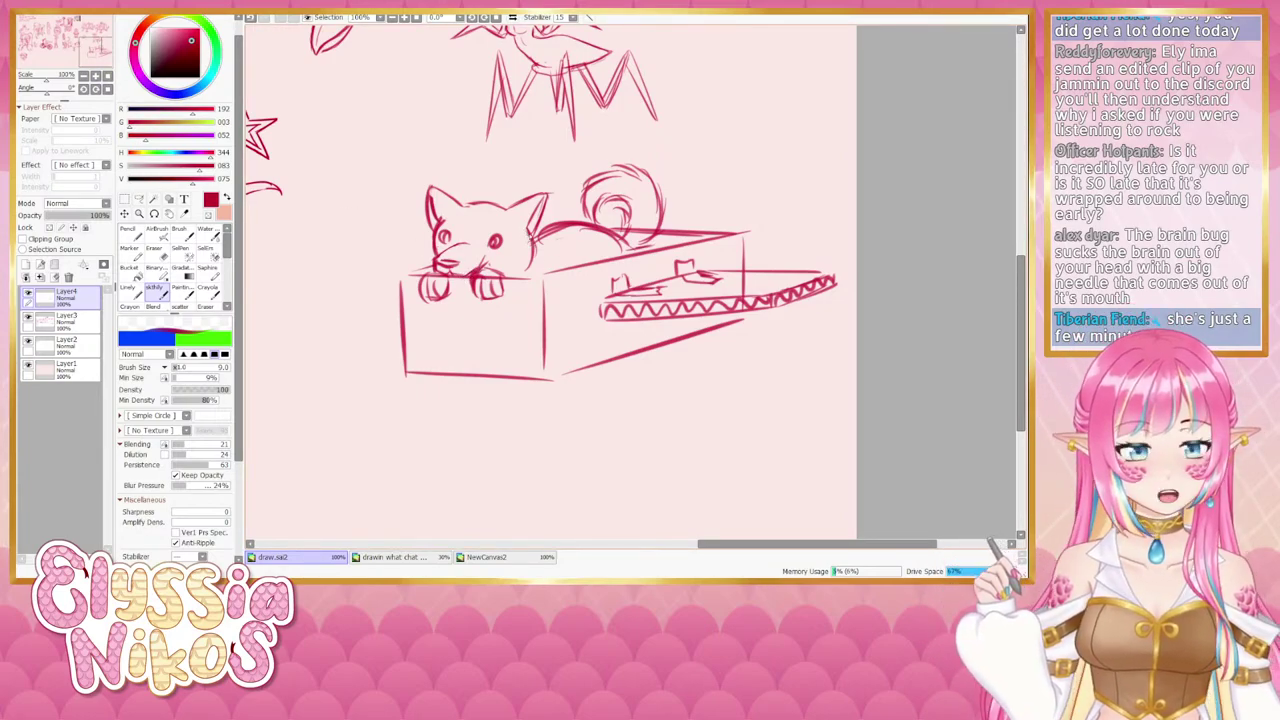
Thin the heavy line of the dog's back beside its head on Layer4 with a size 8 eraser.
{"action": "mouse_move", "coordinate": [532, 234]}
{"action": "left_mouse_down"}
{"action": "mouse_move", "coordinate": [533, 262]}
{"action": "mouse_move", "coordinate": [518, 273]}
{"action": "left_mouse_up"}
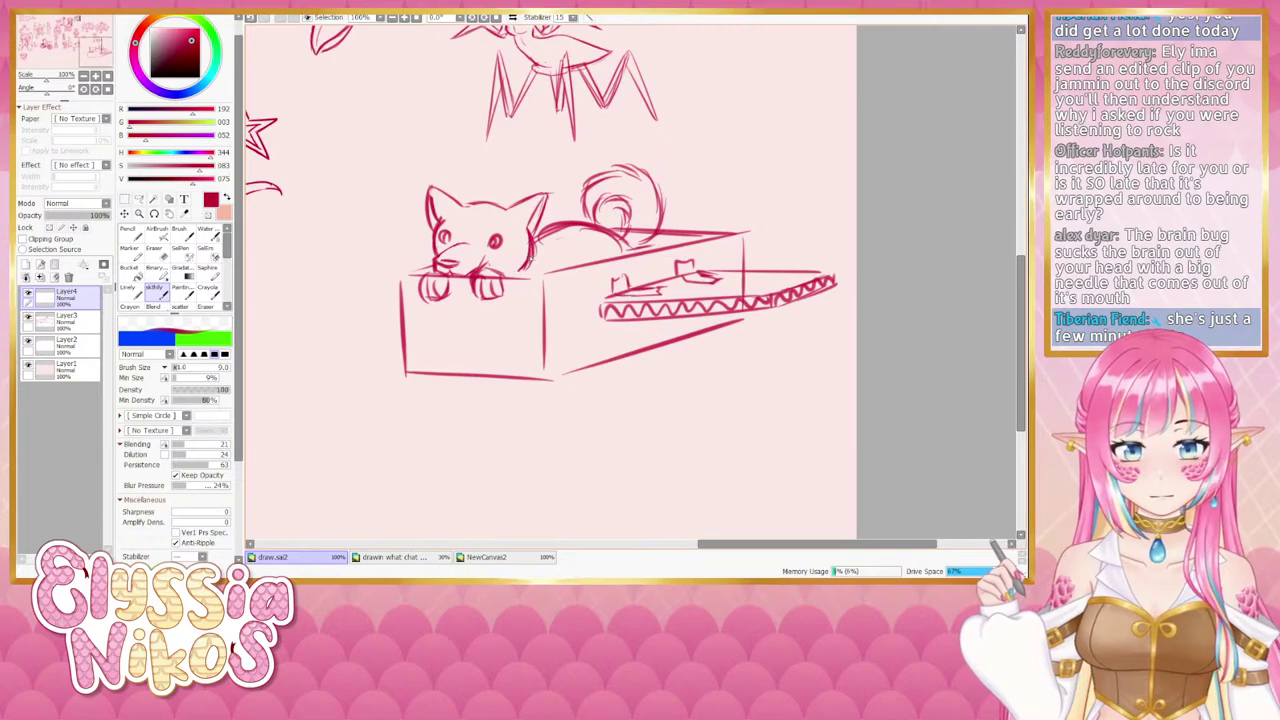
{"action": "key", "text": "e"}
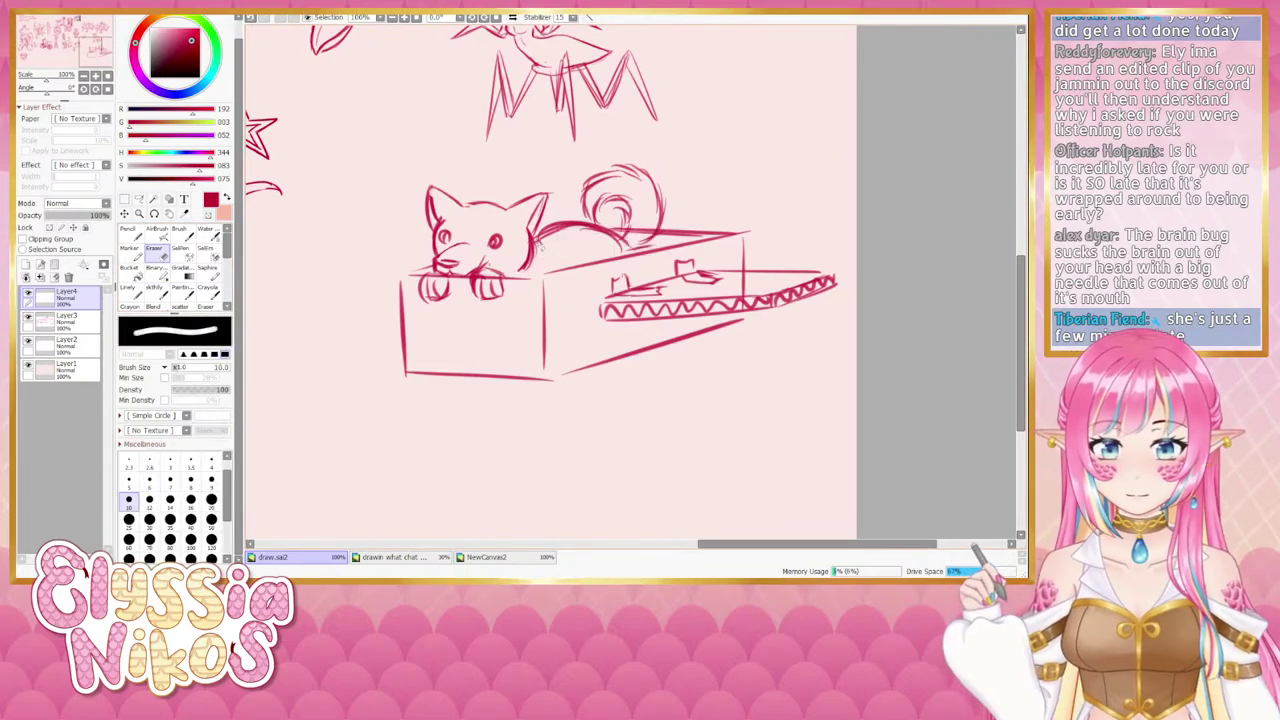
{"action": "mouse_move", "coordinate": [538, 244]}
{"action": "left_mouse_down"}
{"action": "mouse_move", "coordinate": [581, 230]}
{"action": "mouse_move", "coordinate": [559, 231]}
{"action": "mouse_move", "coordinate": [623, 250]}
{"action": "mouse_move", "coordinate": [541, 233]}
{"action": "mouse_move", "coordinate": [588, 228]}
{"action": "mouse_move", "coordinate": [572, 221]}
{"action": "mouse_move", "coordinate": [538, 236]}
{"action": "left_mouse_up"}
{"action": "key", "text": "bracketleft"}
{"action": "key", "text": "bracketleft"}
{"action": "key", "text": "ctrl+z"}
{"action": "key", "text": "ctrl+z"}
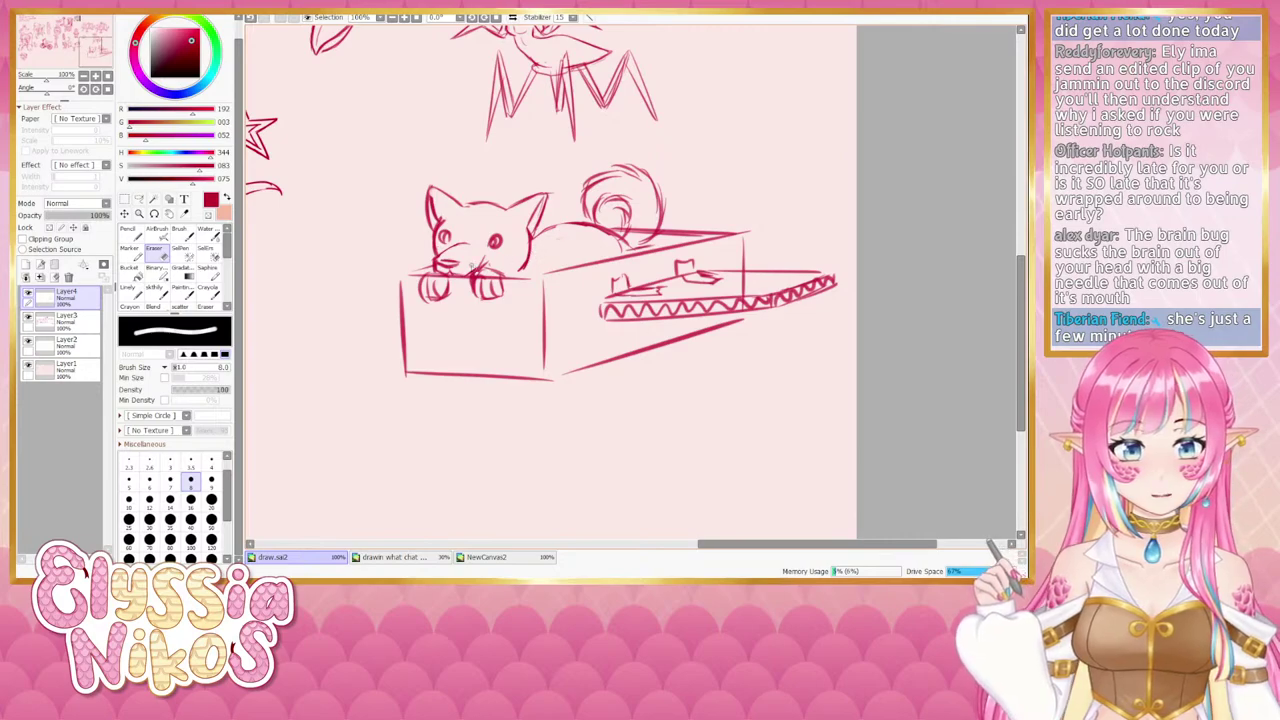
{"action": "left_click", "coordinate": [157, 291]}
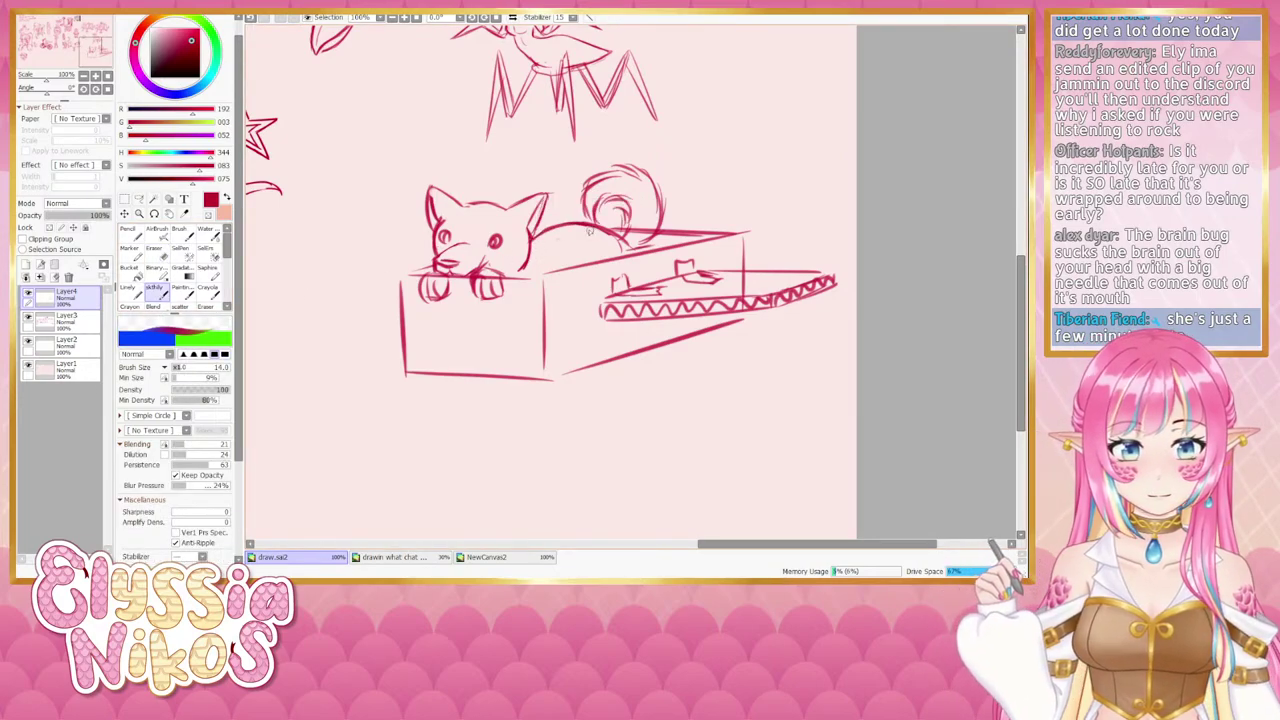
On Layer3, trim the overshooting line ends at the far upper corner of the plane box with a size 17 eraser.
{"action": "left_click", "coordinate": [84, 76]}
{"action": "left_click", "coordinate": [84, 76]}
{"action": "left_click_drag", "start_coordinate": [472, 310], "coordinate": [524, 326]}
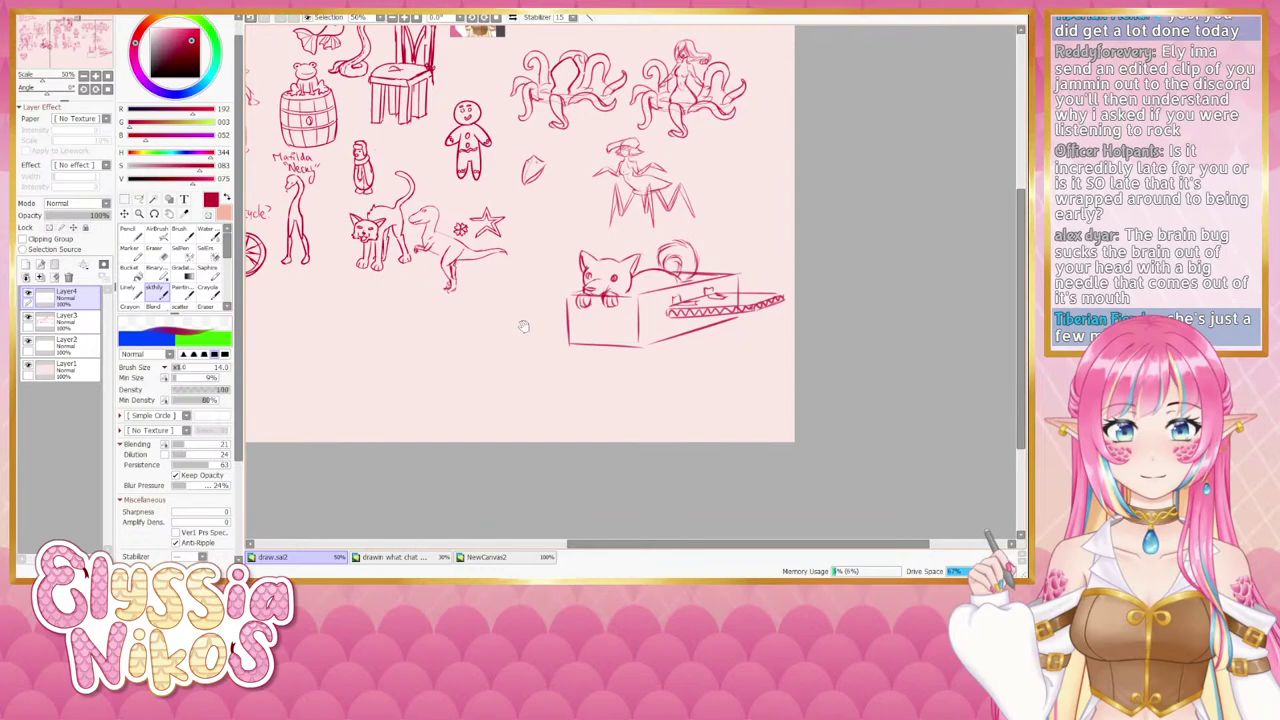
{"action": "left_click", "coordinate": [80, 319]}
{"action": "left_click", "coordinate": [160, 252]}
{"action": "left_click_drag", "start_coordinate": [352, 256], "coordinate": [286, 256]}
{"action": "mouse_move", "coordinate": [622, 266]}
{"action": "left_mouse_down"}
{"action": "mouse_move", "coordinate": [623, 282]}
{"action": "mouse_move", "coordinate": [631, 272]}
{"action": "left_mouse_up"}
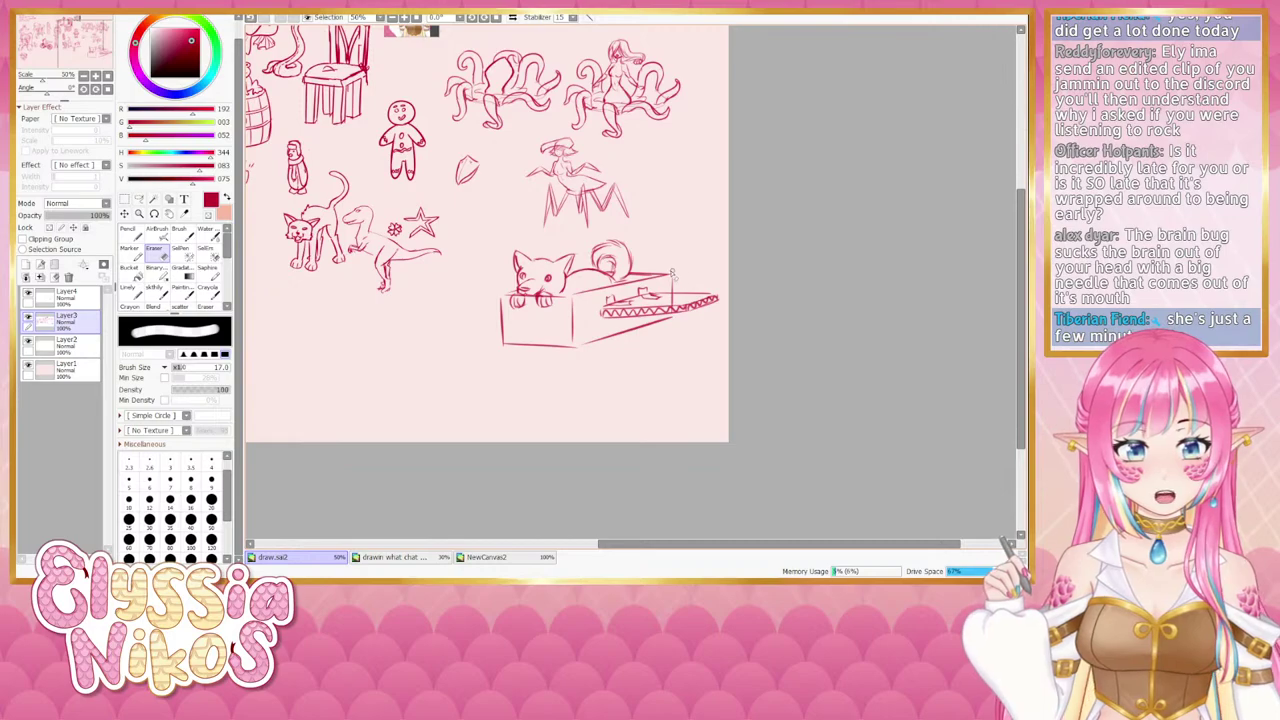
Draw the plane's second wing with a zigzag edge on the opposite side of the box on Layer3 with a size 14 brush.
{"action": "left_click", "coordinate": [159, 292]}
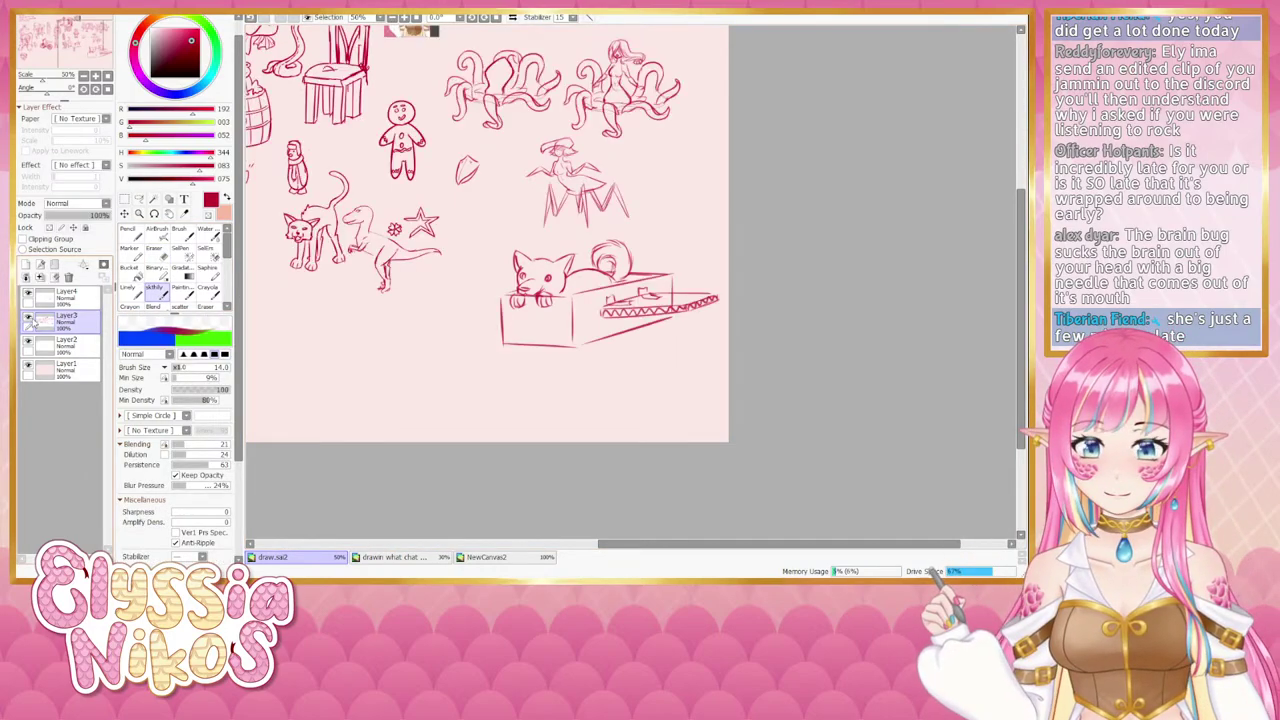
{"action": "mouse_move", "coordinate": [498, 301]}
{"action": "left_mouse_down"}
{"action": "mouse_move", "coordinate": [457, 310]}
{"action": "mouse_move", "coordinate": [483, 303]}
{"action": "mouse_move", "coordinate": [461, 309]}
{"action": "mouse_move", "coordinate": [503, 319]}
{"action": "left_mouse_up"}
{"action": "key", "text": "ctrl+z"}
{"action": "key", "text": "ctrl+z"}
{"action": "key", "text": "ctrl+z"}
{"action": "key", "text": "ctrl+z"}
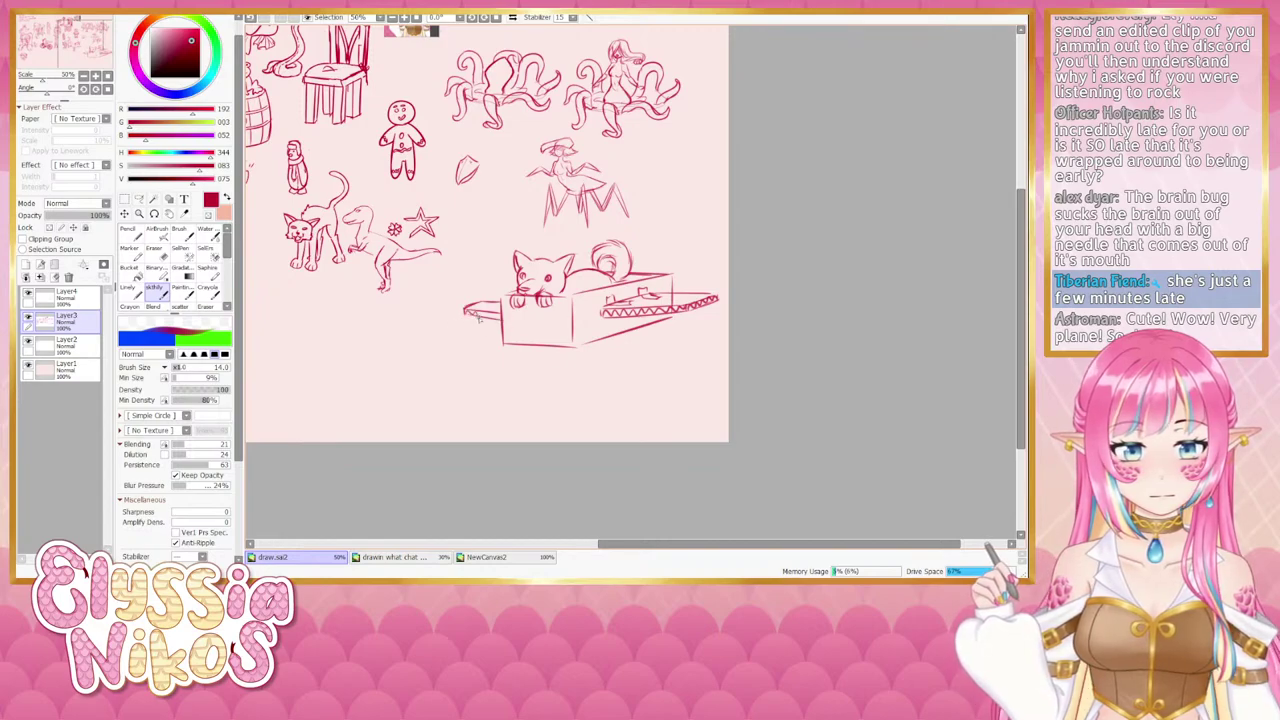
{"action": "left_click_drag", "start_coordinate": [530, 395], "coordinate": [586, 361]}
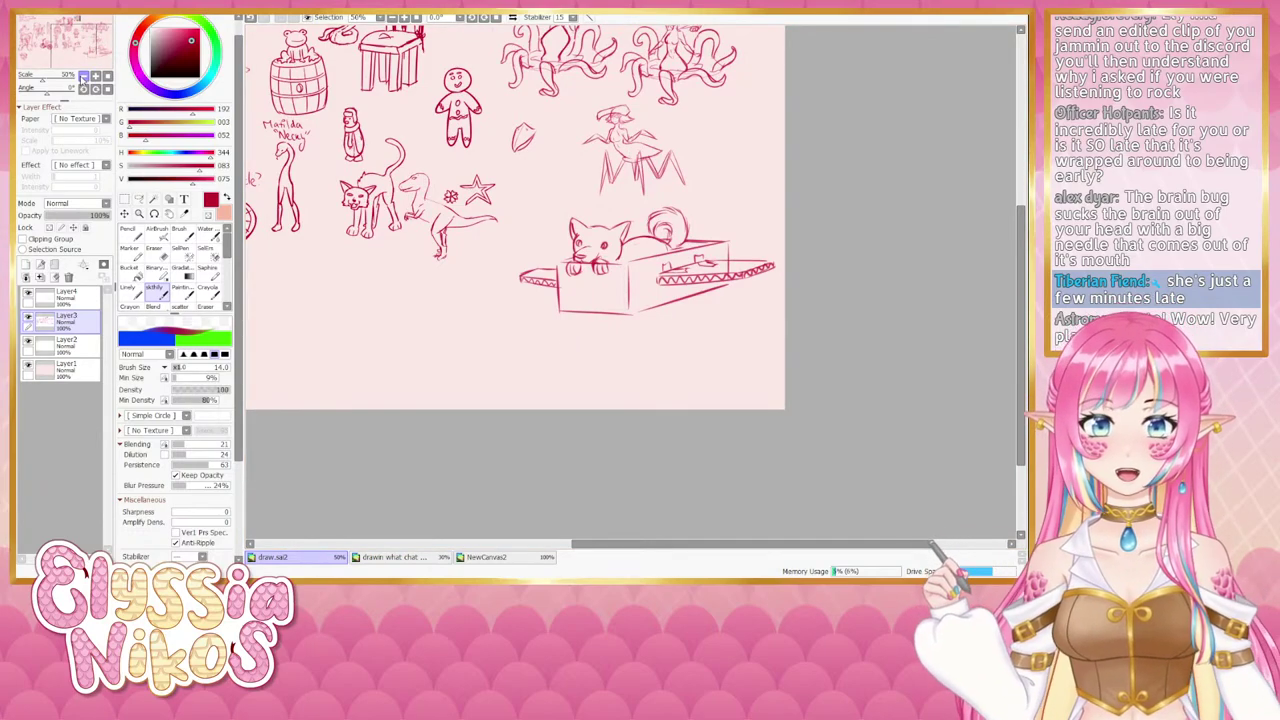
{"action": "key", "text": "ctrl+minus"}
{"action": "key", "text": "ctrl+plus"}
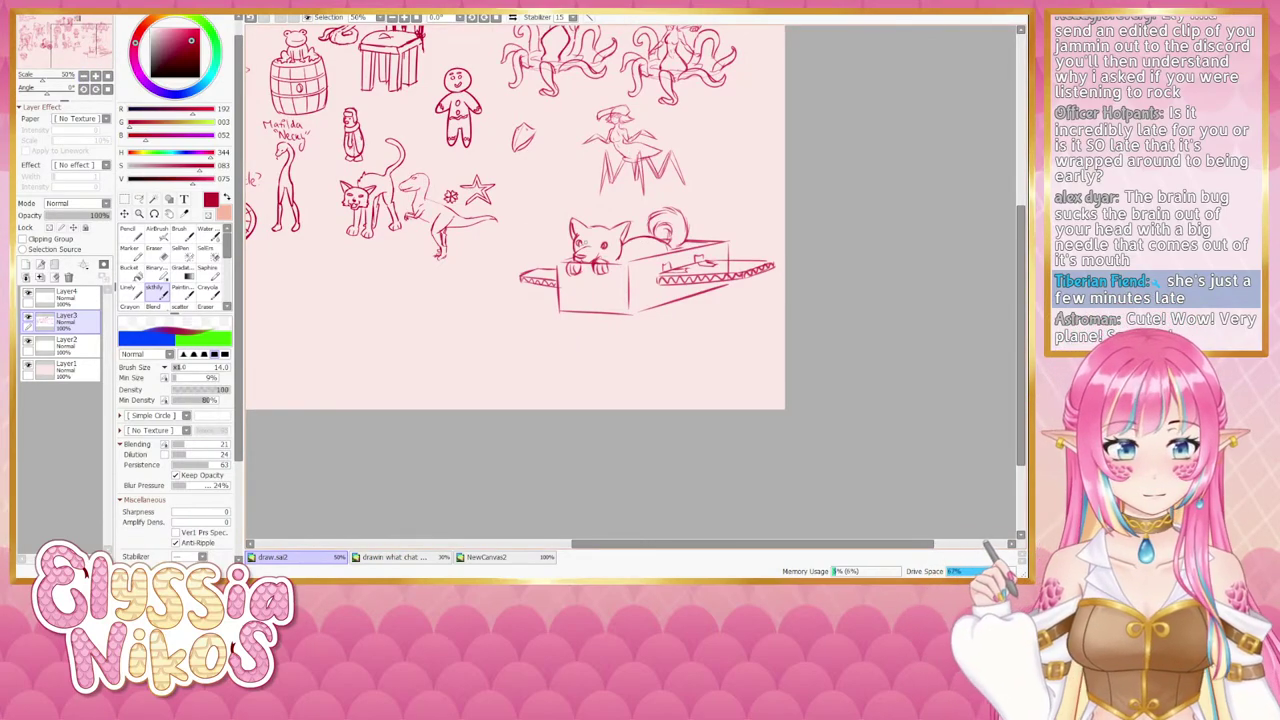
Erase the finished Shiba Inu plane box entry from the handwritten request list on Layer2 with a size 37 eraser.
{"action": "left_click", "coordinate": [84, 76]}
{"action": "left_click_drag", "start_coordinate": [94, 54], "coordinate": [53, 34]}
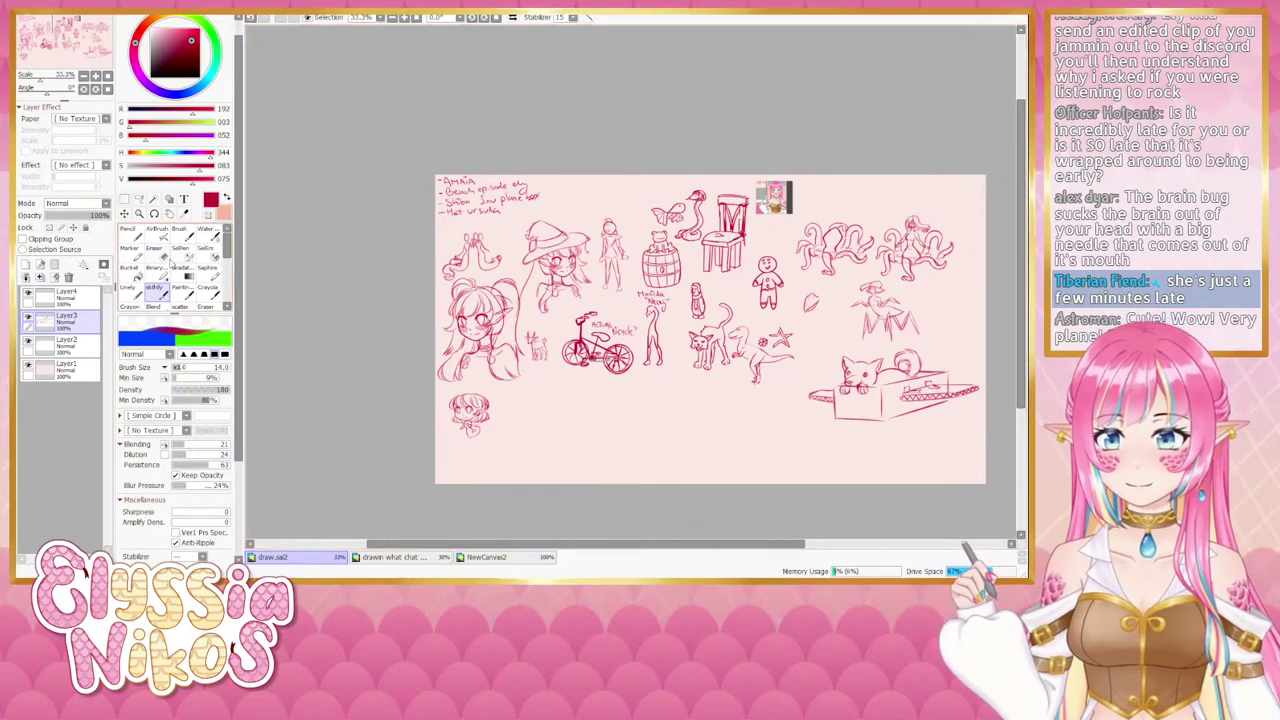
{"action": "left_click", "coordinate": [156, 262]}
{"action": "left_click", "coordinate": [78, 347]}
{"action": "mouse_move", "coordinate": [480, 192]}
{"action": "left_mouse_down"}
{"action": "mouse_move", "coordinate": [547, 202]}
{"action": "mouse_move", "coordinate": [497, 205]}
{"action": "mouse_move", "coordinate": [537, 195]}
{"action": "left_mouse_up"}
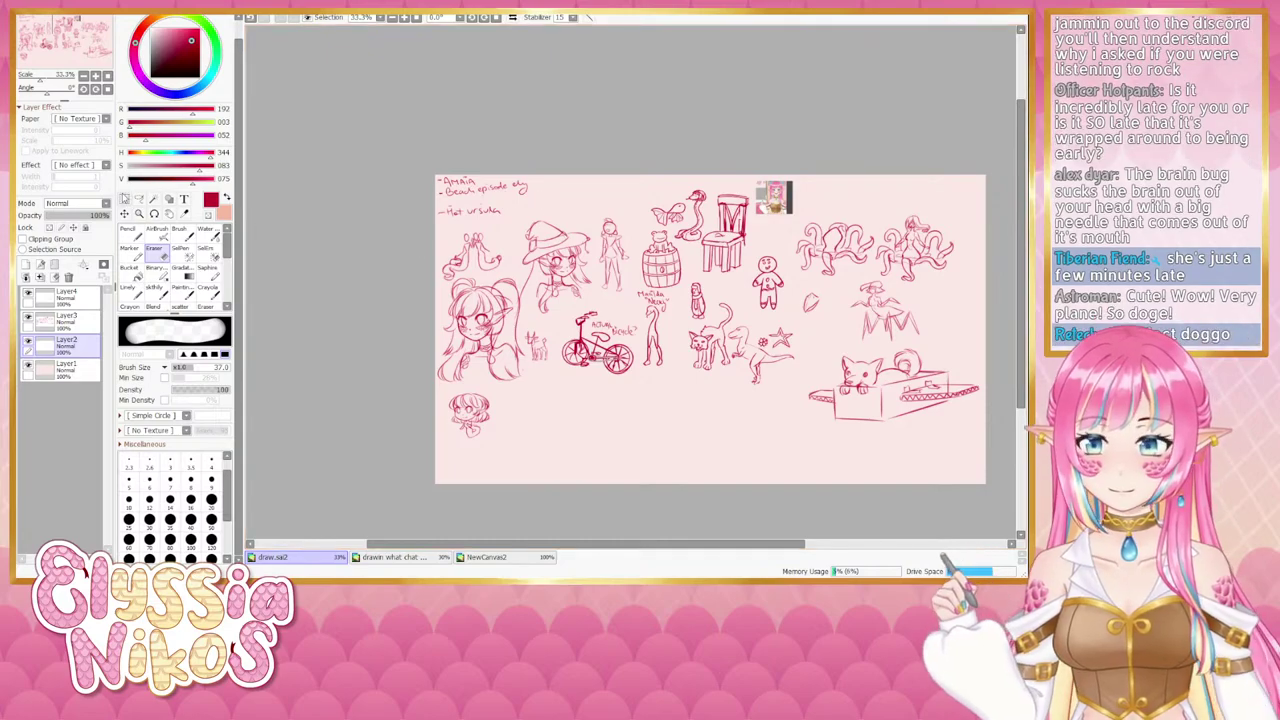
Lasso the "Hot ursula" entry and move it up into the gap below "Beach episode ely", then deselect it.
{"action": "left_click", "coordinate": [139, 199]}
{"action": "mouse_move", "coordinate": [438, 200]}
{"action": "left_mouse_down"}
{"action": "mouse_move", "coordinate": [518, 214]}
{"action": "mouse_move", "coordinate": [436, 206]}
{"action": "mouse_move", "coordinate": [478, 204]}
{"action": "left_mouse_up"}
{"action": "key", "text": "ctrl+t"}
{"action": "left_click", "coordinate": [146, 424]}
{"action": "key", "text": "ctrl+d"}
On Layer3, erase part of the hair on the small standing figure beside the witch with a size 8 eraser.
{"action": "left_click_drag", "start_coordinate": [530, 355], "coordinate": [376, 336]}
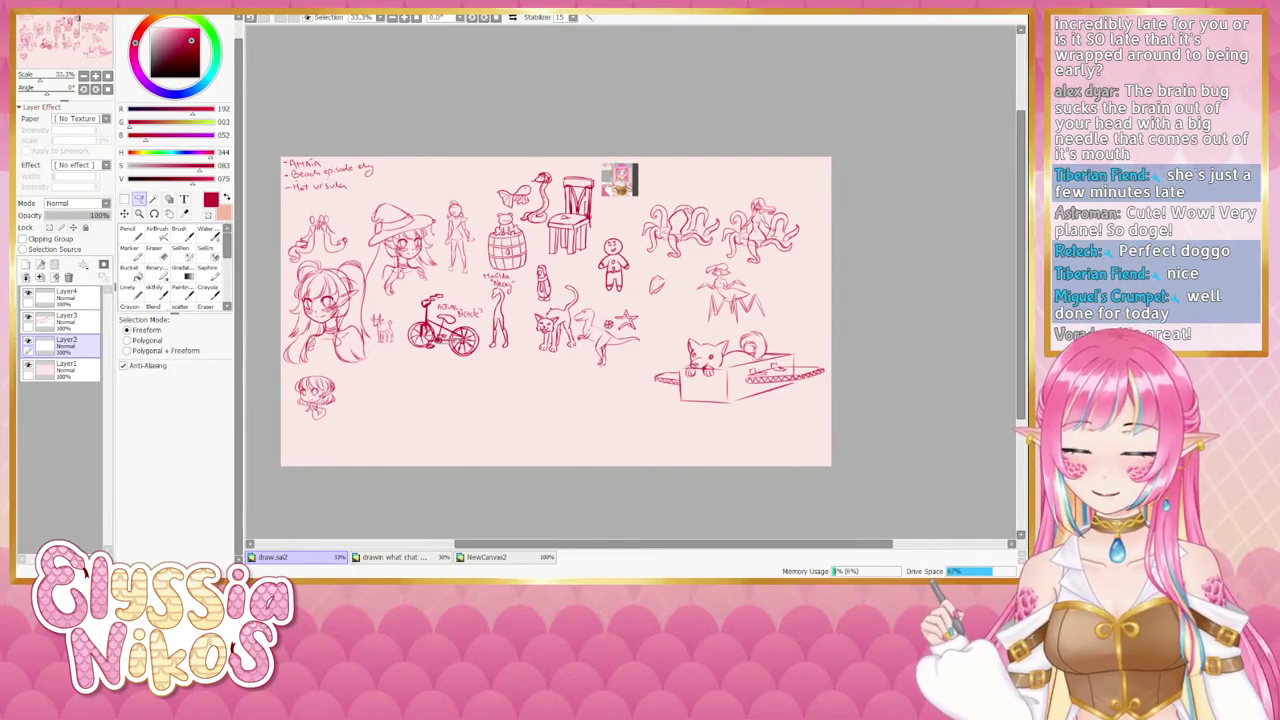
{"action": "left_click_drag", "start_coordinate": [633, 300], "coordinate": [608, 324]}
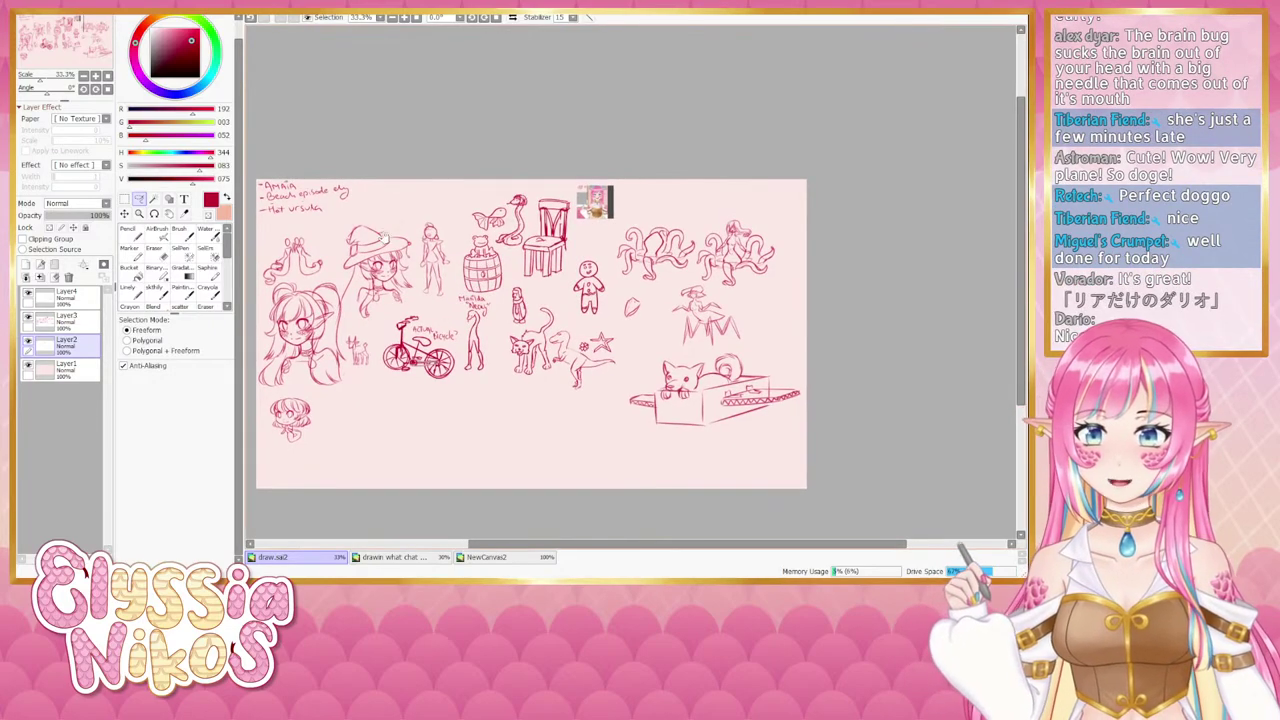
{"action": "left_click", "coordinate": [96, 77]}
{"action": "left_click", "coordinate": [96, 77]}
{"action": "left_click", "coordinate": [96, 77]}
{"action": "mouse_move", "coordinate": [400, 210]}
{"action": "left_mouse_down"}
{"action": "mouse_move", "coordinate": [774, 298]}
{"action": "mouse_move", "coordinate": [762, 302]}
{"action": "left_mouse_up"}
{"action": "left_click", "coordinate": [84, 77]}
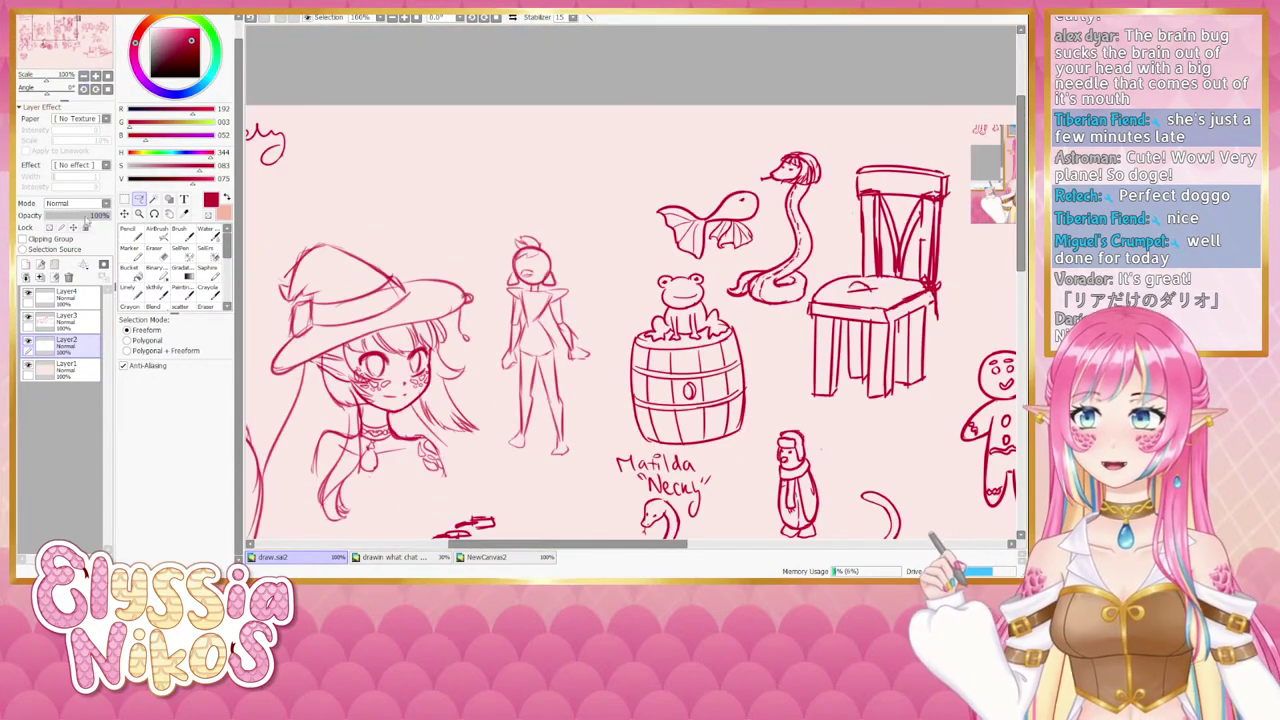
{"action": "left_click", "coordinate": [28, 317]}
{"action": "left_click", "coordinate": [28, 317]}
{"action": "left_click", "coordinate": [68, 321]}
{"action": "left_click", "coordinate": [157, 254]}
{"action": "mouse_move", "coordinate": [525, 243]}
{"action": "left_mouse_down"}
{"action": "mouse_move", "coordinate": [507, 243]}
{"action": "mouse_move", "coordinate": [539, 259]}
{"action": "left_mouse_up"}
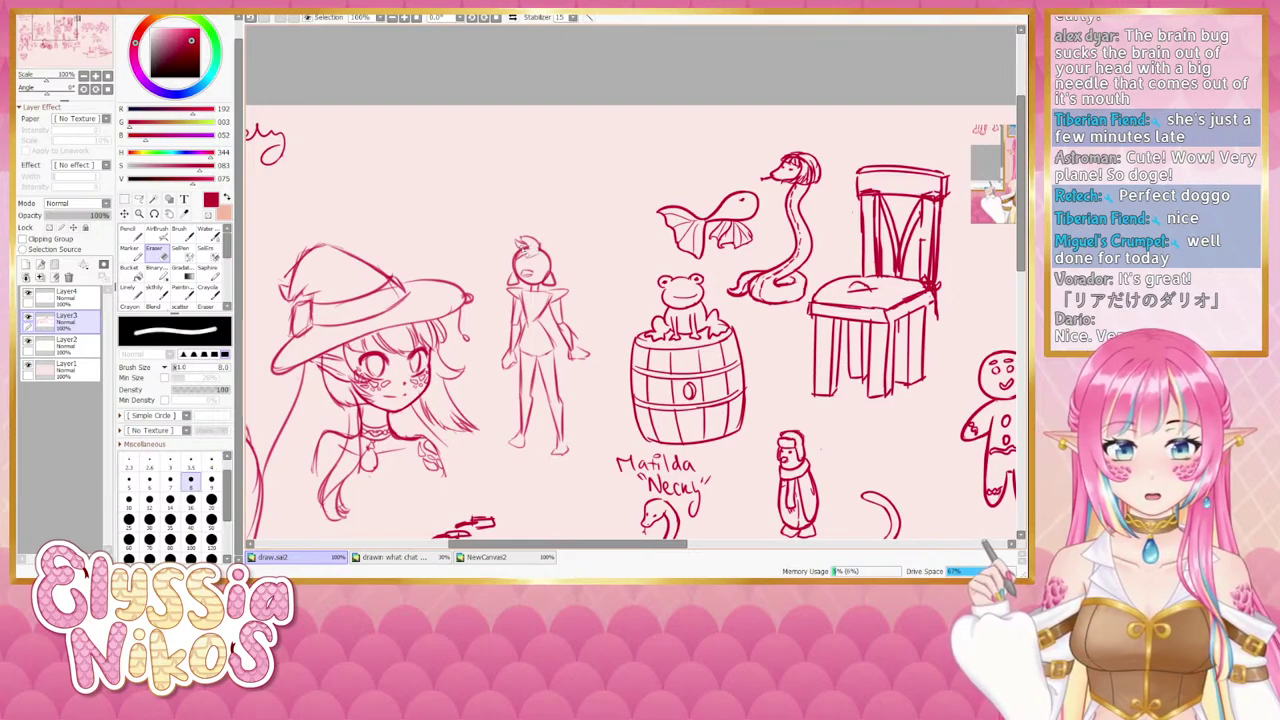
Draw a small flower in the standing figure's hair with a size 6 brush and tidy it with a size 3 eraser.
{"action": "left_click", "coordinate": [154, 293]}
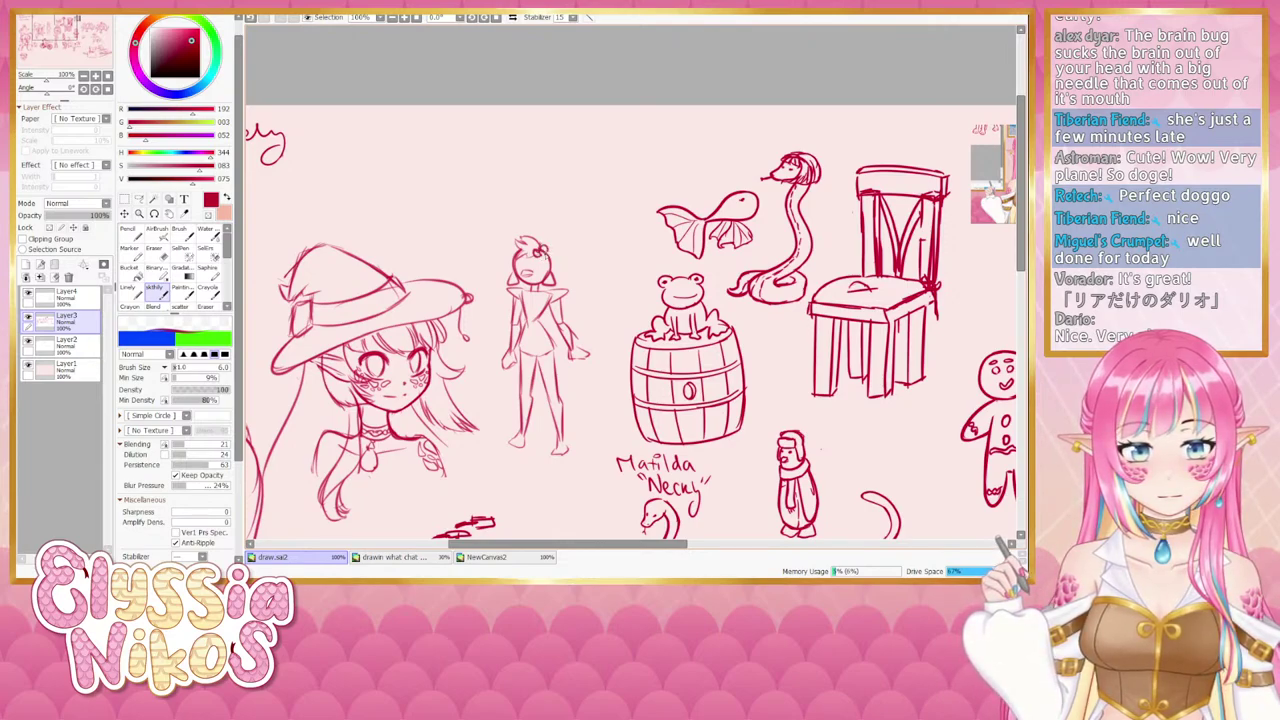
{"action": "key", "text": "ctrl+z"}
{"action": "left_click_drag", "start_coordinate": [546, 249], "coordinate": [549, 260]}
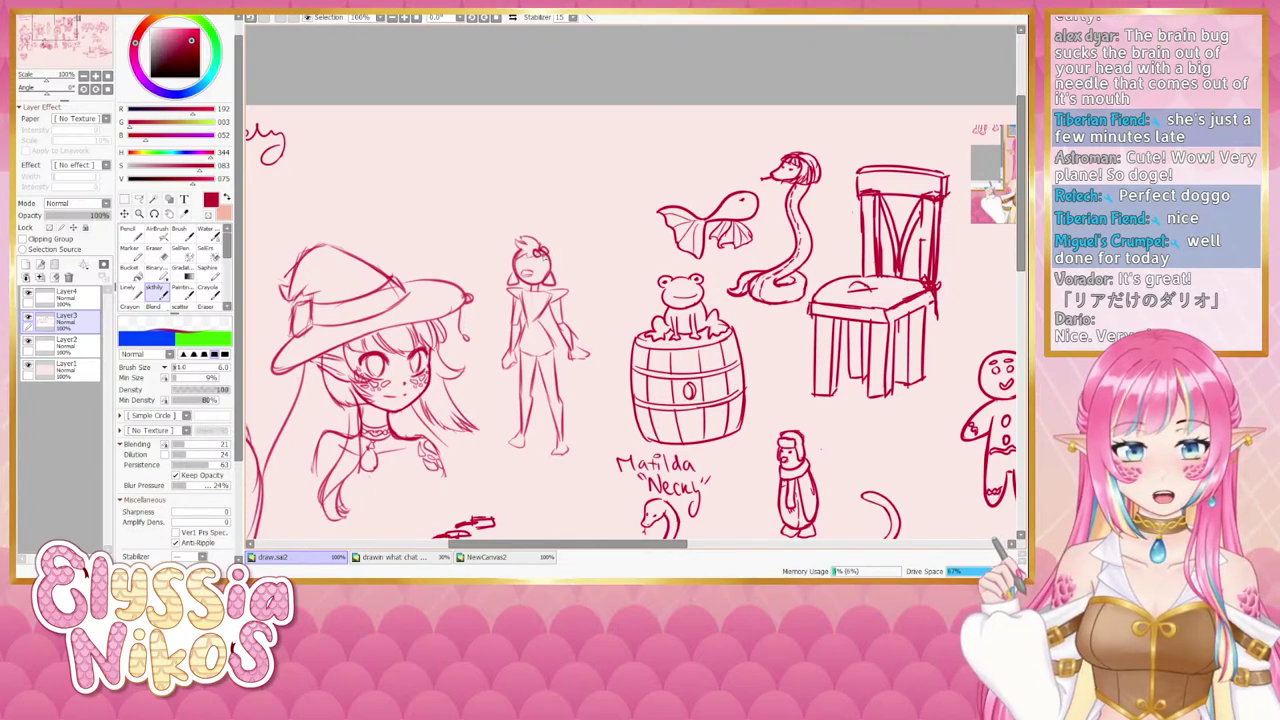
{"action": "key", "text": "e"}
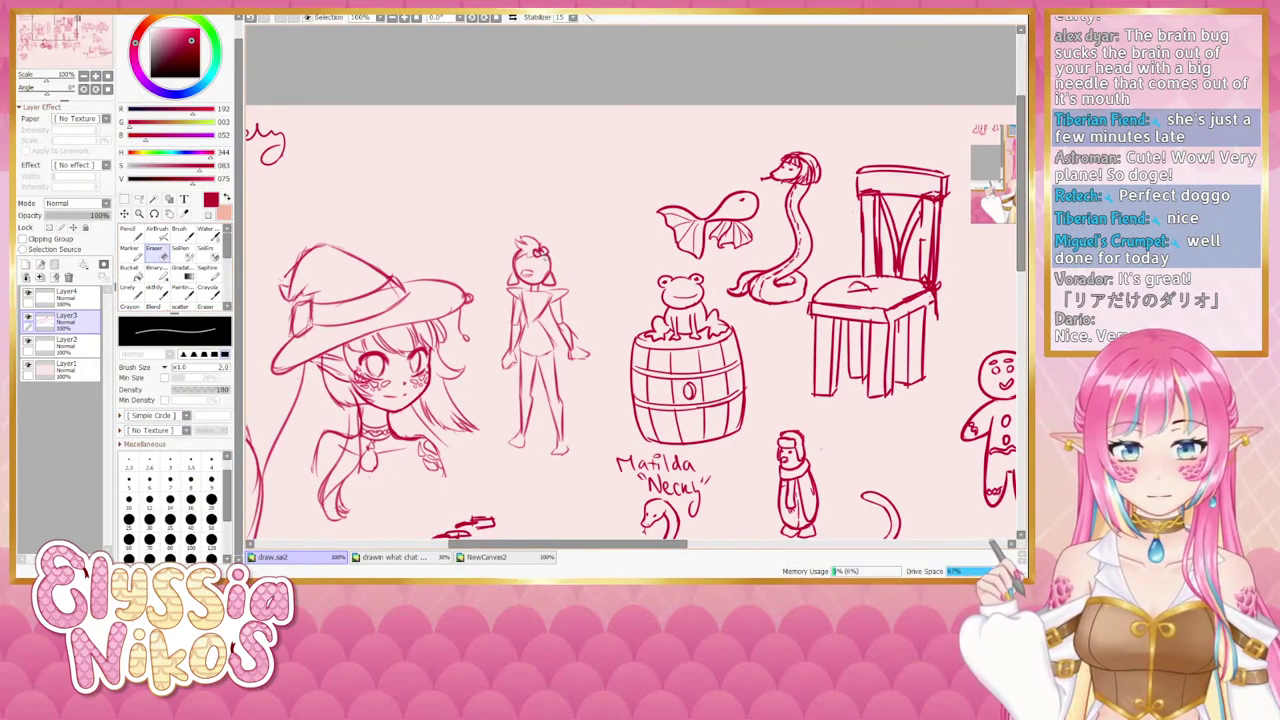
{"action": "key", "text": "bracketright"}
{"action": "key", "text": "bracketright"}
{"action": "key", "text": "bracketright"}
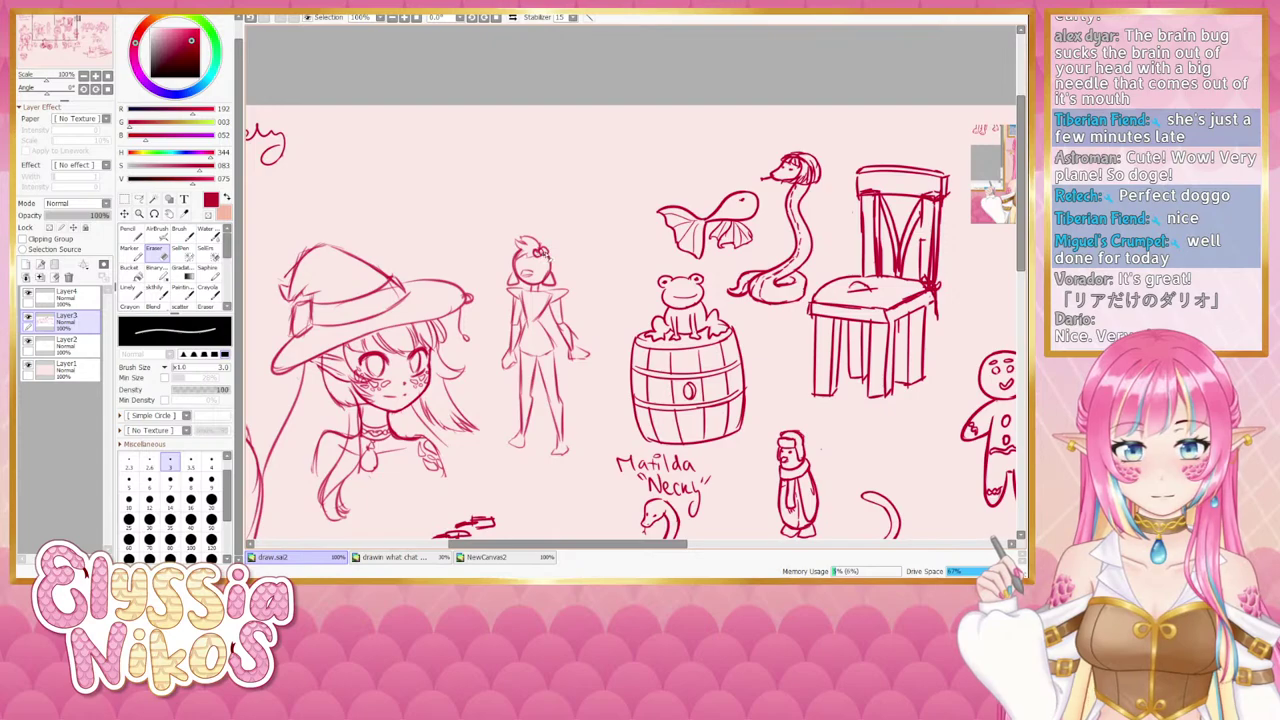
{"action": "left_click_drag", "start_coordinate": [549, 256], "coordinate": [551, 268]}
Draw flared leg warmers from the knees to the feet on both legs of the standing figure with a size 6 brush.
{"action": "mouse_move", "coordinate": [502, 357]}
{"action": "left_mouse_down"}
{"action": "mouse_move", "coordinate": [535, 316]}
{"action": "mouse_move", "coordinate": [516, 321]}
{"action": "mouse_move", "coordinate": [529, 322]}
{"action": "left_mouse_up"}
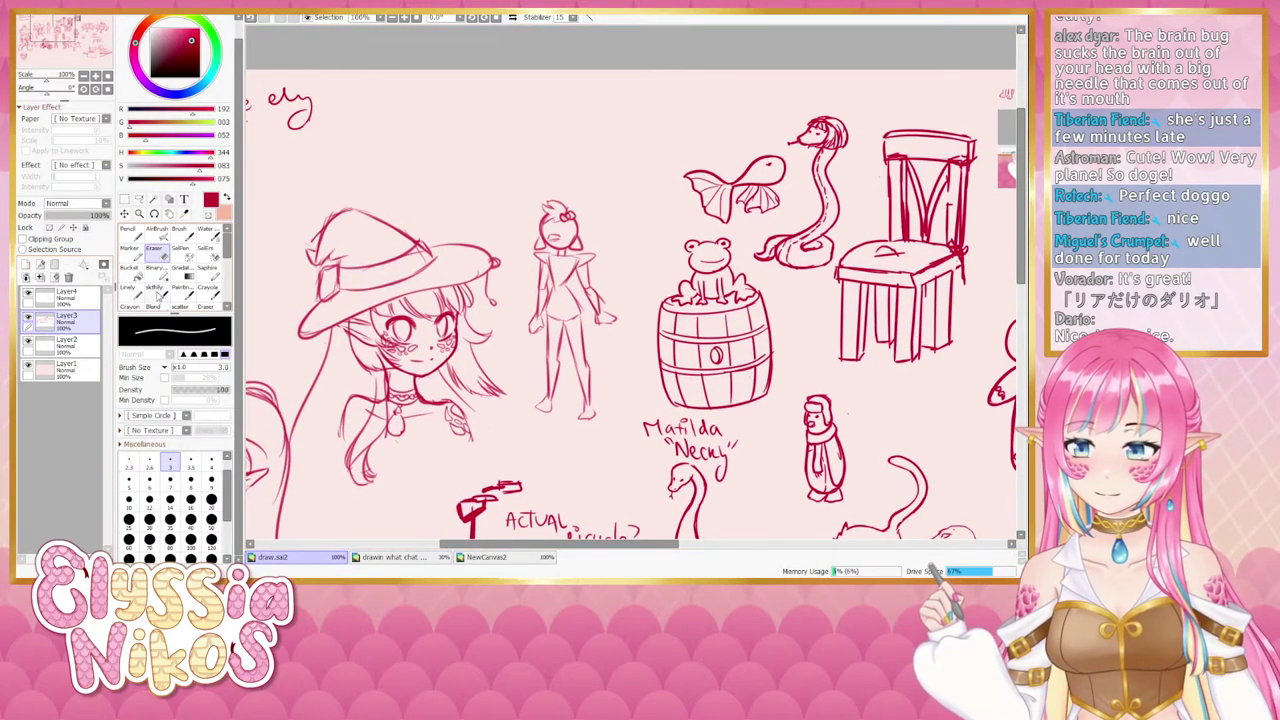
{"action": "left_click", "coordinate": [158, 295]}
{"action": "left_click_drag", "start_coordinate": [561, 382], "coordinate": [513, 271]}
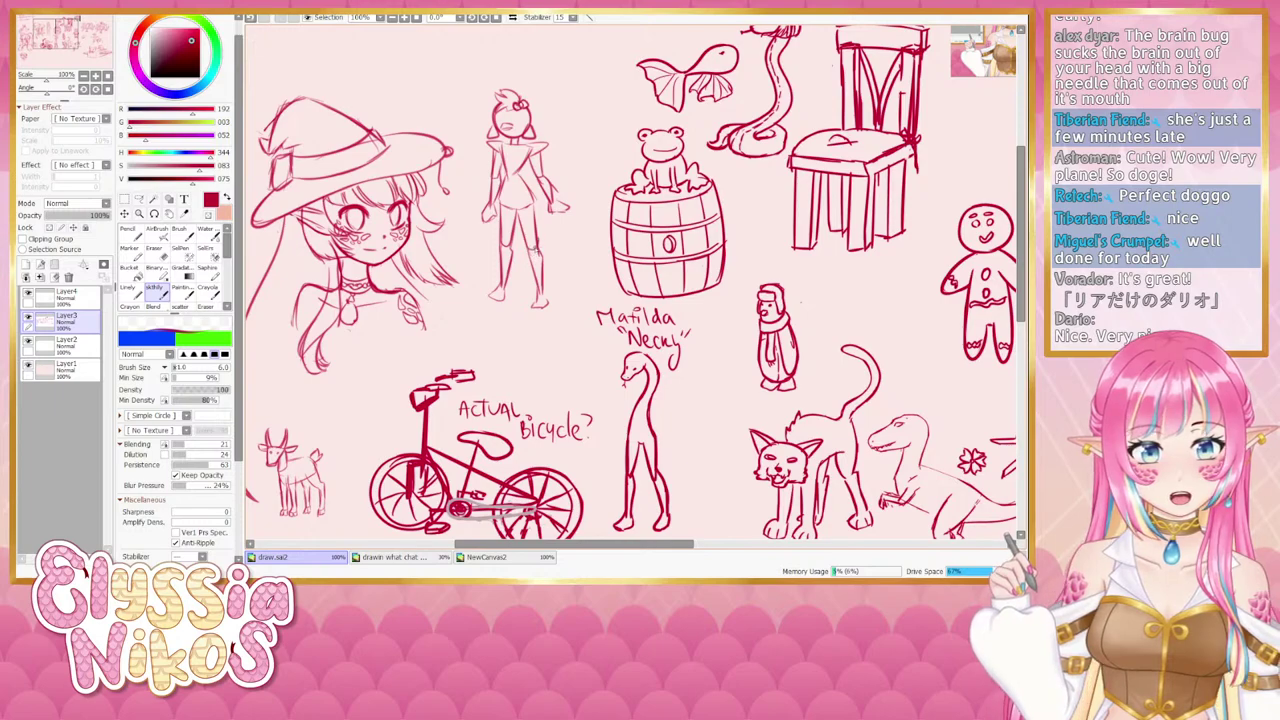
{"action": "mouse_move", "coordinate": [529, 256]}
{"action": "left_mouse_down"}
{"action": "mouse_move", "coordinate": [538, 301]}
{"action": "mouse_move", "coordinate": [551, 299]}
{"action": "left_mouse_up"}
{"action": "left_click_drag", "start_coordinate": [542, 249], "coordinate": [549, 299]}
{"action": "left_click_drag", "start_coordinate": [503, 244], "coordinate": [497, 298]}
{"action": "mouse_move", "coordinate": [517, 247]}
{"action": "left_mouse_down"}
{"action": "mouse_move", "coordinate": [509, 300]}
{"action": "mouse_move", "coordinate": [550, 304]}
{"action": "left_mouse_up"}
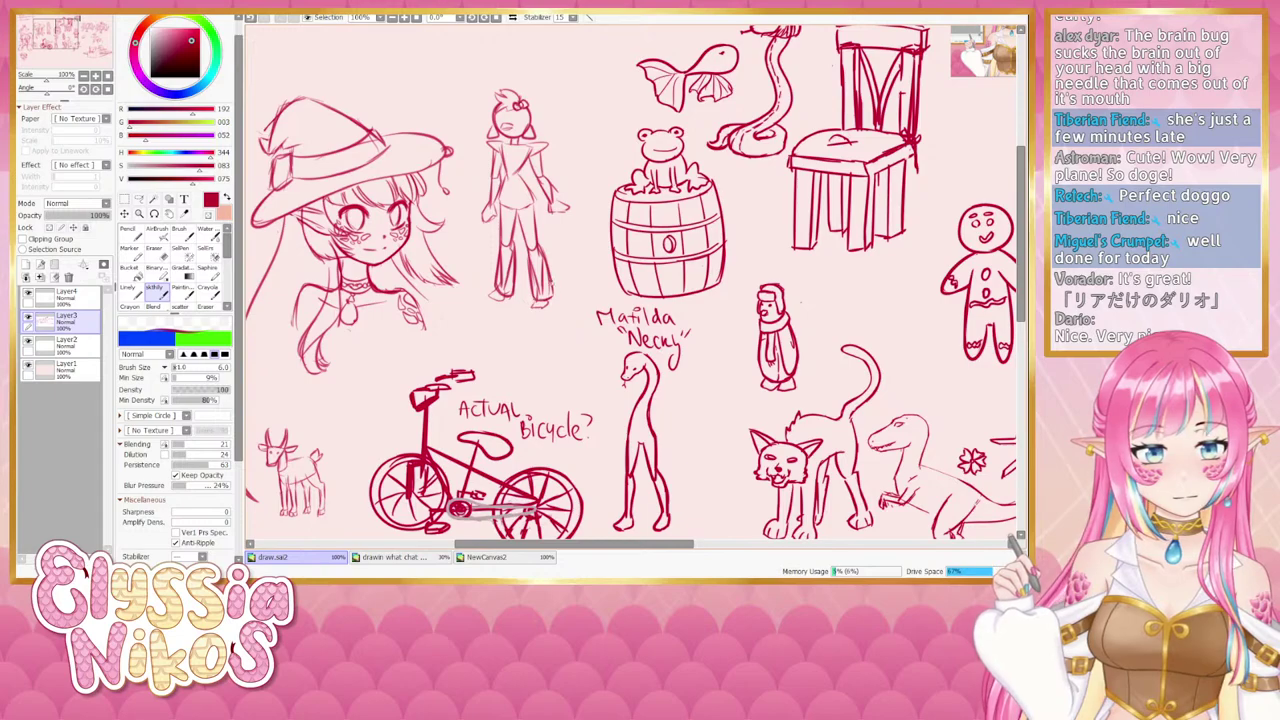
Erase the old leg lines inside the standing figure's leg warmers and redraw the outline around the knee.
{"action": "left_click", "coordinate": [160, 258]}
{"action": "mouse_move", "coordinate": [488, 262]}
{"action": "left_mouse_down"}
{"action": "mouse_move", "coordinate": [508, 288]}
{"action": "mouse_move", "coordinate": [539, 270]}
{"action": "mouse_move", "coordinate": [532, 258]}
{"action": "mouse_move", "coordinate": [545, 297]}
{"action": "left_mouse_up"}
{"action": "left_click", "coordinate": [160, 294]}
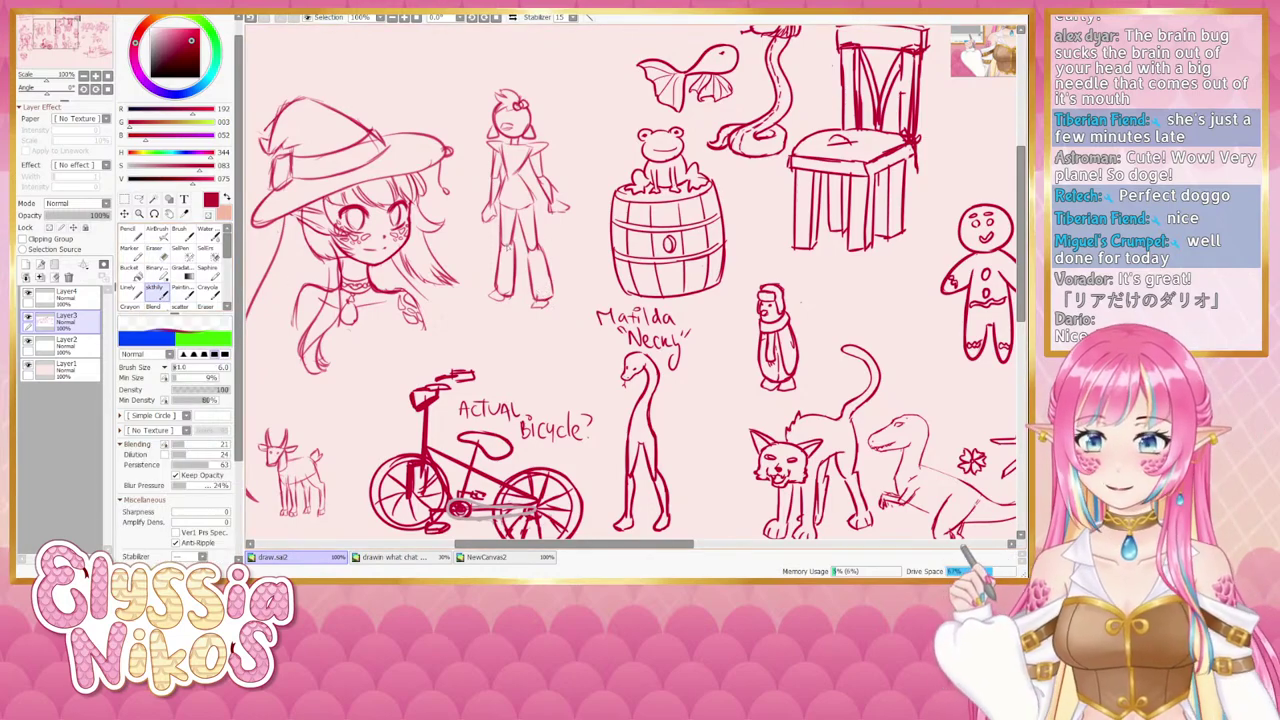
{"action": "left_click_drag", "start_coordinate": [528, 244], "coordinate": [534, 284]}
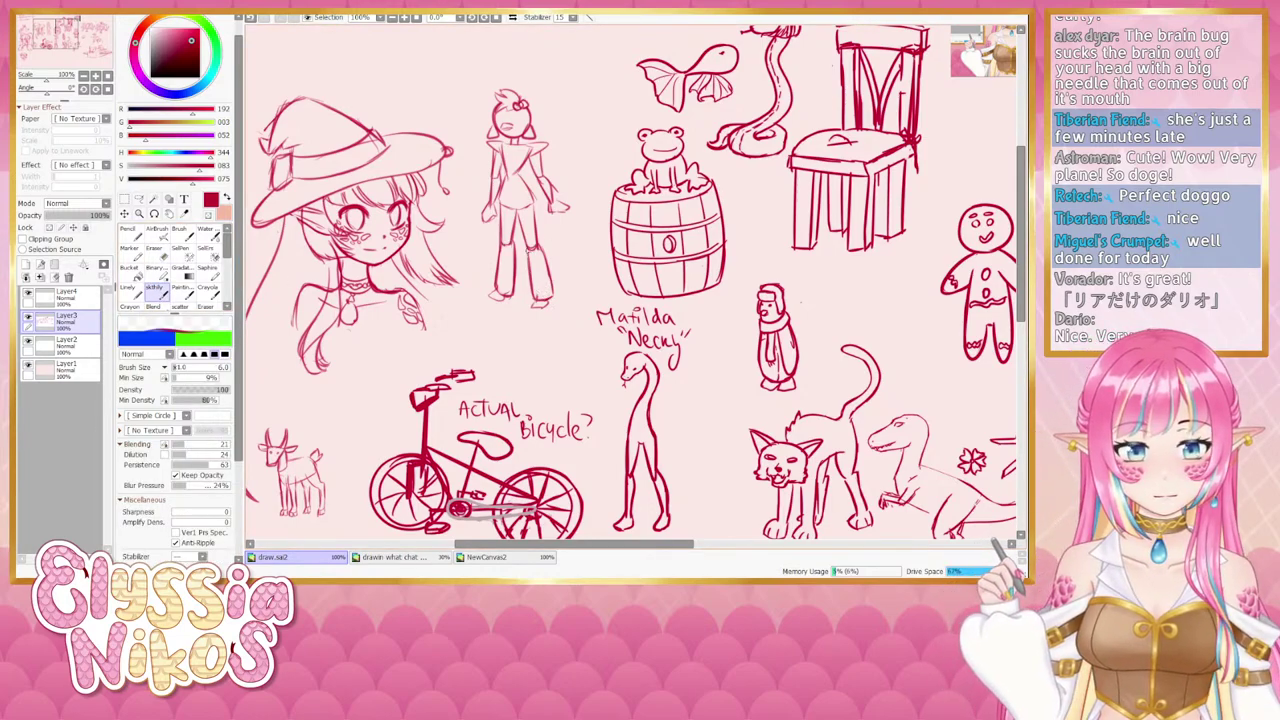
Fill both of the standing figure's leg warmers with short texture strokes using the size 6 brush.
{"action": "left_click_drag", "start_coordinate": [568, 327], "coordinate": [592, 299]}
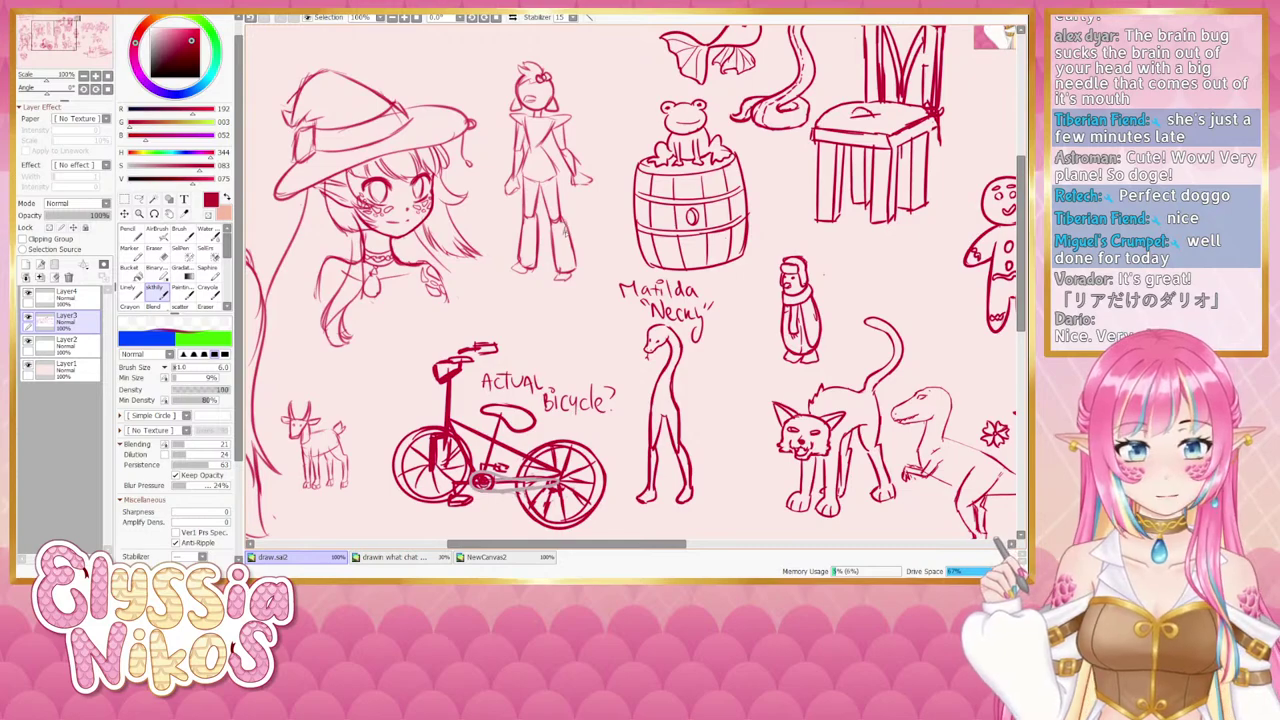
{"action": "left_click_drag", "start_coordinate": [561, 242], "coordinate": [569, 271]}
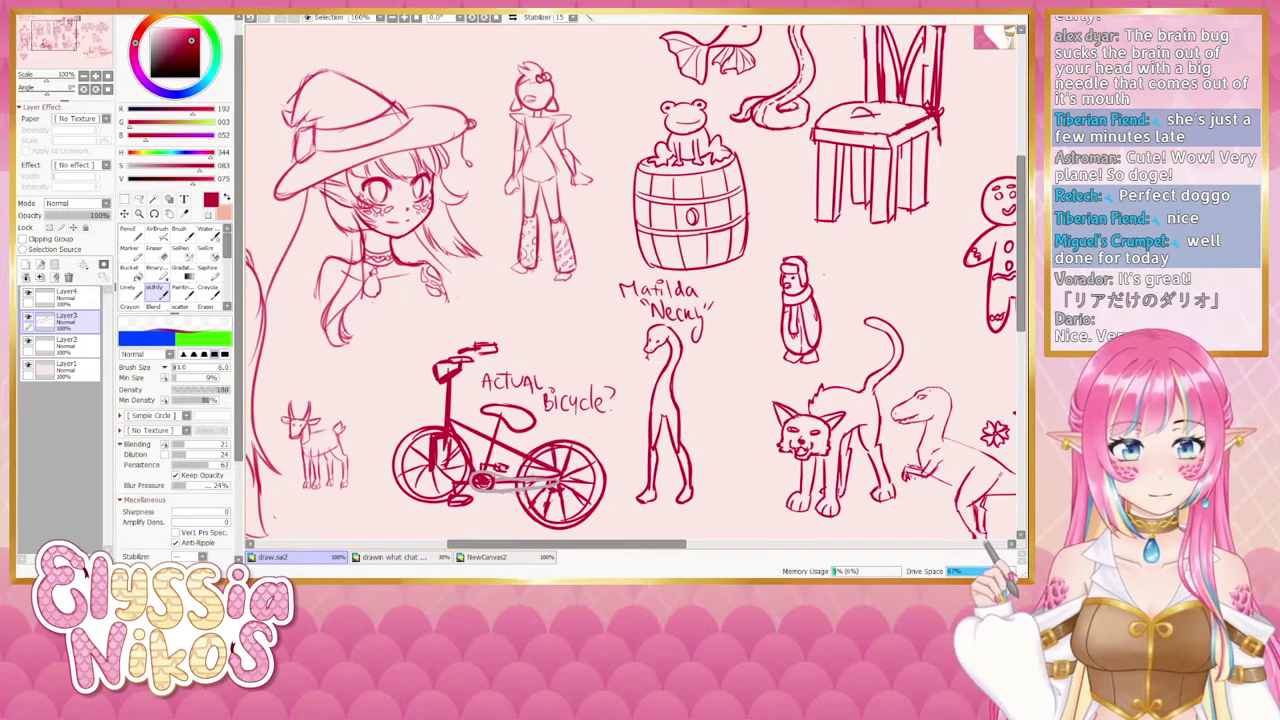
{"action": "left_click_drag", "start_coordinate": [567, 297], "coordinate": [517, 327]}
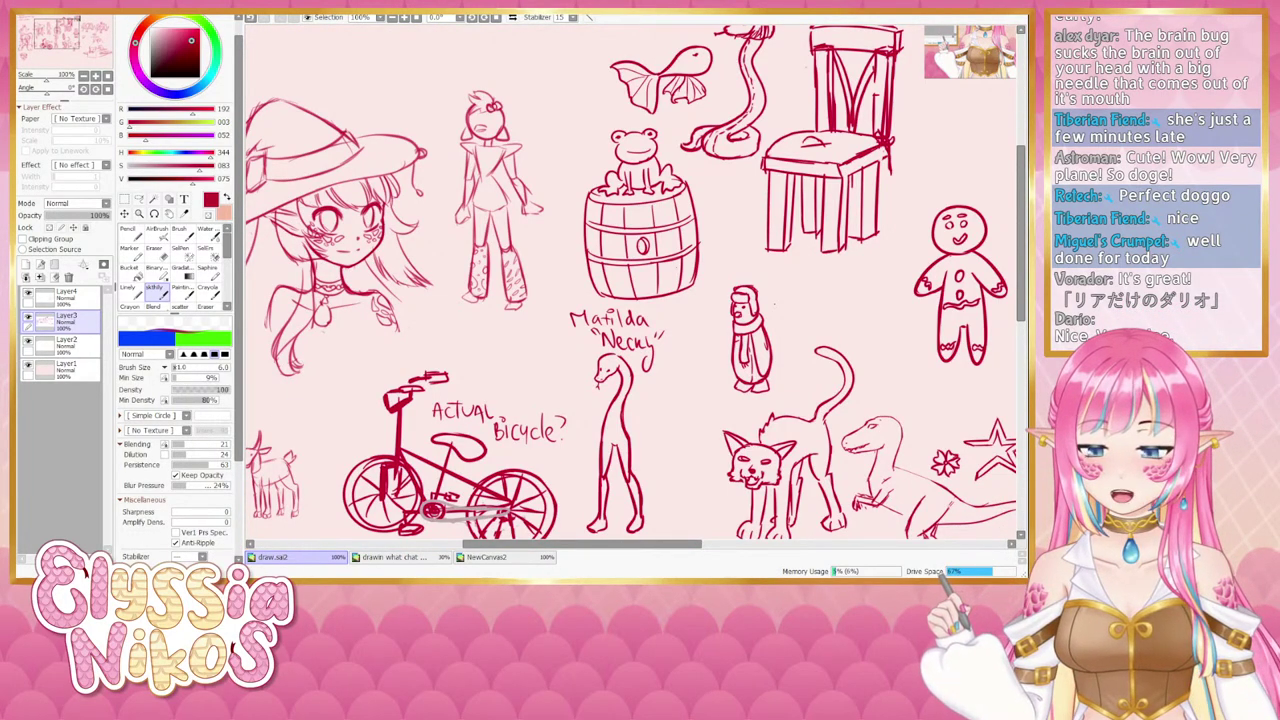
Draw a high-cut bodysuit on the standing figure's torso and hips with the size 6 brush and tidy it with a size 12 eraser.
{"action": "left_click_drag", "start_coordinate": [535, 206], "coordinate": [518, 220]}
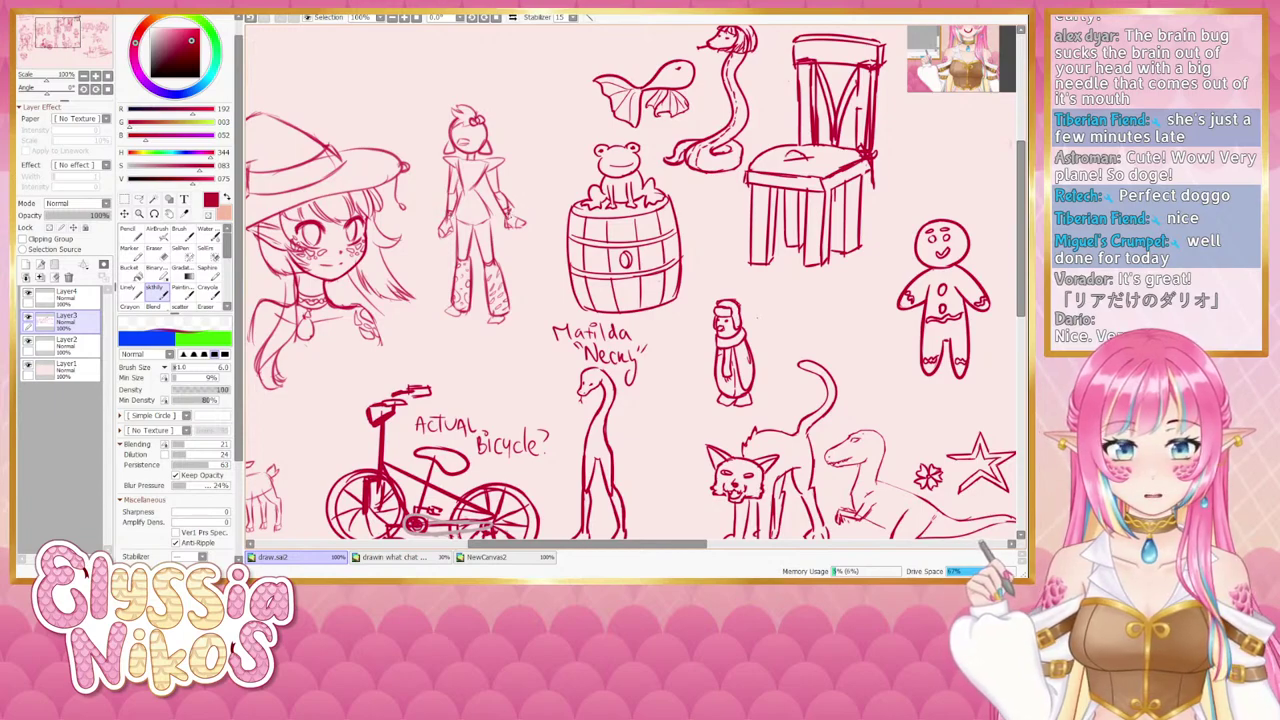
{"action": "mouse_move", "coordinate": [521, 308]}
{"action": "left_mouse_down"}
{"action": "mouse_move", "coordinate": [535, 314]}
{"action": "mouse_move", "coordinate": [516, 344]}
{"action": "left_mouse_up"}
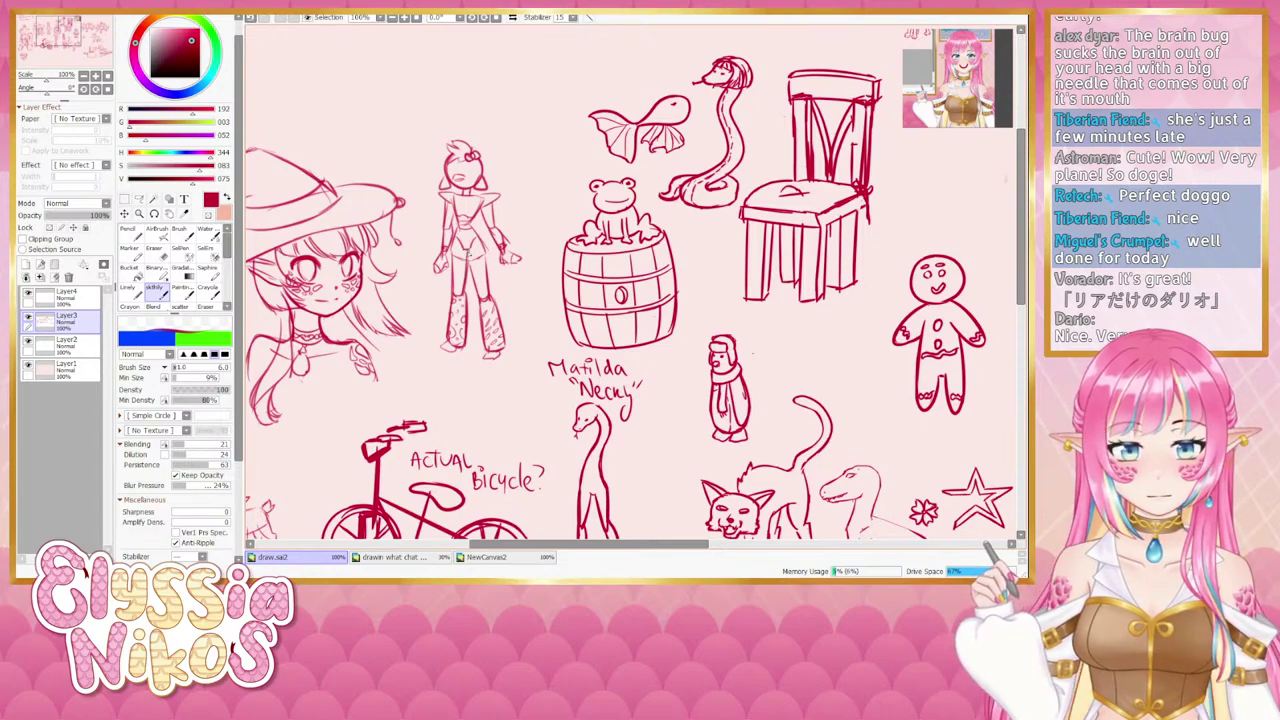
{"action": "left_click_drag", "start_coordinate": [479, 321], "coordinate": [524, 291]}
{"action": "left_click", "coordinate": [161, 258]}
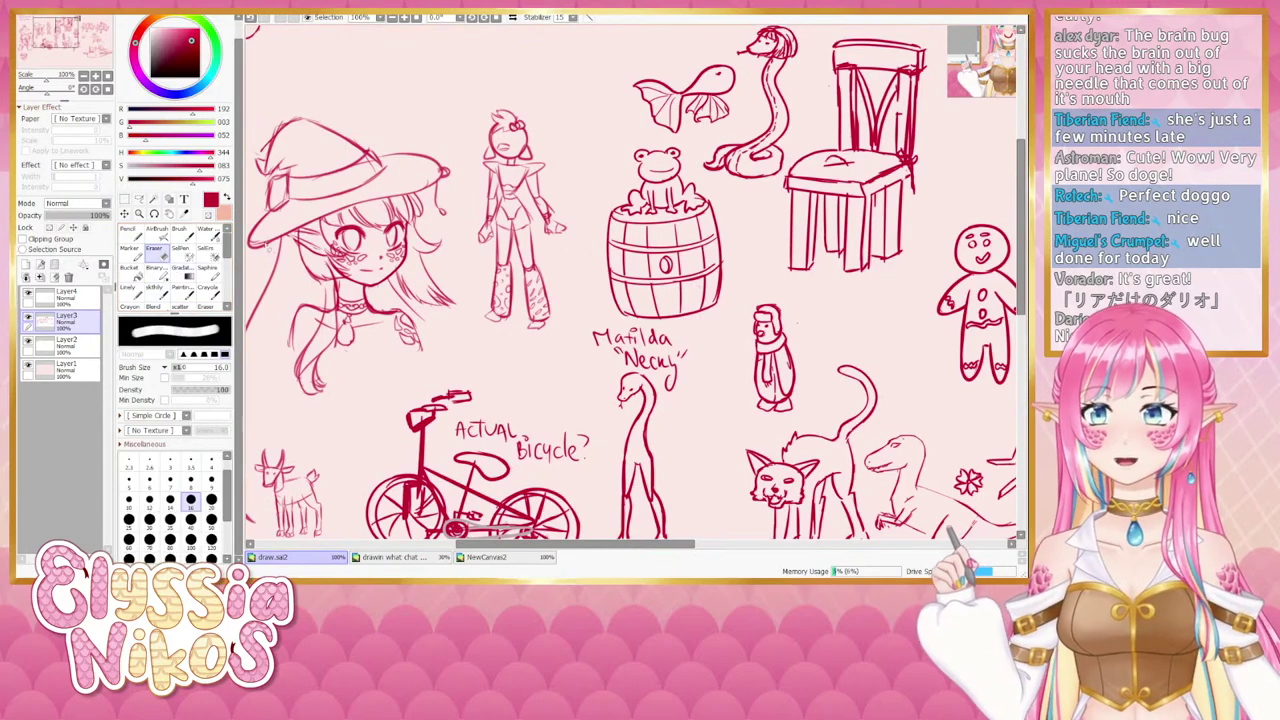
{"action": "left_click", "coordinate": [149, 498]}
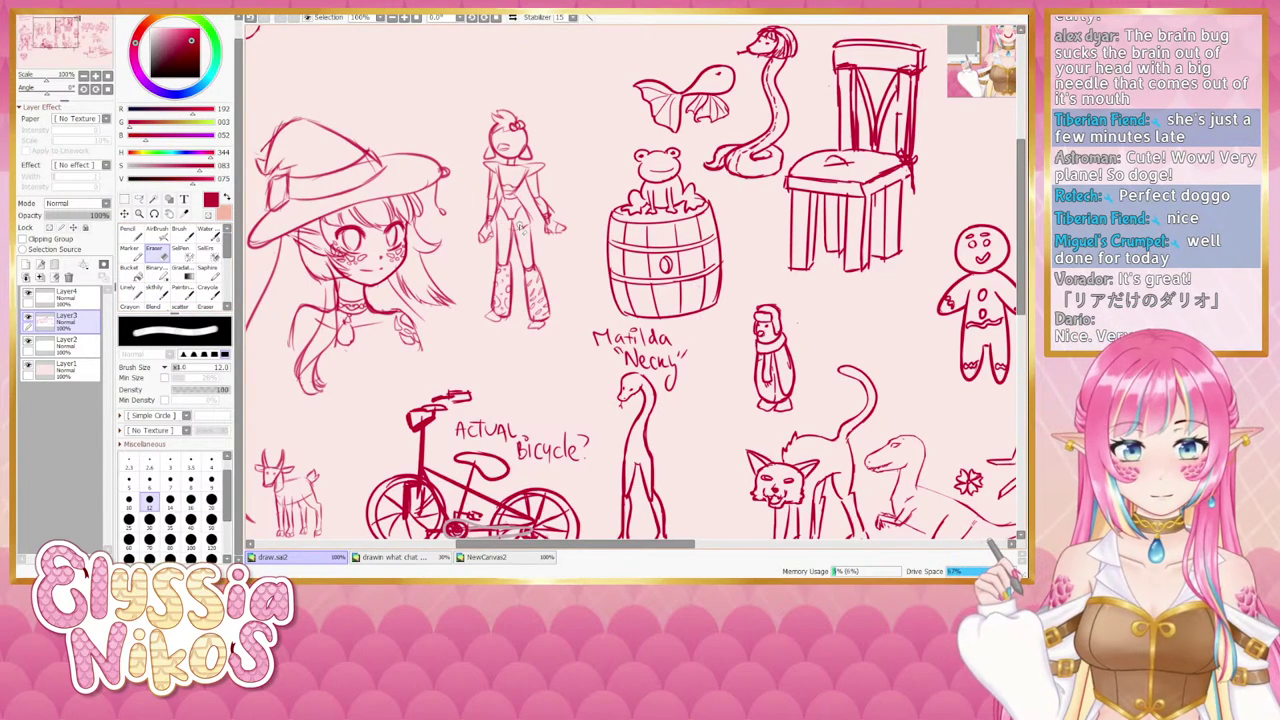
{"action": "mouse_move", "coordinate": [542, 236]}
{"action": "left_mouse_down"}
{"action": "mouse_move", "coordinate": [522, 264]}
{"action": "mouse_move", "coordinate": [539, 262]}
{"action": "left_mouse_up"}
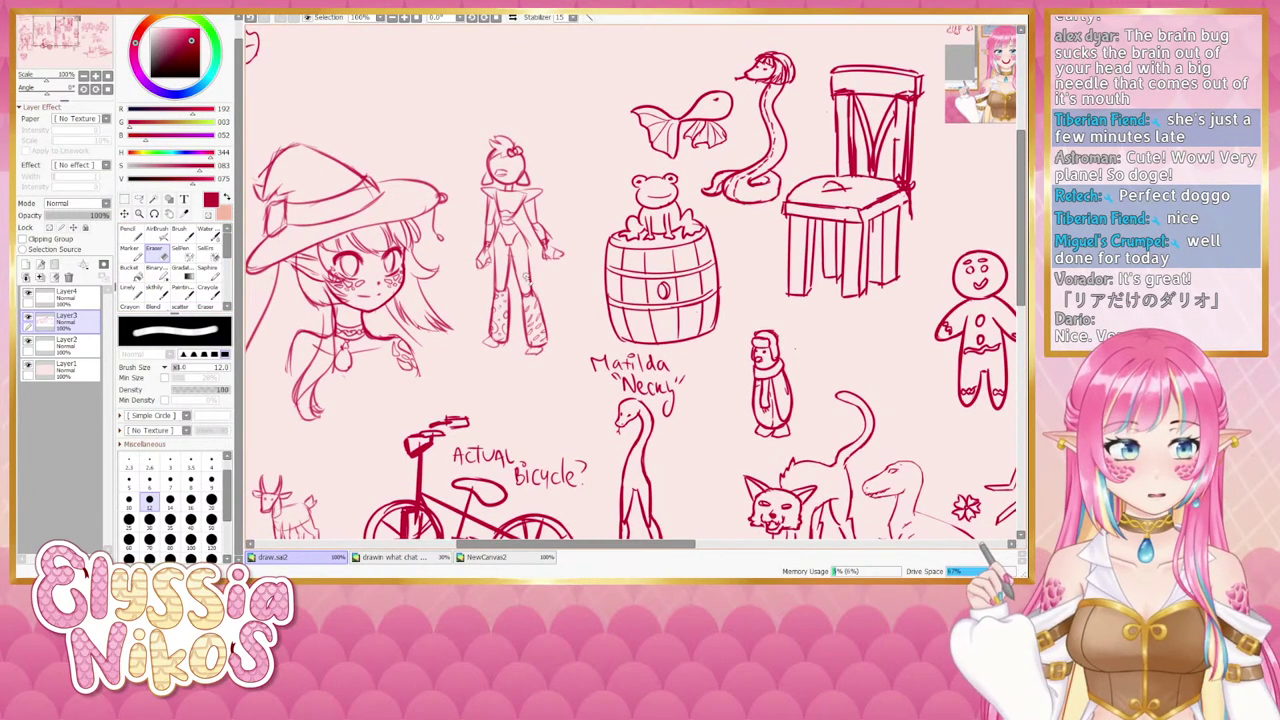
Draw eyes and a small smile on the standing figure's face with the size 6 brush.
{"action": "left_click", "coordinate": [154, 290]}
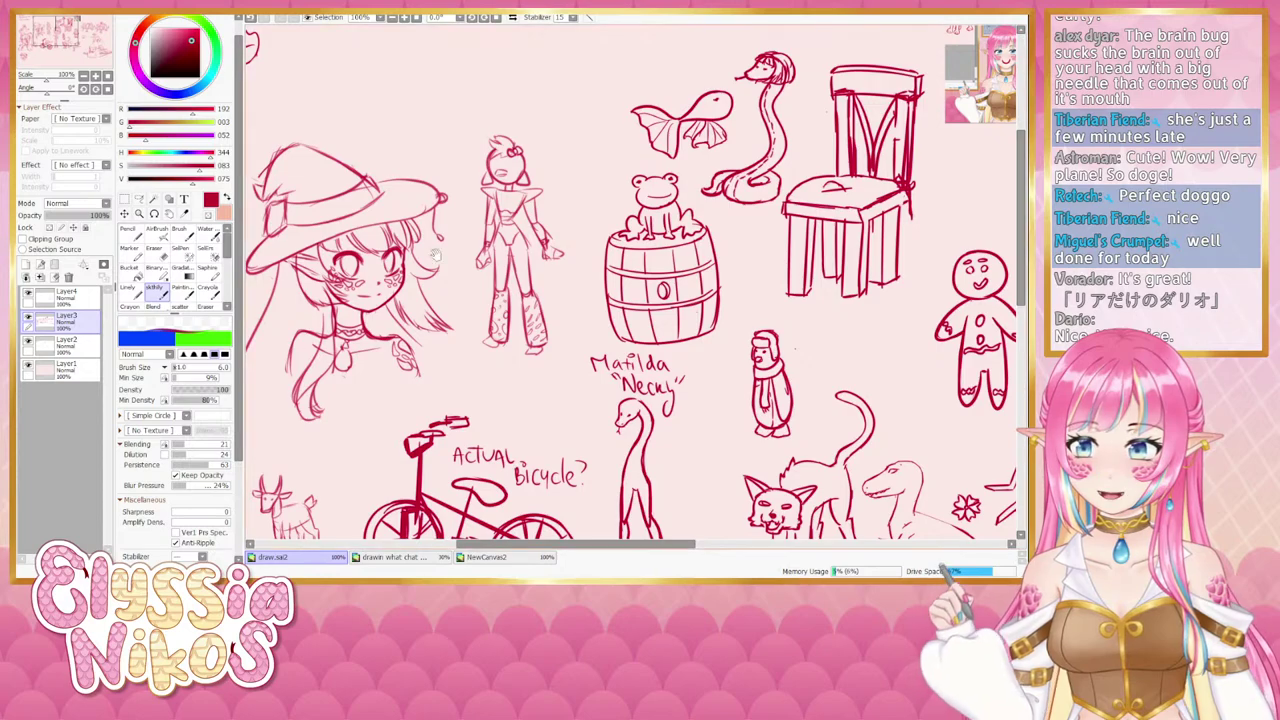
{"action": "left_click_drag", "start_coordinate": [500, 166], "coordinate": [502, 192]}
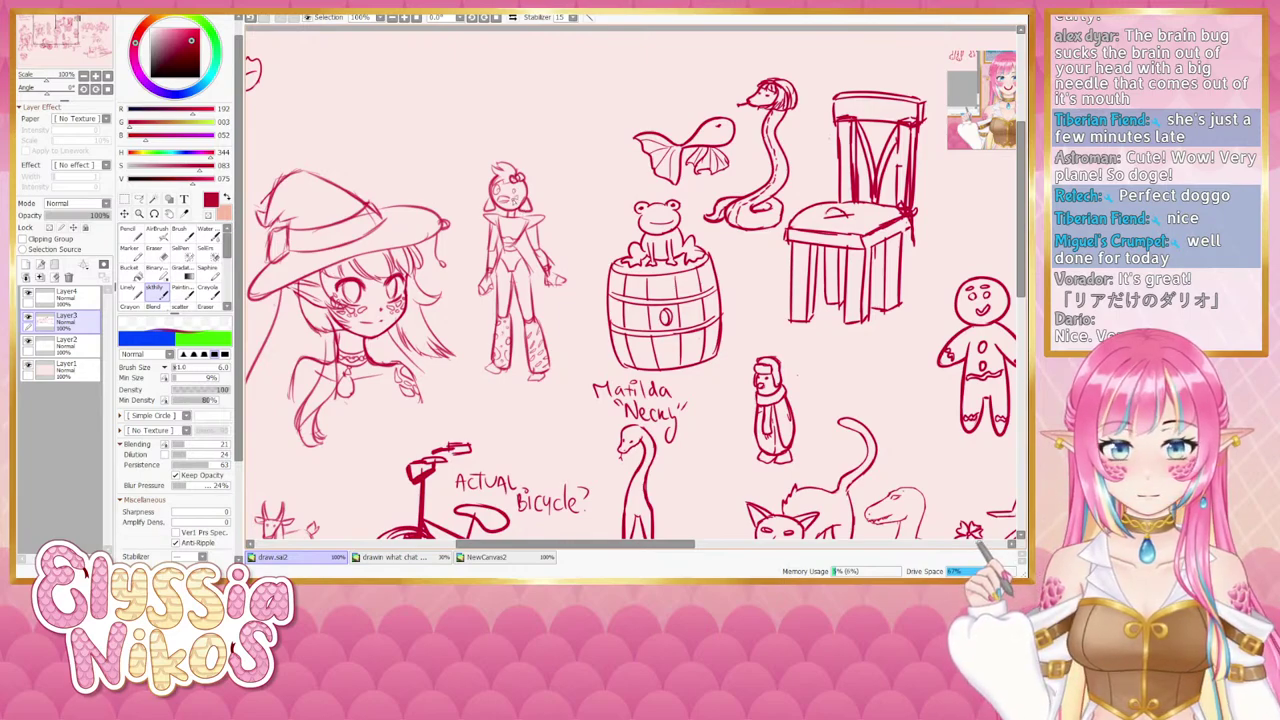
{"action": "left_click_drag", "start_coordinate": [545, 257], "coordinate": [549, 235]}
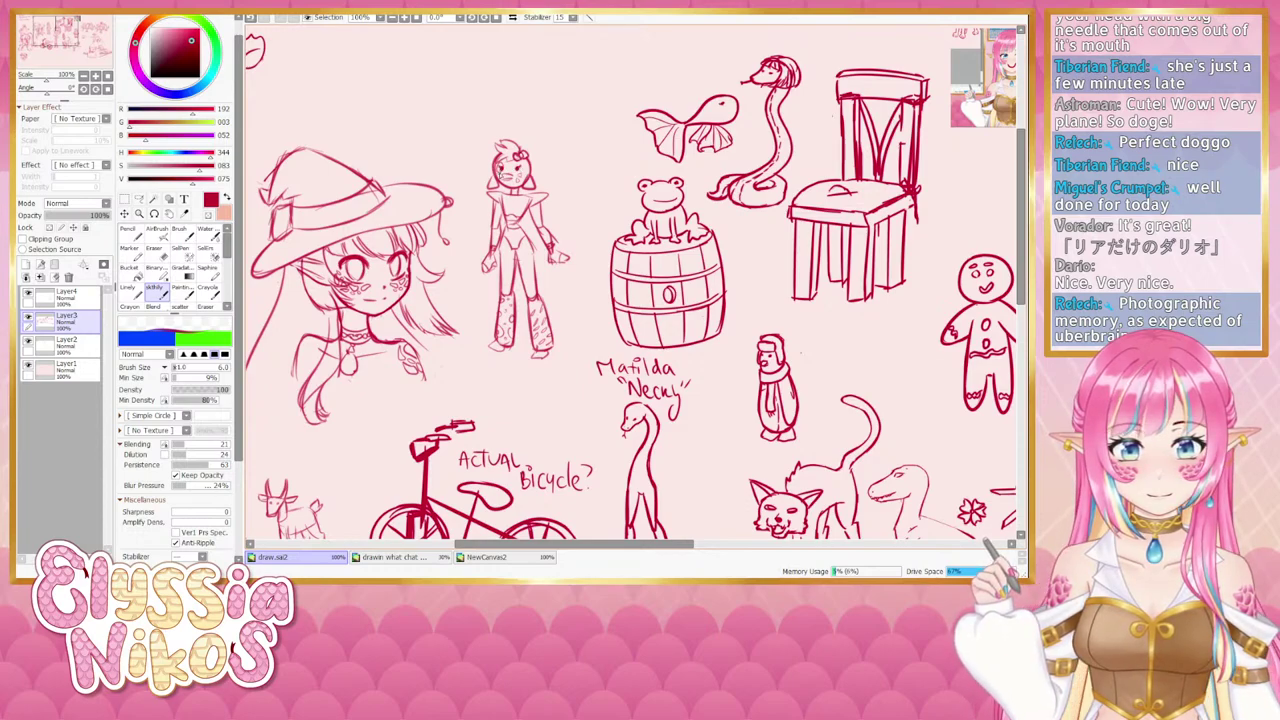
Tidy the linework around the standing figure's outstretched arm and hand on Layer3 with the eraser, reducing its size to 4.
{"action": "scroll", "coordinate": [520, 235], "scroll_direction": "down", "scroll_amount": 4}
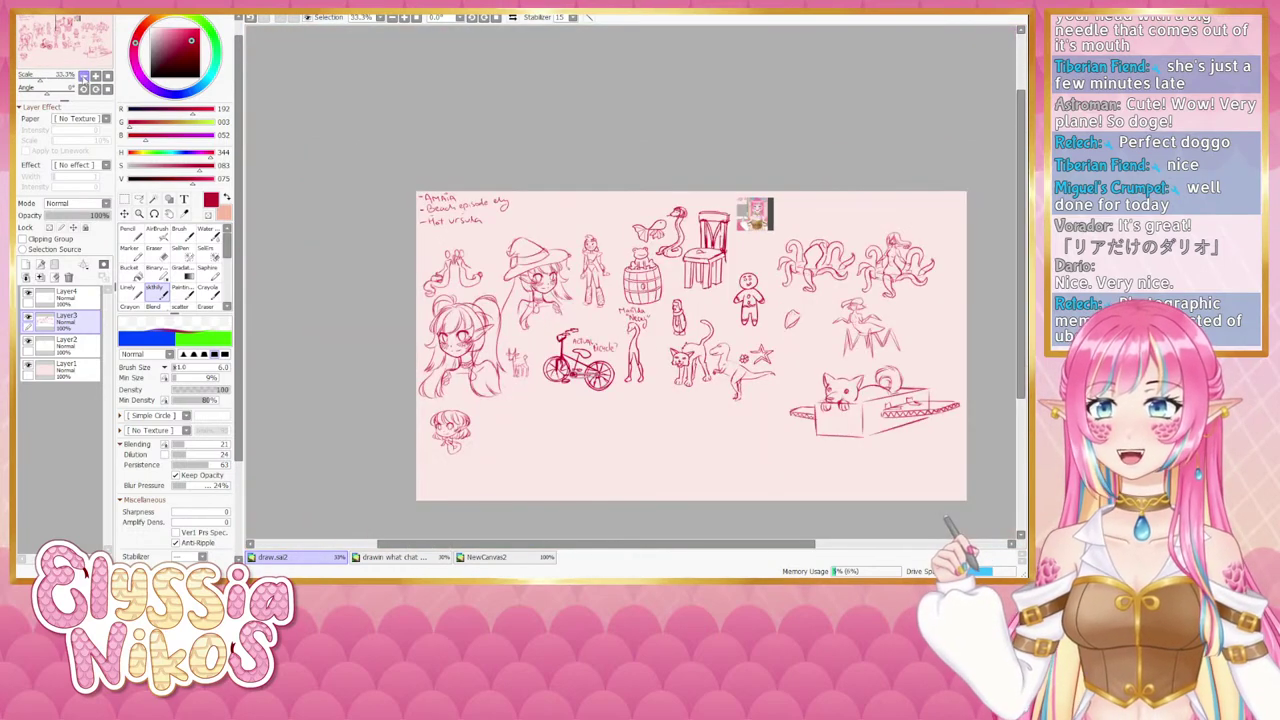
{"action": "left_click_drag", "start_coordinate": [441, 231], "coordinate": [447, 230]}
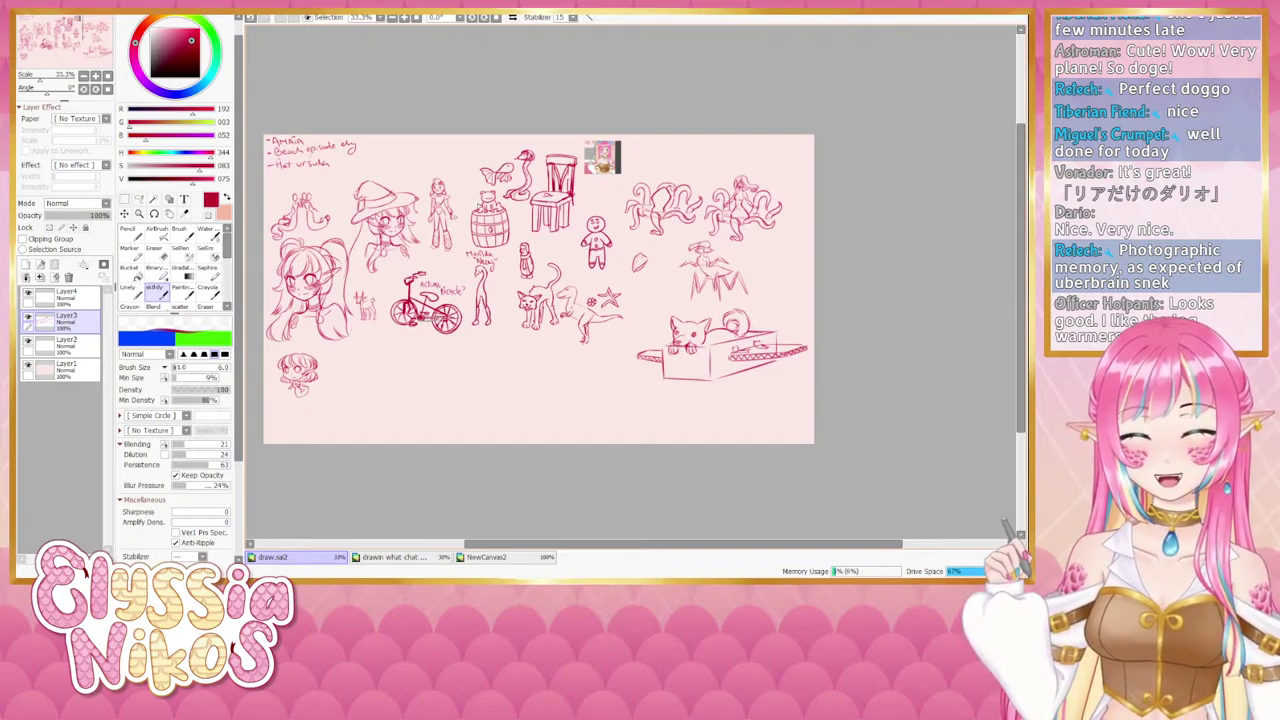
{"action": "mouse_move", "coordinate": [384, 330]}
{"action": "left_mouse_down"}
{"action": "mouse_move", "coordinate": [395, 309]}
{"action": "mouse_move", "coordinate": [406, 326]}
{"action": "left_mouse_up"}
{"action": "scroll", "coordinate": [454, 232], "scroll_direction": "up", "scroll_amount": 4}
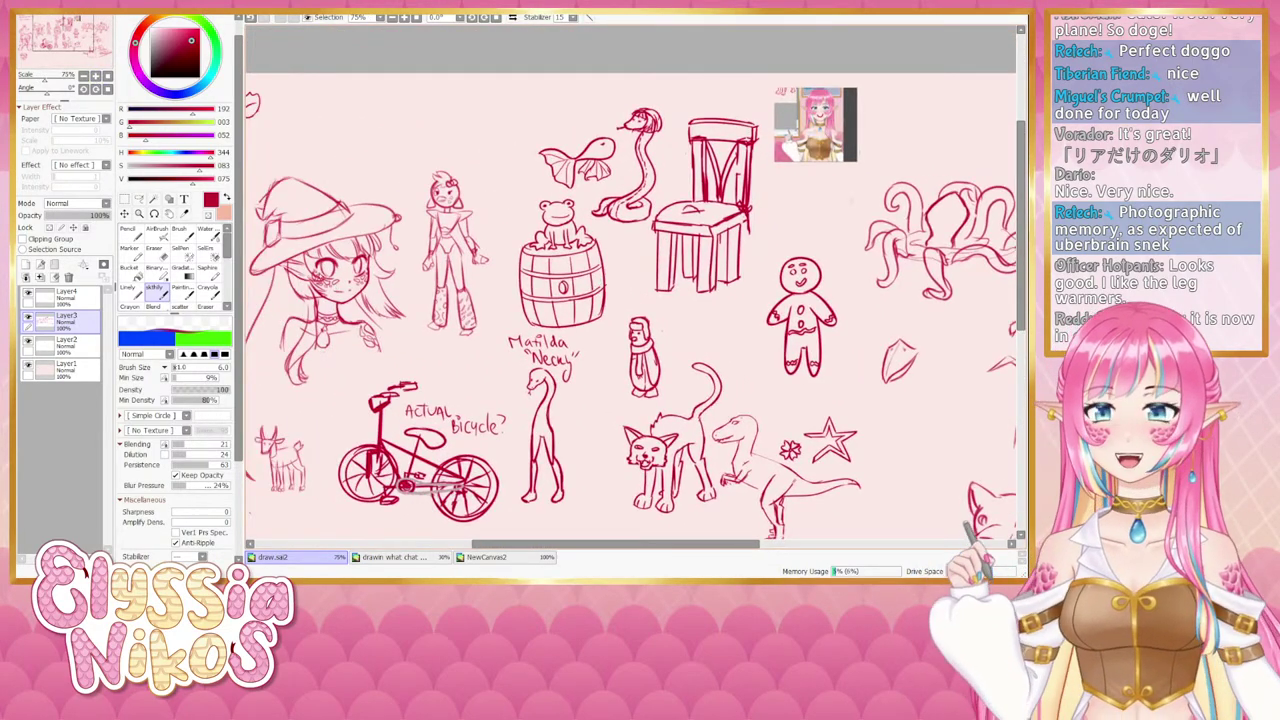
{"action": "left_click", "coordinate": [160, 252]}
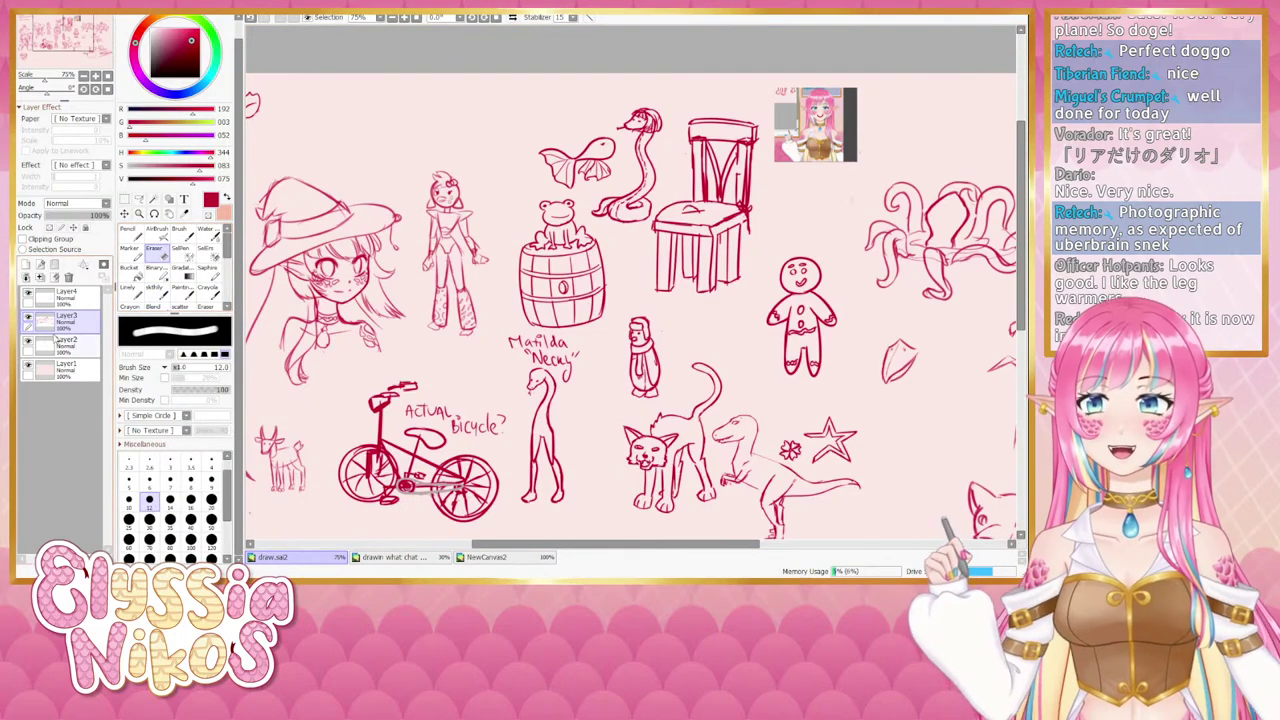
{"action": "left_click", "coordinate": [28, 317]}
{"action": "left_click", "coordinate": [28, 317]}
{"action": "key", "text": "bracketright"}
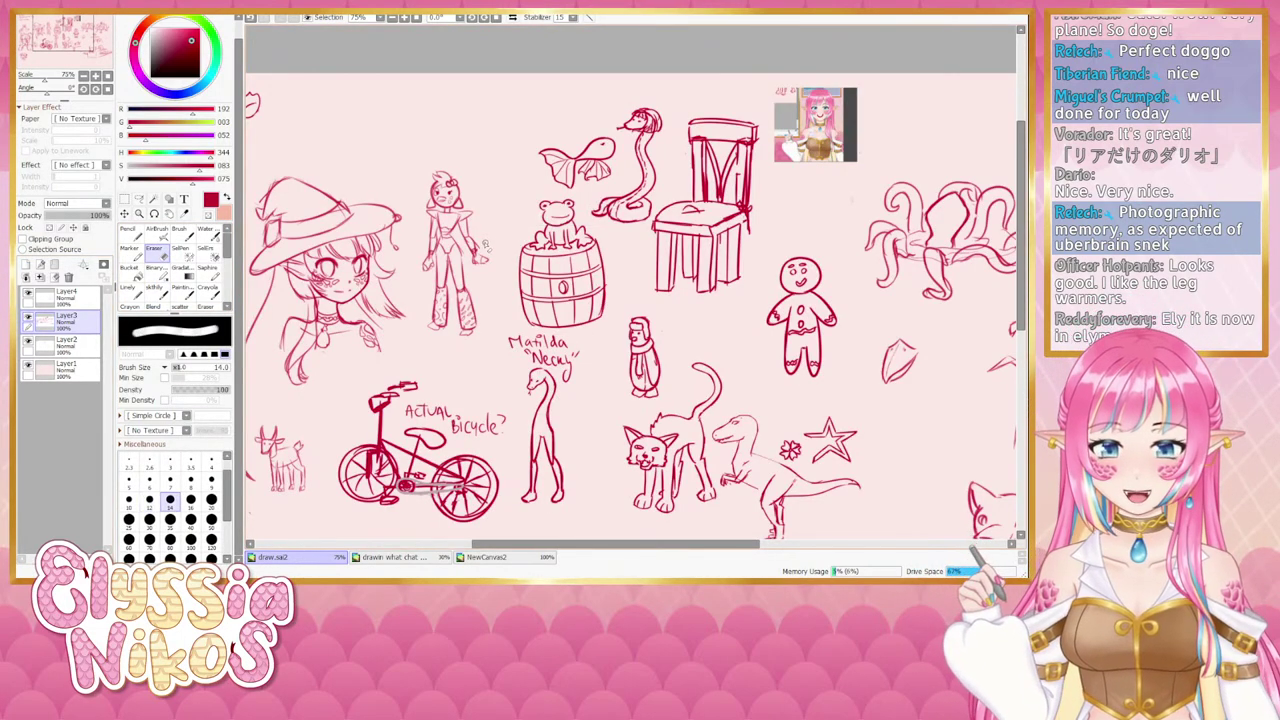
{"action": "left_click_drag", "start_coordinate": [480, 250], "coordinate": [456, 245]}
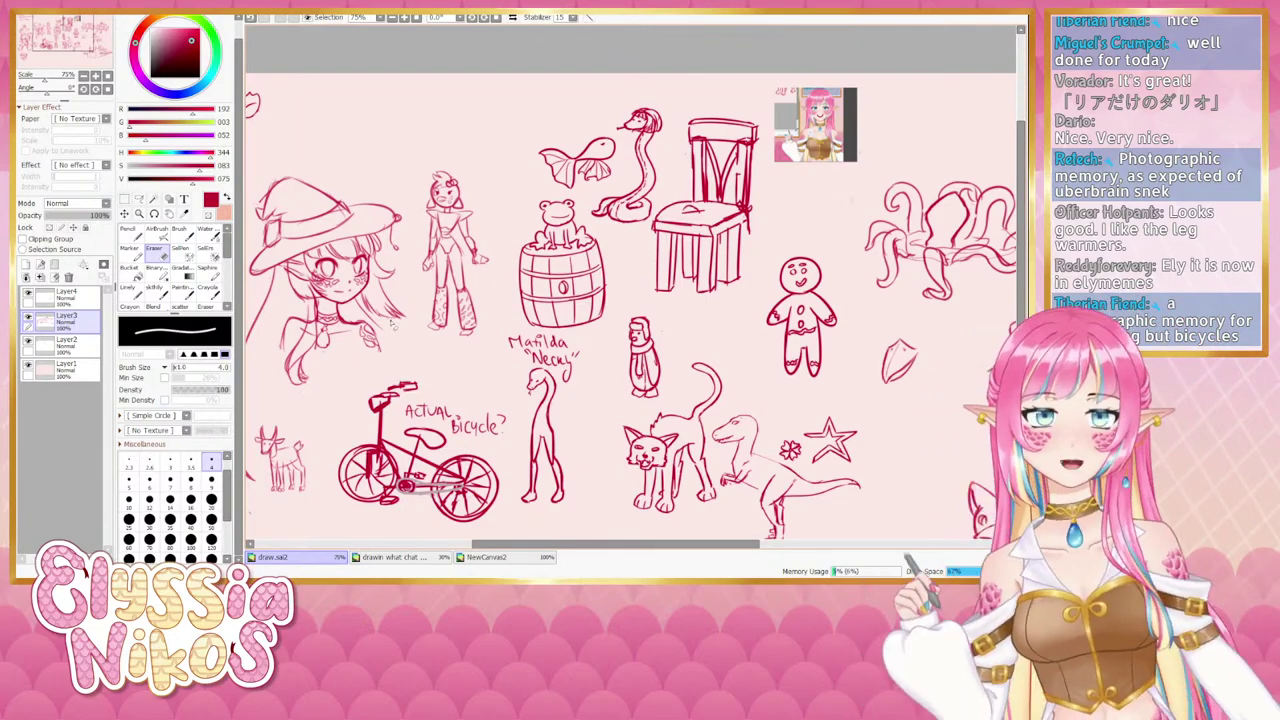
Look over all the sketches on the canvas, examining the unfinished tentacled sketch beside the witch and the remaining request list.
{"action": "scroll", "coordinate": [703, 97], "scroll_direction": "down", "scroll_amount": 4}
{"action": "scroll", "coordinate": [426, 130], "scroll_direction": "down", "scroll_amount": 1}
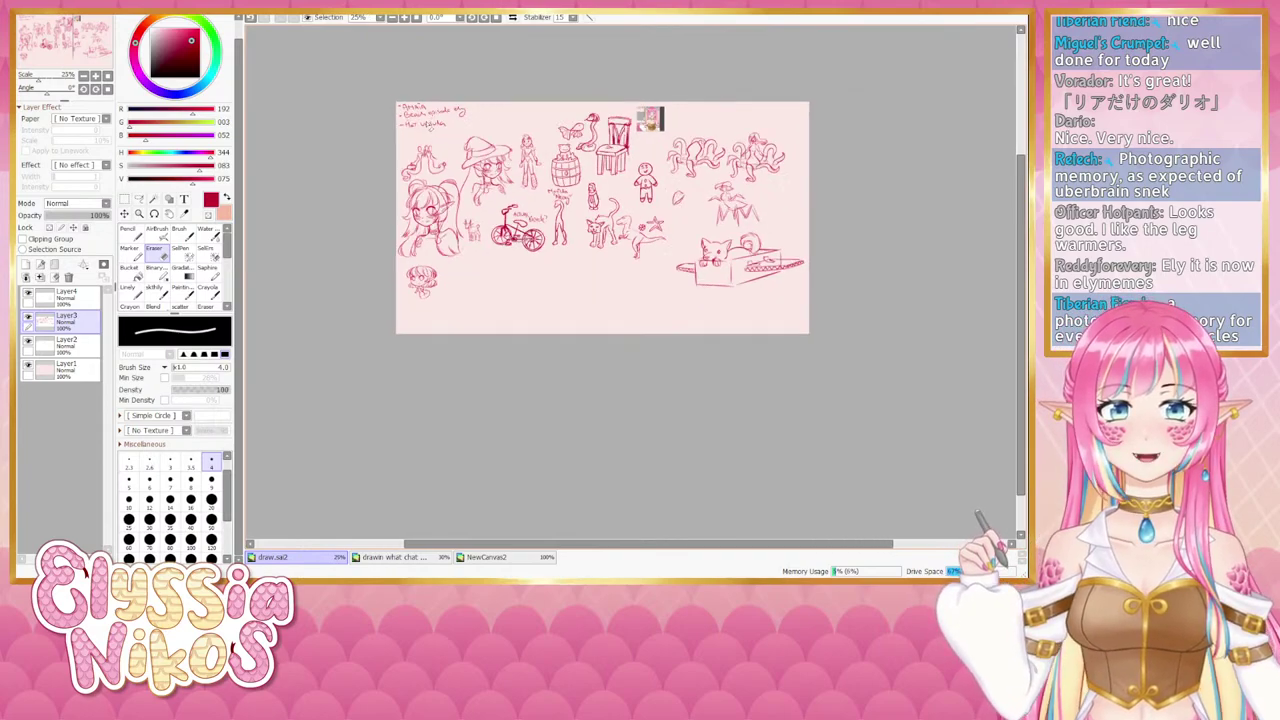
{"action": "scroll", "coordinate": [562, 132], "scroll_direction": "up", "scroll_amount": 1}
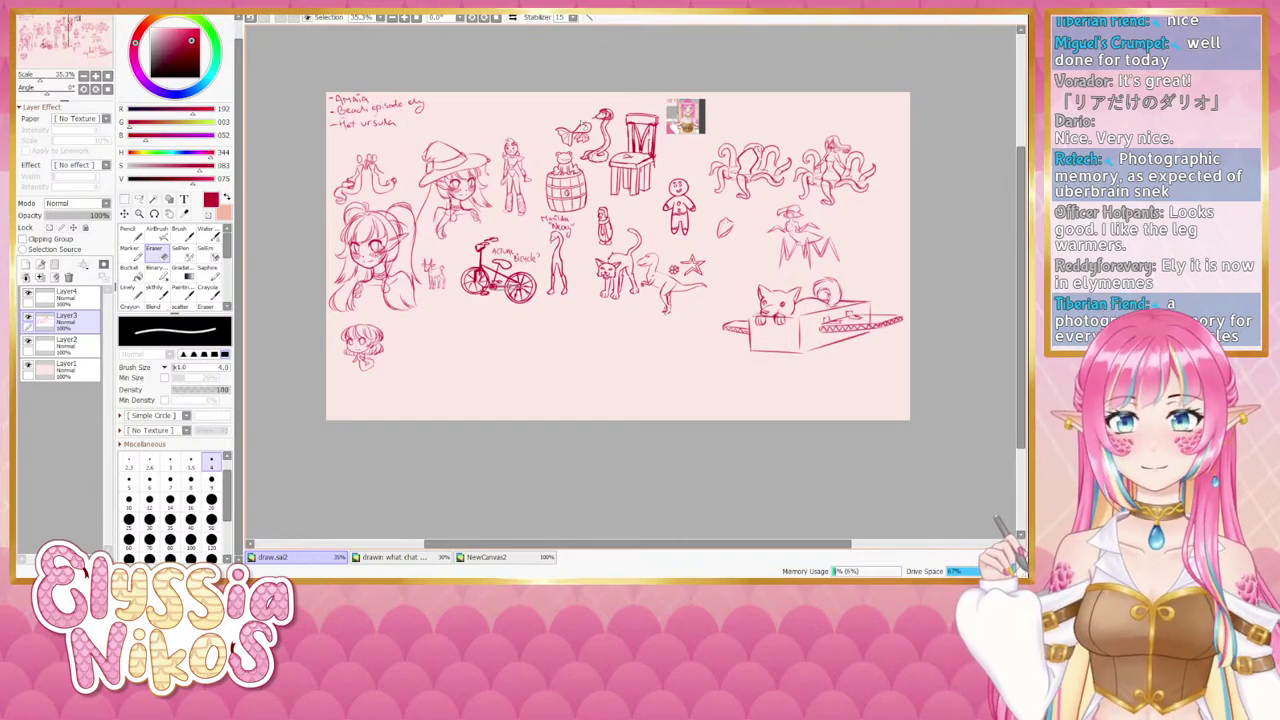
{"action": "scroll", "coordinate": [437, 205], "scroll_direction": "up", "scroll_amount": 7}
{"action": "scroll", "coordinate": [437, 207], "scroll_direction": "down", "scroll_amount": 4}
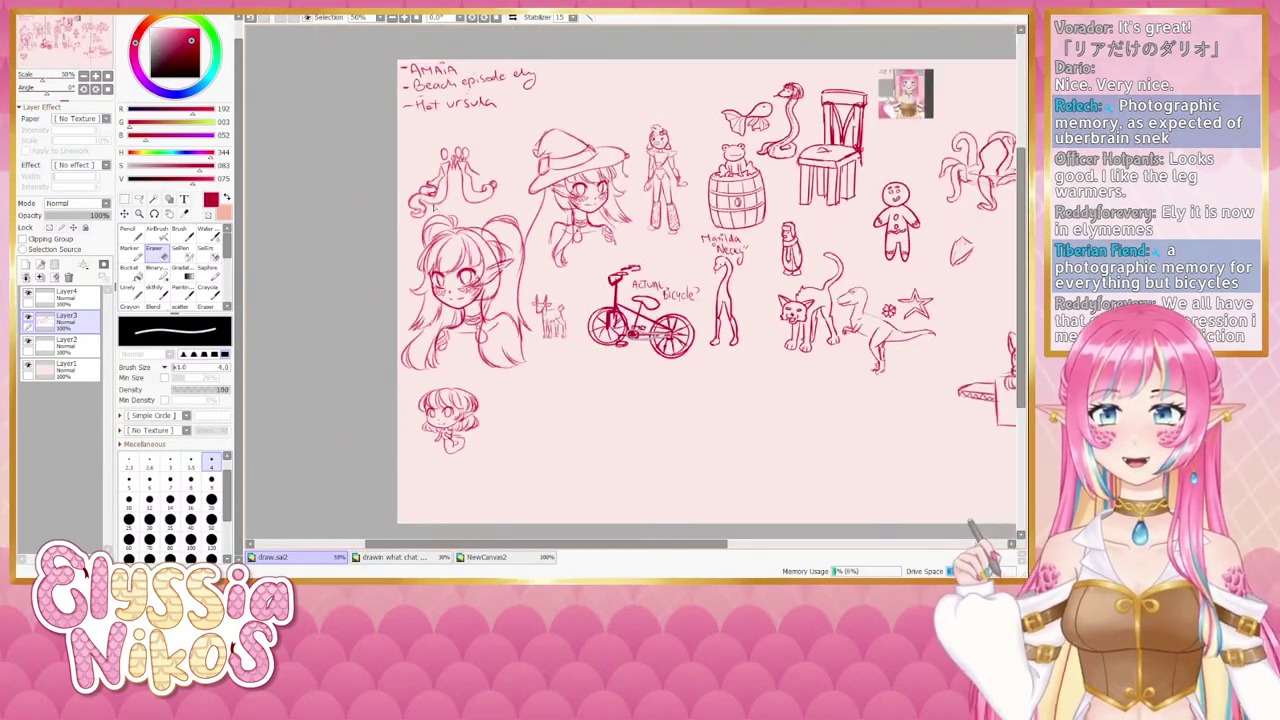
{"action": "scroll", "coordinate": [447, 145], "scroll_direction": "up", "scroll_amount": 6}
{"action": "scroll", "coordinate": [447, 145], "scroll_direction": "down", "scroll_amount": 3}
{"action": "scroll", "coordinate": [465, 209], "scroll_direction": "up", "scroll_amount": 3}
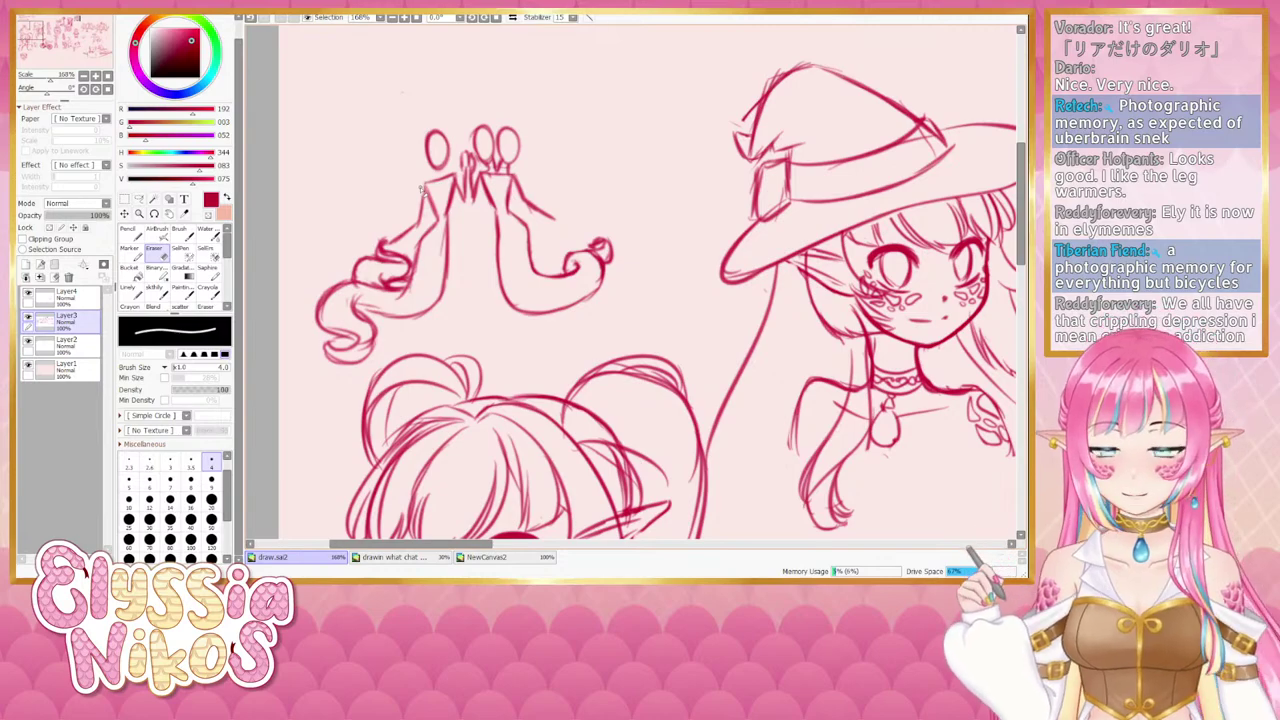
{"action": "scroll", "coordinate": [409, 223], "scroll_direction": "down", "scroll_amount": 4}
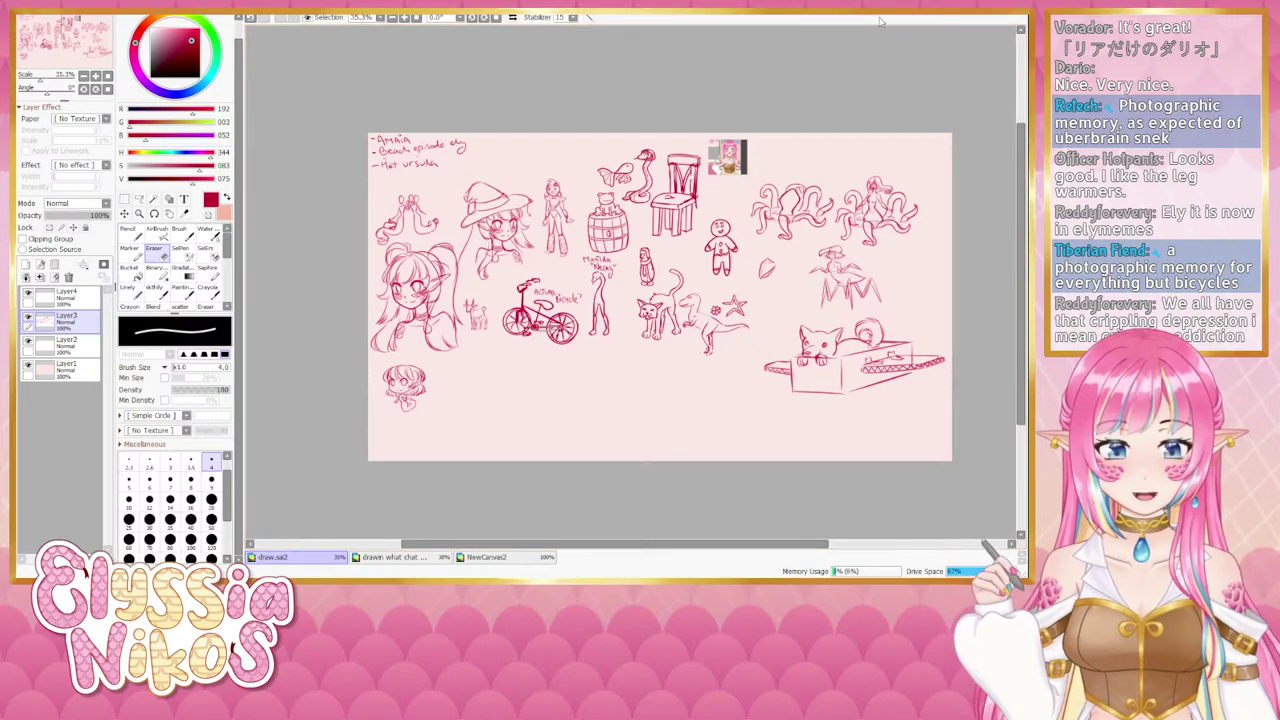
{"action": "scroll", "coordinate": [853, 147], "scroll_direction": "up", "scroll_amount": 1}
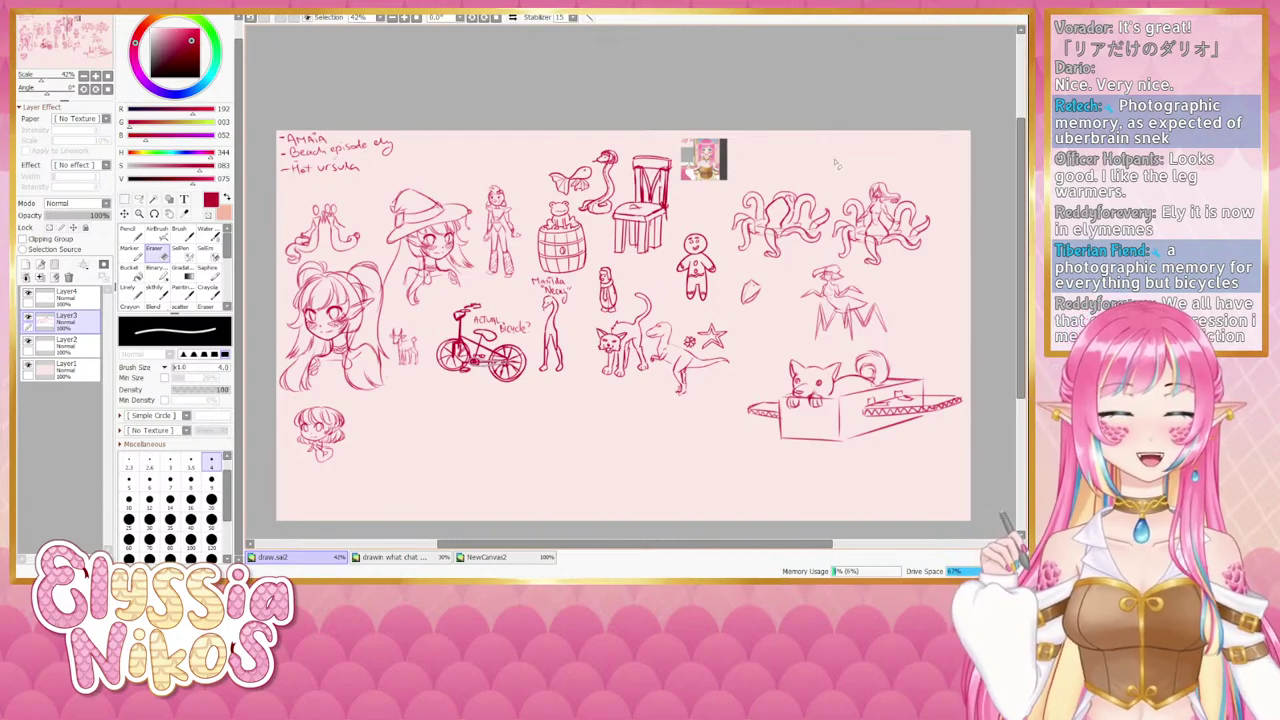